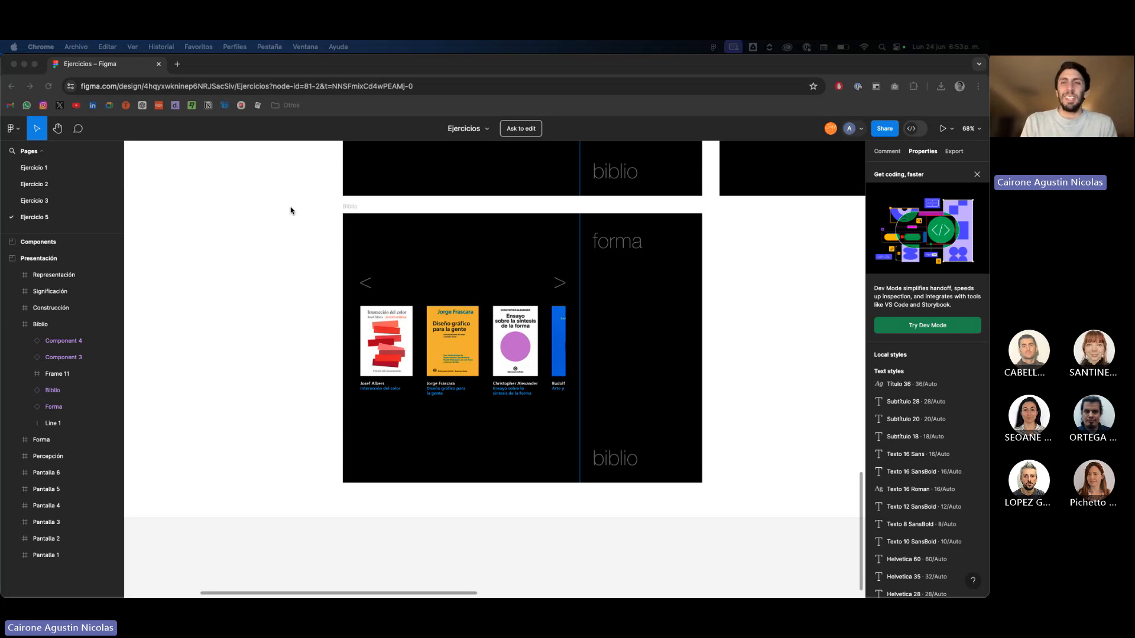
Close the browser tab that holds the Ejercicios design file.
left_click(292, 212)
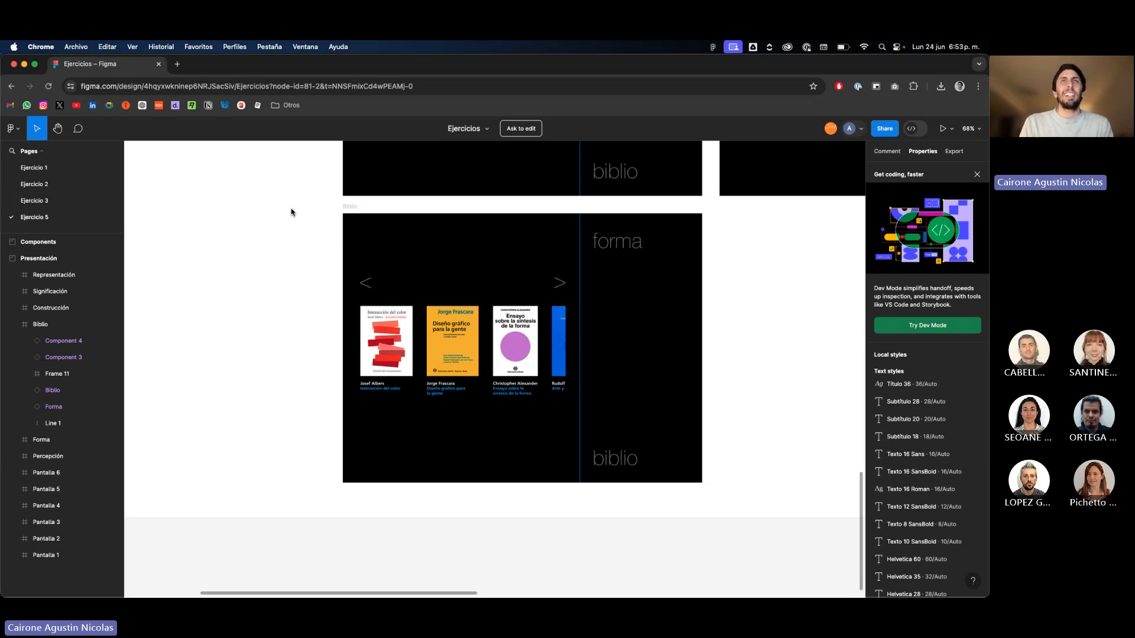
left_click(159, 64)
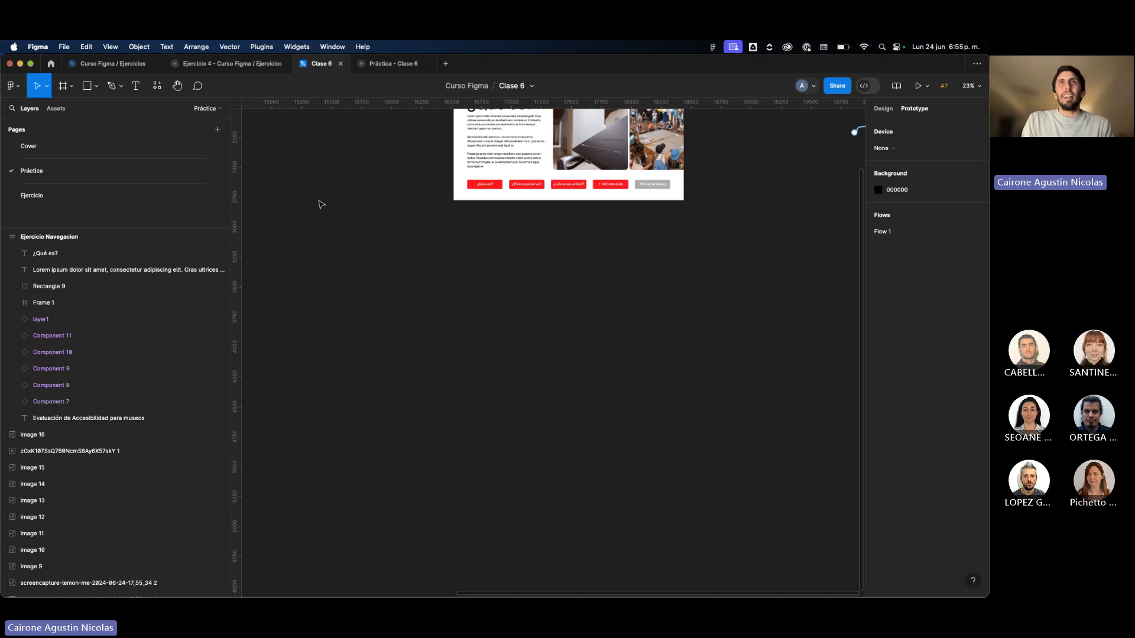
Delete the Ejercicio Navegacion frame from the Práctica page of the Clase 6 file.
scroll(321, 205, "down", 5)
scroll(321, 204, "up", 2)
scroll(321, 205, "left", 2)
scroll(555, 285, "up", 3)
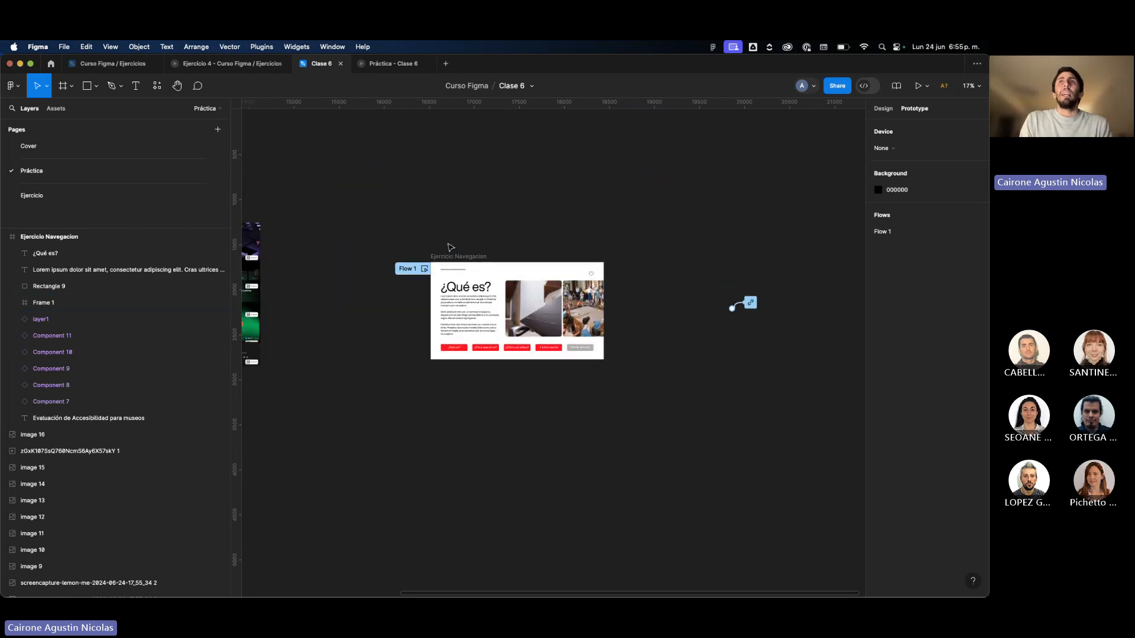
left_click_drag(430, 235, 746, 397)
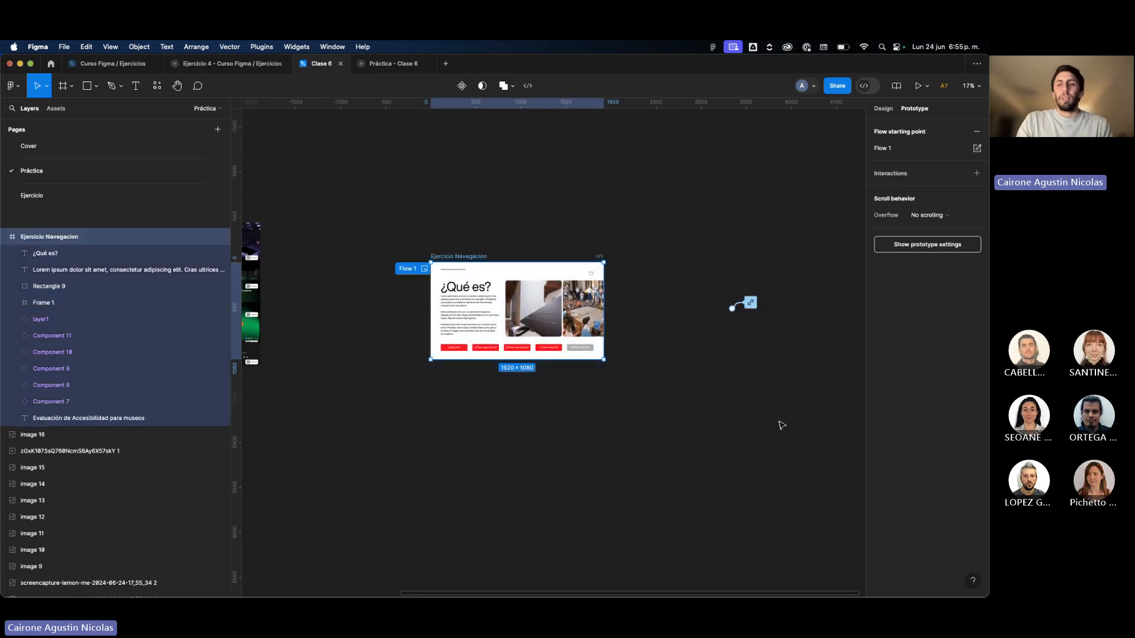
key("Delete")
scroll(737, 423, "left", 3)
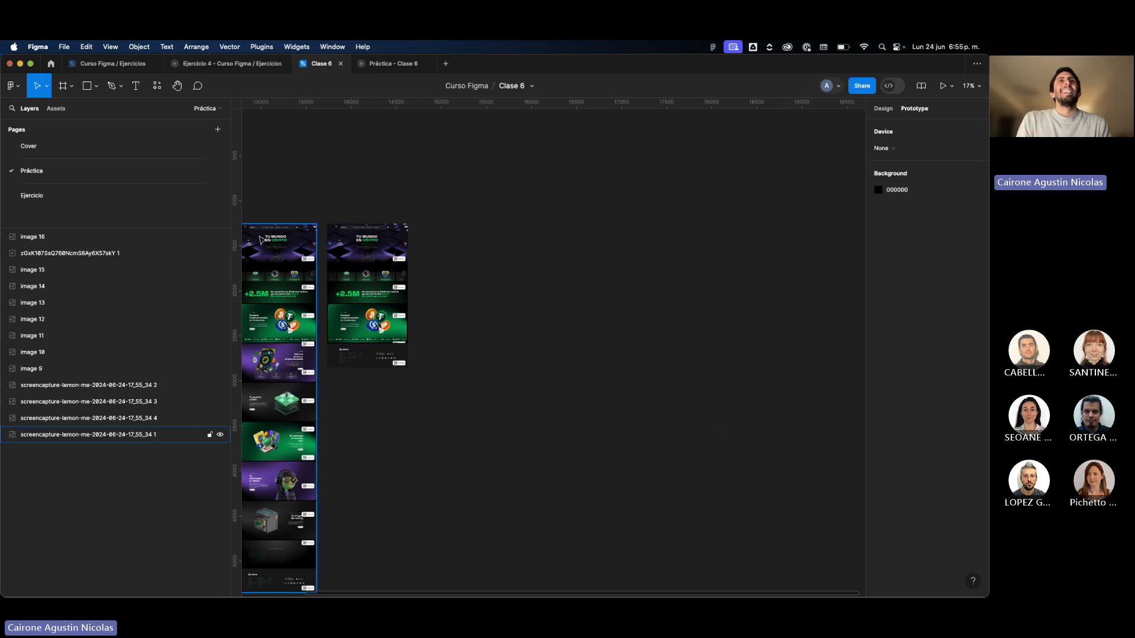
scroll(261, 239, "up", 10)
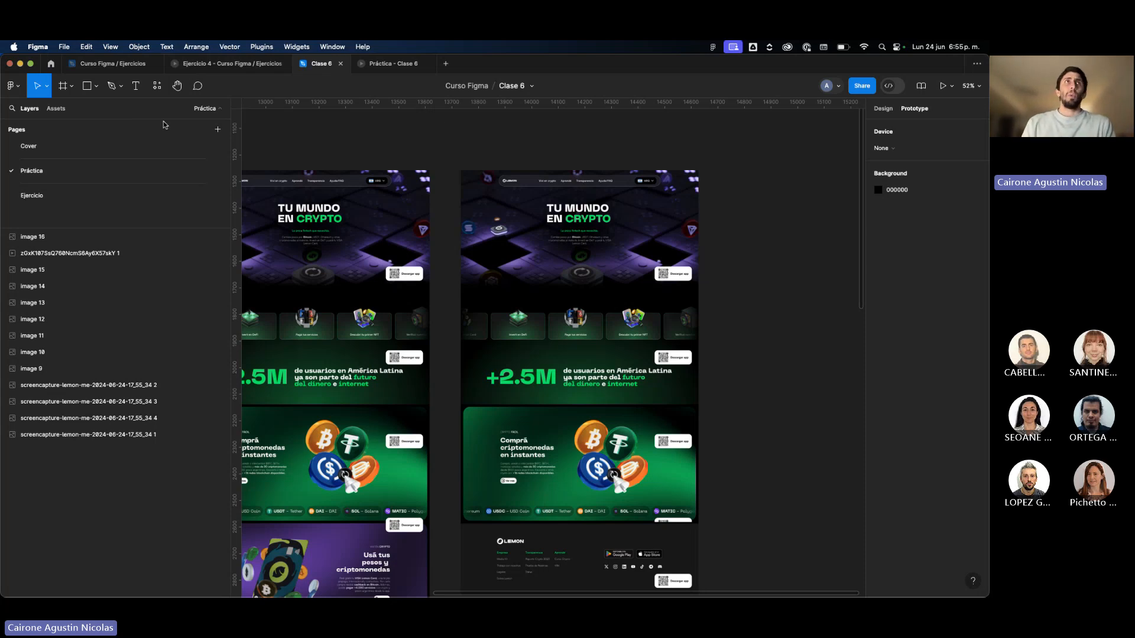
Leave the Clase 6 file for the file overview and open the Figma Community.
left_click(51, 63)
left_click(81, 577)
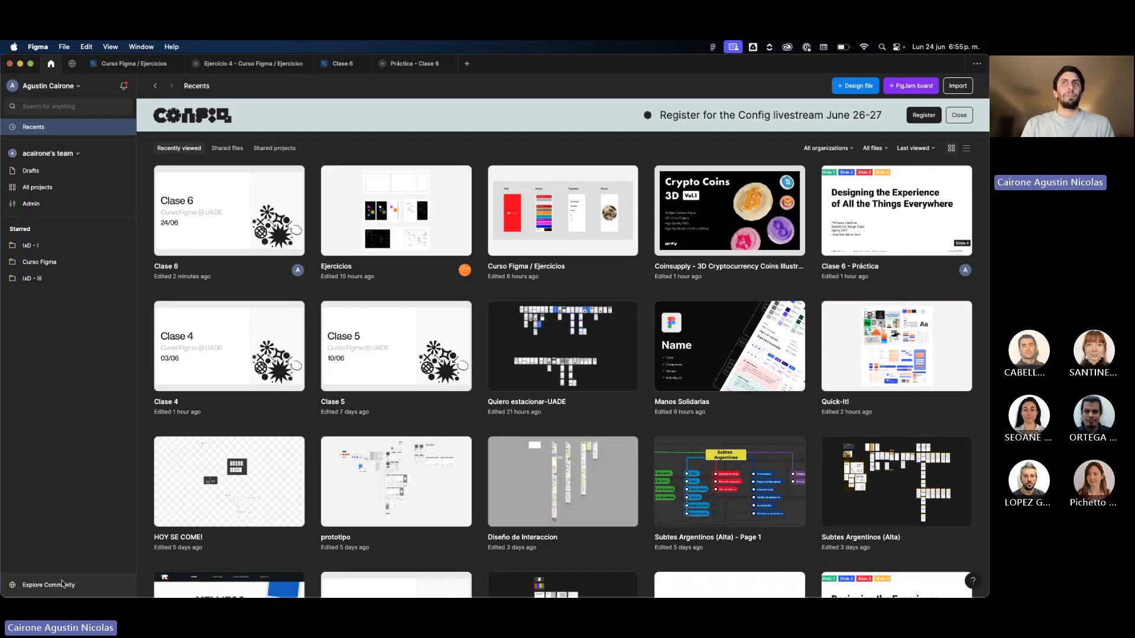
left_click(59, 585)
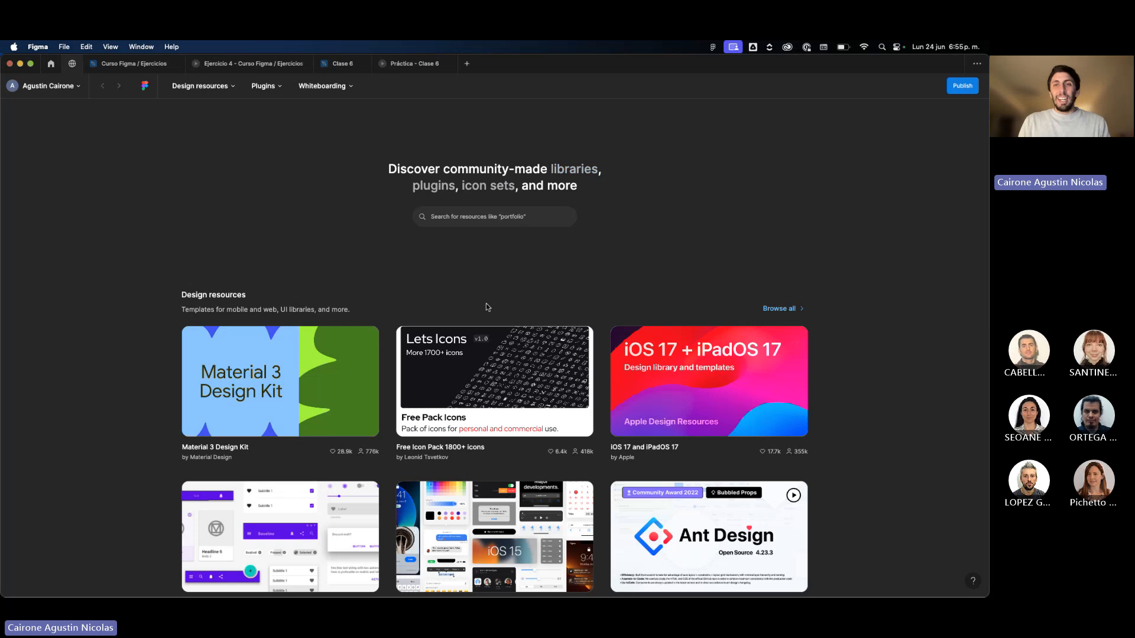
Look through the featured design resources and plugins on the Community start page.
scroll(486, 303, "down", 5)
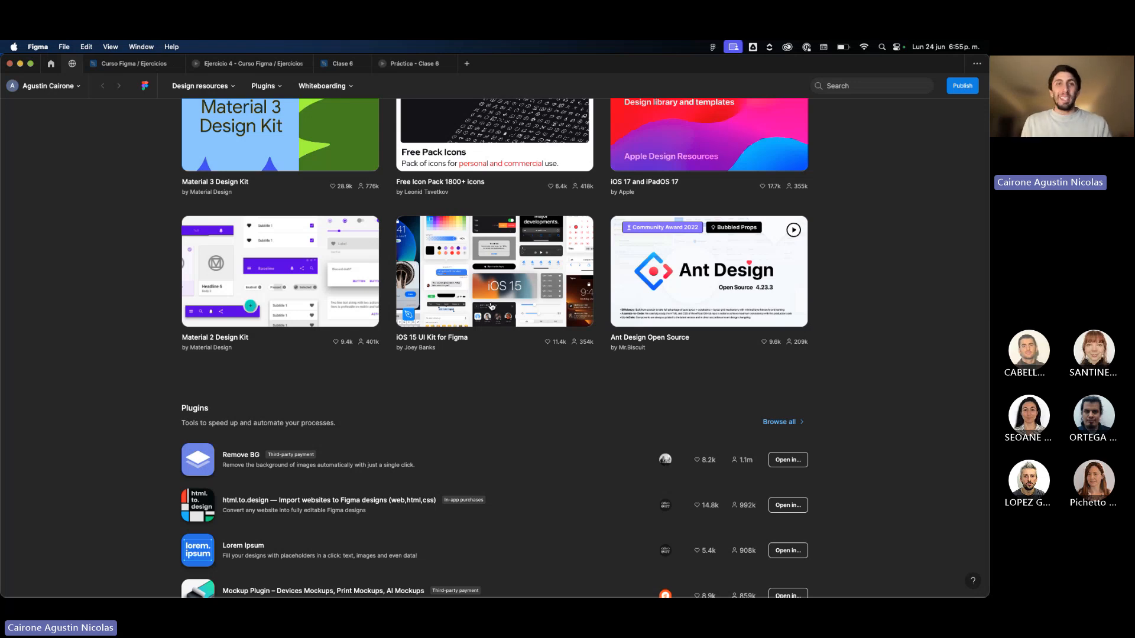
scroll(494, 357, "down", 1)
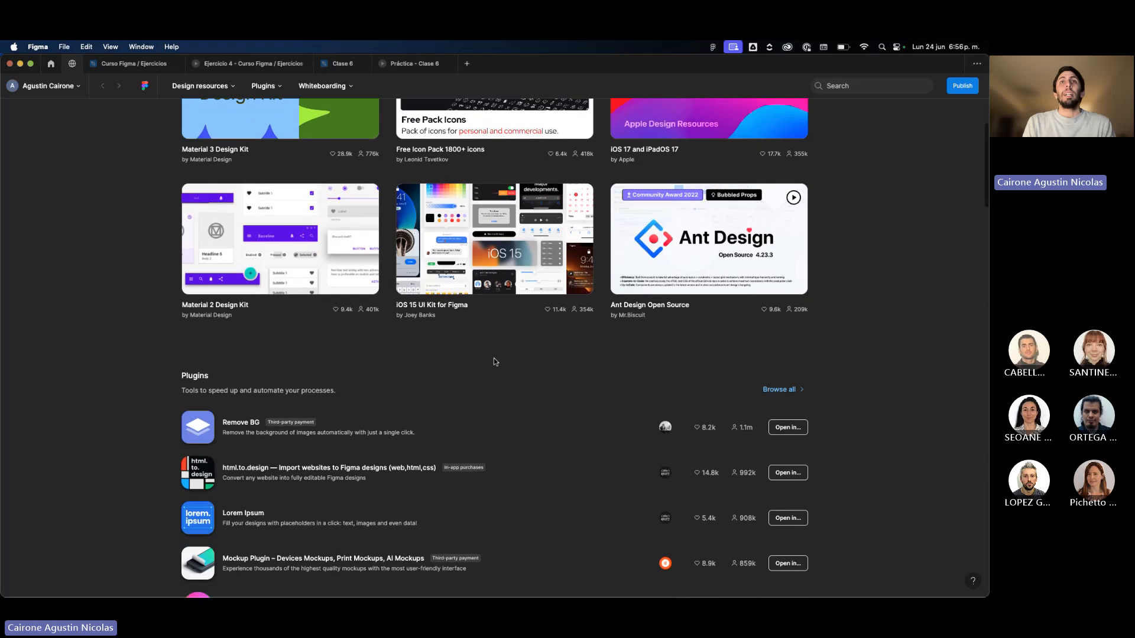
scroll(494, 357, "up", 3)
scroll(494, 360, "up", 5)
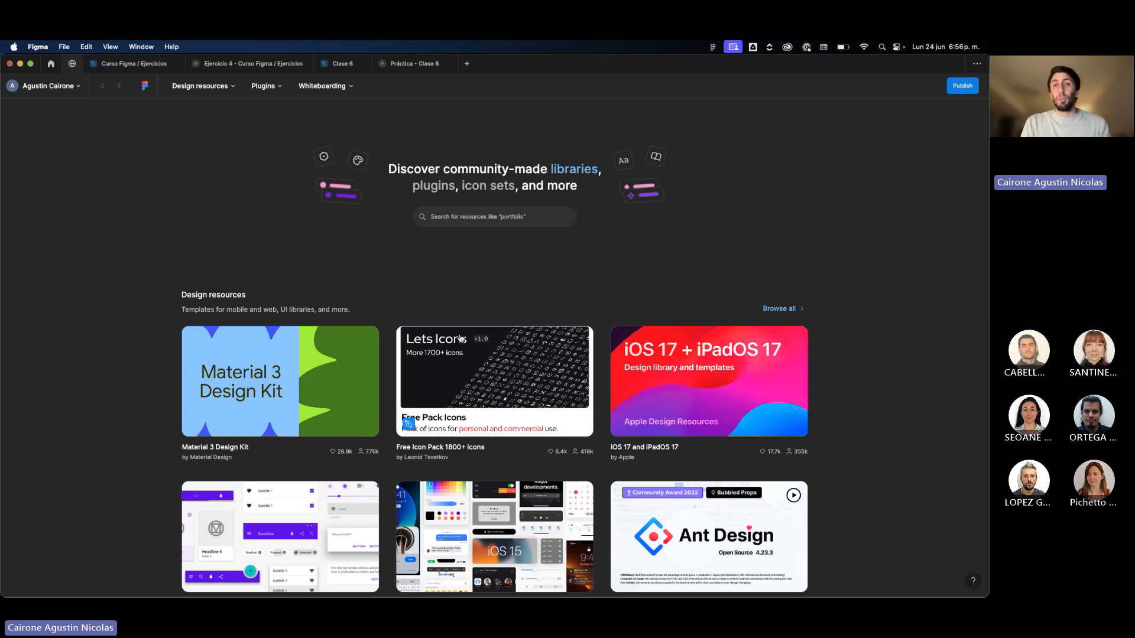
scroll(515, 286, "down", 3)
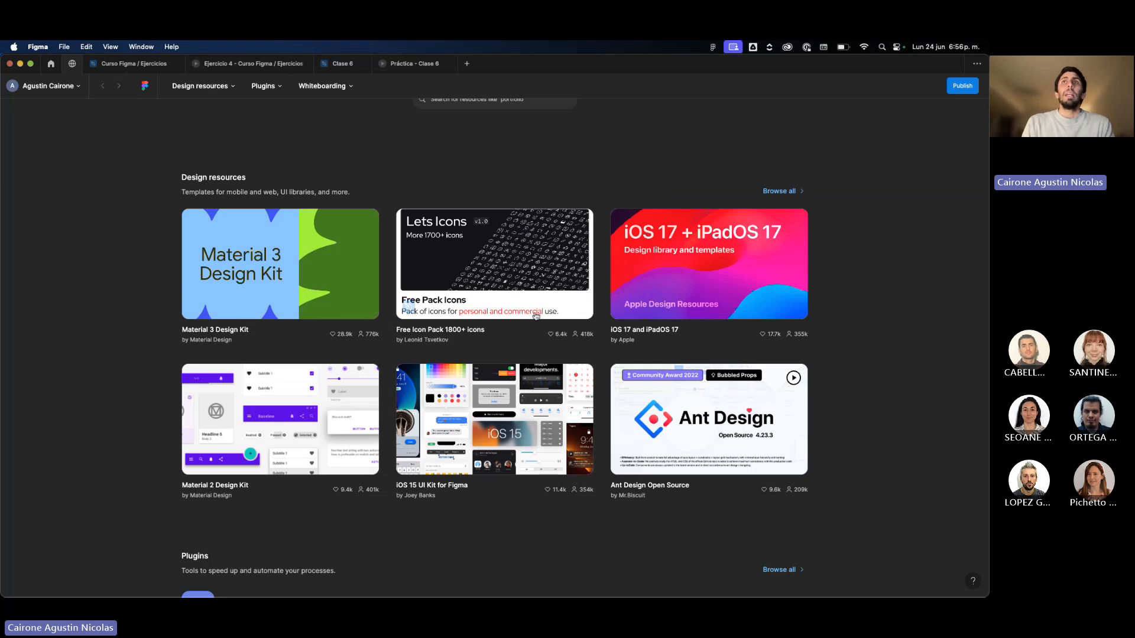
scroll(516, 292, "down", 5)
scroll(514, 312, "up", 7)
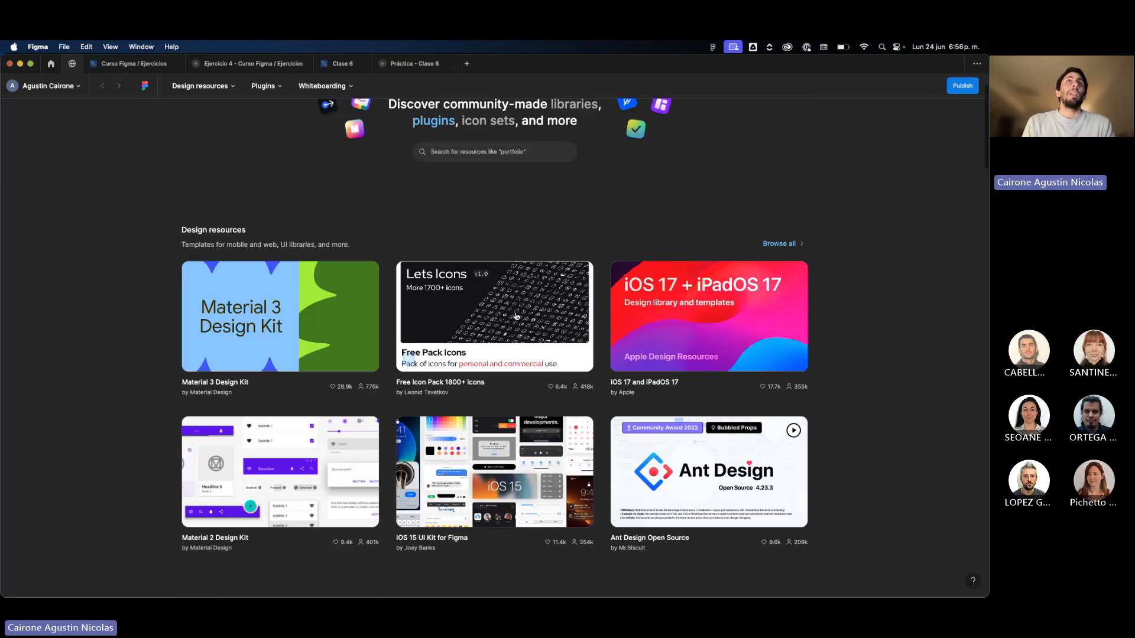
Open the community resource Free Icon Pack 1800+ icons as a design file and view its icon groups.
left_click(503, 410)
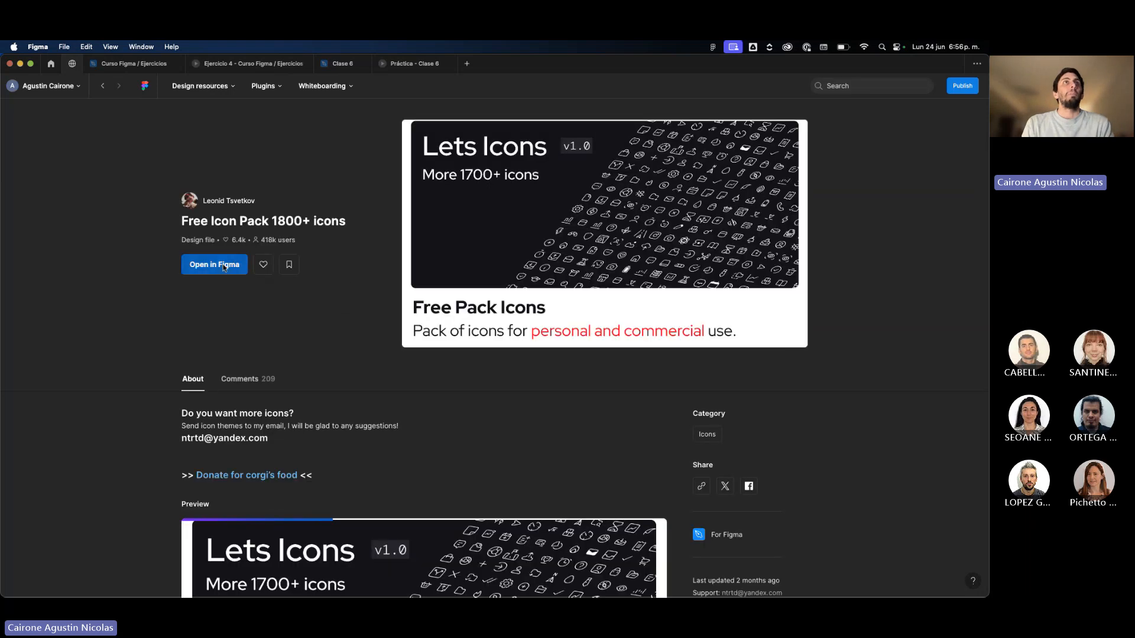
left_click(237, 263)
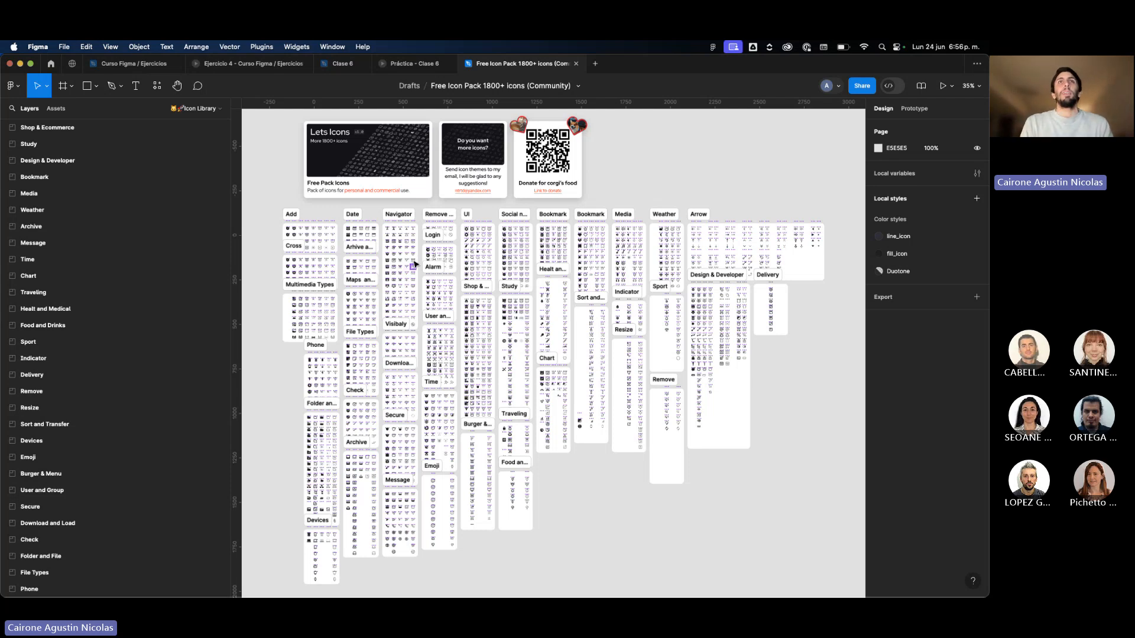
scroll(414, 264, "up", 3)
scroll(416, 266, "up", 2)
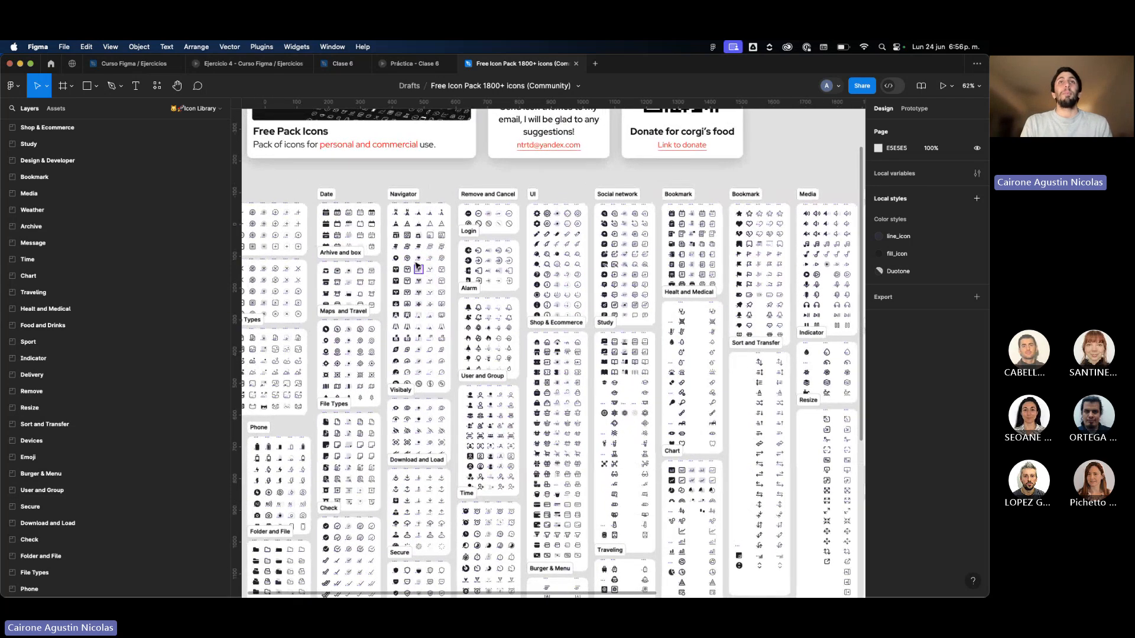
scroll(417, 265, "left", 5)
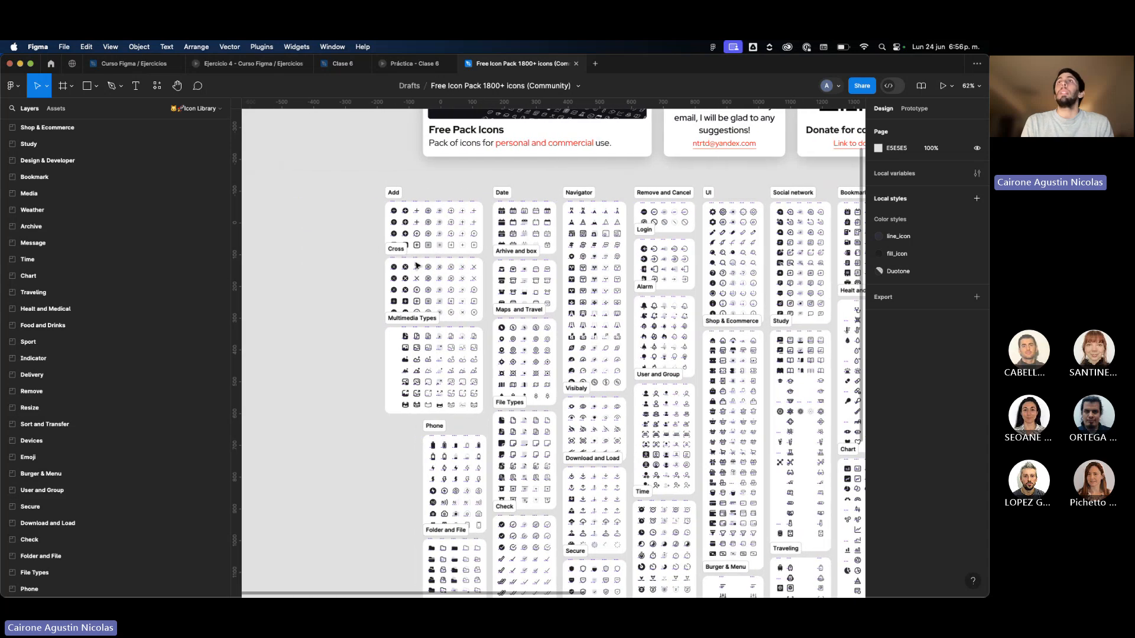
View the icon pack's sharing options and examine the Add, Cross and Date icon groups up close.
left_click(862, 87)
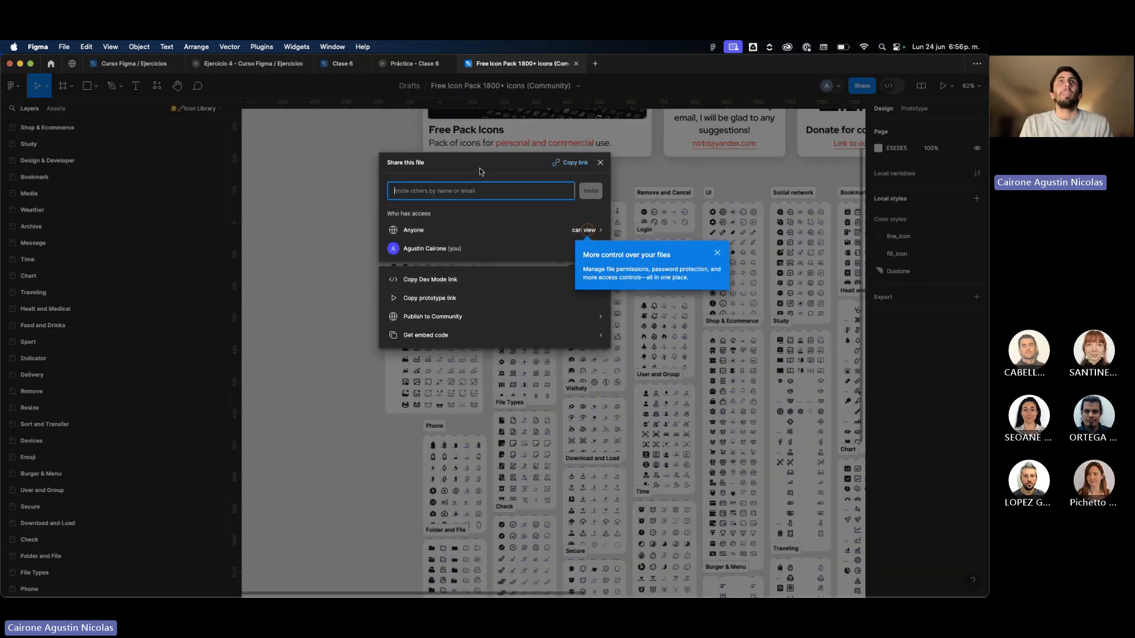
left_click(599, 162)
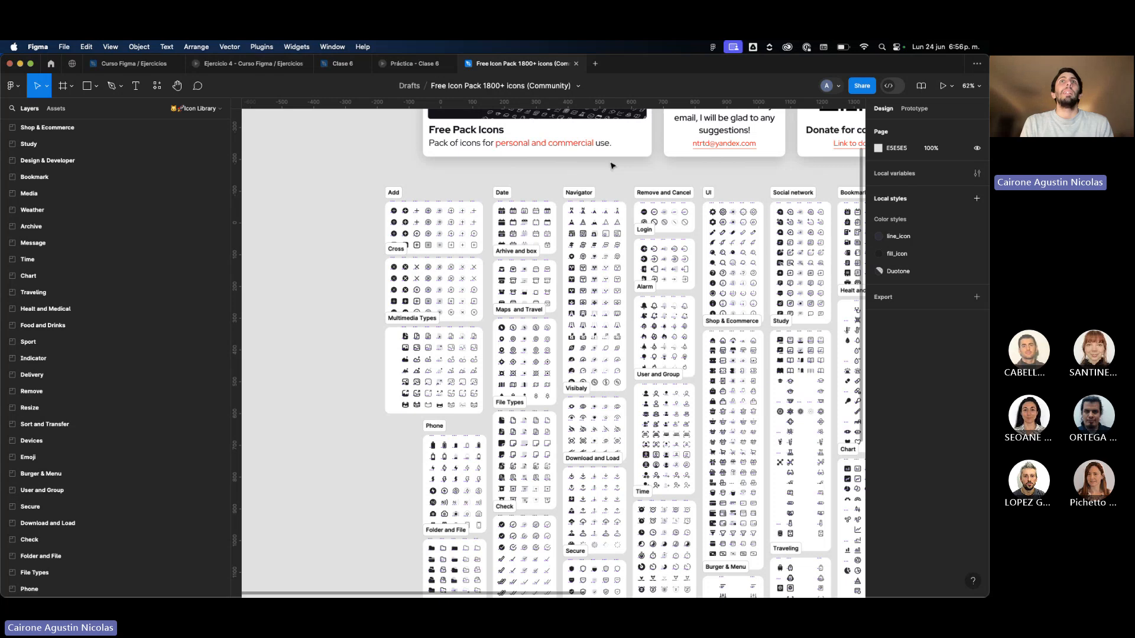
scroll(490, 201, "up", 10)
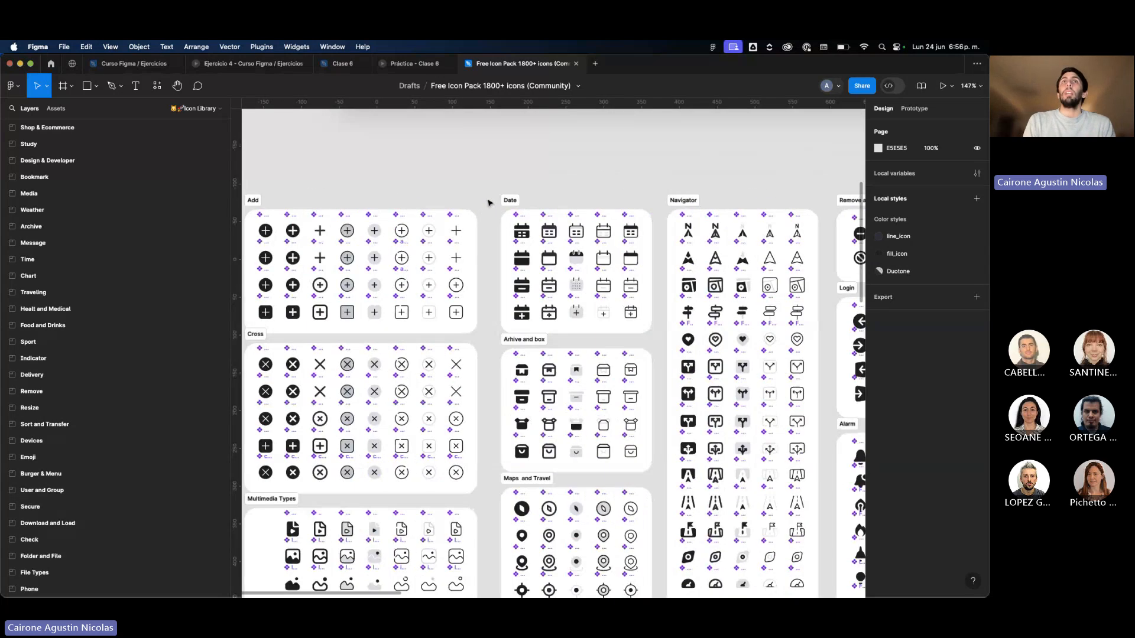
scroll(489, 203, "down", 8)
scroll(340, 231, "up", 10)
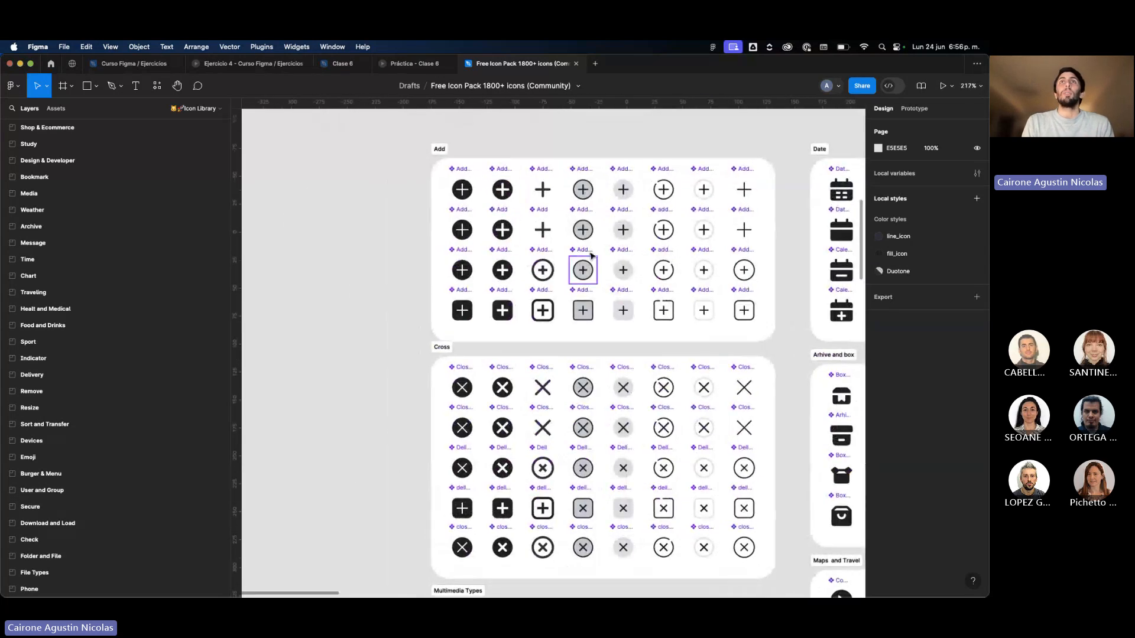
scroll(591, 257, "right", 3)
scroll(674, 305, "down", 2)
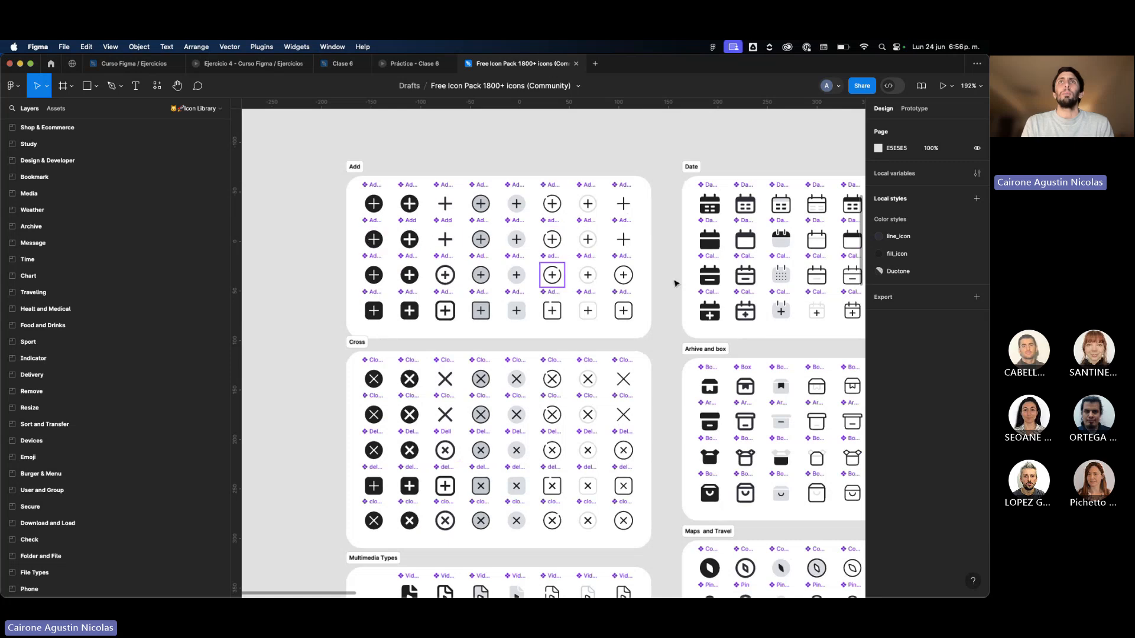
scroll(748, 305, "down", 15)
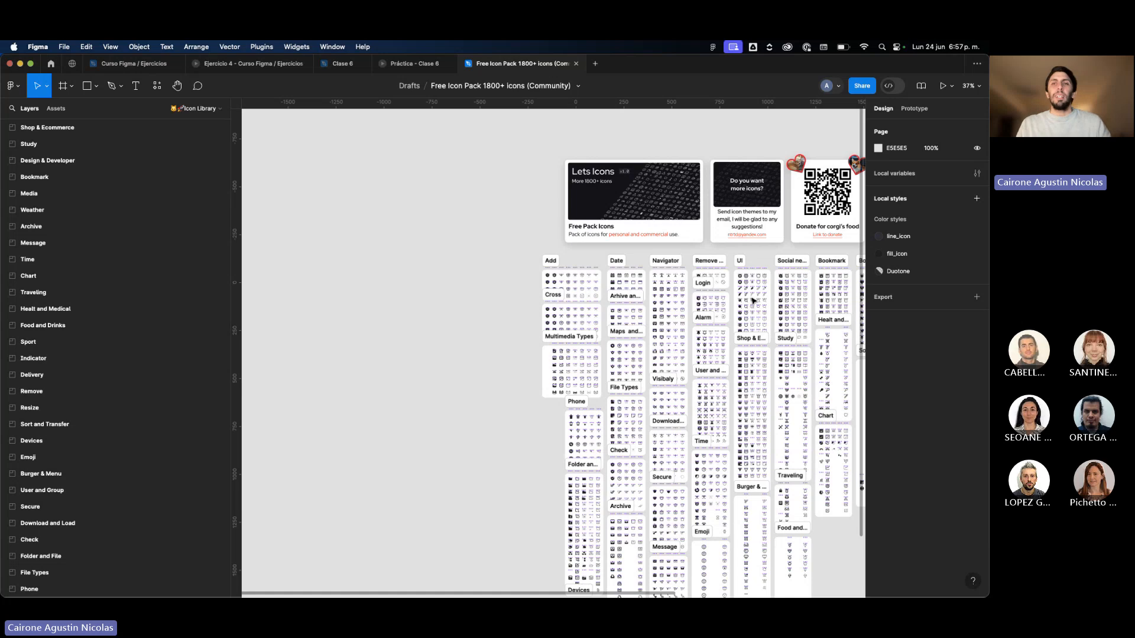
Return to the Community start page and open the resource page of the iOS 15 UI Kit for Figma.
left_click(51, 64)
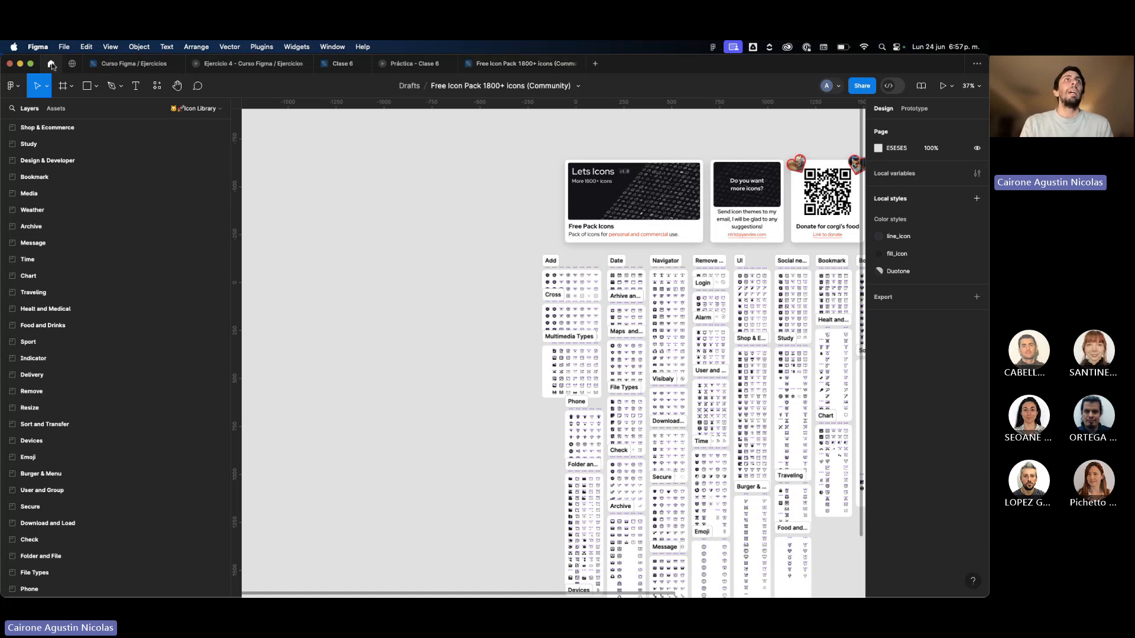
left_click(71, 65)
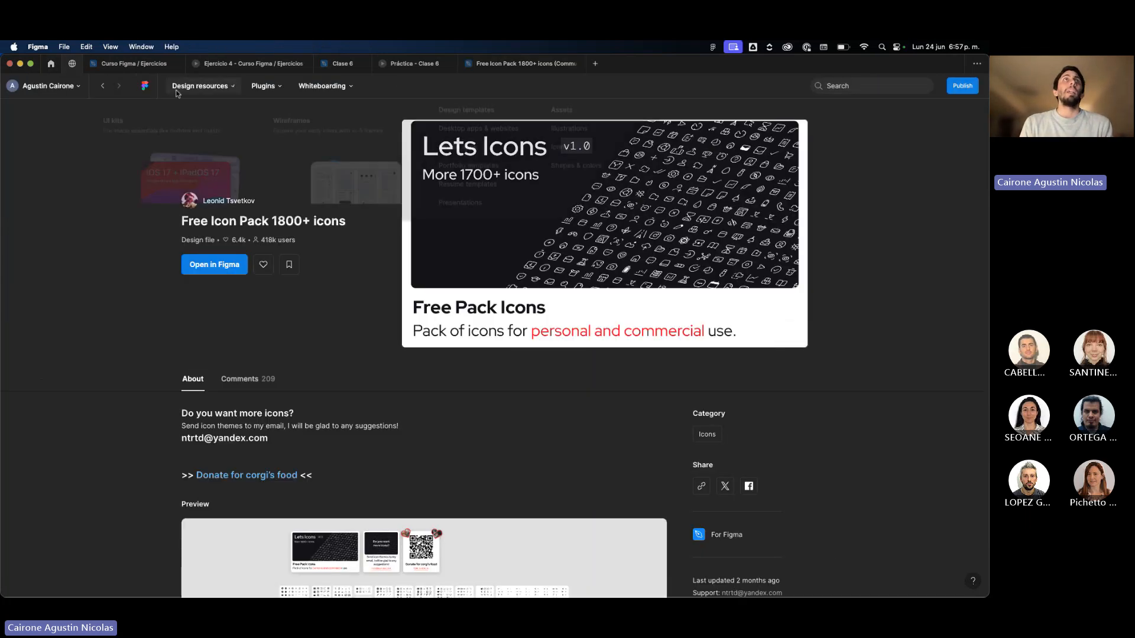
left_click(103, 86)
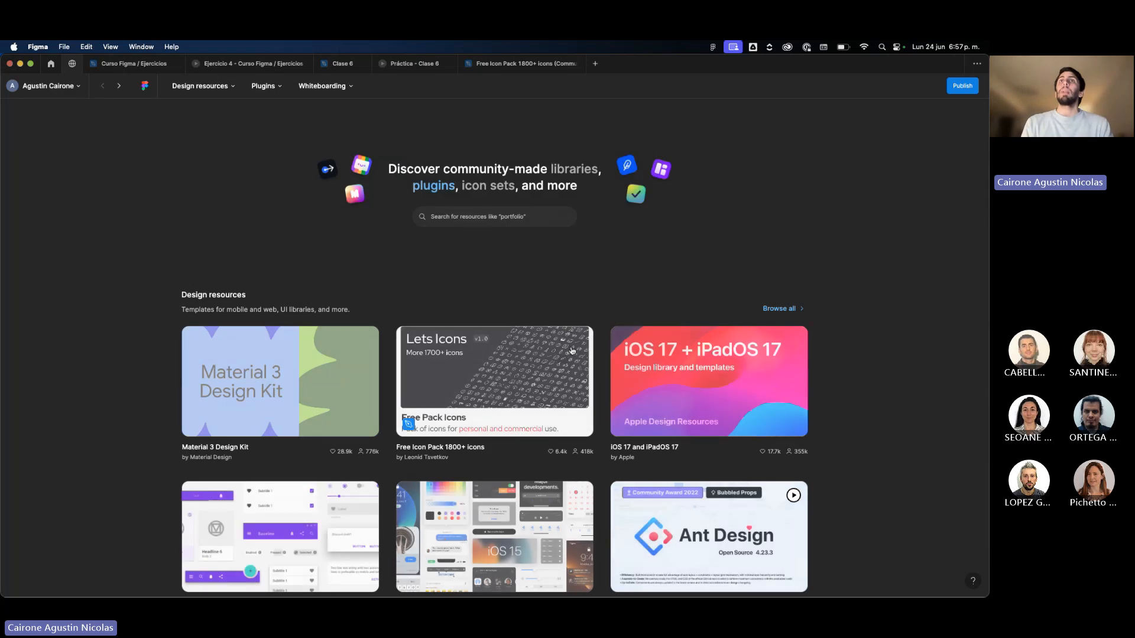
scroll(568, 329, "down", 1)
scroll(567, 329, "down", 1)
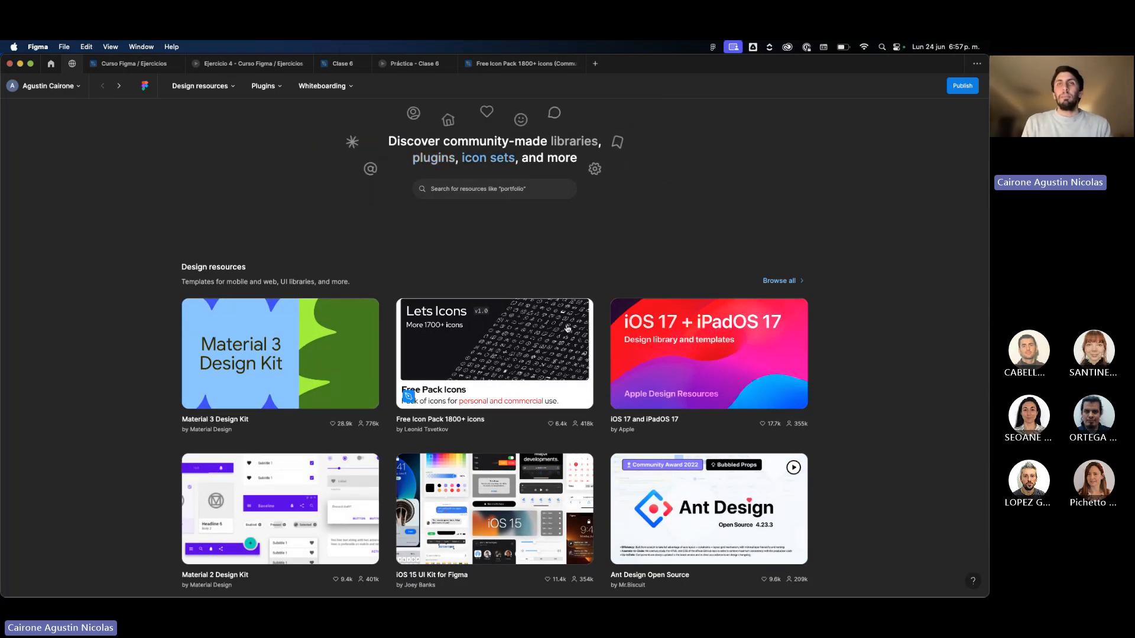
scroll(567, 328, "down", 3)
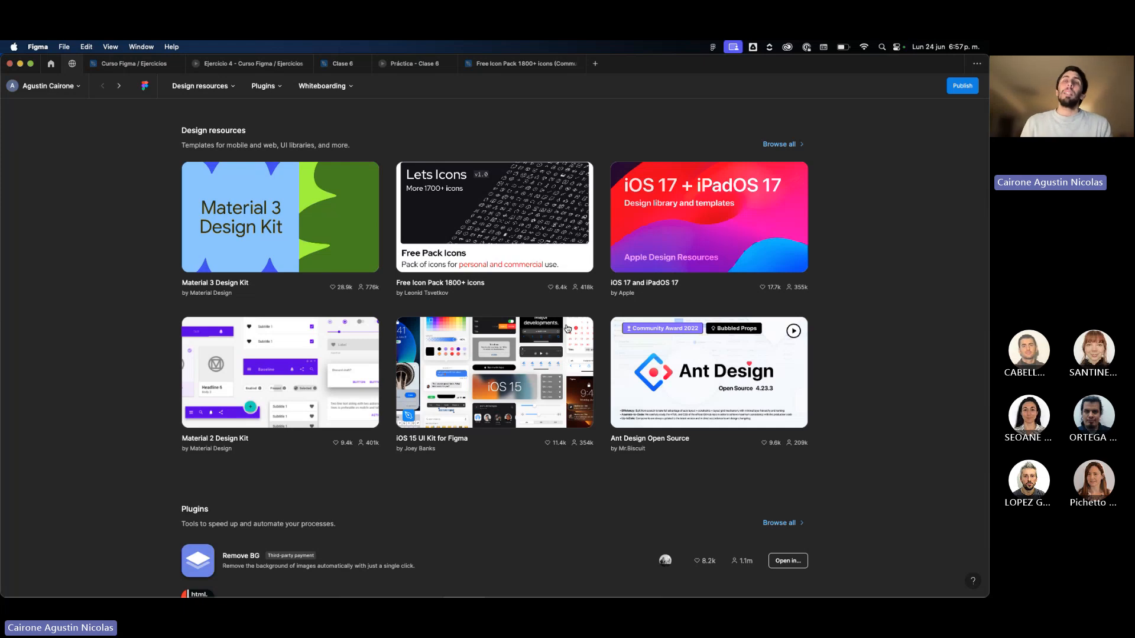
left_click(508, 369)
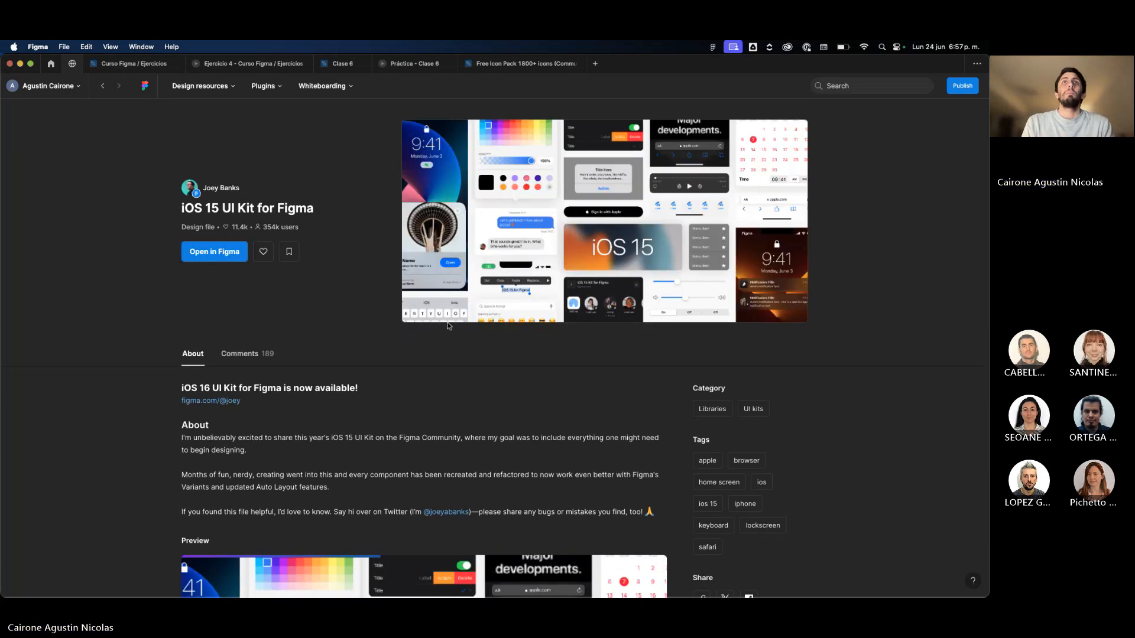
Preview the Components page of the iOS 15 UI Kit and examine its alphabetic keyboard components up close.
scroll(446, 322, "down", 5)
scroll(446, 322, "up", 5)
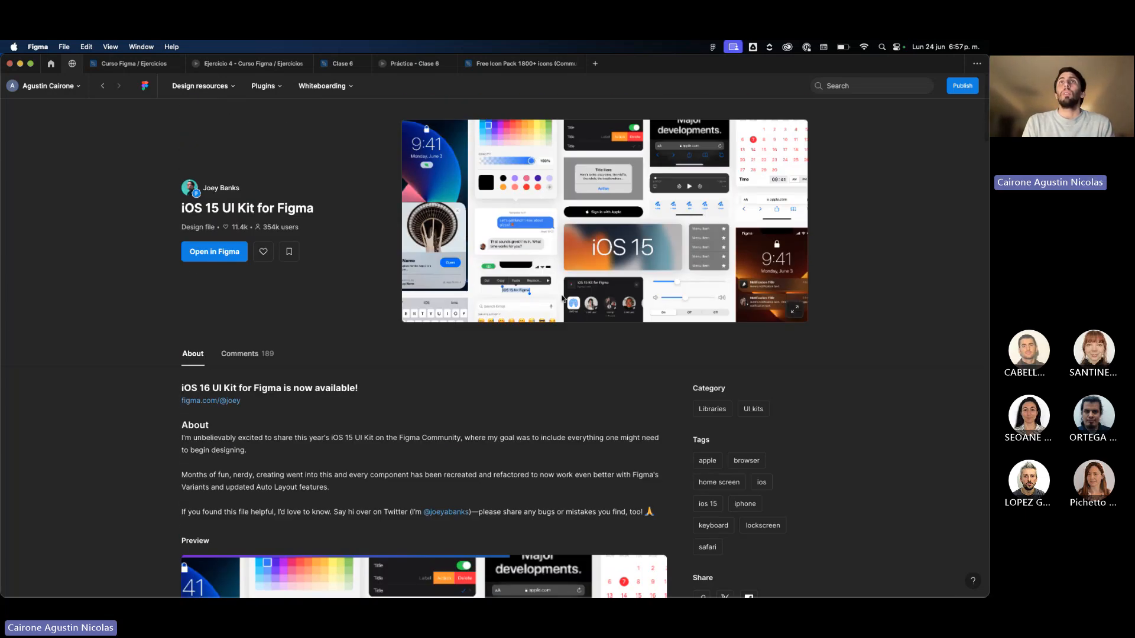
scroll(619, 256, "down", 7)
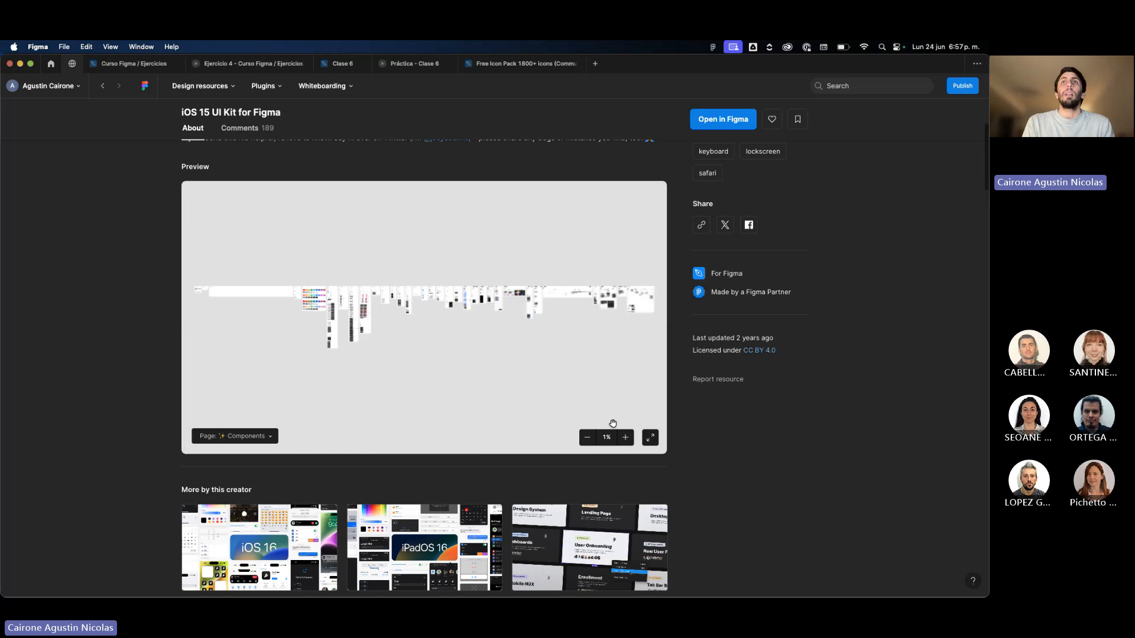
left_click(239, 436)
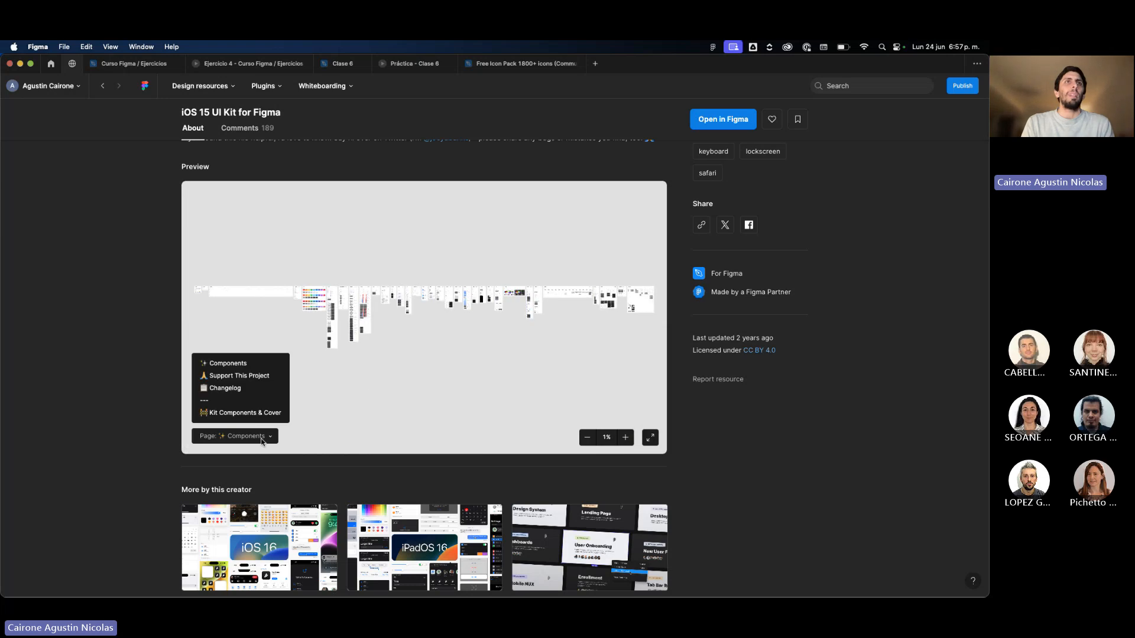
left_click(240, 363)
scroll(329, 303, "up", 5)
scroll(328, 303, "up", 3)
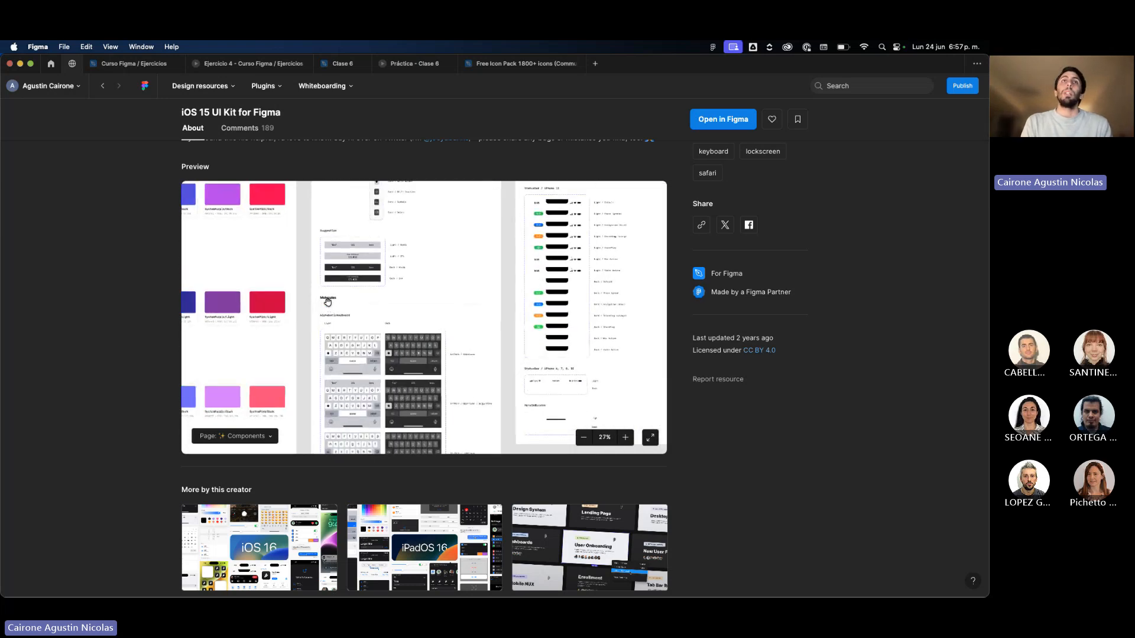
scroll(328, 303, "down", 1)
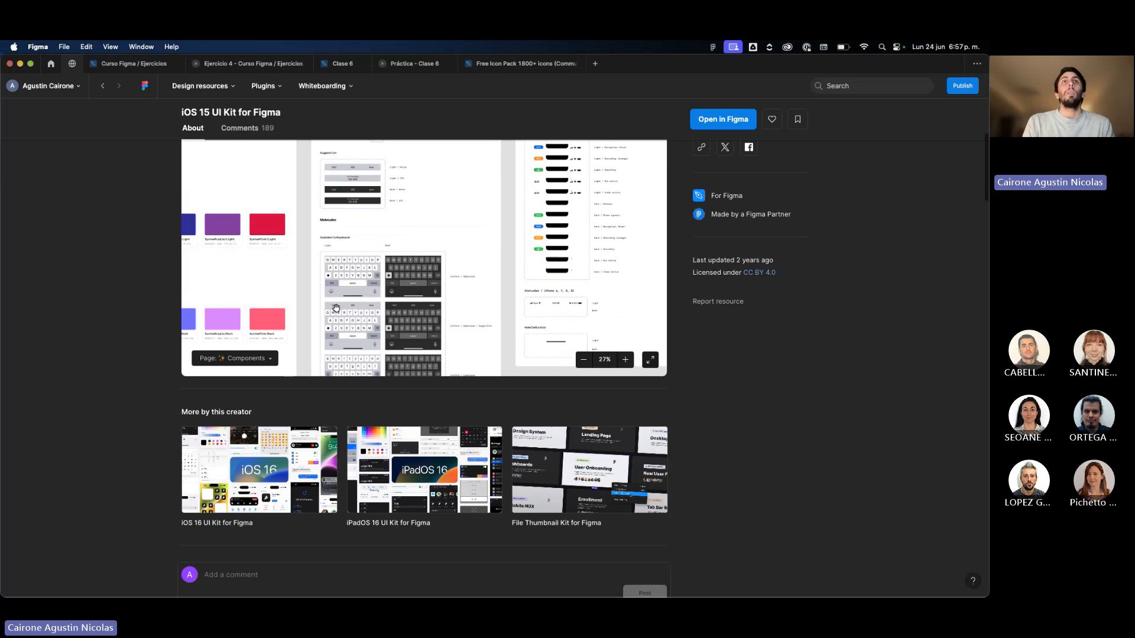
scroll(343, 310, "up", 6)
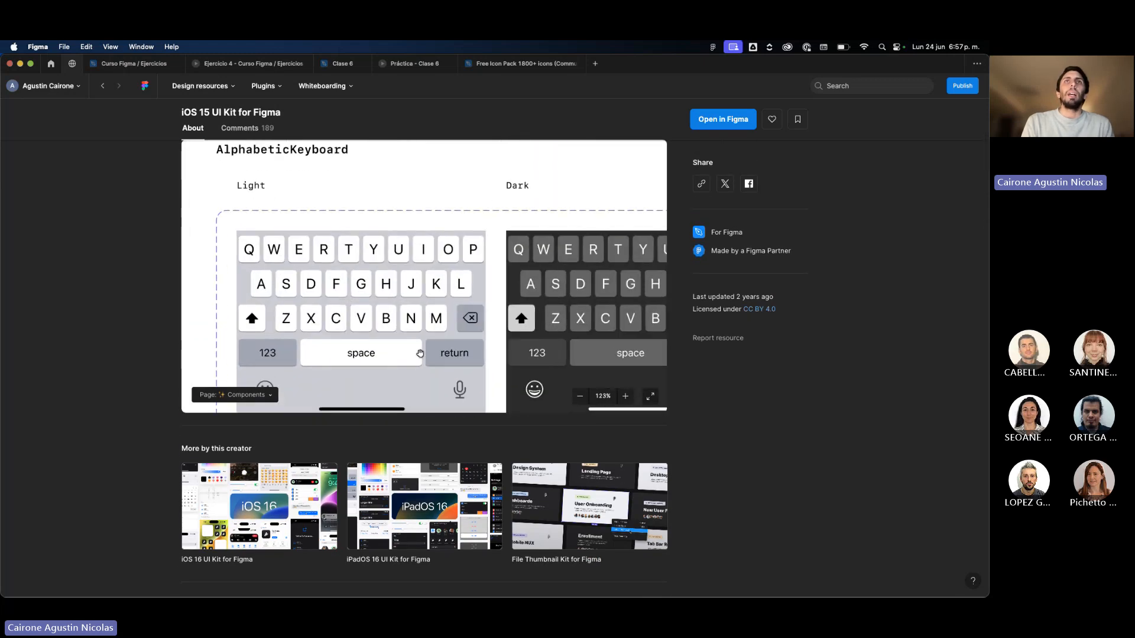
View the whole Components page in the iOS 15 UI Kit preview and return to the start of the resource page.
scroll(421, 354, "up", 5)
scroll(398, 313, "down", 3)
scroll(399, 313, "down", 2)
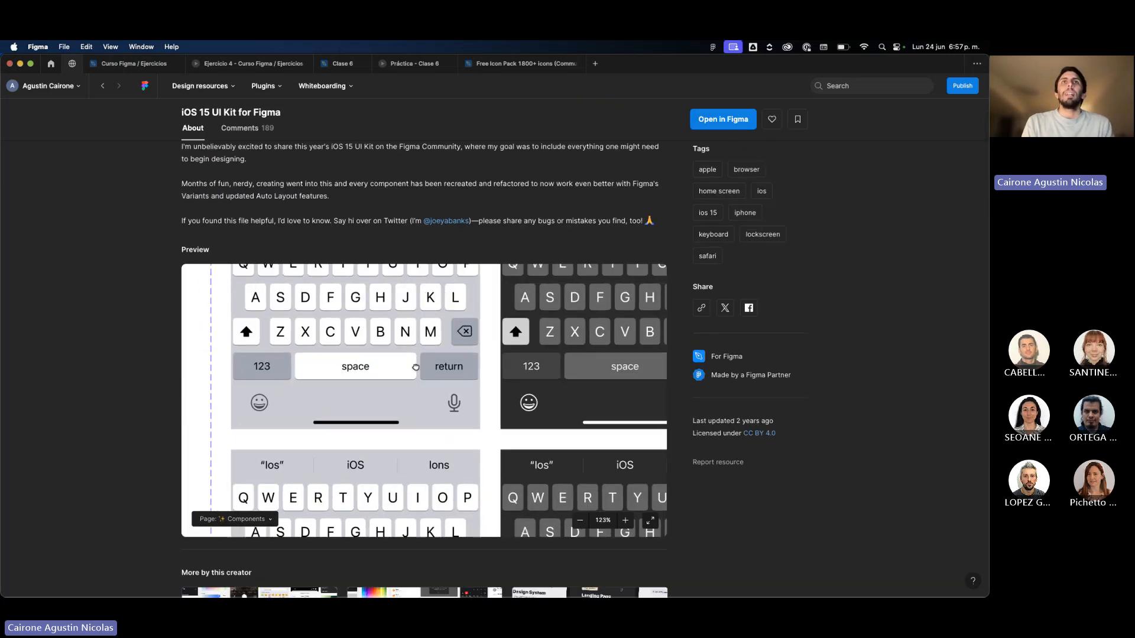
scroll(416, 365, "down", 8)
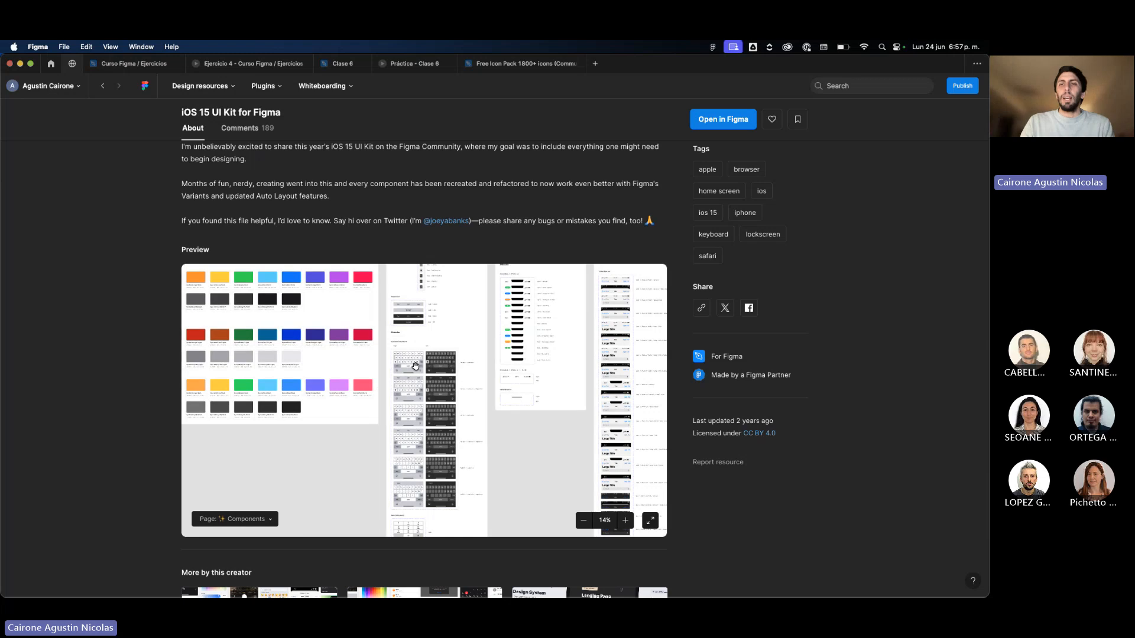
scroll(415, 365, "down", 3)
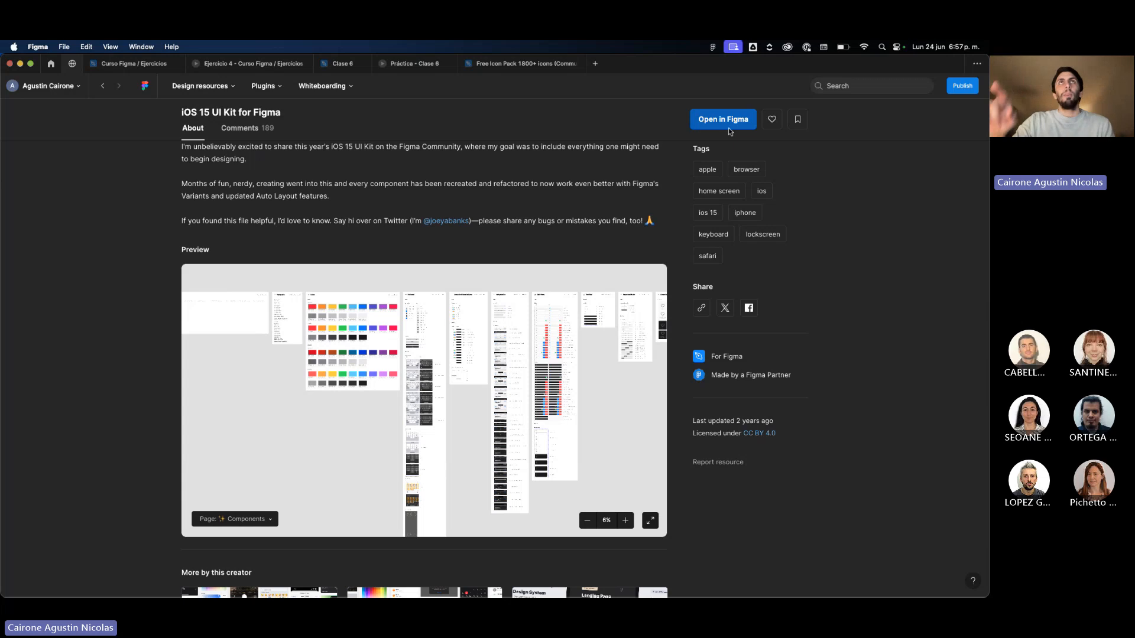
scroll(600, 193, "up", 5)
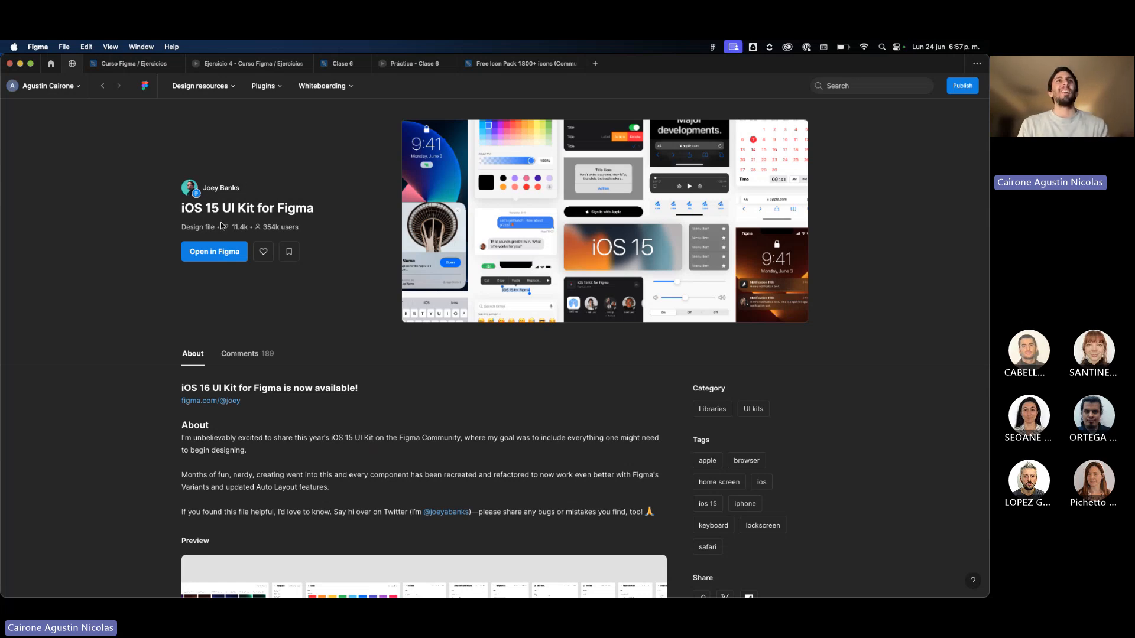
left_click(835, 90)
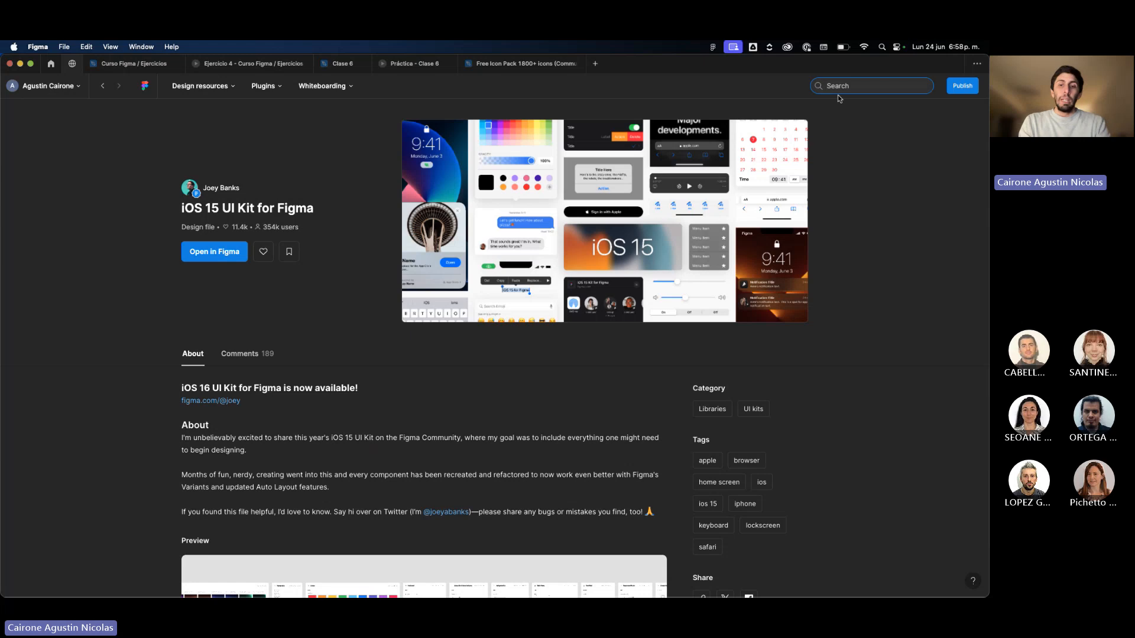
type("apple")
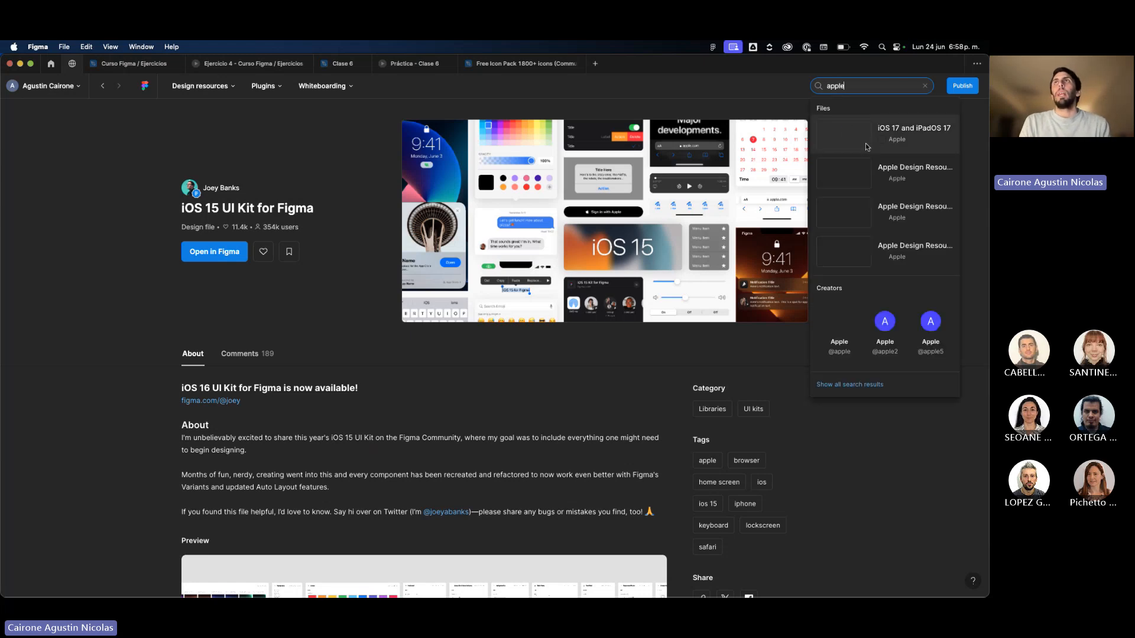
left_click(843, 345)
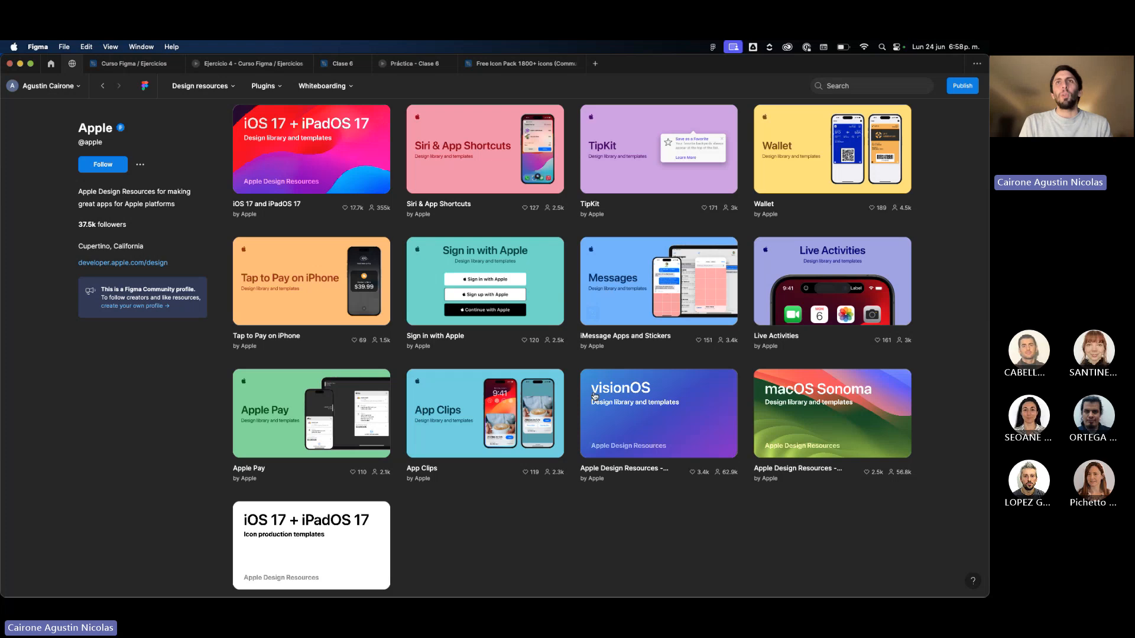
scroll(591, 413, "up", 3)
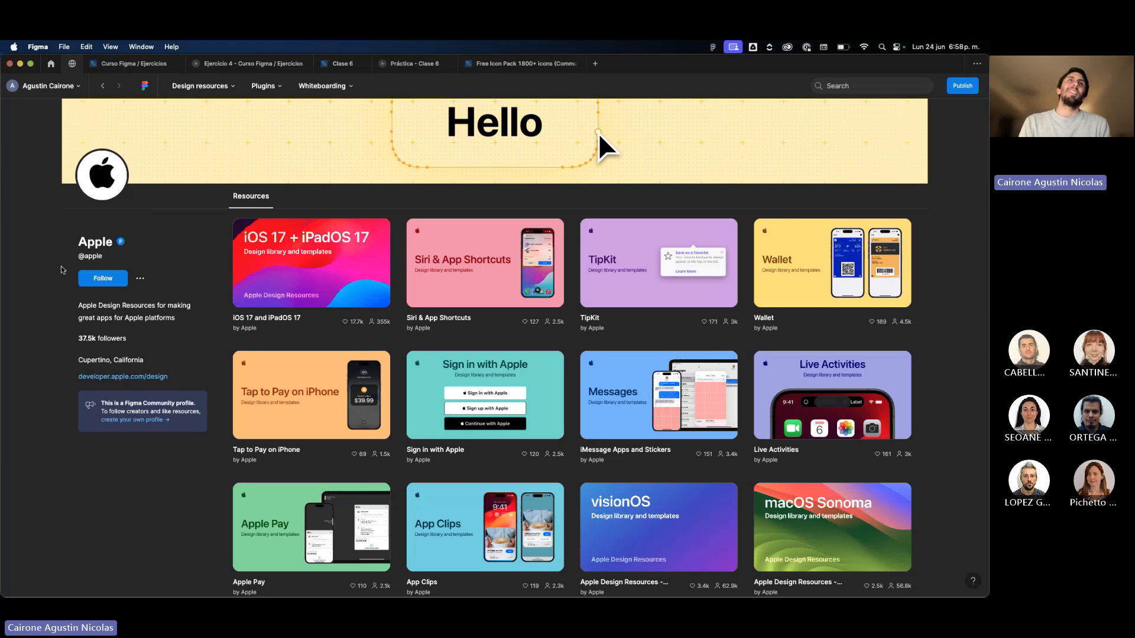
scroll(162, 306, "up", 1)
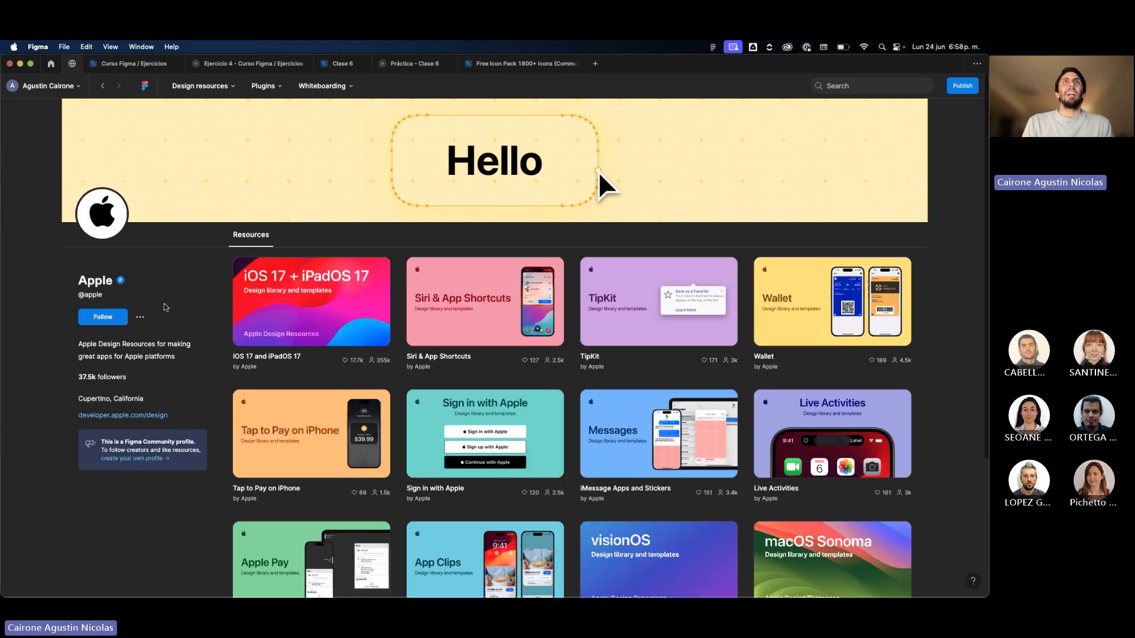
left_click(846, 87)
type("android")
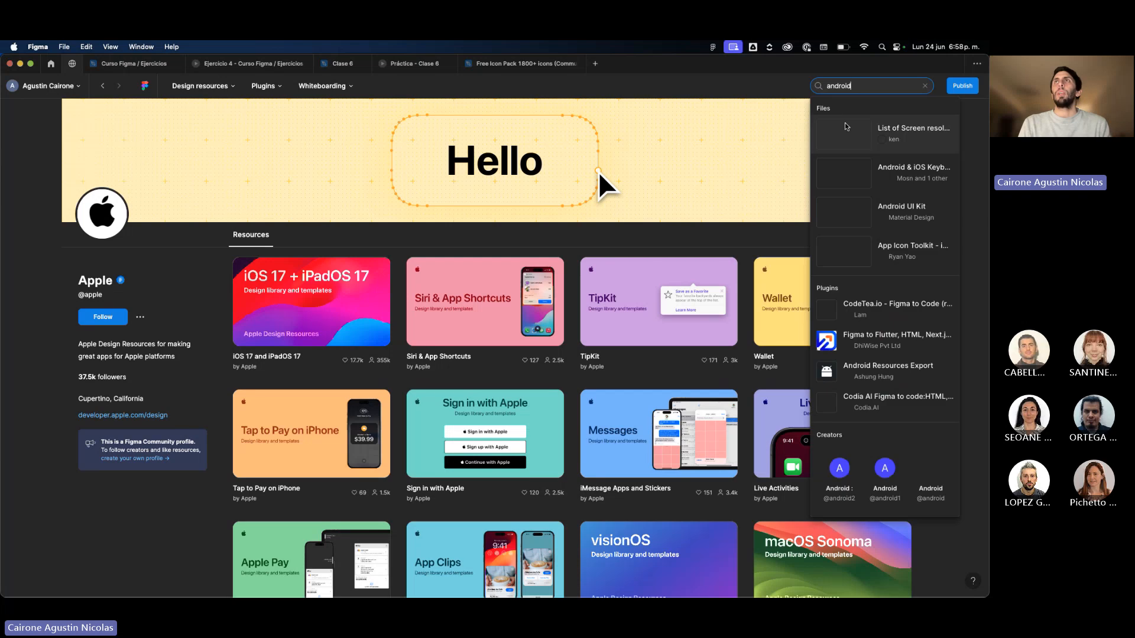
left_click(913, 475)
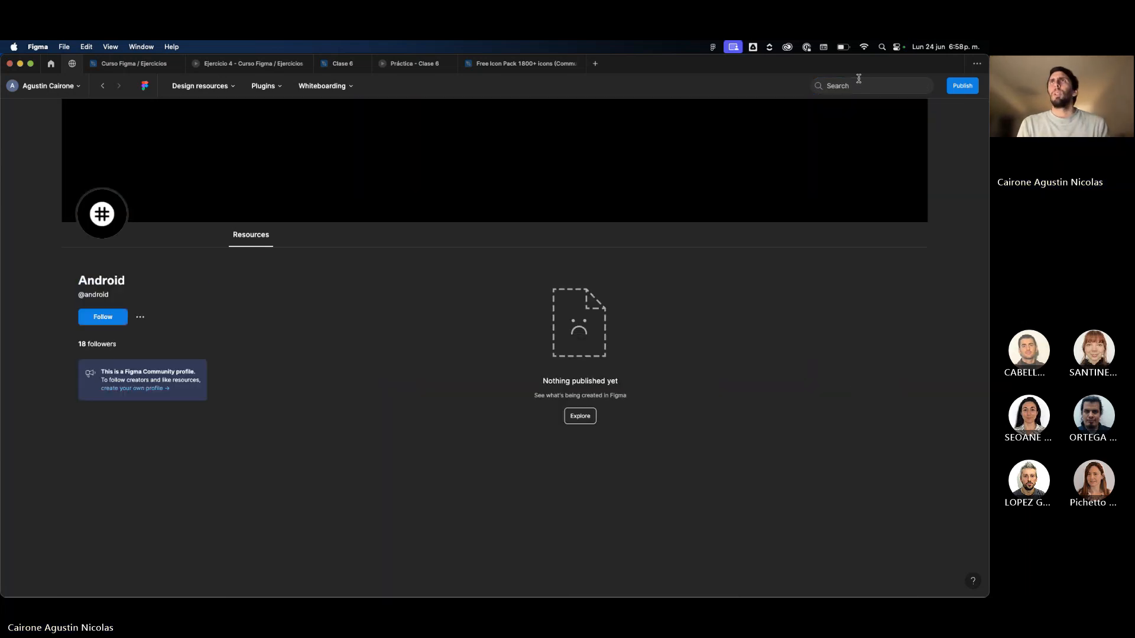
Search the Community for "google" and show all search results.
left_click(858, 80)
type("google")
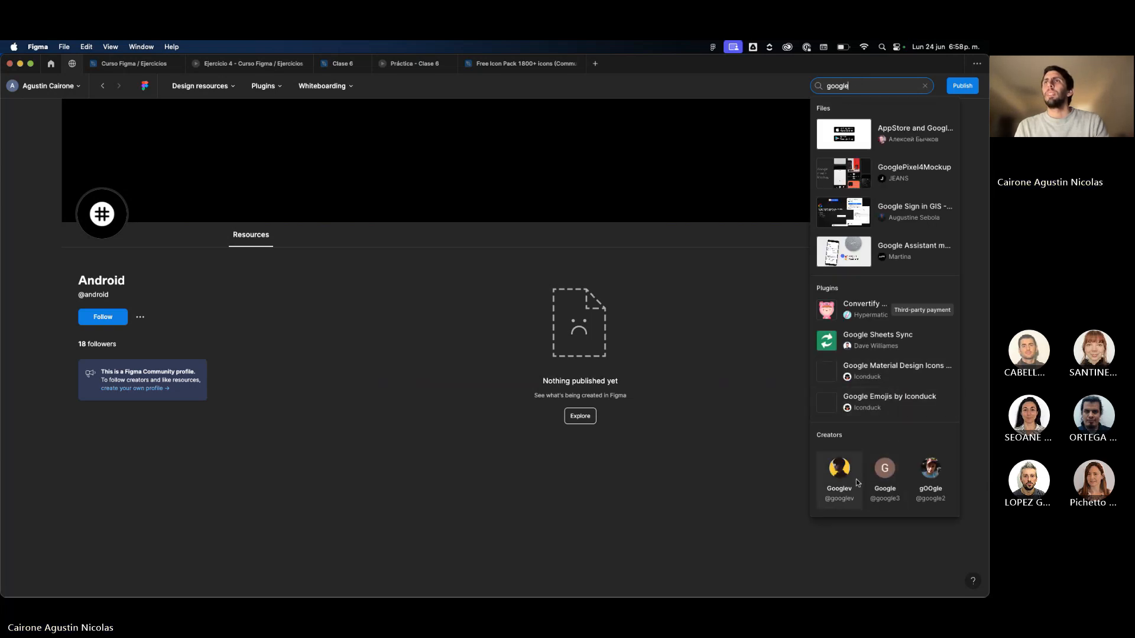
scroll(855, 479, "down", 1)
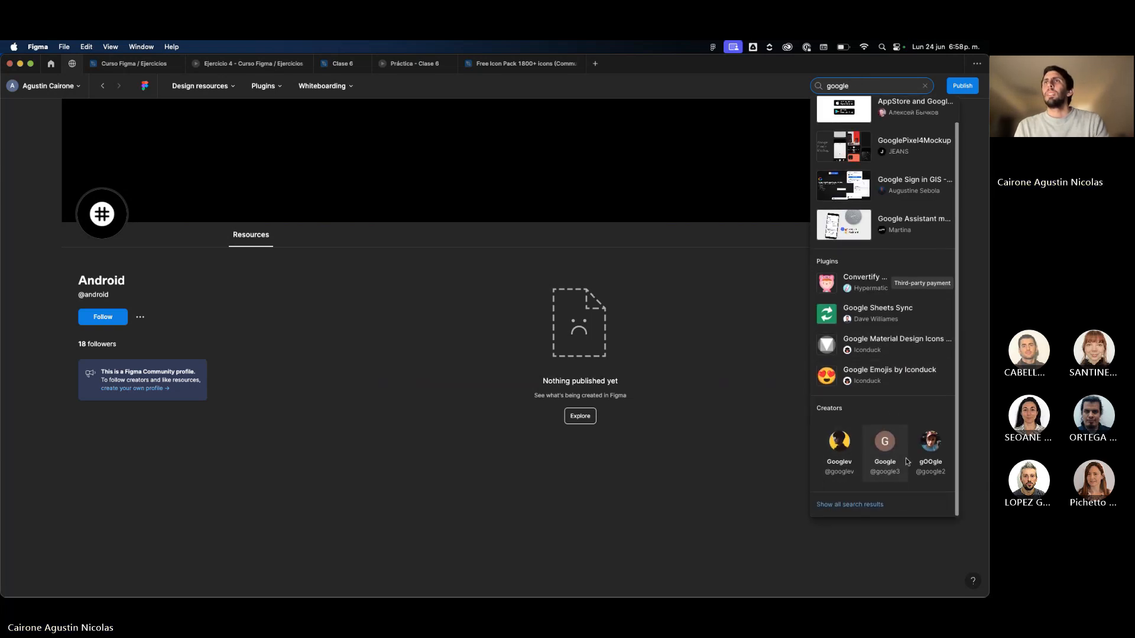
left_click(853, 504)
Search the Community for "spotify" and open Spotify's creator profile from the Spotify Ways of Working resource.
key("super+a")
type("spotify")
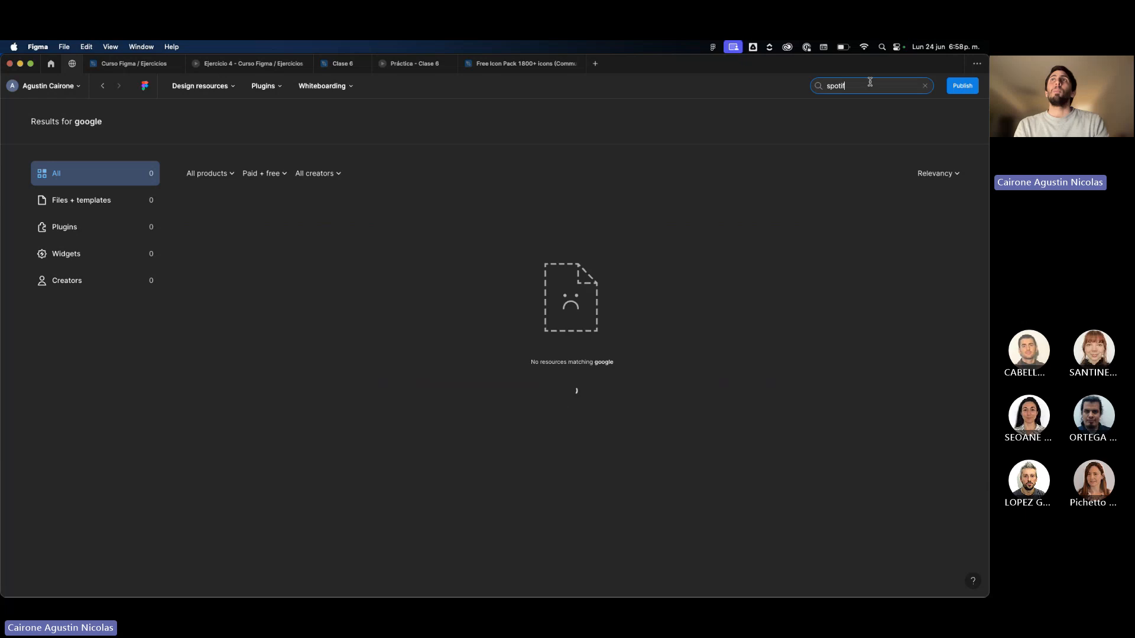
key("Return")
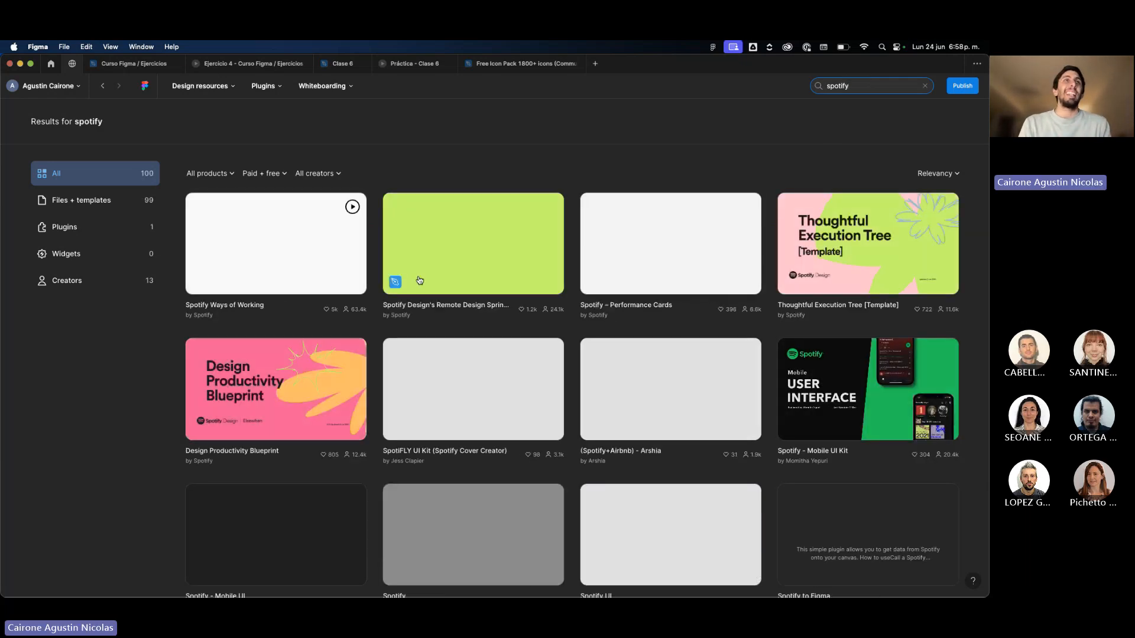
left_click(207, 316)
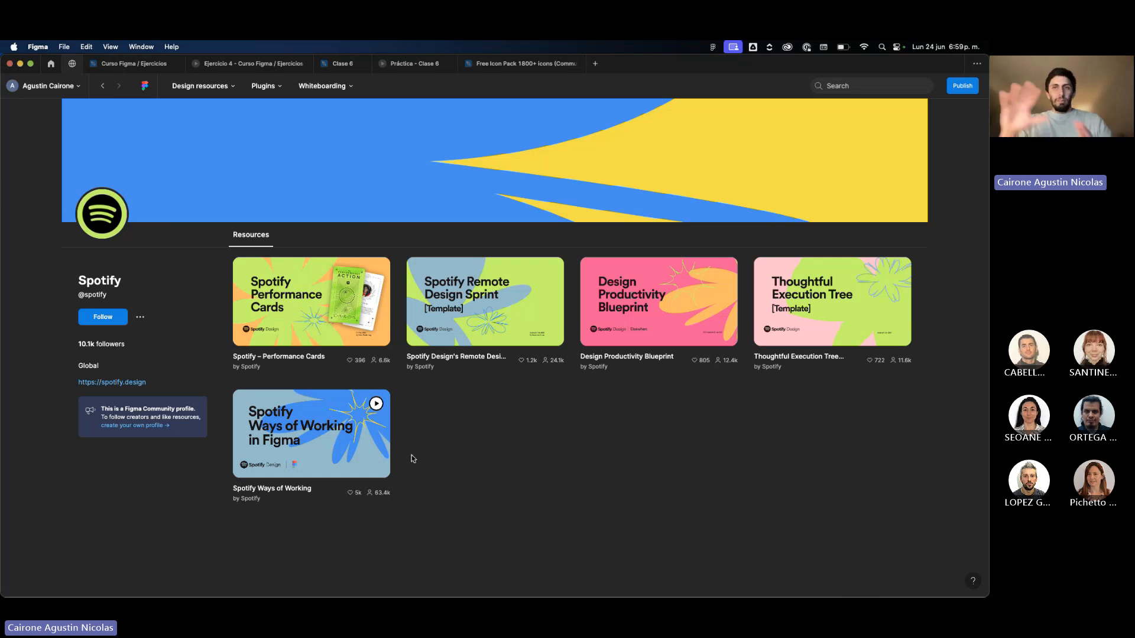
Go back through the visited profiles and search results to the Community start page.
left_click(102, 86)
left_click(103, 86)
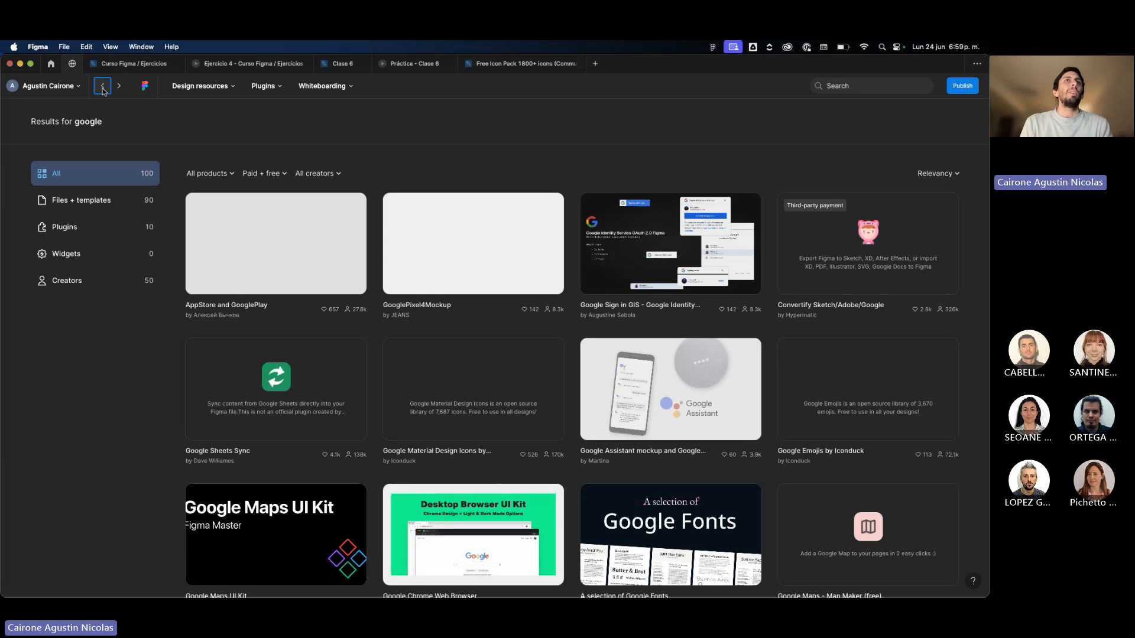
left_click(102, 86)
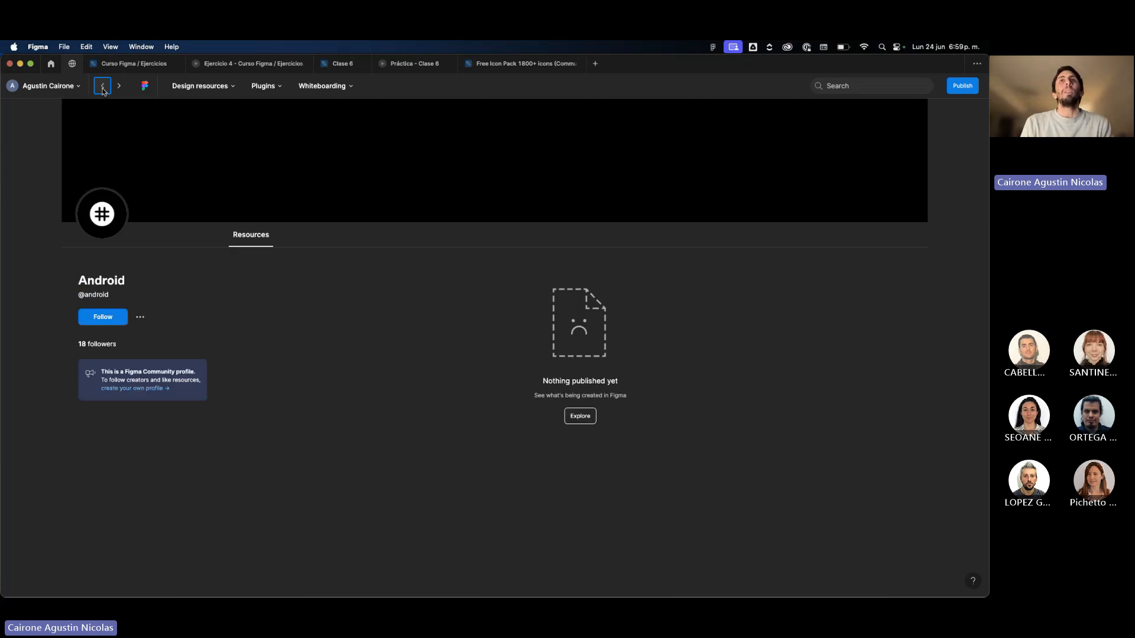
left_click(102, 88)
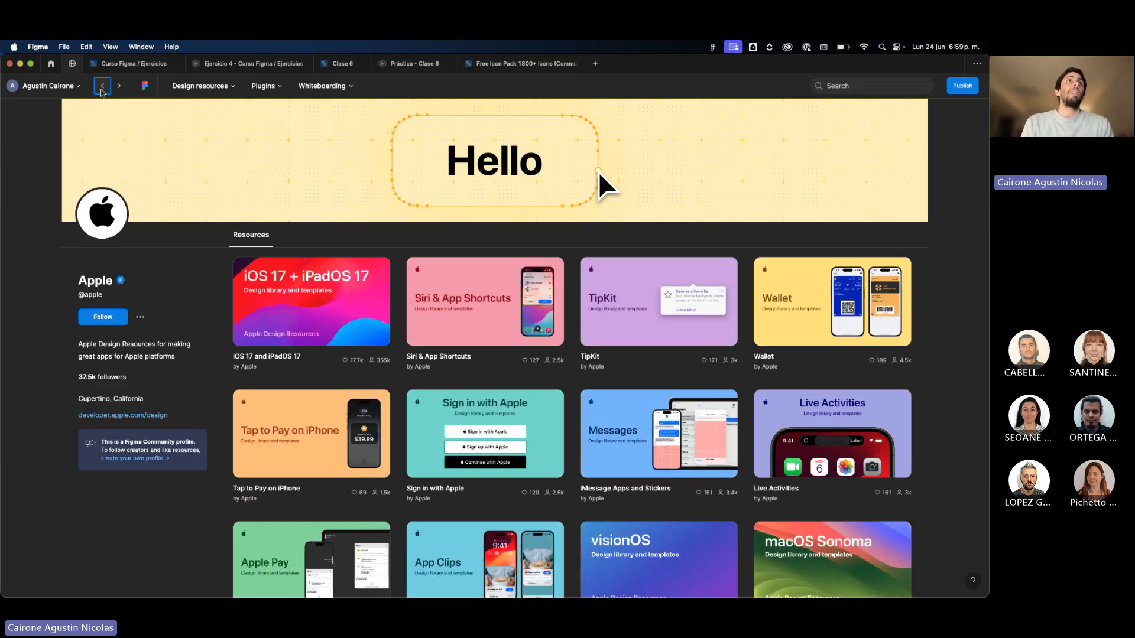
left_click(103, 87)
left_click(103, 87)
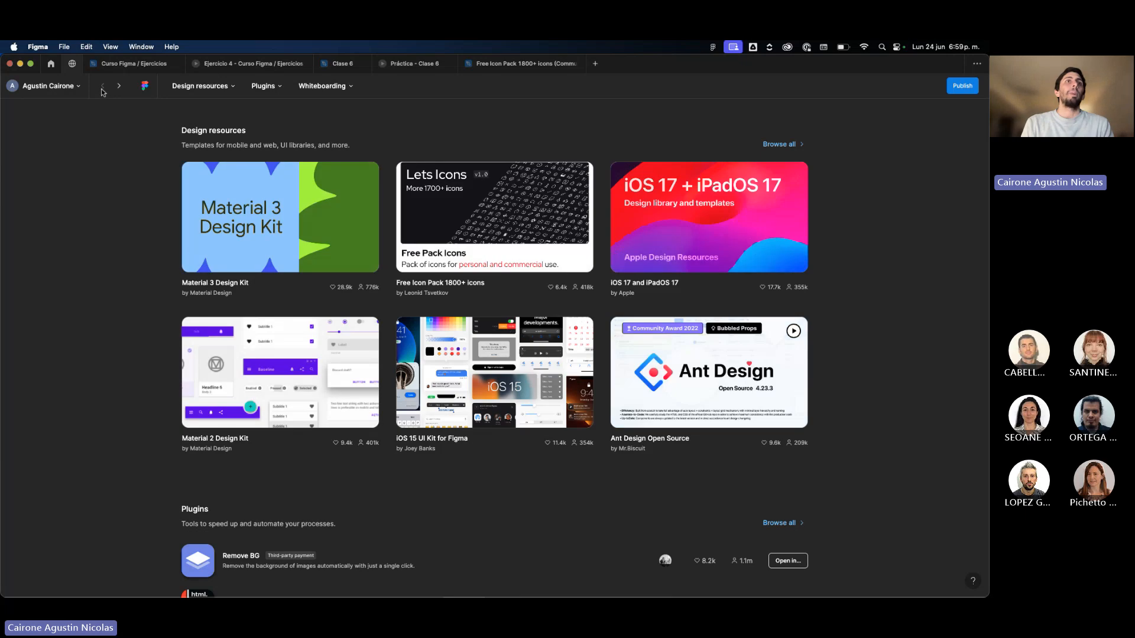
Examine the Plugins section of the Community start page, from Remove BG down to Noise.
scroll(296, 325, "down", 3)
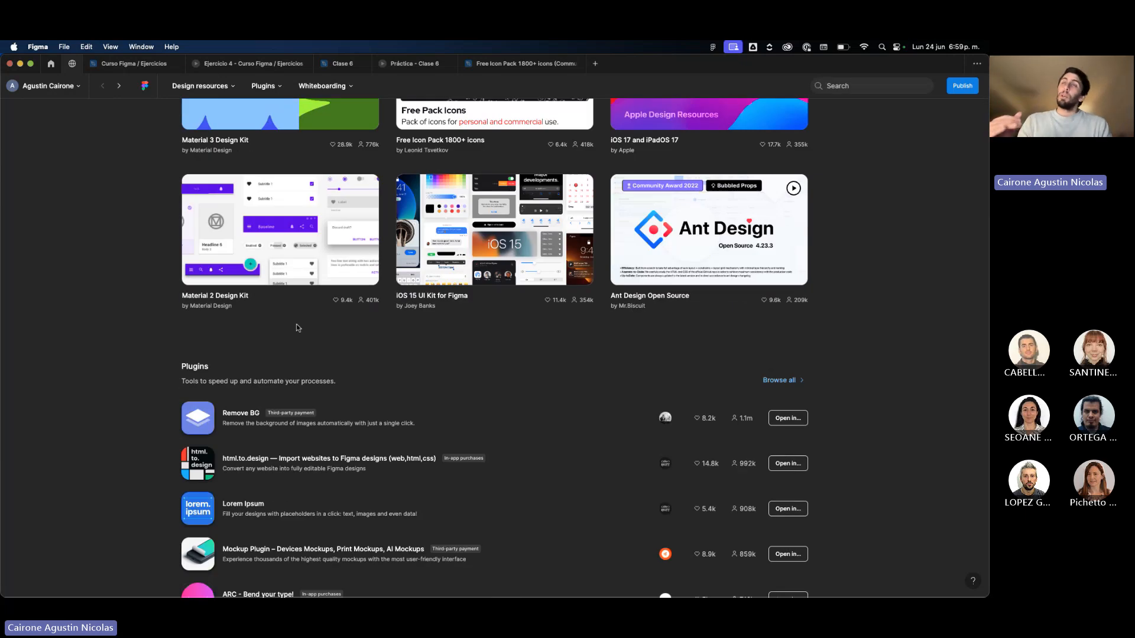
scroll(296, 324, "down", 3)
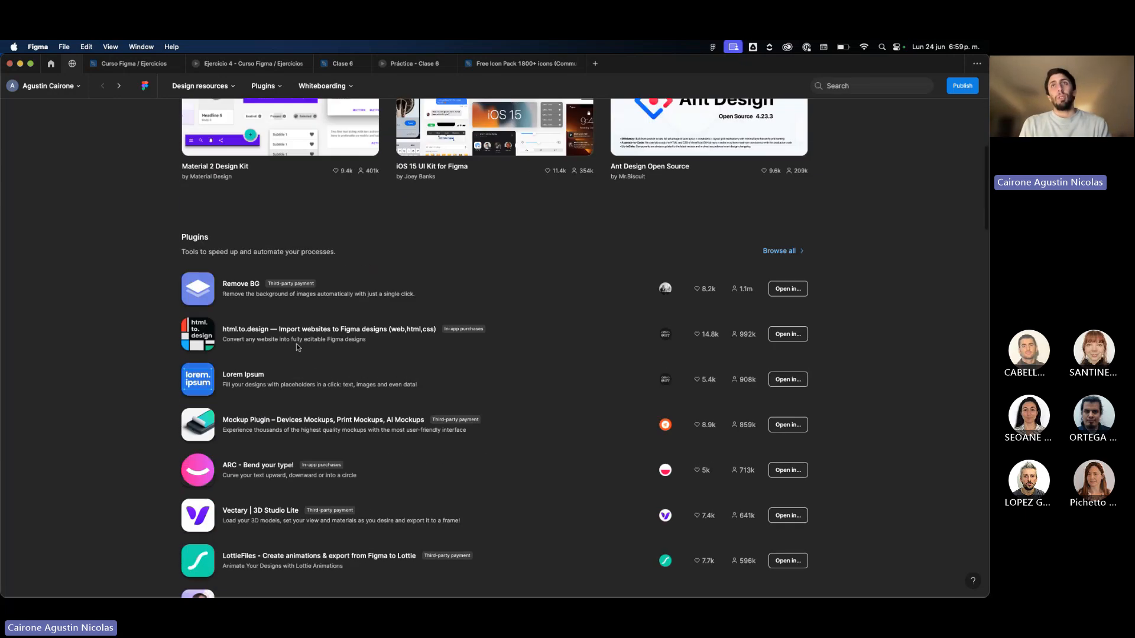
scroll(296, 344, "down", 1)
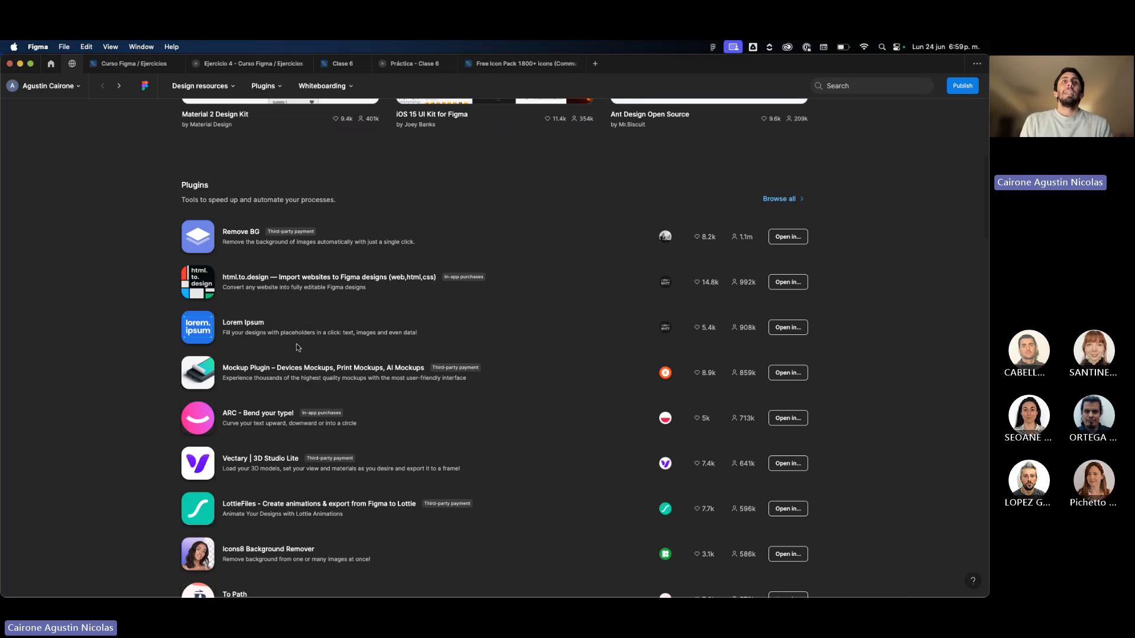
scroll(296, 342, "down", 1)
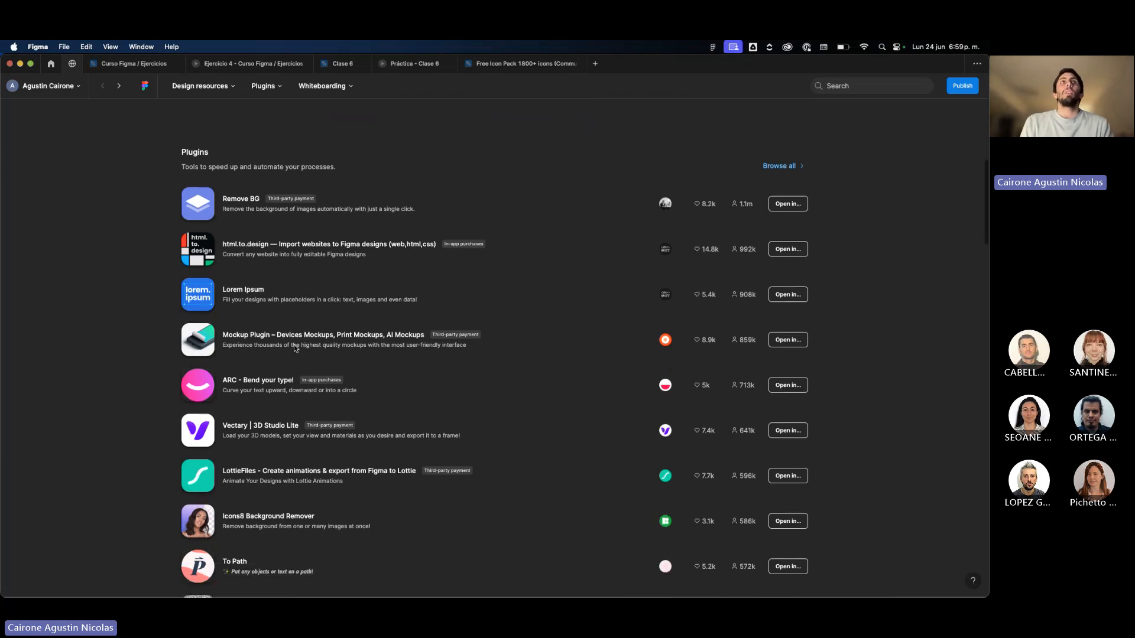
scroll(293, 345, "down", 3)
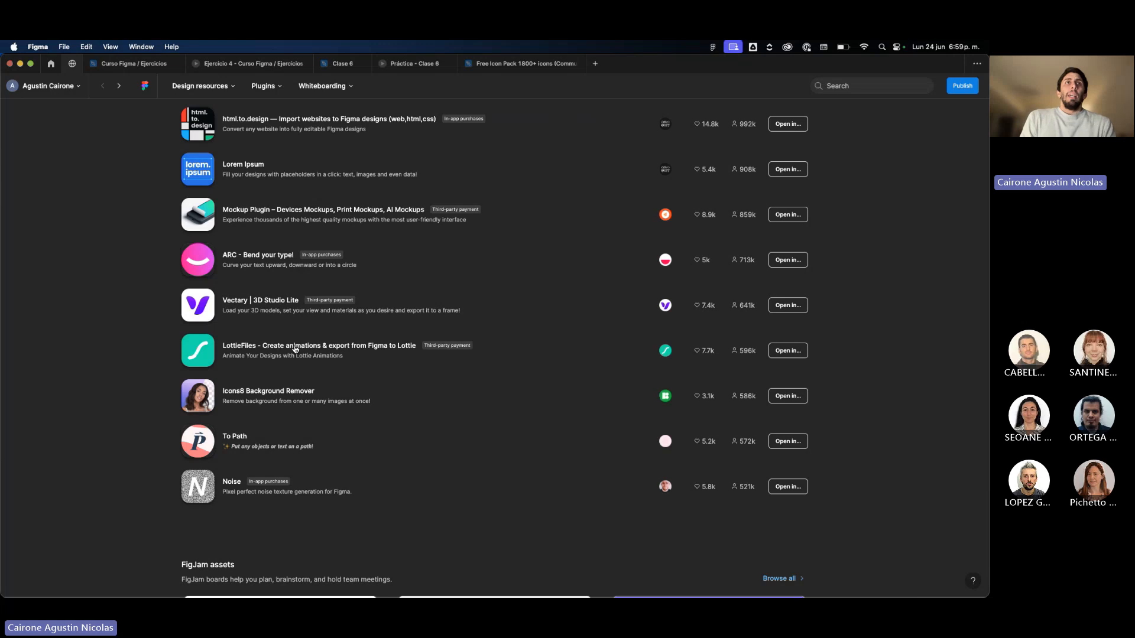
scroll(295, 348, "up", 7)
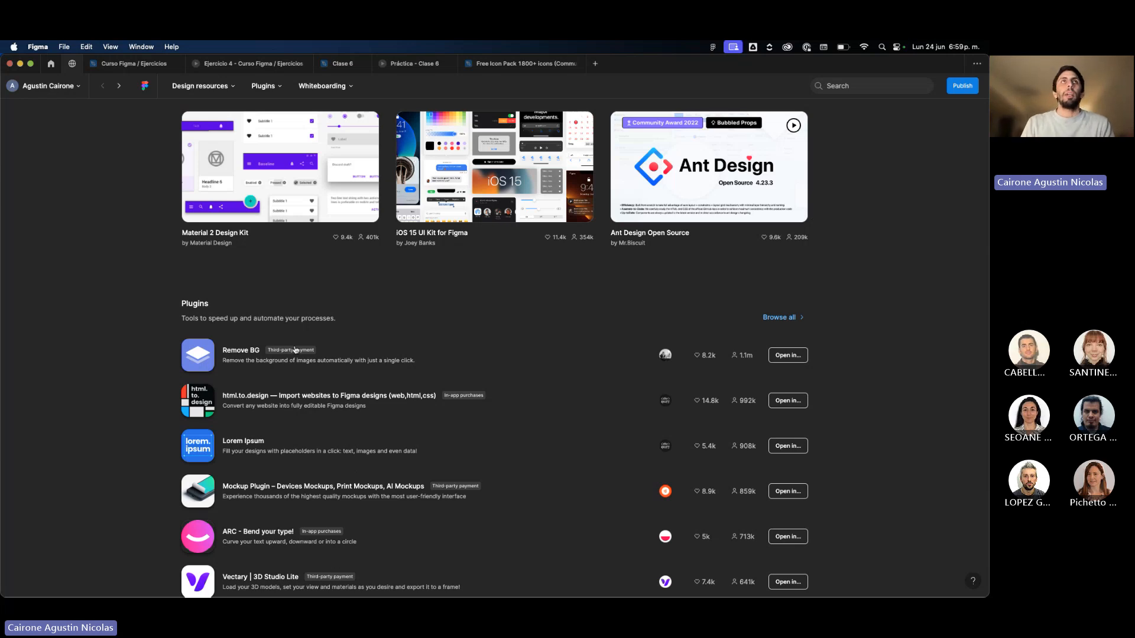
Switch to the Clase 6 file, open its resources and browse the recent and Community plugins.
left_click(345, 63)
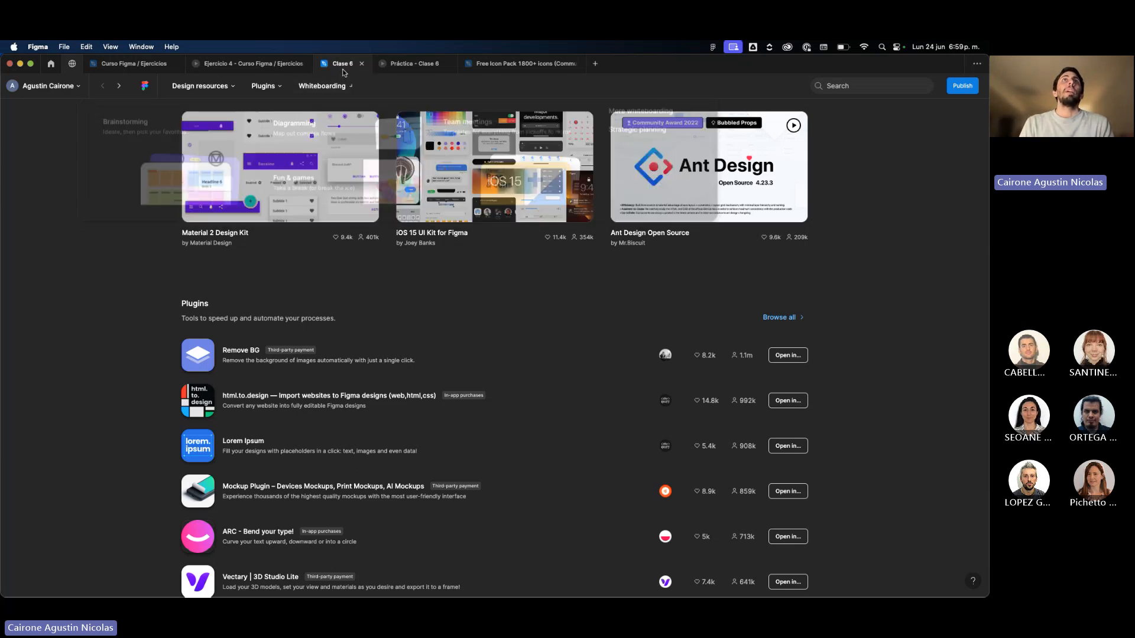
scroll(426, 164, "right", 9)
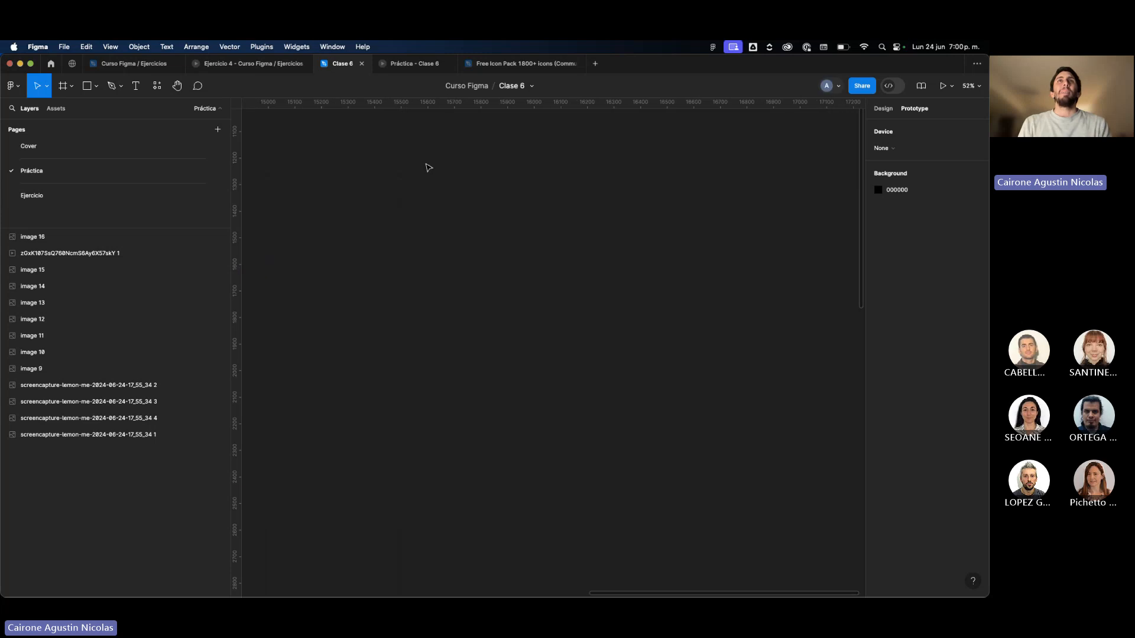
scroll(426, 164, "down", 4)
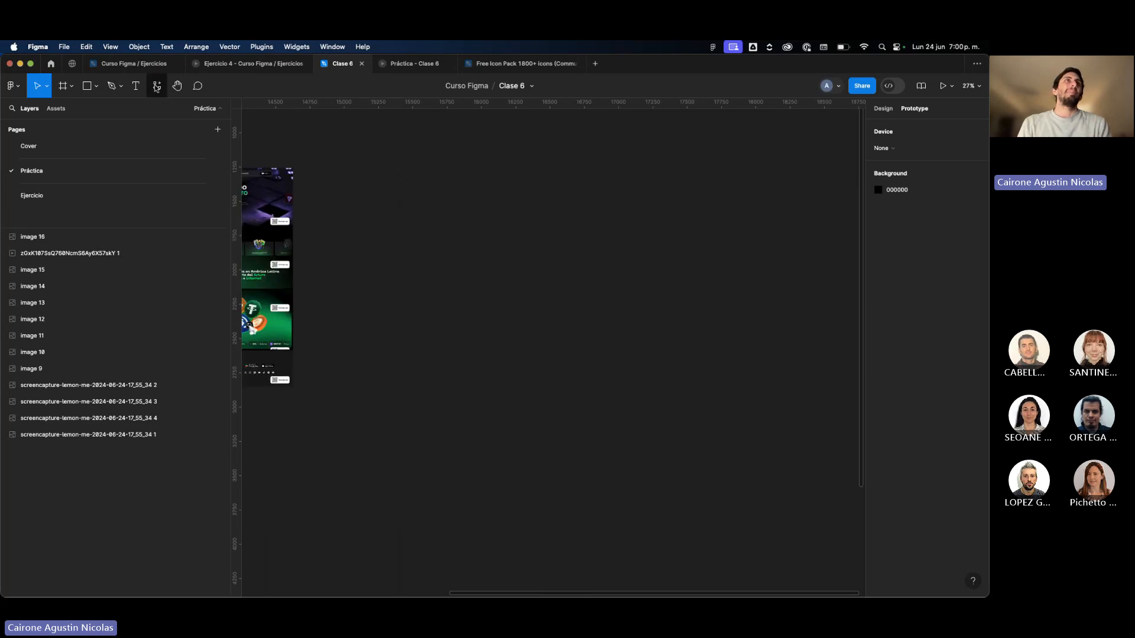
left_click(157, 87)
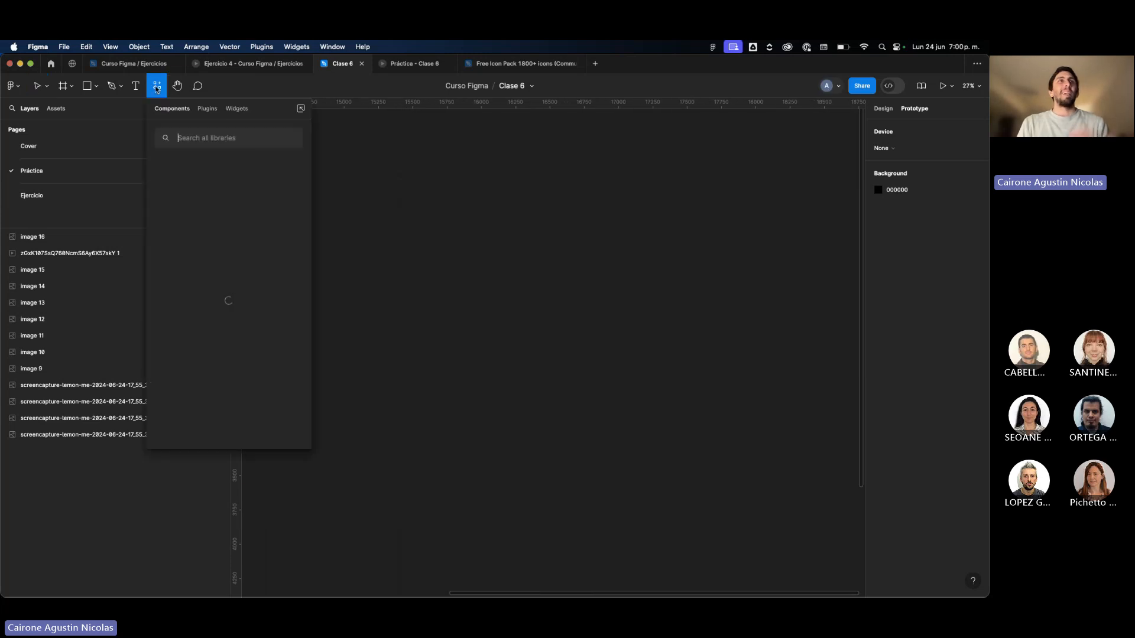
left_click(207, 109)
left_click(237, 110)
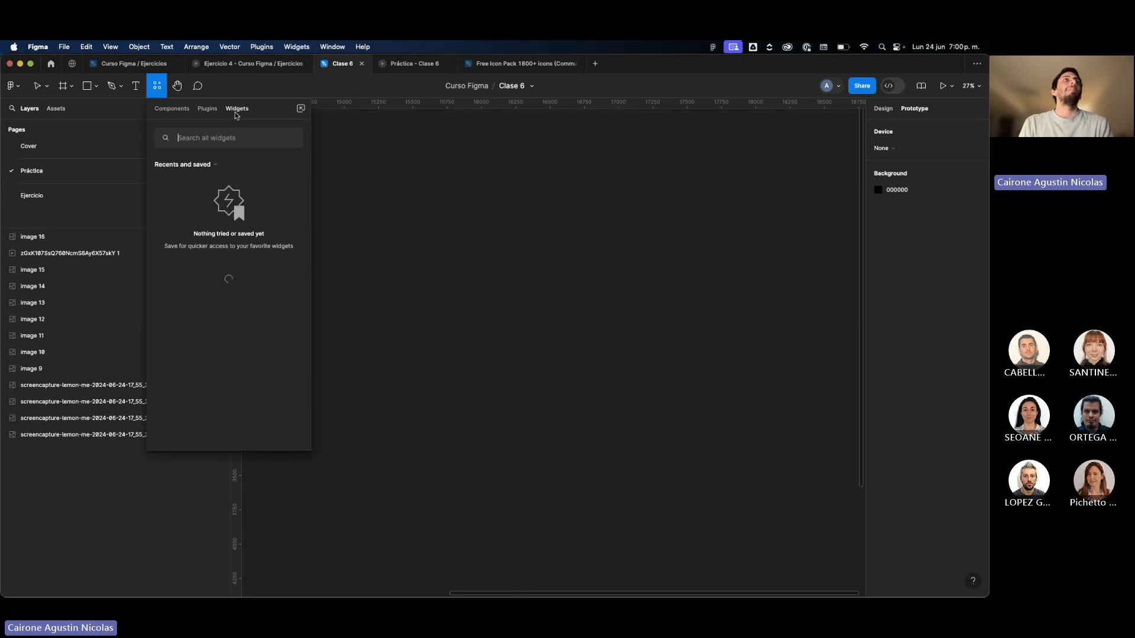
left_click(216, 112)
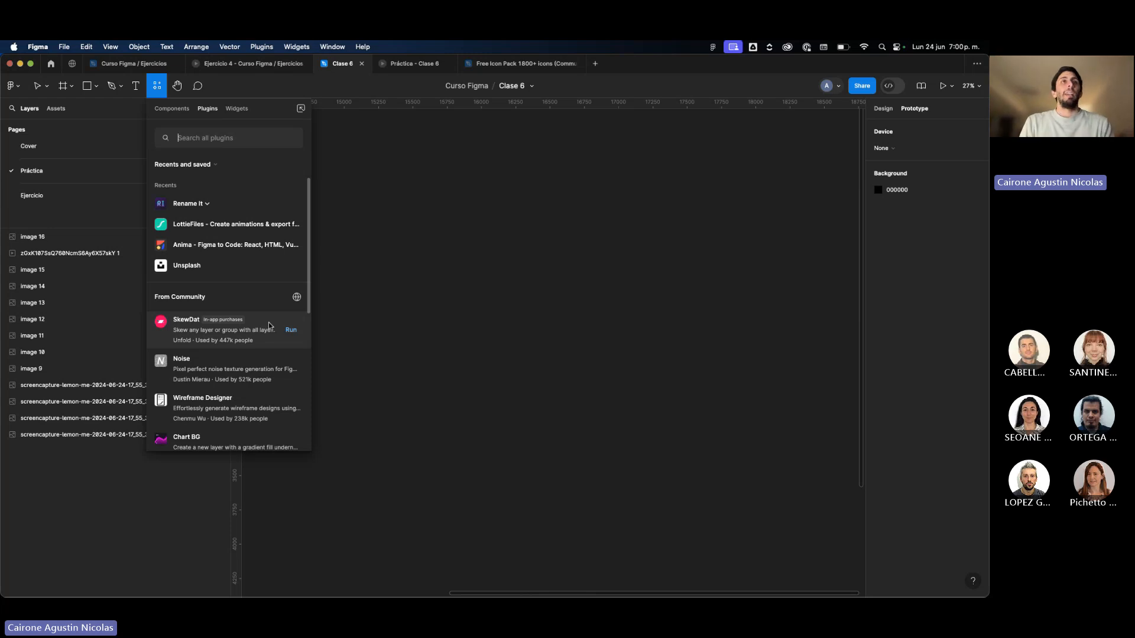
scroll(269, 326, "down", 5)
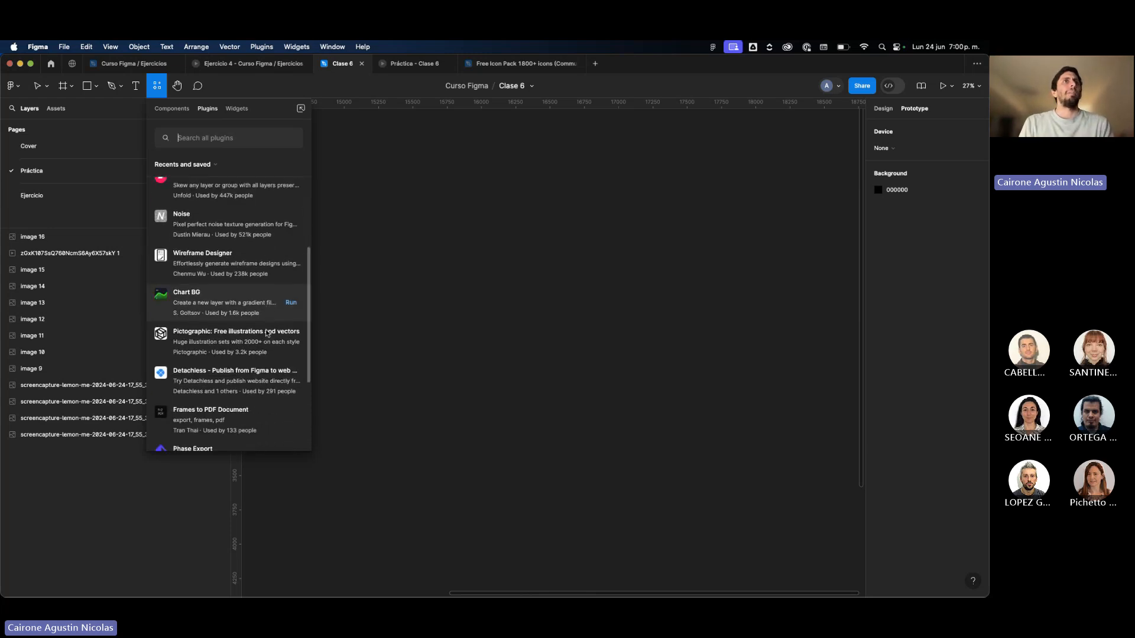
scroll(268, 334, "down", 2)
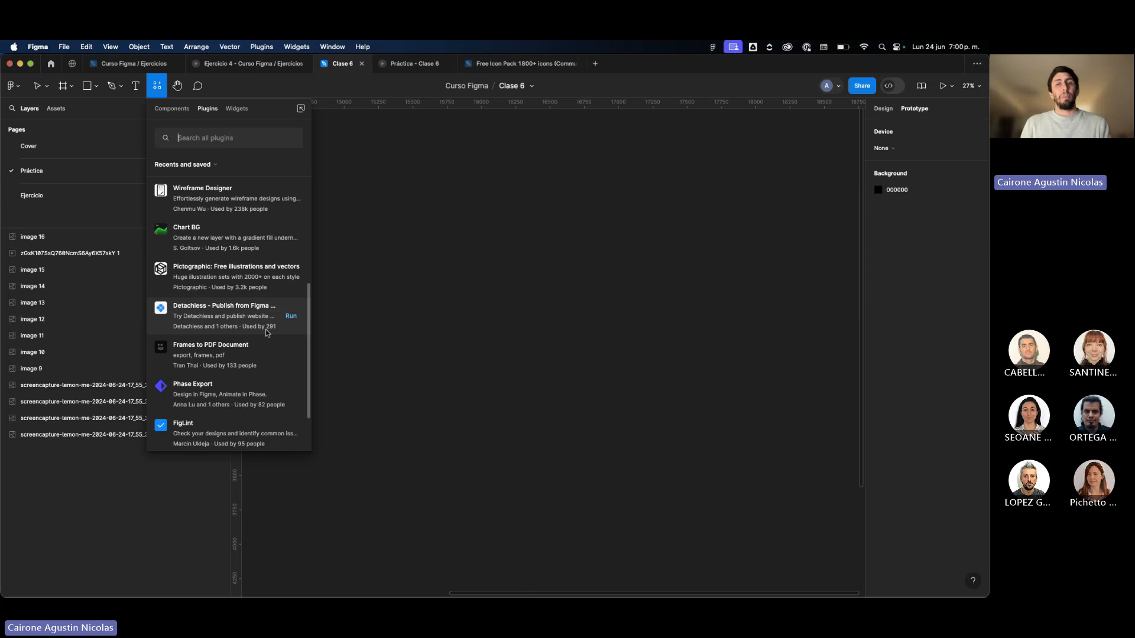
scroll(248, 296, "up", 5)
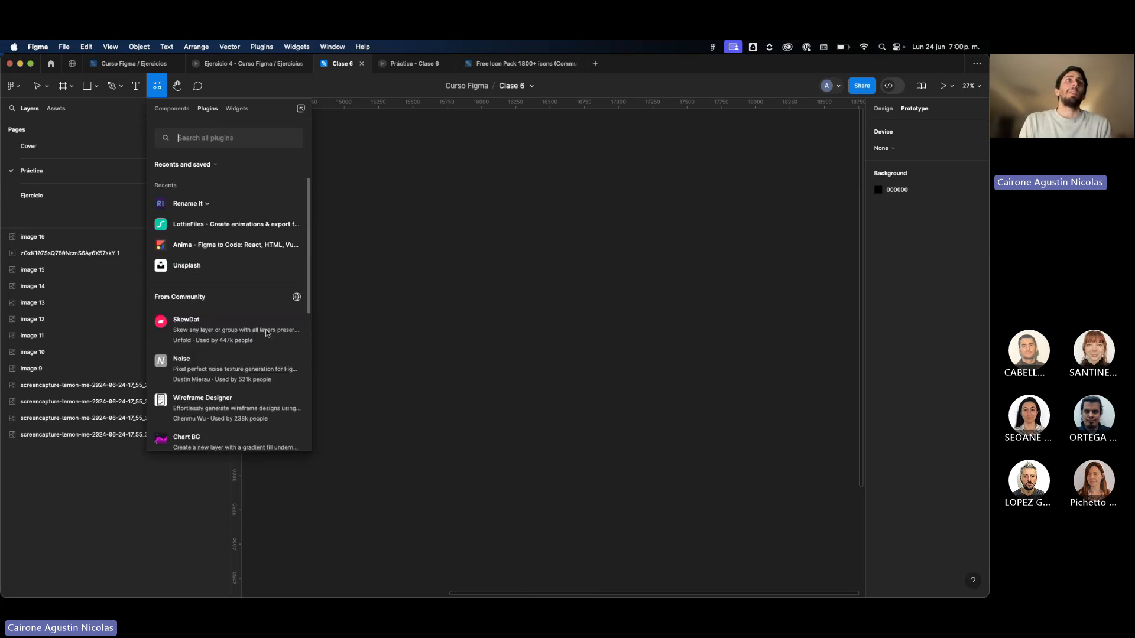
Run the LottieFiles plugin, dismiss its update notice, browse the free animations beside the canvas designs, and close the plugin.
key("Escape")
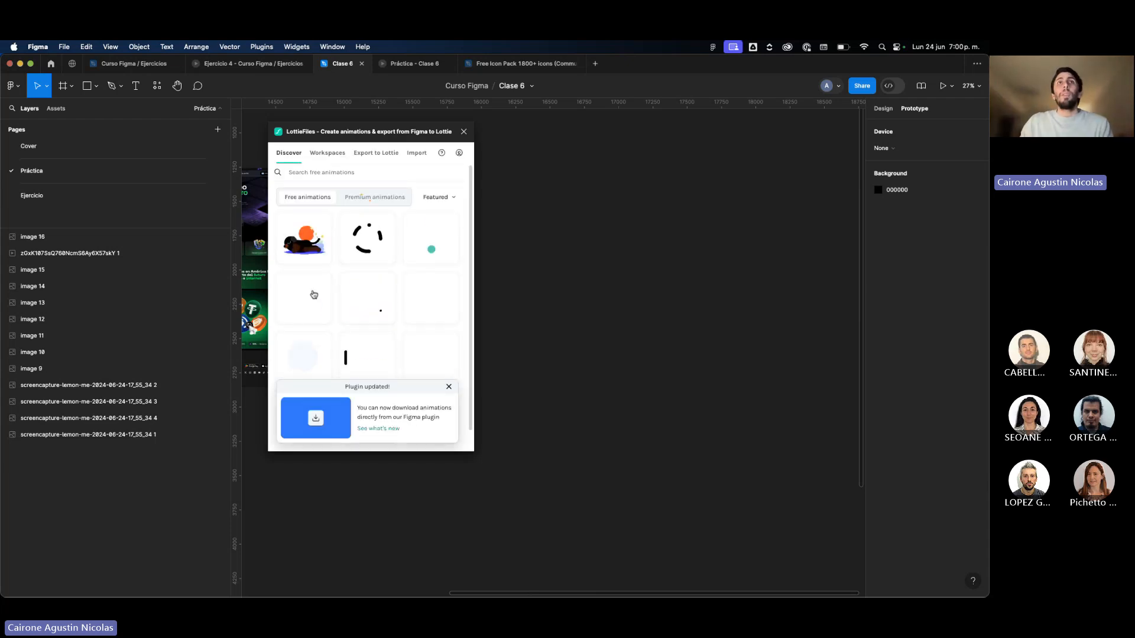
left_click(449, 386)
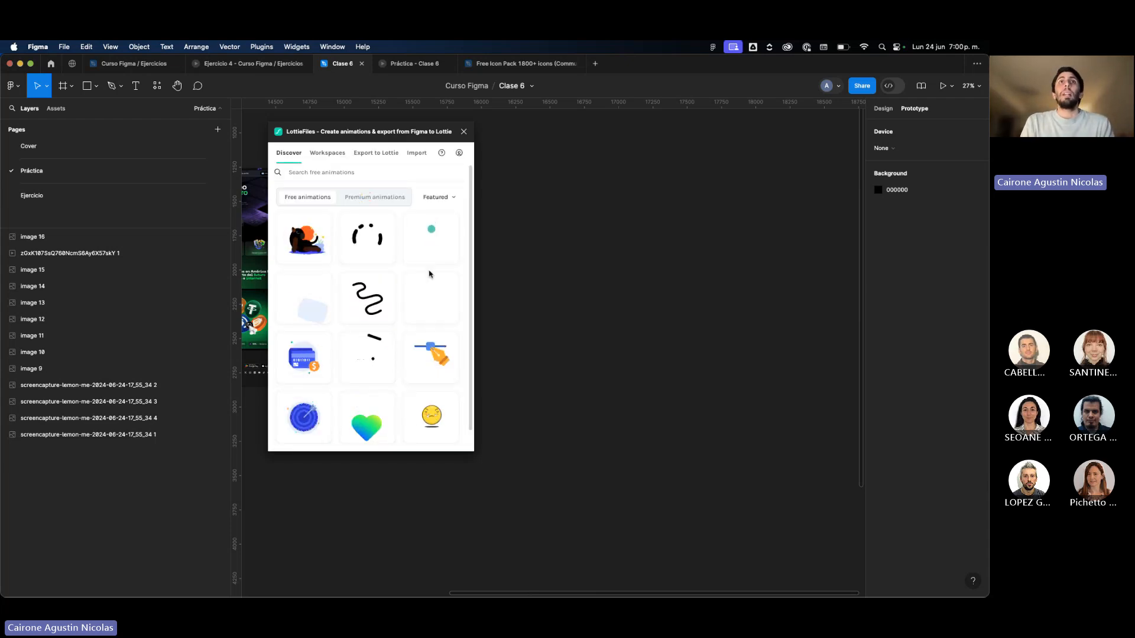
scroll(427, 270, "down", 1)
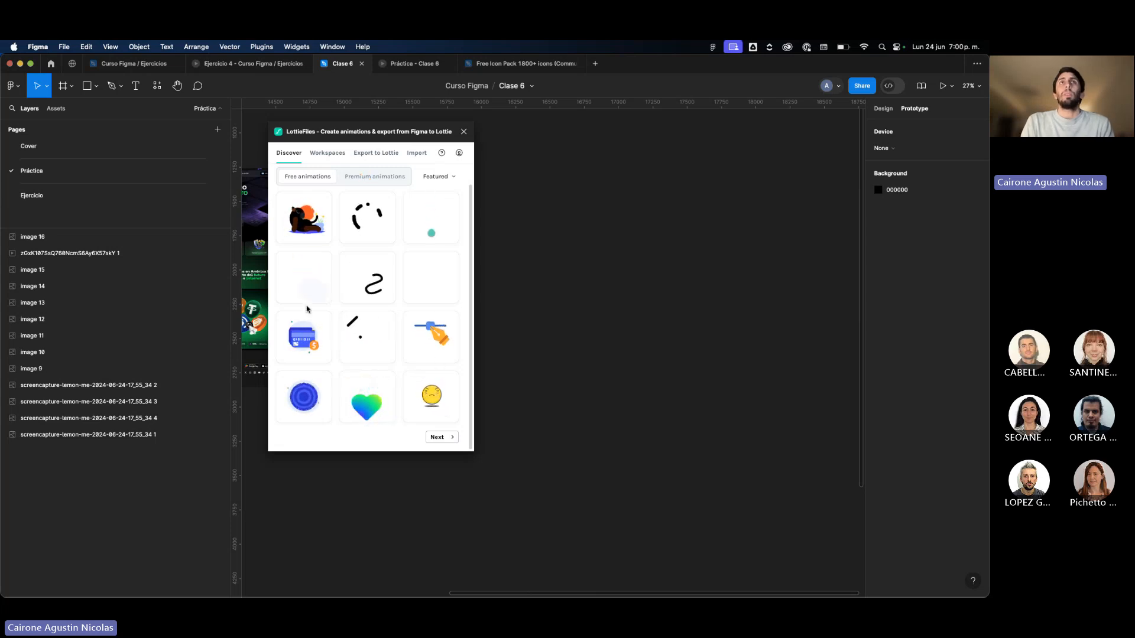
scroll(306, 308, "up", 1)
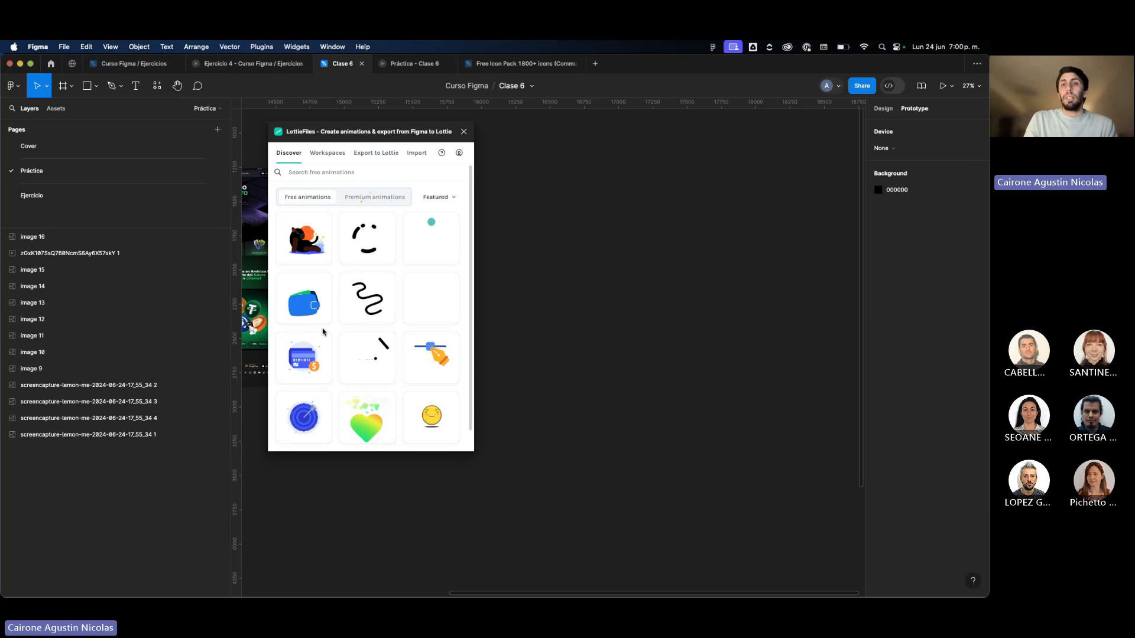
left_click_drag(386, 132, 576, 136)
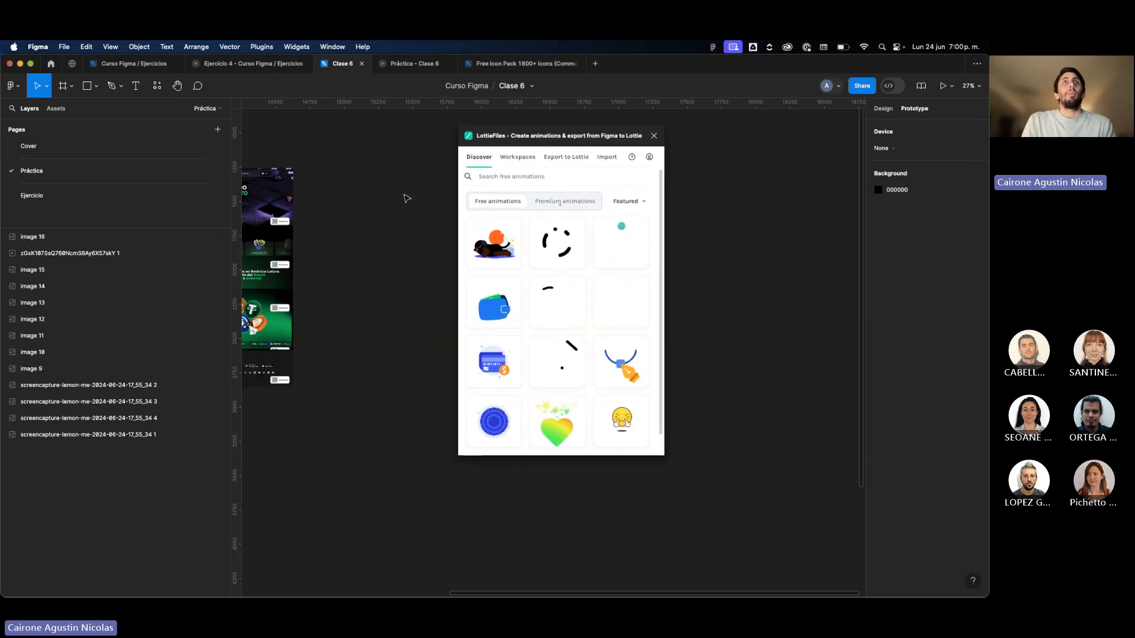
scroll(407, 198, "left", 3)
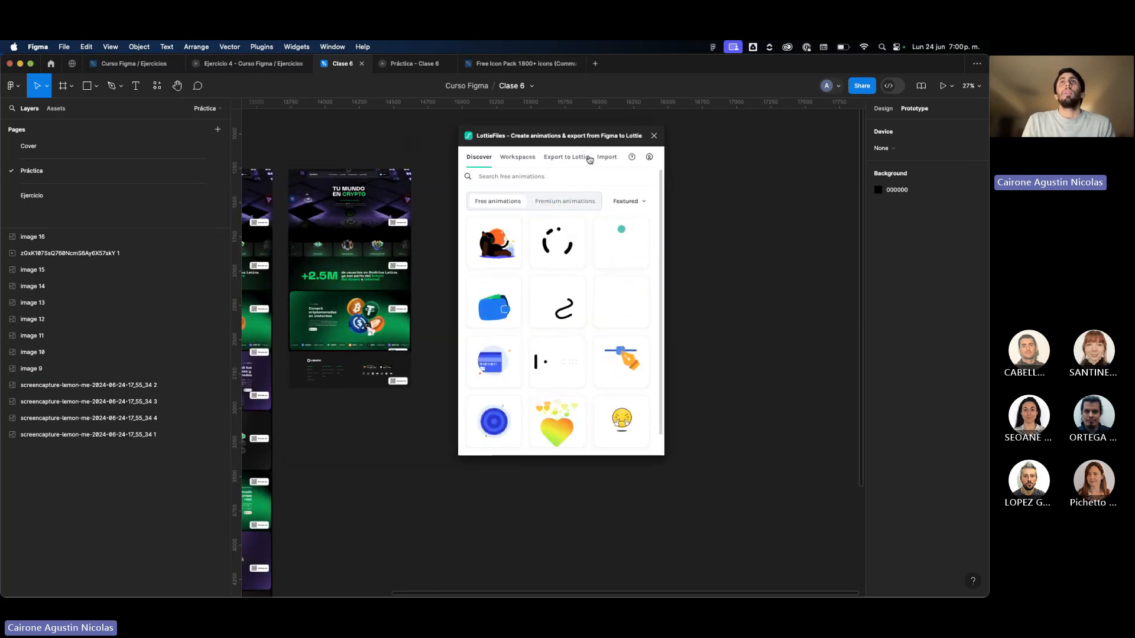
left_click(653, 136)
Run the Unsplash plugin and insert Google DeepMind's blue photo with the coloured bead strands from the Editorial feed.
left_click(153, 93)
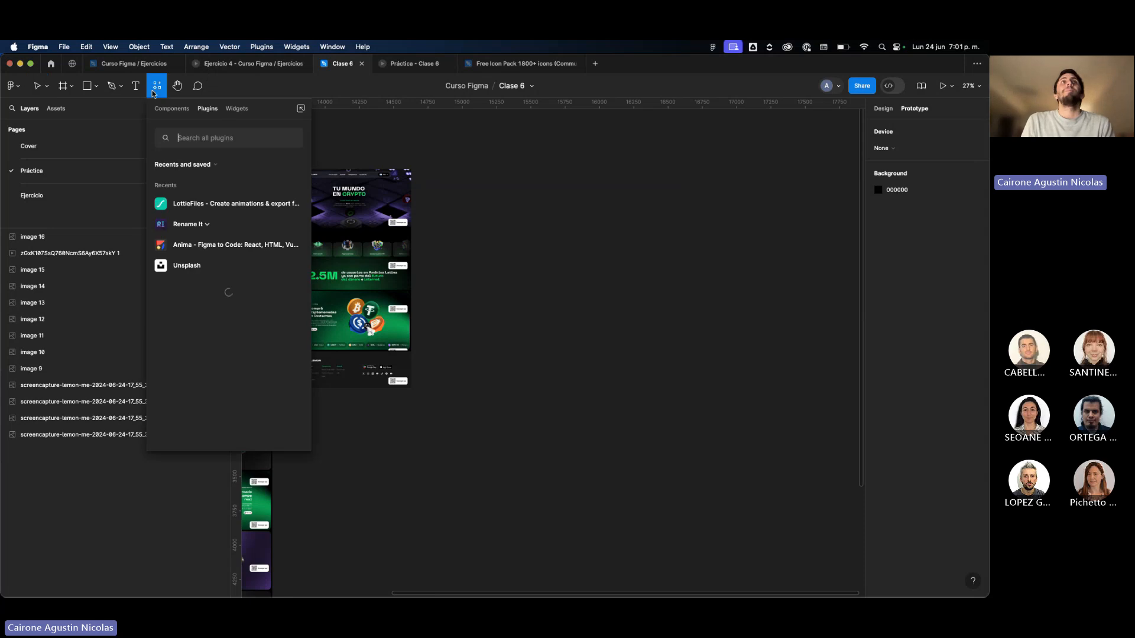
scroll(240, 286, "down", 5)
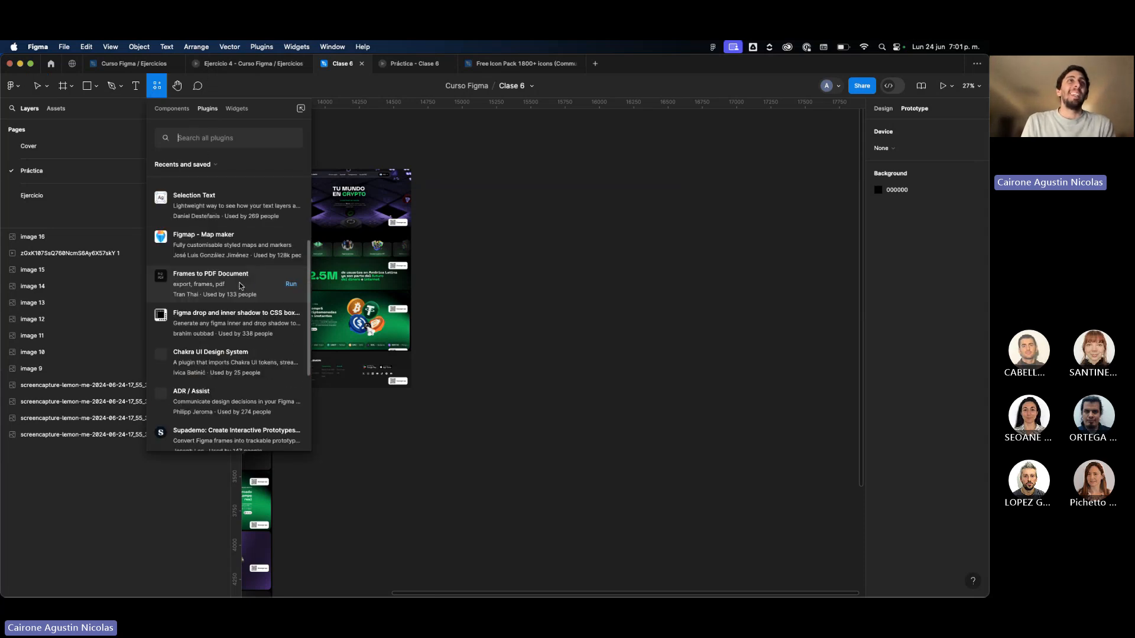
scroll(240, 286, "up", 5)
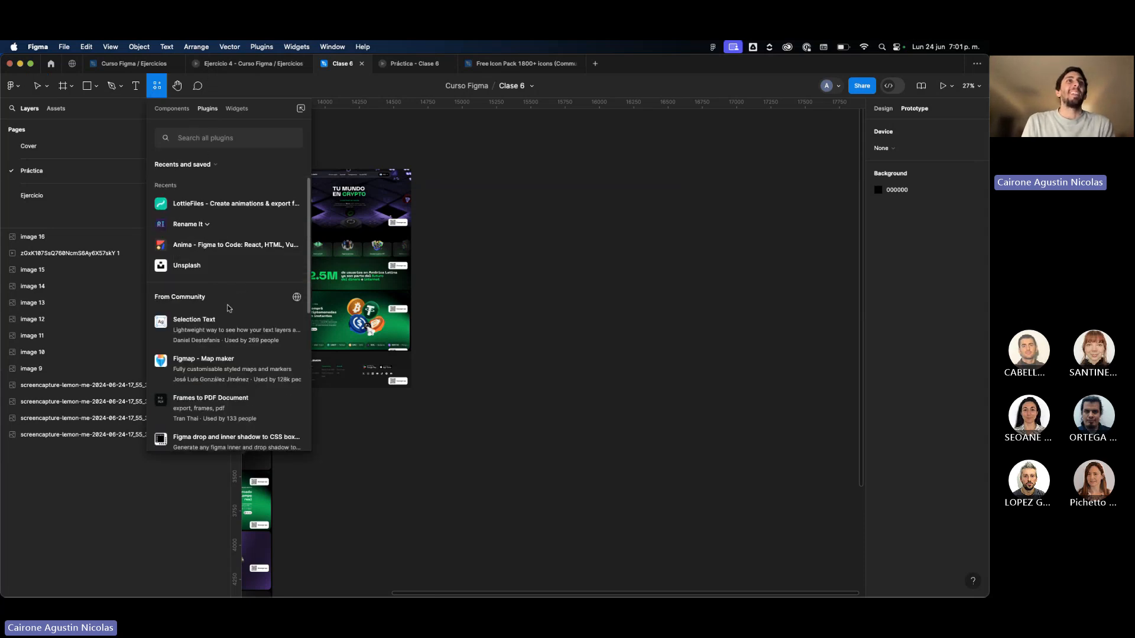
left_click(195, 266)
scroll(514, 311, "up", 3)
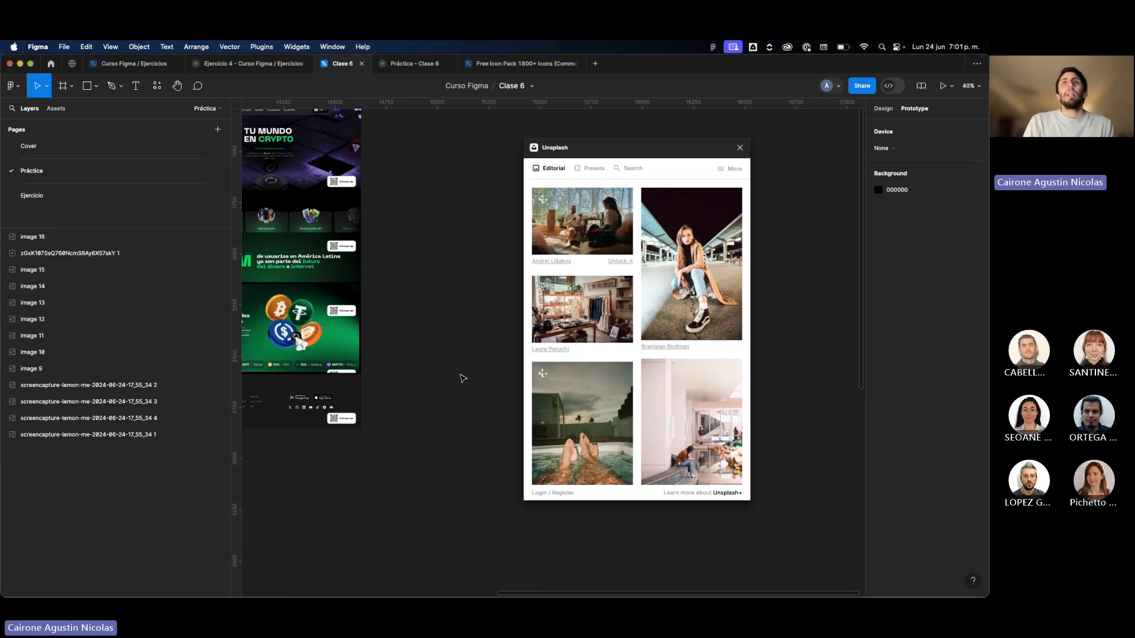
scroll(582, 296, "down", 15)
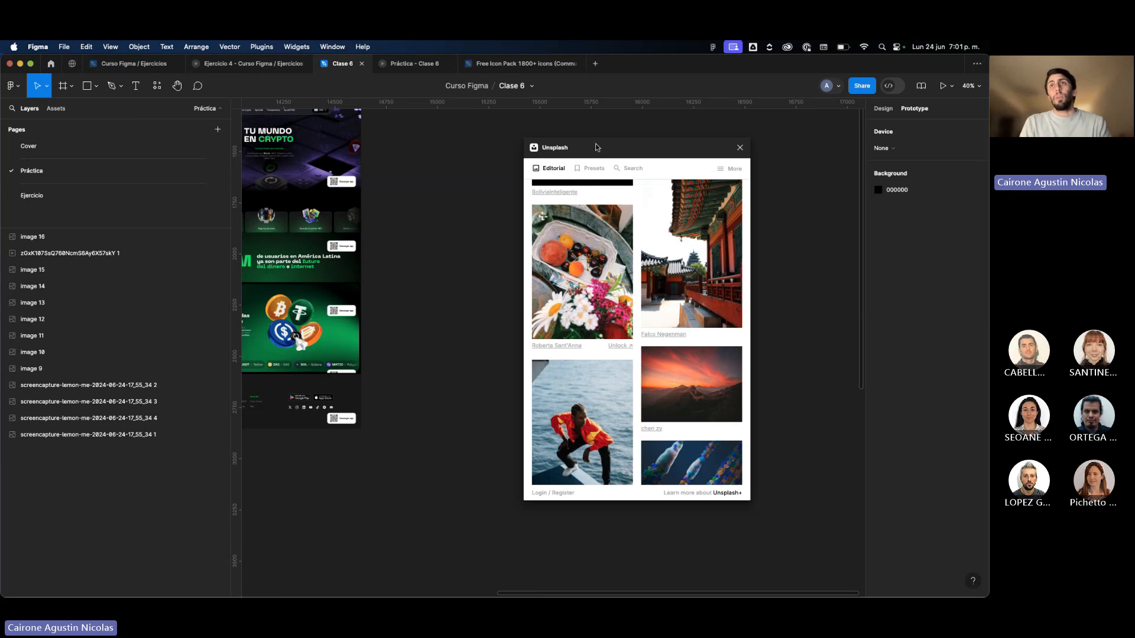
scroll(696, 417, "down", 5)
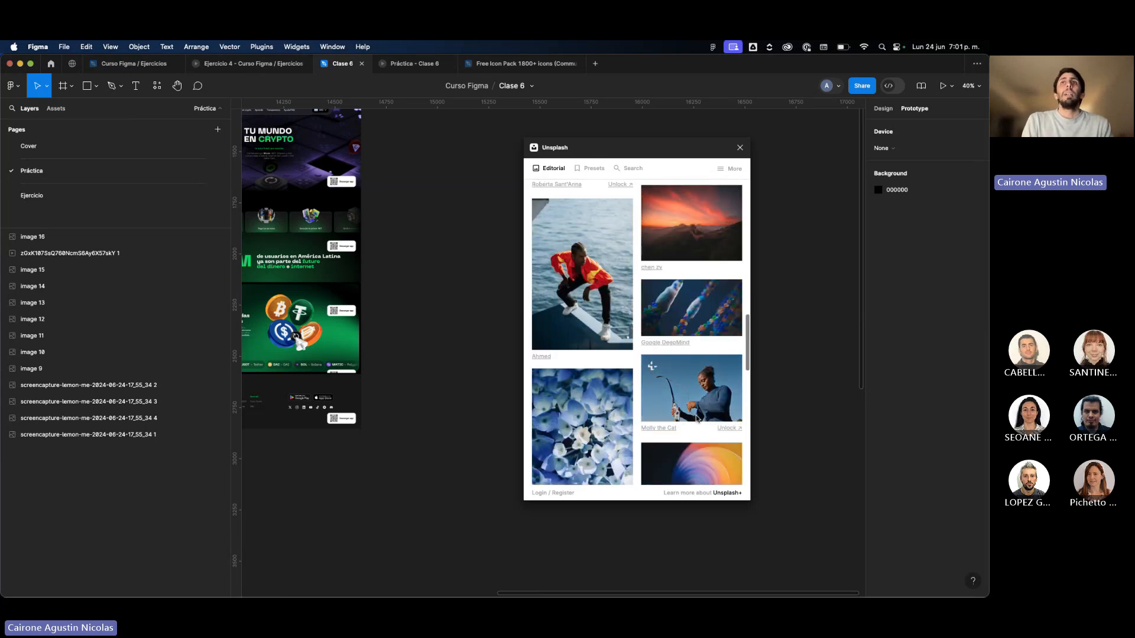
left_click(687, 311)
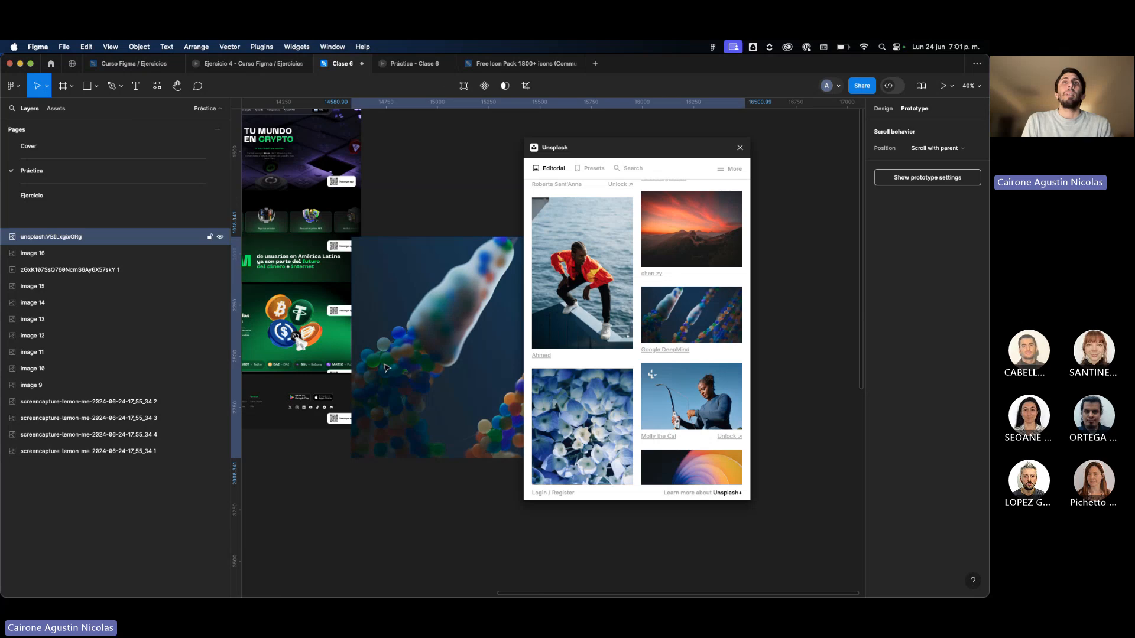
Replace the inserted Unsplash photo with the black image of curved blue and red stripes from the Editorial feed.
scroll(413, 369, "right", 5)
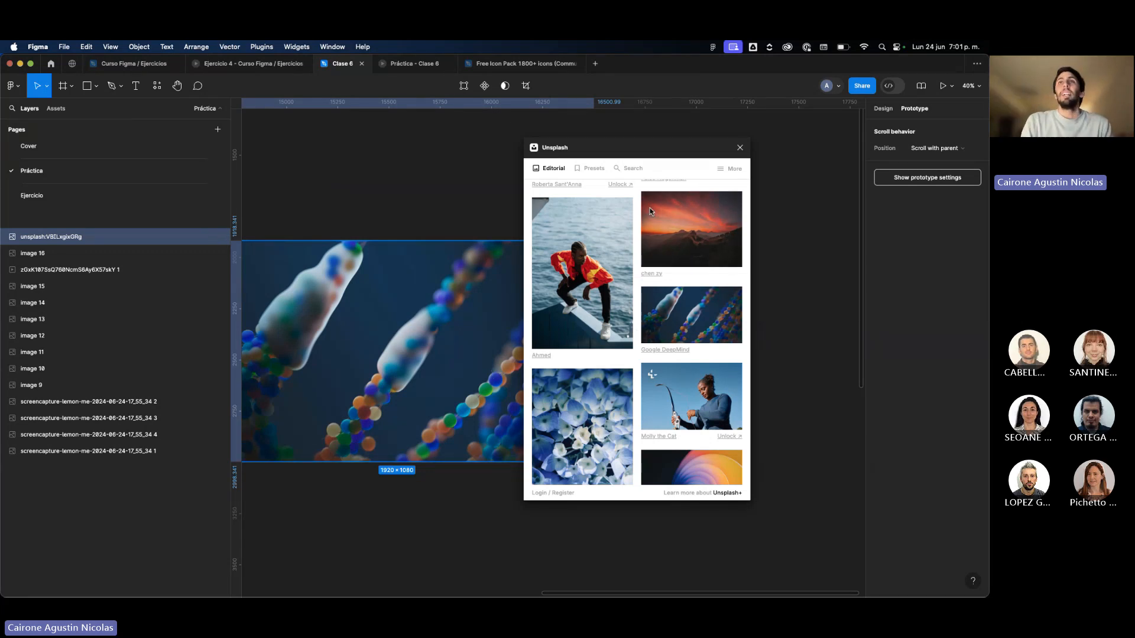
scroll(650, 207, "down", 3)
scroll(650, 208, "up", 3)
scroll(650, 207, "down", 8)
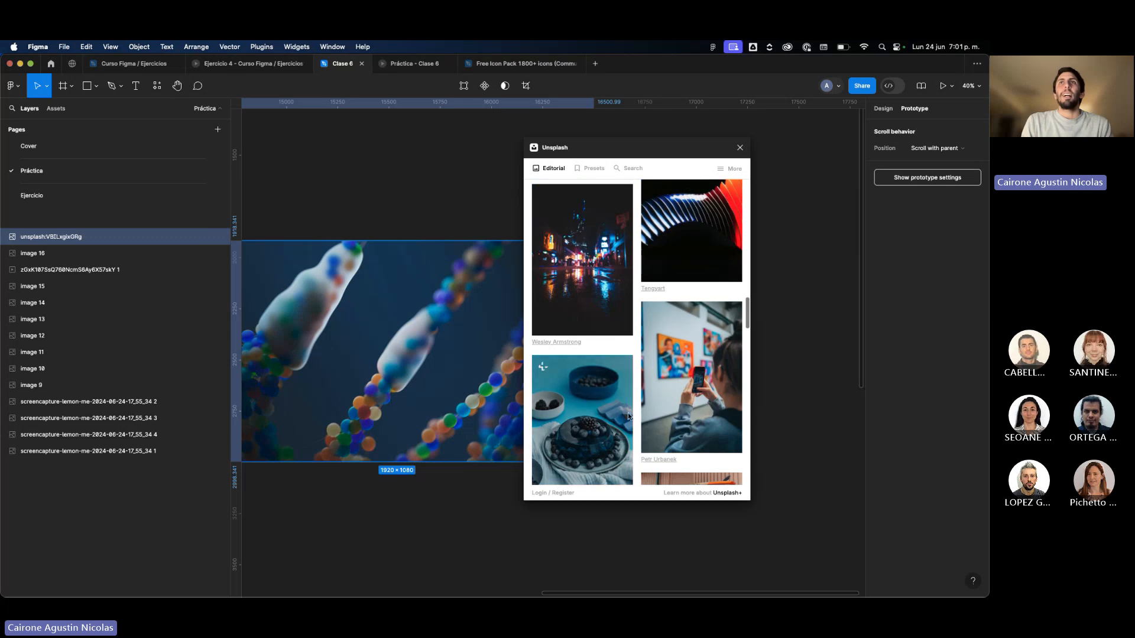
left_click(688, 276)
left_click(412, 224)
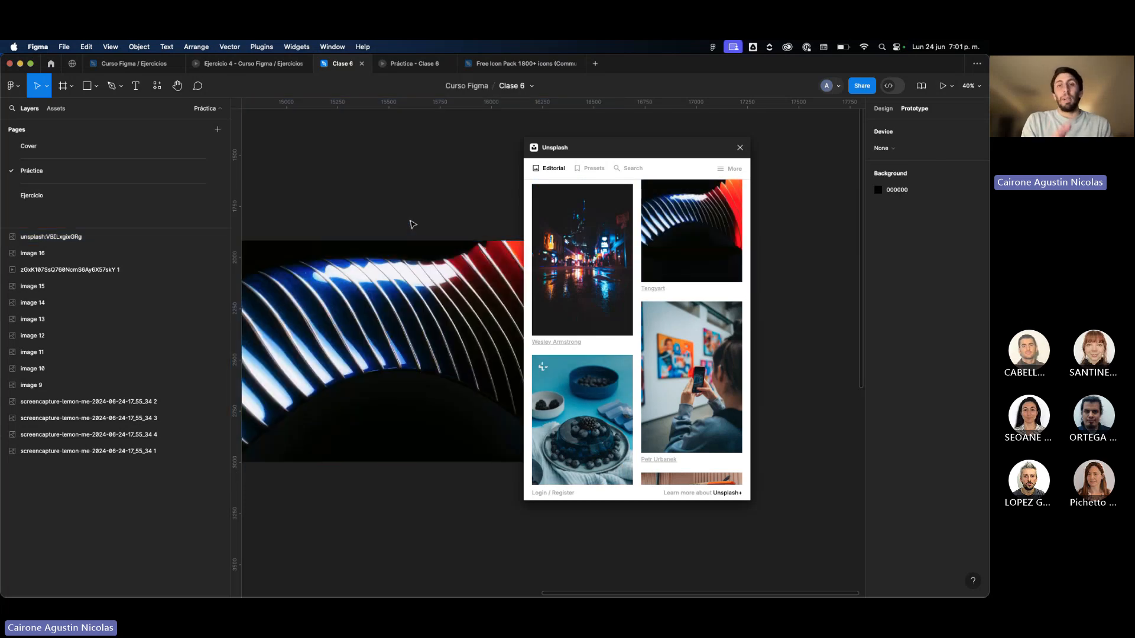
Close the Unsplash plugin and move the striped photo into the empty canvas area beside the crypto page designs.
left_click(402, 250)
scroll(402, 250, "down", 3)
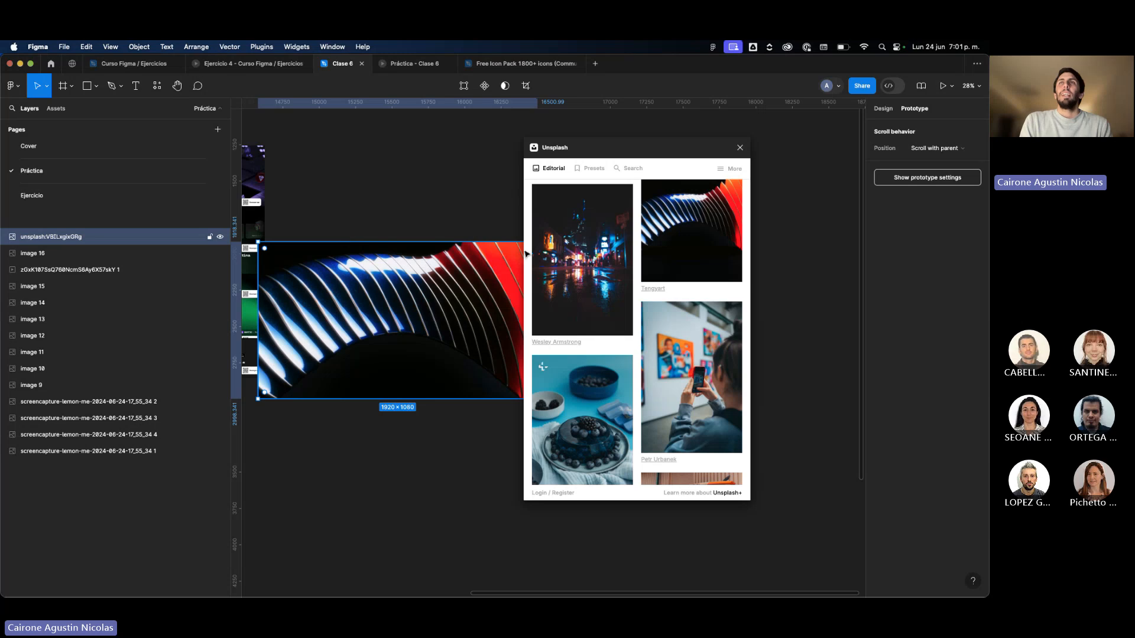
left_click(738, 149)
left_click_drag(477, 281, 572, 226)
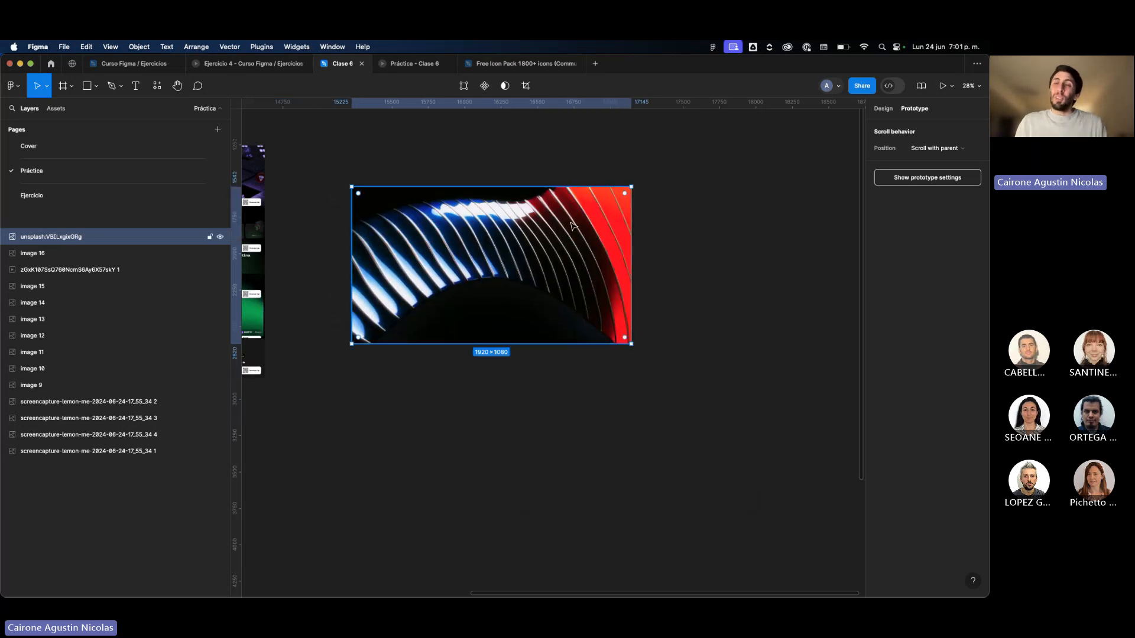
Search the plugins for "vector", try Vectorize Bitmap - Trace Image on the striped photo, and close the plugin.
left_click(156, 86)
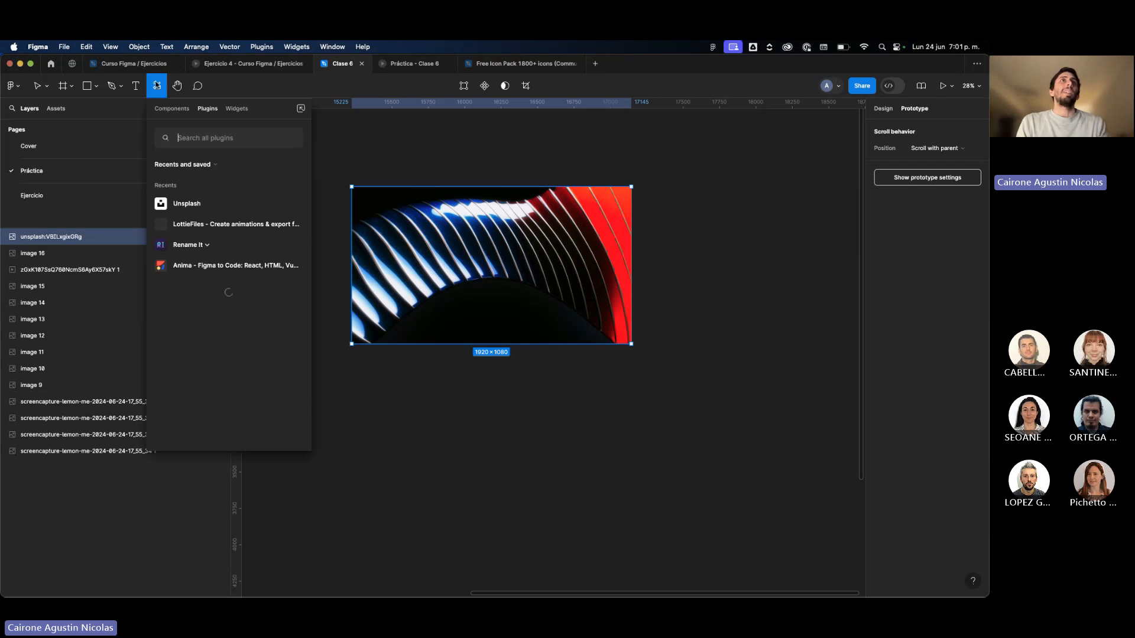
type("vecto")
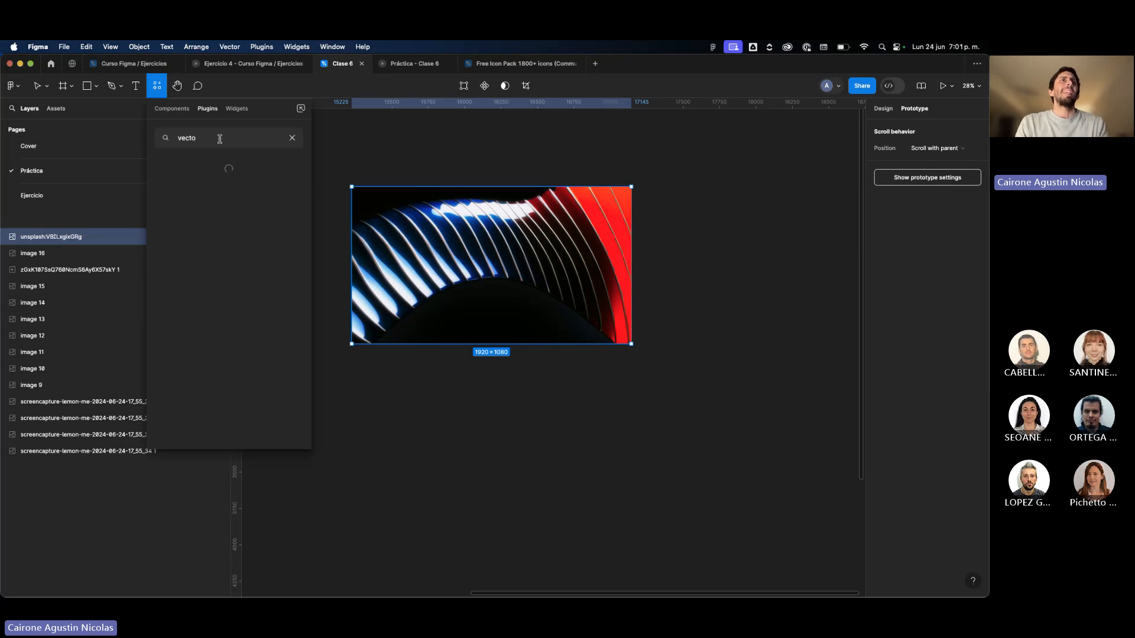
type("r")
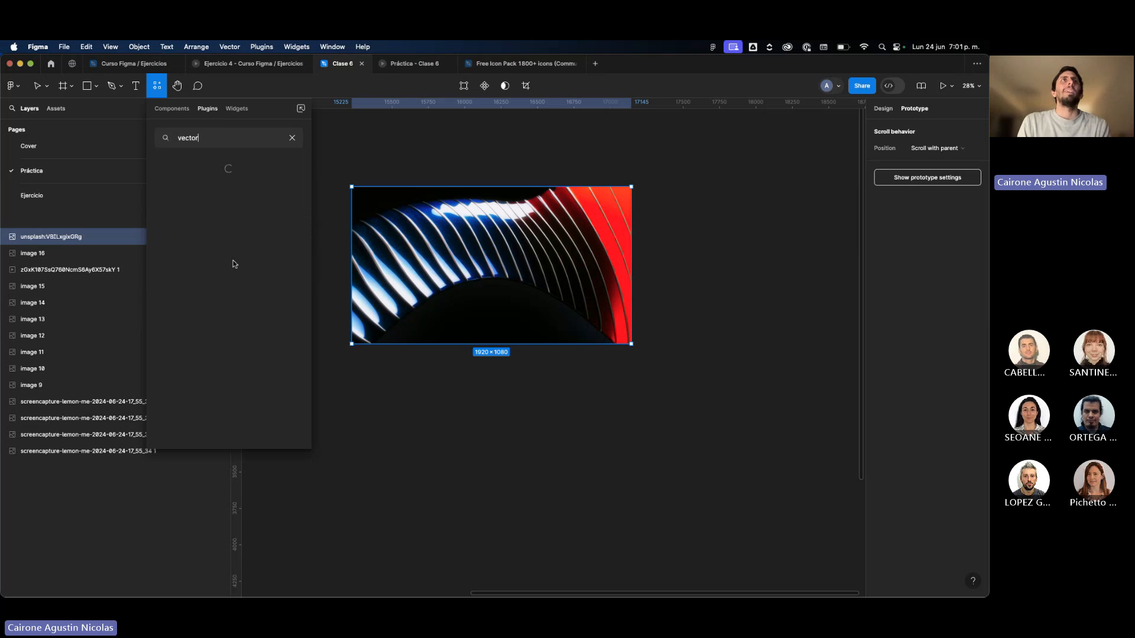
left_click(232, 260)
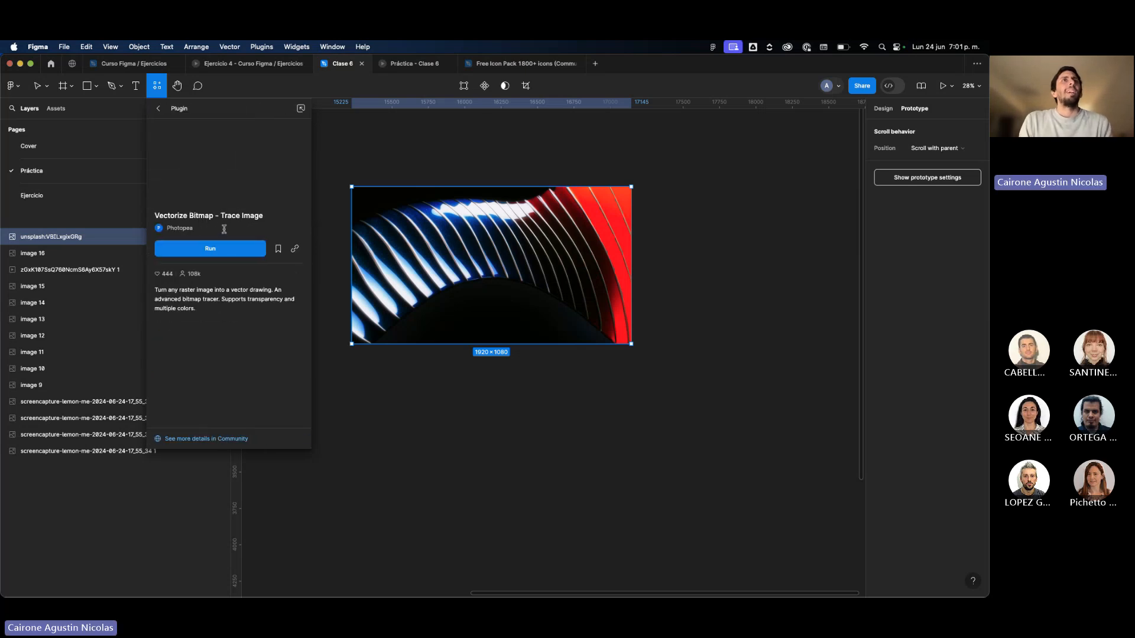
left_click(221, 250)
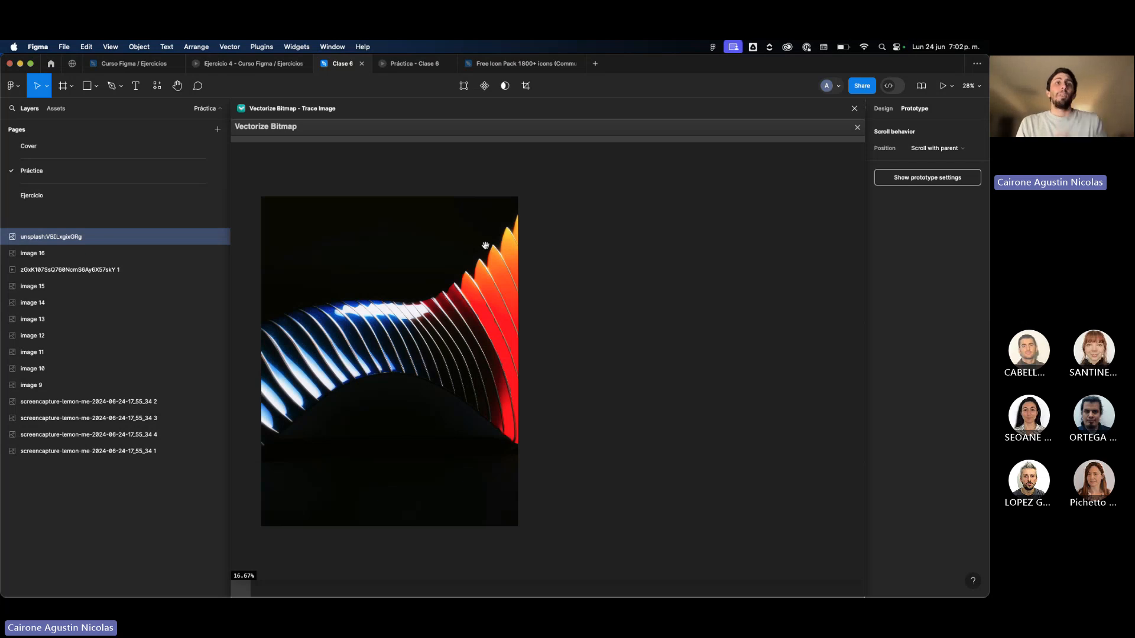
left_click(854, 109)
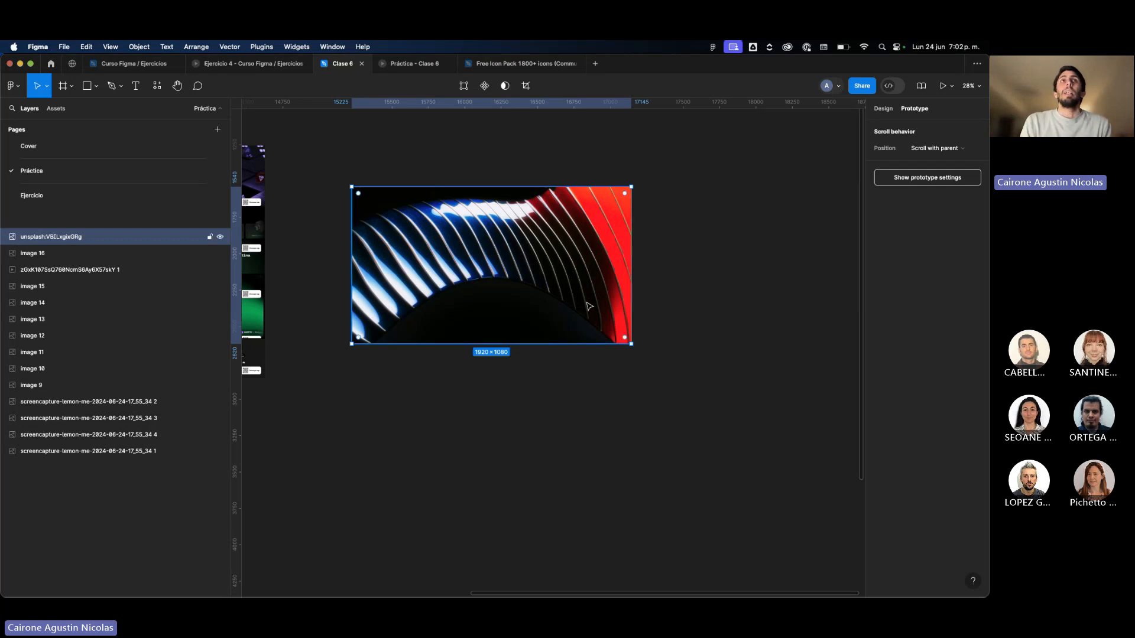
Draw a square about 513 × 513 on the empty canvas below the striped photo.
left_click(514, 385)
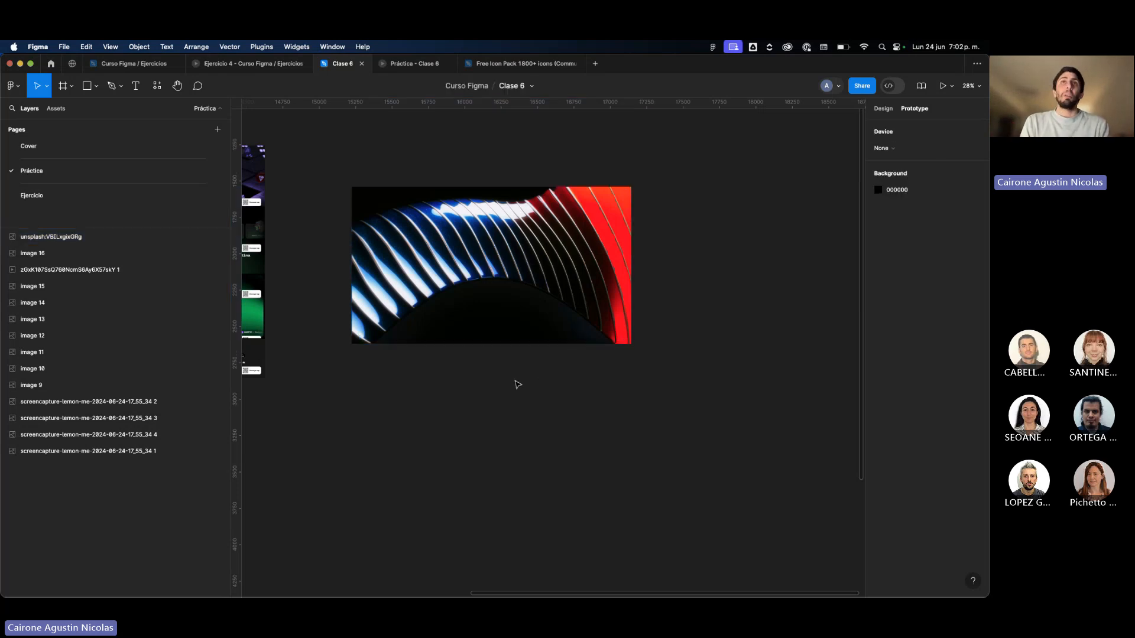
scroll(515, 383, "up", 5)
key("r")
mouse_move(452, 395)
left_mouse_down()
mouse_move(529, 524)
mouse_move(538, 515)
left_mouse_up()
left_click(652, 488)
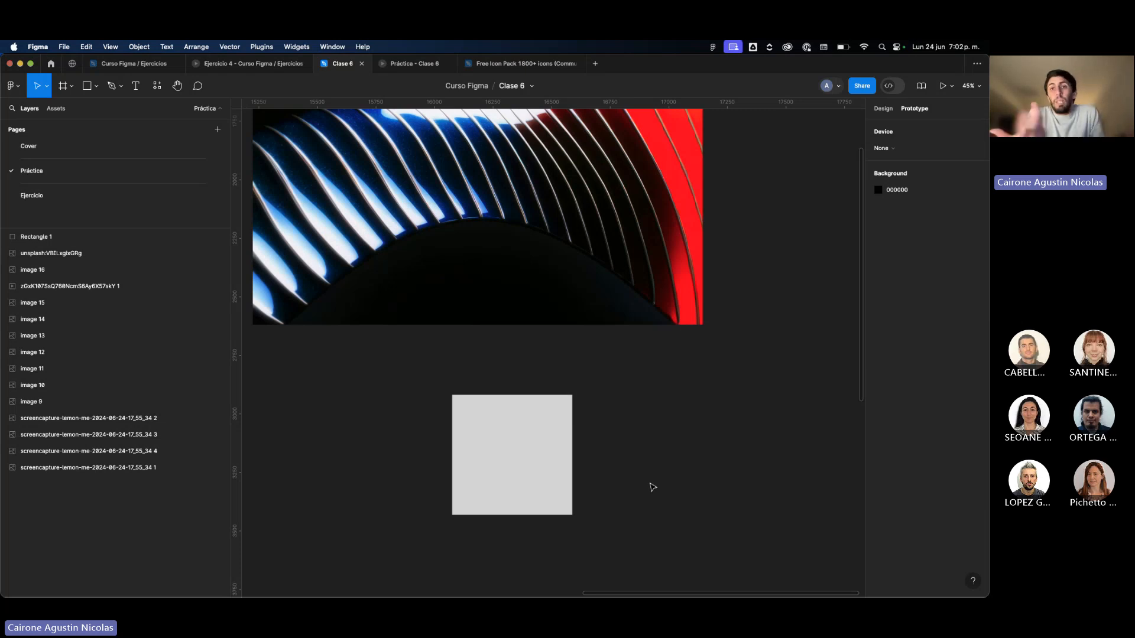
left_click(558, 477)
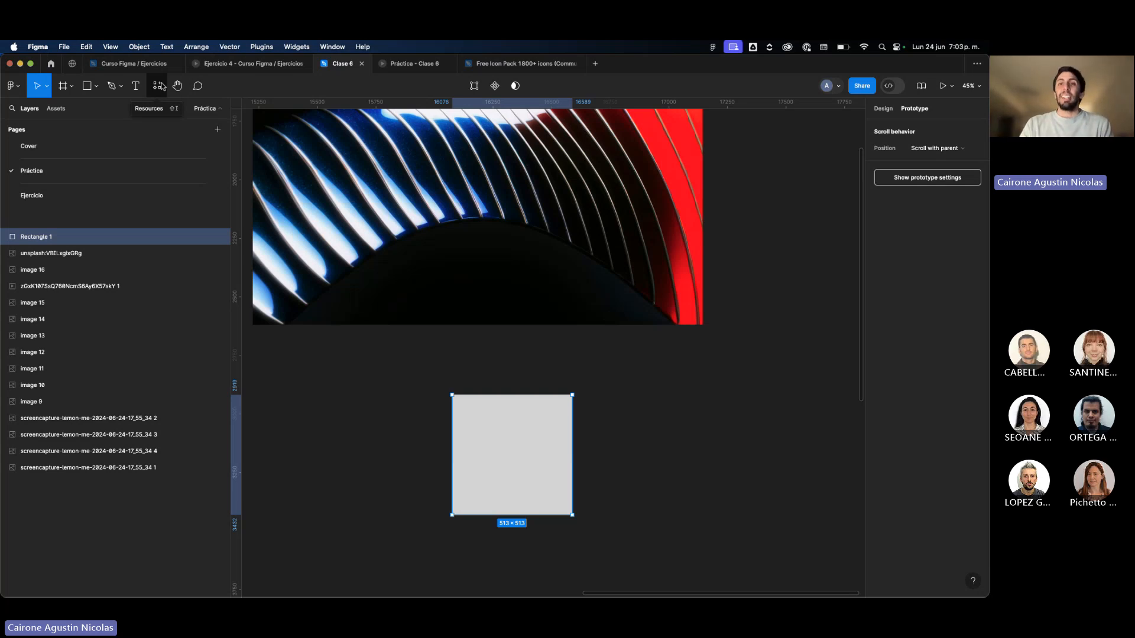
left_click(385, 343)
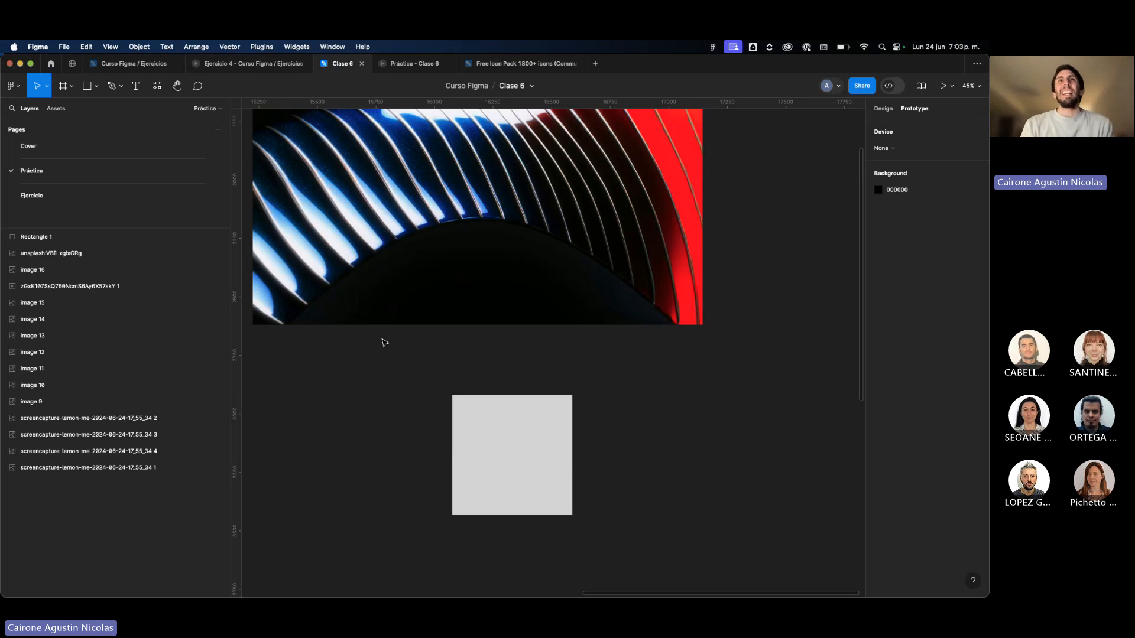
Clear the "vector" plugin search and browse the Community widgets, from Alignment scale down to Giphy Stickers and GitHub.
scroll(385, 343, "down", 2)
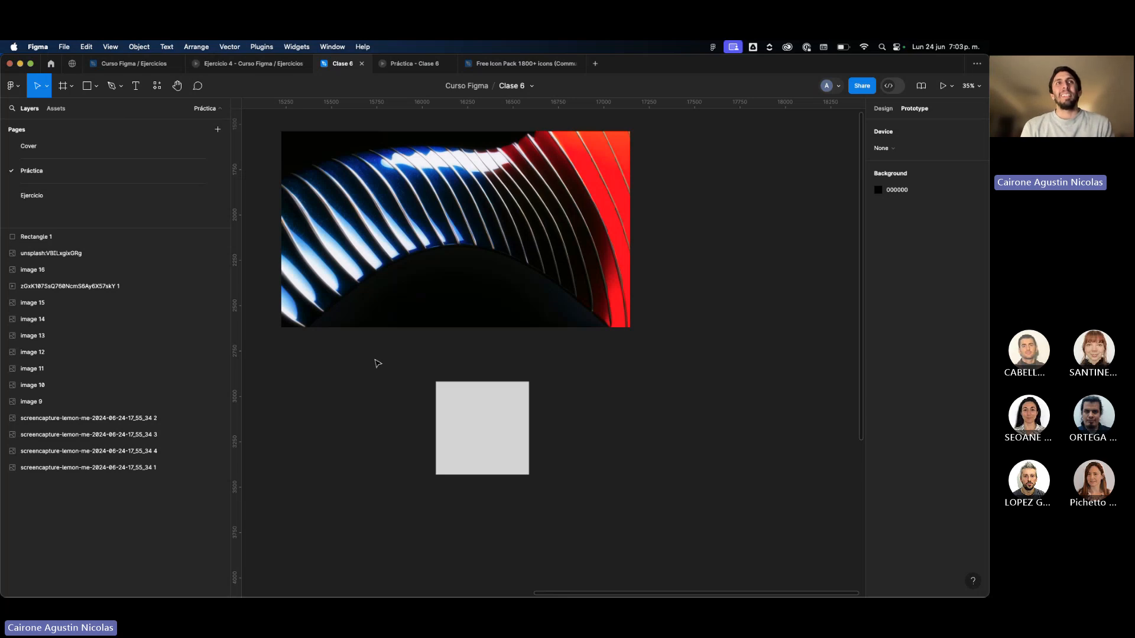
scroll(378, 364, "down", 2)
left_click(157, 87)
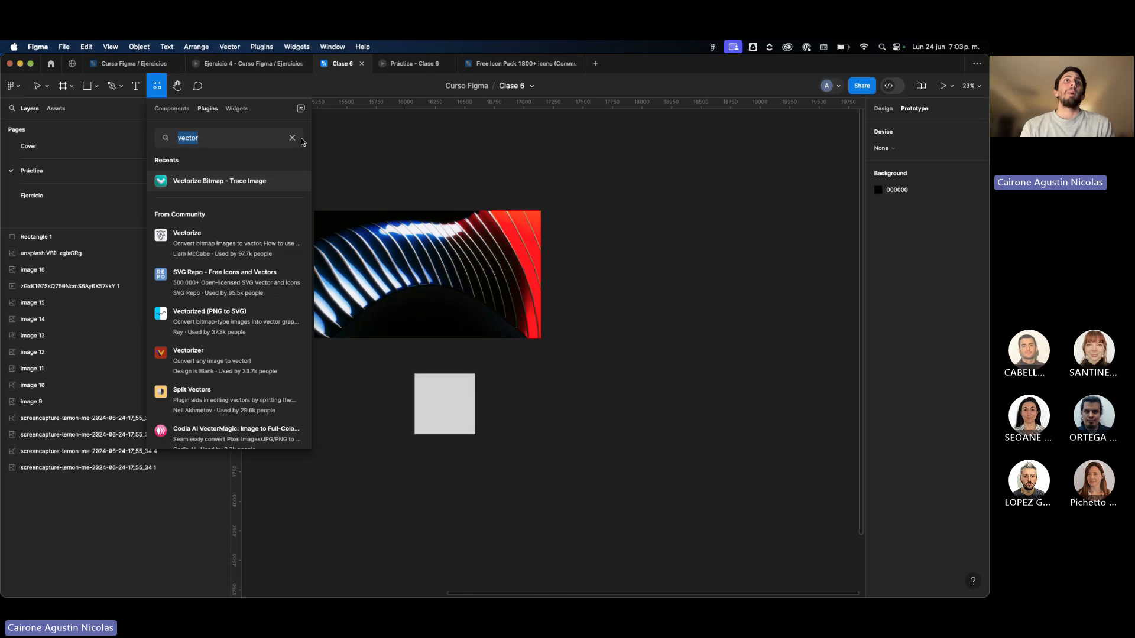
left_click(291, 137)
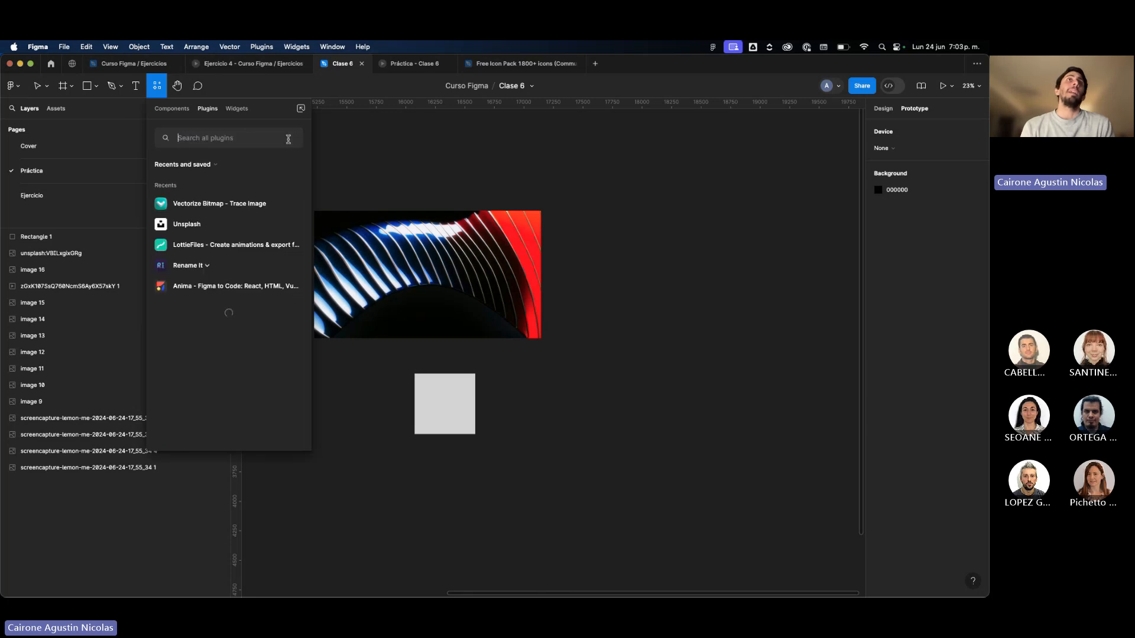
left_click(225, 111)
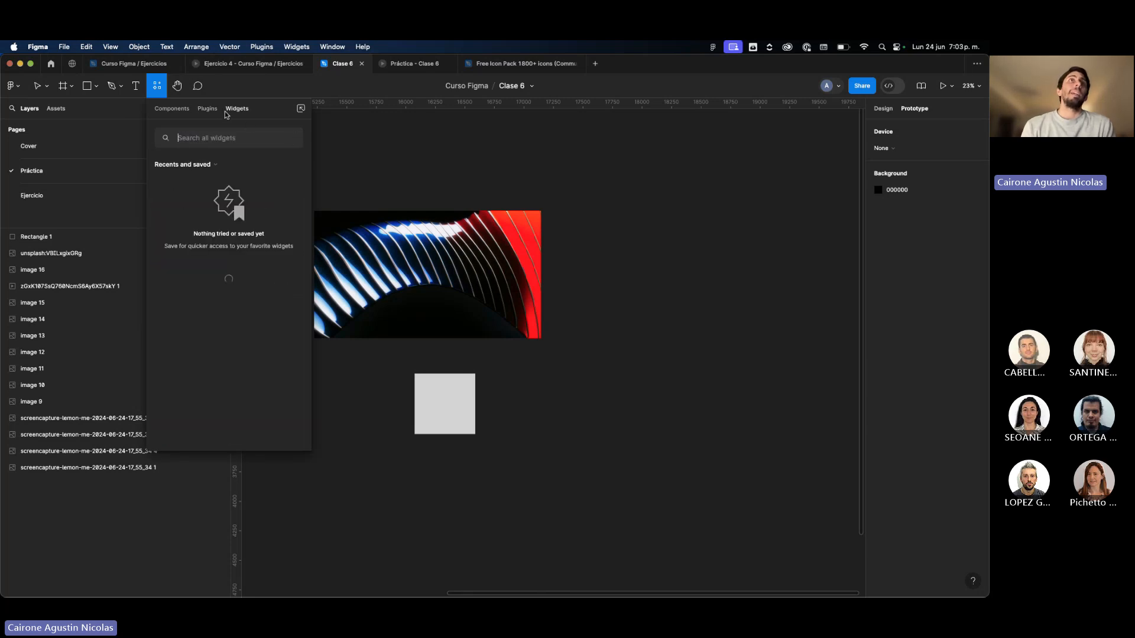
scroll(243, 255, "down", 10)
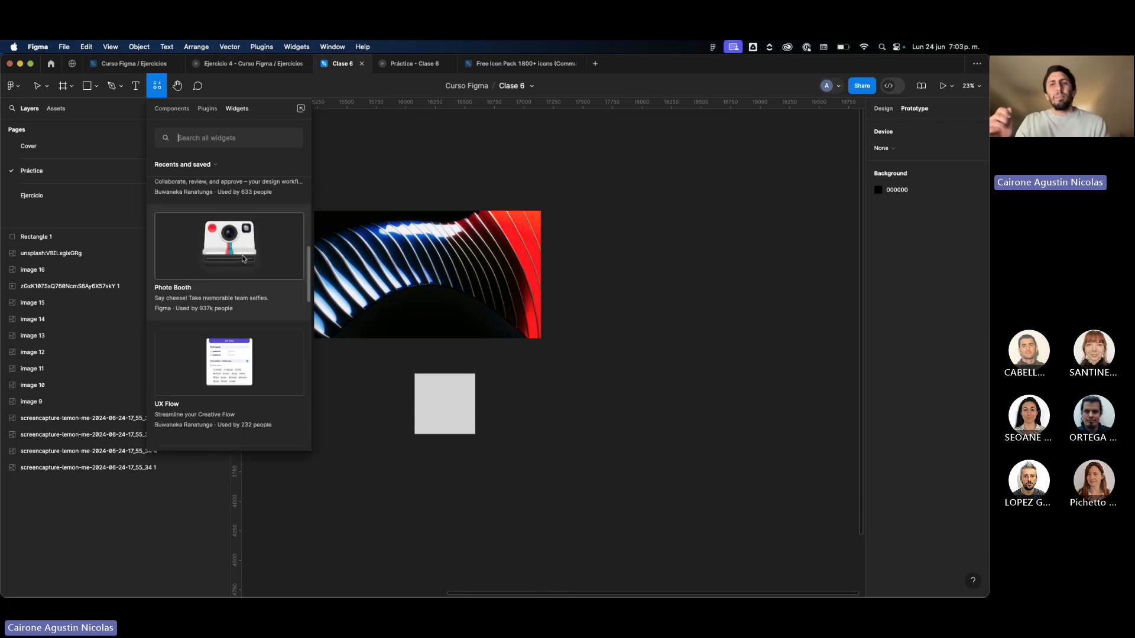
scroll(230, 201, "down", 5)
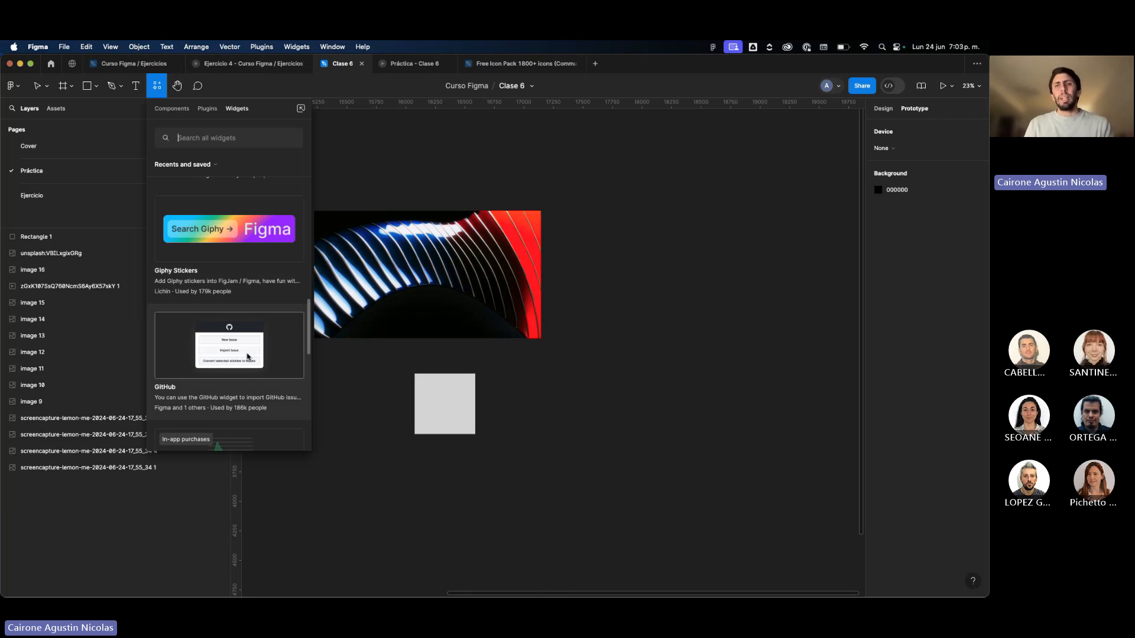
scroll(249, 357, "up", 10)
scroll(254, 366, "down", 3)
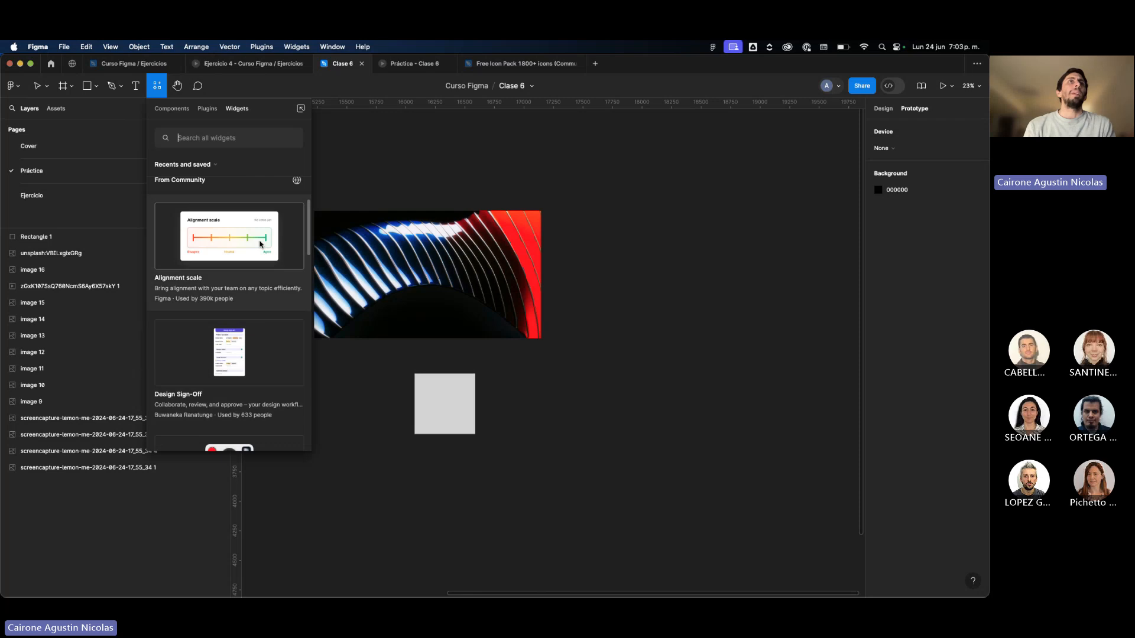
Insert the Alignment scale widget on the canvas and title it "Cuanto aprendimos figma".
left_click(260, 244)
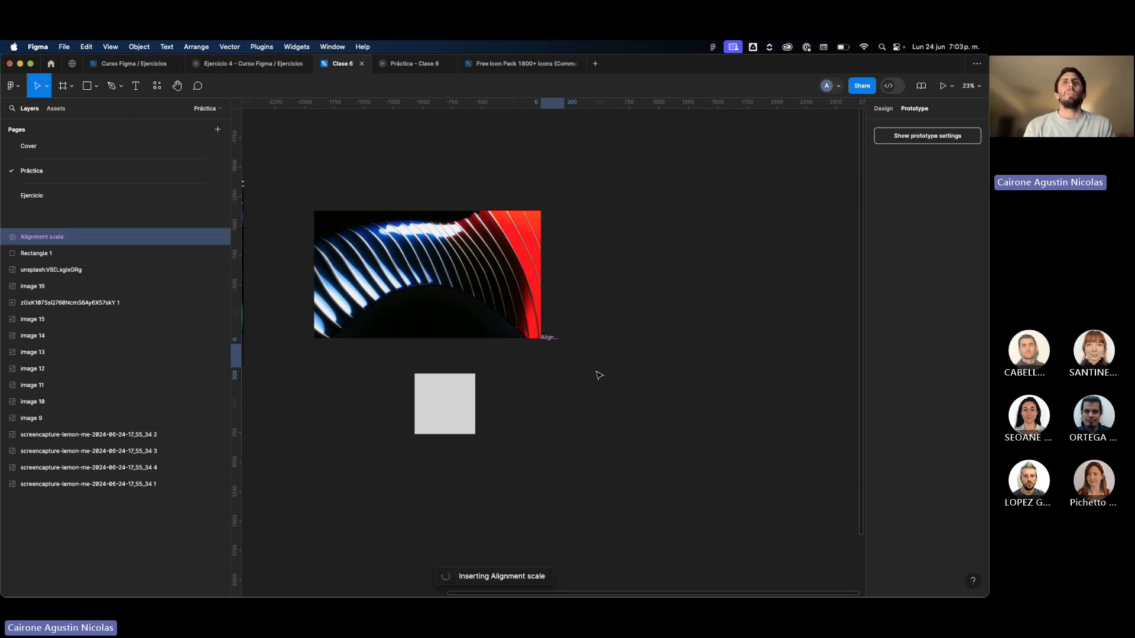
scroll(608, 358, "up", 5)
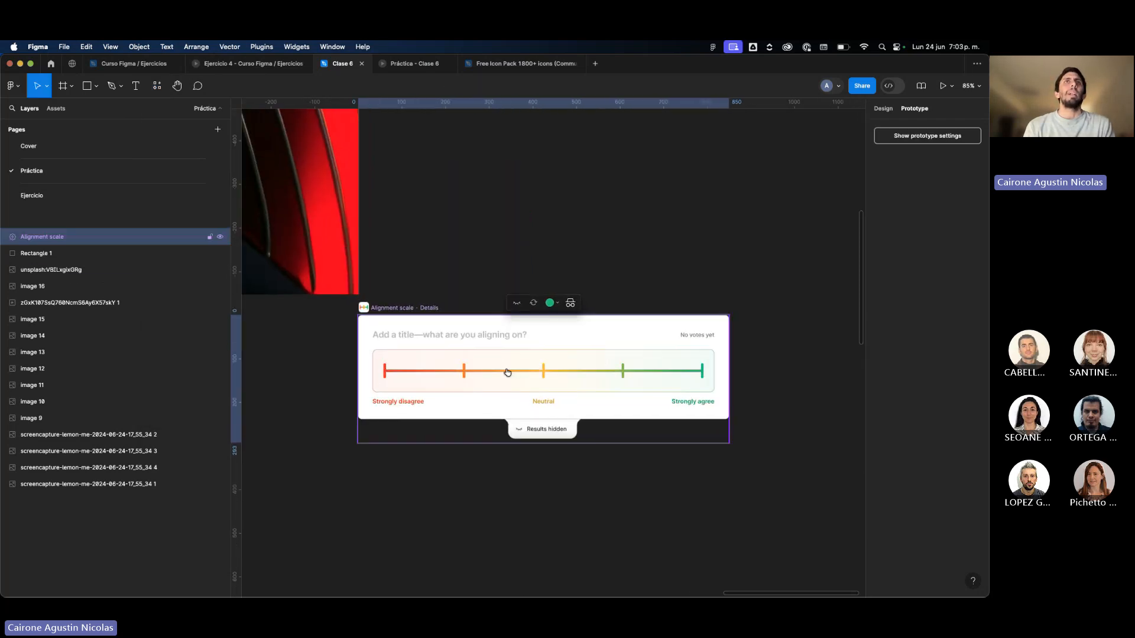
mouse_move(508, 373)
left_mouse_down()
mouse_move(550, 387)
mouse_move(502, 367)
mouse_move(509, 378)
left_mouse_up()
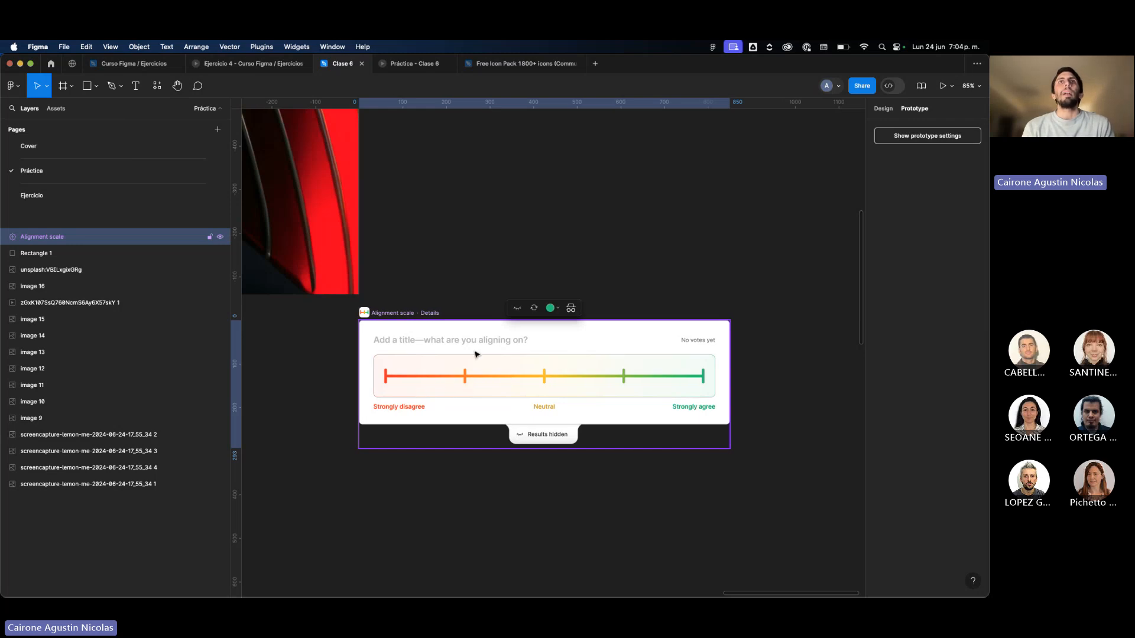
left_click(455, 341)
type("Cua")
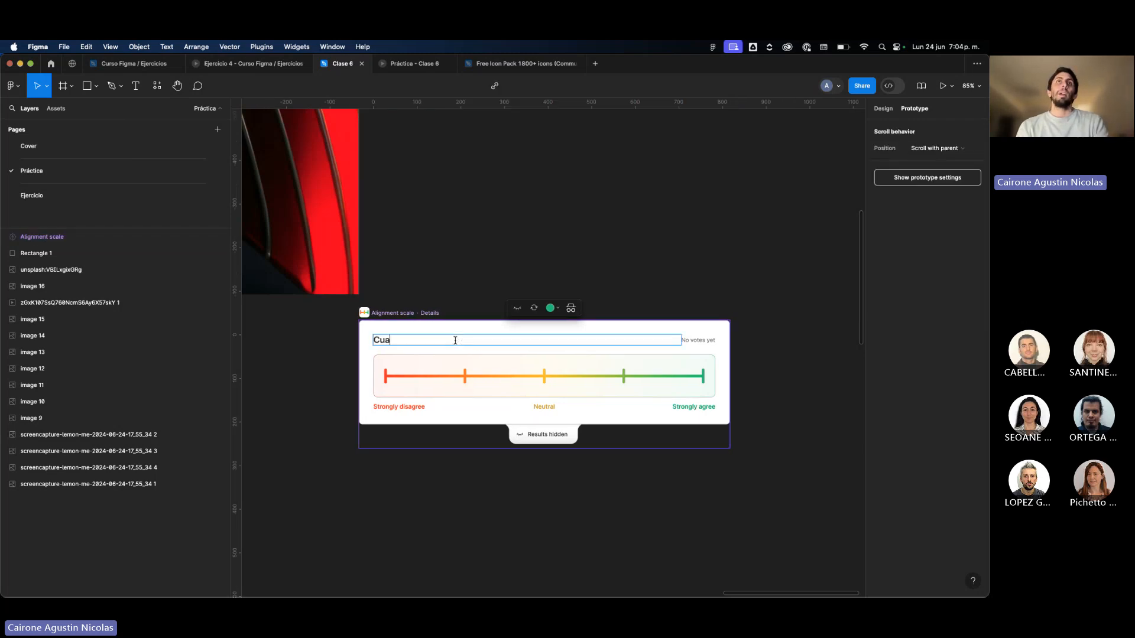
type("nto aprendimos figma")
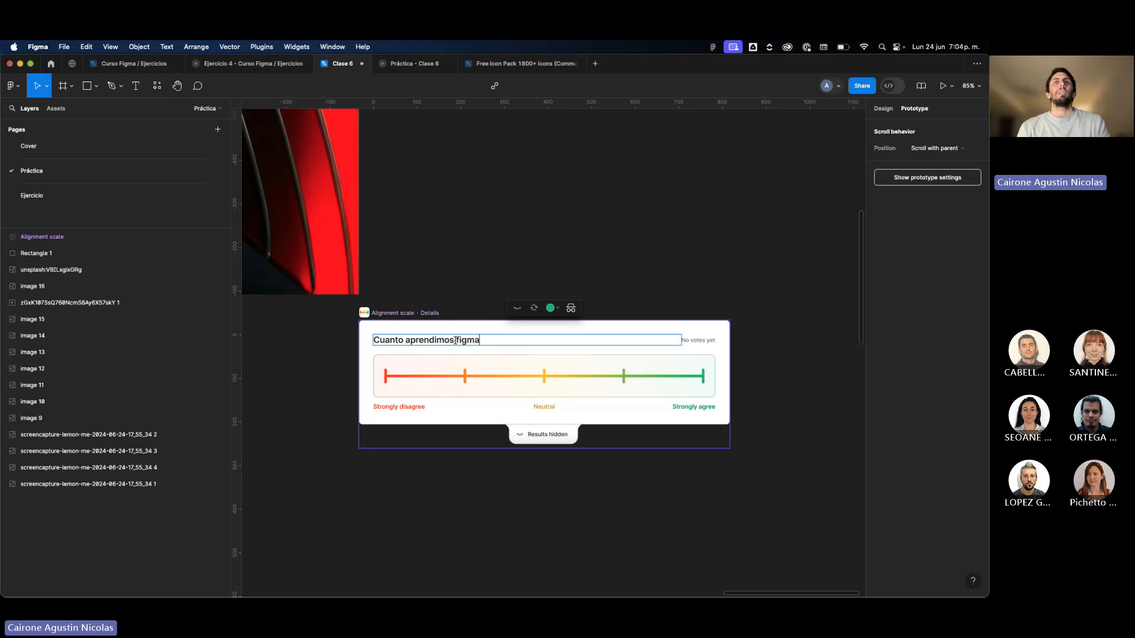
left_click(541, 263)
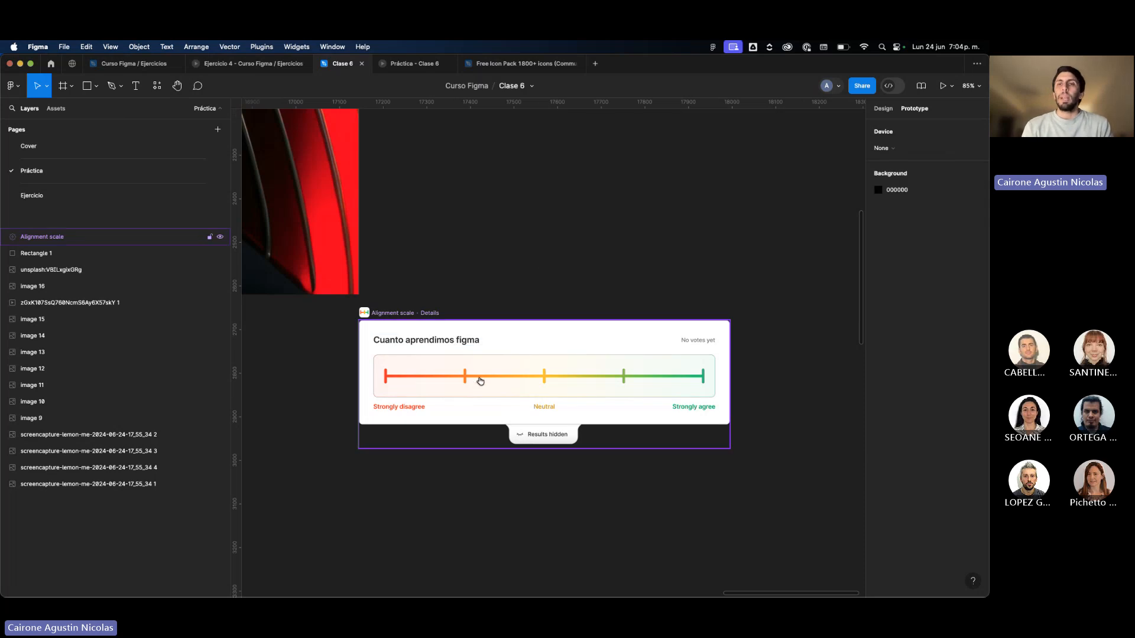
Cast a vote on the alignment scale, then reveal the voting results and hide them again.
left_click(564, 379)
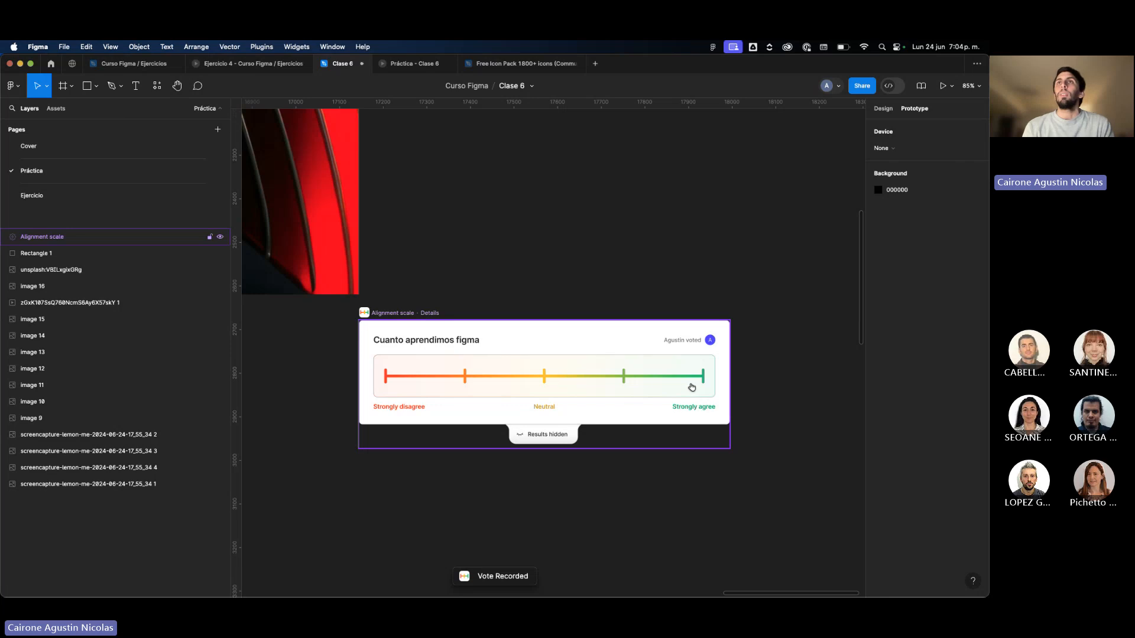
left_click(551, 441)
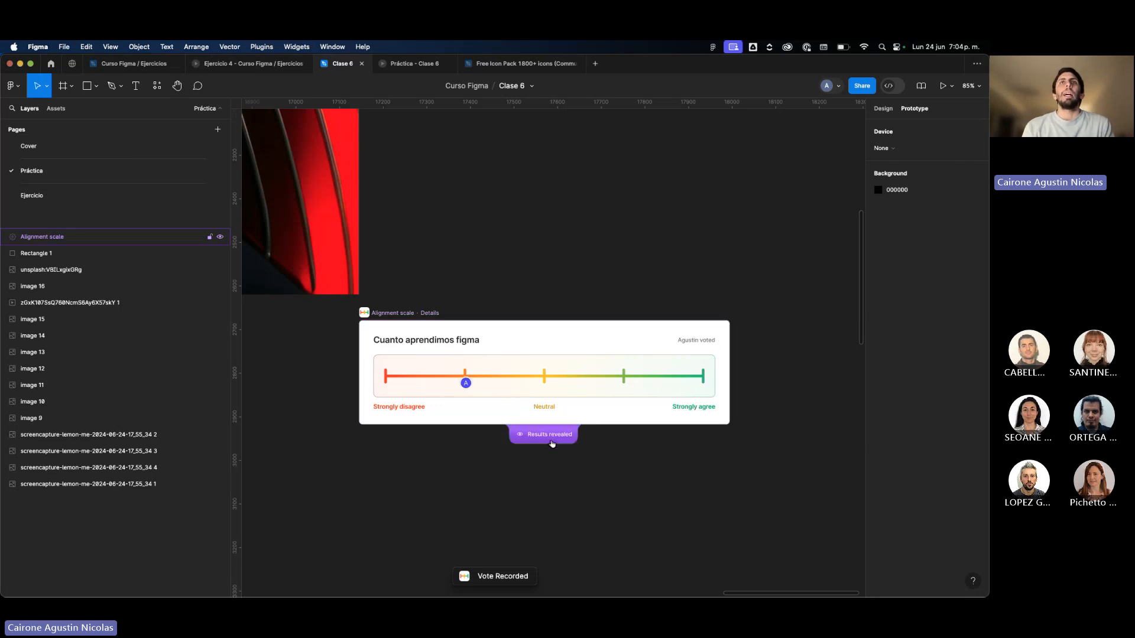
left_click(551, 441)
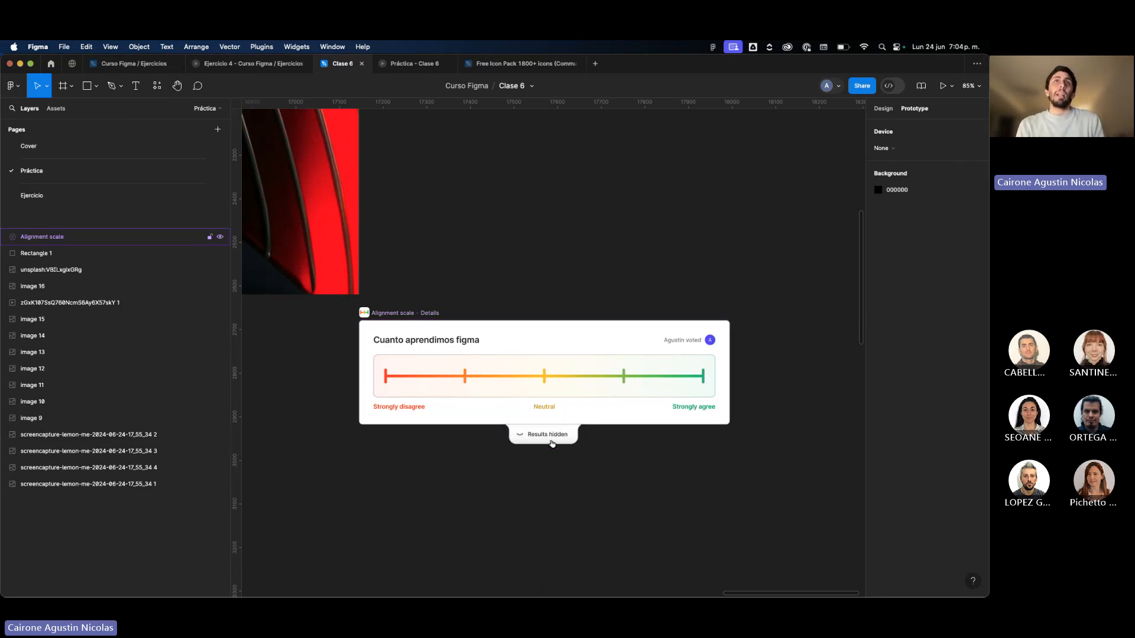
left_click(406, 312)
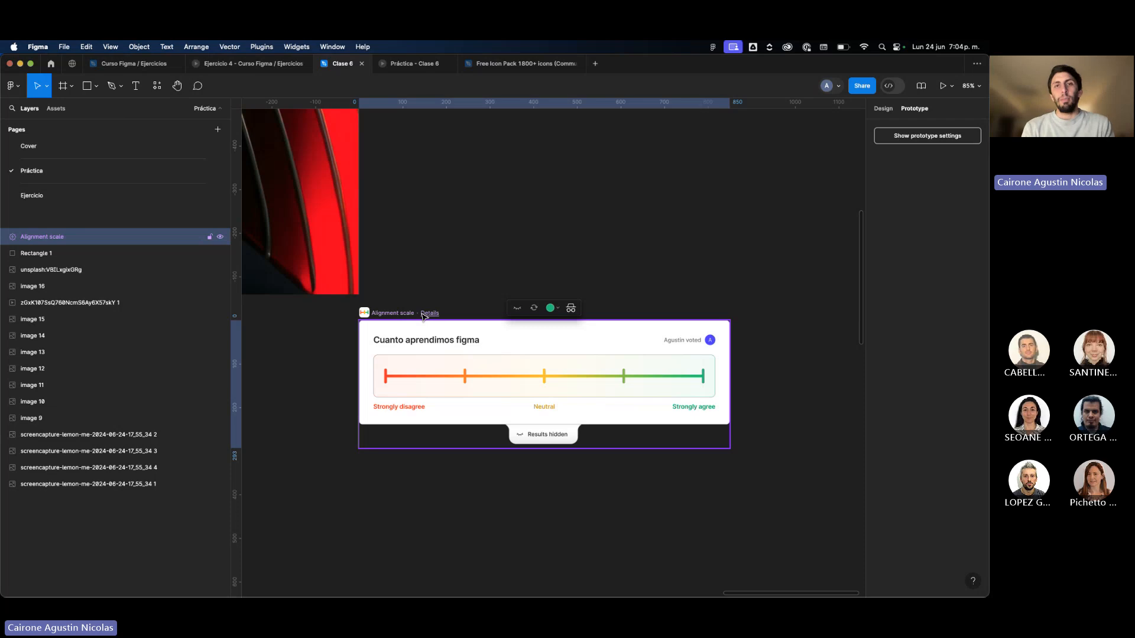
Delete the striped photo, the grey square and the Alignment scale widget from the canvas.
scroll(423, 316, "down", 5)
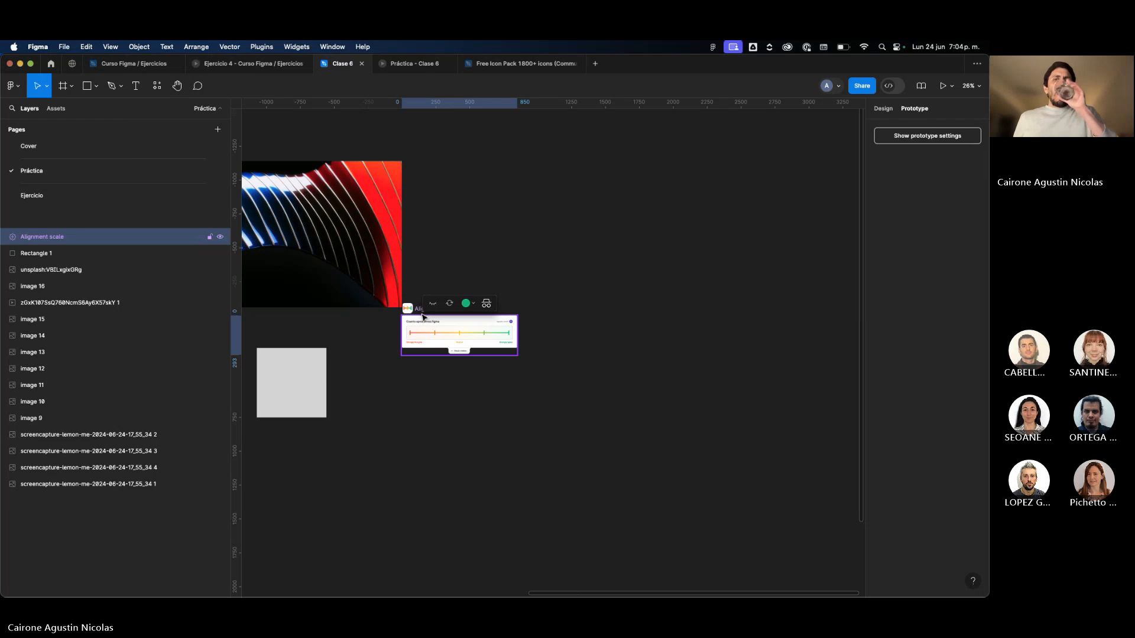
left_click(537, 279)
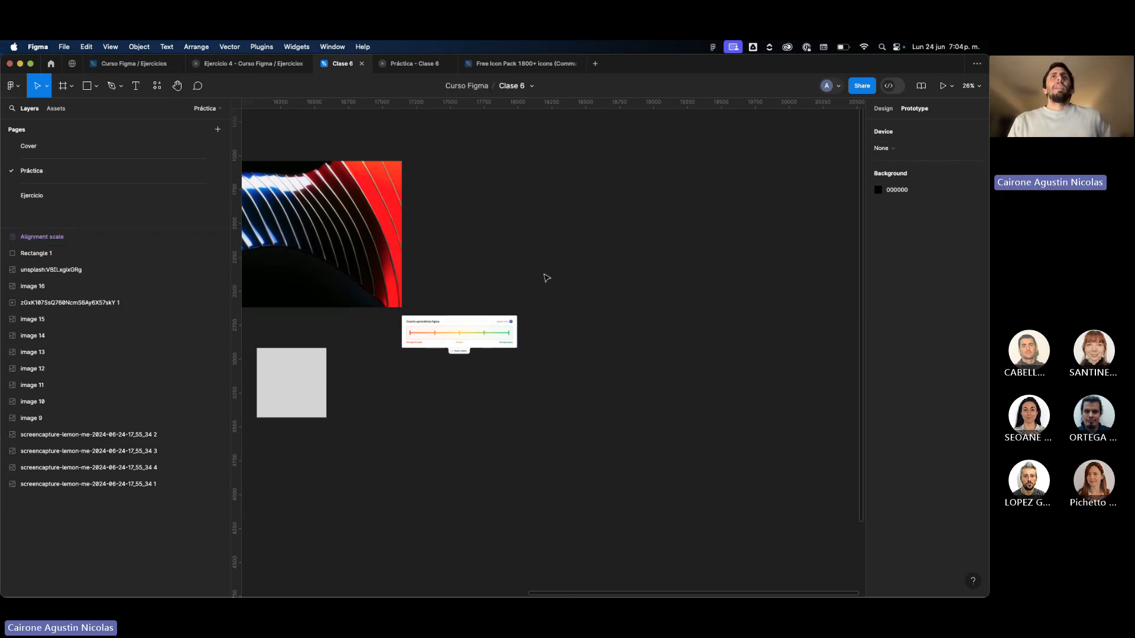
scroll(544, 279, "down", 3)
left_click_drag(593, 400, 283, 198)
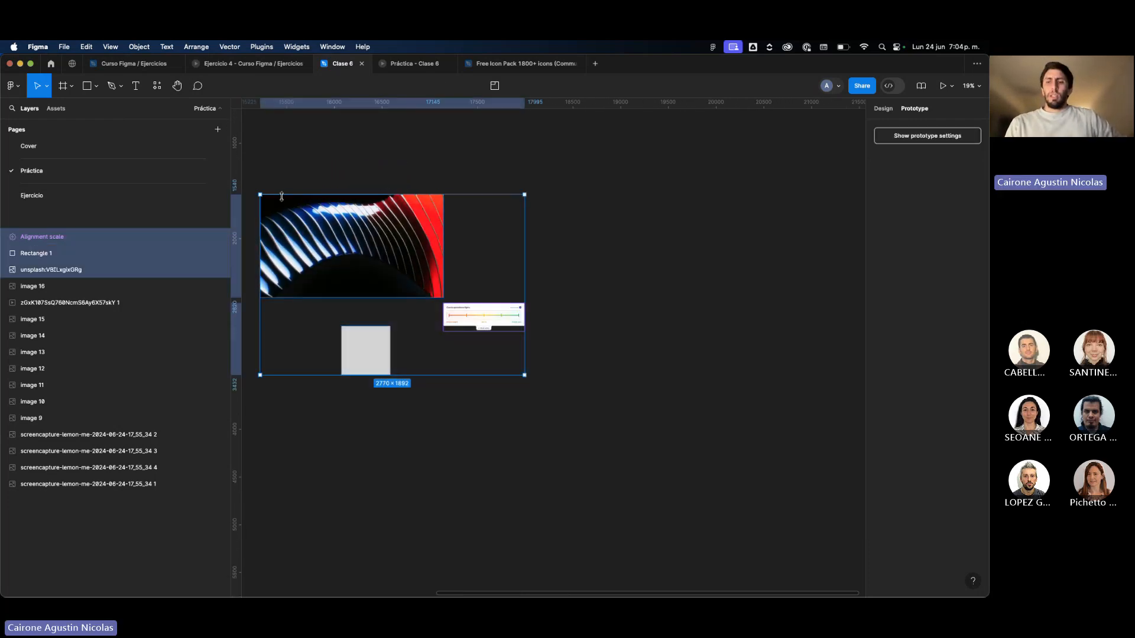
key("Delete")
Browse the Community widgets again, from Line chart + Area chart down to Timeline and Walkthrough, and close the list.
scroll(284, 202, "left", 5)
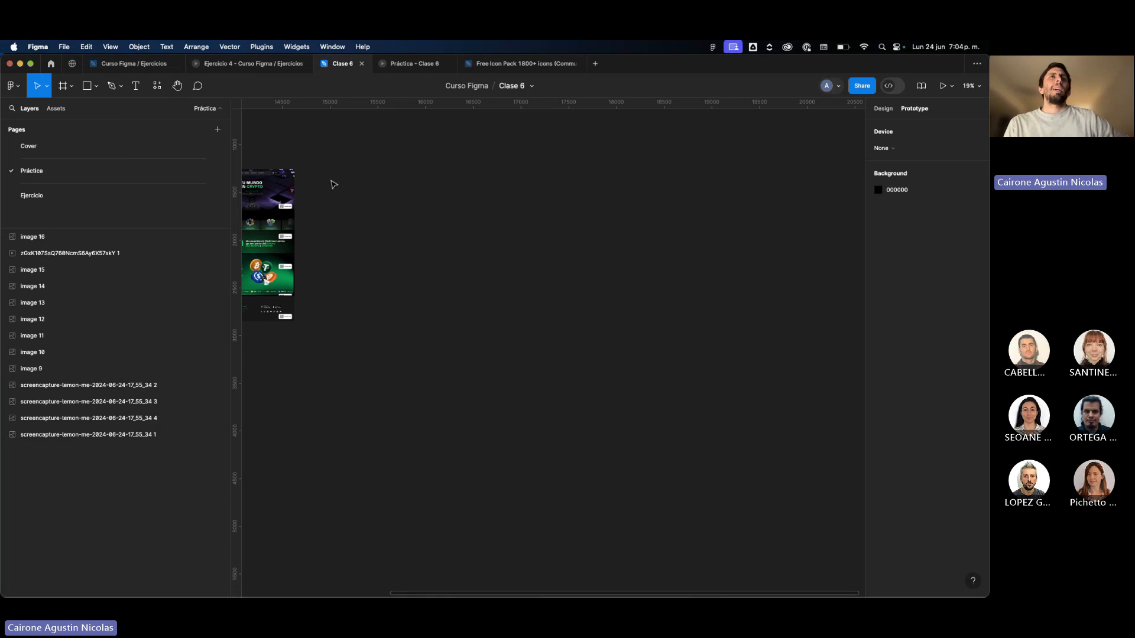
scroll(325, 177, "up", 3)
scroll(296, 183, "left", 4)
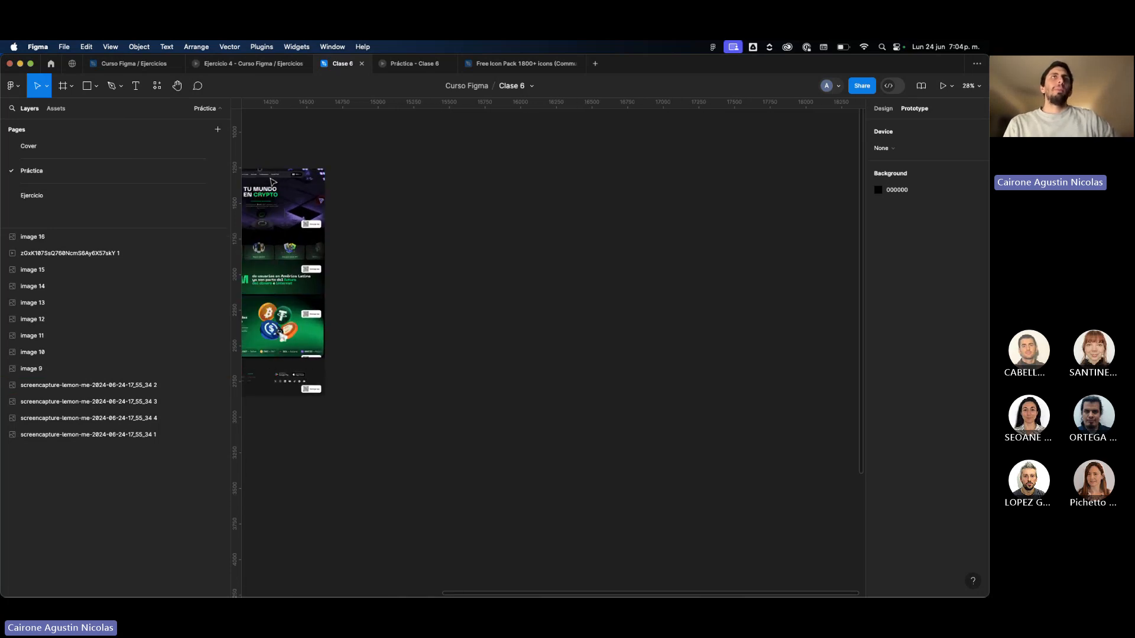
scroll(390, 185, "up", 5)
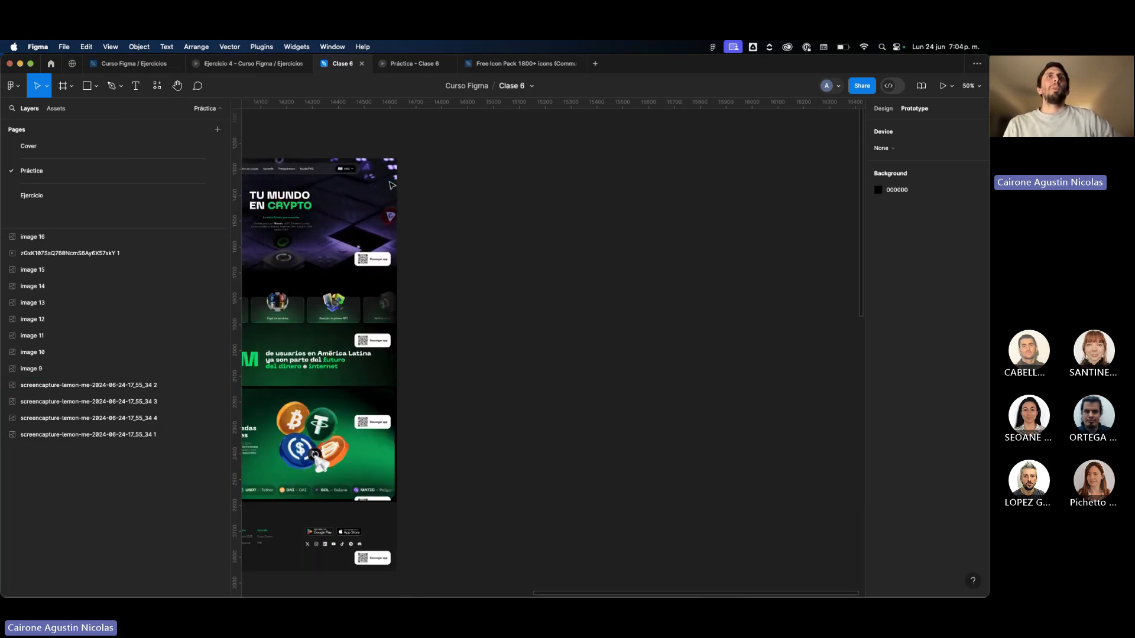
left_click(153, 90)
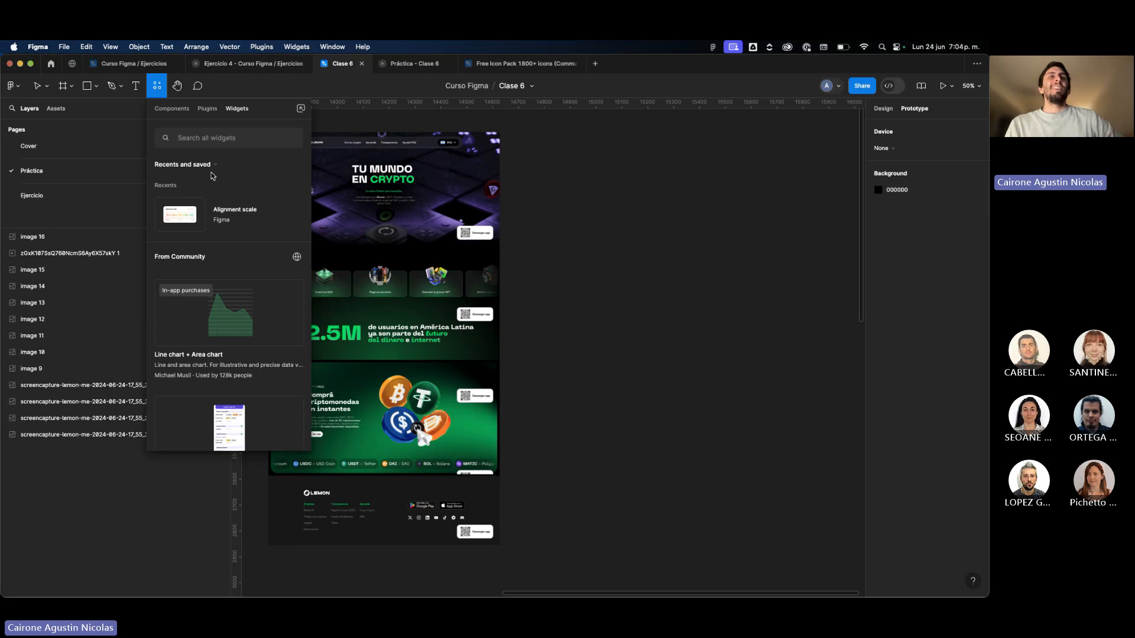
scroll(216, 329, "down", 2)
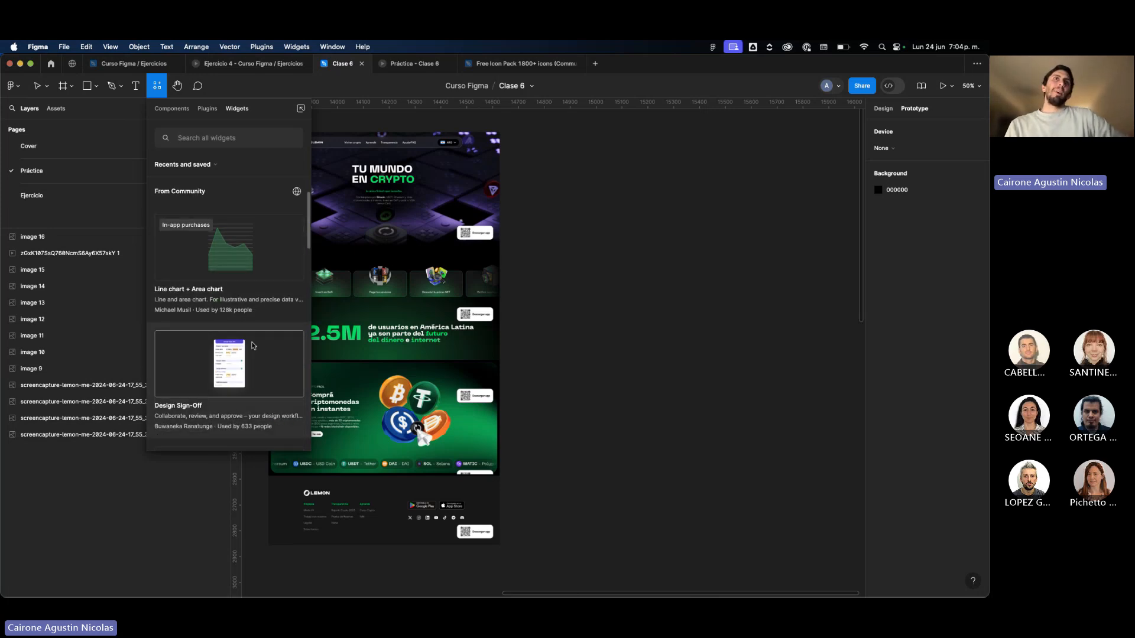
scroll(253, 346, "down", 4)
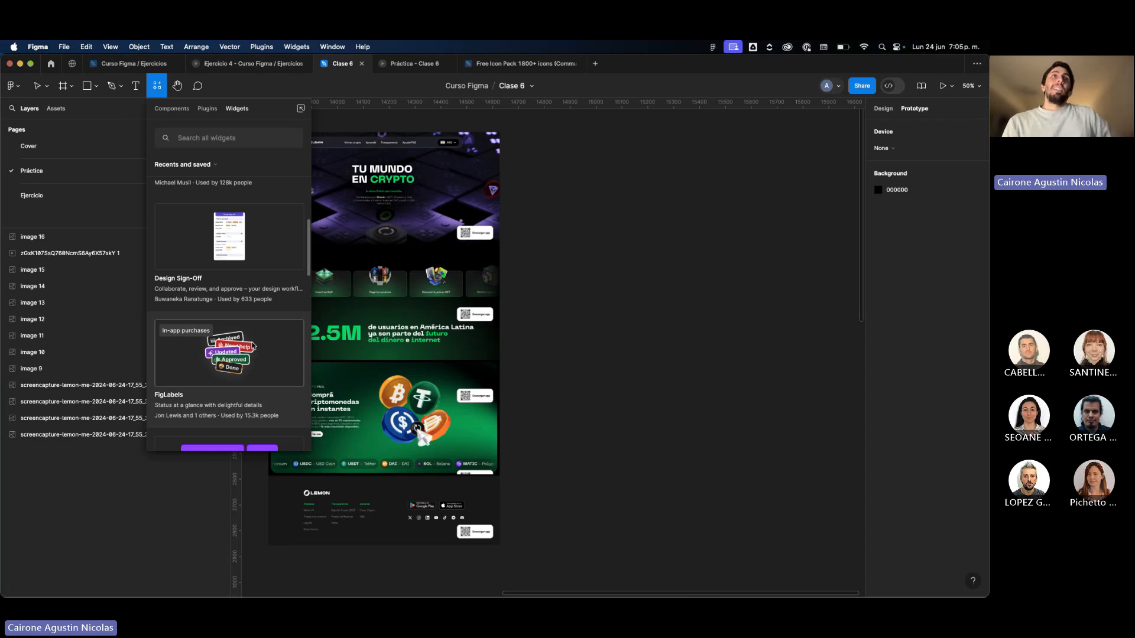
scroll(252, 347, "down", 1)
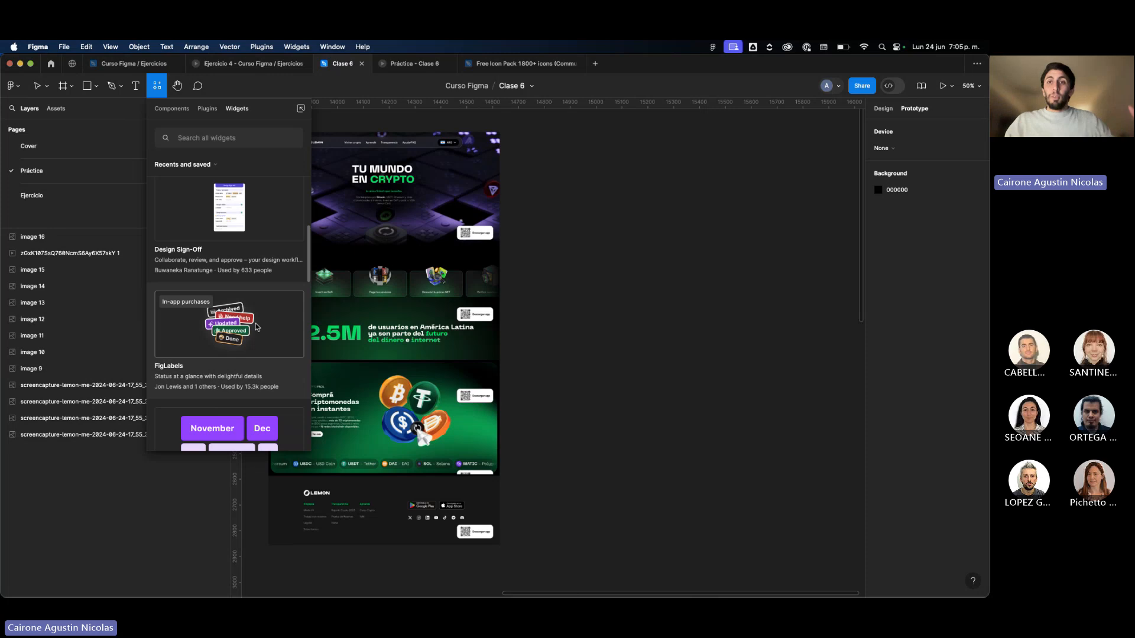
scroll(256, 328, "down", 5)
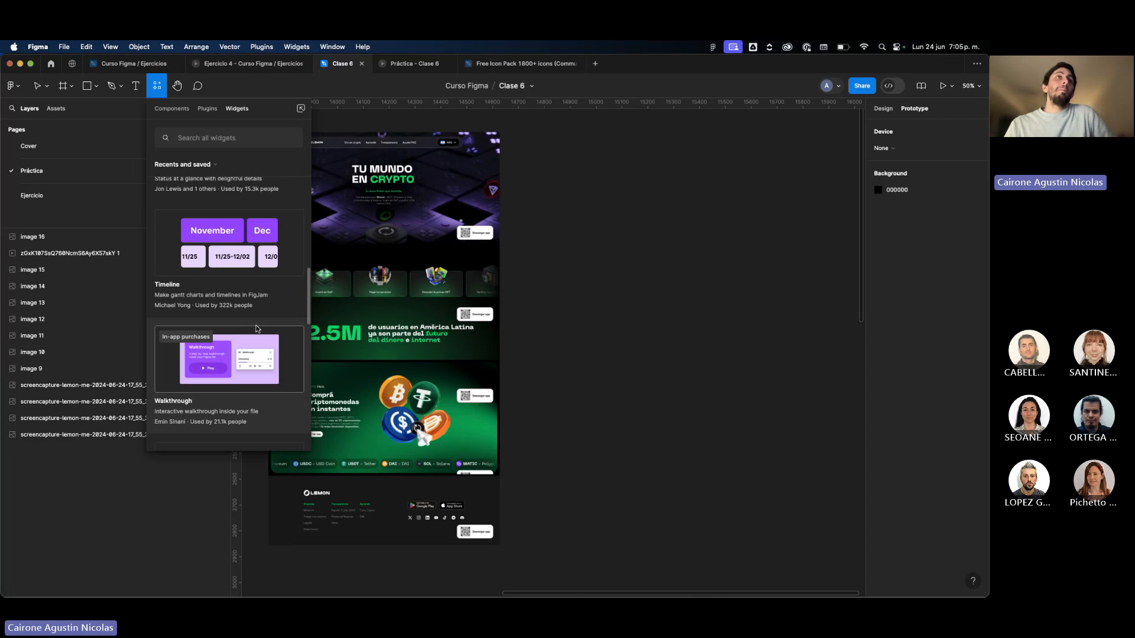
scroll(258, 329, "up", 3)
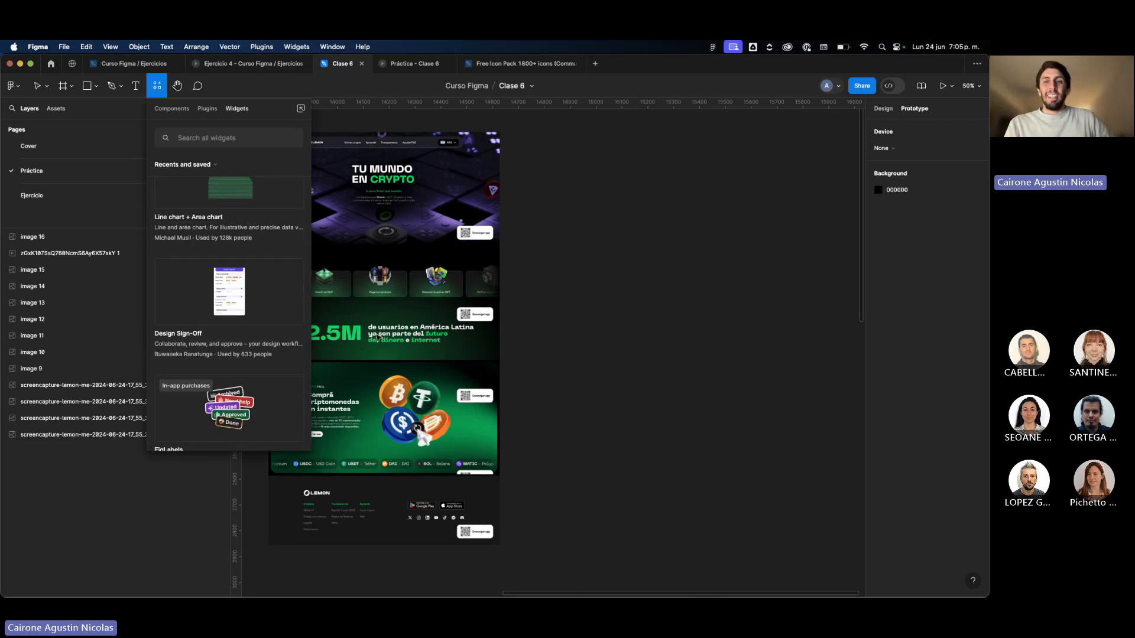
left_click(592, 225)
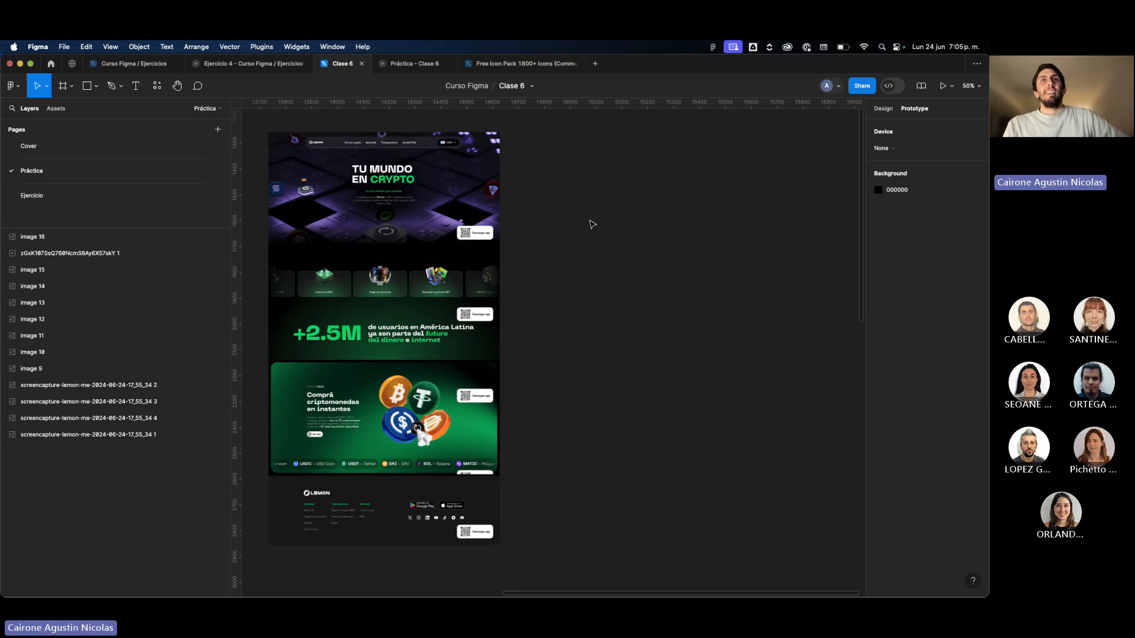
Examine the commands that the recently used Rename It plugin offers, and close the plugin list.
left_click(157, 86)
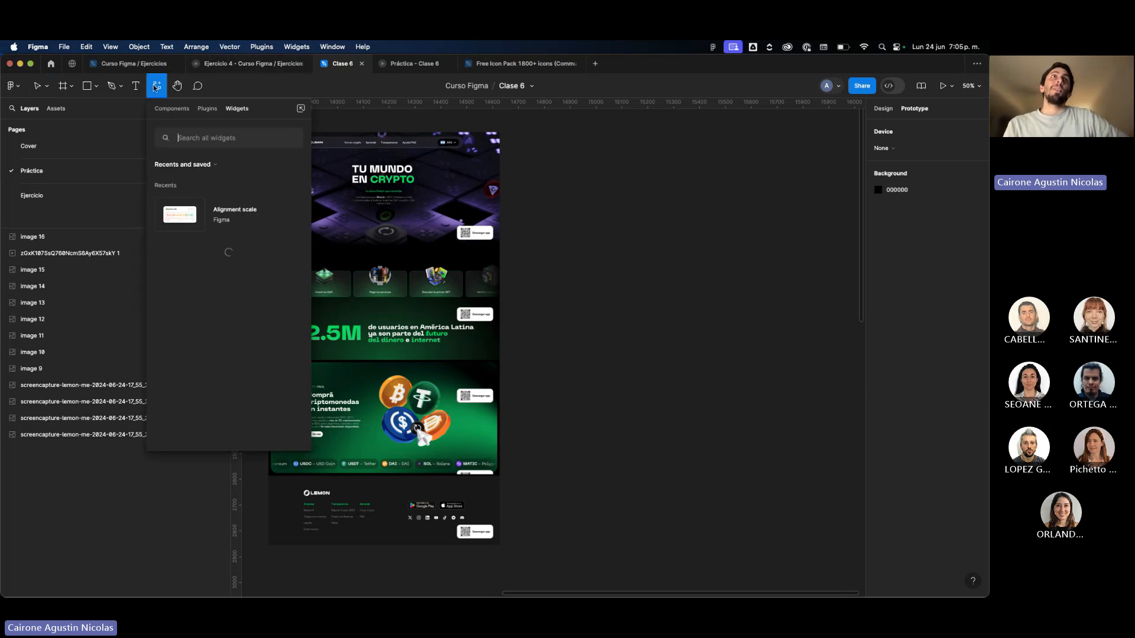
left_click(206, 110)
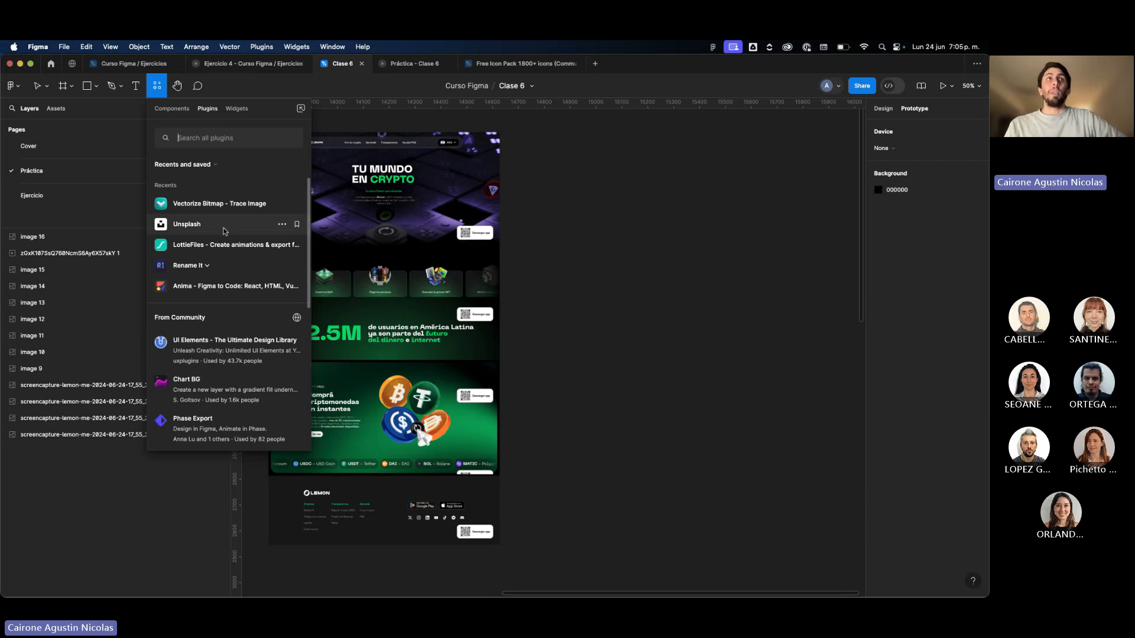
left_click(213, 266)
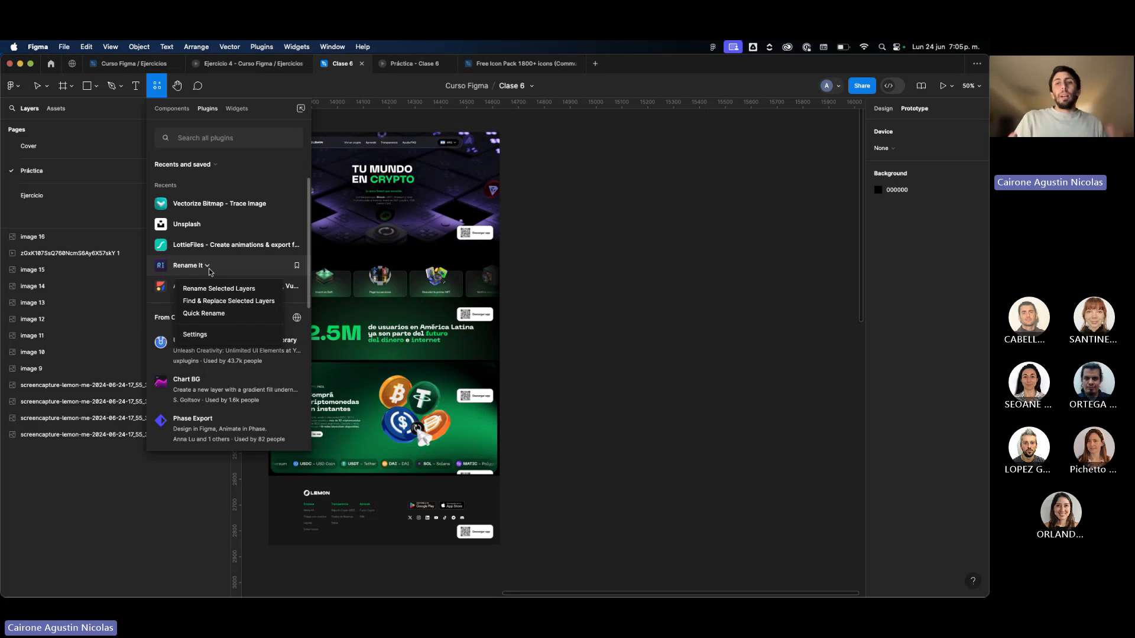
left_click(615, 198)
scroll(615, 200, "left", 3)
left_click(615, 200)
scroll(615, 200, "right", 3)
left_click(321, 163)
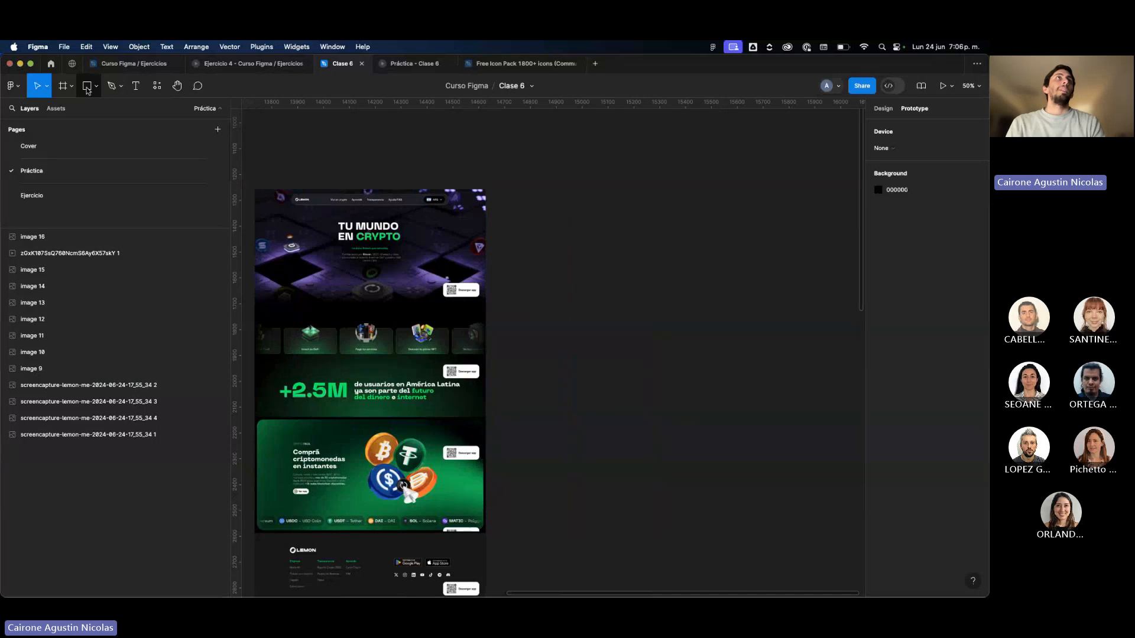
Draw a frame about 879 × 330 beside the crypto page design and place three copies spaced out below it.
left_click(63, 86)
left_click_drag(497, 194, 724, 279)
left_click_drag(630, 253, 654, 562)
scroll(653, 559, "down", 3)
left_click_drag(653, 471, 656, 585)
scroll(656, 585, "down", 3)
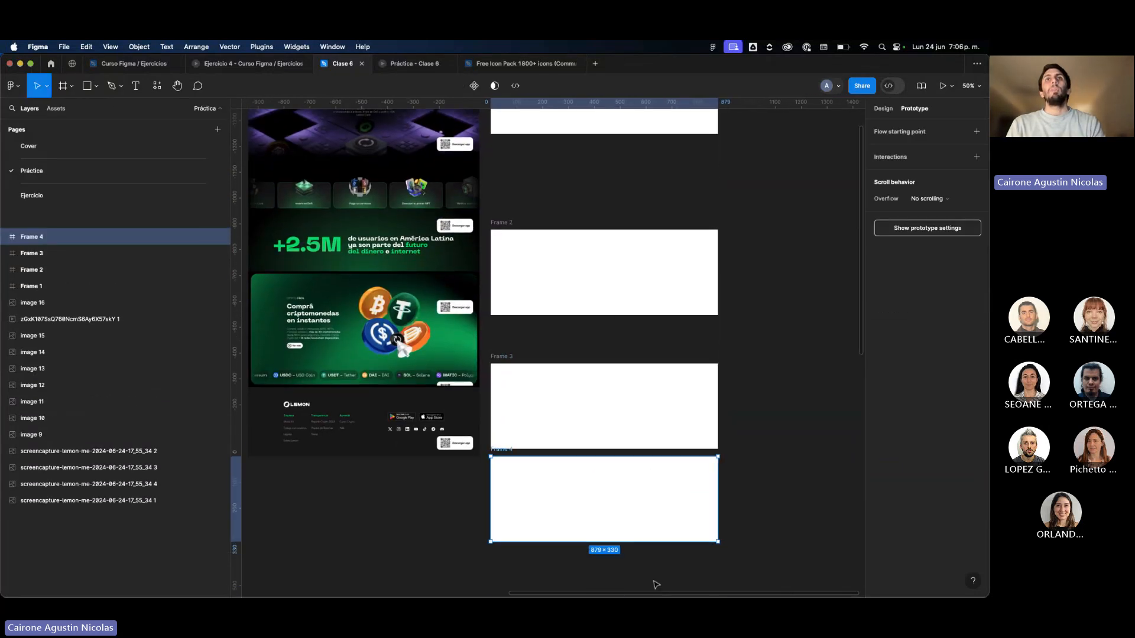
left_click_drag(599, 482, 594, 521)
Rename the lowest frame "hola 1" and the frame directly above it "hola 2".
double_click(501, 447)
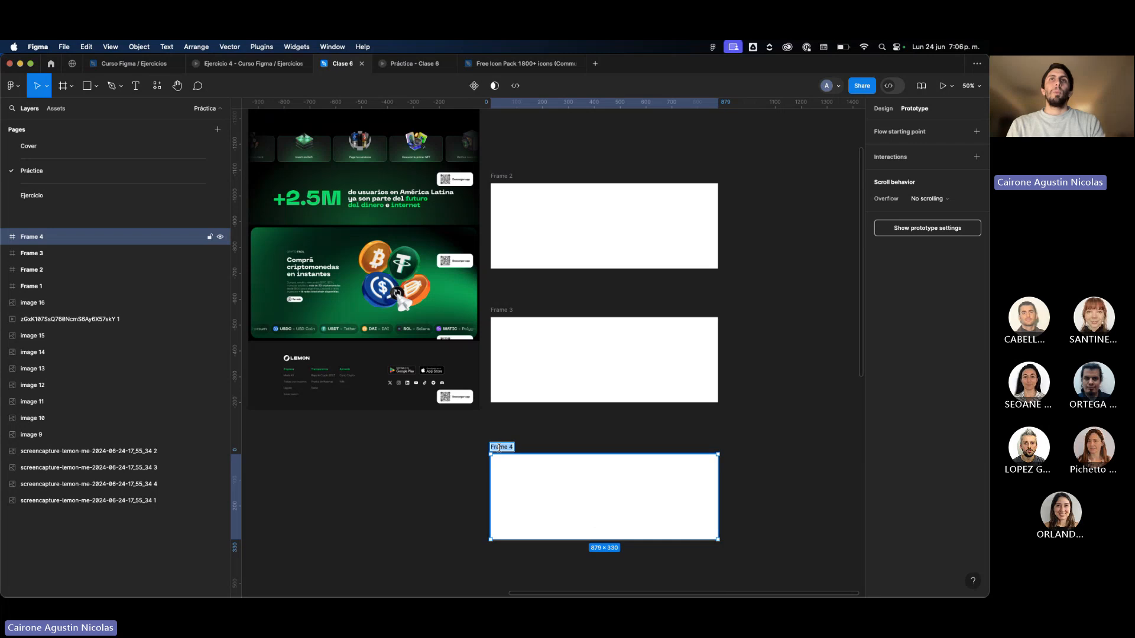
type("hola 1")
double_click(500, 309)
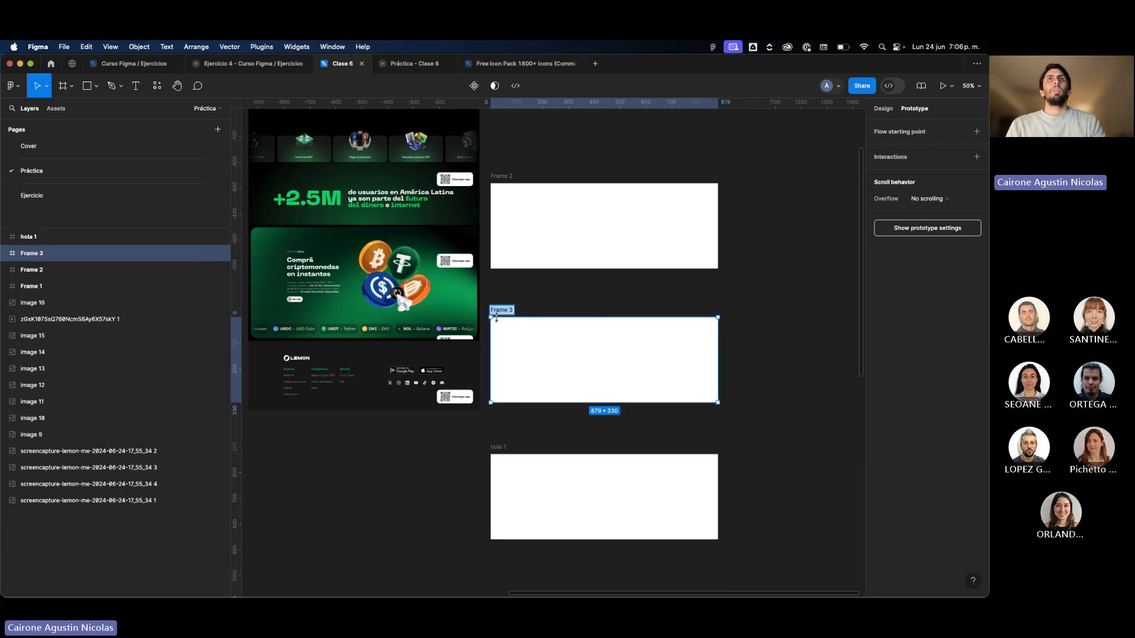
type("hola 2")
left_click(505, 171)
left_click(503, 175)
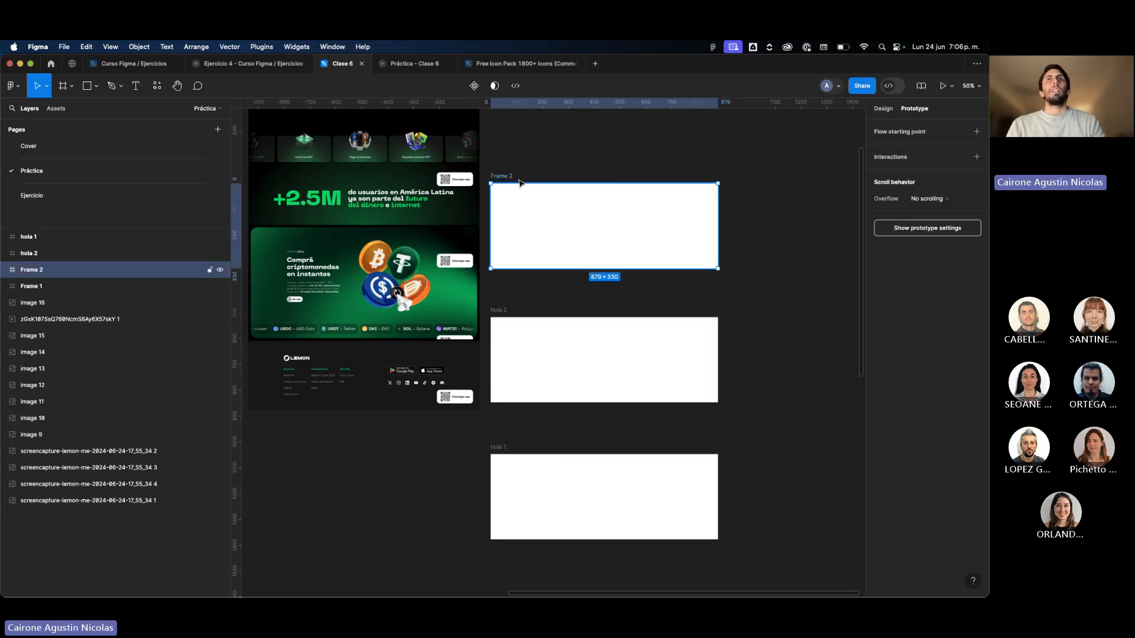
Look over the recent and Community plugins, close the list and open the layer search.
scroll(575, 193, "down", 5)
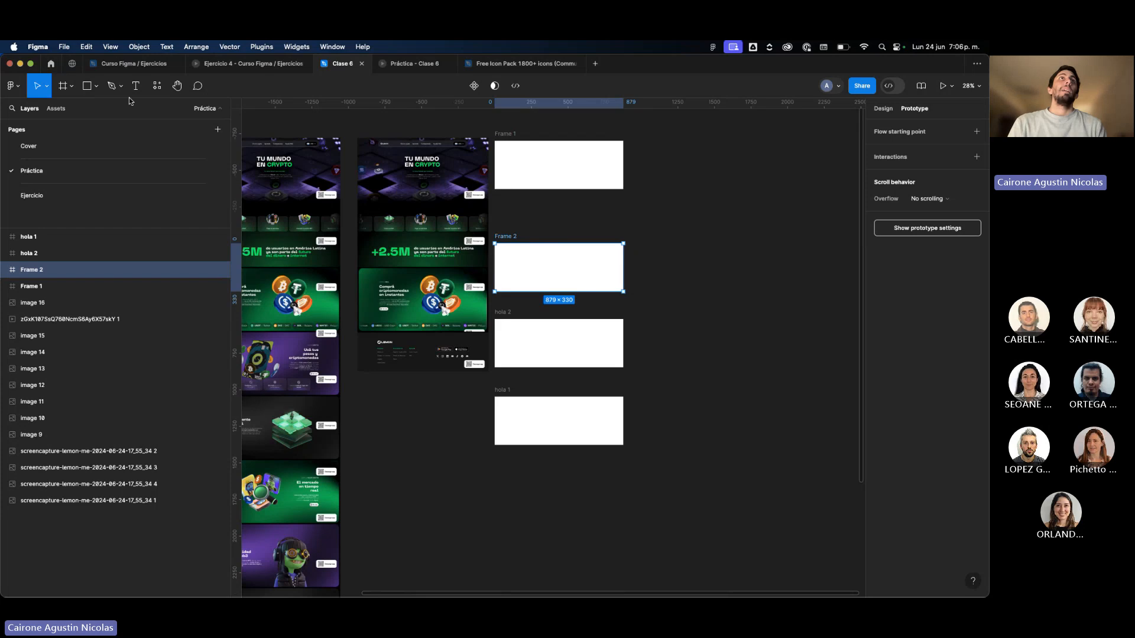
left_click(156, 85)
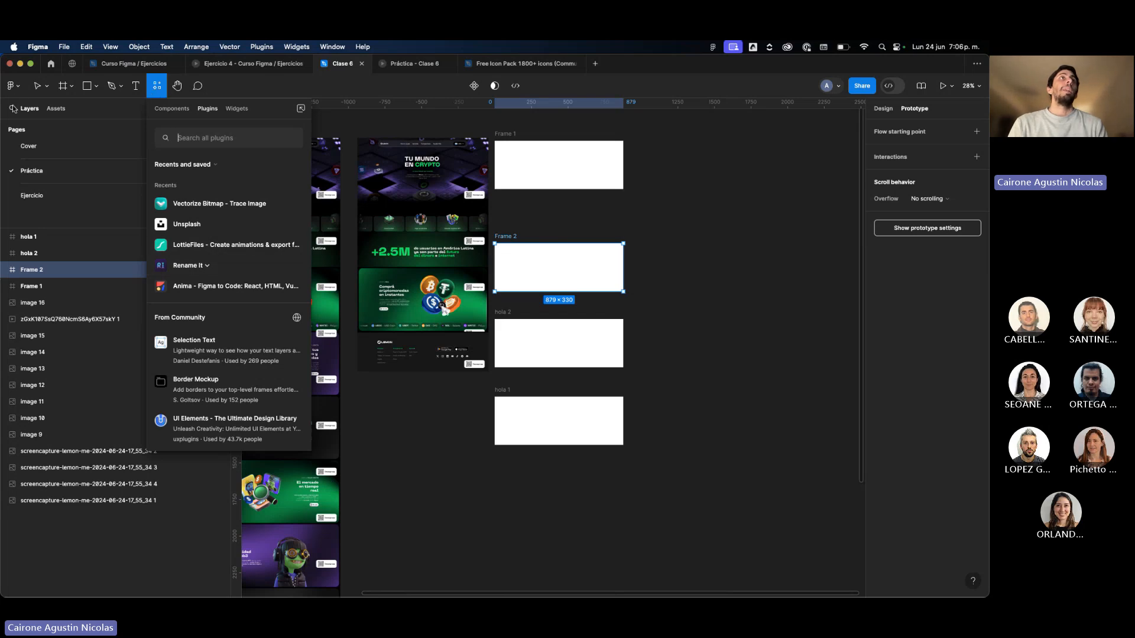
left_click(159, 82)
left_click(10, 111)
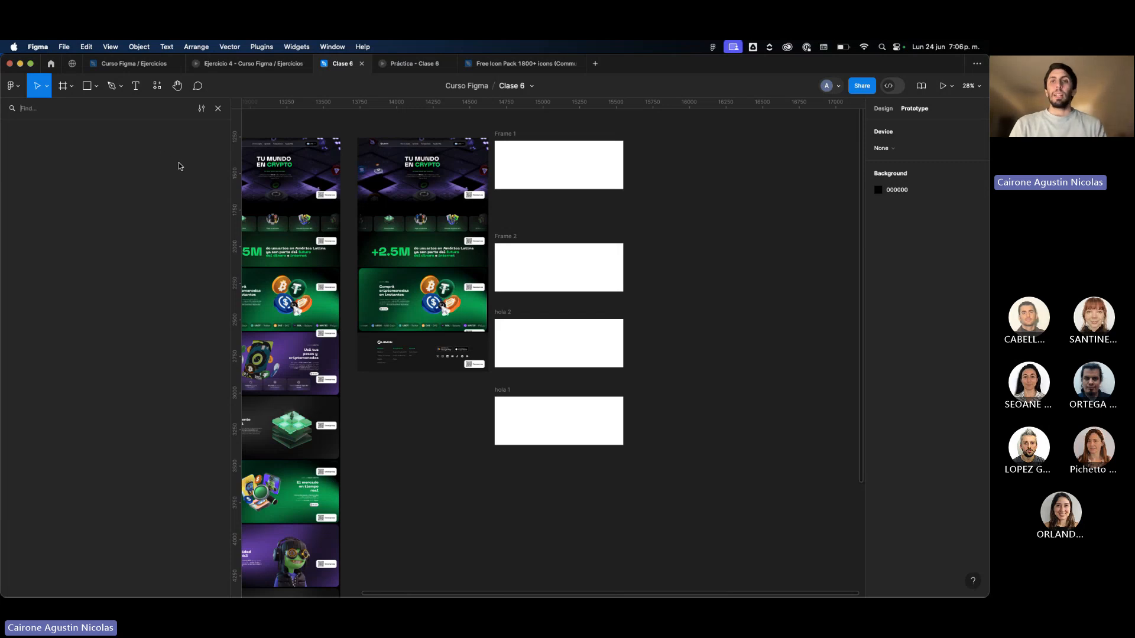
Add the text "lorem" inside Frame 1 and set its font size to 40.
left_click(615, 172)
scroll(615, 173, "up", 3)
key("t")
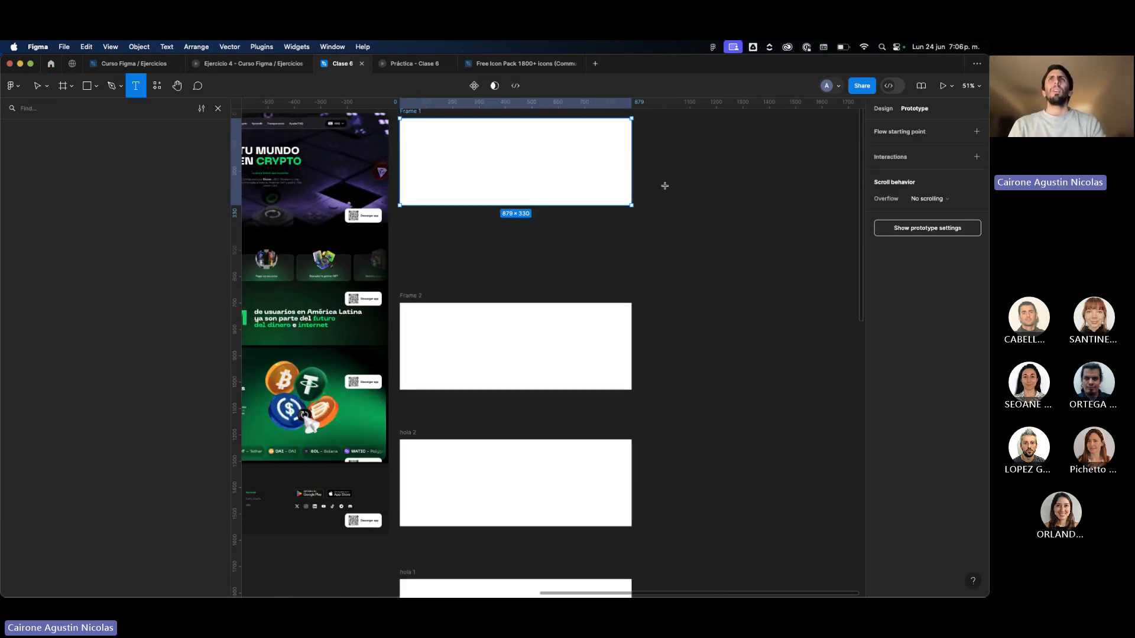
left_click(467, 169)
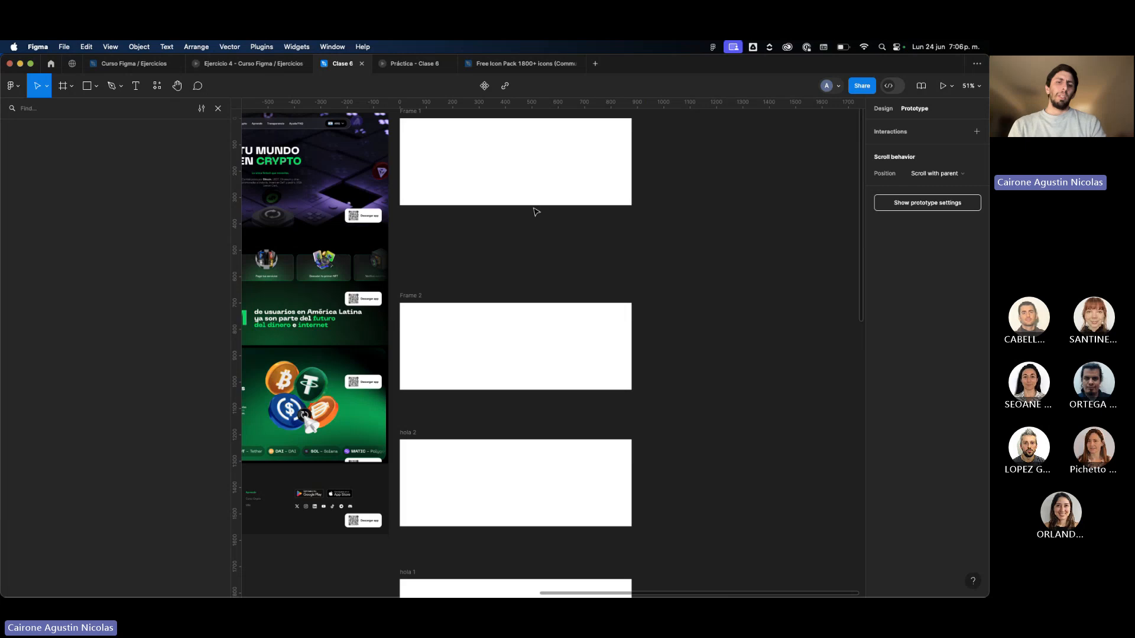
type("lorem")
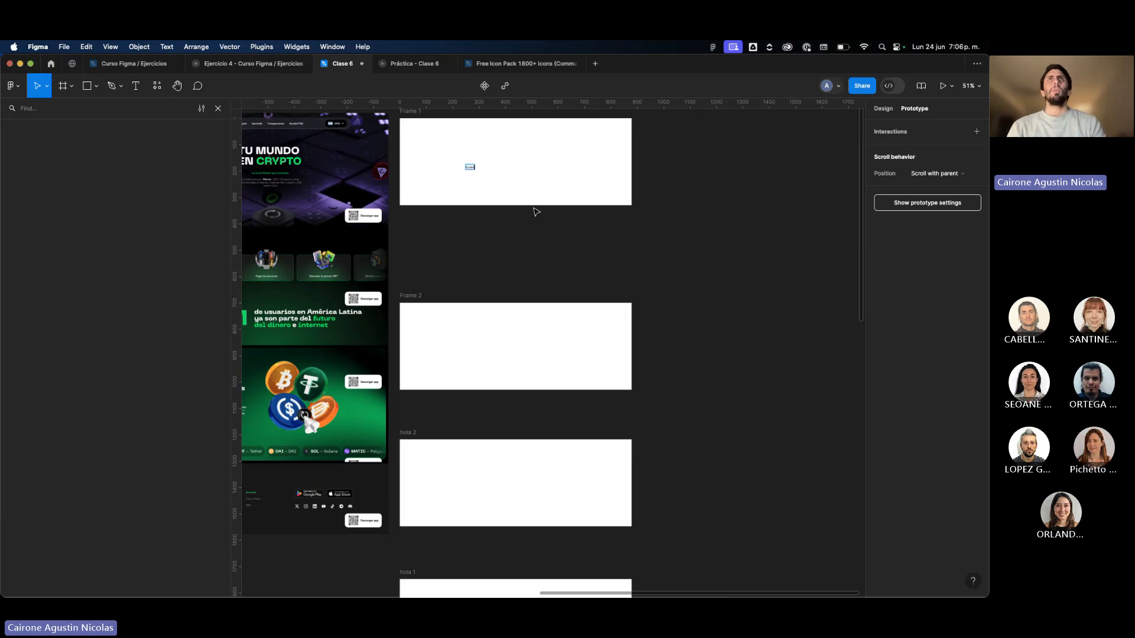
key("Escape")
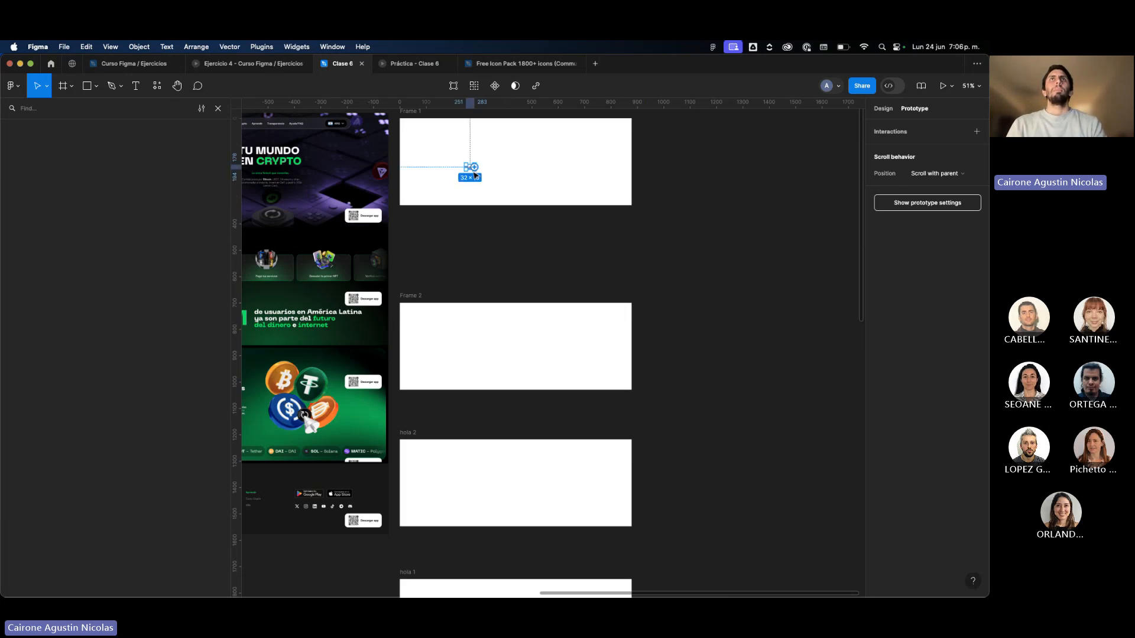
left_click(884, 108)
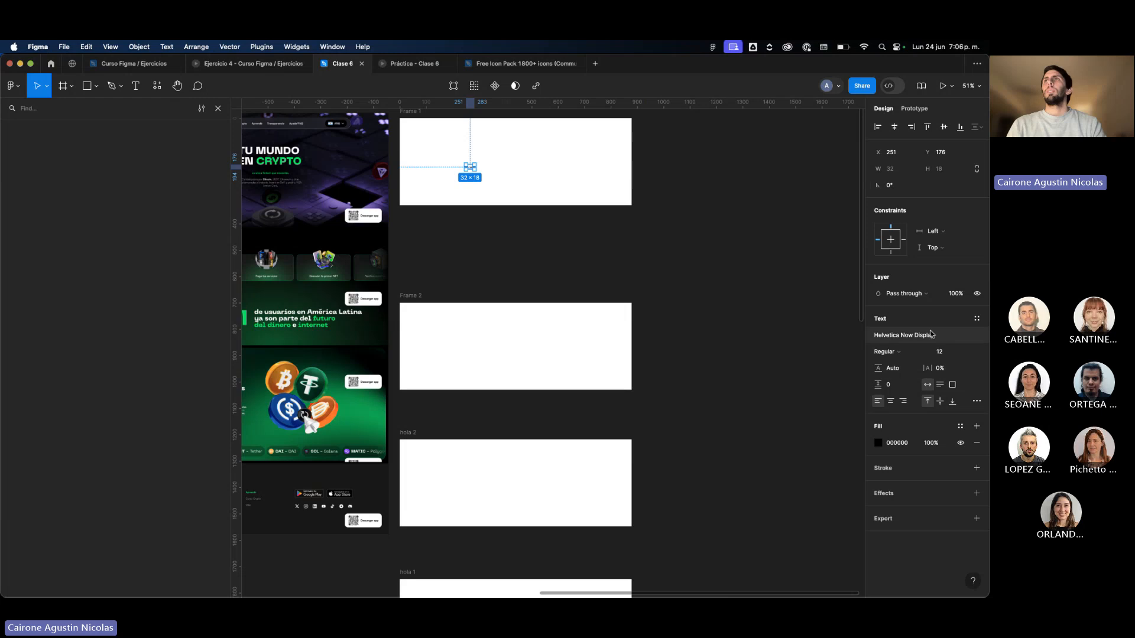
left_click(945, 353)
type("40")
key("Return")
left_click(544, 221)
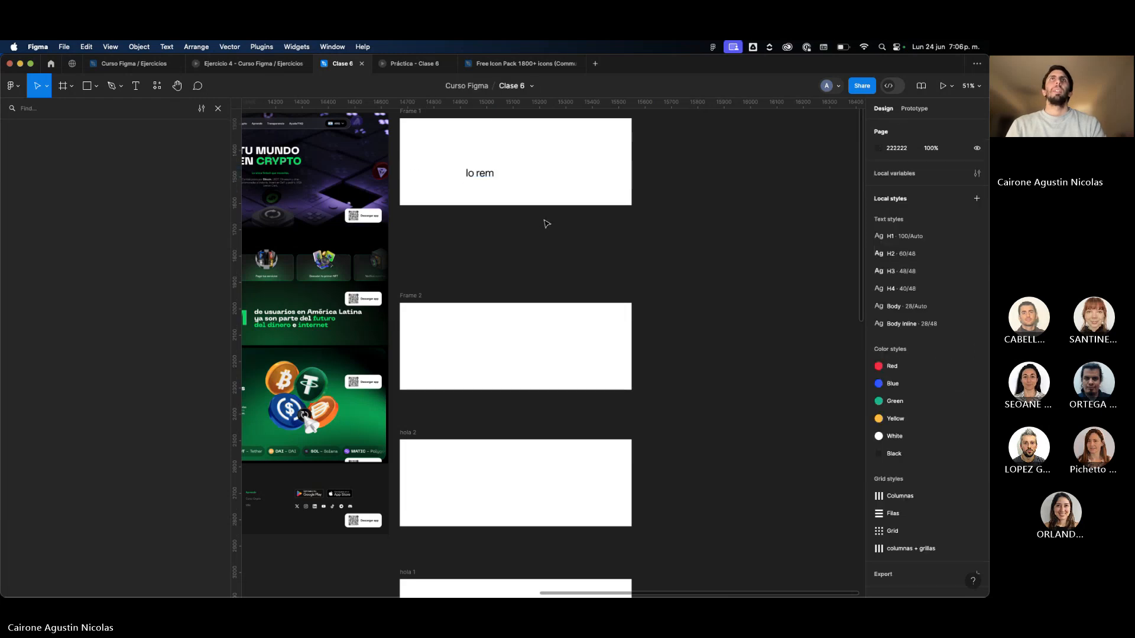
Extend the text in Frame 1 to read "lorem ipsum".
double_click(478, 171)
key("Escape")
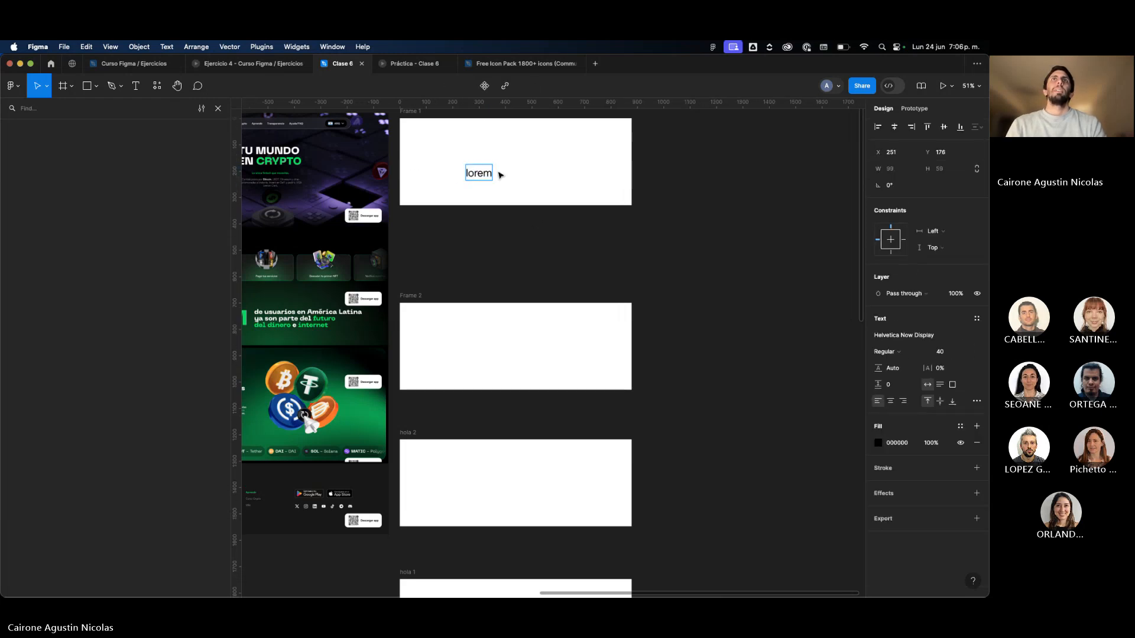
type("ipsum")
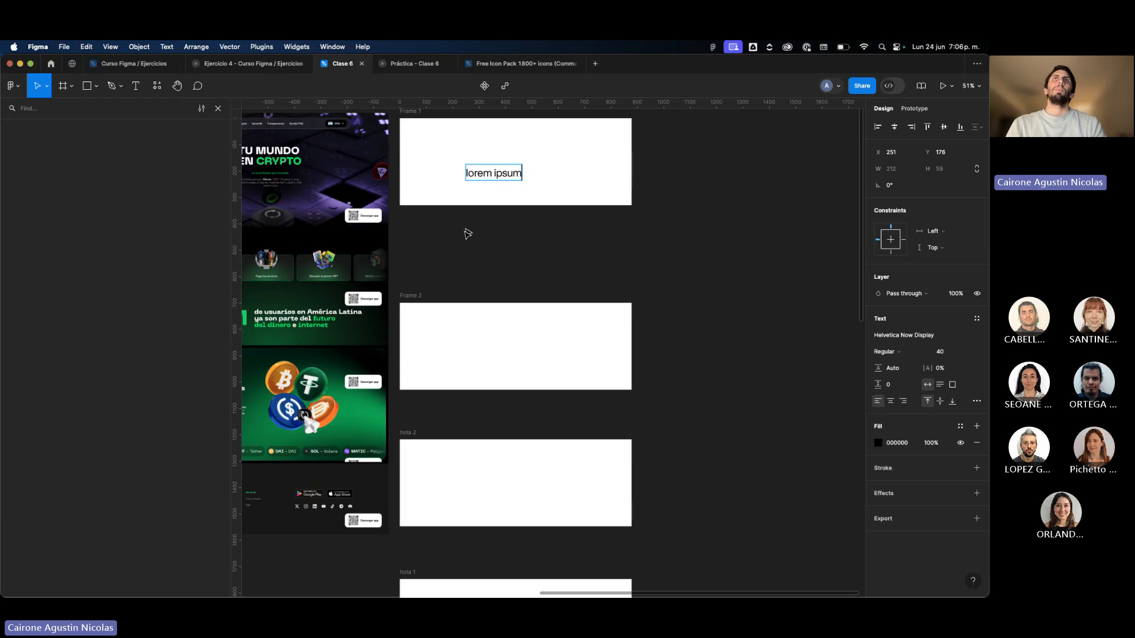
key("Escape")
Copy the "lorem ipsum" text into each of the three frames below Frame 1.
left_click_drag(479, 182, 496, 506)
scroll(495, 502, "down", 2)
scroll(496, 500, "down", 1)
left_click_drag(489, 392, 489, 502, "alt")
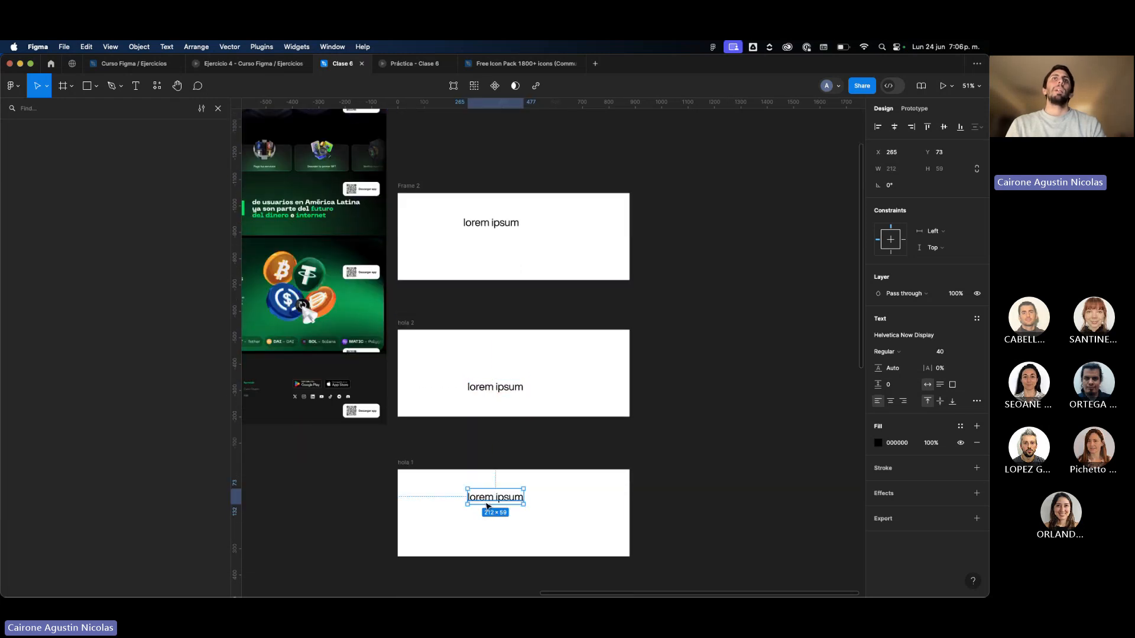
Search the page's layers for "lorem ipsum".
scroll(510, 367, "up", 5)
left_click(483, 246)
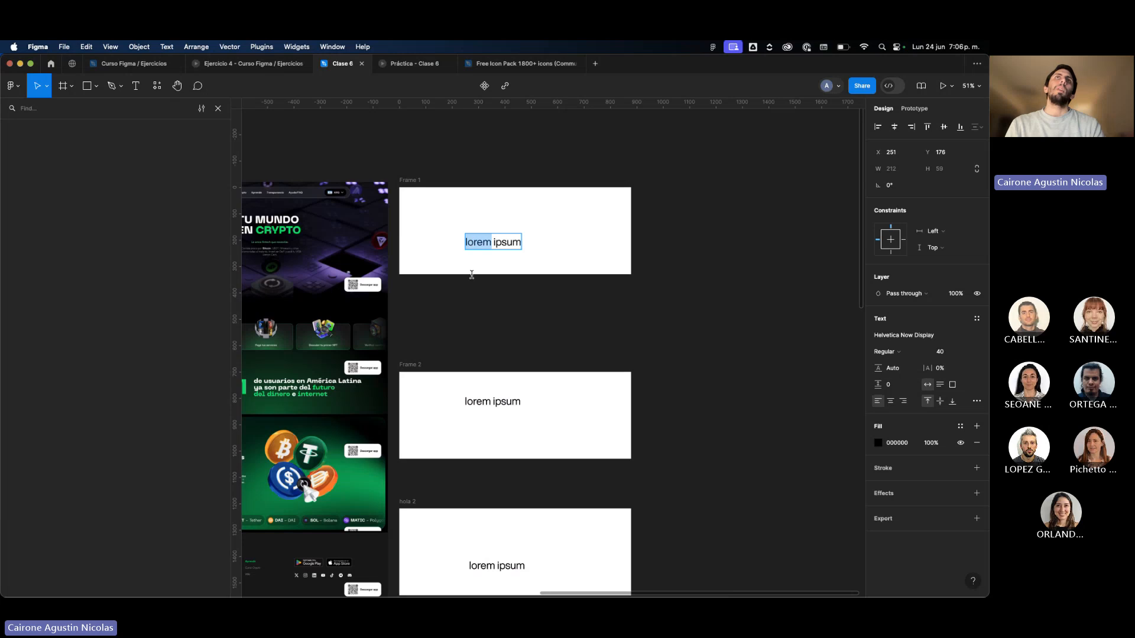
left_click(44, 111)
type("l")
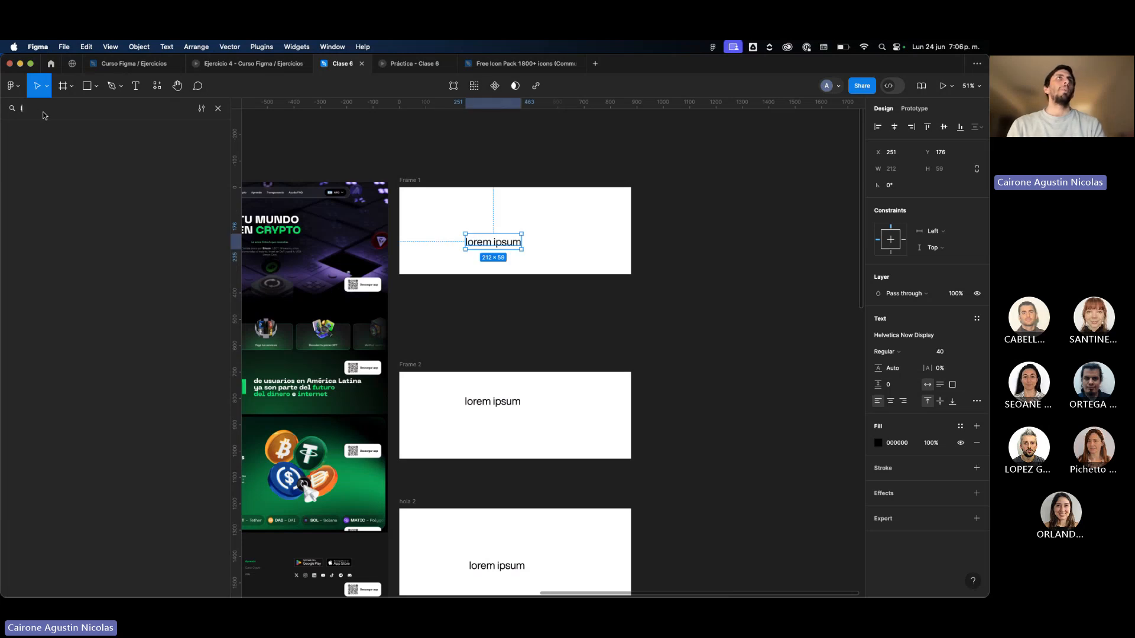
type("orem ipsum")
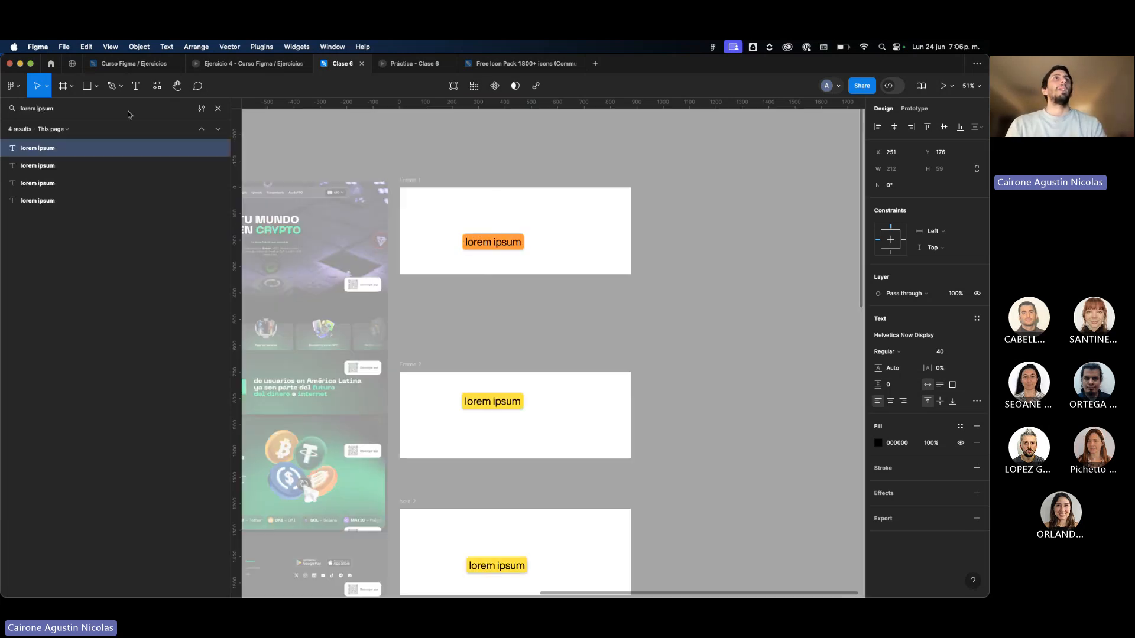
Replace every "lorem ipsum" on the page with "ipsum ipsum" and check the frames.
left_click(201, 108)
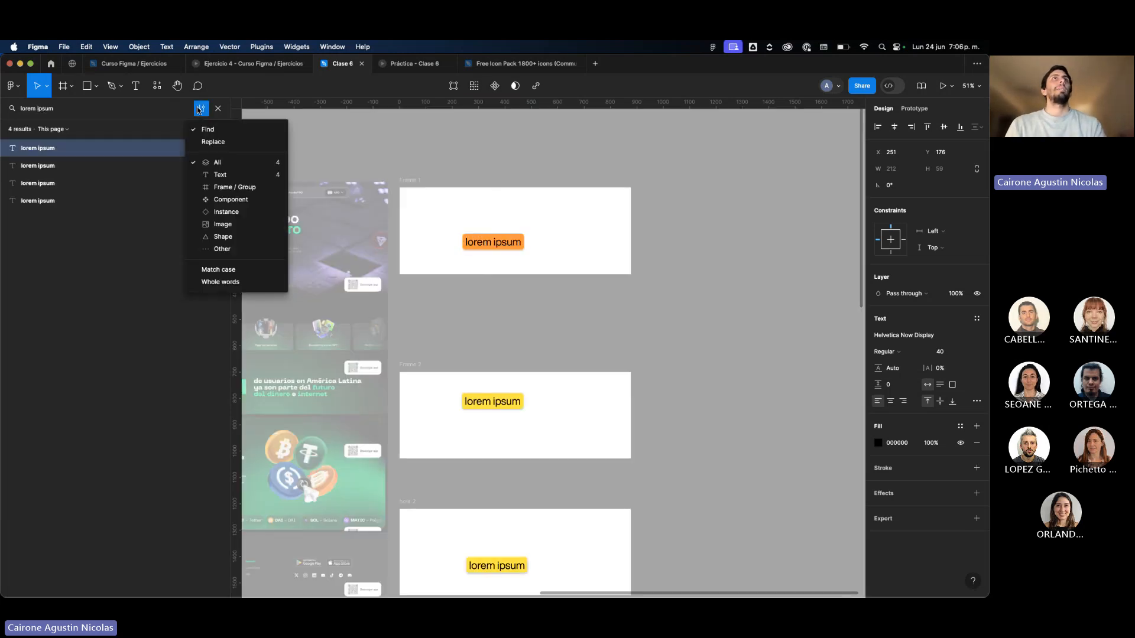
left_click(201, 142)
type("ip")
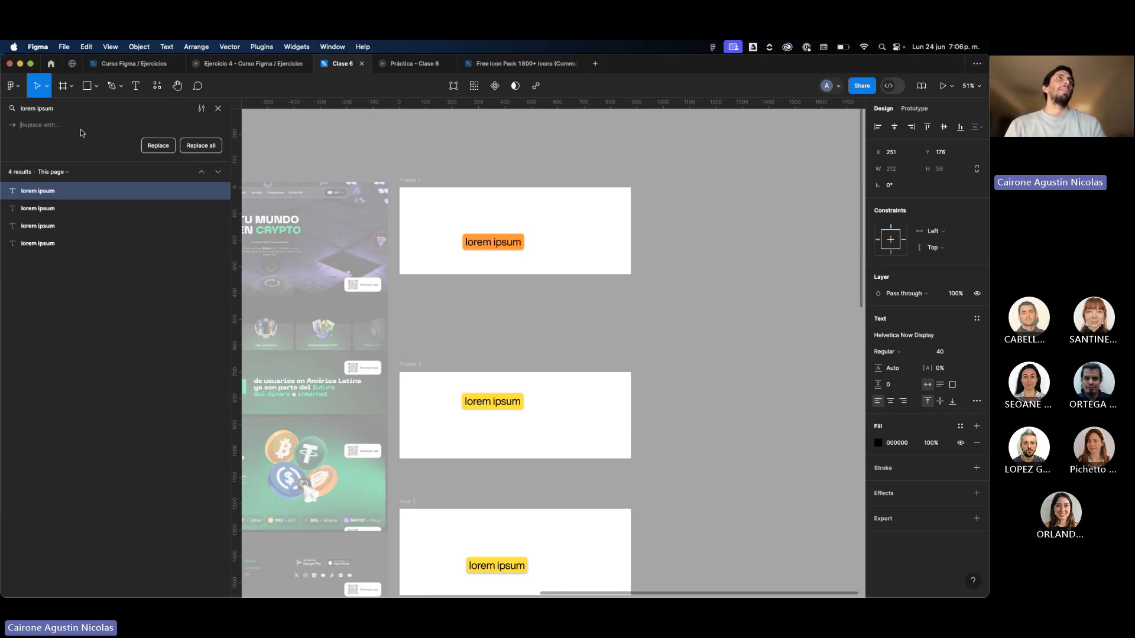
type("sum ipsum")
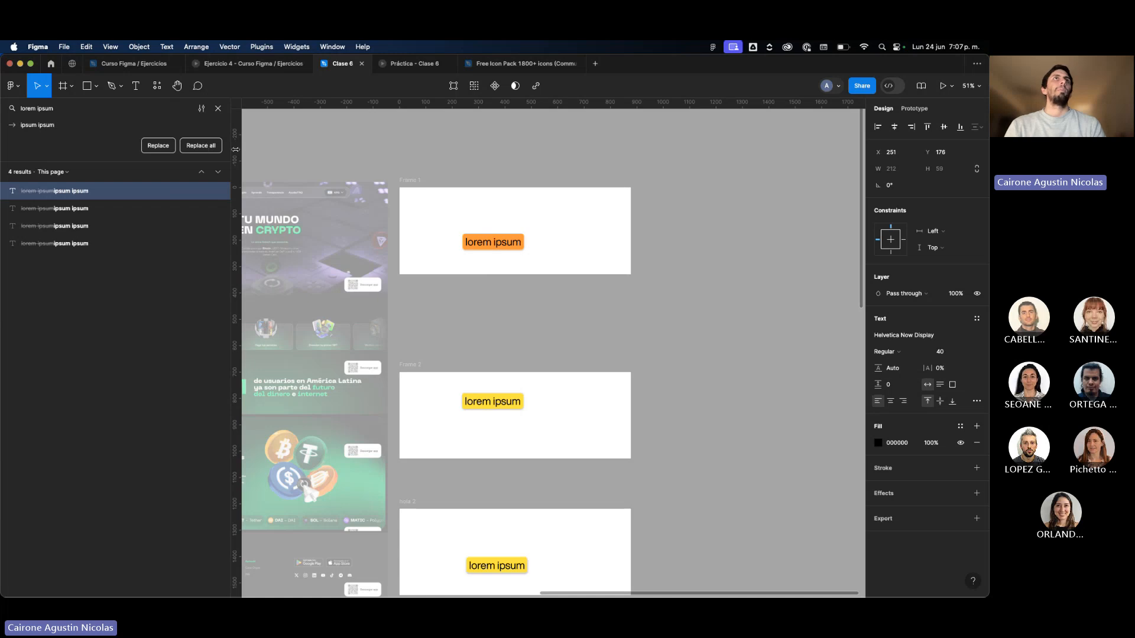
left_click(200, 145)
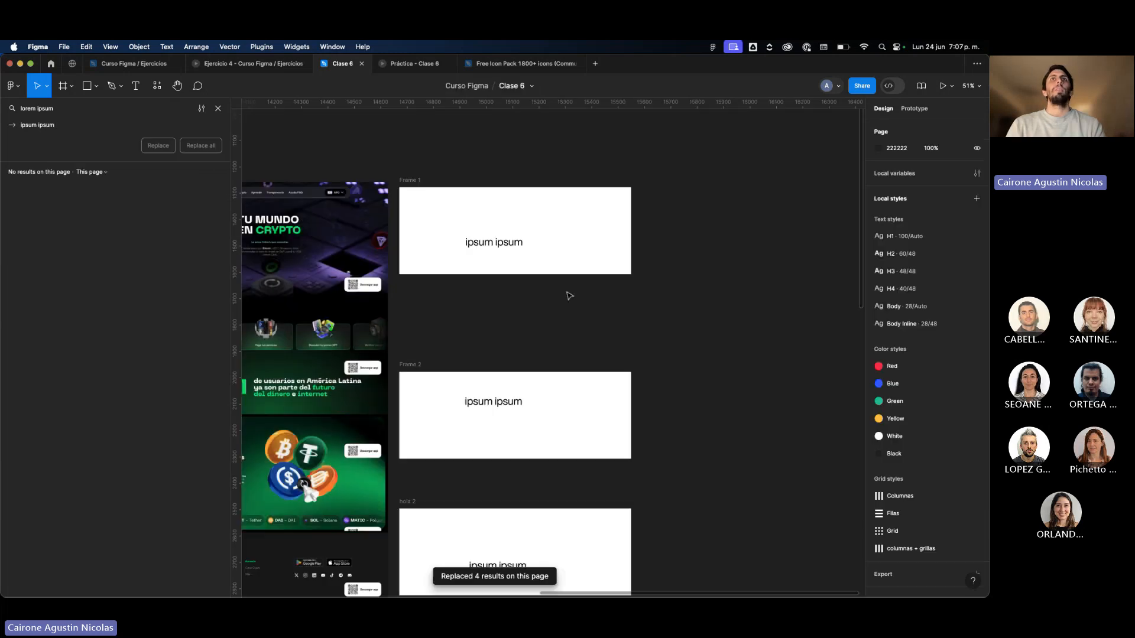
scroll(567, 288, "down", 3)
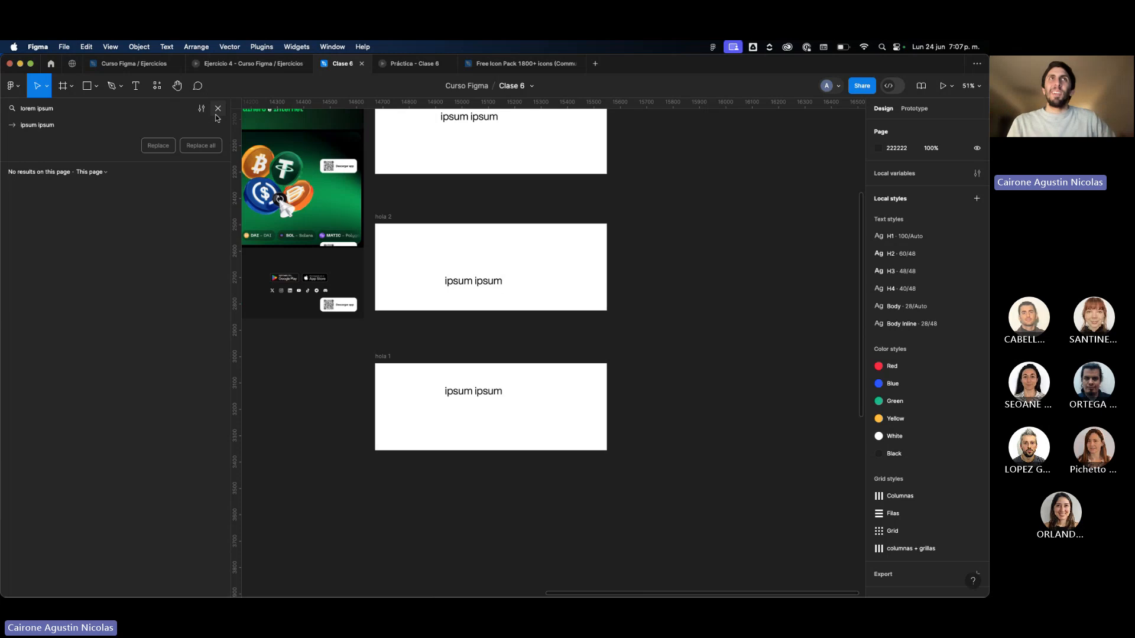
Try to run Rename It's Rename Selected Layers command with no layers selected.
left_click(157, 87)
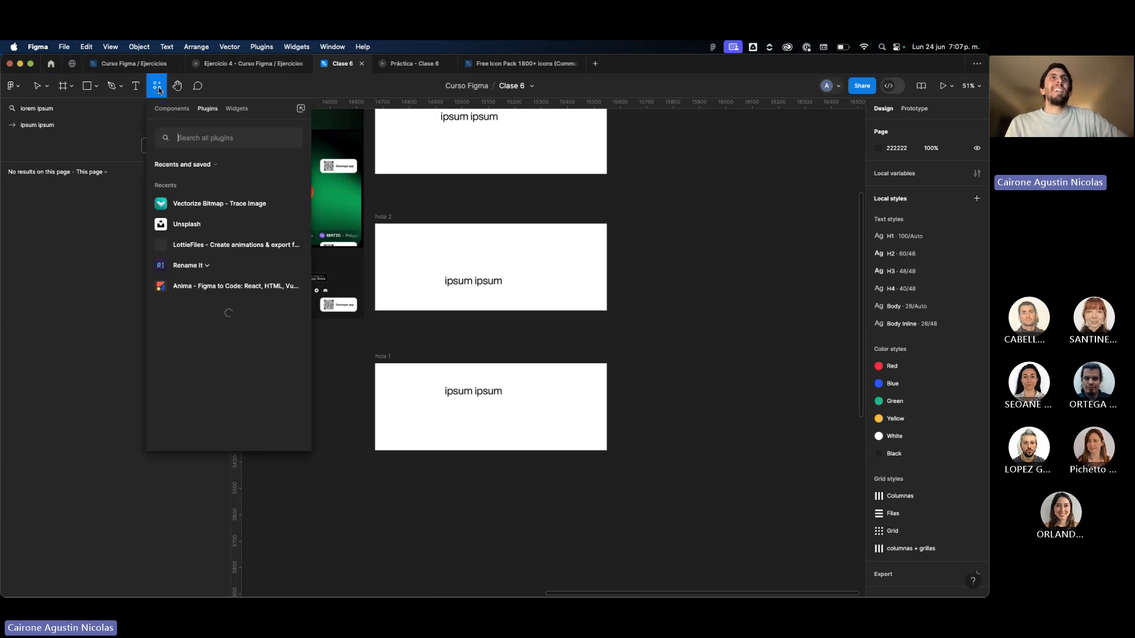
left_click(206, 266)
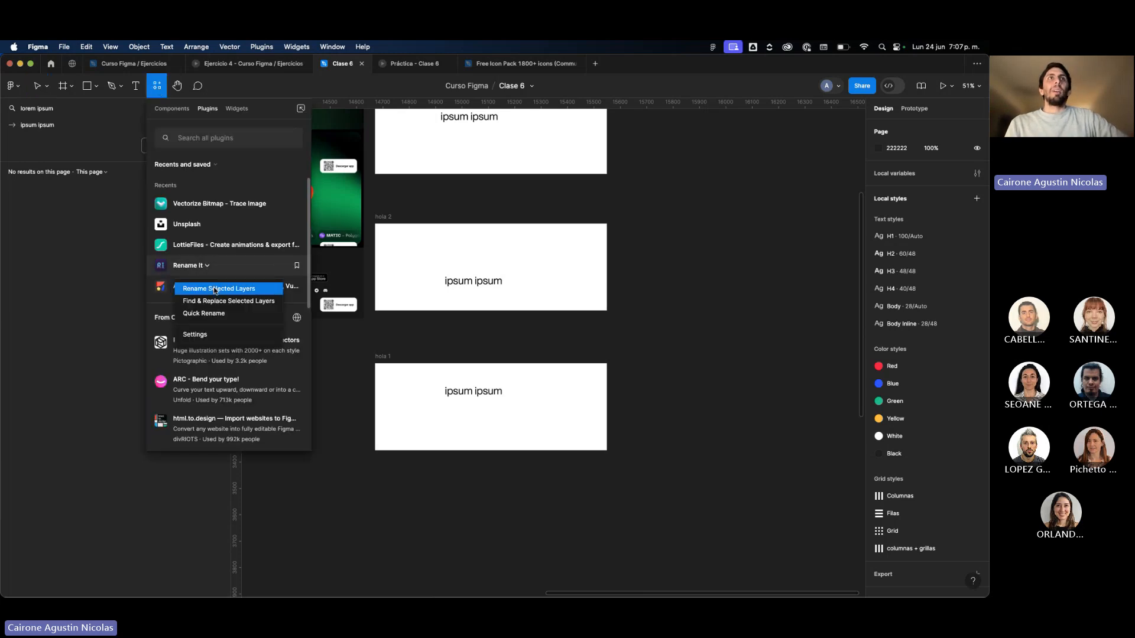
left_click(215, 289)
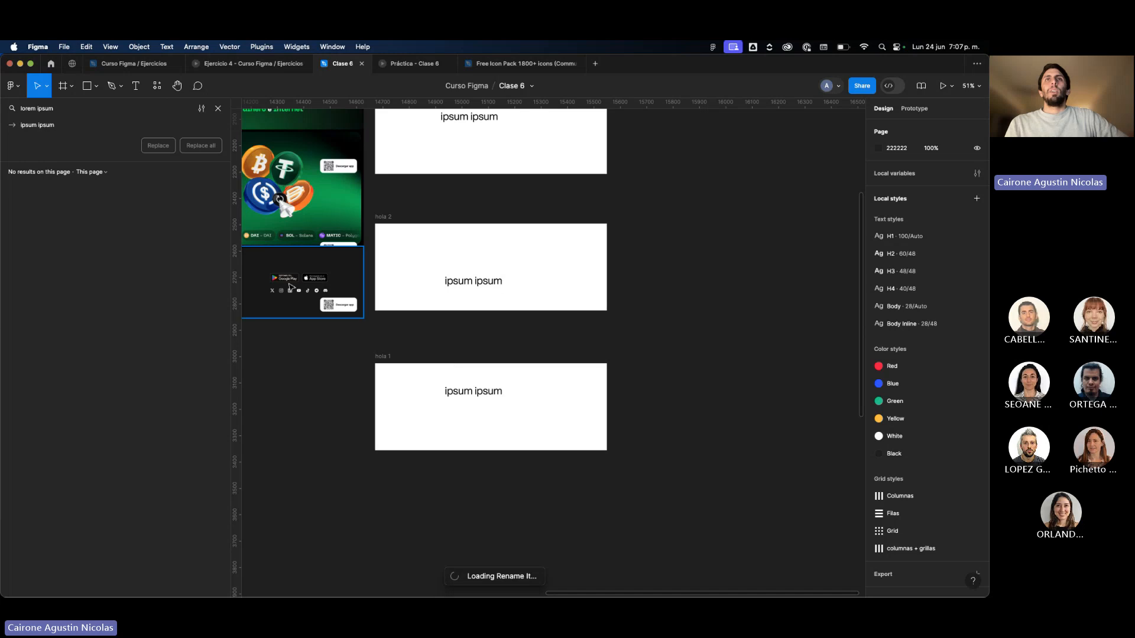
left_click(440, 286)
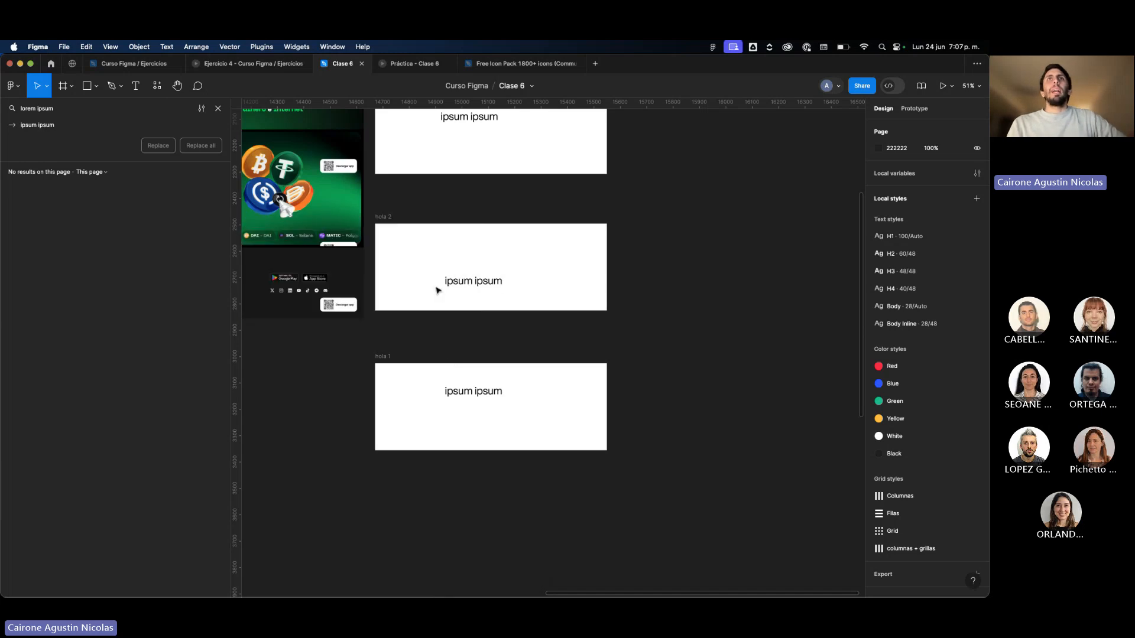
Select all four white frames and open Rename It's Rename Selected Layers dialog for them.
scroll(558, 380, "down", 5)
left_click_drag(549, 397, 407, 118)
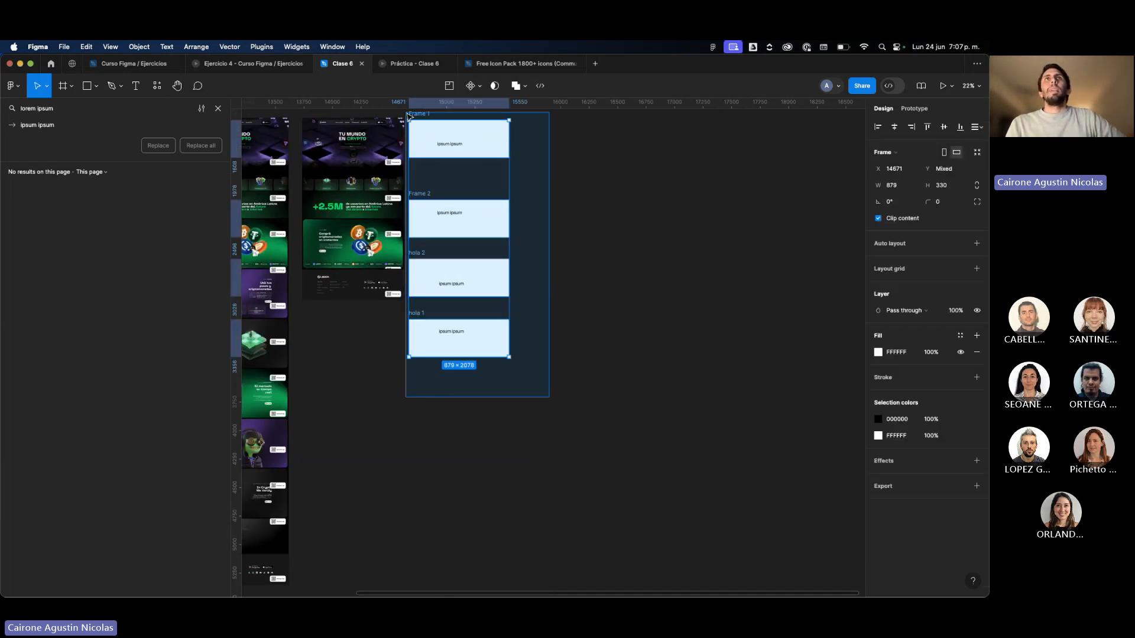
left_click(157, 86)
left_click(197, 205)
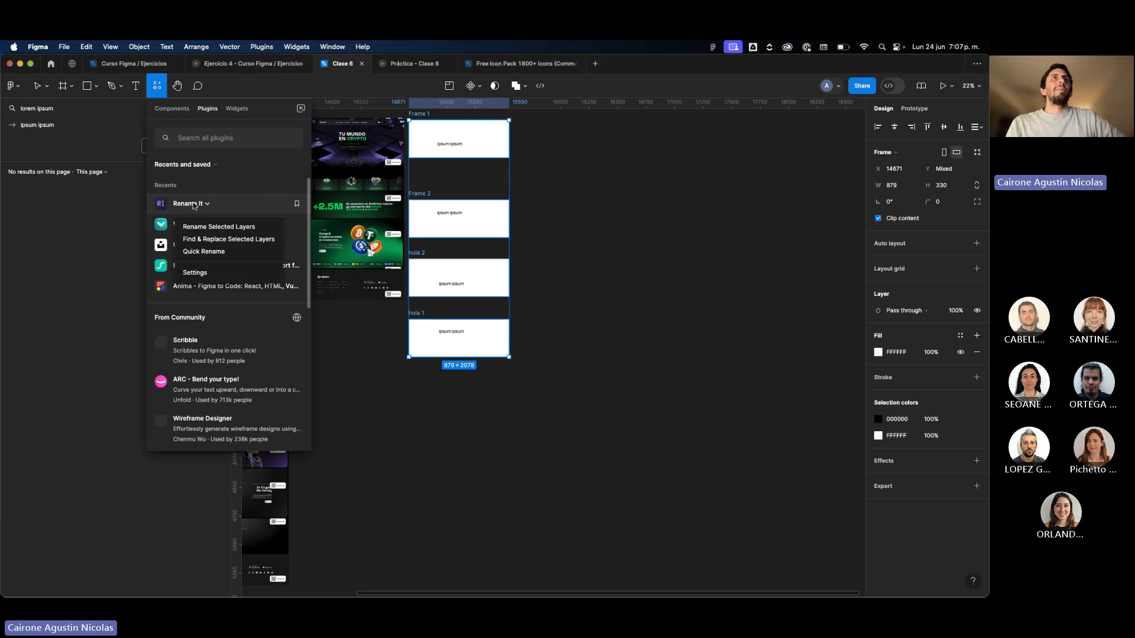
left_click(199, 217)
left_click(192, 208)
left_click(187, 228)
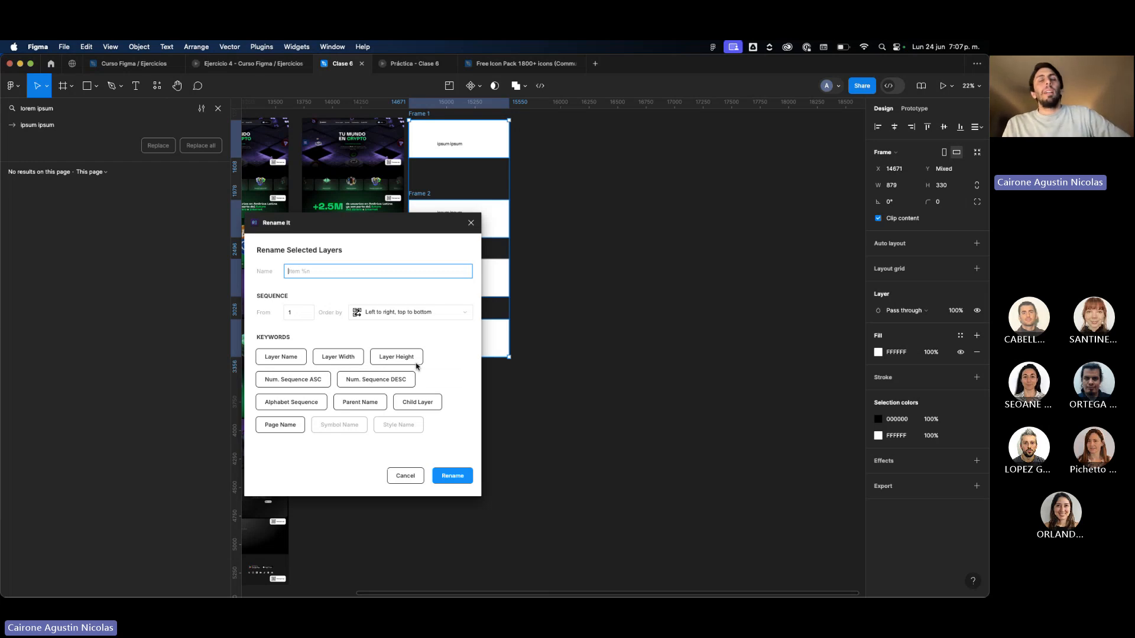
Try the ascending and descending number sequence keywords in the new layer name, and dismiss the dialog without renaming.
left_click(287, 384)
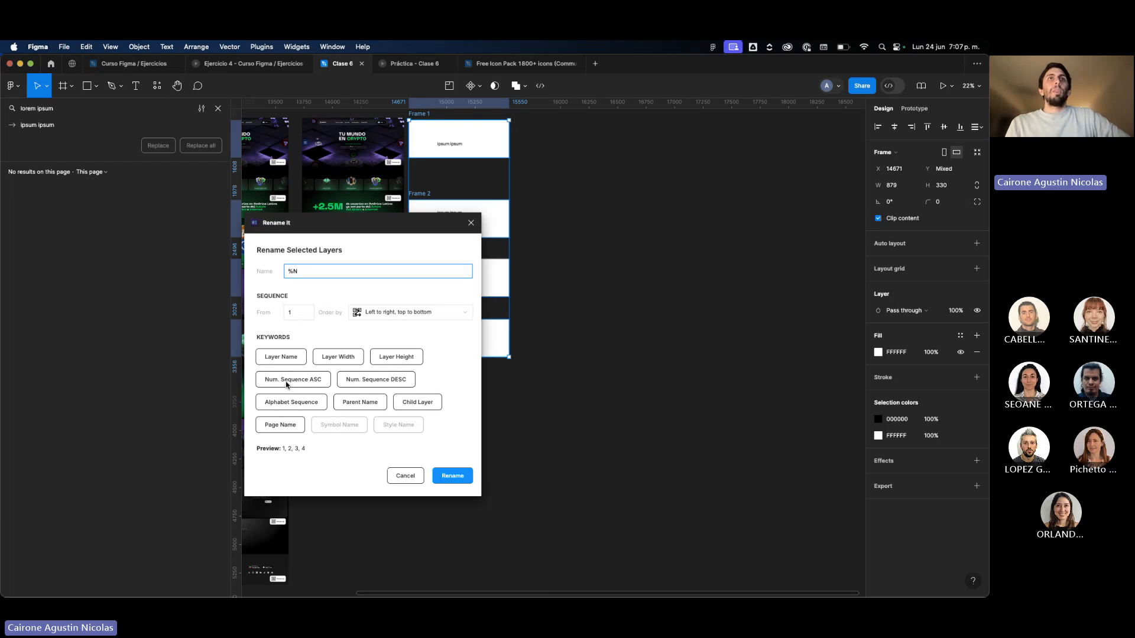
left_click(379, 385)
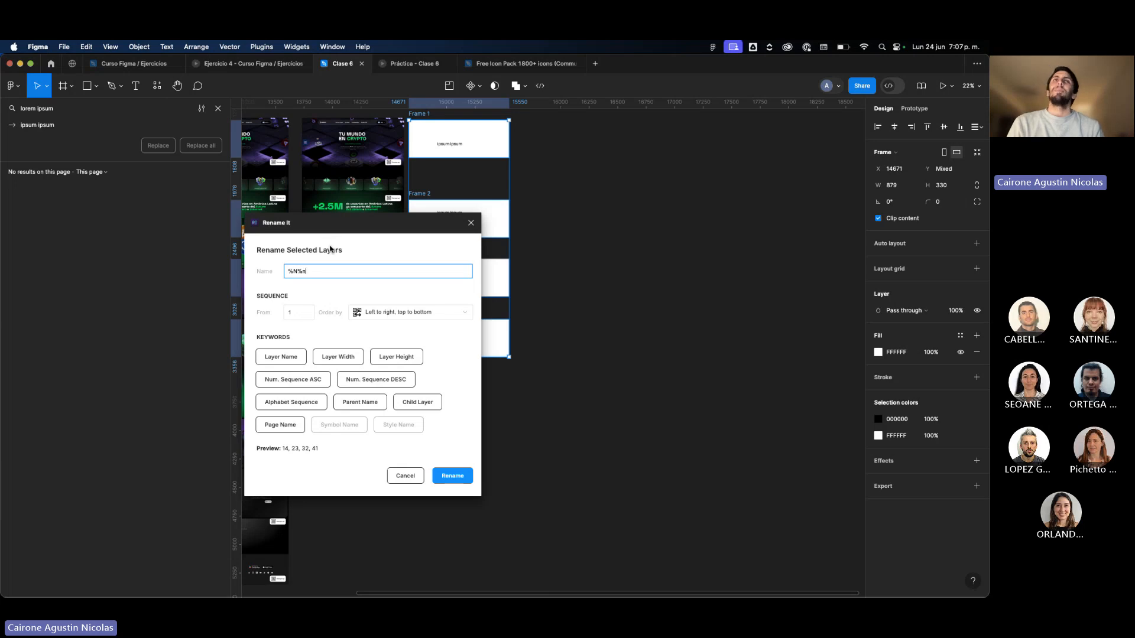
left_click(471, 224)
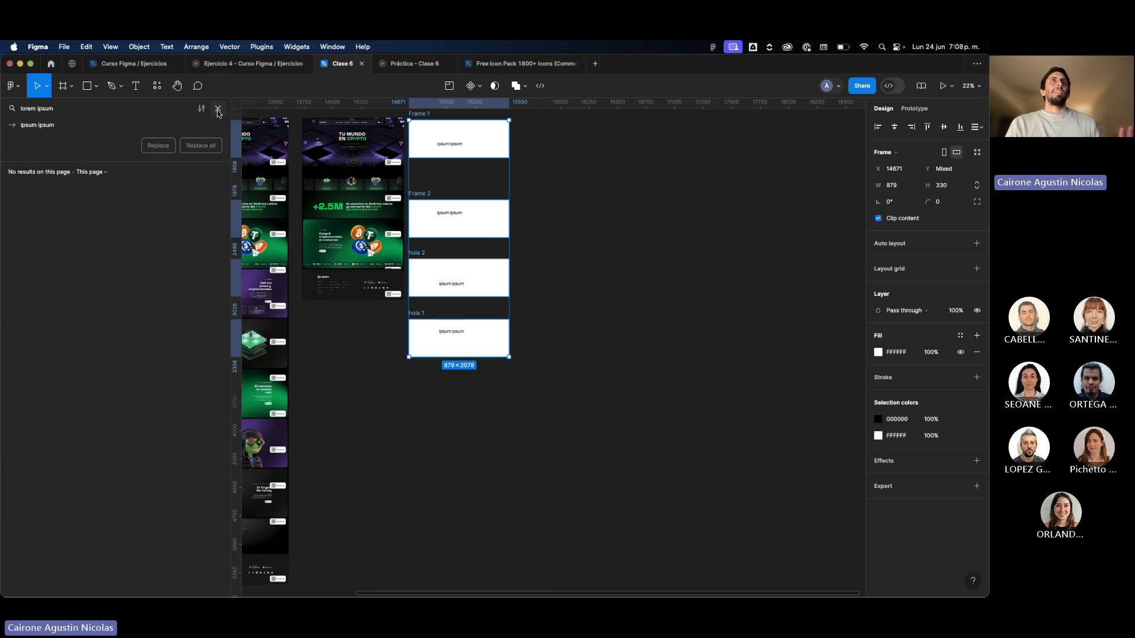
Close the layer search and delete the four white frames beside the crypto page design.
key("Escape")
scroll(570, 251, "up", 2)
left_click(571, 251)
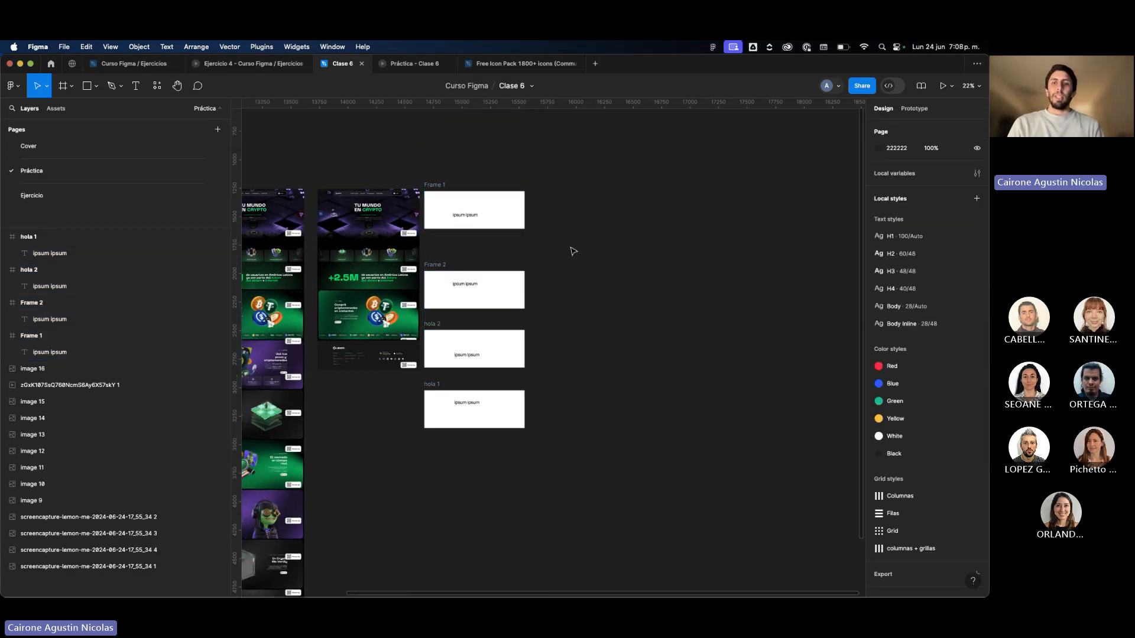
left_click_drag(573, 448, 426, 155)
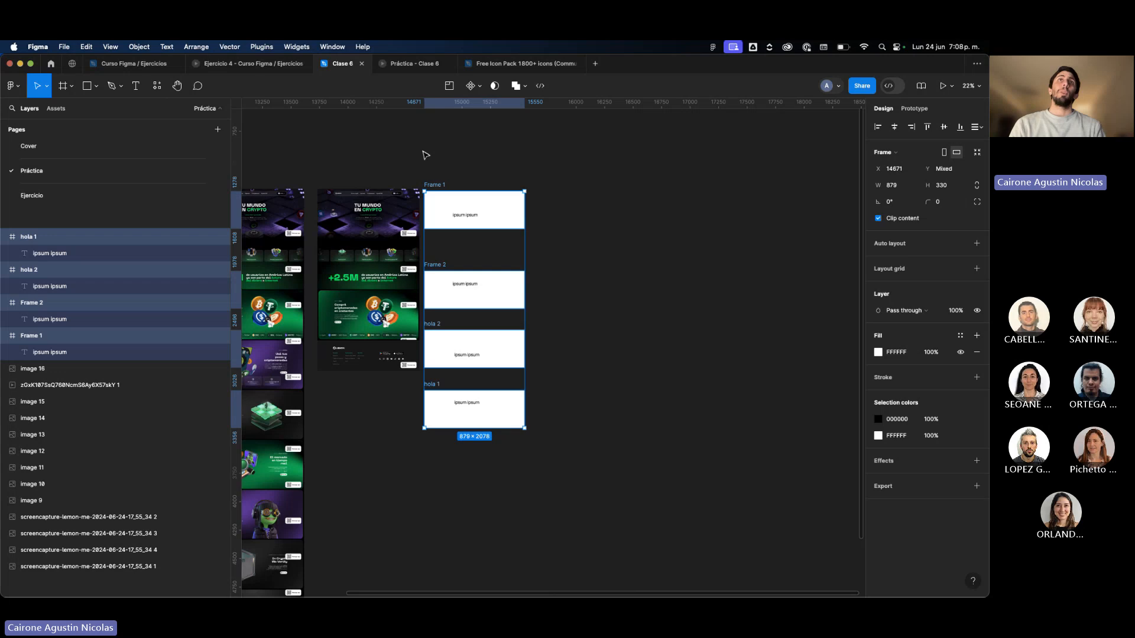
key("Delete")
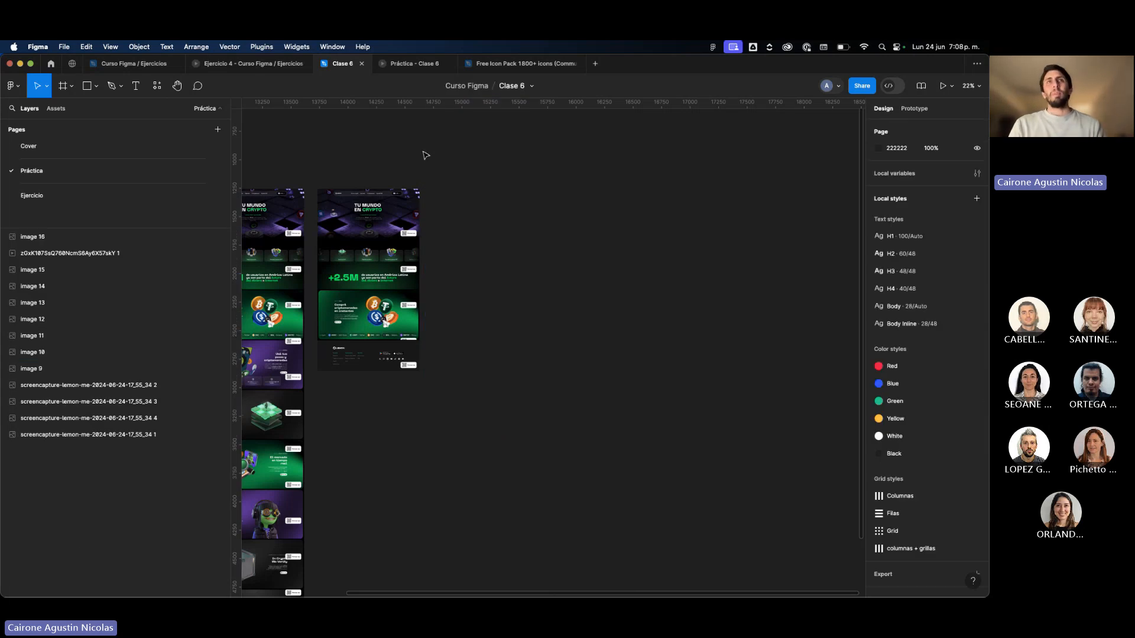
Hide the interface and examine the two crypto page designs side by side.
scroll(359, 241, "up", 5)
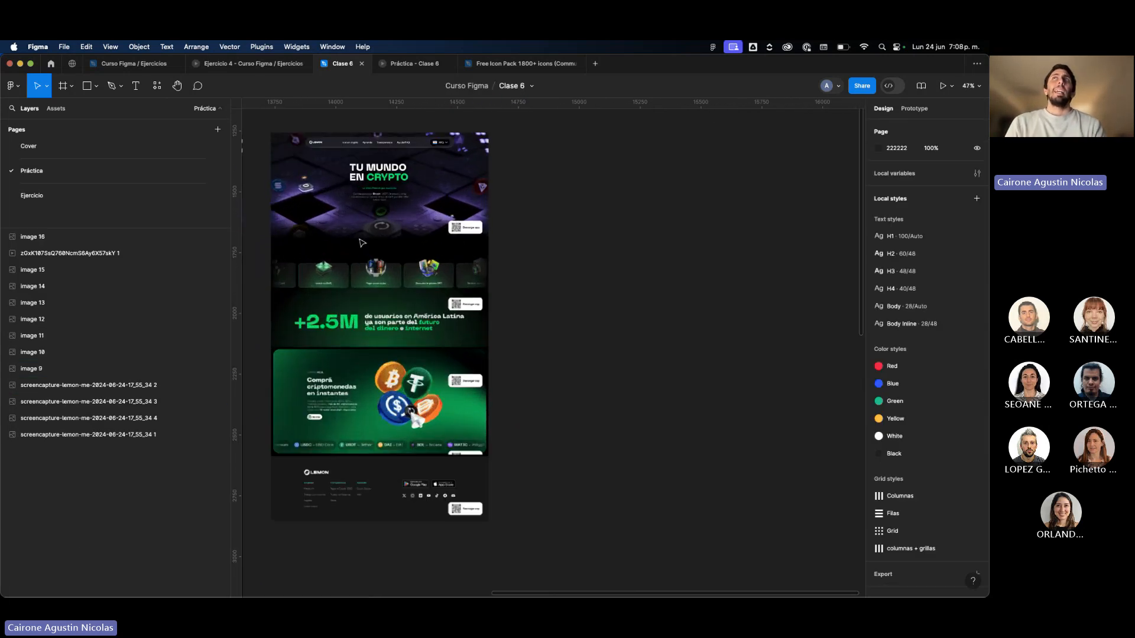
scroll(362, 242, "up", 1)
key("super+backslash")
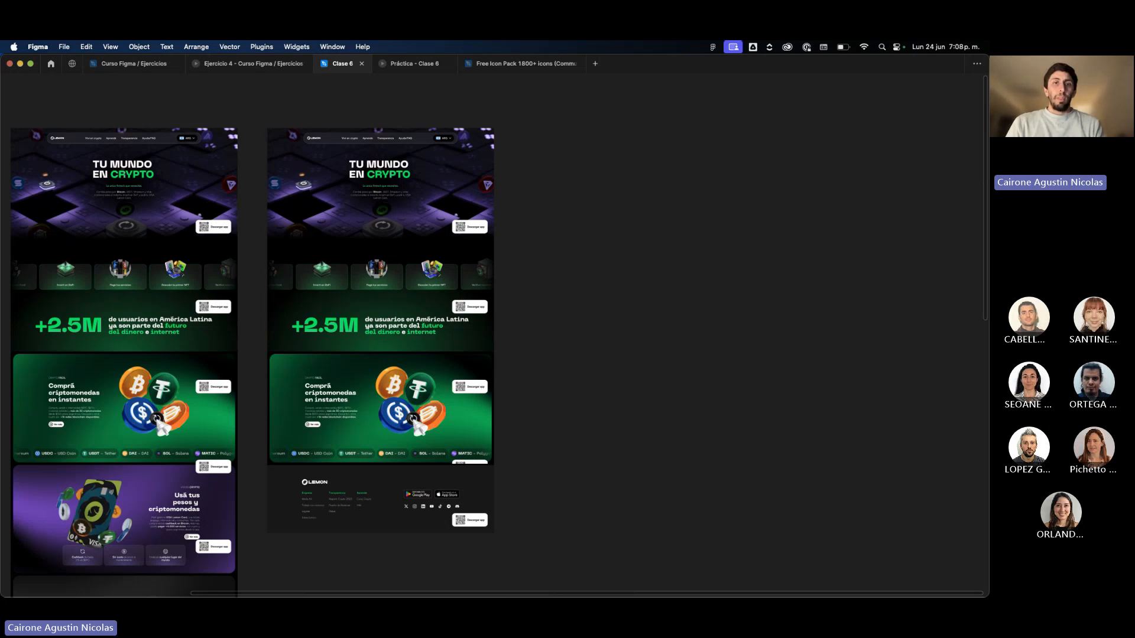
Switch to Chrome, start a new browser window and open the Lemon site at lemon.me.
key("super+Tab")
key("super+n")
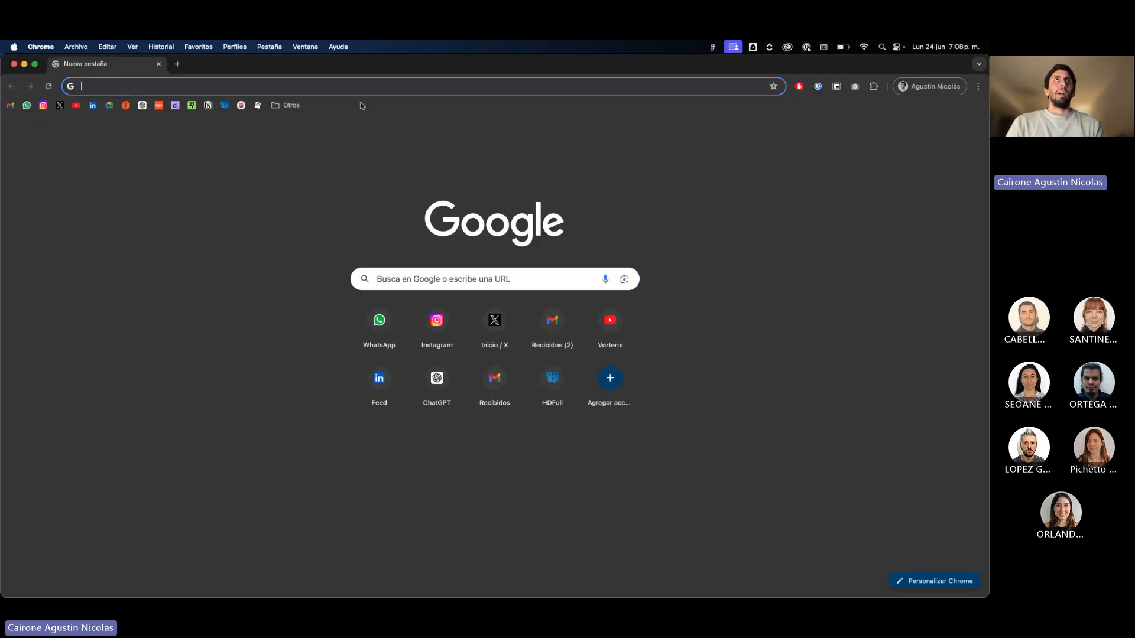
type("kre")
key("BackSpace")
key("BackSpace")
key("BackSpace")
key("BackSpace")
type("l")
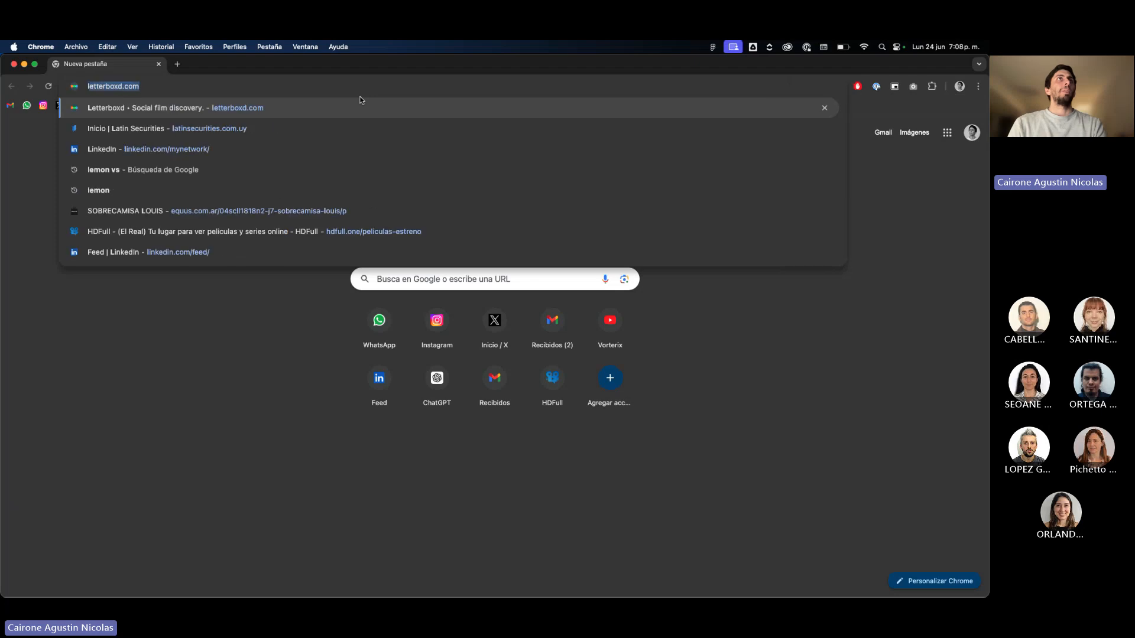
type("emon")
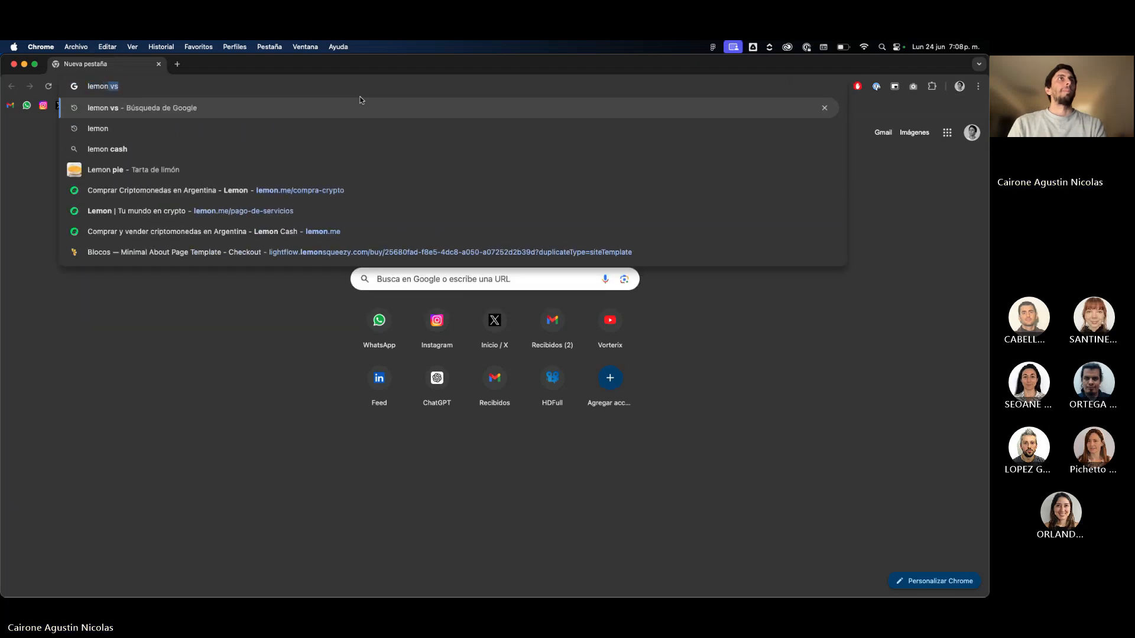
left_click(264, 225)
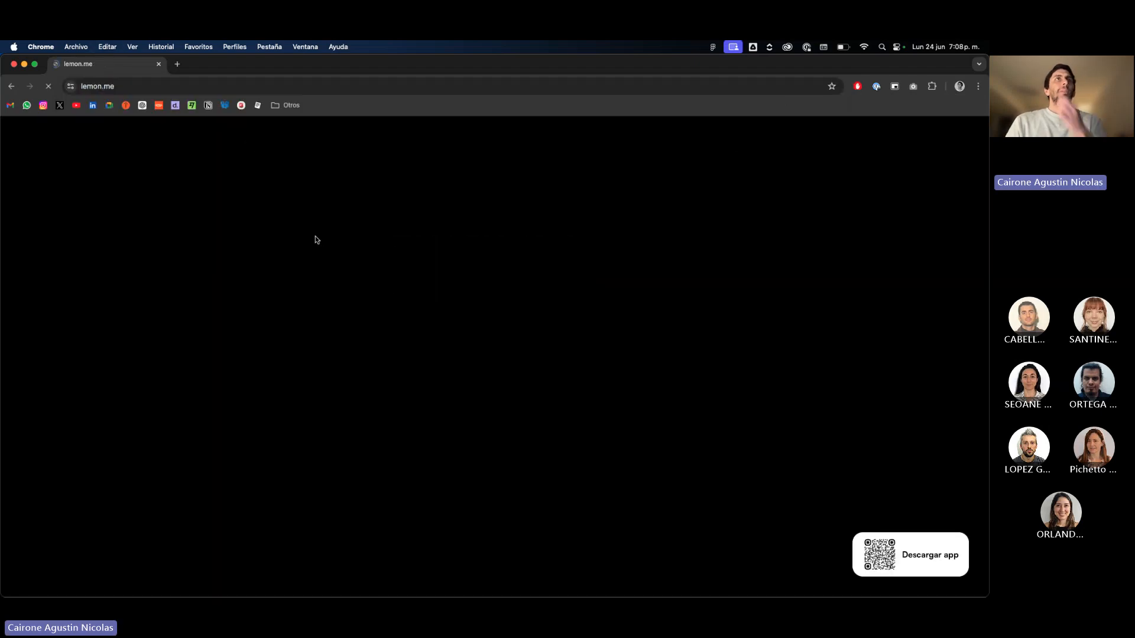
Examine the Lemon home page from its animated hero through the product sections down to the footer.
scroll(444, 240, "down", 2)
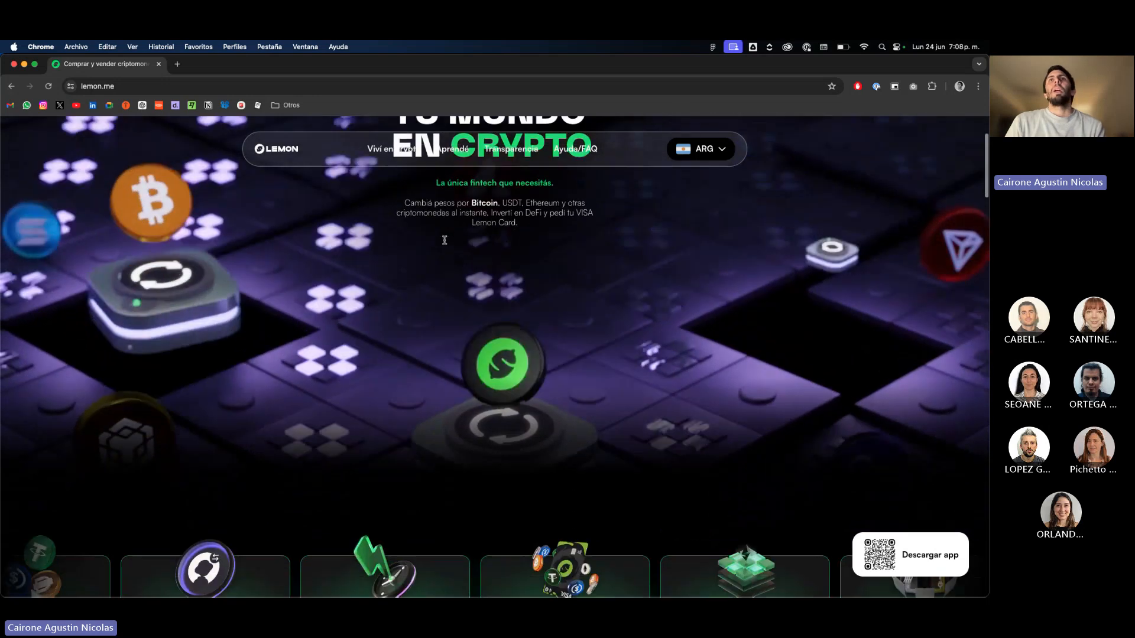
scroll(444, 239, "up", 2)
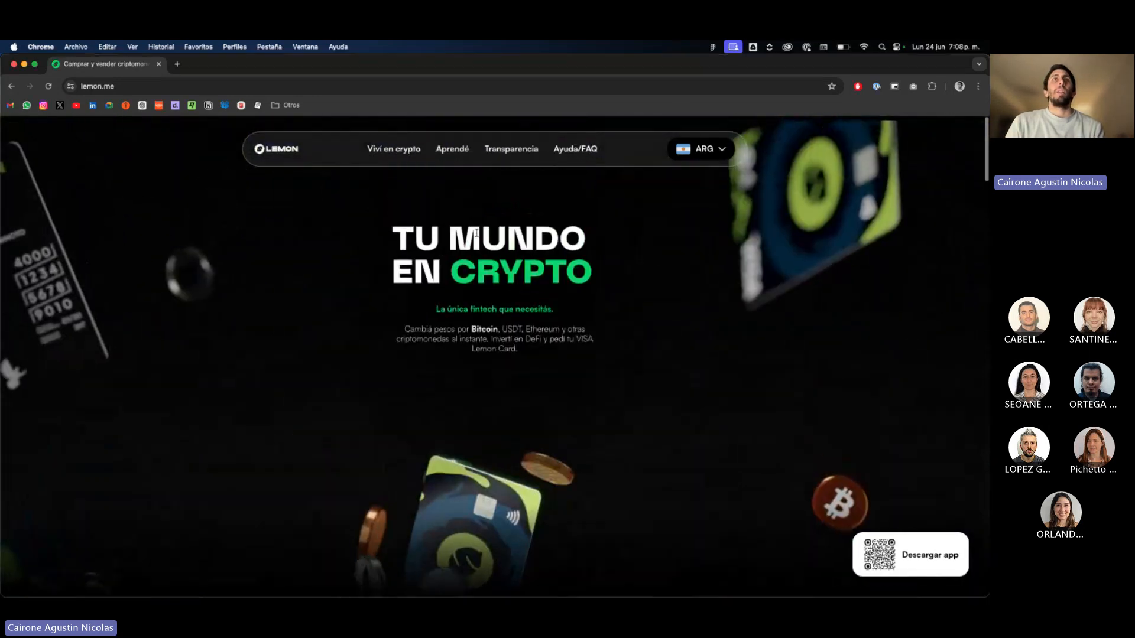
scroll(250, 335, "down", 5)
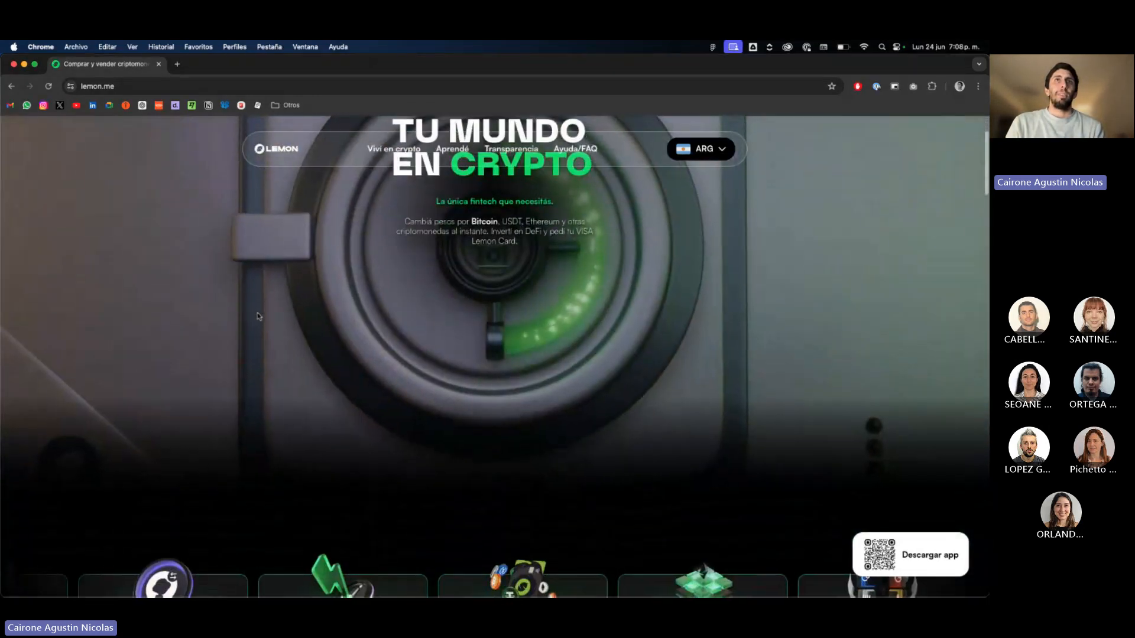
scroll(257, 316, "up", 5)
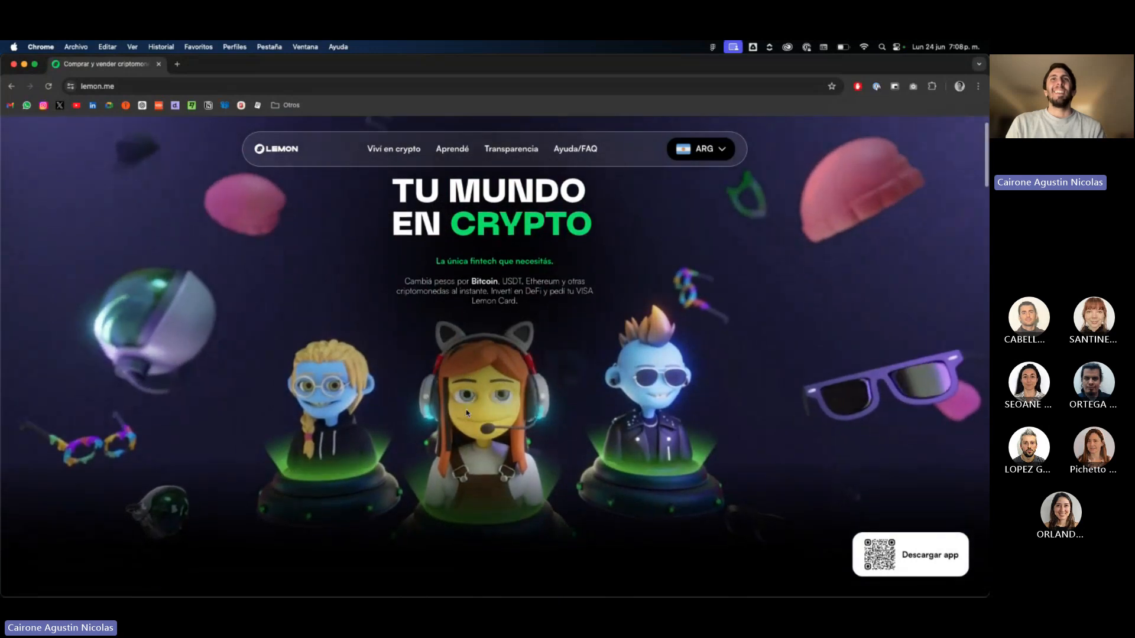
scroll(467, 413, "down", 5)
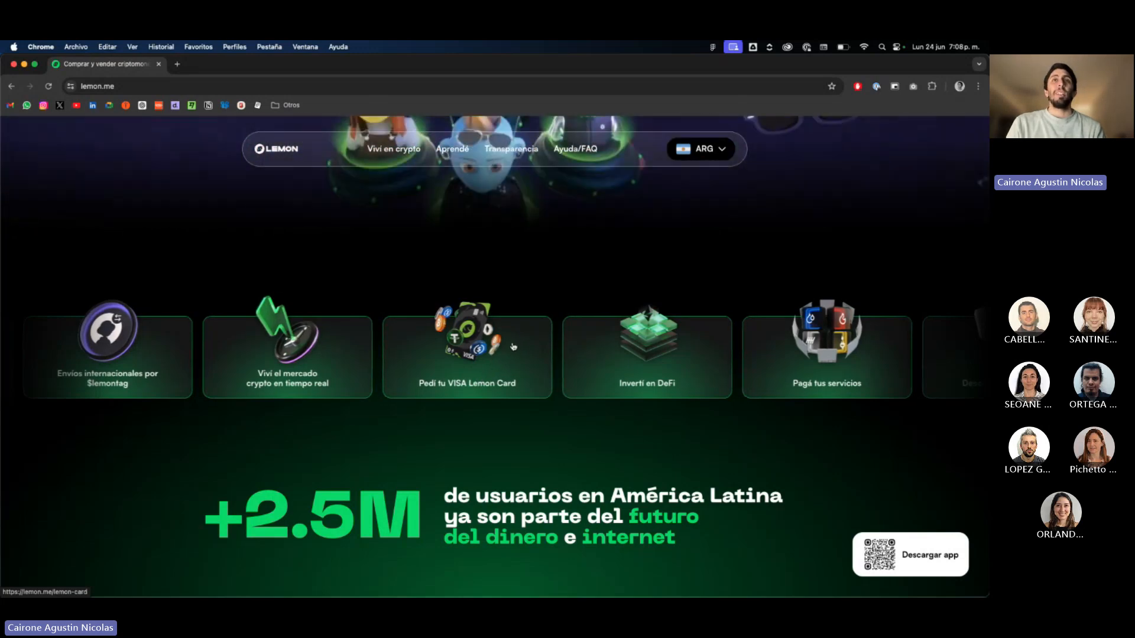
scroll(511, 345, "down", 5)
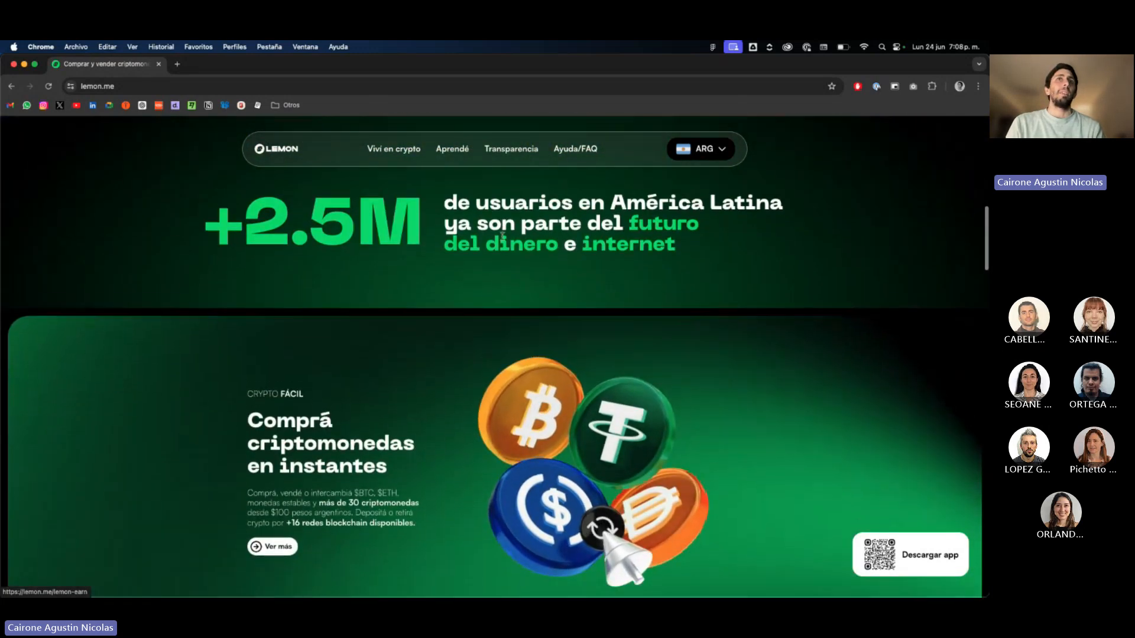
scroll(503, 234, "down", 12)
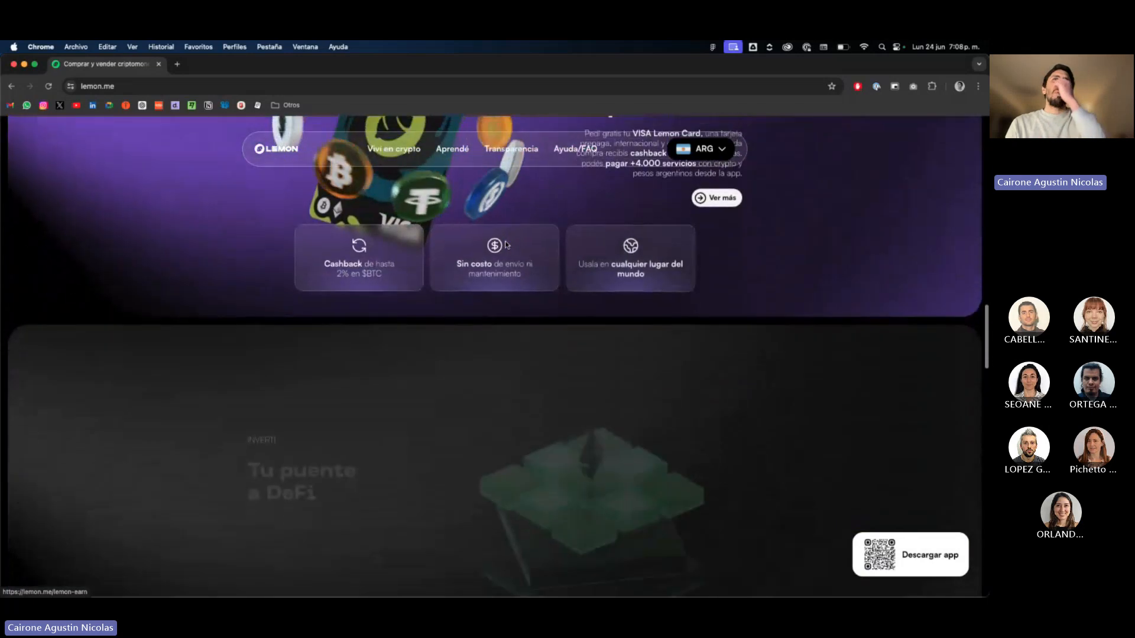
scroll(505, 245, "down", 5)
scroll(505, 245, "up", 7)
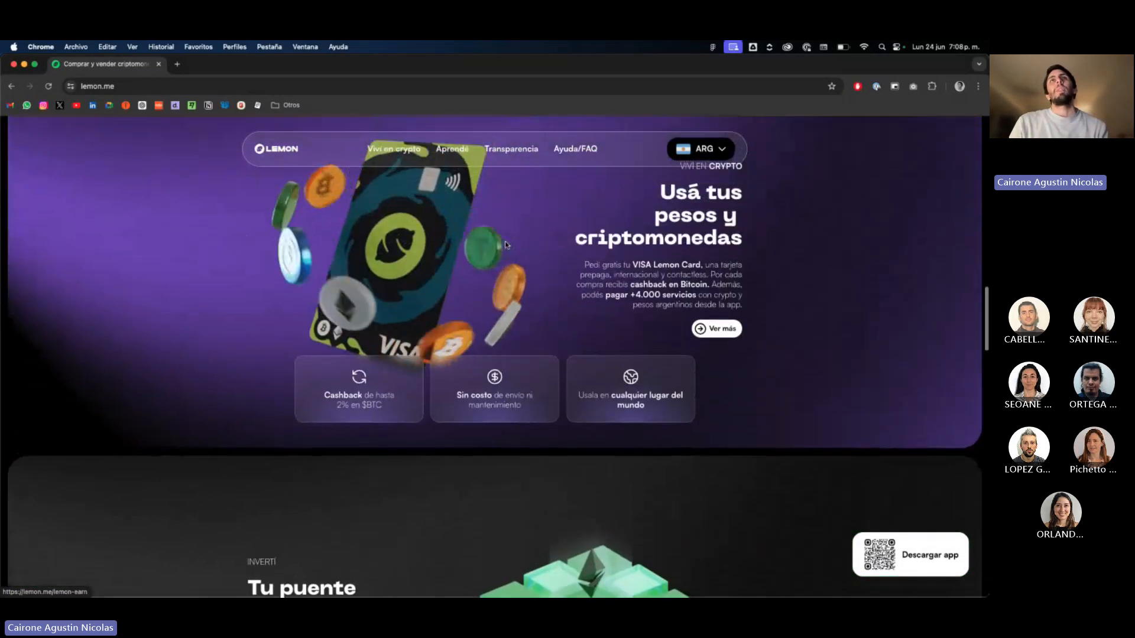
scroll(506, 245, "up", 10)
scroll(489, 386, "down", 2)
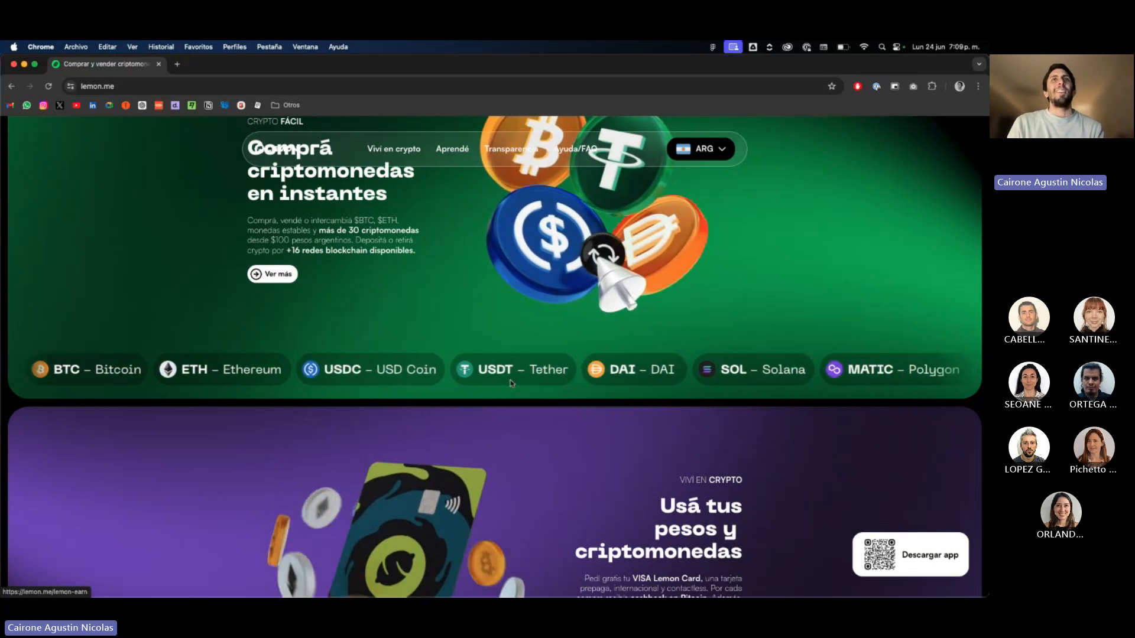
scroll(512, 383, "down", 10)
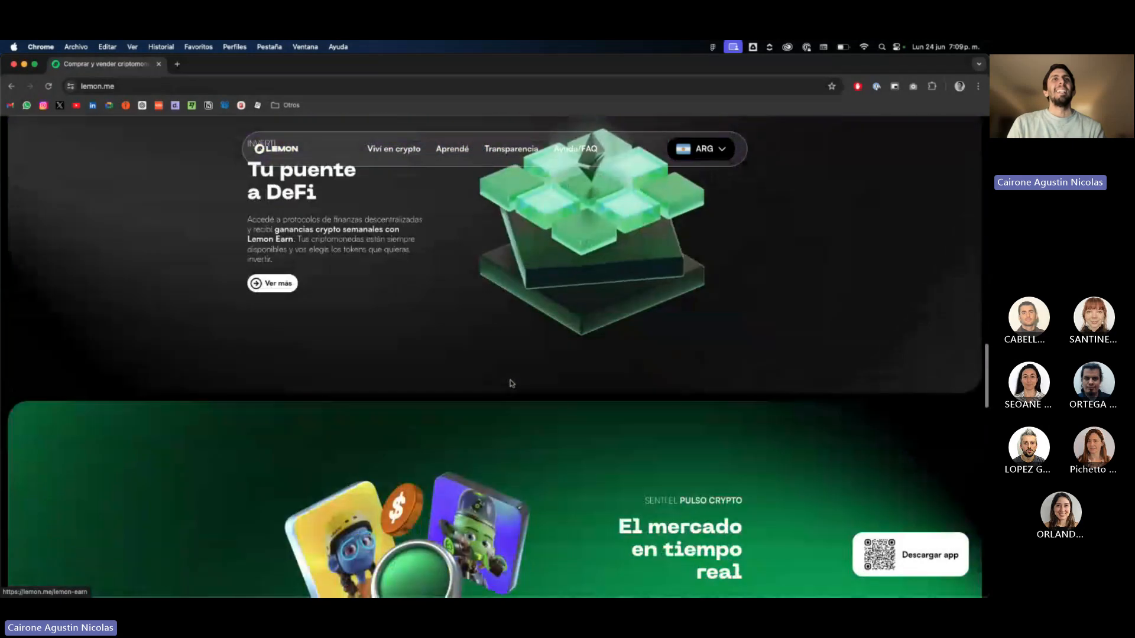
scroll(512, 383, "down", 10)
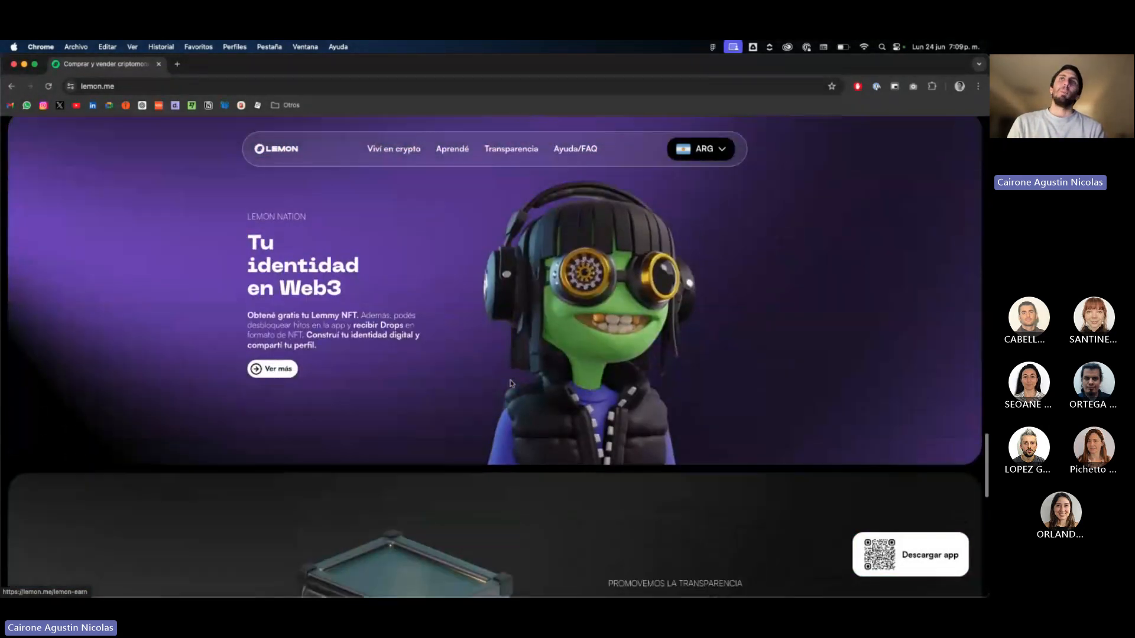
scroll(512, 382, "down", 10)
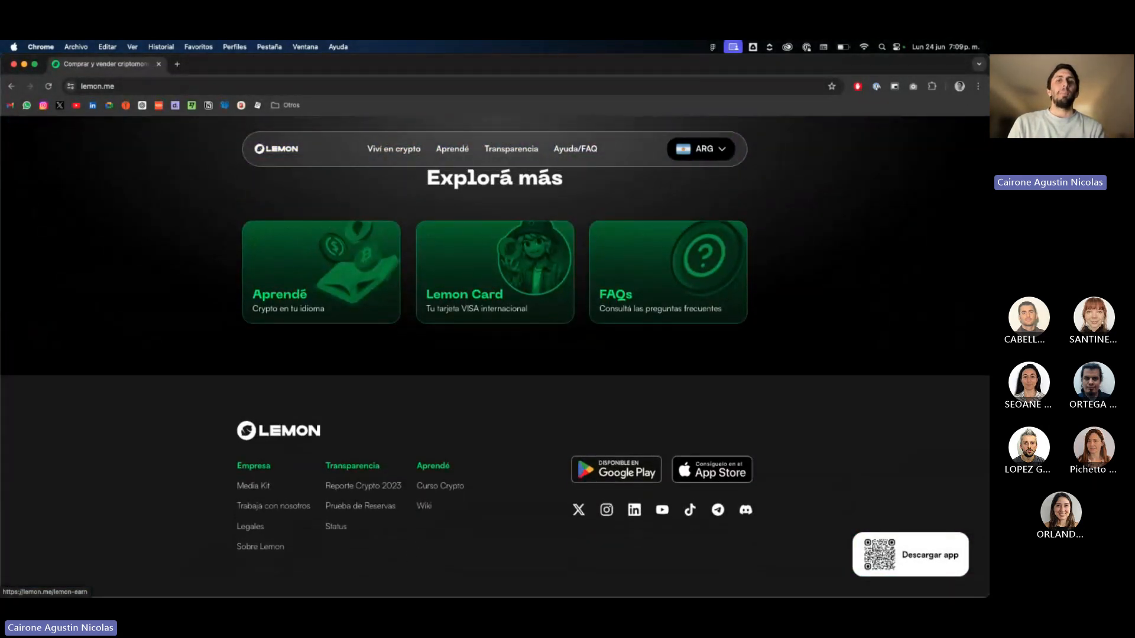
Switch back to Figma and compare the full Lemon page capture with the shortened version beside it, section by section.
key("super+Tab")
scroll(644, 503, "left", 2)
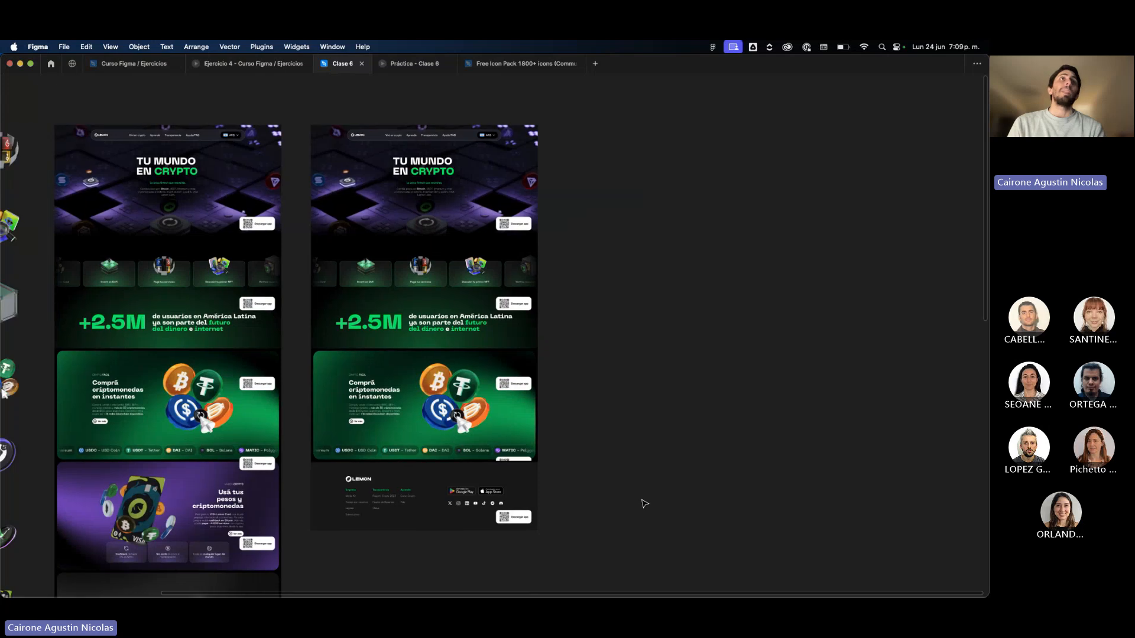
scroll(644, 503, "left", 10)
scroll(537, 197, "up", 5)
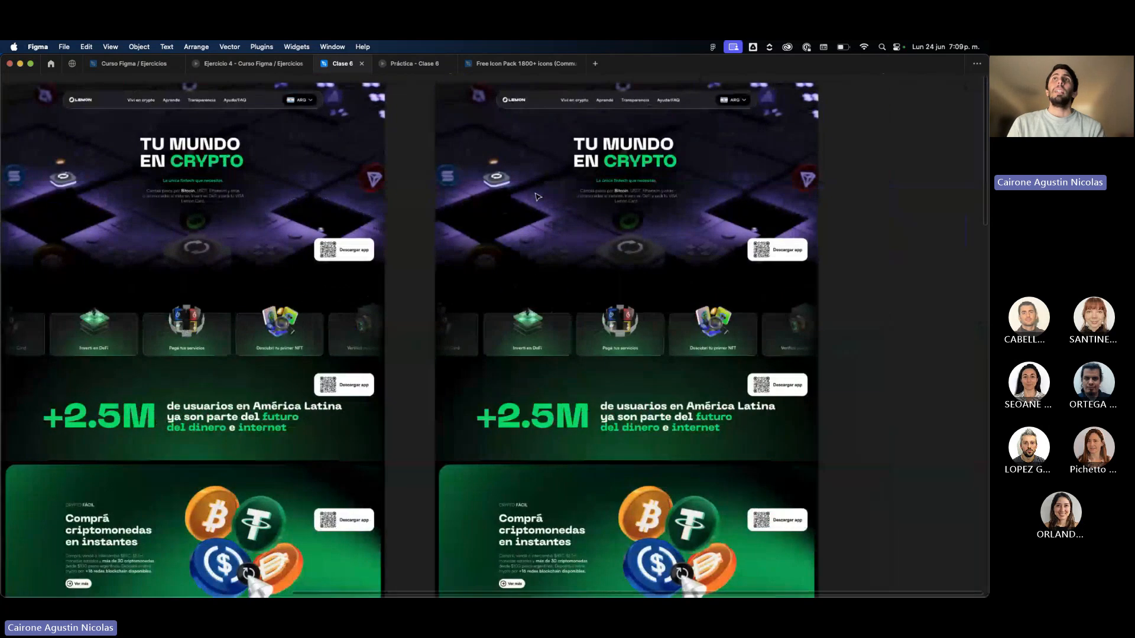
scroll(549, 207, "down", 1)
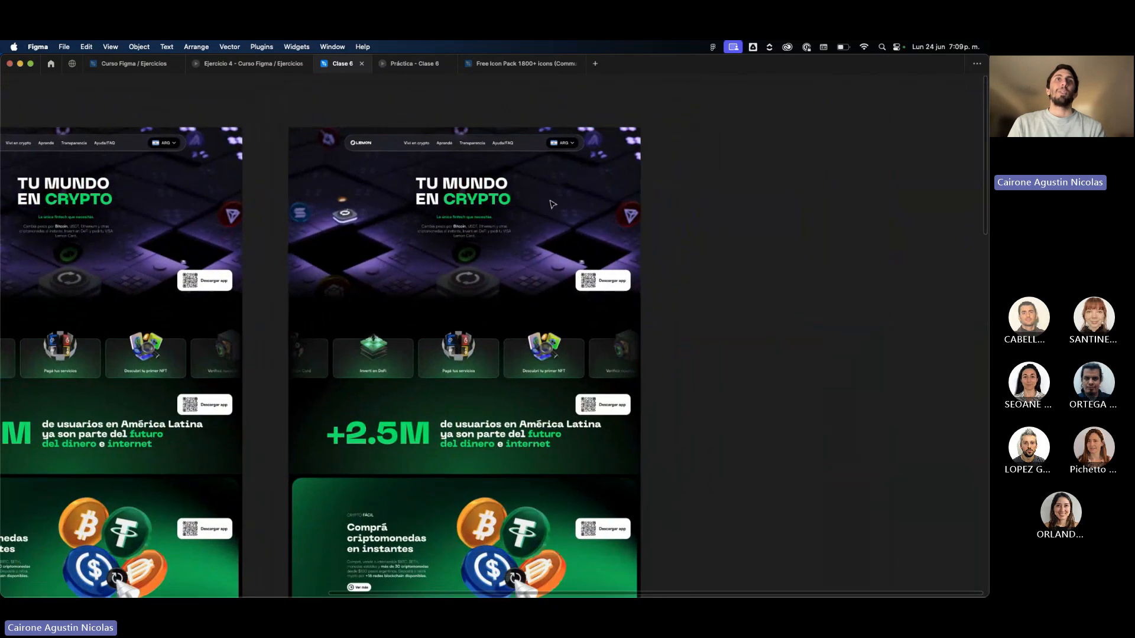
scroll(552, 205, "down", 5)
scroll(257, 451, "down", 10)
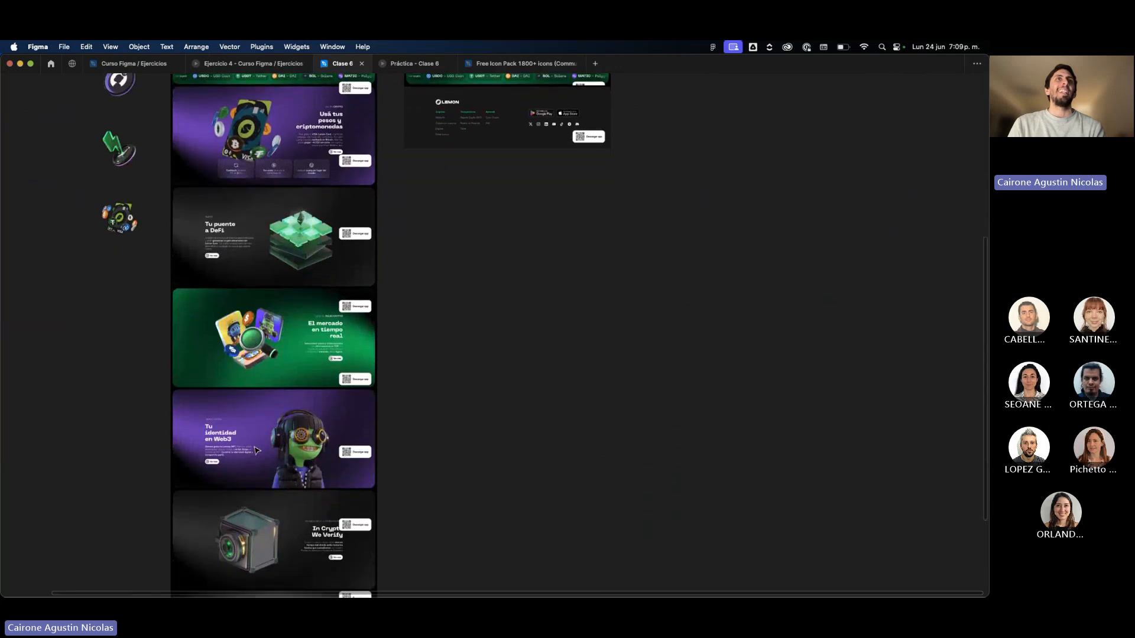
scroll(257, 451, "right", 5)
scroll(257, 450, "up", 2)
scroll(403, 233, "up", 5)
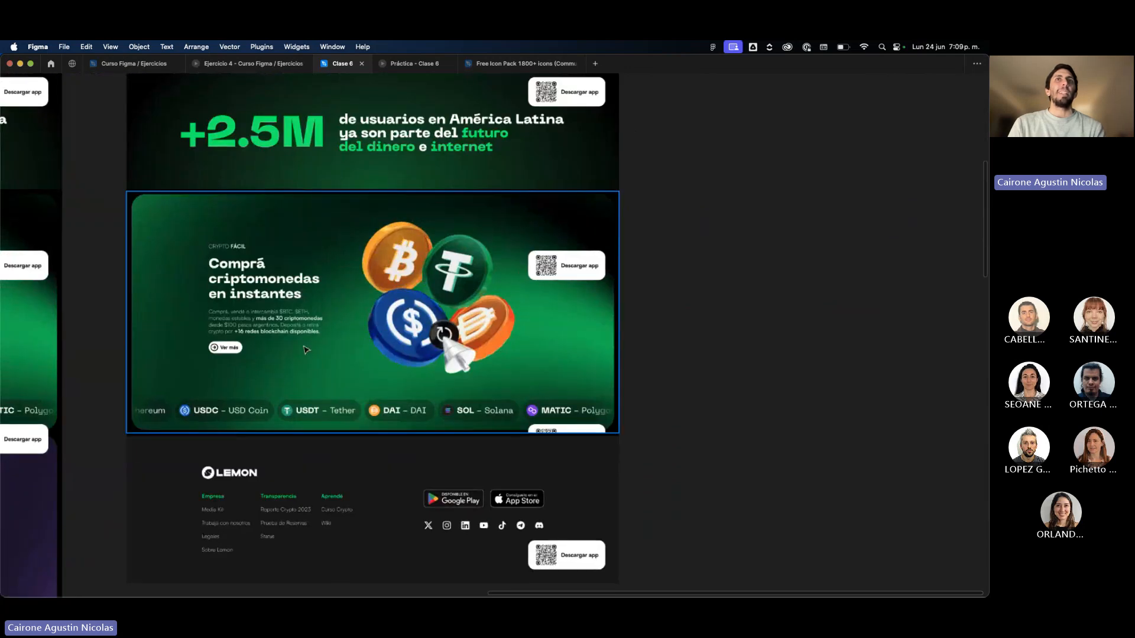
scroll(349, 393, "down", 3)
scroll(346, 396, "down", 3)
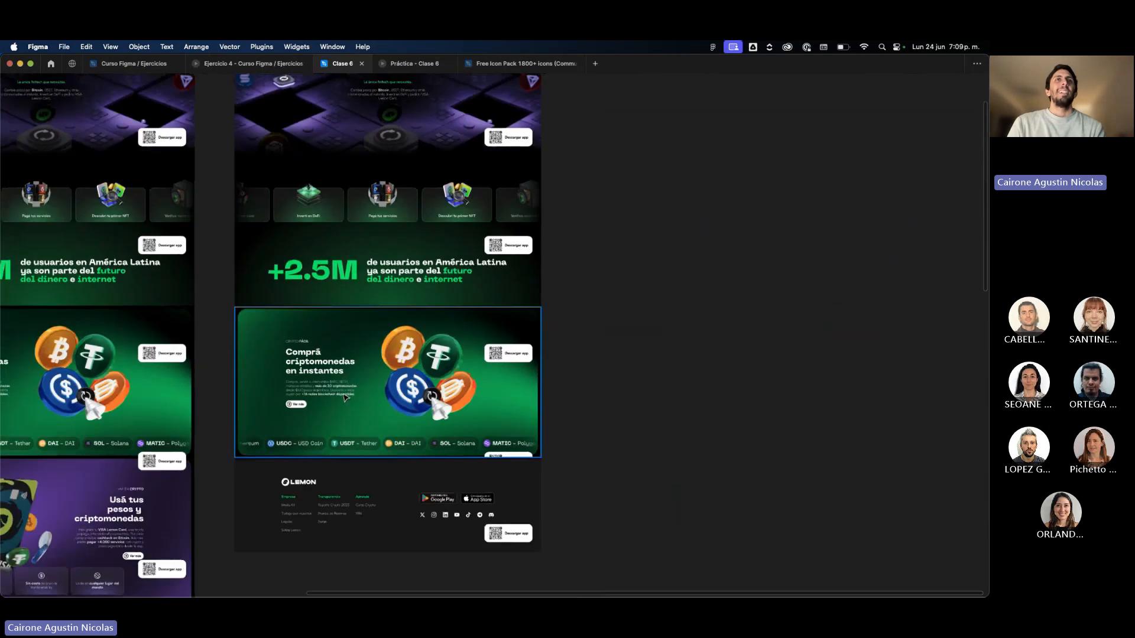
scroll(344, 397, "up", 2)
scroll(345, 398, "up", 2)
scroll(344, 397, "left", 1)
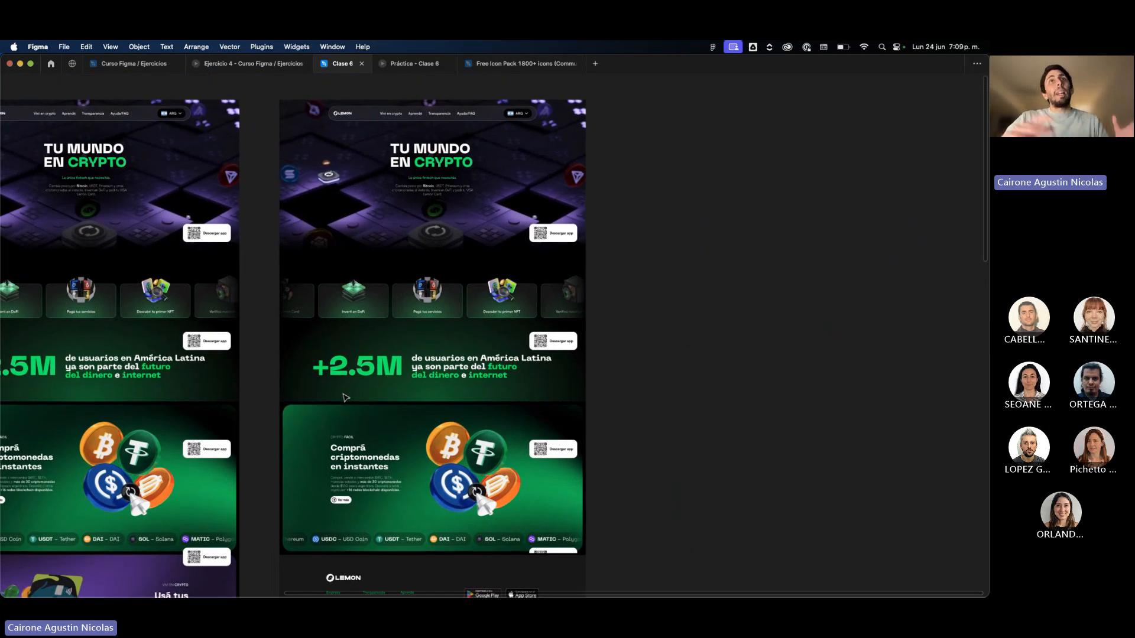
scroll(346, 397, "right", 3)
scroll(344, 398, "up", 1)
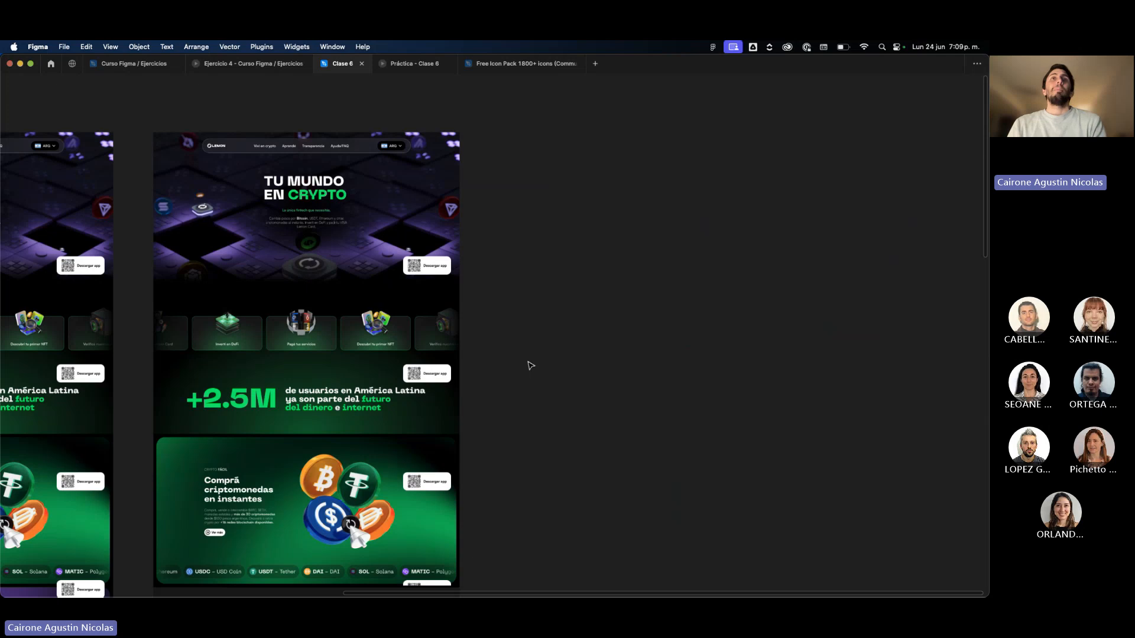
scroll(530, 365, "down", 2)
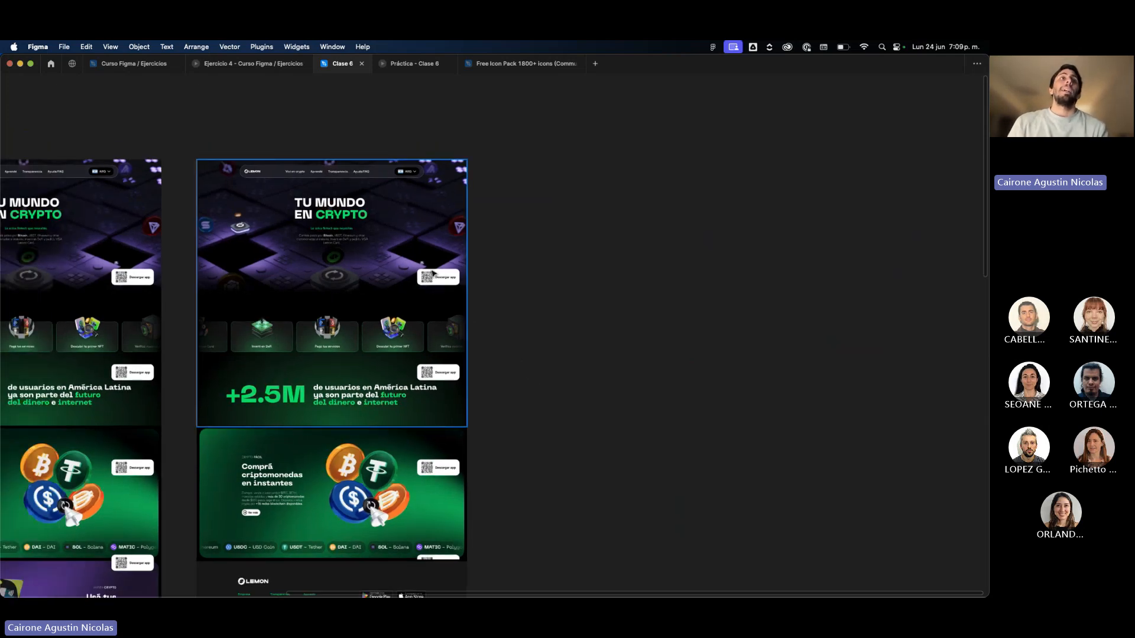
scroll(435, 274, "left", 2)
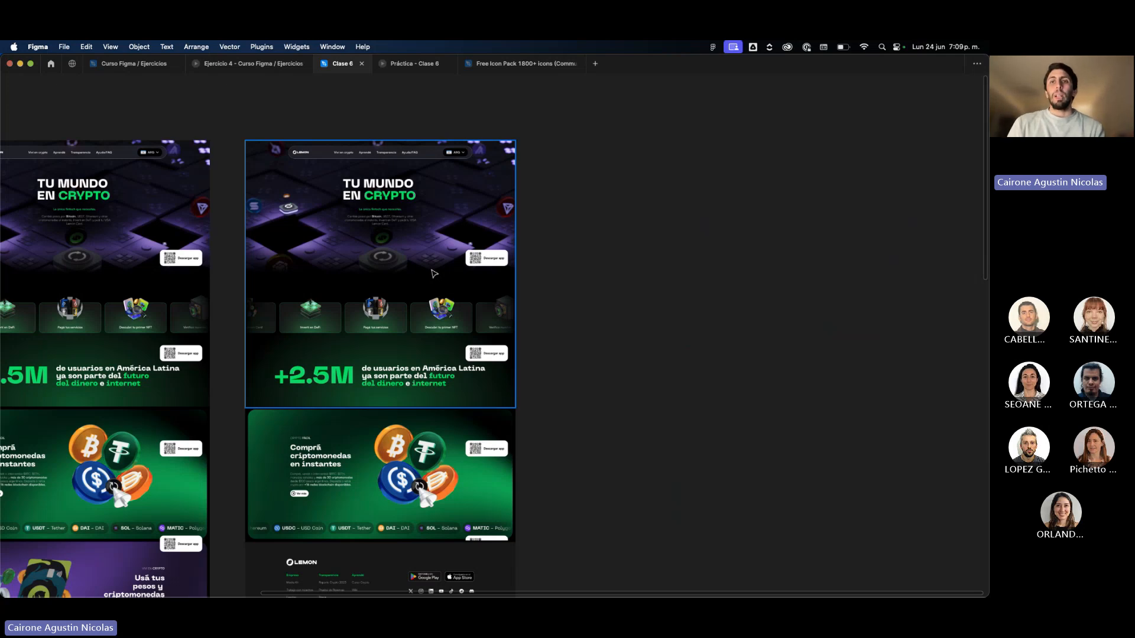
scroll(435, 274, "up", 3)
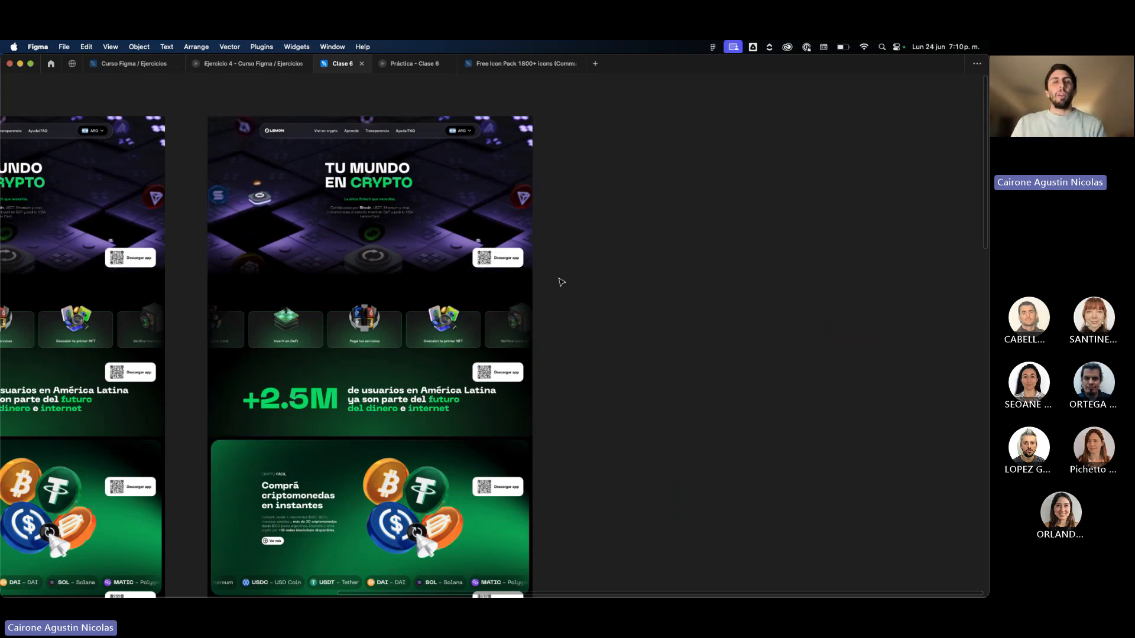
scroll(681, 266, "right", 3)
scroll(681, 267, "up", 1)
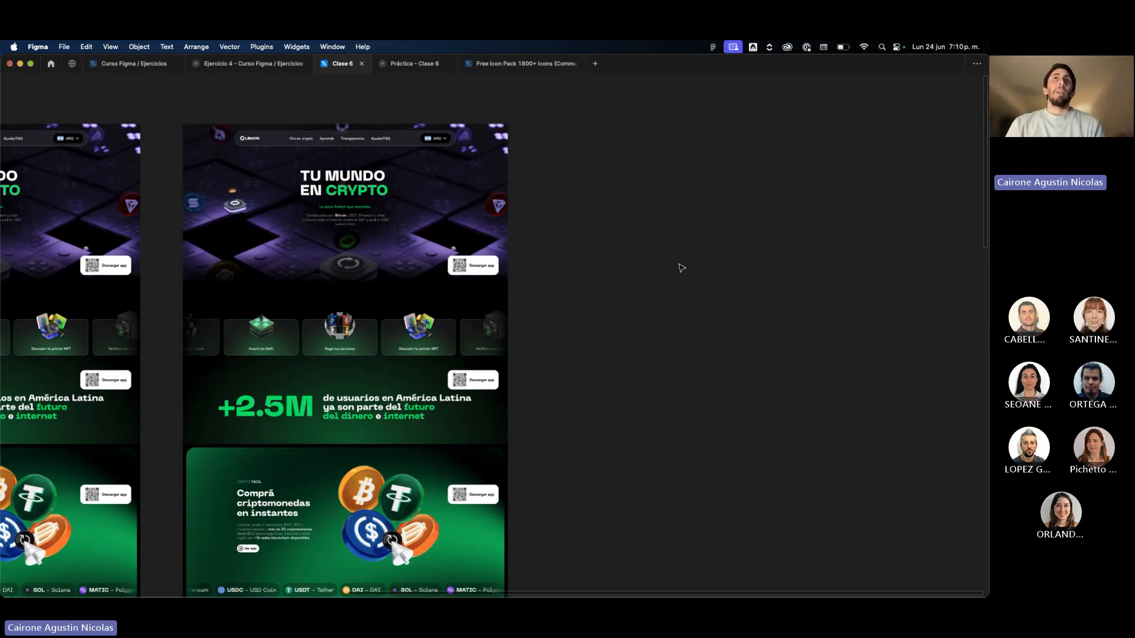
Show the interface again and delete all six local color styles, from Red to Black.
key("super+backslash")
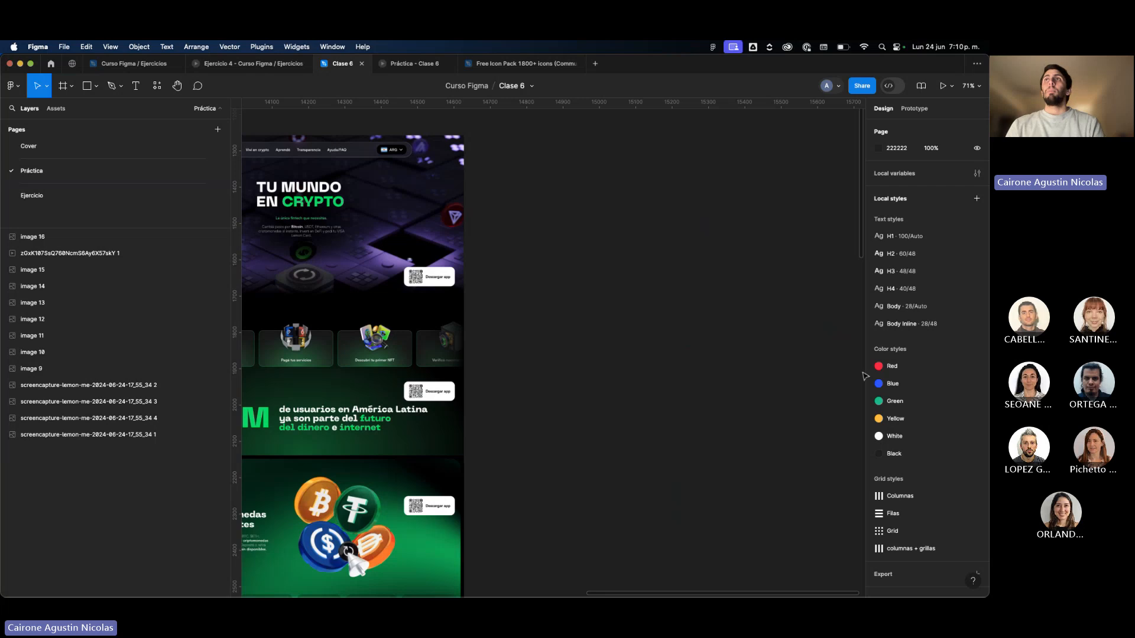
left_click(893, 366)
left_click(894, 453, "shift")
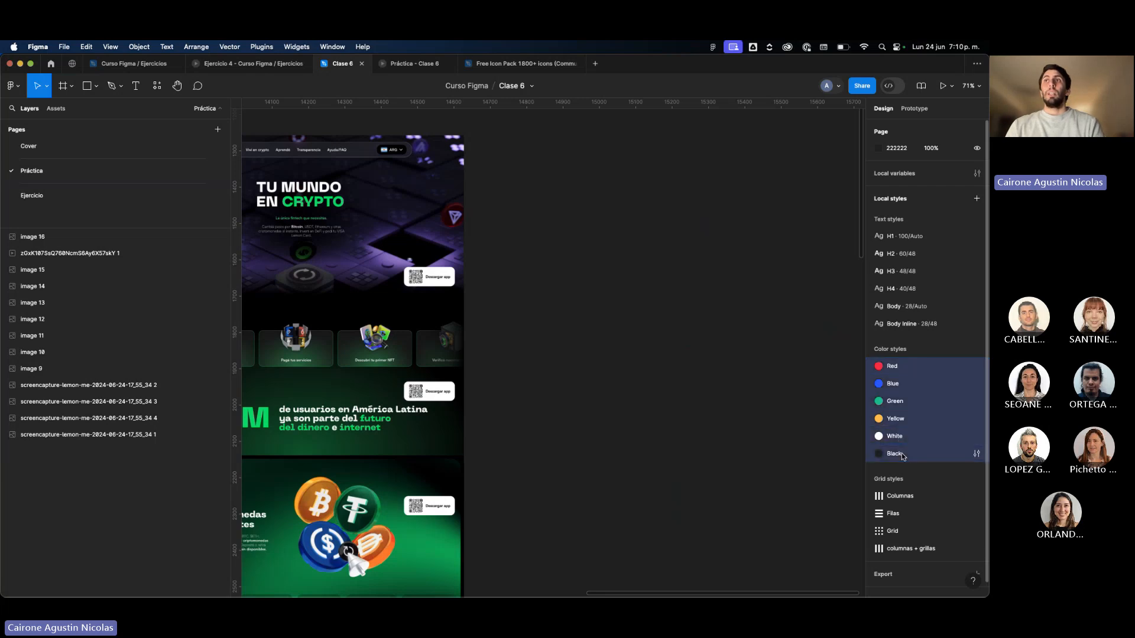
right_click(897, 456)
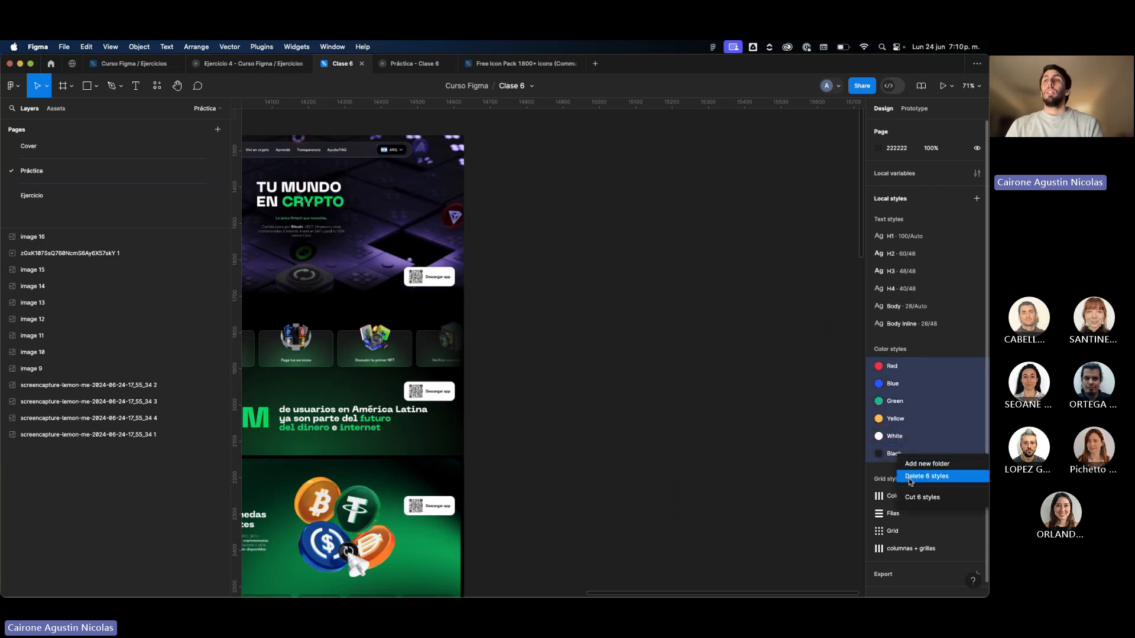
left_click(911, 481)
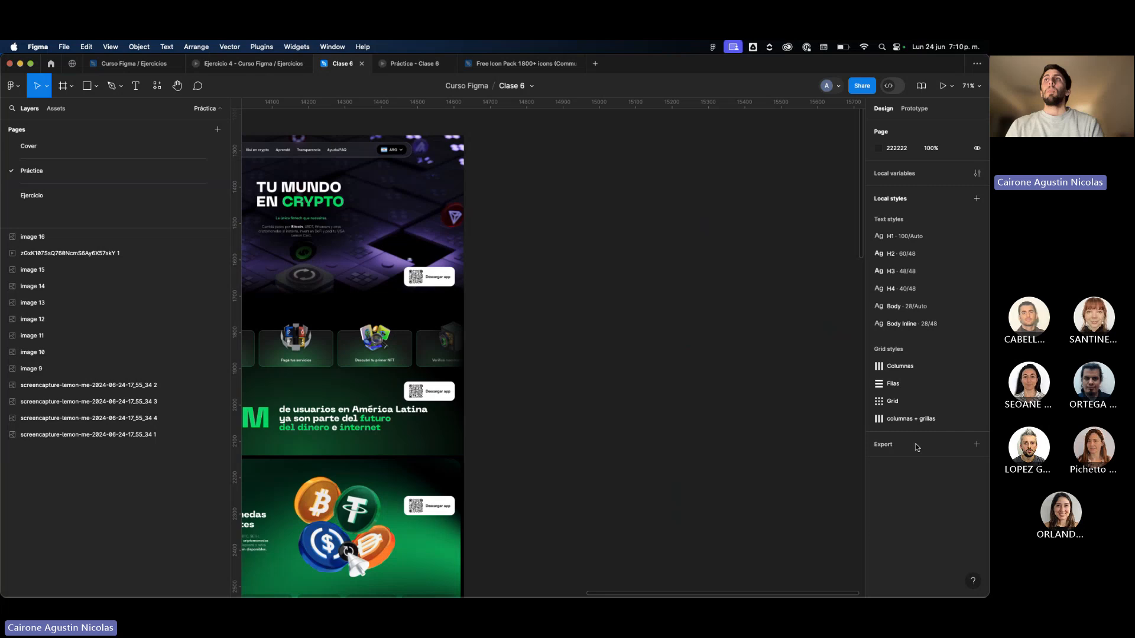
Delete all six local text styles, from H1 to Body Inline.
left_click(915, 322)
left_click(893, 236, "shift")
right_click(897, 236)
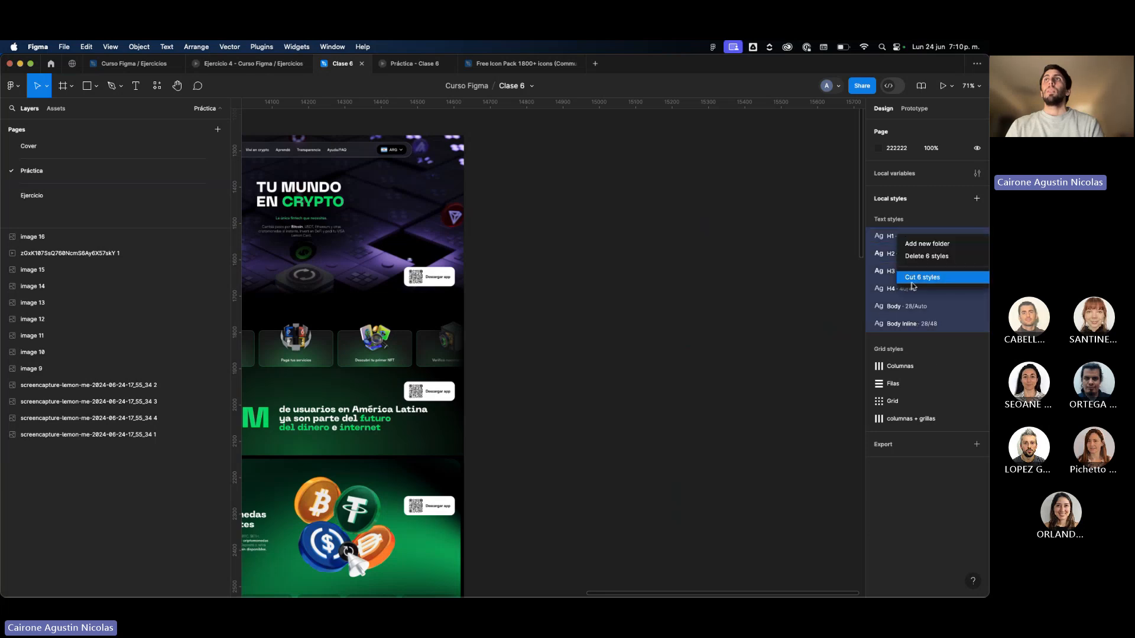
left_click(926, 255)
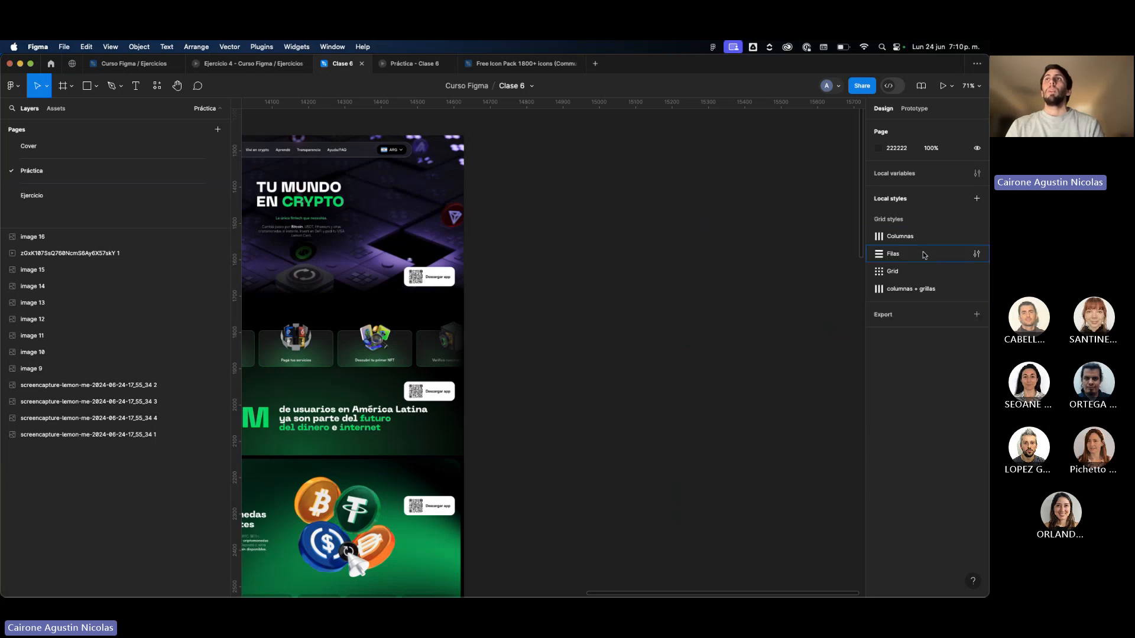
Delete all four local grid styles, from Columnas to columnas + grillas.
left_click(921, 285, "shift")
right_click(921, 285)
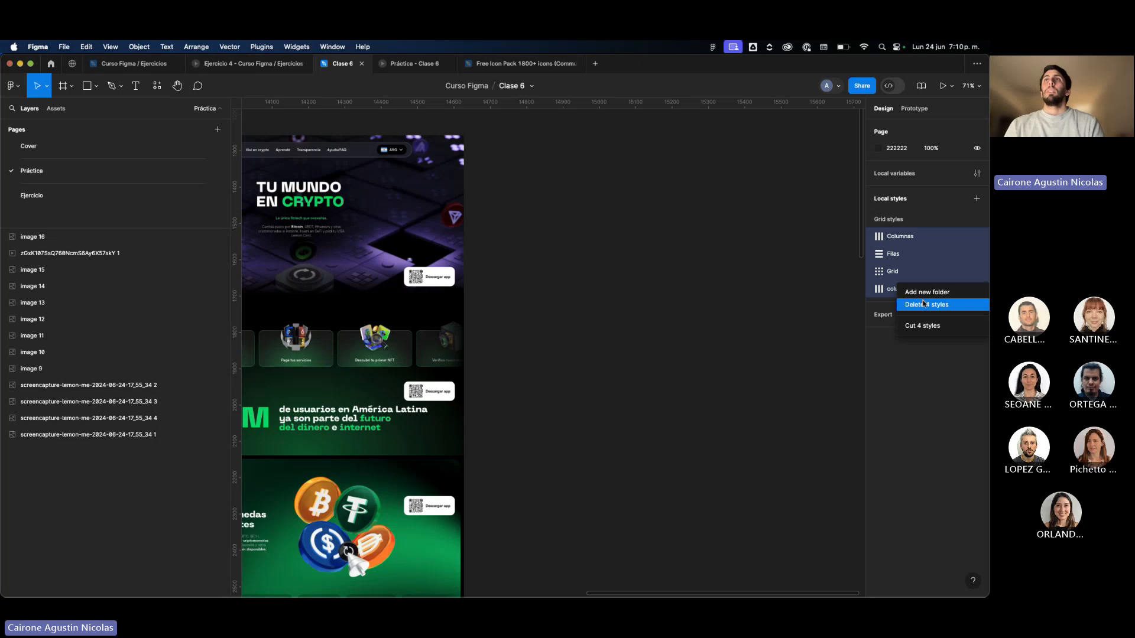
left_click(925, 303)
scroll(728, 300, "left", 5)
scroll(728, 300, "up", 3)
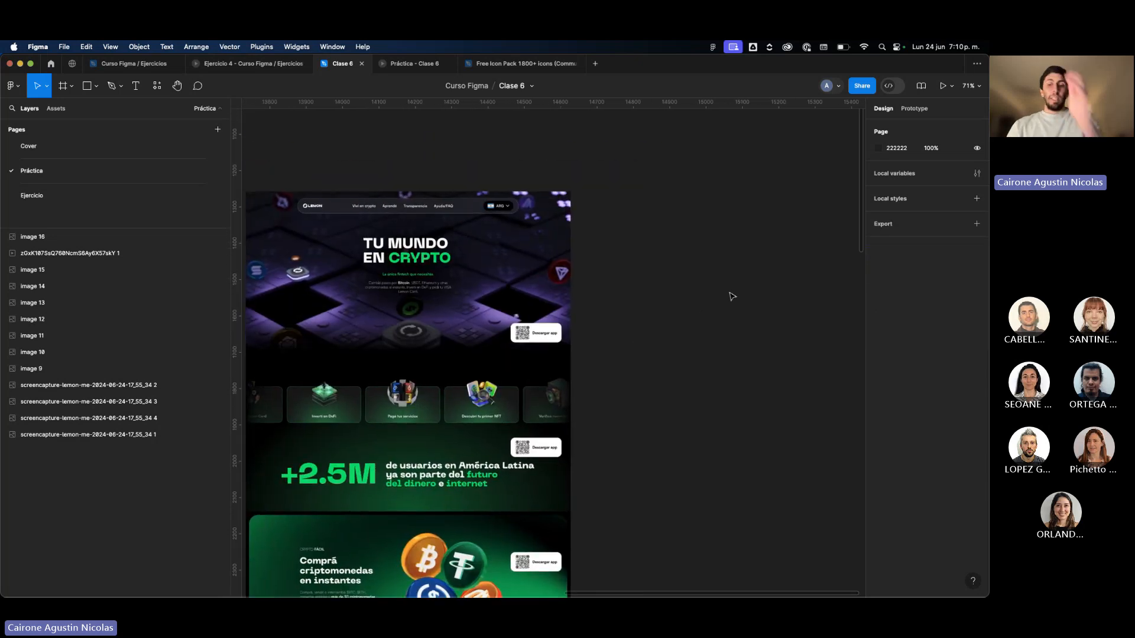
Hide the interface around the canvas and display the on-screen keyboard over the corner of the Lemon page capture.
key("super+backslash")
key("super+backslash")
scroll(733, 296, "right", 2)
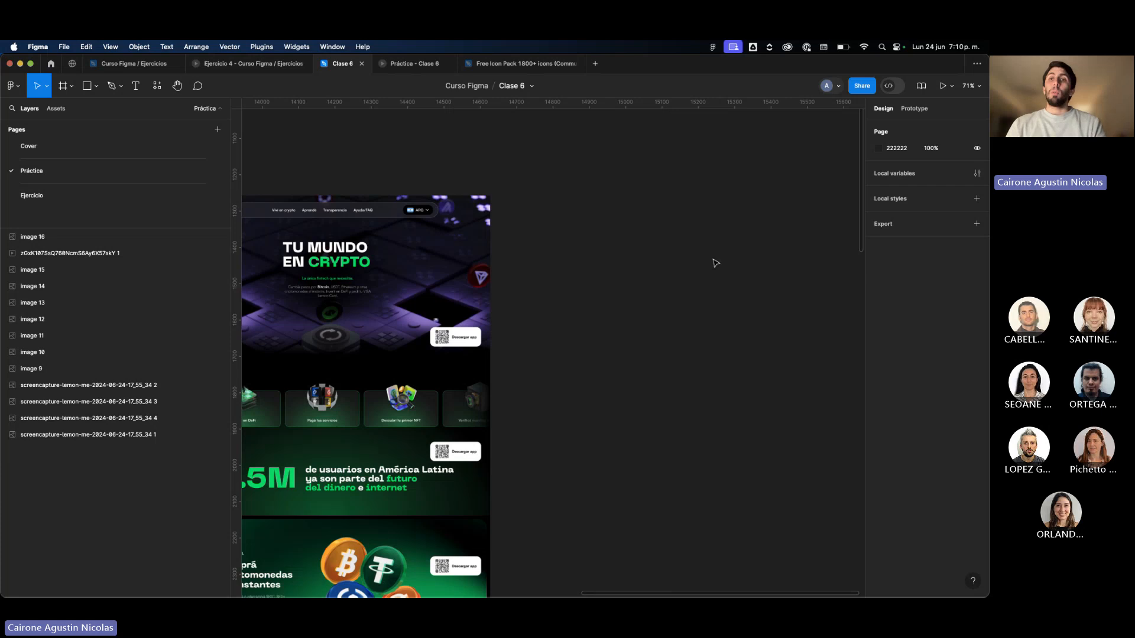
scroll(719, 247, "up", 4)
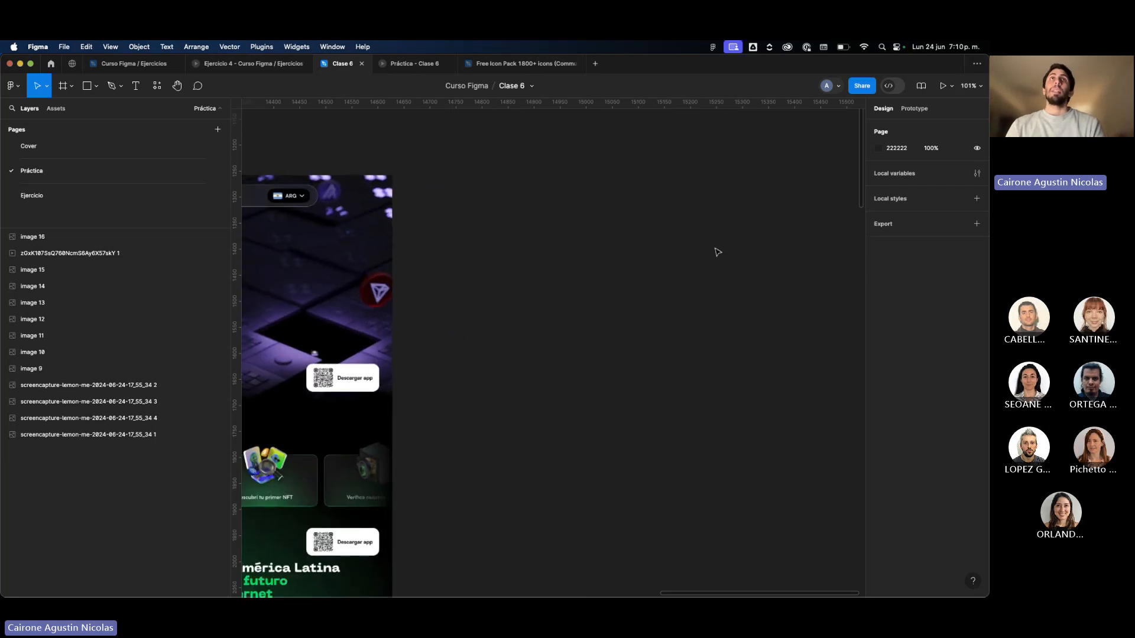
scroll(702, 304, "down", 1)
key("super+backslash")
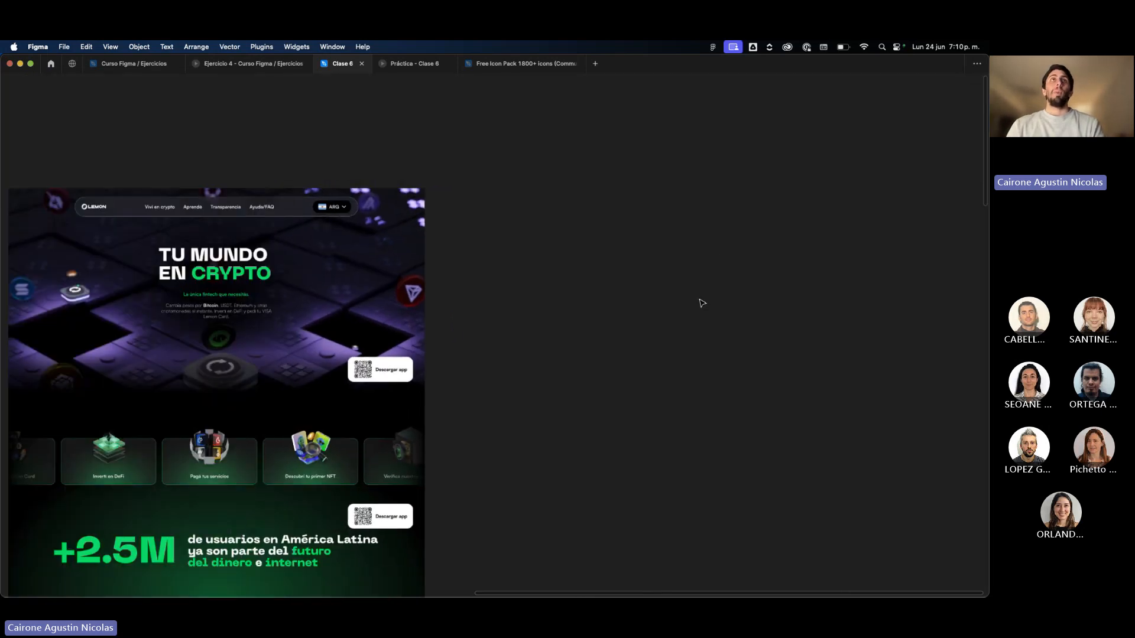
scroll(702, 304, "right", 2)
scroll(702, 304, "down", 1)
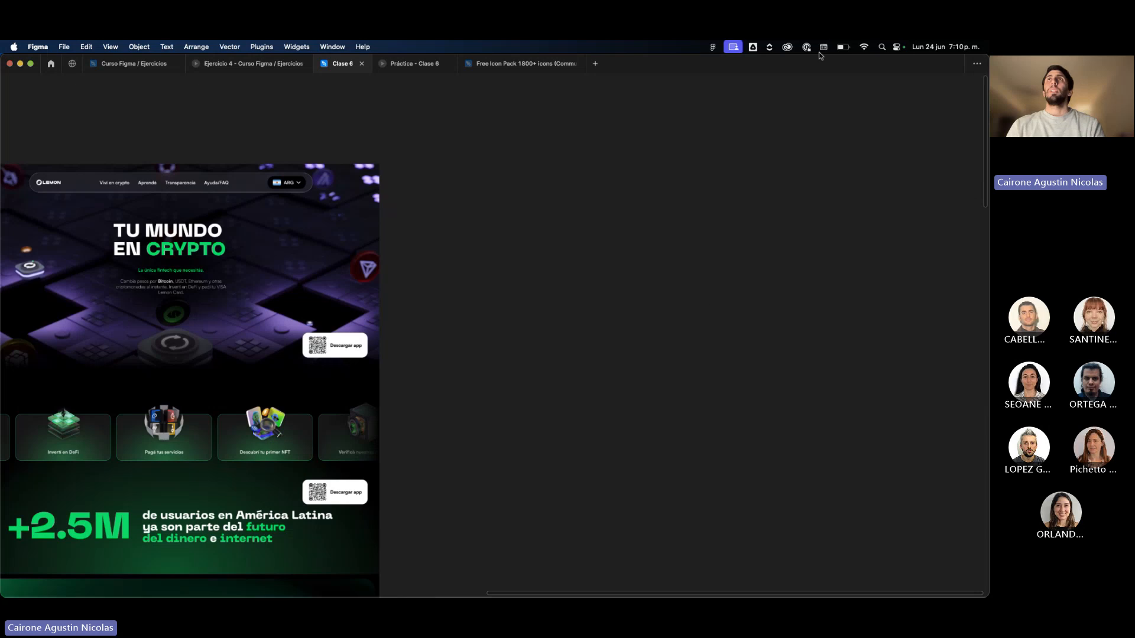
left_click(825, 49)
left_click(841, 73)
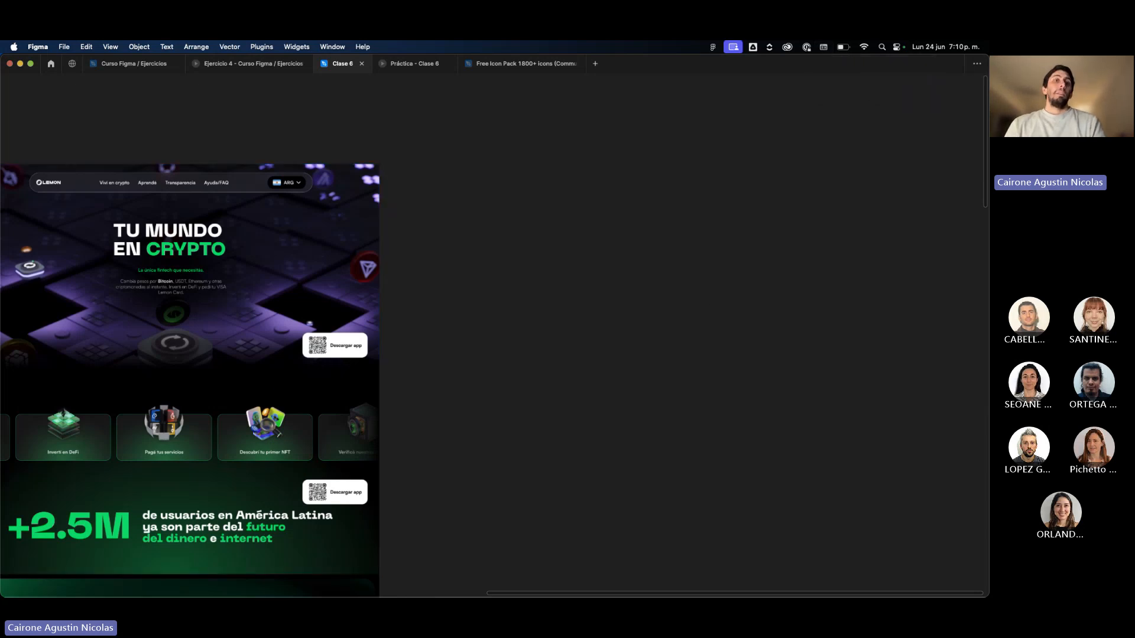
left_click_drag(237, 335, 141, 474)
scroll(507, 424, "left", 3)
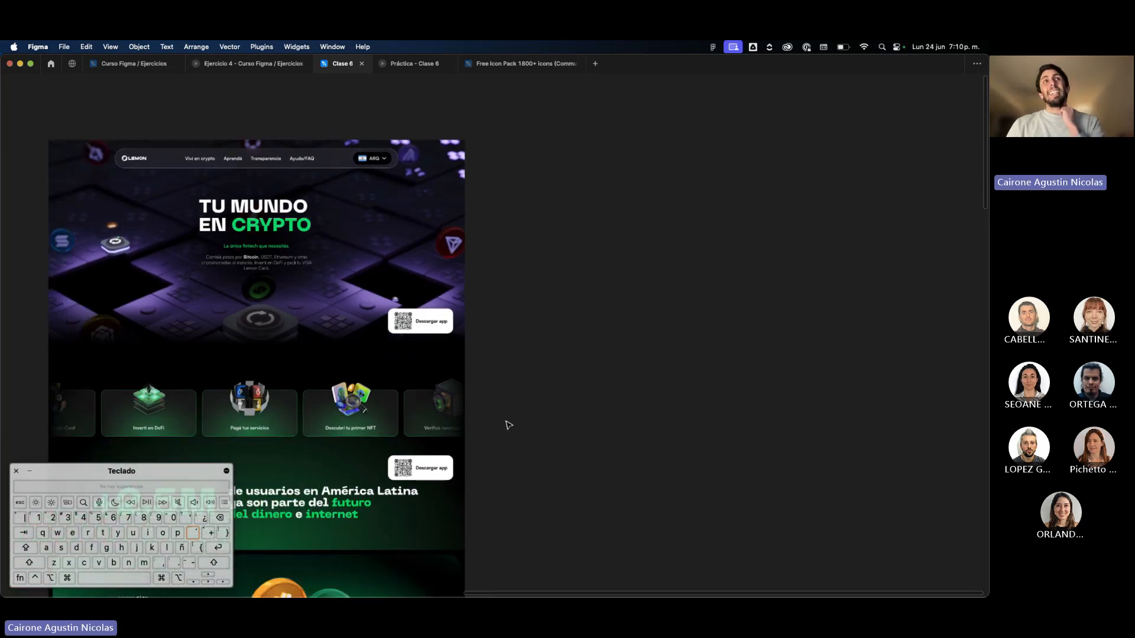
Review the shortened Lemon page capture down to its footer and shrink the on-screen keyboard.
scroll(509, 425, "down", 5)
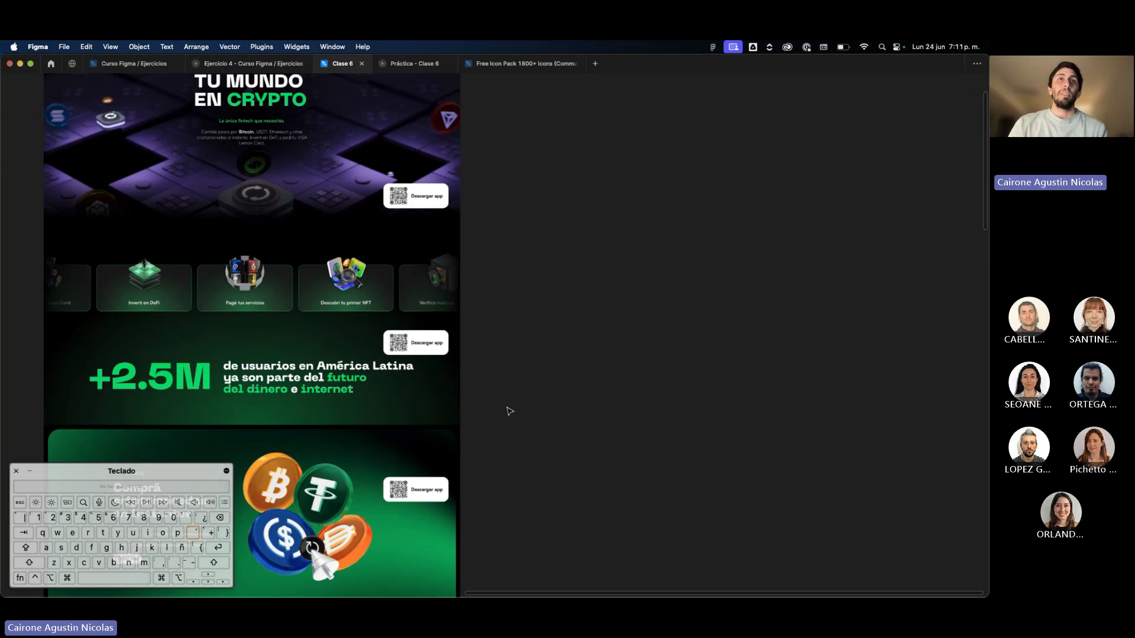
scroll(508, 410, "down", 3)
scroll(416, 359, "down", 4)
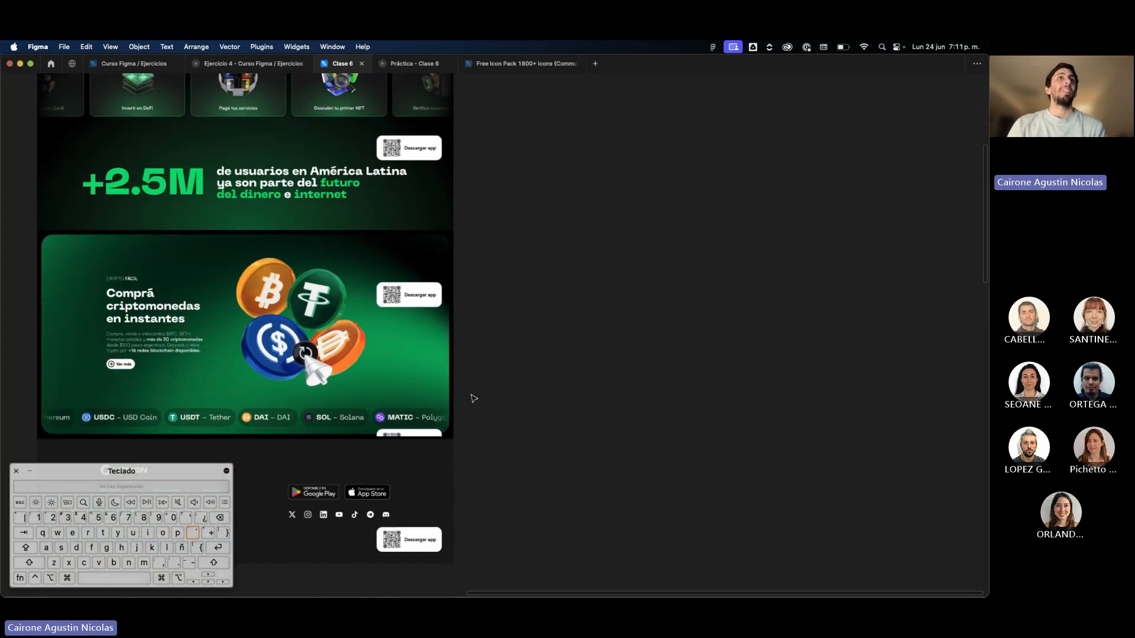
scroll(474, 399, "up", 2)
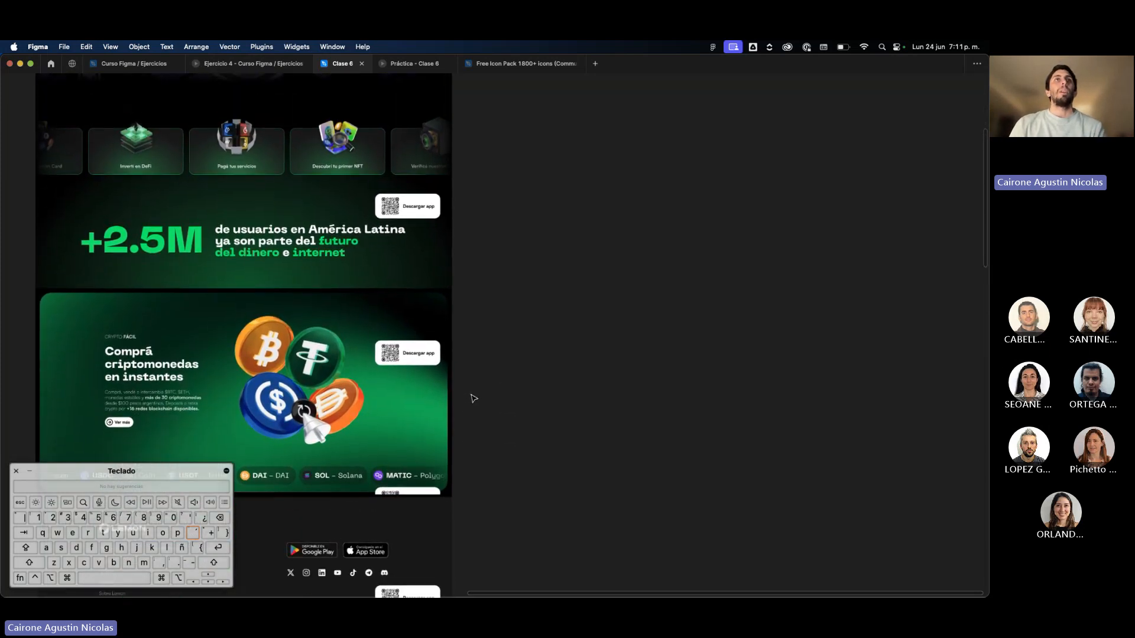
scroll(473, 398, "up", 9)
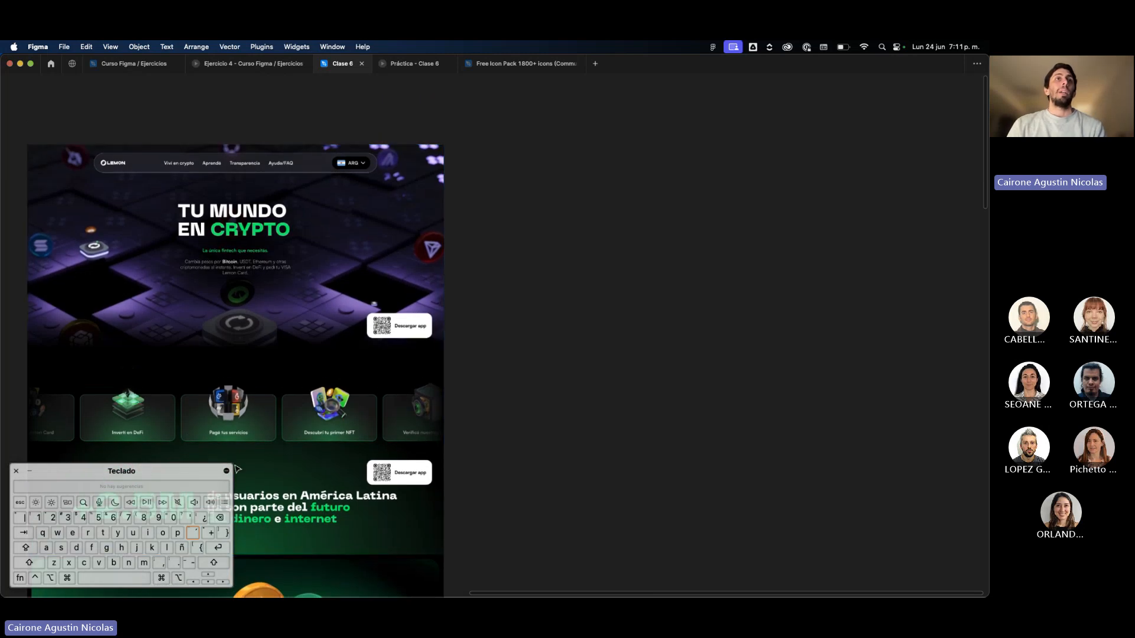
left_click_drag(232, 464, 201, 478)
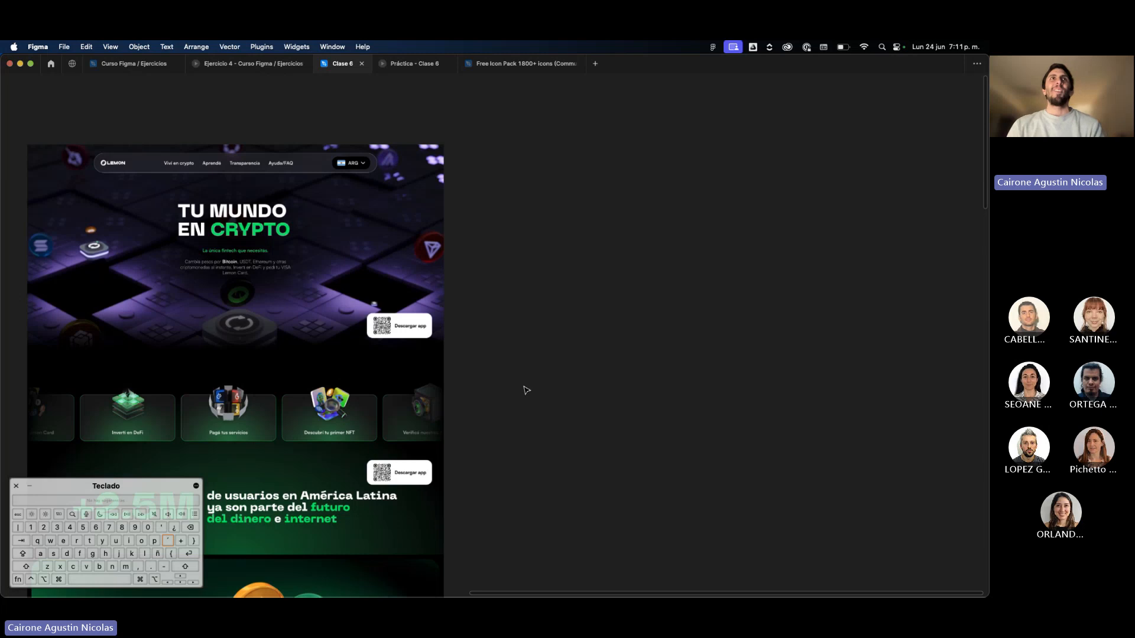
Add a text layer reading "Viví en crypto" above the Lemon page capture's navigation bar.
scroll(290, 159, "up", 5)
scroll(290, 158, "down", 4)
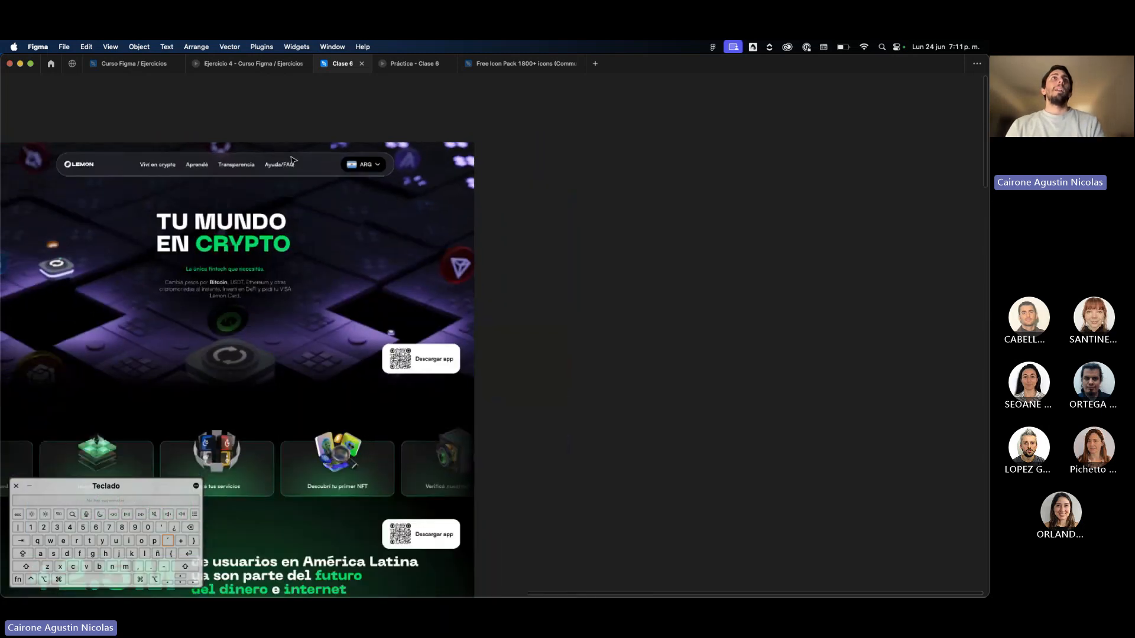
scroll(291, 159, "up", 1)
scroll(291, 159, "left", 2)
scroll(291, 160, "left", 2)
scroll(292, 160, "up", 3)
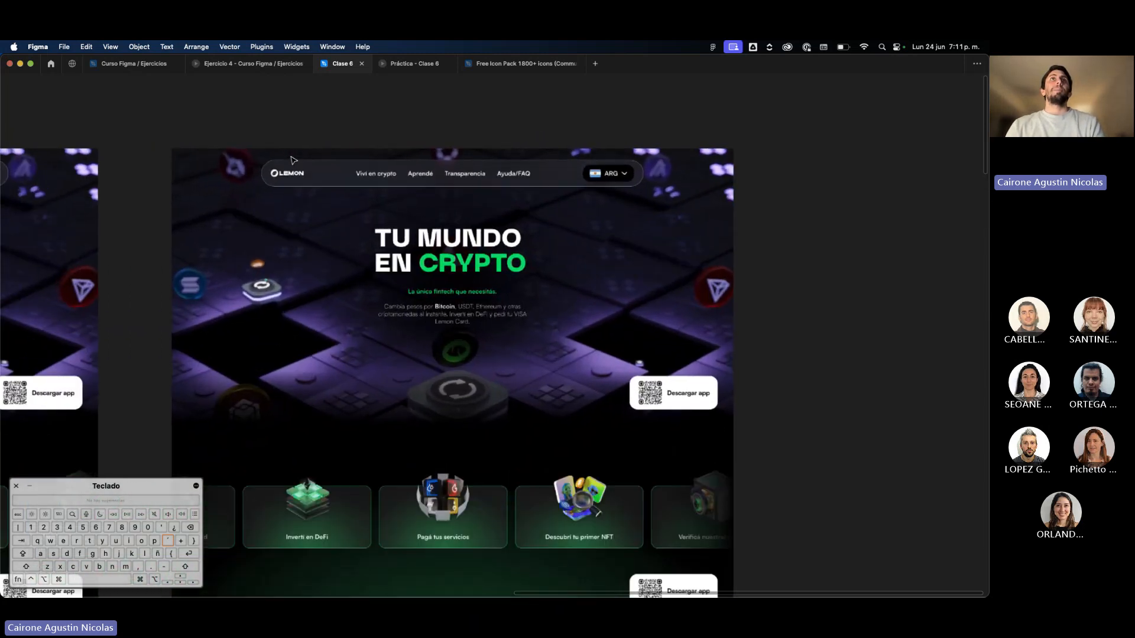
scroll(291, 160, "up", 1)
scroll(292, 160, "up", 4)
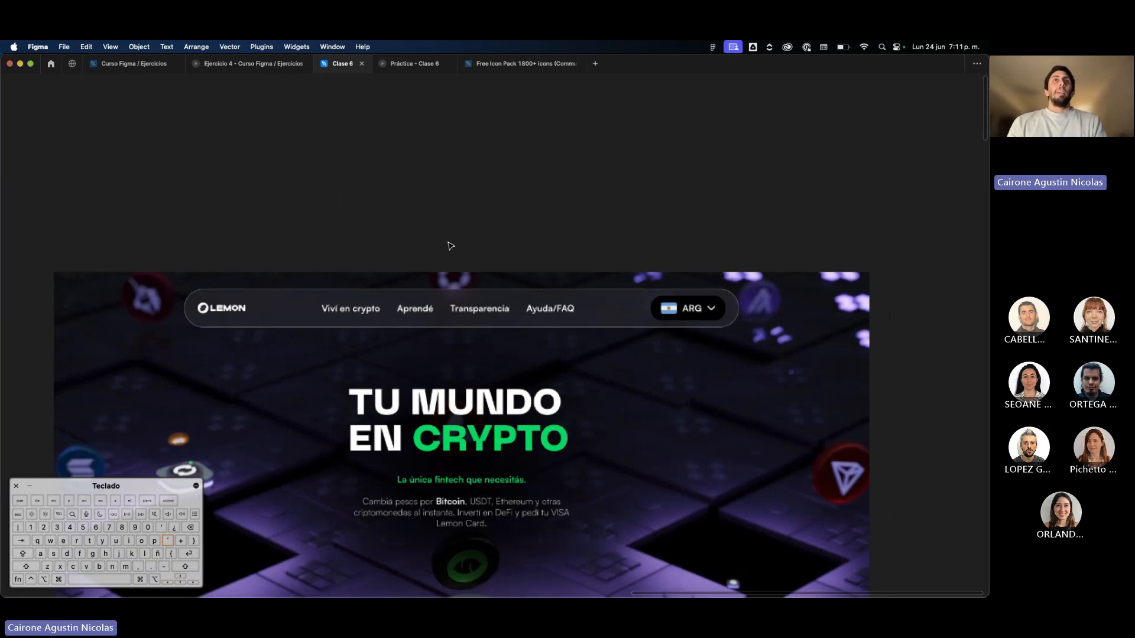
type("Viví")
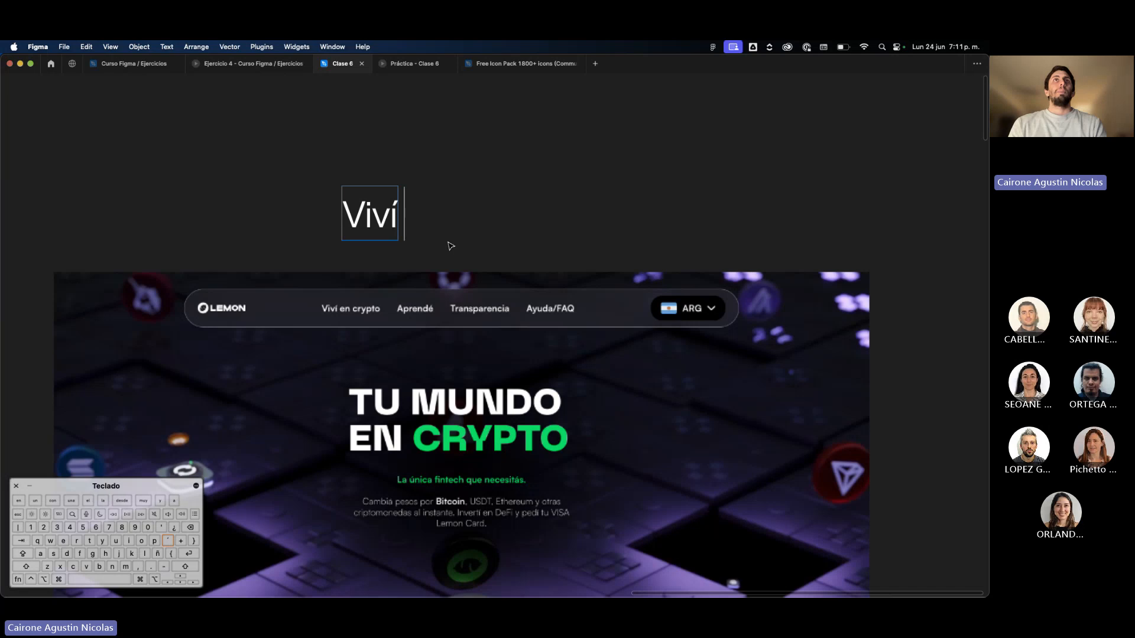
type(" c")
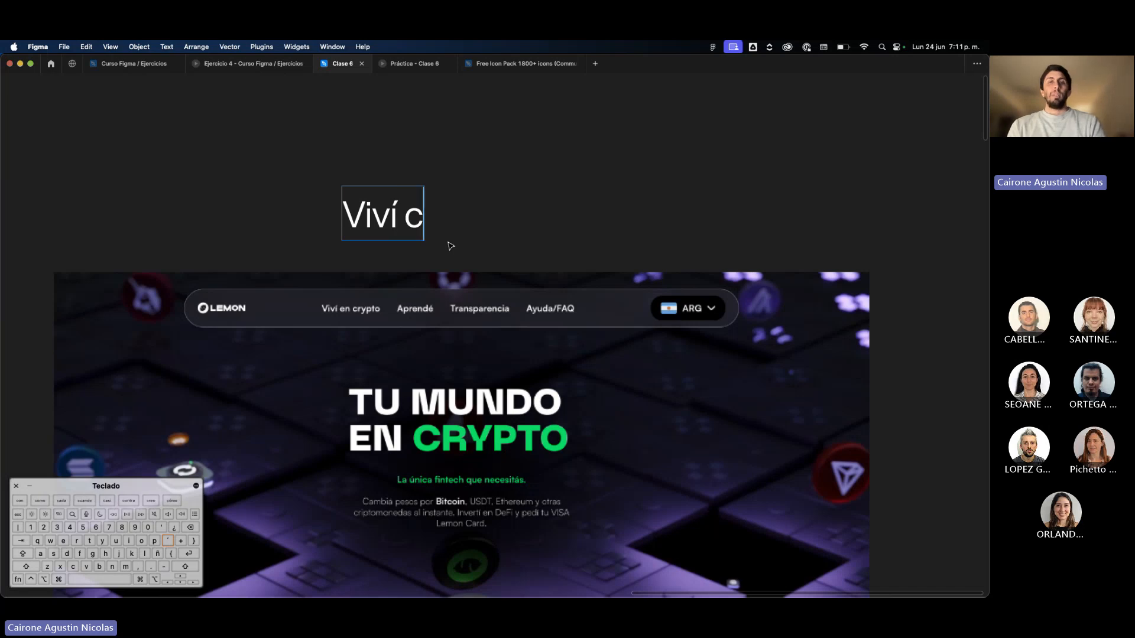
key("BackSpace")
type("en crypt")
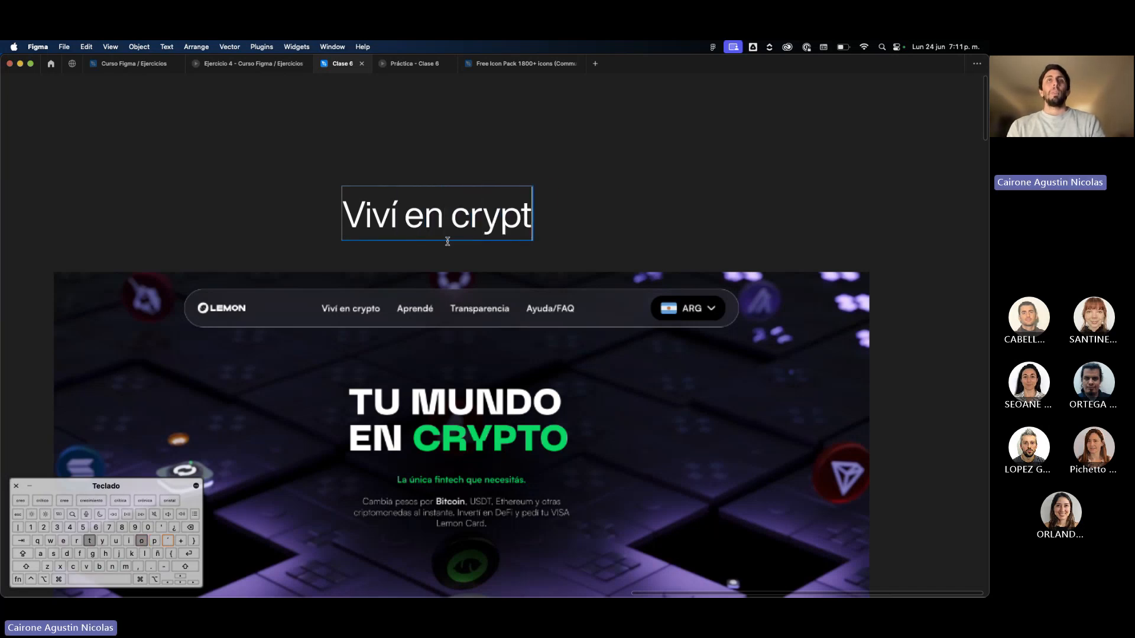
type("o")
key("Escape")
Show the interface again and set the "Viví en crypto" text's font size to 24.
key("super+backslash")
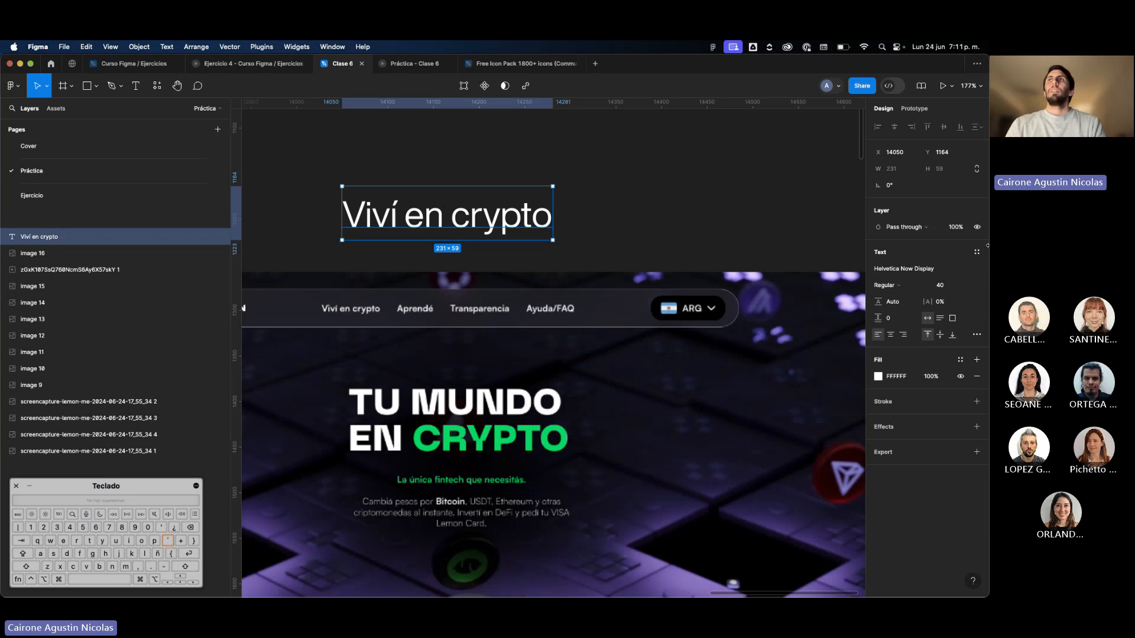
left_click(954, 284)
type("24")
key("Return")
Duplicate the "Viví en crypto" text beside itself and change the copy's wording to "Aprendé".
left_click_drag(425, 207, 517, 213)
key("Return")
type("APREN")
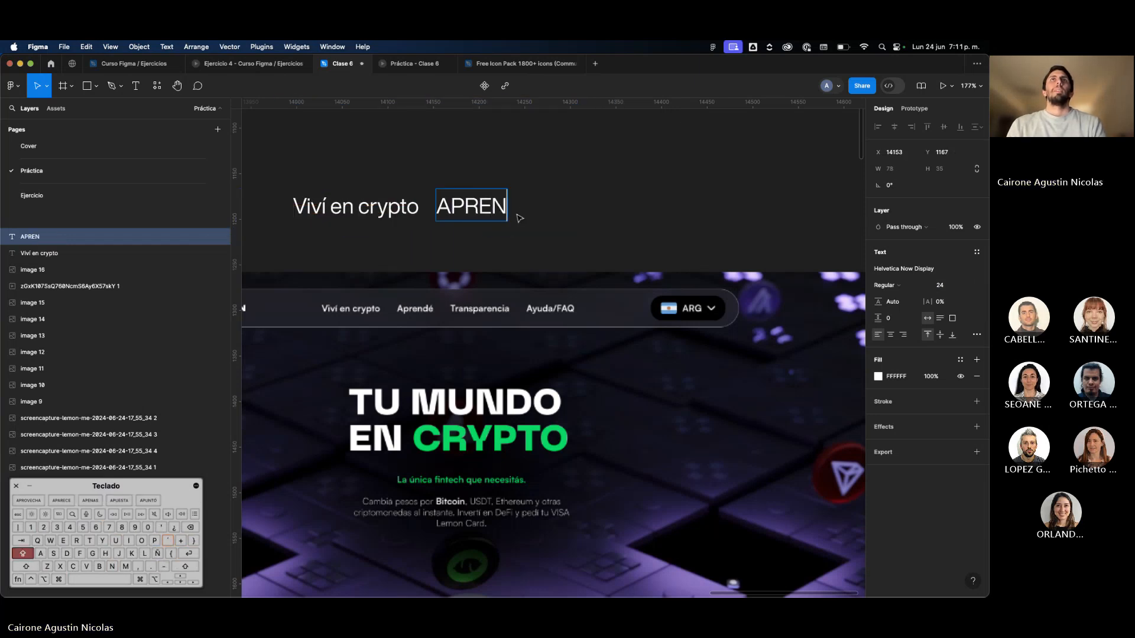
key("BackSpace")
key("BackSpace")
key("BackSpace")
key("BackSpace")
key("Caps_Lock")
type("prendé")
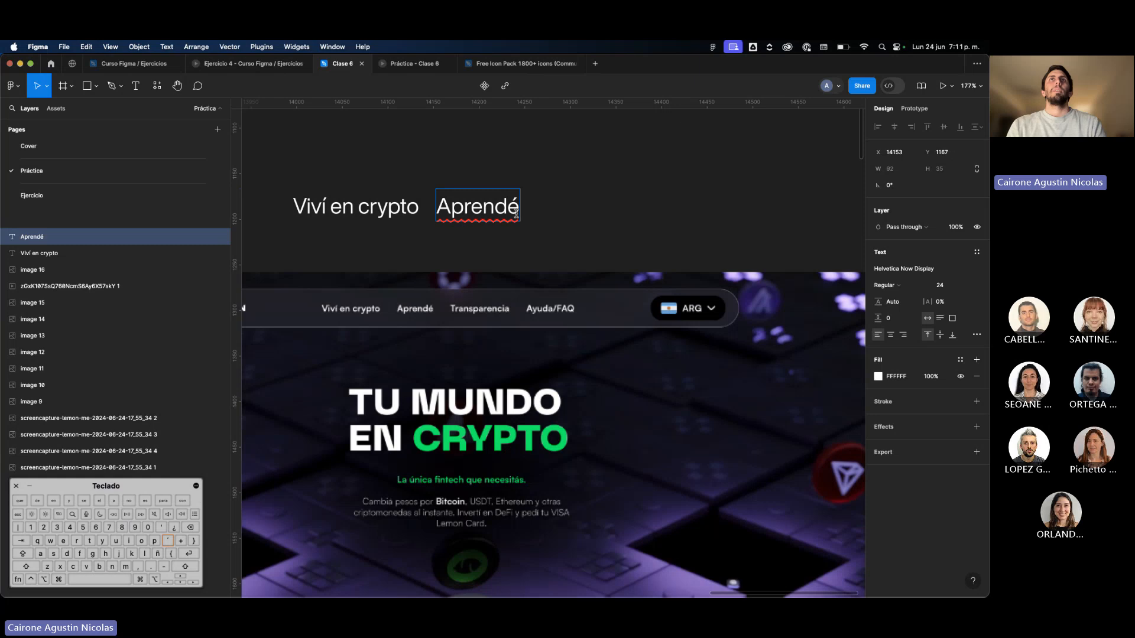
key("Escape")
Duplicate the "Aprendé" text further along the row and change the copy's wording to "Transparencia".
left_click_drag(478, 209, 660, 209)
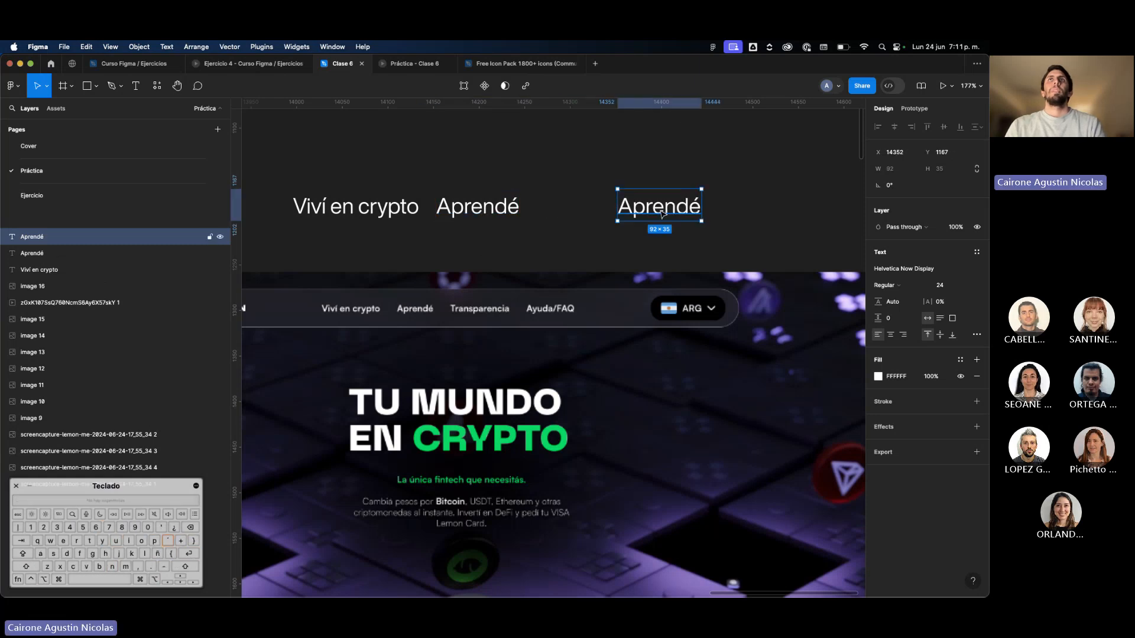
double_click(659, 209)
type("Transparec")
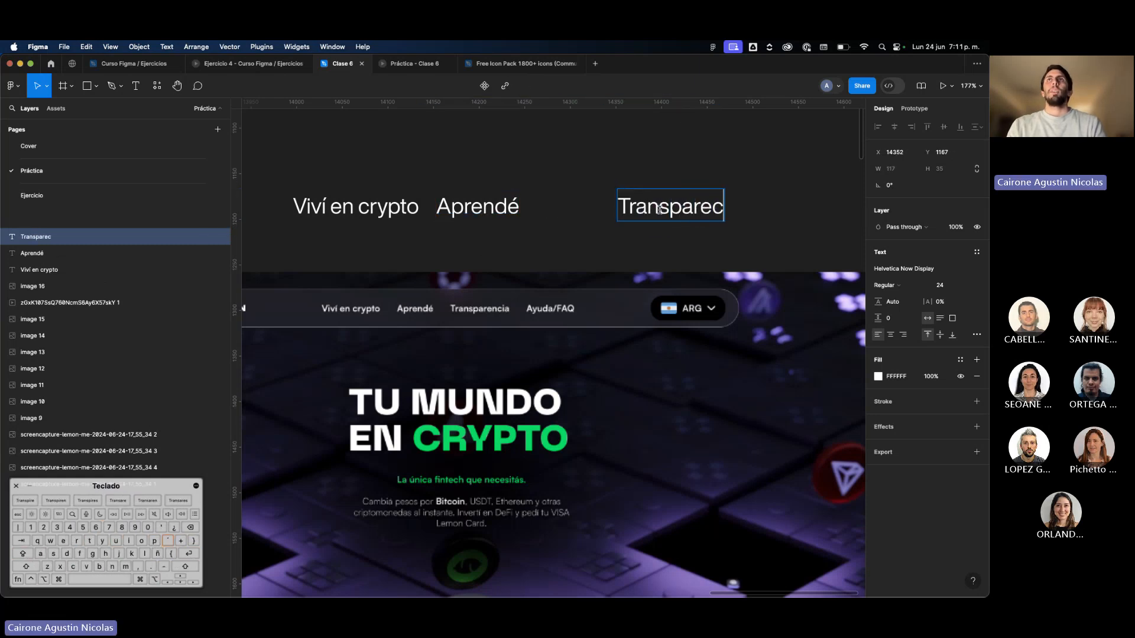
key("BackSpace")
type("ncia")
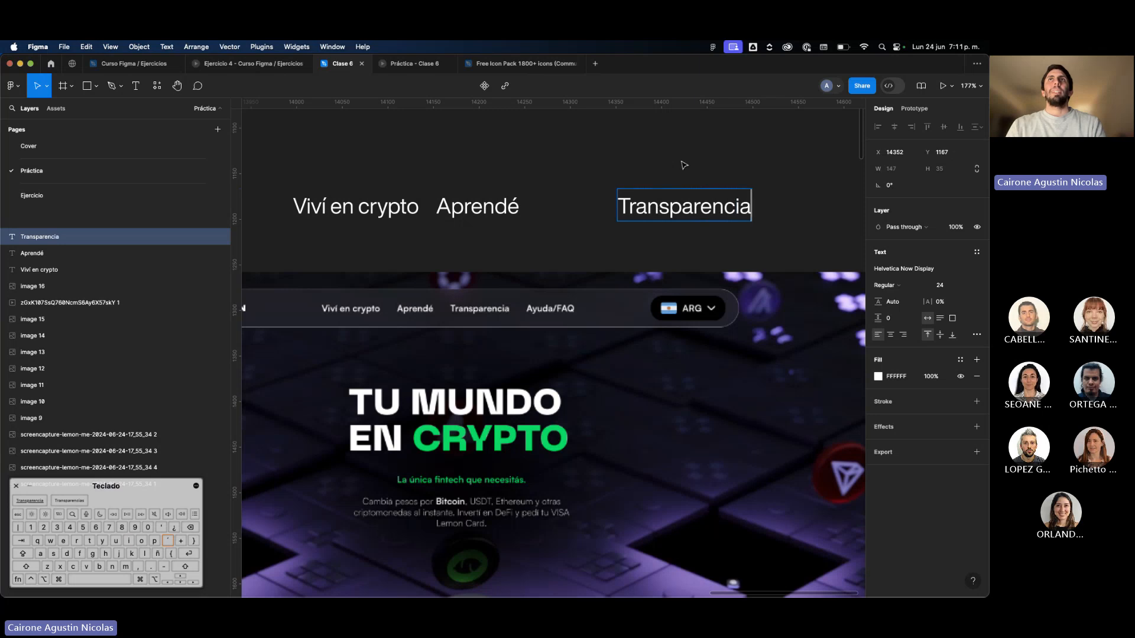
key("Escape")
Duplicate the "Transparencia" text along the row and change the copy's wording to "Ayuda/FAQ".
left_click_drag(678, 203, 752, 205)
double_click(752, 205)
type("a")
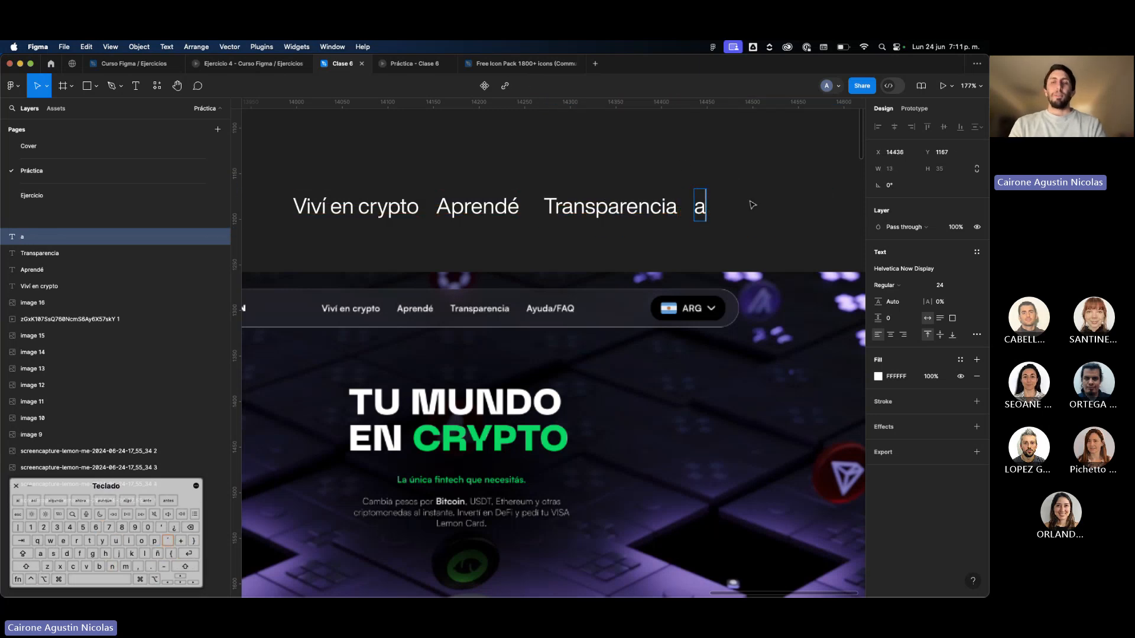
key("BackSpace")
type("Ayuda/FAQ")
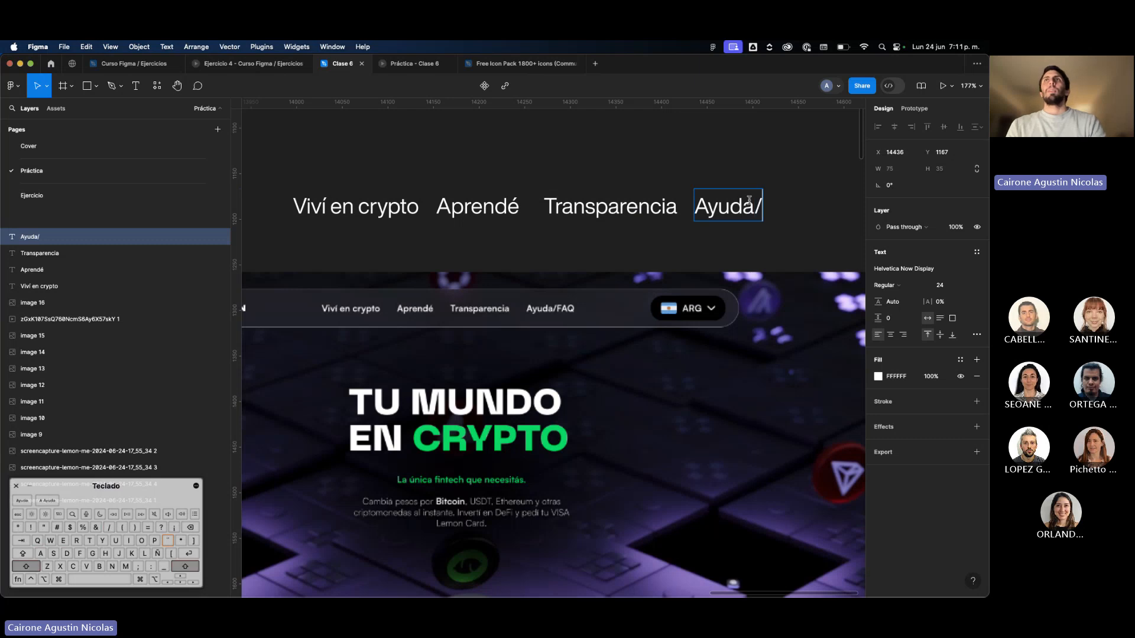
left_click(693, 129)
Duplicate the "Ayuda/FAQ" text at the end of the row and change the copy's wording to "ARG".
scroll(718, 143, "down", 5)
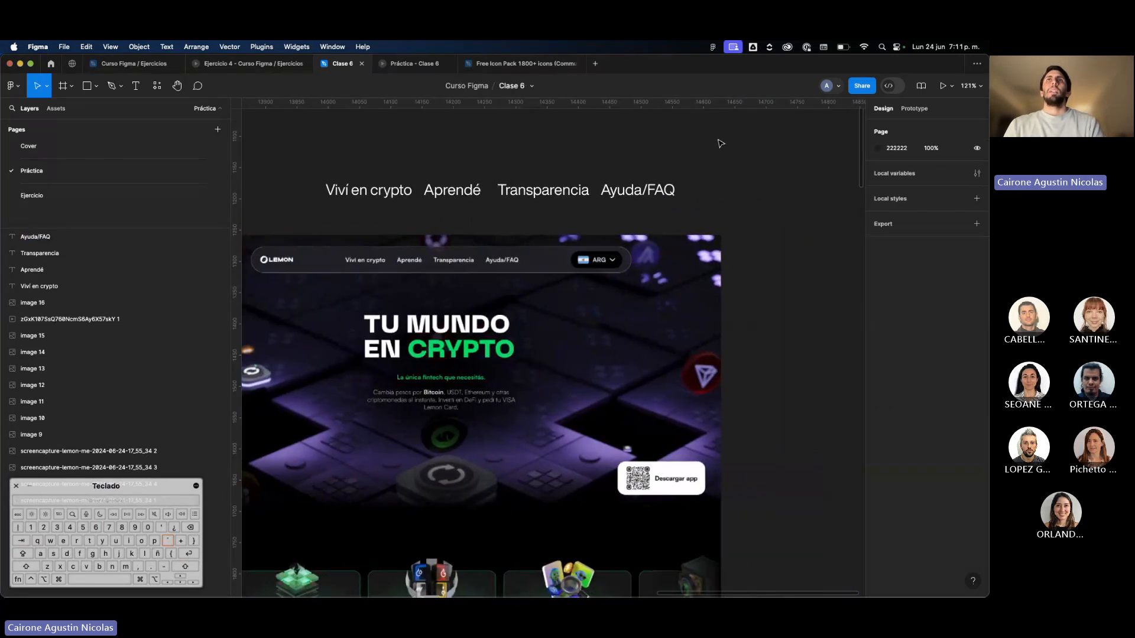
scroll(619, 267, "up", 5)
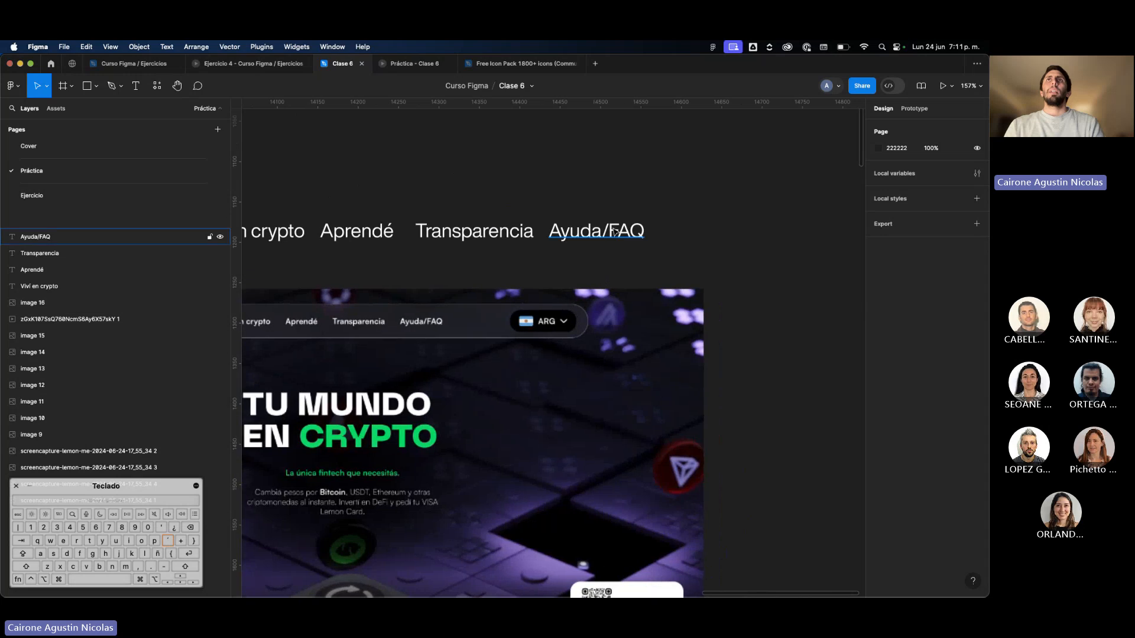
left_click_drag(615, 232, 780, 231)
key("Return")
type("ARG")
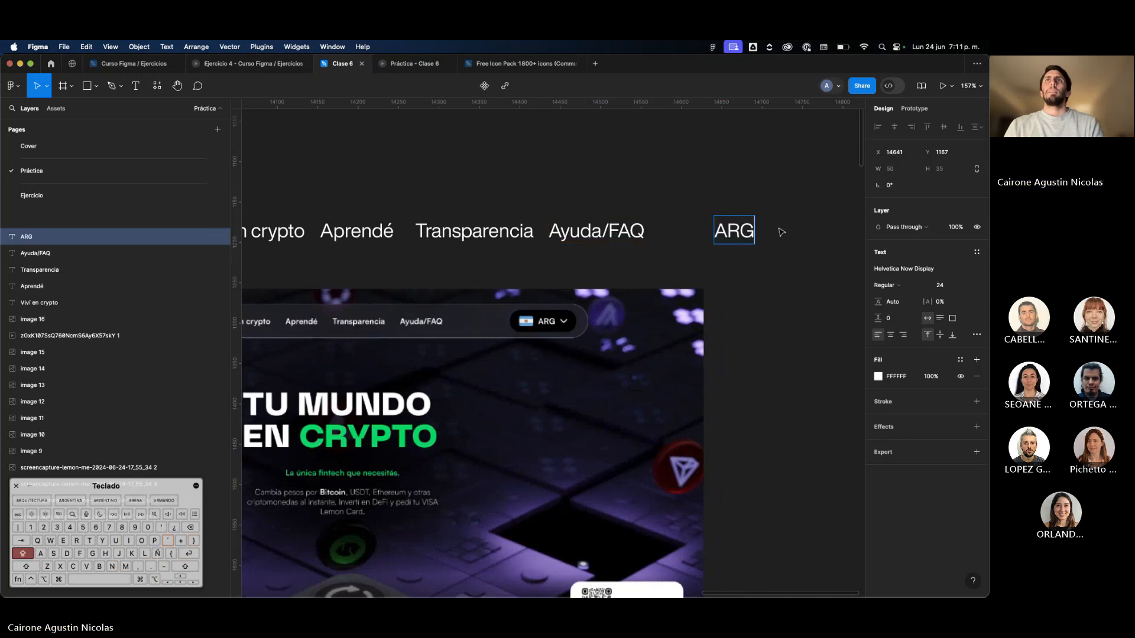
left_click(805, 232)
Switch to Figma Community and search its resources for "flags".
scroll(588, 205, "right", 2)
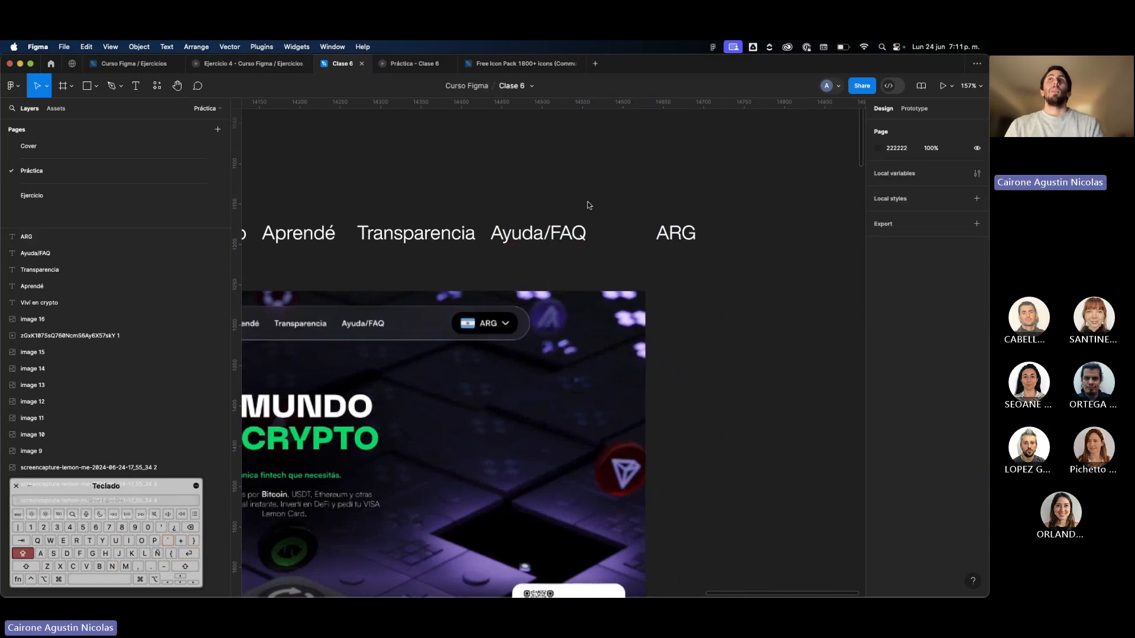
scroll(587, 205, "right", 2)
left_click(86, 72)
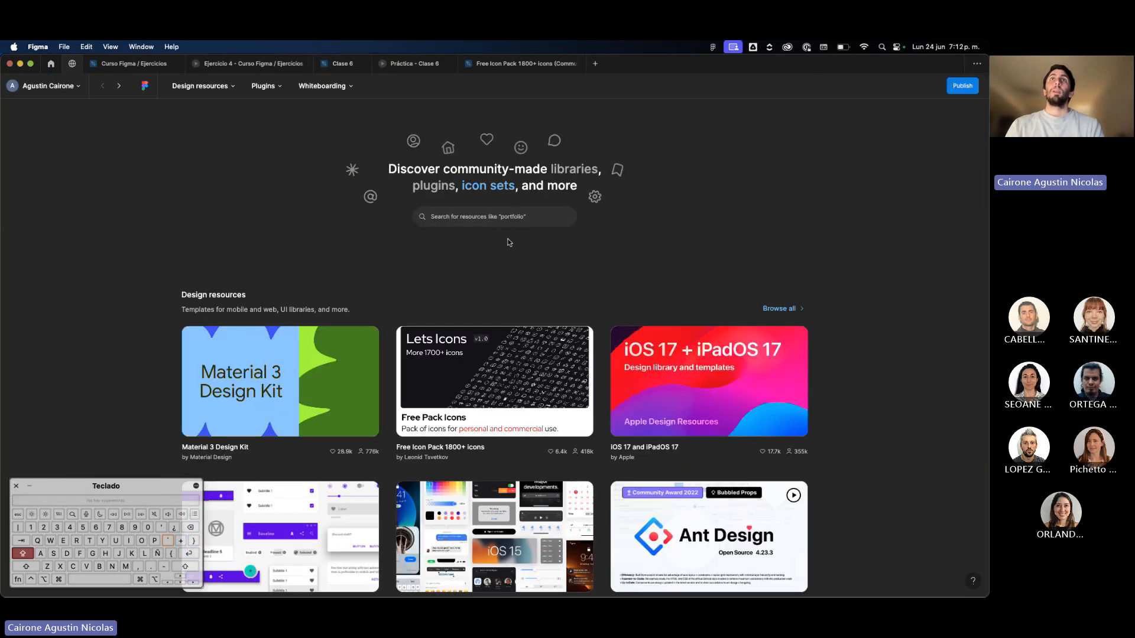
left_click(494, 217)
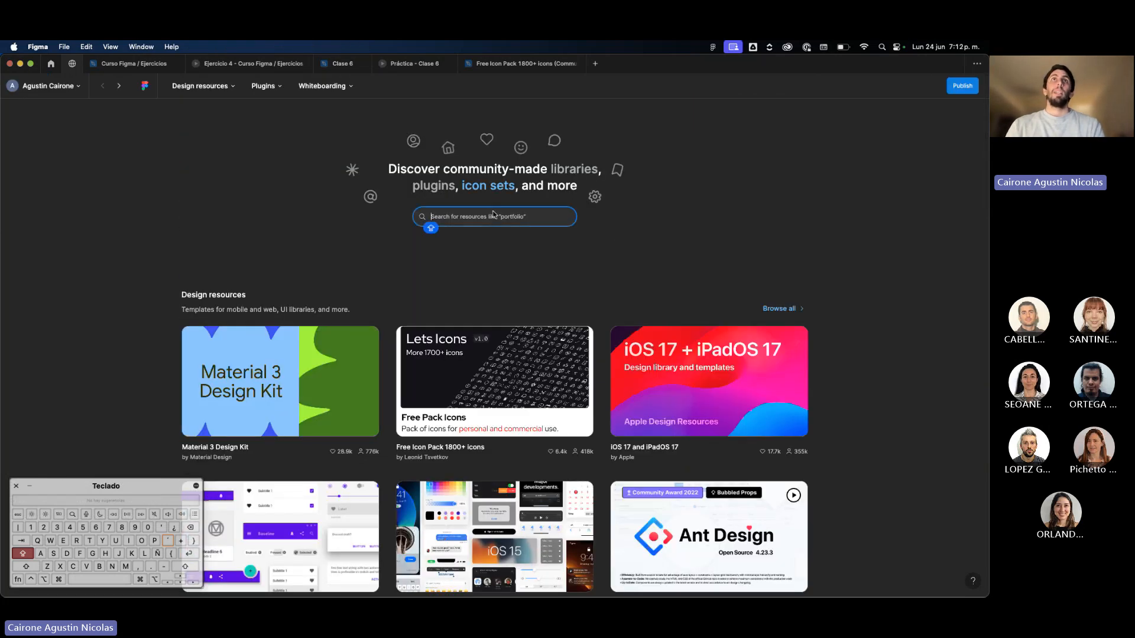
type("FLAG")
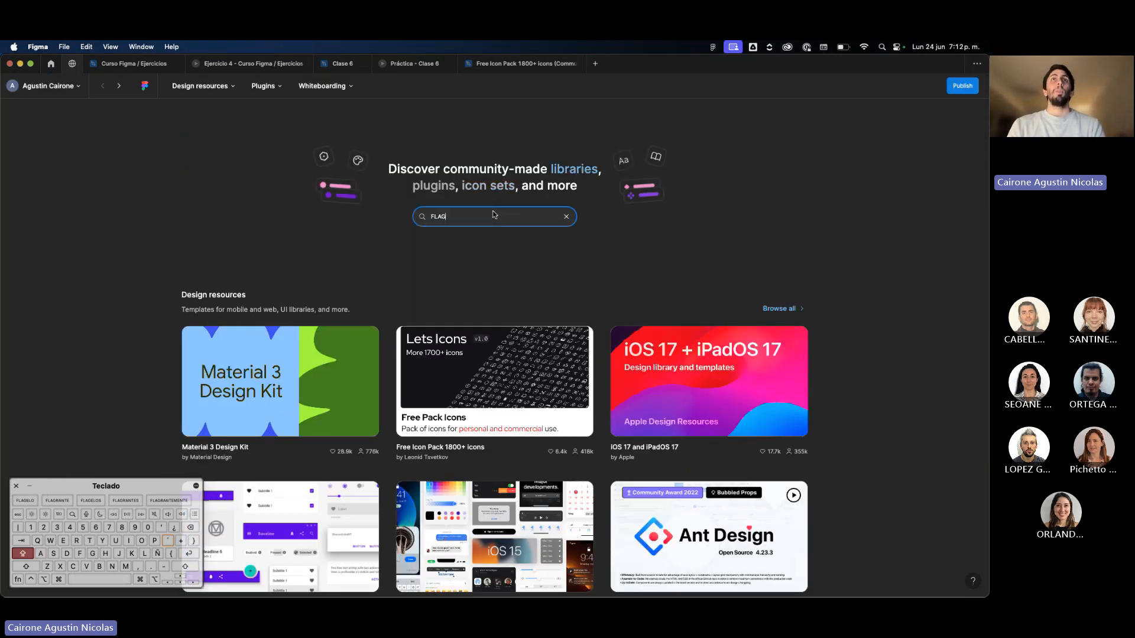
key("BackSpace")
key("BackSpace")
key("BackSpace")
type("flags")
key("Return")
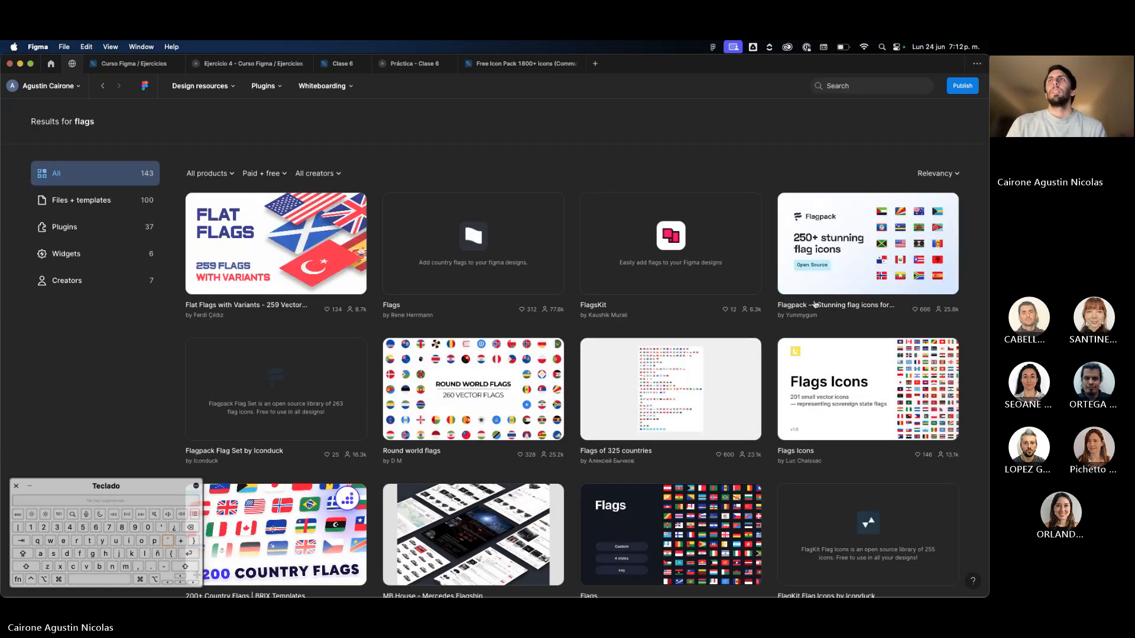
Open the community file "Flat Flags with Variants - 259 Vector Flags" in Figma and go to its Flags page.
left_click(291, 231)
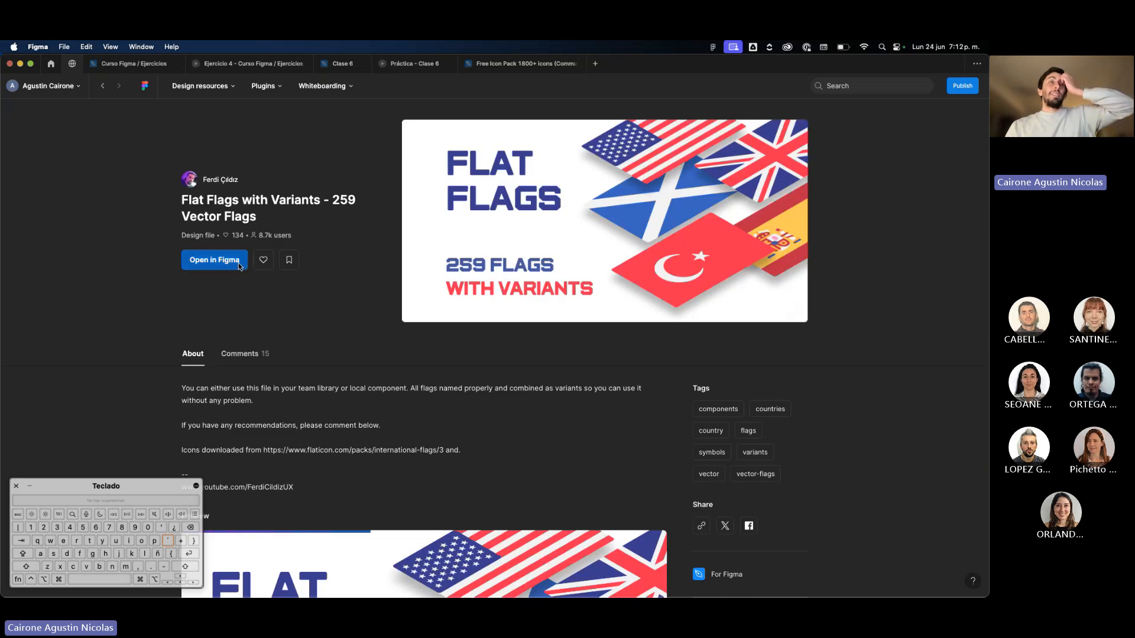
left_click(239, 266)
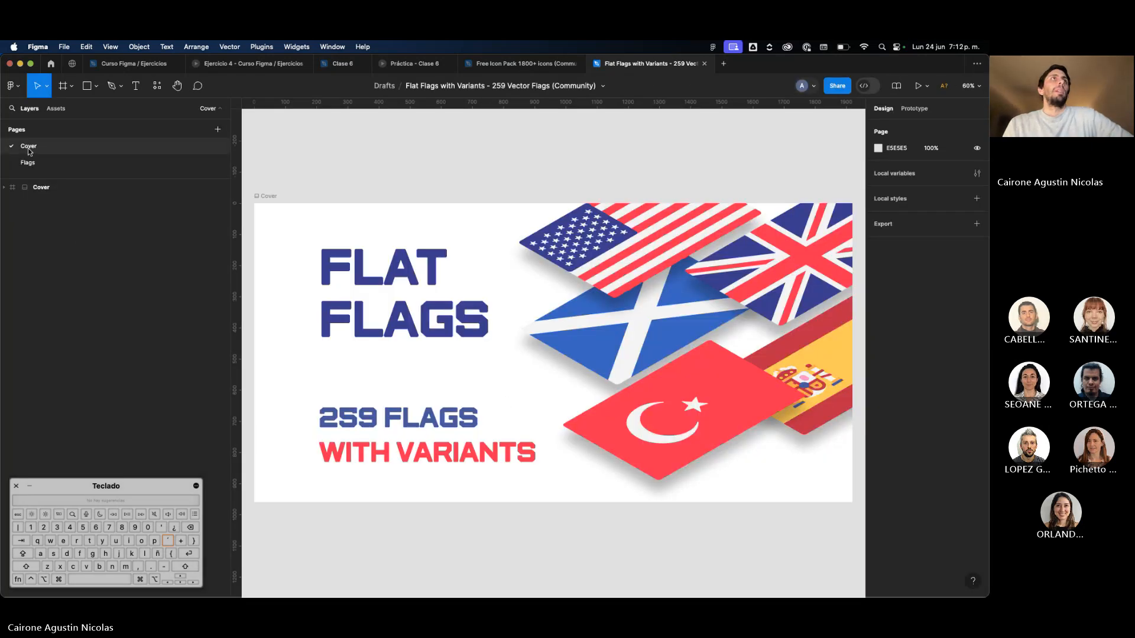
left_click(27, 162)
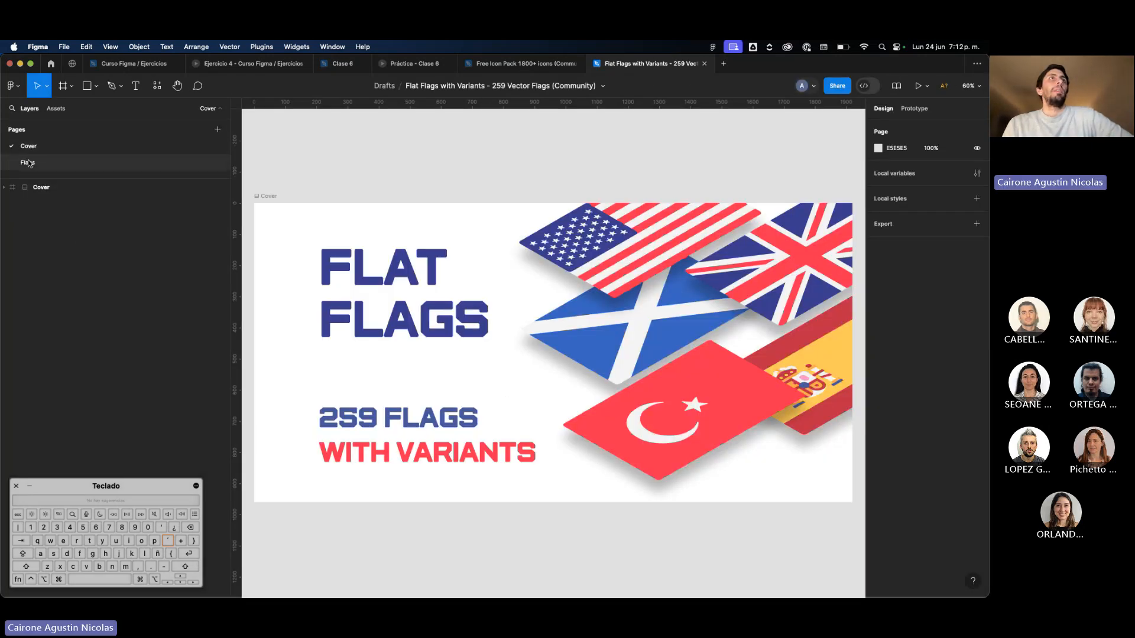
scroll(368, 278, "up", 5)
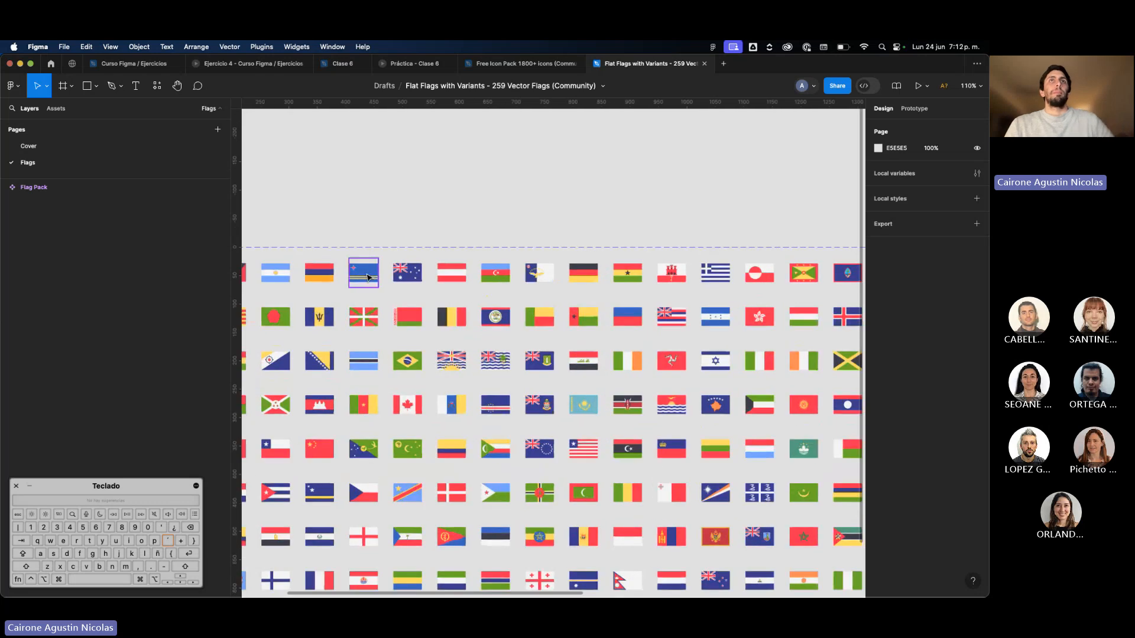
scroll(367, 278, "down", 5)
scroll(414, 272, "up", 3)
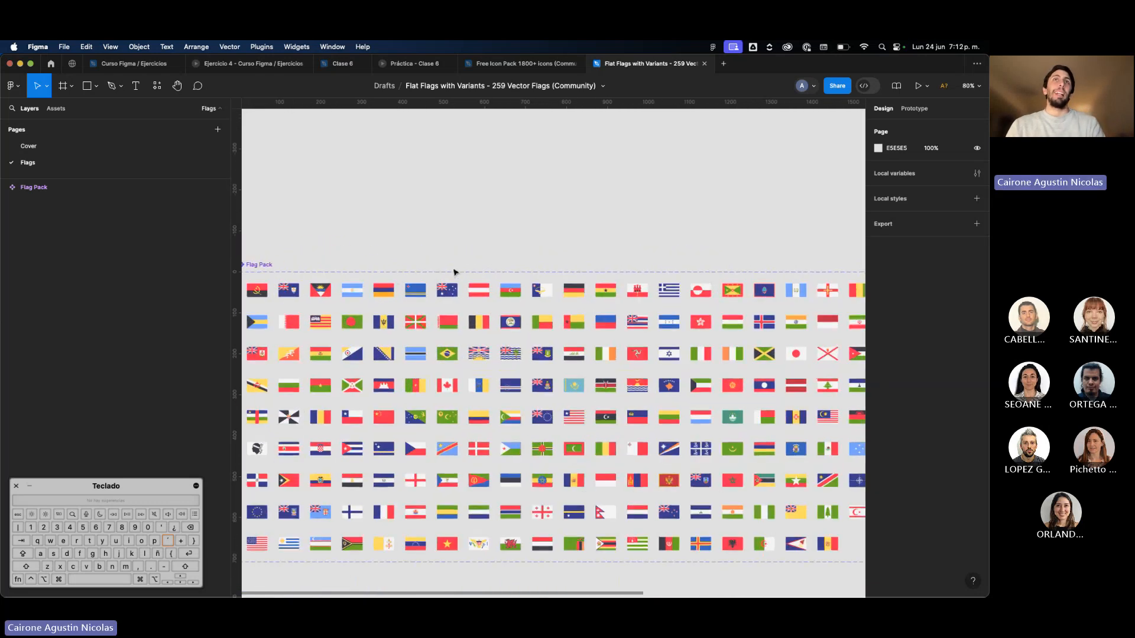
Find the argentina flag variant in the Flag Pack component set and copy it.
left_click(390, 282)
left_click(333, 267)
scroll(332, 268, "up", 5)
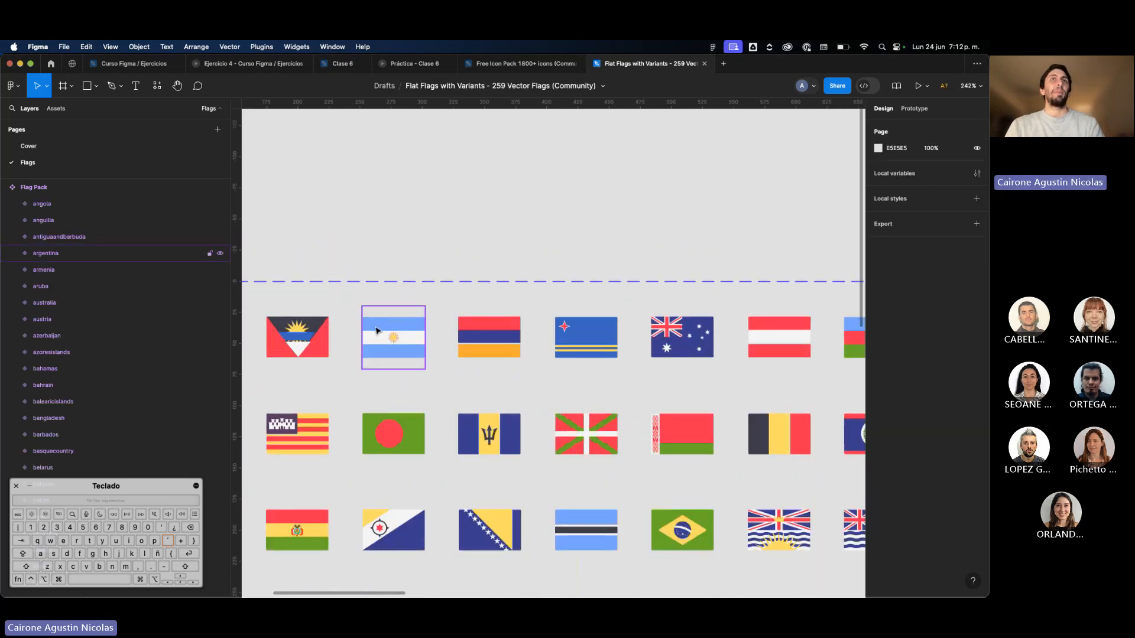
left_click(376, 330)
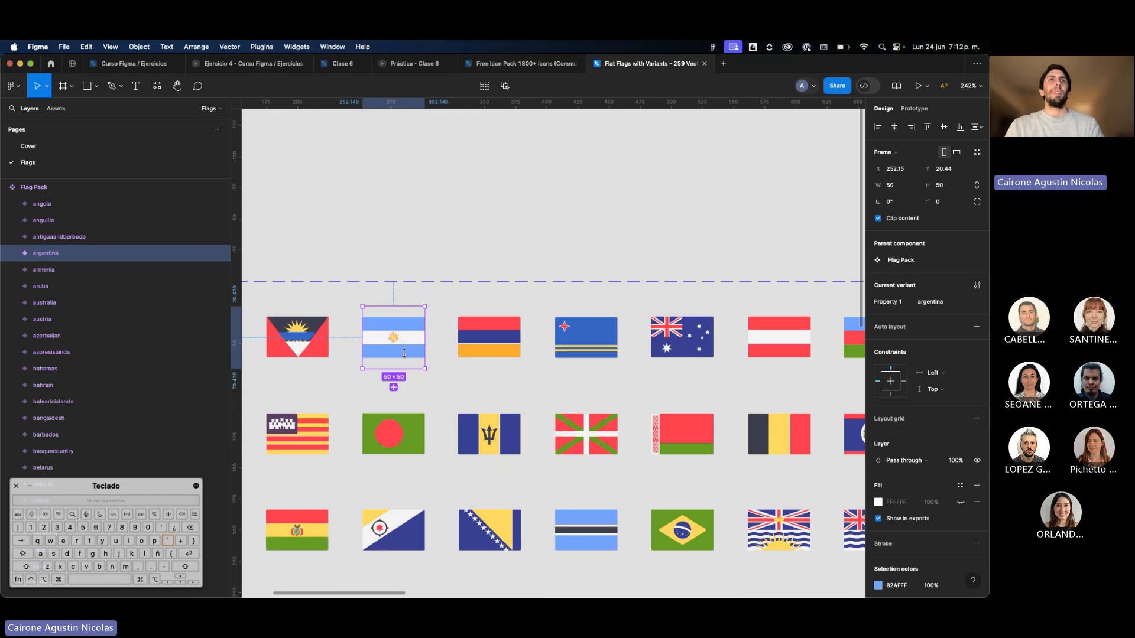
left_click(488, 338)
left_click(406, 360)
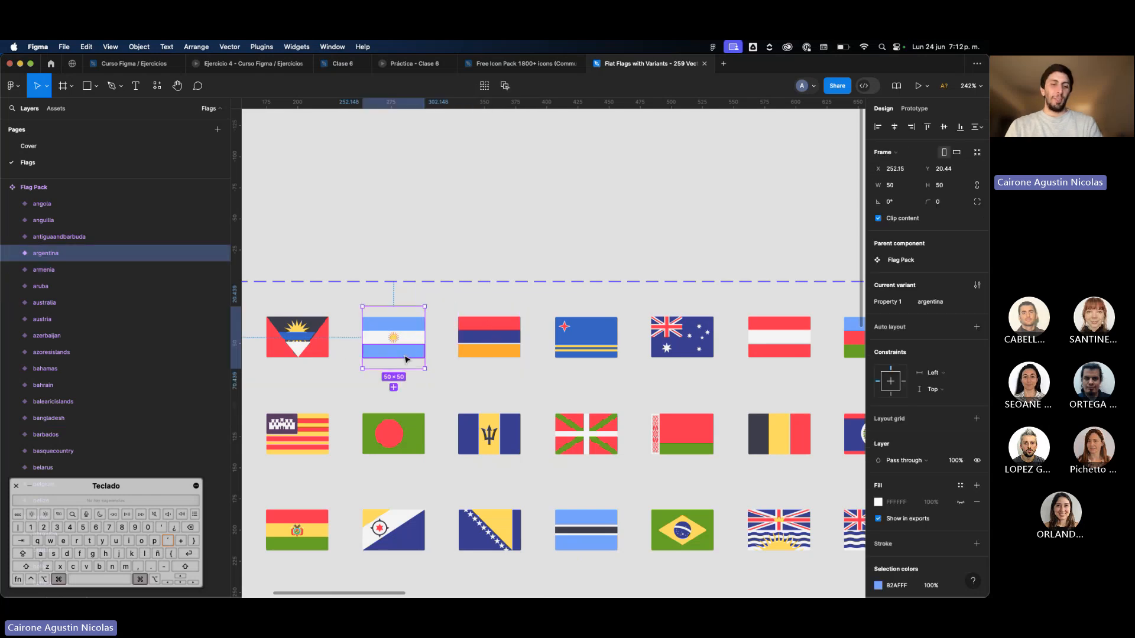
key("super+c")
left_click(530, 197)
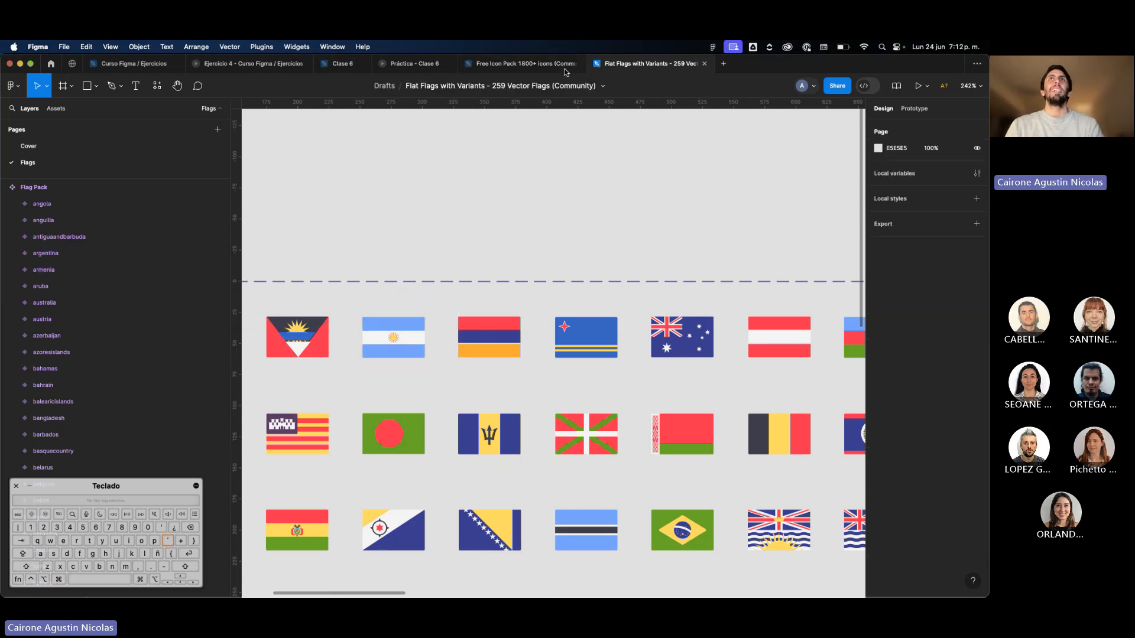
Paste the Argentina flag into the Clase 6 file and place it above the navigation texts, between "Ayuda/FAQ" and "ARG".
left_click(341, 64)
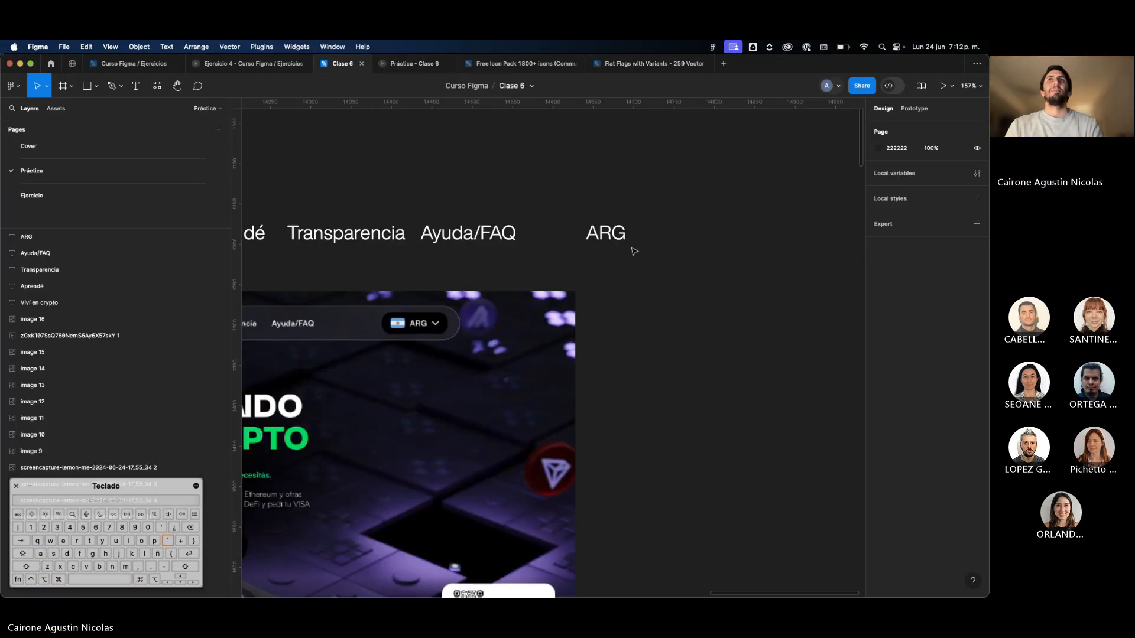
key("super+v")
left_click_drag(560, 355, 581, 189)
scroll(653, 242, "down", 5)
scroll(615, 241, "up", 10)
scroll(617, 240, "down", 5)
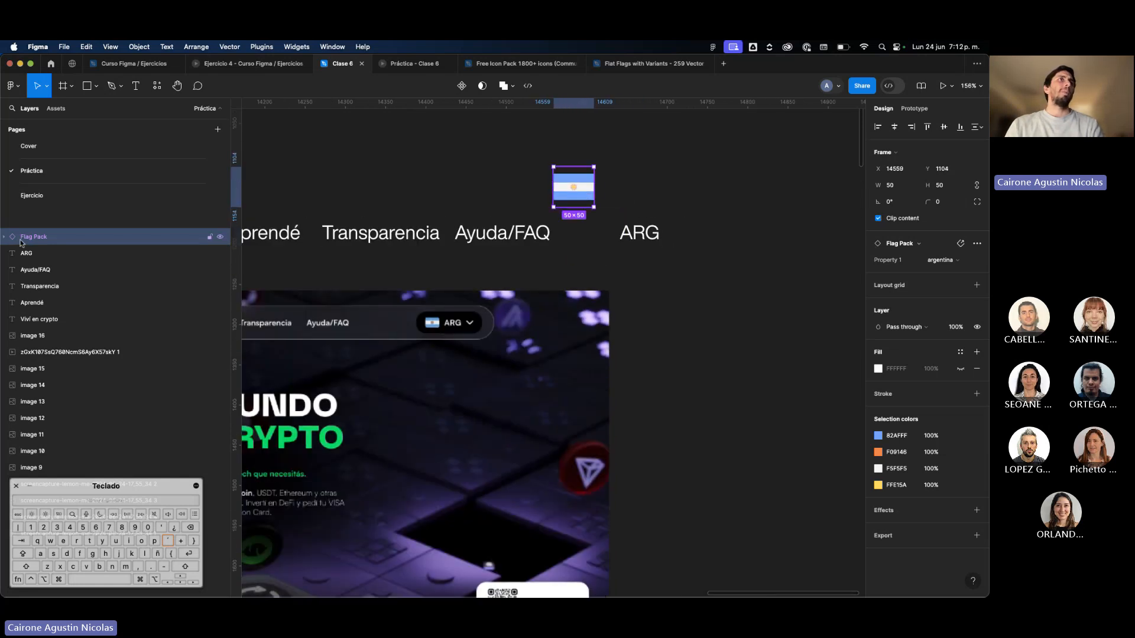
Go from the pasted Argentina flag instance to its main component in the source file.
right_click(581, 190)
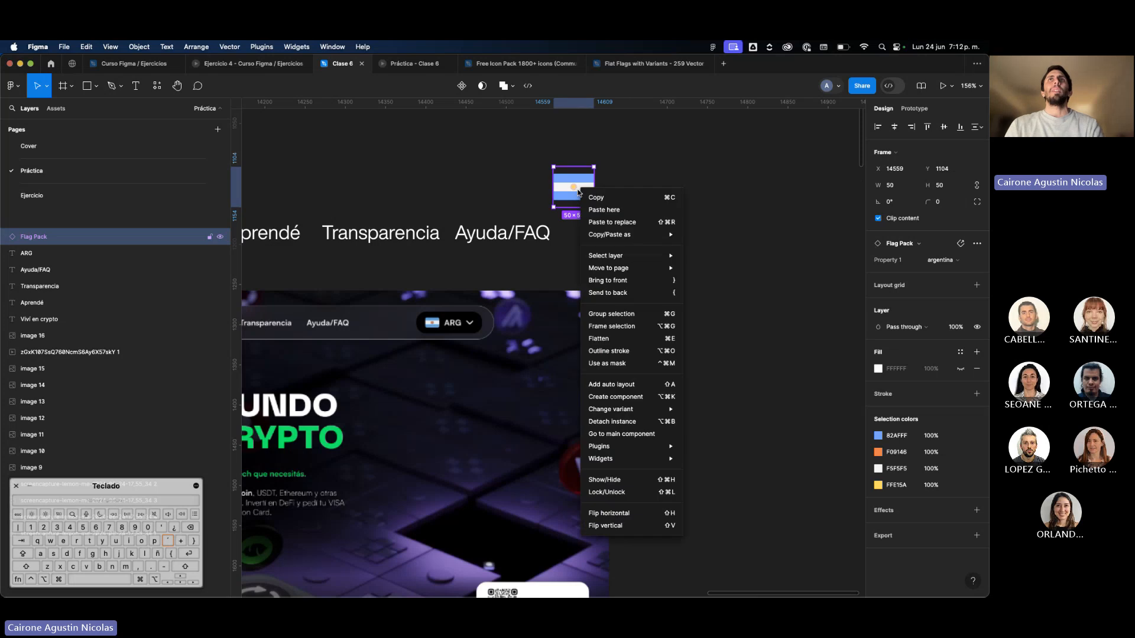
left_click(620, 434)
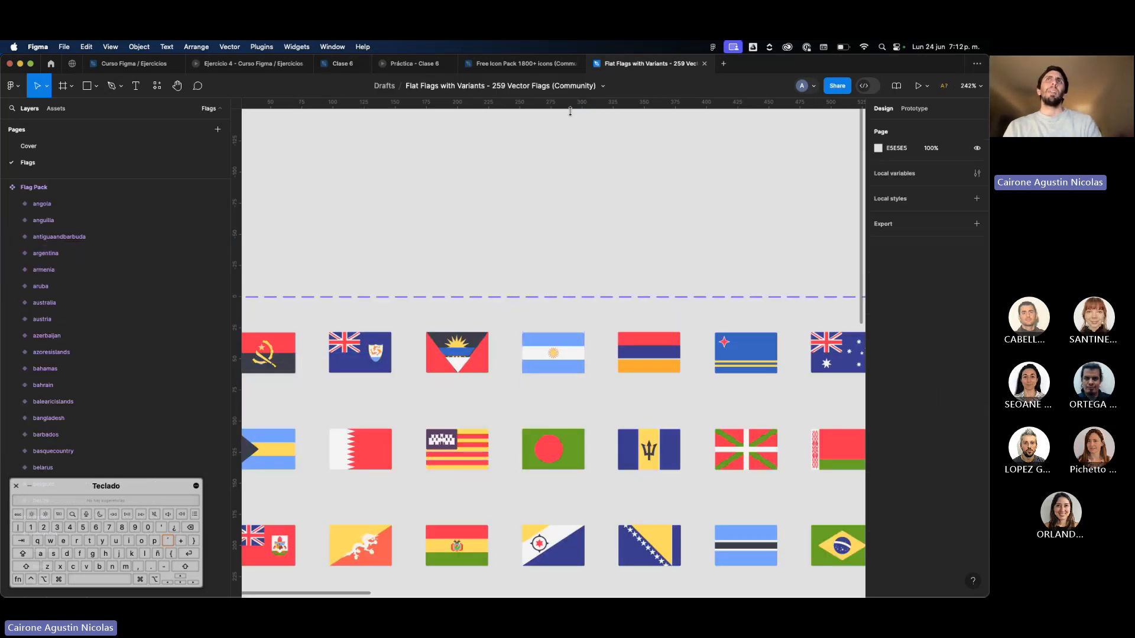
Close the Free Icon Pack file and switch to the open Práctica and Ejercicio 4 prototype previews.
left_click(581, 63)
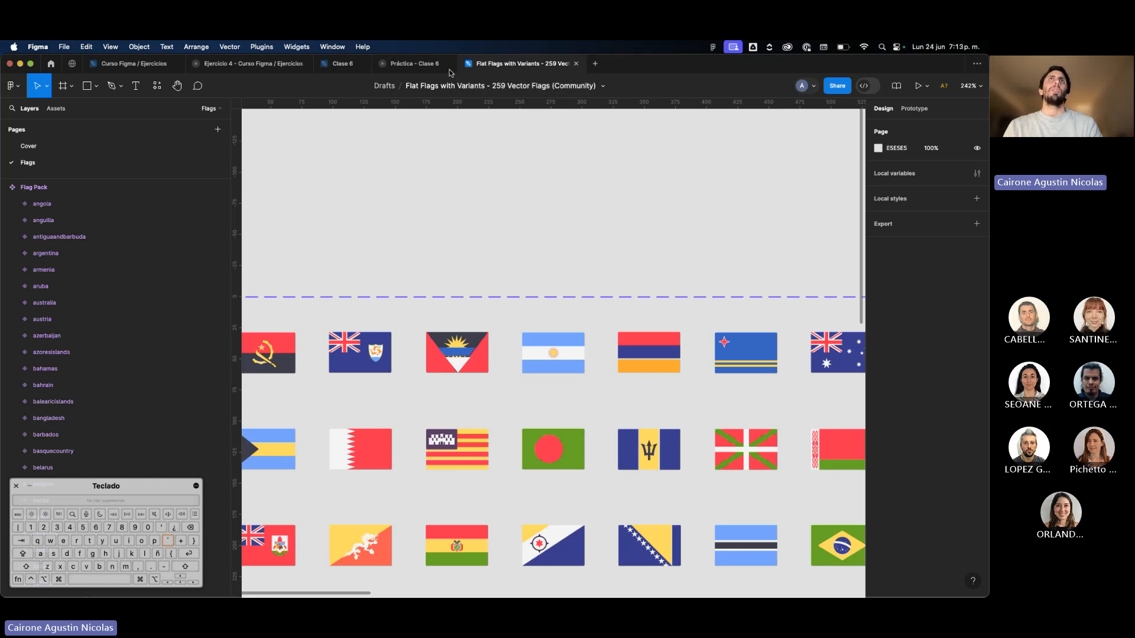
left_click(409, 67)
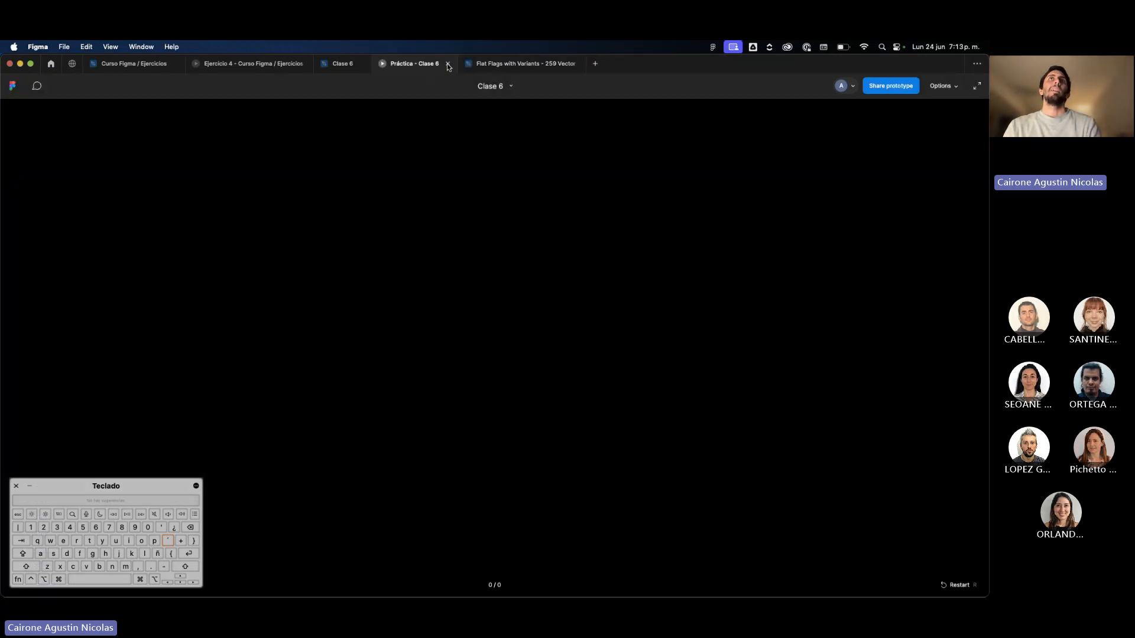
left_click(281, 65)
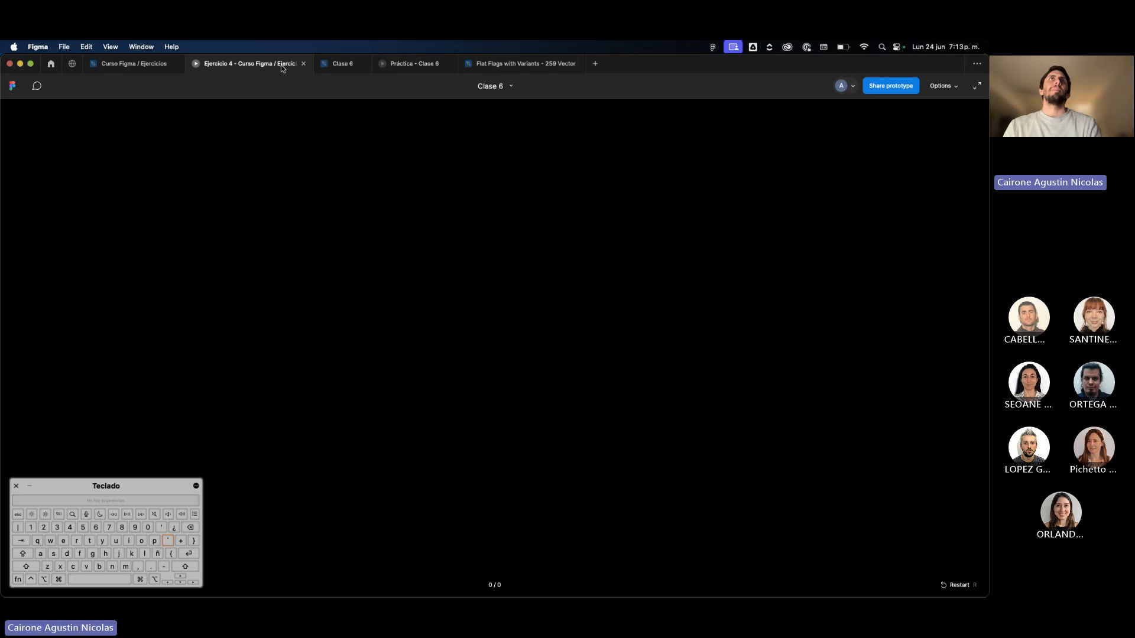
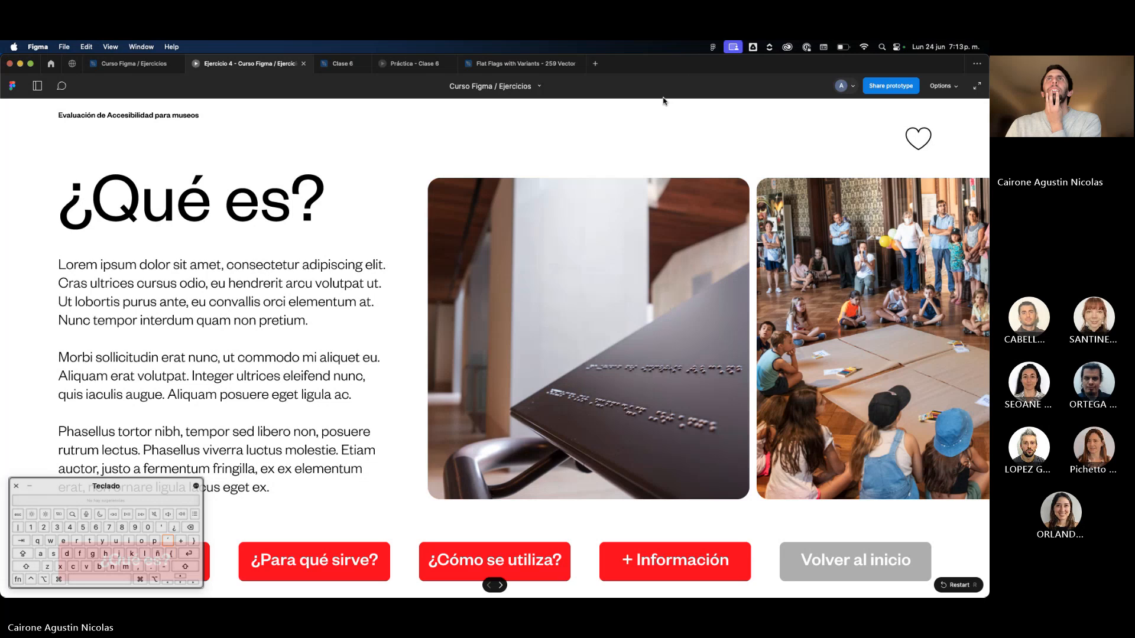
Return to the Clase 6 file and detach the Argentina flag instance from its source component.
left_click_drag(754, 60, 754, 105)
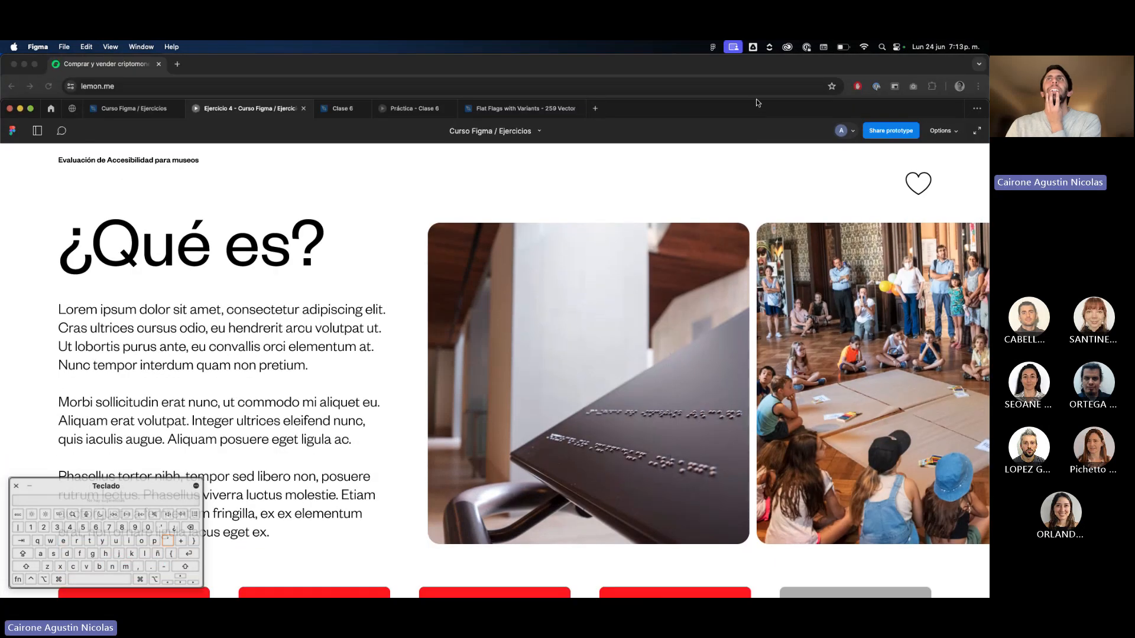
left_click(333, 109)
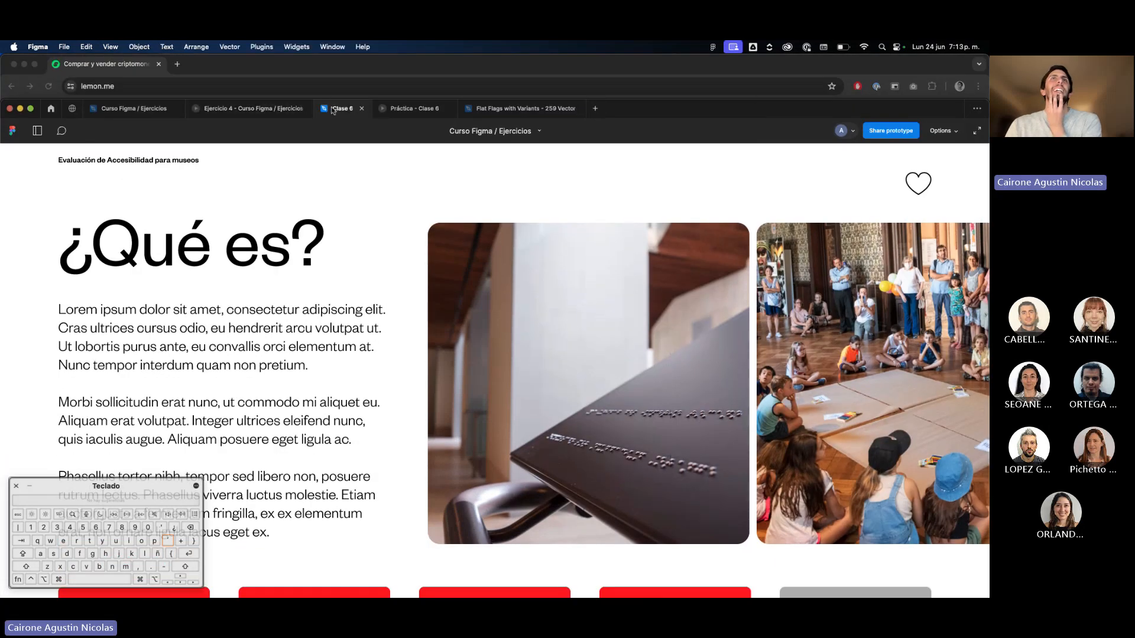
right_click(569, 249)
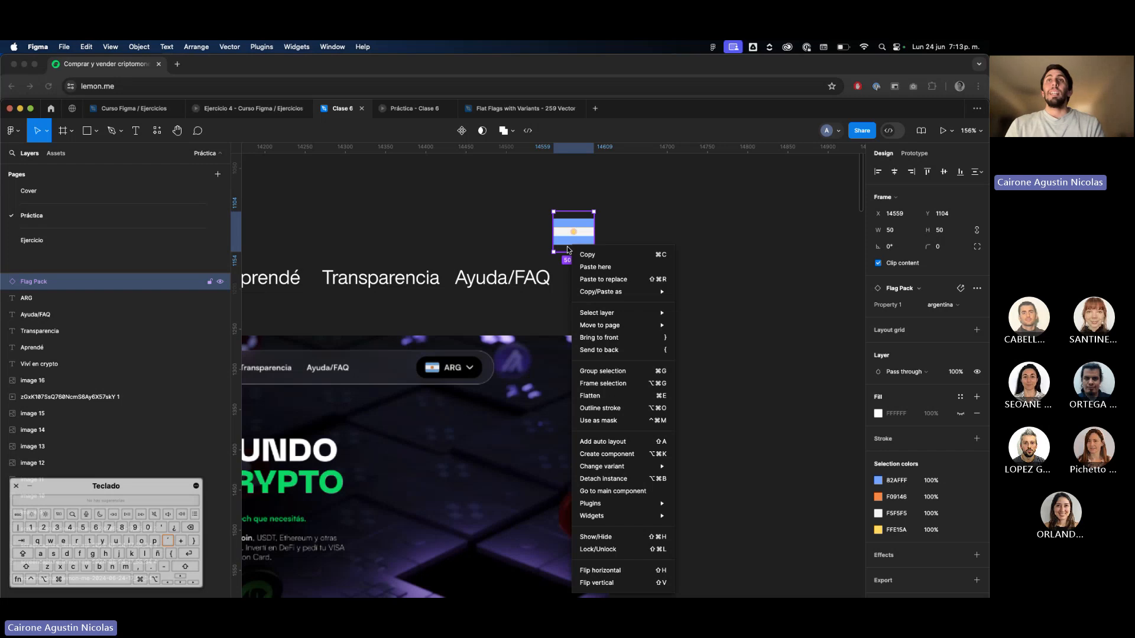
left_click(553, 231)
left_click_drag(646, 113, 647, 93)
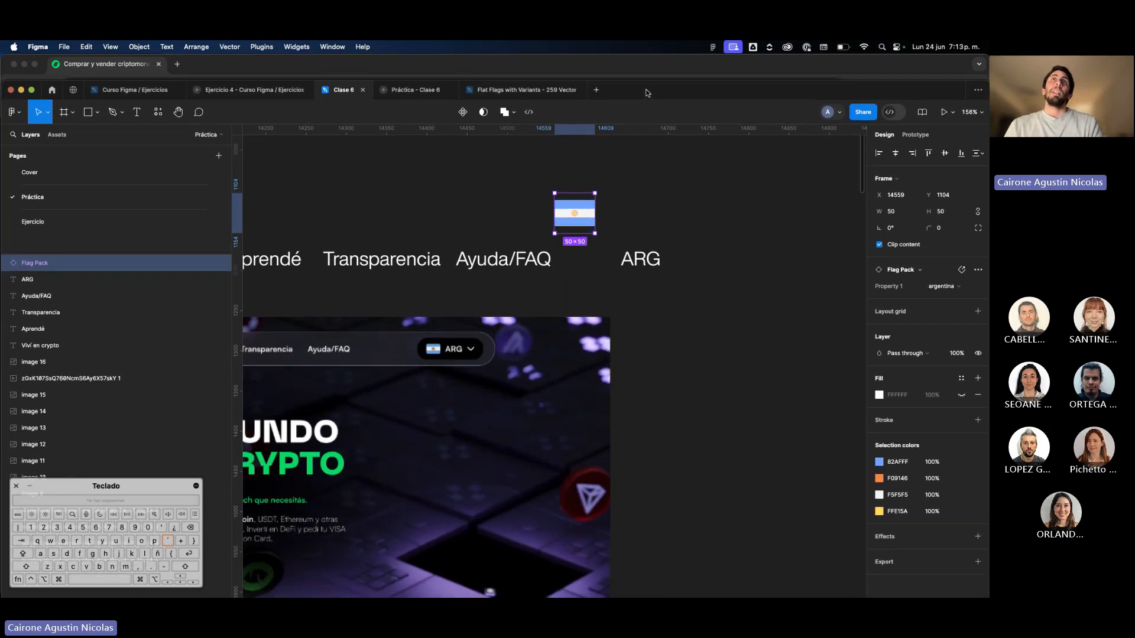
right_click(569, 224)
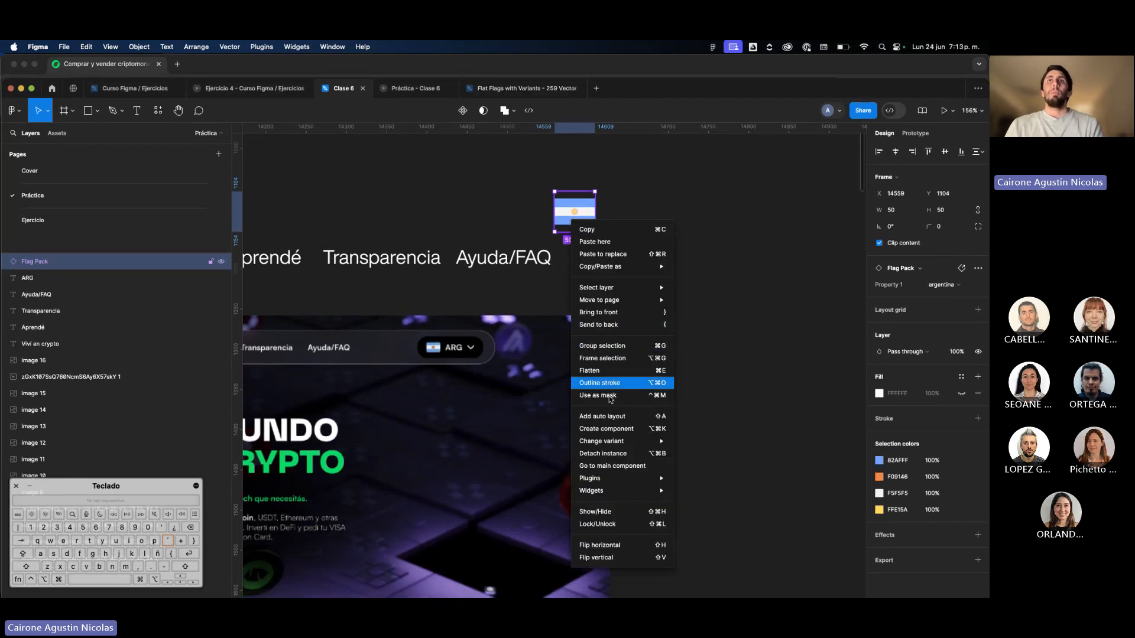
scroll(588, 227, "up", 5)
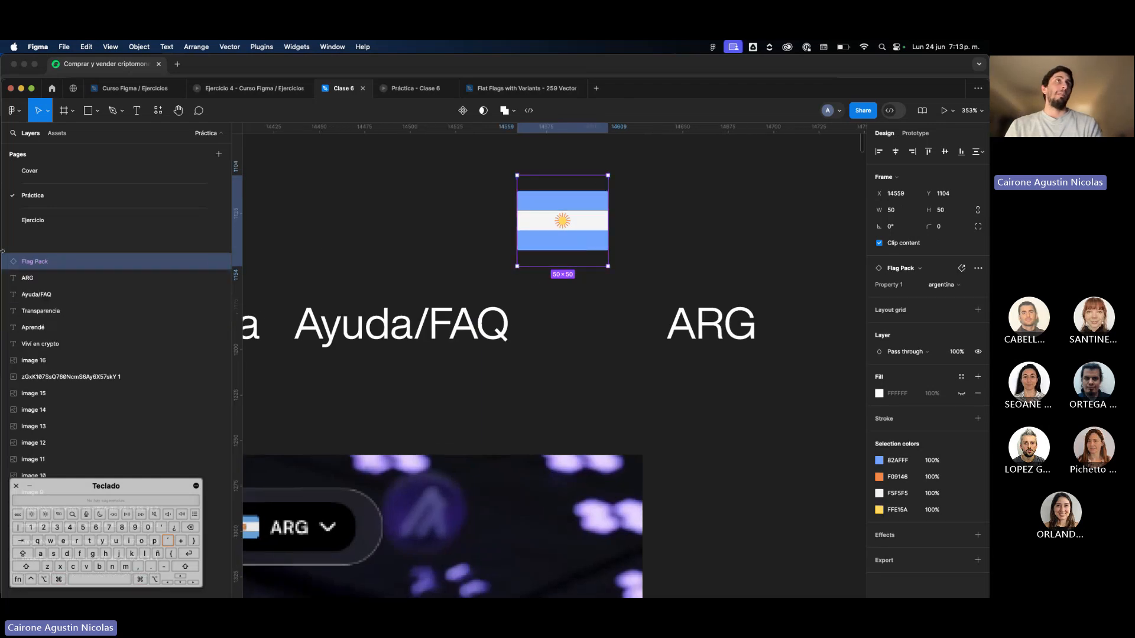
right_click(584, 223)
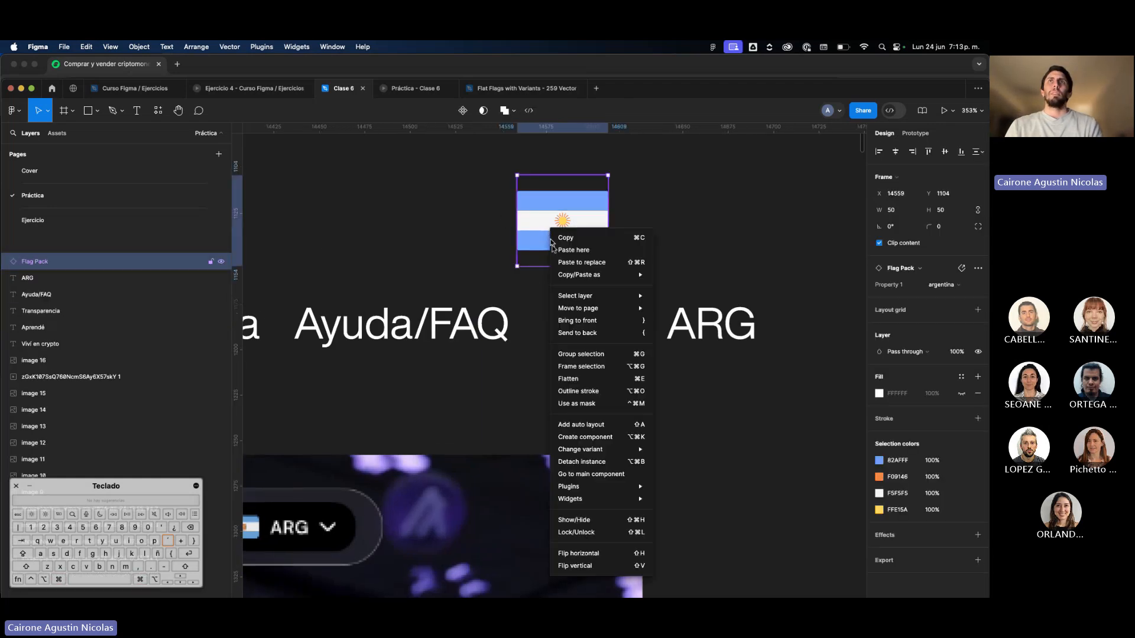
left_click(588, 463)
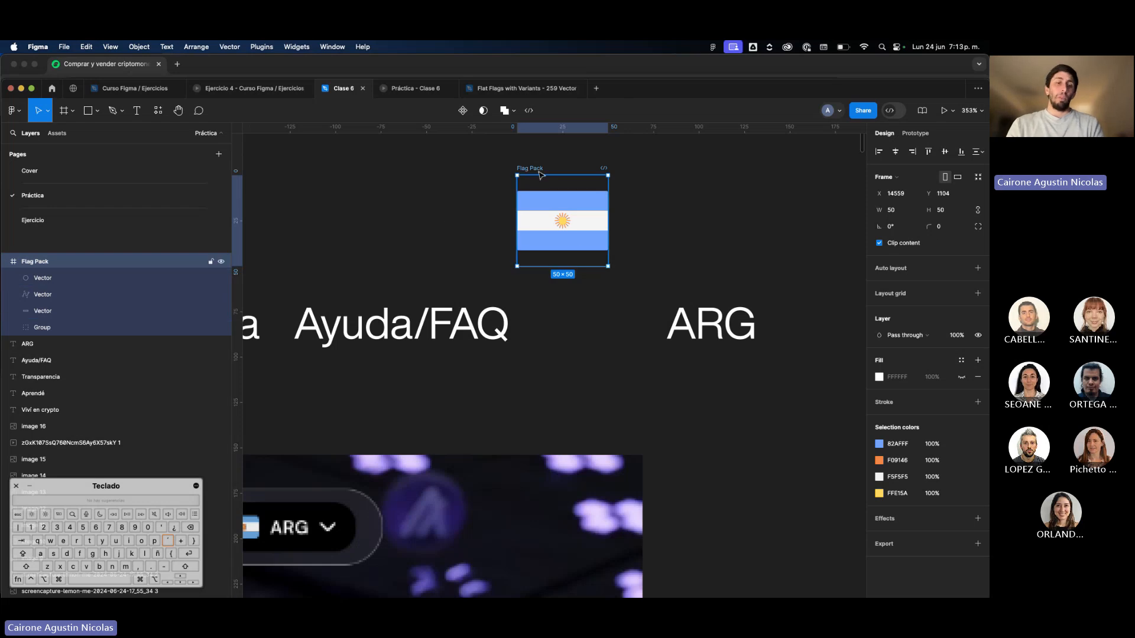
Turn the detached flag frame into a component and move it up, above the gap between "Transparencia" and "Ayuda/FAQ".
key("super+alt+k")
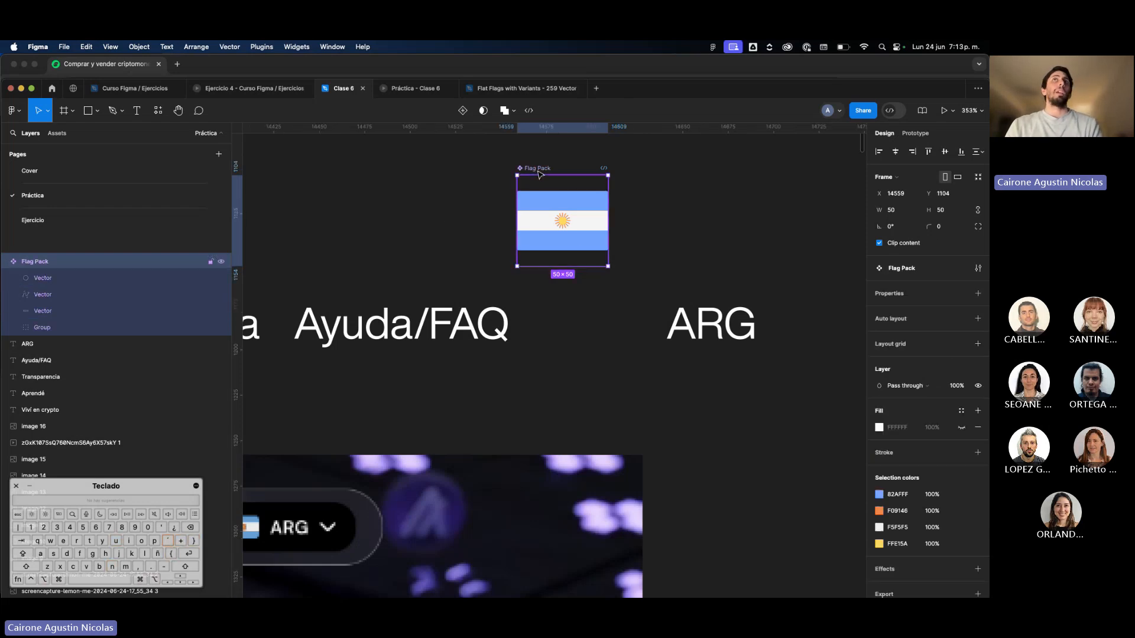
left_click(637, 259)
scroll(558, 235, "down", 5)
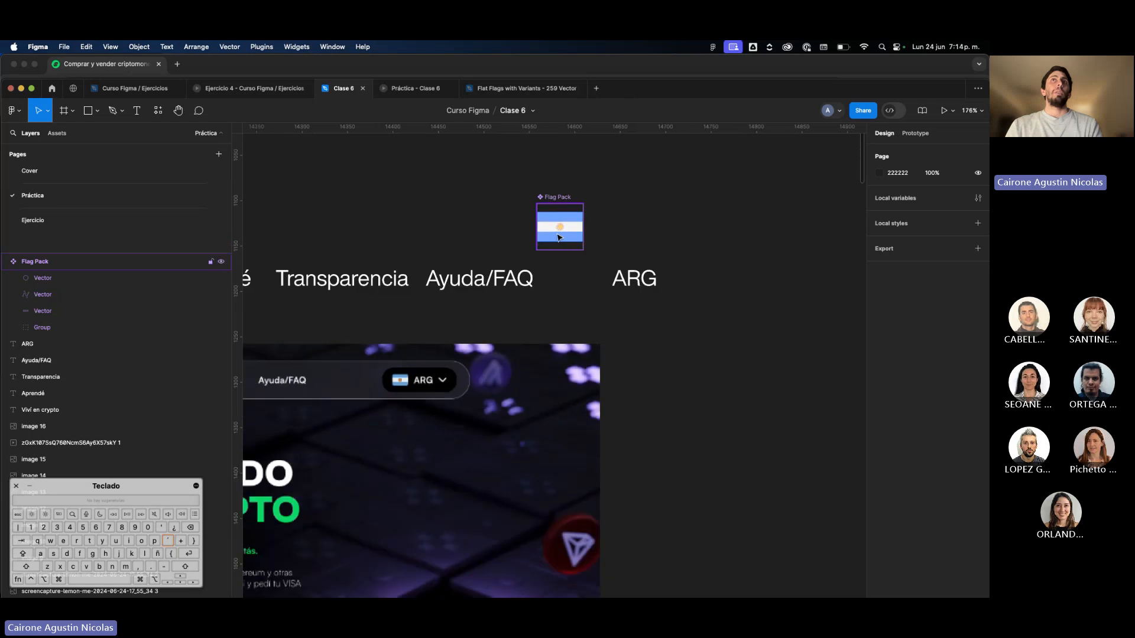
left_click_drag(558, 235, 469, 201)
scroll(507, 205, "down", 5)
scroll(507, 206, "down", 2)
right_click(470, 201)
left_click(584, 145)
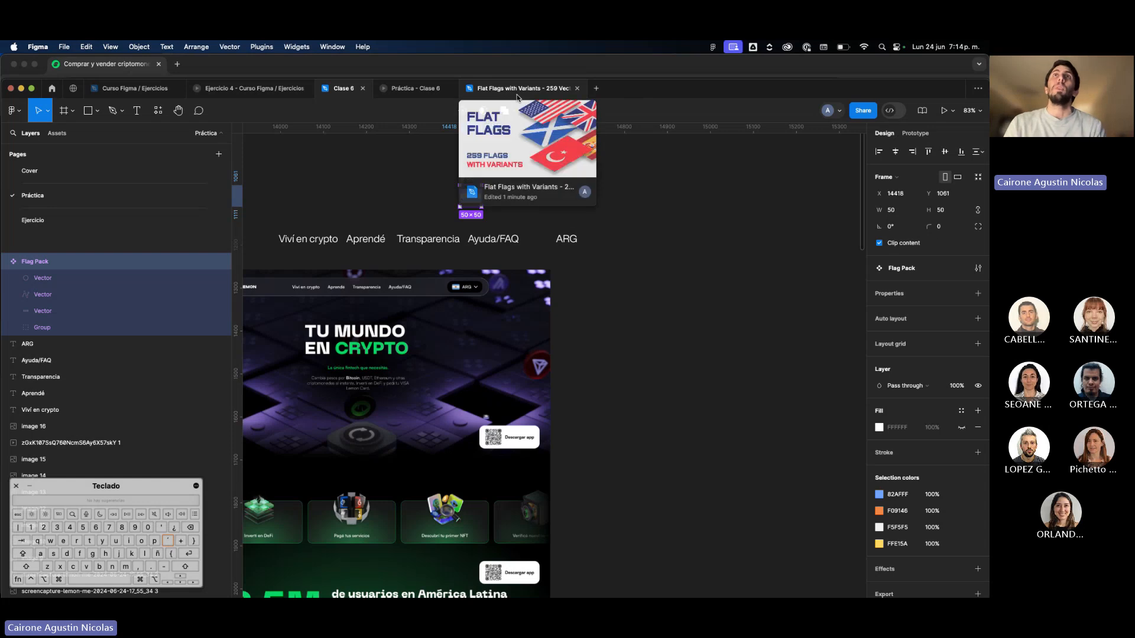
scroll(491, 177, "up", 3)
scroll(491, 183, "up", 3)
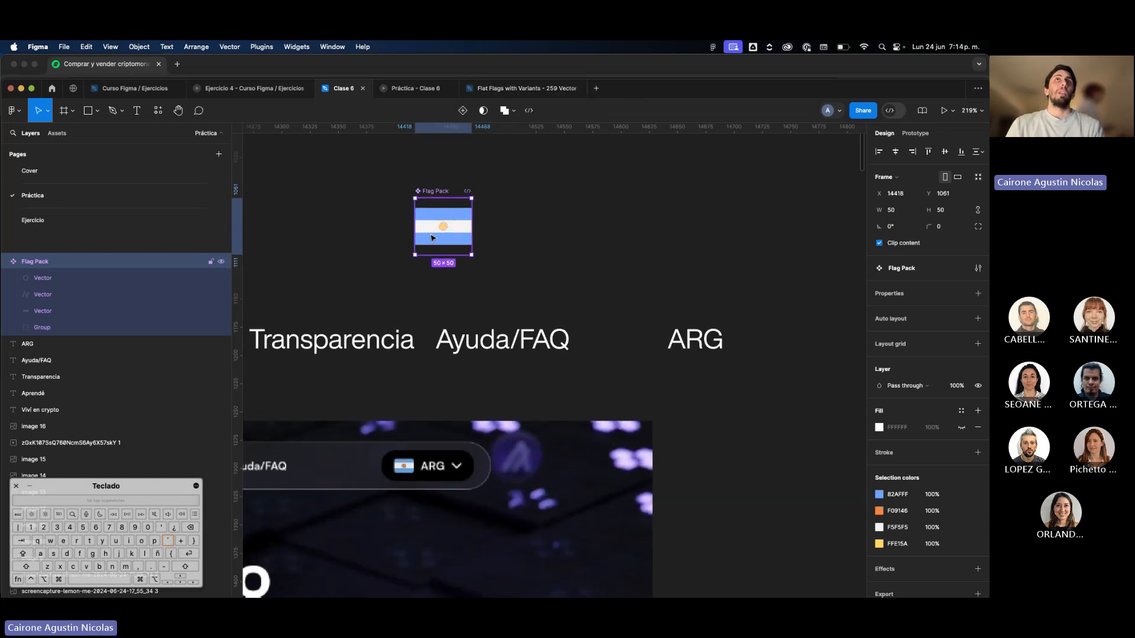
left_click(577, 239)
scroll(567, 242, "down", 4)
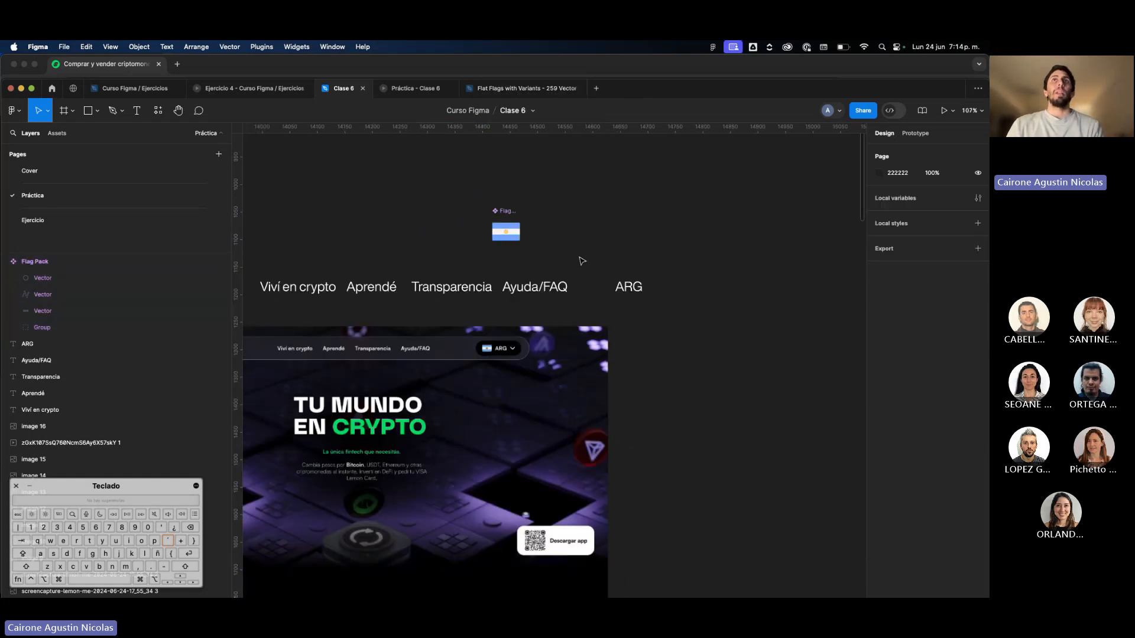
left_click(628, 288)
left_click(385, 177)
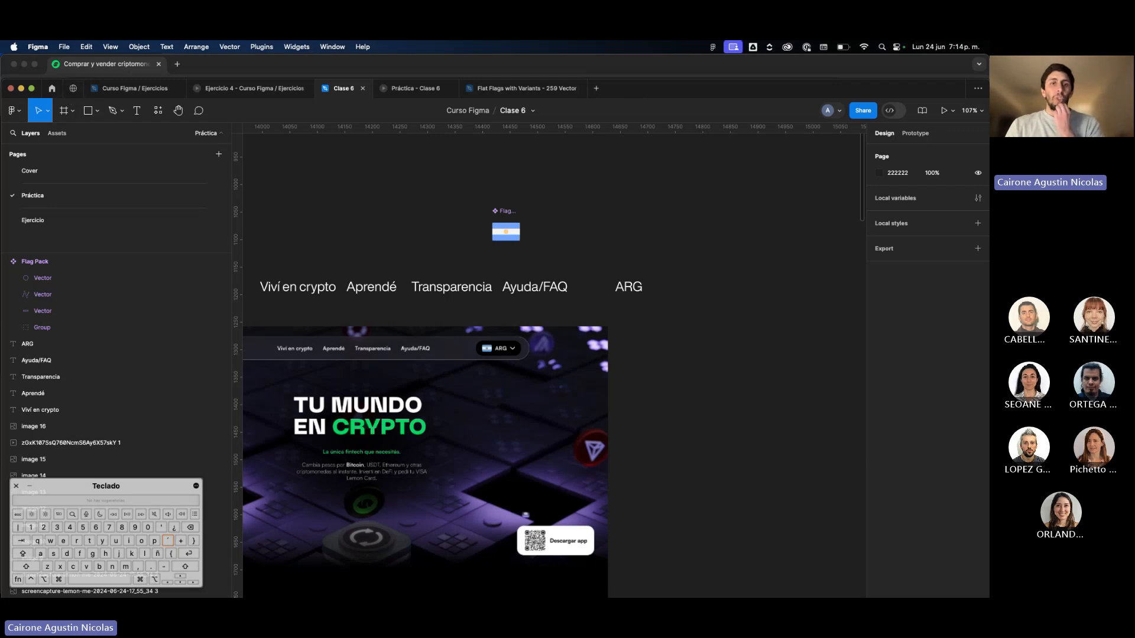
Switch to Chrome and open the Feather icons site in a new tab.
left_click(604, 63)
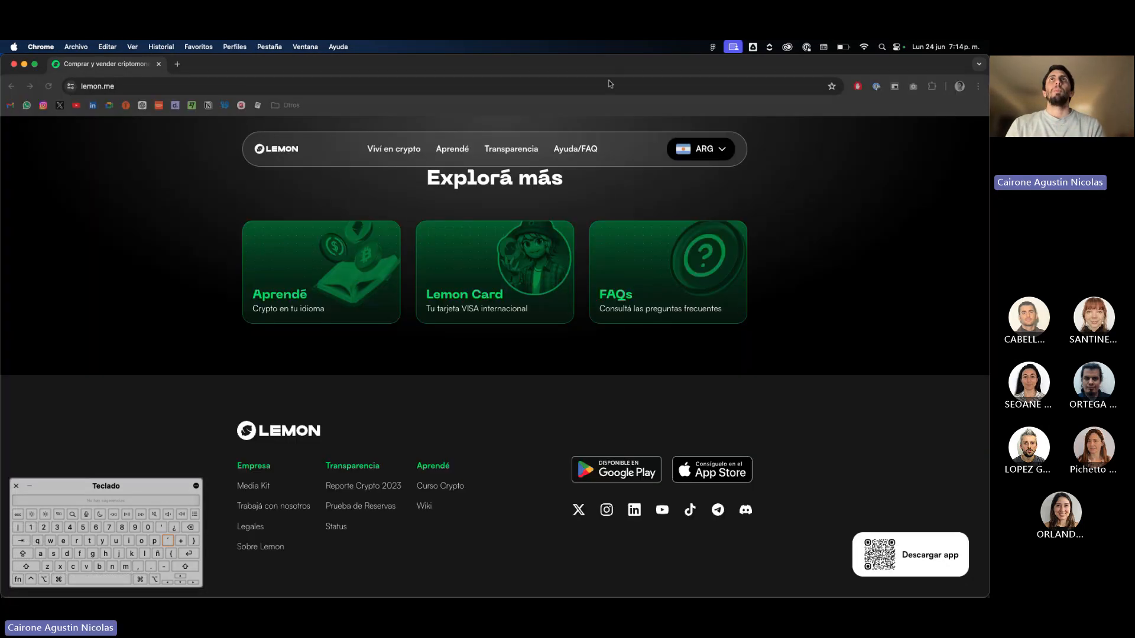
left_click(178, 65)
type("feathericons.com/?query=phon")
key("Return")
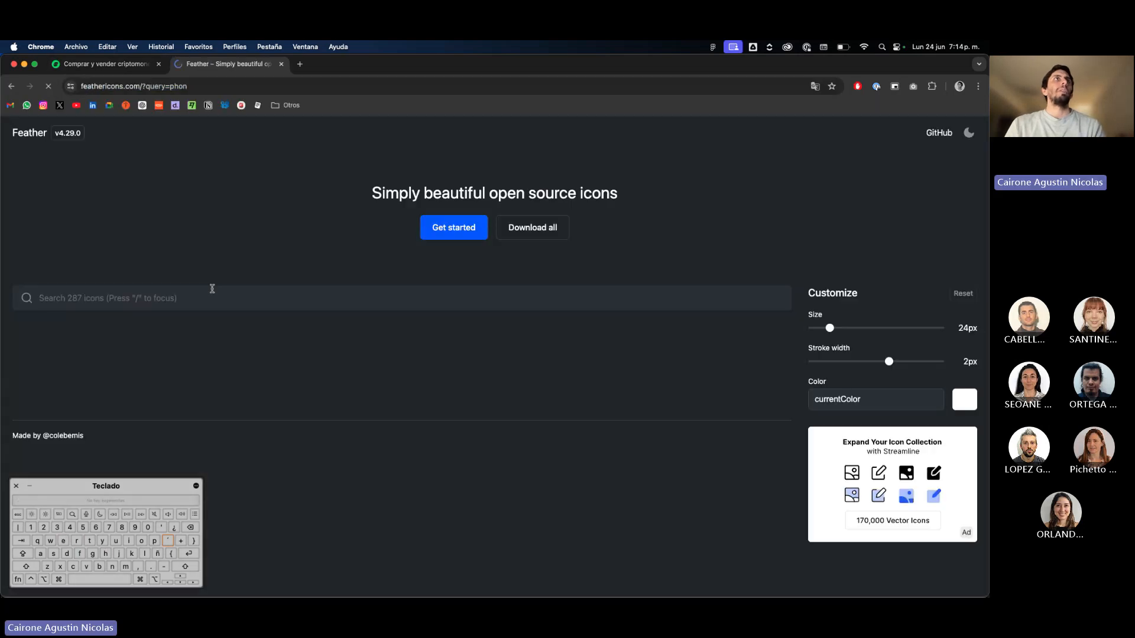
Search the Feather icons for "chevron" and download the chevron-down icon.
left_click(187, 293)
key("super+a")
type("chevron")
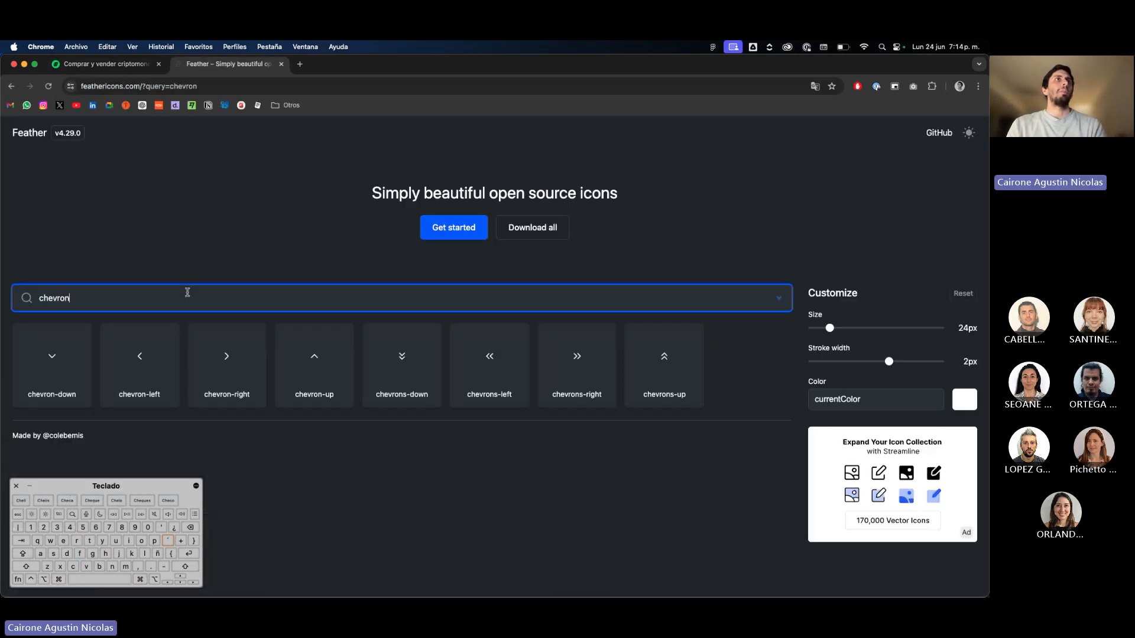
left_click(59, 371)
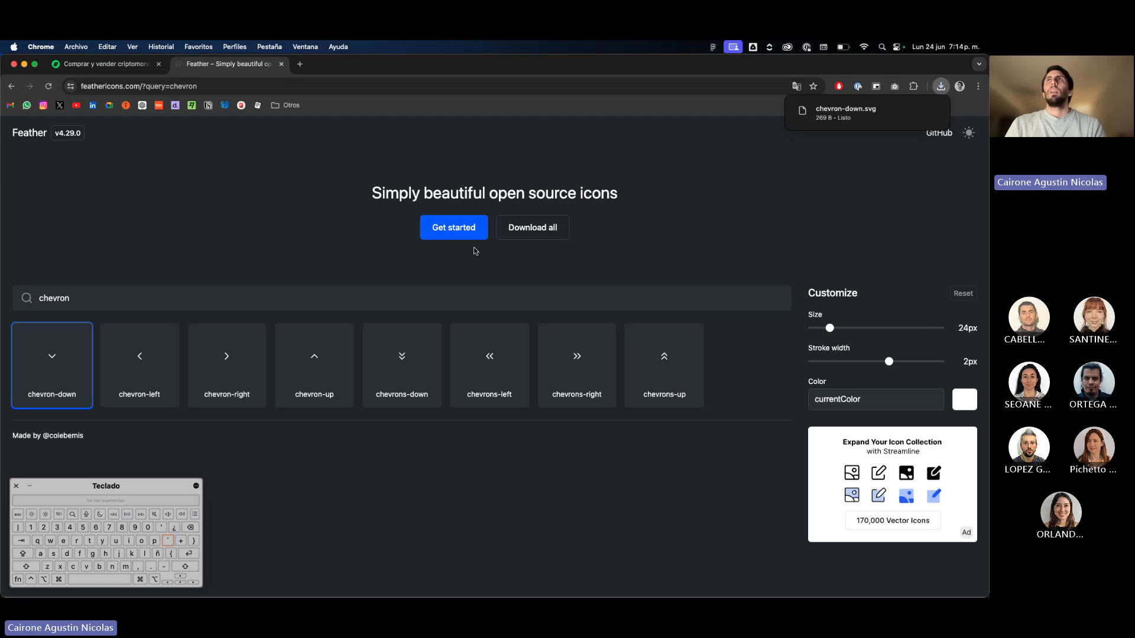
Bring the downloaded chevron-down.svg from Chrome into the Clase 6 canvas beside the flag component and remove its fill.
left_click_drag(3, 238, 643, 245)
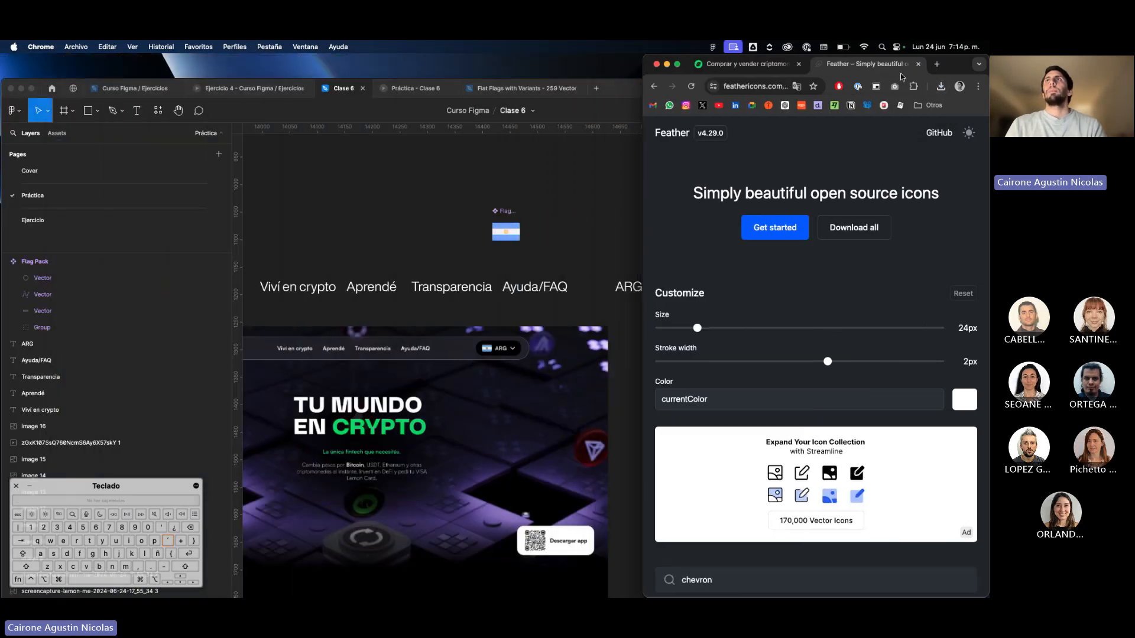
left_click(939, 86)
left_click_drag(881, 127, 553, 211)
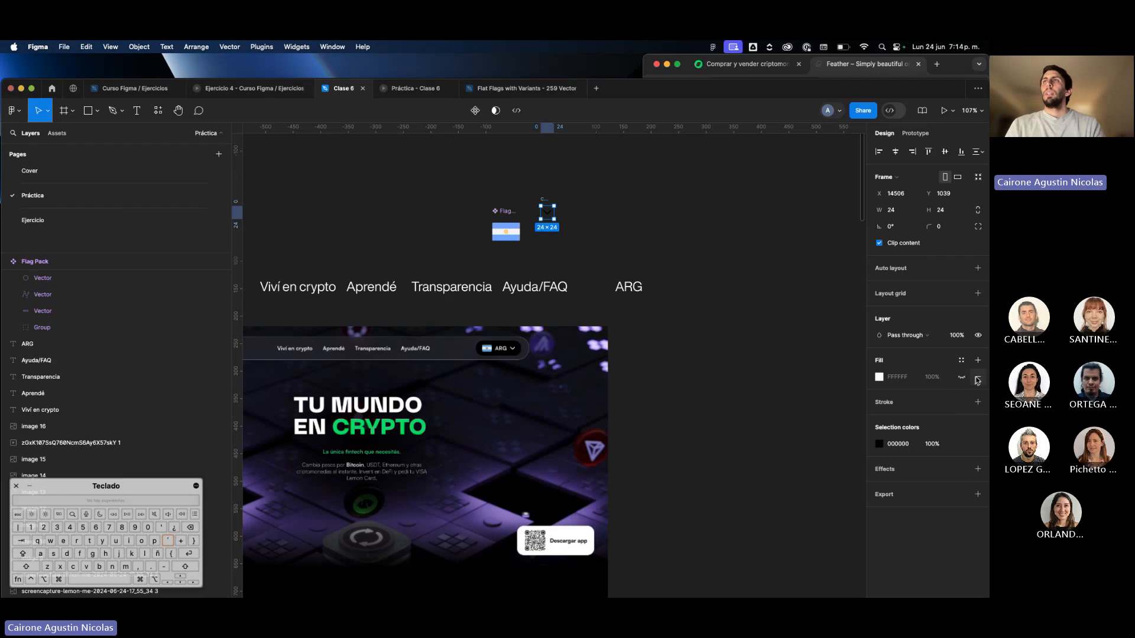
left_click(569, 205)
Move the chevron to the right of the "ARG" text and place an instance of the flag component just left of the text.
scroll(552, 205, "up", 5)
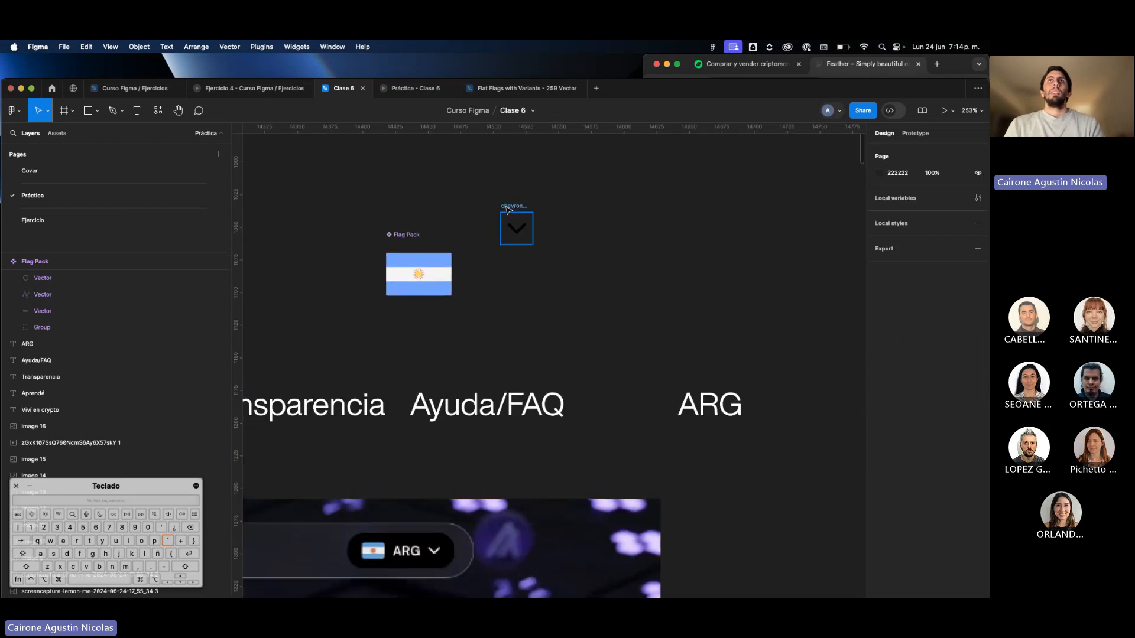
left_click_drag(507, 210, 783, 384)
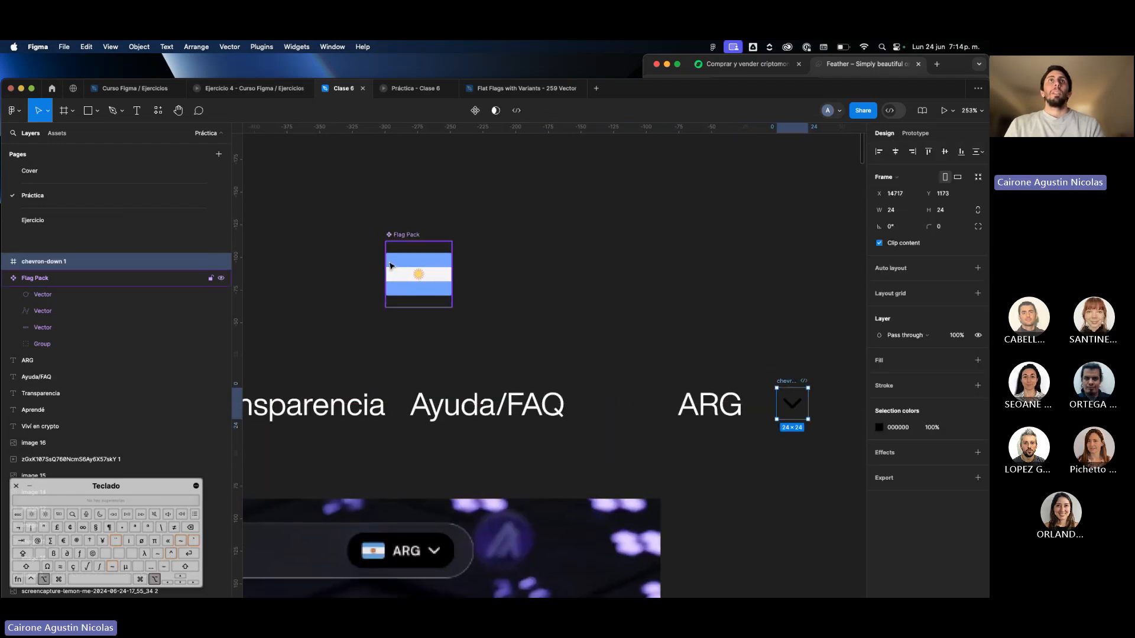
left_click_drag(390, 266, 408, 237)
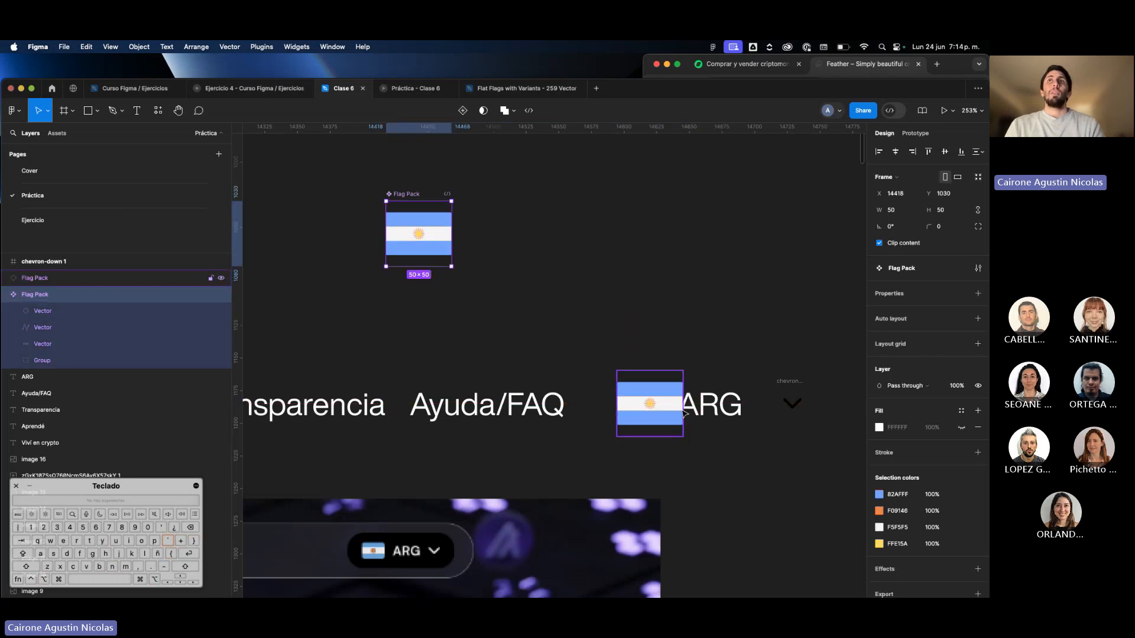
left_click_drag(681, 412, 667, 413)
scroll(591, 359, "down", 3)
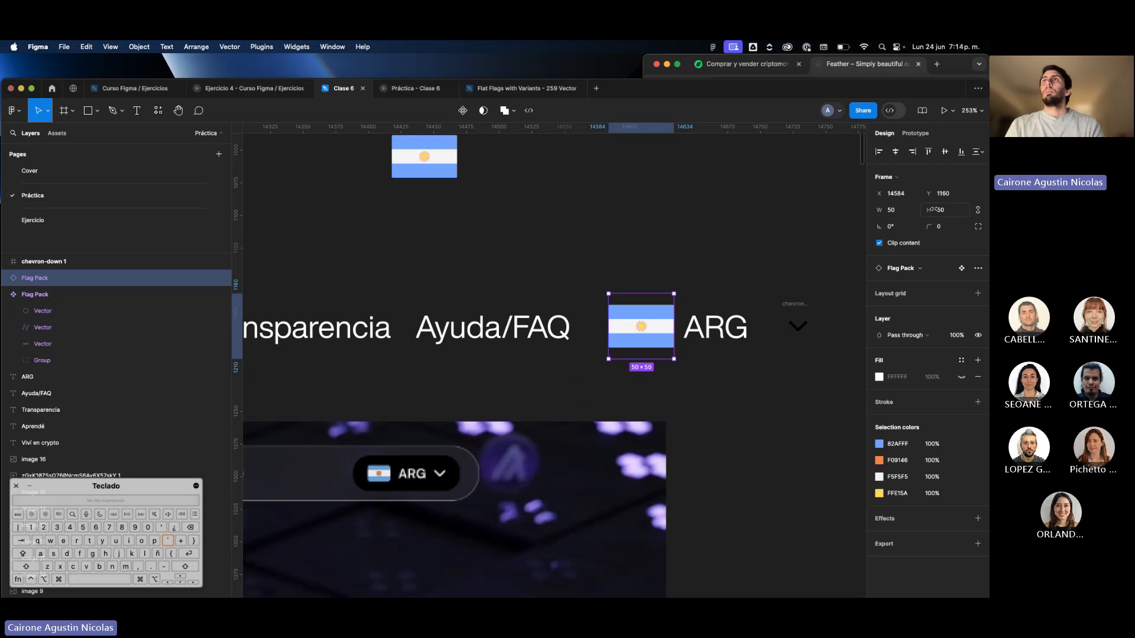
Resize the flag instance to 24 × 24 and place it just below the flag in the screenshot's navigation bar.
type("24")
key("Return")
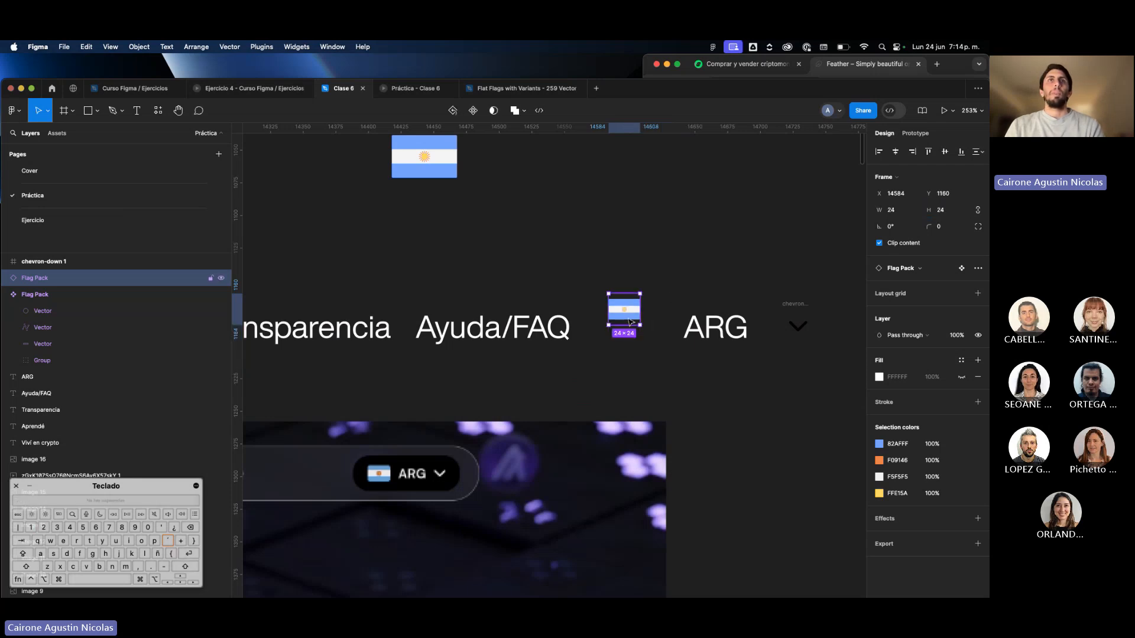
left_click_drag(627, 320, 401, 464)
scroll(571, 399, "down", 2)
scroll(408, 449, "up", 3)
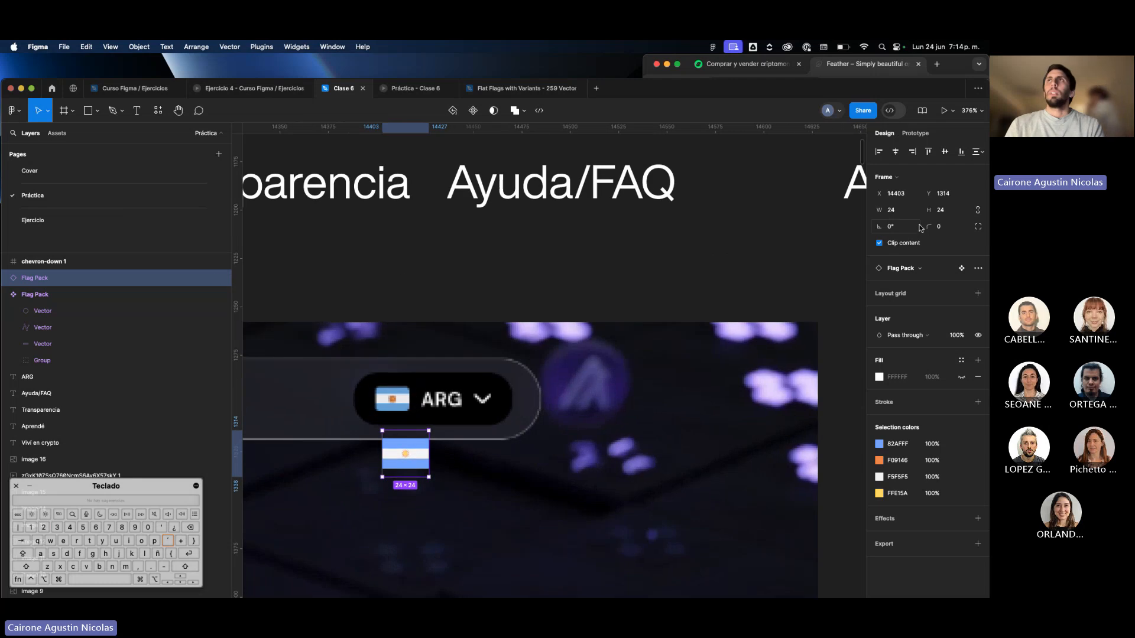
Resize the flag instance to 16 × 16 after trying 20 × 20, and align it beneath the screenshot's flag.
type("20")
key("Return")
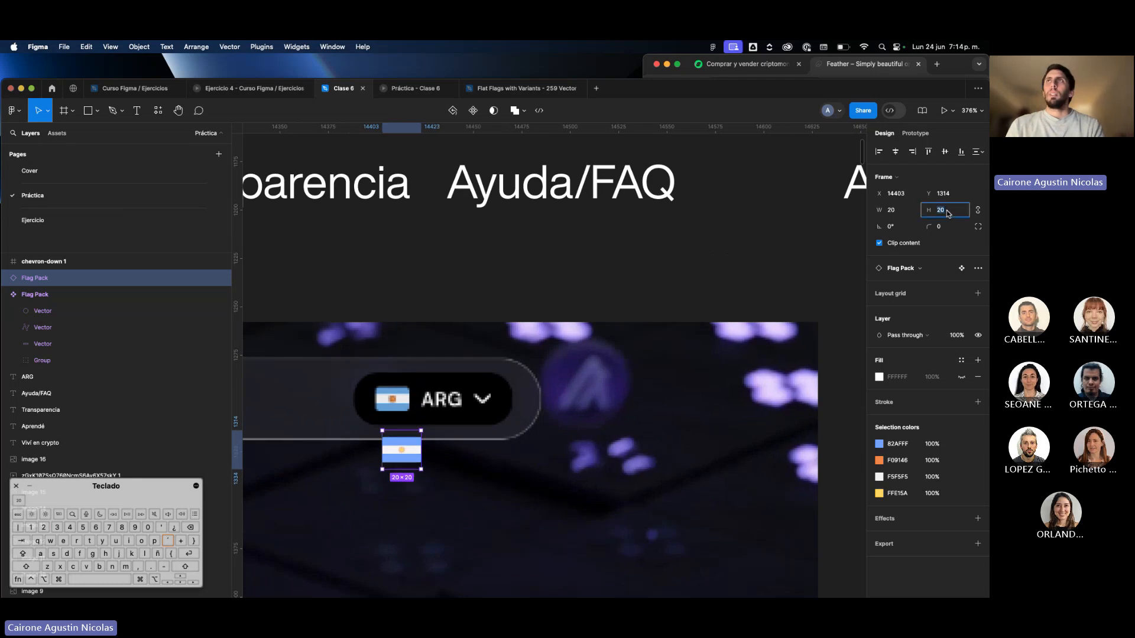
type("16")
key("Return")
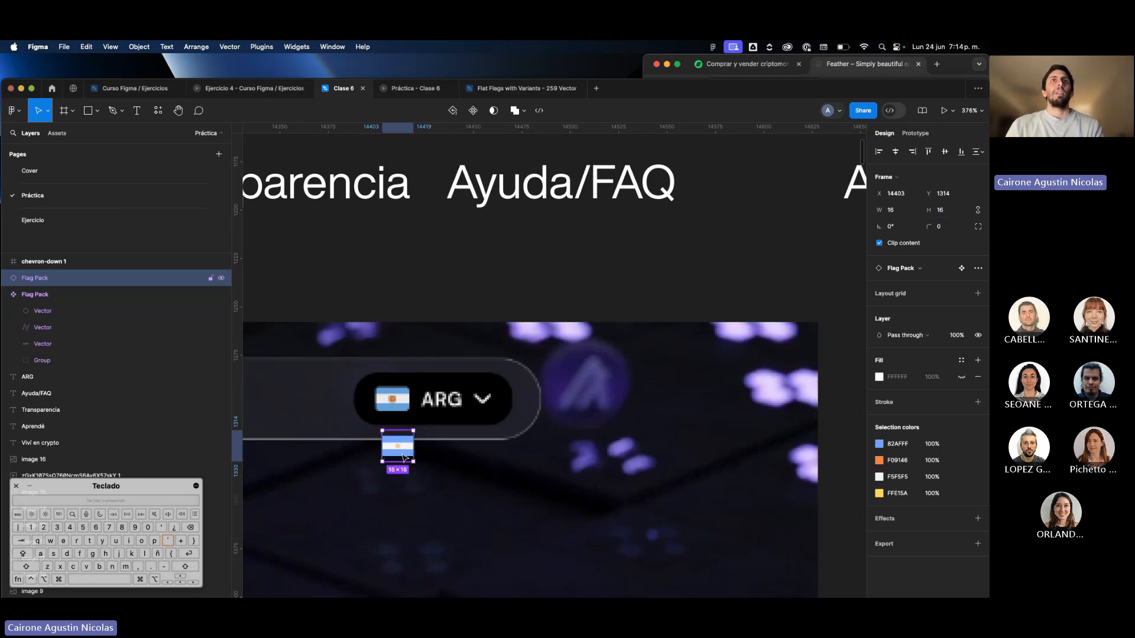
left_click_drag(405, 446, 409, 431)
scroll(679, 331, "down", 3)
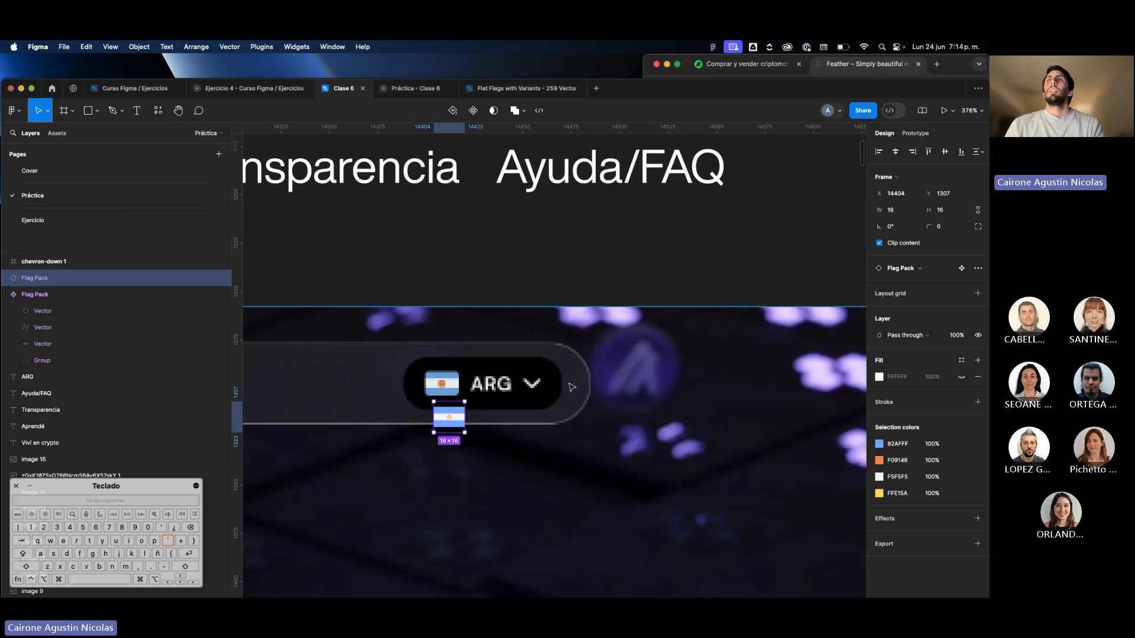
Move the "ARG" text beside the small flag under the screenshot's country selector and set its font size to 16.
left_click_drag(833, 243, 530, 431)
scroll(600, 433, "up", 3)
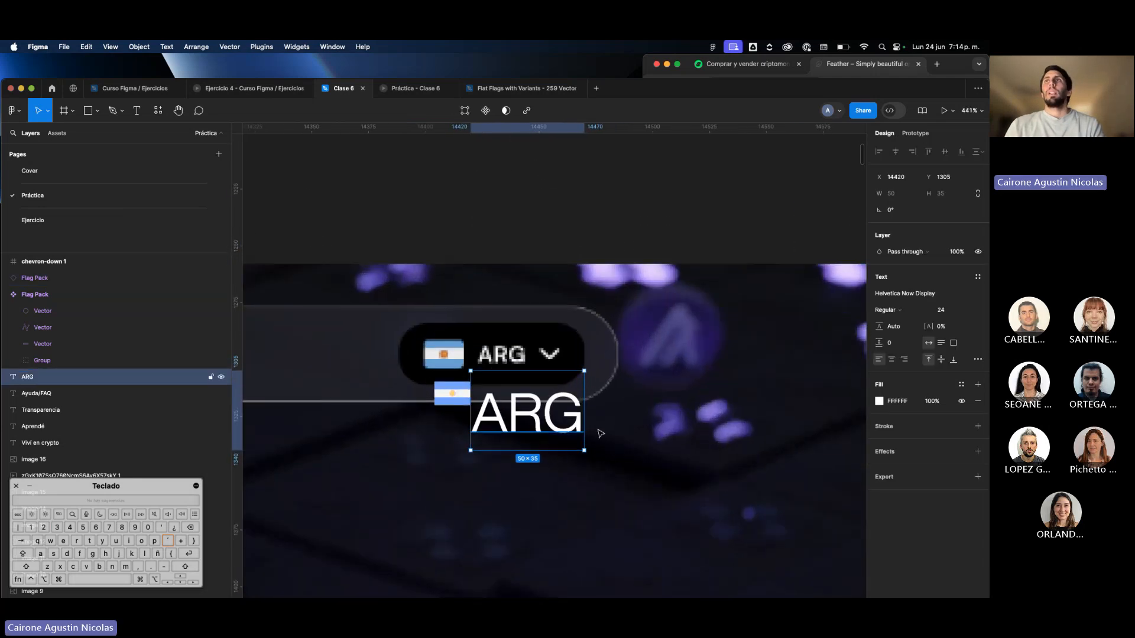
left_click(944, 309)
type("16")
key("Return")
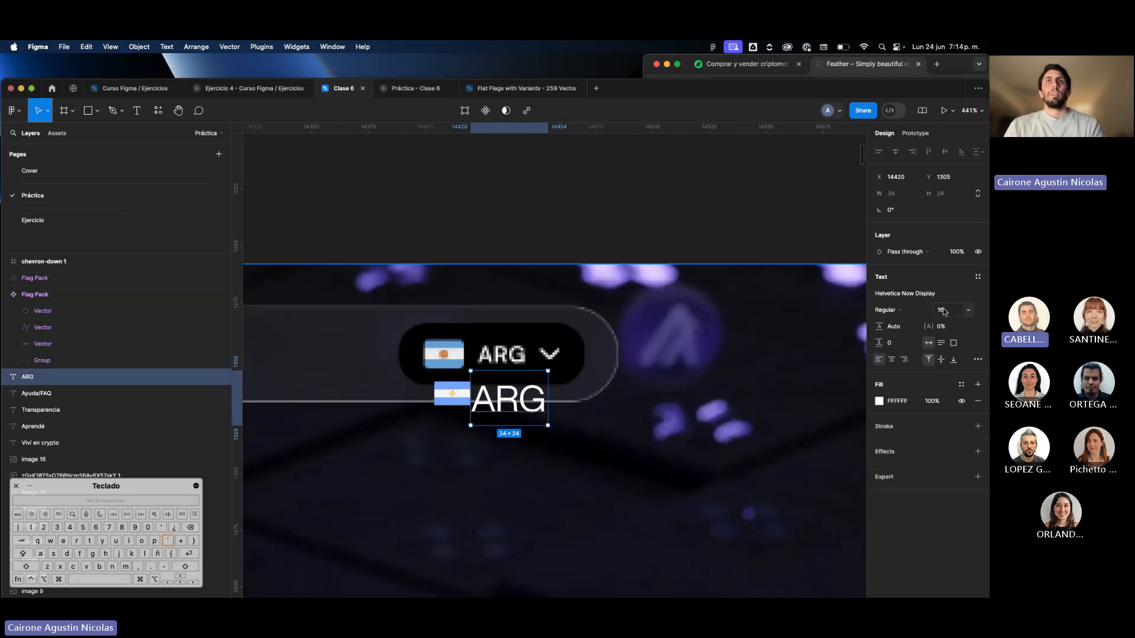
Set the "ARG" text's font size to 12 and shift it slightly right to leave a gap after the flag.
type("12")
key("Return")
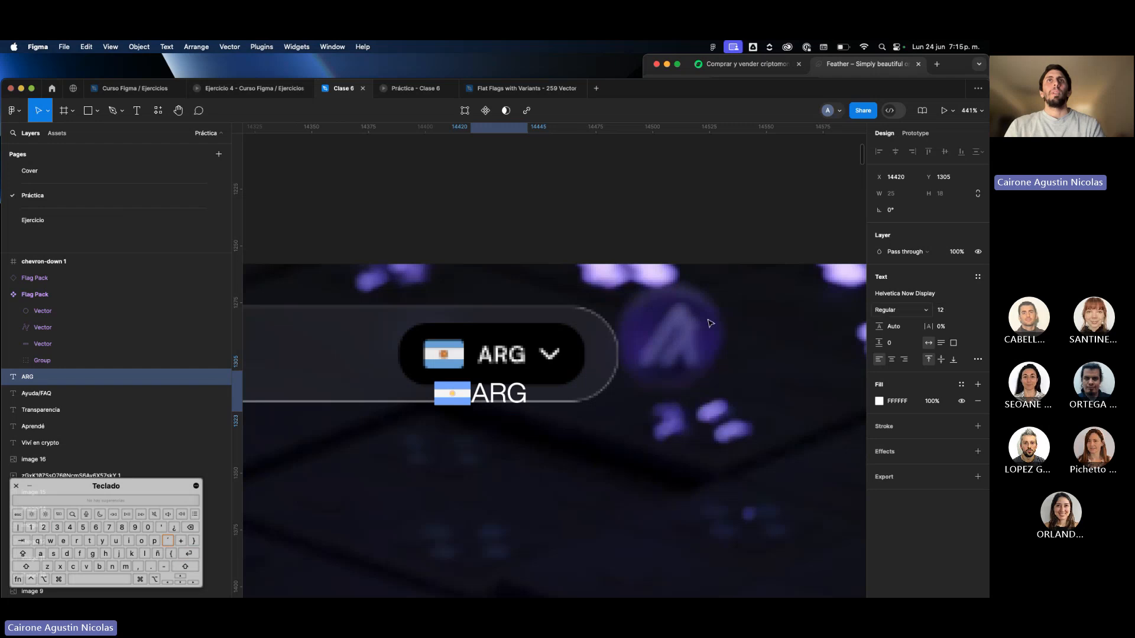
left_click_drag(511, 395, 527, 395)
scroll(530, 429, "down", 3)
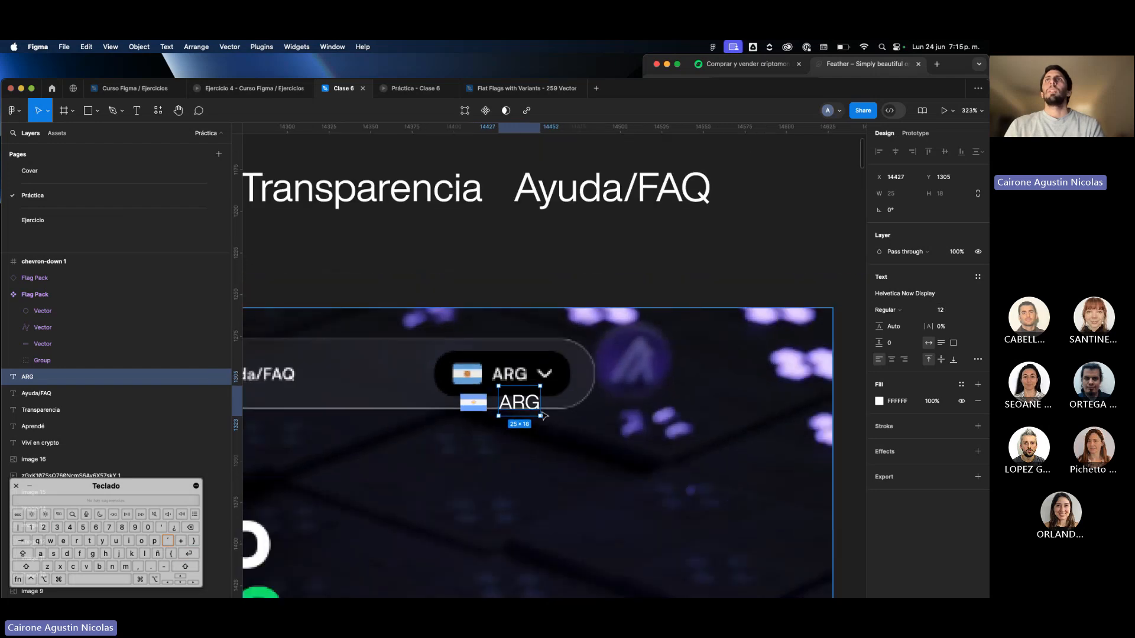
Move the chevron-down icon next to the flag component above the navigation texts and turn it into a component.
scroll(596, 348, "down", 5)
left_click_drag(733, 286, 606, 222)
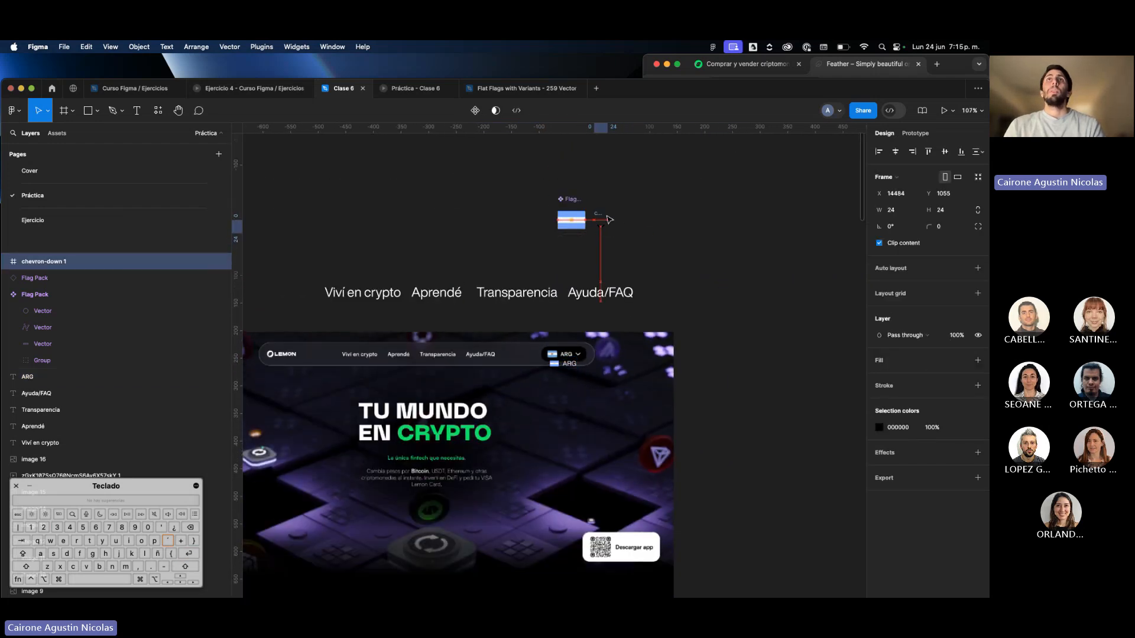
scroll(607, 218, "up", 5)
key("super+alt+k")
scroll(599, 254, "down", 5)
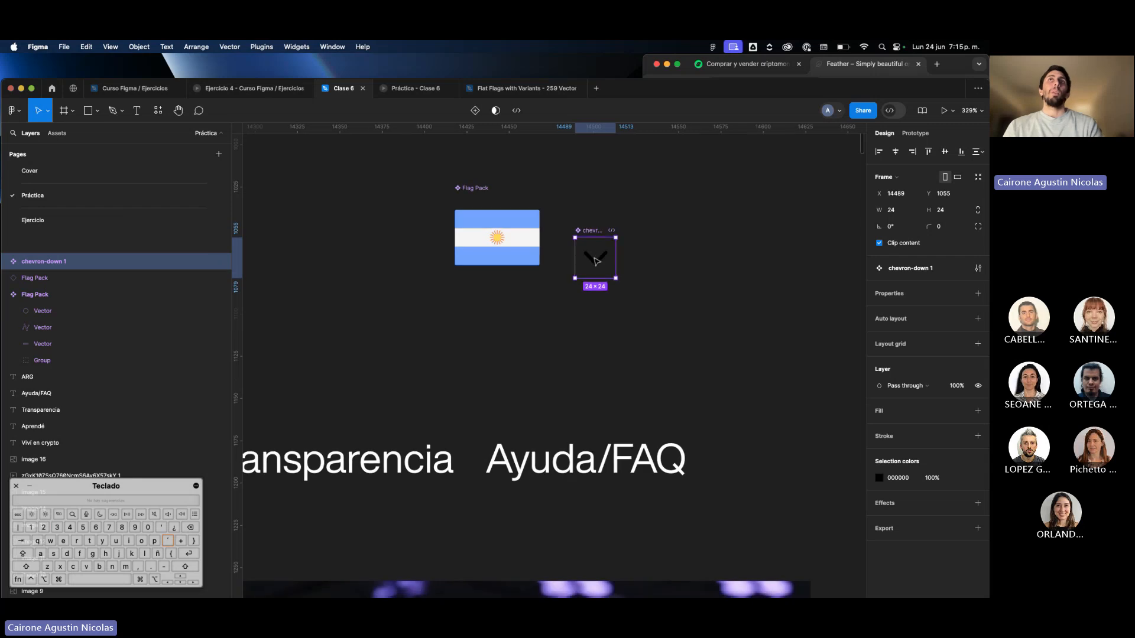
left_click_drag(598, 256, 565, 430)
scroll(577, 434, "up", 5)
scroll(566, 430, "down", 3)
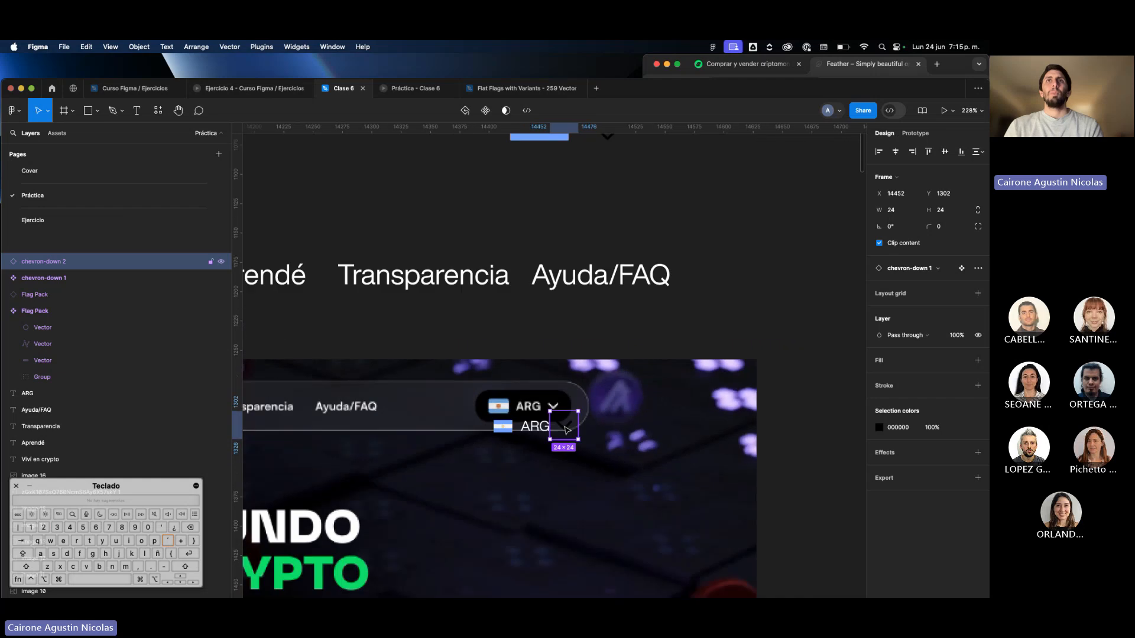
key("Delete")
Resize the chevron-down component beside the flag component to 16 × 16, keeping it centred in place.
scroll(659, 385, "up", 2)
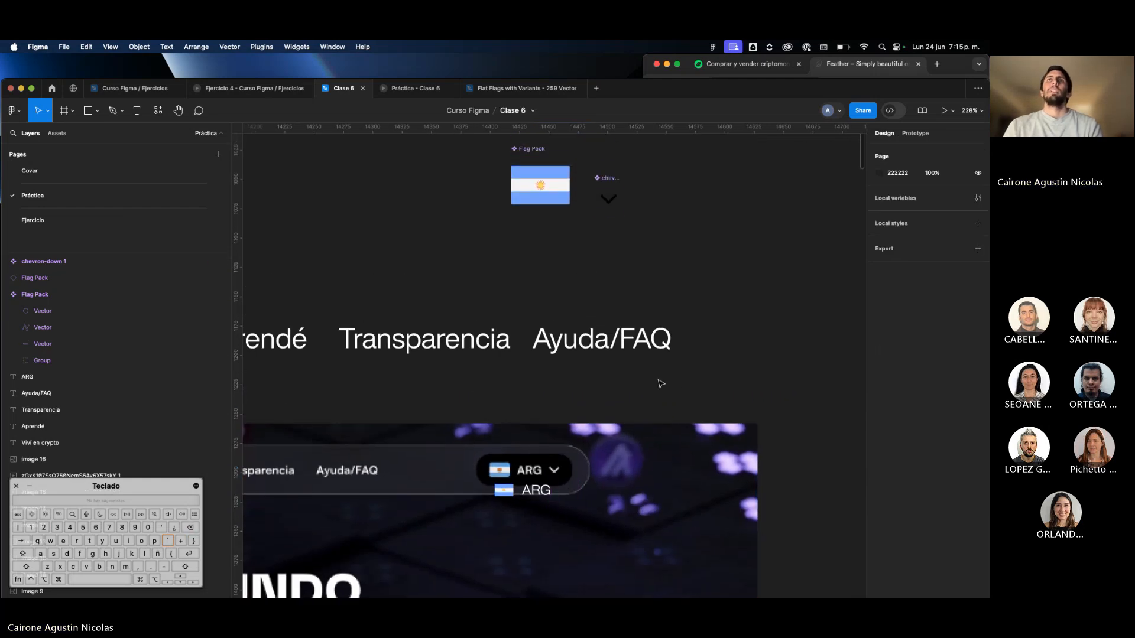
left_click(618, 208)
scroll(620, 204, "up", 3)
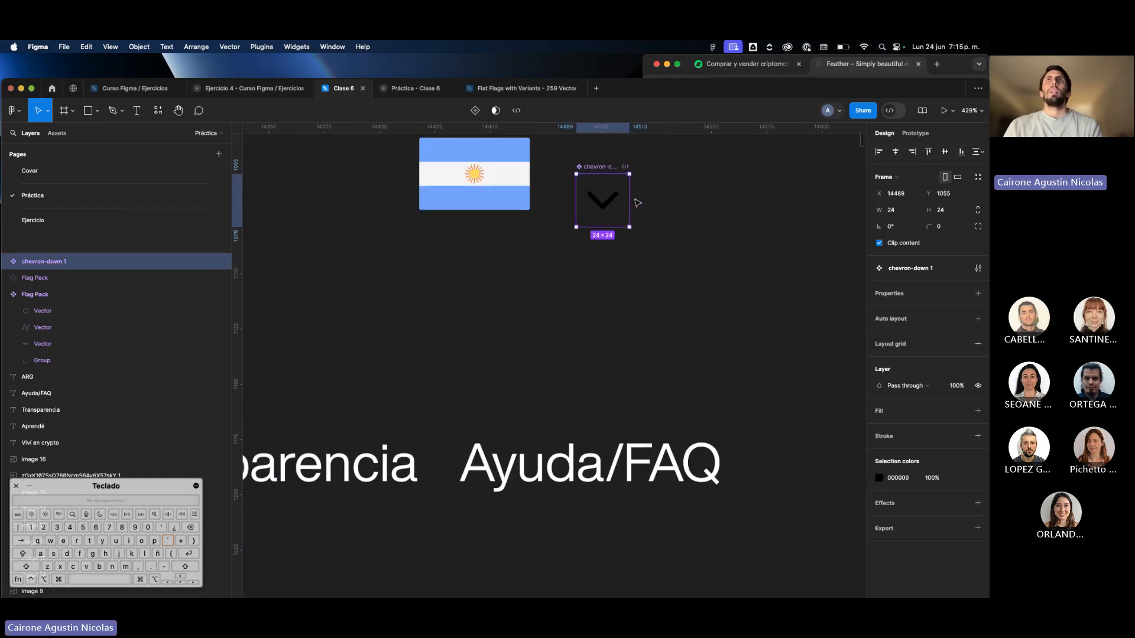
left_click_drag(631, 200, 621, 200)
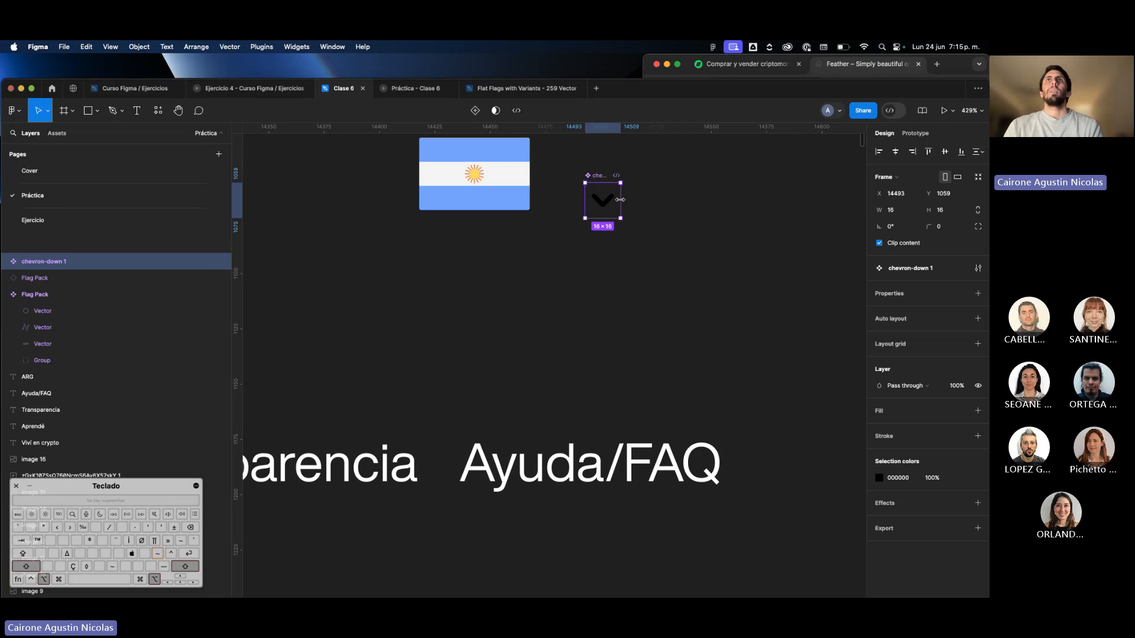
left_click(641, 207)
Place an instance of the chevron-down component after the small "ARG" text and set the main component's colour to FFFFFF.
scroll(626, 201, "down", 3)
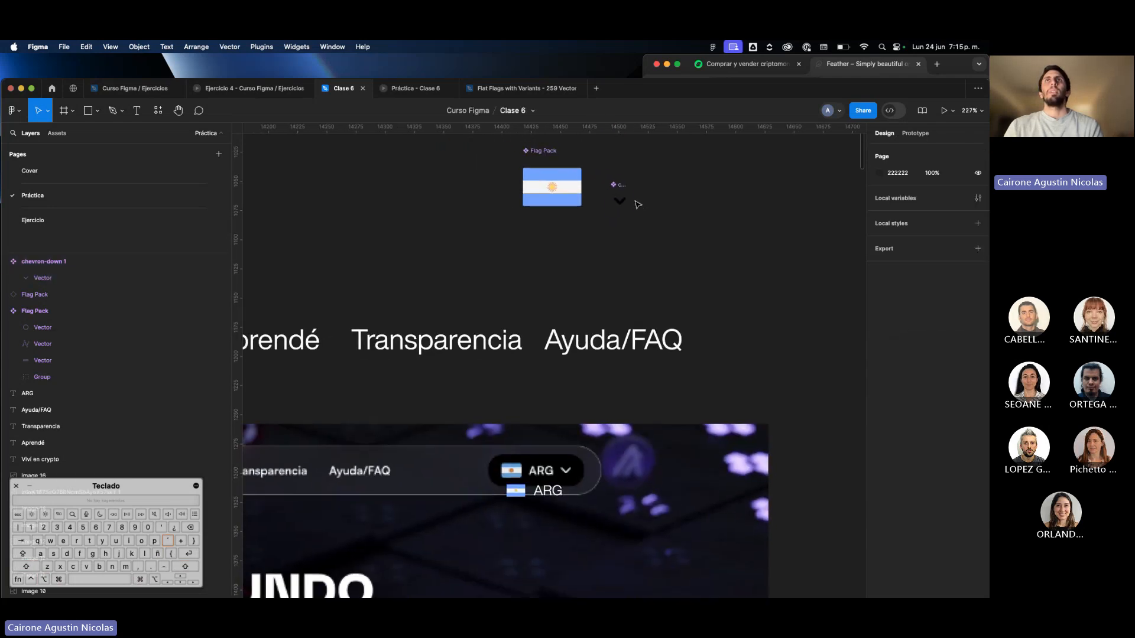
left_click_drag(622, 193, 574, 482)
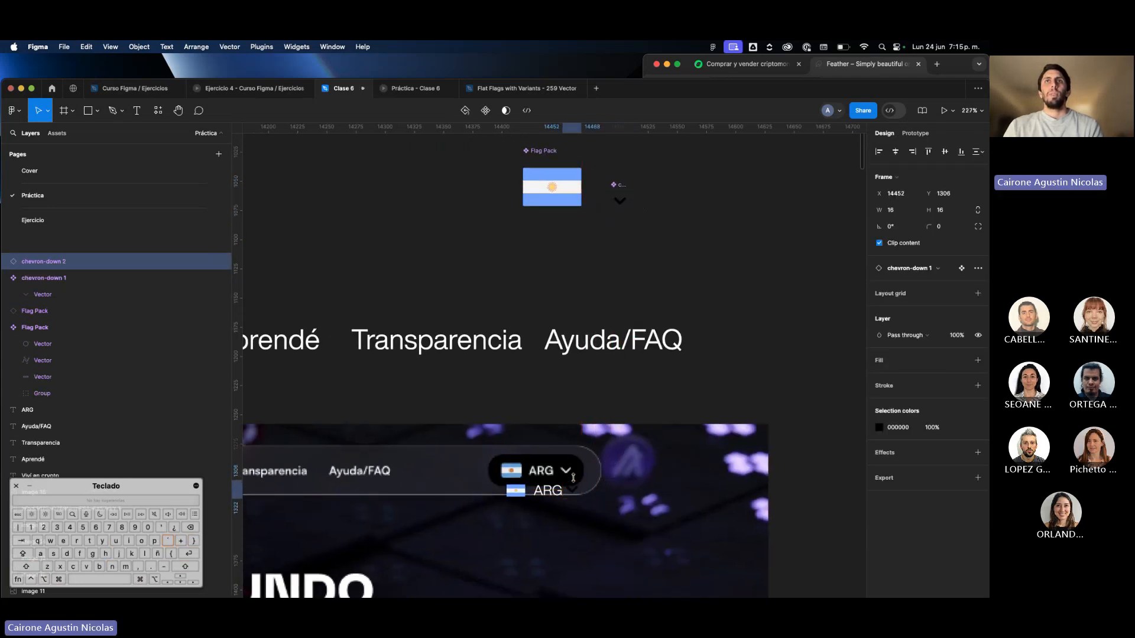
scroll(575, 481, "up", 5)
scroll(575, 481, "down", 4)
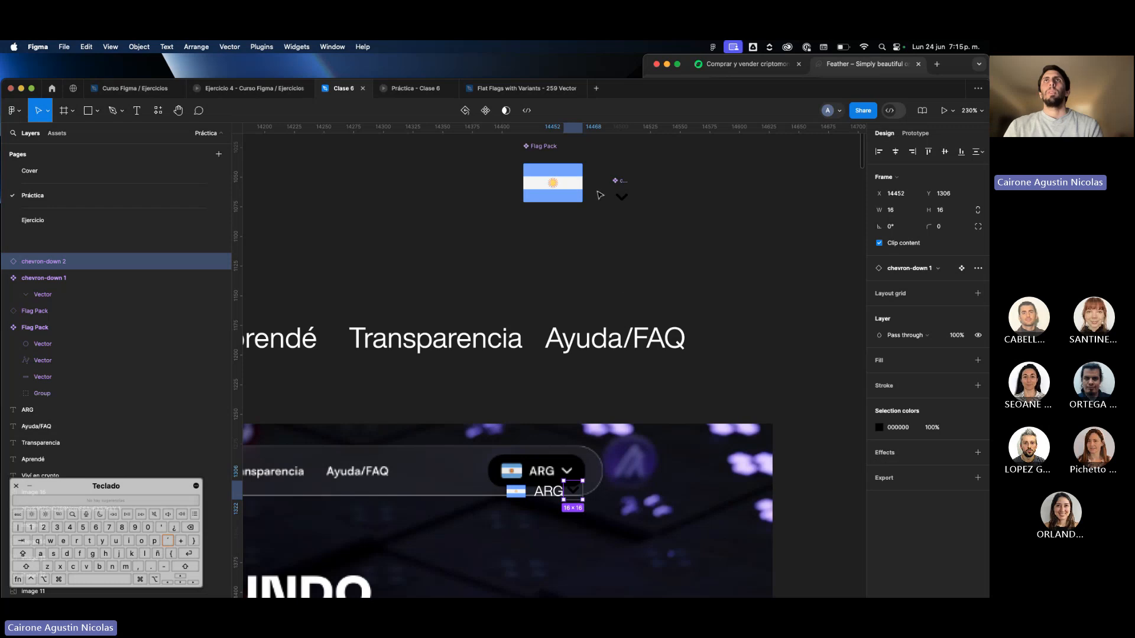
left_click(628, 202)
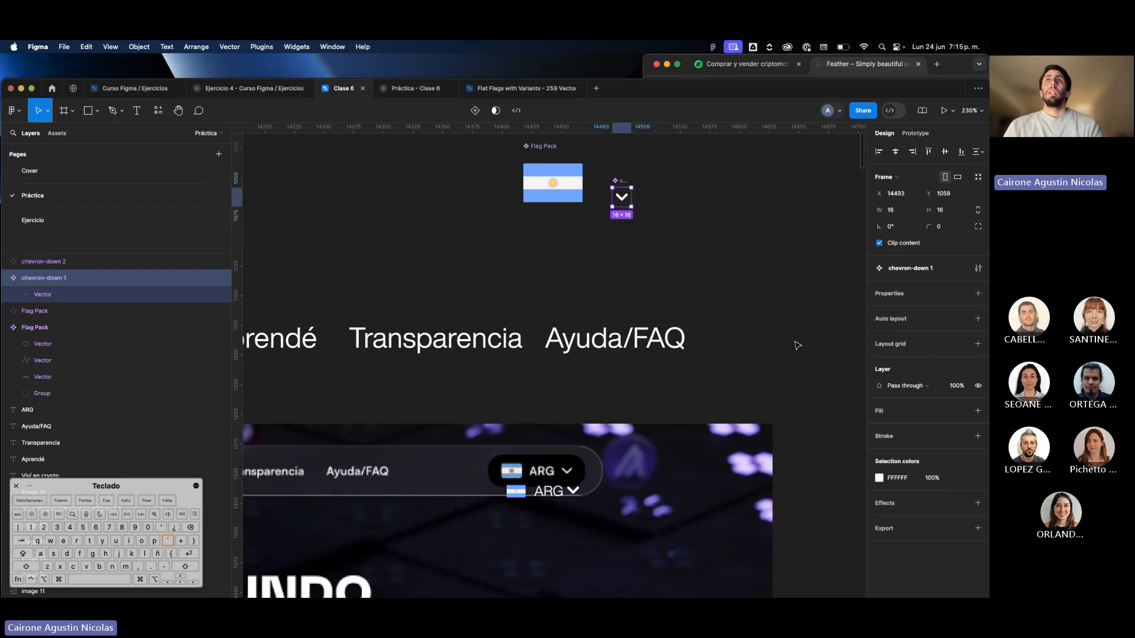
left_click(599, 216)
Move the "ARG" text slightly left, closer to the small flag, to X 14423.
scroll(595, 214, "down", 3)
scroll(548, 381, "up", 3)
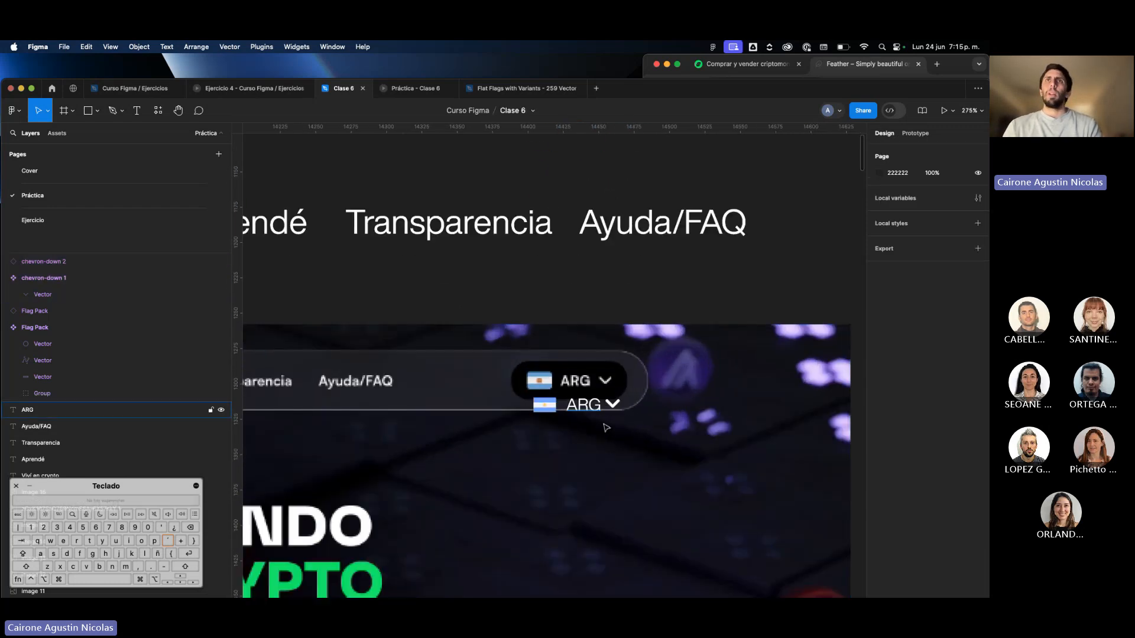
left_click(585, 409)
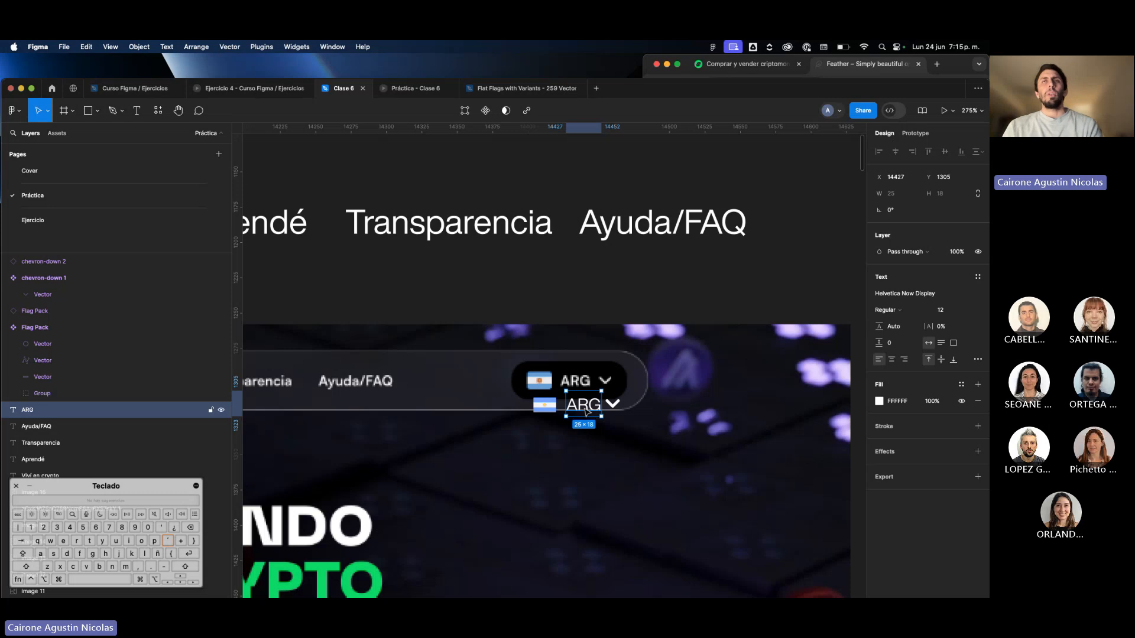
left_click_drag(585, 412, 582, 412)
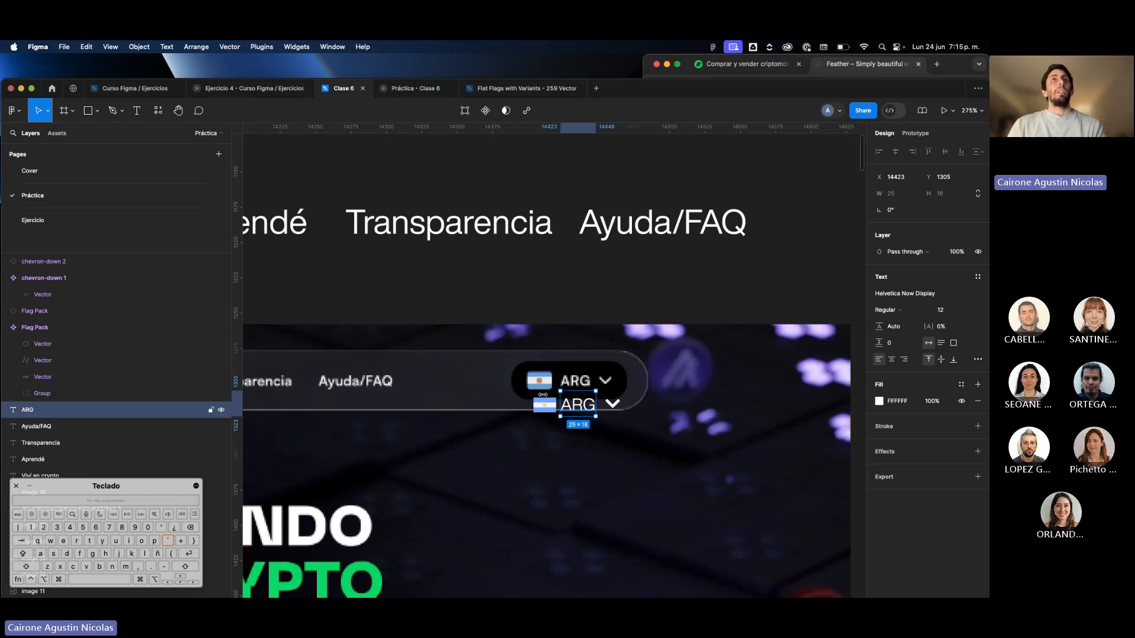
Set the stroke width of the vector inside the main chevron-down component to 1.
left_click(617, 404)
scroll(600, 399, "up", 1)
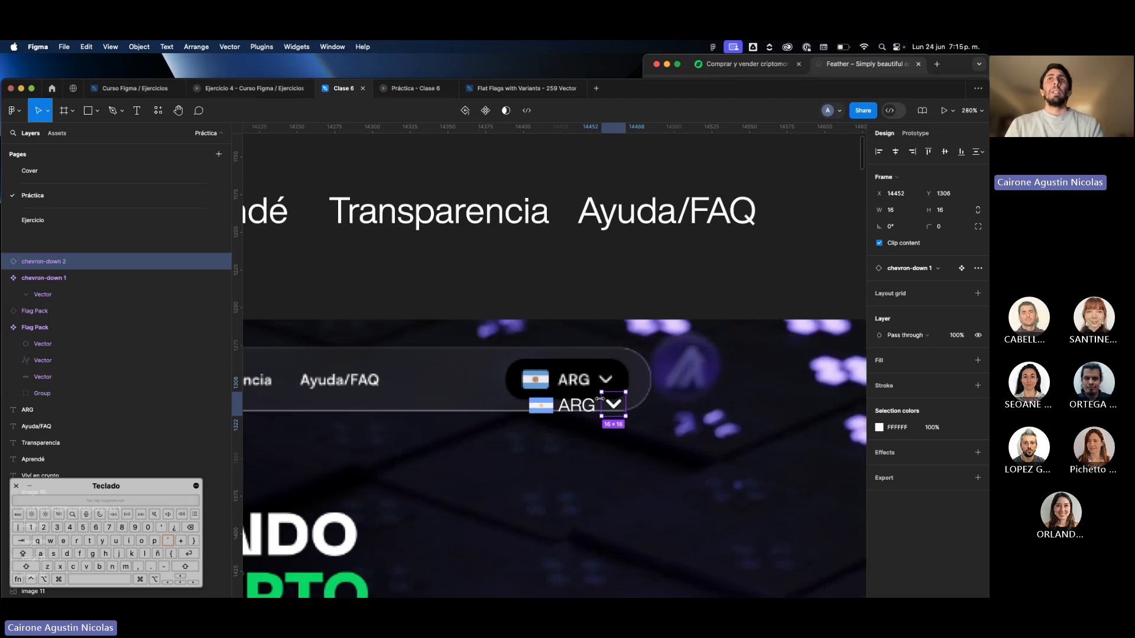
scroll(599, 398, "up", 3)
double_click(626, 410)
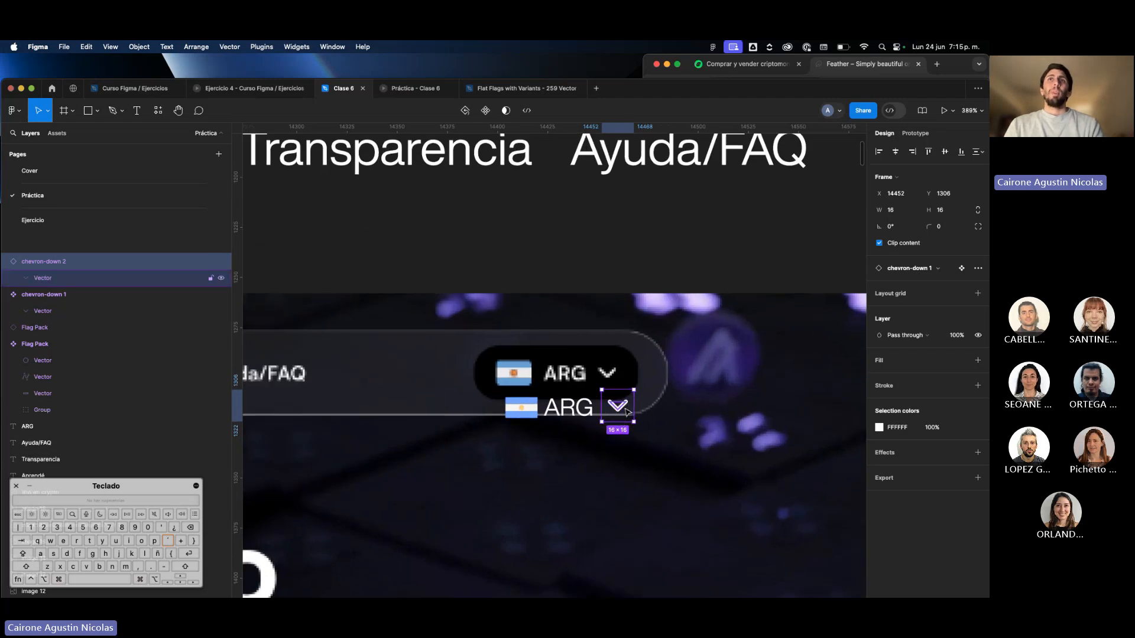
scroll(626, 410, "down", 2)
double_click(626, 412)
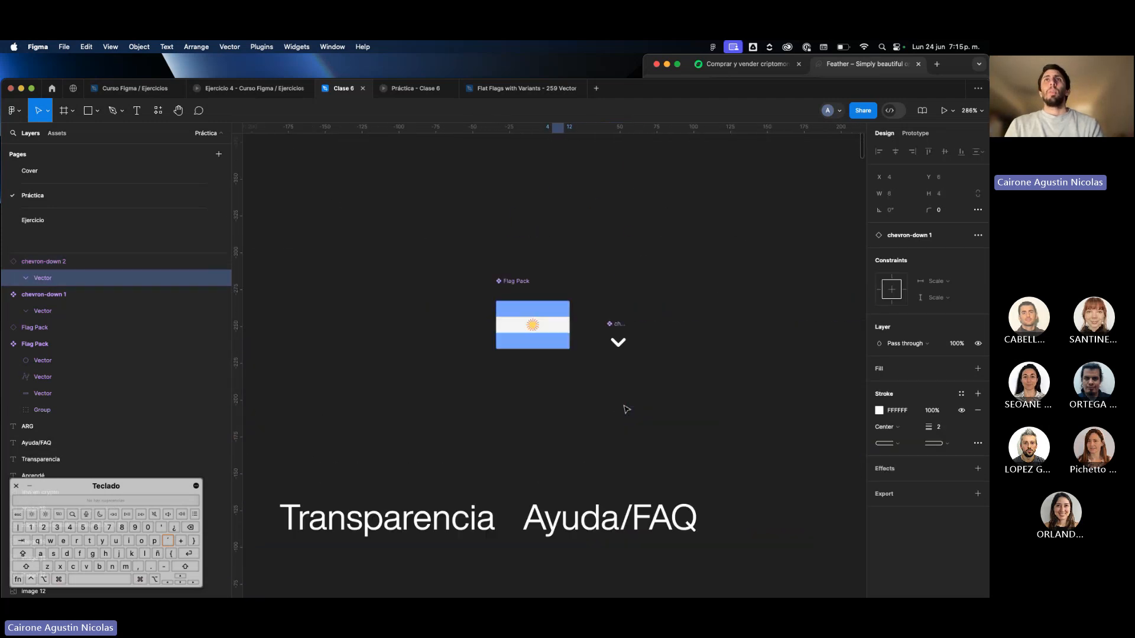
scroll(624, 348, "up", 4)
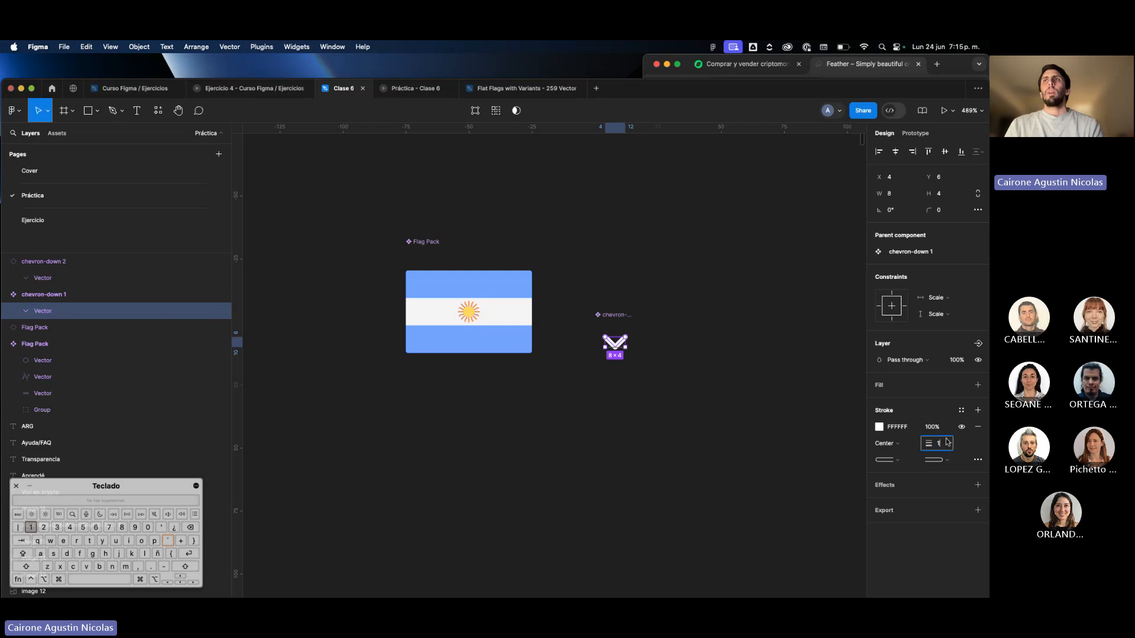
left_click(948, 442)
type("1")
key("Return")
left_click(745, 458)
scroll(746, 458, "down", 7)
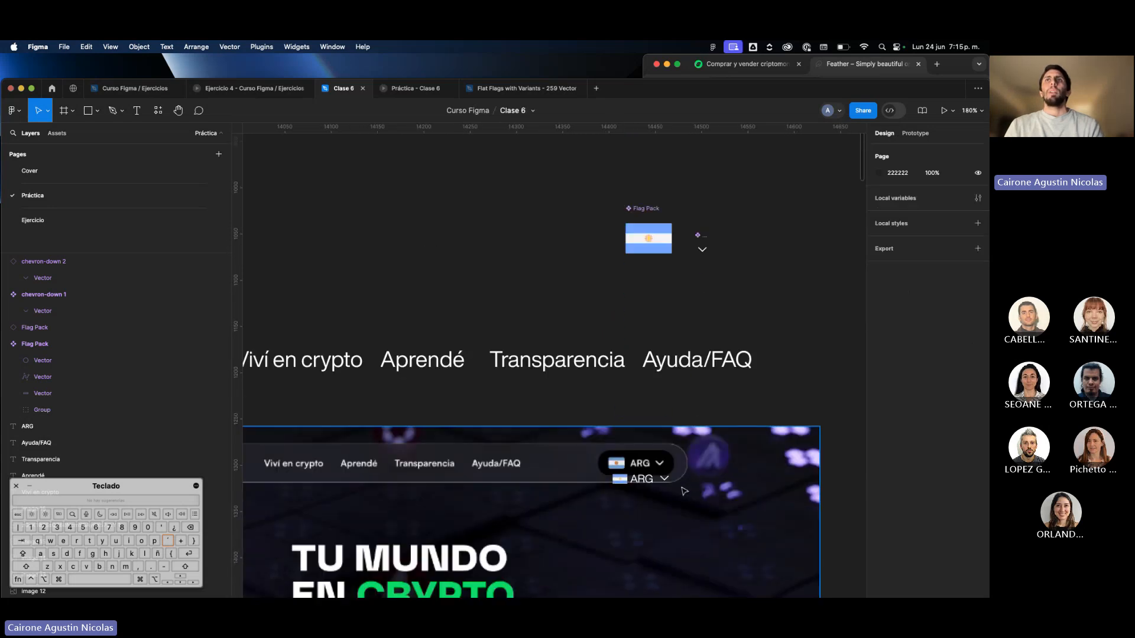
Nudge the "ARG" text 1 px right to X 14424, leaving a 4 px gap after the flag.
scroll(673, 486, "up", 3)
left_click(653, 473)
scroll(653, 473, "up", 4)
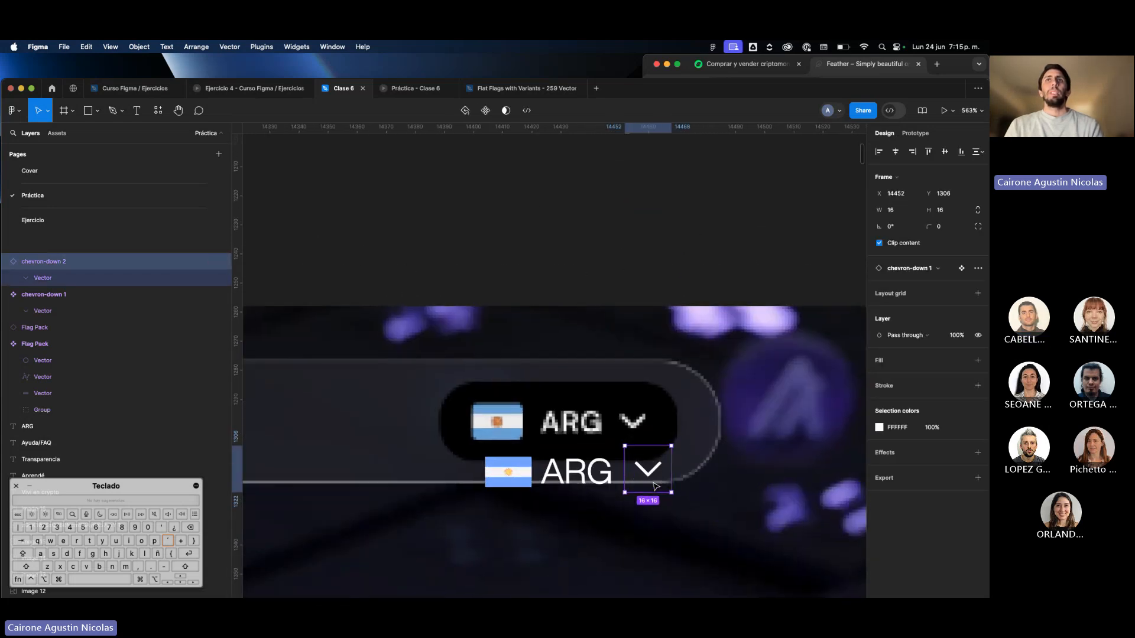
left_click(582, 481)
left_click(511, 480)
left_click(580, 481)
left_click(649, 479)
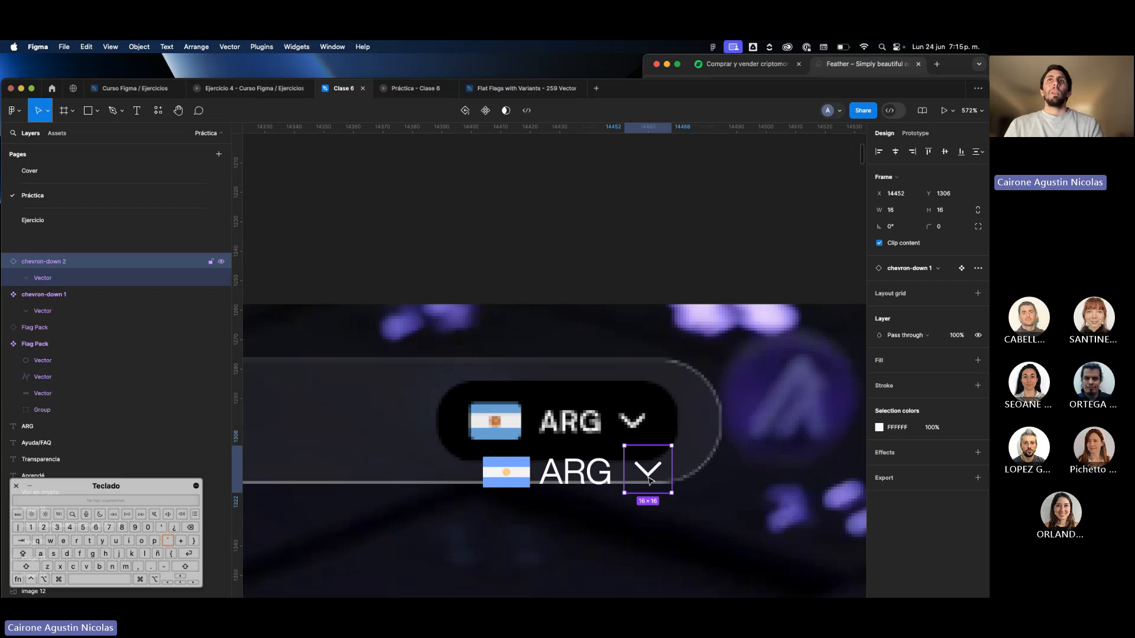
left_click(580, 484)
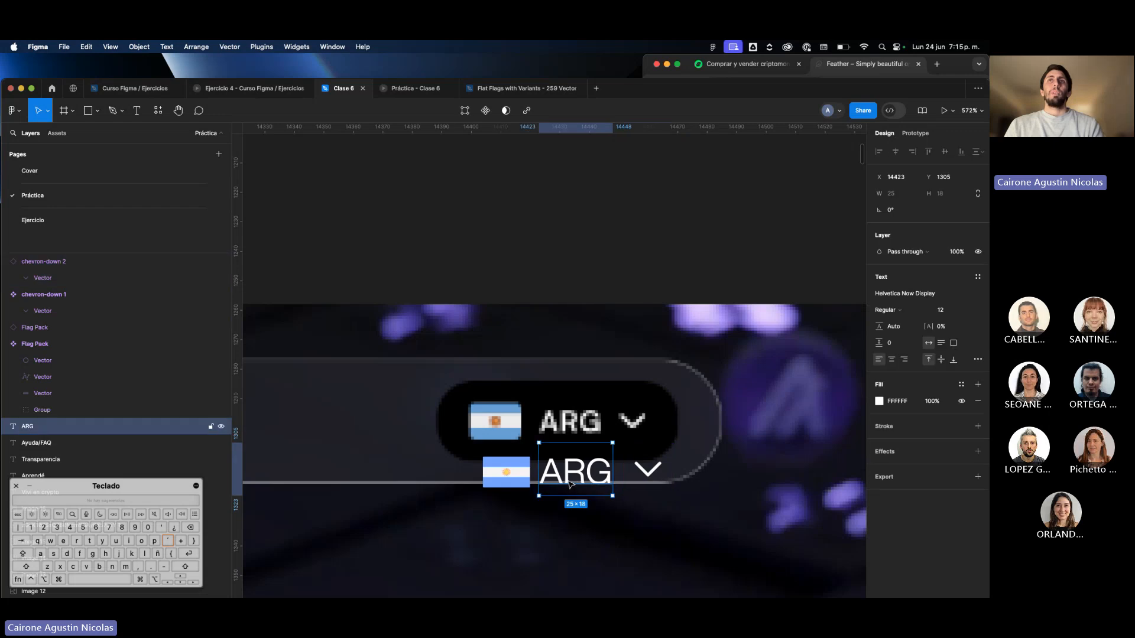
Wrap the small flag, "ARG" text and chevron instance in a horizontal auto layout frame, placed beneath the screenshot's country selector.
left_click(518, 474)
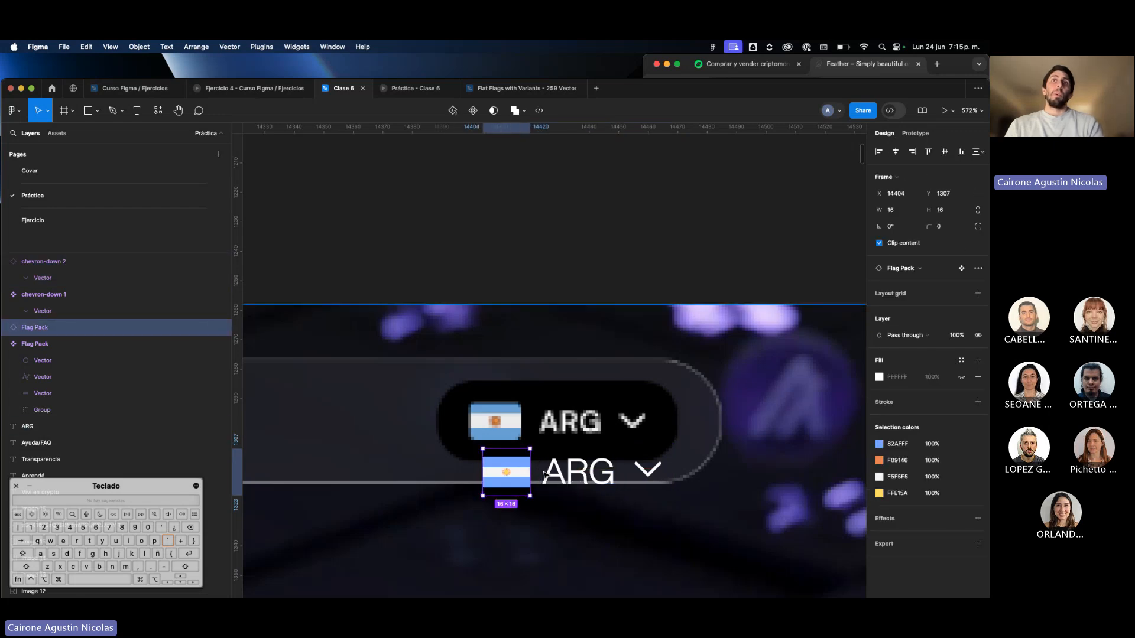
left_click(573, 476, "shift")
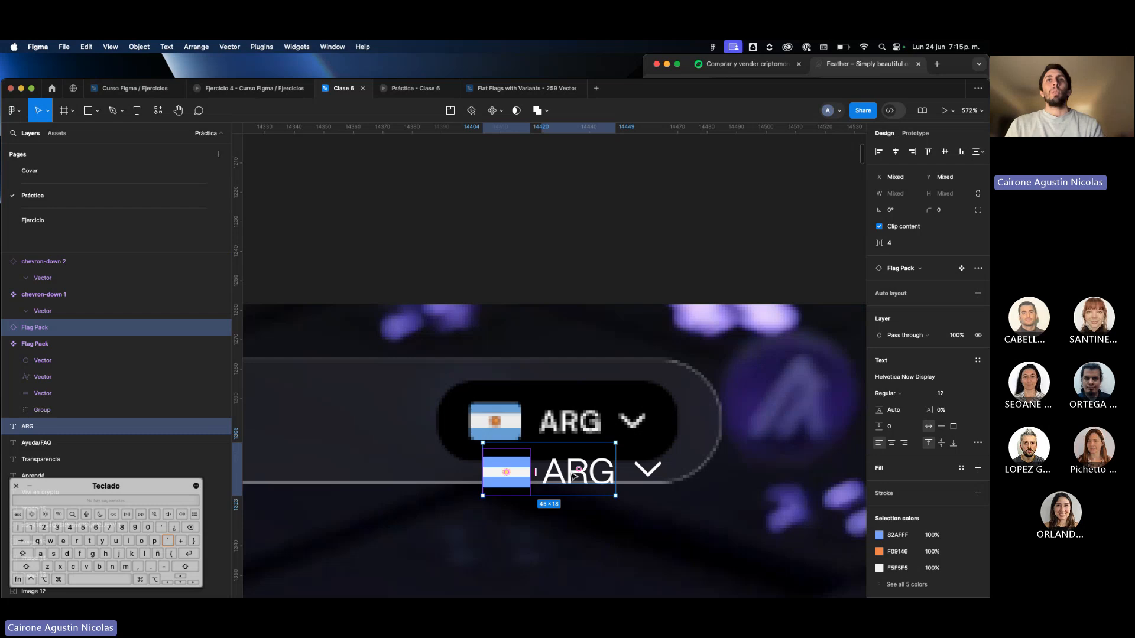
left_click(649, 475, "shift")
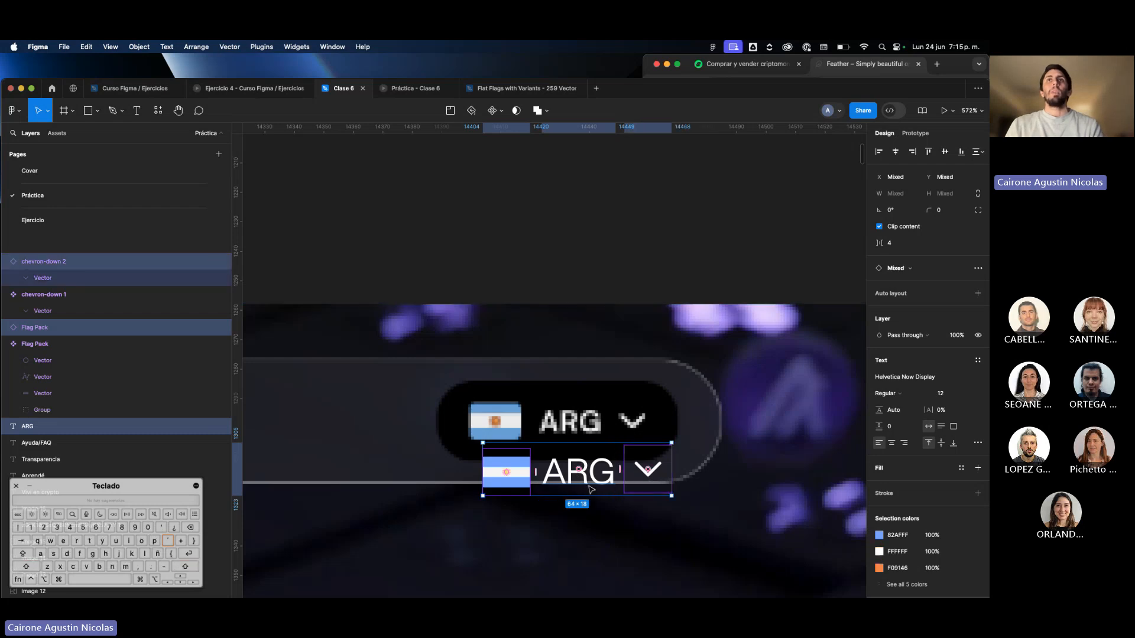
left_click_drag(591, 488, 574, 515)
key("shift+a")
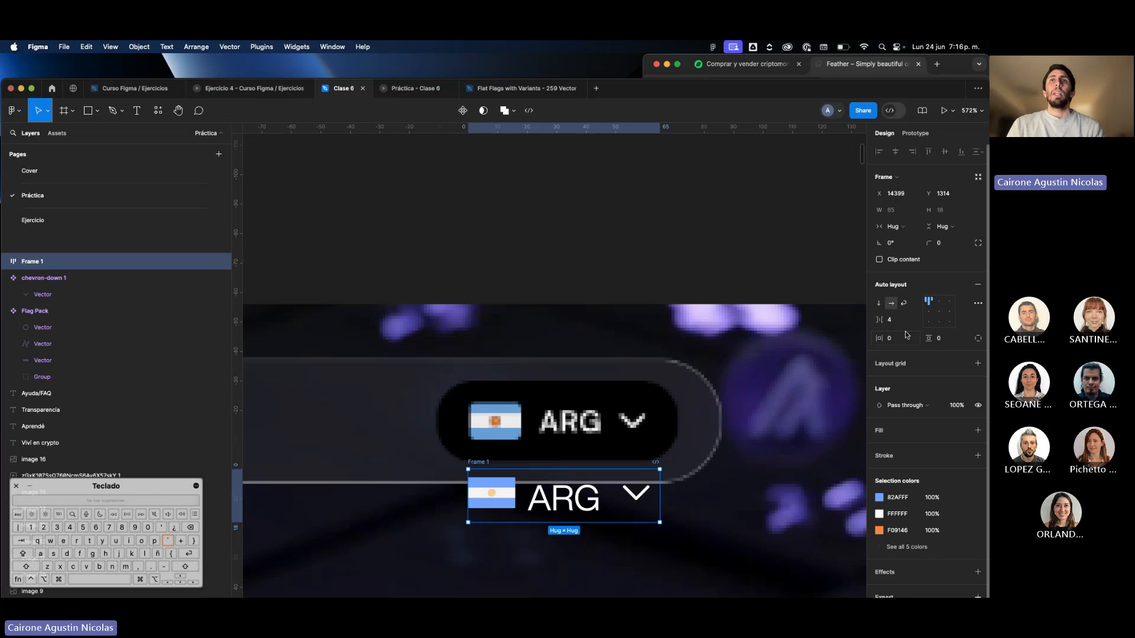
left_click_drag(592, 504, 602, 482)
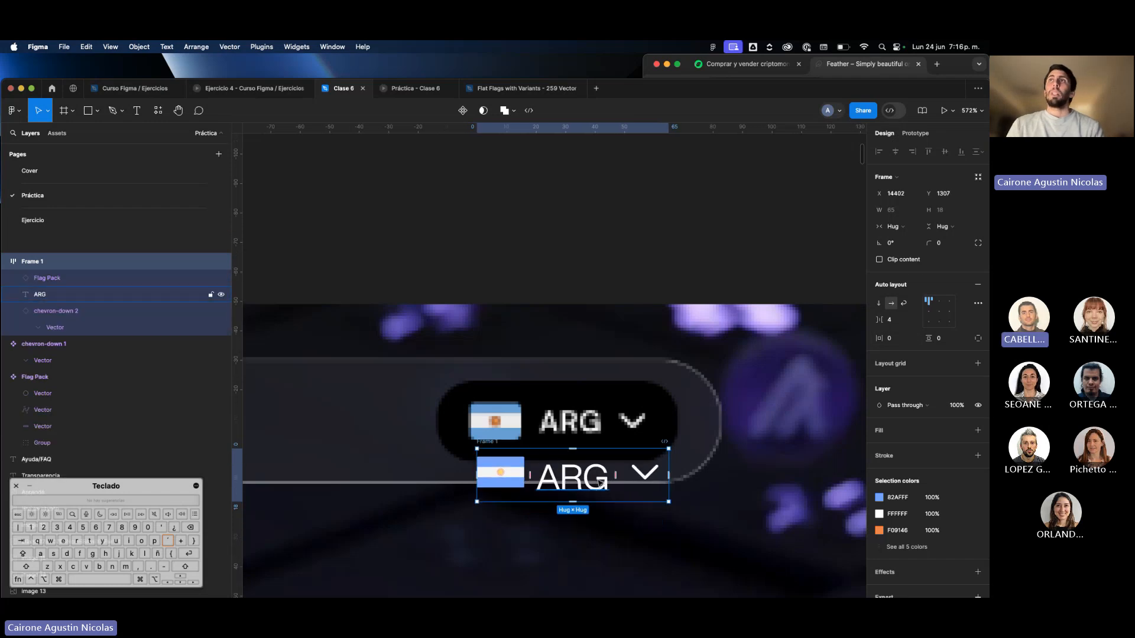
Centre-align the auto layout frame's contents and set its horizontal padding to 8 after trying 20.
left_click(894, 339)
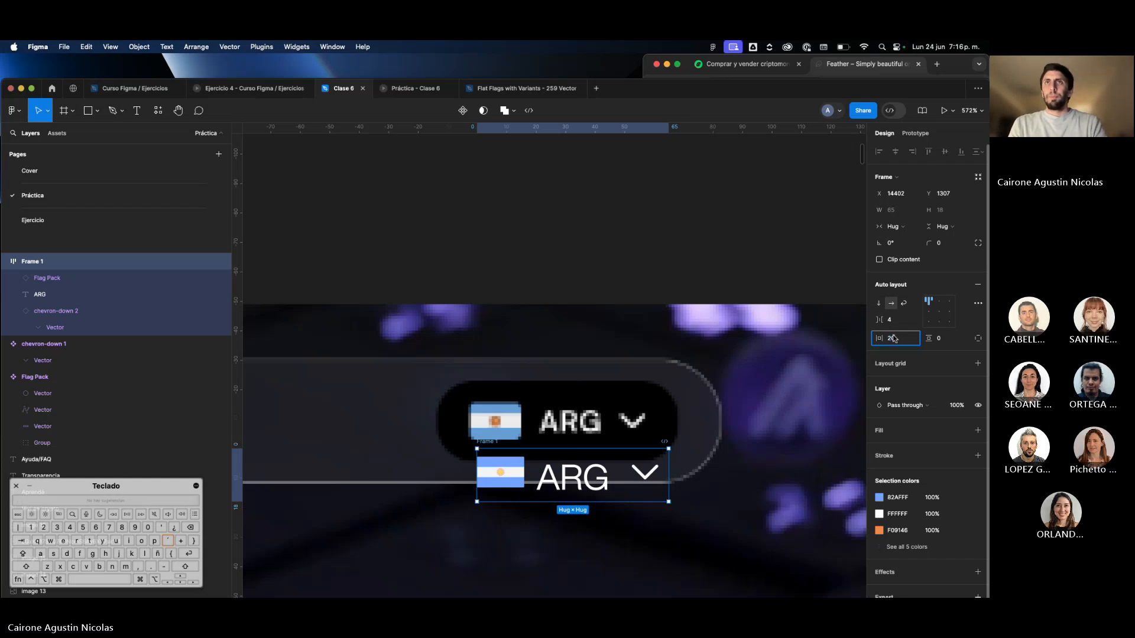
key("Return")
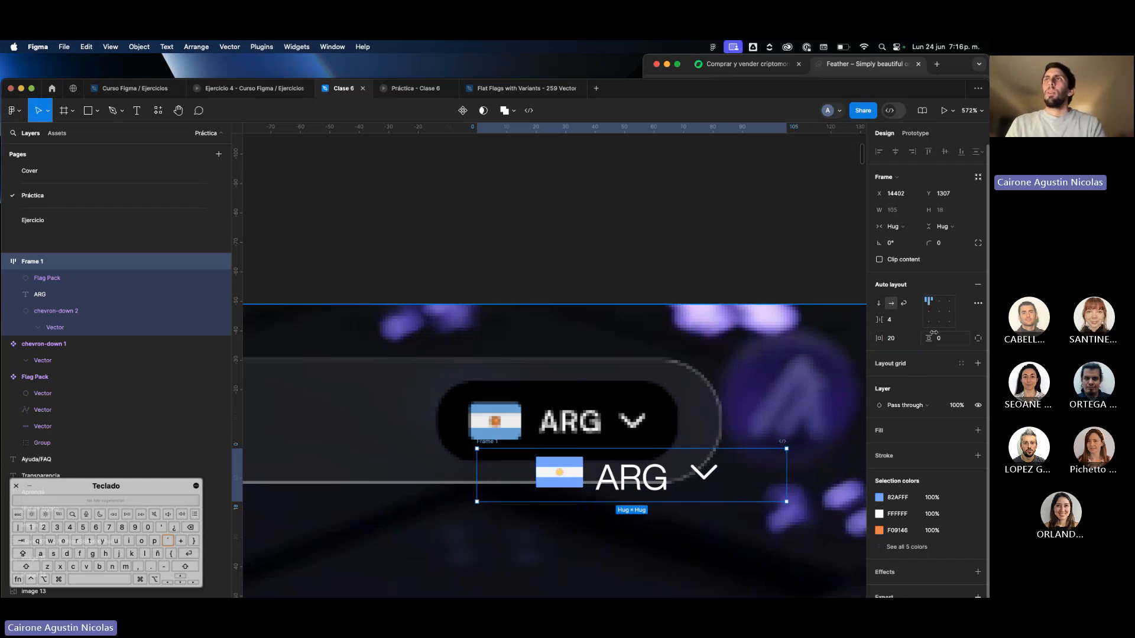
left_click(940, 312)
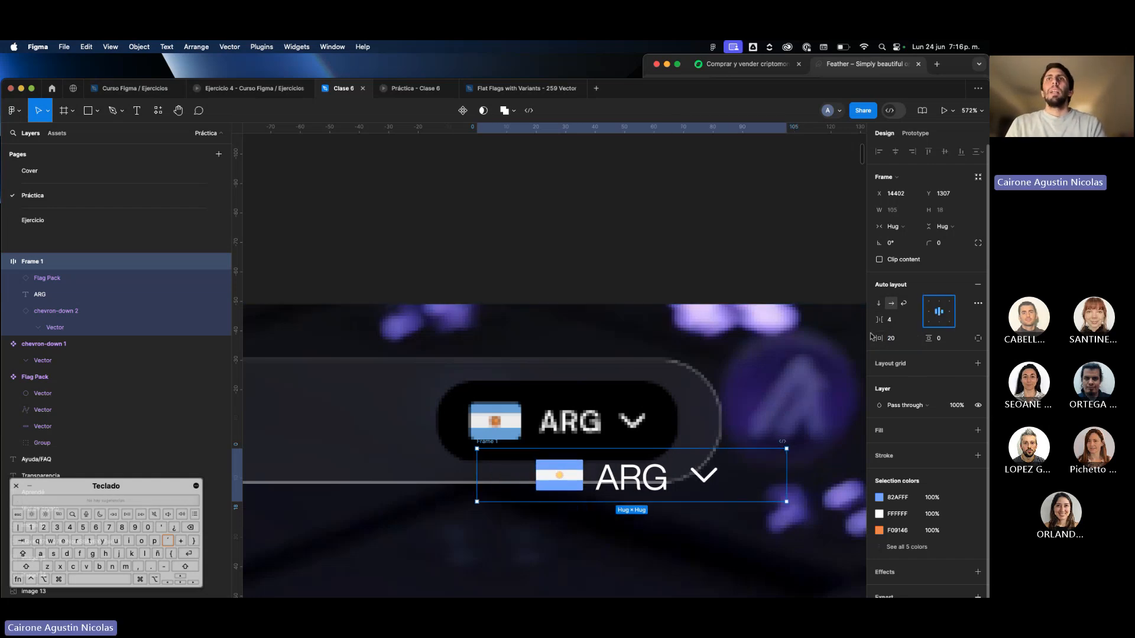
left_click(903, 343)
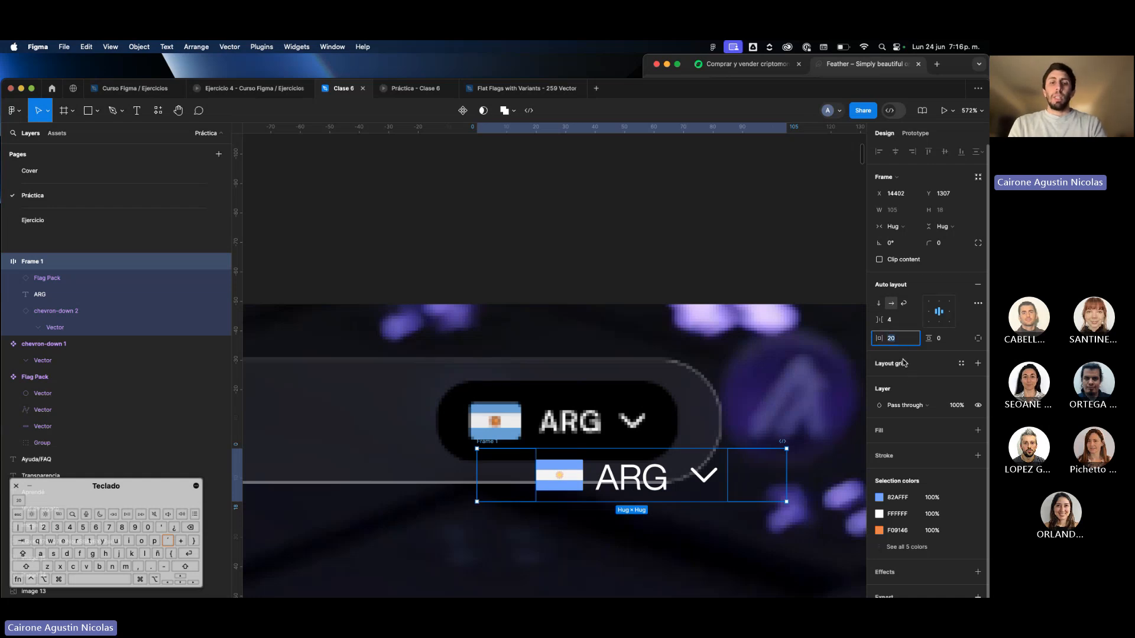
key("Return")
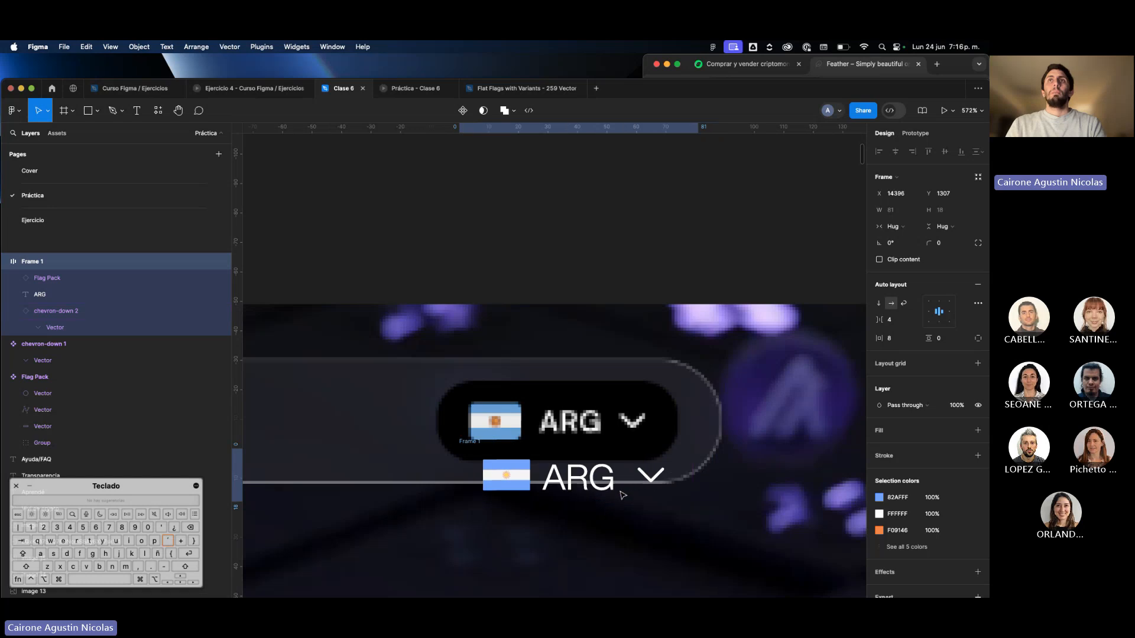
Set the country selector frame's vertical padding to 4 and move it just below the screenshot's black pill.
left_click(951, 339)
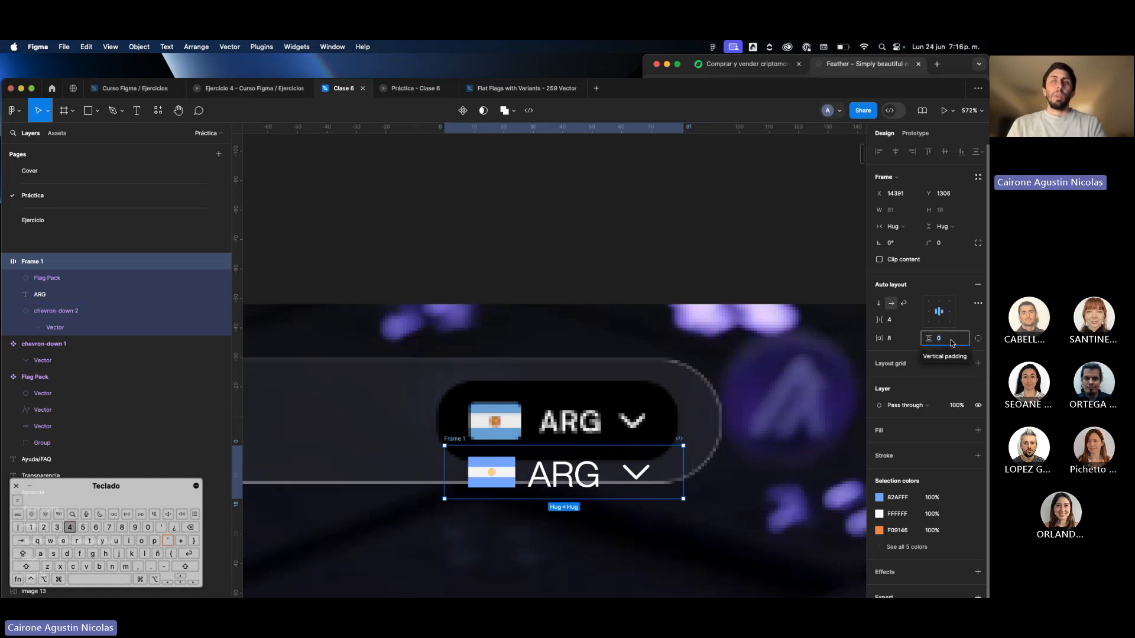
type("4")
key("Return")
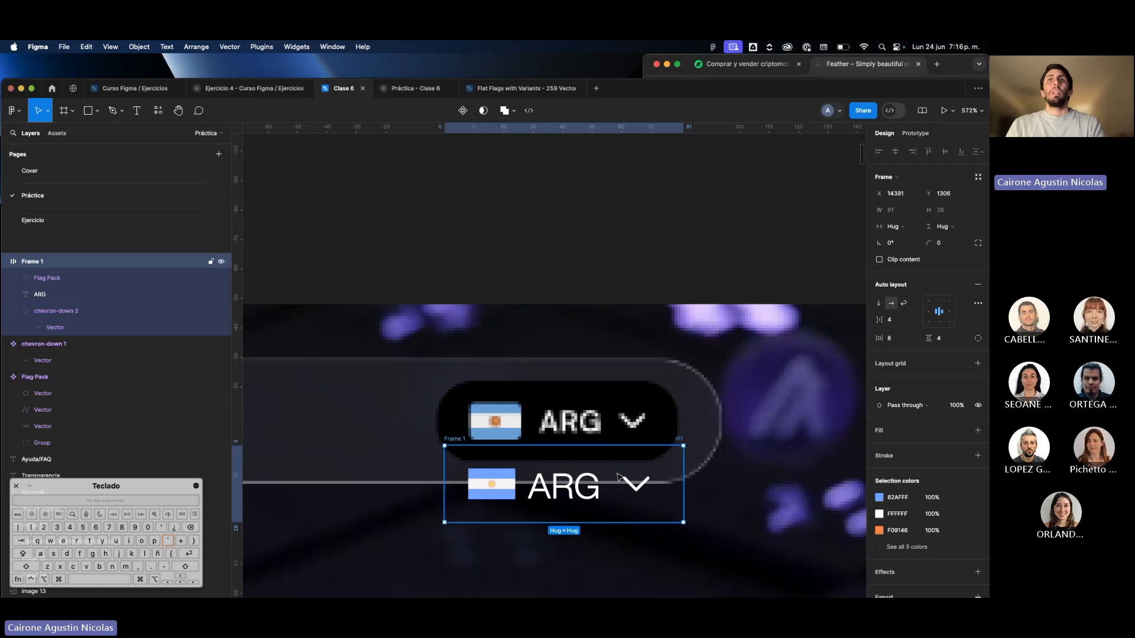
left_click_drag(584, 495, 581, 519)
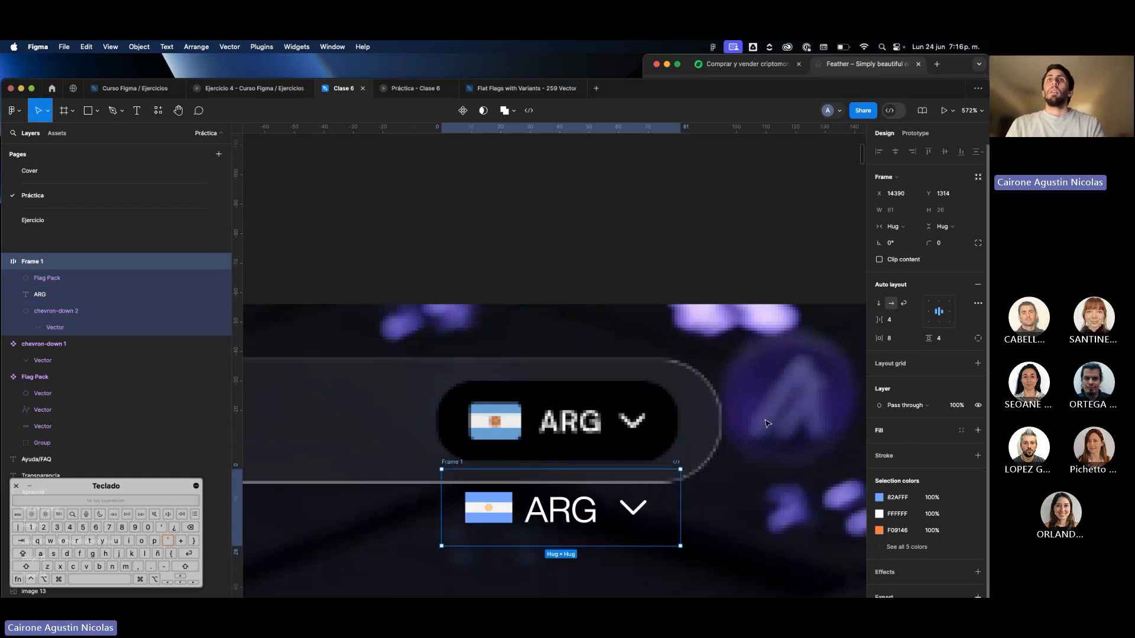
Give the country selector frame a 000000 fill and a corner radius of 100.
scroll(766, 423, "down", 2)
left_click(977, 430)
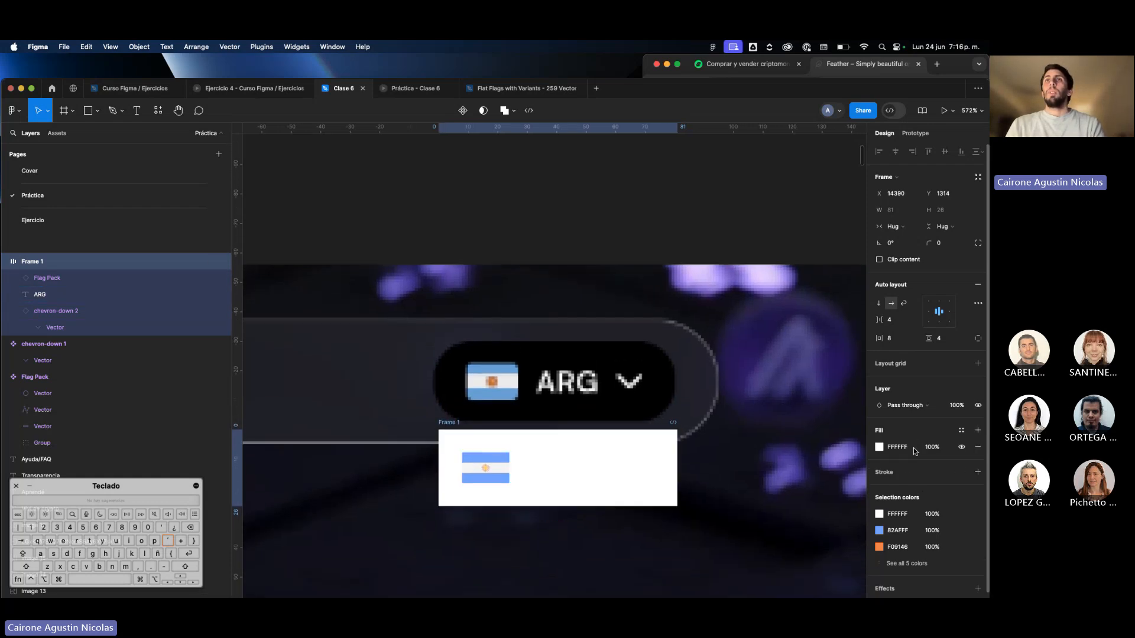
left_click(902, 447)
type("000000")
key("Return")
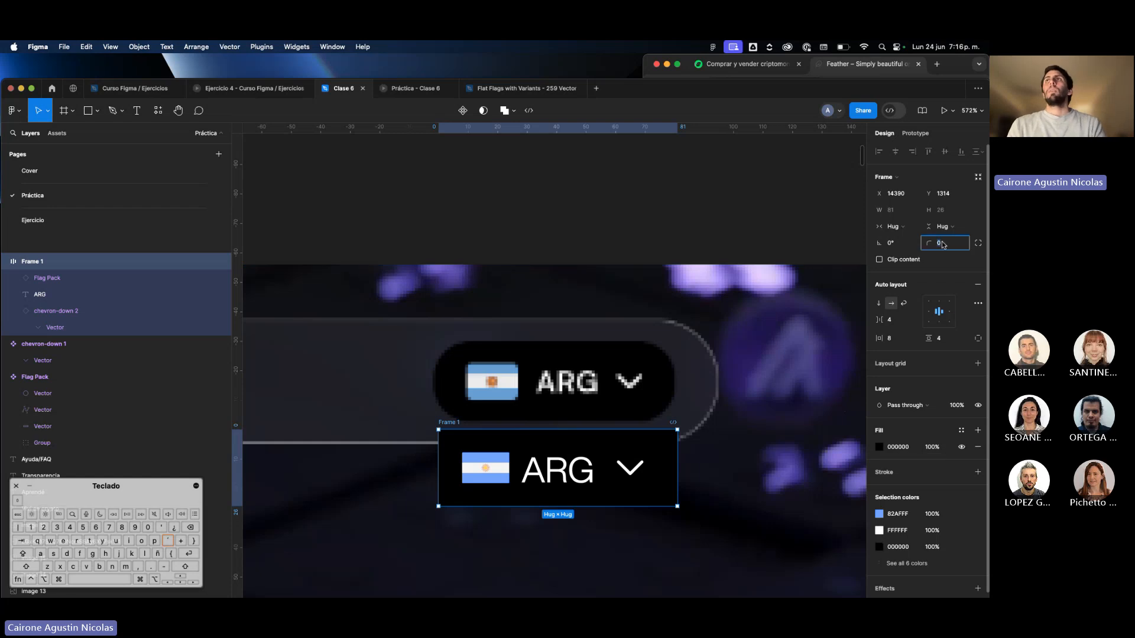
type("100")
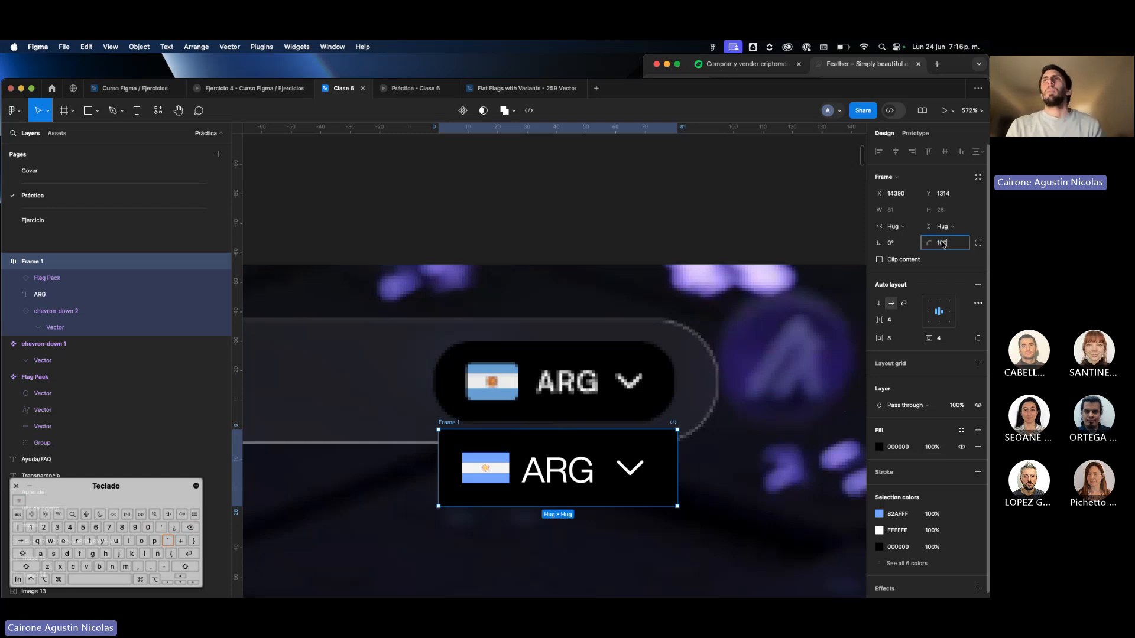
key("Return")
Move the country selector frame just above the screenshot's black pill and set its "ARG" text size to 10.
scroll(608, 453, "down", 3)
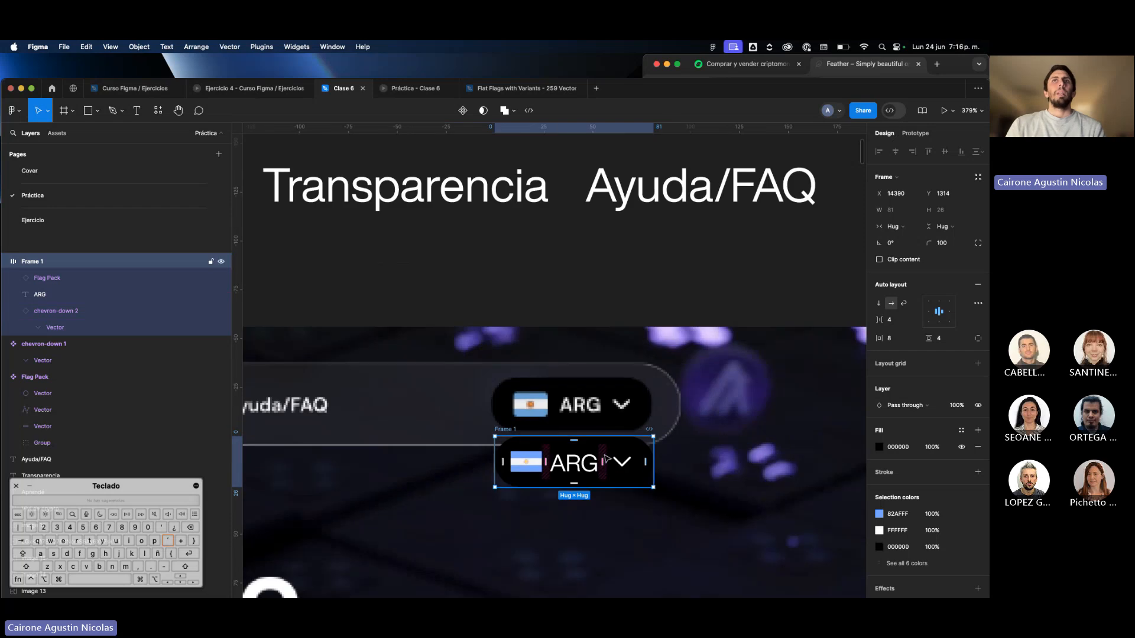
left_click_drag(608, 463, 603, 352)
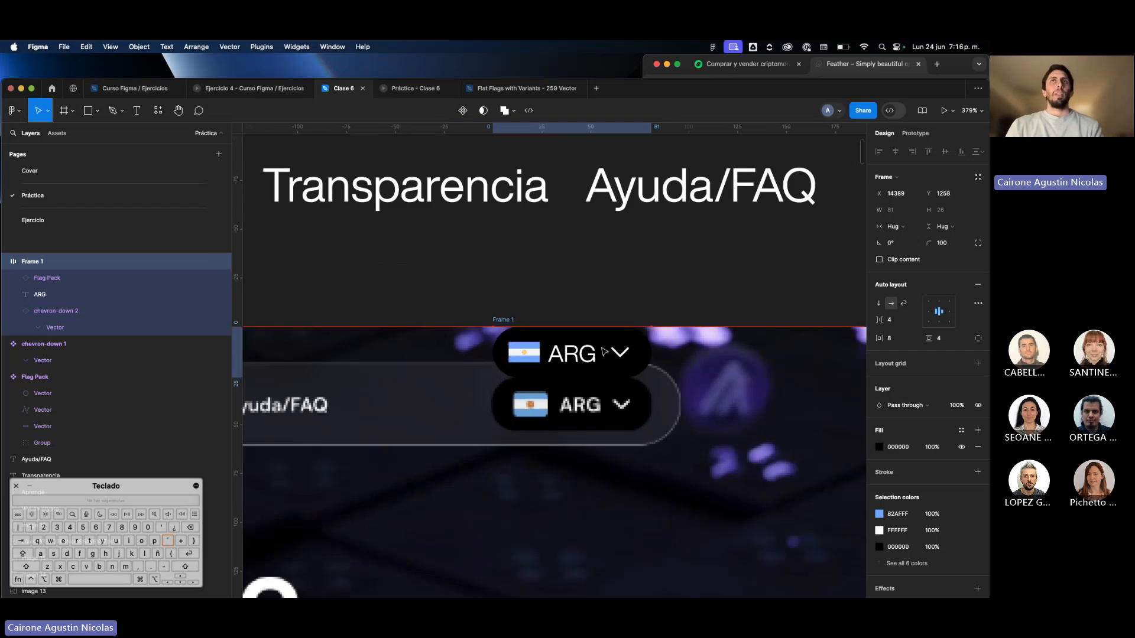
left_click(588, 360)
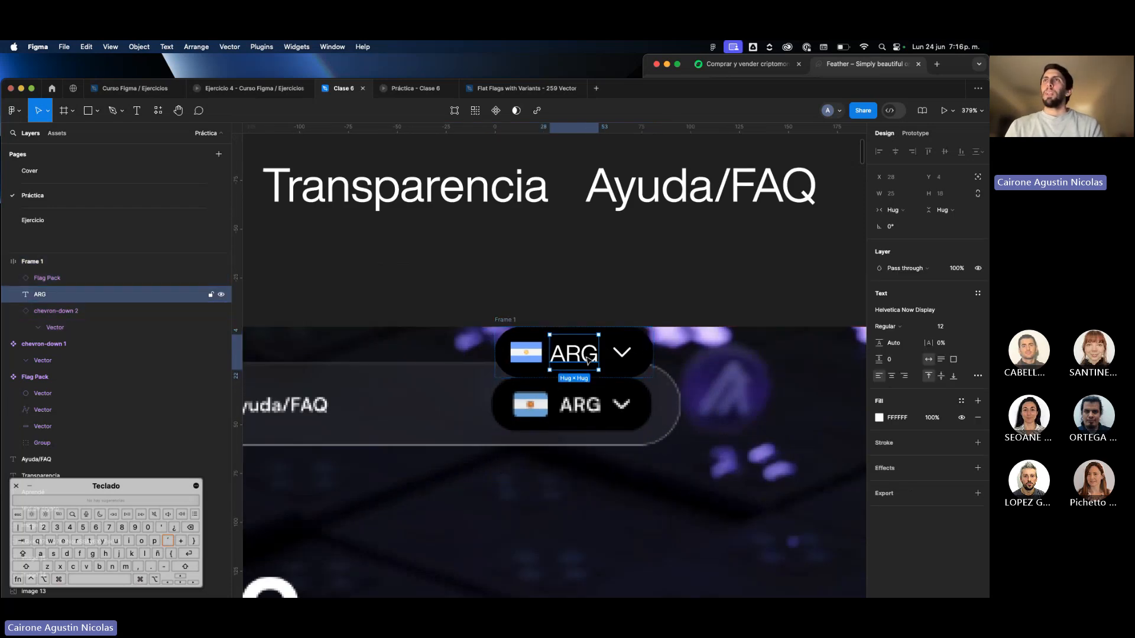
left_click(945, 327)
type("1")
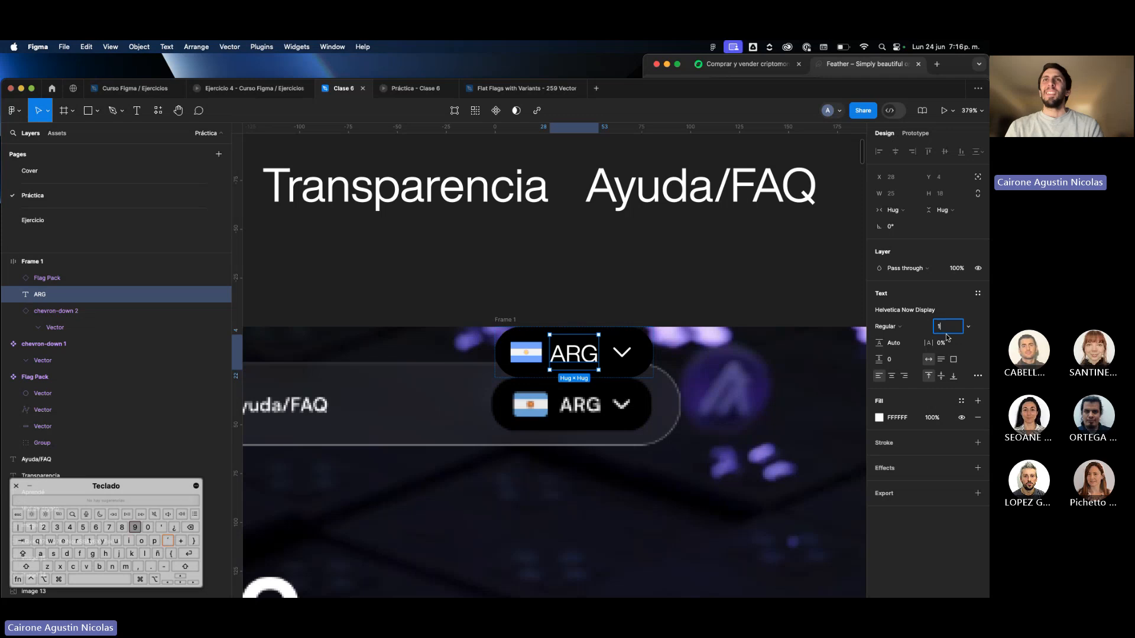
type("0")
key("Return")
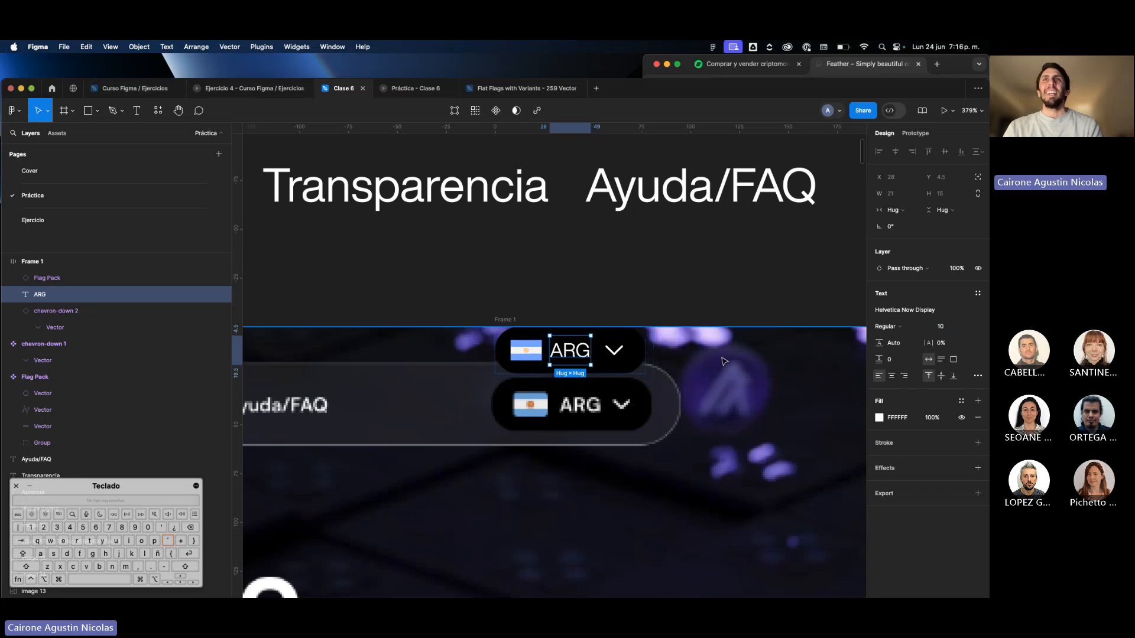
Set the country selector frame's vertical padding to 6 after trying 8, and its horizontal padding to 12.
left_click(640, 367)
left_click_drag(642, 367, 638, 372)
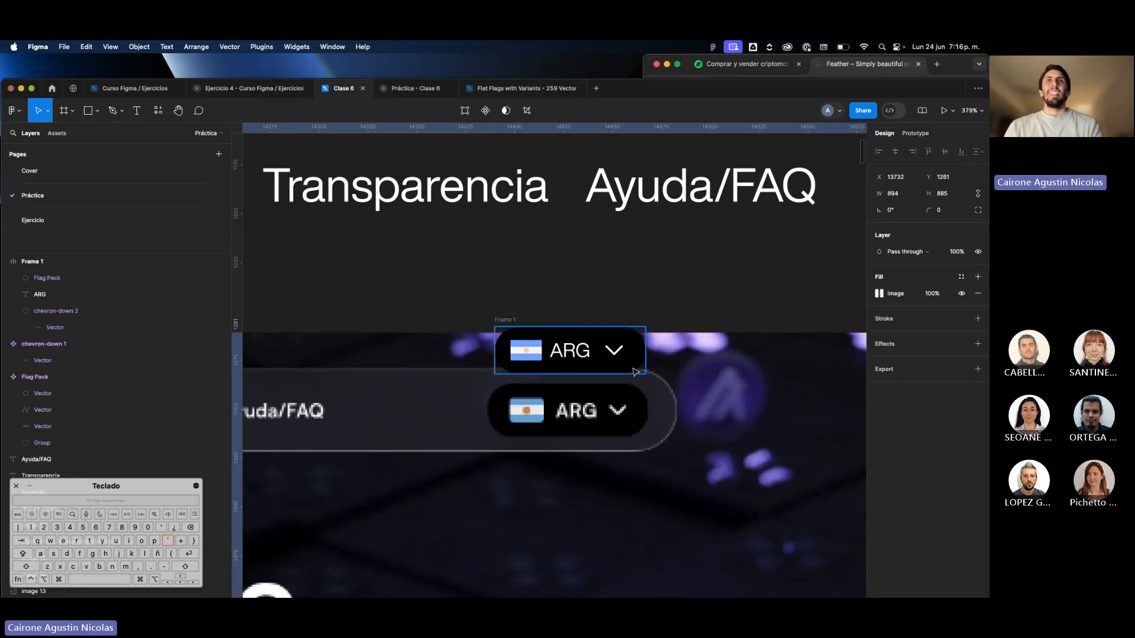
left_click(624, 365, "super")
left_click(637, 365)
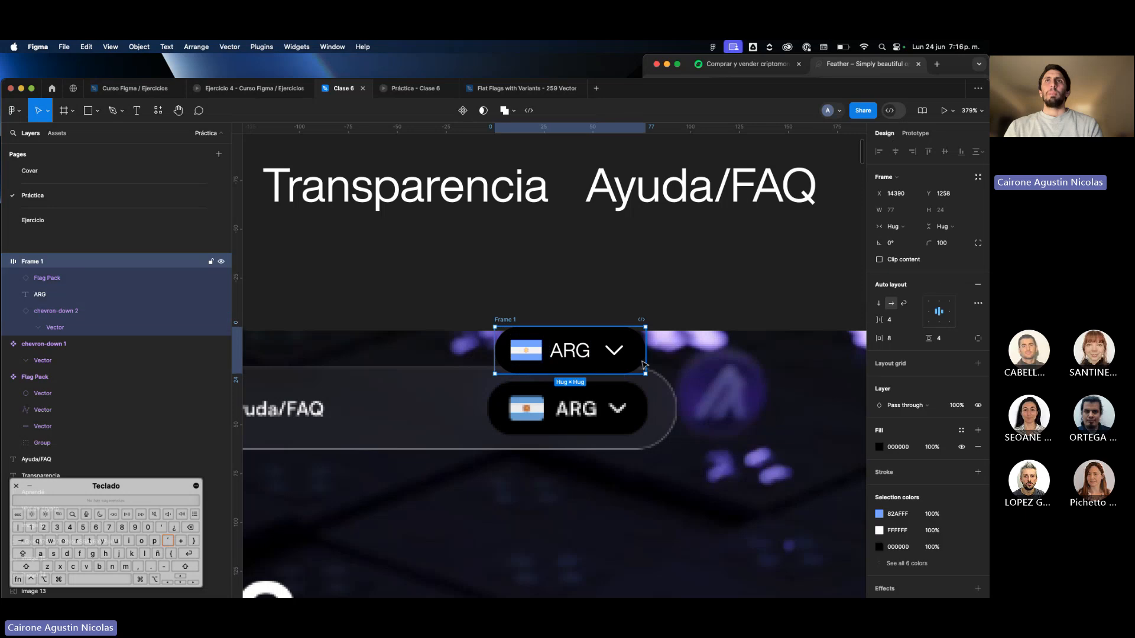
left_click(946, 340)
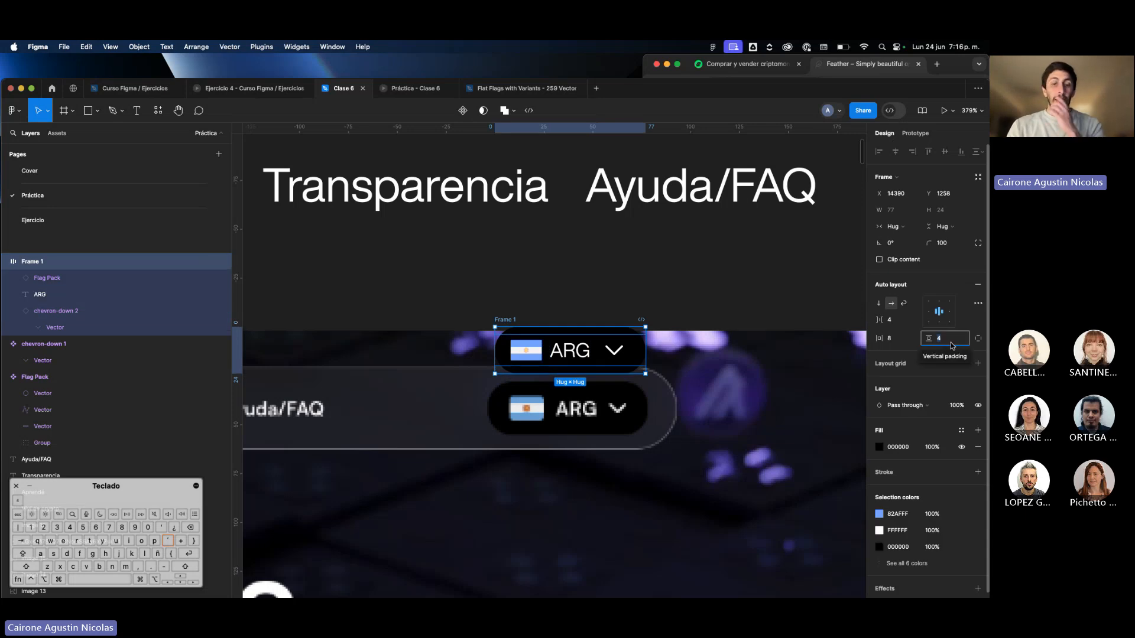
key("Return")
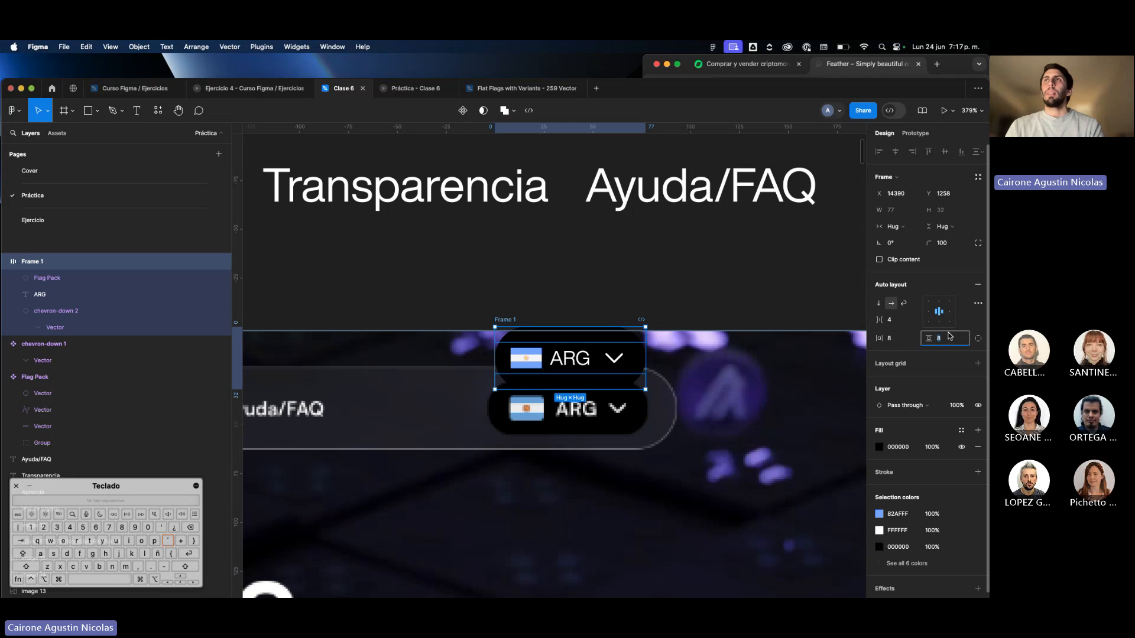
type("6")
key("Return")
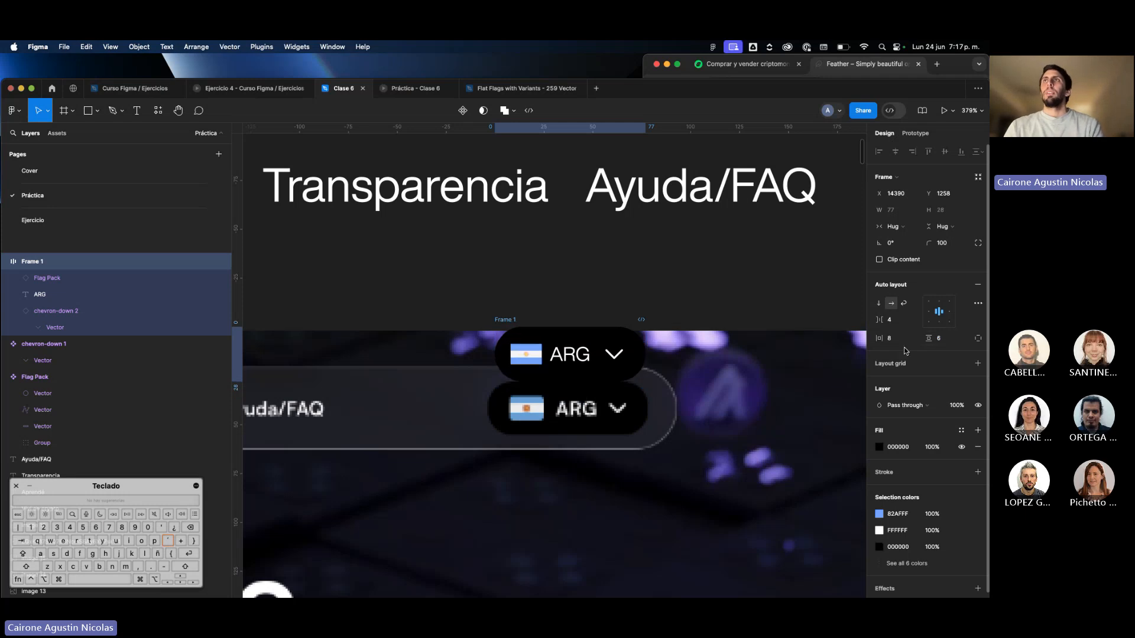
left_click(889, 338)
type("12")
key("Return")
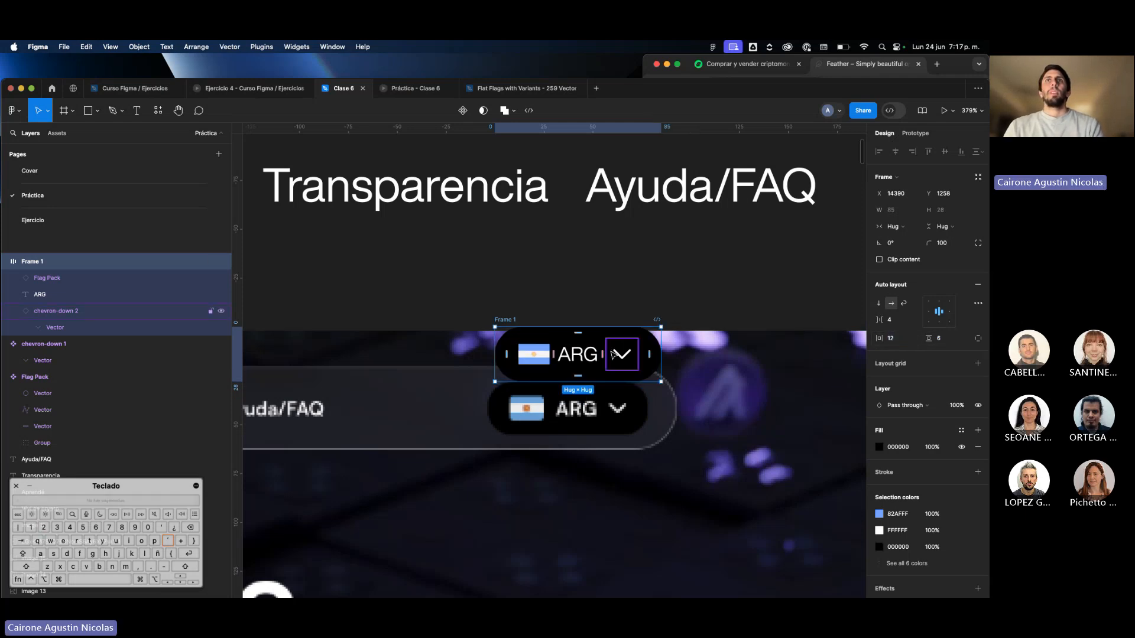
Move the country selector frame up beside the "Ayuda/FAQ" text, at the end of the row of menu labels.
scroll(609, 355, "down", 5)
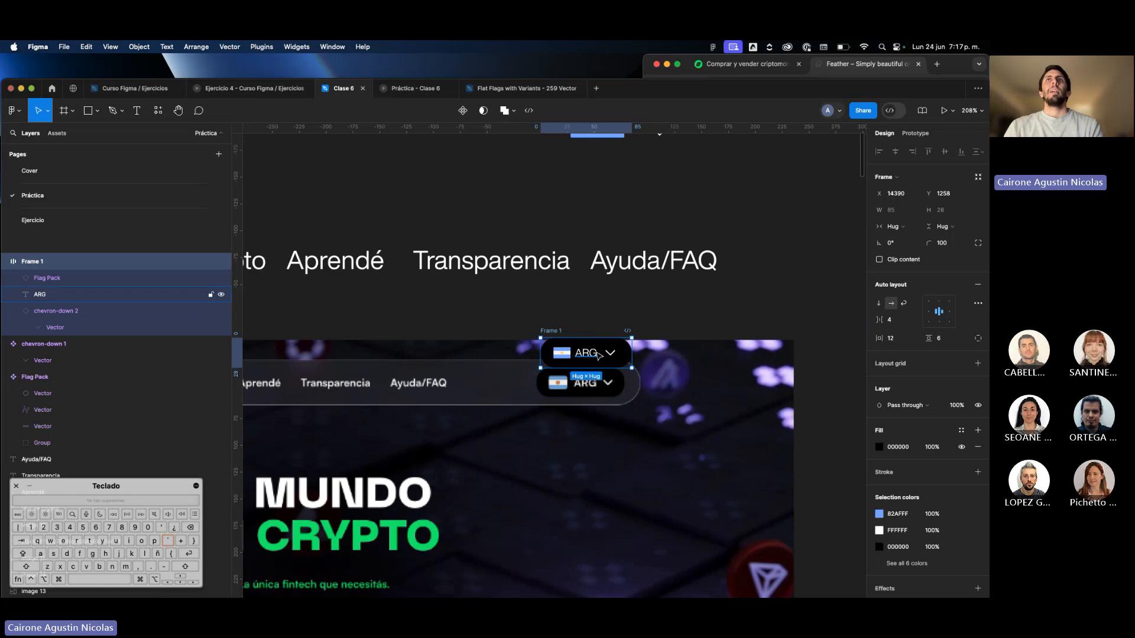
left_click_drag(608, 355, 817, 256)
scroll(816, 258, "left", 2)
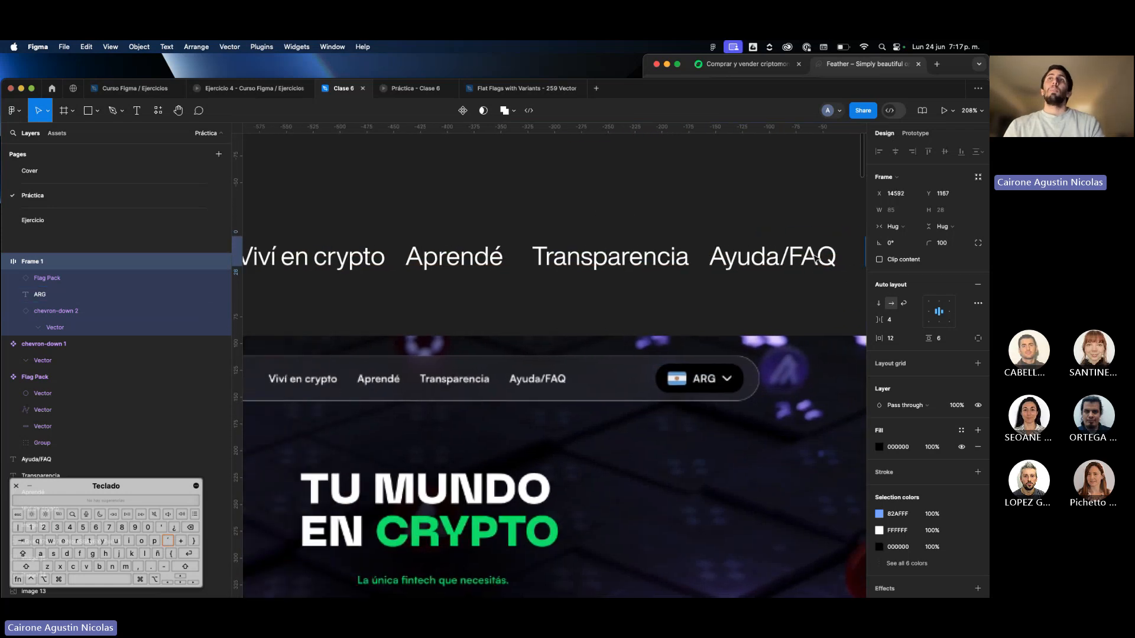
scroll(821, 258, "down", 3)
key("super+.")
scroll(810, 260, "right", 1)
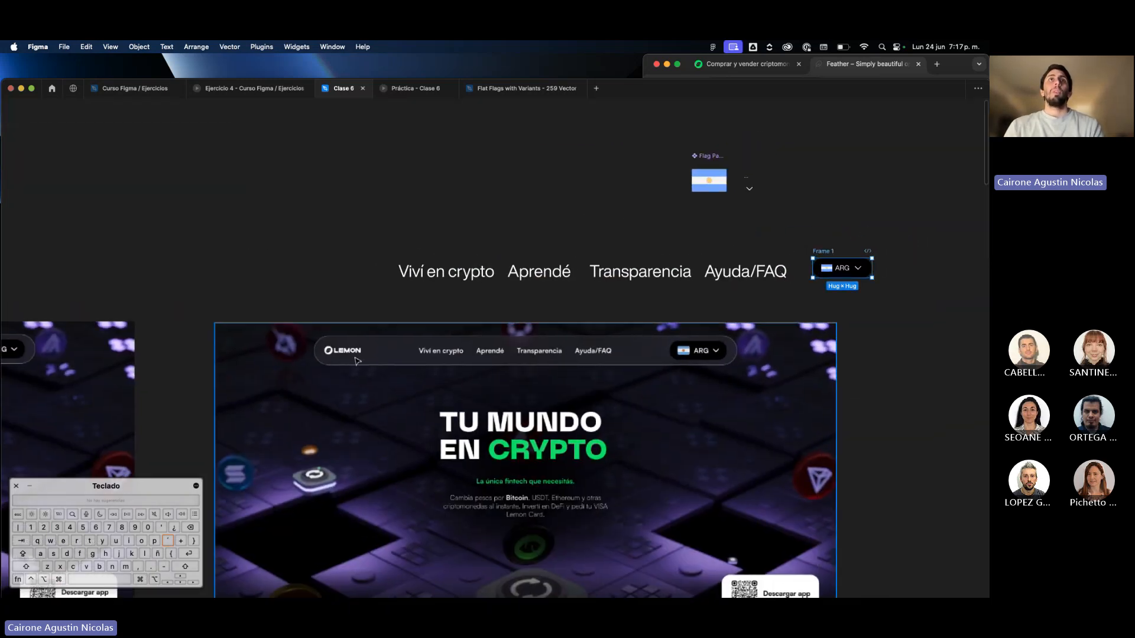
scroll(509, 303, "up", 3)
scroll(423, 296, "right", 1)
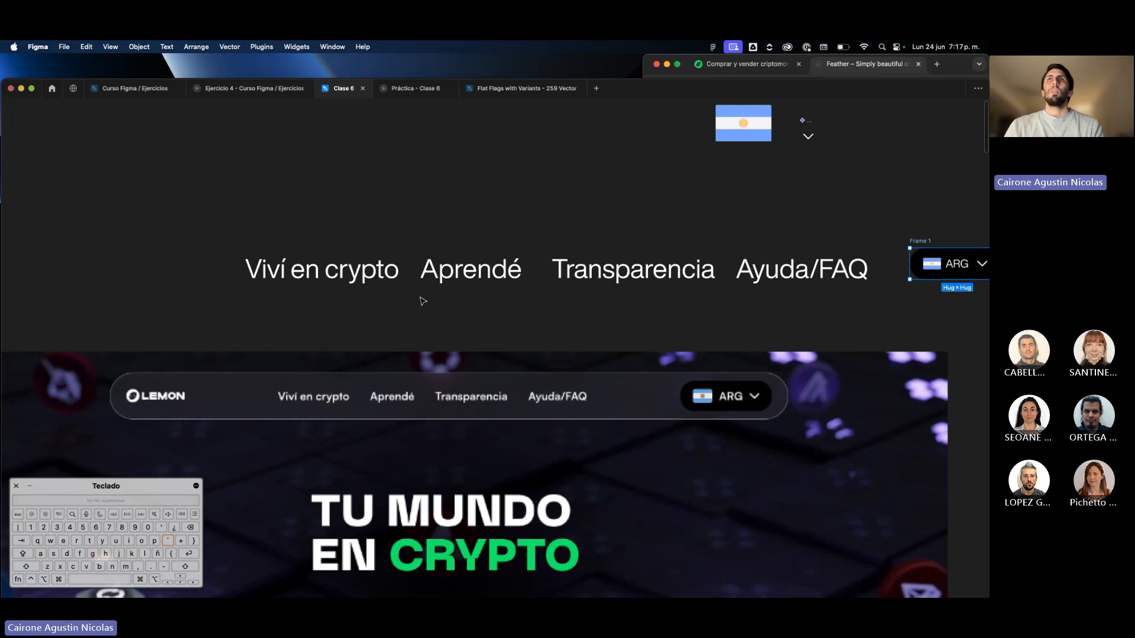
Duplicate the "Viví en crypto" text at size 12 and place the copy just above the matching label in the screenshot's navigation bar.
left_click_drag(298, 279, 298, 383)
scroll(298, 384, "up", 3)
scroll(297, 383, "up", 2)
key("super+backslash")
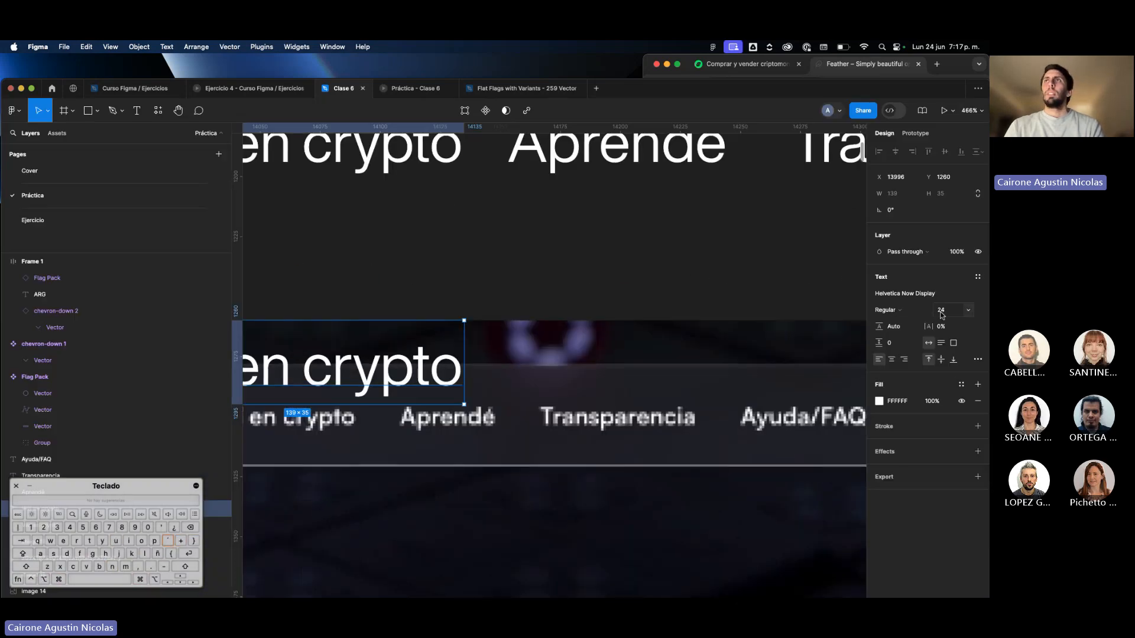
type("12")
key("Return")
scroll(532, 372, "left", 5)
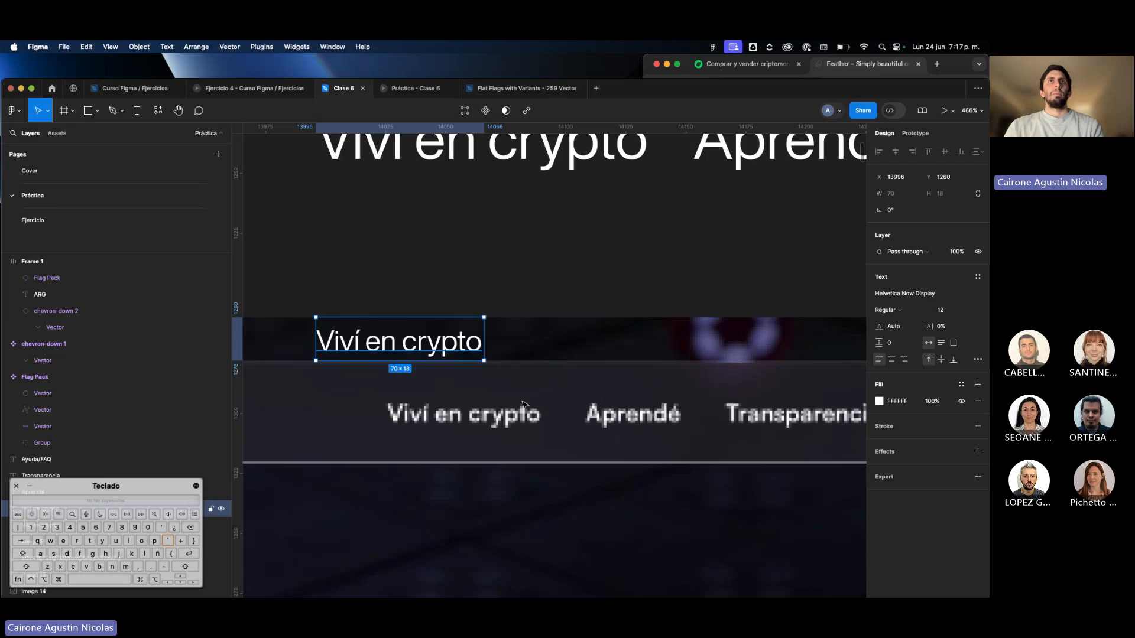
left_click_drag(454, 348, 525, 393)
scroll(644, 329, "down", 5)
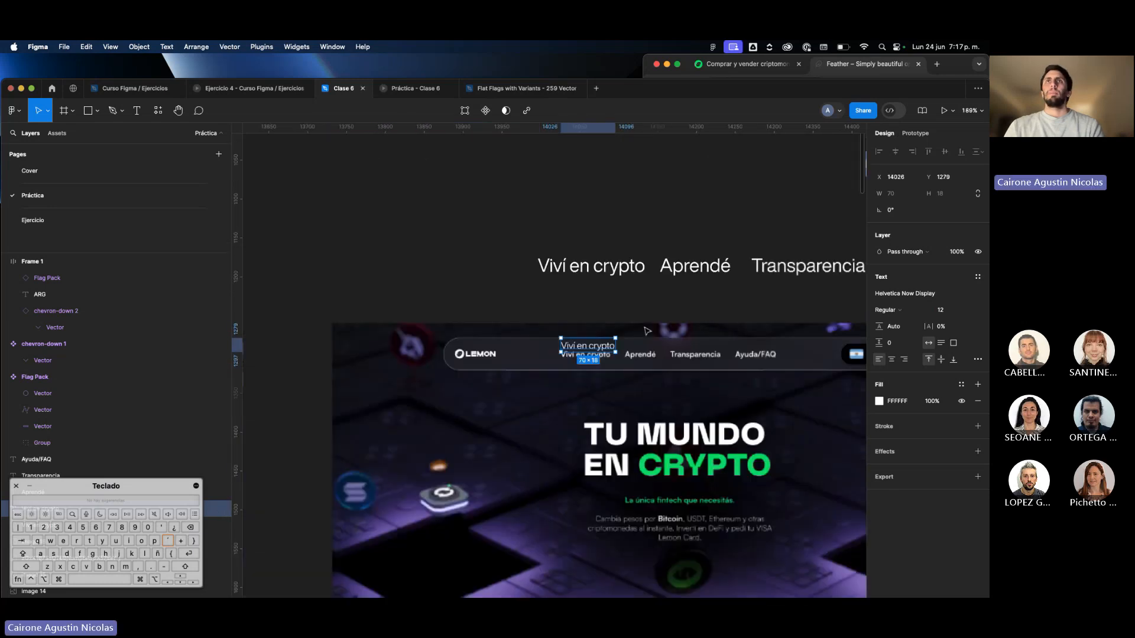
Resize the Lemon page screenshot proportionally to a width of 1440.
scroll(647, 331, "down", 4)
left_click(656, 416)
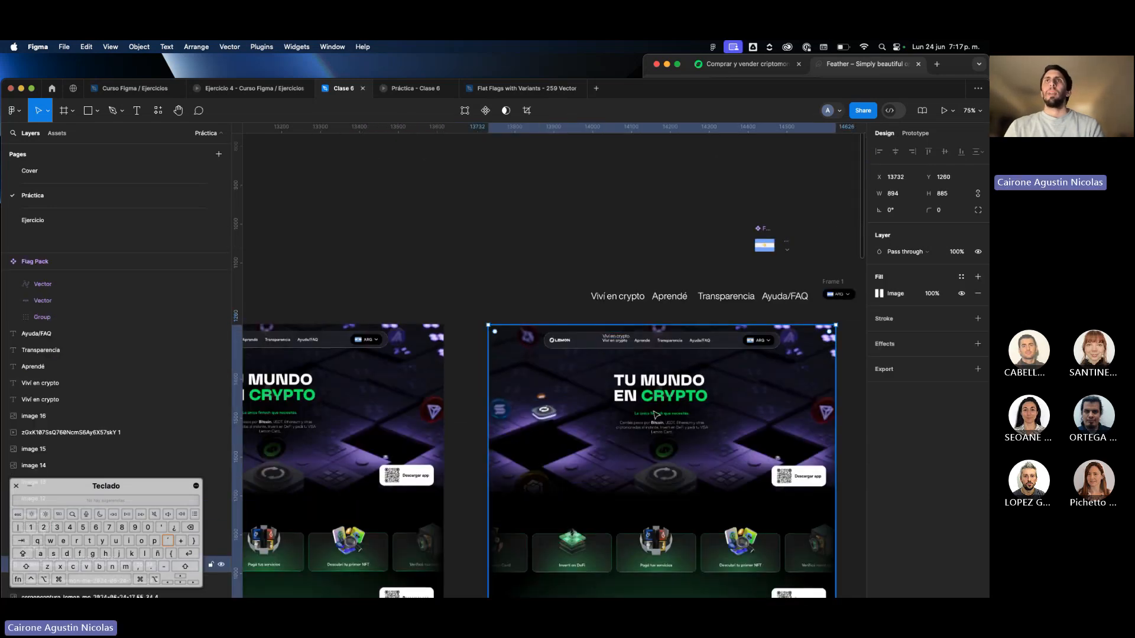
scroll(656, 415, "right", 3)
scroll(656, 415, "down", 2)
left_click(904, 195)
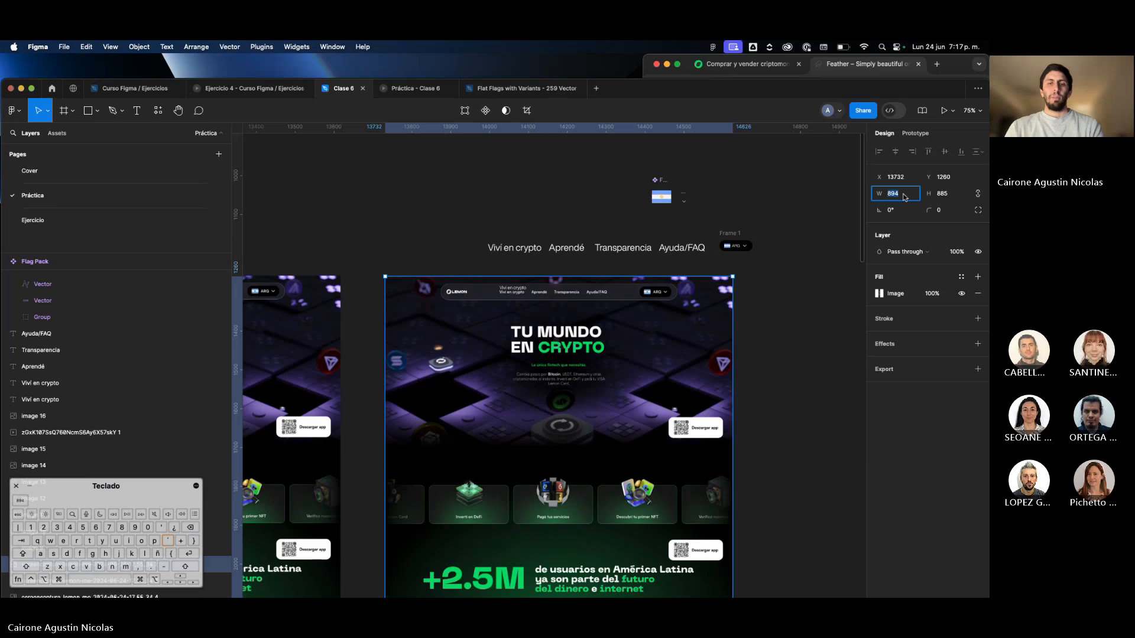
type("1440")
key("Return")
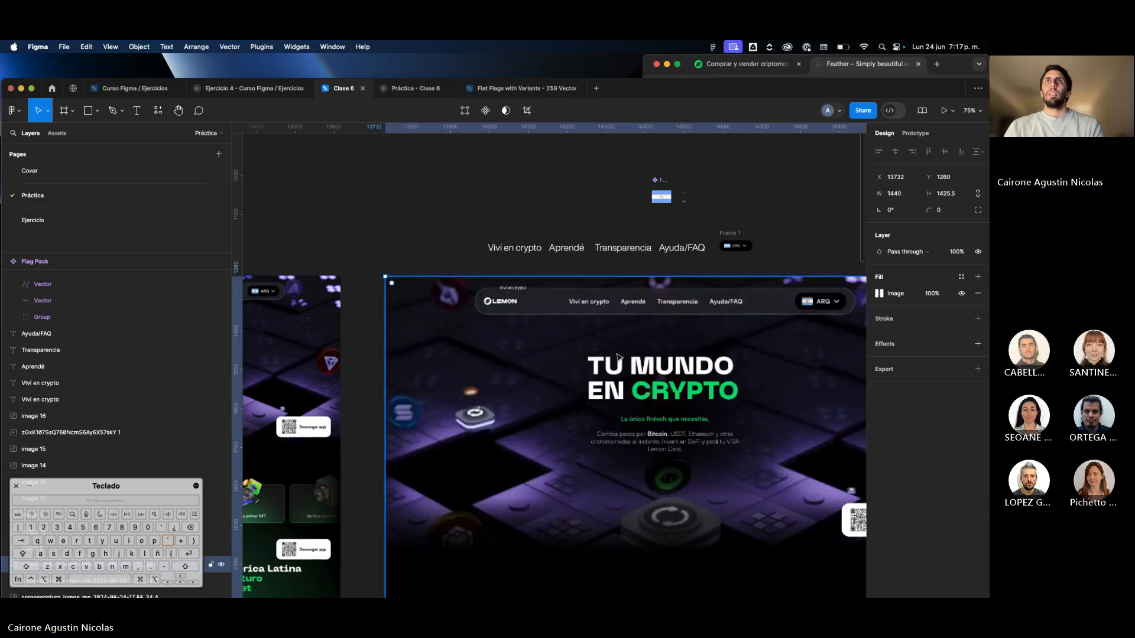
Move the small "Viví en crypto" copy off the screenshot to just below the row of menu labels.
scroll(628, 346, "right", 1)
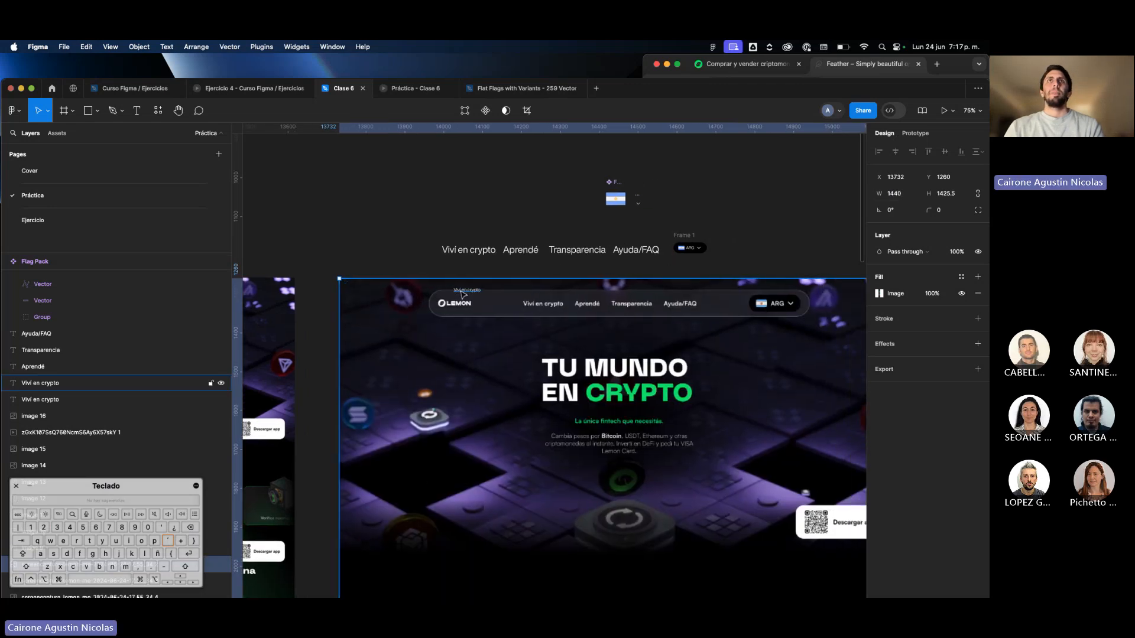
left_click_drag(464, 296, 559, 269)
left_click(468, 290)
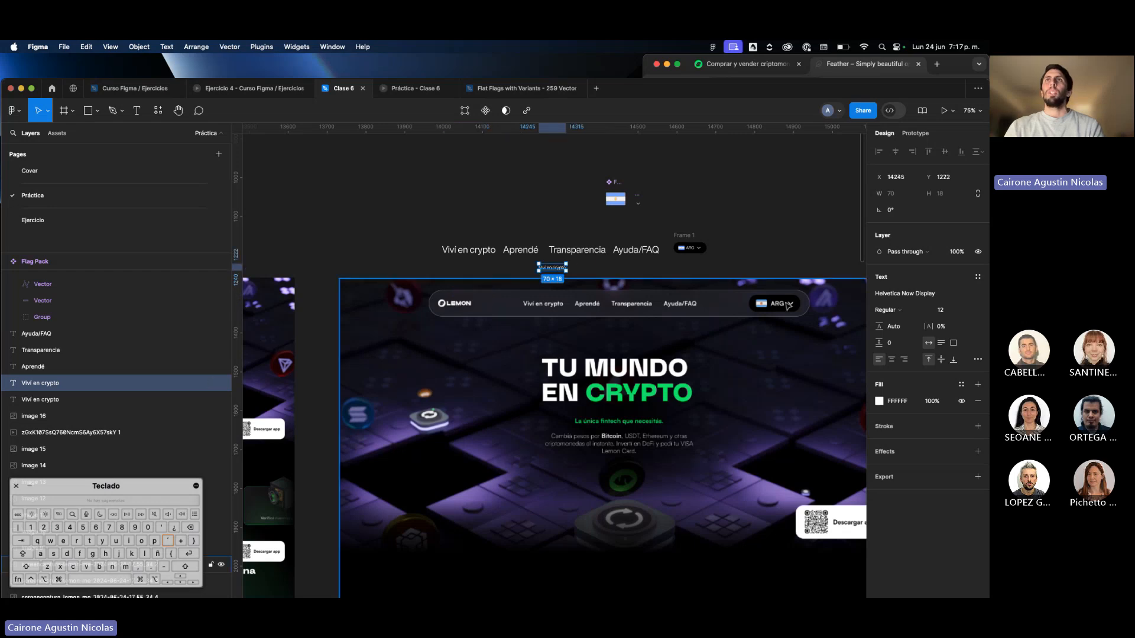
Set the "ARG" text size to 14 and the country selector frame's spacing between items to 8.
scroll(788, 306, "up", 3)
scroll(621, 248, "up", 2)
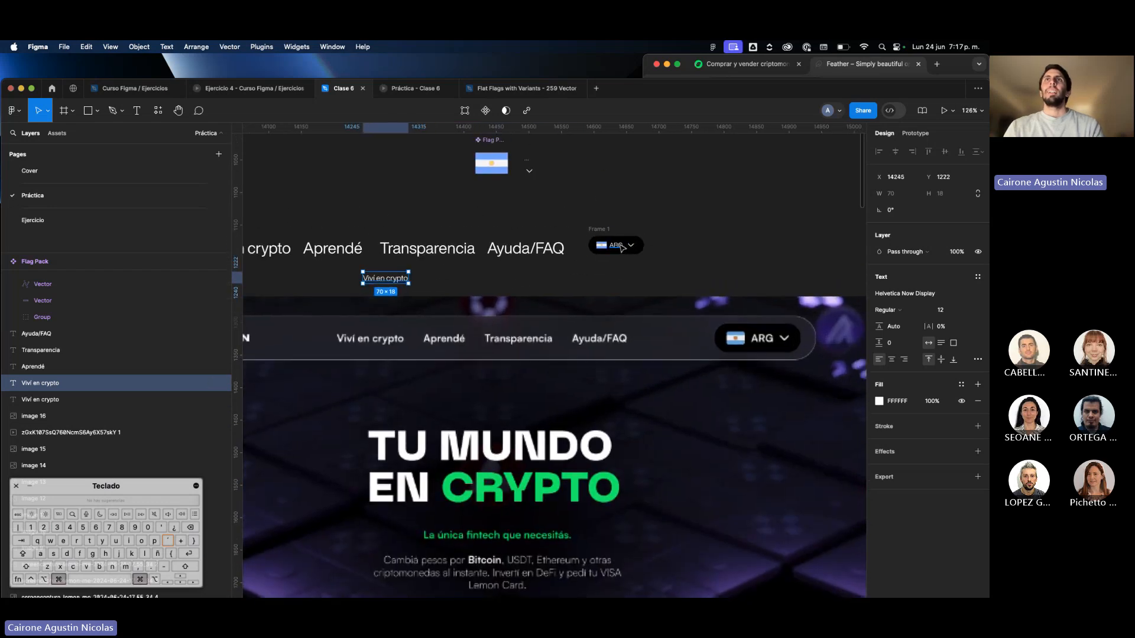
left_click(621, 247, "super")
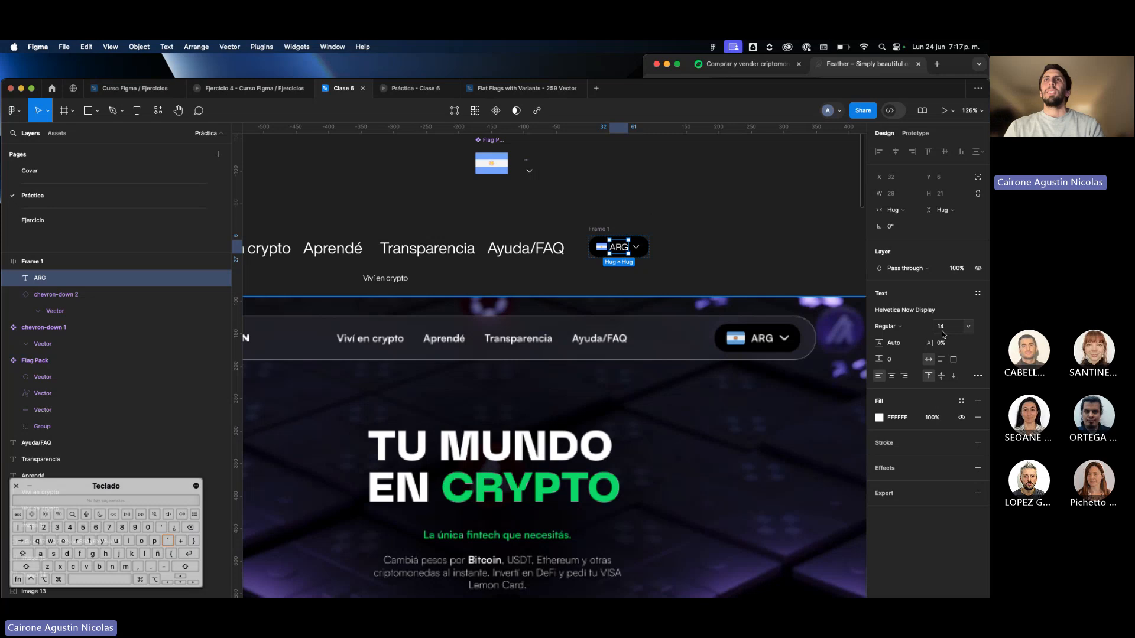
left_click(747, 272)
left_click(640, 251)
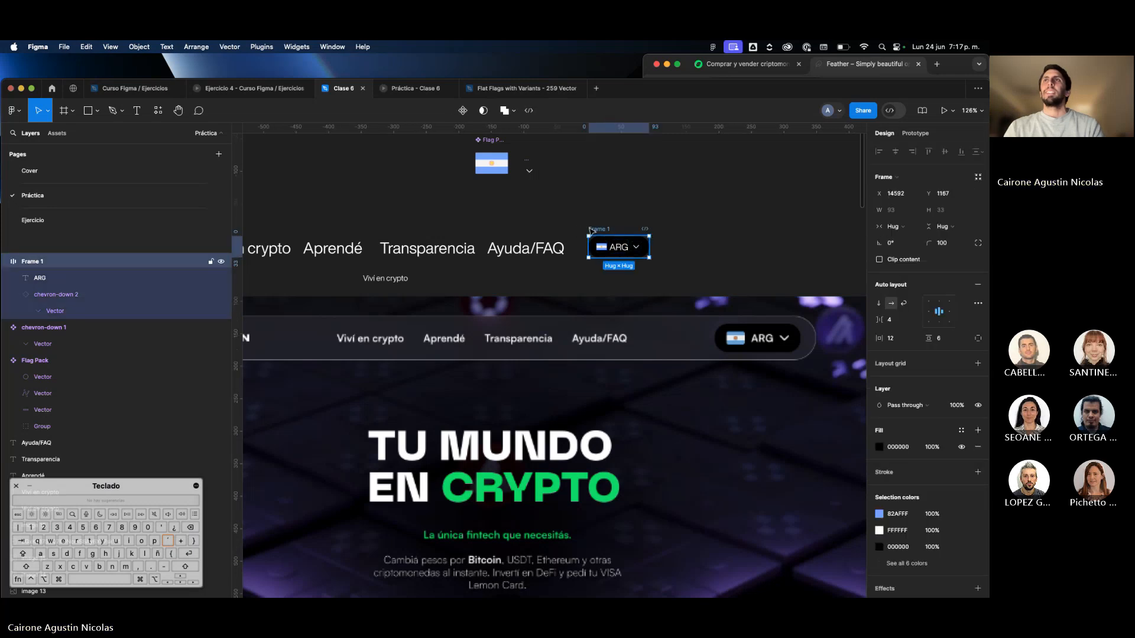
left_click(894, 321)
type("8")
key("Return")
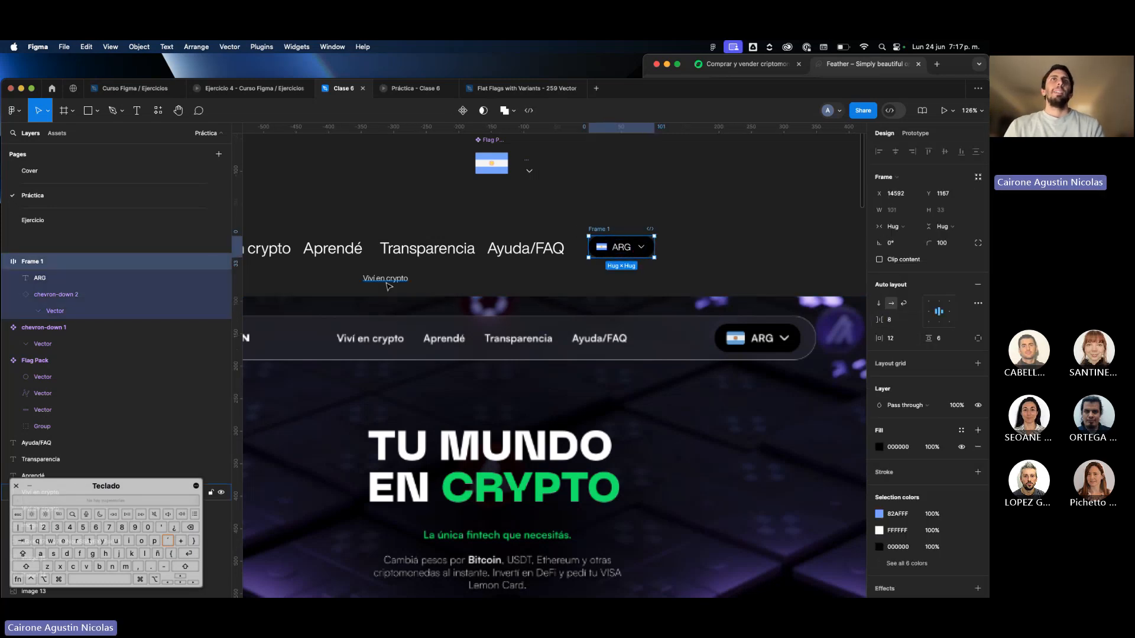
Try the small "Viví en crypto" copy over the screenshot's label, set its size to 16 and place it just above the screenshot.
left_click_drag(387, 286, 365, 335)
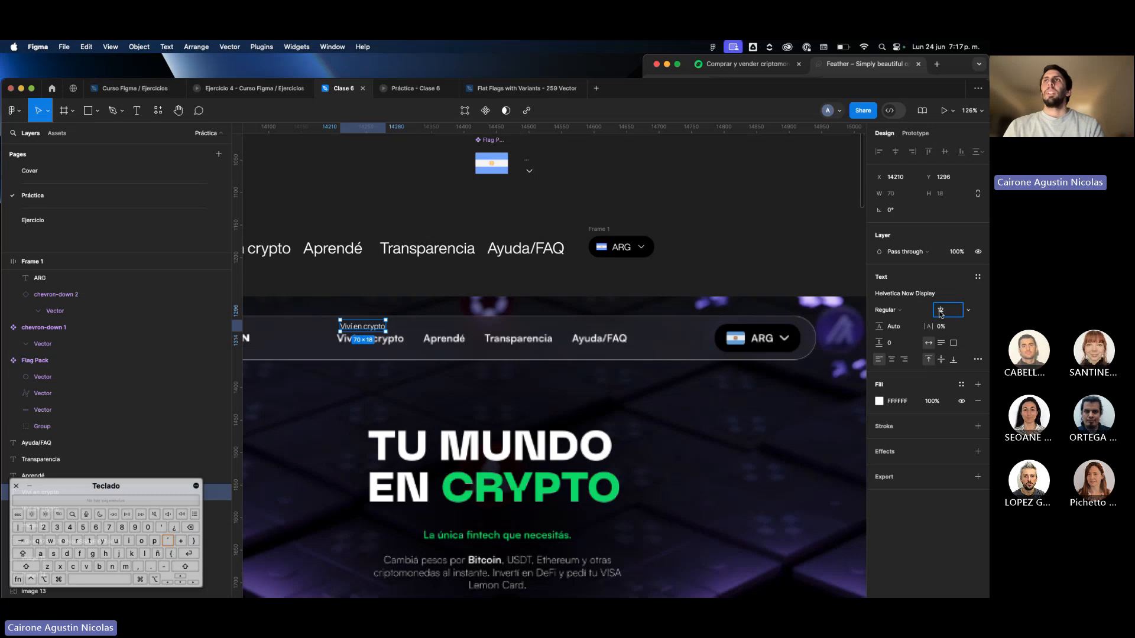
type("16")
key("Return")
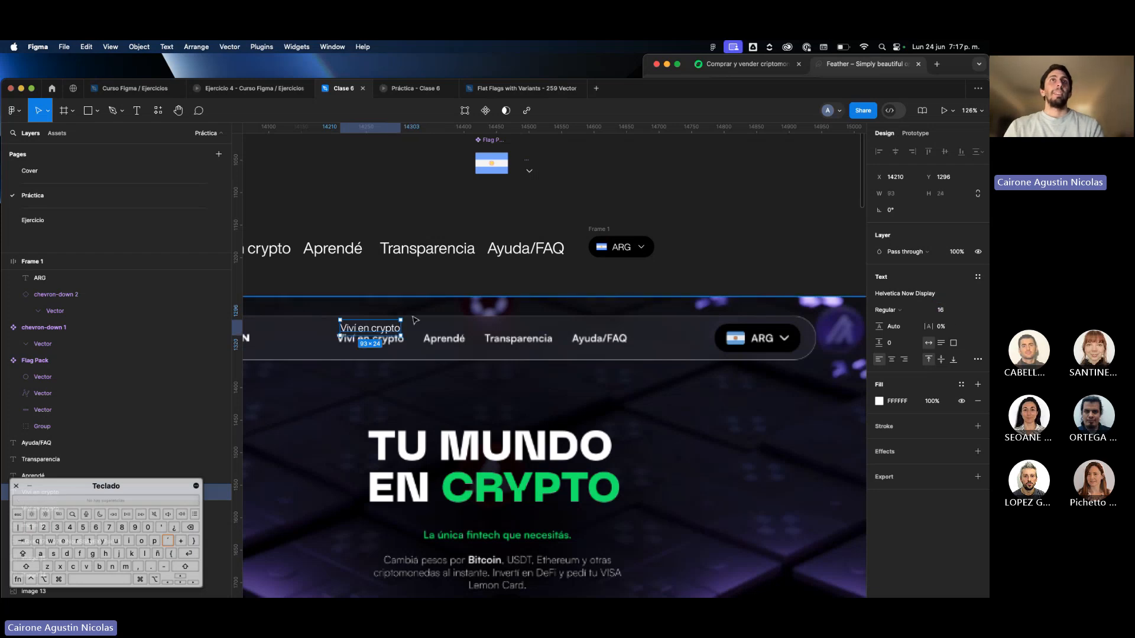
left_click_drag(385, 332, 377, 293)
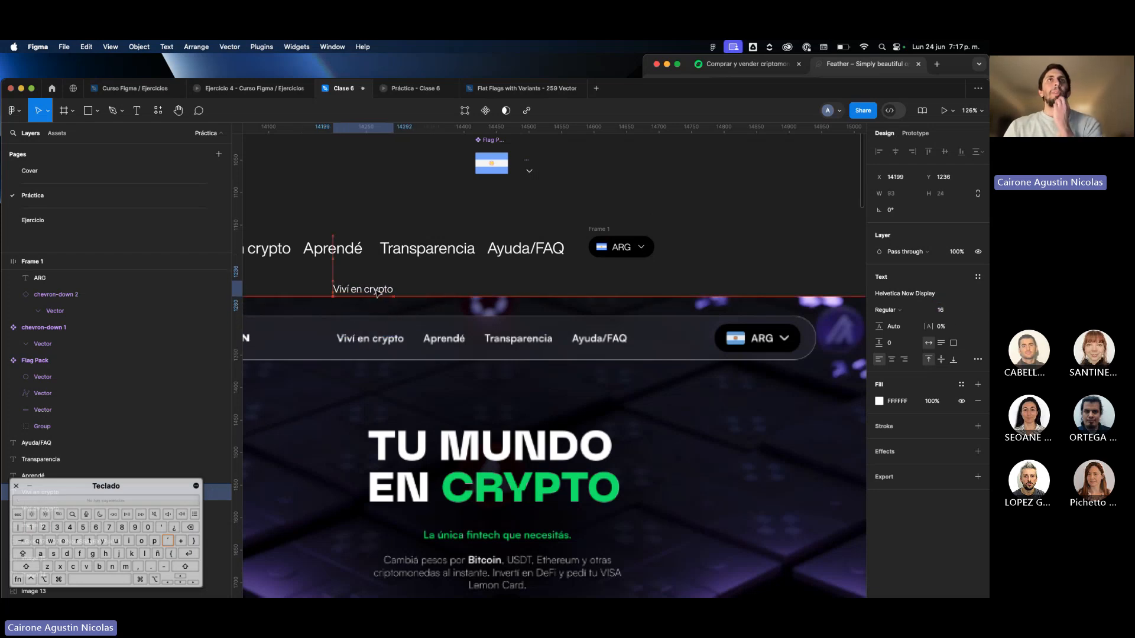
scroll(376, 292, "left", 4)
mouse_move(453, 296)
left_mouse_down()
mouse_move(256, 269)
mouse_move(362, 298)
mouse_move(468, 295)
left_mouse_up()
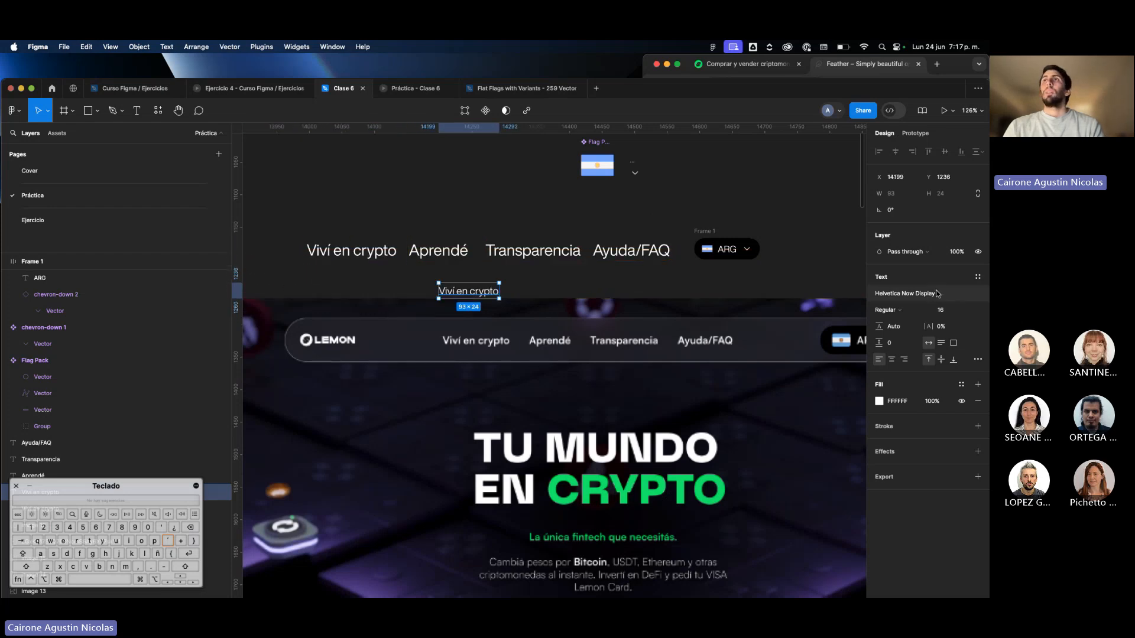
Set the font weight of the small "Viví en crypto" copy to Medium.
left_click(899, 311)
left_click(900, 310)
left_click(900, 325)
left_click(900, 310)
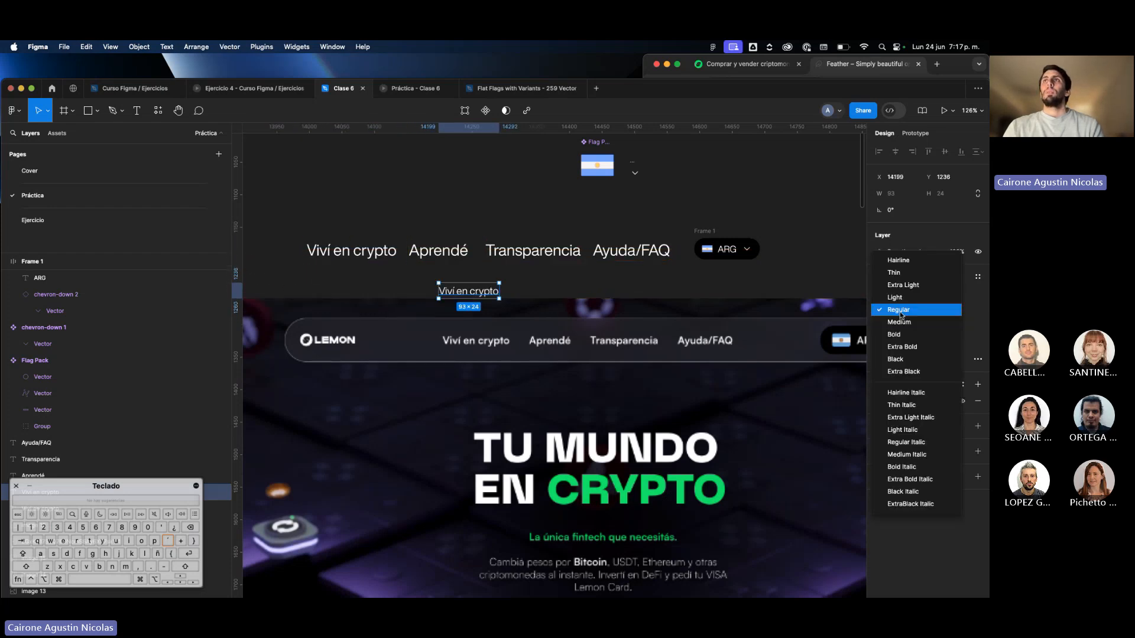
left_click(904, 322)
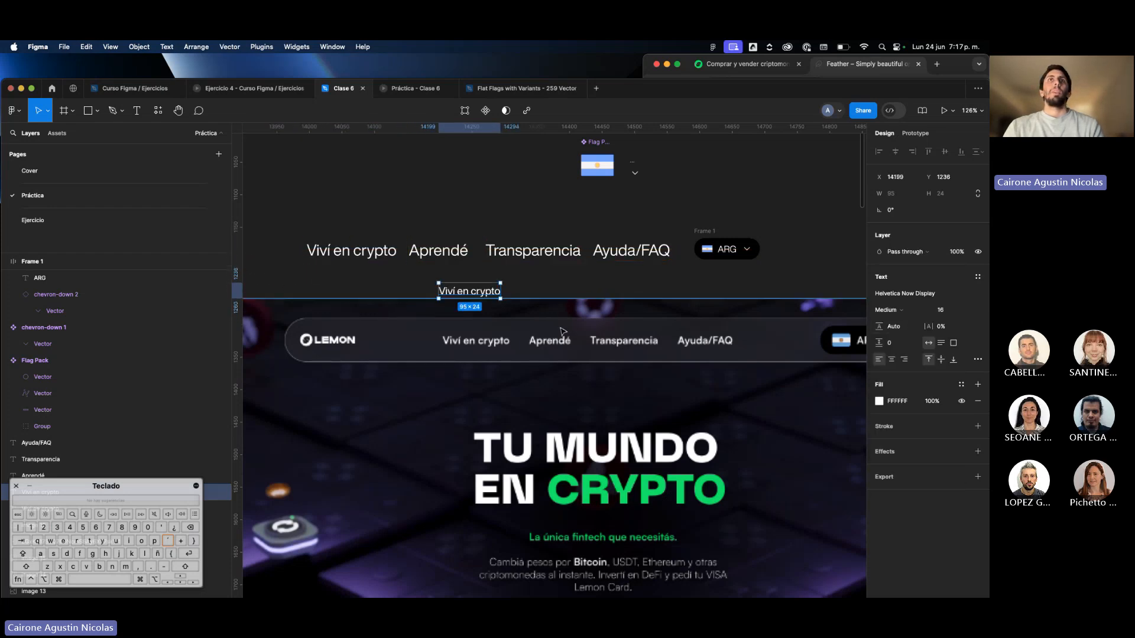
left_click(540, 285)
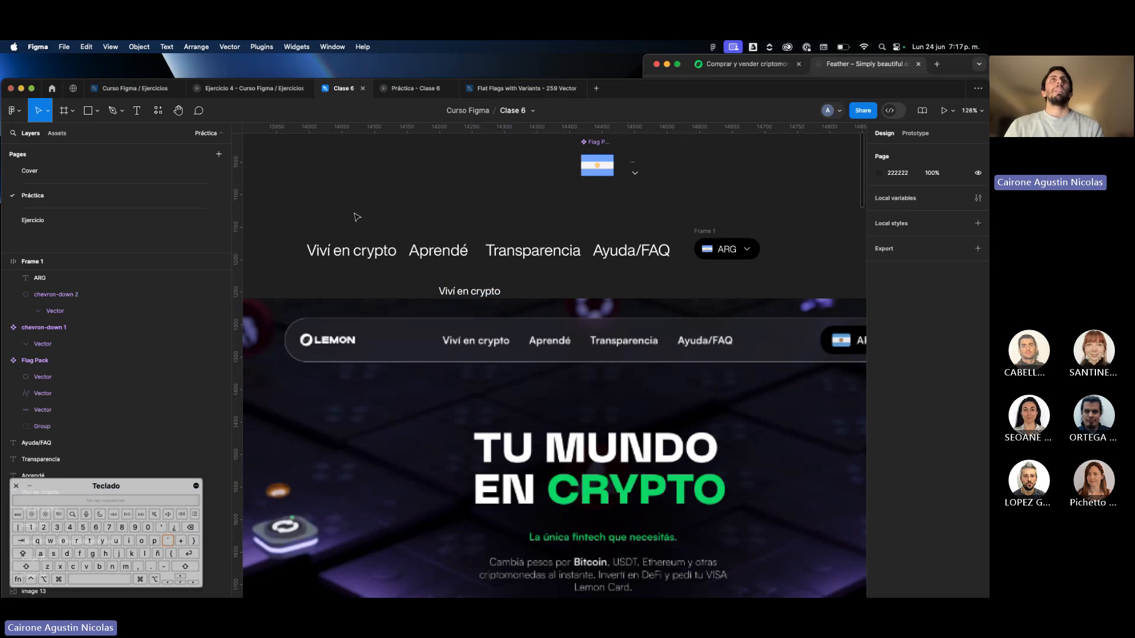
Delete the large "Viví en crypto" label and move the other three menu labels down beside the small copy.
left_click(346, 243)
key("Delete")
left_click_drag(365, 235, 747, 294)
scroll(709, 295, "right", 3)
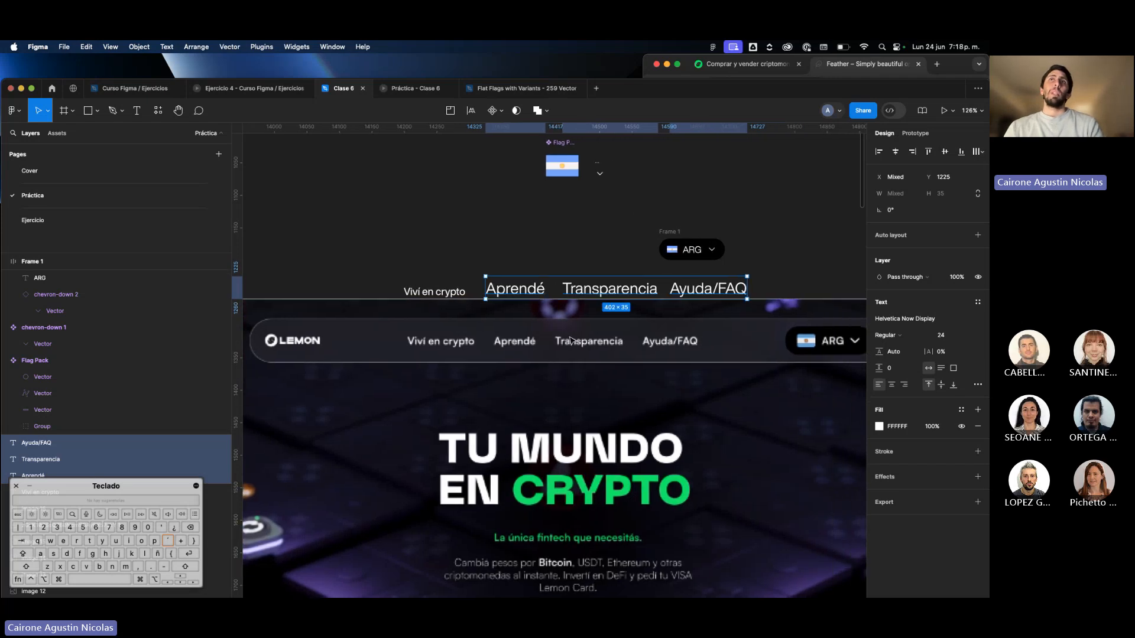
Copy the small "Viví en crypto" label's properties and paste them onto "Aprendé", "Transparencia" and "Ayuda/FAQ".
left_click(439, 291)
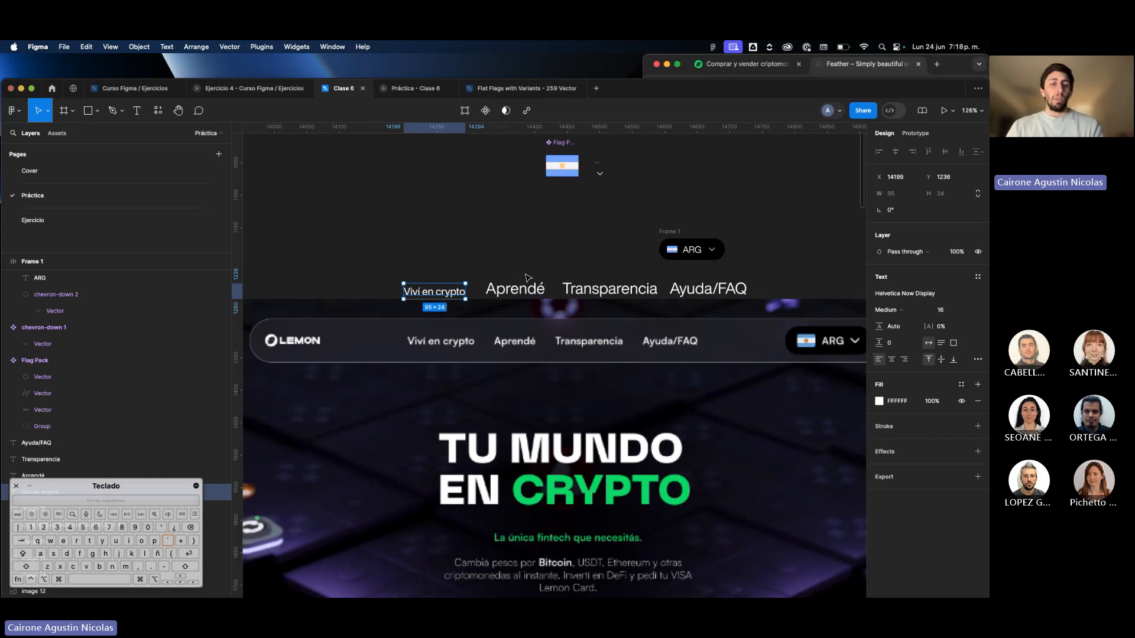
key("alt")
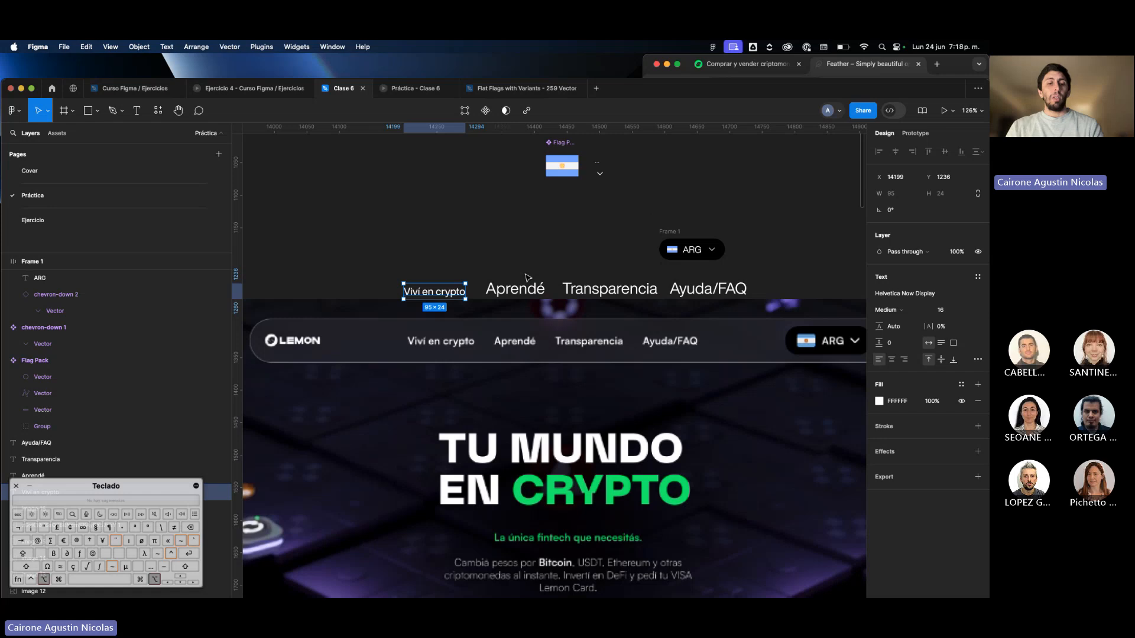
key("super")
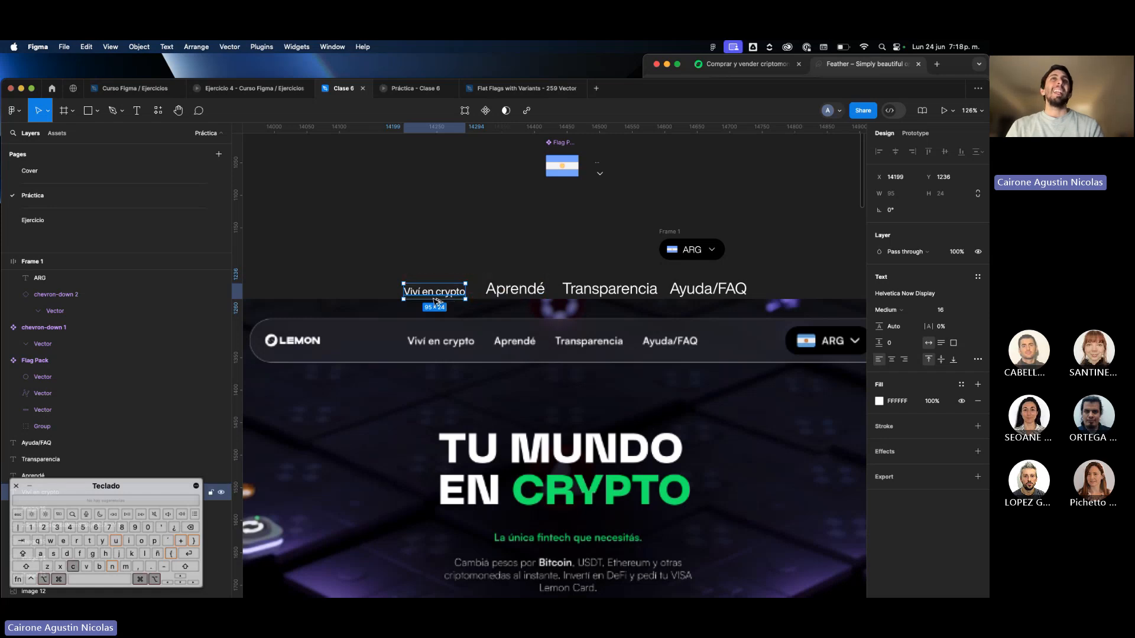
left_click_drag(467, 299, 725, 289)
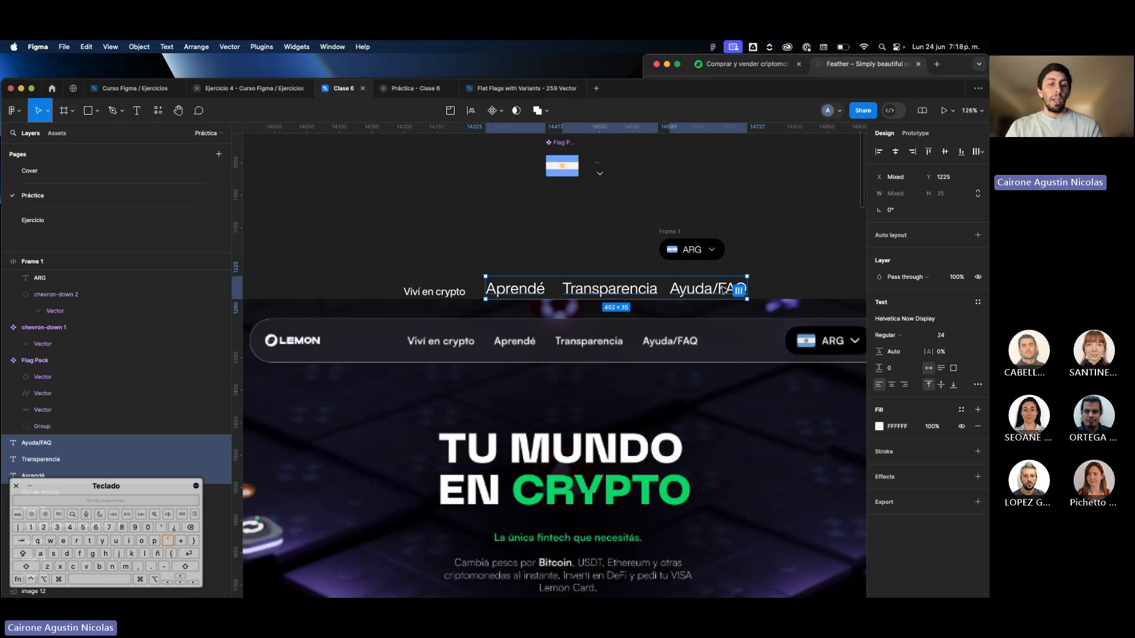
key("super")
key("alt+super+v")
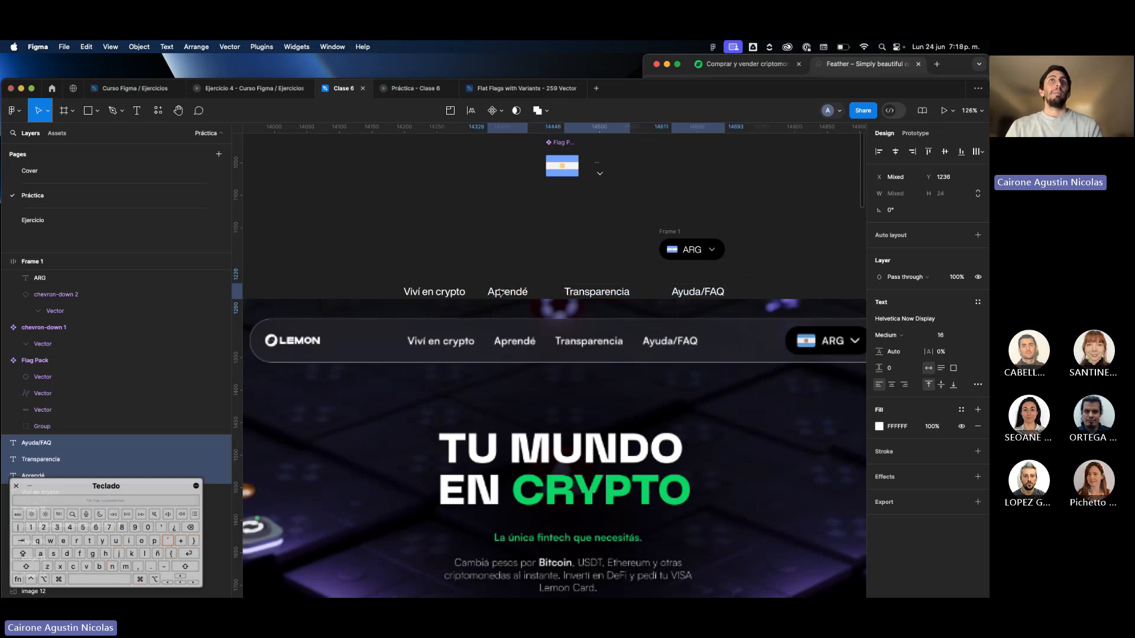
Undo the properties pasted onto the three menu labels.
left_click(433, 293)
key("super+z")
key("super+z")
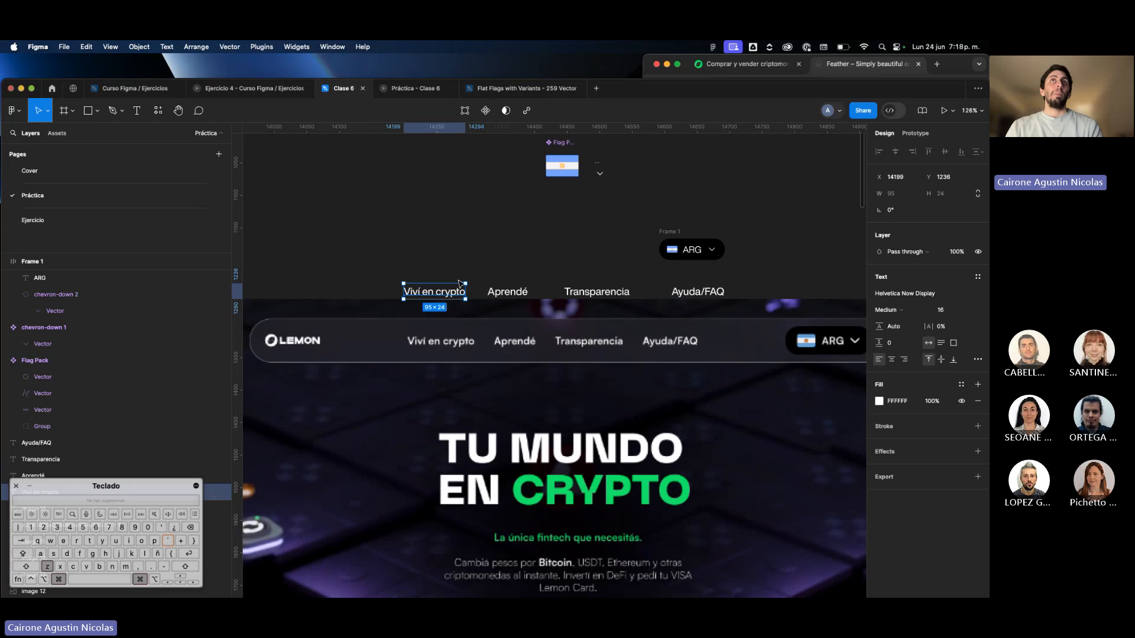
Apply the "Viví en crypto" label's properties to the other three menu labels again and move all four up beside the country selector.
left_click(447, 296)
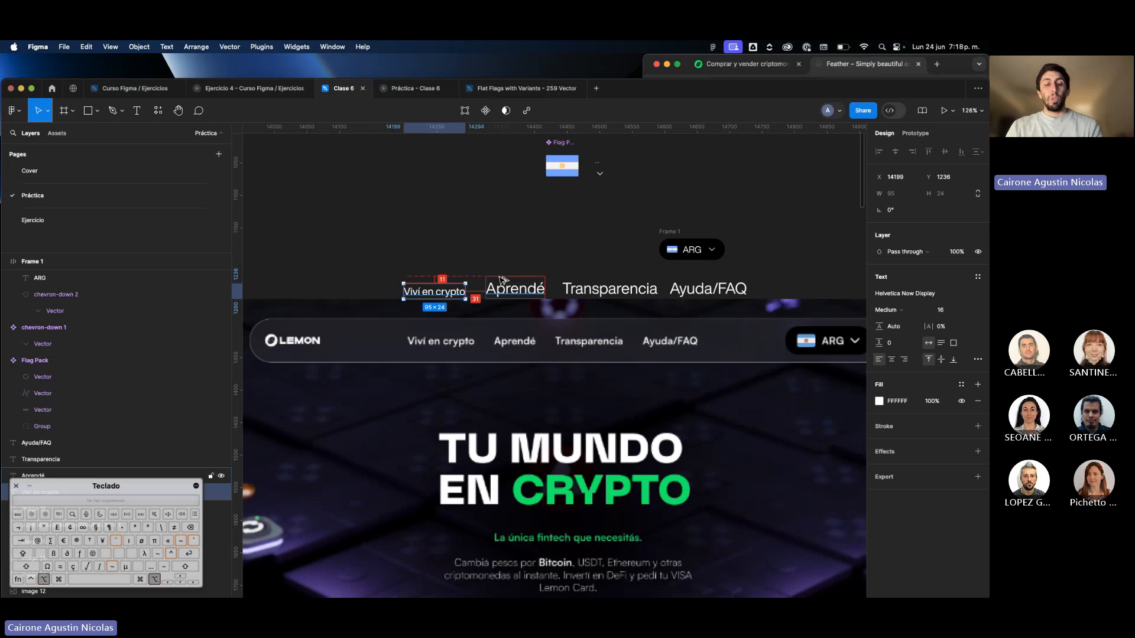
left_click_drag(493, 271, 717, 290)
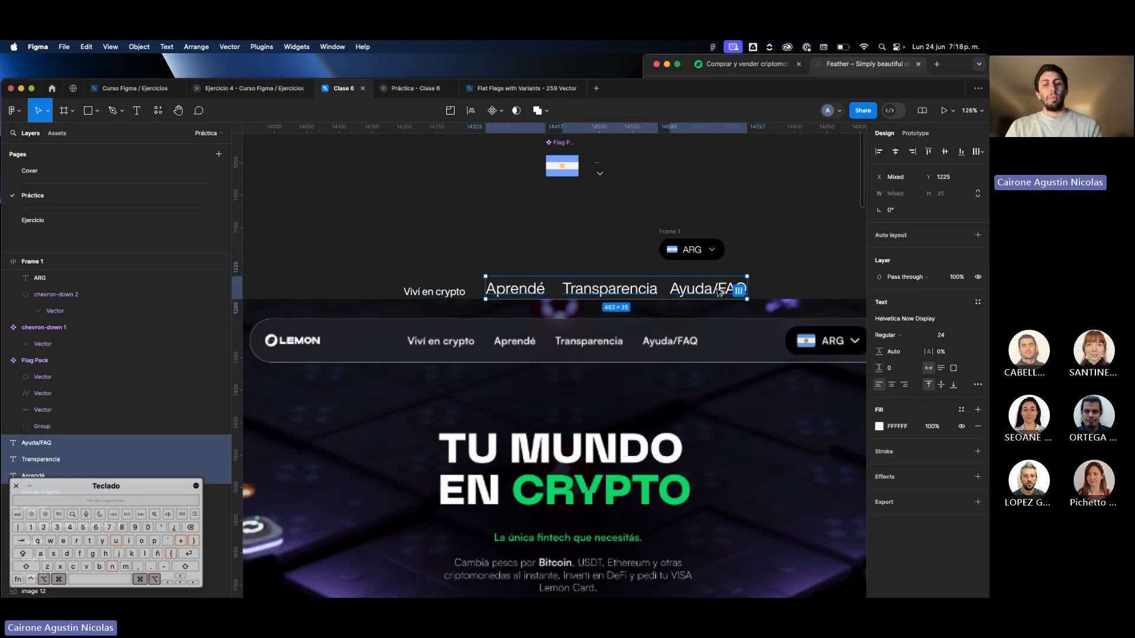
key("alt+super+v")
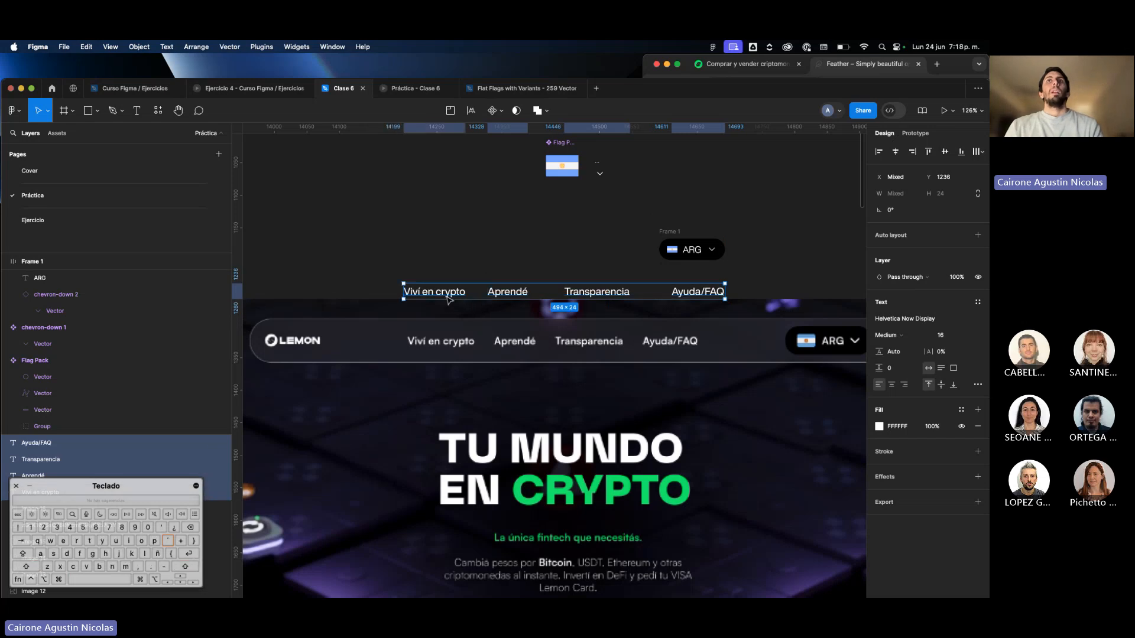
left_click_drag(447, 298, 351, 254)
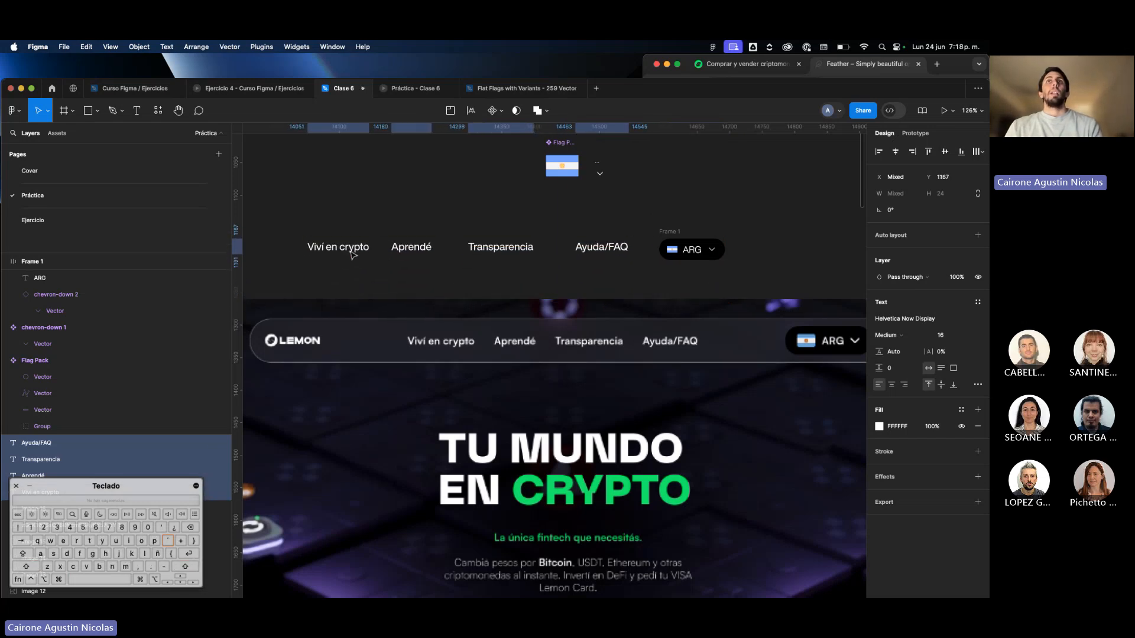
left_click(390, 252)
Draw a white placeholder rectangle of 80 × 20 ahead of the "Viví en crypto" label for the logo.
scroll(406, 236, "left", 6)
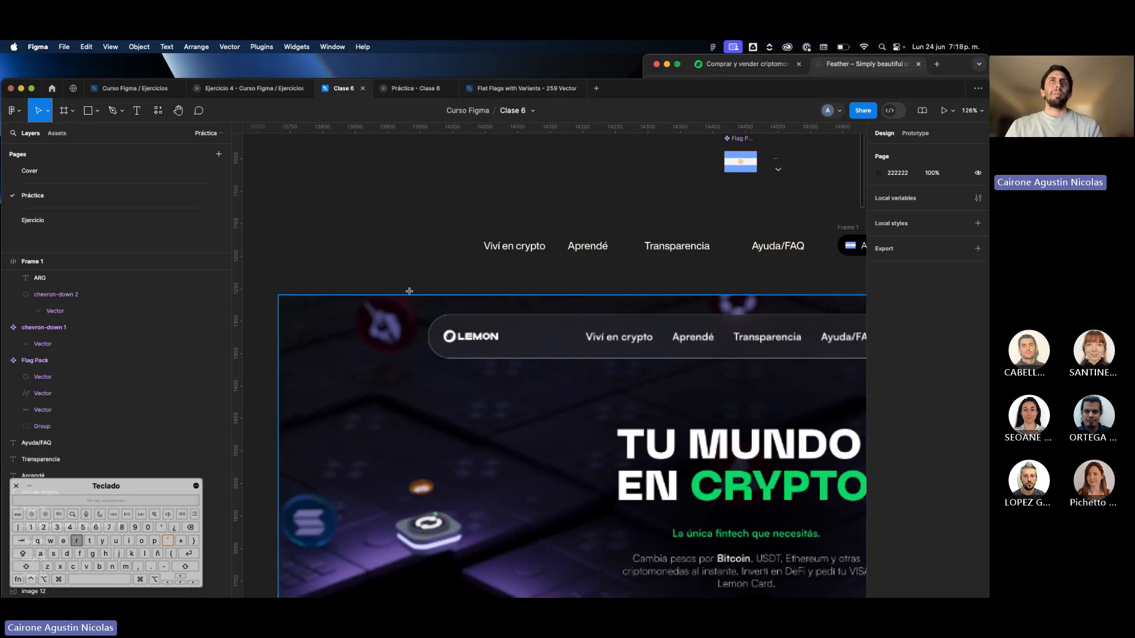
key("r")
left_click_drag(389, 246, 417, 250)
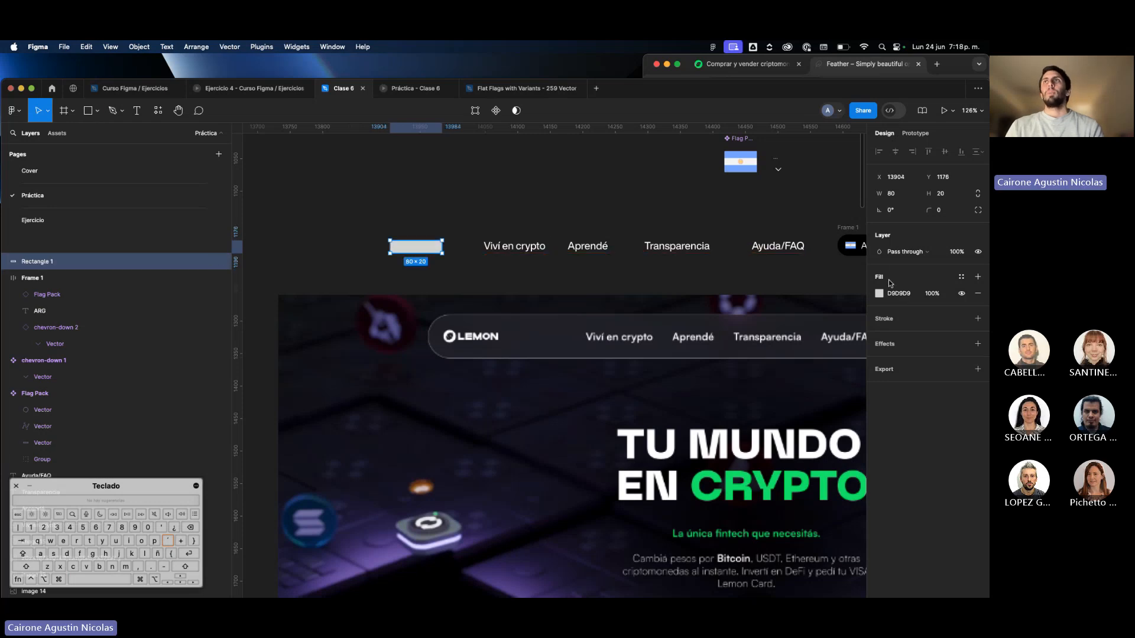
left_click(647, 282)
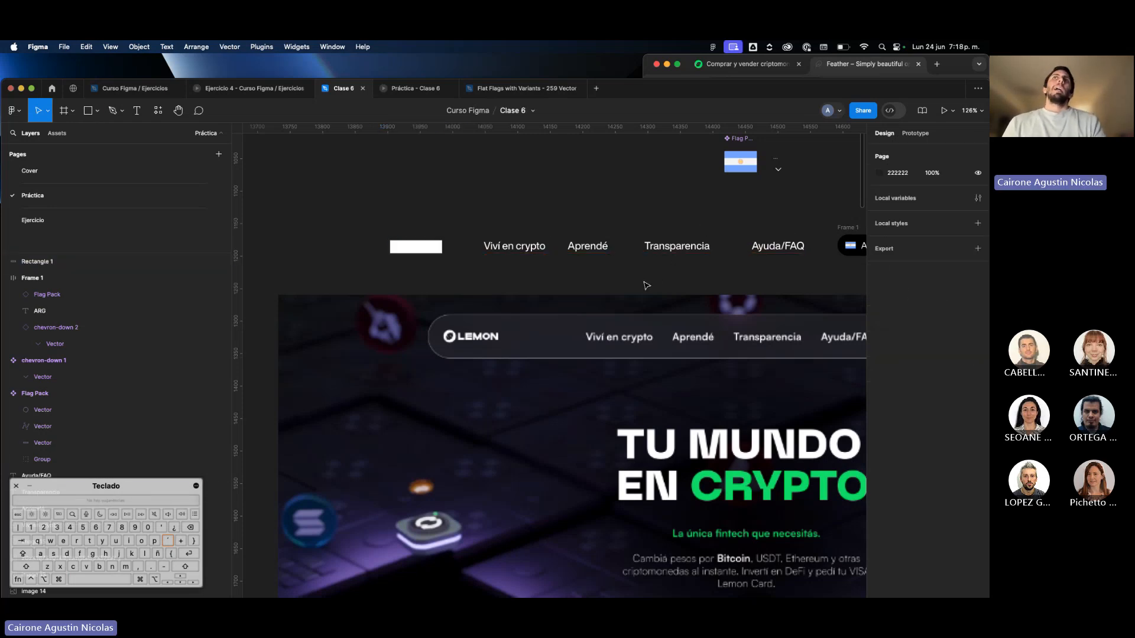
Create a text style named "Text Menu" from the four menu labels.
scroll(647, 286, "down", 5)
scroll(646, 285, "right", 5)
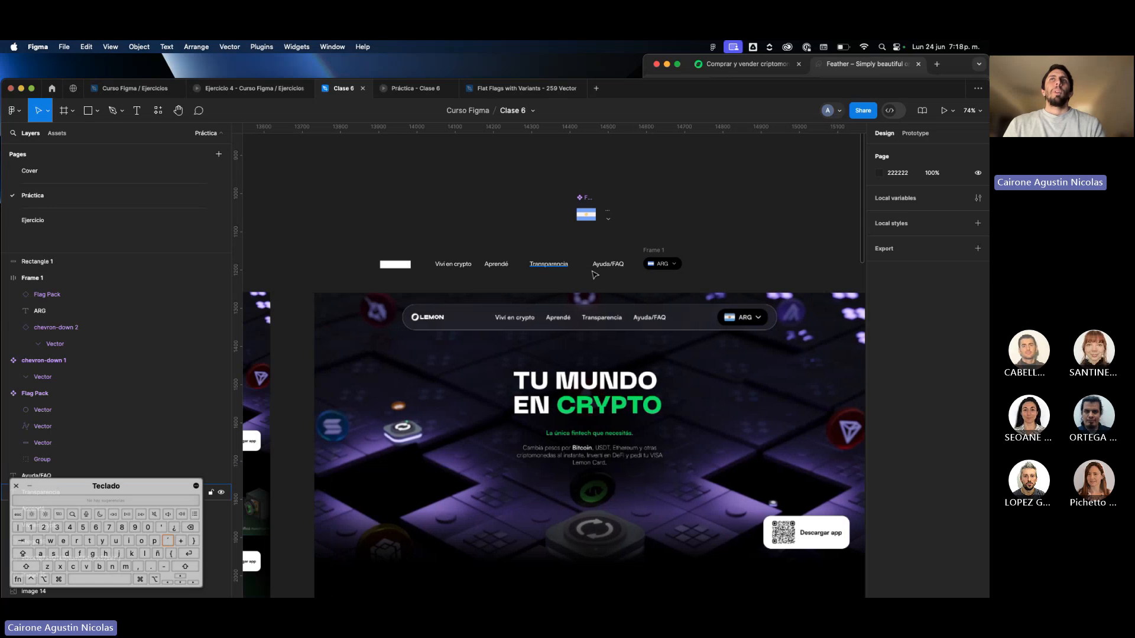
scroll(678, 263, "up", 2)
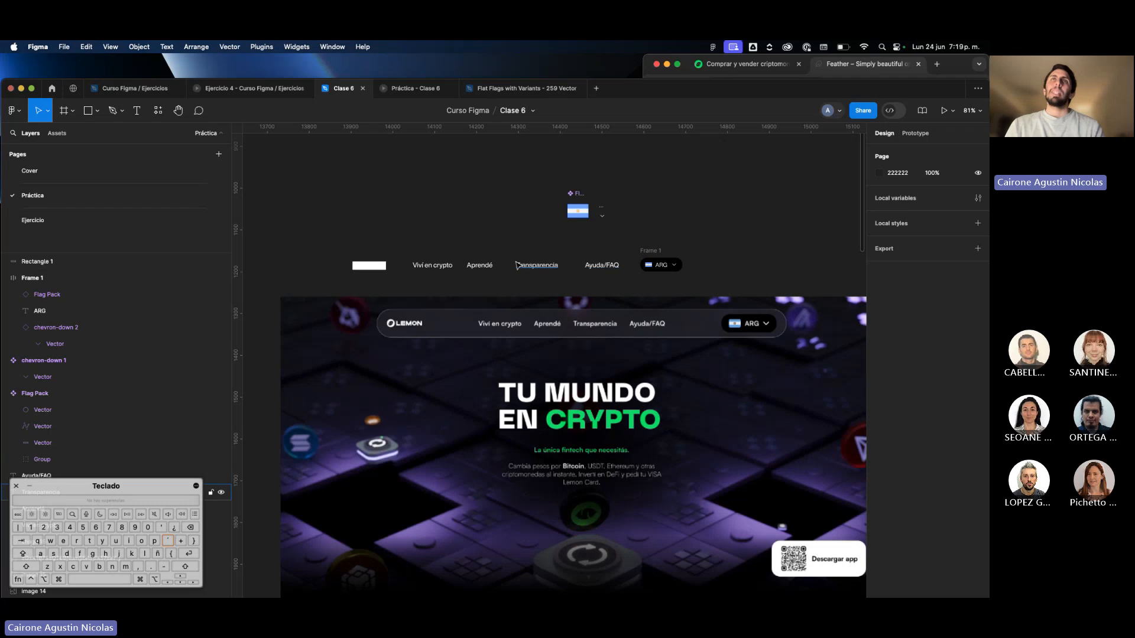
left_click(453, 268)
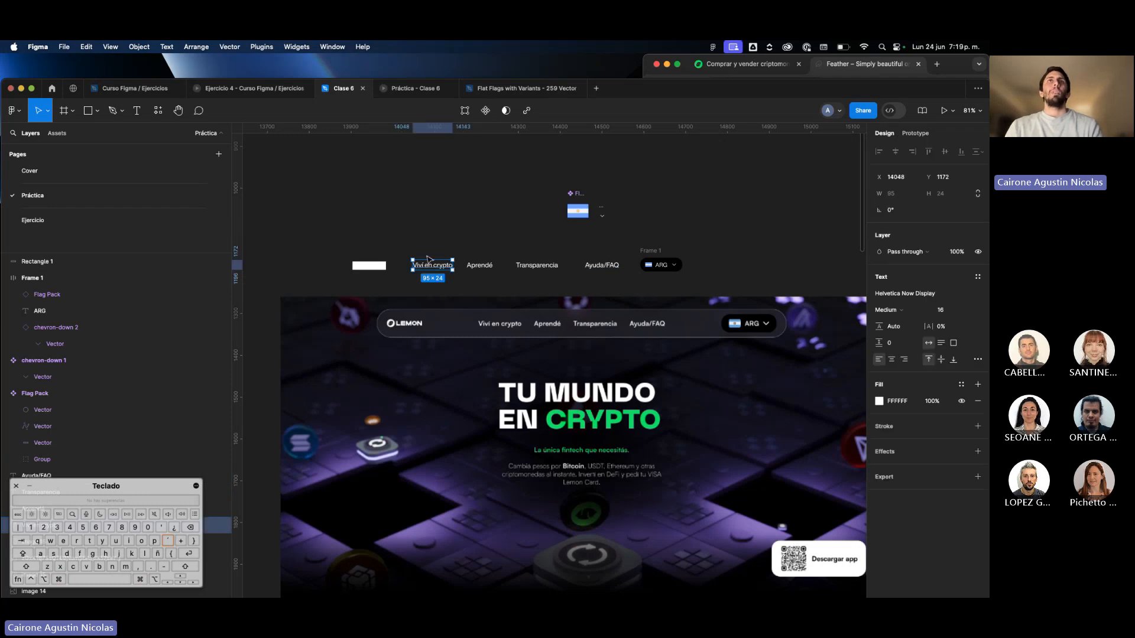
left_click_drag(410, 254, 619, 288)
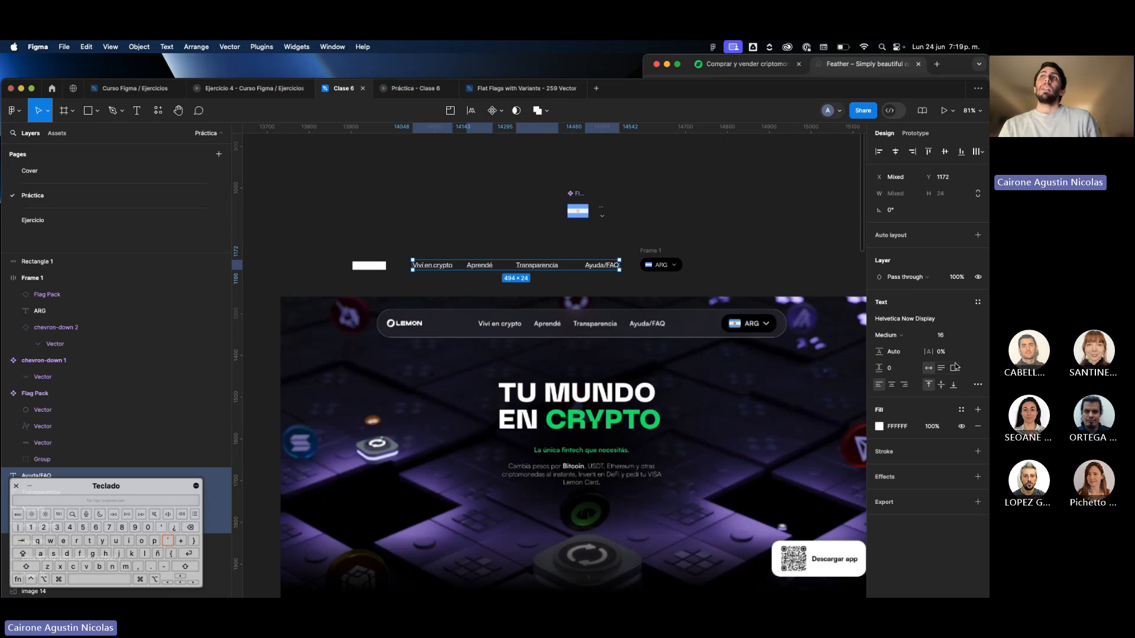
left_click(978, 303)
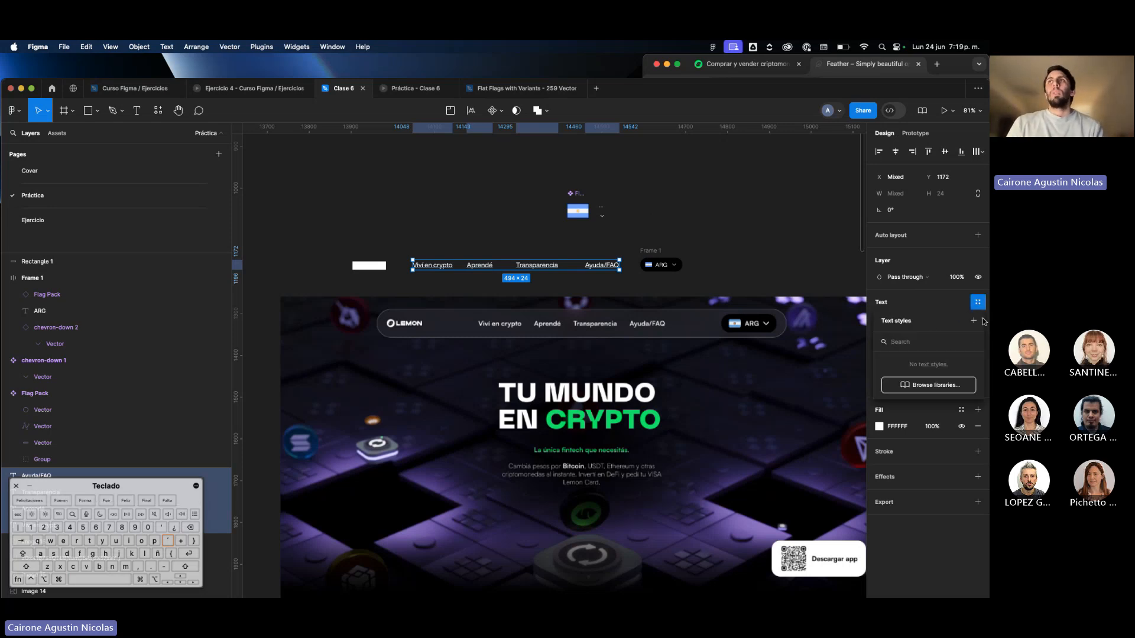
left_click(974, 321)
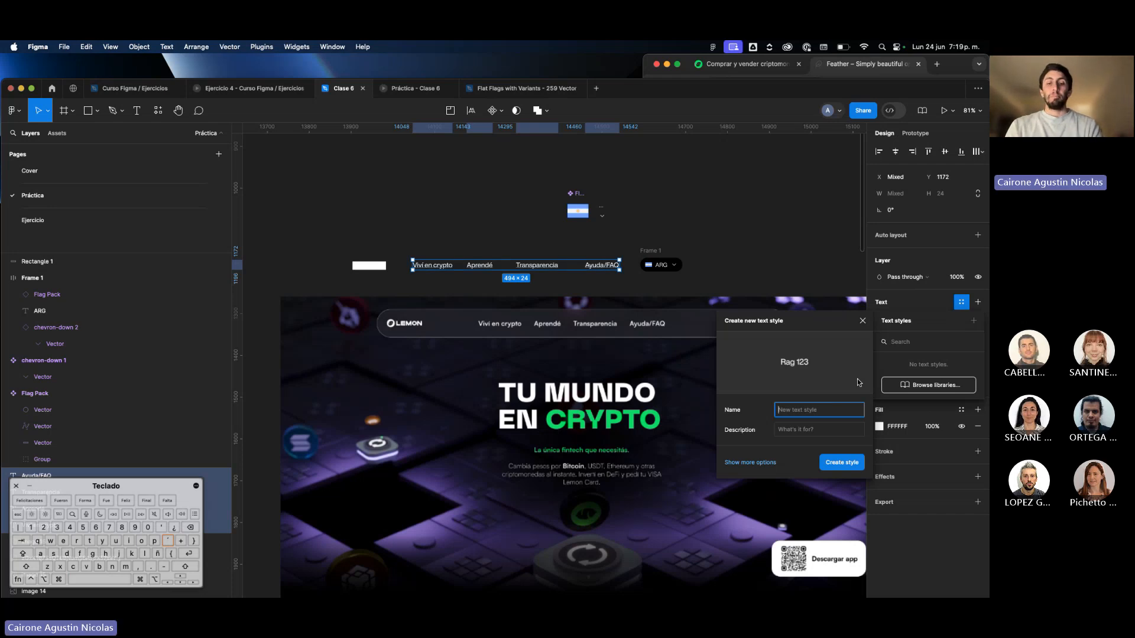
type("Te")
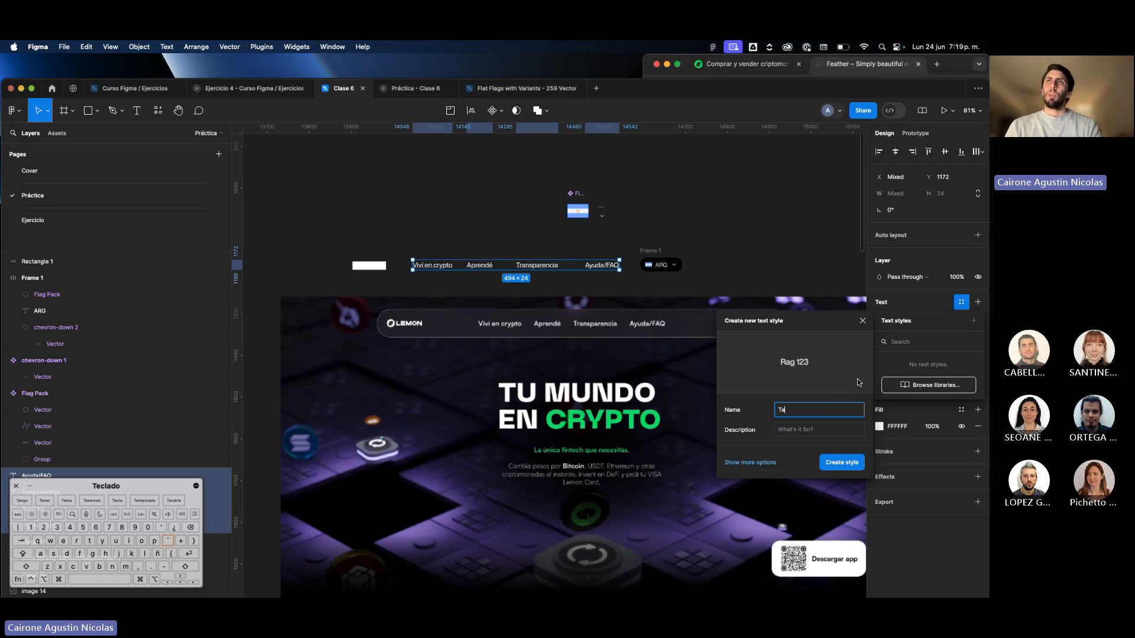
type("xt")
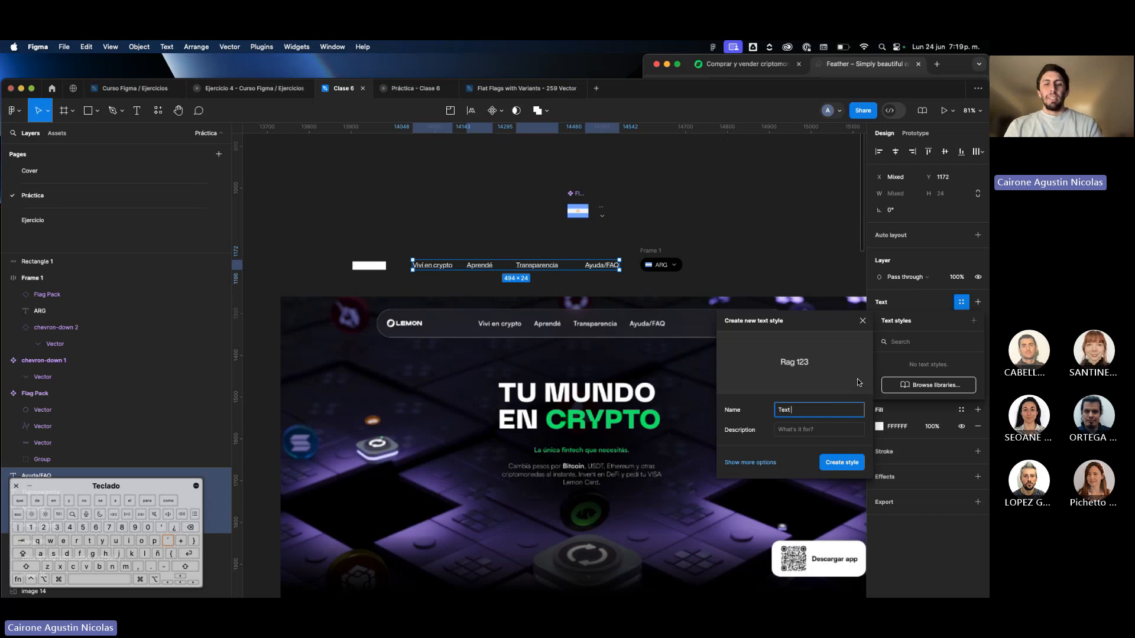
type("Menu")
key("Return")
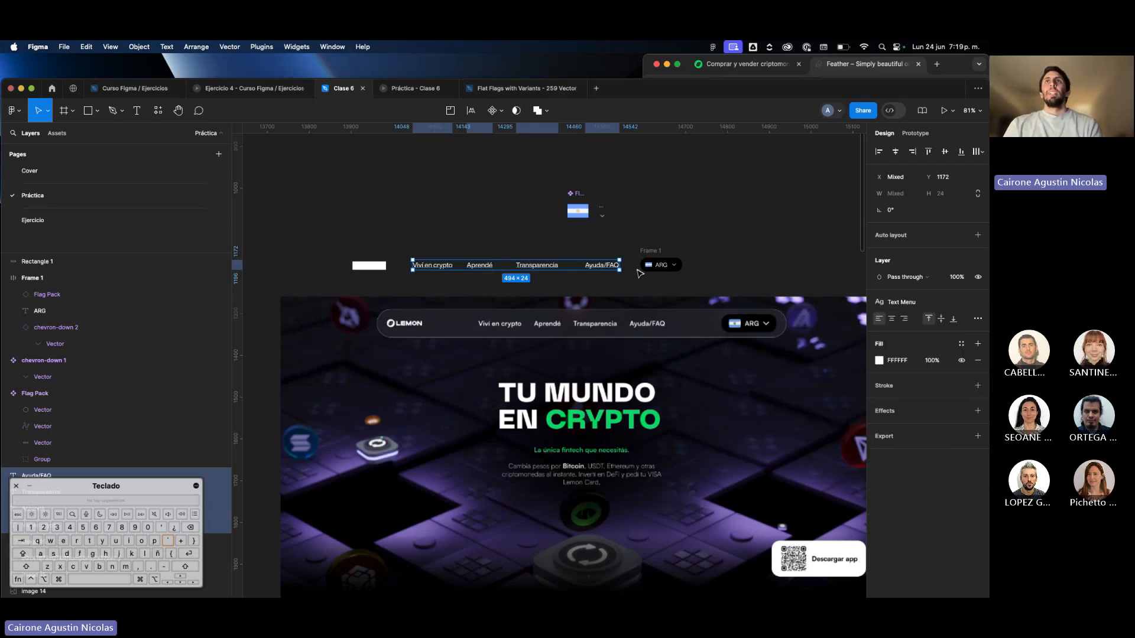
Apply the "Text Menu" text style to the "ARG" text in the country selector.
scroll(639, 274, "up", 5)
left_click(690, 273, "super")
scroll(685, 295, "down", 3)
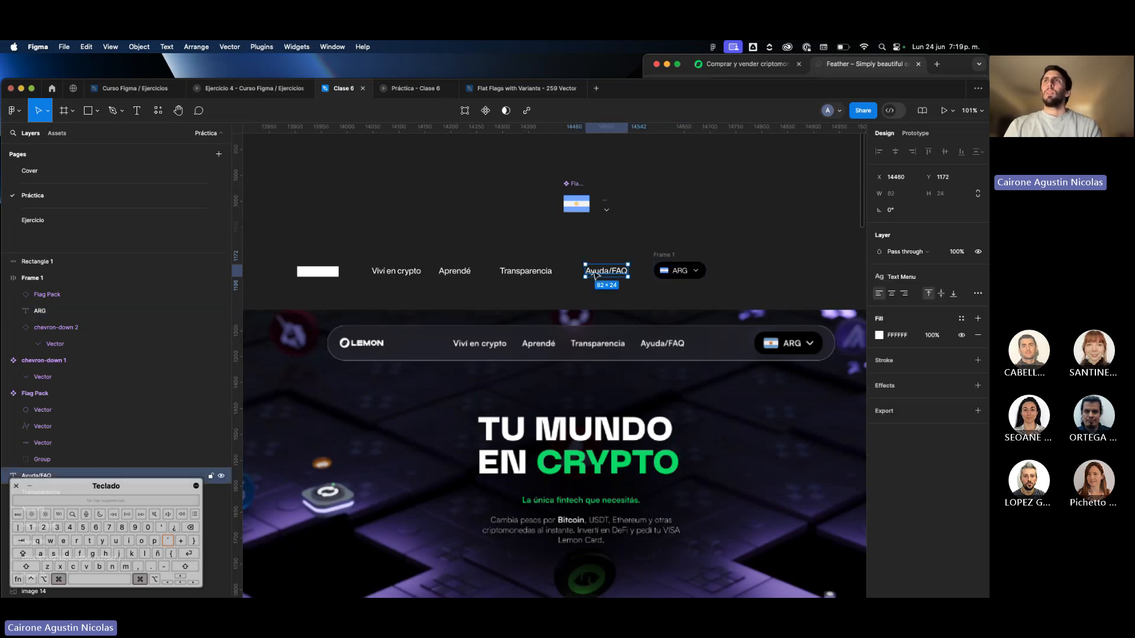
left_click(977, 293)
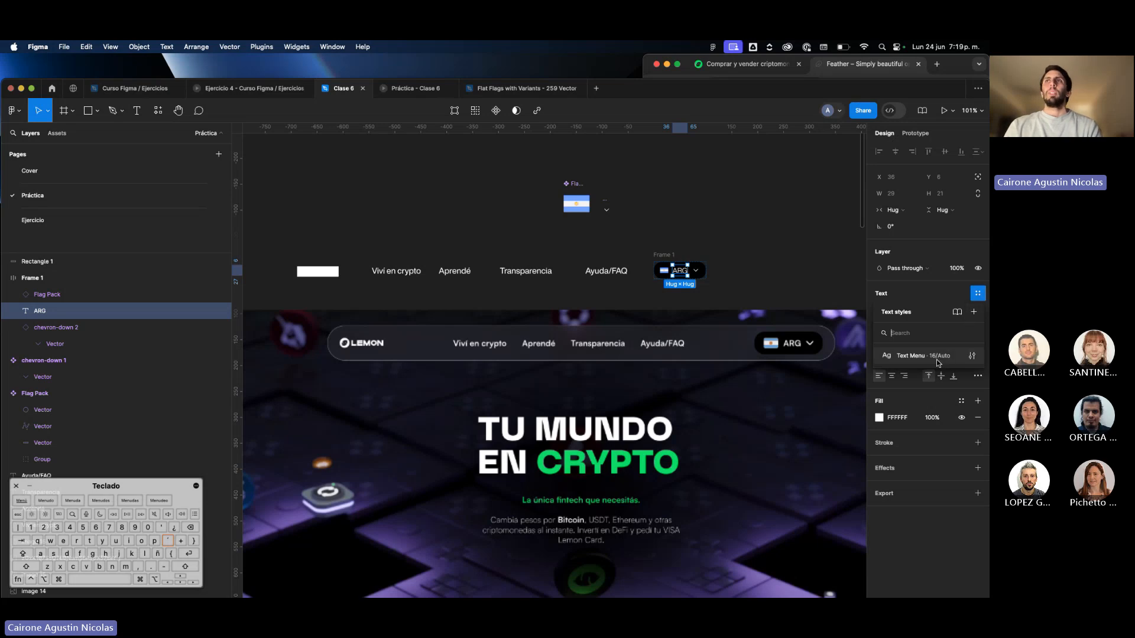
left_click(937, 361)
left_click(778, 287)
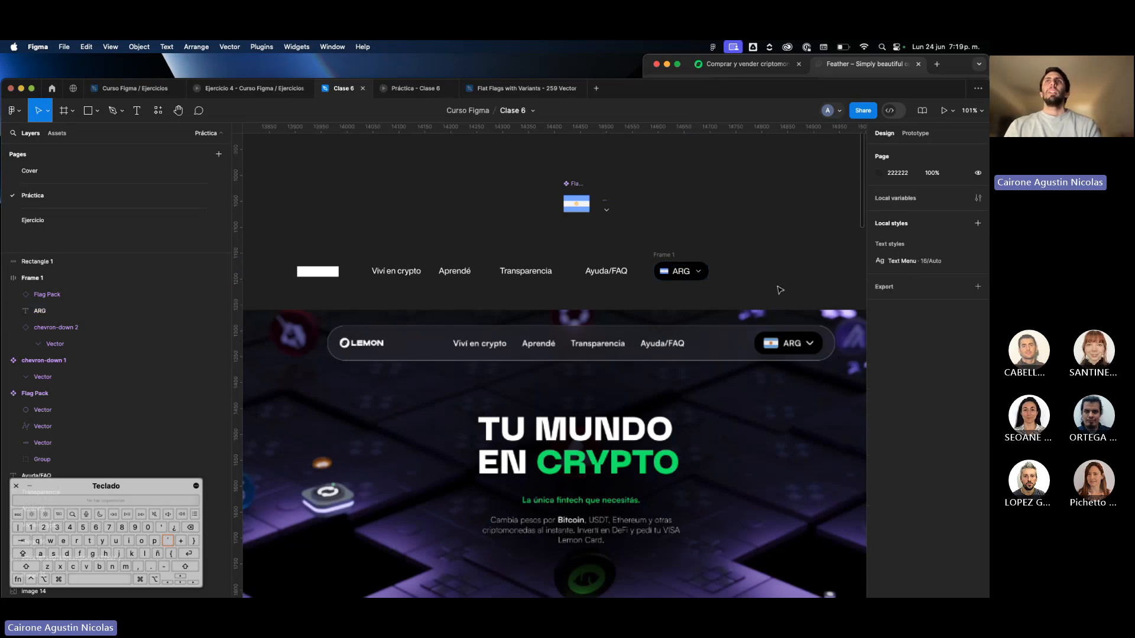
Create a color style named "whITE" from the "Viví en crypto" label's FFFFFF fill.
scroll(778, 288, "down", 3)
scroll(709, 275, "up", 2)
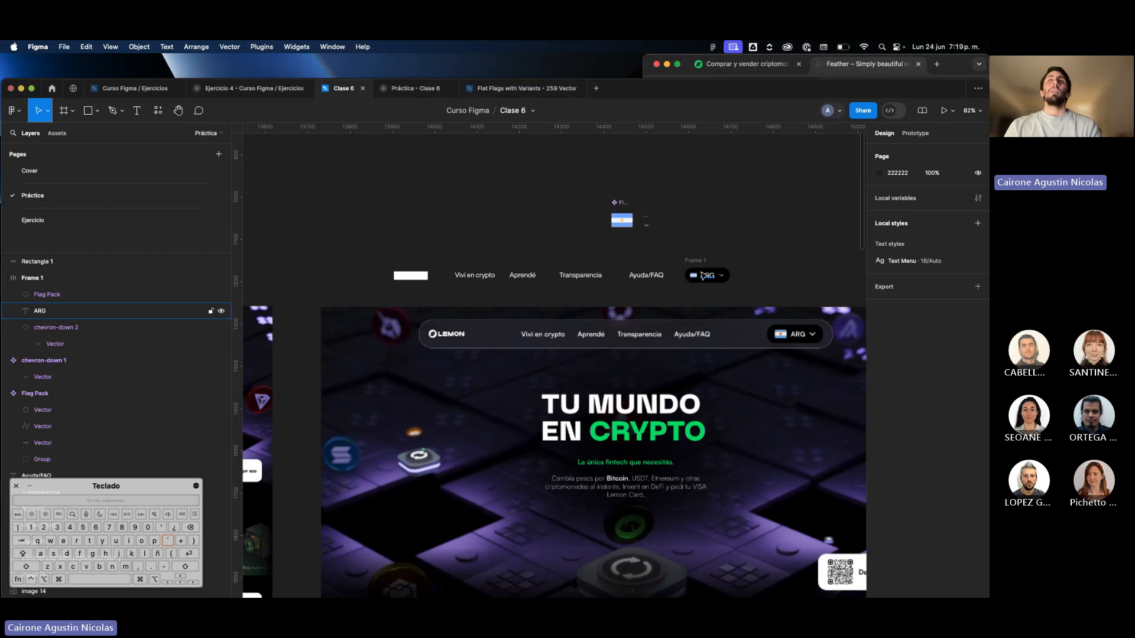
left_click(708, 273)
scroll(589, 264, "up", 5)
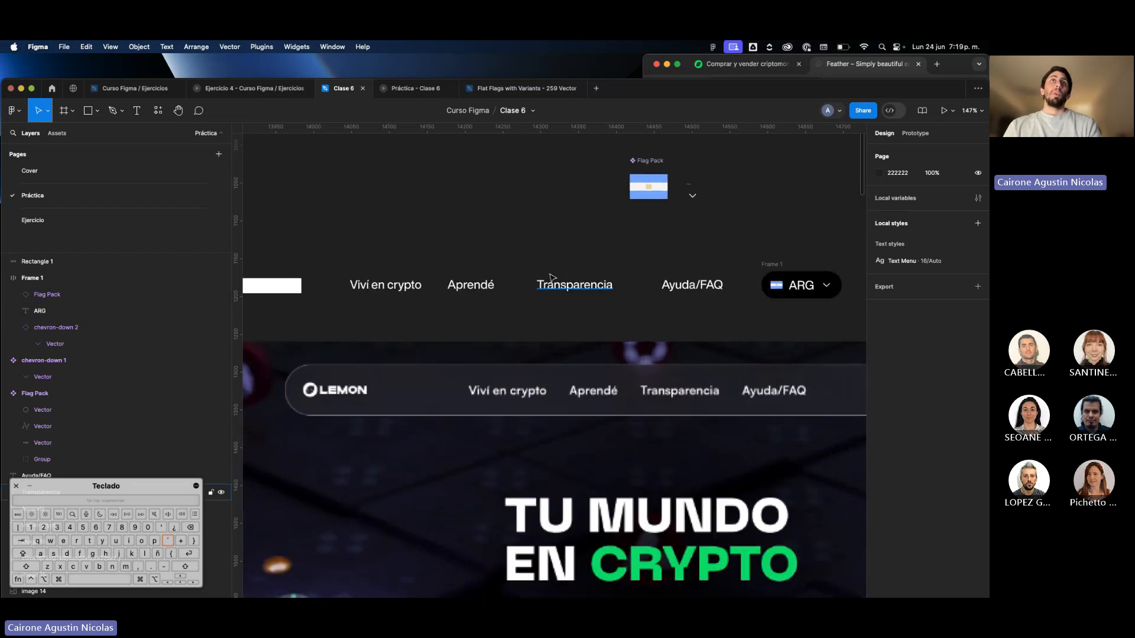
left_click(382, 284)
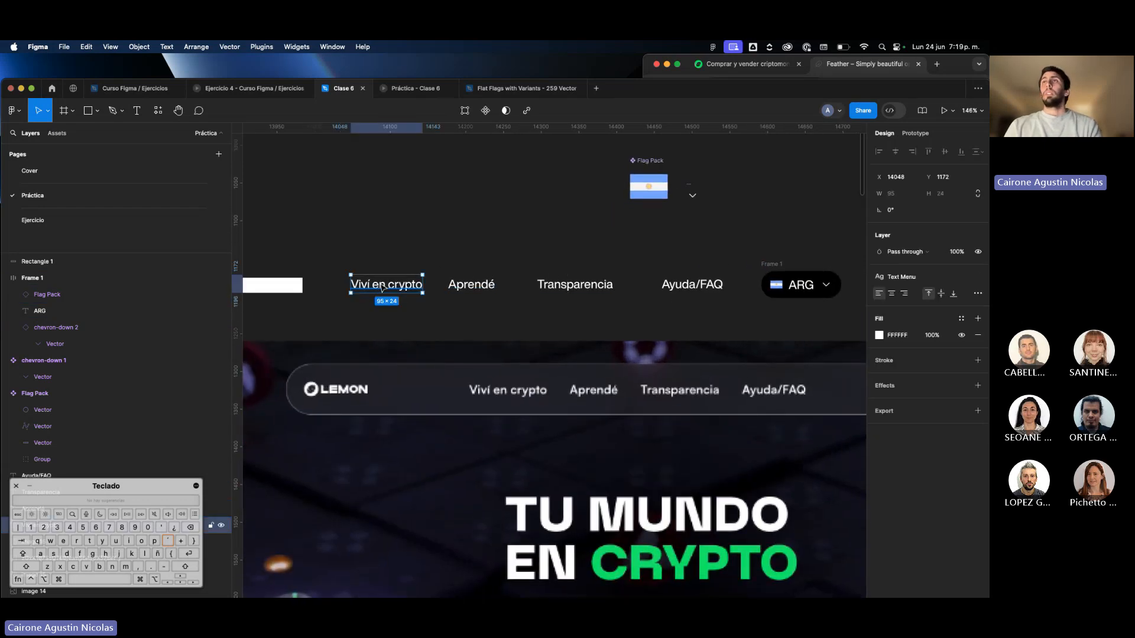
left_click(962, 320)
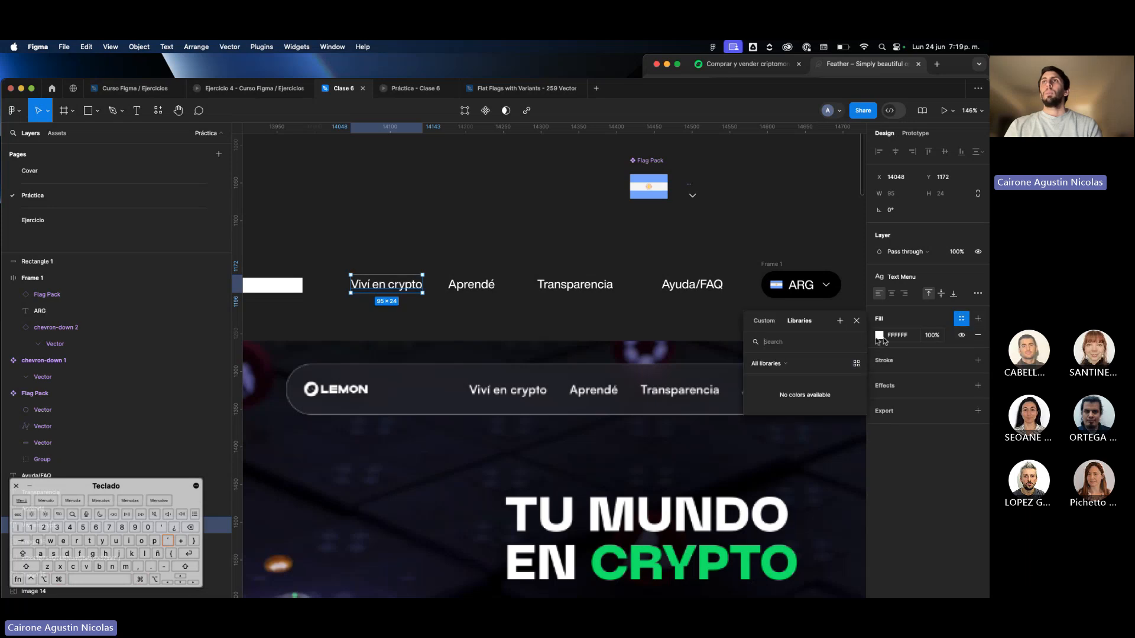
left_click(840, 321)
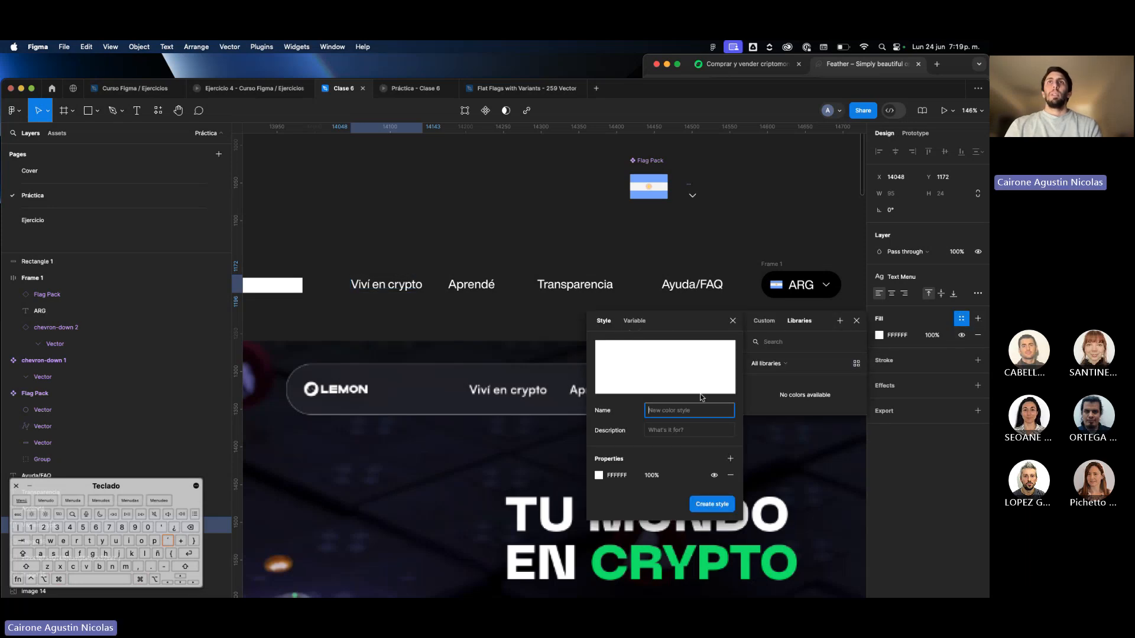
type("B")
key("BackSpace")
type("whITE")
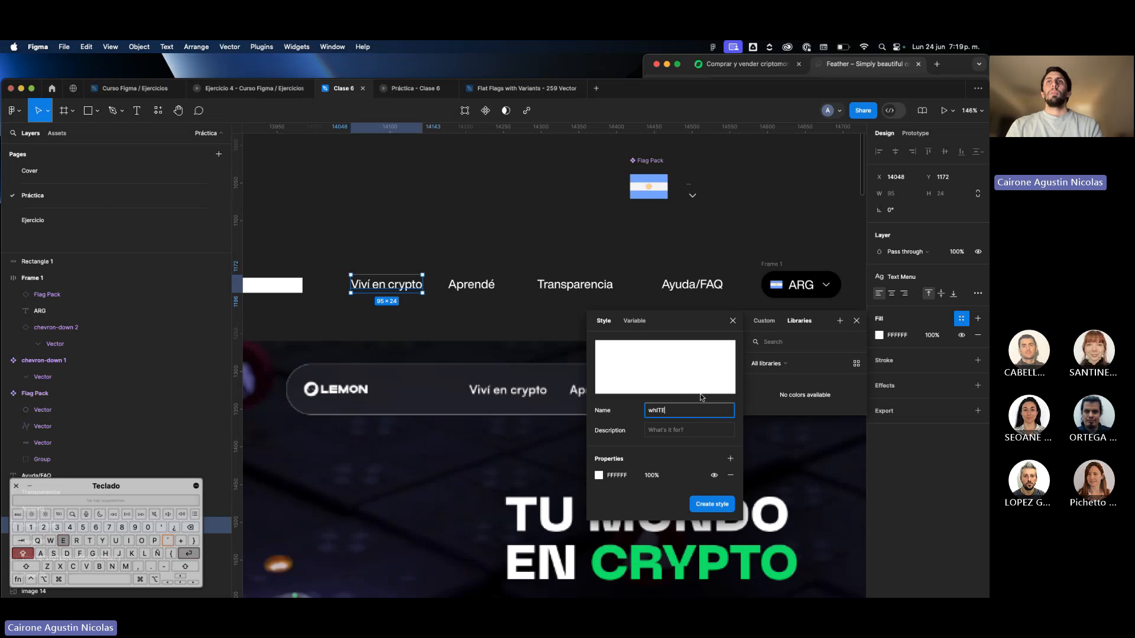
key("Return")
Rename the "whITE" color style as "White".
left_click(850, 387)
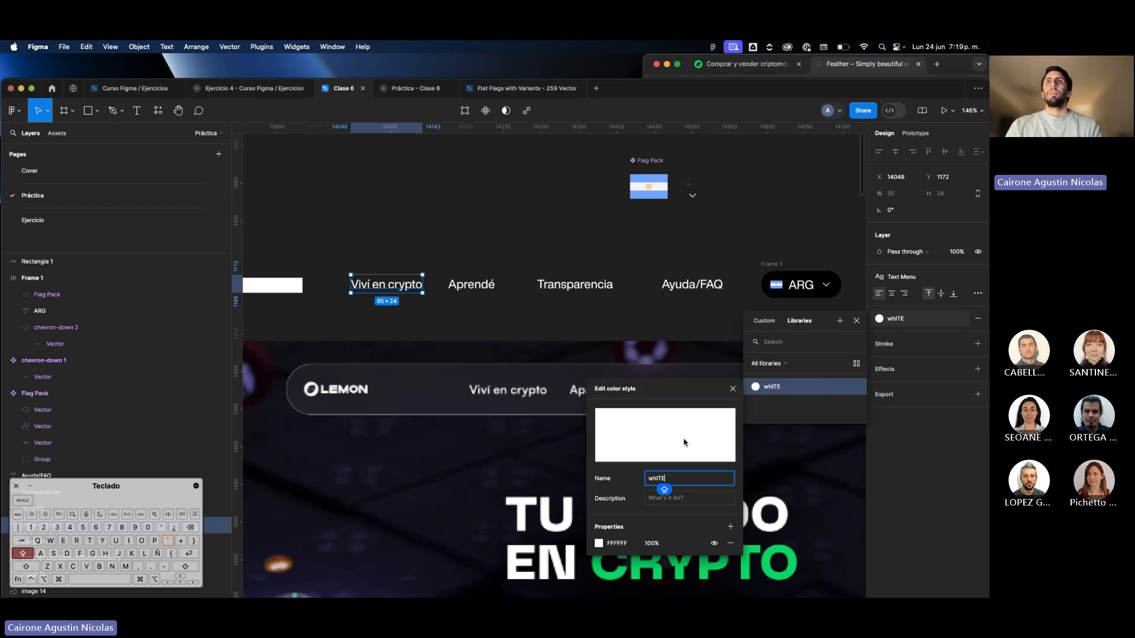
double_click(656, 479)
type("wh")
key("BackSpace")
type("White")
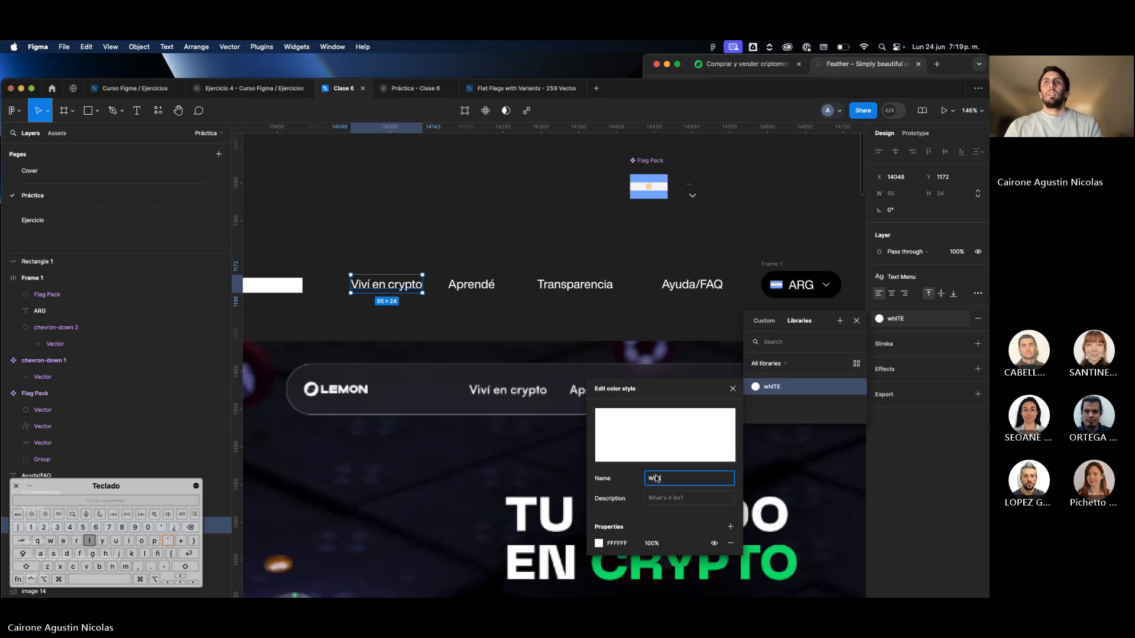
key("Return")
Apply the "White" color style to the "Aprendé", "Transparencia" and "Ayuda/FAQ" labels.
left_click(477, 309)
left_click_drag(476, 308, 707, 299)
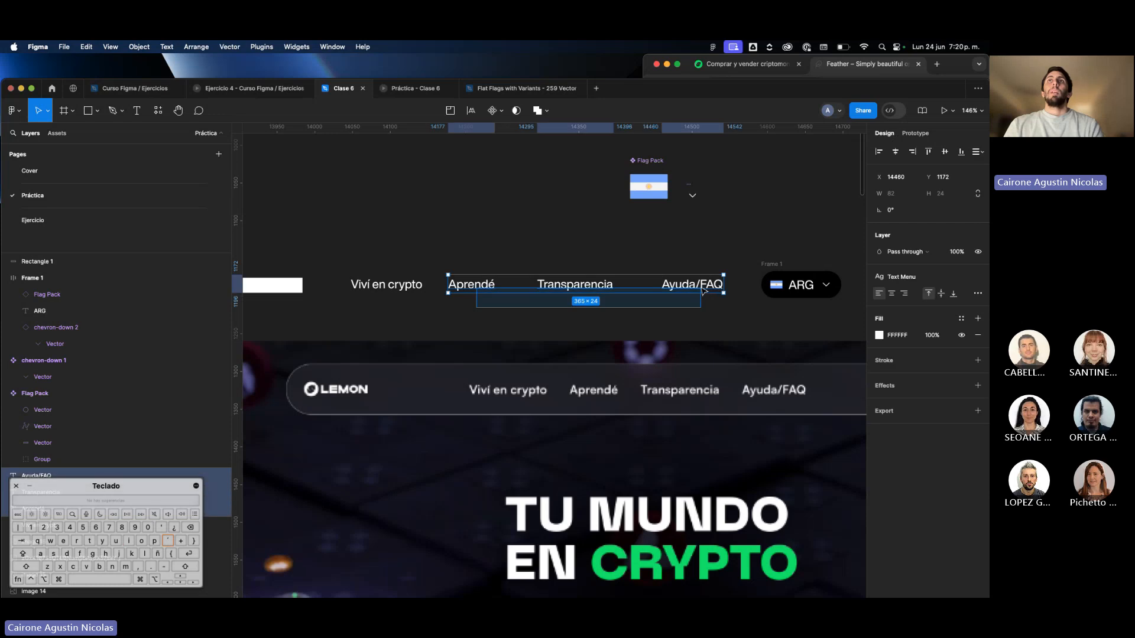
left_click(961, 344)
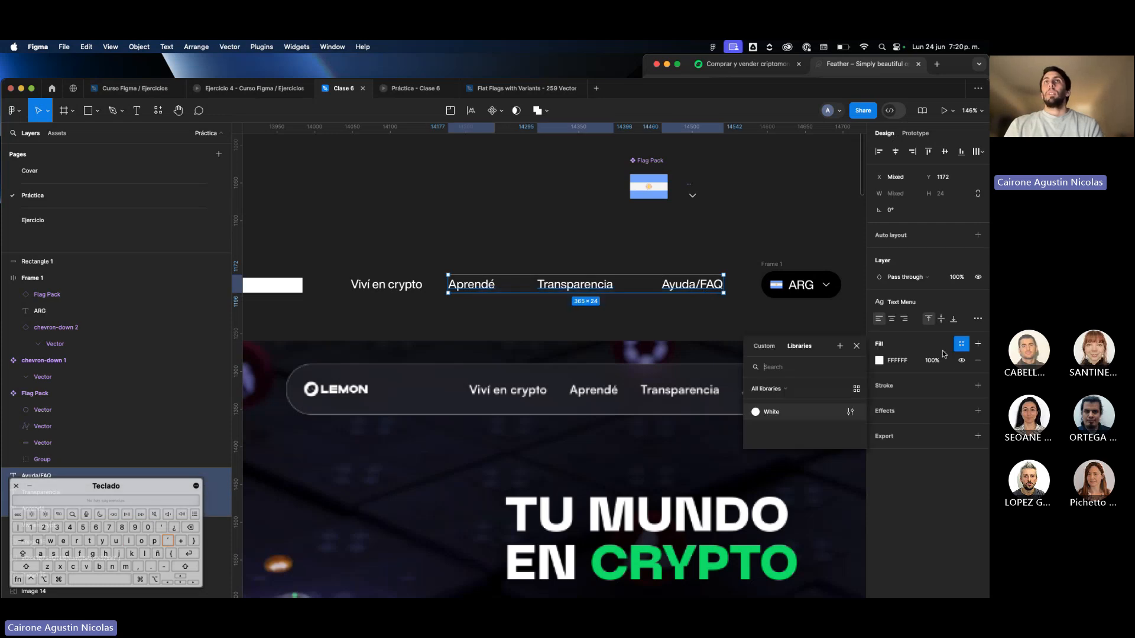
left_click(792, 416)
Apply the "White" color style to the "ARG" text in the country selector.
scroll(714, 338, "right", 4)
left_click(681, 286)
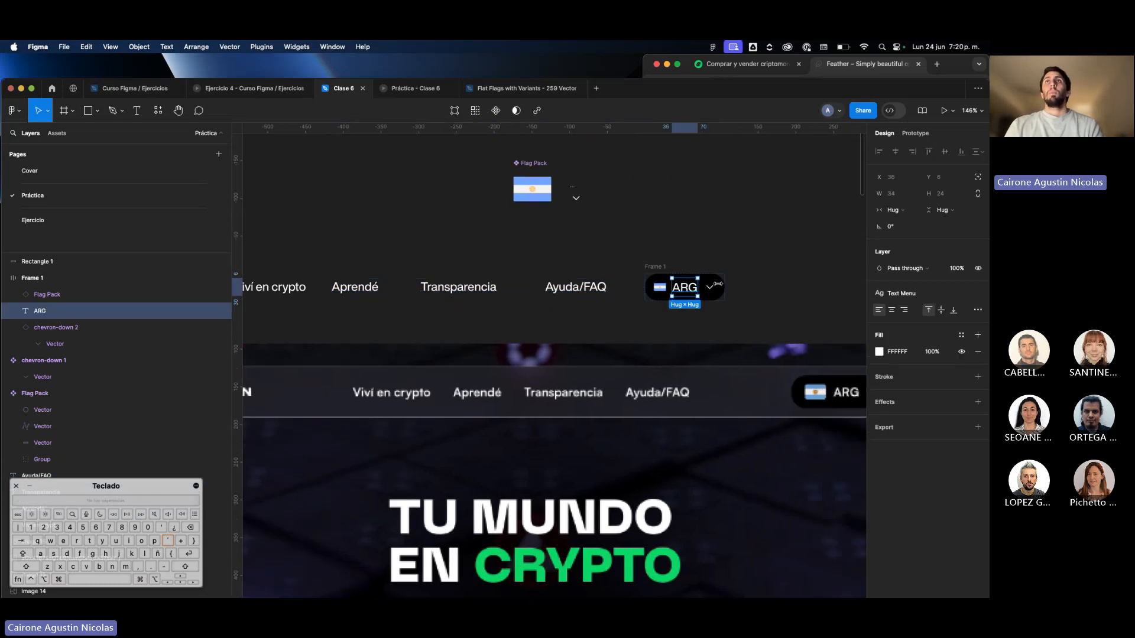
scroll(681, 287, "up", 4)
left_click(960, 335)
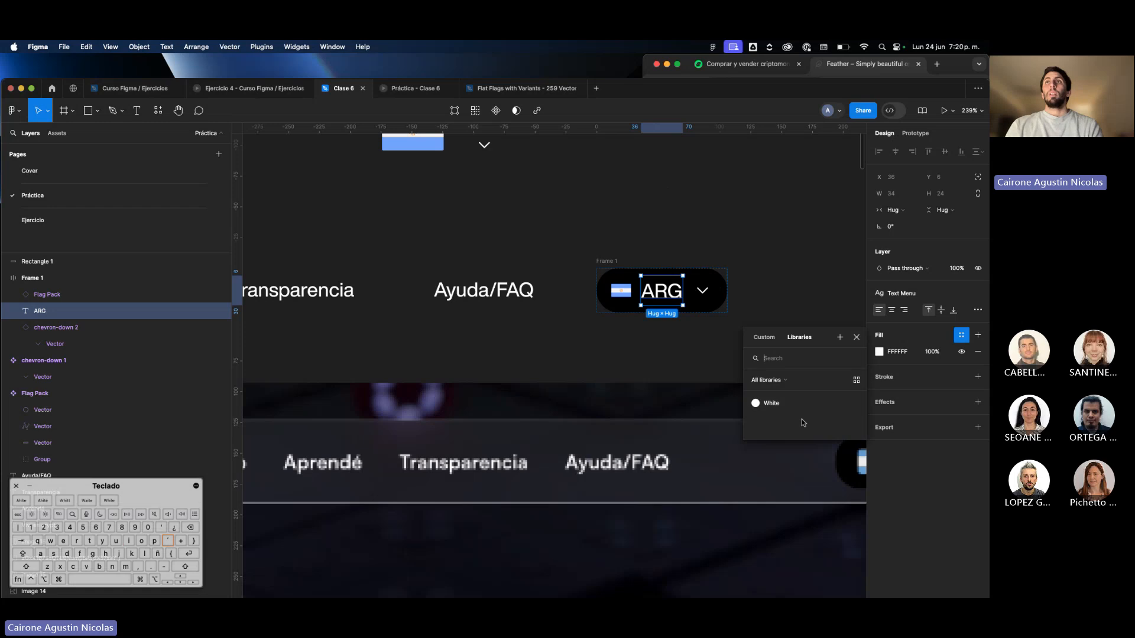
left_click(795, 408)
Go to the main component of the country selector's chevron and apply the "White" color style to its color.
left_click(707, 299)
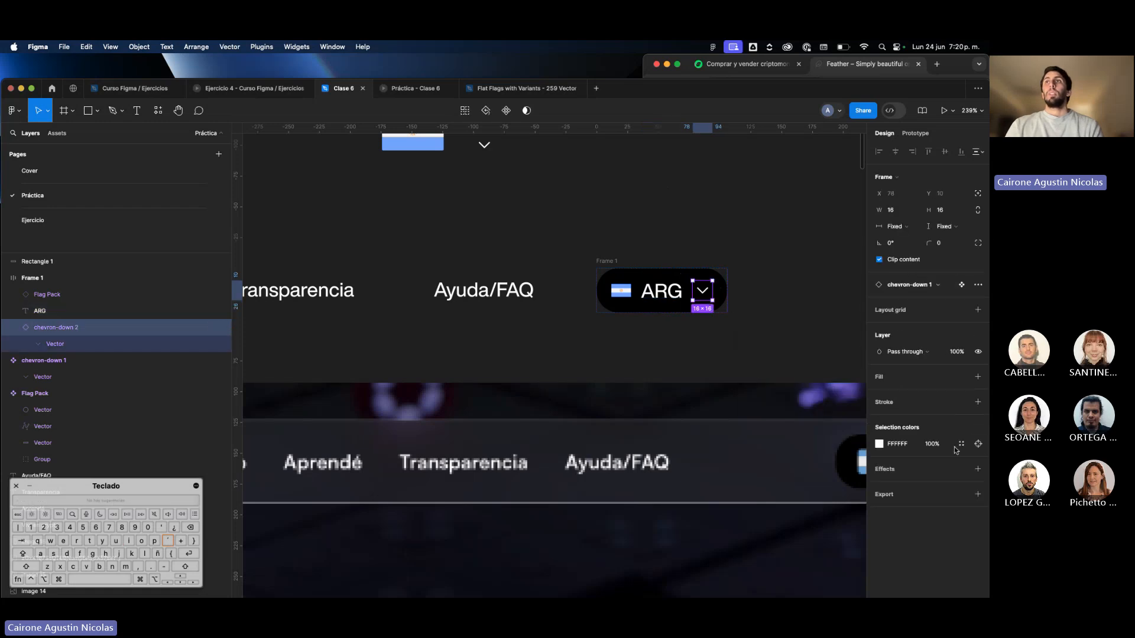
right_click(702, 291)
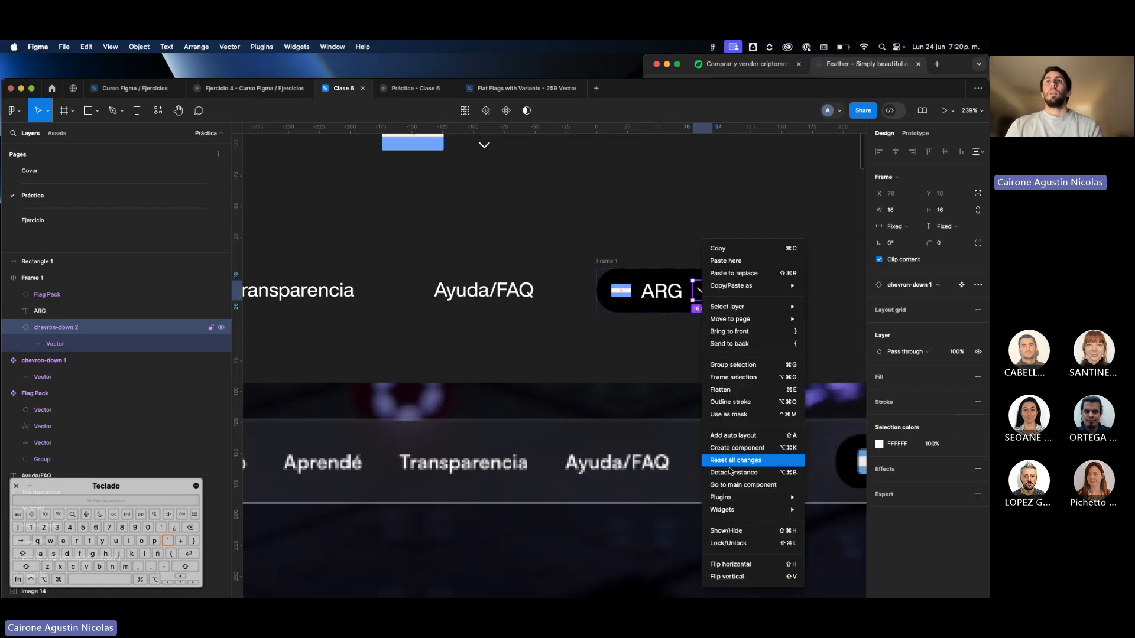
left_click(739, 484)
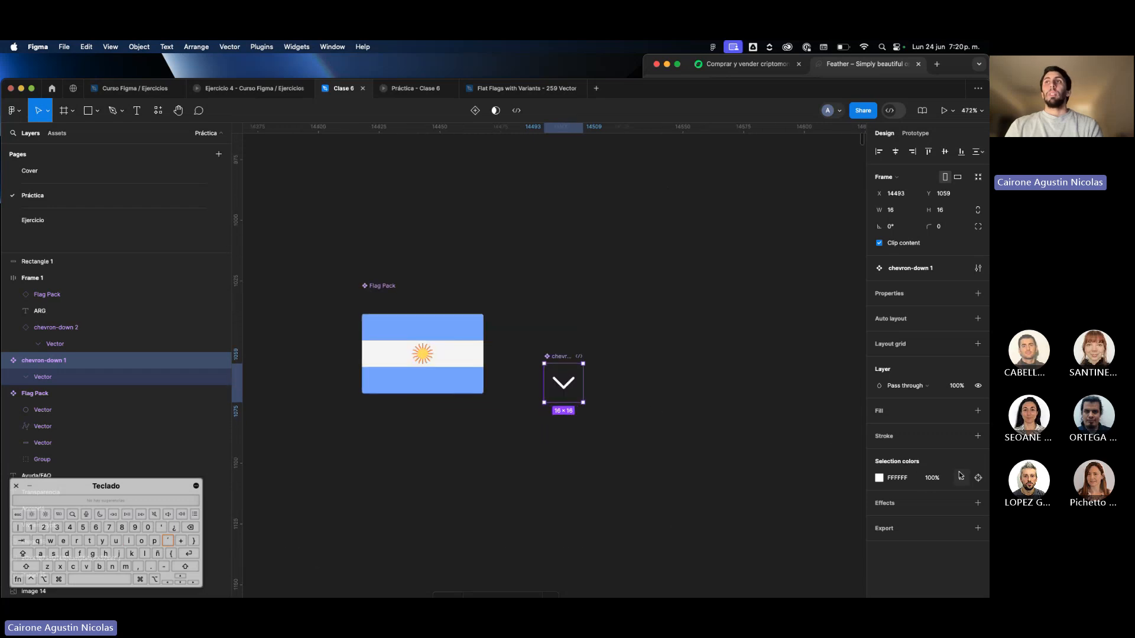
left_click(961, 477)
left_click(771, 545)
left_click(643, 512)
scroll(643, 511, "down", 5)
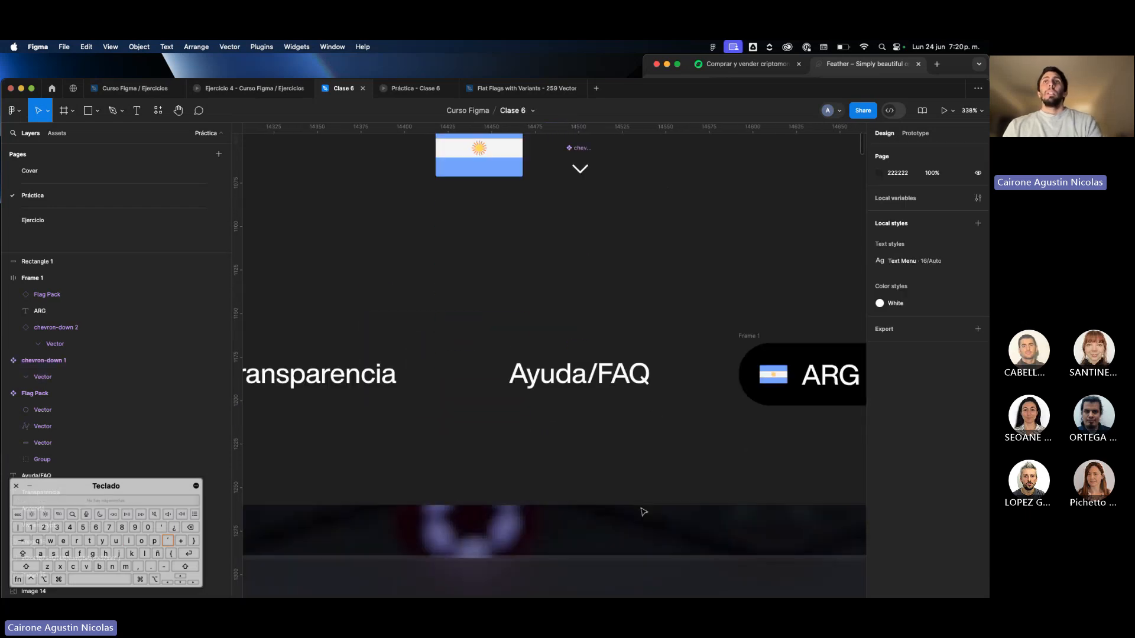
Create a color style named "Black" from the country selector frame's 000000 fill.
scroll(646, 473, "right", 5)
left_click(633, 354)
scroll(634, 355, "down", 5)
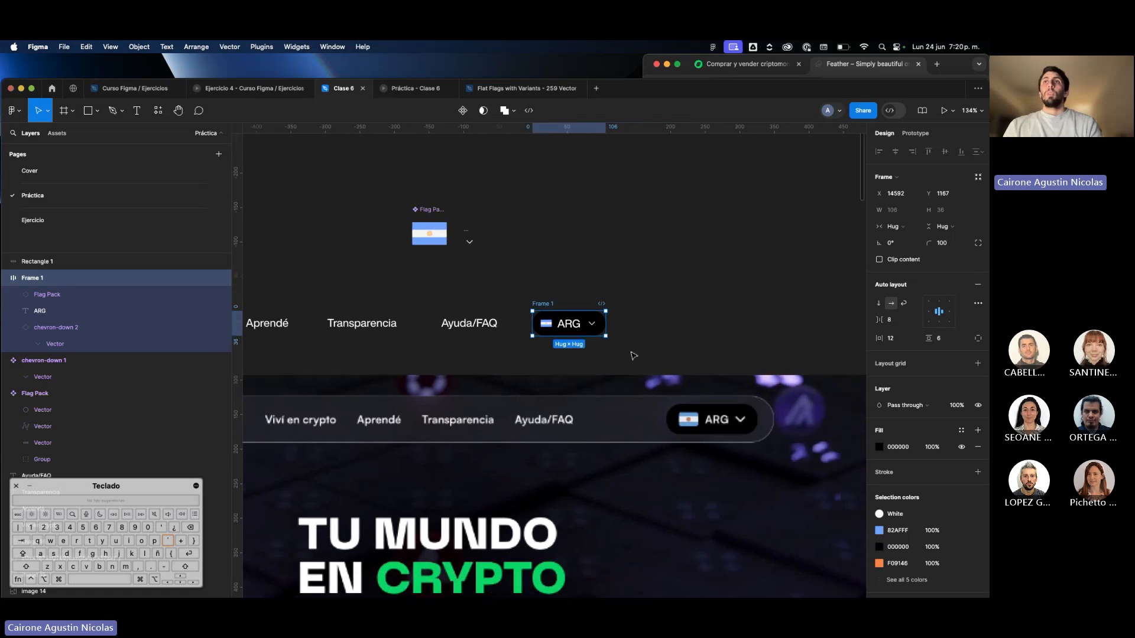
key("i")
left_click(737, 409)
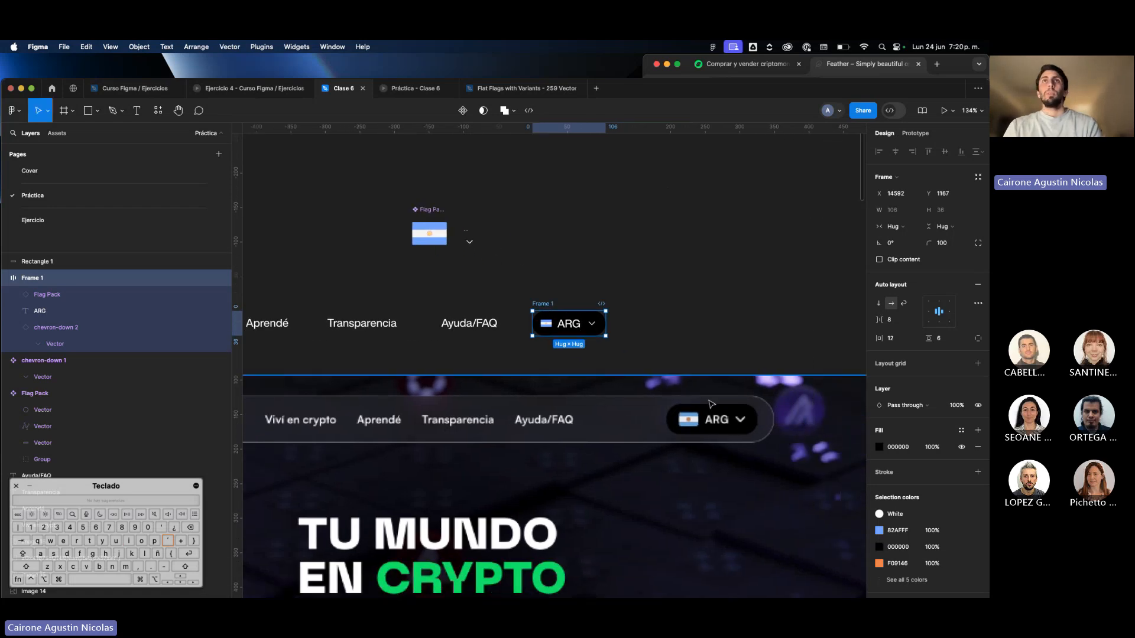
left_click(960, 431)
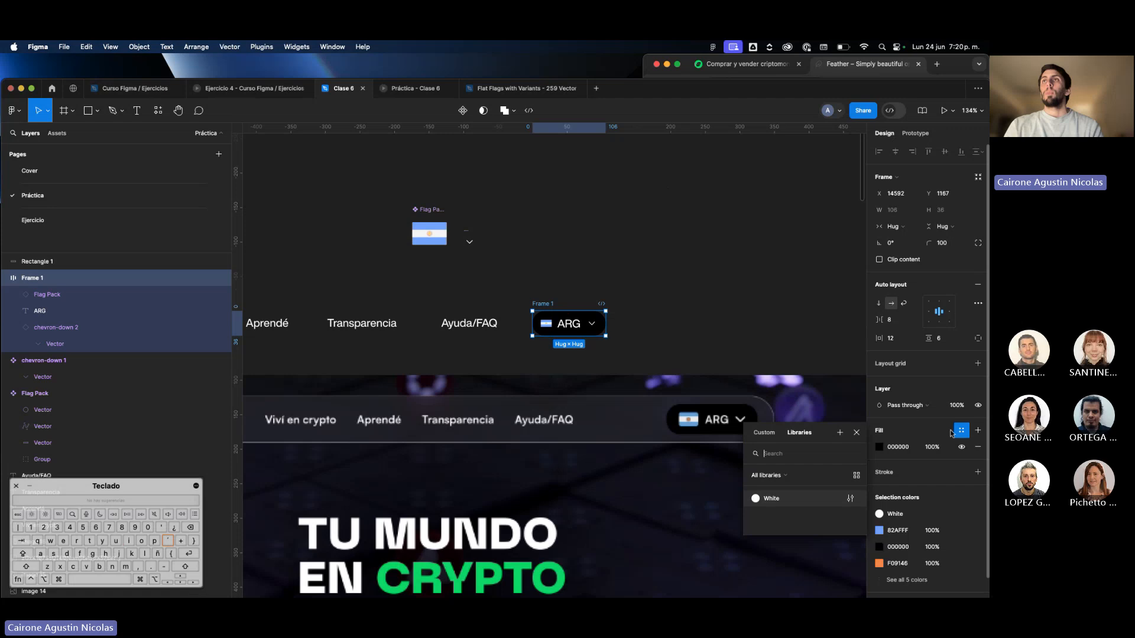
left_click(841, 434)
type("Black")
key("Return")
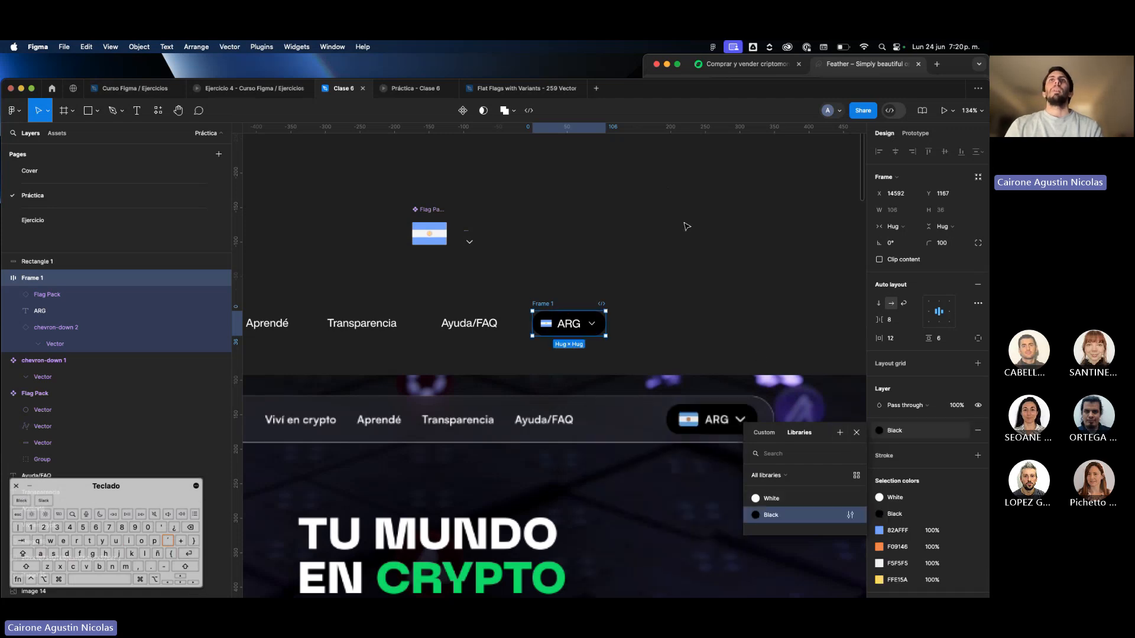
left_click(681, 218)
Apply the "White" color style to the logo placeholder rectangle.
scroll(681, 218, "down", 5)
scroll(544, 250, "up", 3)
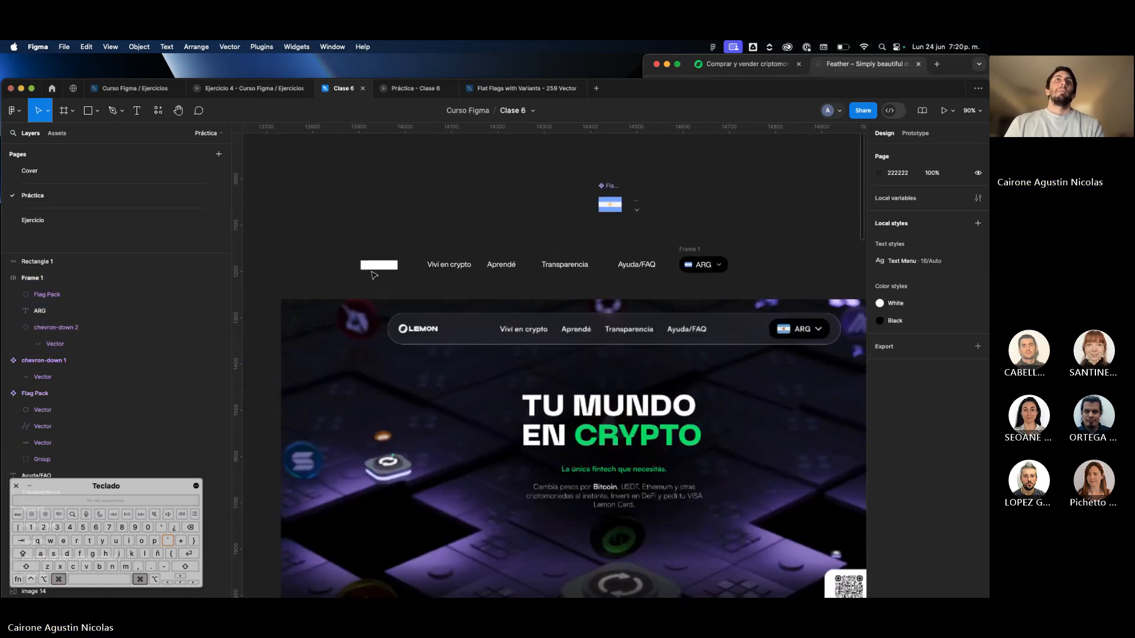
left_click(379, 264)
left_click(961, 277)
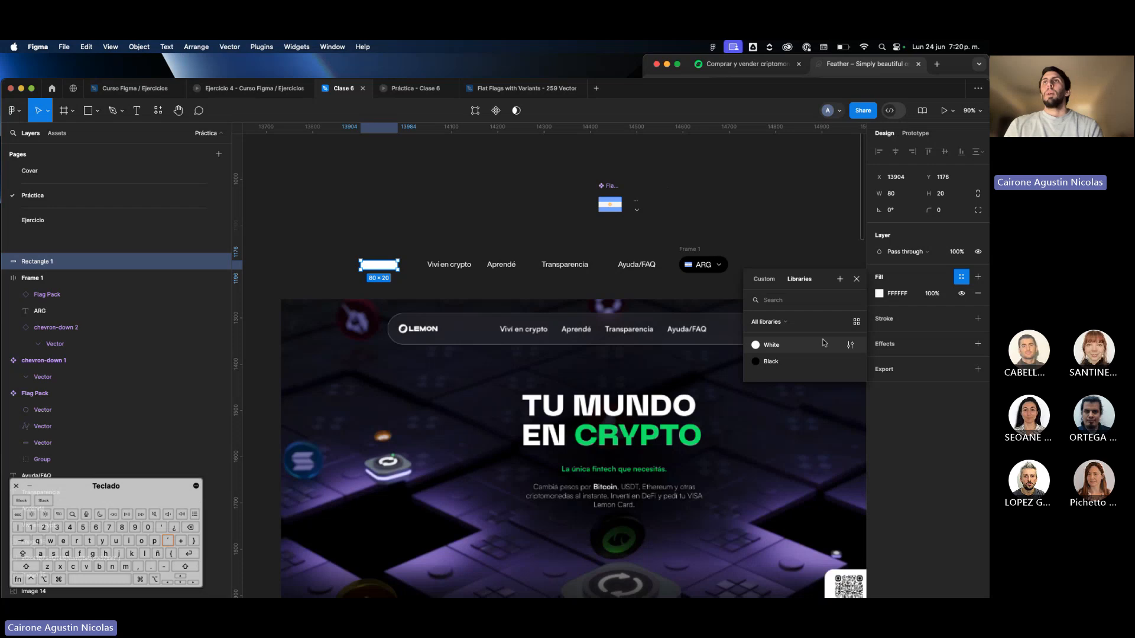
left_click(576, 229)
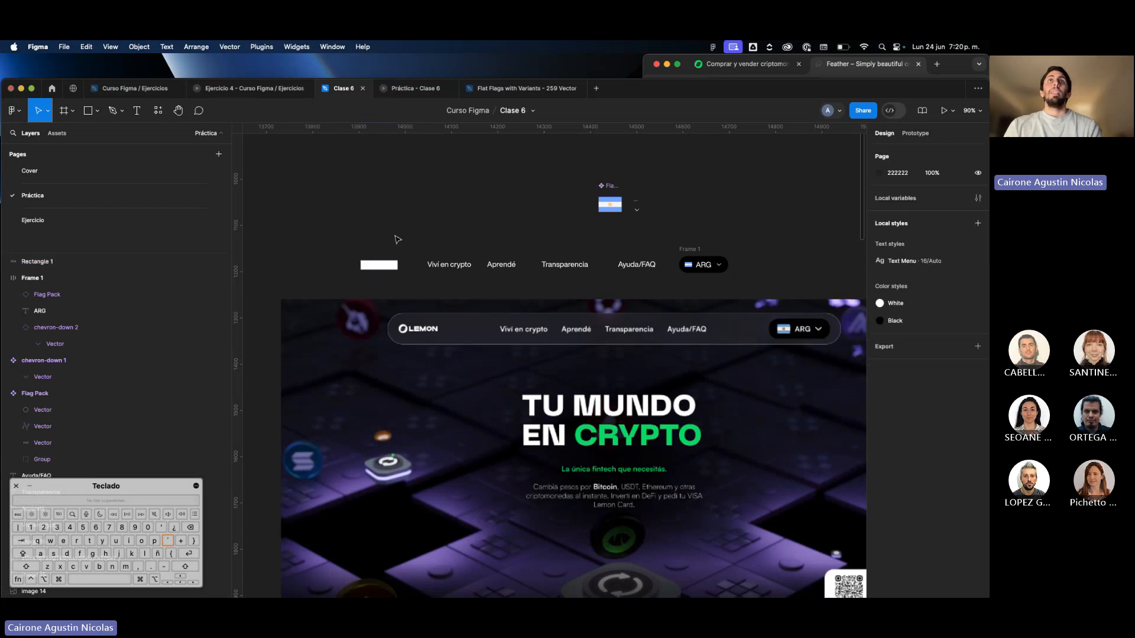
Check which text and color styles the four menu labels, the "ARG" text and the country selector frame use.
left_click(449, 264)
left_click(501, 264)
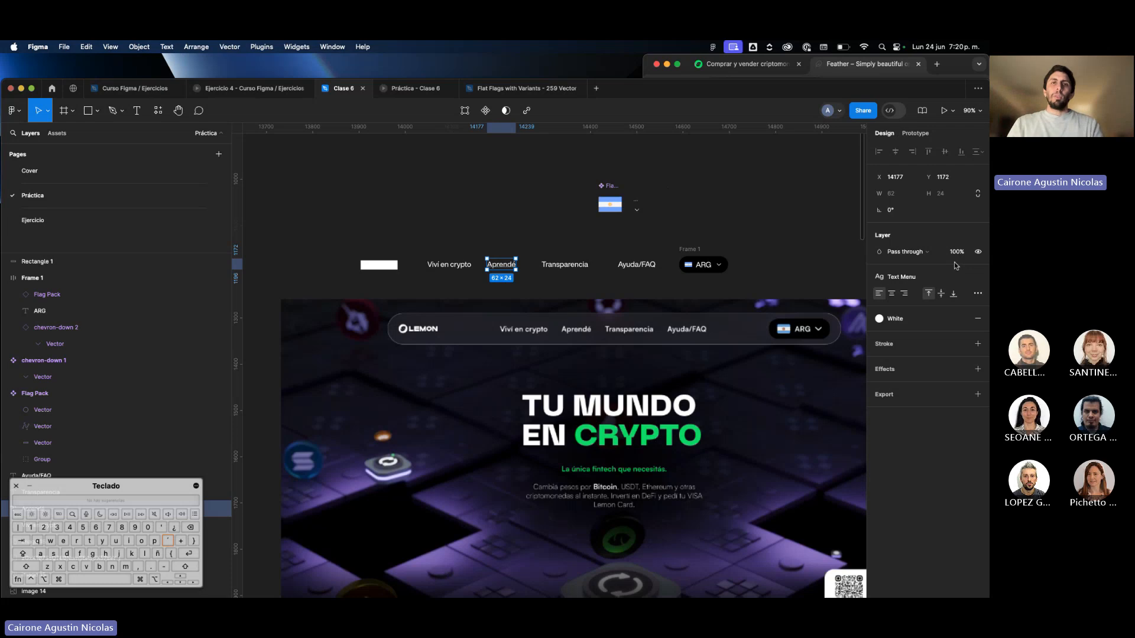
left_click(466, 269)
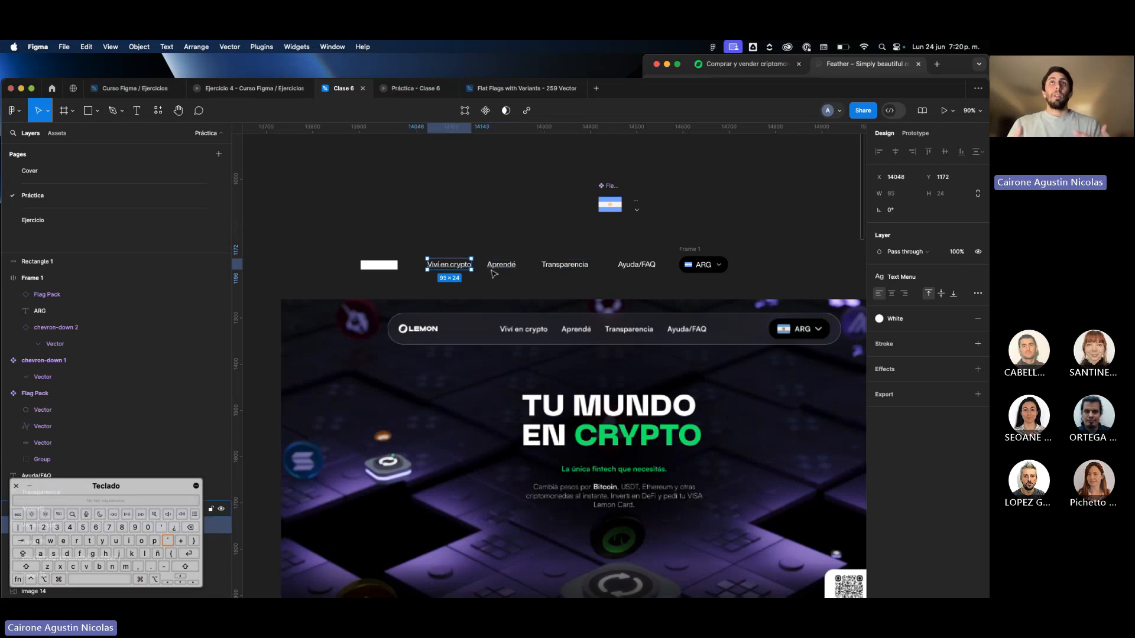
left_click(496, 267)
left_click(565, 266)
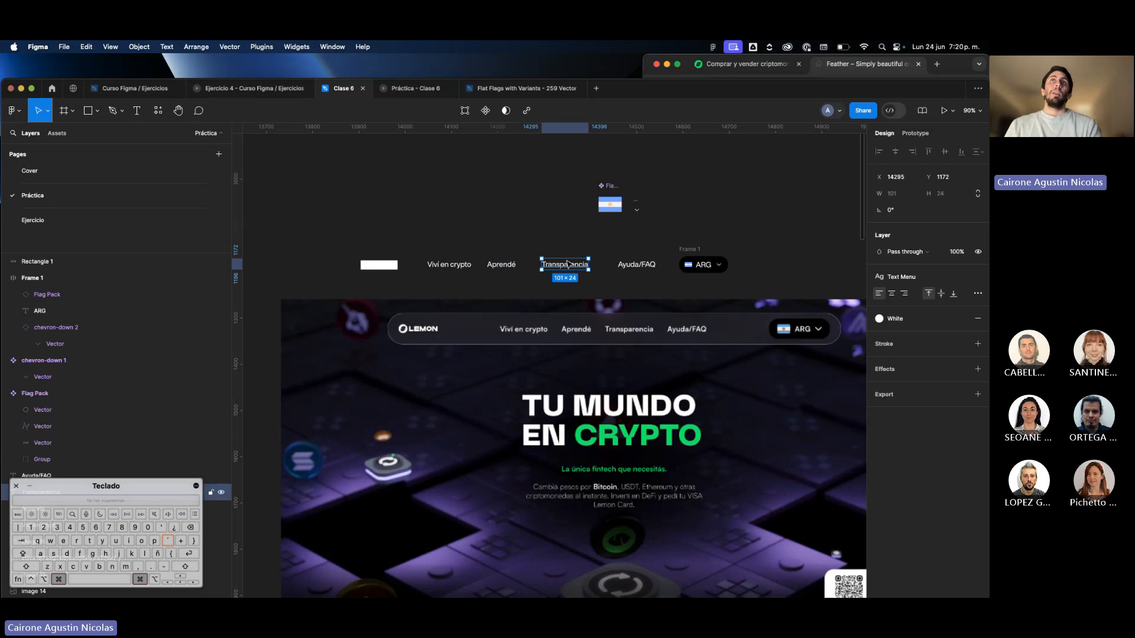
left_click(635, 267)
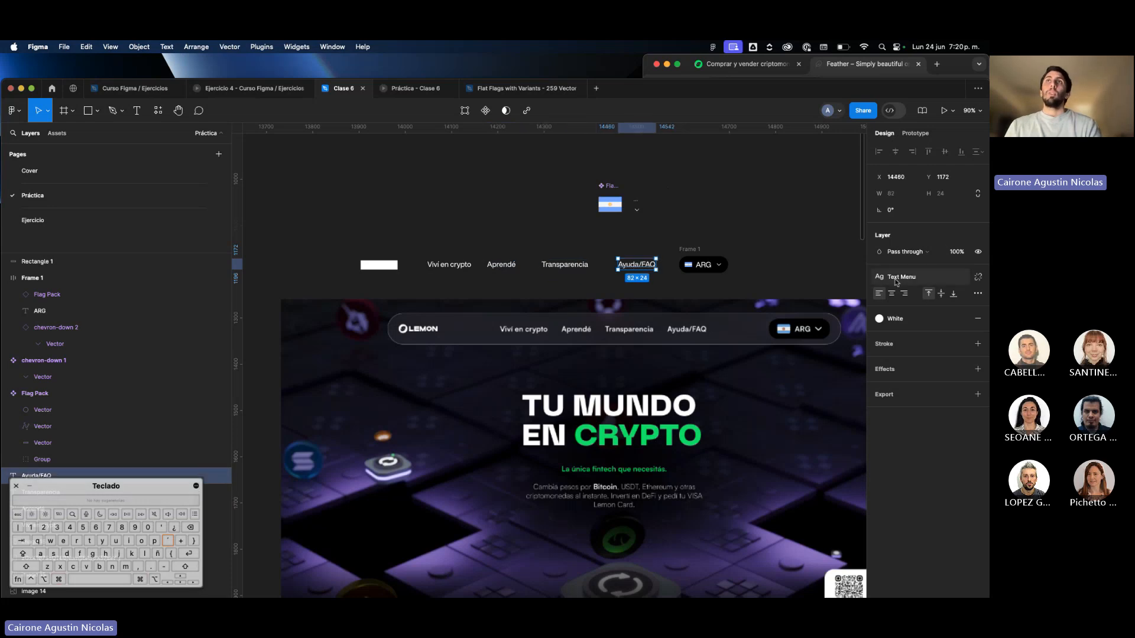
double_click(701, 265)
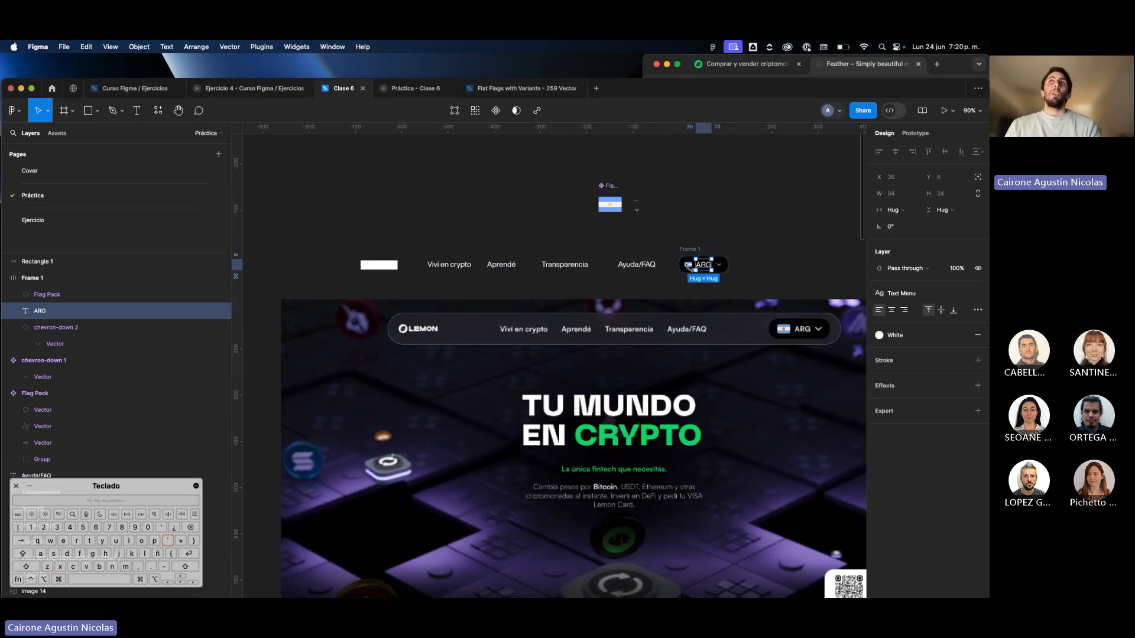
left_click(680, 264)
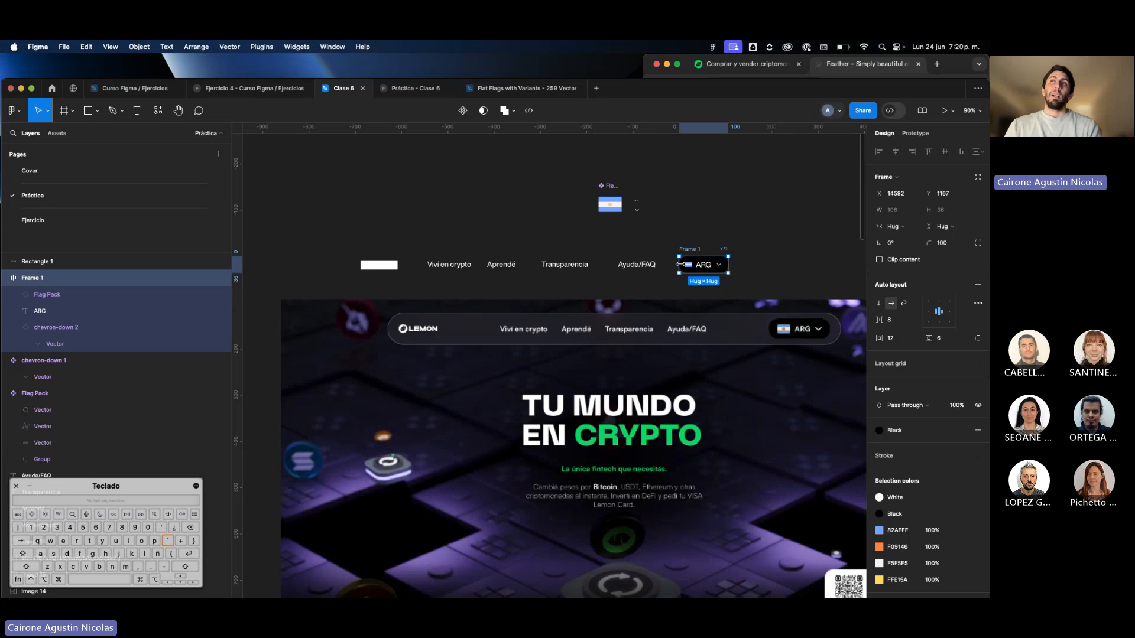
left_click(564, 278)
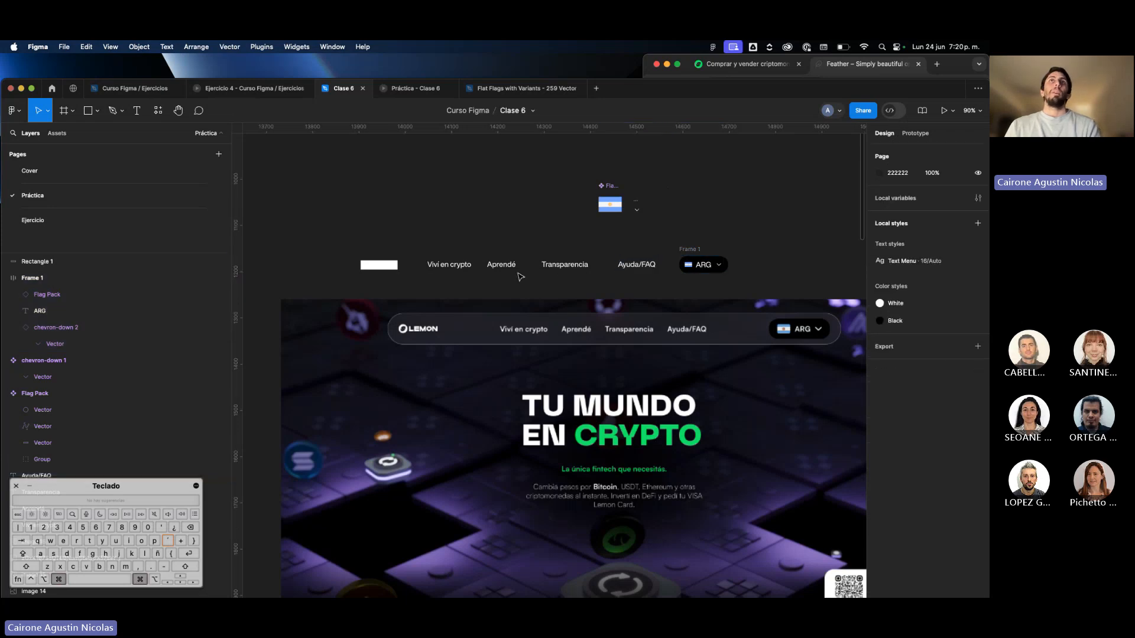
Wrap the four menu labels together in a horizontal auto layout frame, and select the country selector frame.
scroll(501, 276, "up", 3)
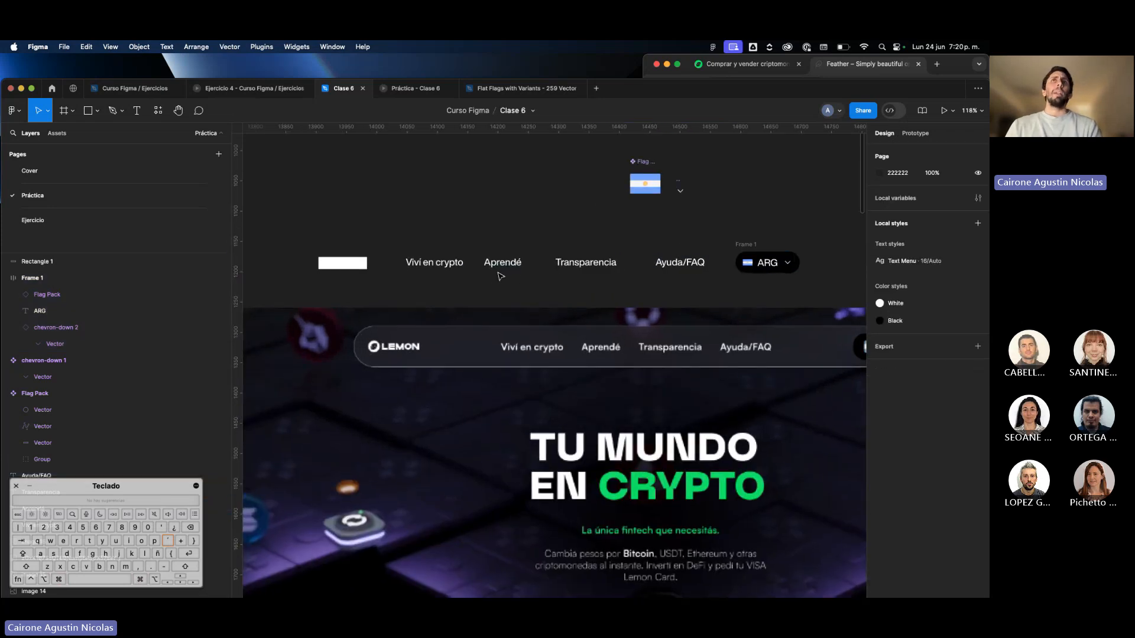
left_click_drag(399, 250, 699, 289)
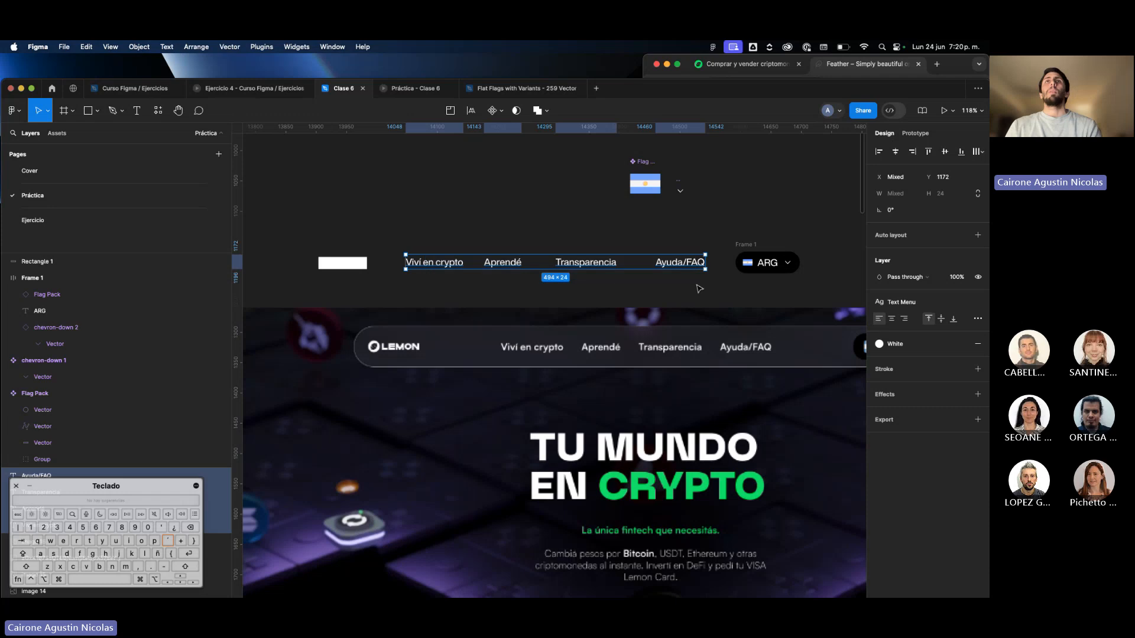
key("shift+a")
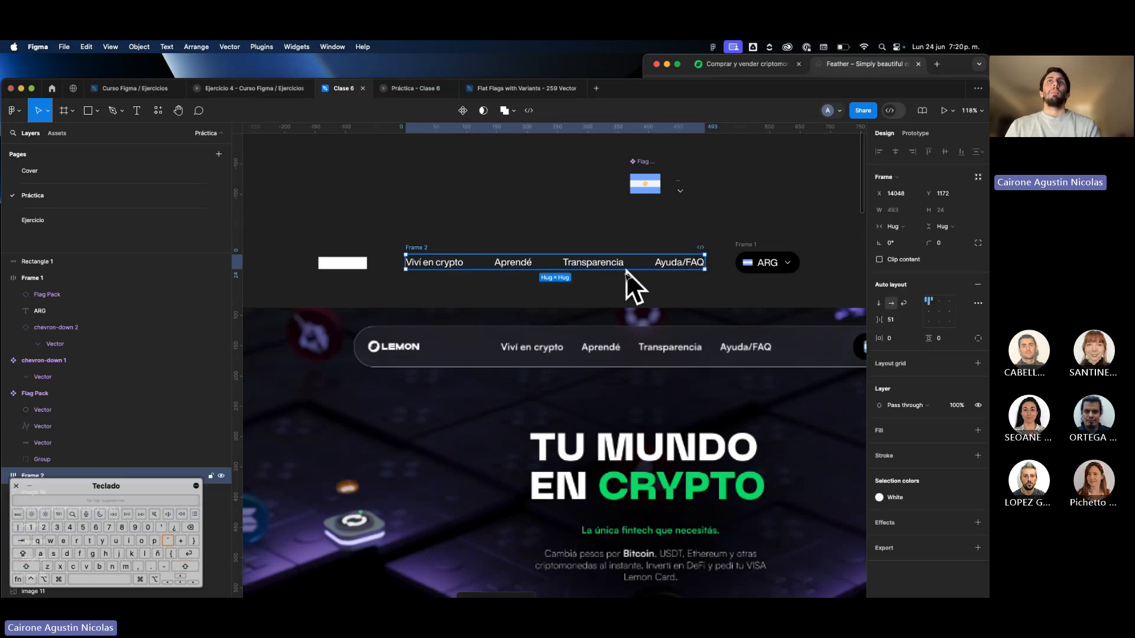
scroll(632, 284, "down", 5)
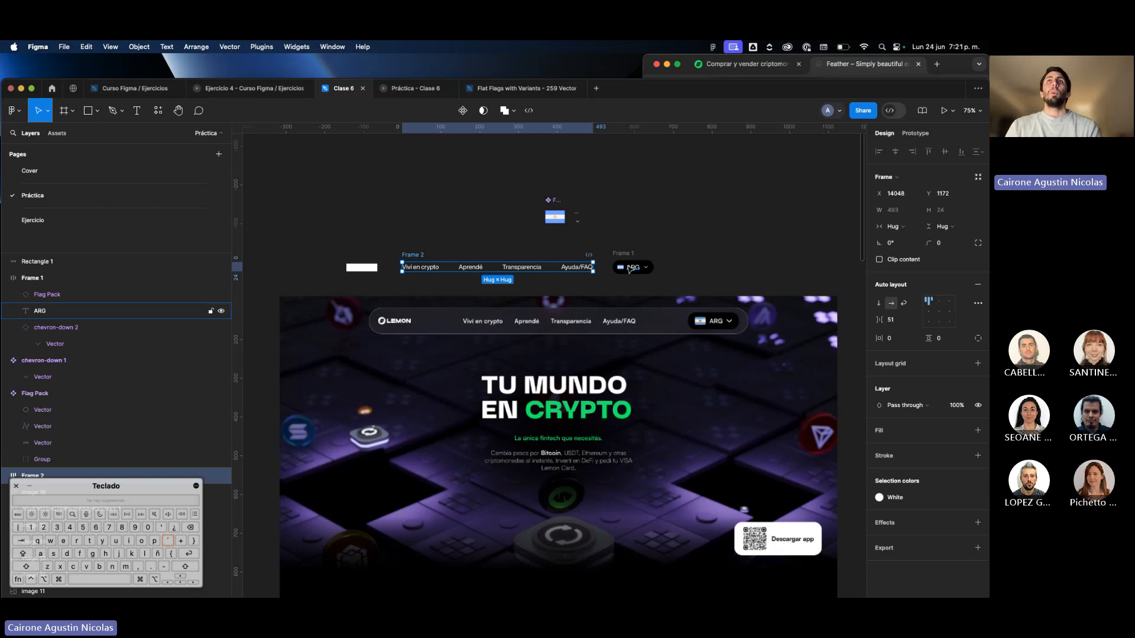
left_click(628, 260)
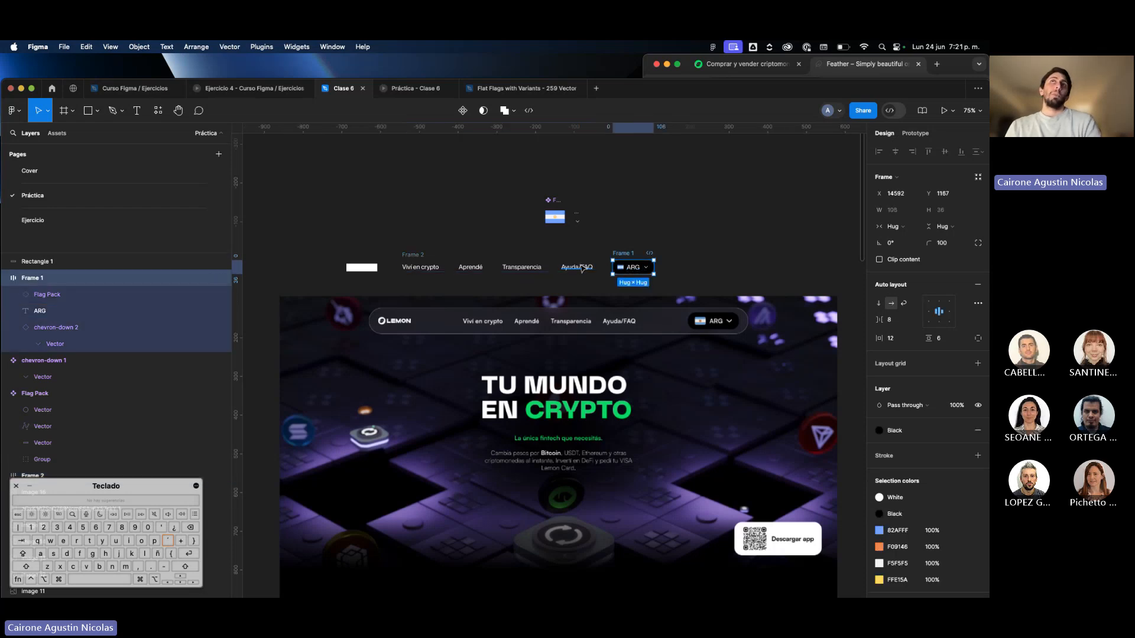
left_click(357, 278)
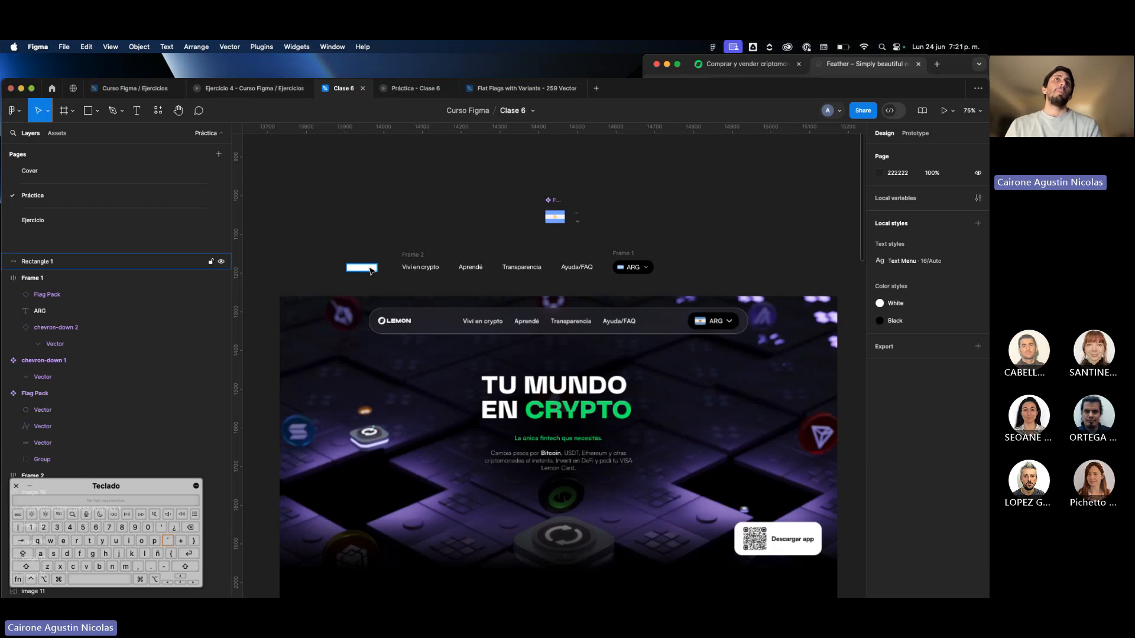
left_click_drag(371, 270, 367, 278)
key("super+z")
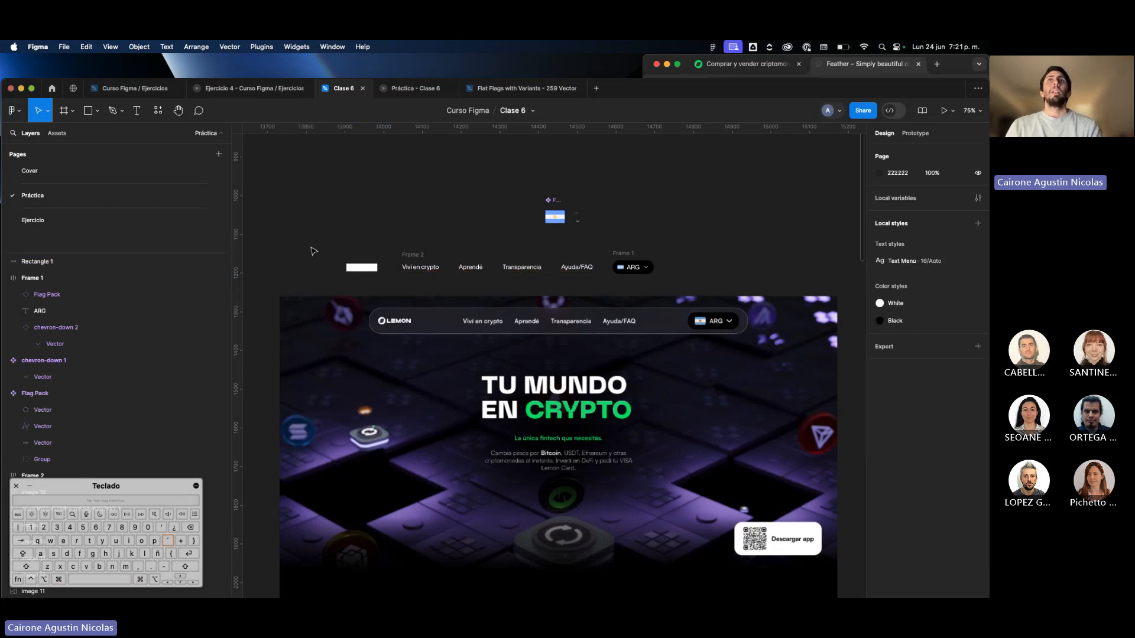
Wrap the logo placeholder, the menu label frame and the country selector together in one horizontal auto layout frame.
left_click(362, 268)
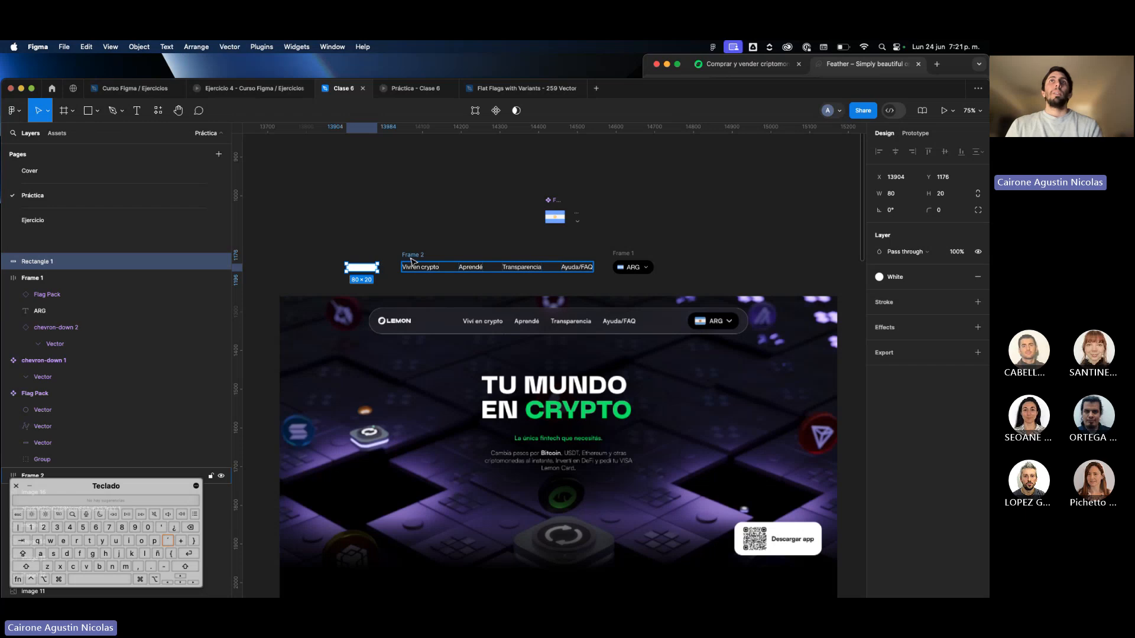
left_click(412, 262)
left_click(638, 271)
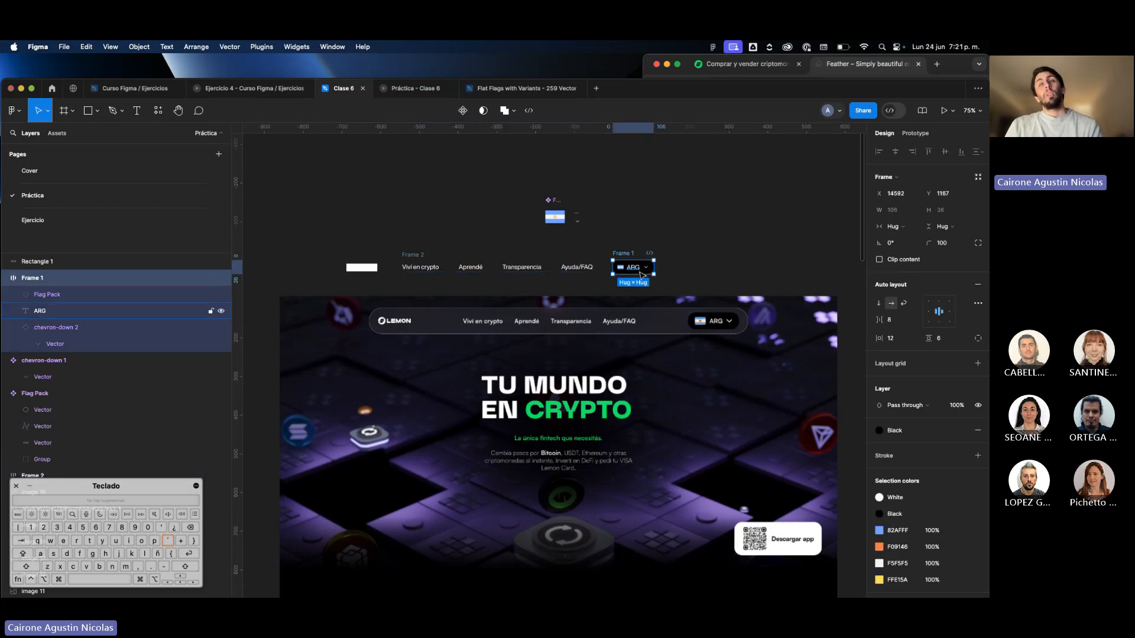
left_click_drag(673, 285, 331, 259)
left_click_drag(442, 272, 505, 281)
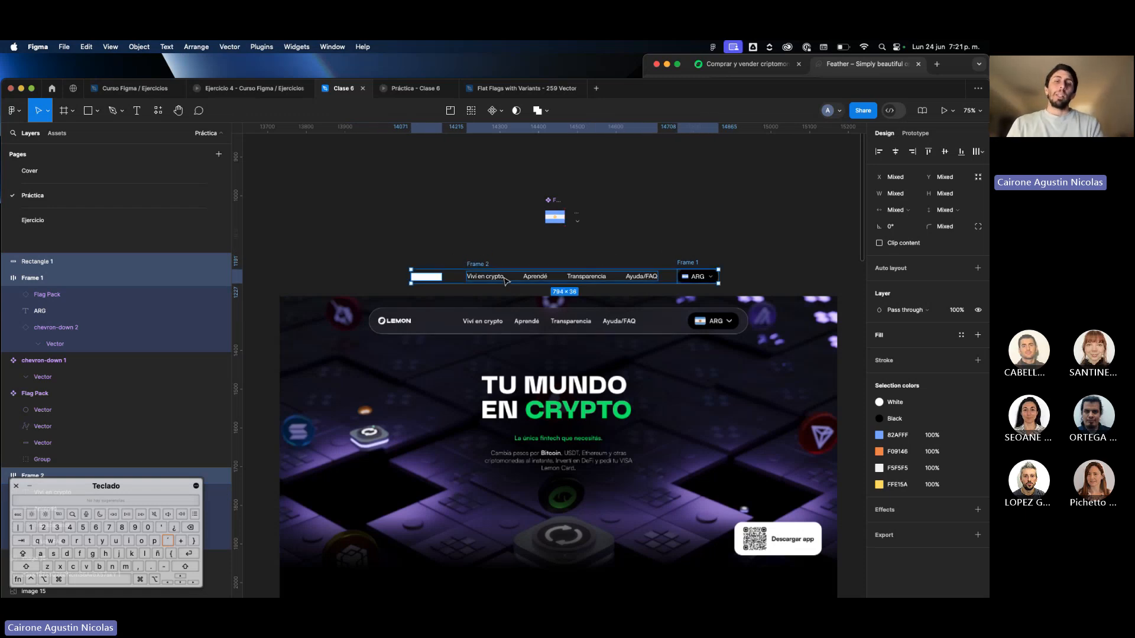
key("shift")
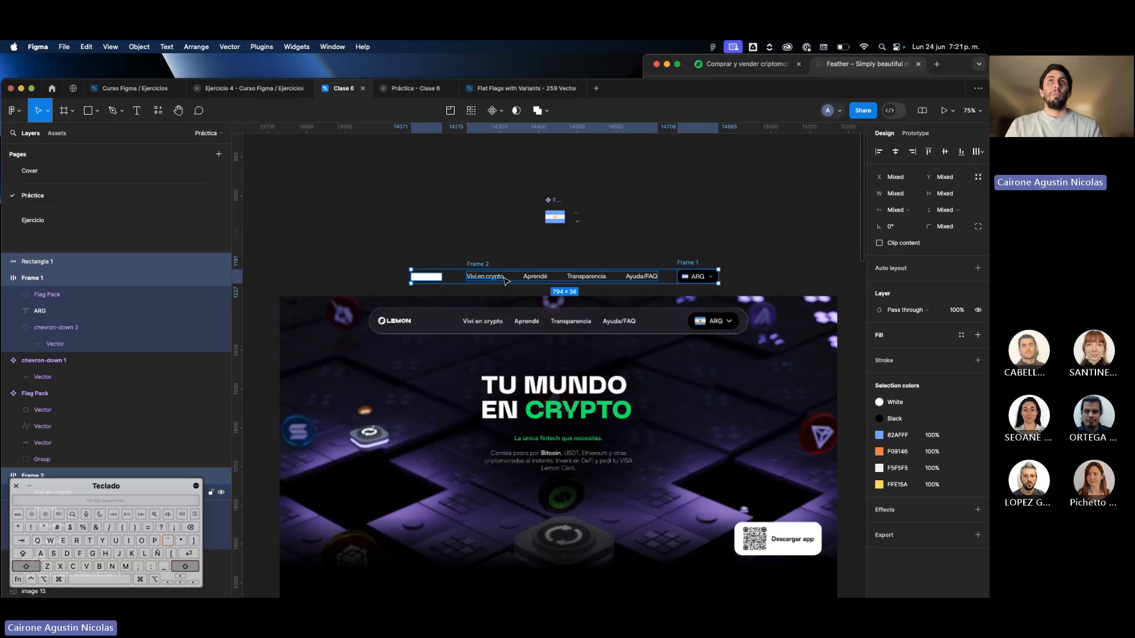
key("shift+a")
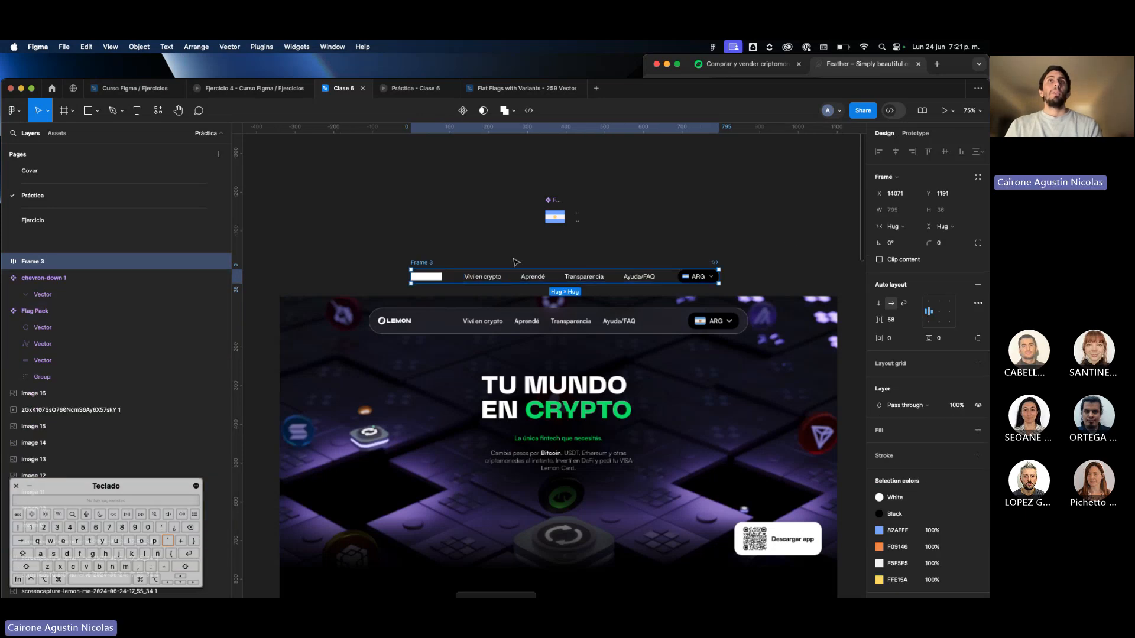
Place the navigation bar frame over the hero image, directly below the original navigation bar, for comparison.
left_click(895, 317)
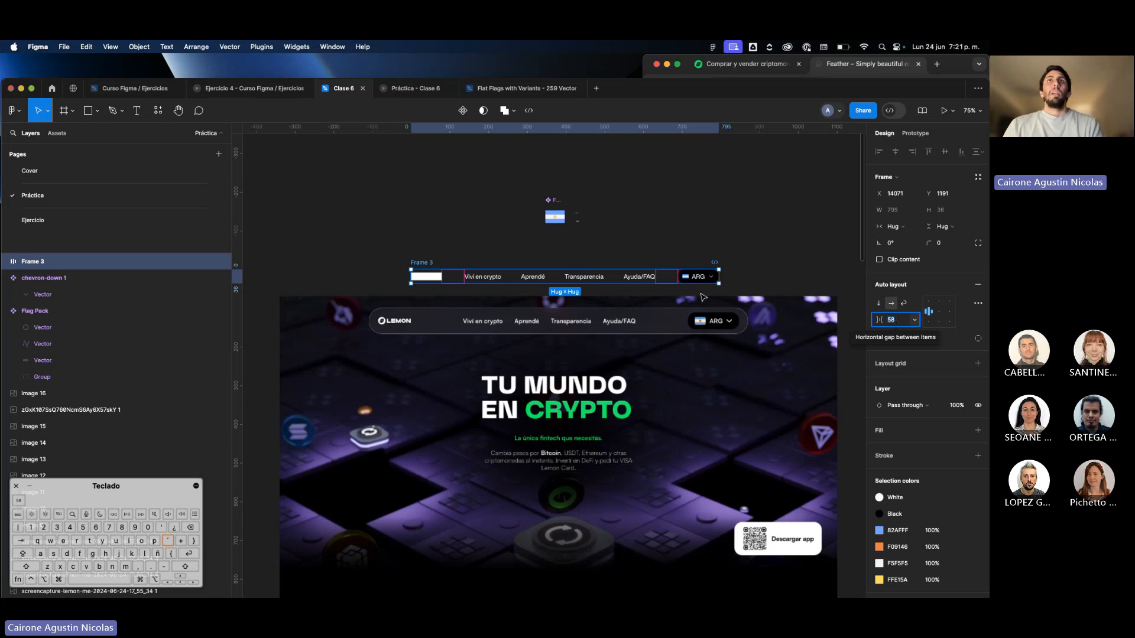
left_click_drag(675, 284, 647, 349)
scroll(783, 208, "down", 3)
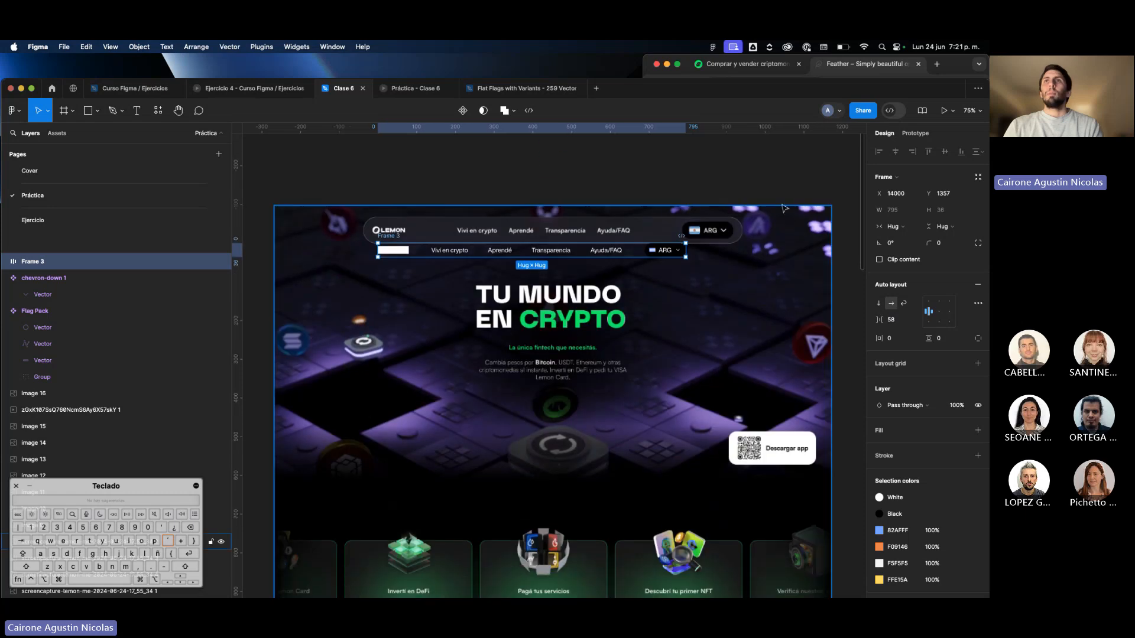
scroll(798, 470, "down", 8)
scroll(789, 464, "up", 10)
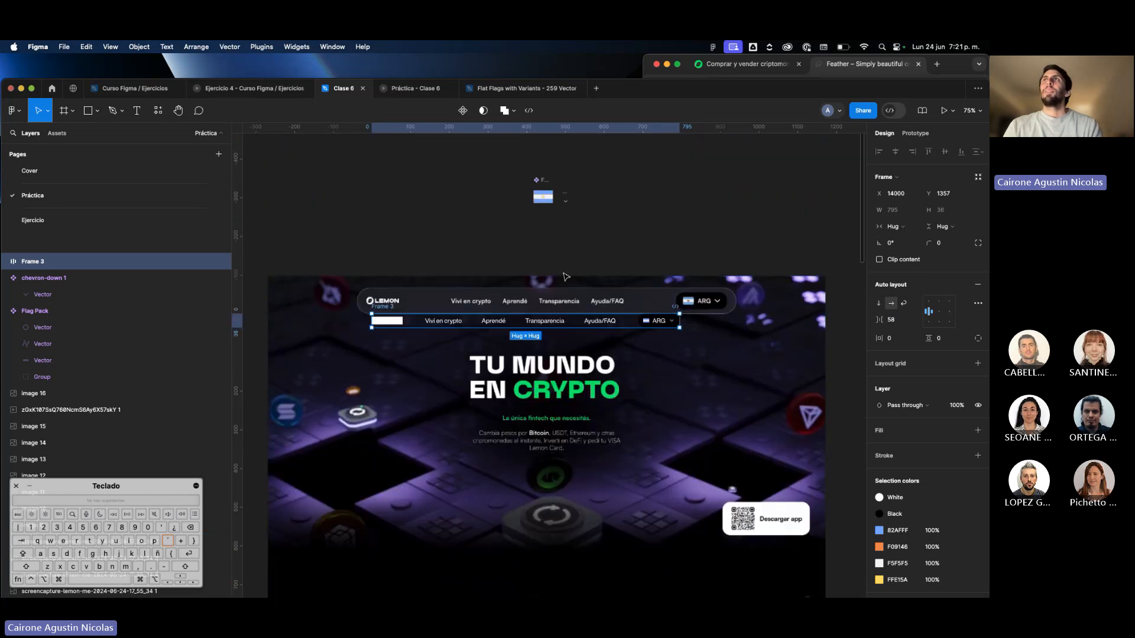
scroll(566, 276, "up", 3)
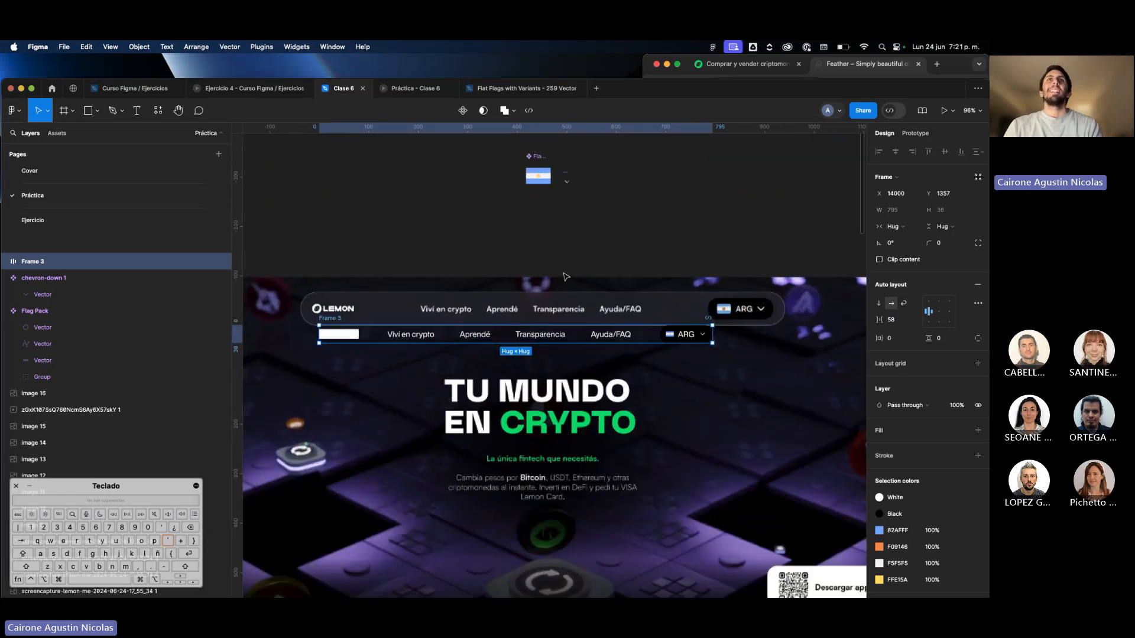
Set the navigation bar frame's horizontal gap between items to 120 and line it up beneath the original bar.
left_click(899, 322)
type("120")
key("Return")
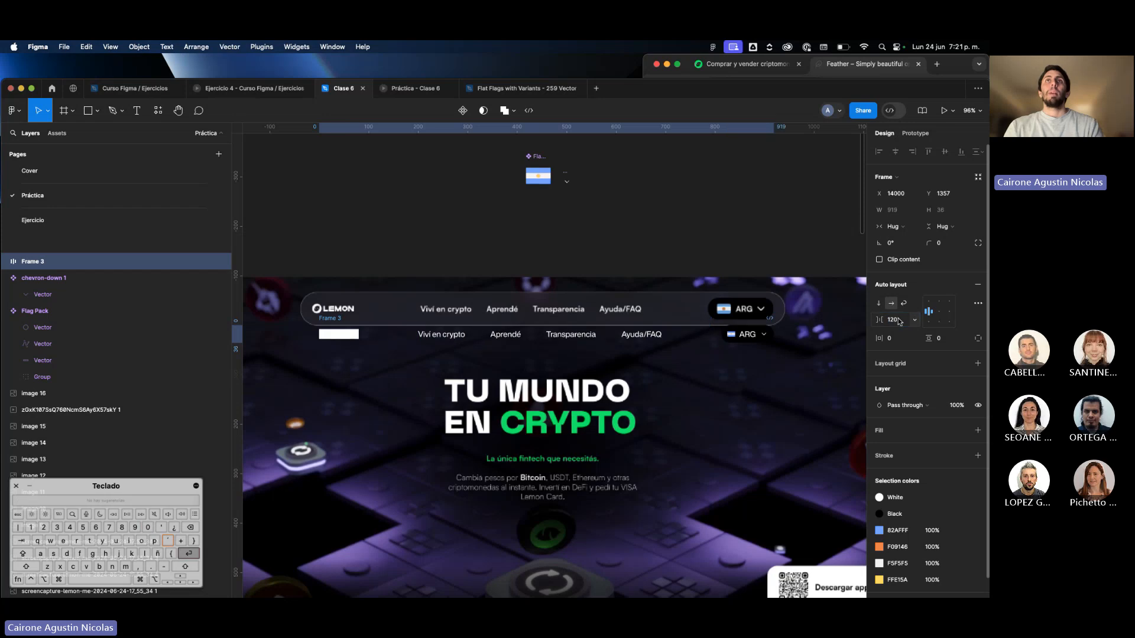
mouse_move(754, 341)
left_mouse_down()
mouse_move(747, 317)
mouse_move(743, 347)
left_mouse_up()
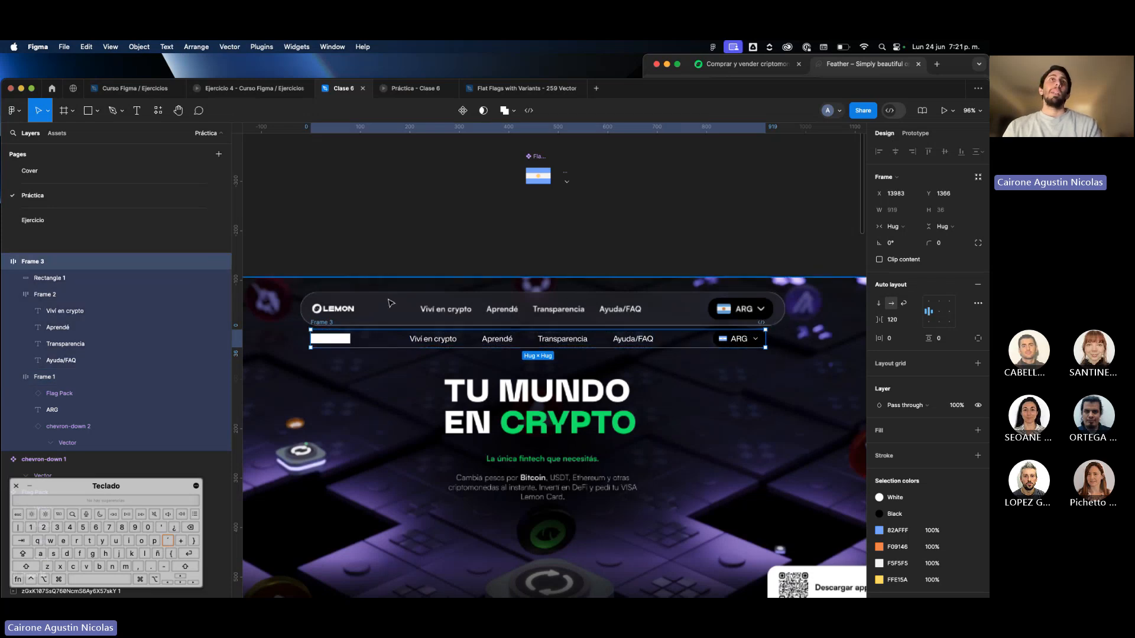
left_click_drag(370, 346, 375, 351)
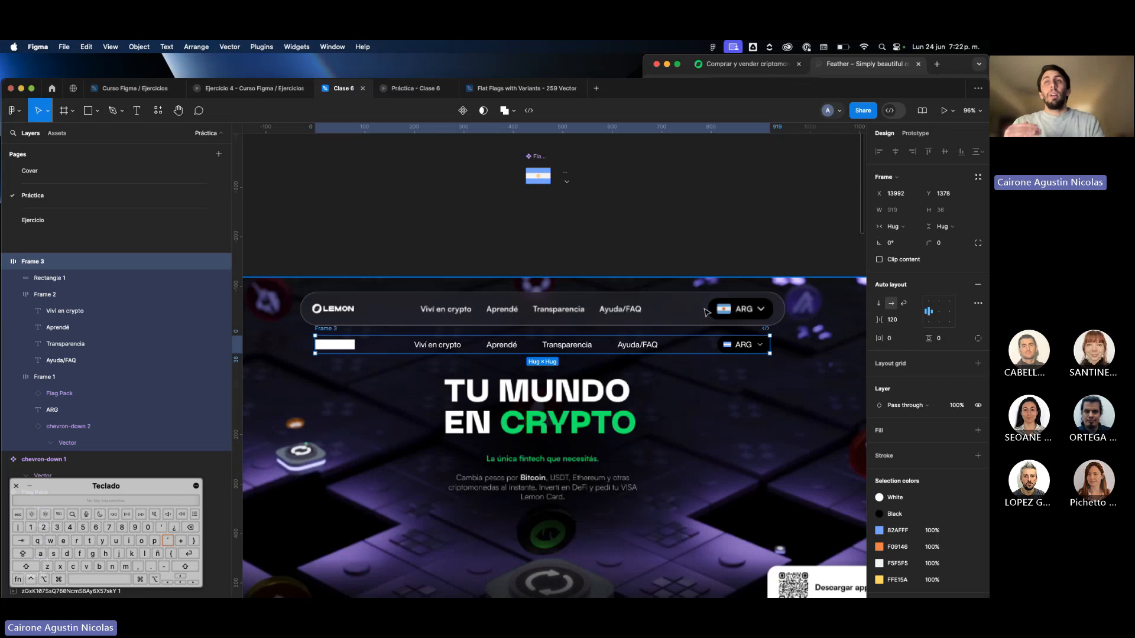
Set the navigation bar frame's horizontal and vertical padding to 24, keeping it aligned beneath the original bar.
left_click(902, 339)
type("24")
key("Return")
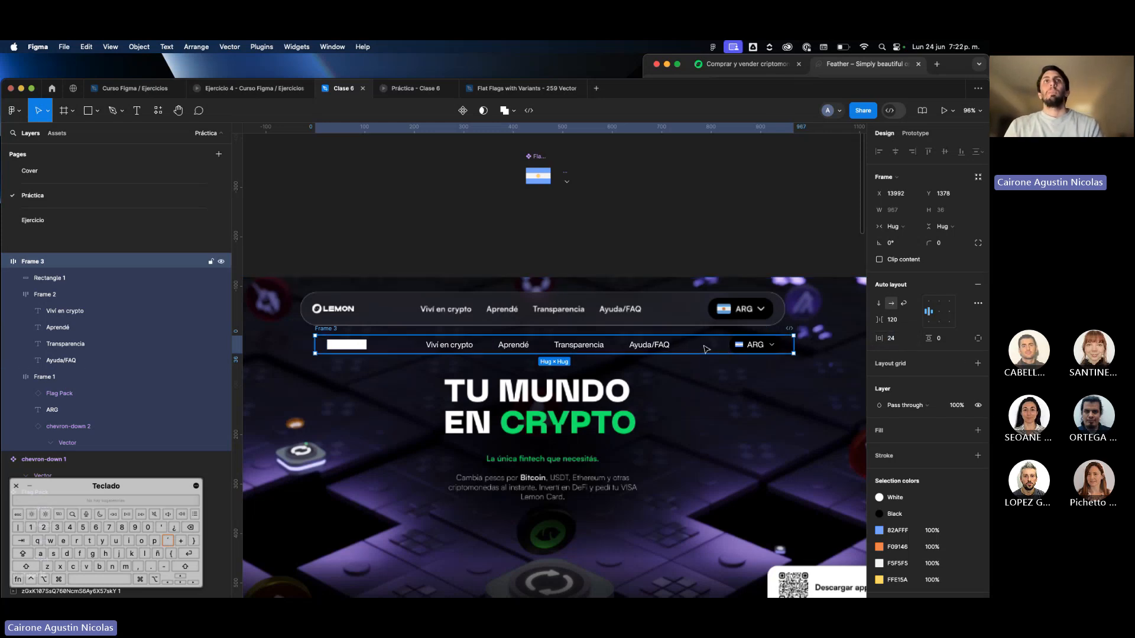
left_click_drag(696, 350, 687, 344)
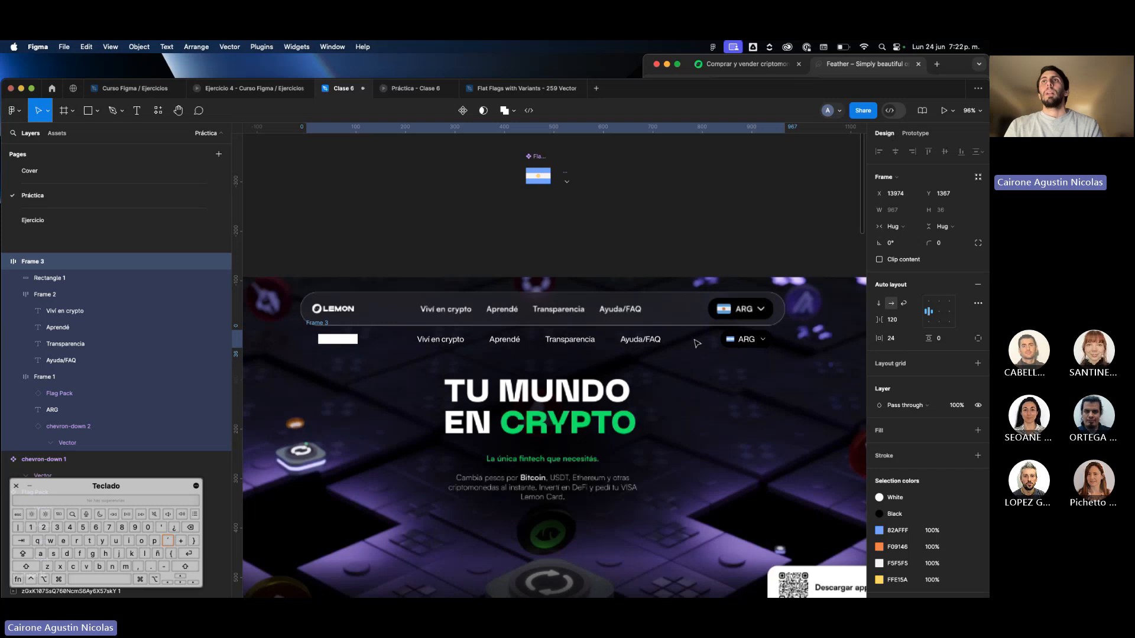
left_click(944, 339)
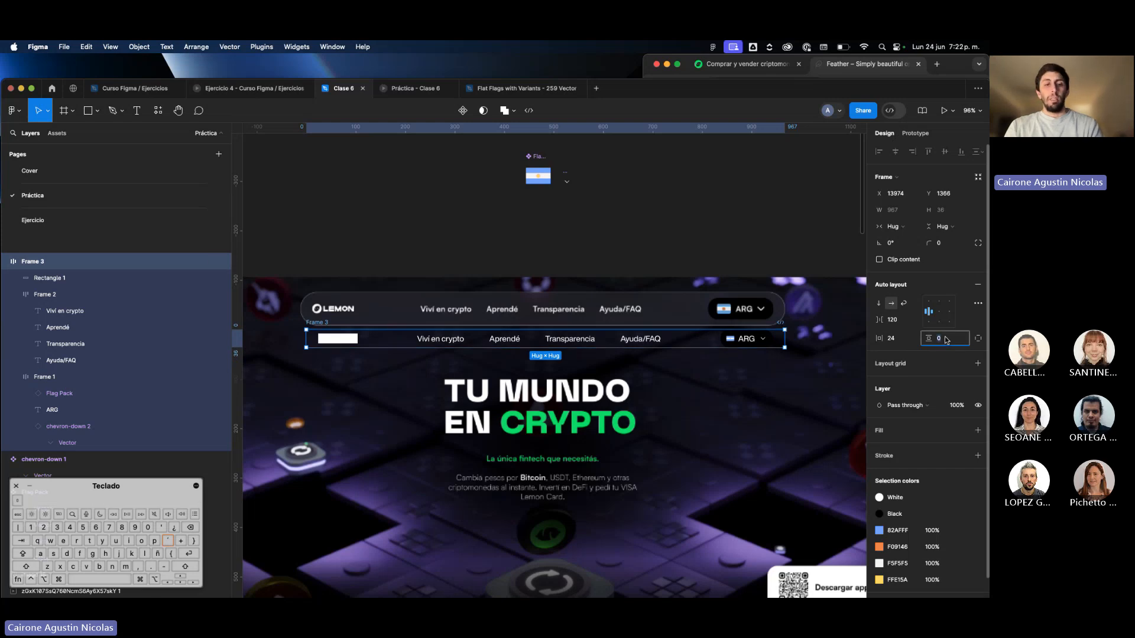
type("24")
key("Return")
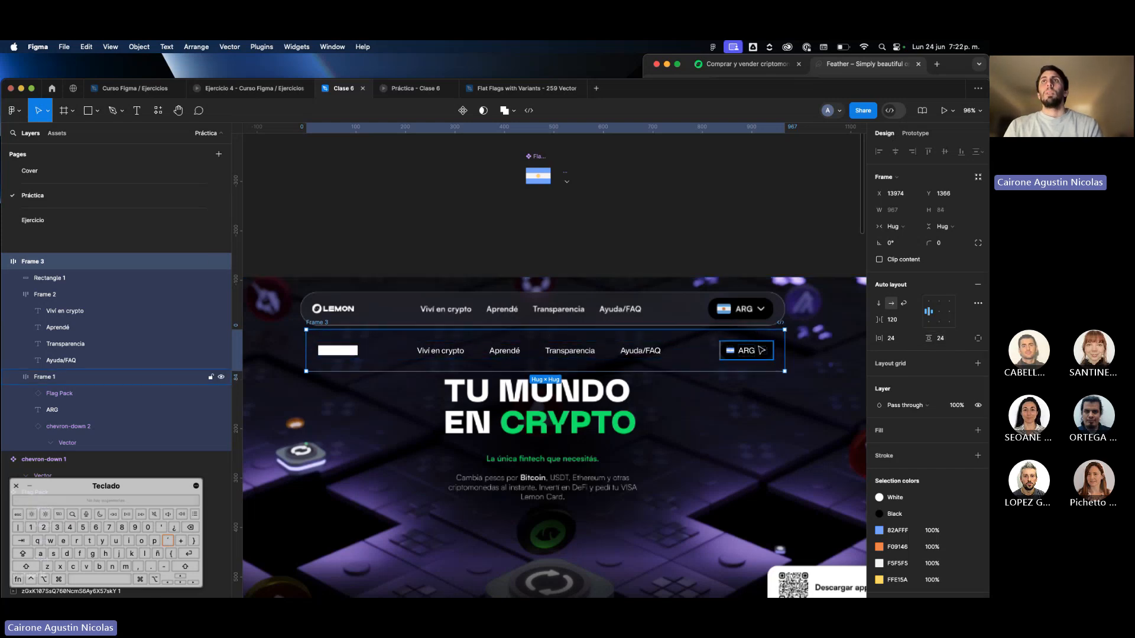
Reduce the navigation bar frame's vertical padding to 16 and place it back directly below the original bar.
left_click_drag(761, 351, 758, 247)
left_click(949, 338)
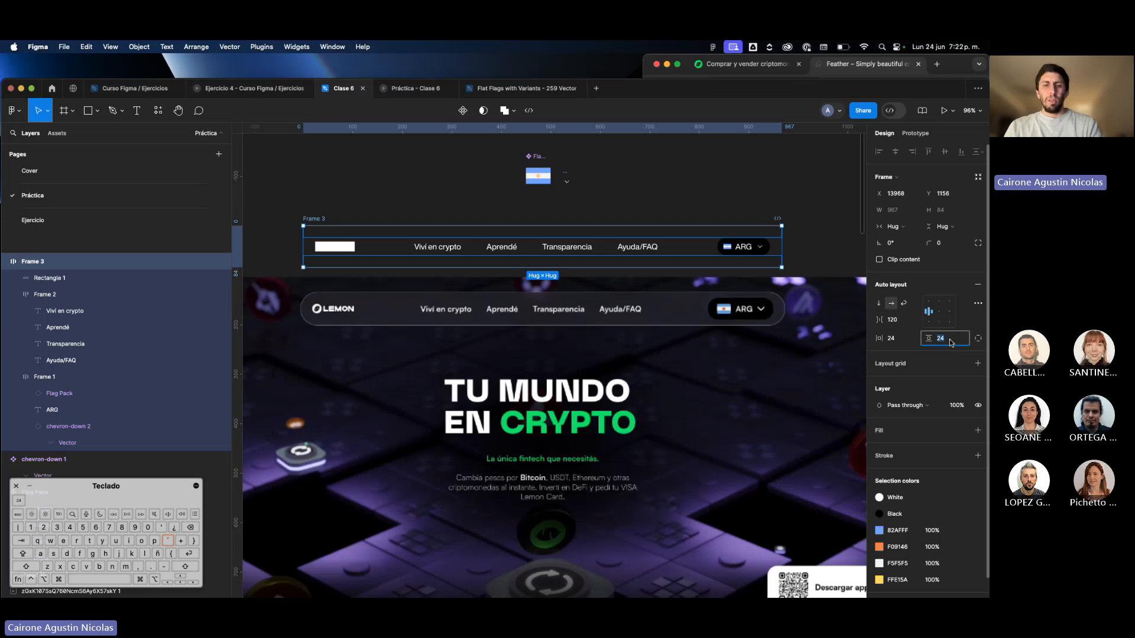
type("16")
key("Return")
left_click_drag(746, 251, 750, 384)
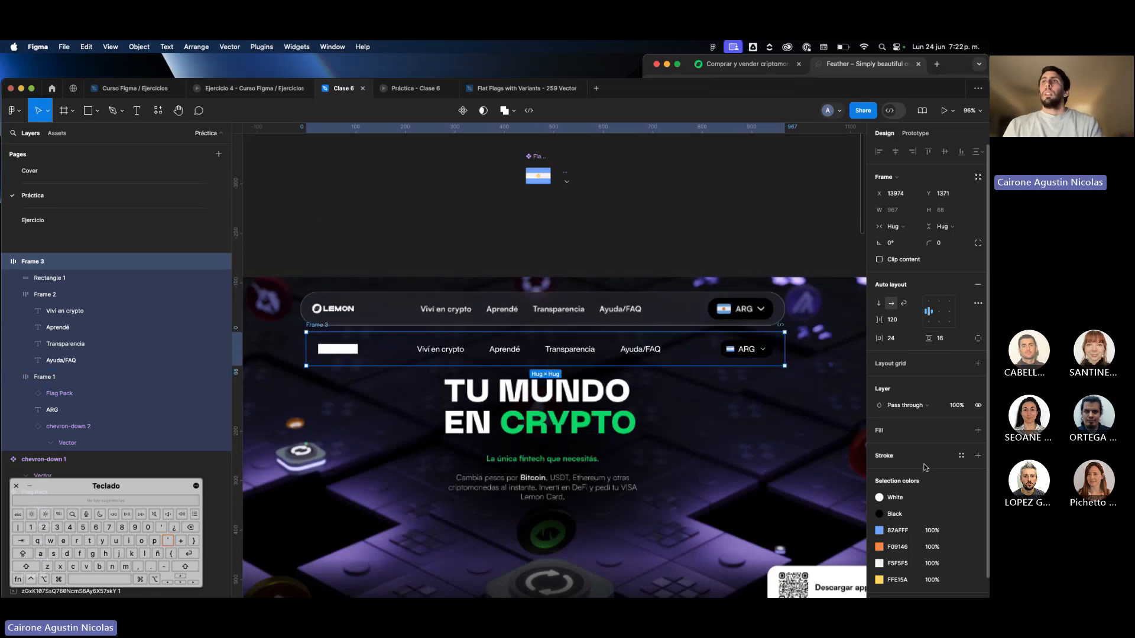
Apply the "White" color style as the navigation bar frame's stroke.
scroll(925, 468, "down", 1)
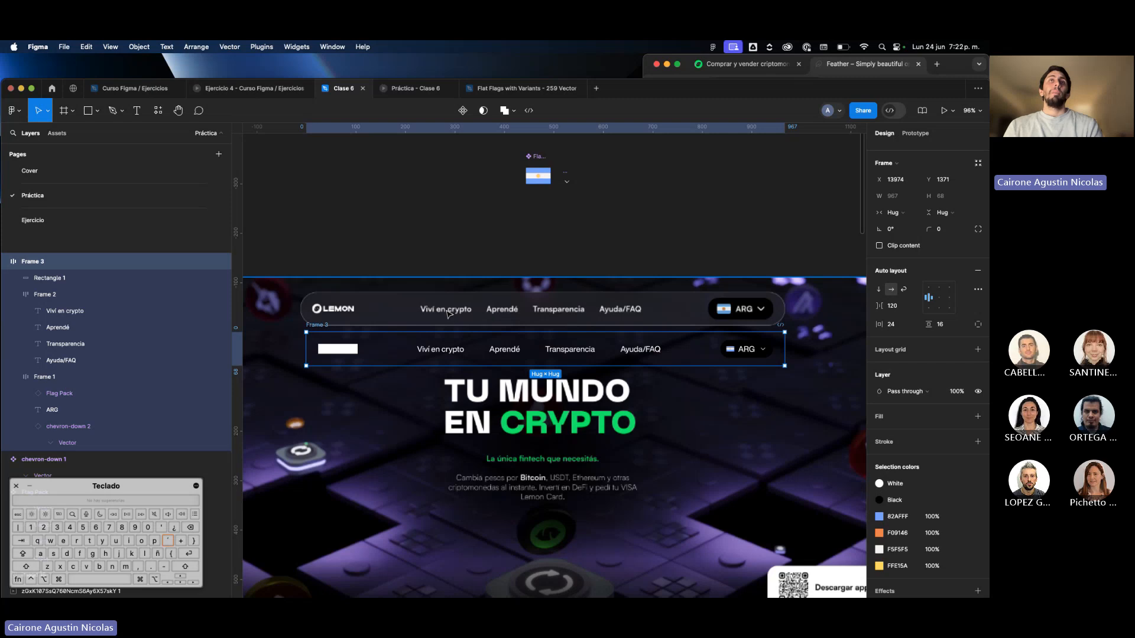
scroll(447, 313, "up", 5)
scroll(448, 314, "down", 8)
scroll(447, 313, "up", 6)
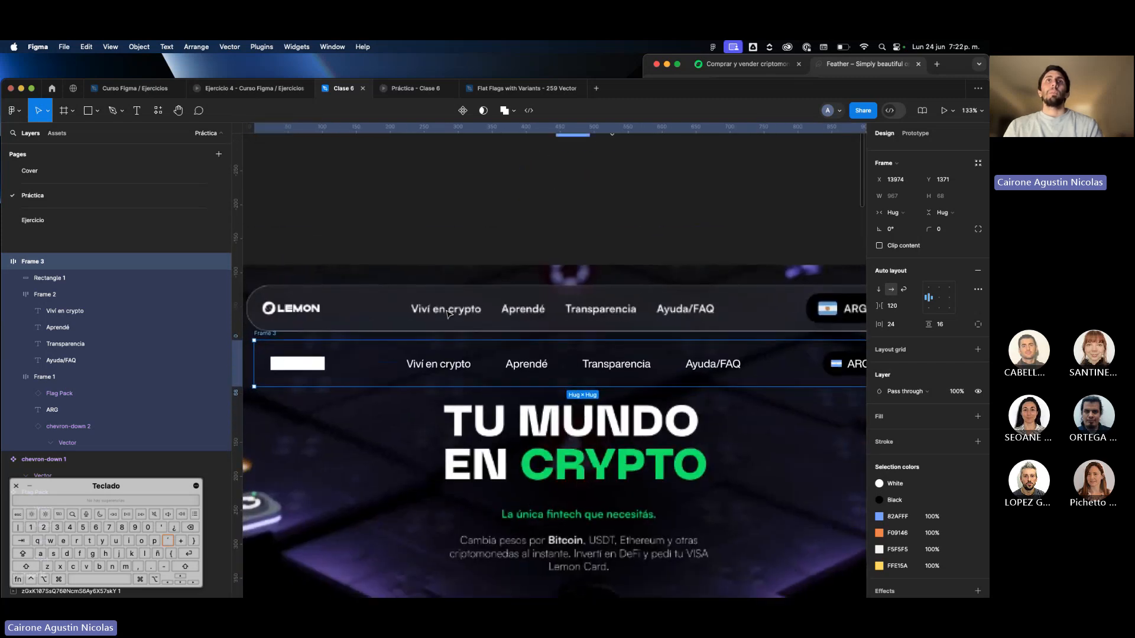
scroll(448, 314, "down", 3)
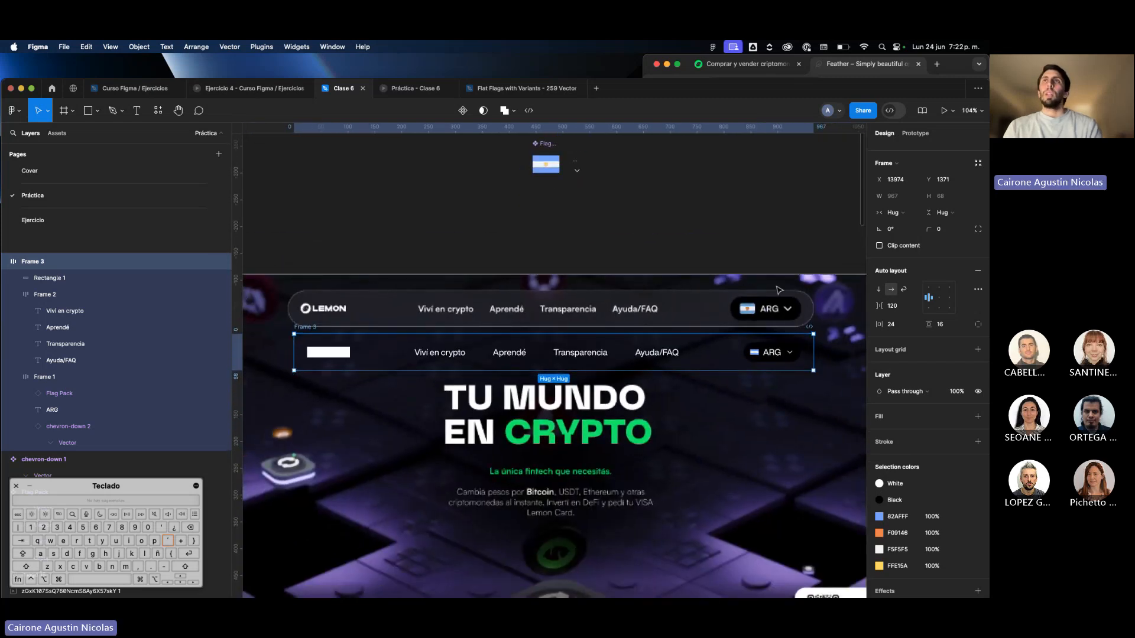
scroll(779, 289, "up", 3)
scroll(859, 359, "down", 5)
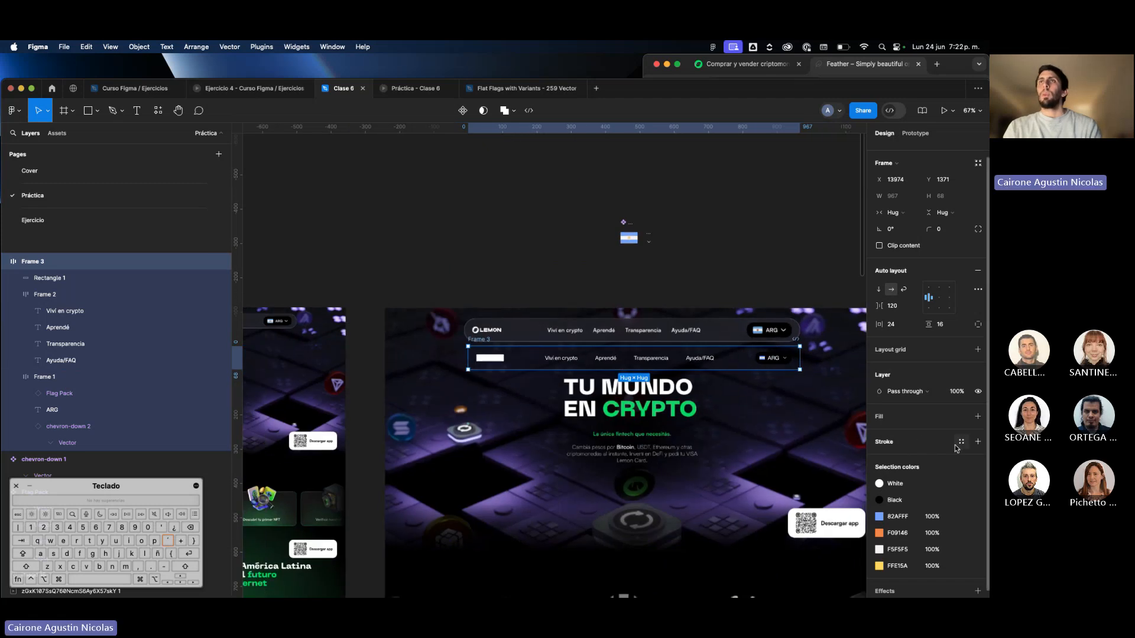
key("shift+0")
left_click(961, 442)
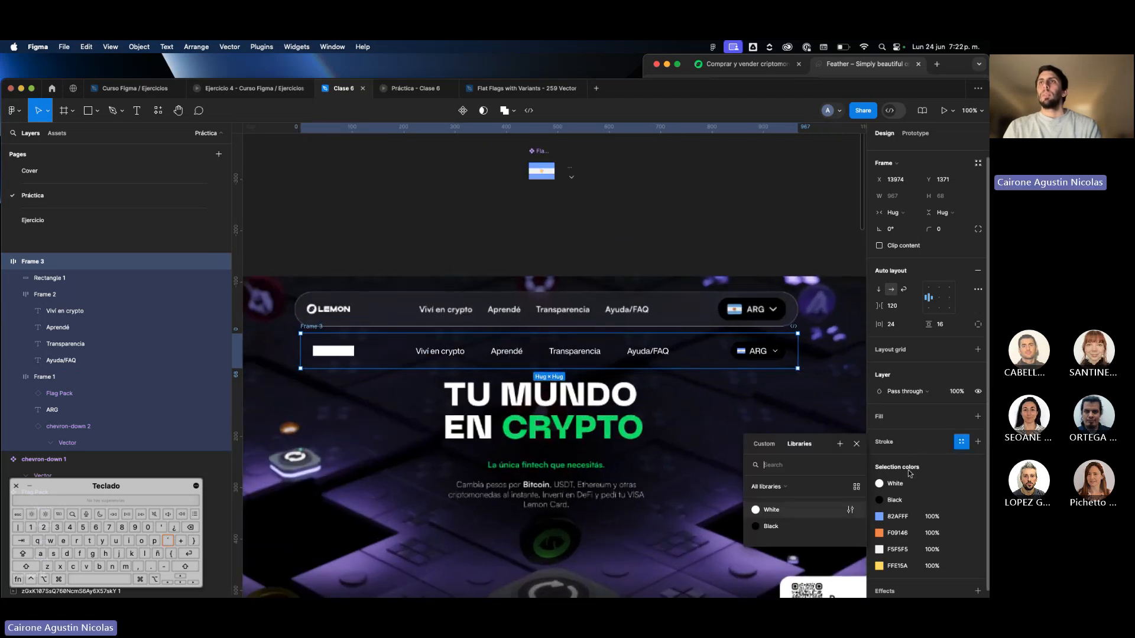
left_click(798, 510)
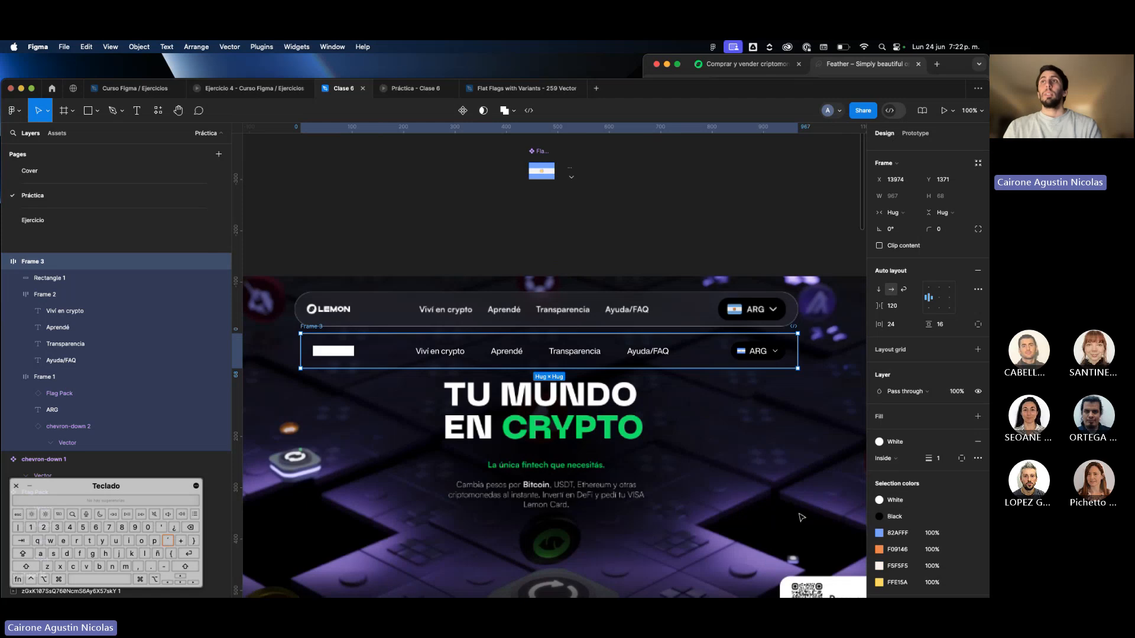
left_click(803, 435)
left_click(724, 366)
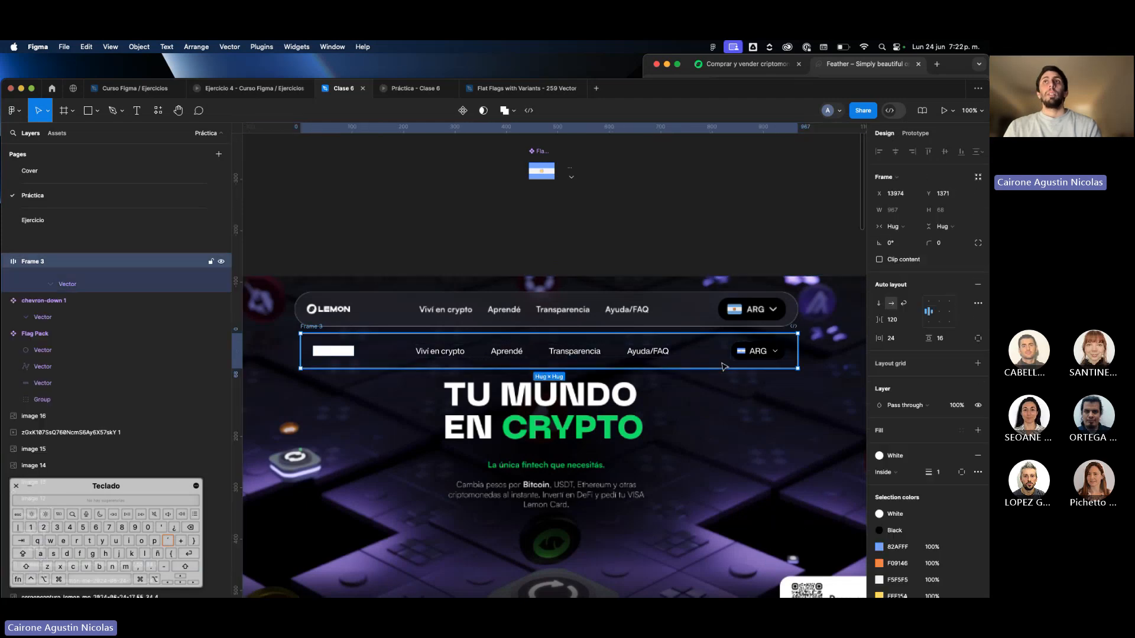
Add an FFFFFF fill with 10% opacity to the navigation bar frame.
left_click(908, 434)
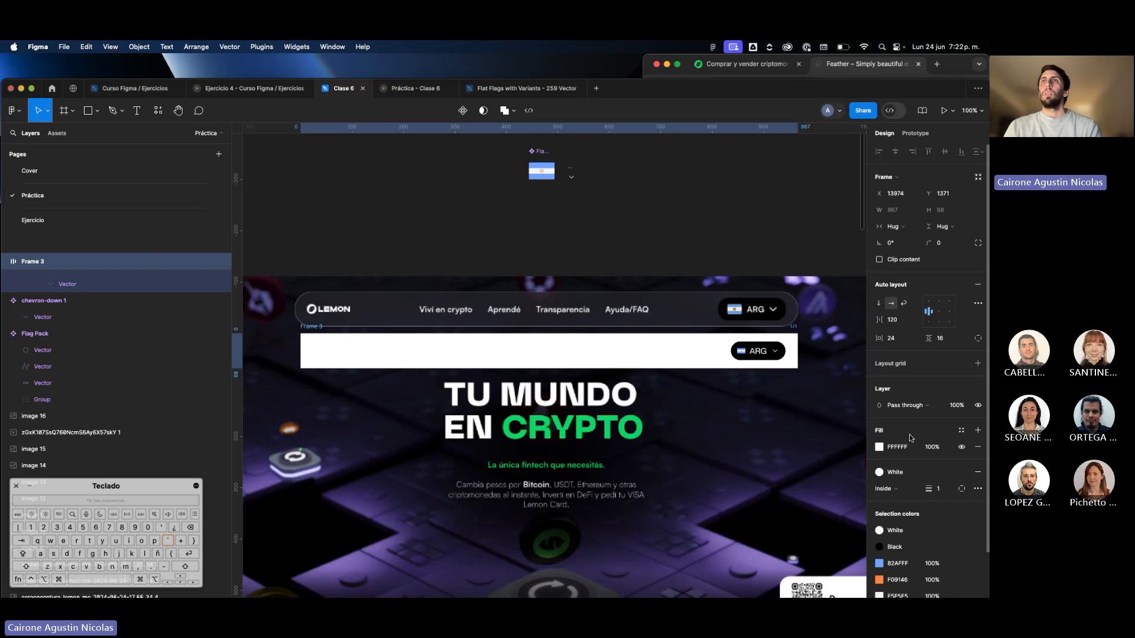
left_click(933, 448)
type("10")
key("Return")
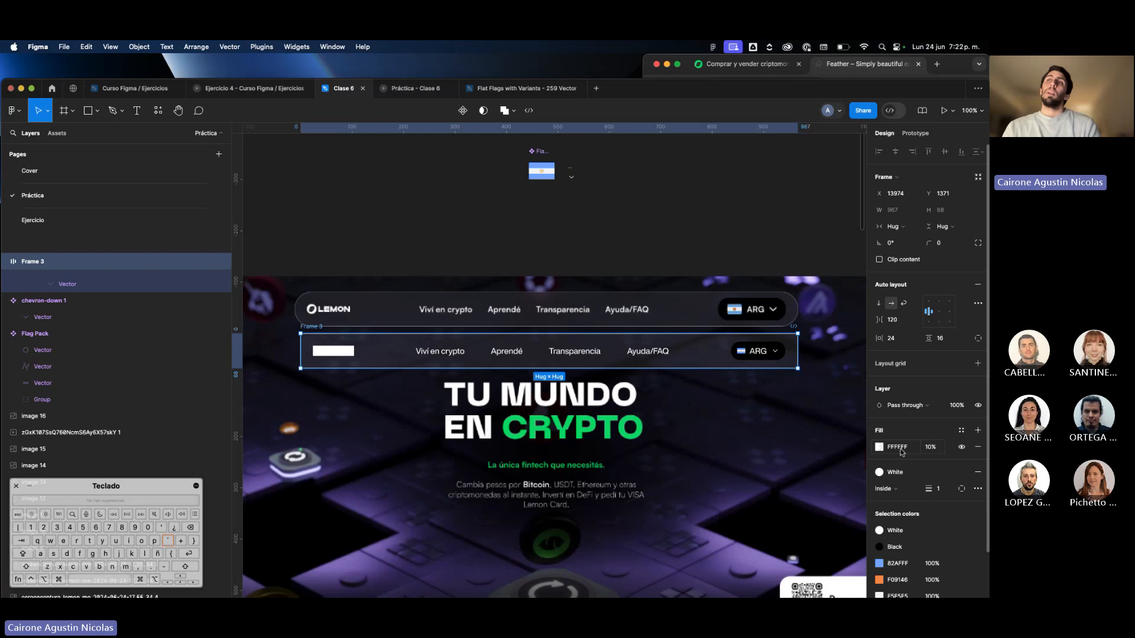
Apply the "White" color style to the navigation bar frame's fill.
left_click(961, 431)
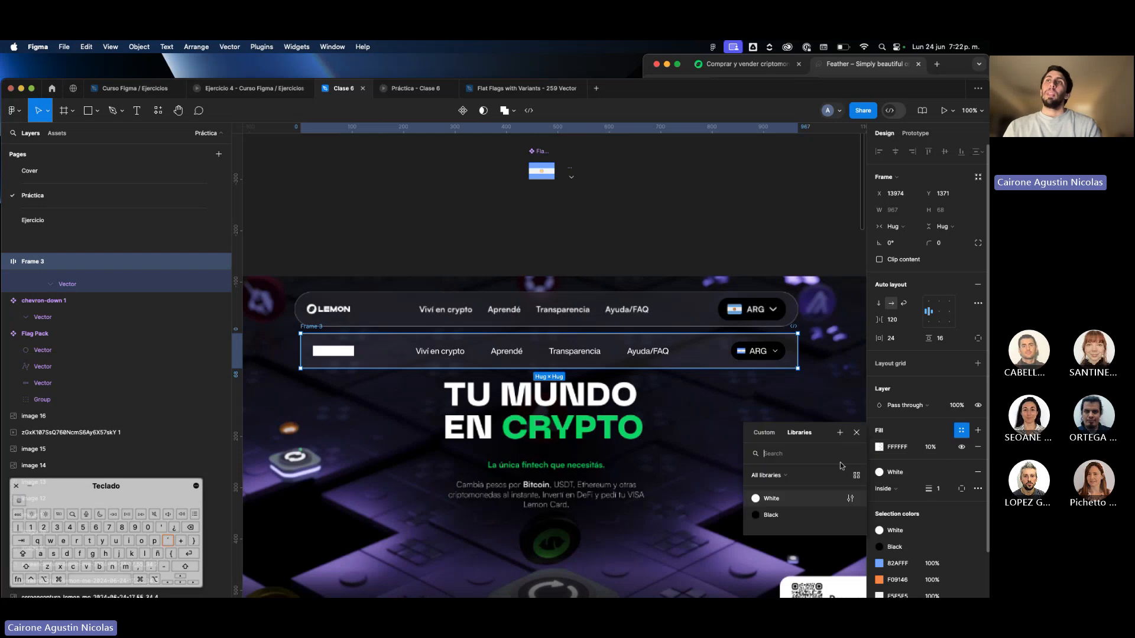
left_click(798, 498)
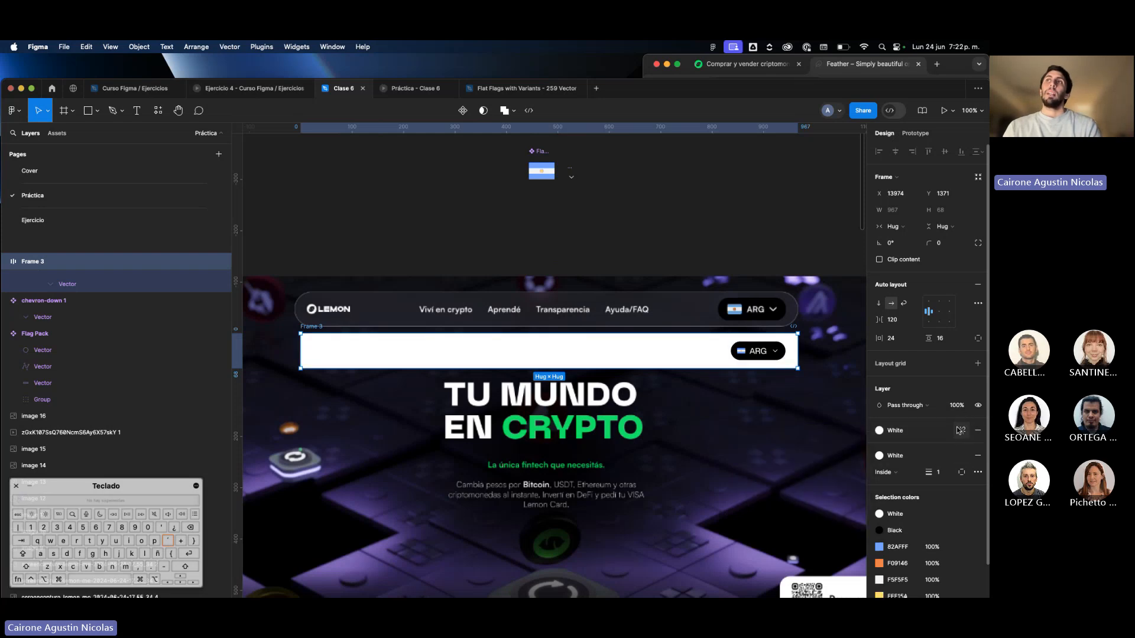
Try a 20% layer opacity on the navigation bar frame, and try detaching the "White" style from its fill.
type("20")
key("Return")
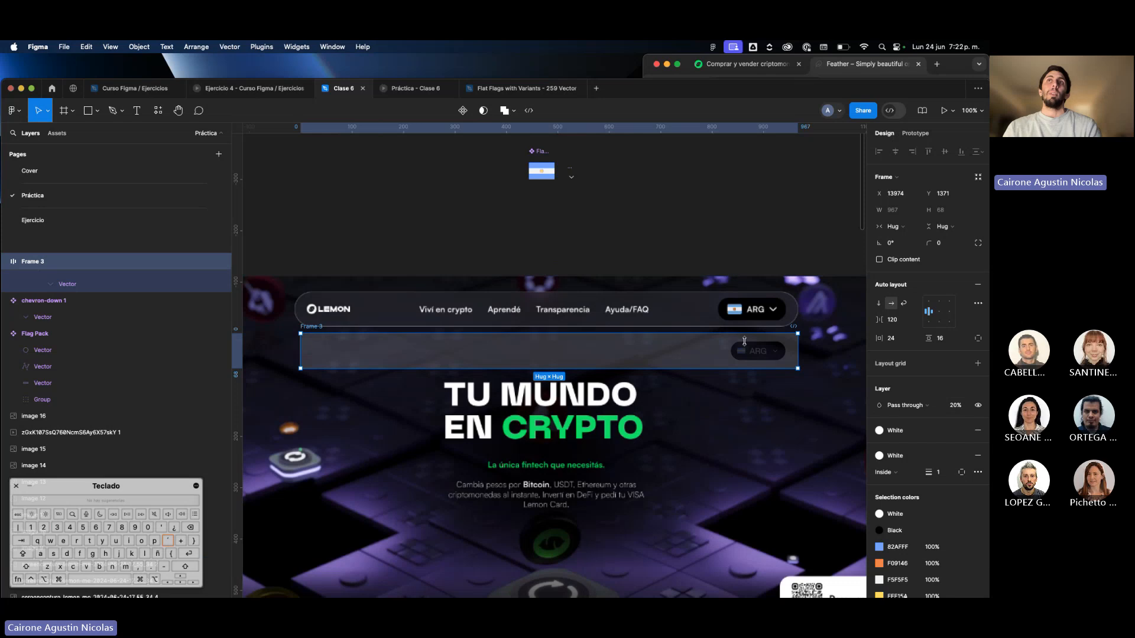
key("super+z")
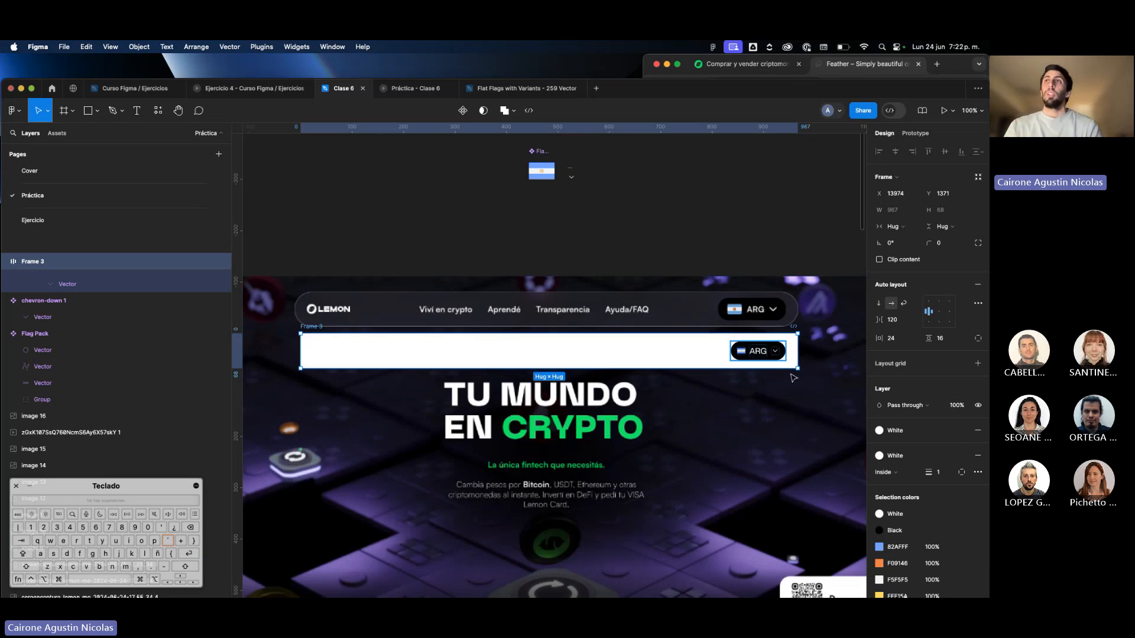
left_click(961, 431)
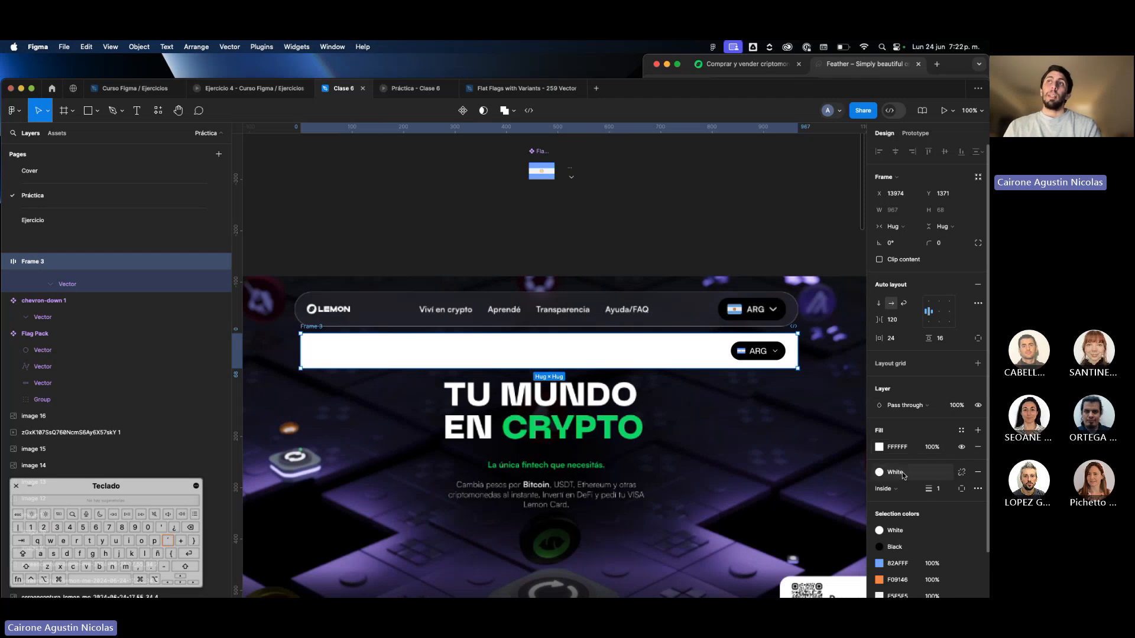
key("super+z")
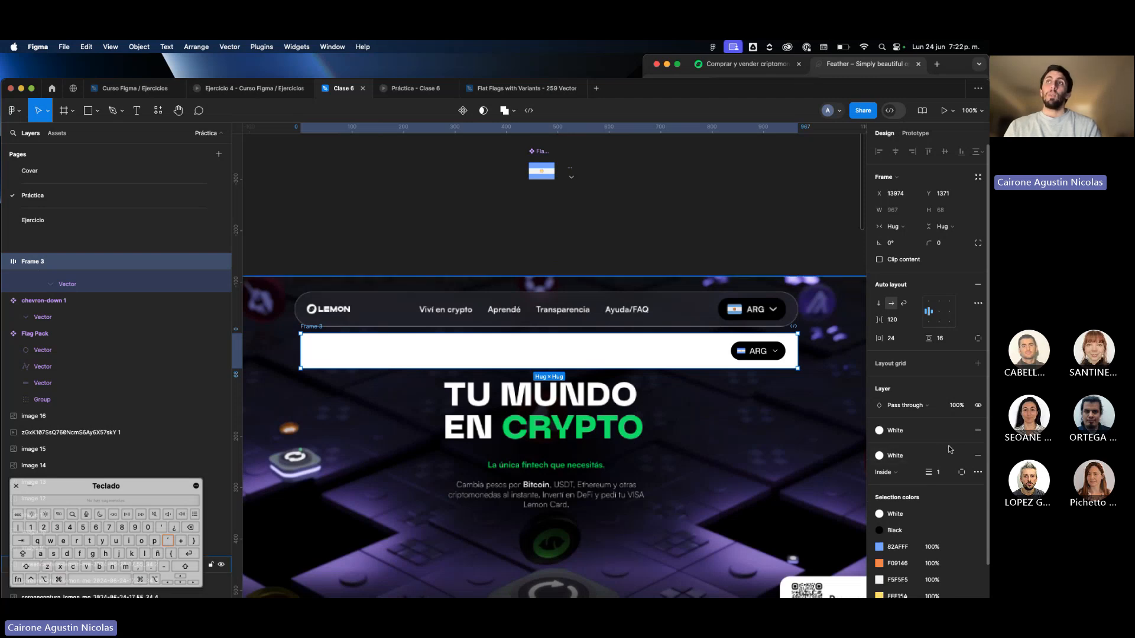
Detach the "White" style from the navigation bar frame's fill and set the FFFFFF fill's opacity to 10%.
left_click(962, 431)
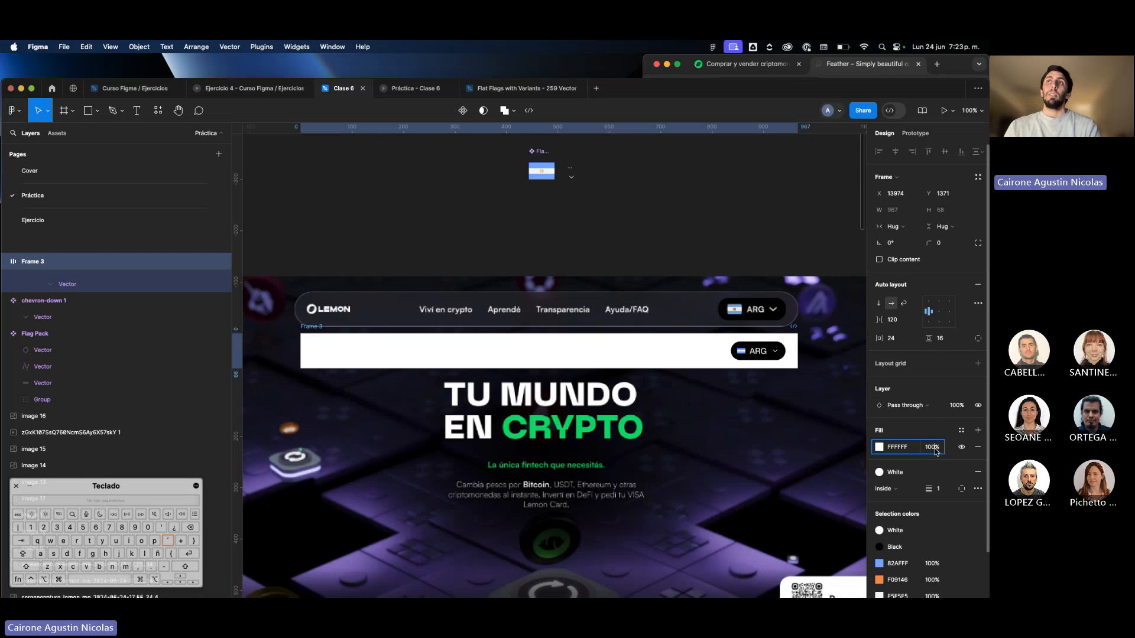
left_click(931, 447)
type("10")
key("Return")
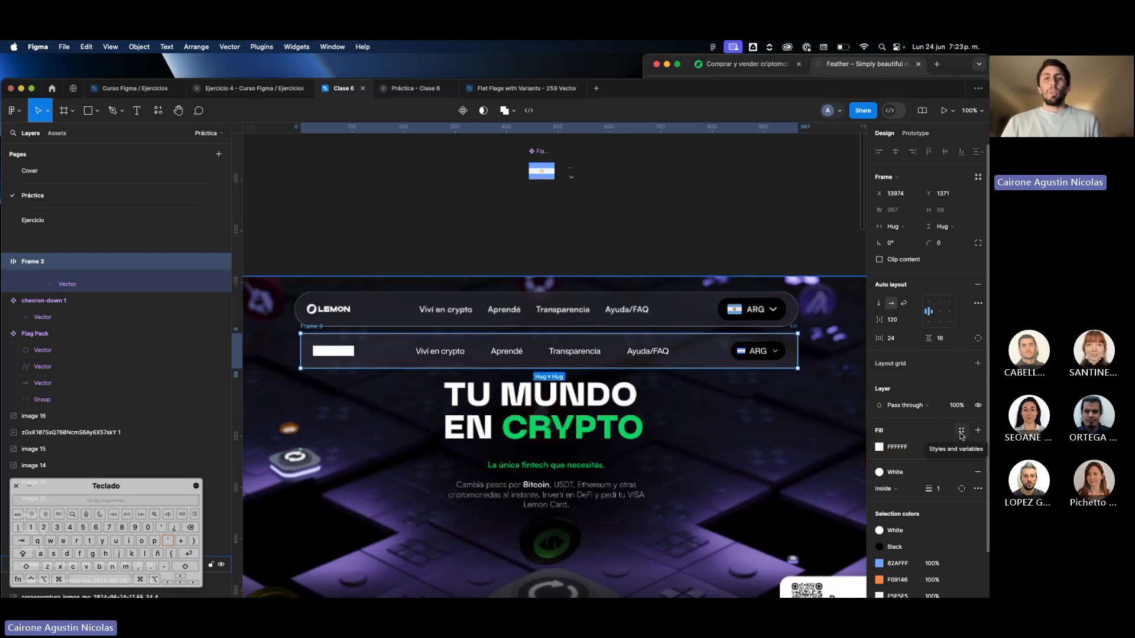
Save the navigation bar frame's translucent fill as a color style named "White 10%".
left_click(961, 432)
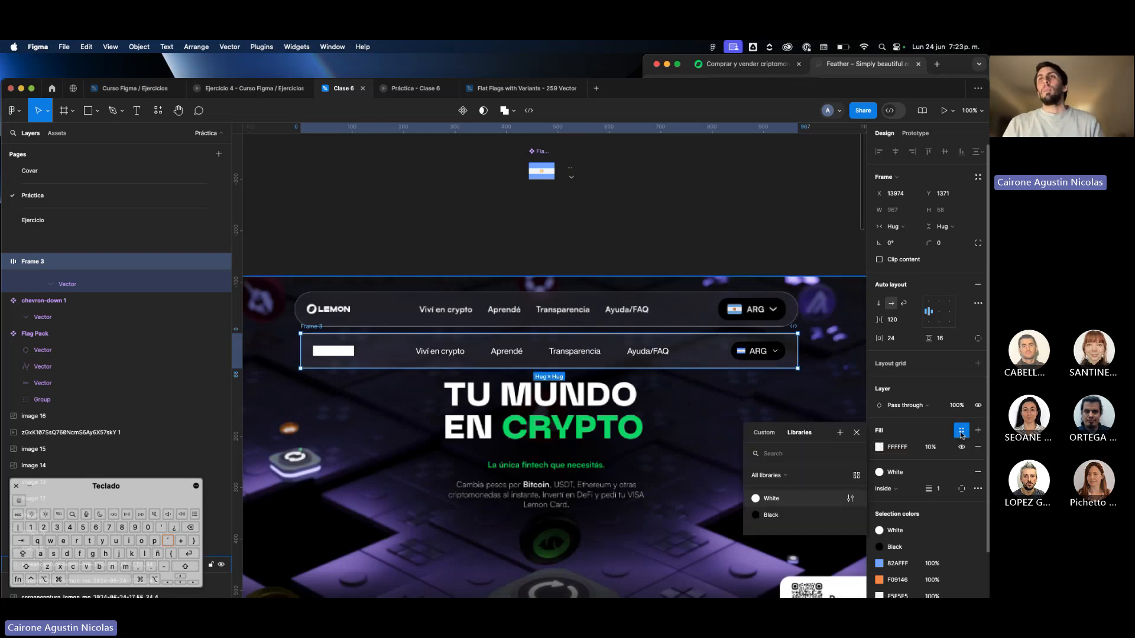
left_click(840, 434)
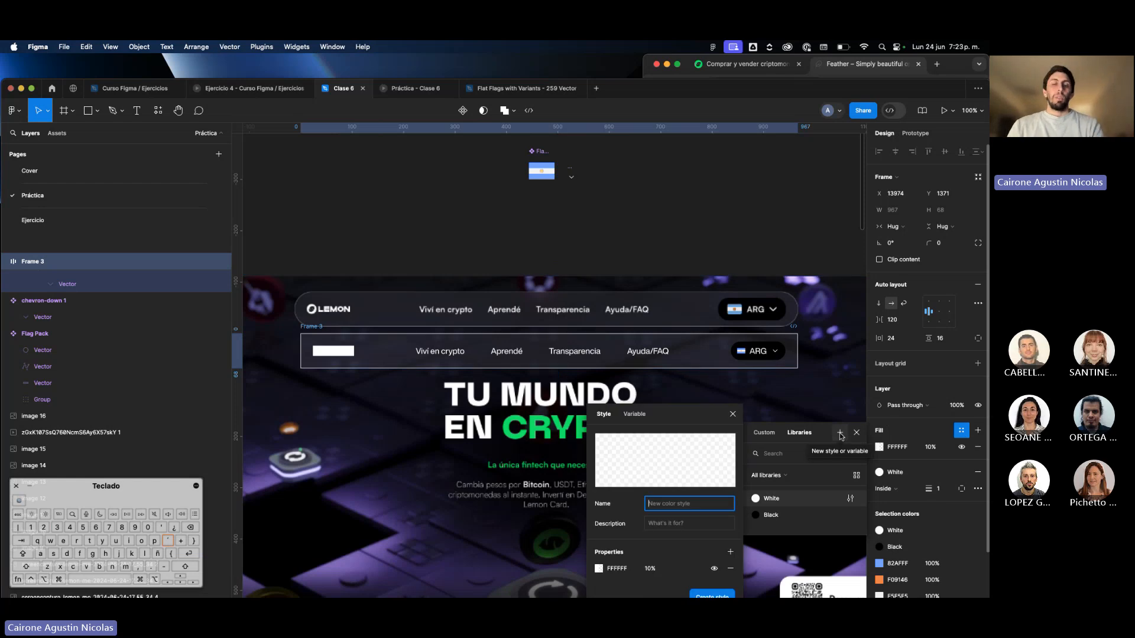
type("White 10")
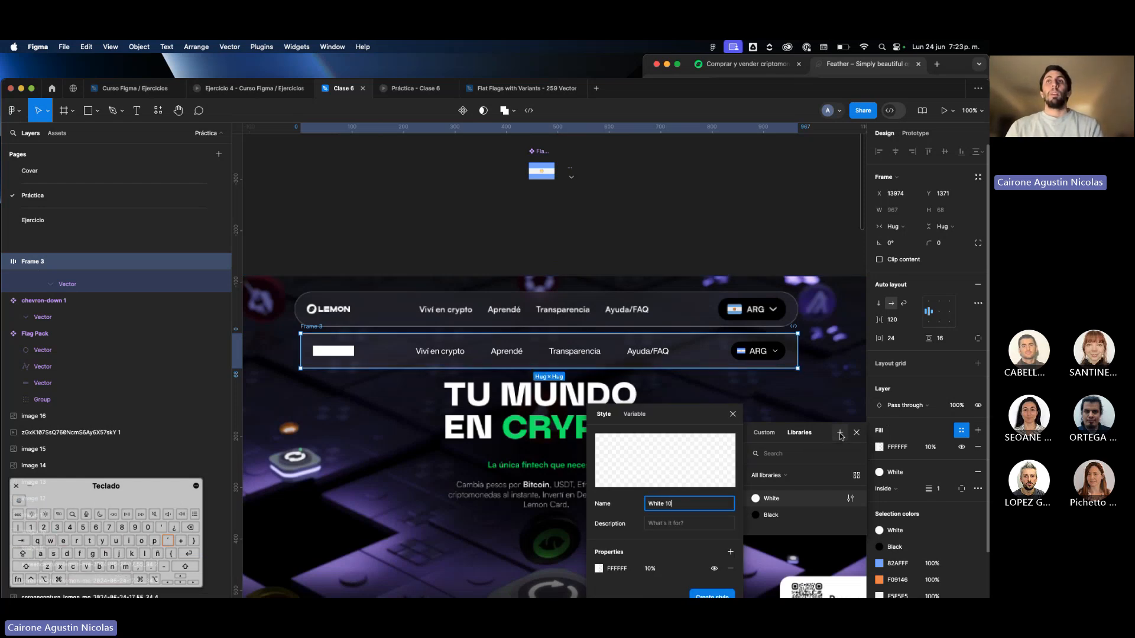
type("%")
key("Return")
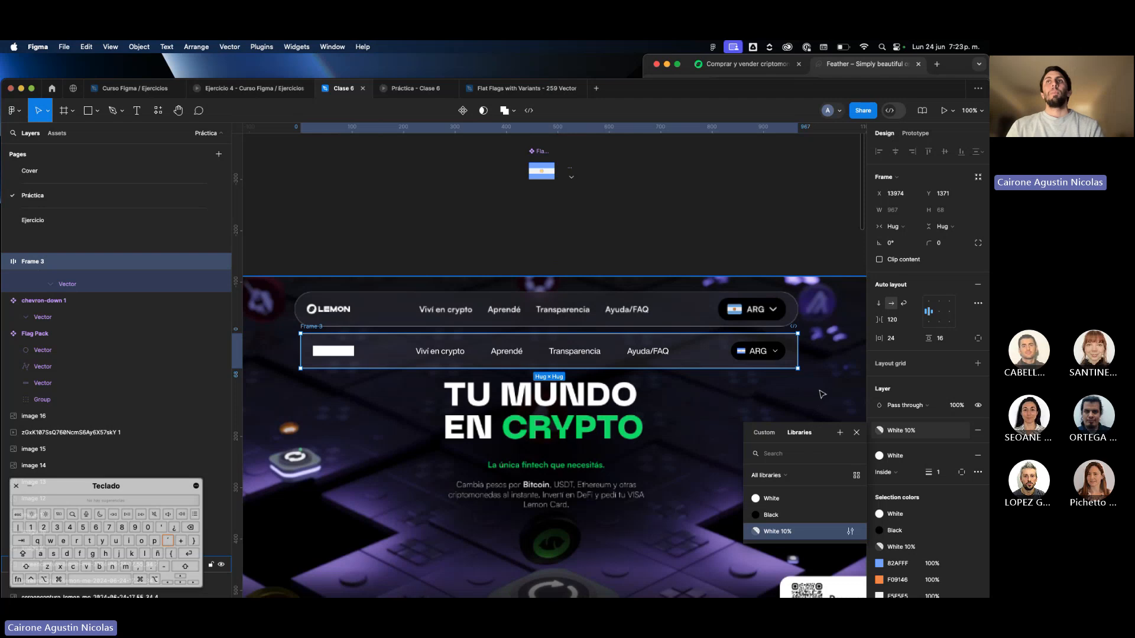
left_click(822, 395)
left_click(714, 362)
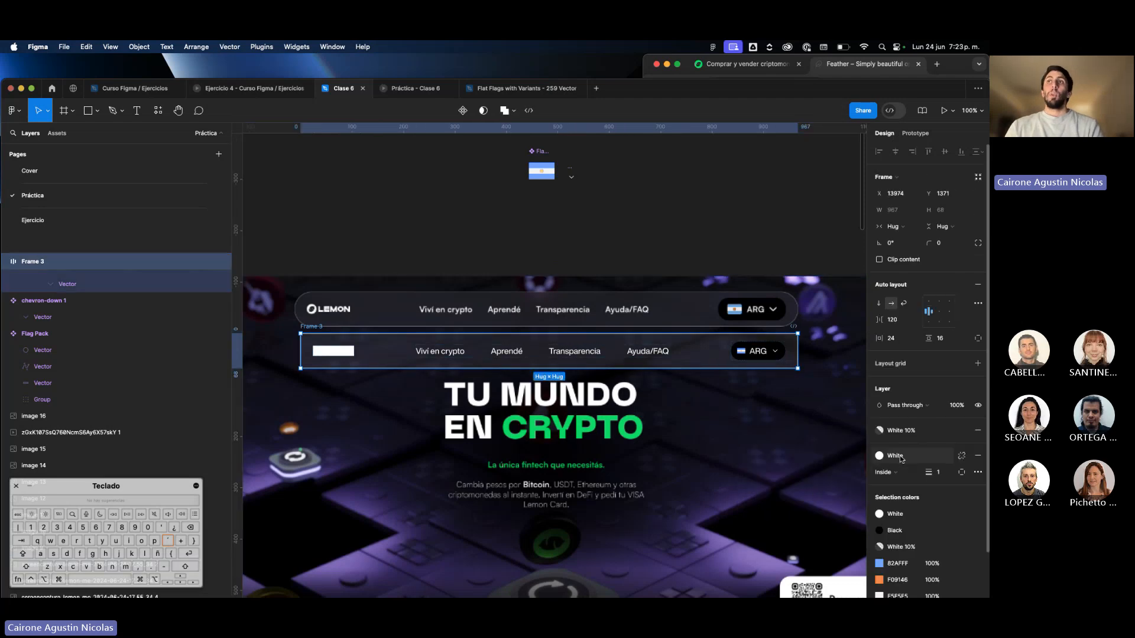
scroll(809, 375, "up", 10)
left_click(809, 378)
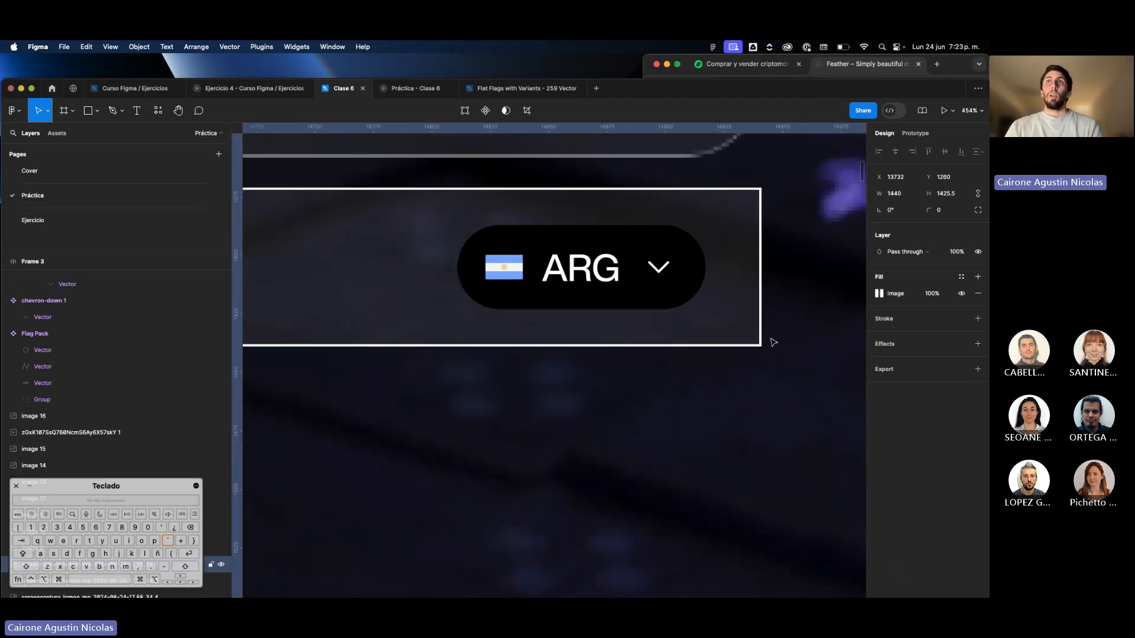
left_click(755, 337)
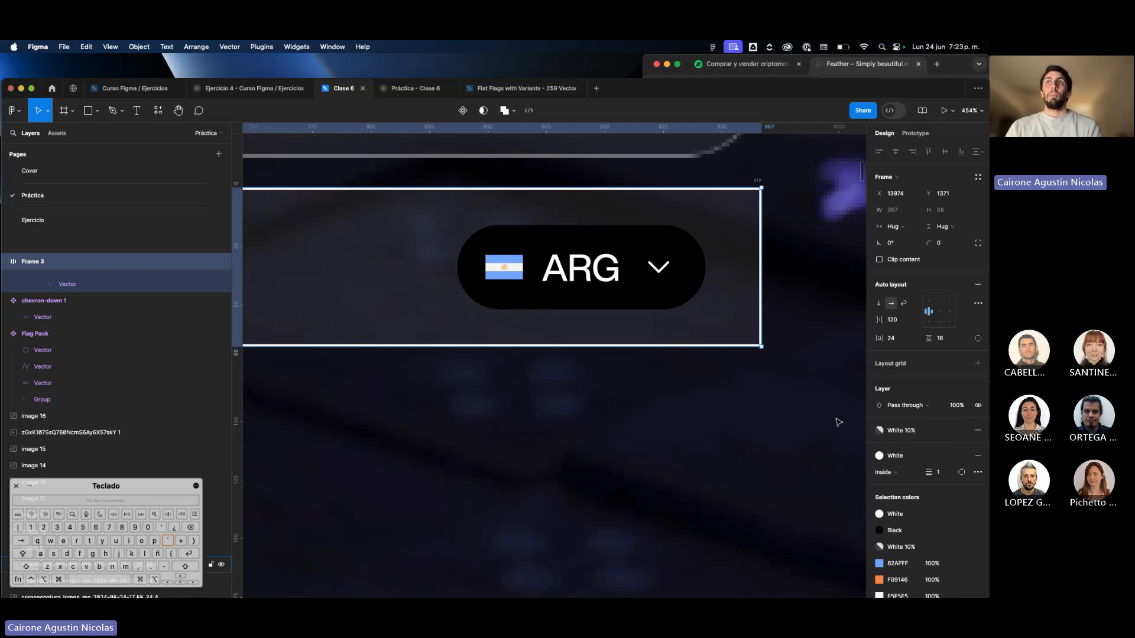
scroll(854, 428, "down", 8)
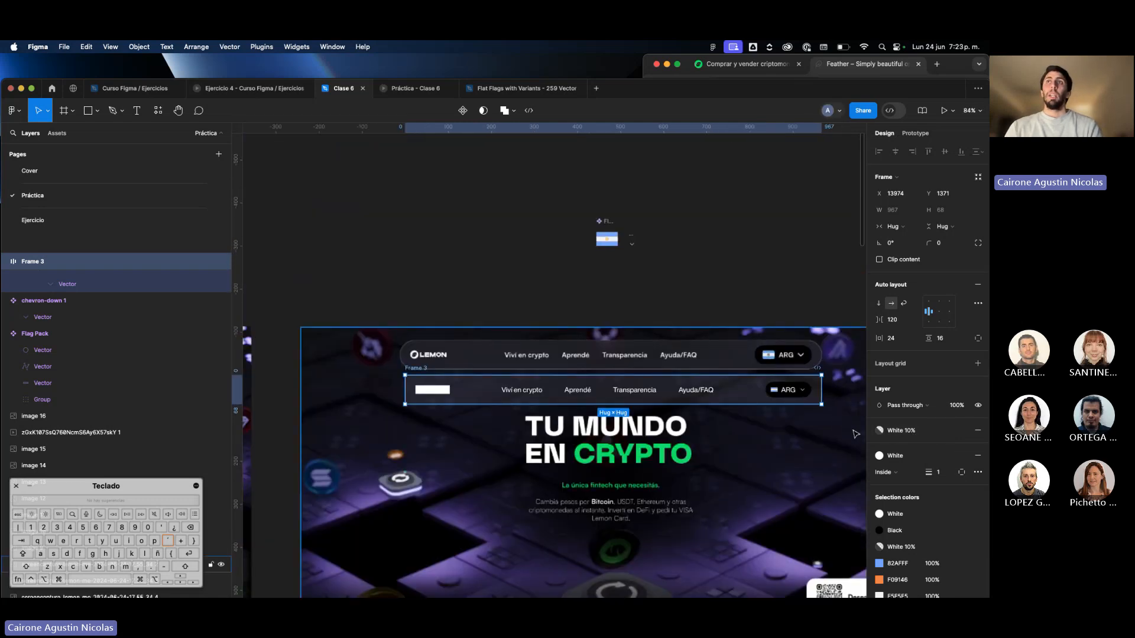
Try changing the "White 10%" color style to a dark red, then revert the change.
left_click(804, 287)
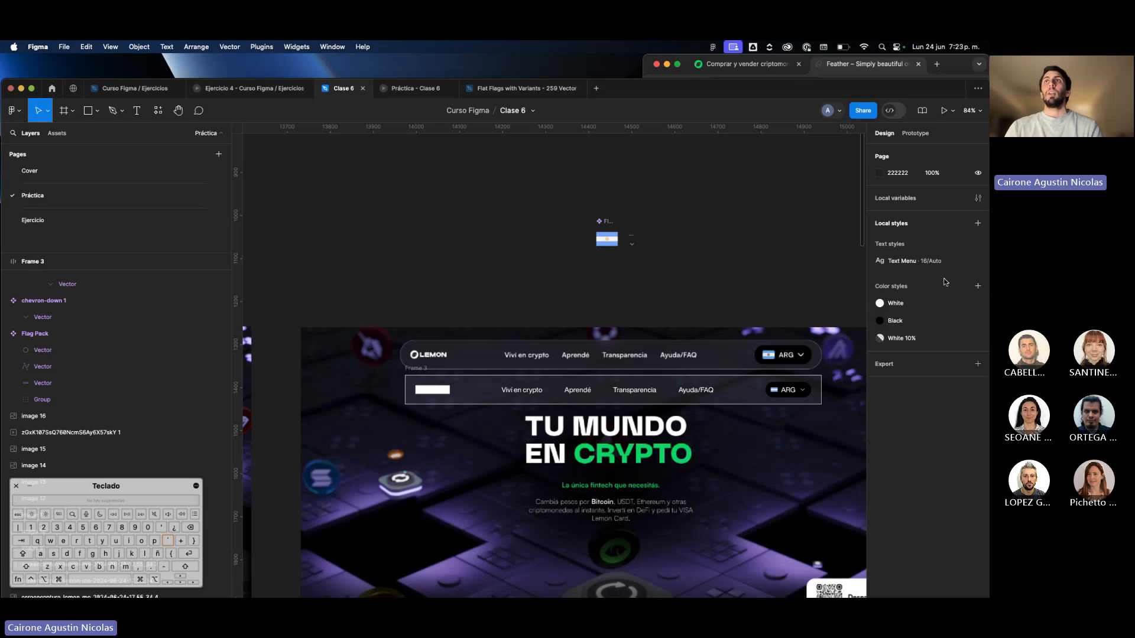
left_click(978, 338)
left_click(722, 494)
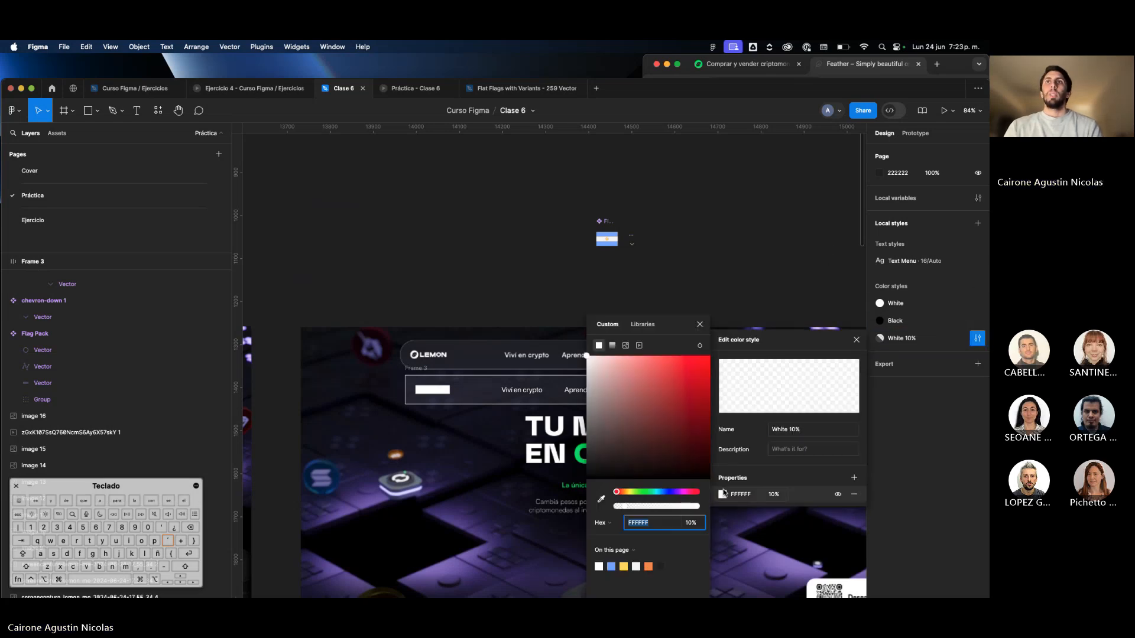
left_click_drag(657, 403, 818, 256)
left_click(818, 257)
scroll(817, 257, "right", 1)
scroll(818, 256, "down", 1)
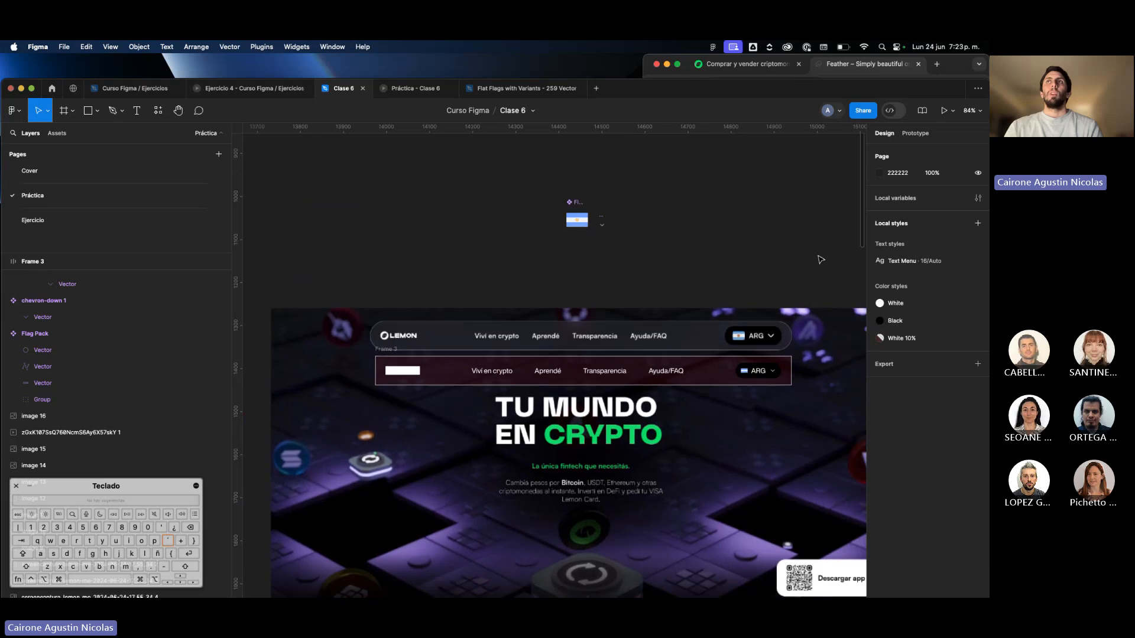
scroll(697, 358, "up", 5)
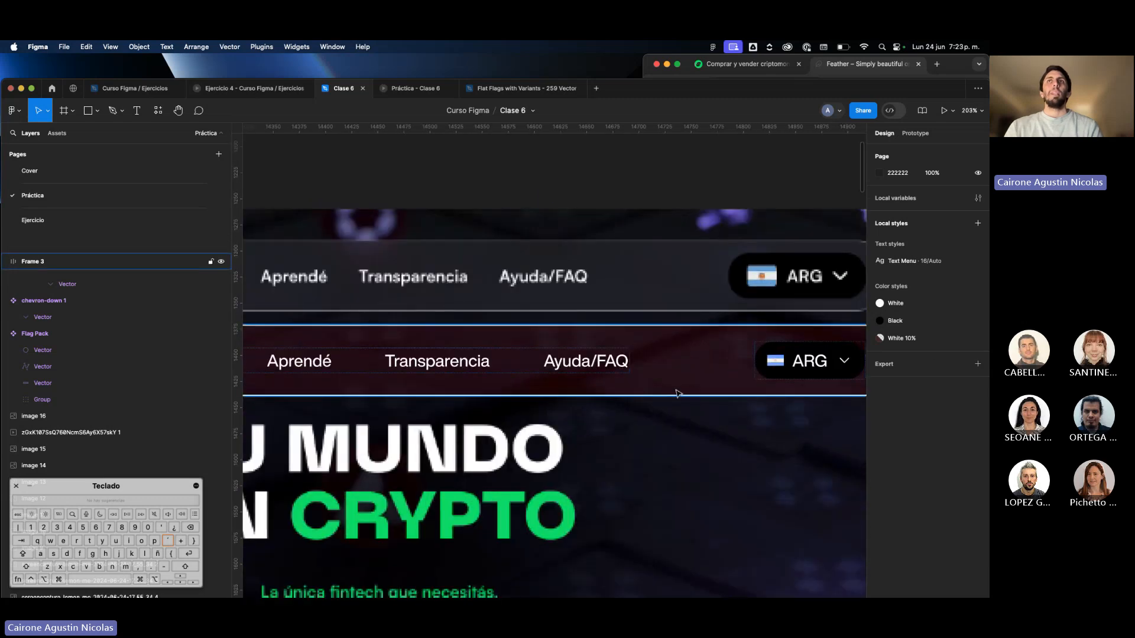
scroll(678, 394, "down", 5)
left_click(712, 400)
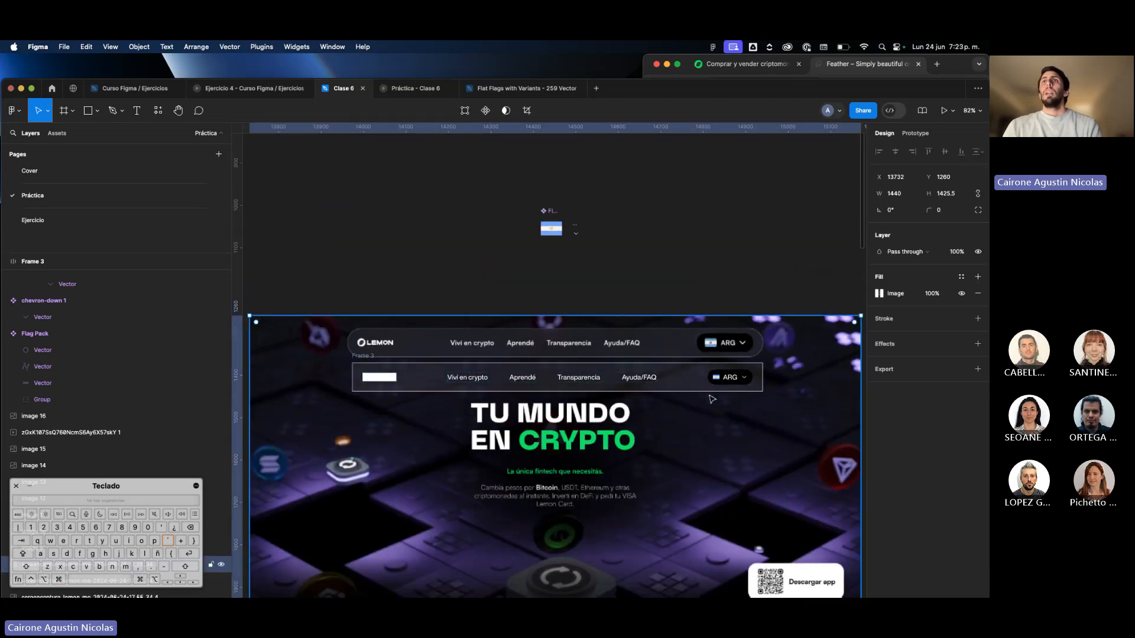
Set the navigation bar frame's corner radius to 100.
left_click(687, 365)
scroll(688, 364, "up", 2)
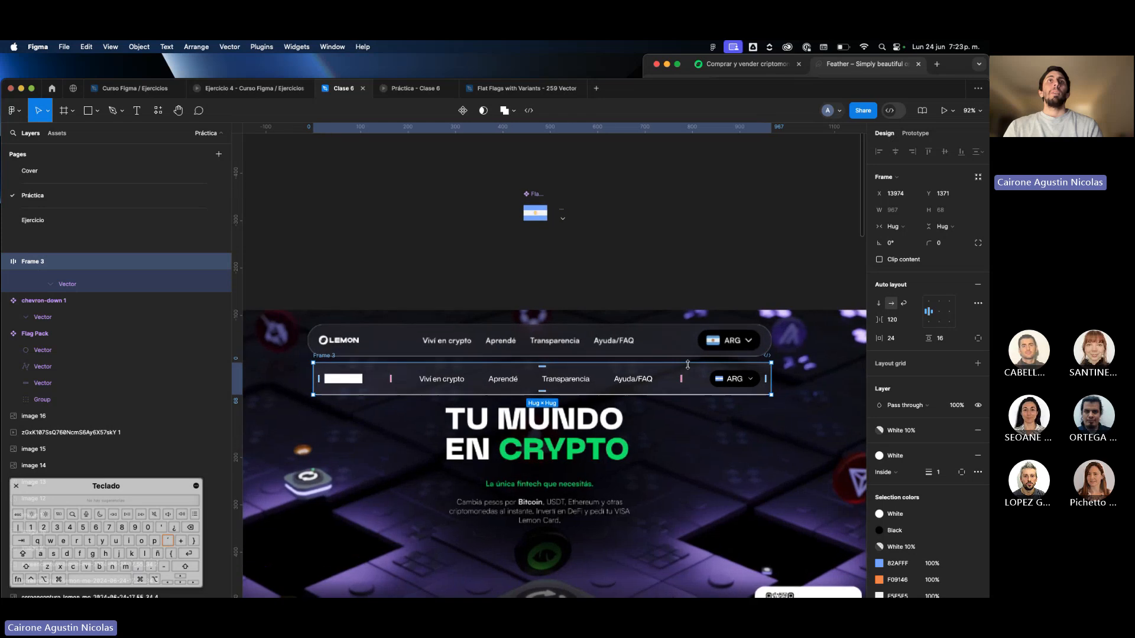
left_click(947, 241)
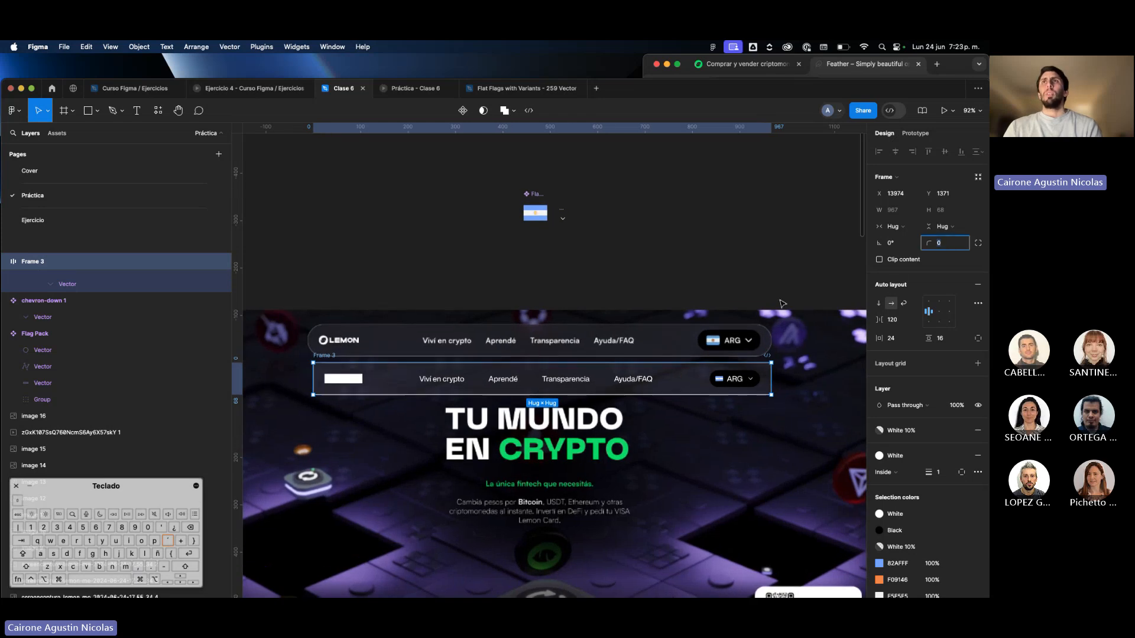
scroll(744, 409, "up", 3)
type("100")
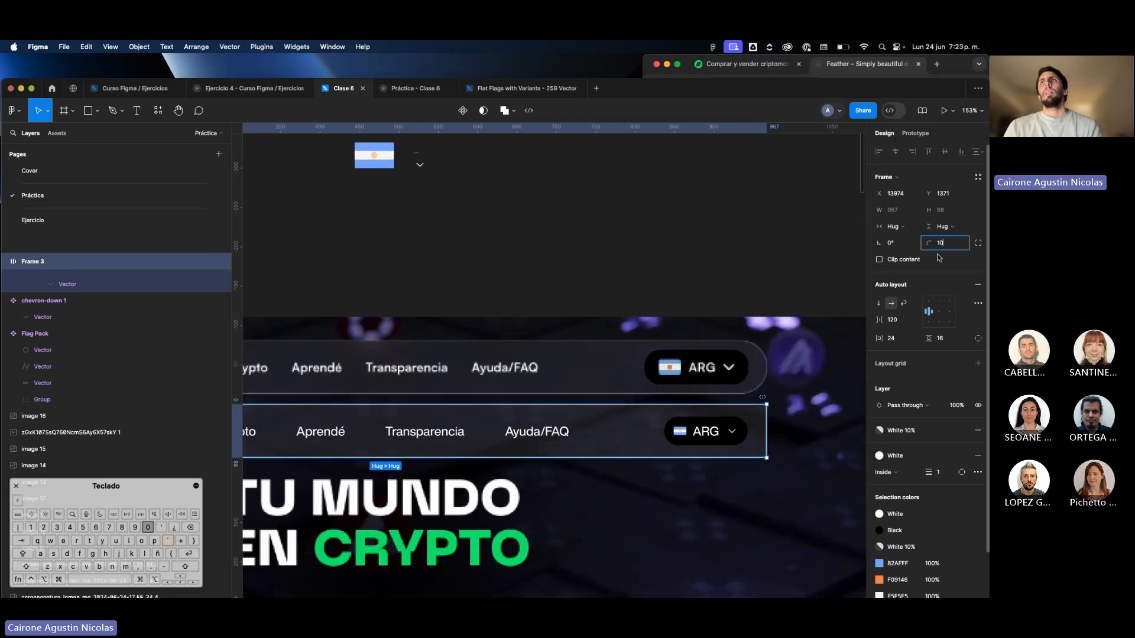
key("Return")
left_click(771, 288)
scroll(771, 288, "down", 4)
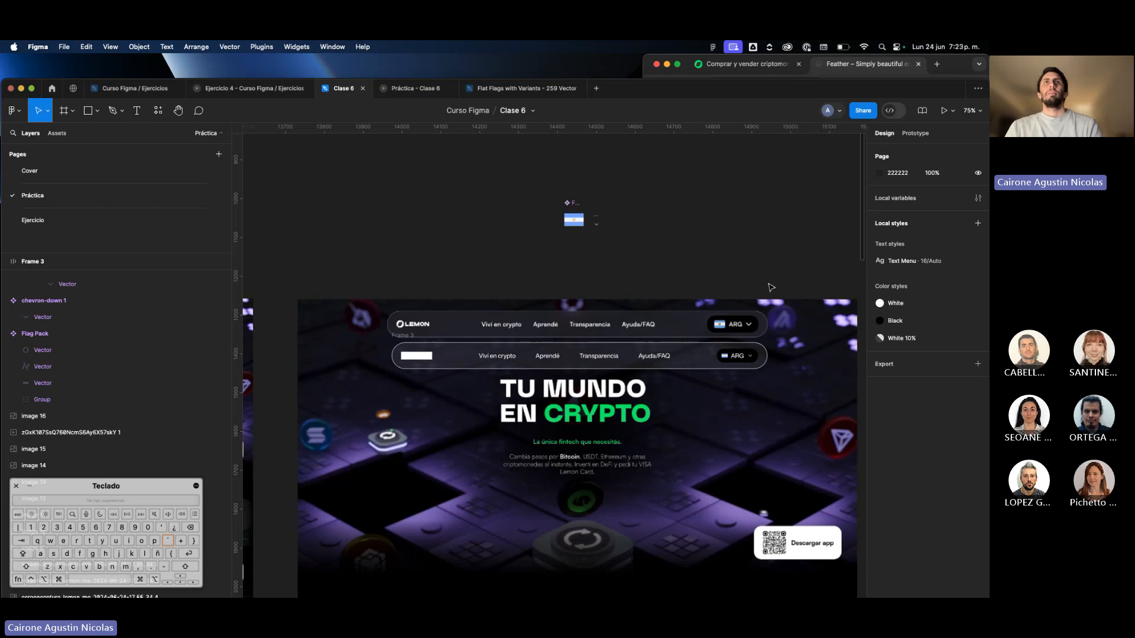
Try the "White 10%" color style on the navigation bar frame's stroke, then undo it.
scroll(675, 358, "up", 3)
scroll(676, 358, "up", 3)
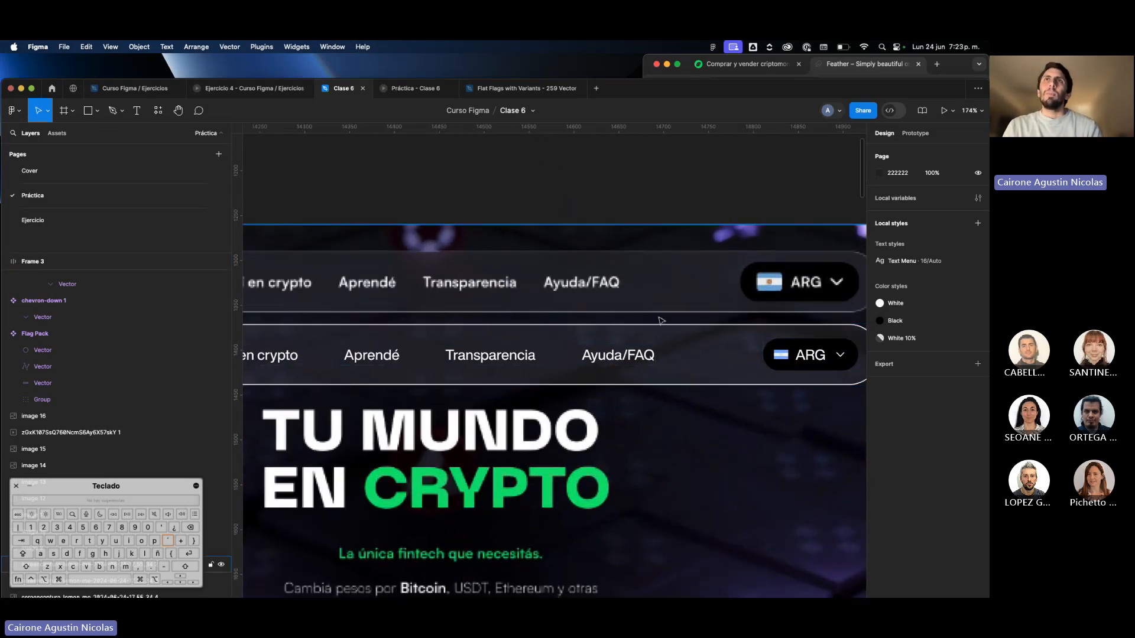
left_click(722, 365)
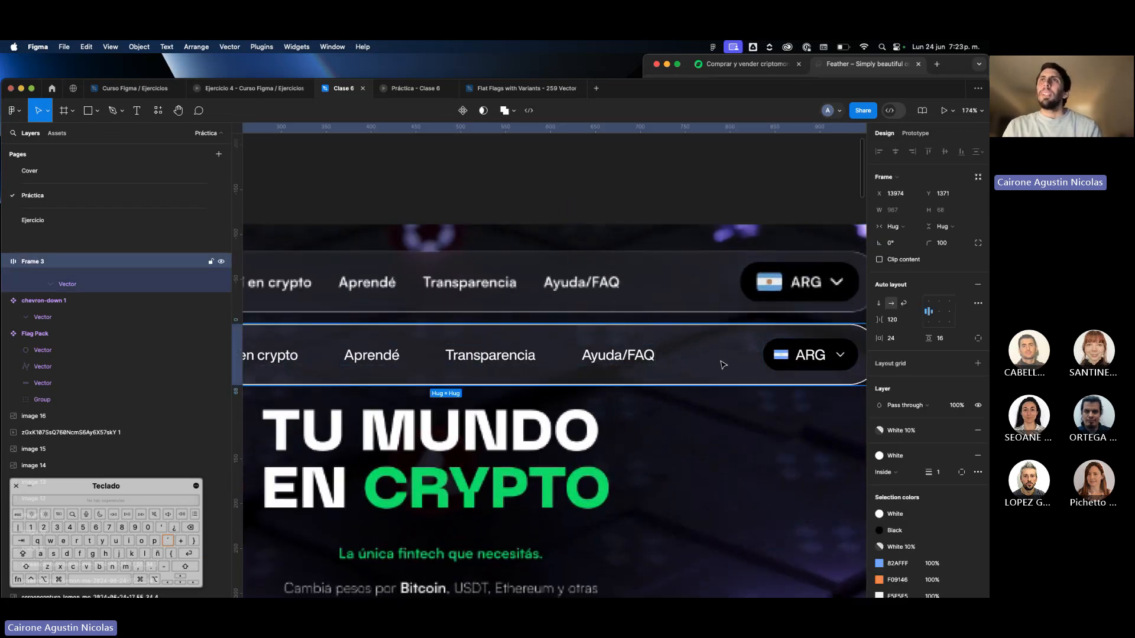
left_click(925, 457)
left_click(818, 553)
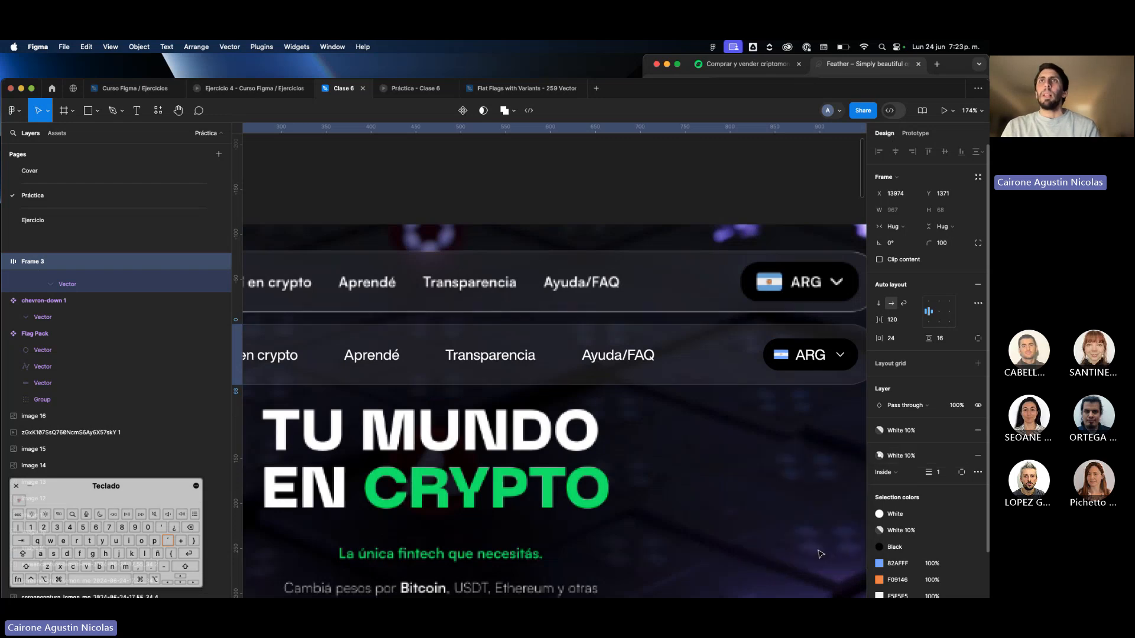
left_click(777, 536)
key("super+z")
key("super+z")
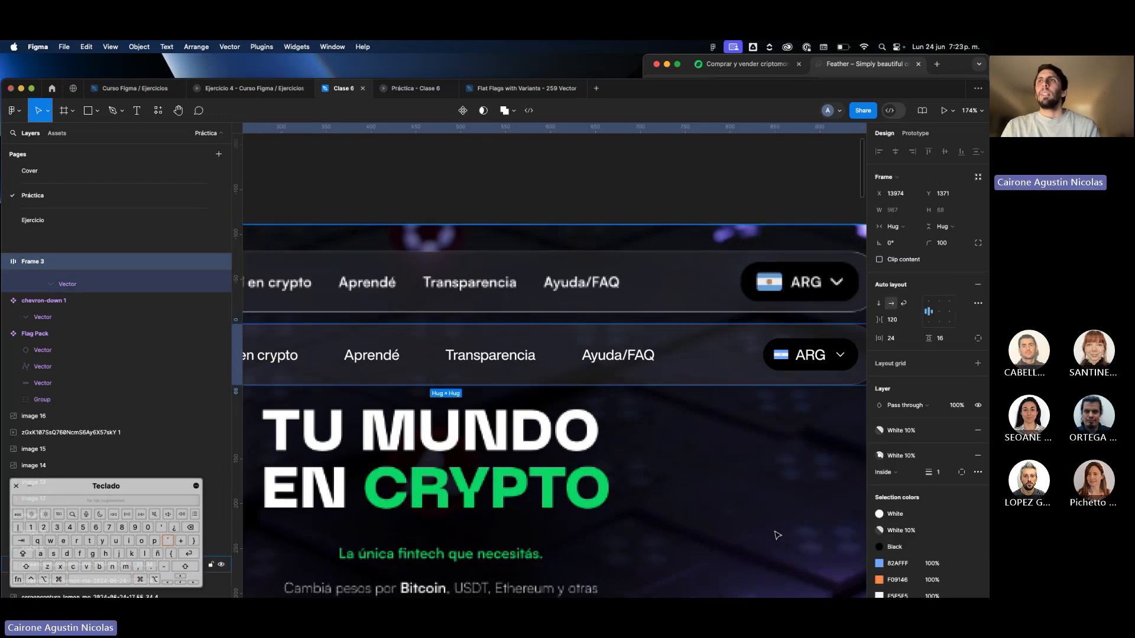
Detach the "White" style from the navigation bar frame's stroke and set the FFFFFF stroke's opacity to 50%.
left_click(962, 458)
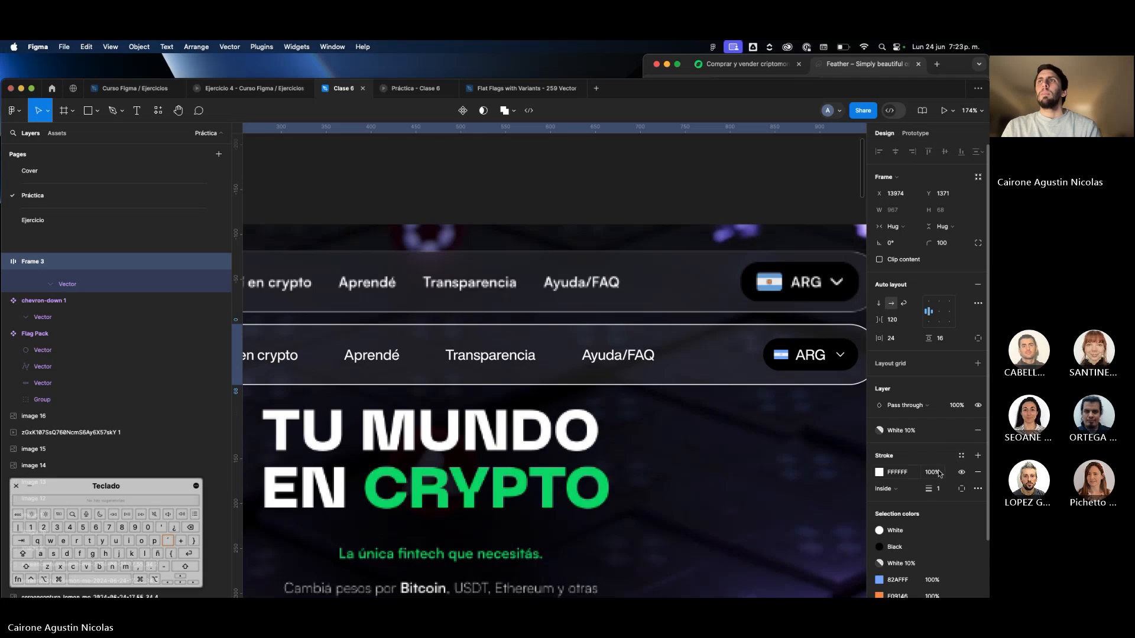
left_click(934, 472)
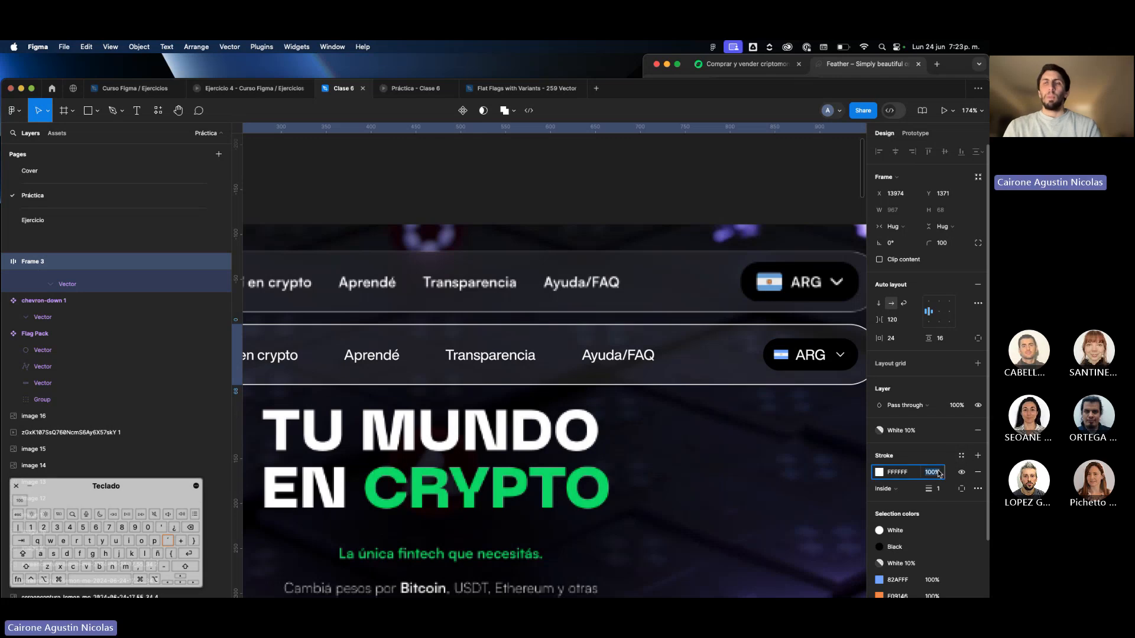
left_click(825, 480)
Save the navigation bar frame's semi-transparent stroke as a color style named "White 50%".
left_click(709, 354)
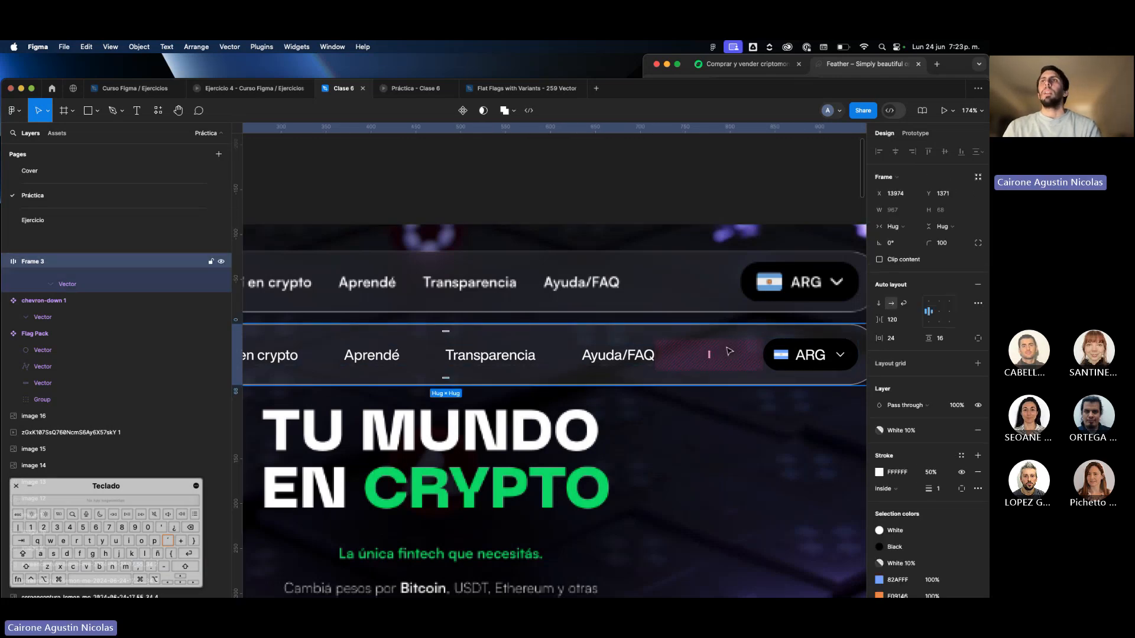
left_click(959, 457)
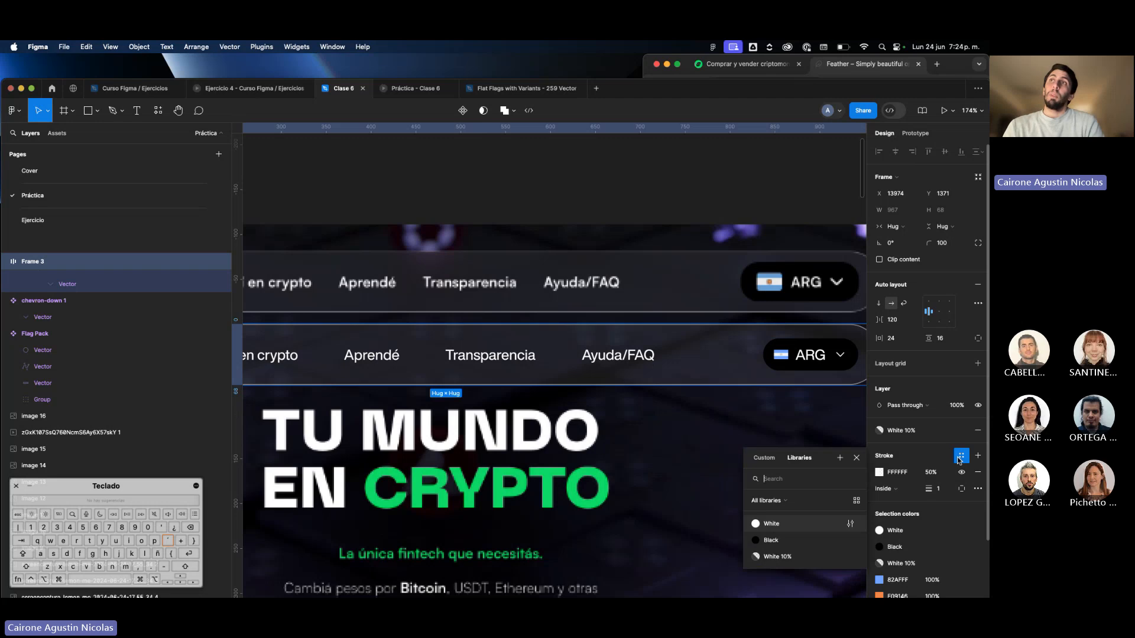
left_click(839, 459)
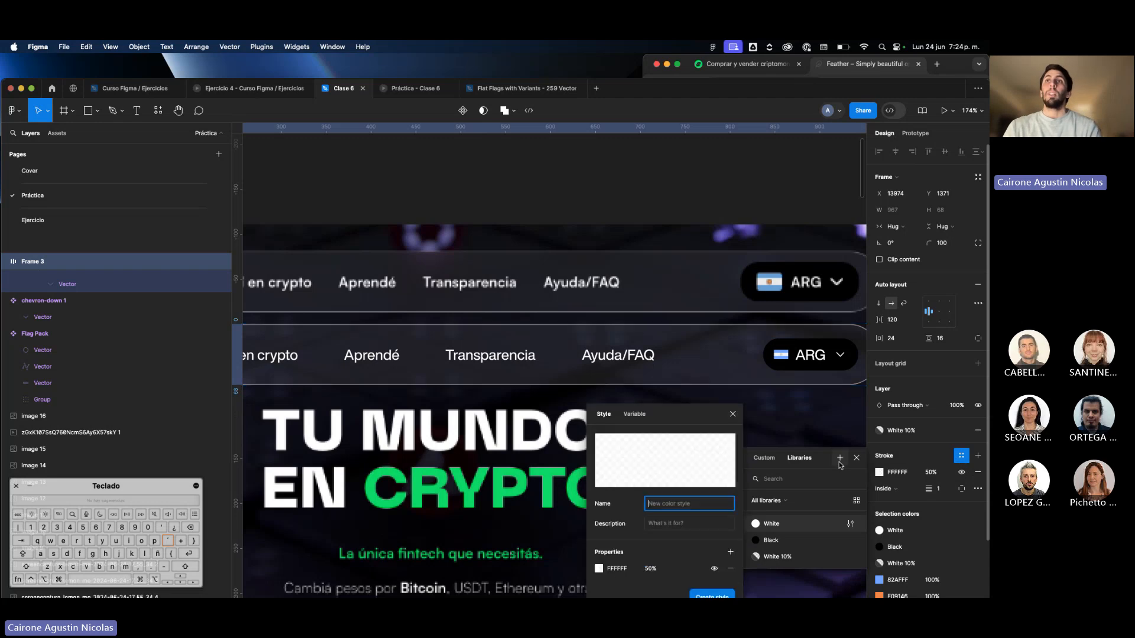
type("White 50%")
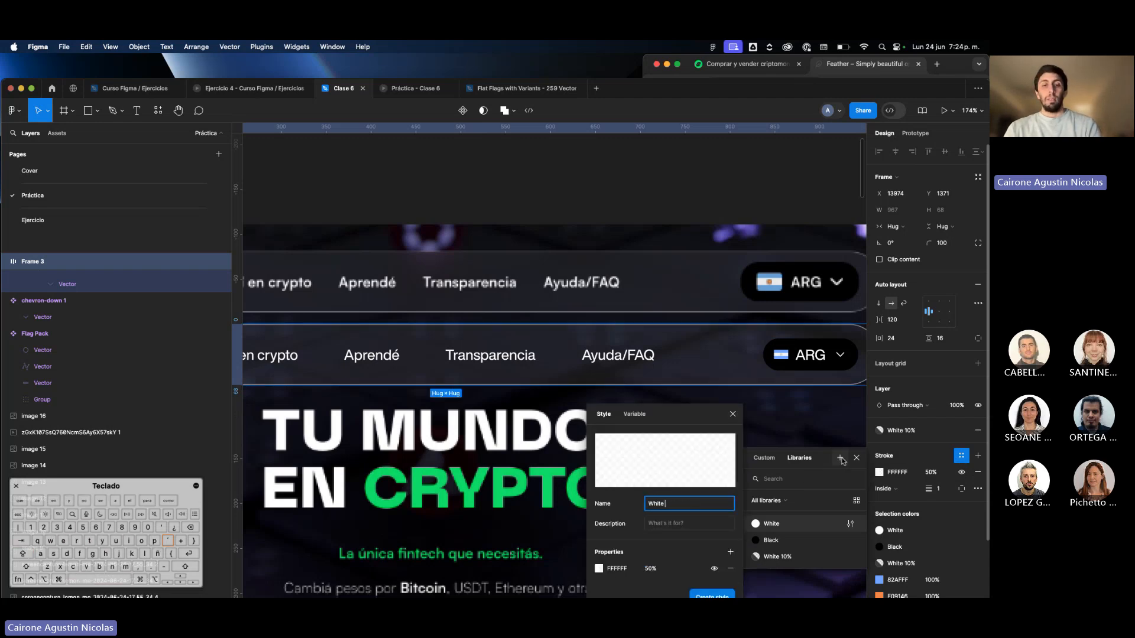
key("Return")
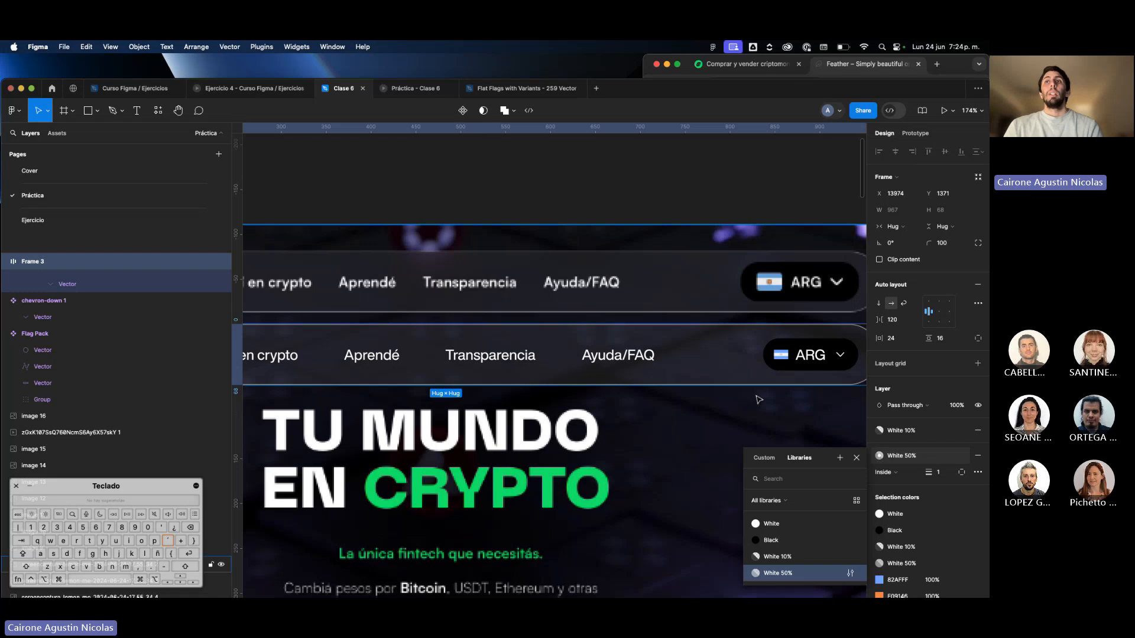
left_click(759, 400)
scroll(790, 329, "down", 5)
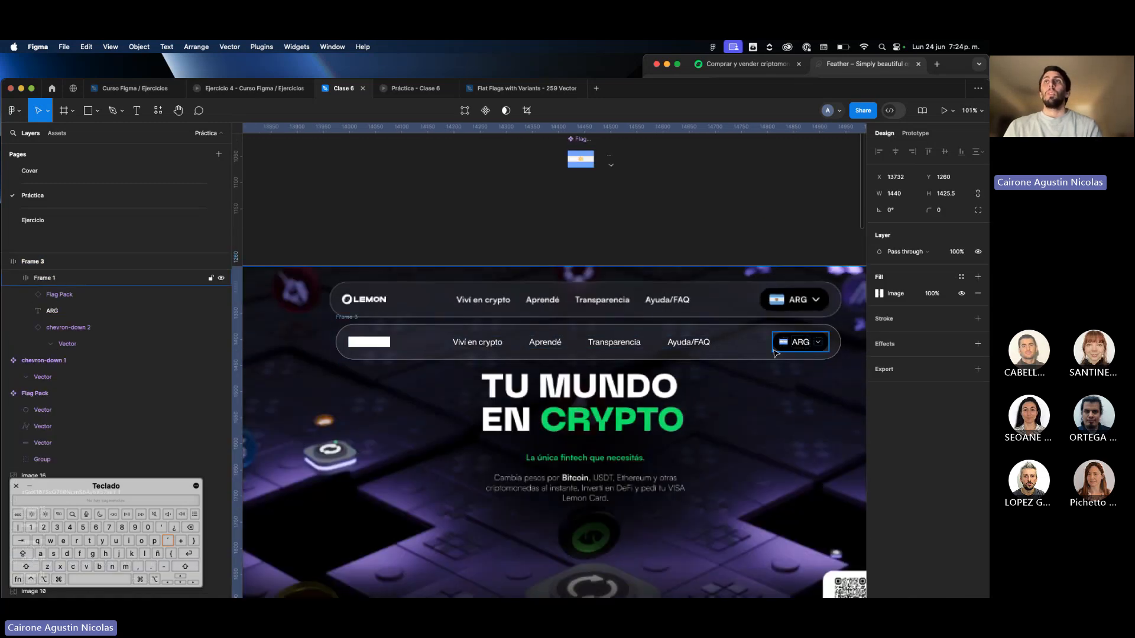
left_click(789, 329)
left_click(775, 422)
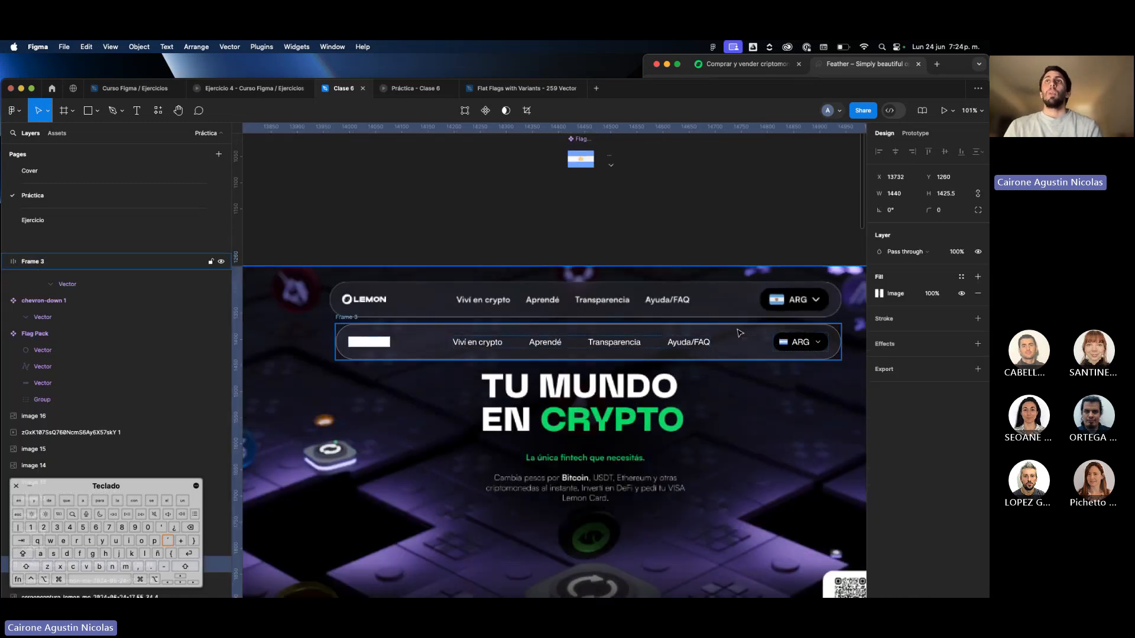
Try the "White 50%" color style on the navigation bar frame's fill, then undo it.
left_click(738, 330)
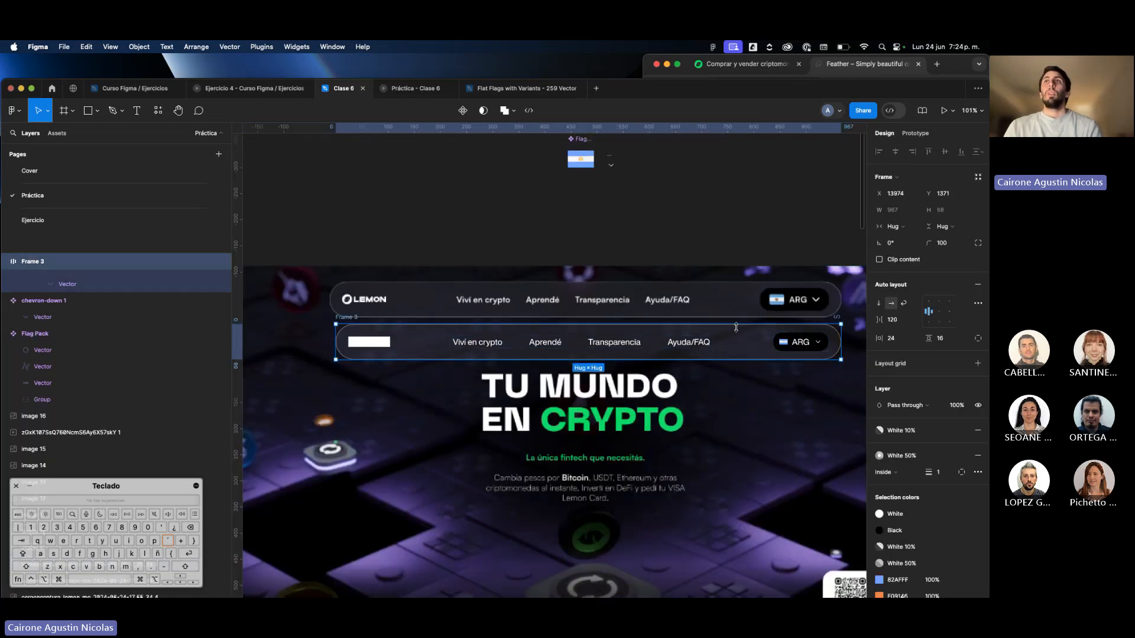
left_click(904, 434)
left_click(794, 522)
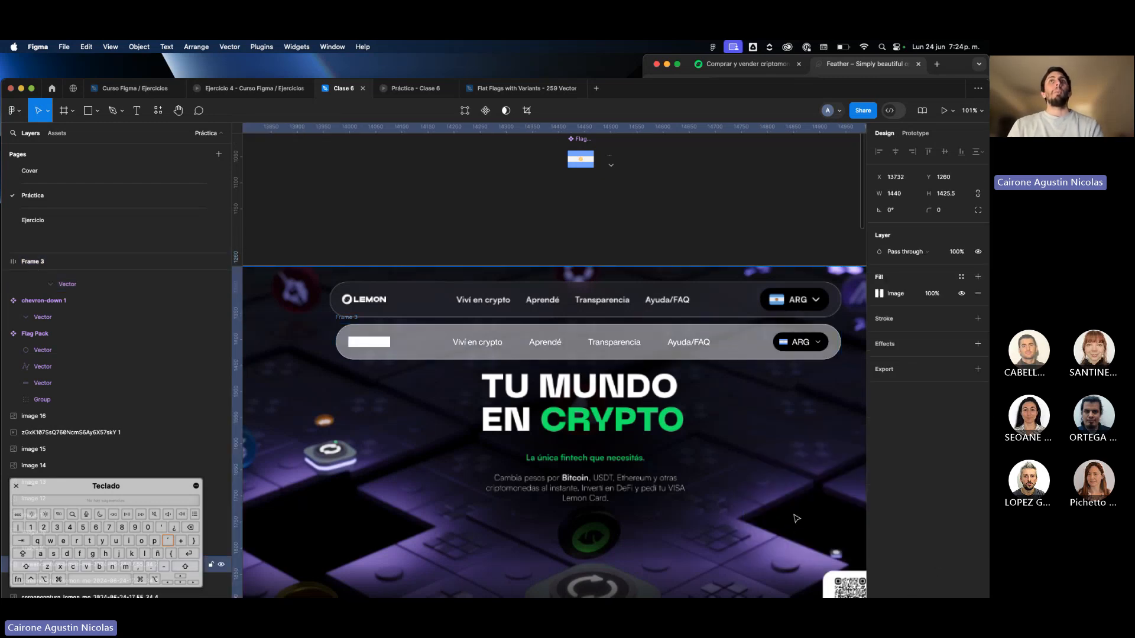
key("super+z")
key("super+z")
scroll(683, 381, "down", 5)
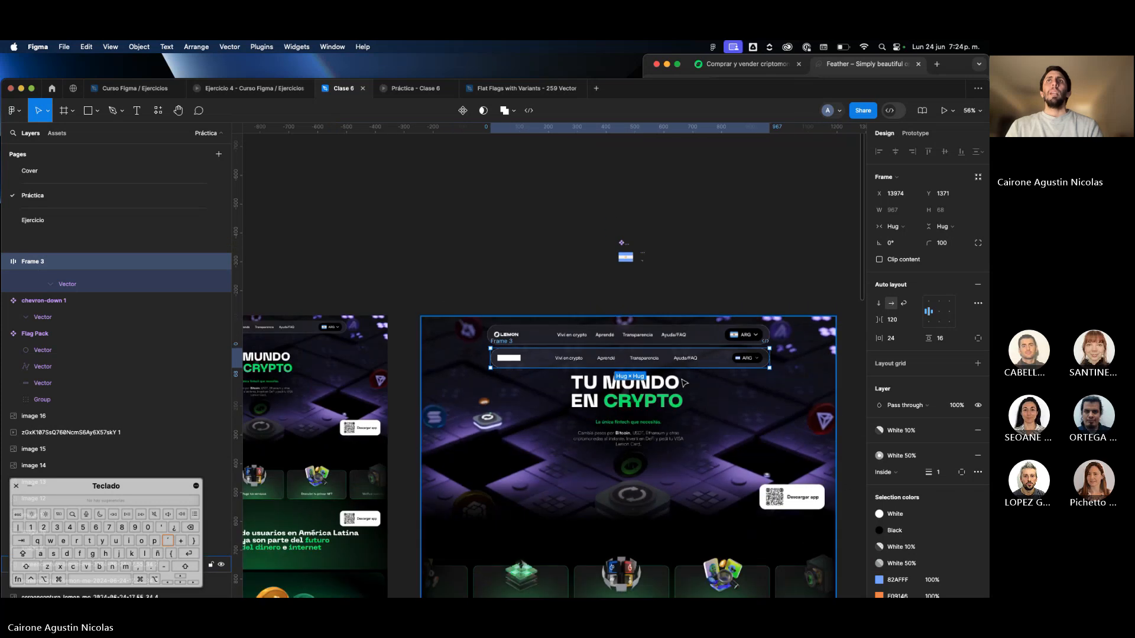
Resize the flag icon inside the navigation bar's ARG button to 24 × 24.
scroll(683, 382, "up", 3)
scroll(771, 360, "up", 4)
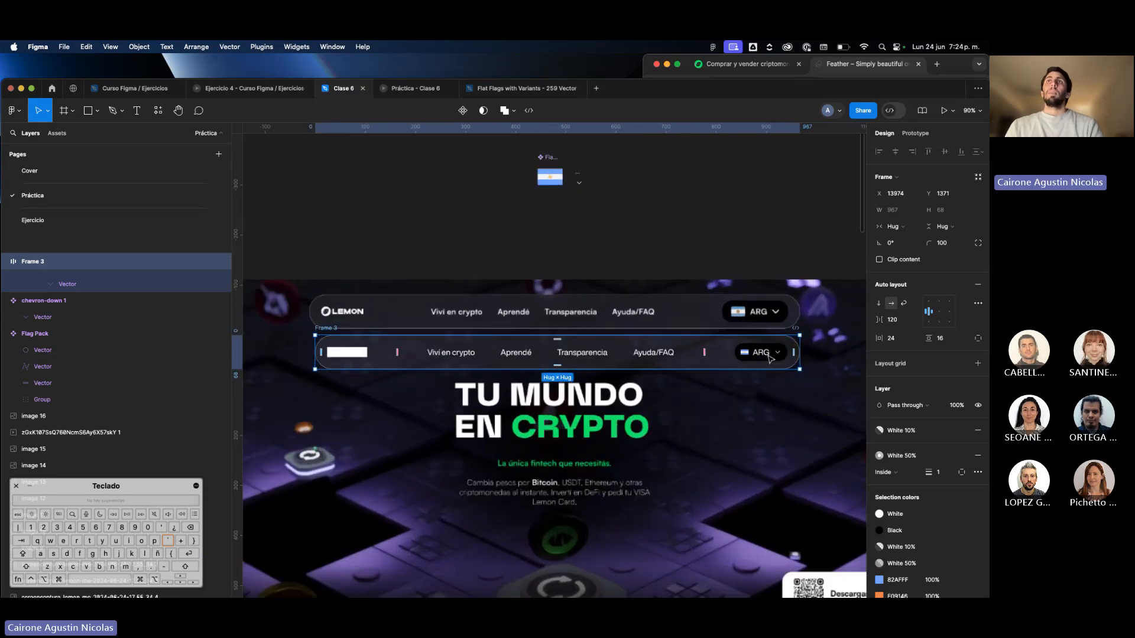
left_click(768, 356)
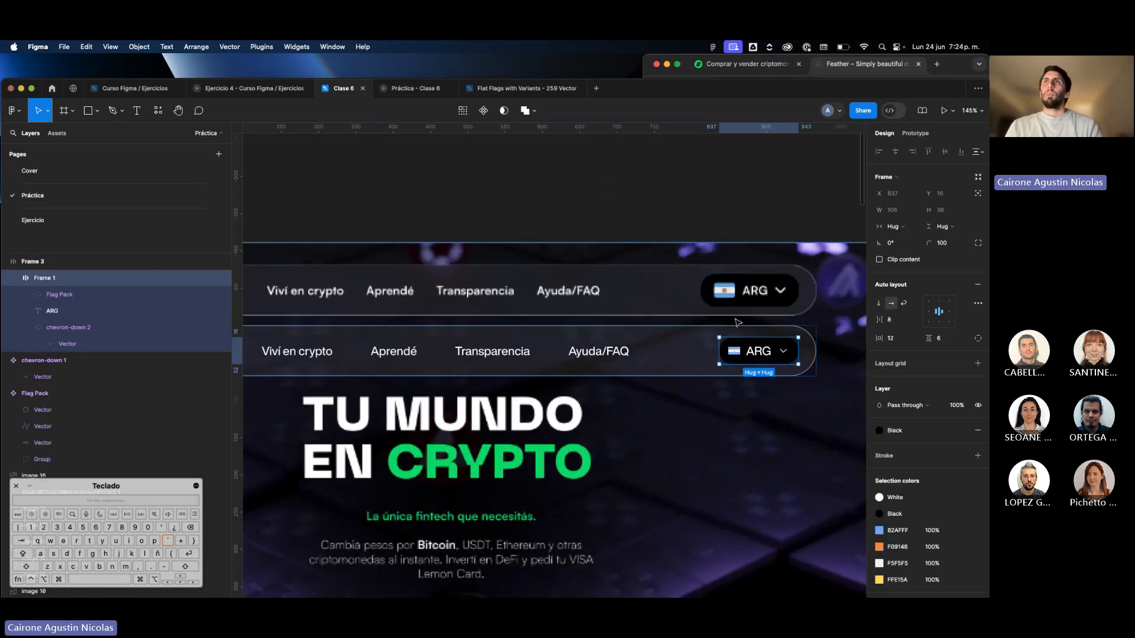
left_click(736, 355)
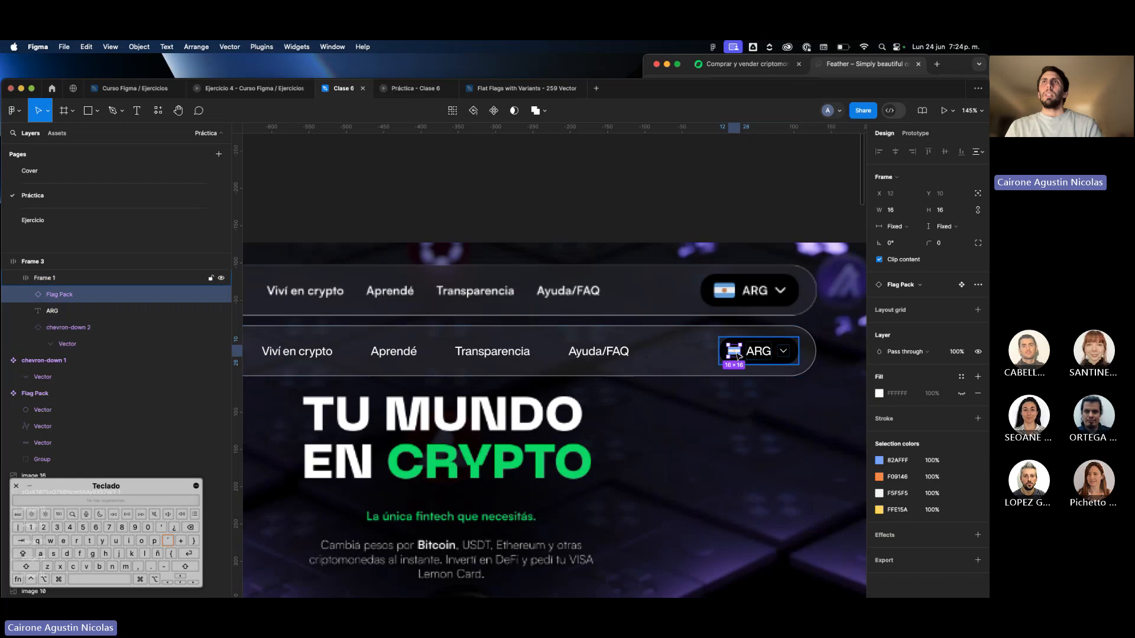
left_click(946, 209)
type("20")
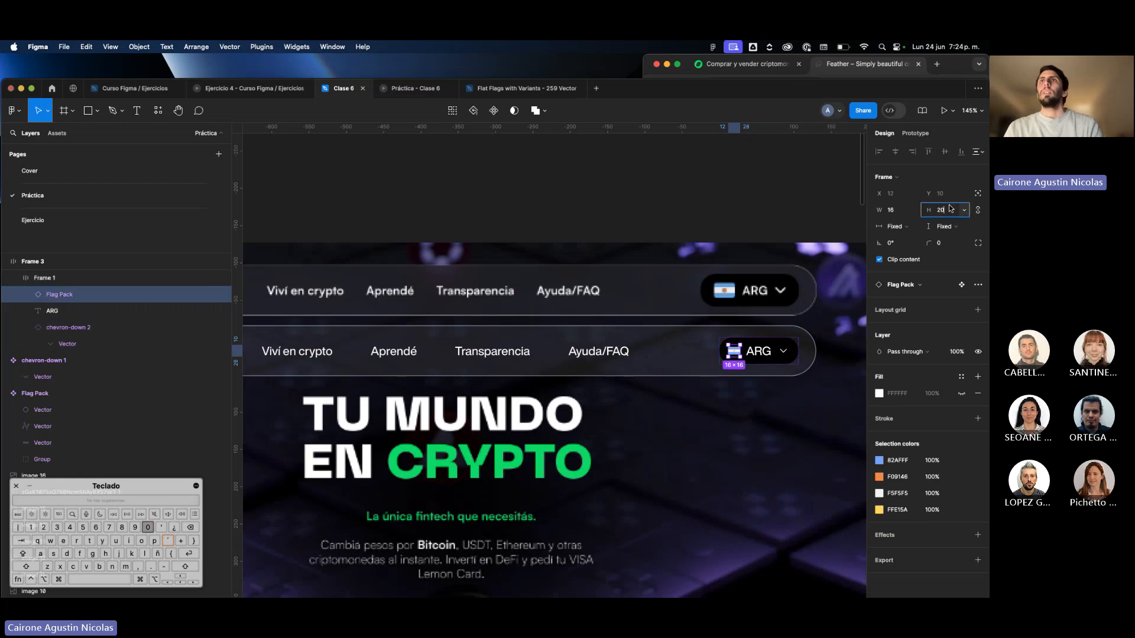
key("Return")
type("24")
key("Return")
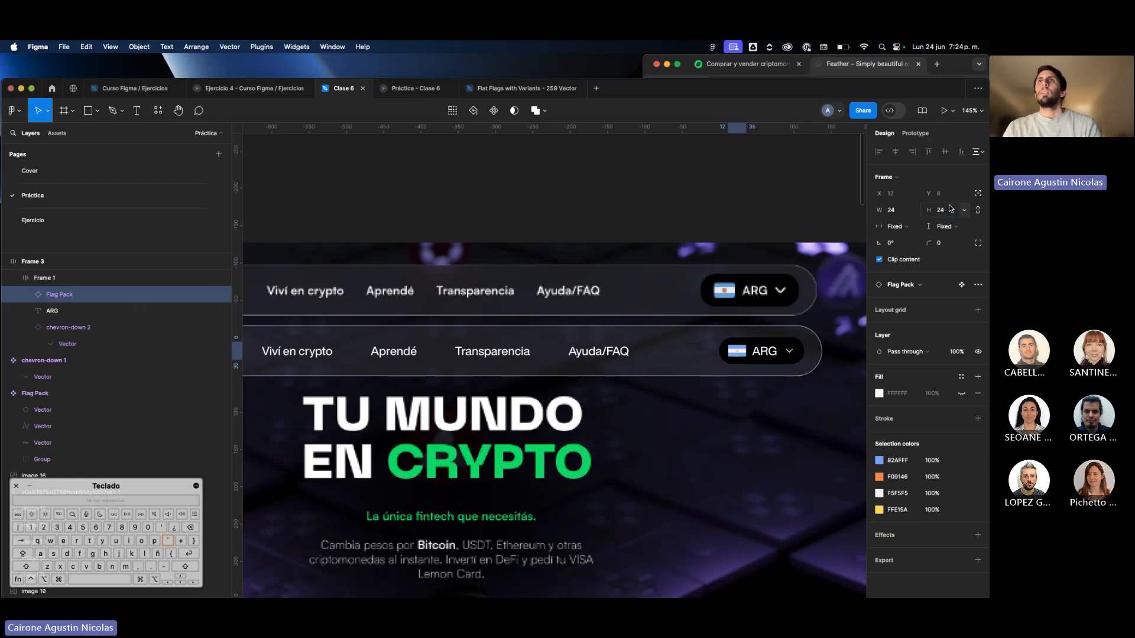
Set the ARG button frame's auto layout padding to 8 vertically and 16 horizontally.
left_click(800, 351)
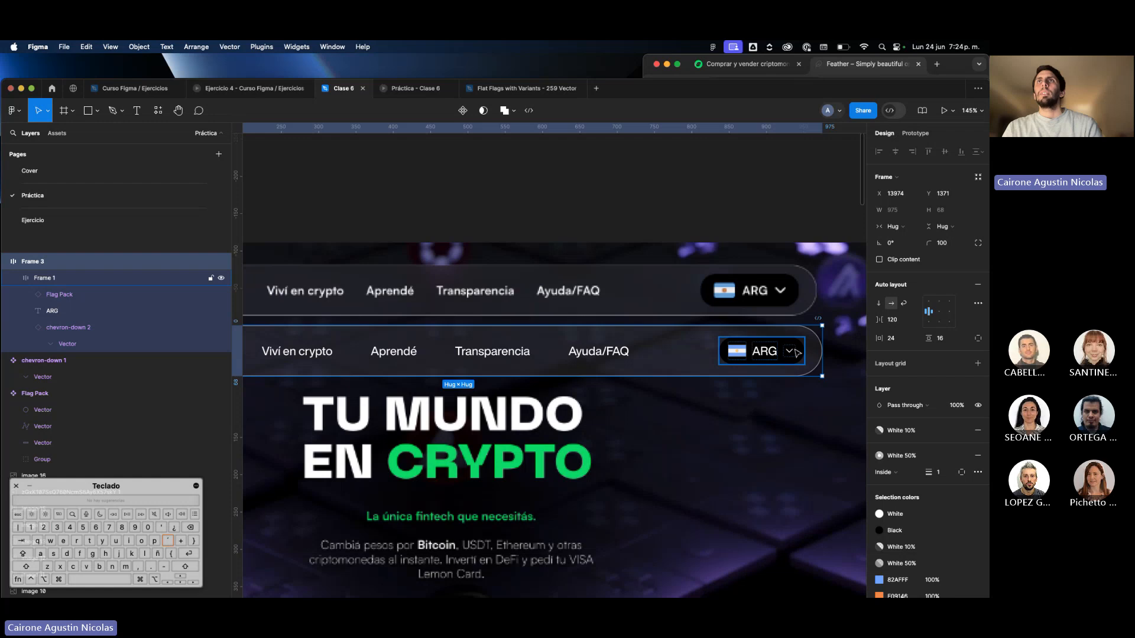
double_click(797, 353)
left_click(780, 370)
left_click(775, 358)
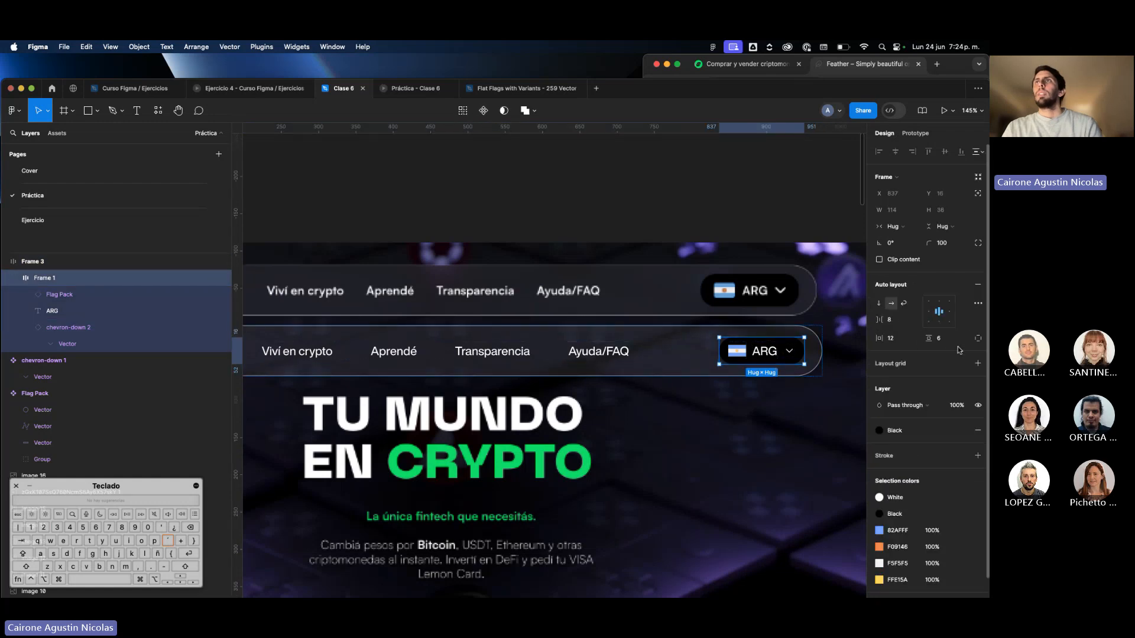
left_click(939, 338)
type("8")
key("Return")
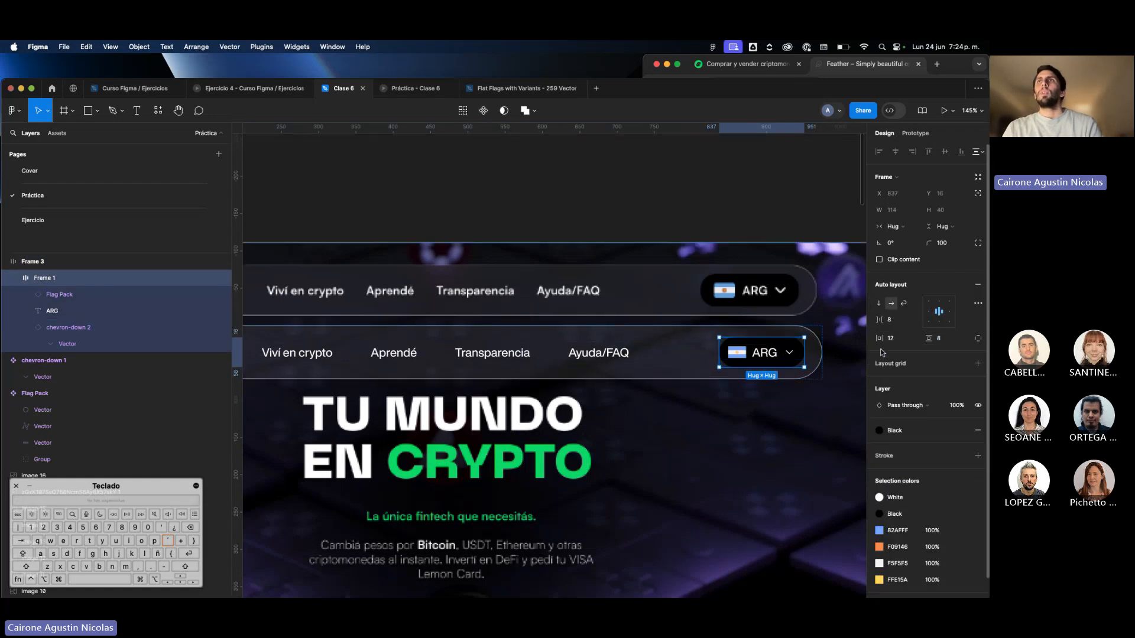
left_click(899, 339)
type("12")
key("Return")
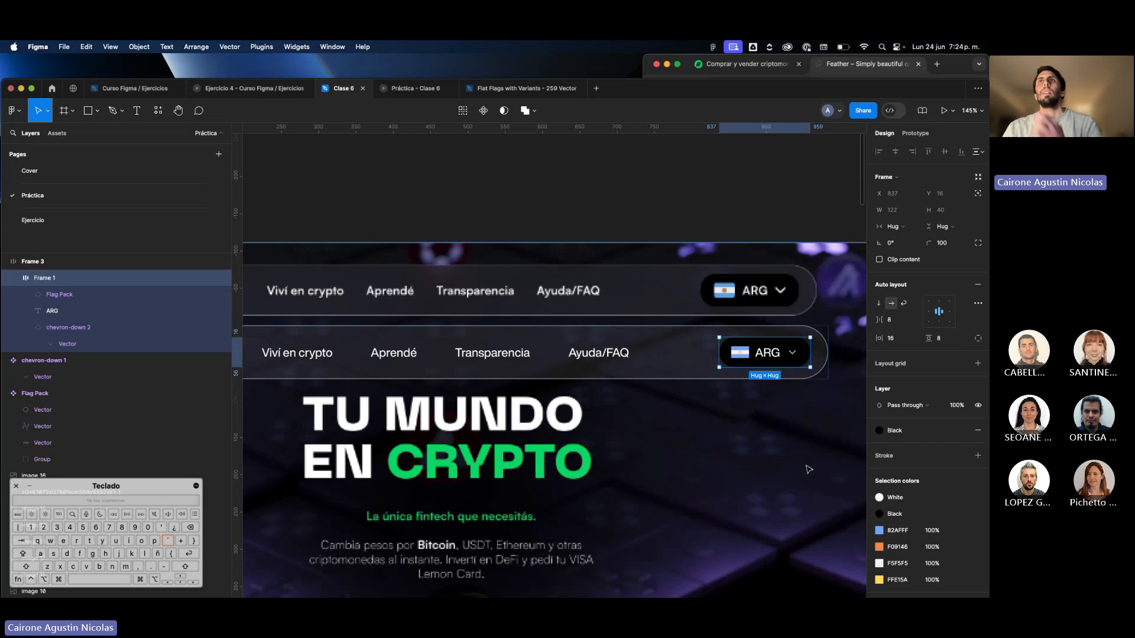
left_click(800, 403)
scroll(792, 396, "down", 5)
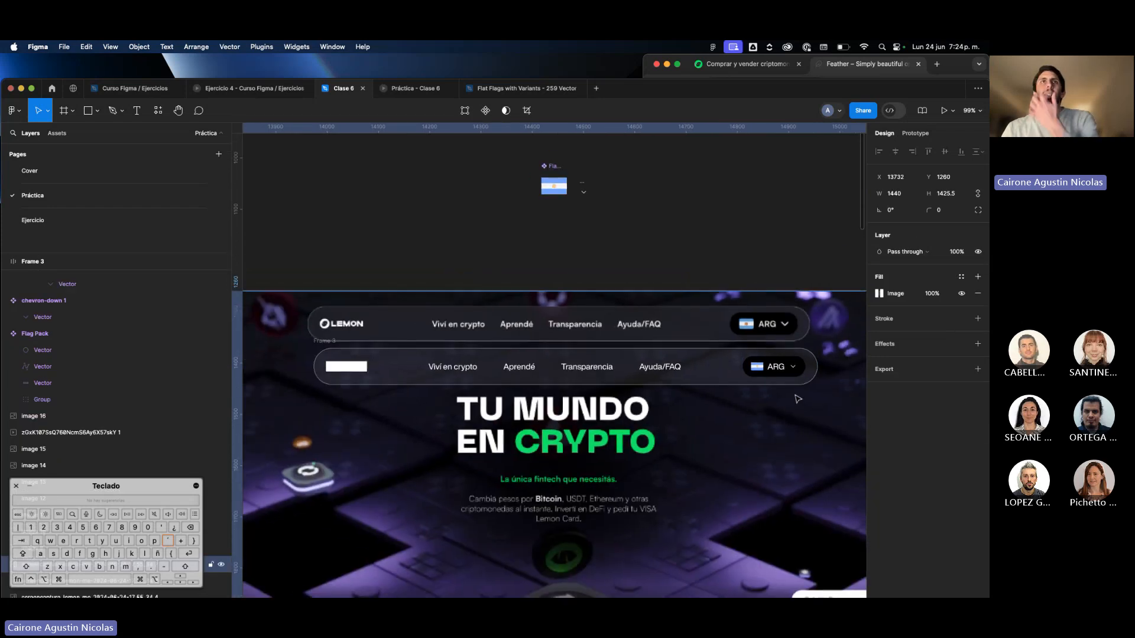
Move the rebuilt navigation bar frame off the page screenshot onto the empty canvas just above it.
left_click(774, 373)
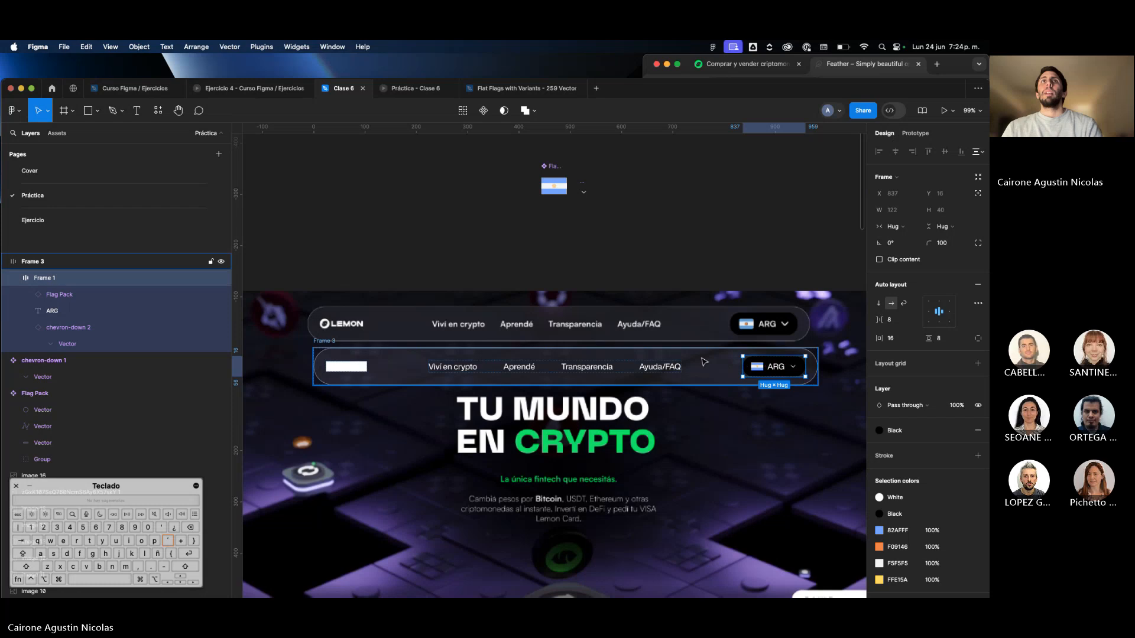
left_click(750, 378)
scroll(723, 337, "down", 3)
left_click_drag(720, 329, 702, 250)
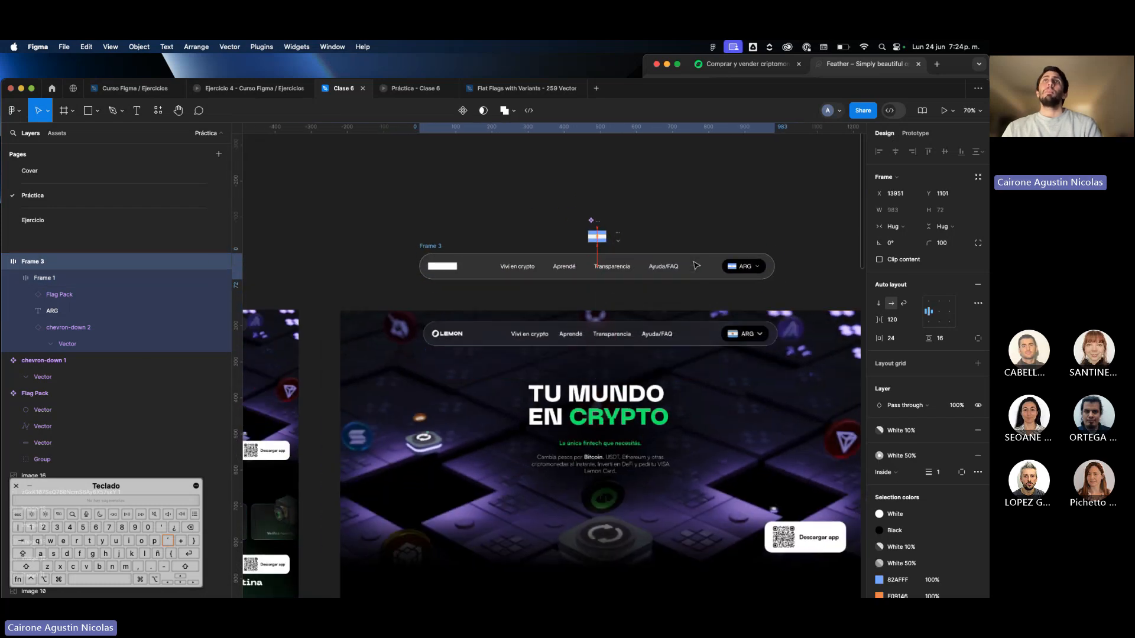
Select the flag and chevron main components together and move them farther above the navigation bar.
key("Escape")
left_click(597, 236)
left_click(618, 241, "shift")
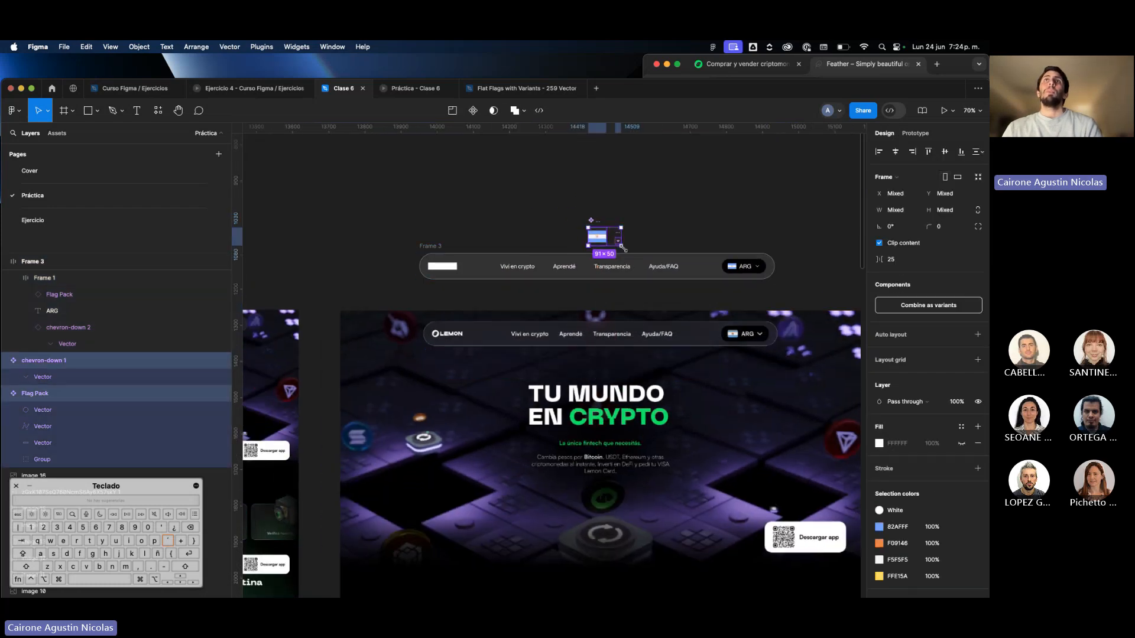
scroll(532, 192, "up", 5)
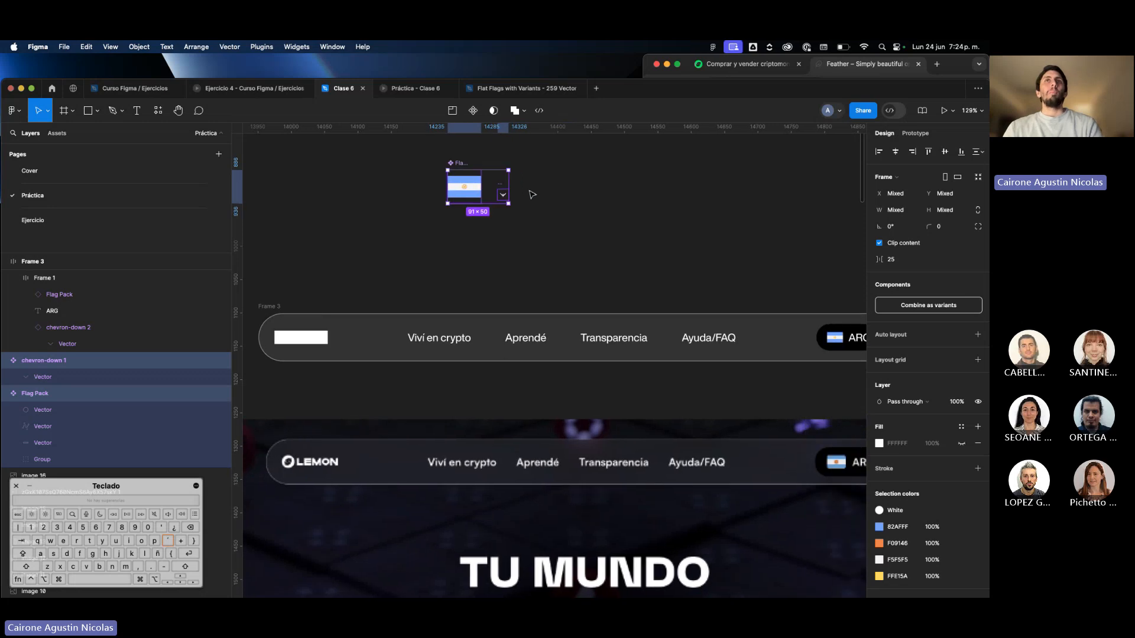
Hide the interface panels and compare the rebuilt navigation bar and its ARG button with the original design below.
key("super+backslash")
scroll(532, 195, "right", 2)
scroll(532, 195, "down", 1)
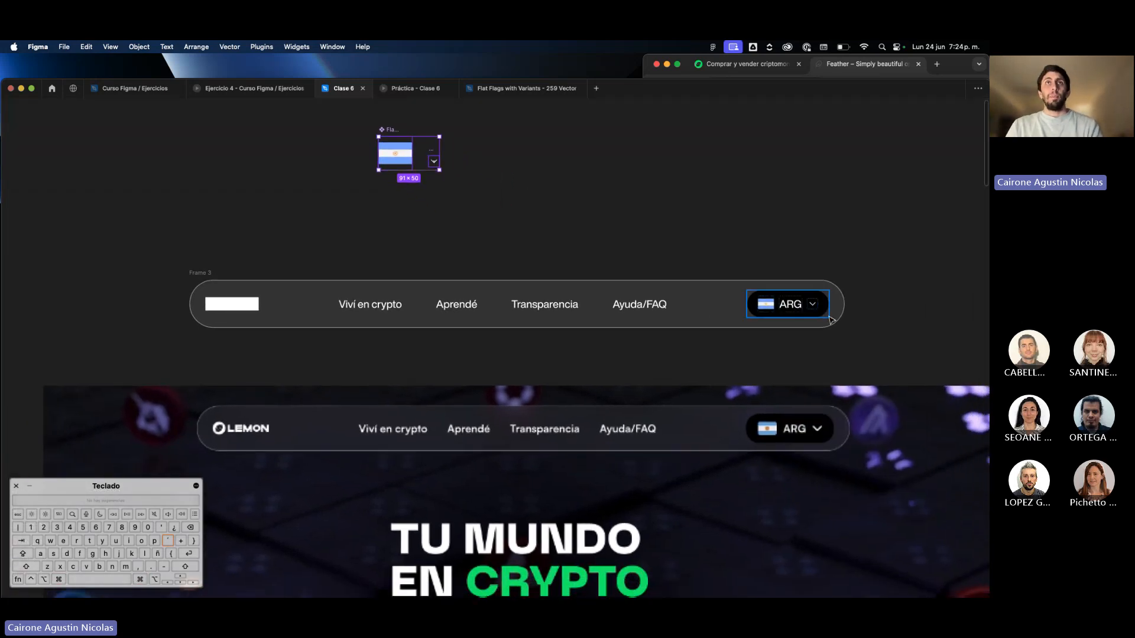
left_click(814, 315)
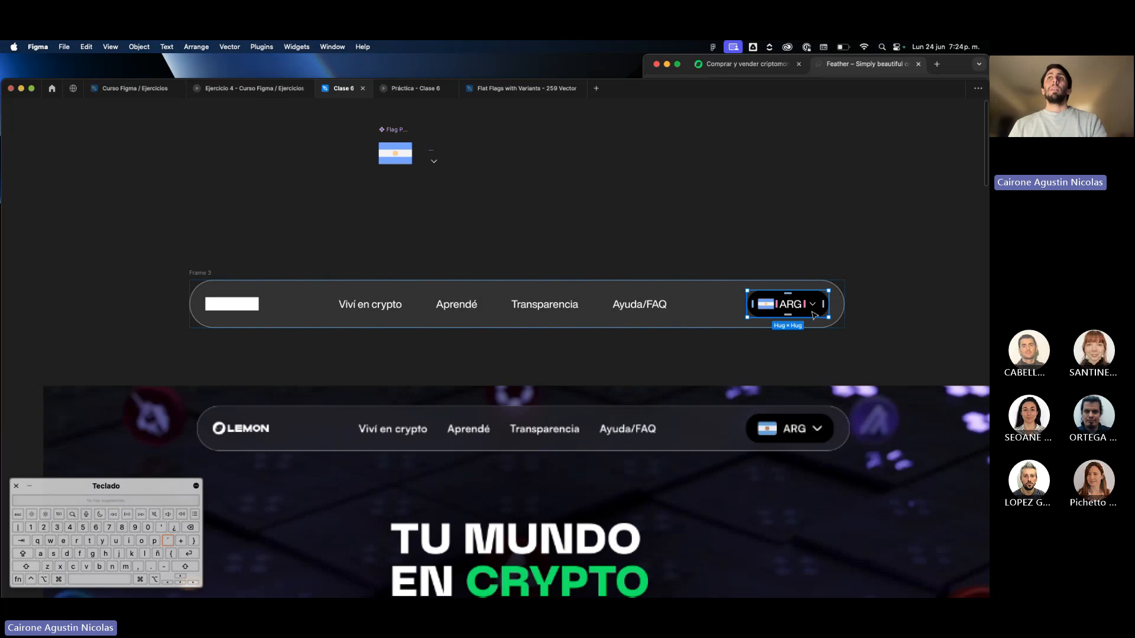
scroll(815, 311, "down", 2)
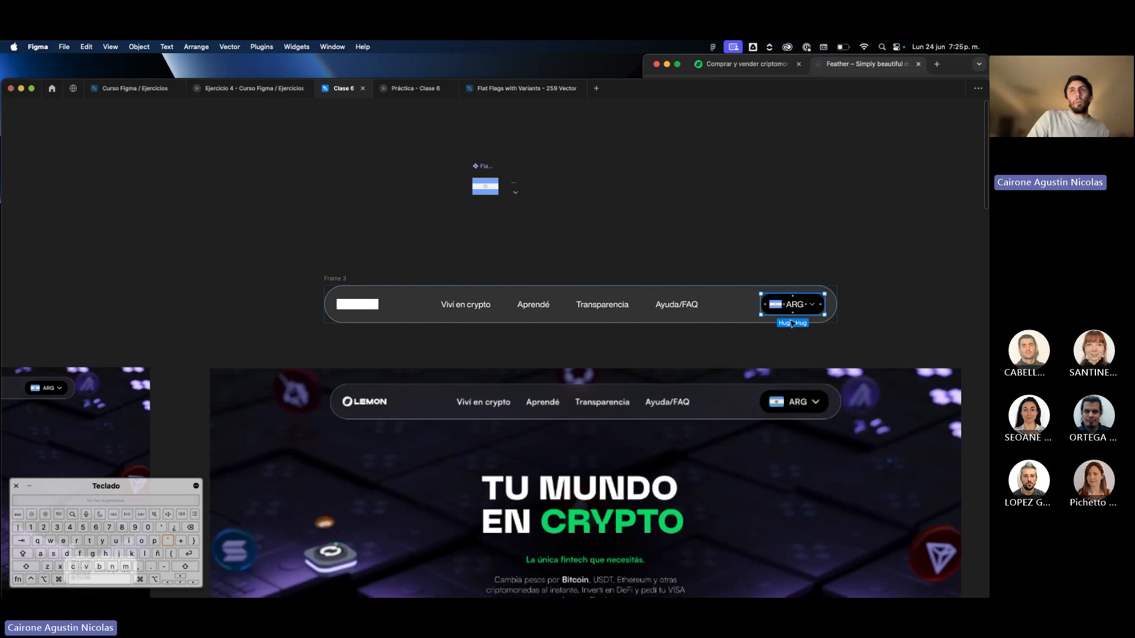
scroll(792, 324, "down", 3)
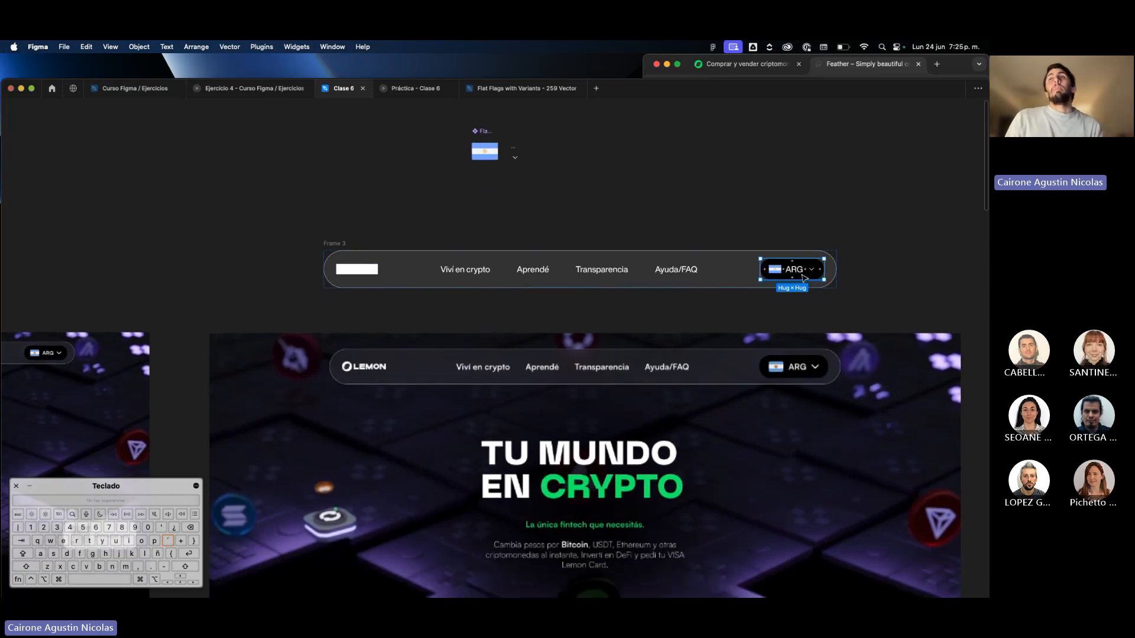
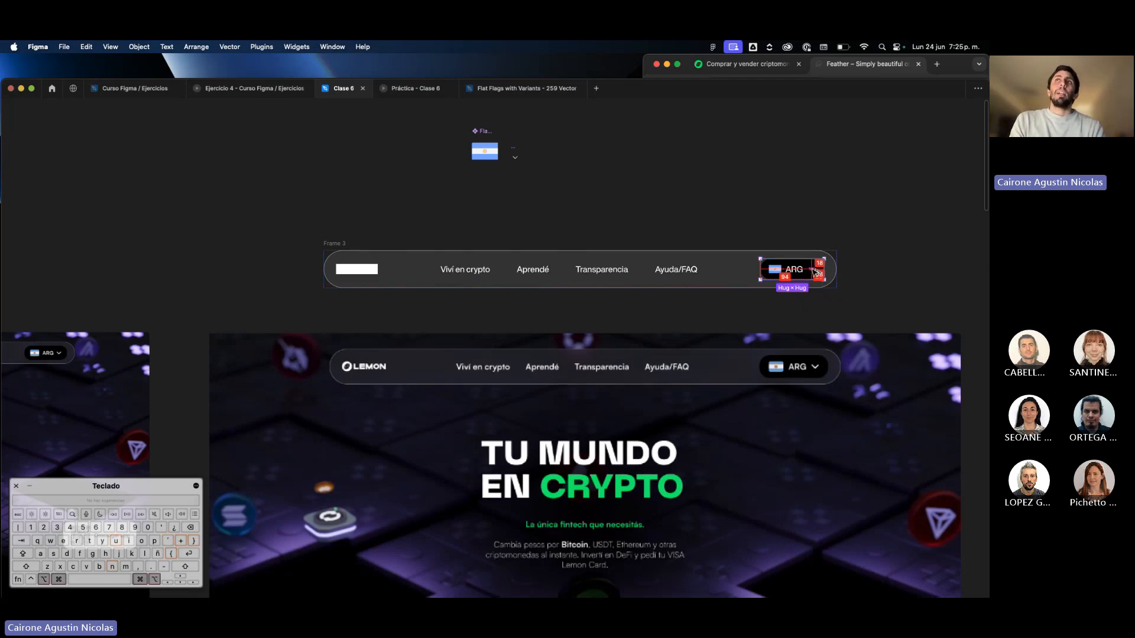
Make the ARG button a main component placed on the canvas above the navigation bar, keeping an instance inside the bar.
key("super+d")
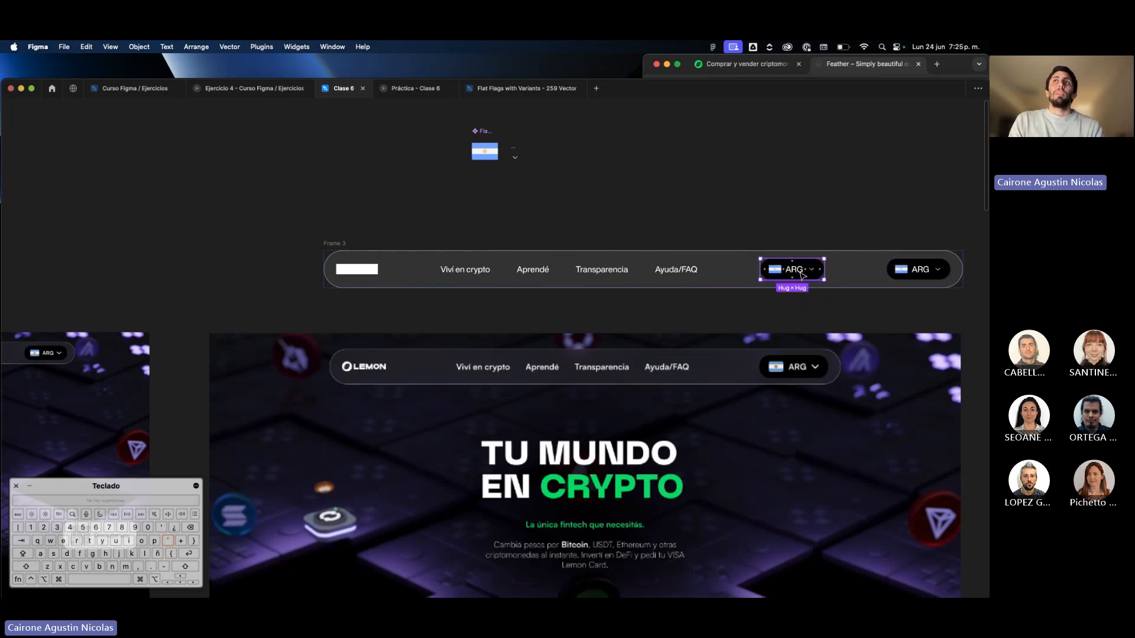
left_click_drag(812, 275, 633, 175)
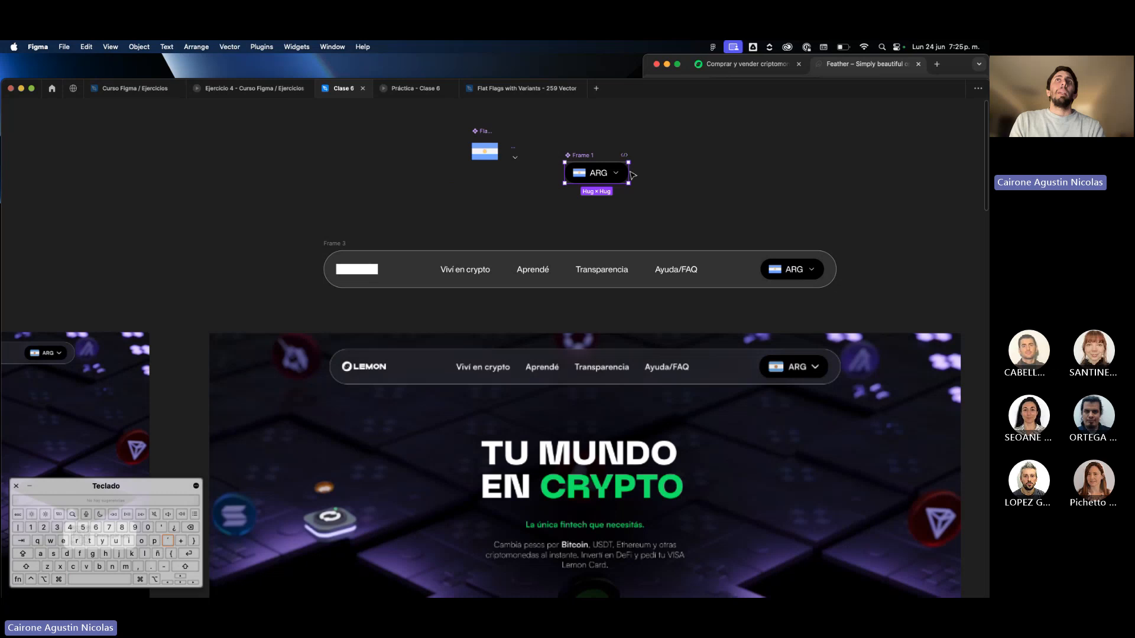
left_click(807, 266)
left_click(612, 177)
key("super+backslash")
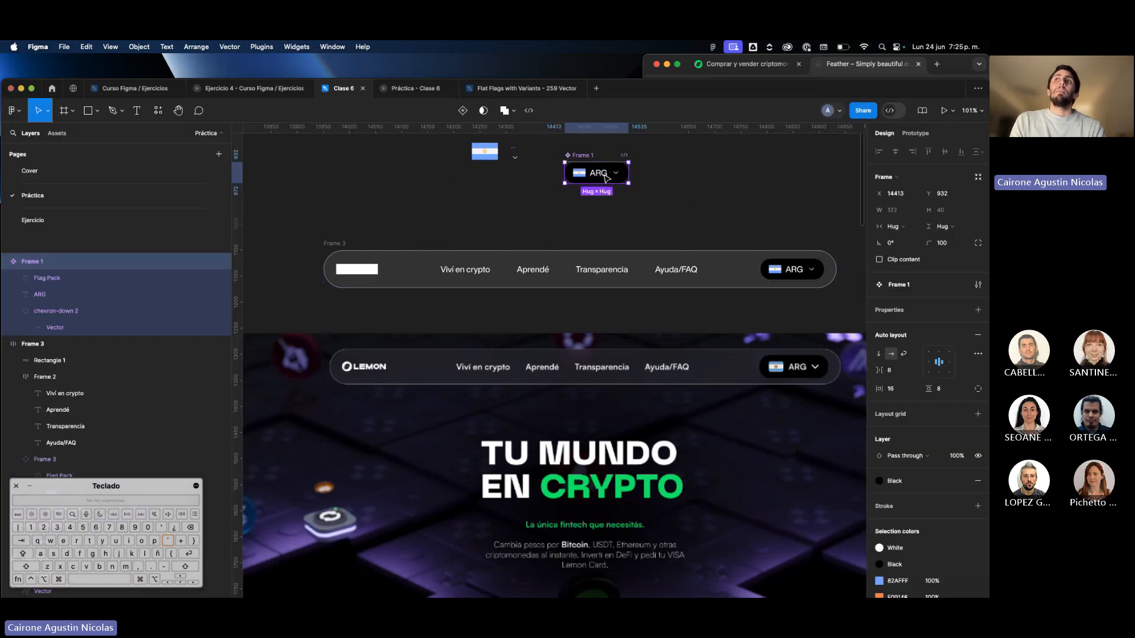
Try the White color style as the fill of the ARG button's main component.
left_click(881, 480)
left_click(801, 549)
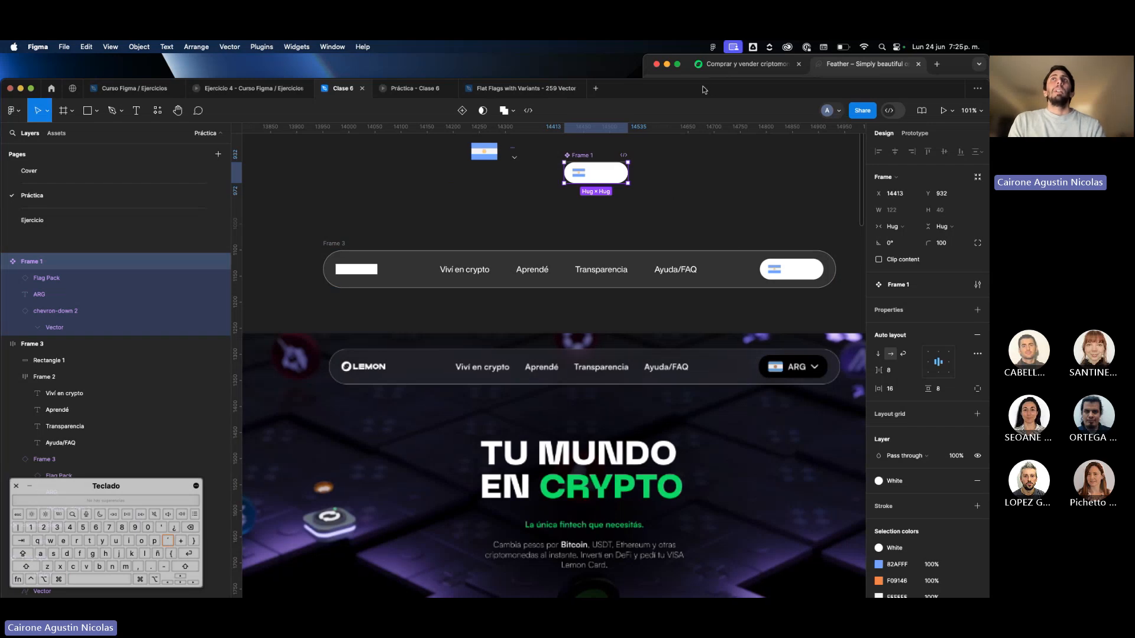
left_click_drag(709, 79, 708, 55)
scroll(672, 204, "up", 2)
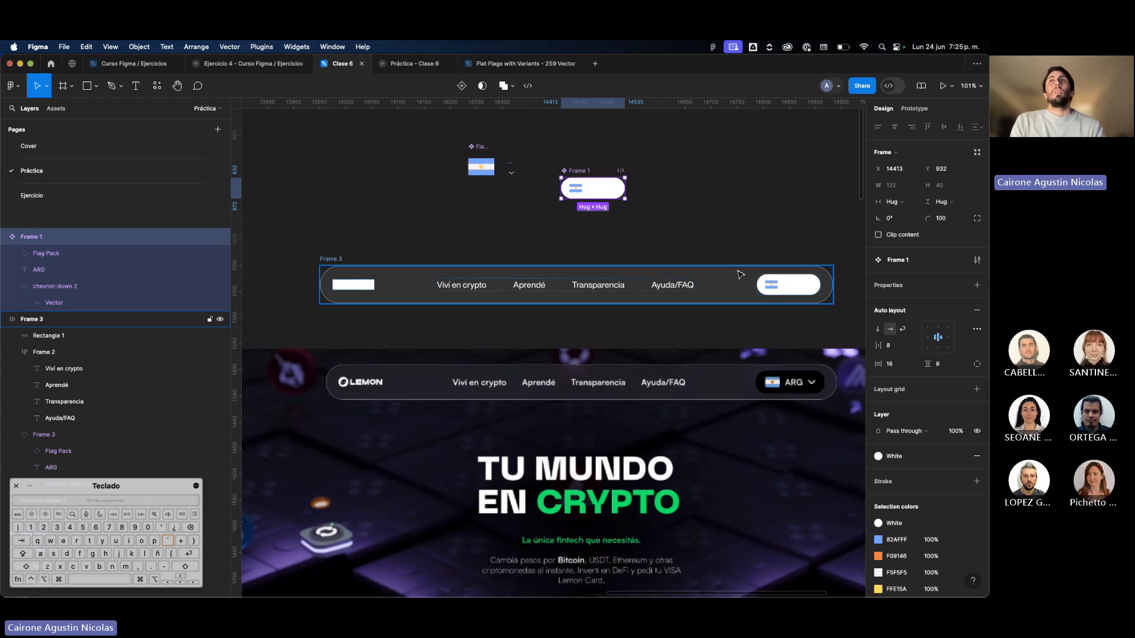
Undo the white fill and the ARG button's component creation, back to the plain frame inside the navigation bar.
key("super+z")
key("super+z")
key("super+z")
key("super+z")
key("super+z")
key("super+z")
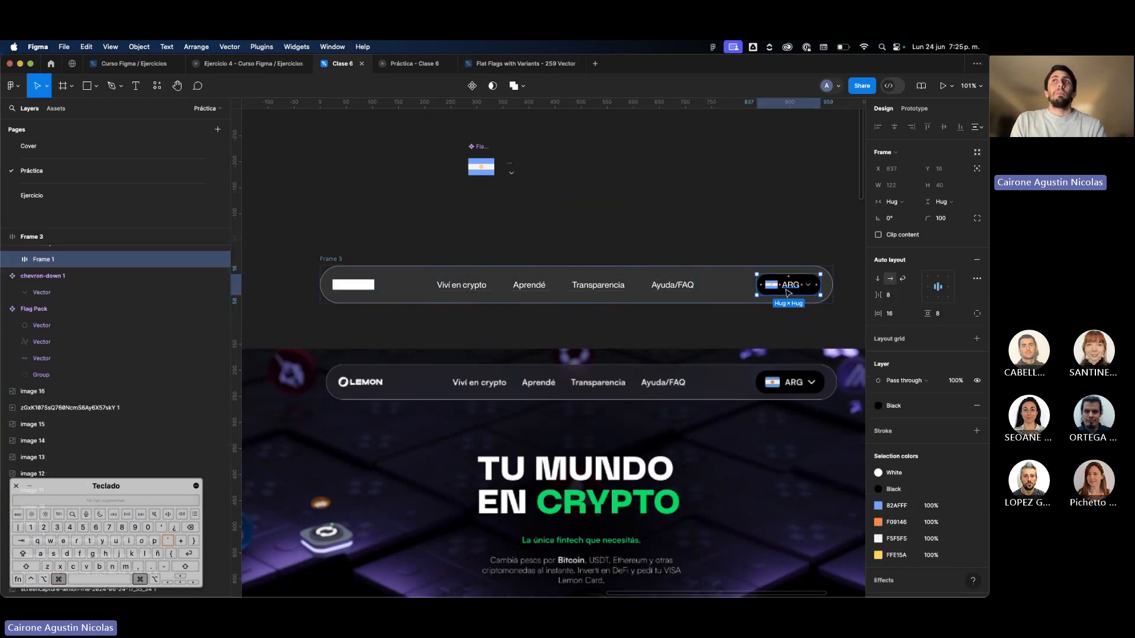
Turn the ARG button into a main component beside the flag and chevron components, leaving an instance in the navigation bar.
left_click_drag(790, 295, 701, 289)
key("super+alt+k")
key("Escape")
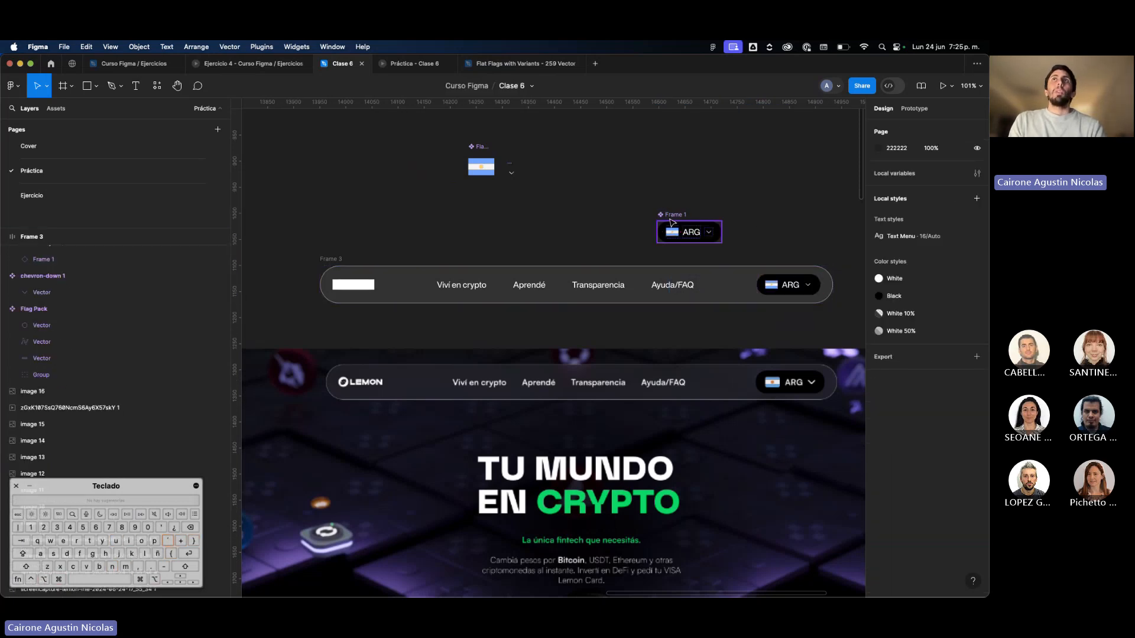
left_click_drag(672, 222, 550, 162)
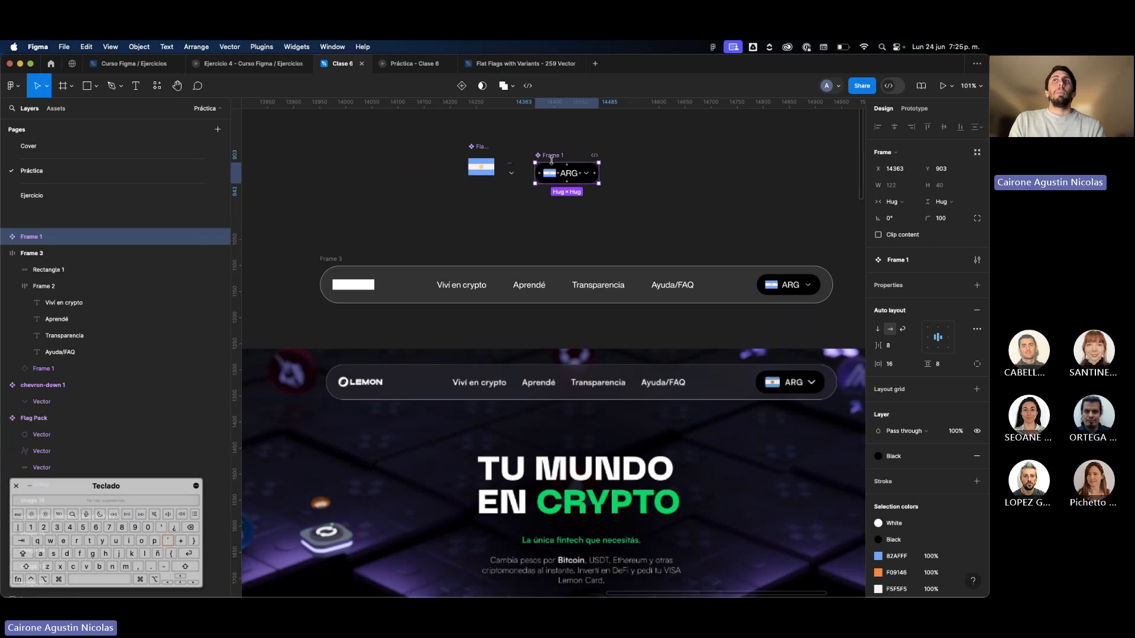
Try the White 10% style on the main component's ARG text, and undo it.
left_click(578, 175, "super")
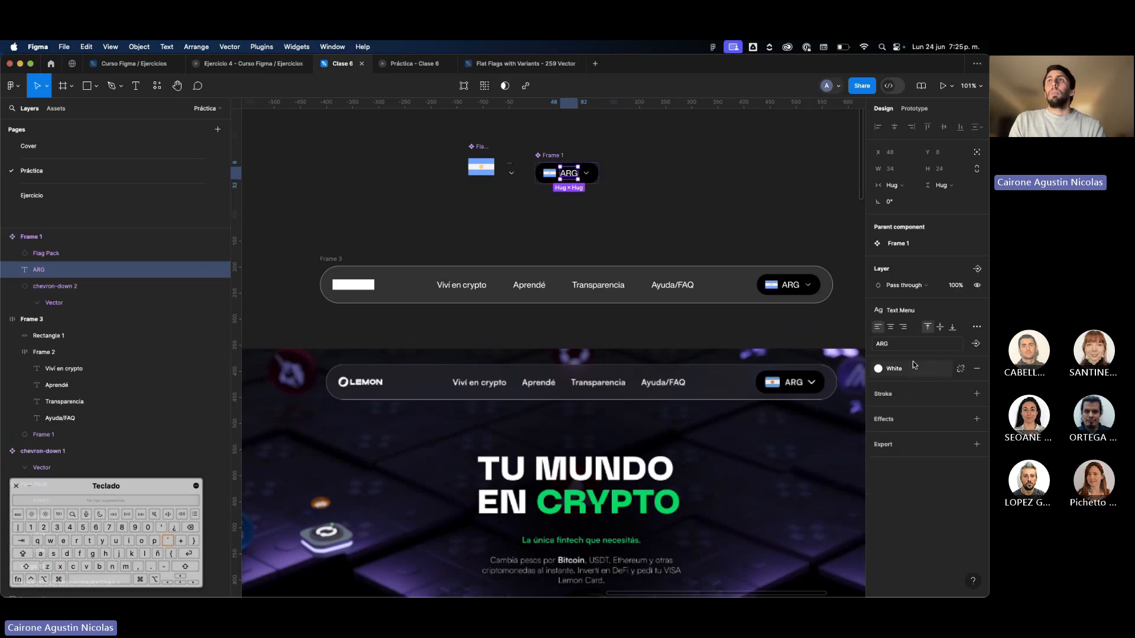
left_click(913, 364)
left_click(797, 474)
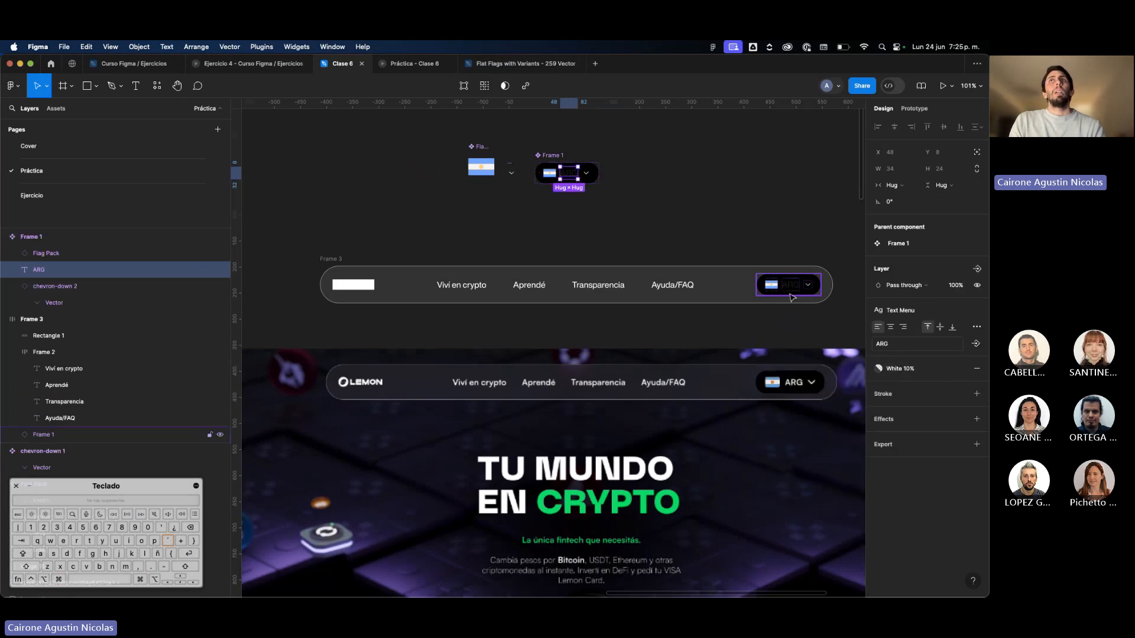
key("super+z")
left_click(765, 235)
Move the navigation bar and the flag, chevron and ARG button main components to the empty canvas right of the page screenshot.
scroll(765, 235, "down", 10)
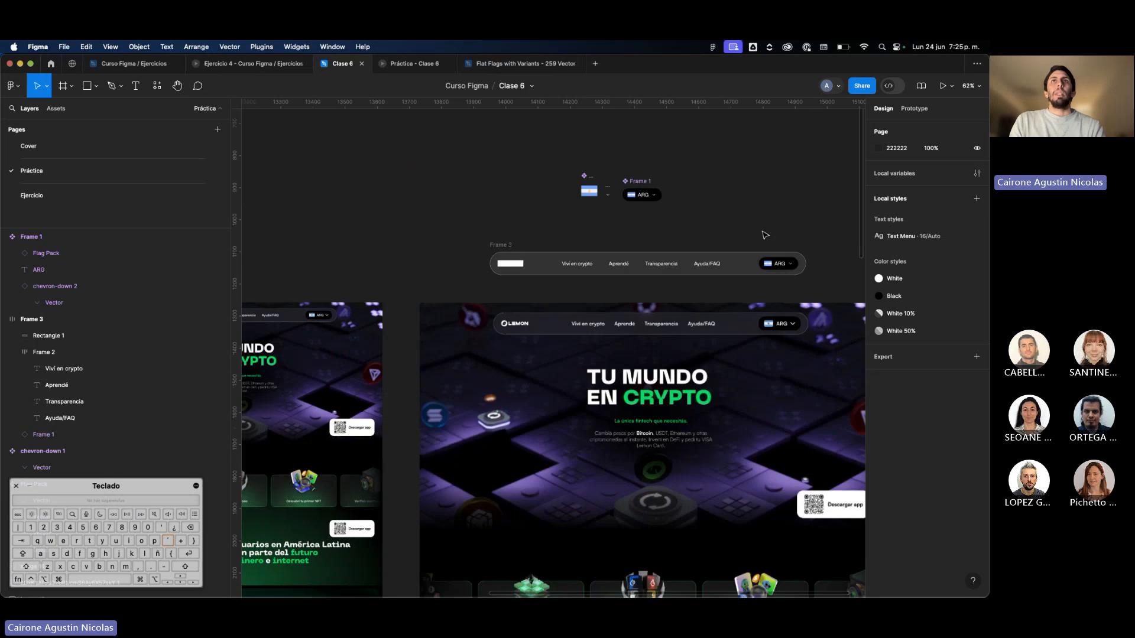
scroll(764, 233, "down", 3)
scroll(763, 231, "right", 2)
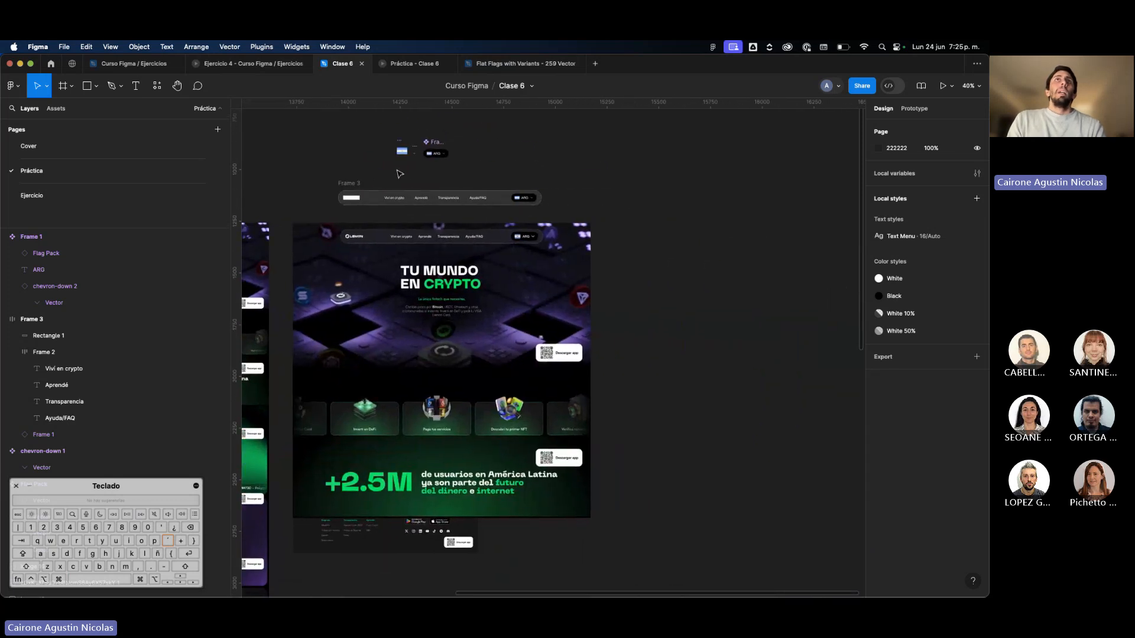
left_click_drag(407, 200, 711, 269)
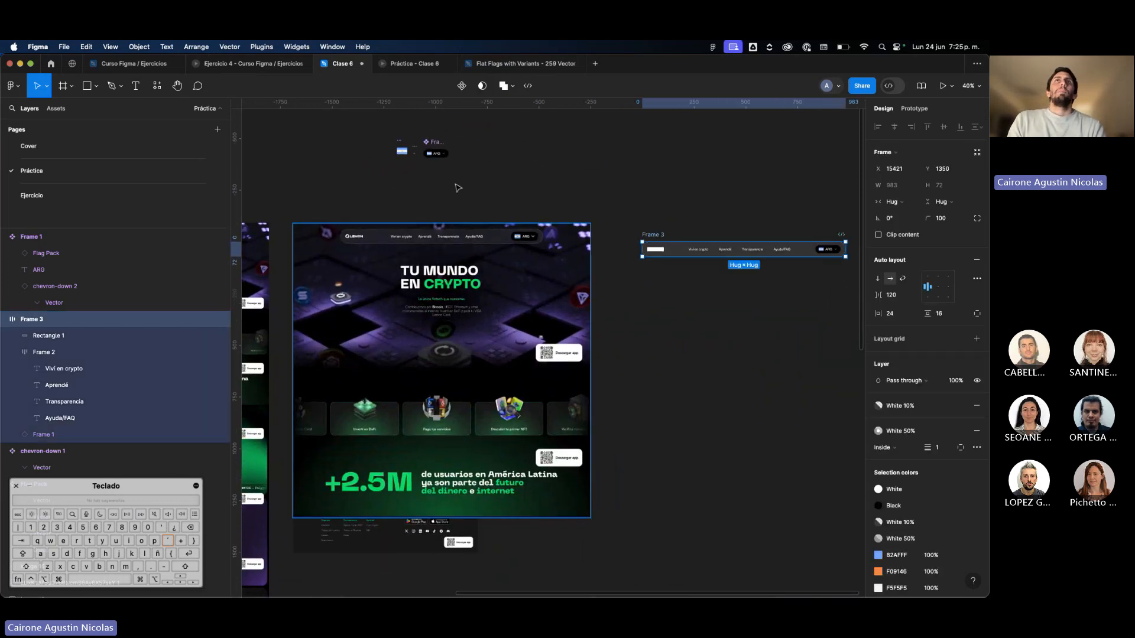
left_click_drag(386, 126, 688, 201)
scroll(689, 202, "up", 1)
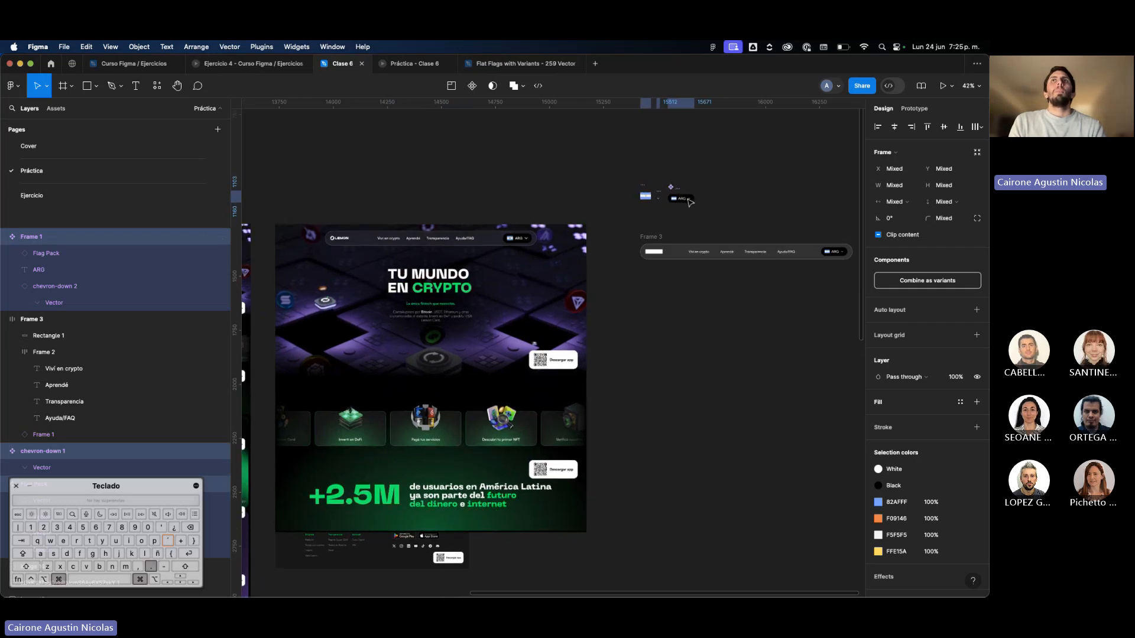
Hide the interface panels to examine the hero heading in the page screenshot, and show them again.
key("super+.")
scroll(806, 246, "up", 4)
left_click(754, 340)
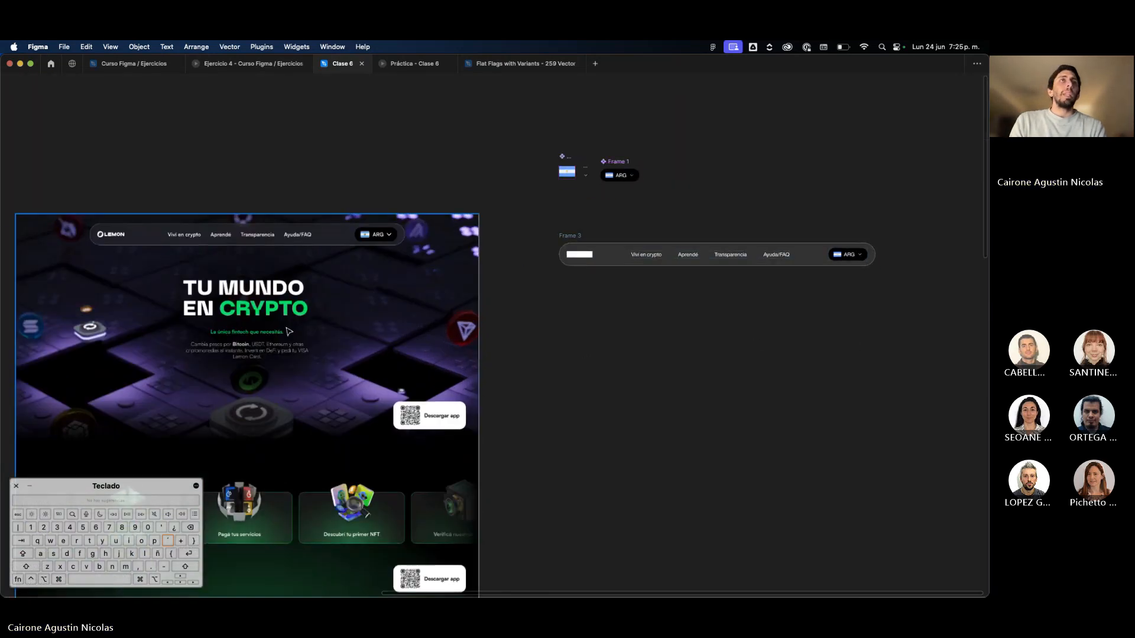
scroll(289, 331, "up", 5)
scroll(278, 319, "down", 4)
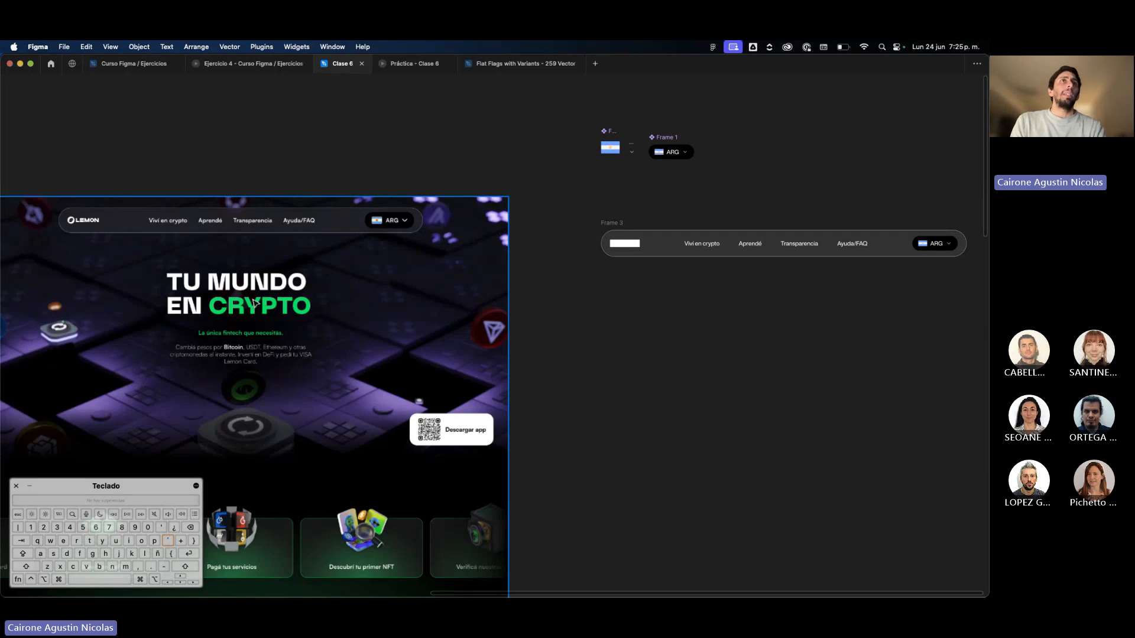
key("super+.")
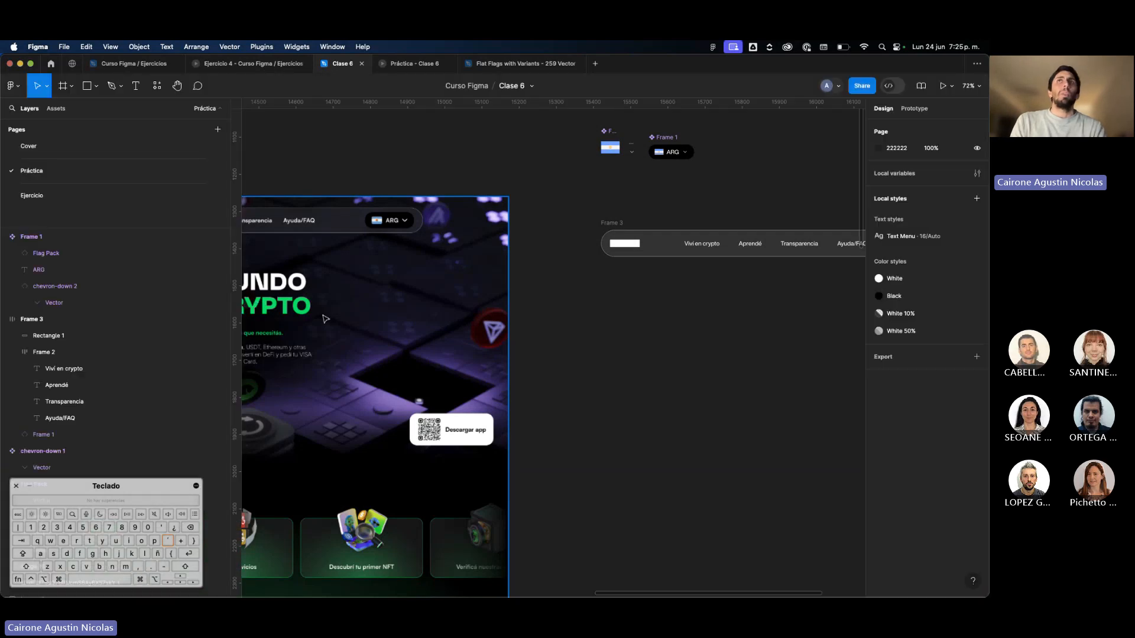
Add a text layer reading "TU MUNDO EN CRYPTO" below the rebuilt navigation bar.
key("t")
left_click(737, 301)
type("TU MUNDO")
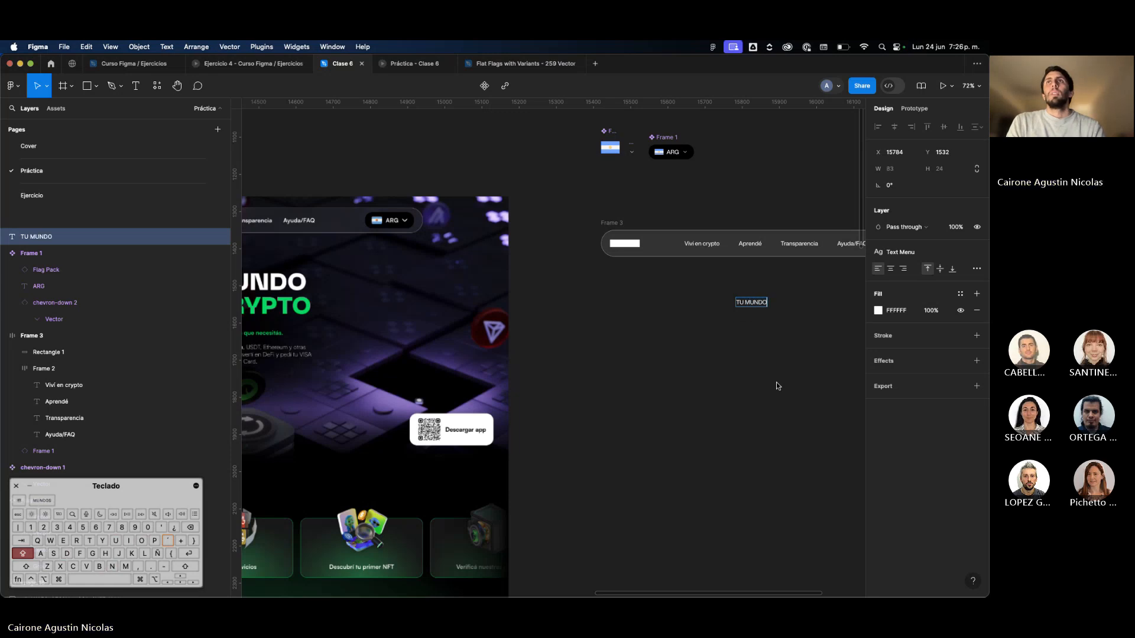
scroll(776, 383, "left", 3)
scroll(775, 382, "right", 5)
type("EN C")
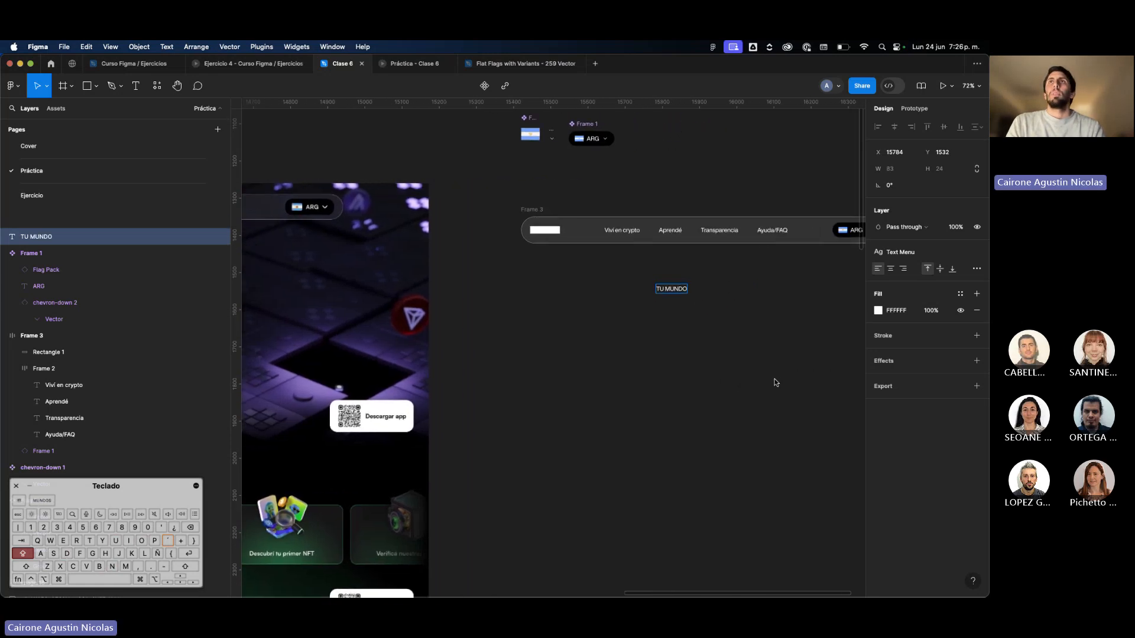
type("RYPTO")
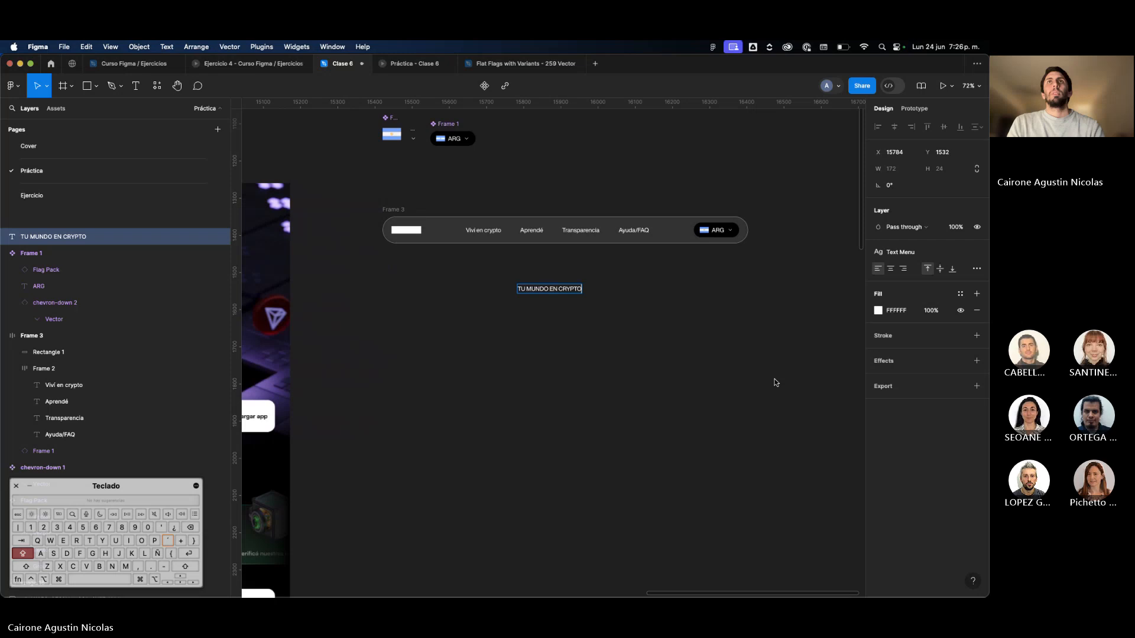
key("Escape")
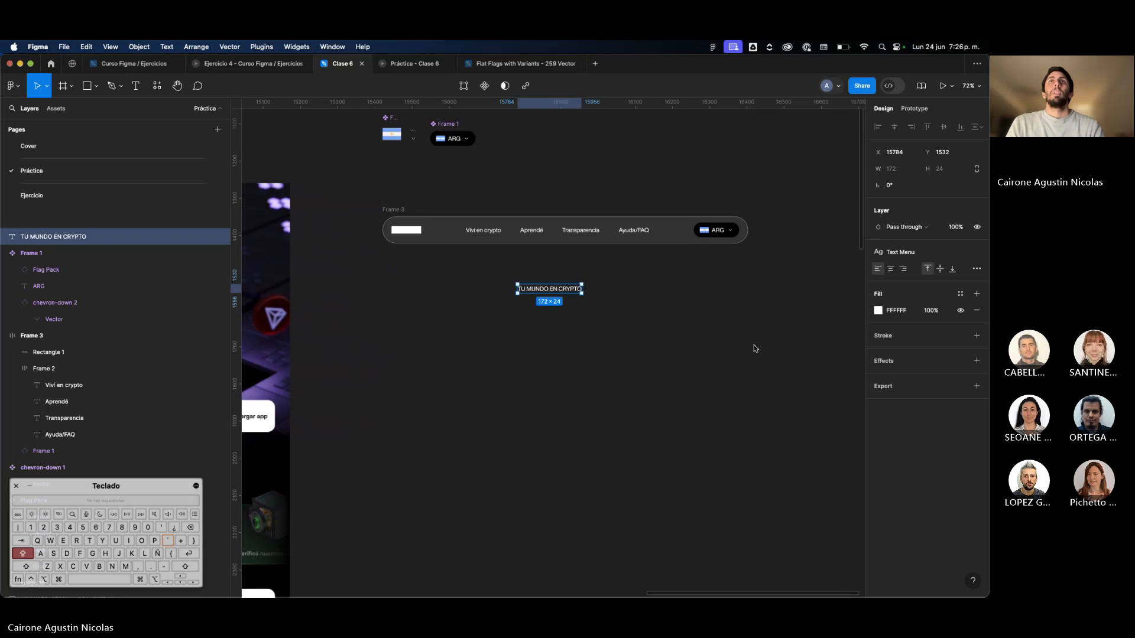
Move the new text onto the screenshot's hero heading and scale it to about 731 × 100 to match the lettering.
scroll(753, 346, "left", 4)
left_click_drag(771, 290, 336, 295)
scroll(336, 295, "up", 3)
scroll(451, 300, "left", 3)
key("k")
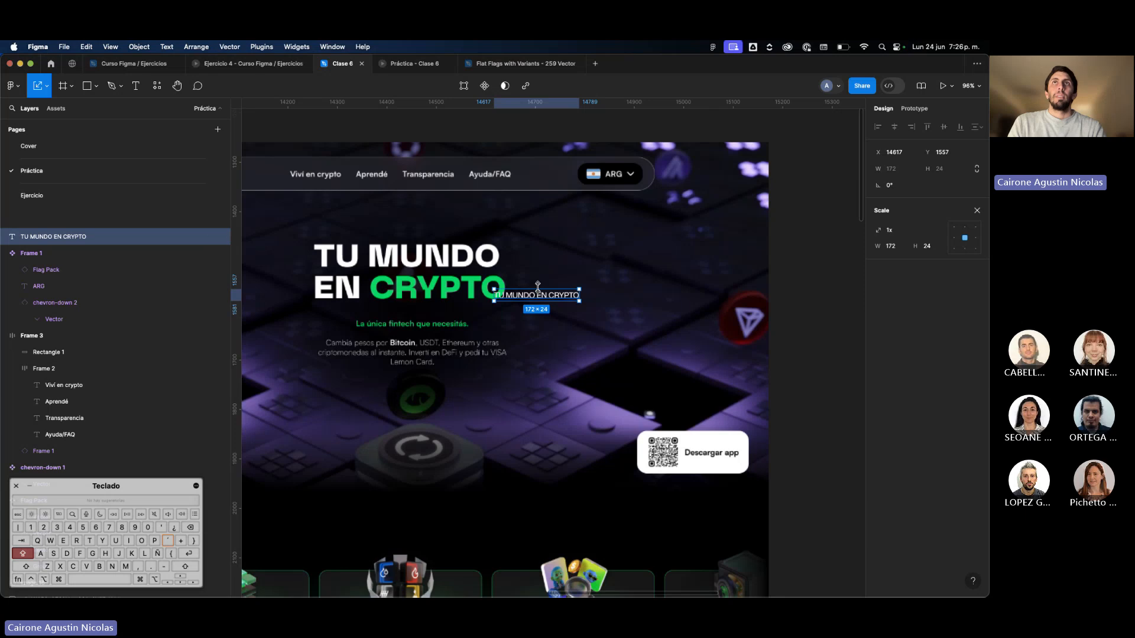
mouse_move(536, 289)
left_mouse_down()
mouse_move(563, 249)
mouse_move(536, 292)
left_mouse_up()
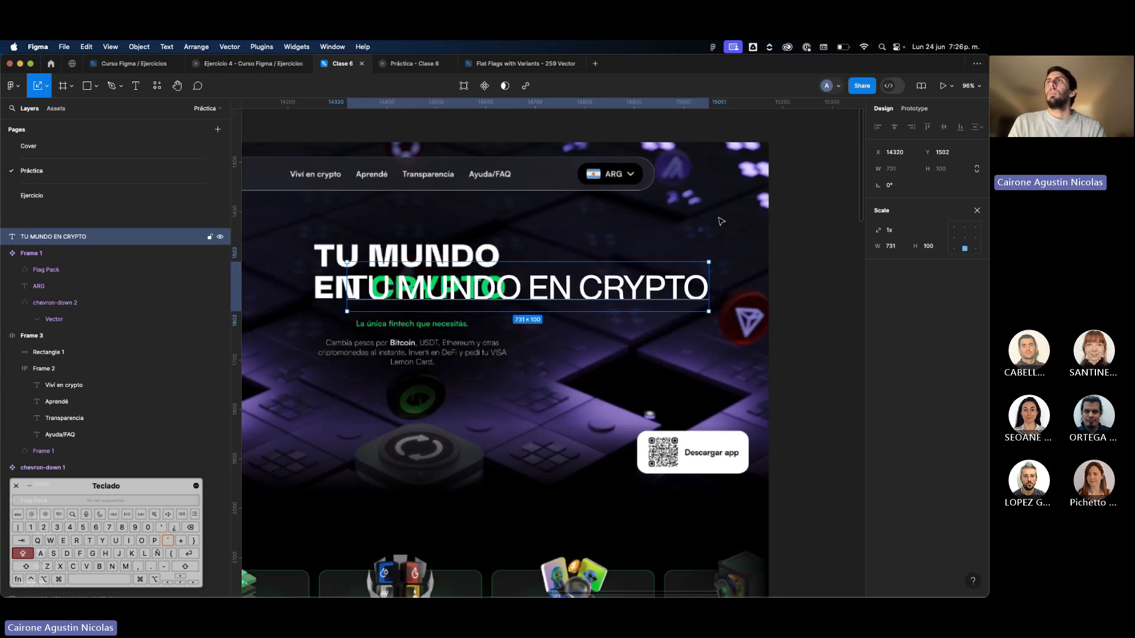
Shift the heading text just below the original heading and set its font to Neue Machina Regular.
left_click(978, 207)
left_click(944, 287)
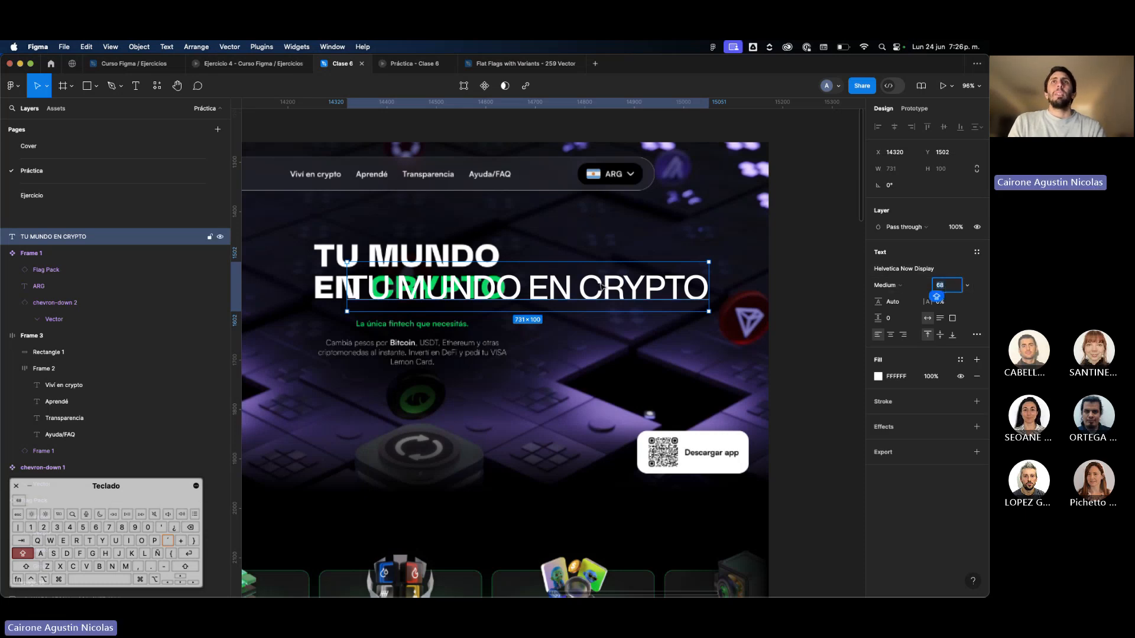
left_click_drag(600, 287, 637, 346)
left_click(904, 269)
type("N")
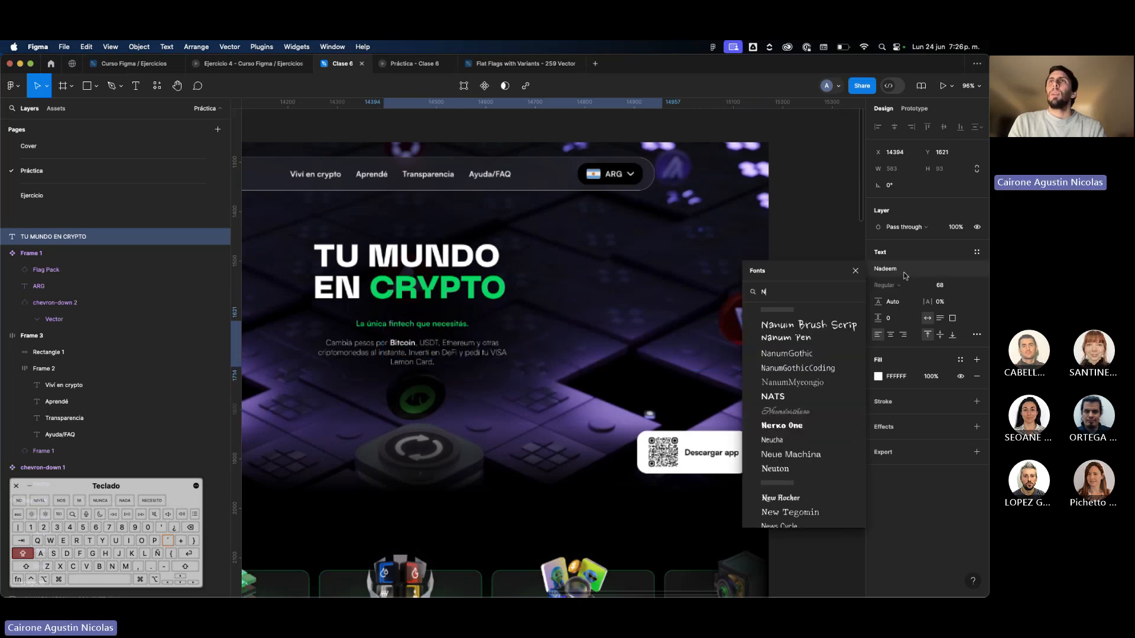
type("EUE")
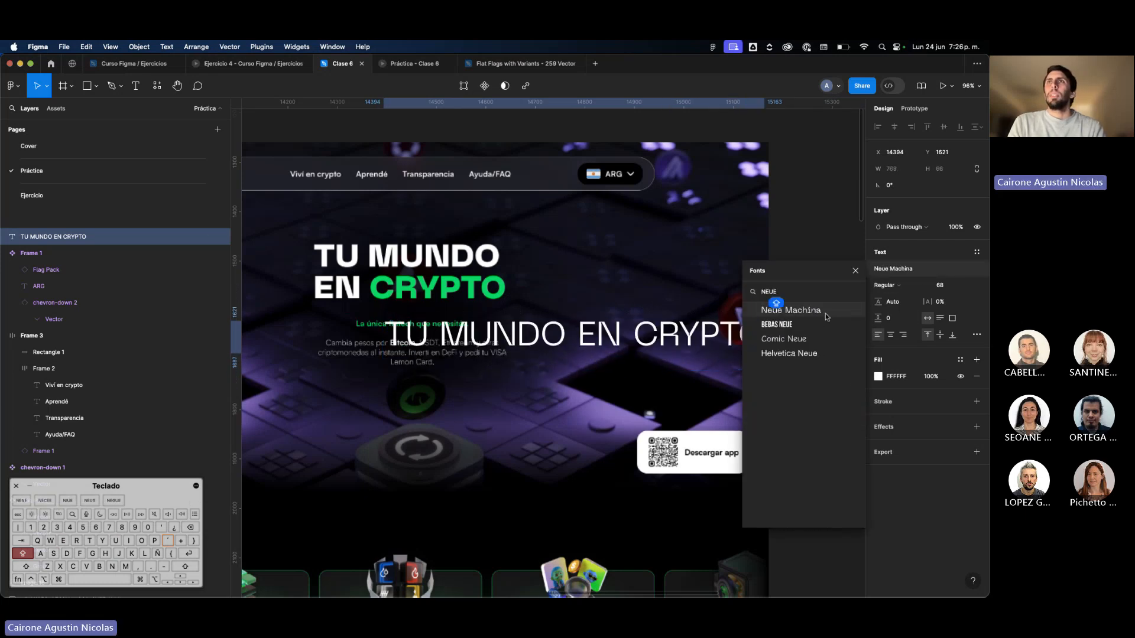
left_click(825, 313)
left_click(899, 288)
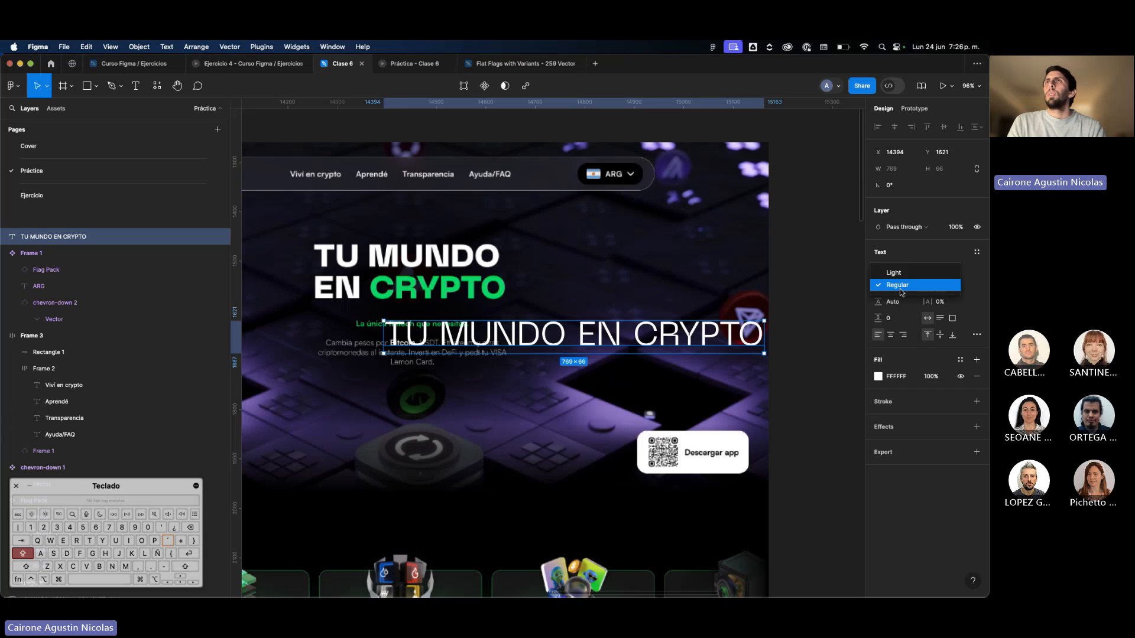
left_click(905, 290)
Break the heading text into two lines, "TU MUNDO" and "EN CRYPTO".
double_click(597, 324)
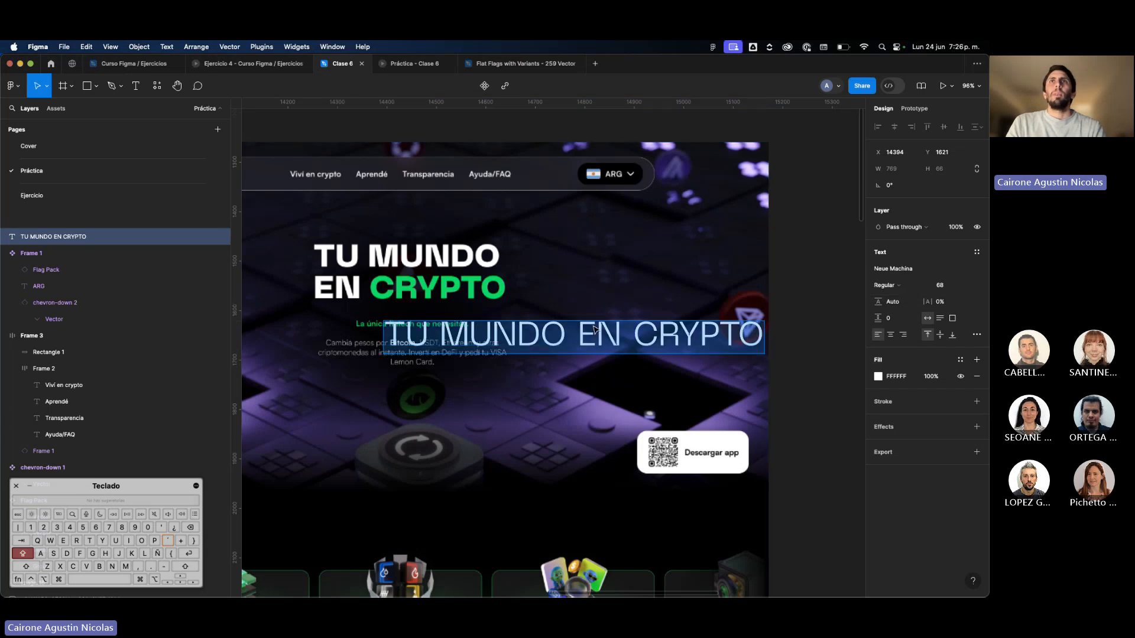
key("Return")
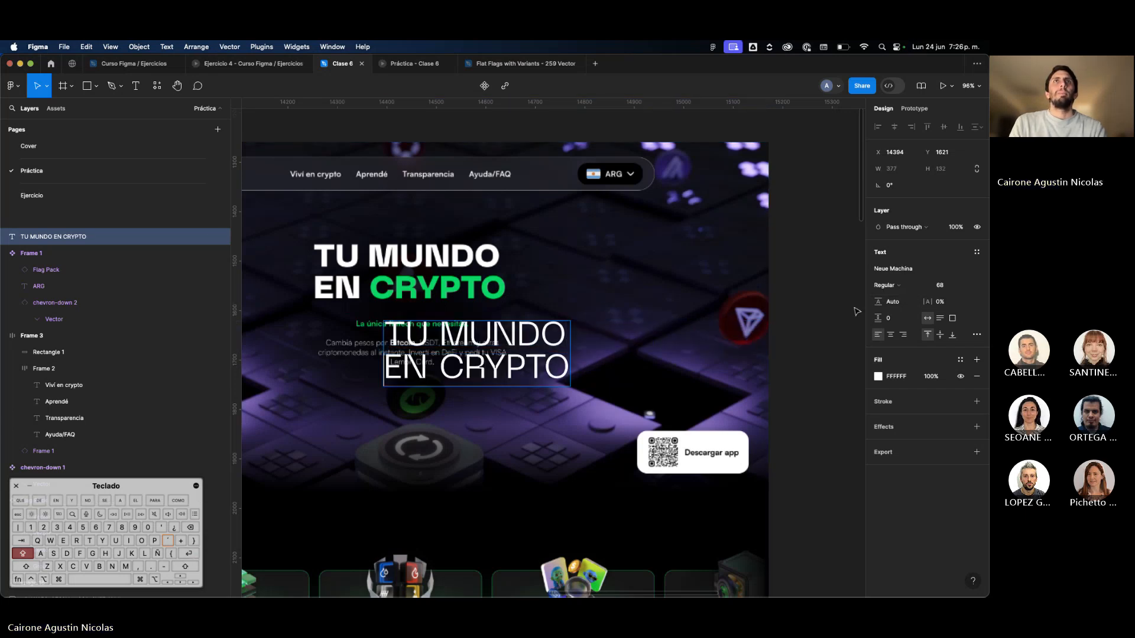
key("Escape")
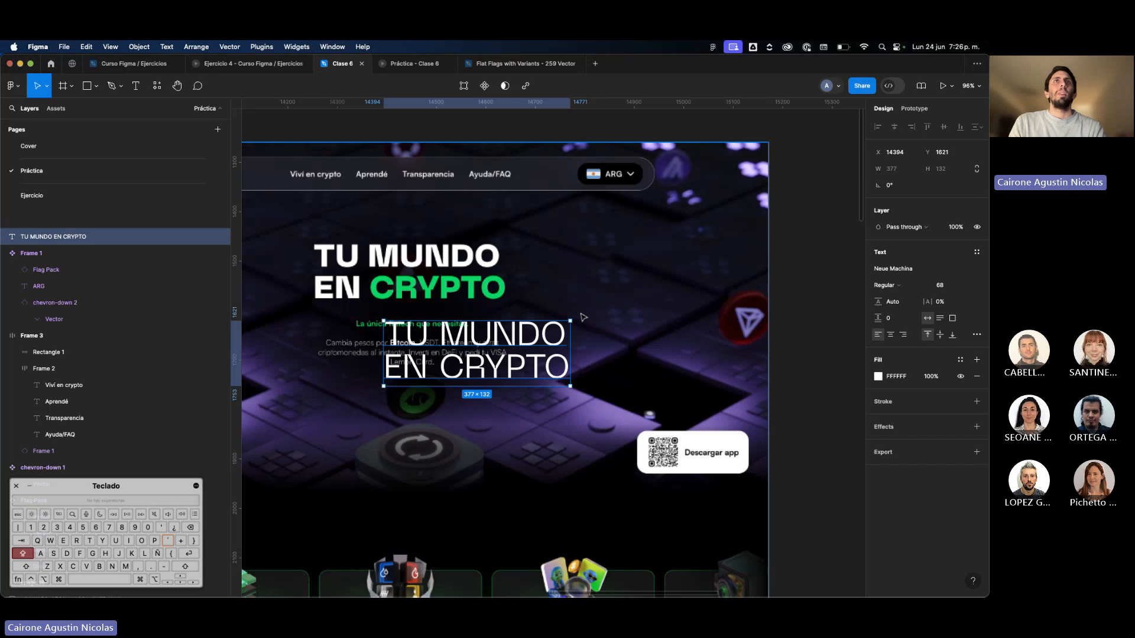
Place the two-line heading text right beside the original heading and center-align it.
left_click(618, 287)
left_click_drag(527, 331, 605, 285)
key("ctrl+z")
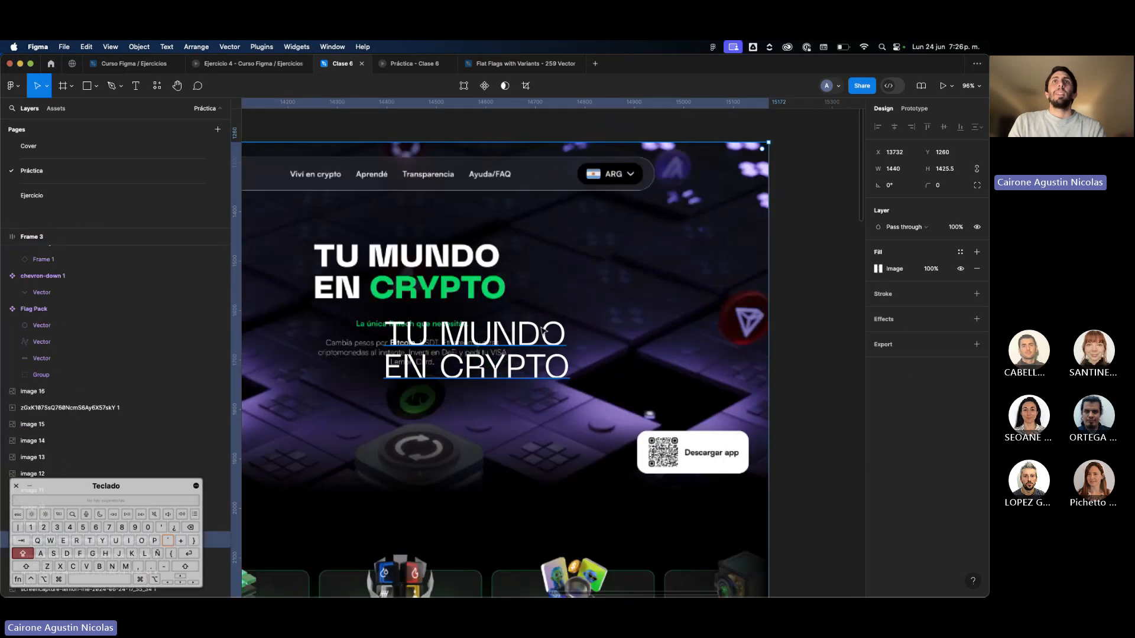
left_click(539, 342)
left_click_drag(539, 342, 682, 268)
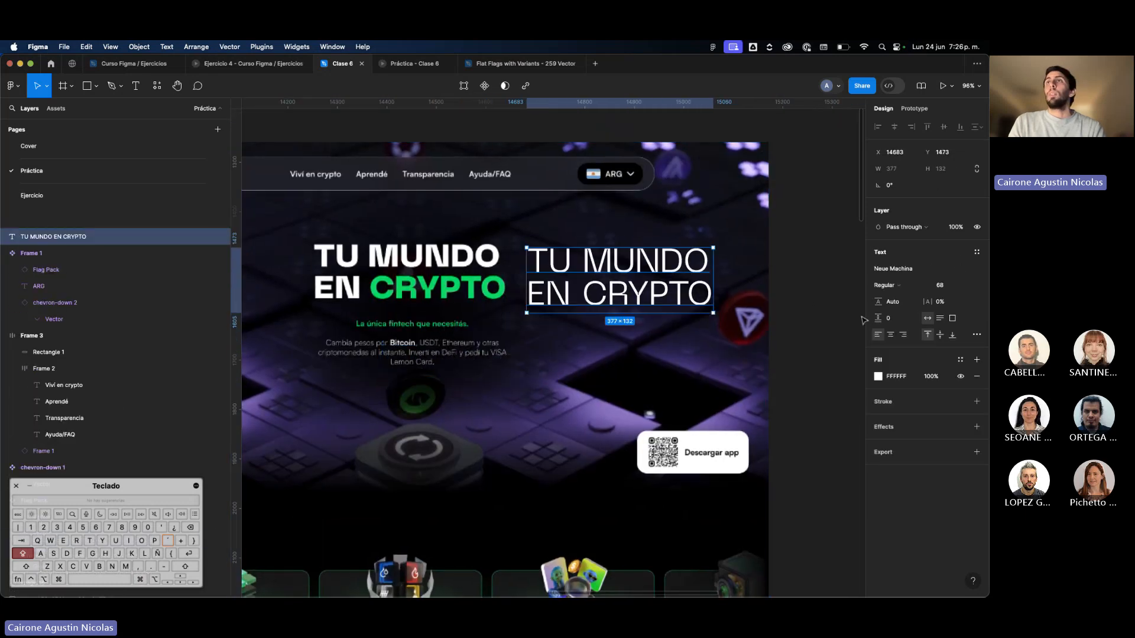
left_click(890, 337)
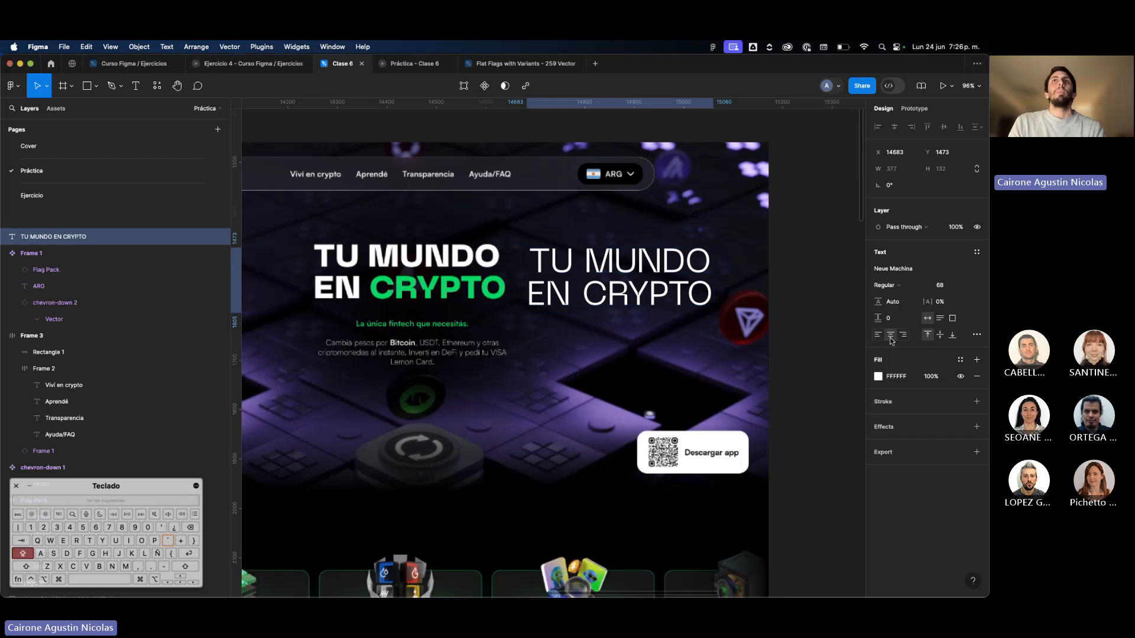
double_click(639, 304)
left_click(588, 298)
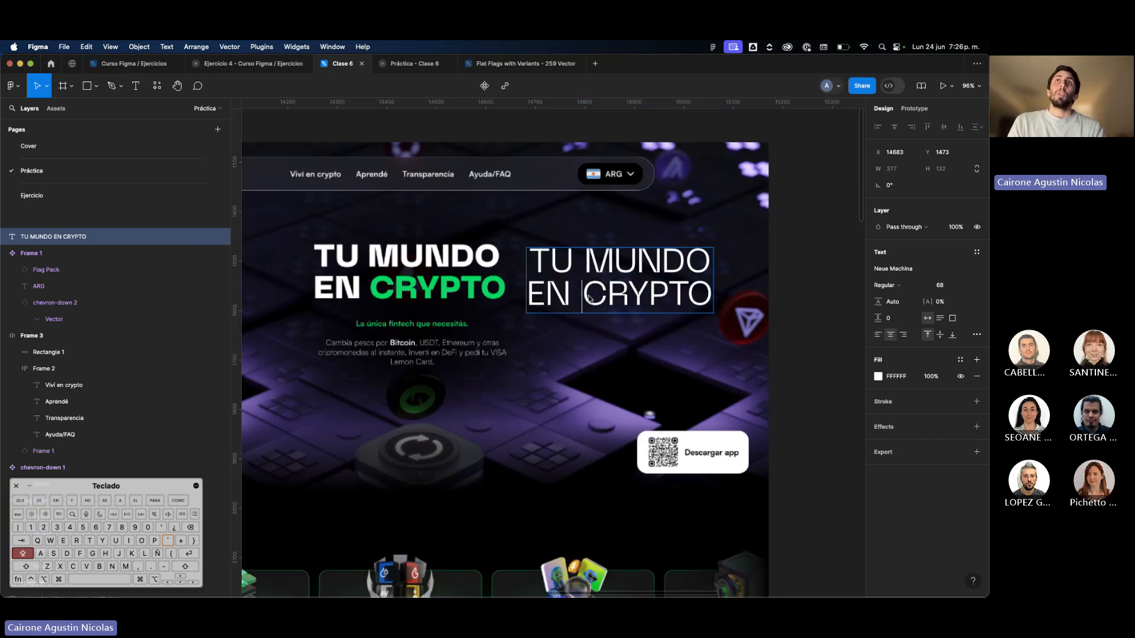
left_click_drag(585, 299, 802, 301)
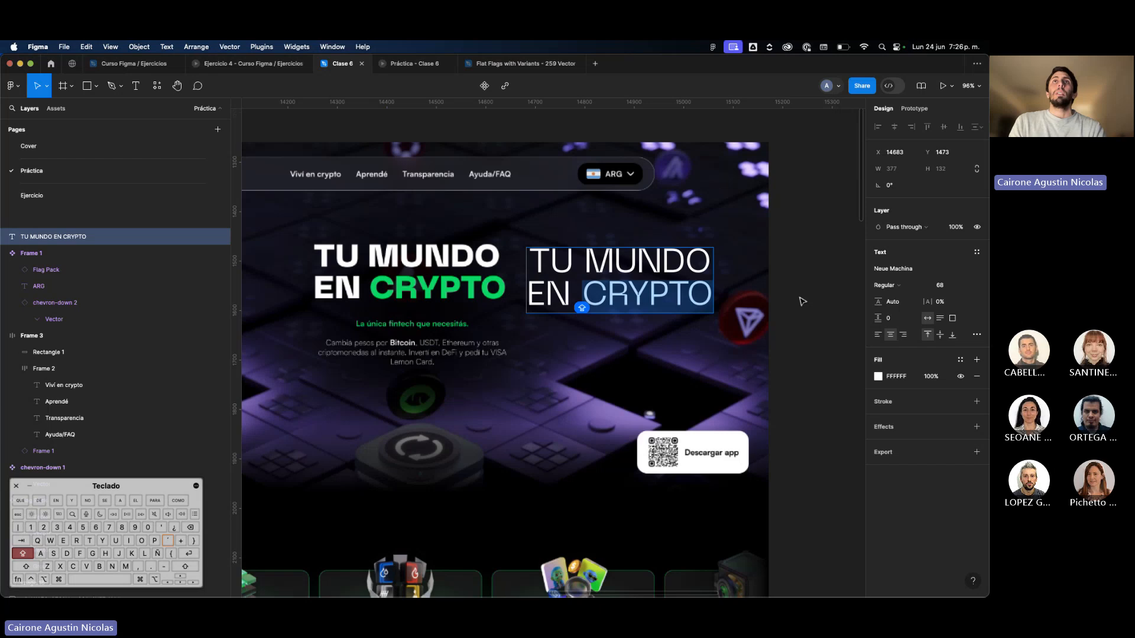
left_click(830, 300)
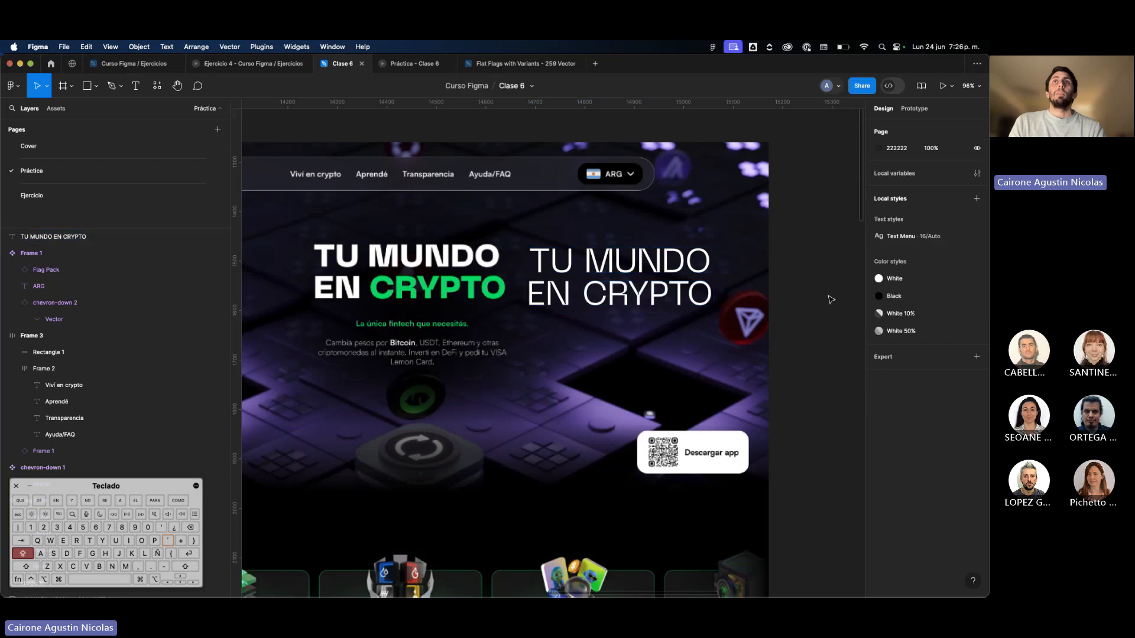
Apply the White color style to the whole two-line heading text.
double_click(599, 296)
left_click(600, 296)
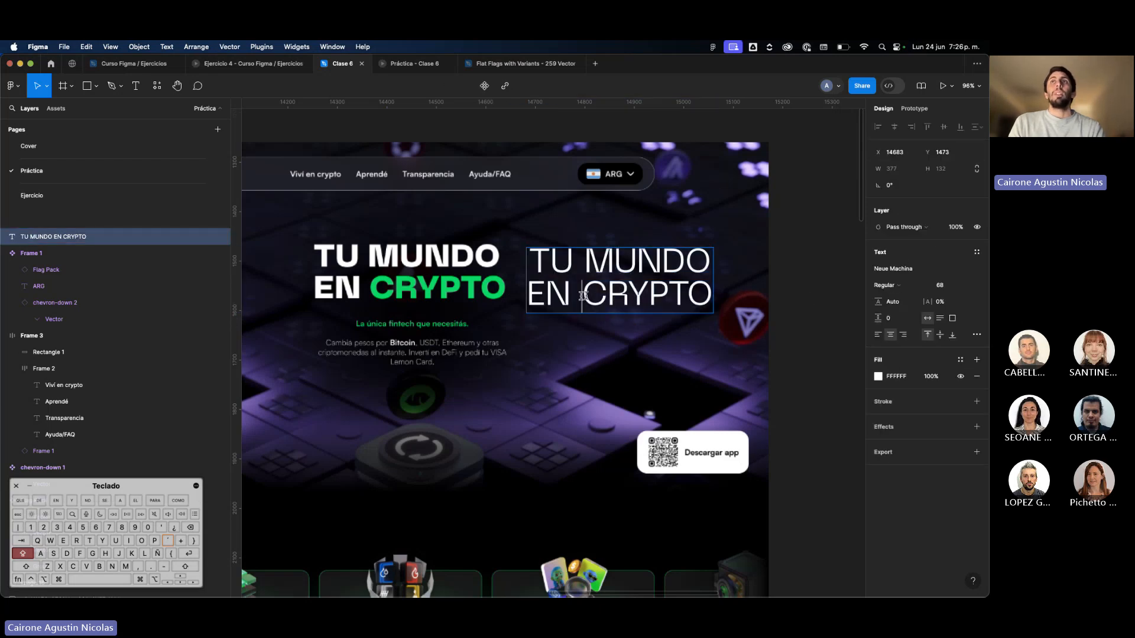
key("Escape")
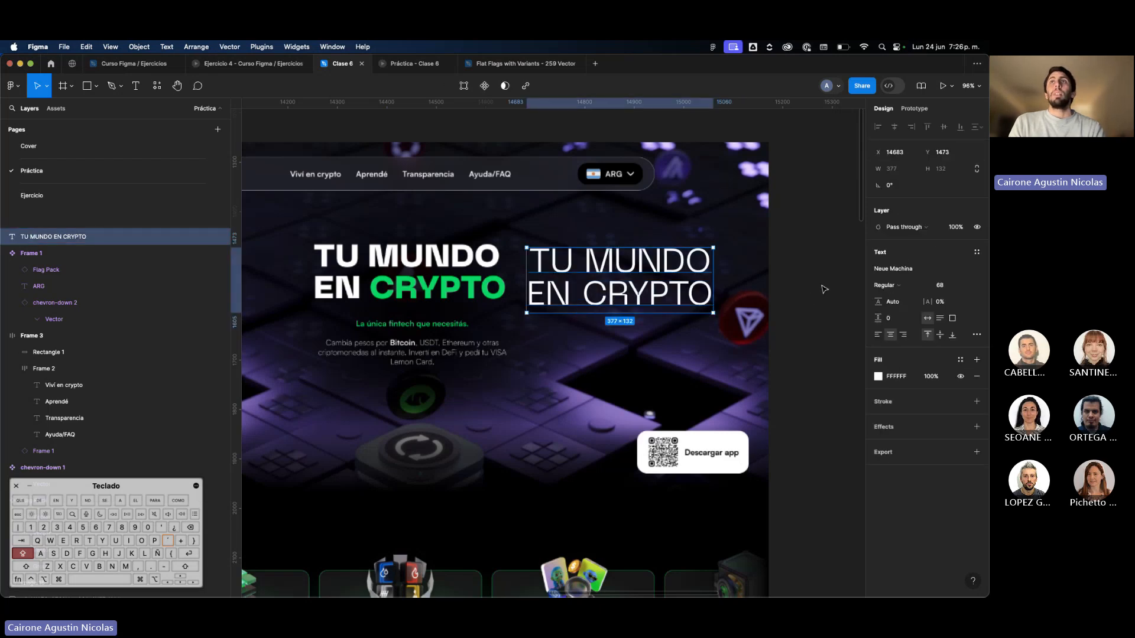
left_click(961, 361)
left_click(798, 435)
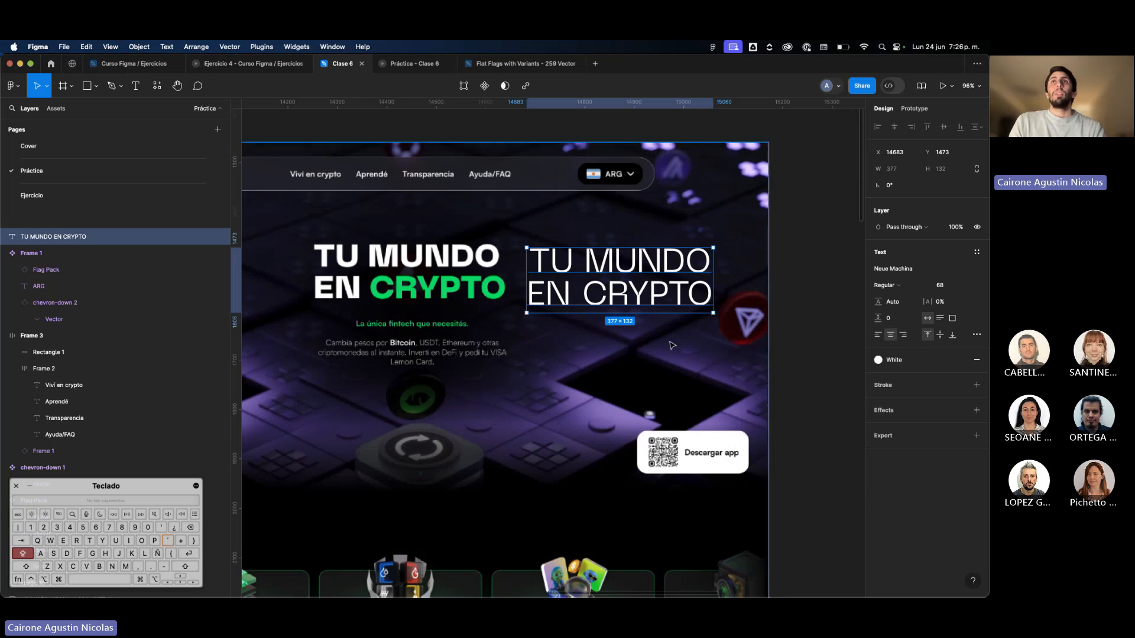
Recolor only the word "CRYPTO" in the new heading with the green 06EF67 sampled from the original heading.
double_click(617, 302)
left_click(582, 296)
left_click_drag(583, 296, 725, 303)
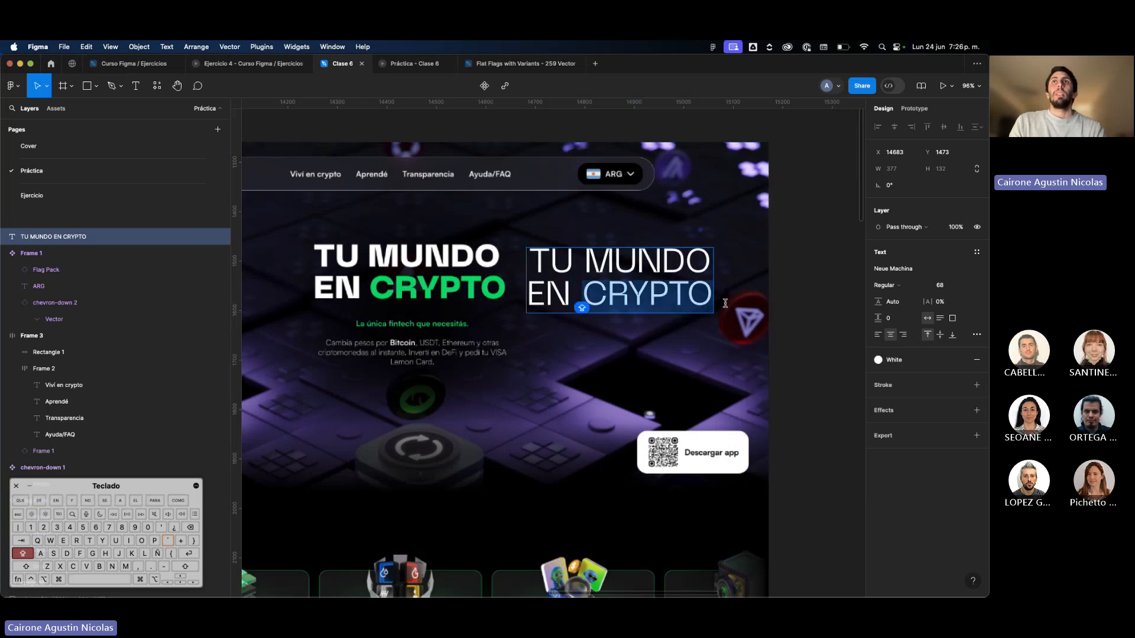
left_click(963, 361)
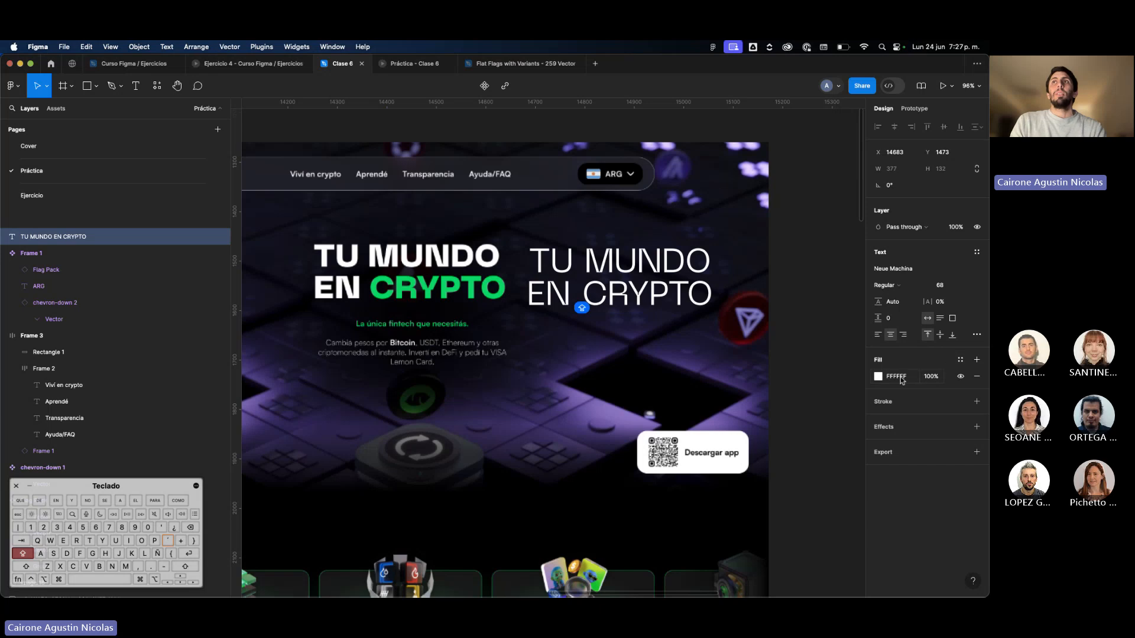
left_click(878, 376)
left_click(756, 476)
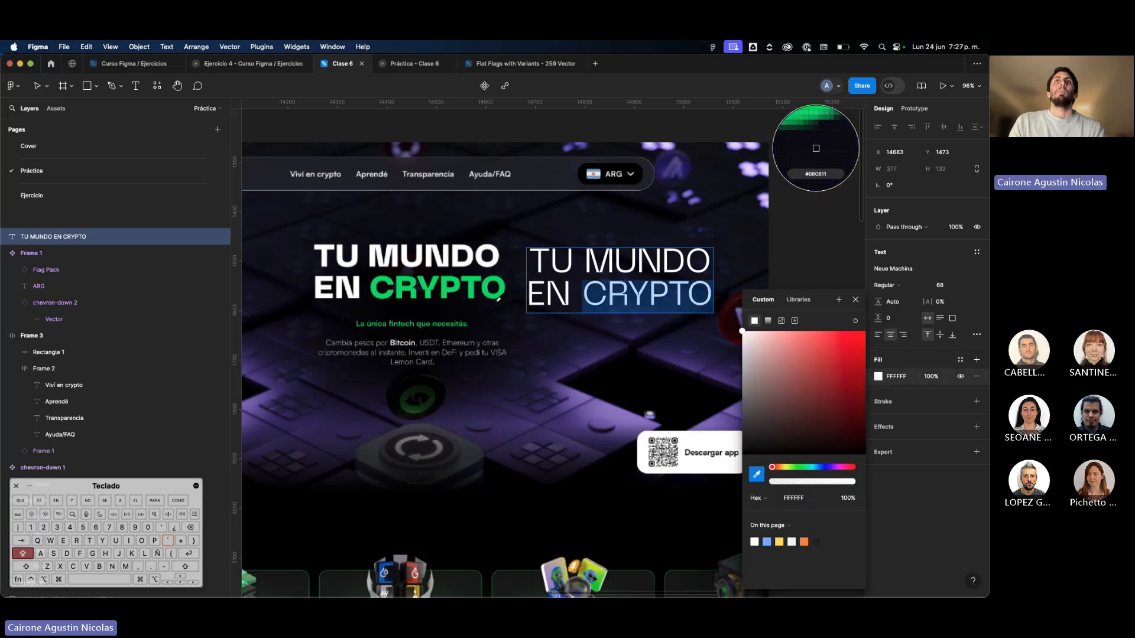
scroll(496, 287, "up", 10)
left_click(518, 293)
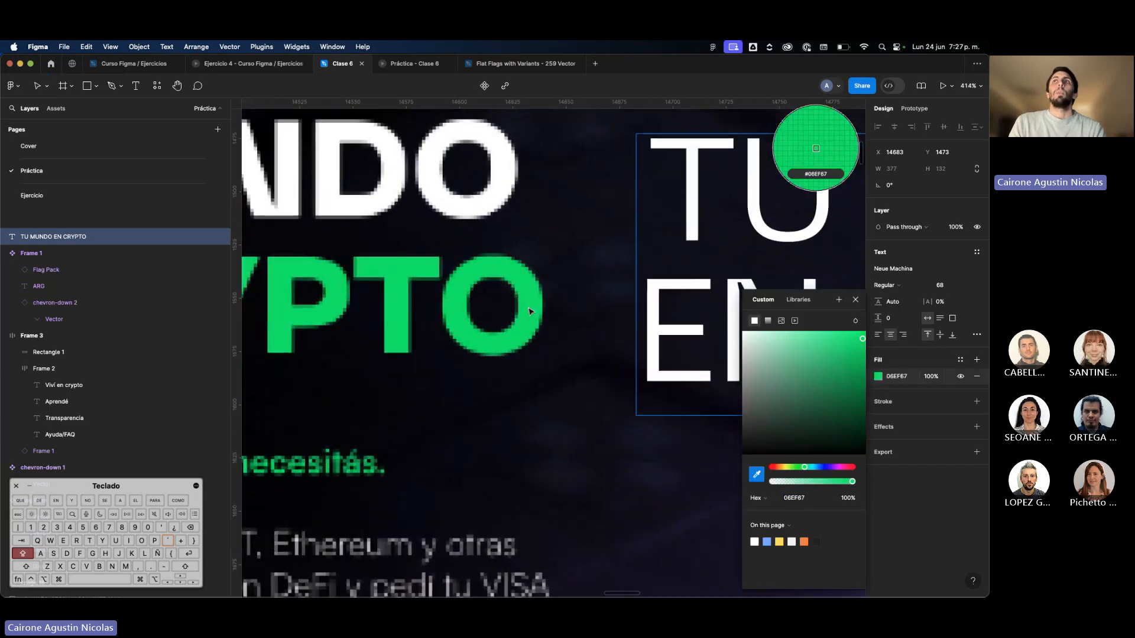
scroll(520, 298, "down", 6)
scroll(645, 346, "down", 3)
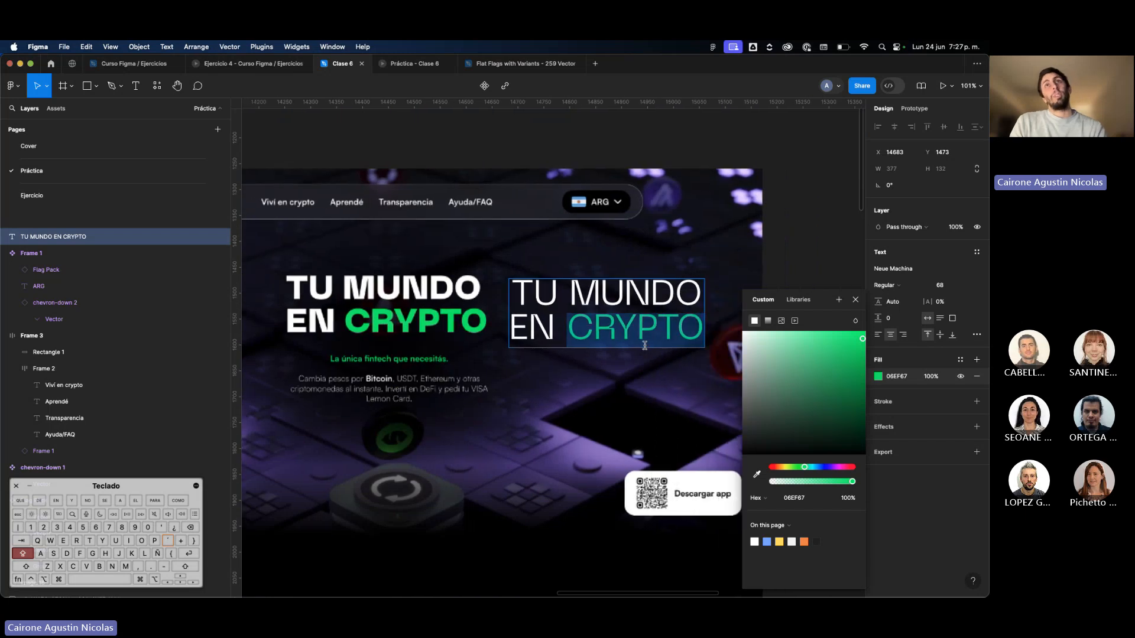
Save the fill of the word "CRYPTO" as a new color style named "Green".
left_click(961, 360)
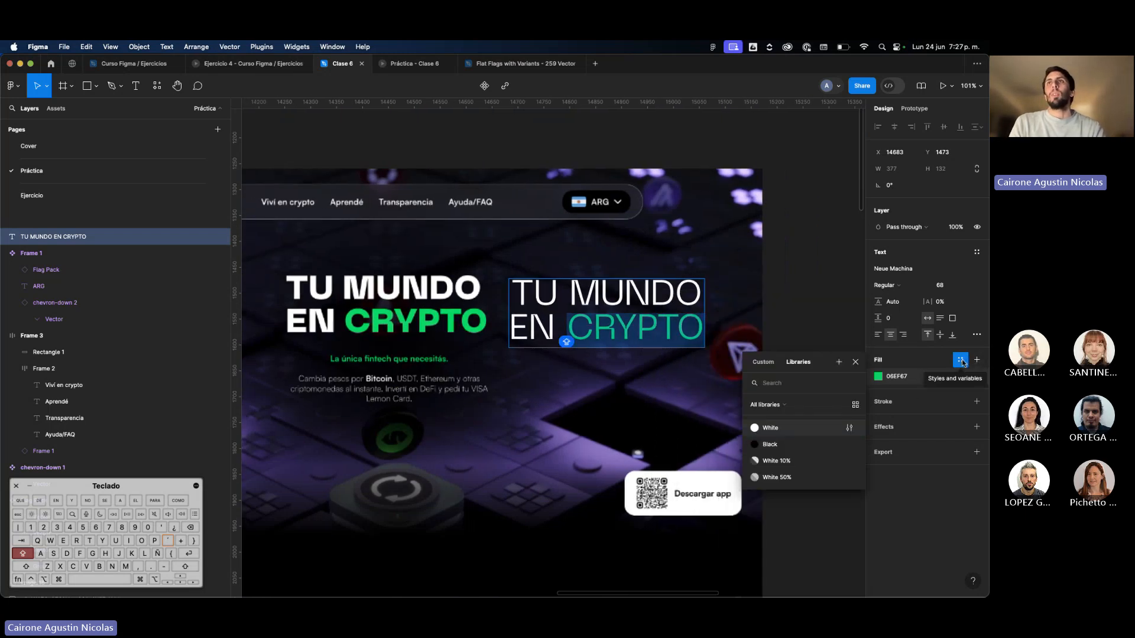
left_click(839, 365)
type("gR")
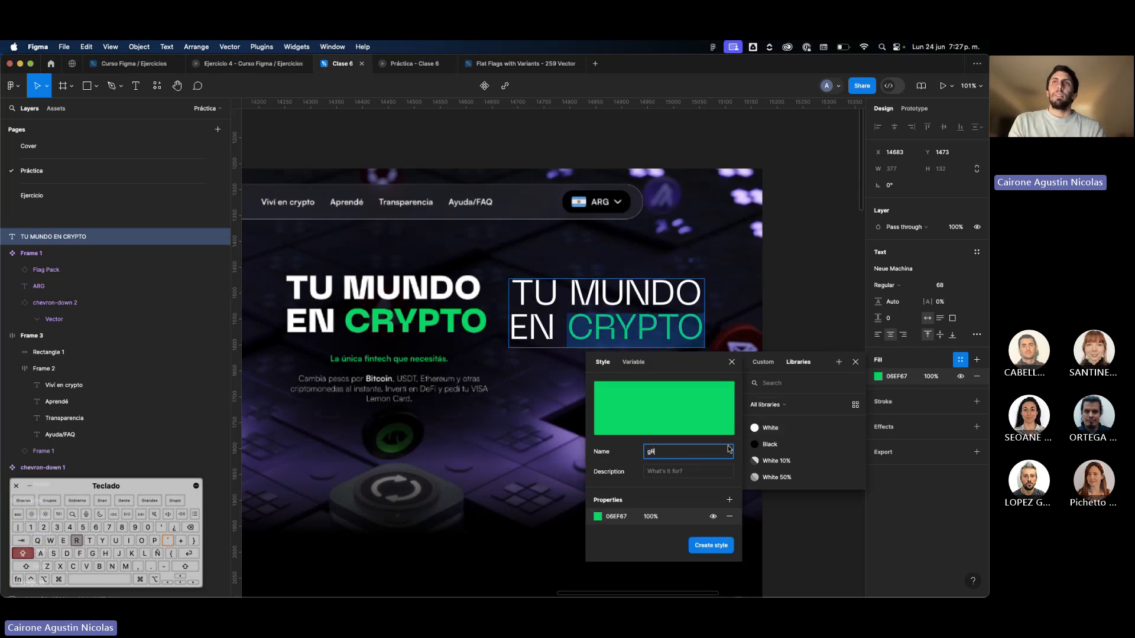
key("BackSpace")
key("BackSpace")
type("Green")
key("Return")
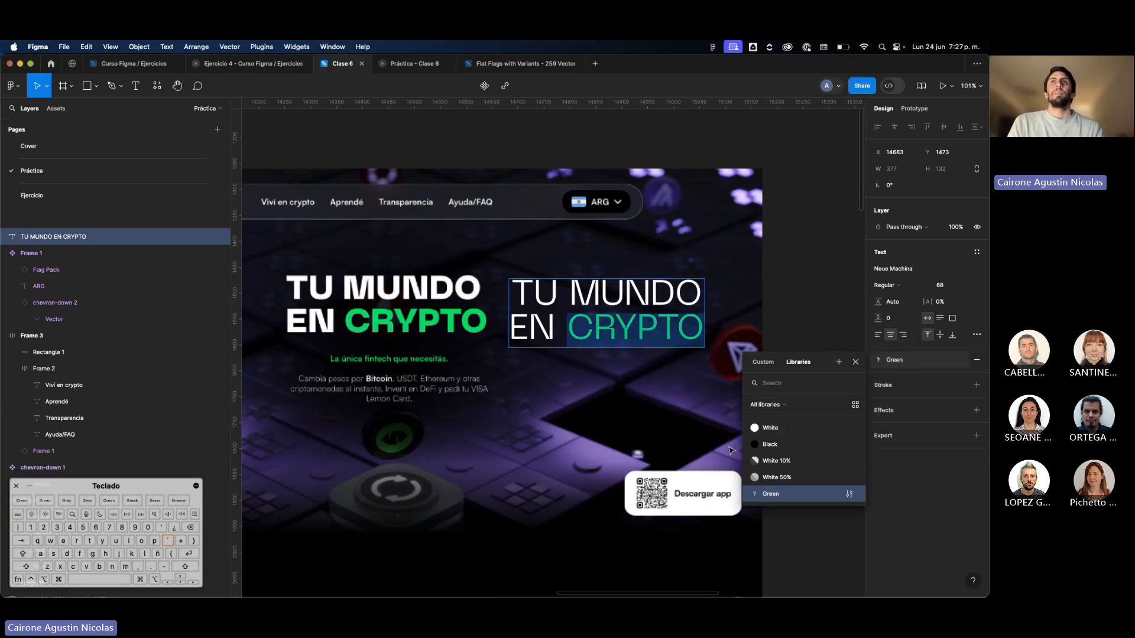
key("Escape")
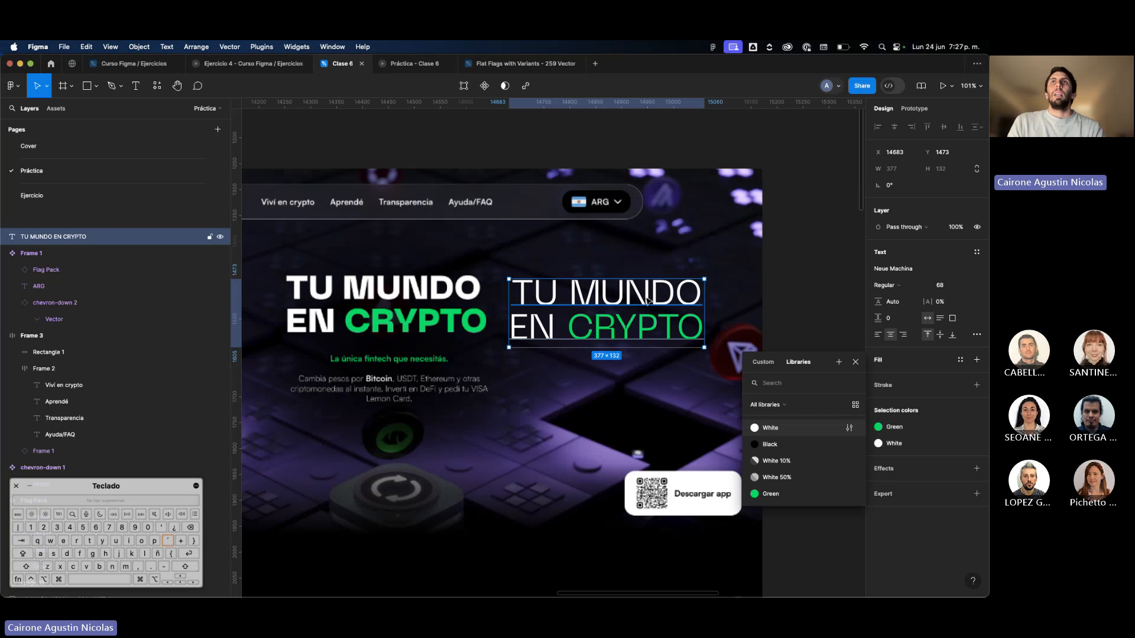
double_click(599, 299)
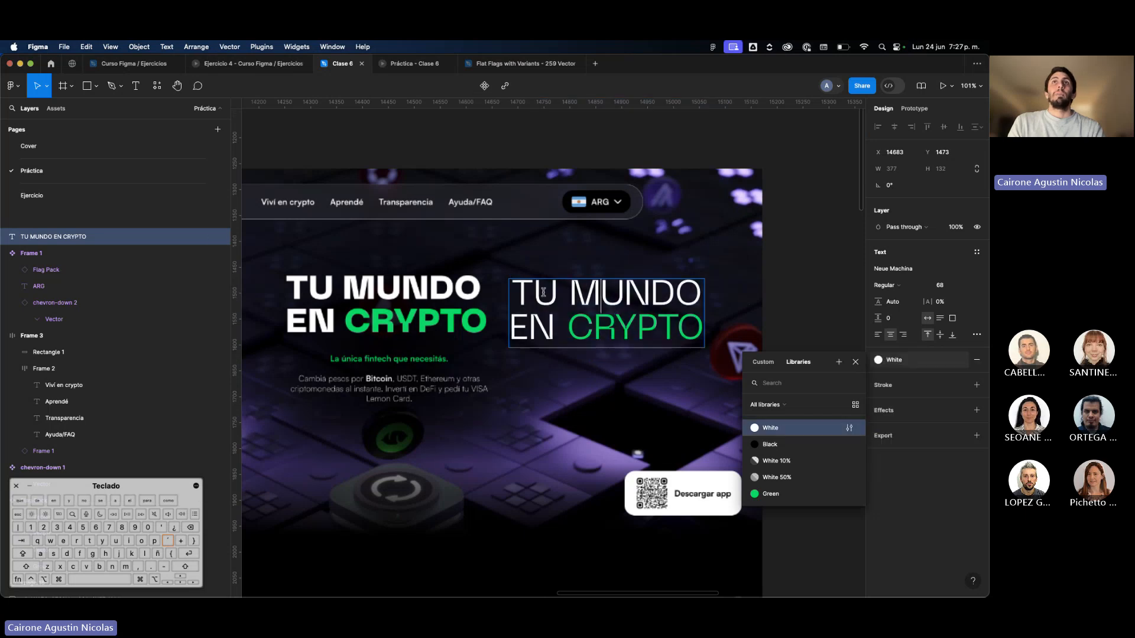
left_click_drag(567, 324, 560, 325)
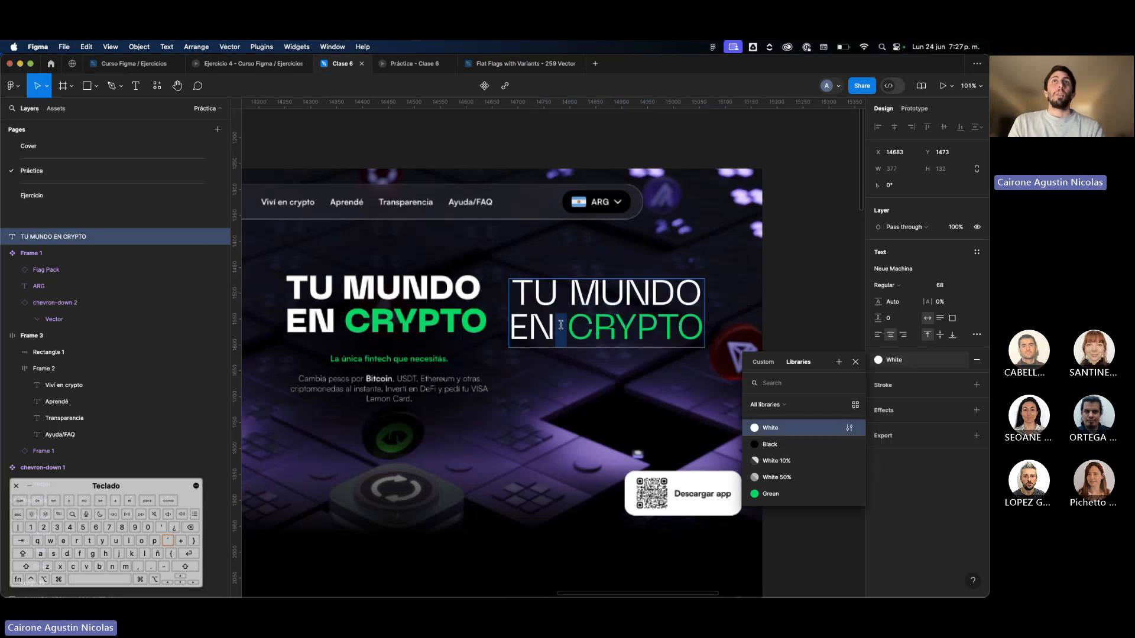
left_click(539, 303)
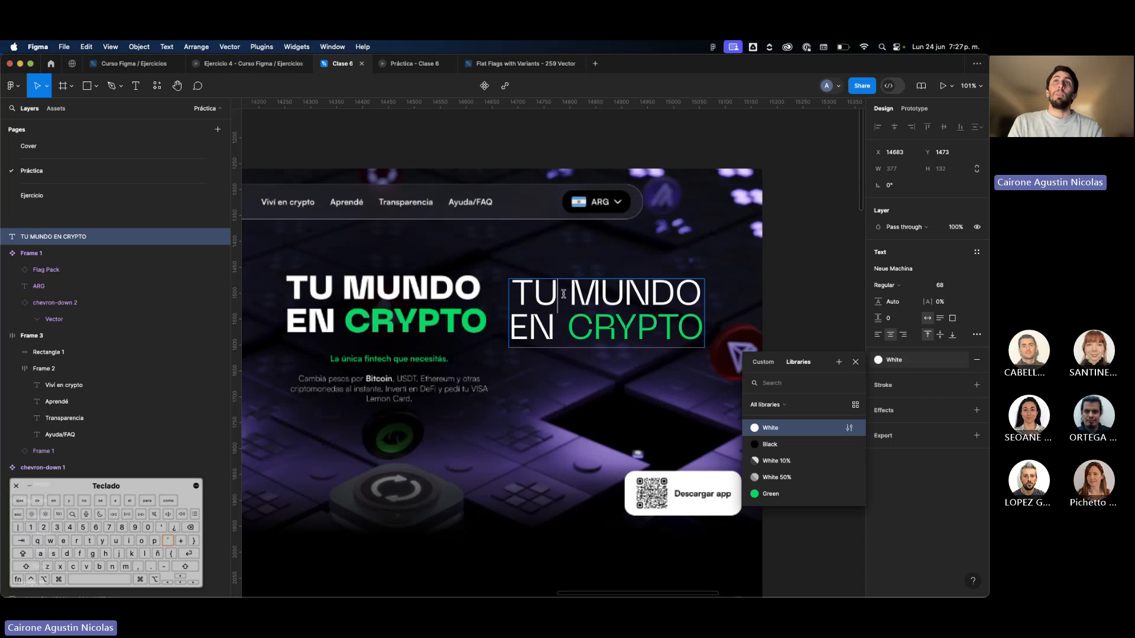
left_click(607, 320)
left_click(782, 308)
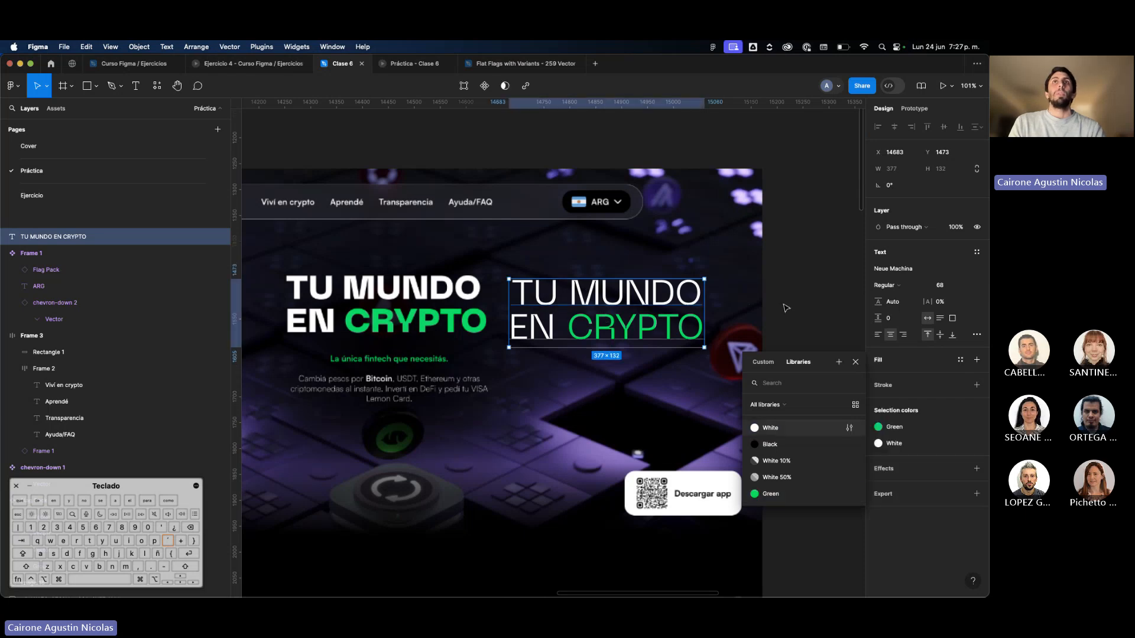
Nudge the new heading up to Y 1468 so it lines up with the original heading.
left_click(782, 307)
scroll(782, 307, "down", 2)
scroll(635, 360, "up", 2)
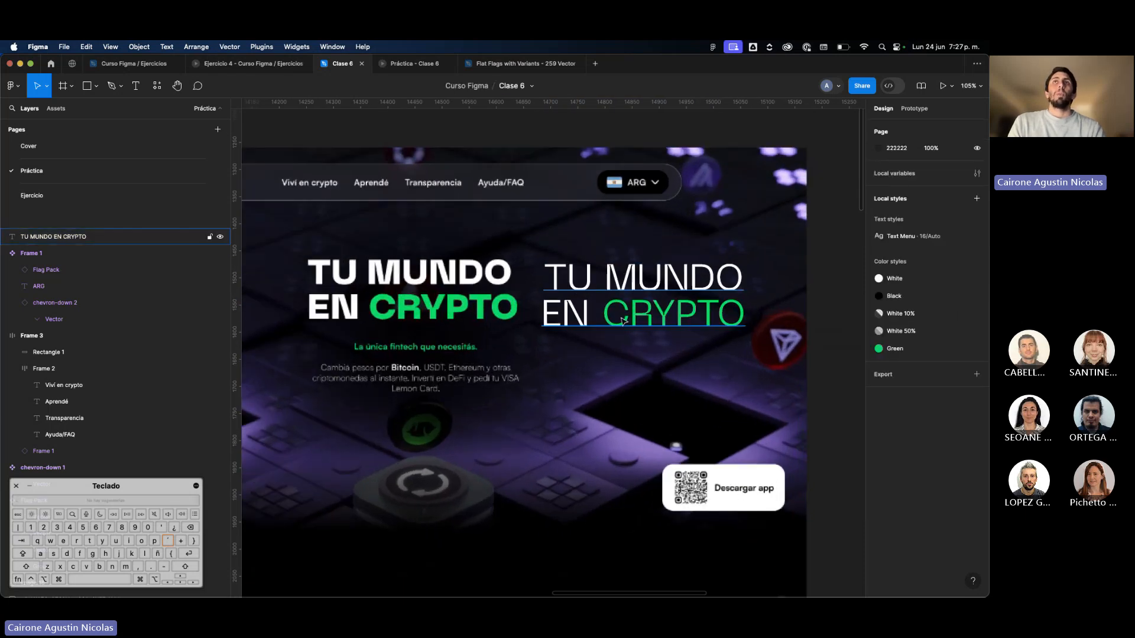
left_click(623, 321)
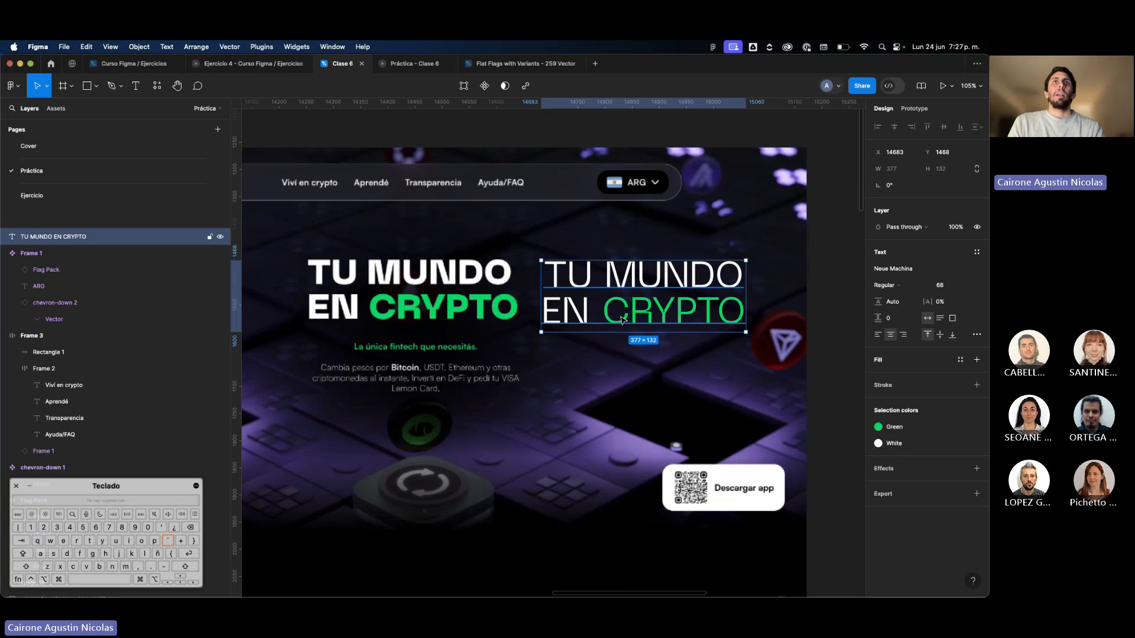
Add a text layer reading "La única fintech que necesitás" beneath the new heading.
key("t")
left_click(569, 355)
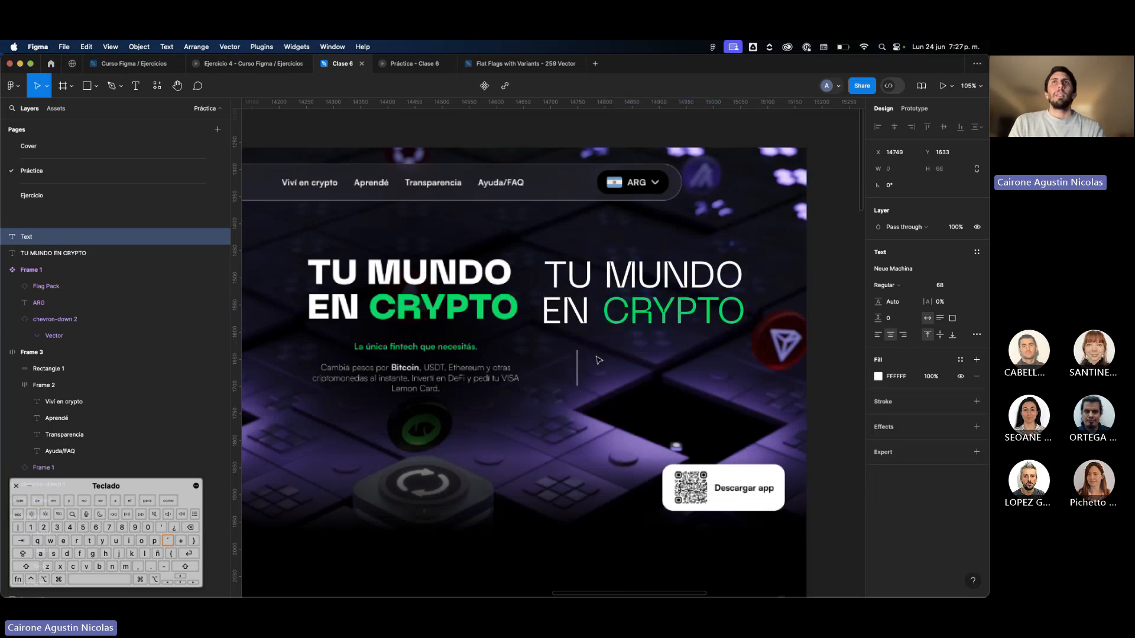
type("La úni")
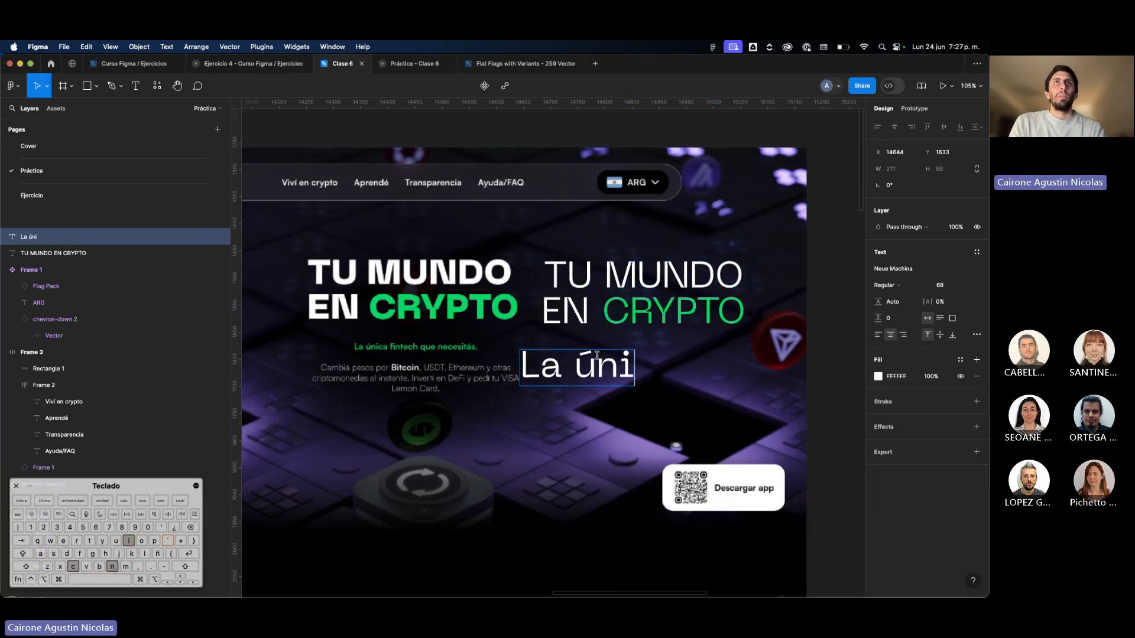
type("ca fintech que nec")
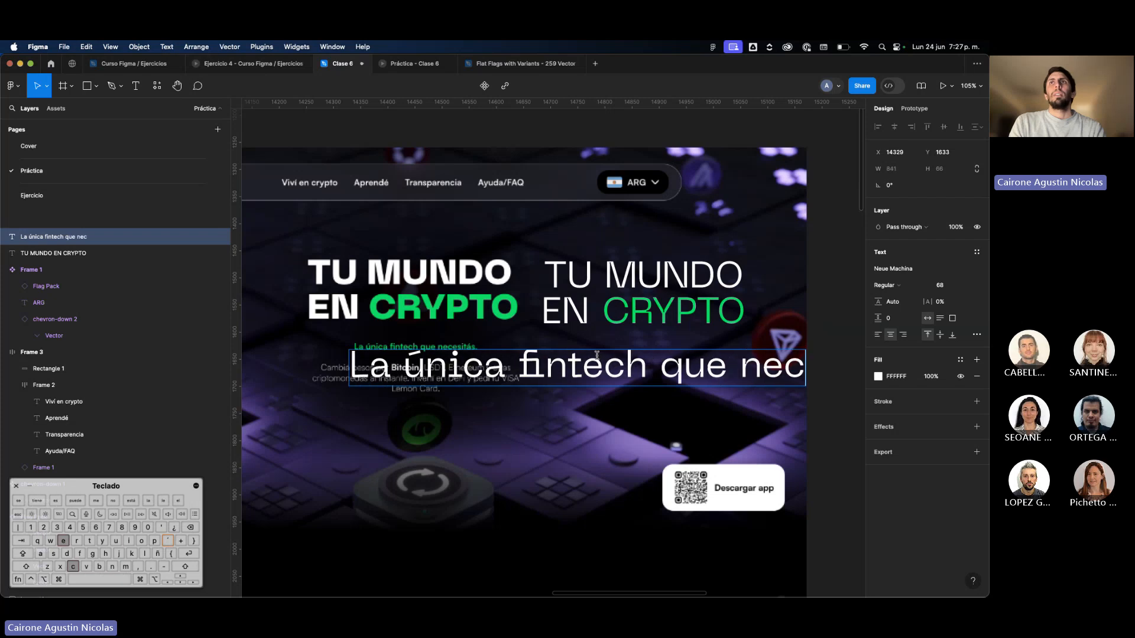
type("esitás")
key("Escape")
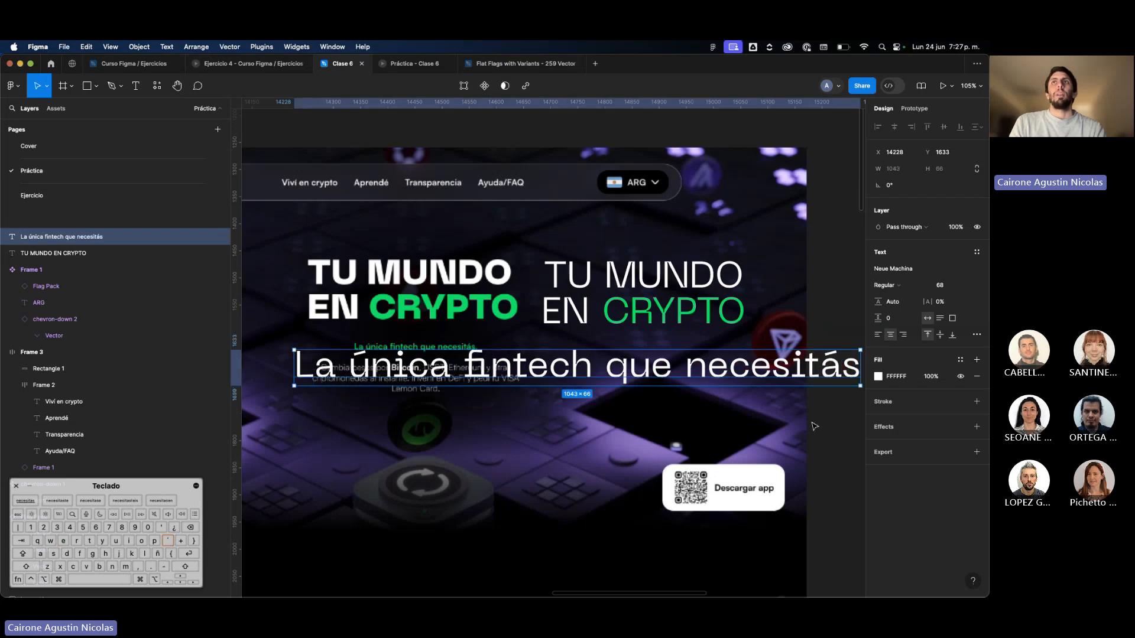
Apply the Text Menu text style to the tagline and place it centered just below the new heading.
left_click_drag(712, 370, 637, 386)
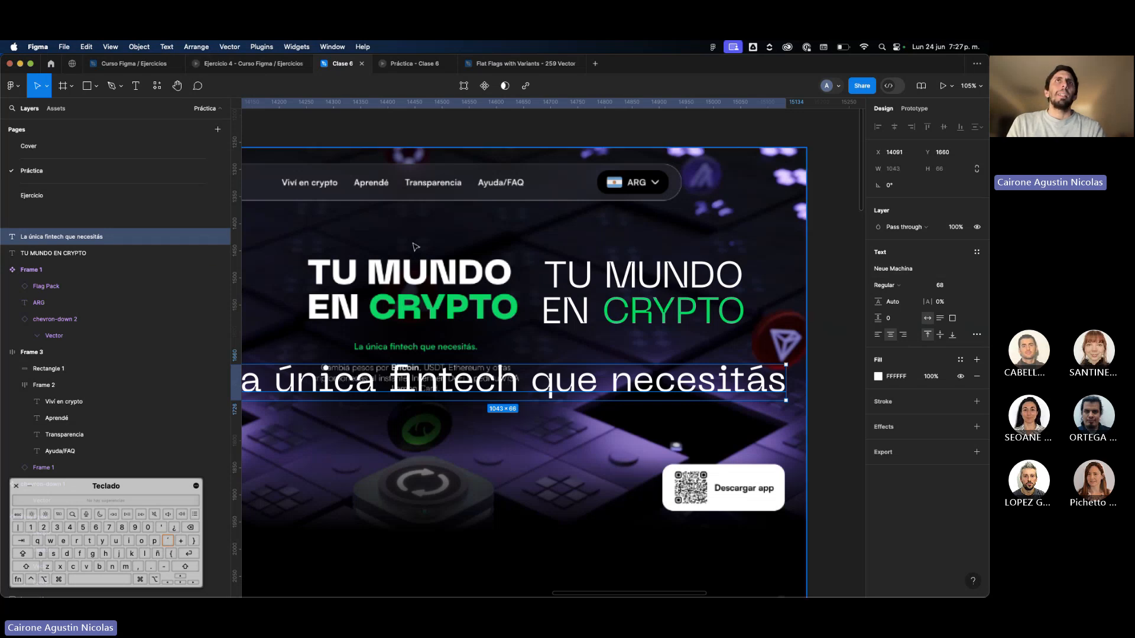
left_click(976, 252)
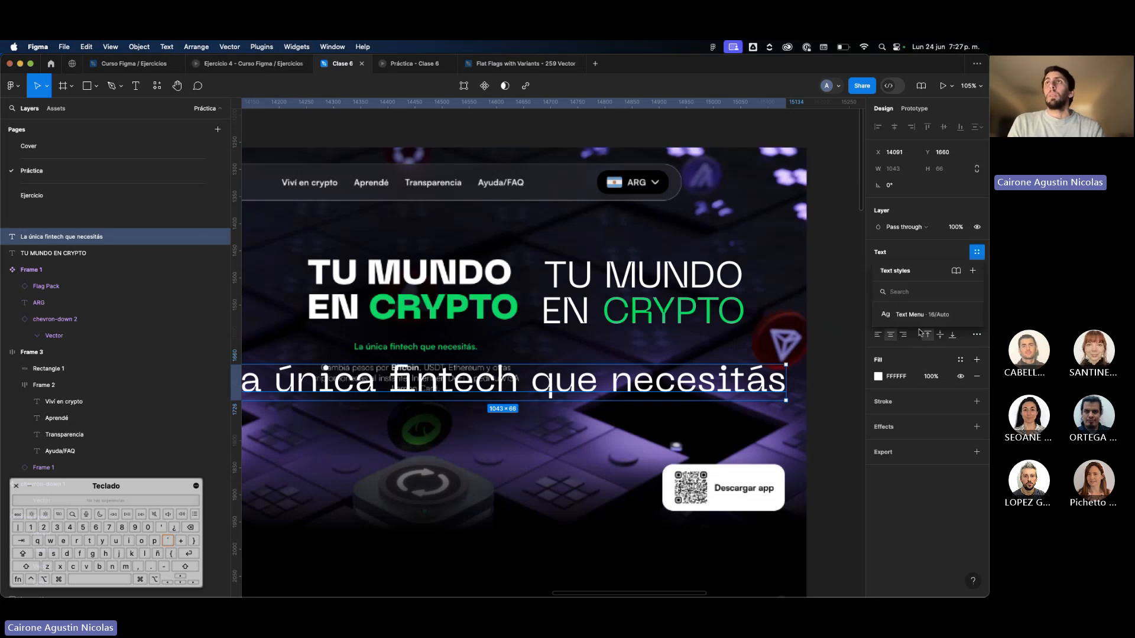
left_click(919, 314)
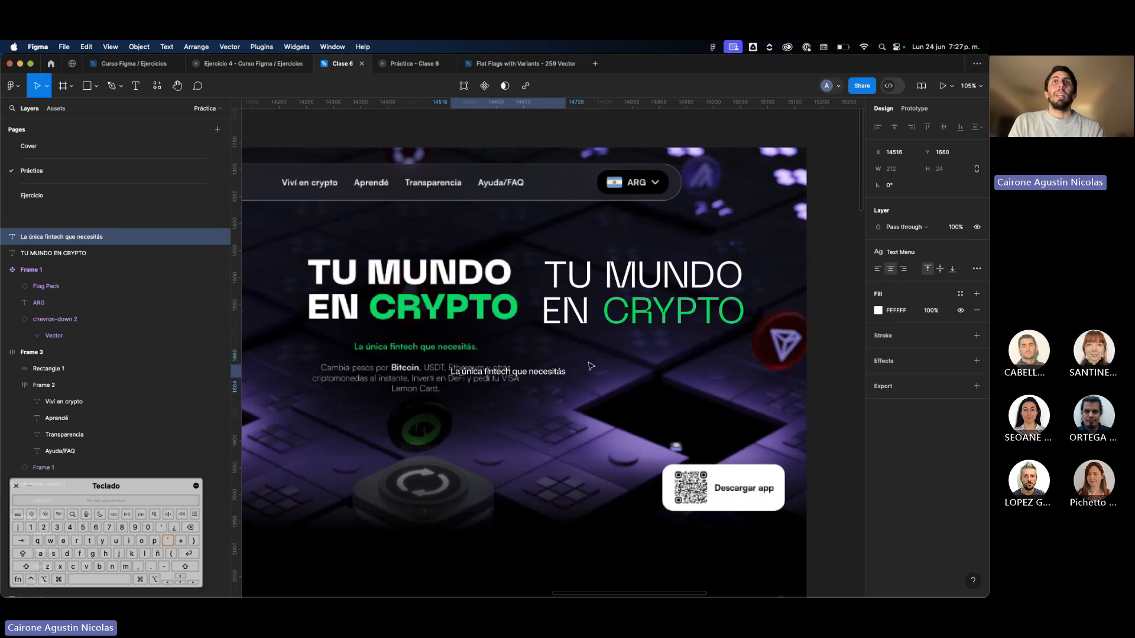
left_click_drag(591, 366, 654, 350)
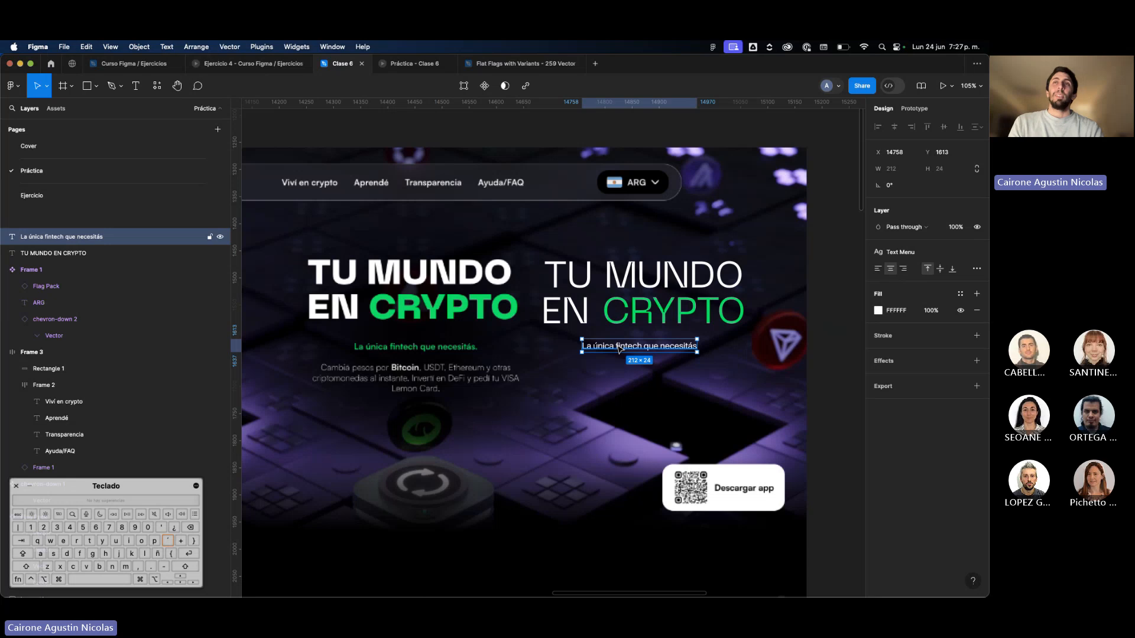
Rename the local text style "Text Menu" as "Text I".
left_click(846, 360)
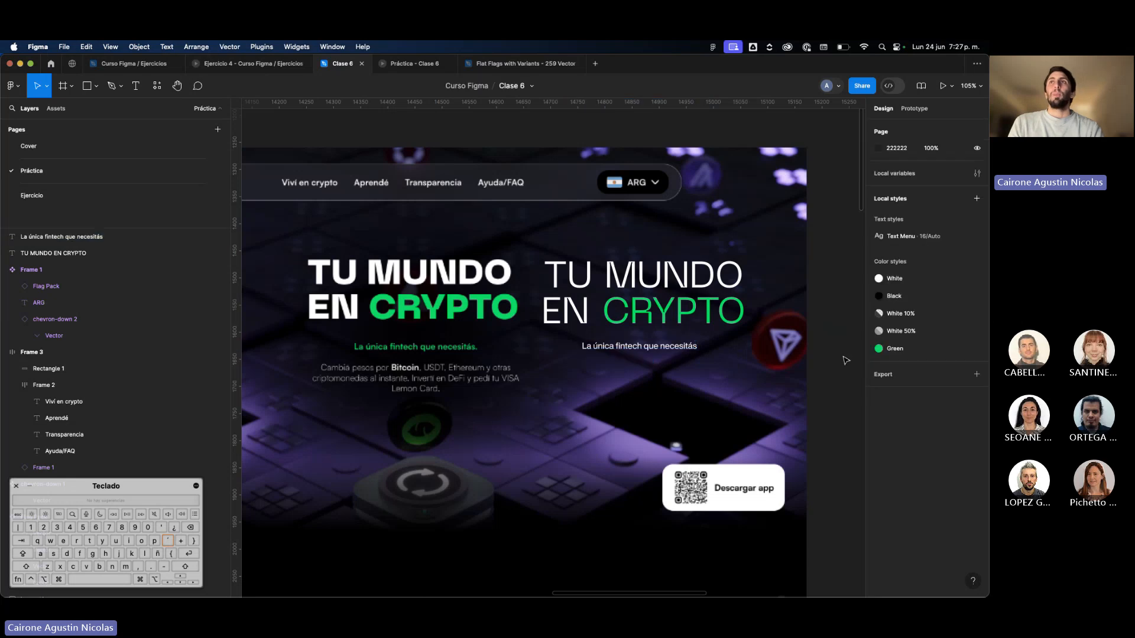
double_click(920, 239)
key("BackSpace")
key("BackSpace")
key("BackSpace")
key("BackSpace")
key("BackSpace")
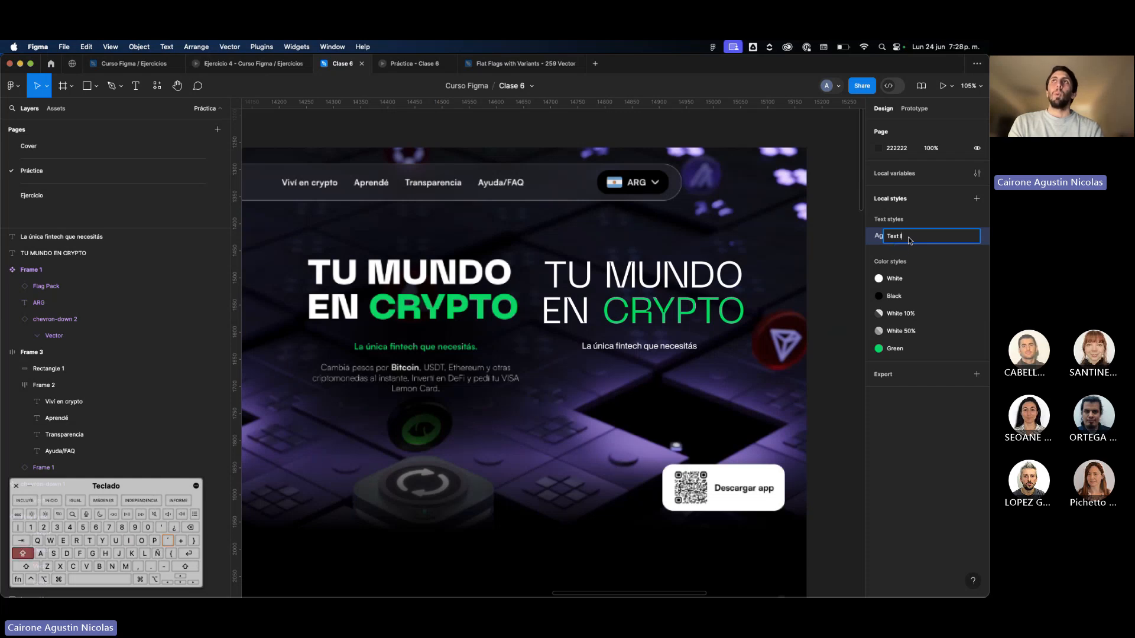
type("I")
key("Return")
Apply the Green color style to the tagline under the new heading.
left_click(652, 356)
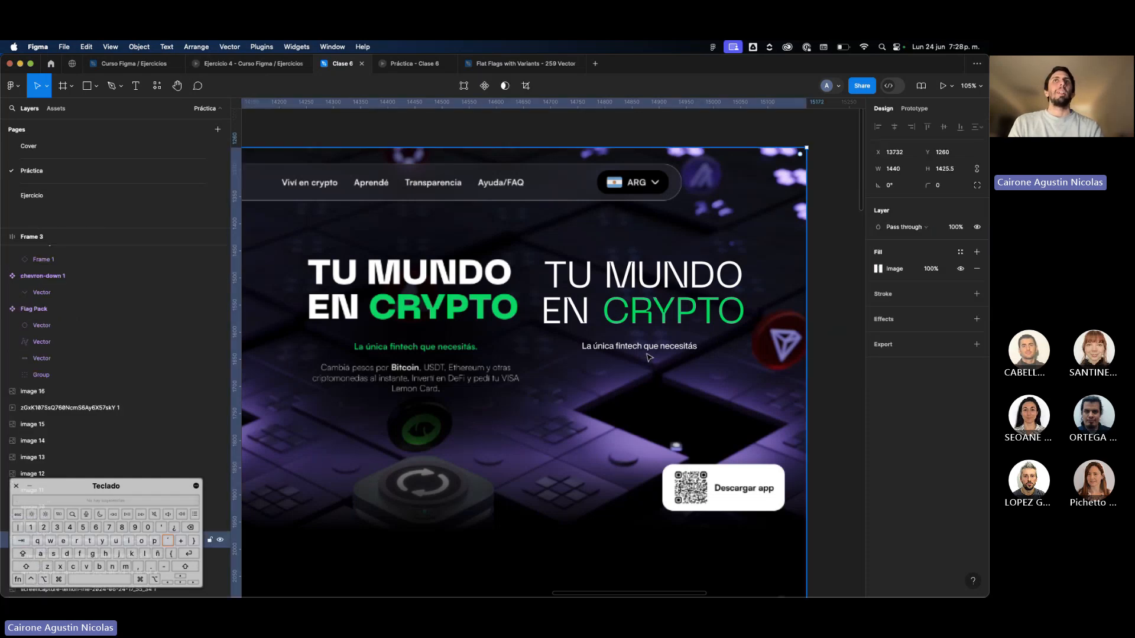
left_click(651, 350)
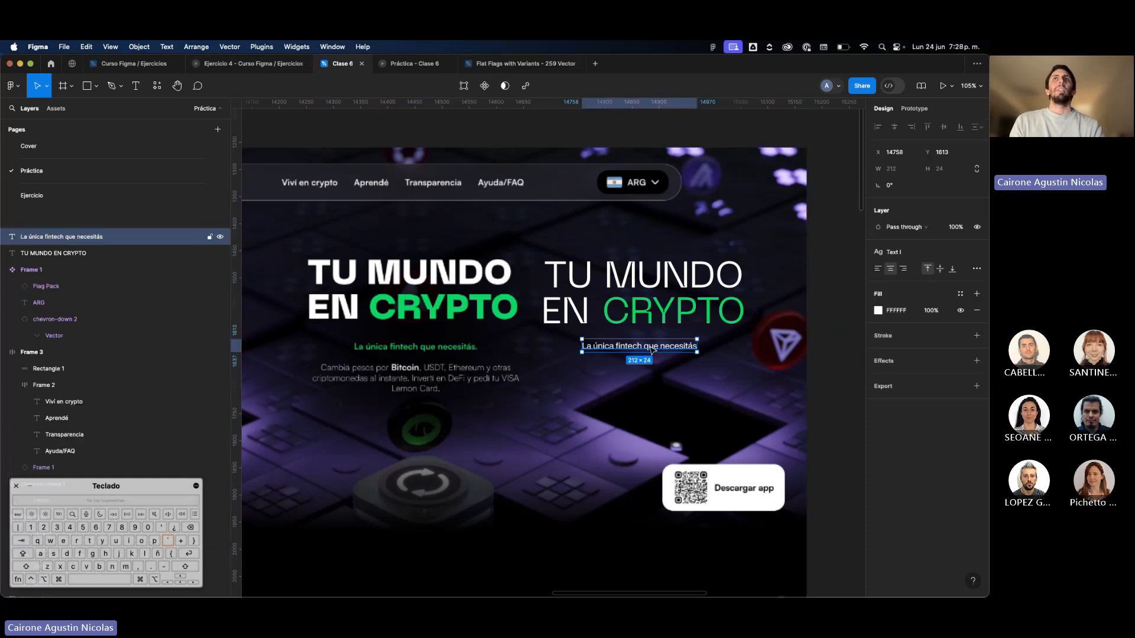
left_click(958, 298)
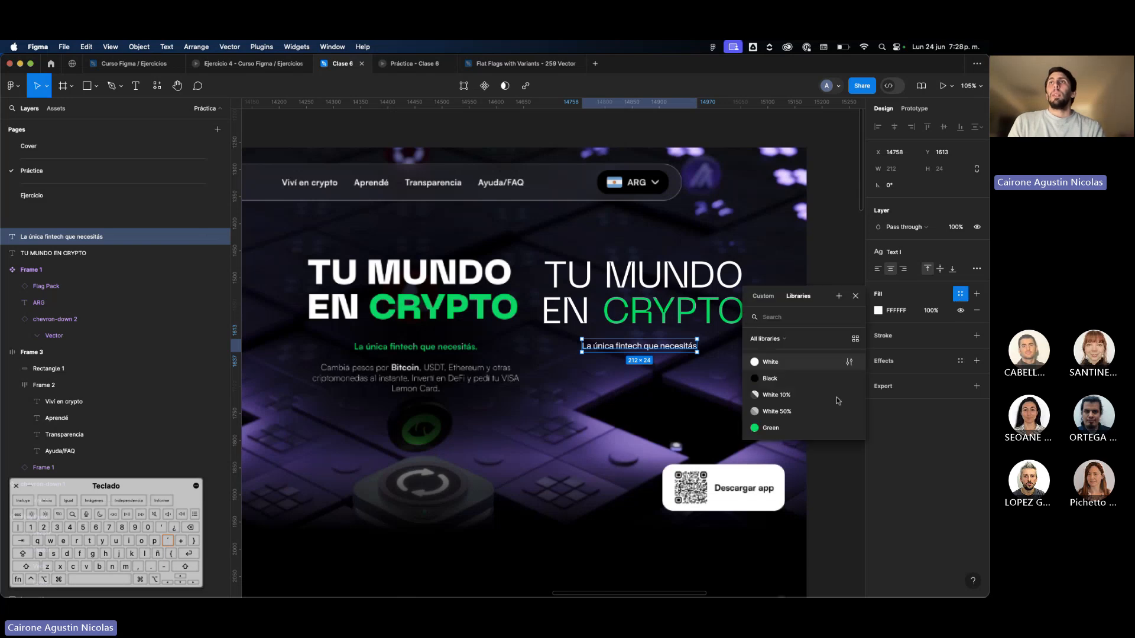
left_click(818, 420)
left_click(822, 425)
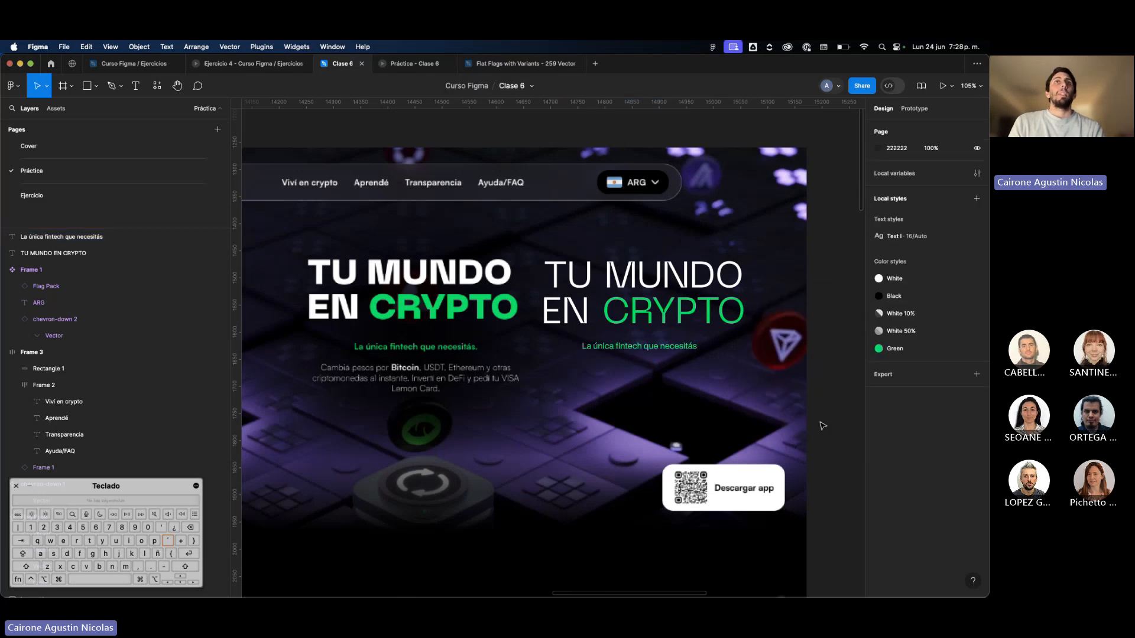
Duplicate the green tagline just below itself and replace the copy's text with the line "Cambia pesos por Bitcoin, USDT, Ethereum y otras".
left_click_drag(656, 347, 656, 380)
type("Cambia pe")
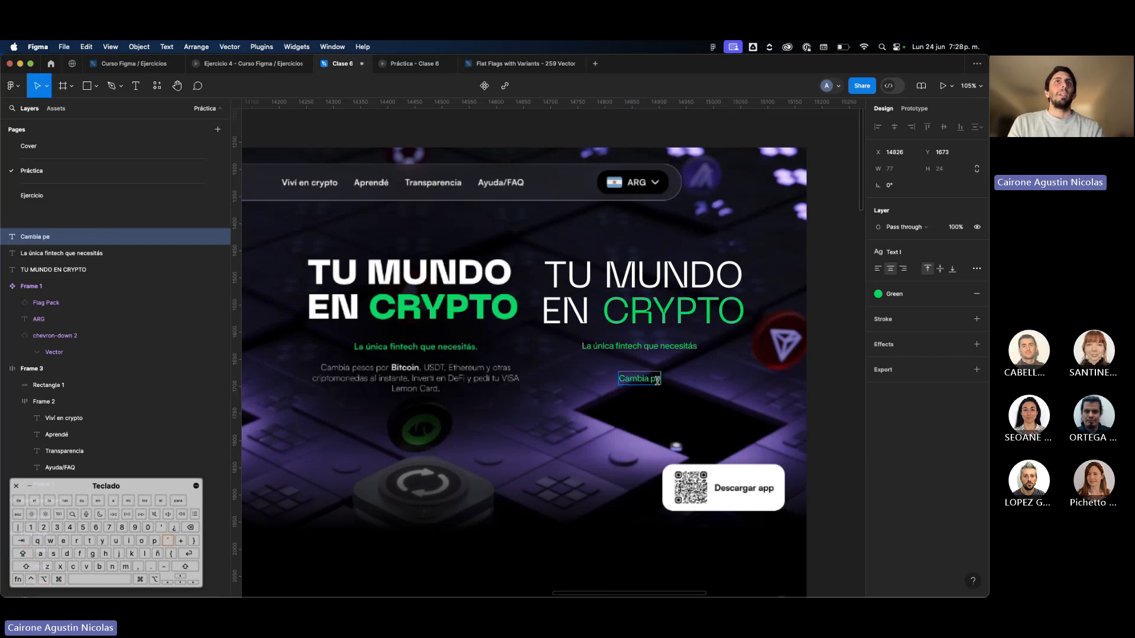
type("sos por Bitc")
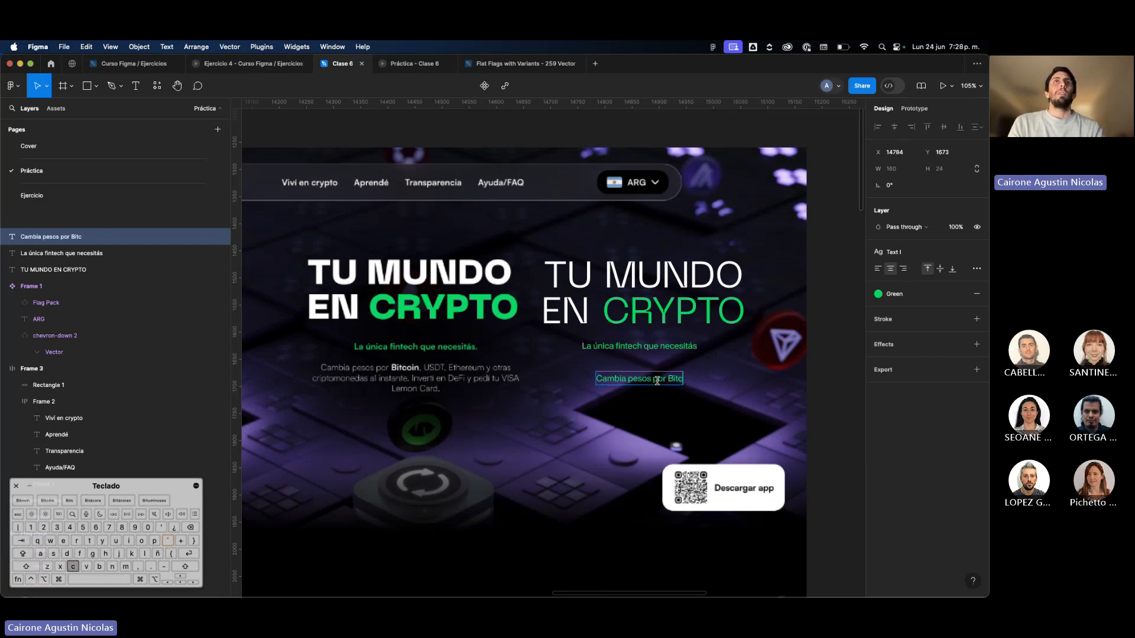
type("oin, USDT")
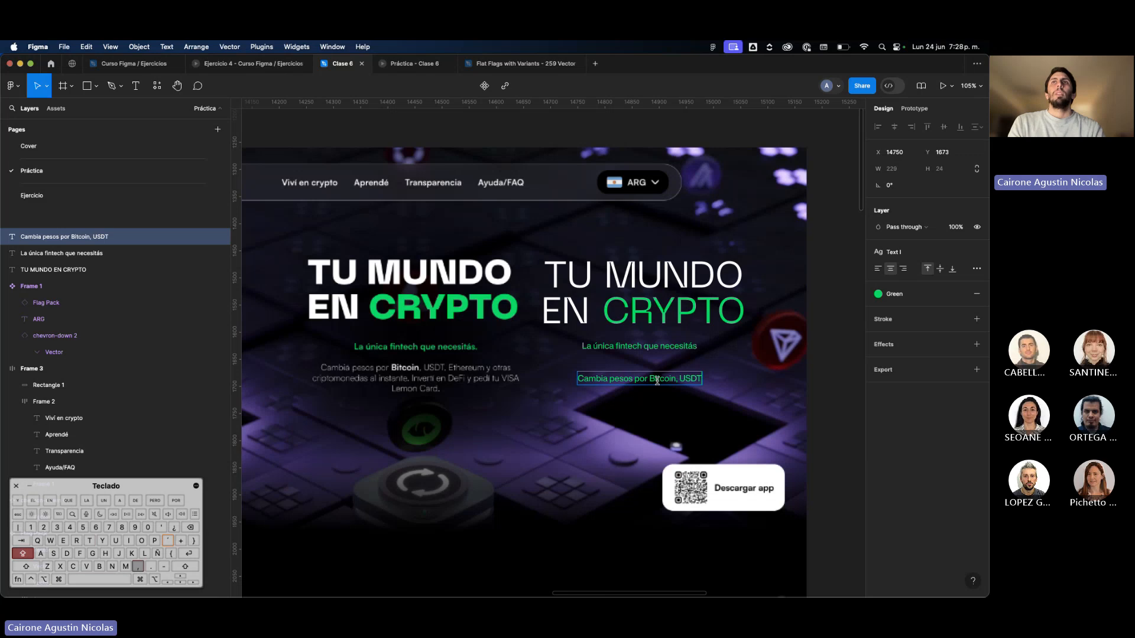
type(", Ethereum")
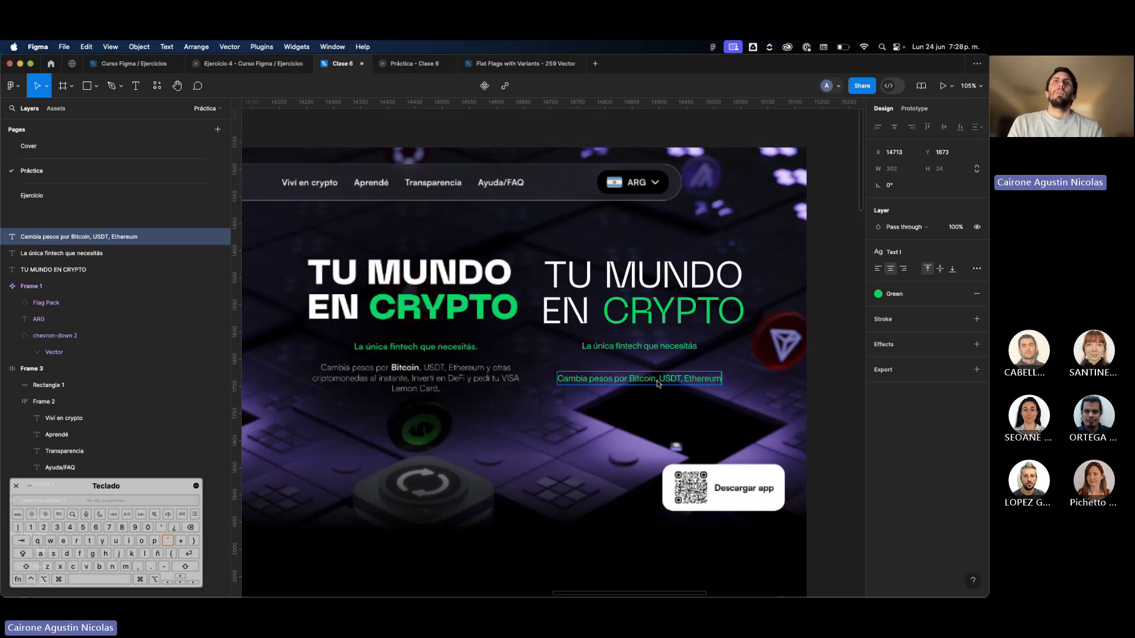
type(" y otras")
key("Return")
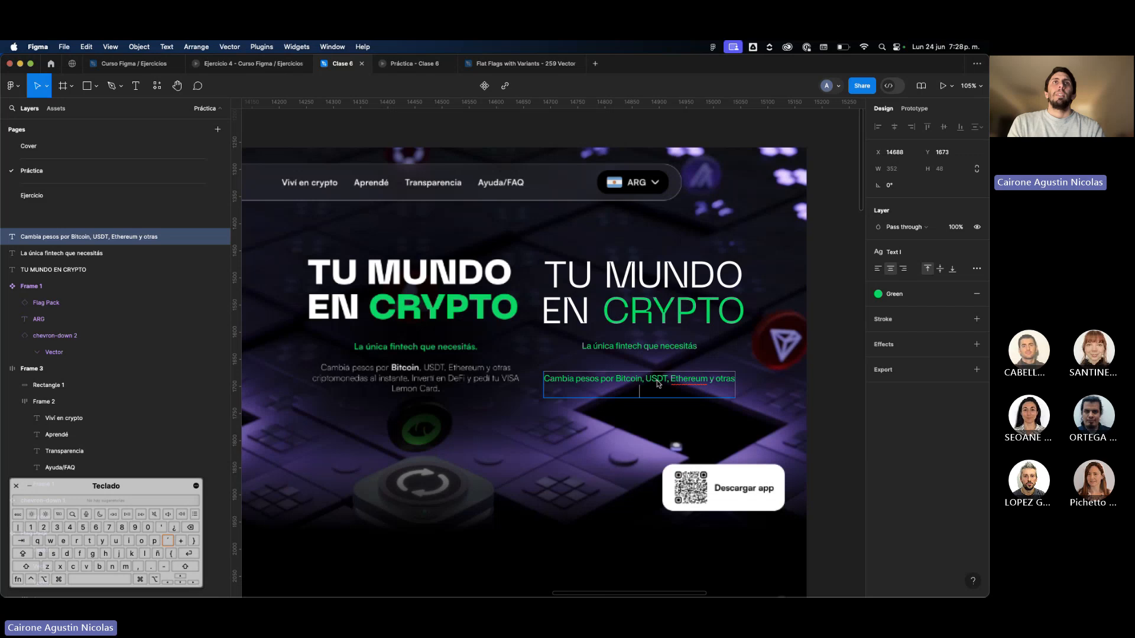
Complete the paragraph with the lines "criptomonedas al instante. Invertí en DeFi y pedí tu VISA" and "Lemon Card.".
type("criptomoned")
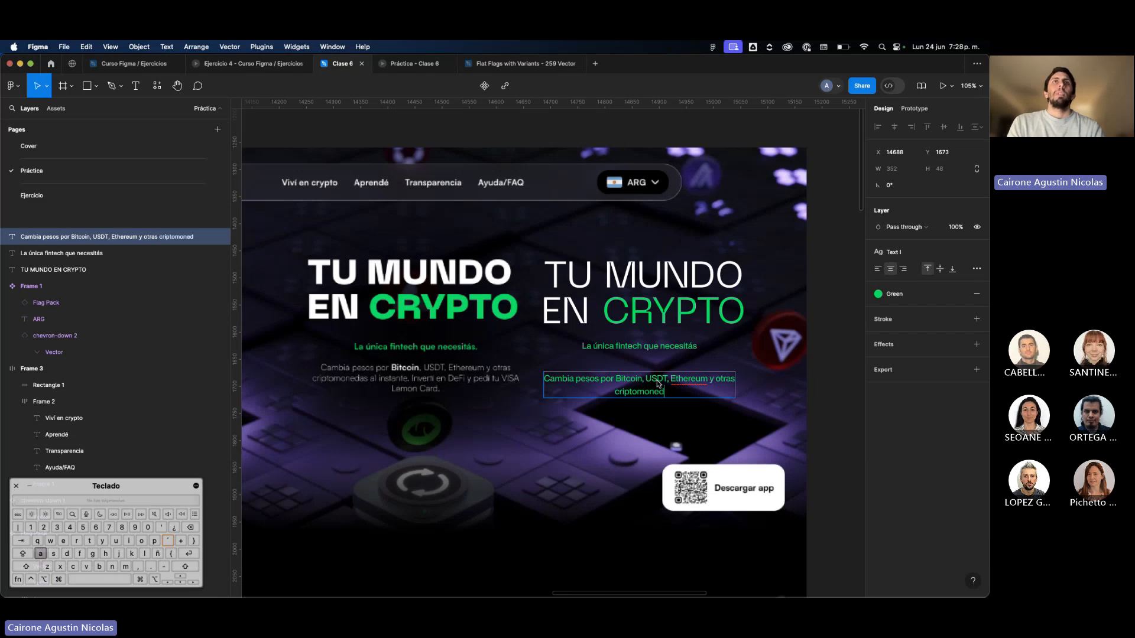
type("as al instante")
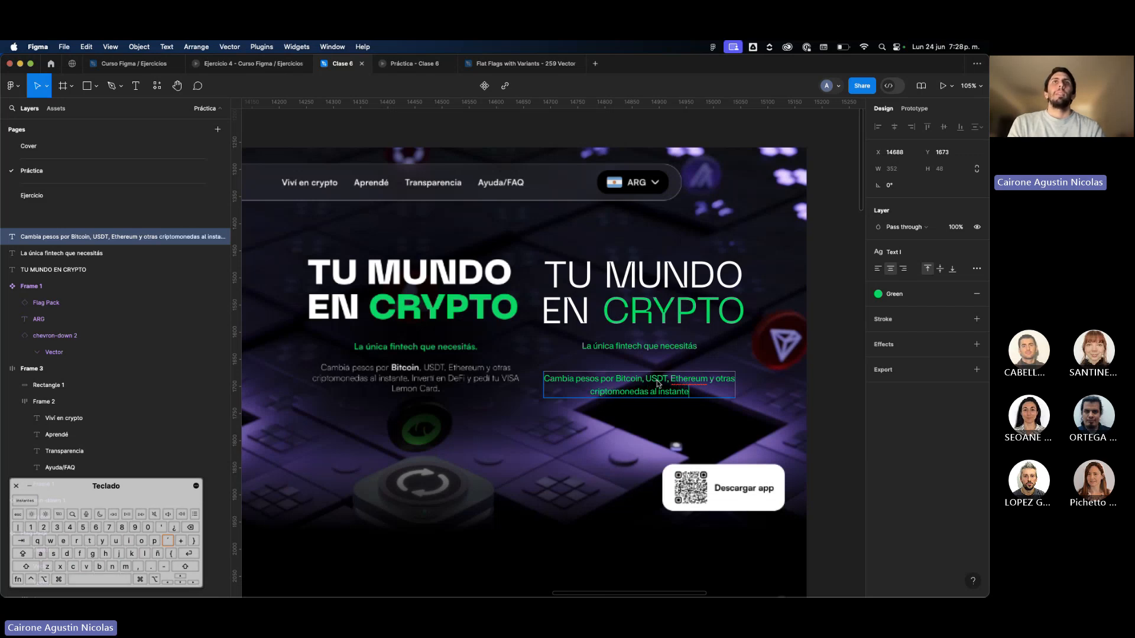
type(". Invertí")
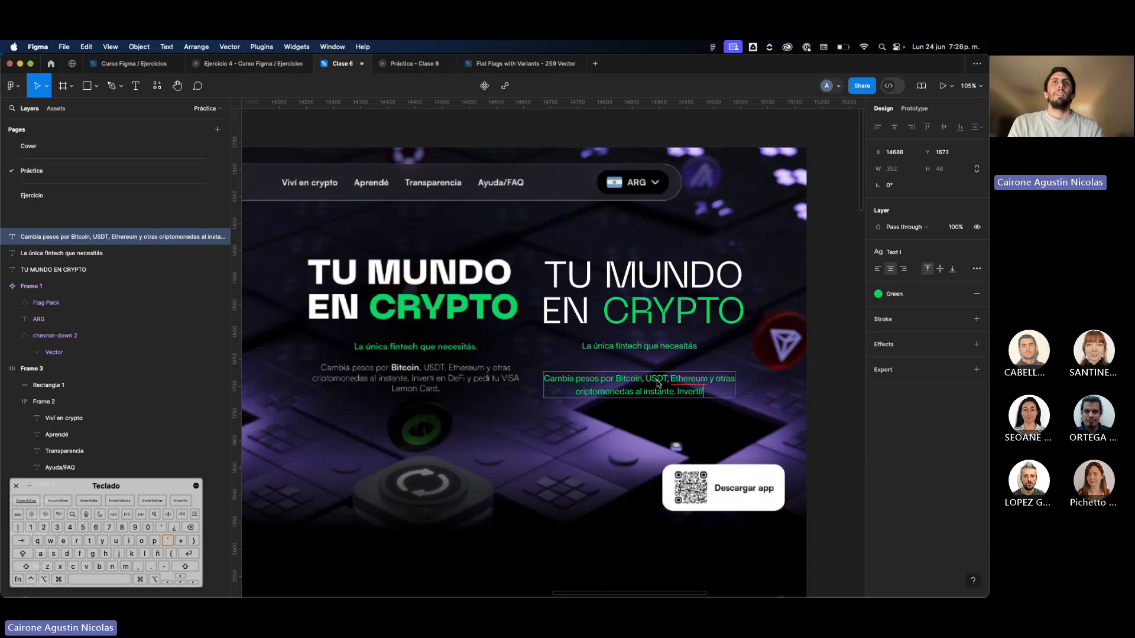
type(" en")
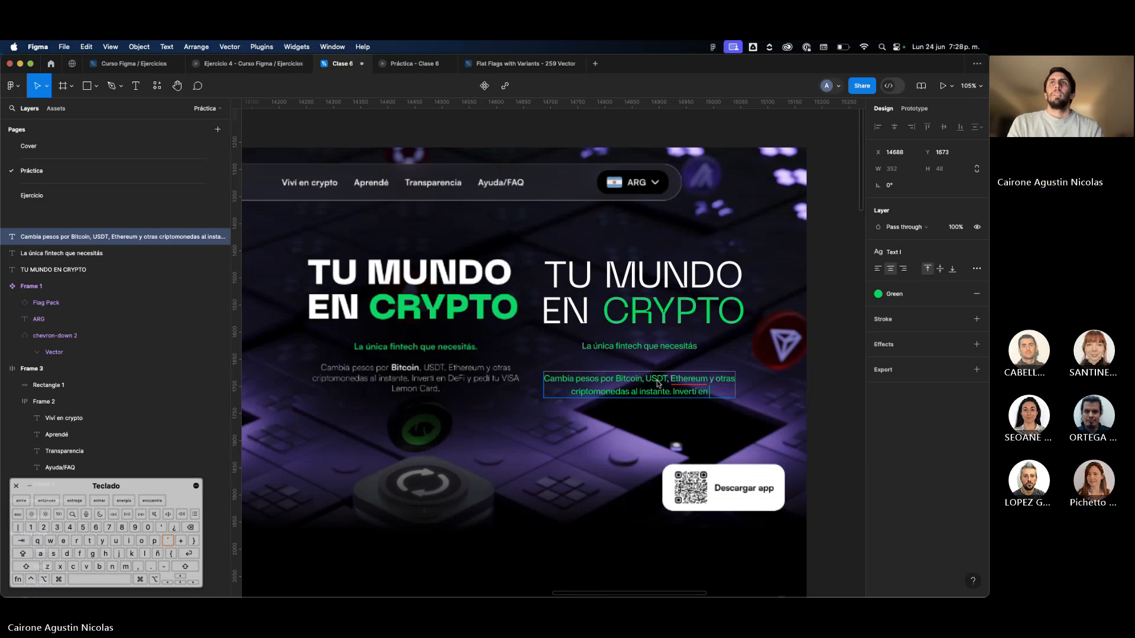
type(" DeFi")
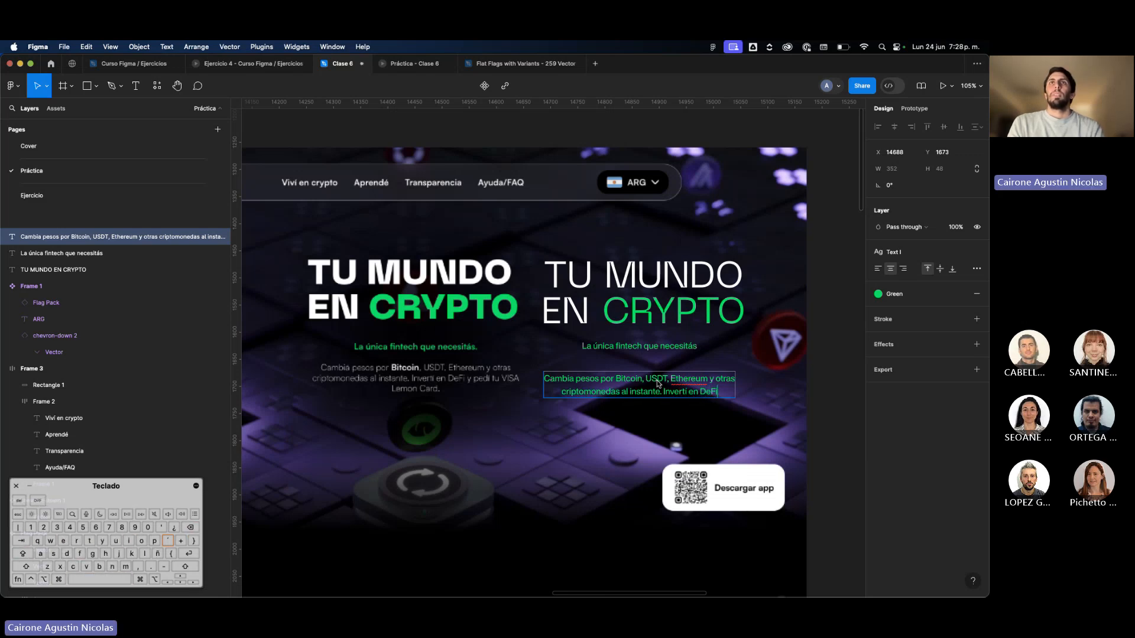
type(" y pedí tu VISA")
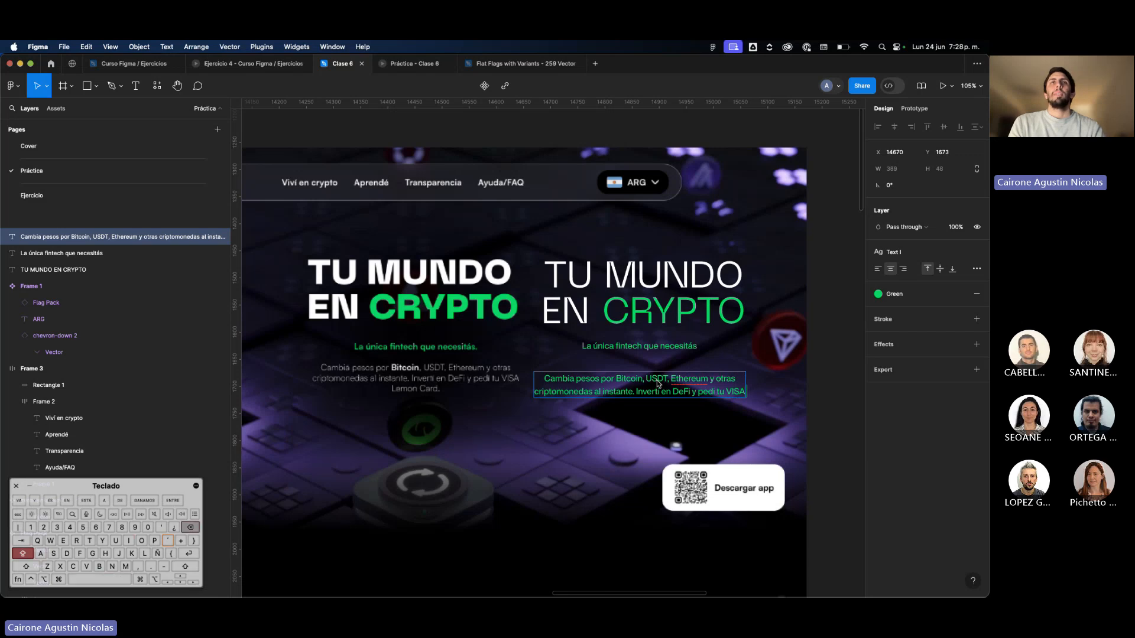
key("Return")
type("Lemon Card.")
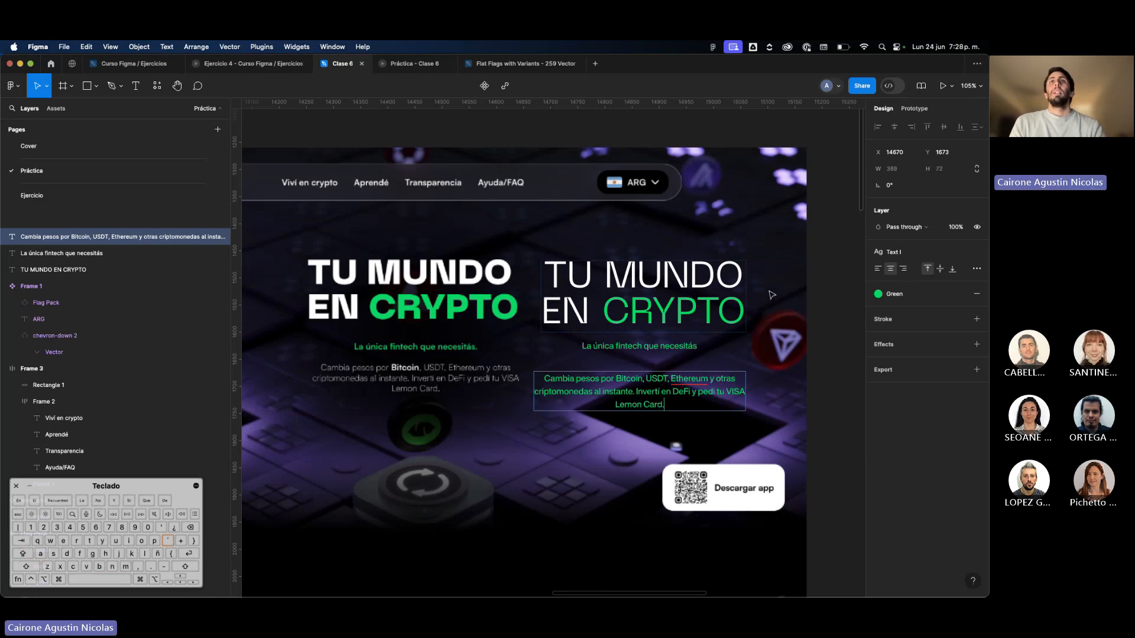
key("Escape")
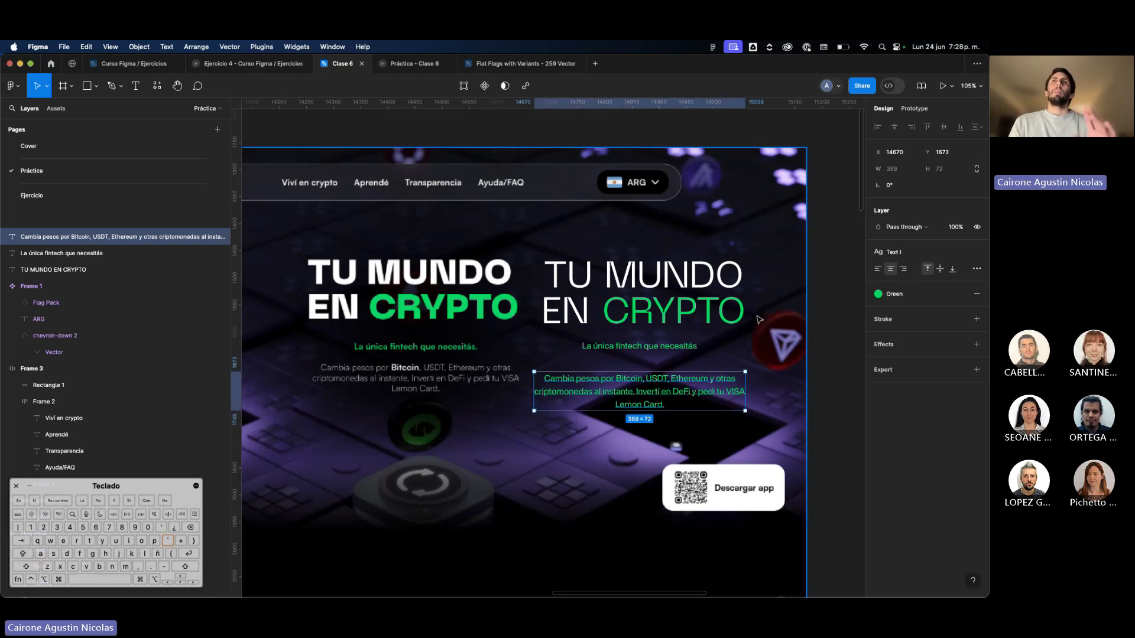
Move the new heading, tagline and paragraph together off the page design to just below the separate navigation bar frame.
scroll(772, 294, "down", 5)
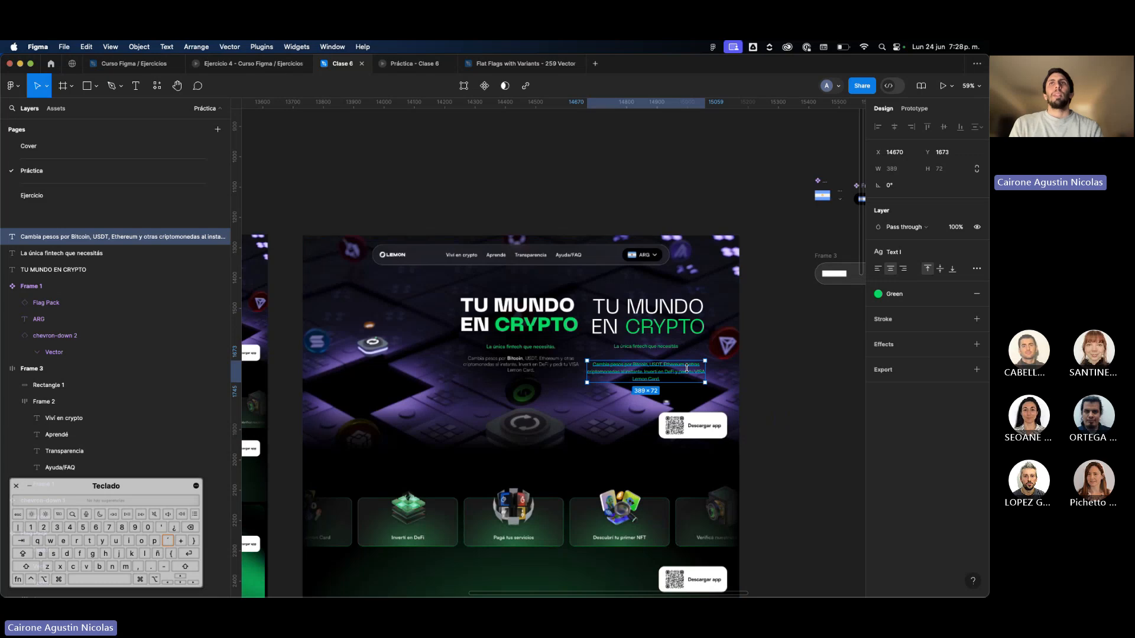
scroll(691, 370, "up", 5)
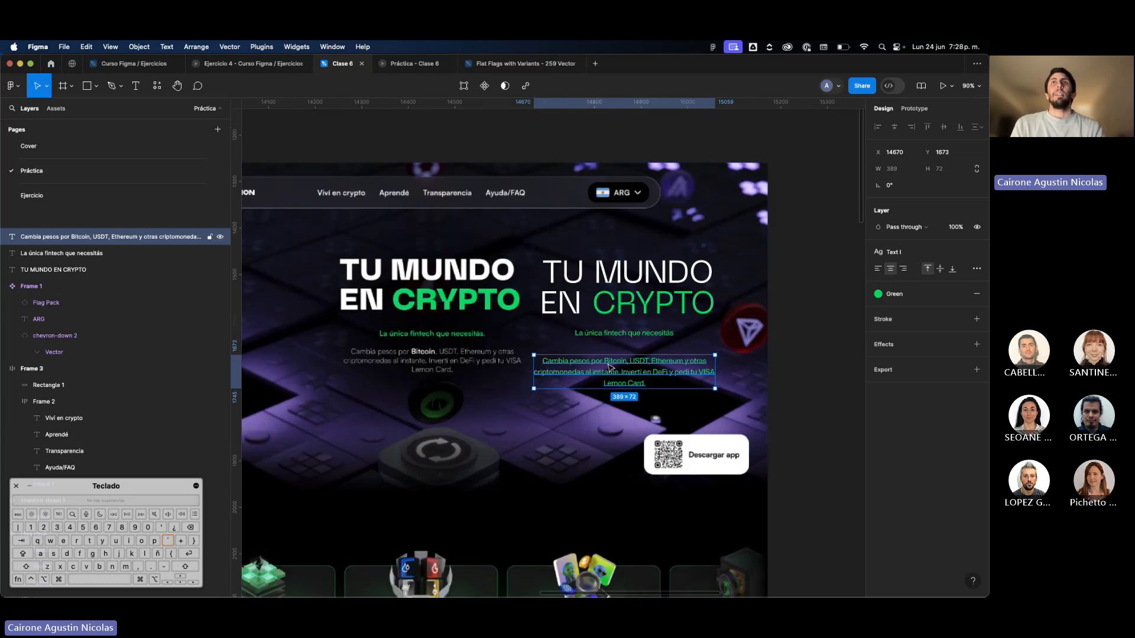
scroll(610, 366, "right", 2)
scroll(610, 367, "up", 1)
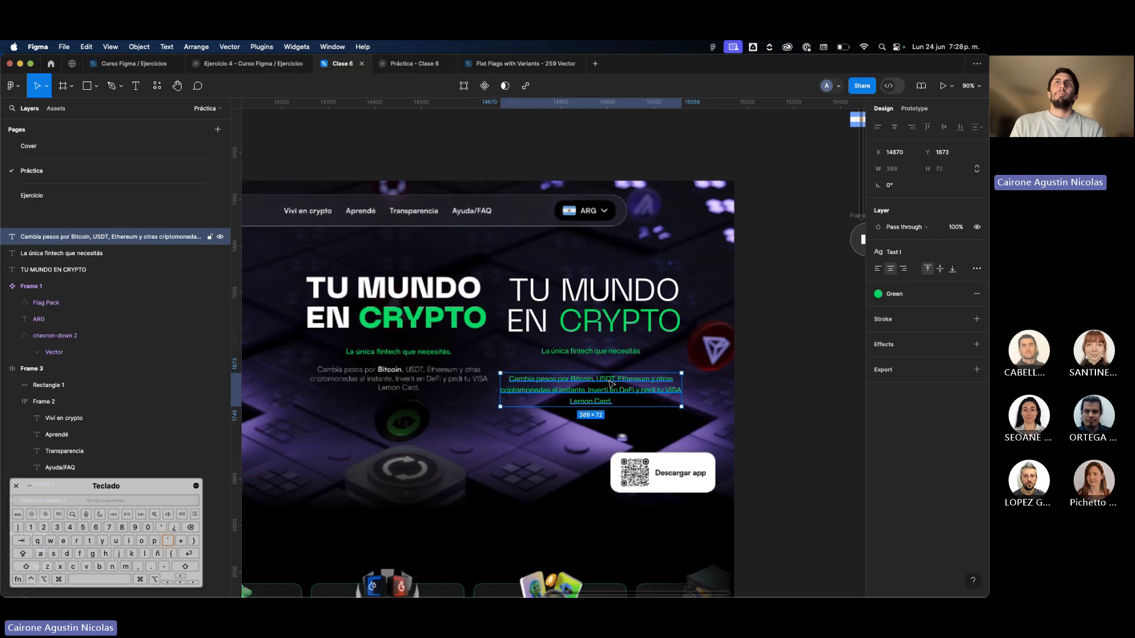
left_click(613, 353, "shift")
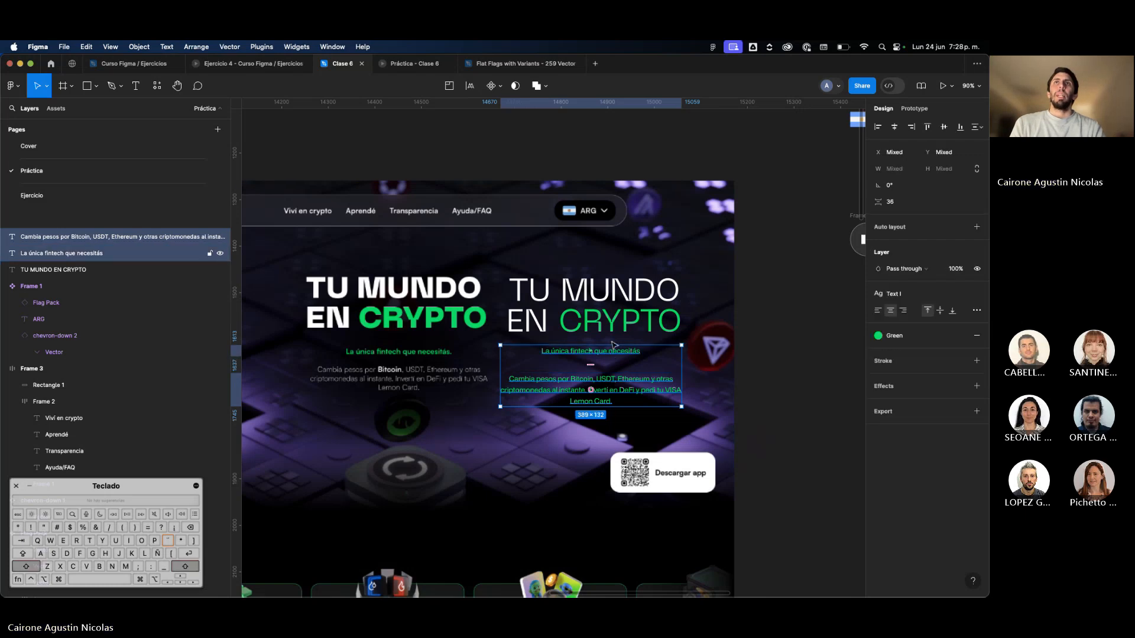
left_click(615, 331, "shift")
left_click_drag(621, 334, 694, 366)
scroll(395, 325, "left", 3)
scroll(395, 325, "right", 4)
scroll(710, 366, "right", 3)
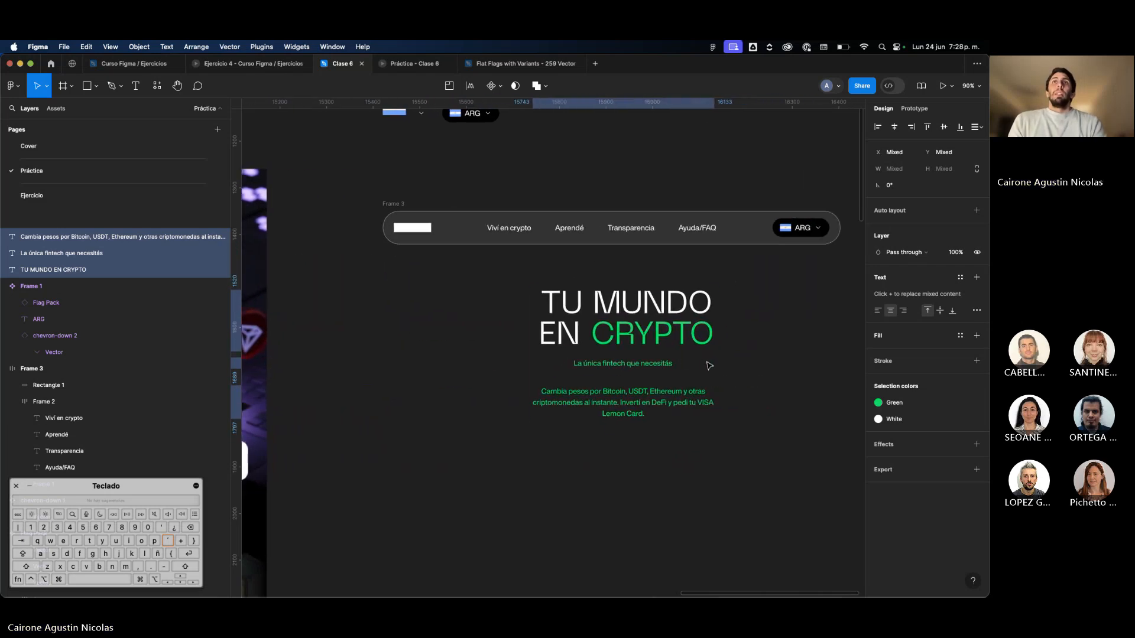
left_click(734, 369)
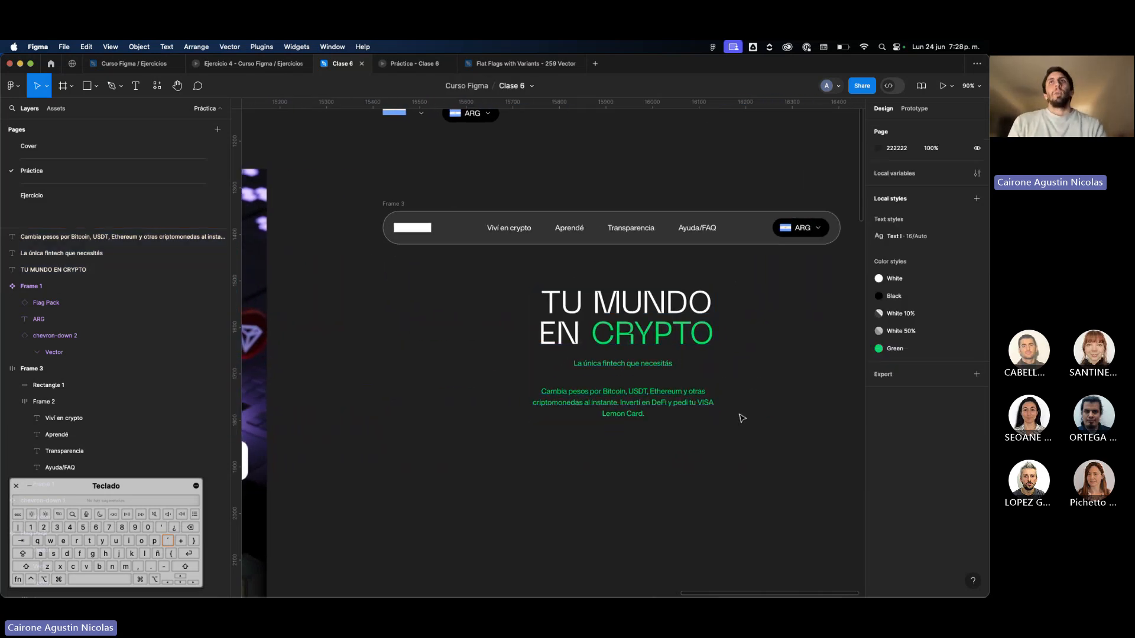
Move the three hero texts back onto the page design, beside the original hero text.
left_click_drag(740, 415, 595, 319)
scroll(595, 319, "down", 5)
scroll(595, 320, "left", 2)
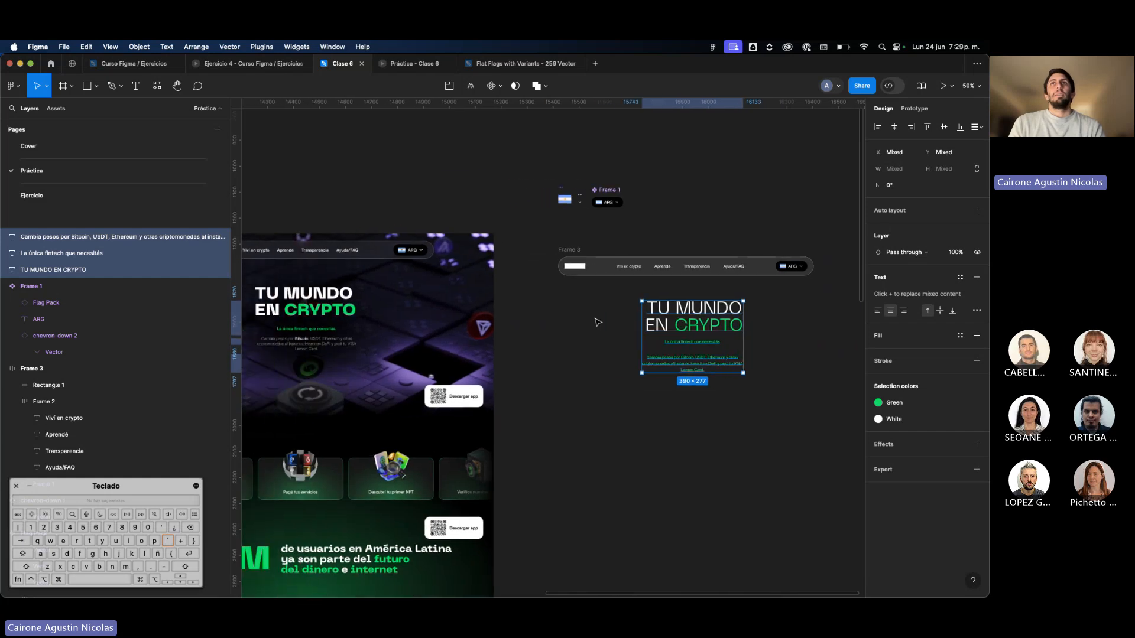
left_click_drag(691, 343, 413, 329)
scroll(402, 316, "up", 3)
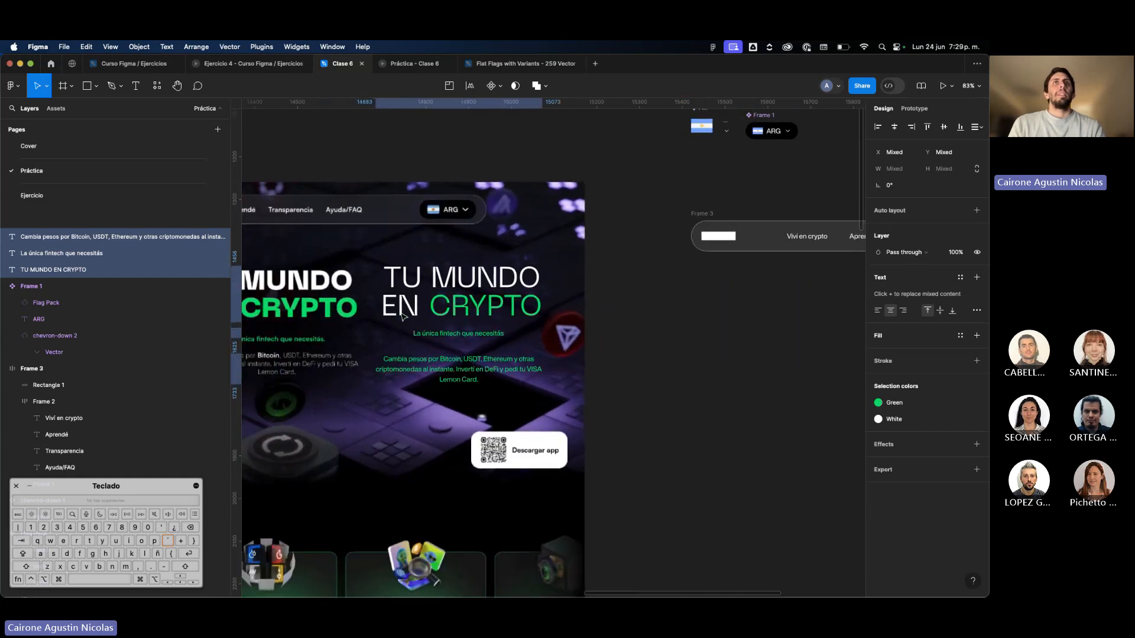
scroll(402, 317, "left", 3)
Wrap the new heading, tagline and paragraph in a vertical auto layout frame with its contents aligned to the center.
left_click(557, 308, "super")
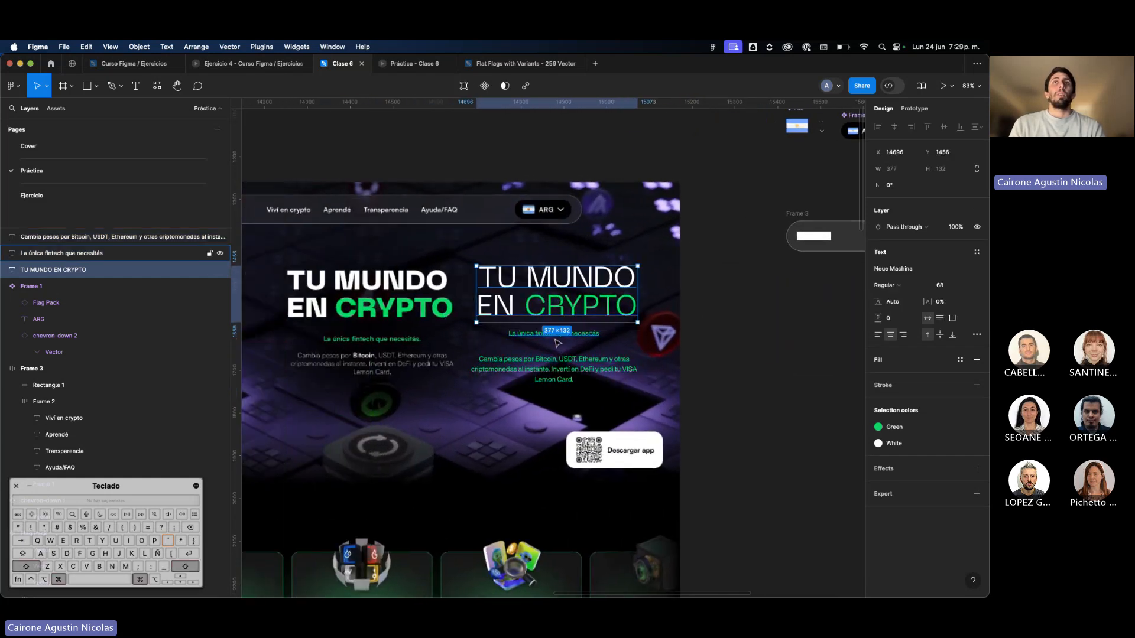
left_click(557, 342, "shift")
left_click(558, 378, "shift")
key("shift")
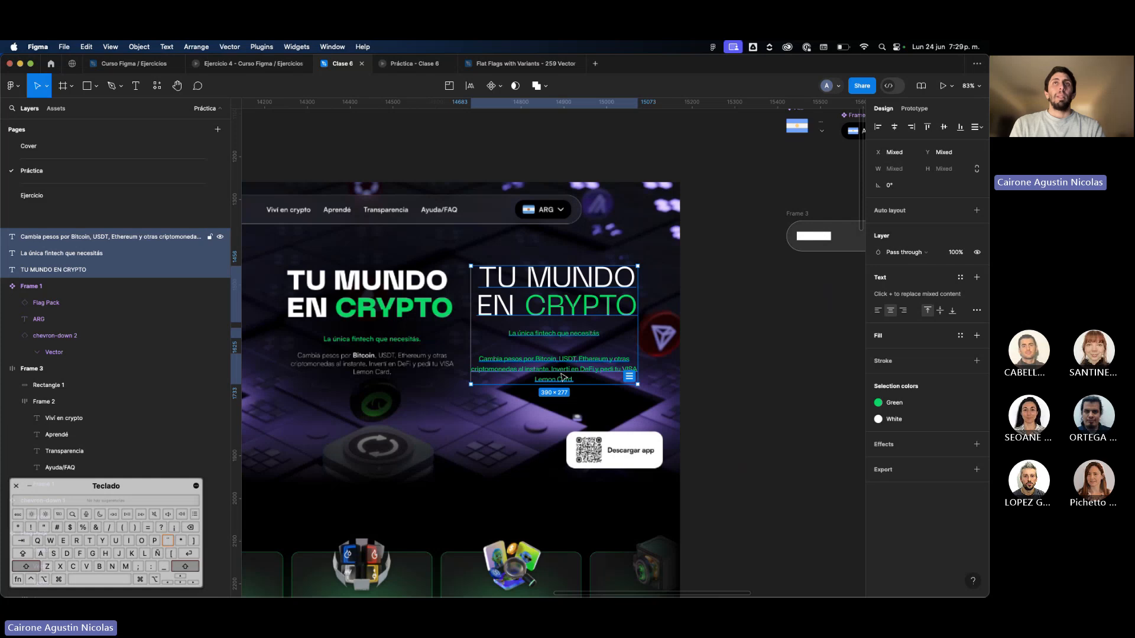
key("shift+a")
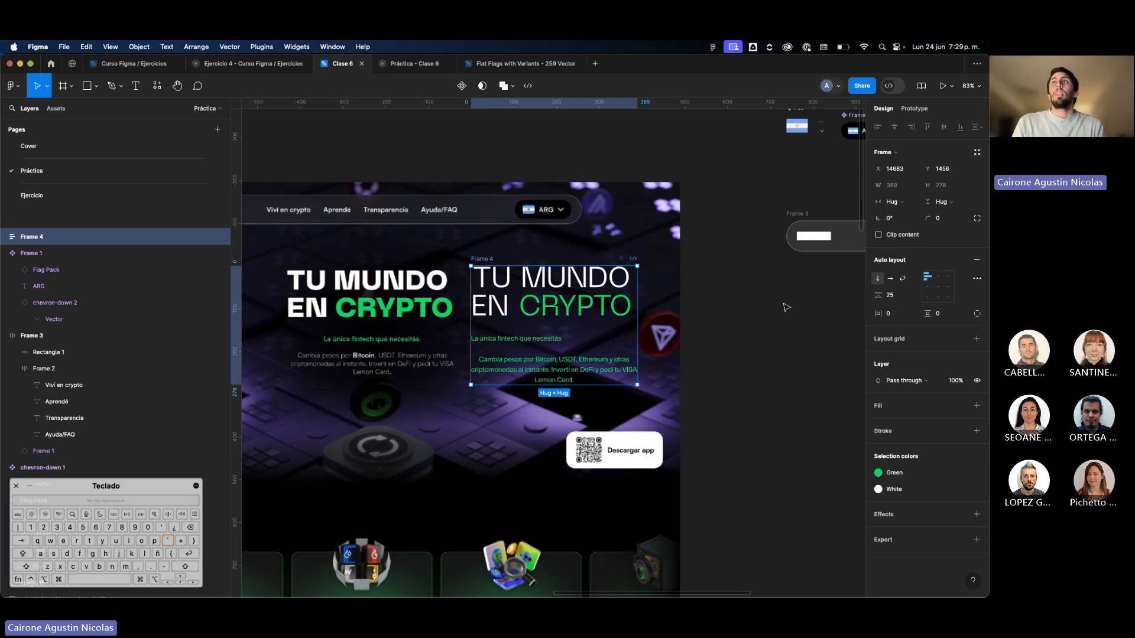
left_click(939, 287)
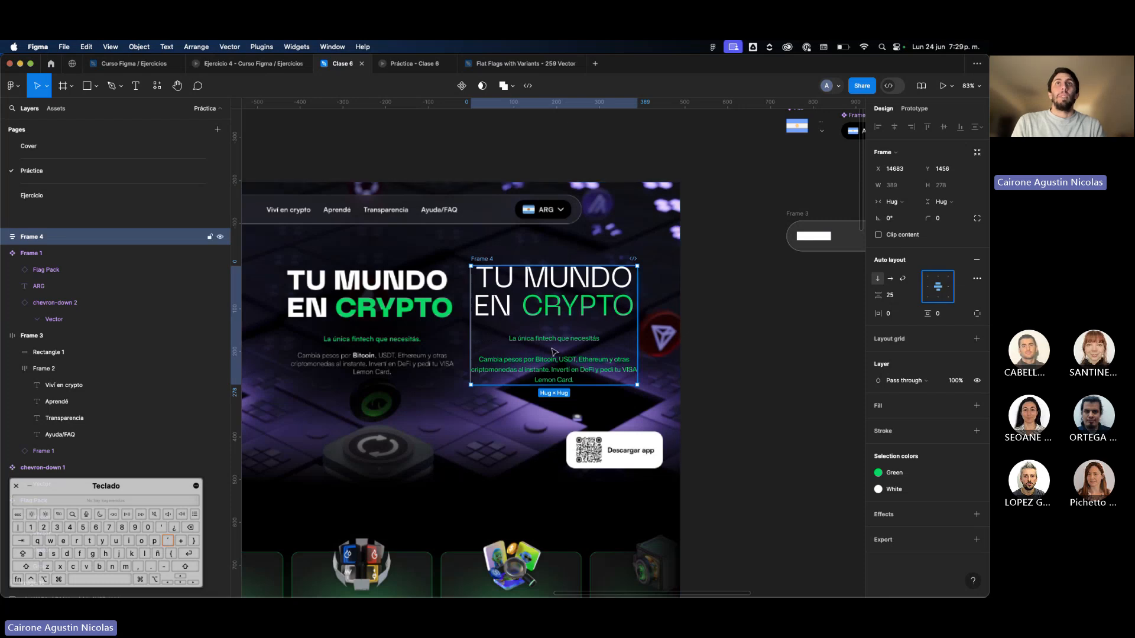
left_click_drag(554, 363, 552, 360)
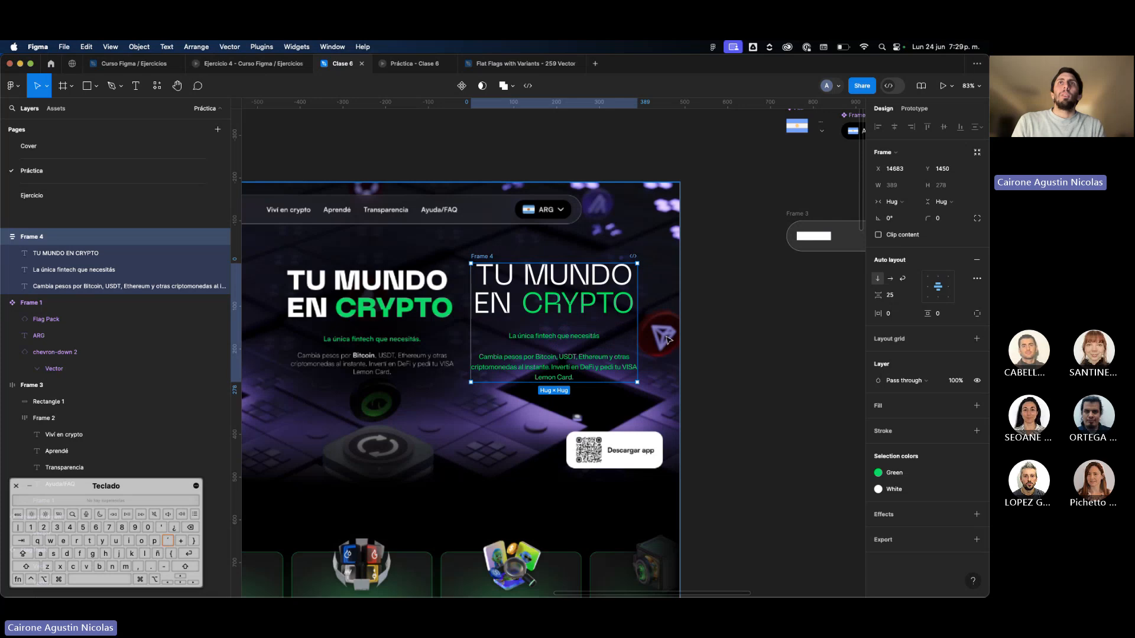
Set the hero text frame's vertical spacing to 16 and line the frame up with the original hero text.
left_click(895, 299)
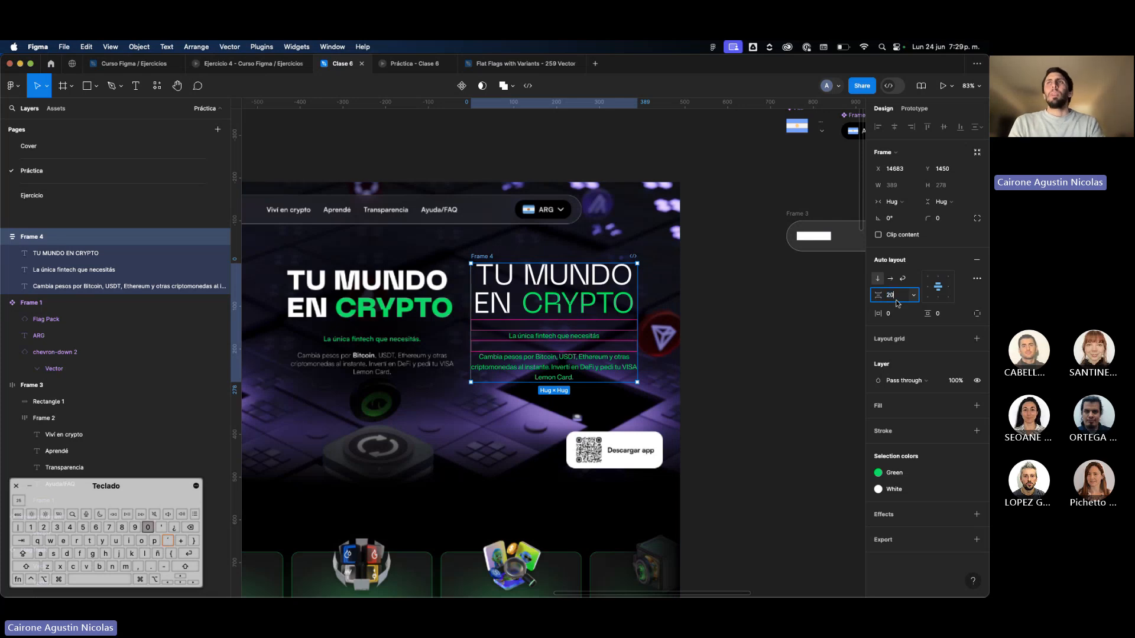
type("20")
key("Return")
key("BackSpace")
key("BackSpace")
type("16")
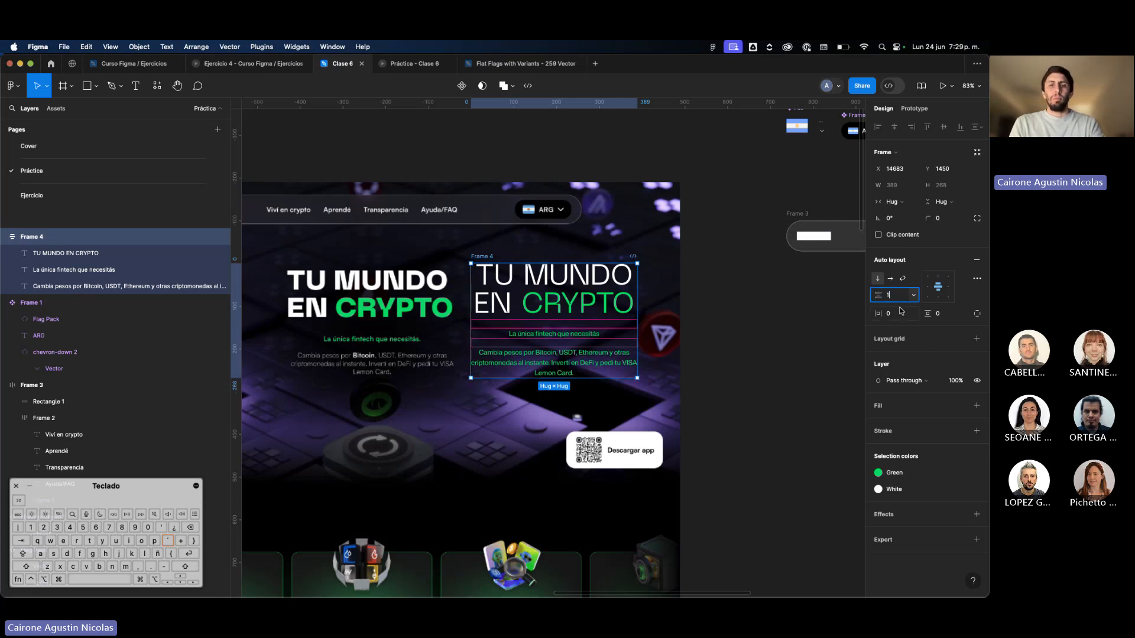
key("Return")
left_click_drag(570, 365, 567, 370)
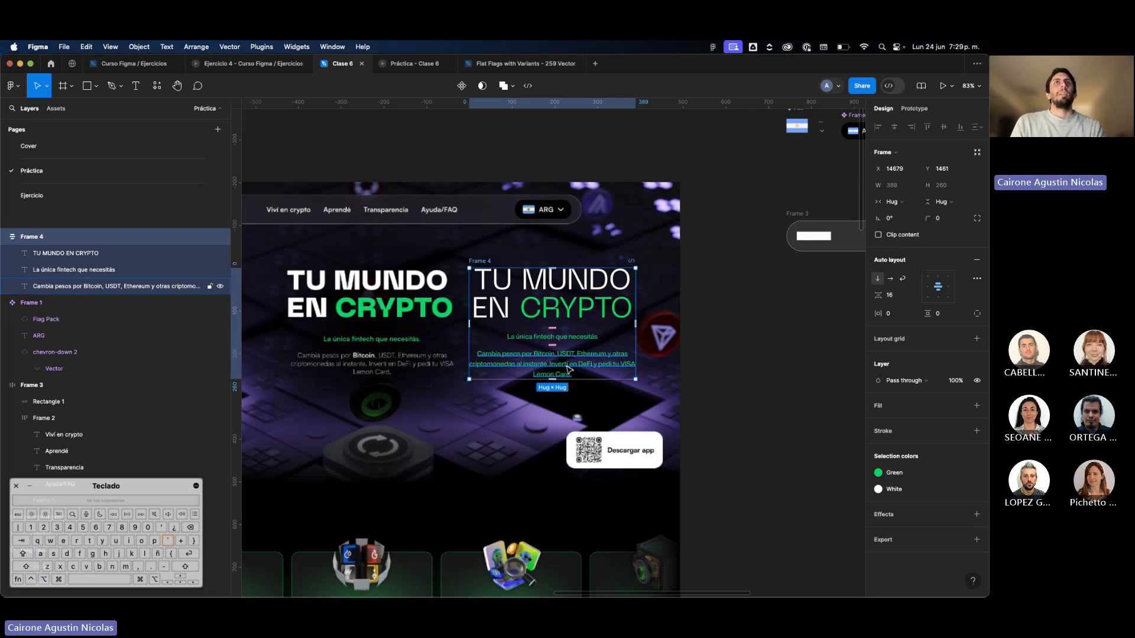
Detach the Text I style from the new paragraph and set its font size to 14.
left_click(567, 370)
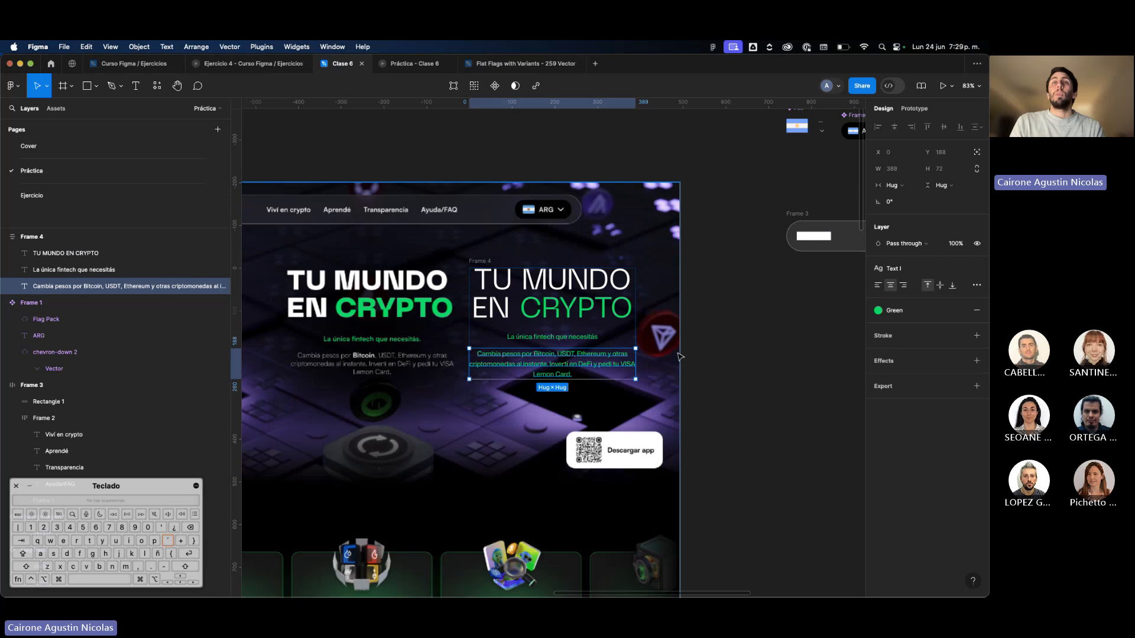
scroll(415, 366, "up", 3)
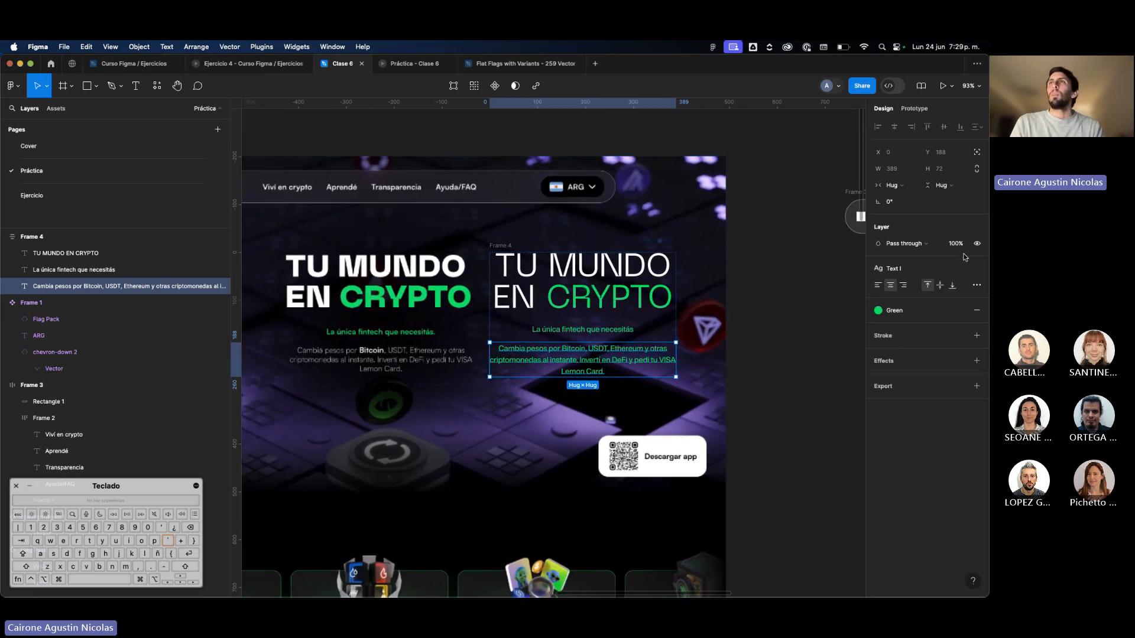
left_click(976, 271)
left_click(945, 302)
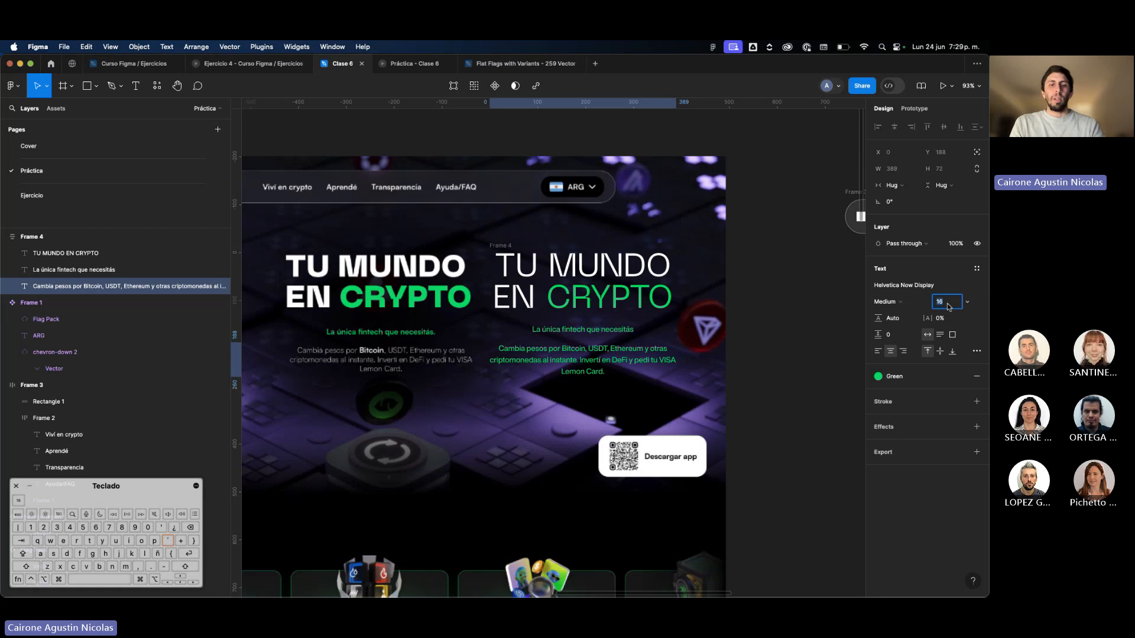
key("super+z")
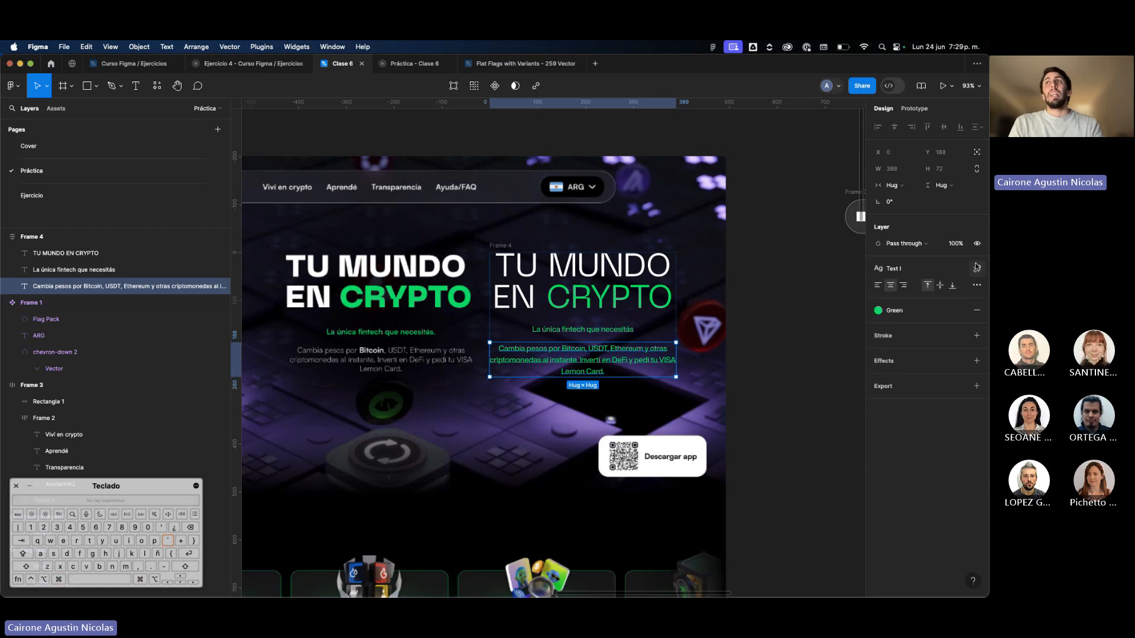
left_click(976, 285)
key("Return")
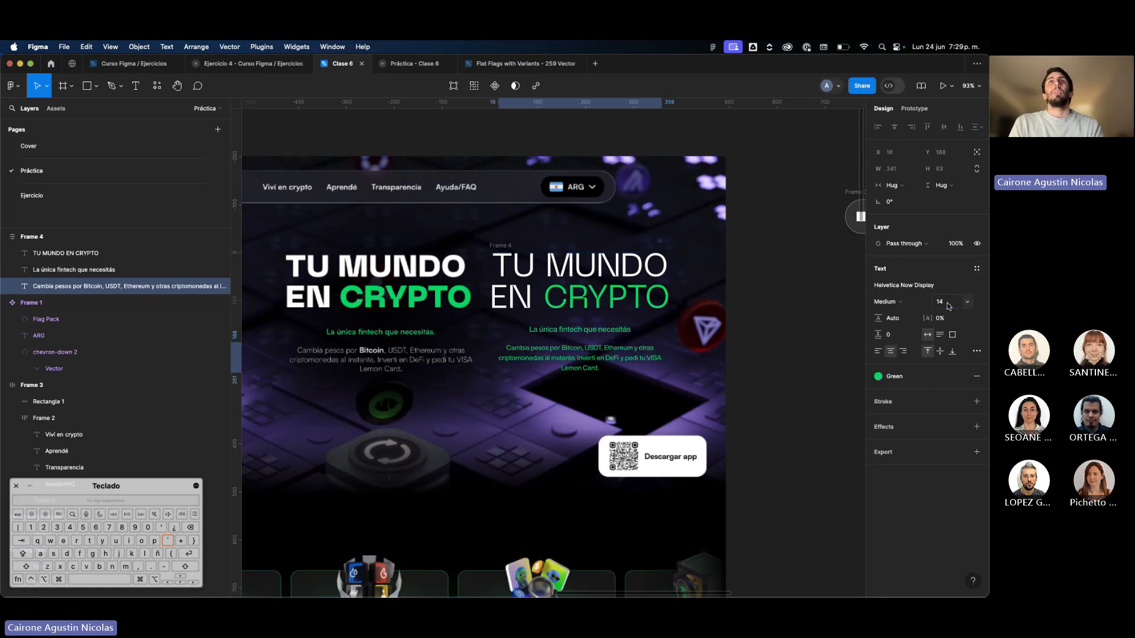
Set the new hero paragraph's font weight to Regular and apply the White color style to its fill.
left_click(890, 302)
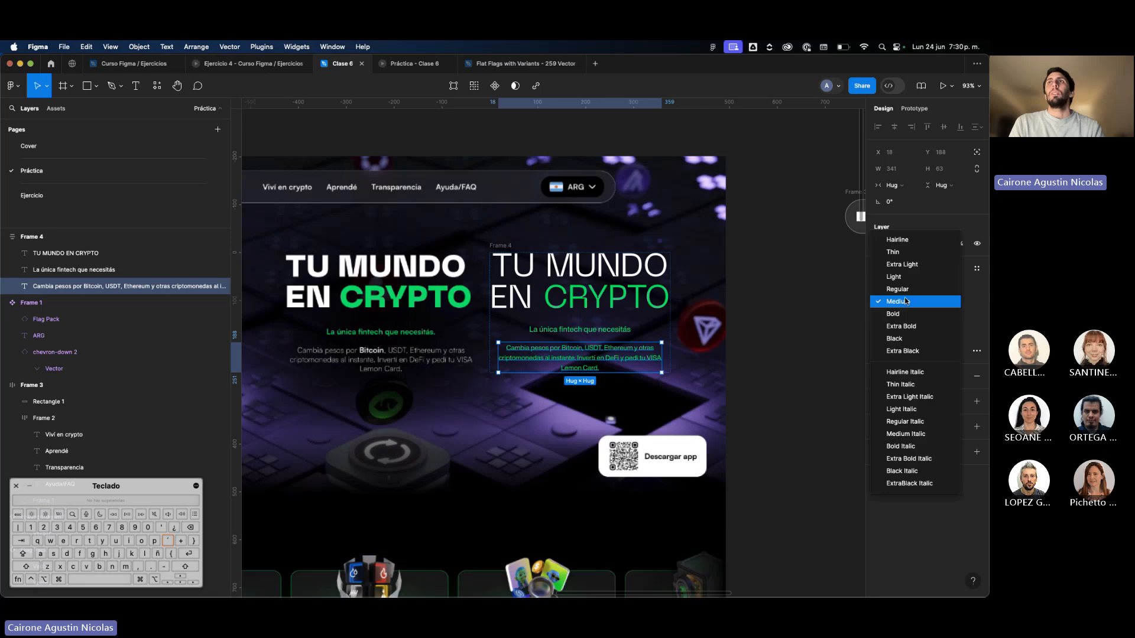
left_click(911, 293)
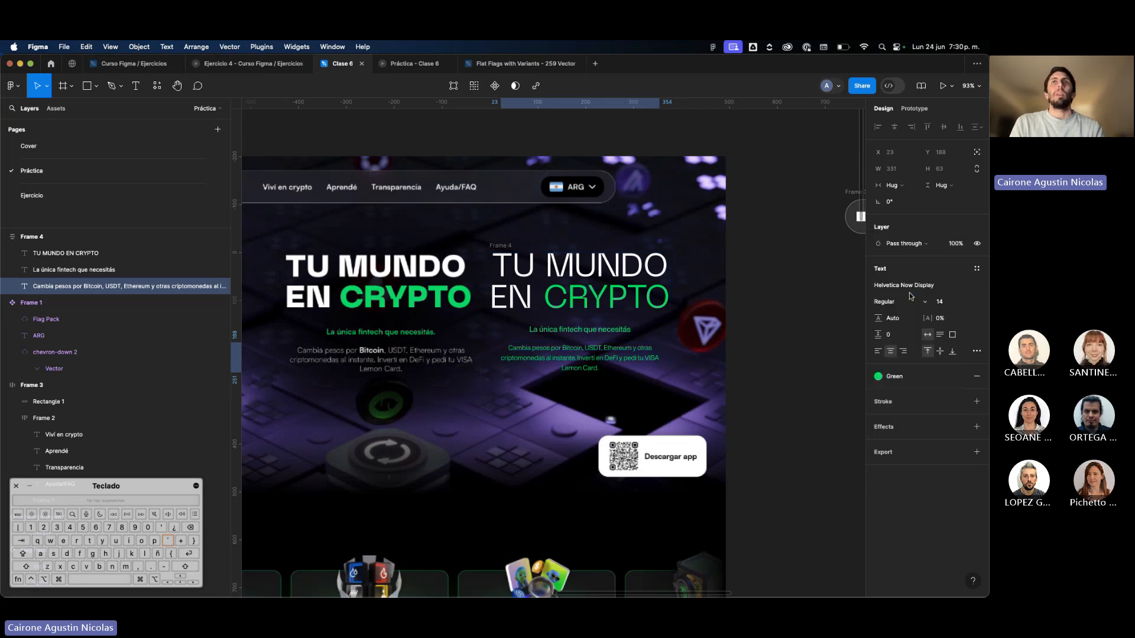
left_click(904, 377)
left_click(779, 444)
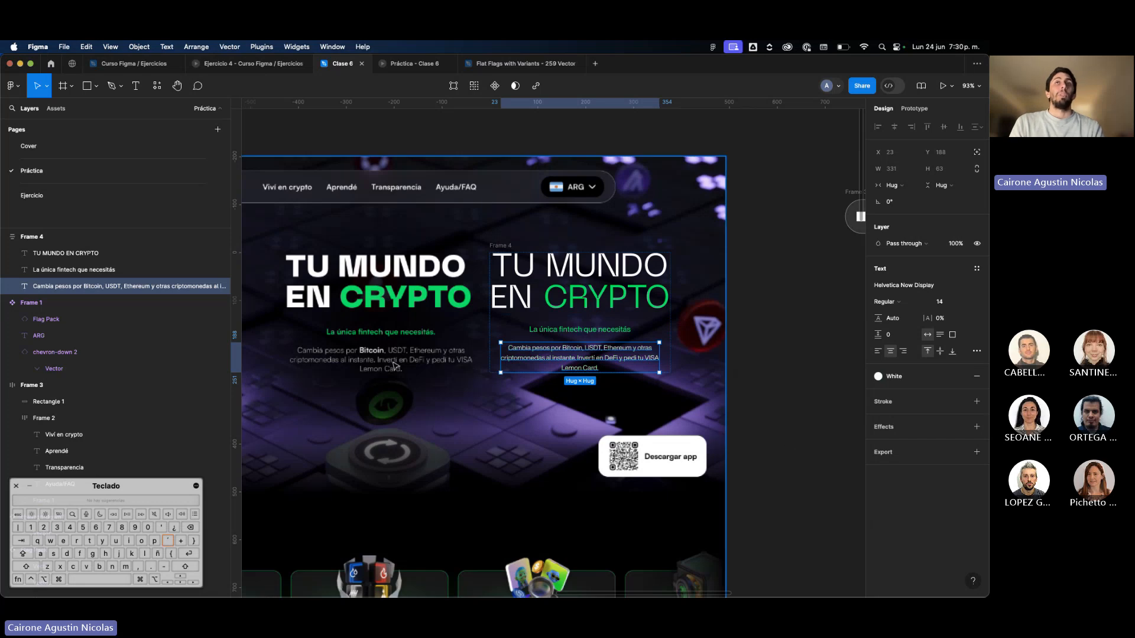
Compare the paragraph with the original hero text and change its fill to the White 50% color style.
scroll(395, 365, "up", 5)
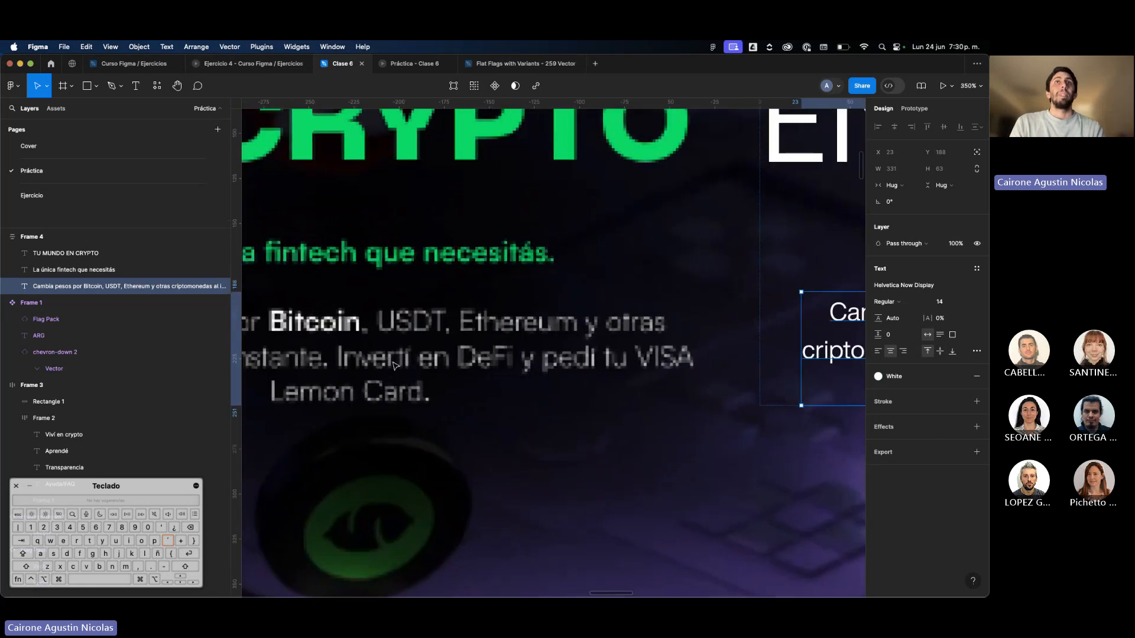
scroll(394, 365, "down", 6)
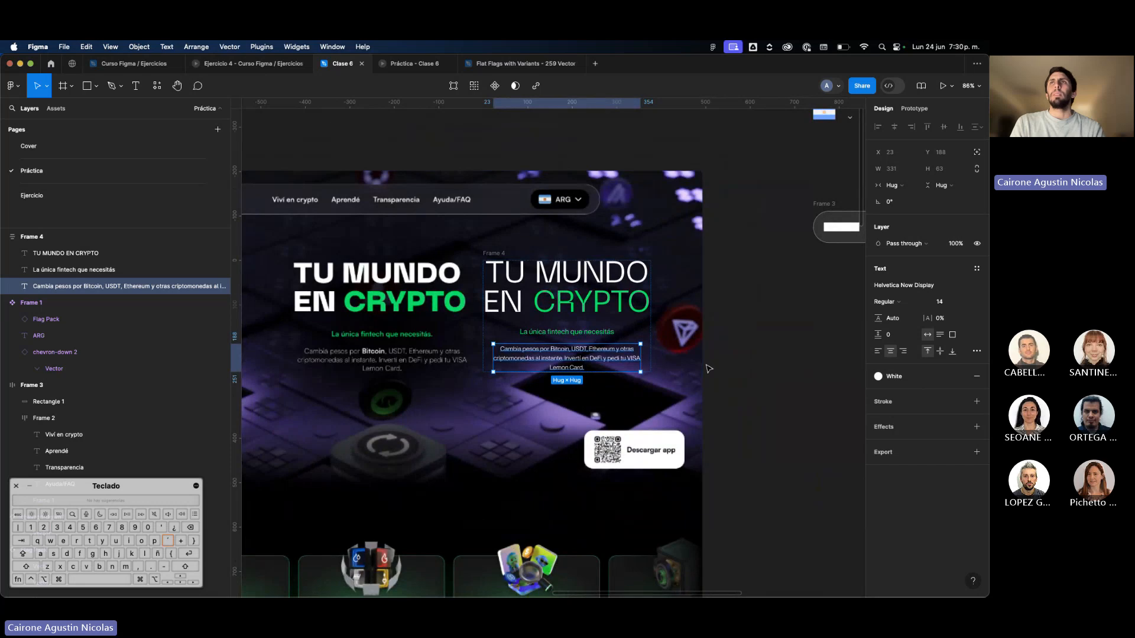
left_click(879, 377)
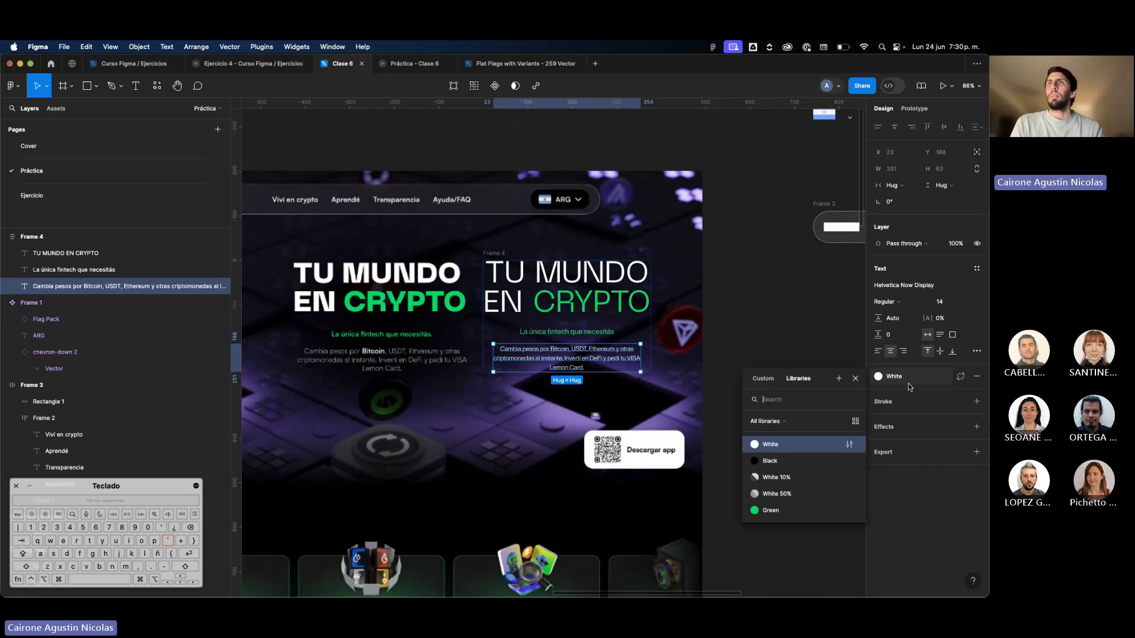
left_click(797, 505)
left_click(798, 504)
scroll(565, 358, "up", 5)
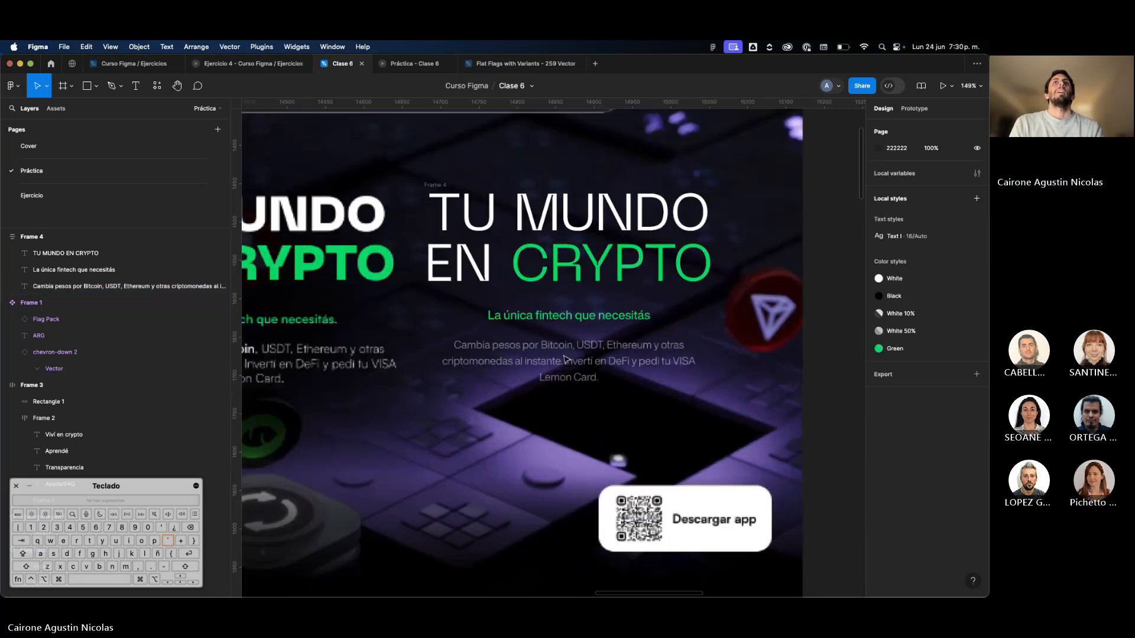
Apply the White color style to only the word "Bitcoin" in the new hero paragraph.
left_click(566, 359)
scroll(566, 358, "down", 5)
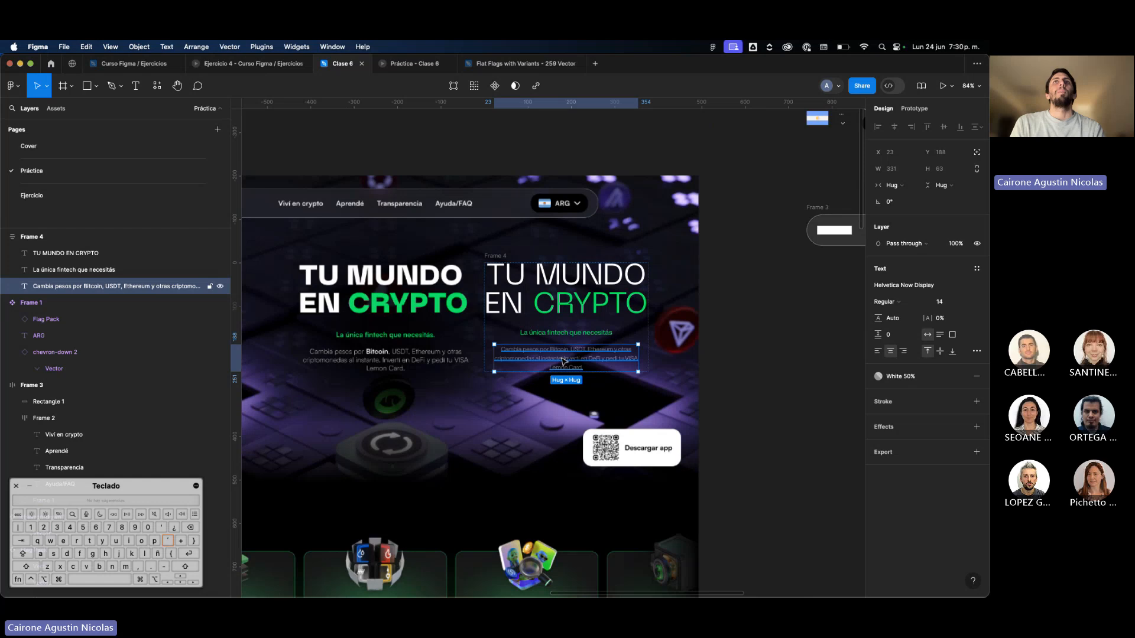
double_click(562, 358)
left_click(561, 351)
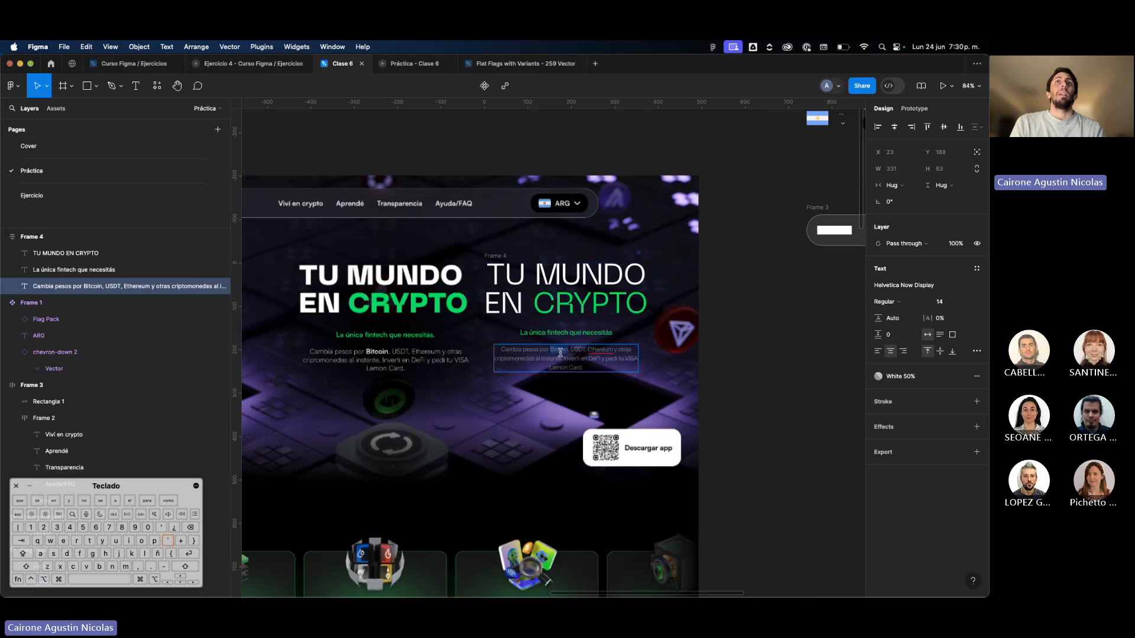
scroll(560, 352, "up", 5)
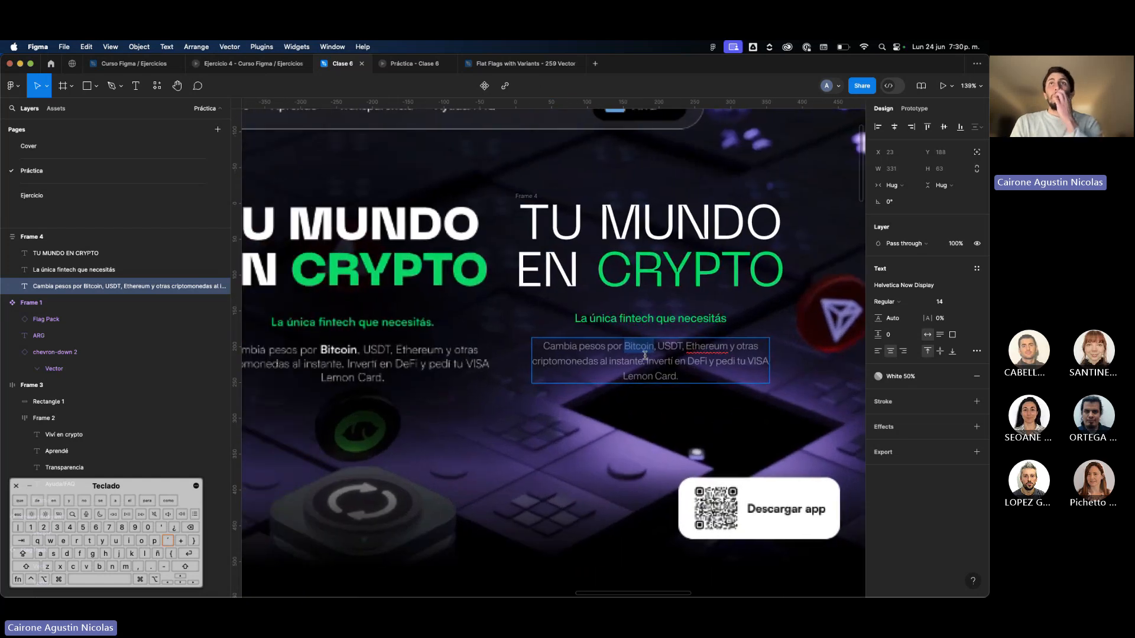
left_click(900, 377)
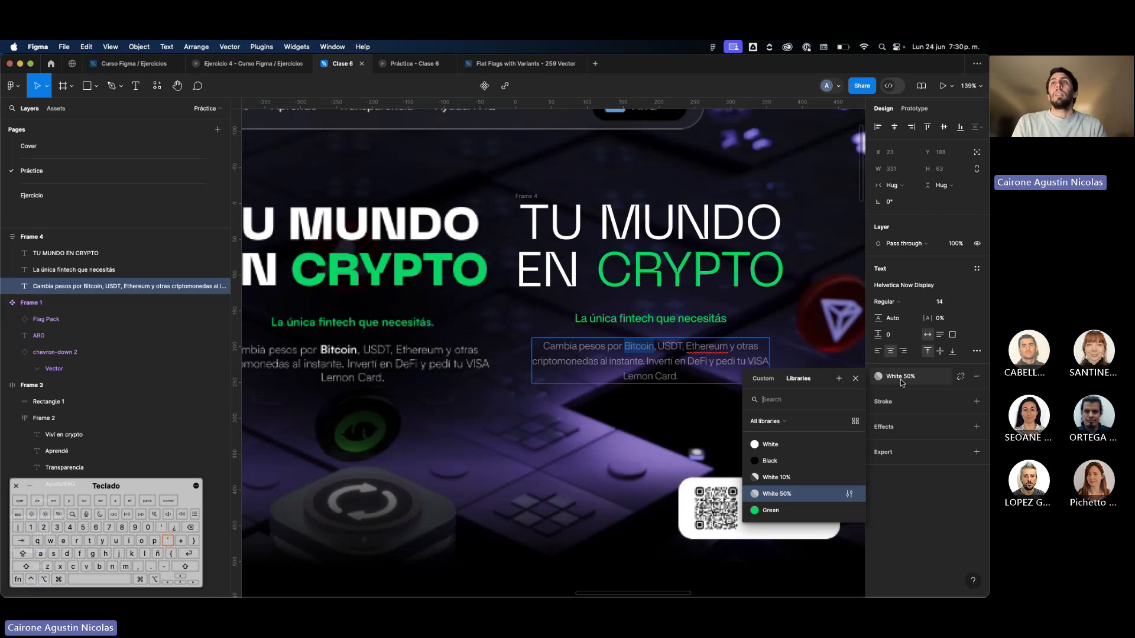
left_click(799, 445)
key("Escape")
scroll(717, 439, "down", 3)
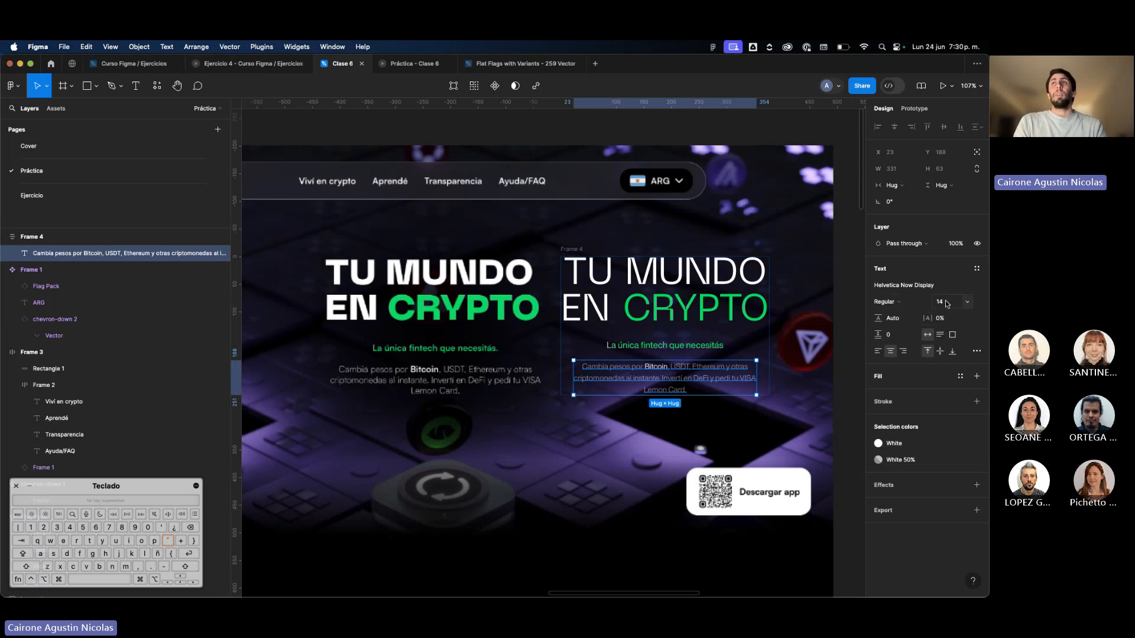
Create a text style named "Text II" from the new hero paragraph.
left_click(976, 269)
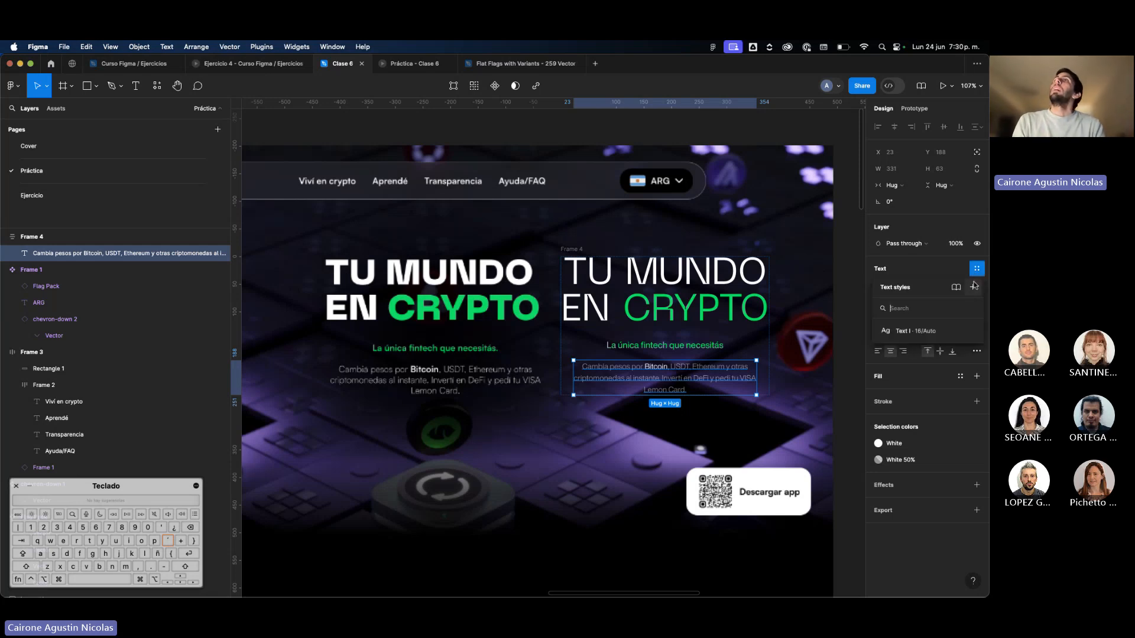
left_click(974, 287)
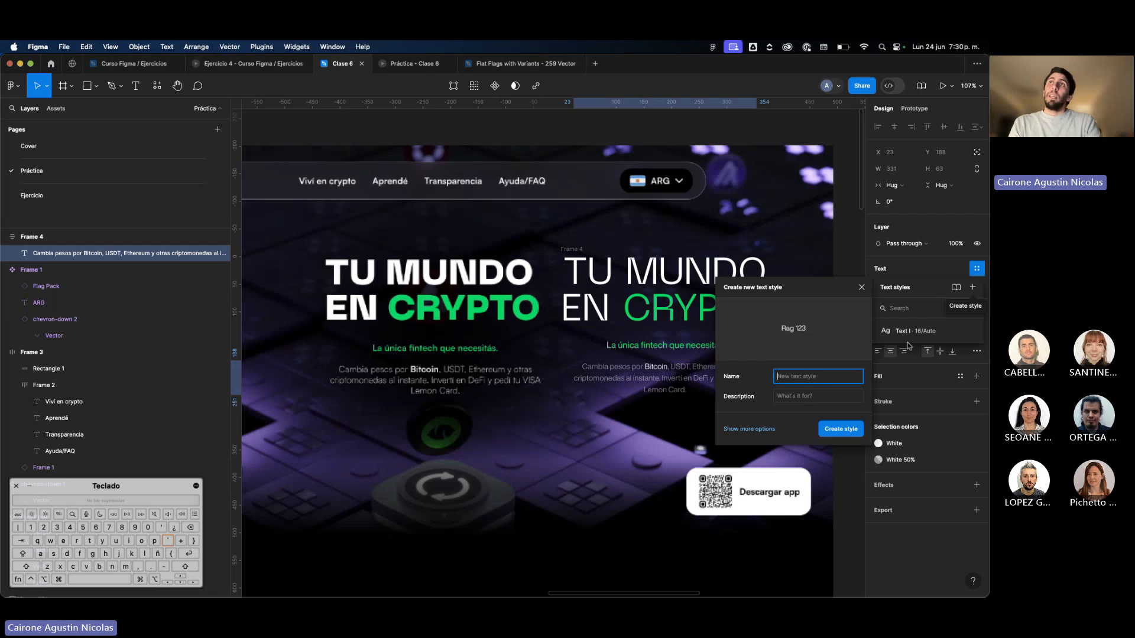
type("Text ")
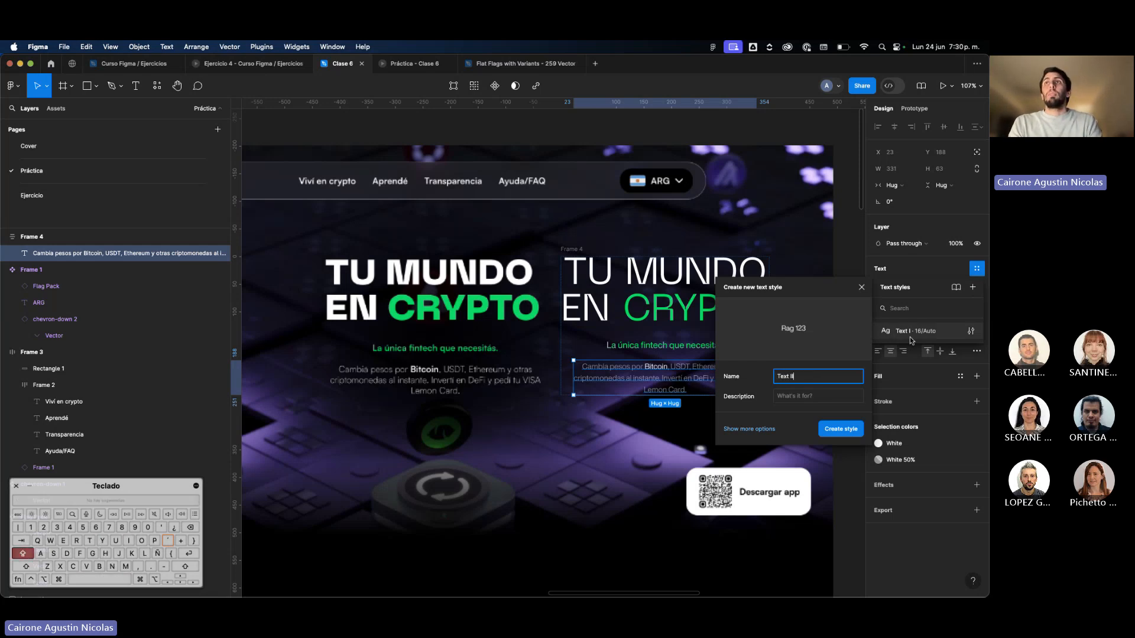
type("II")
key("Return")
left_click(786, 357)
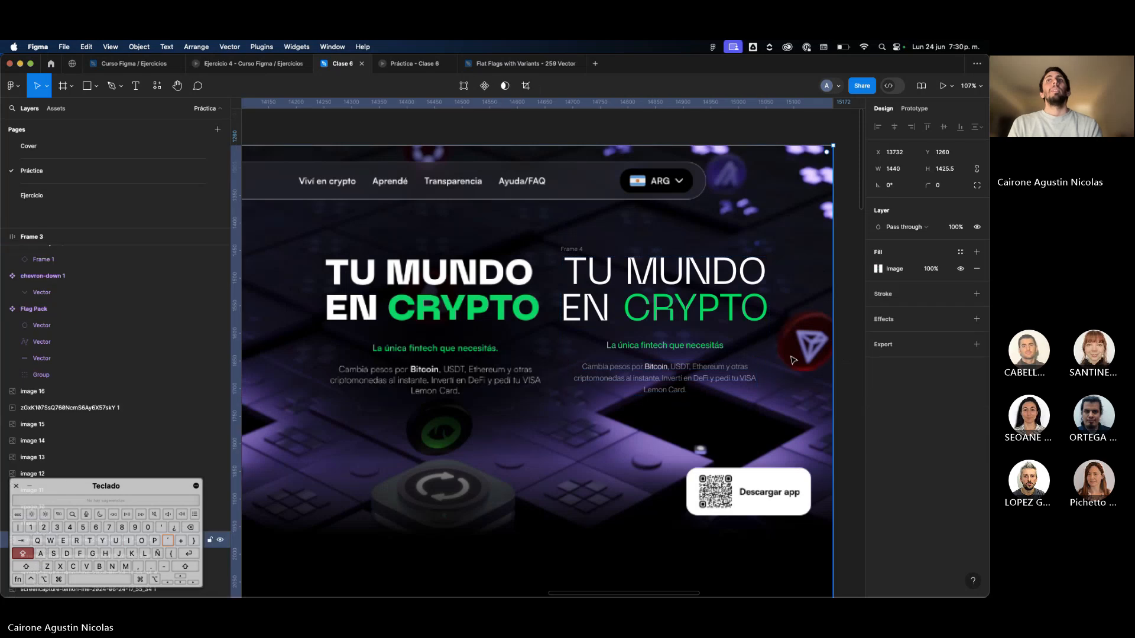
Move the hero text frame off the page design onto the empty canvas below the rebuilt navigation bar.
scroll(786, 358, "down", 5)
scroll(786, 358, "right", 4)
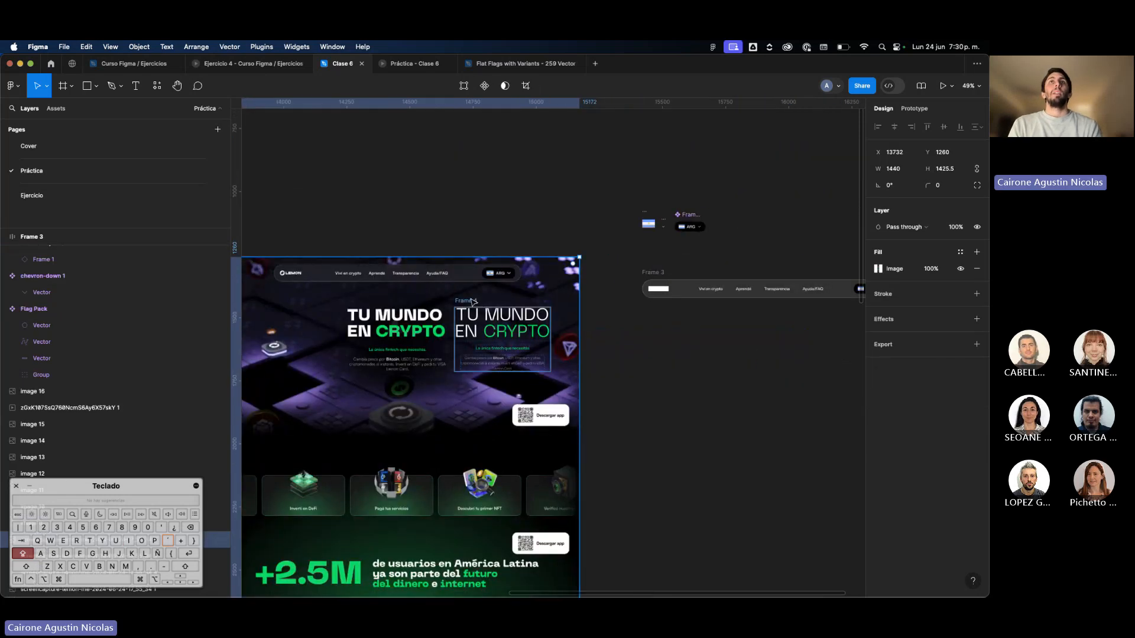
left_click_drag(325, 295, 724, 321)
key("super+z")
left_click(470, 307)
scroll(724, 322, "right", 3)
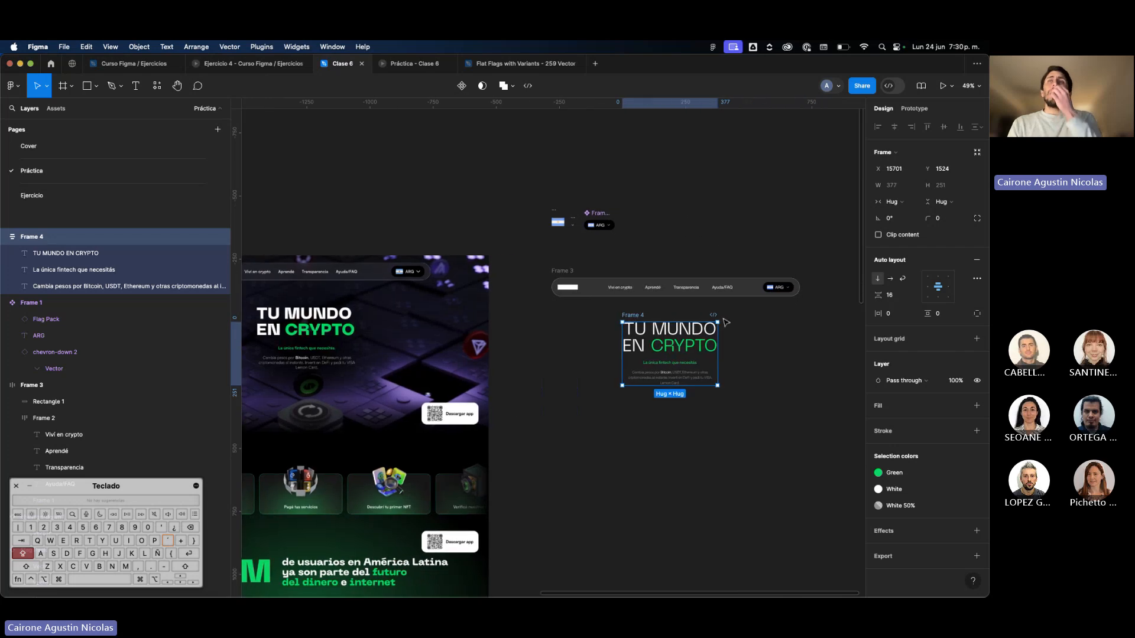
scroll(724, 322, "up", 5)
scroll(725, 322, "down", 3)
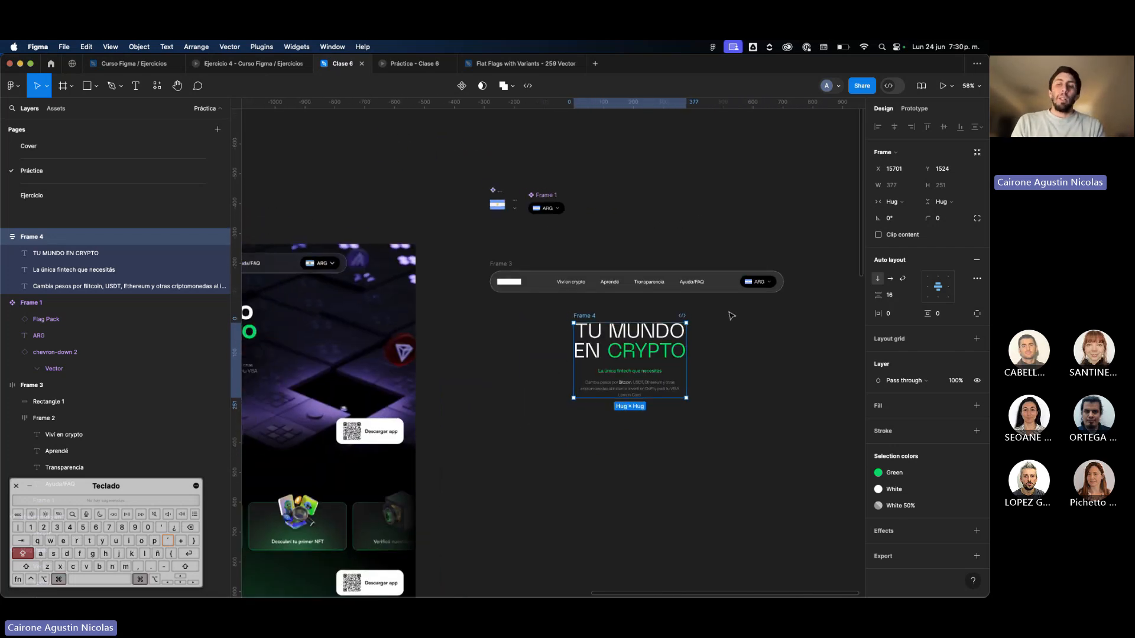
Hide the interface and widen the hero text frame evenly on both sides to about 403.
key("super+backslash")
scroll(727, 361, "up", 5)
scroll(679, 364, "down", 3)
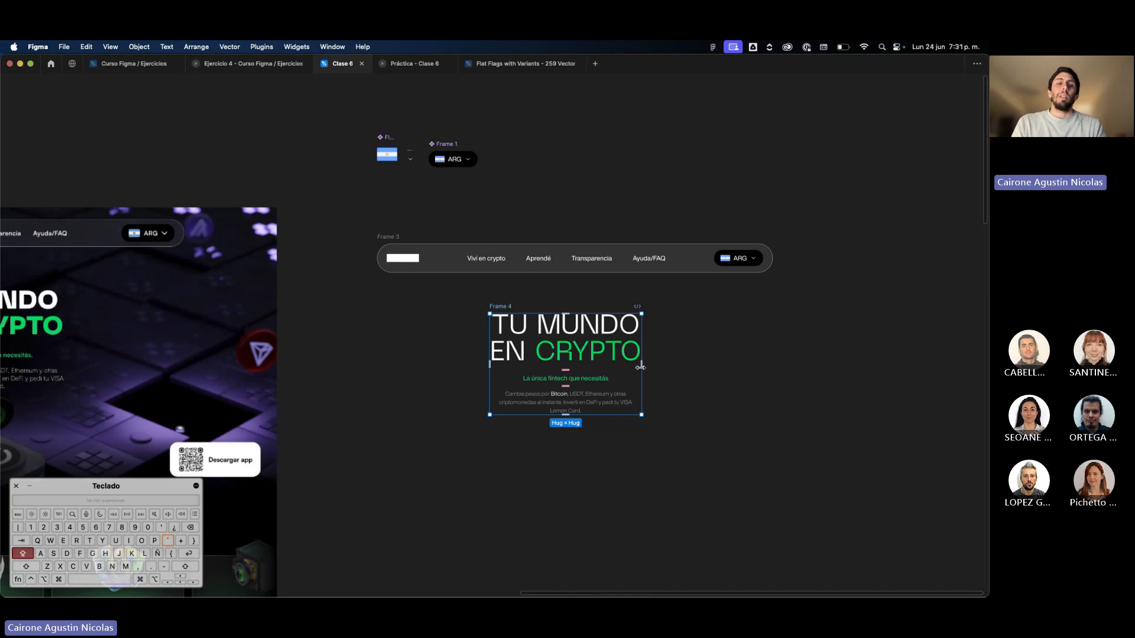
left_click_drag(640, 367, 646, 443)
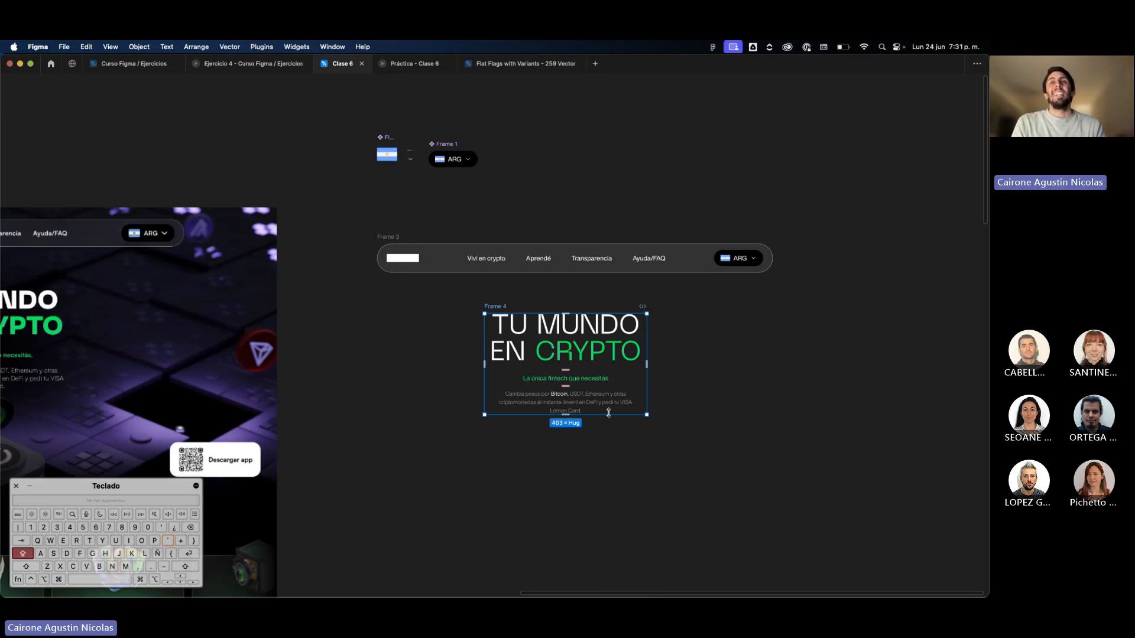
scroll(609, 412, "up", 2)
scroll(615, 411, "down", 5)
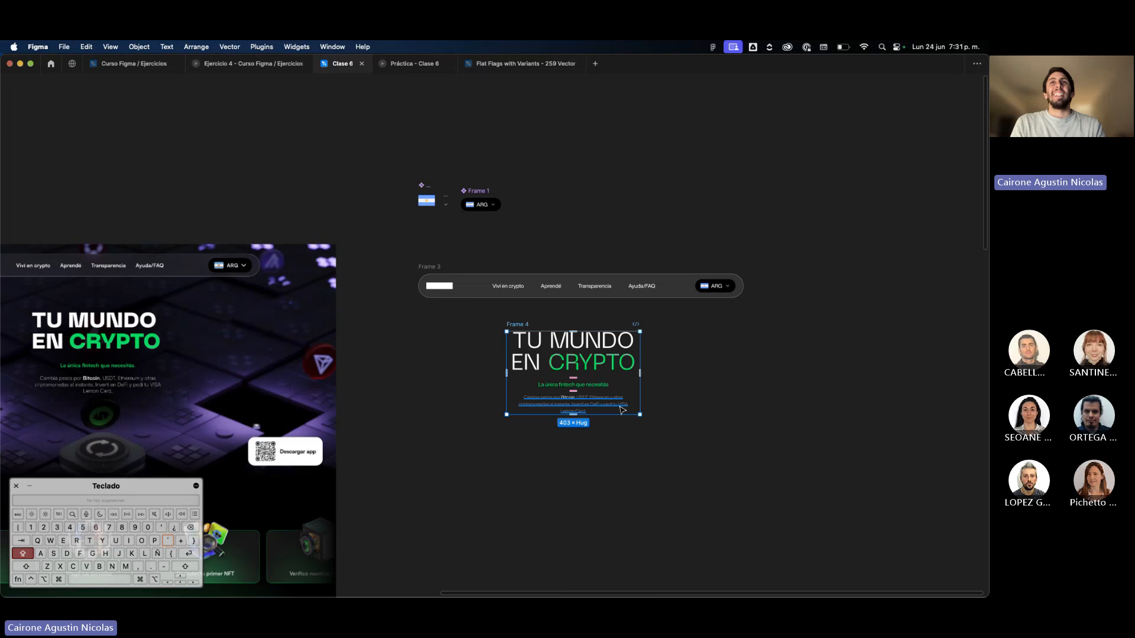
Try widening the hero text frame further to about 583 and undo the extra resizing.
scroll(612, 393, "up", 2)
left_click_drag(648, 387, 670, 385)
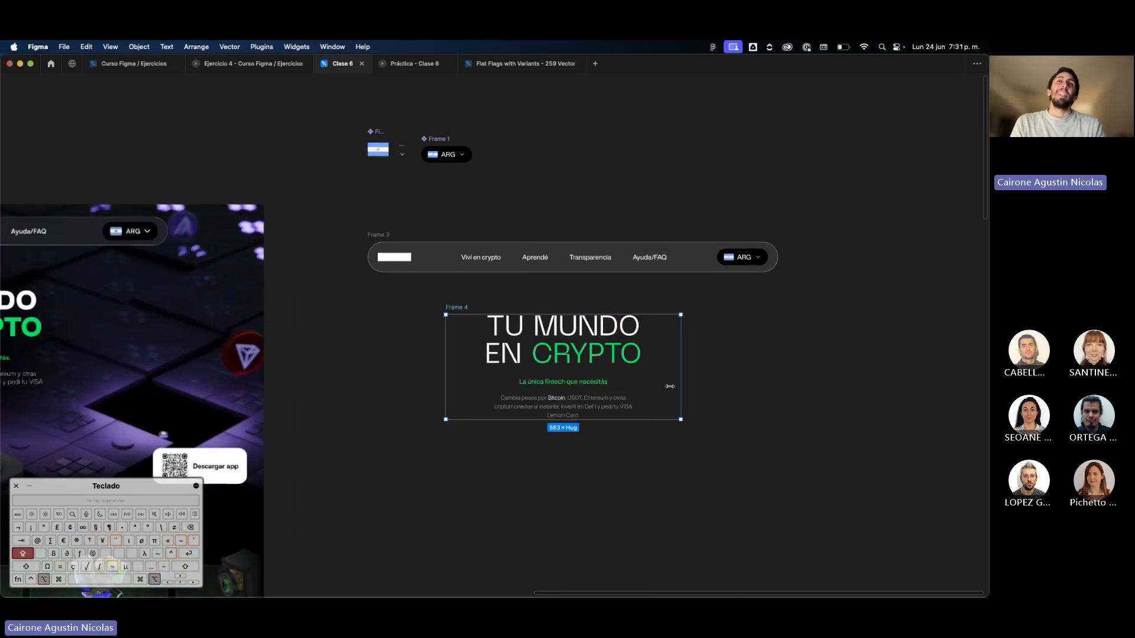
key("super+z")
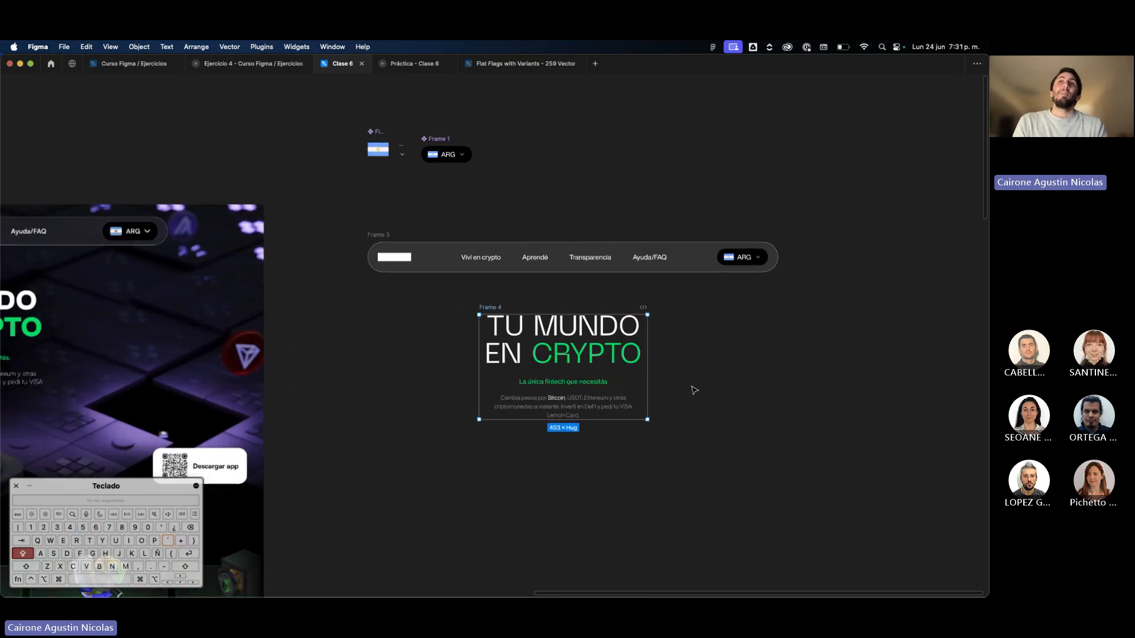
left_click(625, 366)
left_click(648, 395)
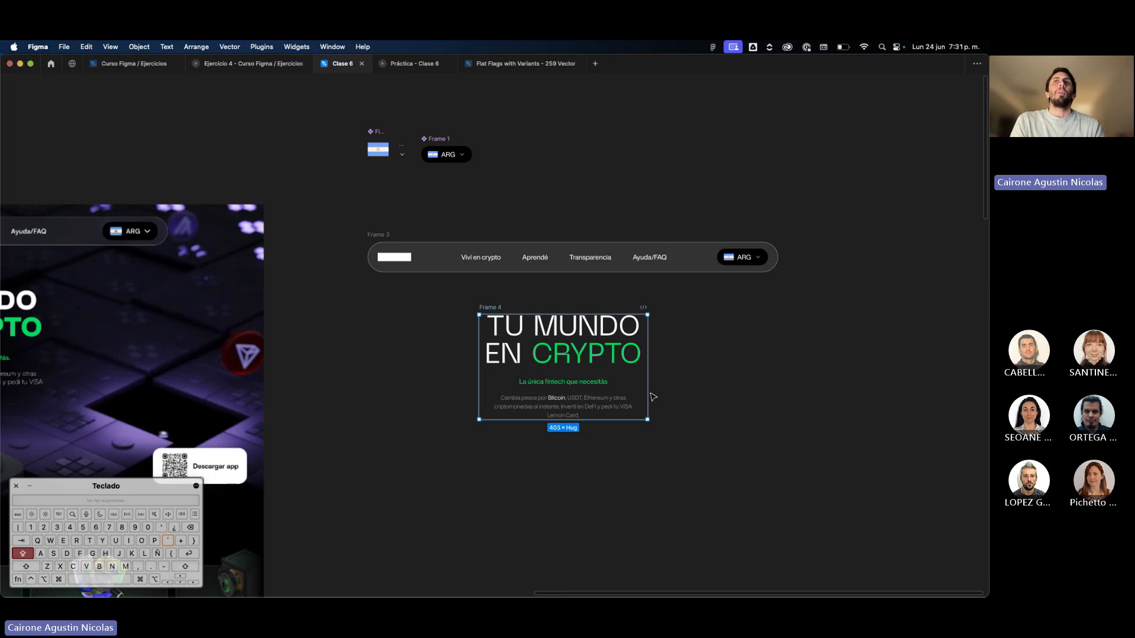
mouse_move(648, 395)
left_mouse_down()
mouse_move(707, 393)
mouse_move(643, 411)
left_mouse_up()
key("super+z")
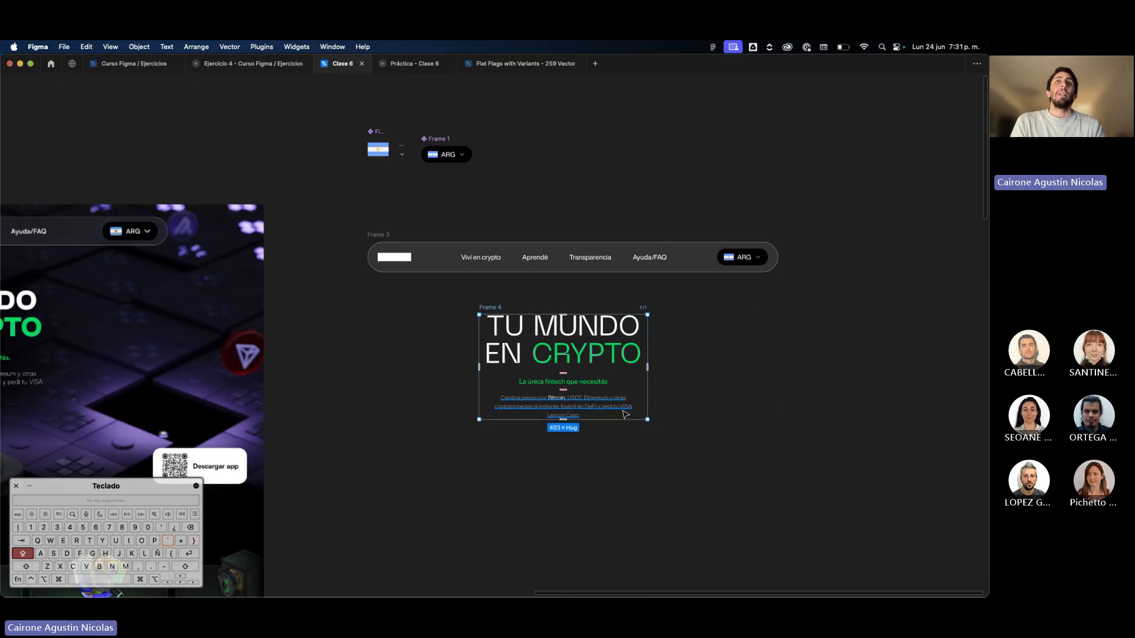
Show the interface again and try selecting the heading, tagline and paragraph inside the hero text frame.
left_click(611, 365, "super")
key("super+backslash")
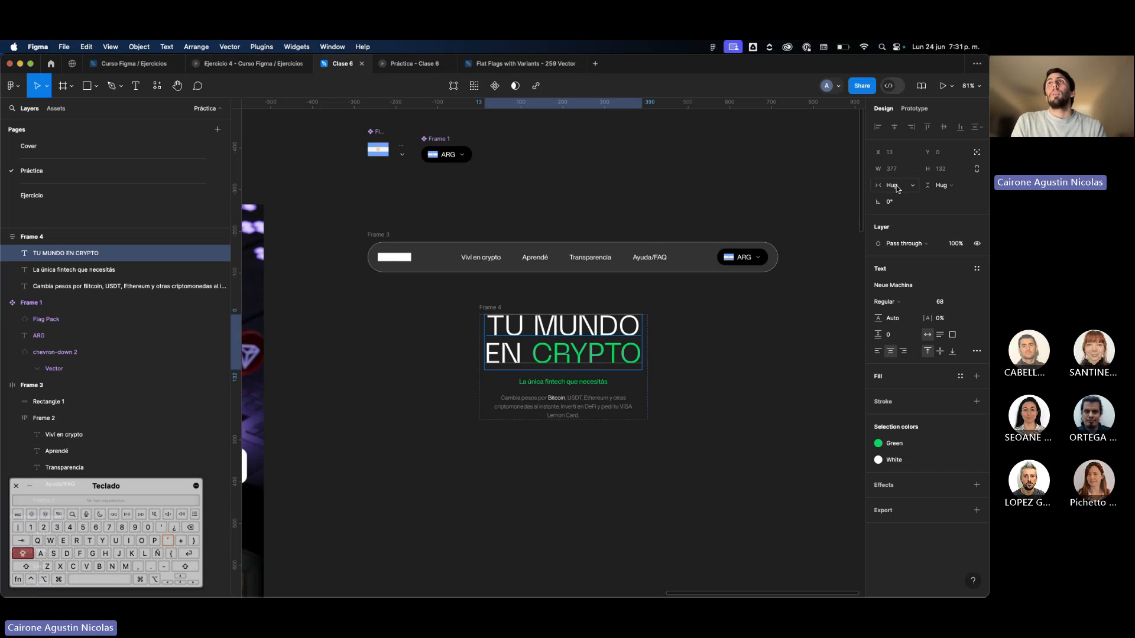
scroll(623, 372, "up", 5)
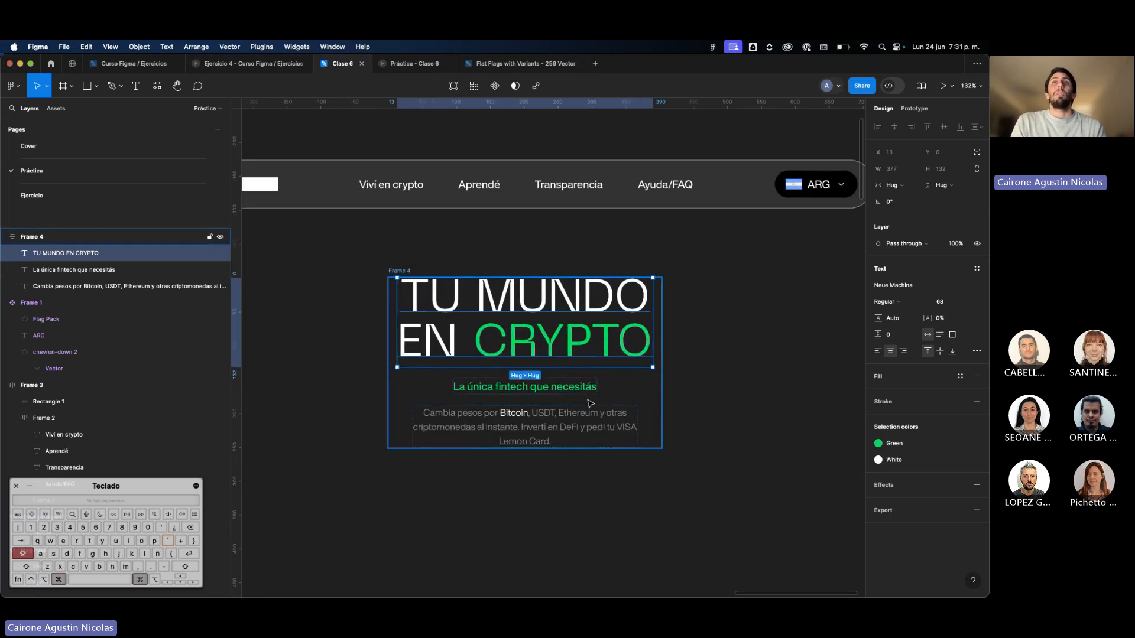
left_click(585, 387)
left_click(585, 414, "shift")
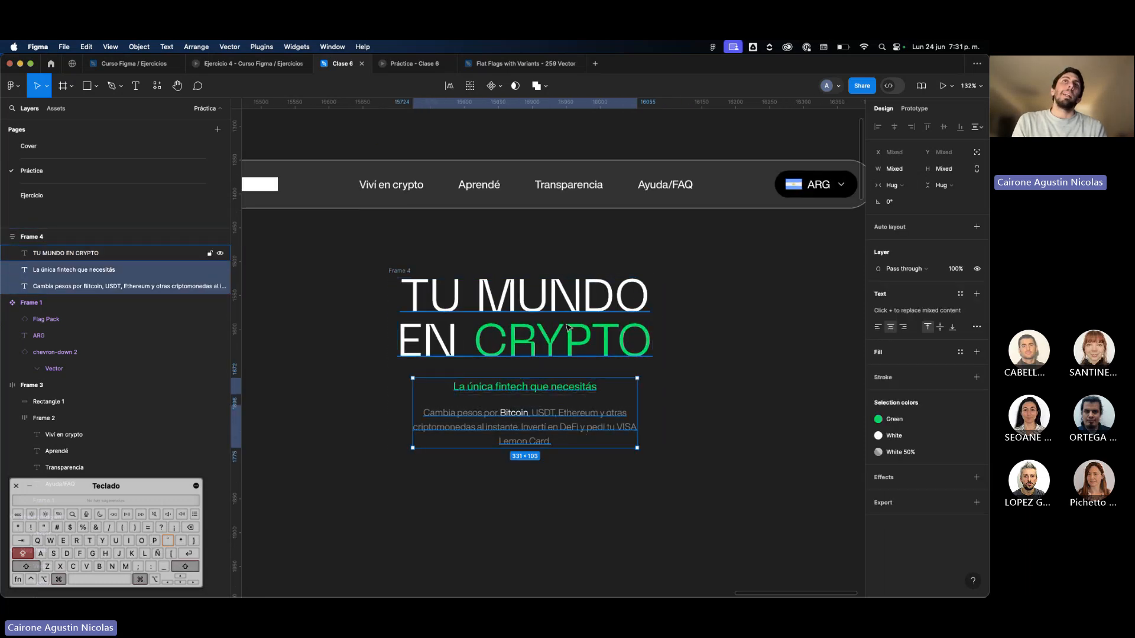
left_click(566, 328)
left_click(671, 337)
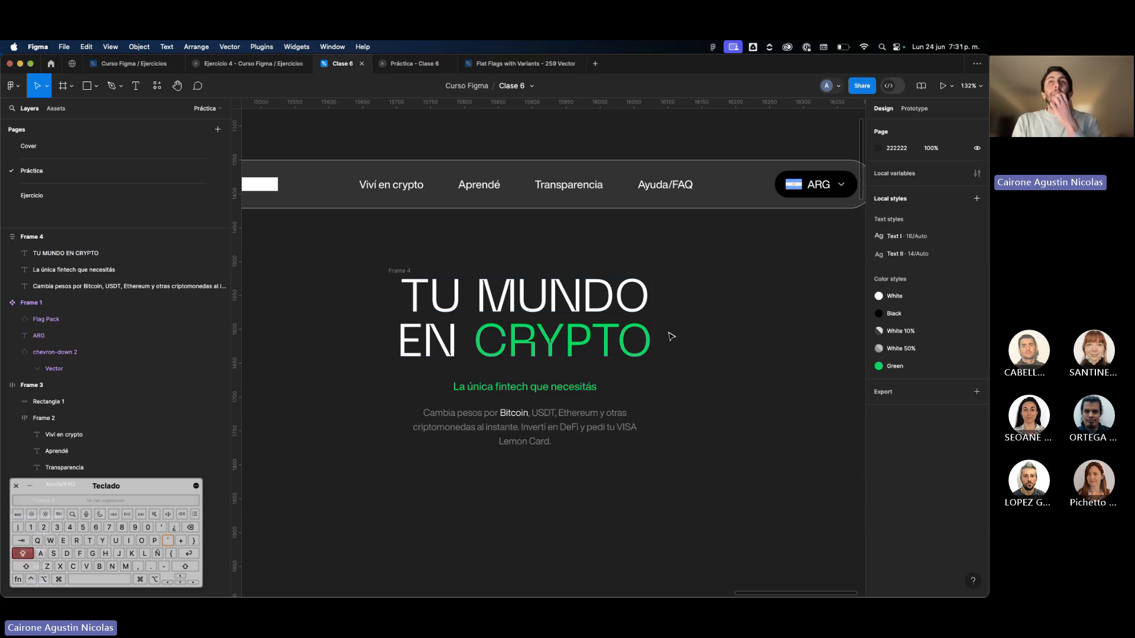
Set the horizontal resizing of the hero heading, tagline and paragraph to Fill container.
left_click(614, 334)
left_click(567, 387, "shift")
left_click(566, 417, "shift")
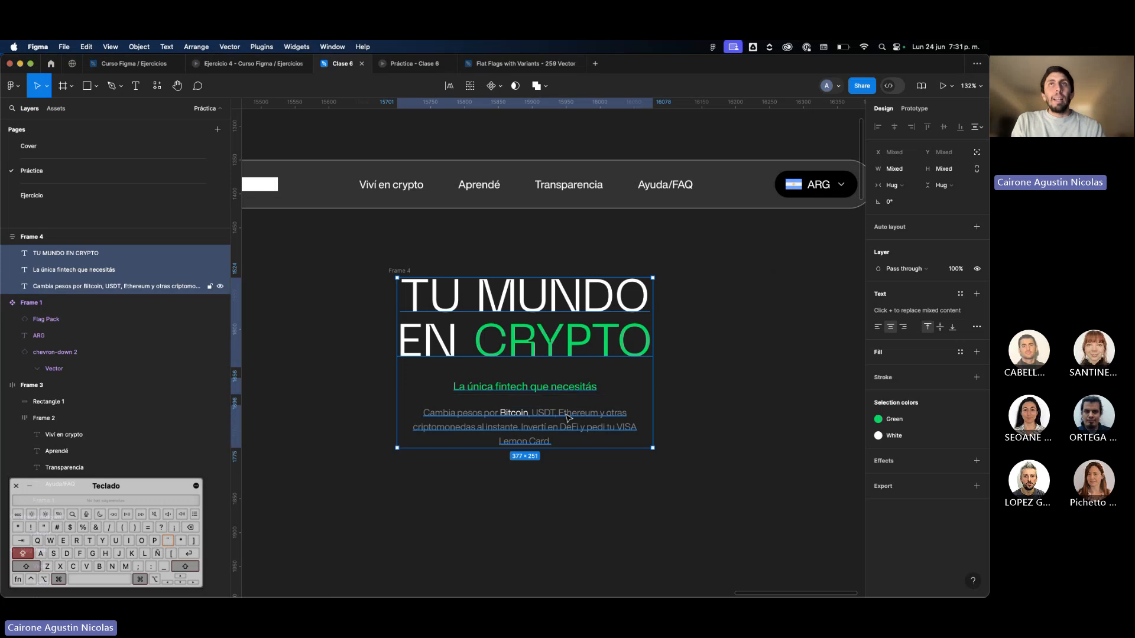
left_click(906, 187)
left_click(906, 197)
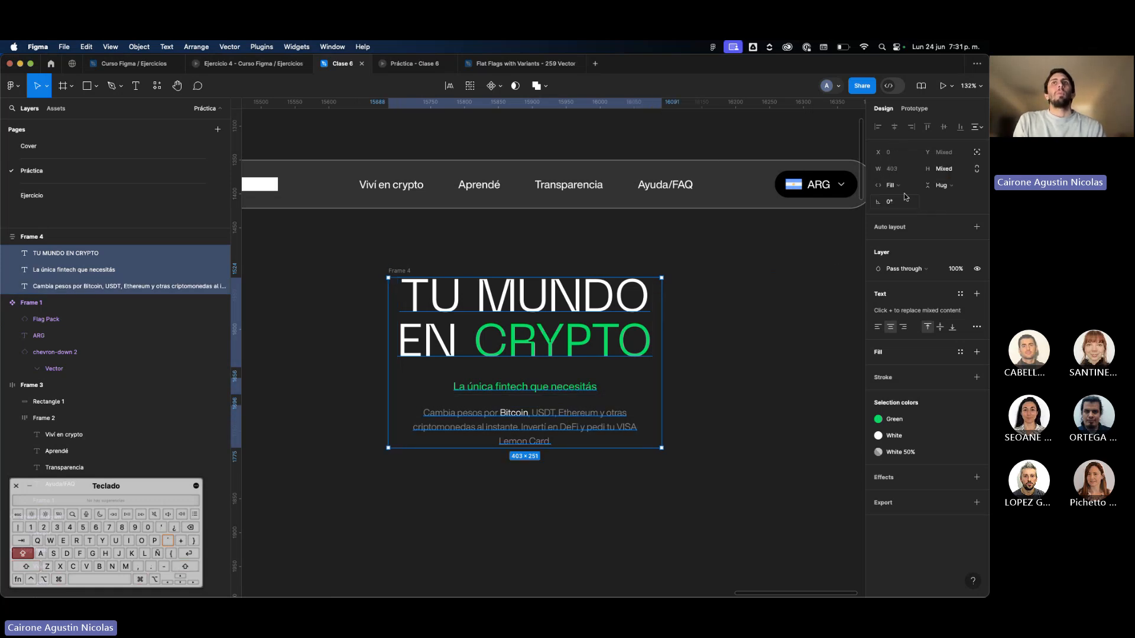
key("super+z")
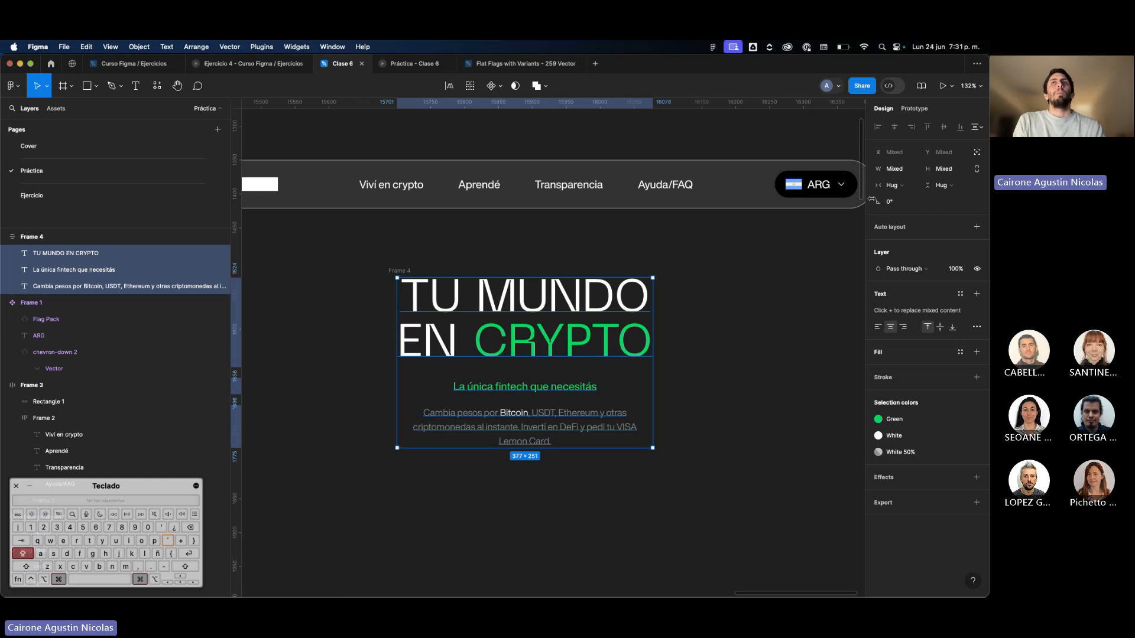
left_click(894, 188)
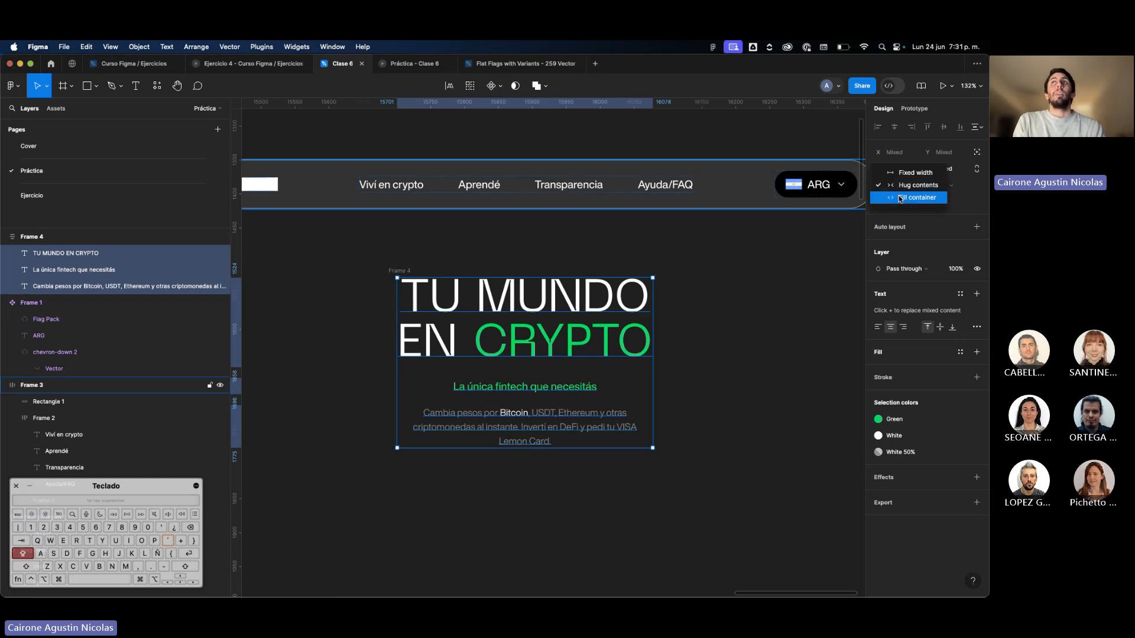
left_click(900, 199)
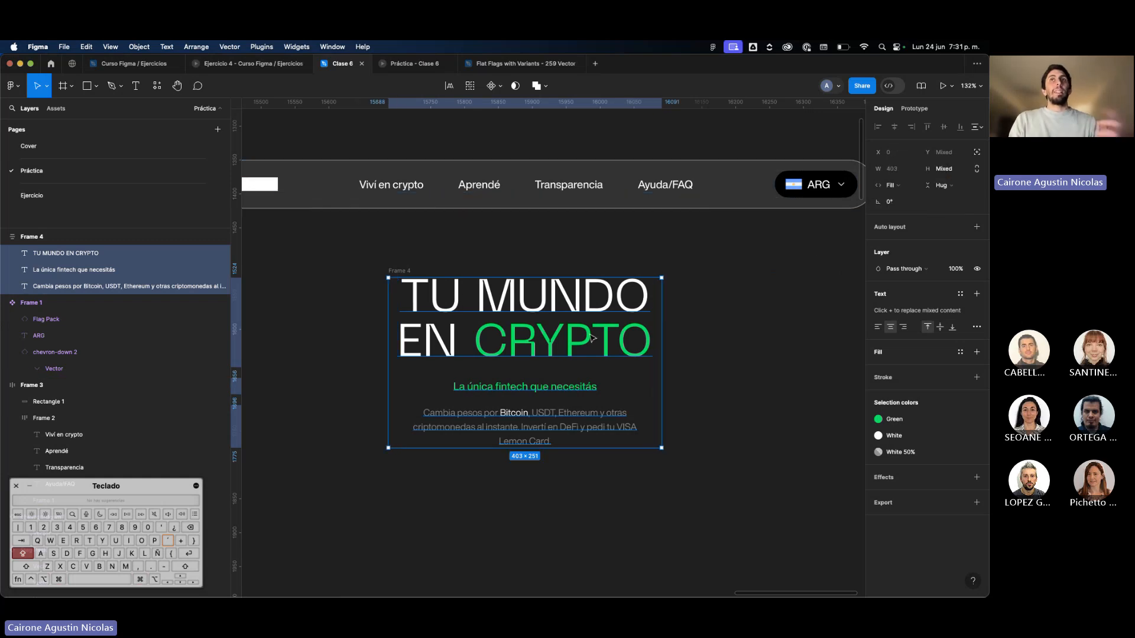
Widen the hero text frame evenly on both sides to about 783 and check the extents of its heading and paragraph.
left_click(653, 367)
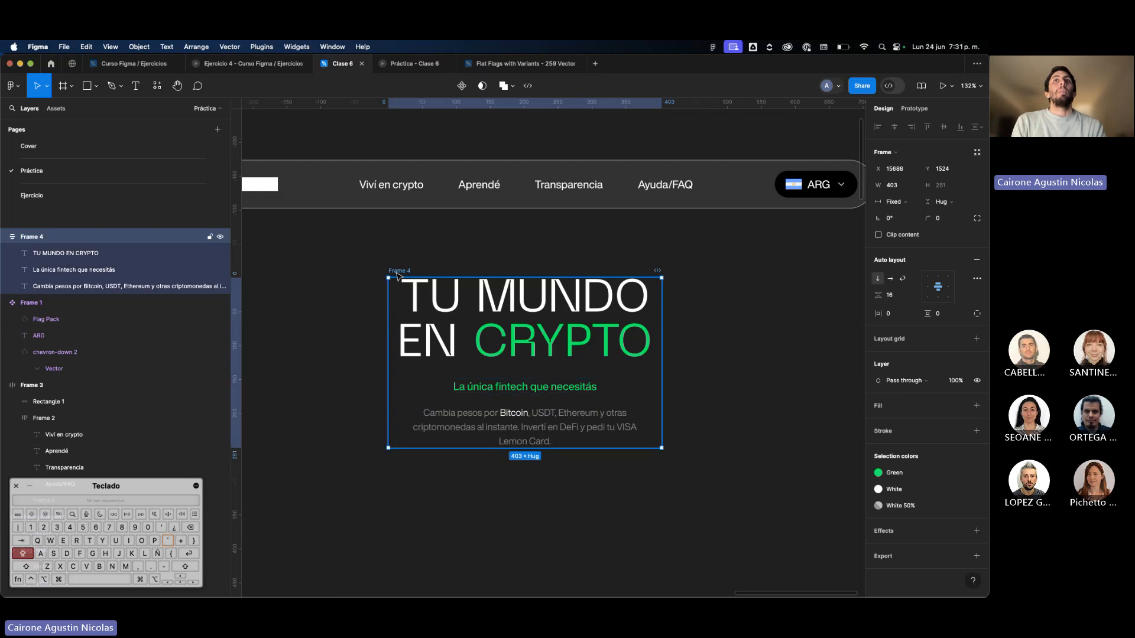
left_click_drag(662, 392, 791, 356)
scroll(603, 391, "down", 5)
scroll(640, 296, "up", 2)
left_click(607, 258)
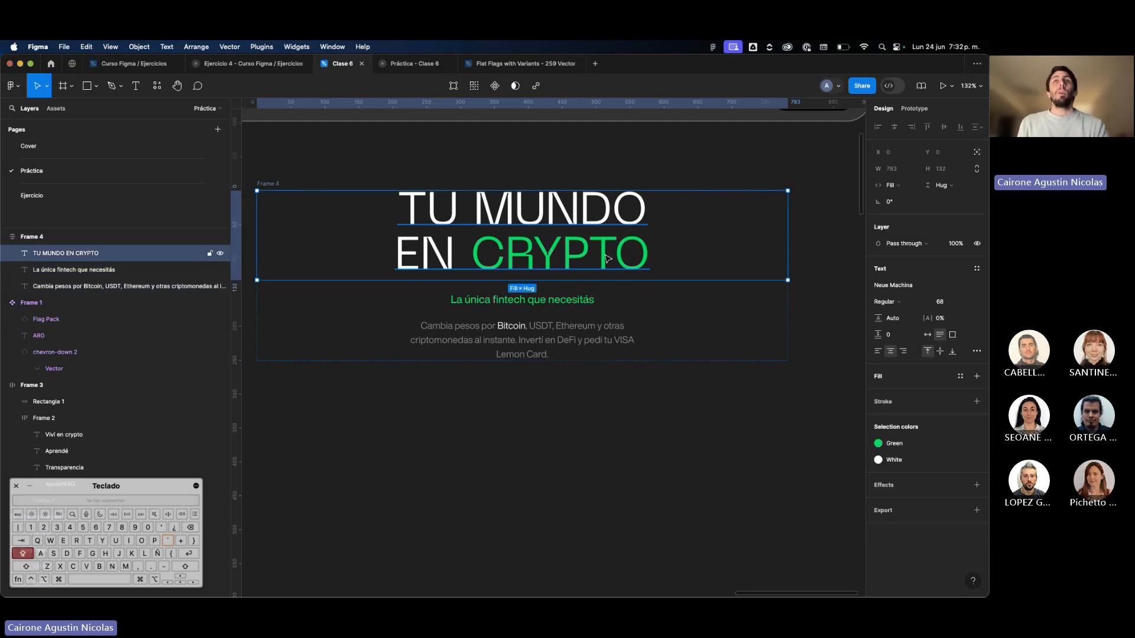
scroll(607, 258, "down", 3)
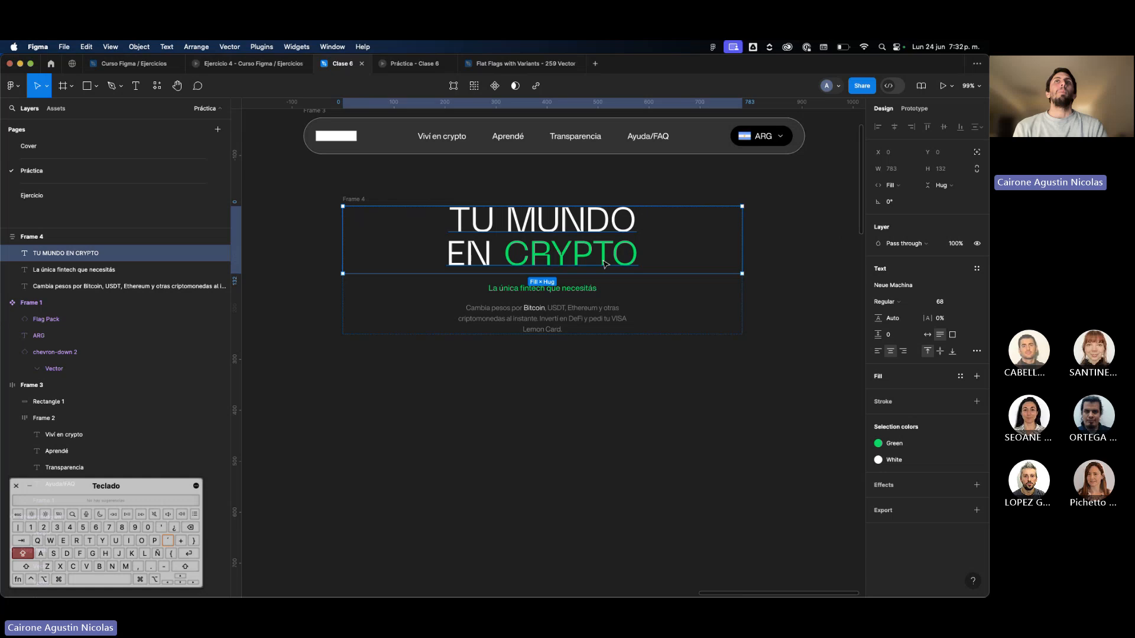
scroll(595, 316, "up", 5)
left_click(595, 316)
scroll(596, 317, "down", 2)
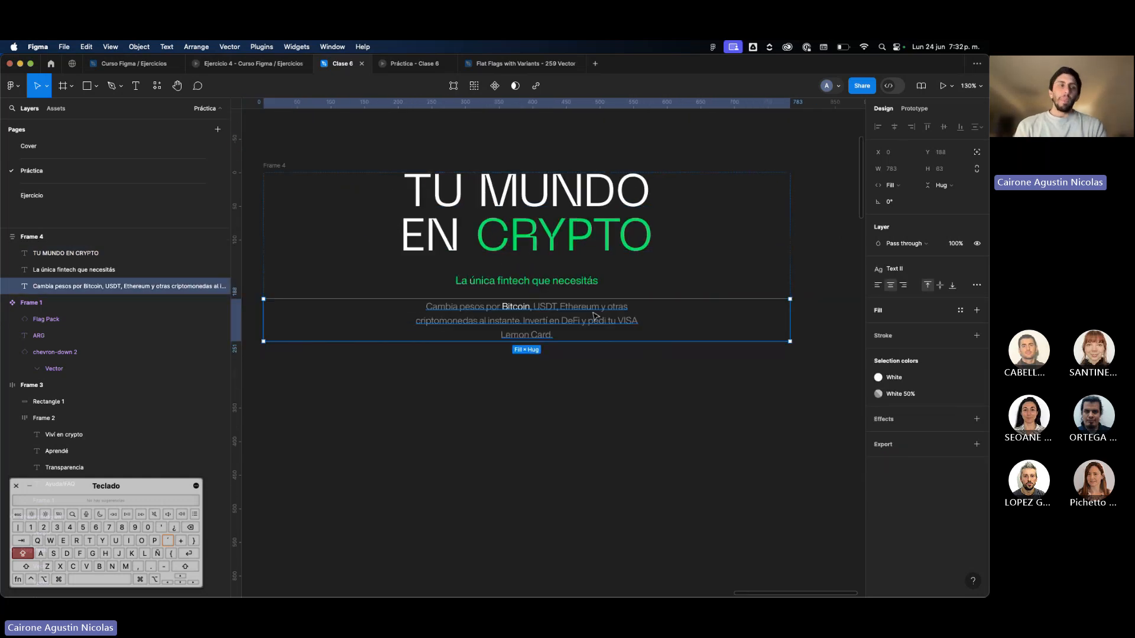
Try narrowing the hero text frame evenly to about 299 and examine how the paragraph's lines break.
left_click(786, 291)
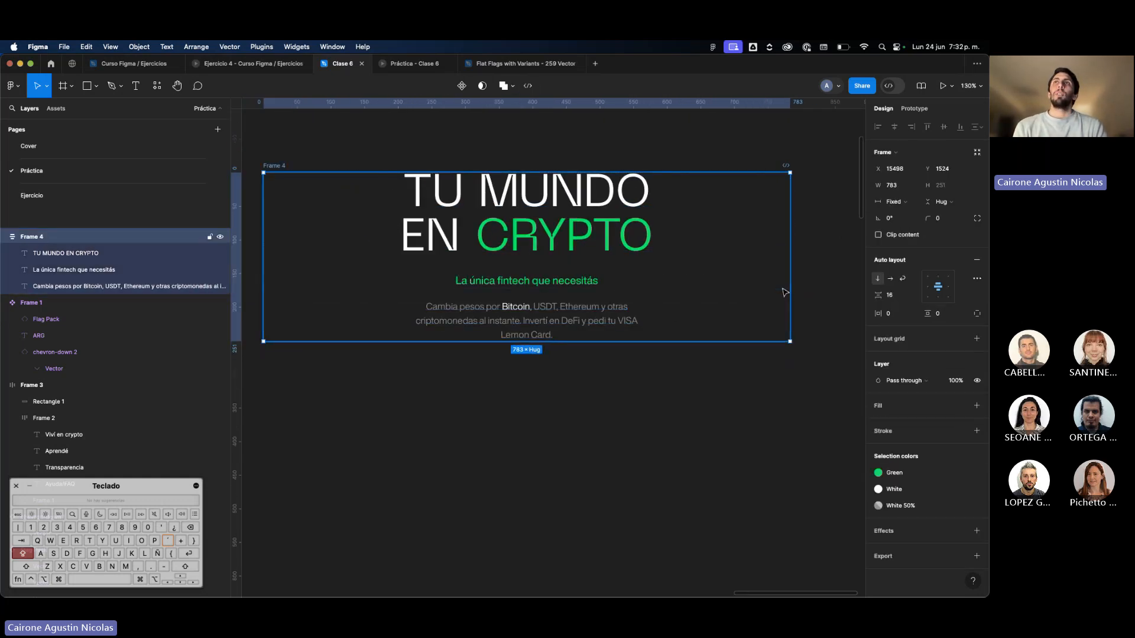
left_click_drag(790, 289, 628, 350)
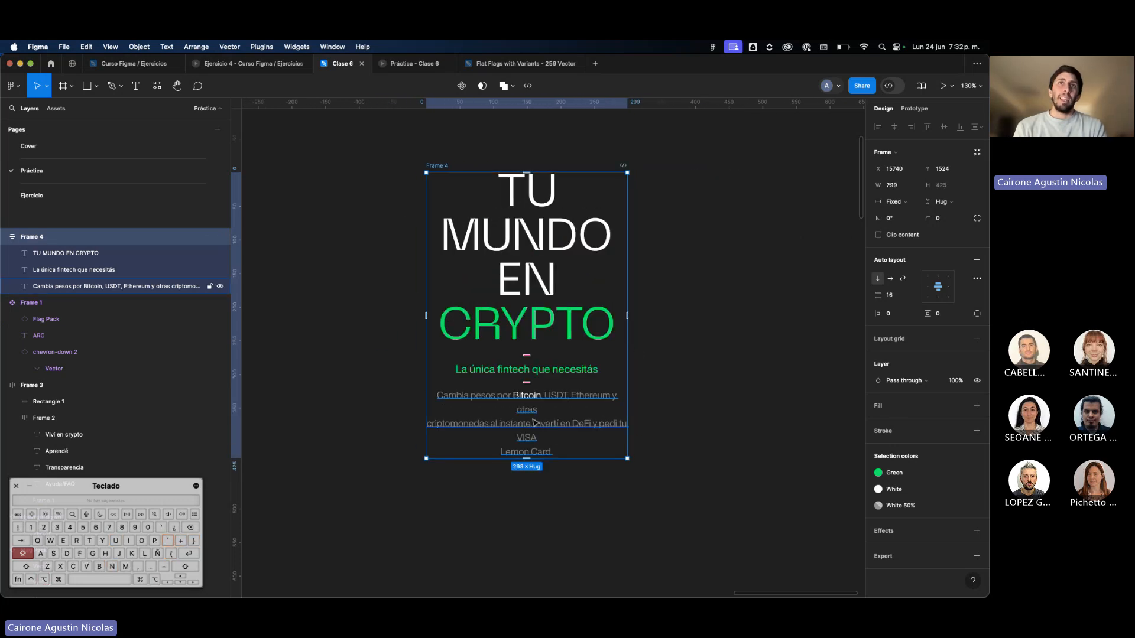
scroll(541, 415, "up", 5)
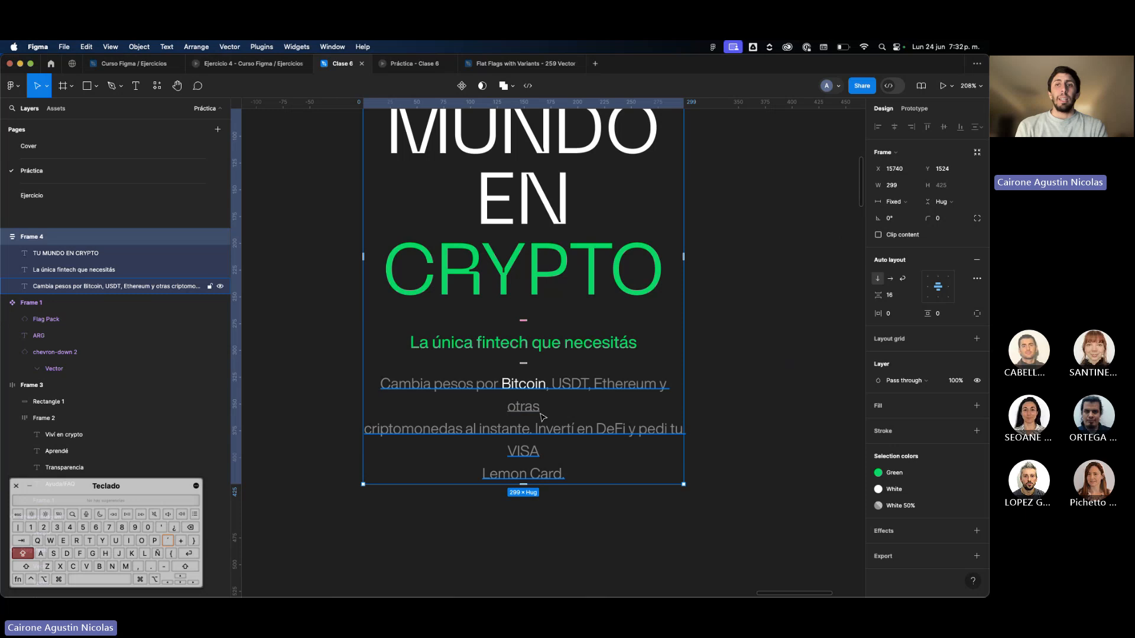
scroll(542, 417, "down", 3)
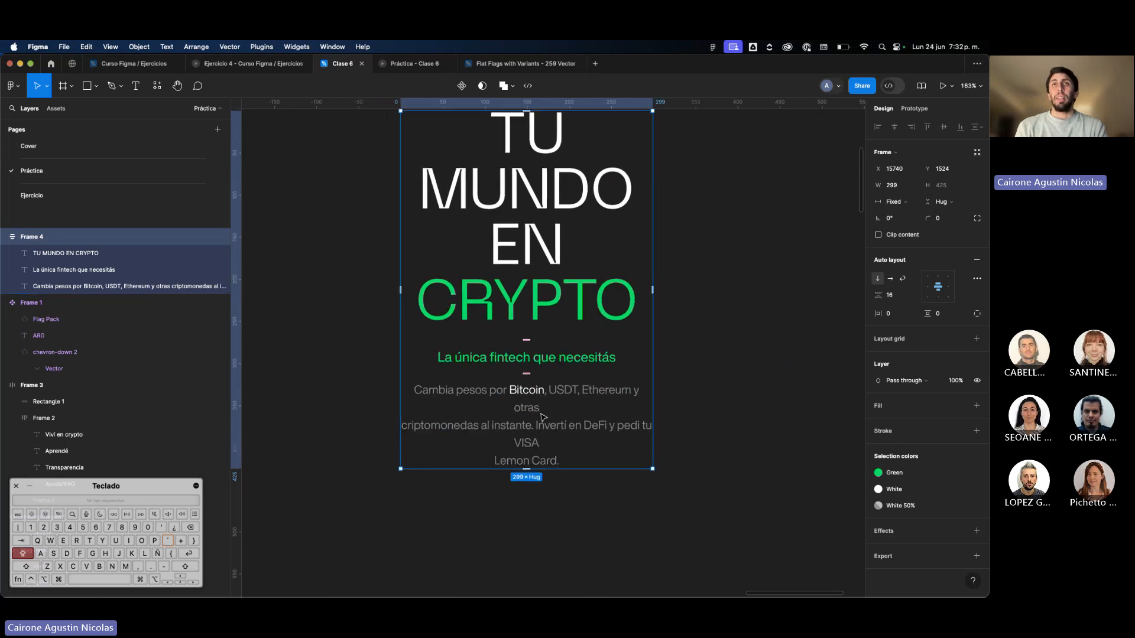
left_click(544, 415)
key("Return")
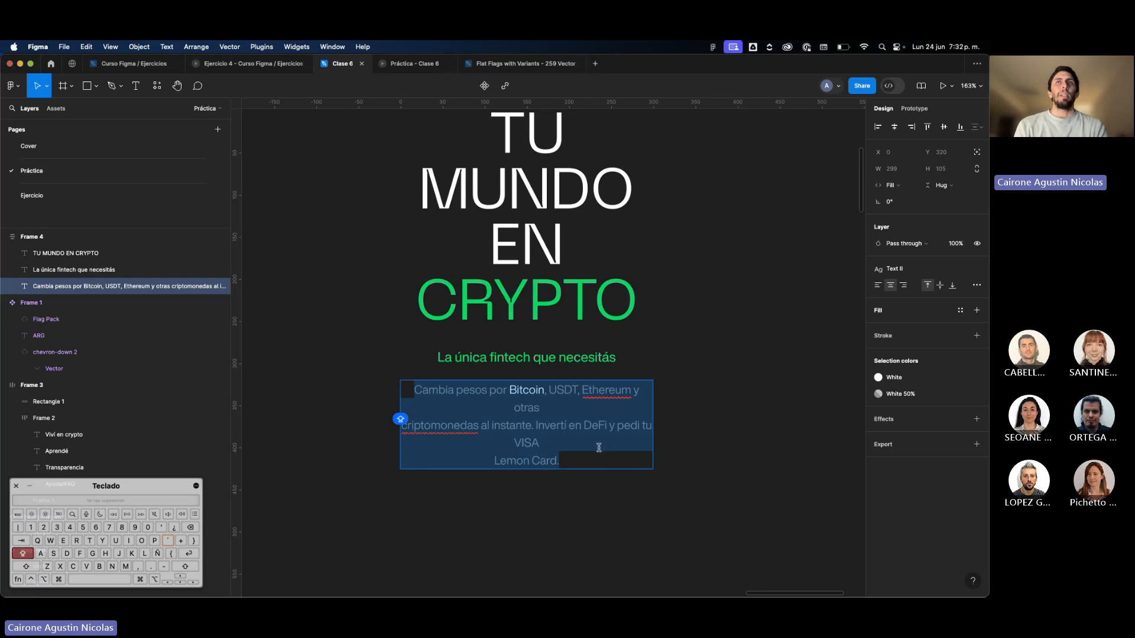
left_click(716, 477)
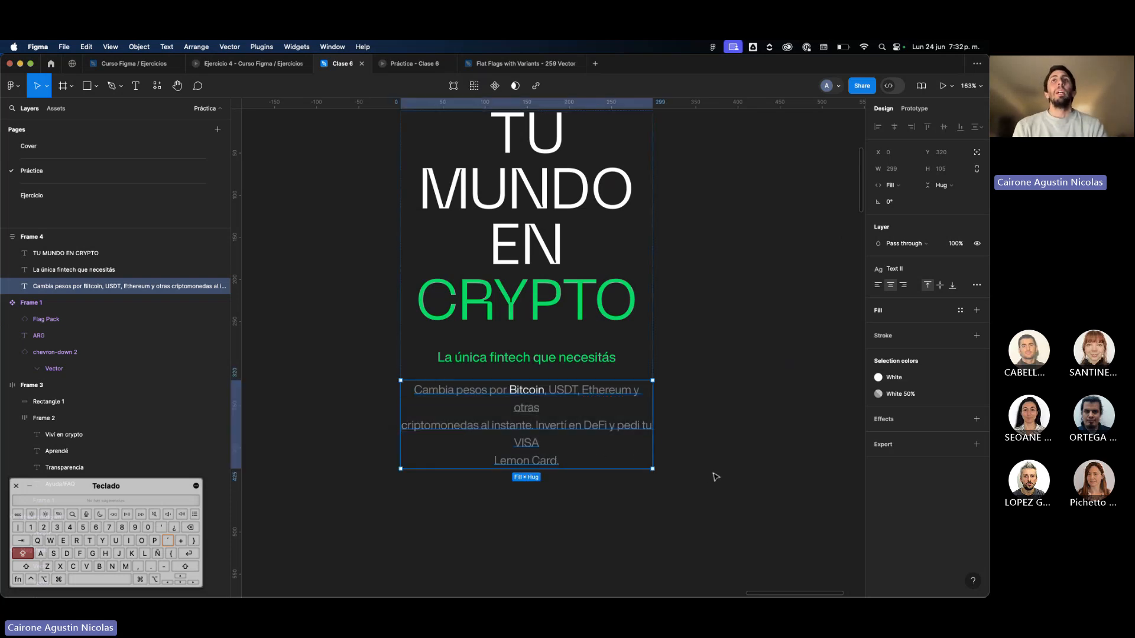
Undo the narrowing of the hero text frame.
key("super+z")
key("super+z")
key("super+z")
key("super+z")
key("super+z")
key("super+z")
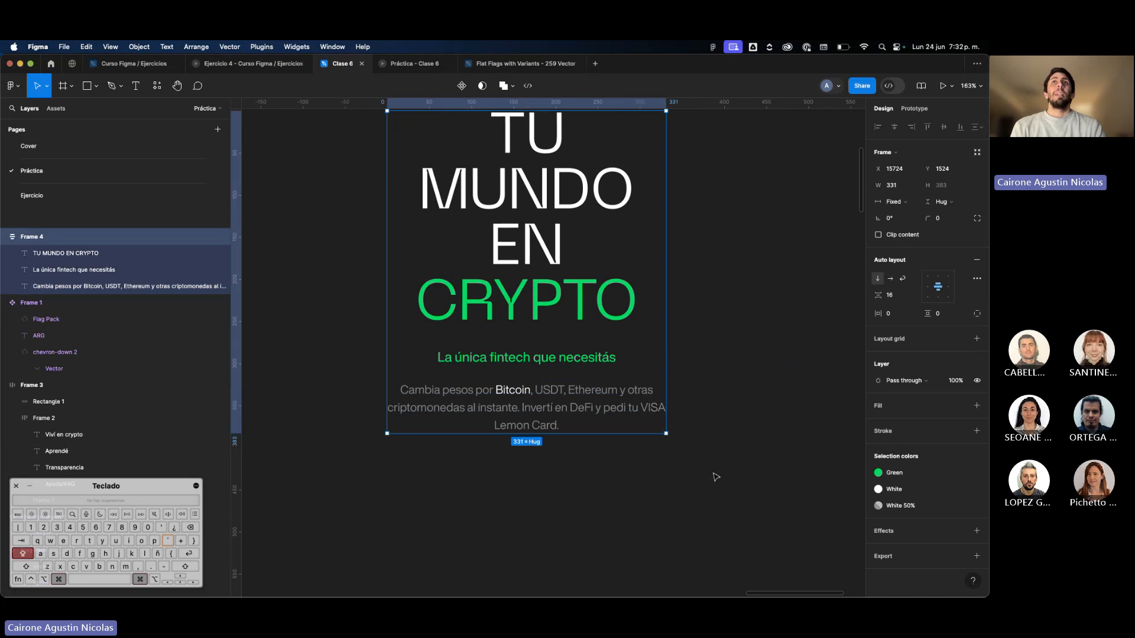
Remove the manual line breaks before "criptomonedas" and "Lemon Card." in the hero paragraph so its text runs continuously.
left_click(660, 293)
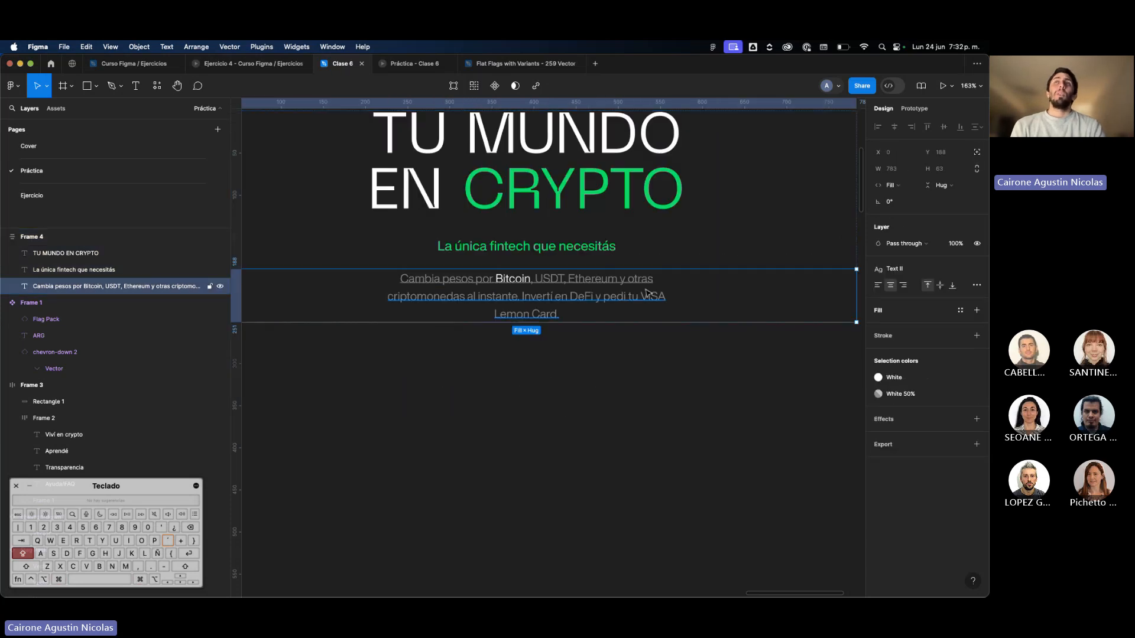
scroll(659, 291, "down", 3)
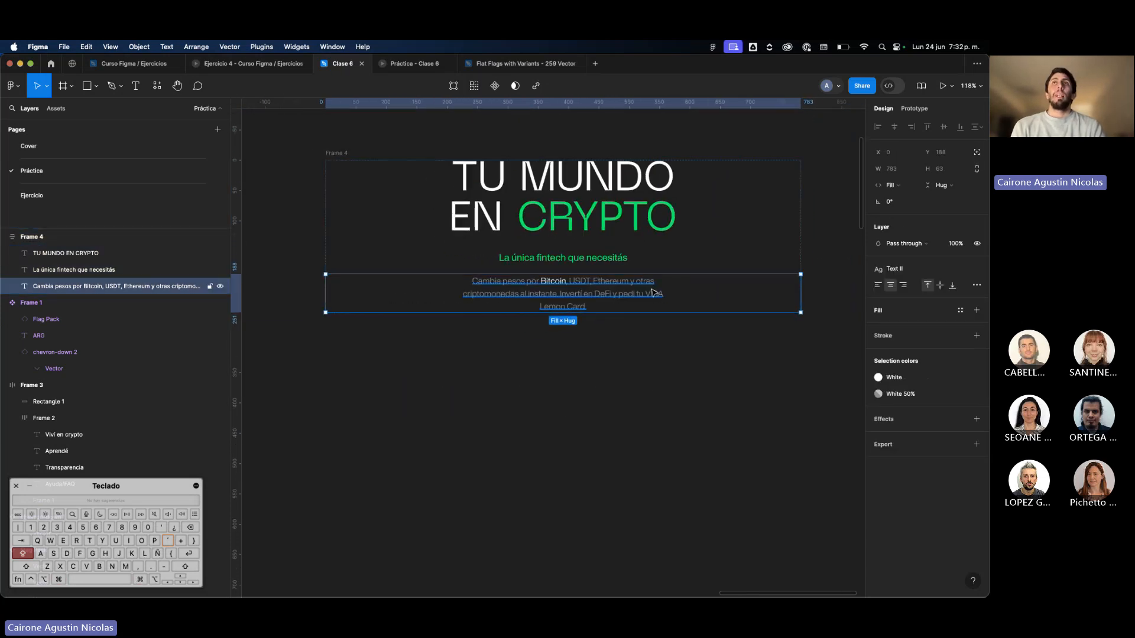
double_click(661, 288)
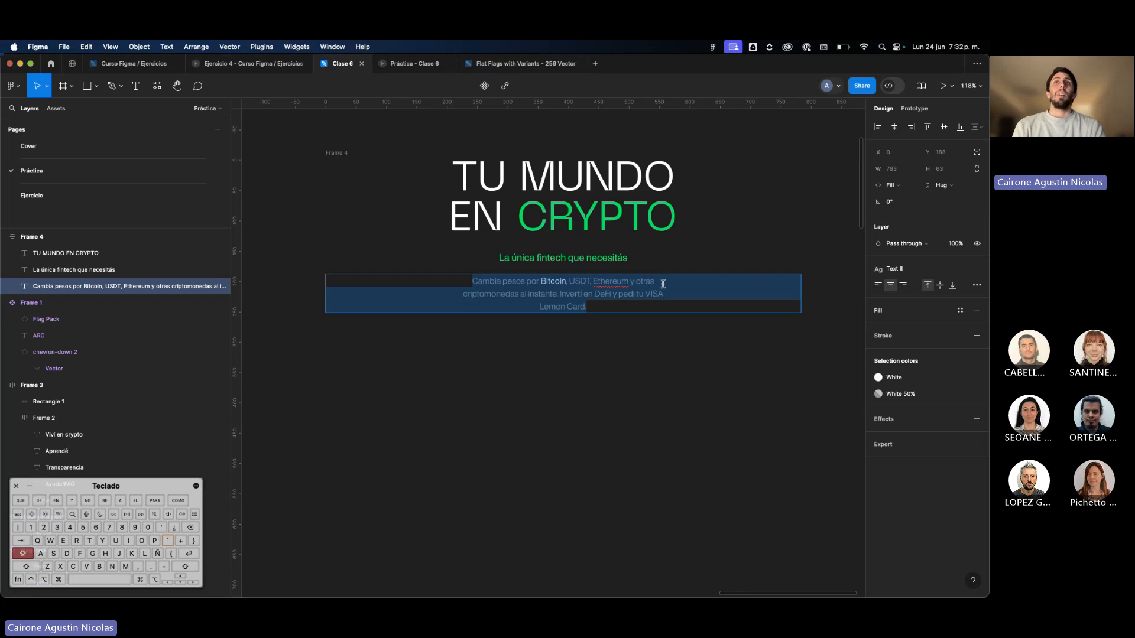
left_click(662, 291)
scroll(662, 292, "up", 2)
left_click(450, 328)
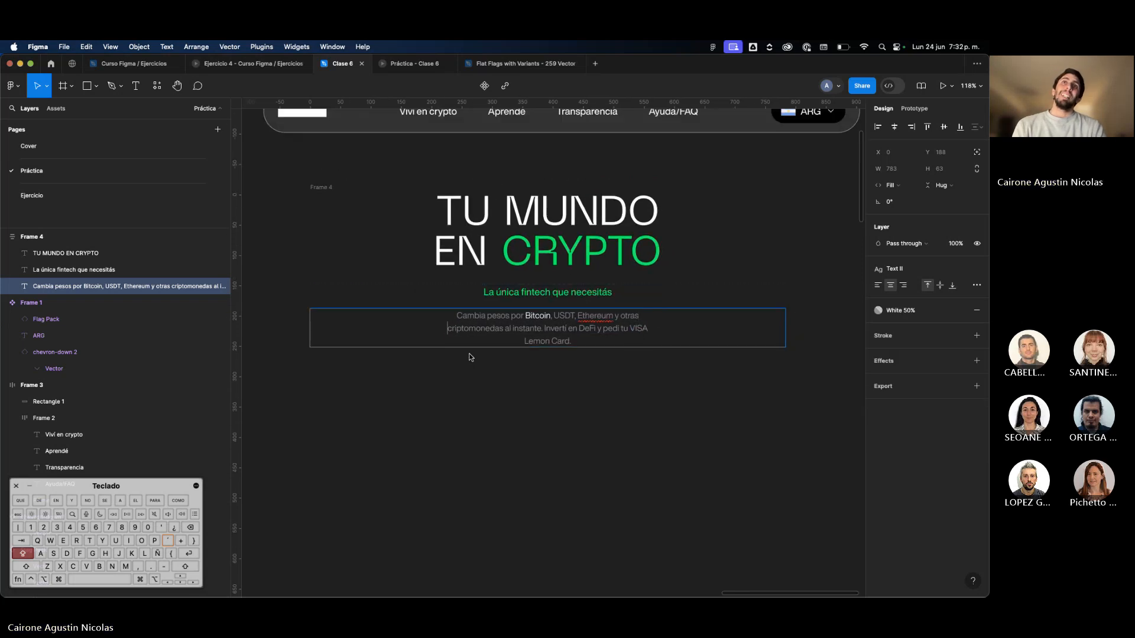
key("BackSpace")
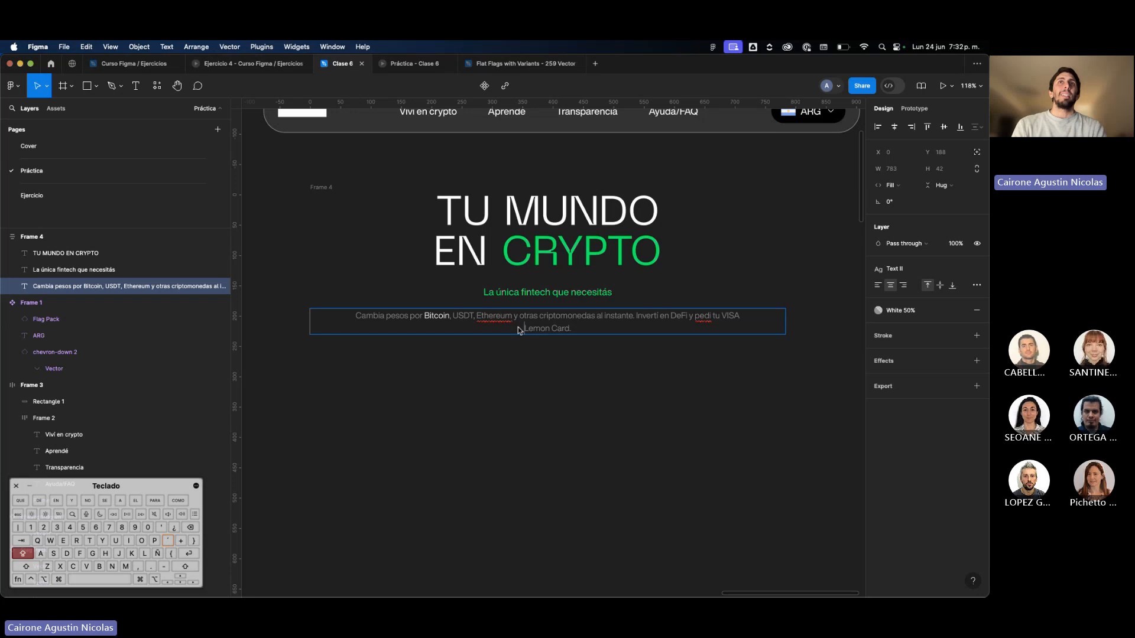
key("BackSpace")
key("Escape")
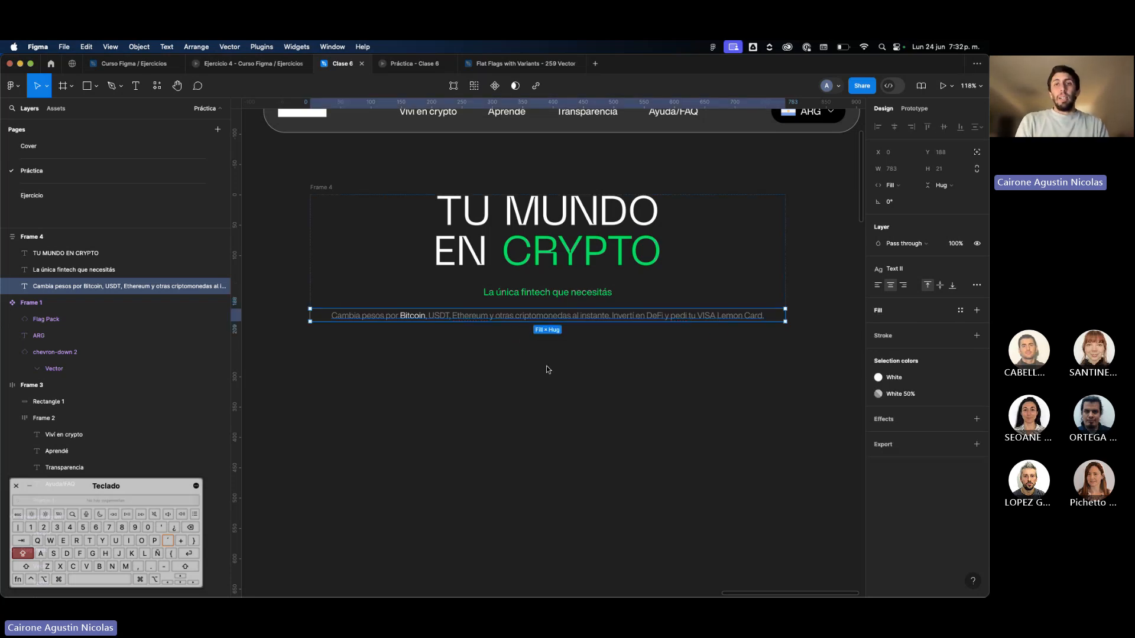
Remove the manual line break before "EN" in the hero heading so it reads "TU MUNDO EN CRYPTO" continuously.
left_click(561, 248)
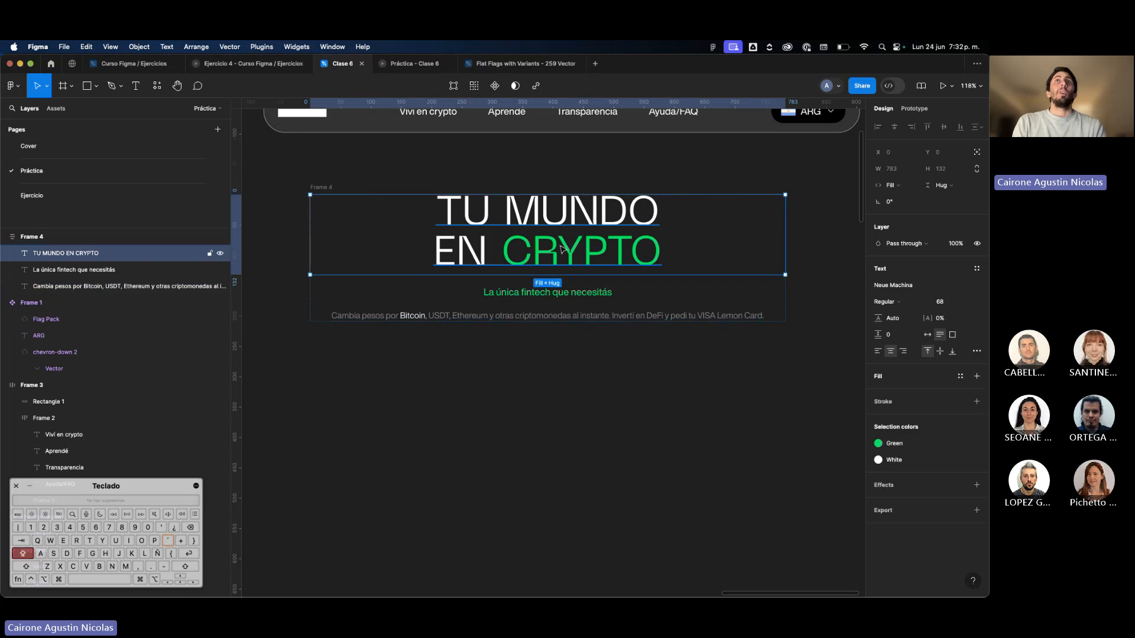
key("Return")
left_click(435, 255)
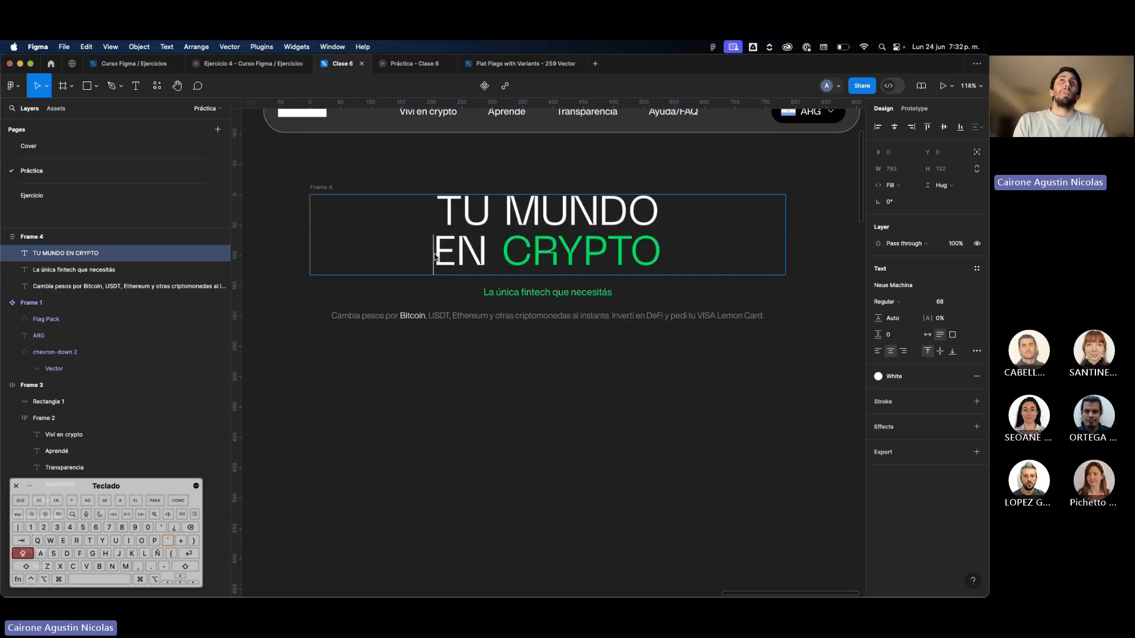
key("BackSpace")
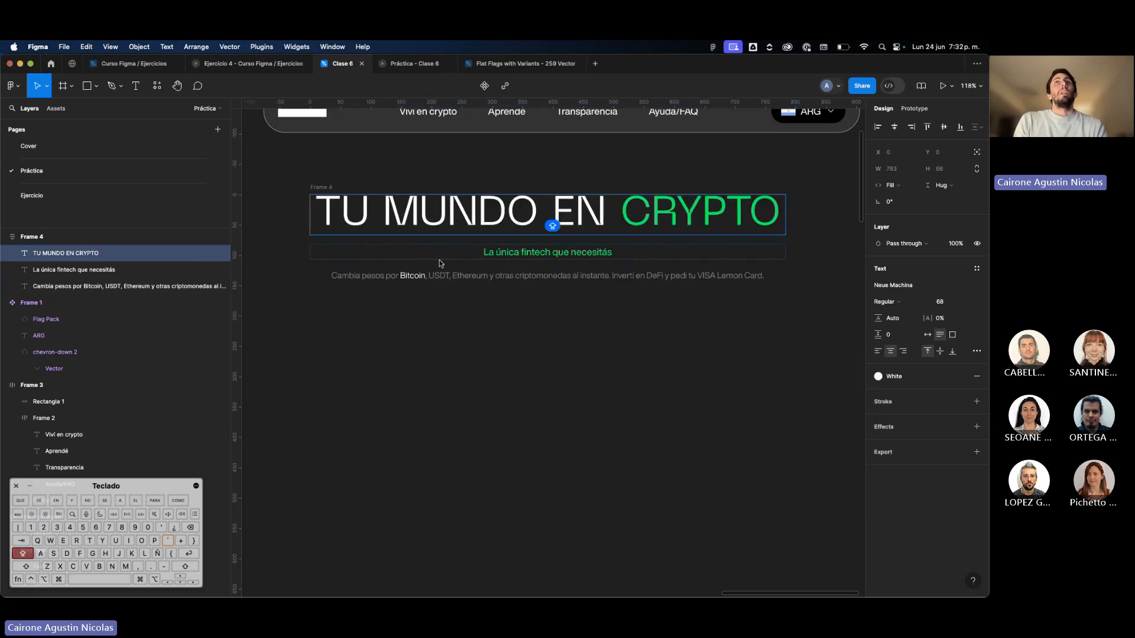
key("BackSpace")
key("Escape")
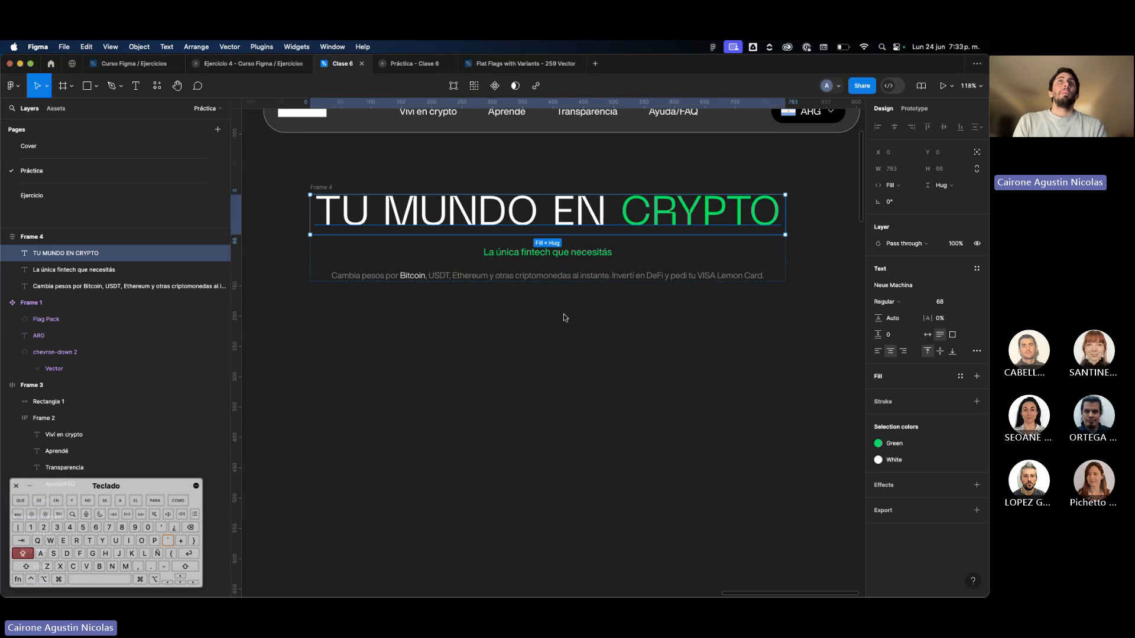
left_click(563, 317)
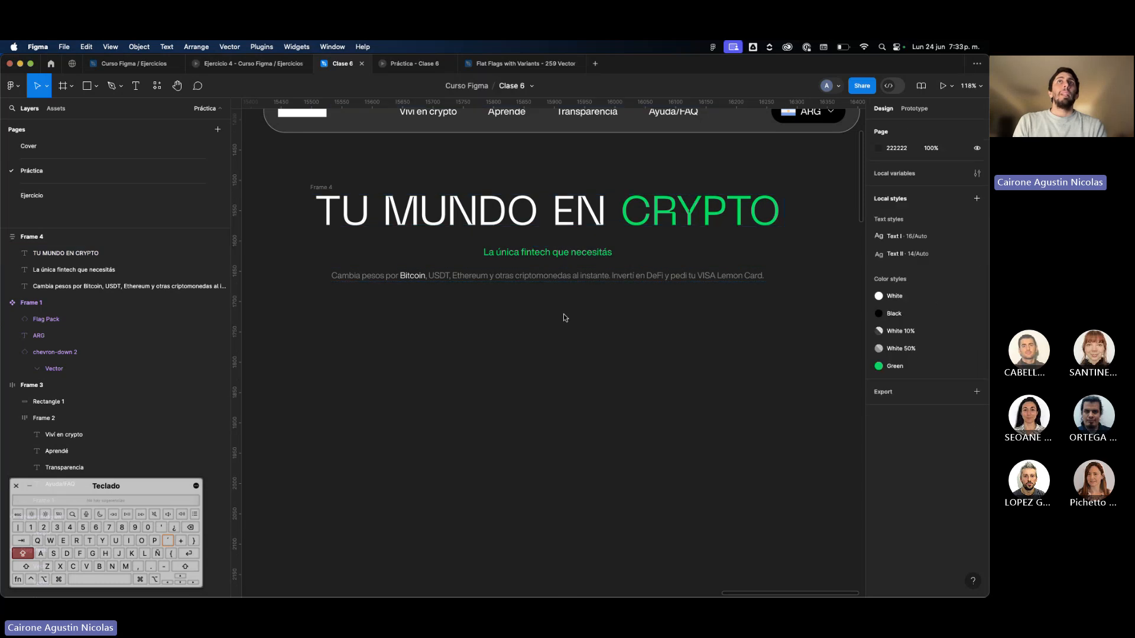
Narrow the hero text frame evenly on both sides to about 413.
left_click(318, 197)
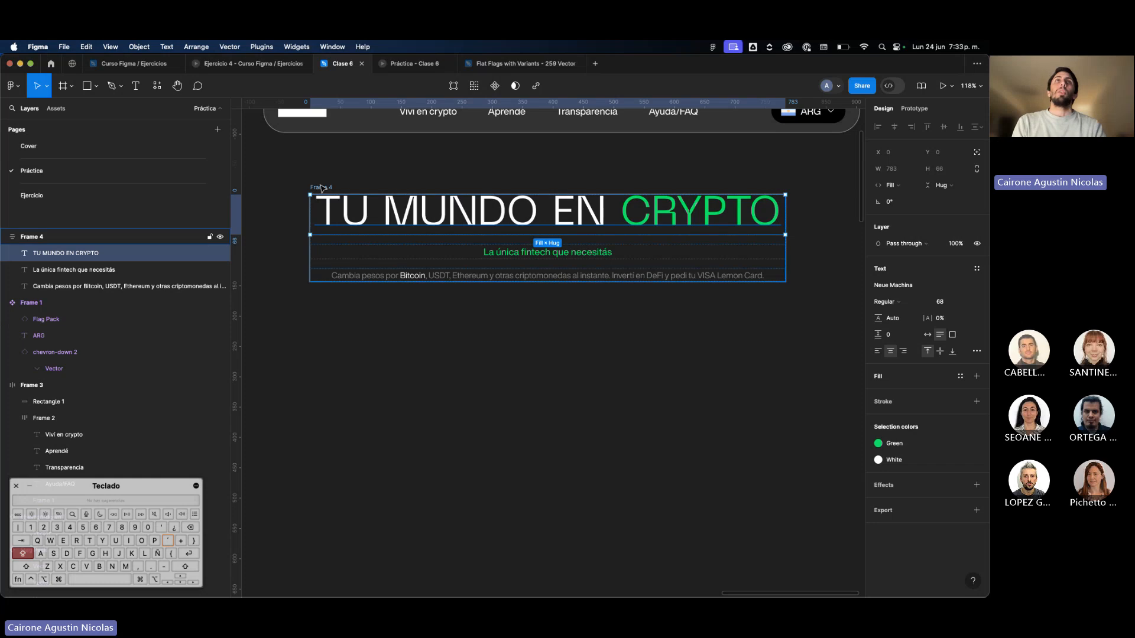
left_click(319, 187)
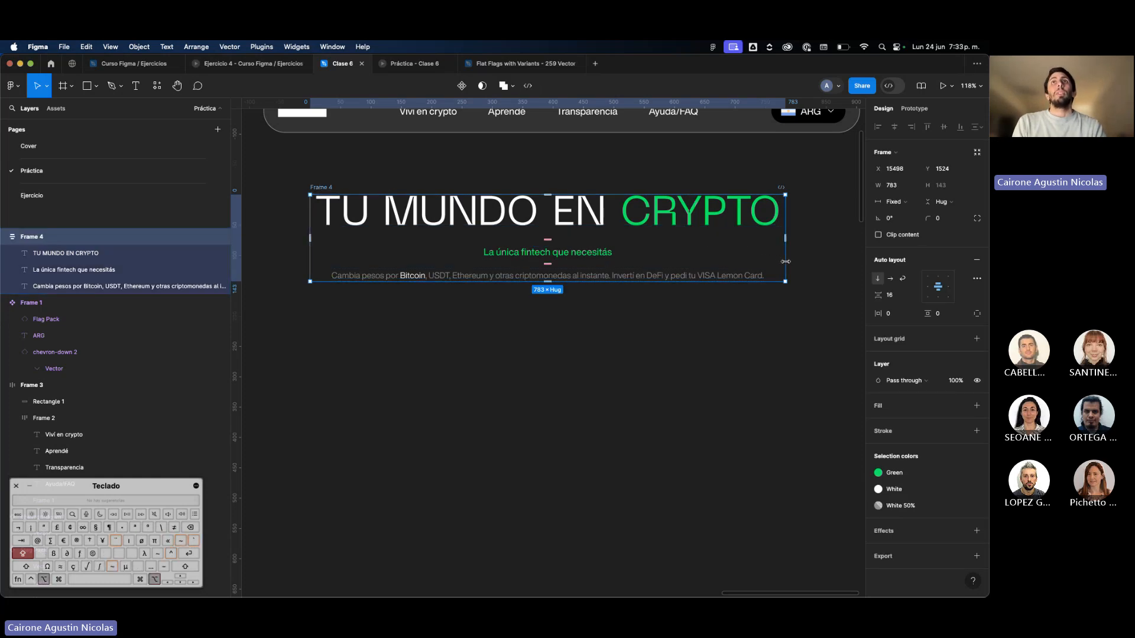
left_click_drag(785, 262, 673, 271)
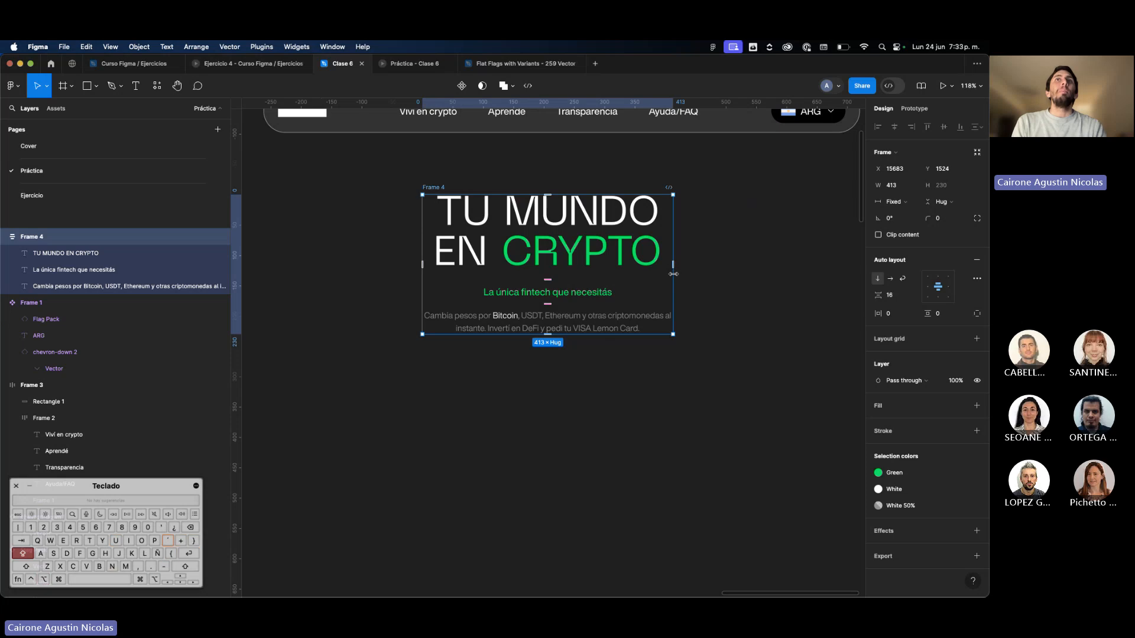
Compare the hero texts with the original page, try narrowing their frame evenly to about 365, and undo that resize.
scroll(633, 236, "left", 20)
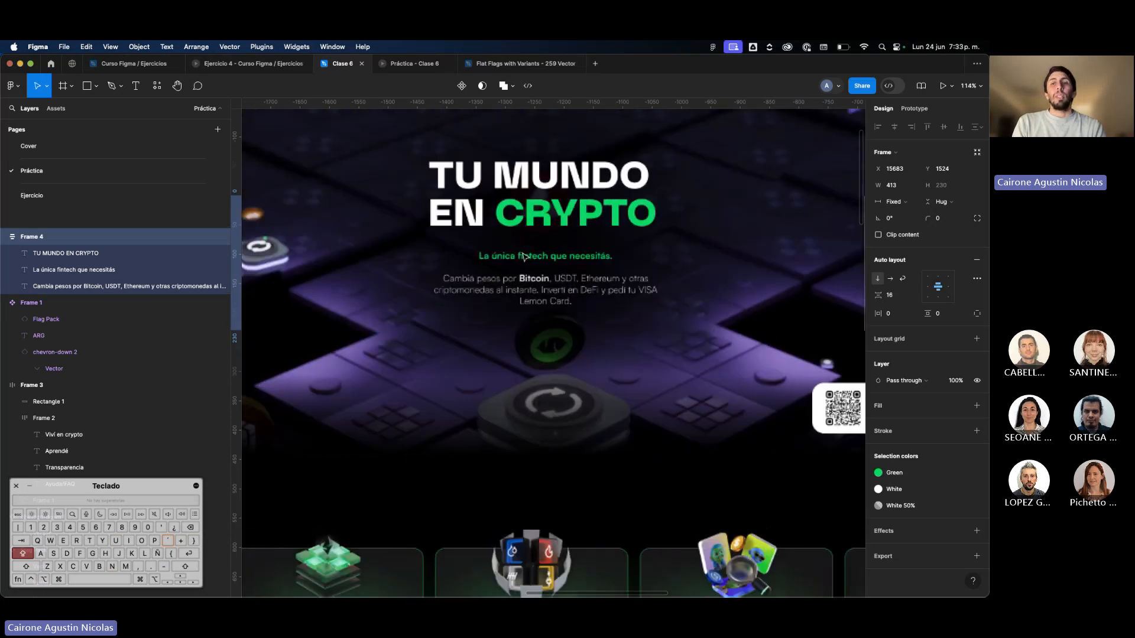
scroll(522, 255, "right", 20)
key("alt")
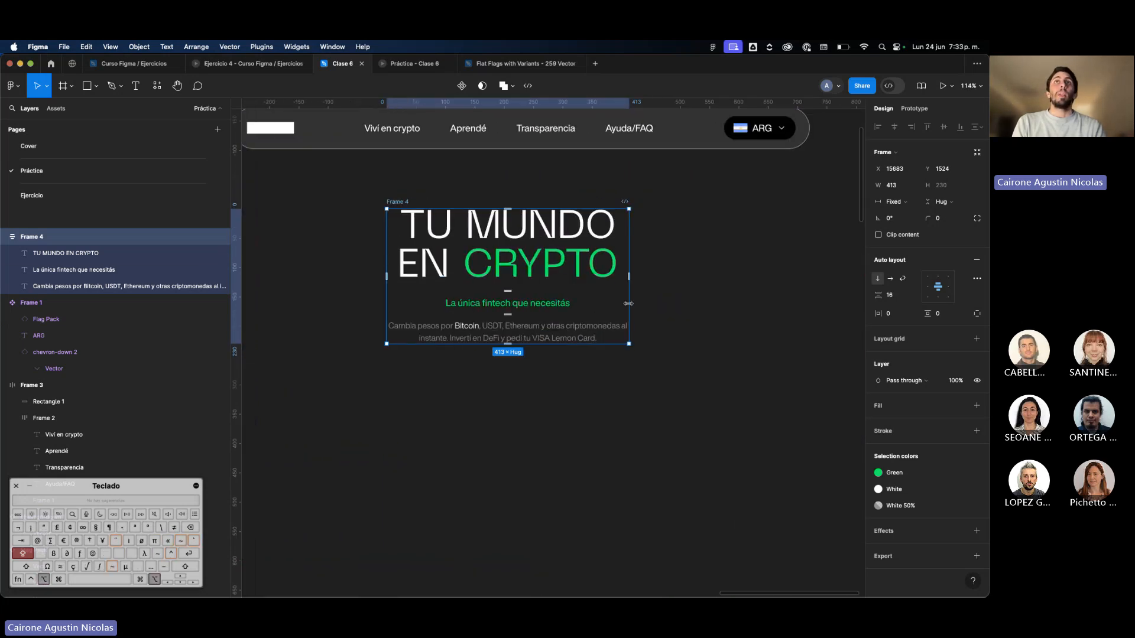
left_click_drag(628, 303, 615, 305)
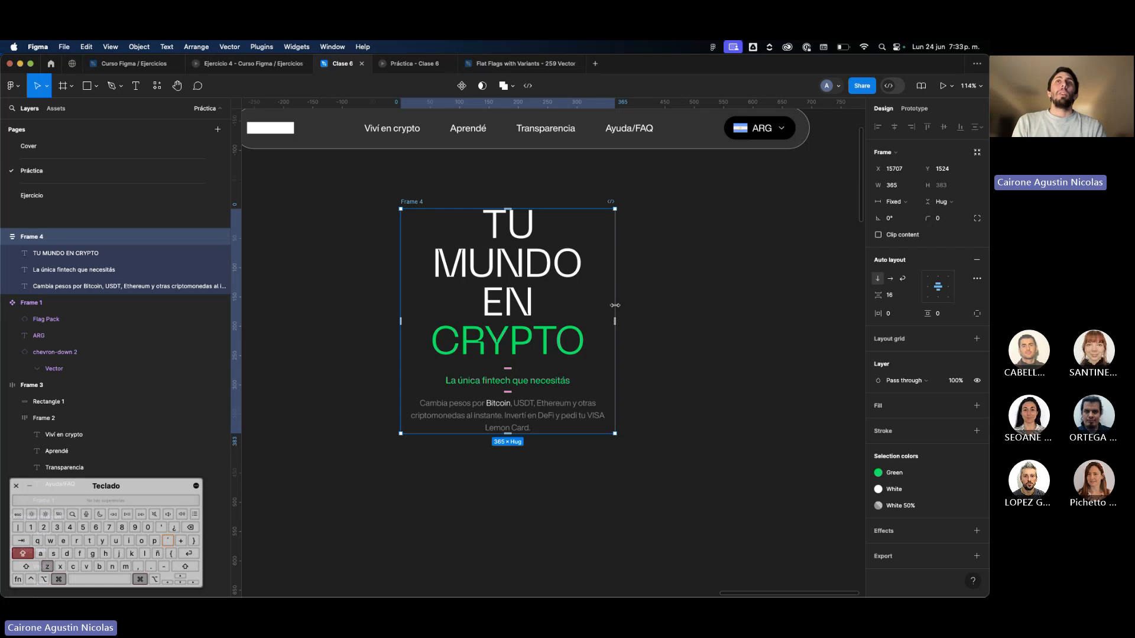
key("super+z")
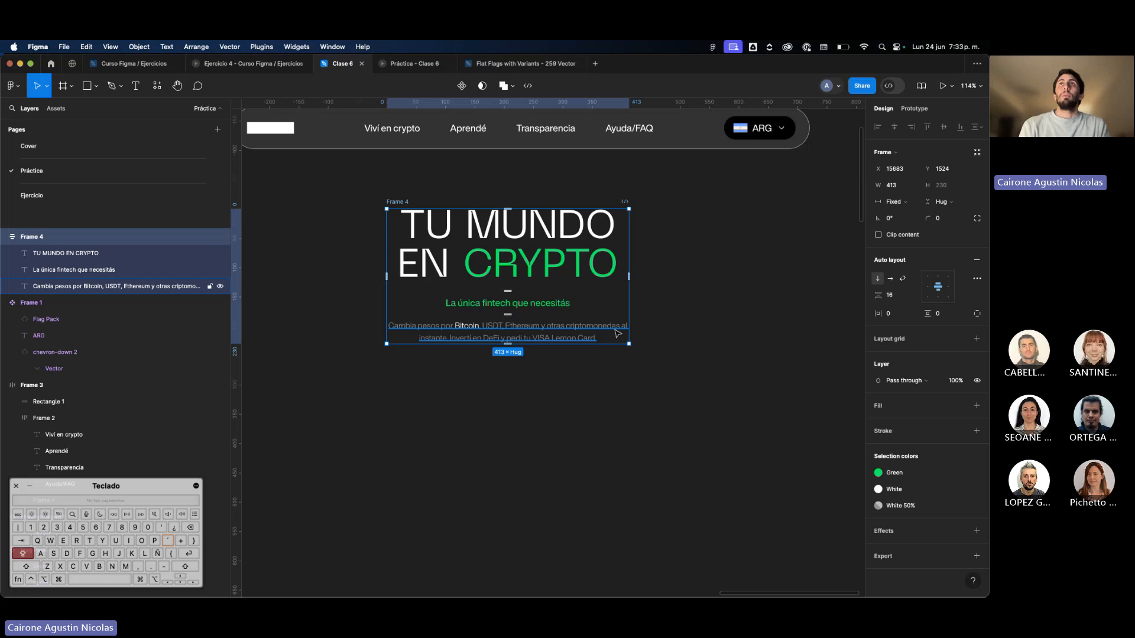
Copy the full text of the hero paragraph and deselect it.
double_click(617, 334)
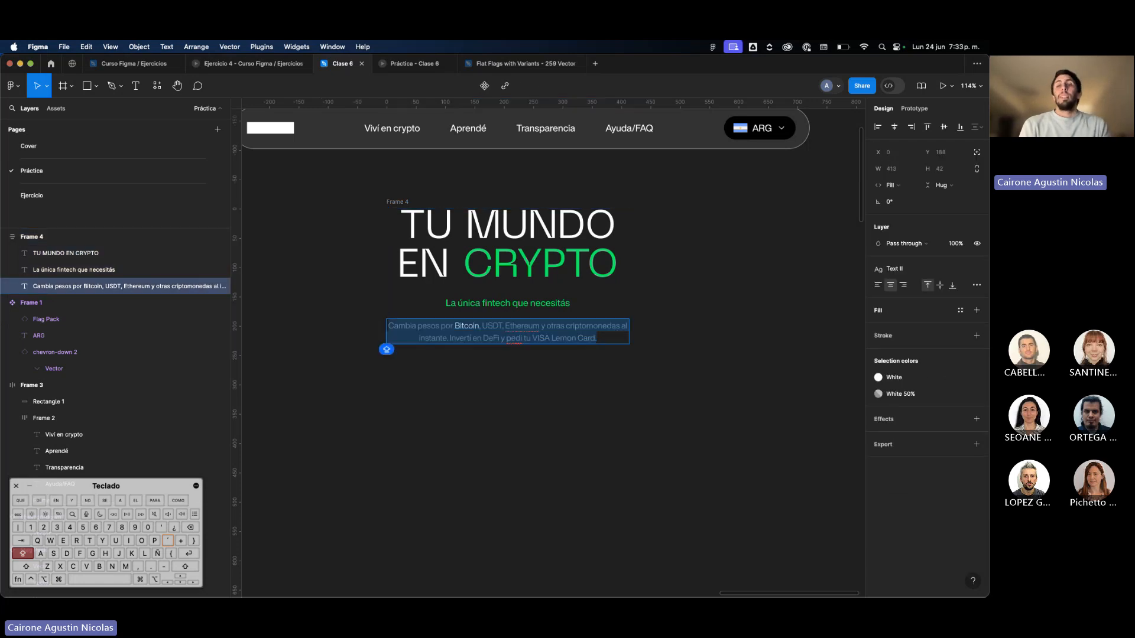
key("super+c")
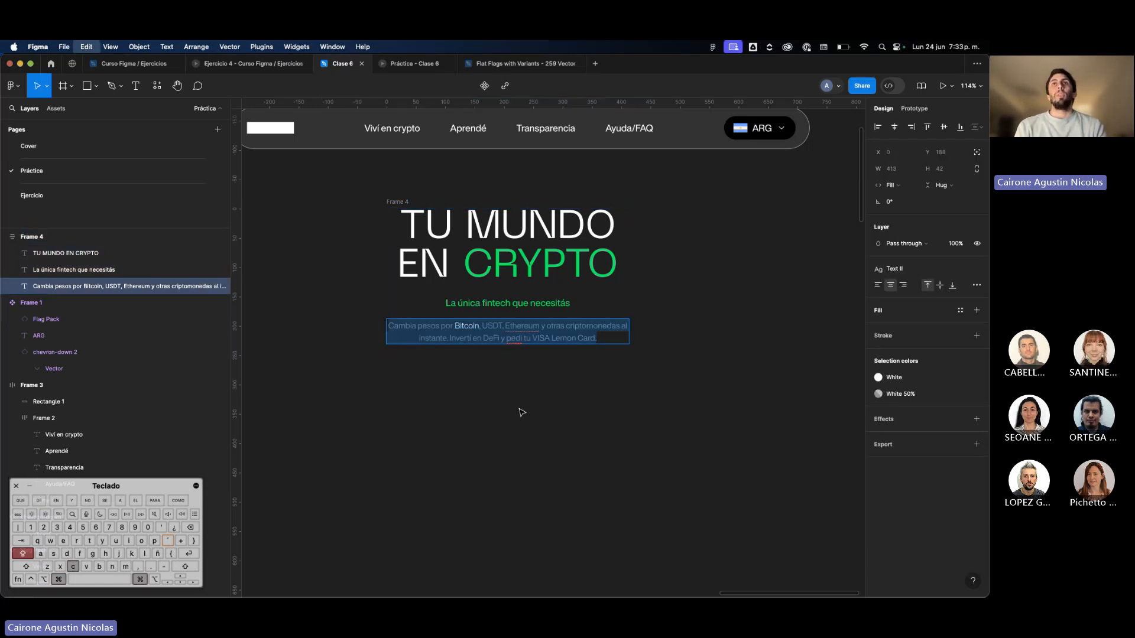
key("Escape")
left_click(673, 288)
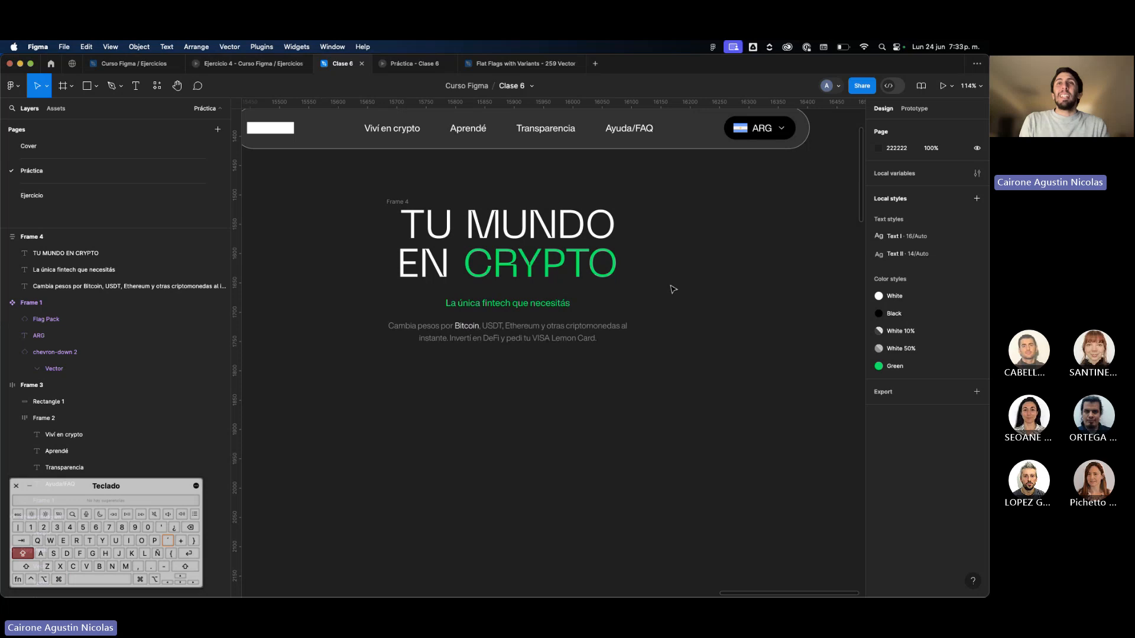
Try widening the hero text frame from its right edge only to about 701 and undo the resize.
left_click(415, 210)
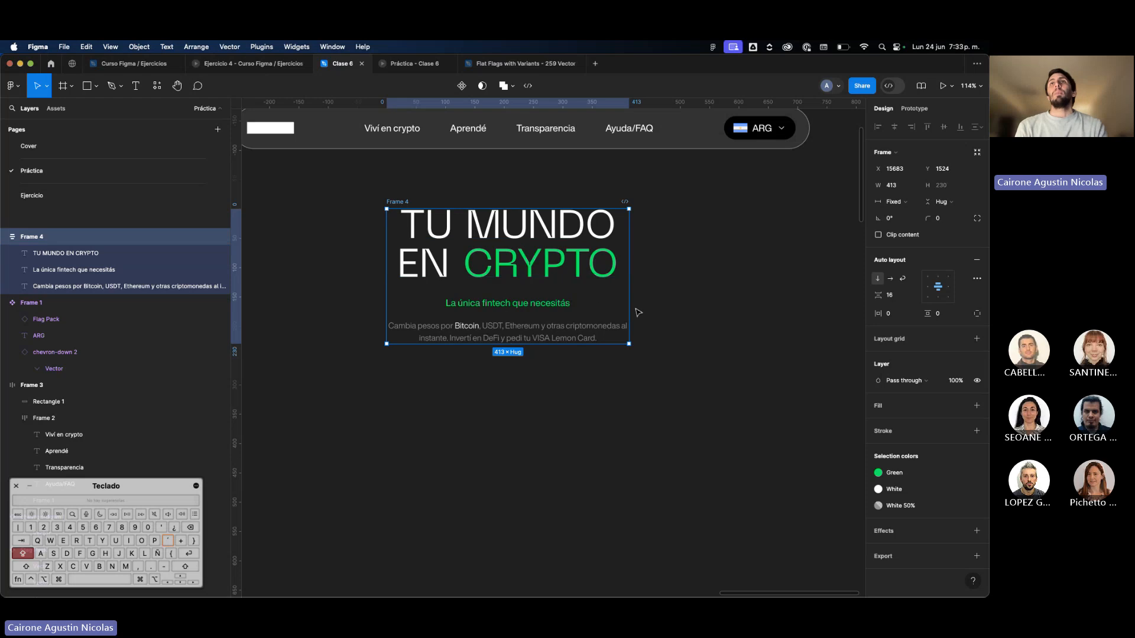
left_click_drag(633, 308, 798, 316)
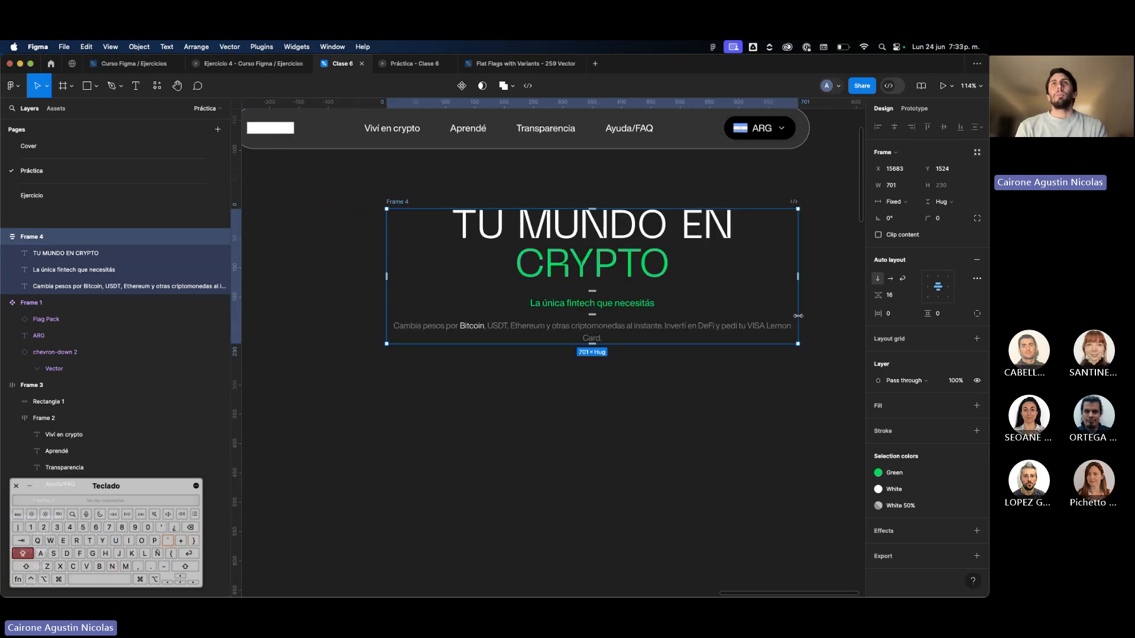
key("super+z")
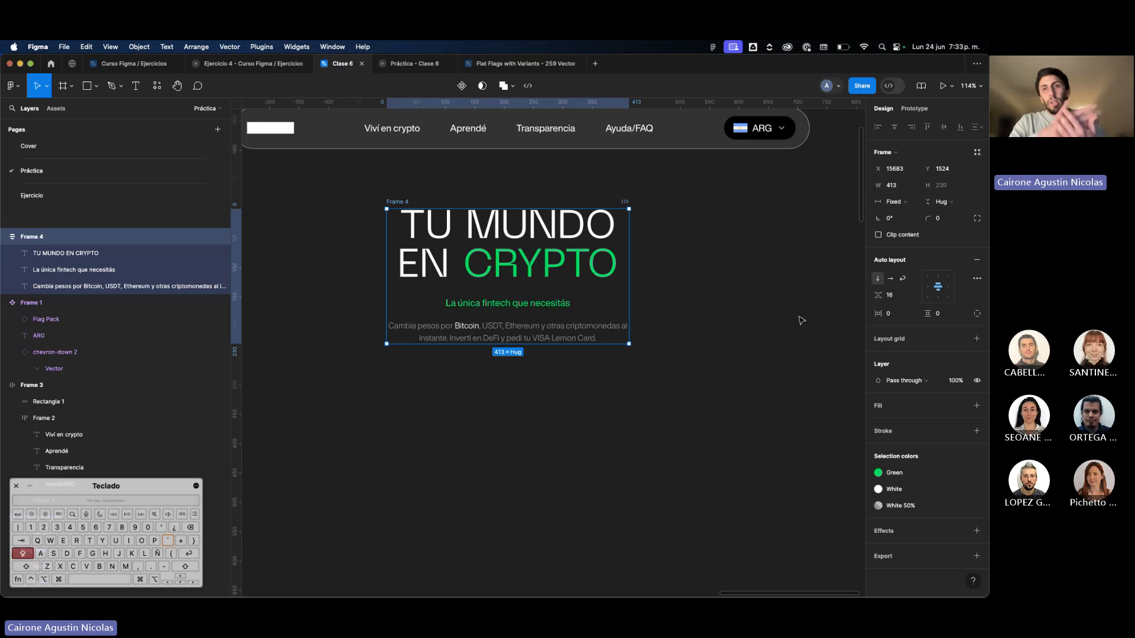
Narrow the hero text frame evenly on both sides to about 395 and deselect it.
key("alt")
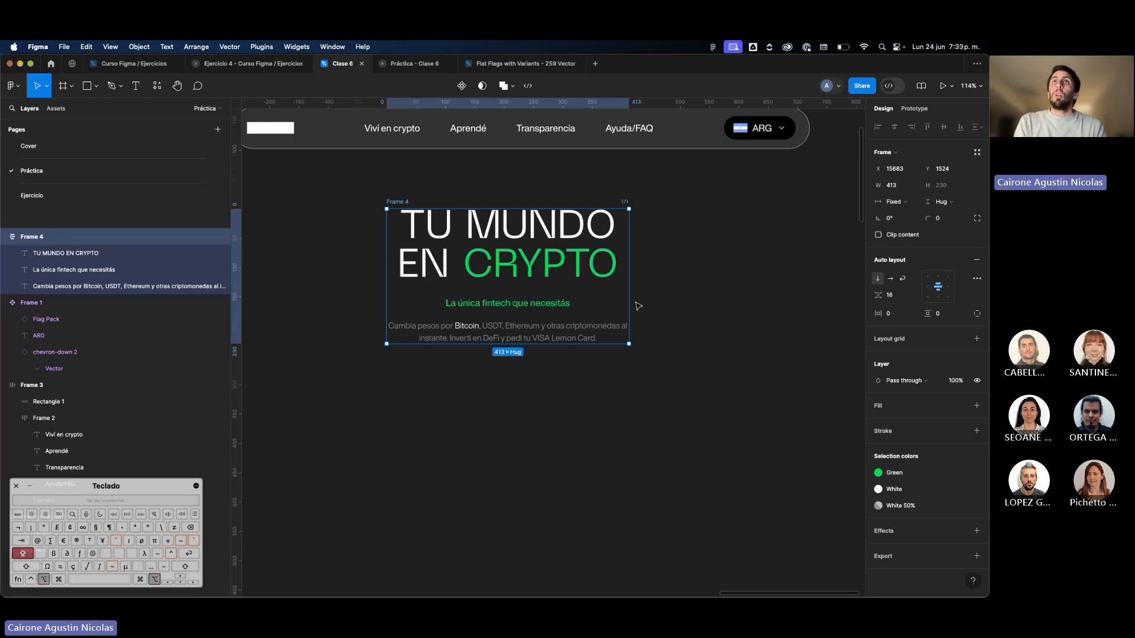
mouse_move(632, 302)
left_mouse_down()
mouse_move(742, 301)
mouse_move(623, 310)
left_mouse_up()
key("alt")
scroll(624, 310, "down", 5)
scroll(625, 312, "left", 4)
scroll(401, 309, "right", 5)
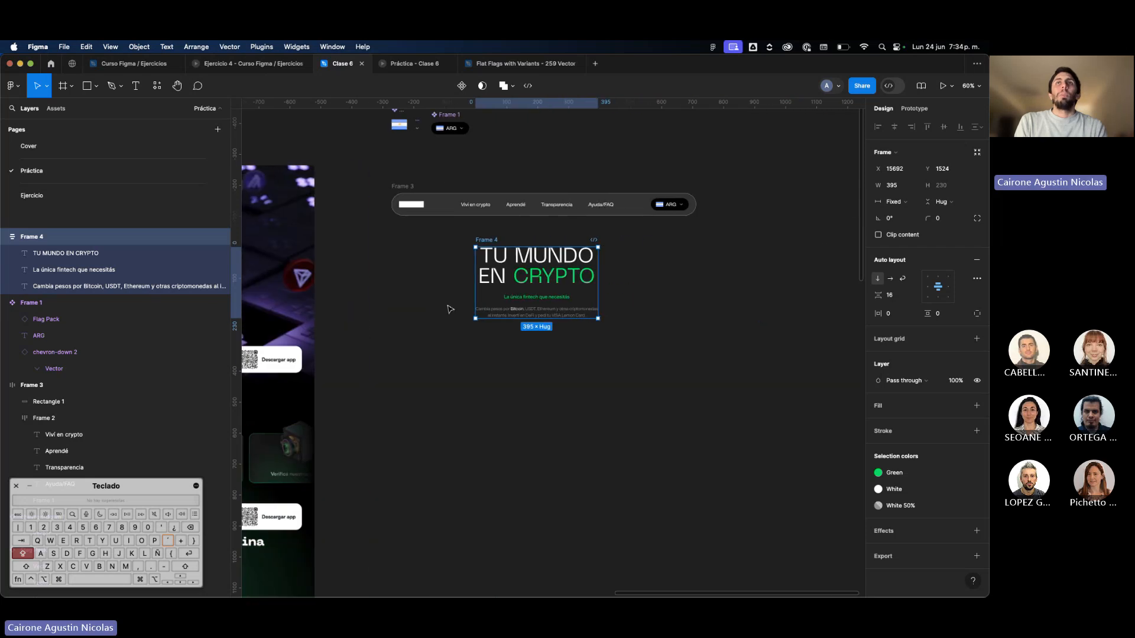
scroll(556, 310, "up", 5)
scroll(620, 320, "left", 1)
scroll(621, 320, "left", 1)
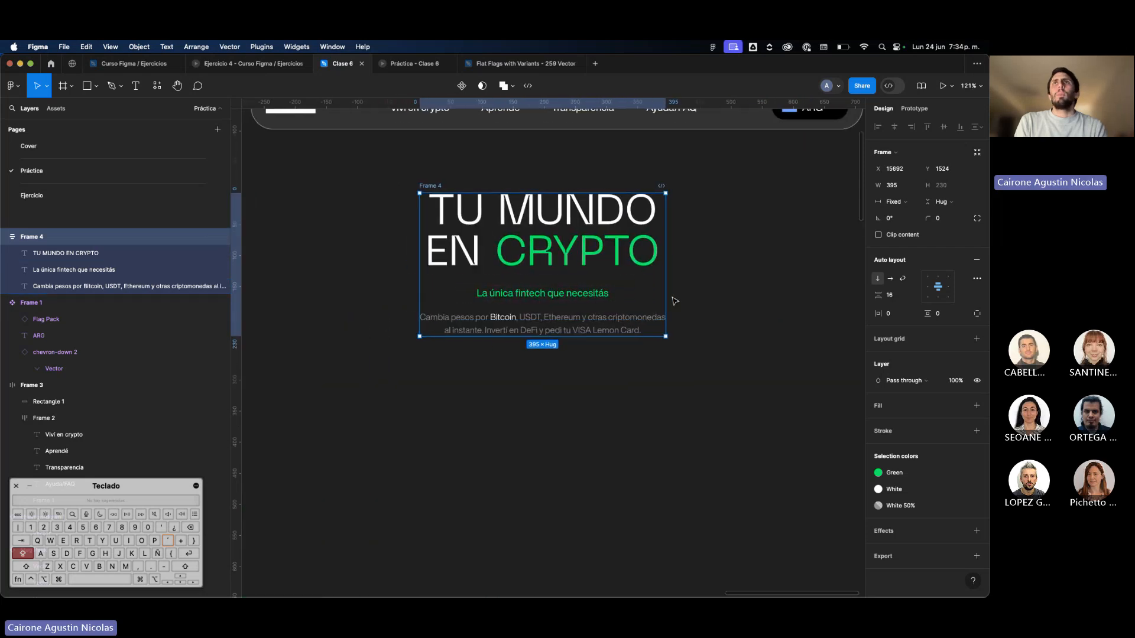
left_click(634, 355)
Compare the hero texts with the original page and move their frame slightly down below the navigation bar, with the interface hidden.
scroll(634, 358, "down", 6)
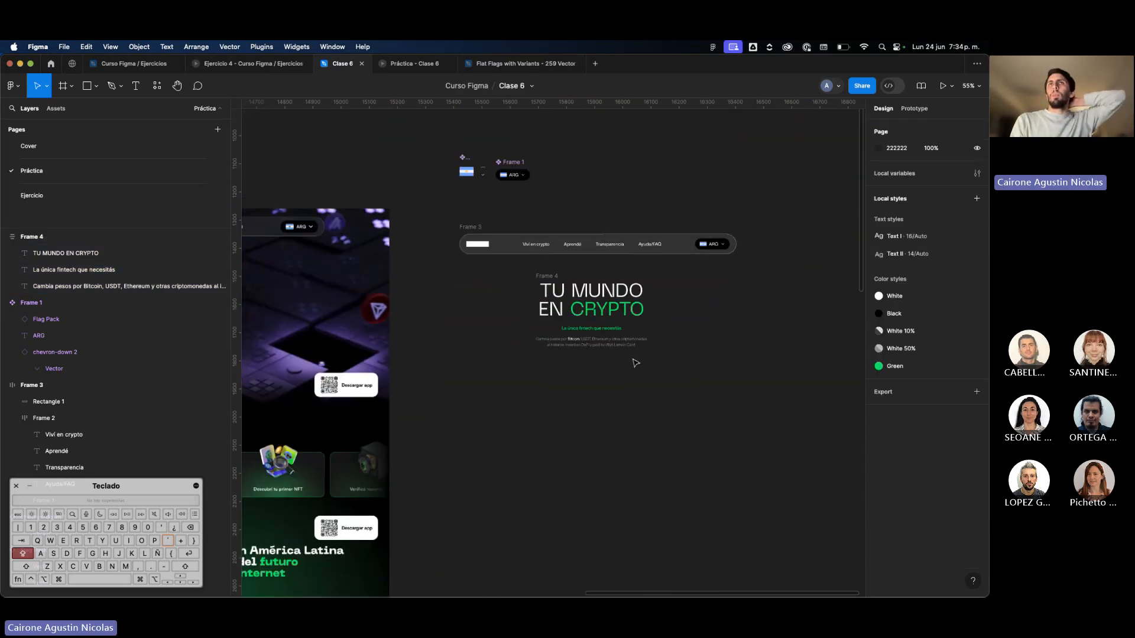
scroll(635, 363, "left", 4)
scroll(367, 343, "up", 5)
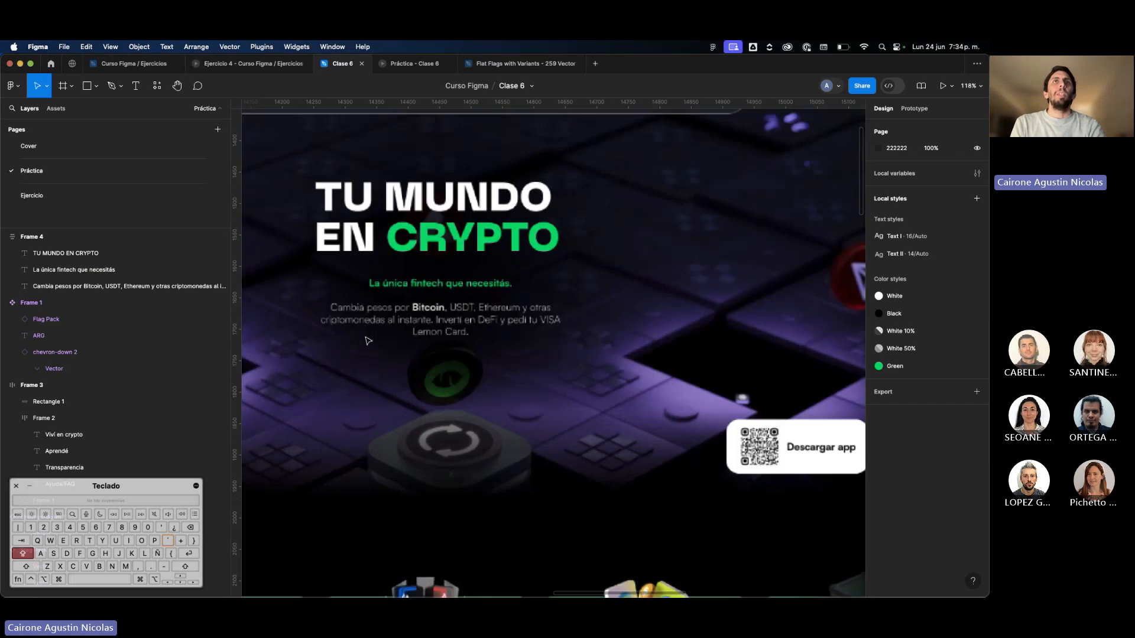
scroll(432, 348, "down", 5)
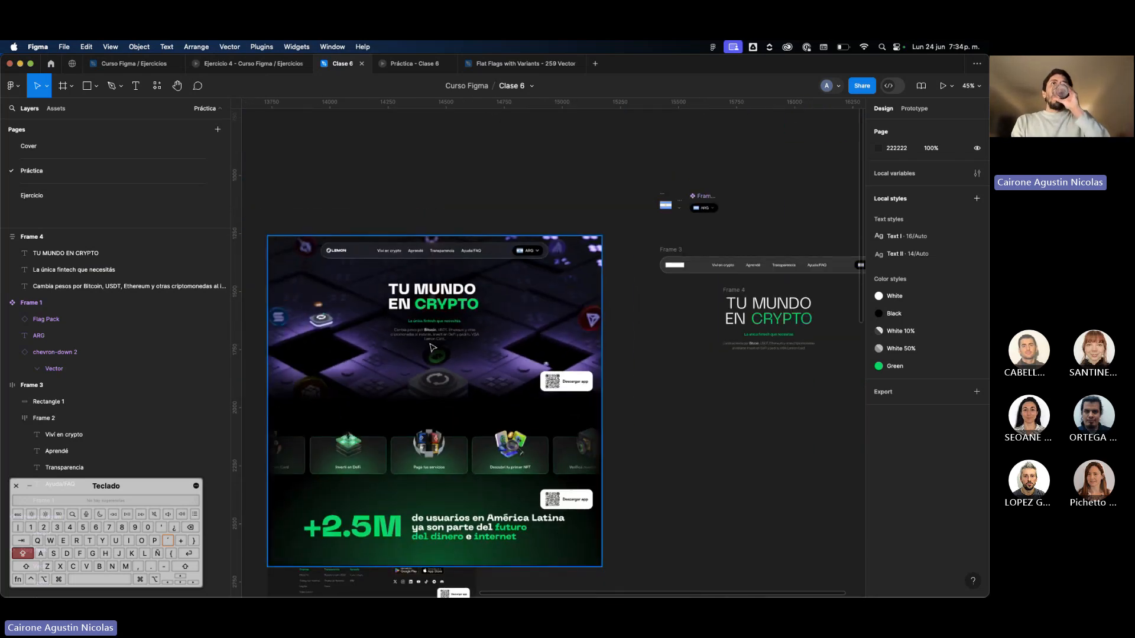
scroll(526, 362, "right", 3)
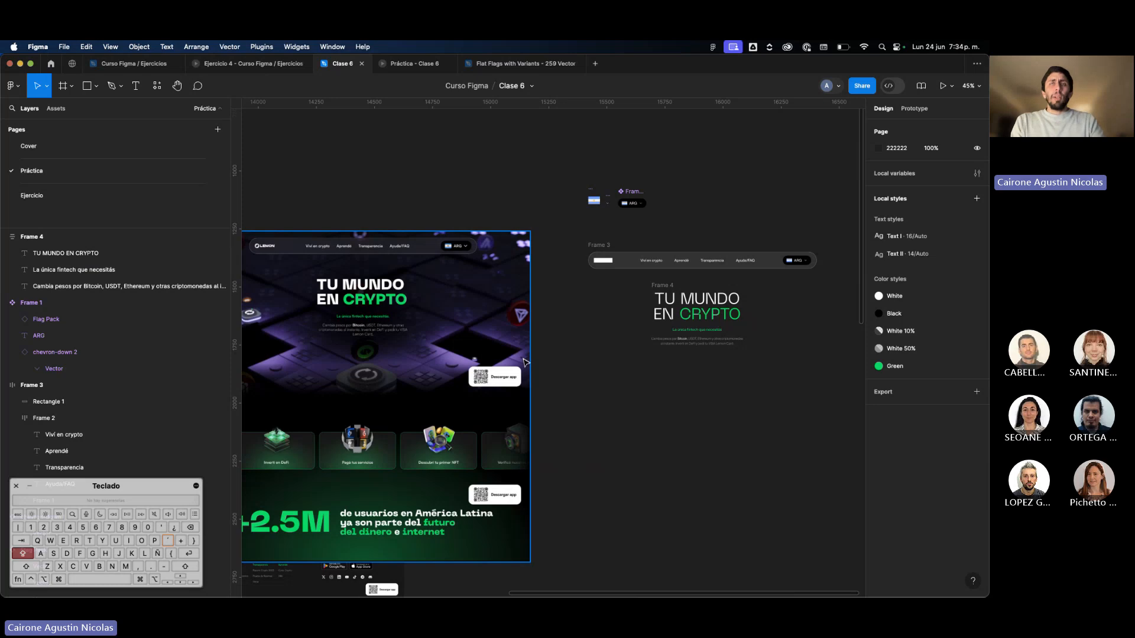
key("super+backslash")
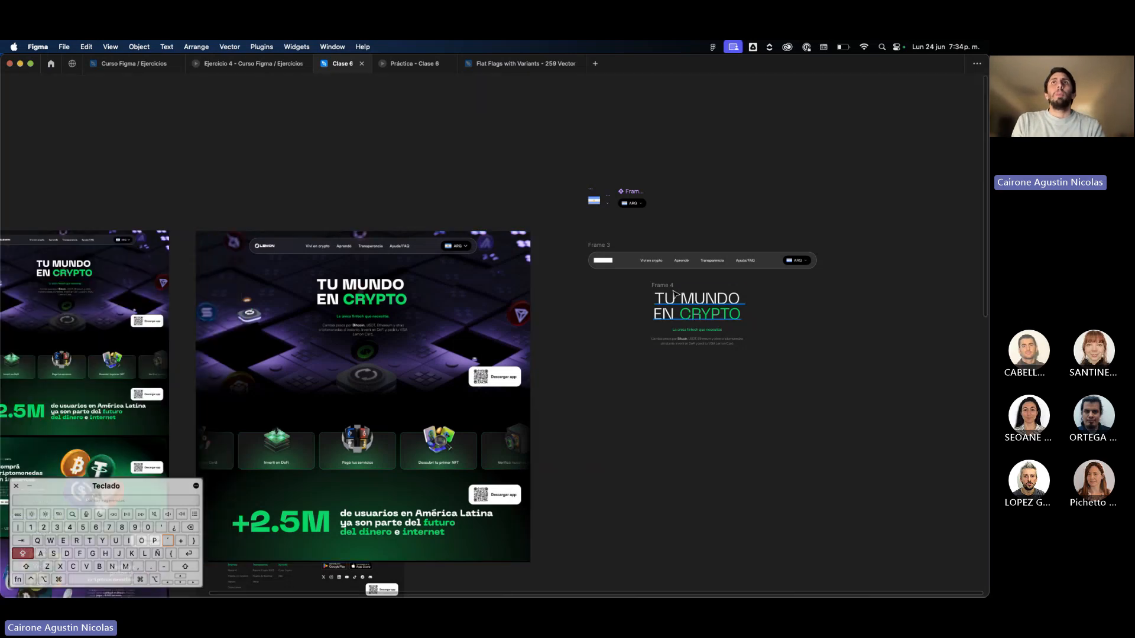
left_click_drag(673, 293, 675, 300)
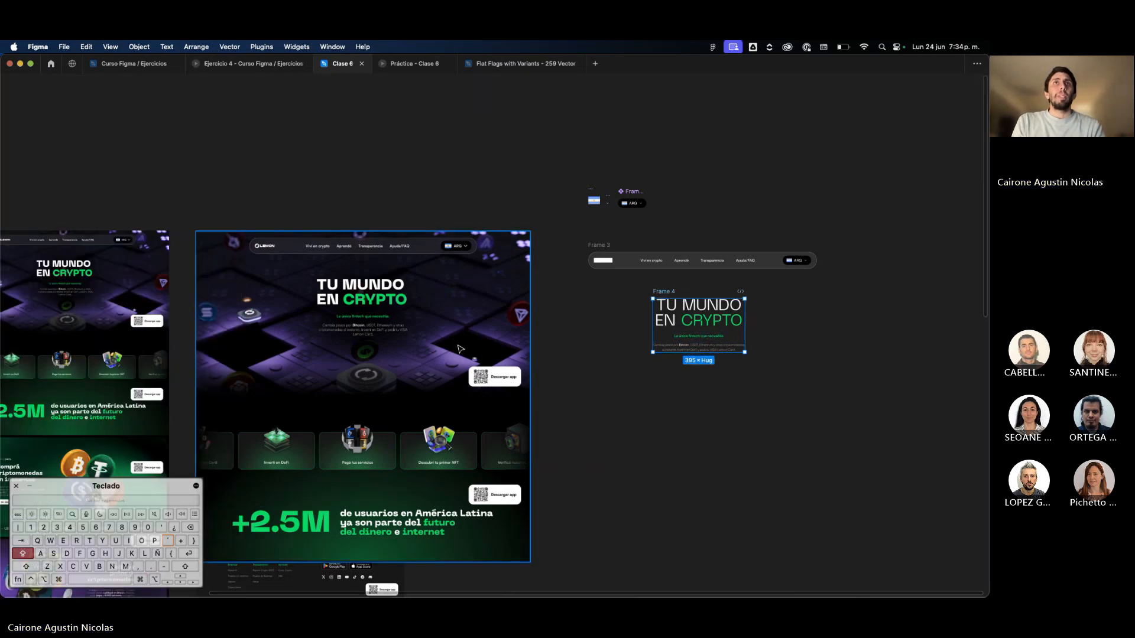
scroll(460, 349, "up", 3)
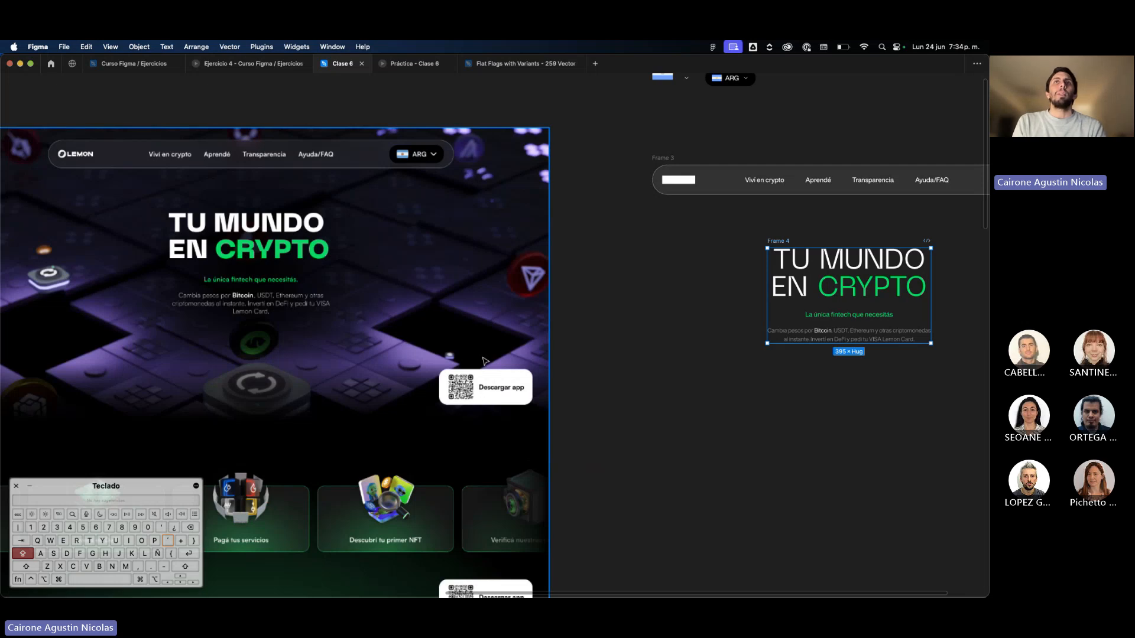
Duplicate the QR code image and scale the copy to about 69 × 69 over the QR of the original Descargar app button.
scroll(480, 396, "down", 10)
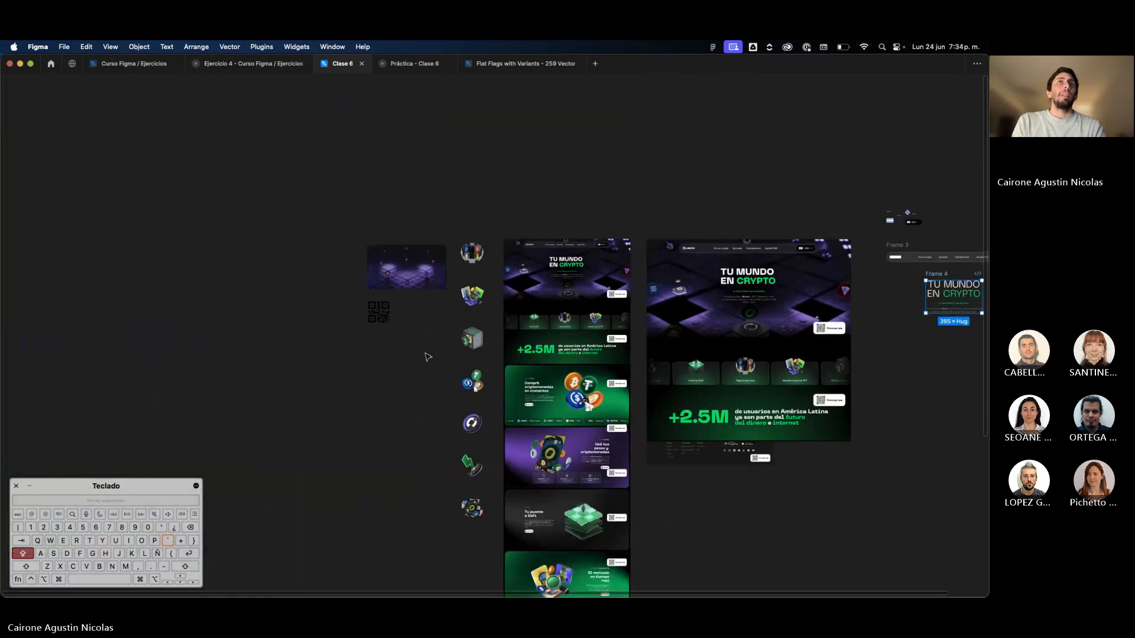
left_click_drag(390, 312, 966, 336, "alt")
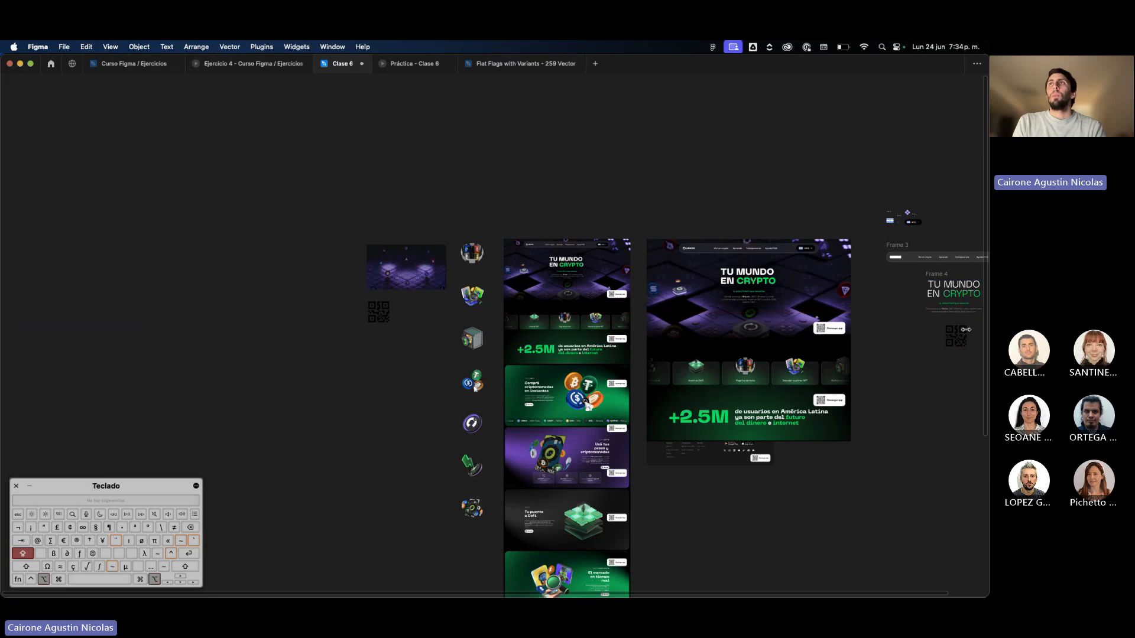
scroll(966, 335, "right", 3)
scroll(829, 328, "up", 5)
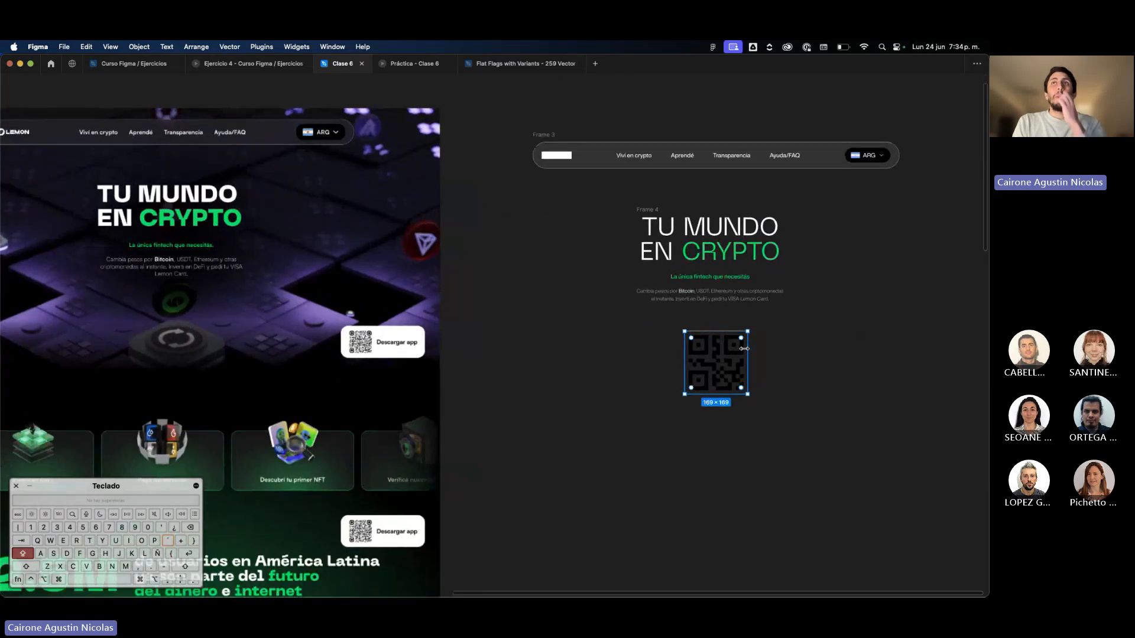
left_click_drag(743, 349, 401, 338)
scroll(401, 338, "up", 5)
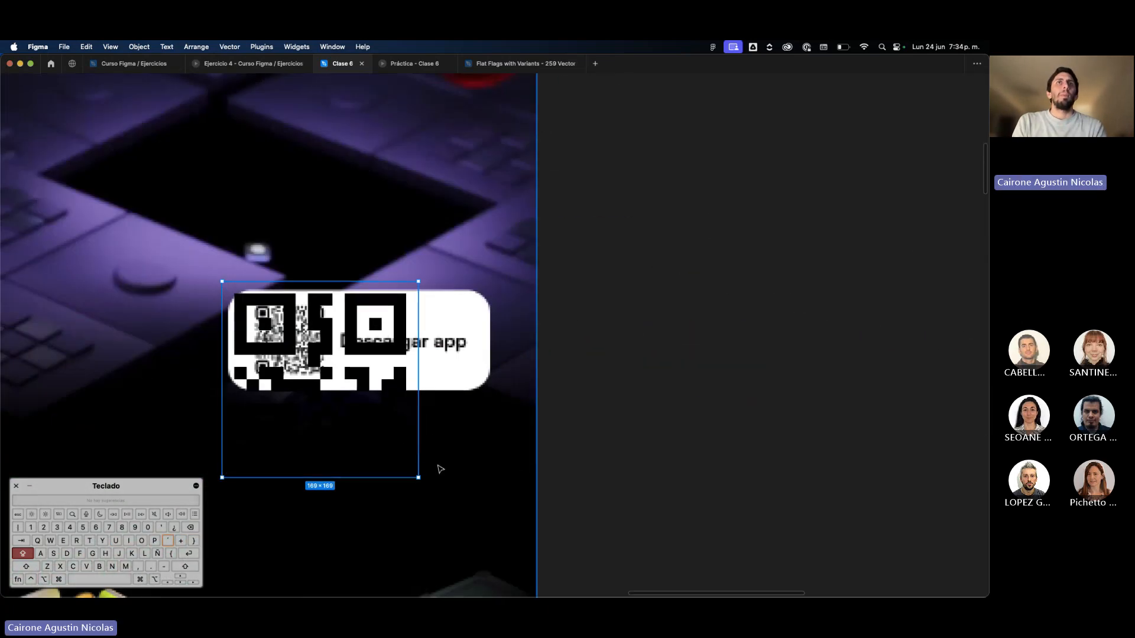
left_click_drag(419, 477, 295, 355)
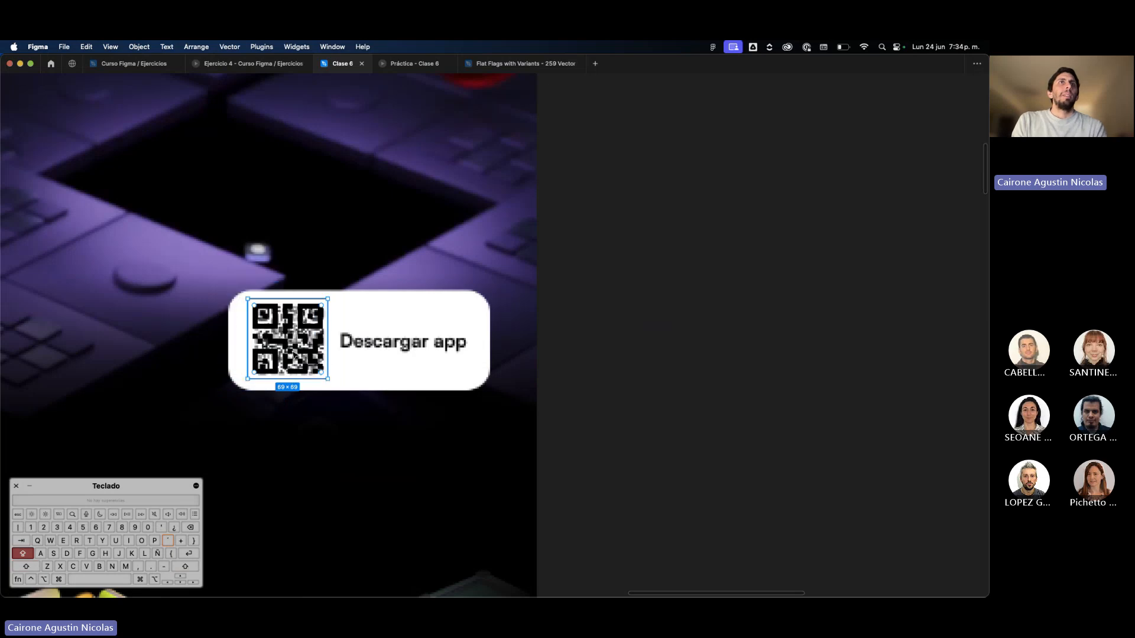
Show the interface again, set the QR copy's size to 68 × 68 and move it onto the empty canvas beside the original page.
key("super+backslash")
left_click(901, 171)
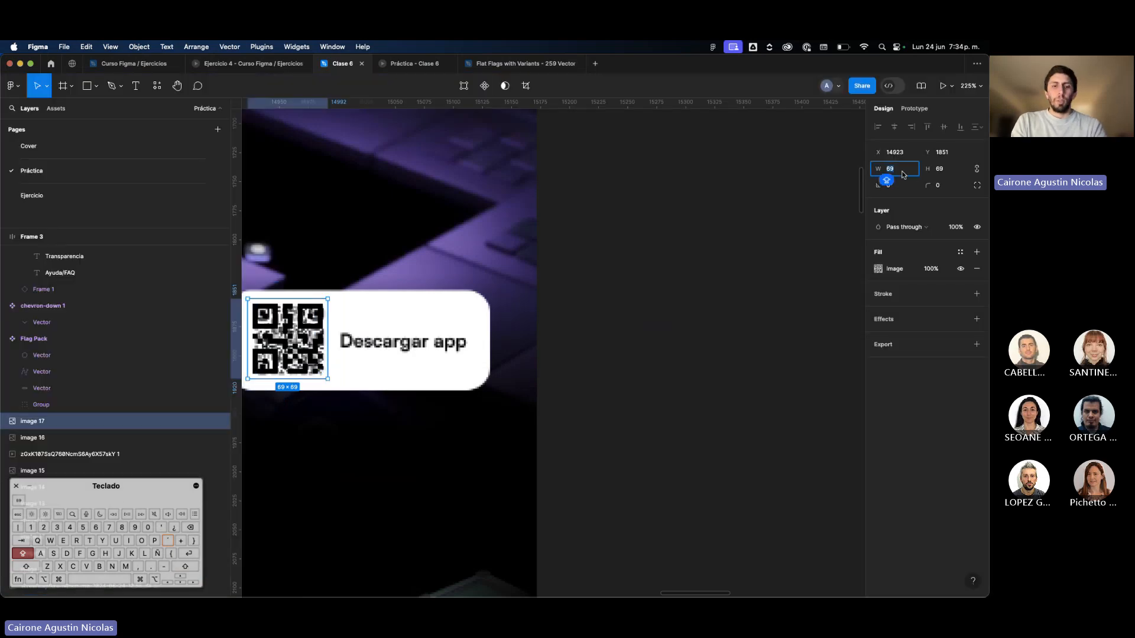
type("68")
key("Return")
scroll(661, 266, "down", 5)
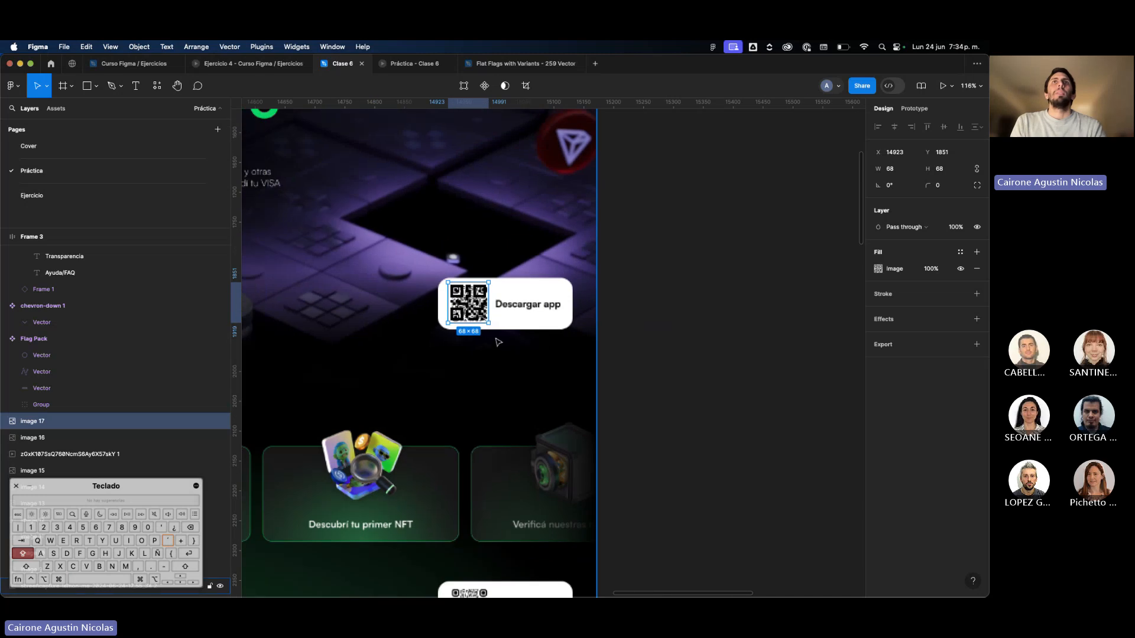
left_click_drag(476, 313, 661, 314)
scroll(583, 320, "right", 5)
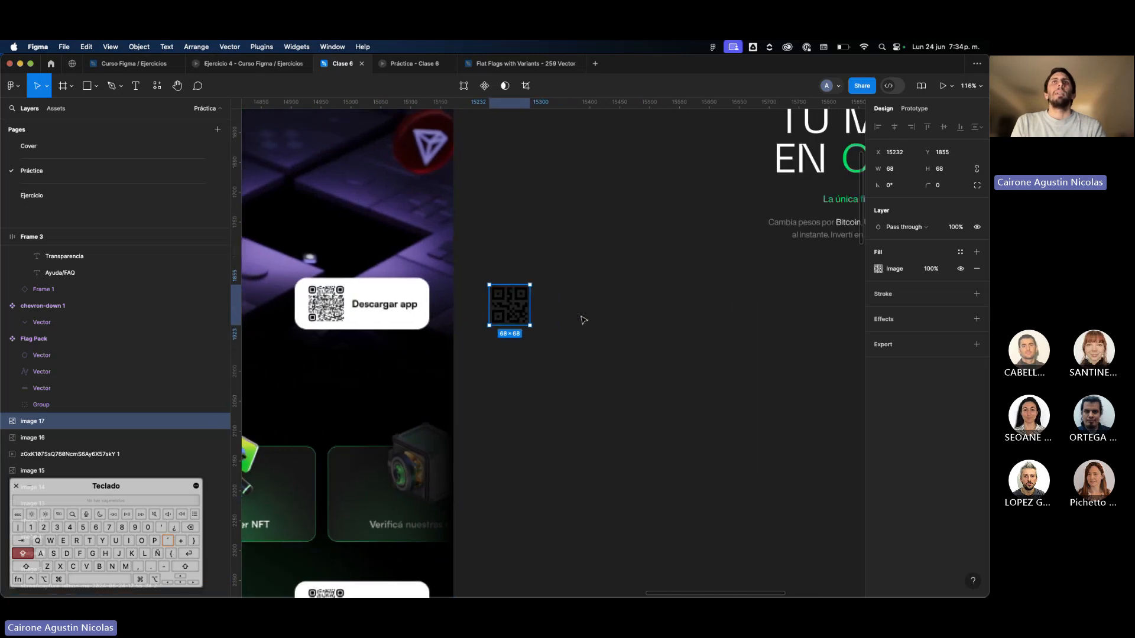
left_click(585, 319)
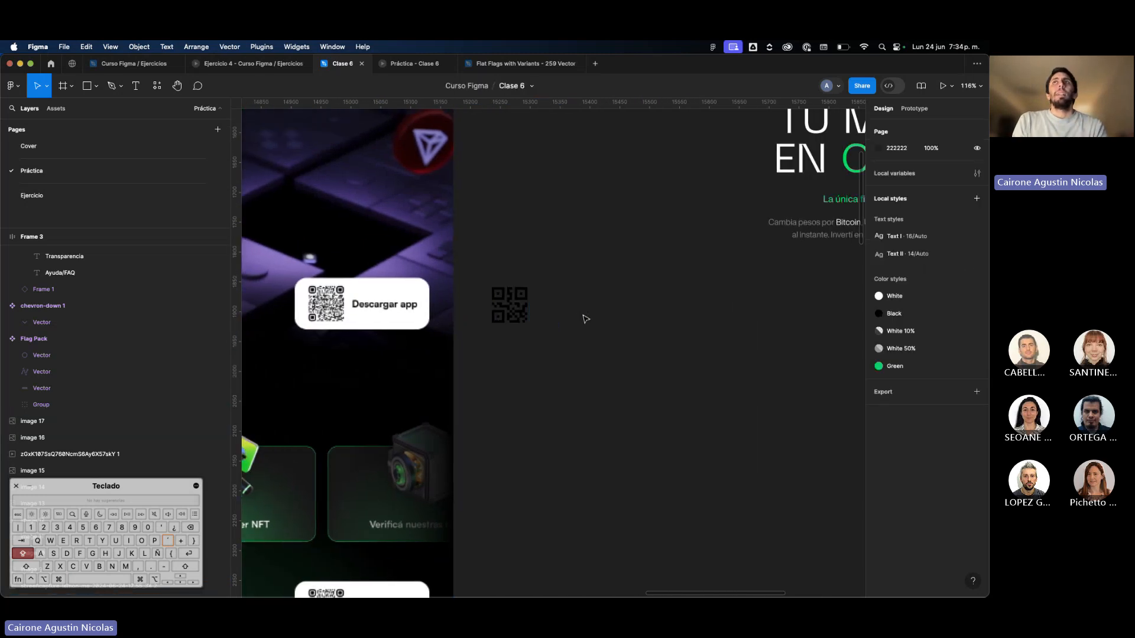
Duplicate the "La única fintech que necesitás" text, align it left and place the copy just beside the QR image.
scroll(585, 319, "down", 3)
left_click_drag(800, 230, 583, 308)
left_click(877, 270)
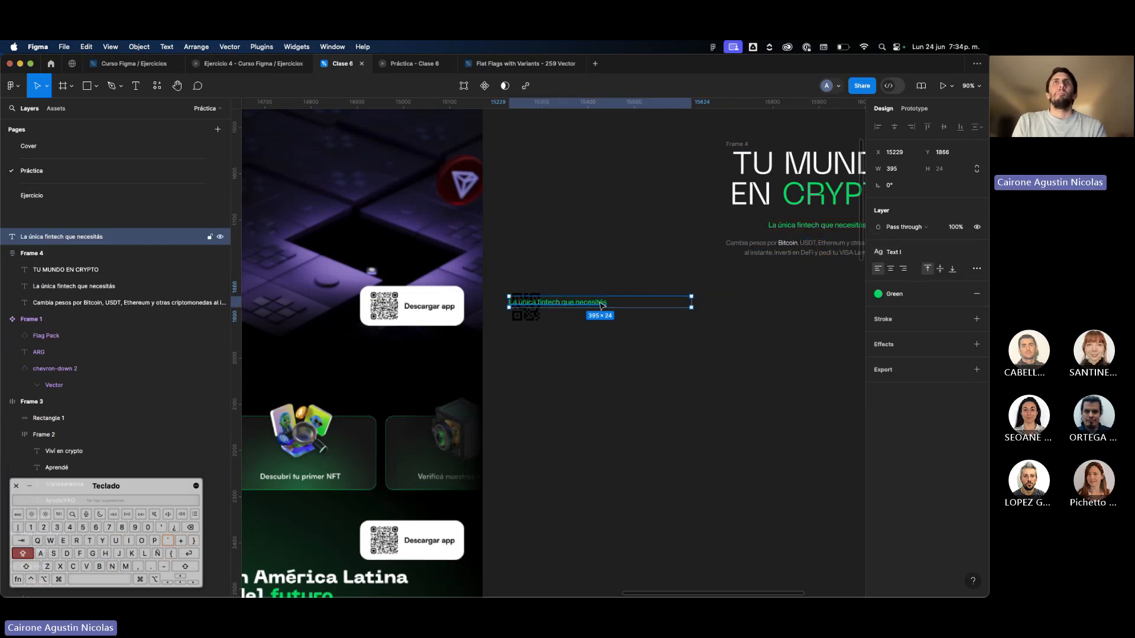
left_click_drag(602, 304, 644, 310)
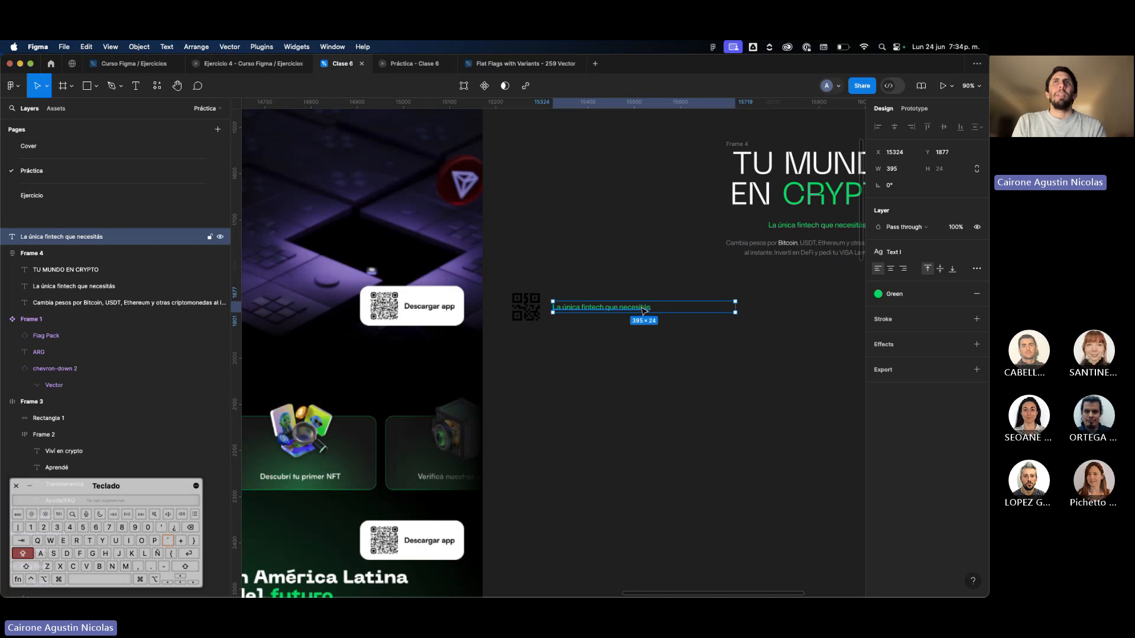
Replace the copied text's content with "Descargar app".
key("Return")
type("dESCA")
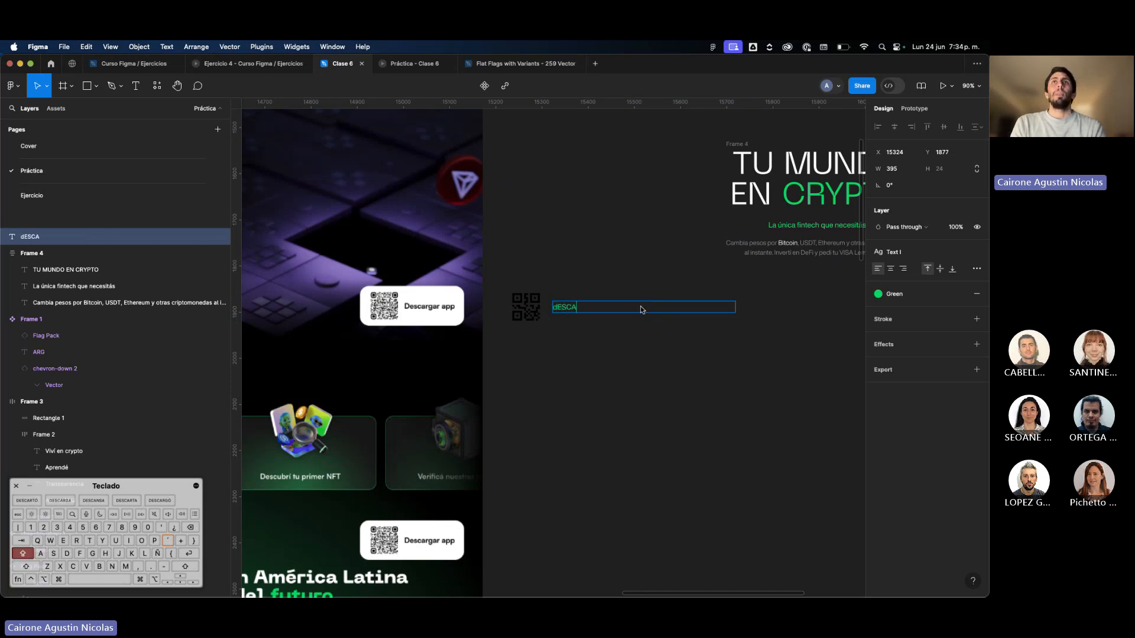
key("super+a")
type("Descarg")
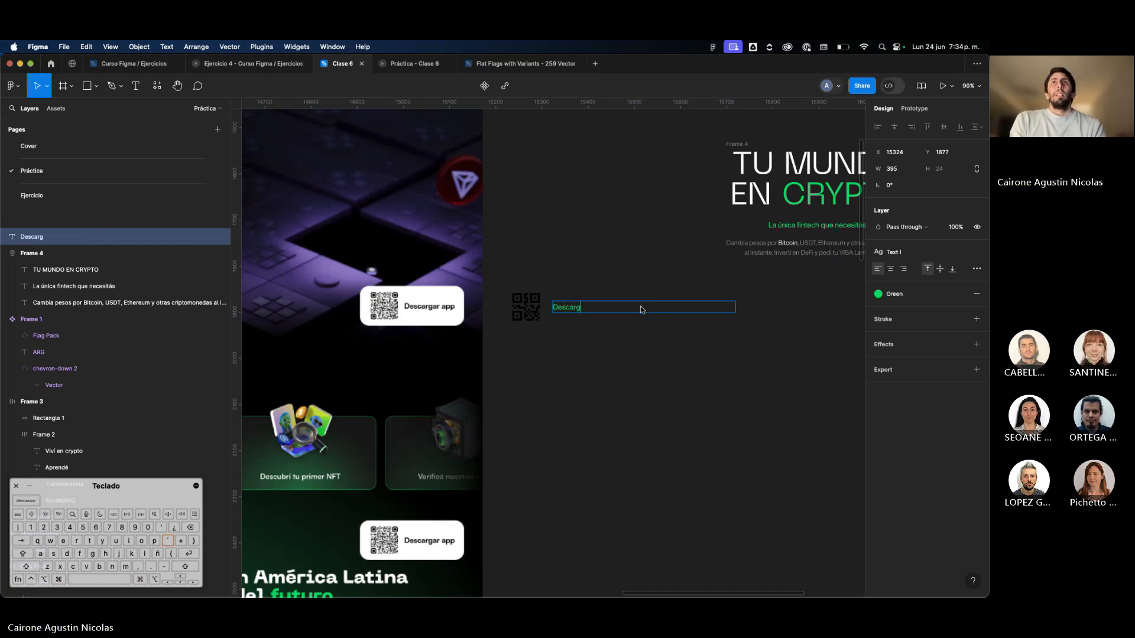
type("ar app")
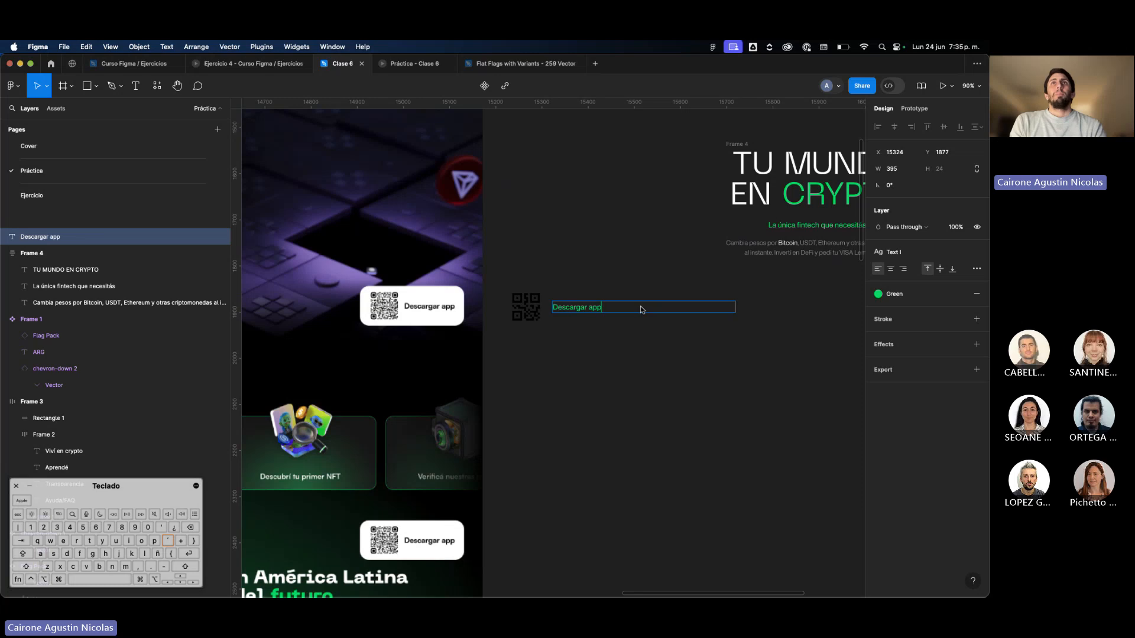
key("Escape")
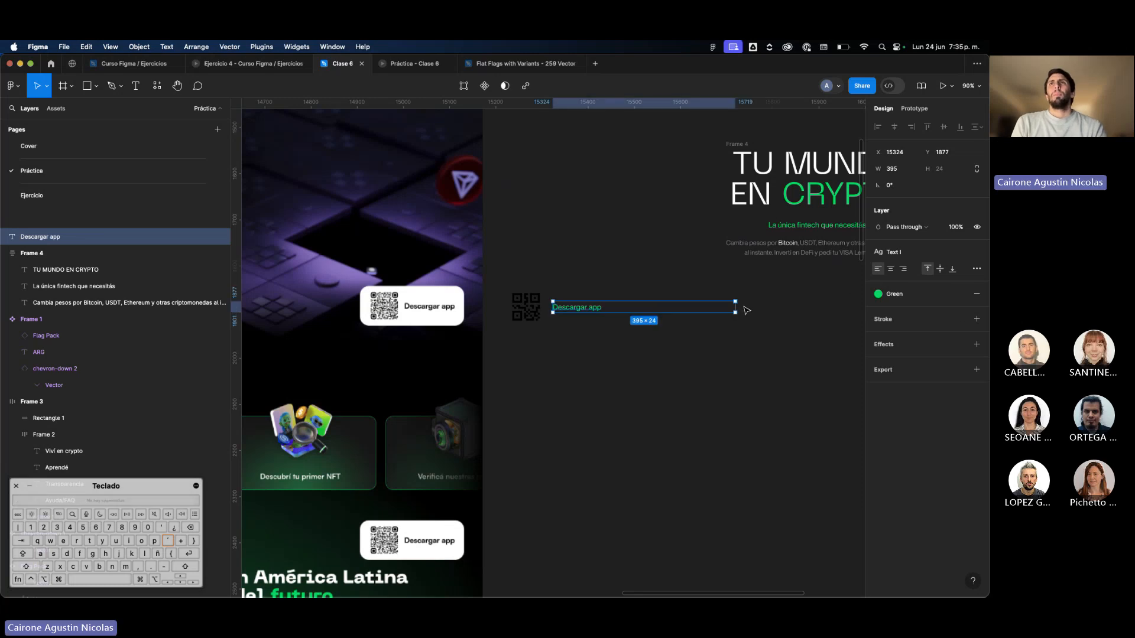
Set the "Descargar app" text to auto width resizing, check how its box fits the words and deselect it.
left_click(977, 270)
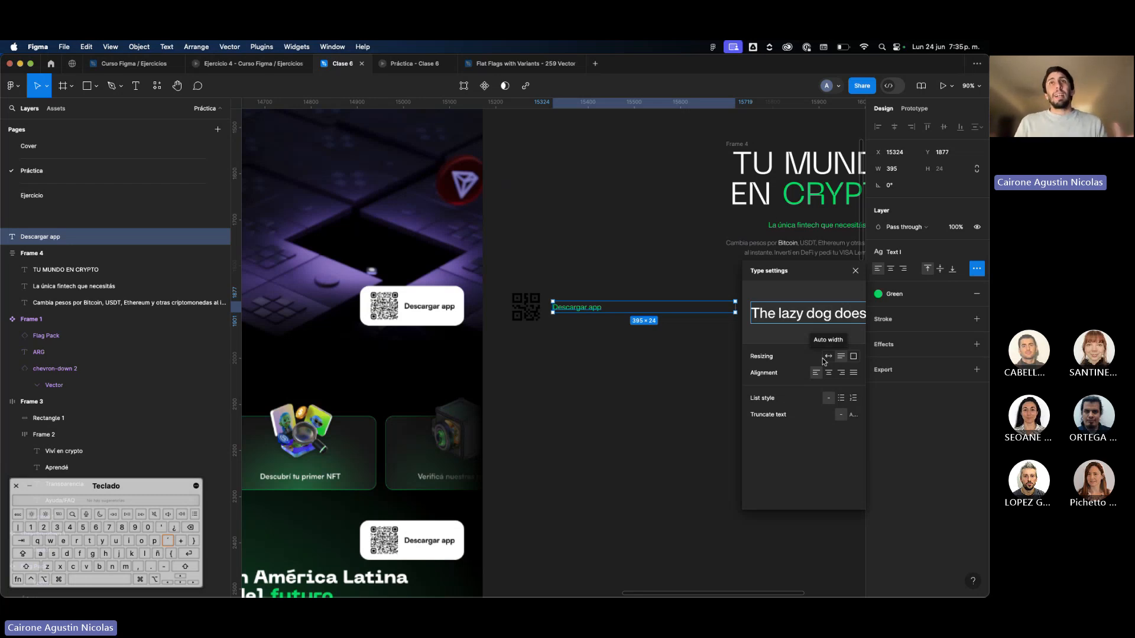
left_click(828, 357)
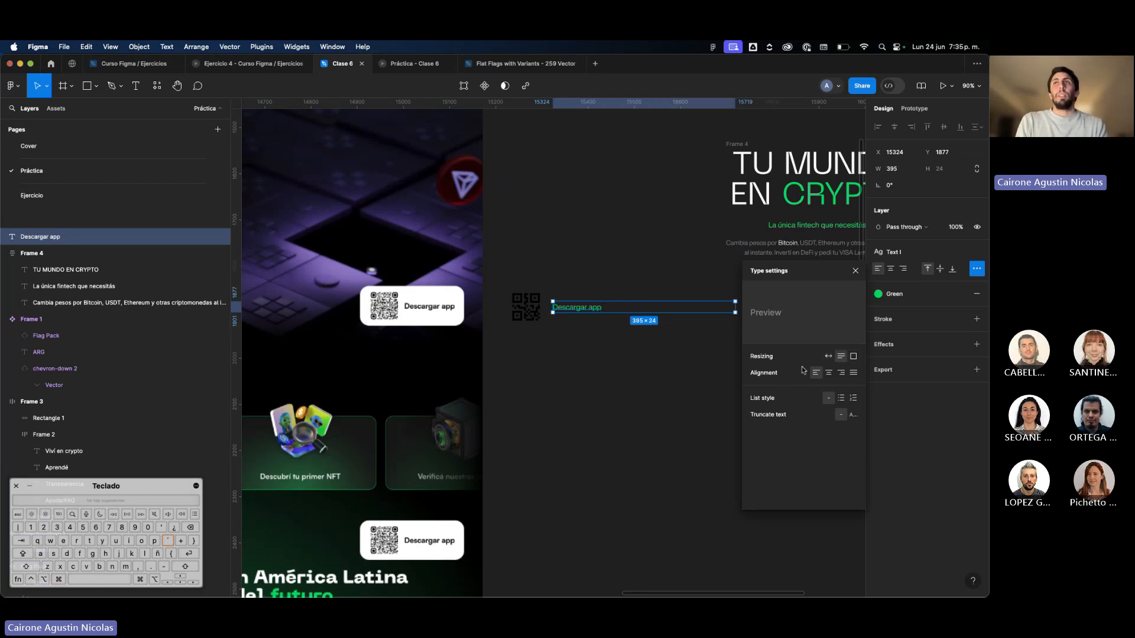
left_click(667, 361)
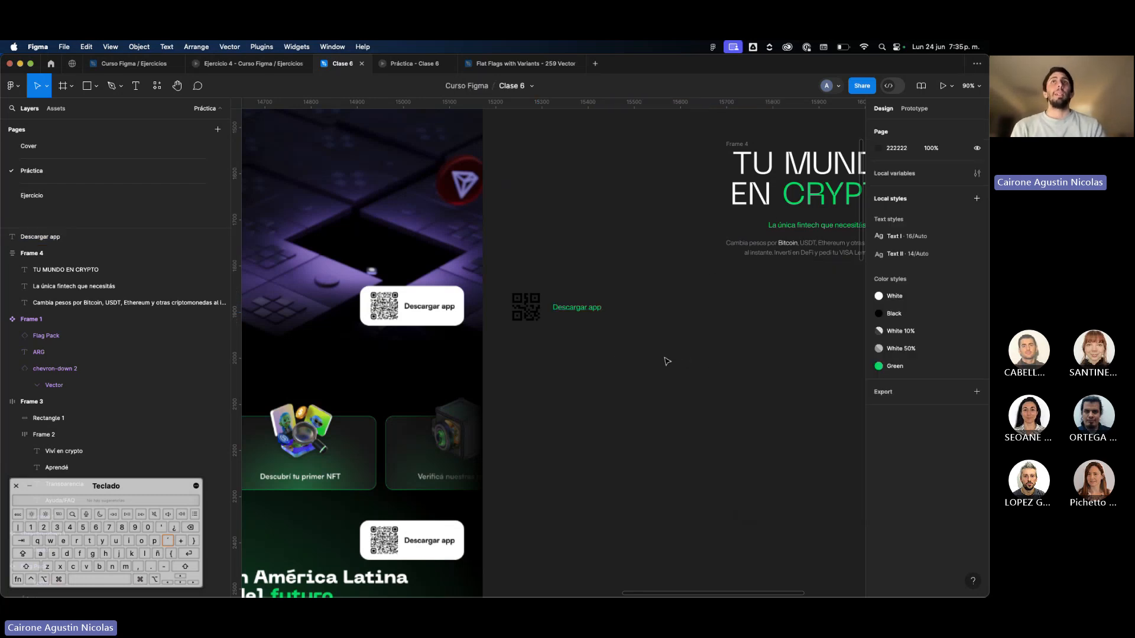
left_click(576, 309)
double_click(570, 309)
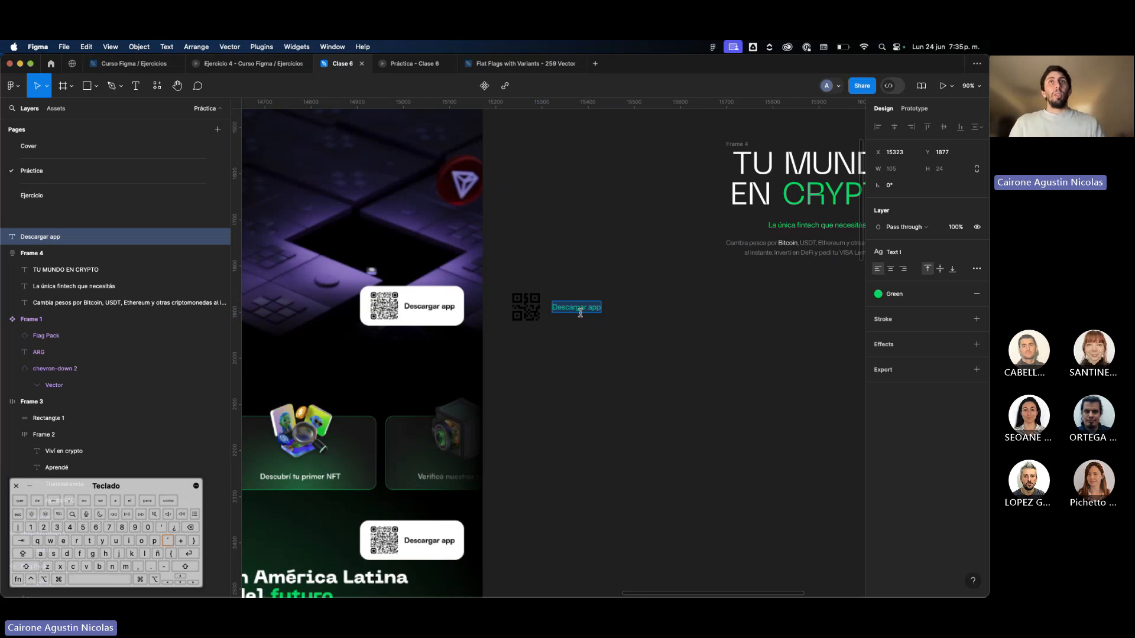
key("Escape")
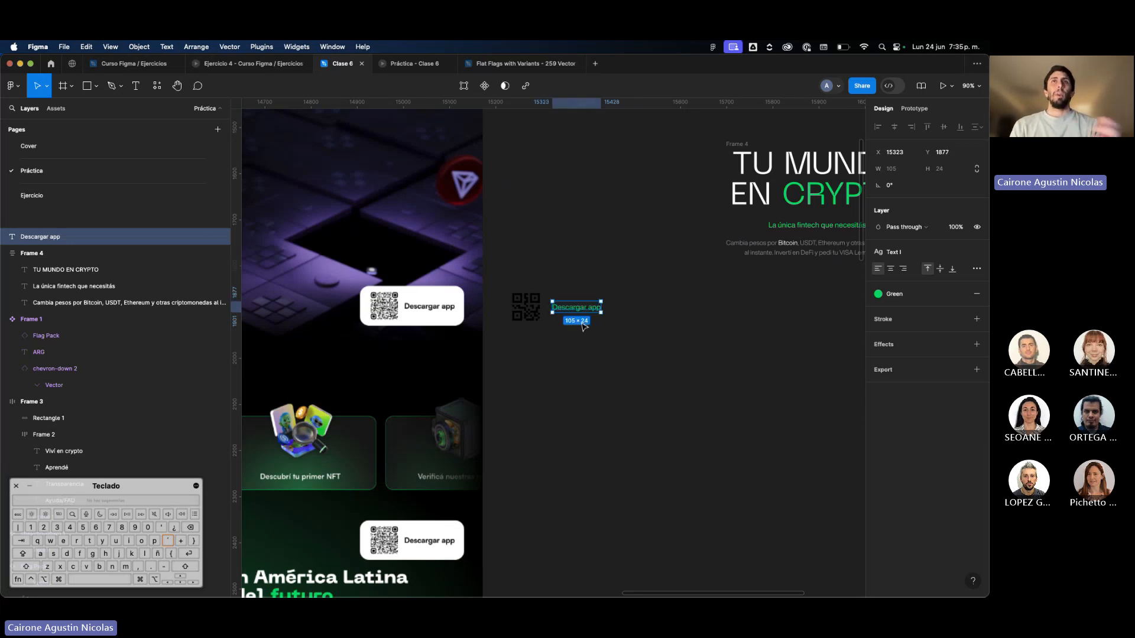
left_click(584, 326)
scroll(591, 327, "up", 5)
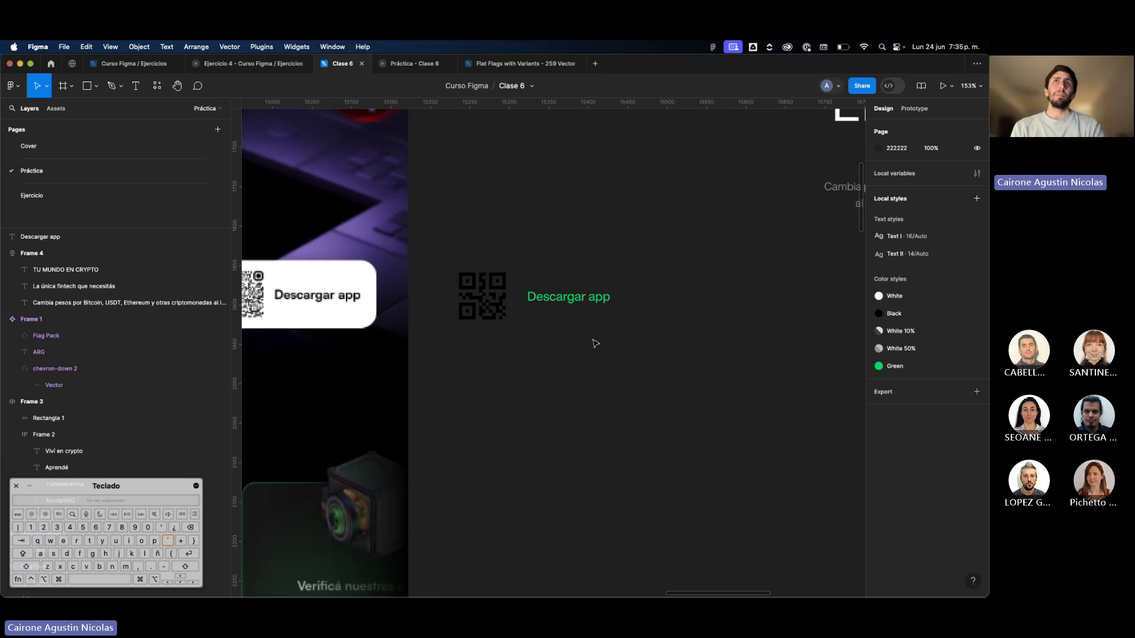
left_click_drag(609, 354, 462, 264)
scroll(462, 265, "down", 4)
scroll(463, 264, "left", 3)
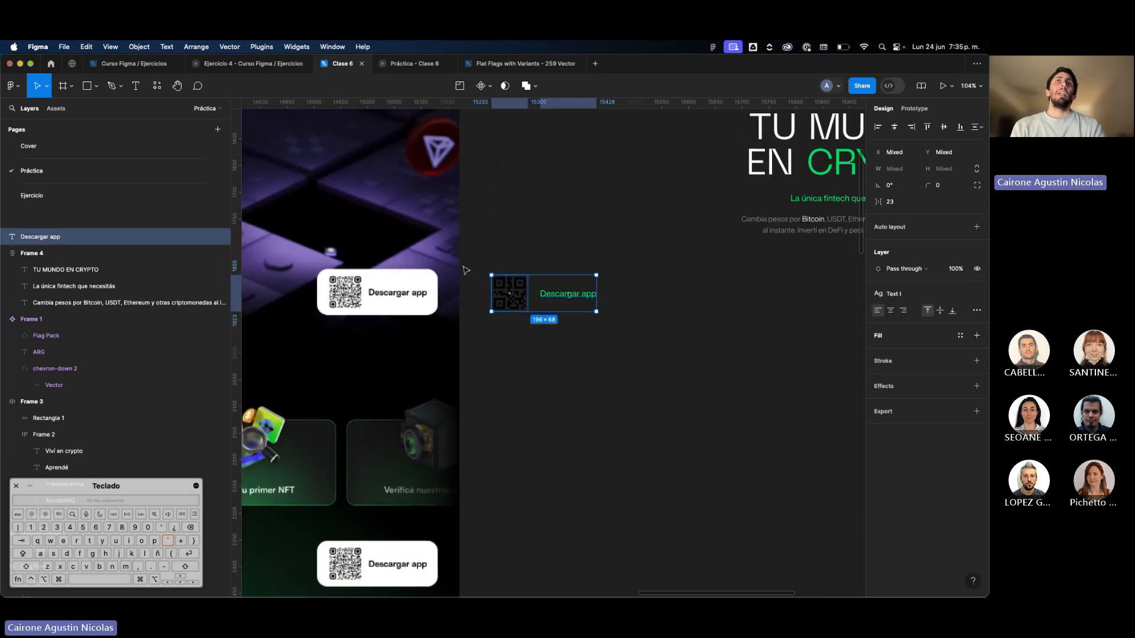
left_click(637, 299)
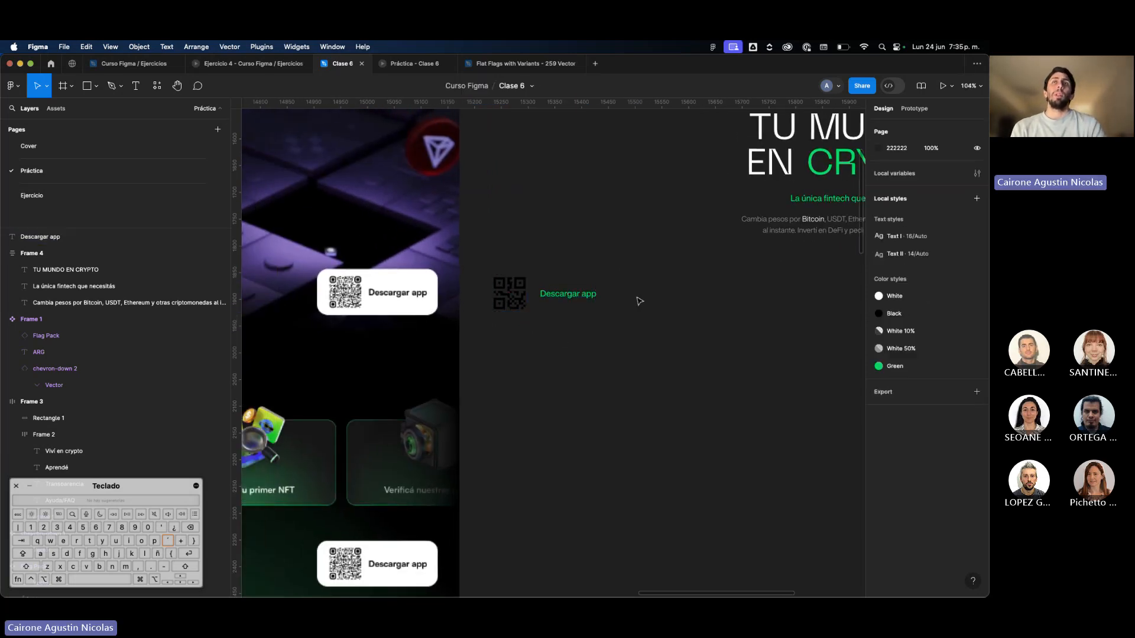
Apply the Black color style to the "Descargar app" text.
left_click(591, 297)
left_click(895, 294)
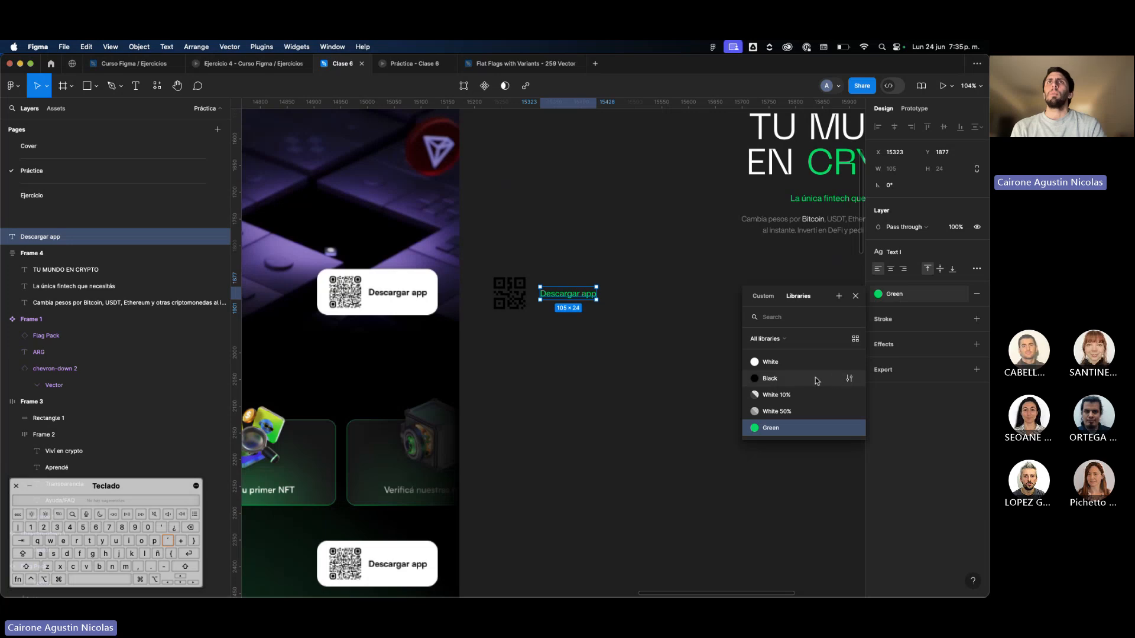
key("Escape")
Wrap the QR image and the "Descargar app" text in a horizontal auto layout frame with a 12 px gap.
left_click_drag(697, 356, 481, 262)
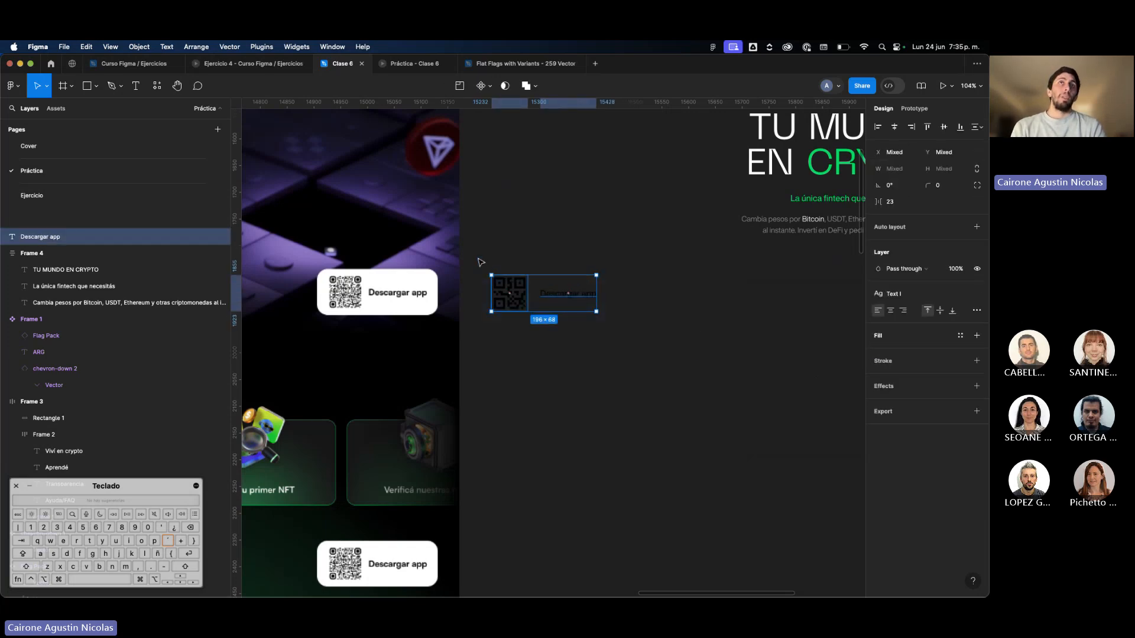
key("shift")
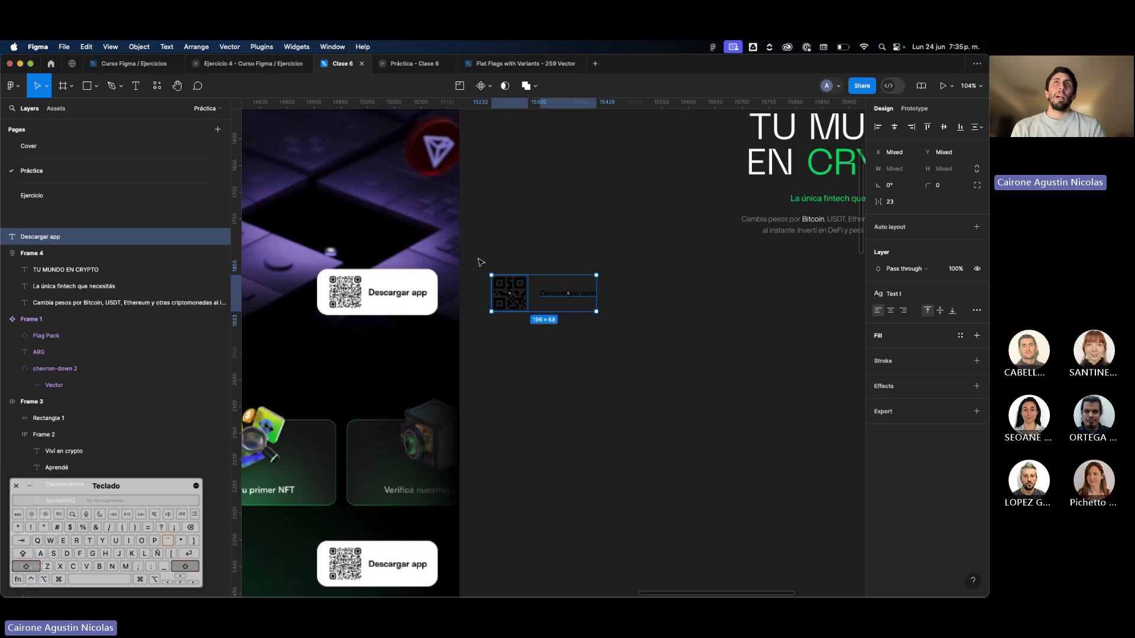
key("shift+a")
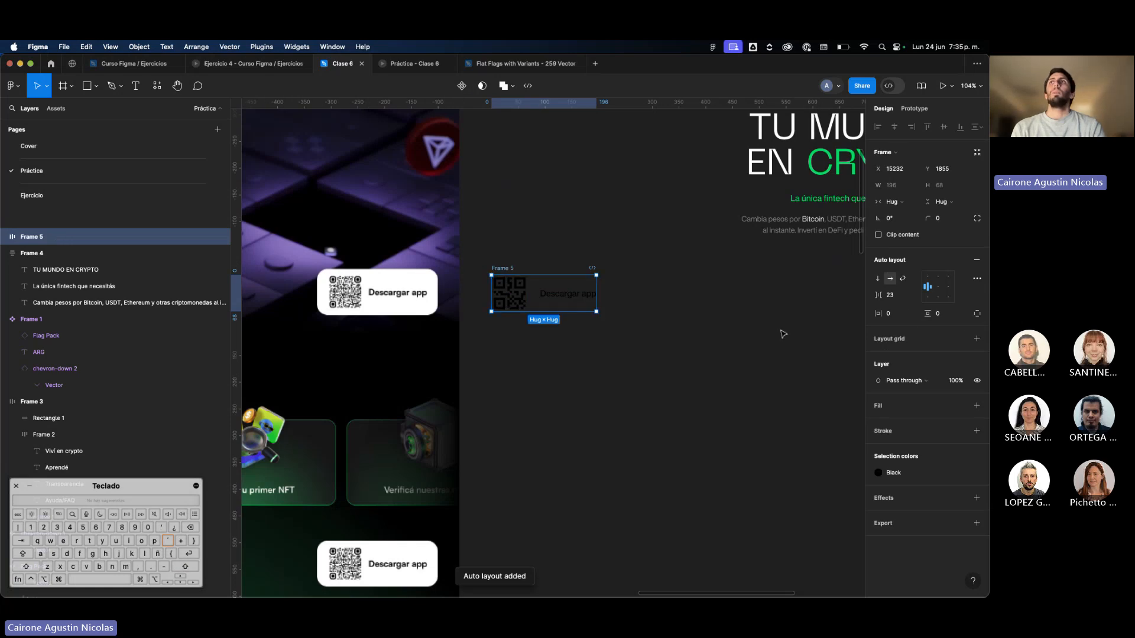
left_click(906, 300)
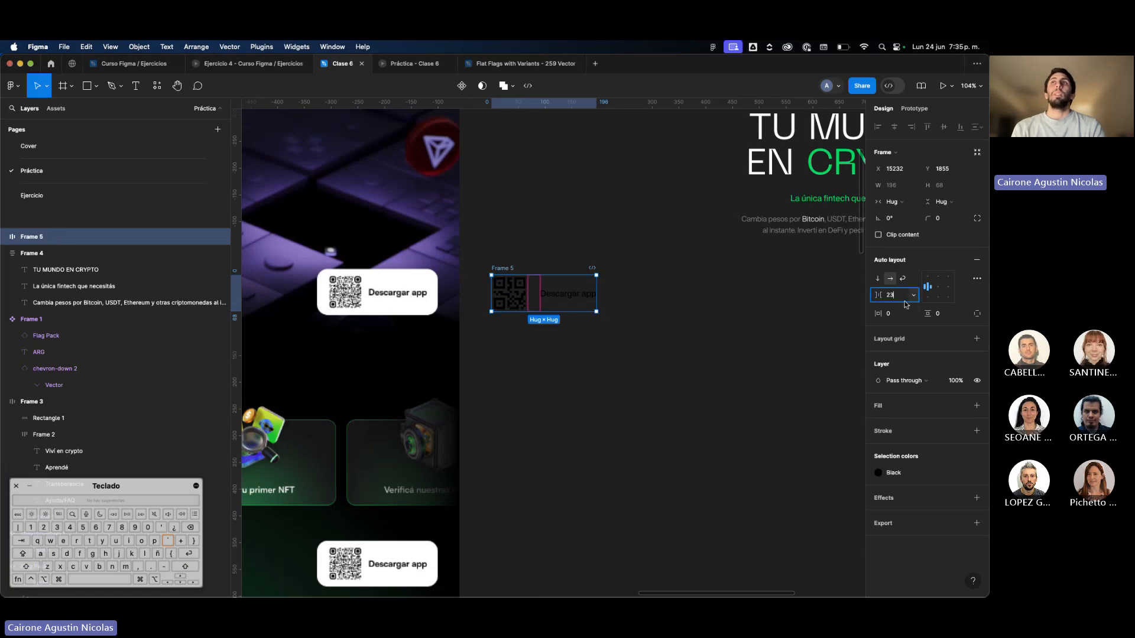
type("16")
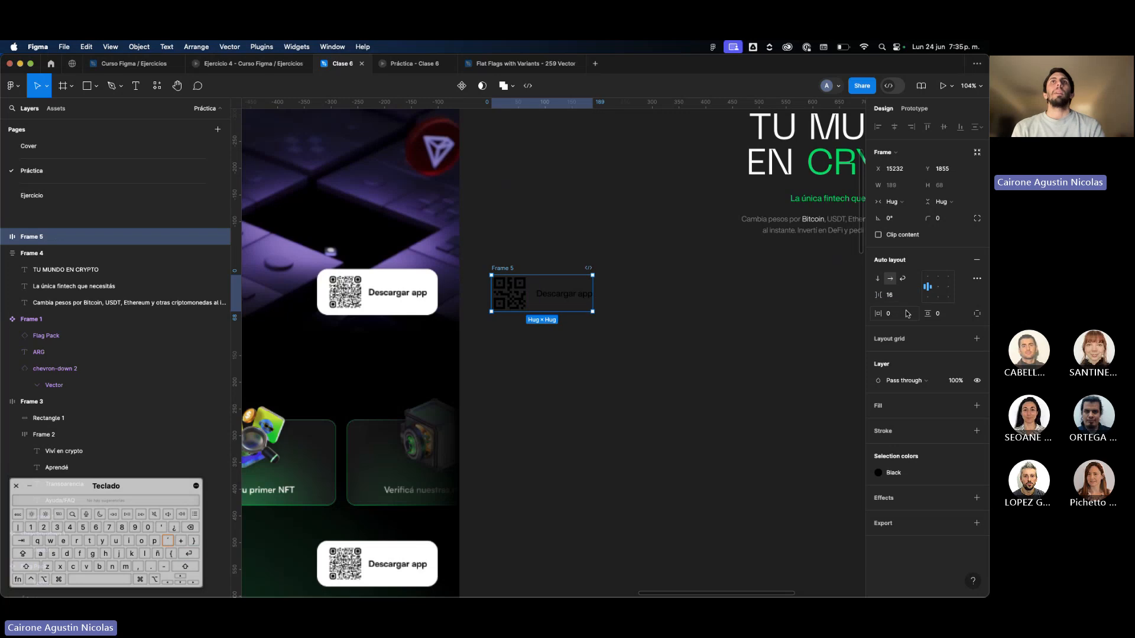
key("Return")
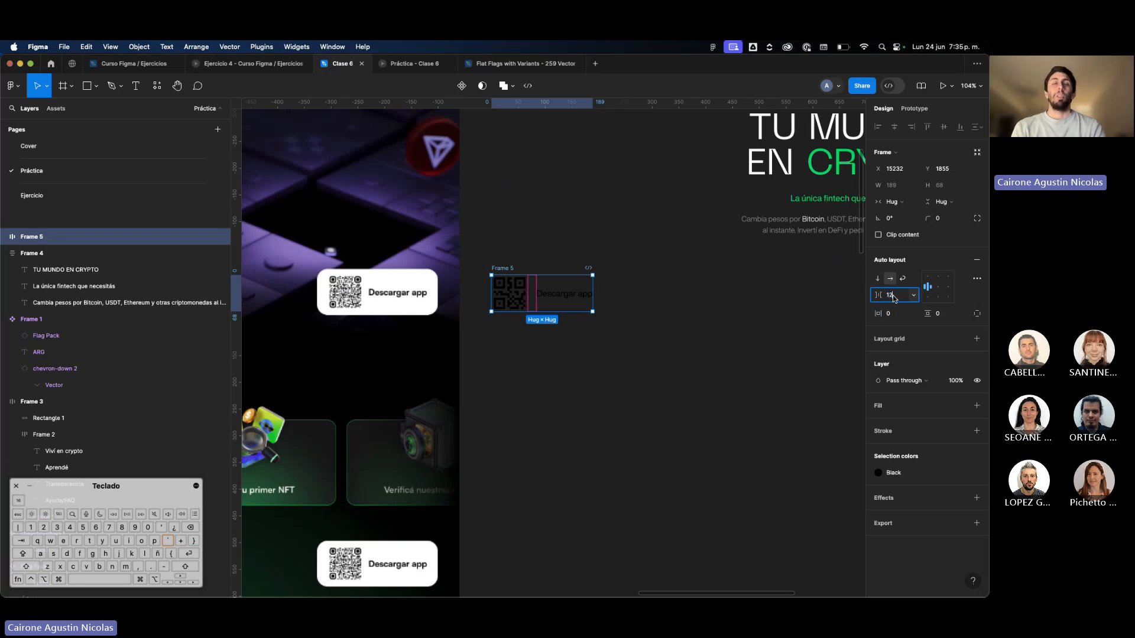
type("12")
key("Return")
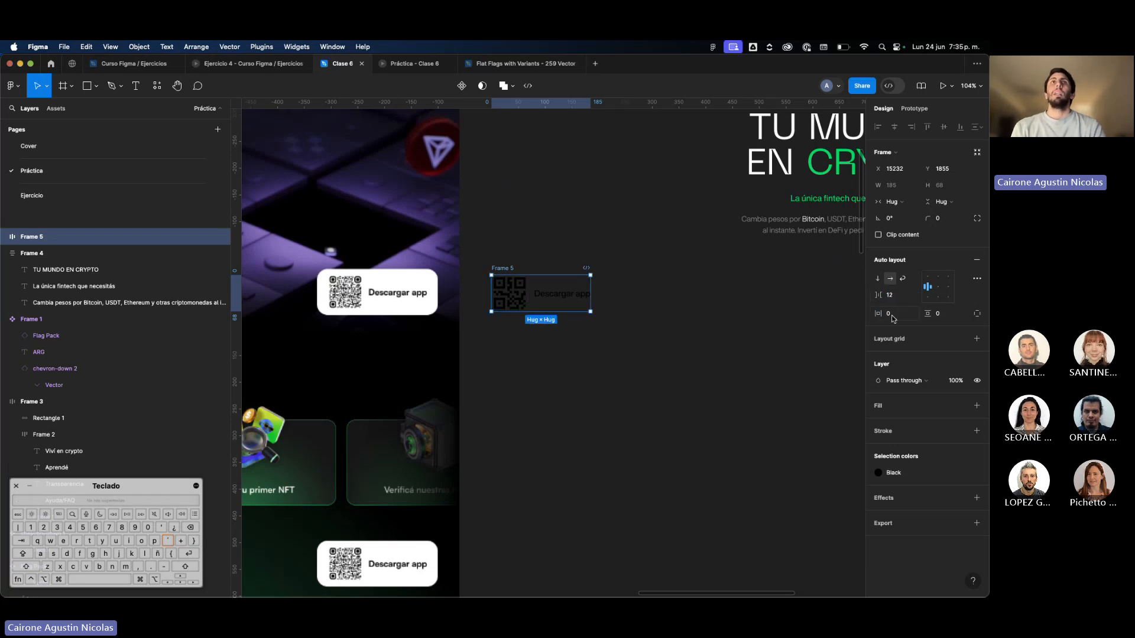
Set the QR button frame's horizontal padding to 20 and its vertical padding to 16.
left_click(890, 313)
type("20")
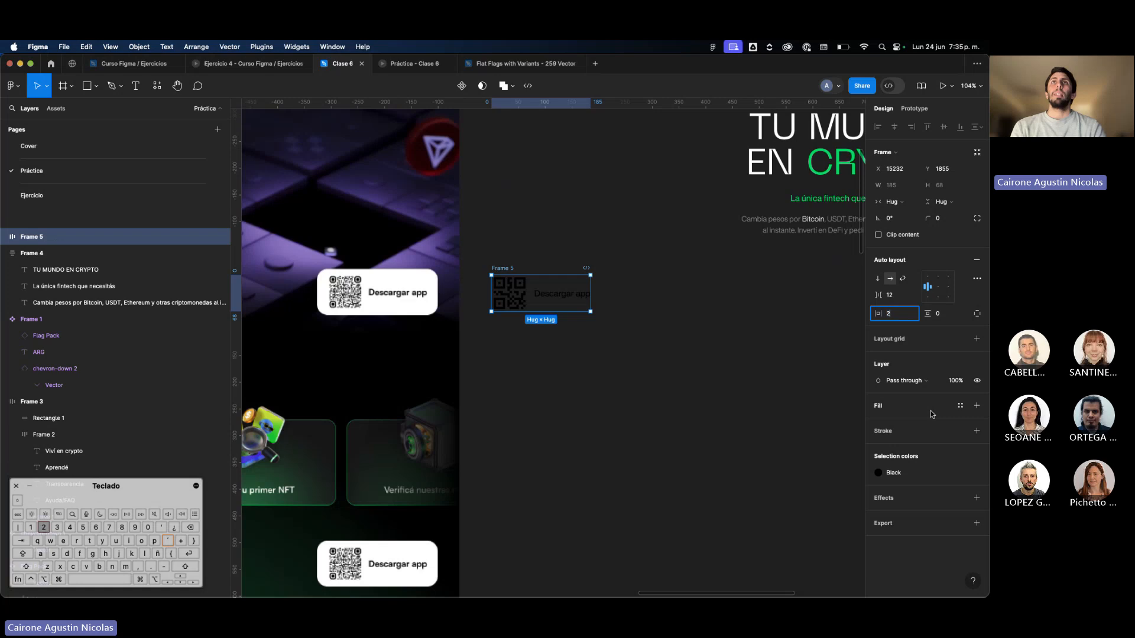
key("Return")
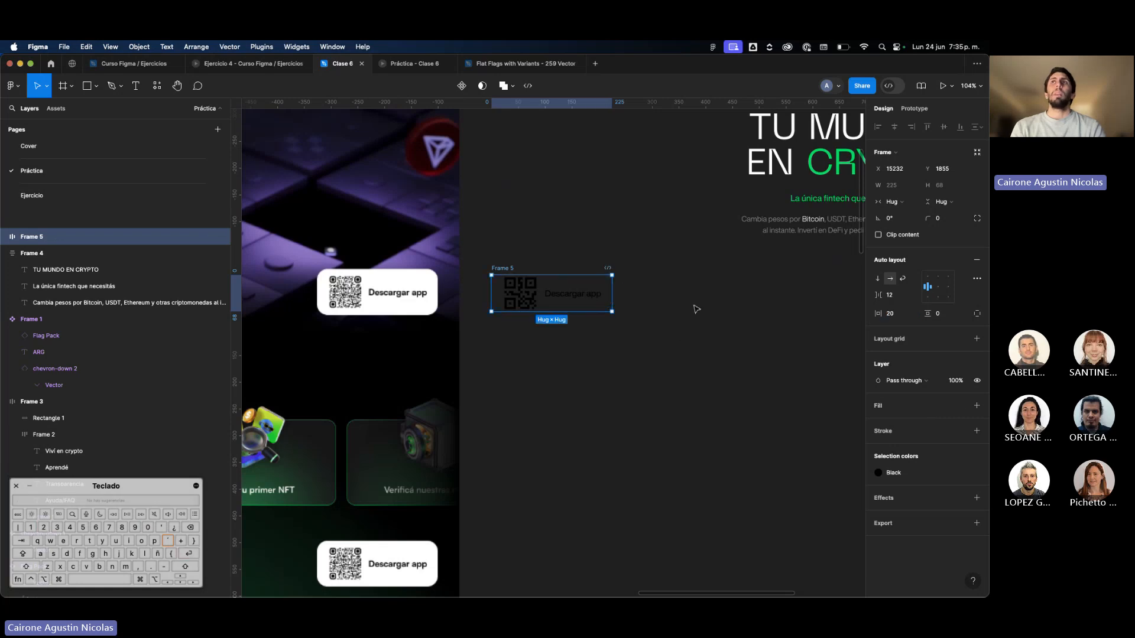
left_click(946, 319)
type("20")
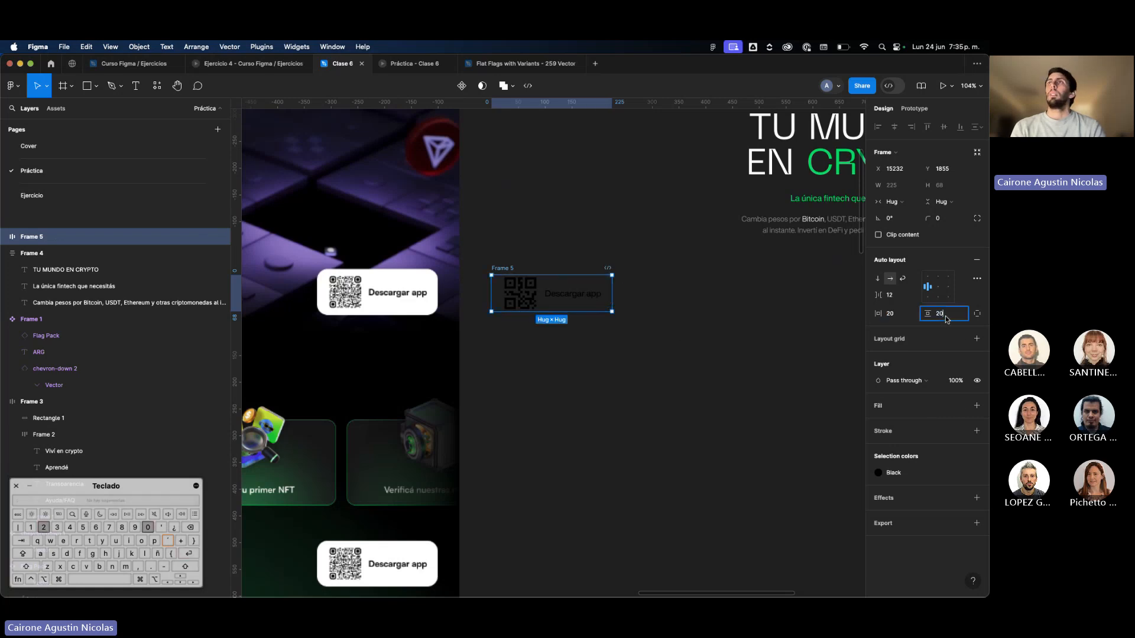
key("Return")
left_click(945, 319)
type("1")
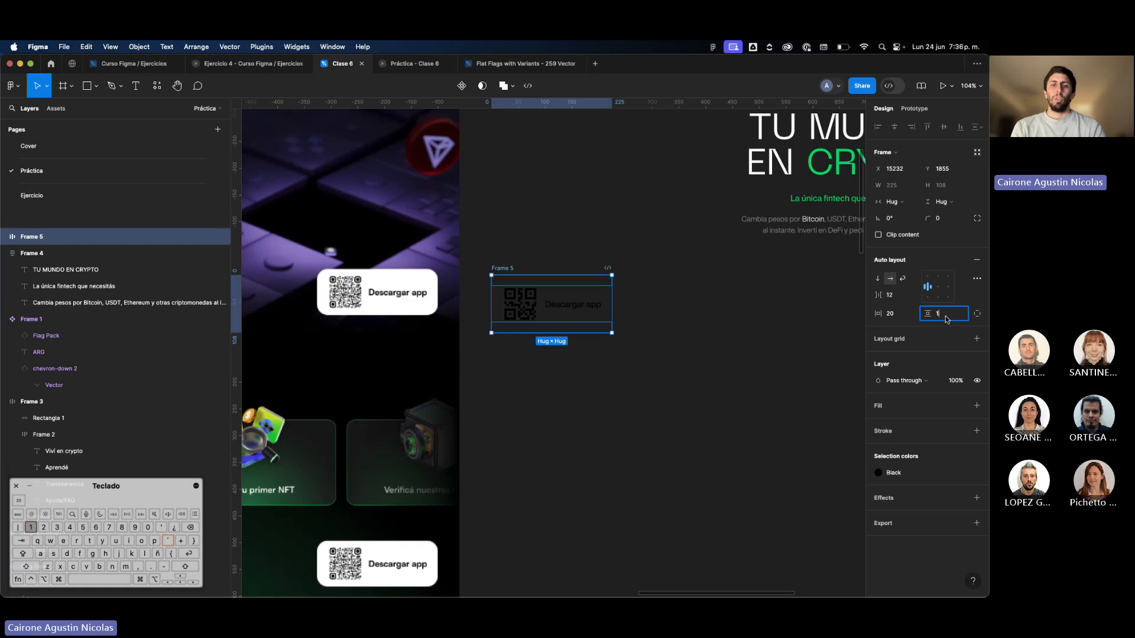
type("6")
key("Return")
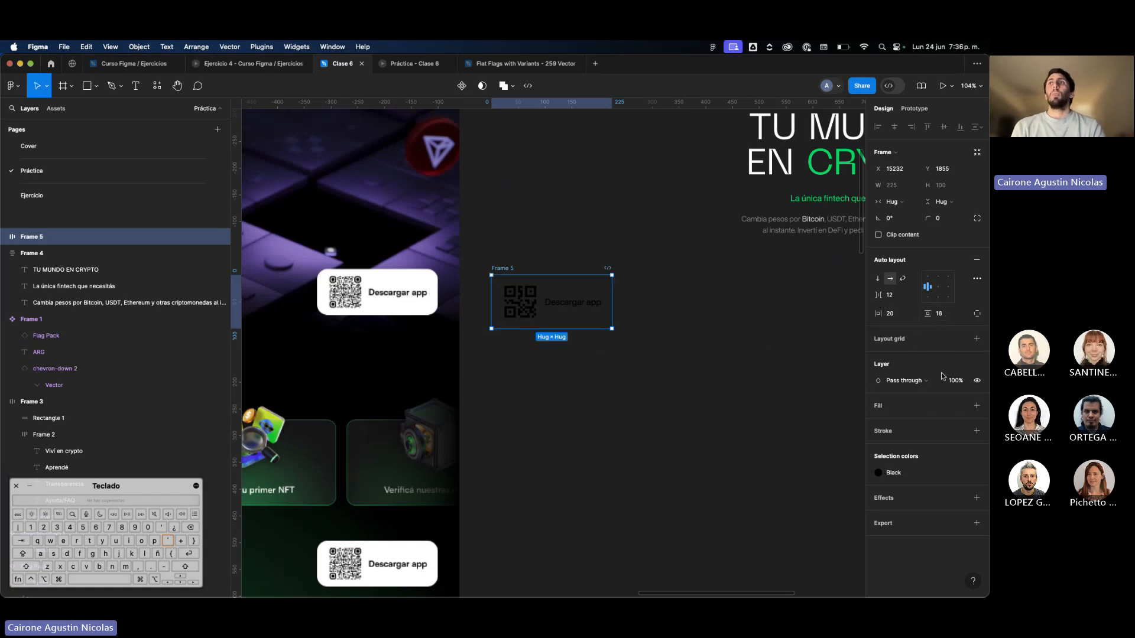
Fill the QR button frame with the White color style and round its corners with a radius of 24.
left_click(960, 406)
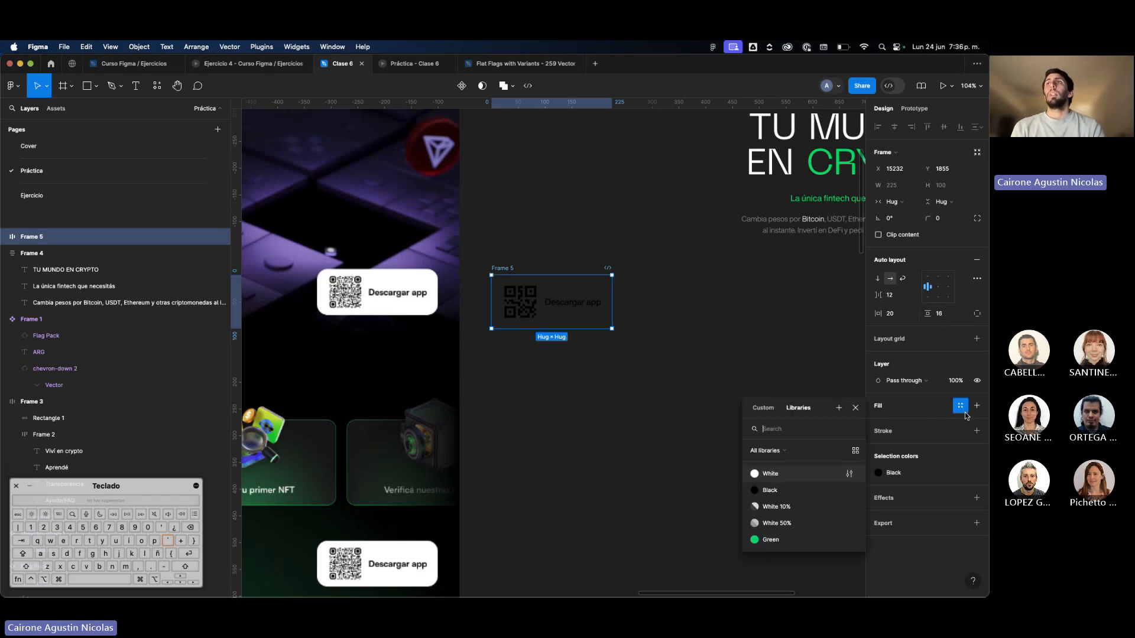
left_click(770, 474)
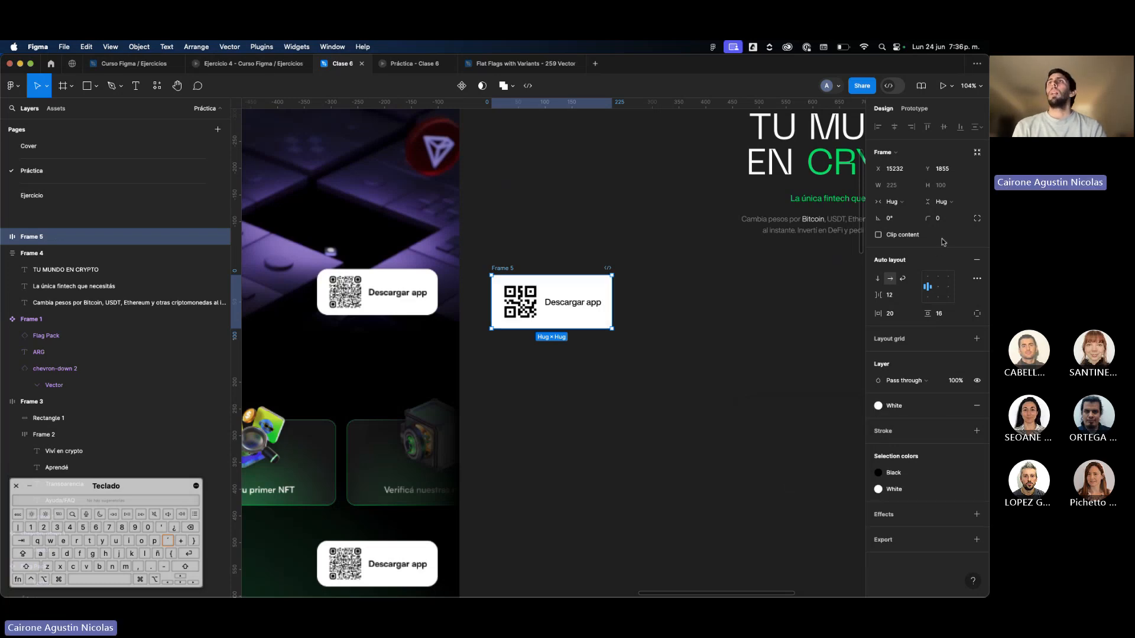
left_click(949, 221)
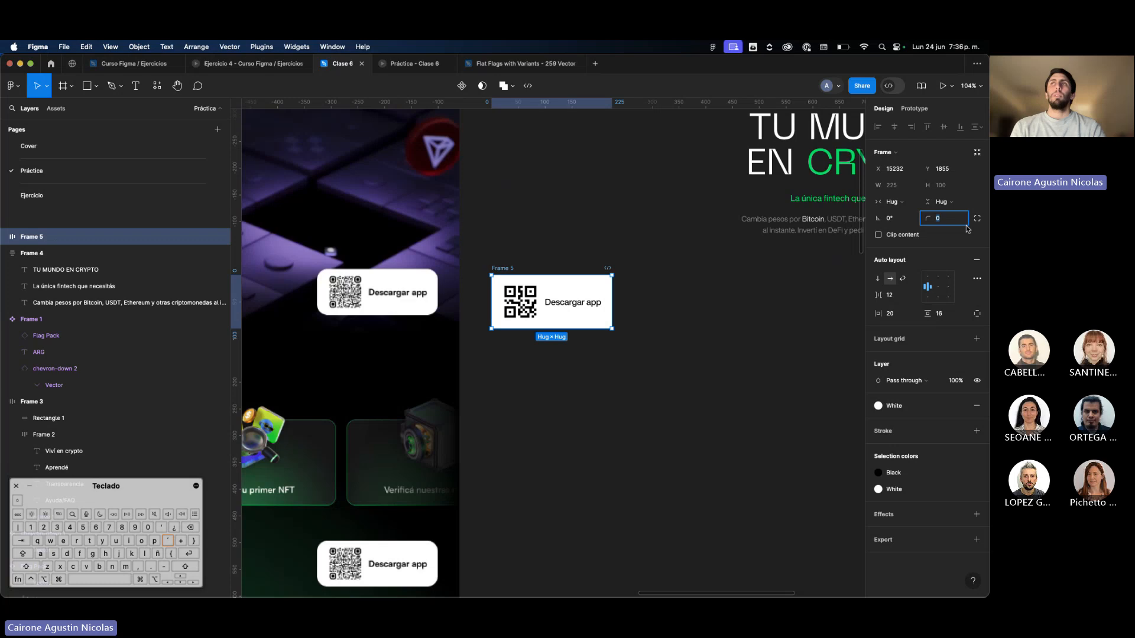
type("40")
key("Return")
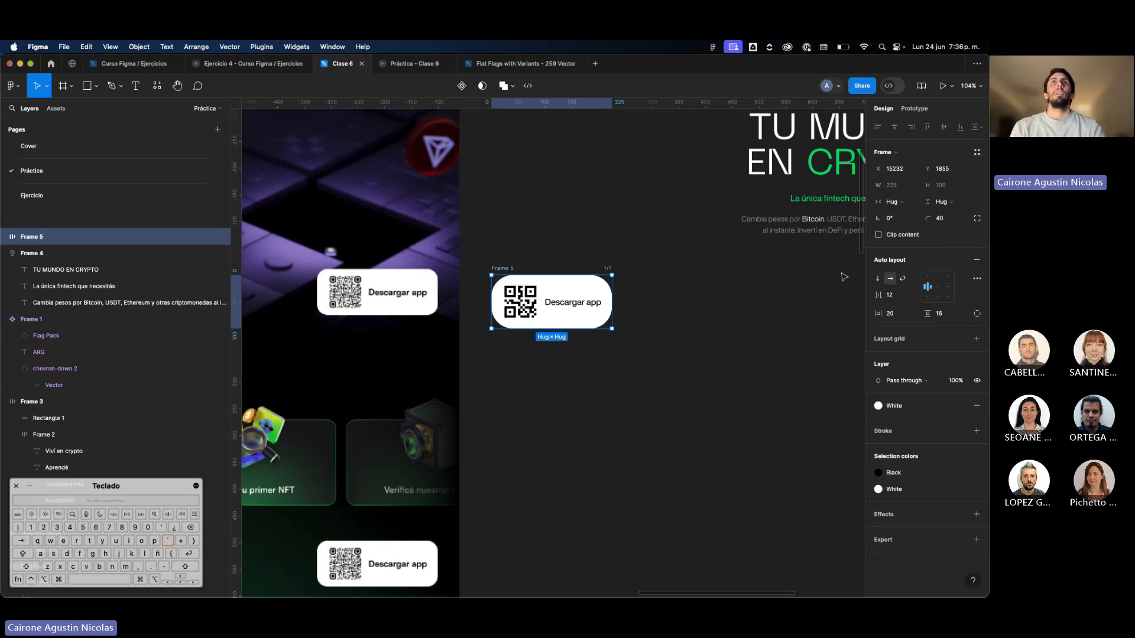
type("24")
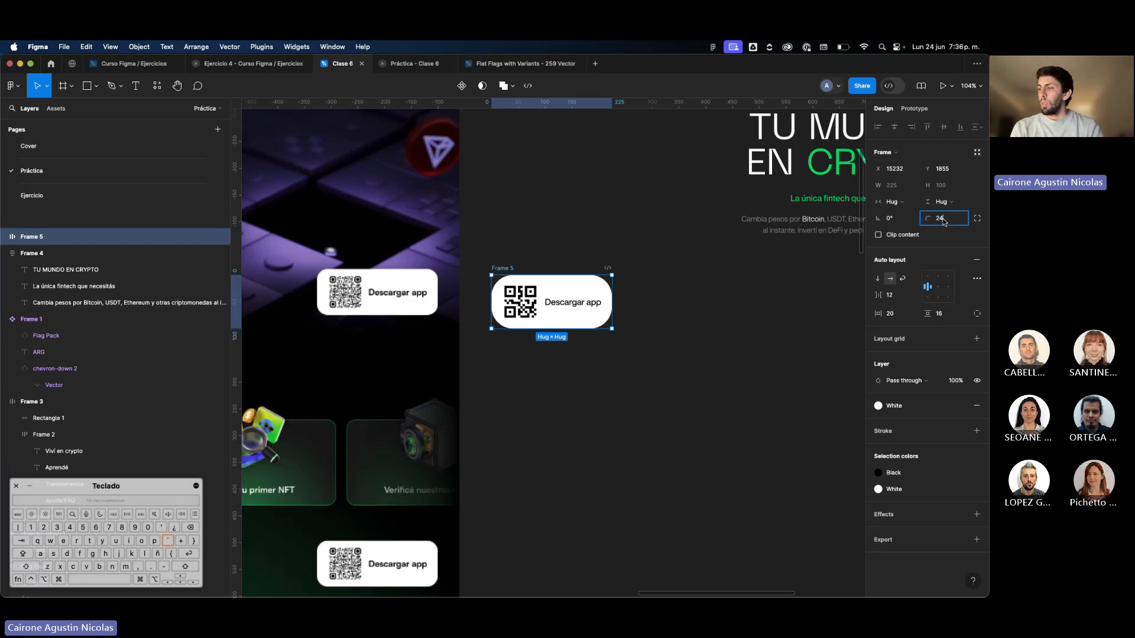
key("Return")
left_click(743, 296)
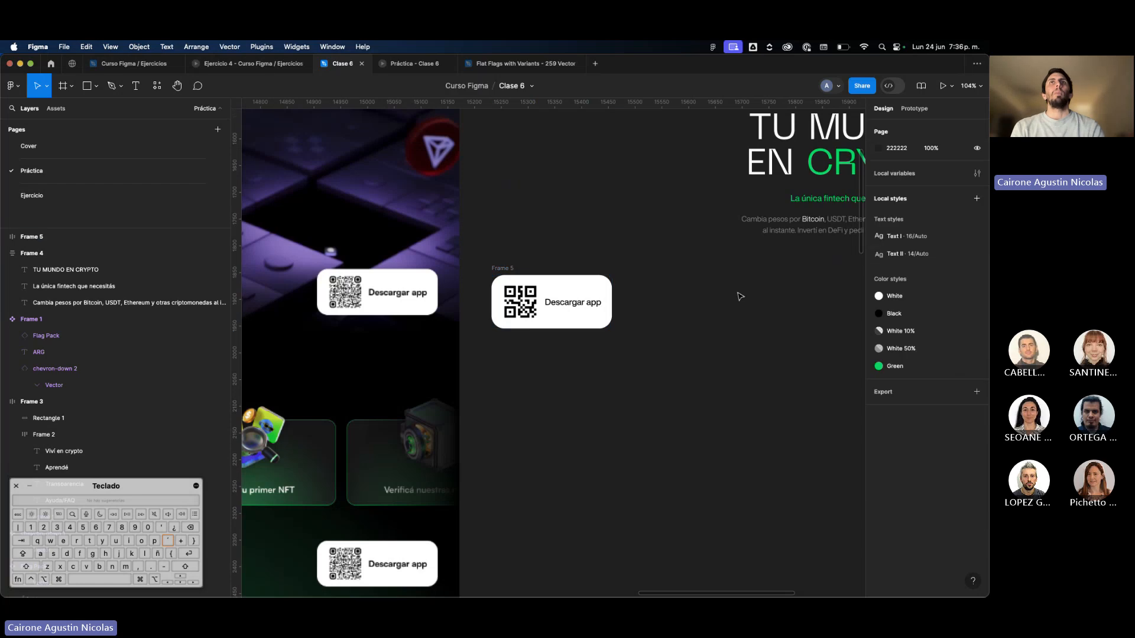
Place the QR button right beside the reference button for comparison and reduce its vertical padding to 12.
scroll(739, 296, "down", 5)
left_click_drag(594, 286, 555, 274)
scroll(555, 273, "up", 5)
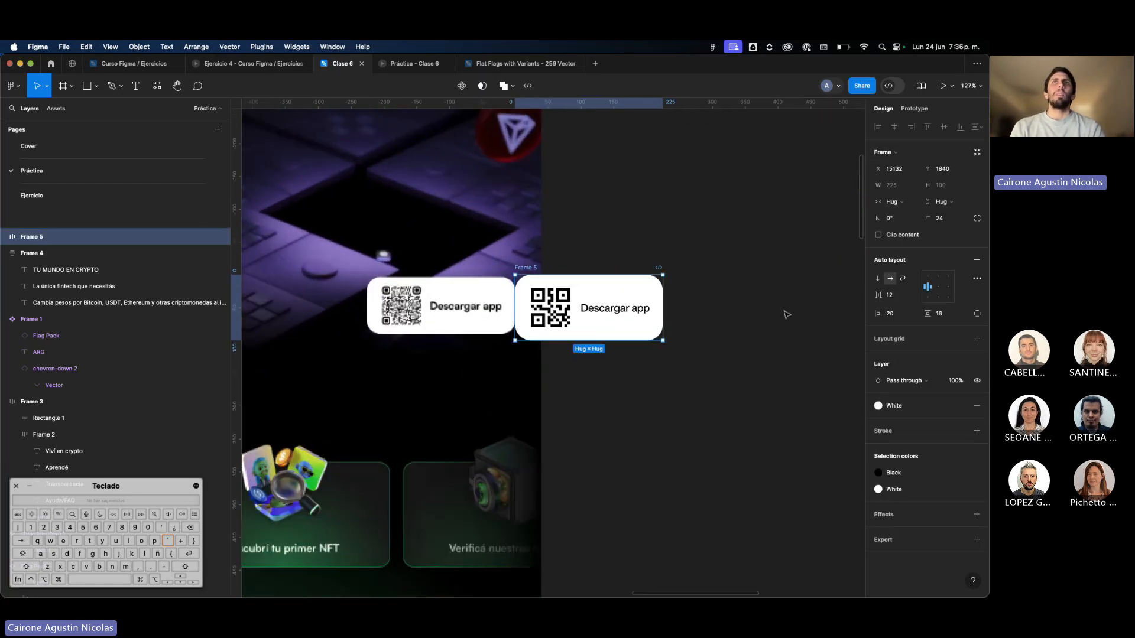
left_click(939, 314)
type("12")
key("Return")
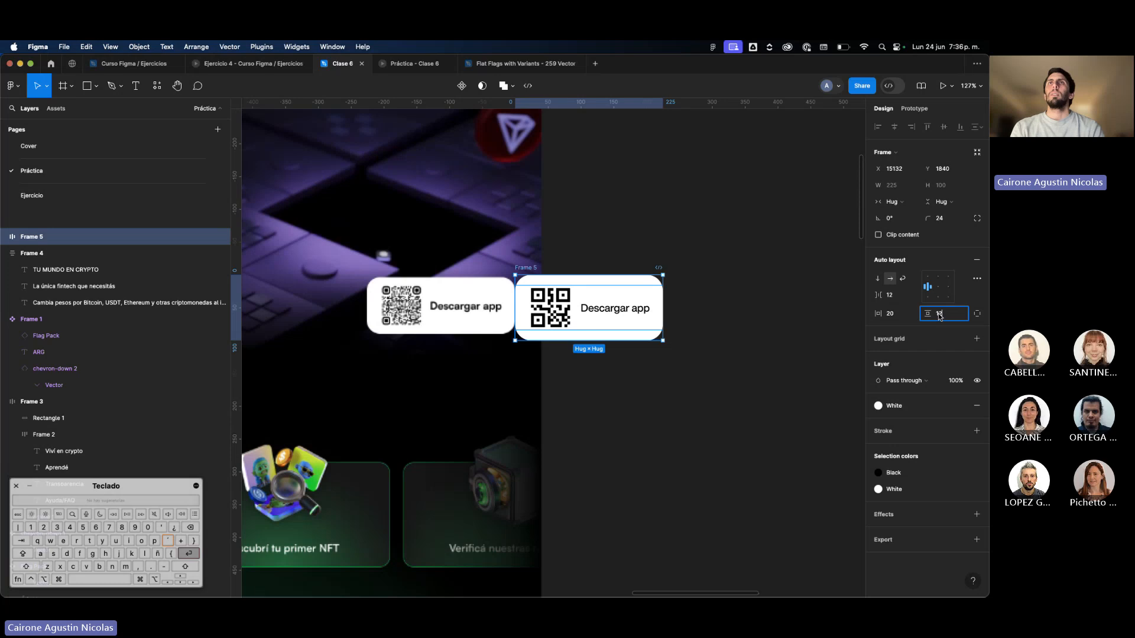
left_click(762, 323)
scroll(763, 323, "down", 3)
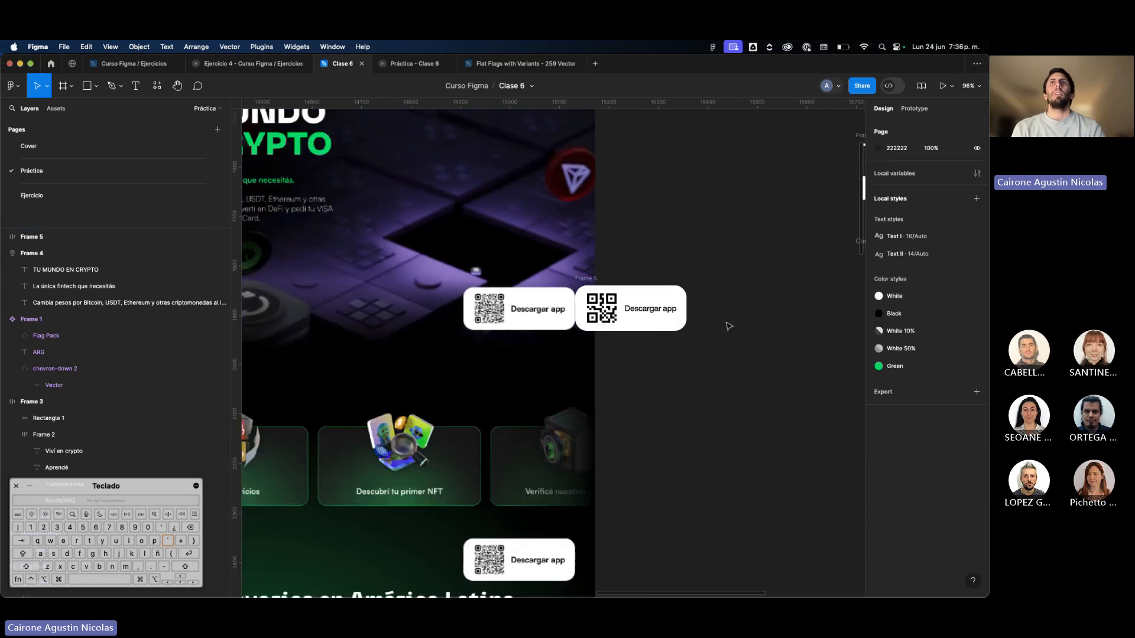
Move the QR button off the reference design onto the empty canvas beside it.
left_click_drag(671, 328, 788, 328)
scroll(788, 328, "down", 5)
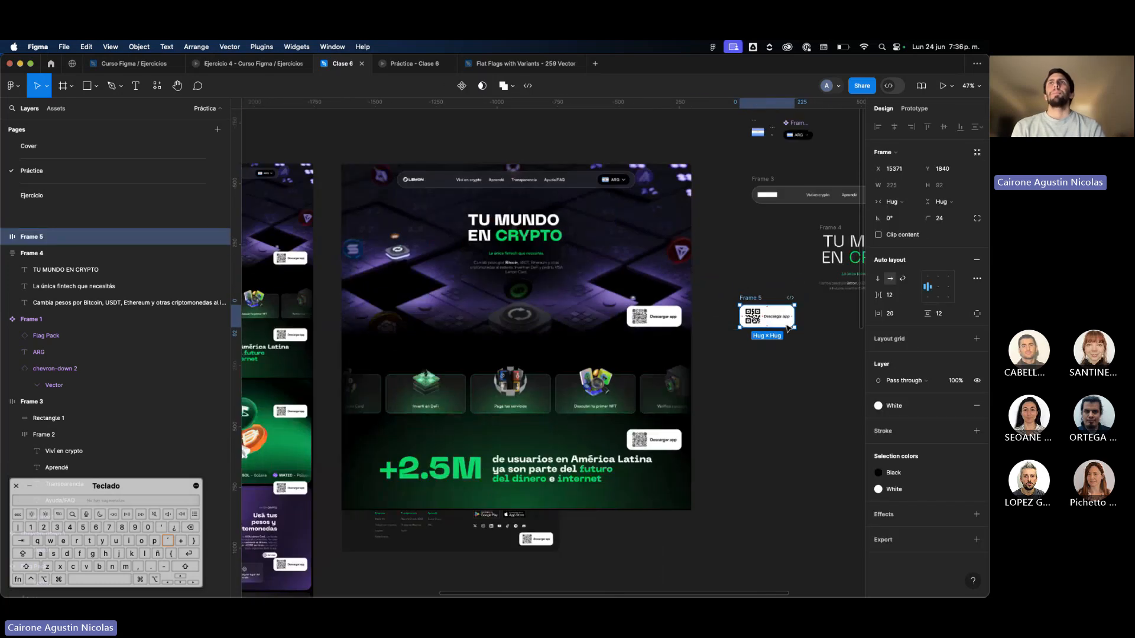
scroll(629, 313, "up", 2)
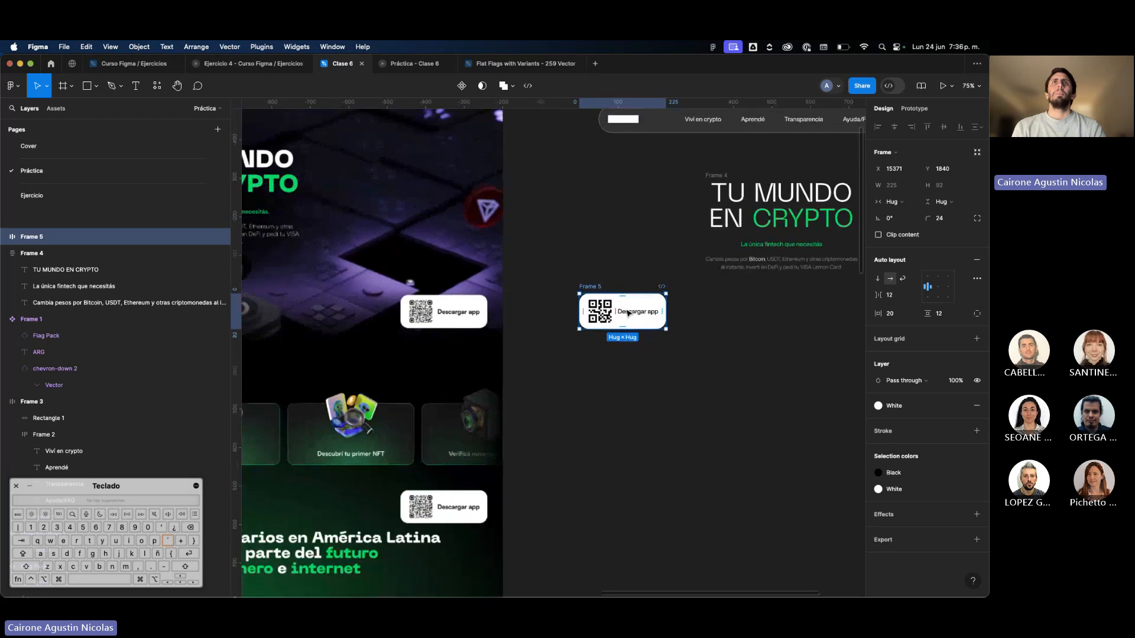
scroll(509, 311, "up", 5)
scroll(792, 366, "right", 5)
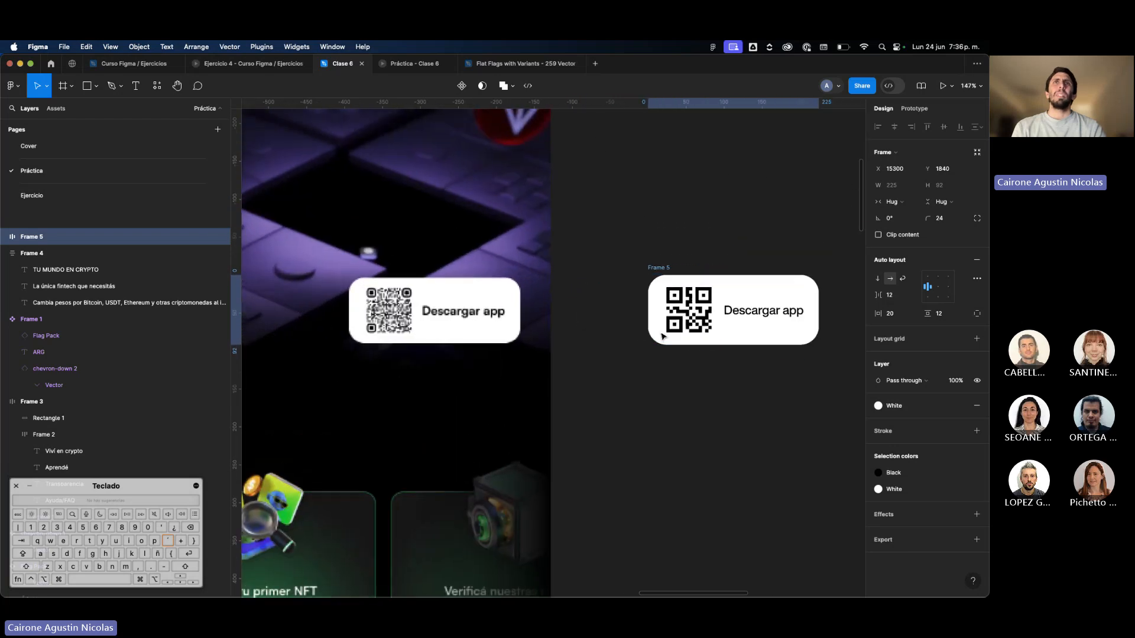
Detach the Text I style from the button's "Descargar app" text and make it Bold at size 14.
double_click(669, 310)
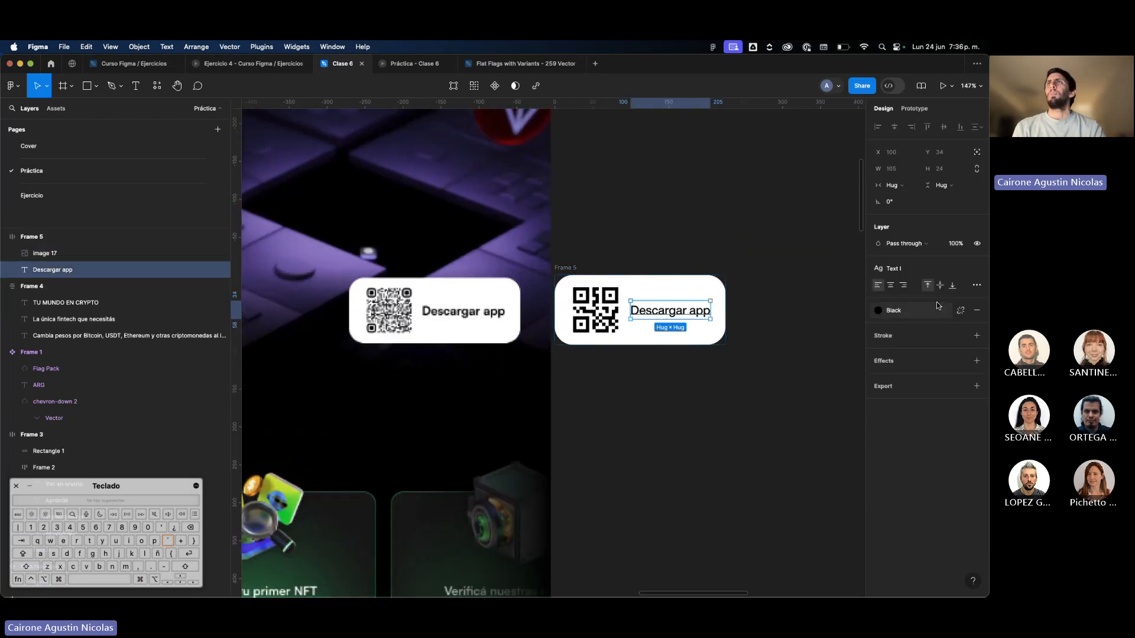
left_click(970, 272)
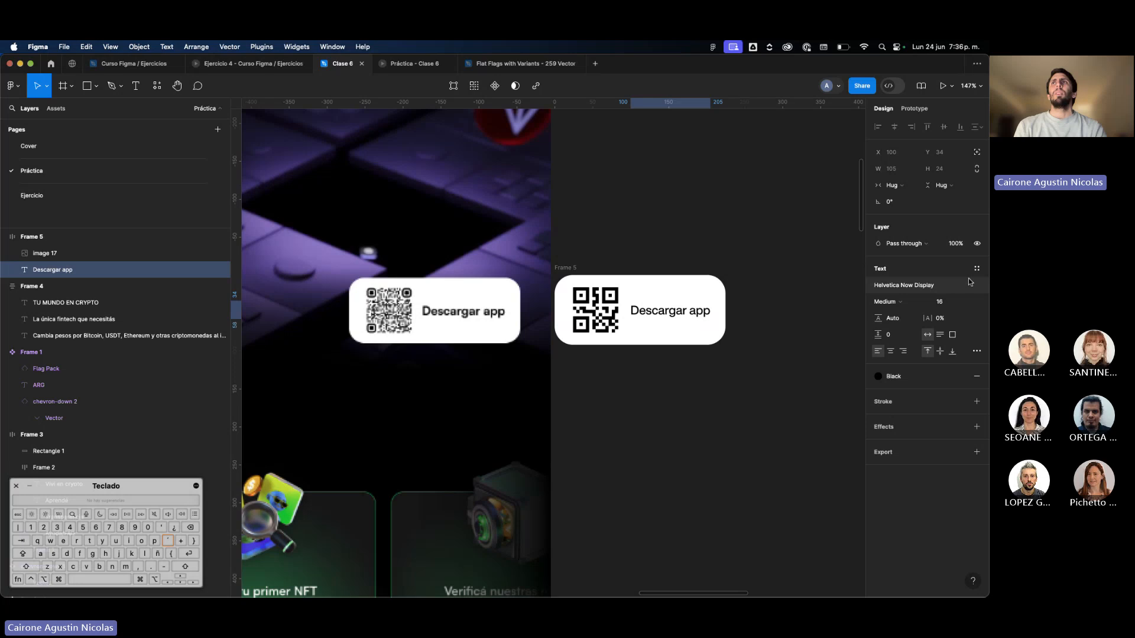
left_click(887, 302)
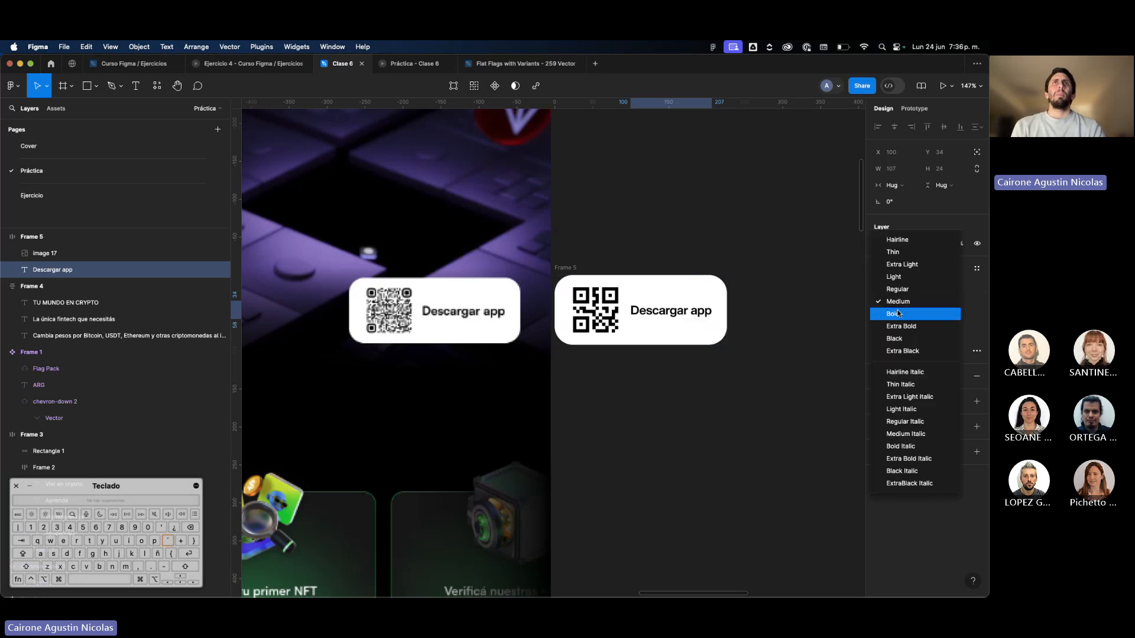
left_click(897, 313)
left_click(949, 300)
type("14")
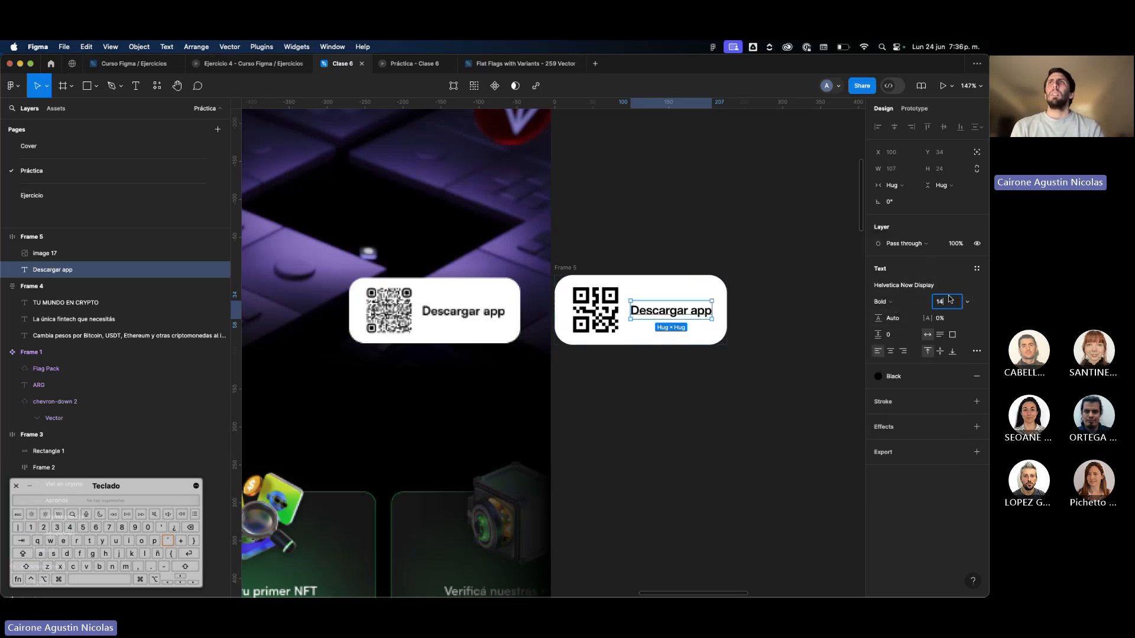
key("Return")
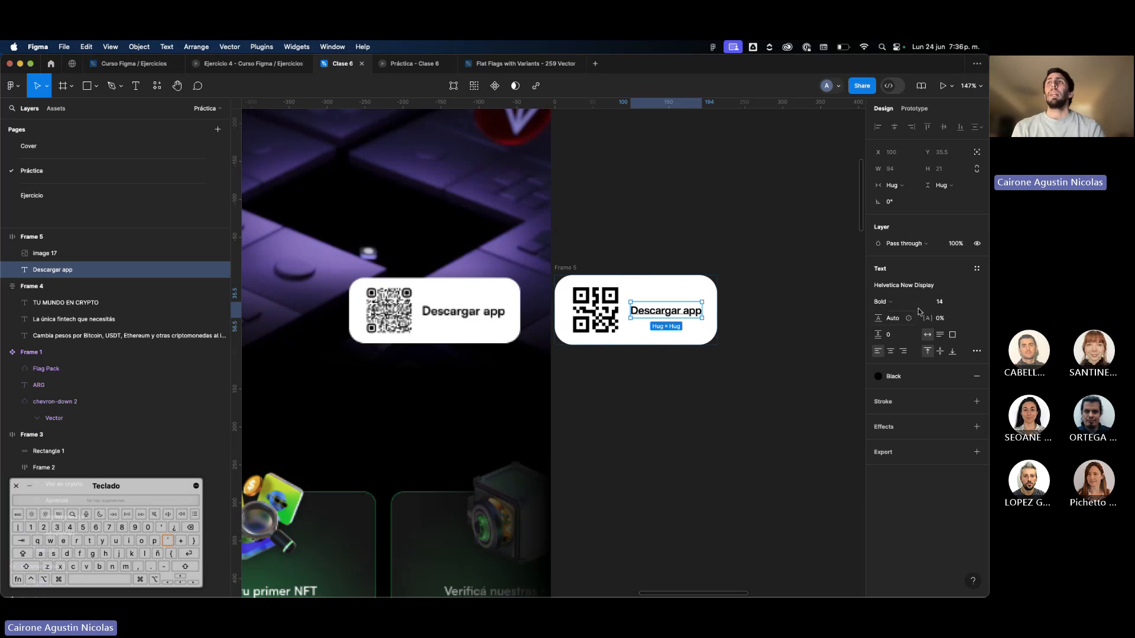
Create a new text style named "Text II - Bold" from the "Descargar app" text and deselect it.
left_click(977, 269)
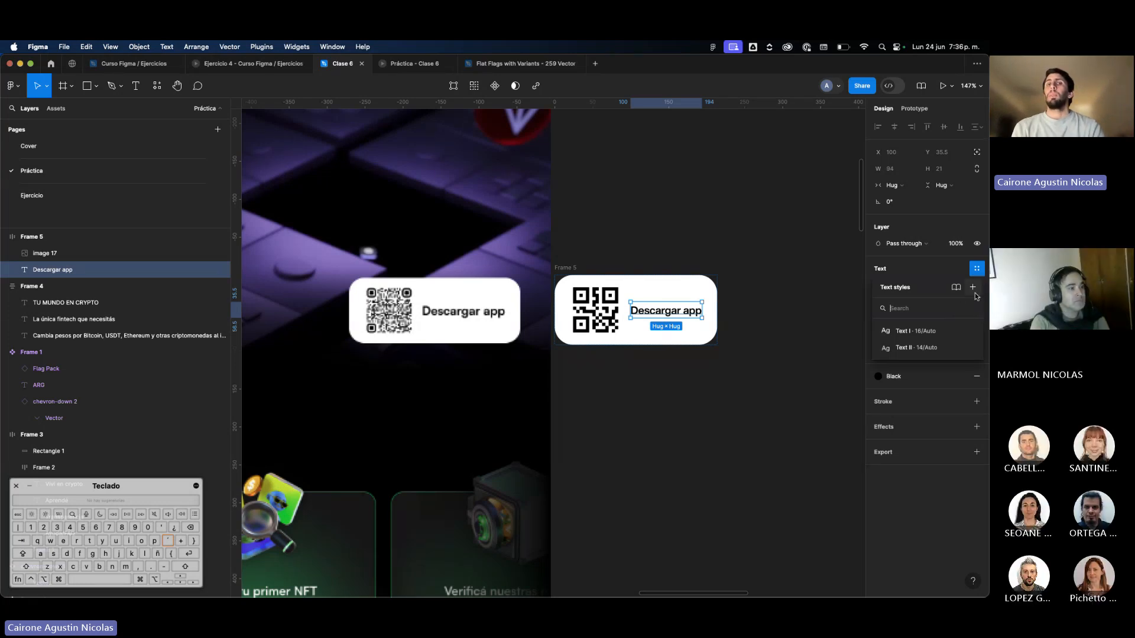
left_click(973, 289)
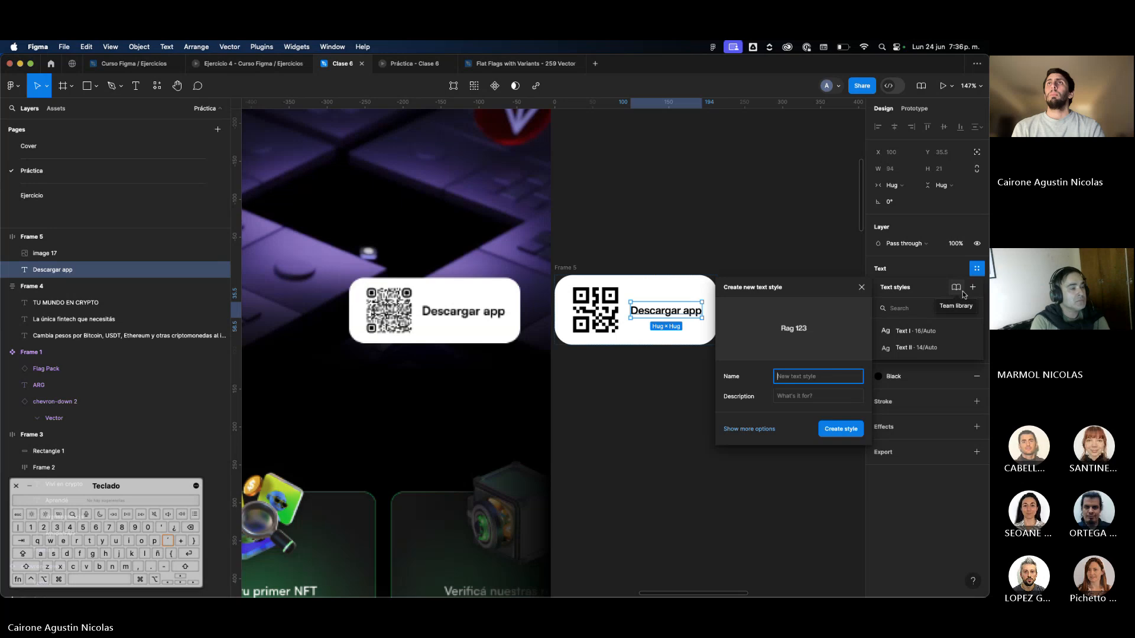
type("Text II")
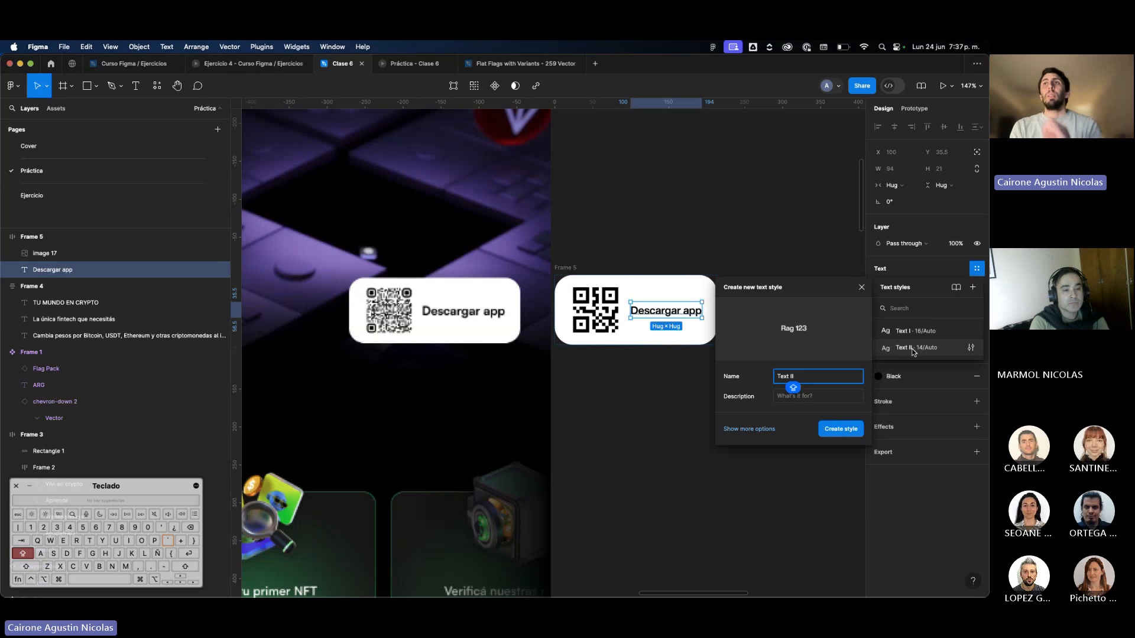
type(" - Bold")
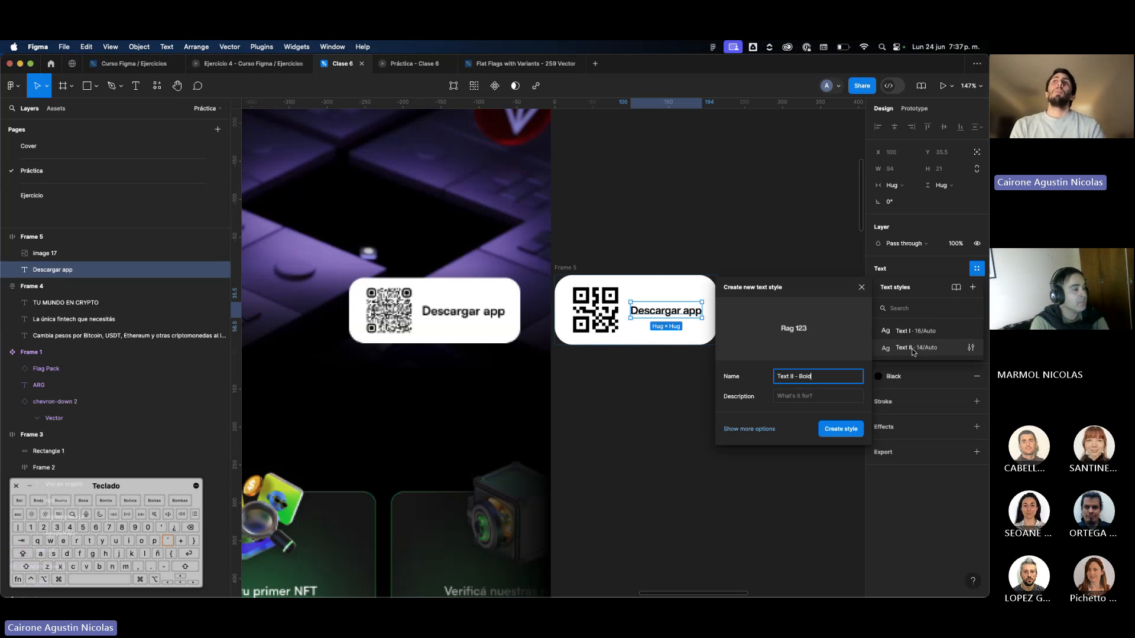
key("Return")
left_click(797, 354)
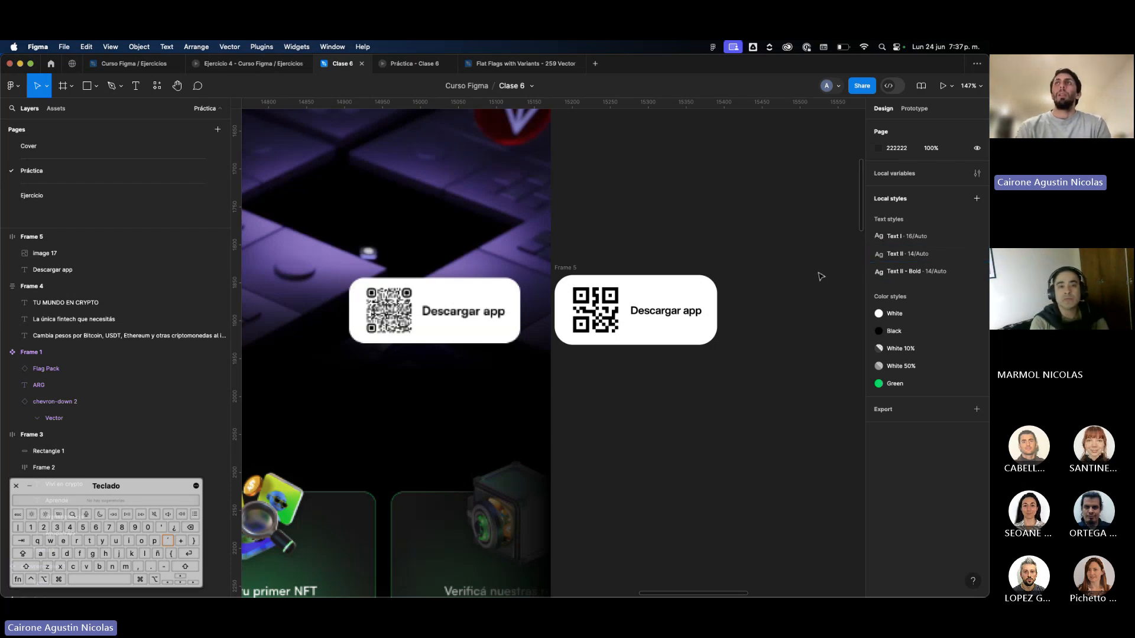
Move the finished QR button next to the rebuilt pieces, just below the hero text block and toward its right.
scroll(651, 277, "down", 10)
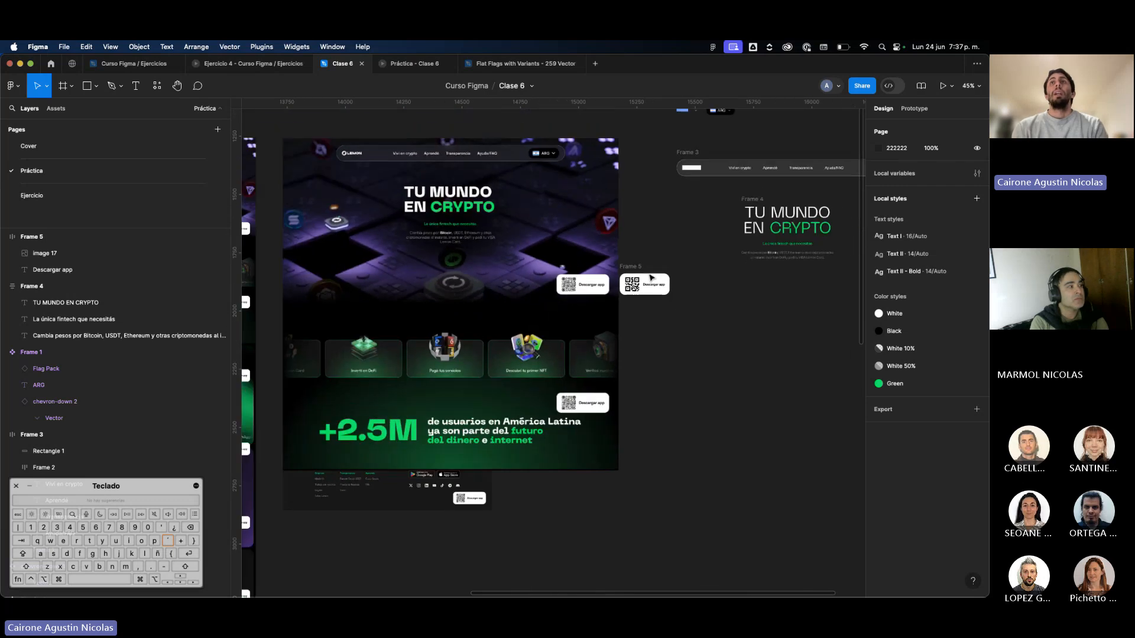
left_click_drag(640, 277, 730, 281)
scroll(730, 279, "left", 5)
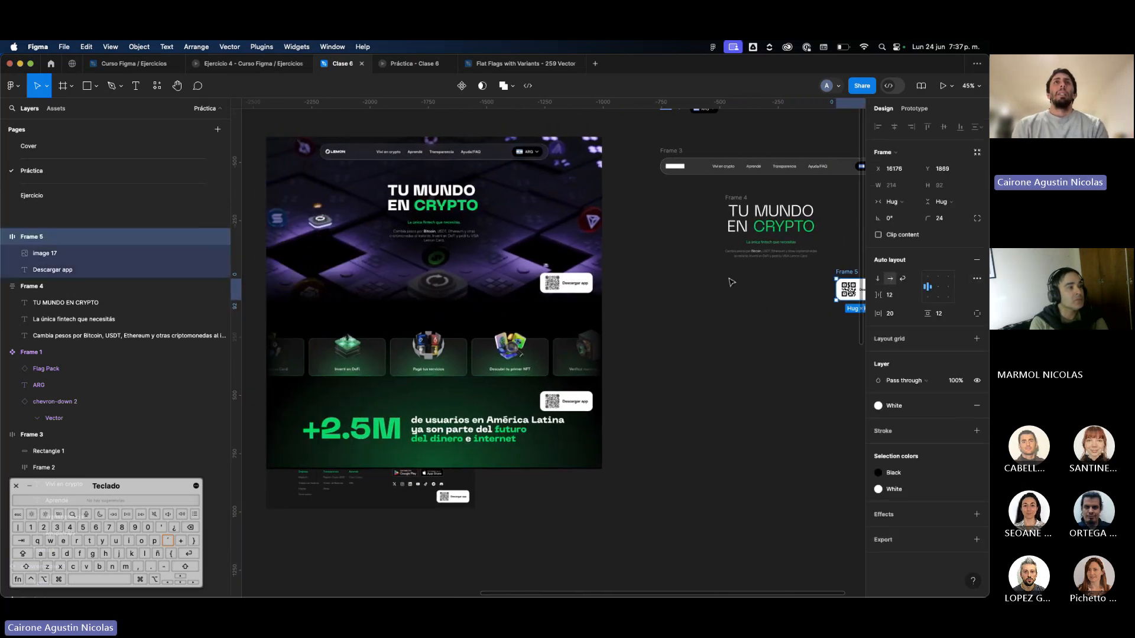
scroll(731, 282, "right", 7)
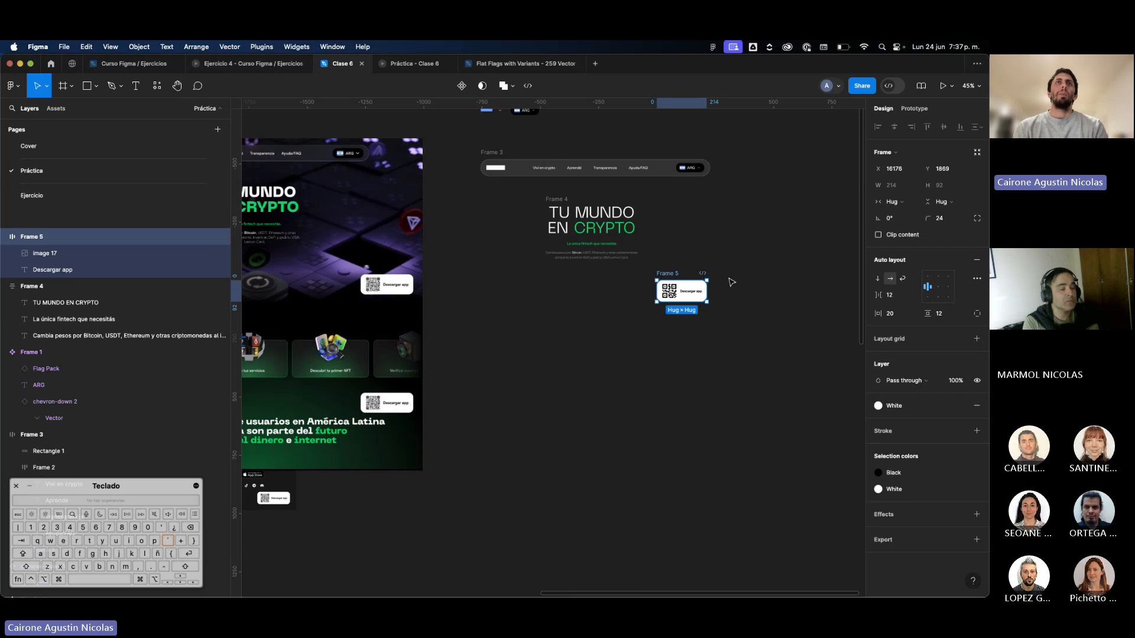
Enlarge the footer image beneath the reference design to match the design's width, and hide the interface.
scroll(731, 282, "left", 10)
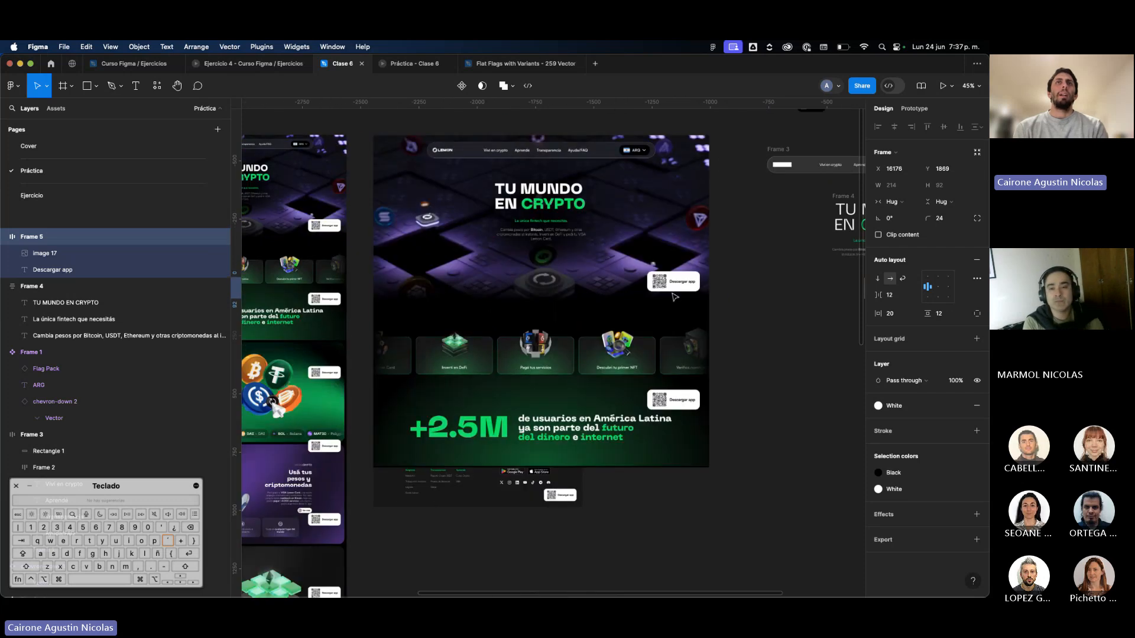
left_click(566, 482)
left_click_drag(582, 482, 686, 532)
left_click(814, 451)
key("super+backslash")
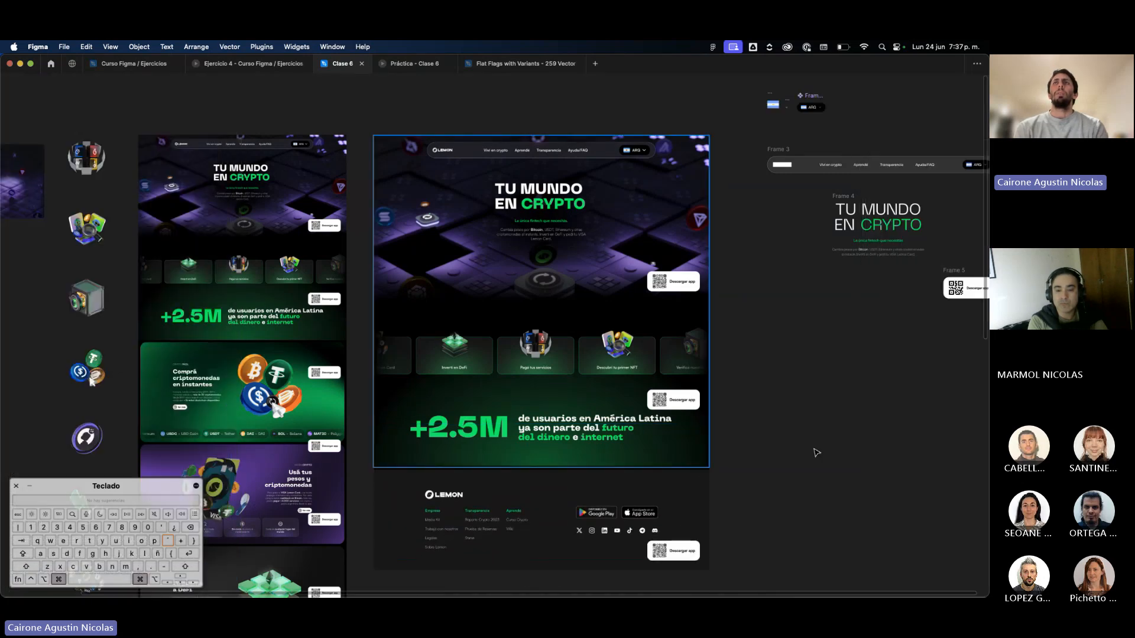
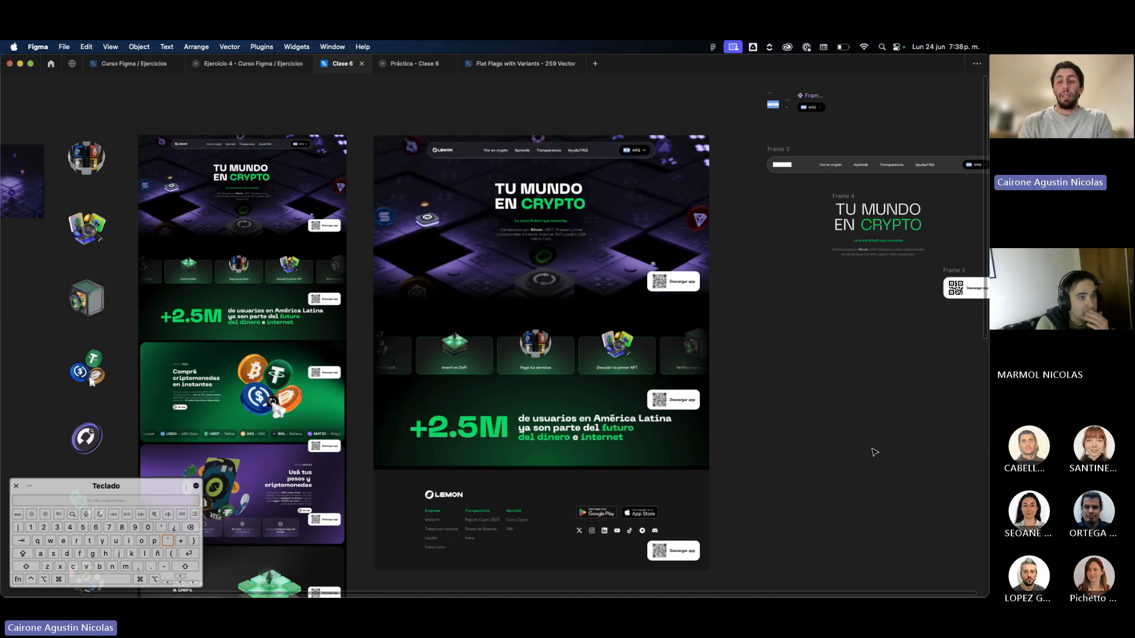
Show the interface again, switch to Chrome to view the hero section of the lemon.me page, and return to Figma.
key("super+period")
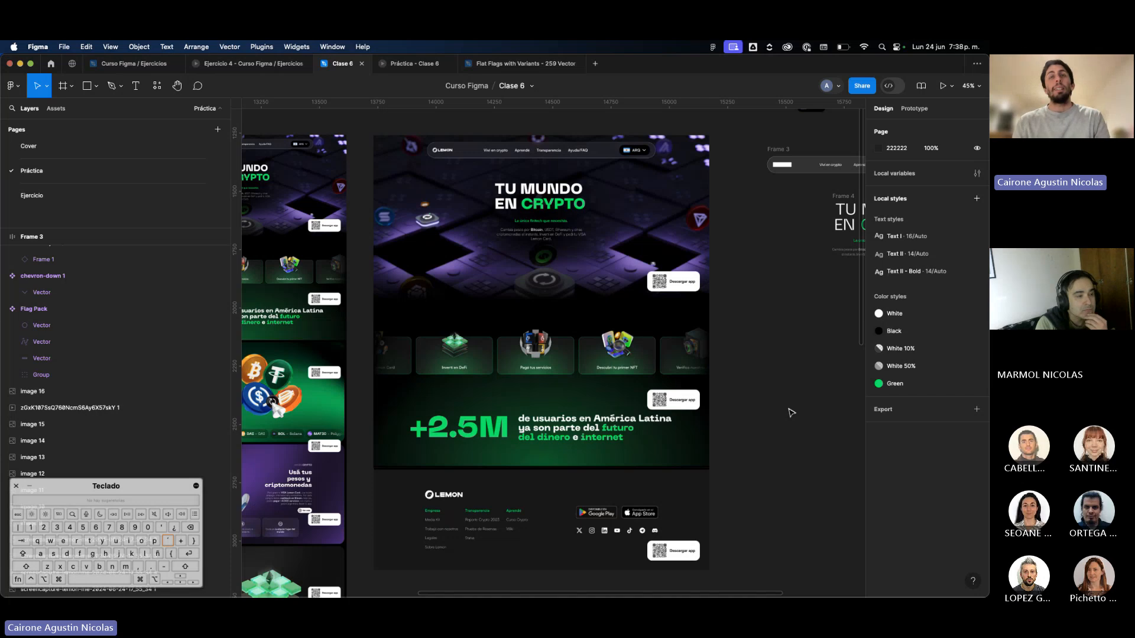
scroll(791, 414, "left", 8)
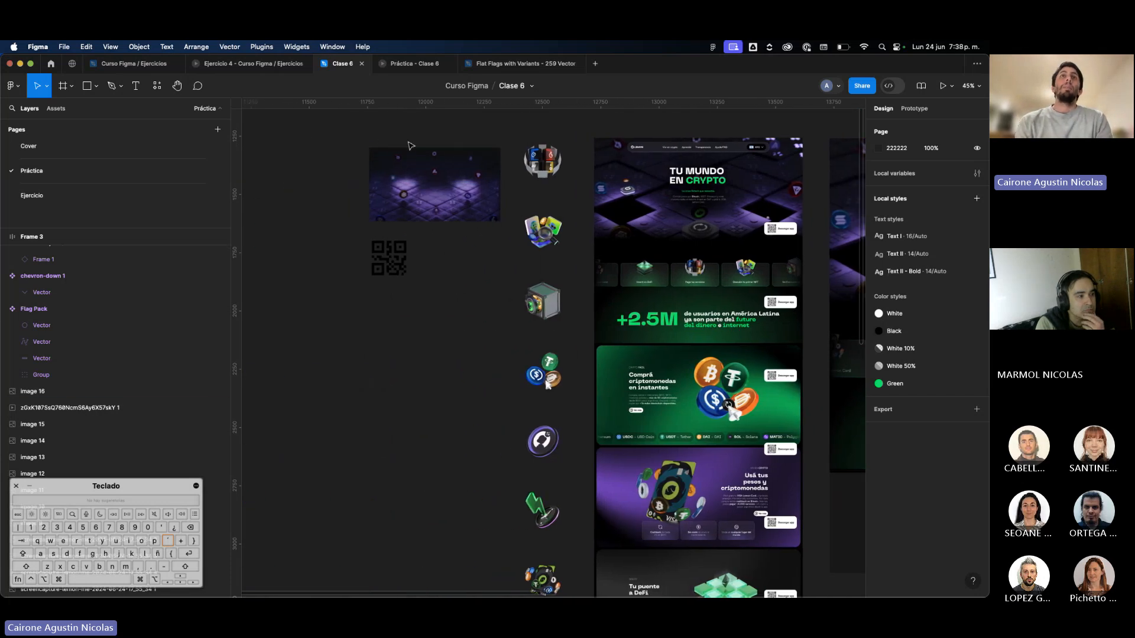
scroll(411, 147, "up", 5)
scroll(512, 239, "down", 4)
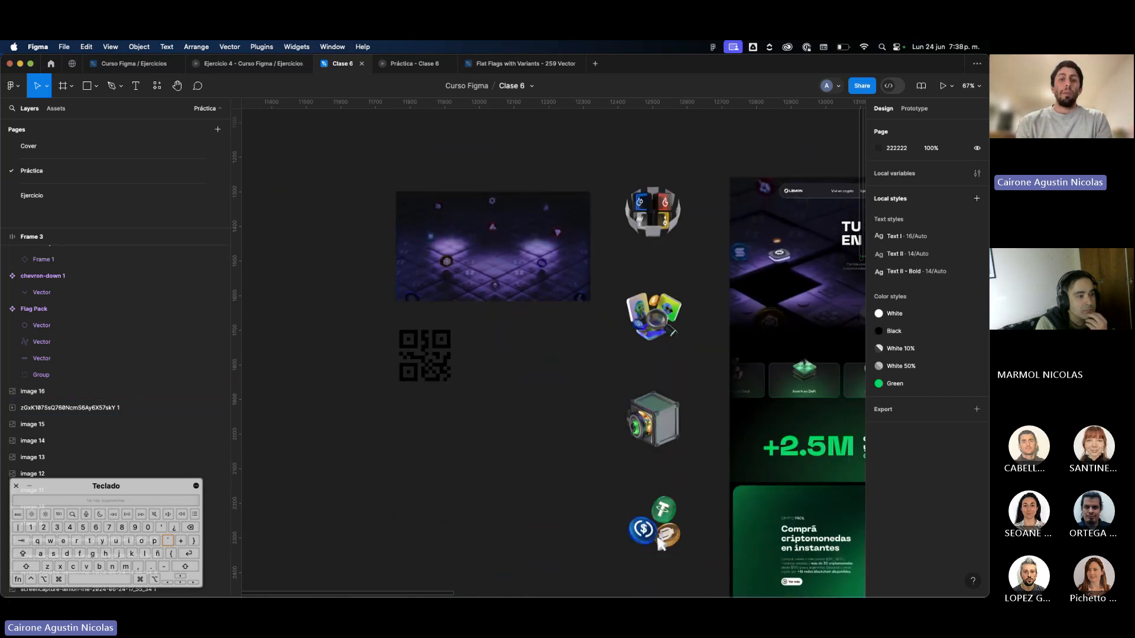
key("super+Tab")
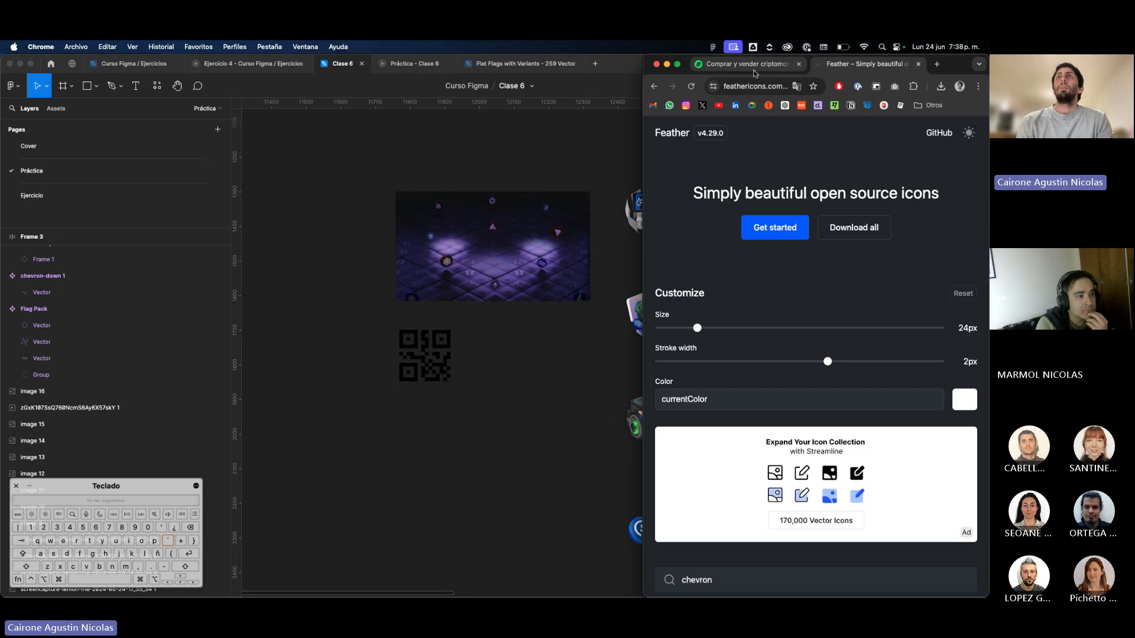
left_click(750, 65)
double_click(954, 65)
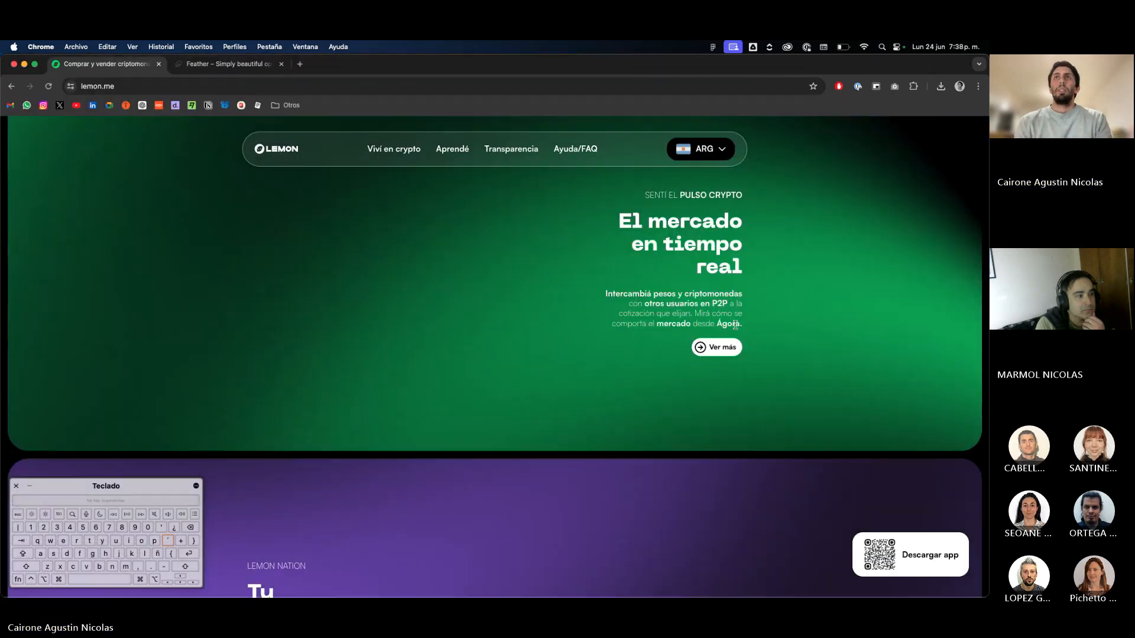
scroll(513, 371, "up", 10)
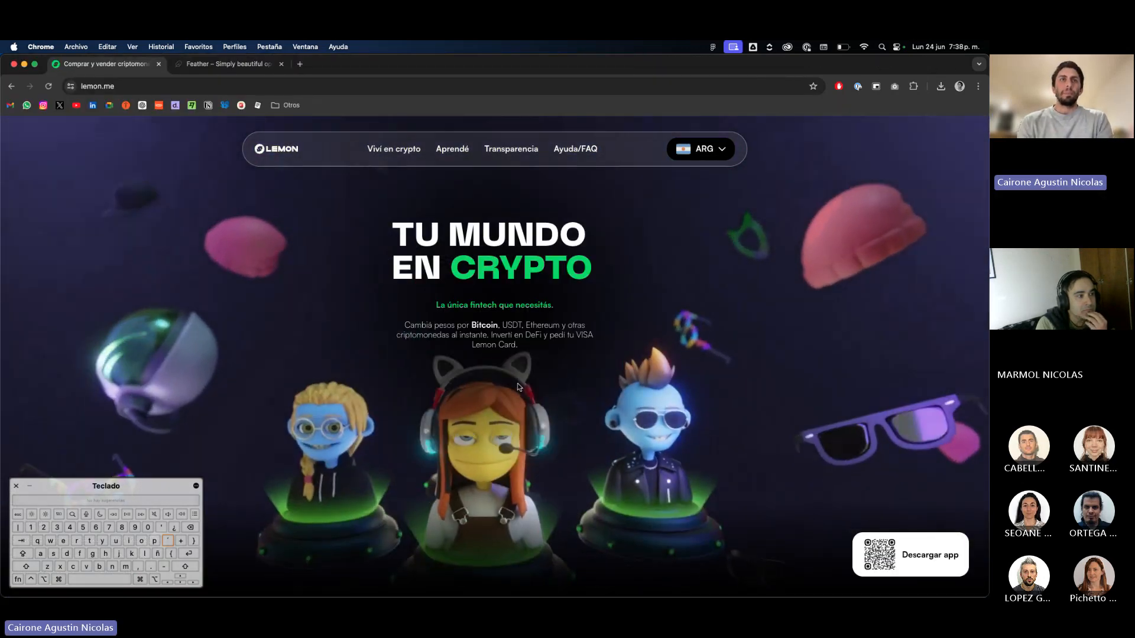
key("super+Tab")
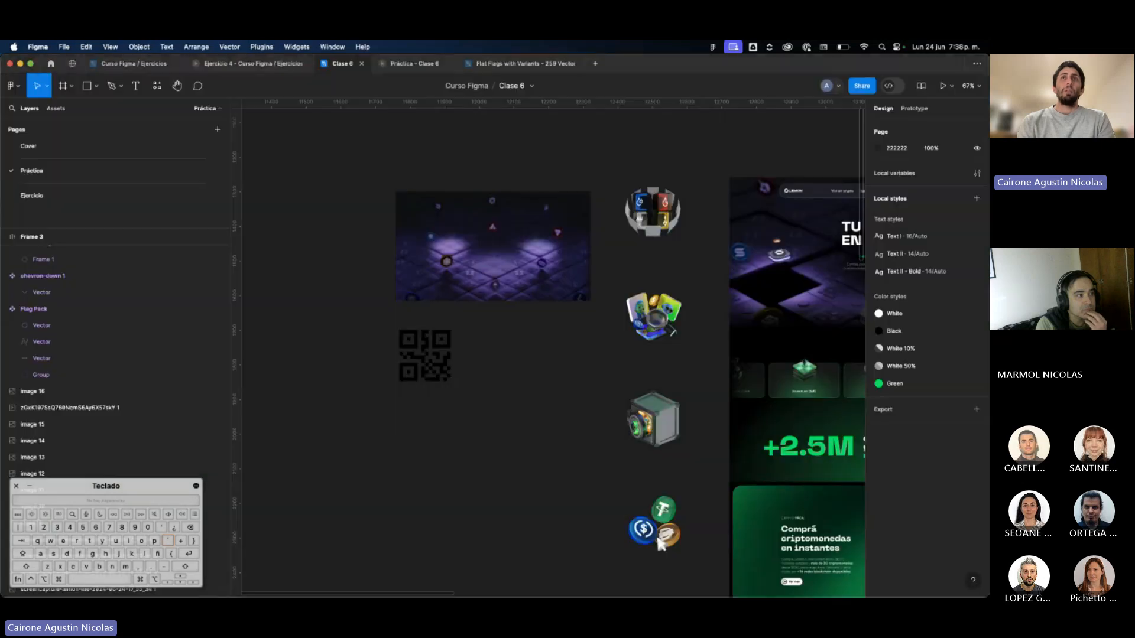
Move the purple hero background video next to the rebuilt pieces, above the navigation bar.
left_click(461, 235)
scroll(461, 236, "up", 3, "ctrl")
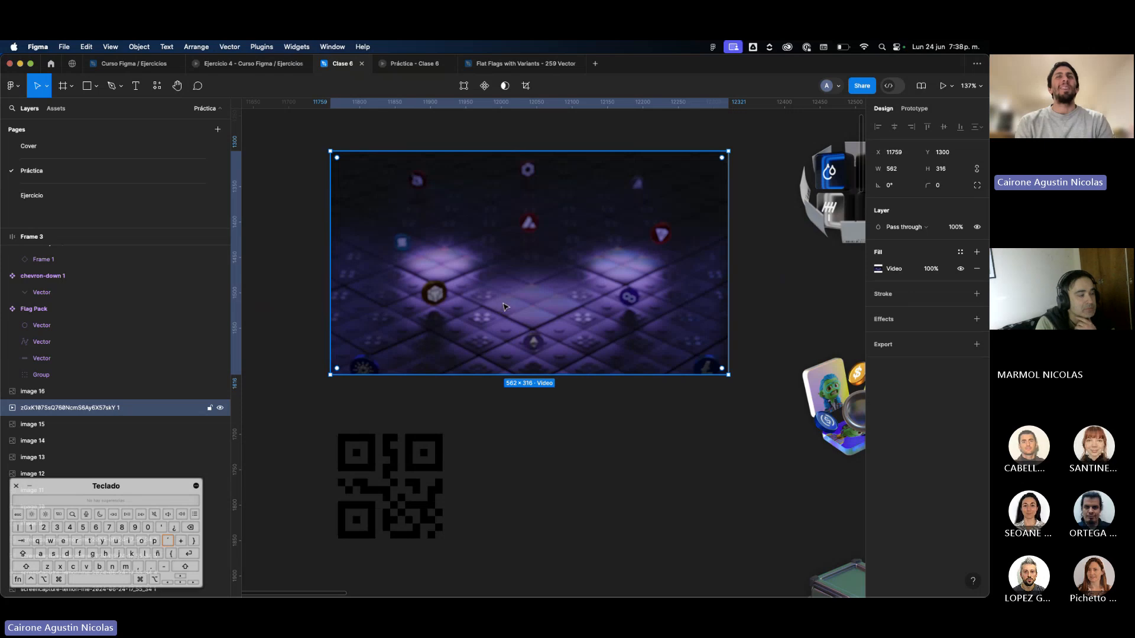
scroll(504, 306, "down", 5)
scroll(507, 307, "down", 2)
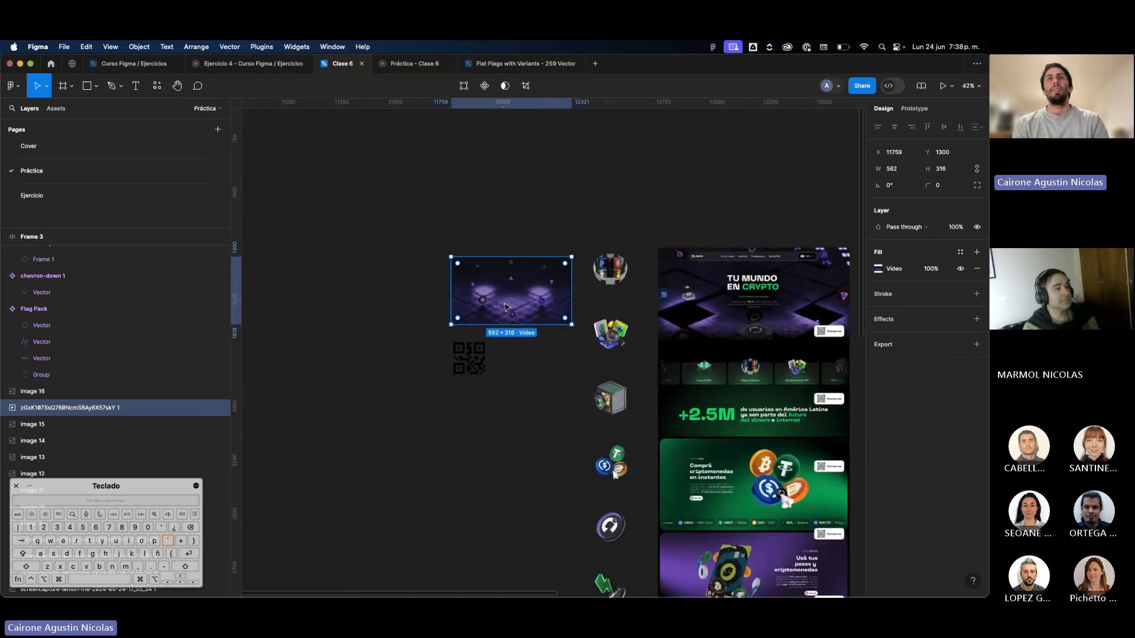
scroll(494, 289, "down", 4)
left_click_drag(494, 289, 684, 252)
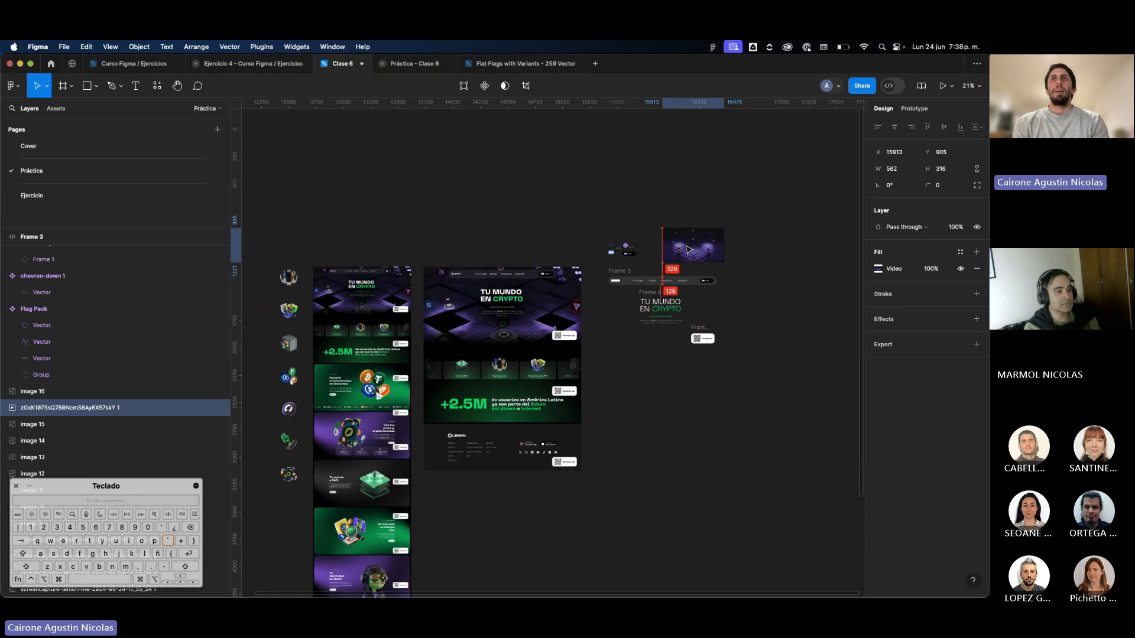
scroll(685, 251, "up", 5)
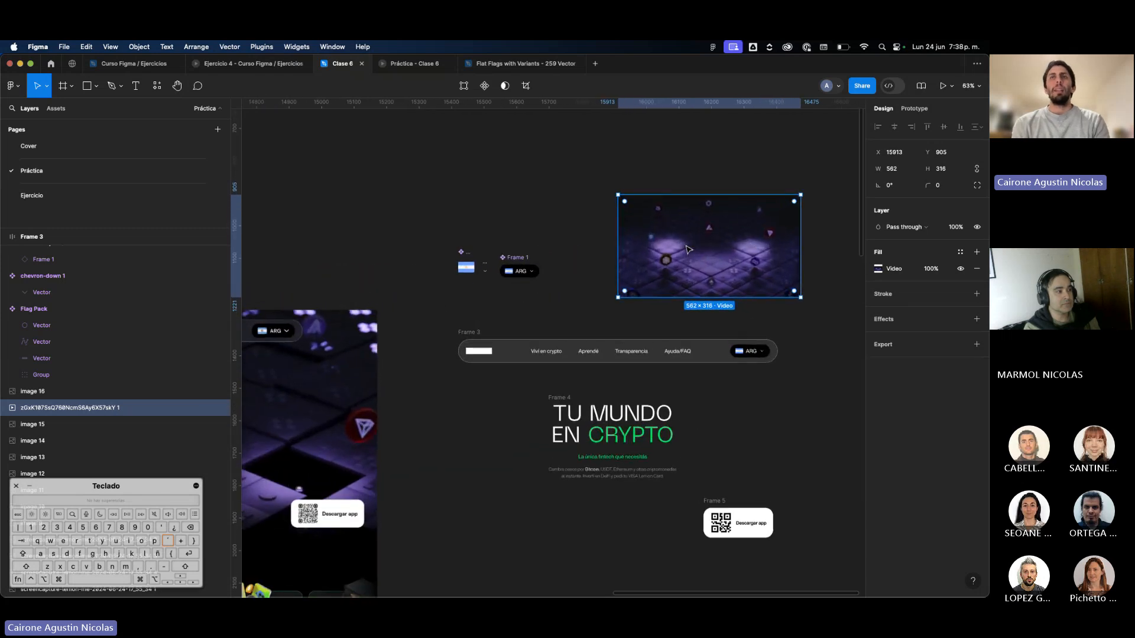
scroll(688, 249, "down", 2)
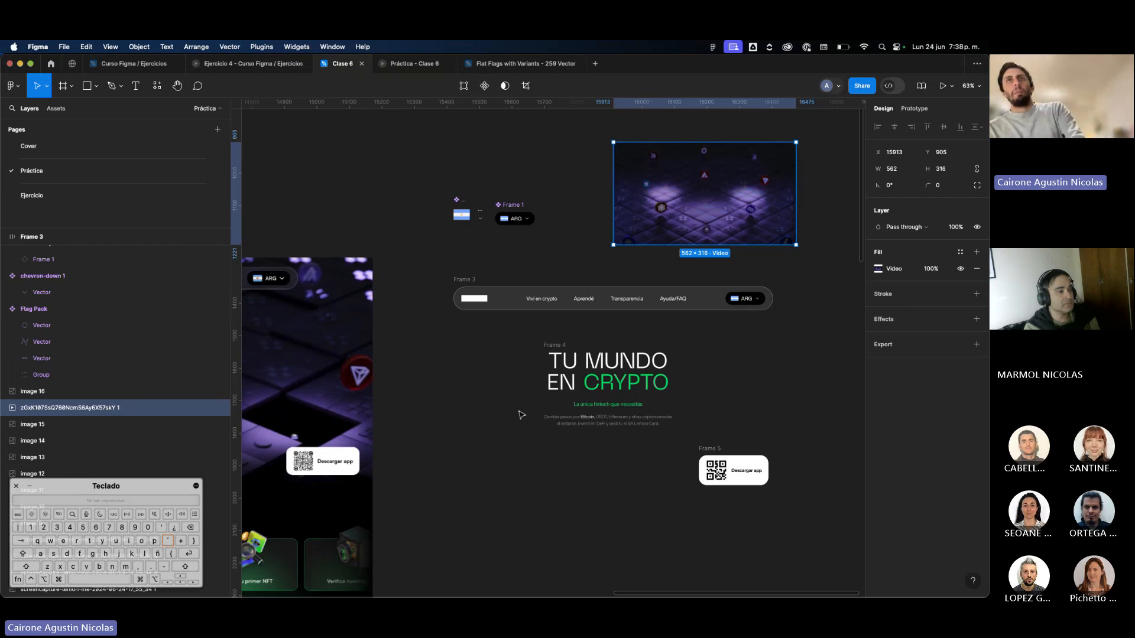
Duplicate the navigation bar, hero text block and QR button together beside the originals, and deselect the copies.
left_click(464, 279)
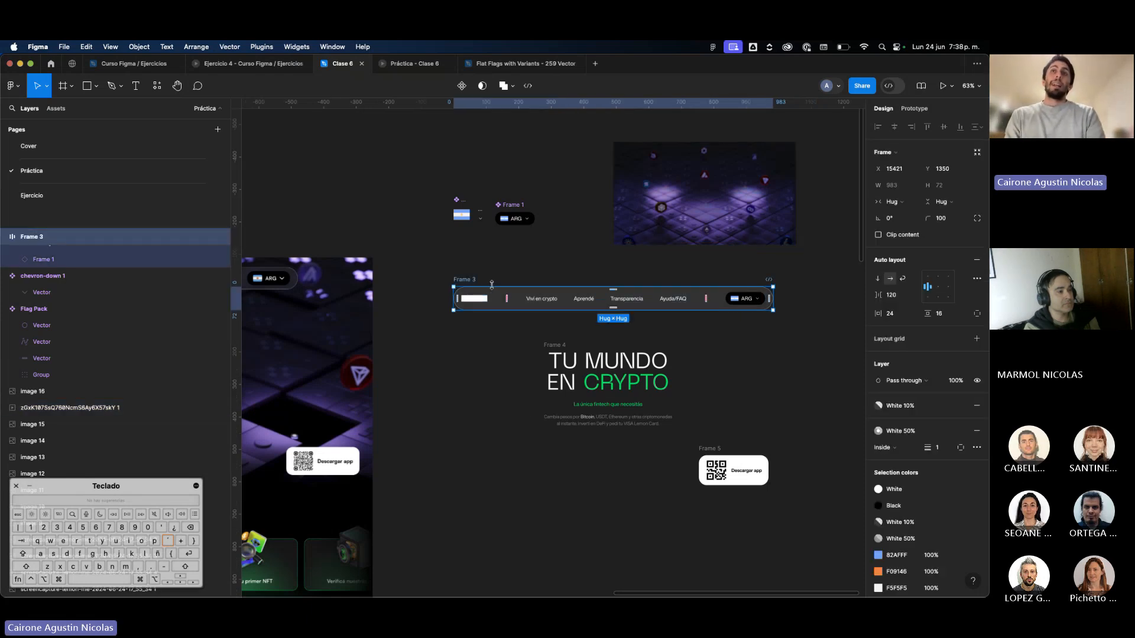
left_click(615, 364)
left_click(721, 356)
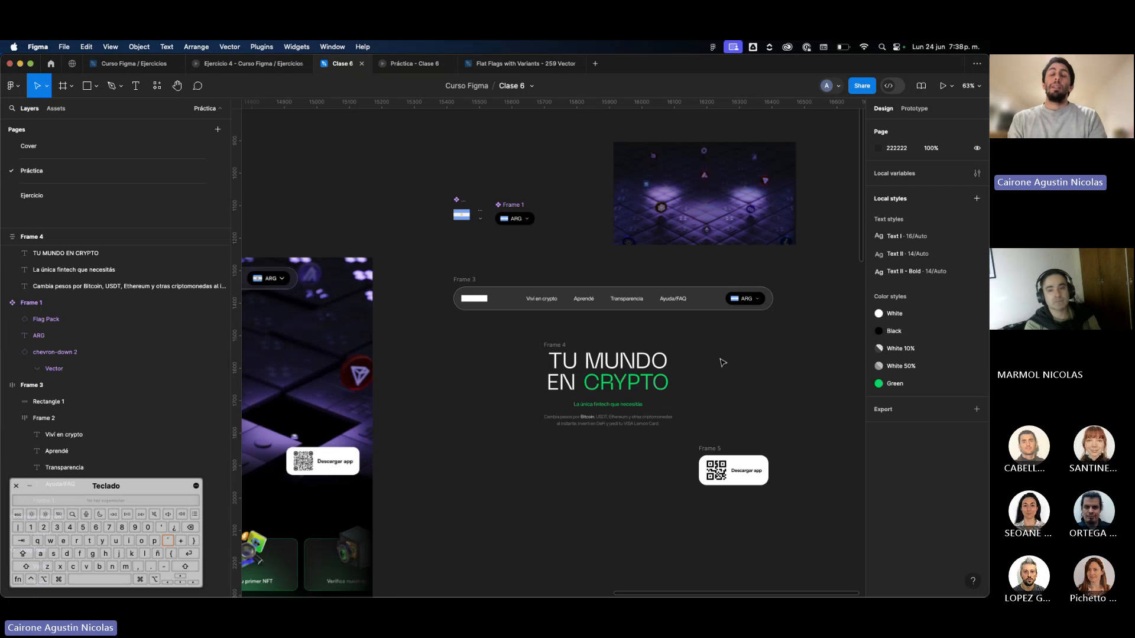
scroll(721, 362, "right", 4)
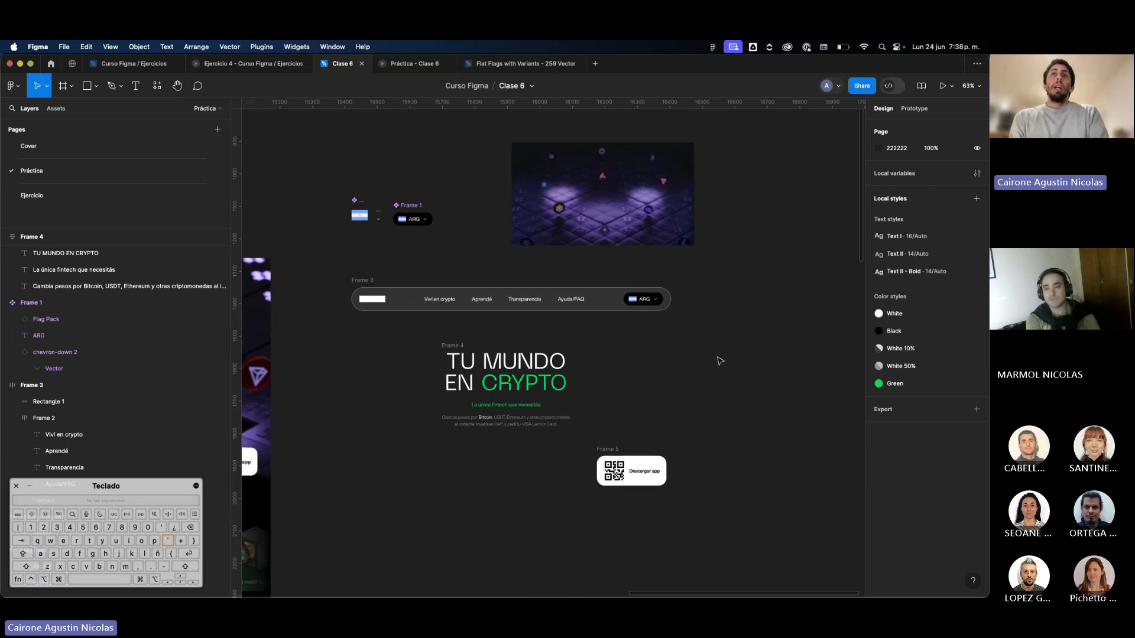
scroll(720, 361, "right", 4)
scroll(720, 361, "down", 2)
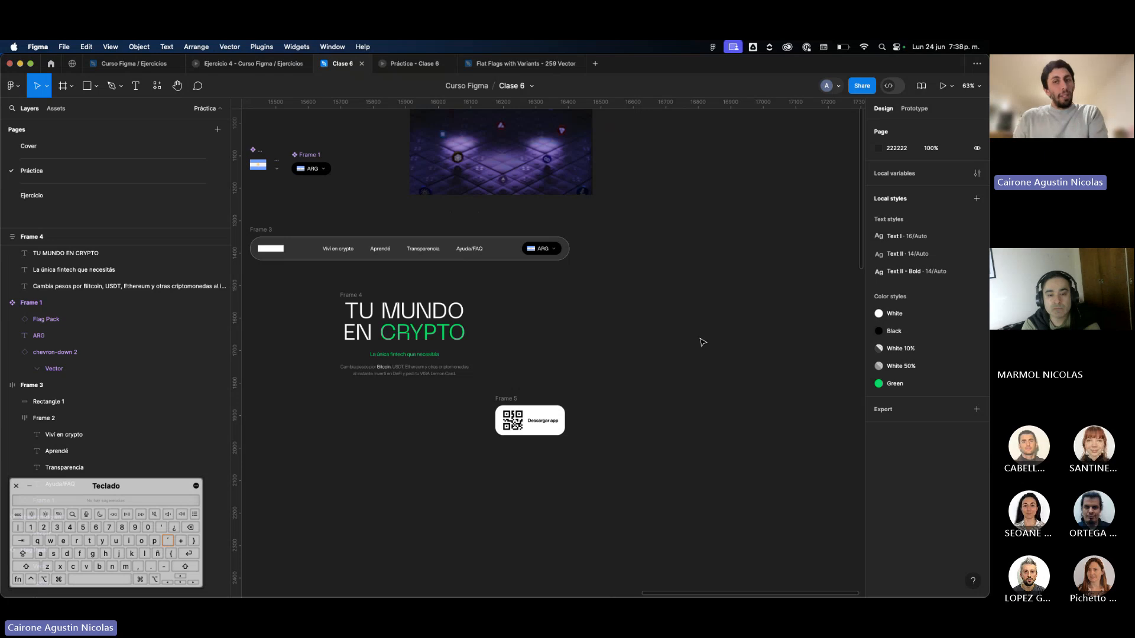
scroll(696, 344, "up", 2)
scroll(696, 344, "left", 1)
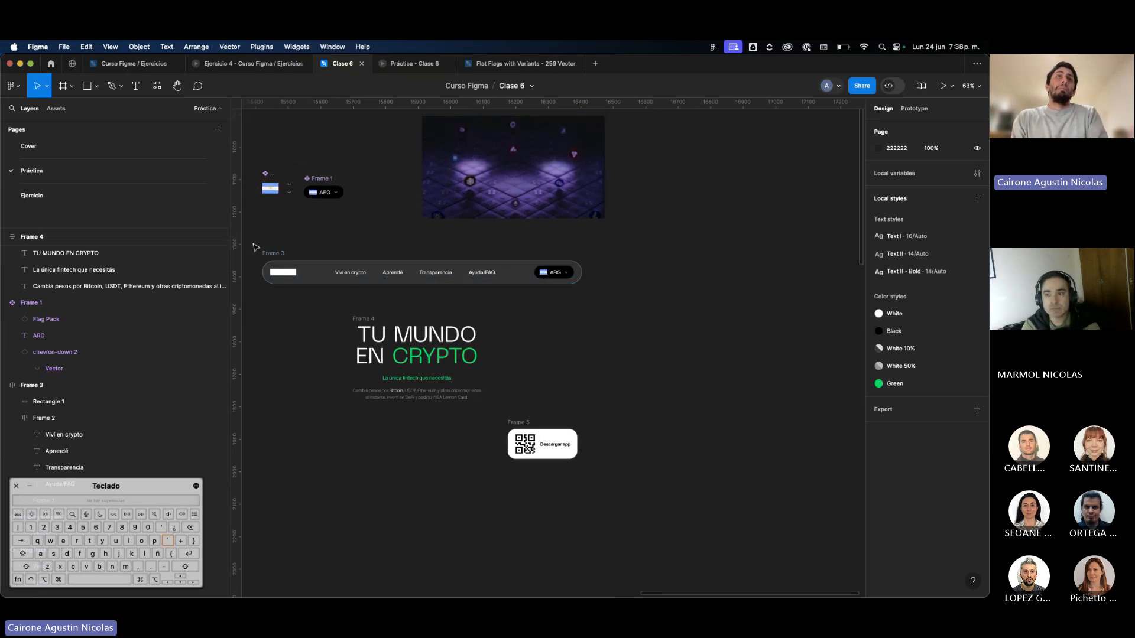
left_click_drag(255, 248, 587, 519)
key("super+d")
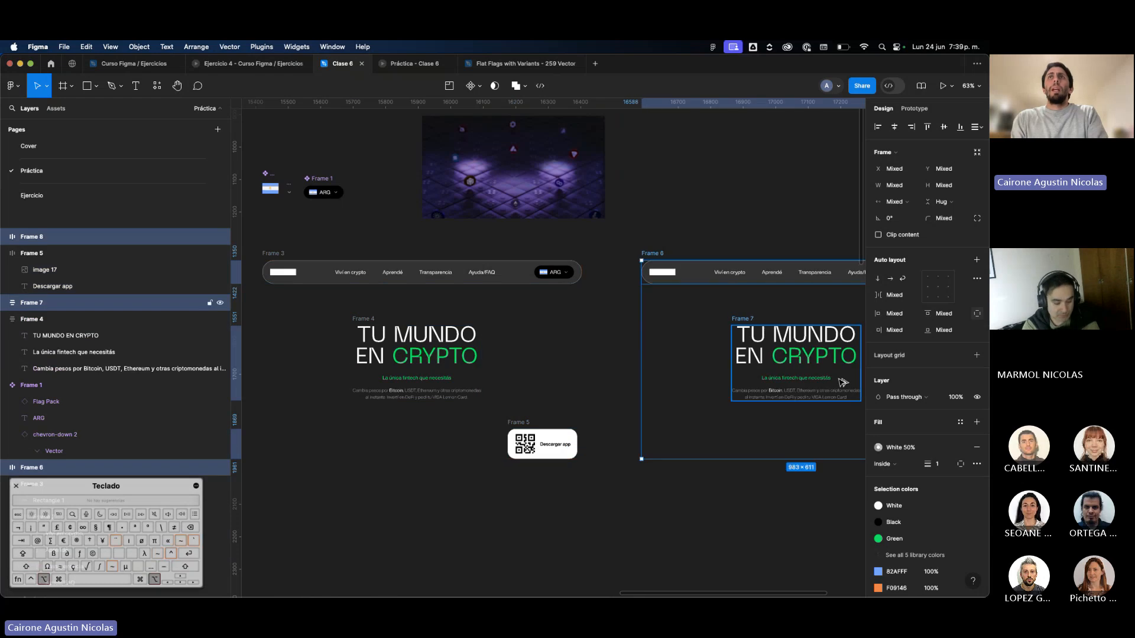
scroll(826, 380, "right", 5)
left_click(756, 416)
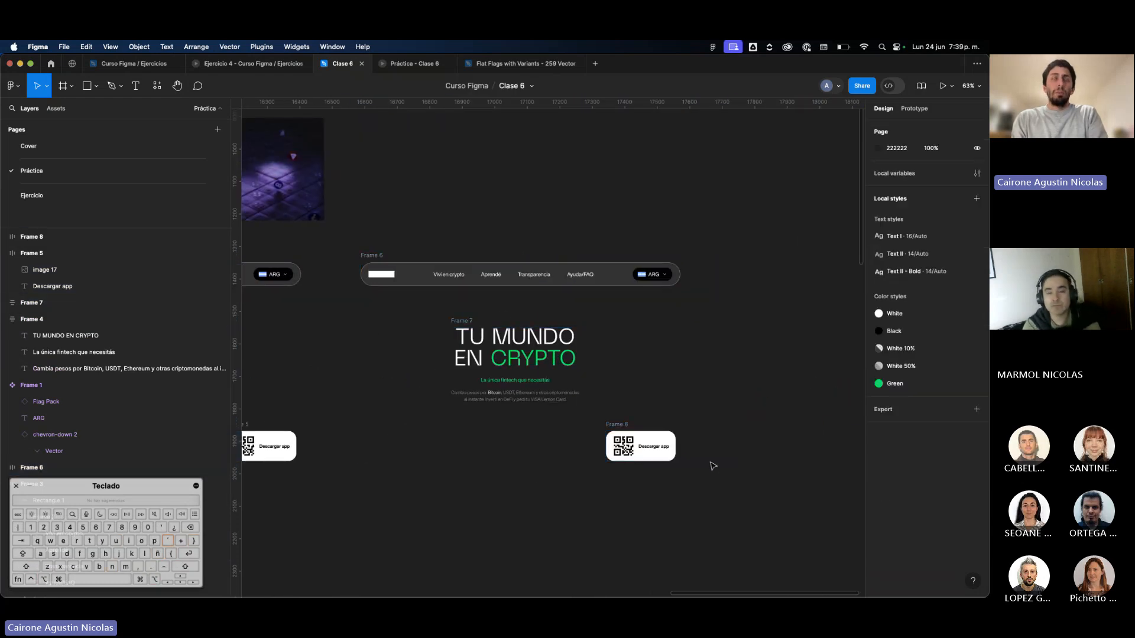
Draw a frame about 1080 × 740 around the copied navigation bar, hero text and QR button, and set its fill to 000000.
left_click(62, 88)
left_click_drag(343, 240, 695, 481)
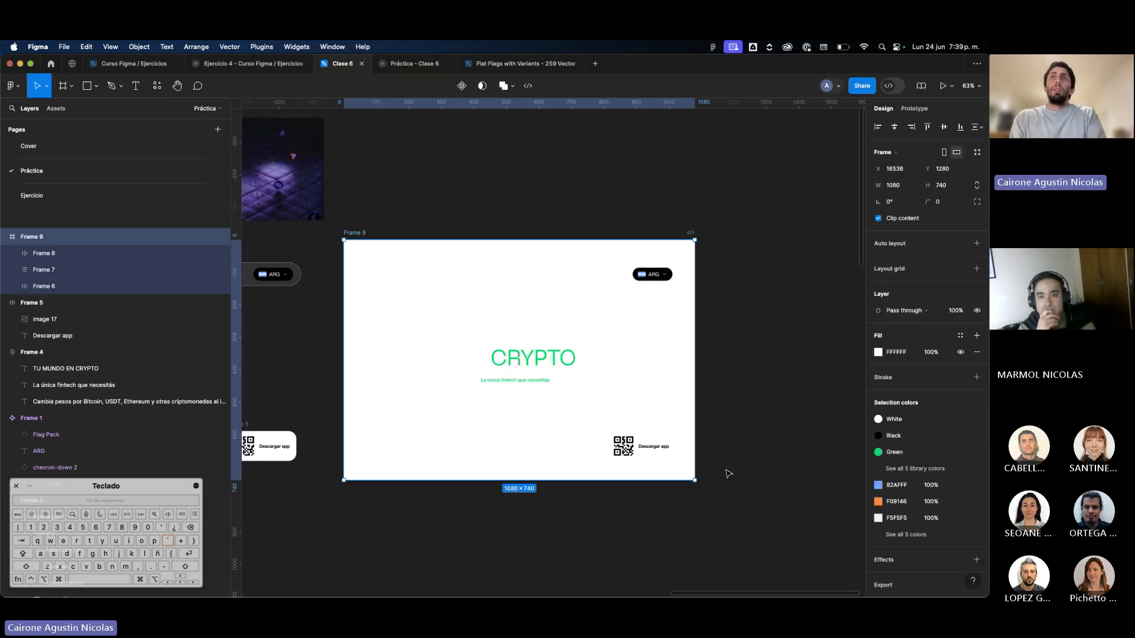
scroll(730, 447, "left", 3)
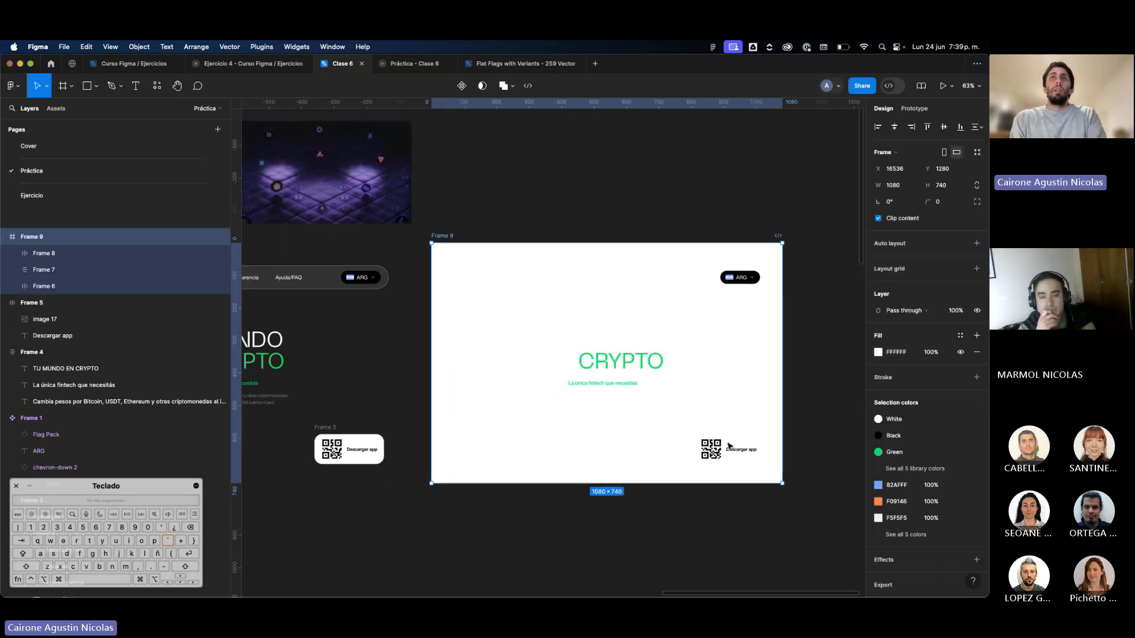
left_click(895, 353)
type("000000")
key("Return")
left_click(517, 177)
Widen the black frame evenly on both sides to about 1470 × 740, and hide the interface.
scroll(517, 177, "left", 10)
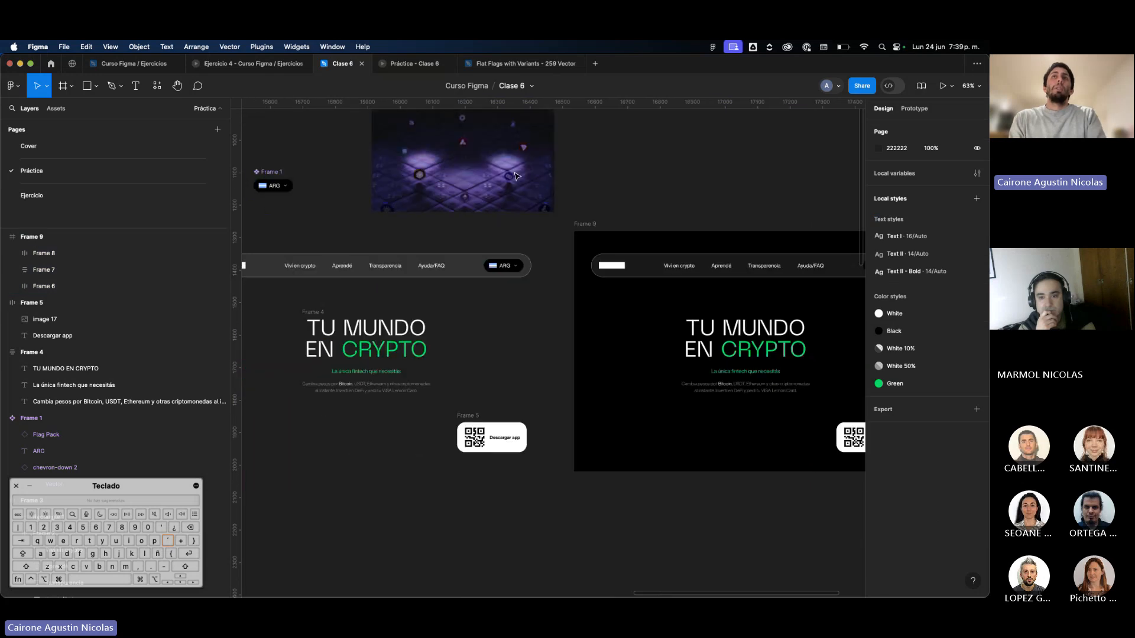
scroll(517, 177, "down", 2)
scroll(376, 265, "left", 5)
scroll(376, 266, "right", 20)
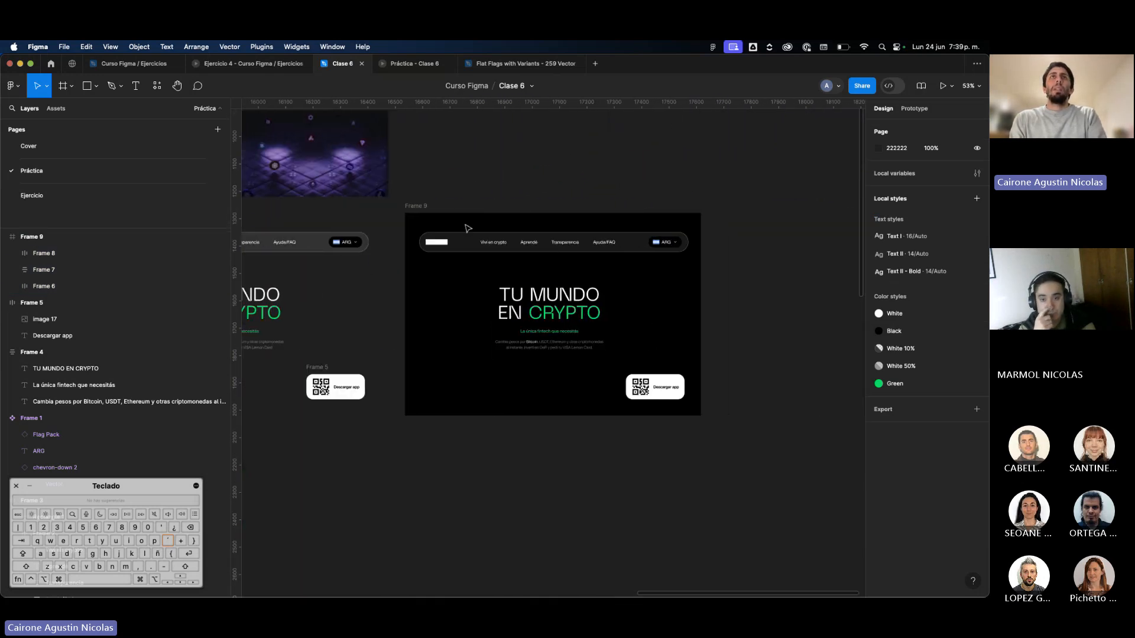
left_click(467, 228)
left_click_drag(700, 343, 798, 348)
scroll(692, 300, "left", 1)
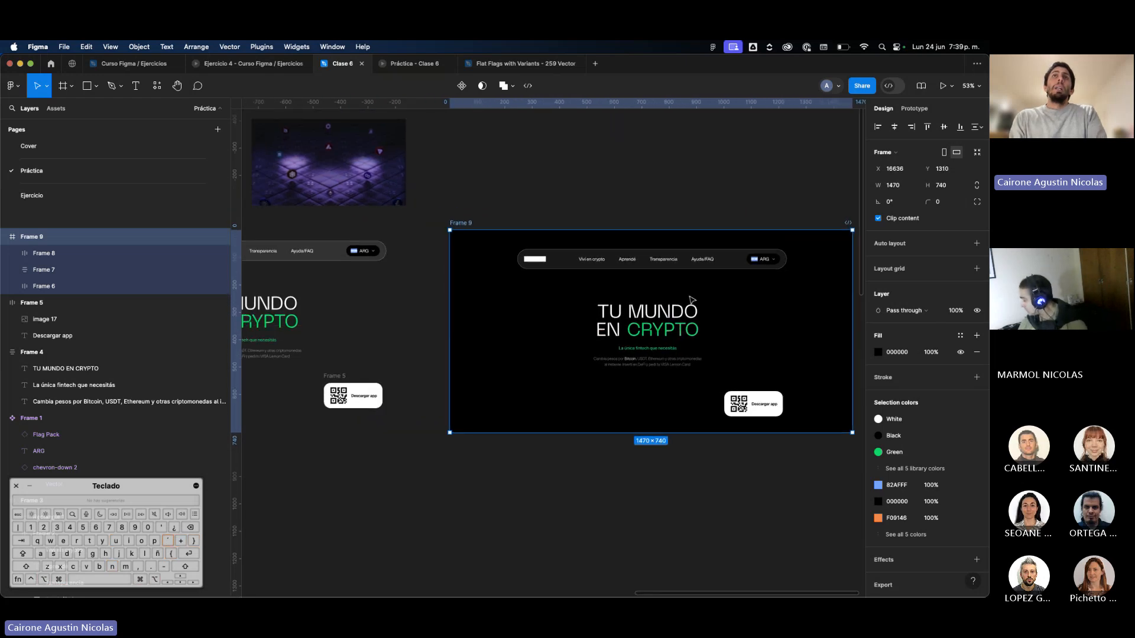
scroll(692, 300, "left", 4)
left_click(669, 268)
key("super+.")
scroll(669, 268, "right", 3)
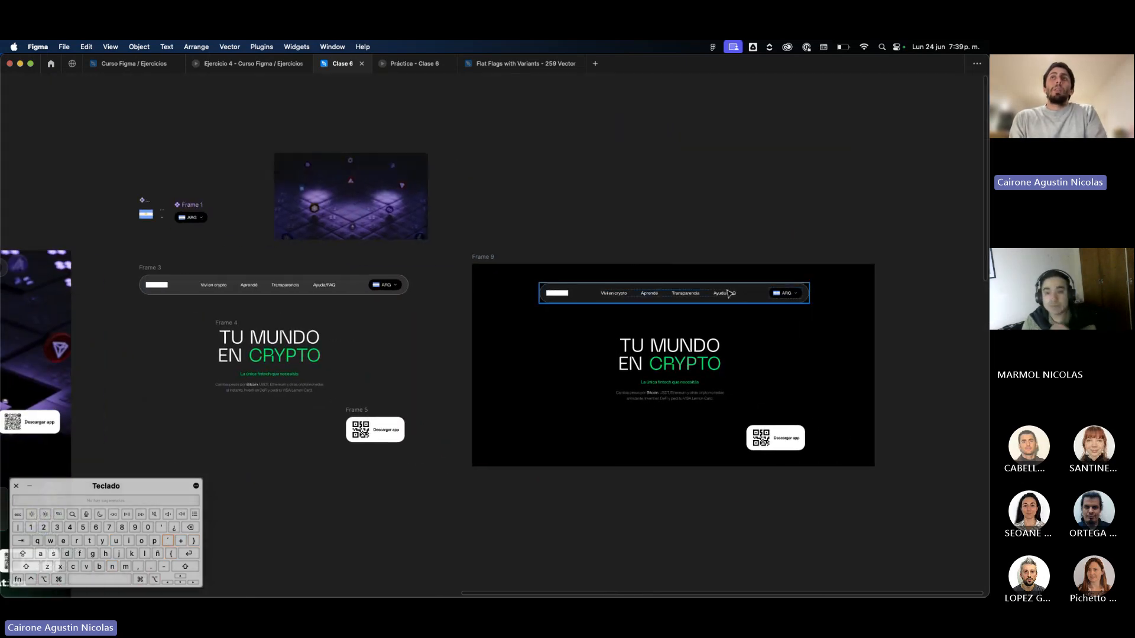
scroll(728, 292, "up", 3)
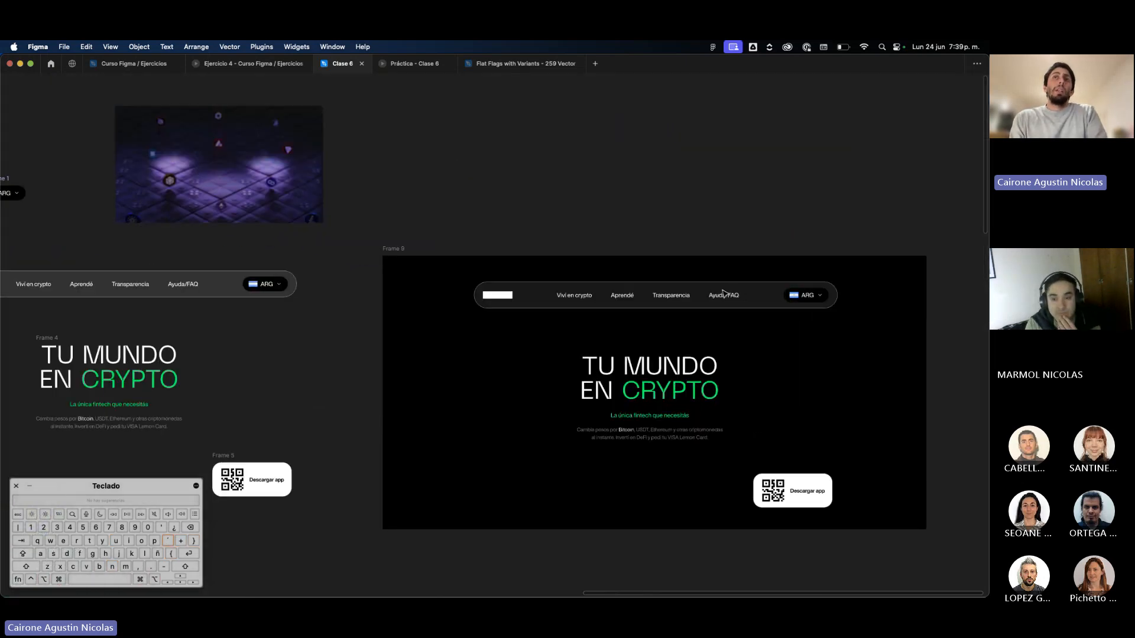
Try to cover the black frame with the background video enlarged to about 1468 × 740, undo it and deselect.
left_click(264, 216)
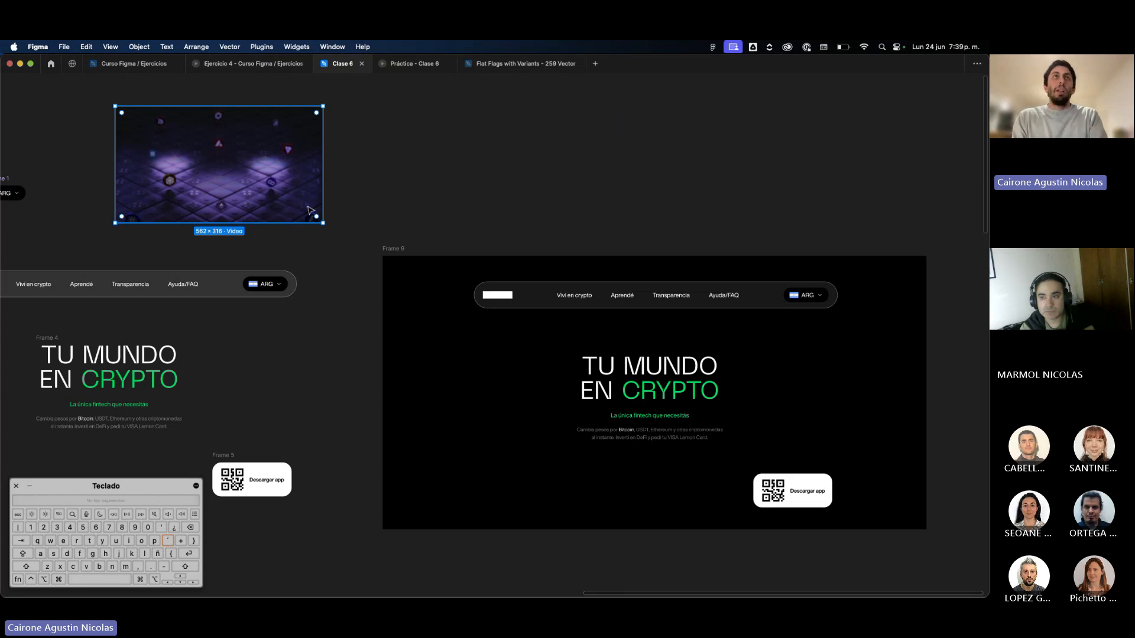
scroll(310, 209, "left", 2)
scroll(310, 209, "up", 1)
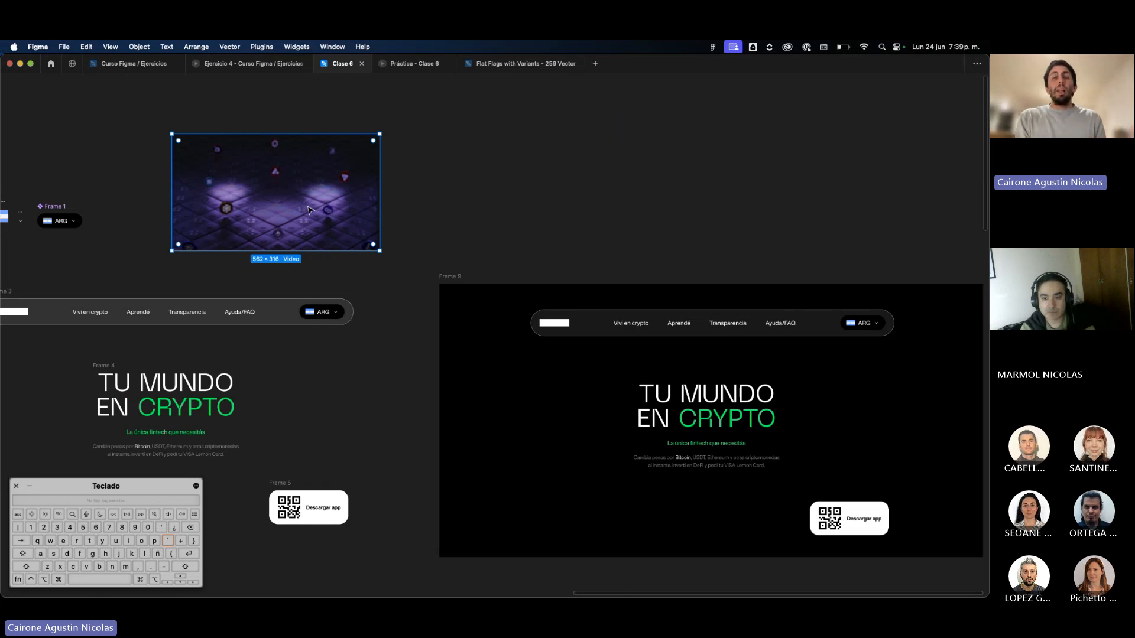
scroll(210, 118, "up", 2)
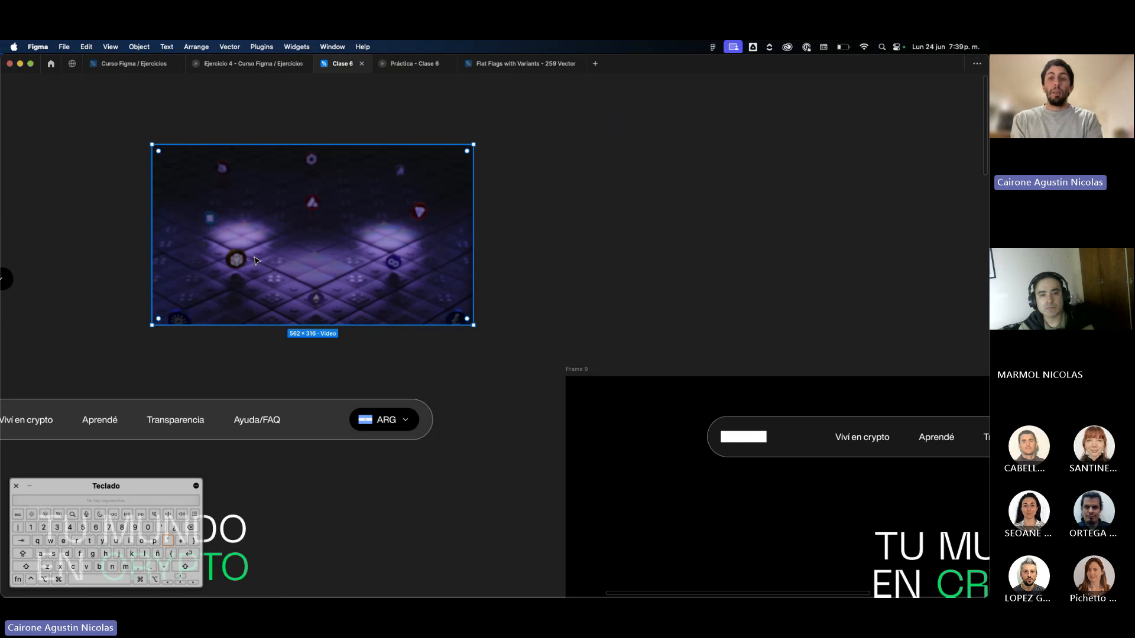
scroll(256, 260, "down", 5)
left_click(378, 345, "super")
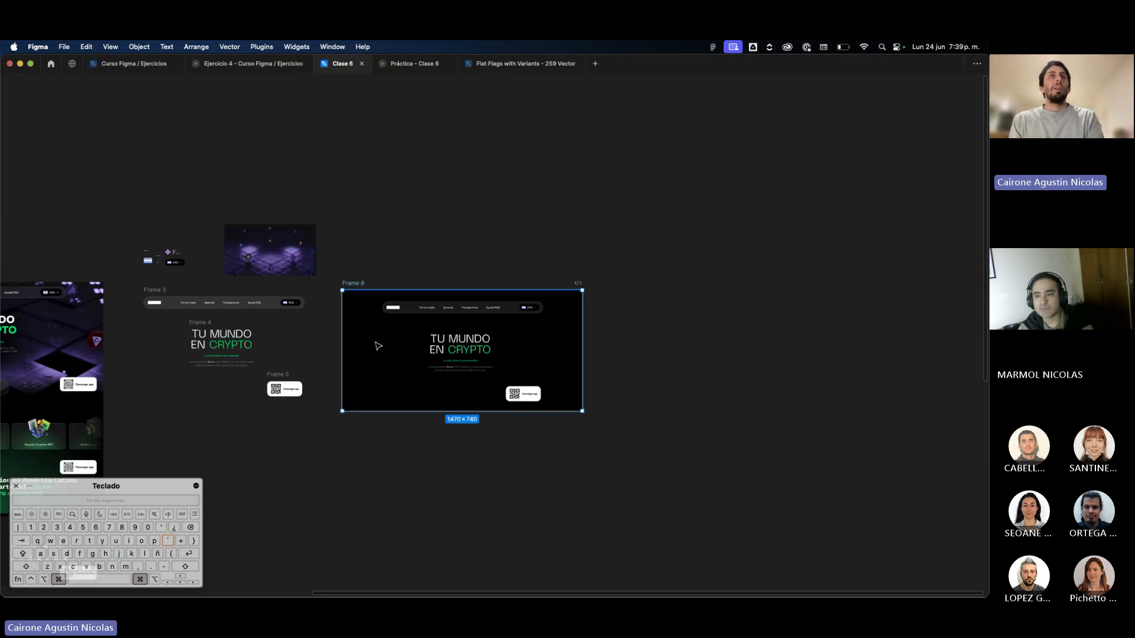
scroll(285, 270, "up", 3)
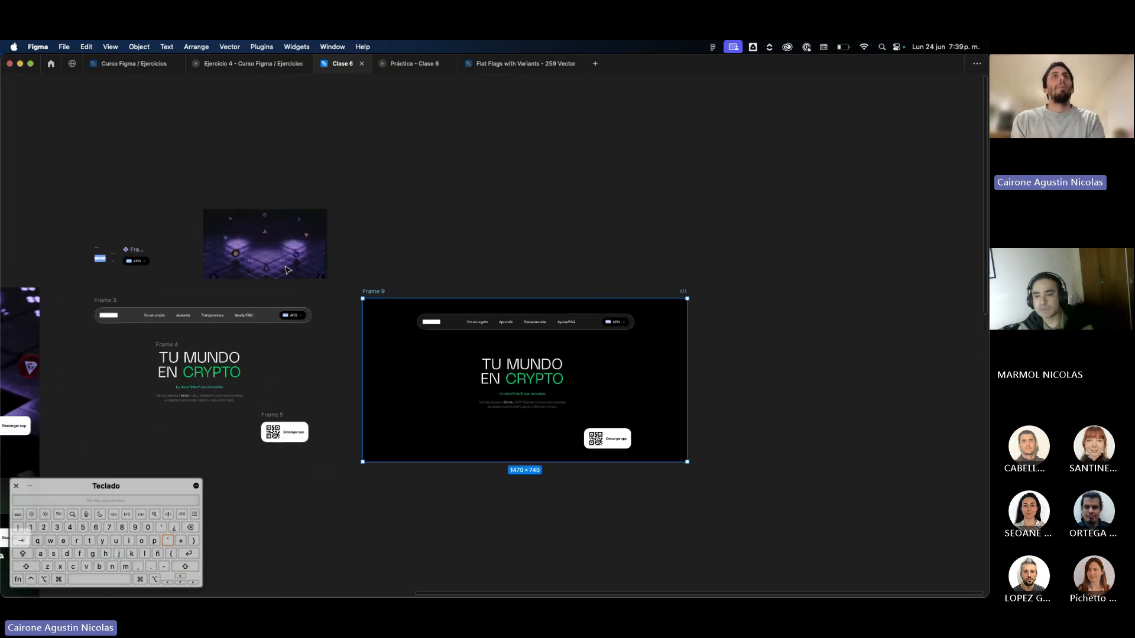
left_click_drag(283, 271, 688, 461)
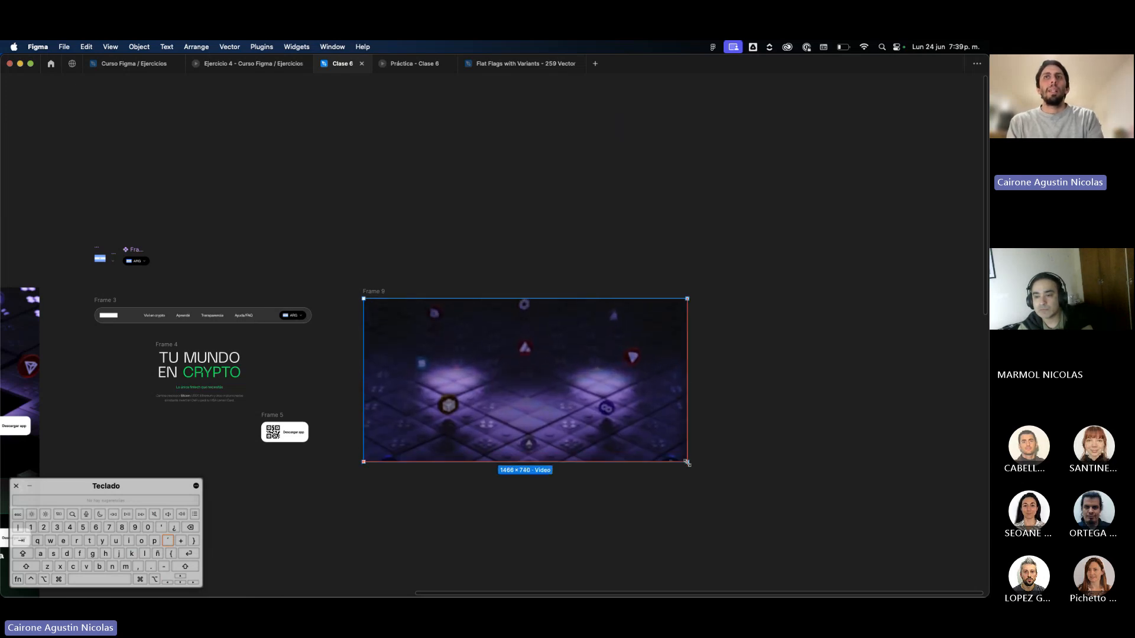
key("super+z")
key("super+z")
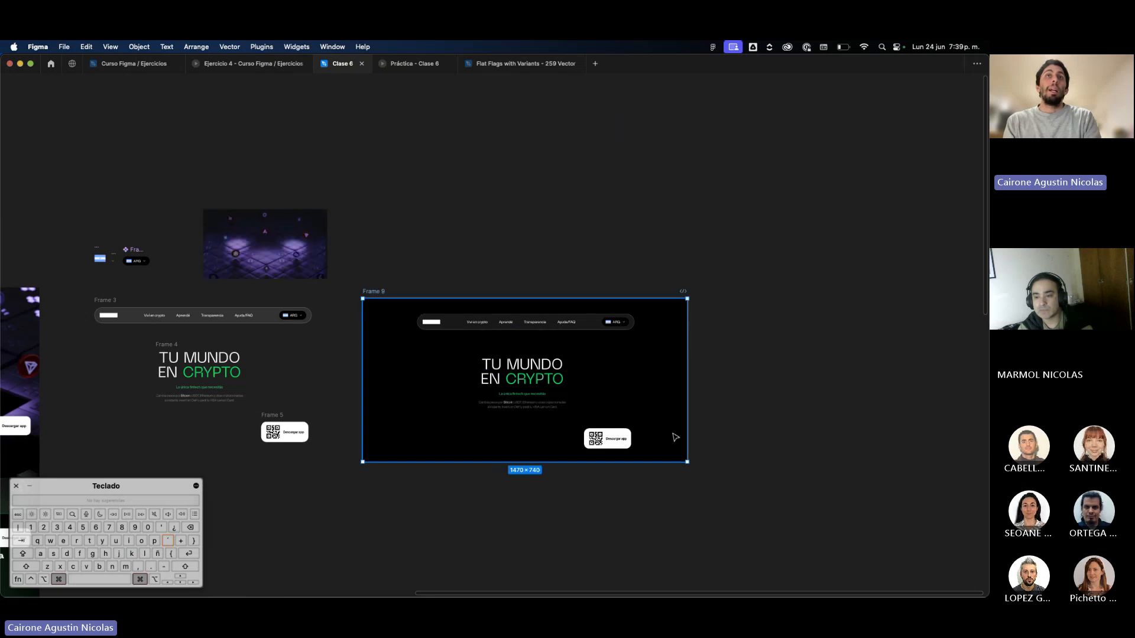
key("Escape")
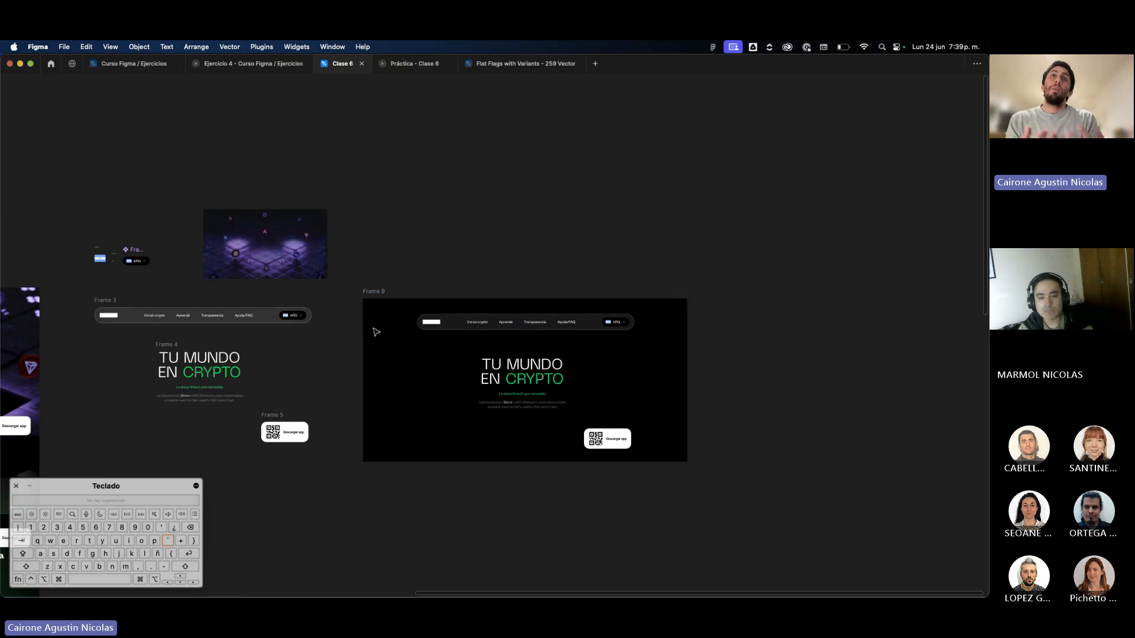
Copy the background video's properties onto the 1470 × 740 black frame so the video fills it behind the page elements.
left_click(295, 258)
scroll(420, 278, "up", 4)
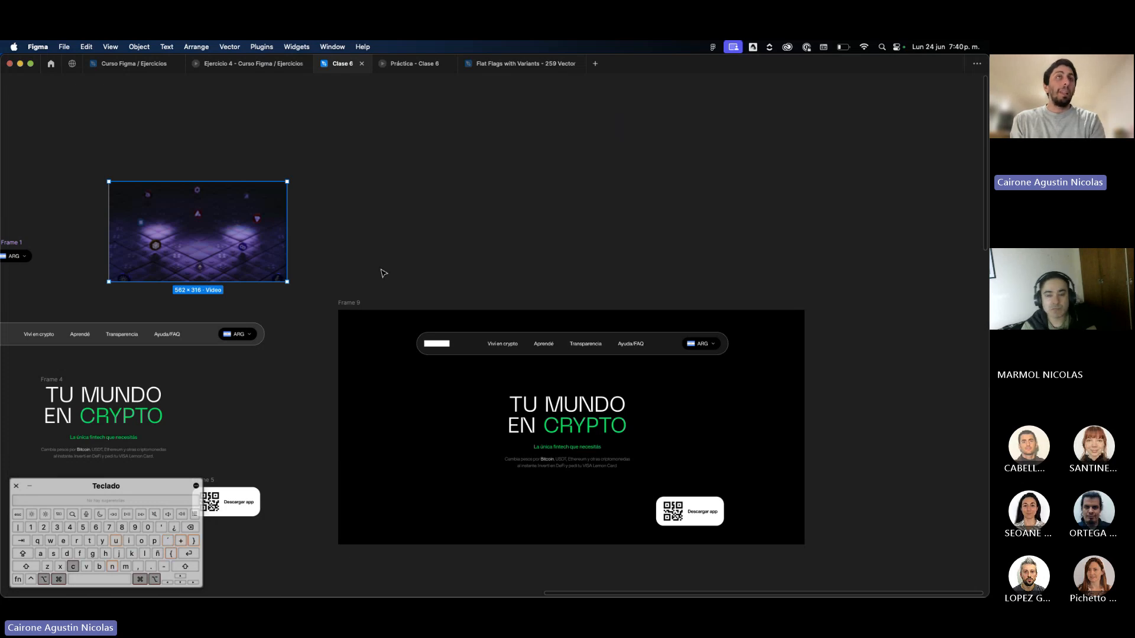
left_click(349, 308)
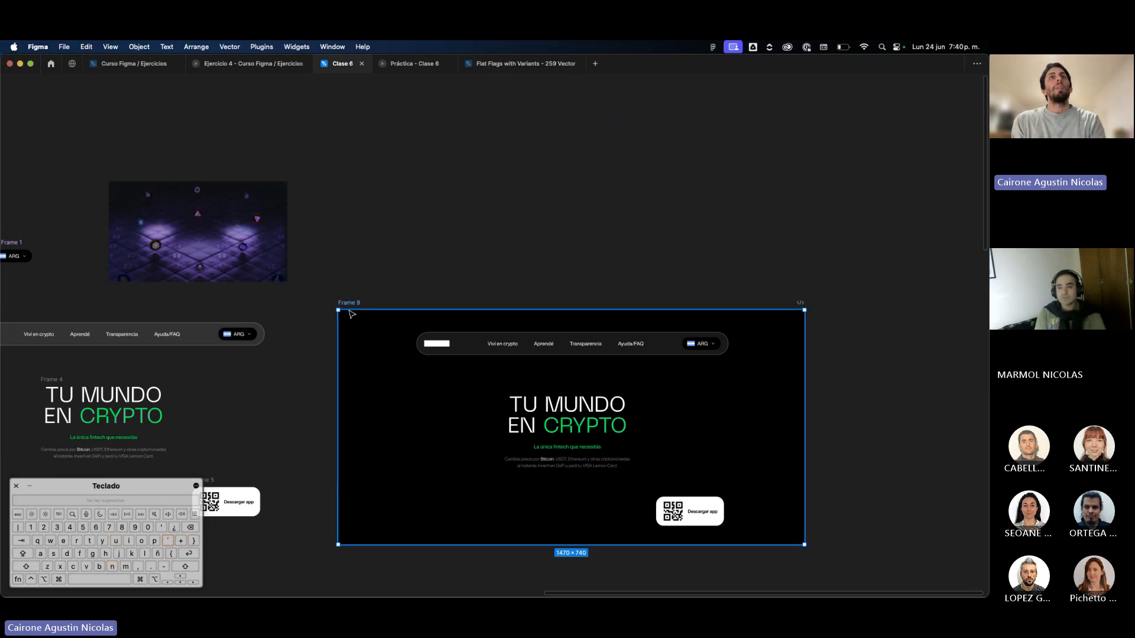
key("super+alt+v")
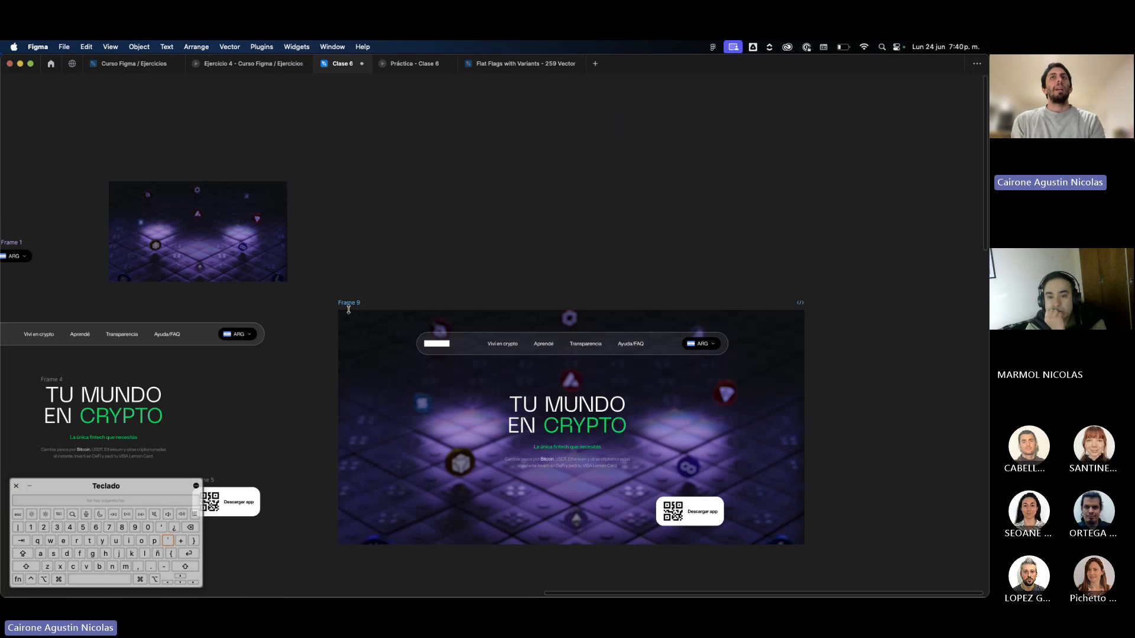
scroll(521, 235, "down", 2)
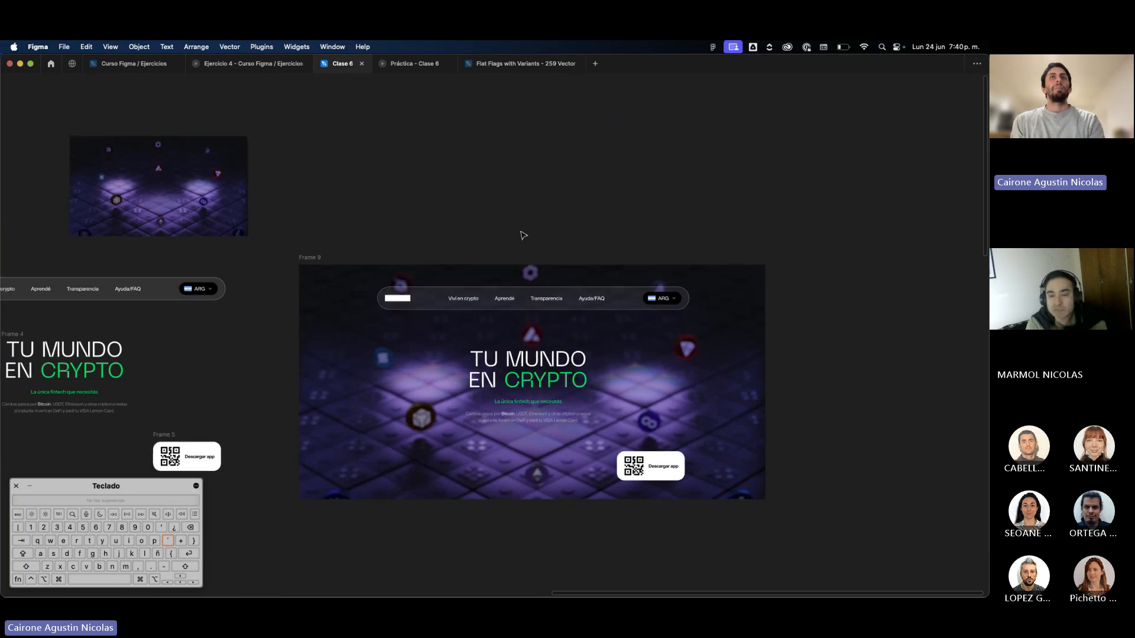
Show the interface again, preview the video-filled frame as a prototype, and return to the design file.
key("super+backslash")
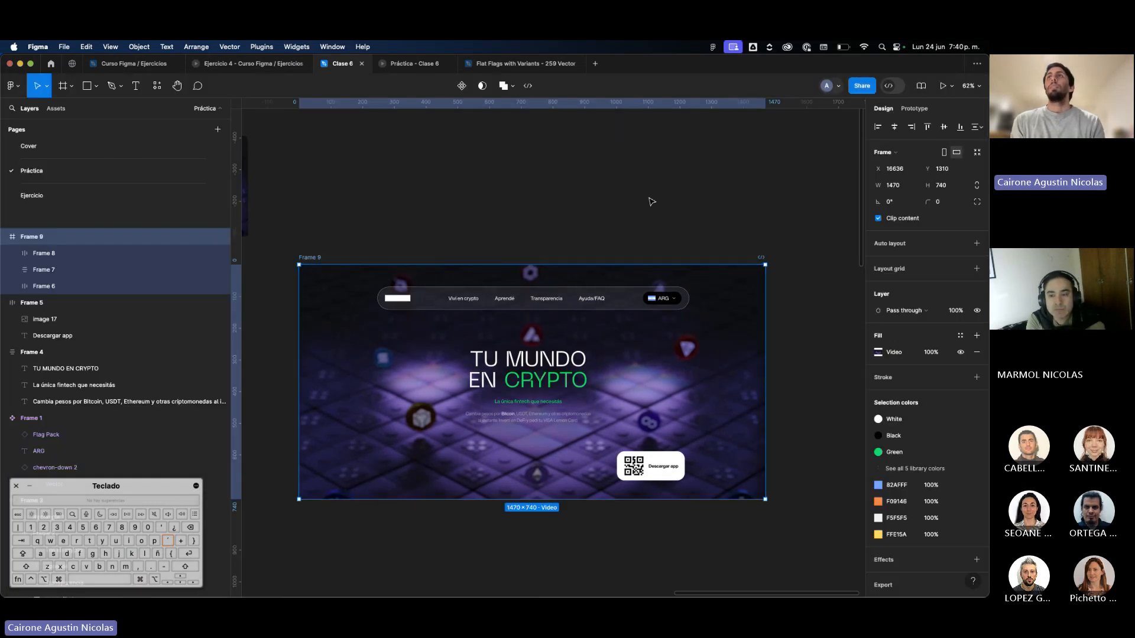
left_click(943, 86)
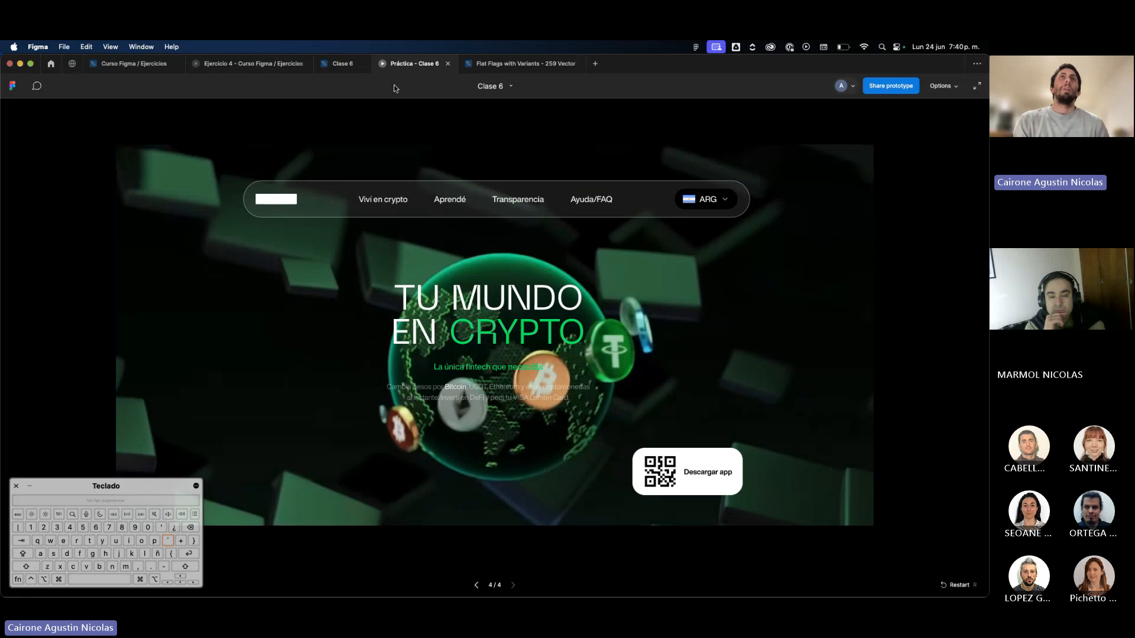
left_click(342, 63)
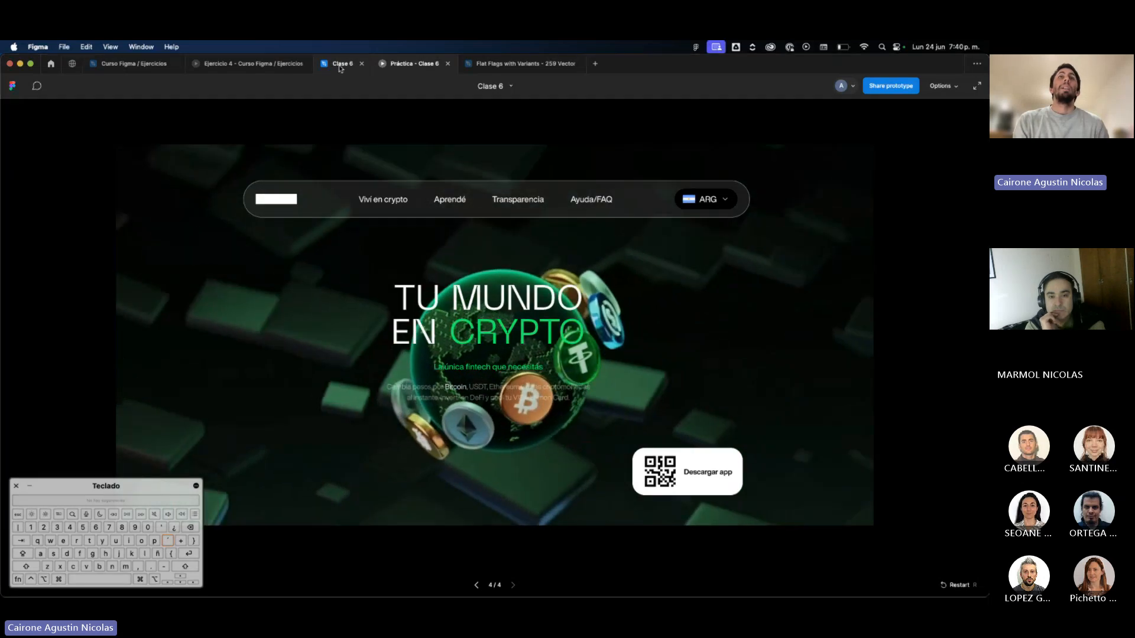
Move the video-filled frame about 240 px to the right, away from the original elements, and deselect it.
scroll(476, 233, "left", 10)
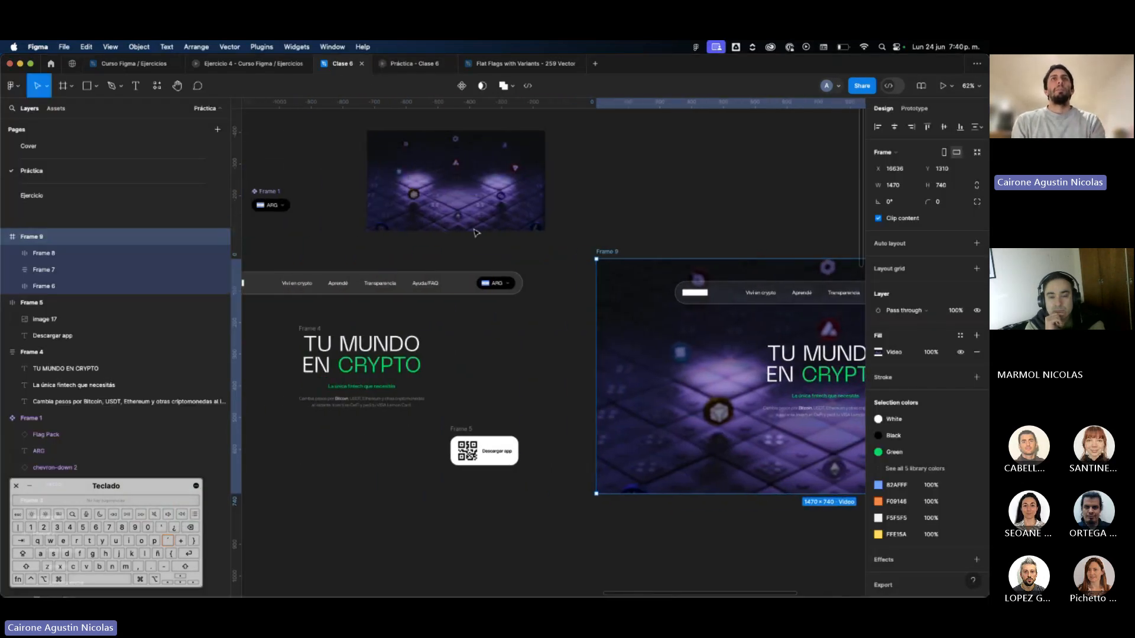
left_click_drag(734, 345, 803, 345)
scroll(803, 345, "right", 1)
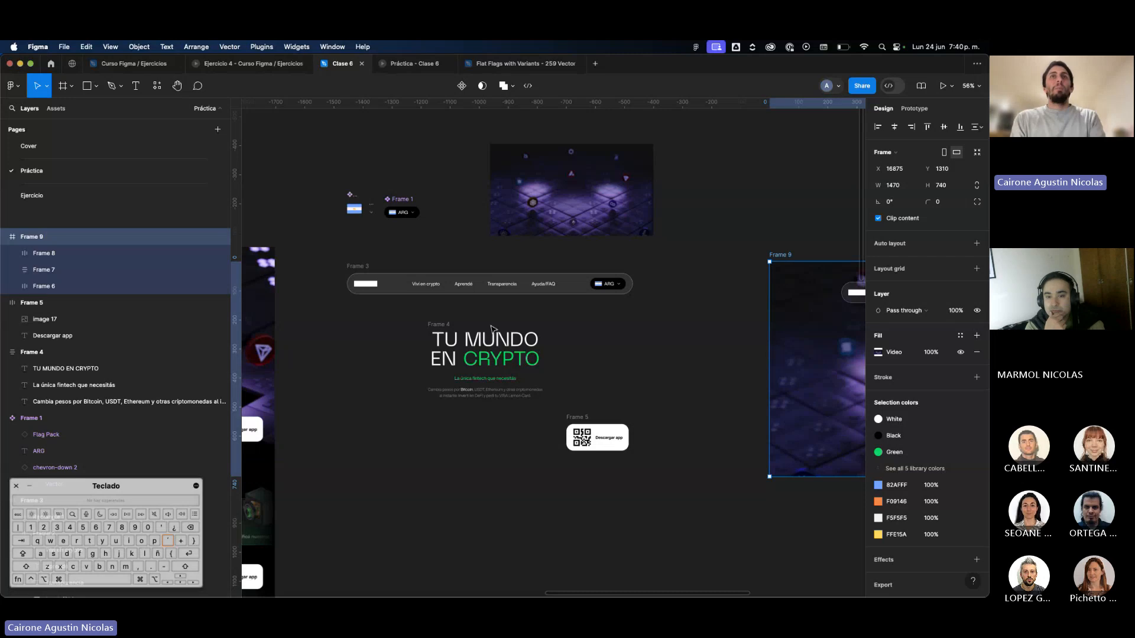
scroll(491, 329, "right", 2)
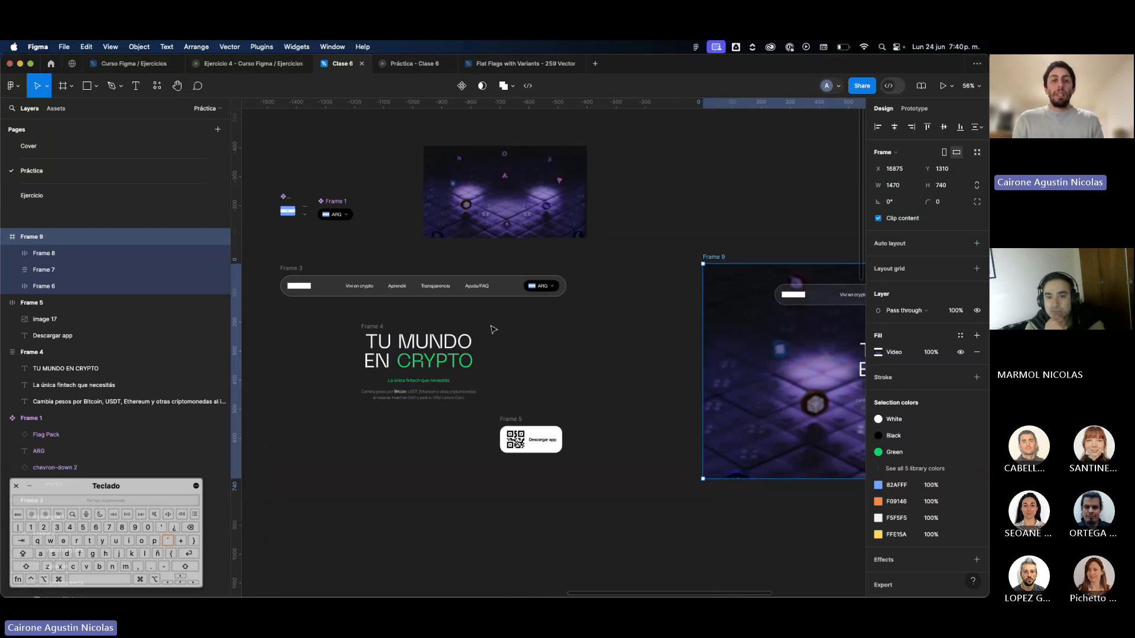
scroll(493, 329, "left", 2)
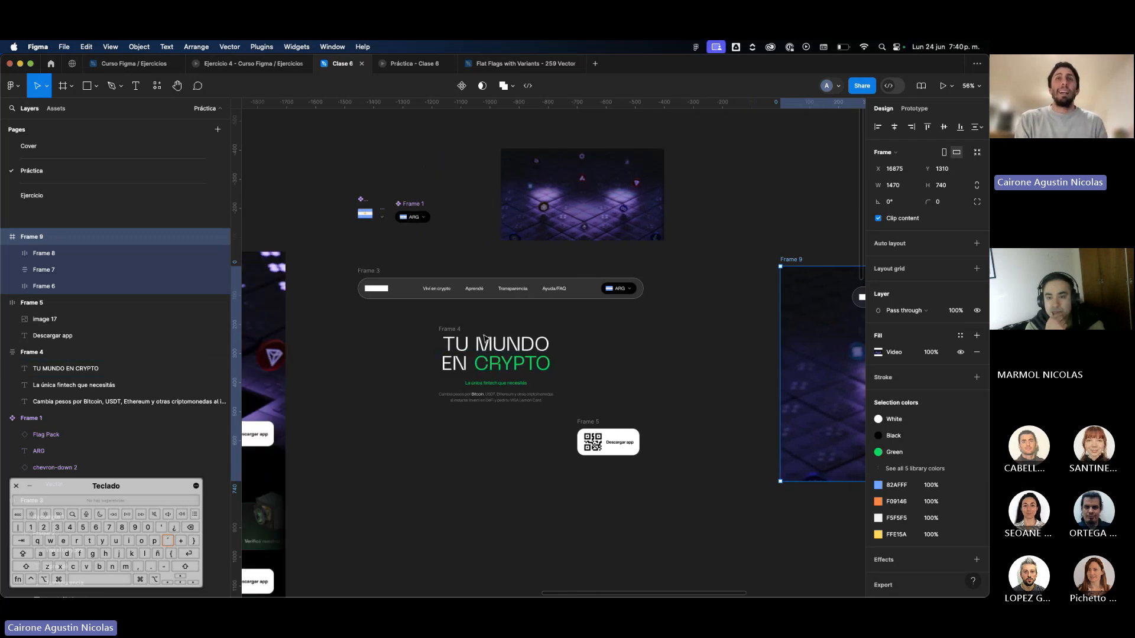
scroll(425, 341, "up", 3)
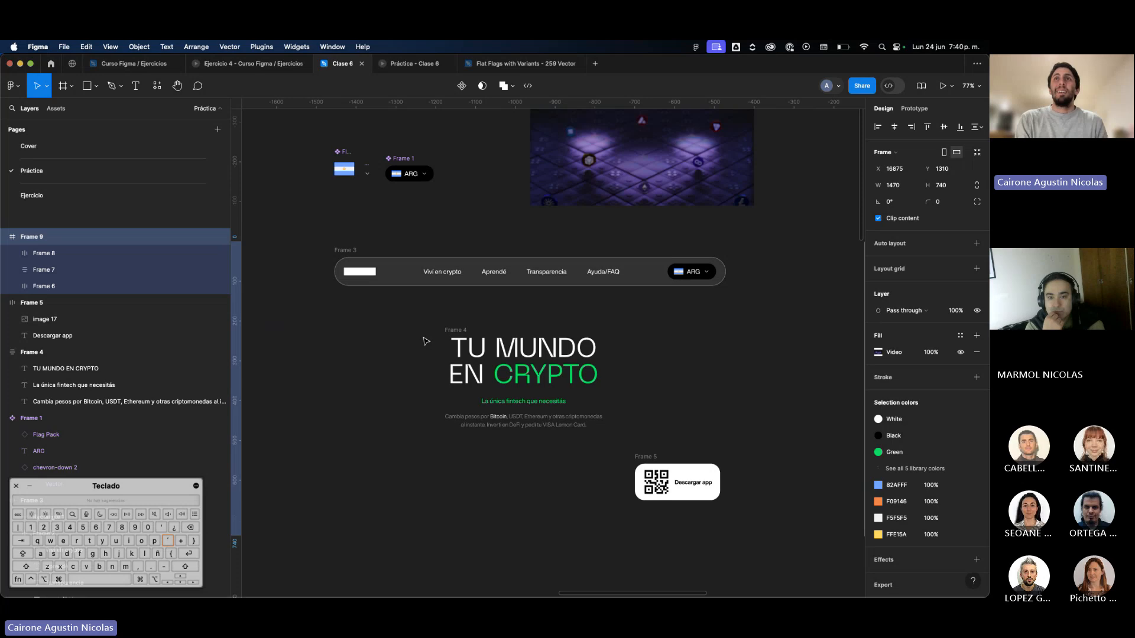
key("Escape")
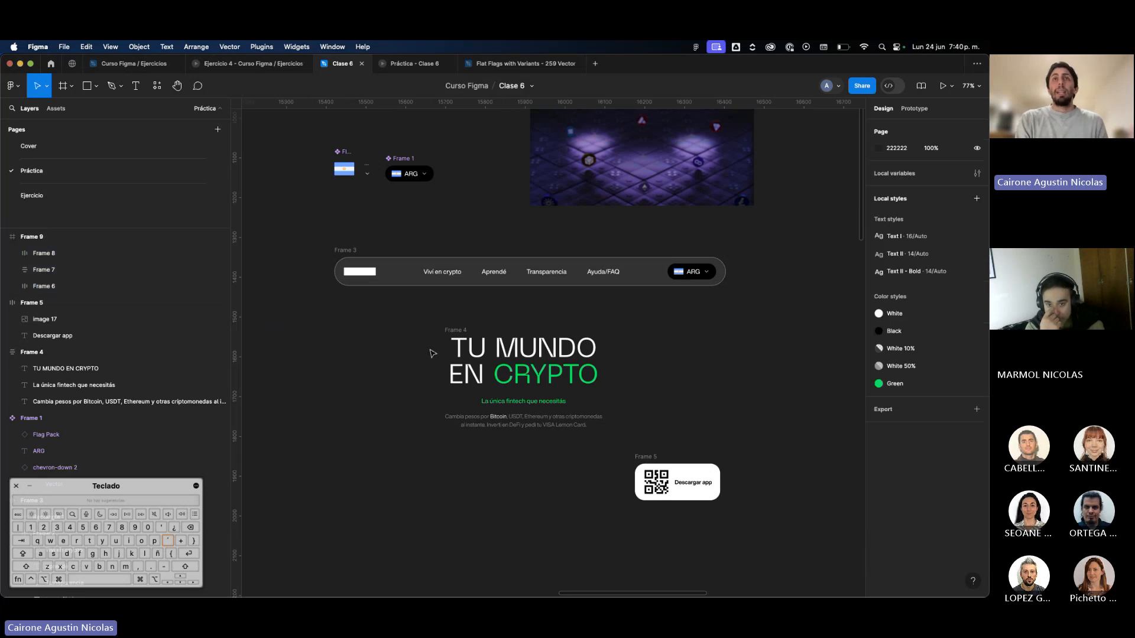
Compare the loose navigation bar, hero text block and QR button with their copies in the video-filled frame.
left_click(446, 332)
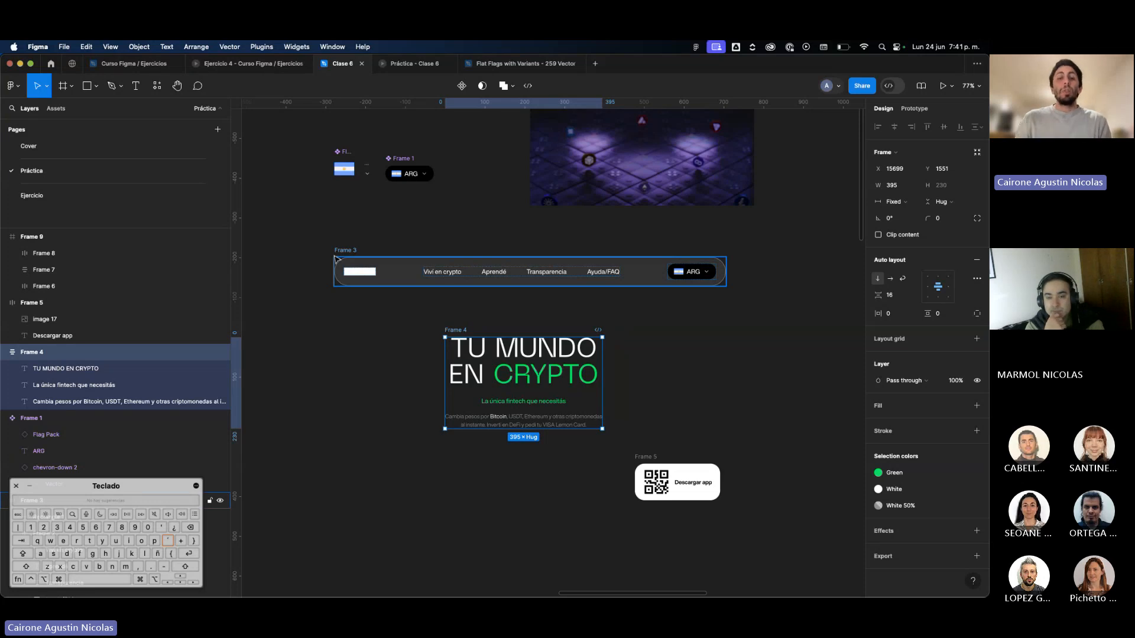
scroll(336, 259, "down", 3)
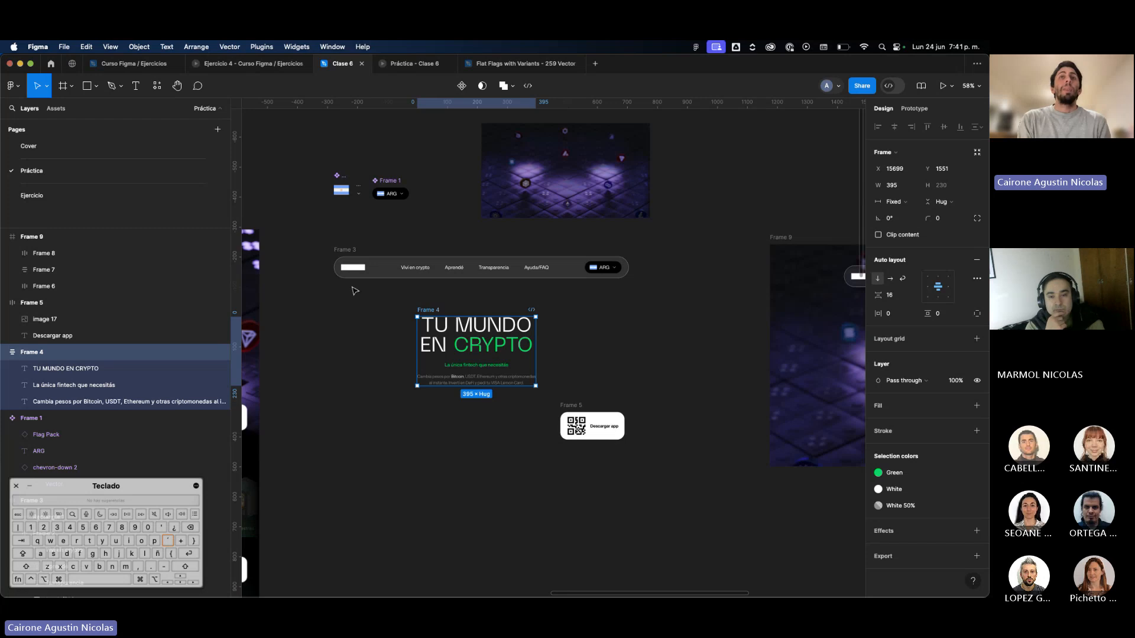
left_click_drag(305, 236, 685, 464)
left_click(685, 464)
scroll(685, 464, "right", 3)
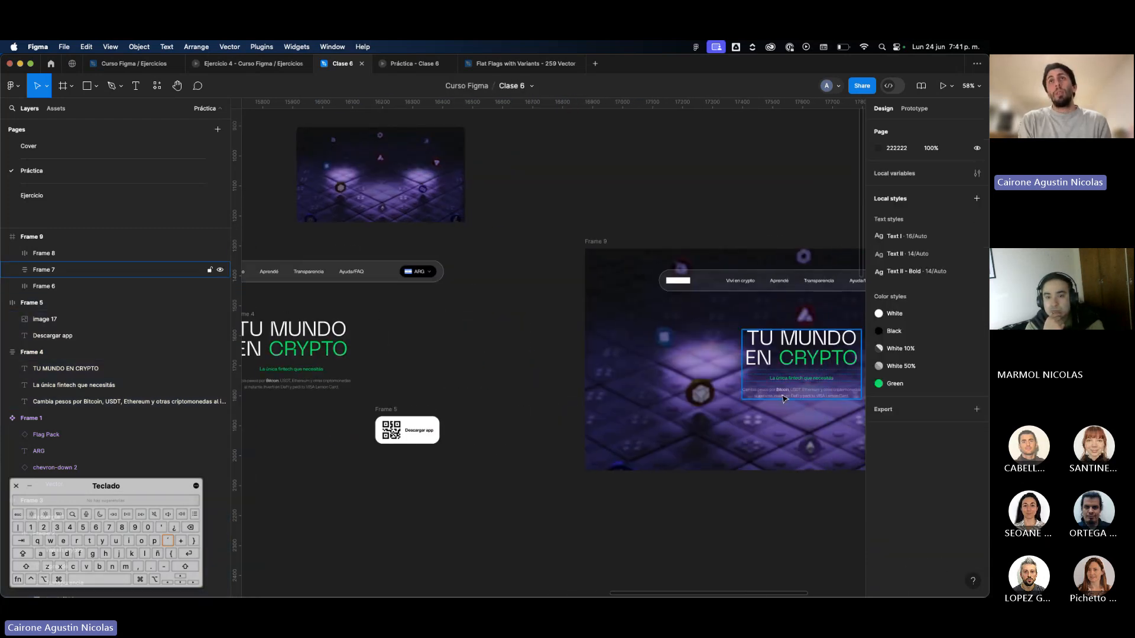
scroll(767, 408, "left", 5)
scroll(760, 461, "up", 2)
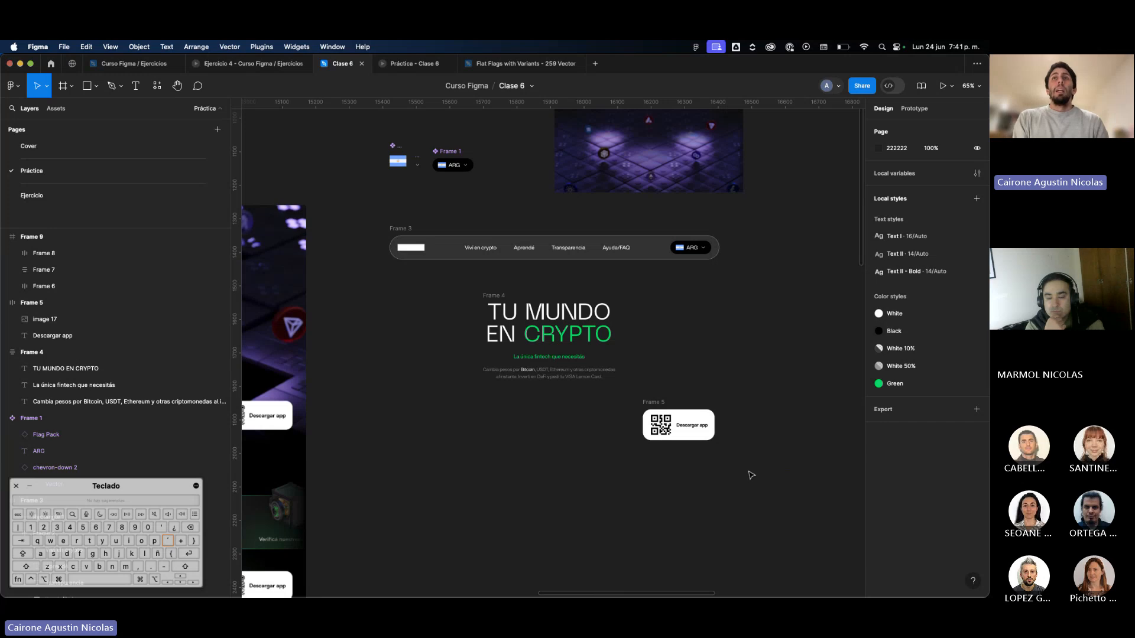
left_click_drag(751, 475, 357, 217)
scroll(357, 217, "right", 8)
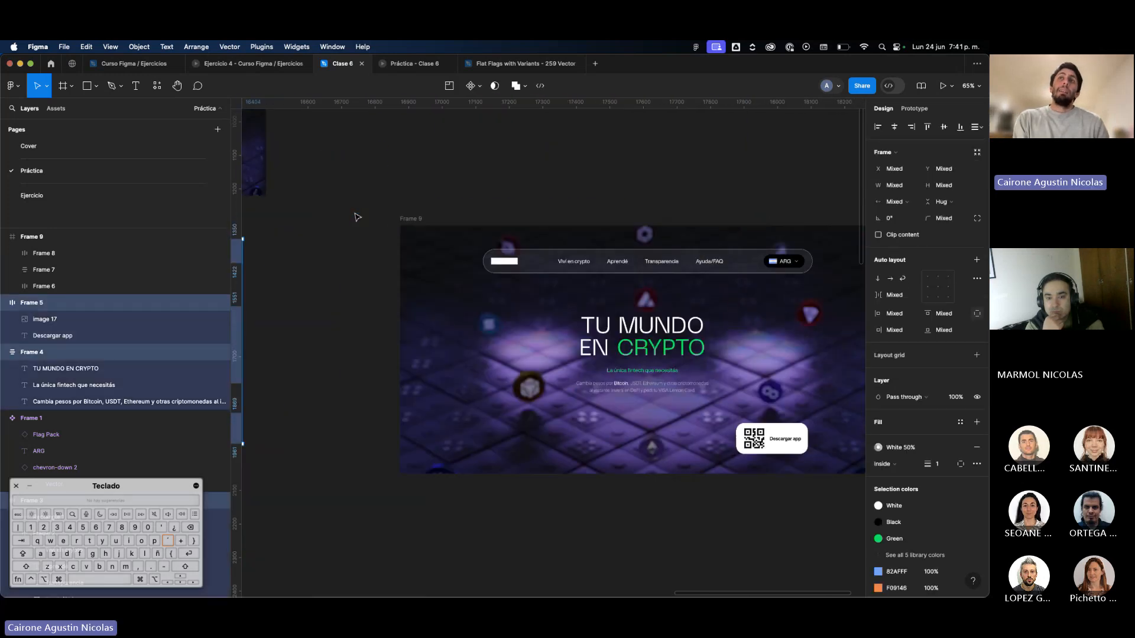
scroll(357, 217, "right", 2)
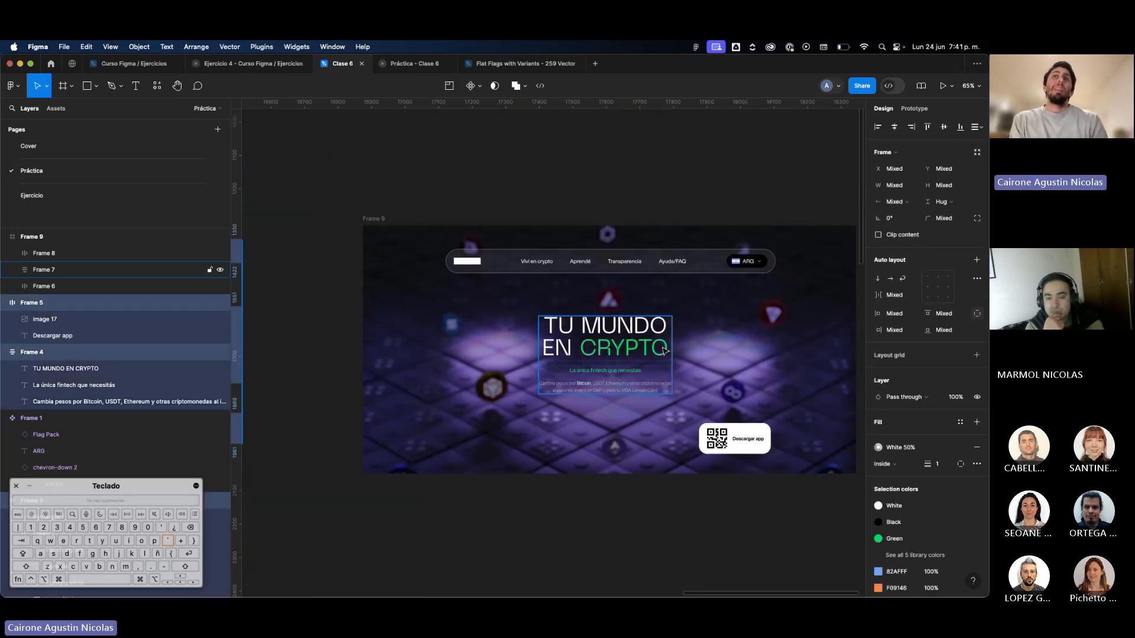
scroll(664, 352, "left", 15)
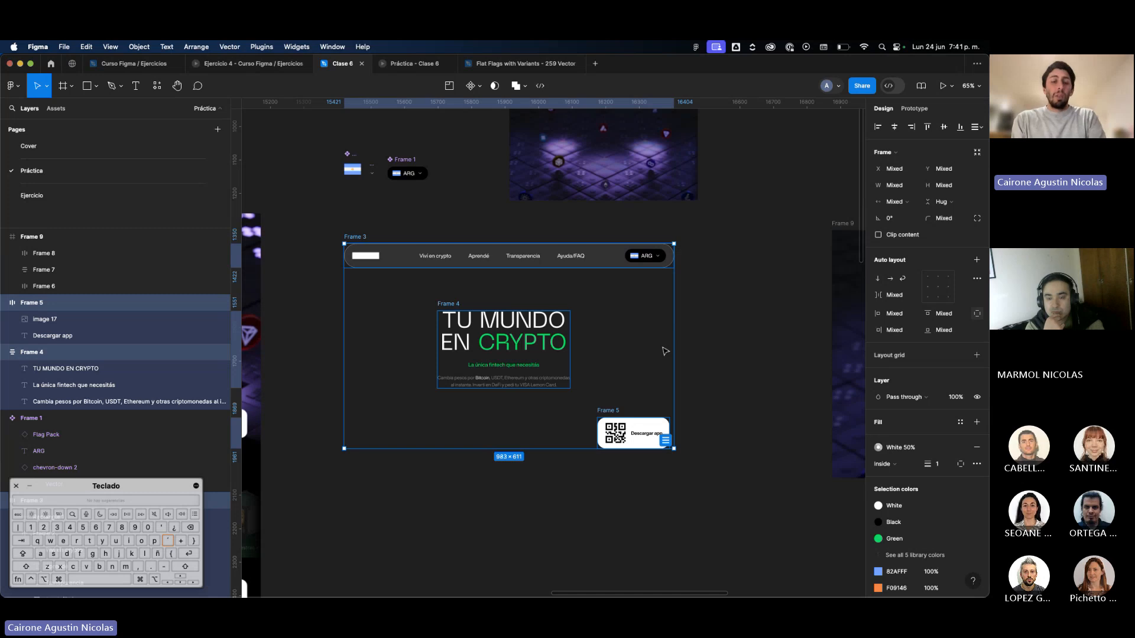
scroll(691, 322, "right", 8)
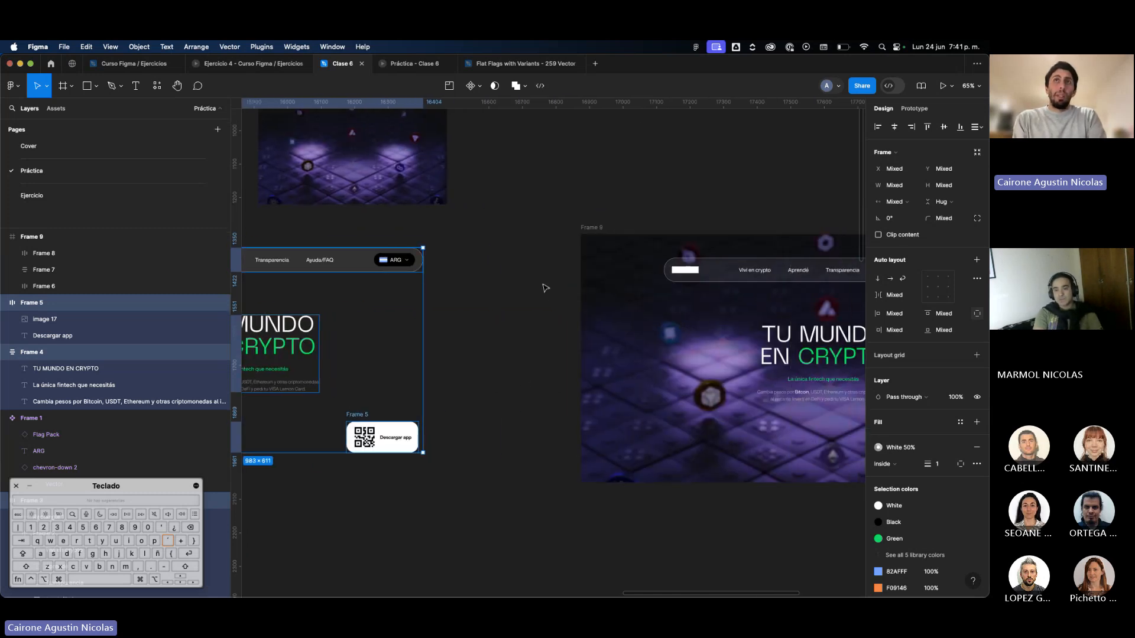
scroll(539, 458, "left", 8)
Wrap the original navigation bar, hero text block and QR button in a vertical auto layout frame with its contents centred.
left_click(467, 317)
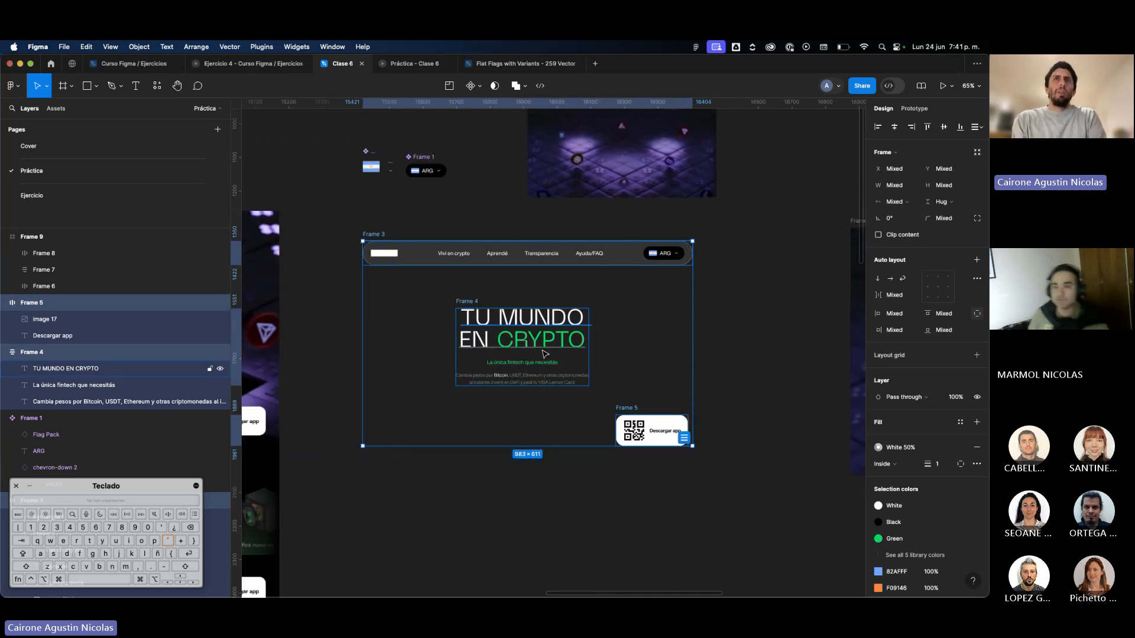
left_click(370, 234)
left_click(629, 400)
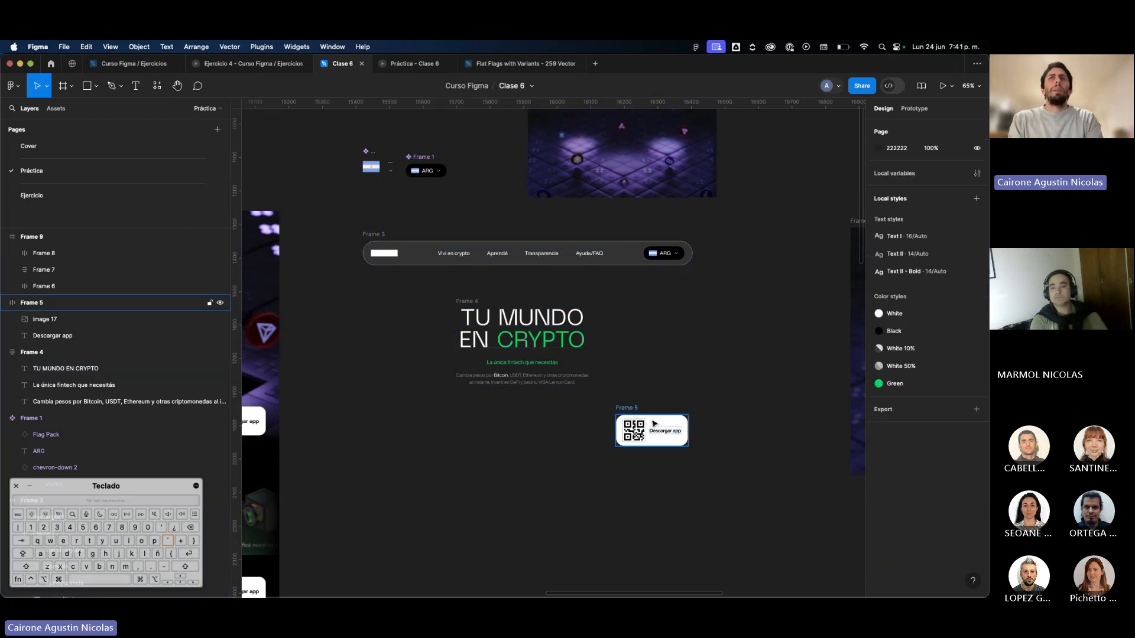
left_click_drag(719, 479, 325, 232)
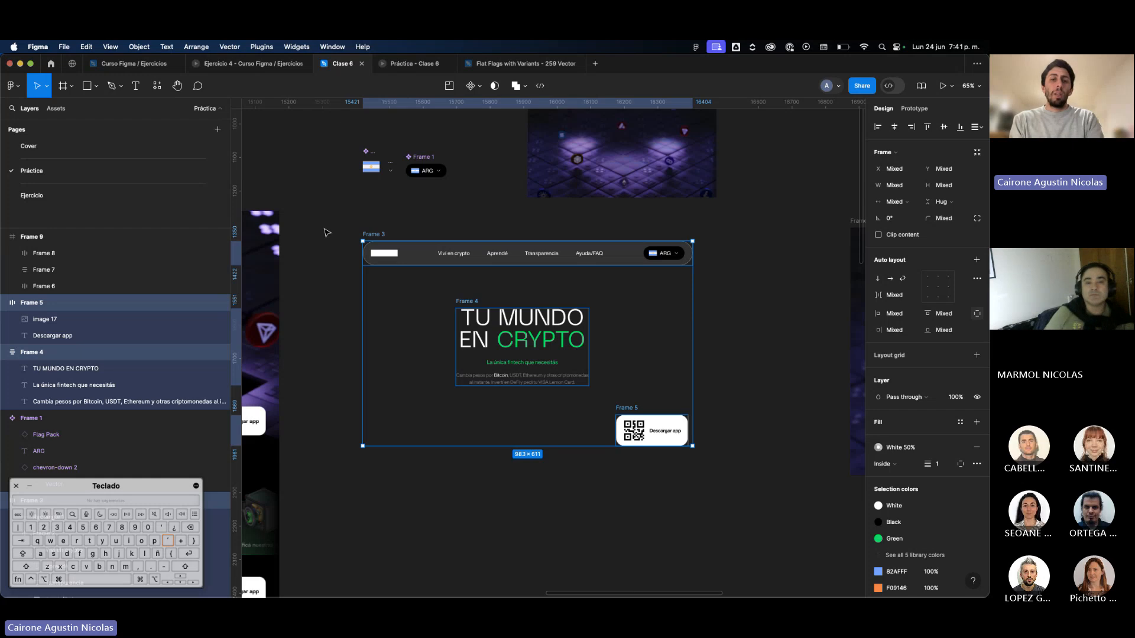
key("shift")
key("shift+a")
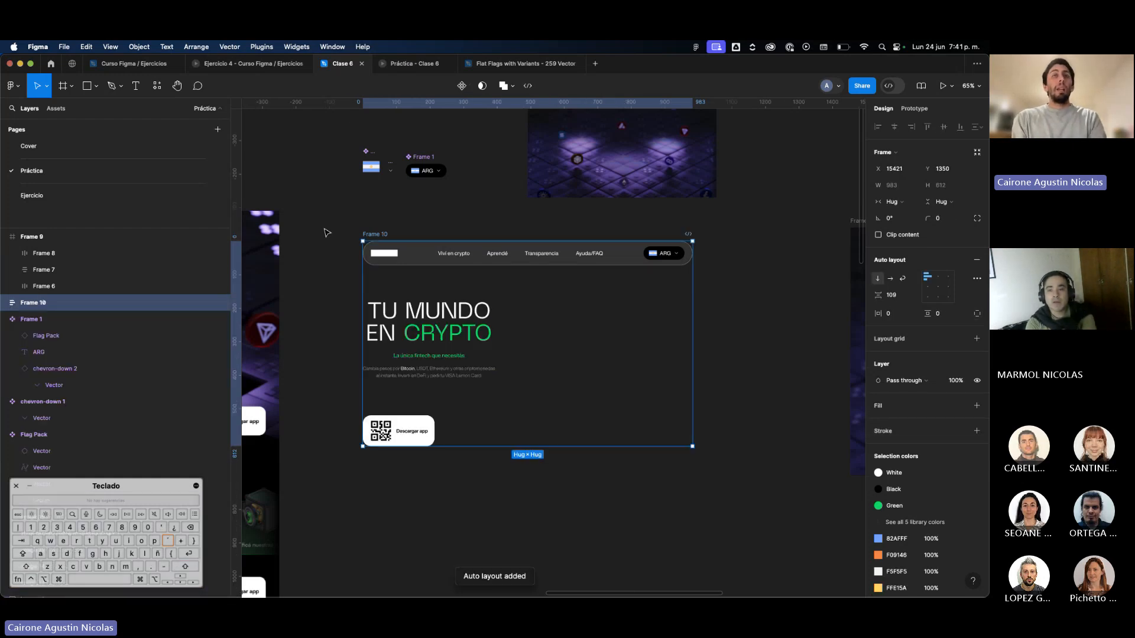
key("super+z")
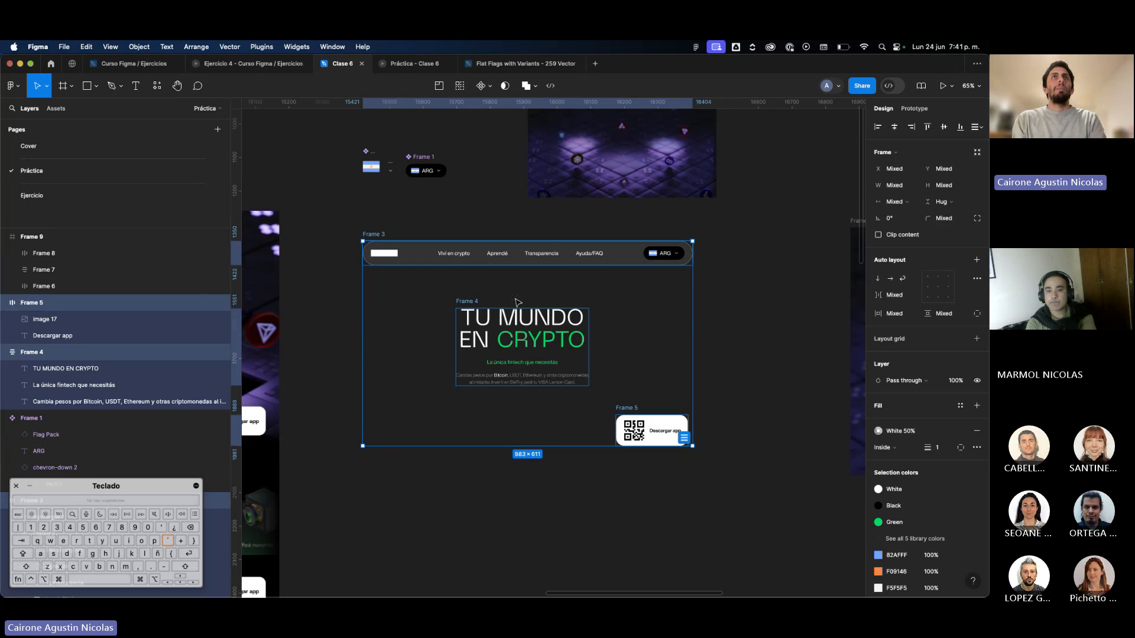
key("shift+a")
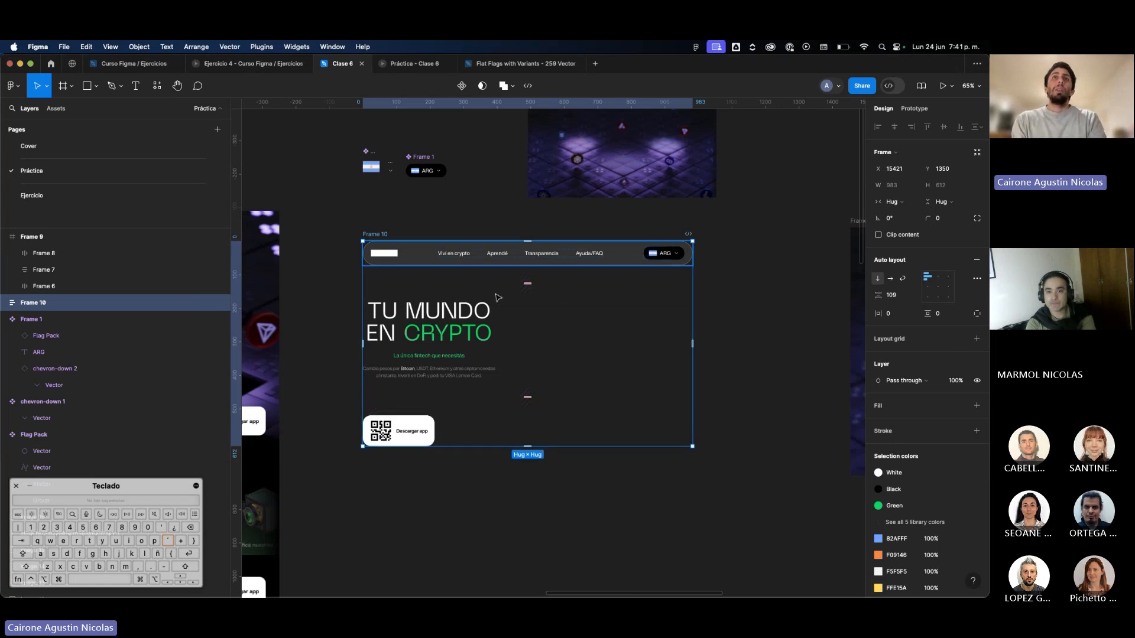
left_click(942, 289)
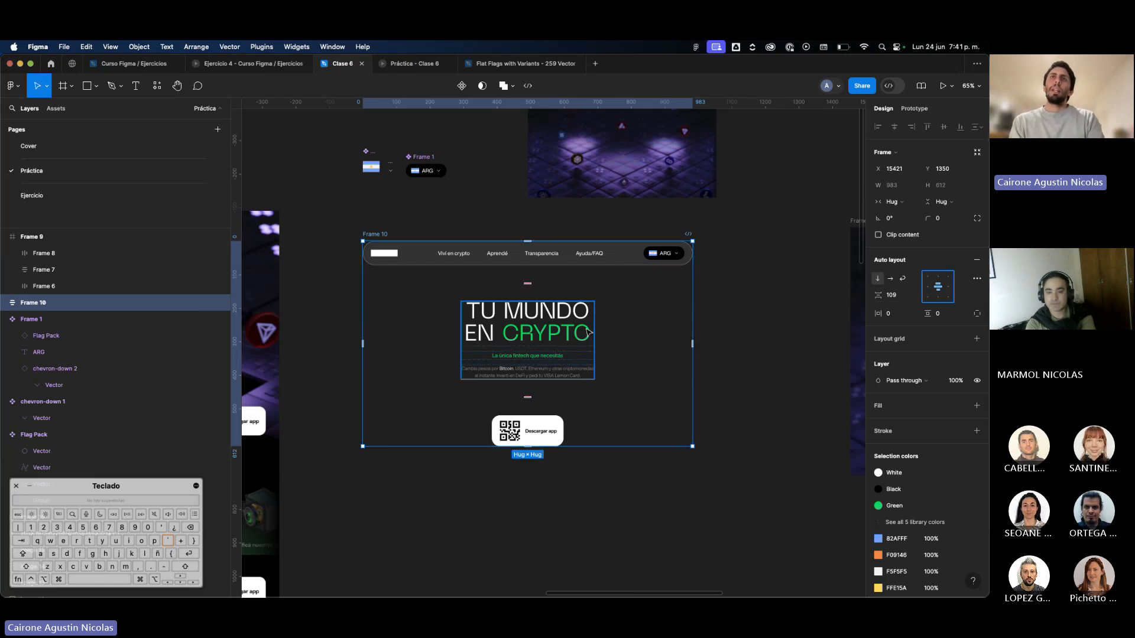
Give the QR button absolute position inside the auto layout frame and place it beside the hero text at about X 730, Y 298.
left_click(555, 363)
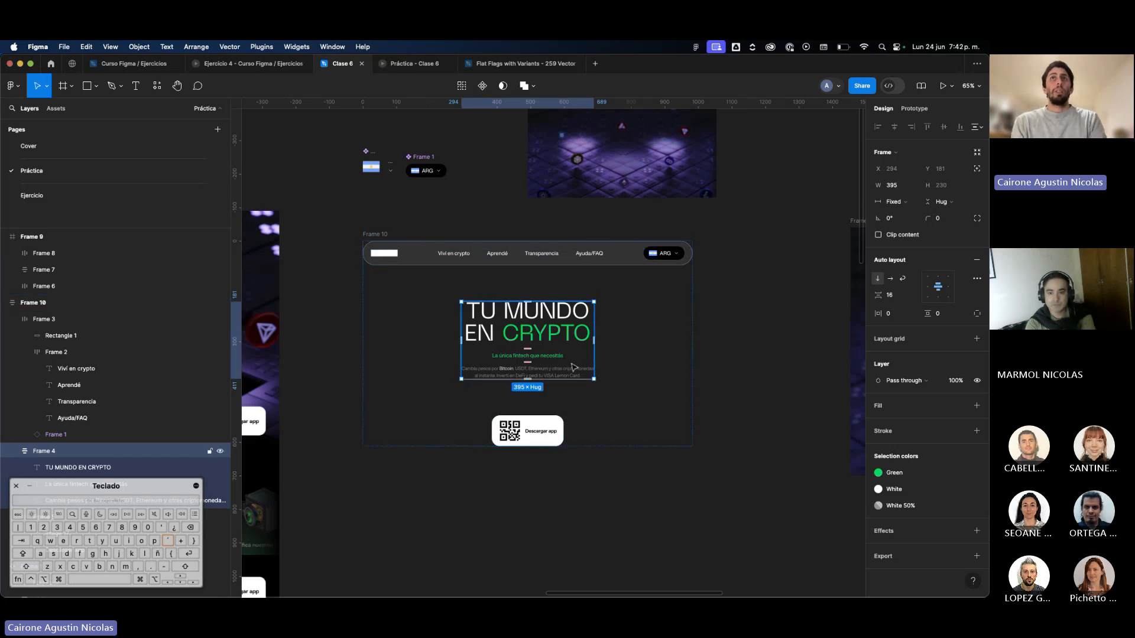
left_click(559, 425)
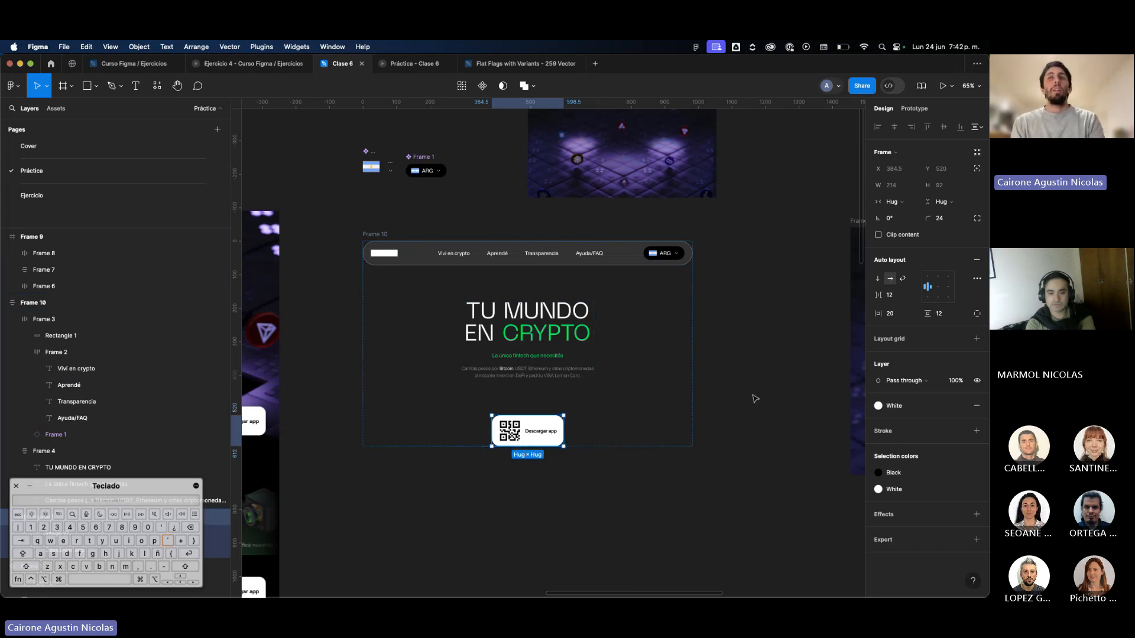
scroll(755, 399, "left", 10)
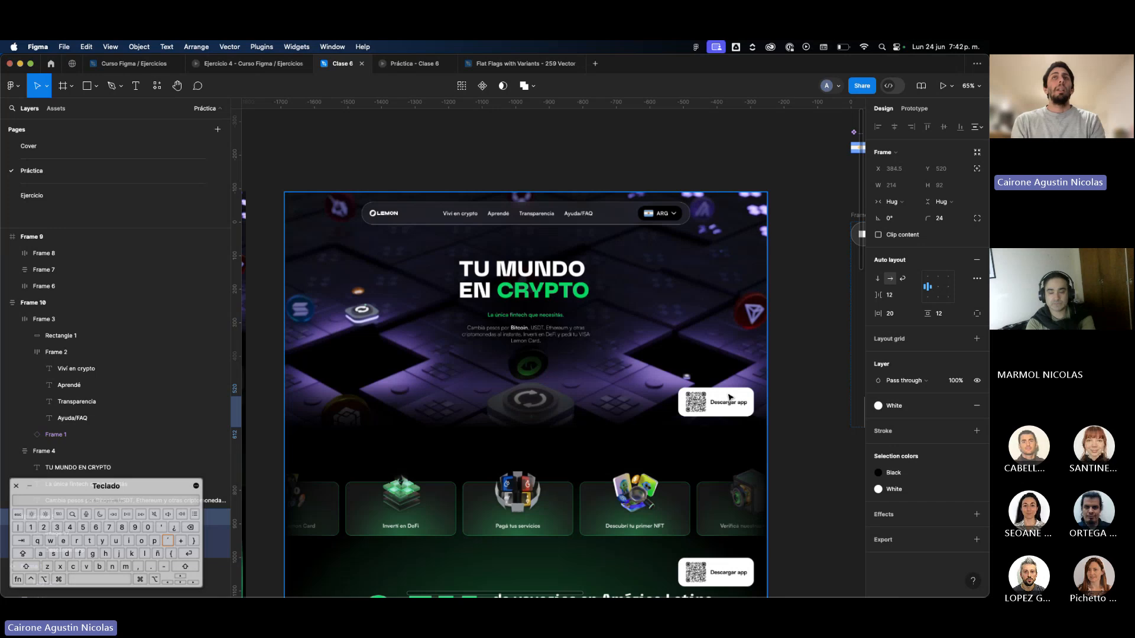
scroll(731, 398, "right", 6)
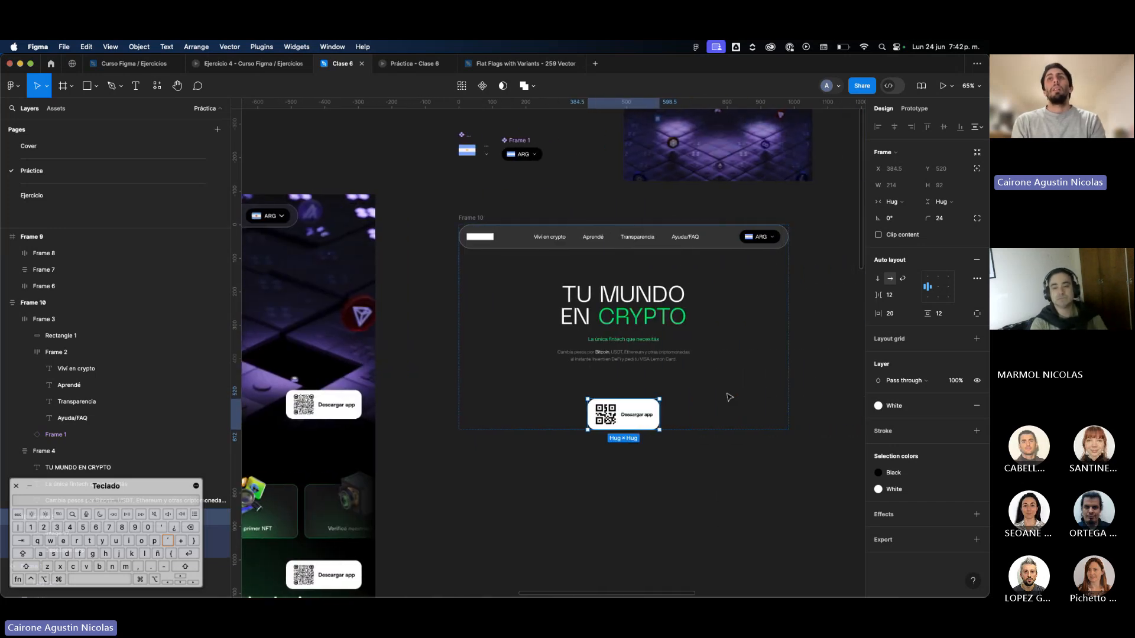
left_click(977, 168)
left_click_drag(634, 415, 806, 318)
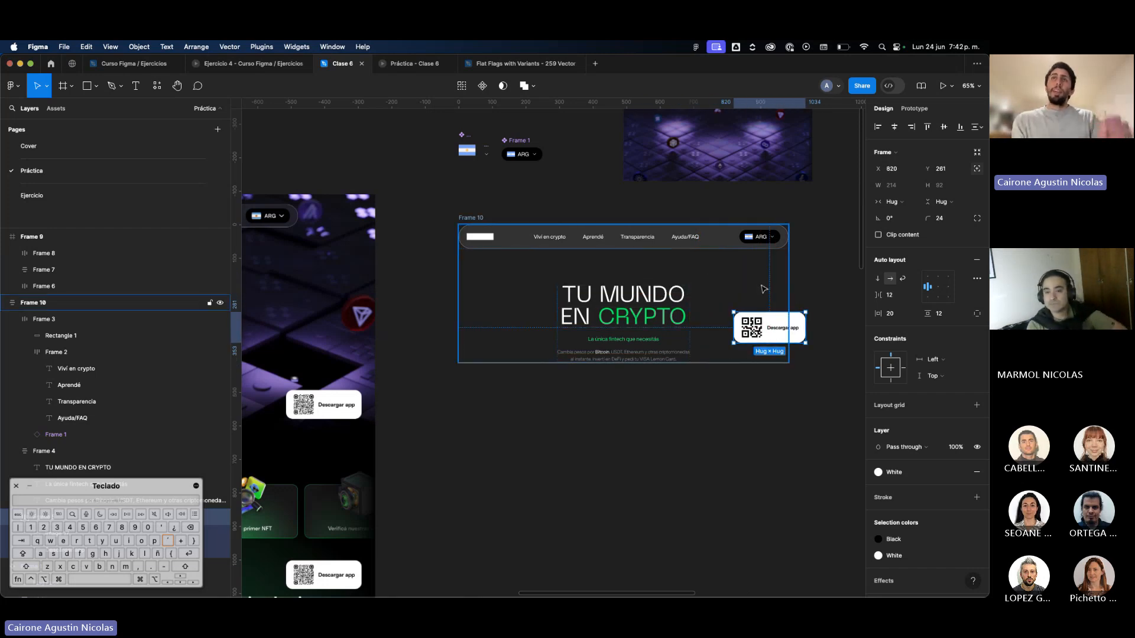
left_click_drag(745, 335, 727, 348)
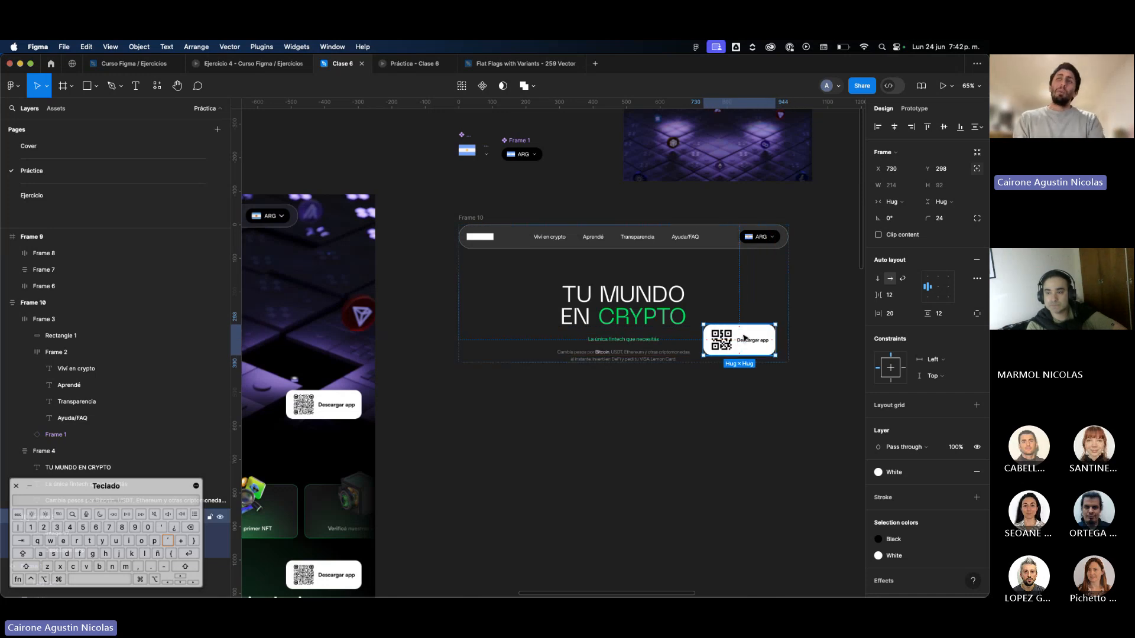
Narrow the auto layout frame evenly on both sides to about 517 px wide.
left_click(766, 307)
left_click_drag(788, 306, 710, 341)
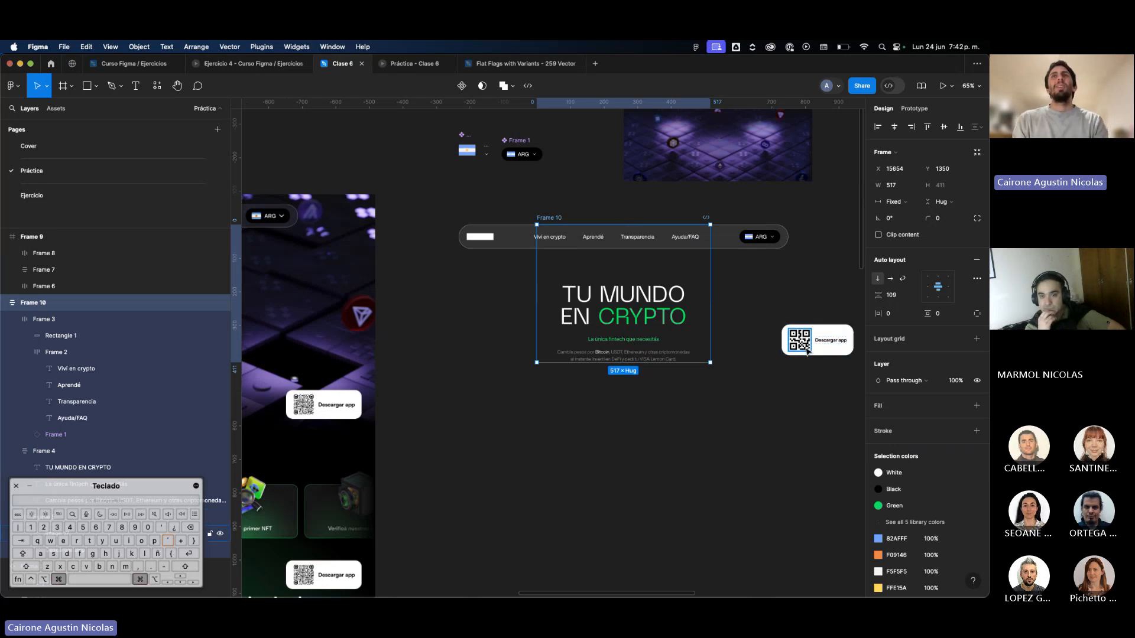
Undo the auto layout frame's narrowing and the QR button's move and absolute position.
key("super+z")
key("super+z")
key("super+z")
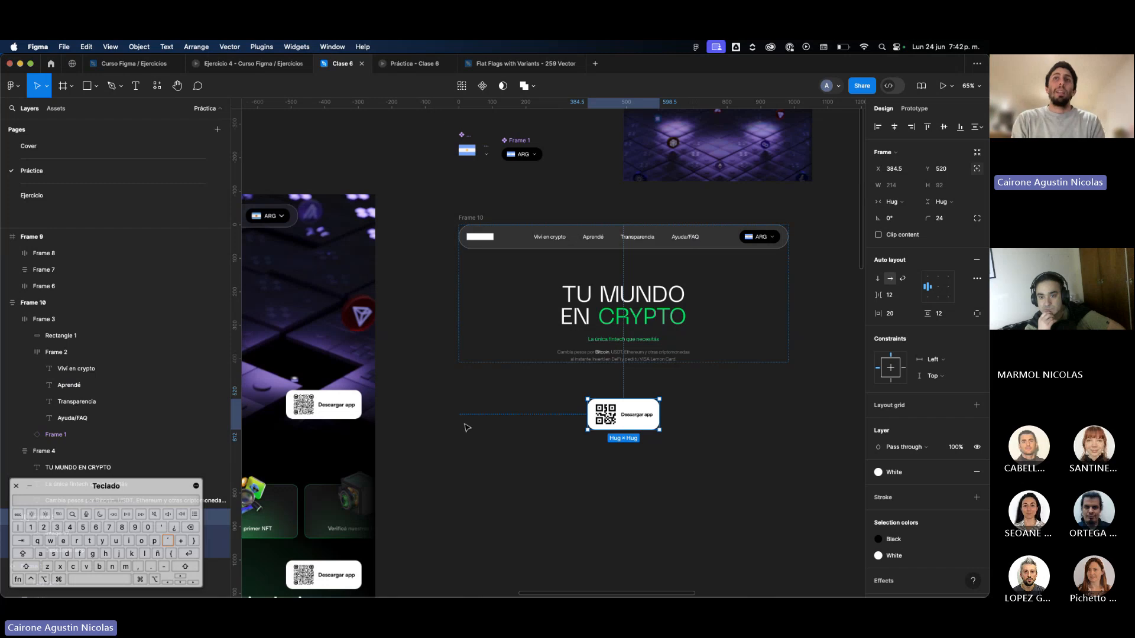
key("super+z")
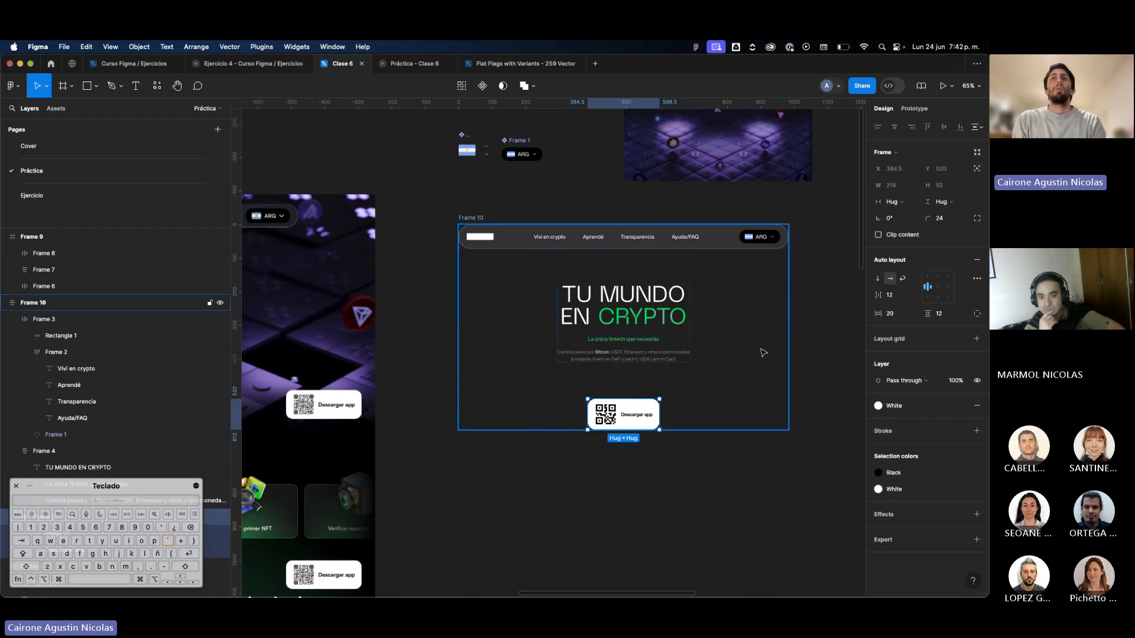
Wrap the QR button in its own auto layout frame inside the vertical auto layout frame.
left_click(697, 464)
left_click(648, 423)
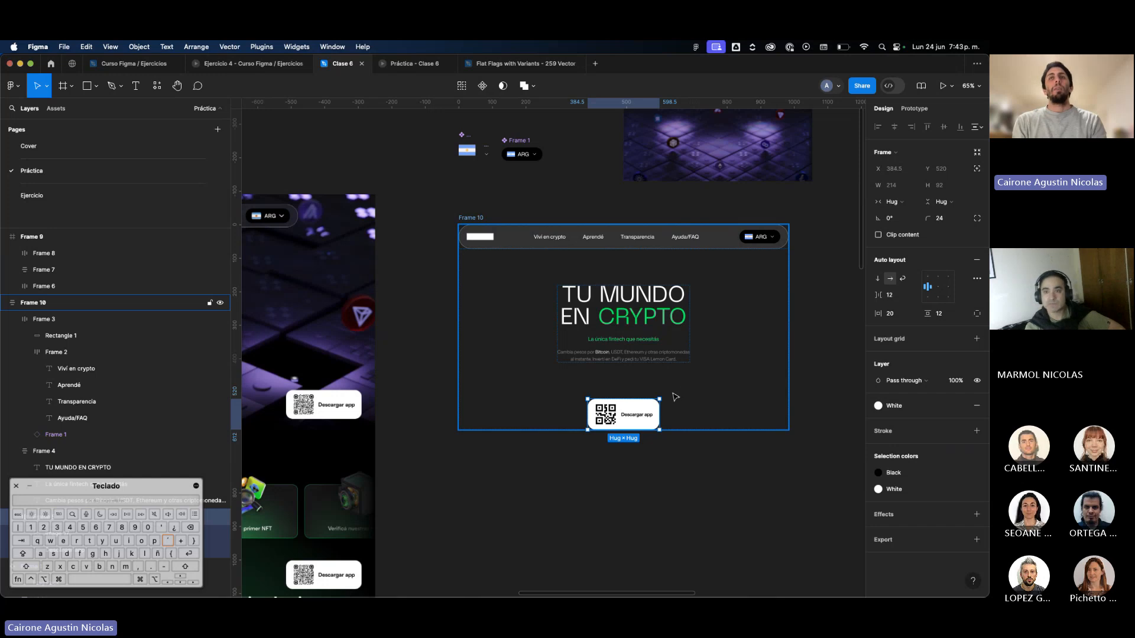
scroll(677, 395, "right", 2)
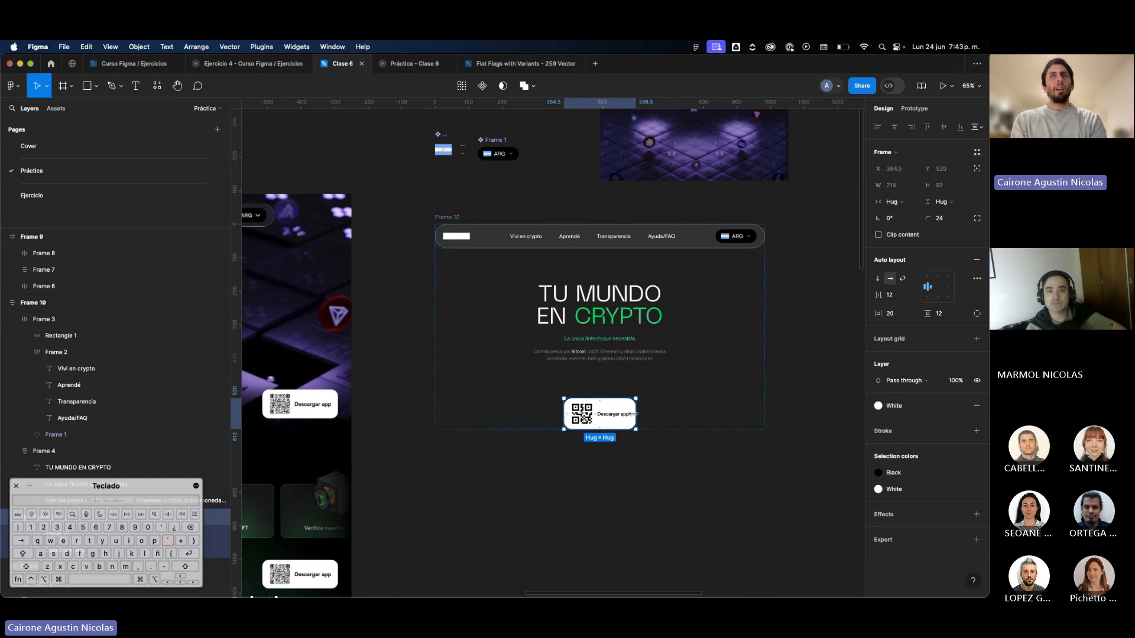
scroll(624, 407, "up", 5)
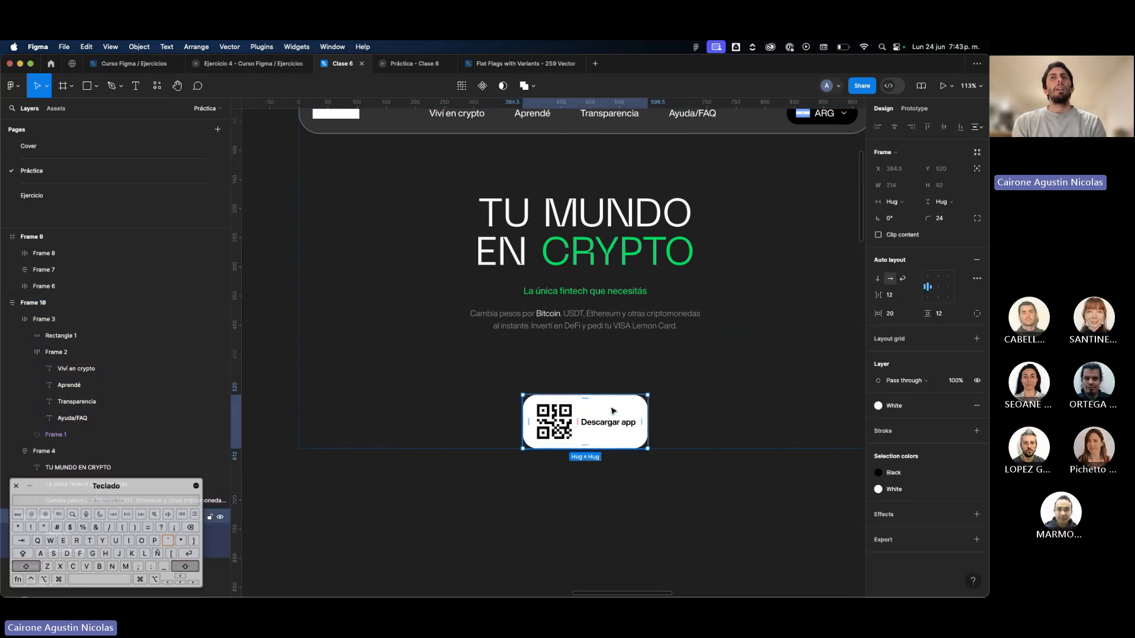
key("shift+a")
scroll(612, 409, "down", 5)
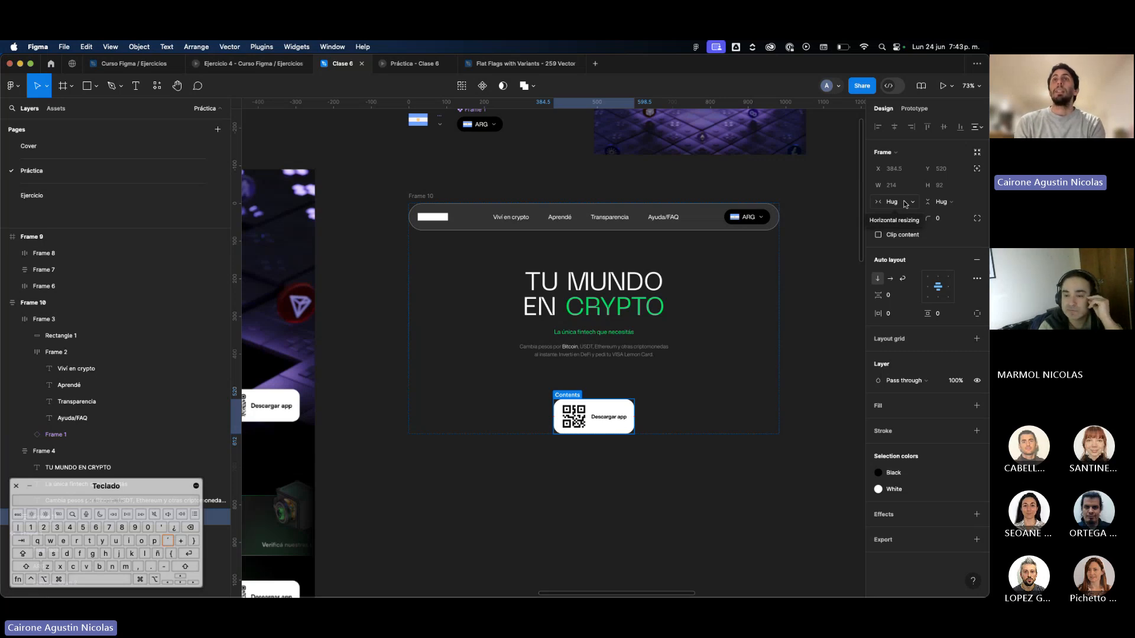
scroll(604, 411, "up", 5)
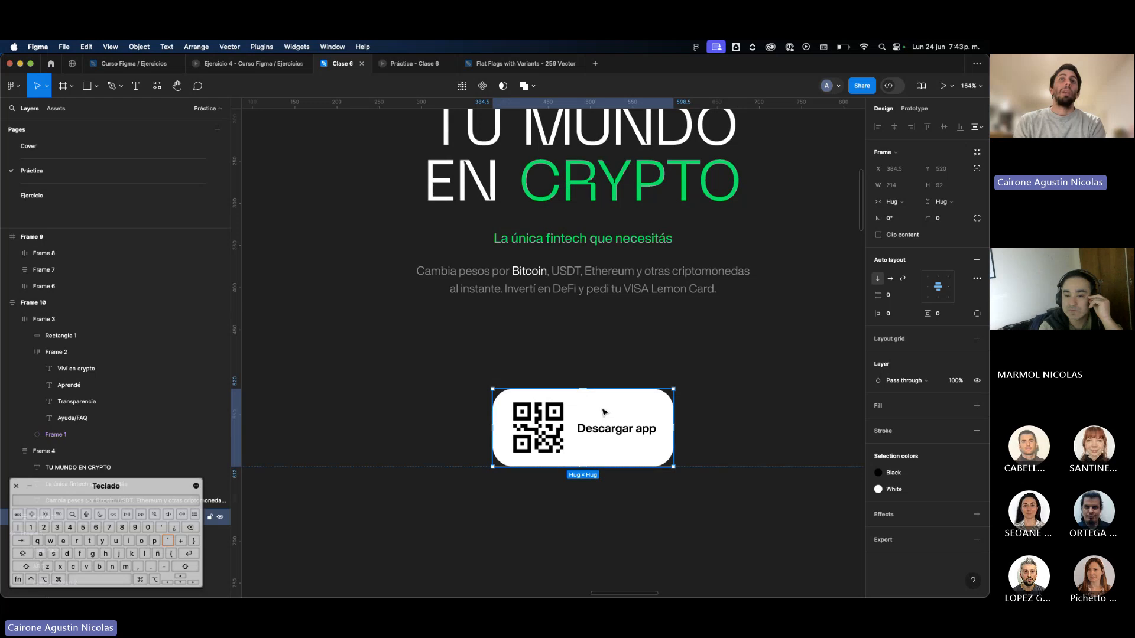
Rename the inner QR button frame as QR and its new wrapper frame as Contenedor.
double_click(604, 412)
left_click_drag(142, 491, 140, 92)
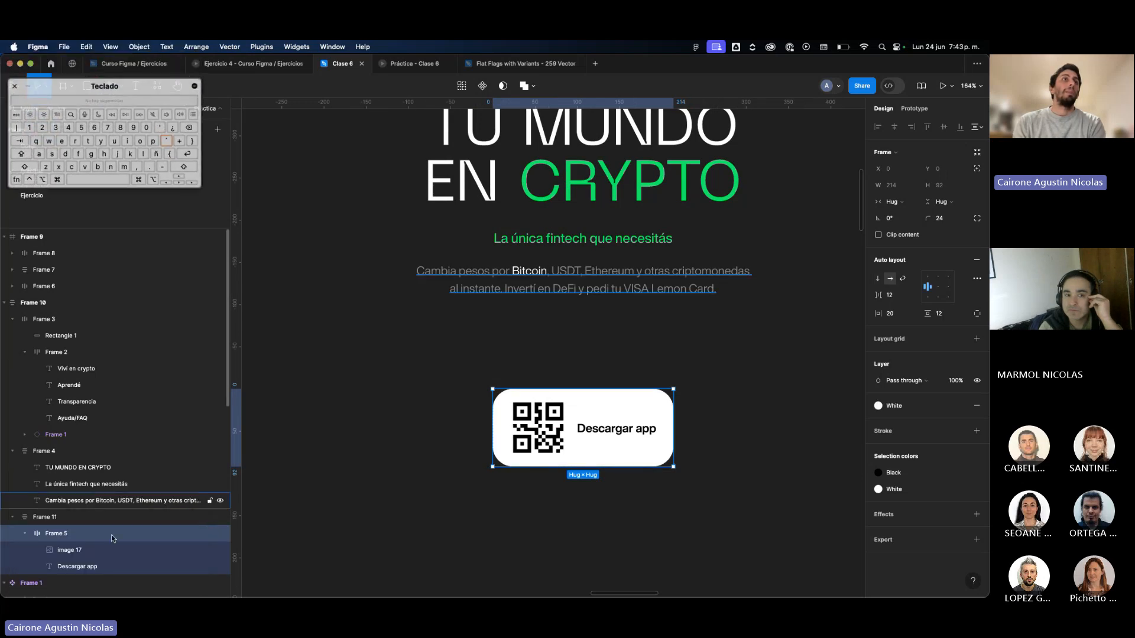
left_click(24, 533)
double_click(59, 534)
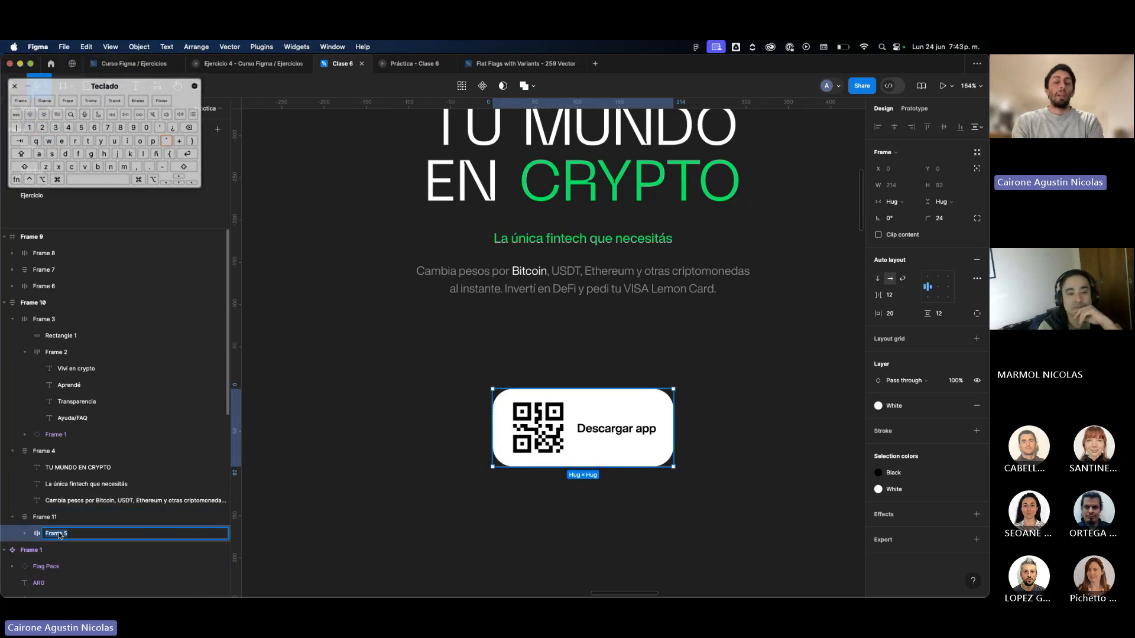
type("QR")
key("Return")
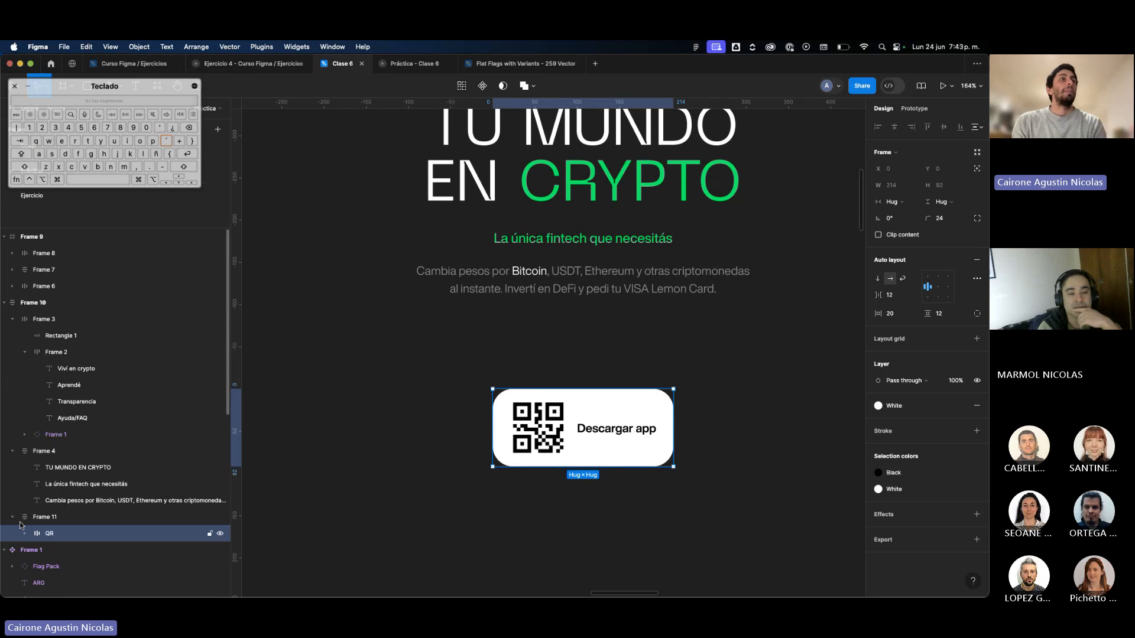
double_click(47, 518)
type("Co")
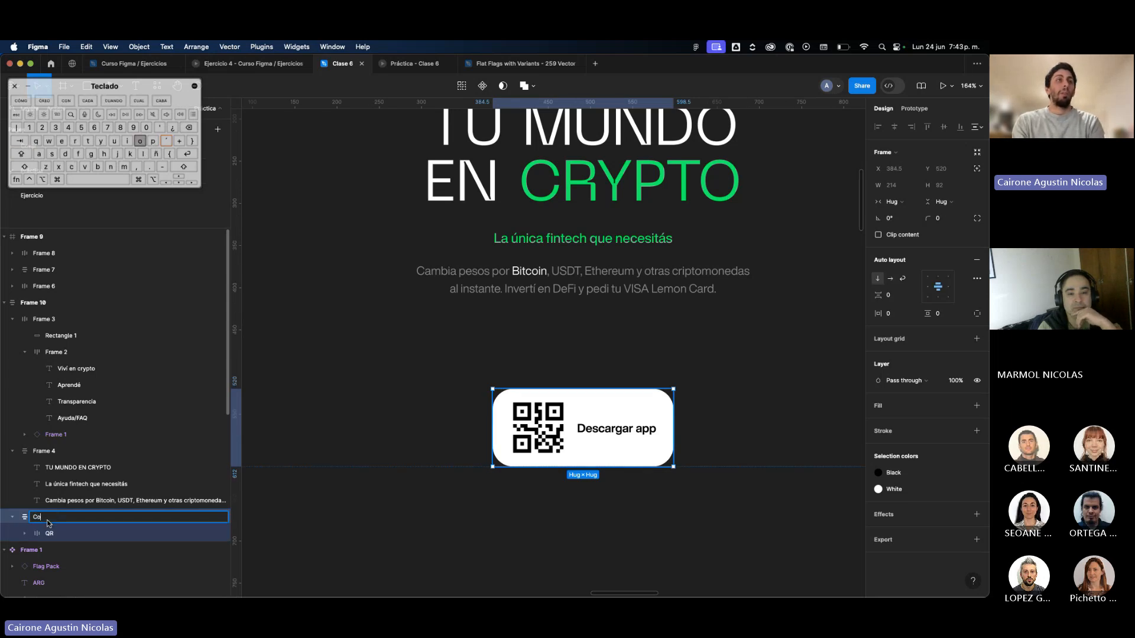
type("ntenedor")
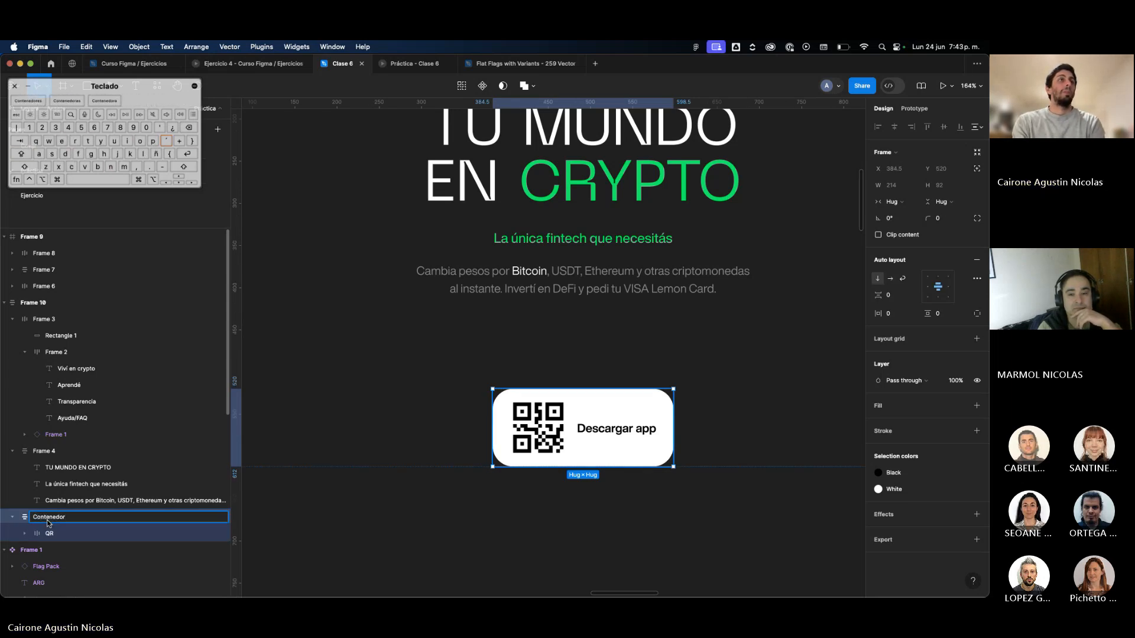
key("Return")
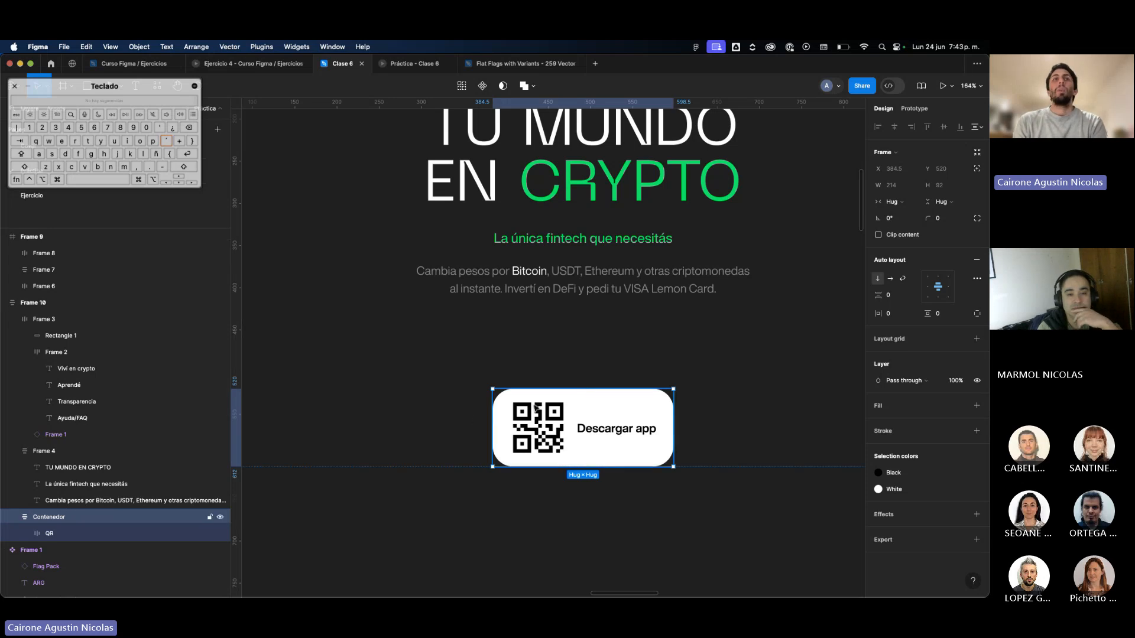
Try setting the Contenedor frame's horizontal resizing to Fill container, and undo it.
scroll(535, 408, "down", 3)
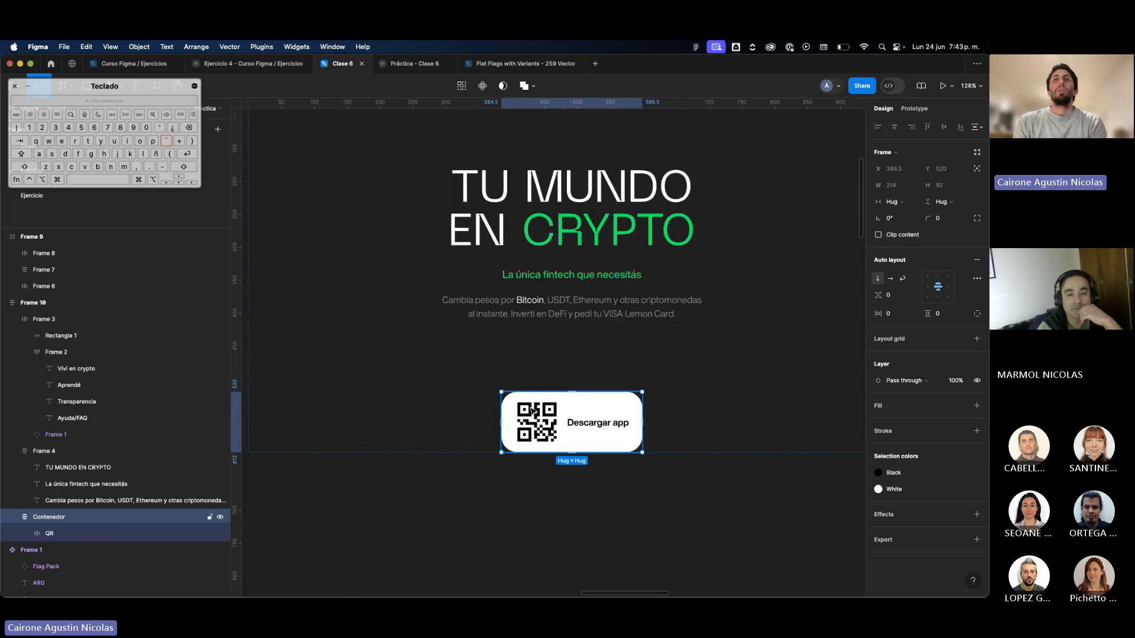
left_click(898, 203)
left_click(899, 206)
left_click(898, 203)
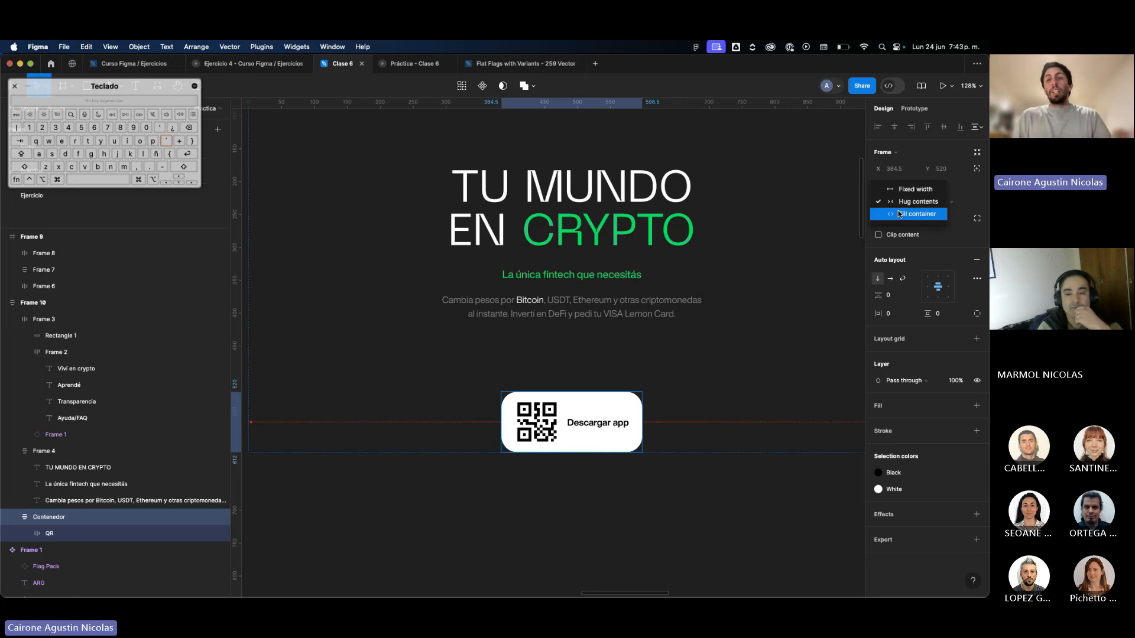
left_click(899, 214)
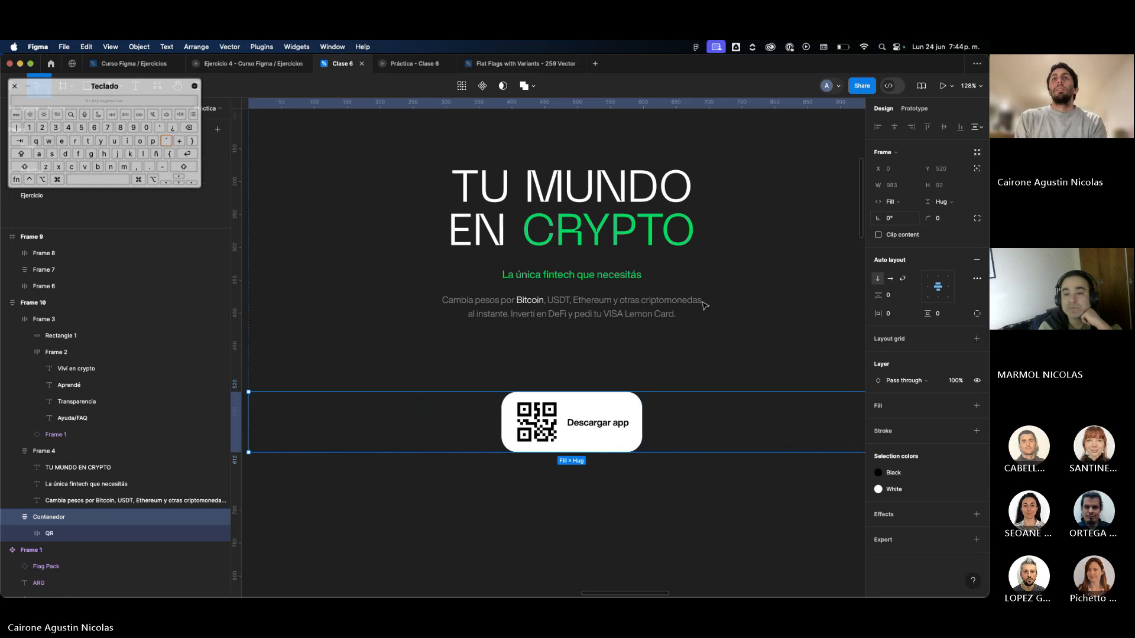
scroll(449, 405, "down", 5)
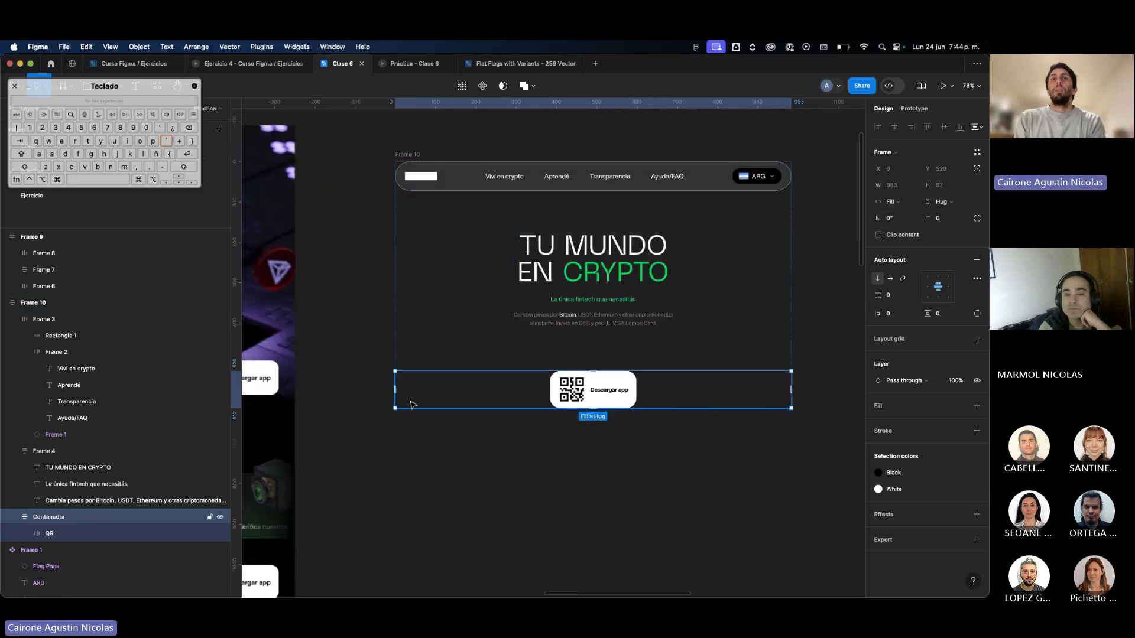
key("super+z")
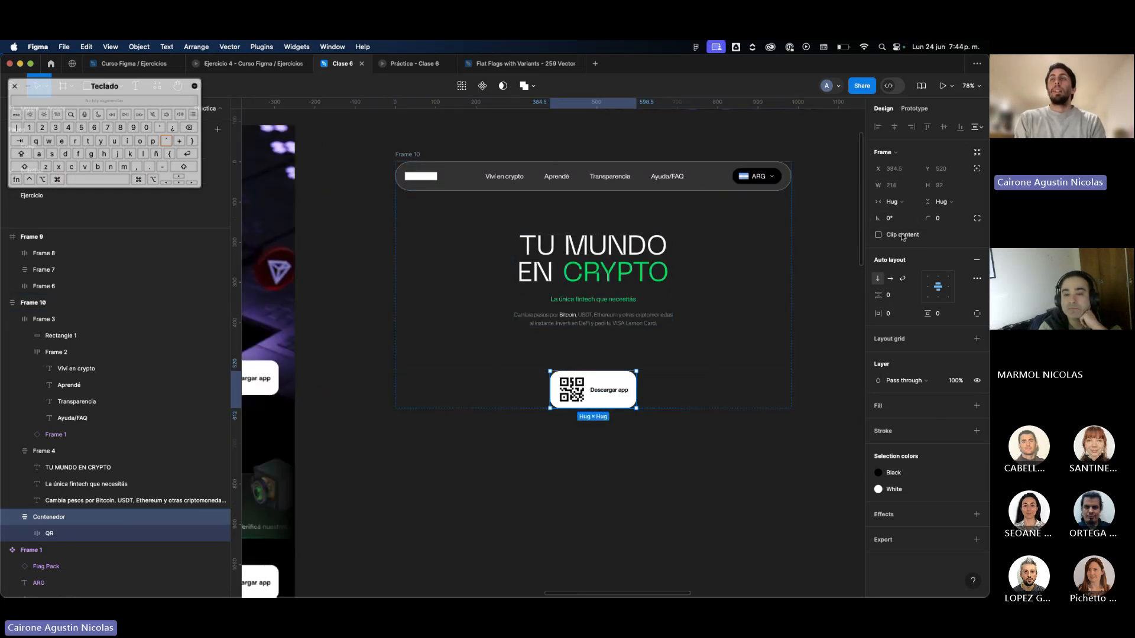
Set the Contenedor frame's horizontal resizing to Fill container and align the QR button to its right side.
left_click(892, 202)
left_click(899, 213)
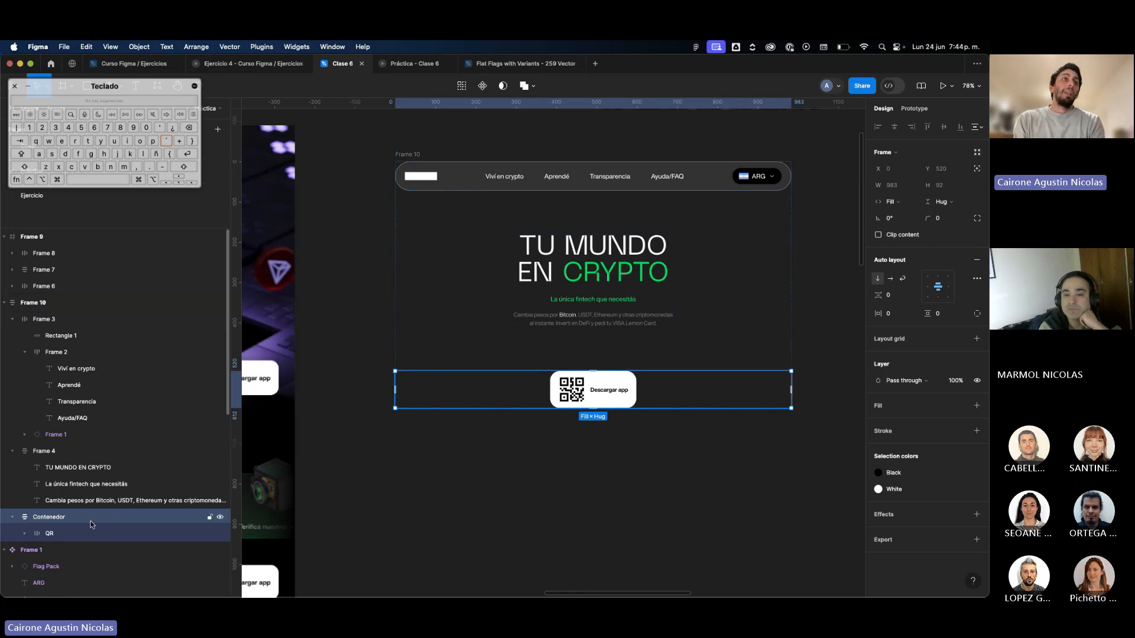
left_click(932, 290)
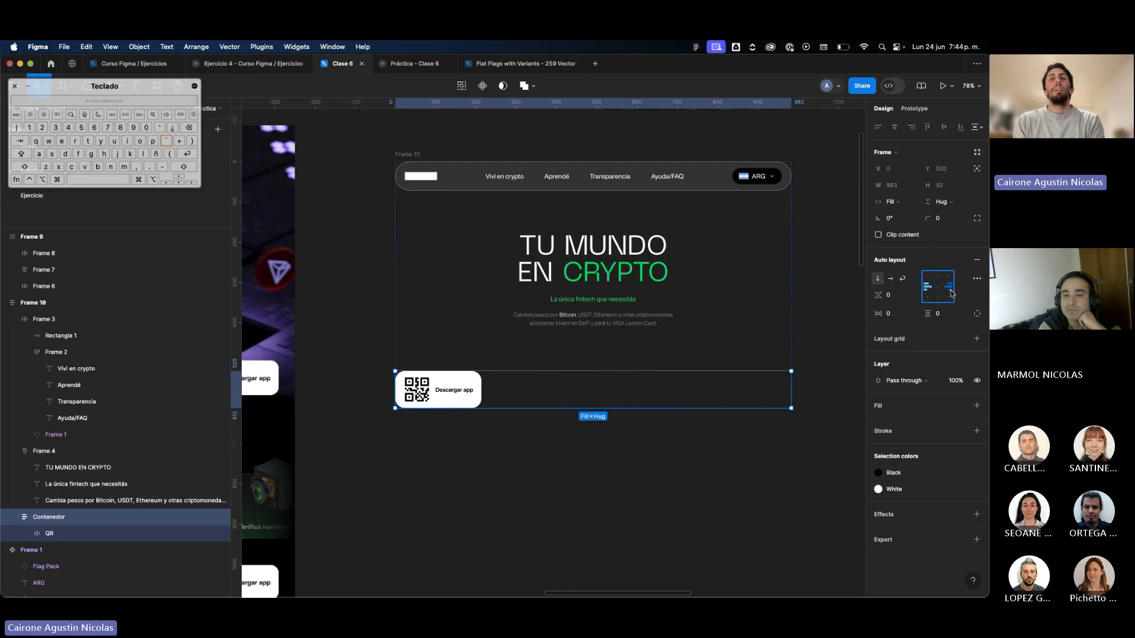
left_click(949, 291)
left_click(835, 357)
scroll(834, 356, "down", 3)
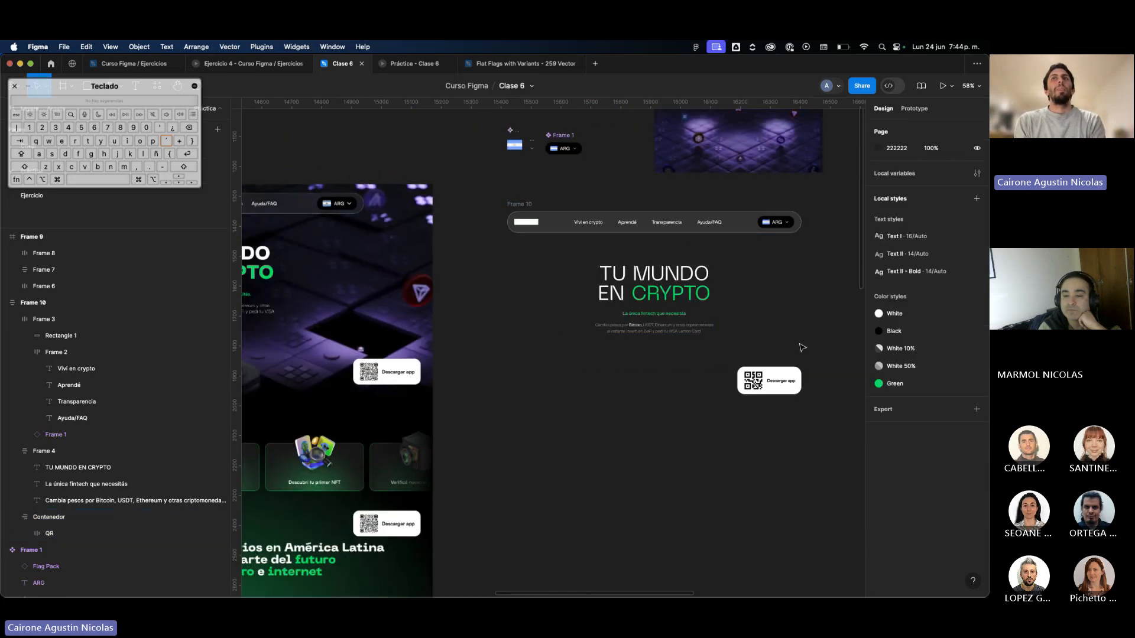
Compare the auto layout frame with the Lemon reference page and the video-filled frame, with the interface hidden.
left_click(799, 348)
scroll(792, 345, "right", 3)
scroll(783, 344, "down", 3)
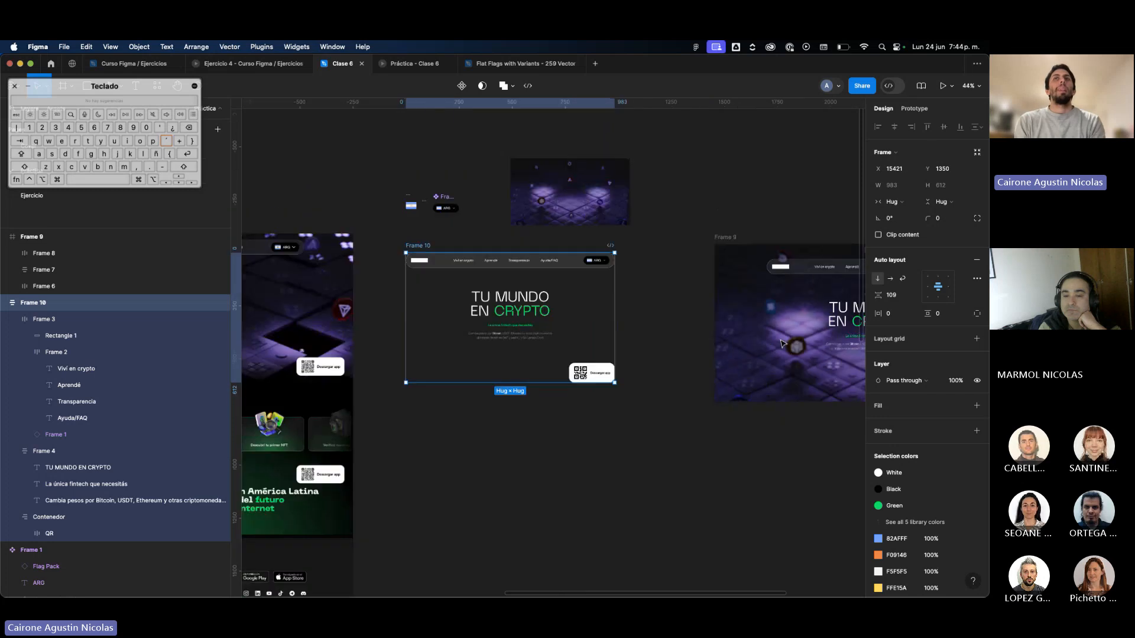
scroll(496, 342, "left", 5)
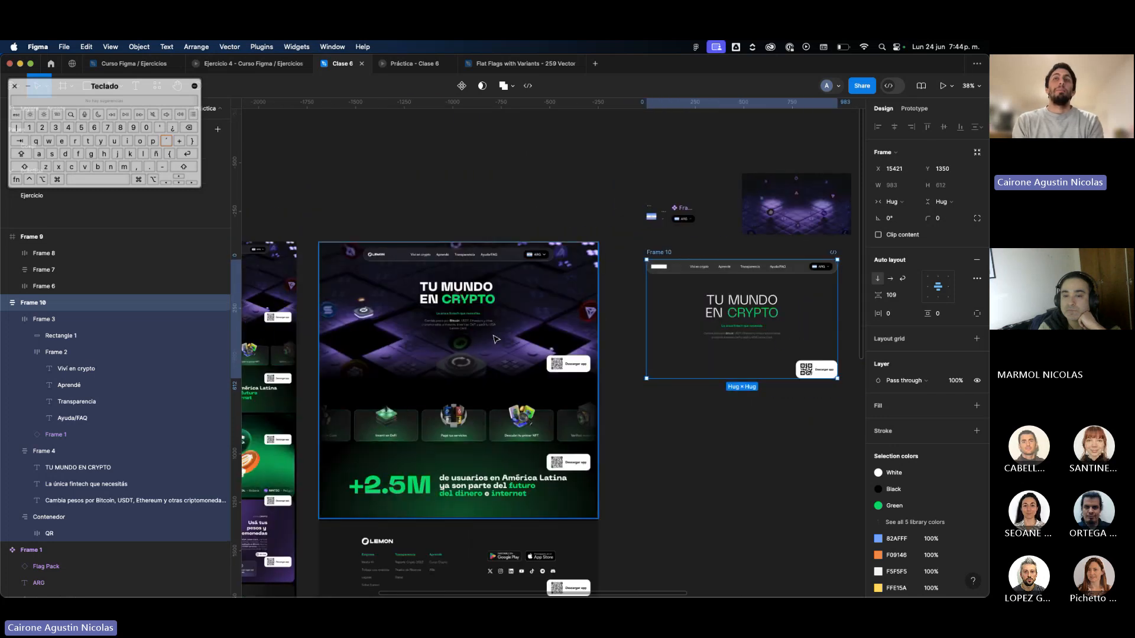
scroll(495, 338, "up", 2)
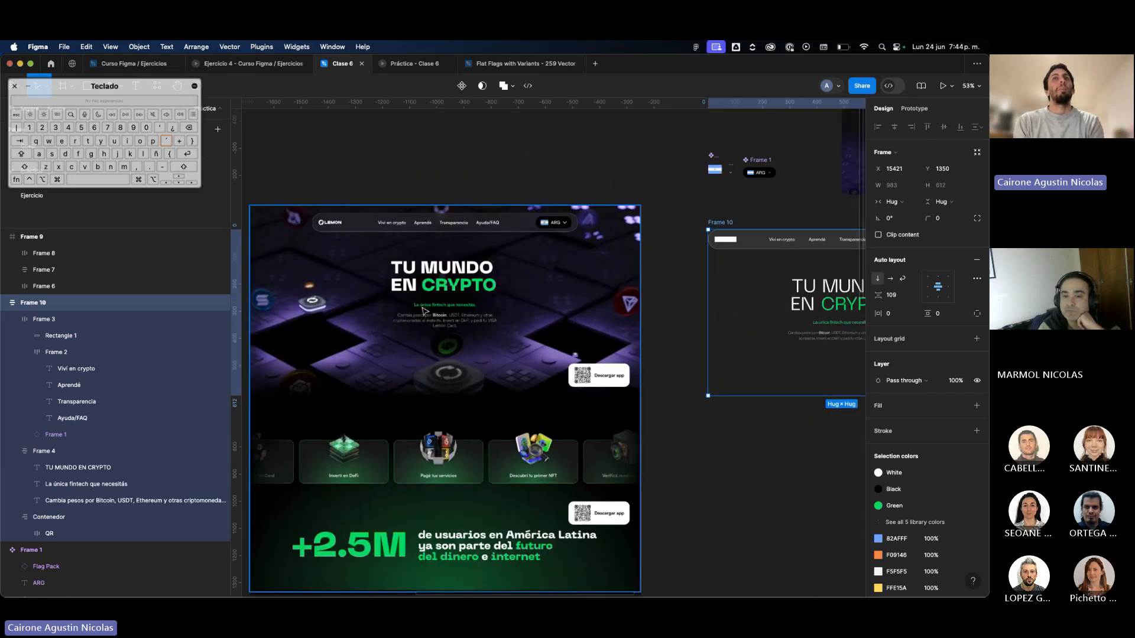
key("ctrl+backslash")
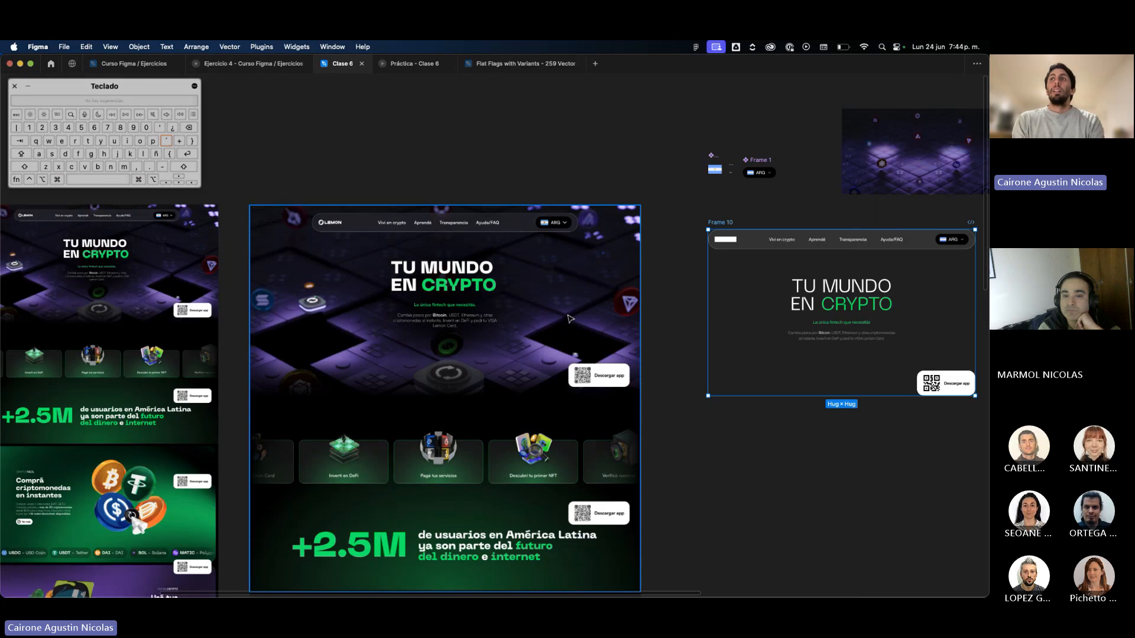
scroll(424, 311, "right", 15)
scroll(681, 303, "left", 4)
scroll(680, 303, "left", 4)
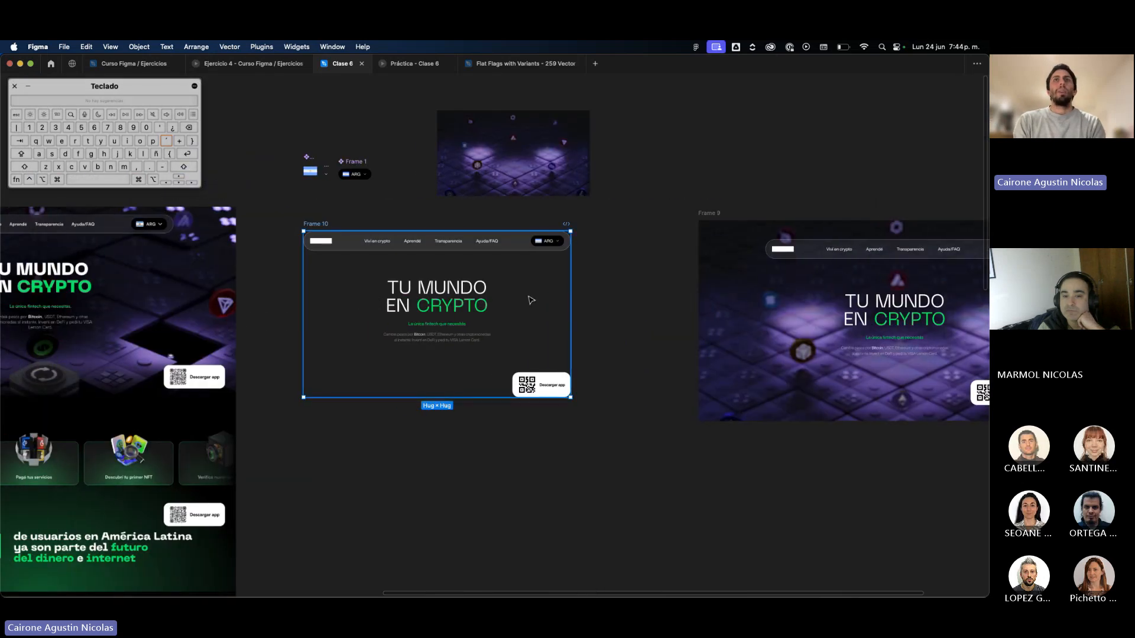
Move the video-filled frame and the auto layout frame farther right, the latter to about X 15560, Y 1361, and show the interface again.
left_click_drag(718, 219, 779, 220)
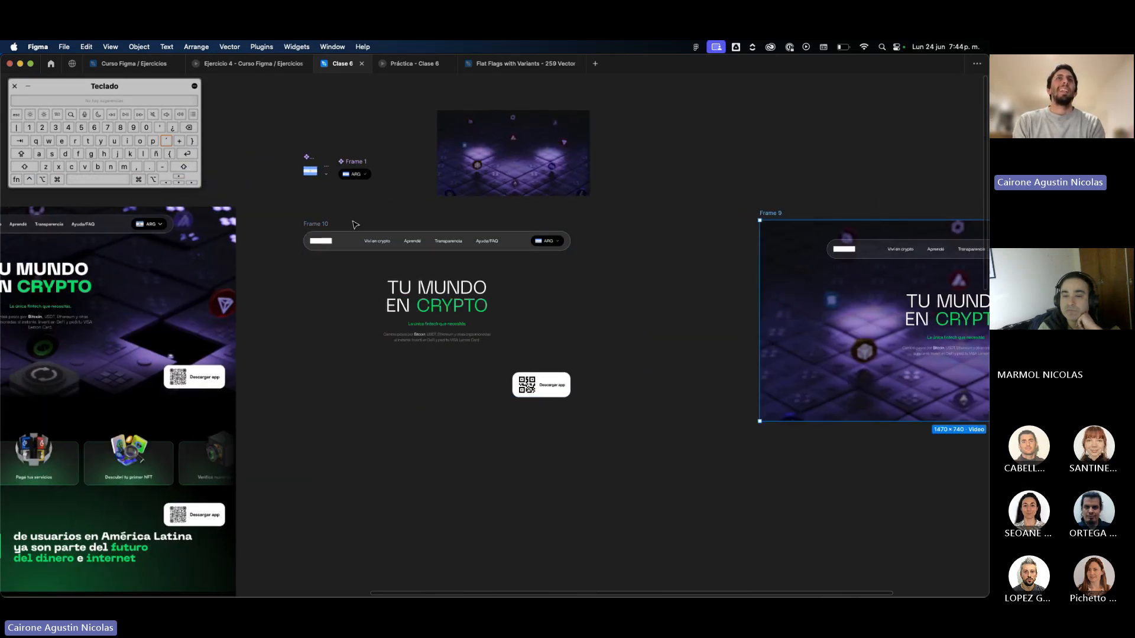
left_click_drag(379, 245, 416, 248)
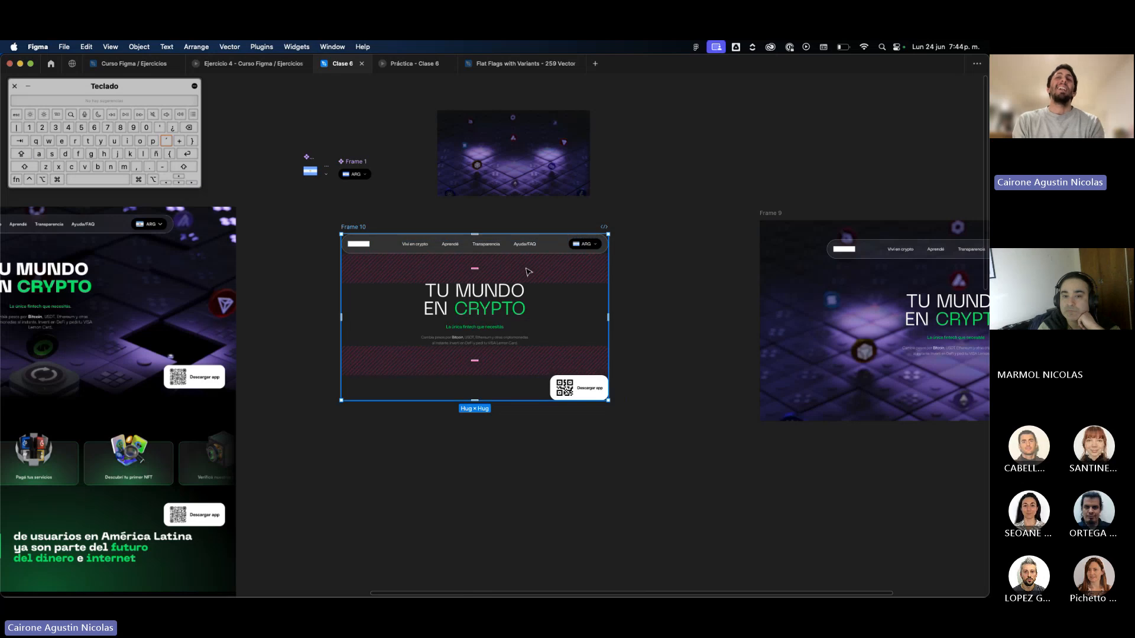
scroll(528, 272, "left", 7)
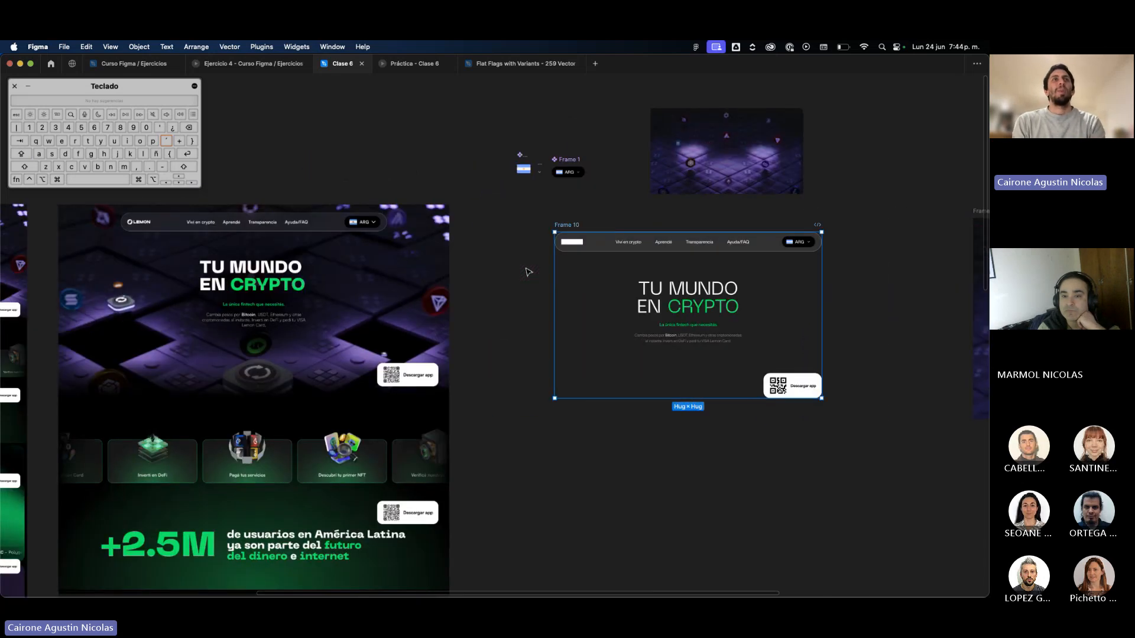
left_click_drag(154, 93, 154, 493)
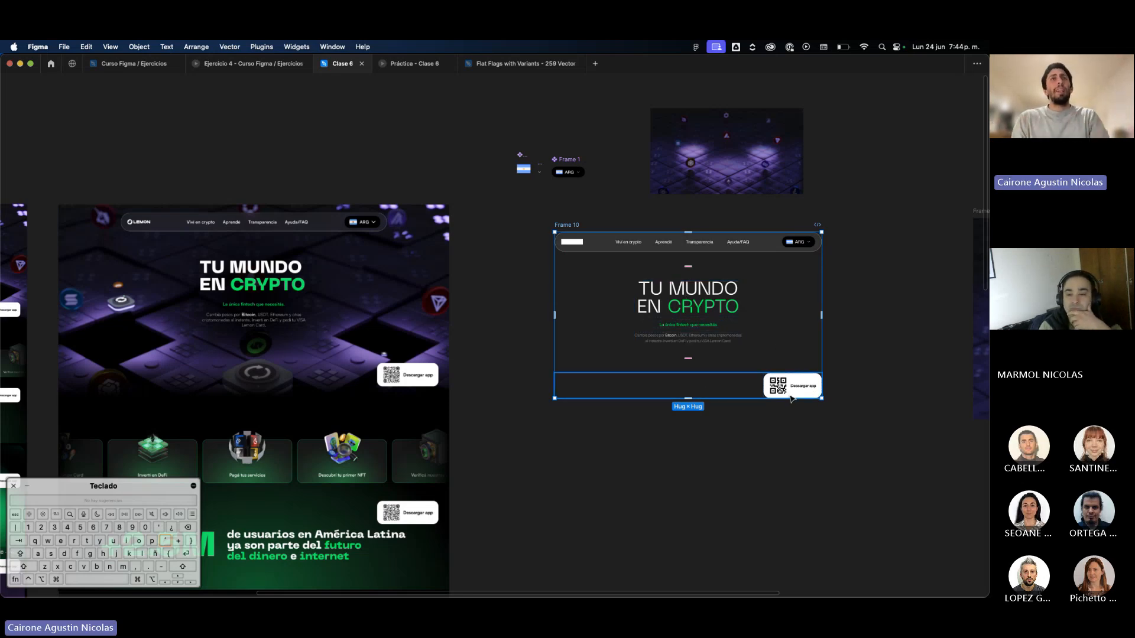
key("super+backslash")
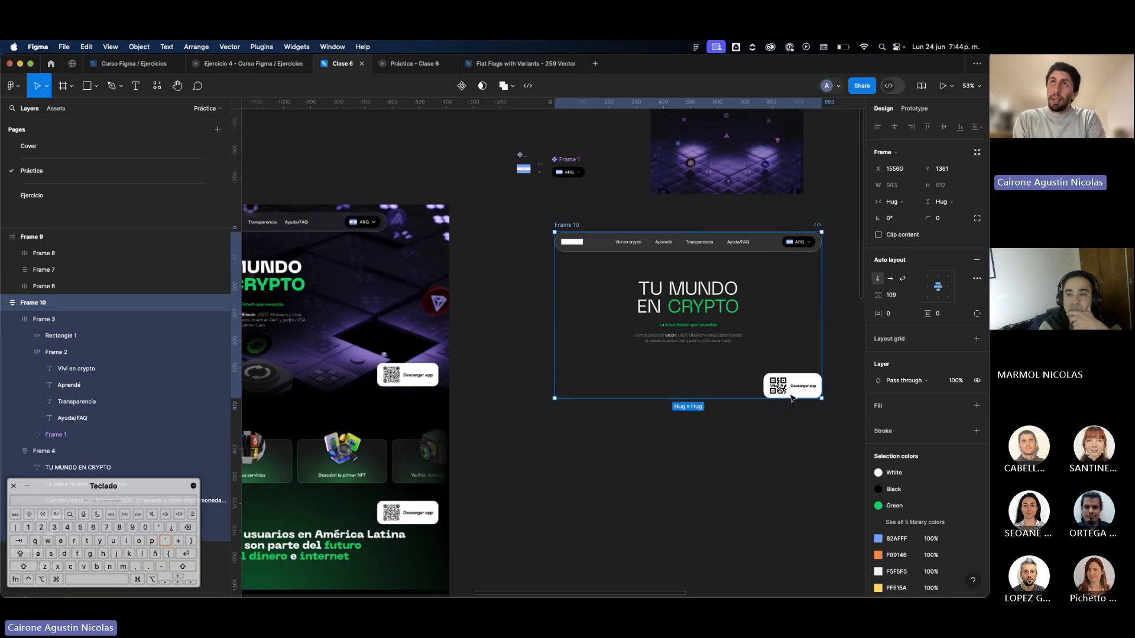
Set the vertical gap between the navigation bar, hero texts and QR button in Frame 10 to 120.
scroll(792, 398, "left", 8)
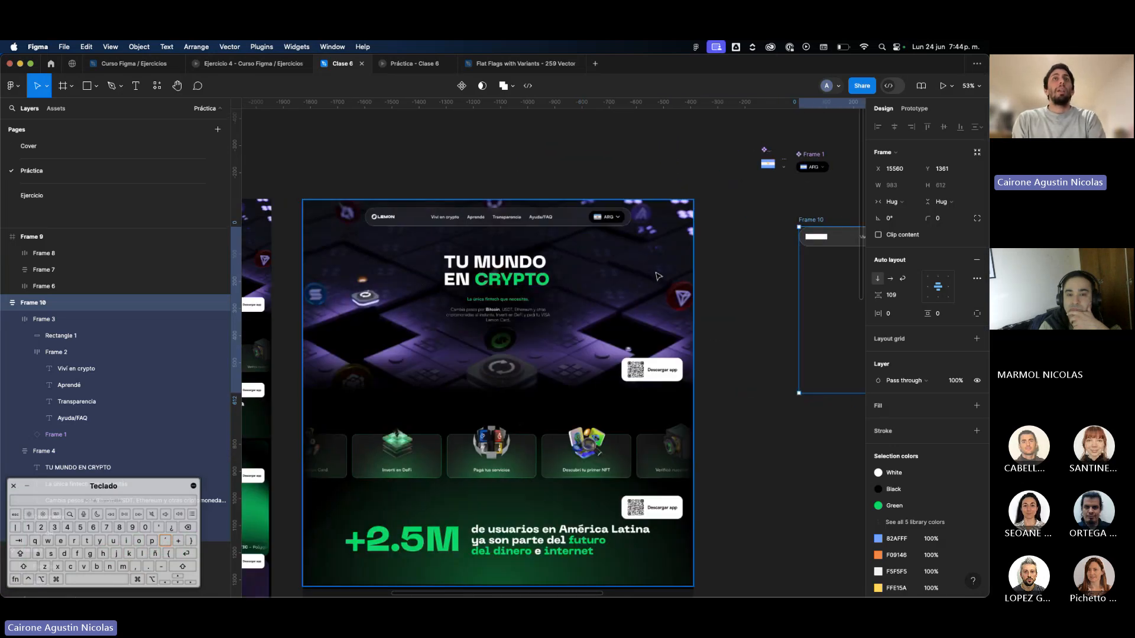
scroll(657, 276, "right", 5)
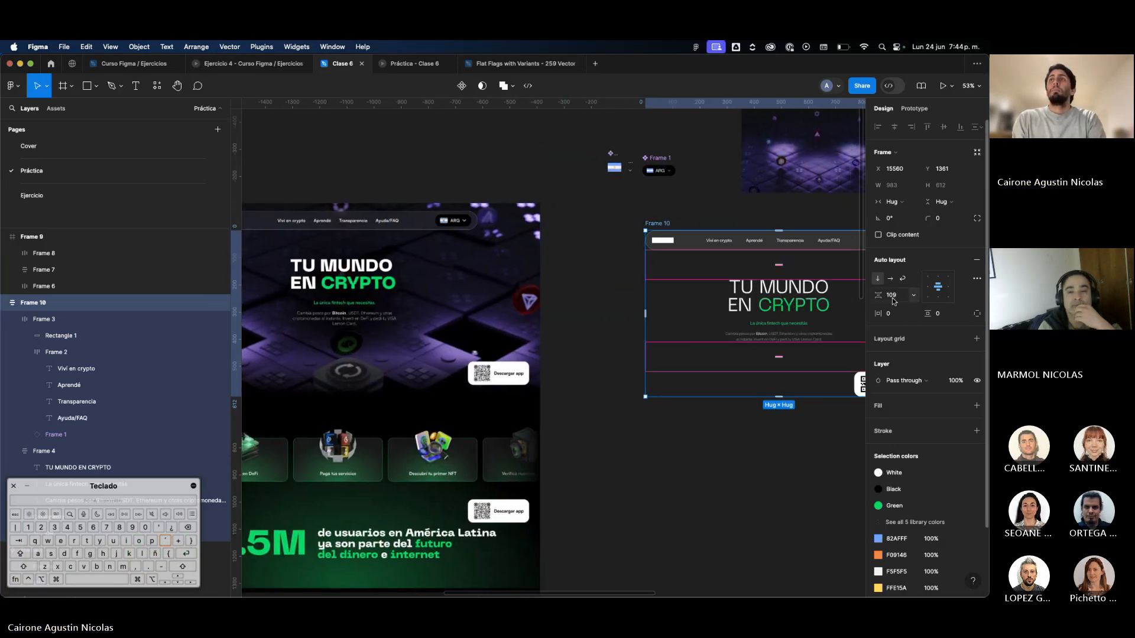
left_click(894, 298)
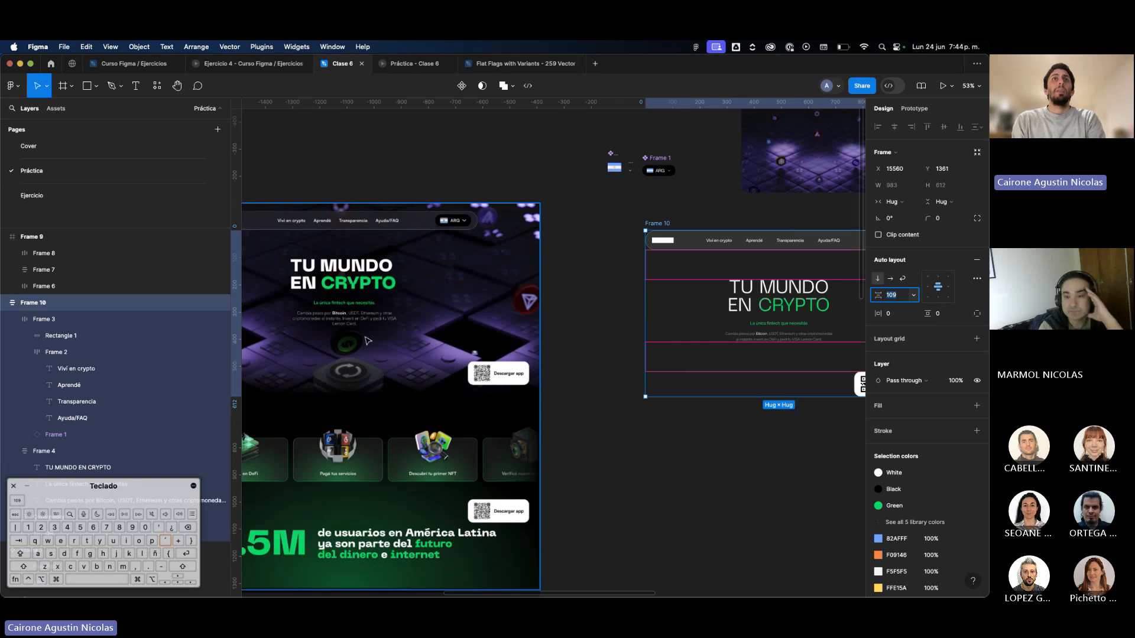
type("120")
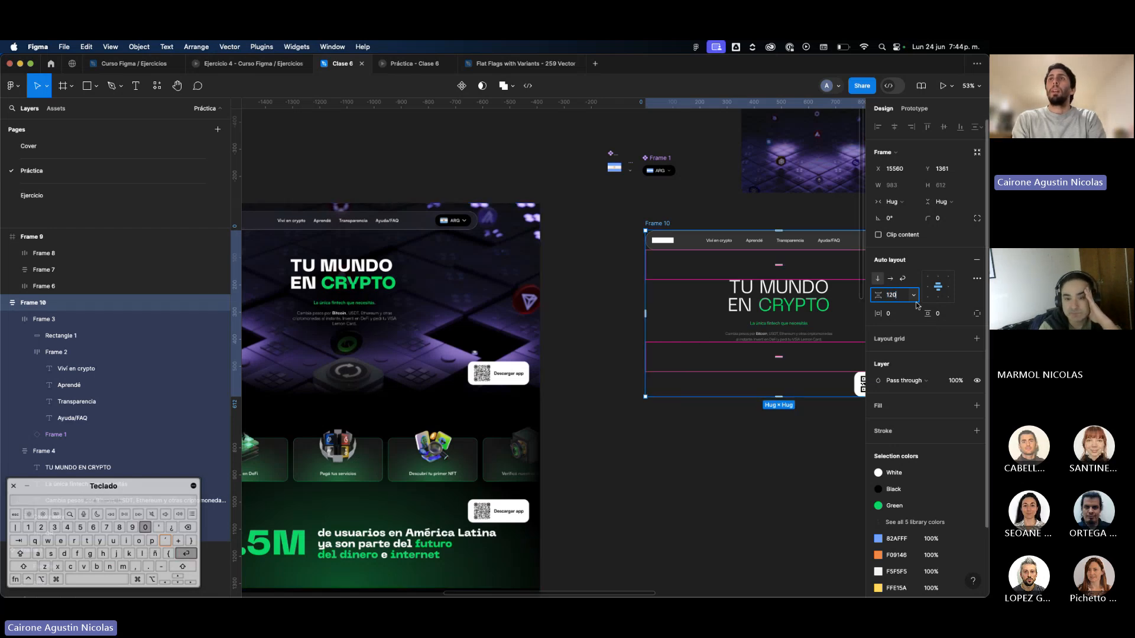
key("Return")
Compare Frame 10 with the Lemon reference page and set the frame's horizontal padding to 40.
scroll(752, 319, "right", 2)
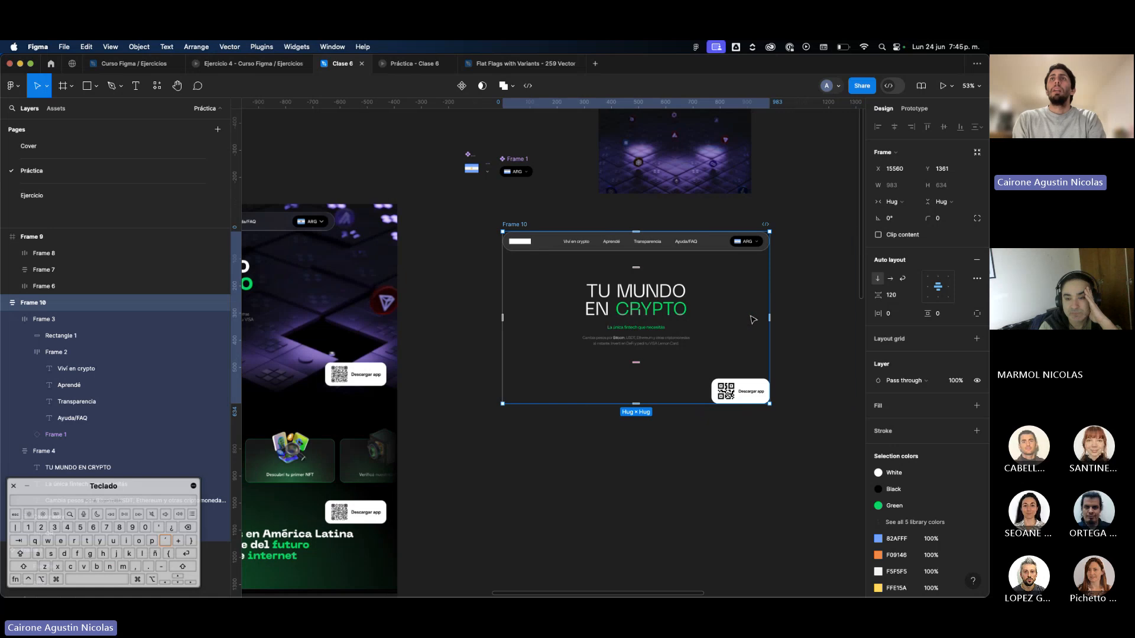
scroll(591, 272, "left", 3)
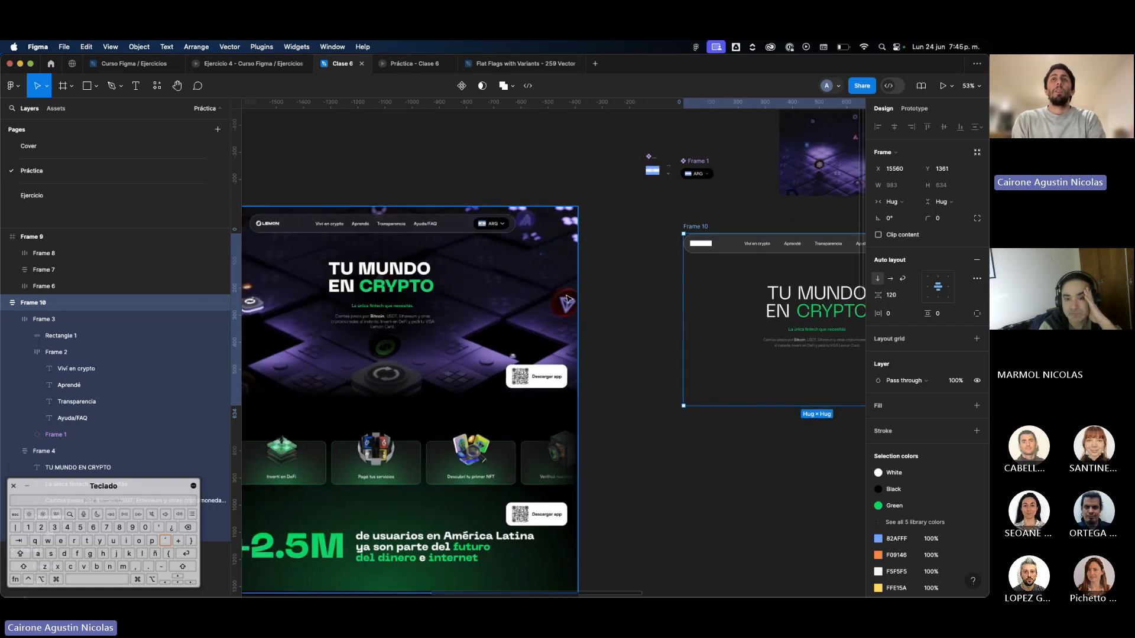
scroll(567, 299, "left", 4)
scroll(568, 299, "right", 2)
key("super+.")
key("super+.")
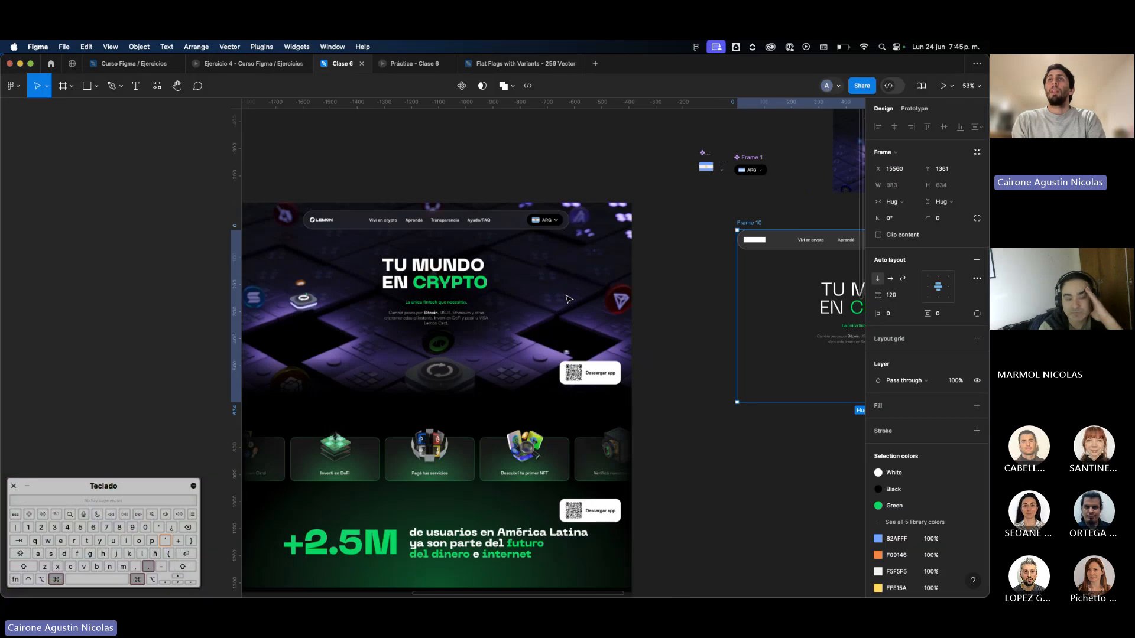
scroll(568, 299, "right", 2)
left_click(904, 315)
type("40")
key("Return")
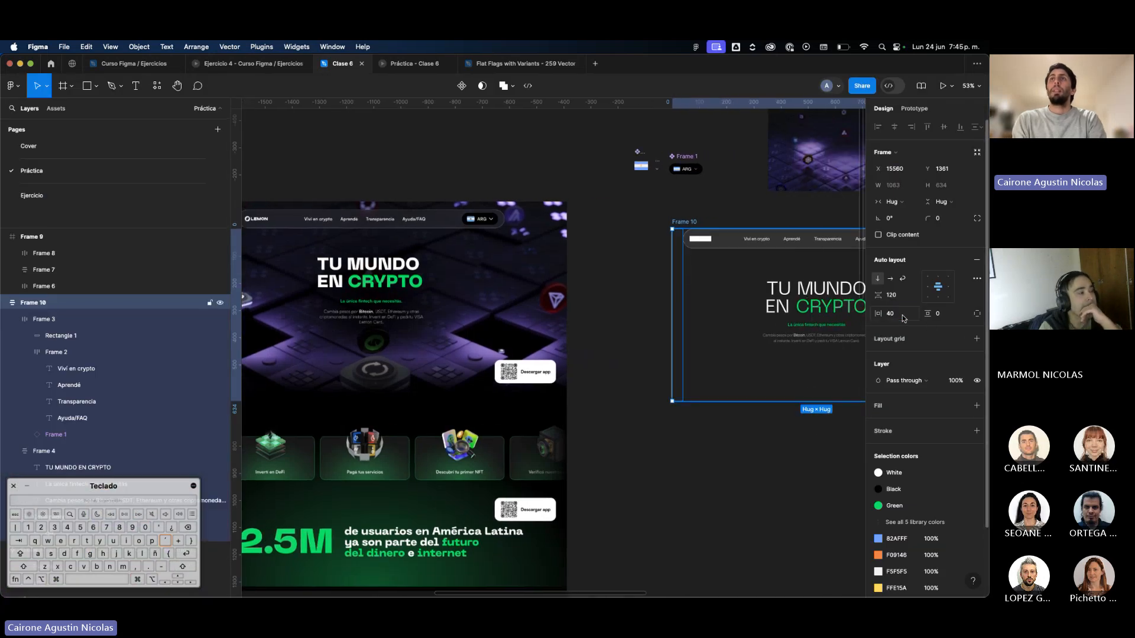
Set the vertical padding of Frame 10 to 40.
scroll(709, 354, "right", 3)
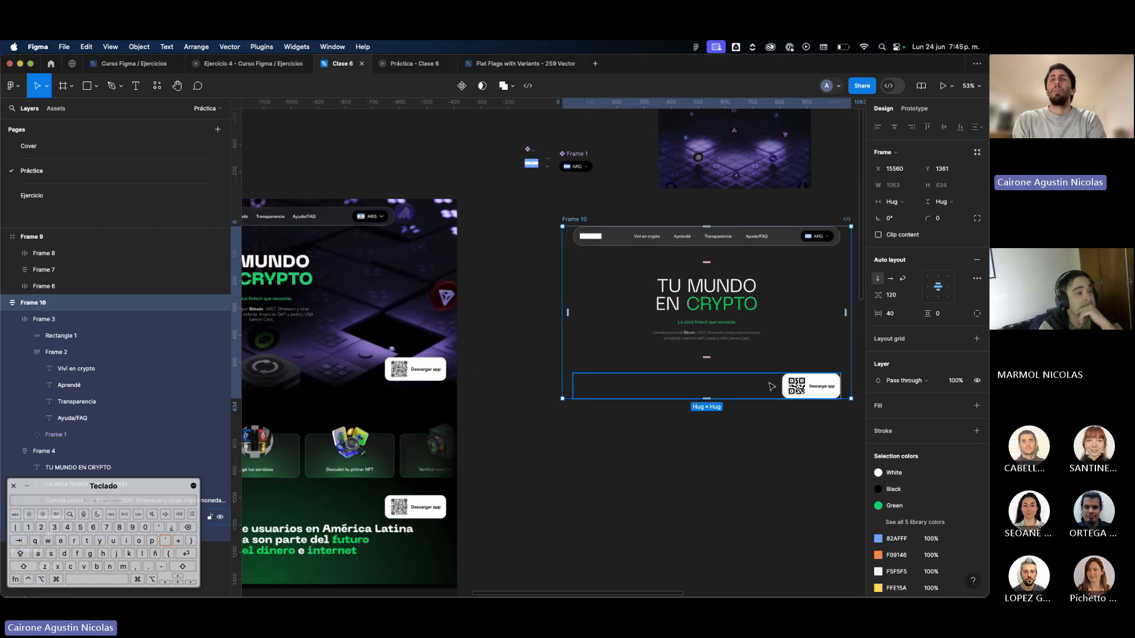
left_click(946, 315)
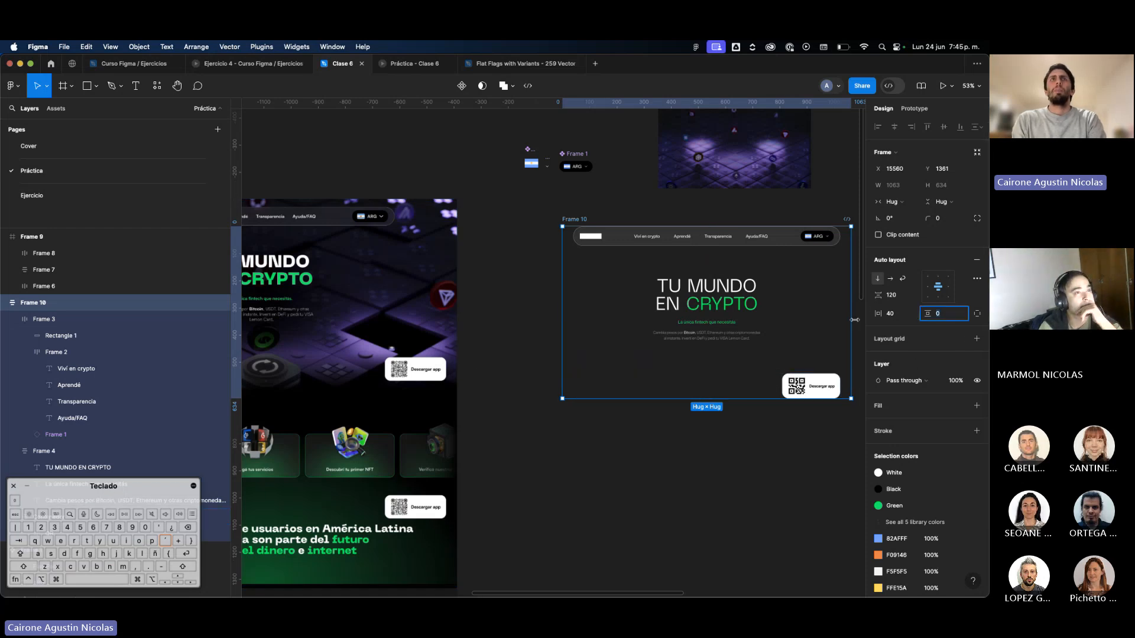
type("40")
key("Return")
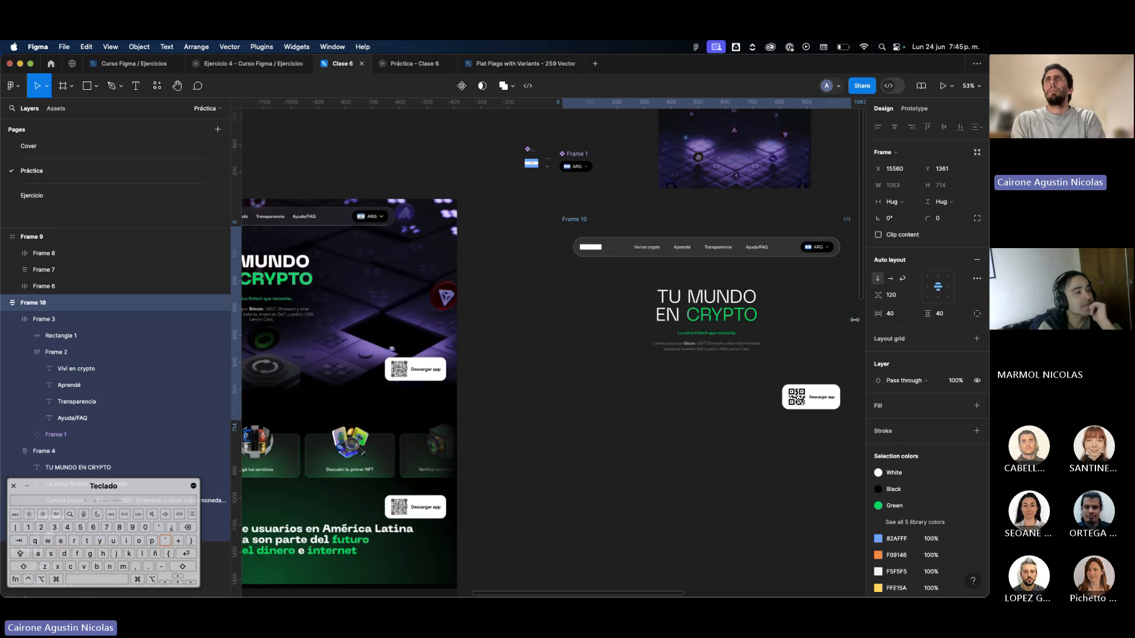
scroll(686, 270, "down", 5)
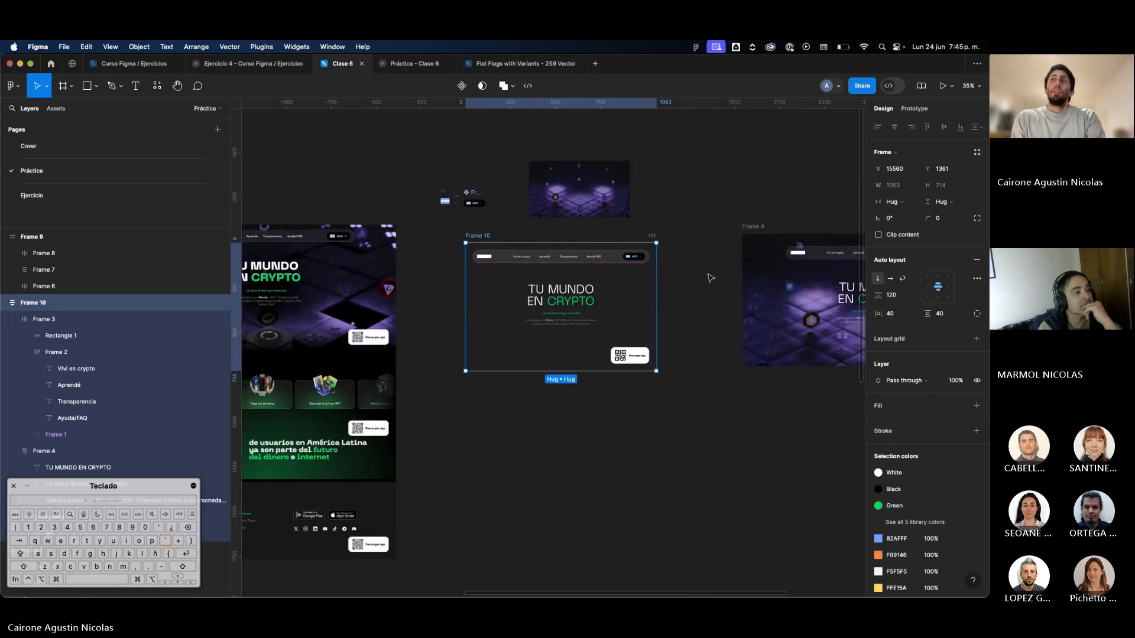
scroll(570, 304, "up", 3)
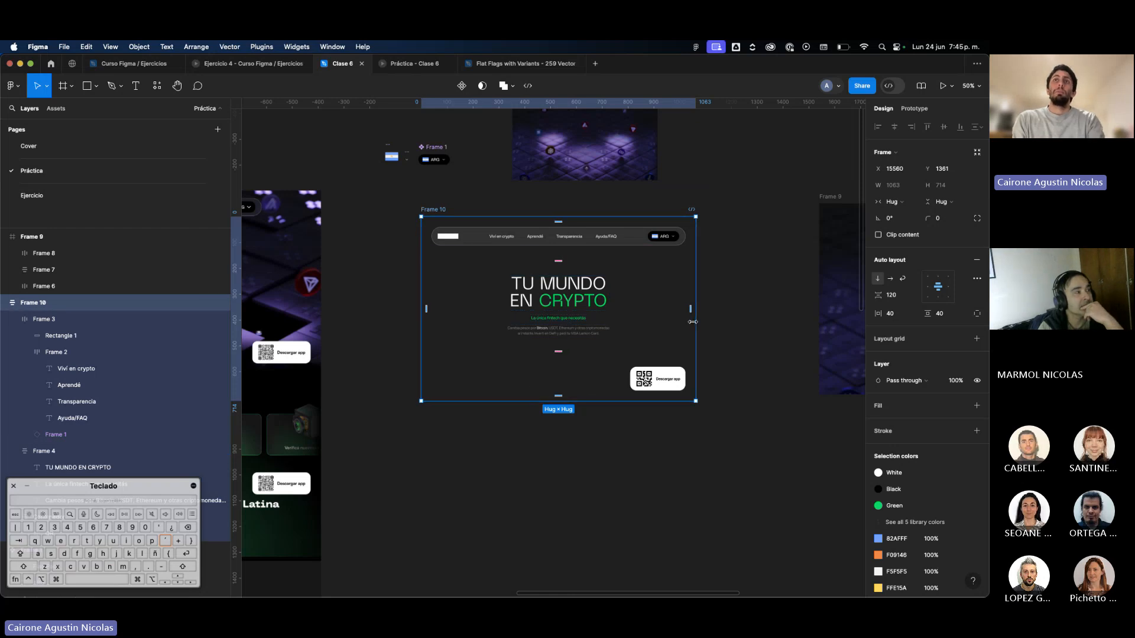
Try narrowing Frame 10 to a width of 555, and undo the resize.
mouse_move(693, 322)
left_mouse_down()
mouse_move(639, 324)
mouse_move(717, 333)
mouse_move(600, 331)
mouse_move(695, 331)
left_mouse_up()
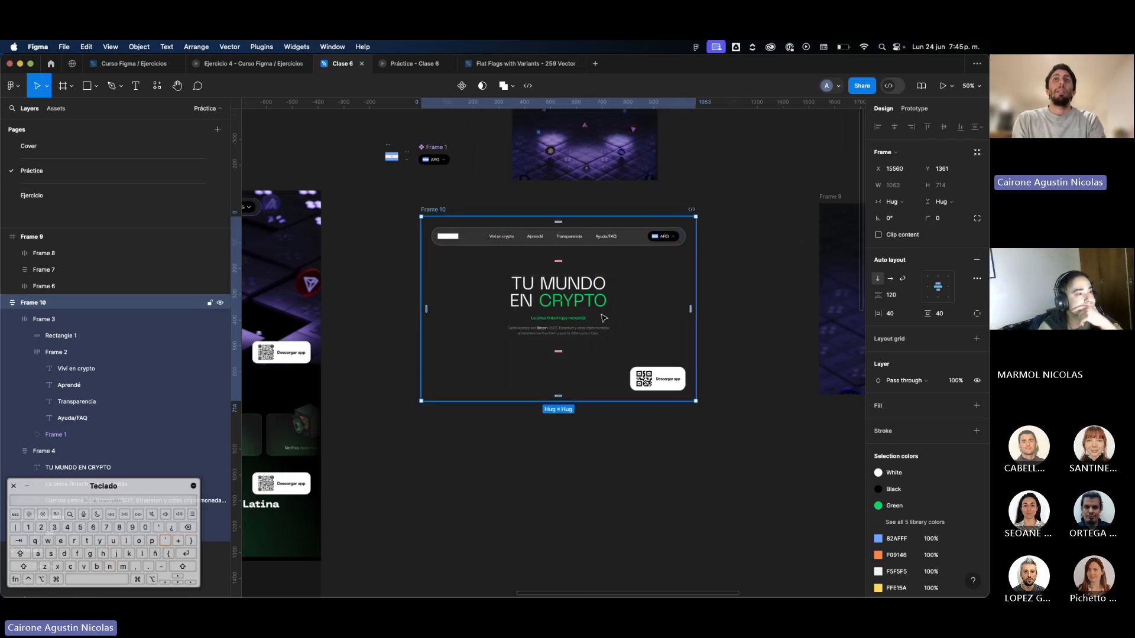
left_click(592, 317)
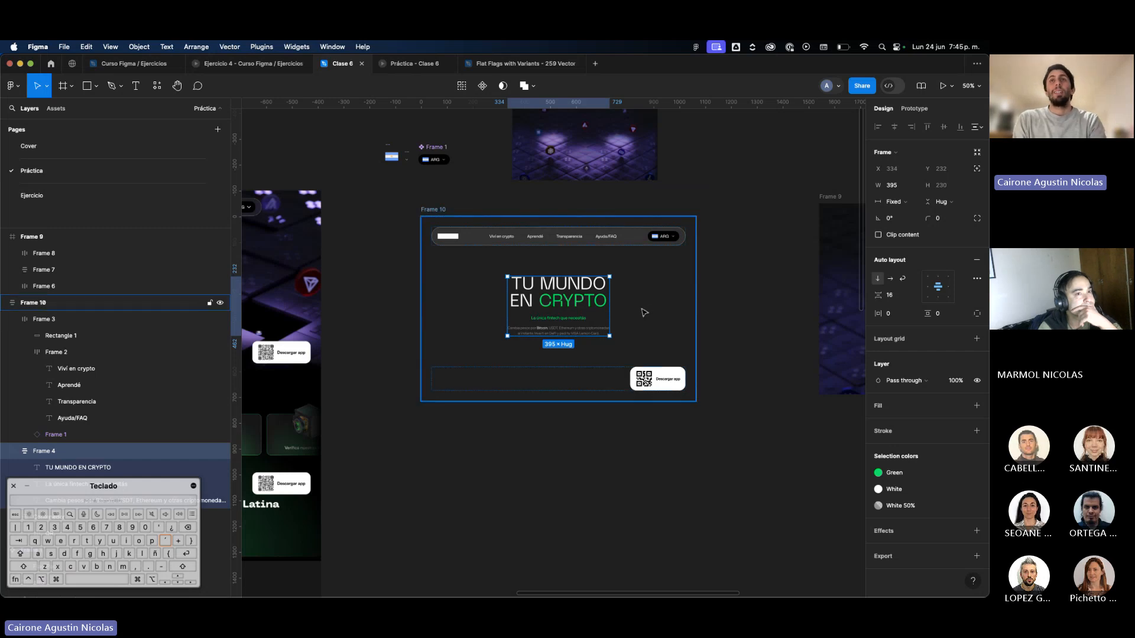
key("Escape")
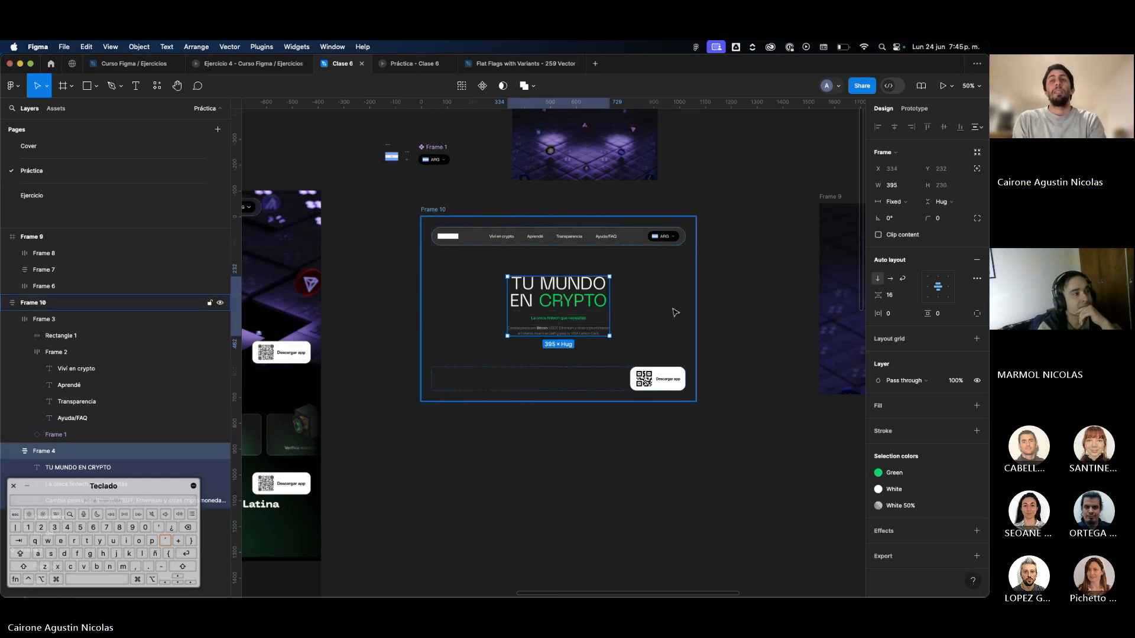
left_click_drag(696, 314, 630, 314)
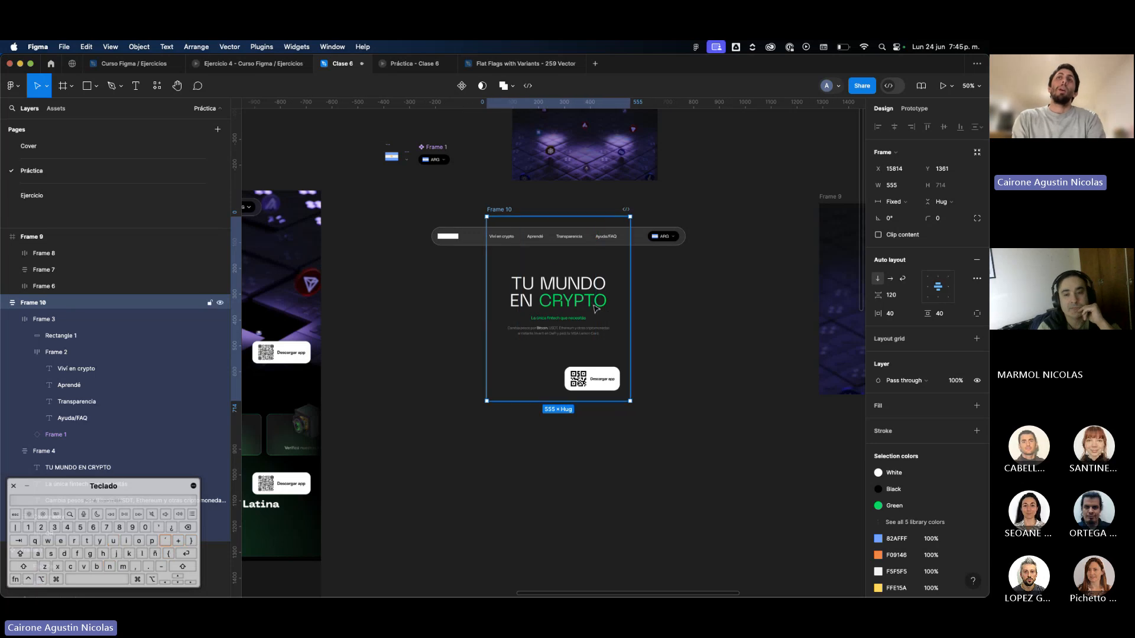
left_click(571, 305)
key("super+s")
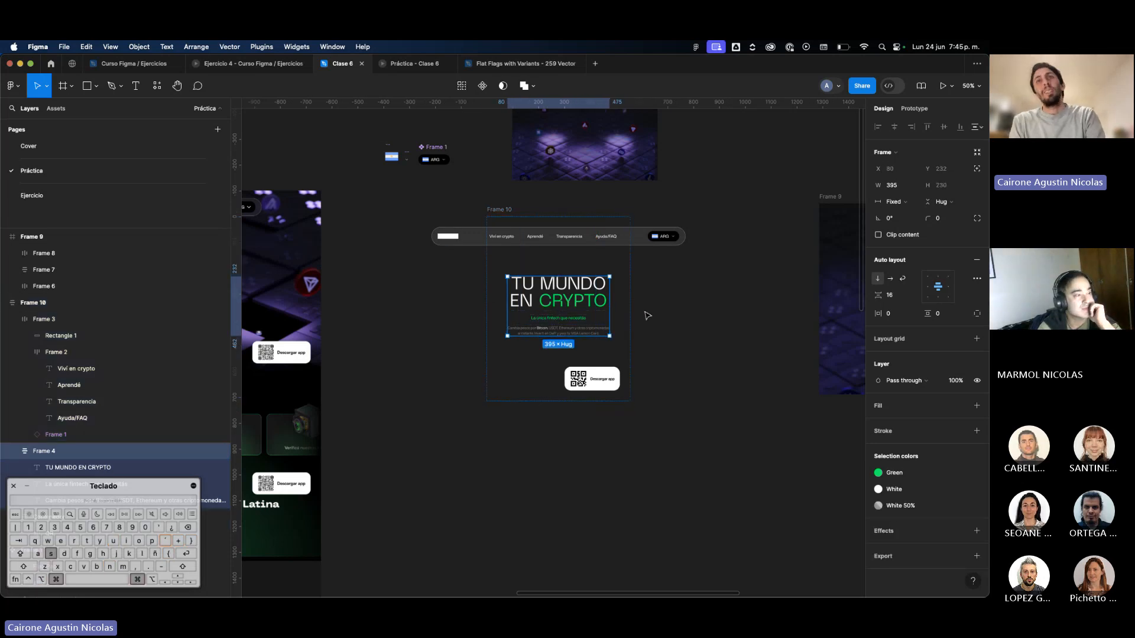
key("super+z")
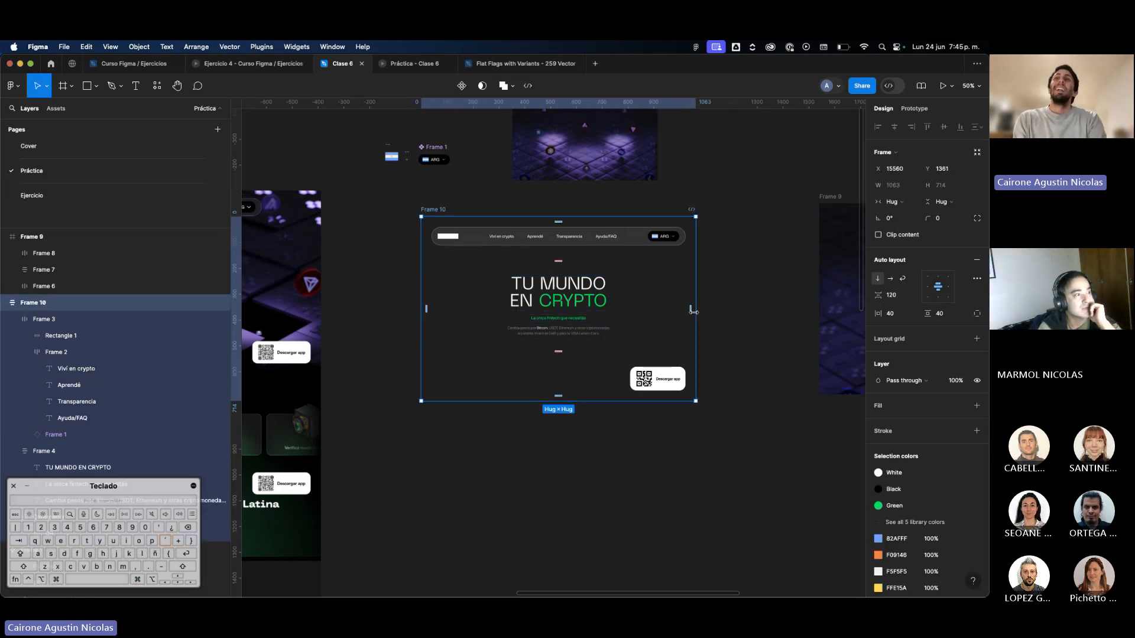
Try setting the hero text frame's horizontal resizing to Fill container and deselect it.
left_click(604, 314)
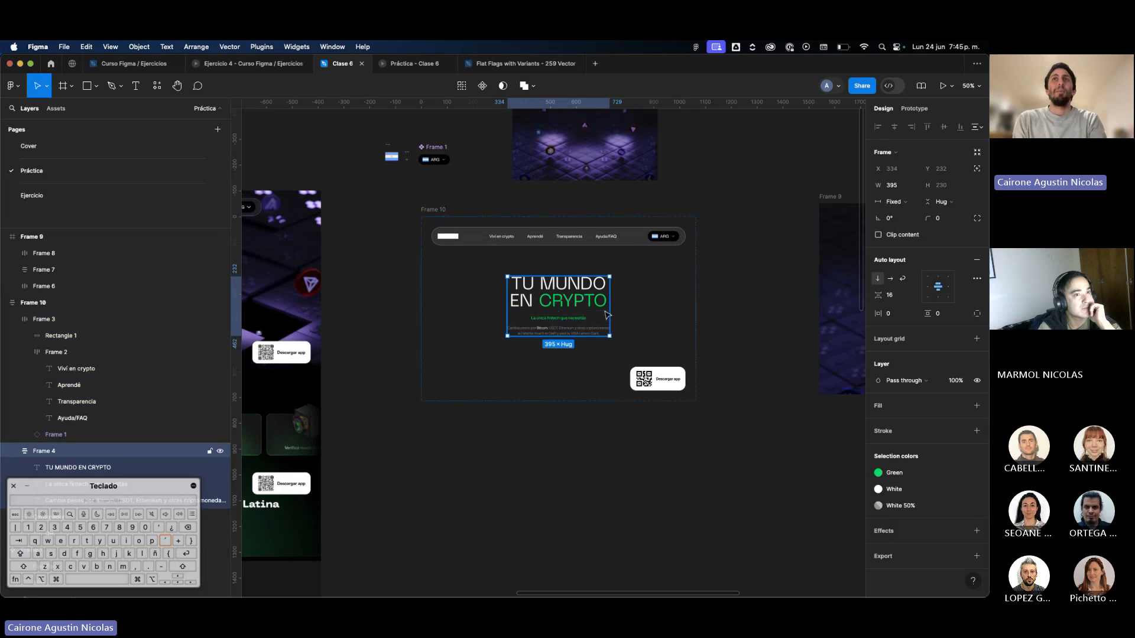
left_click(893, 202)
left_click(904, 225)
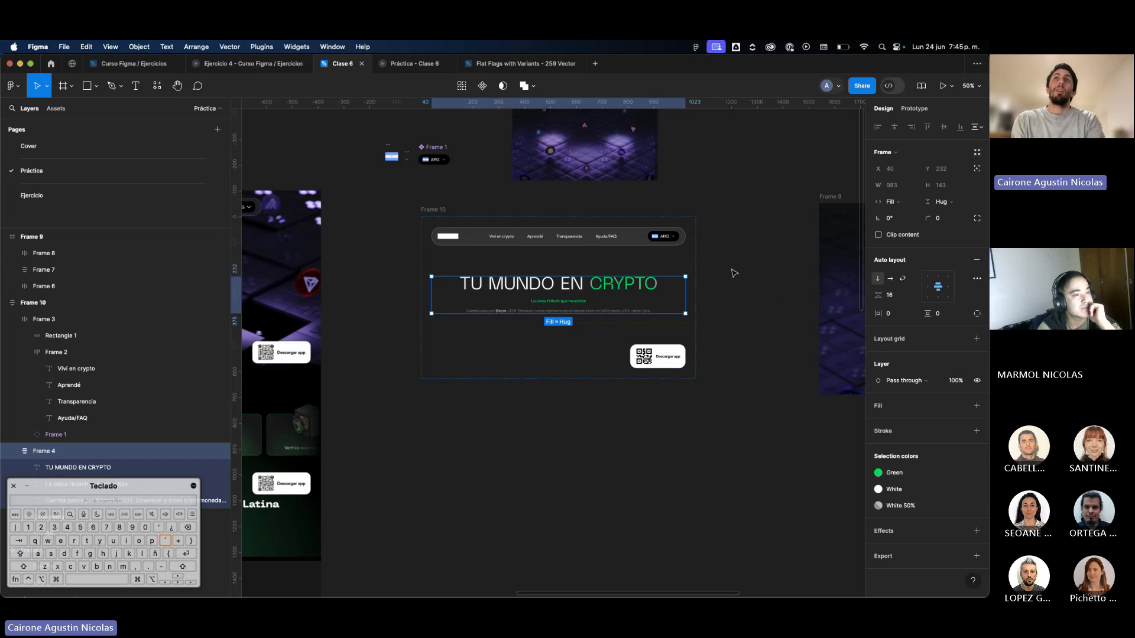
key("Escape")
key("Escape")
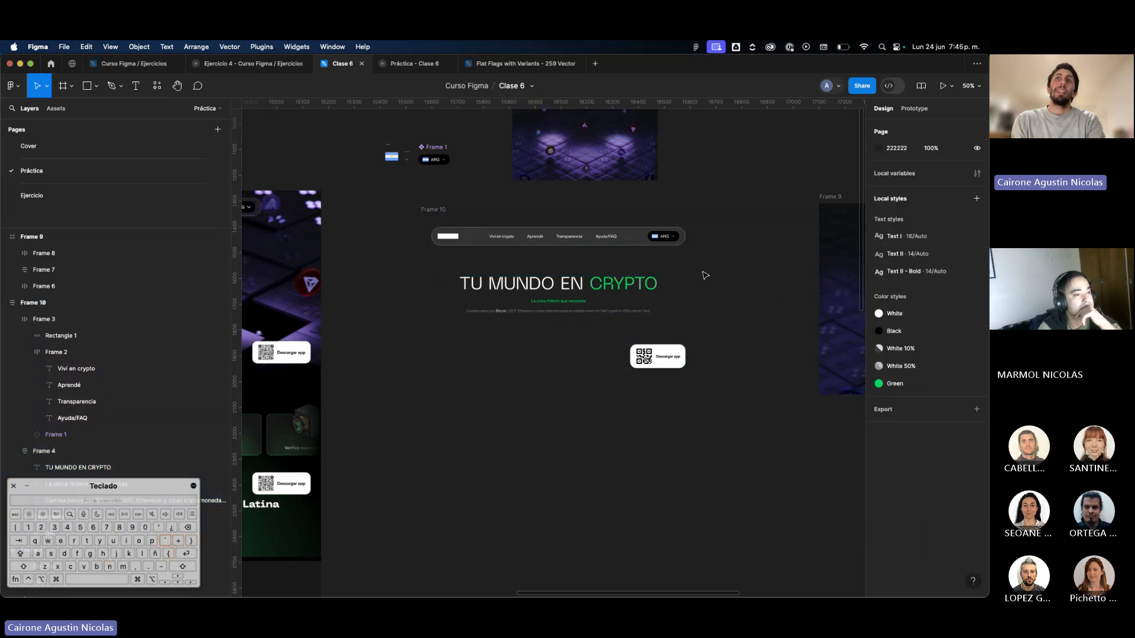
Try narrowing Frame 10 to a width of 473 to test the text wrapping, and undo it.
left_click(690, 275)
left_click_drag(693, 275, 619, 293)
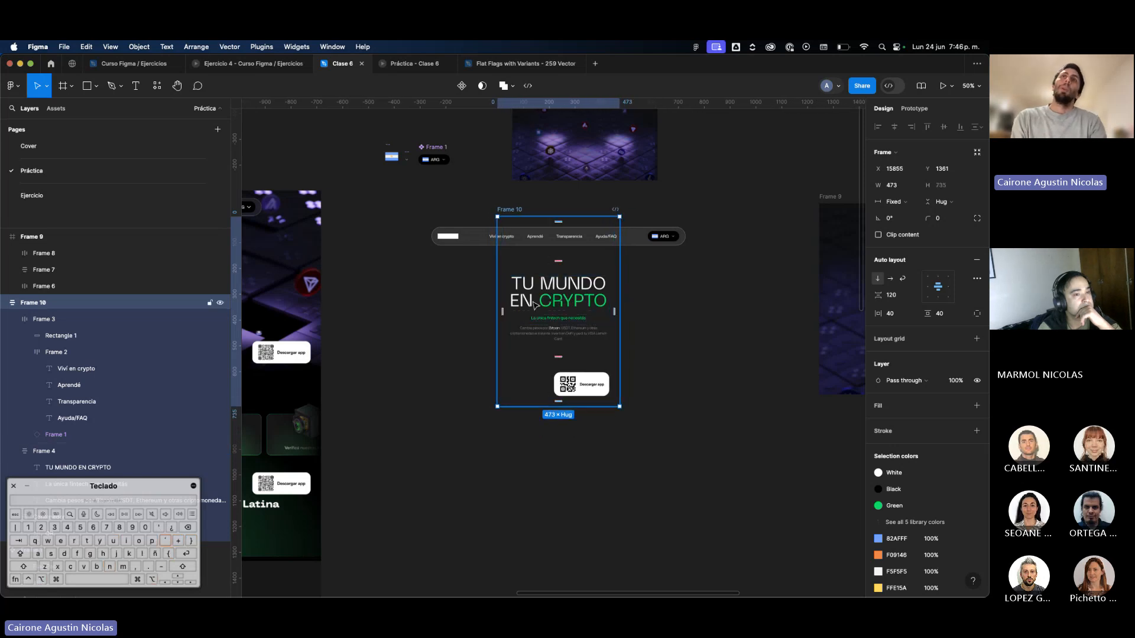
key("super+z")
Try wrapping the hero text frame in another auto layout frame with 200 horizontal padding.
left_click(591, 298)
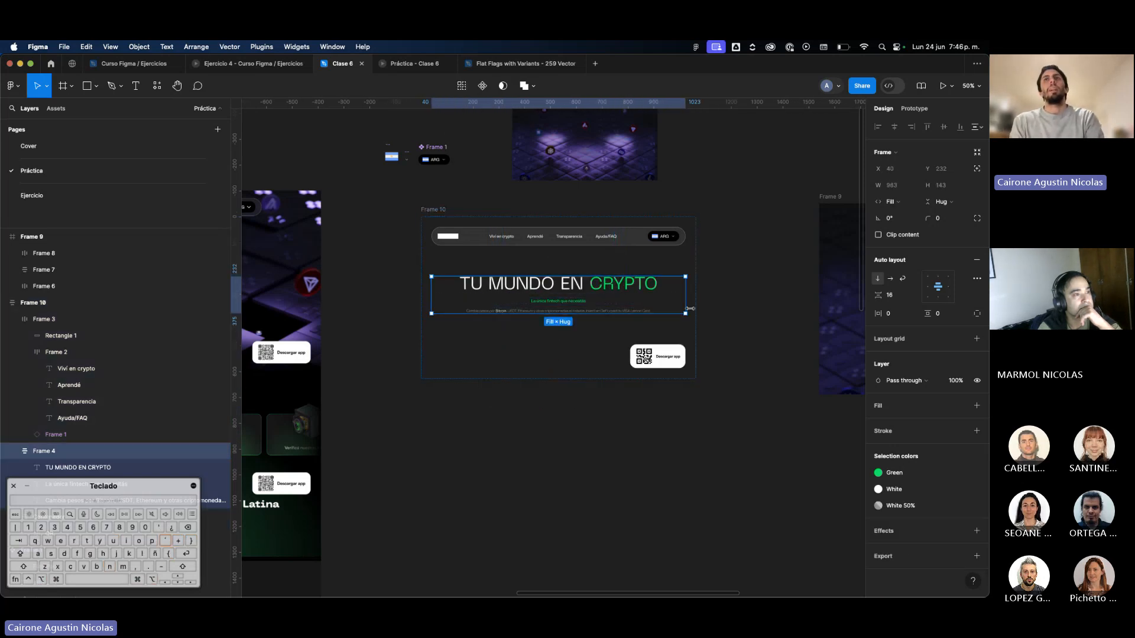
key("shift+a")
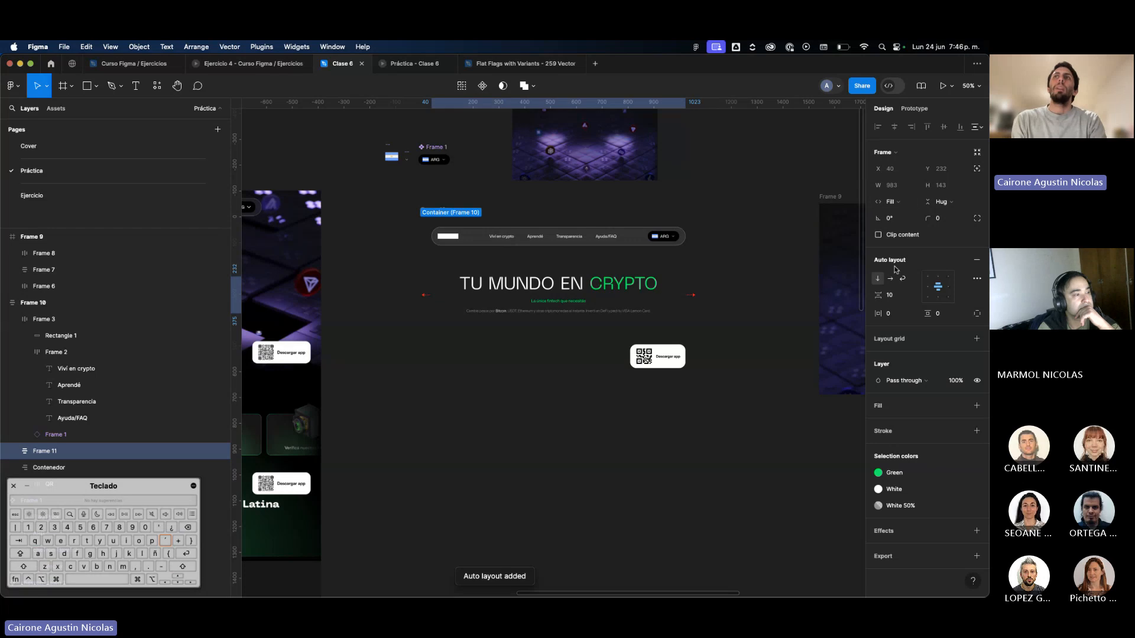
left_click(896, 318)
type("200")
key("Return")
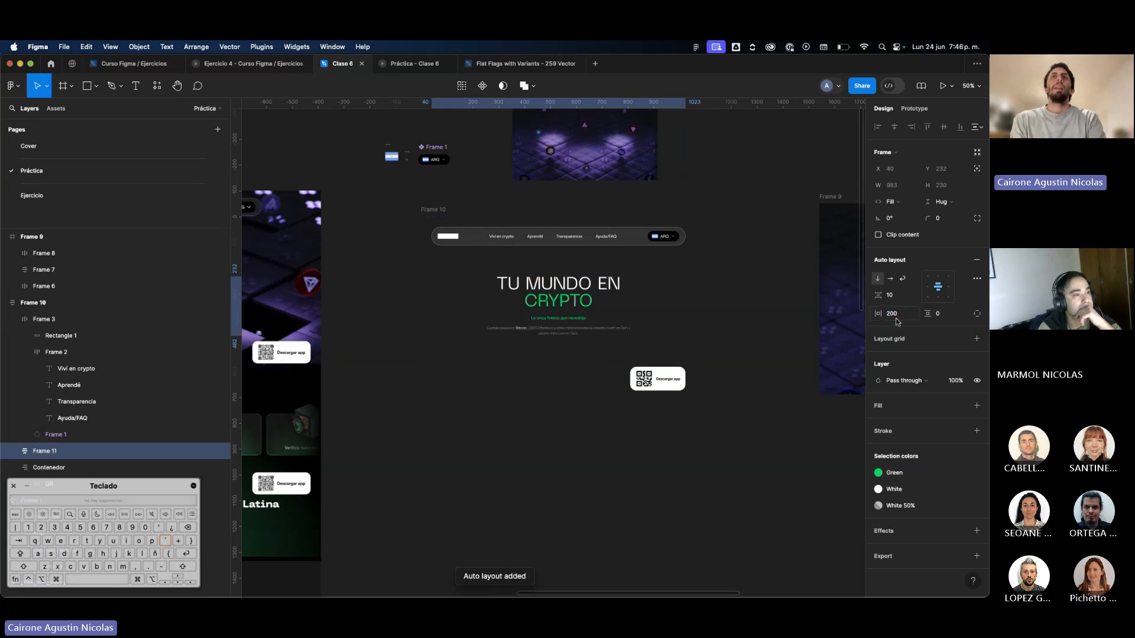
Try narrowing Frame 10 slightly around the padded hero texts, and undo the resize.
left_click(692, 332)
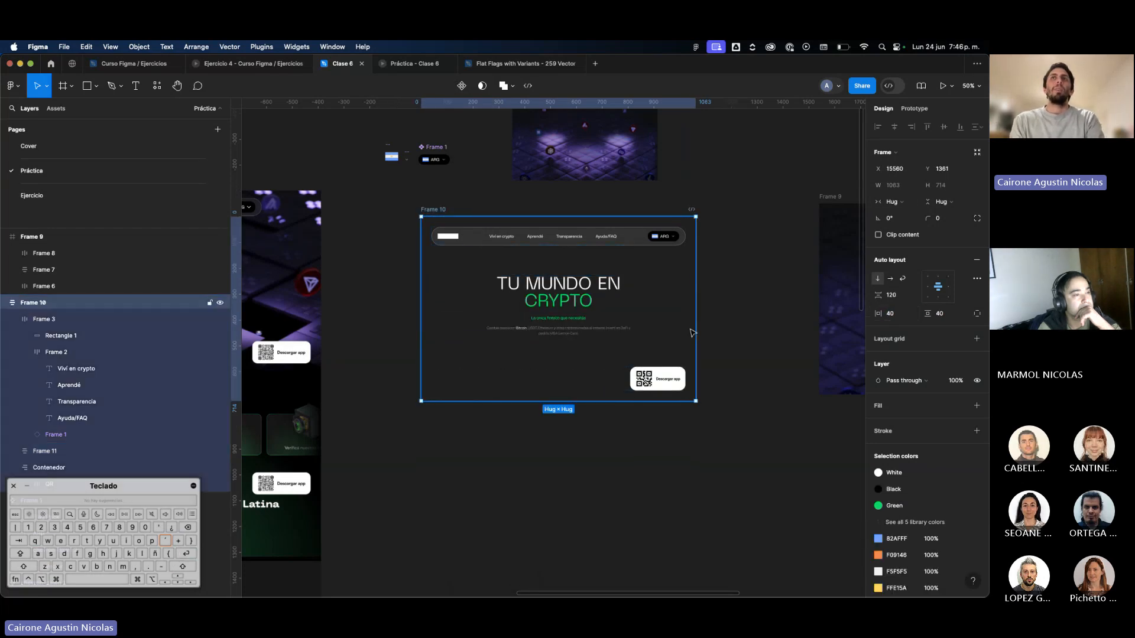
left_click_drag(697, 333, 661, 339)
key("super+z")
left_click(662, 338)
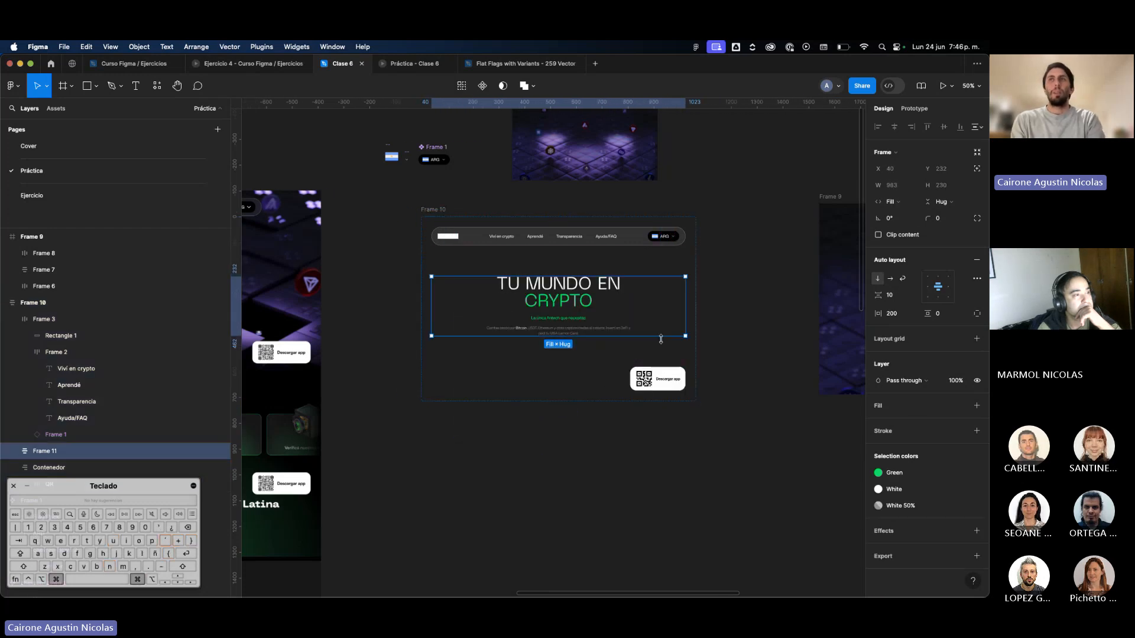
Undo the 200 padding, the extra wrapper frame and the Fill container resizing of the hero texts.
key("super+z")
key("super+z")
key("super+z")
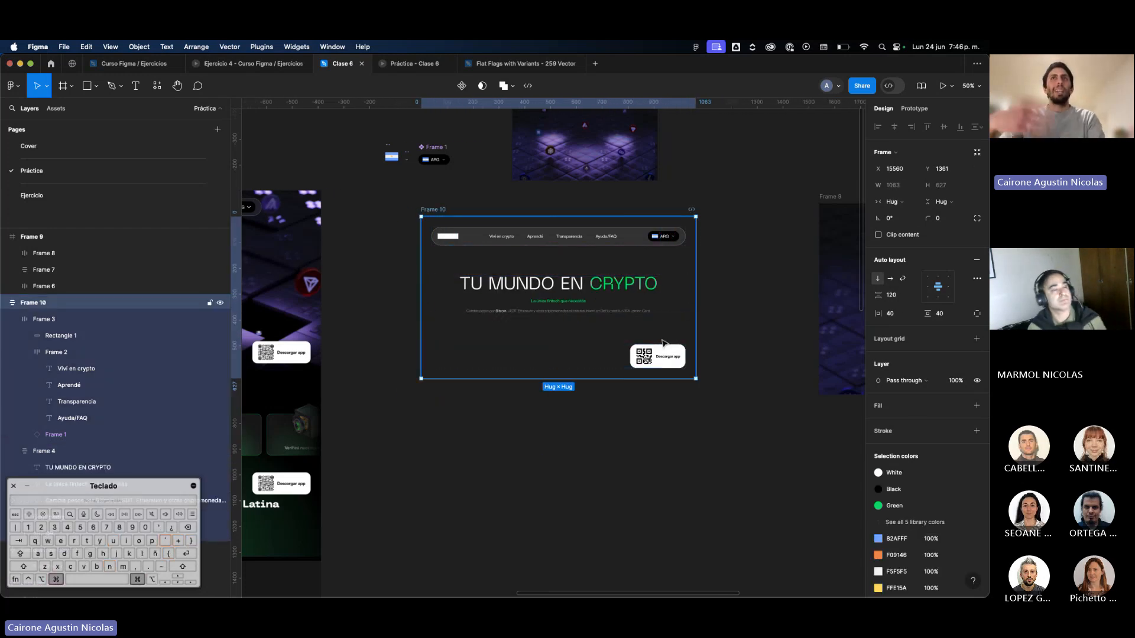
key("super+z")
key("super+z")
key("super+z")
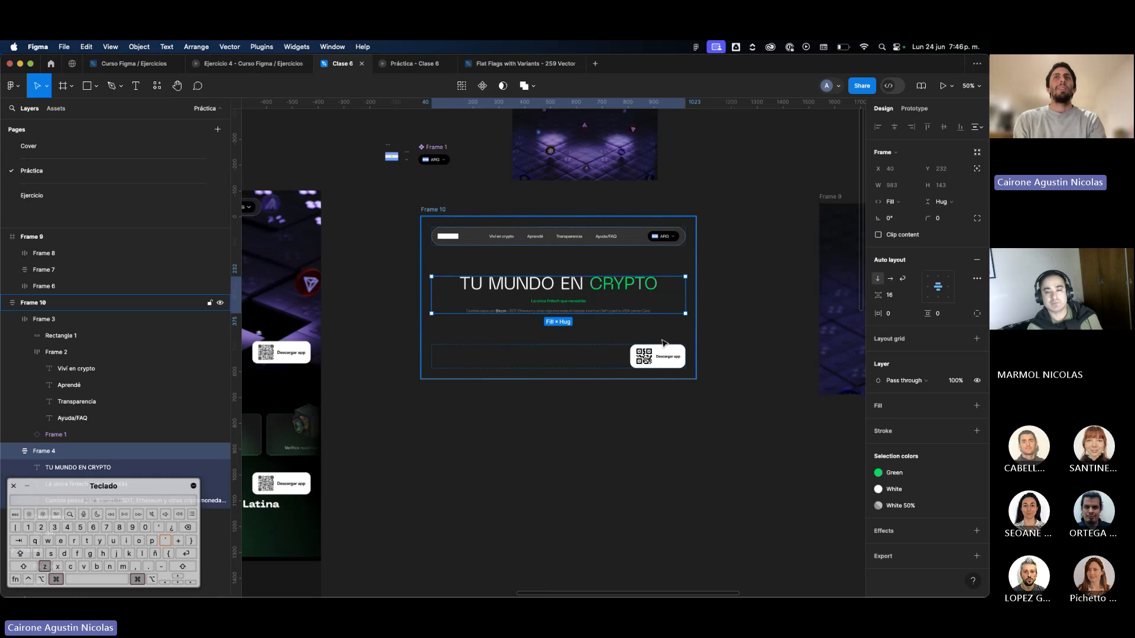
left_click(681, 300)
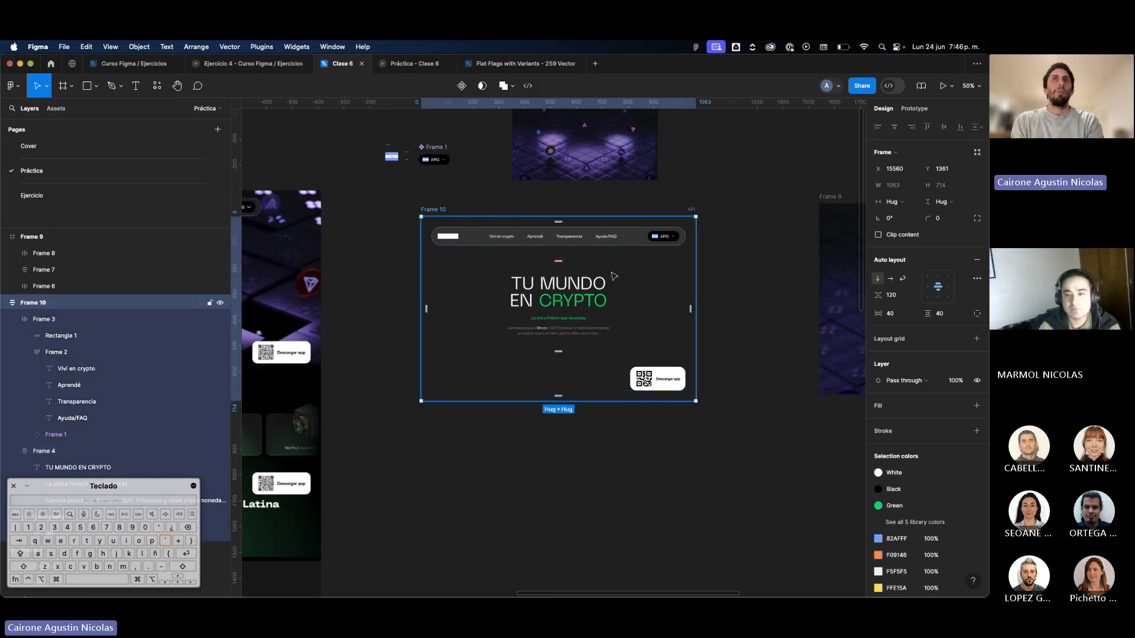
Set the horizontal resizing of the hero text frame inside Frame 10 to Fill container.
left_click(576, 293)
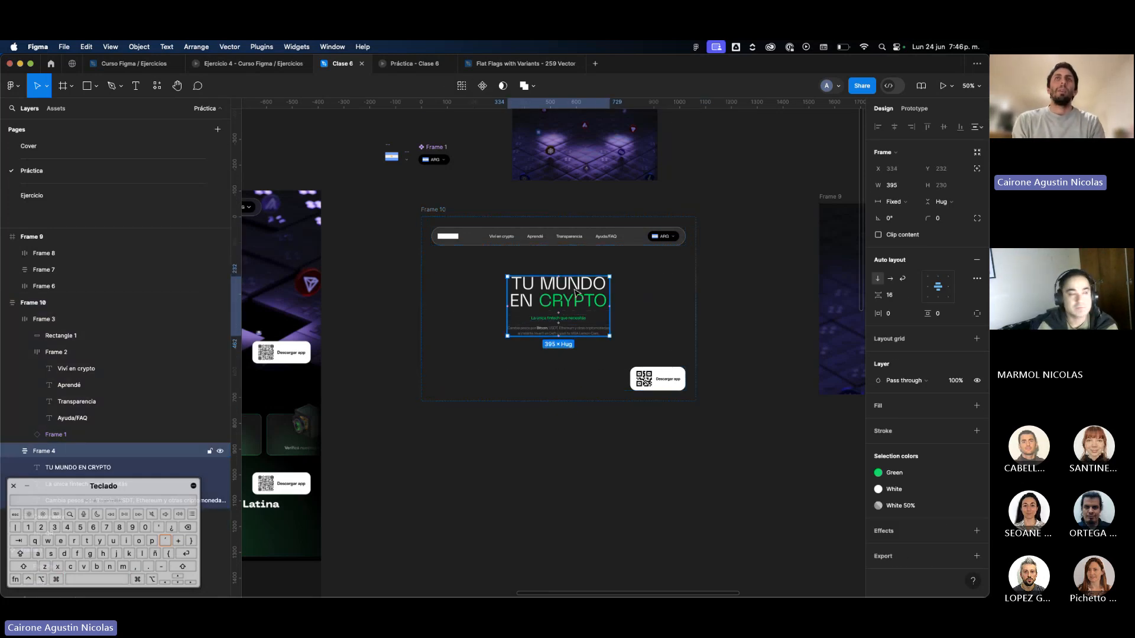
scroll(588, 294, "up", 5)
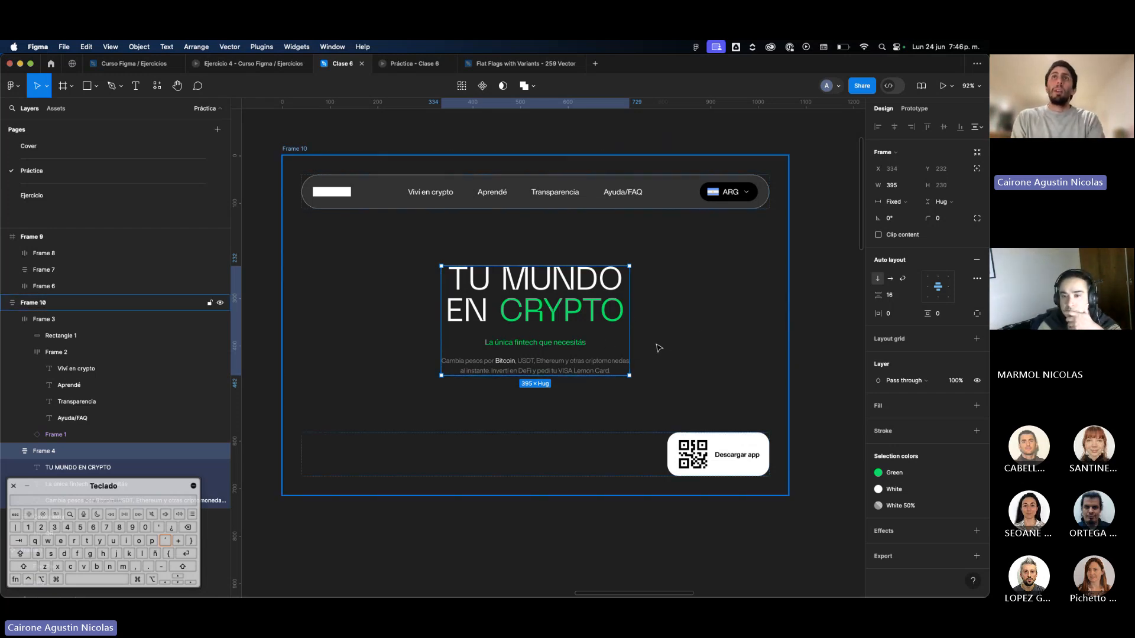
left_click(891, 202)
left_click(898, 225)
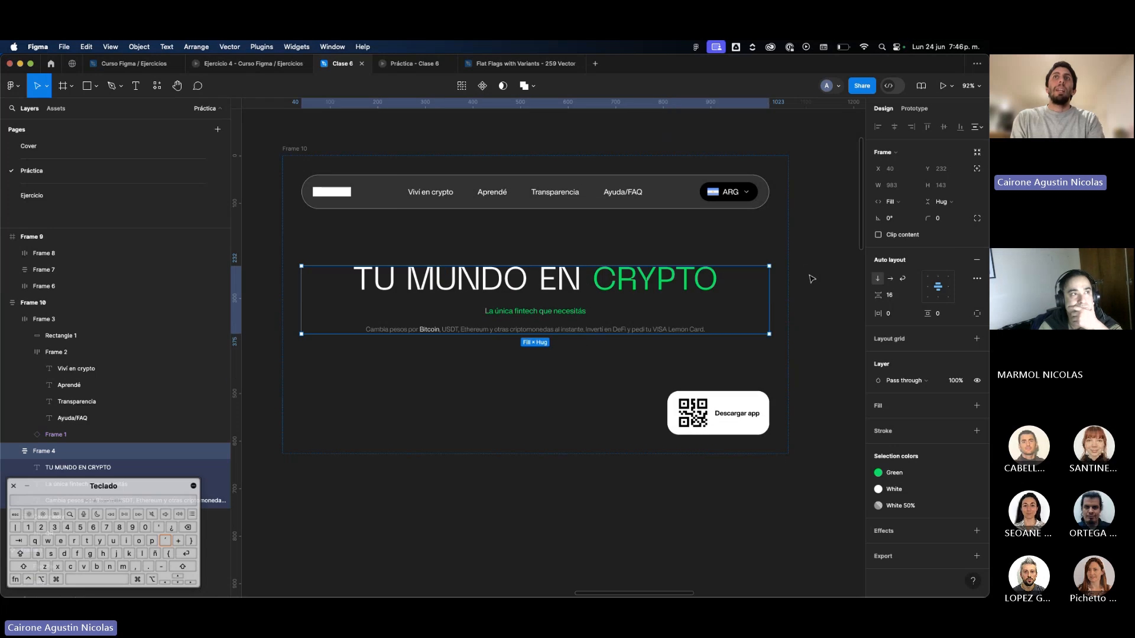
Try wrapping the hero text frame in a new auto layout frame with 400 and 200 horizontal padding.
key("shift+a")
type("0")
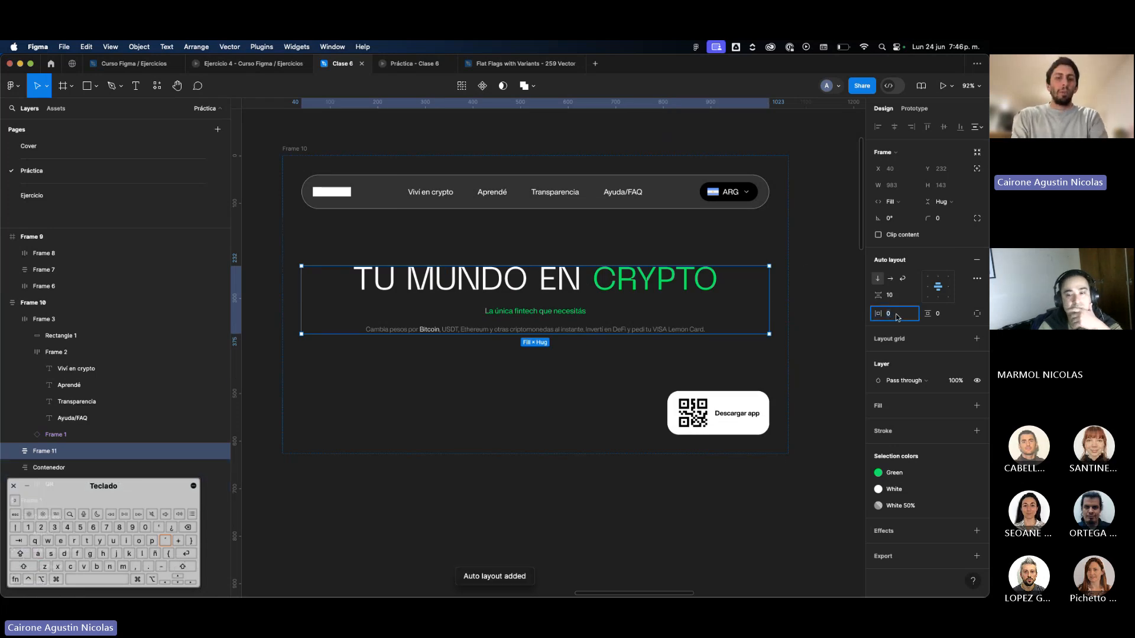
type("400")
key("Return")
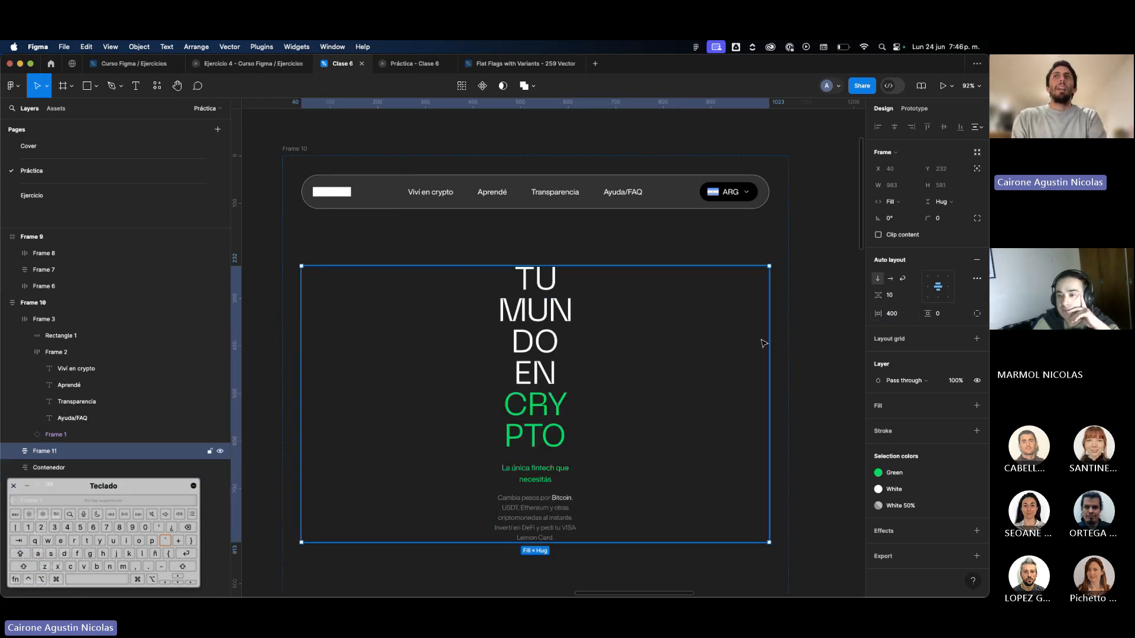
type("200")
key("Return")
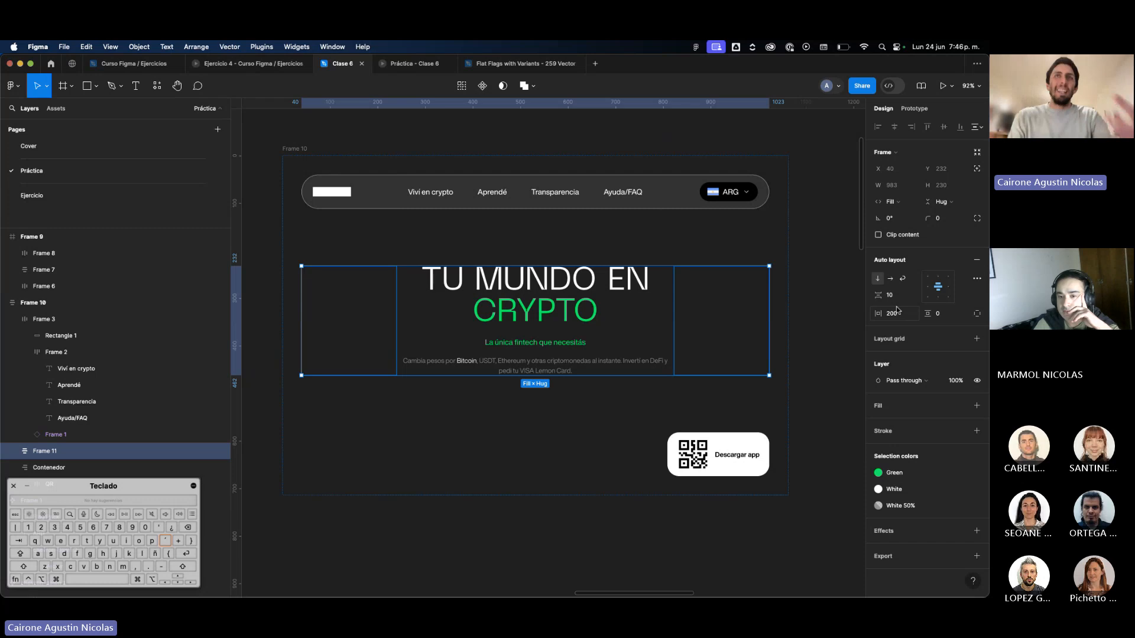
Try resizing Frame 10 by its side edge, and undo the resize, the padded wrapper and the Fill container resizing of the hero texts.
left_click(783, 248)
left_click_drag(788, 249, 795, 314)
key("super+z")
key("super+z")
key("super+z")
key("super+z")
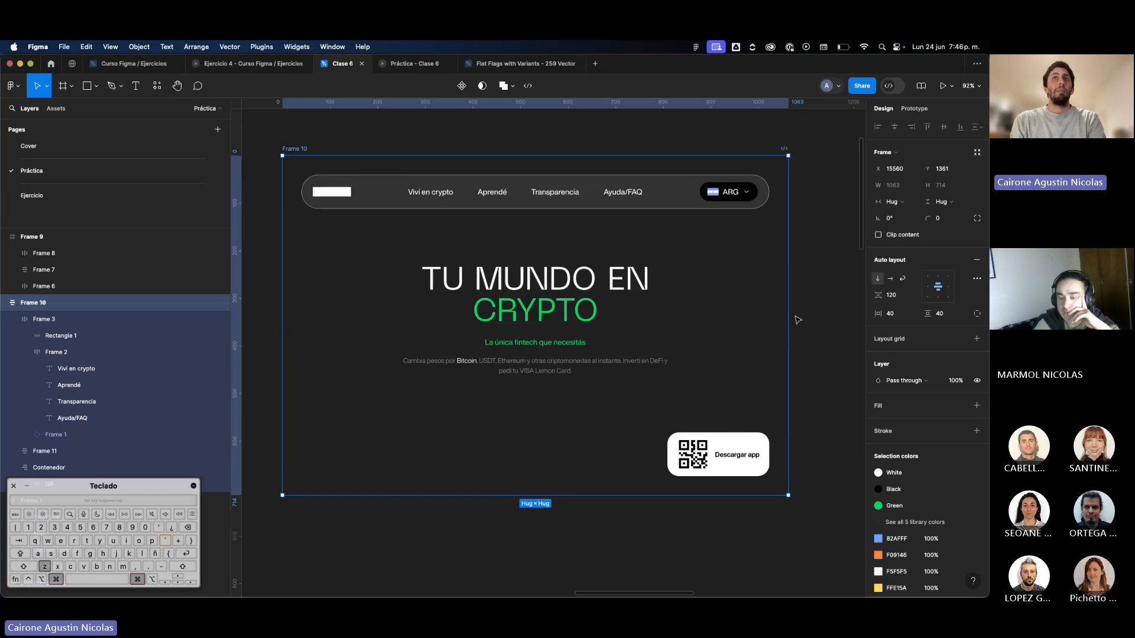
key("super+z")
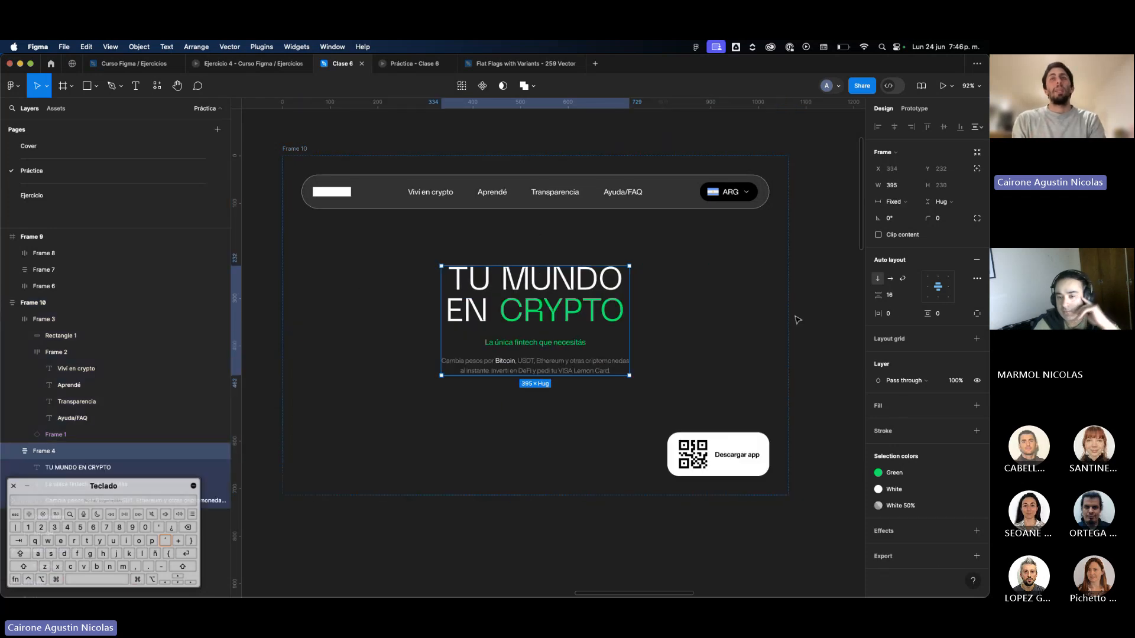
Move Frame 9 farther away from Frame 10 to leave more room between them.
left_click(826, 326)
scroll(823, 325, "down", 3)
scroll(820, 324, "right", 2)
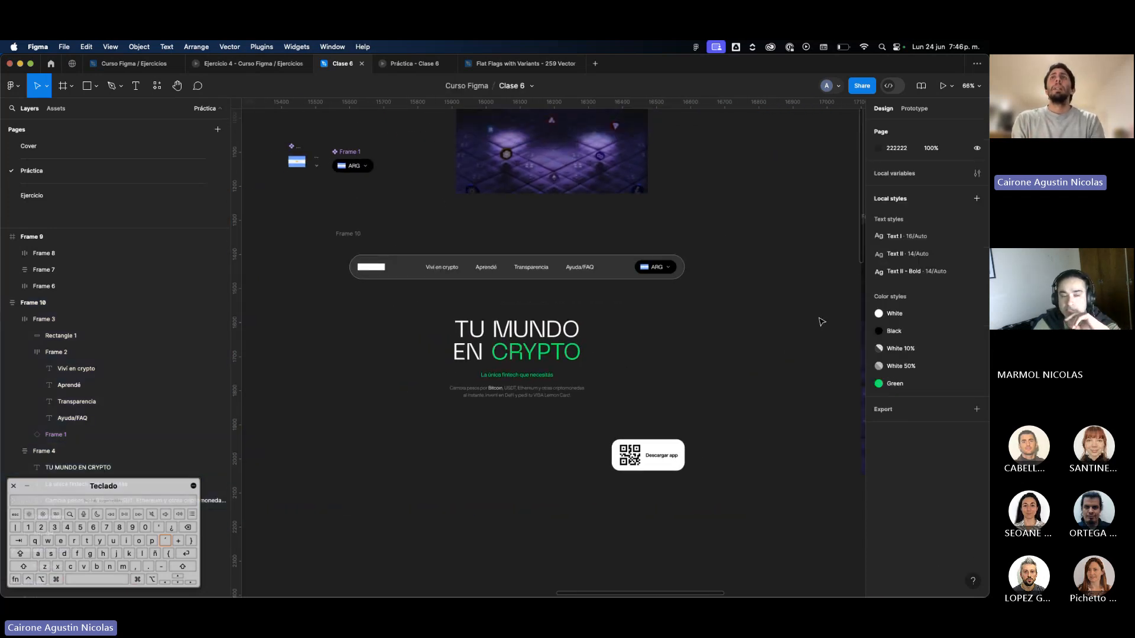
scroll(821, 323, "down", 5)
scroll(820, 324, "right", 2)
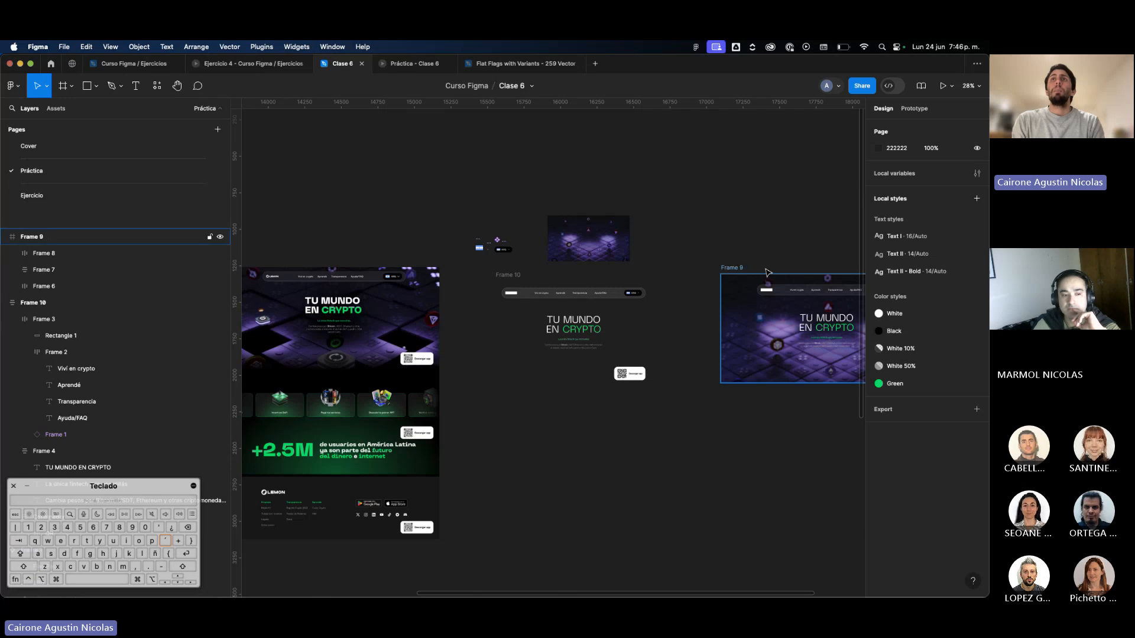
left_click_drag(741, 271, 795, 273)
Set the width of Frame 10 to 1440.
left_click(521, 280)
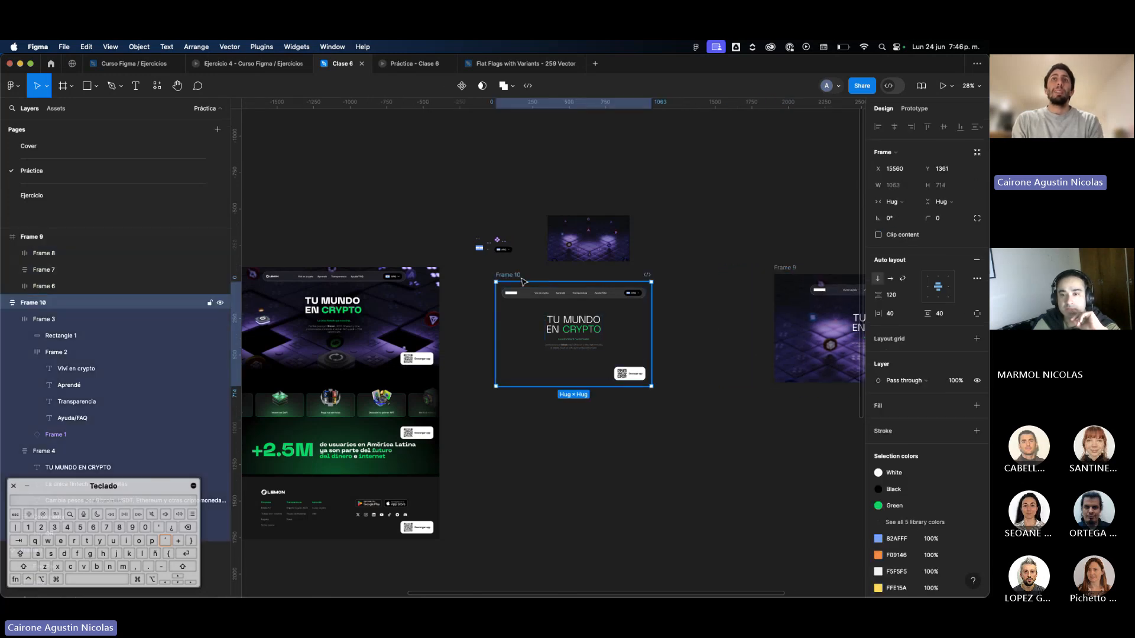
scroll(523, 281, "up", 1)
scroll(474, 299, "left", 4)
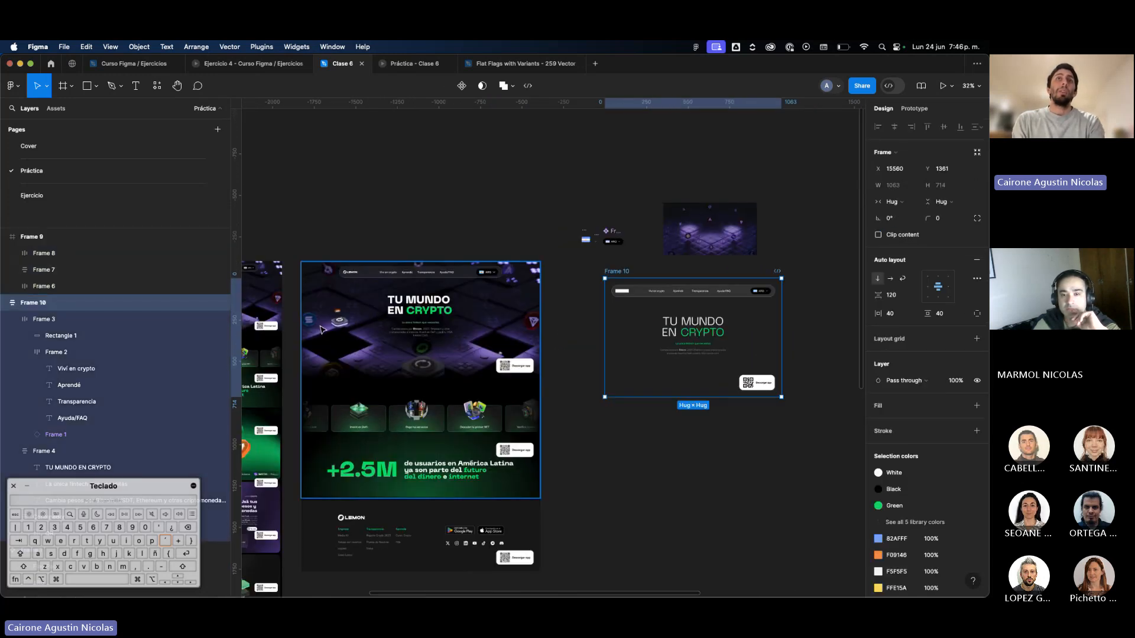
scroll(567, 326, "right", 3)
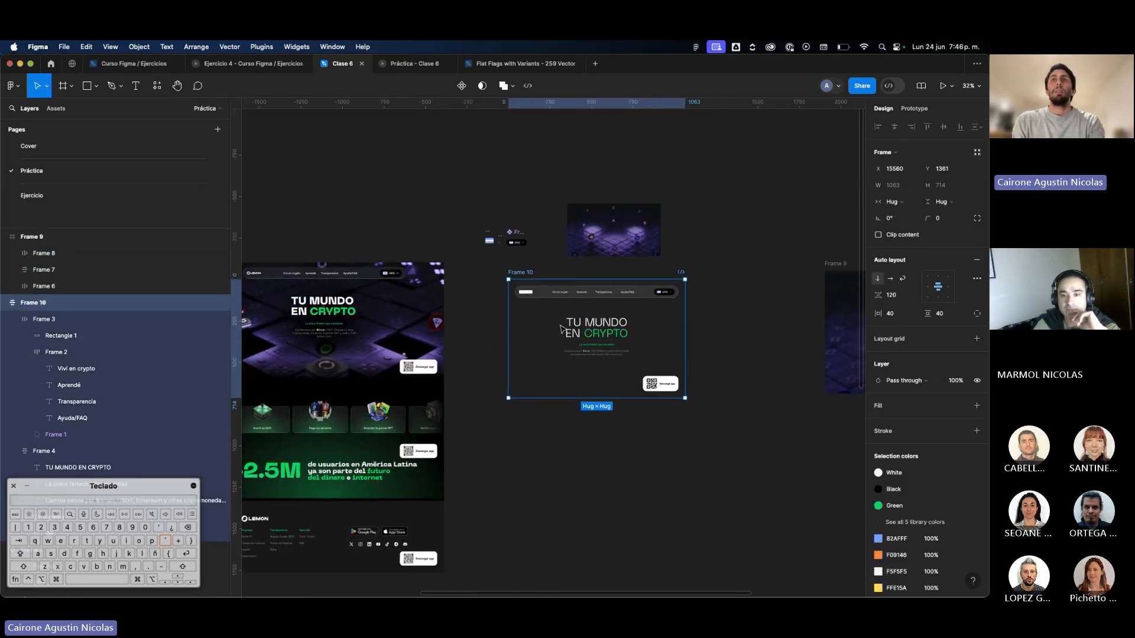
left_click(896, 187)
type("1440")
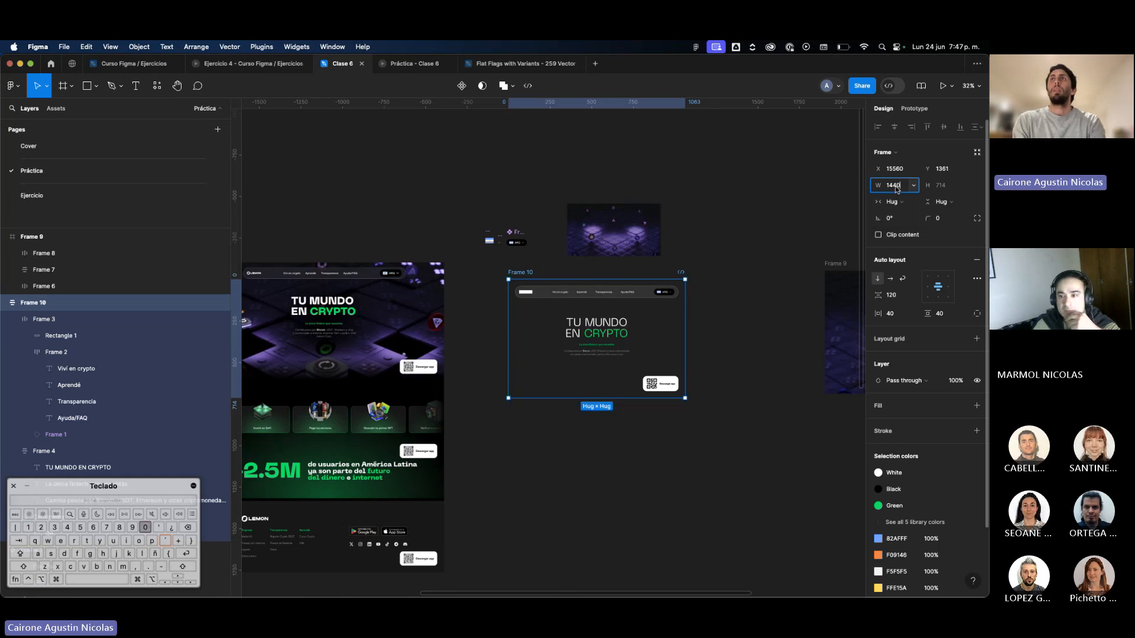
key("Return")
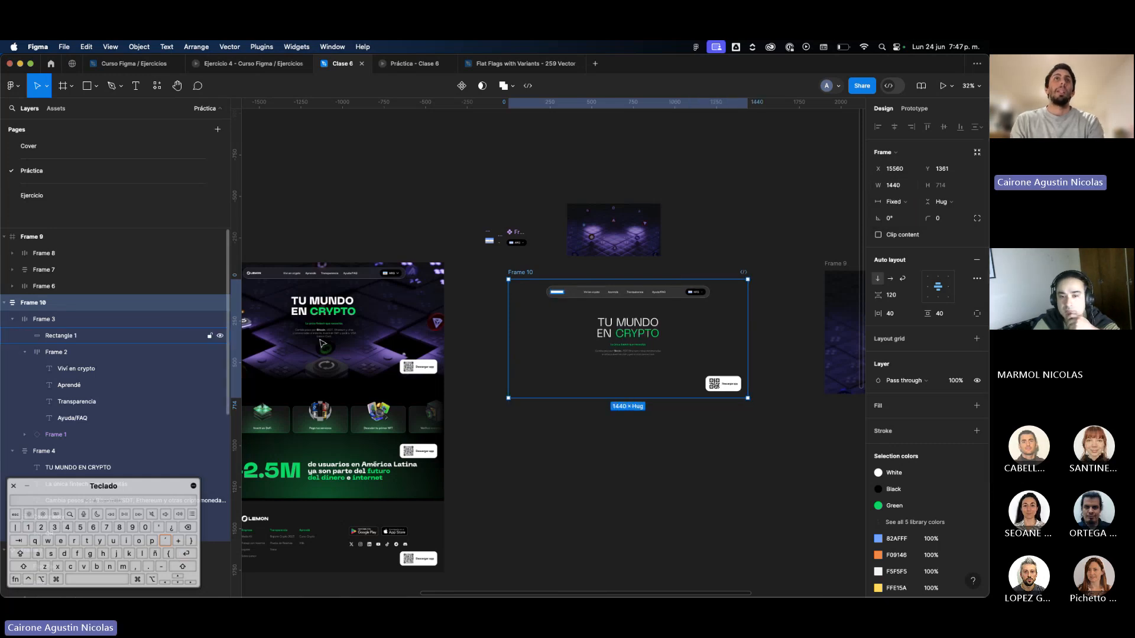
Add a solid black 000000 fill to Frame 10.
scroll(665, 346, "up", 2)
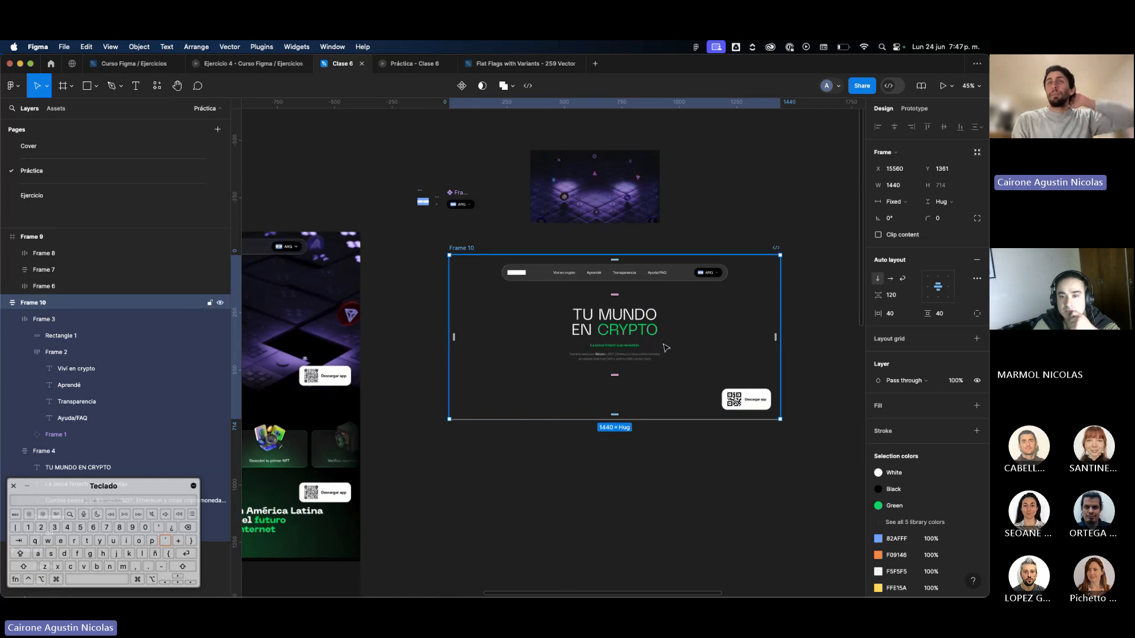
scroll(661, 349, "left", 5)
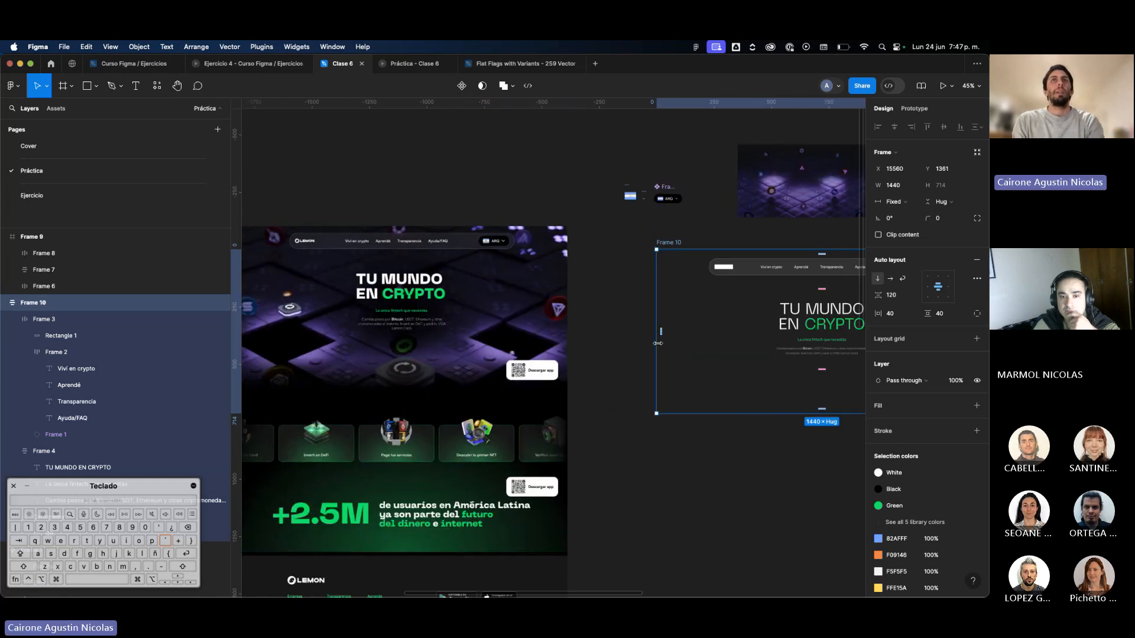
scroll(591, 284, "right", 8)
left_click(547, 221)
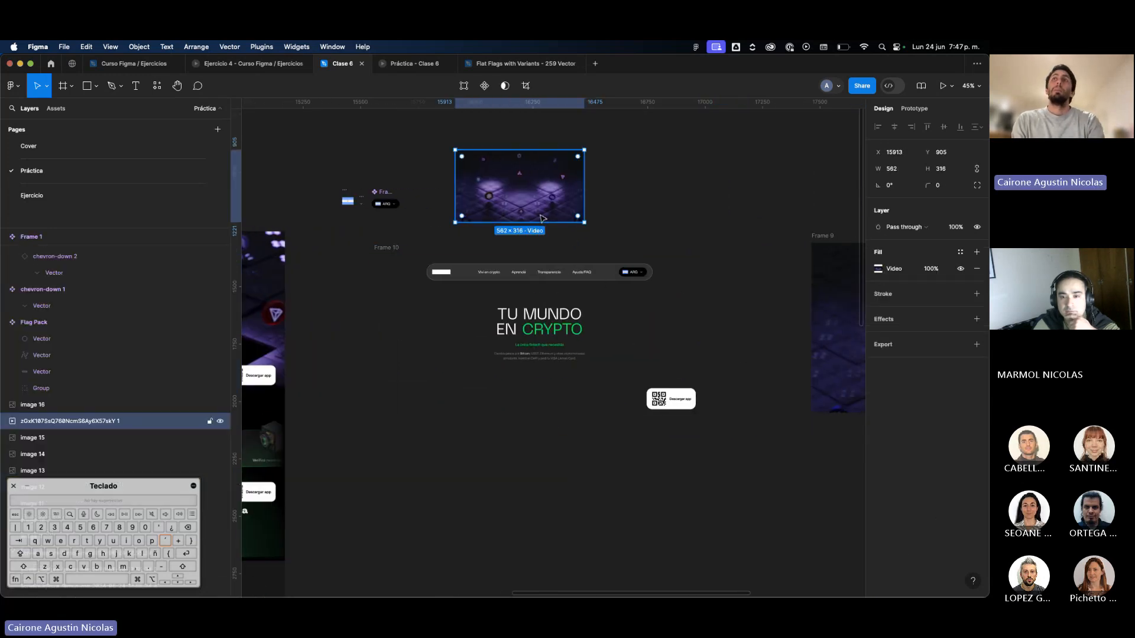
scroll(547, 221, "right", 4)
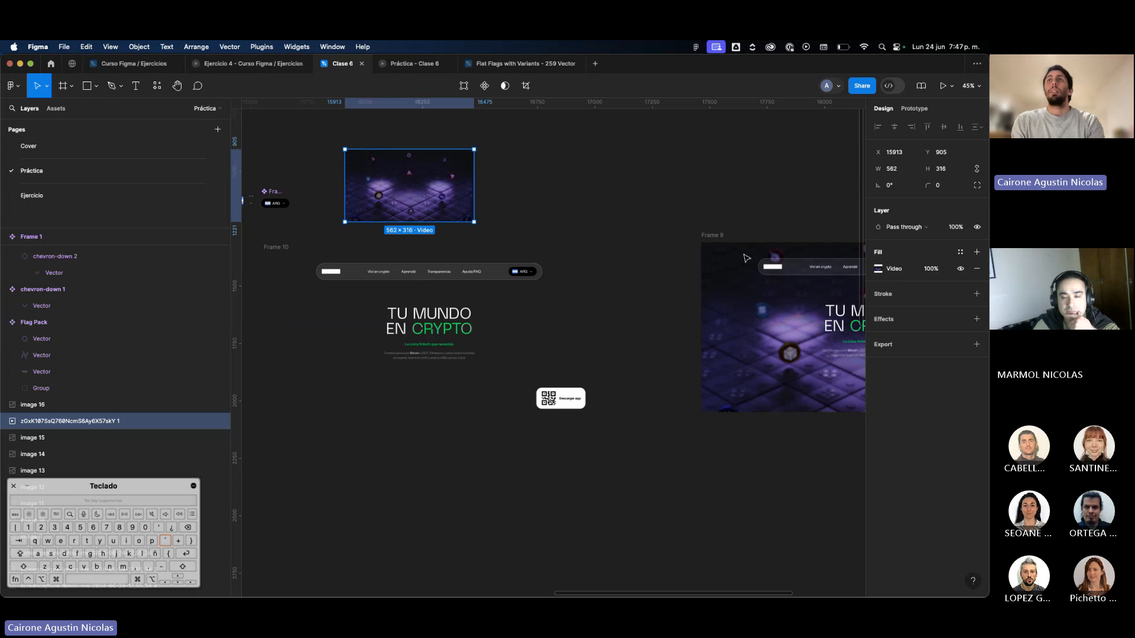
scroll(742, 253, "left", 4)
left_click(407, 257)
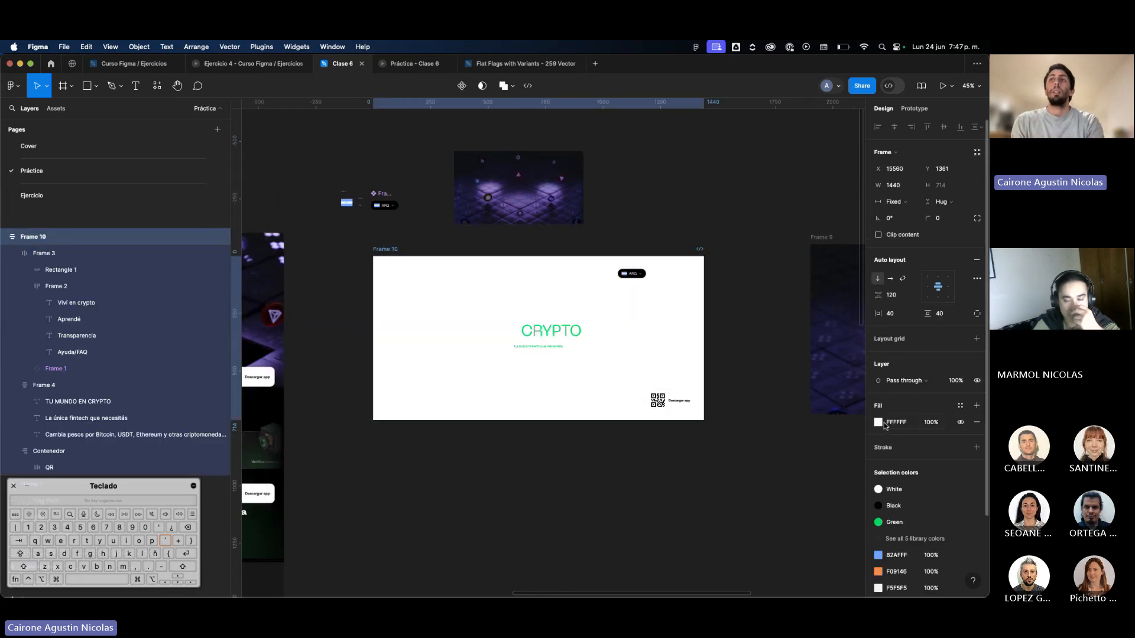
left_click(890, 423)
type("0")
key("Return")
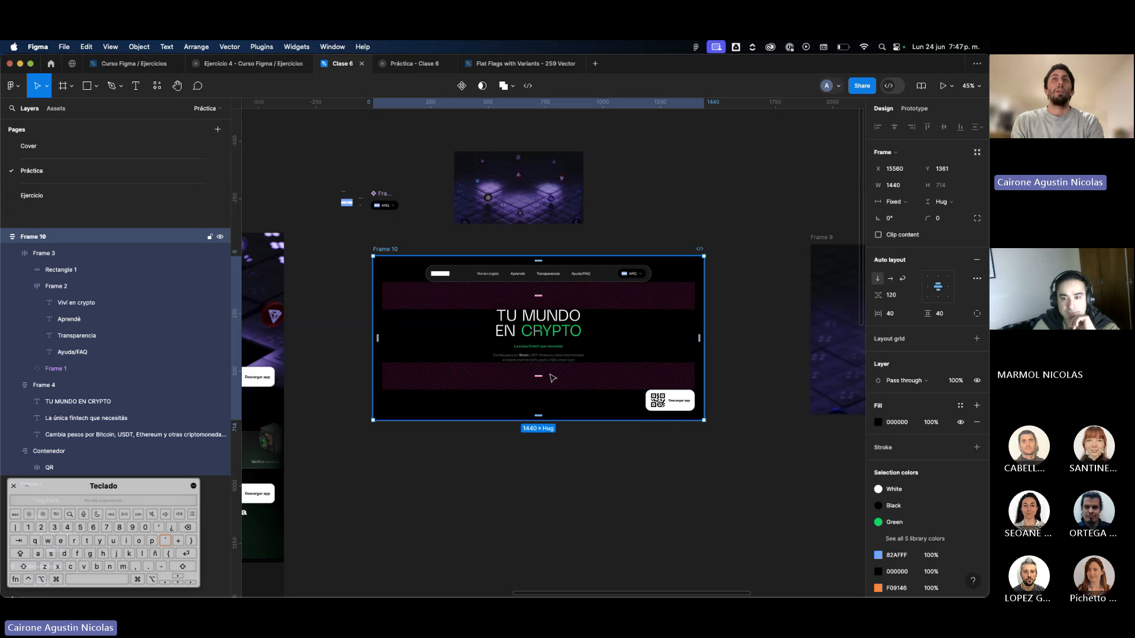
Copy the properties of the purple crypto video and paste them onto Frame 10 as its background fill.
left_click(506, 207)
scroll(505, 207, "up", 5)
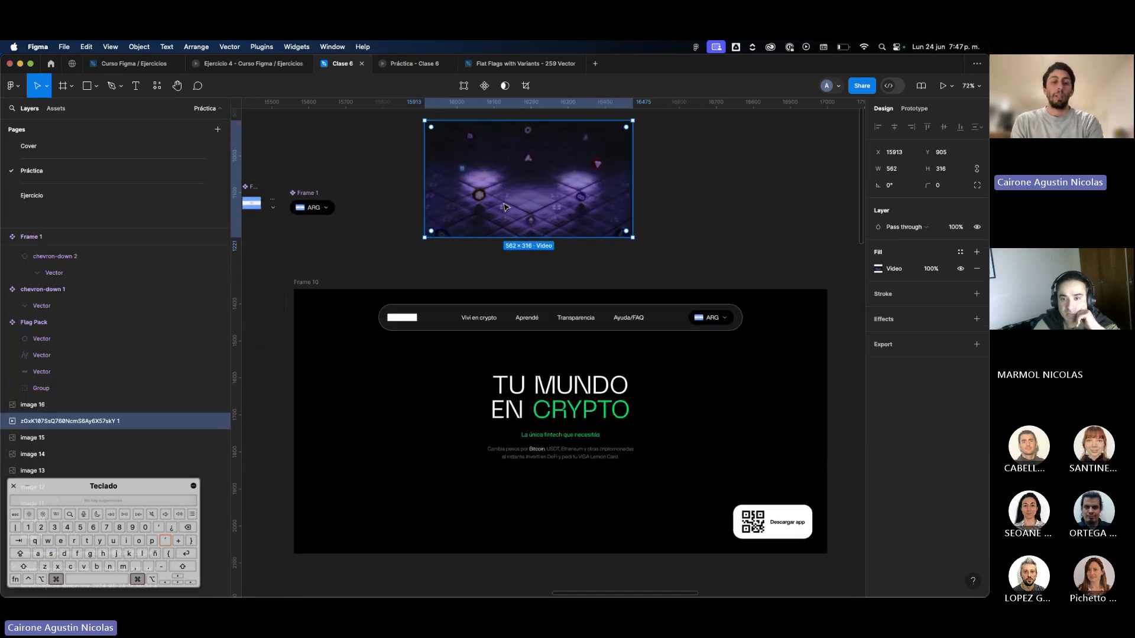
key("super+c")
left_click(316, 290)
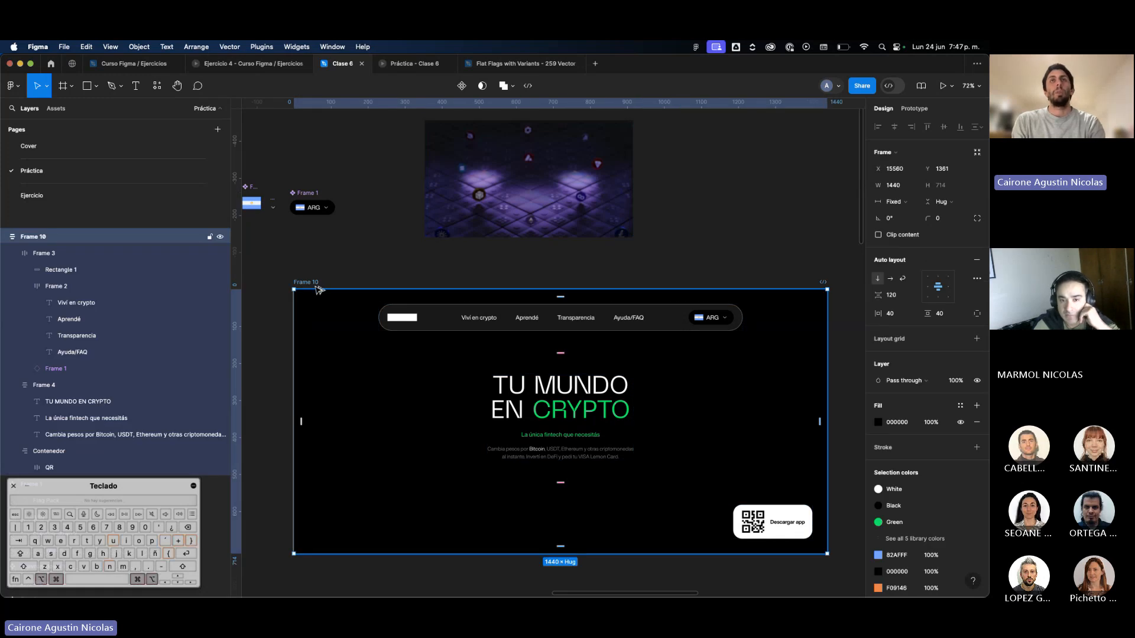
key("super+alt+v")
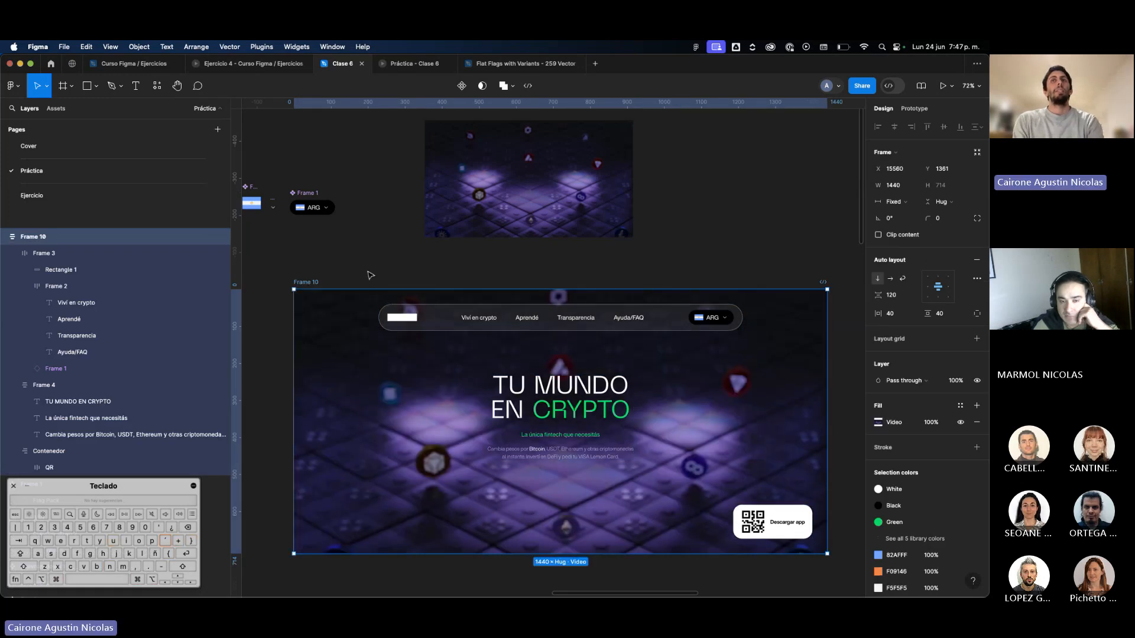
Move Frame 10 right beside the reference Lemon page and compare both designs with the interface hidden.
left_click(370, 272)
scroll(371, 275, "down", 5)
scroll(370, 275, "left", 1)
scroll(438, 285, "left", 3)
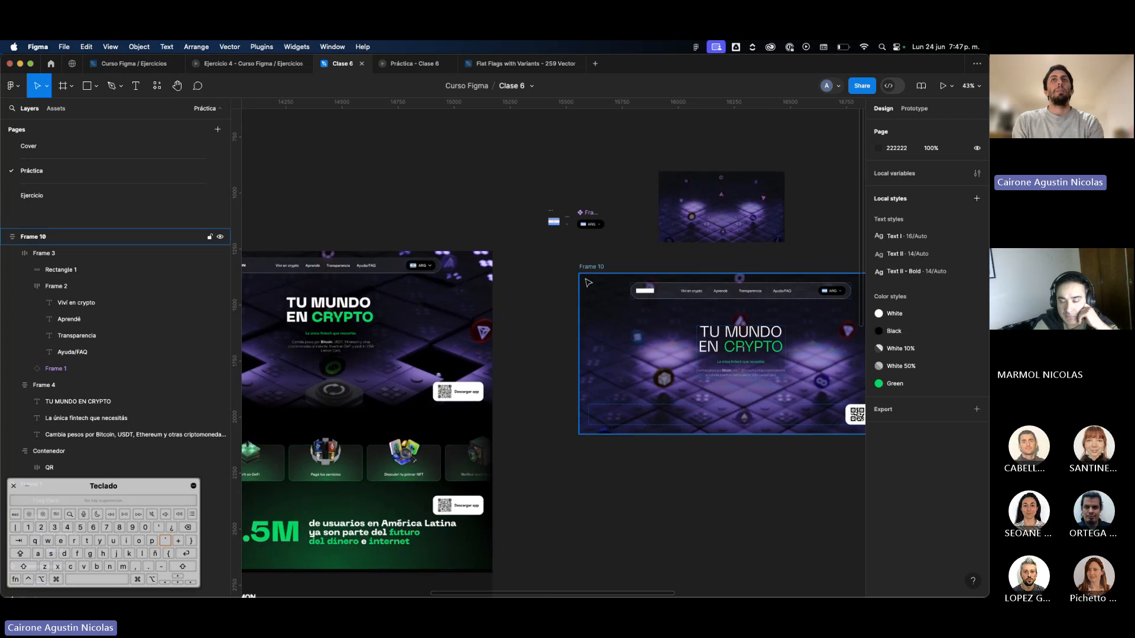
left_click_drag(591, 272, 514, 264)
key("super+backslash")
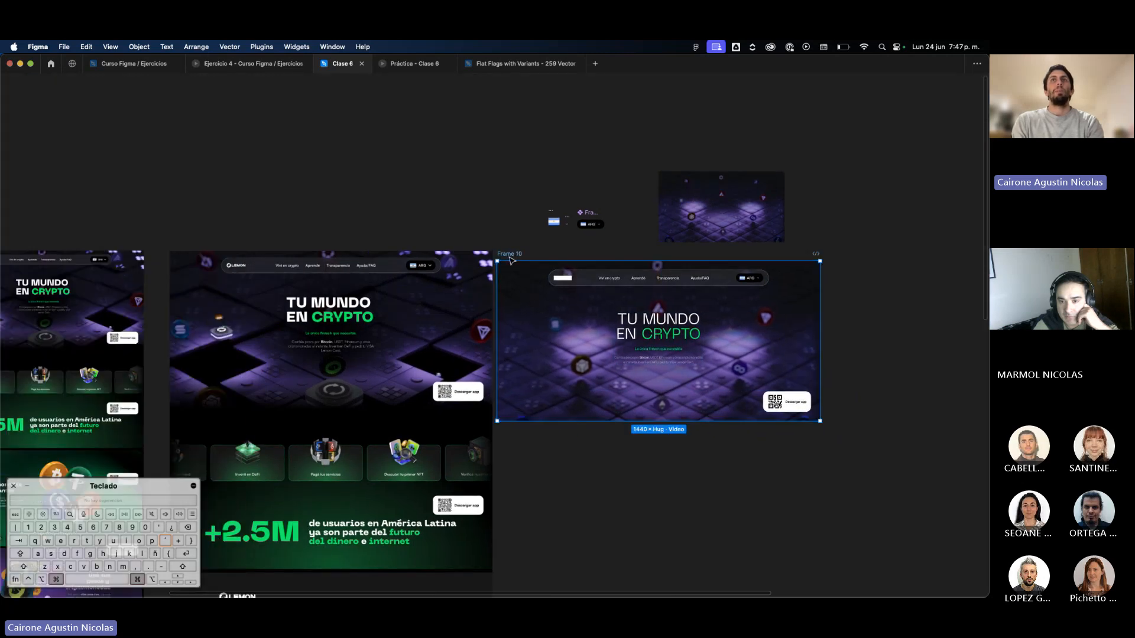
scroll(526, 331, "up", 4)
scroll(530, 333, "down", 5)
key("super+backslash")
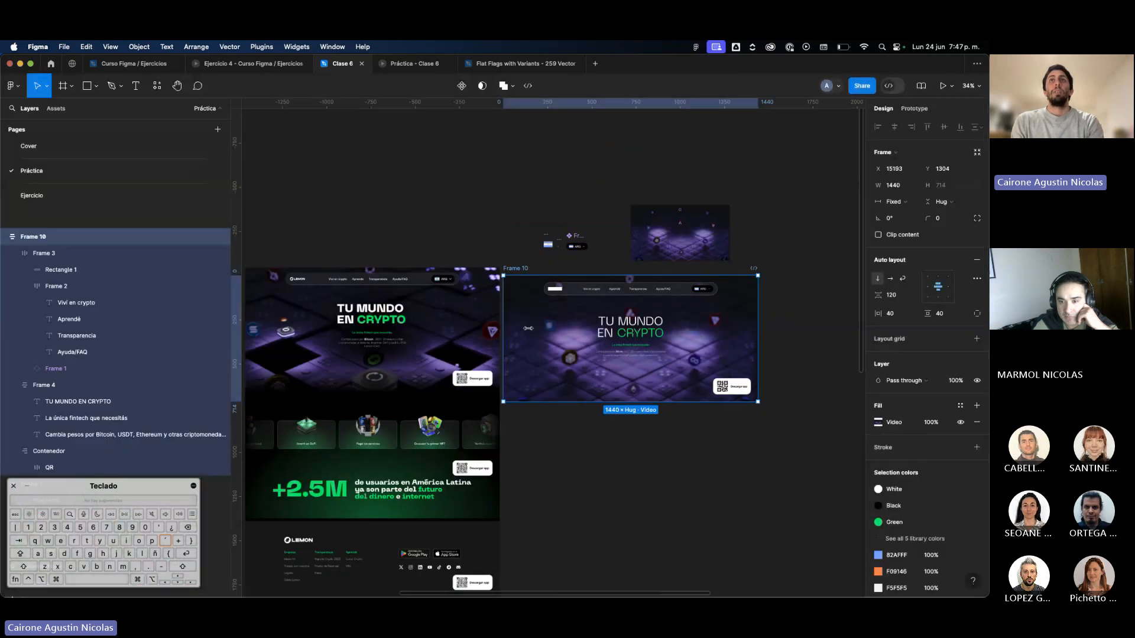
Preview Frame 10 with its video background as a prototype, and return to the Clase 6 design file.
scroll(530, 333, "right", 3)
left_click(942, 86)
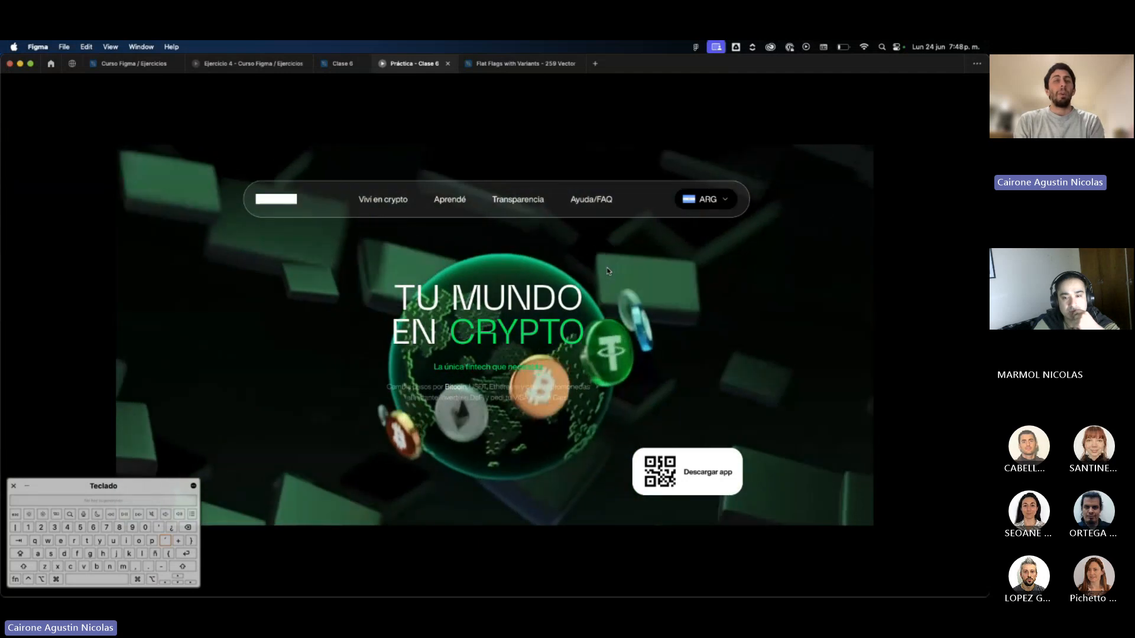
left_click(340, 63)
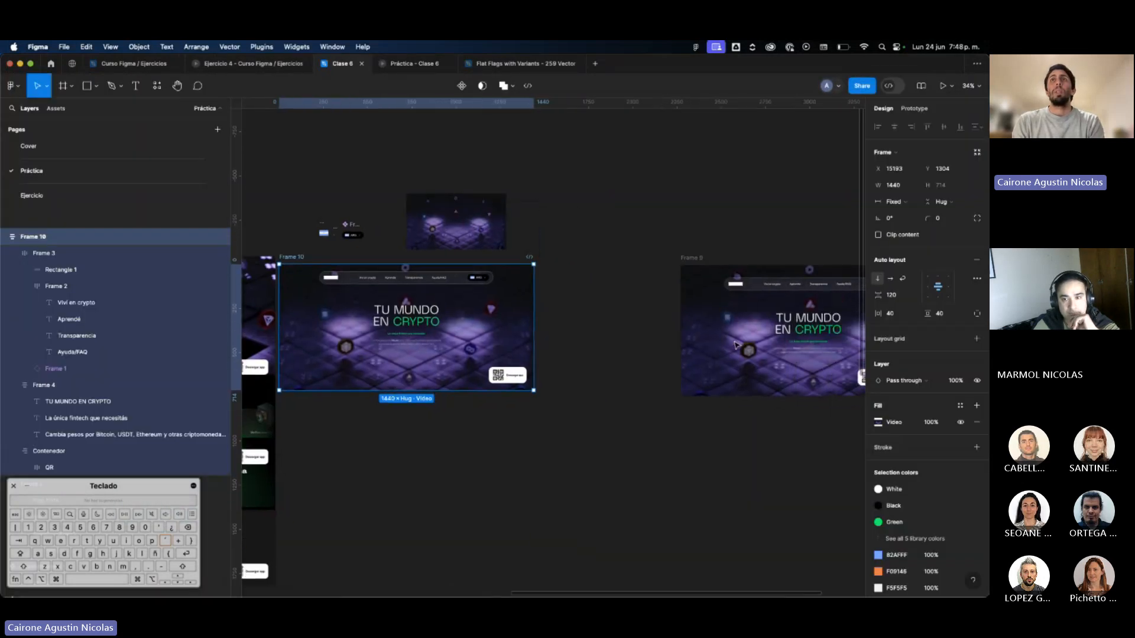
Move Frame 10 between the reference Lemon page and Frame 9, and examine it with the interface hidden.
left_click_drag(402, 315, 486, 317)
scroll(697, 304, "left", 5)
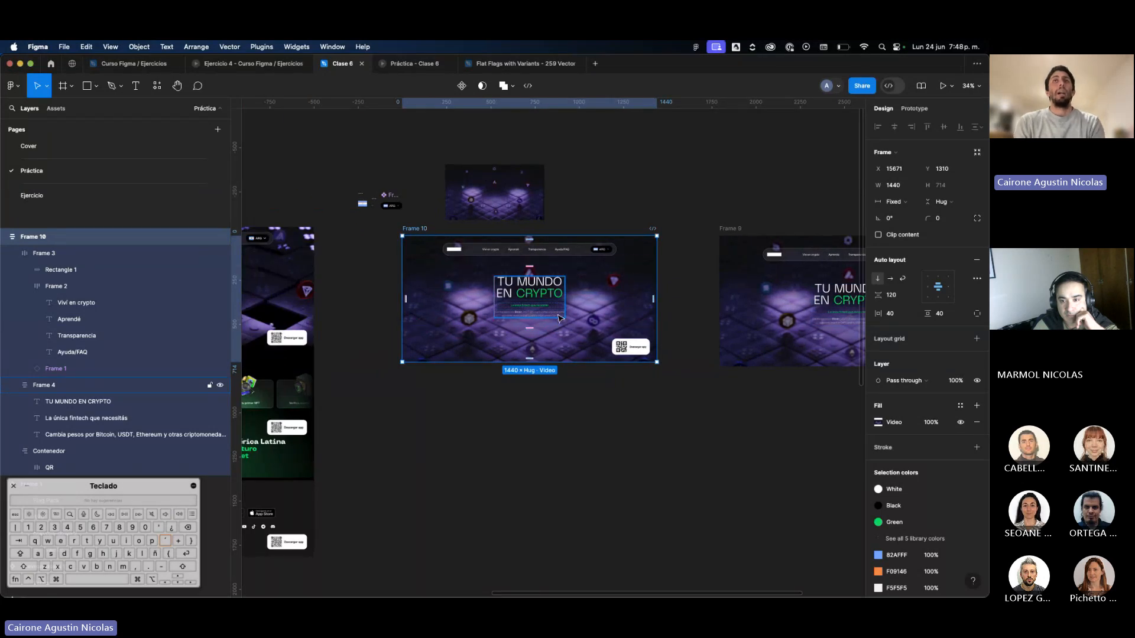
scroll(565, 294, "up", 3)
key("super+backslash")
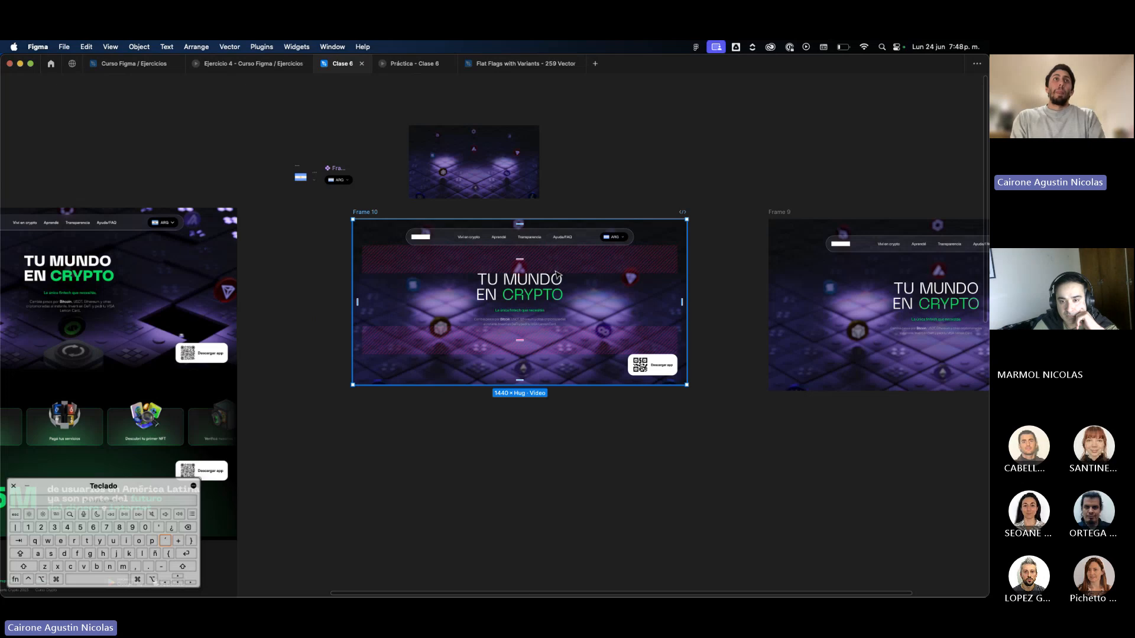
scroll(558, 261, "up", 1)
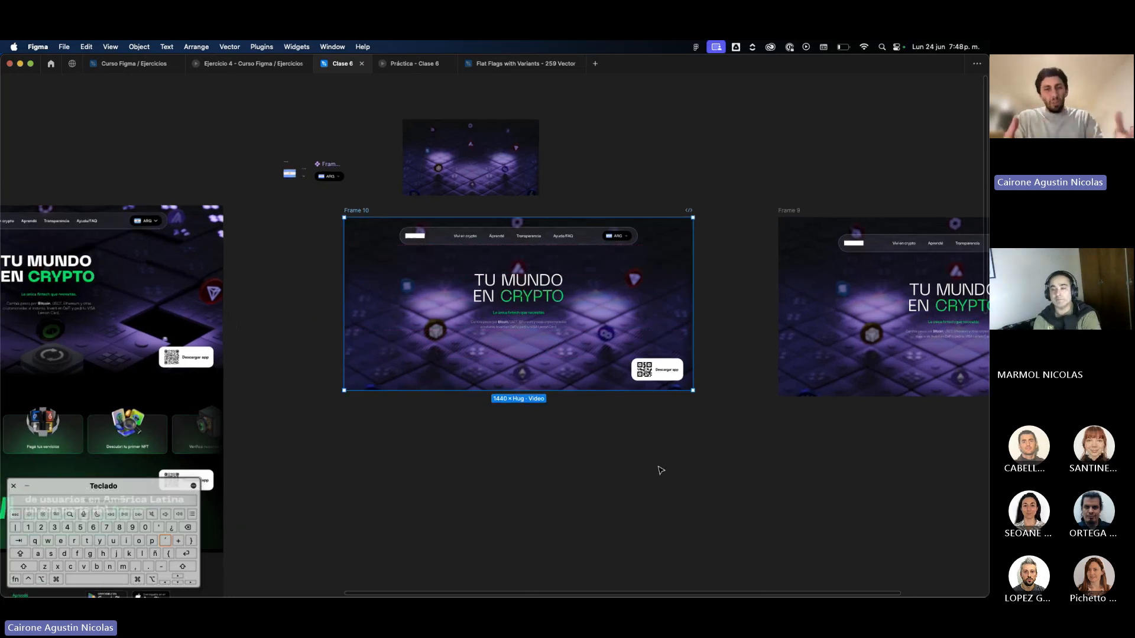
scroll(572, 331, "up", 3)
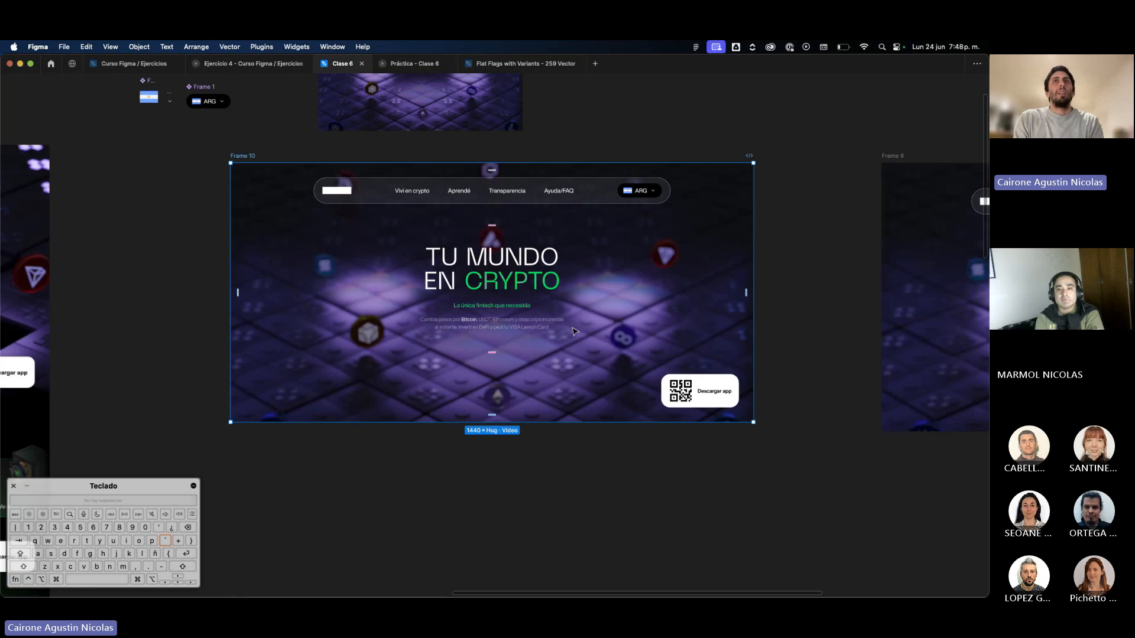
scroll(572, 331, "down", 3)
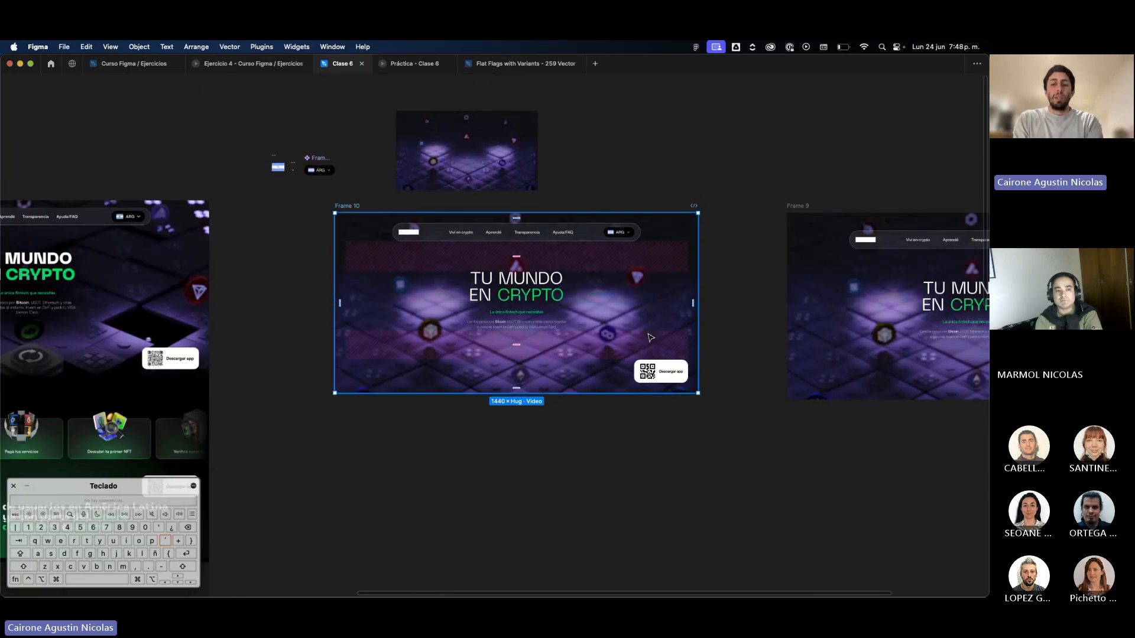
key("super+backslash")
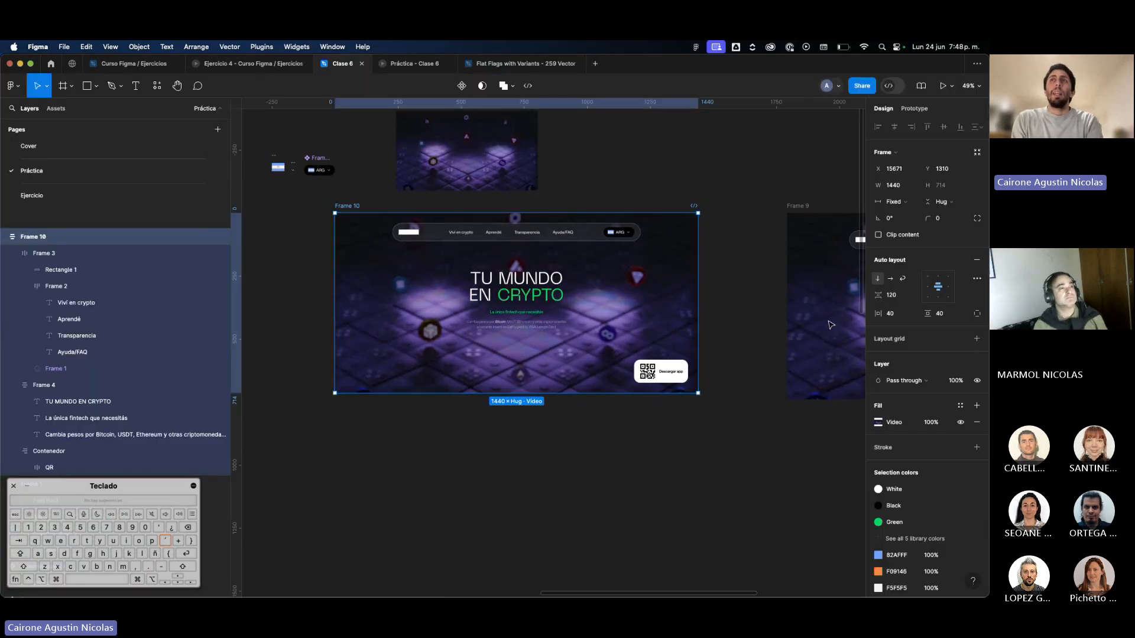
Try reordering the hero text frame below the QR button container in Frame 10, and undo the move.
left_click_drag(518, 287, 541, 329)
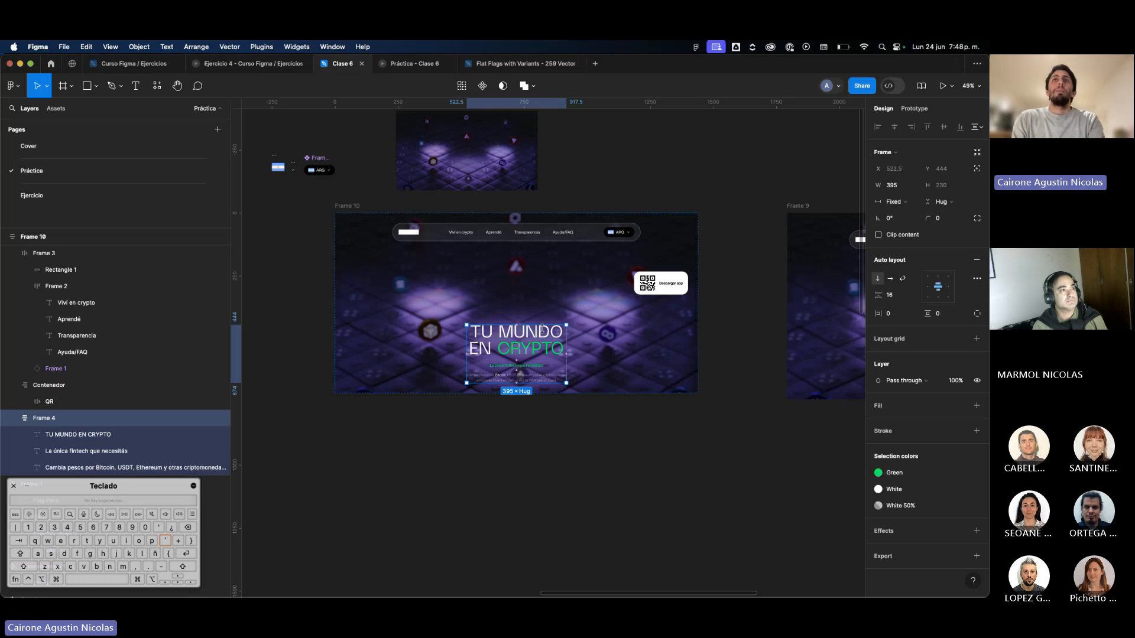
key("super+z")
scroll(577, 332, "right", 5)
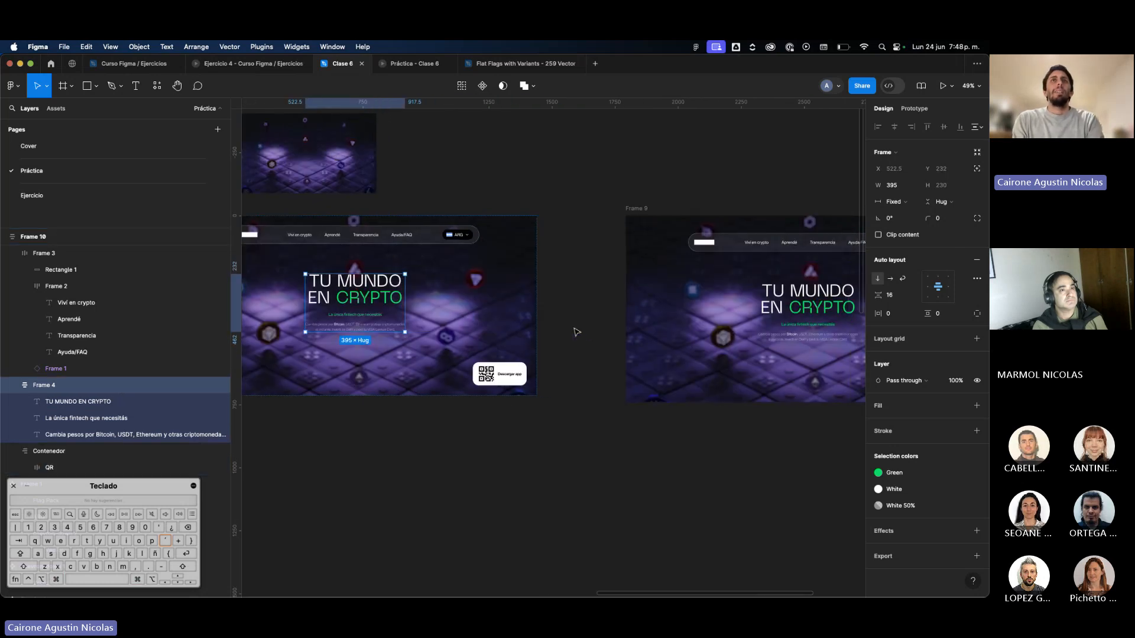
scroll(461, 283, "left", 3)
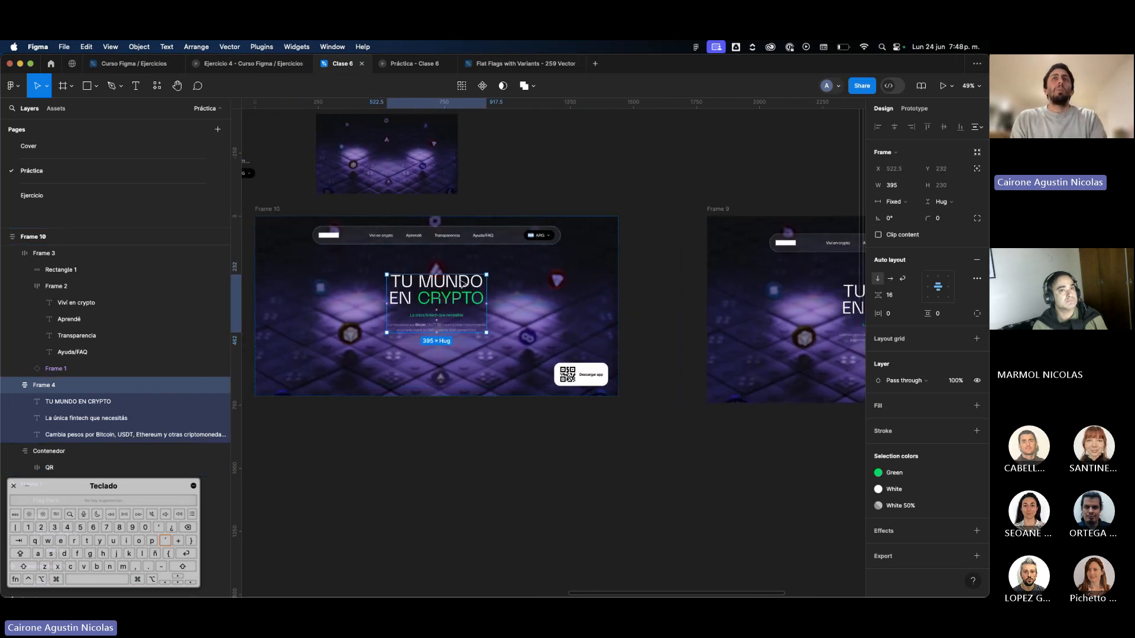
Try moving the hero text frame freely inside Frame 9, and undo the moves.
scroll(463, 284, "right", 9)
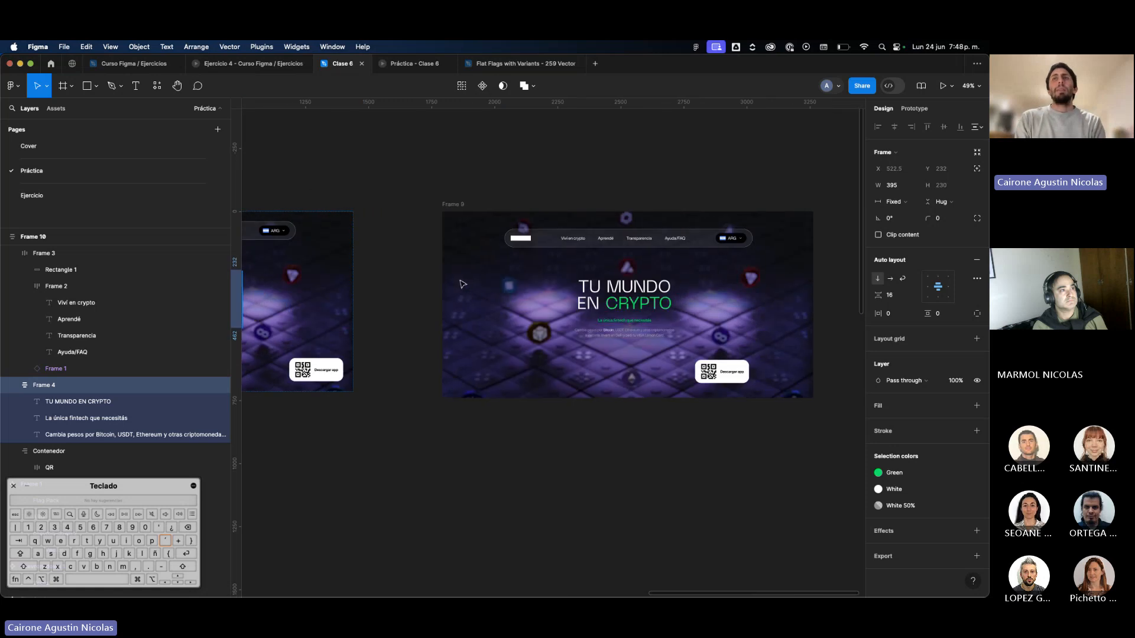
left_click(631, 317)
left_click_drag(631, 317, 744, 262)
left_click_drag(627, 355, 752, 359)
key("super+z")
key("super+z")
scroll(752, 360, "left", 2)
key("super+z")
scroll(753, 360, "left", 3)
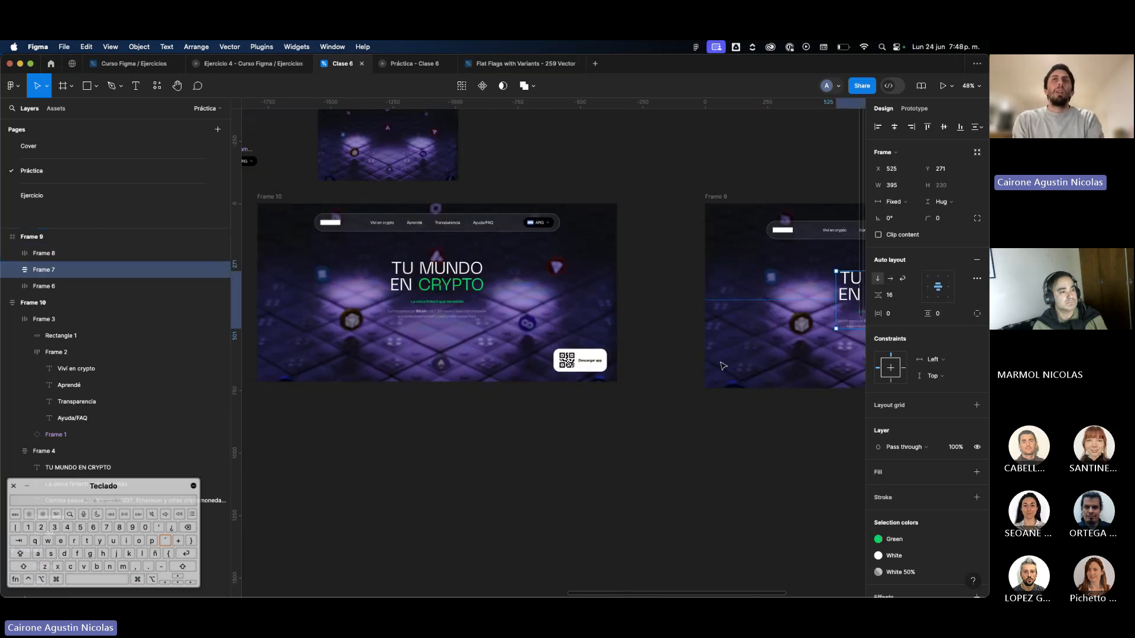
Try reordering the hero text frame within Frame 10's vertical auto layout, restore its place below the navigation bar, and clear the selection.
left_click(581, 301)
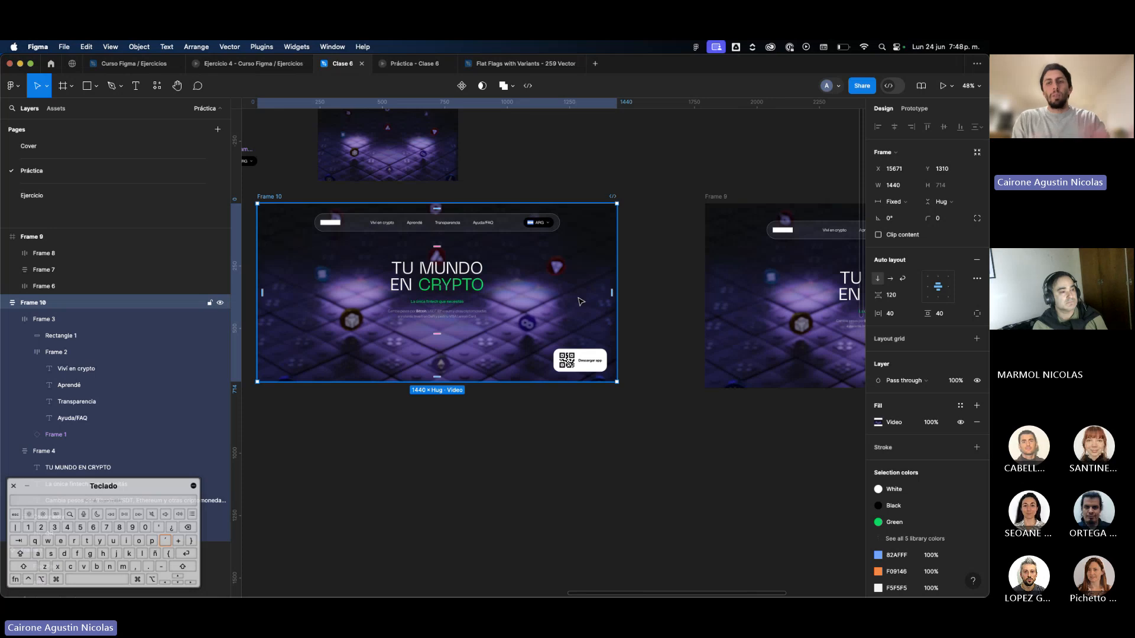
left_click(428, 300)
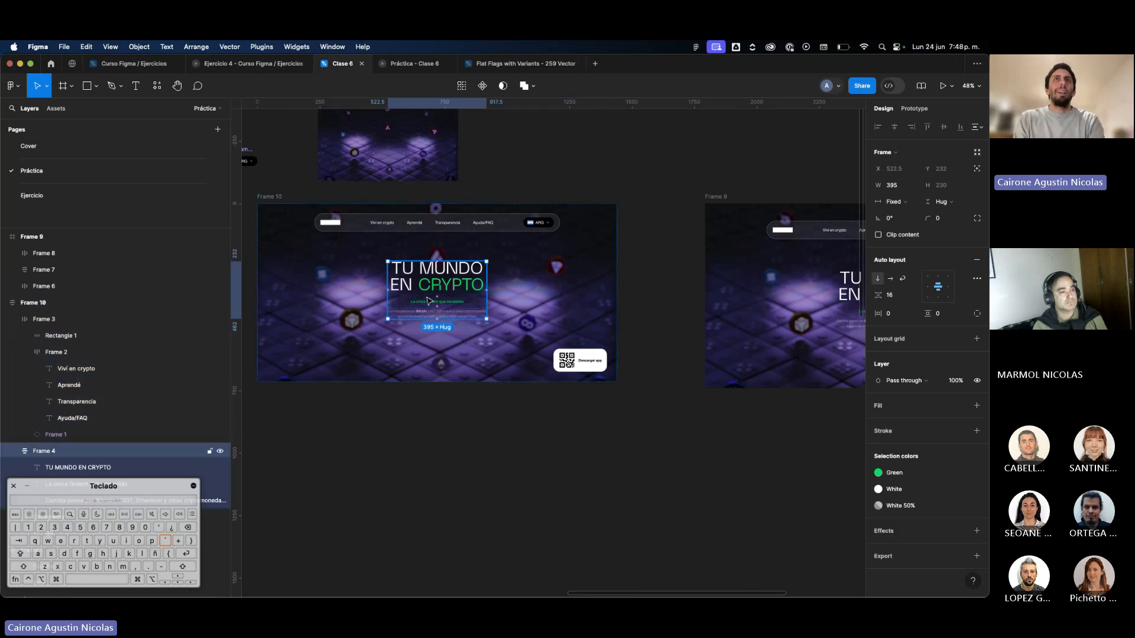
key("Down")
key("Up")
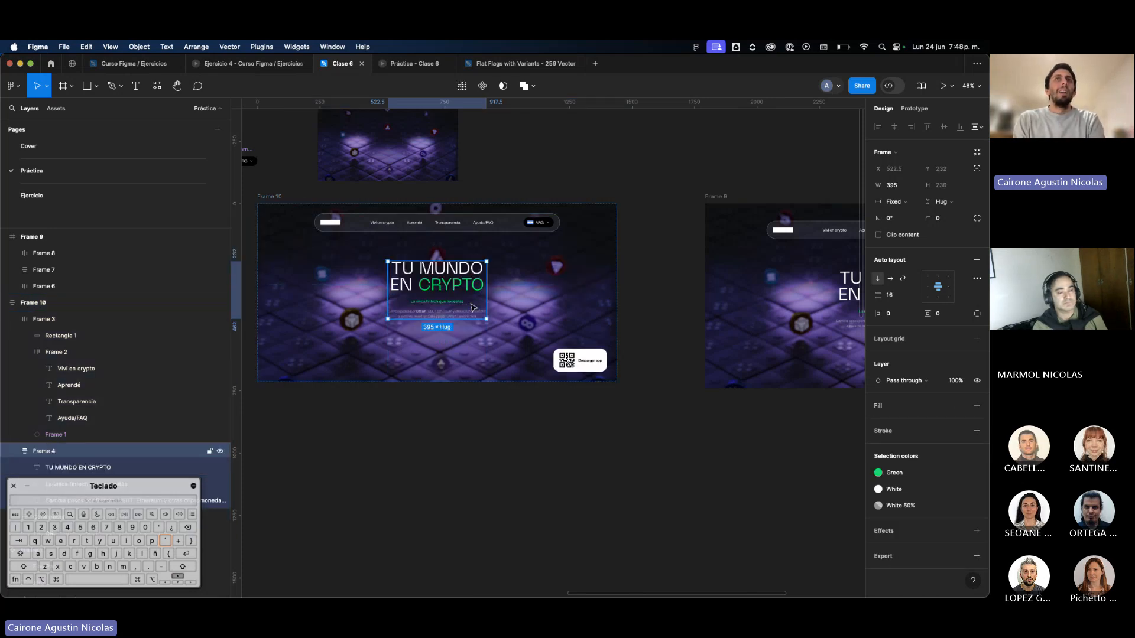
key("Up")
left_click(467, 300)
left_click(465, 305)
key("Up")
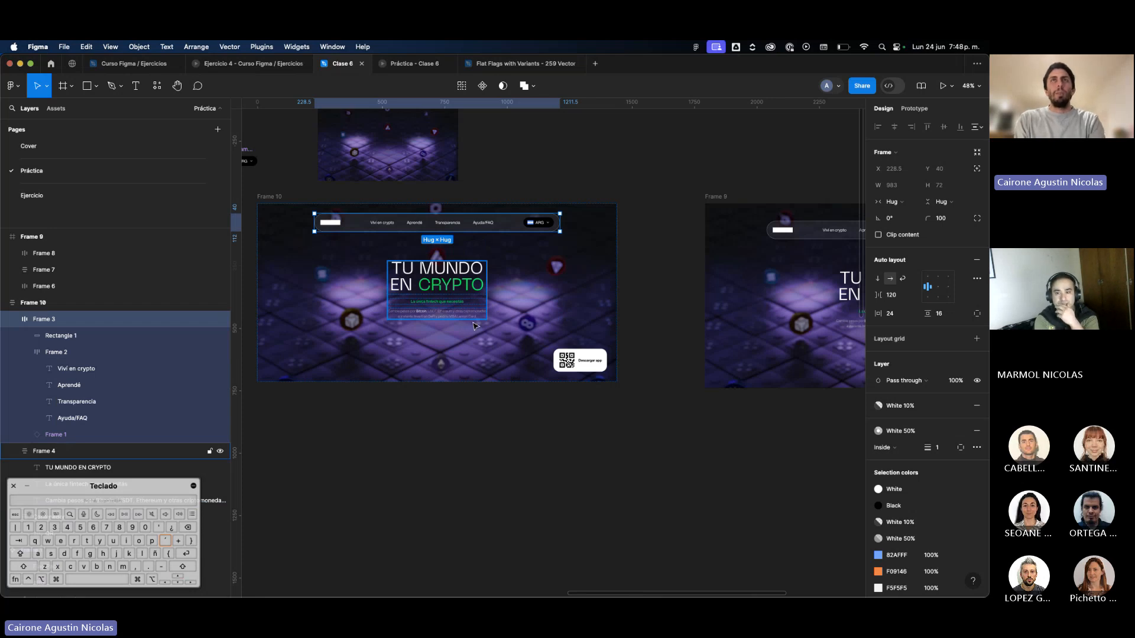
left_click(690, 376)
Examine the reference Lemon page's hero, card row, user statistics banner and footer beside Frame 10.
scroll(690, 375, "down", 3)
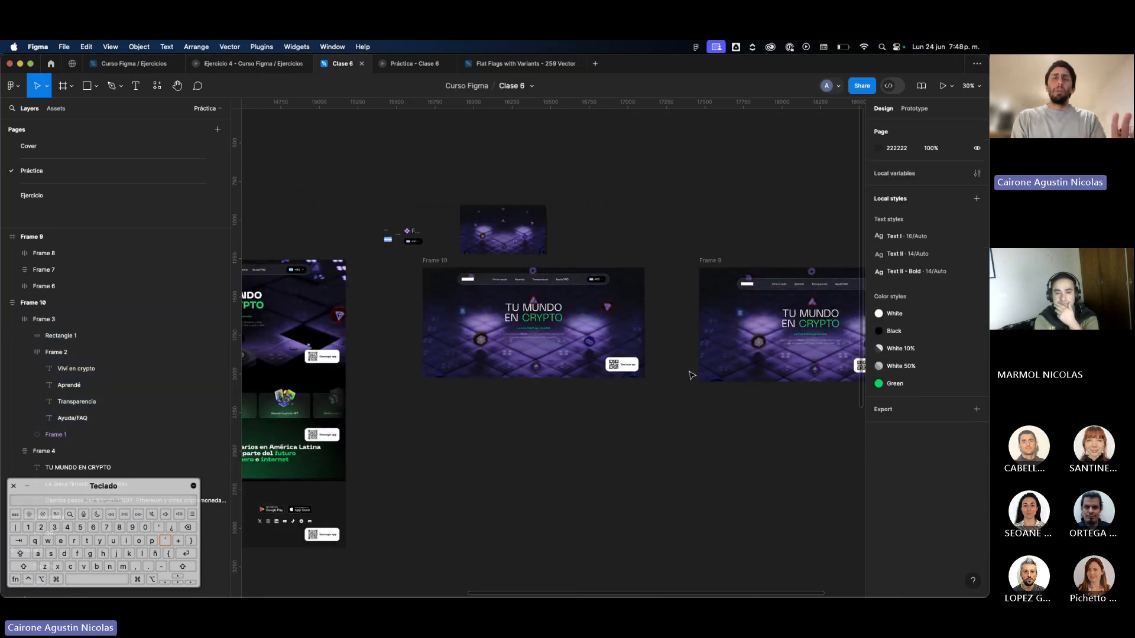
scroll(686, 378, "left", 5)
scroll(685, 377, "down", 2)
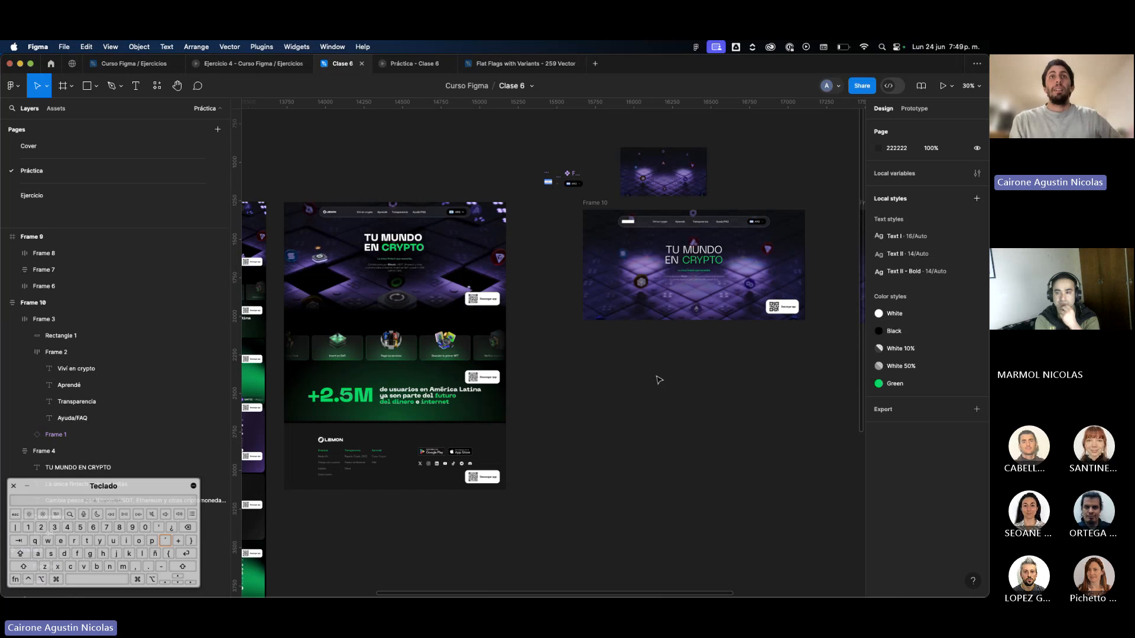
scroll(406, 381, "up", 3)
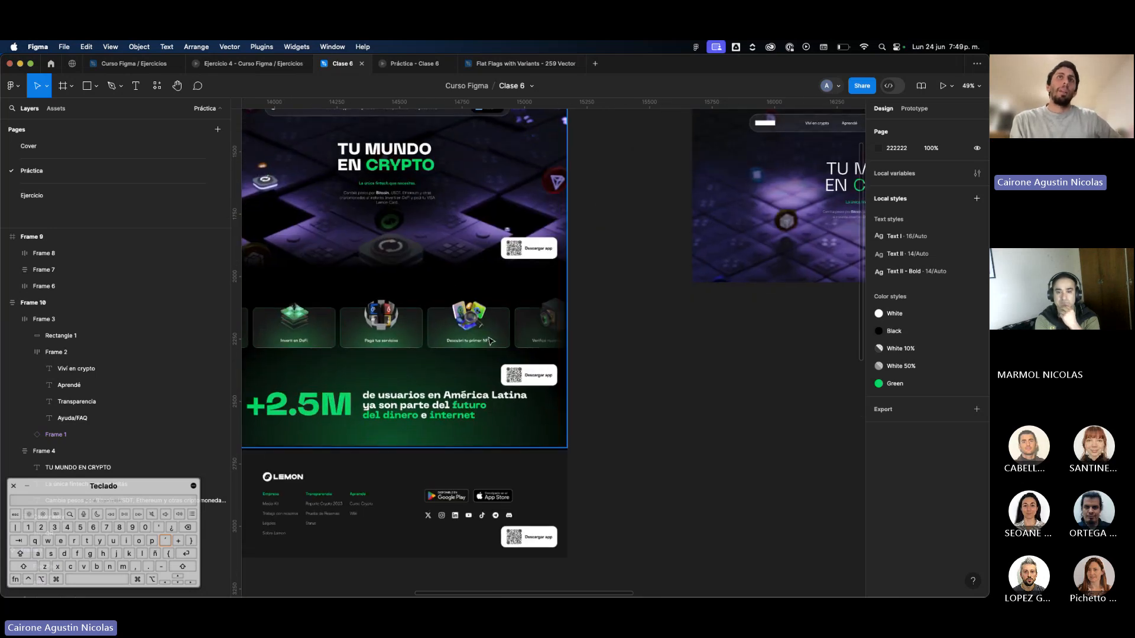
scroll(490, 341, "down", 1)
scroll(490, 341, "left", 2)
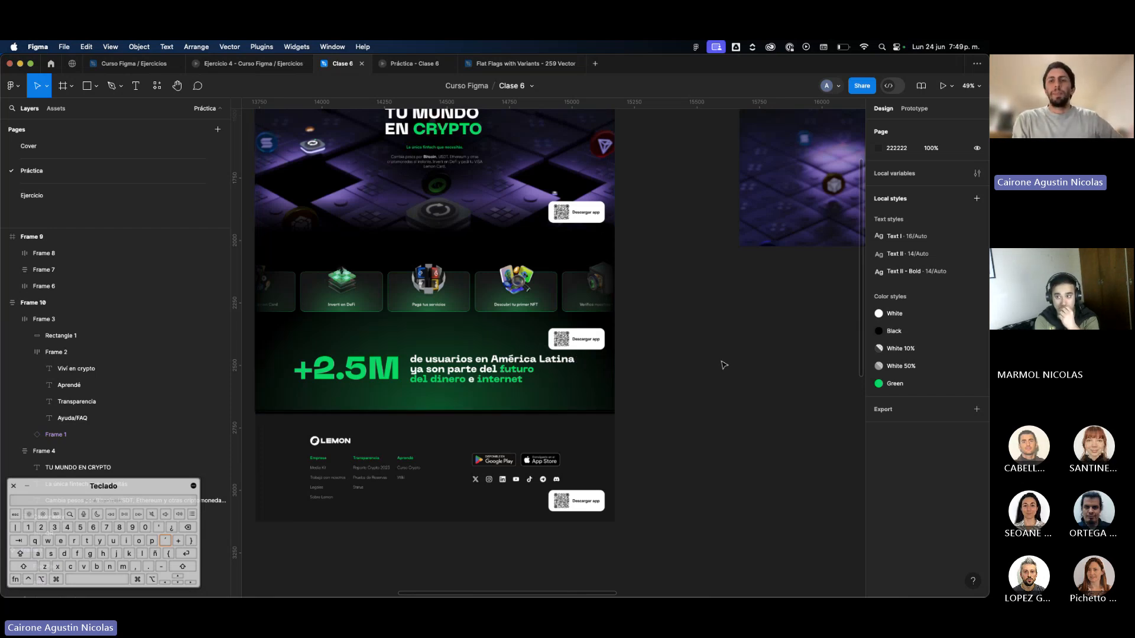
scroll(724, 364, "up", 2)
scroll(724, 365, "right", 3)
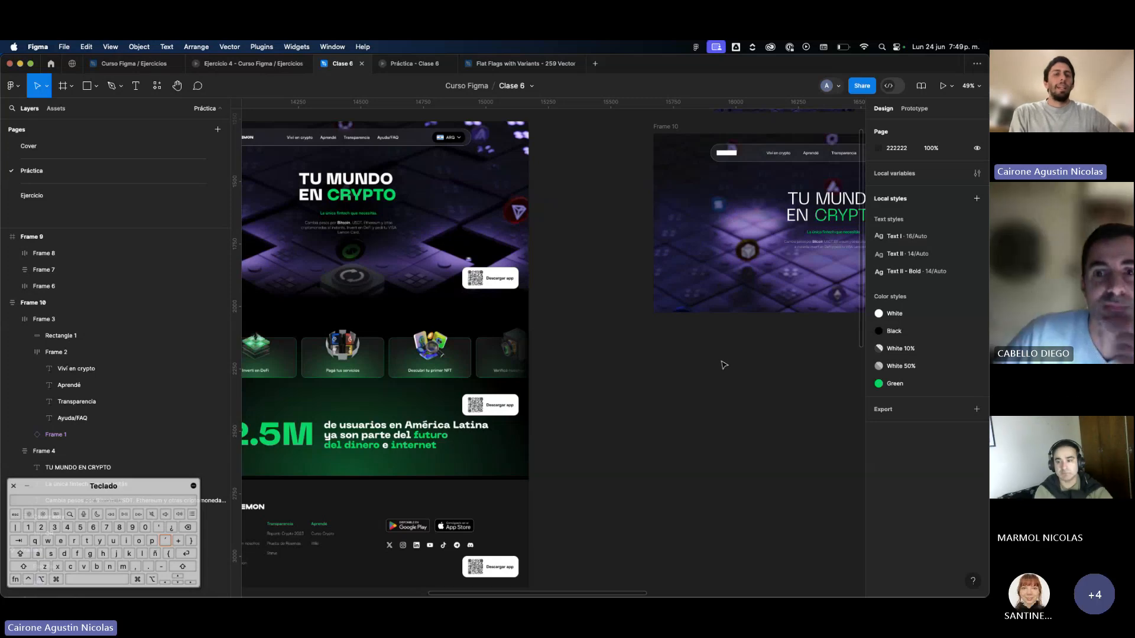
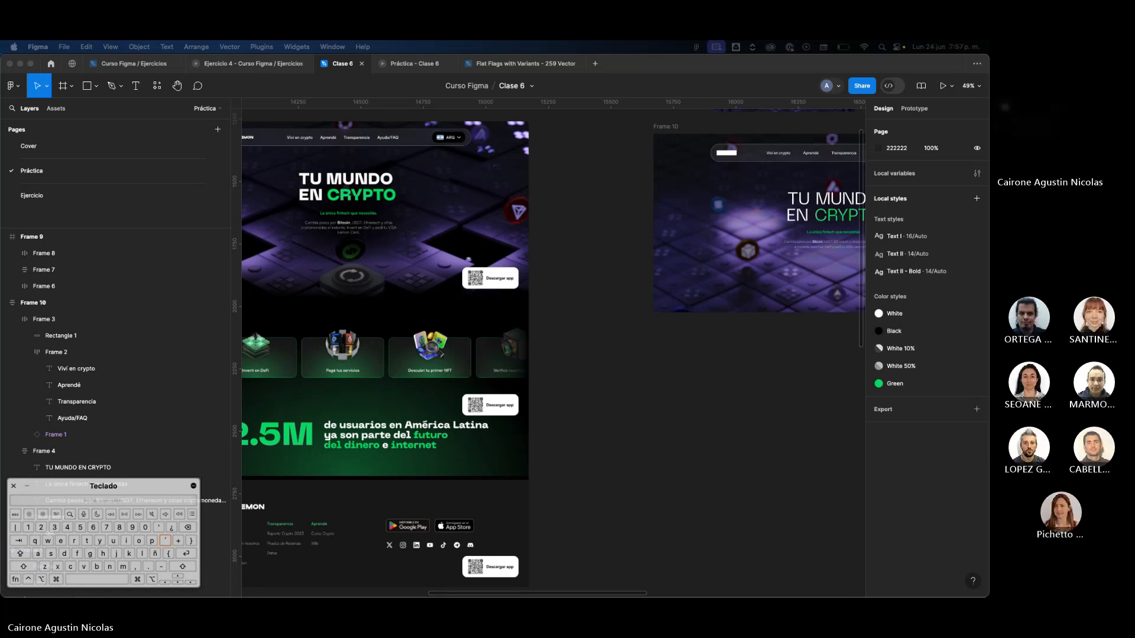
Hide the interface and examine the Frame 10 hero section beside the reference landing page.
left_click(648, 547)
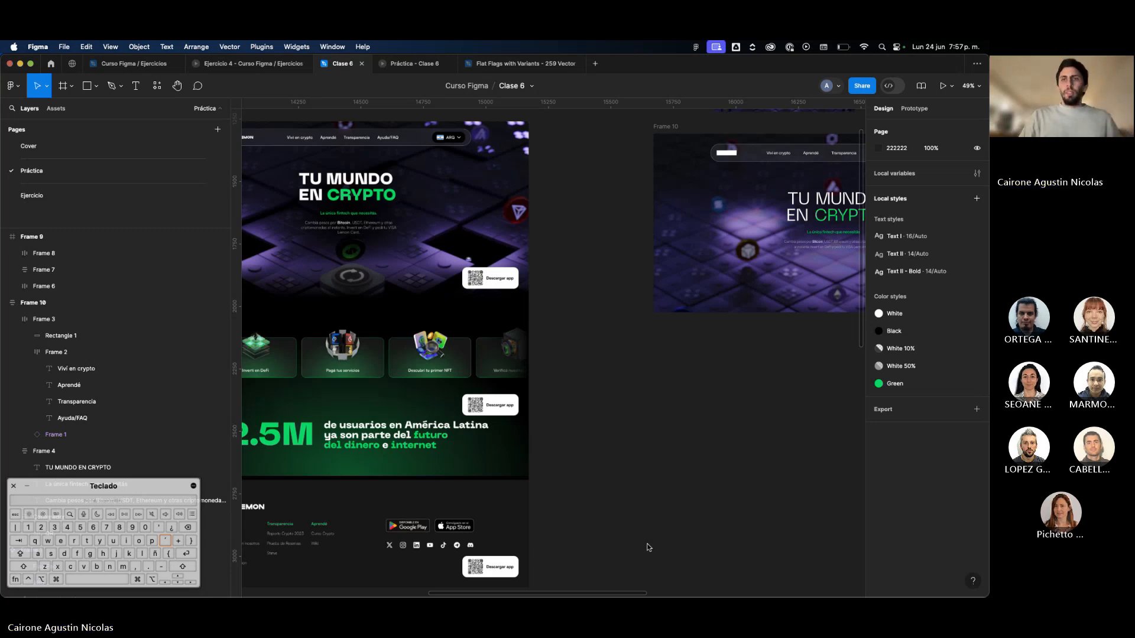
scroll(767, 474, "down", 2)
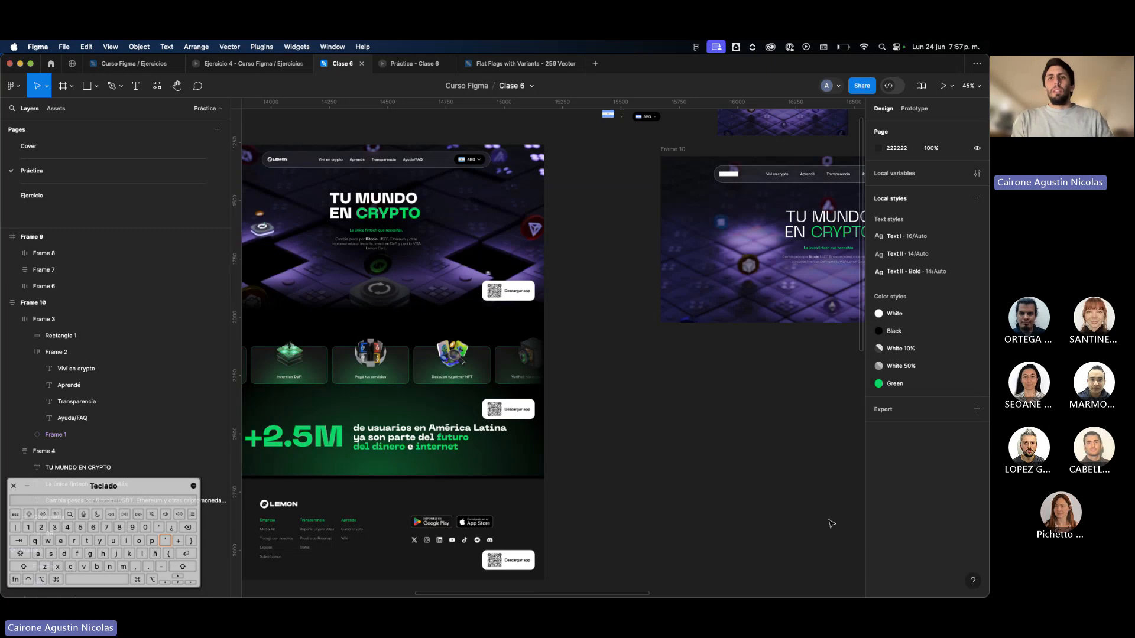
scroll(832, 524, "right", 3)
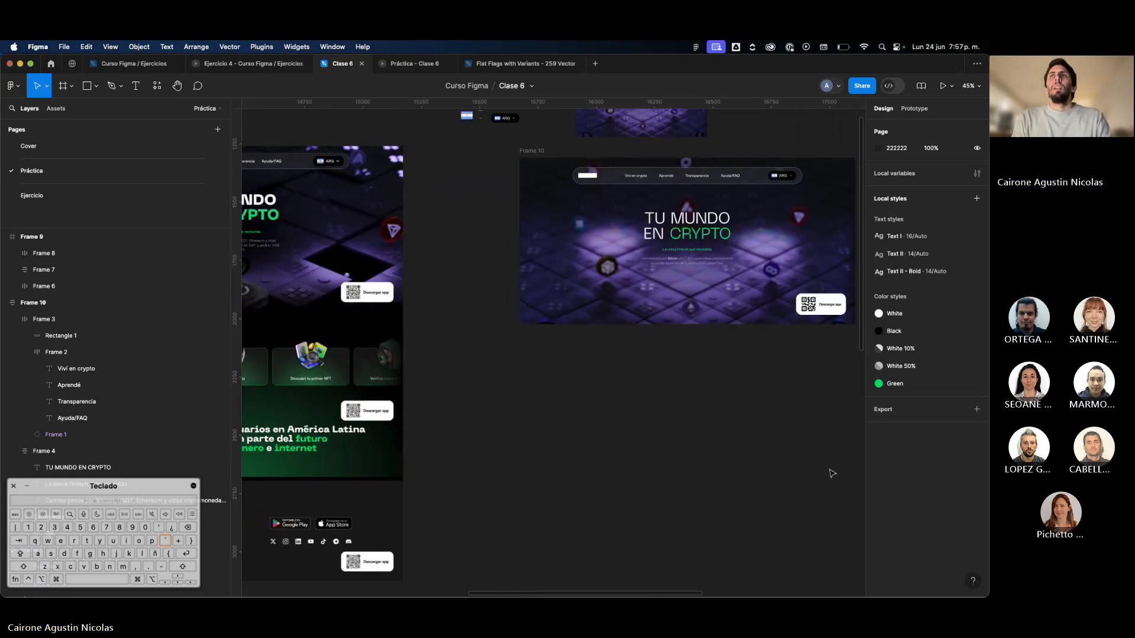
key("super+.")
scroll(831, 473, "right", 4)
scroll(831, 474, "down", 2)
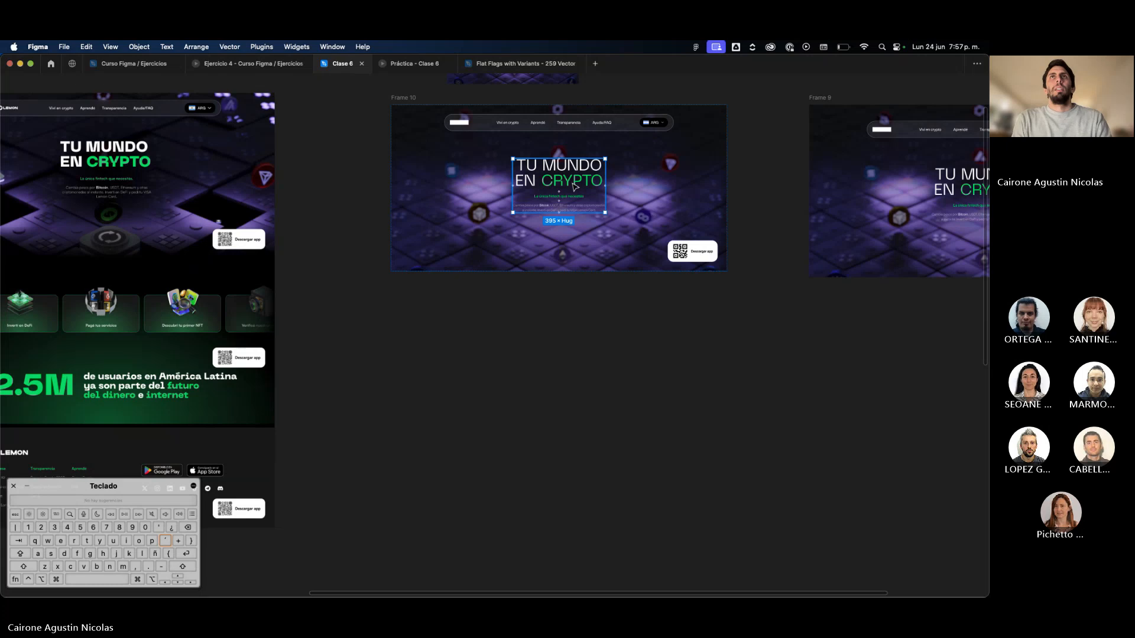
left_click(622, 216)
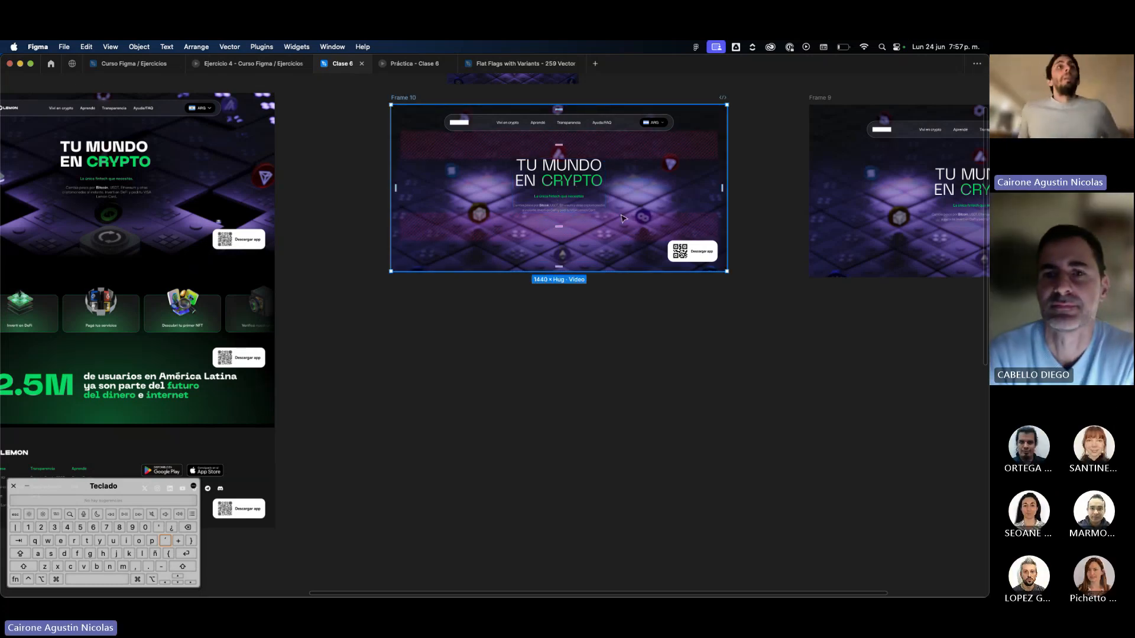
left_click(644, 298)
scroll(643, 298, "down", 3)
scroll(644, 299, "left", 5)
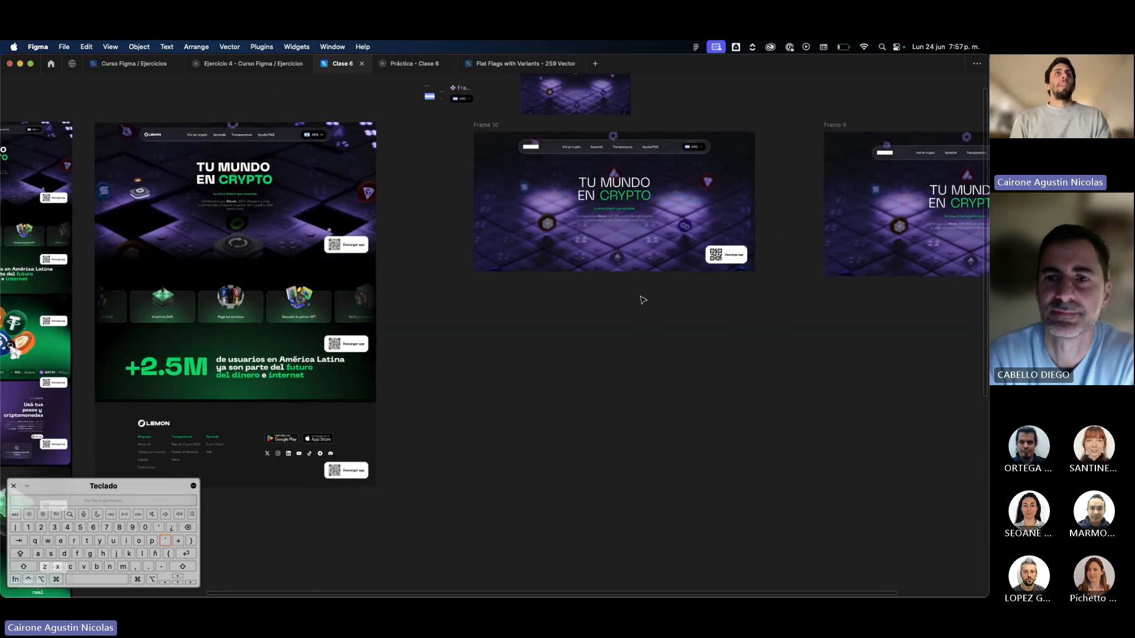
Move Frame 10 closer to the reference landing page, align it near that page's upper edge, and rename it Hero.
scroll(644, 298, "up", 2)
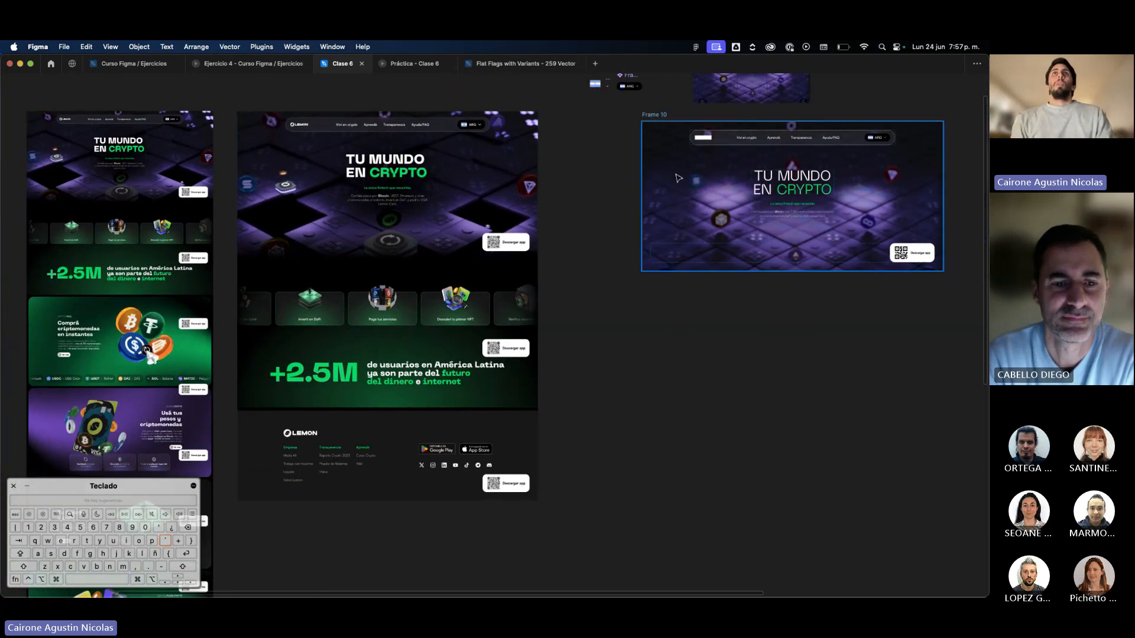
left_click_drag(655, 117, 603, 123)
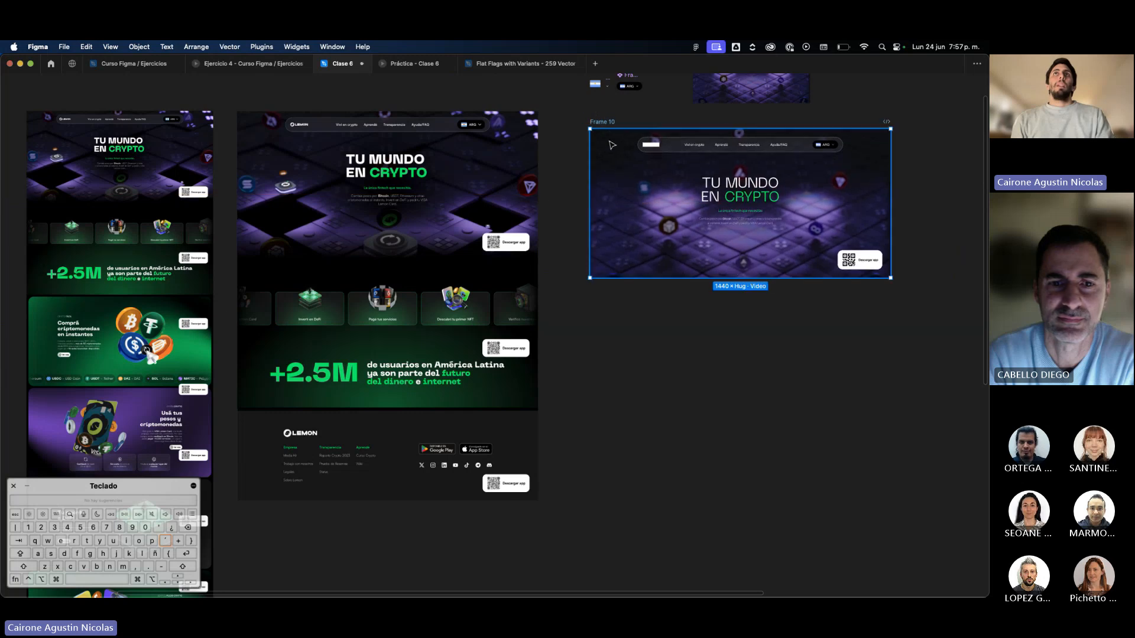
type("Hero")
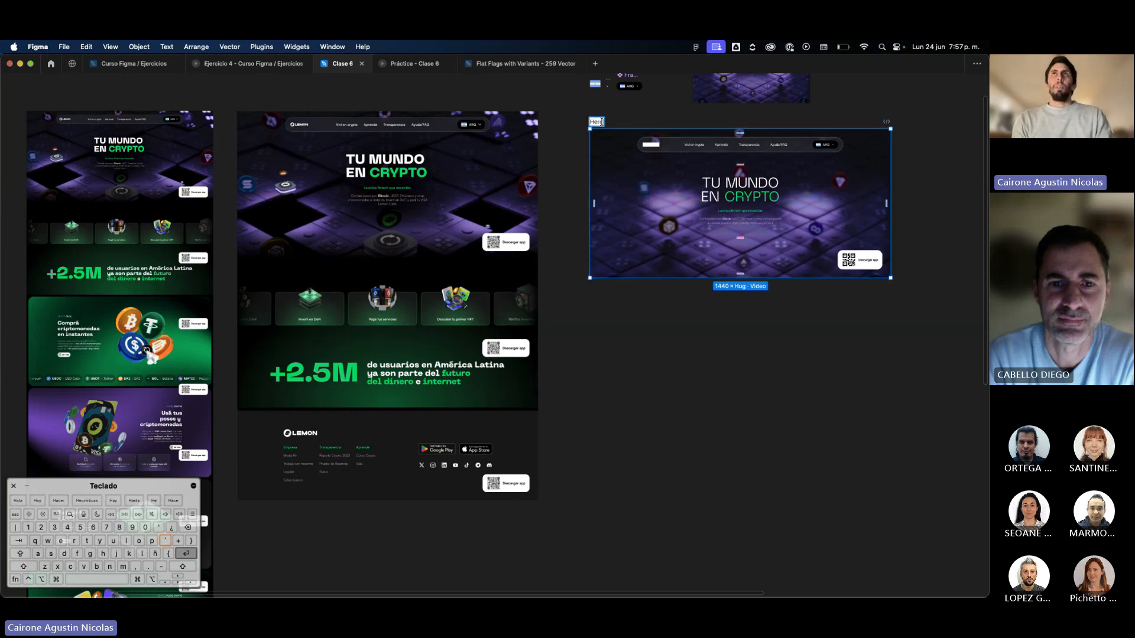
key("Return")
left_click(638, 107)
left_click_drag(609, 134, 589, 120)
Examine the reference landing page's feature-card row, the +2.5M section and the long mockup beside it.
scroll(390, 282, "up", 5)
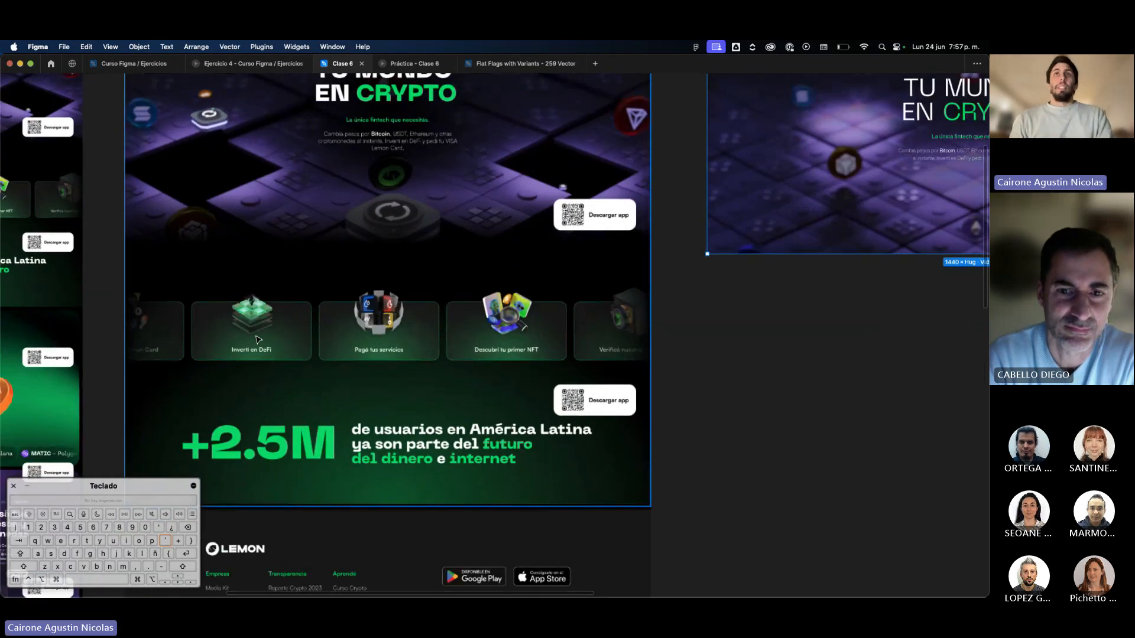
scroll(258, 340, "down", 3)
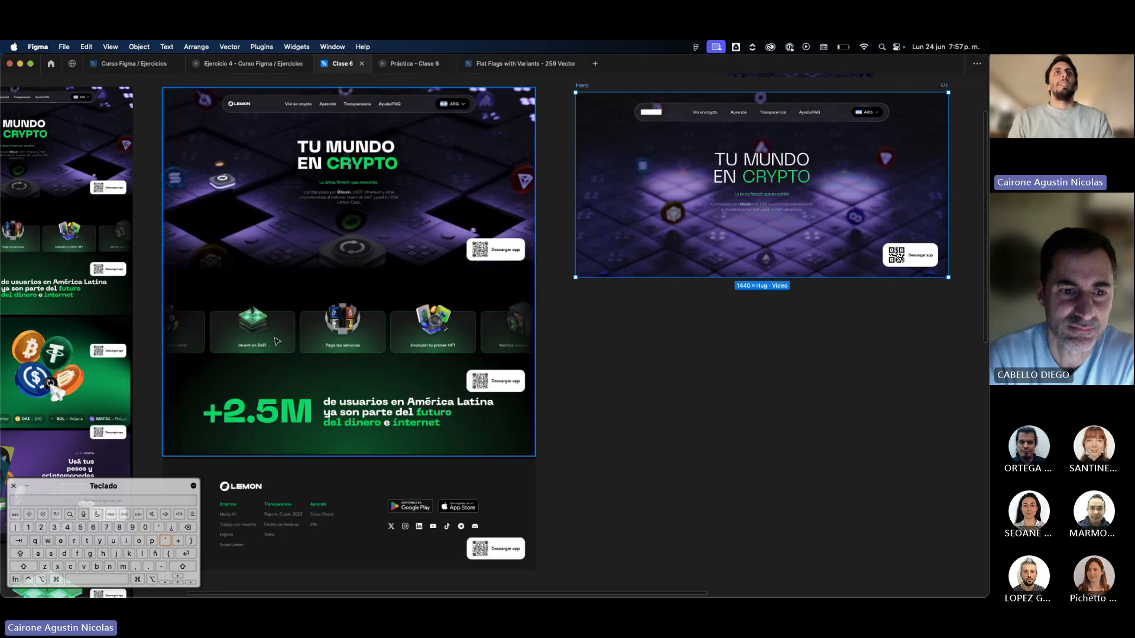
scroll(362, 323, "left", 10)
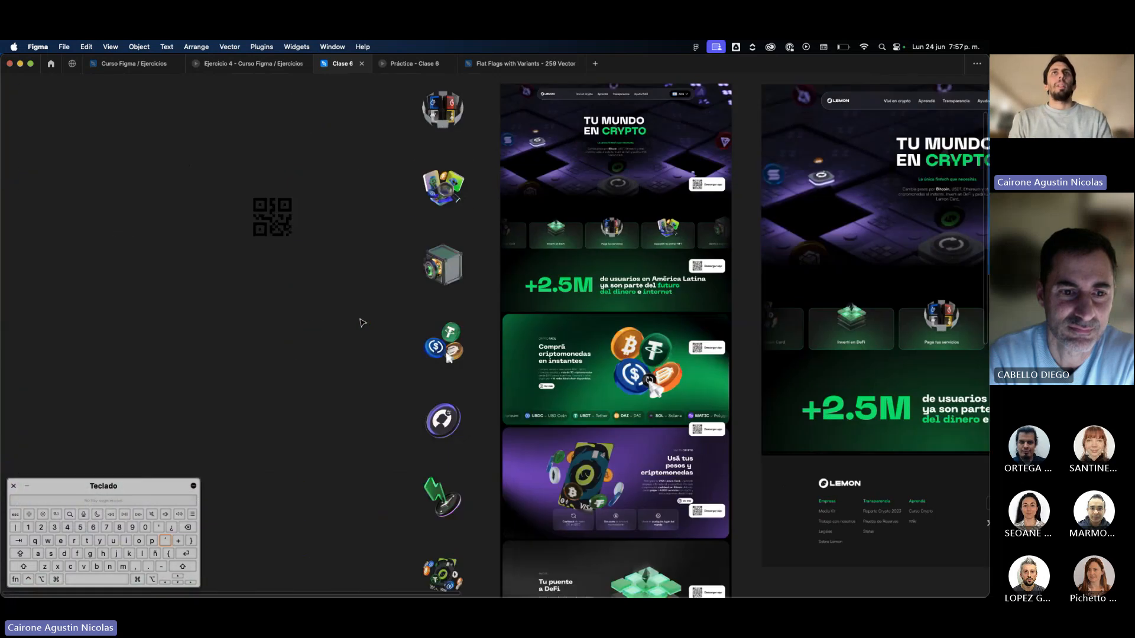
scroll(451, 136, "down", 2)
scroll(451, 136, "down", 3)
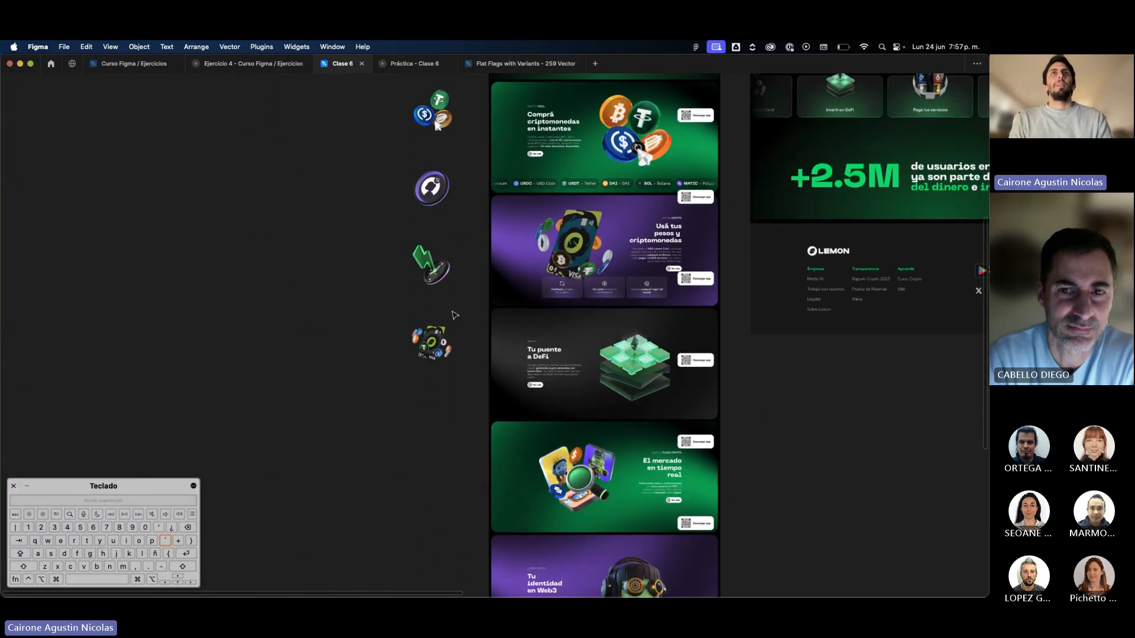
scroll(453, 314, "up", 9)
scroll(455, 315, "down", 2)
scroll(454, 316, "right", 2)
scroll(454, 315, "down", 3)
scroll(455, 315, "right", 7)
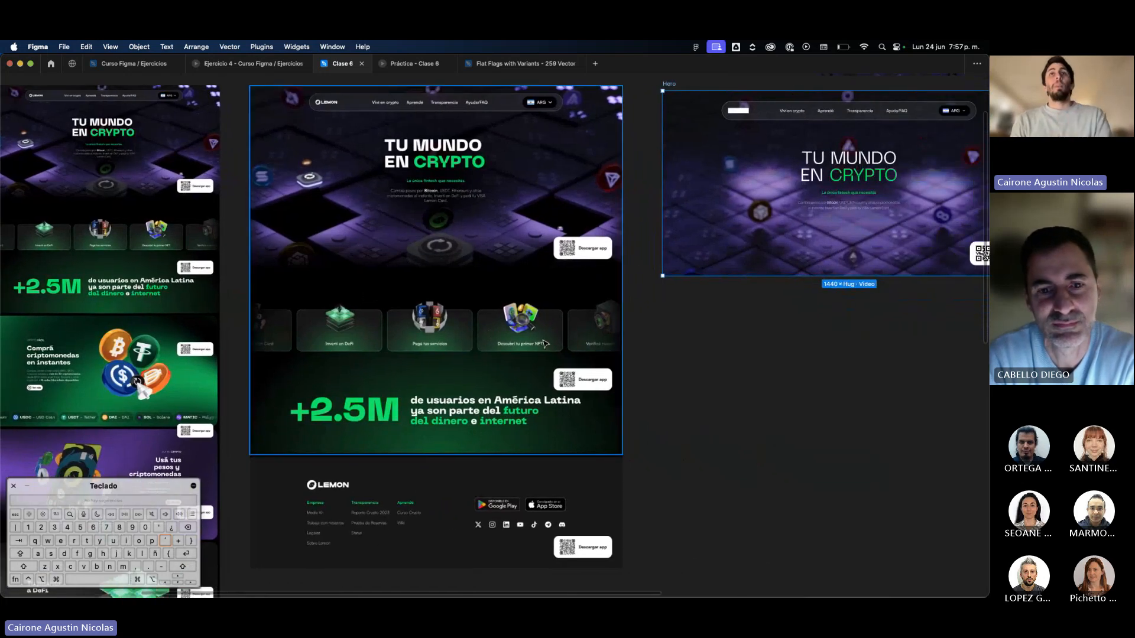
scroll(545, 344, "up", 4)
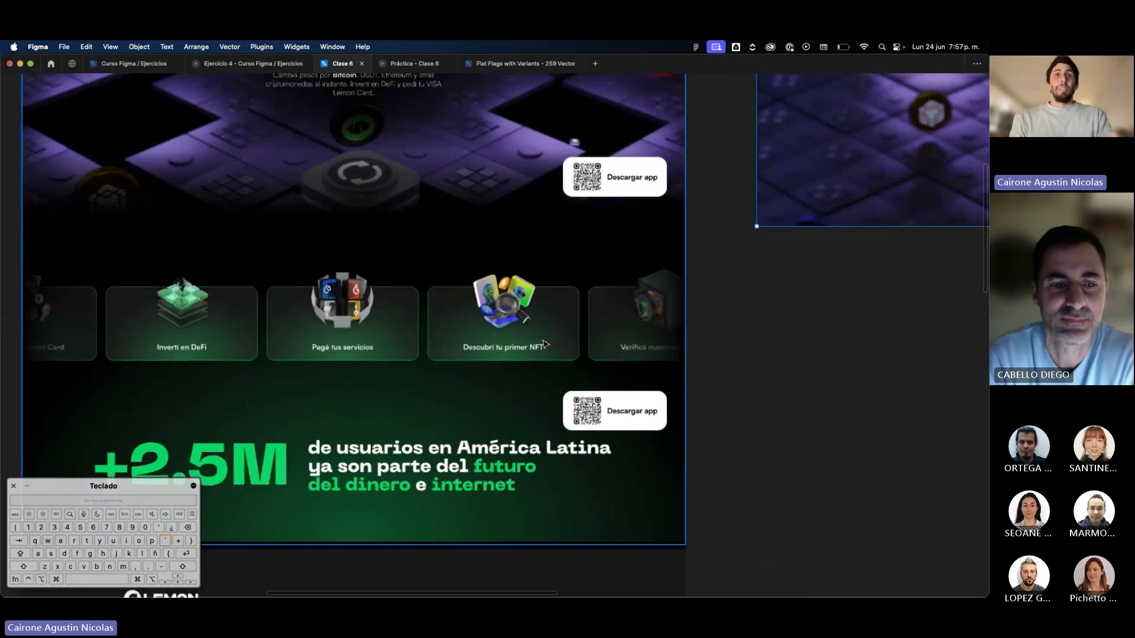
scroll(545, 344, "down", 1)
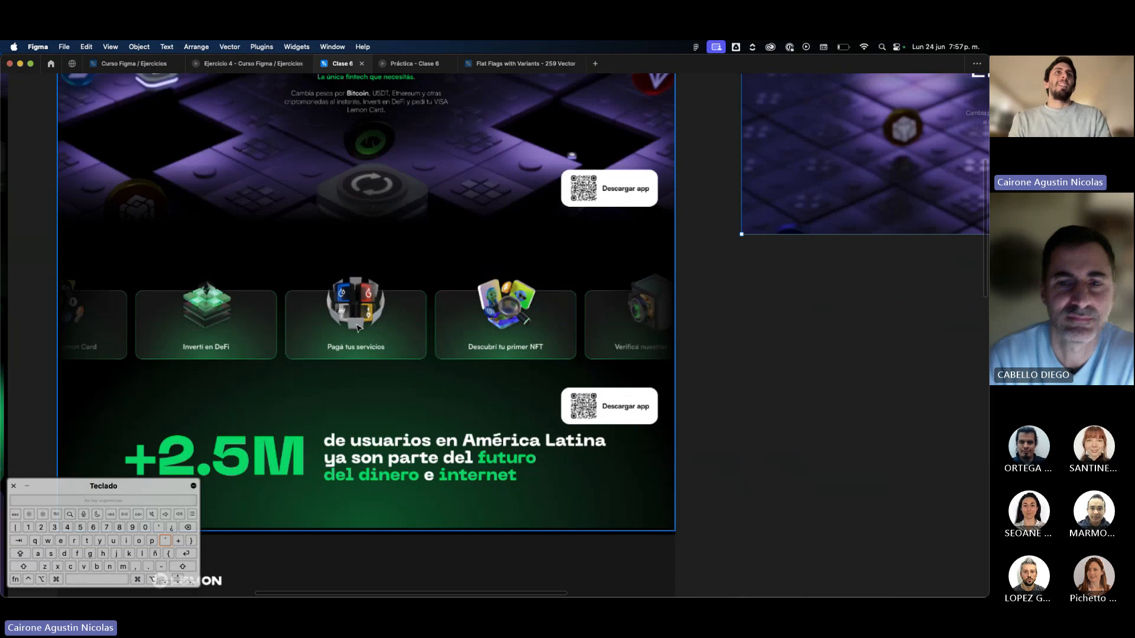
scroll(258, 336, "left", 3)
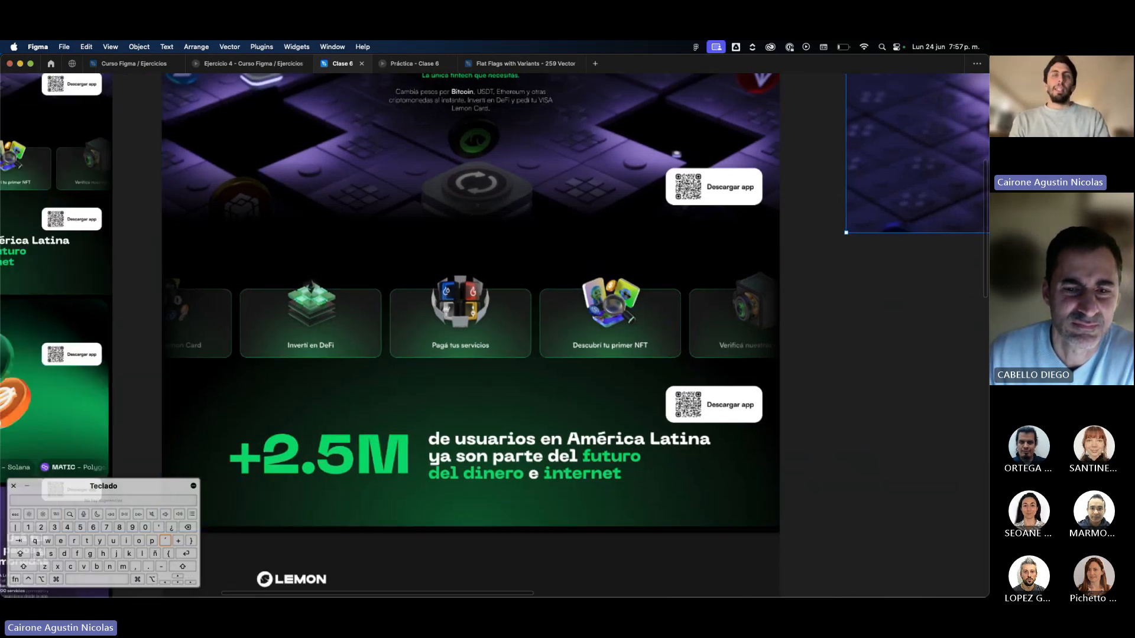
Switch to Chrome to check the feature-card carousel on lemon.me, and compare it with the reference page in Figma.
key("super+Tab")
scroll(677, 332, "down", 5)
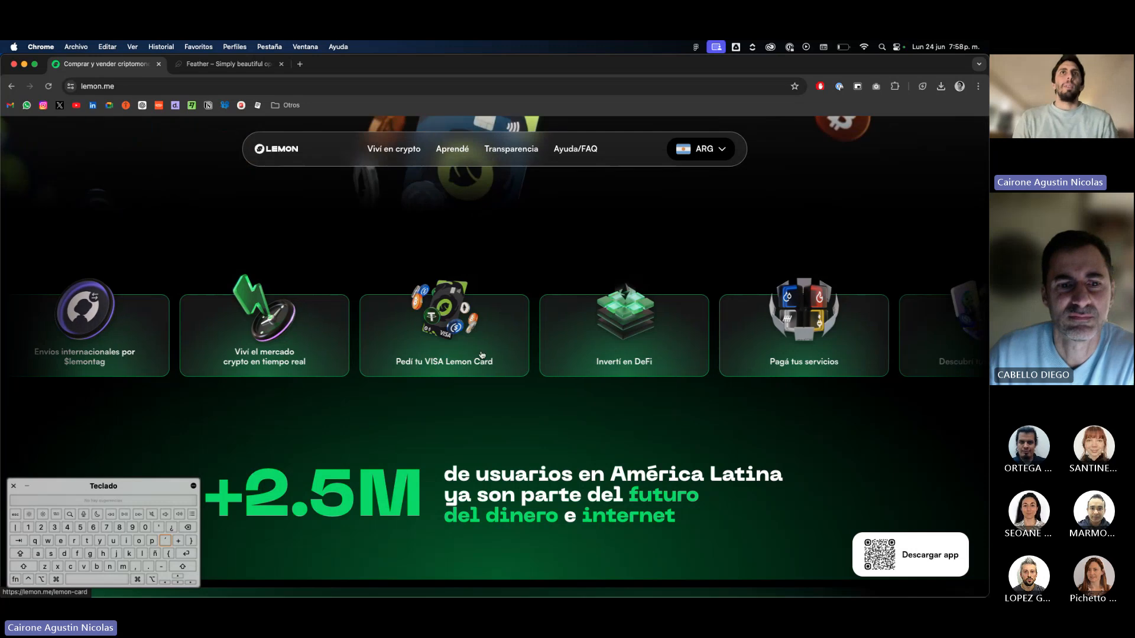
key("super+Tab")
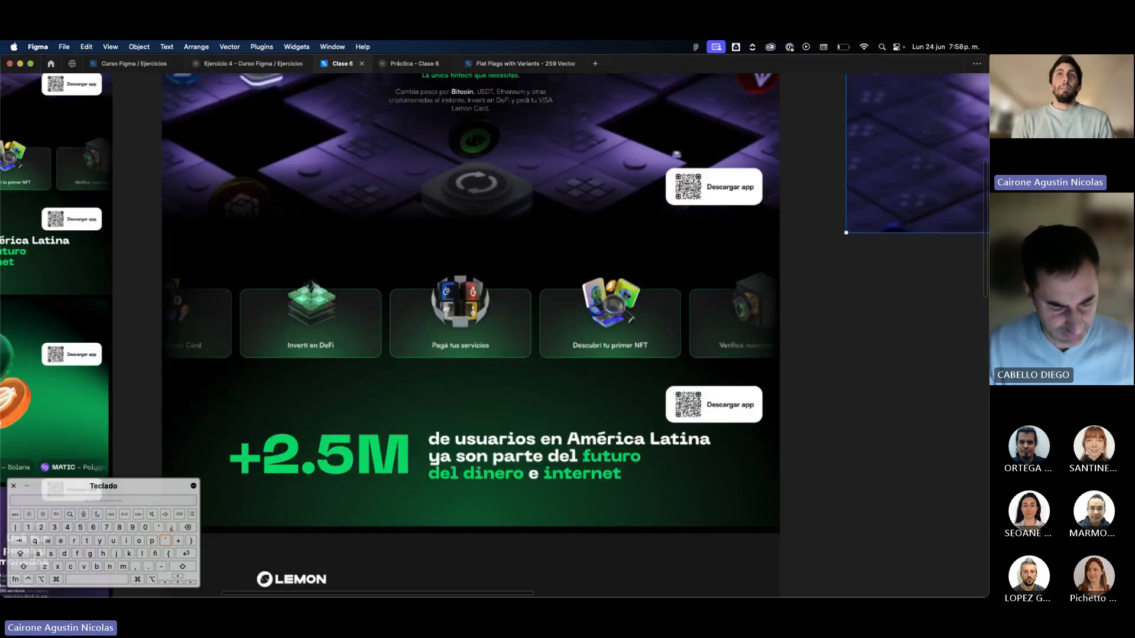
scroll(728, 408, "right", 5)
scroll(728, 408, "down", 10)
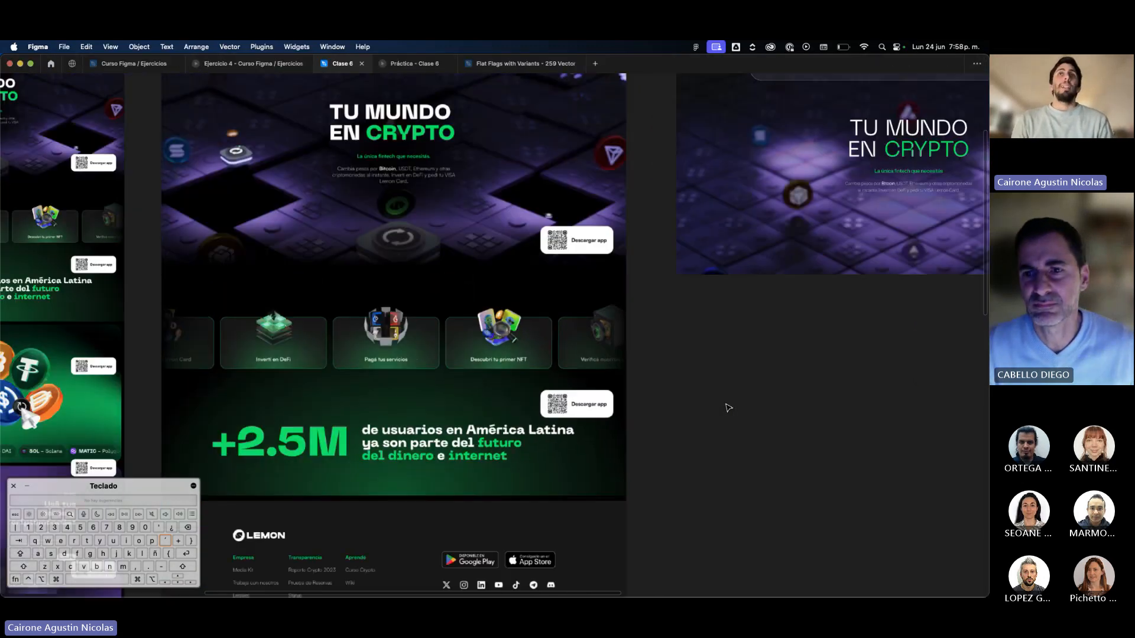
scroll(728, 408, "down", 3)
scroll(728, 408, "right", 1)
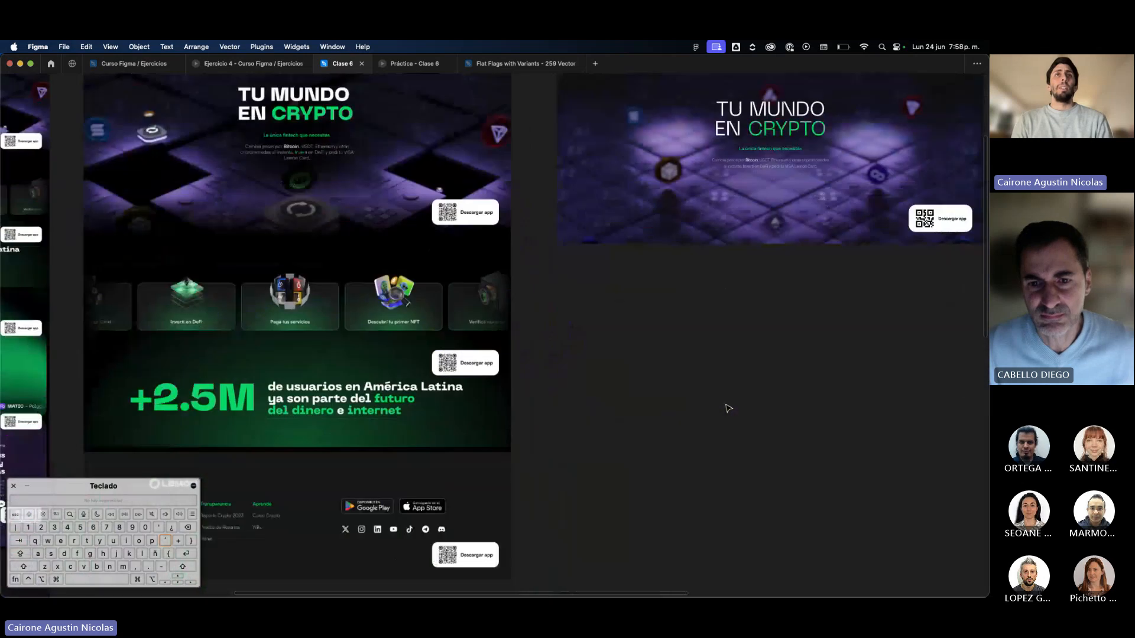
scroll(313, 274, "up", 4)
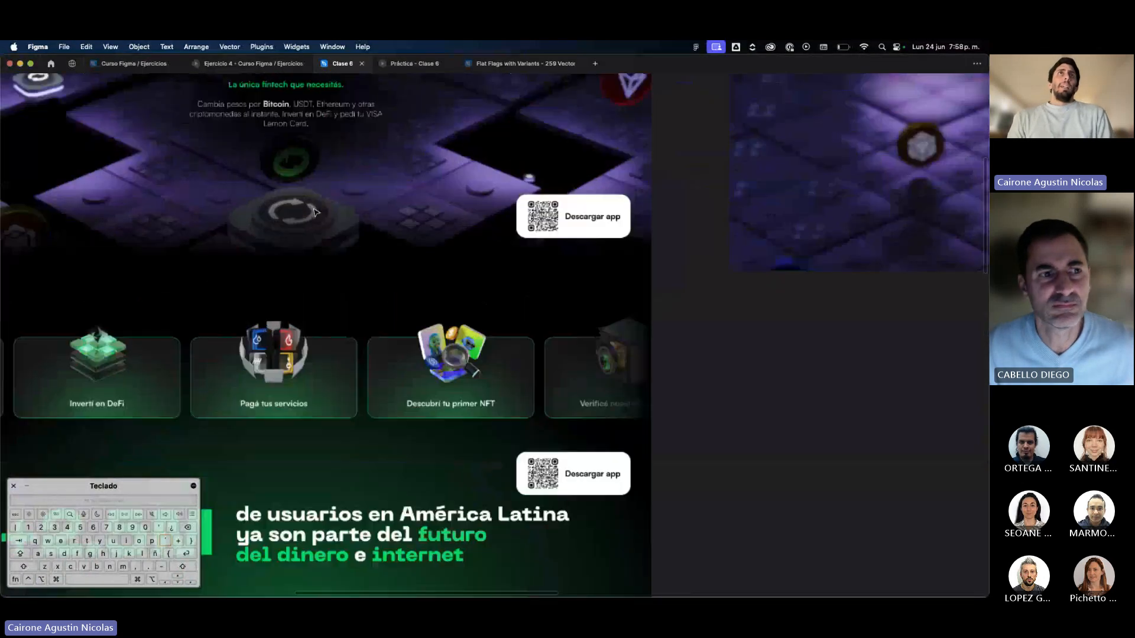
scroll(314, 209, "left", 3)
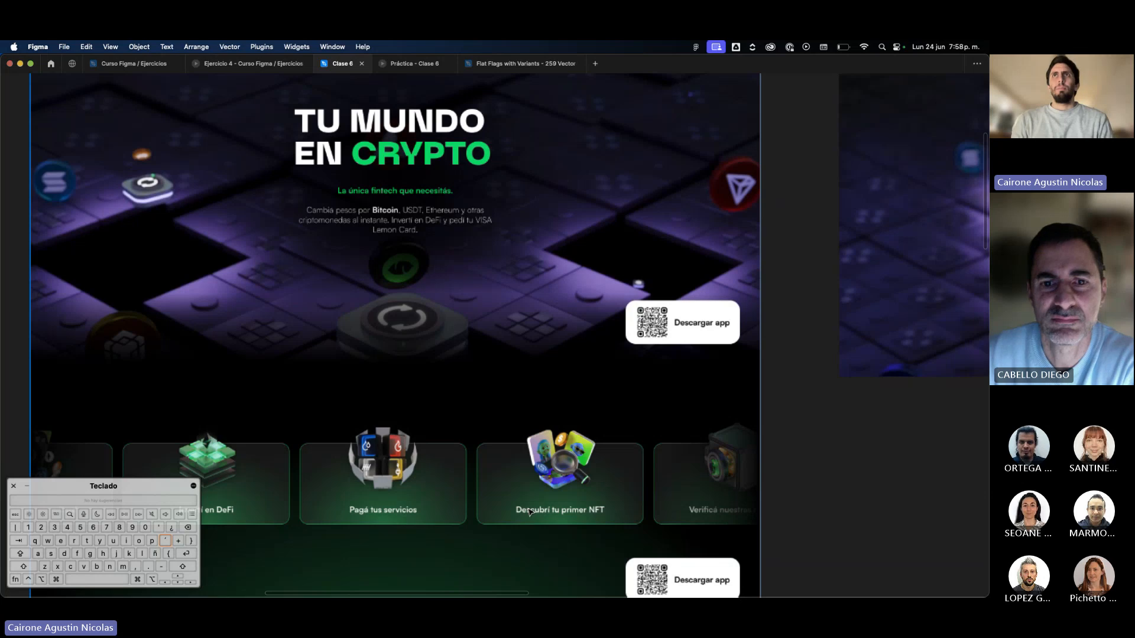
Place a copy of the hero's green subtitle on the empty canvas below Hero and change its text to Lorem ipsum.
scroll(509, 418, "down", 4)
scroll(737, 246, "right", 3)
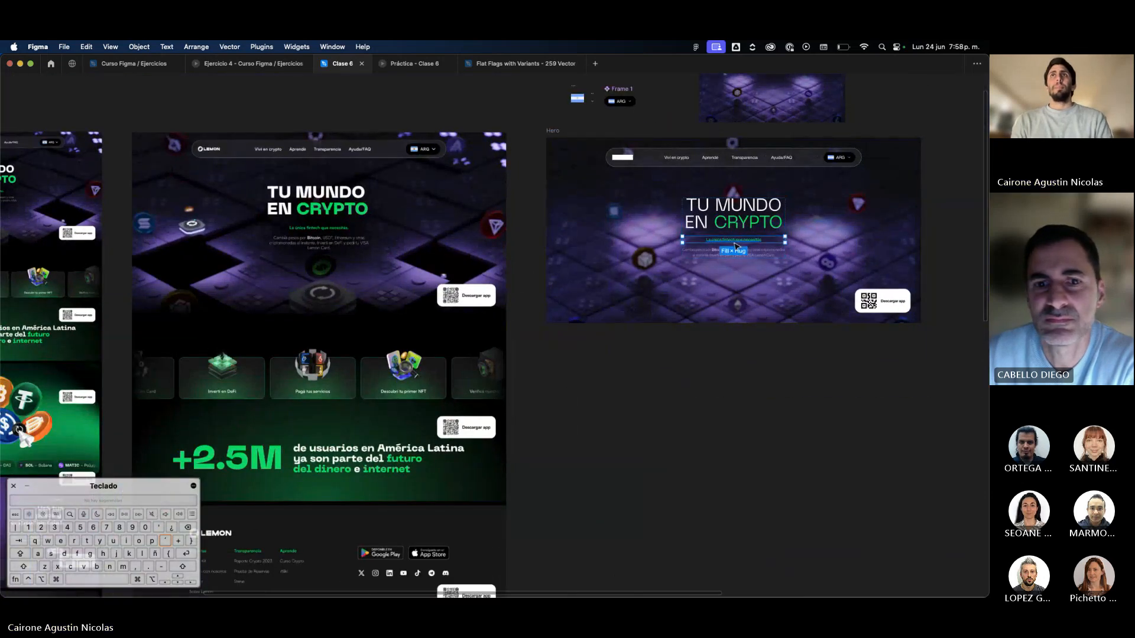
left_click_drag(736, 240, 588, 417)
scroll(588, 415, "up", 3)
double_click(586, 412)
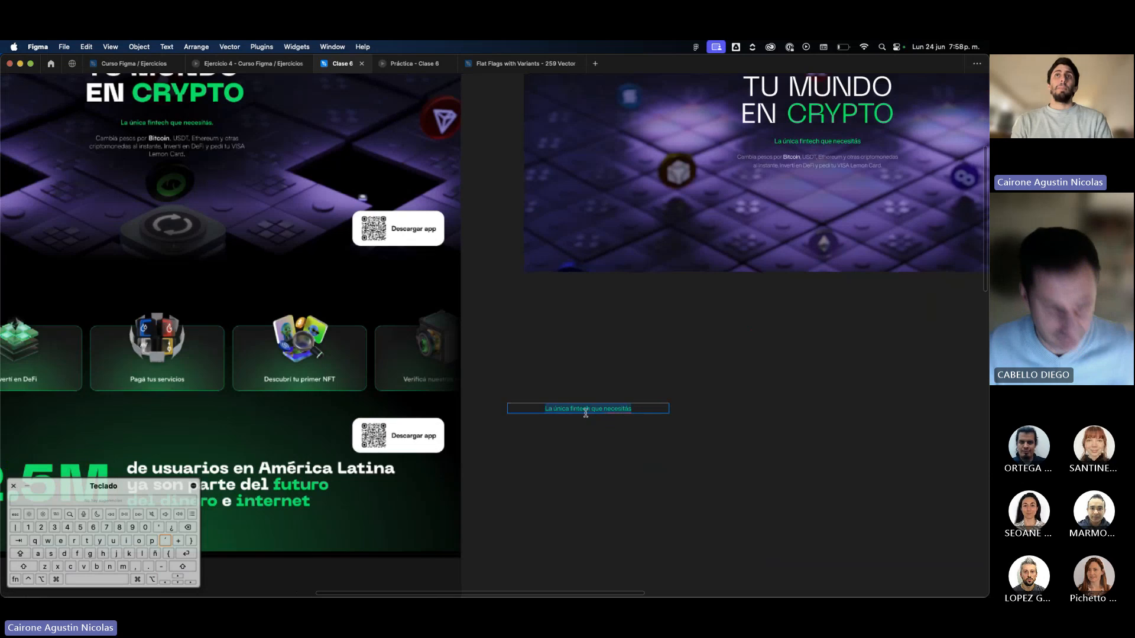
type("Lorem ipsum")
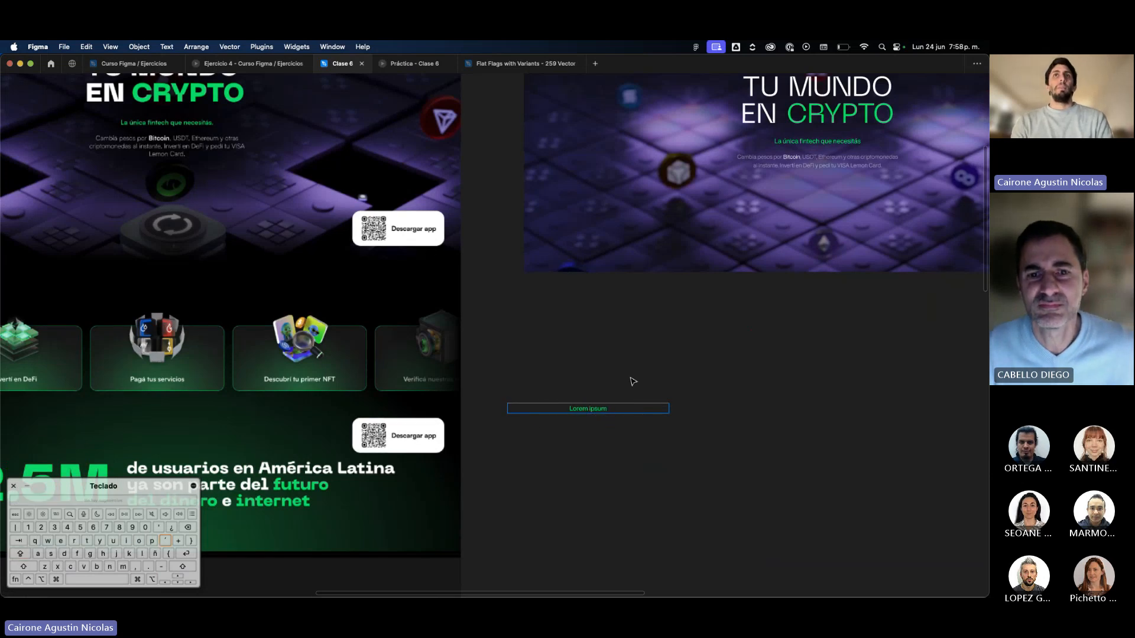
key("Escape")
Show the interface again, move the Lorem ipsum text slightly up, and apply the White color style to it.
key("super+backslash")
scroll(633, 381, "left", 3)
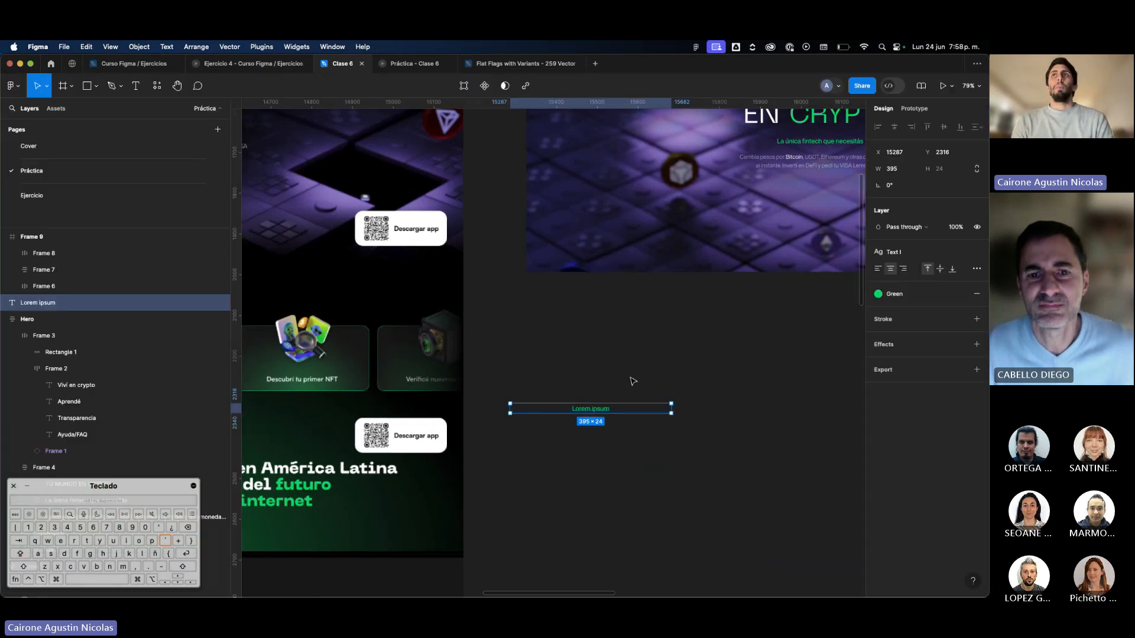
key("super+period")
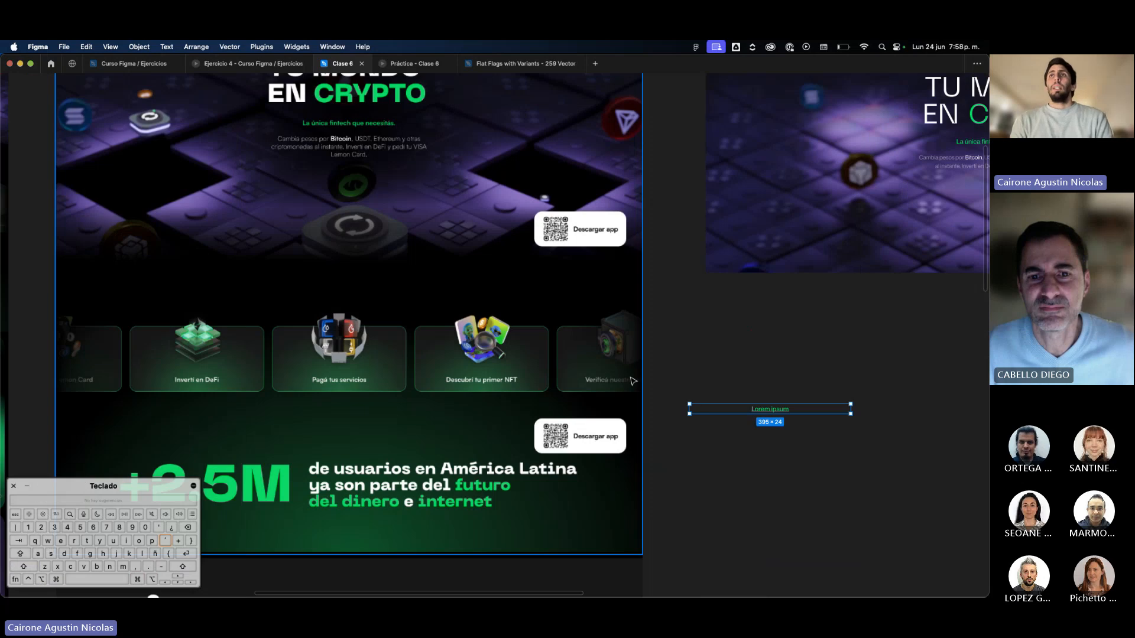
key("super+period")
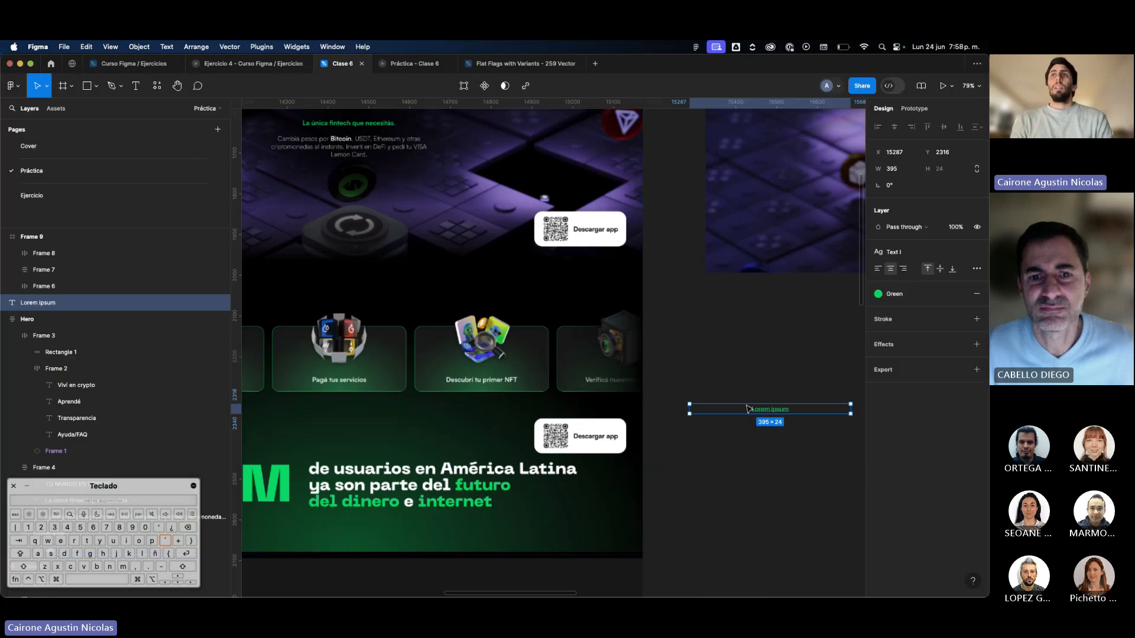
left_click_drag(759, 408, 752, 380)
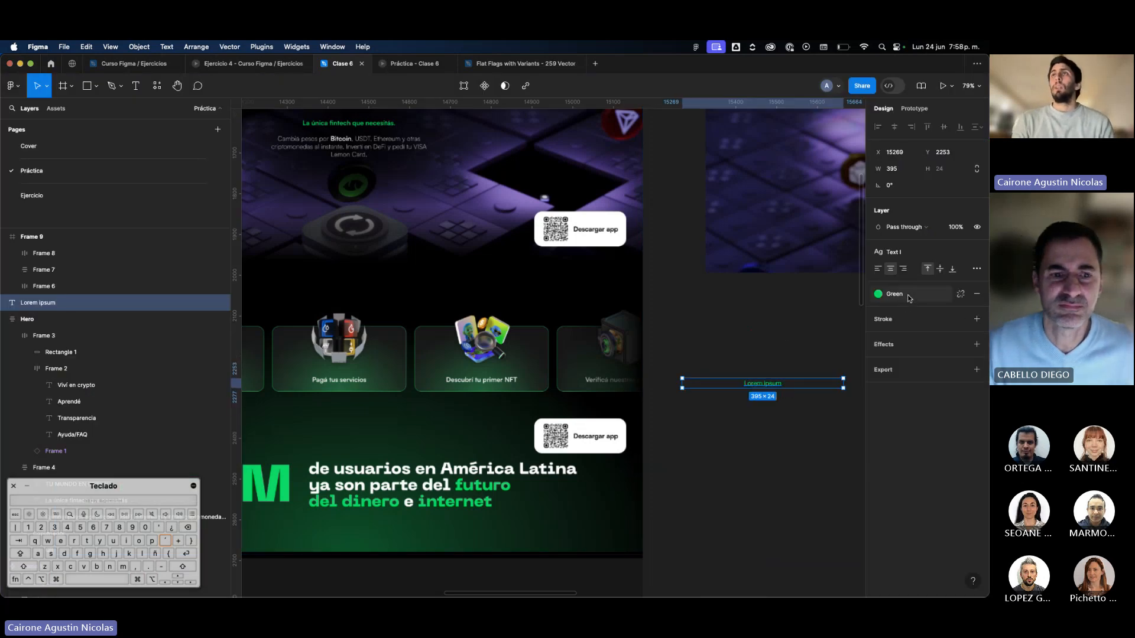
left_click(877, 294)
left_click(795, 362)
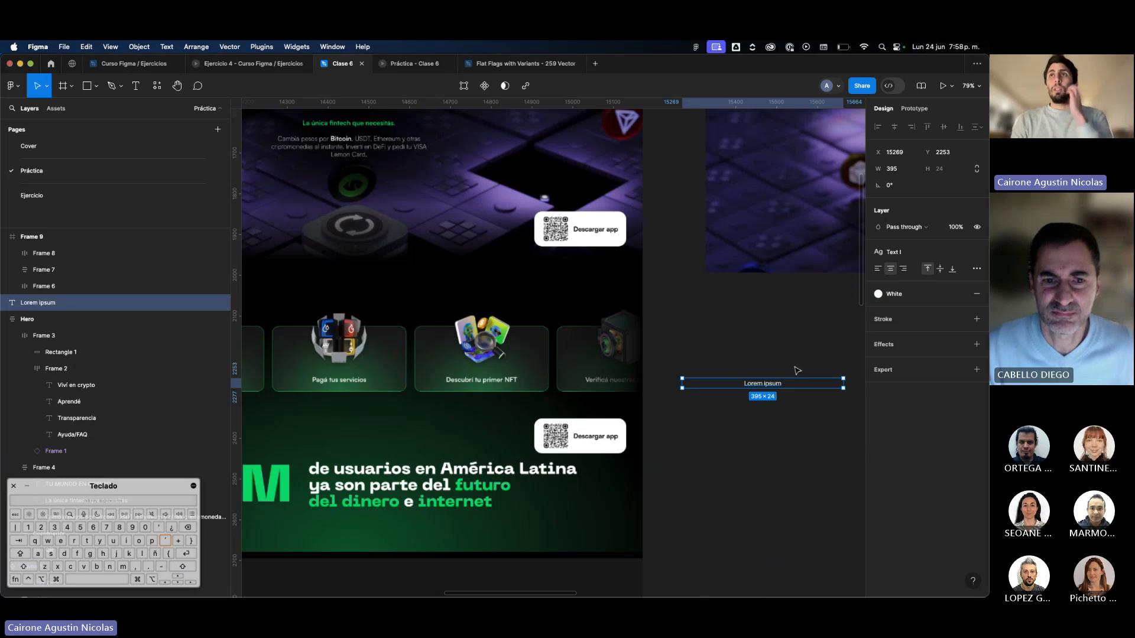
Duplicate the column of seven 3D icon images onto the empty canvas below the Hero frame.
scroll(793, 366, "right", 2)
scroll(793, 367, "down", 1)
left_click(750, 331)
scroll(742, 332, "down", 10)
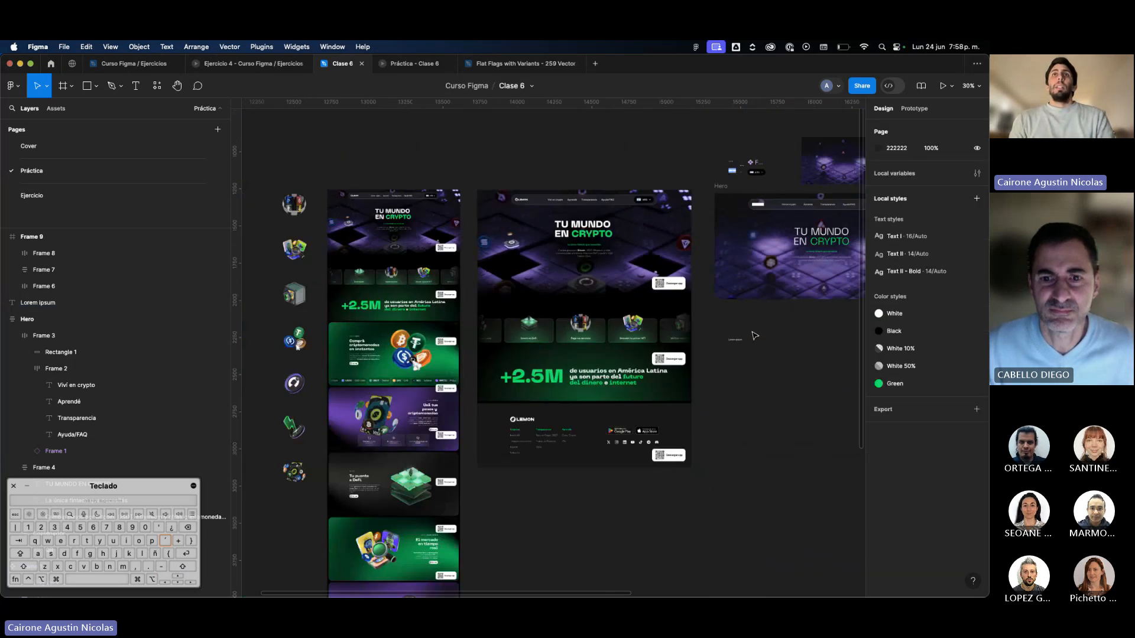
mouse_move(348, 208)
left_mouse_down()
mouse_move(390, 289)
mouse_move(370, 490)
mouse_move(369, 473)
mouse_move(805, 462)
left_mouse_up()
key("super+z")
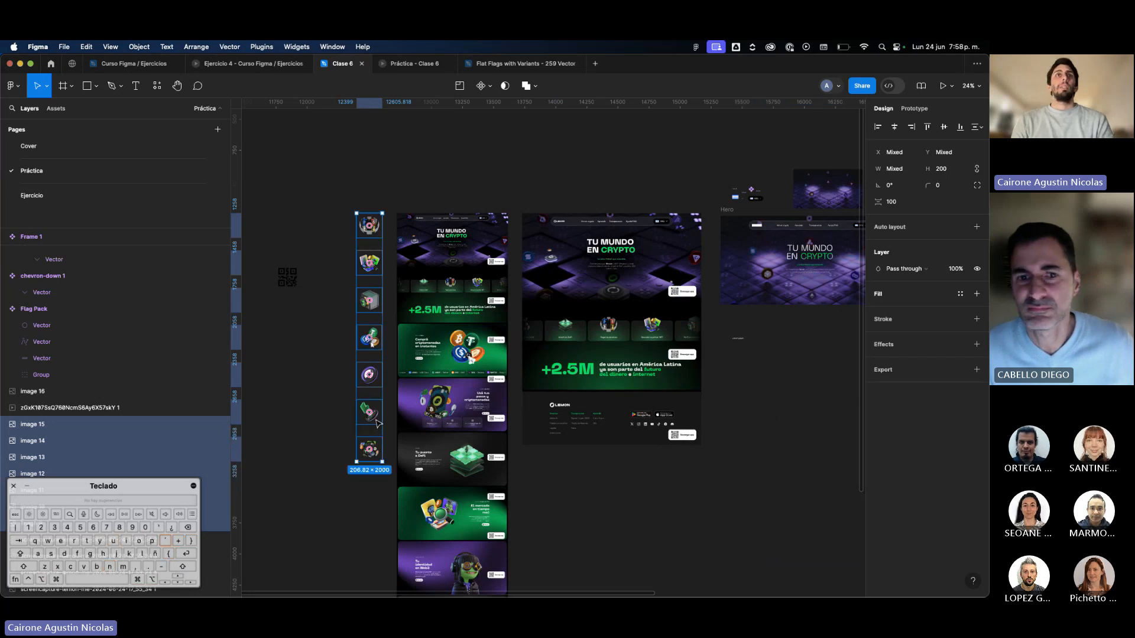
left_click_drag(377, 423, 820, 510)
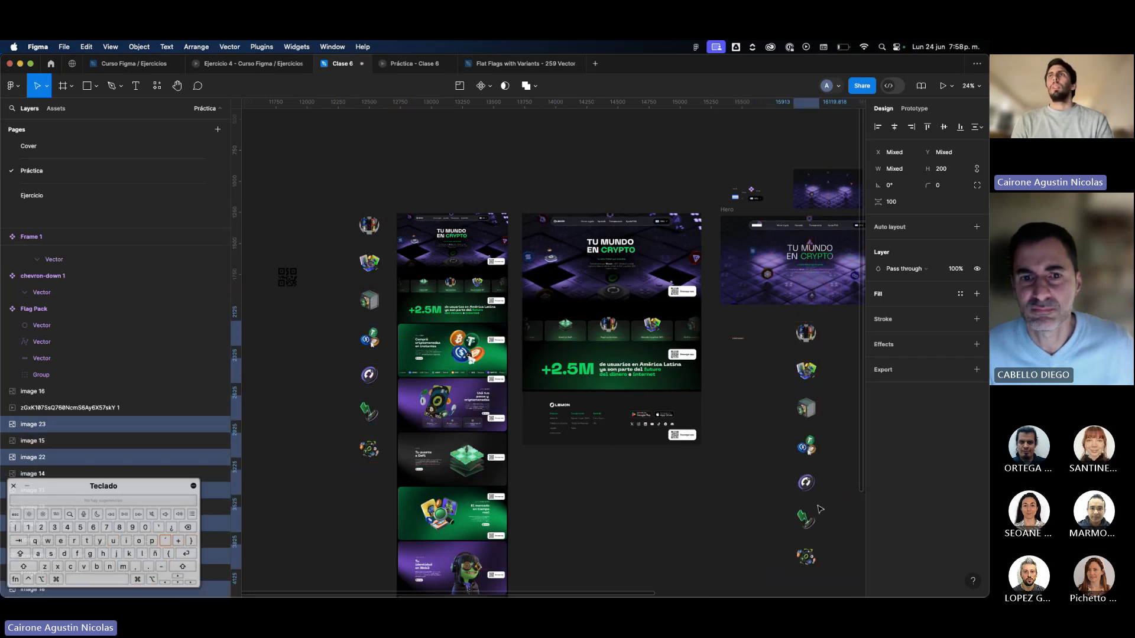
Set the height of the duplicated icon images to 120.
left_click(956, 171)
type("120")
key("Return")
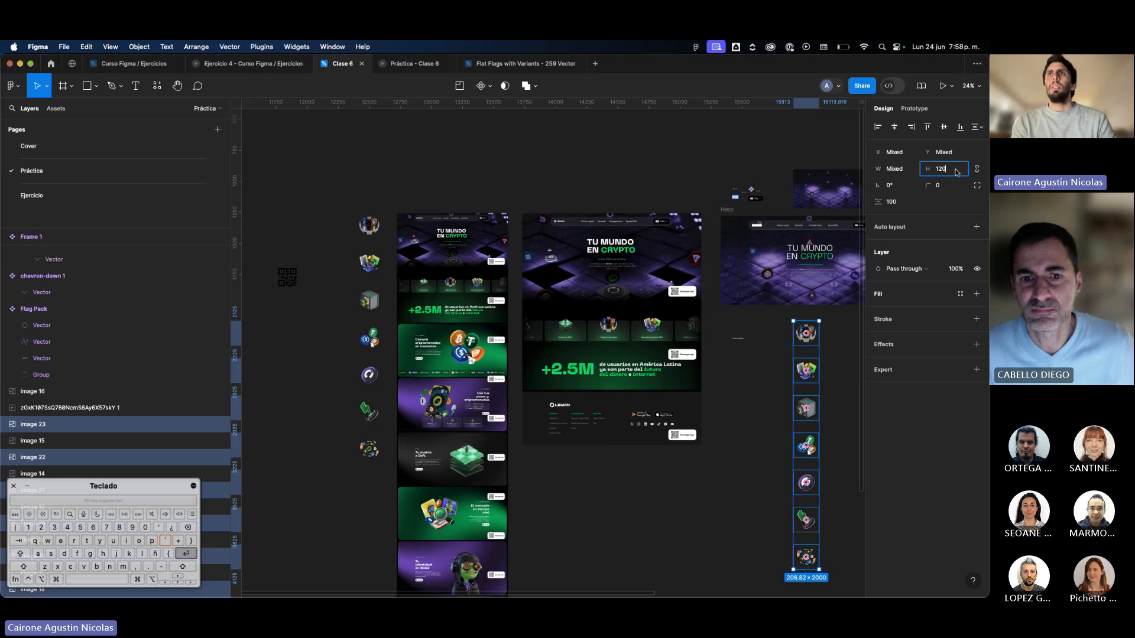
Set the vertical spacing between the seven duplicated icons to 100.
left_click(895, 205)
type("100")
key("Return")
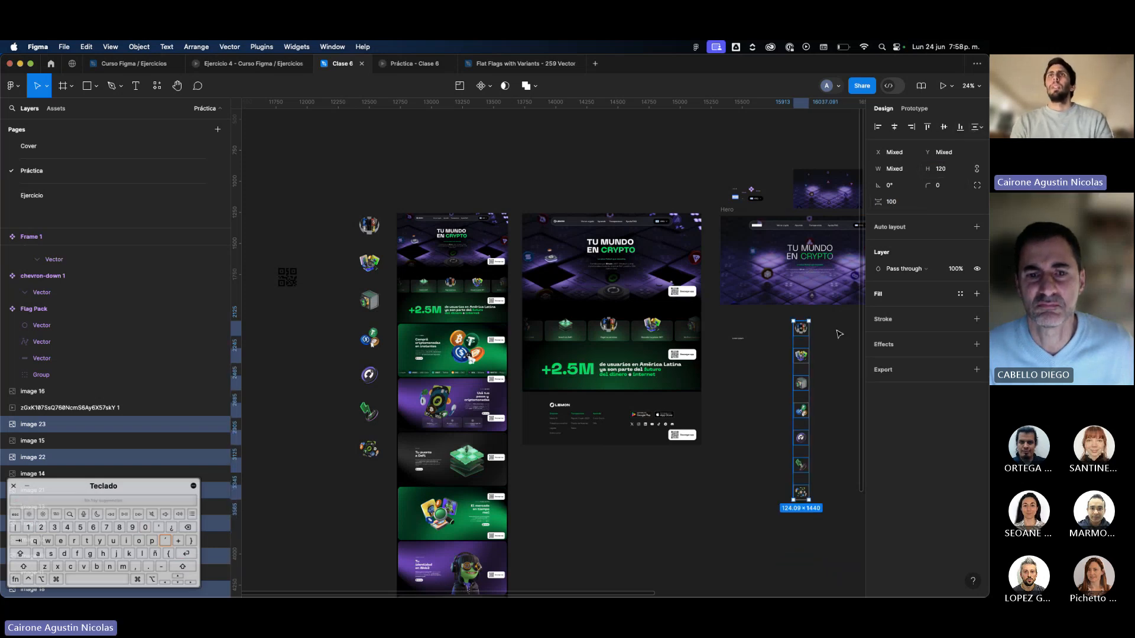
Move the column of seven icons left to X 15238, beside the reference page's feature cards and below the Hero frame.
scroll(836, 334, "up", 5)
left_click_drag(744, 571, 501, 567)
left_click_drag(493, 400, 500, 383)
scroll(505, 392, "left", 2)
scroll(504, 393, "down", 1)
scroll(506, 393, "down", 1)
scroll(506, 393, "down", 3)
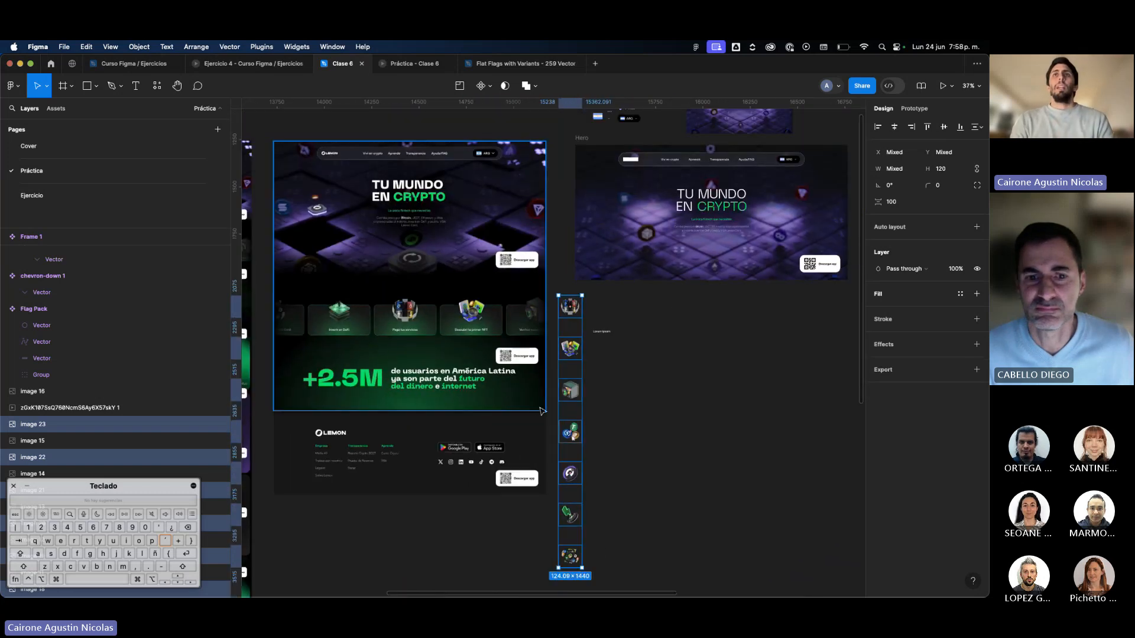
scroll(557, 334, "up", 2)
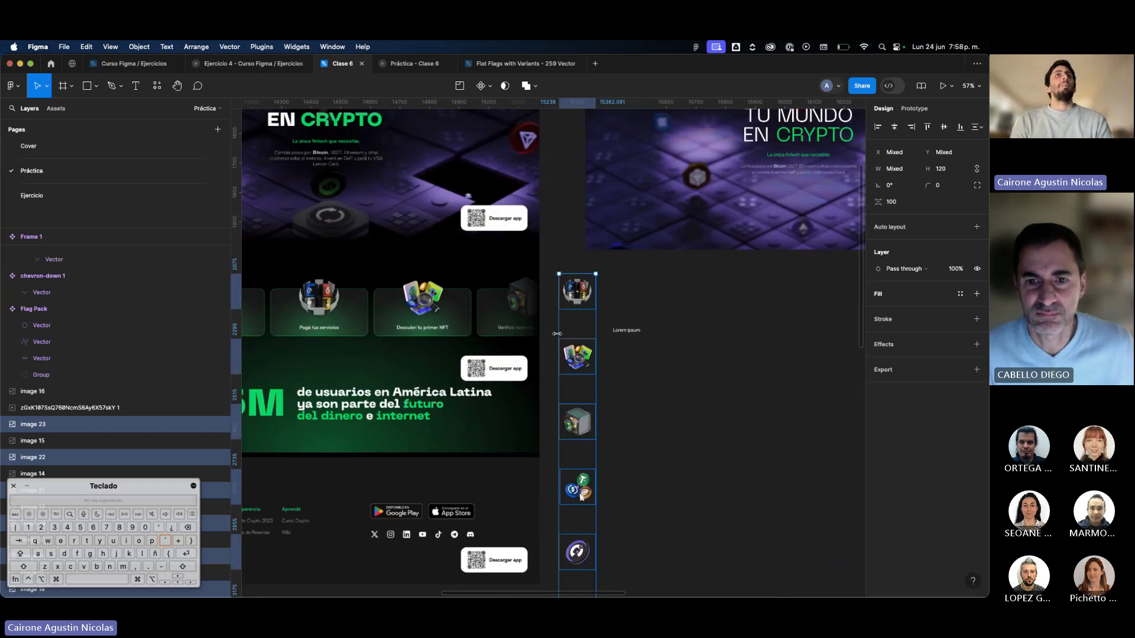
Move the Lorem ipsum text to the right, away from the icon column, to X 15556 and Y 2321.
scroll(556, 334, "down", 2)
left_click_drag(640, 250, 725, 271)
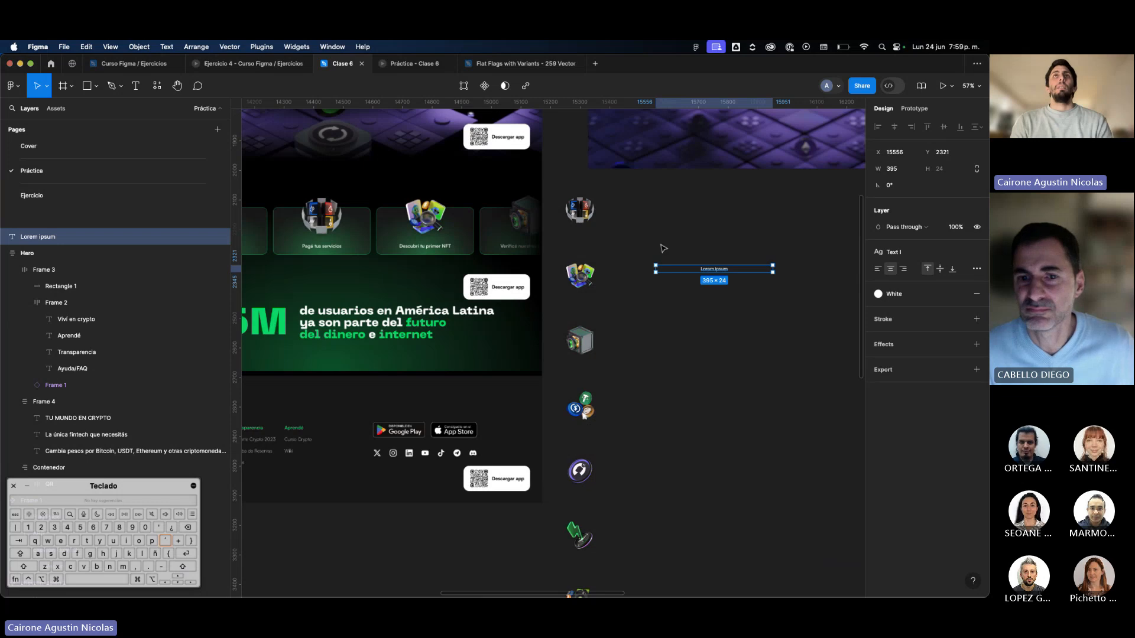
scroll(663, 248, "down", 2)
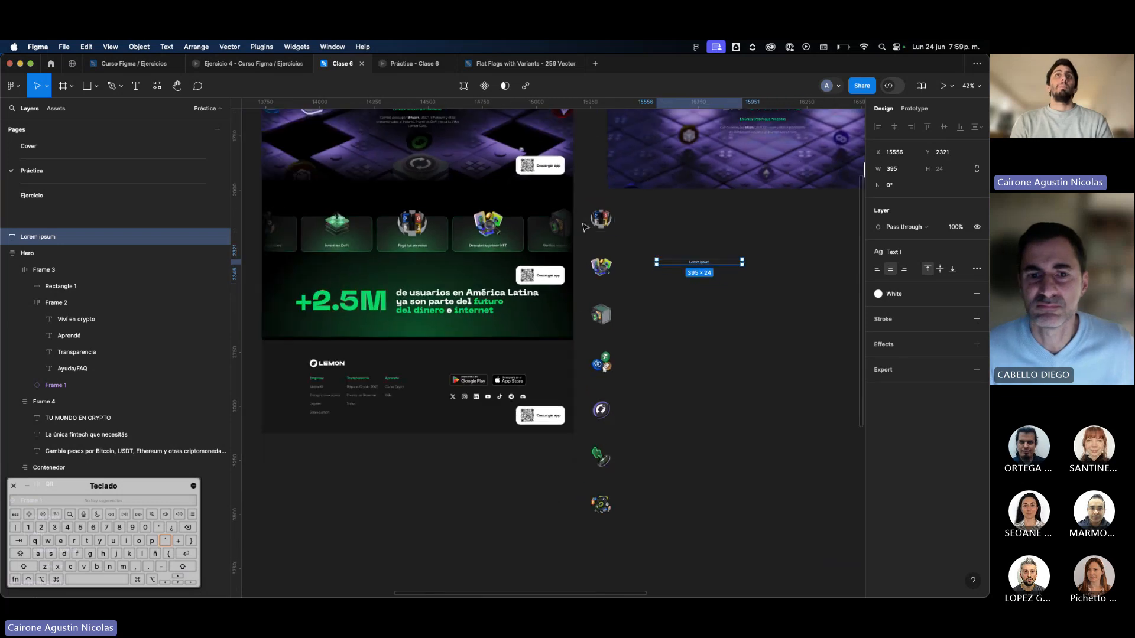
Go through the duplicated icons individually, from the bottom of the column up to the top one.
left_click(606, 505)
left_click(609, 413)
left_click(609, 361)
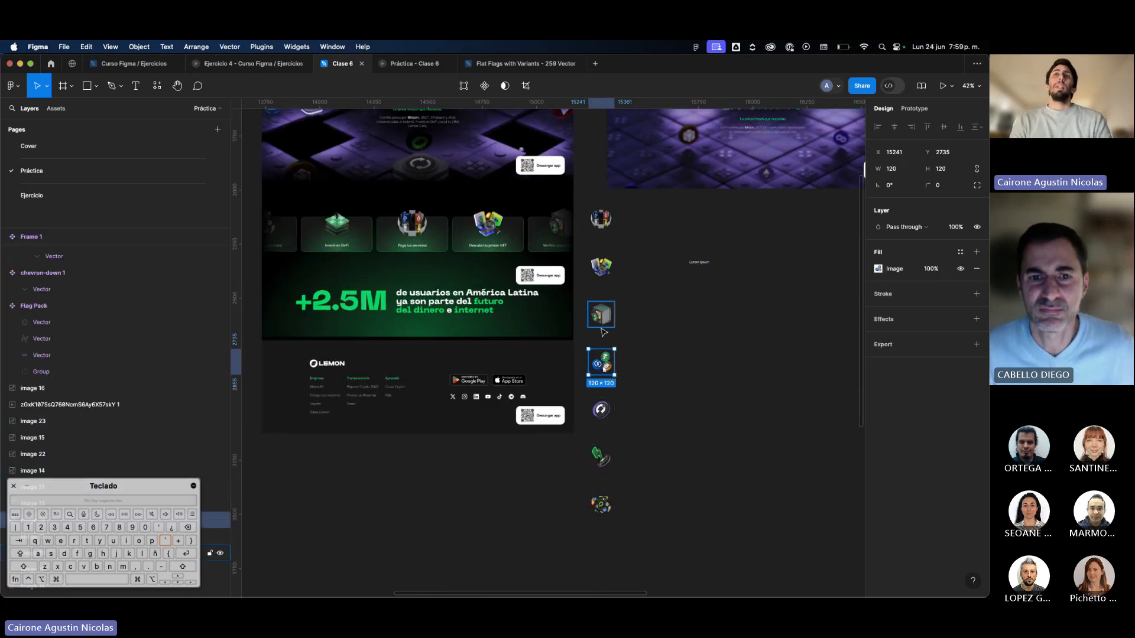
left_click(603, 314)
left_click(602, 266)
left_click(603, 221)
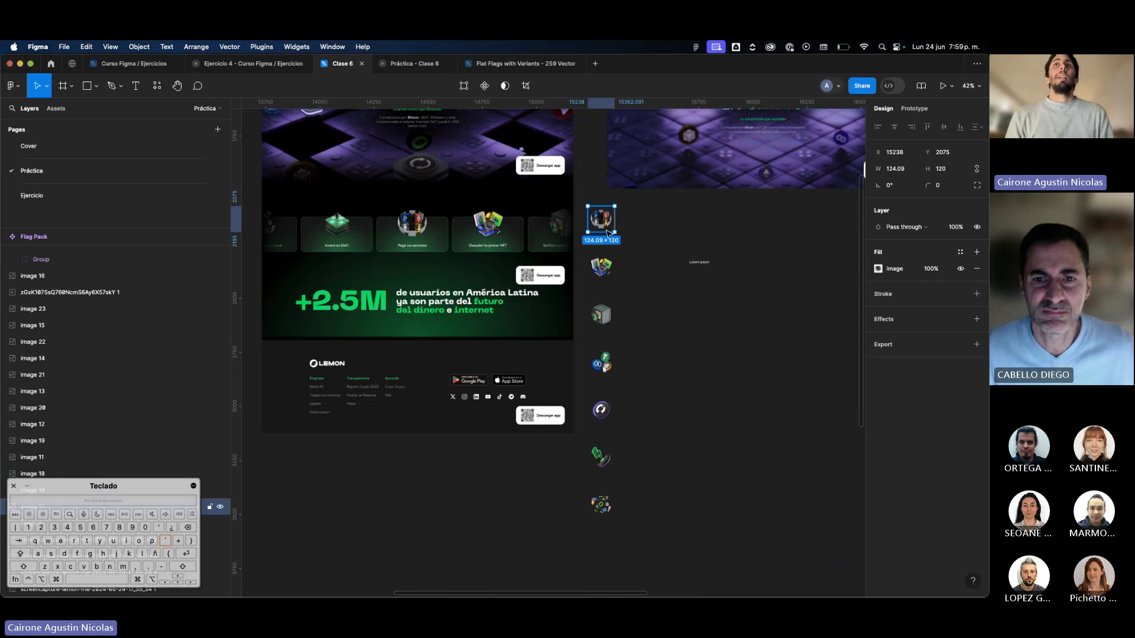
Examine the feature cards in the reference page up close and compare them with the separate icons.
scroll(473, 231, "up", 5)
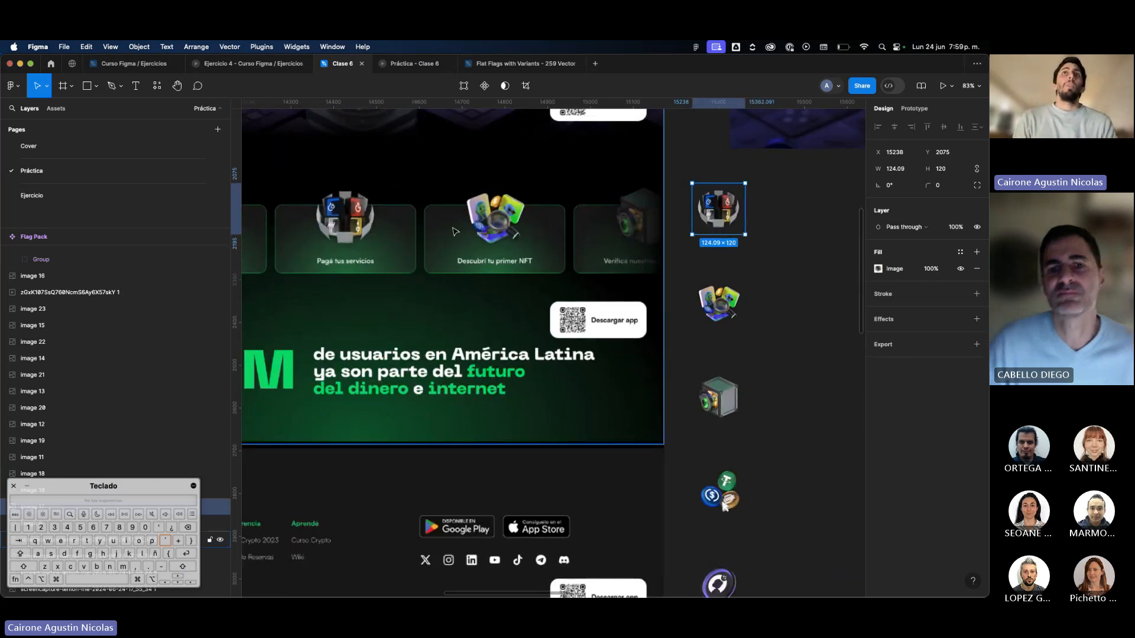
scroll(482, 216, "up", 5)
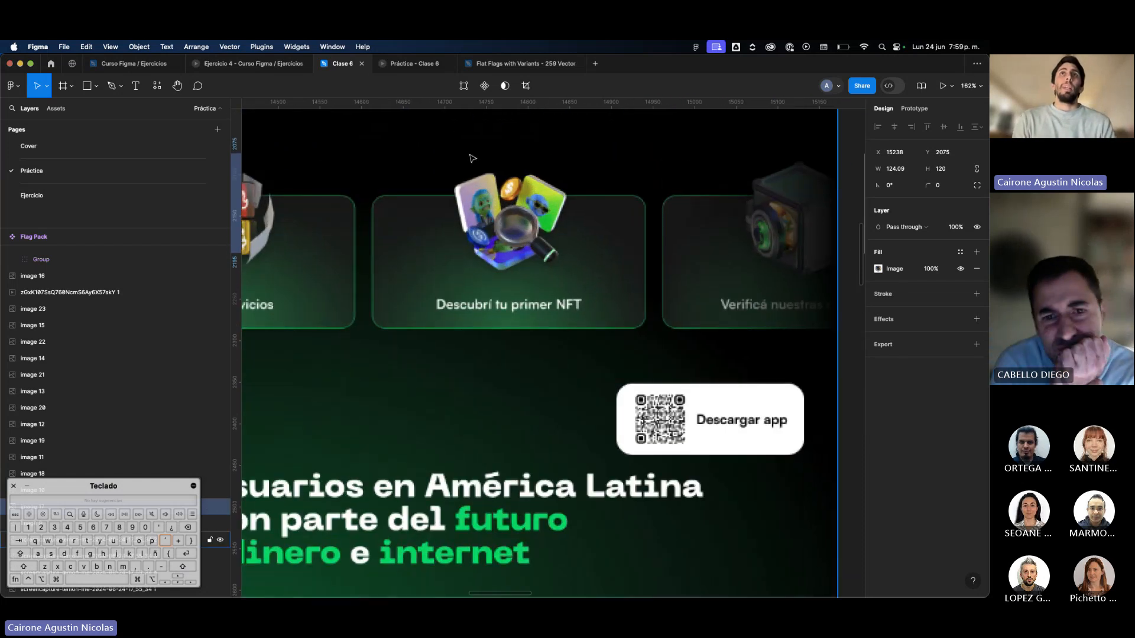
scroll(502, 266, "down", 10)
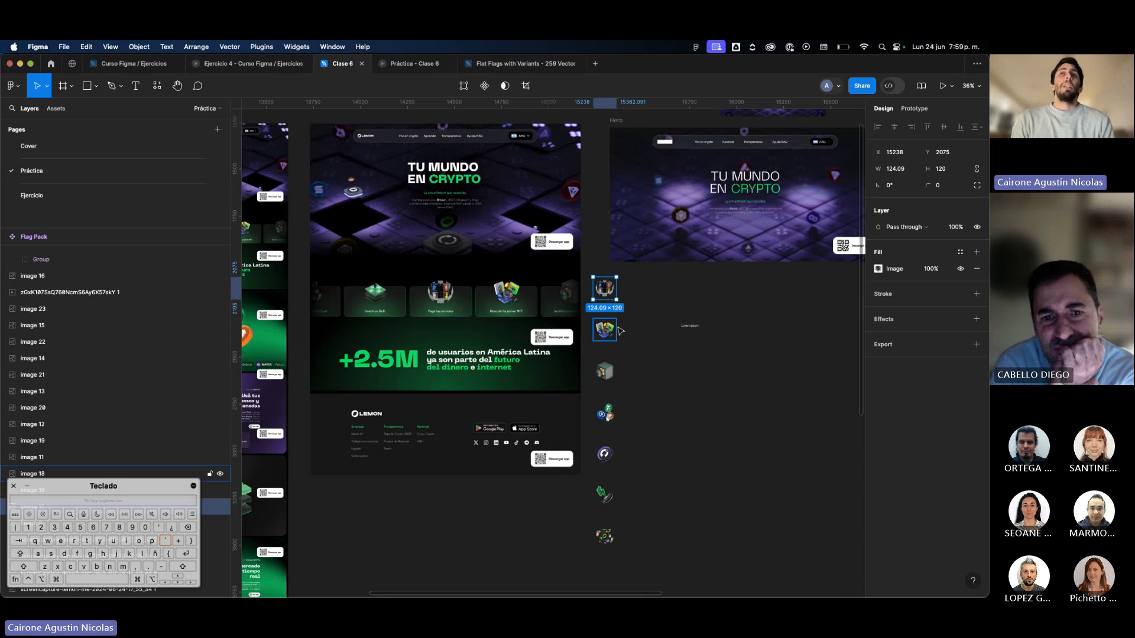
scroll(620, 330, "up", 1)
scroll(621, 330, "down", 3)
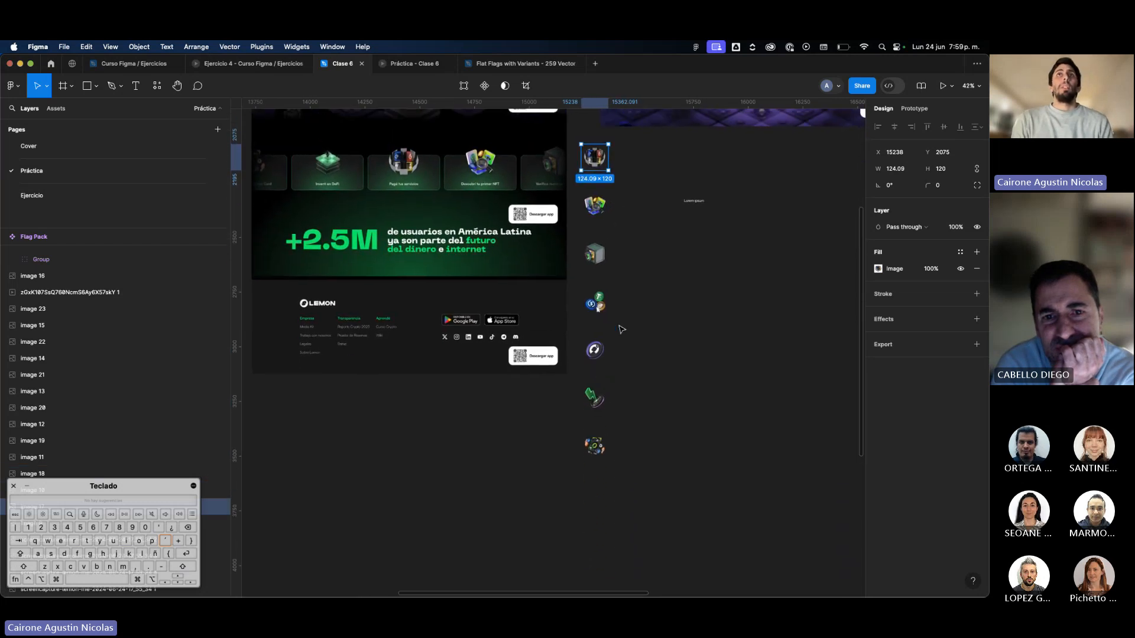
scroll(620, 330, "up", 1)
scroll(621, 333, "up", 1)
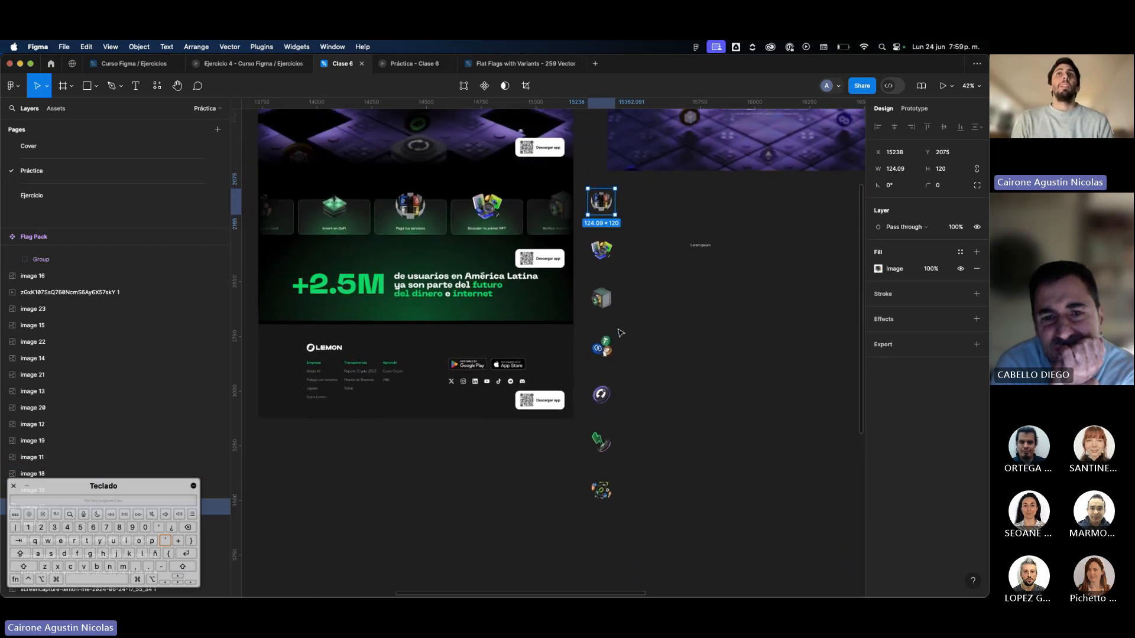
Select the whole column of seven icons and clear the selection again.
left_click_drag(633, 216, 614, 531)
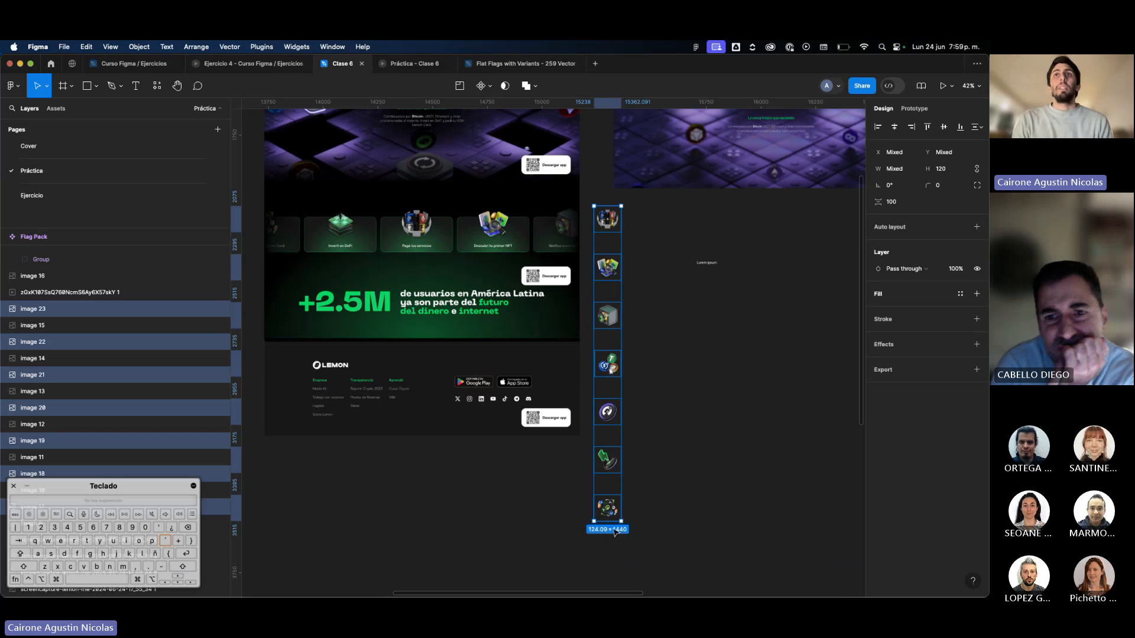
scroll(615, 522, "up", 2)
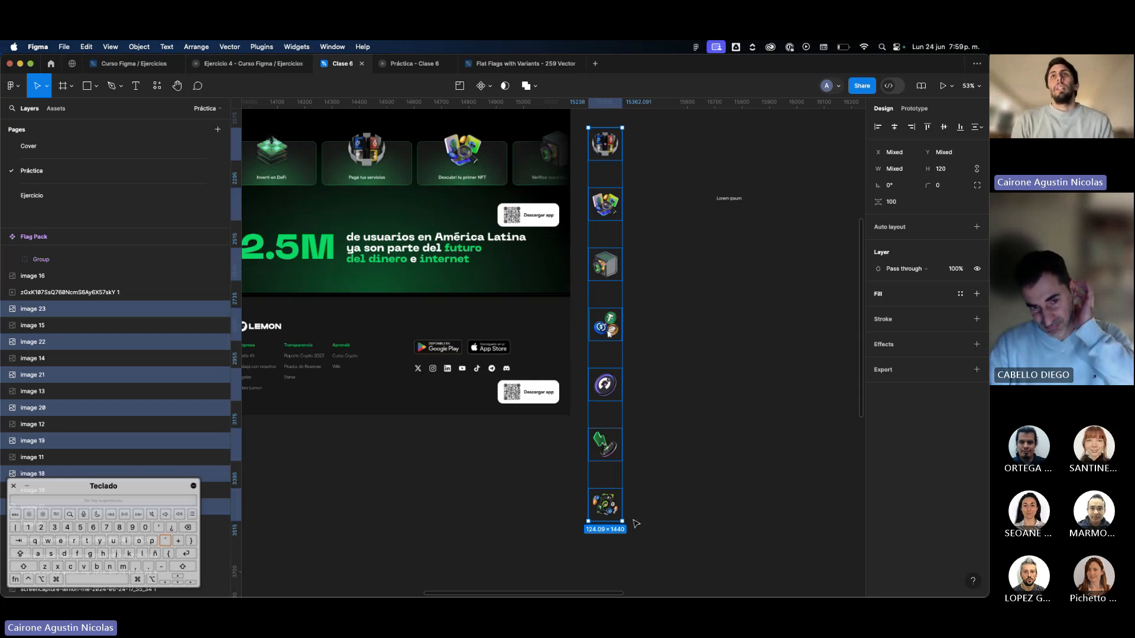
scroll(636, 523, "right", 3)
scroll(636, 523, "up", 2)
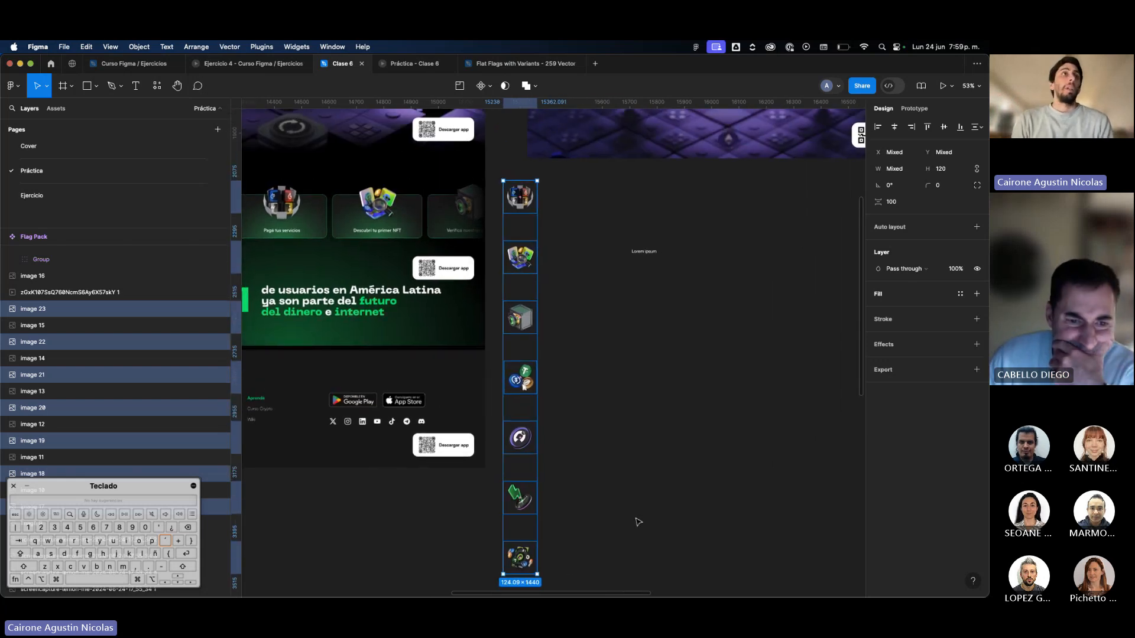
left_click(545, 207)
Inspect the Frame 1 language selector component and the flag and chevron components above the Hero frame.
scroll(572, 227, "up", 5)
scroll(532, 220, "up", 5)
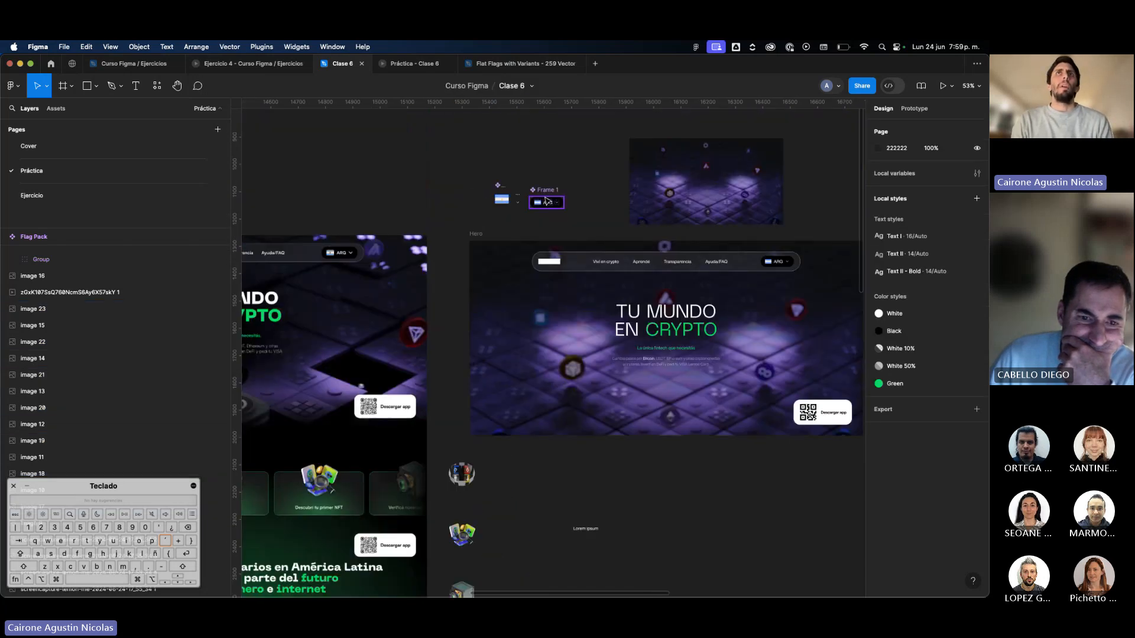
left_click(533, 219)
left_click_drag(533, 220, 542, 210)
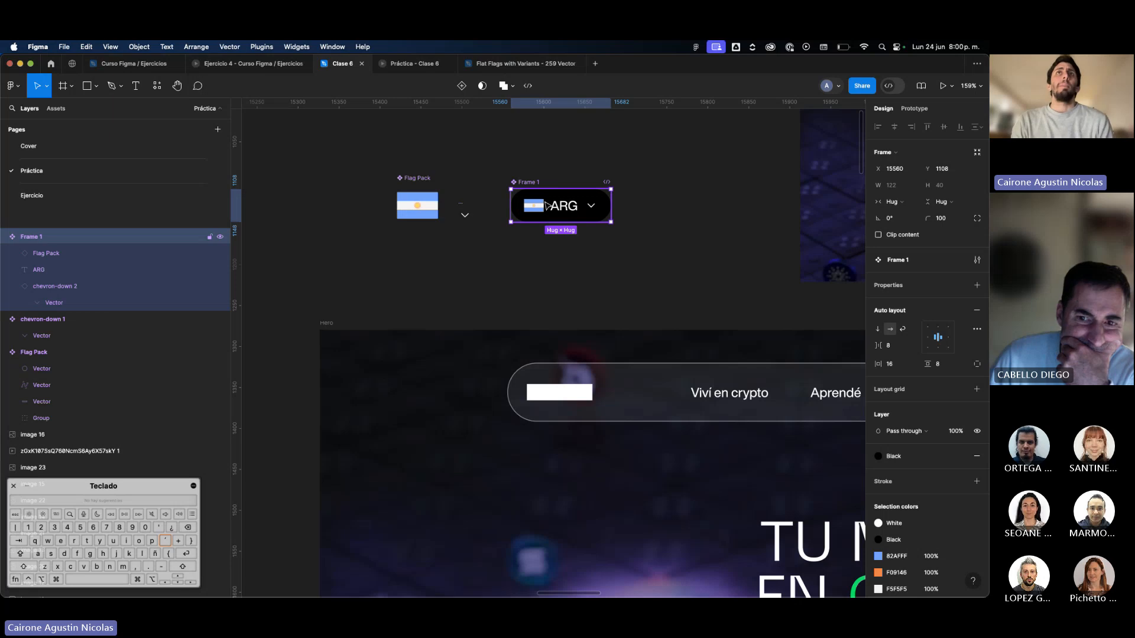
left_click(466, 211)
scroll(467, 211, "down", 5)
scroll(468, 212, "down", 5)
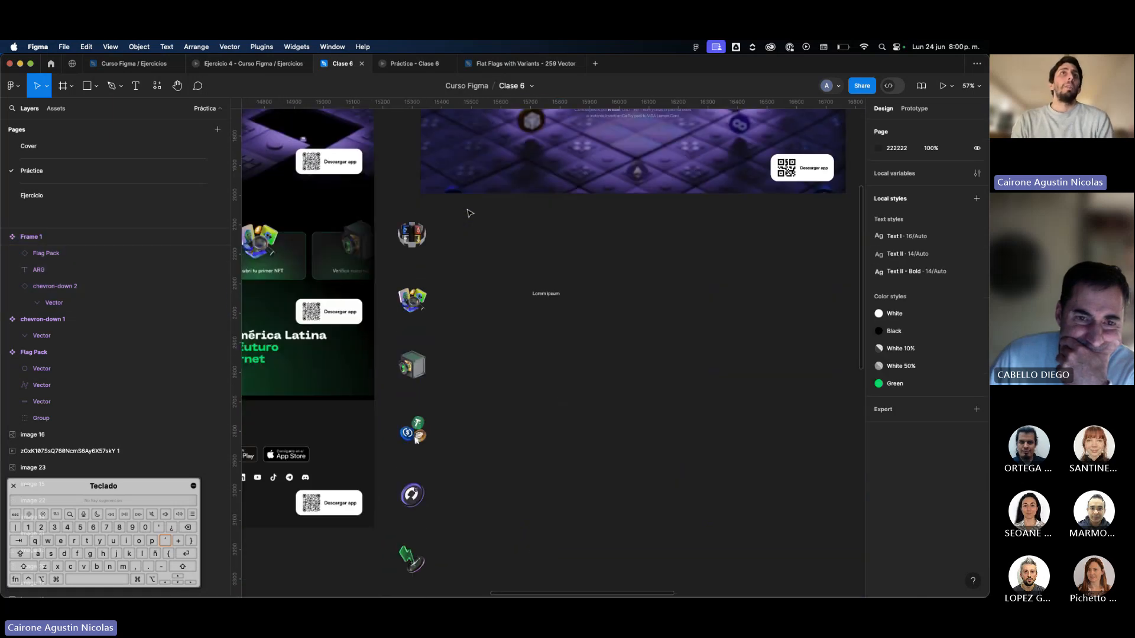
Check the top icon and the safe icon of the duplicated column individually.
scroll(470, 214, "left", 2)
scroll(470, 214, "down", 1)
scroll(470, 213, "down", 4)
left_click(485, 204)
scroll(485, 205, "up", 4)
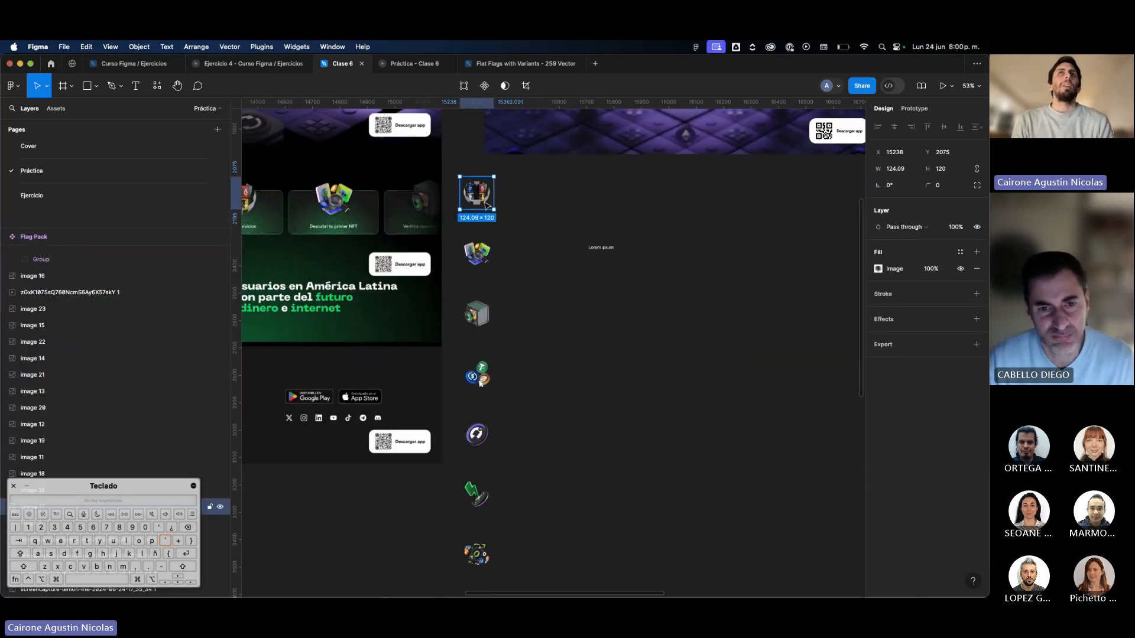
scroll(490, 213, "down", 2)
left_click(496, 296)
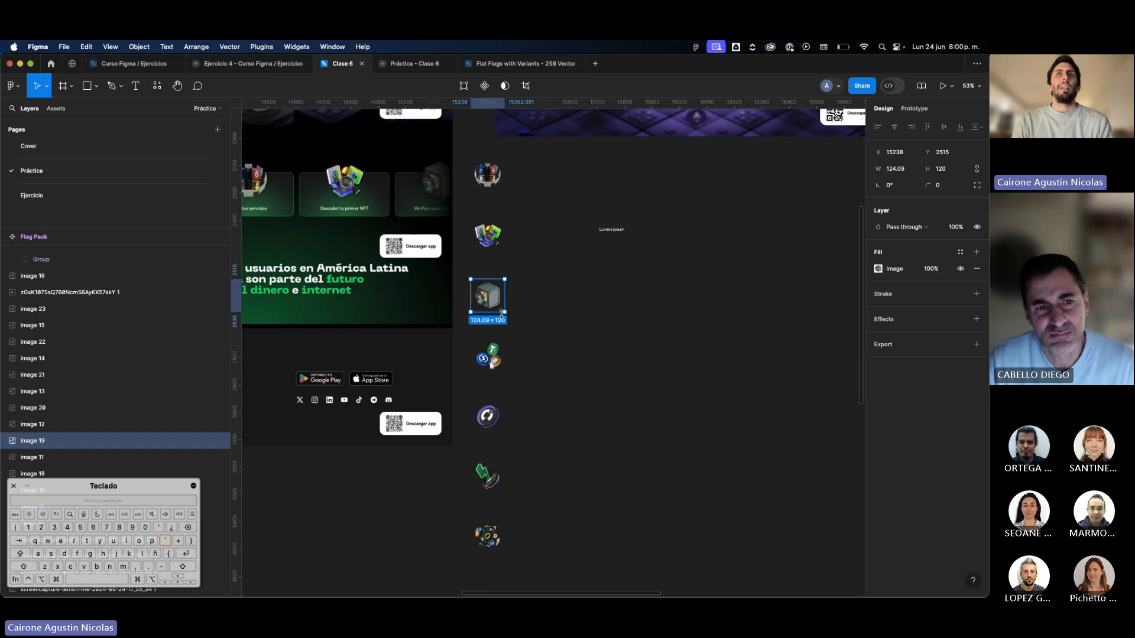
scroll(497, 307, "left", 3)
scroll(497, 307, "down", 2)
scroll(496, 330, "up", 2)
scroll(496, 330, "left", 2)
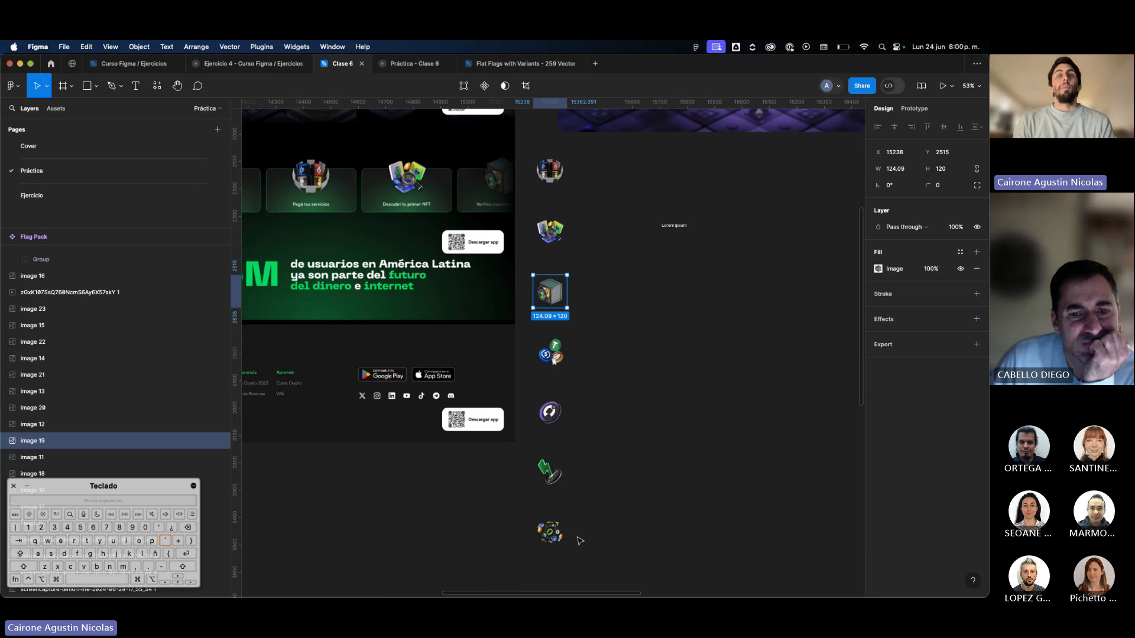
Select all seven icons and move the column slightly right to X 15291.
left_click_drag(579, 540, 549, 179)
scroll(550, 179, "left", 3)
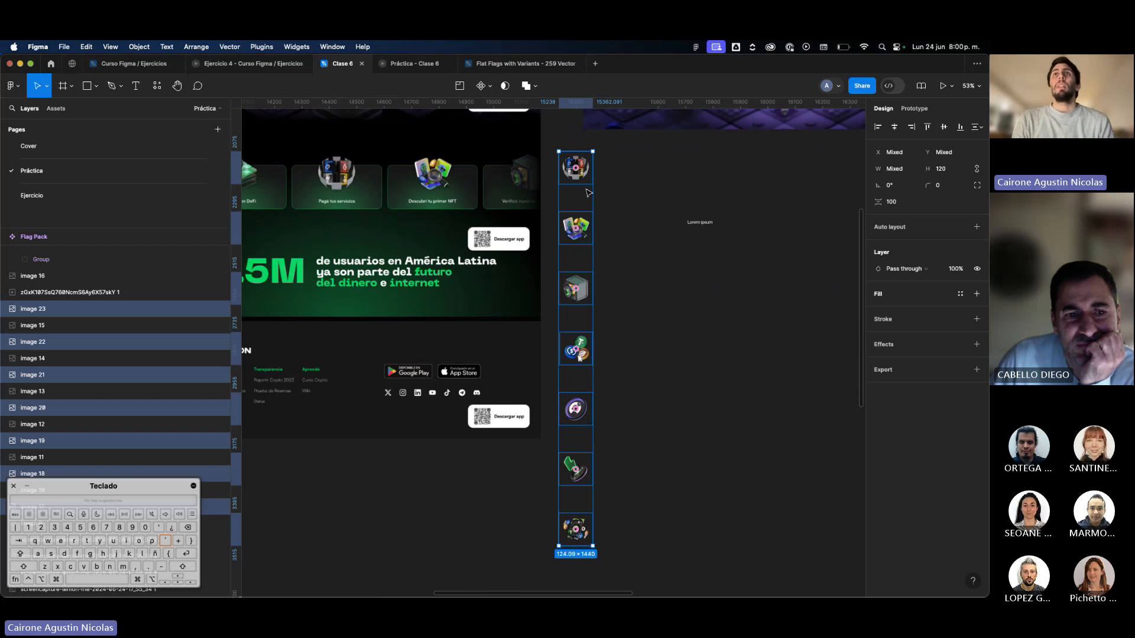
left_click_drag(583, 183, 592, 183)
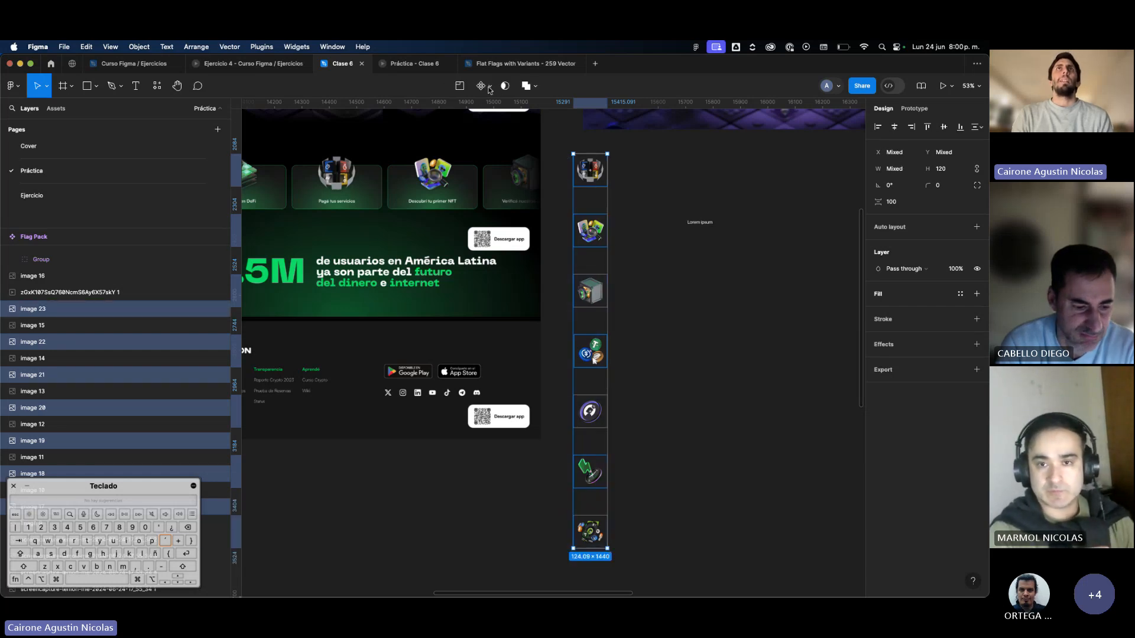
Compare the component options for the bottom icon alone and for it together with the coins icon.
left_click(554, 197)
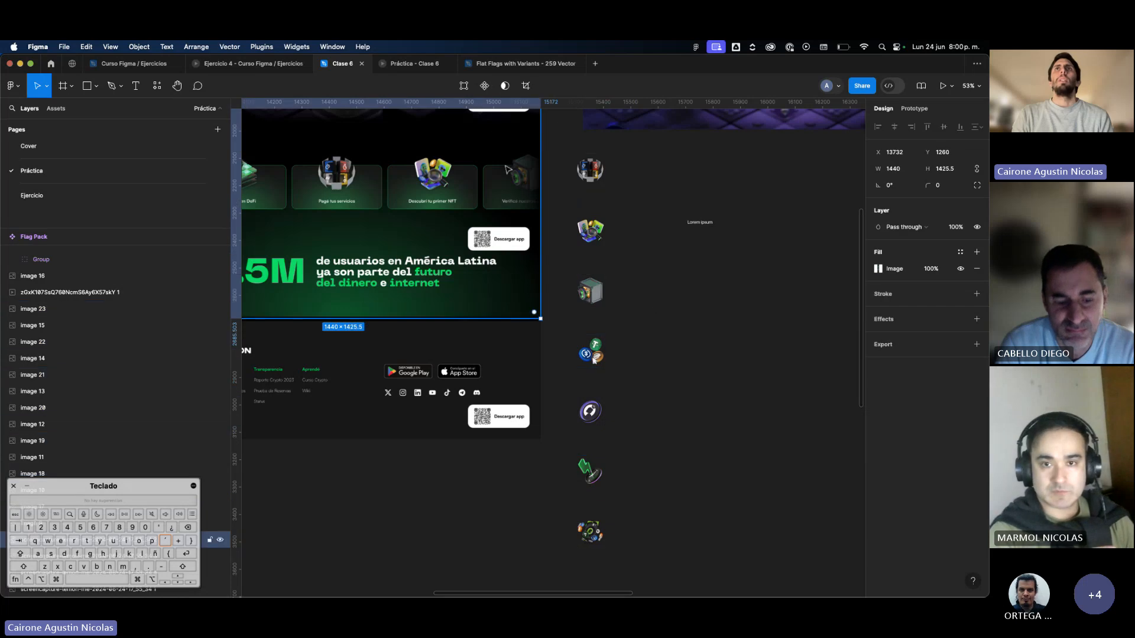
left_click(589, 170)
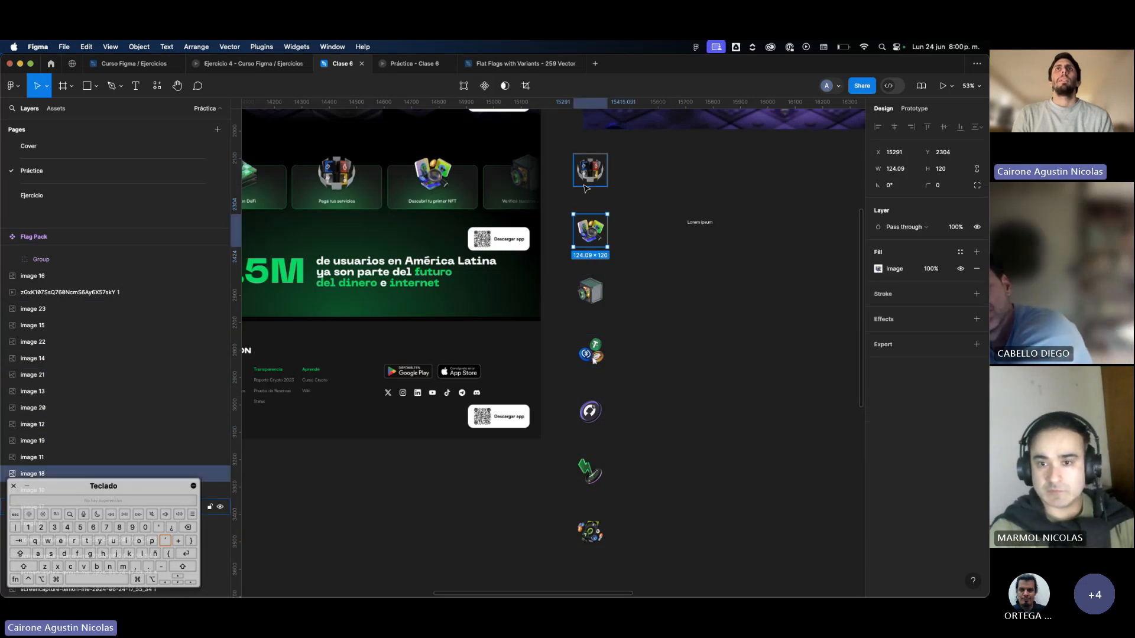
left_click(686, 280)
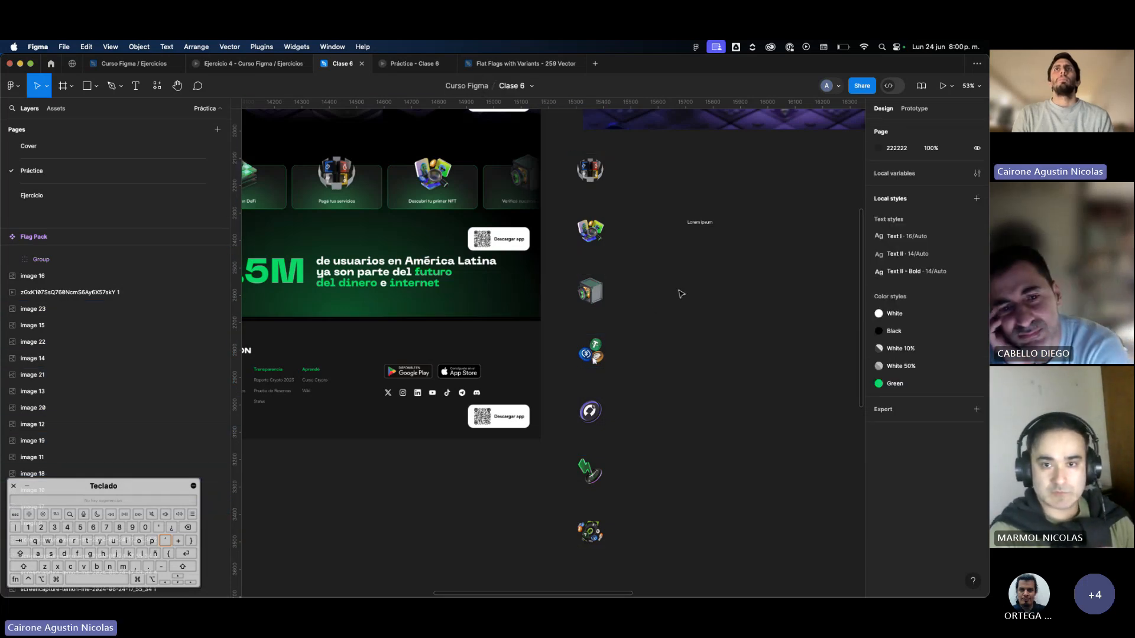
left_click(591, 530)
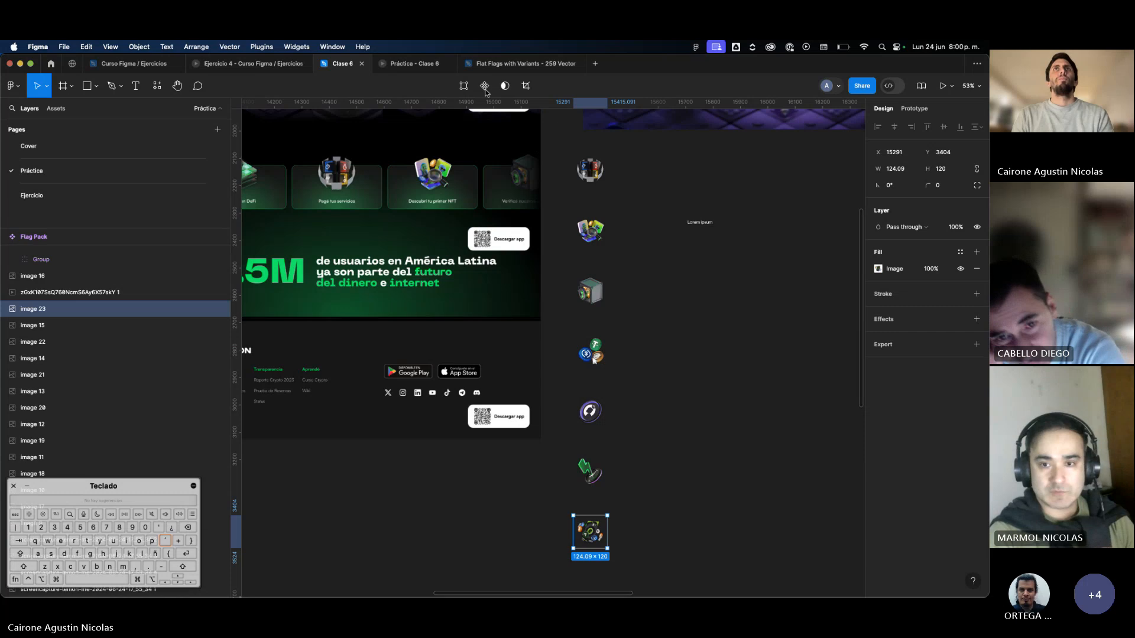
left_click(589, 352, "shift")
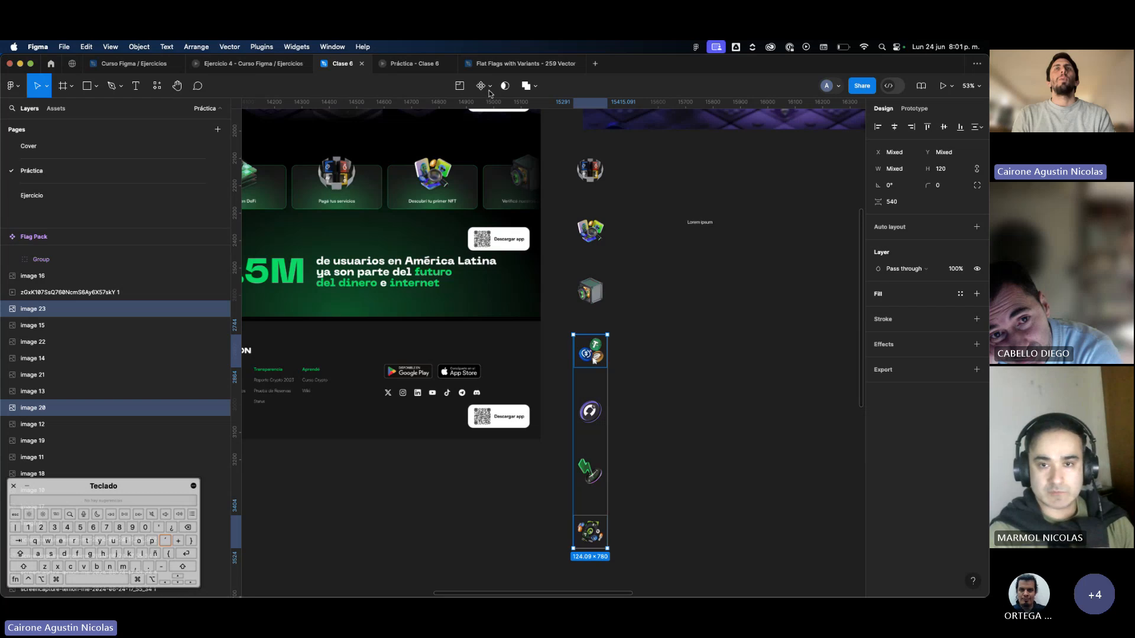
left_click_drag(490, 90, 493, 165)
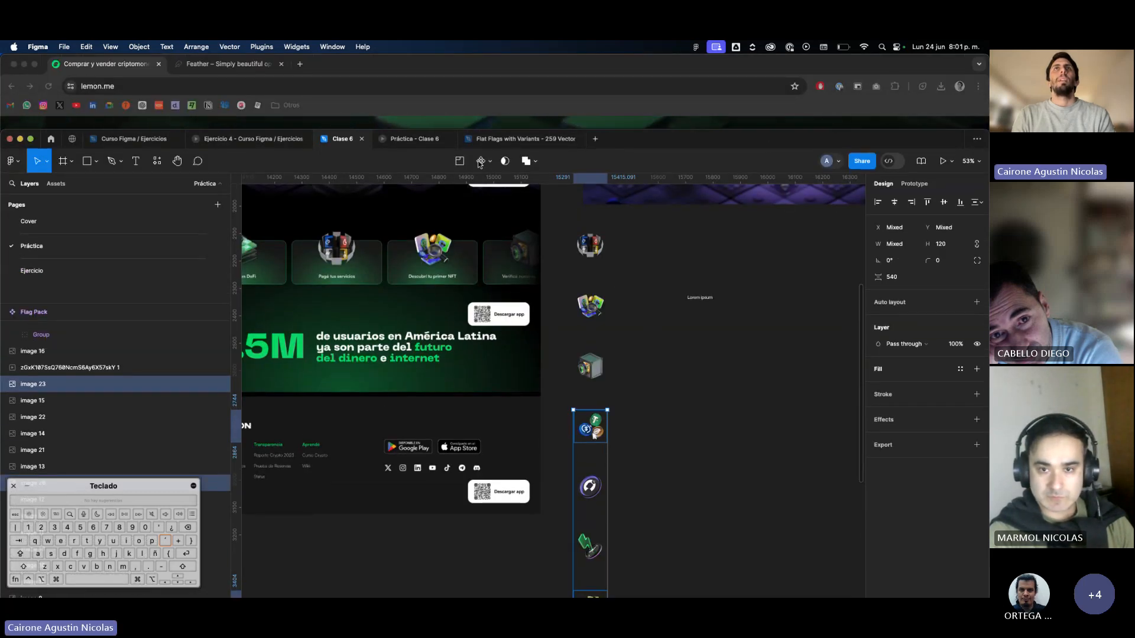
left_click_drag(640, 160, 639, 134)
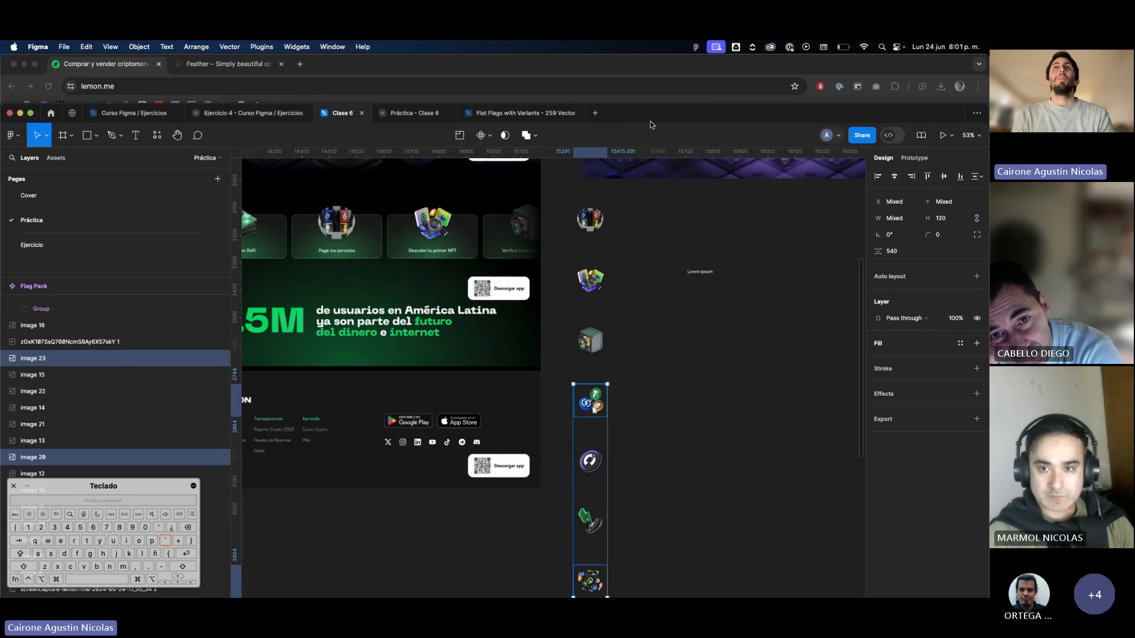
left_click_drag(644, 116, 644, 66)
left_click(636, 253)
Go through the icons one at a time, from the bottom of the column up to the safe icon.
scroll(636, 254, "down", 3)
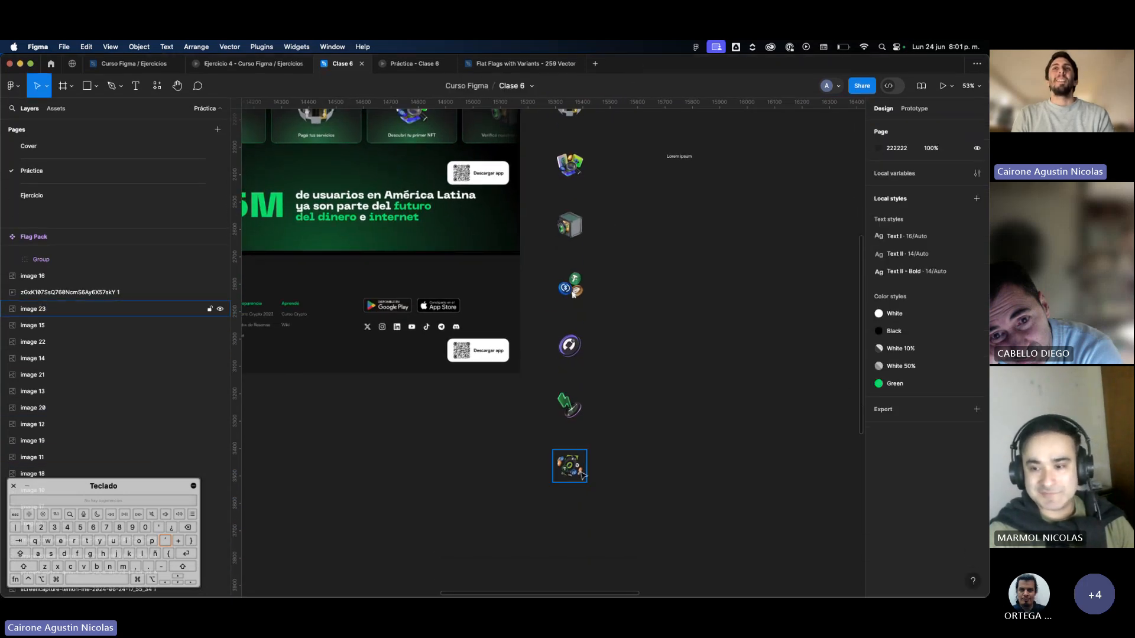
left_click(584, 475)
scroll(576, 471, "up", 2)
scroll(576, 471, "right", 2)
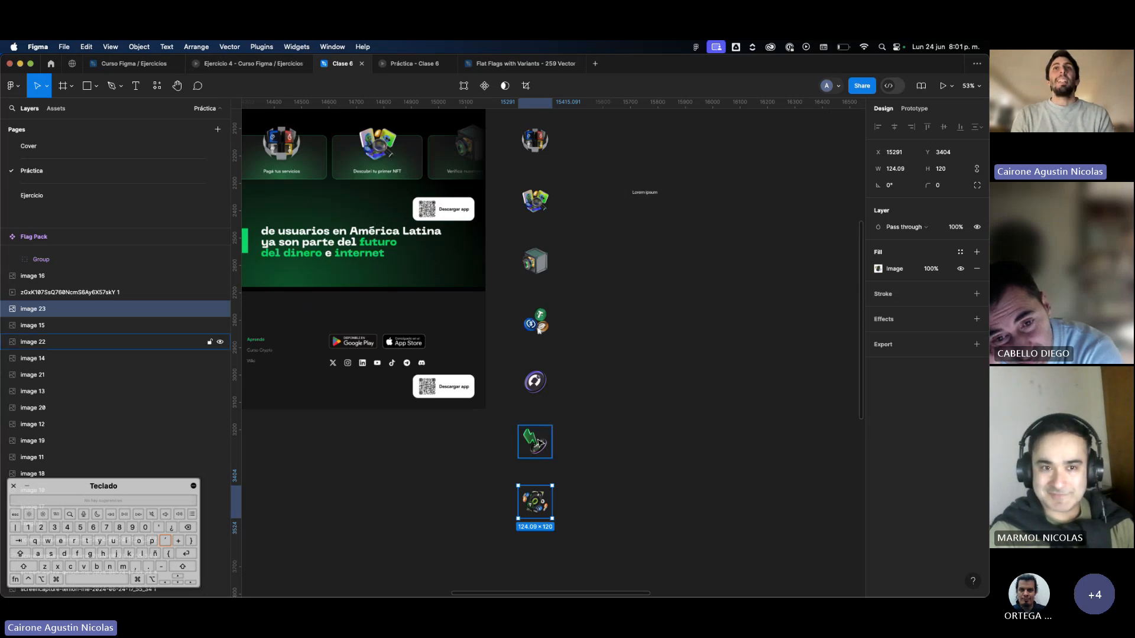
scroll(540, 444, "up", 1)
scroll(540, 444, "right", 1)
left_click(518, 457)
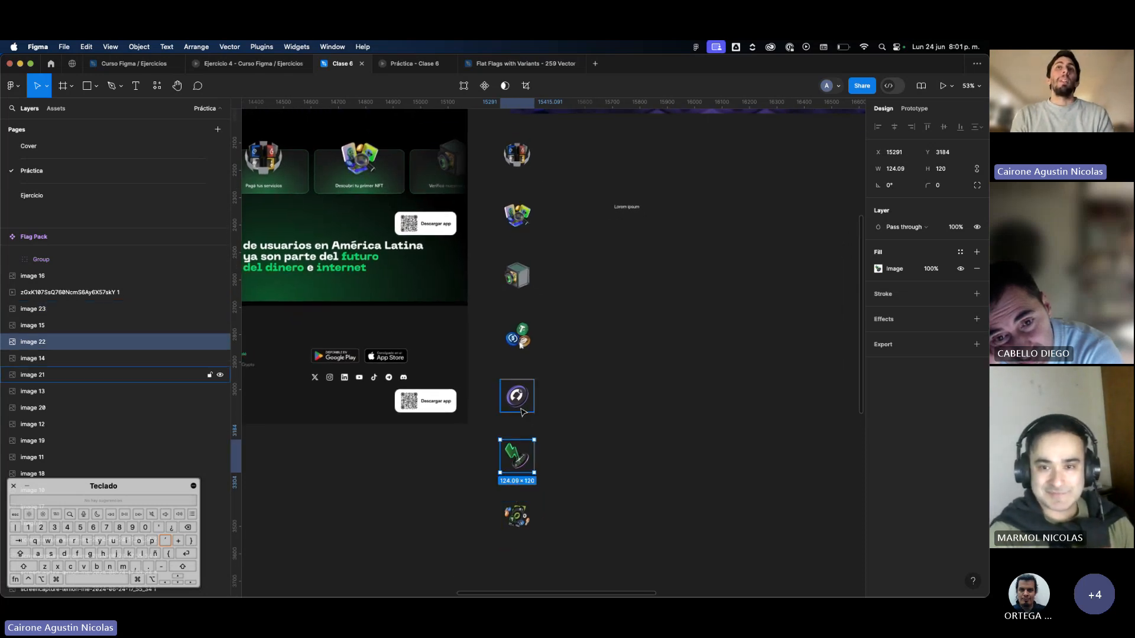
left_click(520, 402)
left_click(521, 342)
left_click(520, 305)
left_click(517, 275)
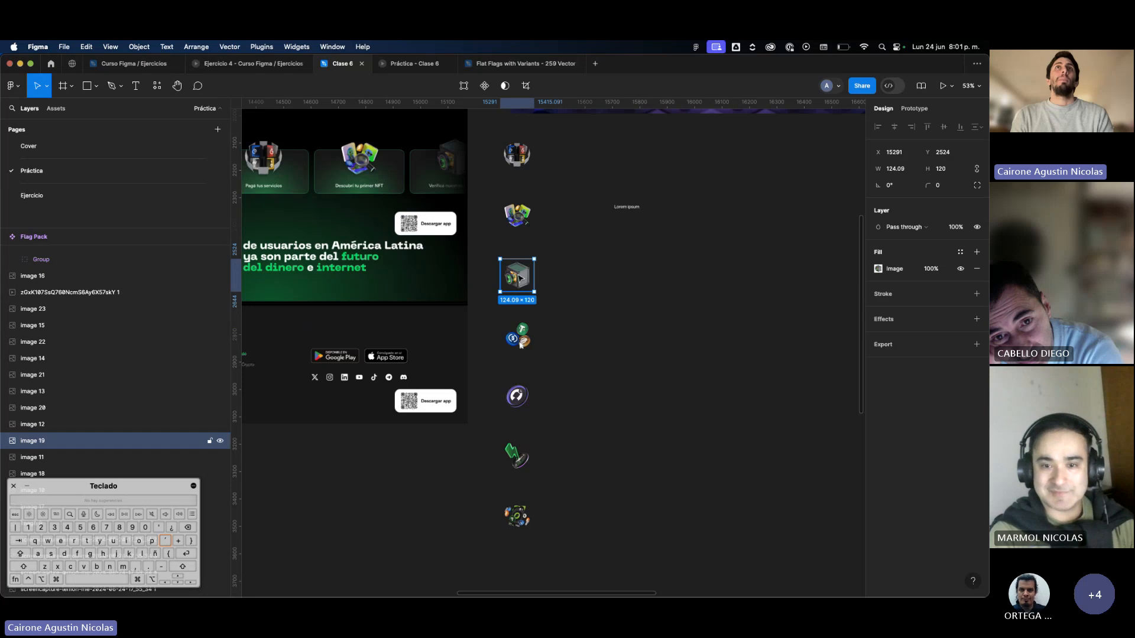
left_click_drag(494, 149, 533, 593)
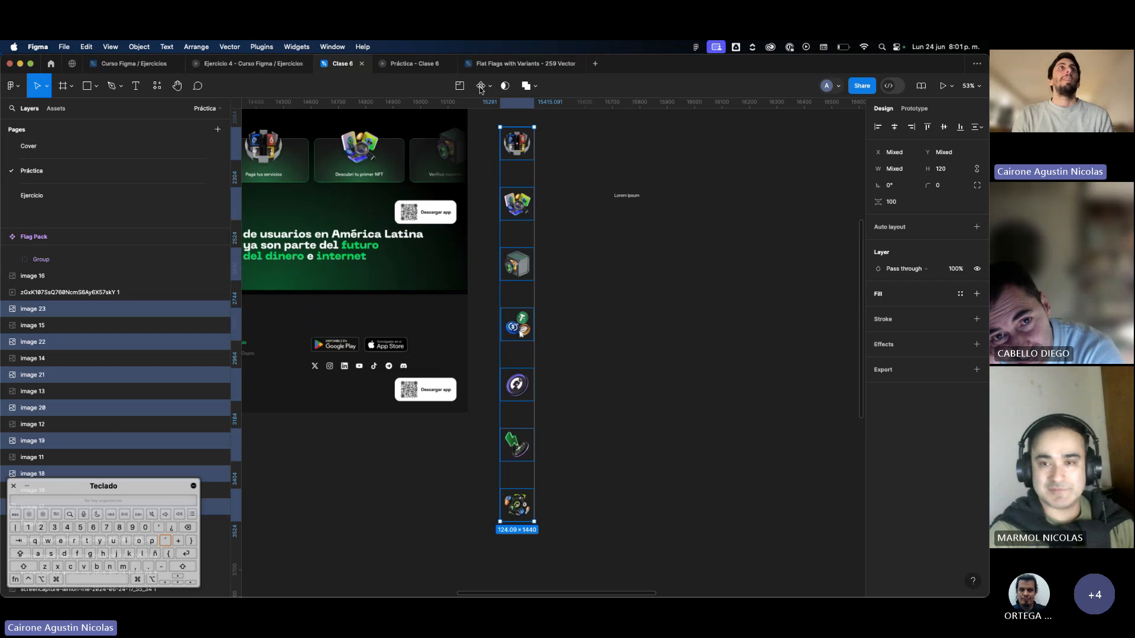
left_click_drag(650, 75, 603, 76)
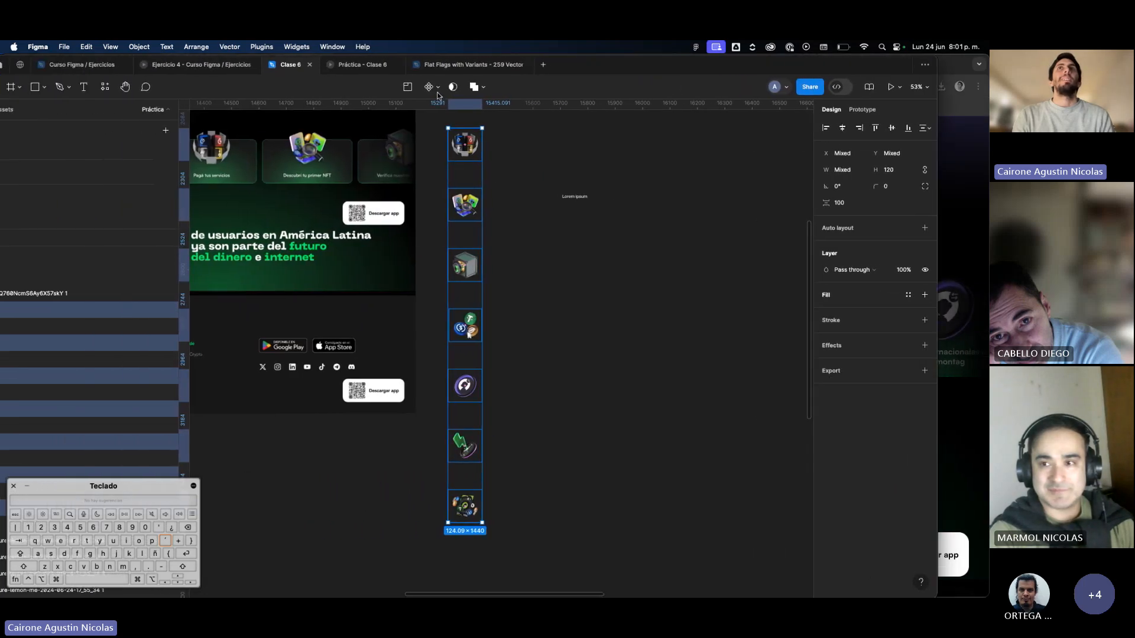
double_click(602, 69)
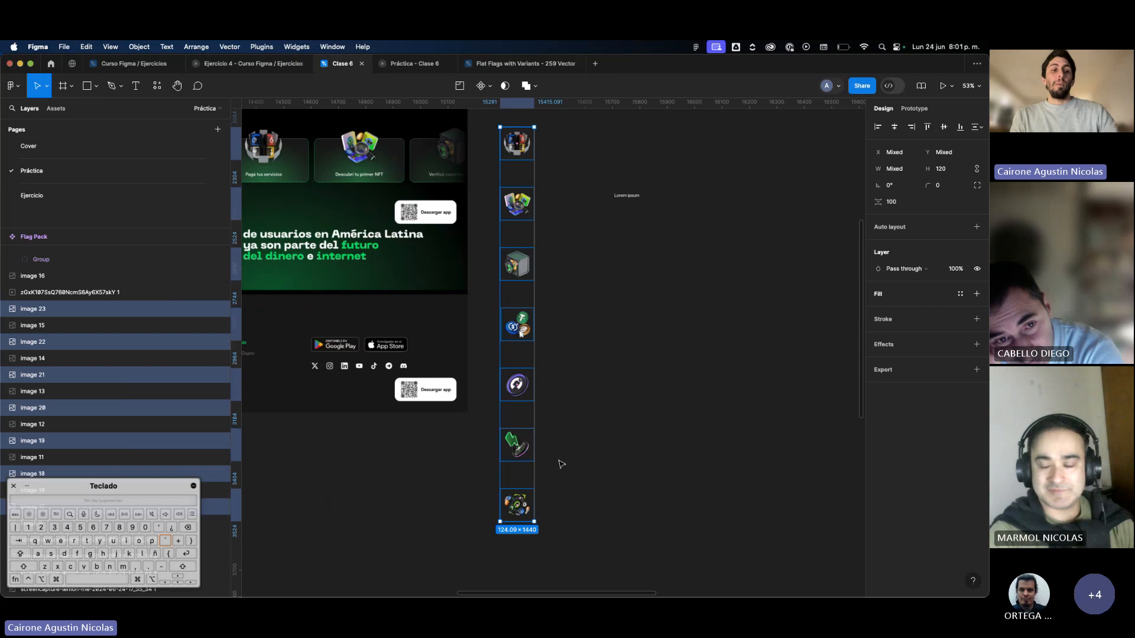
Turn the bottom icon, the lightning icon and the purple coin icon each into its own component.
left_click(522, 515)
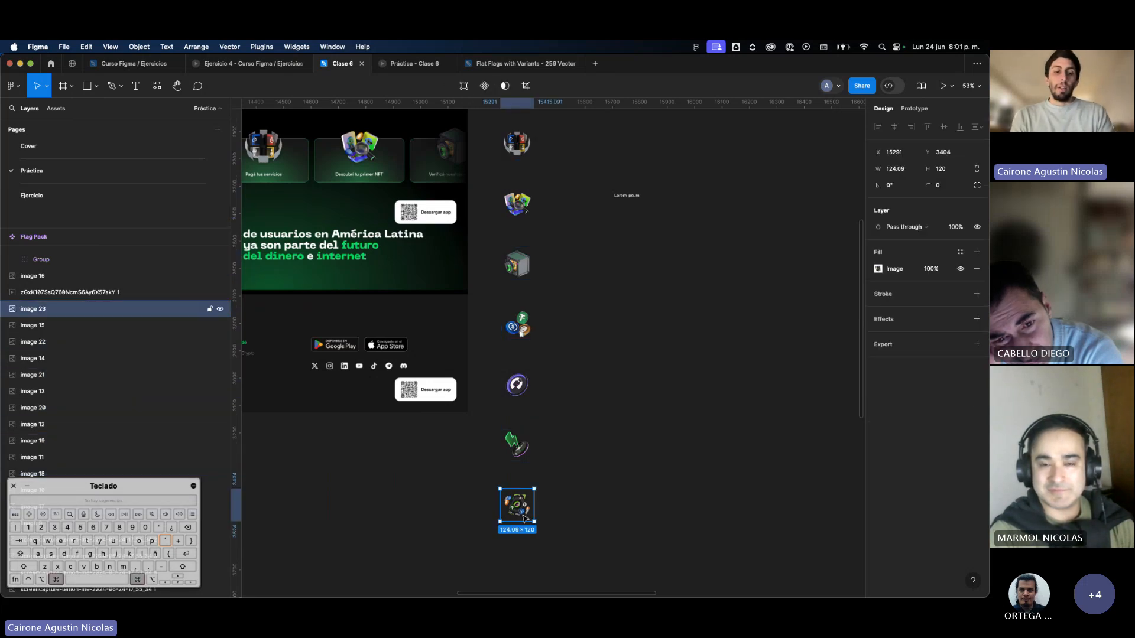
key("super+alt+k")
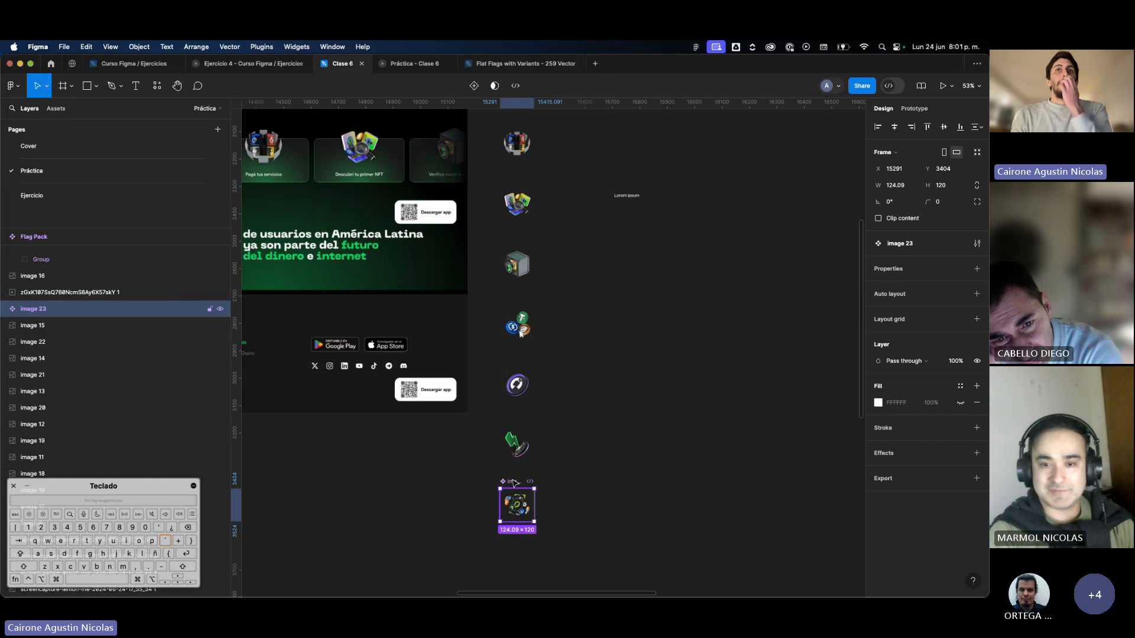
scroll(509, 485, "up", 3)
left_click(525, 433)
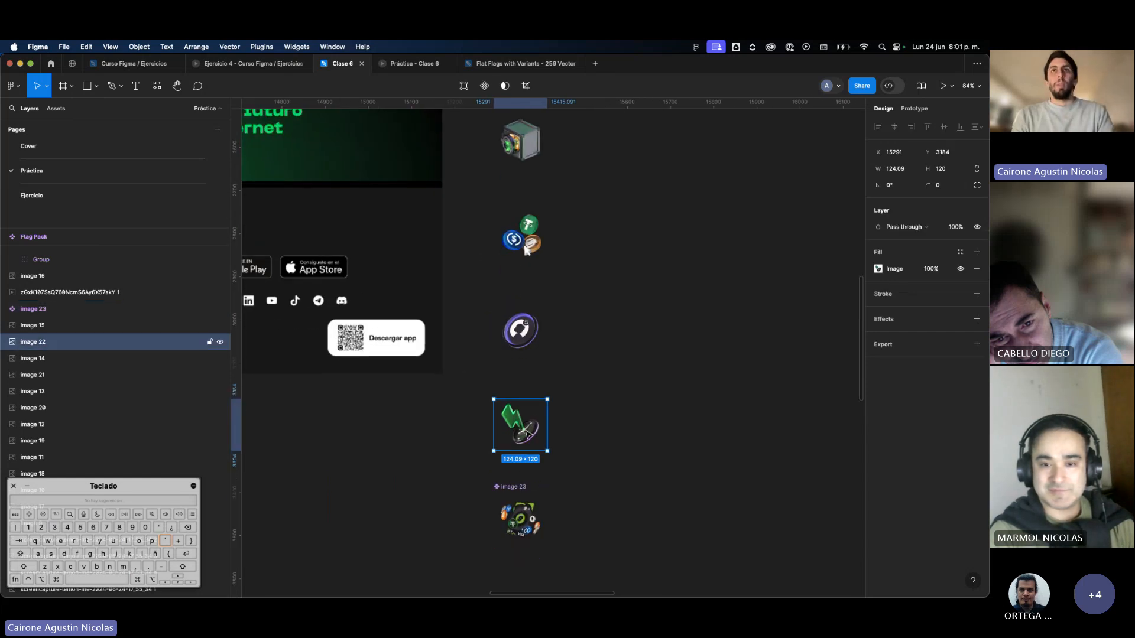
key("super+alt+k")
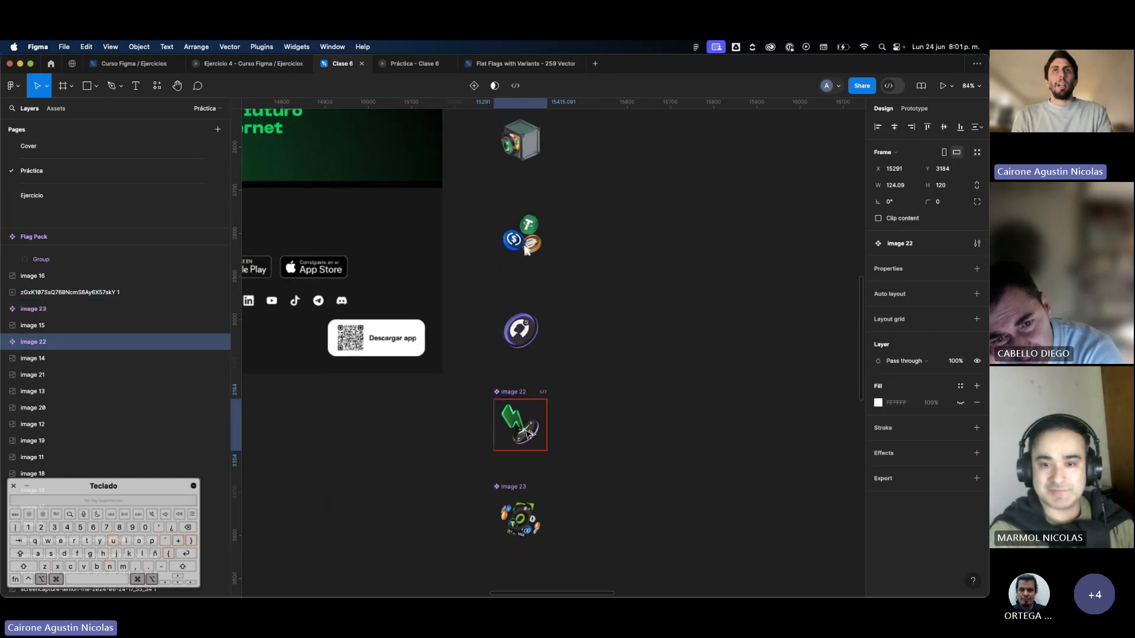
left_click(531, 339)
key("super+alt+k")
Turn the three-coins icon and the safe icon each into a separate component.
scroll(532, 339, "up", 3)
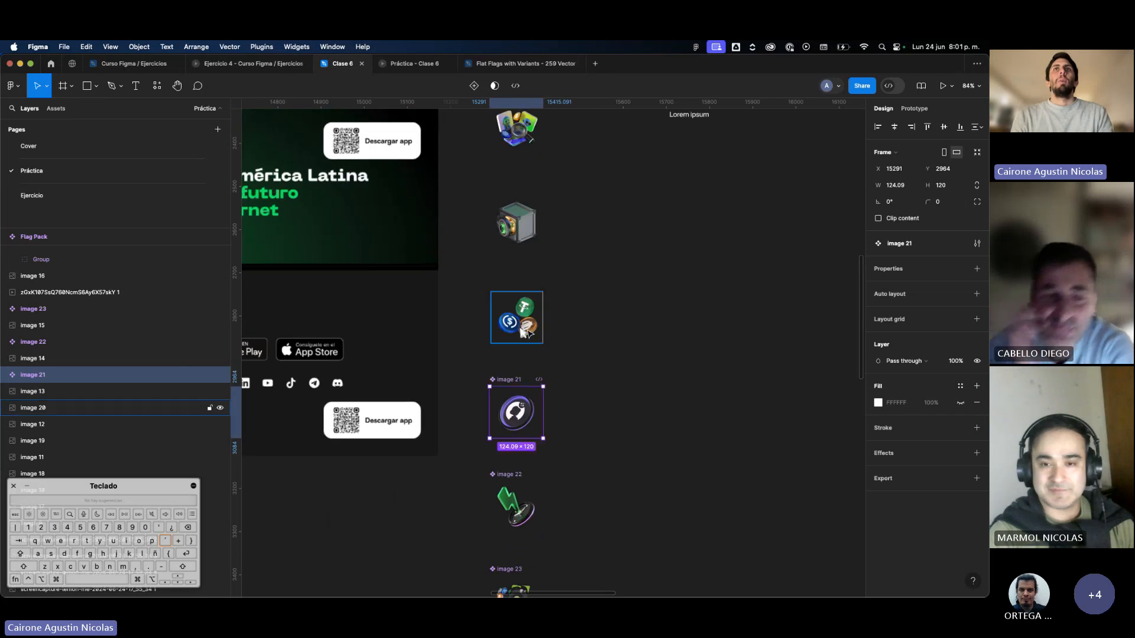
left_click(530, 331)
key("super+alt+k")
scroll(530, 332, "up", 3)
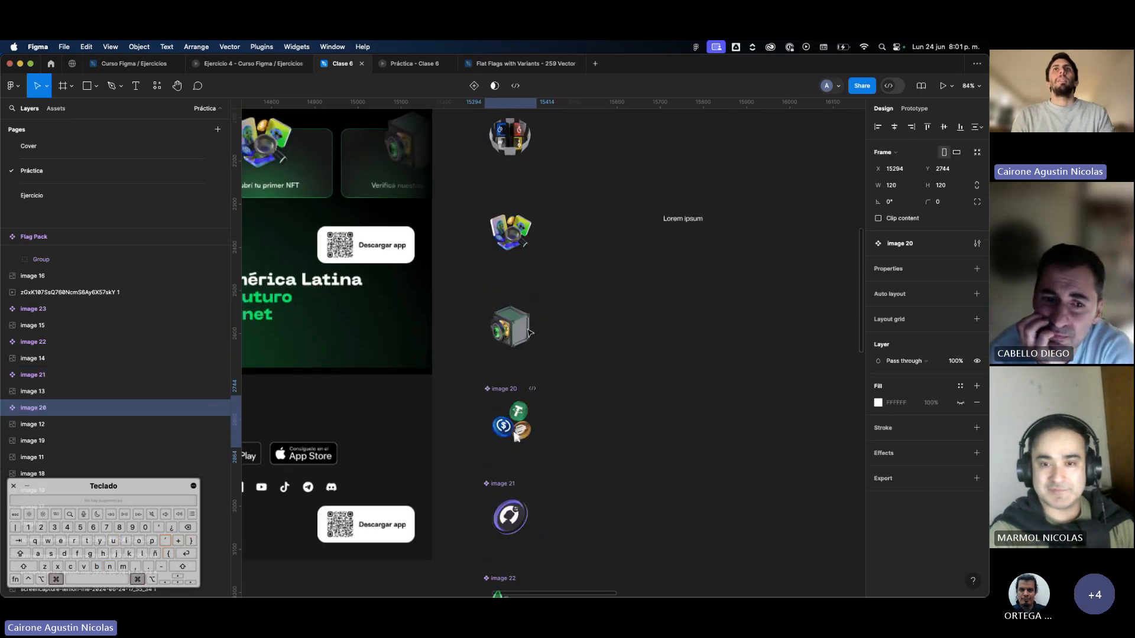
left_click(530, 333)
key("super+alt+k")
Convert the NFT cards icon and the top icon of the column into separate components.
scroll(531, 333, "up", 3)
left_click(528, 334)
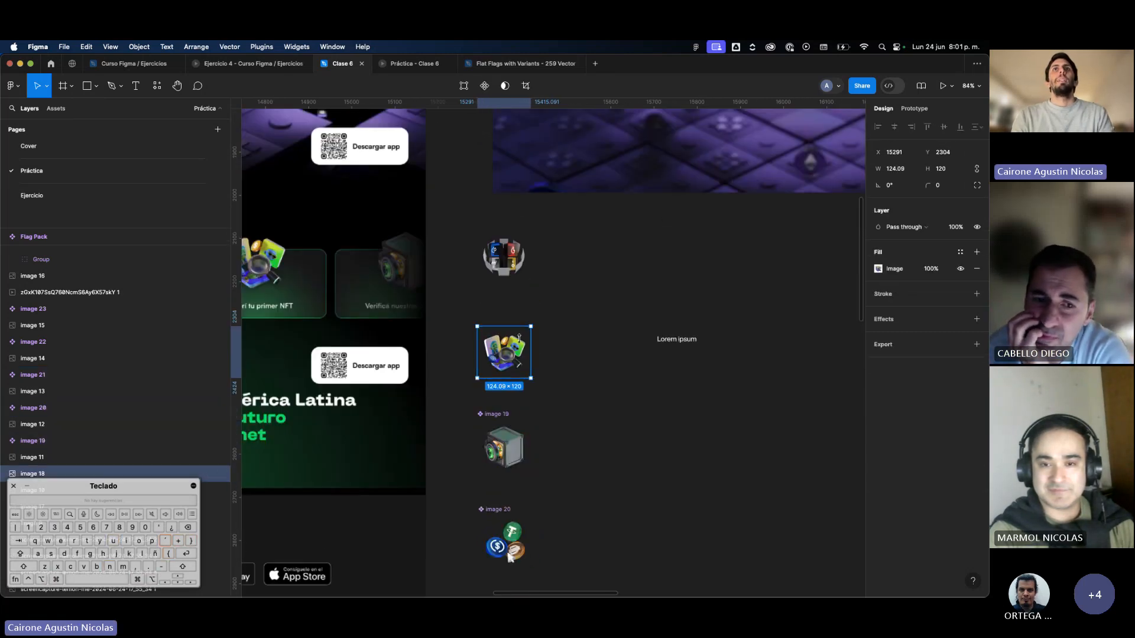
key("super+alt+k")
left_click(514, 268)
key("super+alt+k")
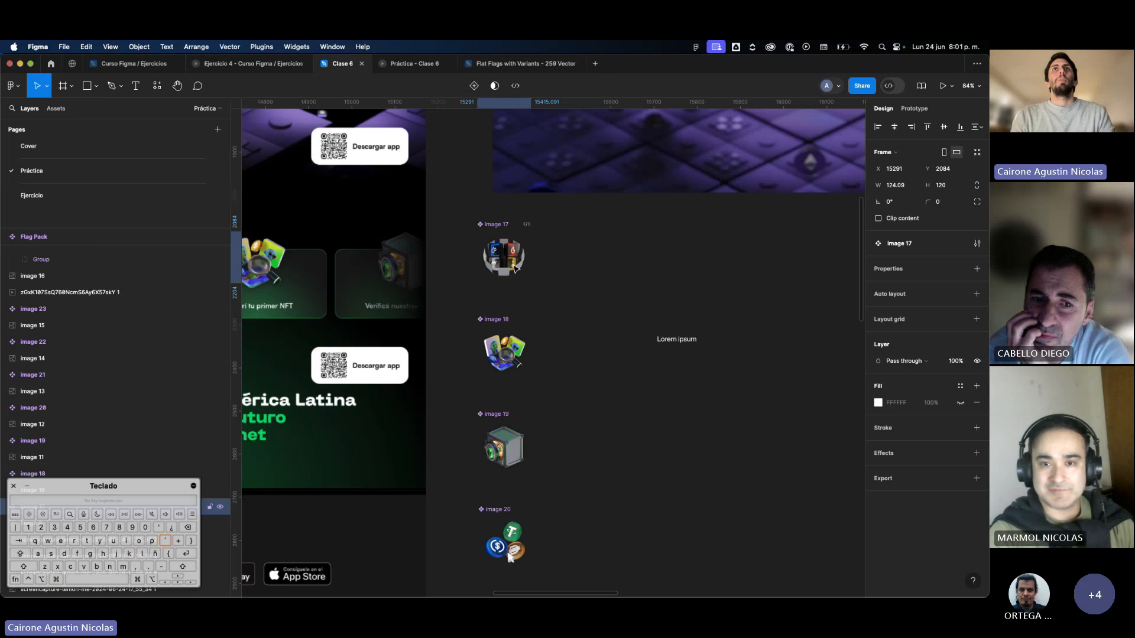
Select all seven icon components and set up a Rename It batch rename to "Imagen" followed by an ascending number sequence.
scroll(513, 264, "down", 5)
scroll(529, 413, "up", 3)
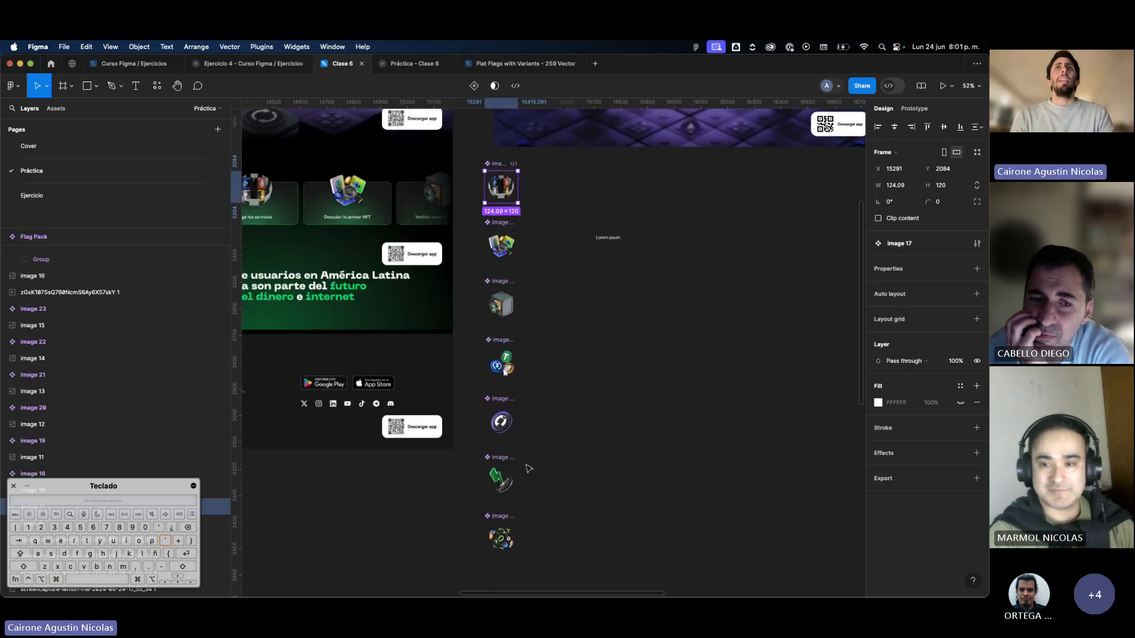
scroll(532, 484, "down", 2)
left_click(540, 494)
left_click_drag(541, 494, 476, 112)
scroll(537, 177, "up", 5)
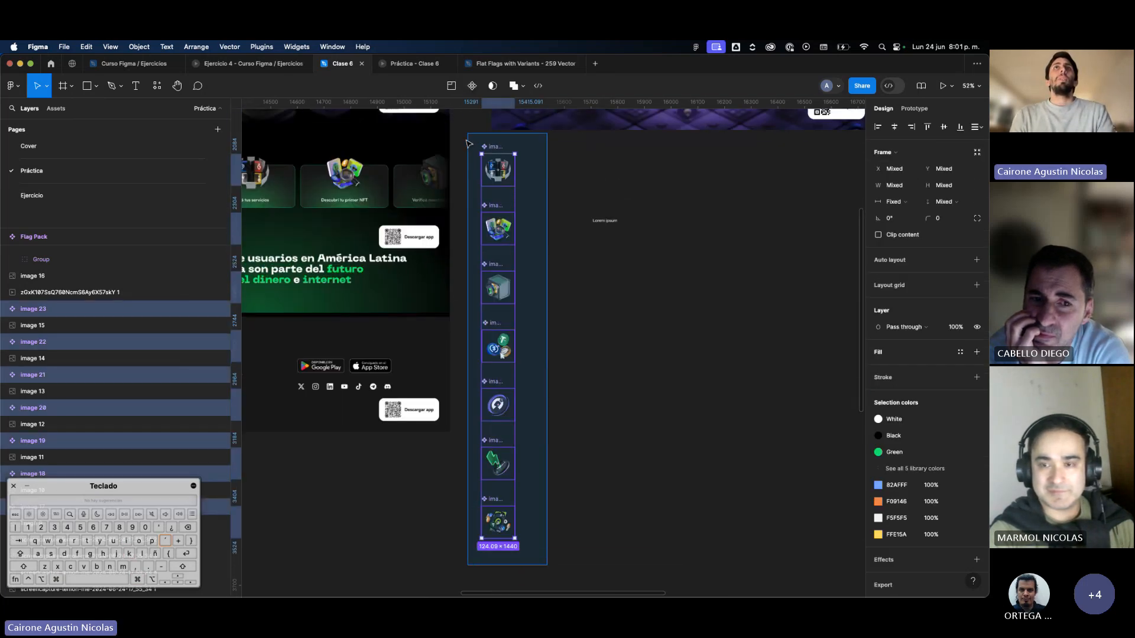
scroll(570, 293, "down", 3)
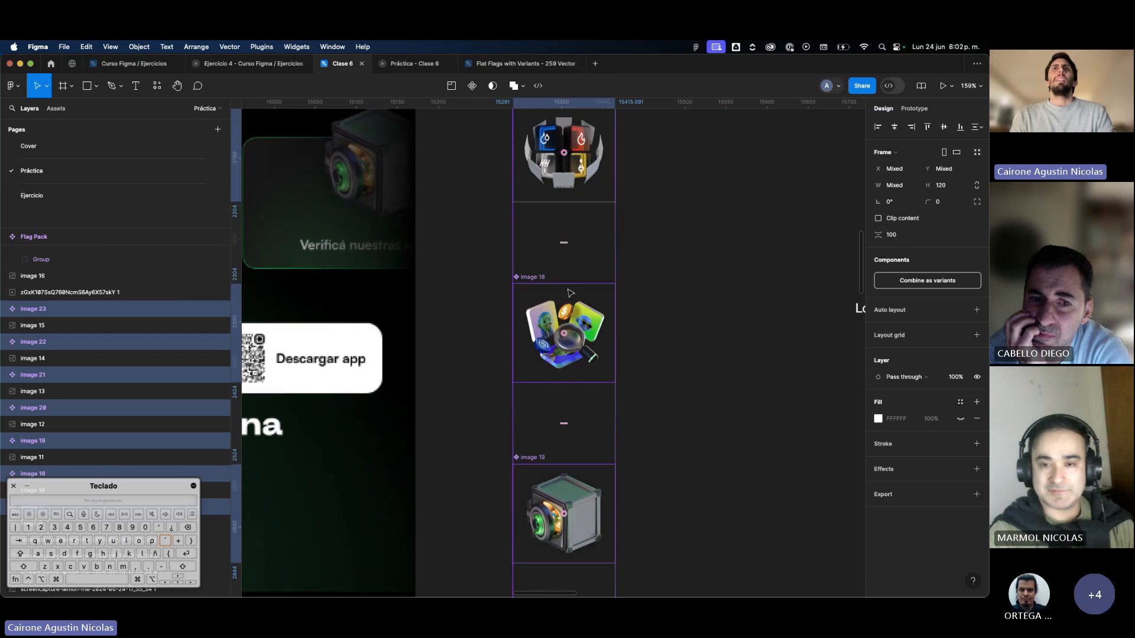
scroll(550, 303, "down", 5)
scroll(571, 368, "down", 5)
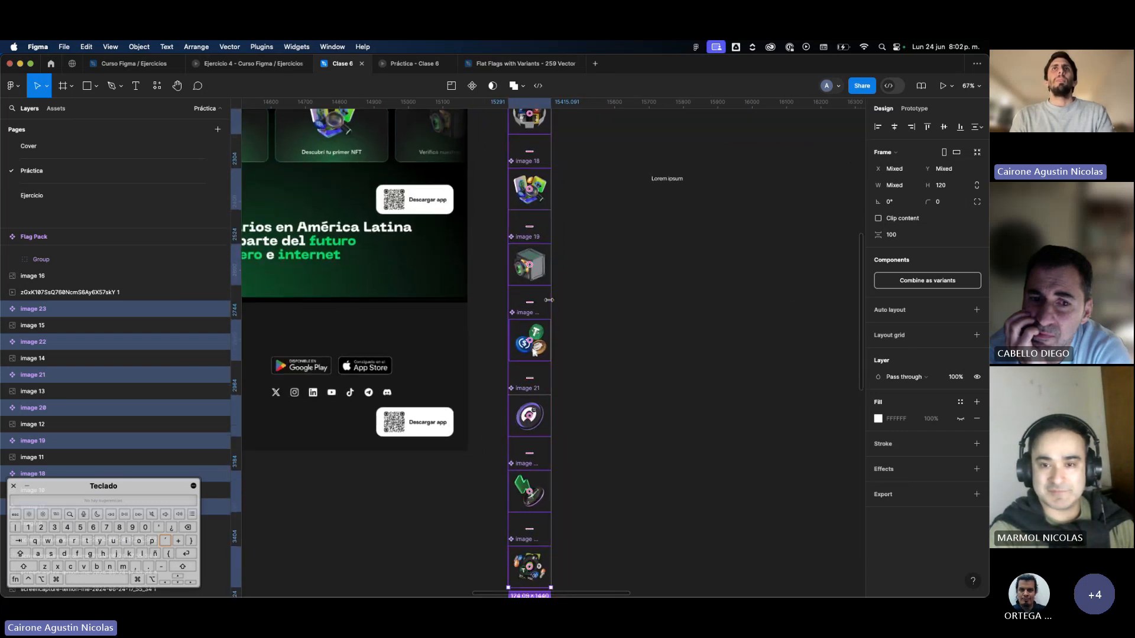
left_click(156, 85)
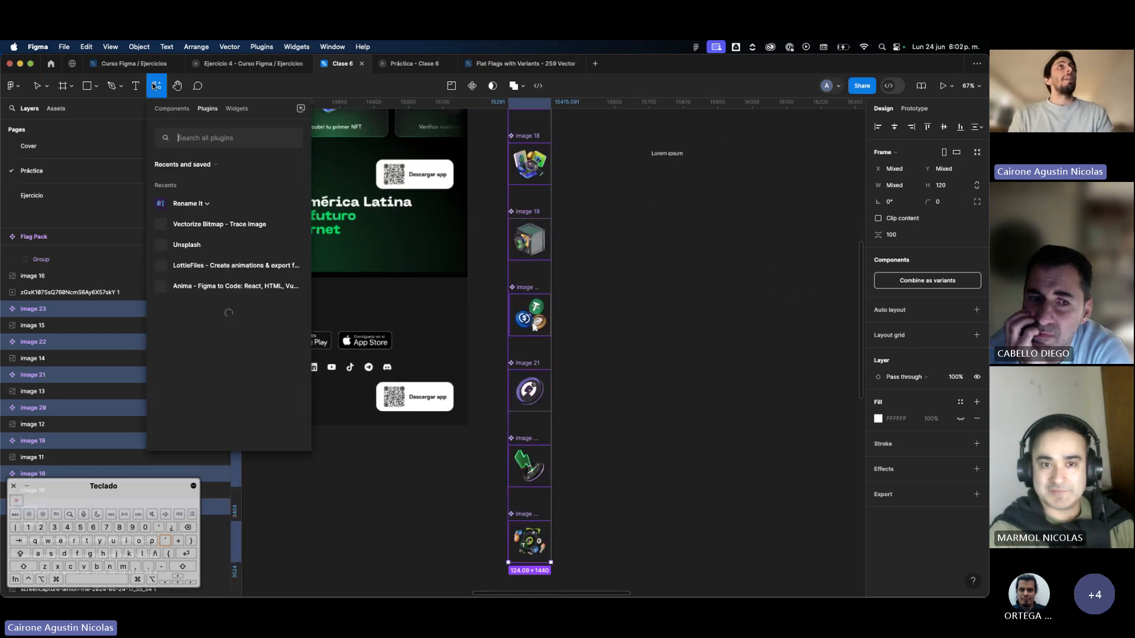
left_click(188, 205)
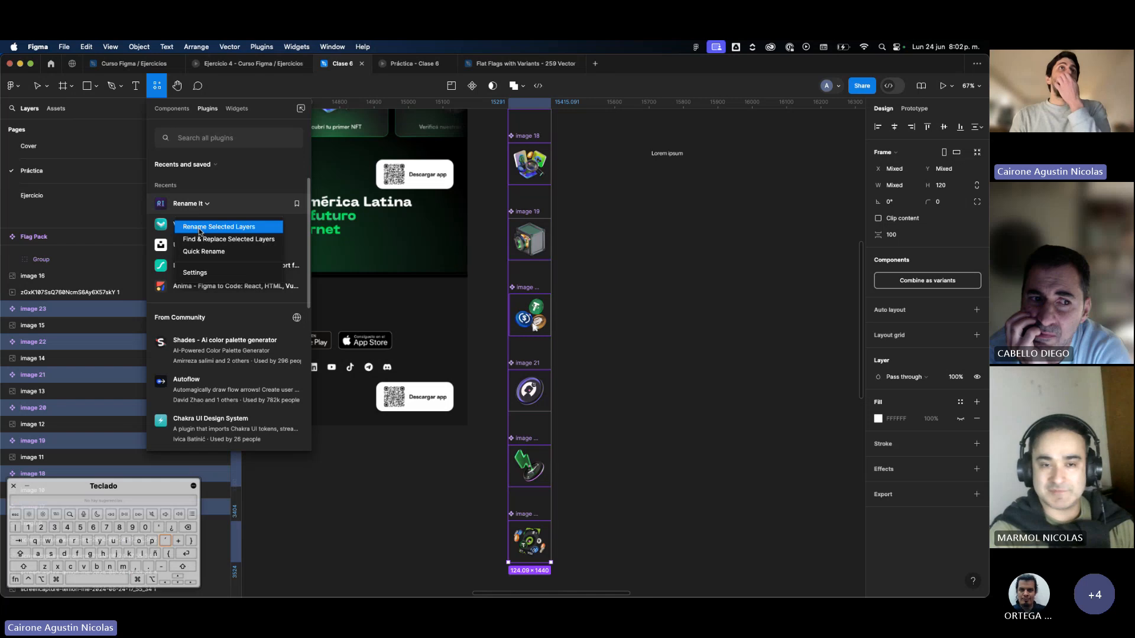
left_click(199, 228)
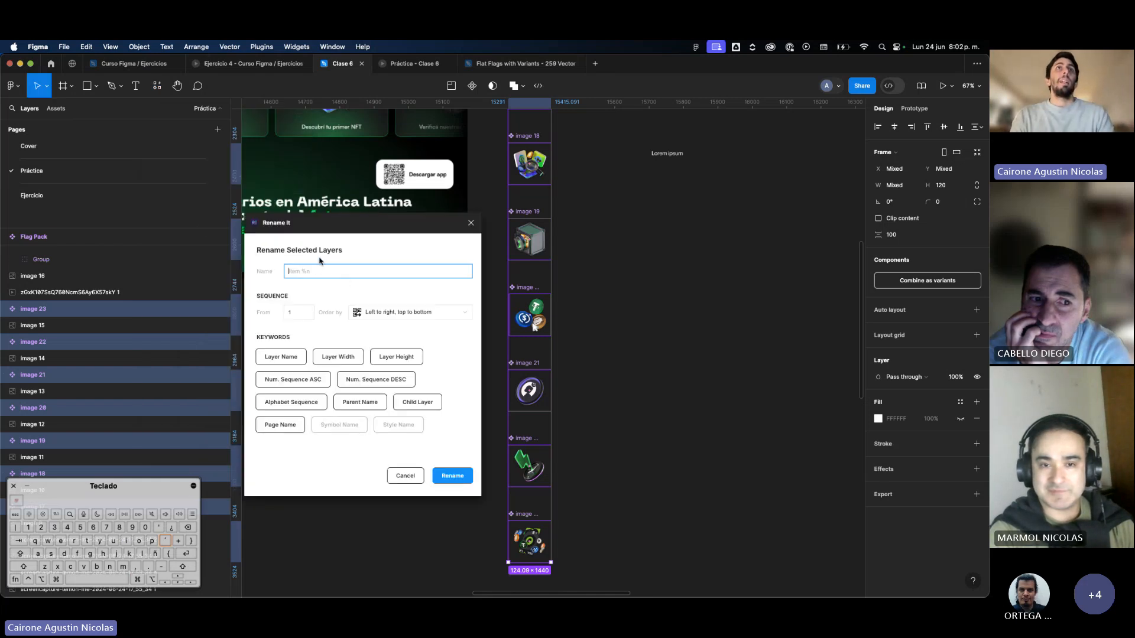
type("Imagen")
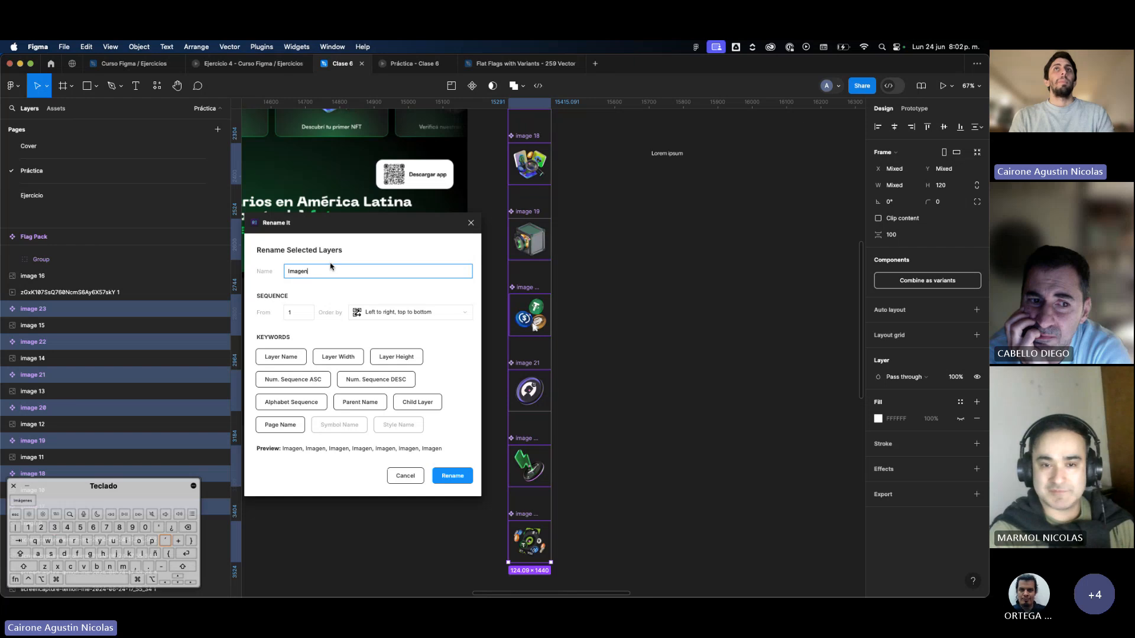
left_click(299, 379)
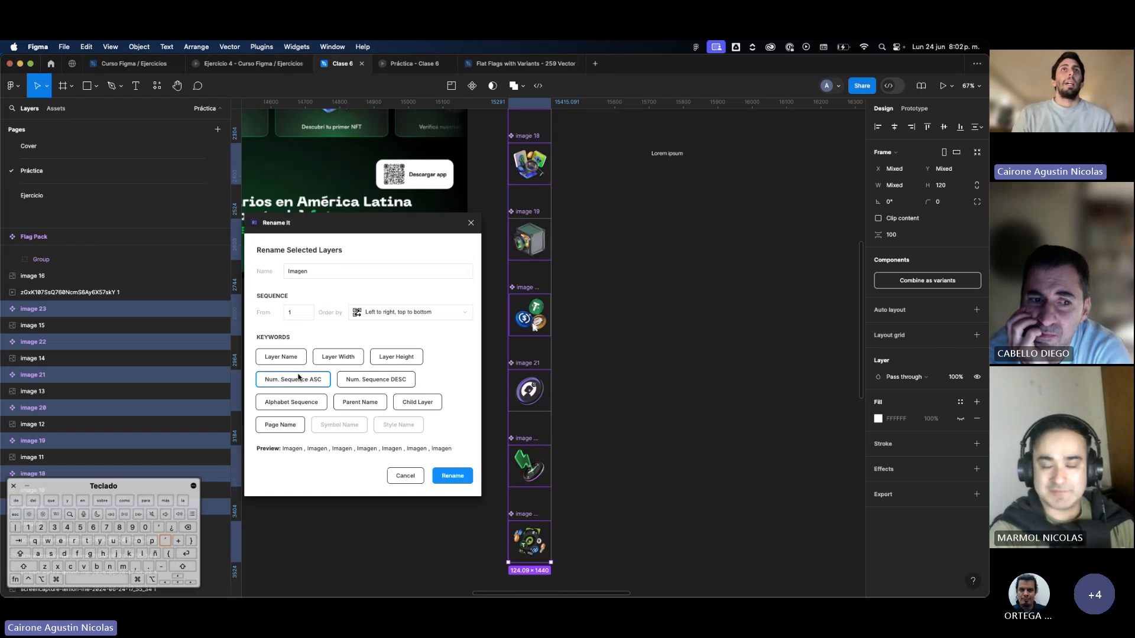
Keep the numbering order left to right, top to bottom, and apply the batch rename to the selected components.
left_click(399, 313)
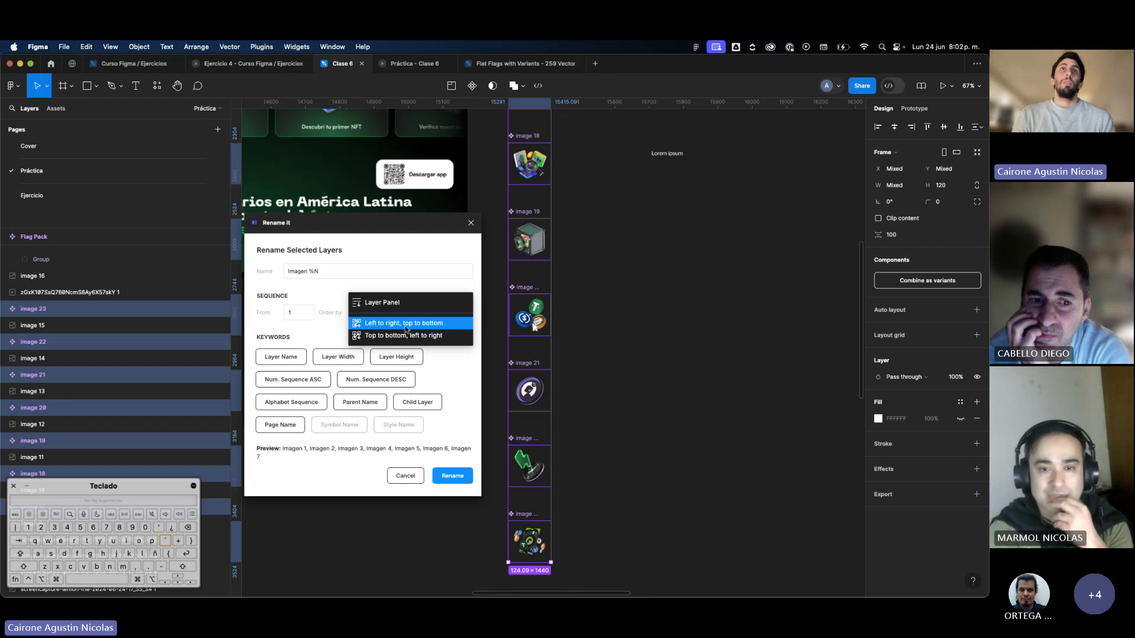
scroll(553, 189, "up", 2)
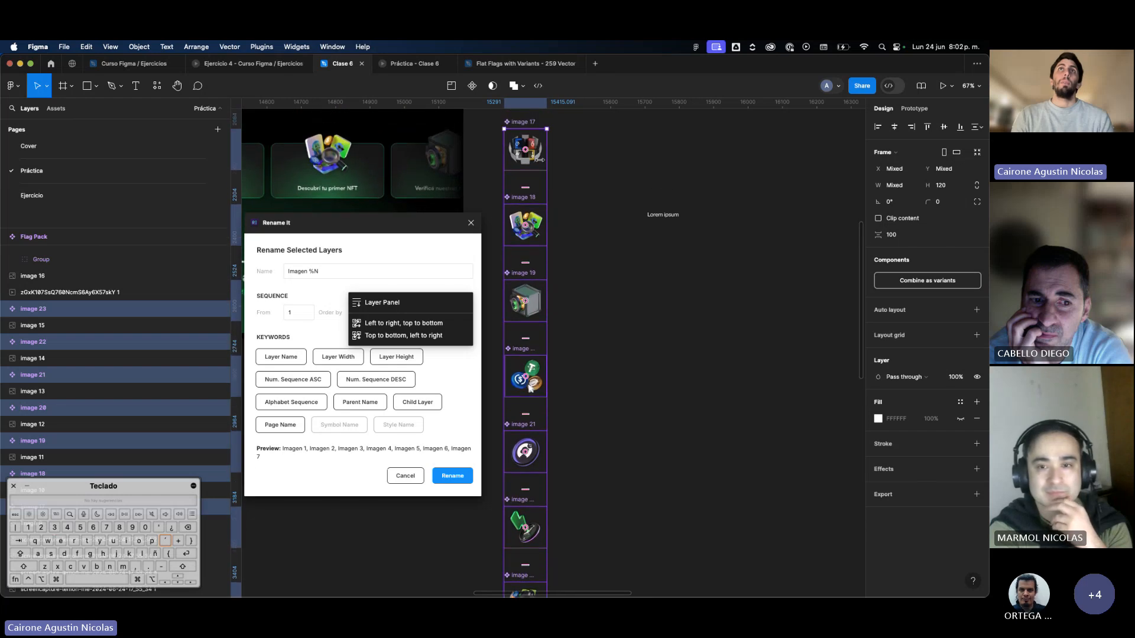
scroll(523, 424, "down", 3)
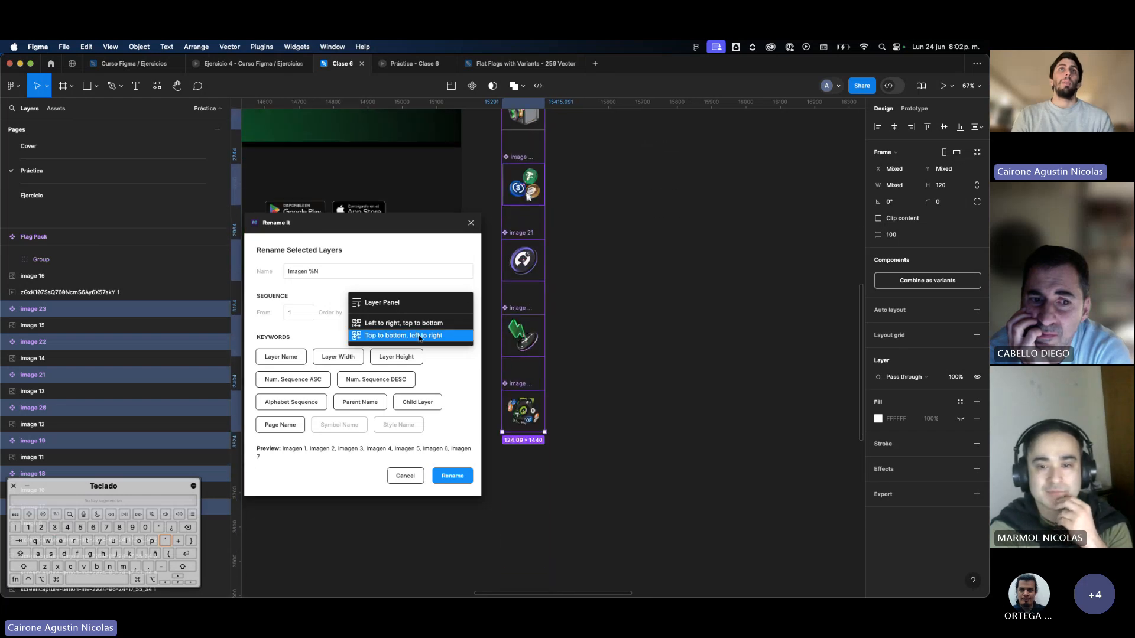
left_click(378, 323)
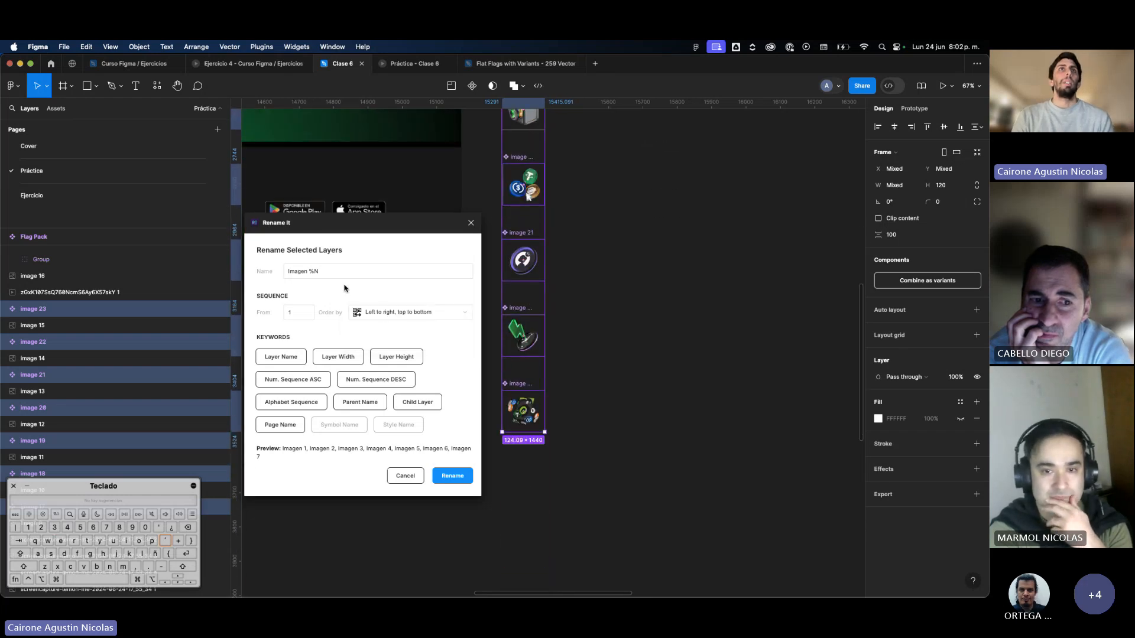
left_click(452, 476)
Check the new names and their numbering order along the icon column, including the label of the purple coin component.
scroll(522, 207, "up", 5)
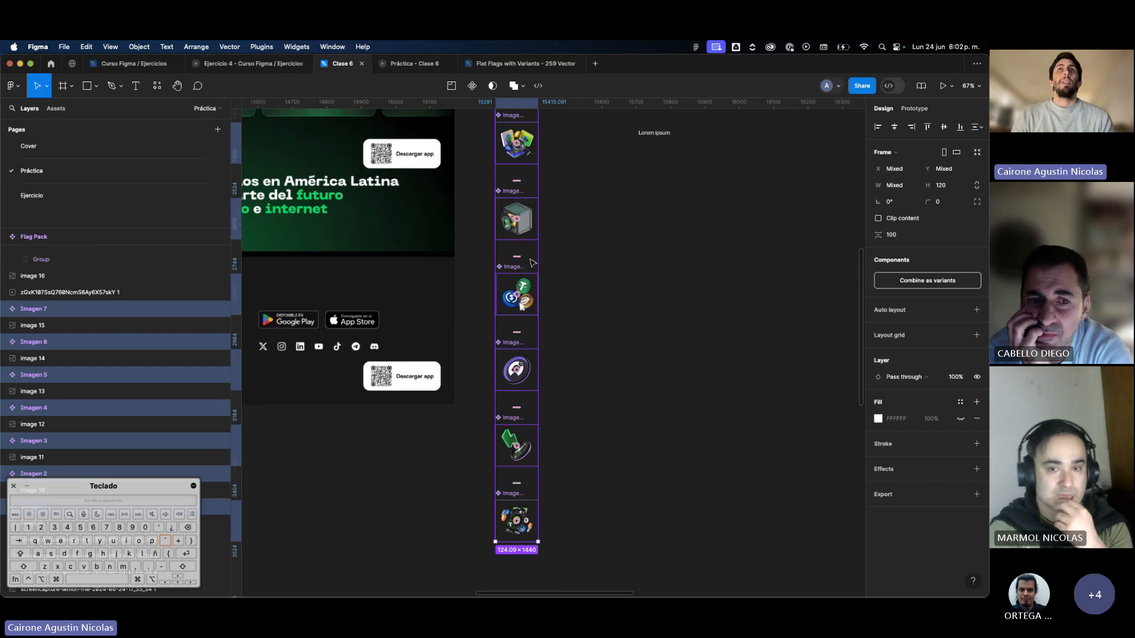
scroll(522, 206, "up", 3)
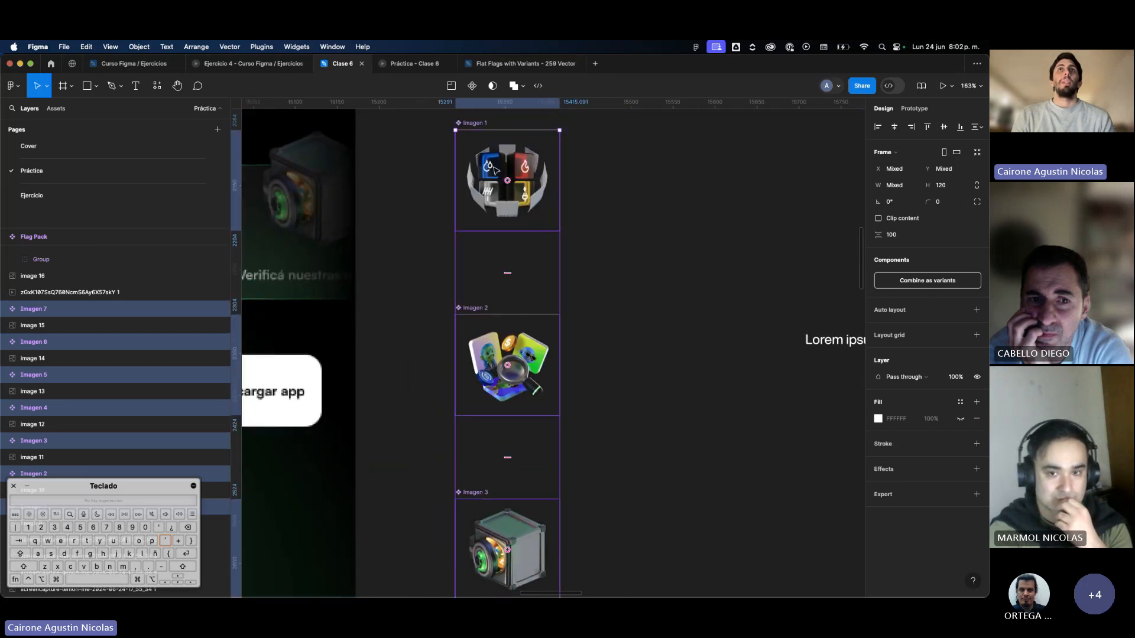
scroll(514, 296, "down", 2)
scroll(507, 338, "up", 3)
scroll(506, 338, "down", 4)
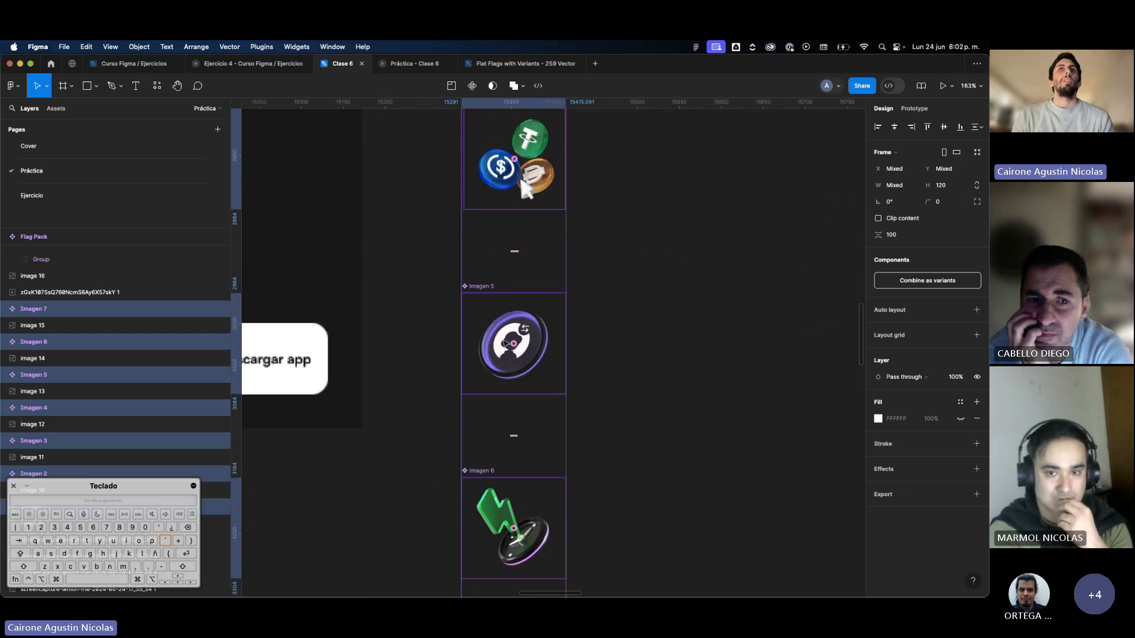
scroll(521, 403, "down", 5)
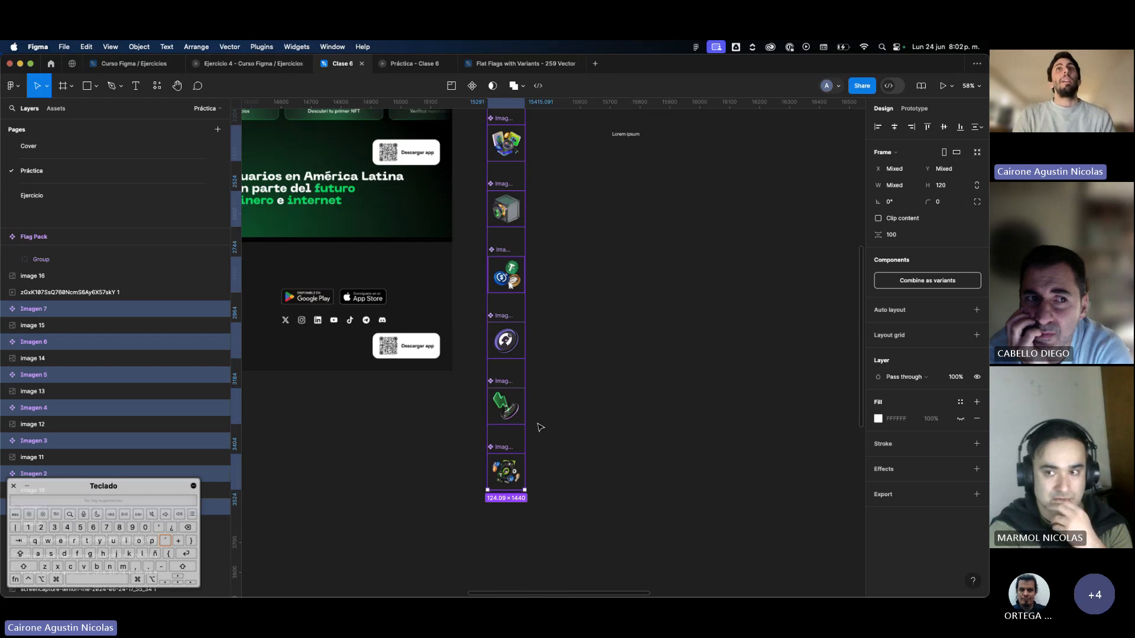
scroll(540, 427, "up", 1)
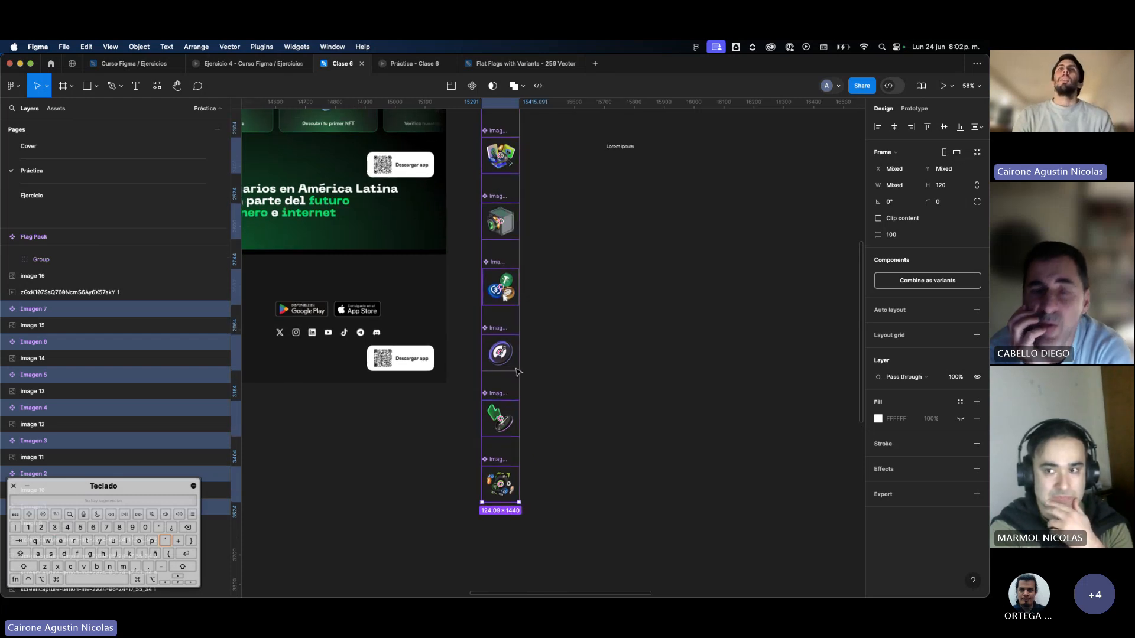
scroll(516, 372, "up", 3)
left_click(483, 305)
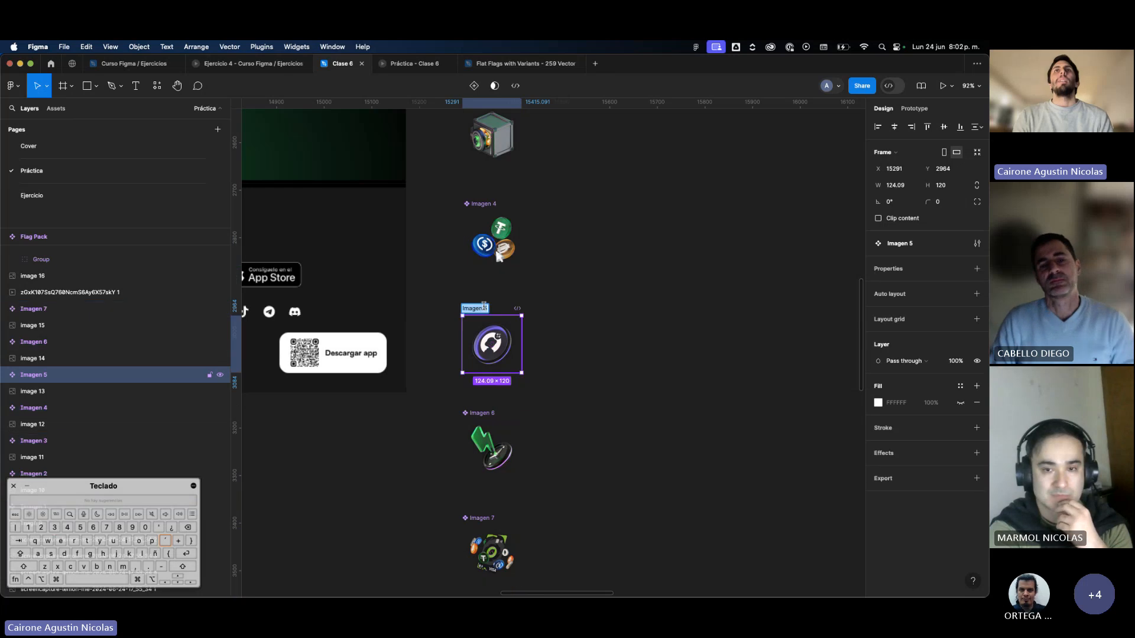
left_click(591, 398)
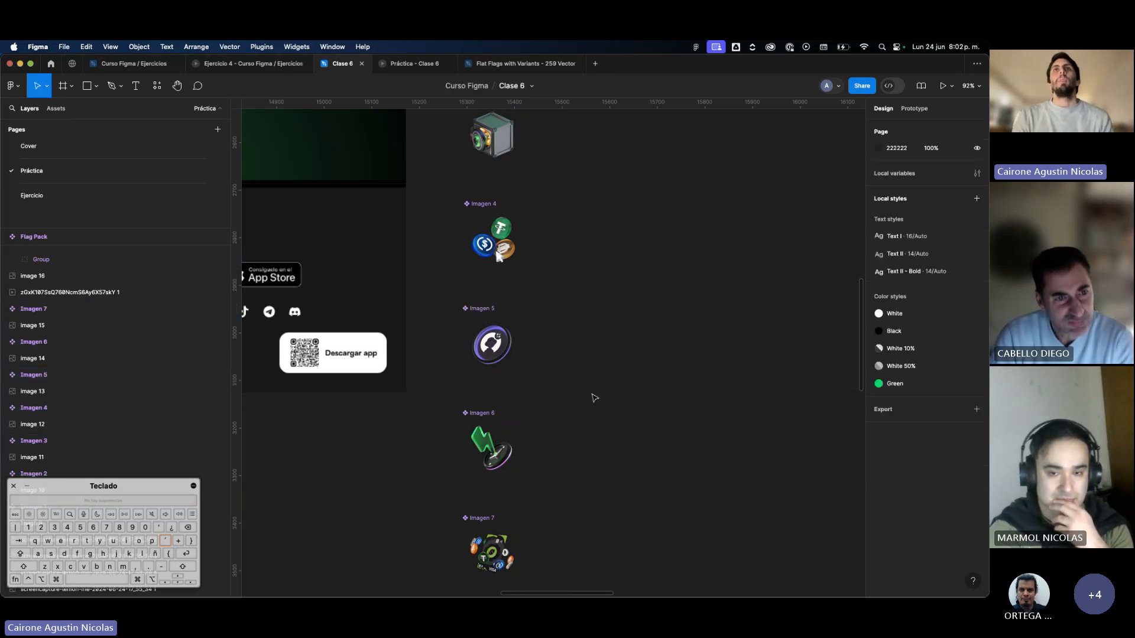
Move the Lorem ipsum text beside the top icons to X 15571, Y 2243 and narrow its box to 258 wide.
scroll(568, 405, "down", 5)
scroll(531, 400, "up", 4)
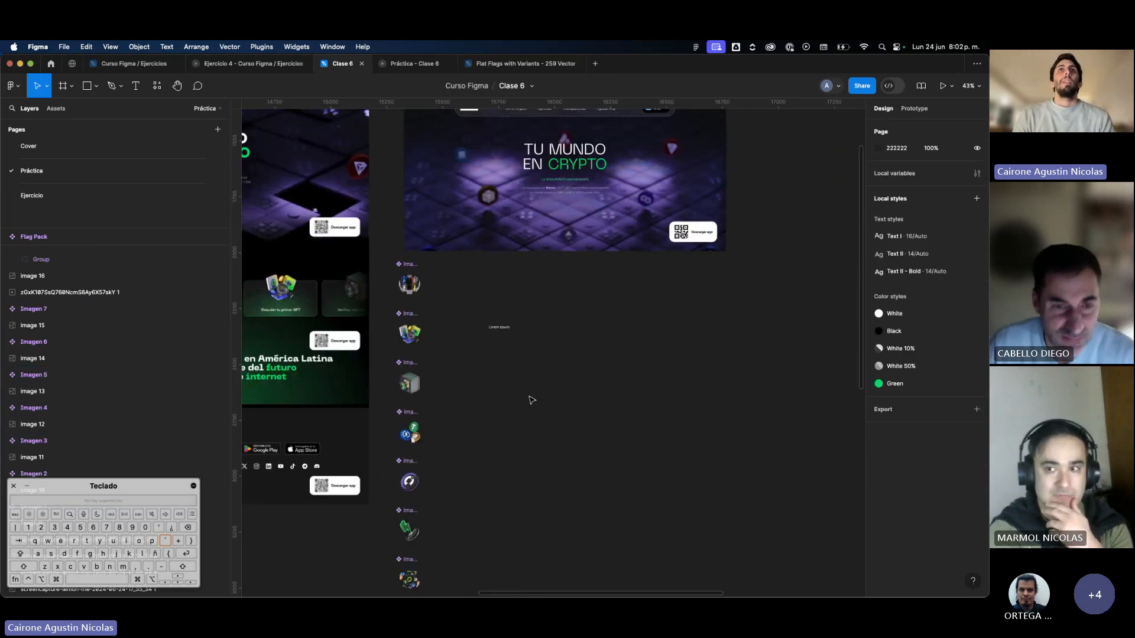
left_click_drag(502, 327, 491, 300)
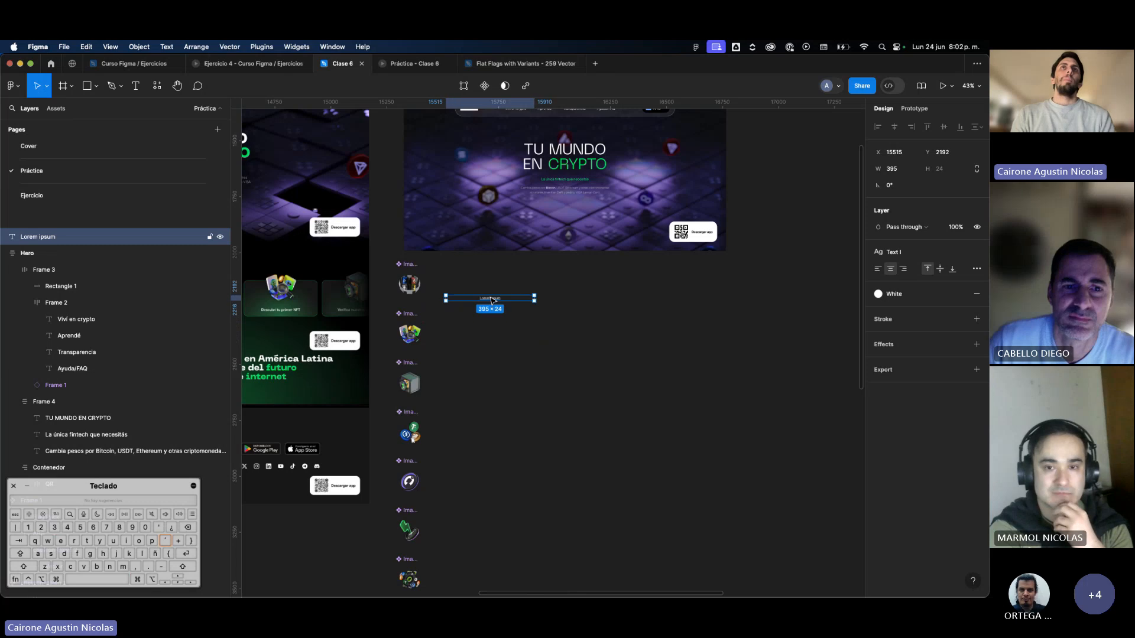
scroll(415, 291, "up", 3)
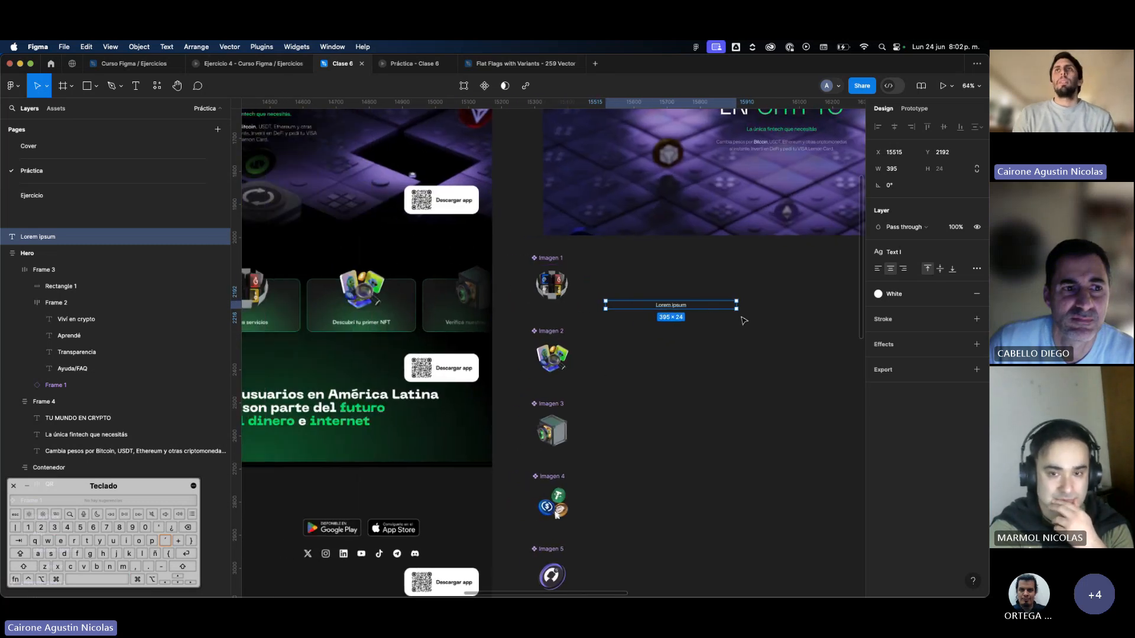
left_click_drag(738, 308, 654, 327)
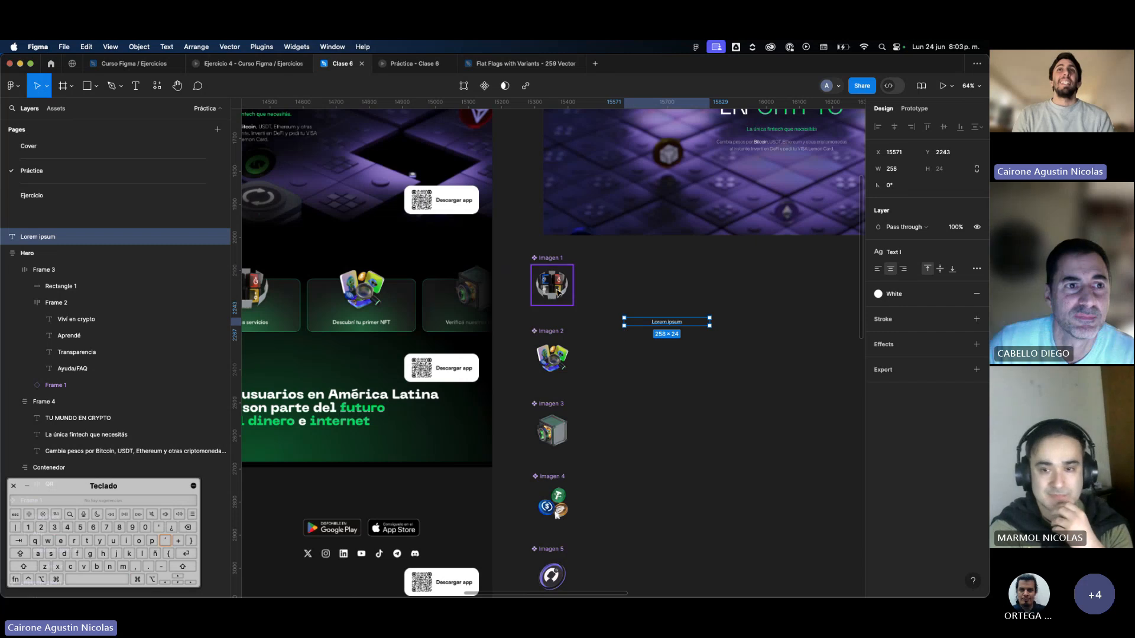
Combine the seven Imagen components as variants of one component set and move the set to X 16818, Y 2143.
scroll(558, 291, "down", 3)
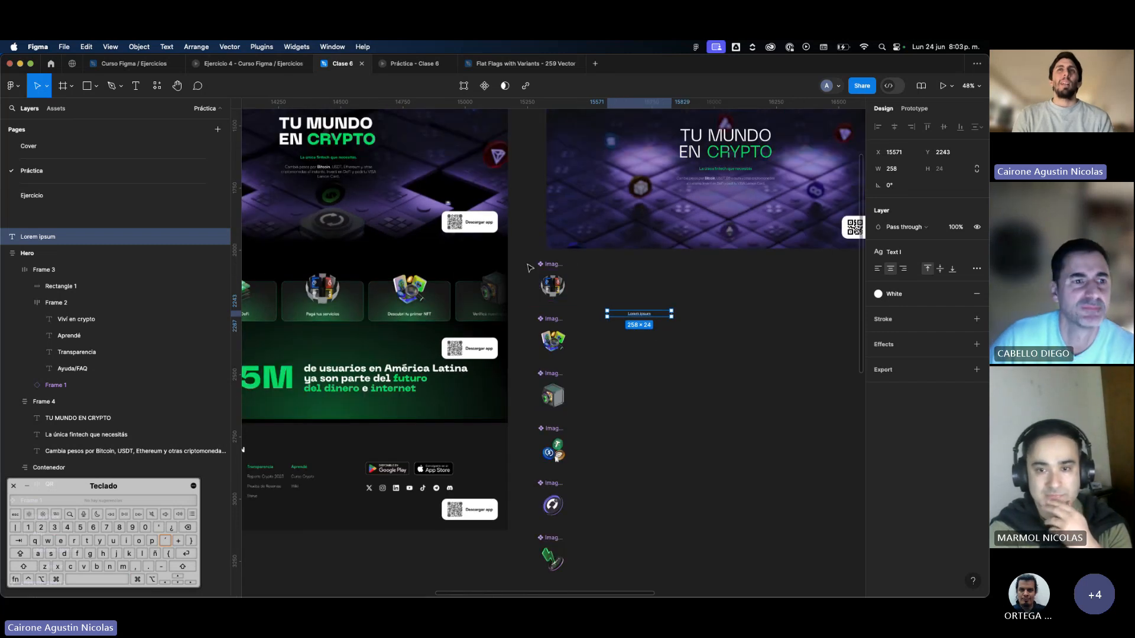
left_click_drag(530, 268, 582, 540)
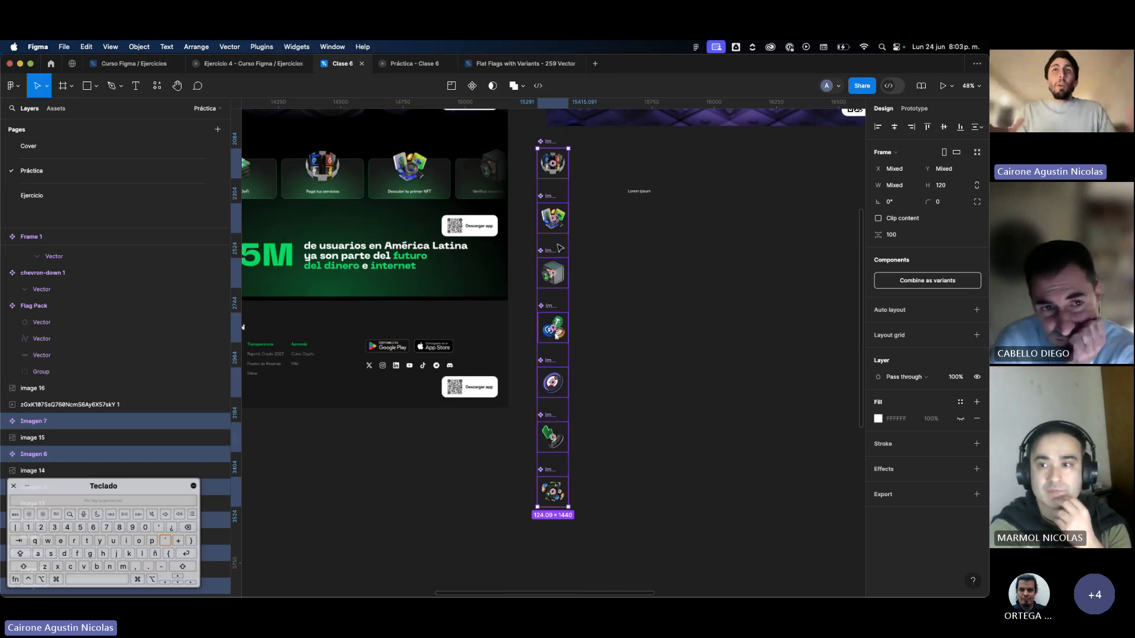
left_click(909, 283)
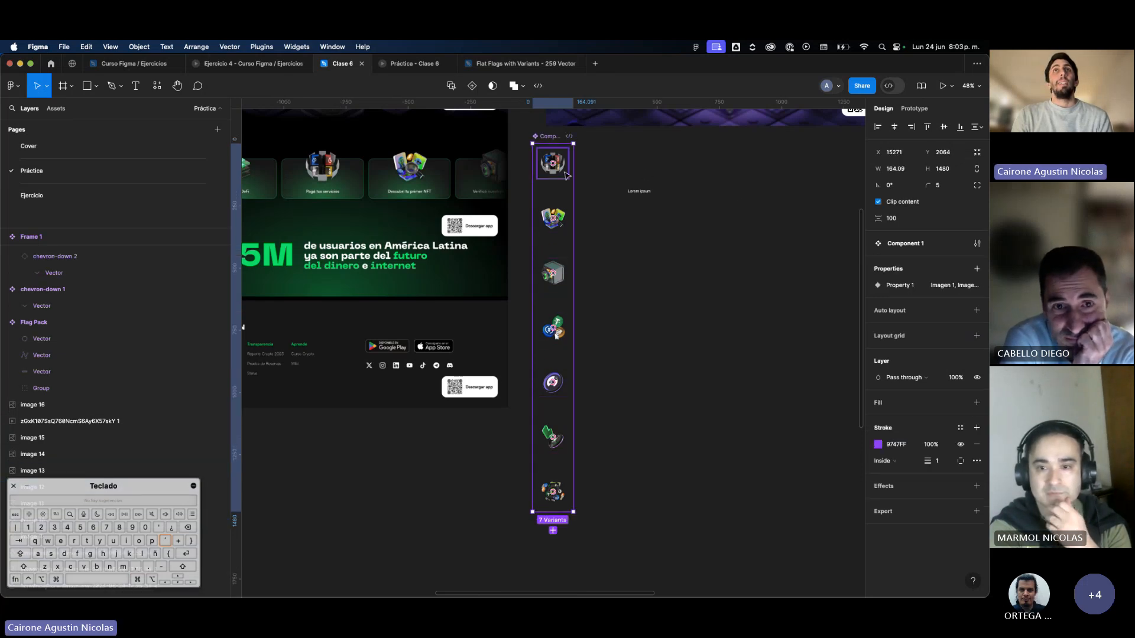
scroll(566, 175, "down", 3)
left_click_drag(563, 184, 831, 198)
scroll(768, 266, "right", 3)
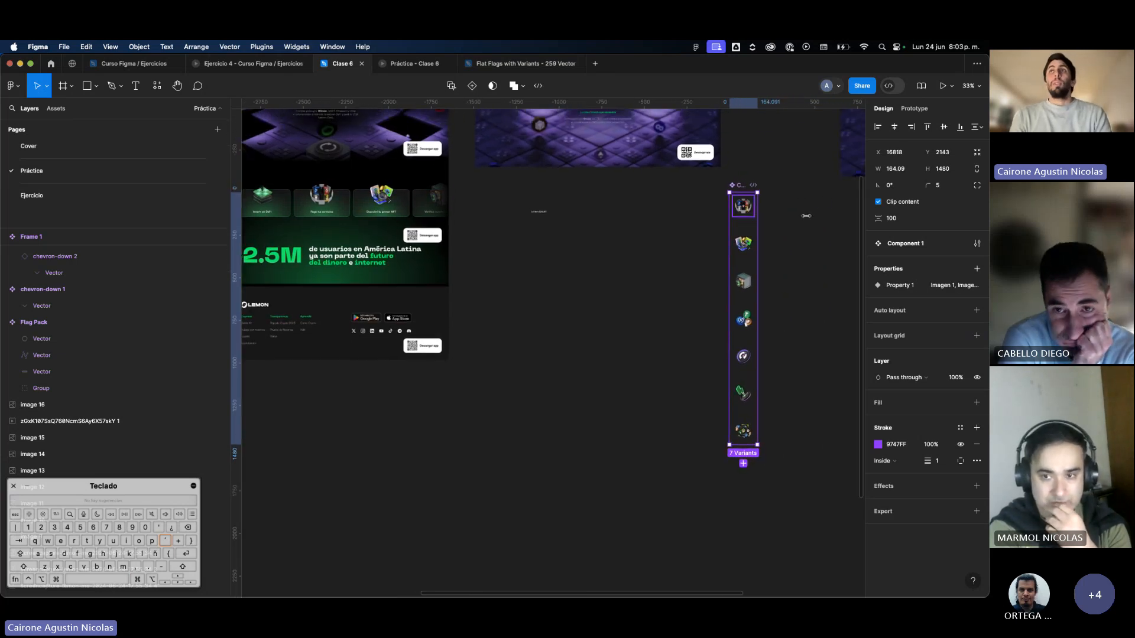
Rename the component set's variant property to "Imagen".
left_click(954, 288)
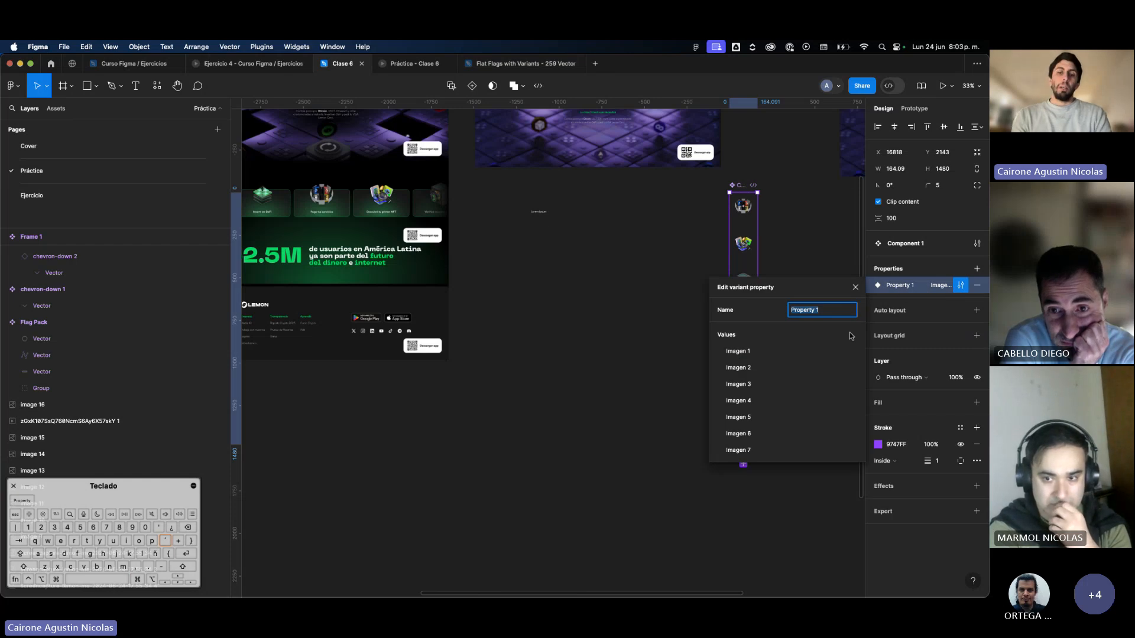
key("Caps_Lock")
key("Caps_Lock")
type("Imagen")
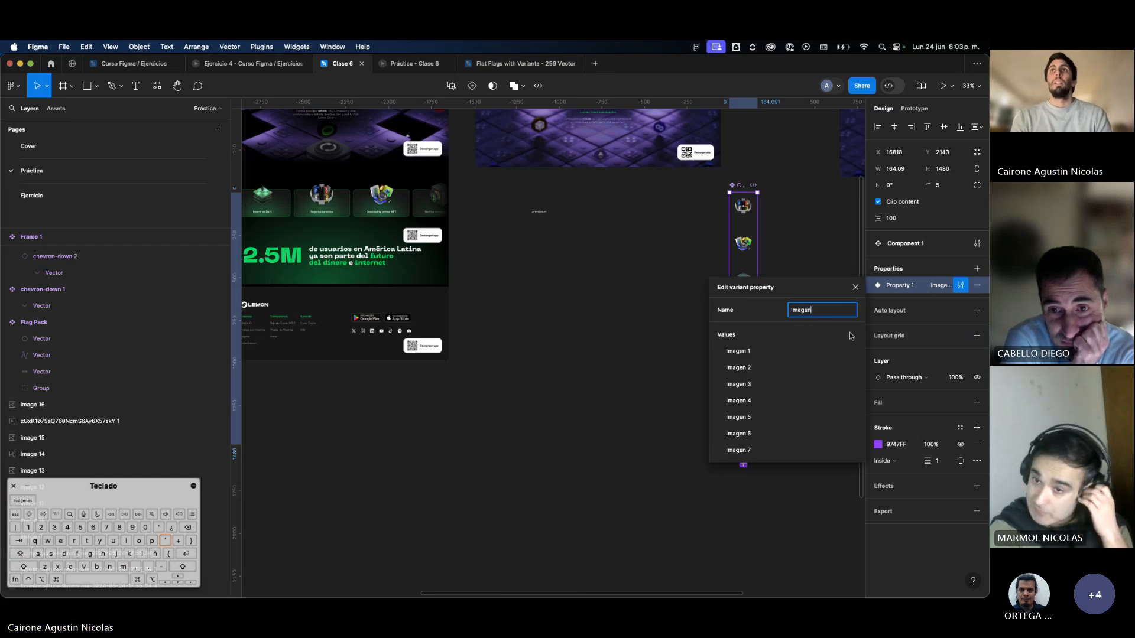
key("Return")
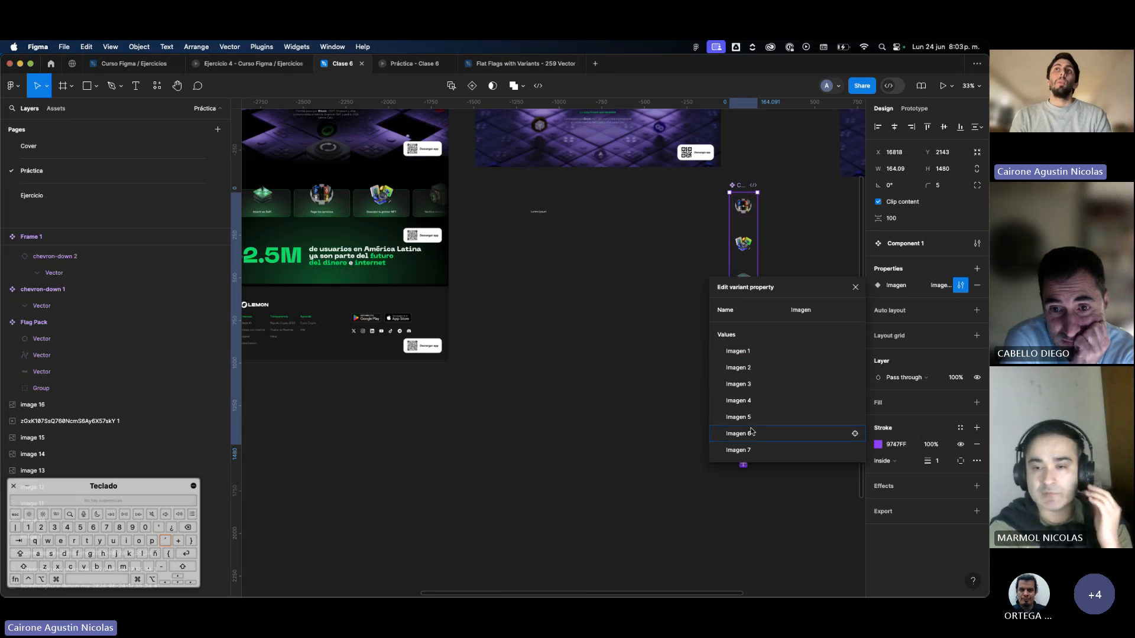
left_click(648, 412)
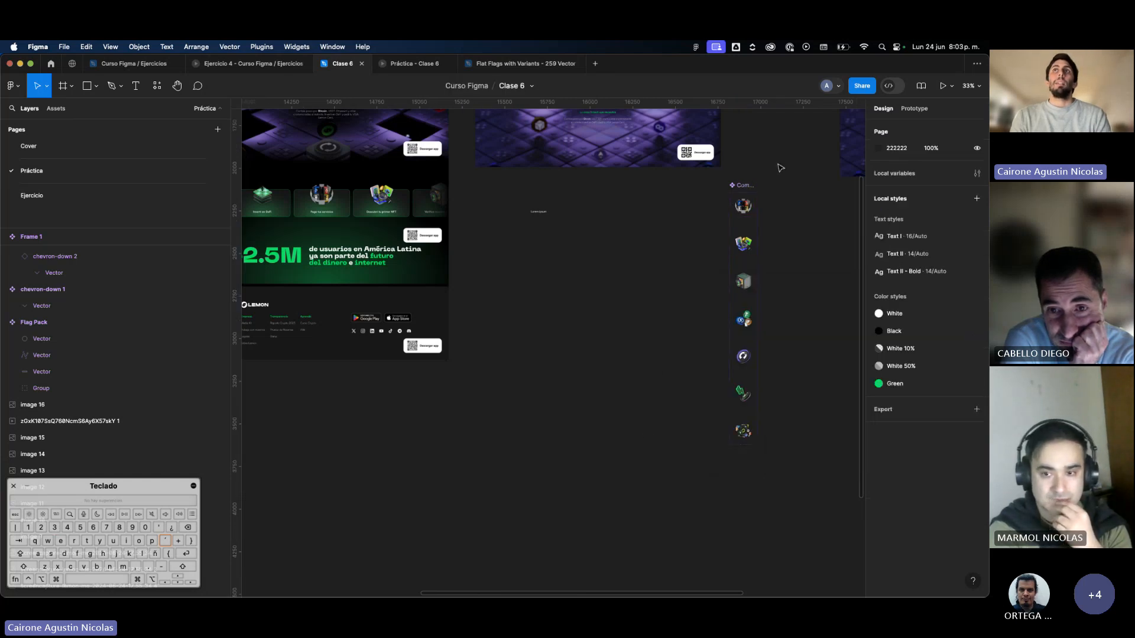
Place an instance of the Imagen 1 variant outside the component set at X 16278, Y 2263.
scroll(778, 166, "up", 5)
left_click_drag(710, 243, 512, 278)
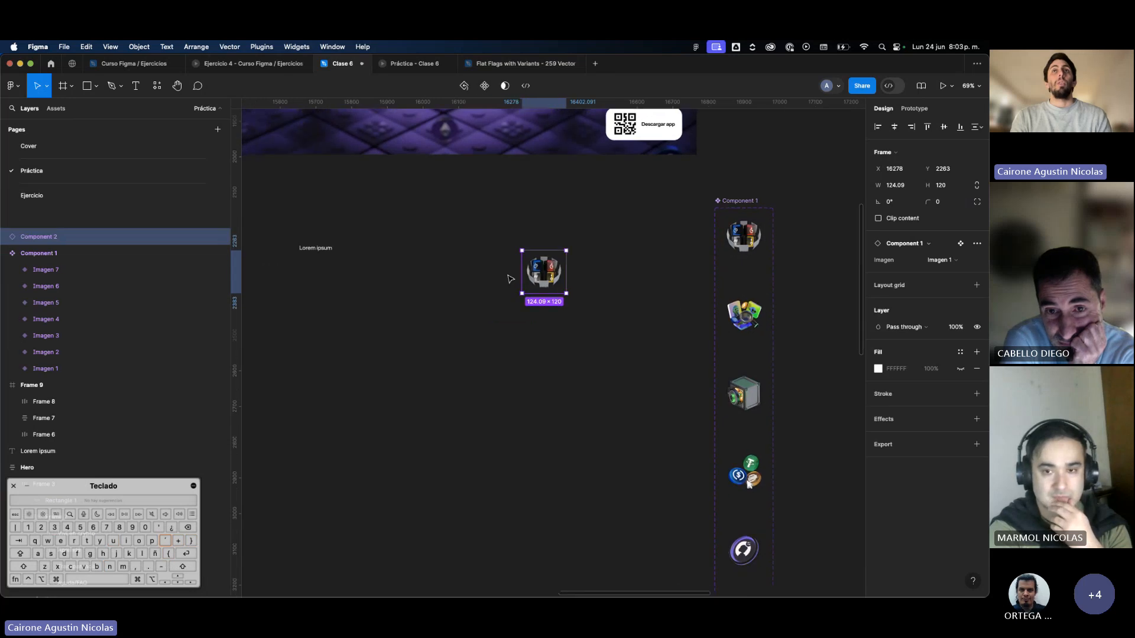
scroll(526, 257, "up", 3)
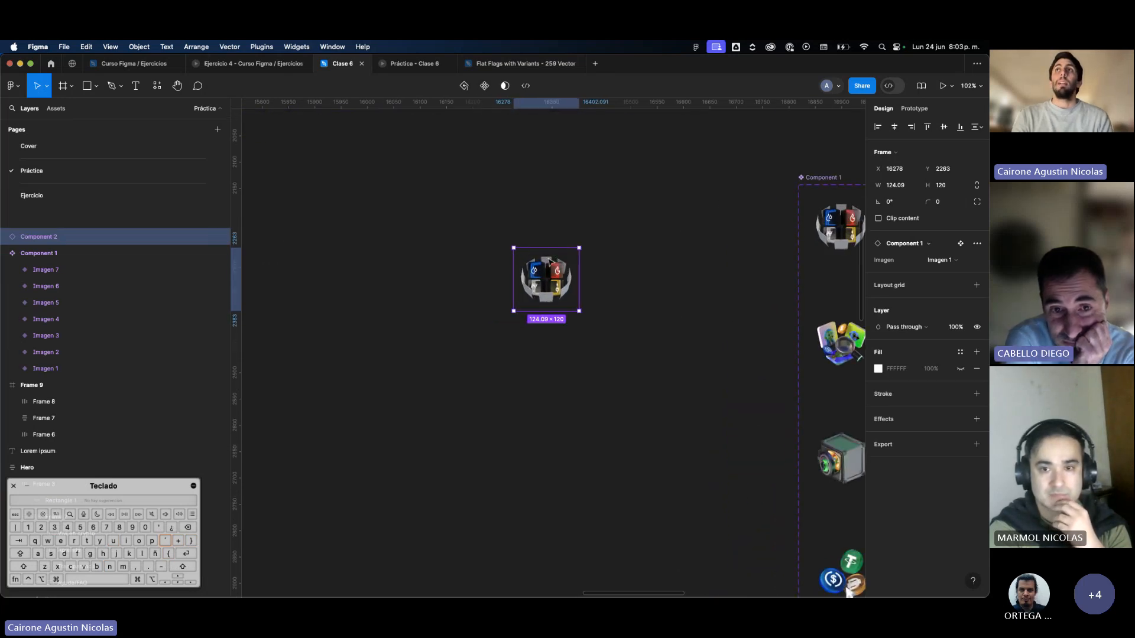
Try different Imagen variants on the new instance, including 2, 5, 6 and 7, ending on Imagen 3.
left_click(940, 260)
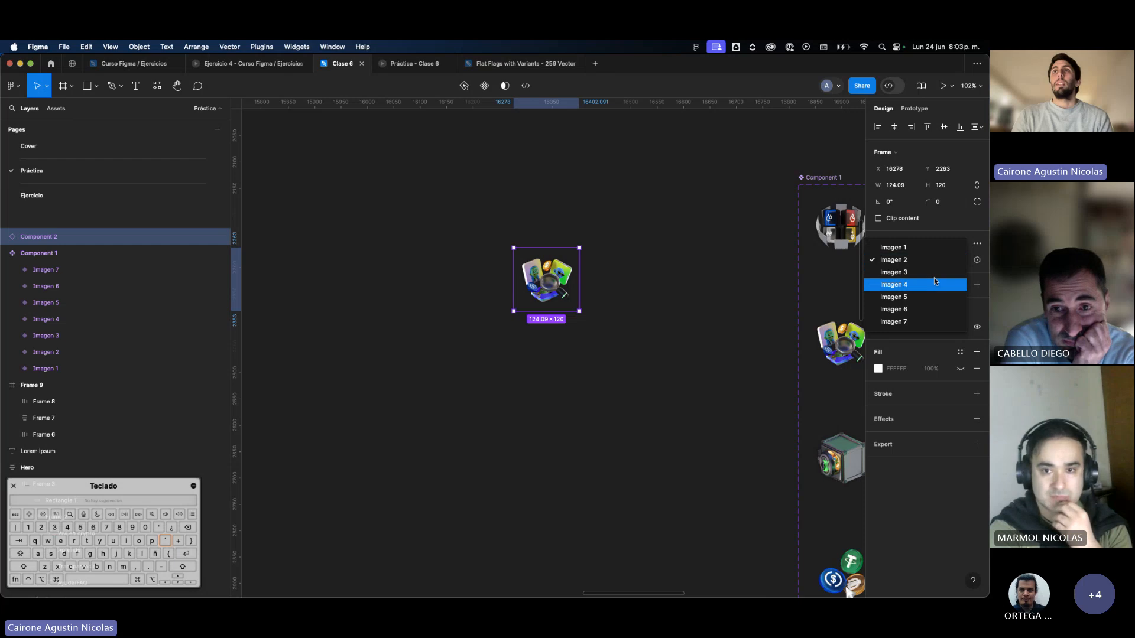
left_click(934, 297)
left_click(946, 260)
left_click(951, 273)
left_click(945, 260)
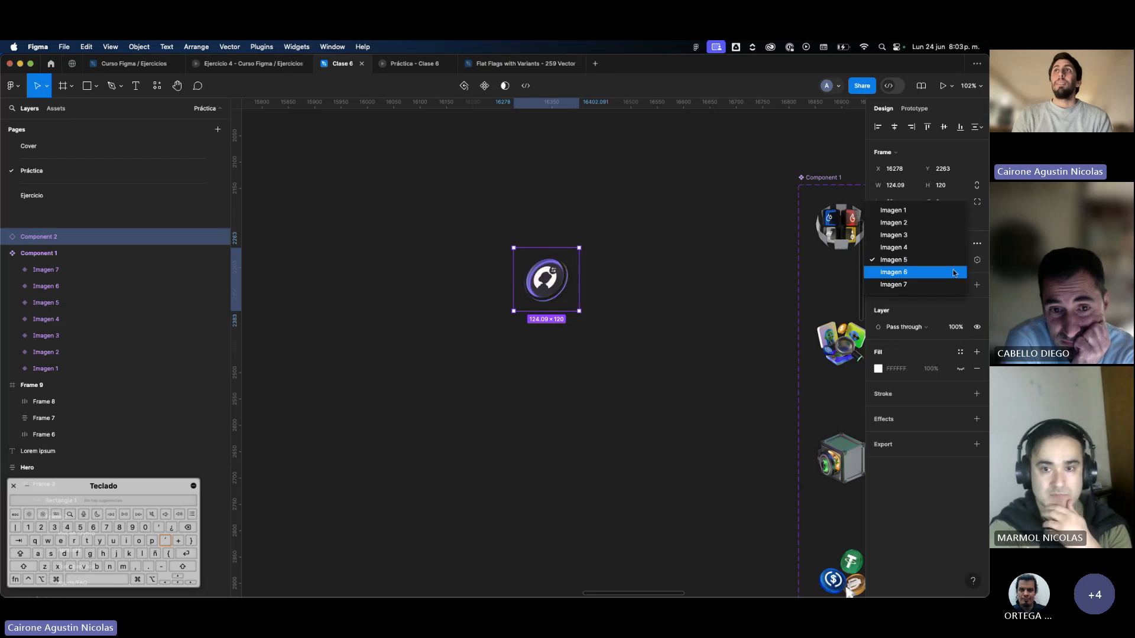
left_click(948, 272)
left_click(945, 260)
left_click(945, 273)
left_click(943, 260)
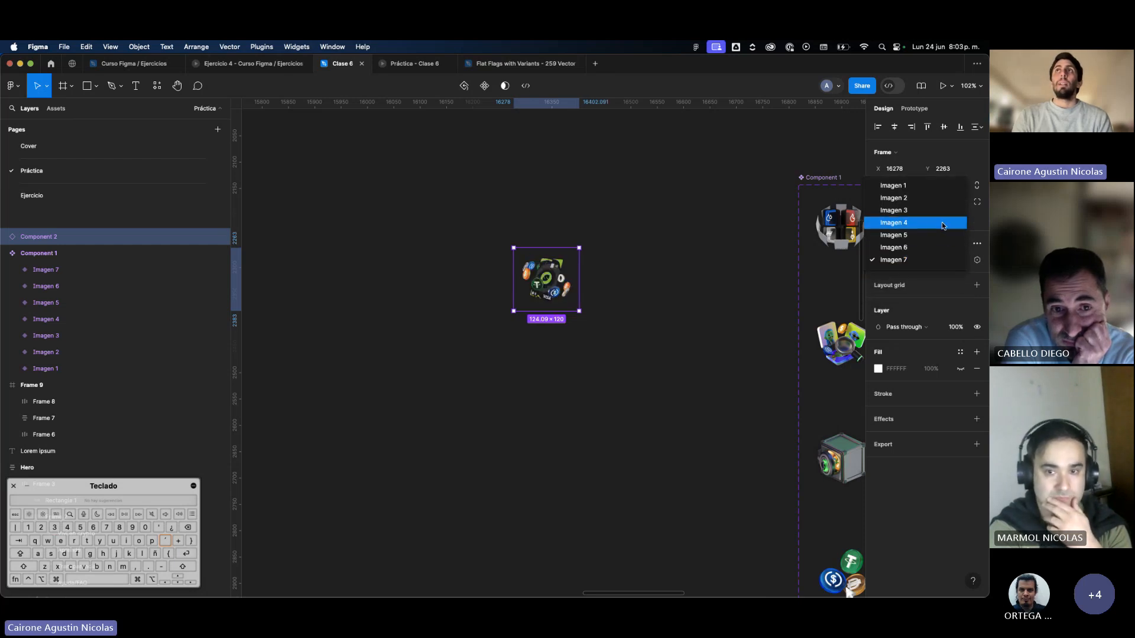
left_click(942, 211)
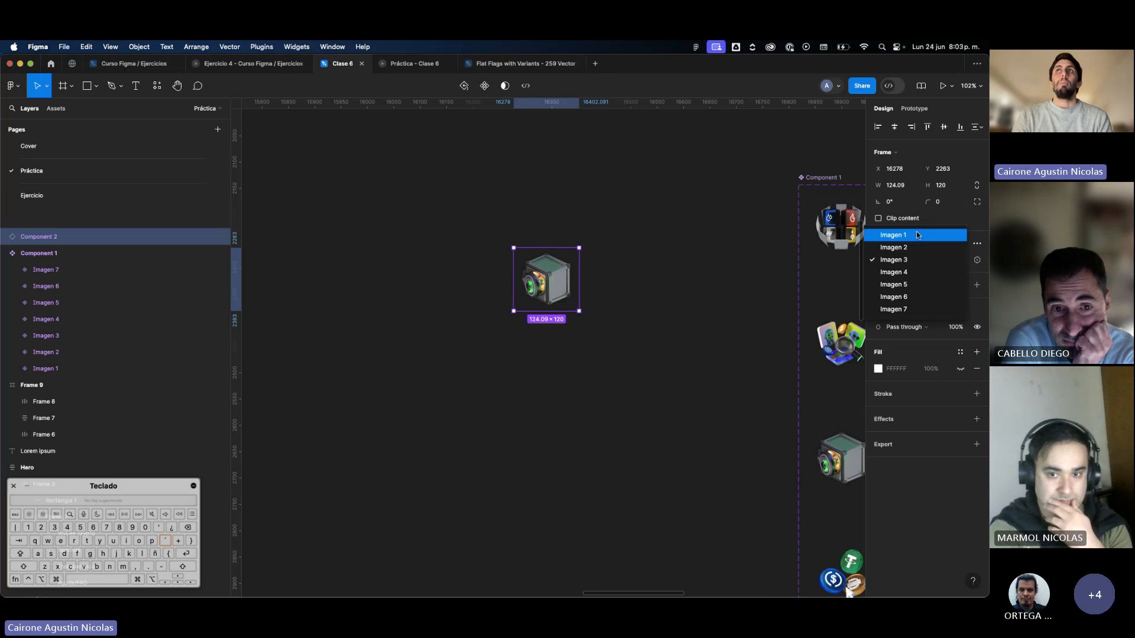
left_click(916, 234)
left_click(928, 260)
left_click(929, 285)
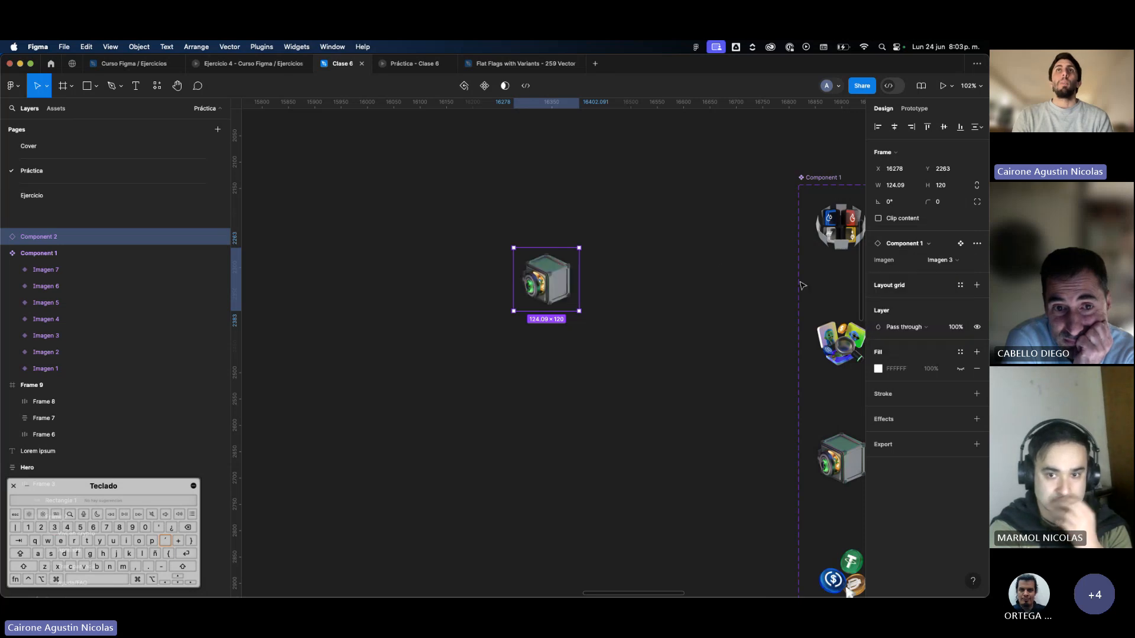
Move the Lorem ipsum text to X 15494, Y 2305 and centre the cube image instance above it at X 15561, Y 2164.
left_click(680, 295)
scroll(685, 297, "down", 5)
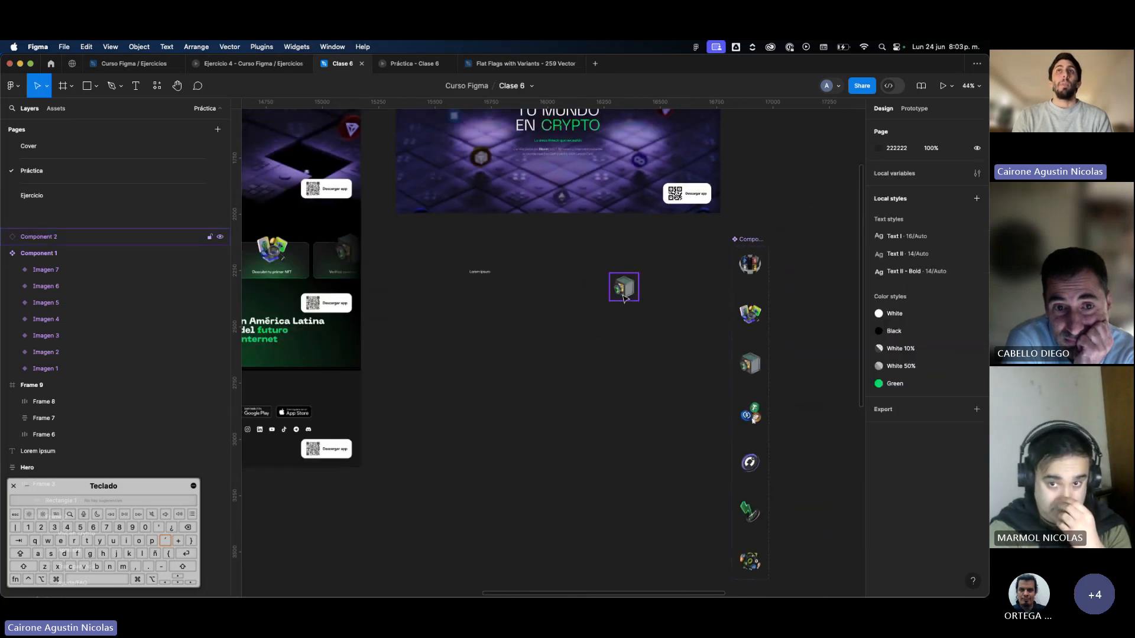
scroll(486, 253, "up", 5)
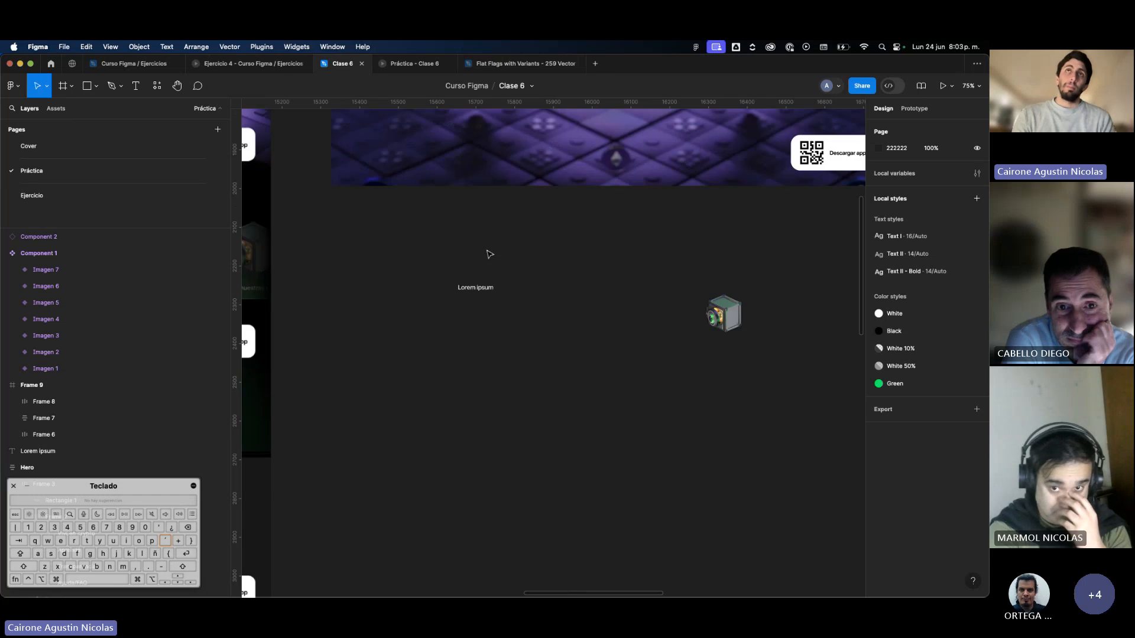
left_click_drag(483, 290, 458, 315)
scroll(458, 314, "left", 3)
scroll(510, 308, "down", 5)
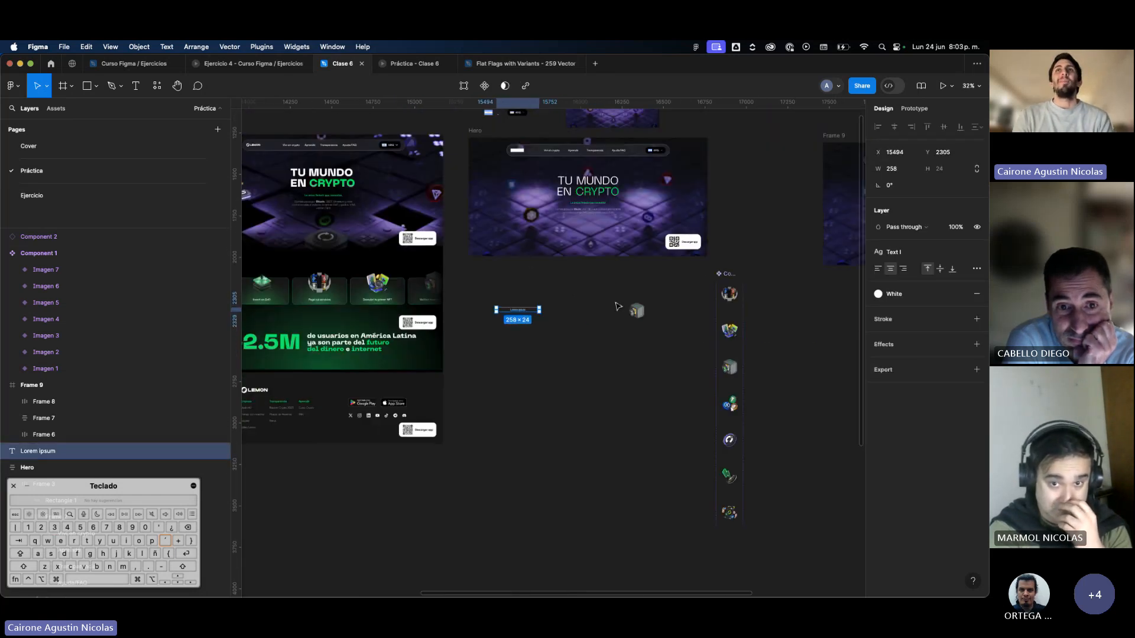
left_click_drag(633, 310, 515, 316)
scroll(511, 282, "up", 1)
scroll(512, 283, "up", 3)
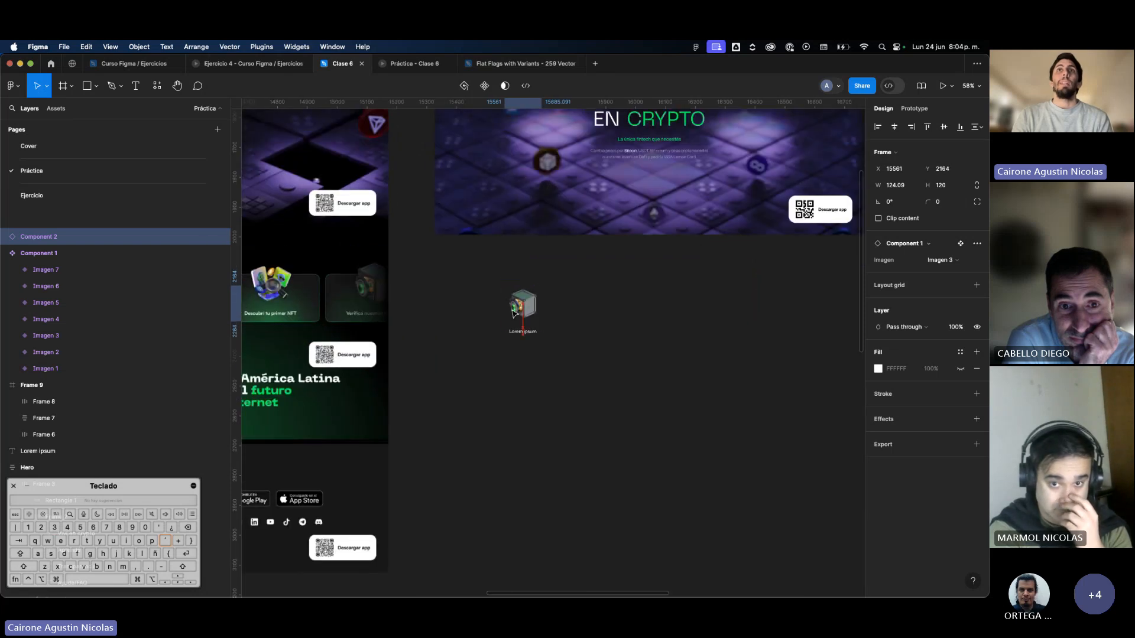
Switch the instance above the text to Imagen 4 and finally to Imagen 5.
left_click(942, 260)
left_click(931, 272)
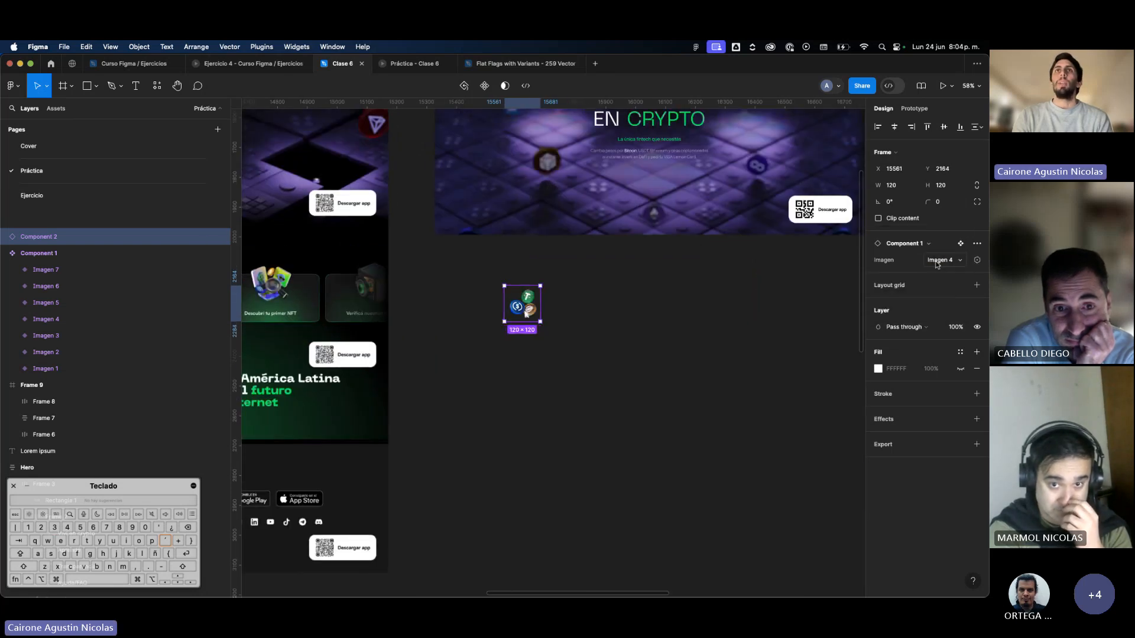
left_click(937, 261)
left_click(938, 272)
left_click(656, 340)
scroll(558, 335, "down", 5)
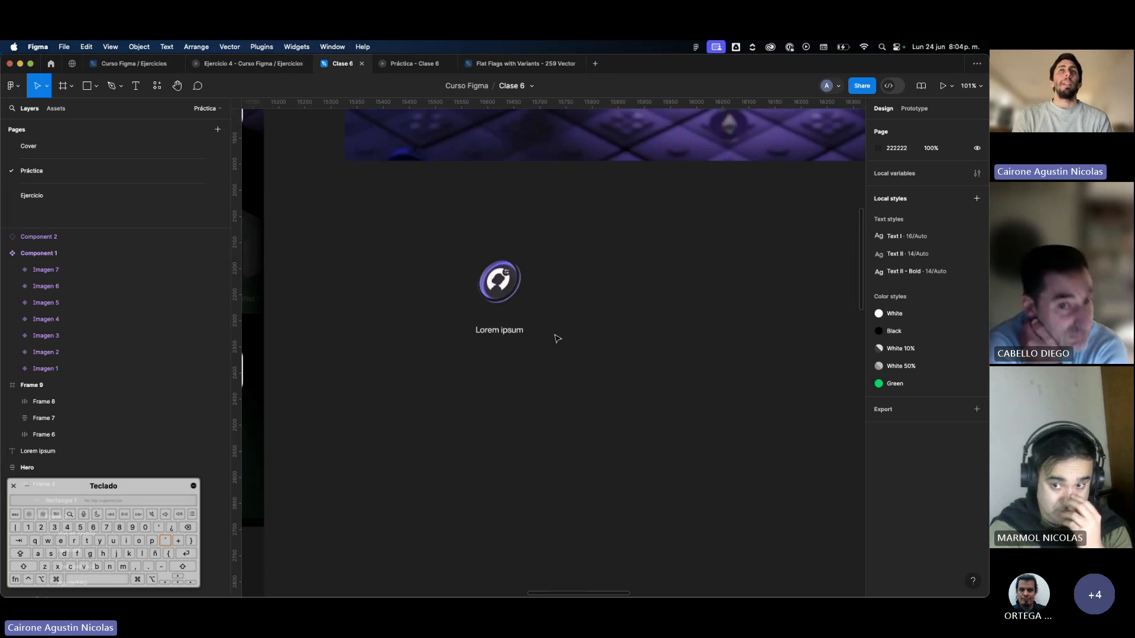
Move the image instance and the Lorem ipsum text together beside the reference cards, with the group starting at X 15338, Y 2122.
scroll(556, 332, "up", 6)
left_click_drag(754, 383, 630, 297)
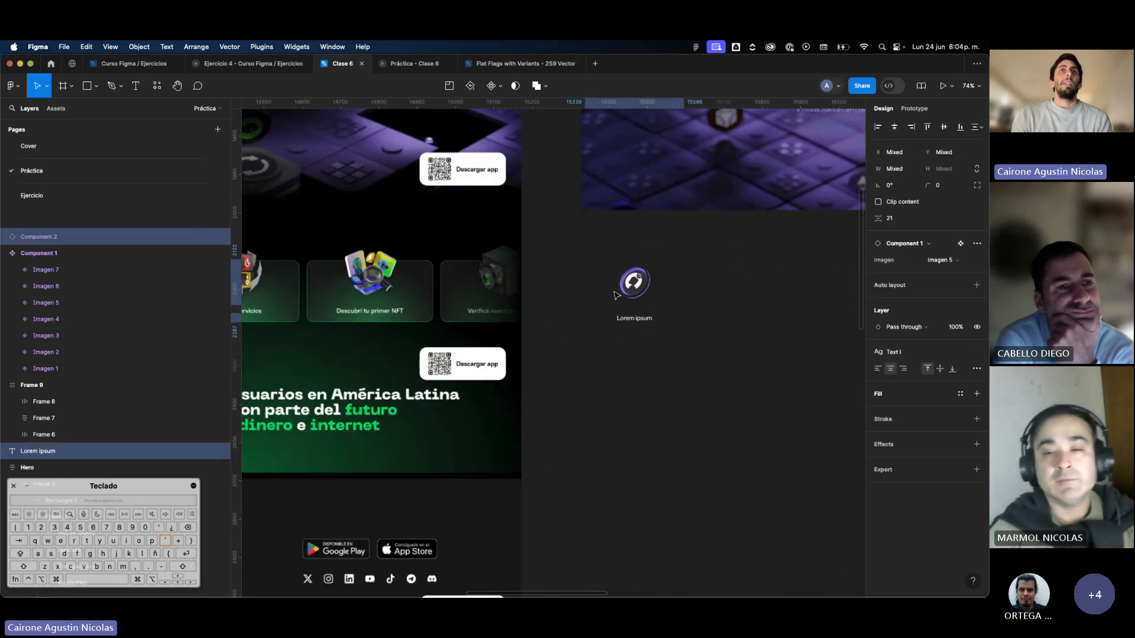
scroll(429, 310, "left", 5)
scroll(429, 310, "left", 3)
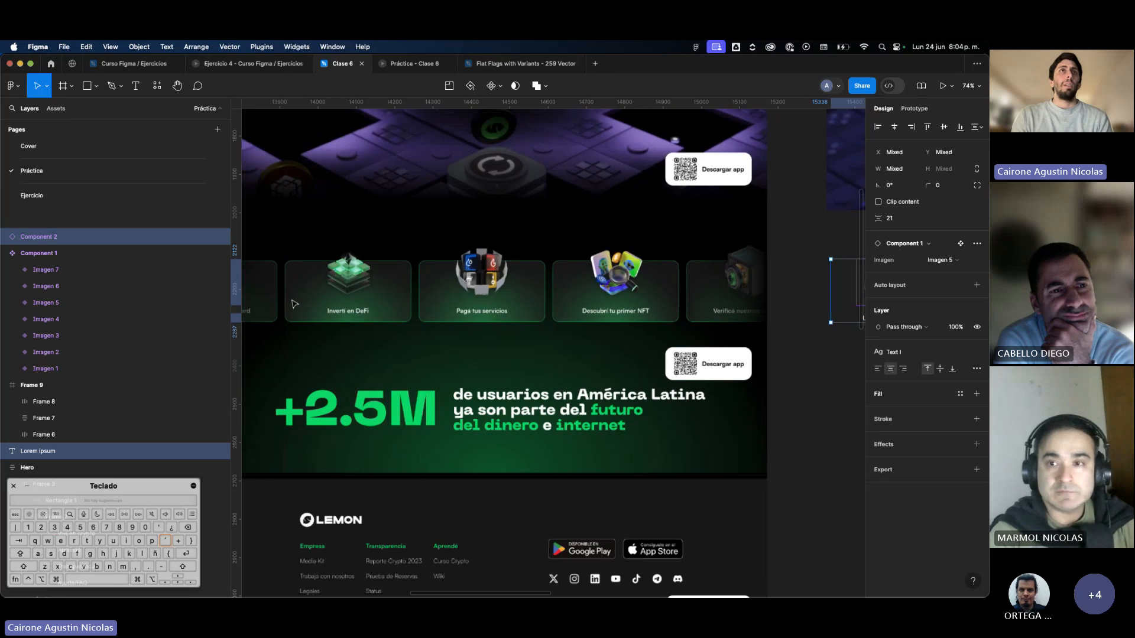
scroll(387, 296, "right", 5)
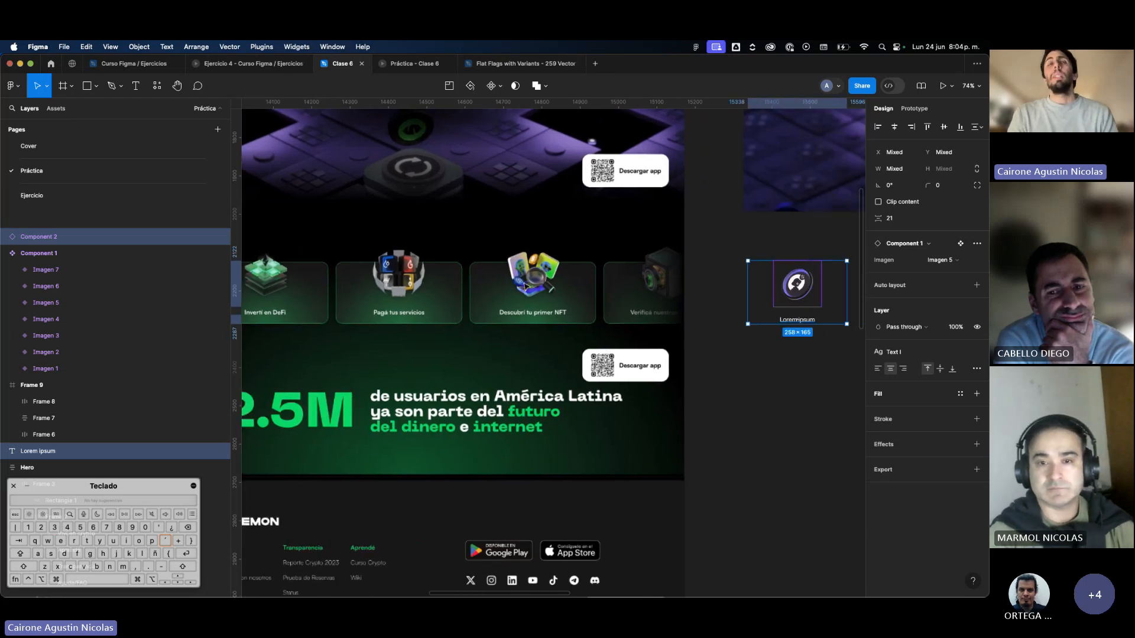
left_click(761, 358)
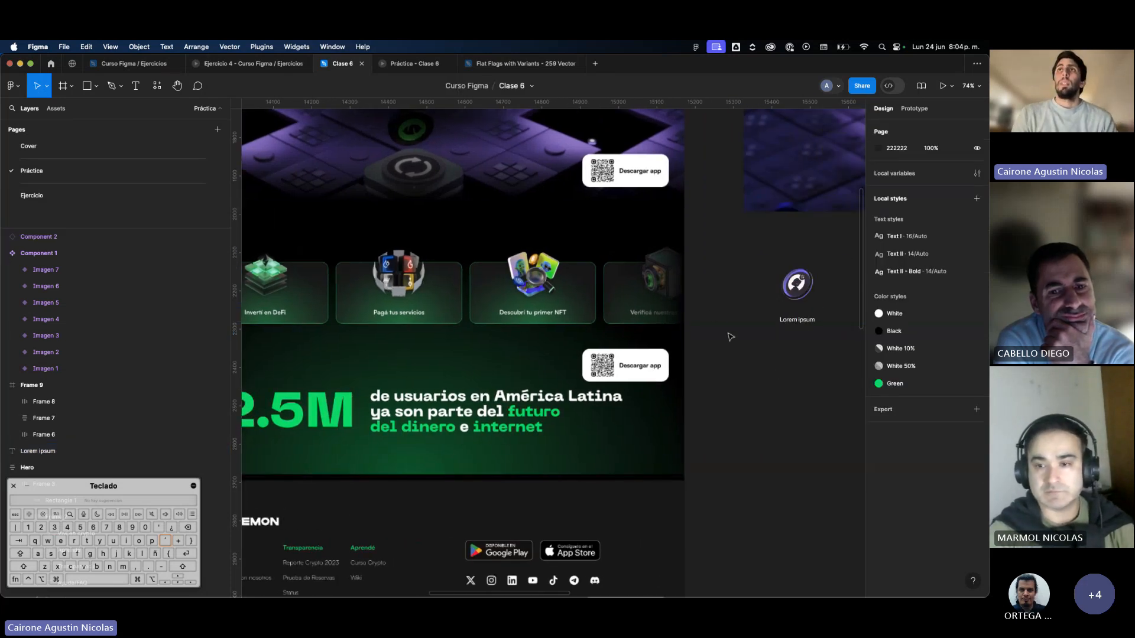
Wrap the image instance and Lorem ipsum text in a vertical auto layout frame with a 21 gap.
scroll(412, 282, "up", 5)
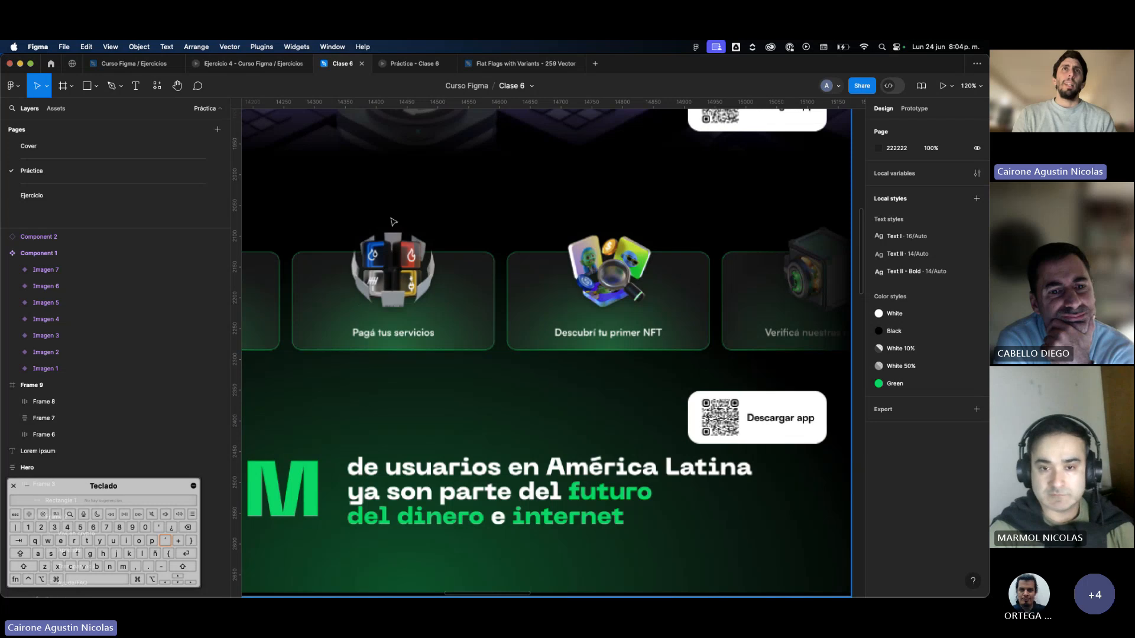
scroll(401, 284, "down", 5)
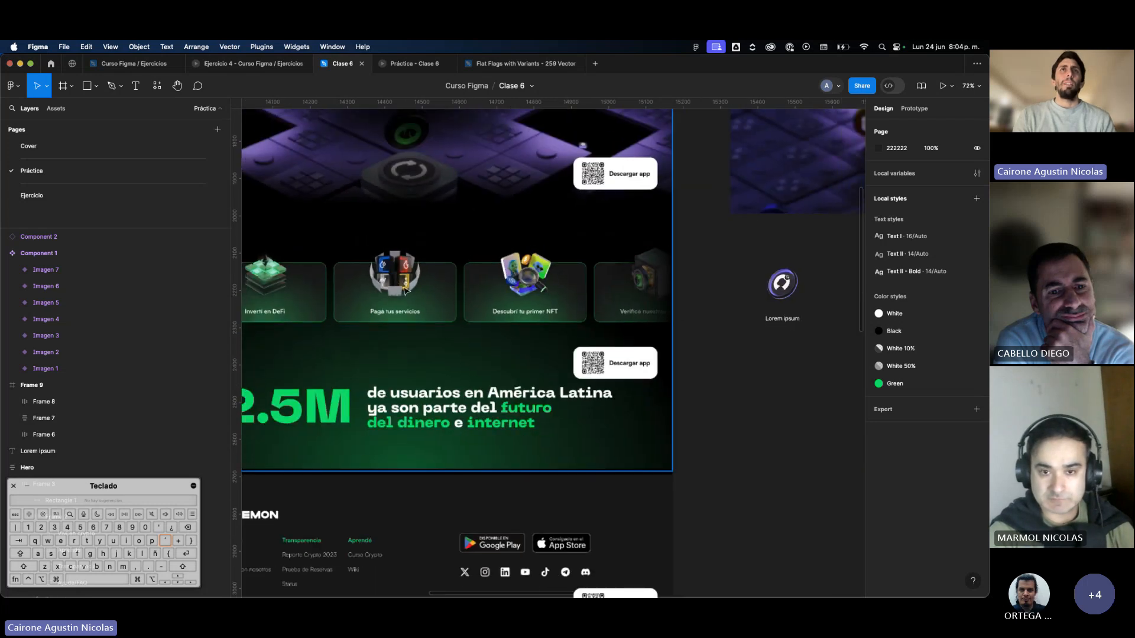
scroll(593, 301, "right", 5)
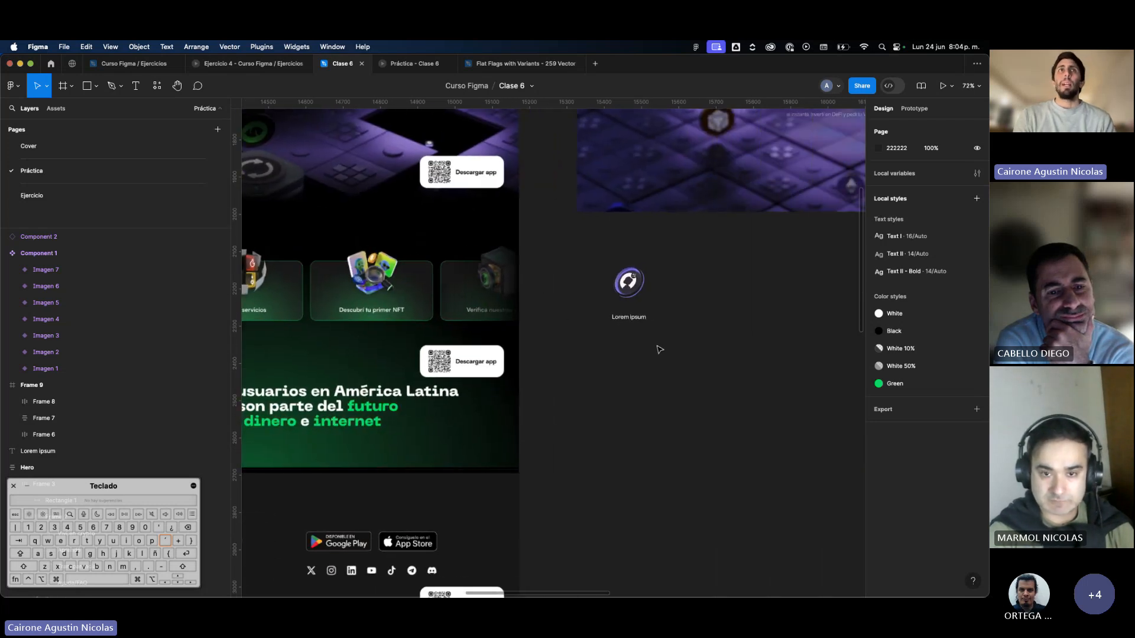
left_click_drag(627, 309, 591, 289)
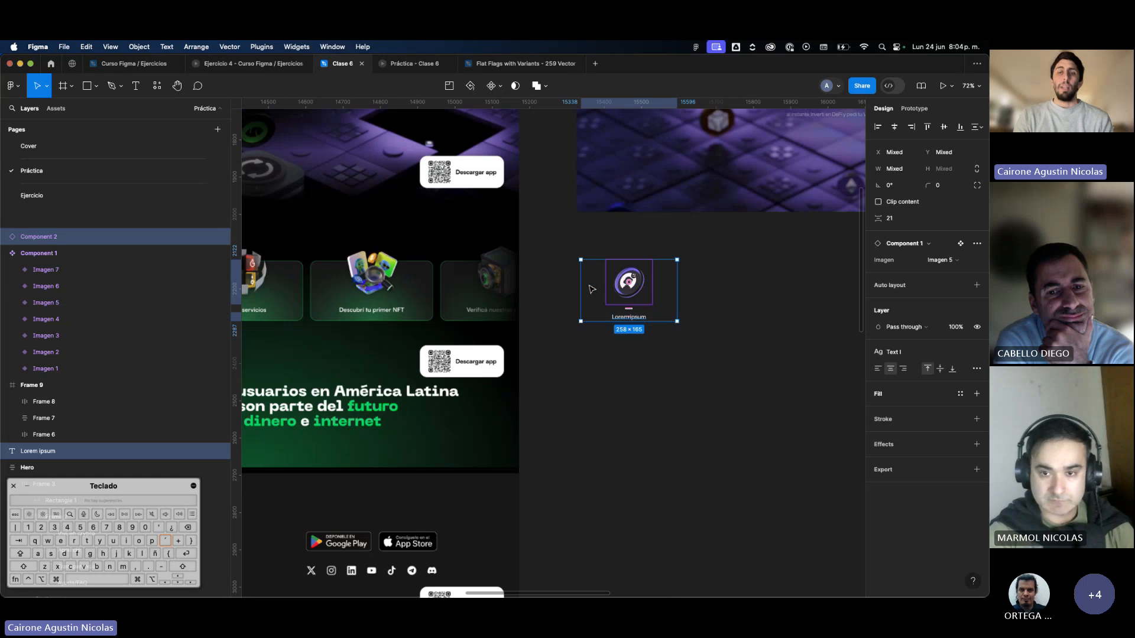
key("shift+a")
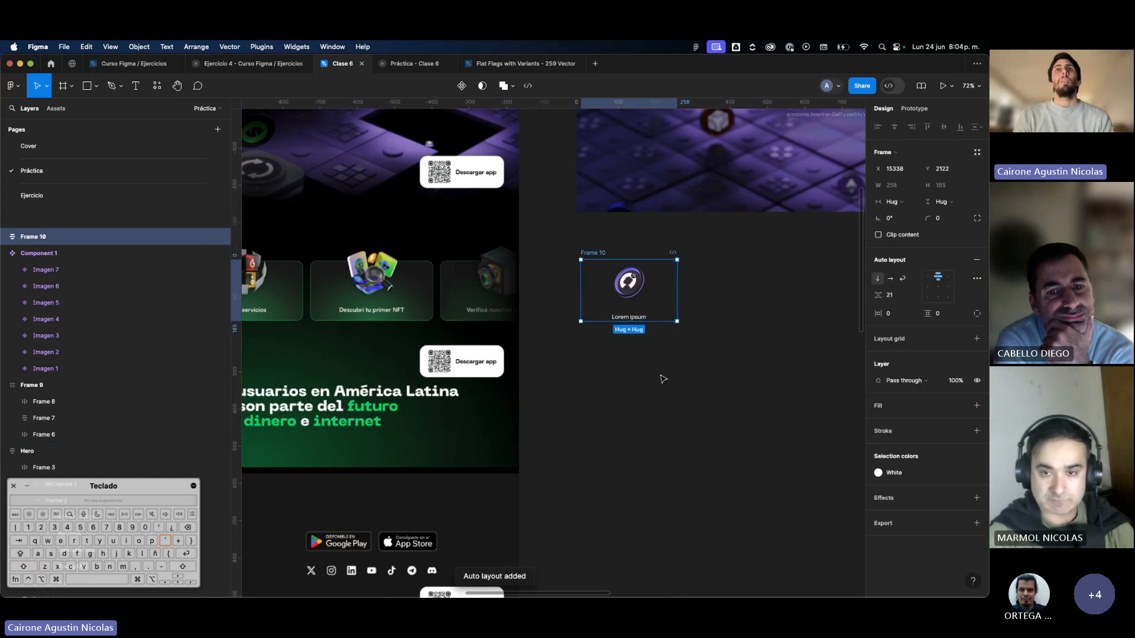
scroll(662, 378, "left", 3)
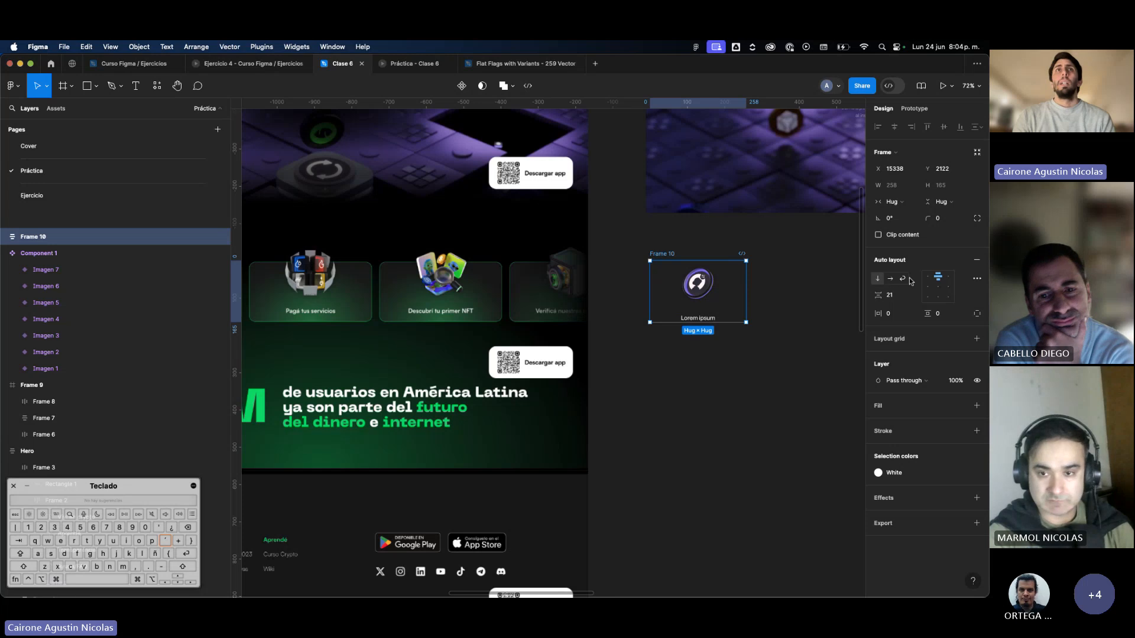
left_click(688, 309)
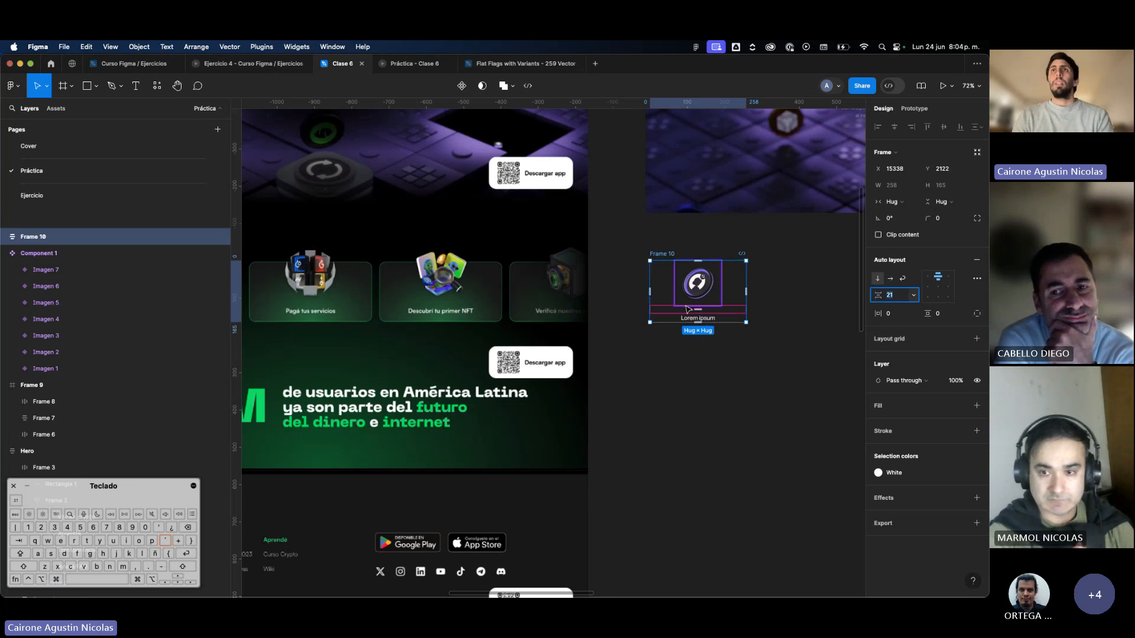
left_click(707, 318)
left_click(743, 300)
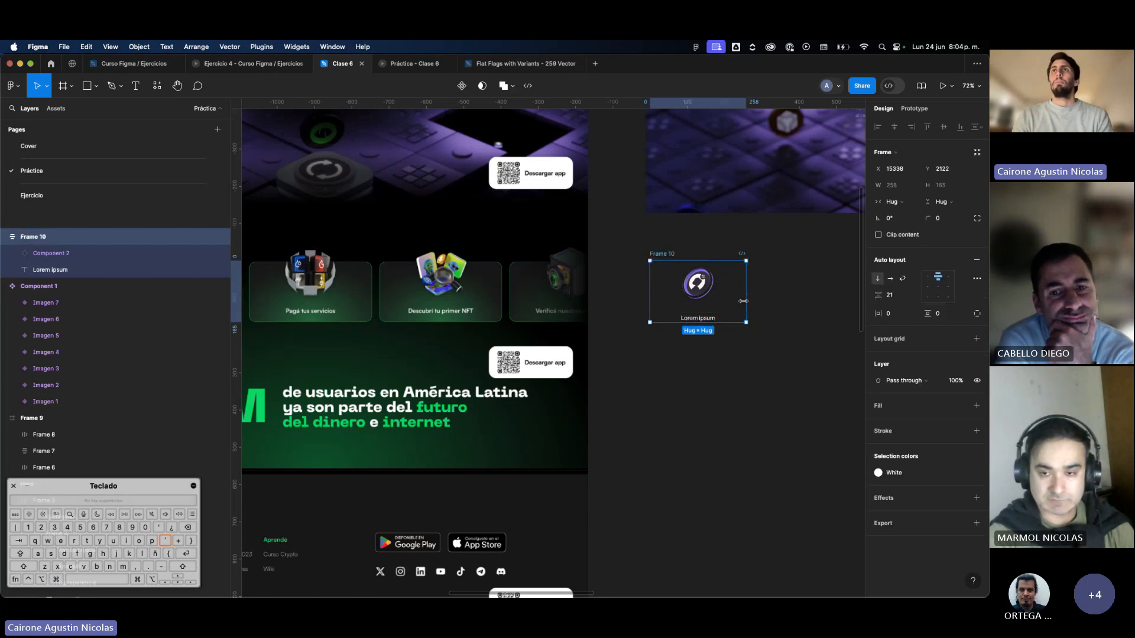
Shift the auto layout frame slightly to the left and switch its nested image instance to Imagen 3.
left_click_drag(712, 304, 691, 300)
double_click(690, 299)
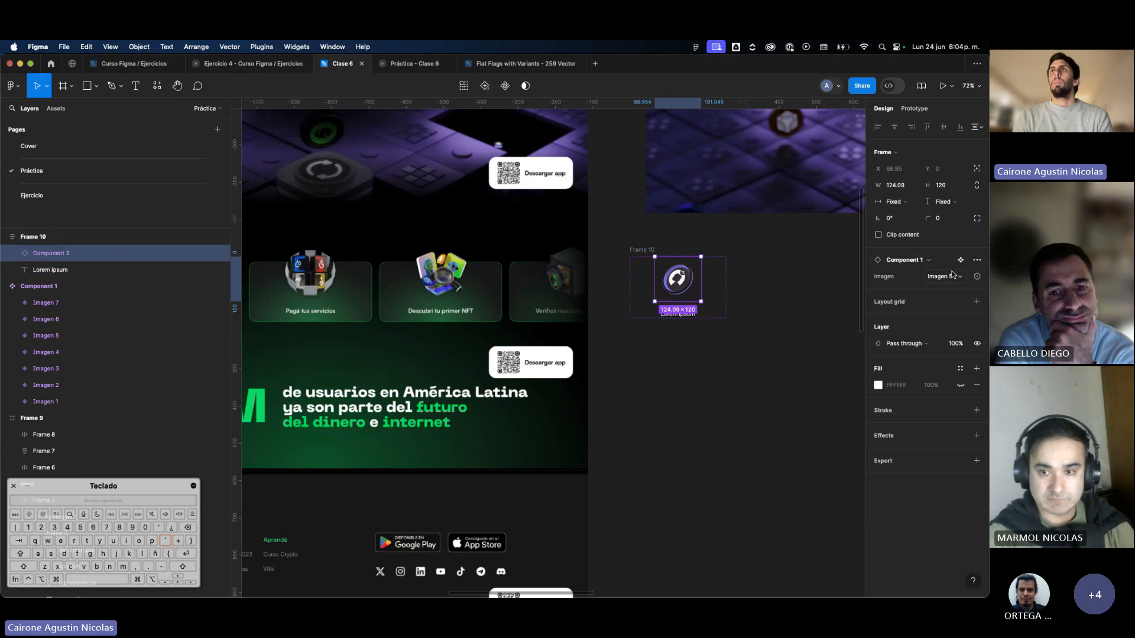
left_click(952, 276)
left_click(923, 254)
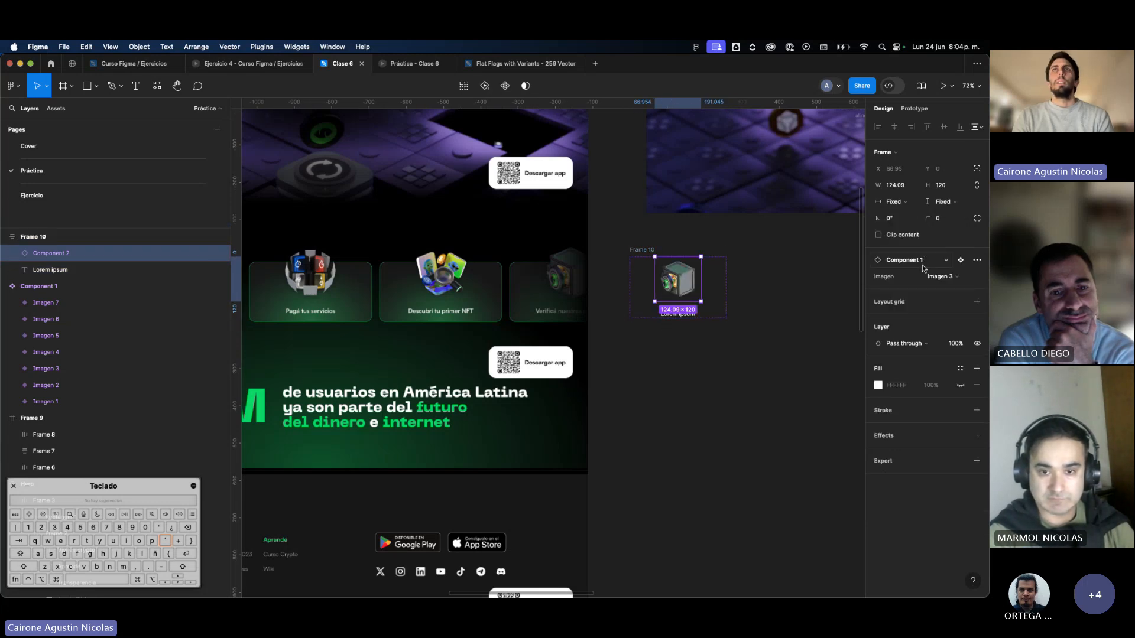
Switch the card's nested image instance to the variant matching the illustration on the "Pagá tus servicios" reference card.
left_click(934, 276)
left_click(925, 247)
left_click(779, 274)
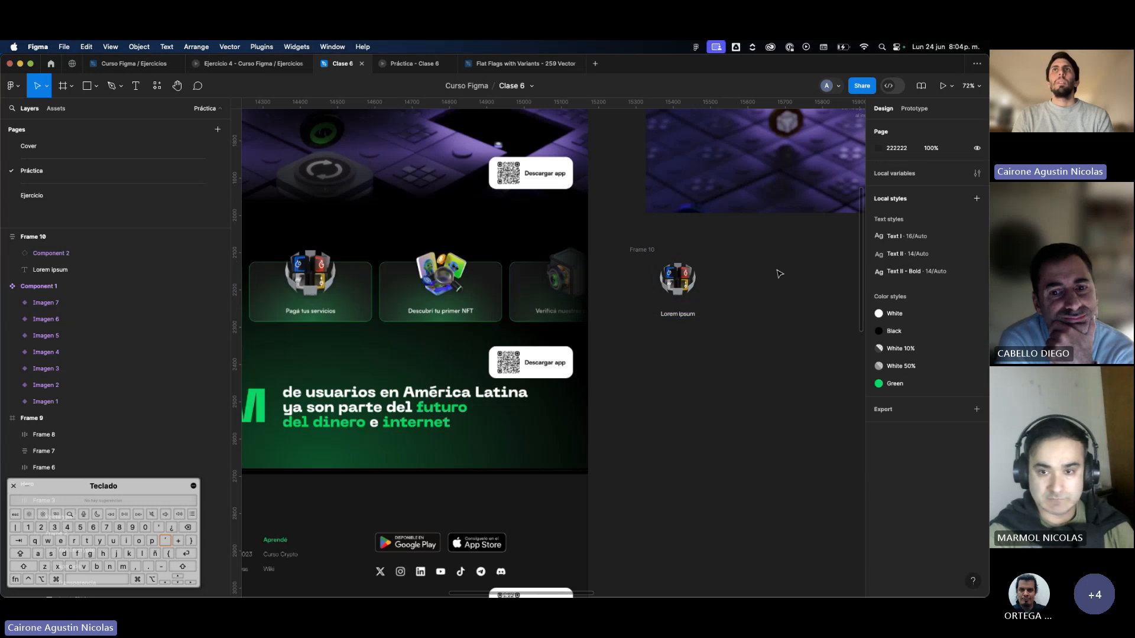
Set the card frame's auto layout gap to 20 and apply the Green color style as its stroke.
left_click(722, 283)
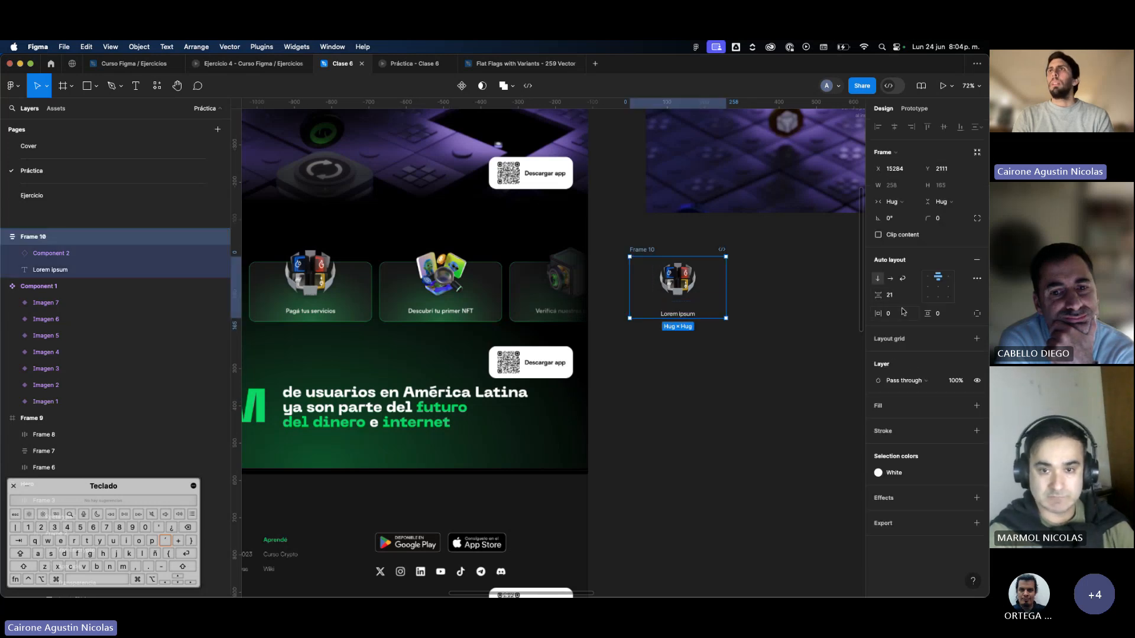
type("20")
key("Return")
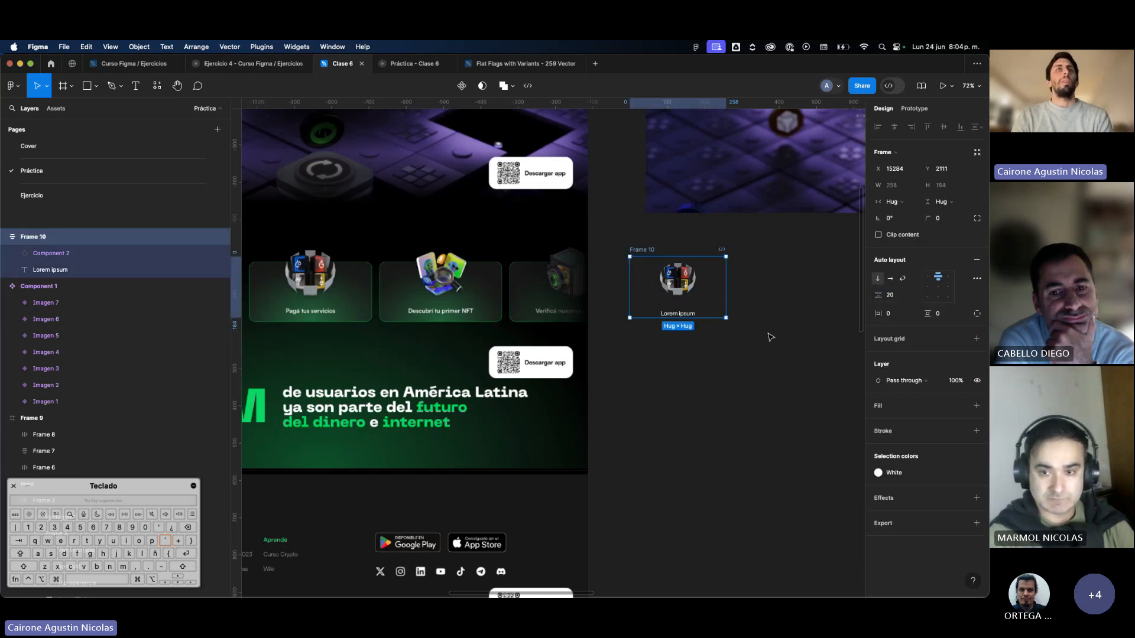
left_click(960, 431)
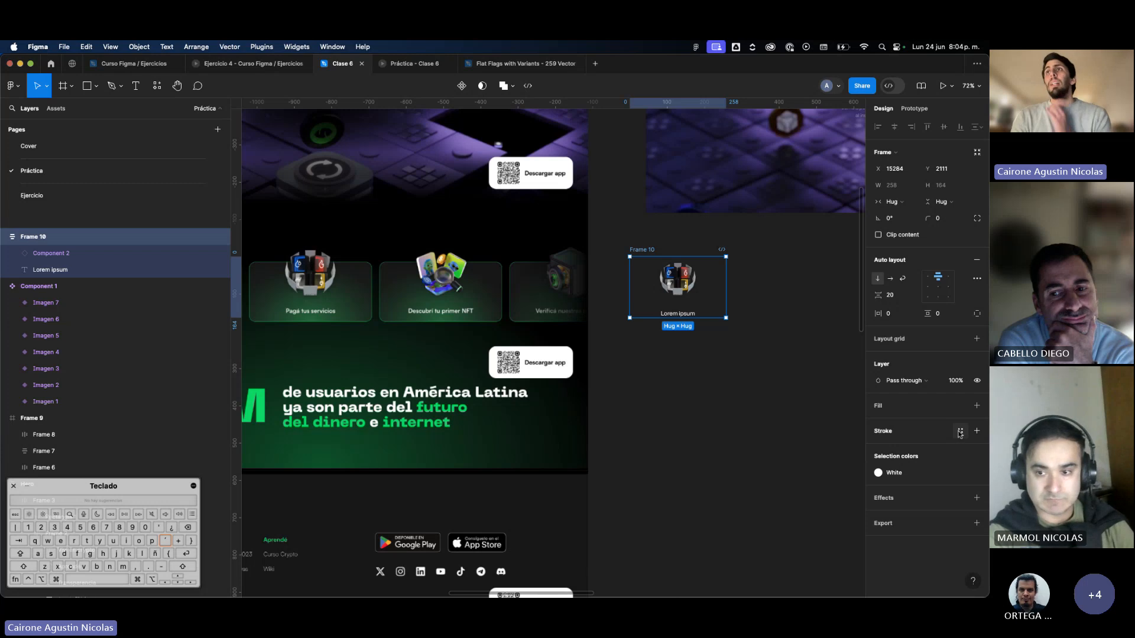
left_click(786, 565)
left_click(746, 456)
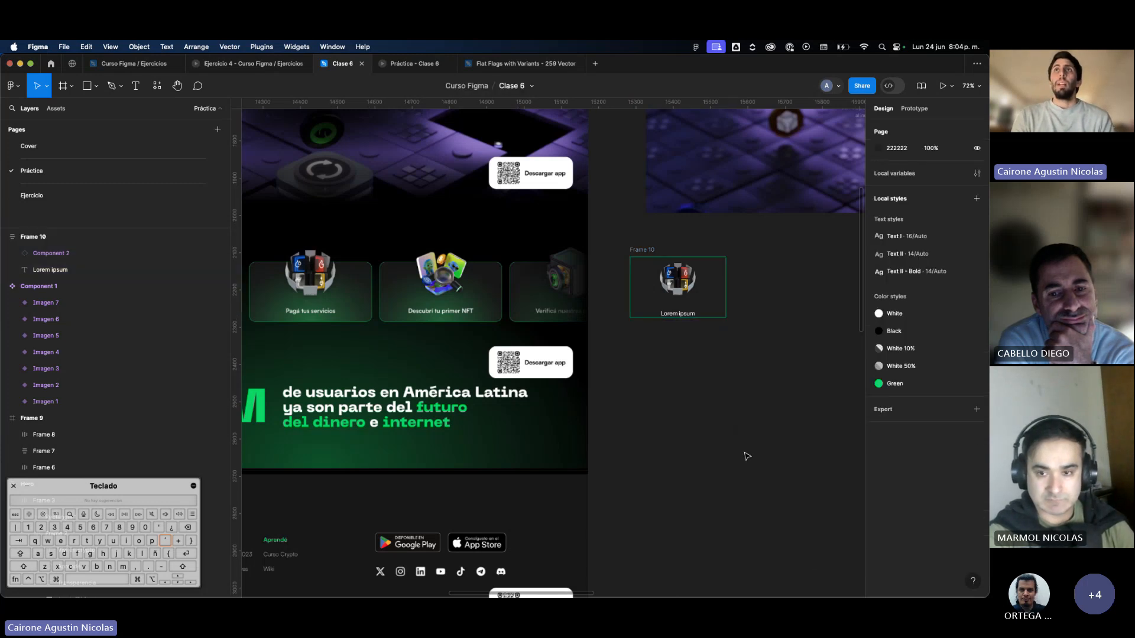
Add a fill to the card frame and change it from solid to a radial gradient.
left_click(664, 318)
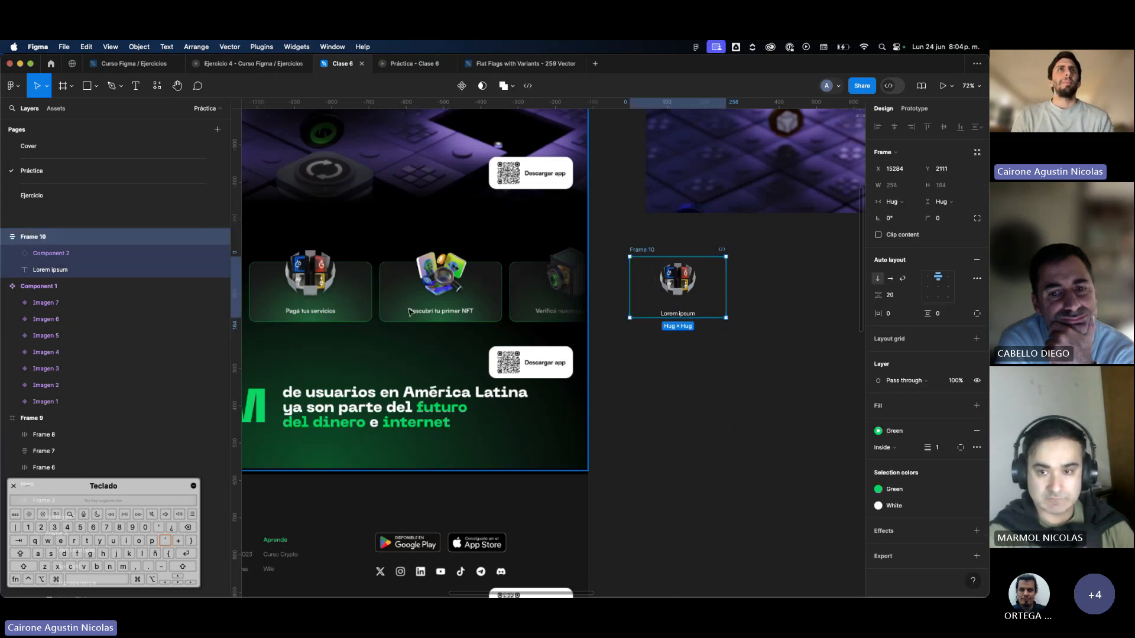
scroll(409, 312, "up", 3)
scroll(409, 311, "up", 3)
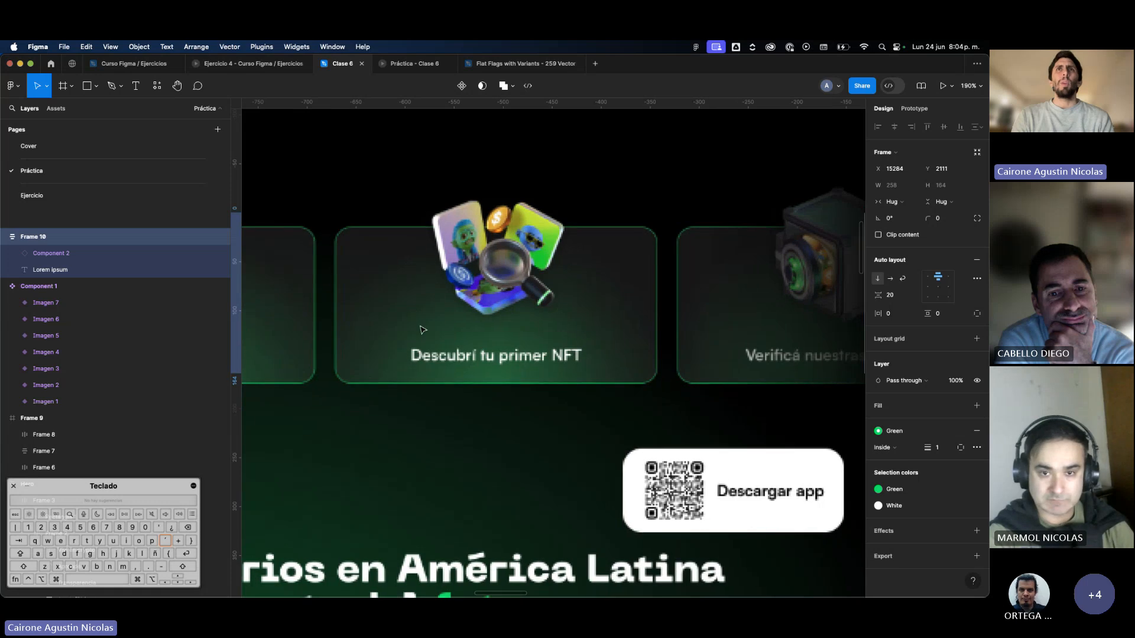
scroll(419, 325, "down", 2)
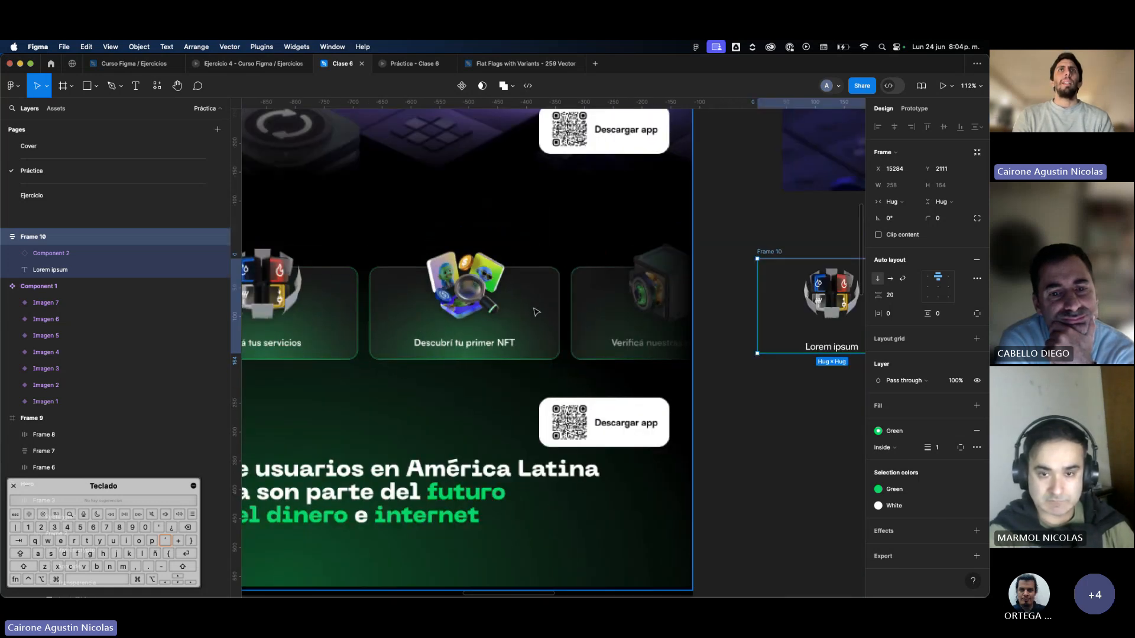
scroll(536, 312, "down", 5)
scroll(774, 303, "up", 3)
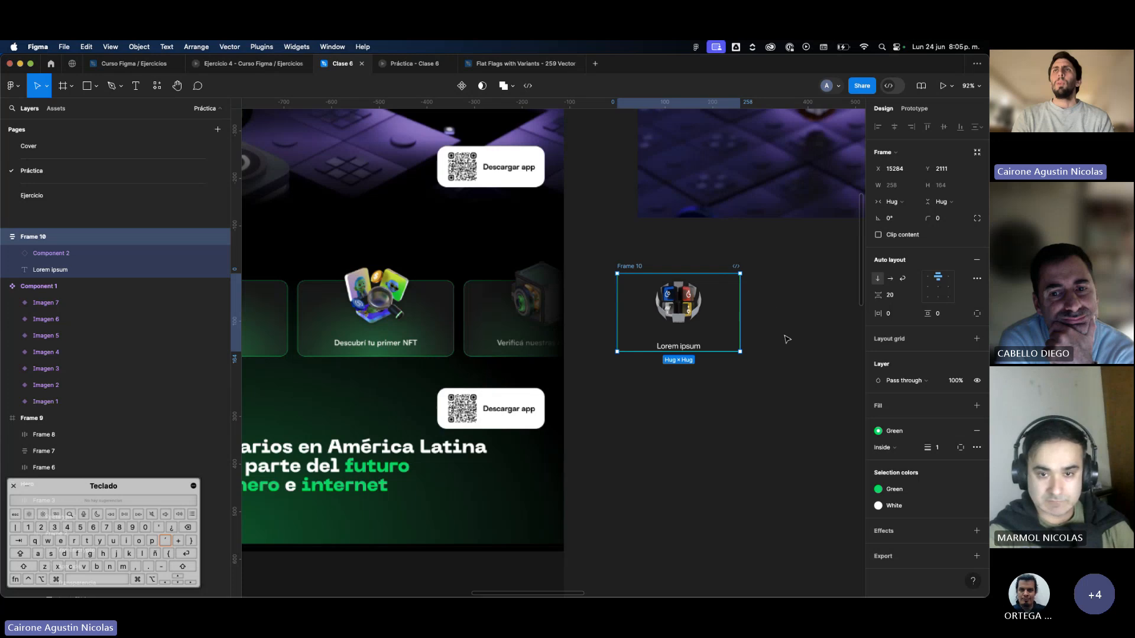
left_click(938, 412)
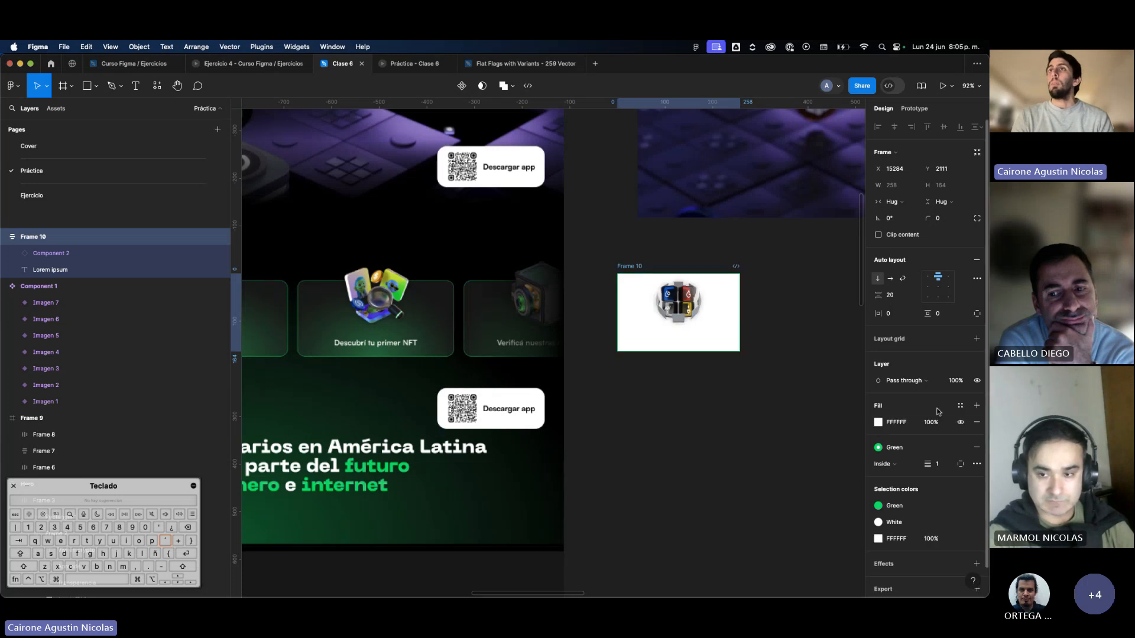
left_click(879, 426)
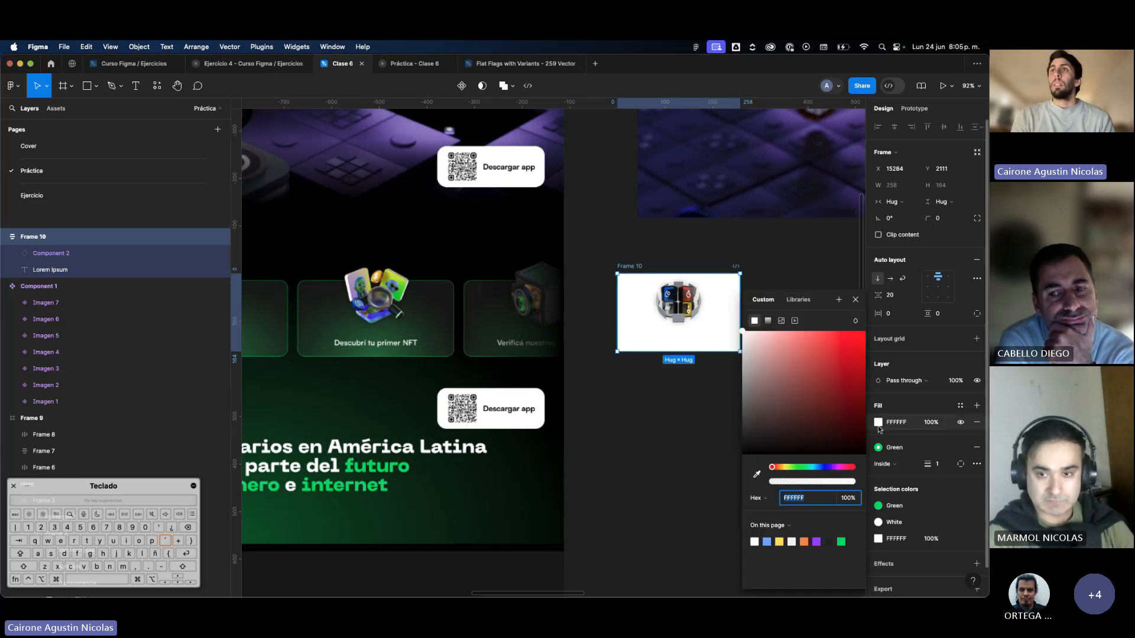
left_click(768, 321)
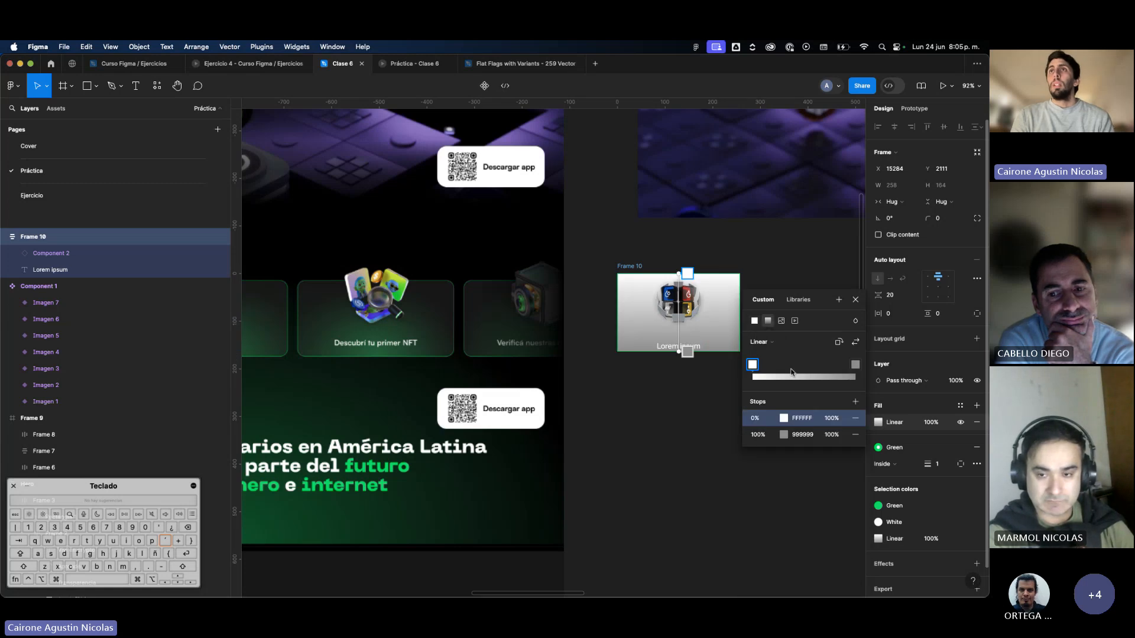
left_click(778, 342)
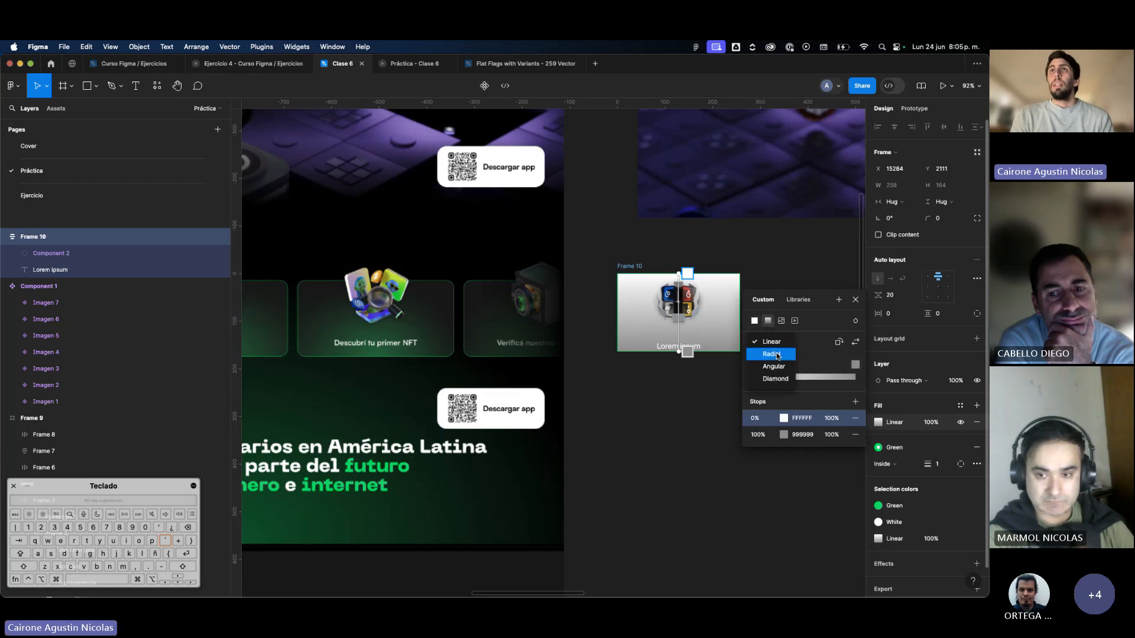
left_click(774, 354)
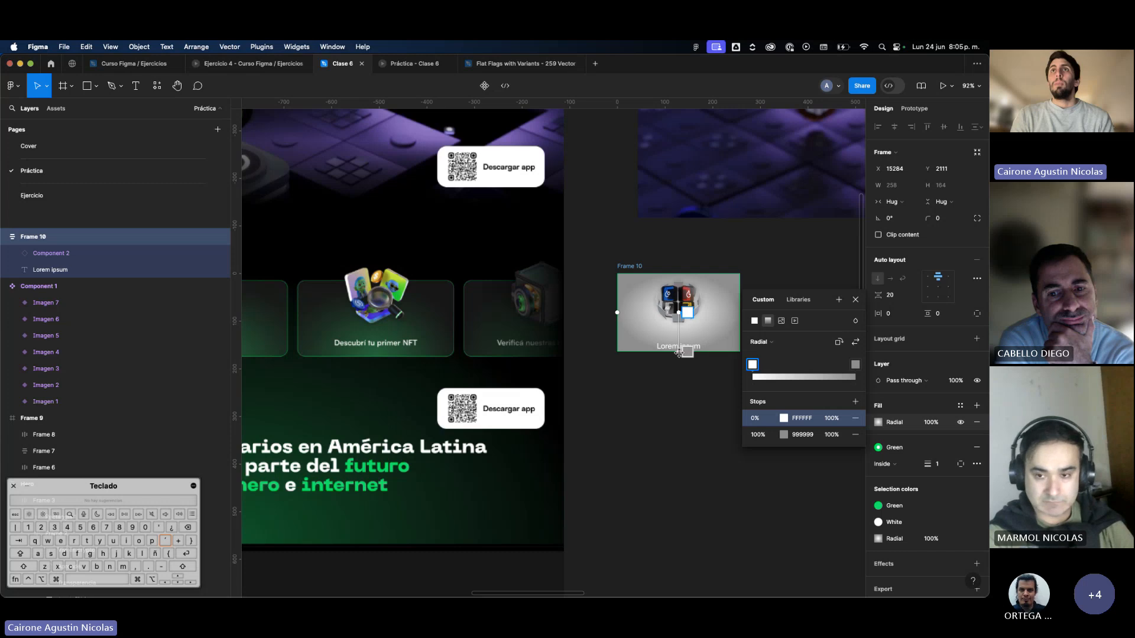
Enlarge the card's radial gradient past the lower edge and move its center down near the Lorem ipsum text.
left_click_drag(679, 352, 679, 390)
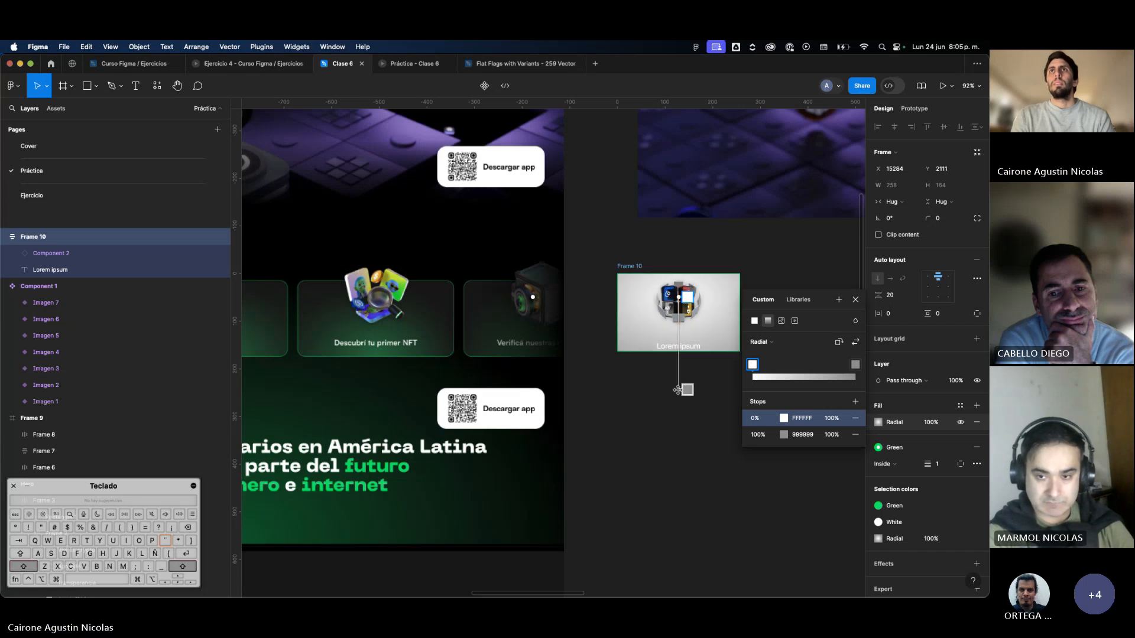
left_click_drag(679, 297, 680, 337)
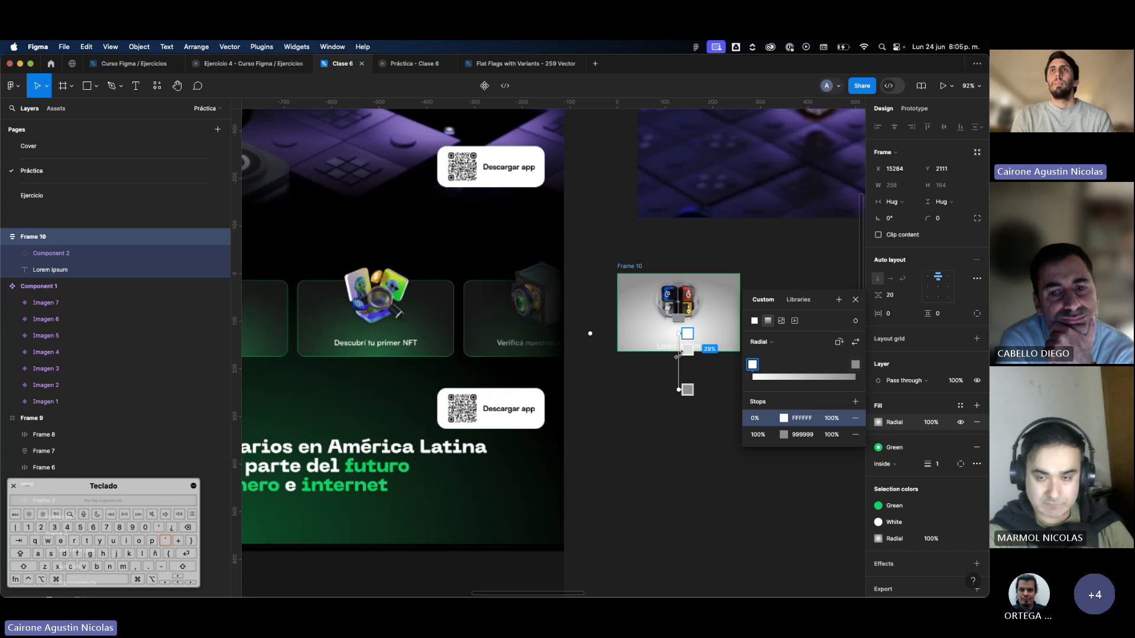
left_click_drag(679, 389, 679, 380)
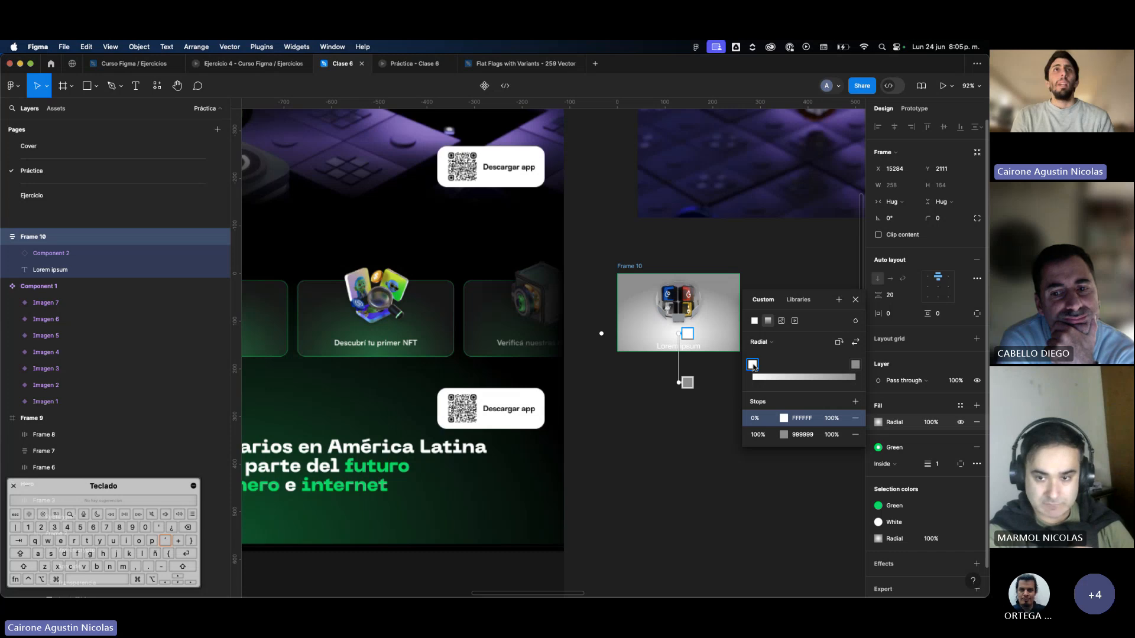
Set the gradient's 0% stop to the bright green 06EF67 sampled from the word CRYPTO in the reference heading.
left_click(784, 418)
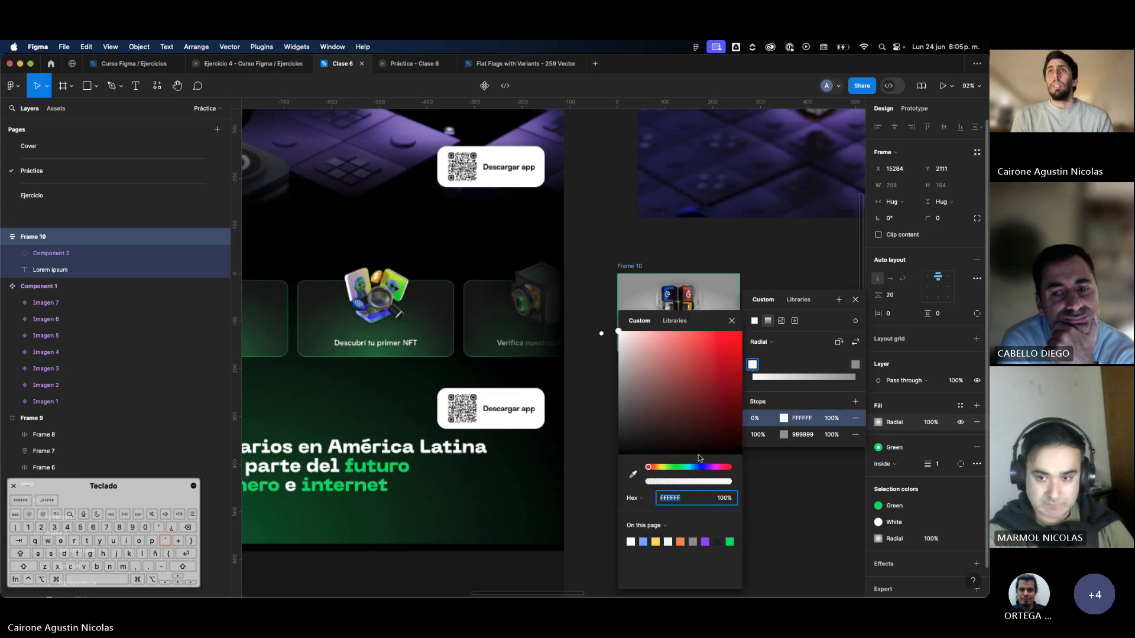
left_click(633, 474)
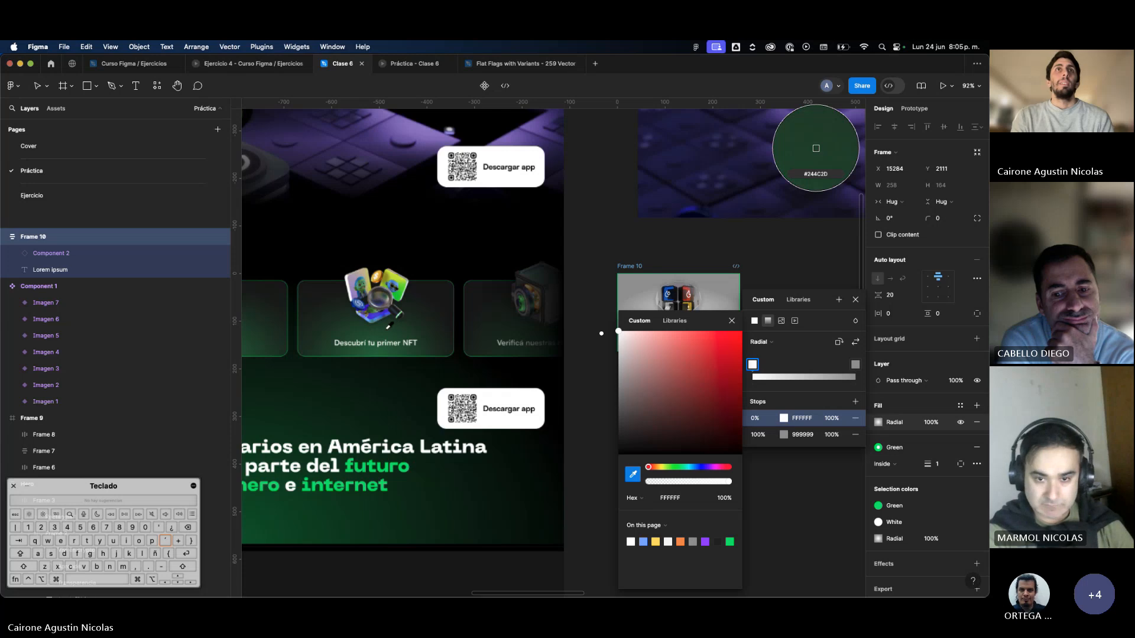
scroll(388, 334, "up", 5)
scroll(387, 334, "left", 3)
scroll(387, 334, "up", 1)
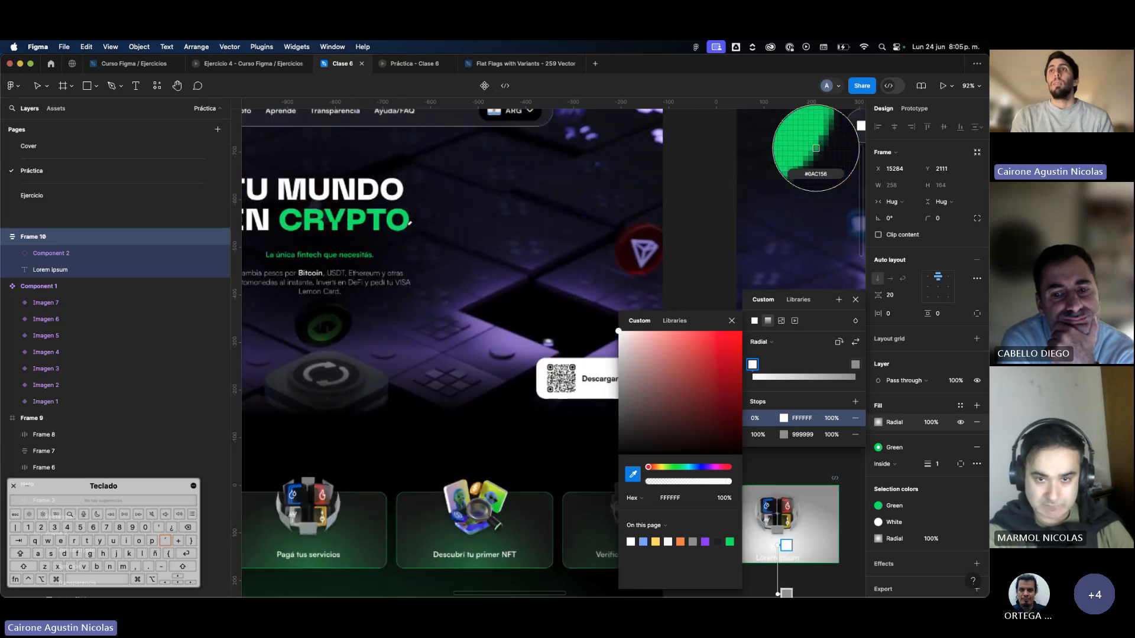
left_click(409, 222)
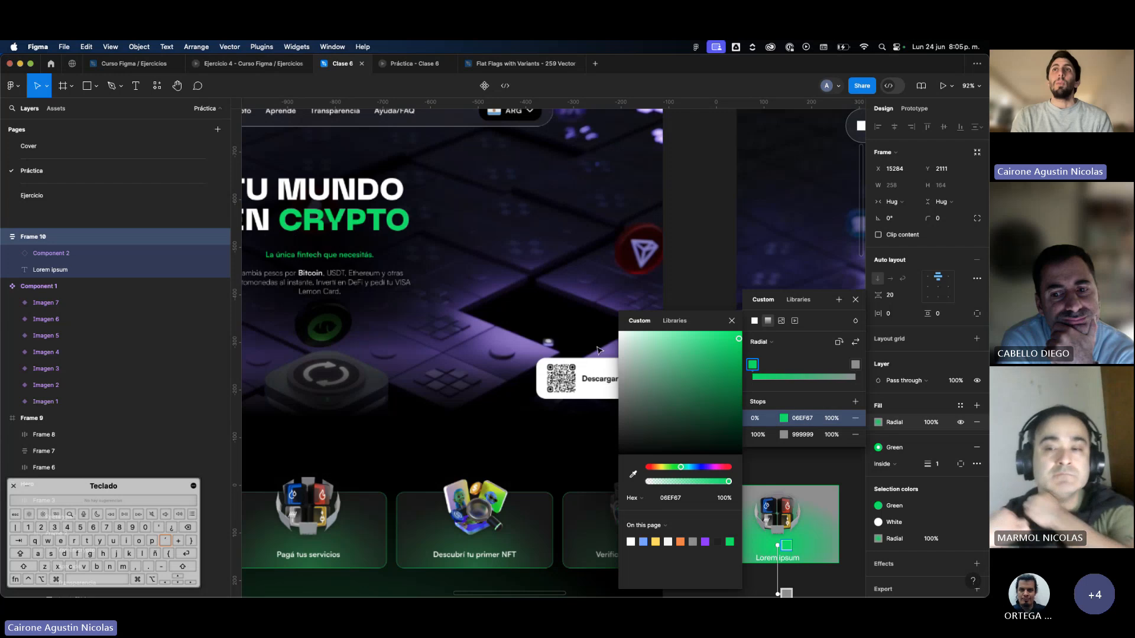
Set the gradient's 100% stop to the dark 161616 sampled from just inside a reference card's upper edge.
scroll(569, 361, "down", 3)
scroll(569, 361, "right", 2)
scroll(569, 362, "down", 1)
scroll(569, 361, "right", 1)
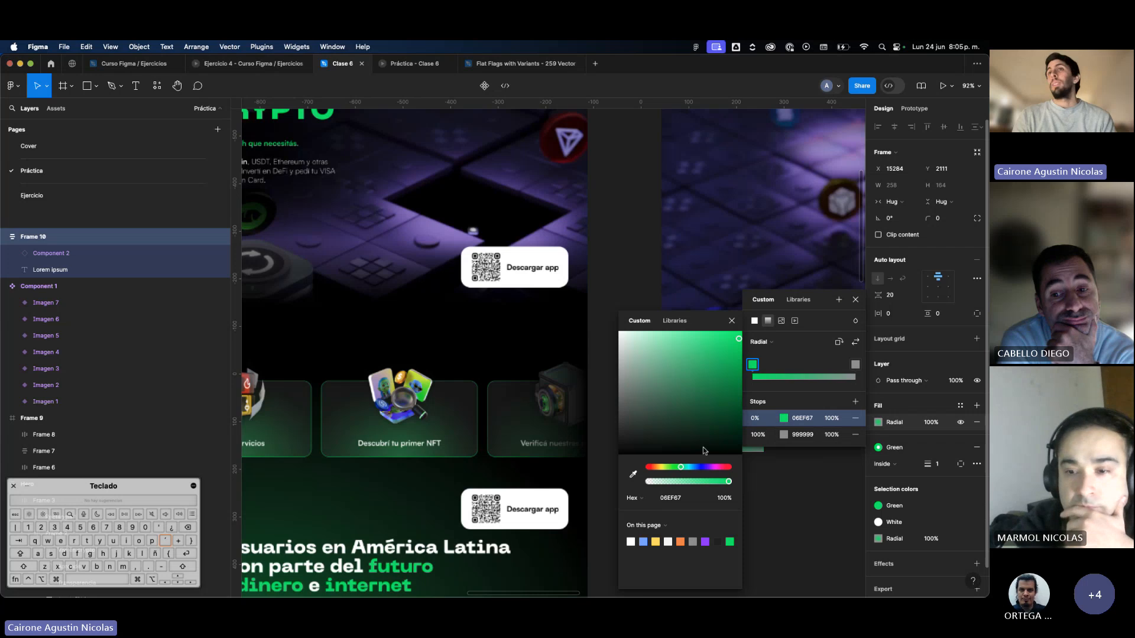
scroll(585, 468, "down", 2)
scroll(584, 469, "right", 1)
scroll(585, 468, "down", 1)
scroll(584, 469, "right", 1)
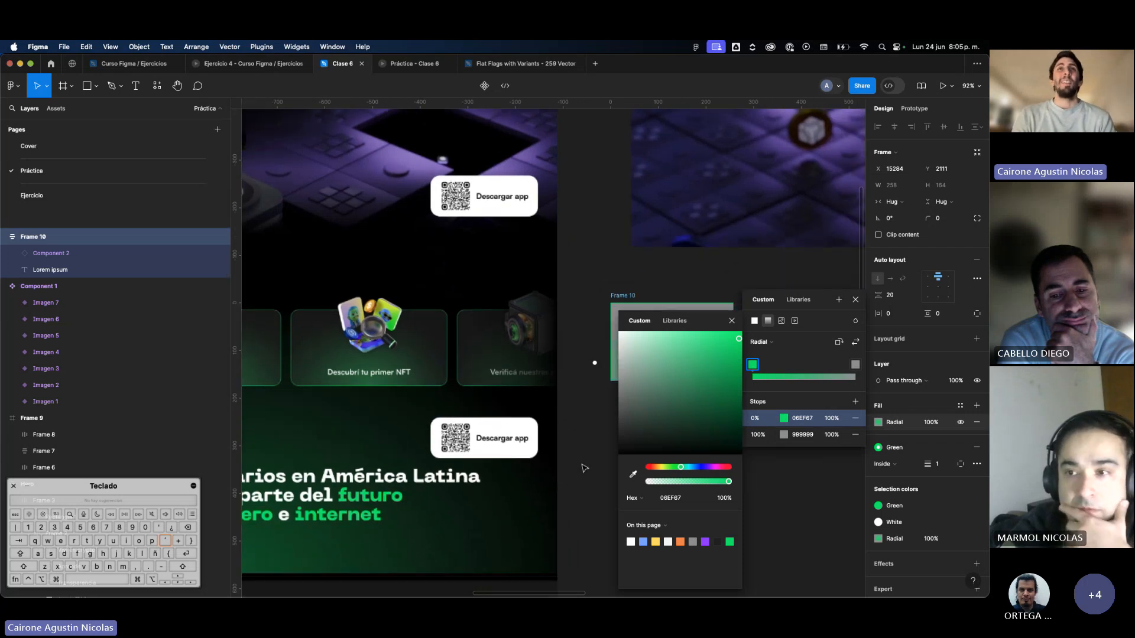
left_click(777, 438)
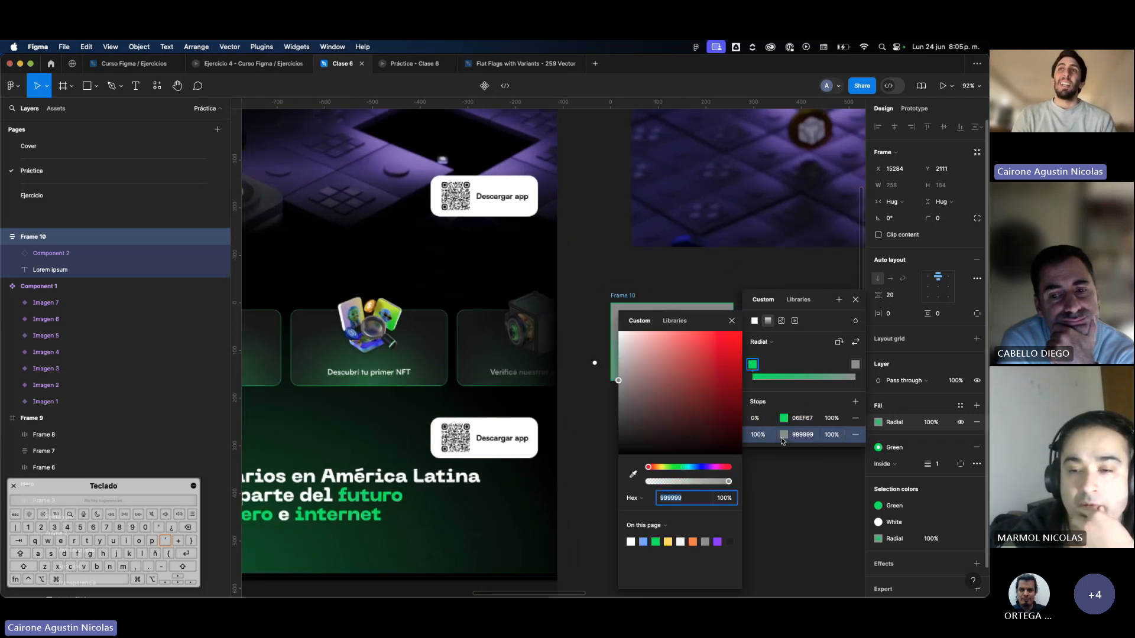
left_click(633, 475)
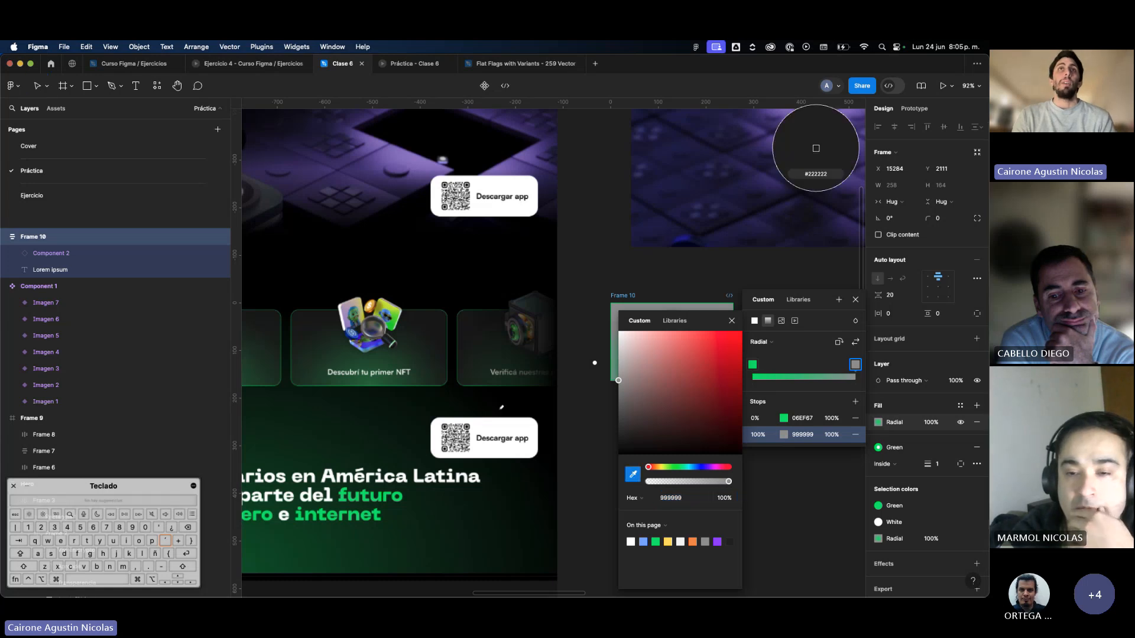
scroll(437, 299, "up", 3)
scroll(437, 298, "up", 5)
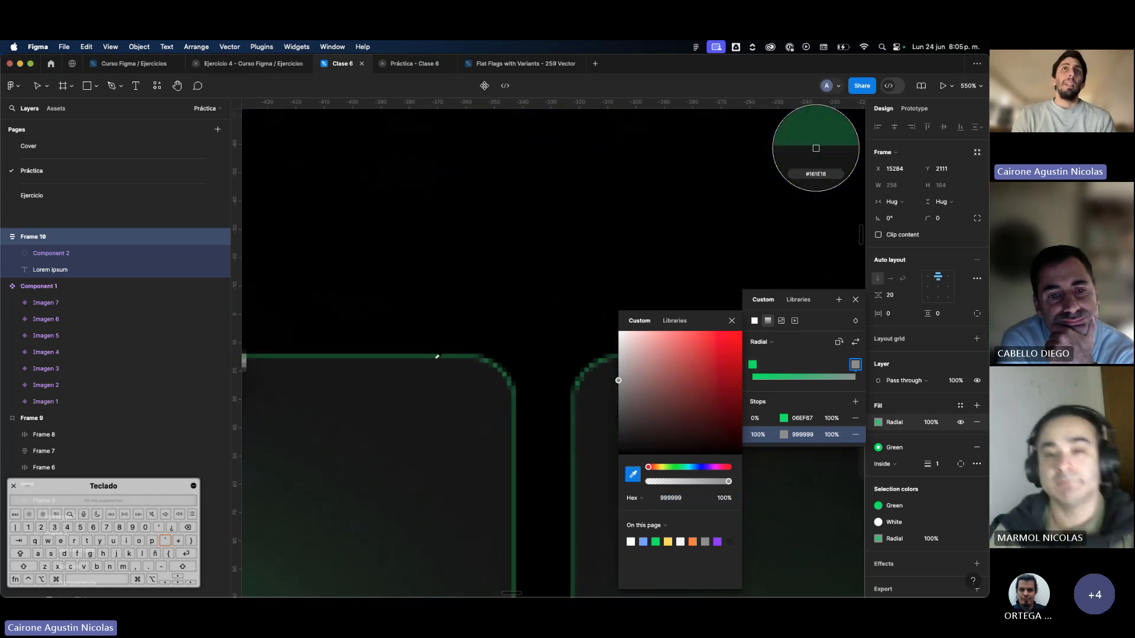
left_click(444, 358)
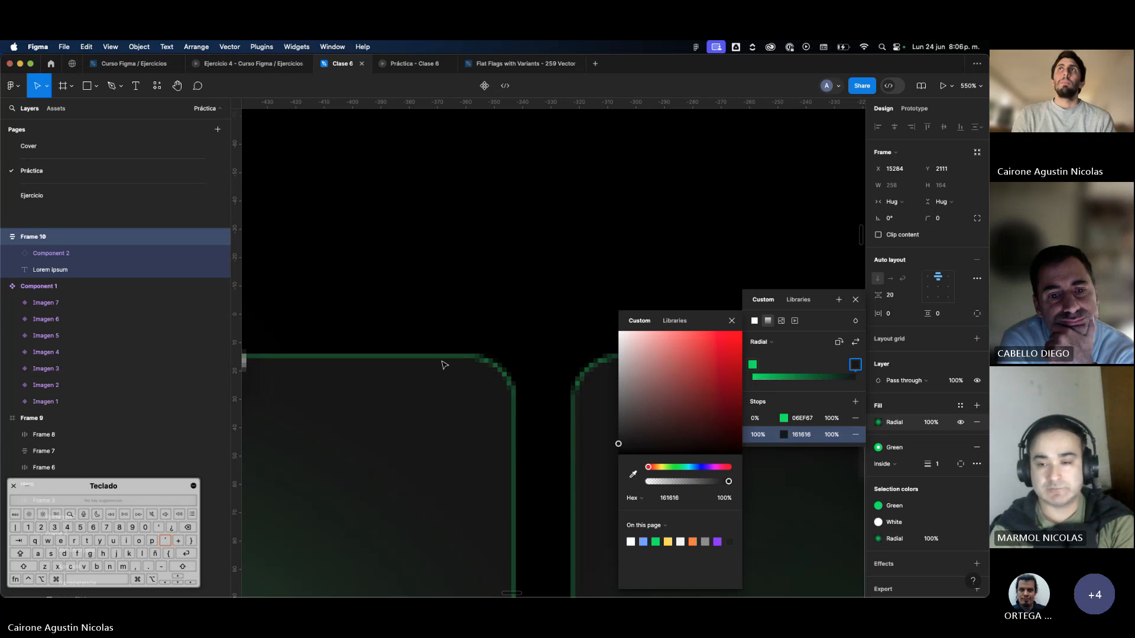
Extend the card's radial gradient slightly further down and nudge its center lower.
scroll(444, 361, "down", 8)
scroll(530, 384, "right", 2)
scroll(530, 384, "down", 1)
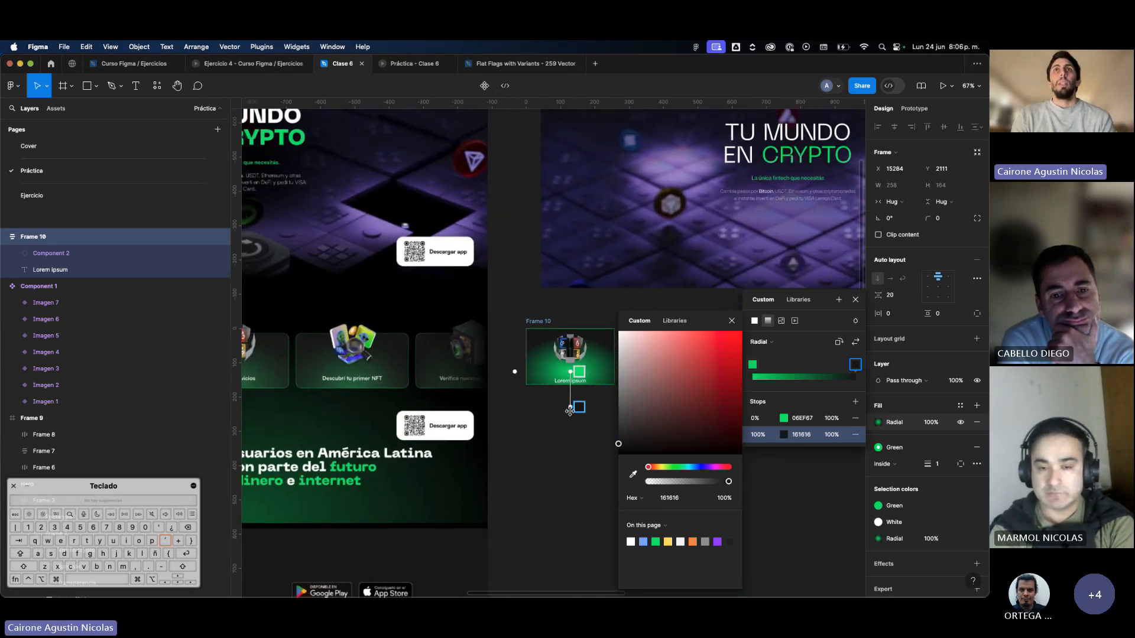
left_click_drag(569, 411, 569, 414)
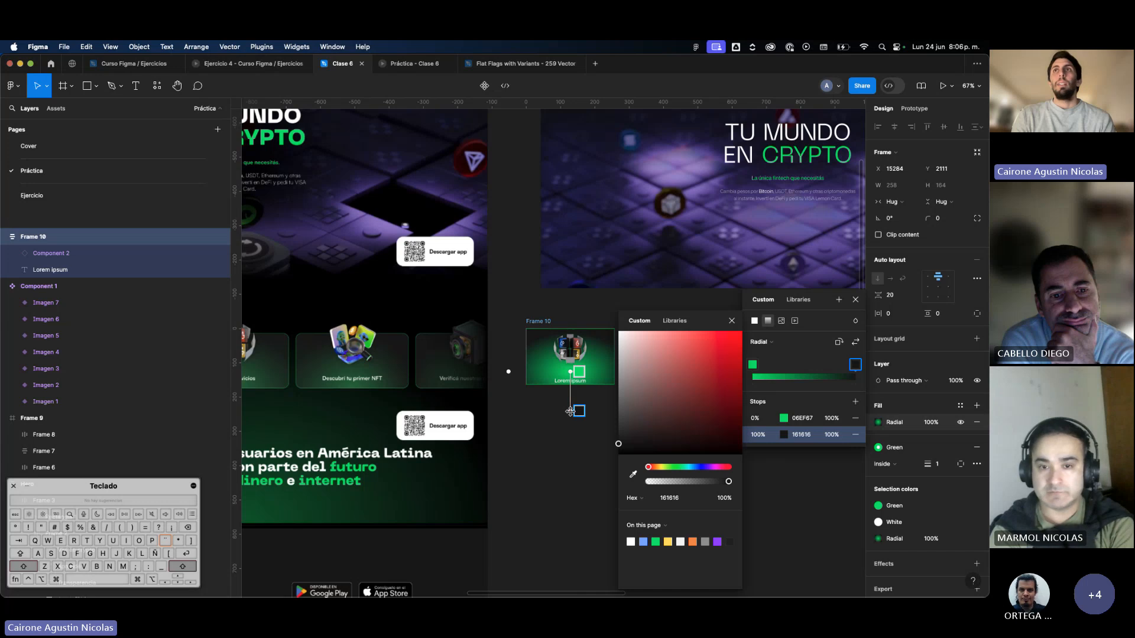
left_click_drag(570, 371, 570, 415)
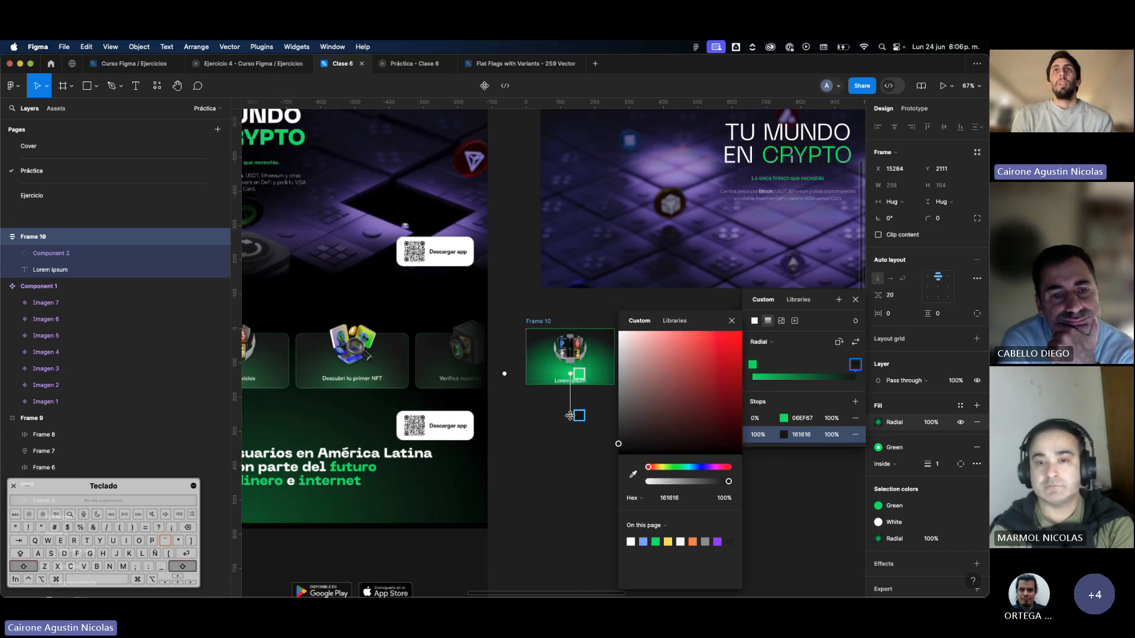
Try 20% opacity on the gradient's green 0% stop, and settle on 10%.
left_click(832, 418)
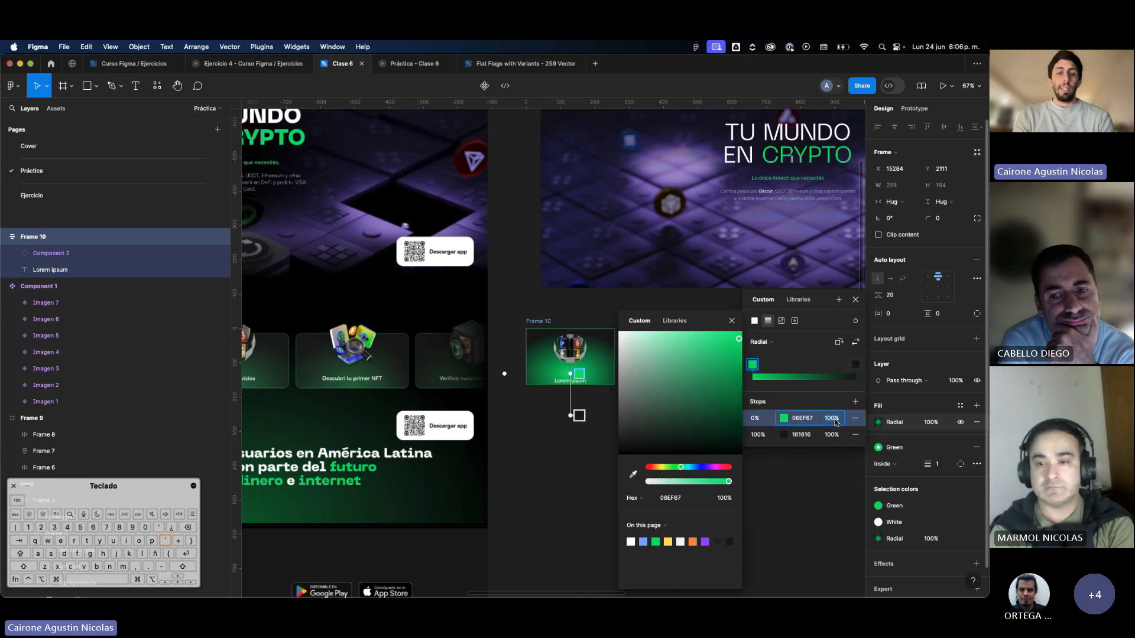
type("20")
key("Return")
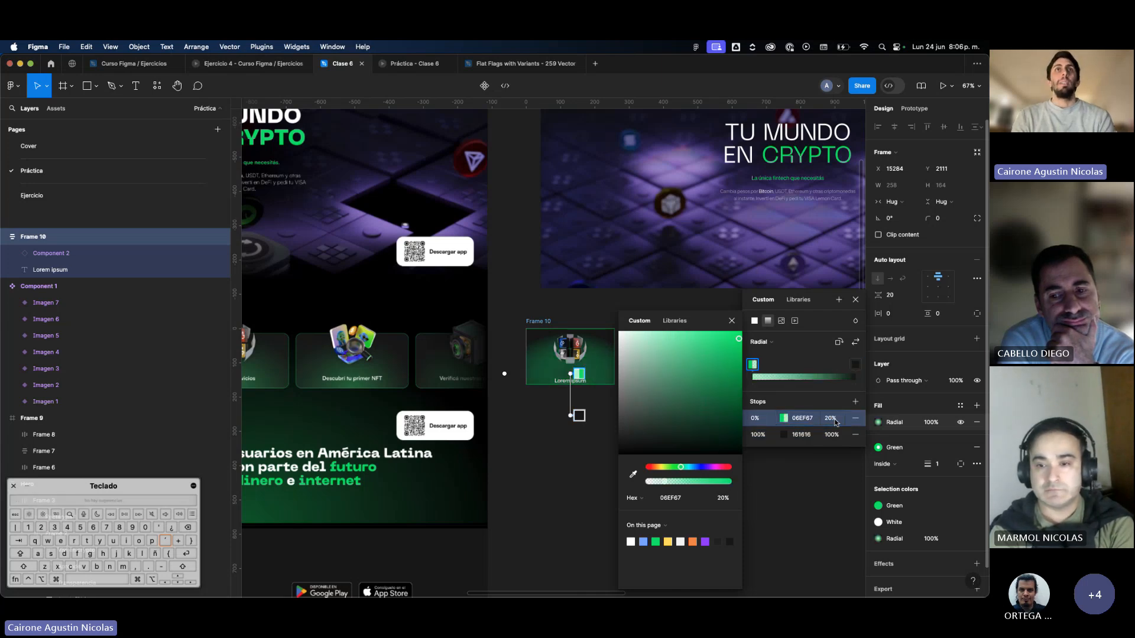
left_click(831, 419)
type("10")
key("Return")
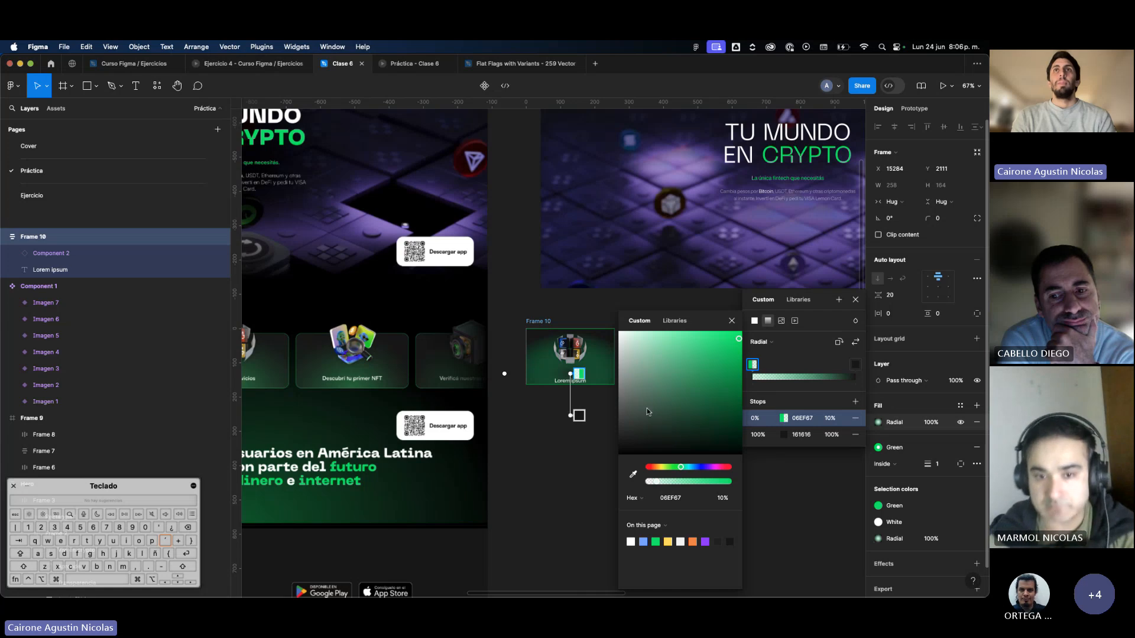
Move the gradient's center to the card's lower edge and stretch its radius well below the card.
left_click_drag(569, 417, 568, 438)
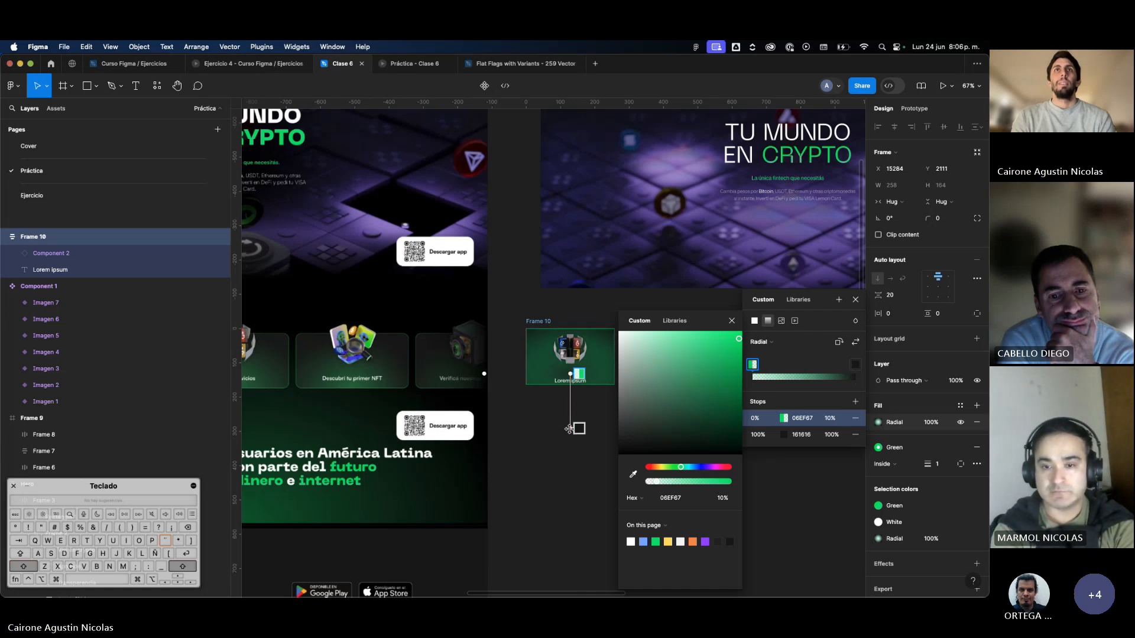
left_click_drag(570, 374, 569, 383)
left_click_drag(571, 430, 571, 450)
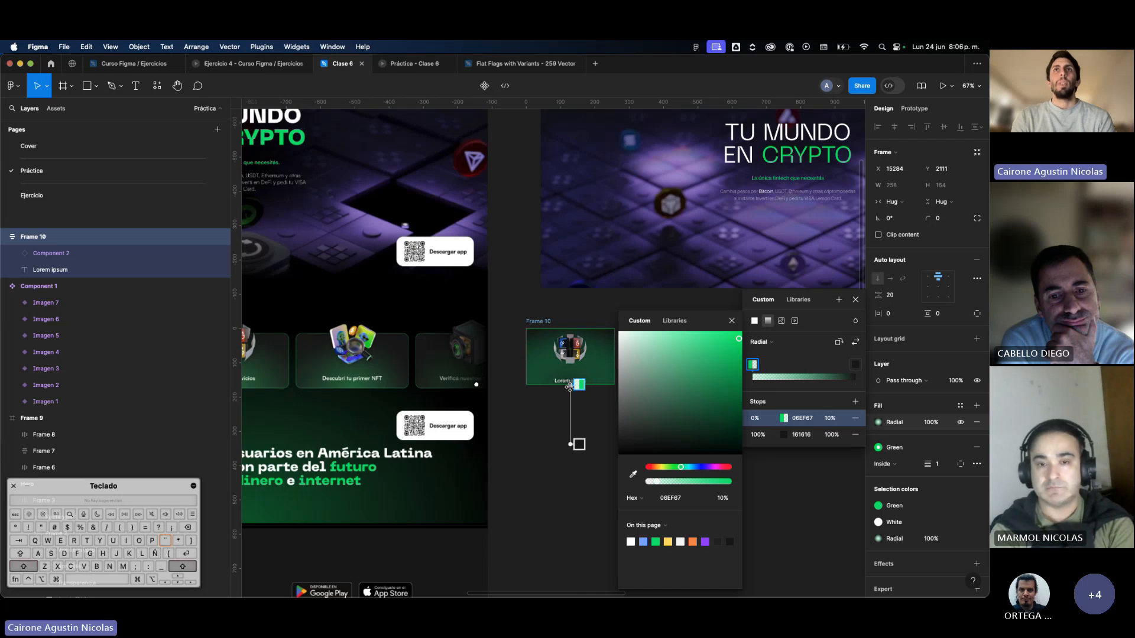
Nudge the center of the card's radial gradient slightly sideways and close the fill settings.
mouse_move(570, 384)
left_mouse_down()
mouse_move(570, 395)
mouse_move(570, 384)
left_mouse_up()
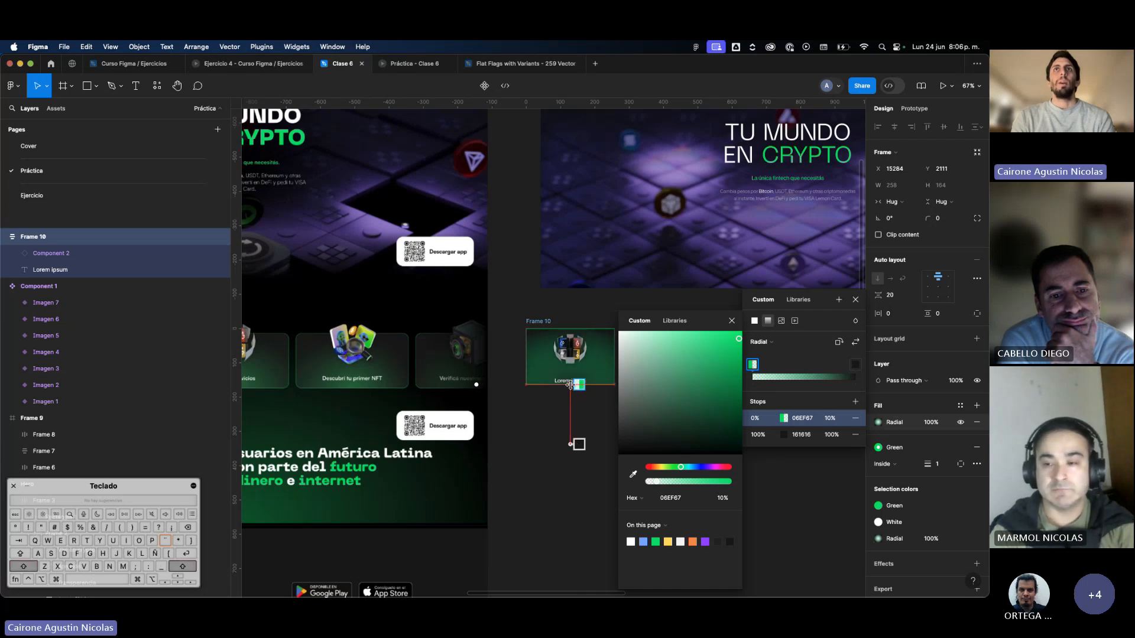
left_click(549, 419)
left_click(548, 418)
Try a corner radius of 40 on the feature card and settle on 24, comparing it with the reference cards.
left_click(565, 351)
scroll(564, 352, "up", 5)
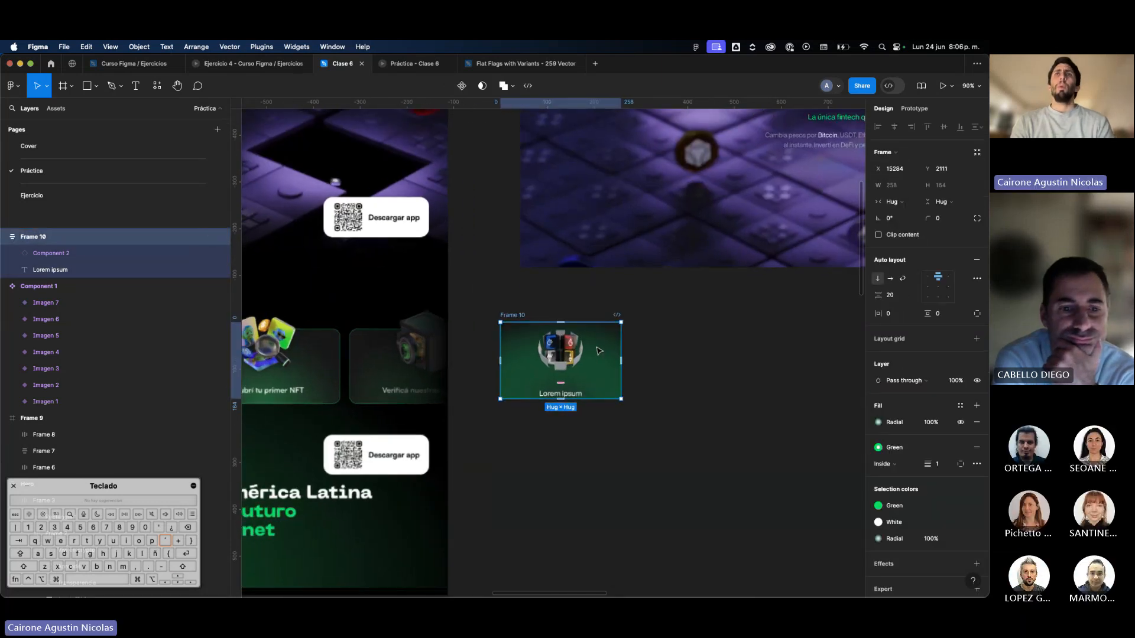
scroll(600, 350, "left", 3)
left_click(943, 219)
type("40")
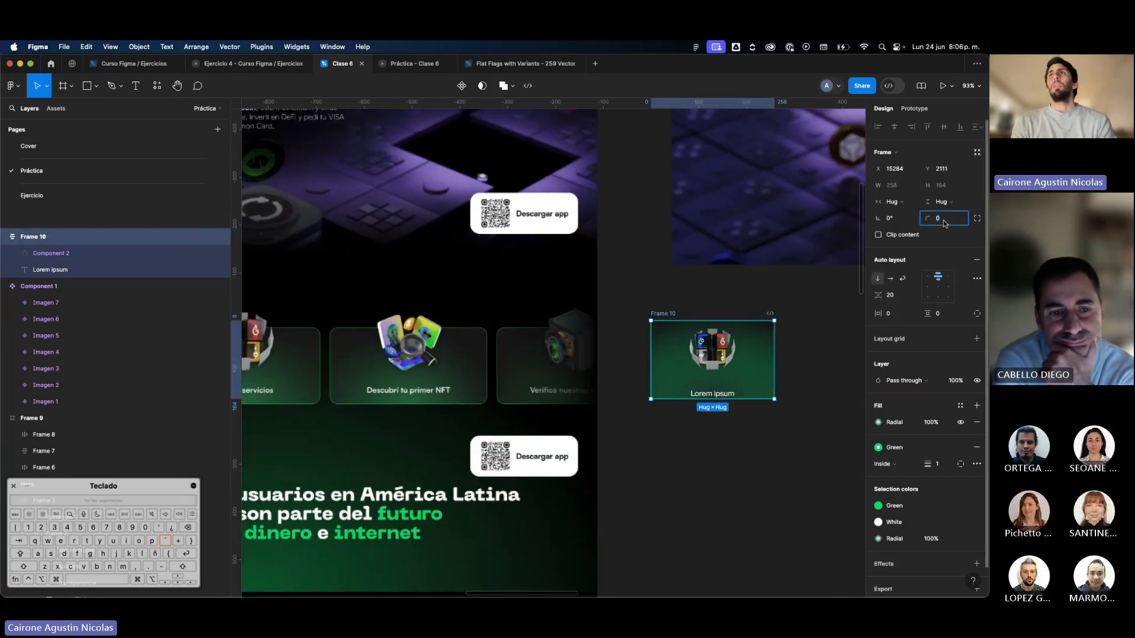
key("Return")
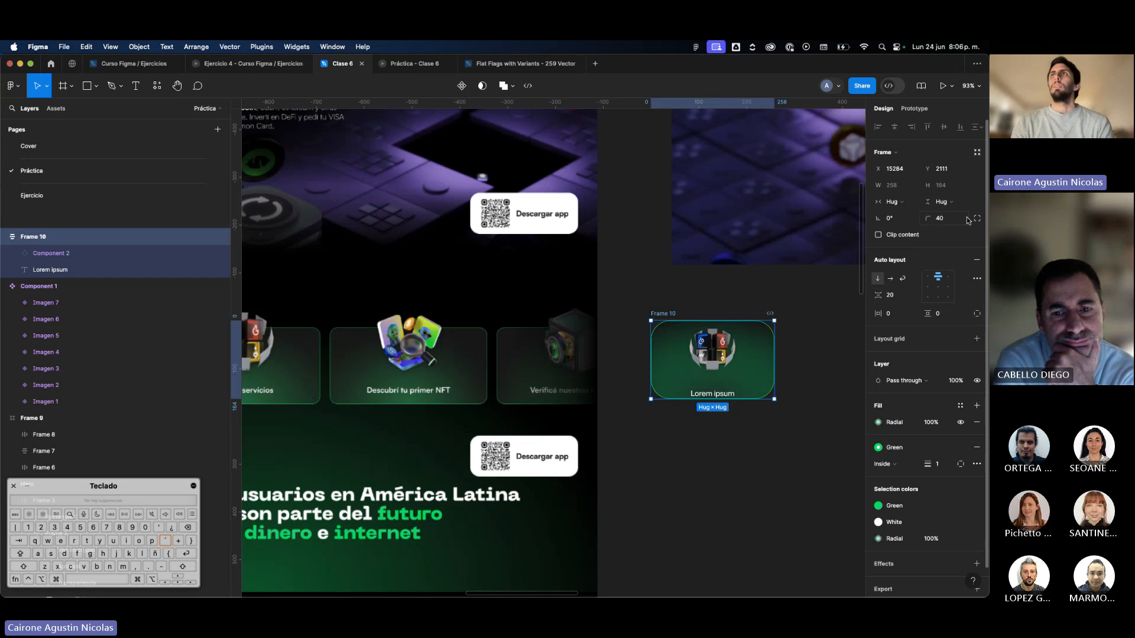
left_click(804, 332)
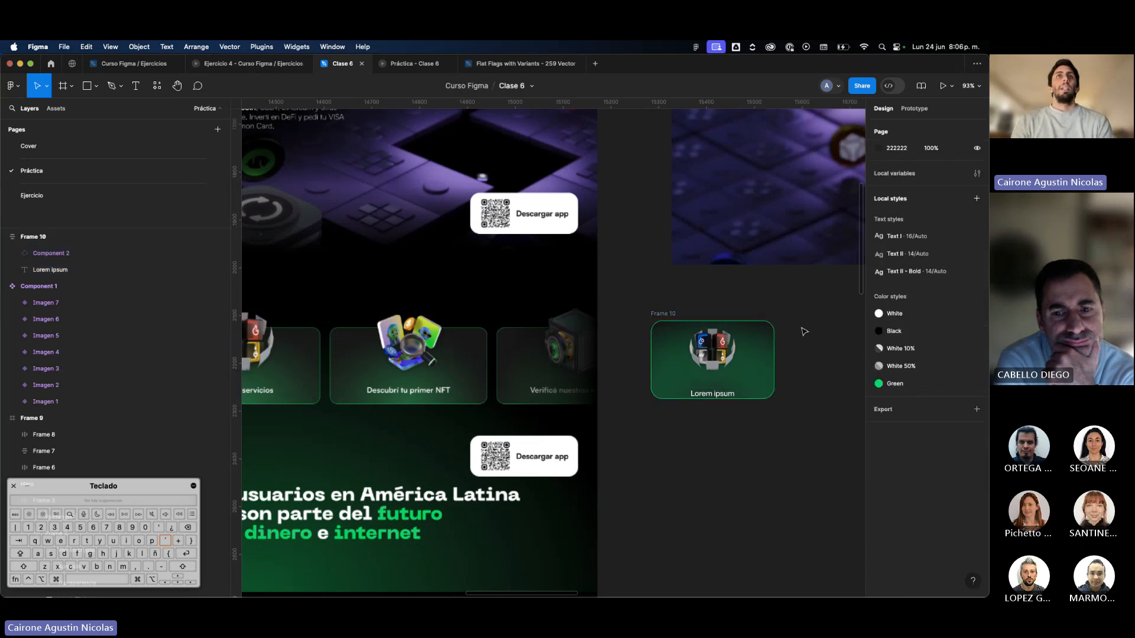
scroll(499, 340, "up", 5)
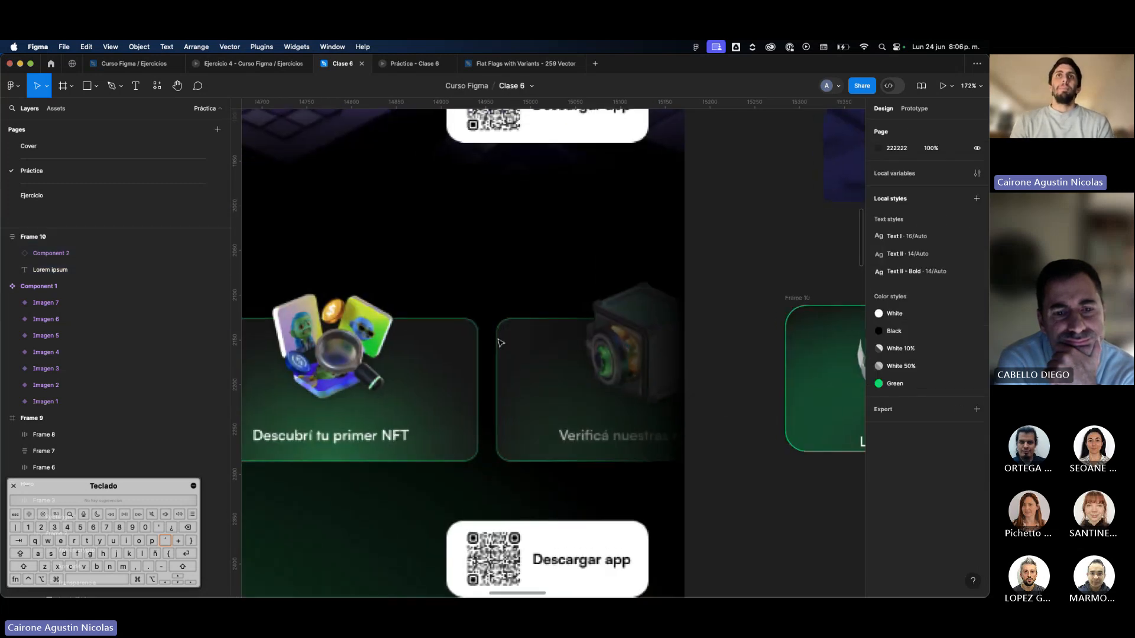
scroll(498, 340, "down", 5)
Detach the Green style from the card's stroke and set the stroke opacity to 40%.
left_click(702, 377)
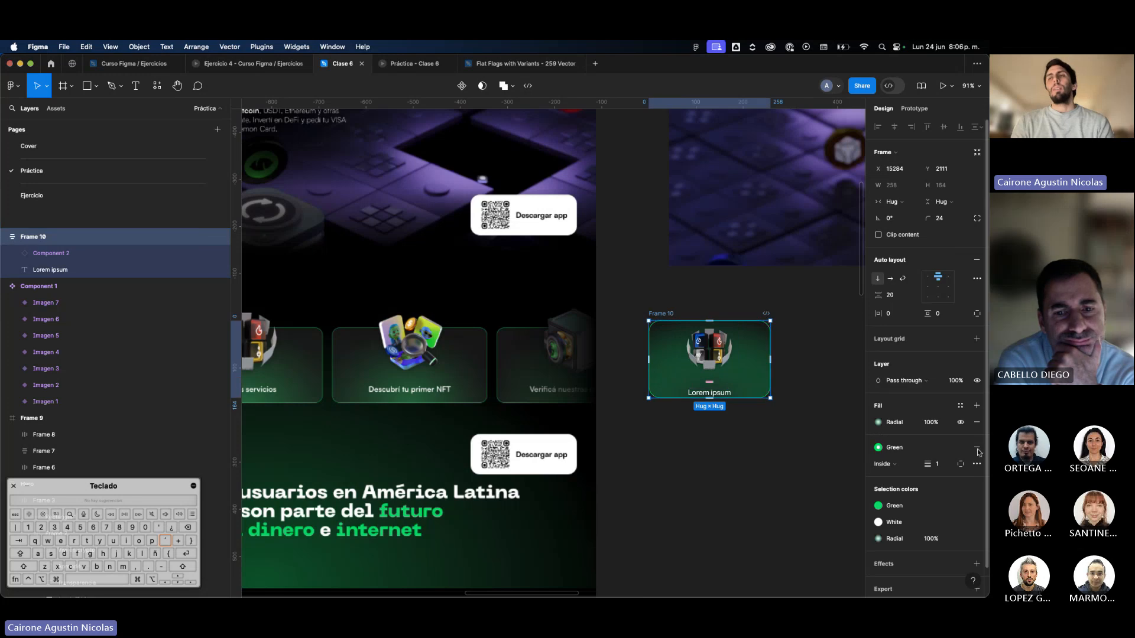
left_click(960, 448)
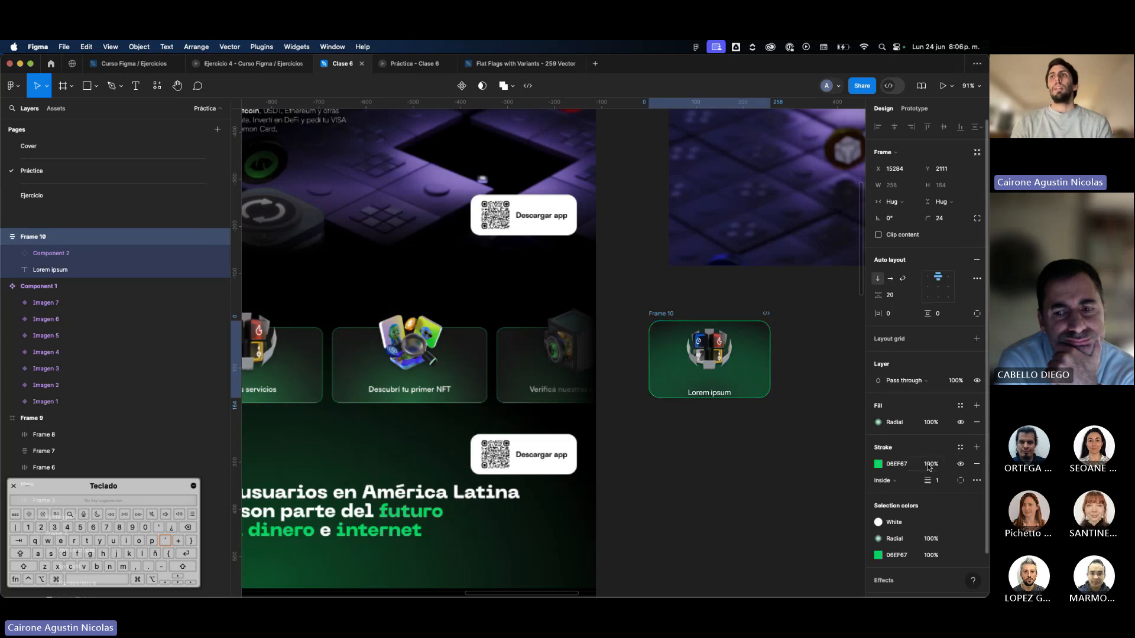
left_click(930, 467)
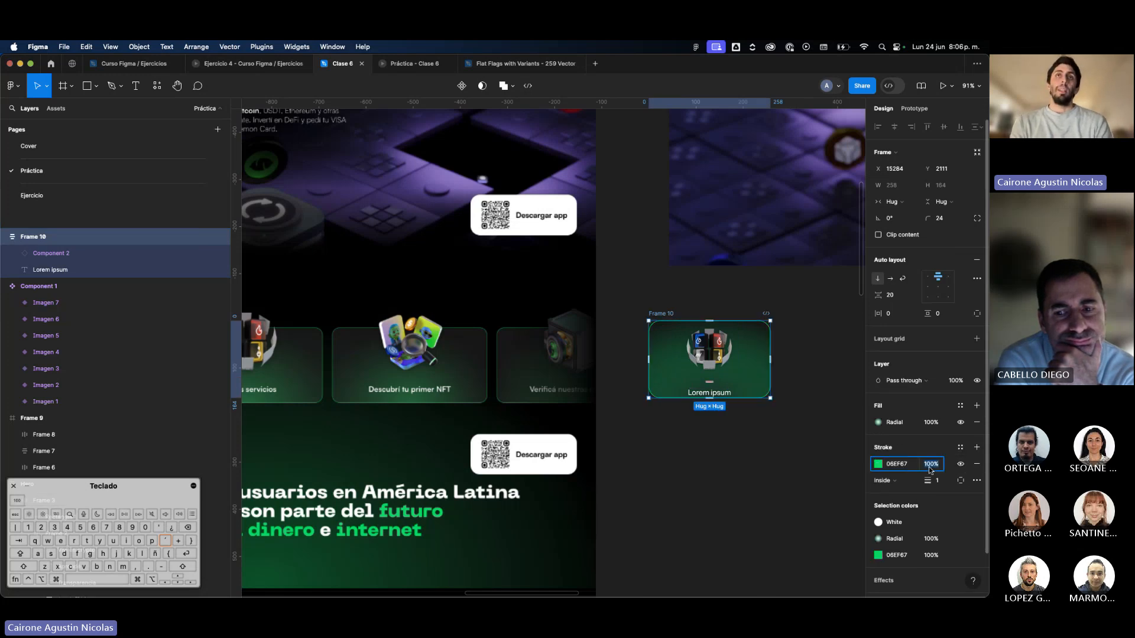
left_click(768, 501)
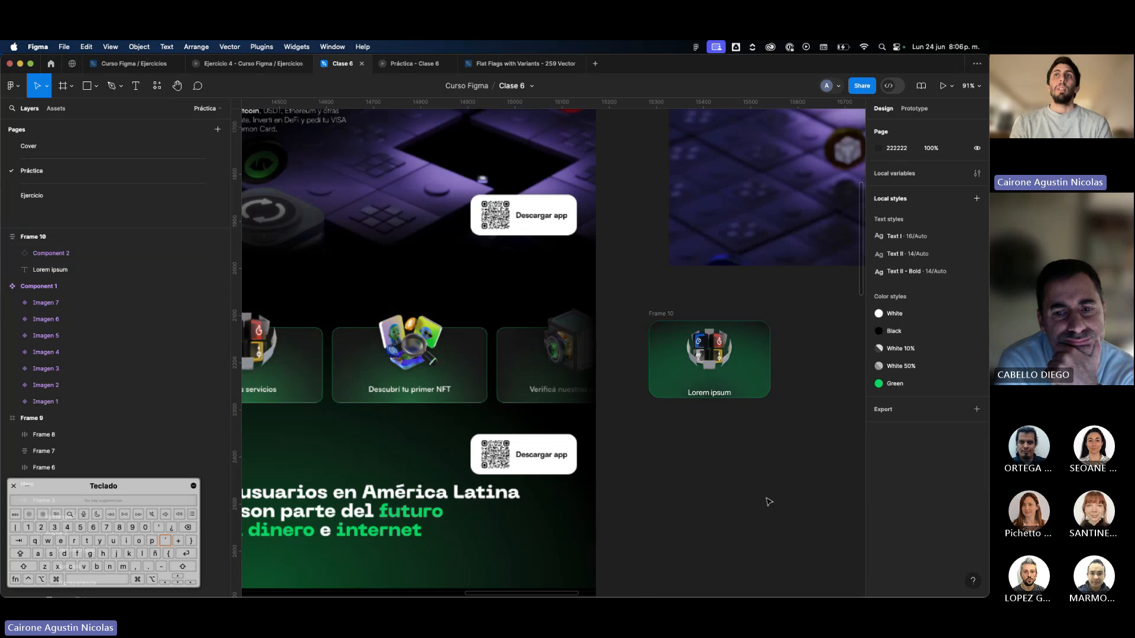
Save the card's semi-transparent green stroke as a color style named "Green 40%".
left_click(748, 384)
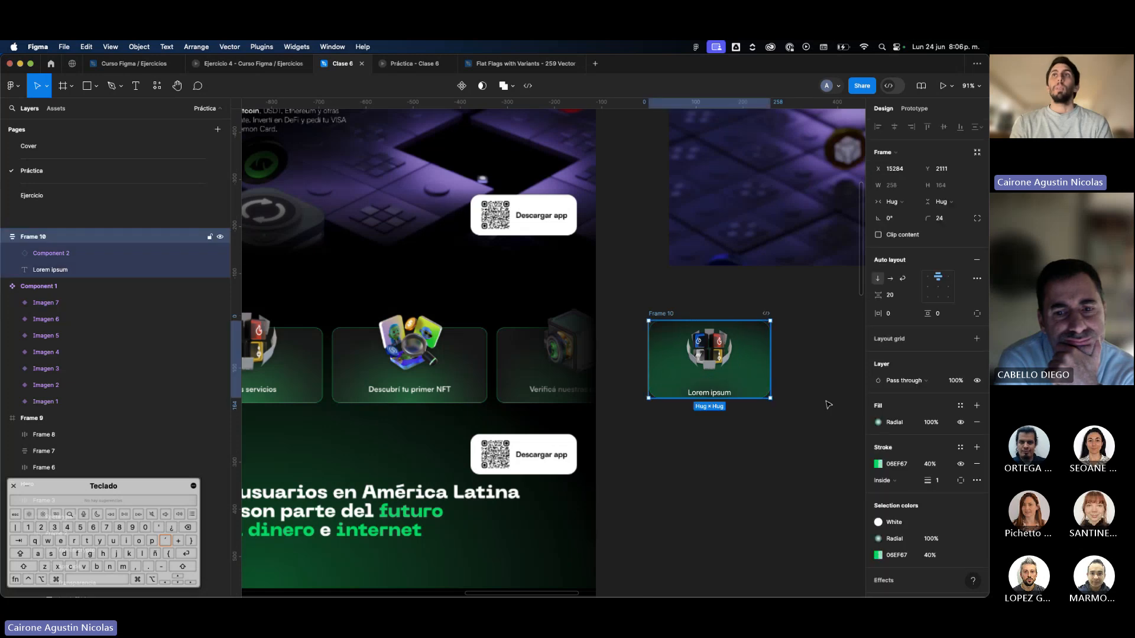
left_click(960, 448)
left_click(839, 447)
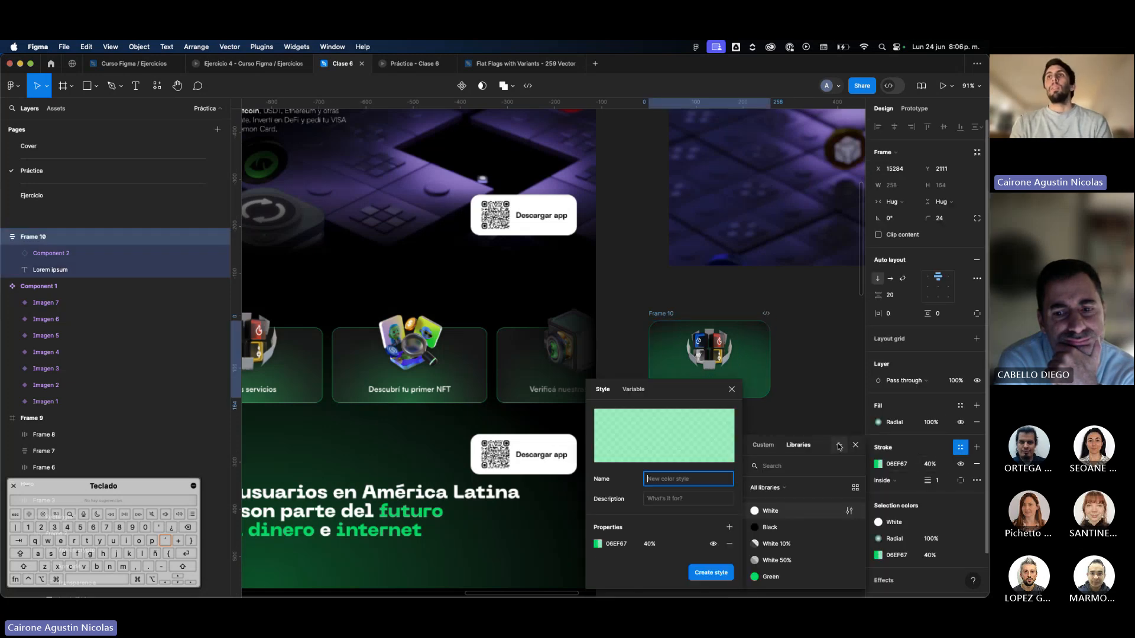
type("Green")
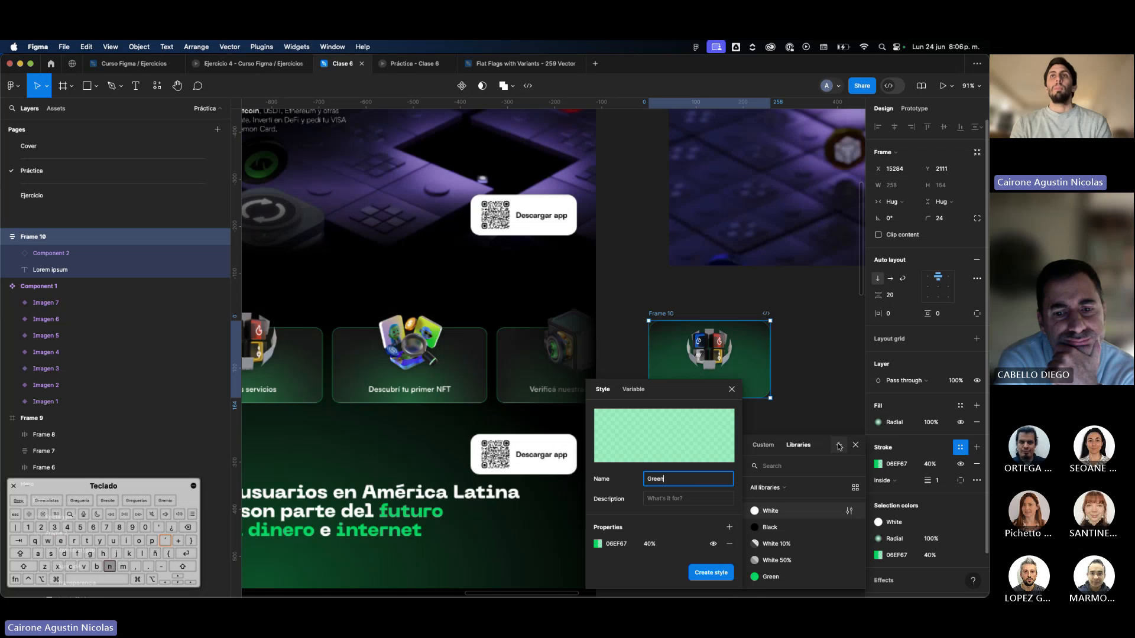
type(" 40%")
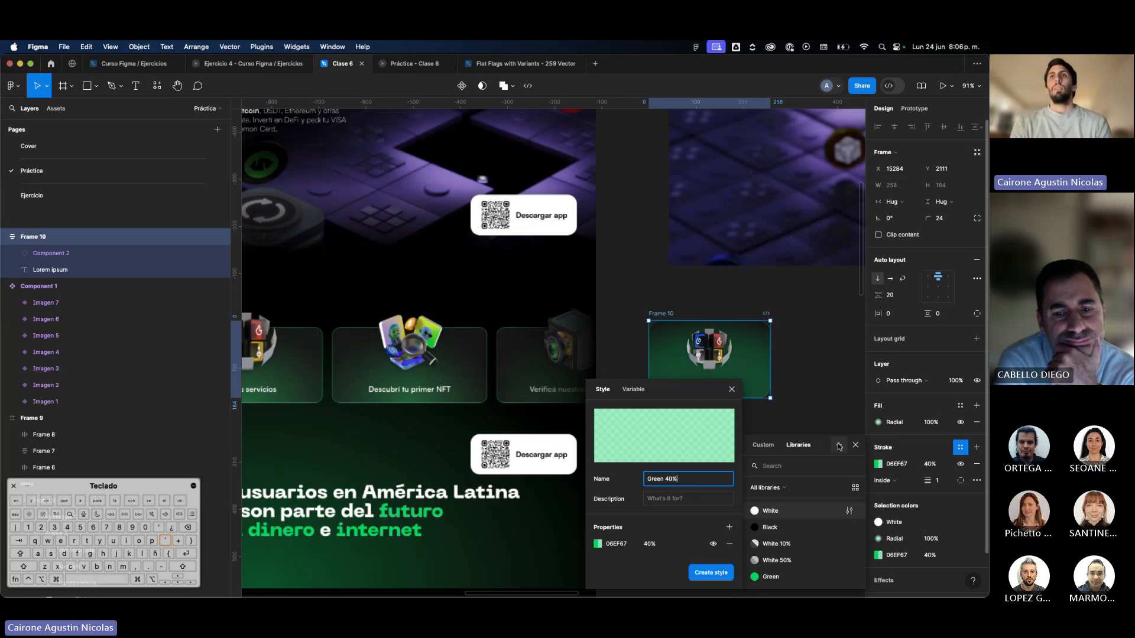
key("Return")
left_click(795, 336)
Shift the card slightly left and set the width of its "Lorem ipsum" text to fill the container.
left_click(761, 356)
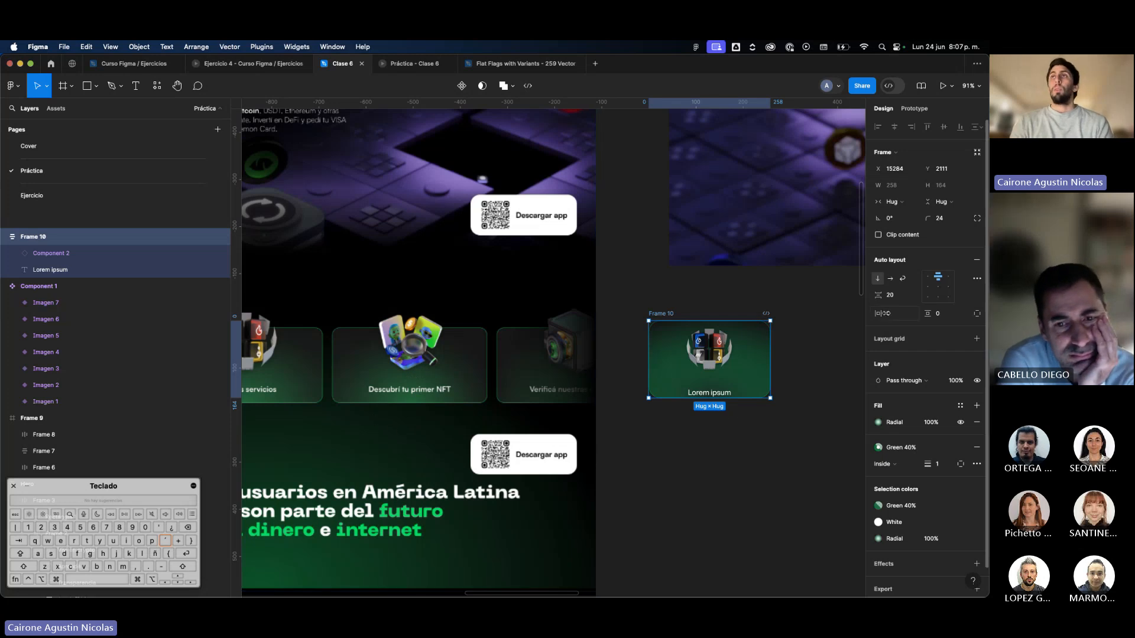
left_click(896, 316)
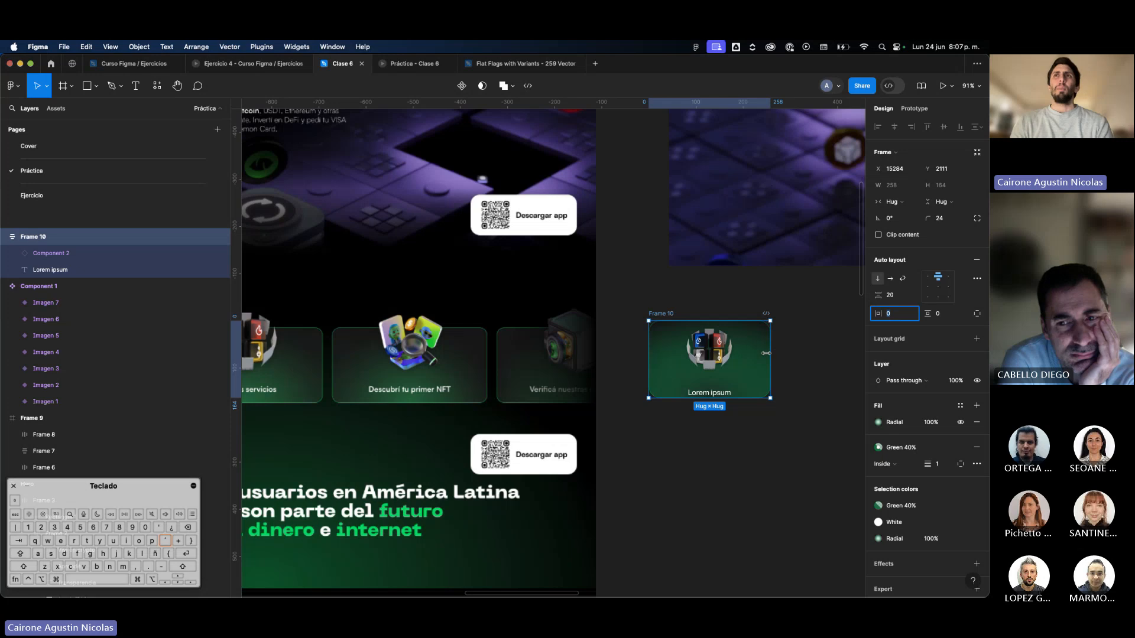
left_click_drag(766, 353, 753, 352)
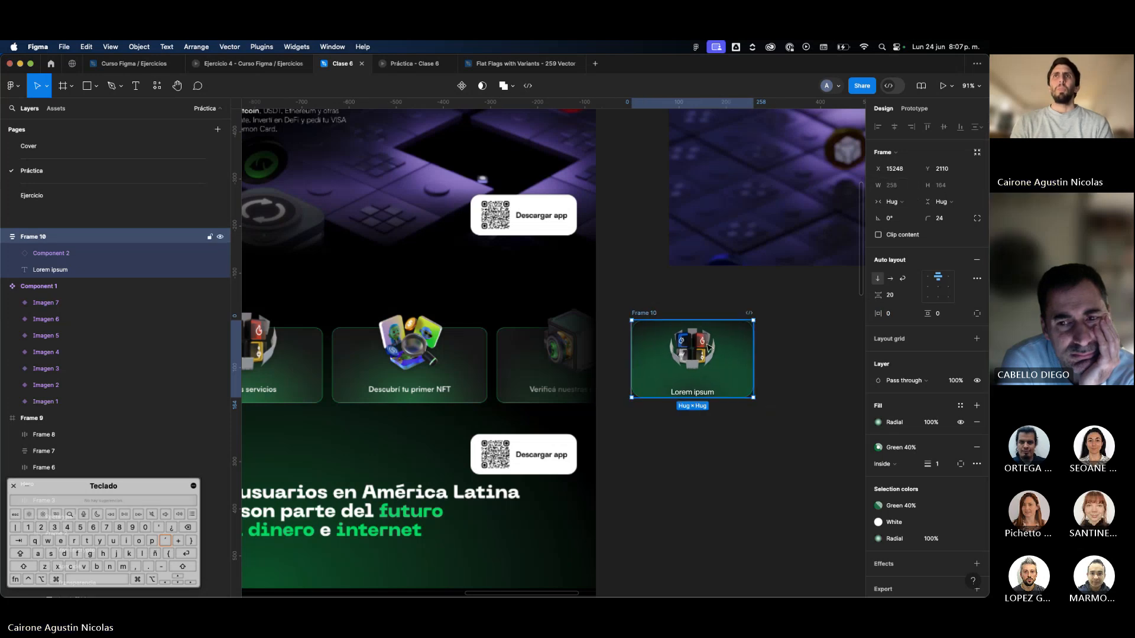
left_click(692, 362, "super")
left_click(711, 393)
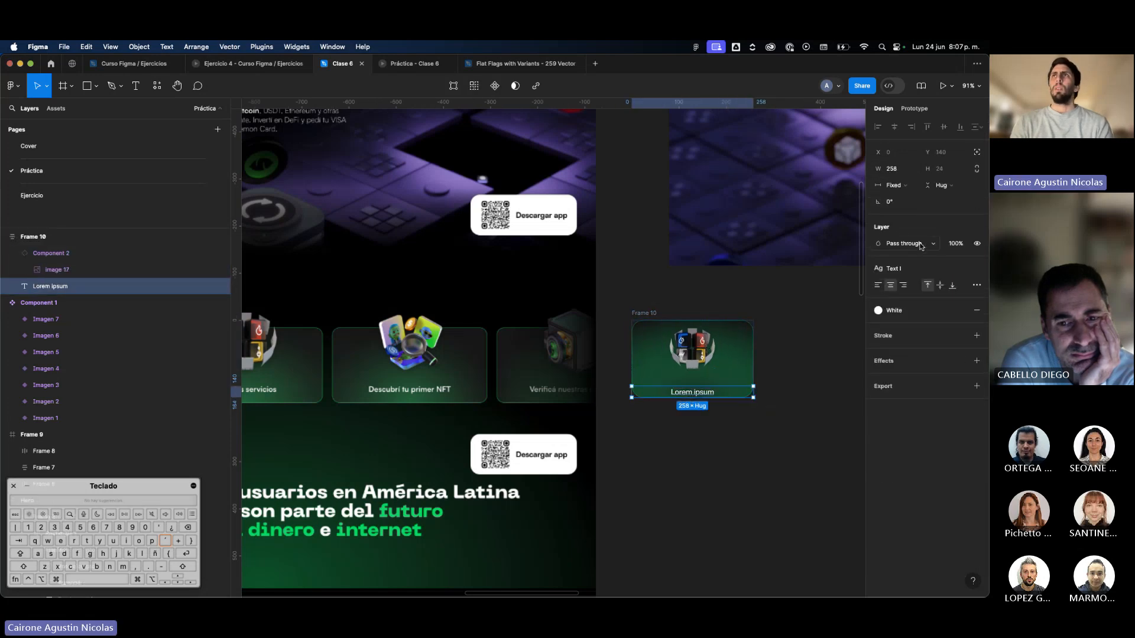
left_click(893, 185)
left_click(894, 210)
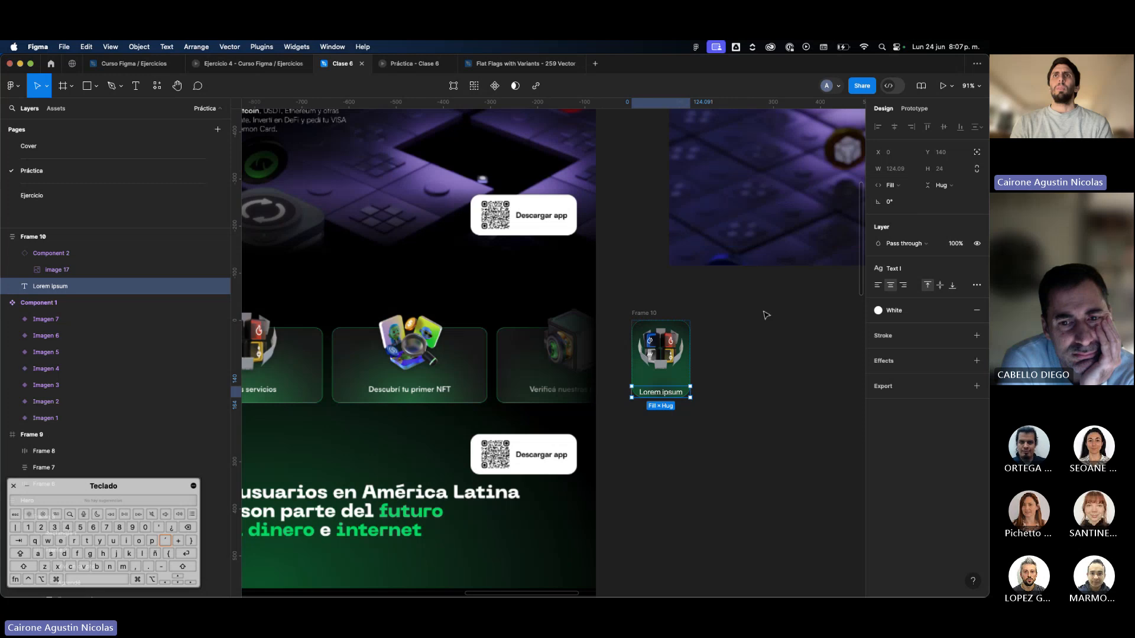
Set the card's vertical auto layout padding to 20.
left_click(662, 364)
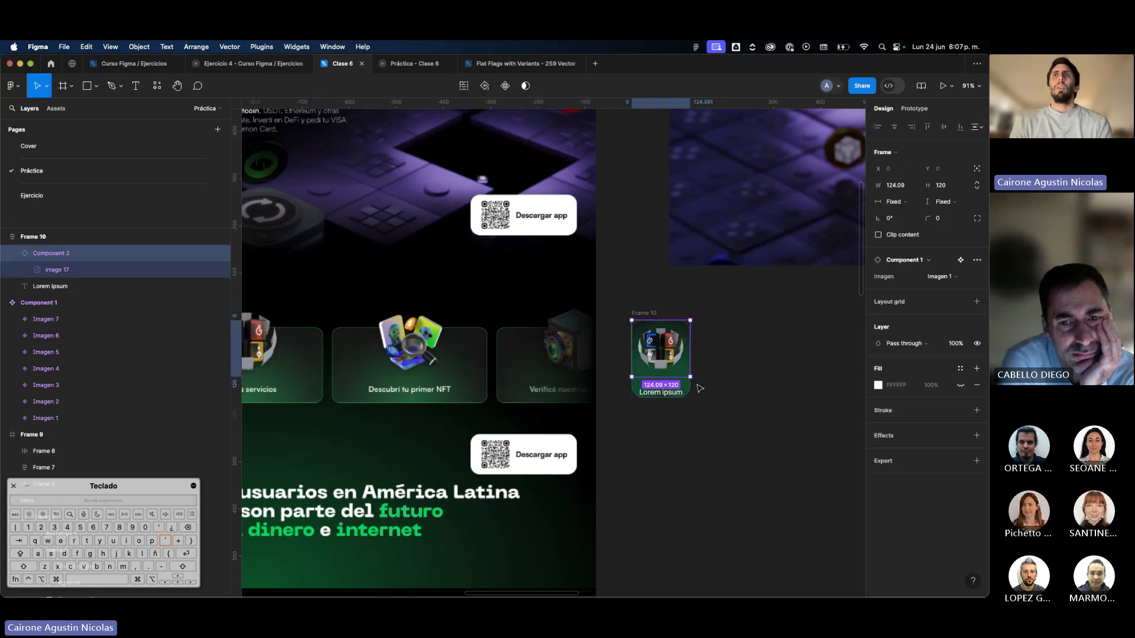
key("Tab")
key("Escape")
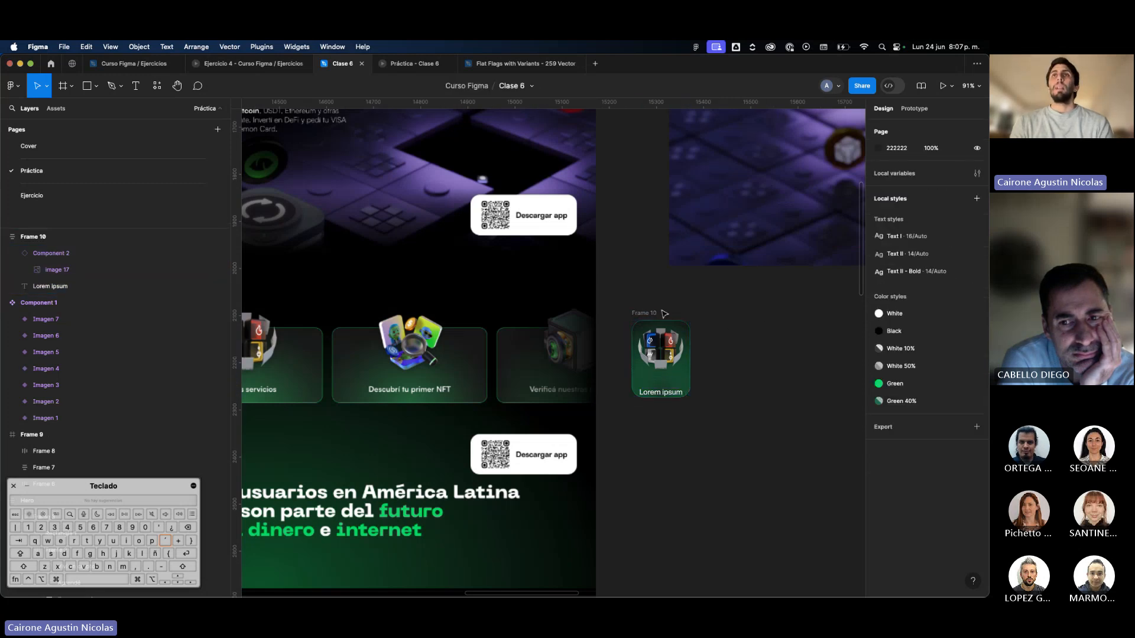
left_click(953, 315)
type("20")
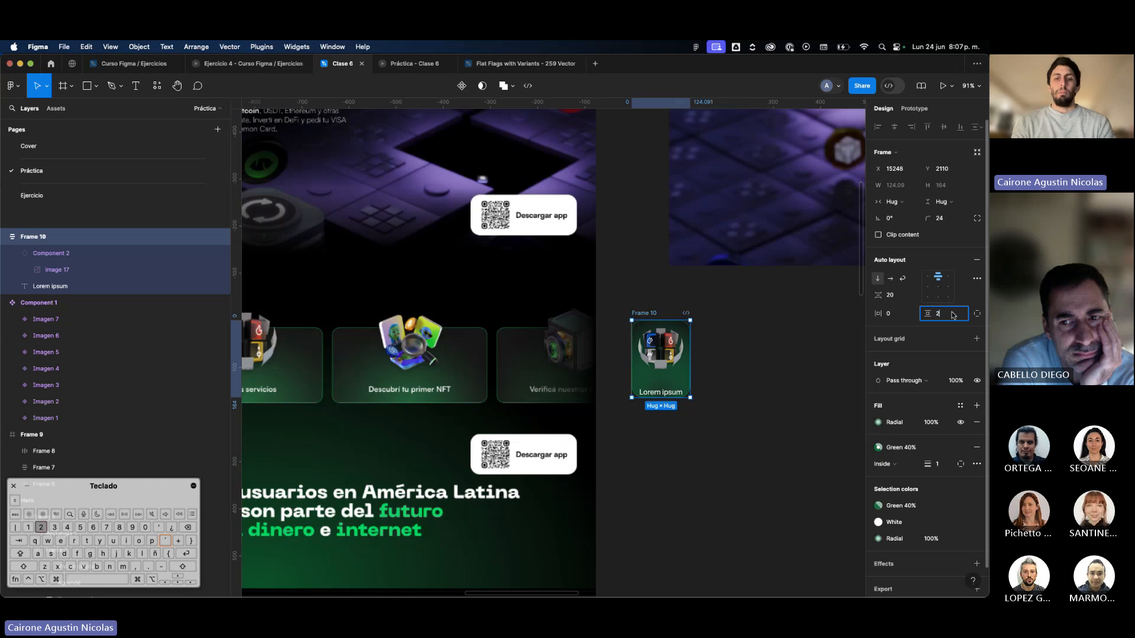
key("Return")
left_click(782, 385)
scroll(782, 386, "down", 5)
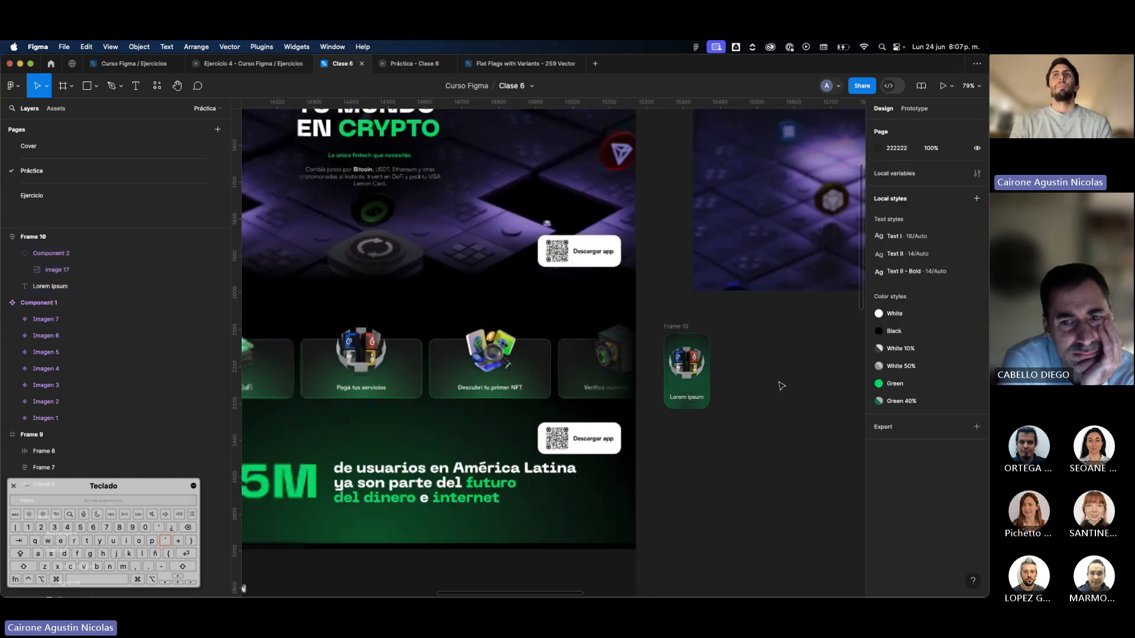
Move the card right below the hero, try a fixed width of 272, and undo the resize.
left_click_drag(722, 348, 768, 354)
scroll(768, 355, "up", 2)
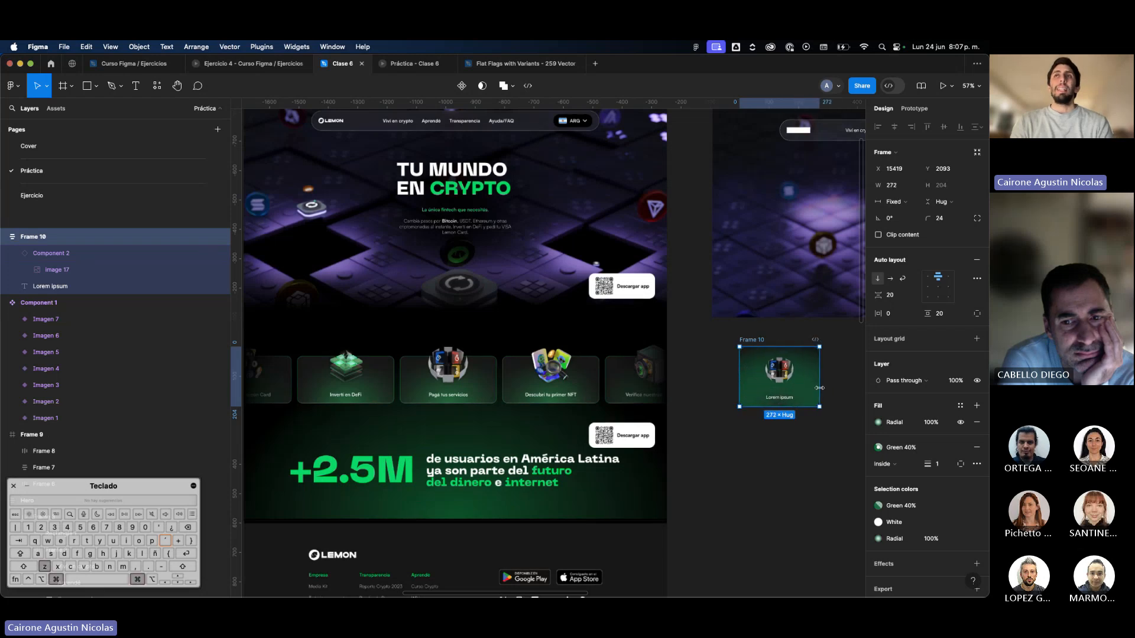
scroll(827, 389, "right", 2)
scroll(828, 389, "right", 1)
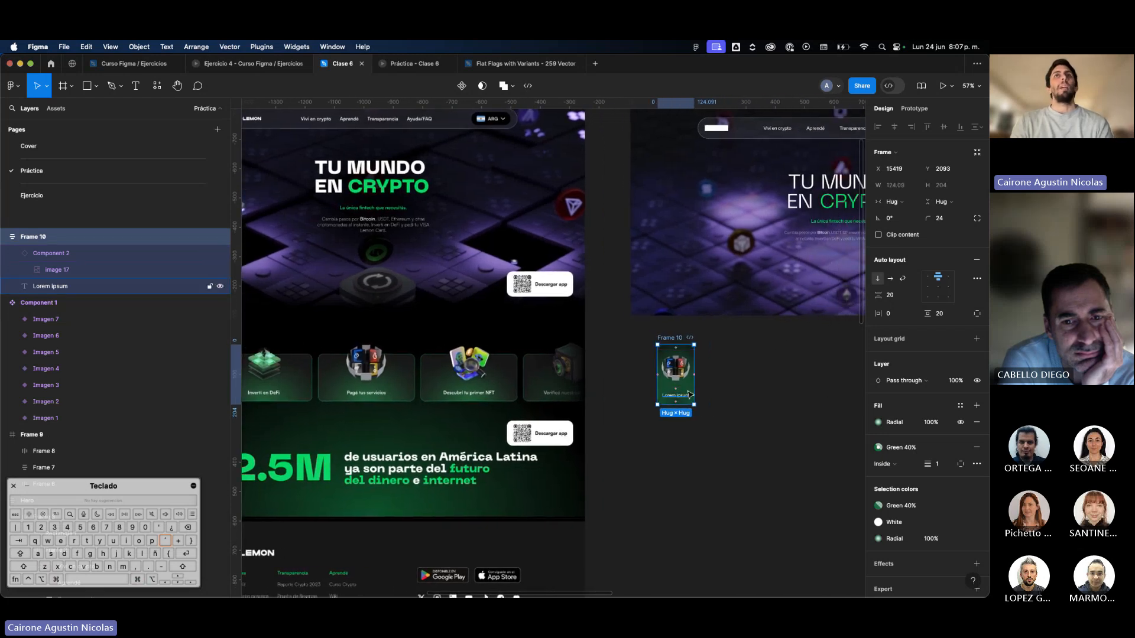
Move the card back left to X 15349, near the hero's left edge.
scroll(689, 394, "up", 2)
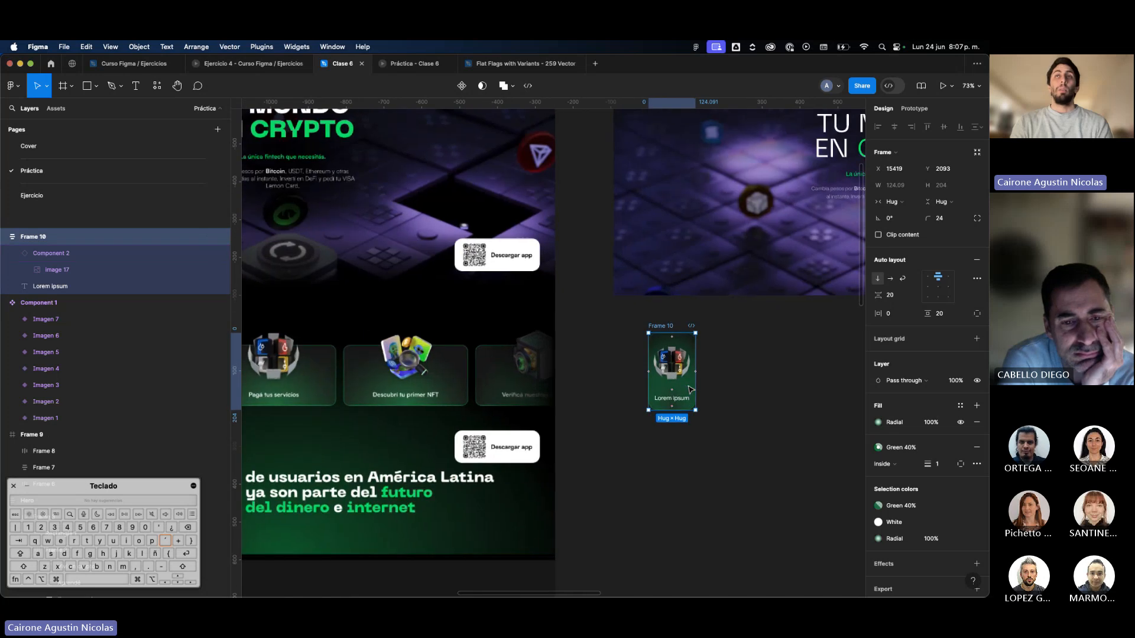
scroll(688, 387, "down", 3)
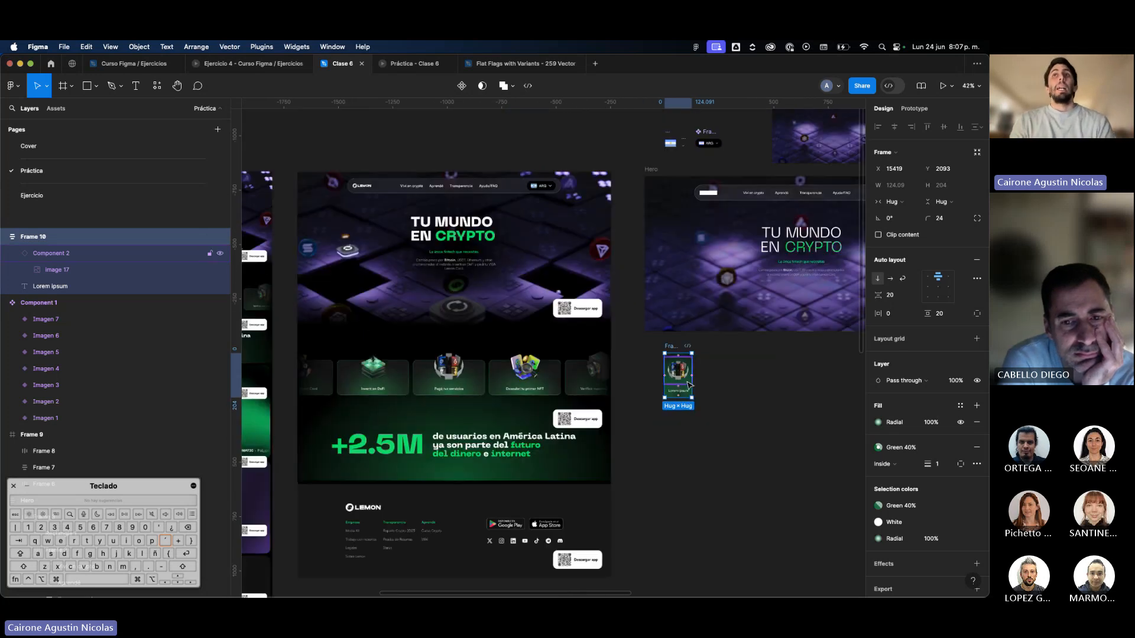
scroll(687, 381, "right", 1)
scroll(644, 369, "up", 5)
left_click_drag(643, 361, 609, 362)
scroll(608, 362, "up", 3)
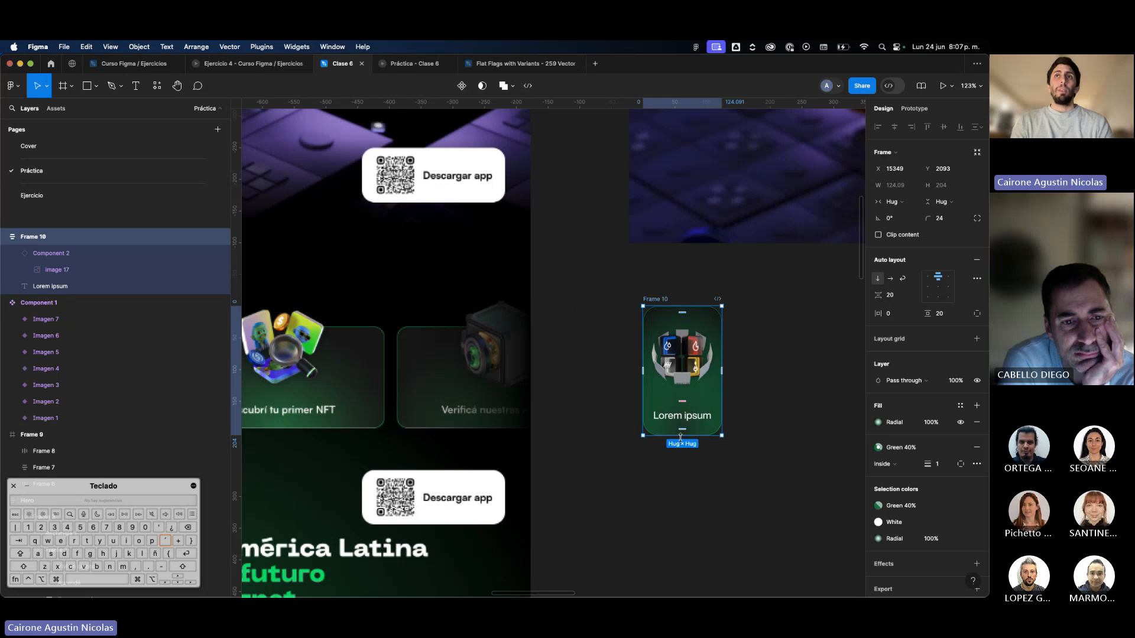
scroll(682, 434, "down", 3)
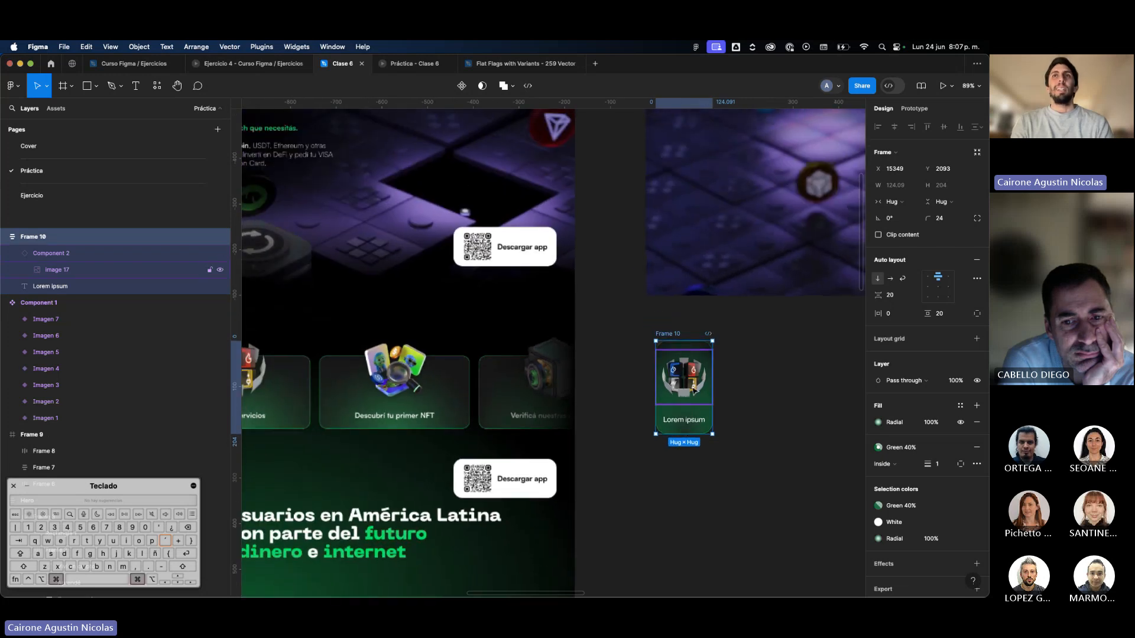
Switch the Imagen property of the card's image instance to Imagen 2, and finally to Imagen 3.
left_click(679, 399)
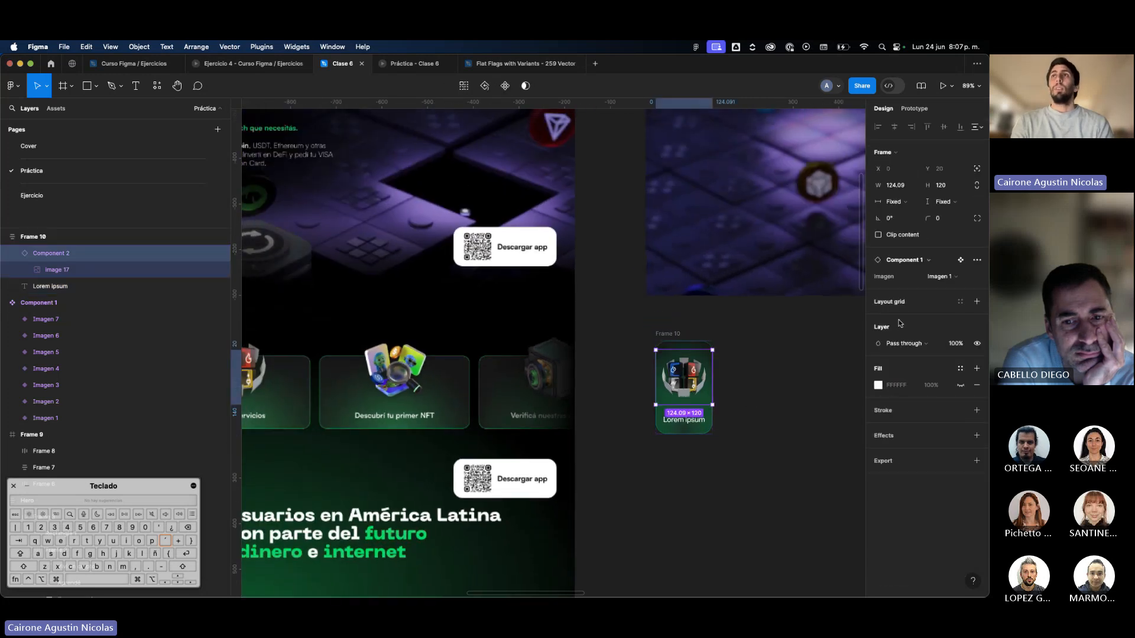
left_click(669, 334)
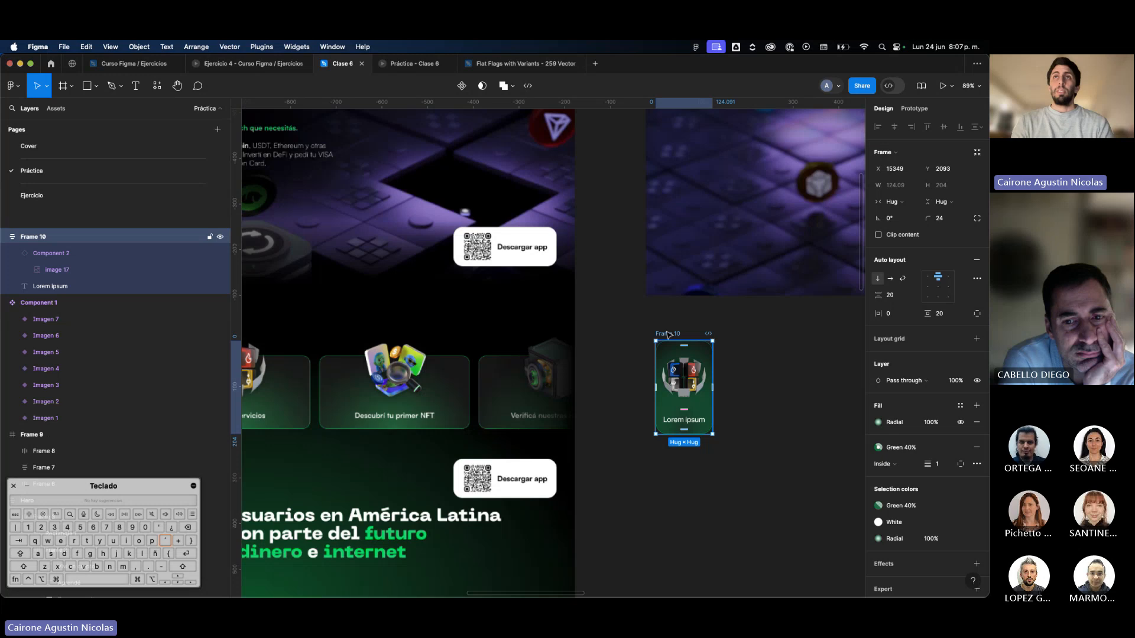
left_click(691, 388)
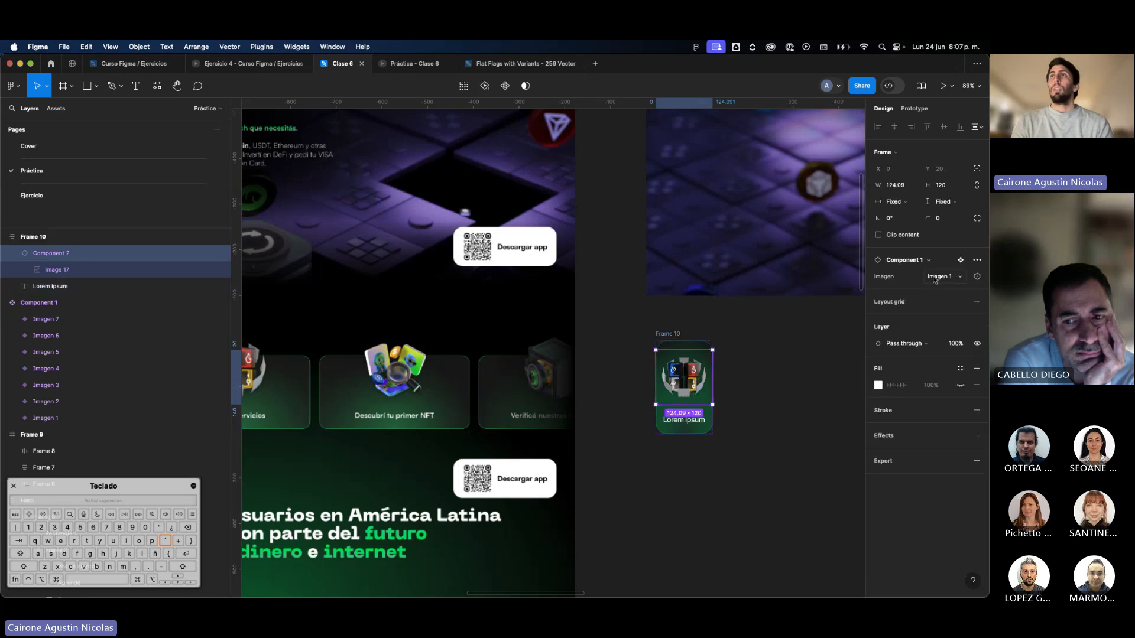
left_click(934, 280)
left_click(941, 287)
left_click(942, 282)
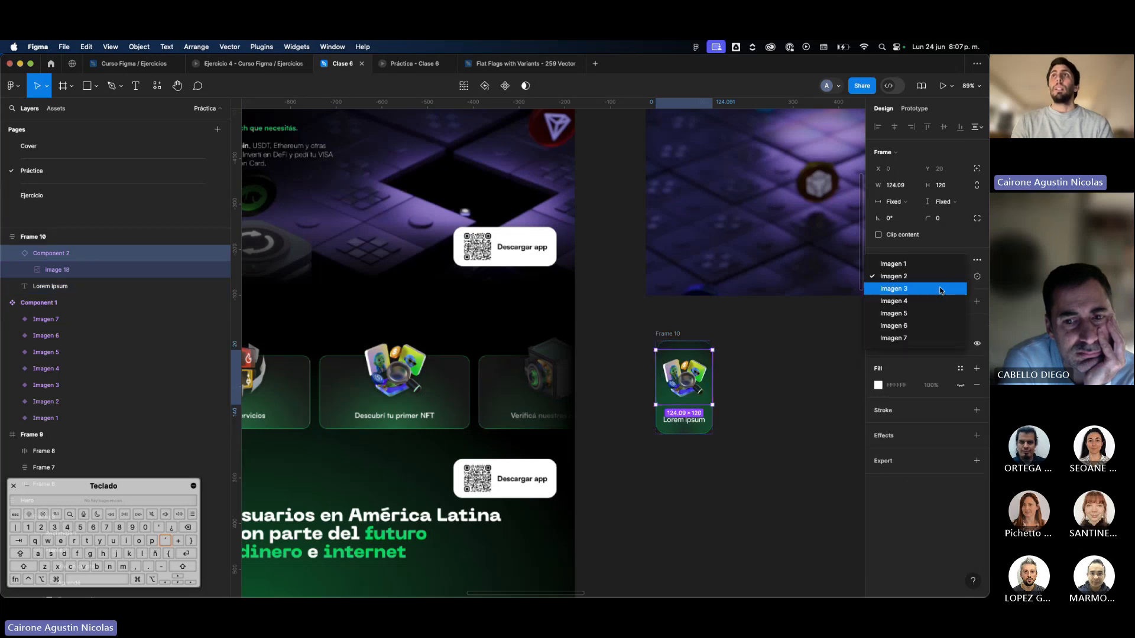
left_click(941, 289)
left_click(793, 345)
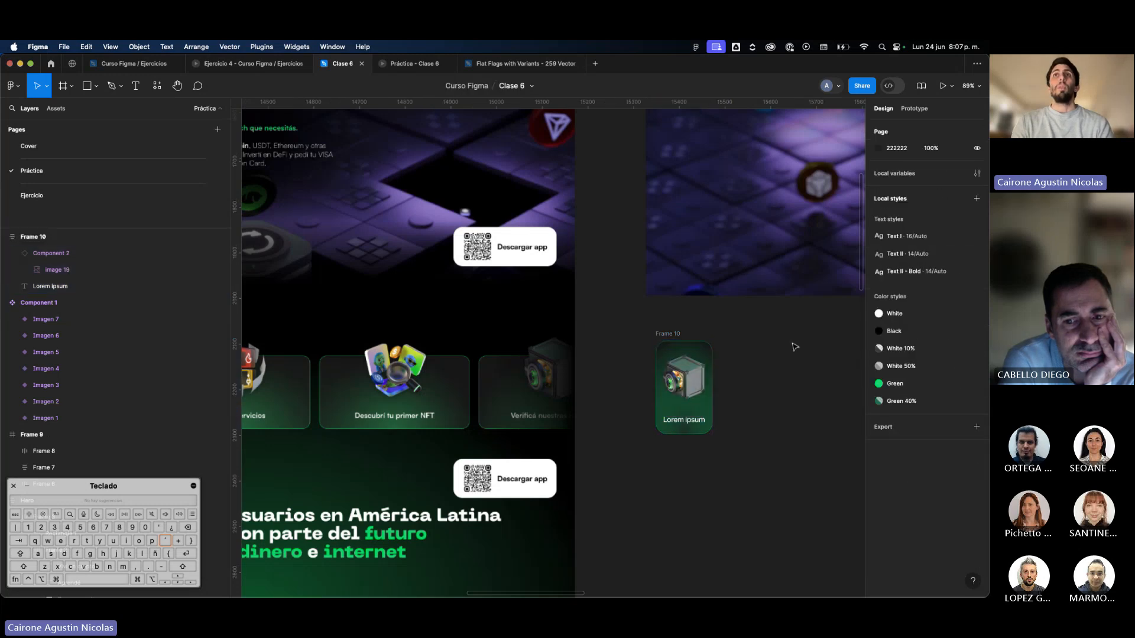
left_click(665, 349)
scroll(322, 392, "left", 3)
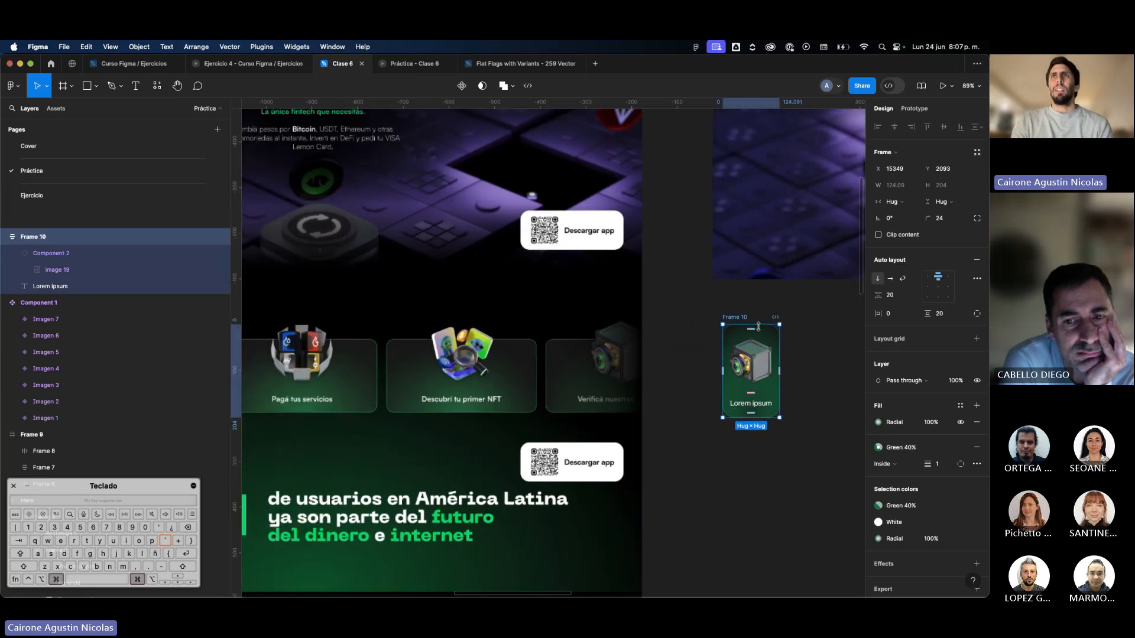
left_click_drag(758, 327, 762, 369)
key("cmd+z")
Take the card's image instance out of the auto layout flow by giving it absolute position.
left_click(764, 371)
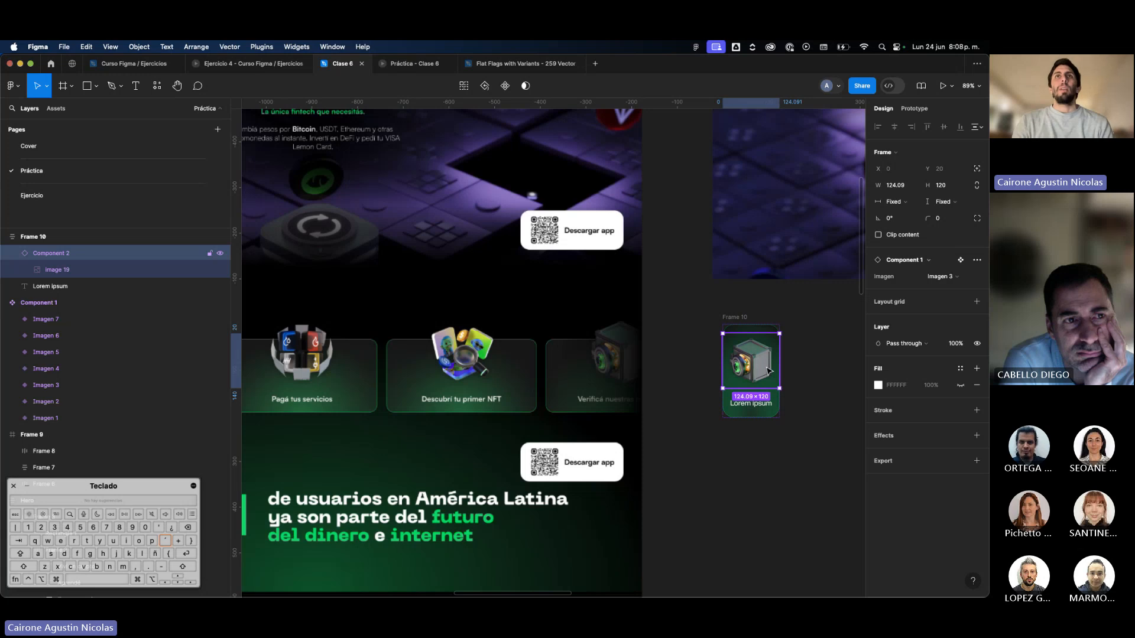
left_click(977, 169)
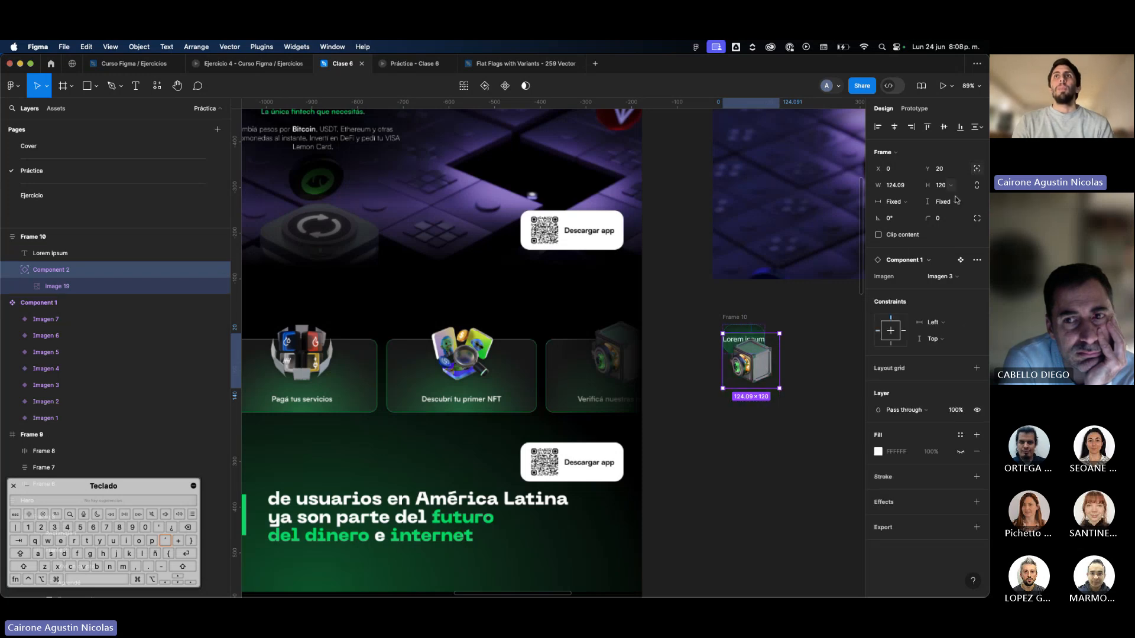
left_click(749, 334)
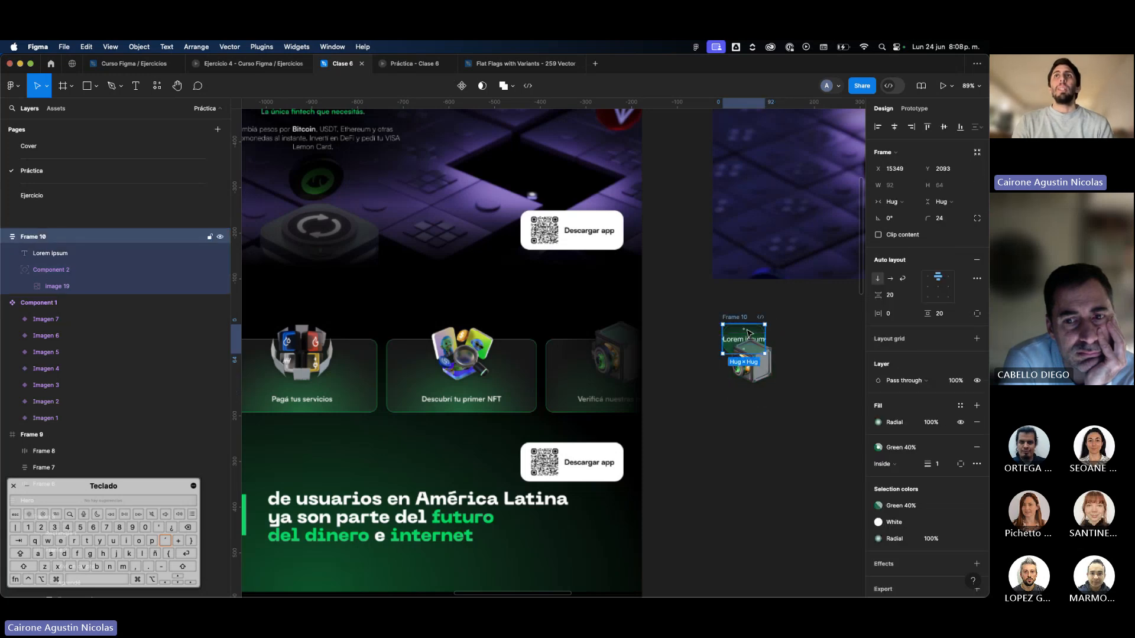
Move the image instance up to Y -80 so it sticks out above the card.
left_click(757, 364)
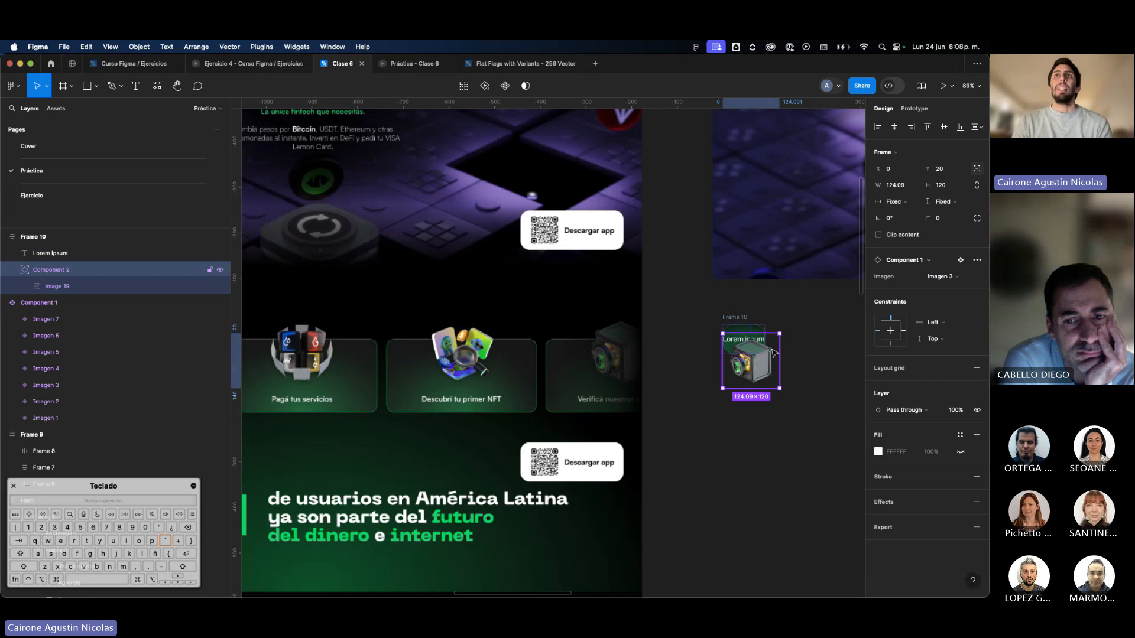
key("shift+Up")
key("shift+Up")
key("shift+Up")
key("shift+Up")
key("shift+Up")
key("shift+Up")
key("shift+Up")
key("shift+Up")
key("shift+Up")
key("shift+Up")
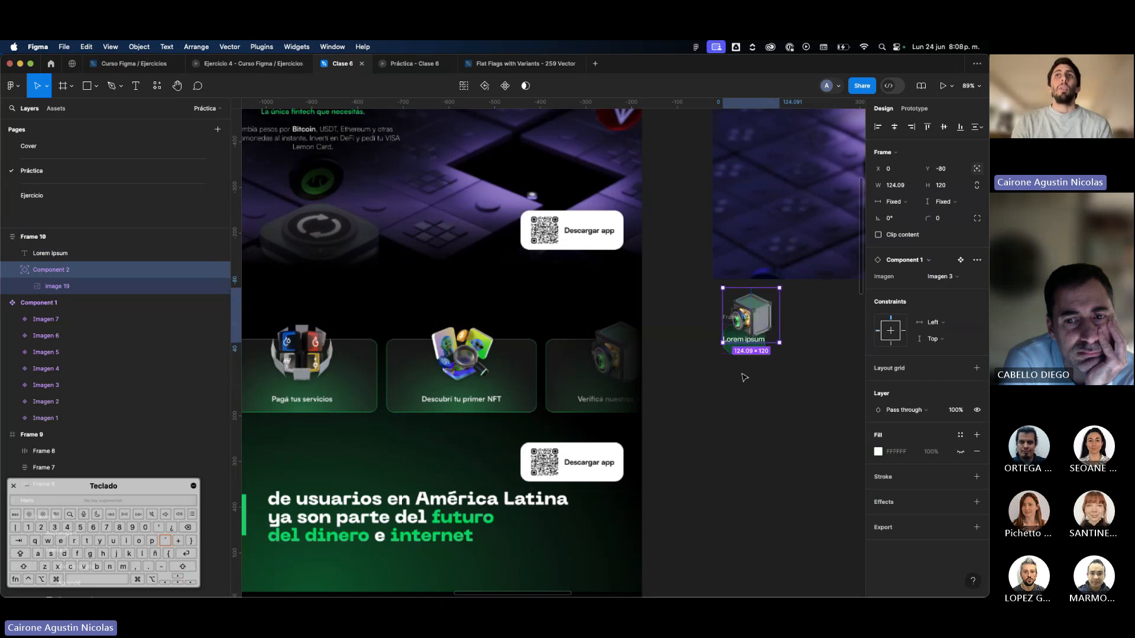
Resize the card frame to a fixed size of 190 × 150.
left_click(756, 354)
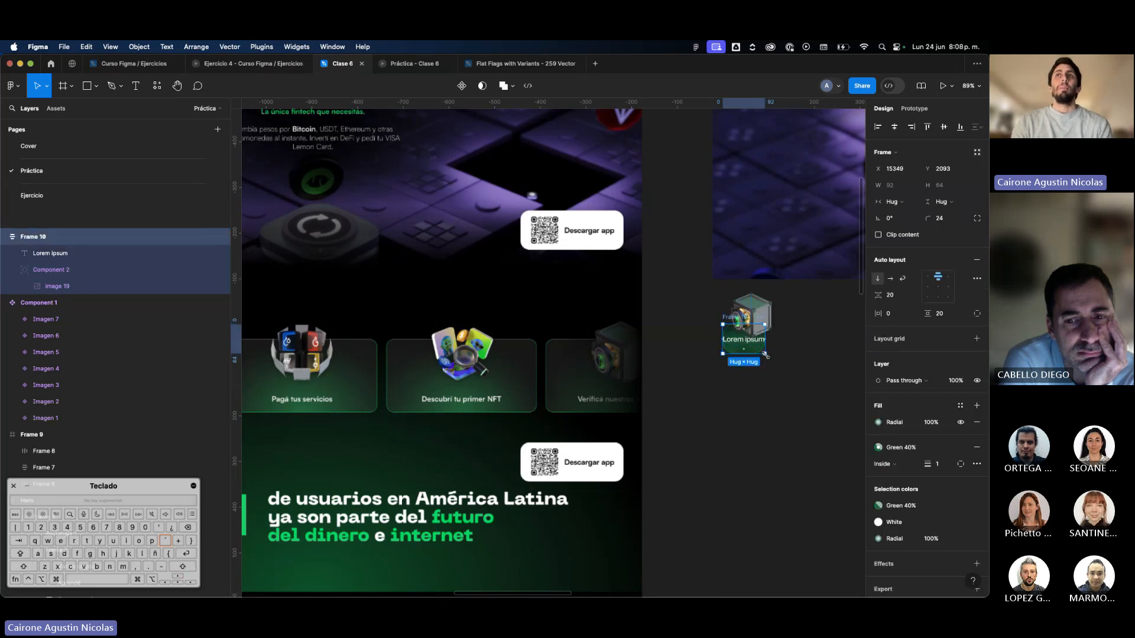
left_click_drag(766, 355, 809, 394)
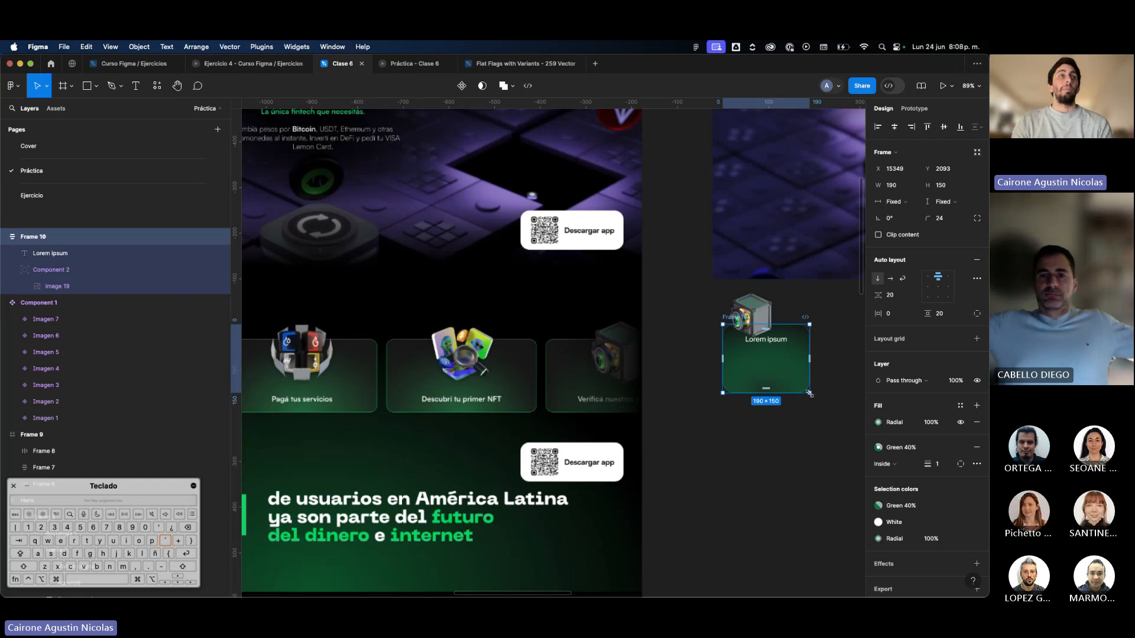
double_click(758, 324)
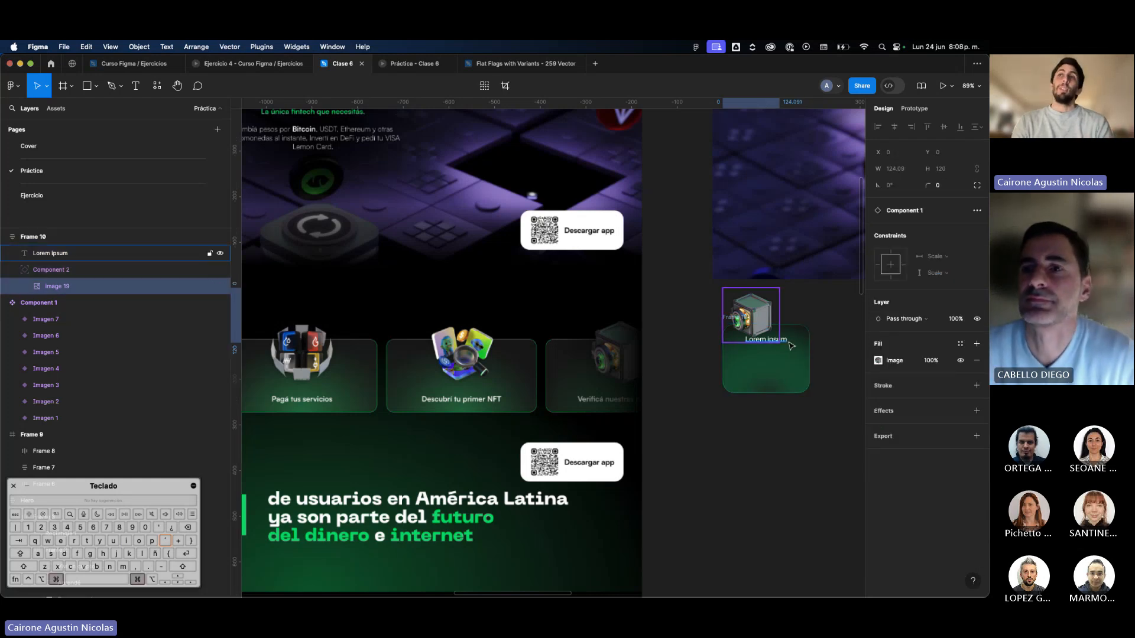
left_click(802, 363)
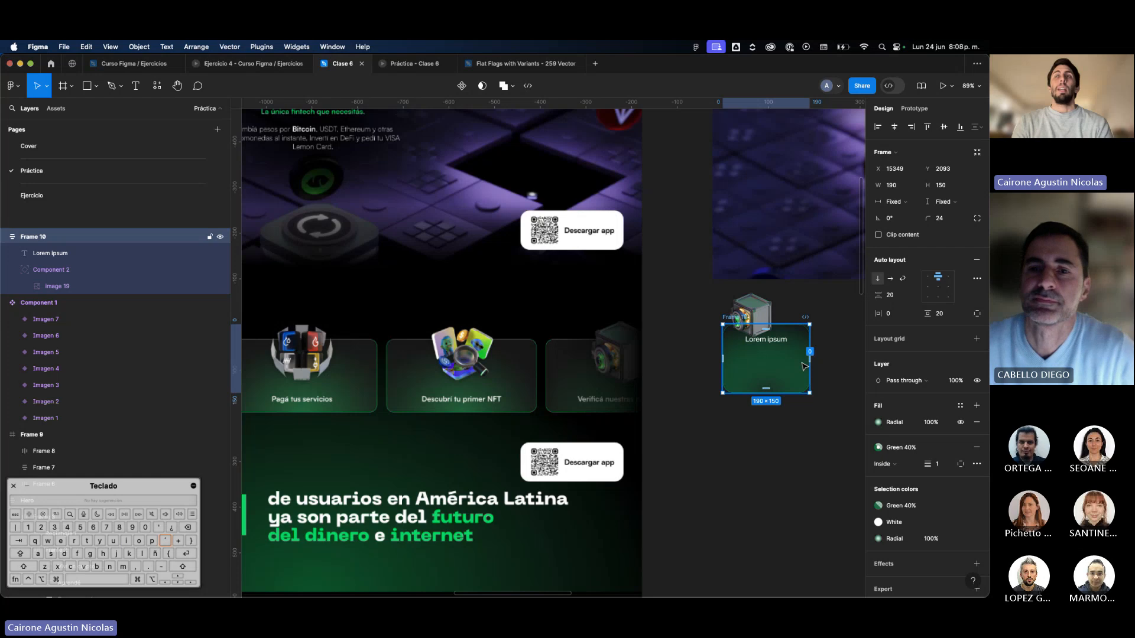
left_click(751, 313)
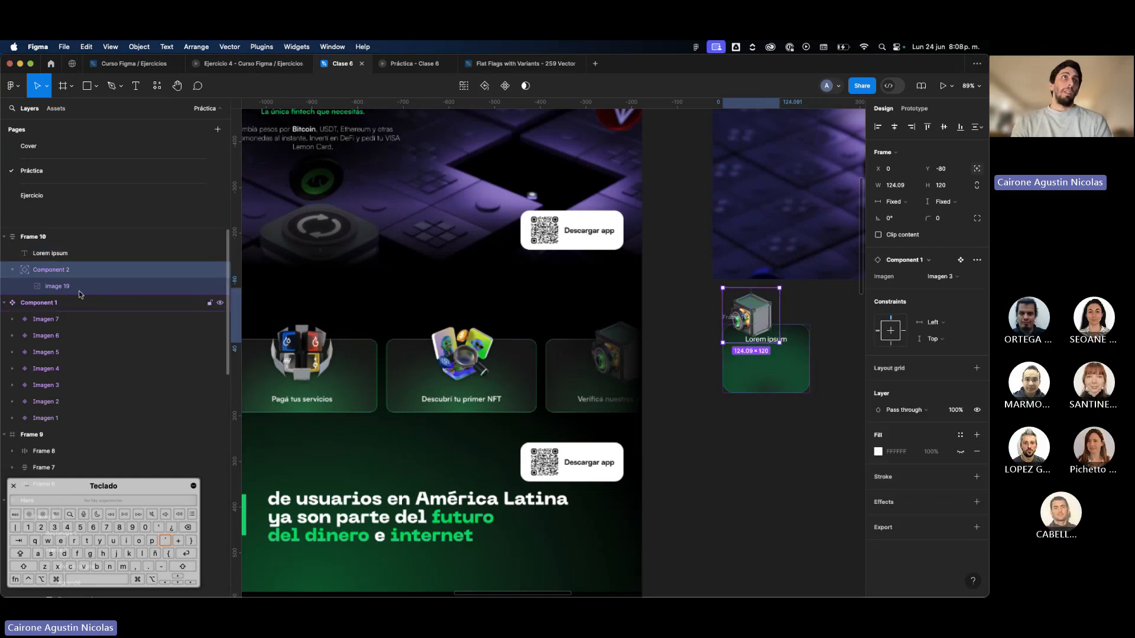
Move the whole card slightly down and to the left, closer to the reference page.
left_click(31, 242)
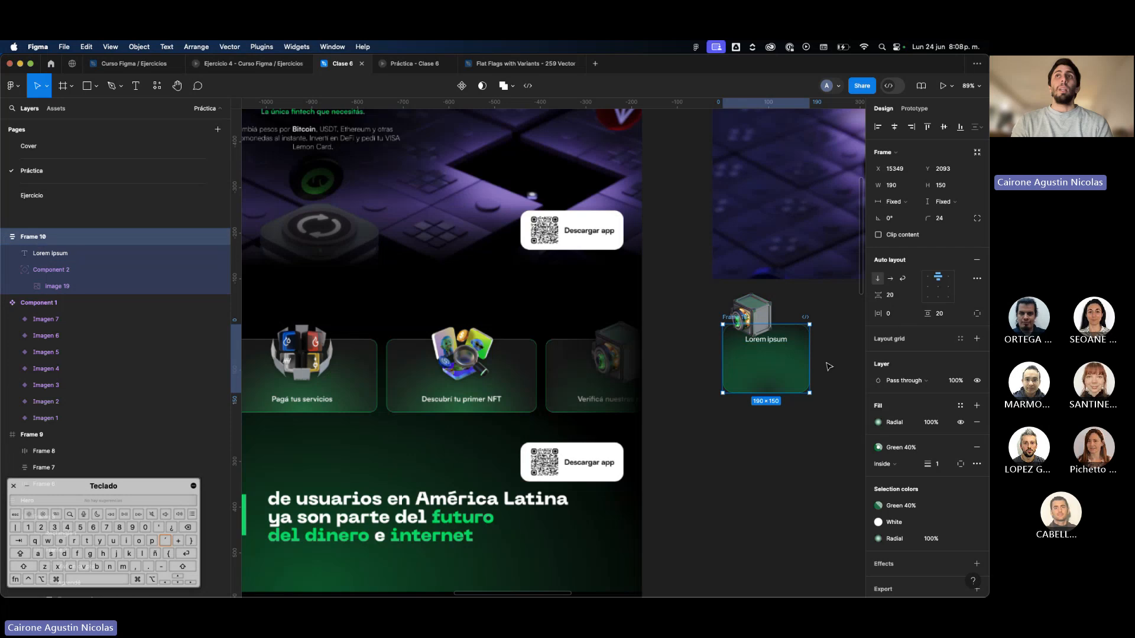
left_click_drag(772, 385, 751, 404)
left_click(739, 341)
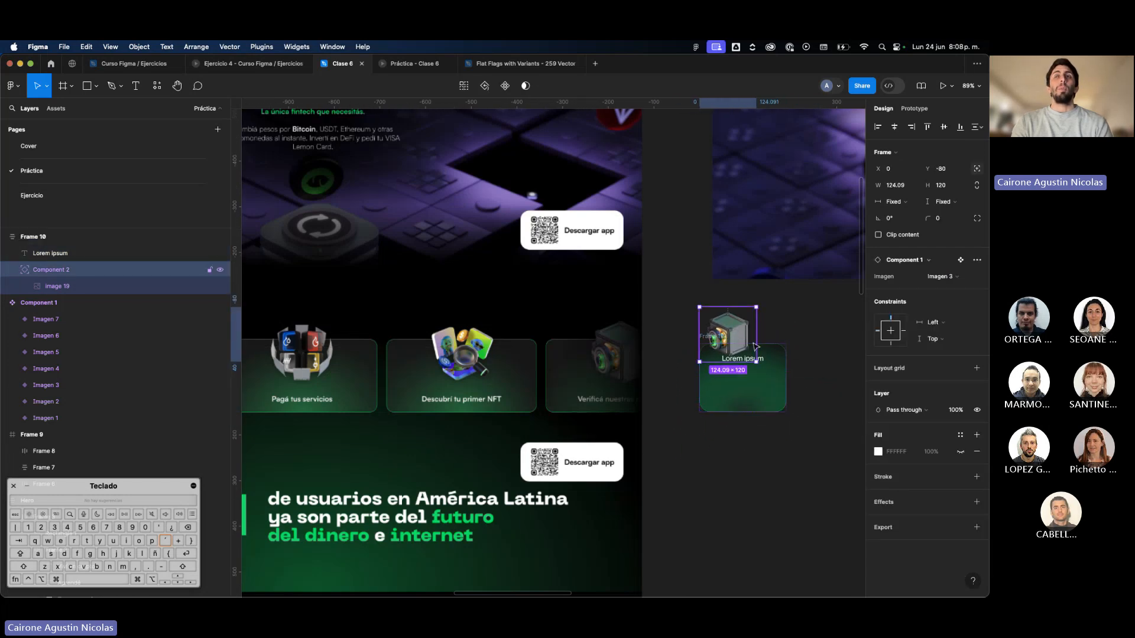
Set the card's auto layout alignment to bottom center so the text sits at its lower edge.
left_click(59, 240)
scroll(702, 380, "right", 3)
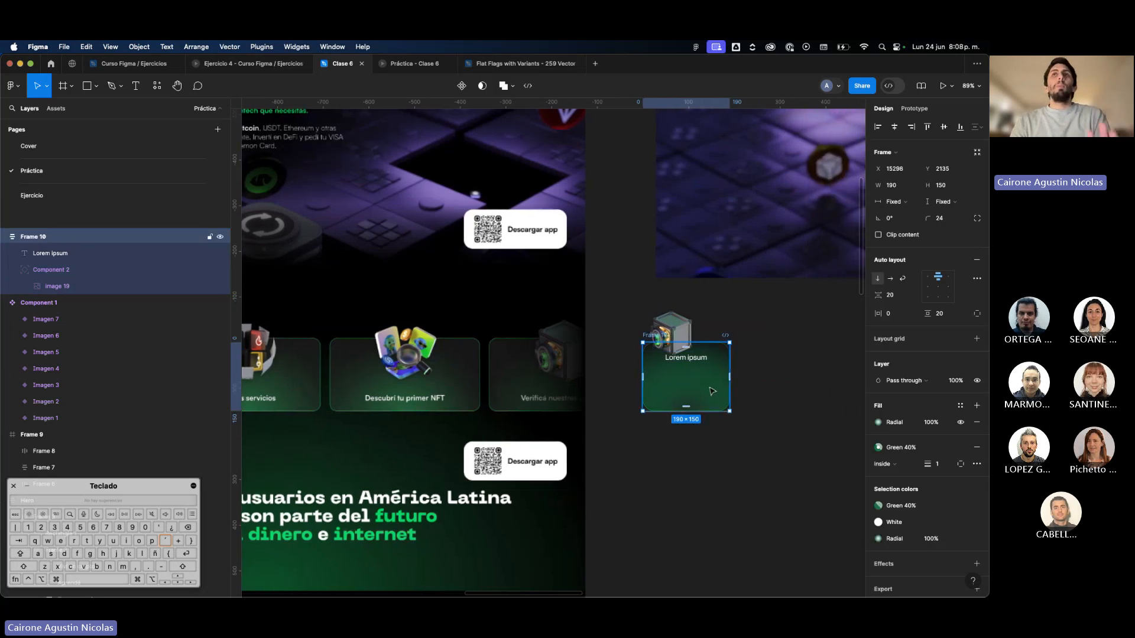
scroll(702, 379, "up", 5)
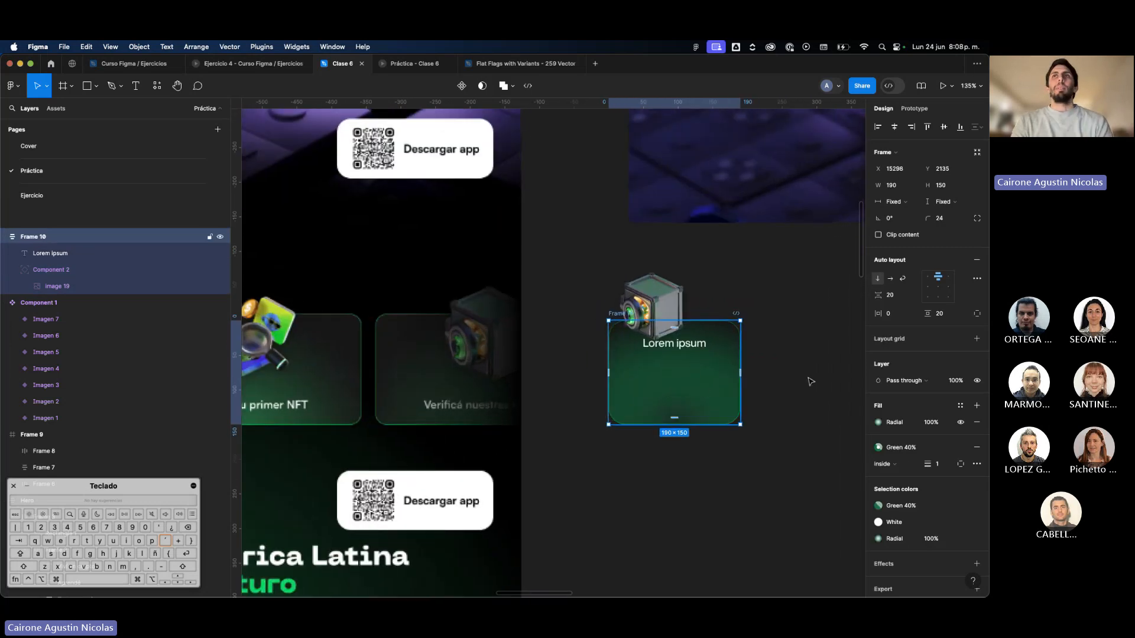
left_click(938, 297)
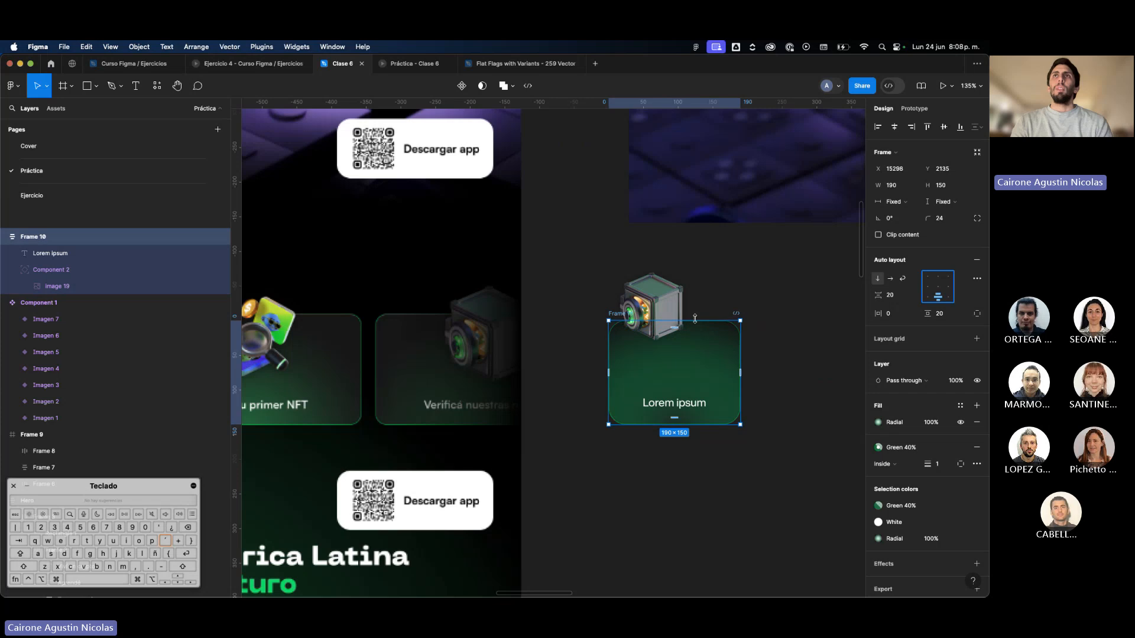
Move the card to X 15213, Y 2107 and center its image horizontally over the top edge at X 33, Y -60.
left_click_drag(670, 318, 651, 375)
key("super+z")
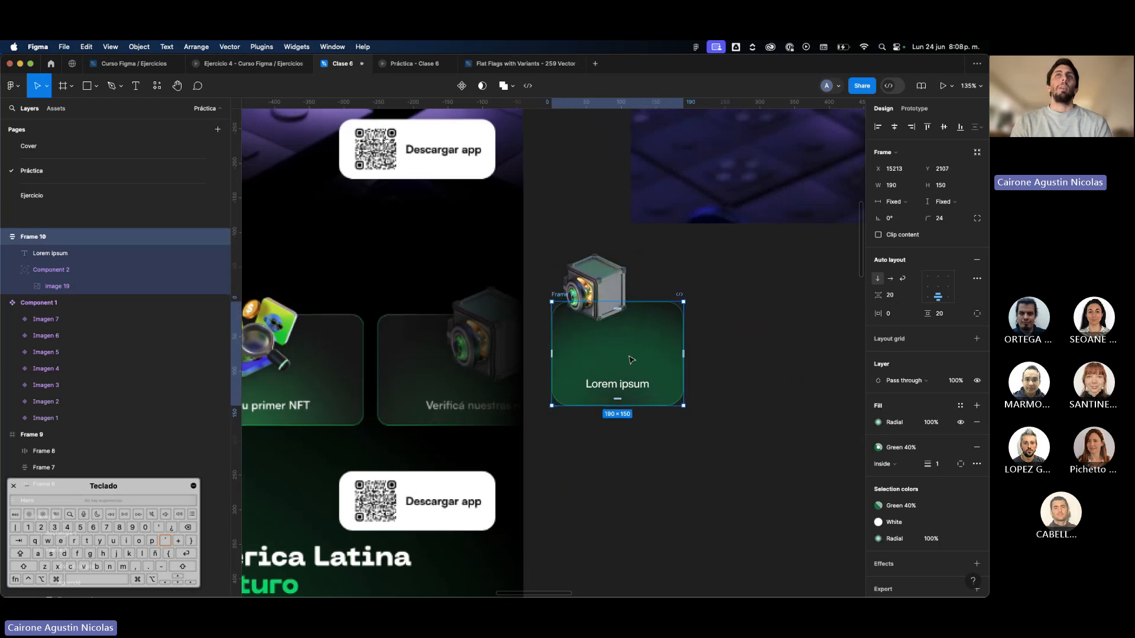
scroll(651, 375, "left", 3)
left_click(695, 290)
left_click_drag(695, 292, 693, 304)
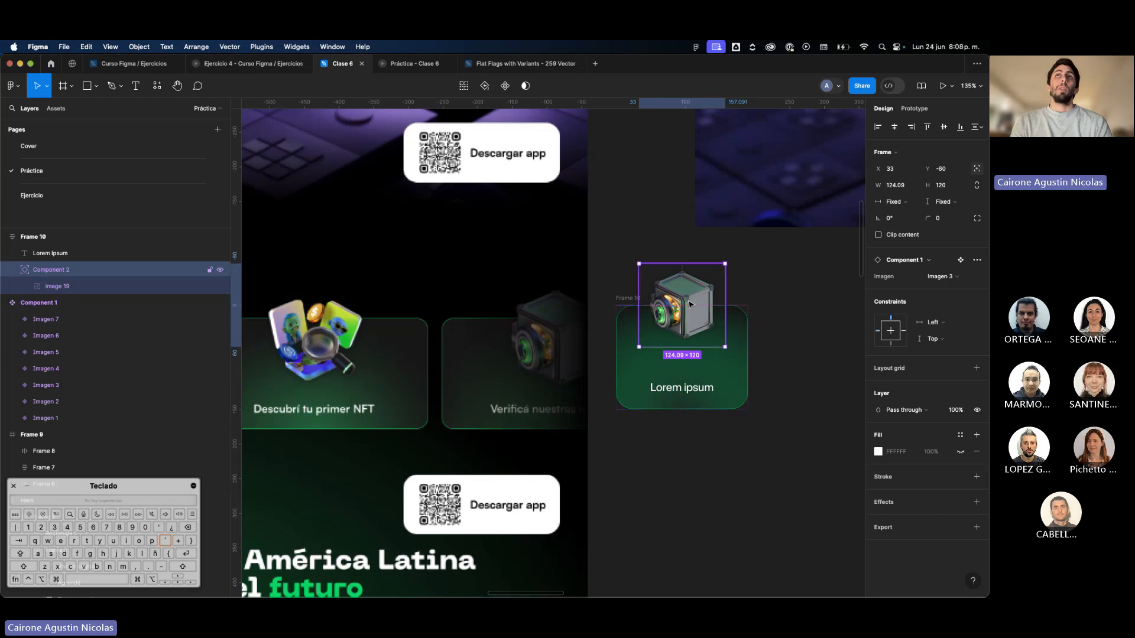
left_click(705, 369)
key("shift+a")
scroll(706, 379, "down", 3)
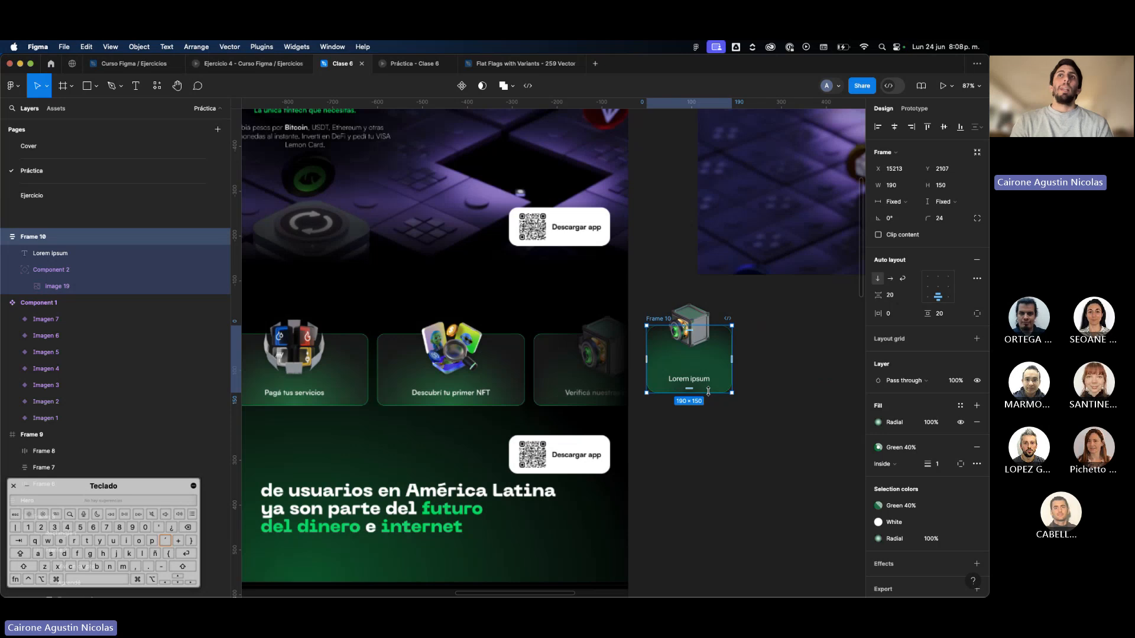
left_click_drag(708, 391, 712, 379)
key("super+z")
left_click(759, 367)
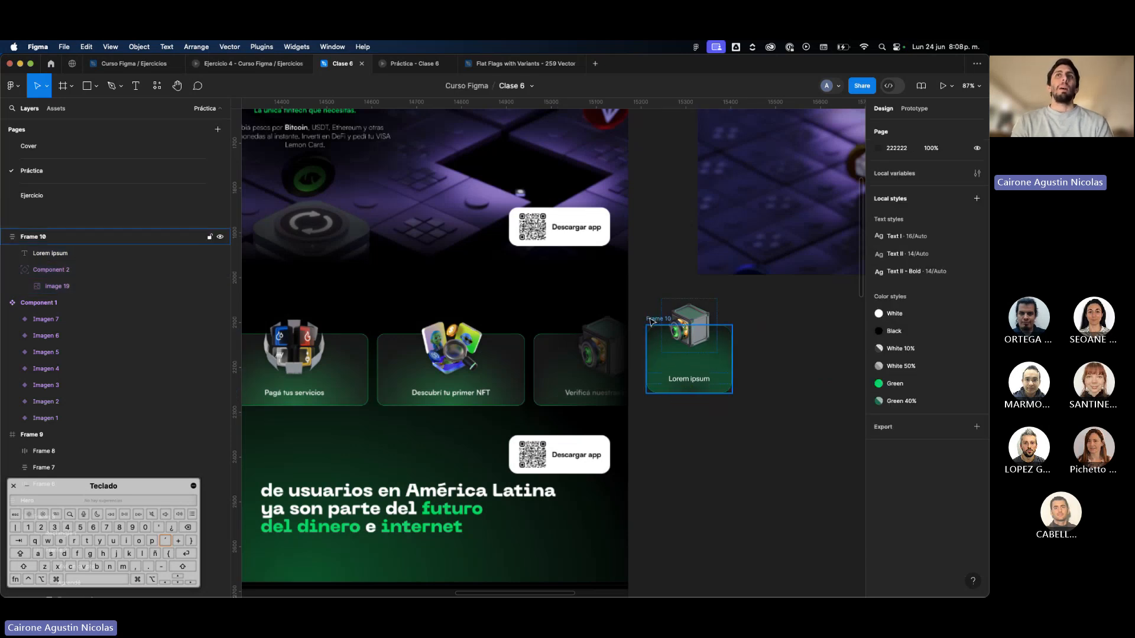
Move the card to X 15203, Y 2156, level with the reference cards, and reduce its height to 124.
left_click_drag(651, 321, 646, 343)
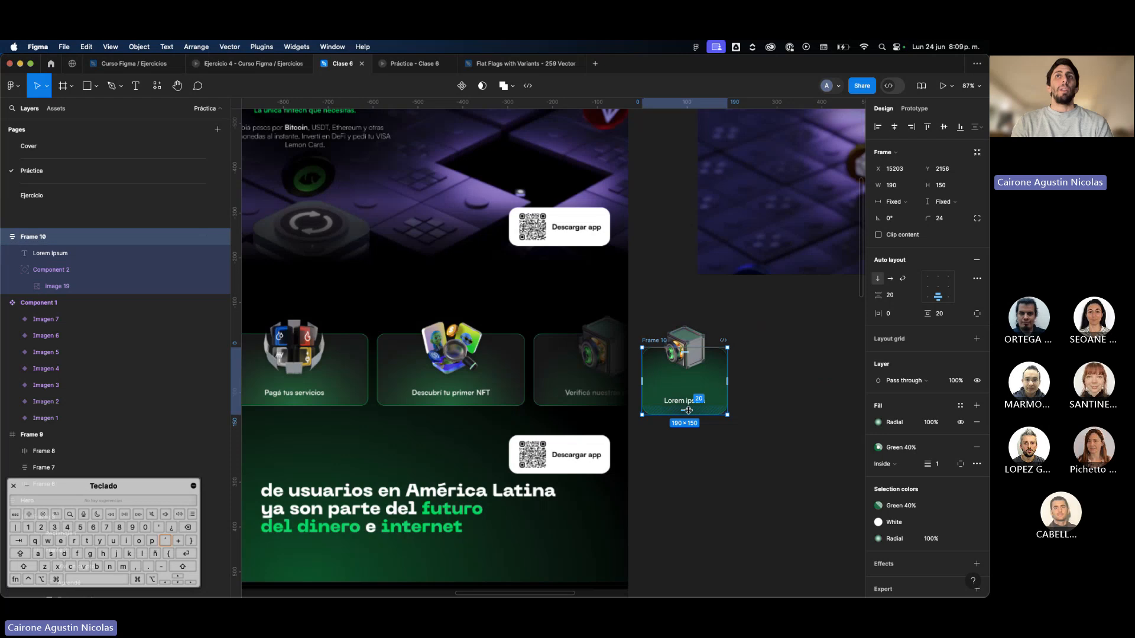
left_click_drag(688, 418, 693, 404)
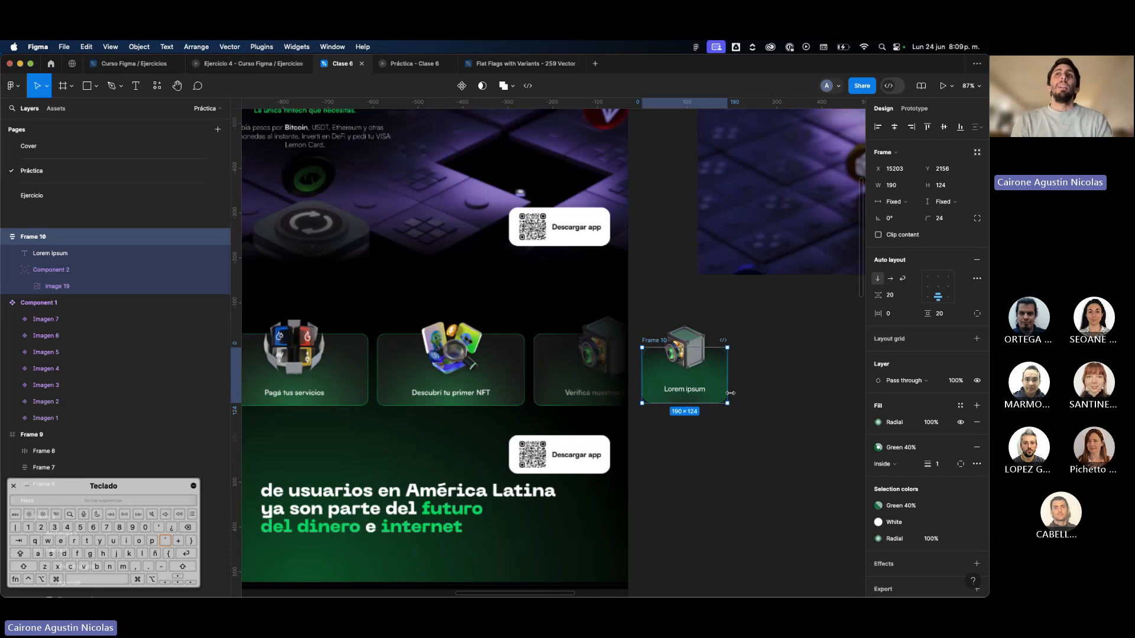
left_click_drag(730, 393, 658, 417)
key("super+z")
key("super+z")
Select the image instance that overlaps the card's top edge.
scroll(667, 393, "left", 2)
left_click(689, 349)
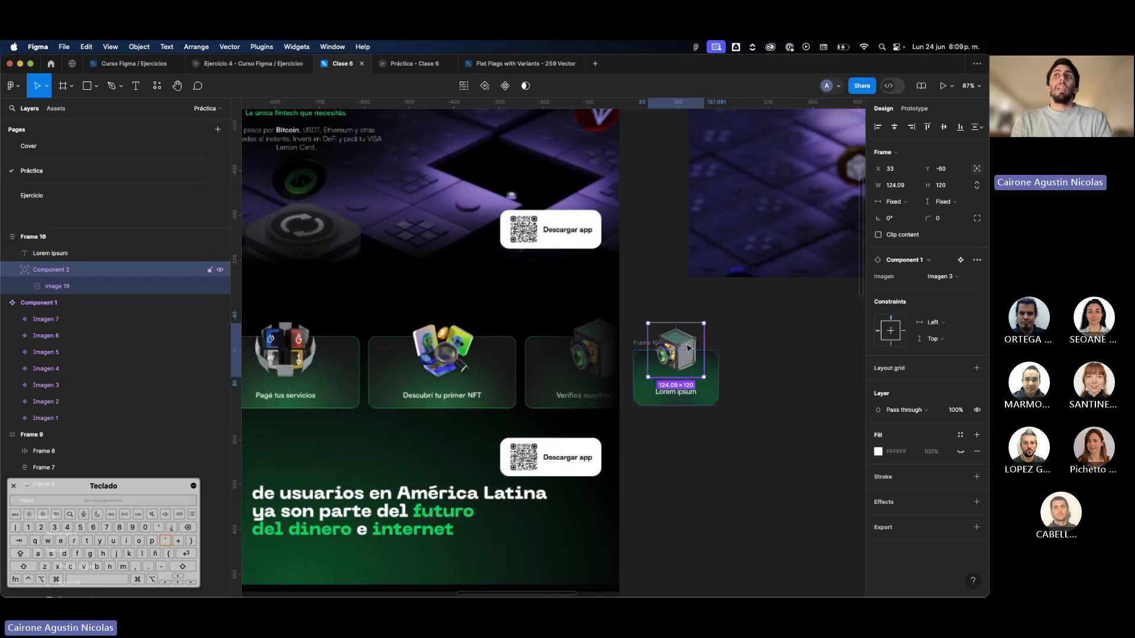
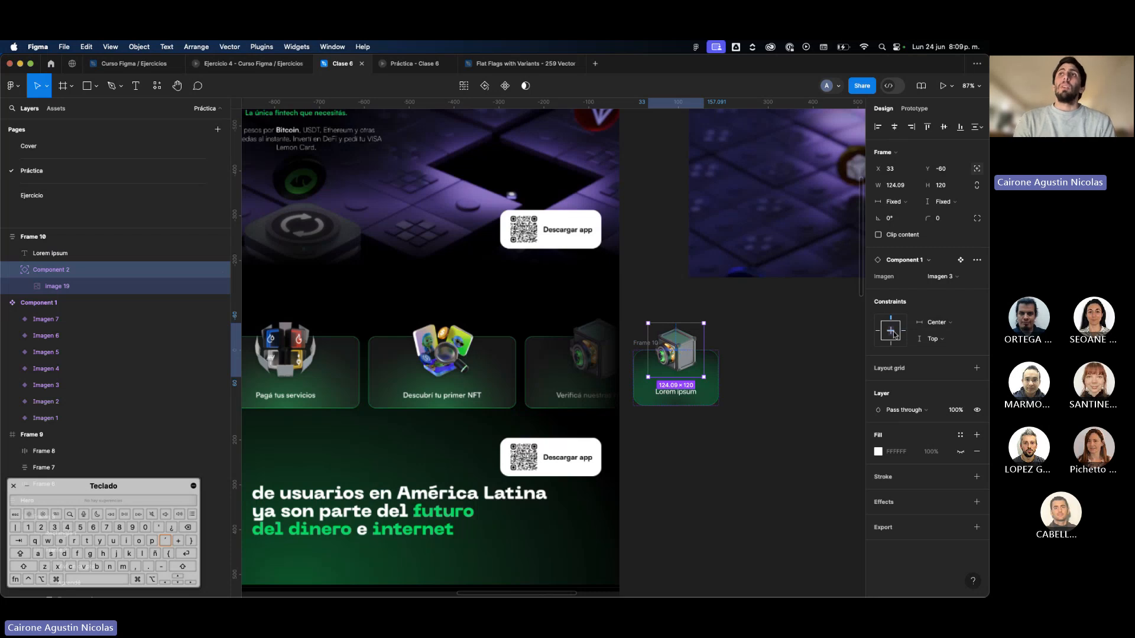
Try resizing the card's width to test how its image responds to the Center and Top constraints.
left_click(717, 374)
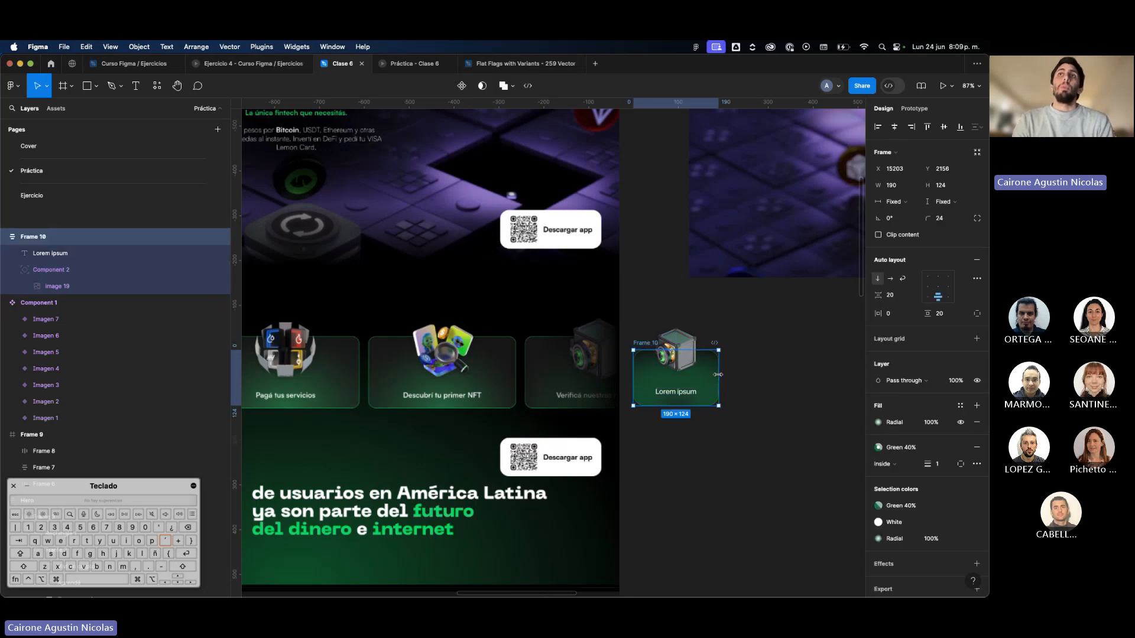
left_click(766, 383)
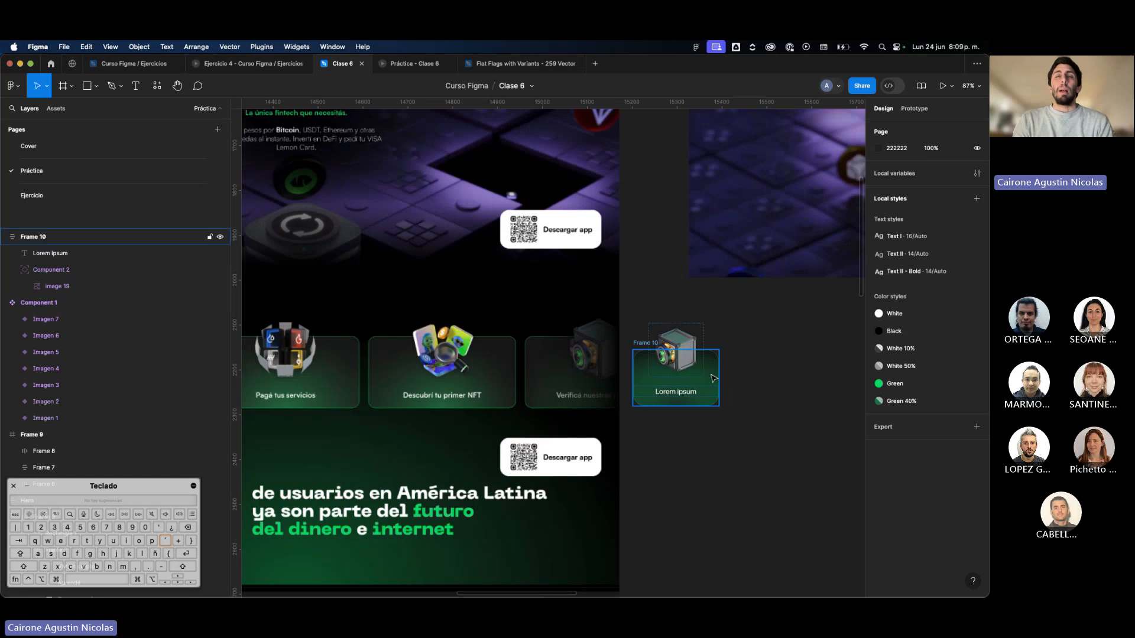
left_click(716, 373)
mouse_move(719, 370)
left_mouse_down()
mouse_move(828, 385)
mouse_move(746, 386)
mouse_move(831, 384)
mouse_move(719, 384)
left_mouse_up()
Test the card image with Left and Top constraints by widening the card to 400, and undo the resize.
left_click(676, 354)
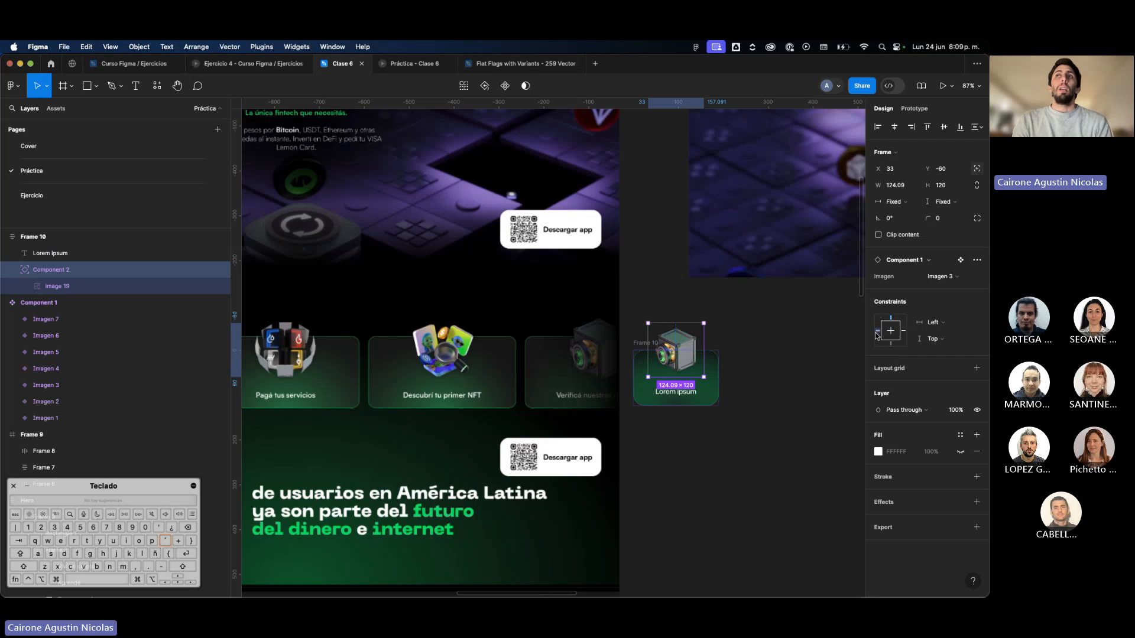
left_click(715, 375)
left_click_drag(718, 375, 813, 368)
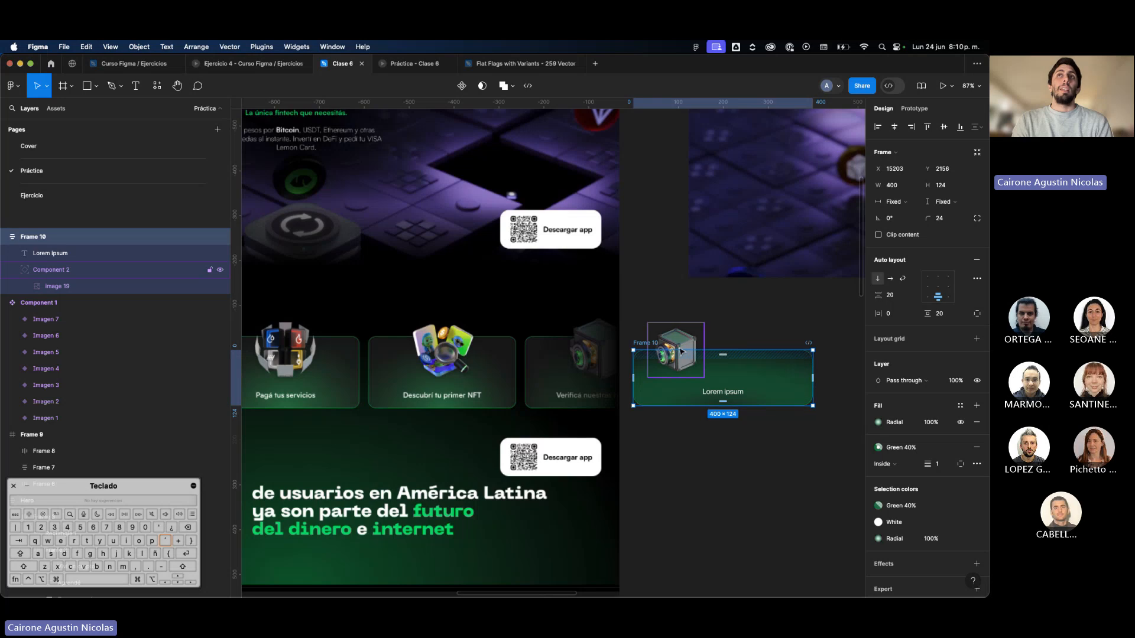
key("super+z")
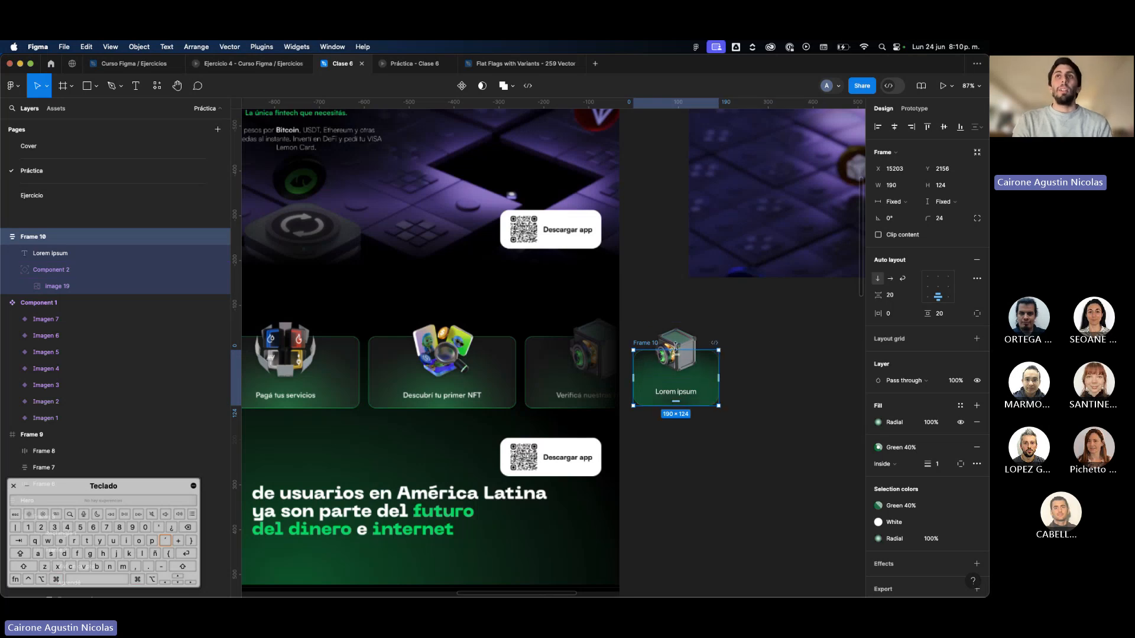
Test the card image with a Right horizontal constraint by widening the card to 438, and undo the resize.
left_click(681, 335)
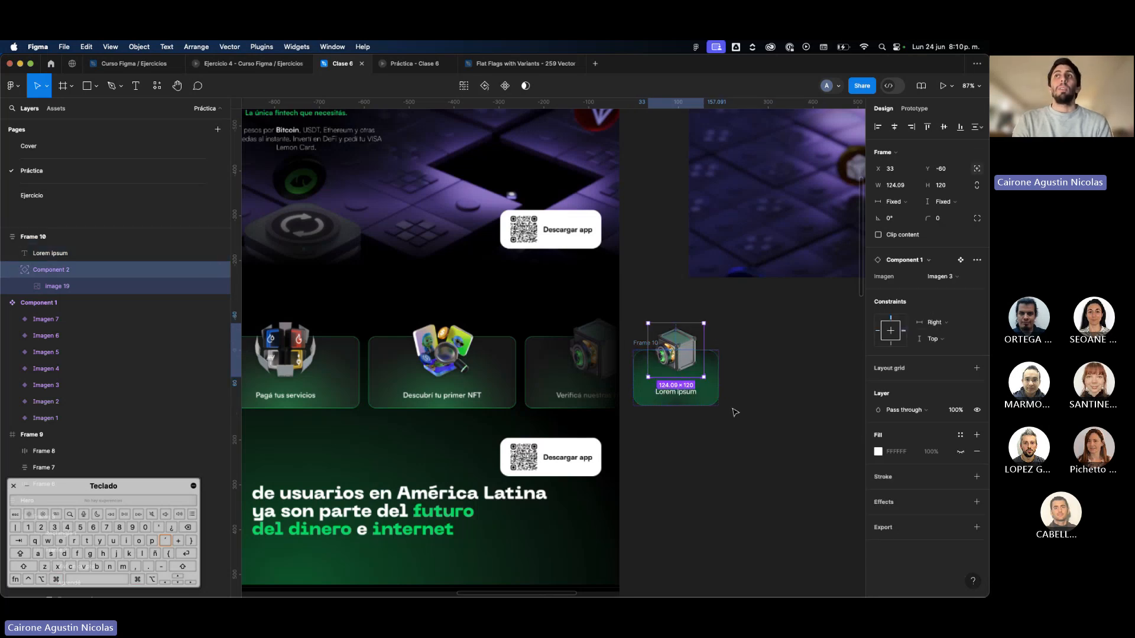
left_click(713, 381)
left_click_drag(718, 367, 834, 367)
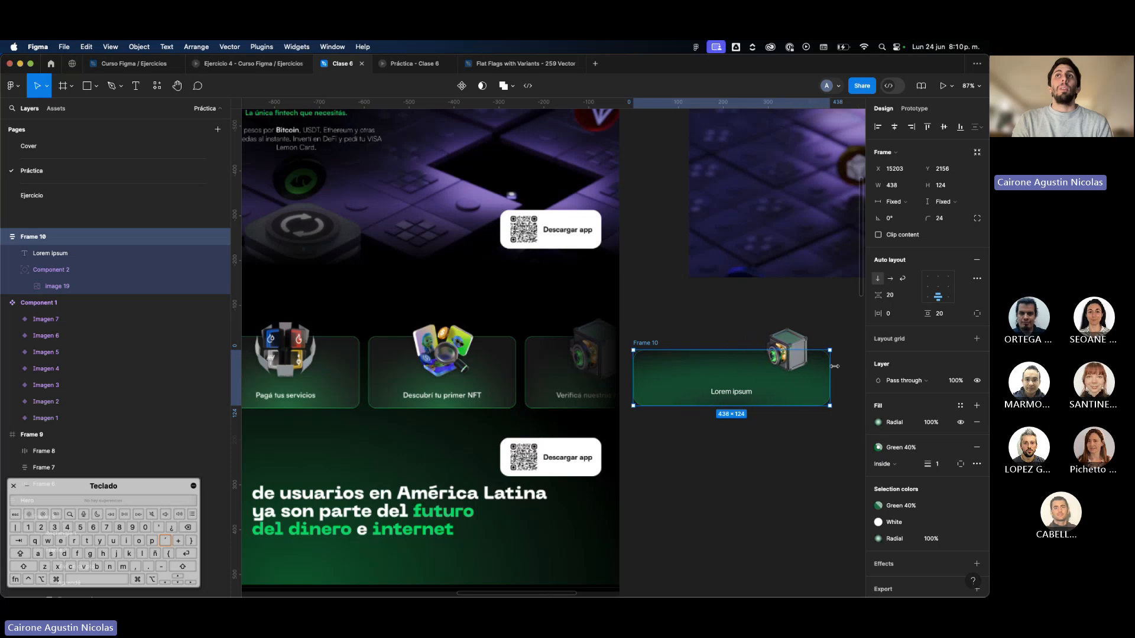
key("super+z")
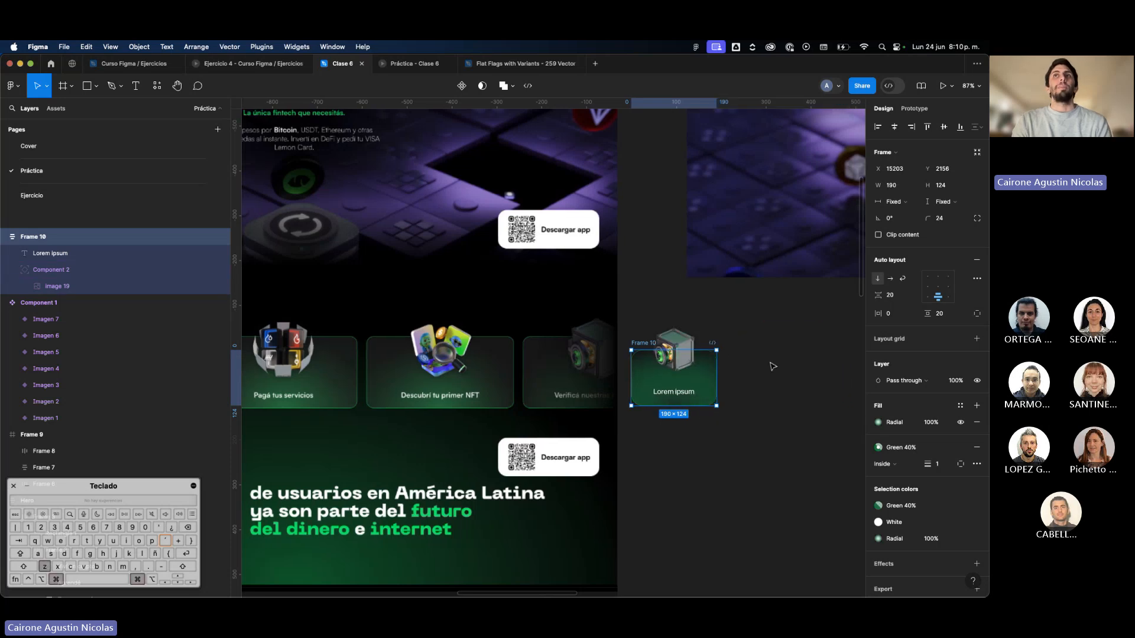
Set the card image's horizontal and vertical constraints to Center, test them by widening the card to 263, and undo the resize.
key("super+z")
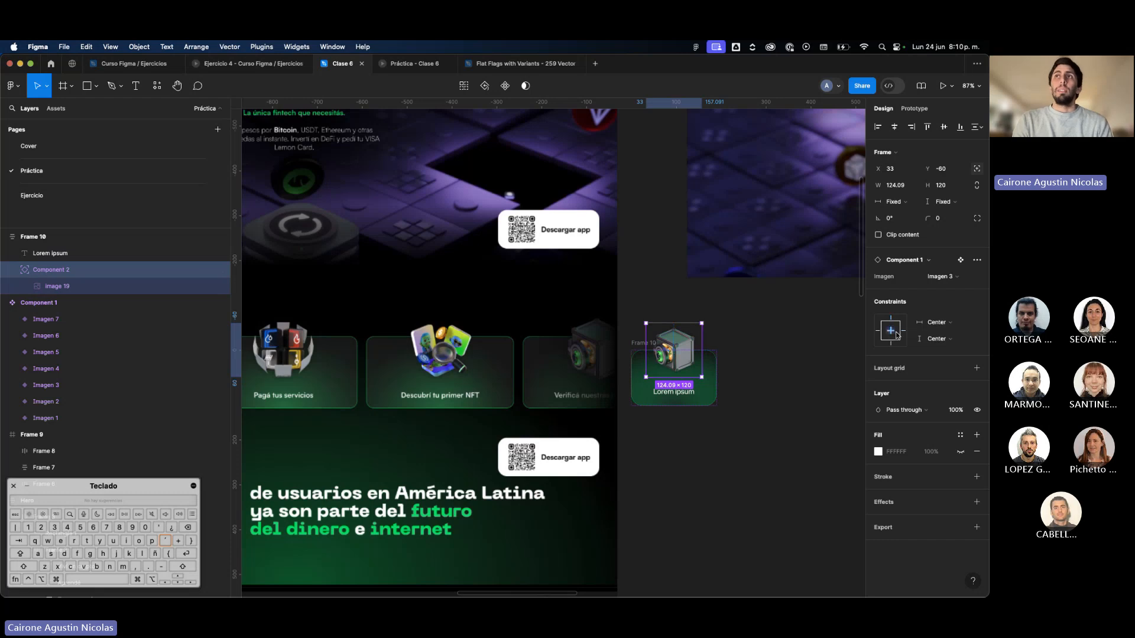
left_click(779, 377)
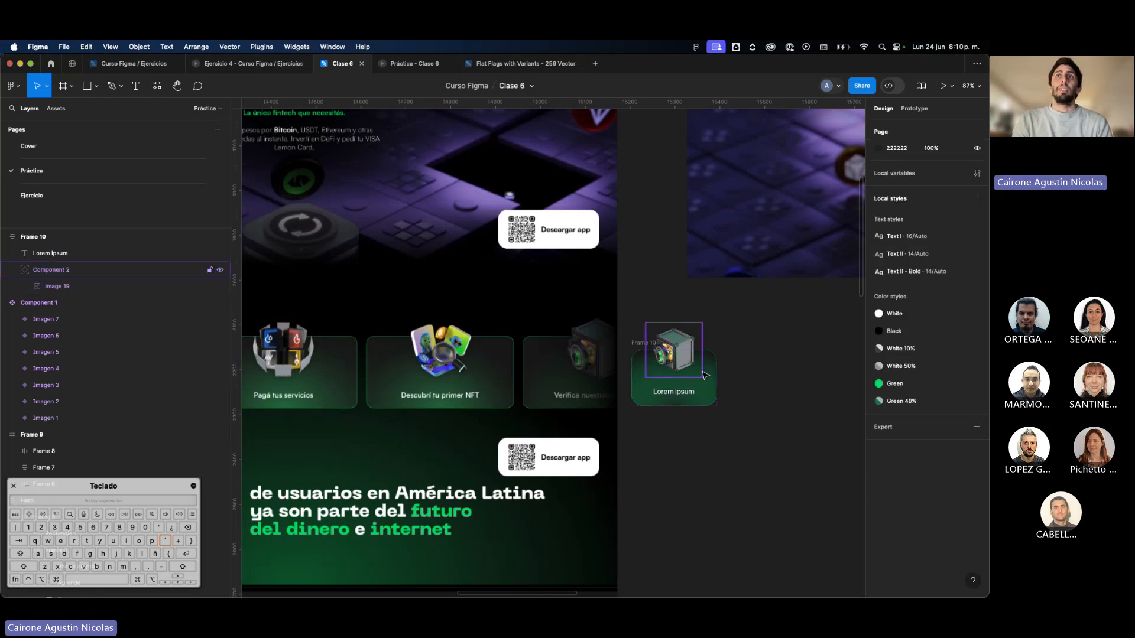
left_click(704, 374)
left_click_drag(717, 369, 750, 373)
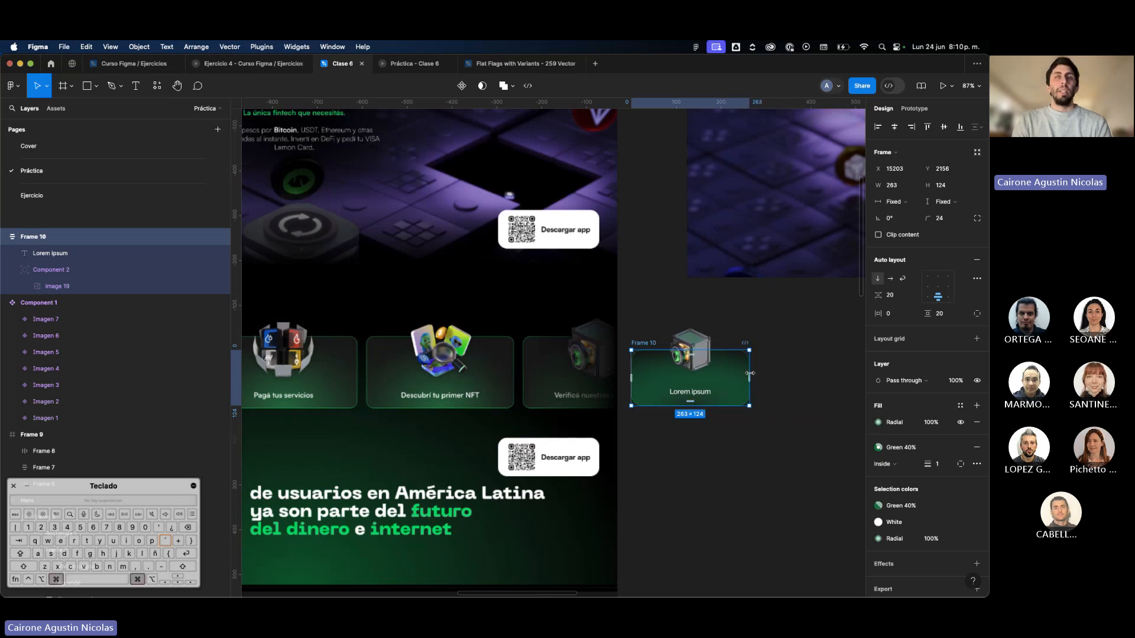
key("super+z")
Review the card's text sizing, the card's auto layout and the constraints of its overlapping image instance.
left_click(753, 377)
left_click(686, 402)
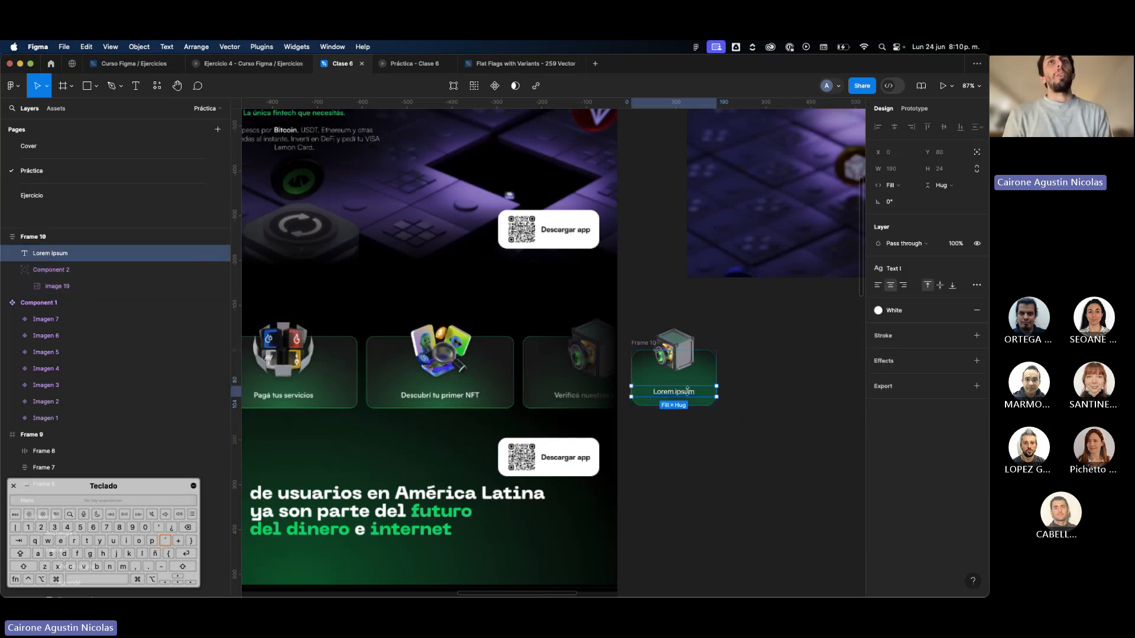
left_click(711, 371)
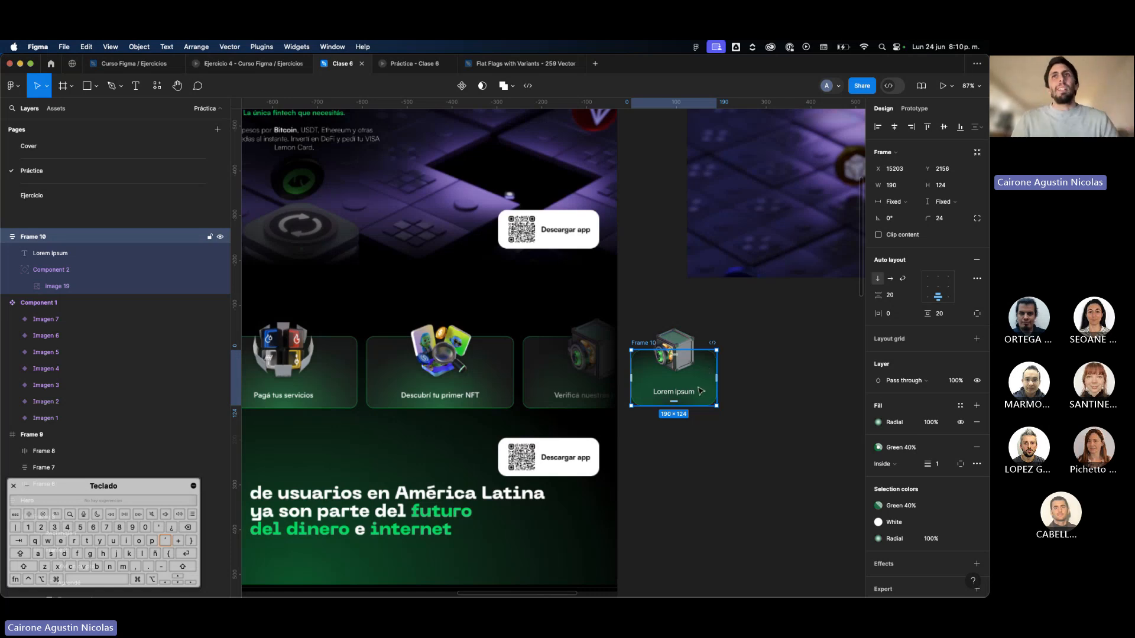
left_click(696, 393)
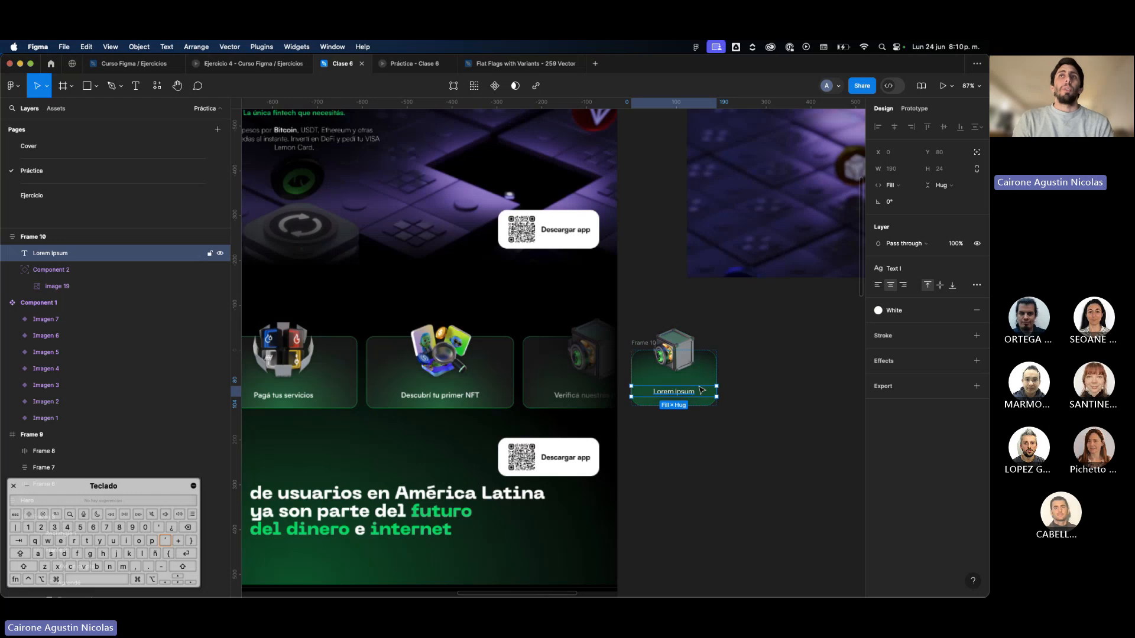
left_click(674, 349)
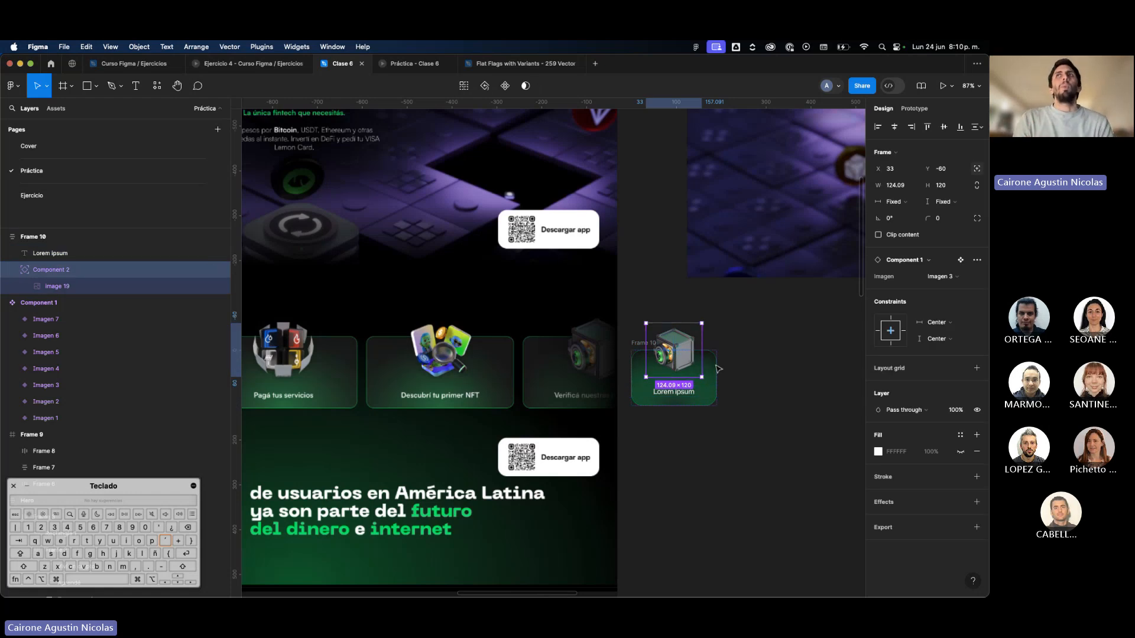
left_click(631, 350)
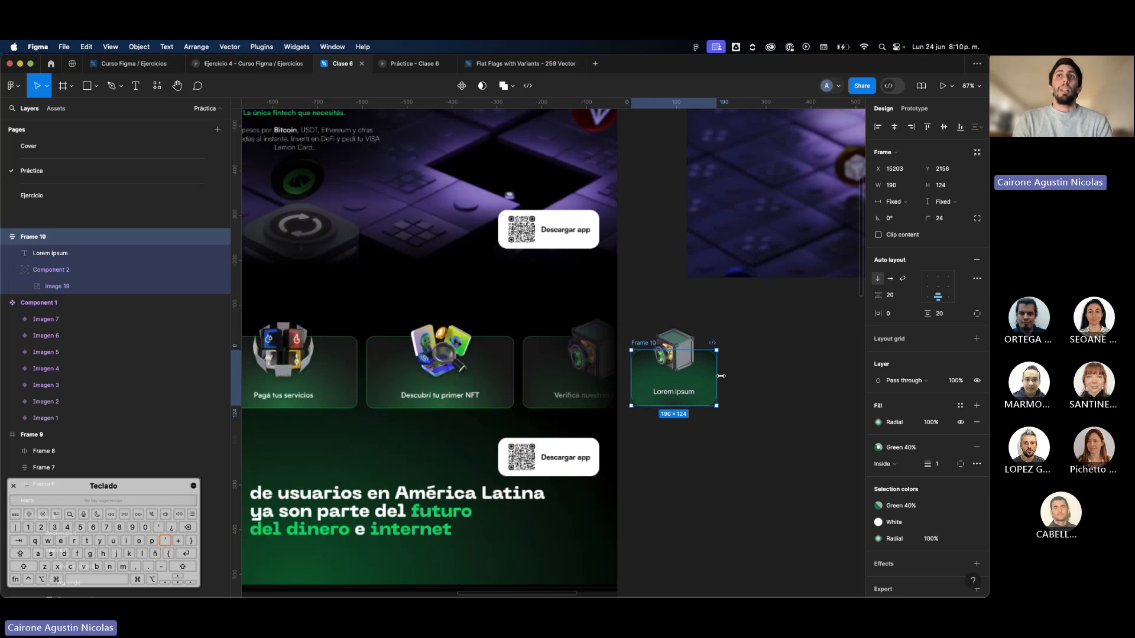
left_click(681, 342)
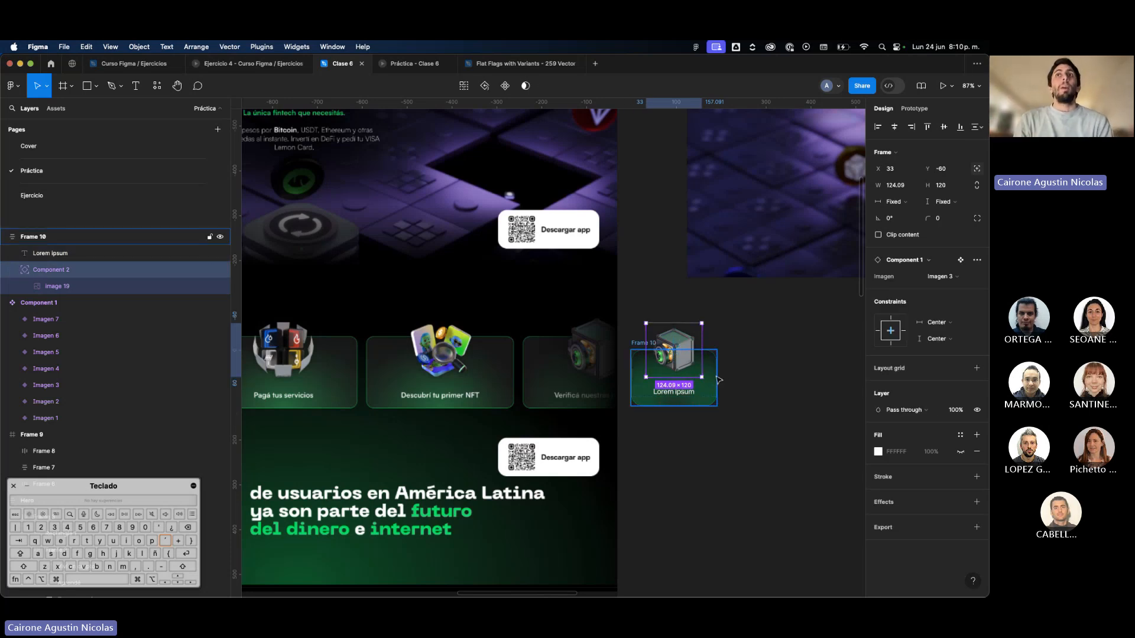
left_click(686, 351)
left_click(686, 350)
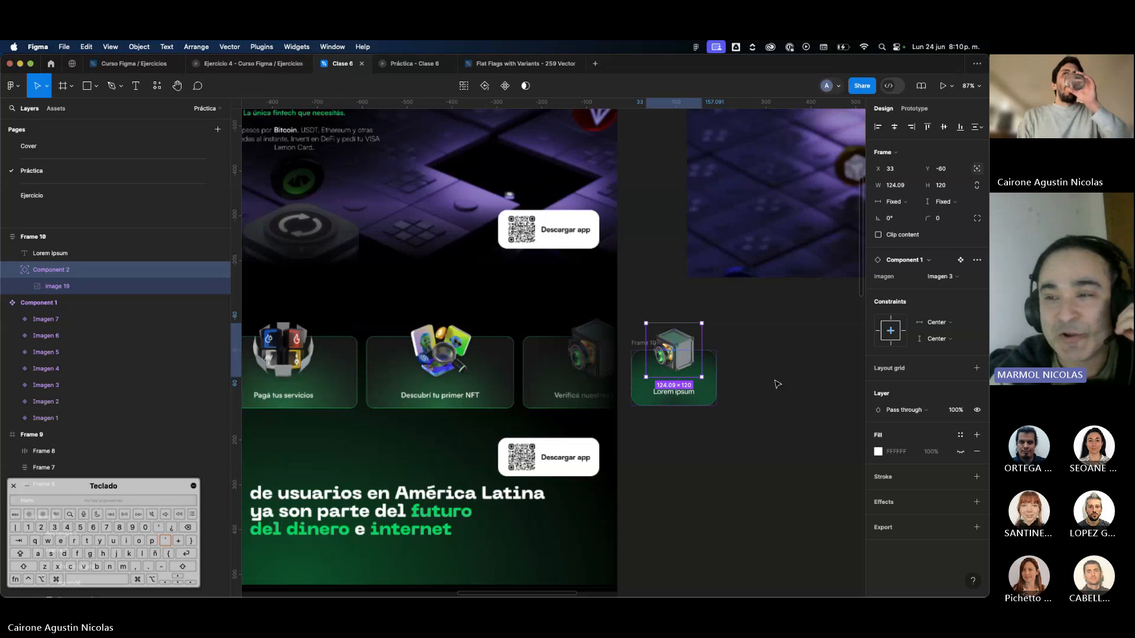
left_click(750, 372)
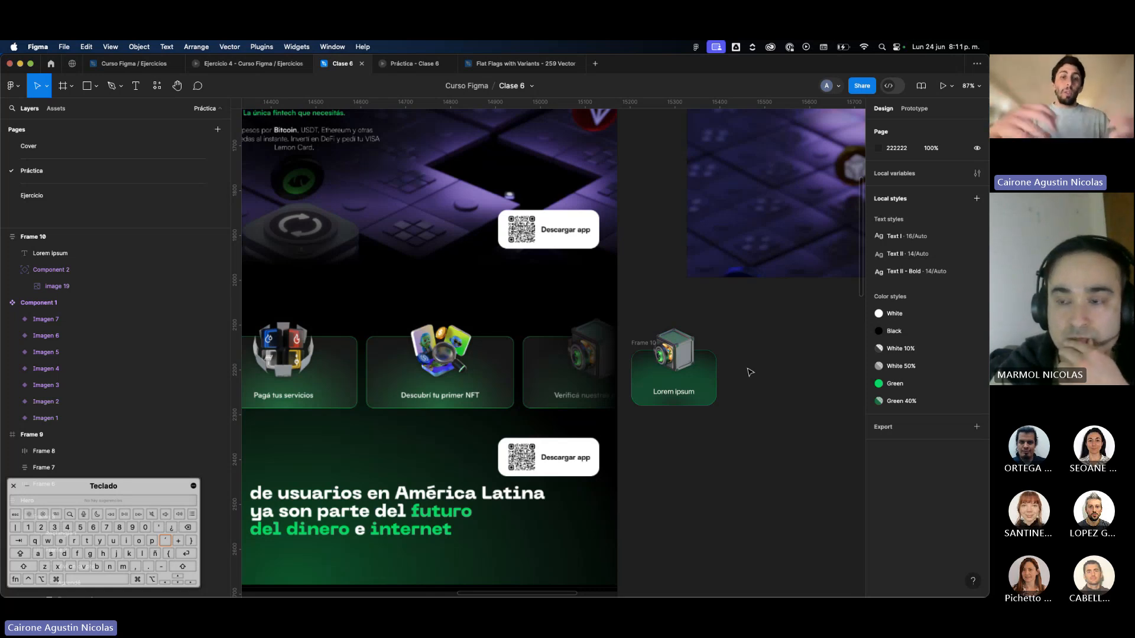
Examine the Hero navigation bar's auto layout, its menu links and the flag inside the ARG language selector.
scroll(750, 372, "down", 5)
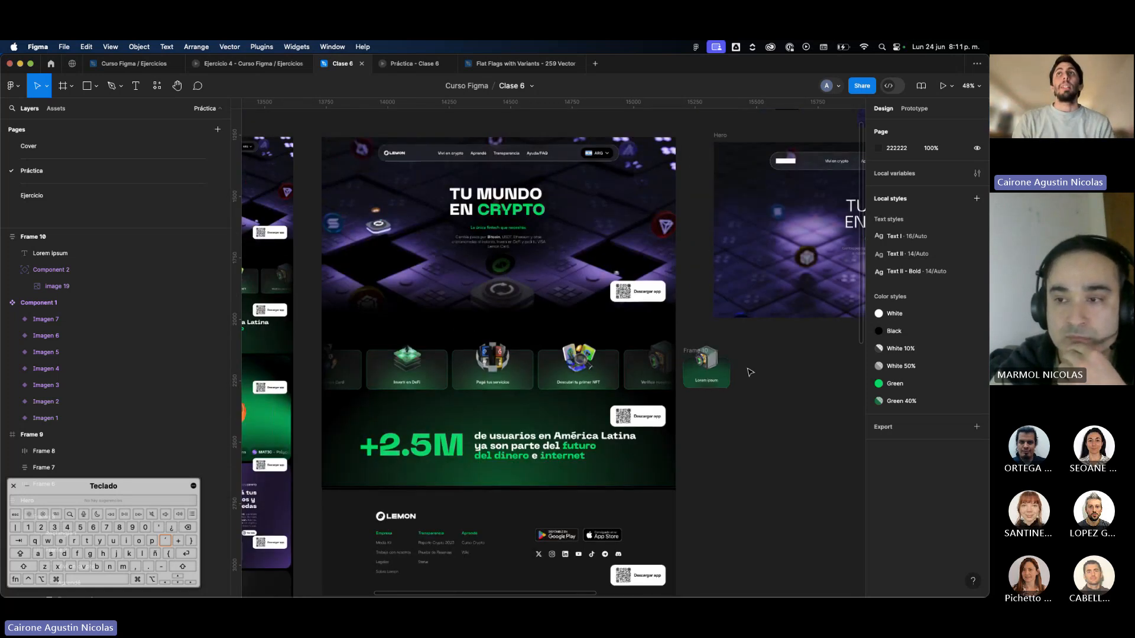
left_click(783, 260)
left_click(784, 261)
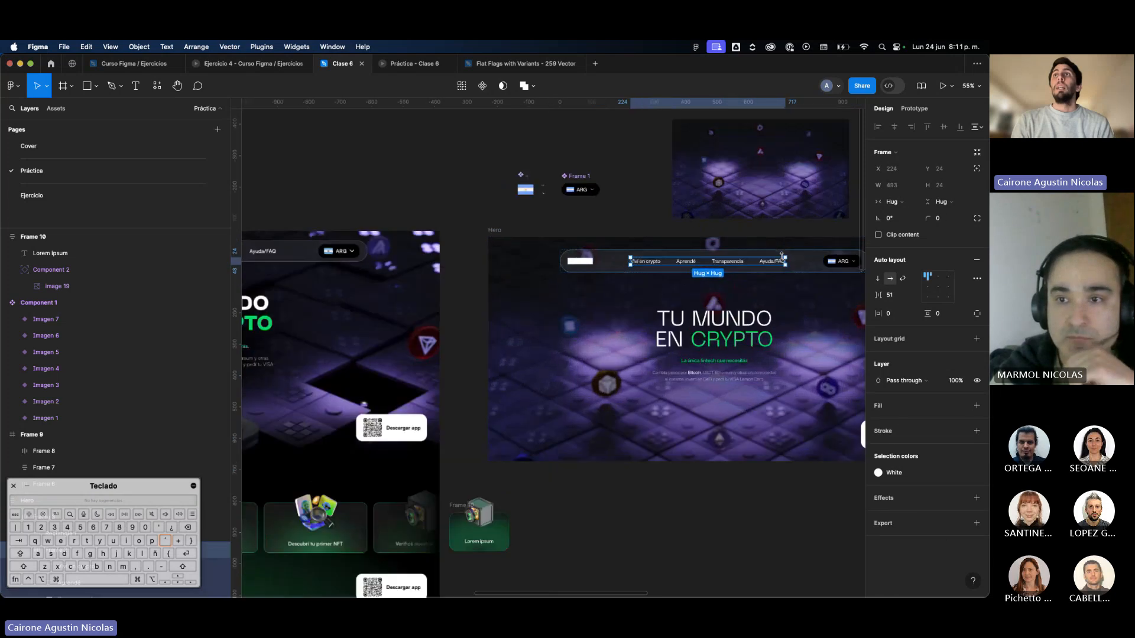
scroll(783, 260, "up", 5)
scroll(845, 270, "right", 3)
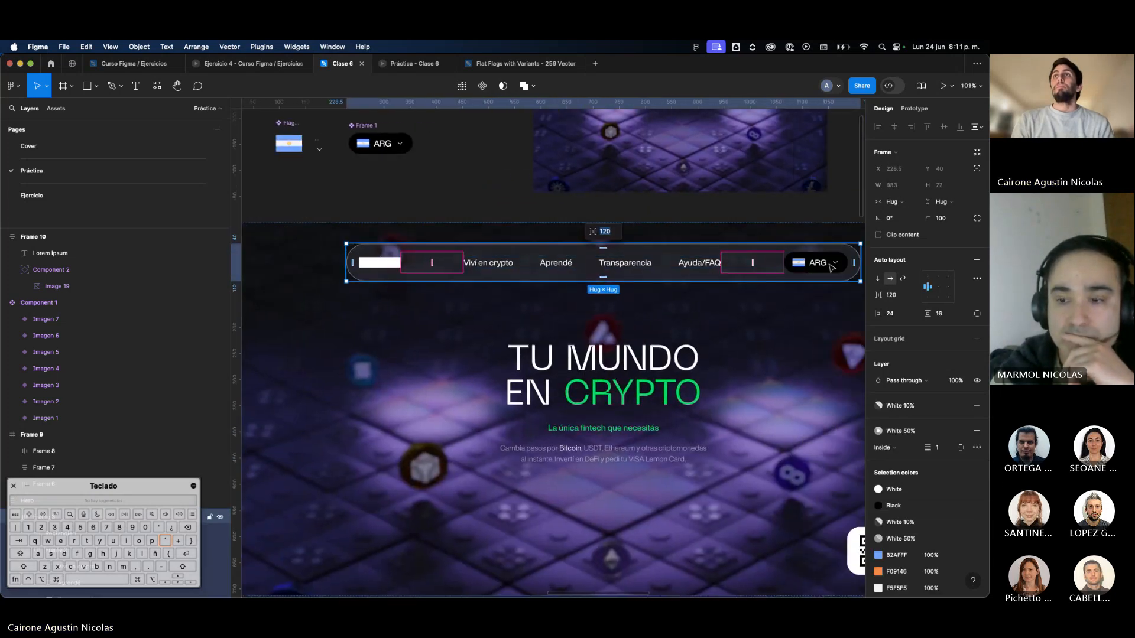
left_click(816, 263)
left_click(714, 232)
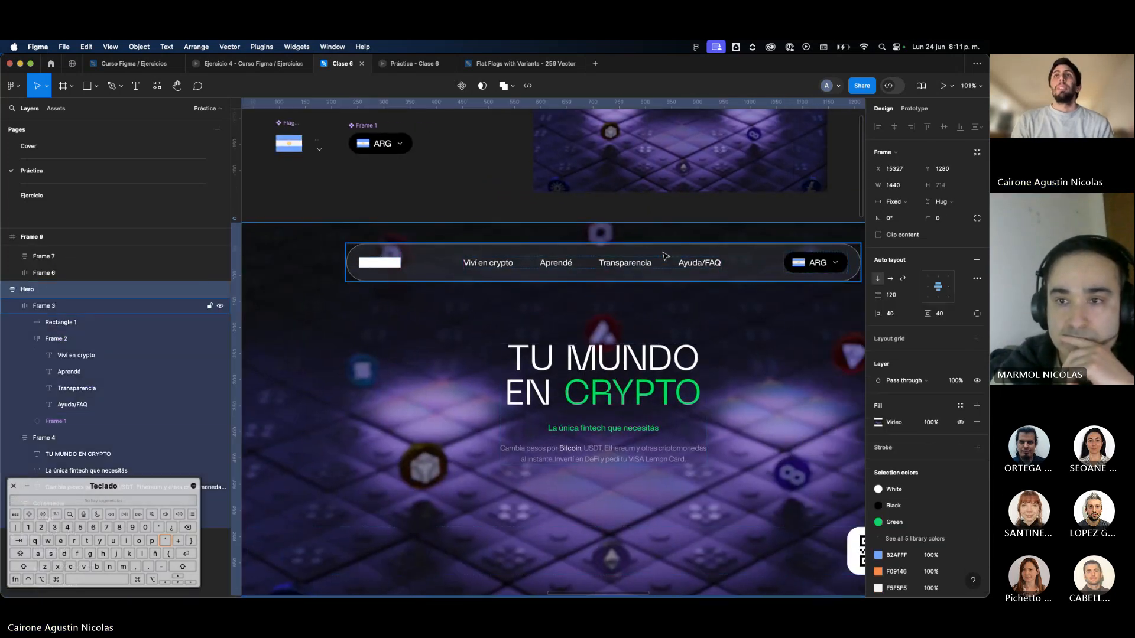
left_click(698, 266)
double_click(698, 267)
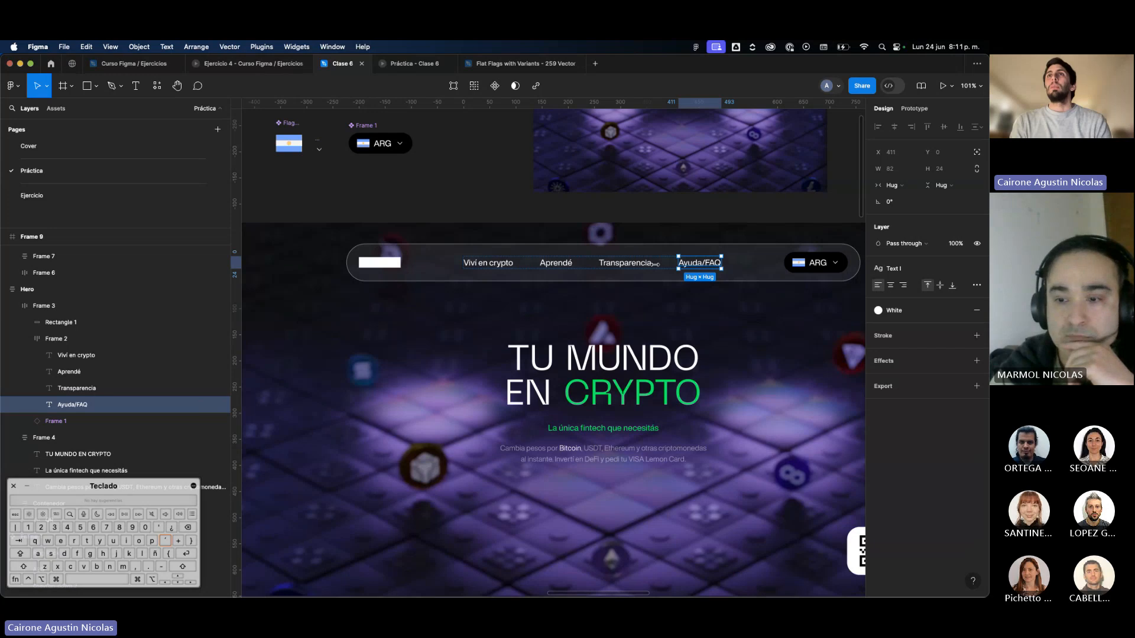
left_click(649, 264)
double_click(820, 269)
left_click(798, 269)
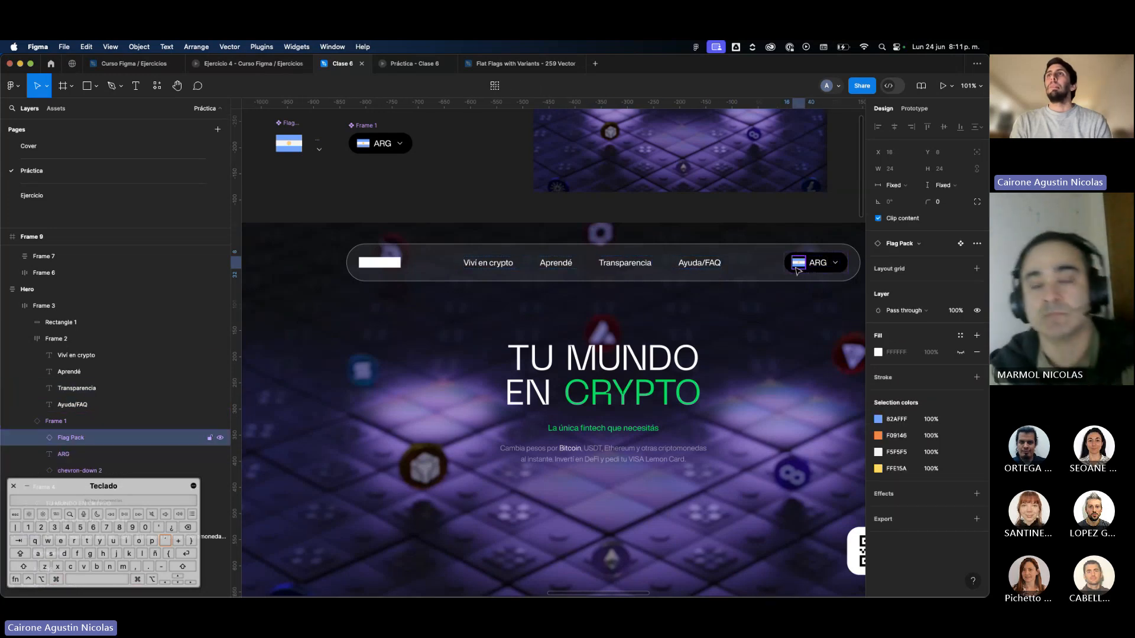
left_click(763, 271)
Examine the Hero headline block, the container of the Descargar app button and the QR code's image fill.
scroll(762, 269, "down", 3)
left_click(689, 348)
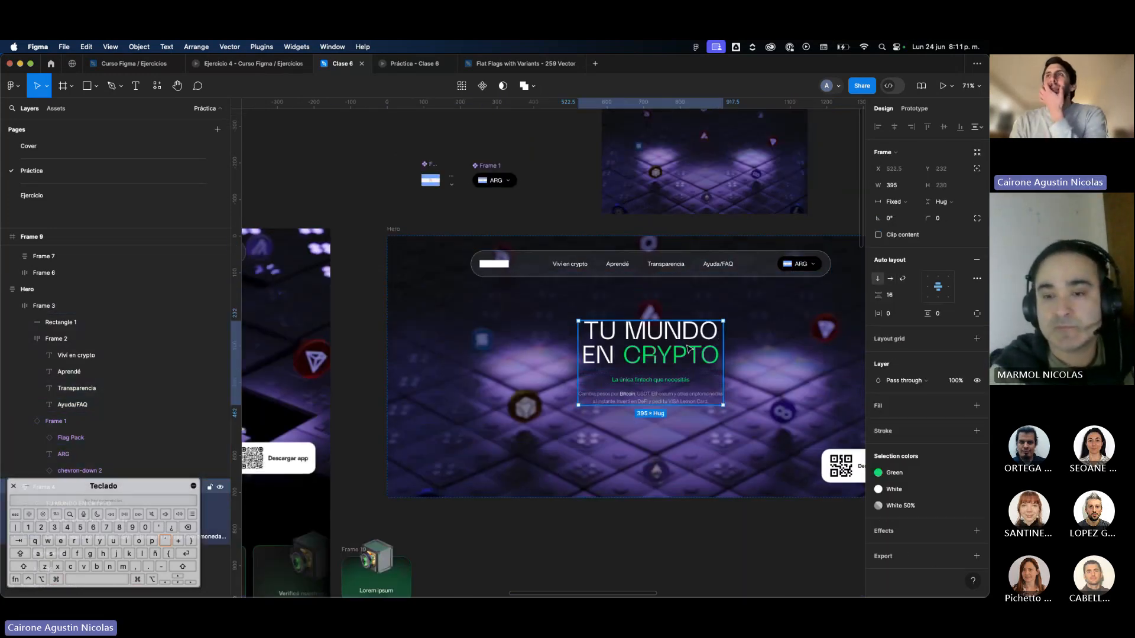
scroll(688, 348, "right", 3)
scroll(689, 348, "down", 2)
left_click(778, 419)
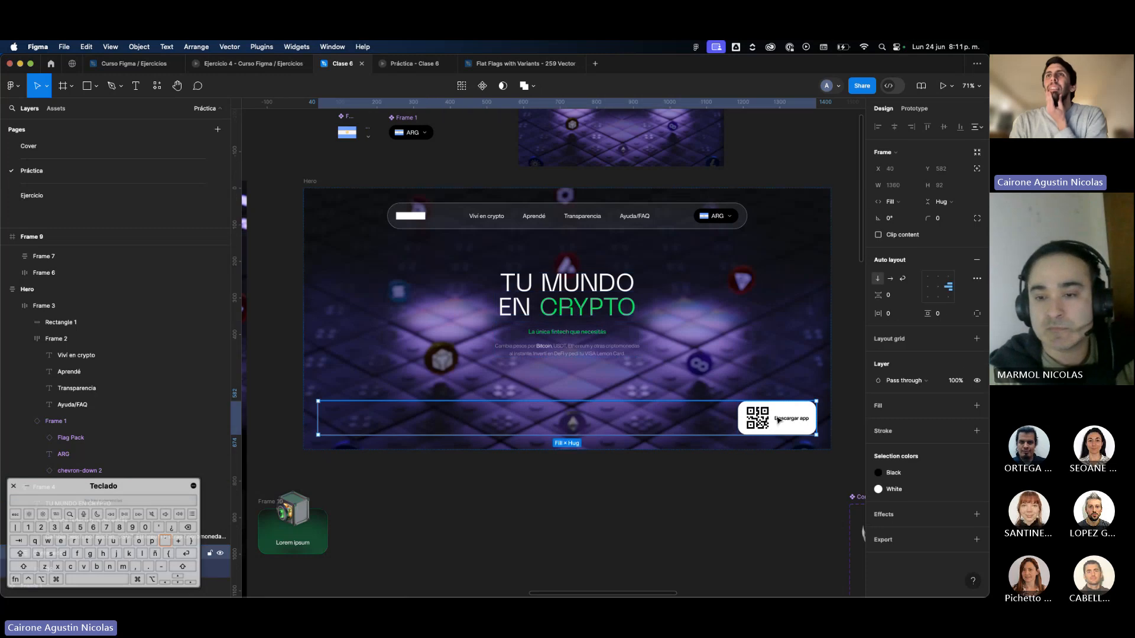
double_click(763, 419)
double_click(763, 419)
scroll(763, 419, "up", 3)
double_click(763, 419)
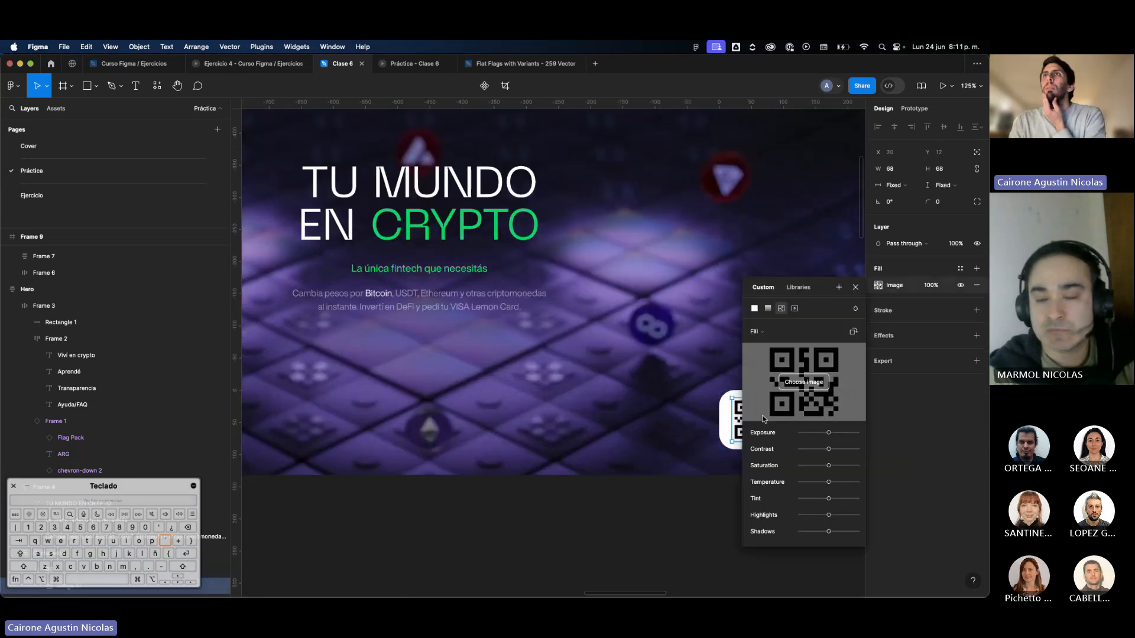
left_click(715, 437)
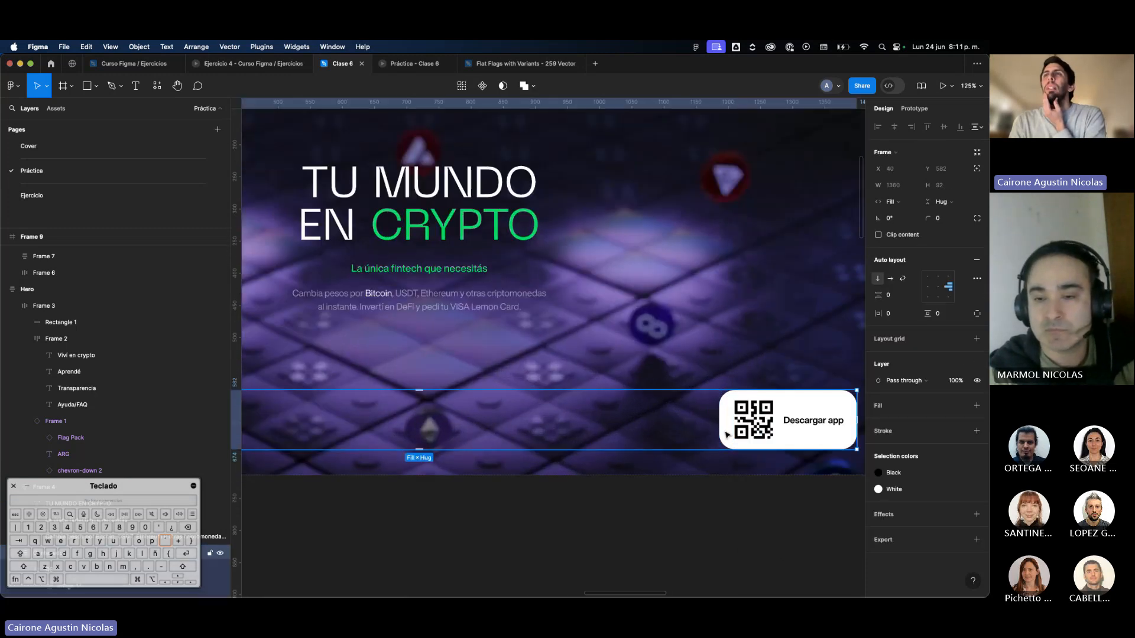
Try absolute positioning on the QR code image inside the Descargar app button, and revert it.
scroll(727, 435, "down", 3)
left_click(744, 423)
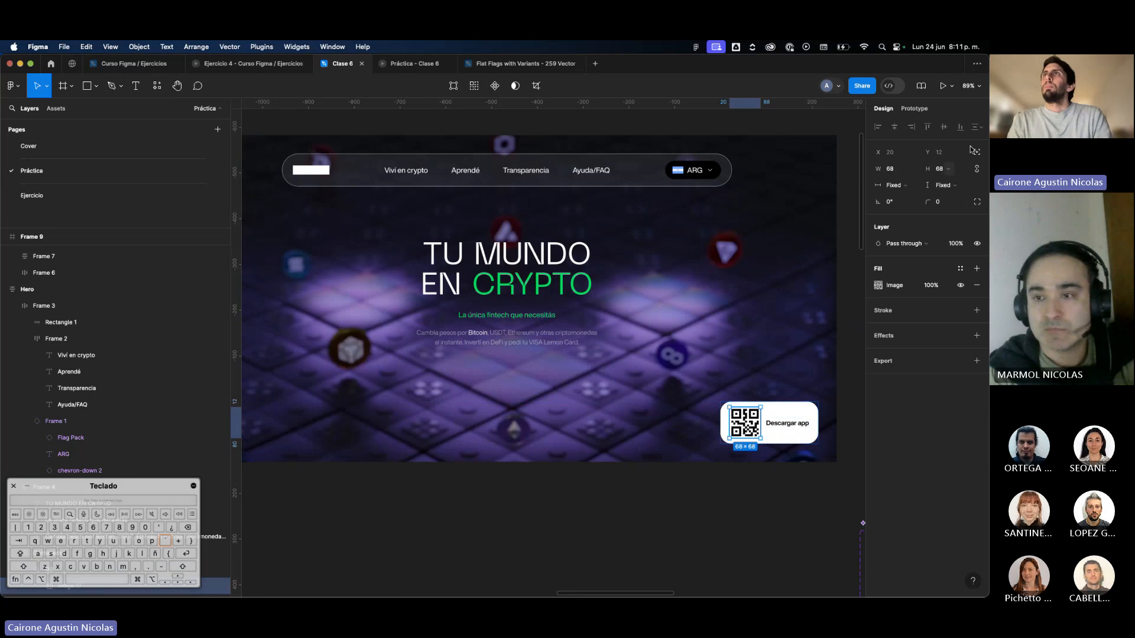
scroll(795, 417, "up", 5)
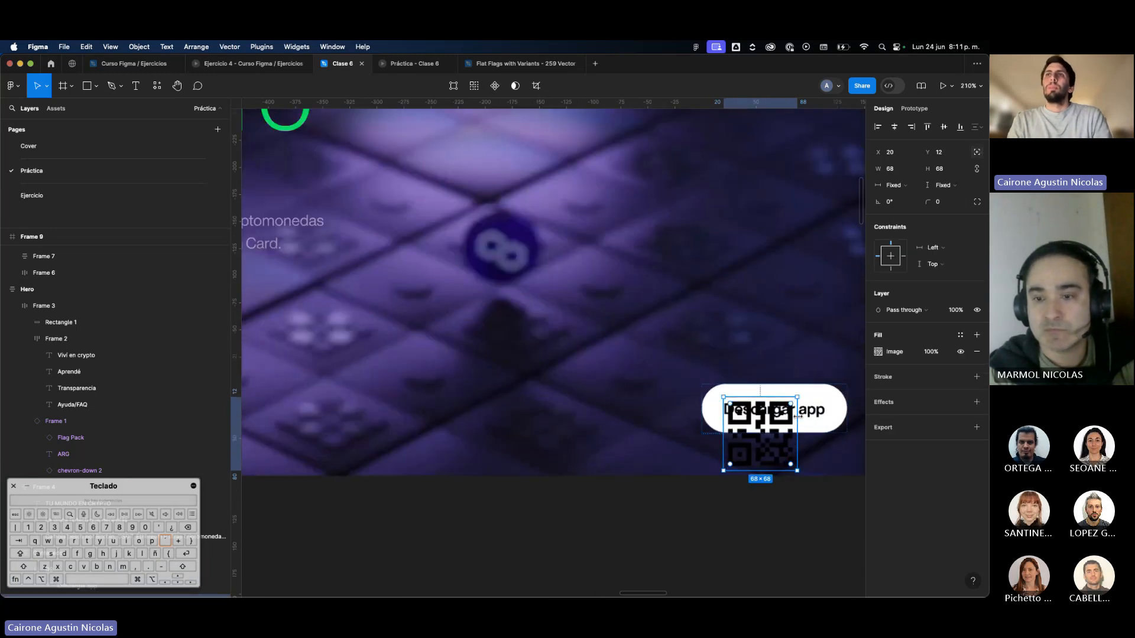
scroll(786, 420, "down", 4)
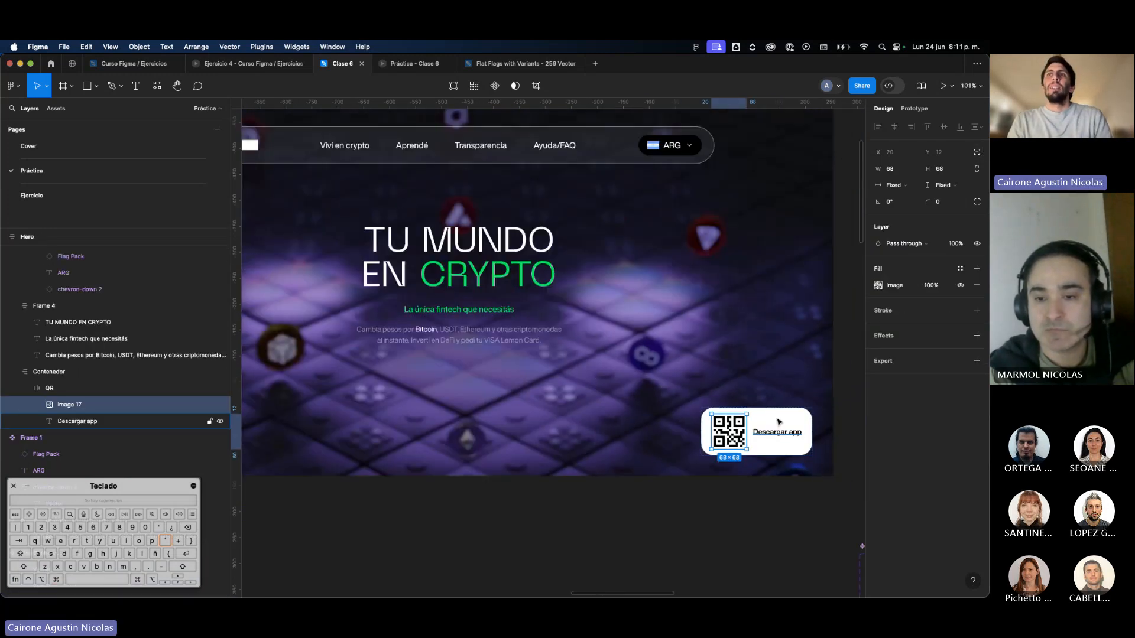
Review the auto layout of the QR button and Hero headline block, and select the card's image instance for comparison.
left_click(779, 422)
scroll(779, 422, "down", 5)
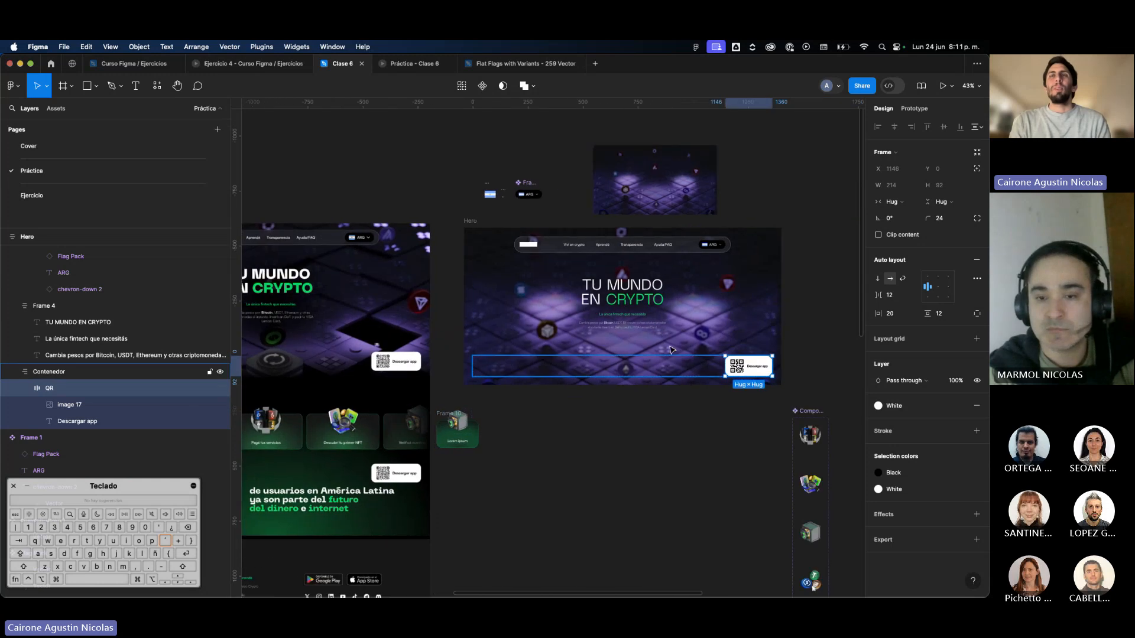
left_click(649, 312)
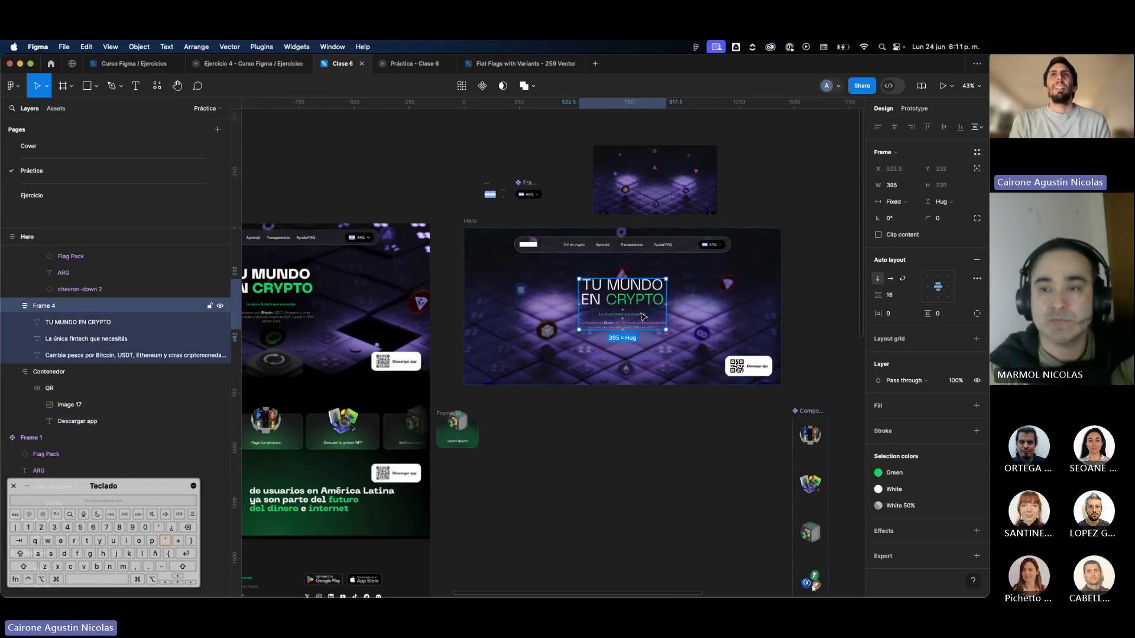
scroll(449, 461, "up", 5)
left_click(458, 426)
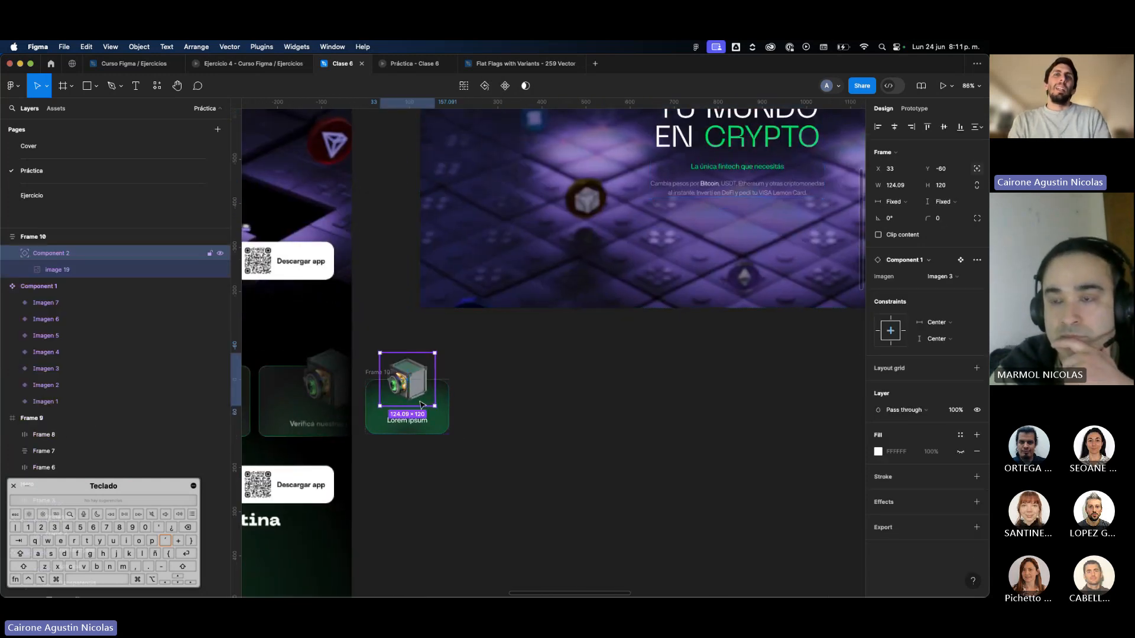
Test the image's center constraints by widening the feature card to 340, and restore the card's width.
left_click(449, 408)
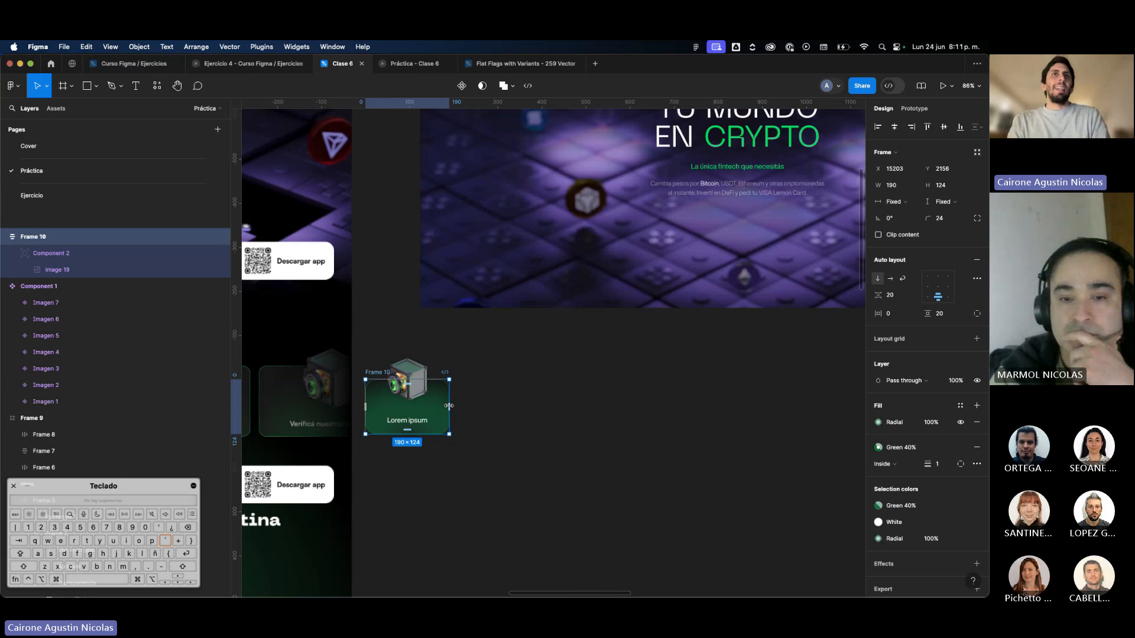
left_click_drag(449, 407, 513, 423)
key("super+z")
scroll(514, 424, "left", 2)
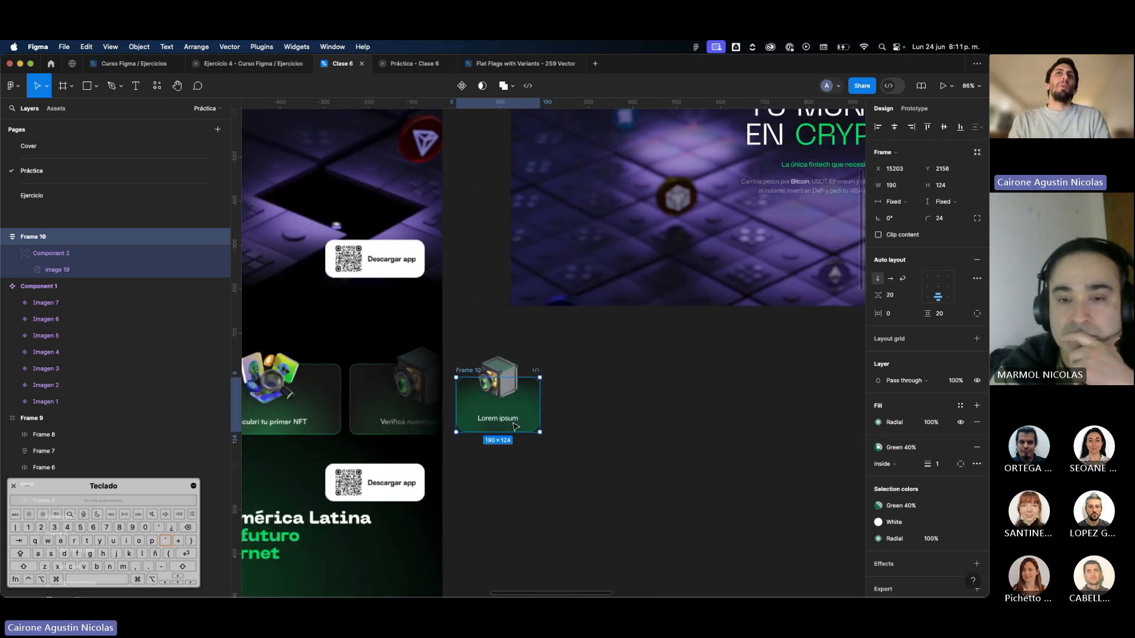
left_click(498, 396)
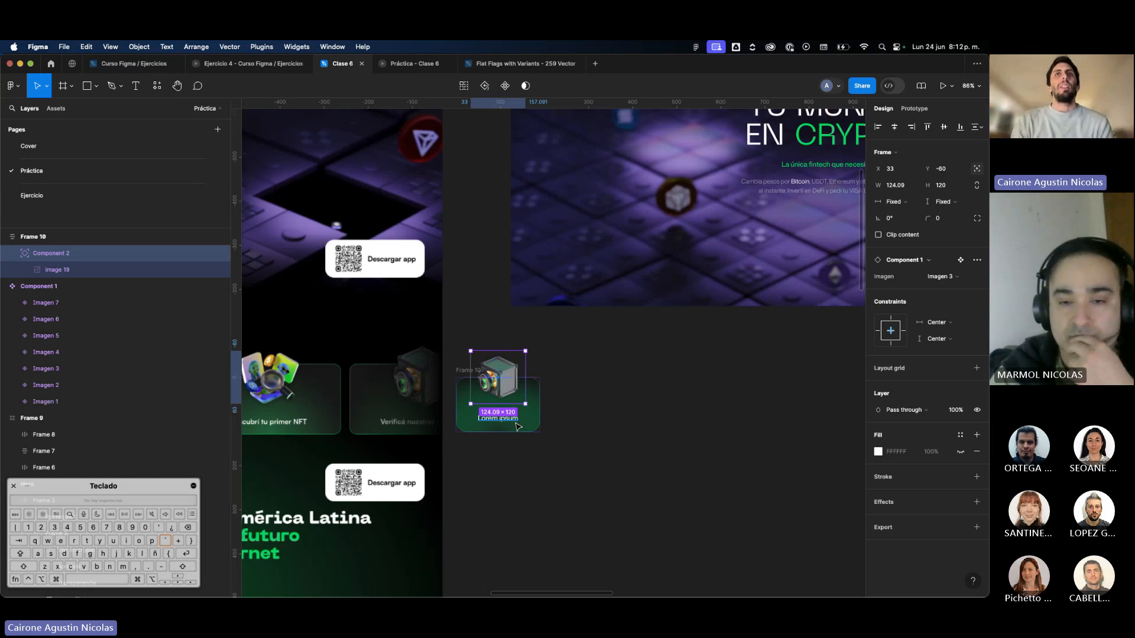
left_click(533, 399)
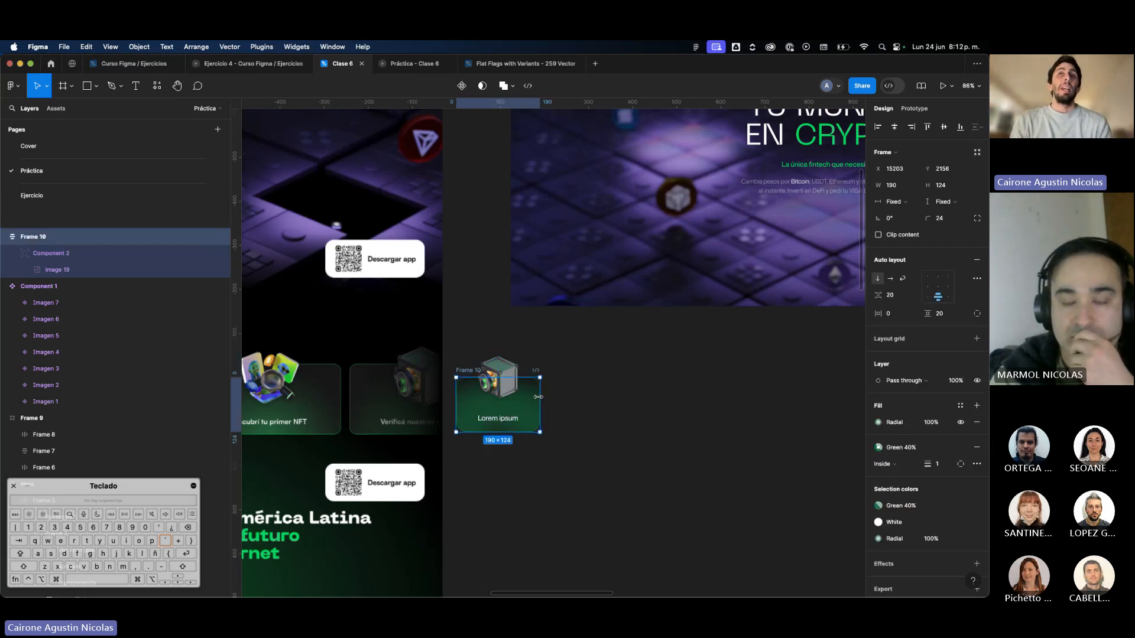
left_click_drag(533, 399, 673, 400)
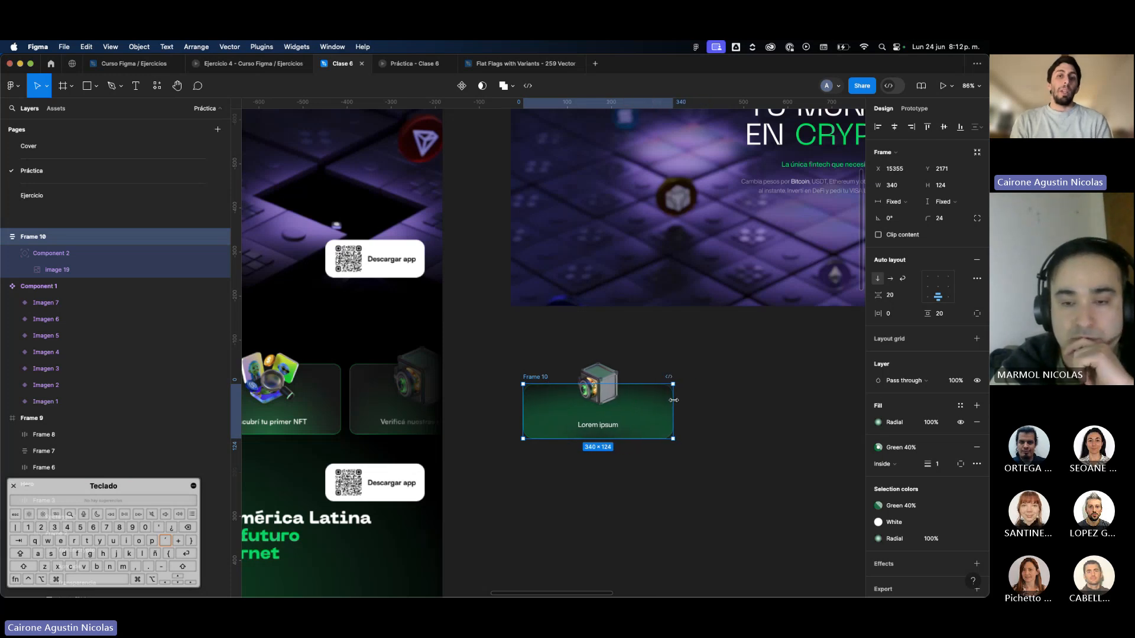
key("super+z")
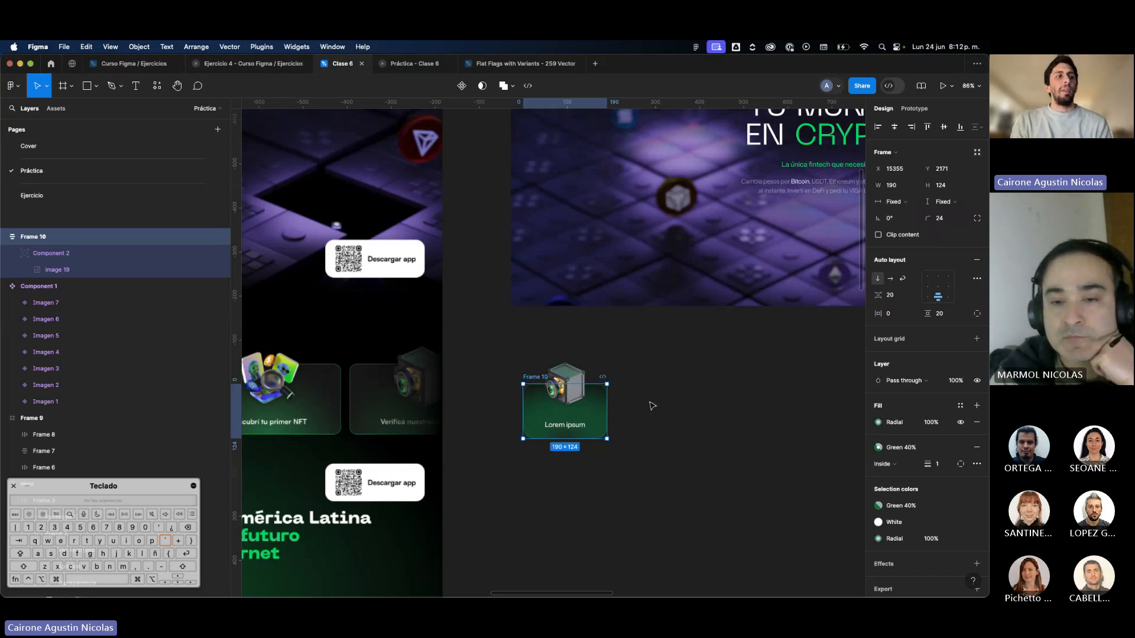
Try a Left horizontal constraint on the card's image by widening the card, and undo the test.
left_click(562, 386)
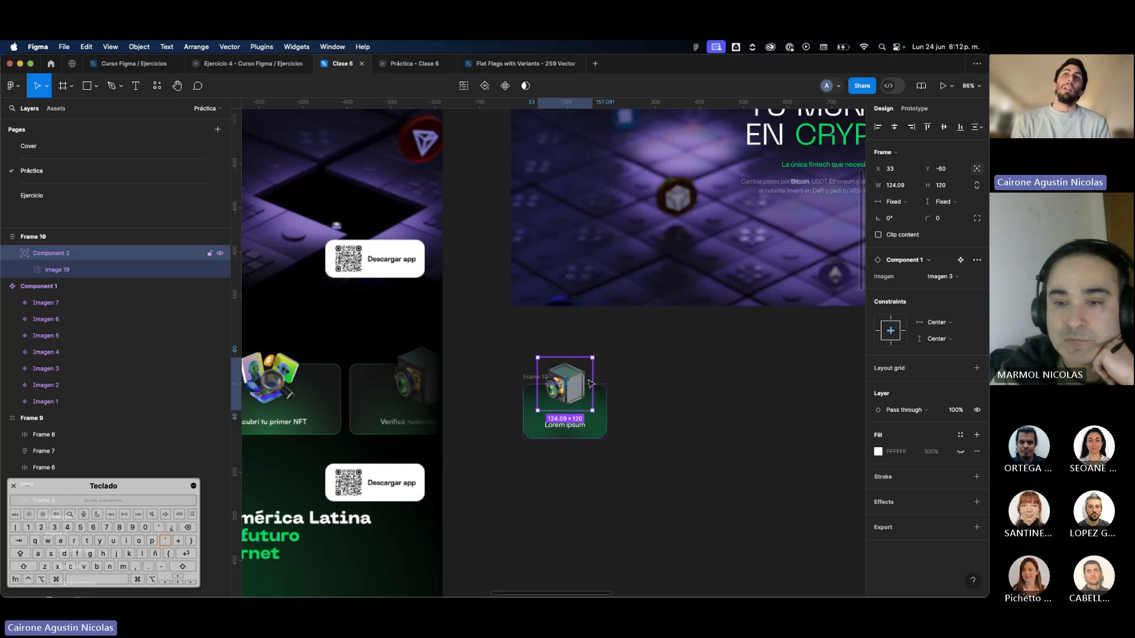
left_click(877, 336)
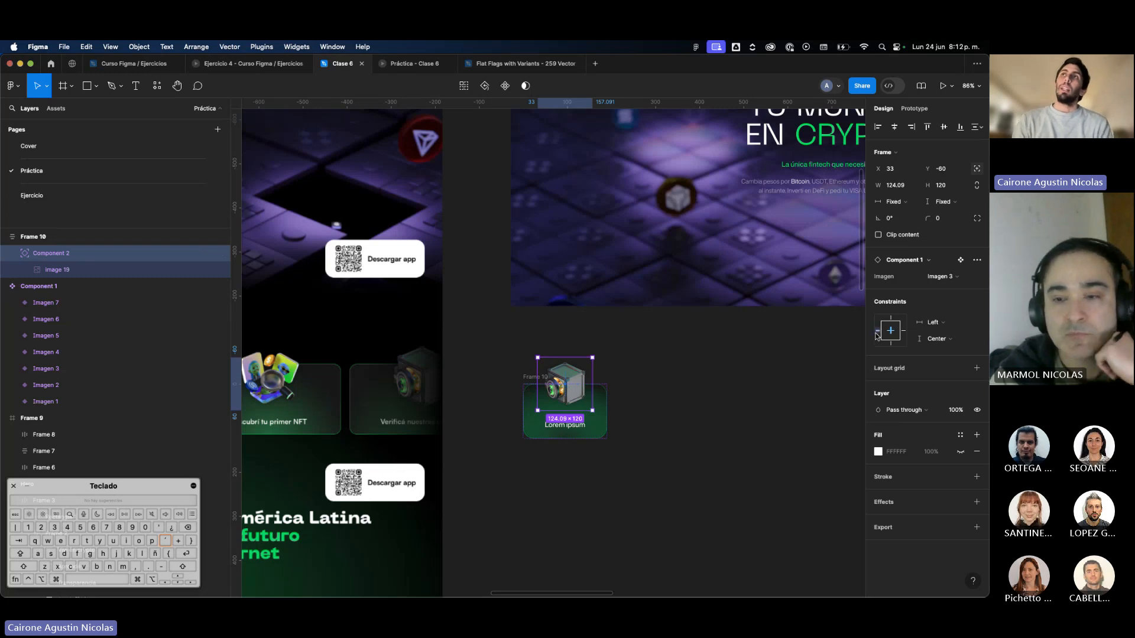
left_click(602, 408)
left_click_drag(607, 408, 777, 406)
key("ctrl+z")
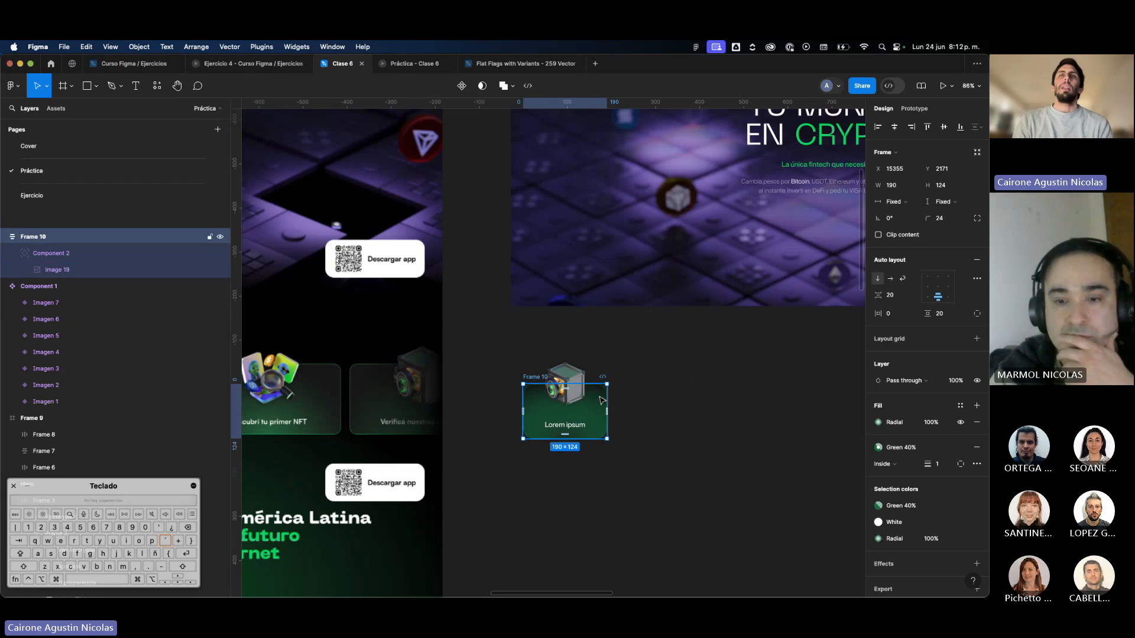
key("ctrl+z")
Try a Right horizontal constraint on the card's image by widening the card, and revert to the Center constraint.
left_click(903, 329)
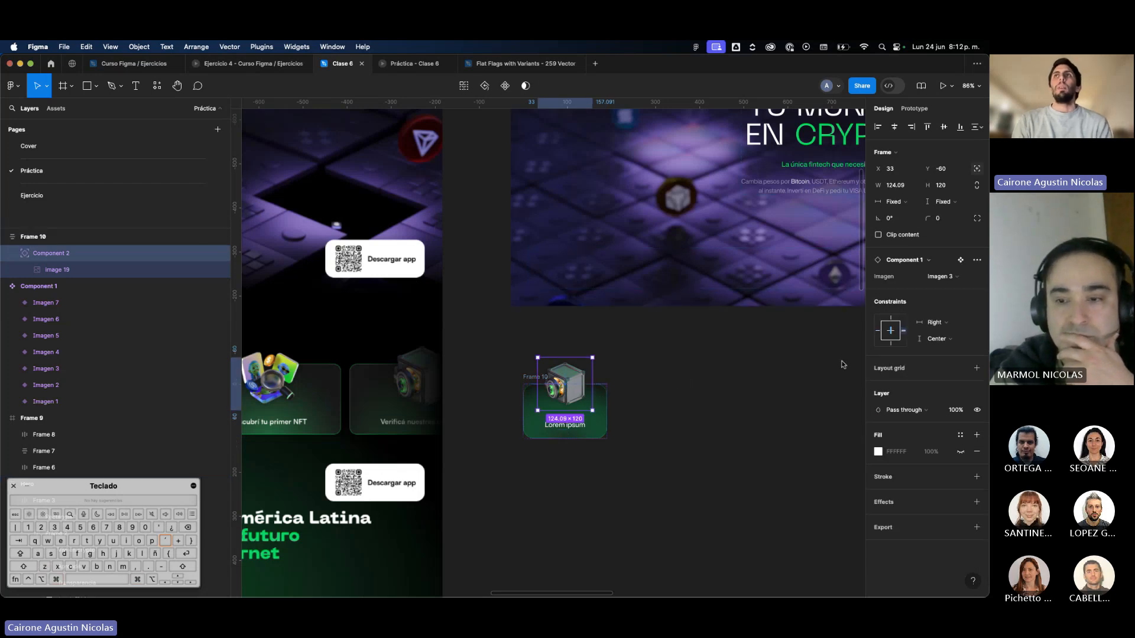
left_click(599, 412)
left_click_drag(607, 411, 712, 412)
key("super+z")
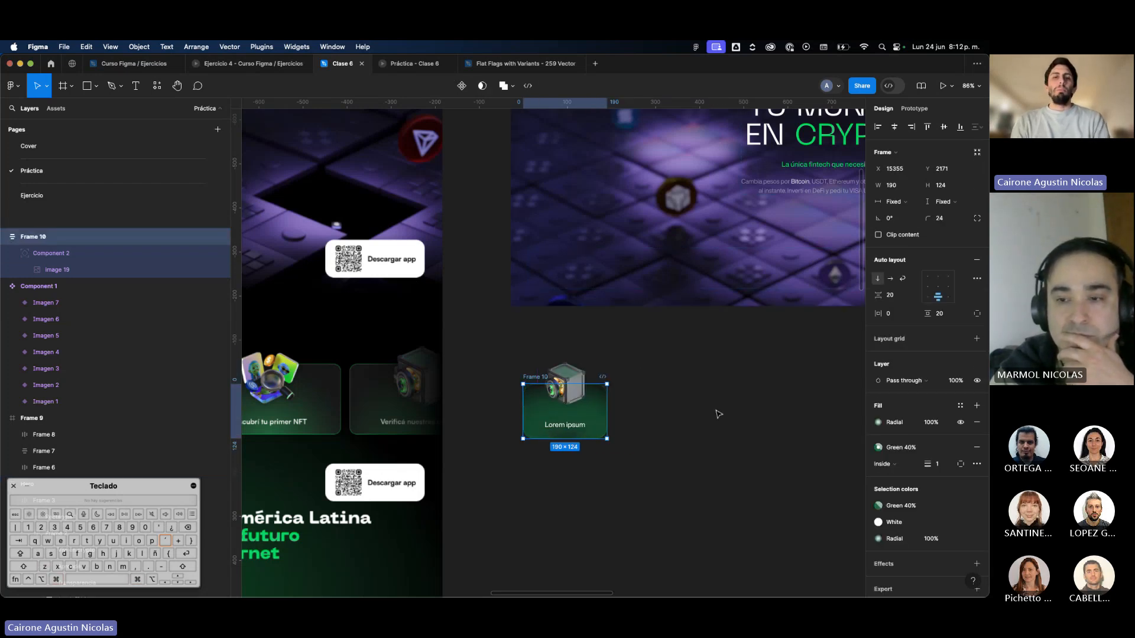
key("super+z")
key("super+z")
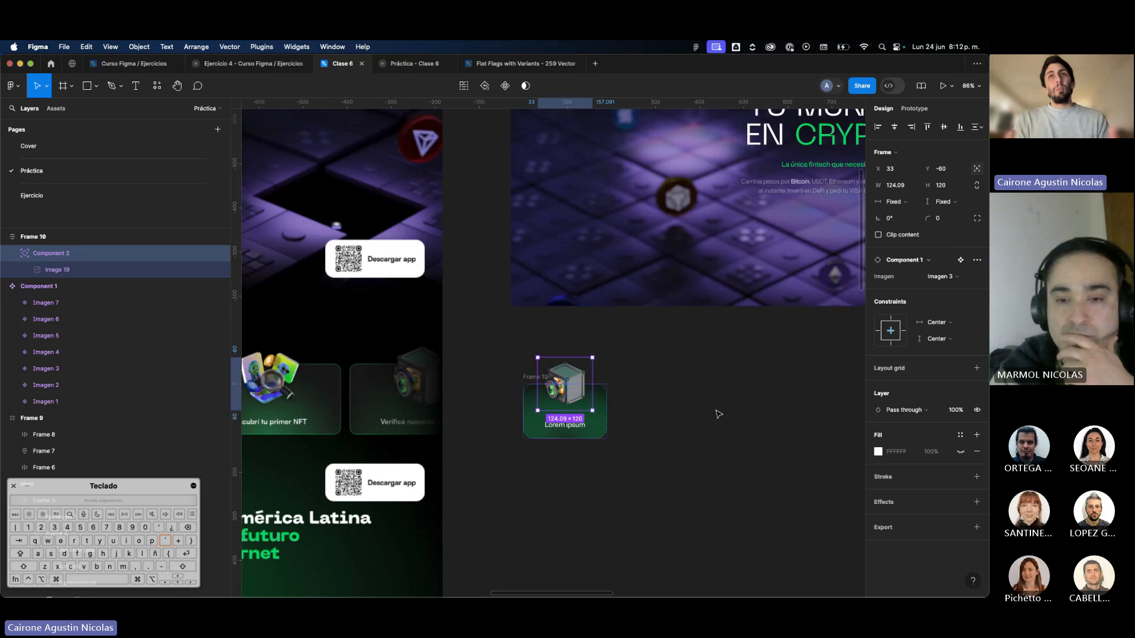
left_click(692, 419)
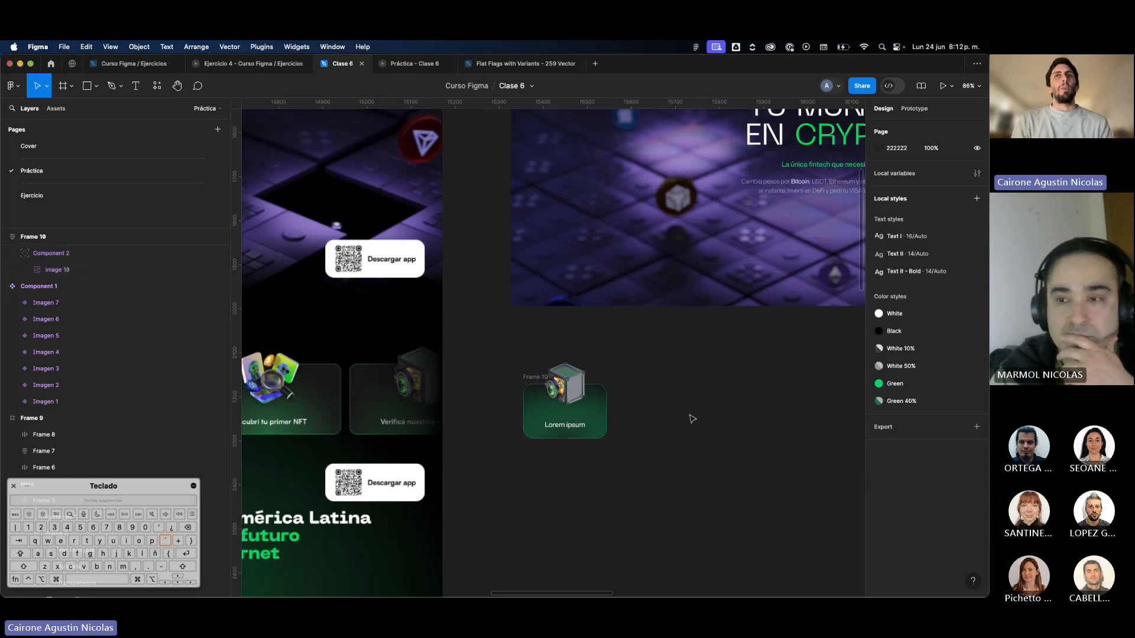
Set the feature card's auto layout vertical gap to 0.
left_click(600, 427)
scroll(600, 427, "left", 4)
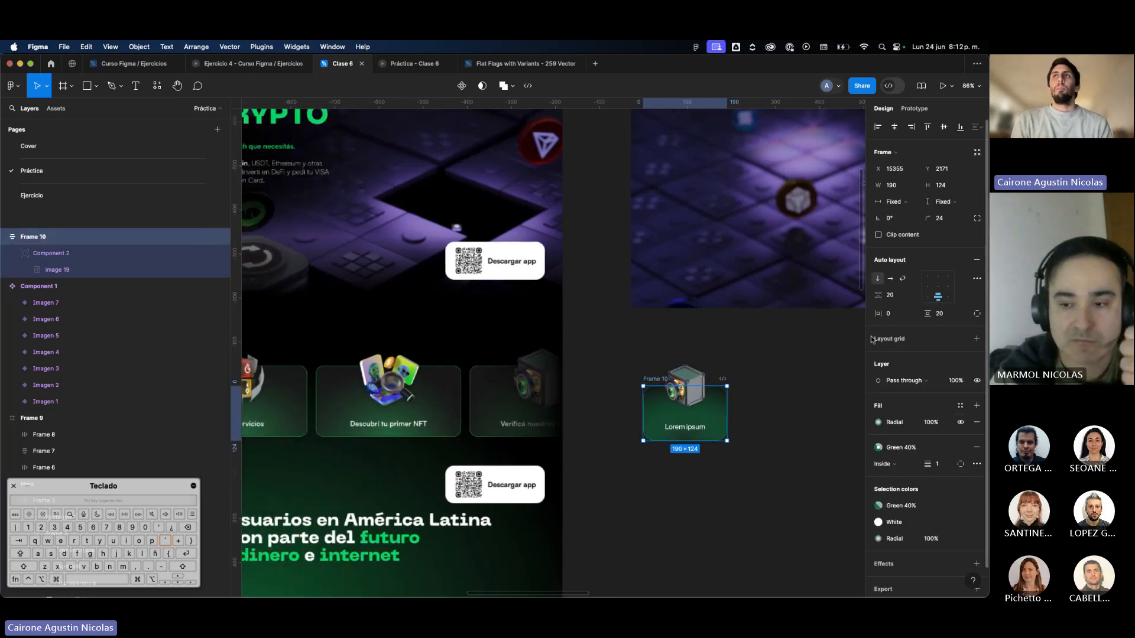
left_click(892, 296)
type("0")
key("Return")
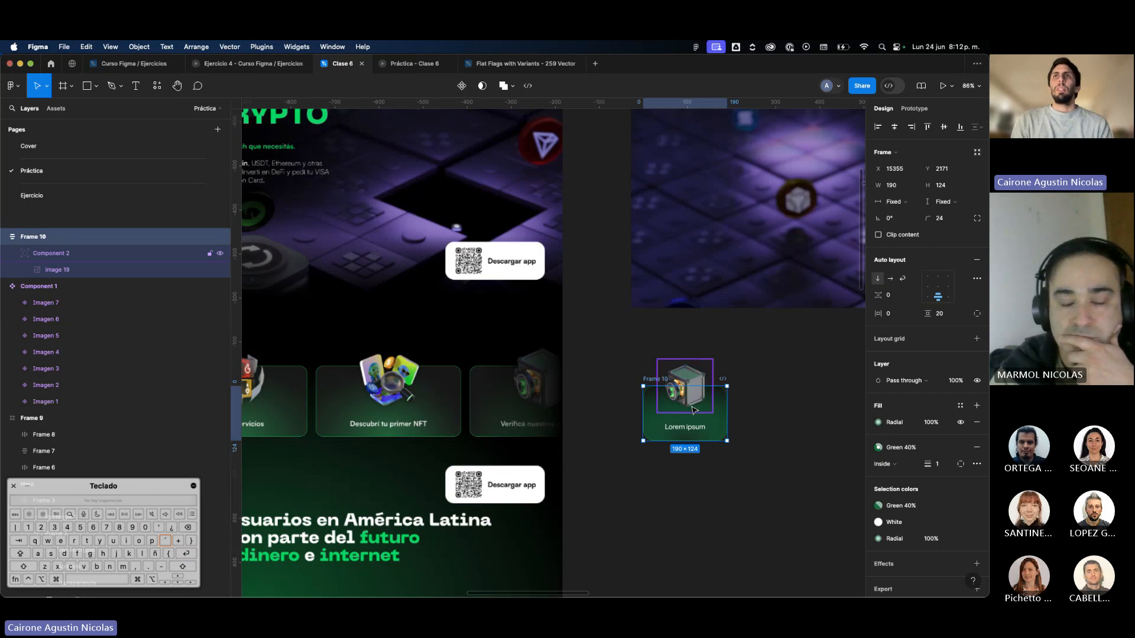
Reduce the feature card's height to 104 and check its image's constraints.
left_click(695, 407)
left_click(704, 440)
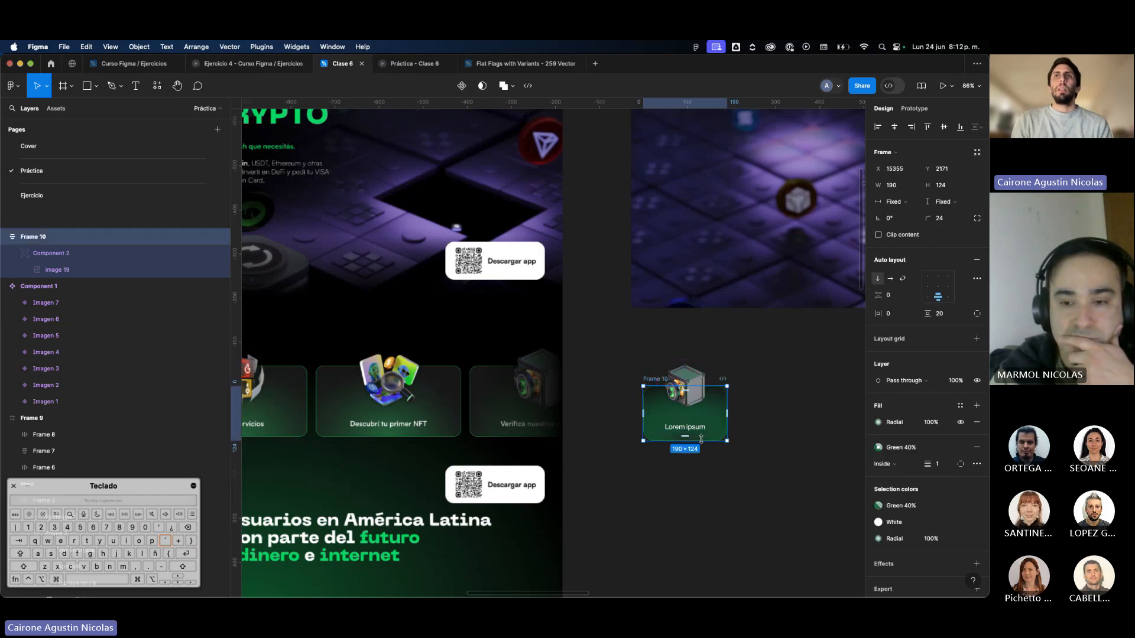
left_click_drag(704, 439, 701, 432)
left_click(700, 400)
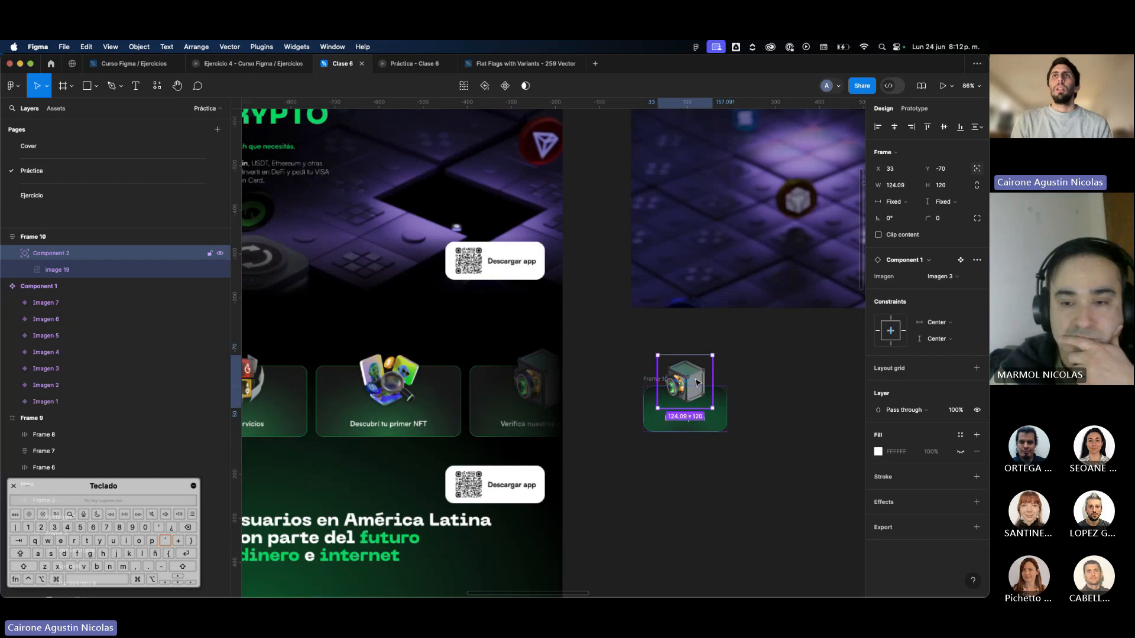
left_click(775, 395)
scroll(771, 396, "down", 3)
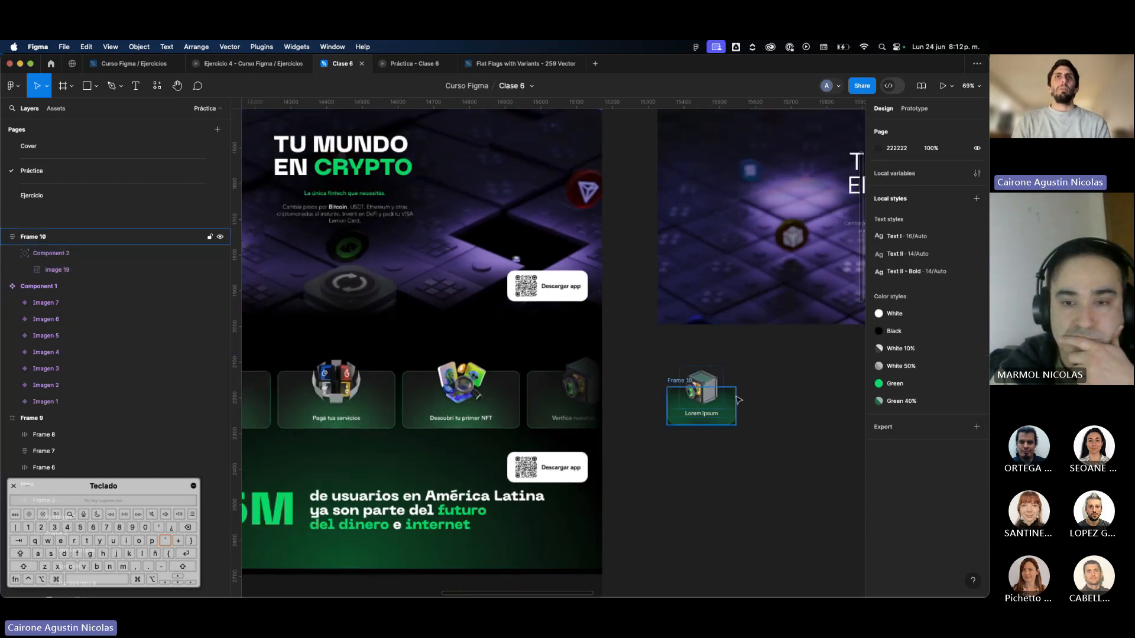
Resize the feature card to 242 × 132 and place it beside the image component set.
left_click(736, 400)
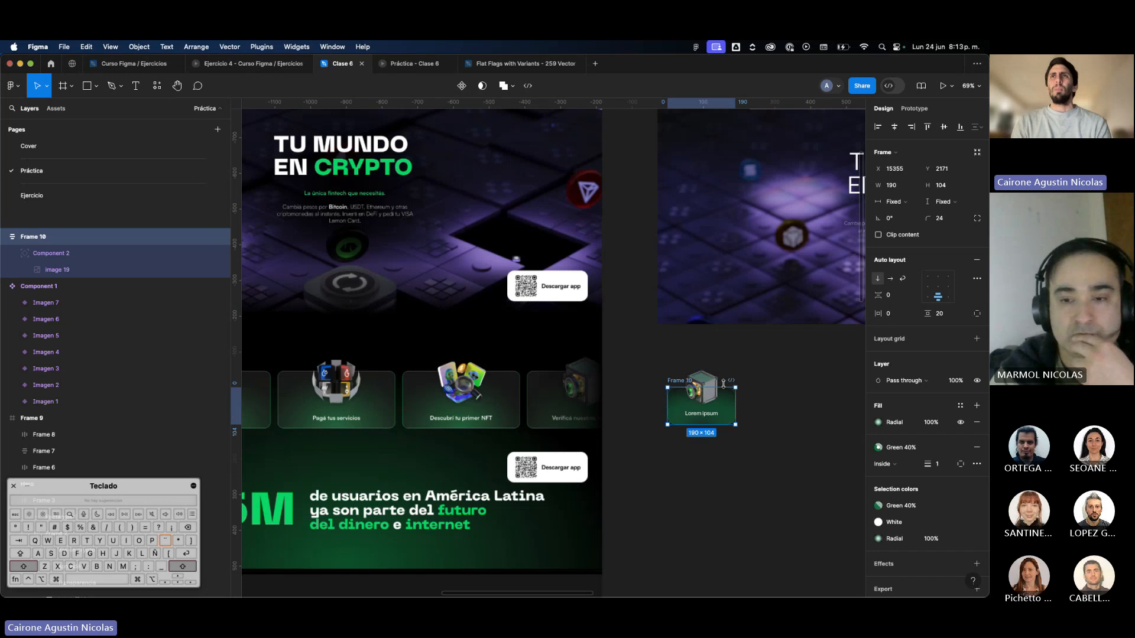
left_click_drag(723, 387, 701, 408)
left_click(763, 398)
scroll(747, 409, "down", 6)
scroll(701, 408, "up", 6)
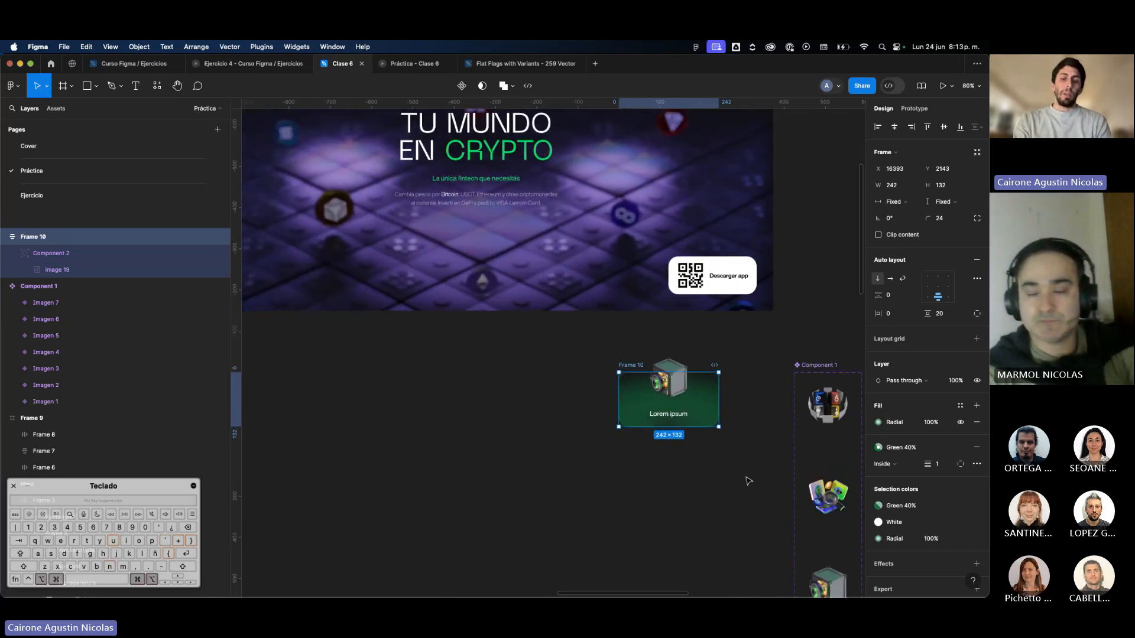
Turn the feature card into a component, place instances of it below the Hero and hide the interface.
key("super+alt+k")
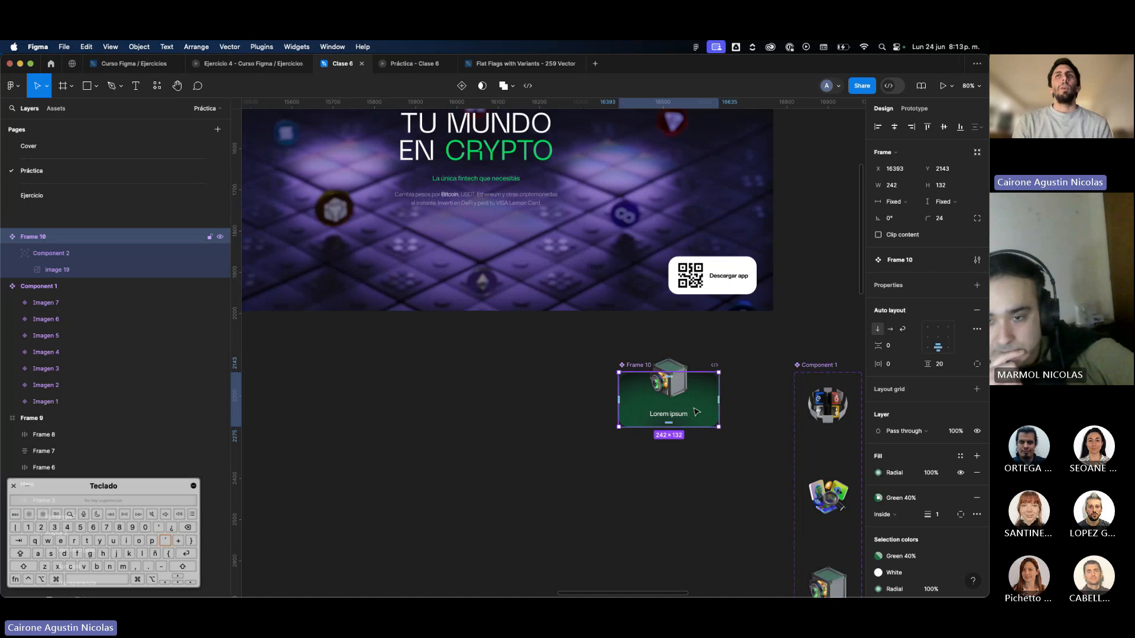
scroll(694, 414, "down", 1)
scroll(694, 414, "down", 5)
left_click_drag(695, 413, 437, 410)
scroll(437, 410, "left", 5)
scroll(438, 410, "left", 3)
key("super+backslash")
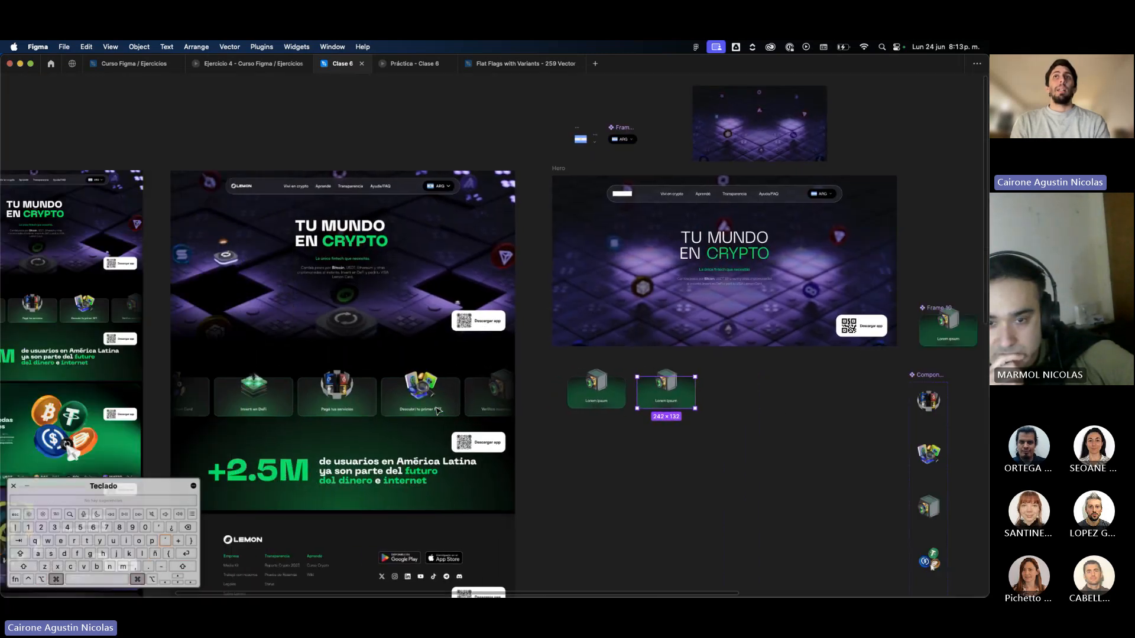
Duplicate the card instance to complete an evenly spaced row of four below the Hero.
key("super+d")
key("super+d")
key("super+z")
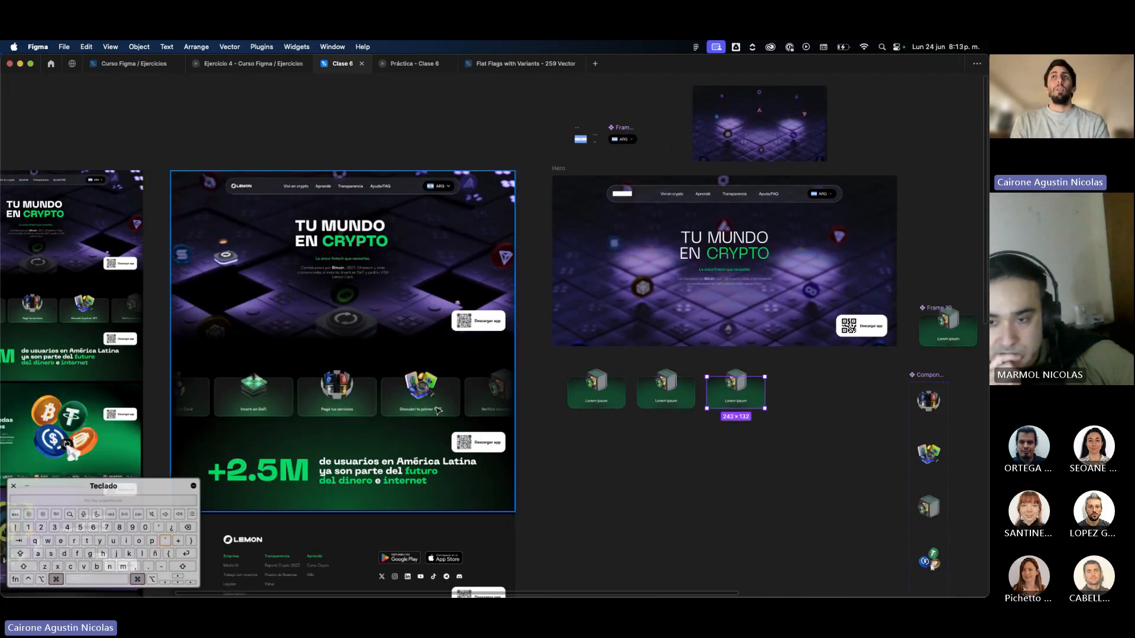
left_click_drag(733, 394, 799, 398, "alt")
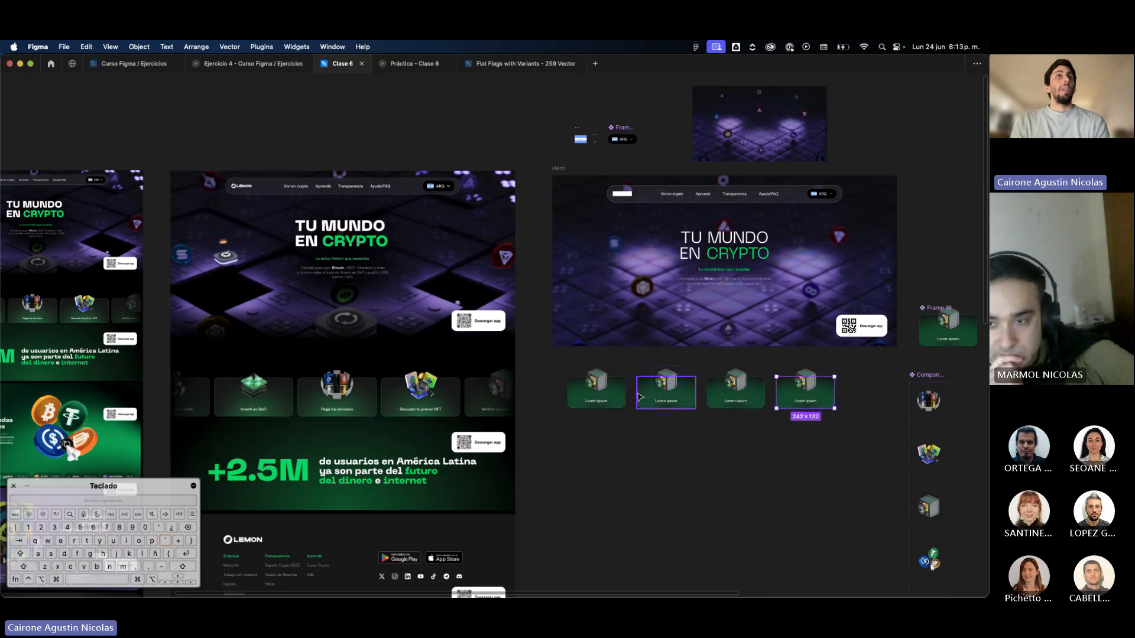
Change the first card's label to "Invertí en DeFi".
scroll(639, 397, "up", 3)
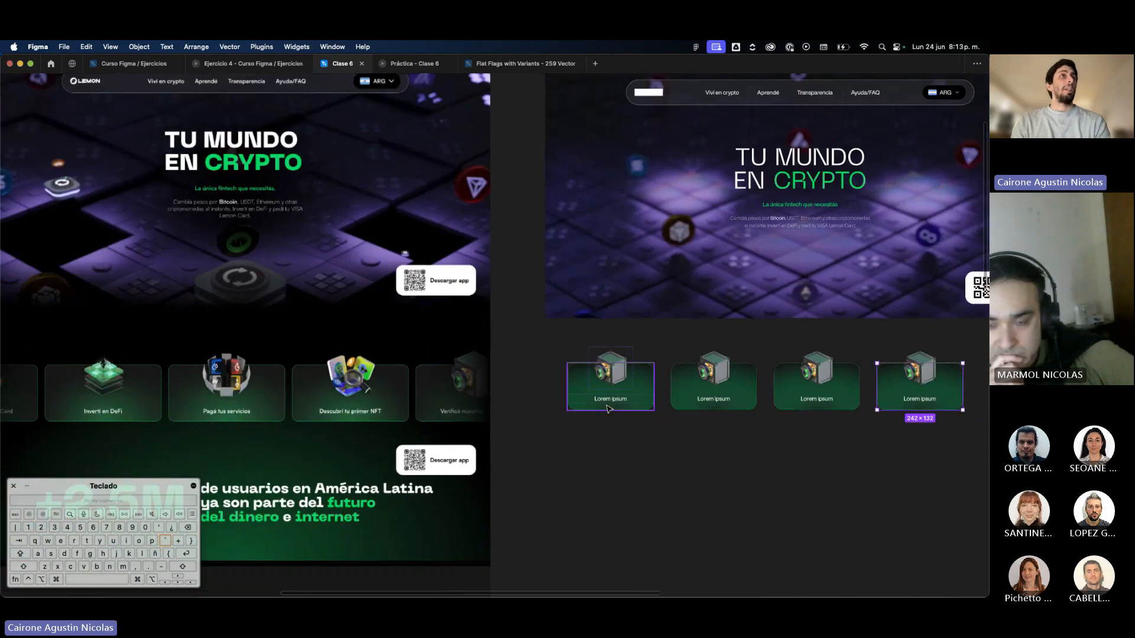
left_click(609, 397)
double_click(608, 396)
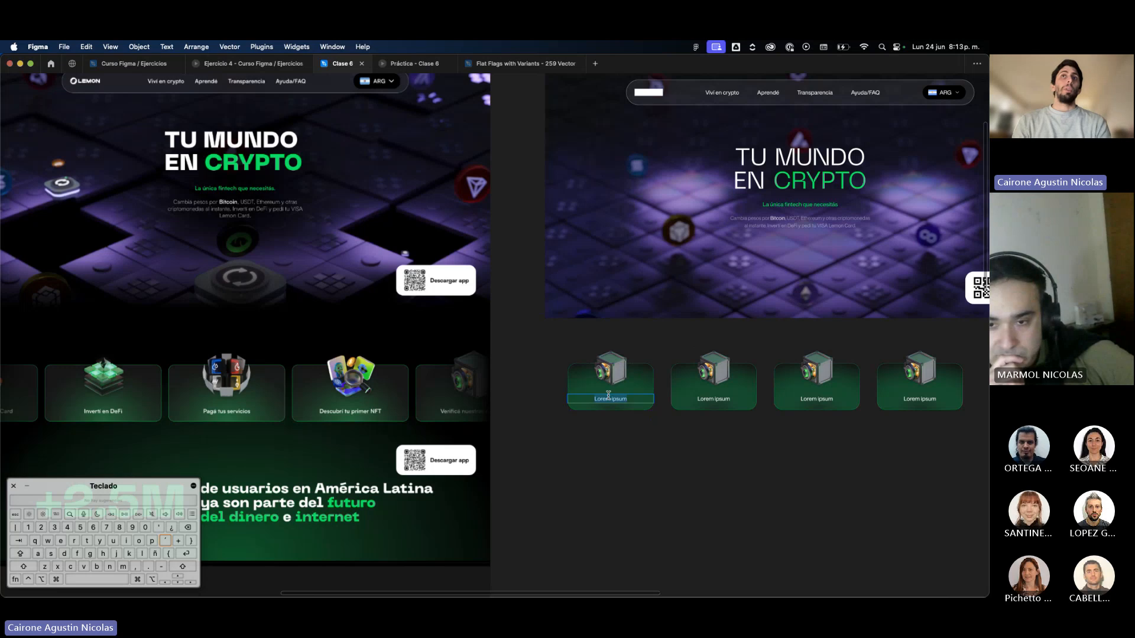
type("Invert")
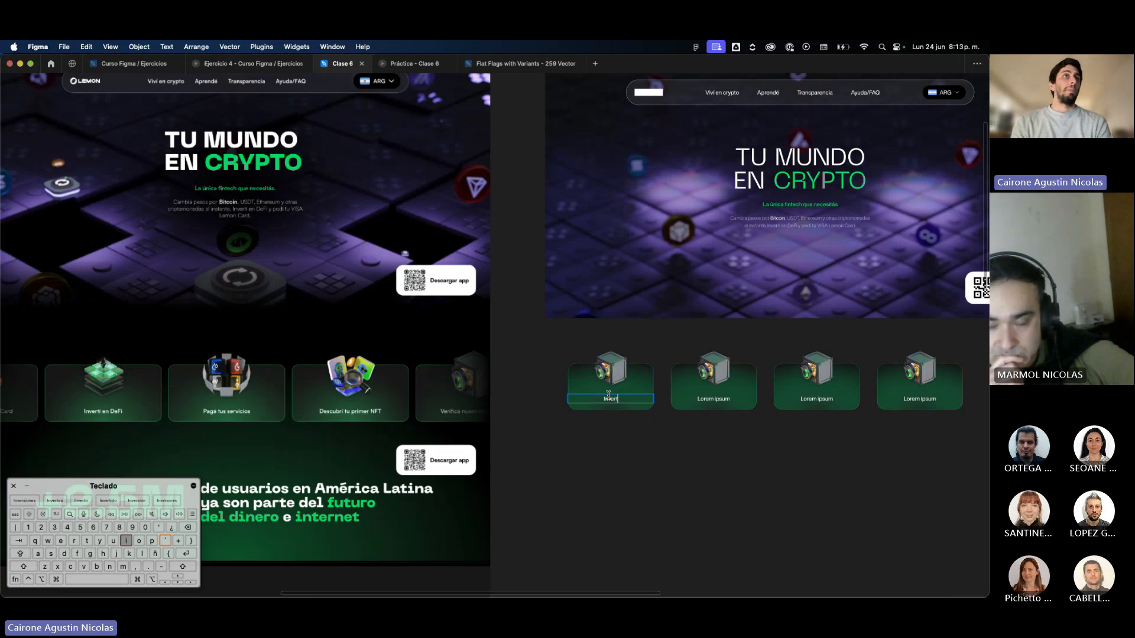
type("í en")
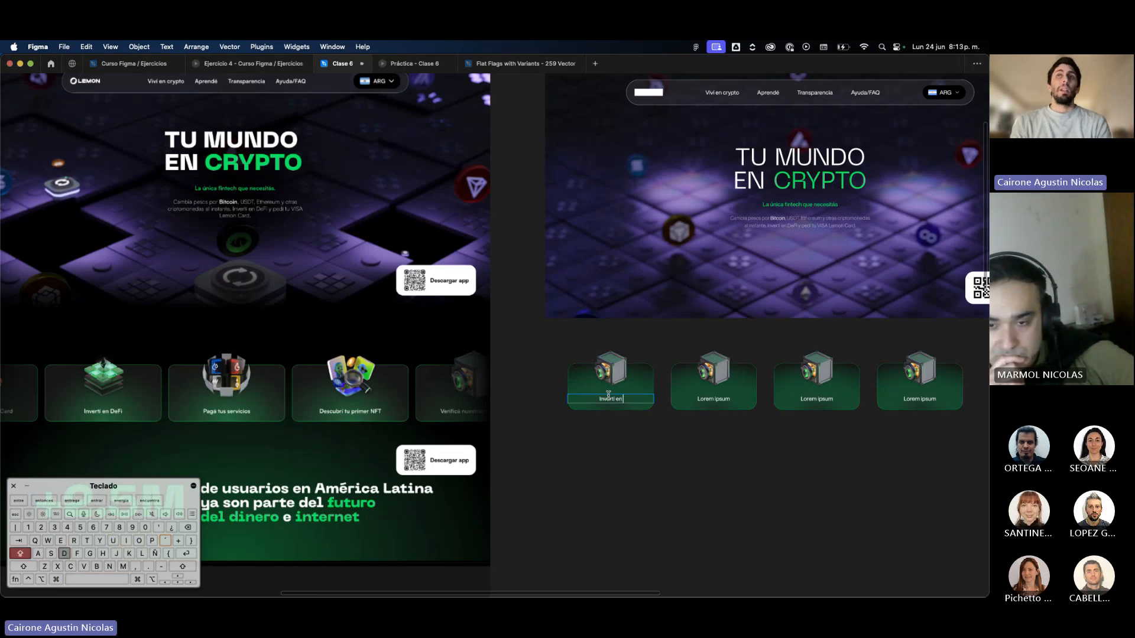
type(" DeFi")
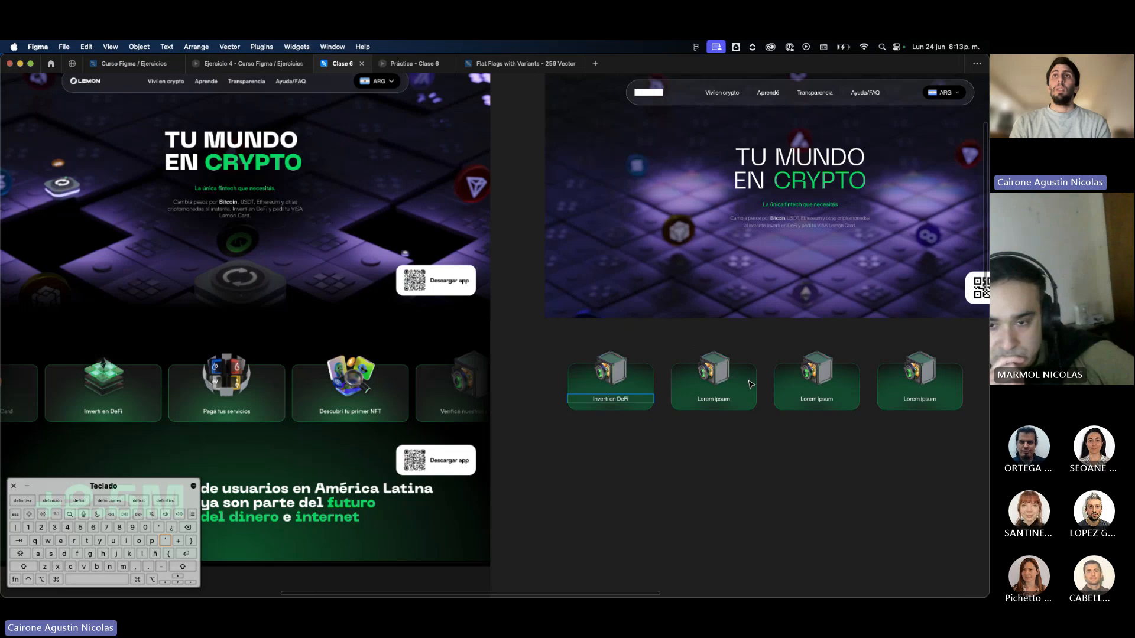
Change the second card's label to "Pagá tus servicios".
double_click(728, 397)
type("Pag")
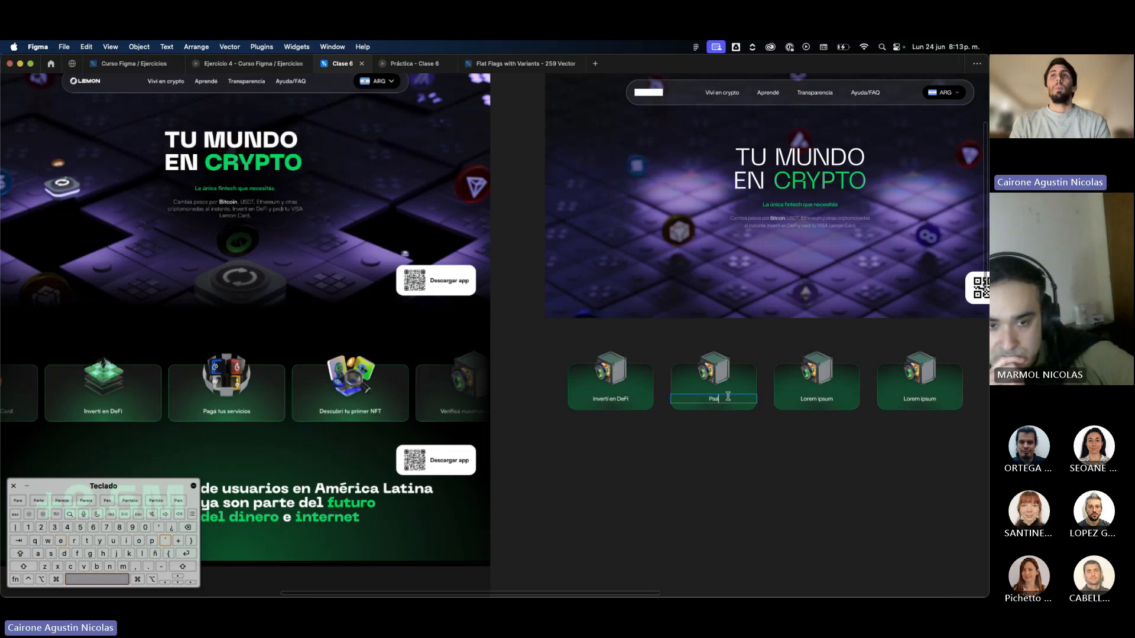
key("BackSpace")
key("Caps_Lock")
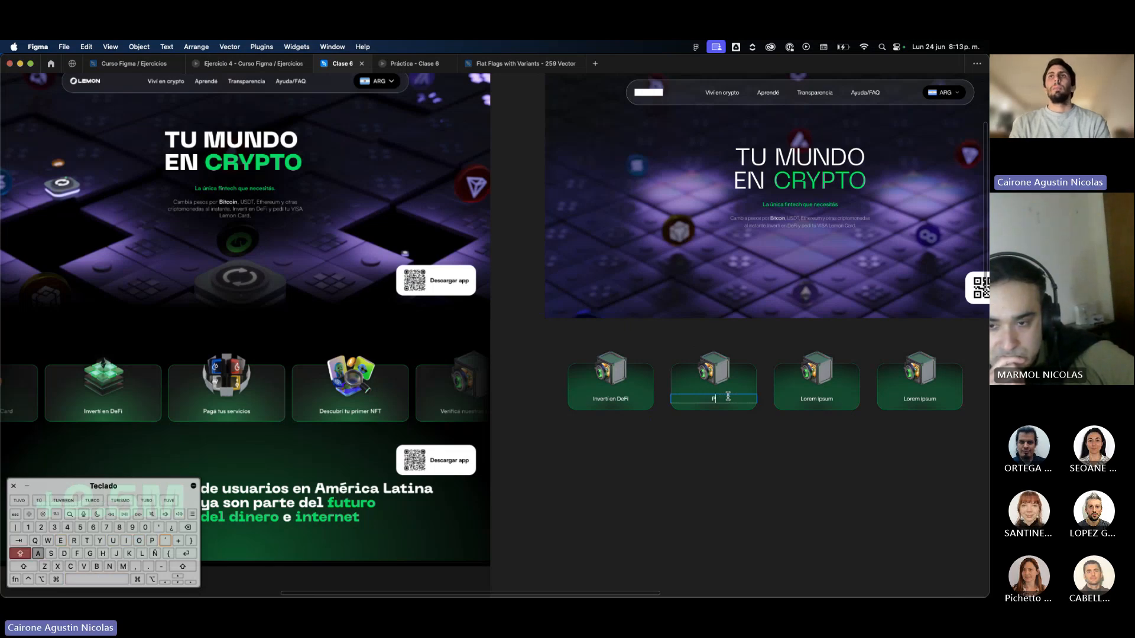
key("Caps_Lock")
type("agá tus servi")
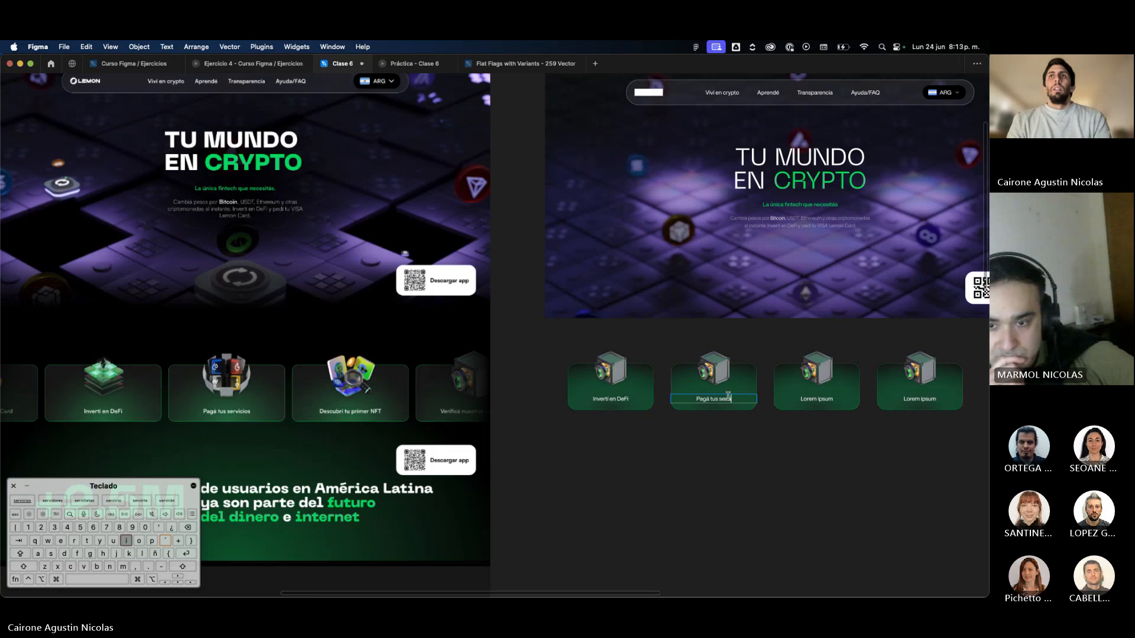
type("cios")
Change the third card's label to "Descubrí tu primer NFT".
double_click(829, 399)
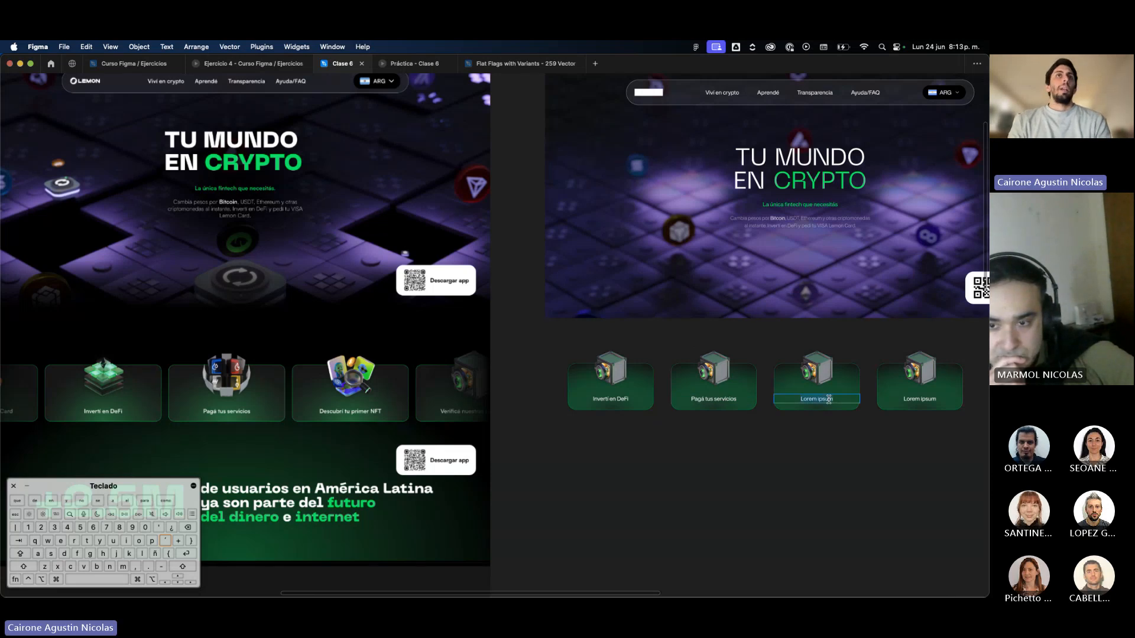
type("Des")
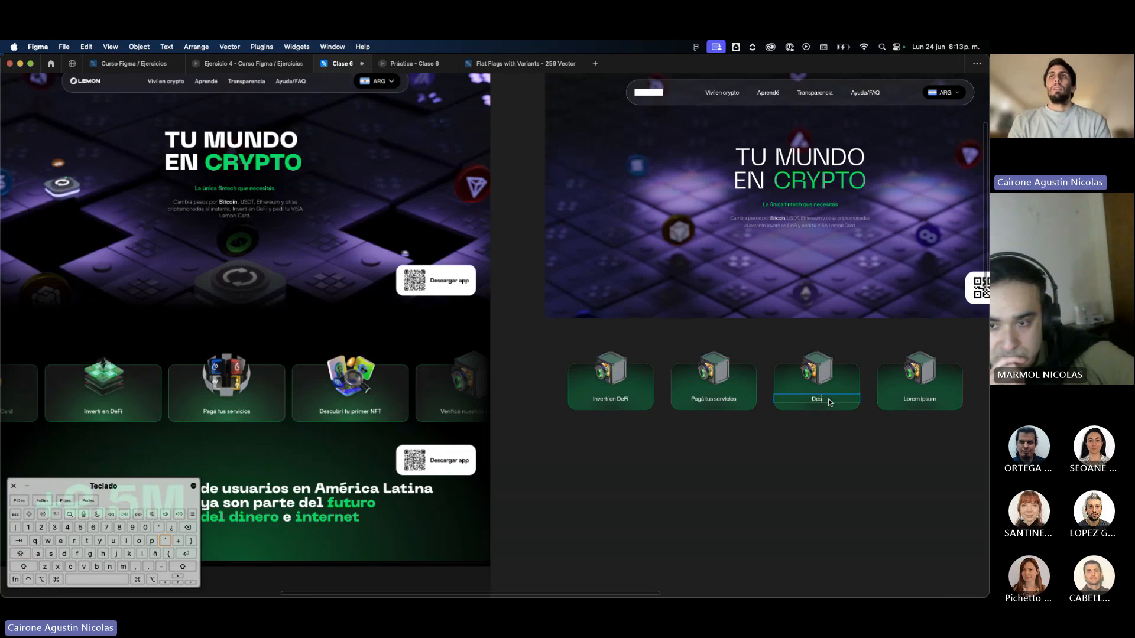
type("cubrí")
type("tu primer NFT")
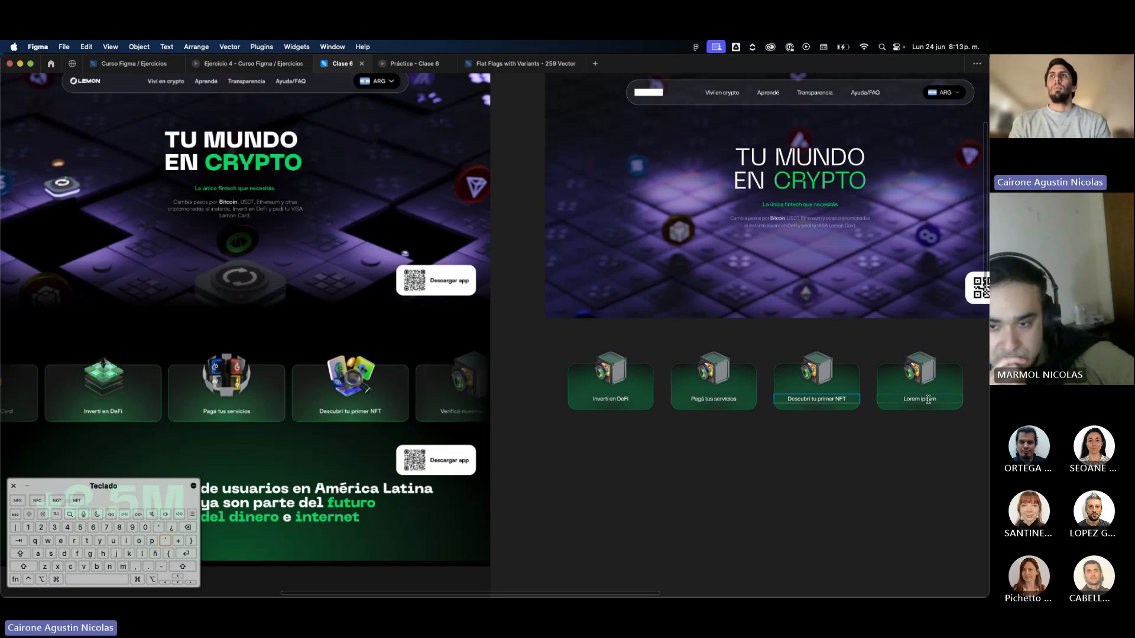
Select the image instance inside the "Invertí en DeFi" card and check its available variants against the reference cards.
scroll(896, 464, "right", 2)
left_click(860, 360)
left_click(860, 360)
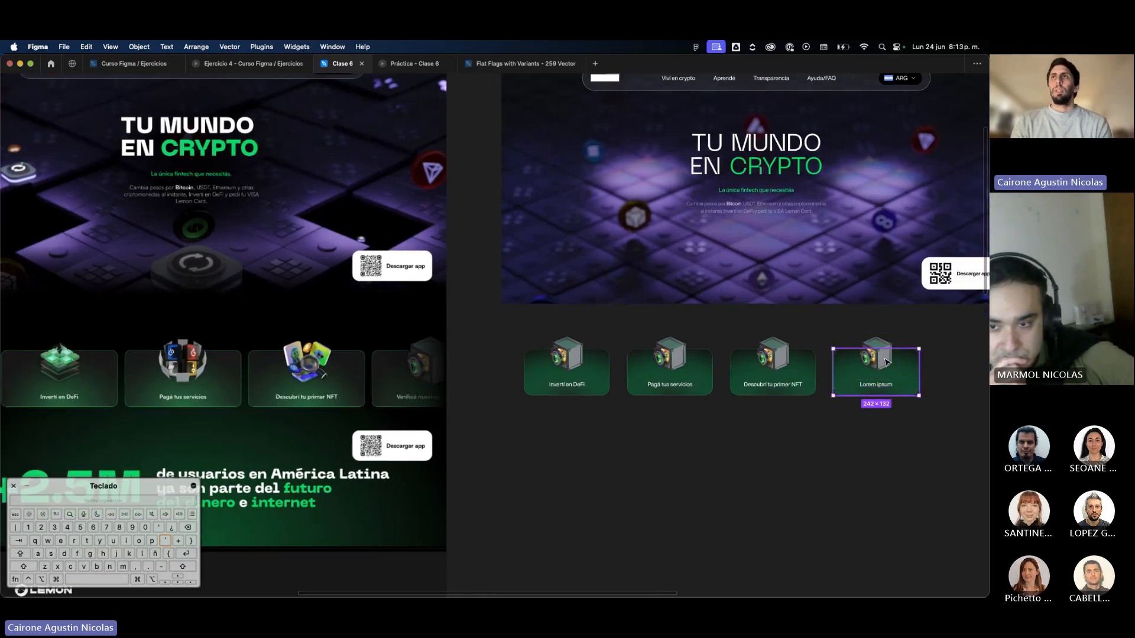
left_click(585, 349)
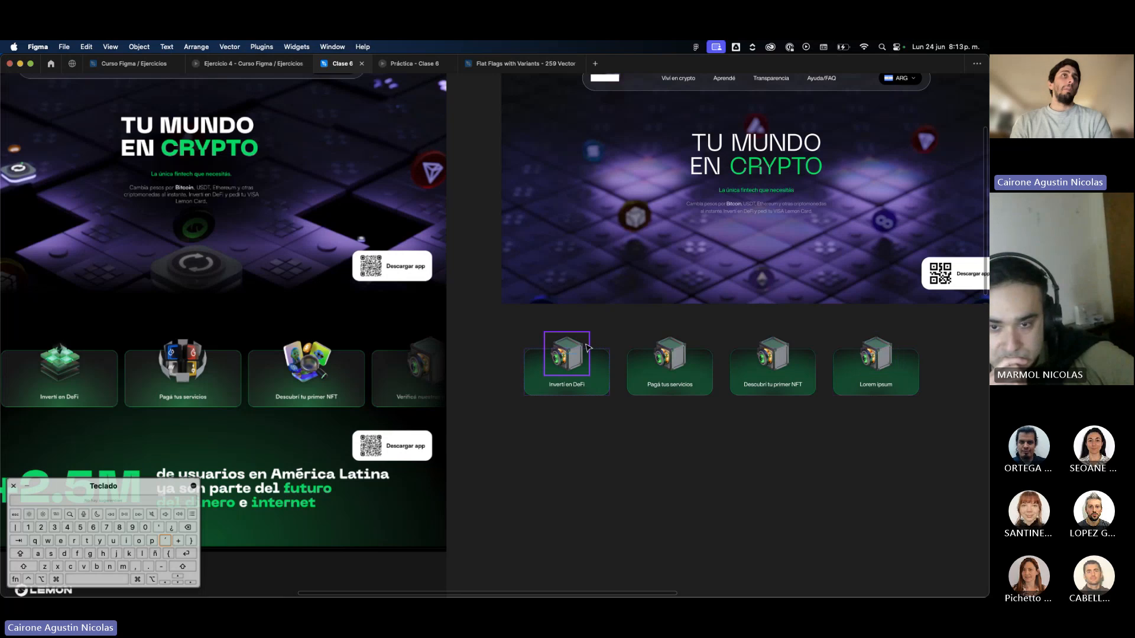
key("super+backslash")
key("super+backslash")
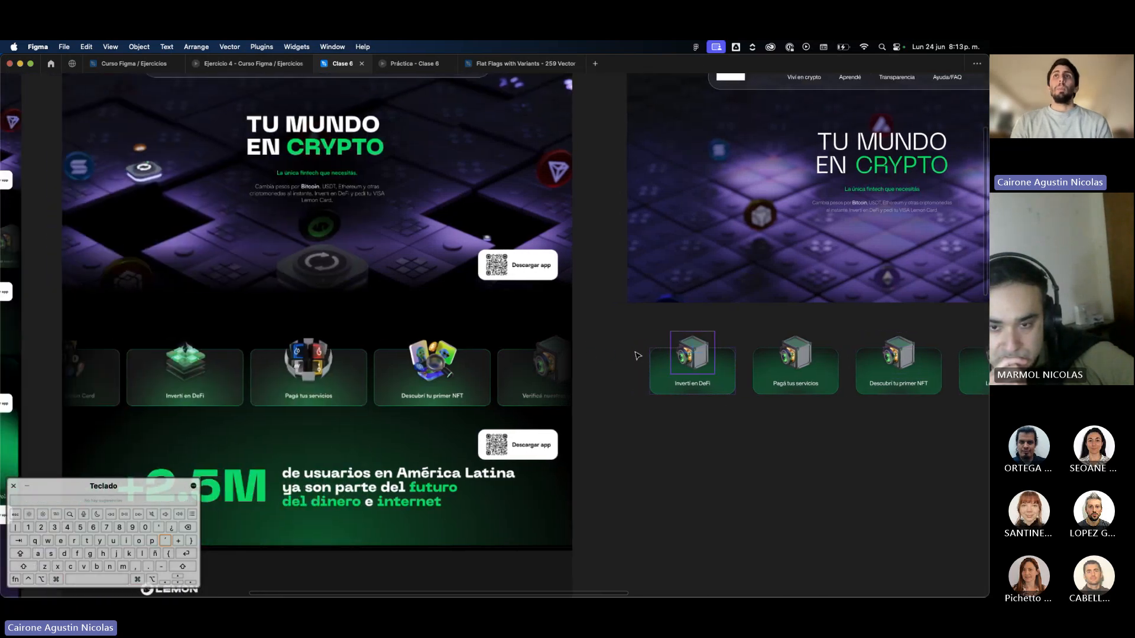
key("super+backslash")
left_click(967, 262)
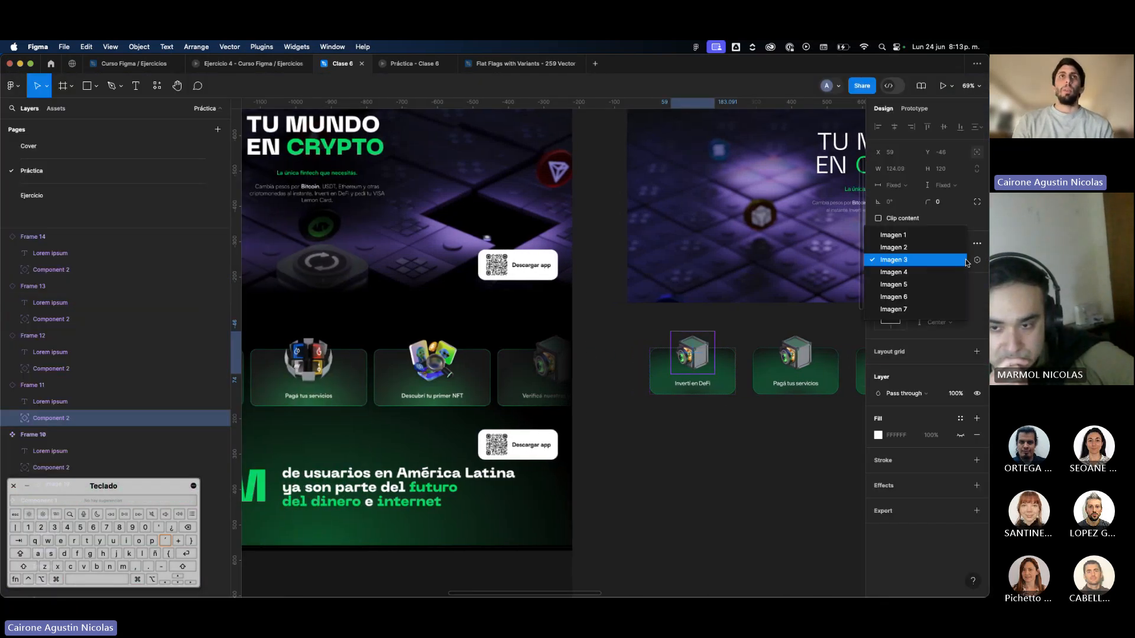
left_click(590, 377)
scroll(593, 377, "left", 3)
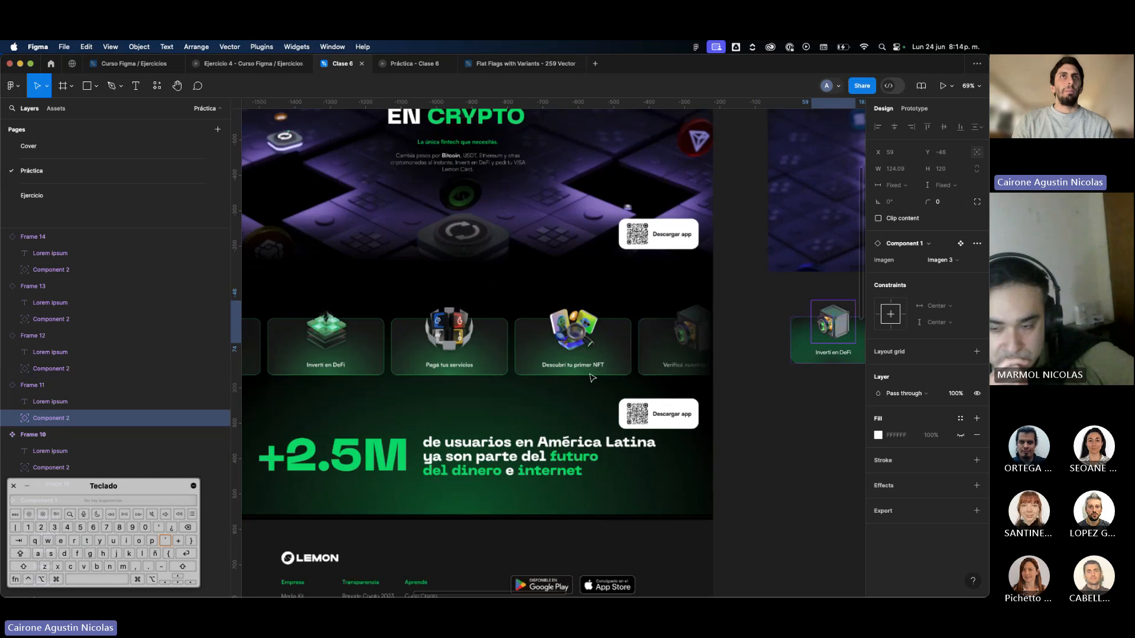
scroll(603, 373, "right", 3)
Try the Imagen 6, 7, 5, 4, 3 and 2 variants on the "Invertí en DeFi" card's image.
left_click(940, 260)
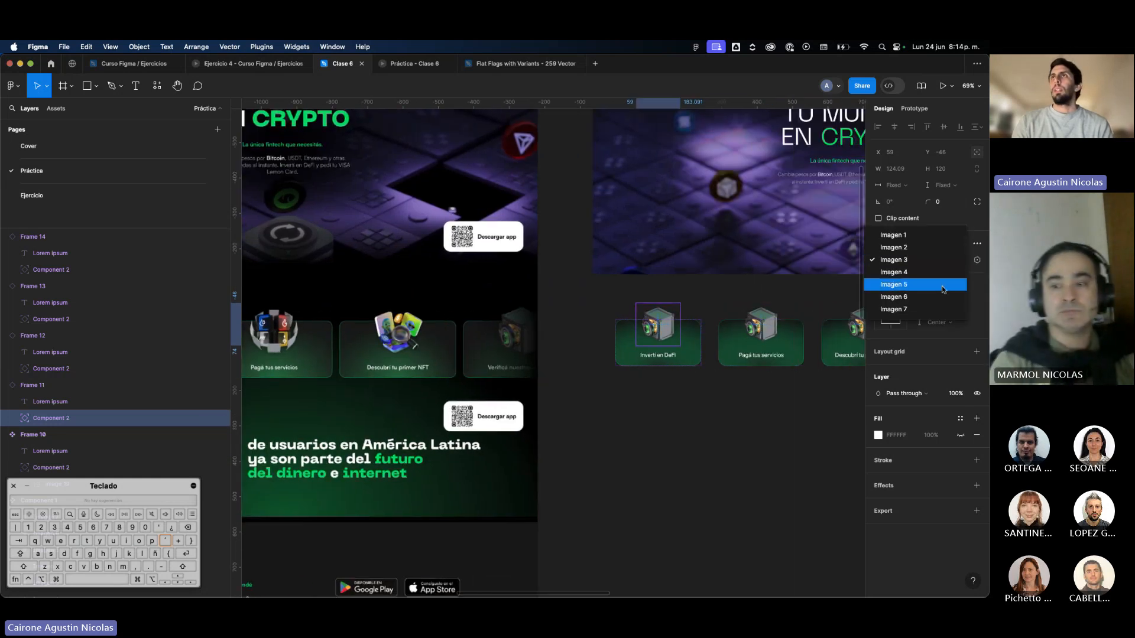
left_click(944, 294)
left_click(943, 263)
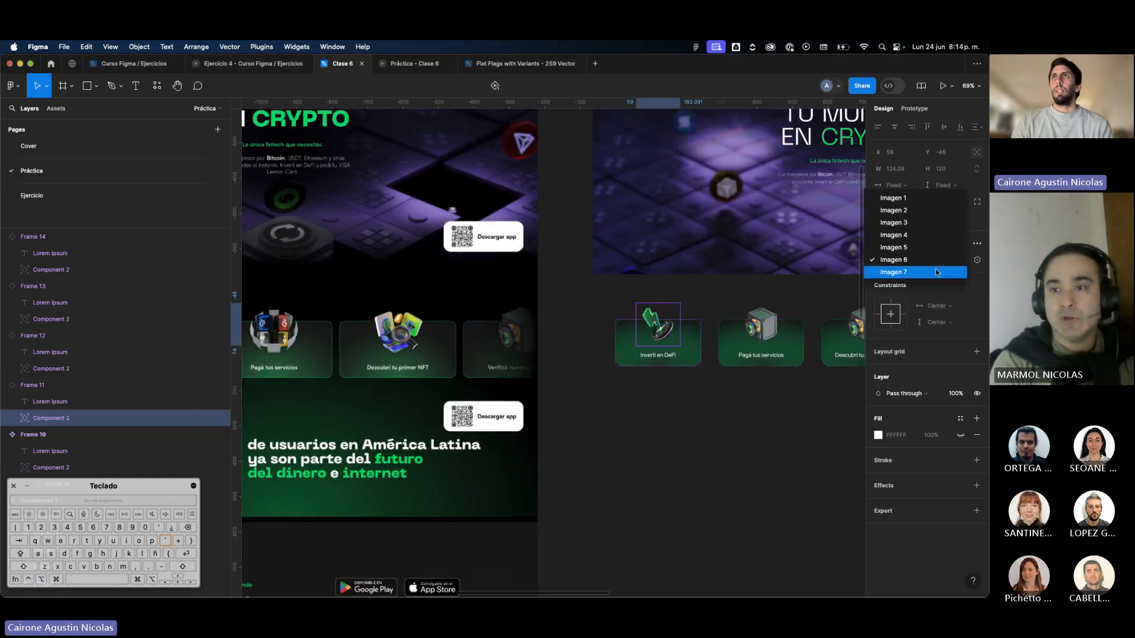
left_click(939, 273)
left_click(942, 261)
left_click(930, 236)
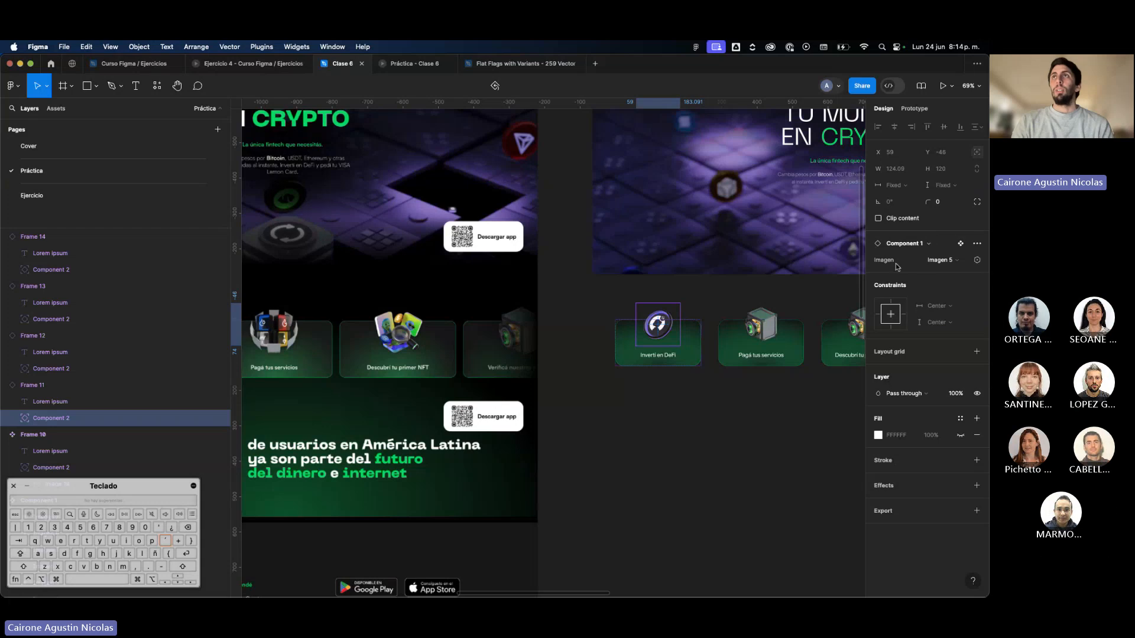
left_click(932, 258)
left_click(929, 248)
left_click(940, 260)
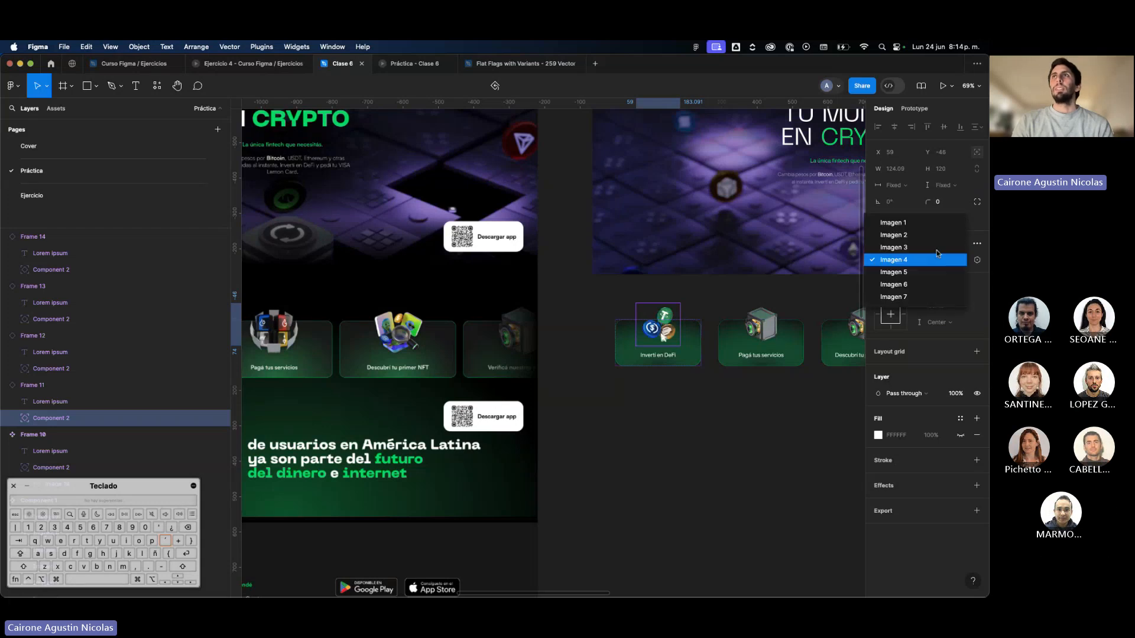
left_click(937, 248)
left_click(940, 266)
left_click(934, 248)
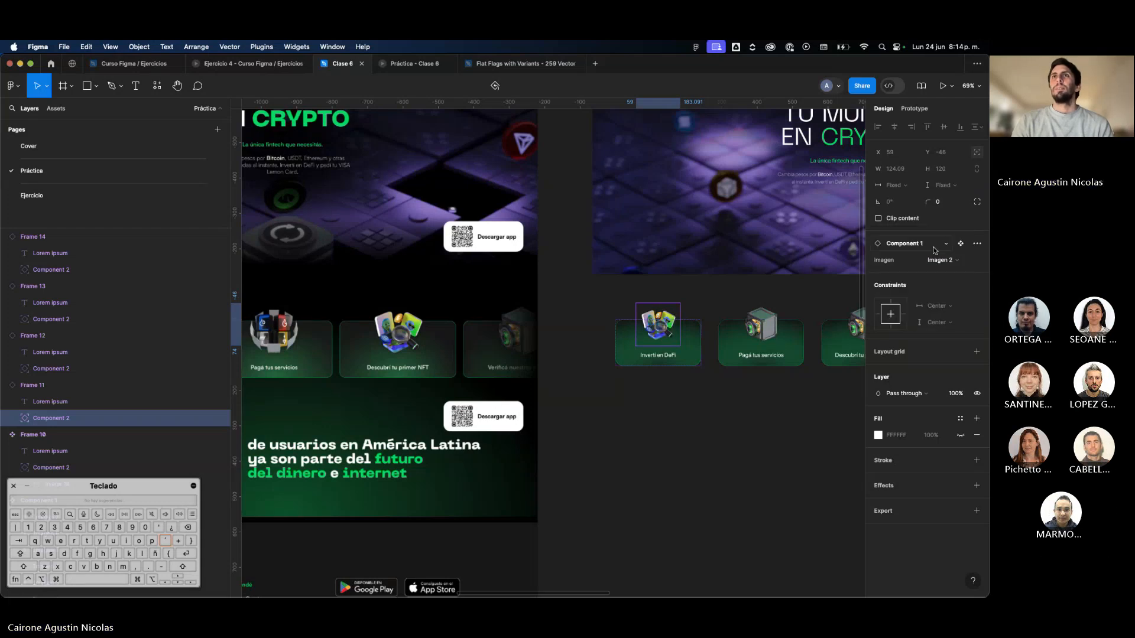
Set the "Invertí en DeFi" card's image variant to Imagen 1.
left_click(933, 261)
left_click(922, 248)
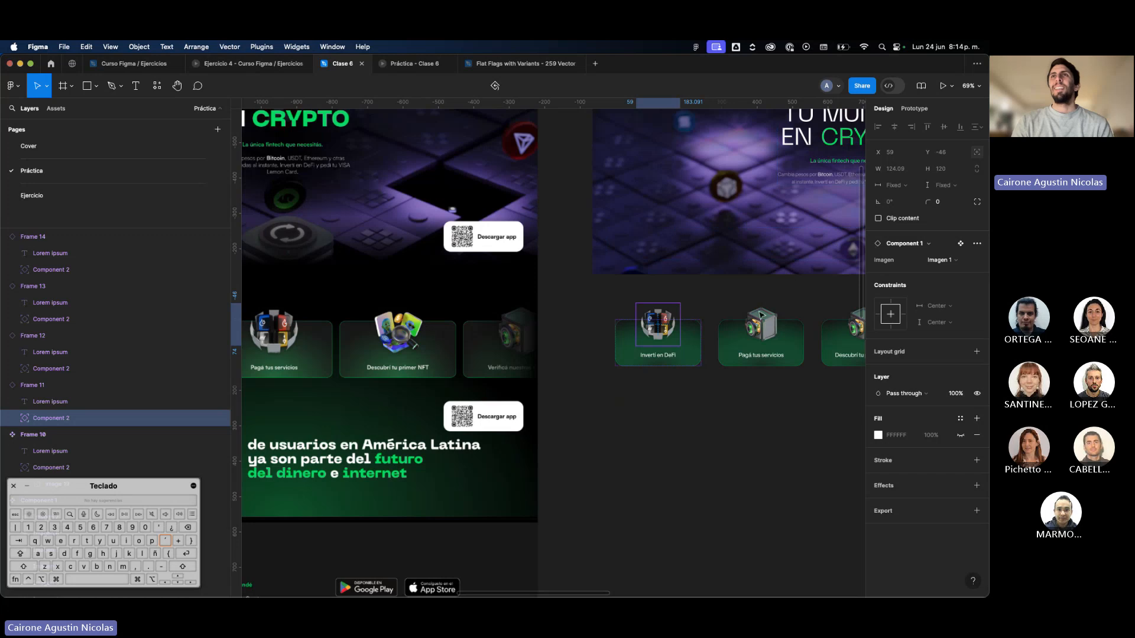
Set the image variant of the "Descubrí tu primer NFT" card to Imagen 6.
left_click(760, 325)
scroll(687, 371, "right", 5)
left_click(737, 302)
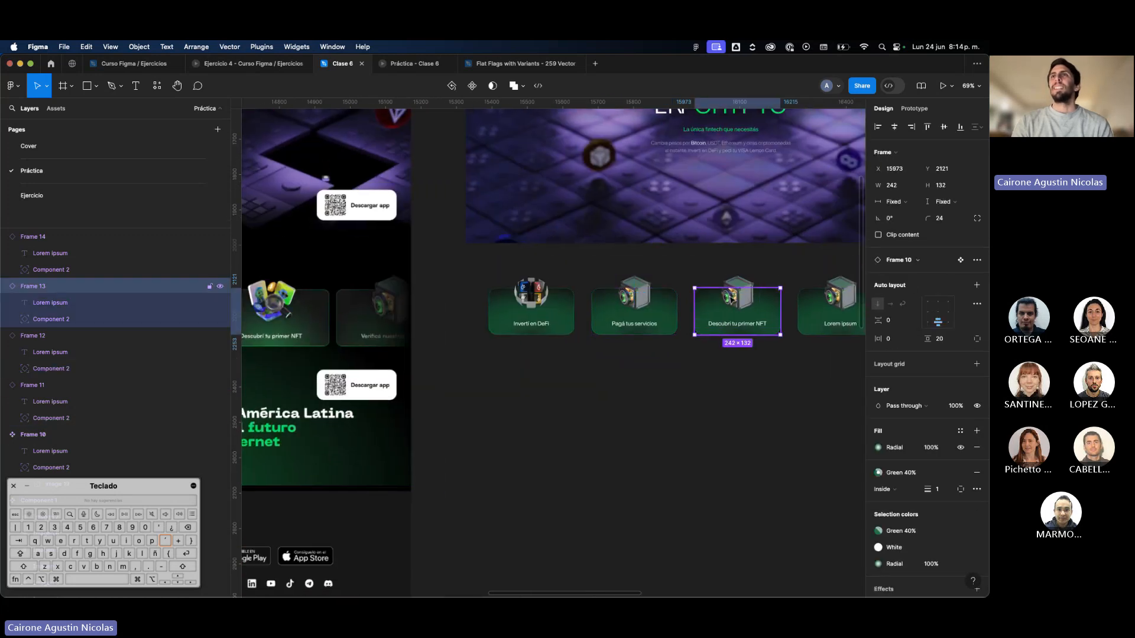
left_click(940, 260)
left_click(931, 297)
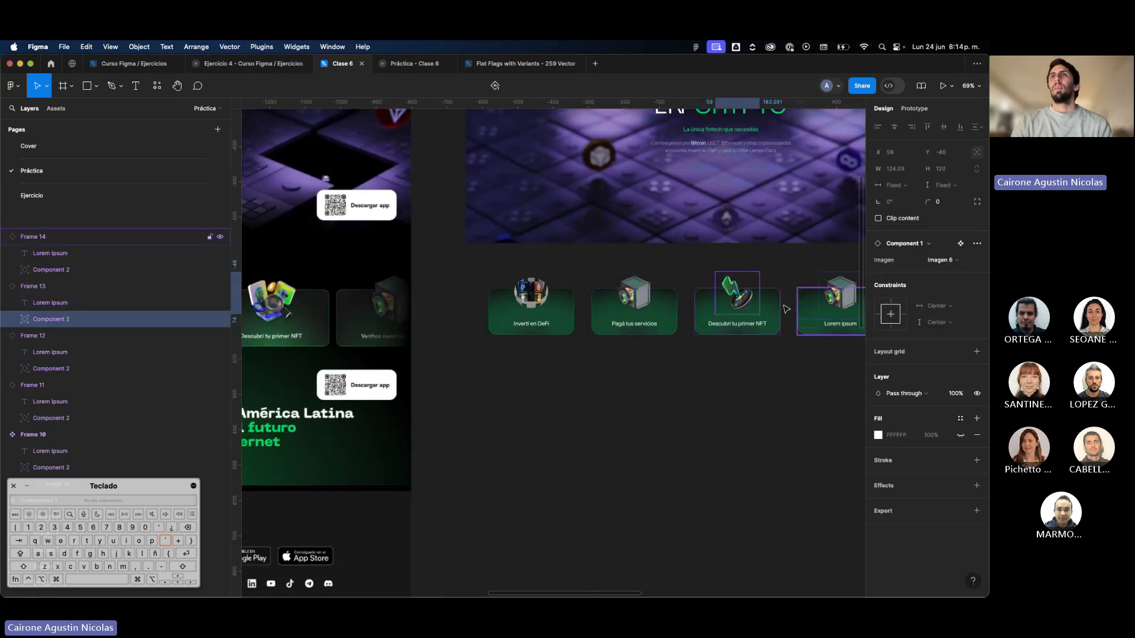
Set the image variant of the fourth card, labelled "Lorem ipsum", to Imagen 7.
scroll(760, 309, "right", 3)
left_click(746, 307)
left_click(939, 260)
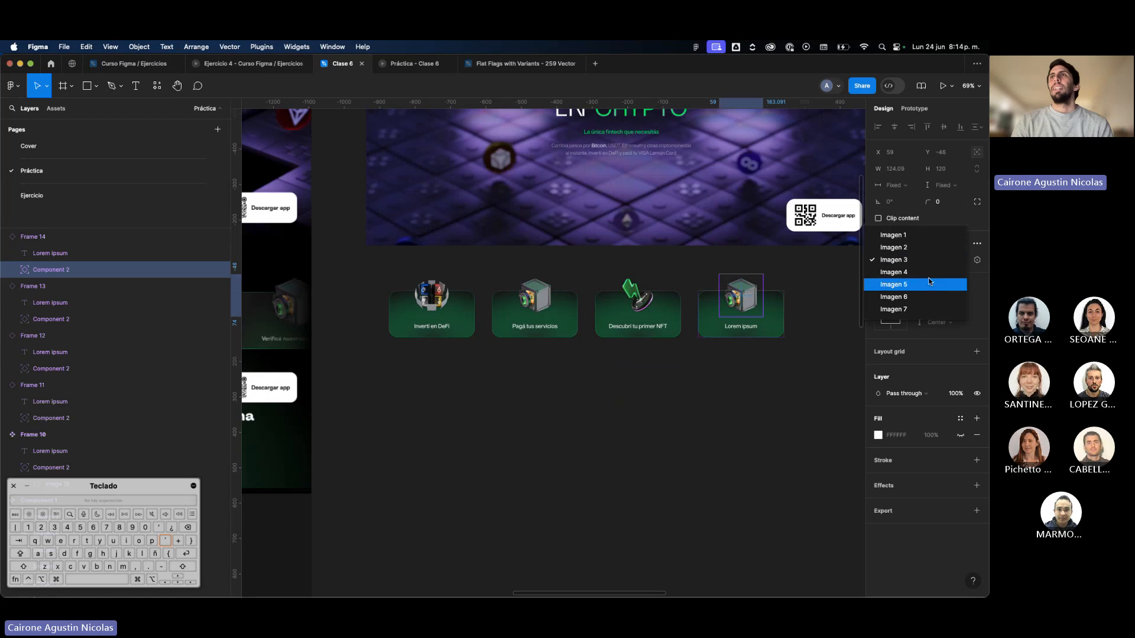
left_click(921, 302)
left_click(806, 317)
Duplicate the fourth card to its right and set the copy's image variant to Imagen 2.
scroll(797, 316, "right", 3)
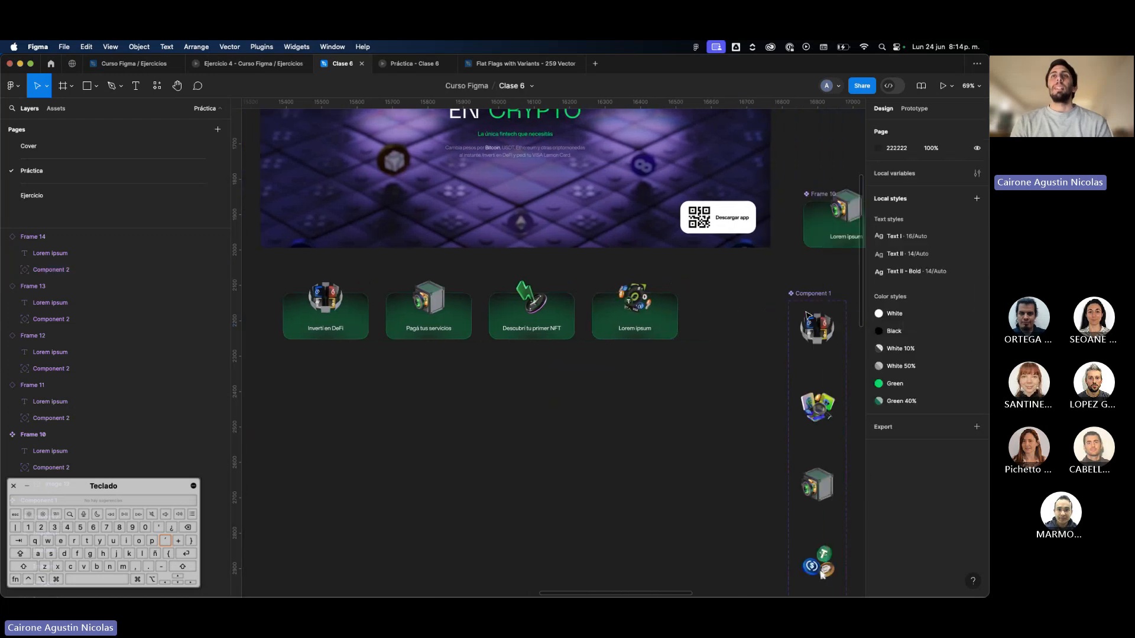
left_click_drag(662, 322, 754, 324, "alt")
left_click(724, 306)
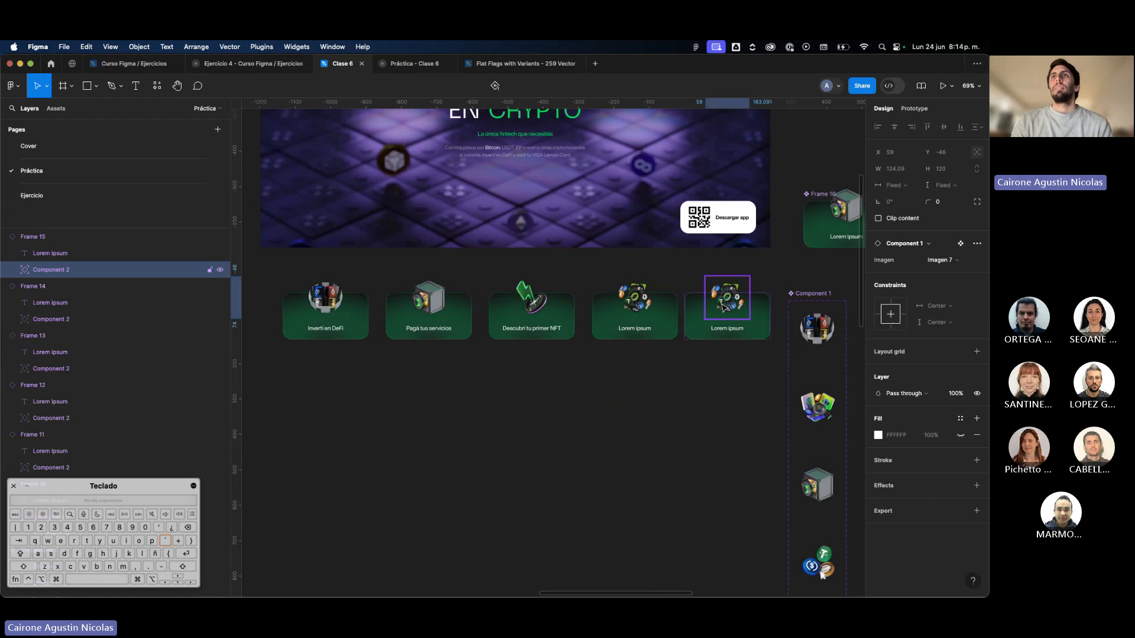
left_click(934, 261)
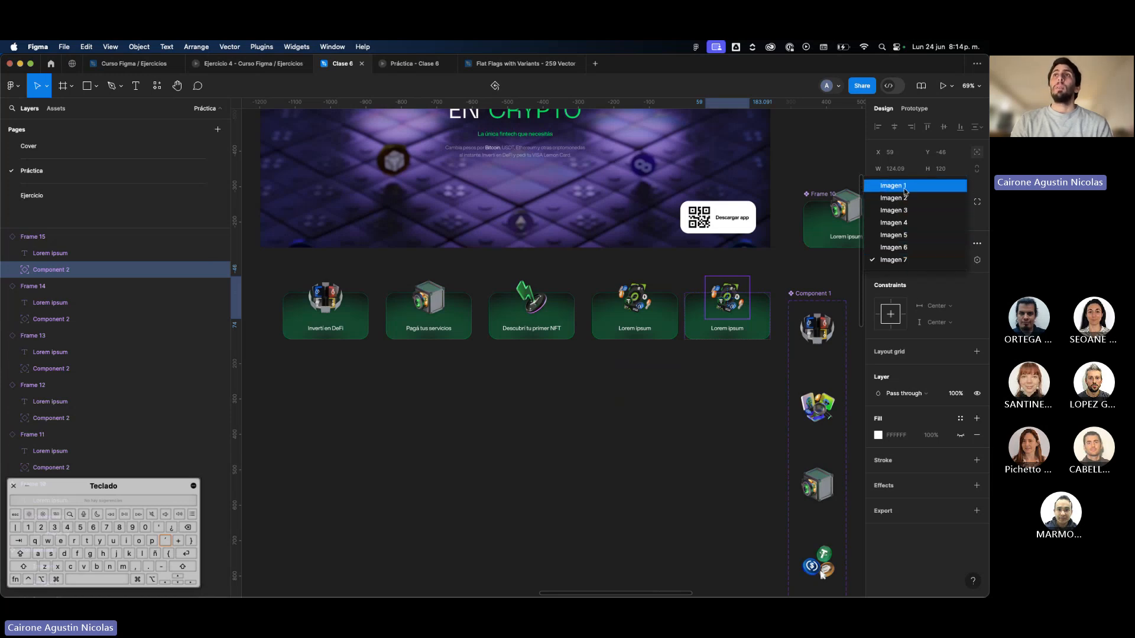
left_click(905, 186)
left_click(947, 261)
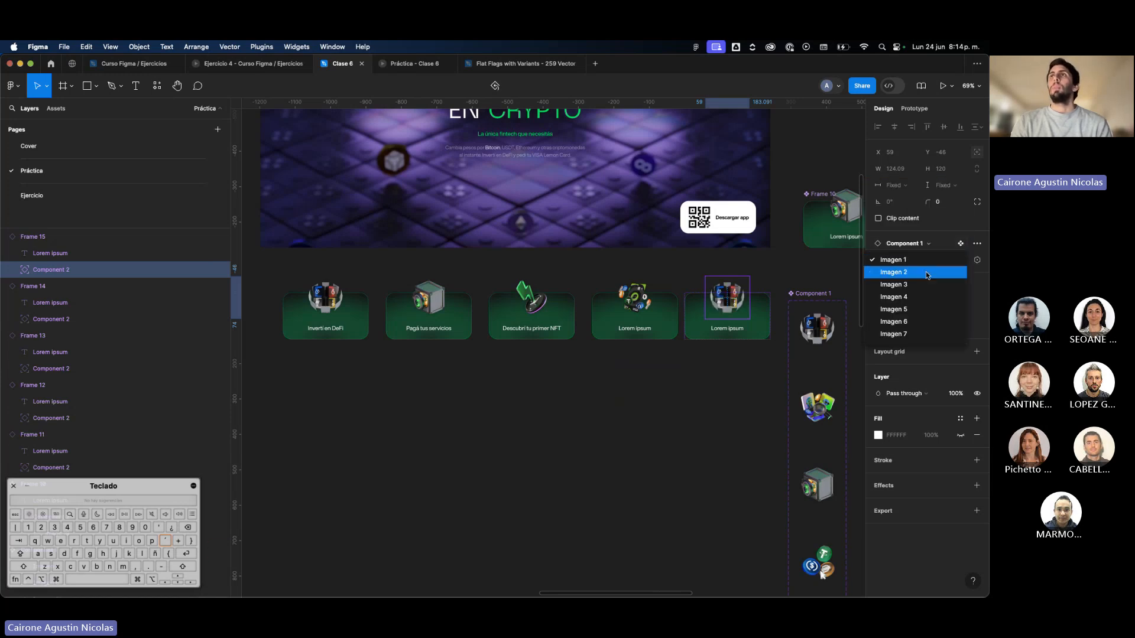
left_click(925, 277)
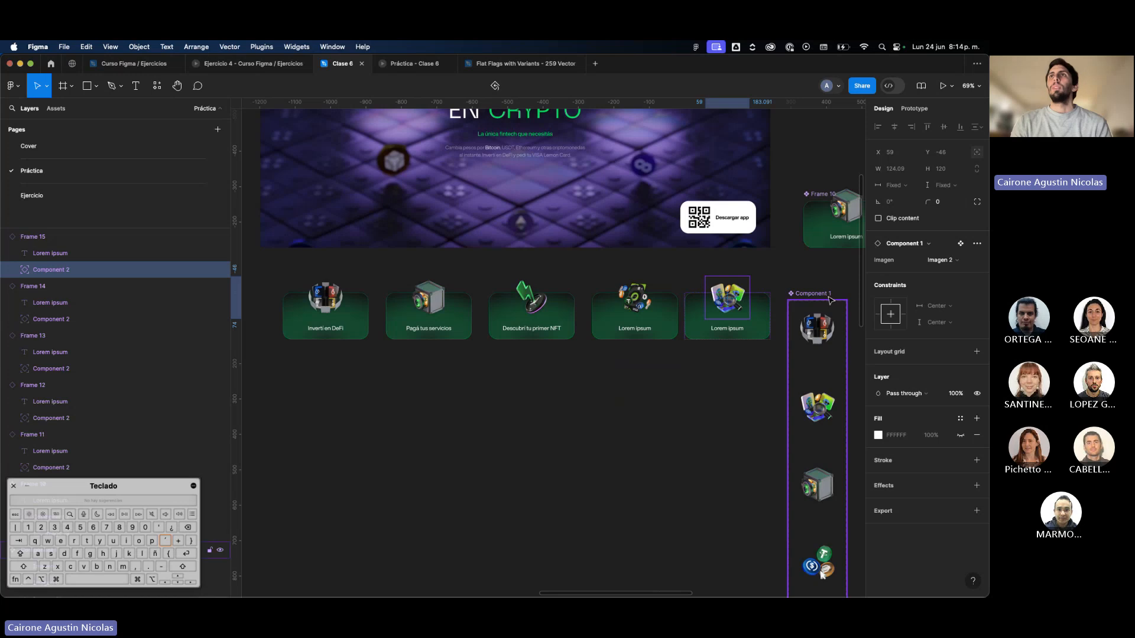
Shift the Component 1 set away from the card row and duplicate the fifth card to its right as a sixth.
mouse_move(822, 295)
left_mouse_down()
mouse_move(904, 293)
mouse_move(833, 311)
left_mouse_up()
left_click(549, 324)
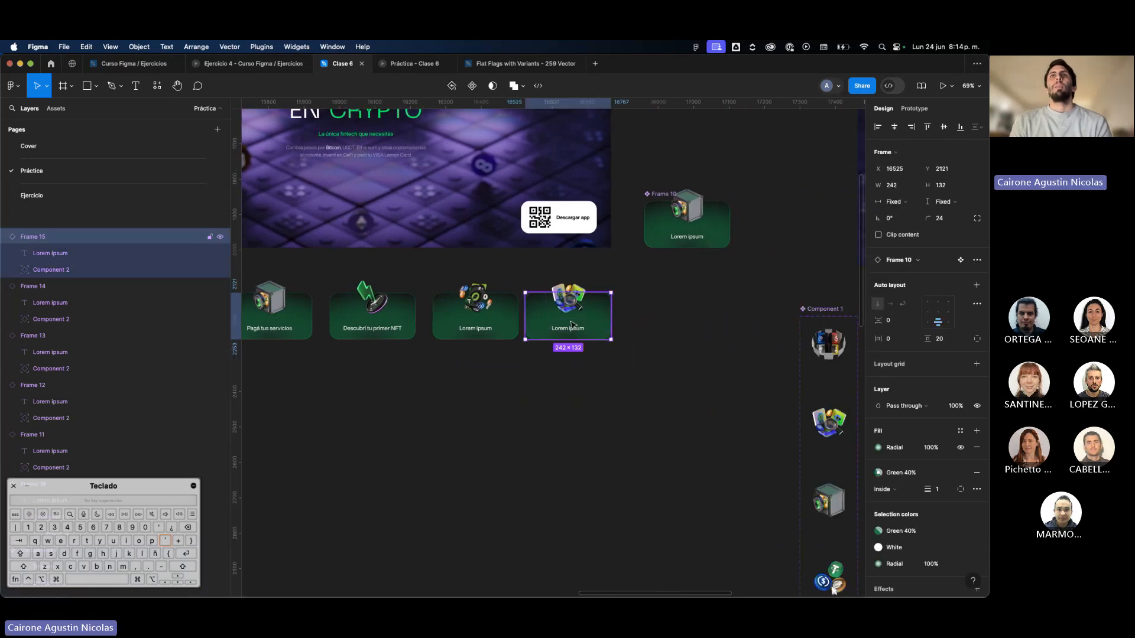
left_click_drag(549, 324, 652, 324)
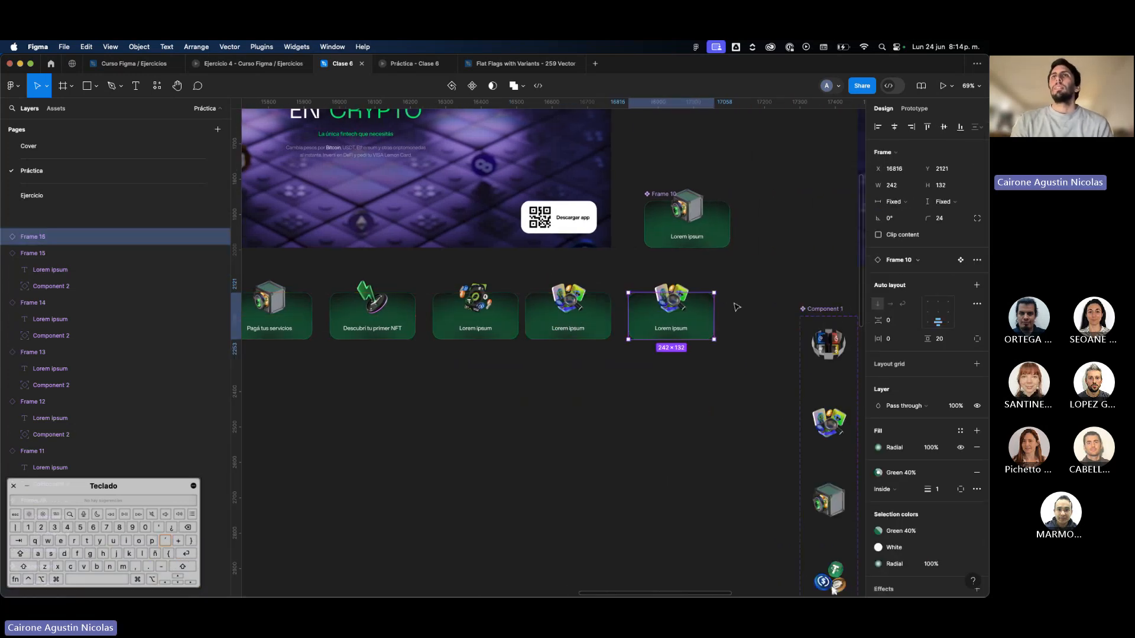
Set the sixth card's image variant to Imagen 5.
left_click(946, 265)
left_click(948, 261)
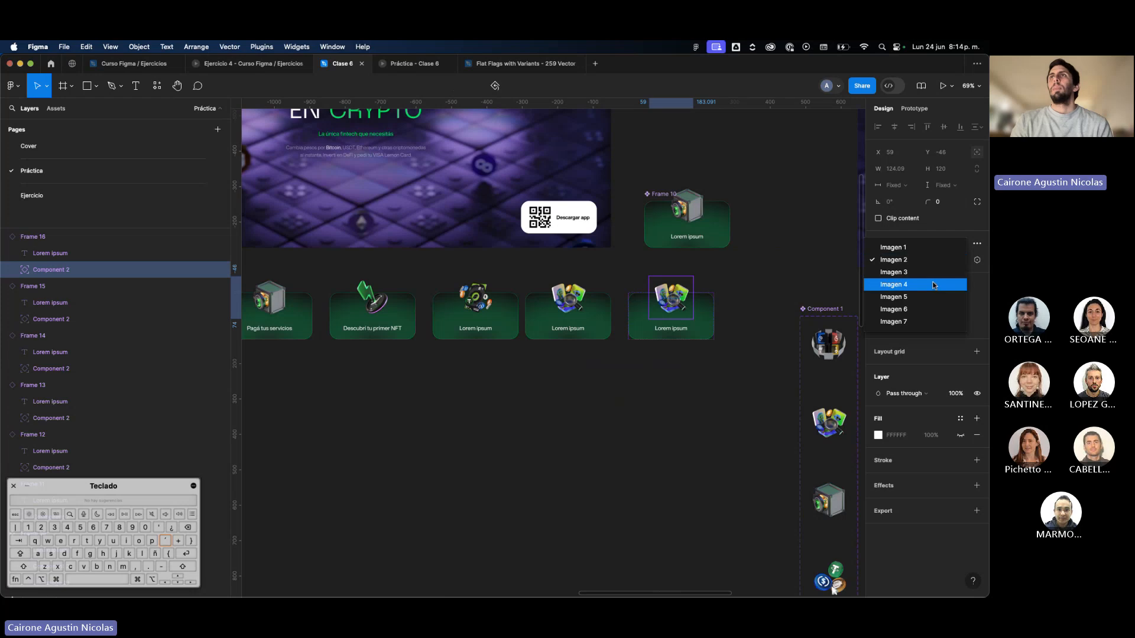
left_click(943, 297)
left_click(782, 358)
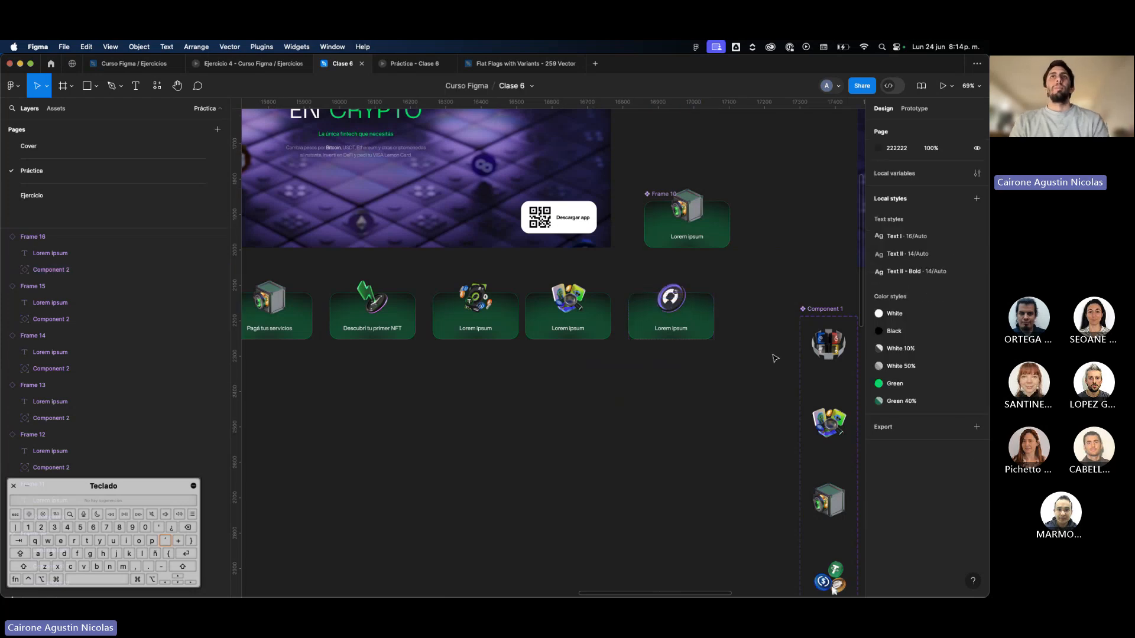
Move the Frame 10 main component farther right, clear of the Hero and the card row.
scroll(773, 355, "down", 5)
left_click(752, 273)
left_click_drag(752, 273, 807, 266)
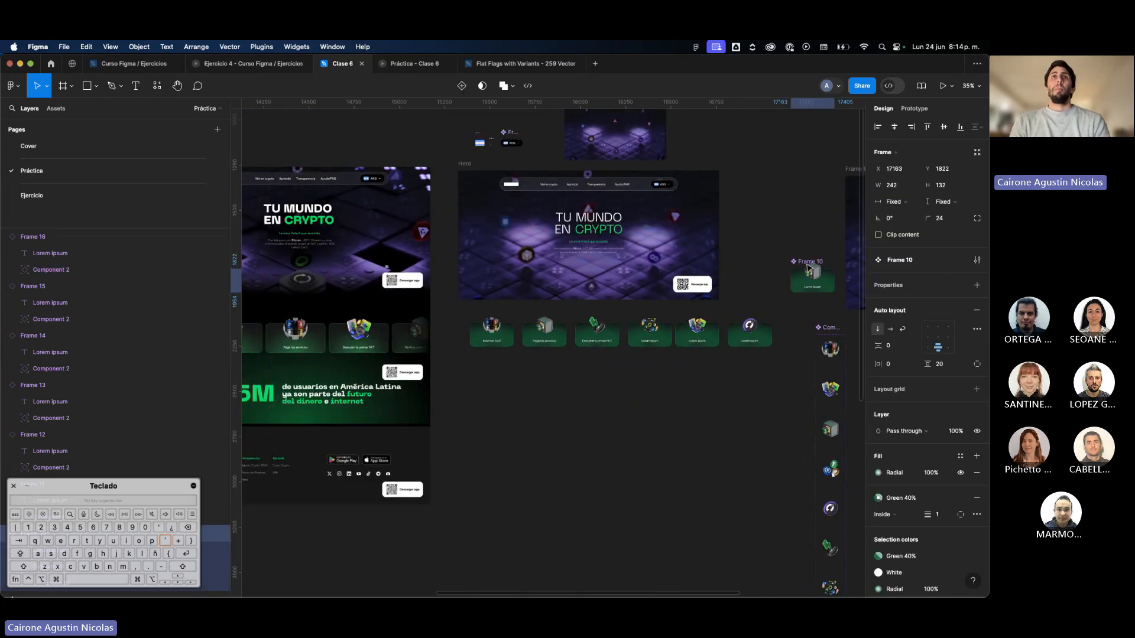
scroll(807, 269, "left", 1)
key("super+.")
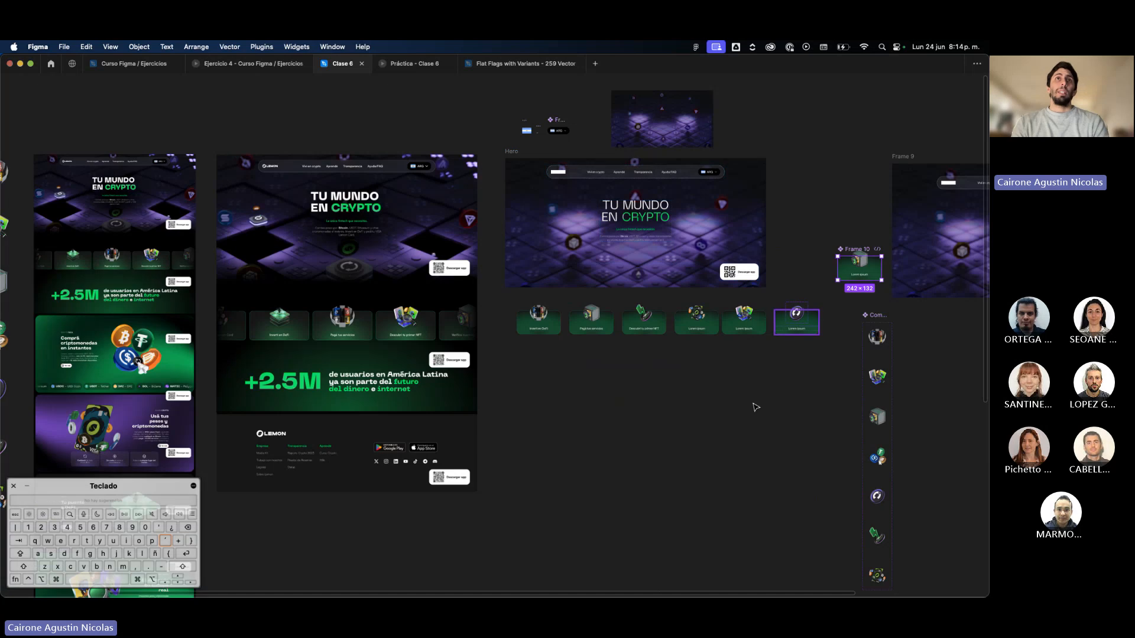
Move the Hero frame slightly to the right above the row of six cards.
scroll(755, 406, "up", 3)
scroll(810, 301, "left", 2)
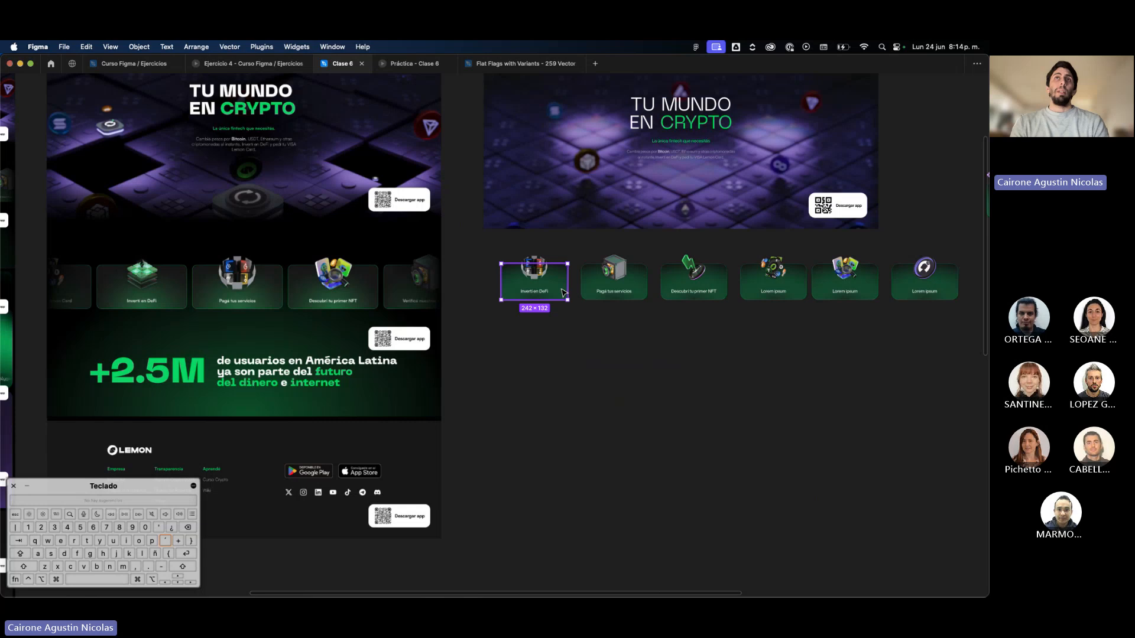
scroll(563, 292, "right", 3)
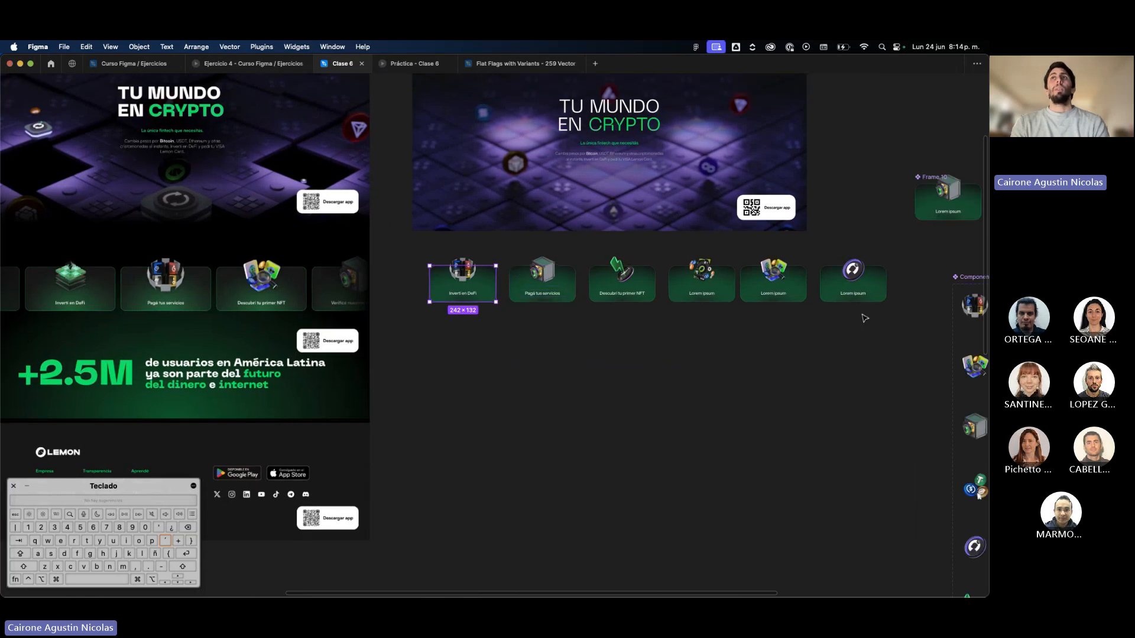
scroll(800, 294, "up", 4)
left_click(414, 149)
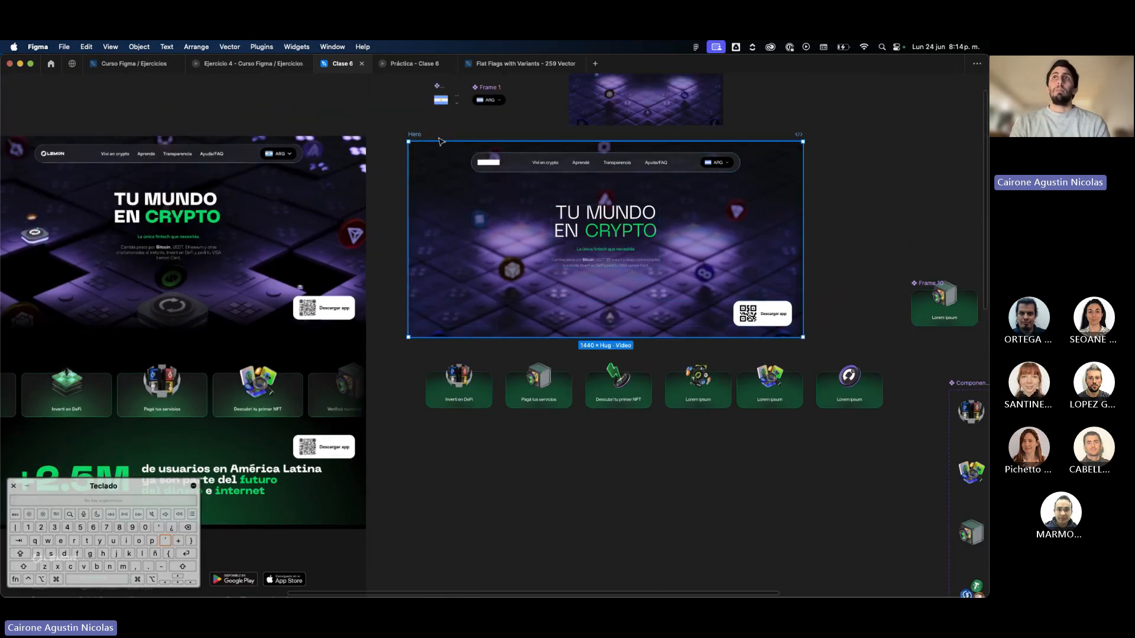
left_click_drag(414, 149, 447, 150)
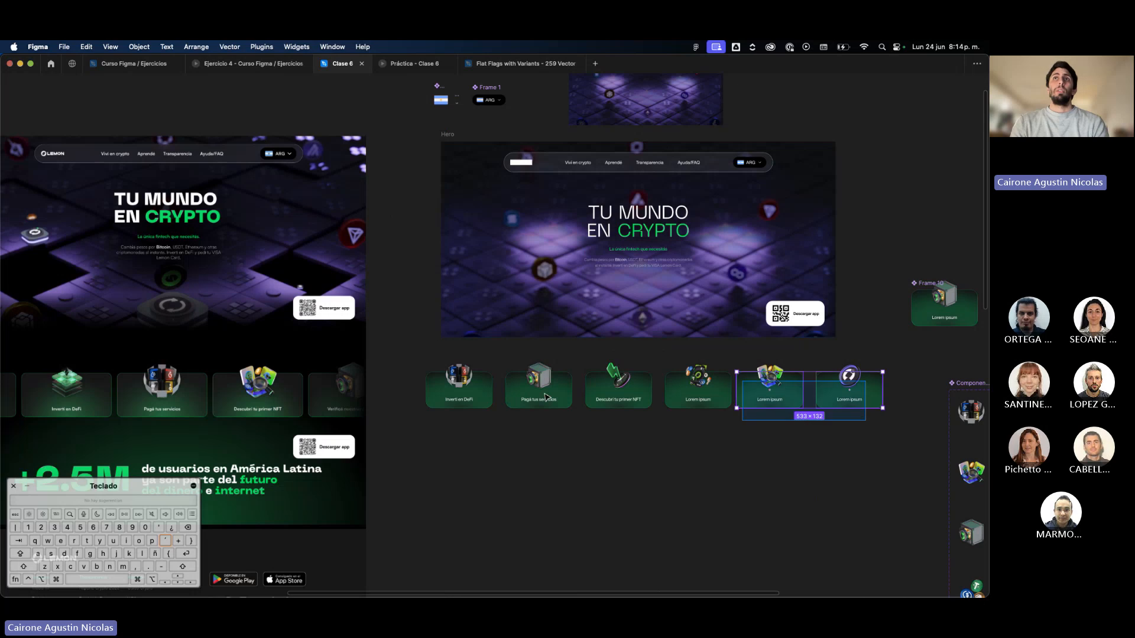
Move all six cards up closer to the Hero and wrap them together in an auto layout frame.
left_click(769, 390)
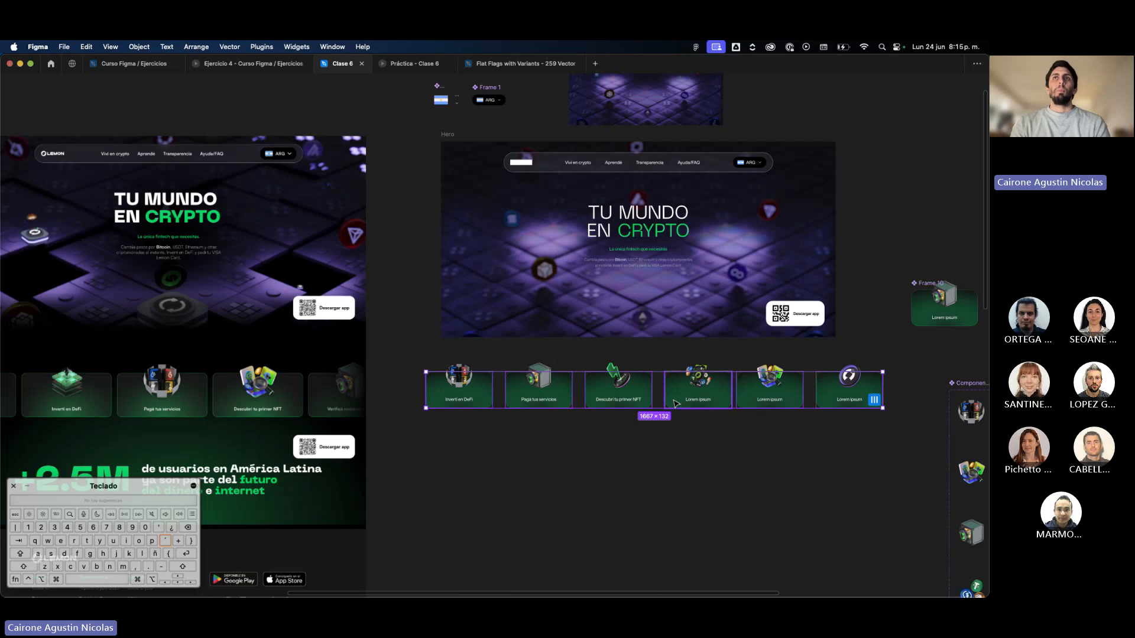
left_click_drag(676, 403, 666, 391)
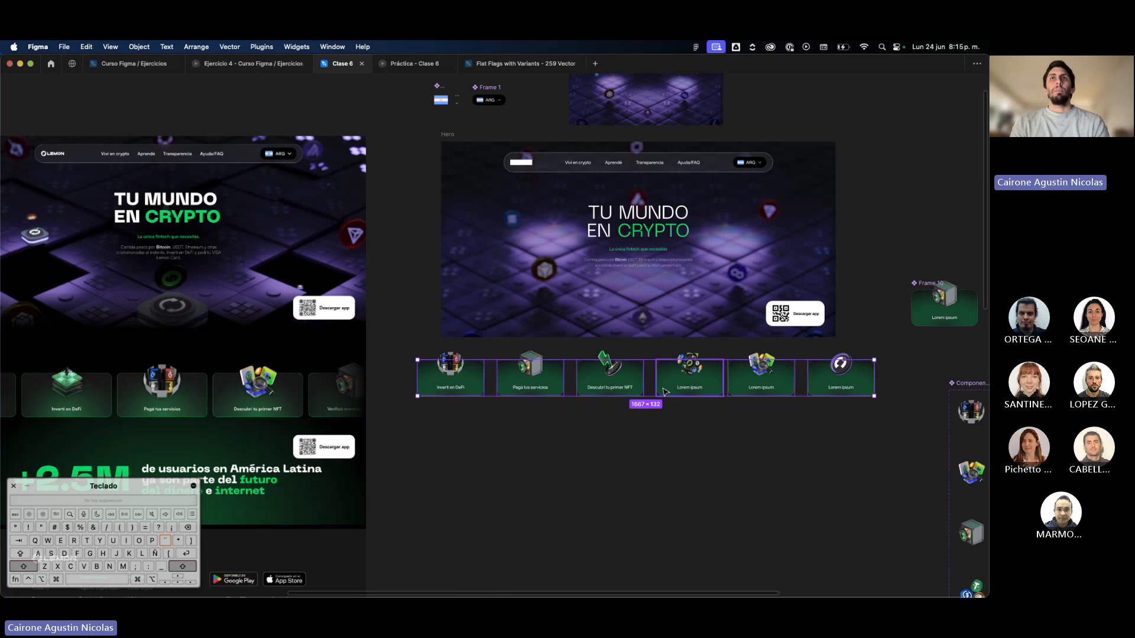
key("shift+a")
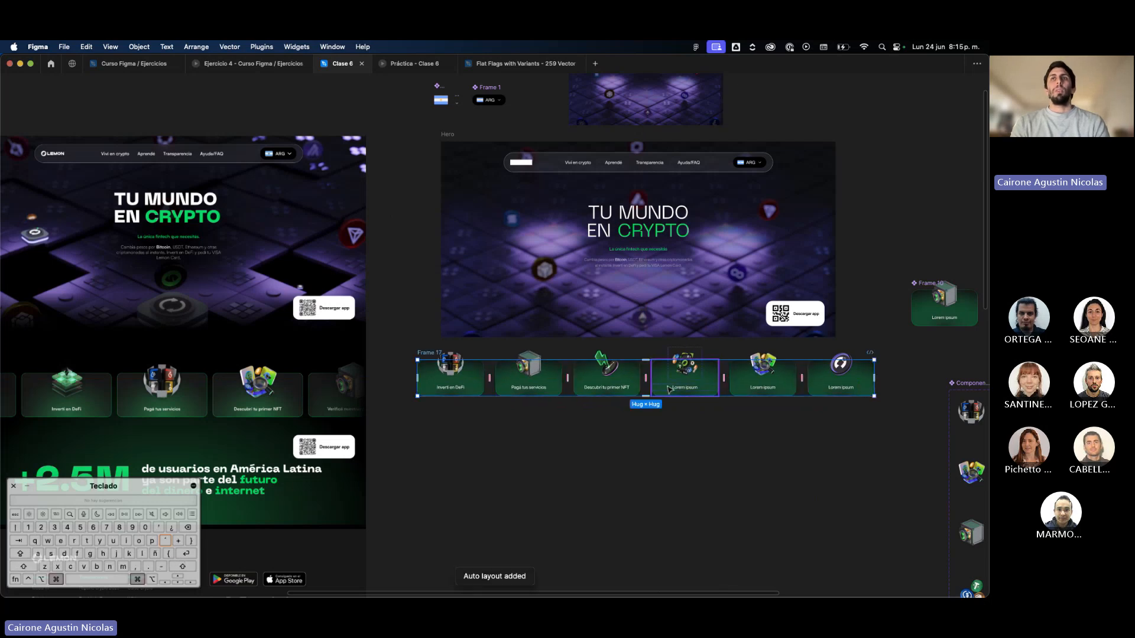
Set the spacing between the six cards in the auto layout row to 20.
key("super+backslash")
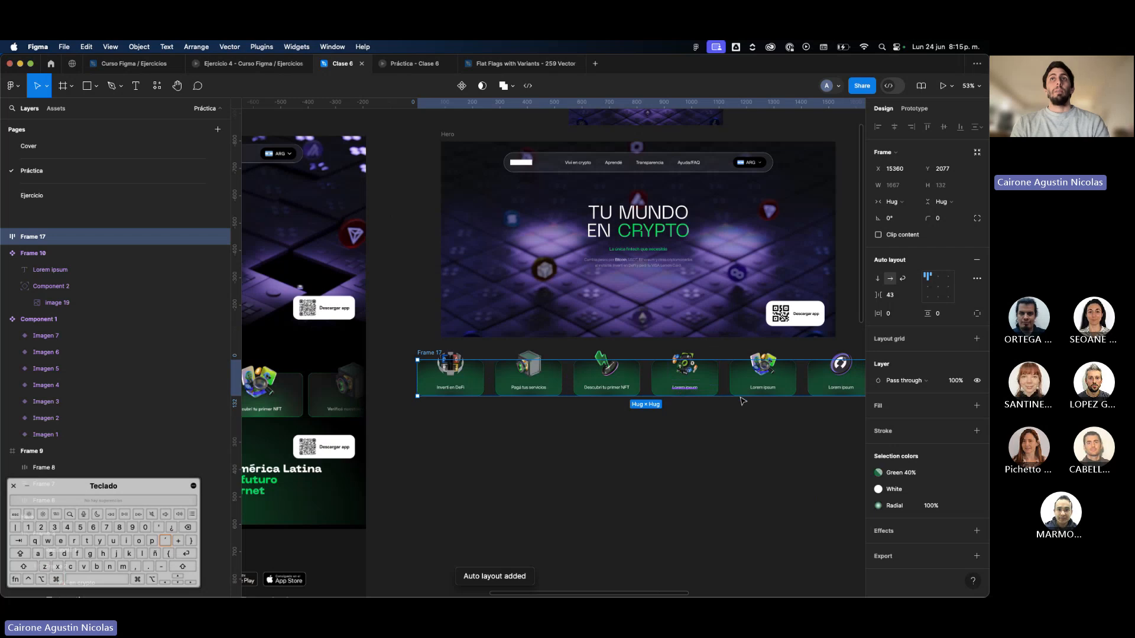
key("Return")
key("shift+a")
scroll(769, 367, "right", 2)
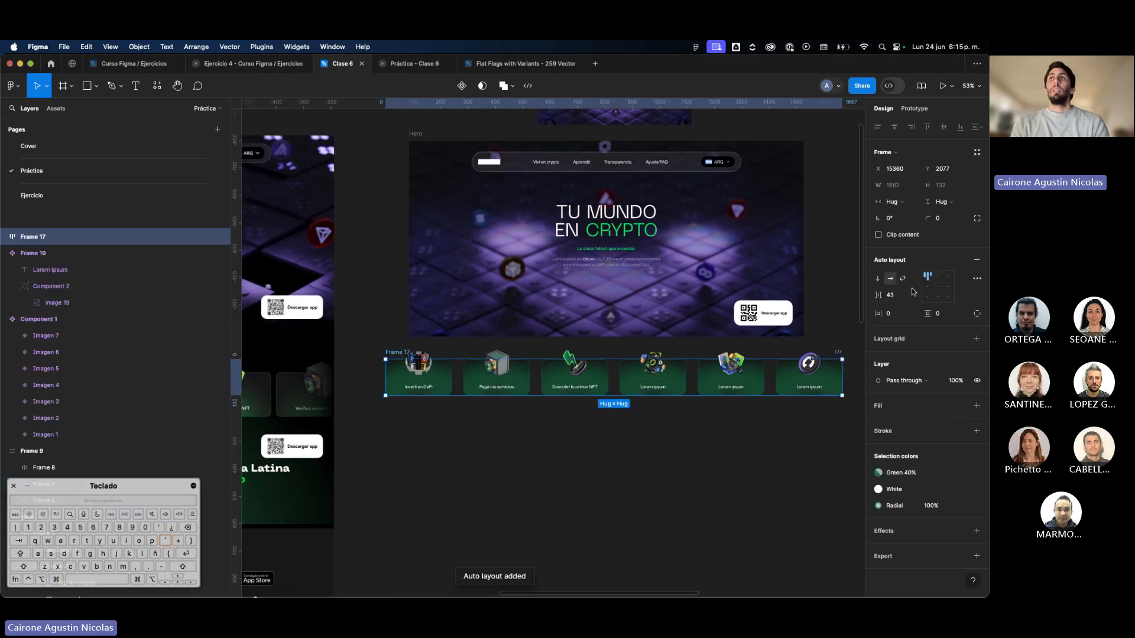
left_click(899, 300)
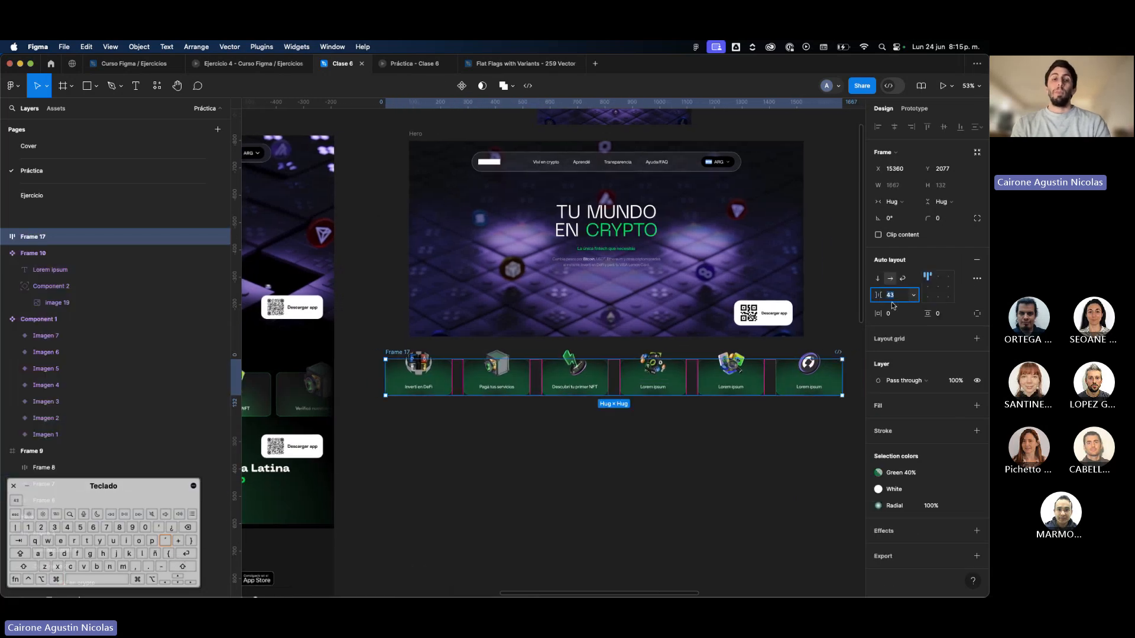
type("20")
key("Return")
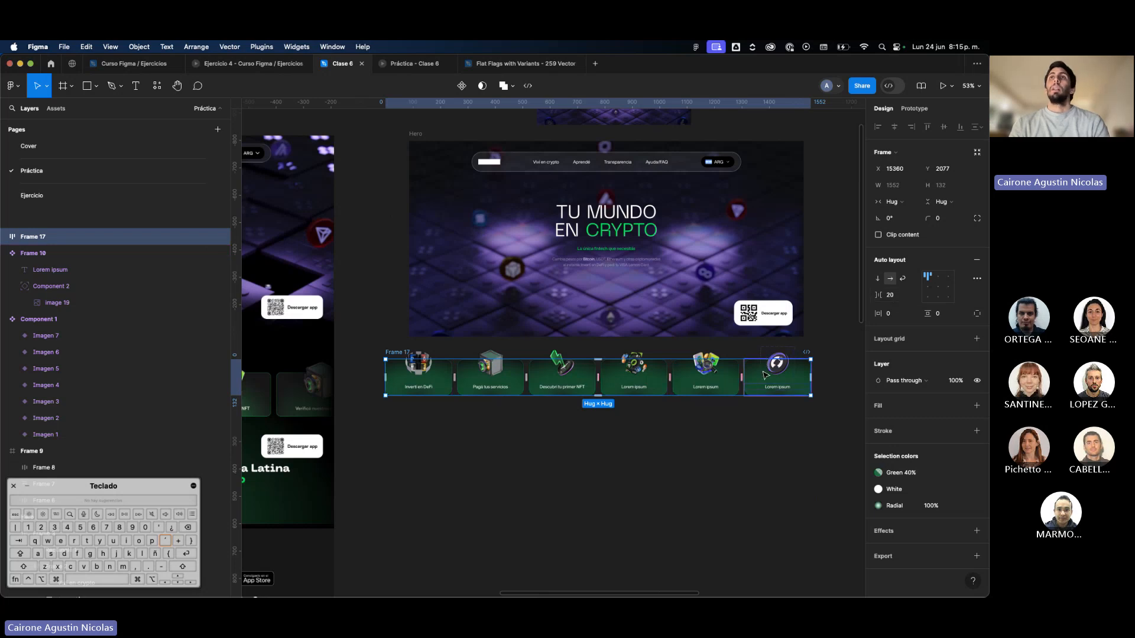
Move the card row slightly up and to the right to X 15390, Y 2053, and compare it with the reference page.
left_click_drag(764, 374, 770, 370)
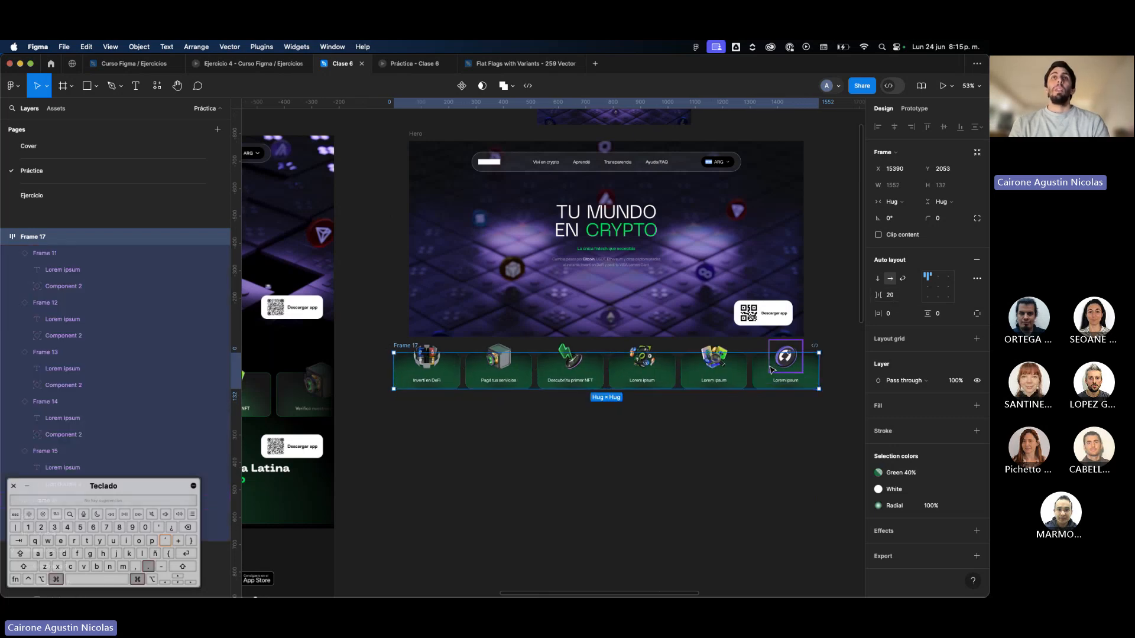
key("super+backslash")
scroll(330, 349, "left", 5)
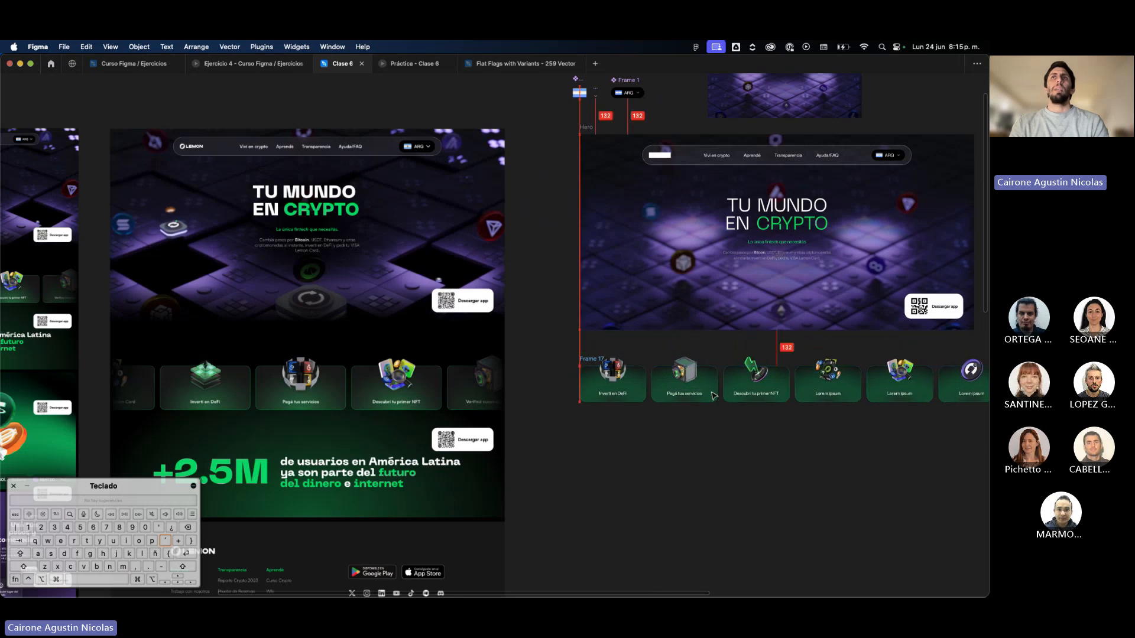
scroll(700, 369, "right", 3)
key("super+backslash")
scroll(698, 371, "right", 3)
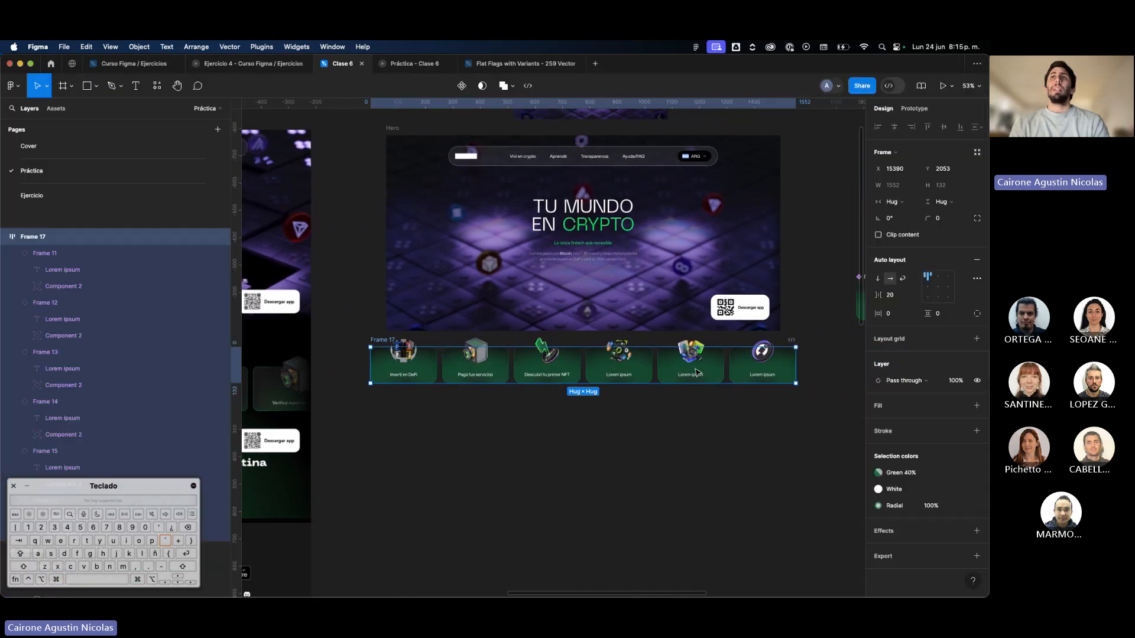
Center the card row's auto layout alignment and narrow the row frame evenly from both sides to the Hero's 1440 width.
left_click_drag(797, 369, 781, 370)
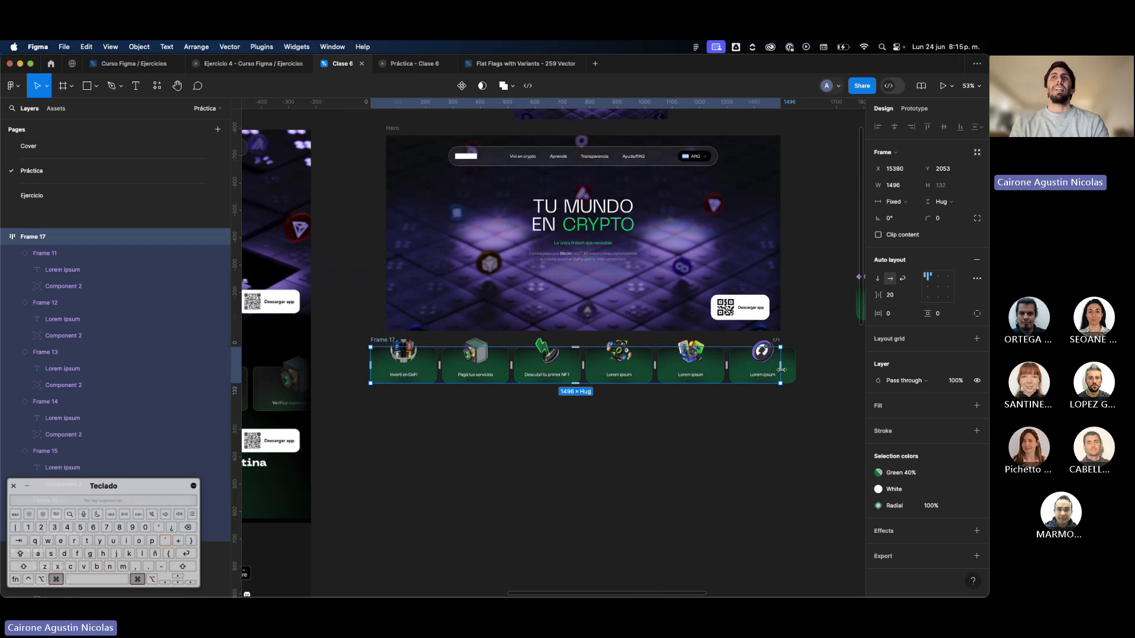
key("super+z")
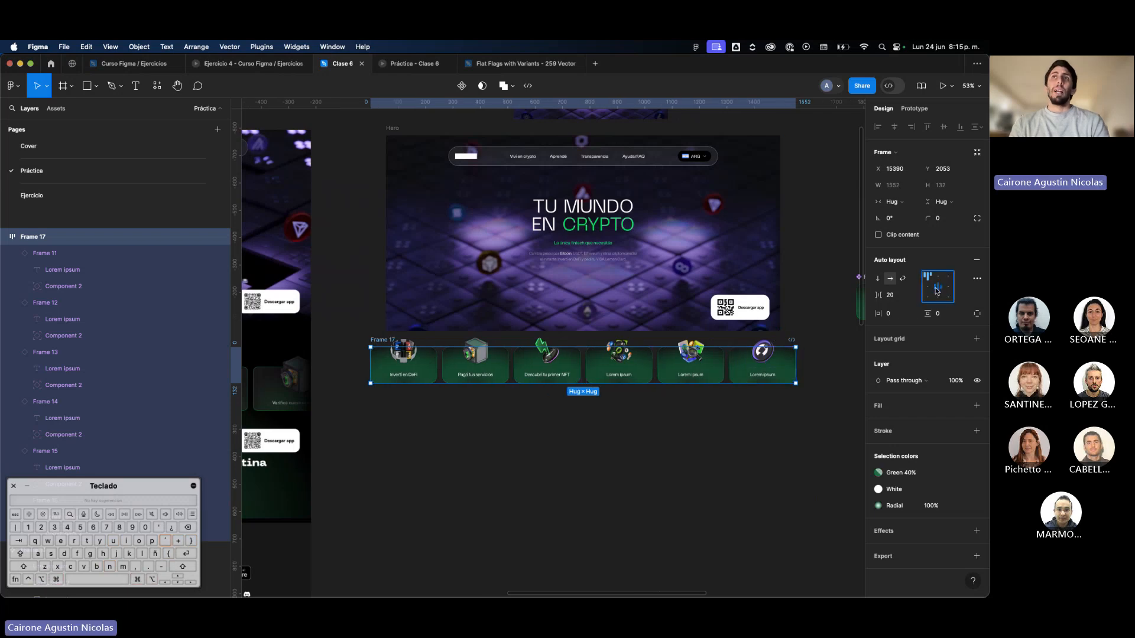
scroll(796, 369, "left", 10)
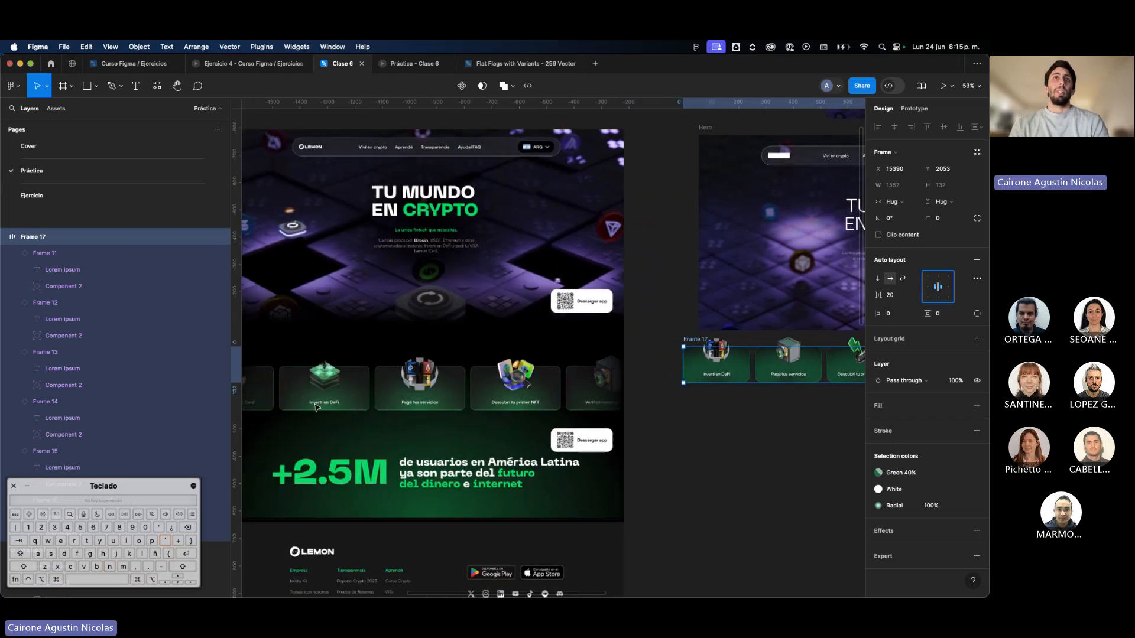
scroll(466, 414, "right", 10)
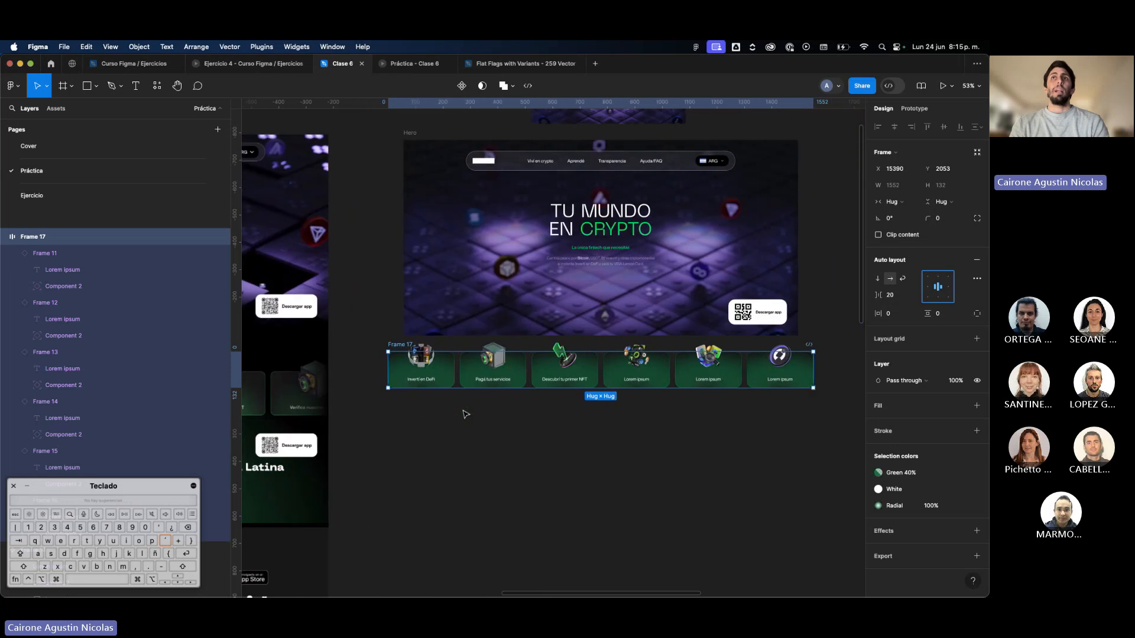
left_click_drag(816, 378, 799, 378)
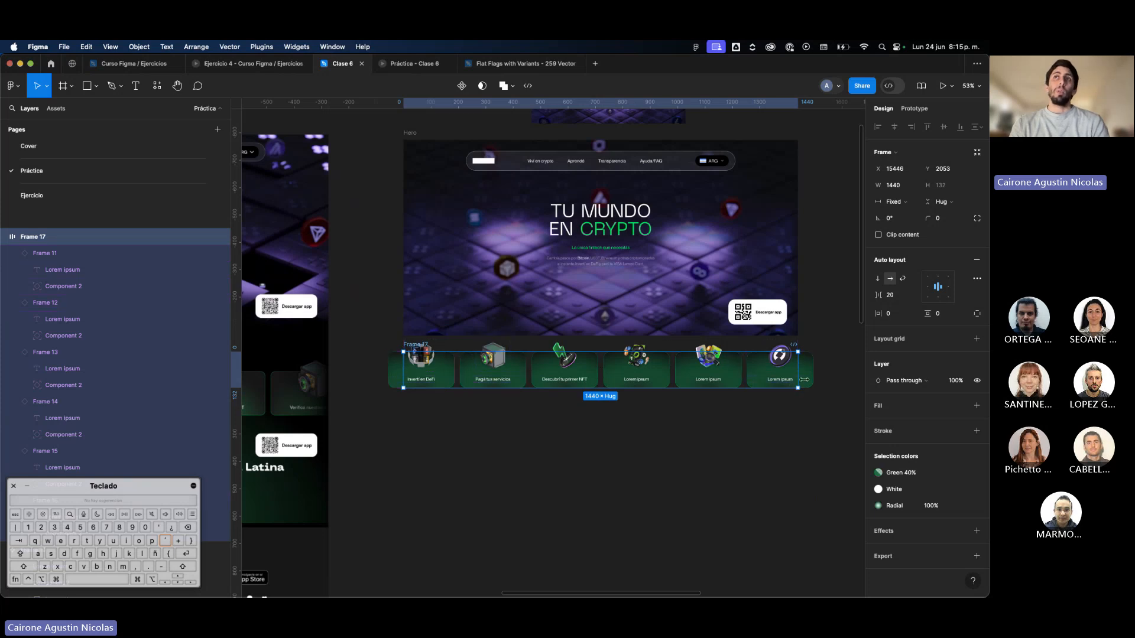
Examine the first and last cards against the side edges of the row frame and the Hero.
left_click(780, 381)
scroll(780, 384, "up", 3)
scroll(780, 387, "down", 3)
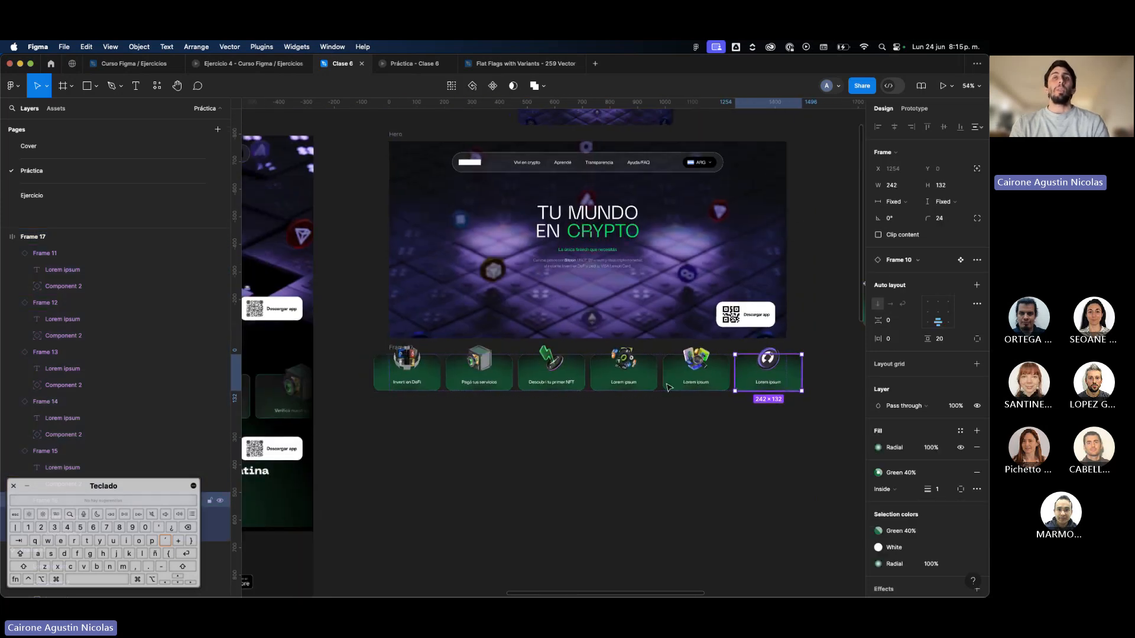
left_click(373, 385)
left_click(384, 380)
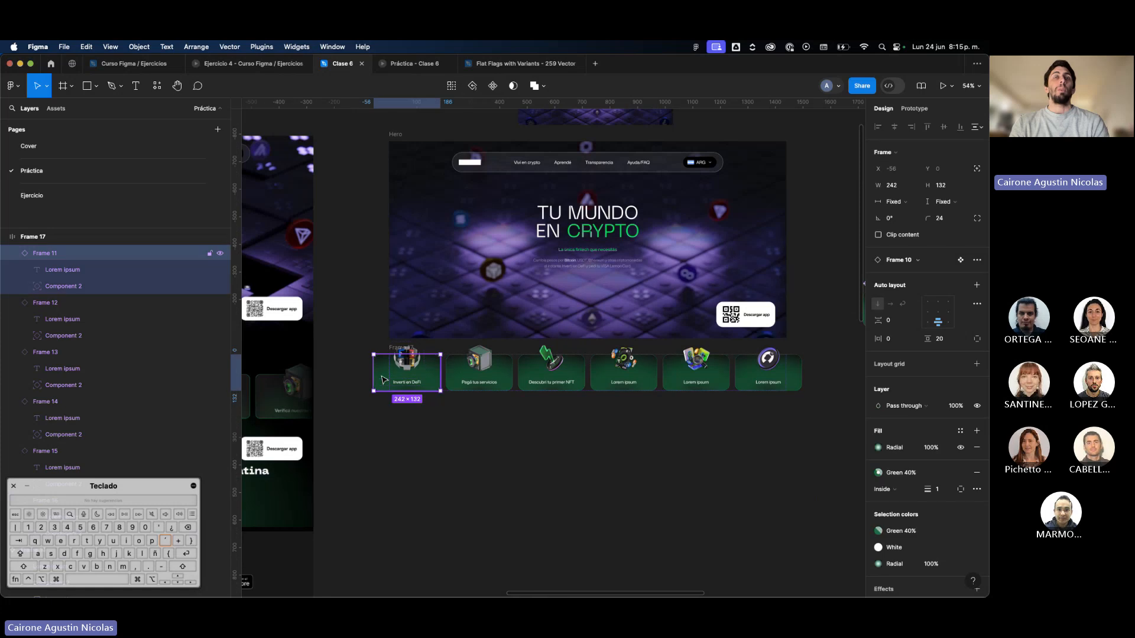
scroll(383, 355, "up", 5)
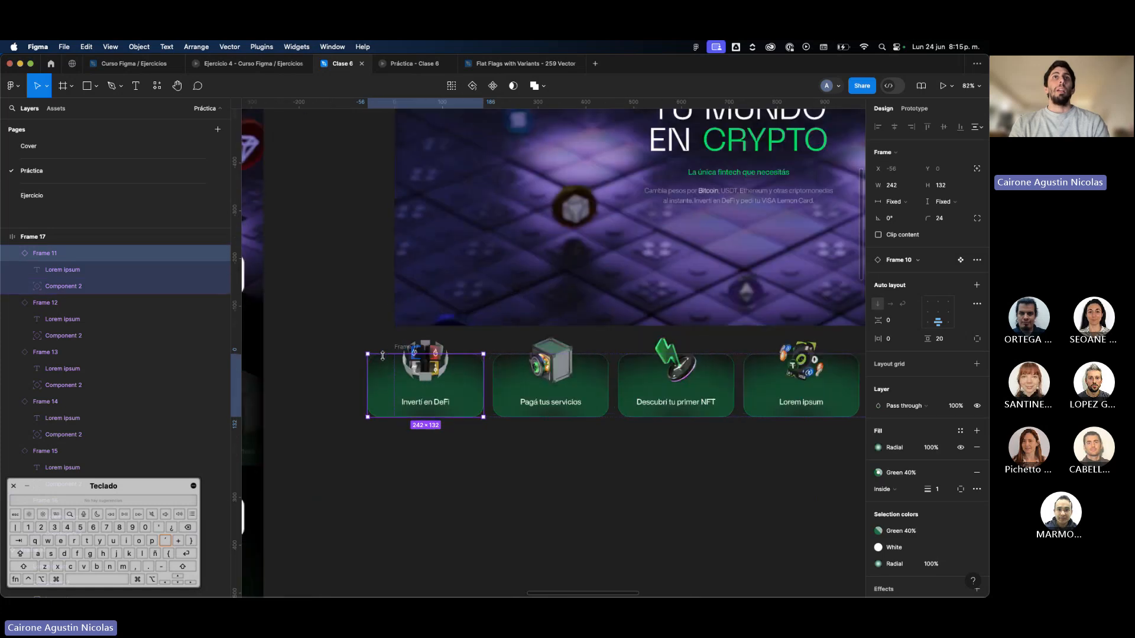
scroll(375, 353, "down", 5)
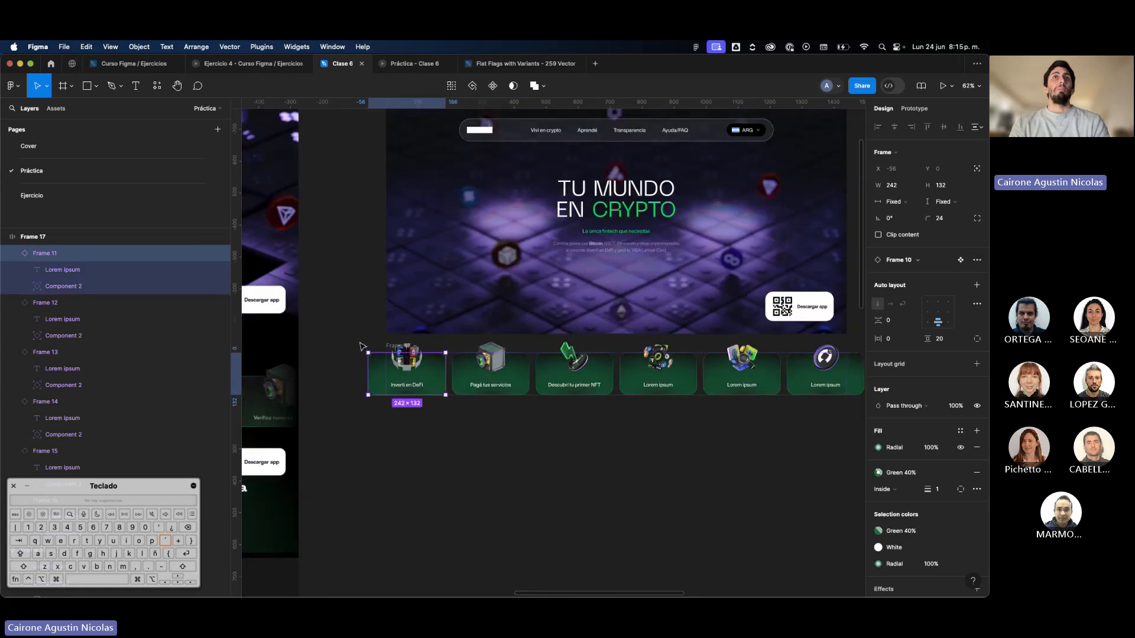
left_click(359, 344)
Select all six cards in the row together and set their horizontal resizing to Fill container.
left_click(407, 375)
scroll(408, 373, "down", 4)
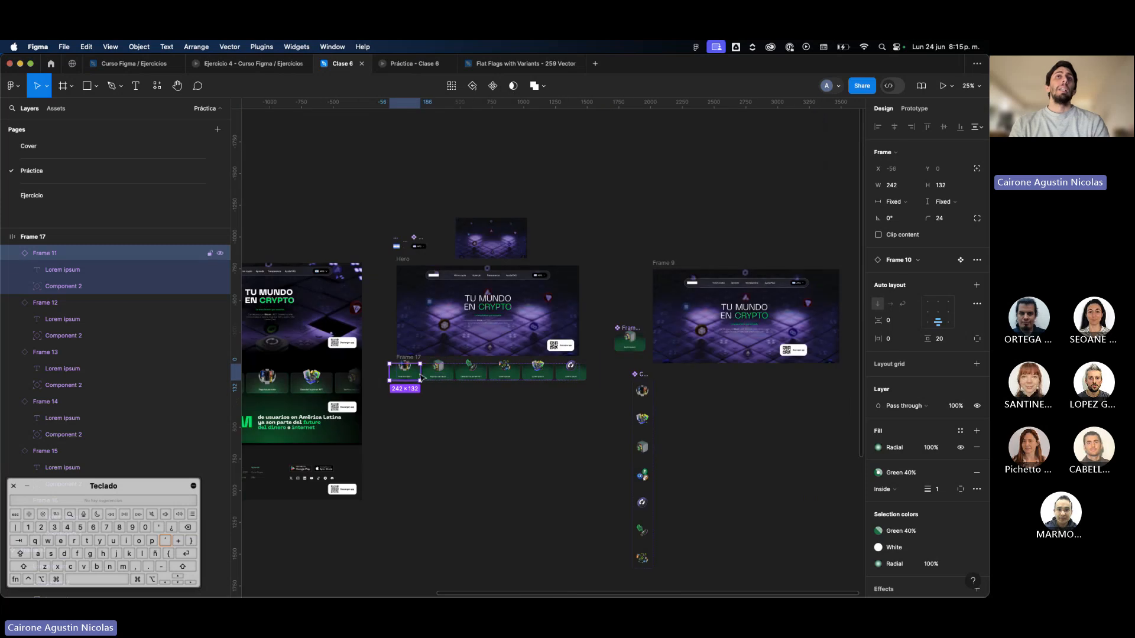
key("super+backslash")
scroll(431, 378, "up", 3)
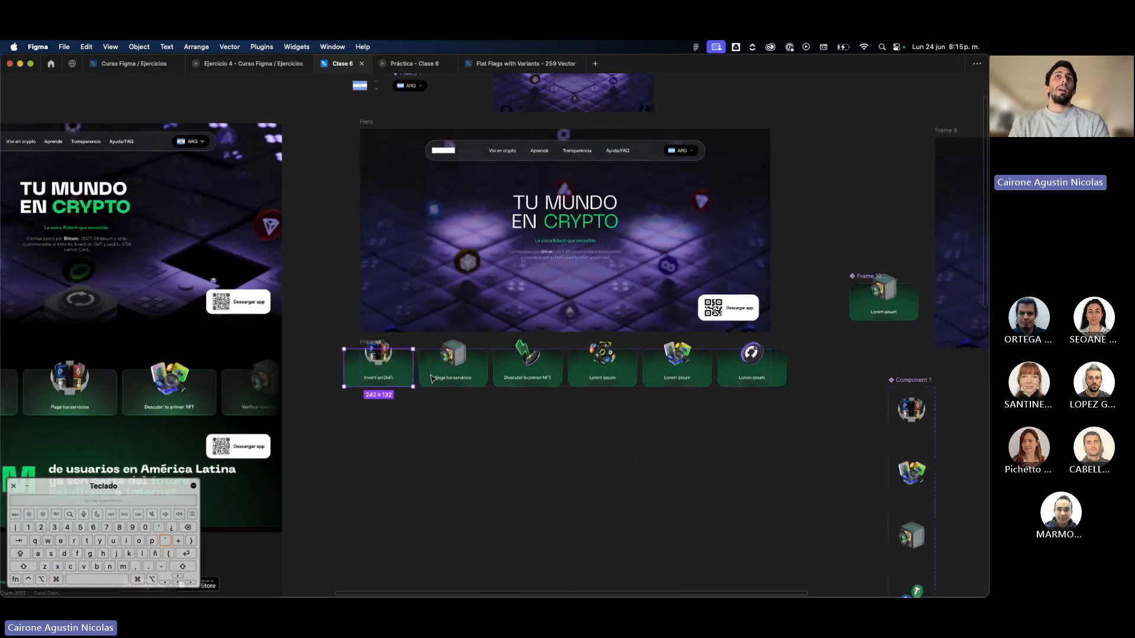
scroll(450, 381, "left", 2)
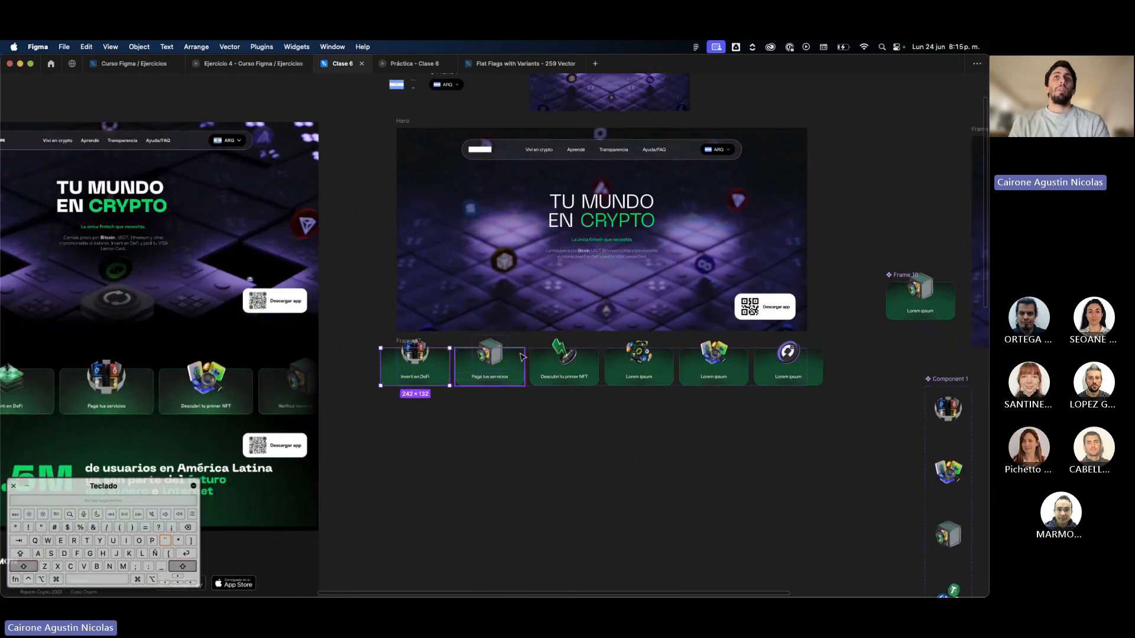
left_click(491, 363, "shift")
left_click(564, 361, "shift")
left_click(638, 367, "shift")
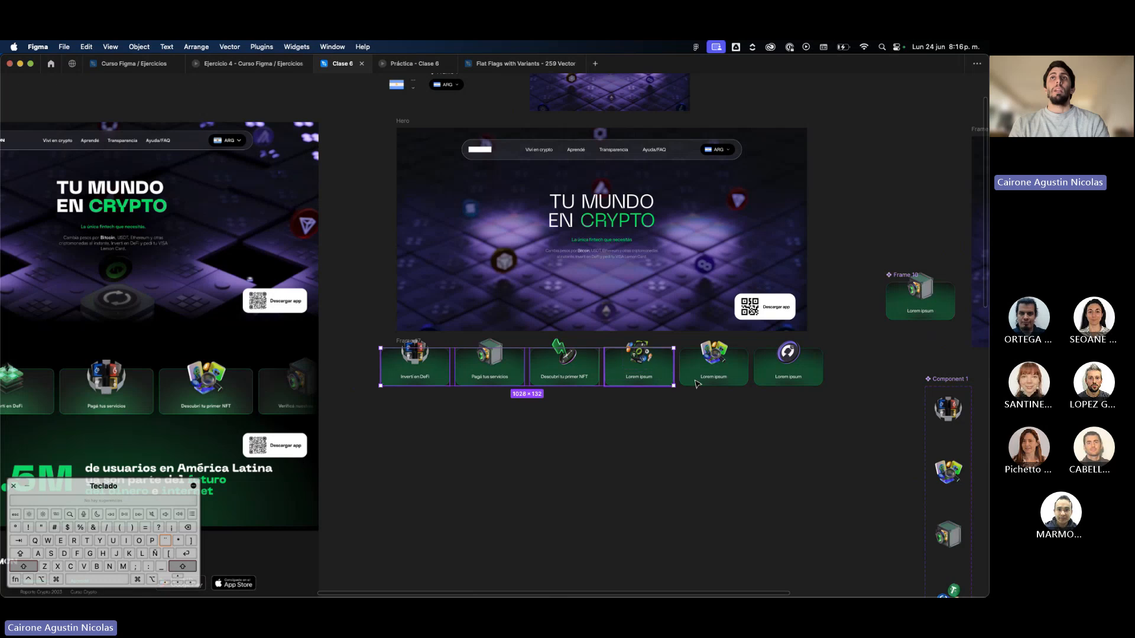
left_click(712, 367, "shift")
left_click(780, 379, "shift")
key("super+backslash")
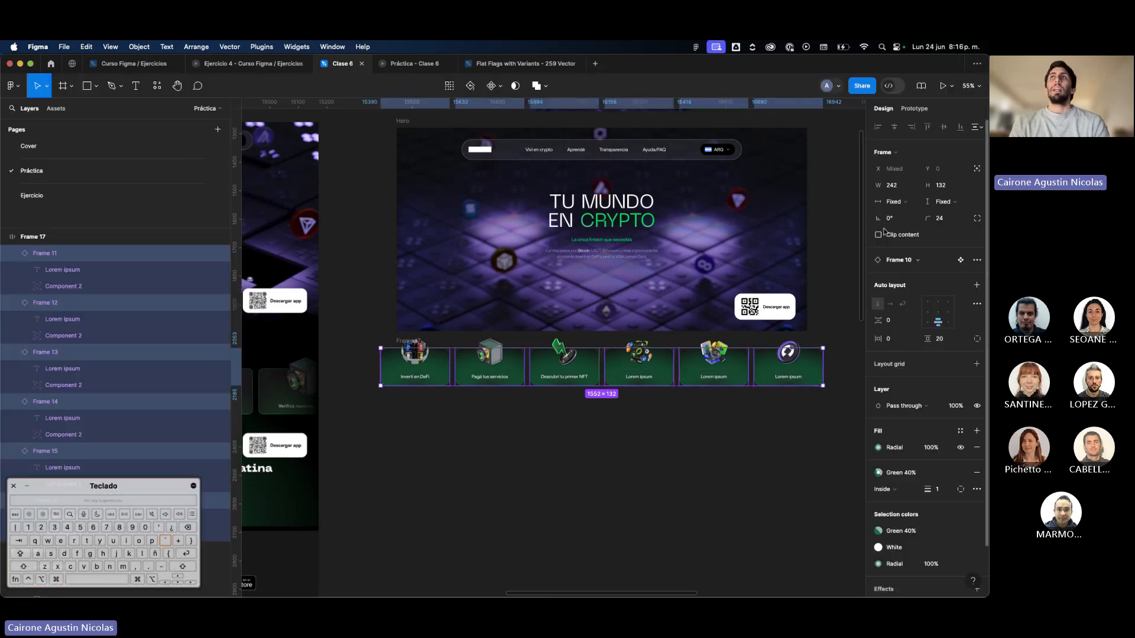
left_click(899, 204)
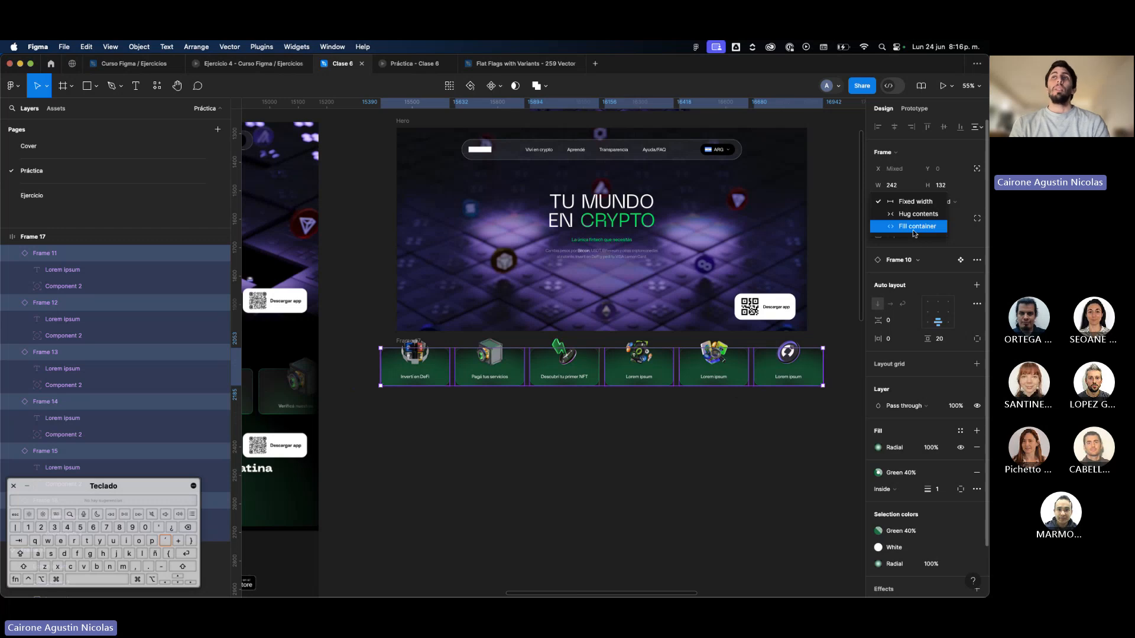
left_click(914, 233)
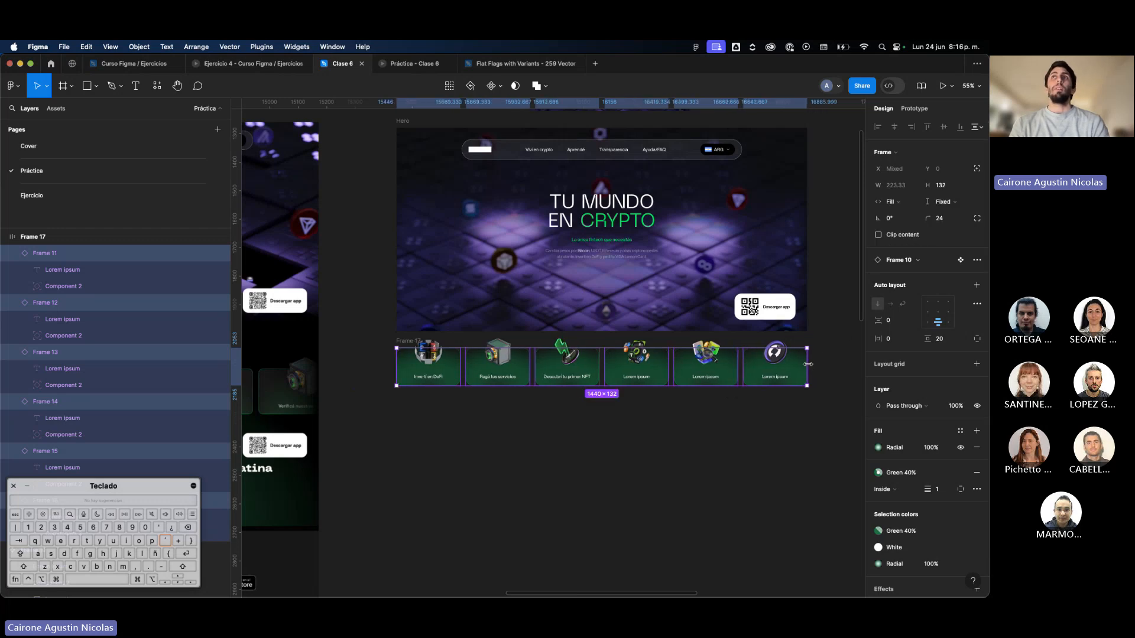
key("cmd+z")
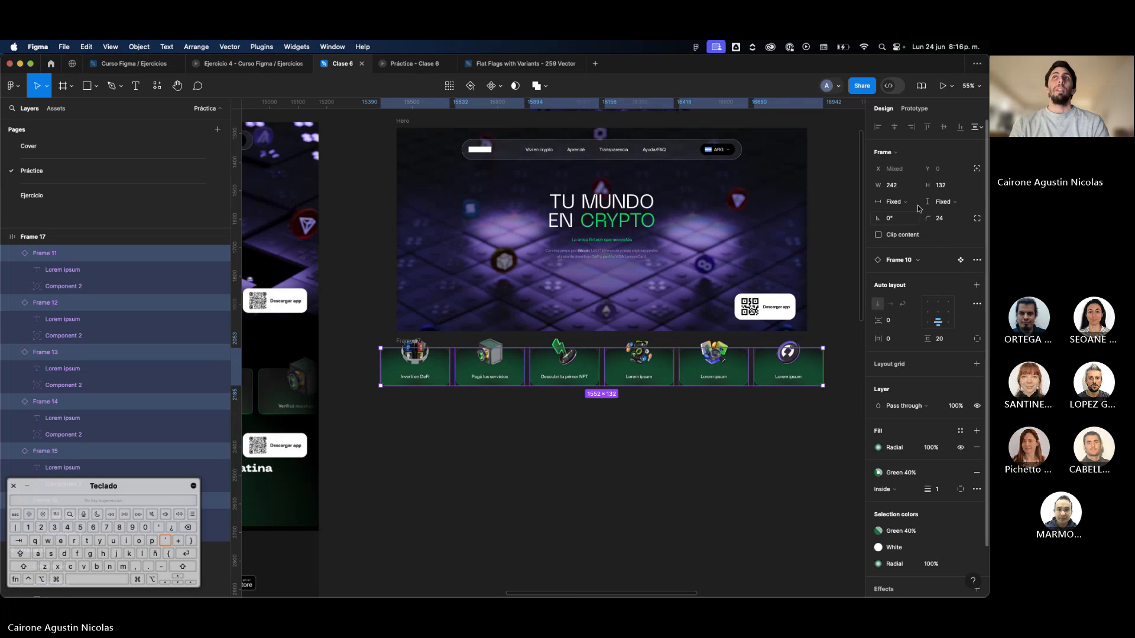
left_click(895, 202)
left_click(899, 229)
scroll(789, 373, "up", 5)
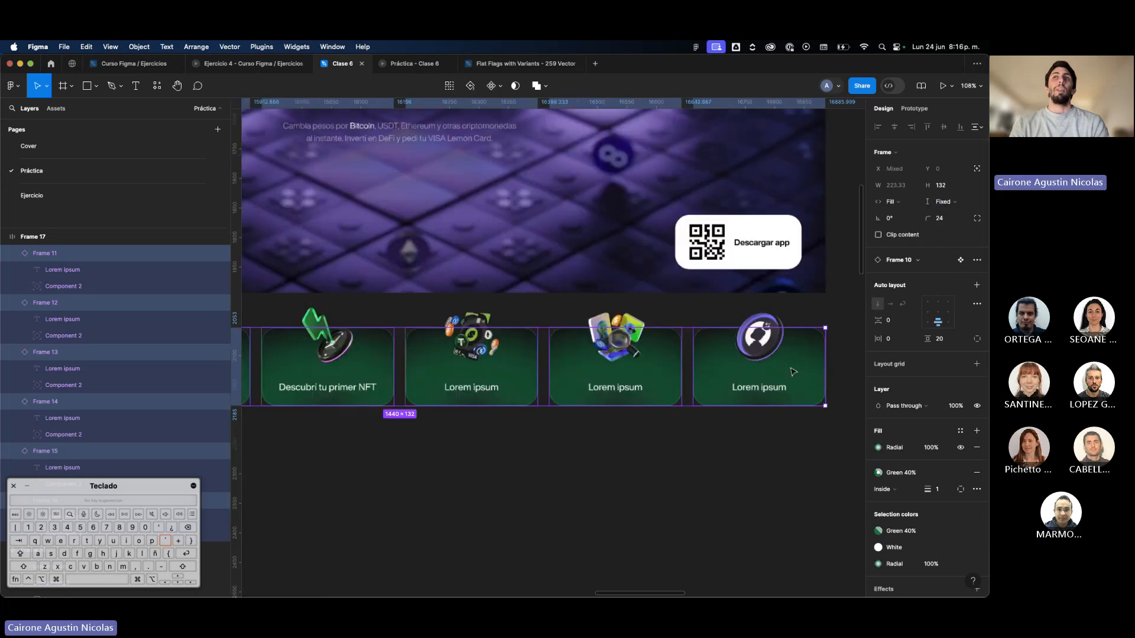
scroll(706, 410, "down", 5)
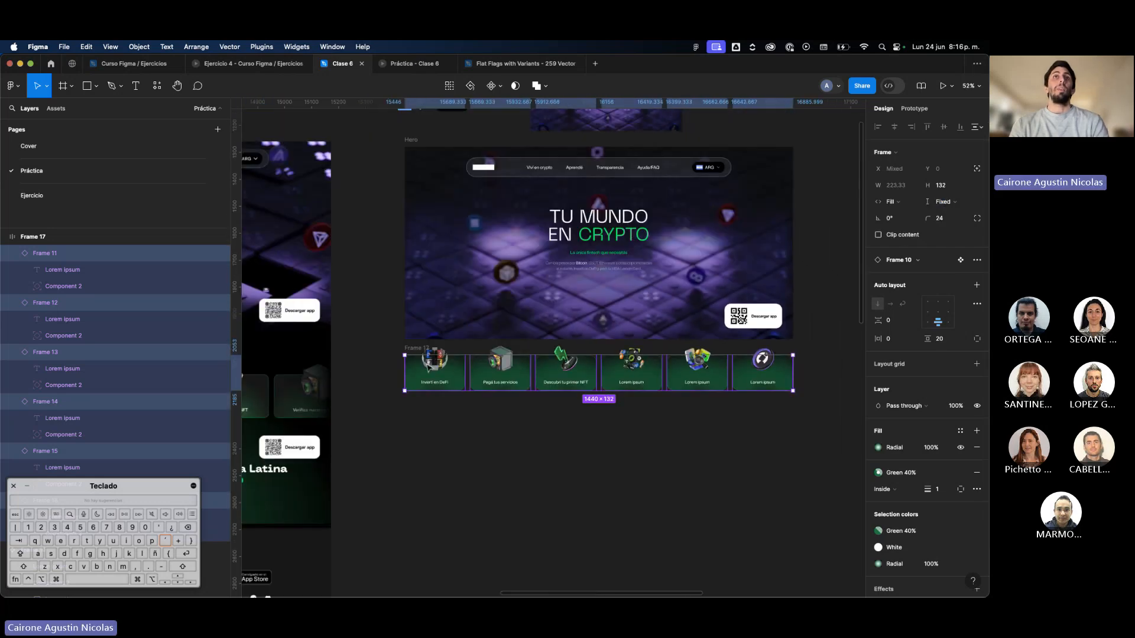
Stretch the card row frame evenly on both sides to a width of 1958 to test how the cards resize.
key("Escape")
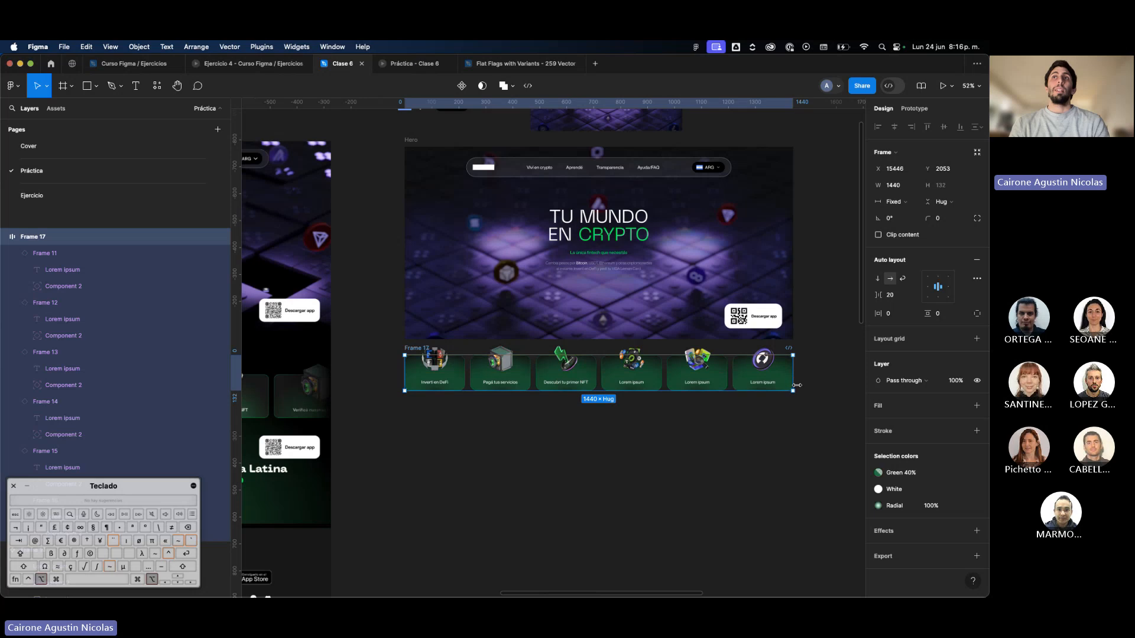
left_click_drag(793, 381, 708, 370)
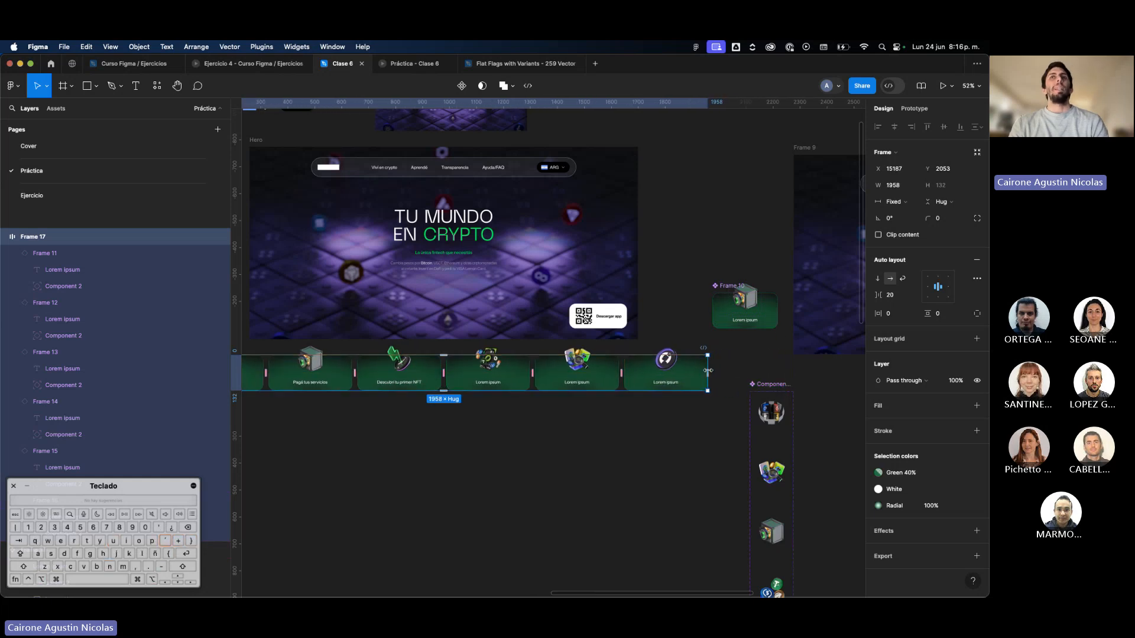
Try widening the Frame 10 main component to 424 from its center, and undo the resize.
scroll(764, 324, "up", 2)
left_click(764, 324)
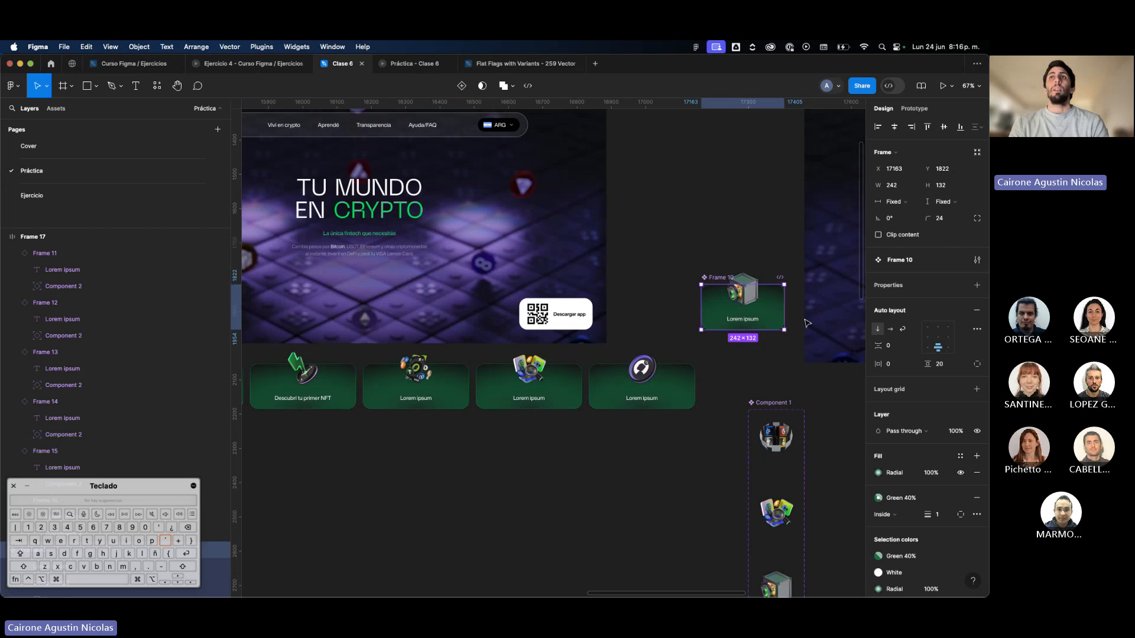
left_click_drag(786, 309, 816, 309)
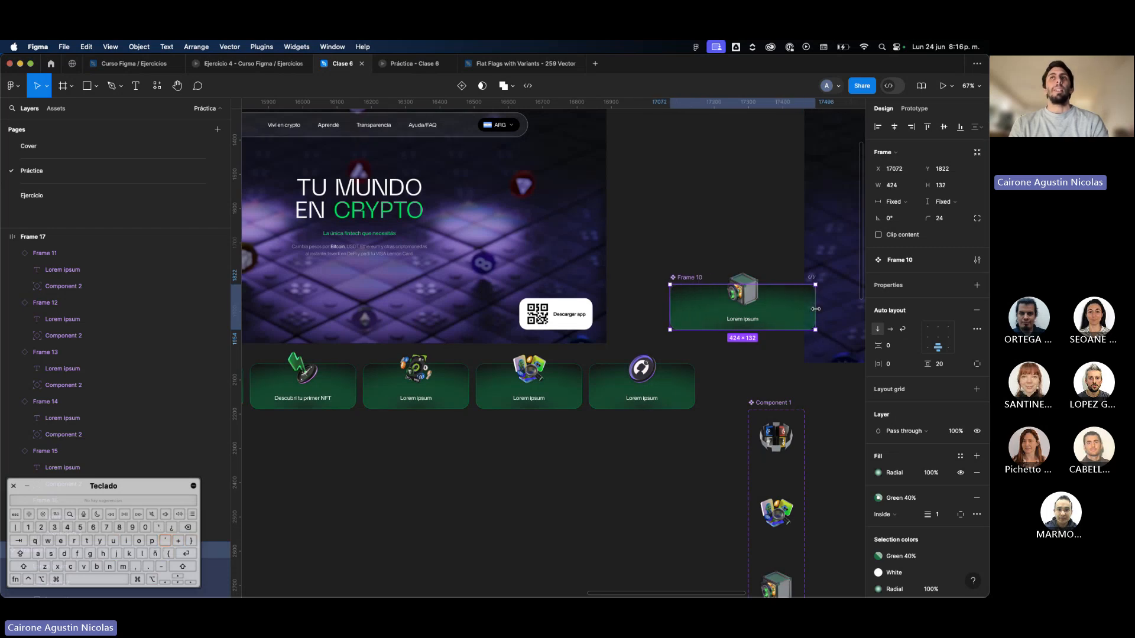
key("super+z")
Resize the card row frame evenly from both sides back to the Hero's 1440 width.
left_click(687, 397, "super")
scroll(685, 399, "down", 2)
scroll(682, 412, "left", 4)
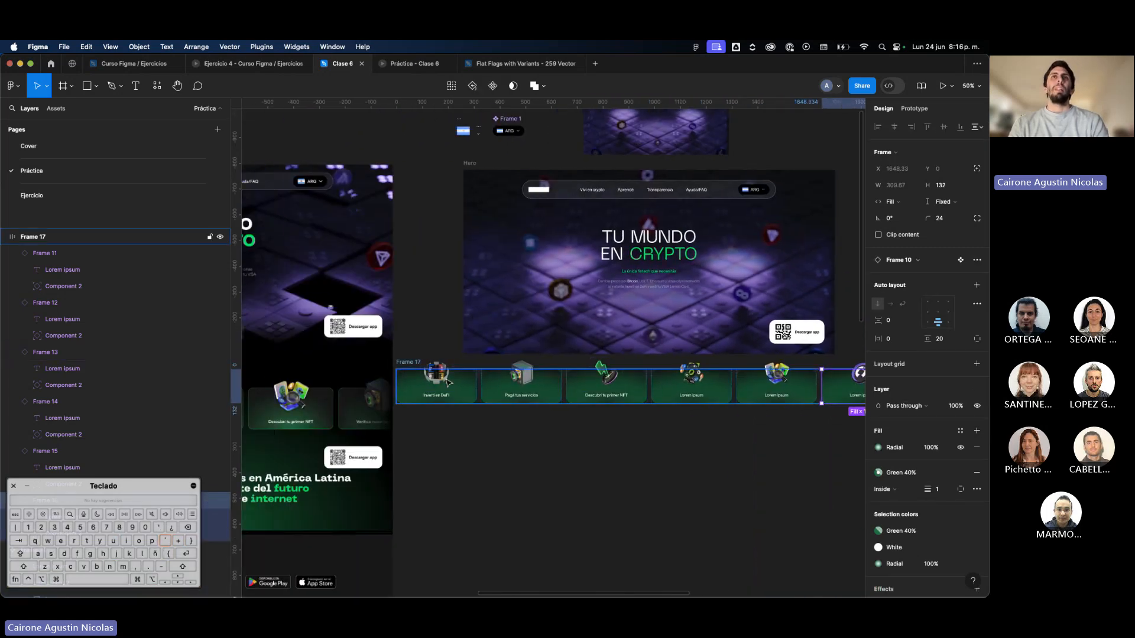
left_click(410, 365)
scroll(788, 373, "right", 3)
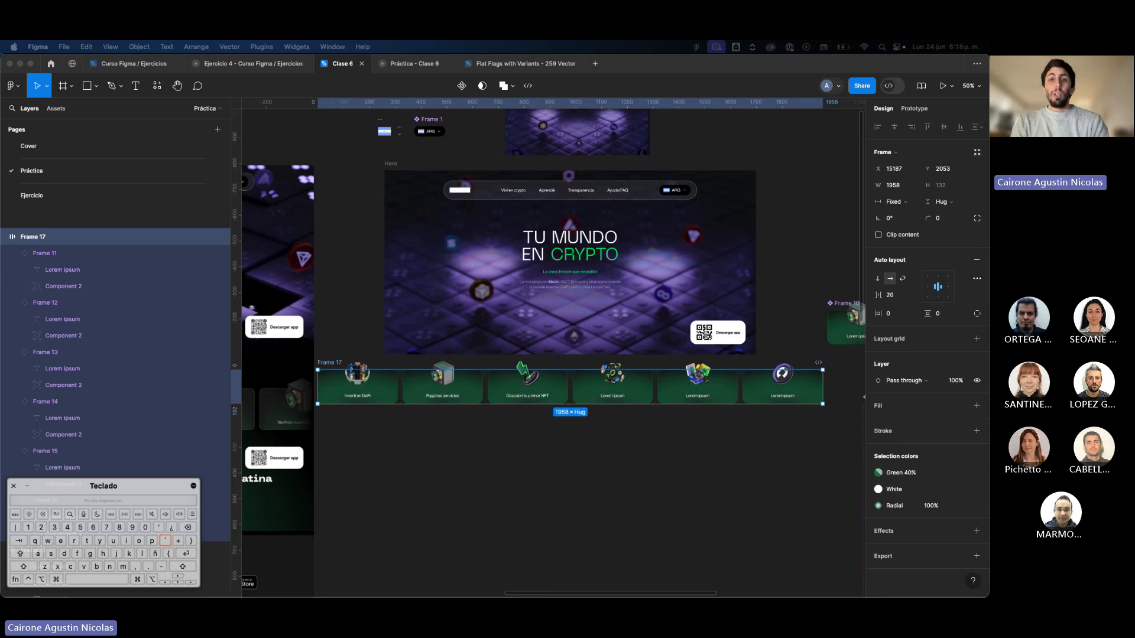
left_click(799, 431)
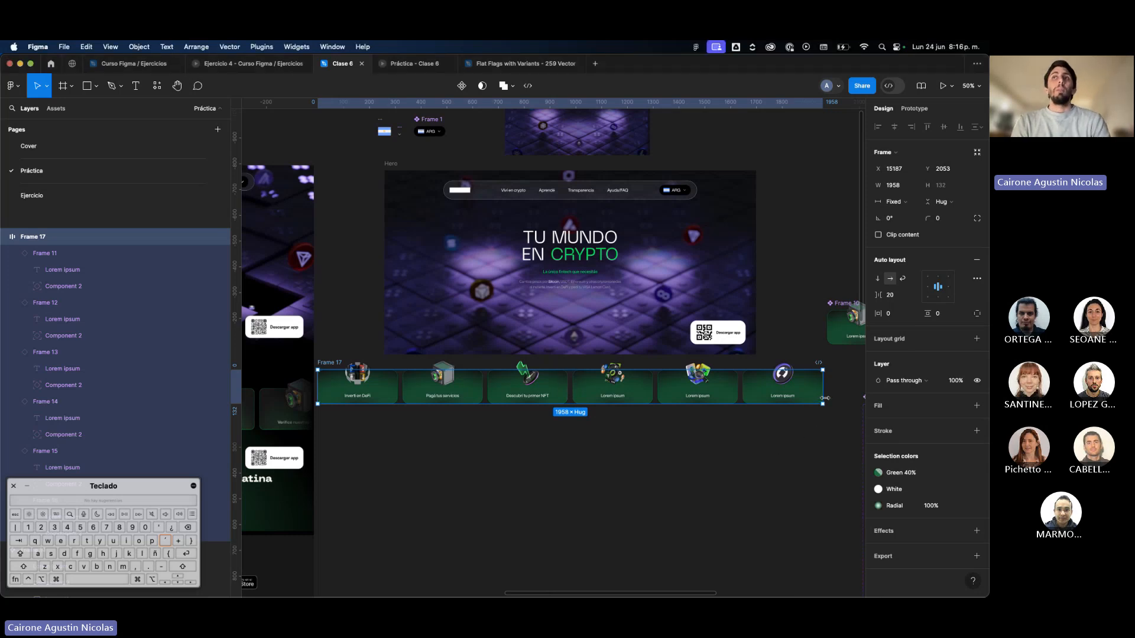
left_click_drag(825, 398, 755, 393)
key("super+z")
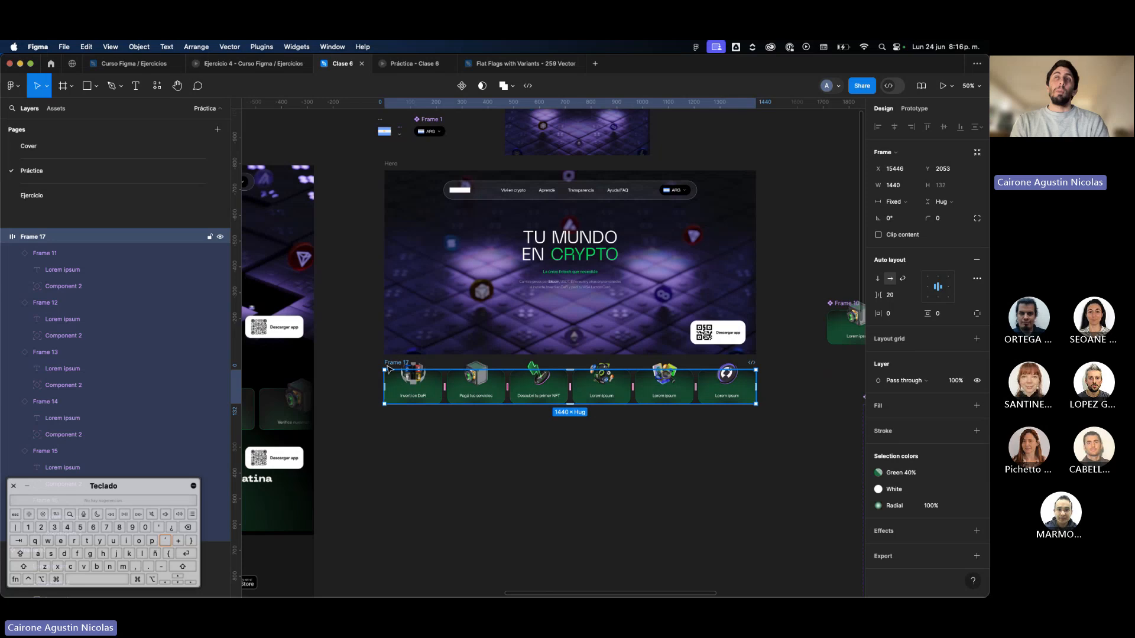
Select all six cards in the row, try a width of 440, and set their fixed width to 340.
left_click(717, 398)
left_click(668, 393, "shift")
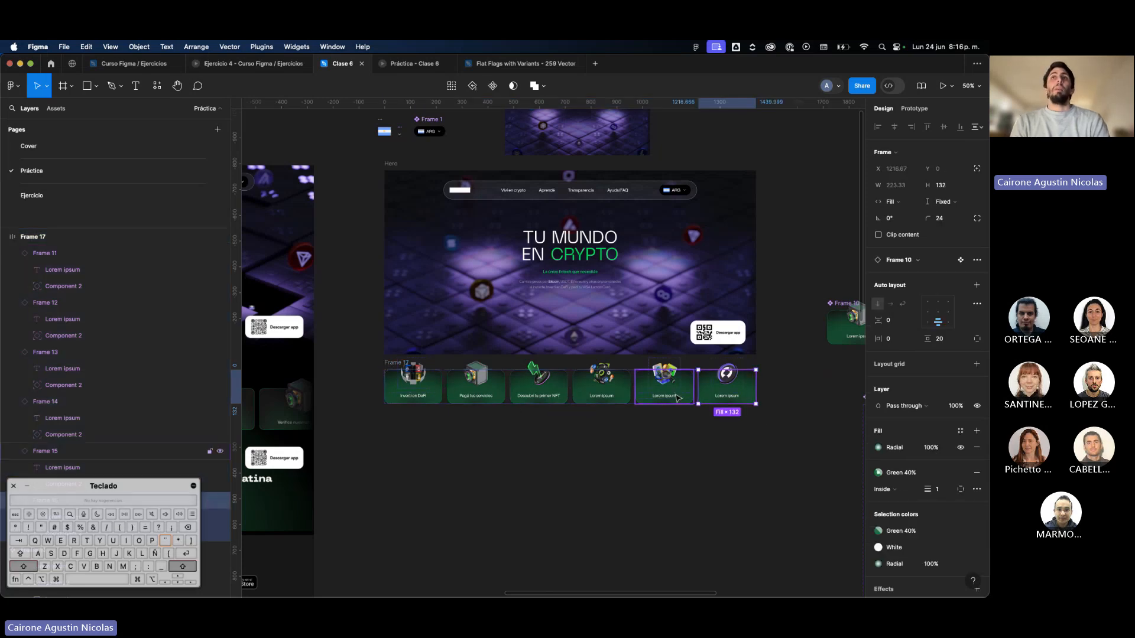
left_click(606, 393, "shift")
left_click(541, 393, "shift")
left_click(467, 393, "shift")
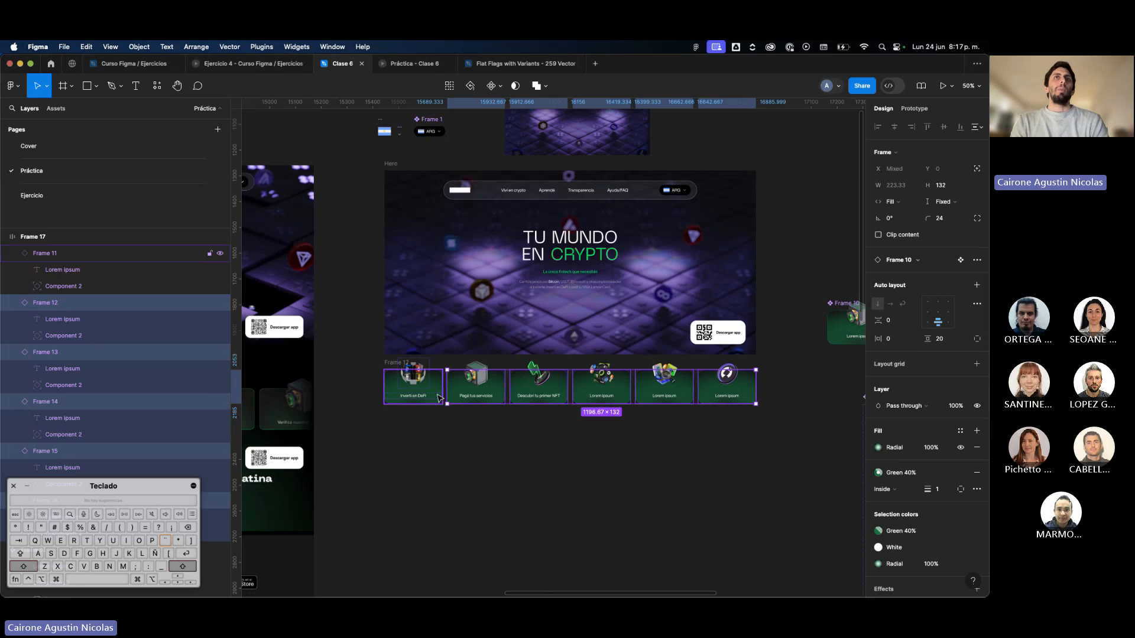
left_click(438, 398, "shift")
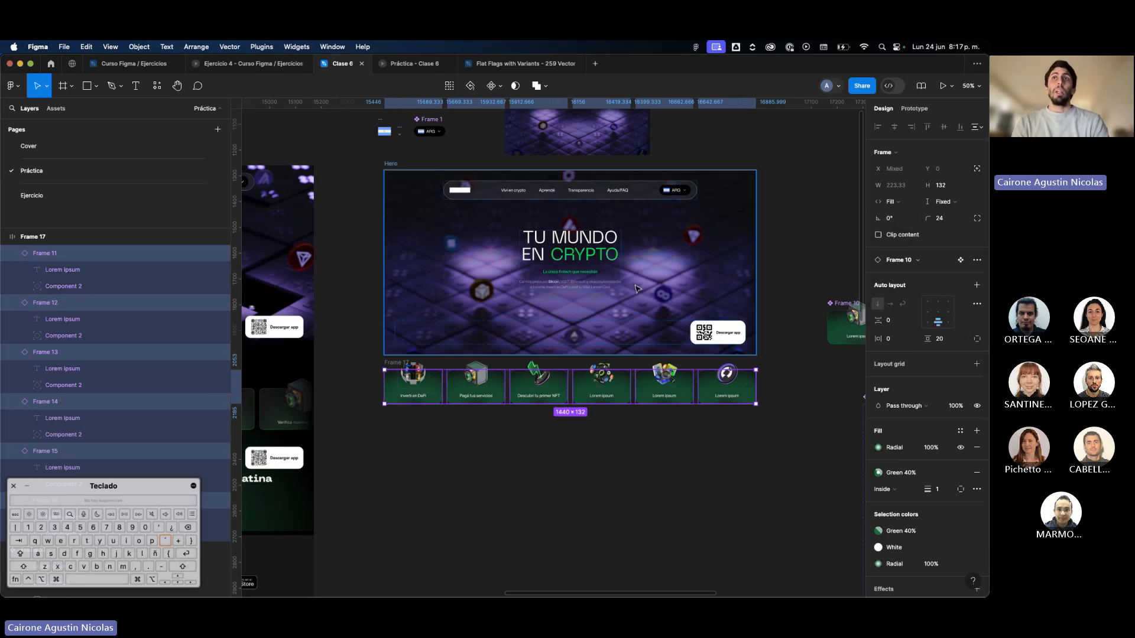
scroll(636, 289, "left", 4)
scroll(636, 289, "right", 5)
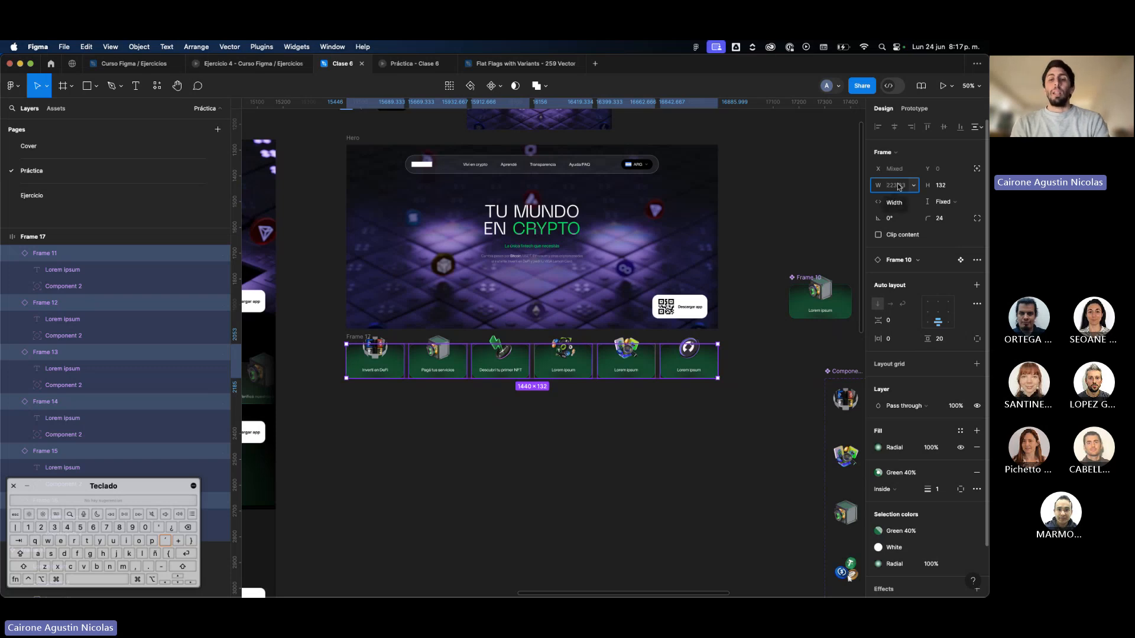
key("Return")
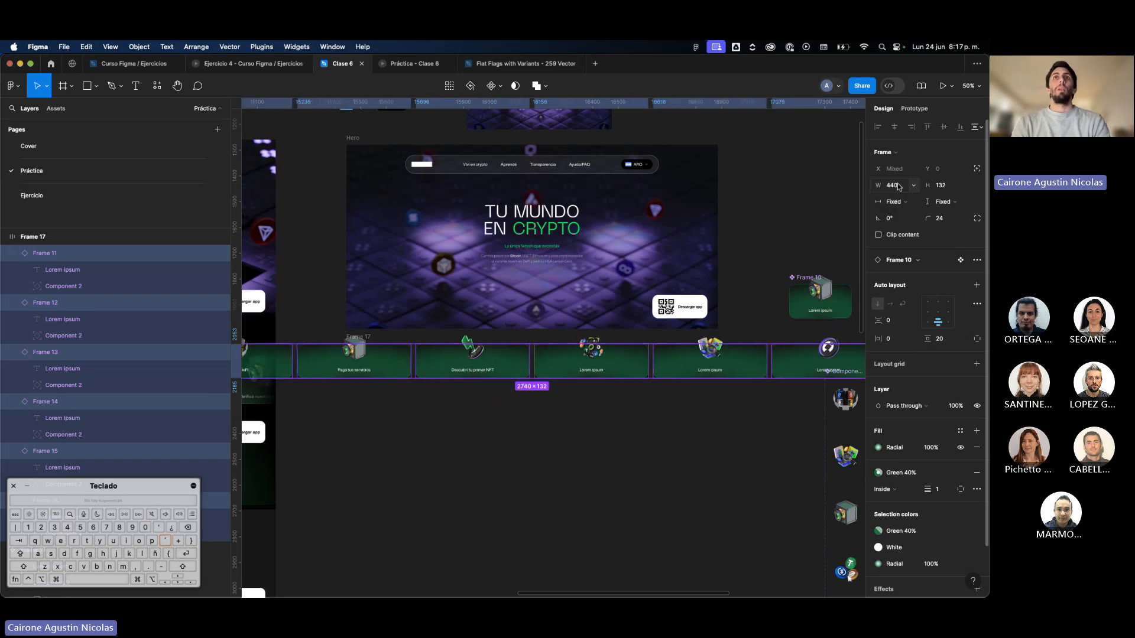
left_click(897, 185)
type("340")
key("Return")
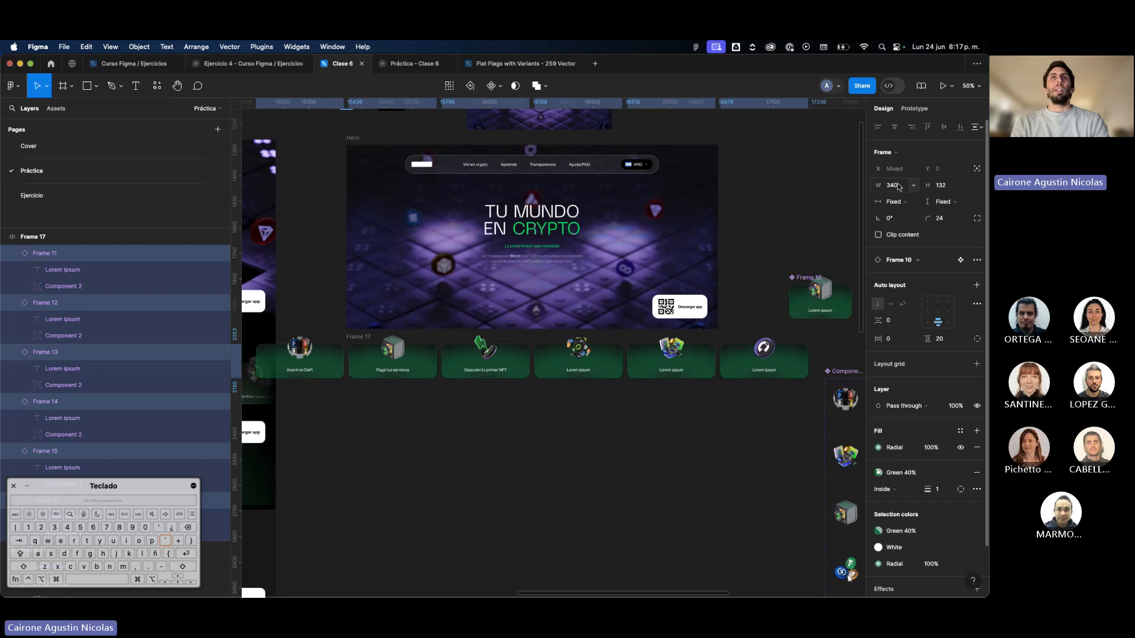
Move the card row frame up to Y 2039 beneath the Hero, and check the six cards one by one.
left_click(352, 338)
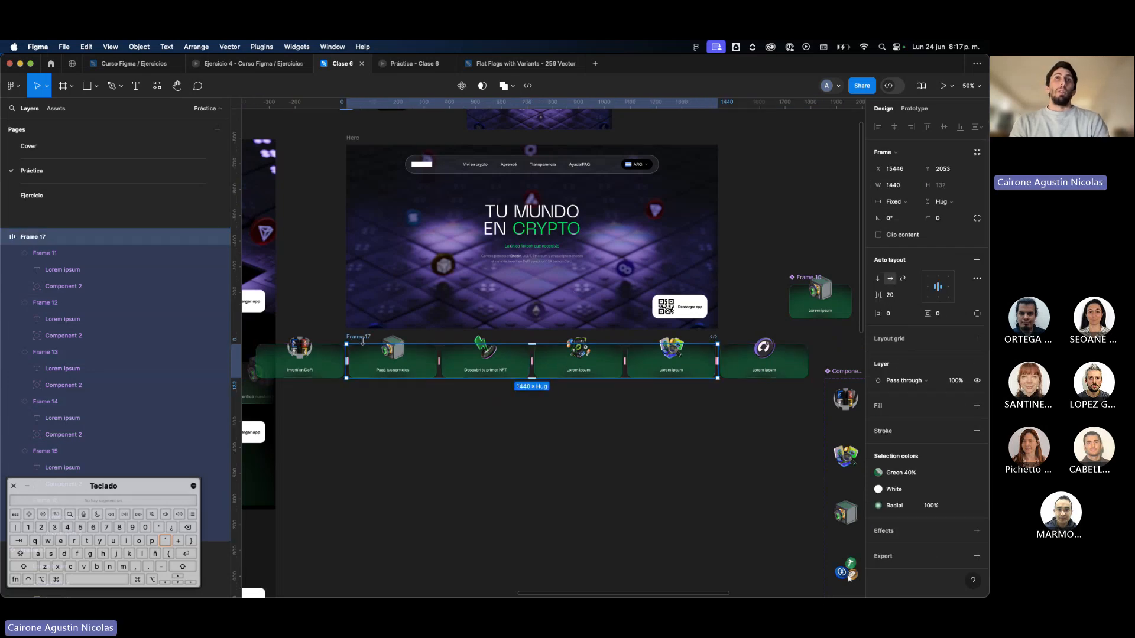
left_click_drag(363, 336, 363, 332)
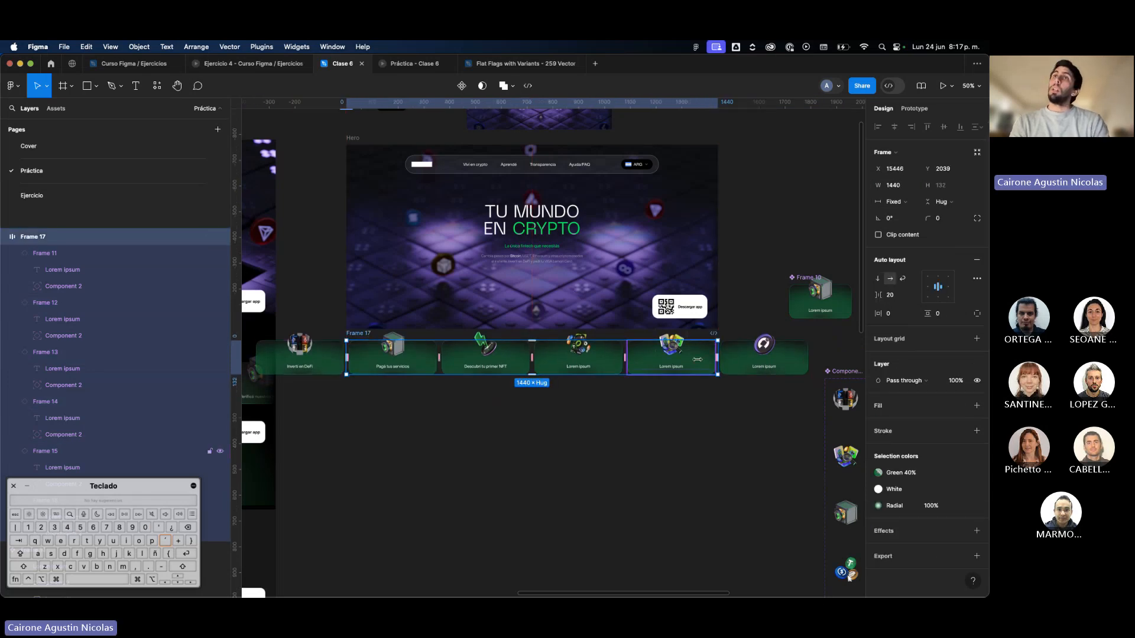
left_click(297, 354)
left_click(392, 354)
left_click(486, 354)
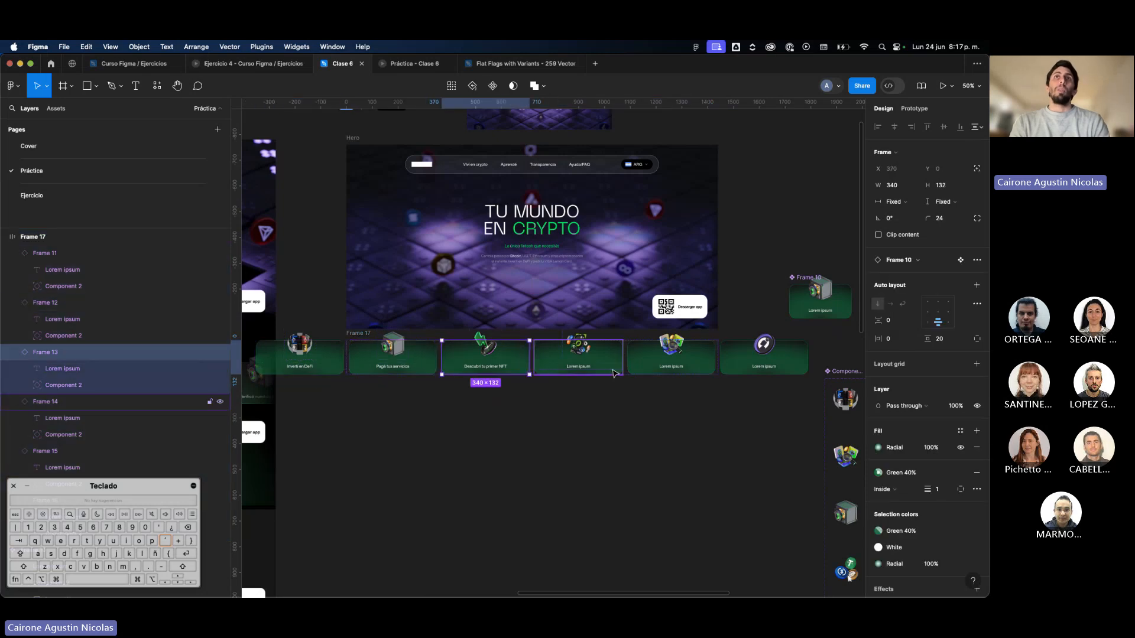
left_click(615, 372)
left_click(671, 354)
left_click(763, 355)
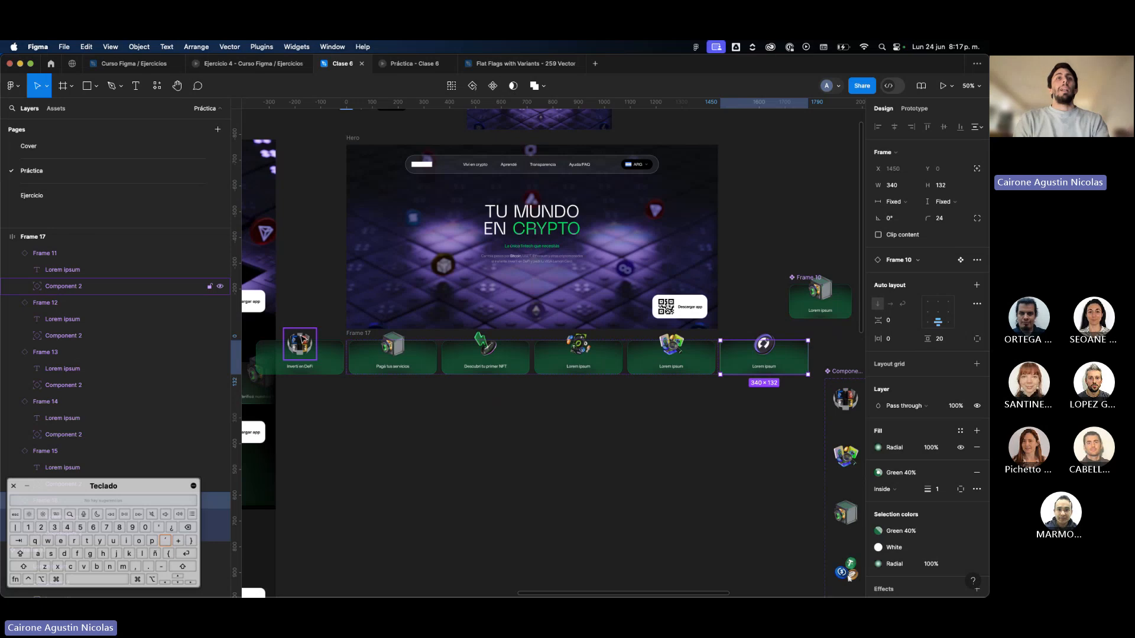
Hide the interface panels and move the reference page's footer down, leaving a gap below its green +2.5M section.
scroll(342, 380, "left", 5)
key("super+backslash")
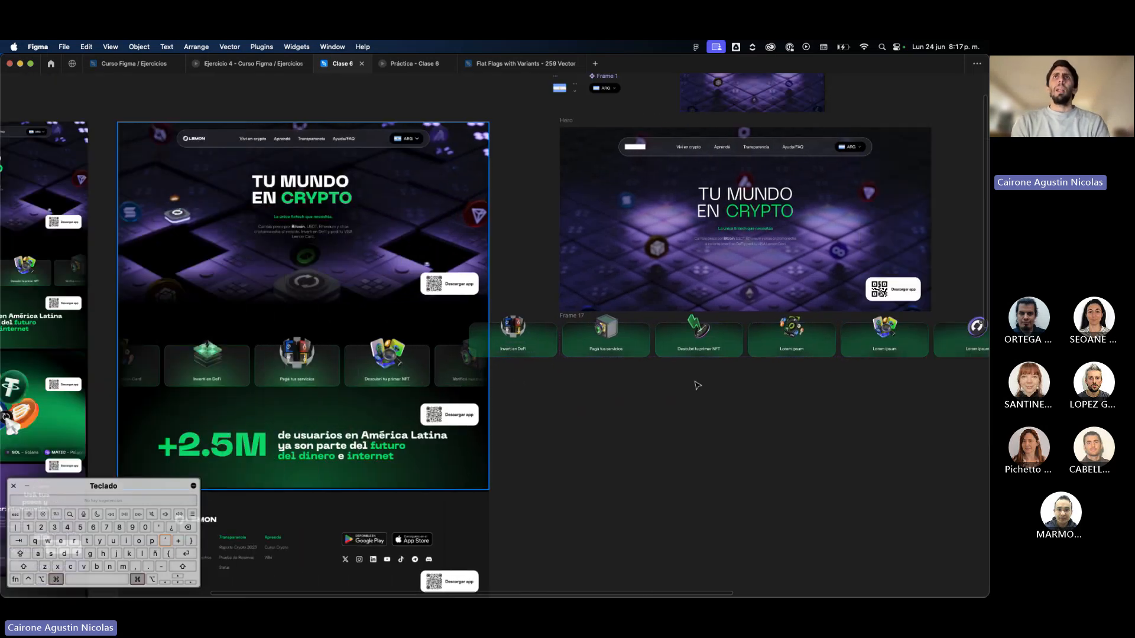
scroll(697, 386, "down", 3)
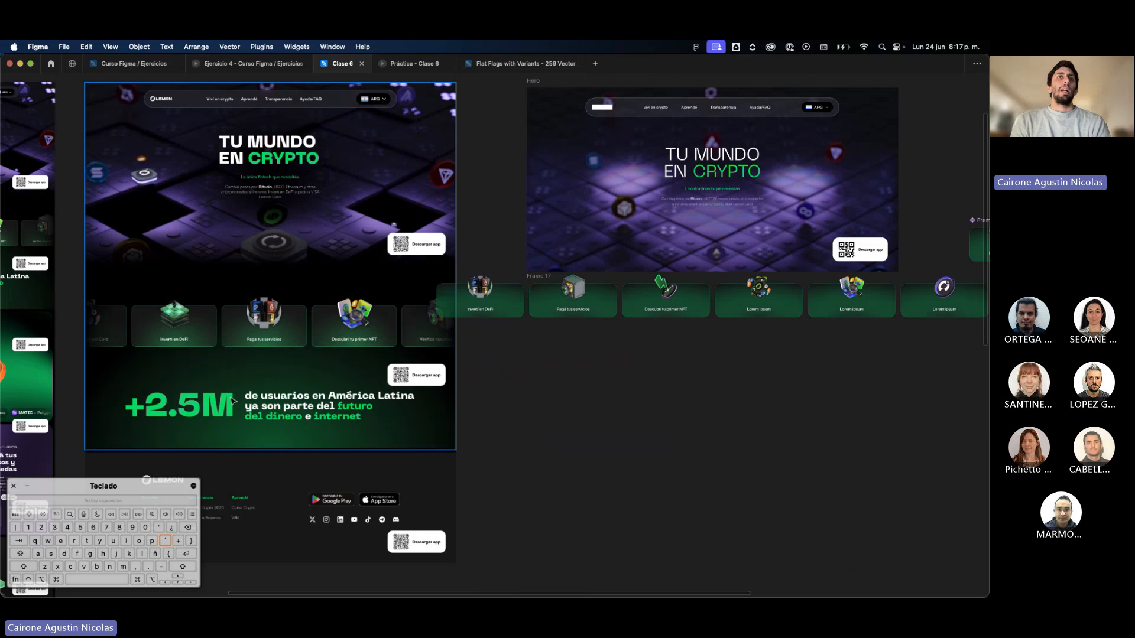
left_click_drag(356, 492, 361, 520)
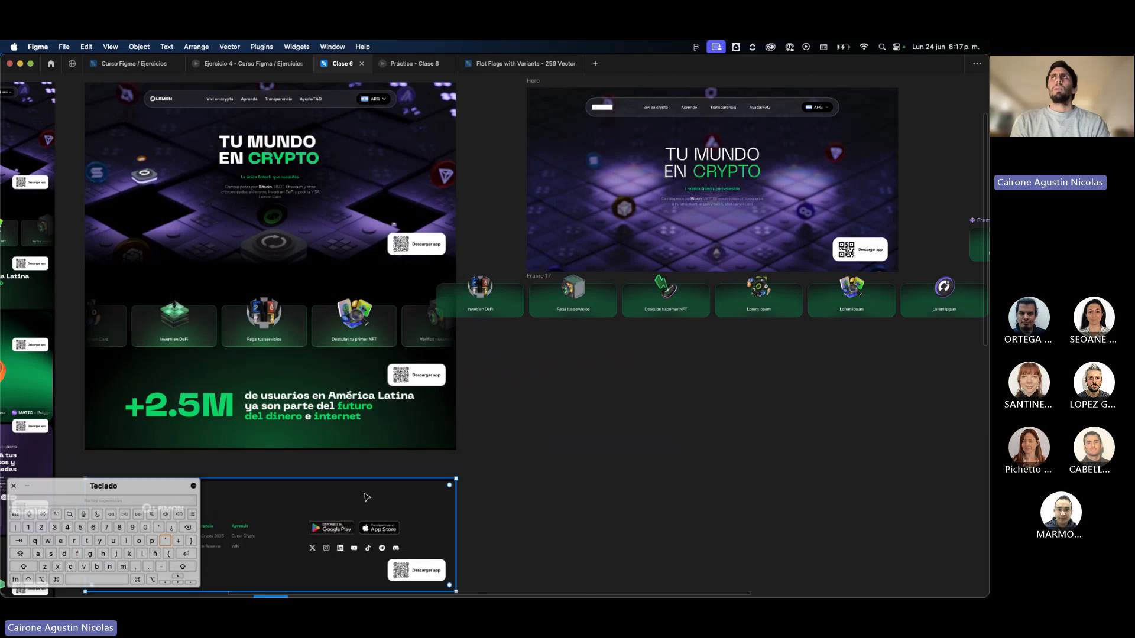
left_click(616, 393)
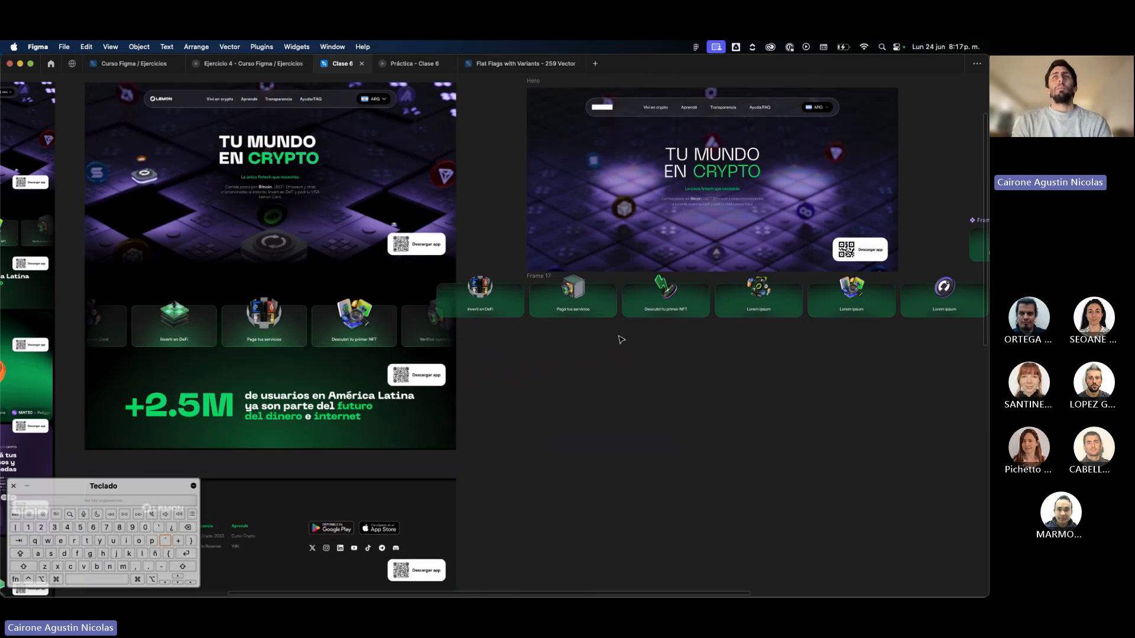
Duplicate the Hero title below the card row and replace its text with "+2.5 M", keeping the green colour.
left_click(760, 165)
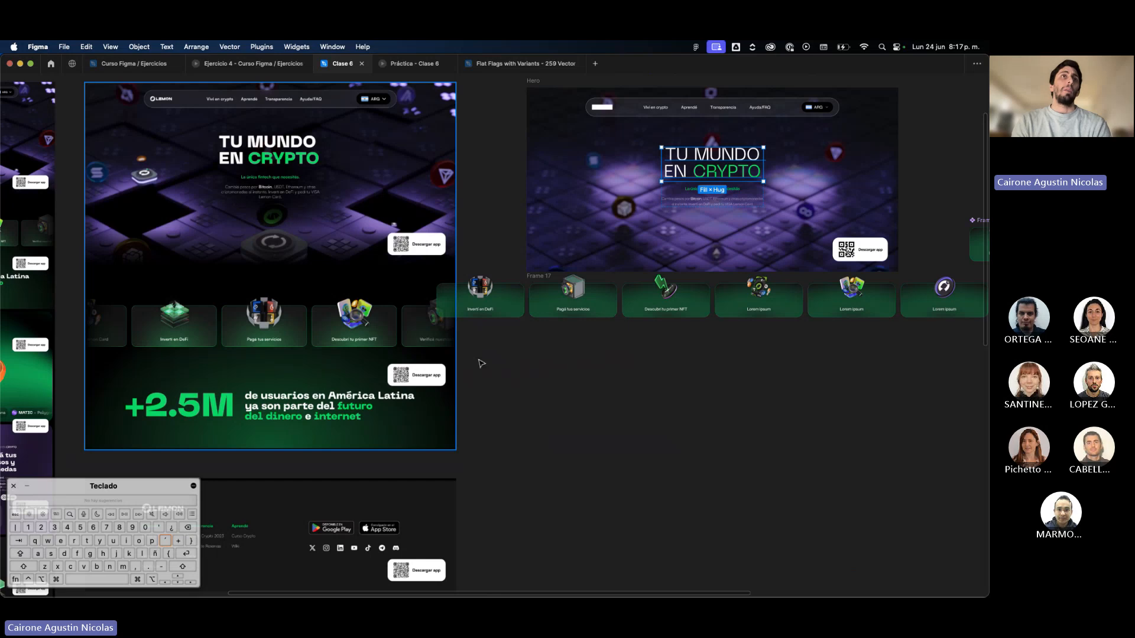
left_click_drag(710, 173, 501, 348)
double_click(592, 379)
key("BackSpace")
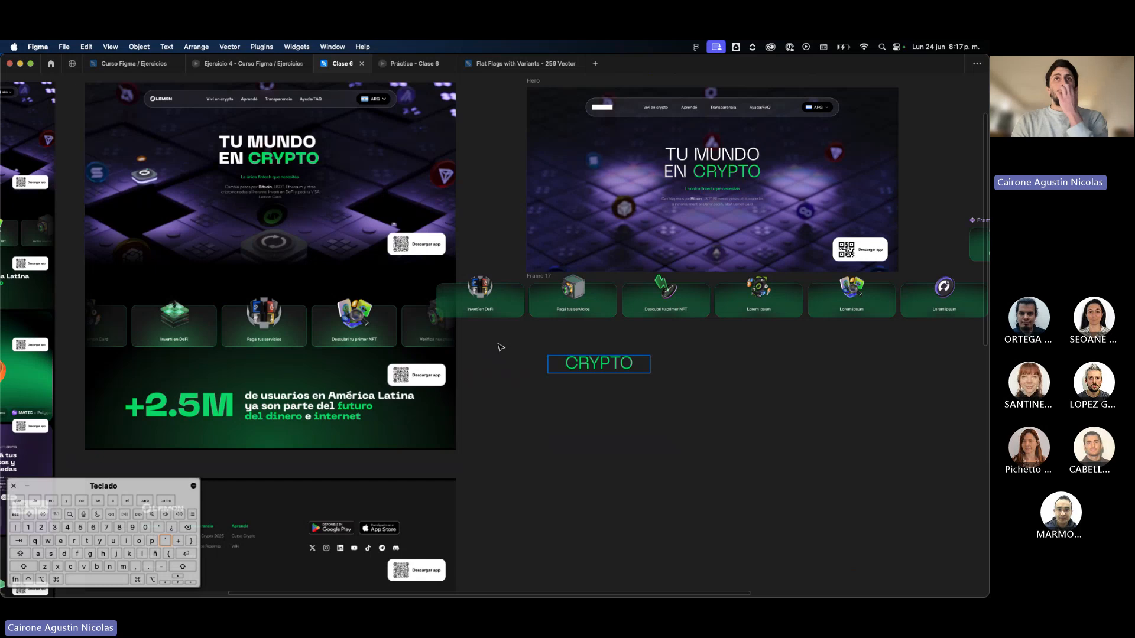
key("Delete")
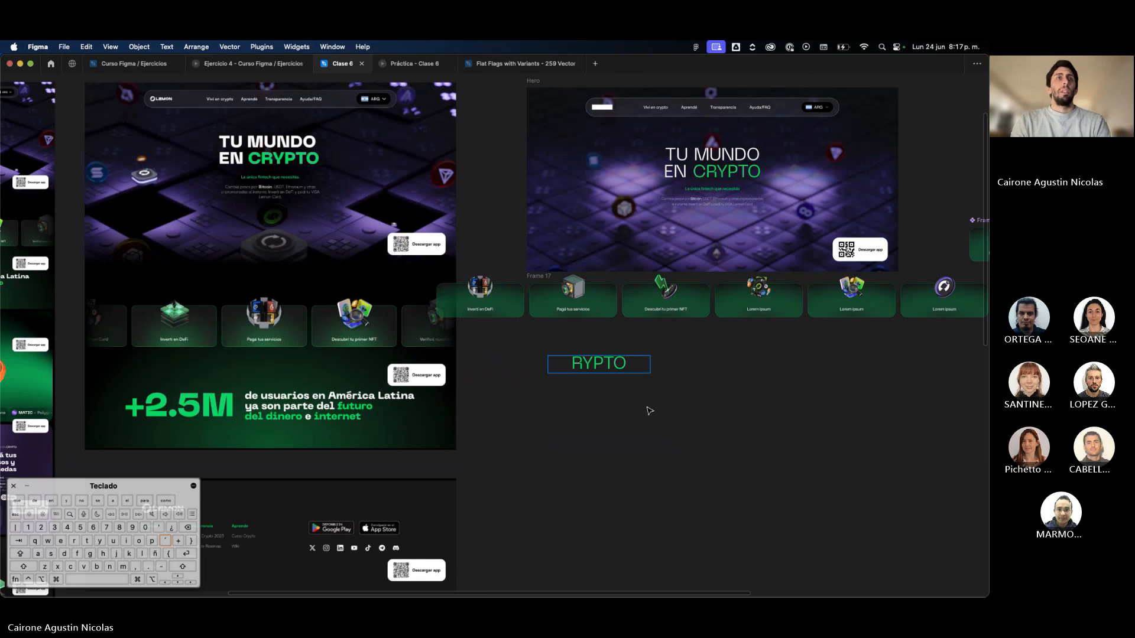
type("+2.5")
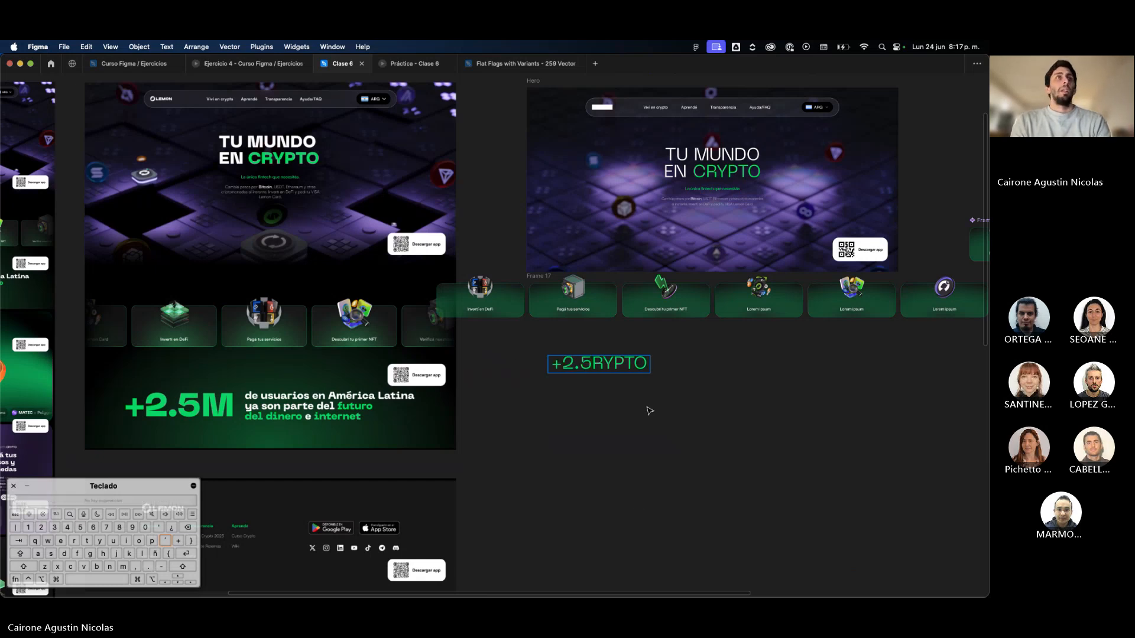
type(" M")
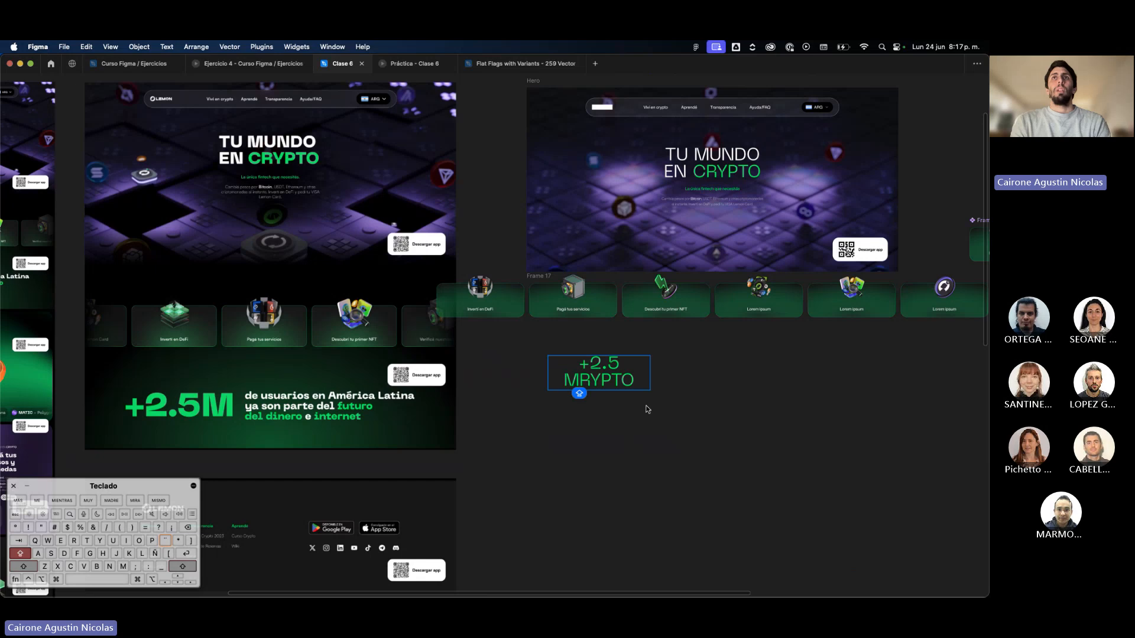
key("shift+Down")
key("BackSpace")
left_click(790, 431)
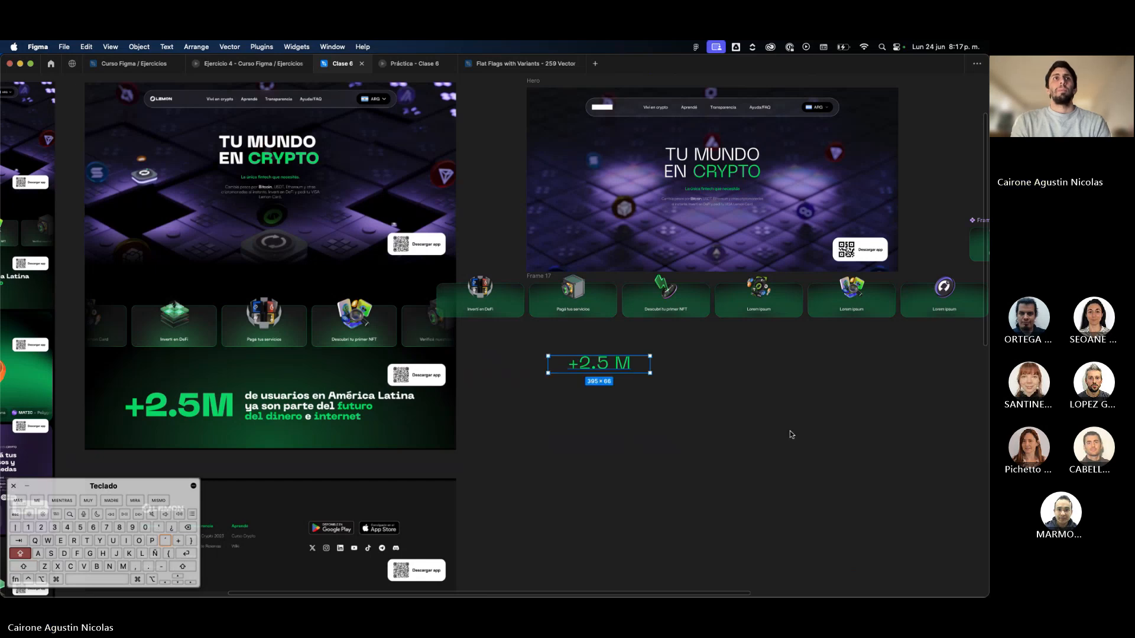
Remove the space so the text reads "+2.5M", show the interface panels again, and set the text to auto width.
double_click(618, 363)
left_click(616, 367)
key("BackSpace")
left_click(618, 385)
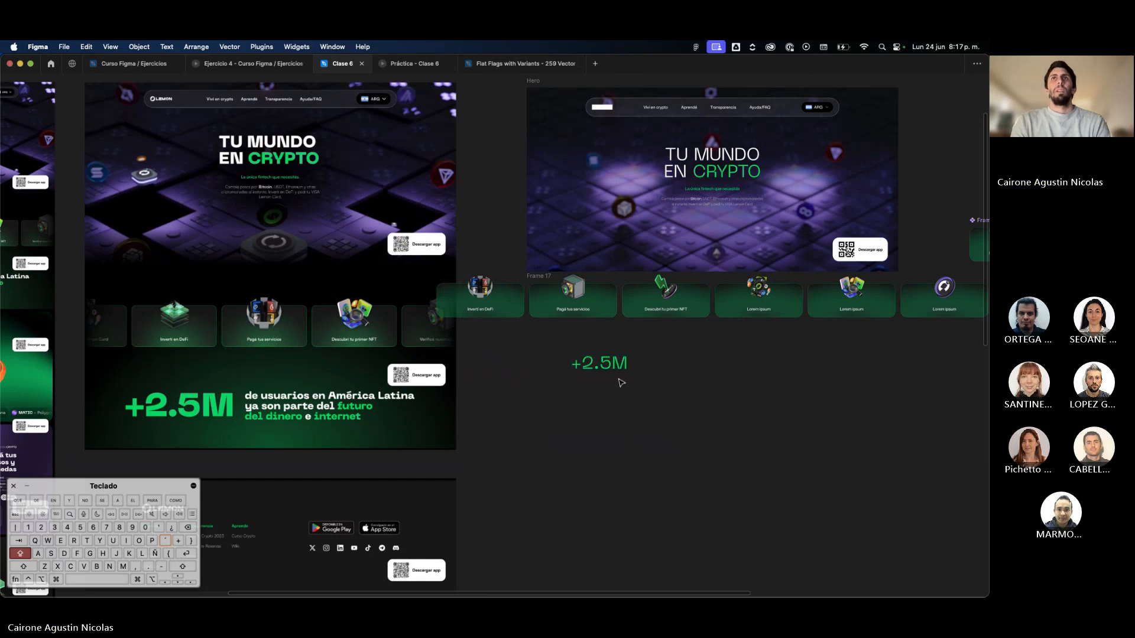
left_click(631, 371)
key("super+backslash")
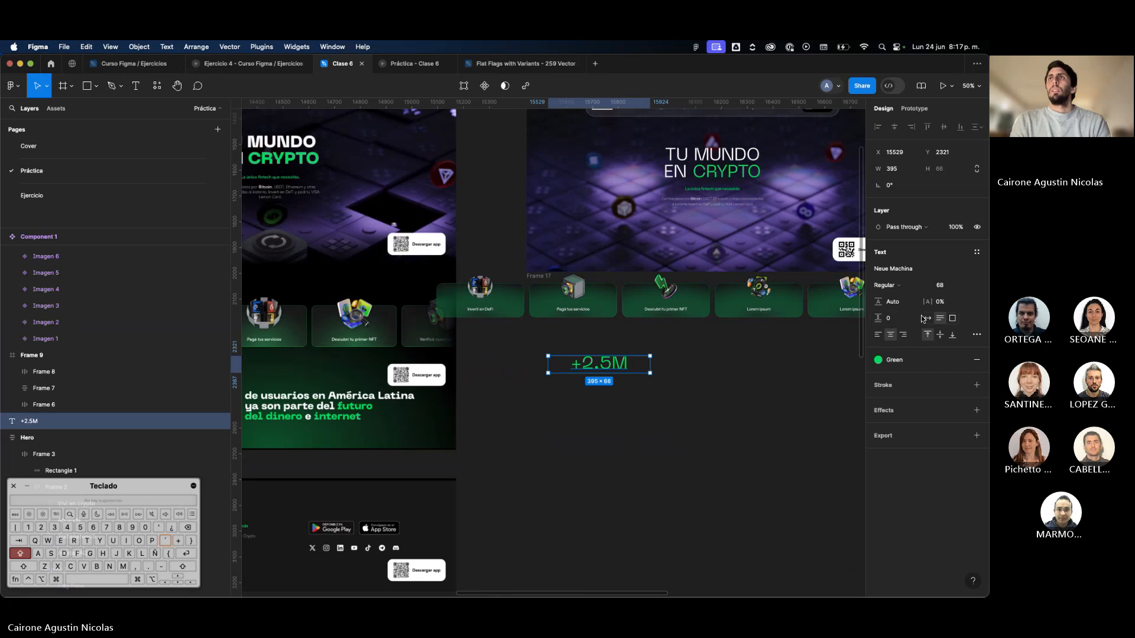
left_click(715, 385)
Duplicate the "+2.5M" text and place the copy below the original, next to the reference's green section.
left_click_drag(618, 371, 687, 367)
scroll(684, 429, "left", 5)
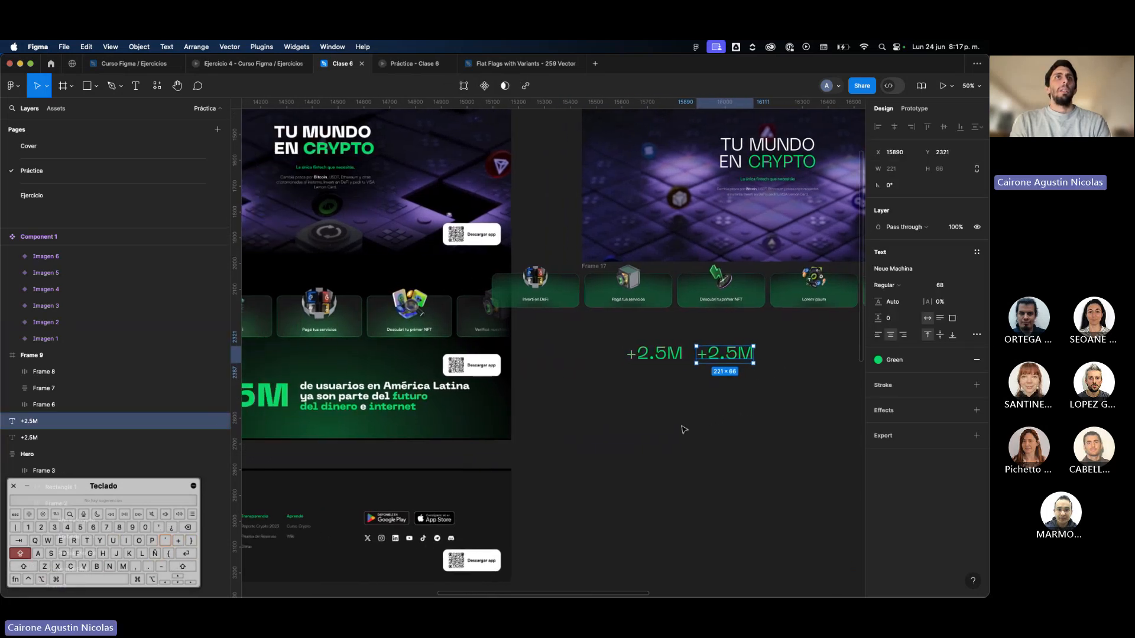
left_click_drag(758, 359, 572, 412)
Replace the copied text with "de usuarios en América Latina" in sentence case.
double_click(572, 411)
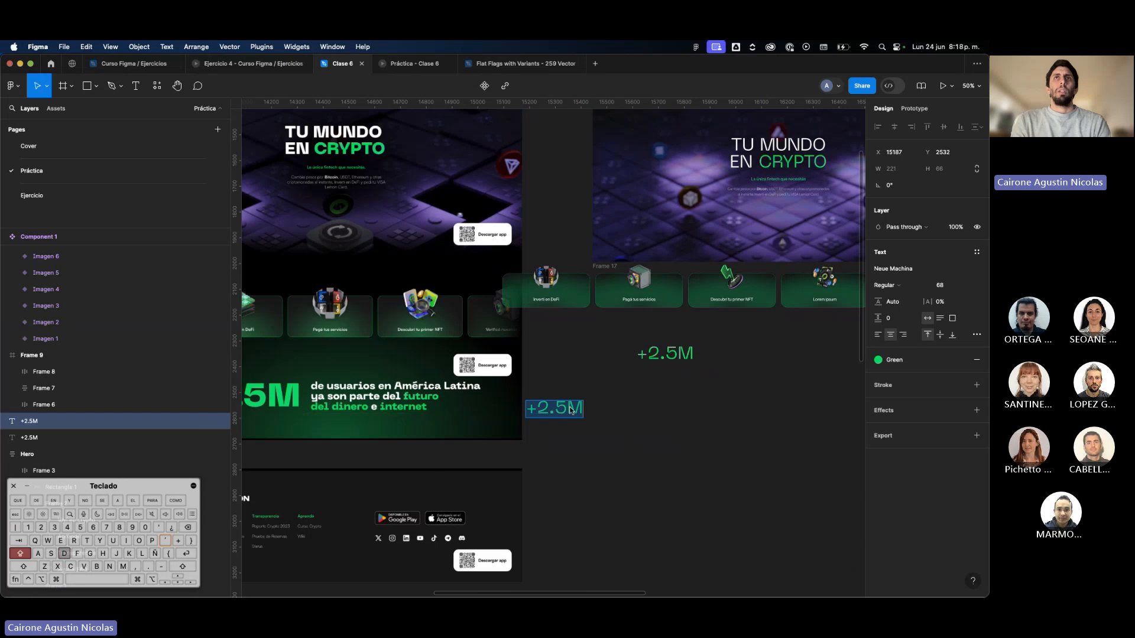
type("DE")
key("super+a")
key("Caps_Lock")
type("de usuarios en ")
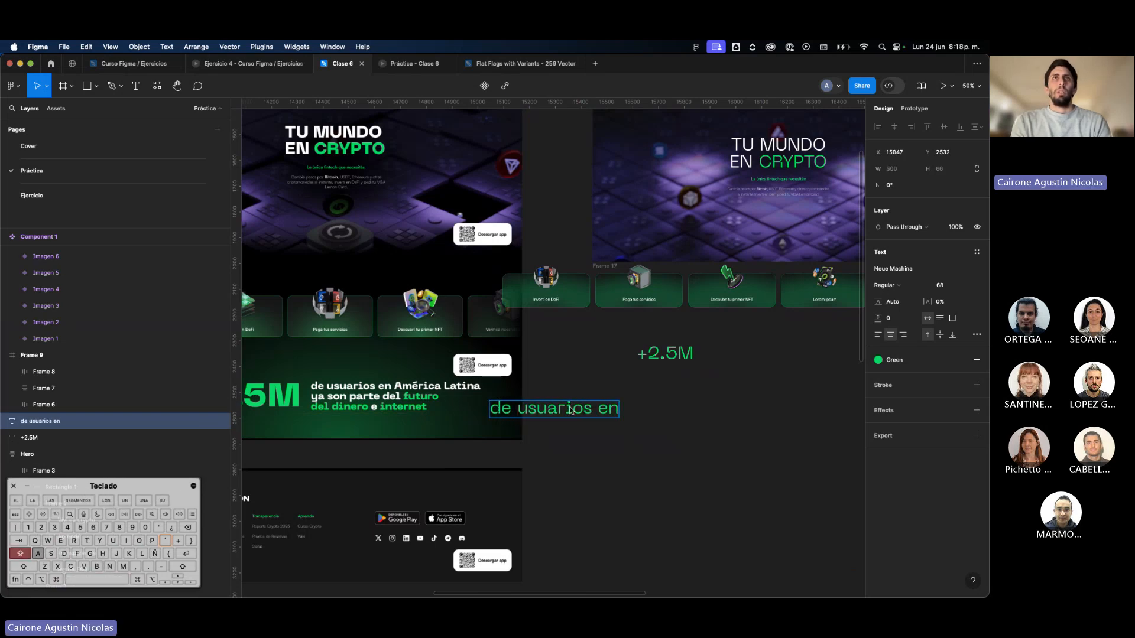
type("Améri")
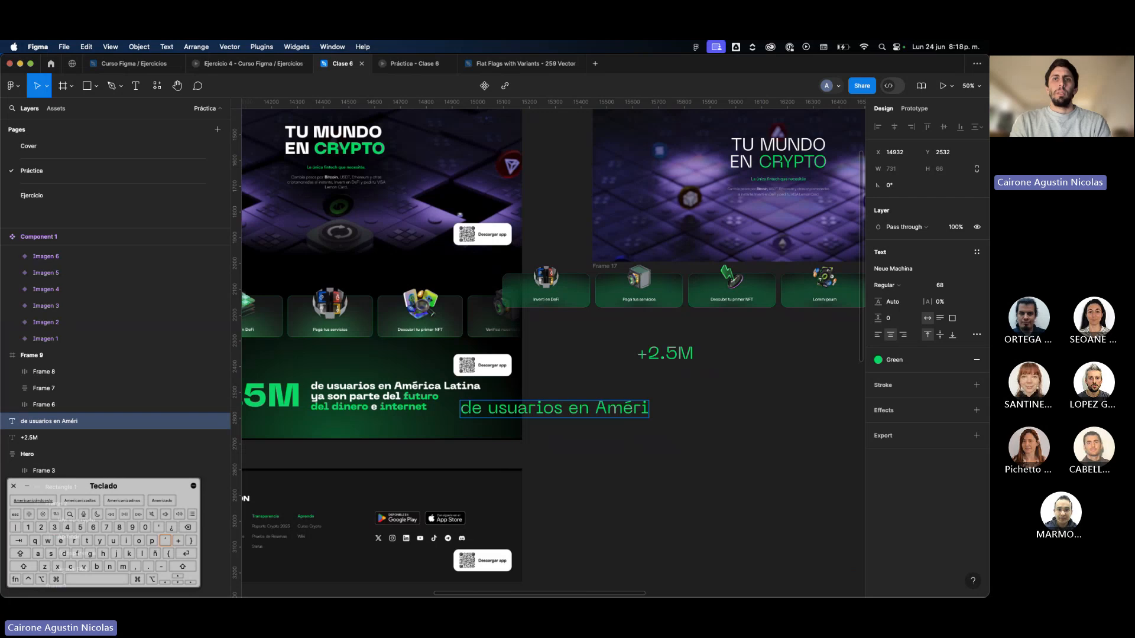
type("ca Lat")
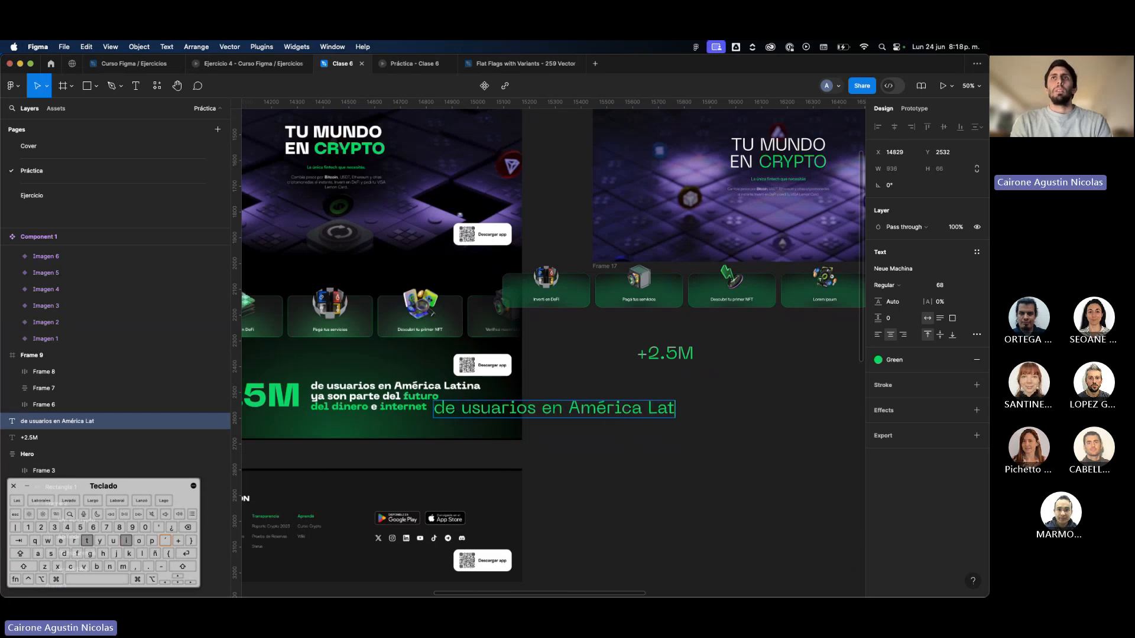
type("ina")
Add the lines "ya son parte del futuro" and "del dinero e internet" below the copied text's first line.
key("Return")
type("y")
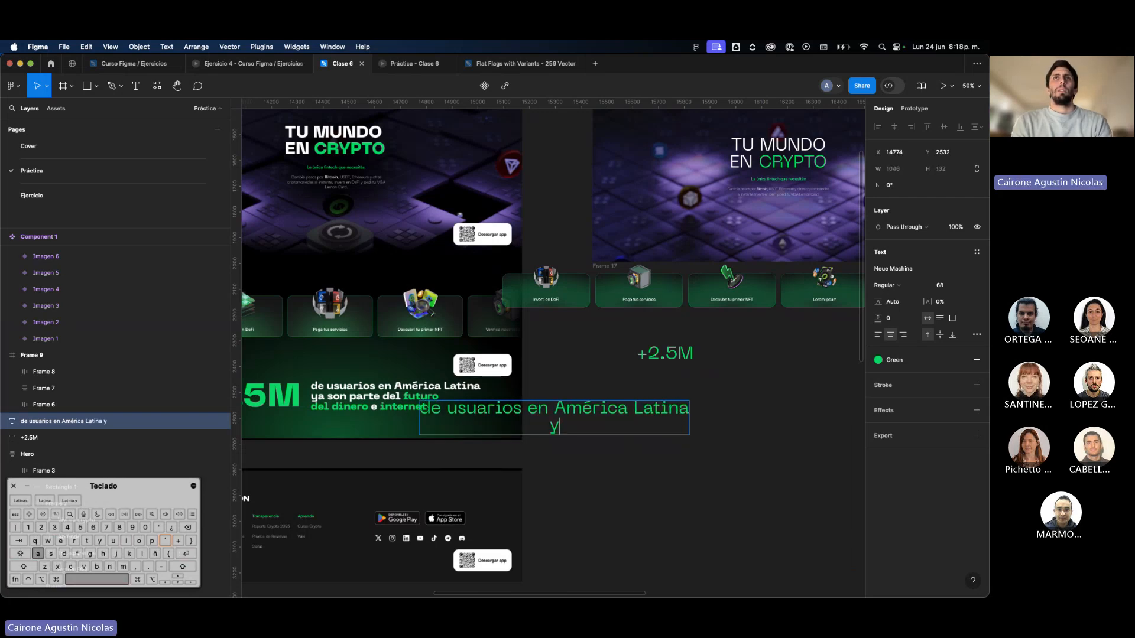
type("a son parte del f")
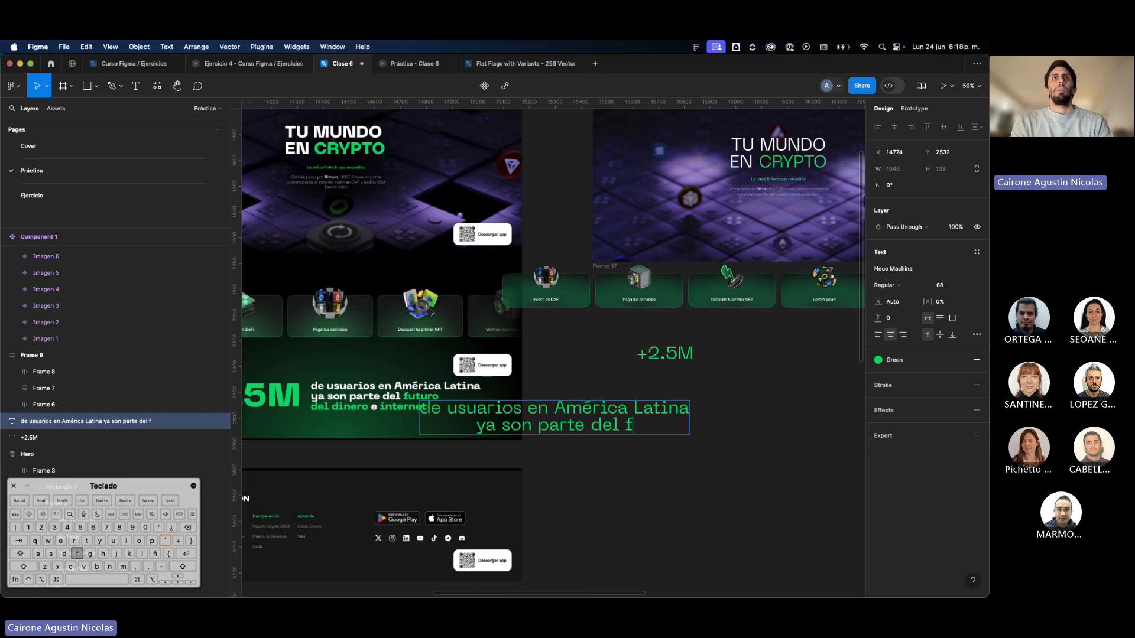
type("uturo del dinero ")
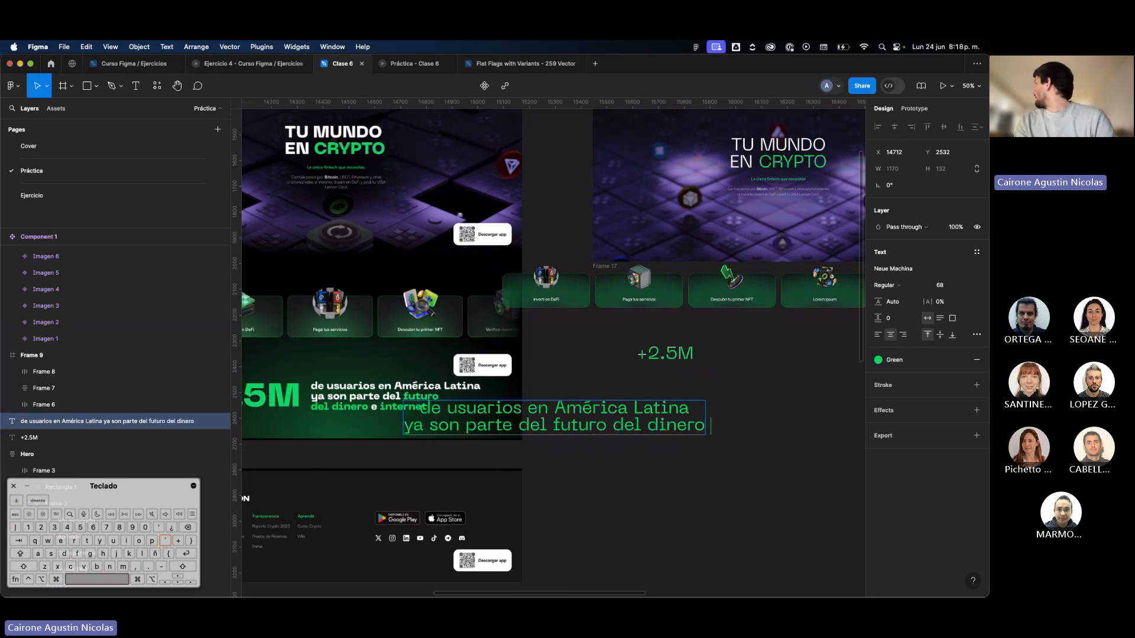
type("e internet")
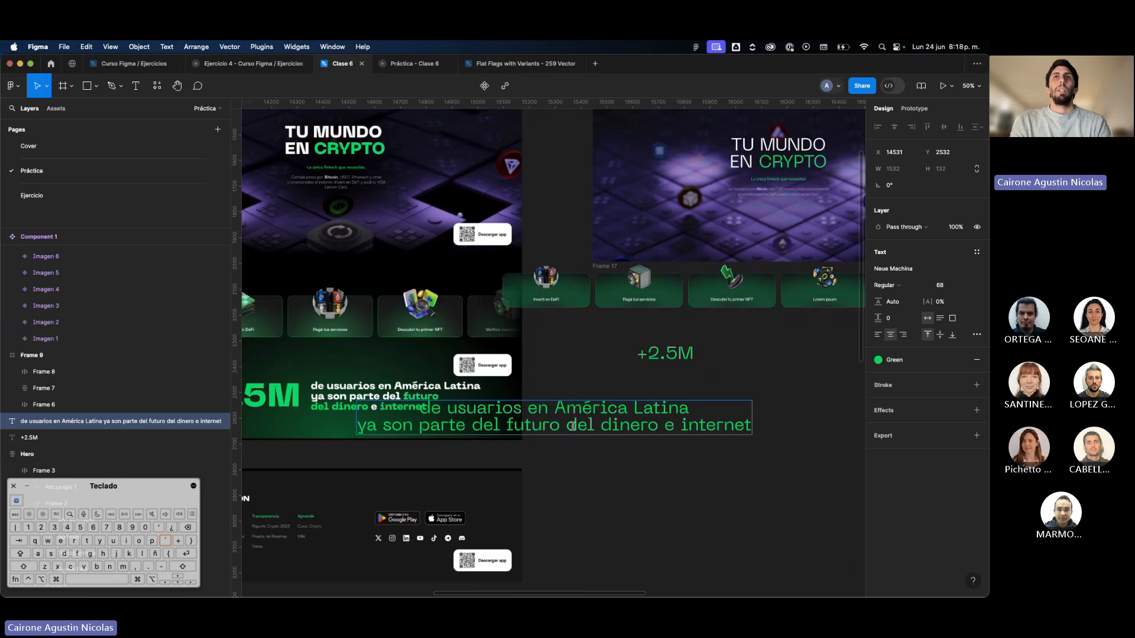
key("Return")
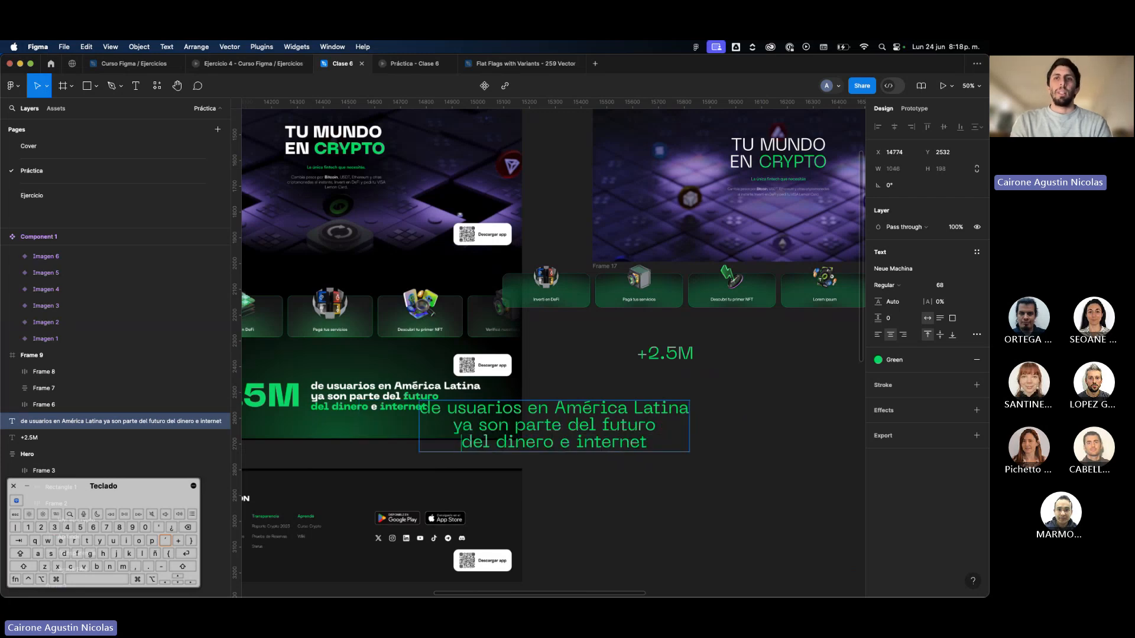
left_click(708, 500)
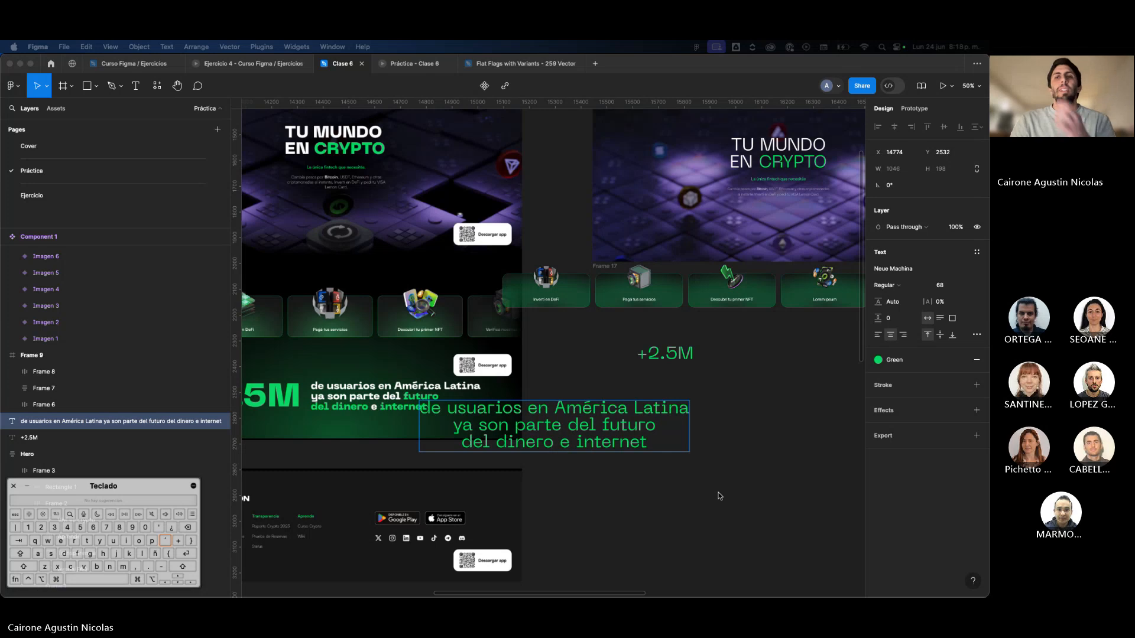
Move the three-line text to the right side of the "+2.5M" text and left-align its lines.
left_click(718, 494)
left_click(753, 431)
left_click_drag(651, 424, 836, 354)
key("alt+super+l")
Scale up the "+2.5M" text over the reference's green section to match the size of its large number.
left_click(674, 364)
scroll(676, 363, "left", 2)
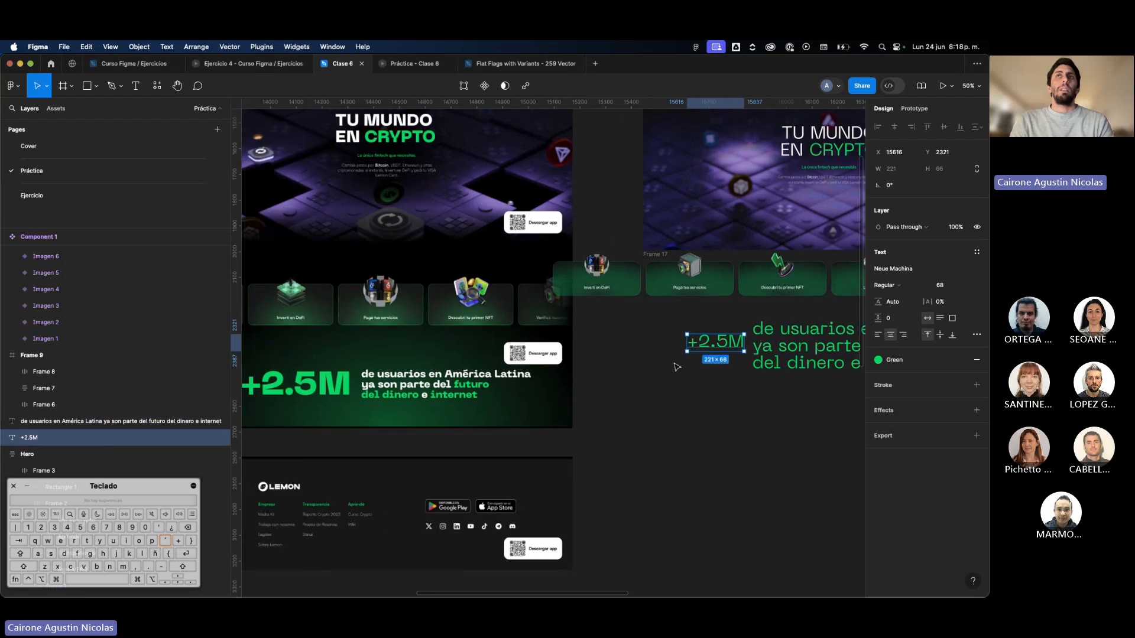
scroll(675, 363, "right", 1)
scroll(676, 363, "left", 2)
scroll(676, 362, "right", 2)
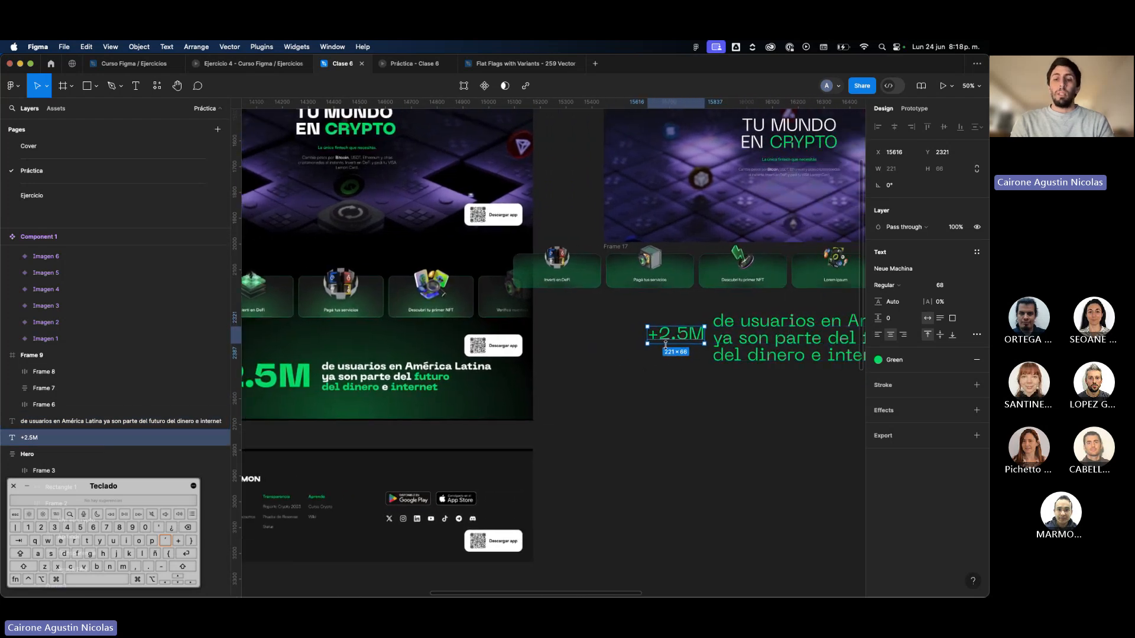
key("k")
left_click_drag(648, 336, 324, 374)
key("super+backslash")
key("super+backslash")
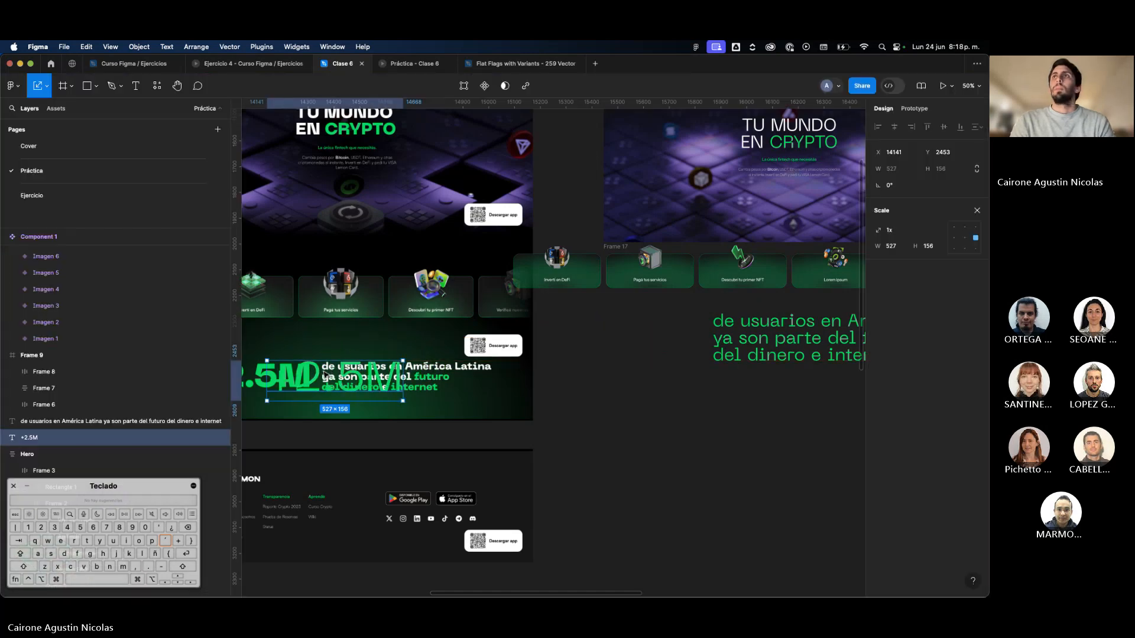
Set the "+2.5M" text's font size to 140 and place it back below the feature card row.
left_click(978, 209)
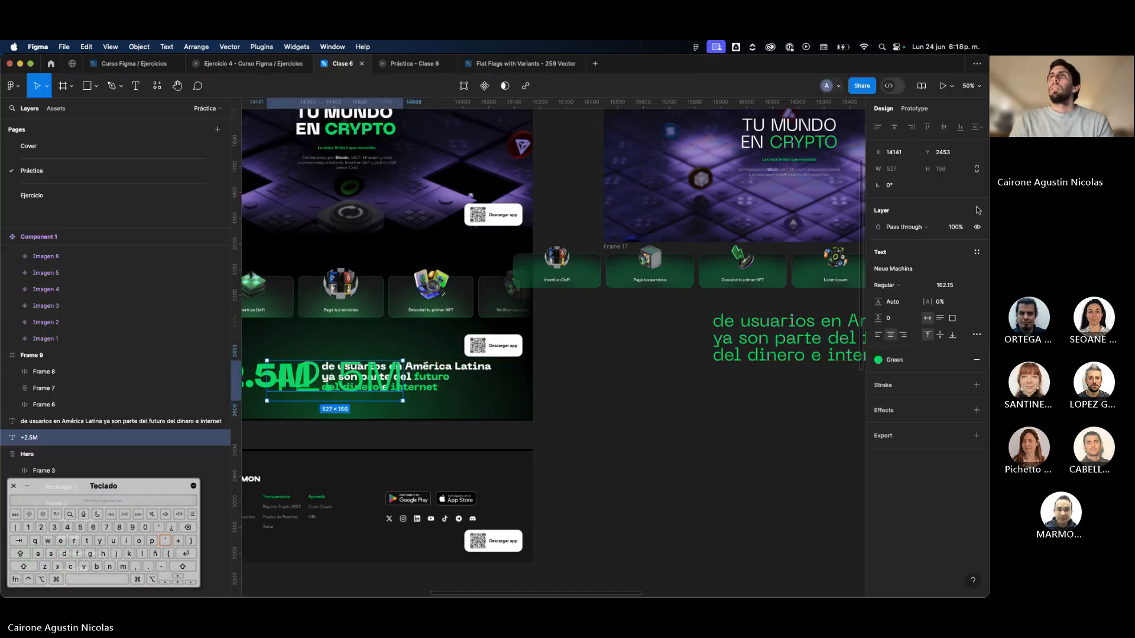
left_click(943, 286)
type("140")
key("Return")
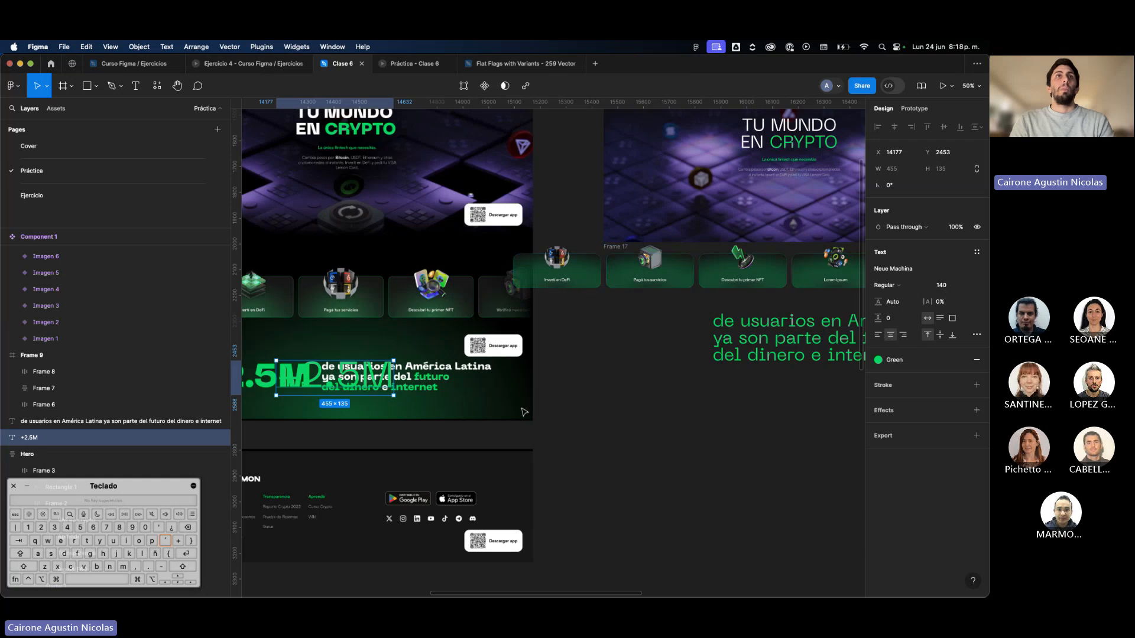
left_click_drag(337, 369, 648, 329)
Move the three-line text beside the reference's copy and scale it down to about 650 × 123.
left_click(775, 354)
scroll(773, 357, "right", 2)
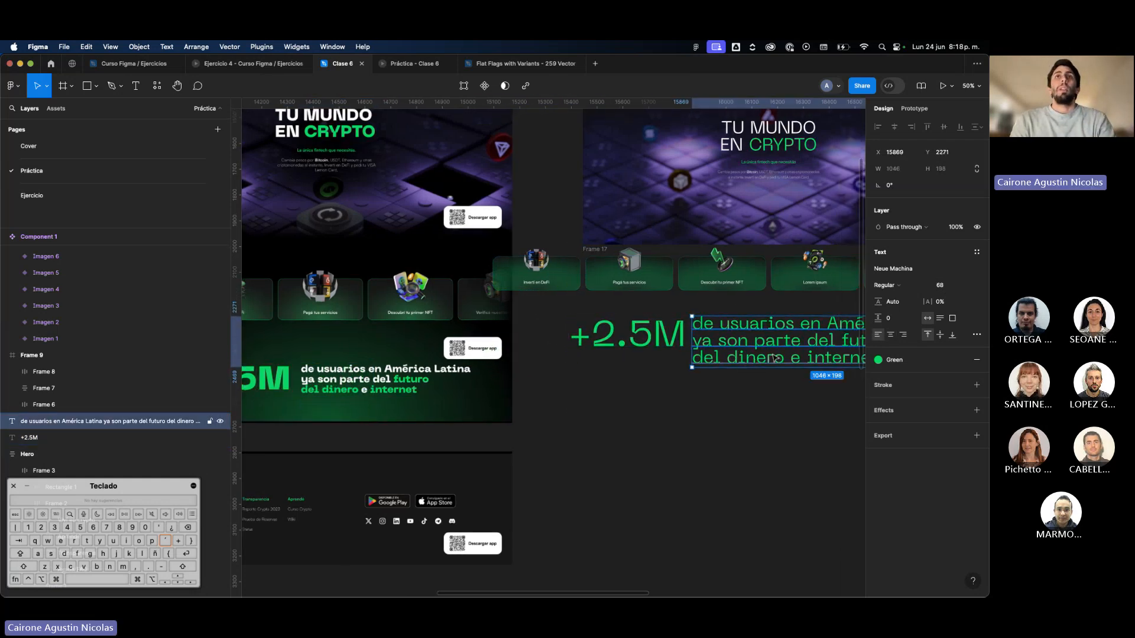
left_click_drag(774, 357, 556, 404)
key("k")
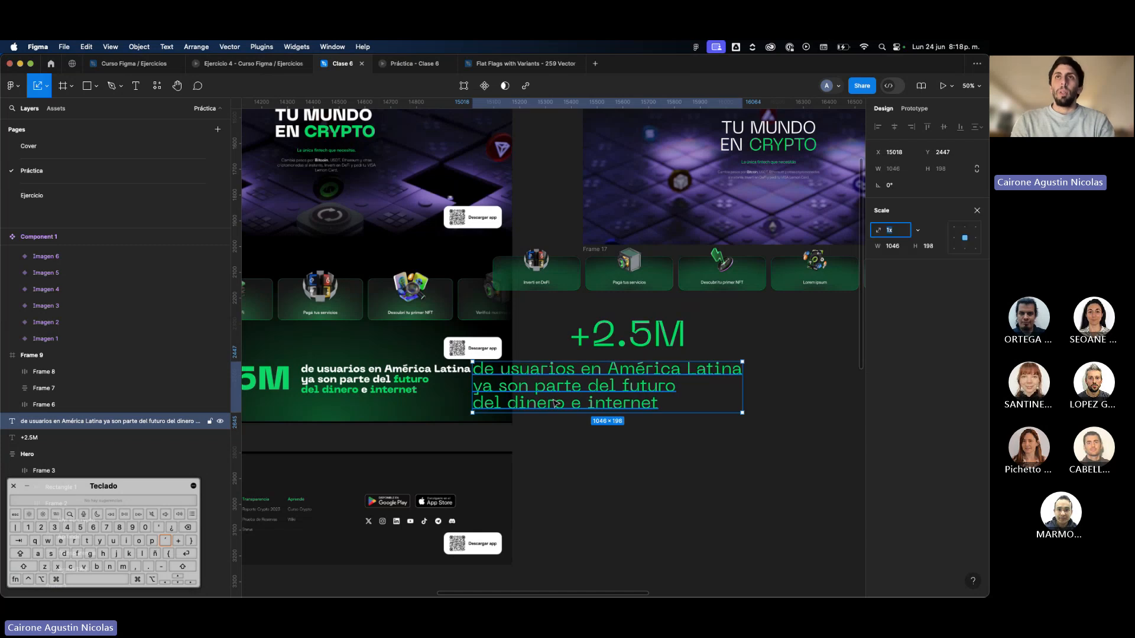
left_click_drag(690, 413, 527, 390)
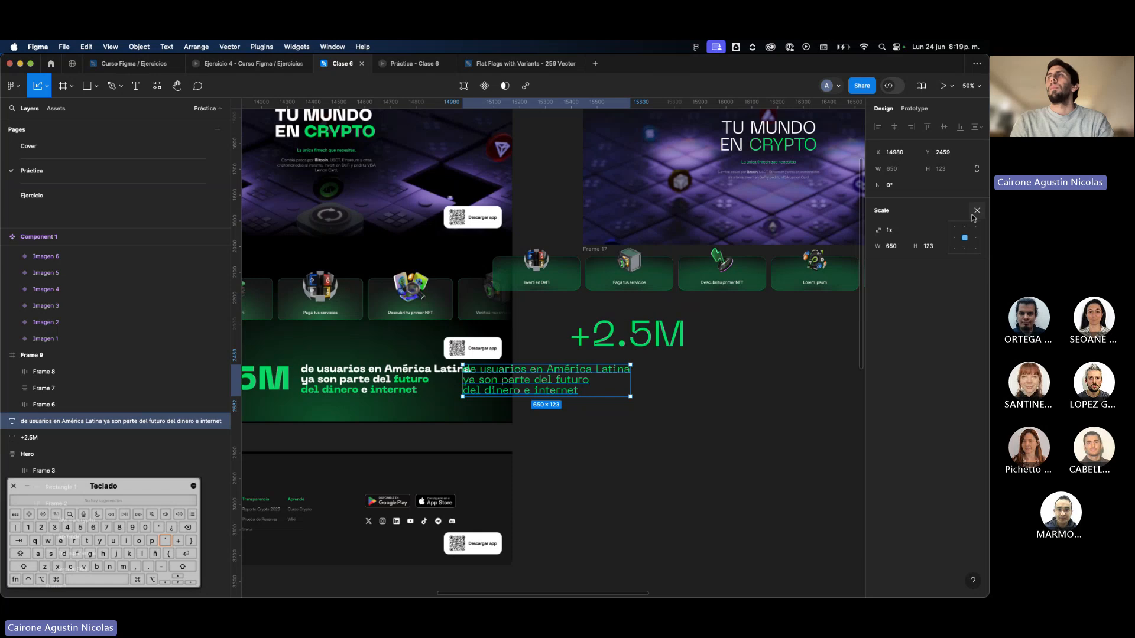
Set the three-line text's font size to 40 and line it up to the right of the "+2.5M" text.
left_click(976, 211)
left_click(944, 286)
type("40")
key("Return")
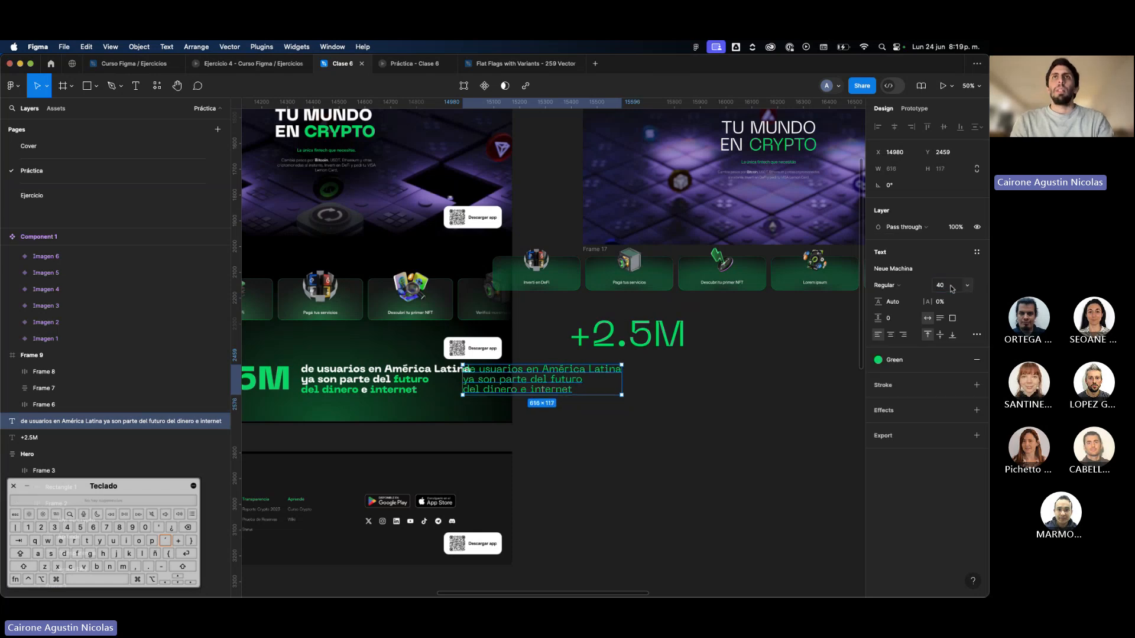
left_click_drag(570, 383, 814, 334)
mouse_move(630, 334)
left_mouse_down()
mouse_move(659, 333)
mouse_move(644, 332)
left_mouse_up()
Apply the White color style to the words "de usuarios en América Latina ya son parte del".
left_click(736, 334)
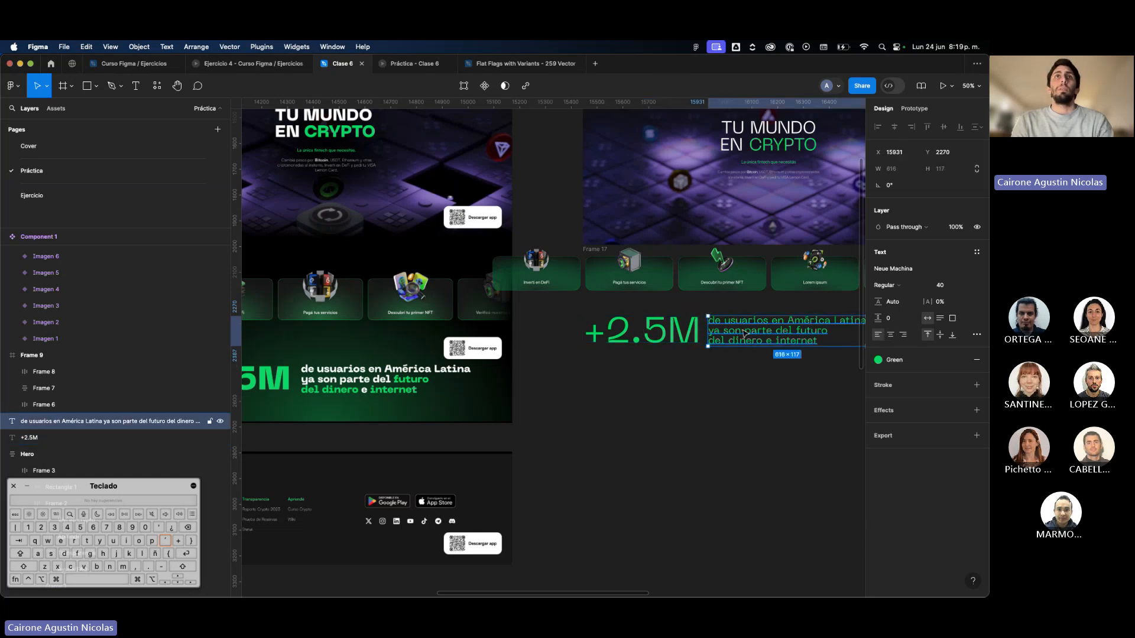
scroll(745, 332, "right", 2)
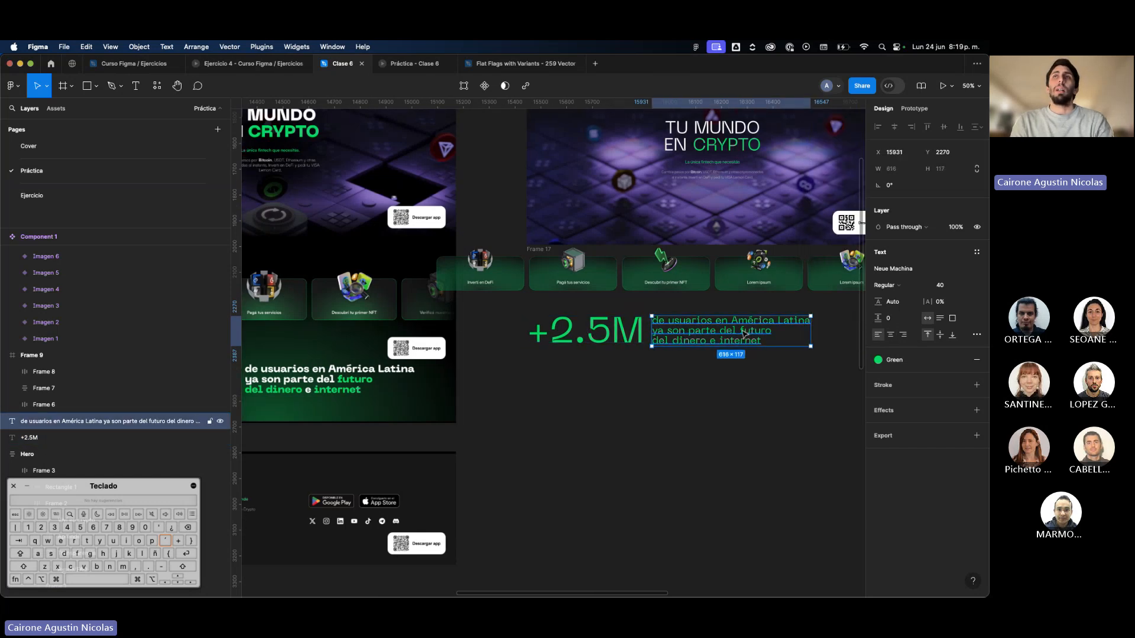
double_click(736, 333)
left_click(736, 331)
key("shift+Up")
key("shift+Up")
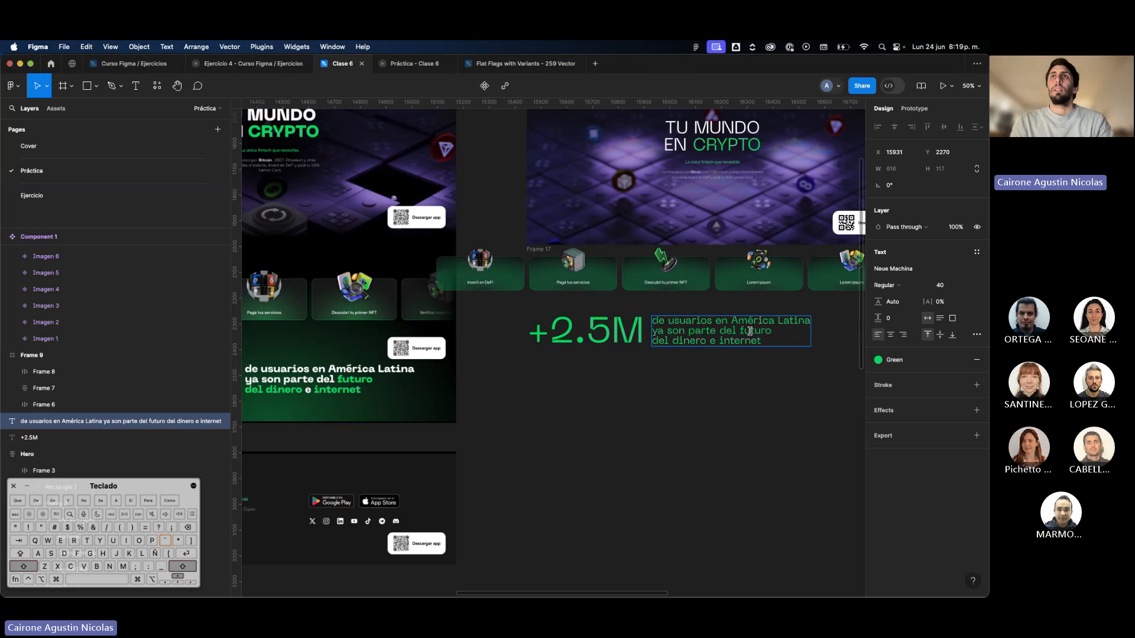
left_click(897, 361)
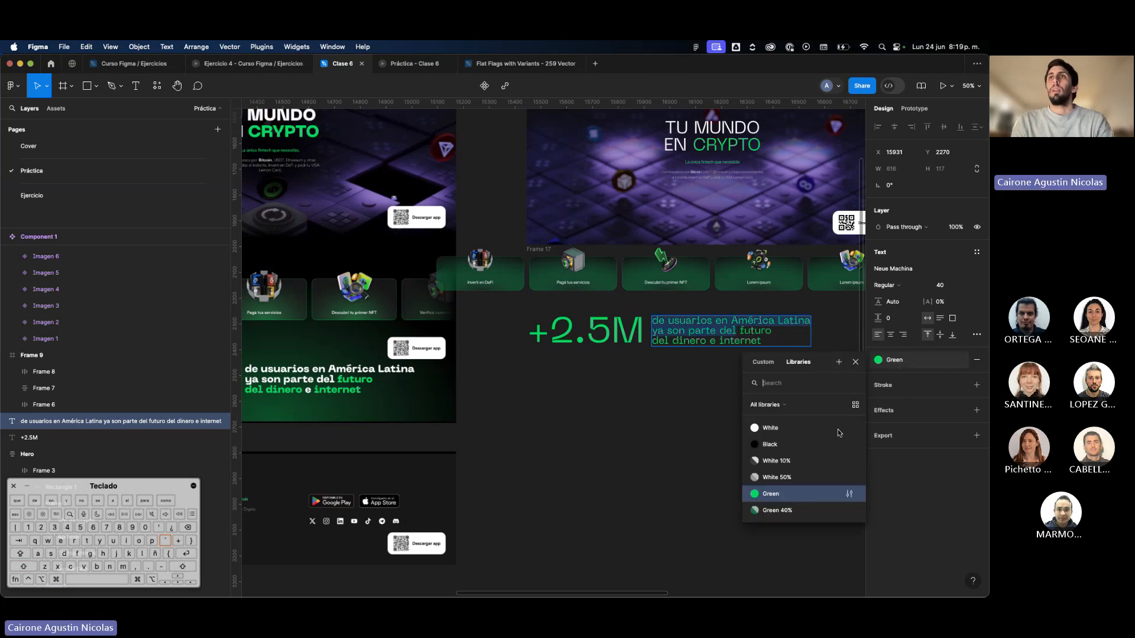
left_click(774, 428)
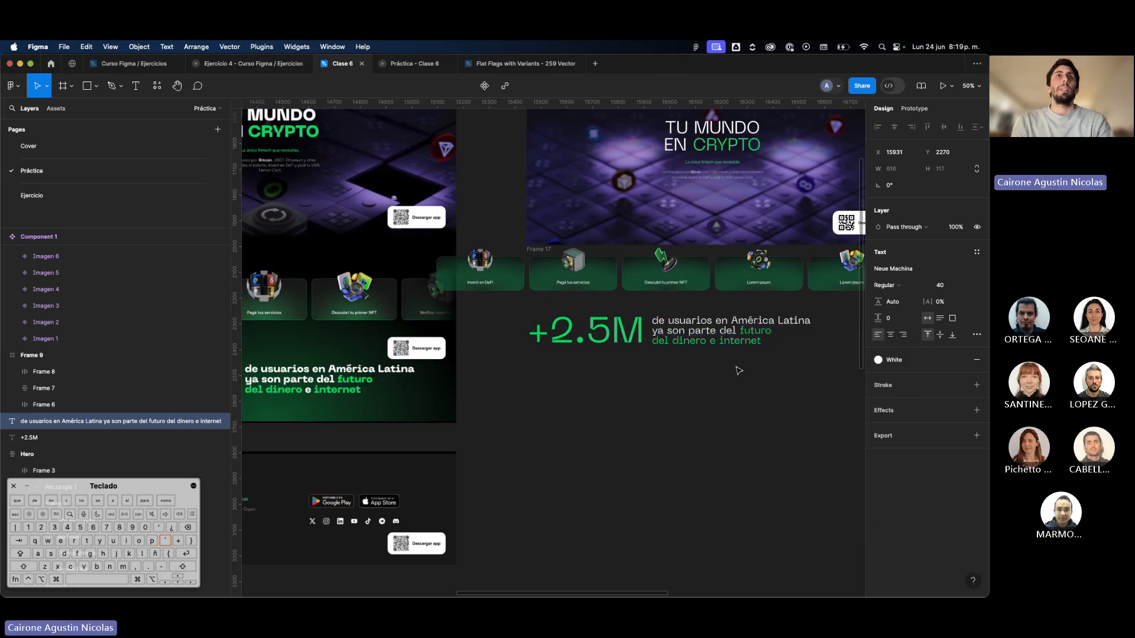
Apply the White color style to the "e" between "dinero" and "internet" in the last line.
double_click(714, 341)
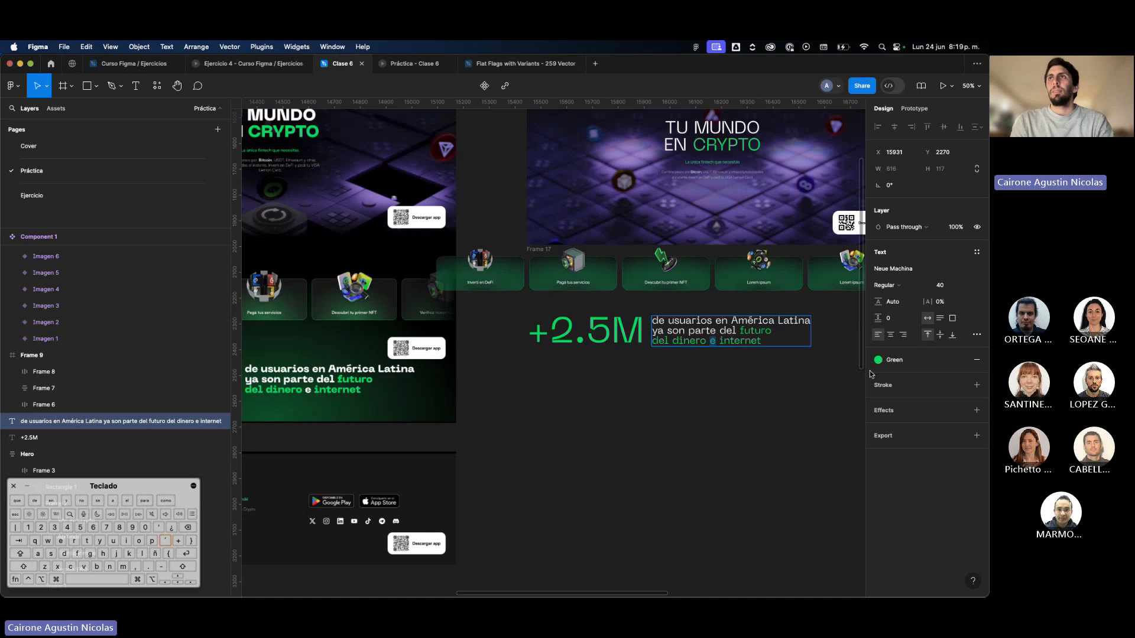
left_click(919, 362)
left_click(803, 434)
key("Escape")
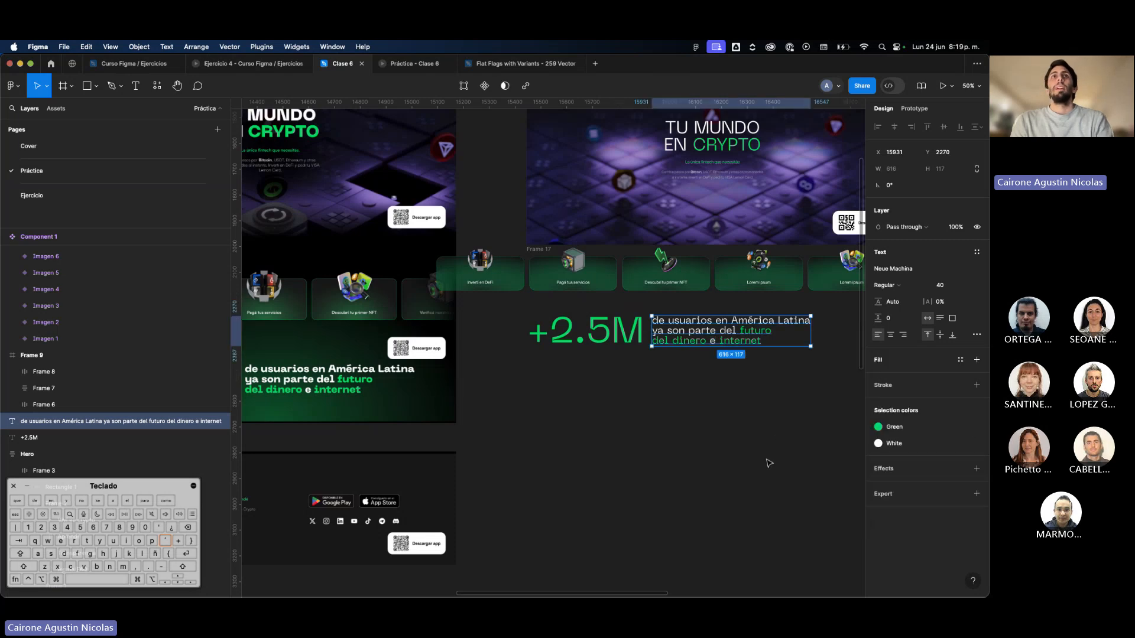
left_click(749, 487)
Shift the "+2.5M" and three-line texts right together under the card row and wrap them in an auto layout frame.
scroll(749, 486, "down", 3)
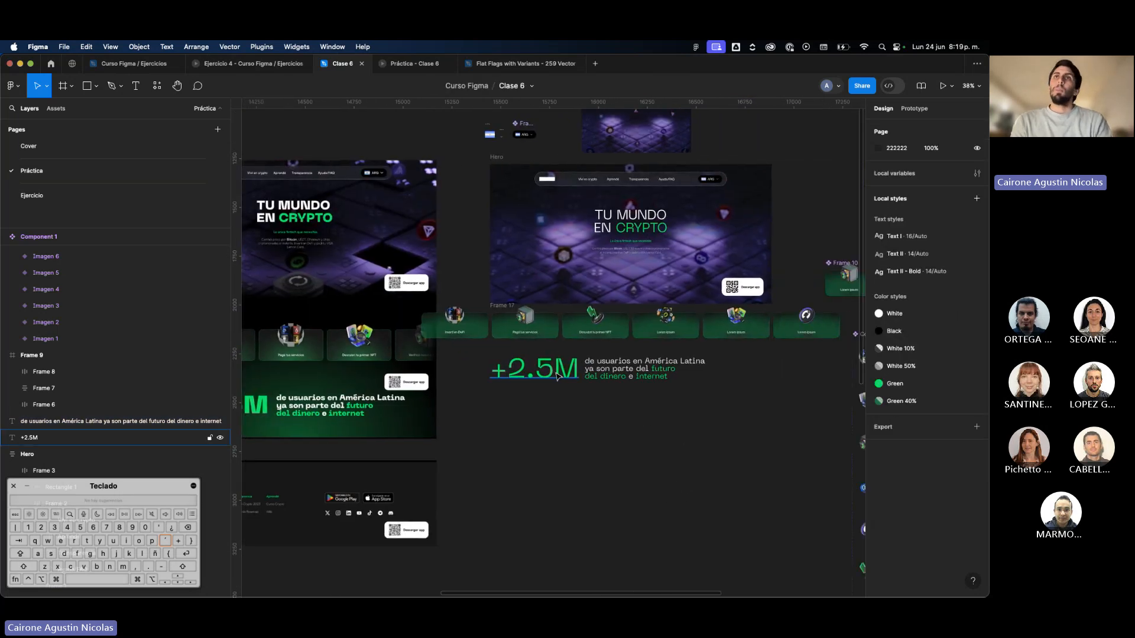
left_click(556, 374)
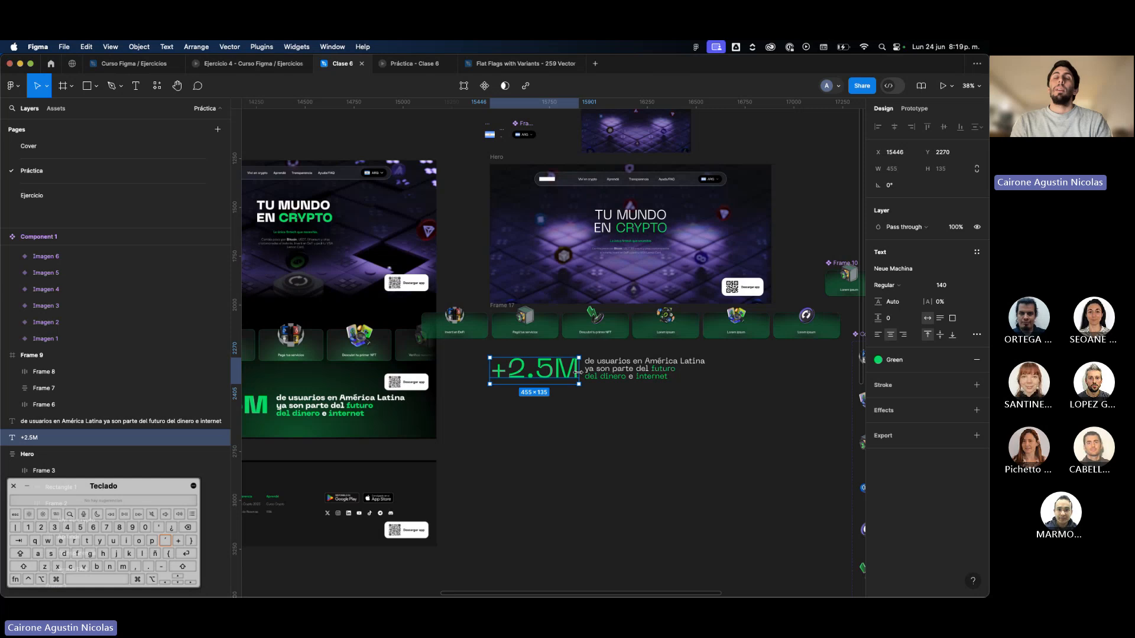
left_click(644, 369, "shift")
left_click_drag(645, 369, 683, 370)
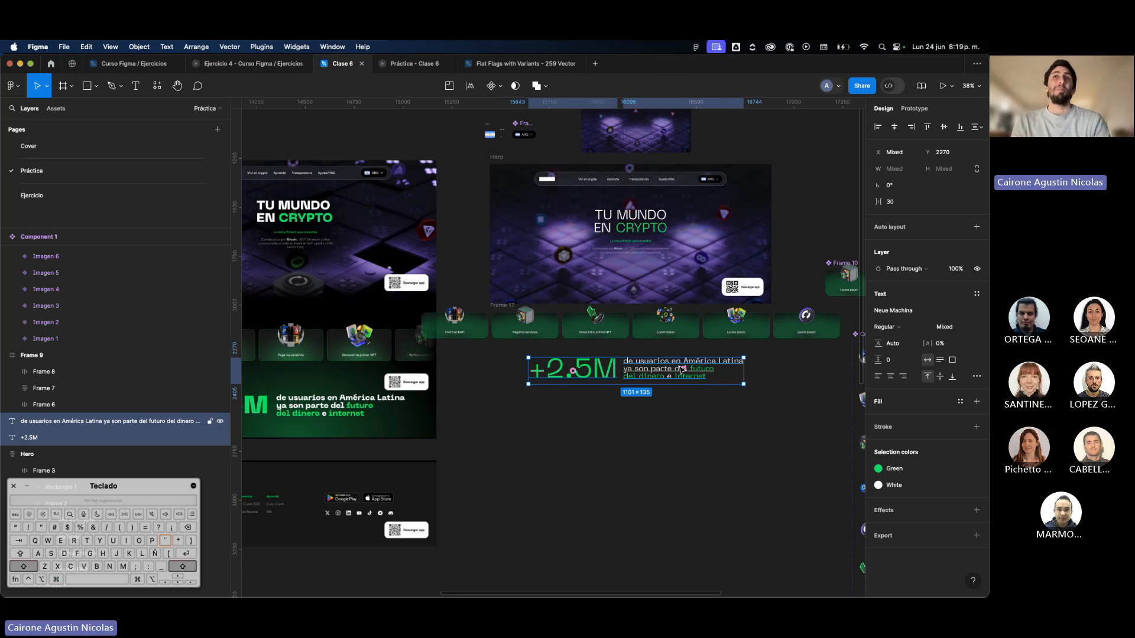
key("shift+a")
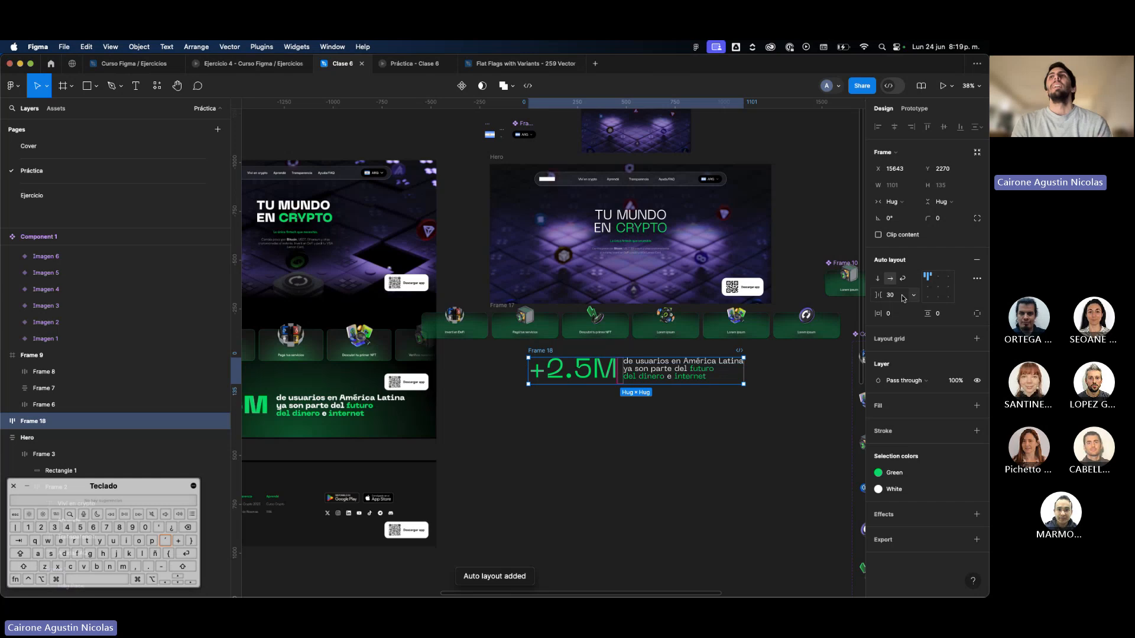
Try auto layout gaps of 100, 20 and 24 between the "+2.5M" and three-line texts.
type("100")
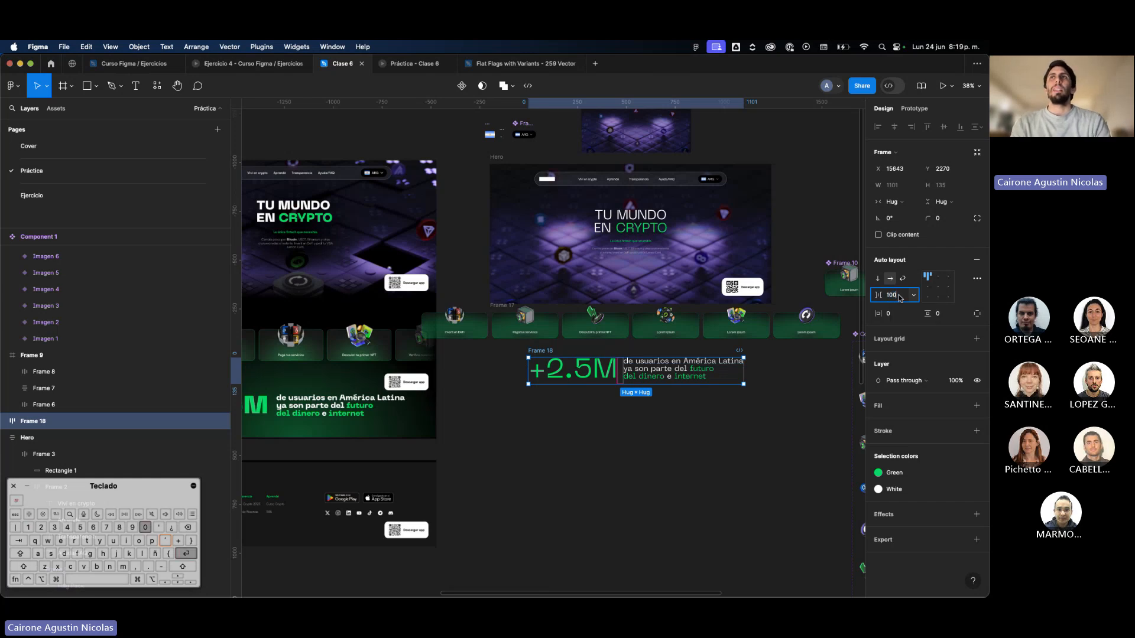
key("Return")
type("20")
key("Return")
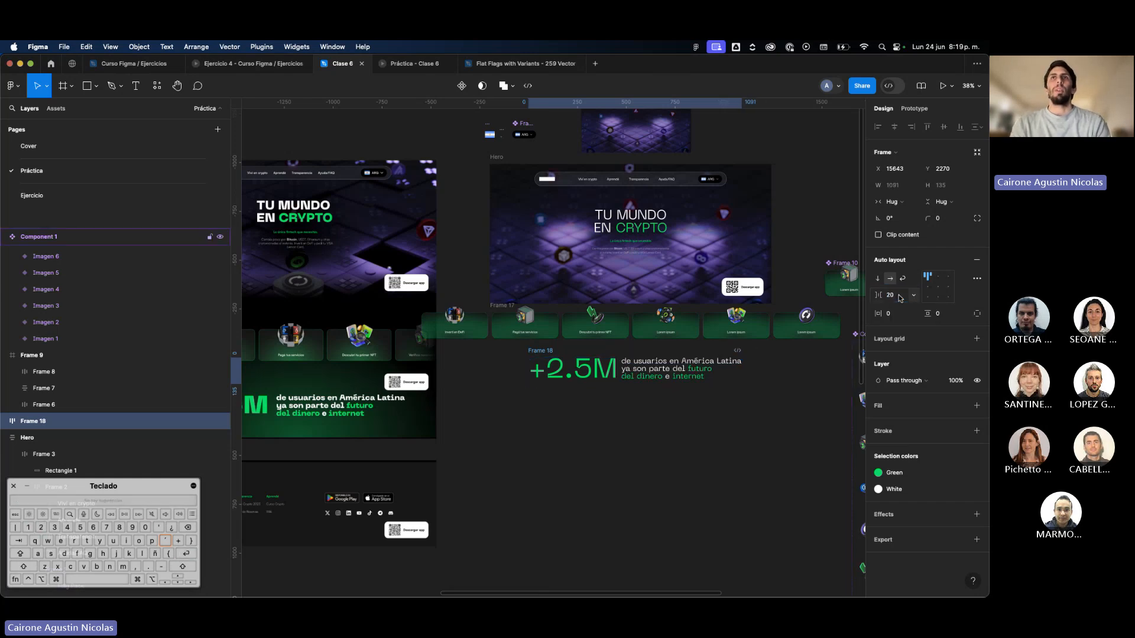
left_click(900, 298)
type("24")
key("Return")
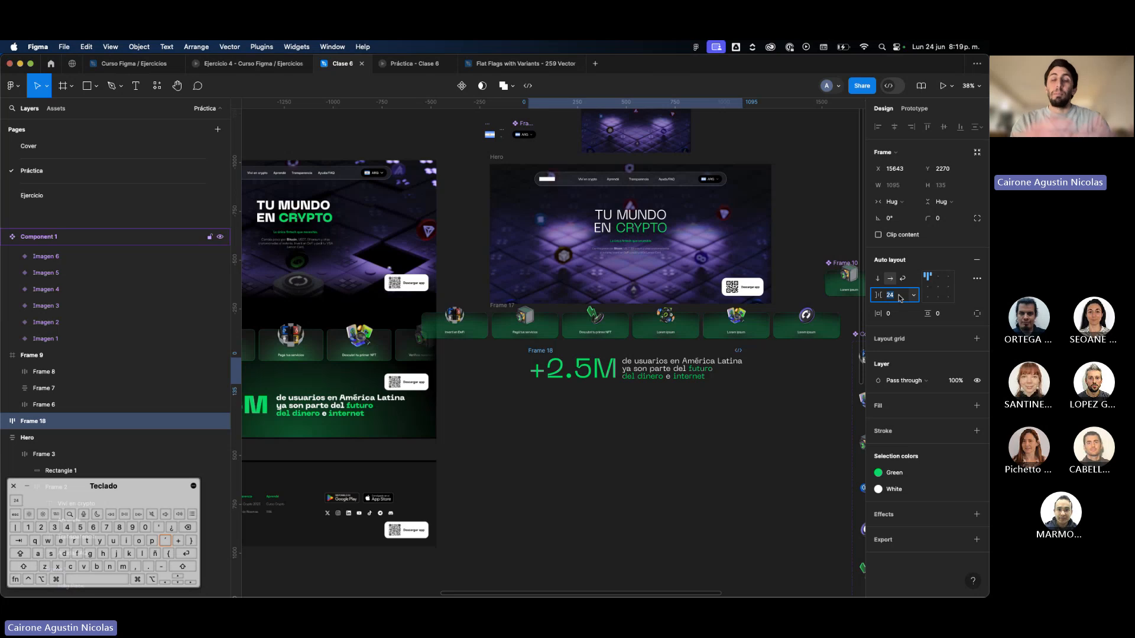
Set the auto layout gap between the two texts to 40 and shift the frame slightly left beneath the card row.
type("40")
key("Return")
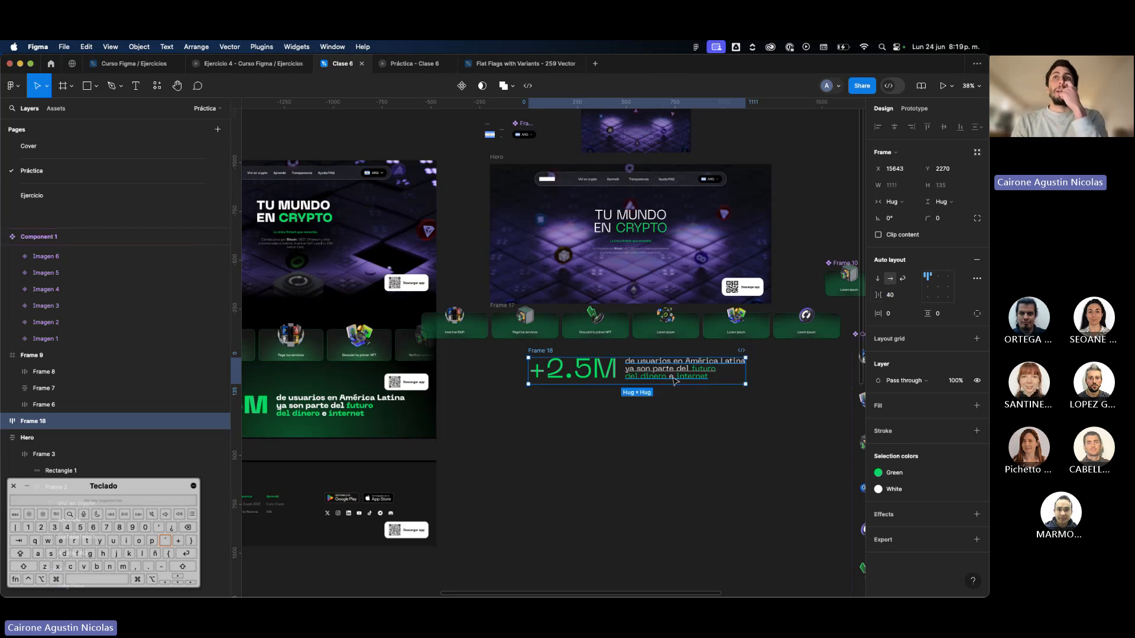
left_click_drag(674, 381, 669, 382)
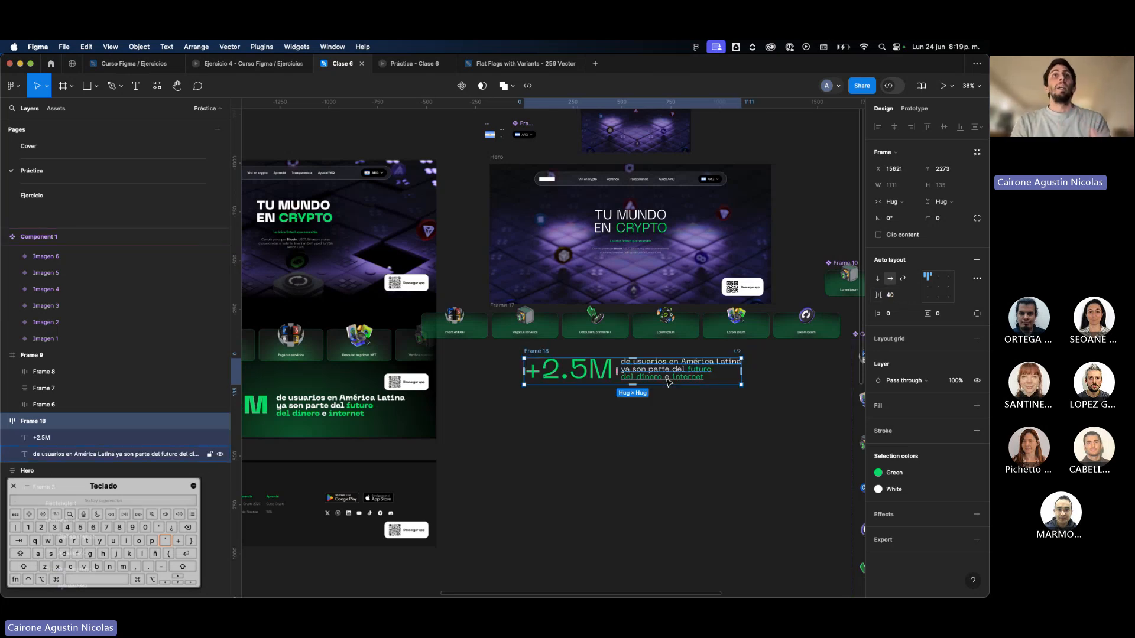
Hide the interface and tidy the canvas, moving the card component and icon variant set above the Hero and Frame 9 above the reference.
key("super+period")
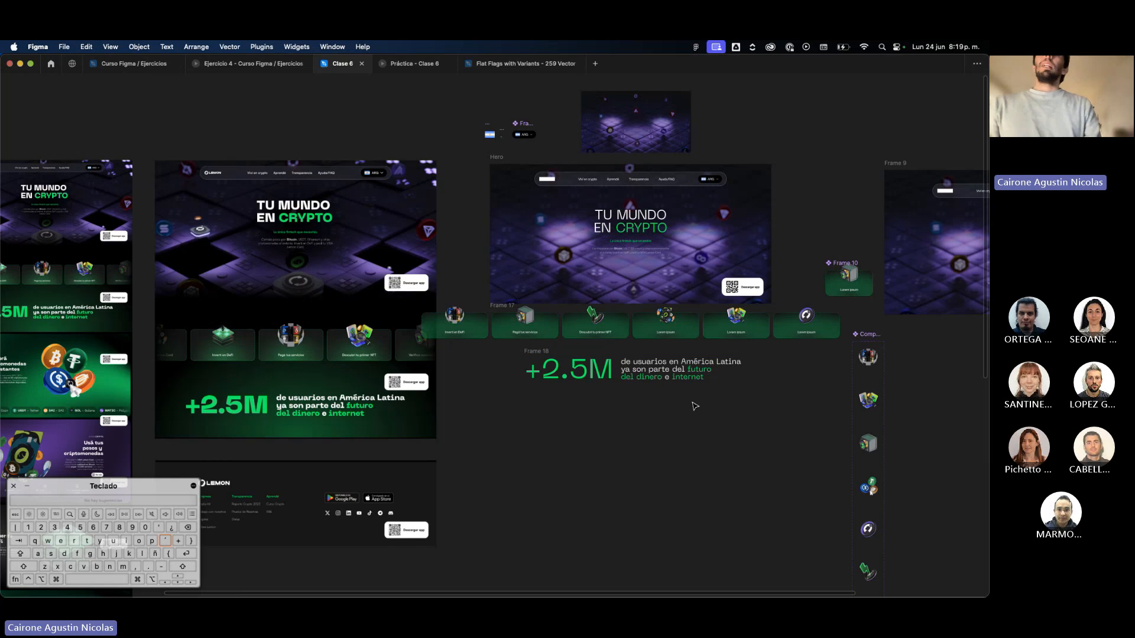
scroll(694, 406, "down", 5)
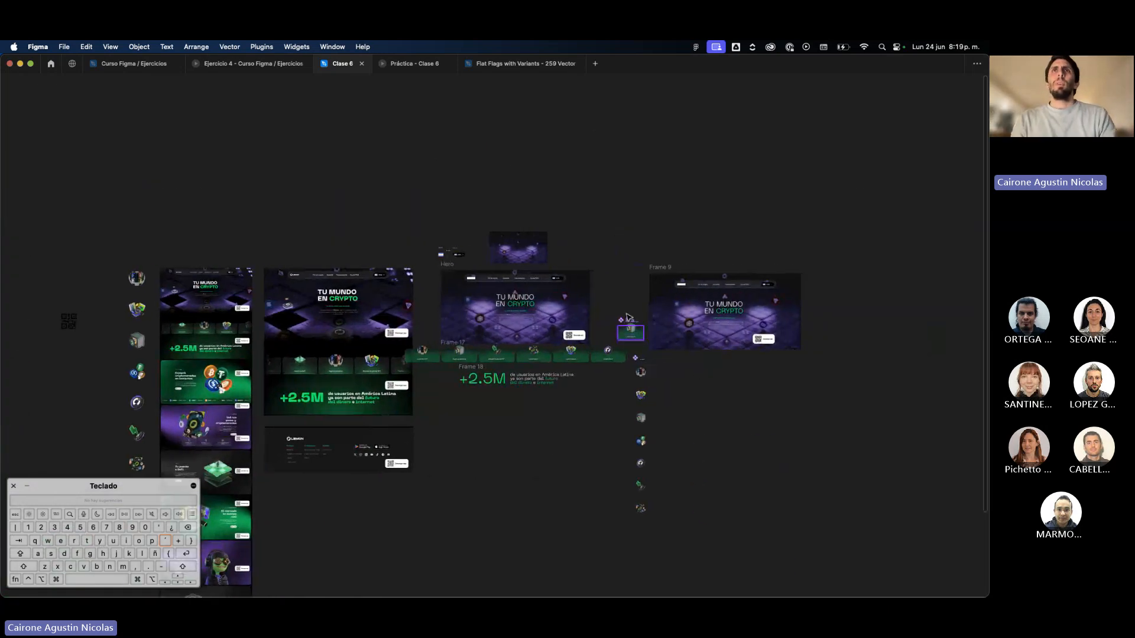
left_click_drag(627, 316, 566, 241)
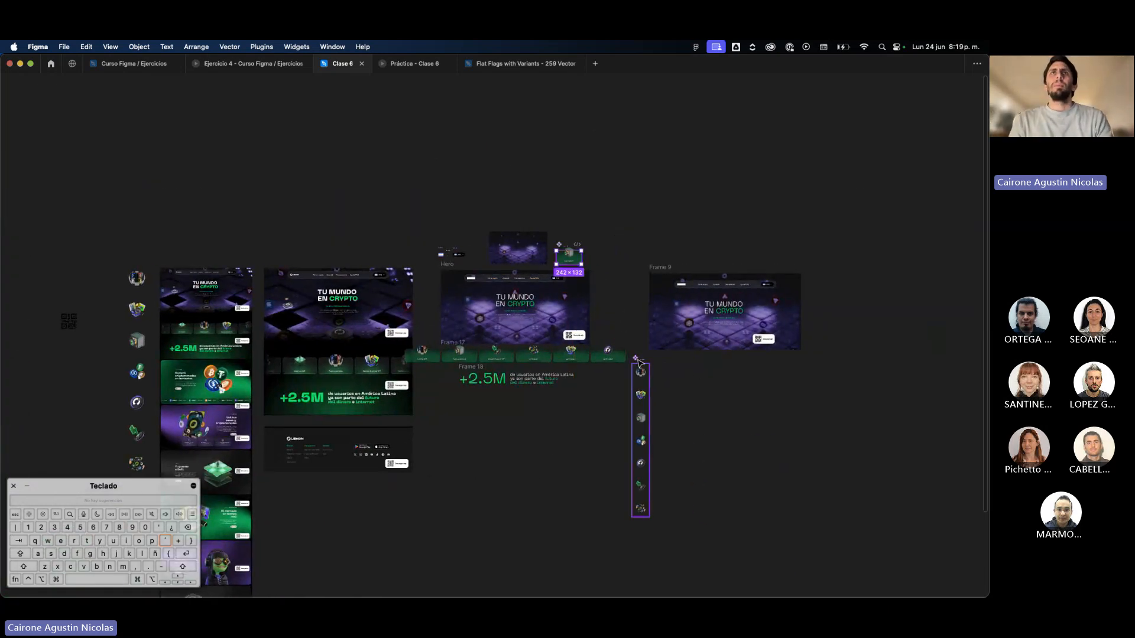
left_click_drag(638, 362, 477, 158)
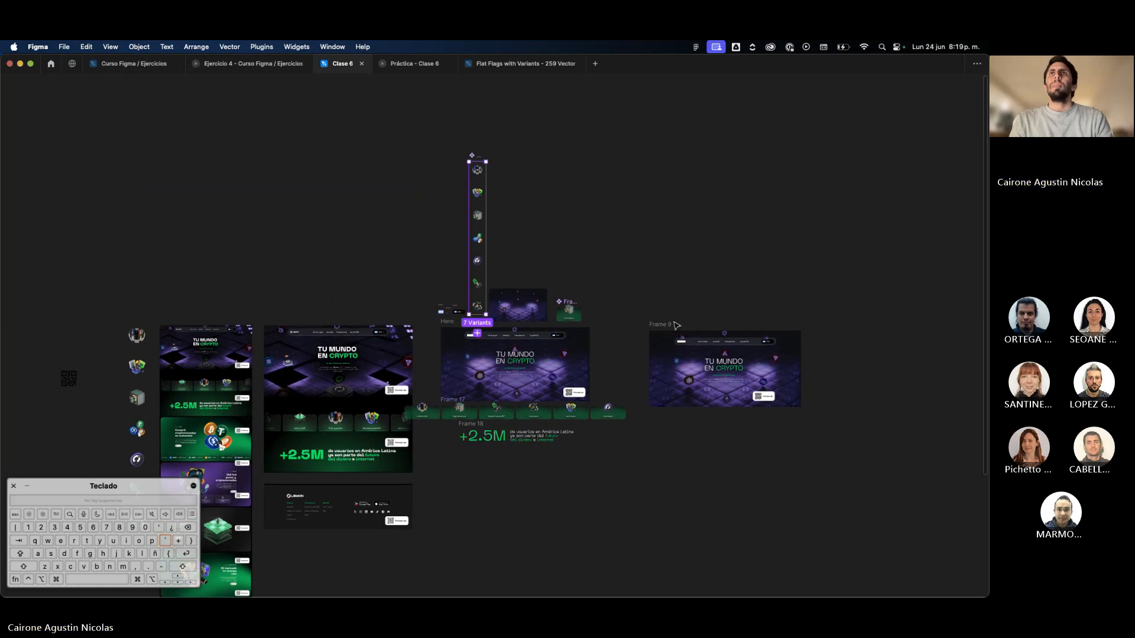
left_click_drag(676, 324, 282, 231)
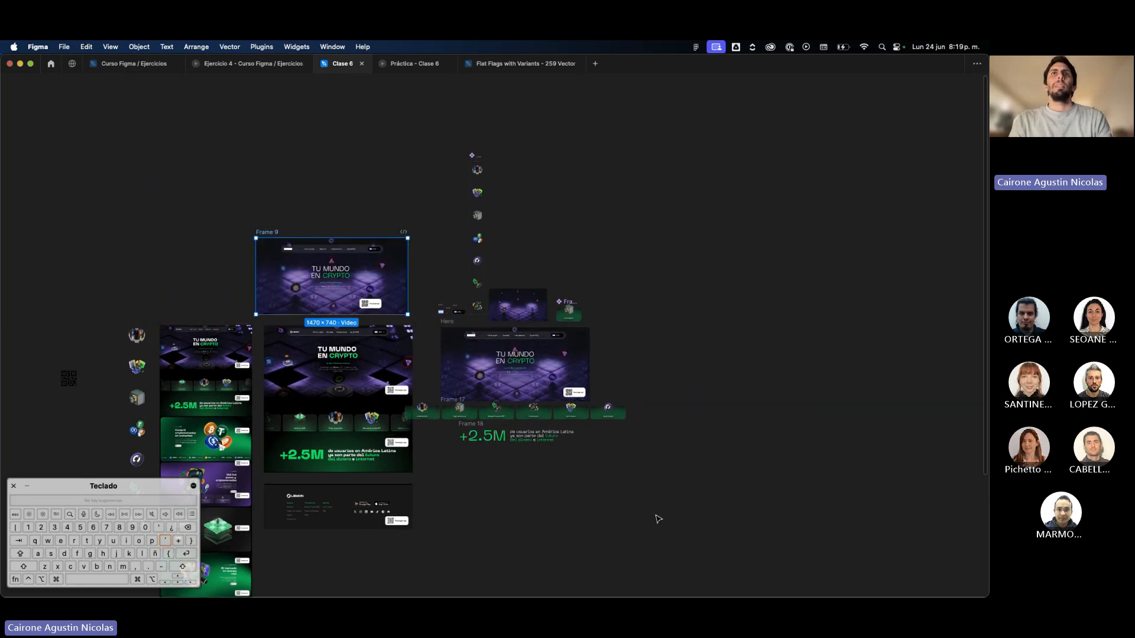
Move the Hero, card row and "+2.5M" frames together with the components above them further right, away from the reference.
left_click_drag(658, 519, 443, 195)
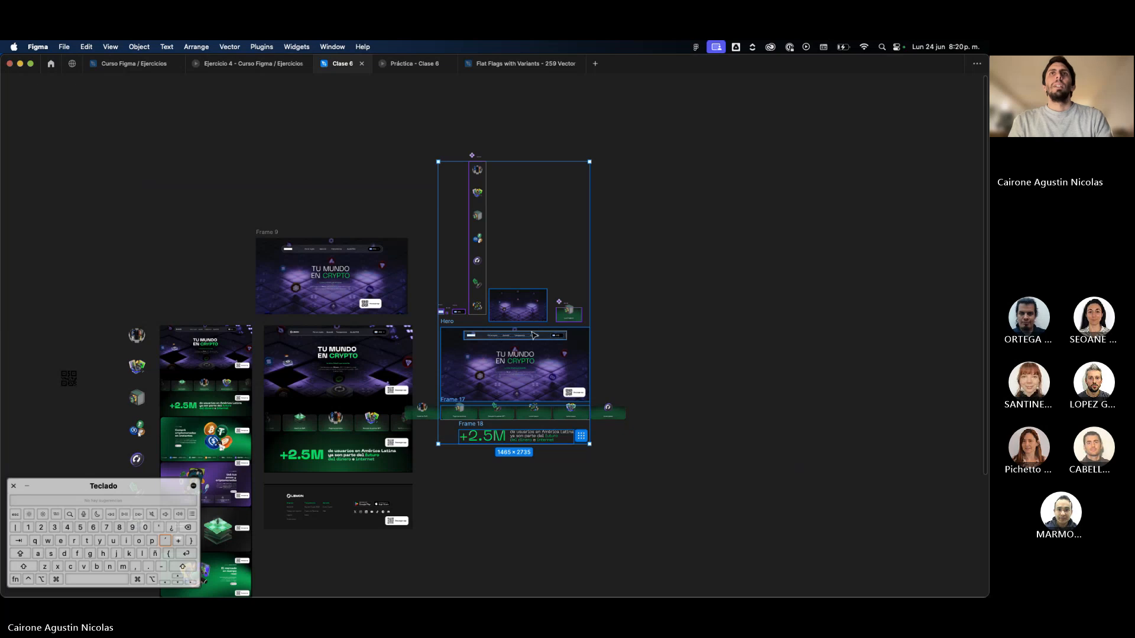
left_click_drag(534, 335, 649, 337)
scroll(727, 444, "up", 5)
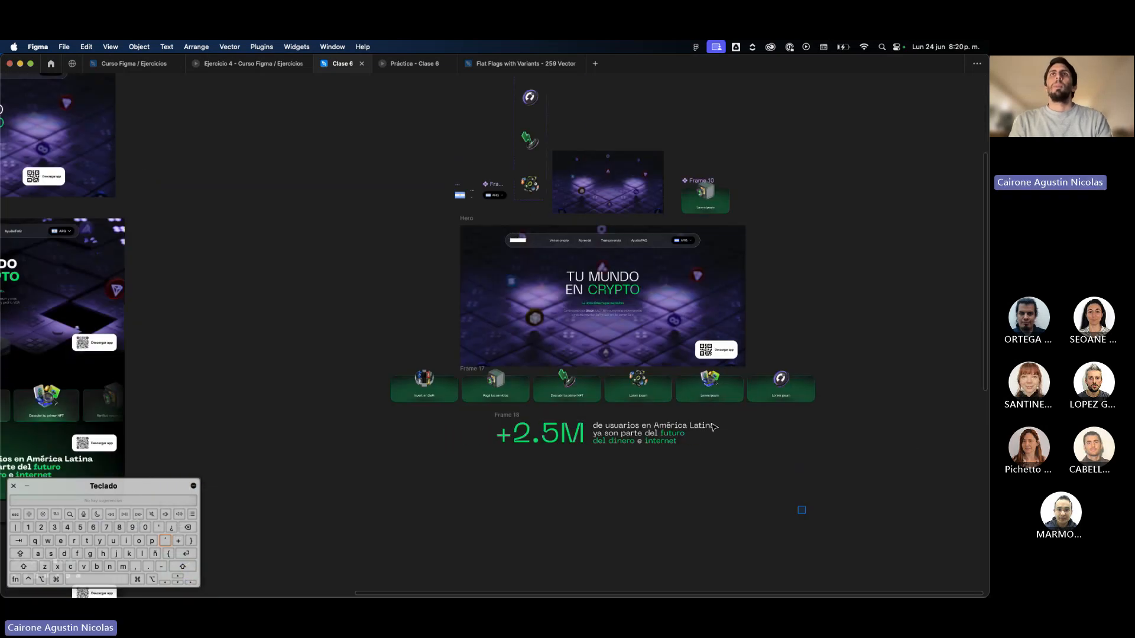
Nudge the Hero, card row and "+2.5M" frames down slightly, and bring the reference page closer to their left side.
left_click_drag(428, 221, 430, 224)
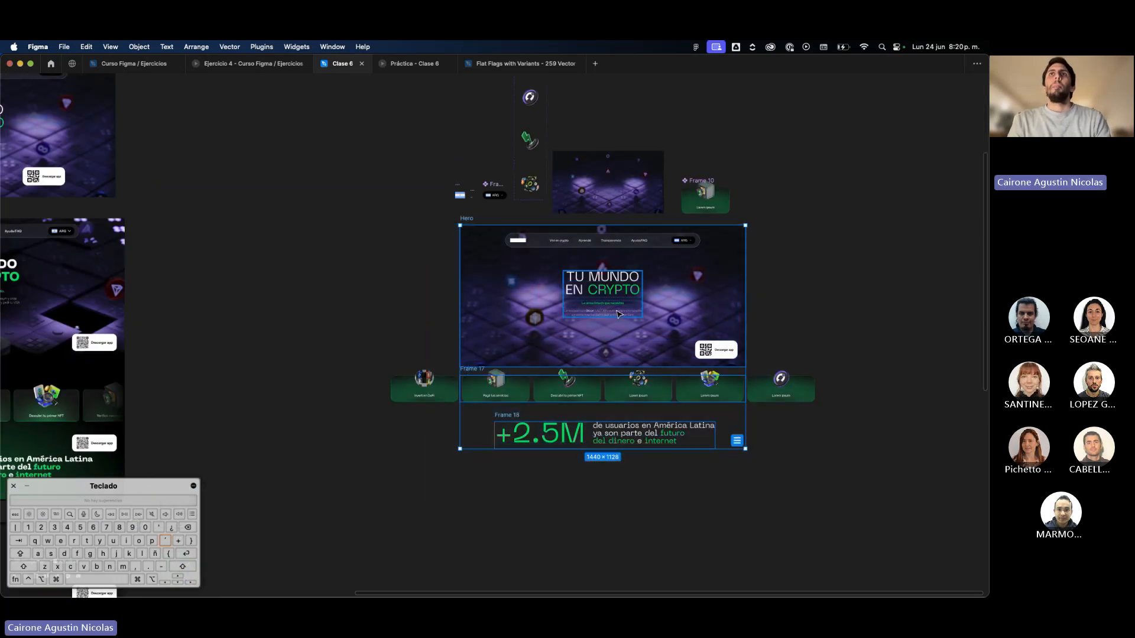
left_click_drag(616, 304, 616, 313)
scroll(617, 313, "down", 2)
left_click_drag(83, 239, 322, 256)
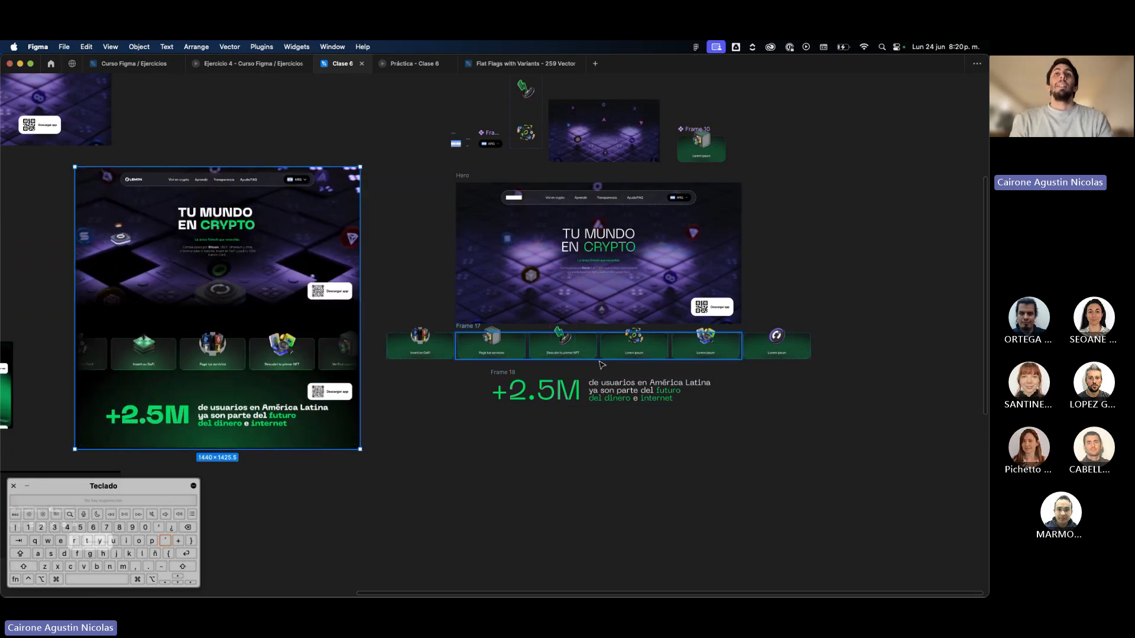
Move the card row and "+2.5M" frames together slightly down, leaving more space beneath the Hero.
left_click(467, 329)
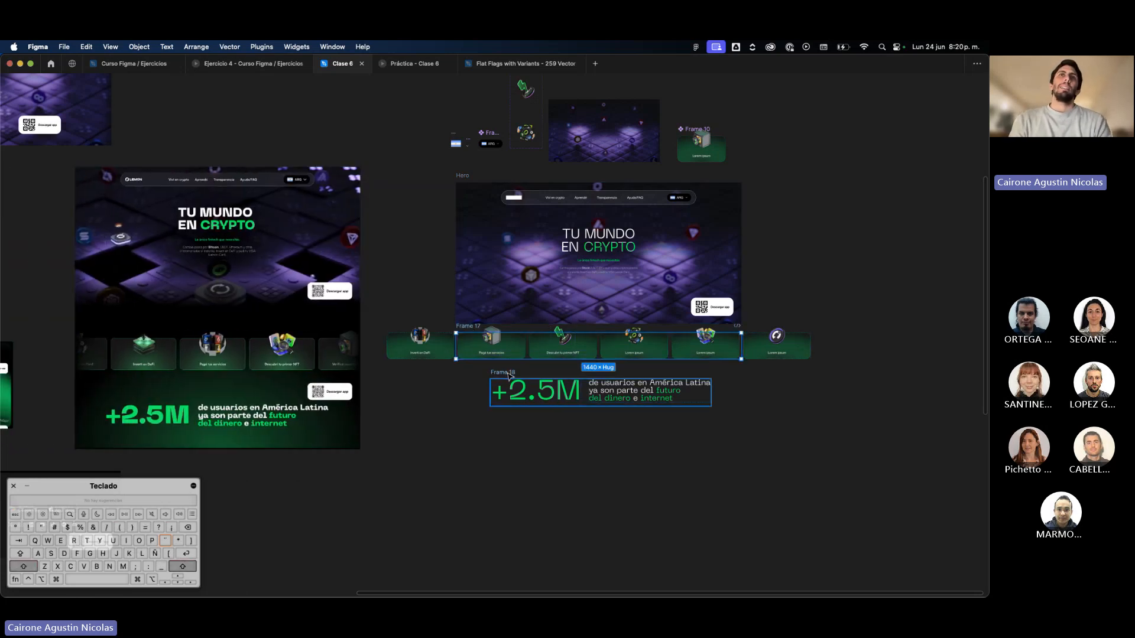
left_click(535, 385, "shift")
left_click_drag(535, 386, 535, 401)
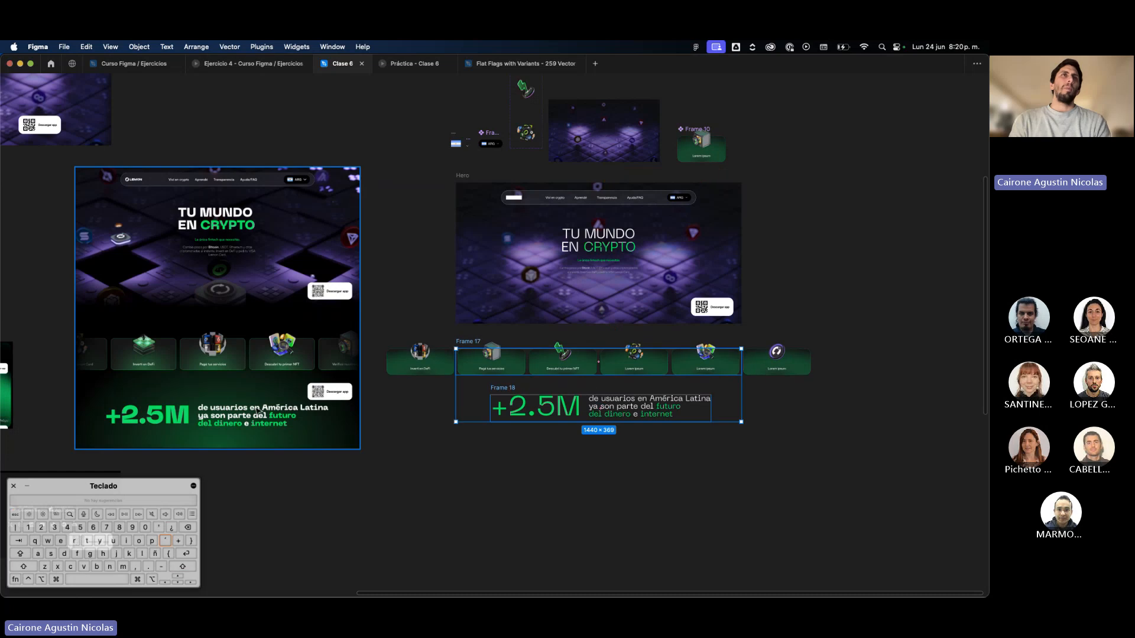
scroll(193, 425, "up", 5)
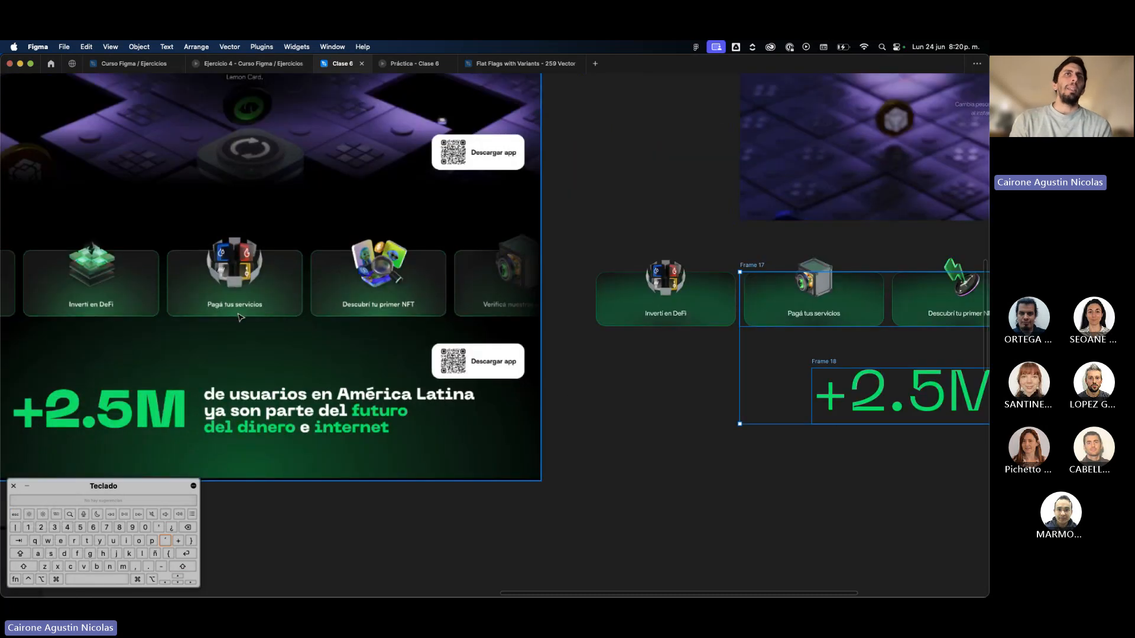
scroll(239, 318, "down", 4)
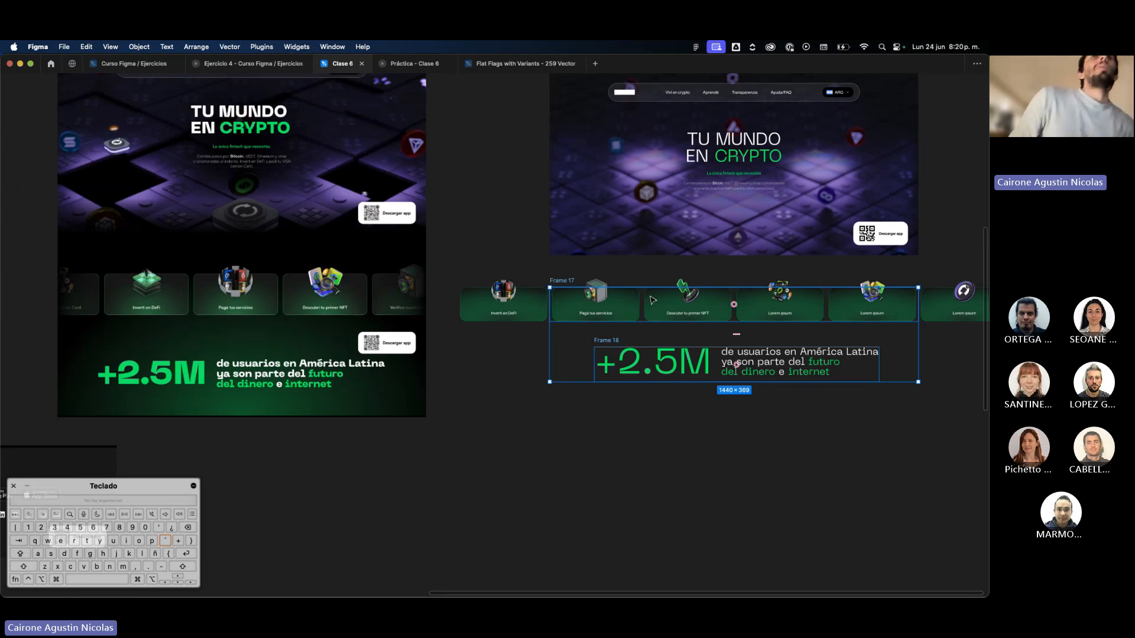
scroll(653, 301, "up", 3)
Wrap the card row and "+2.5M" frames together in one vertical auto layout frame.
left_click(632, 257)
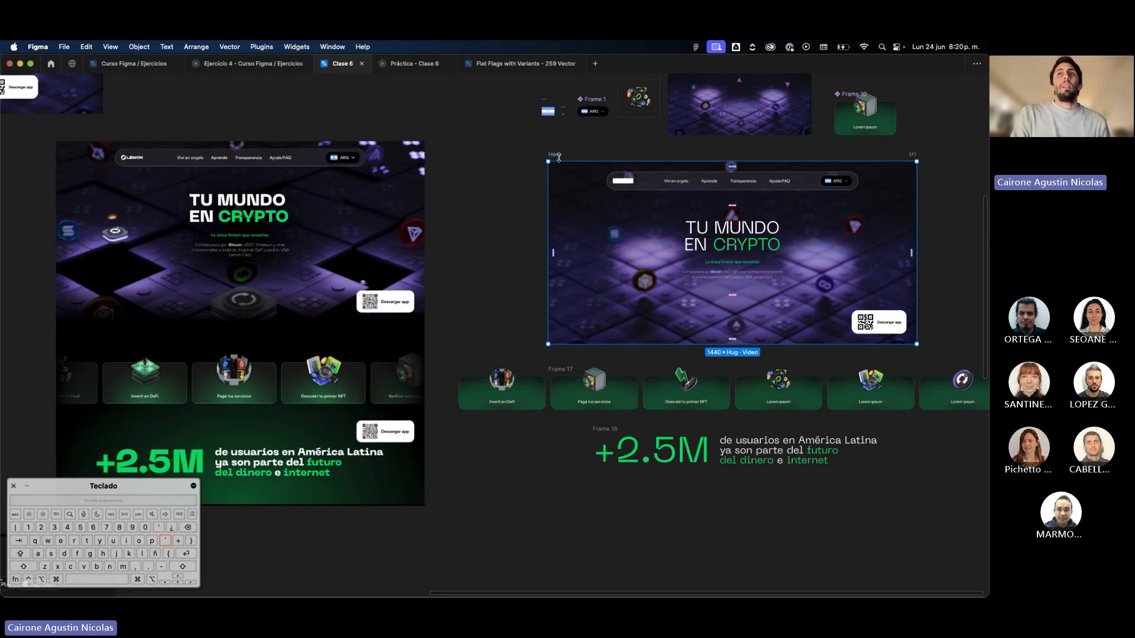
left_click(672, 433)
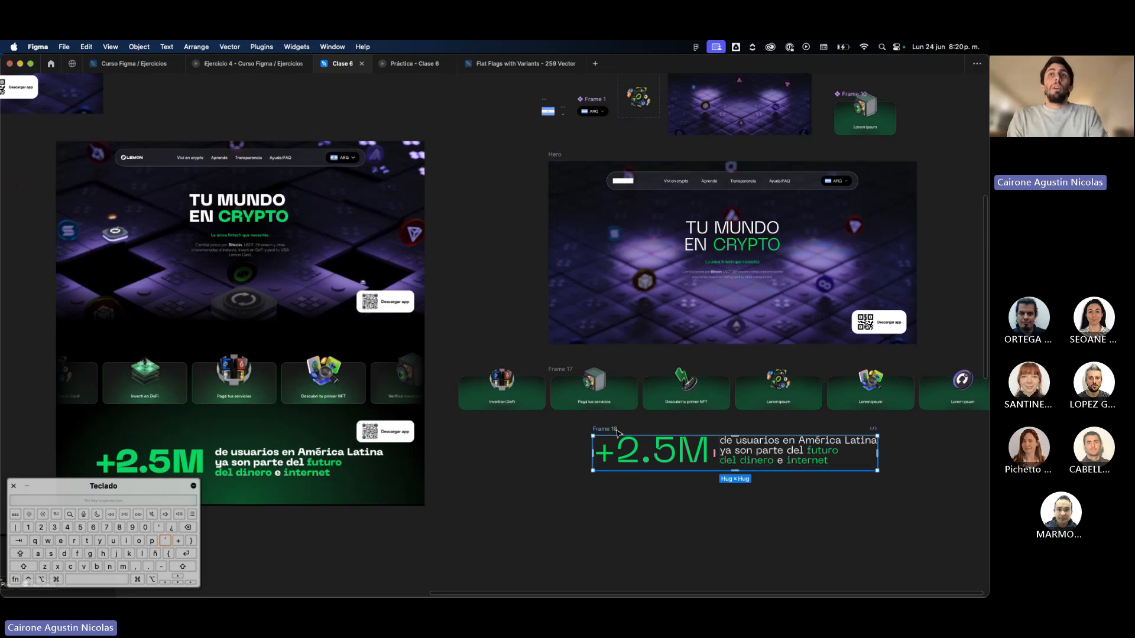
scroll(672, 433, "right", 1)
scroll(672, 433, "down", 1)
left_click(527, 350, "shift")
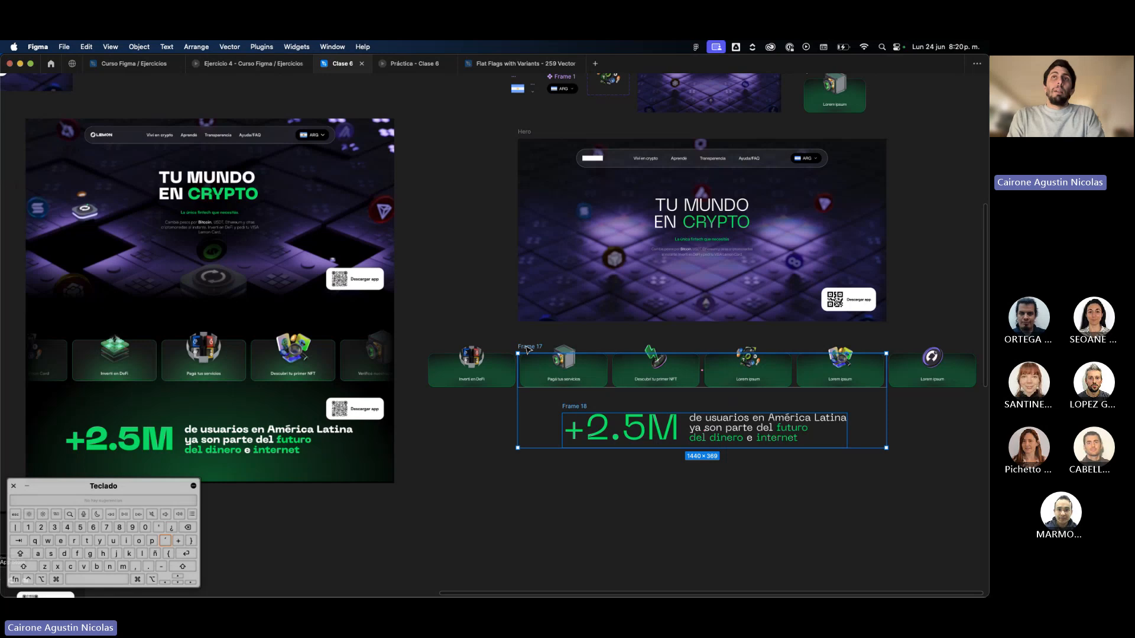
key("shift+a")
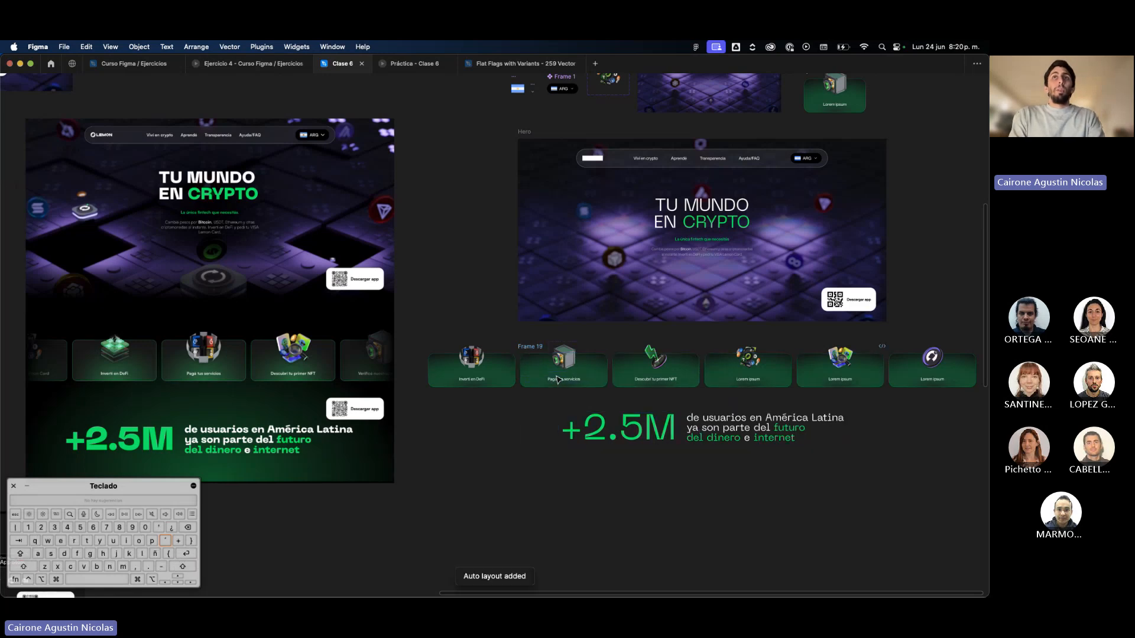
left_click(557, 379)
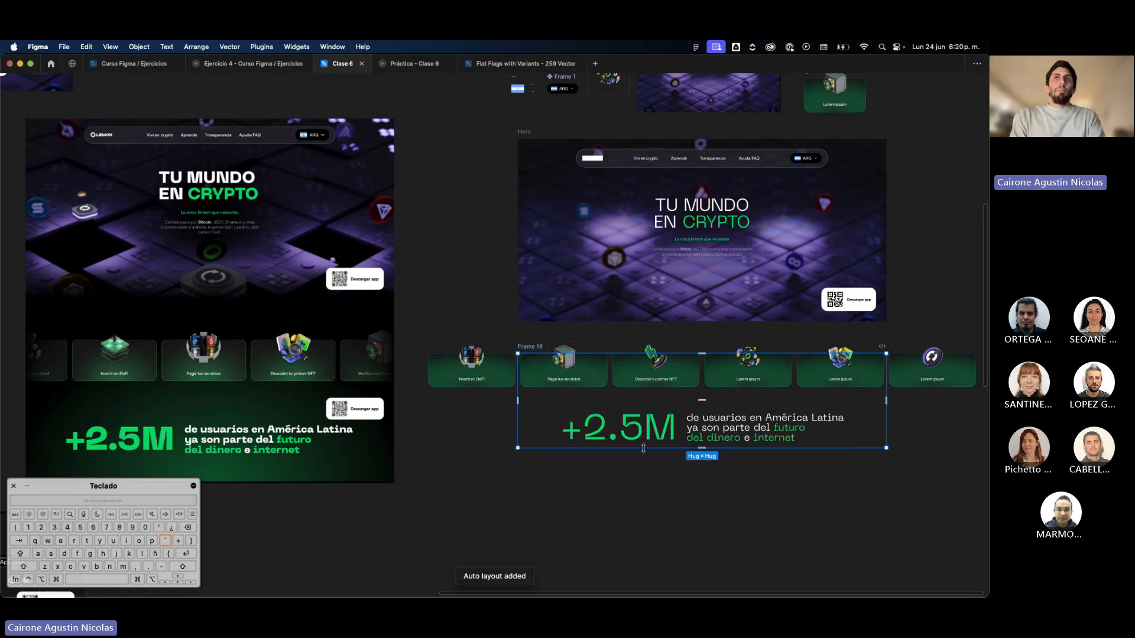
Show the interface again and set the auto layout gap between the card row and the "+2.5M" frame to 120.
key("super+backslash")
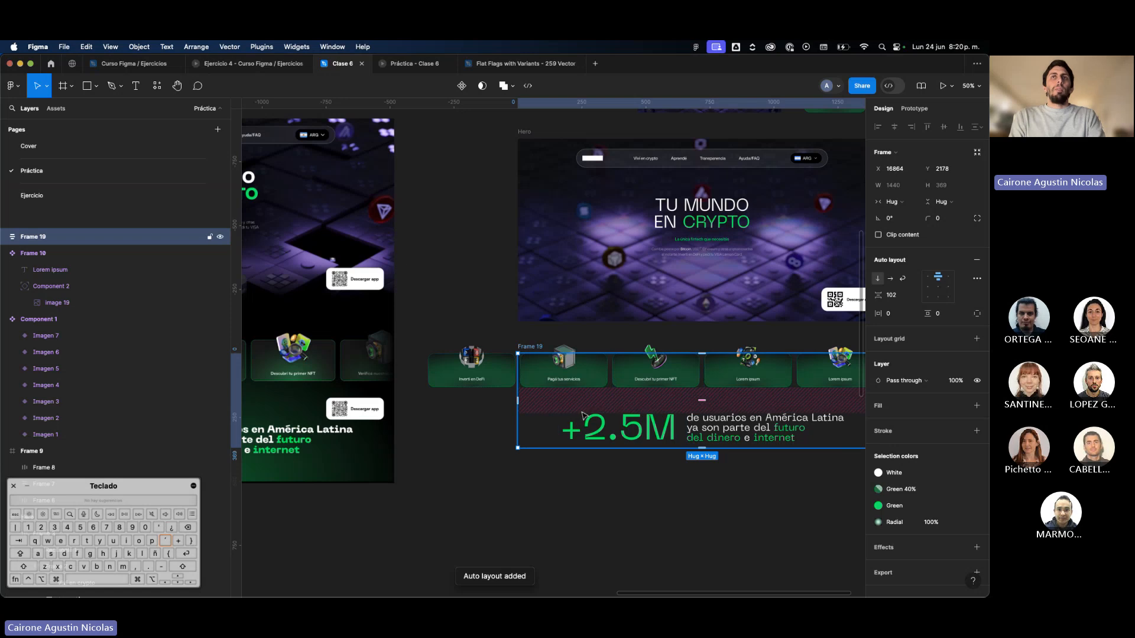
scroll(601, 419, "down", 3)
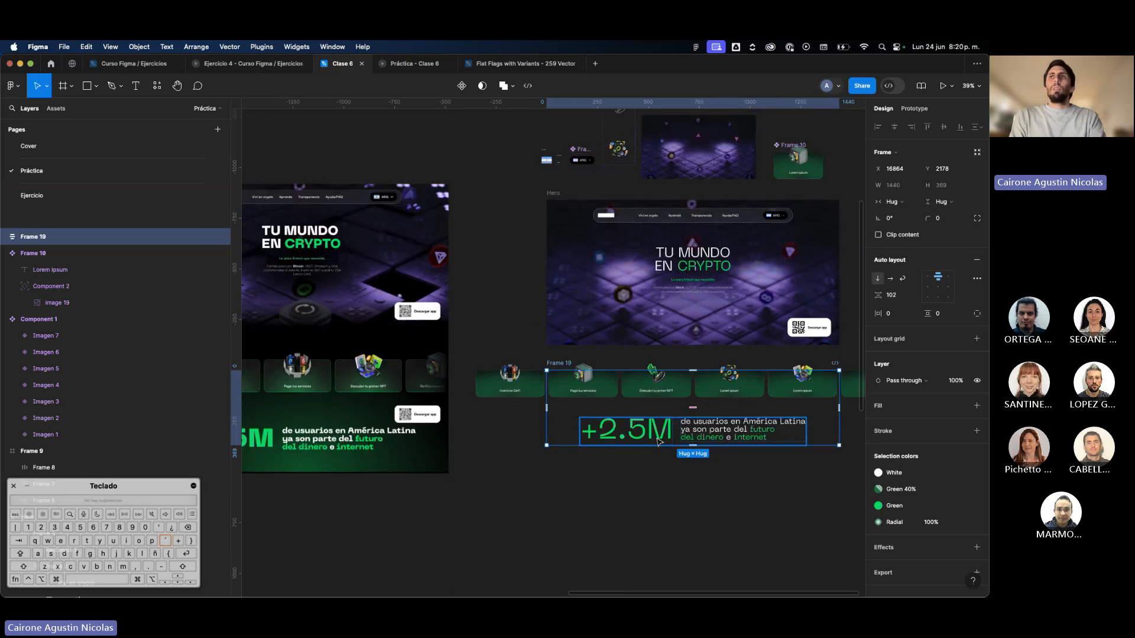
left_click(894, 295)
type("1")
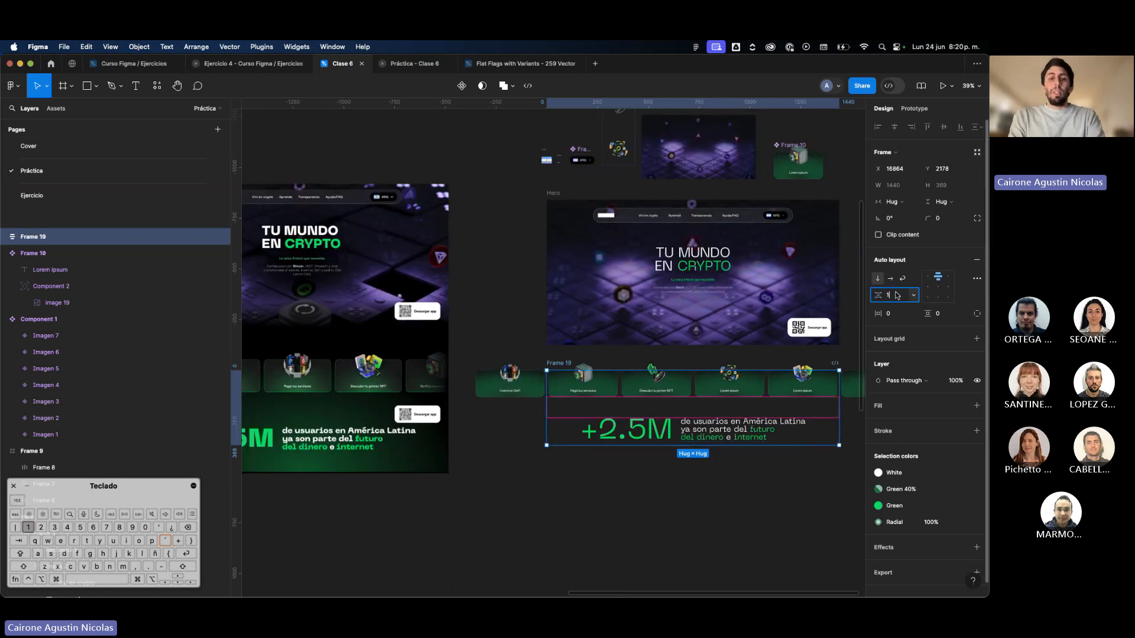
type("20")
key("Return")
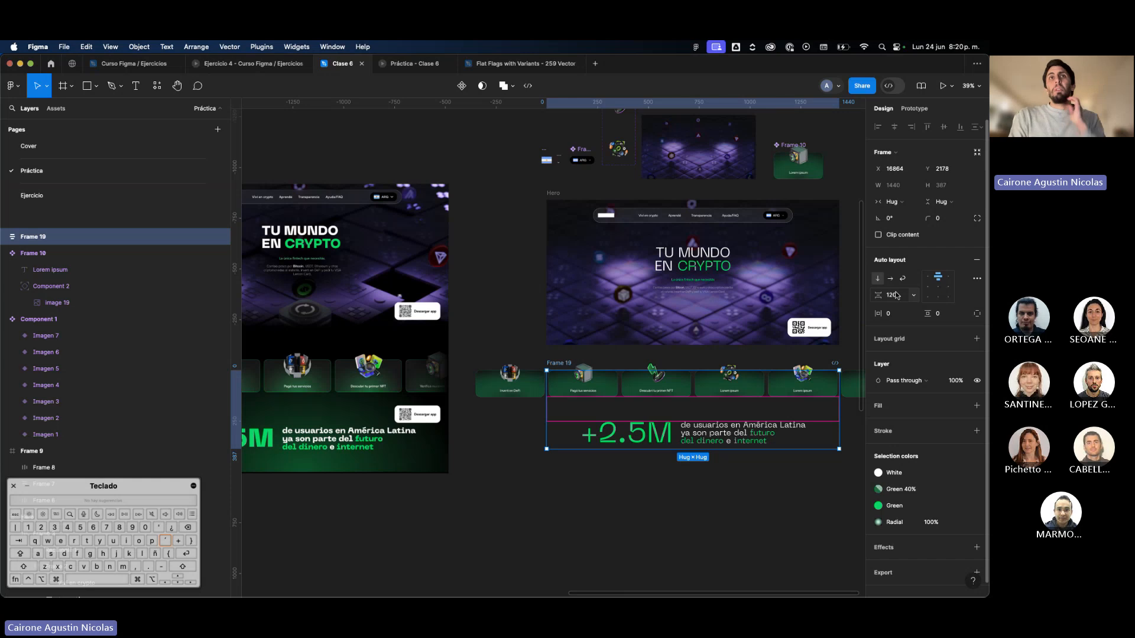
left_click(719, 473)
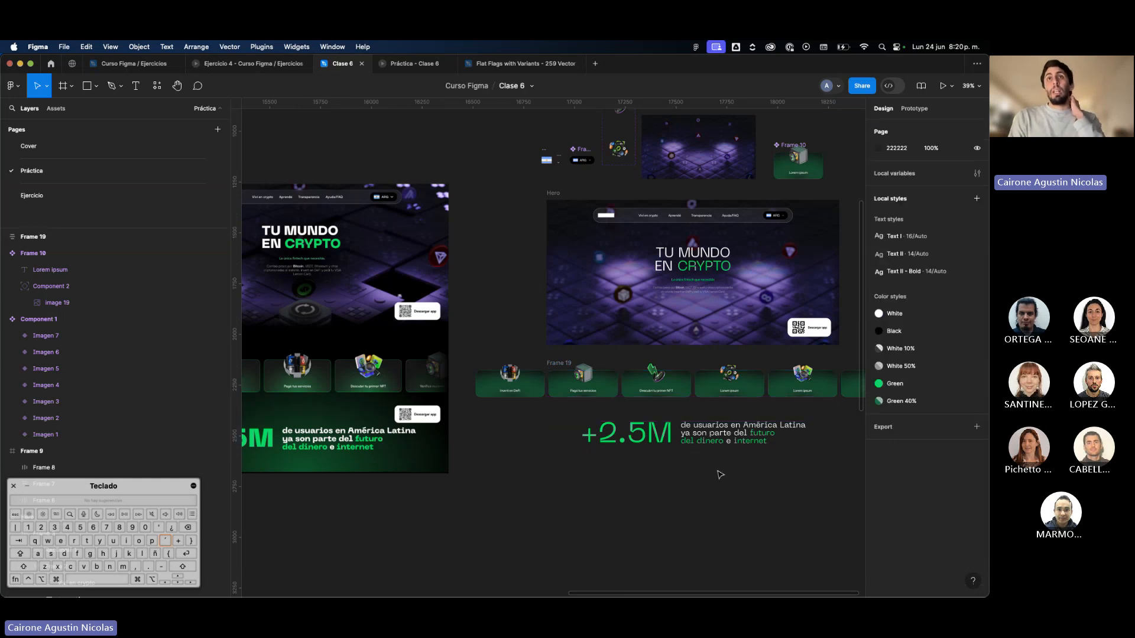
Set the vertical padding of the frame holding the card row and "+2.5M" text to 120.
left_click(558, 367)
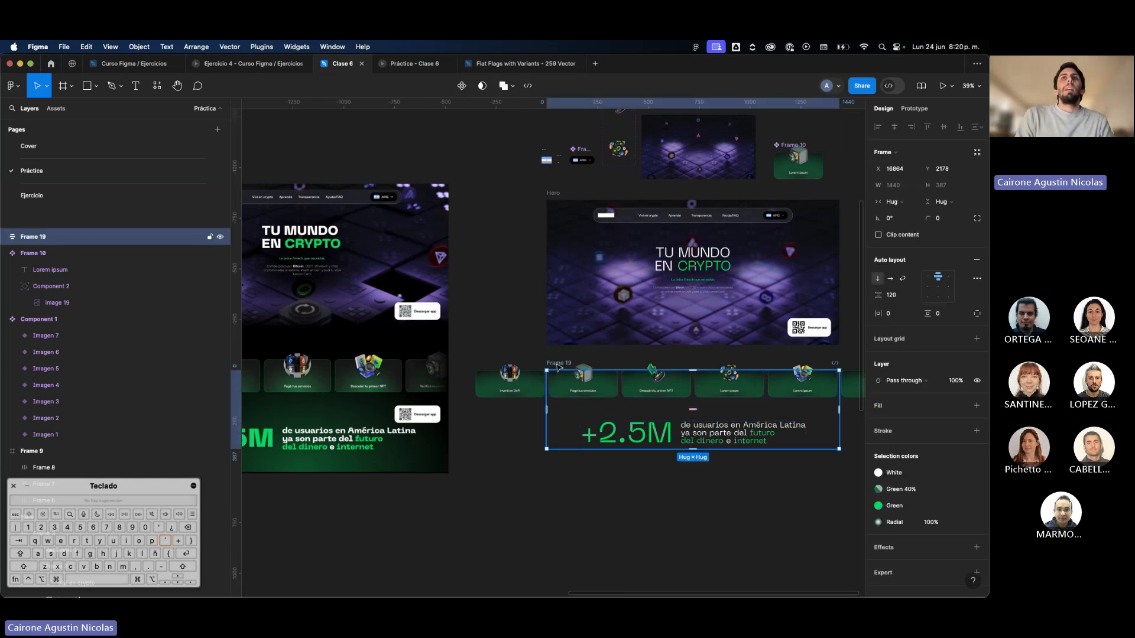
scroll(558, 367, "left", 5)
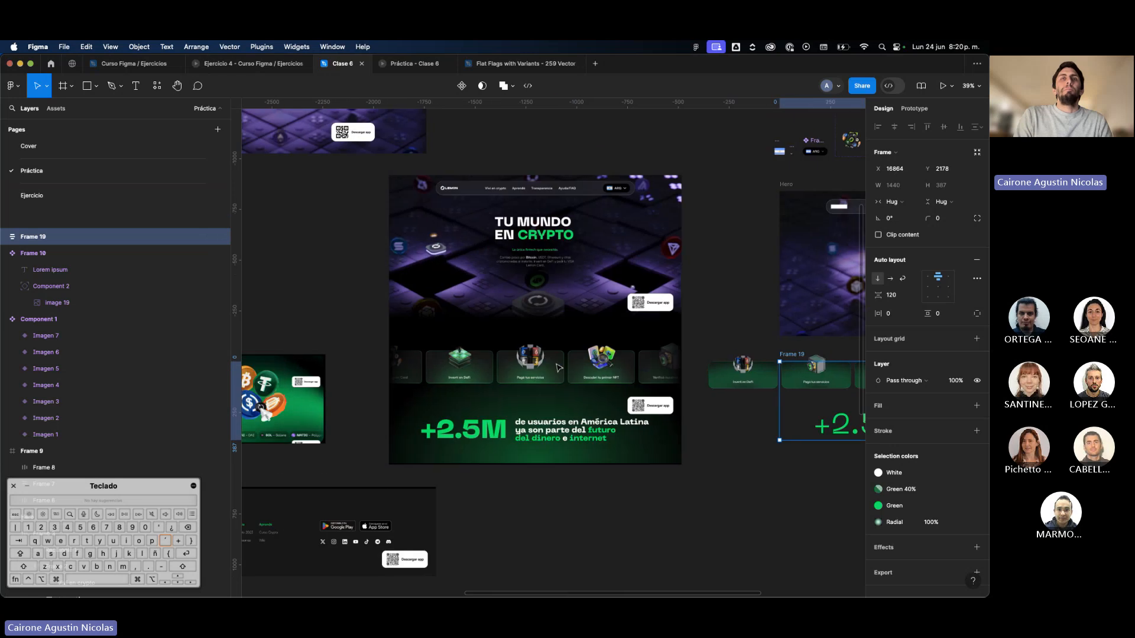
scroll(558, 367, "right", 3)
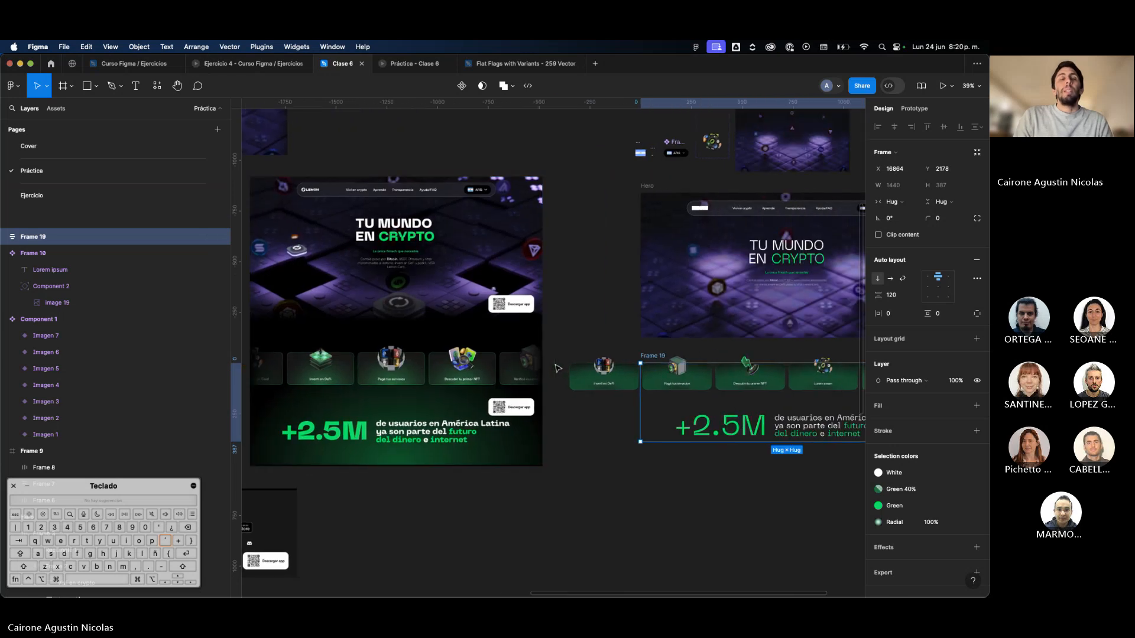
left_click(941, 314)
type("120")
key("Return")
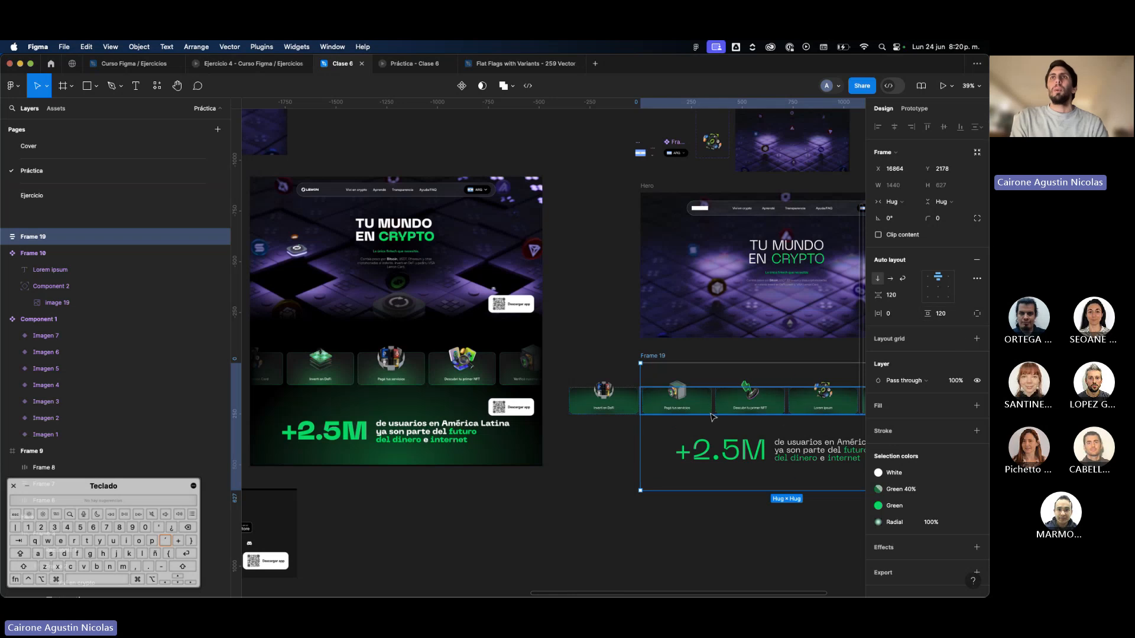
Move the frame holding the card row and "+2.5M" text up, closer beneath the Hero.
scroll(650, 413, "right", 2)
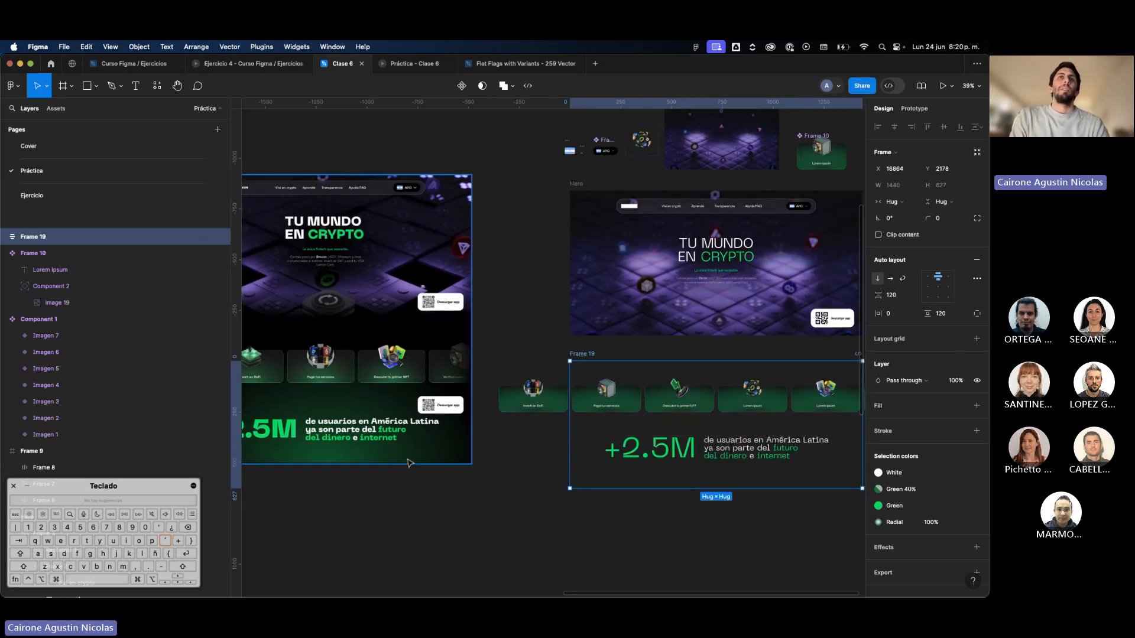
left_click(620, 437)
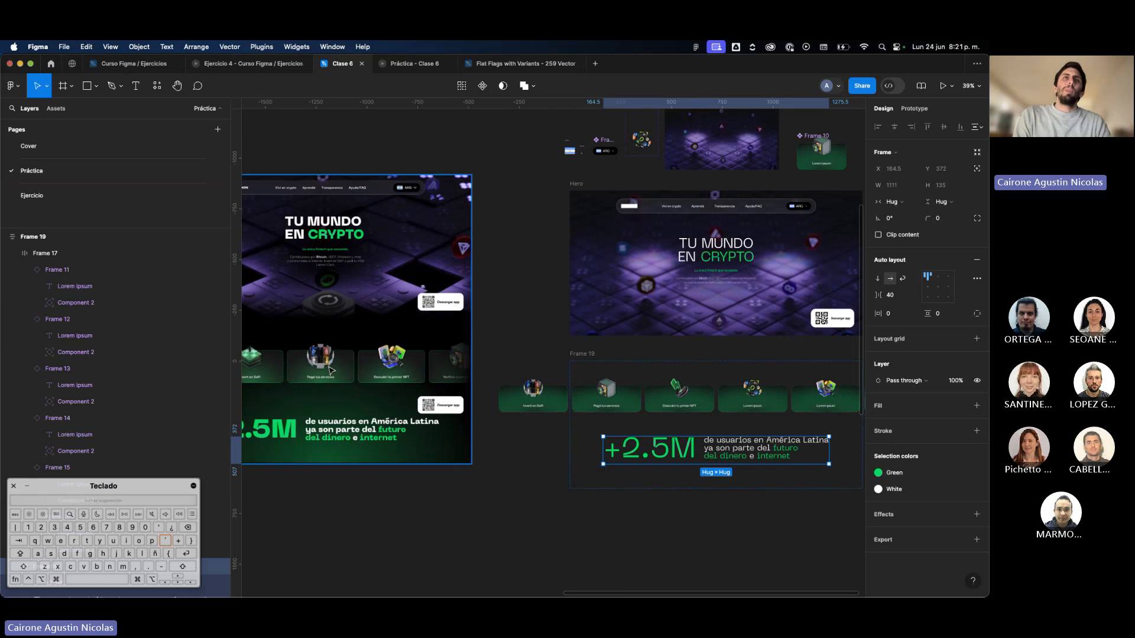
left_click(586, 363)
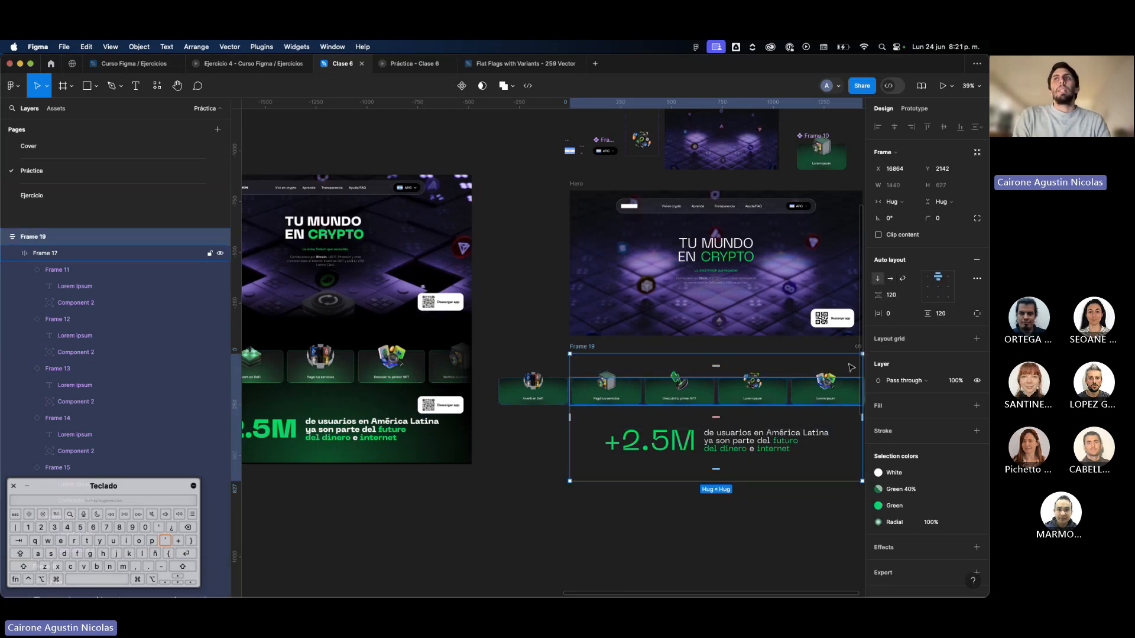
Try a gap and vertical padding of 0 on the frame beneath the Hero, and restore both to 120.
left_click(902, 294)
key("Return")
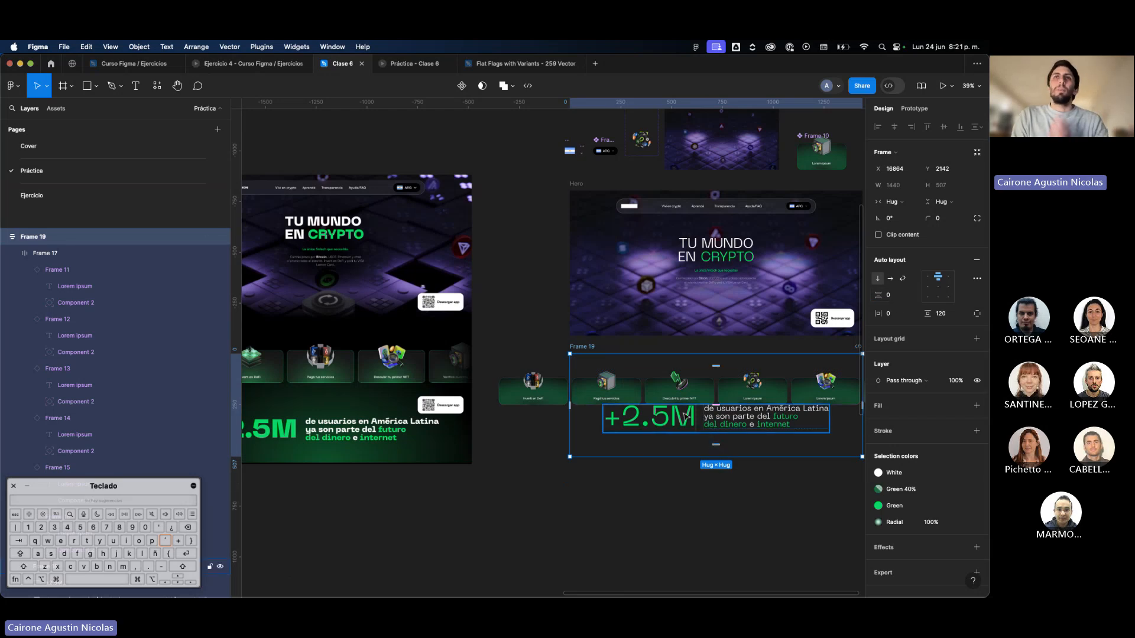
left_click(943, 314)
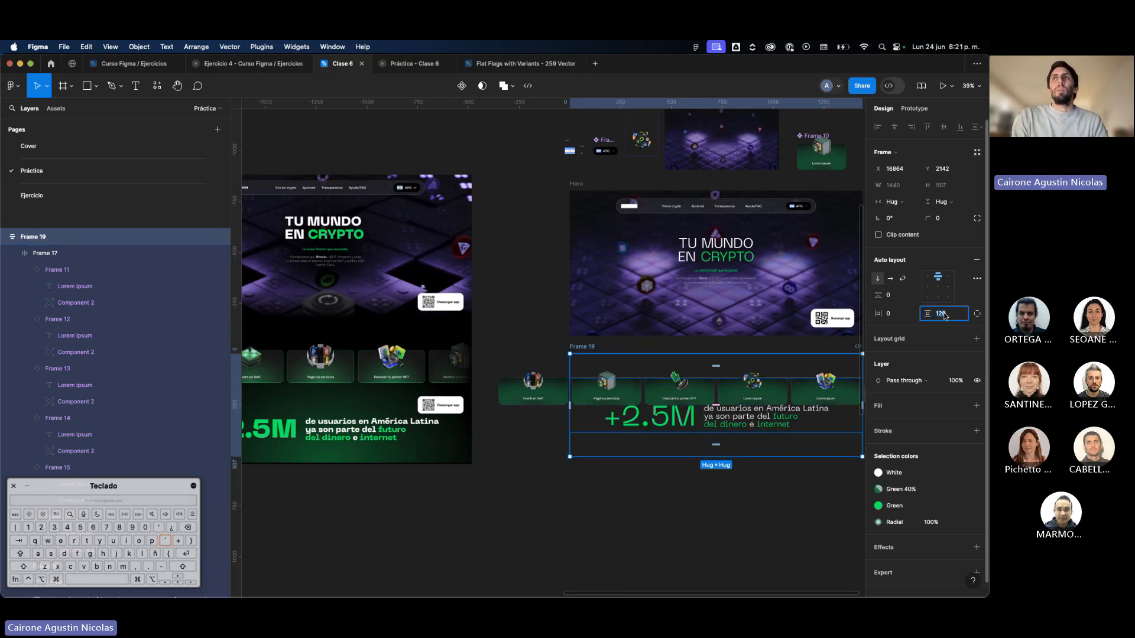
type("0")
key("Return")
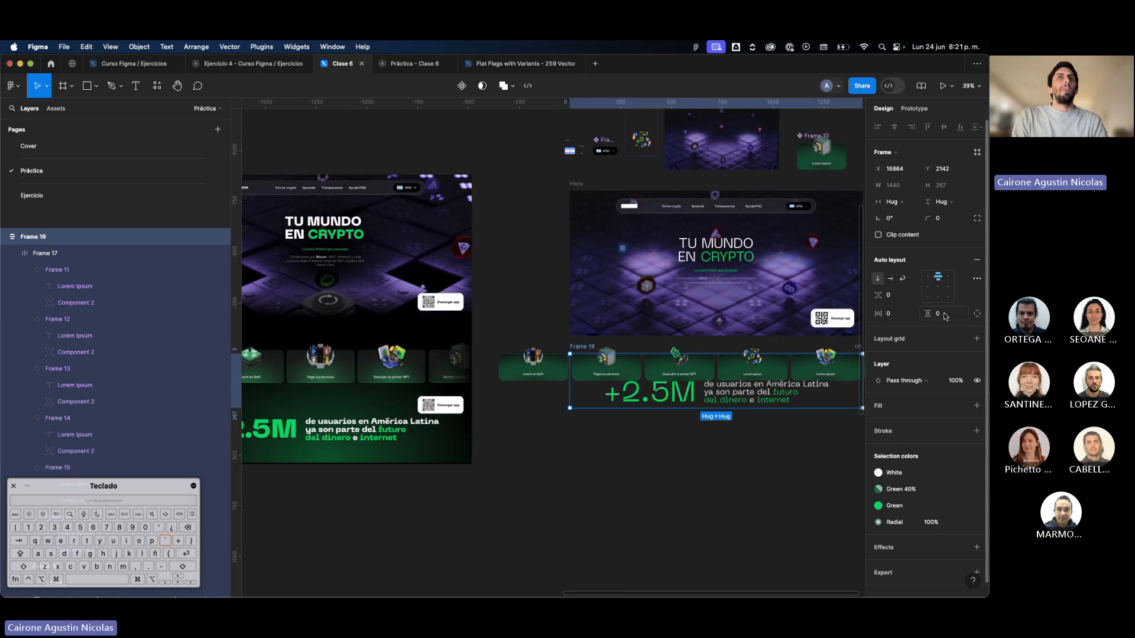
type("120")
key("Return")
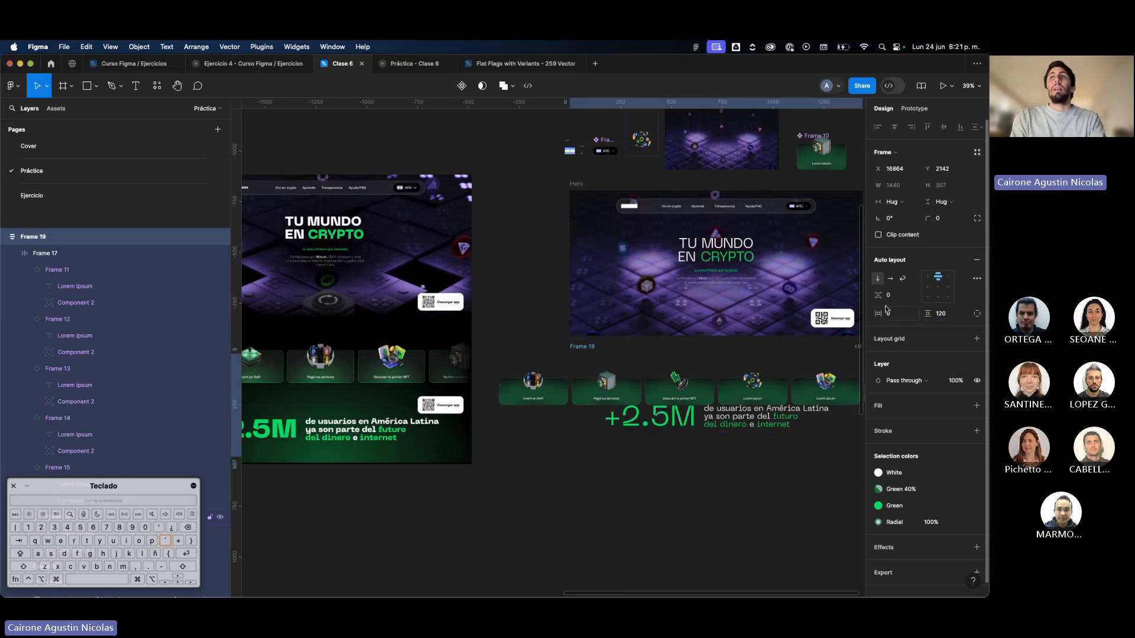
type("120")
key("Return")
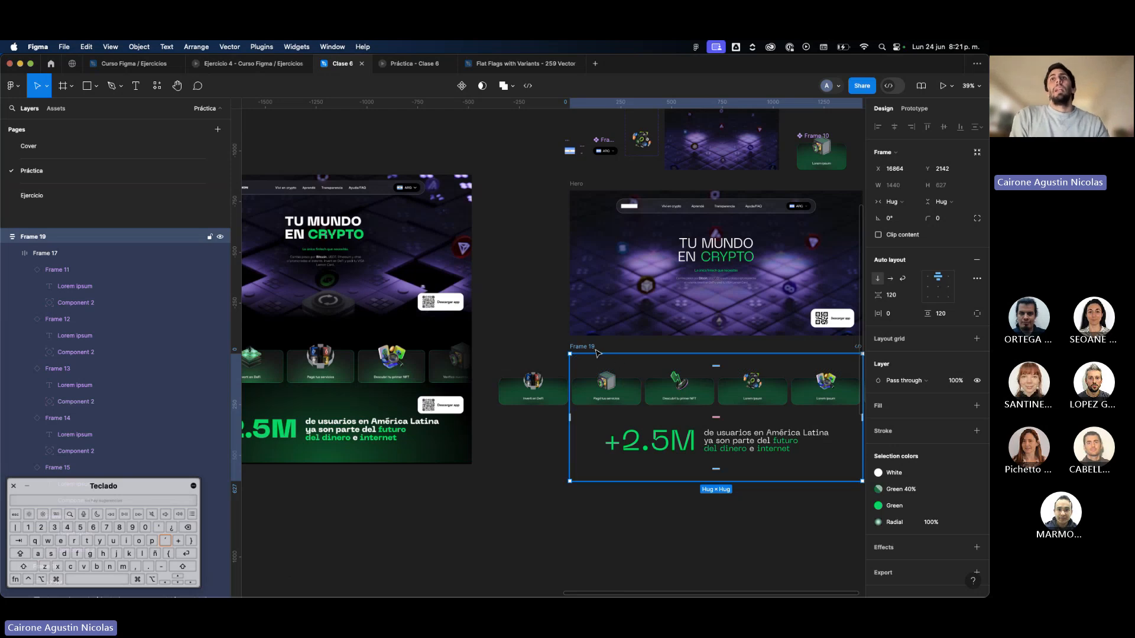
Nudge the frame beneath the Hero slightly up and rename it "Contenido".
left_click_drag(597, 350, 596, 349)
scroll(596, 349, "right", 1)
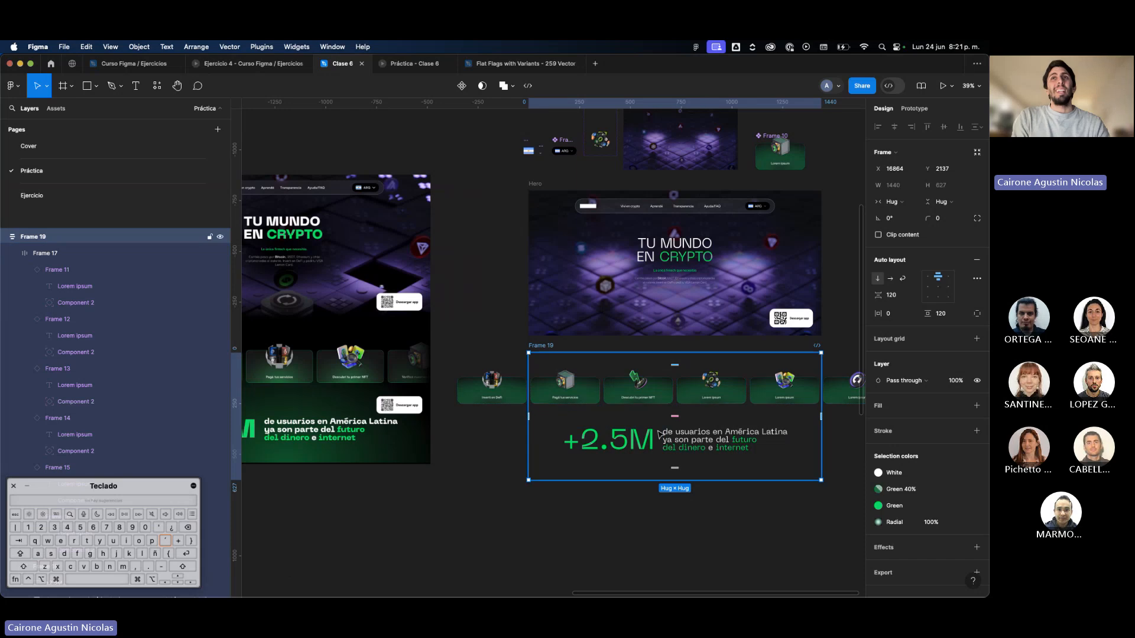
left_click(533, 187, "shift")
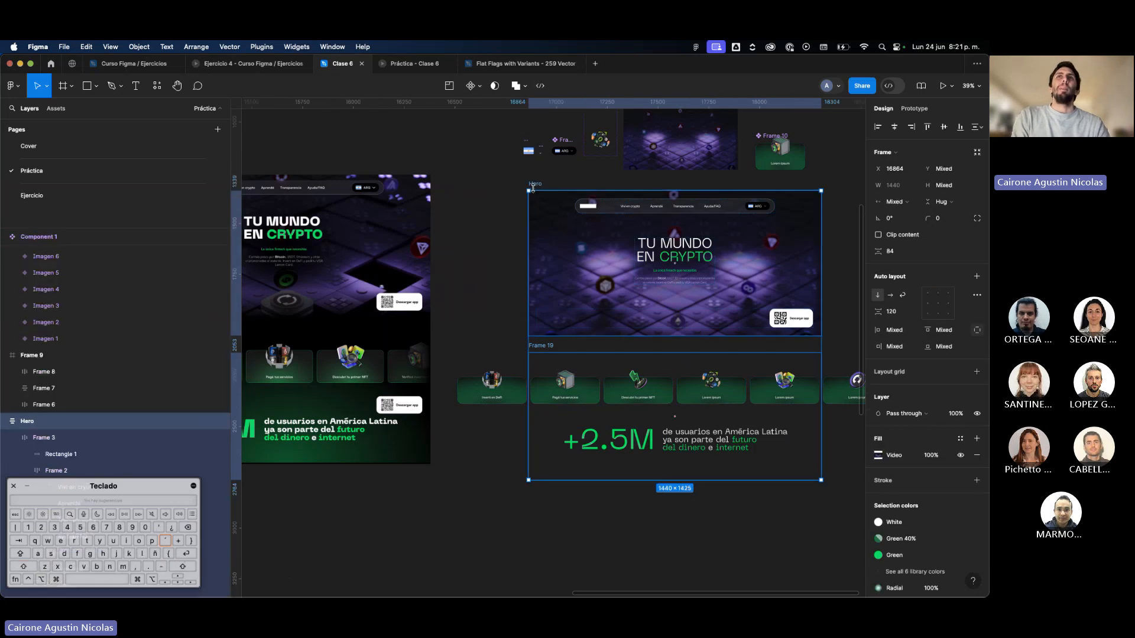
double_click(541, 346)
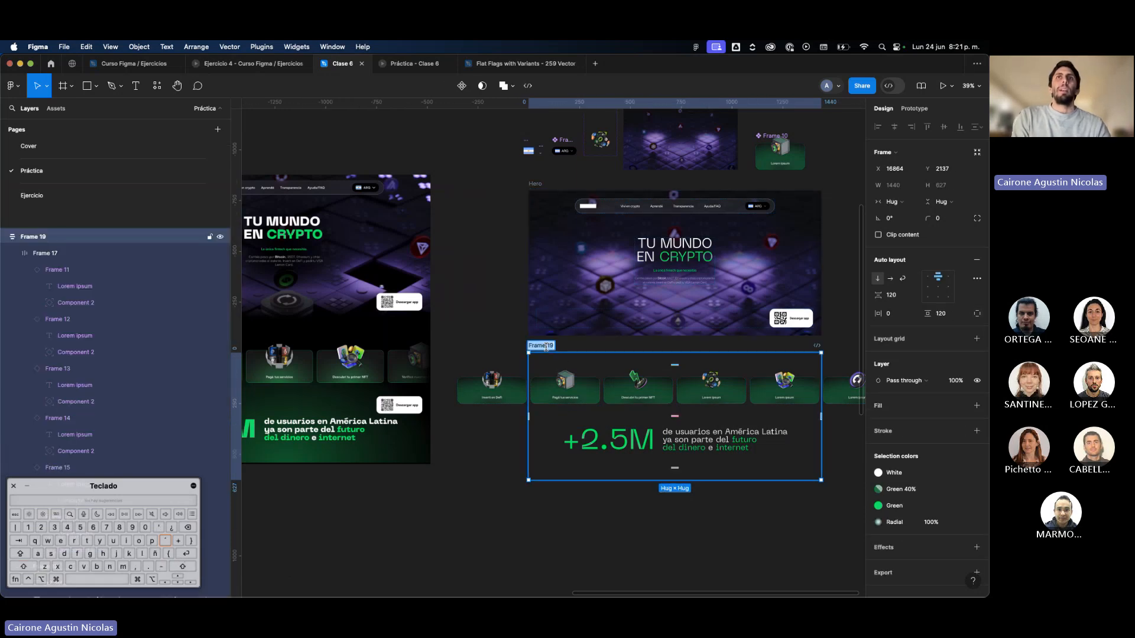
type("Contenido")
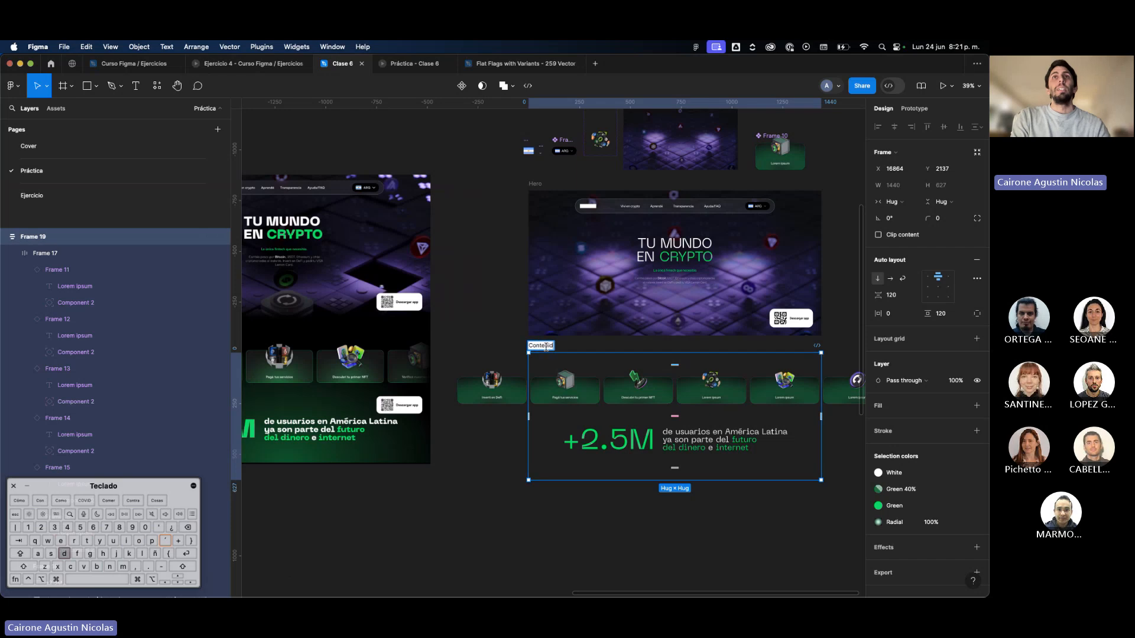
key("Return")
Wrap the Hero and Contenido frames in a vertical auto layout and set the gap between them to 0.
left_click(533, 191, "shift")
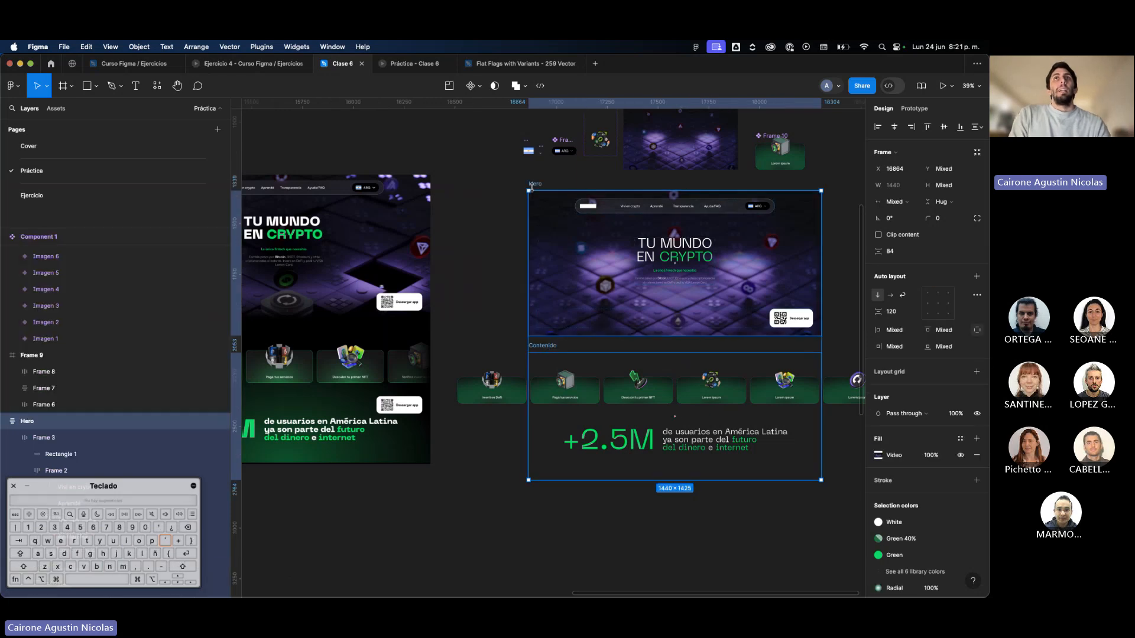
key("shift+a")
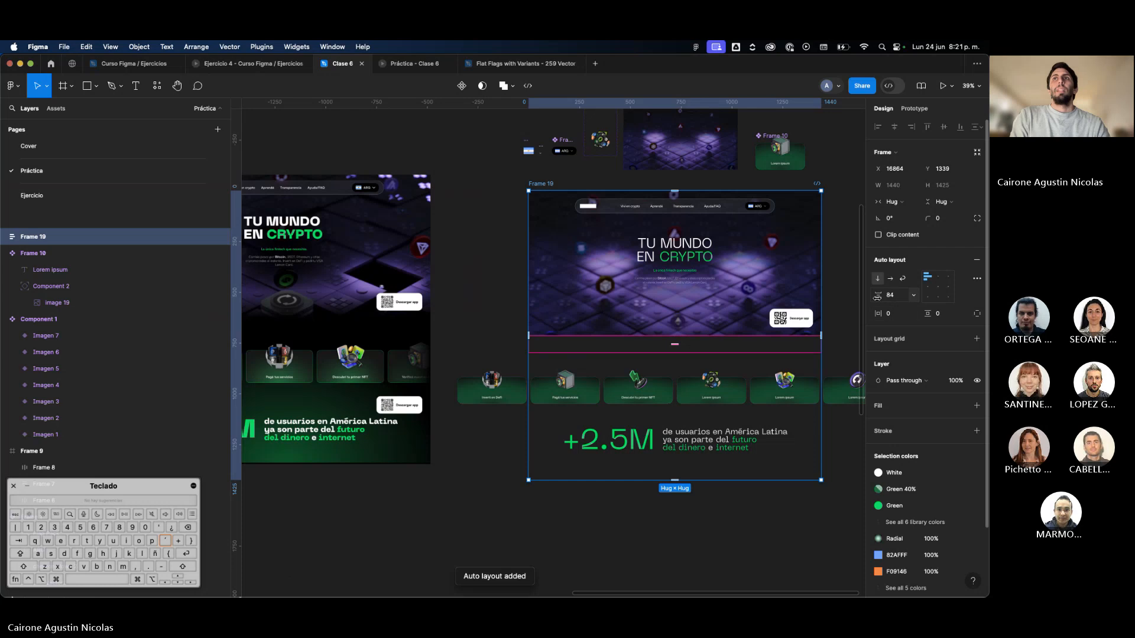
left_click(889, 294)
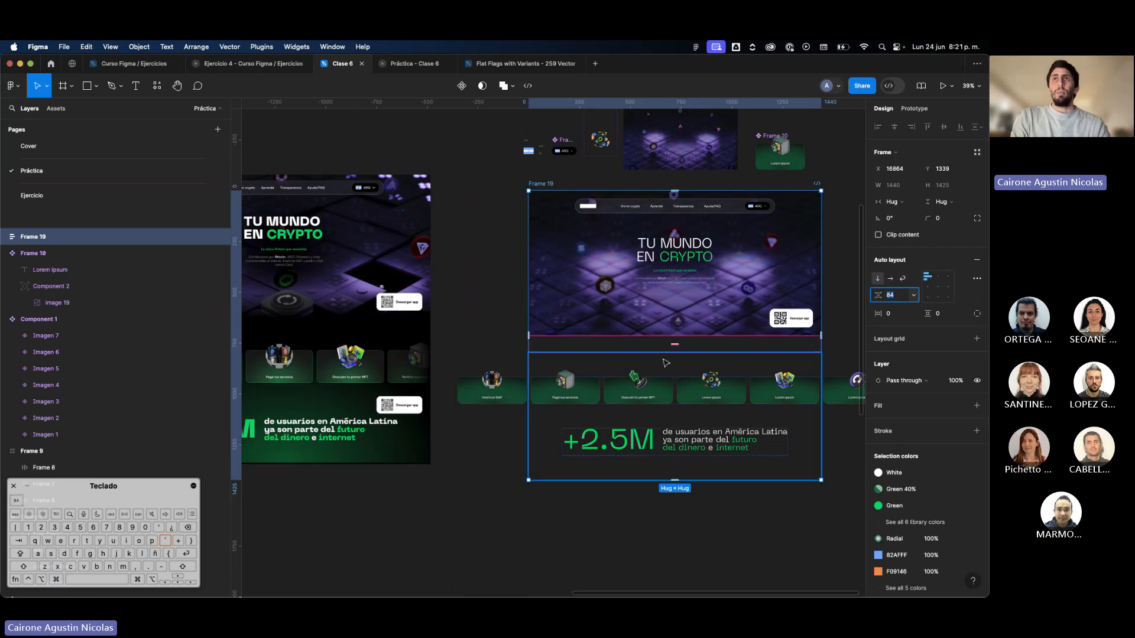
type("p")
key("Return")
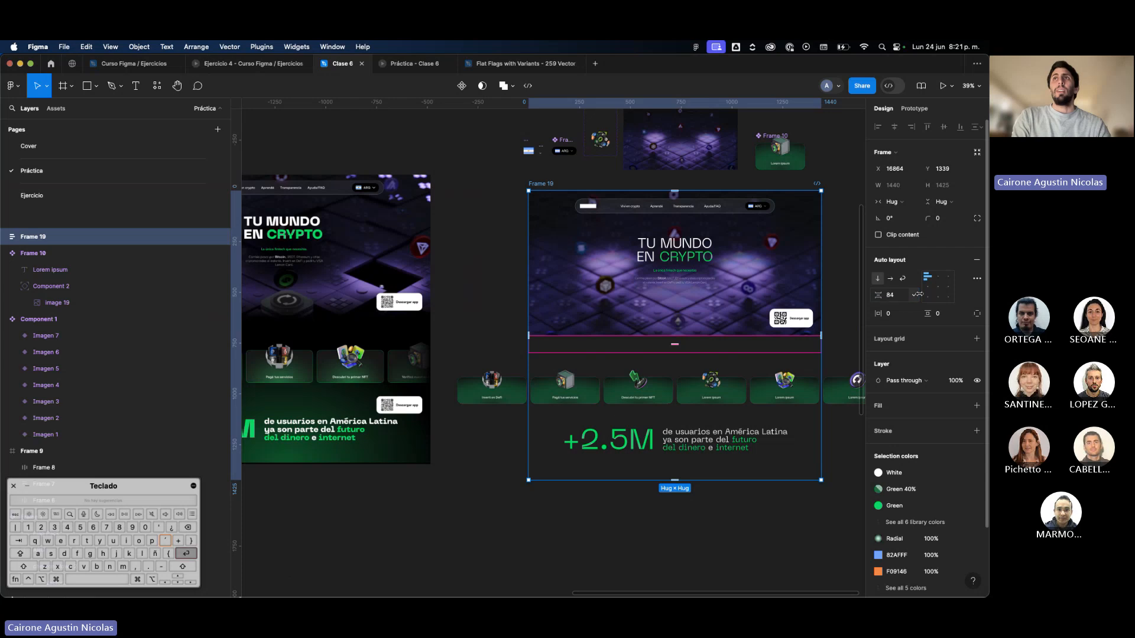
key("0")
left_click(898, 294)
type("0")
key("Return")
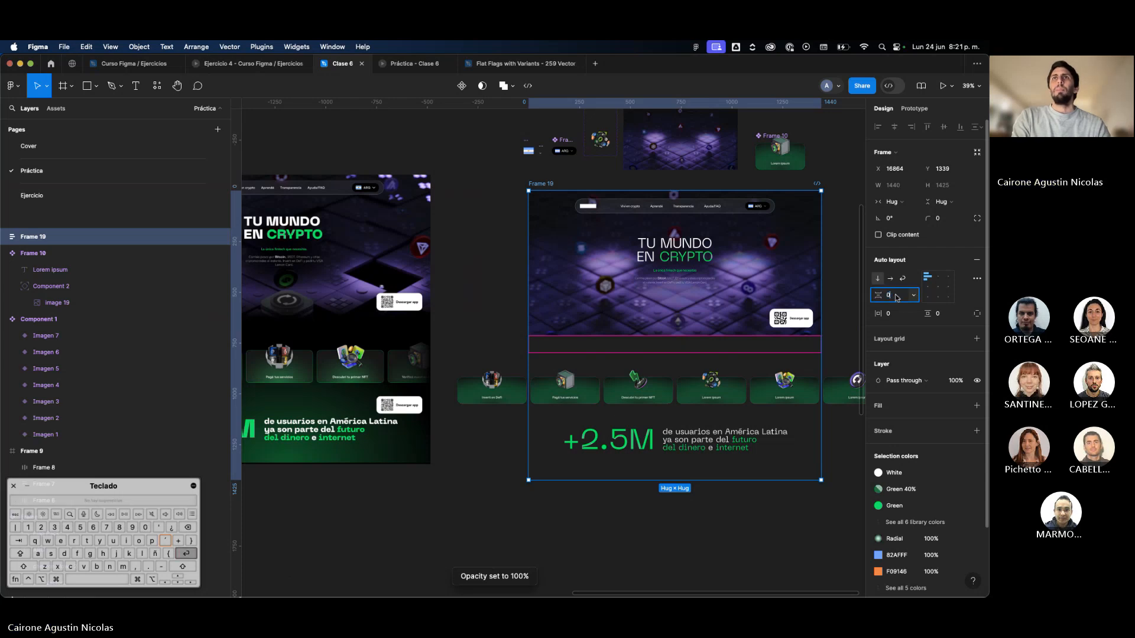
Try a white fill on the Contenido frame beneath the Hero and undo it.
scroll(768, 431, "right", 1)
left_click(805, 452)
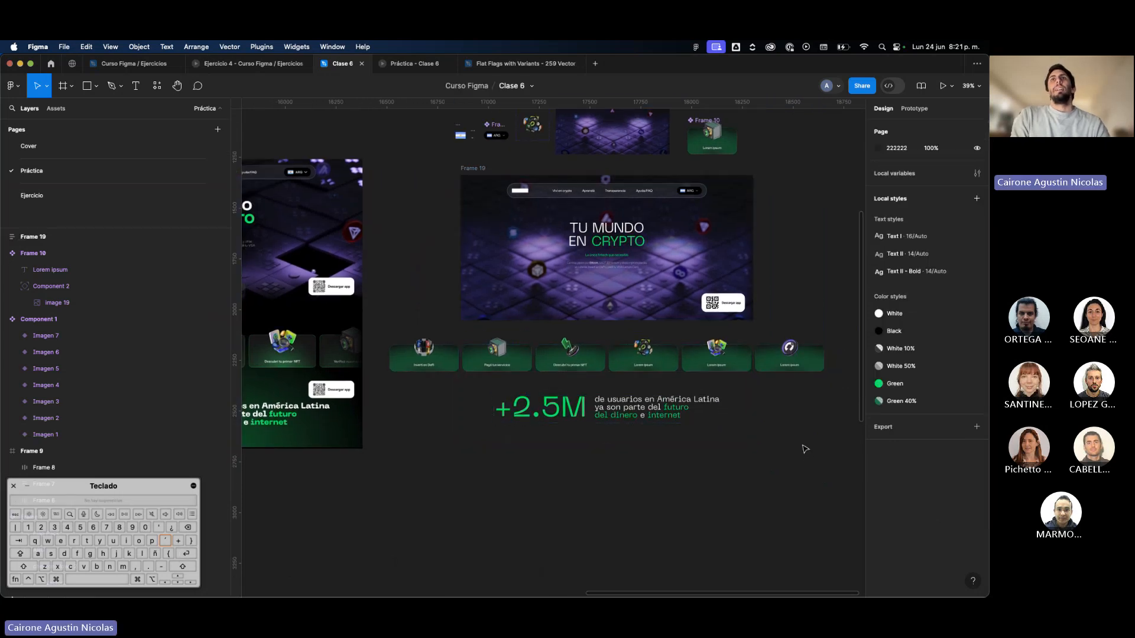
scroll(804, 454, "down", 2)
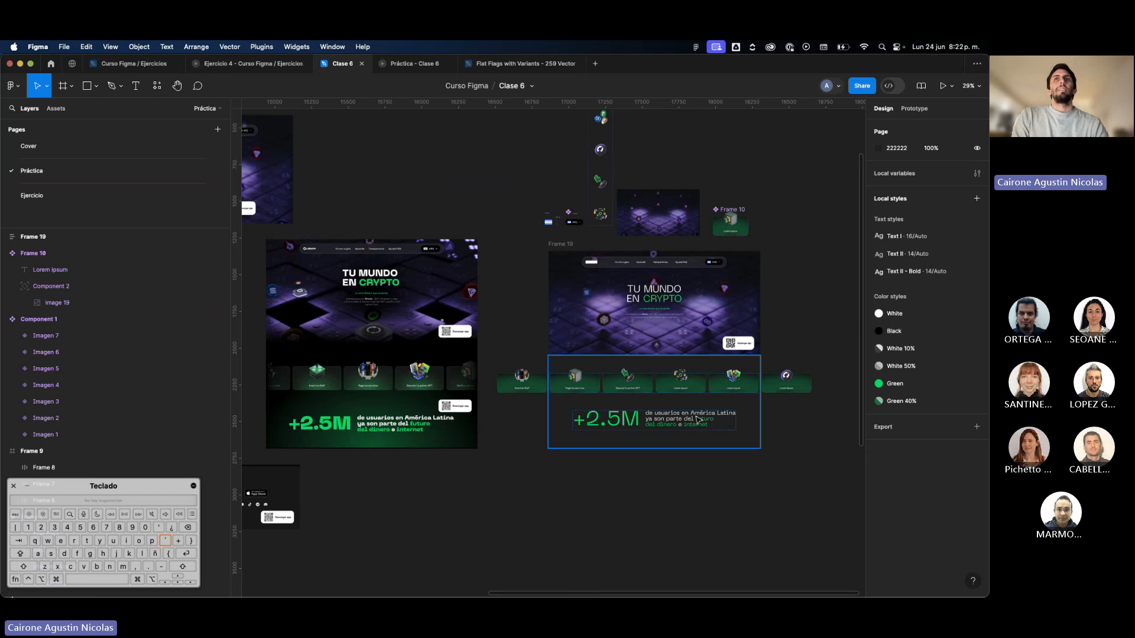
left_click(603, 399)
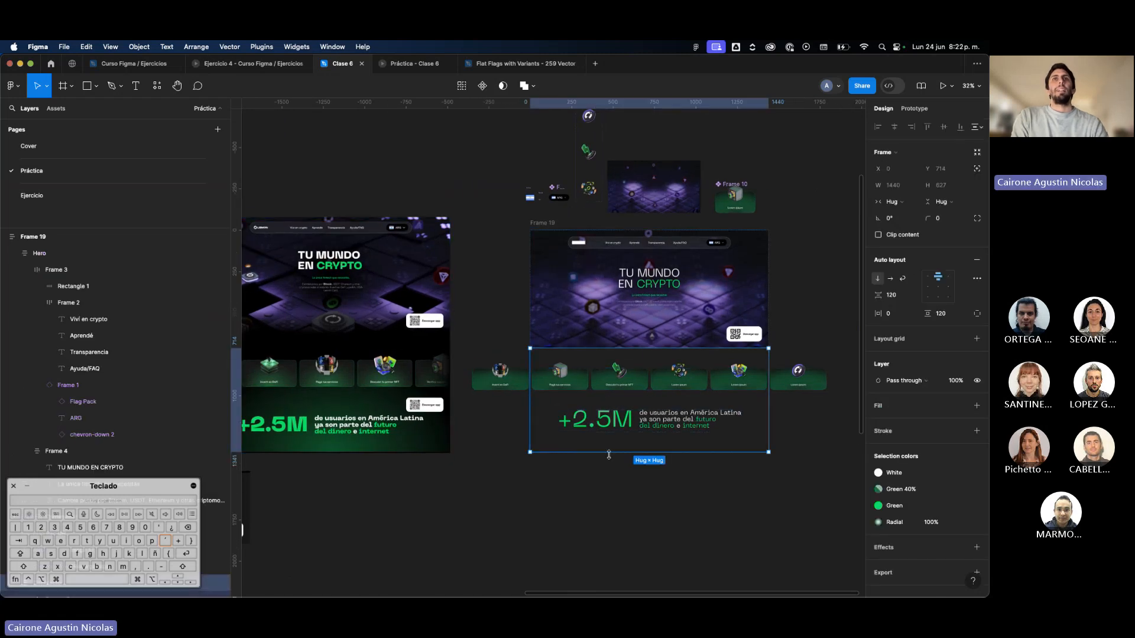
scroll(609, 455, "up", 2)
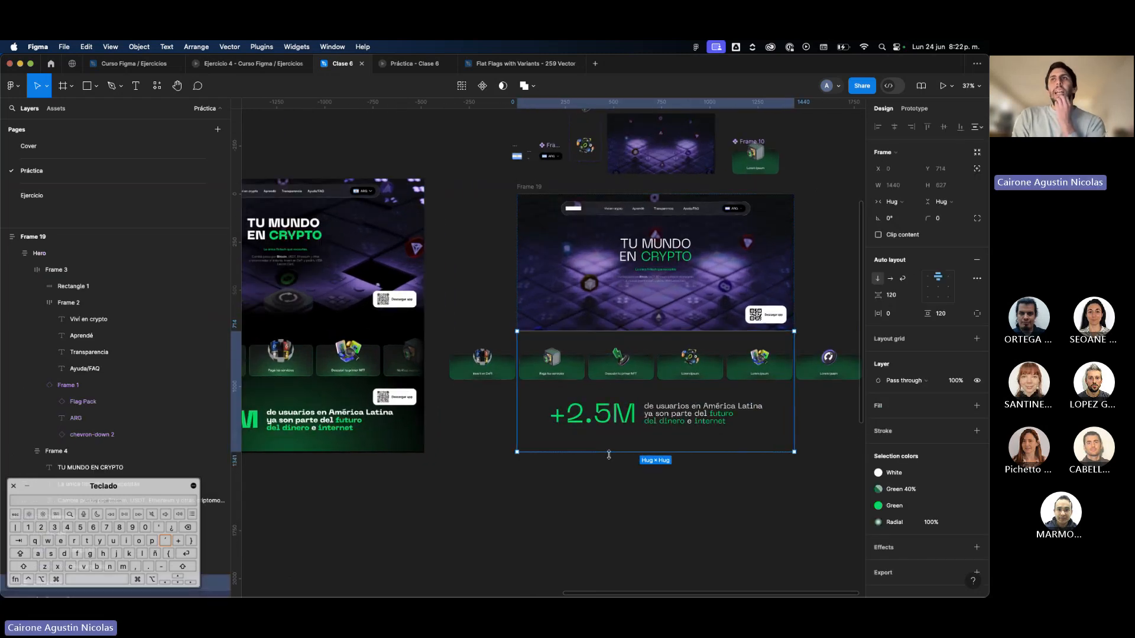
left_click(960, 407)
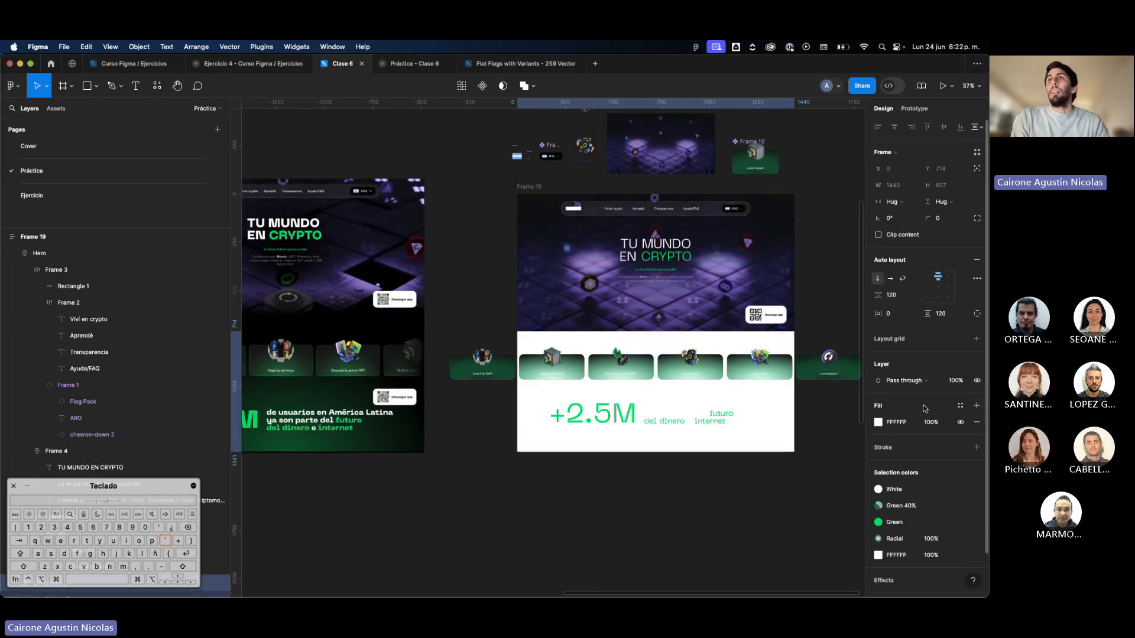
key("super+z")
left_click(960, 406)
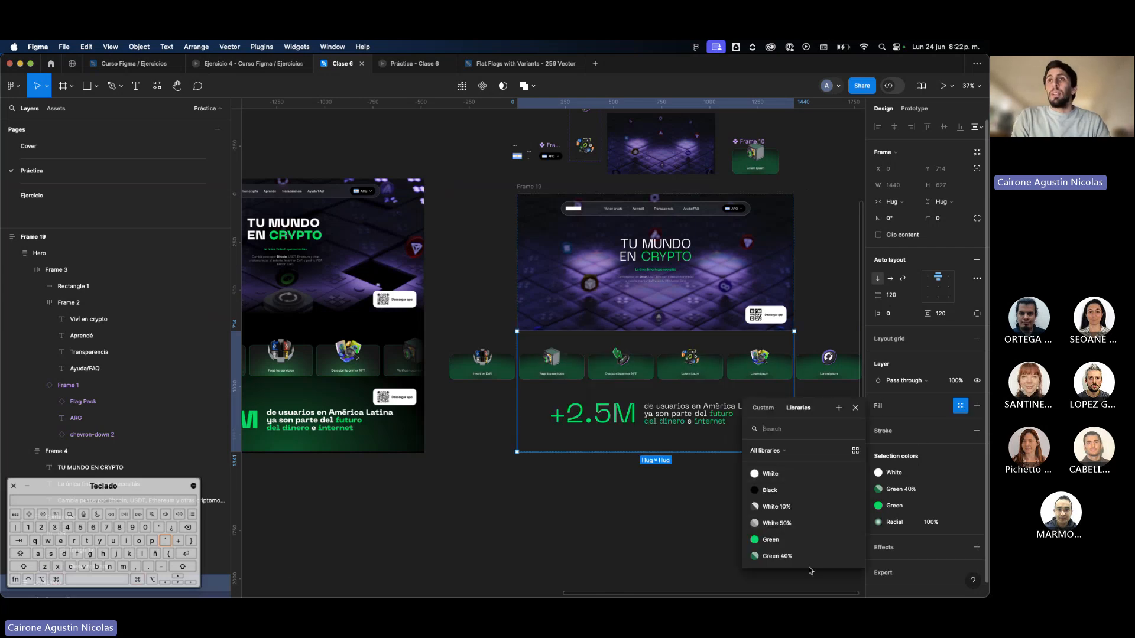
left_click(661, 514)
Create a color style named "Radial Green" from the radial fill of the main card component.
scroll(724, 410, "up", 2)
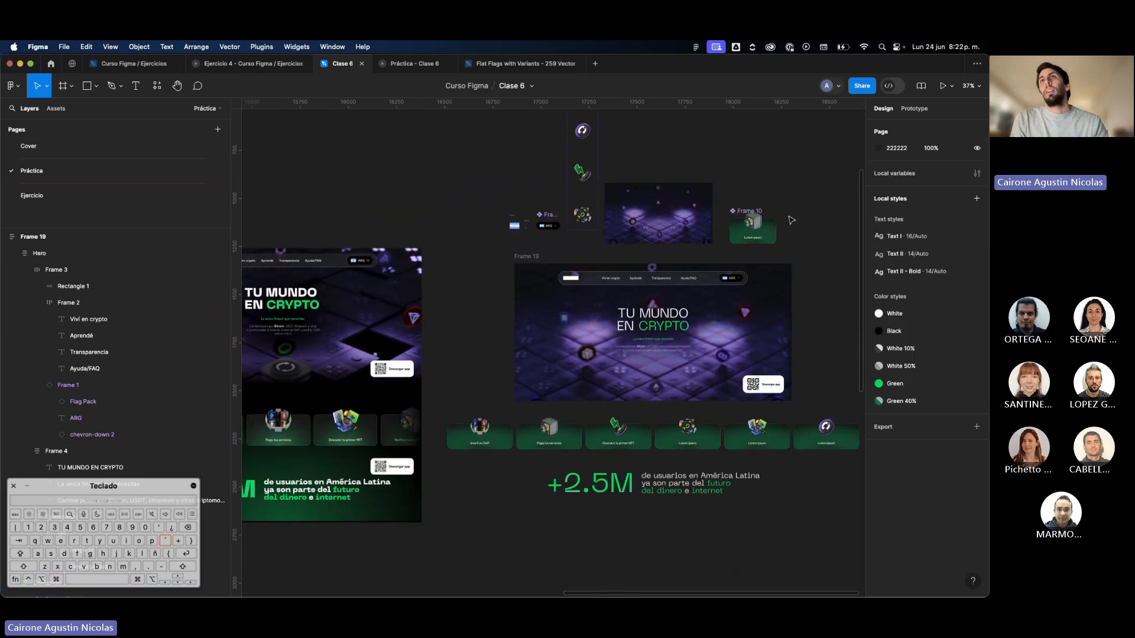
scroll(763, 242, "up", 5, "super")
left_click(763, 243)
scroll(763, 242, "up", 5, "super")
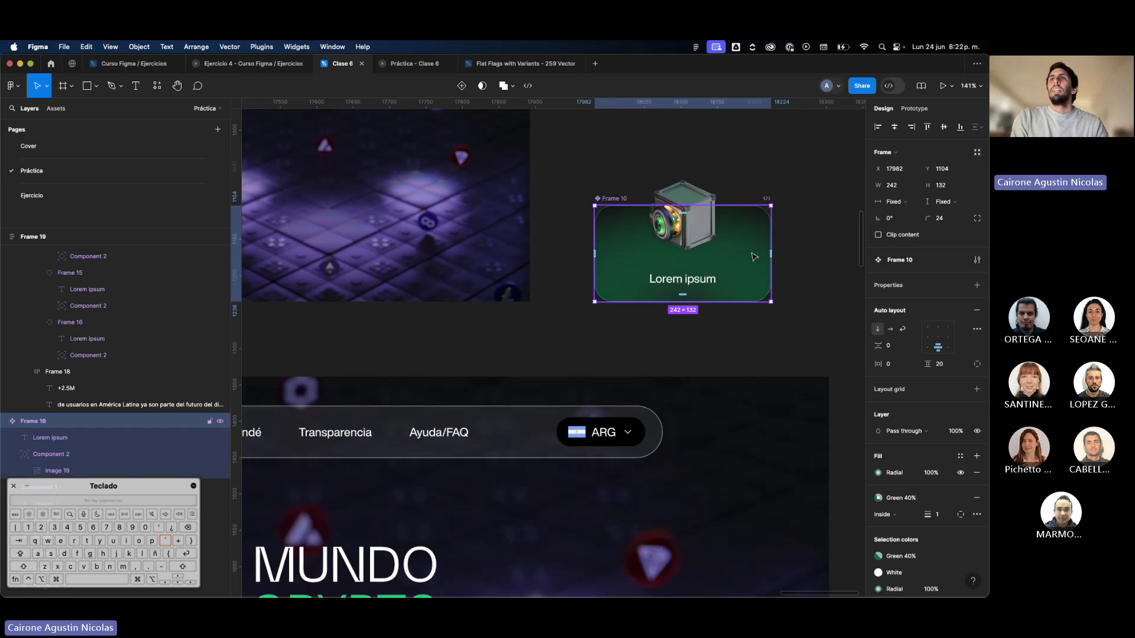
scroll(763, 243, "down", 3, "super")
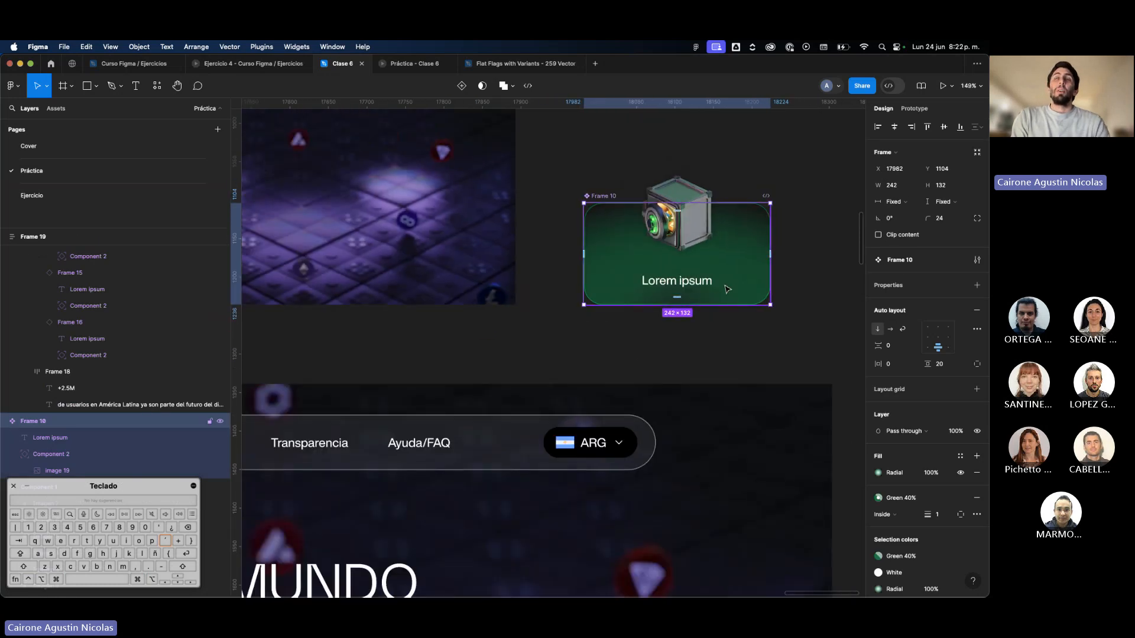
left_click(960, 456)
left_click(838, 429)
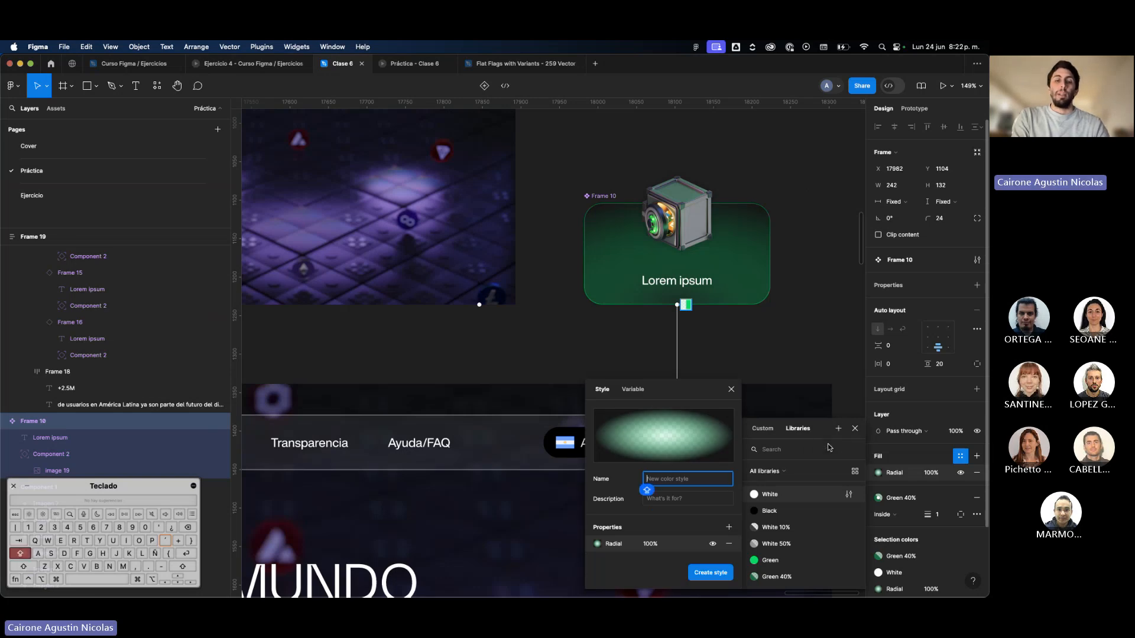
type("Radial G")
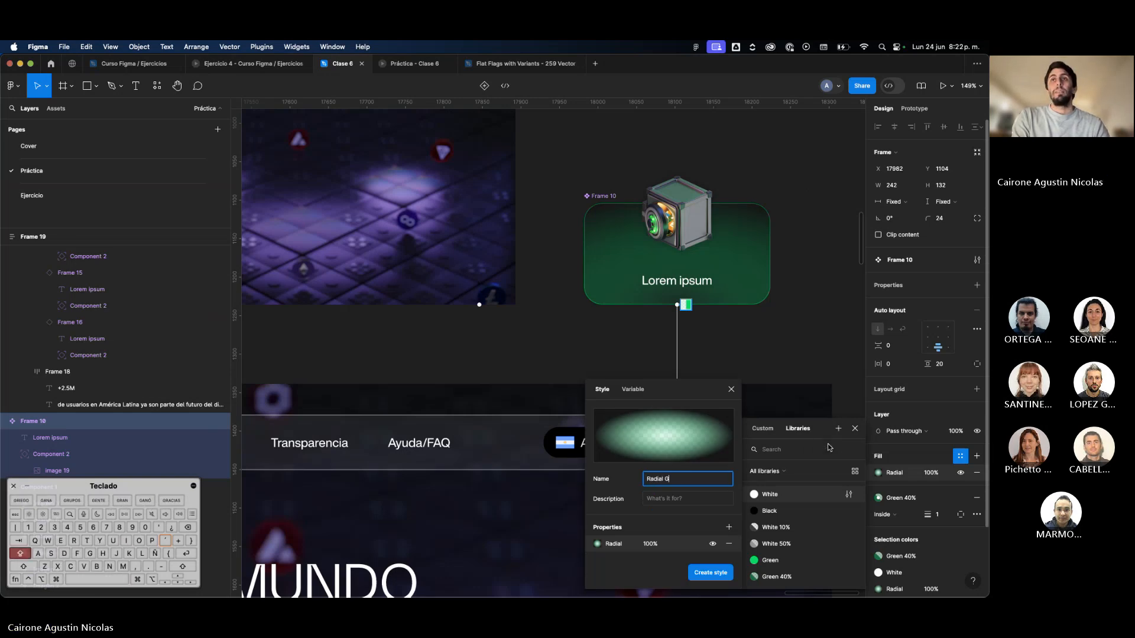
type("reen")
key("Return")
scroll(804, 362, "down", 5)
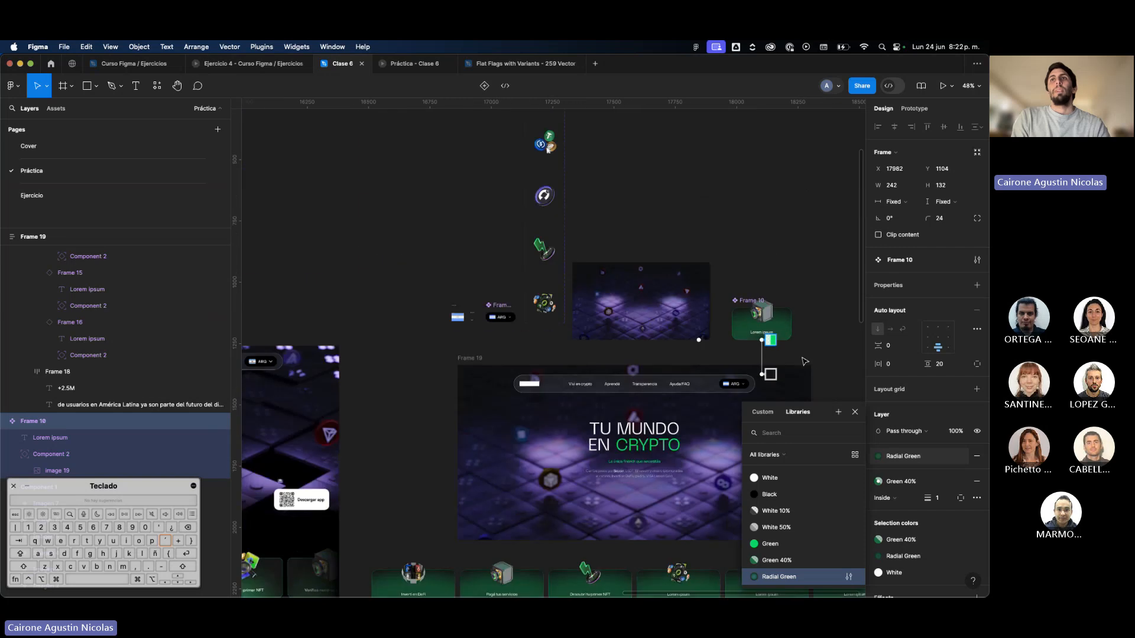
Apply the Radial Green color style as the fill of the Contenido frame beneath the Hero.
left_click(805, 361)
scroll(805, 361, "down", 5)
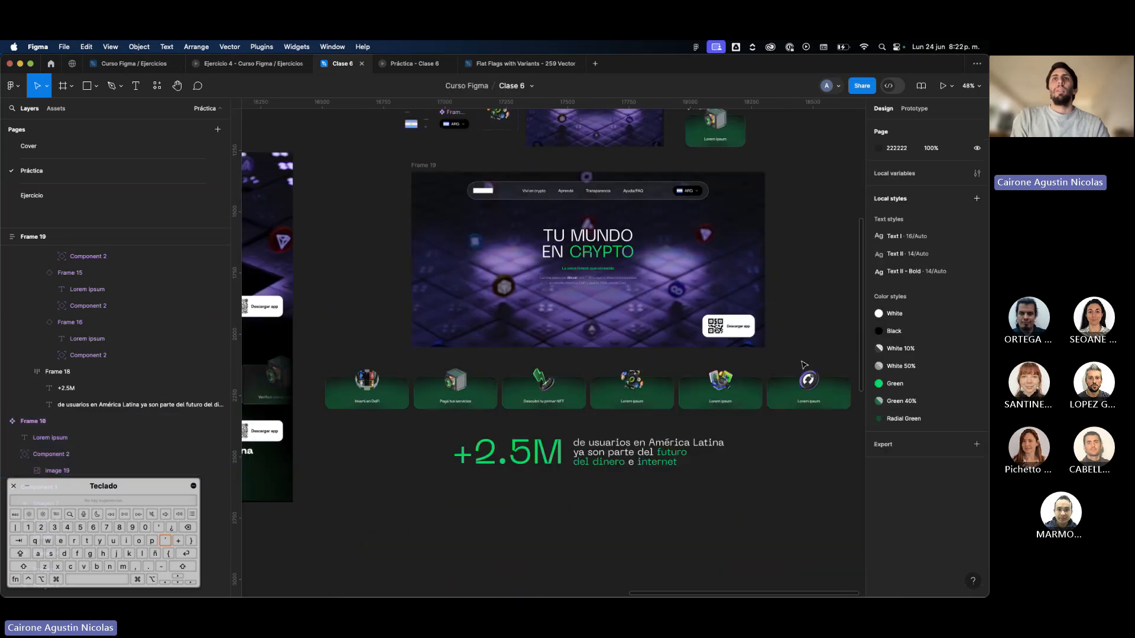
left_click(654, 422)
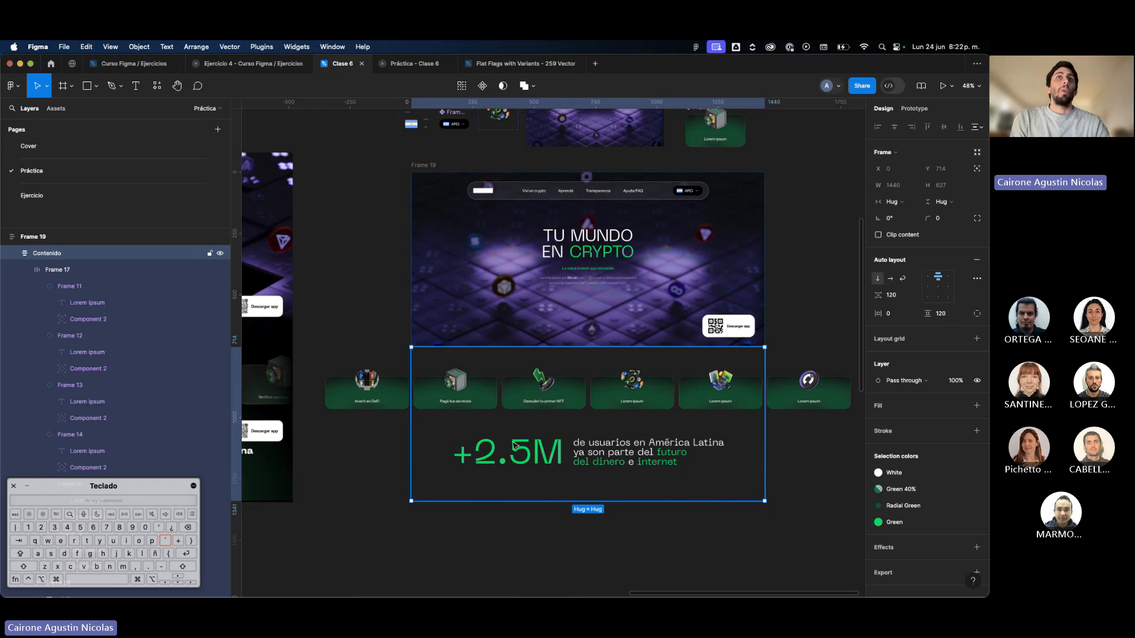
left_click(489, 345)
key("Escape")
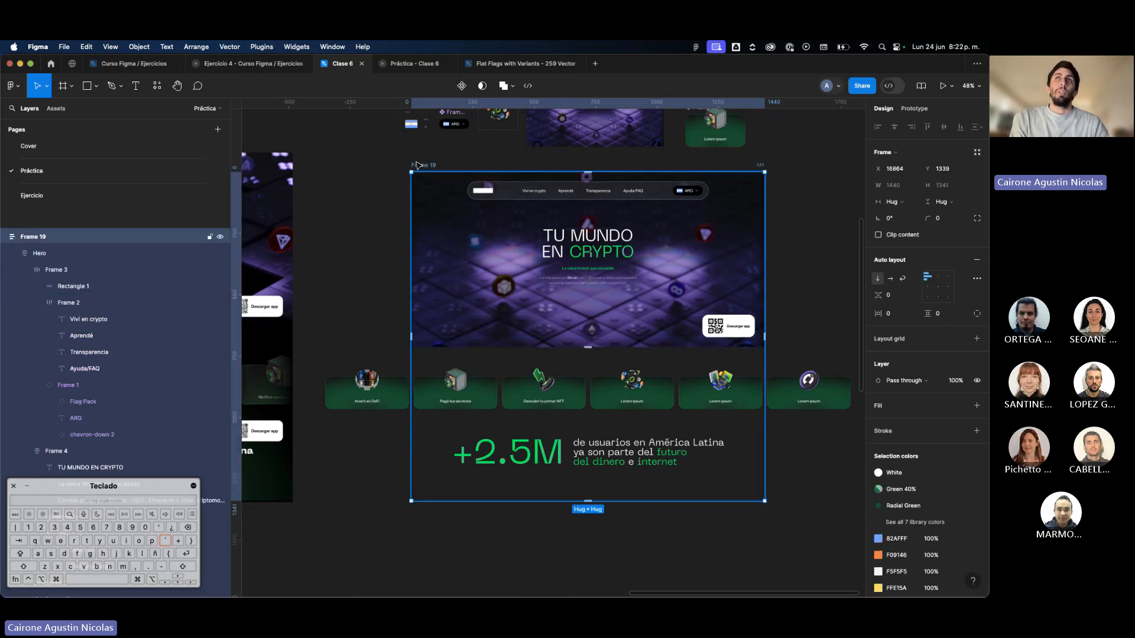
left_click(499, 399)
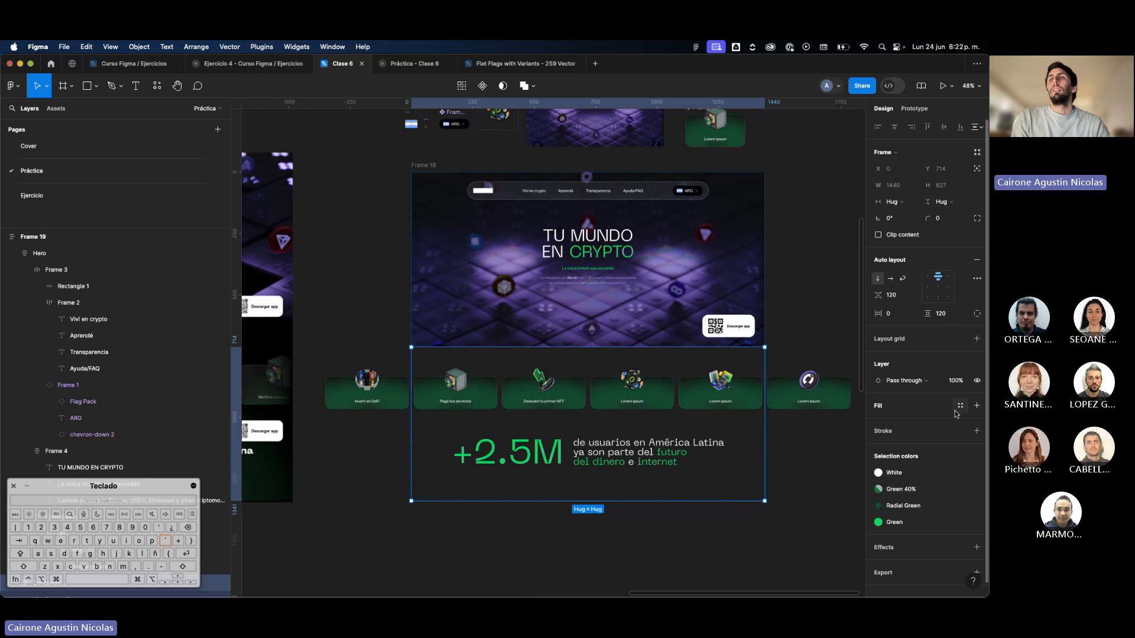
left_click(960, 406)
left_click(779, 573)
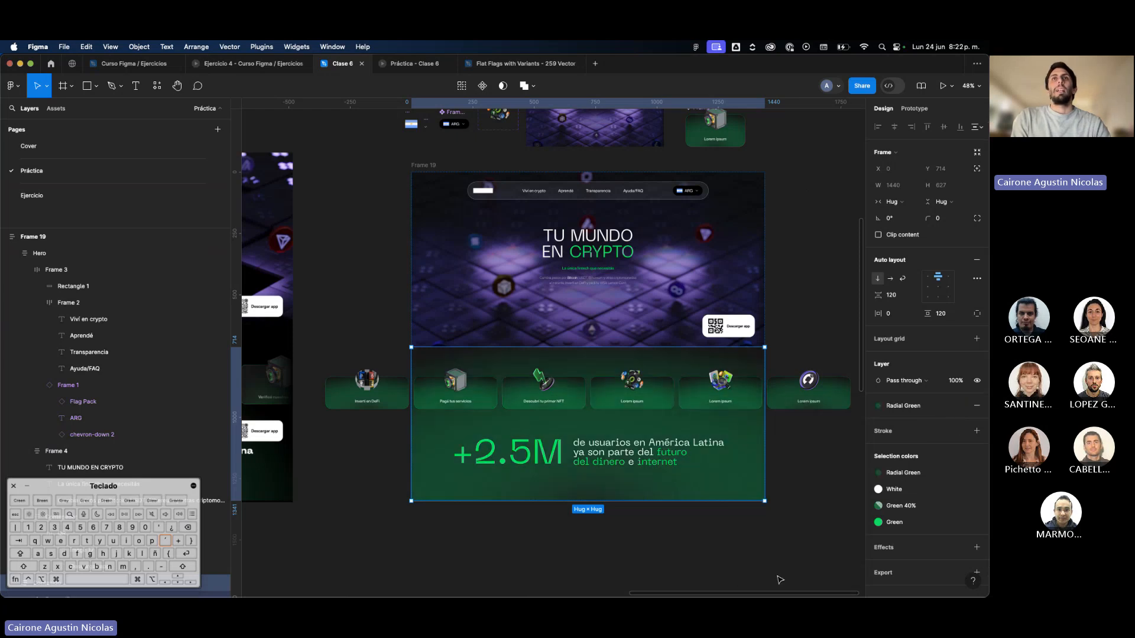
left_click(796, 553)
Compare the green background of the recreated page with the reference design, with the interface hidden.
scroll(798, 555, "down", 5)
scroll(798, 554, "up", 5)
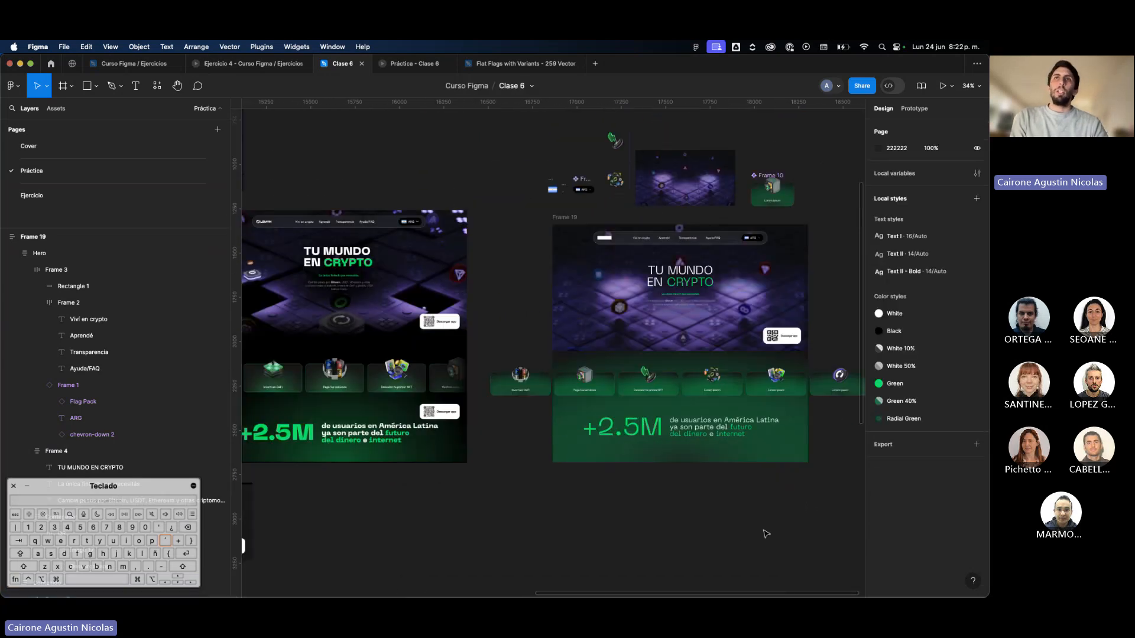
key("super+backslash")
scroll(766, 534, "up", 2)
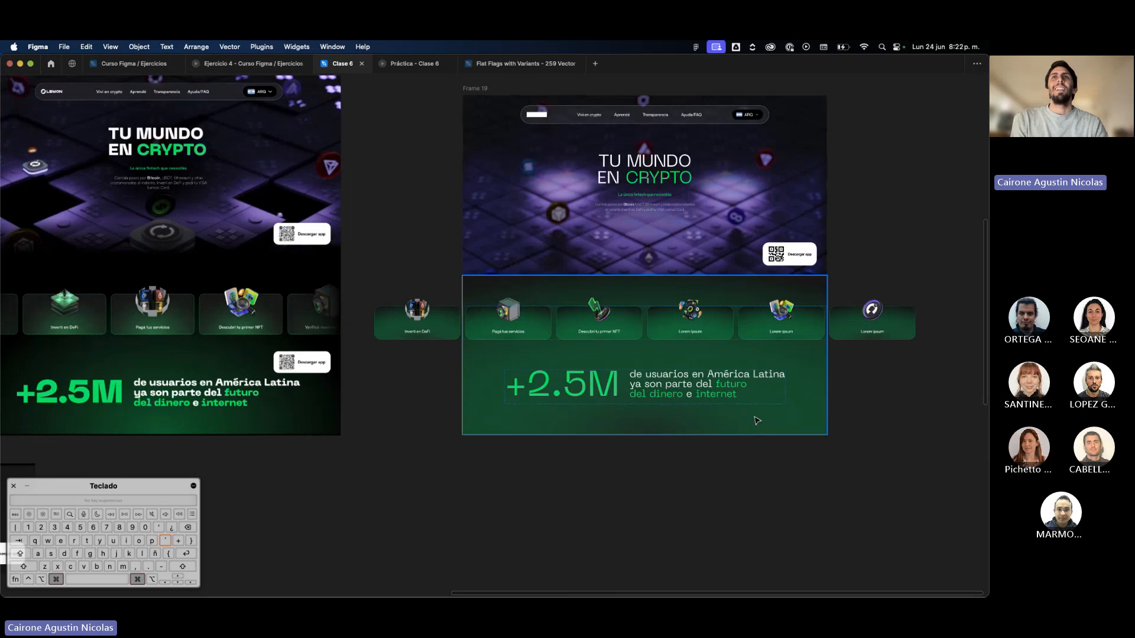
left_click(757, 420)
key("Escape")
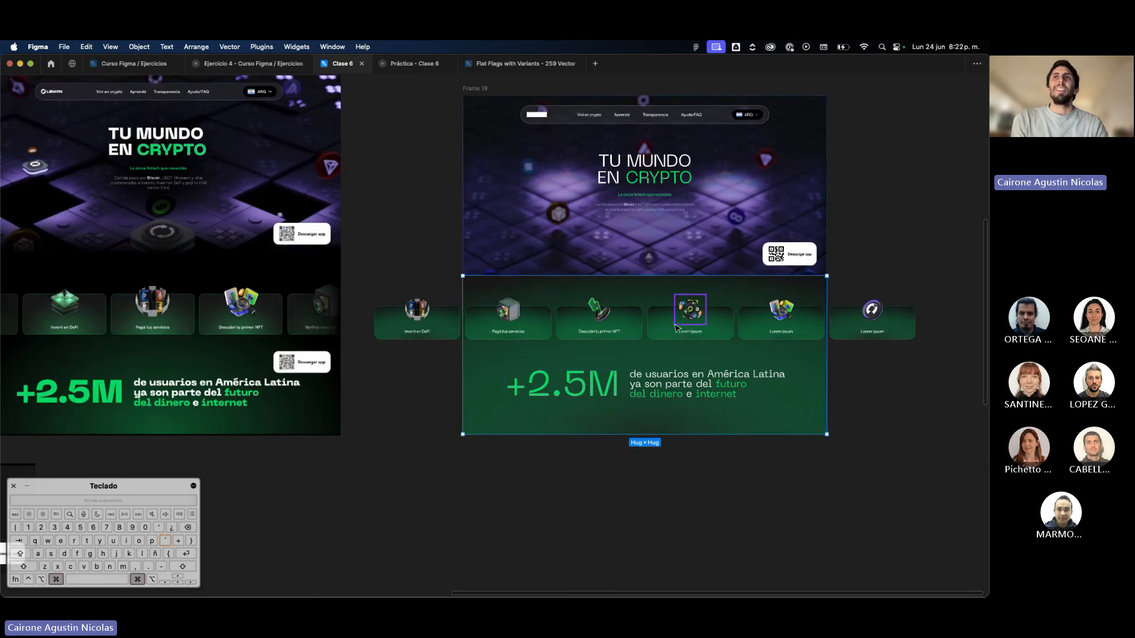
scroll(674, 331, "up", 3)
key("super+backslash")
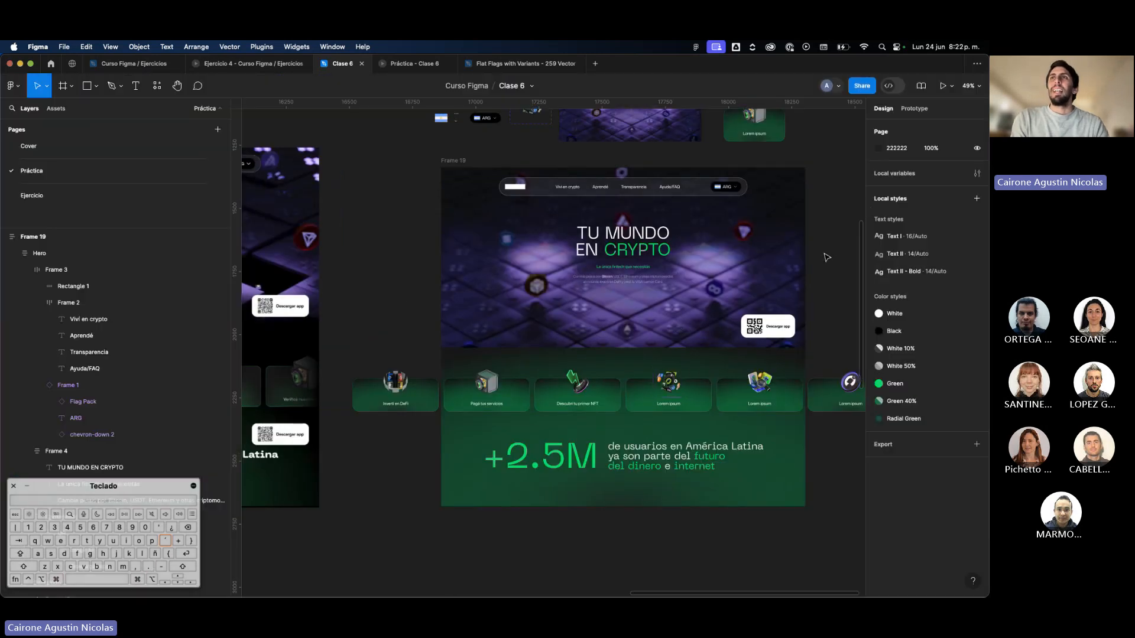
Edit the Radial Green style's gradient, moving the dark 161616 stop to 66%.
scroll(827, 414, "left", 5)
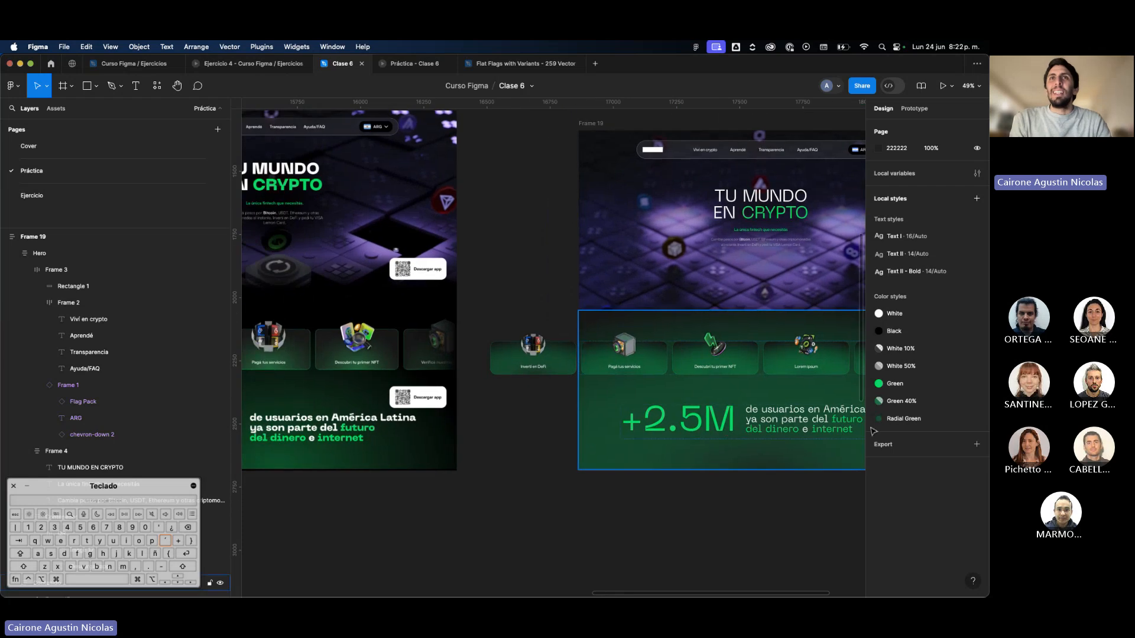
left_click(976, 419)
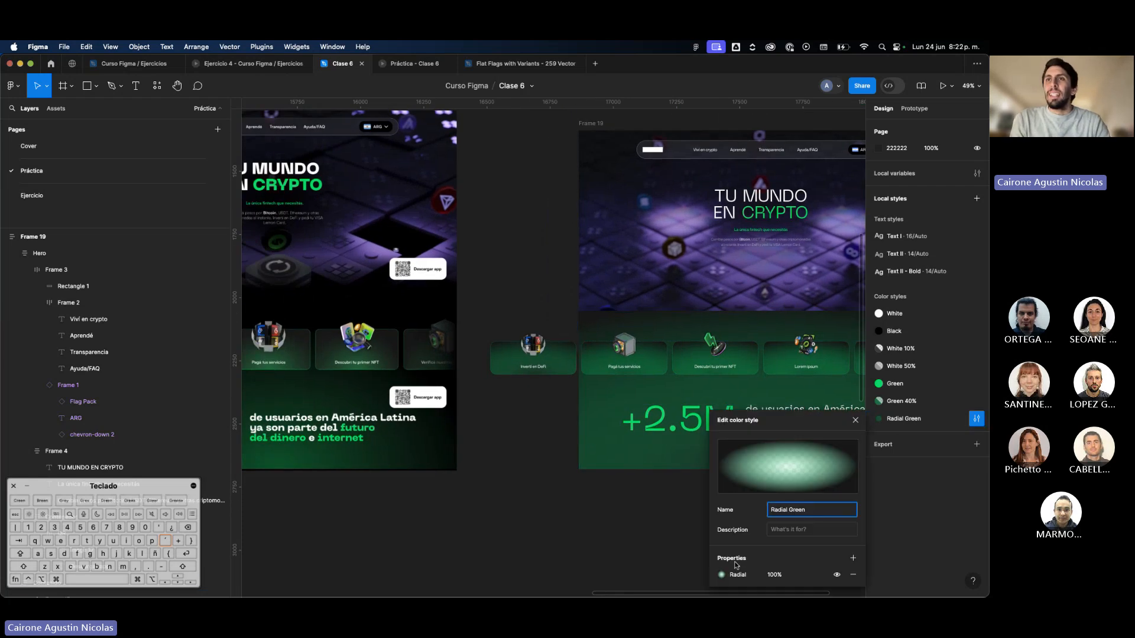
left_click(721, 574)
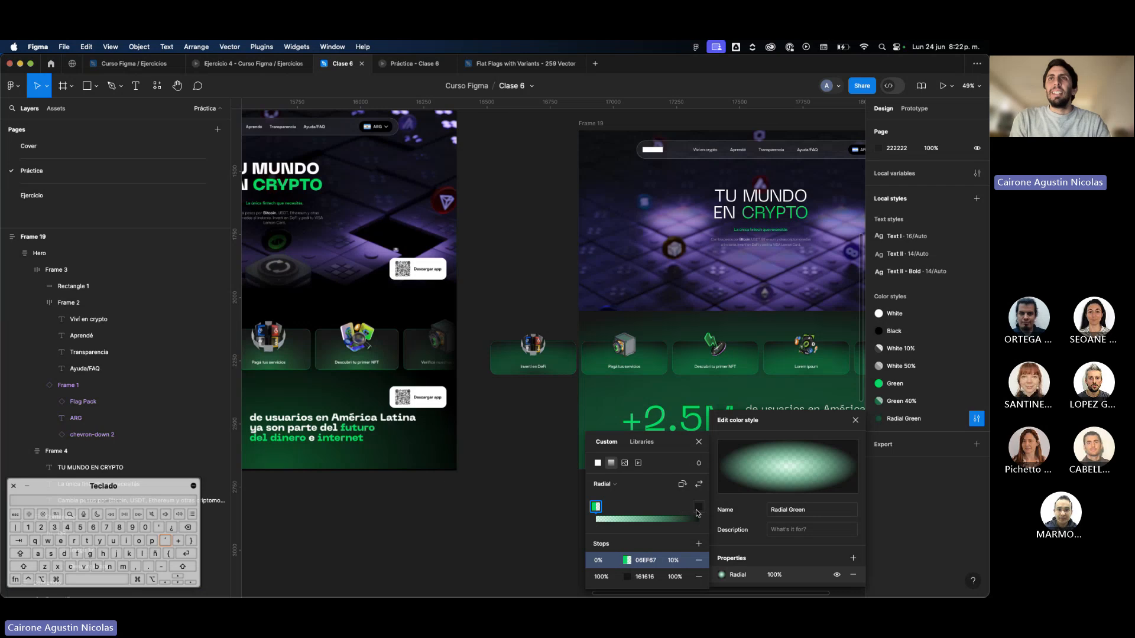
left_click_drag(697, 513, 659, 514)
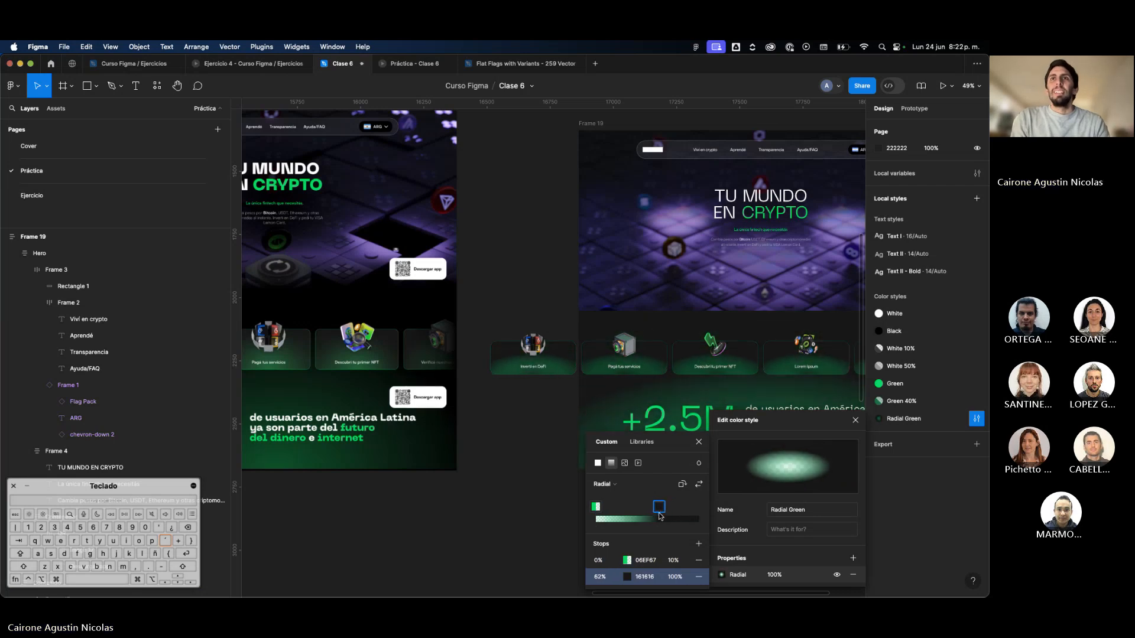
left_click(596, 507)
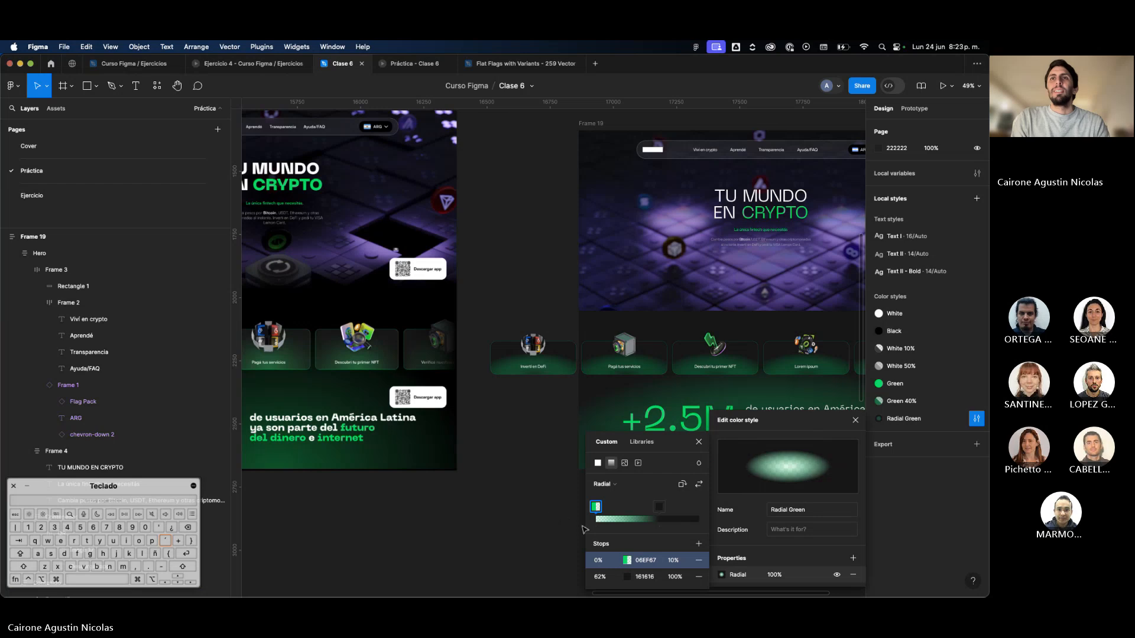
left_click(660, 507)
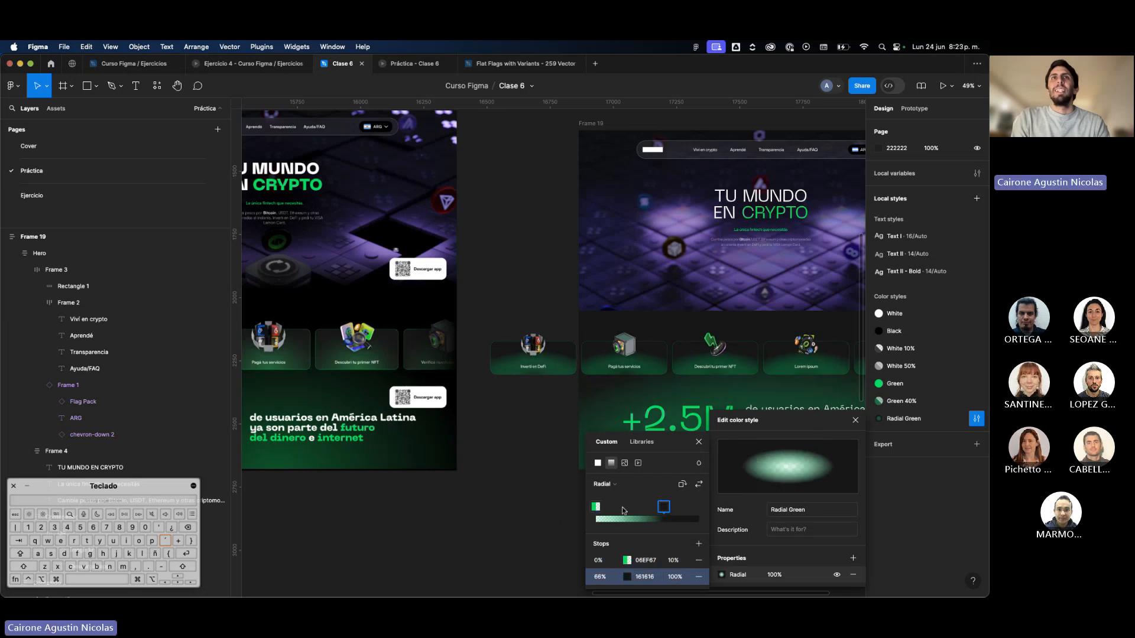
left_click(547, 500)
Hide the interface and check the adjusted gradient and the card row against the reference page.
key("super+backslash")
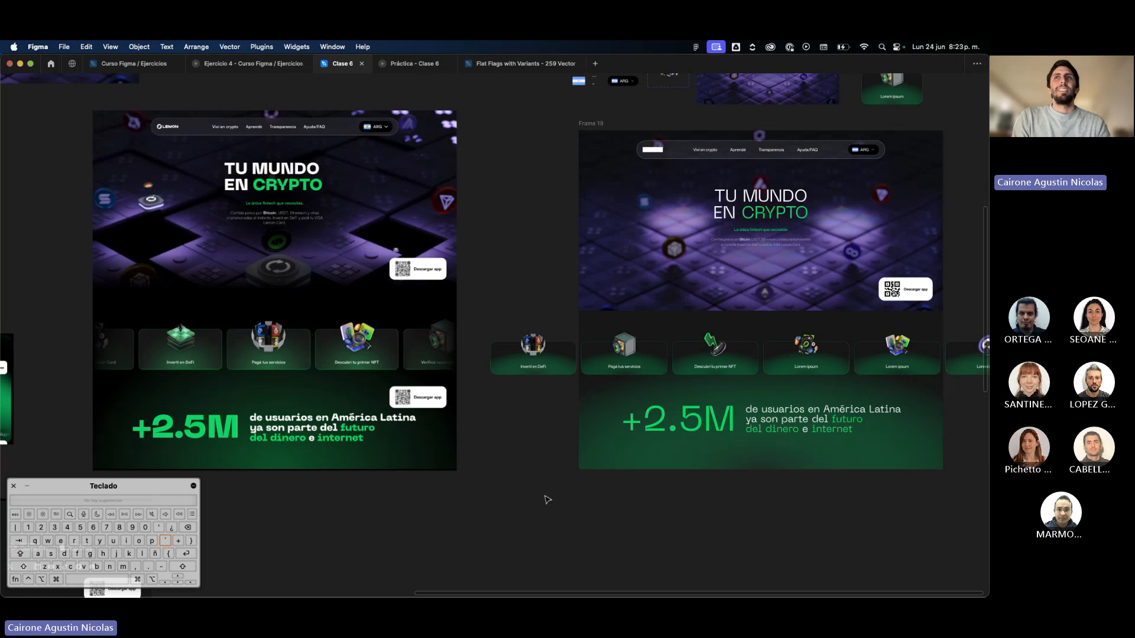
scroll(551, 492, "up", 2)
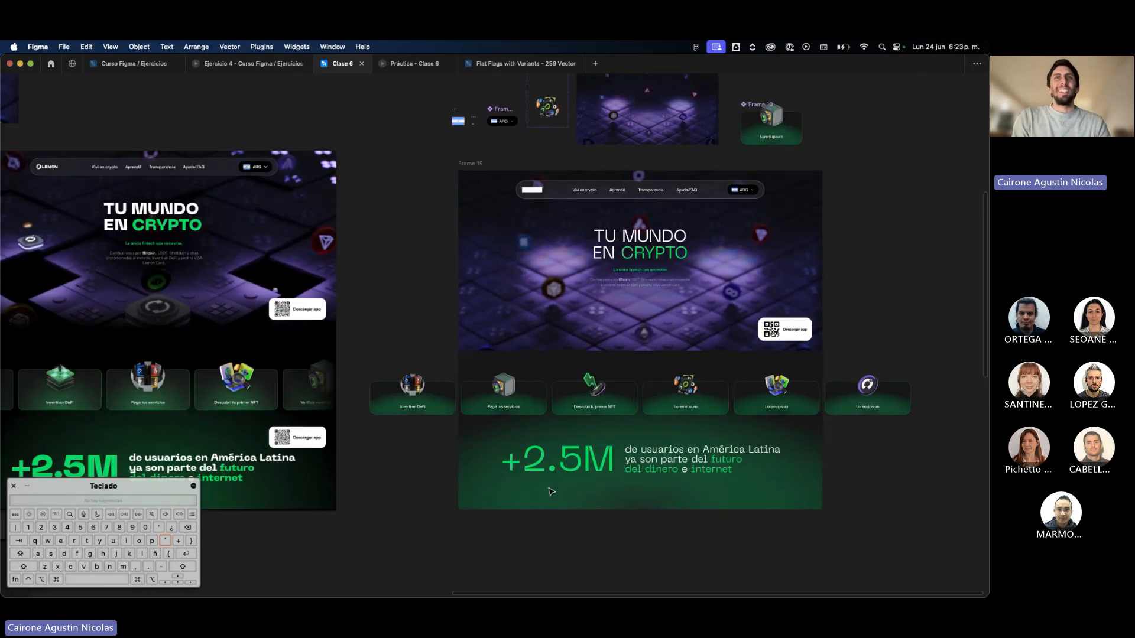
scroll(551, 492, "left", 2)
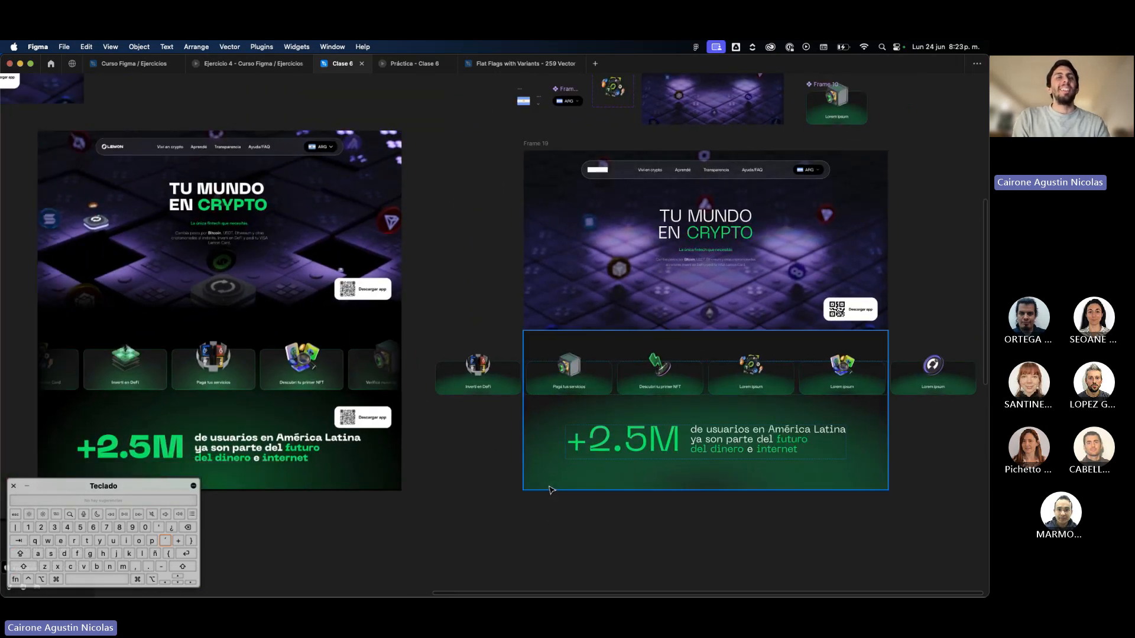
scroll(551, 490, "down", 1)
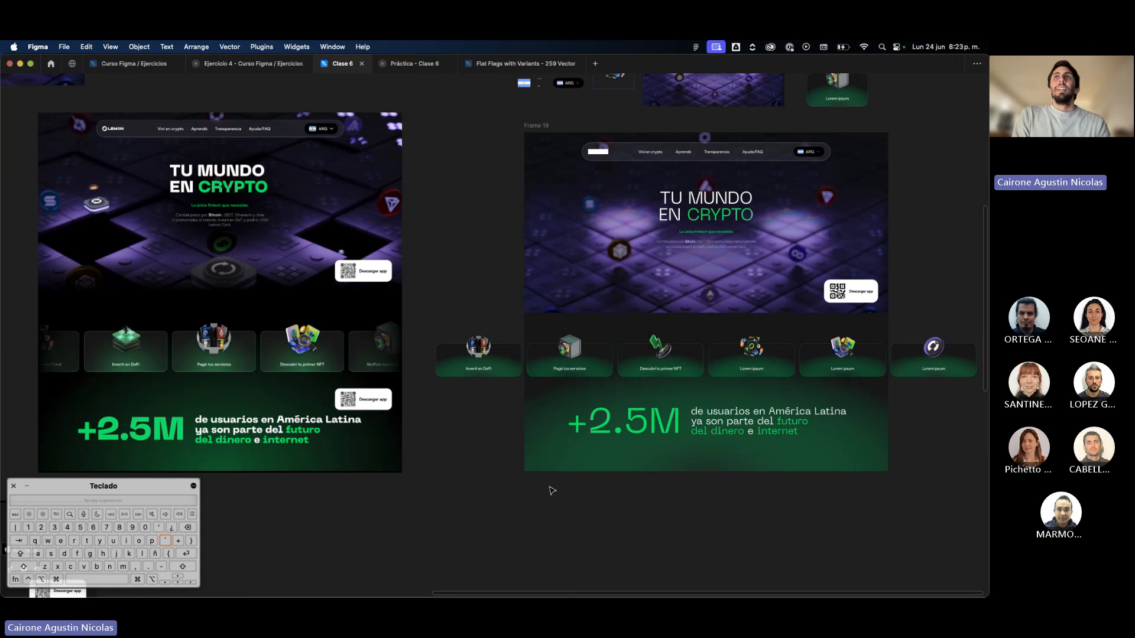
left_click(647, 367)
left_click(647, 367)
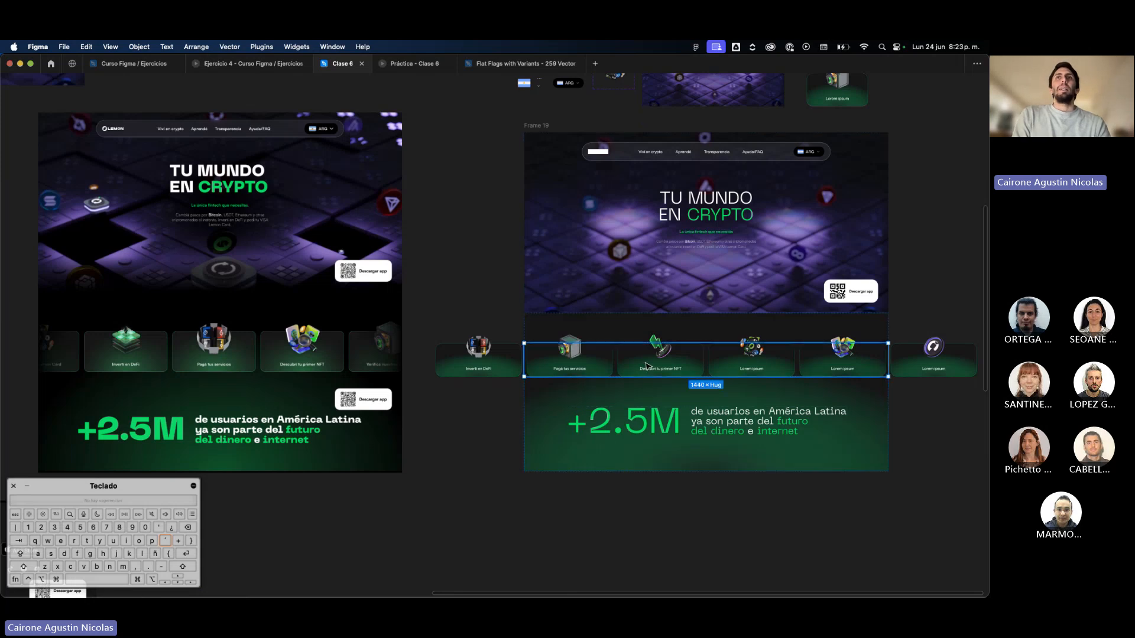
scroll(645, 367, "up", 3)
scroll(645, 368, "right", 4)
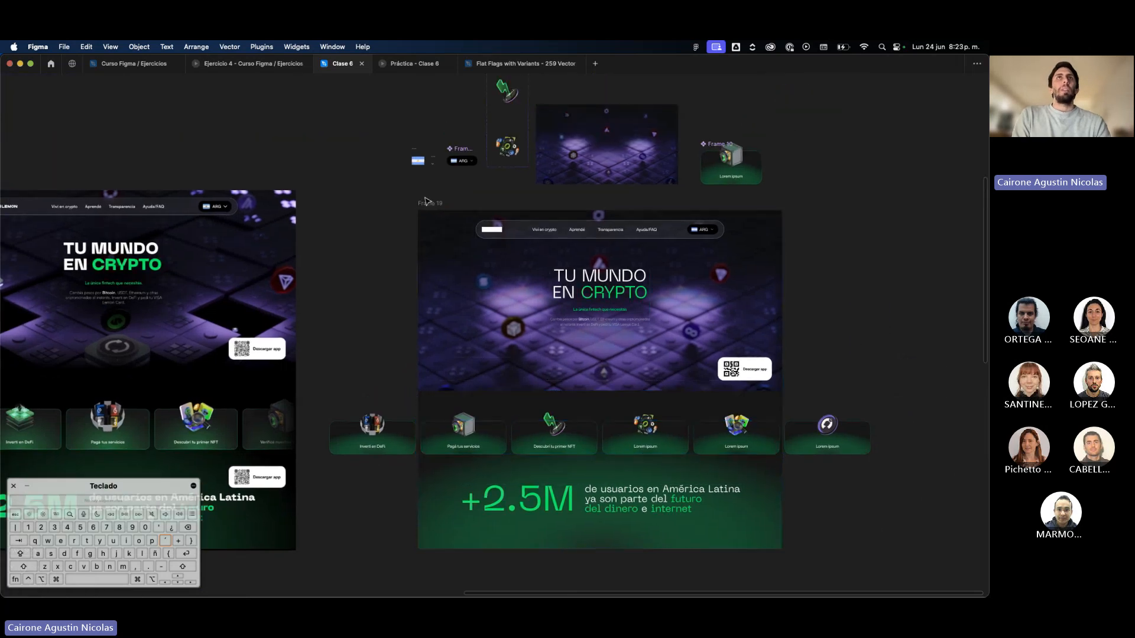
Restore the hidden interface and set Frame 19, the recreated landing page, as a prototype flow starting point.
left_click(426, 204)
key("super+backslash")
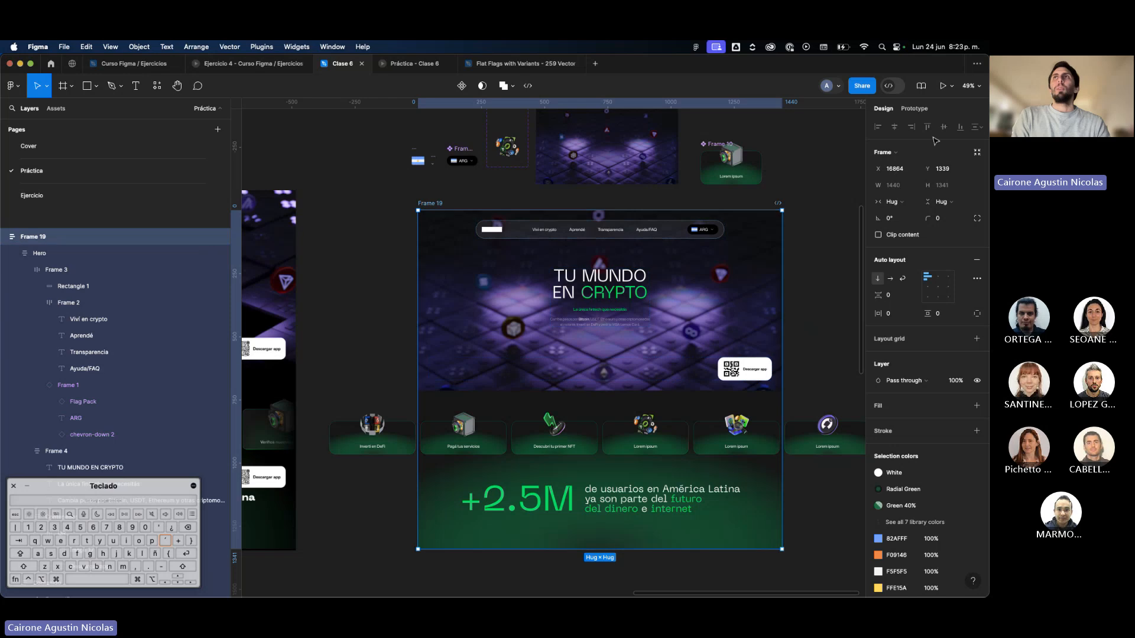
left_click(914, 110)
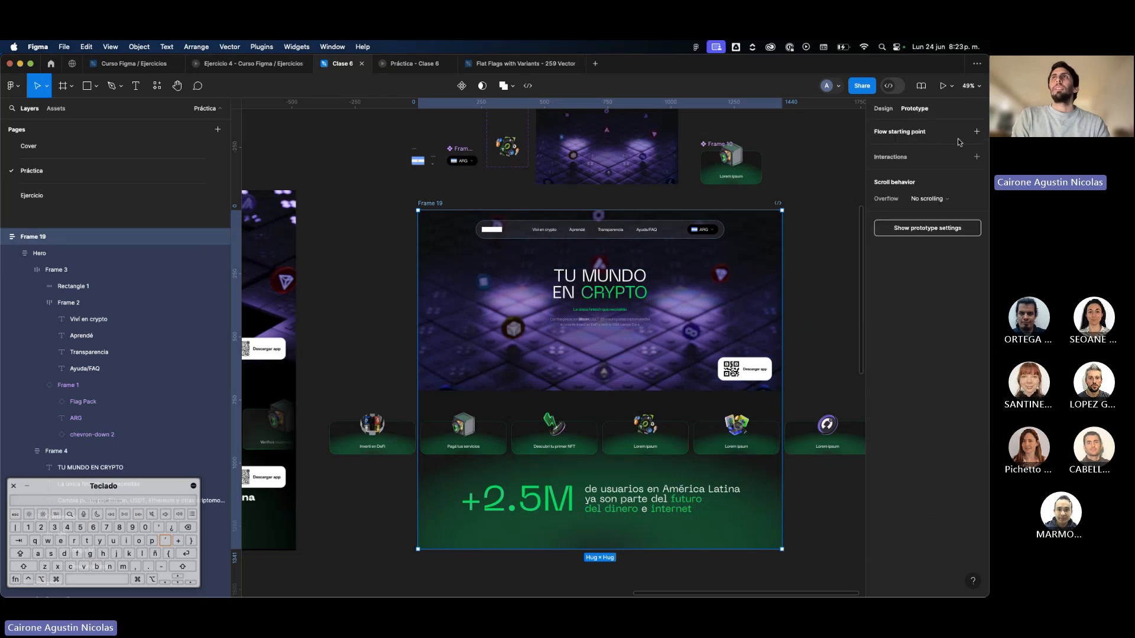
left_click(976, 132)
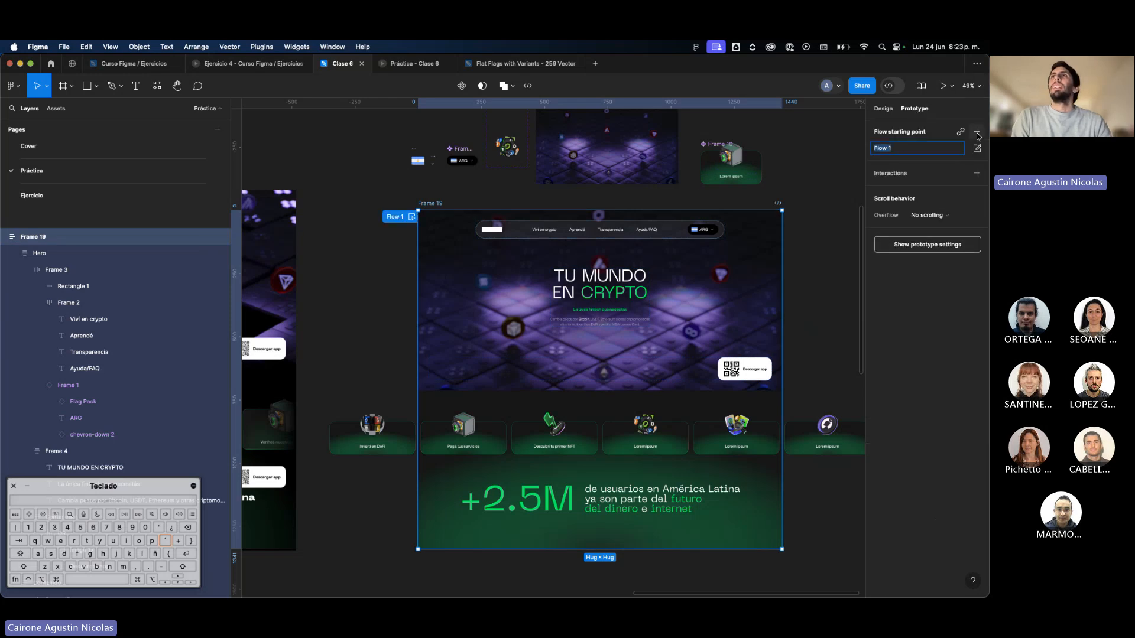
left_click(486, 206)
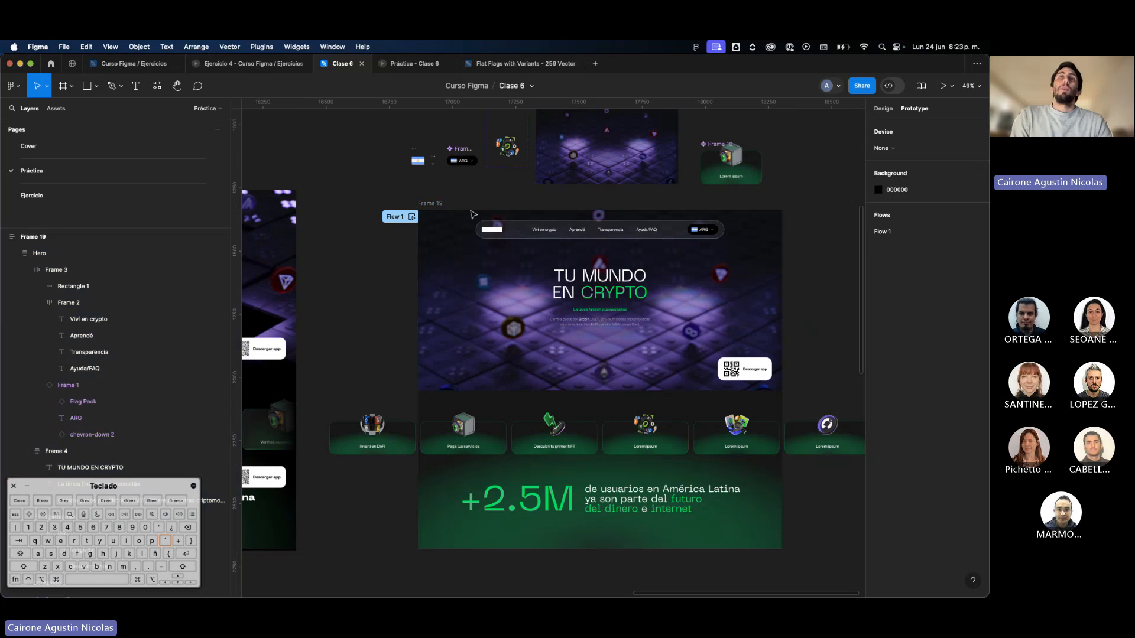
Preview the landing page flow inline, enlarging the preview window and moving it higher over the canvas.
left_click(412, 217)
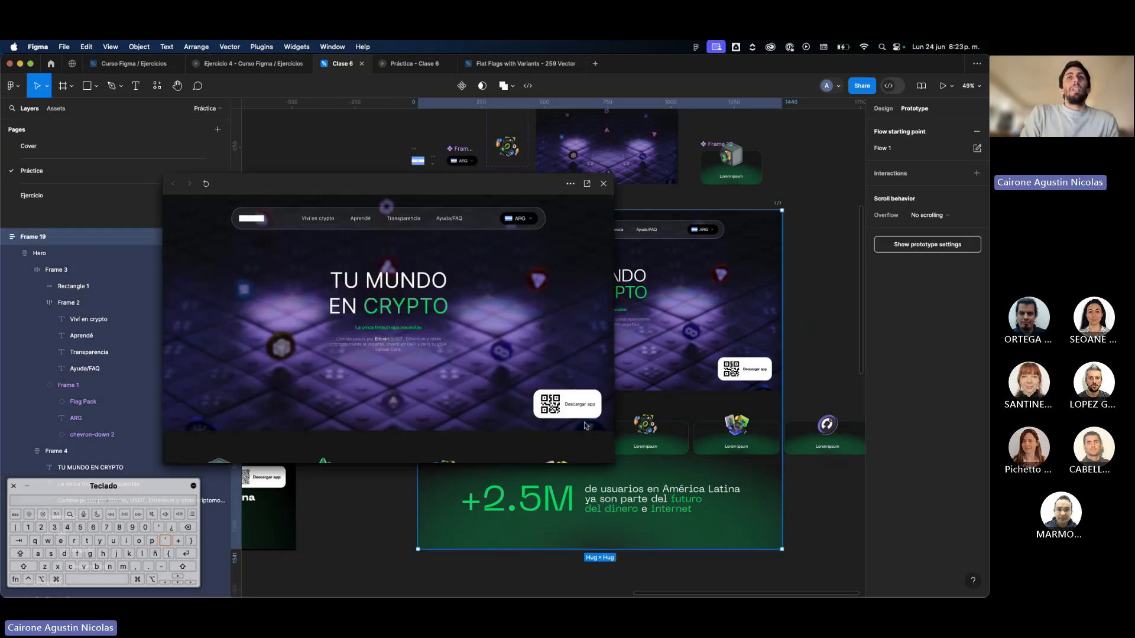
left_click_drag(614, 464, 686, 573)
left_click_drag(491, 177, 456, 102)
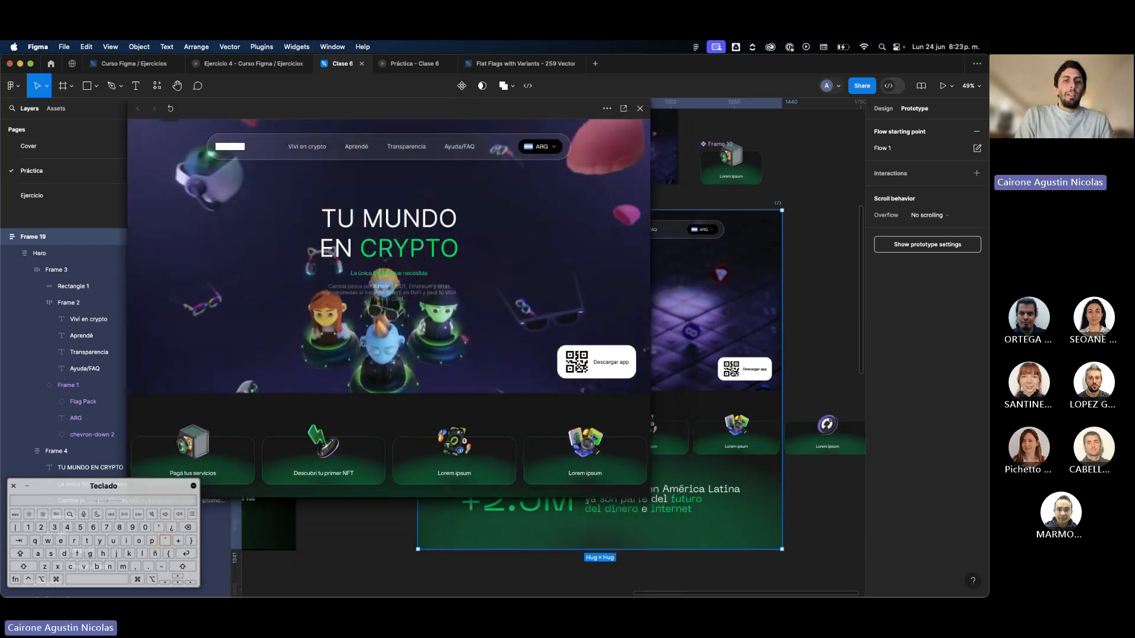
Switch to Chrome and examine the live lemon.me page from the hero through the card row and +2.5M section.
key("super+Tab")
scroll(522, 293, "up", 10)
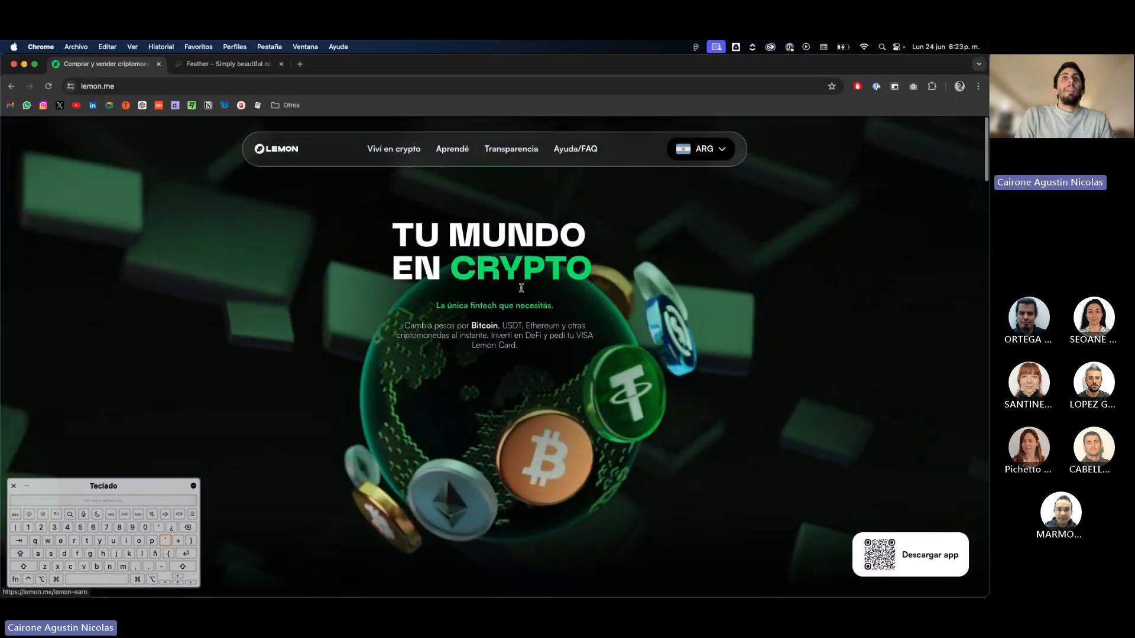
scroll(546, 503, "down", 10)
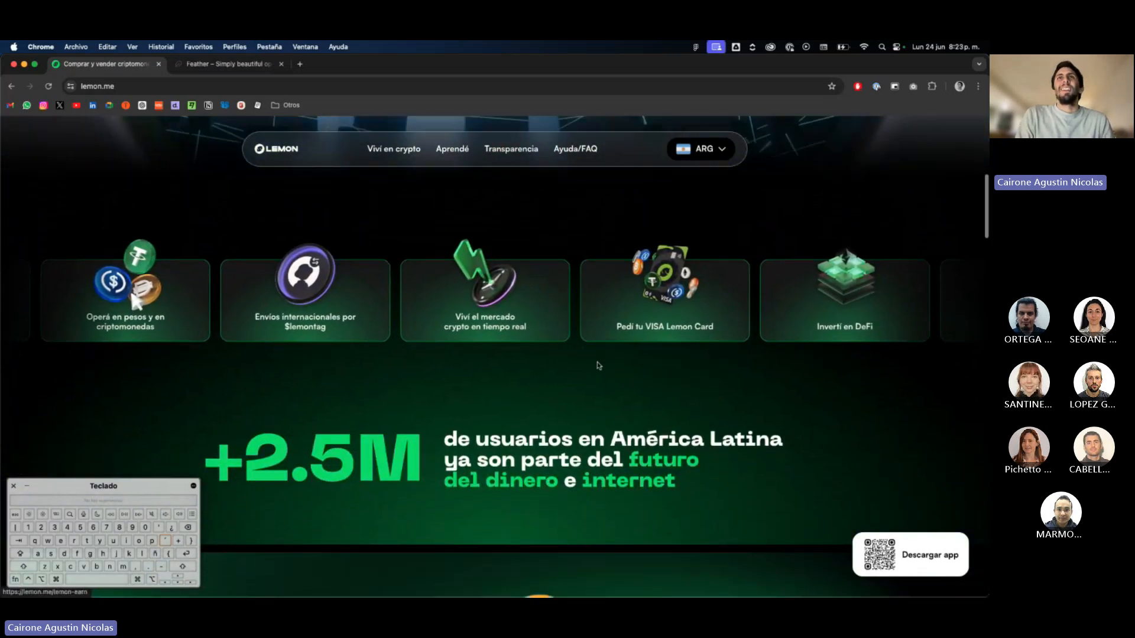
scroll(597, 362, "down", 3)
scroll(466, 362, "up", 10)
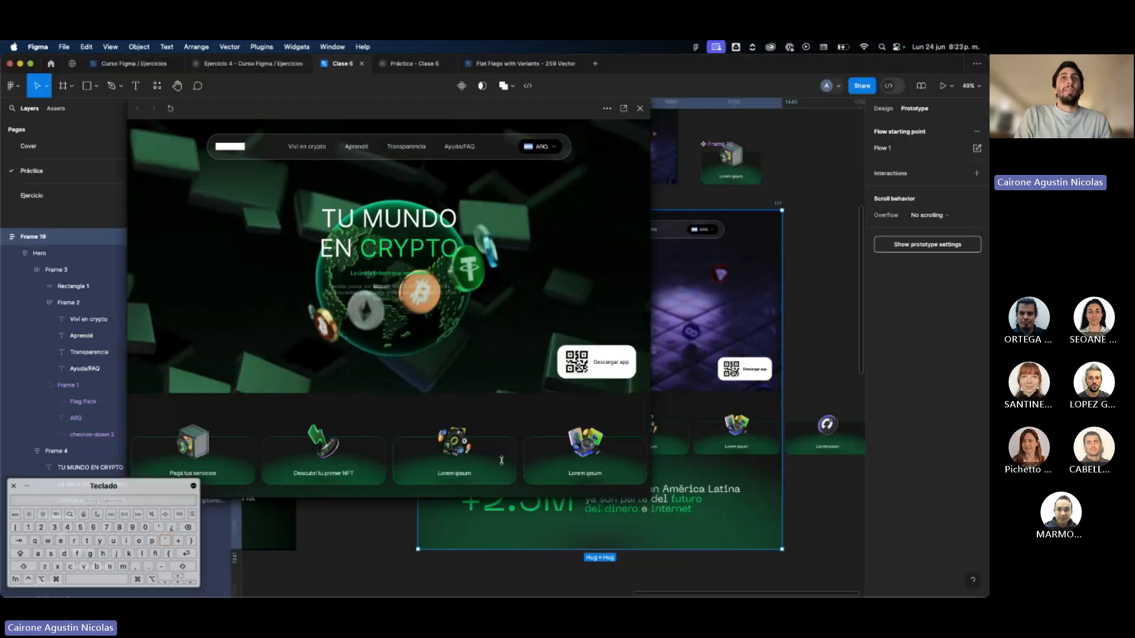
Return to Figma and check the prototype preview from the hero to the +2.5M section against the live site.
key("super+Tab")
scroll(483, 394, "down", 4)
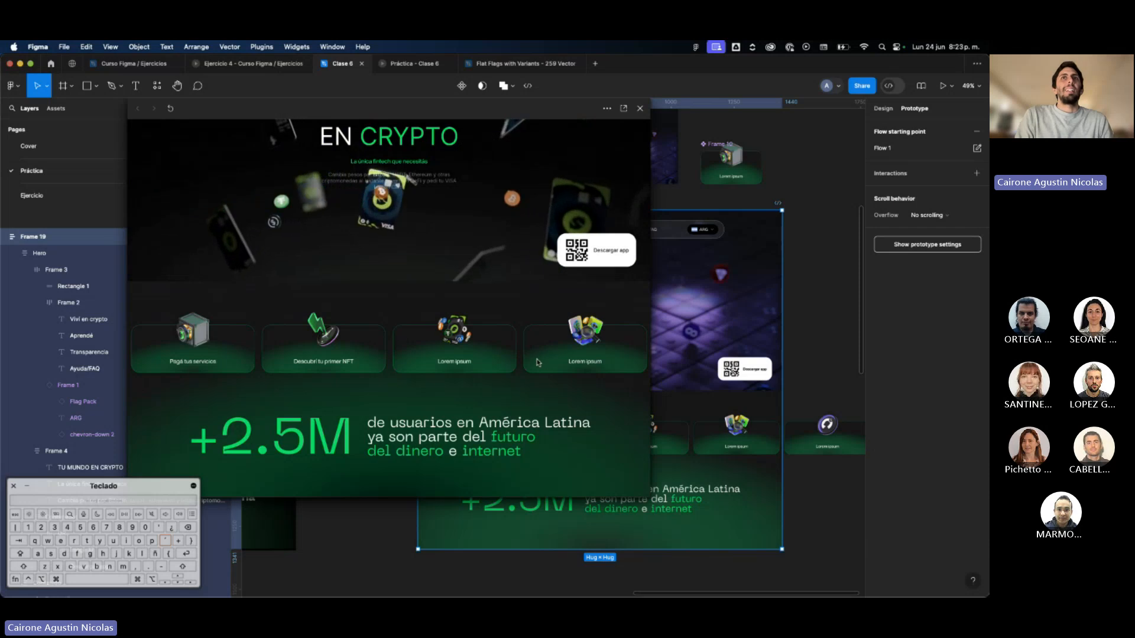
scroll(496, 362, "down", 1)
scroll(346, 416, "up", 3)
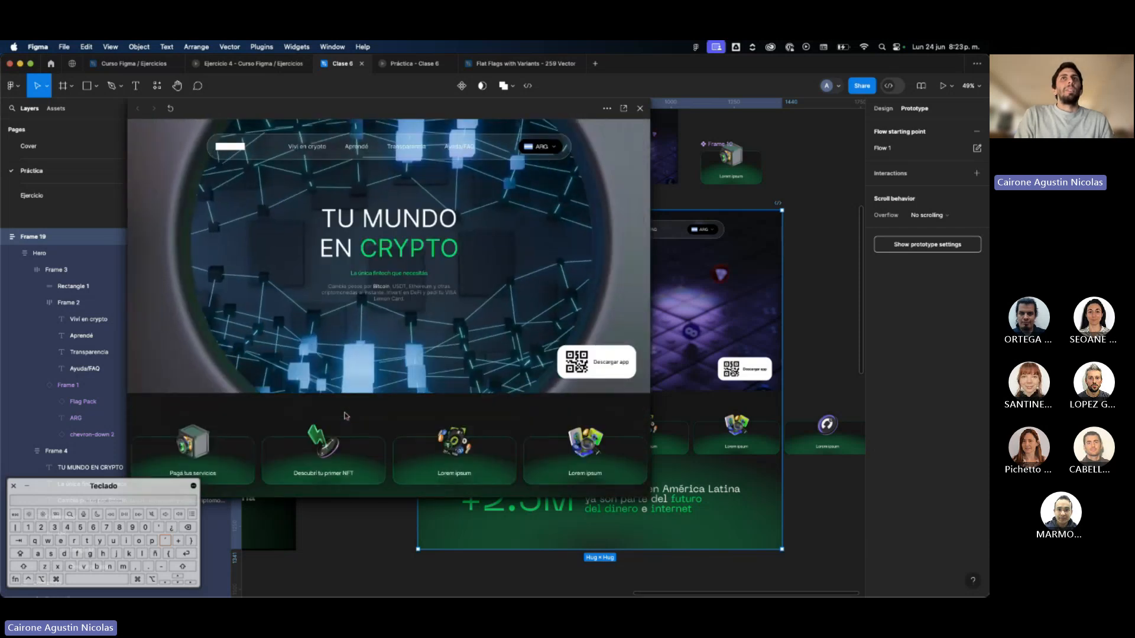
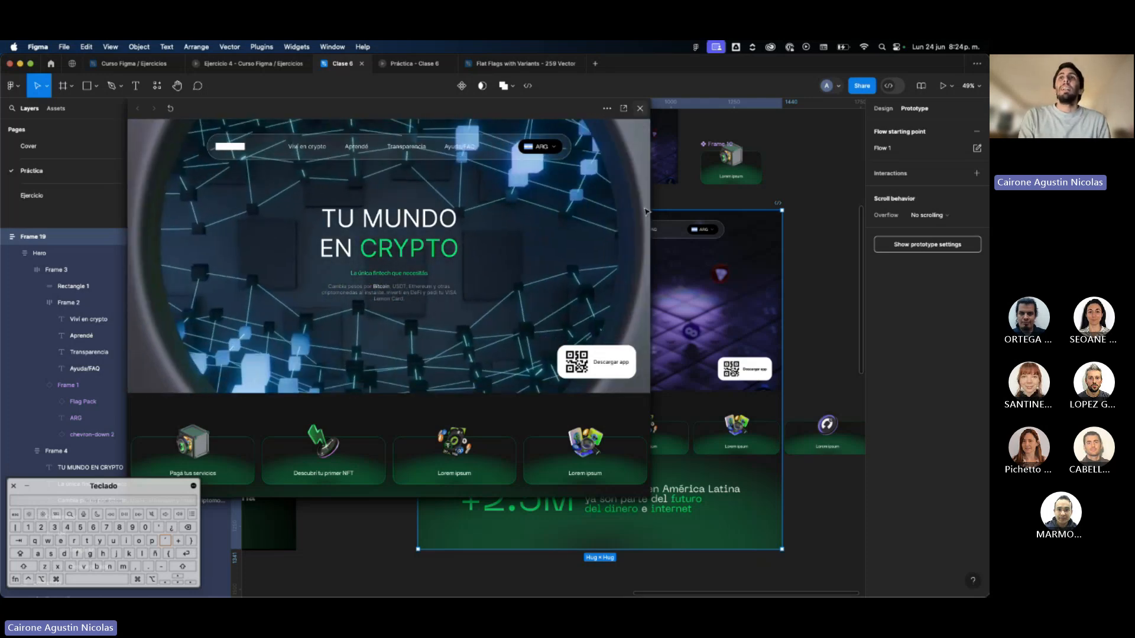
Close the prototype preview and enable Clip content on Frame 17, the card row of the landing page.
left_click(640, 109)
double_click(532, 438)
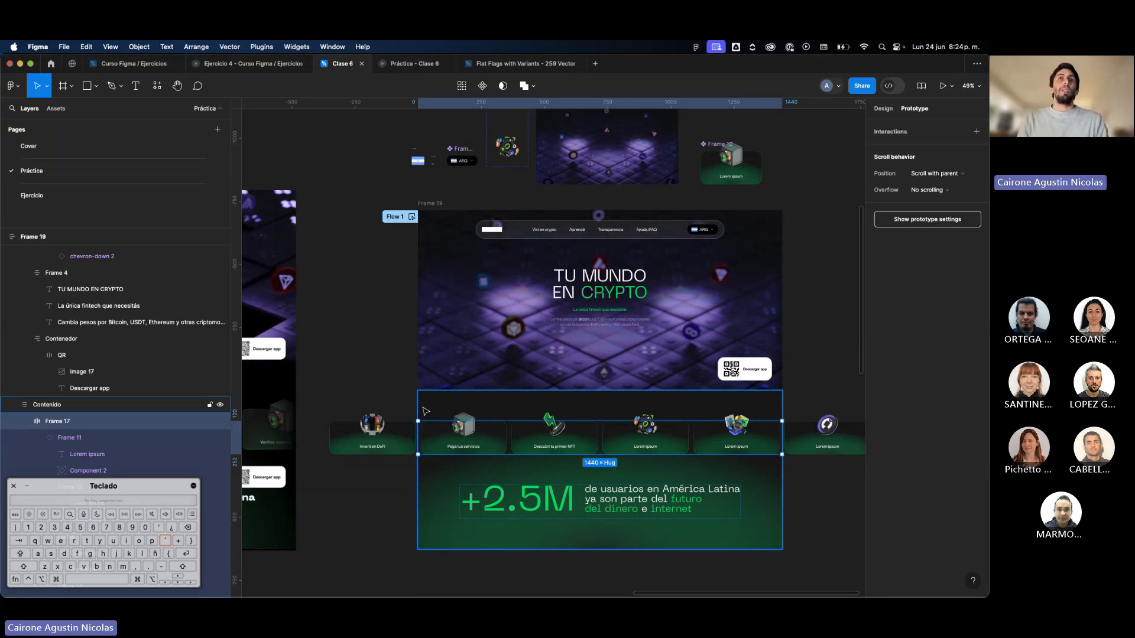
scroll(425, 411, "right", 4)
scroll(425, 410, "down", 2)
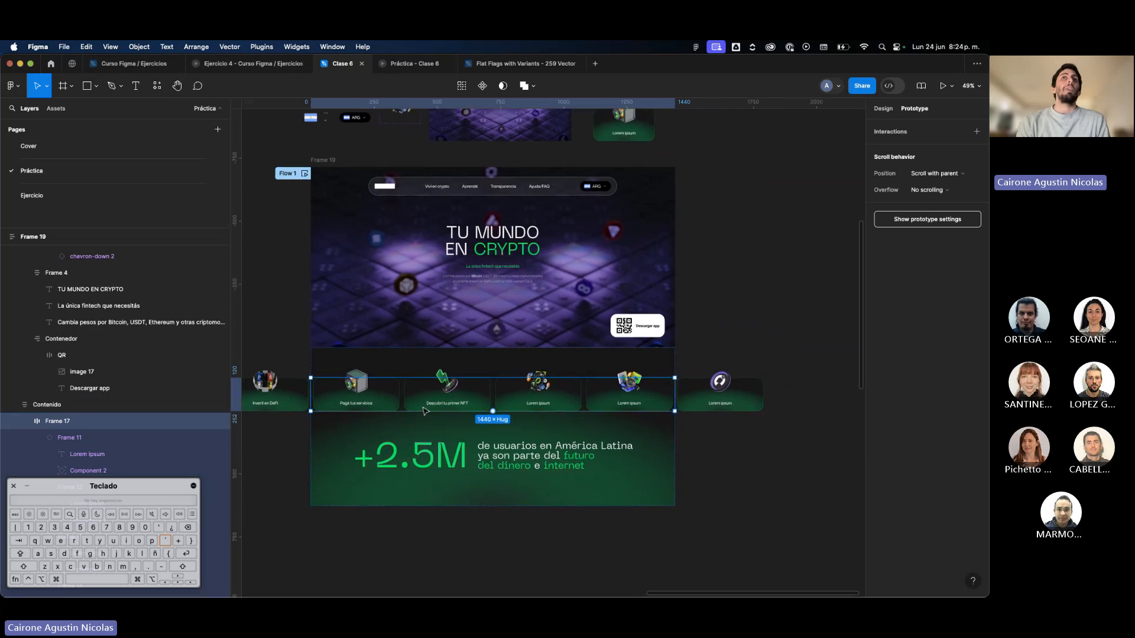
scroll(627, 395, "left", 4)
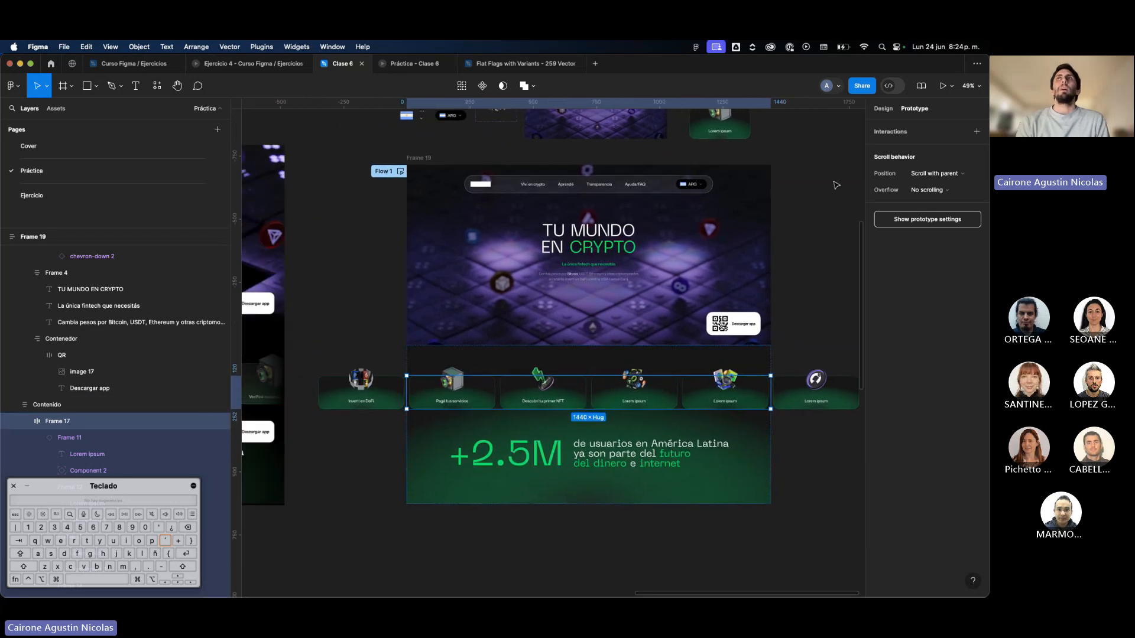
left_click(892, 116)
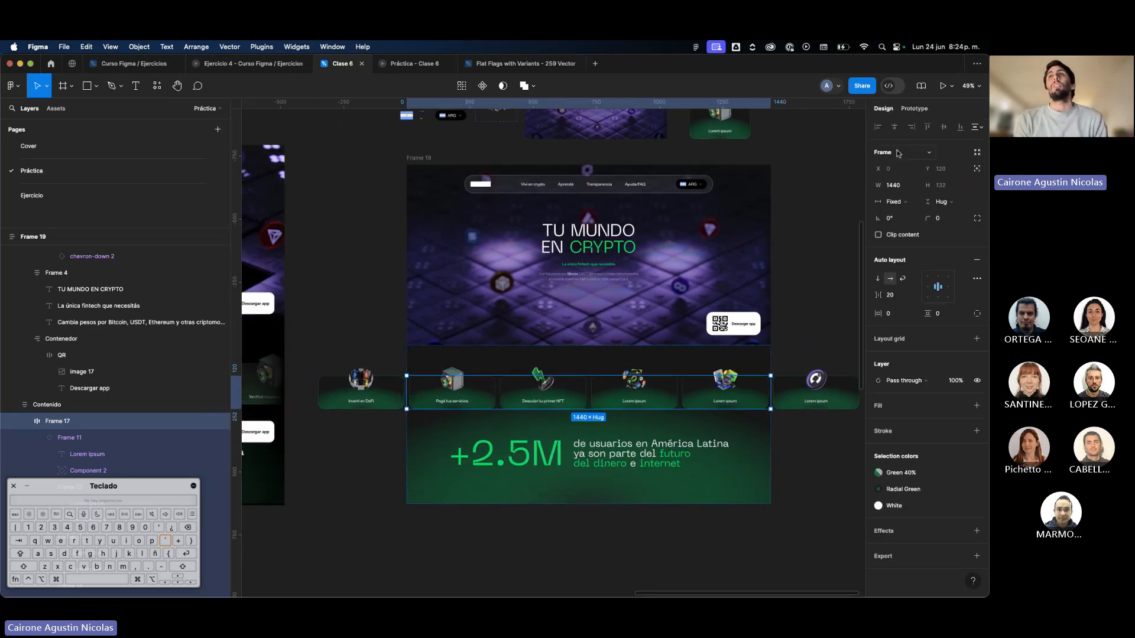
left_click(879, 234)
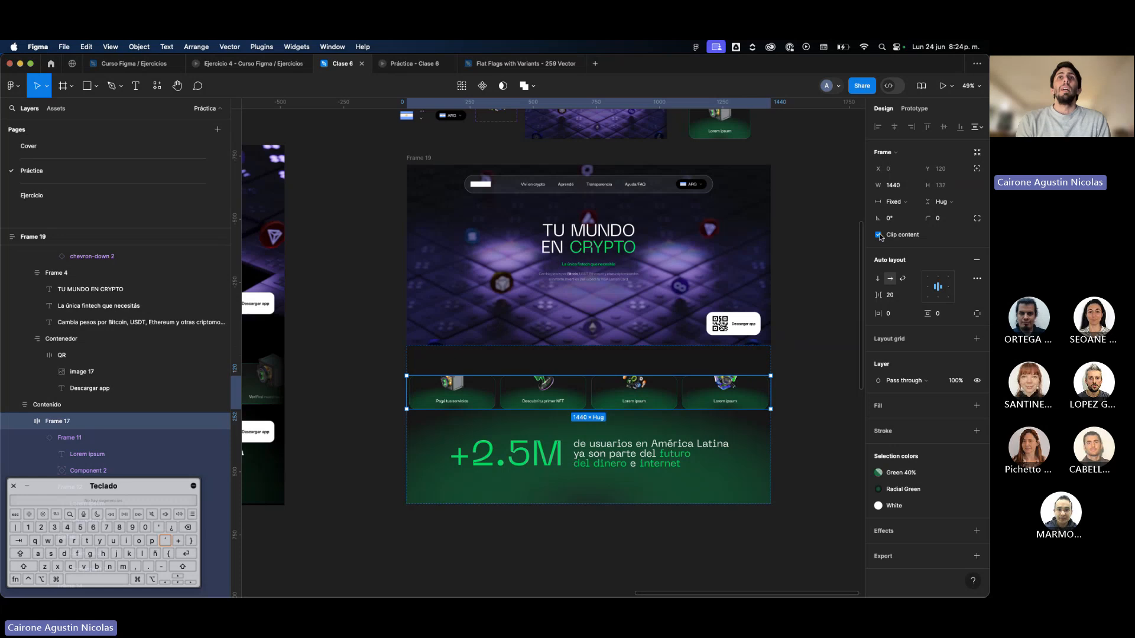
Toggle Clip content off and on to compare the card row with and without clipping, leaving it enabled.
left_click(878, 235)
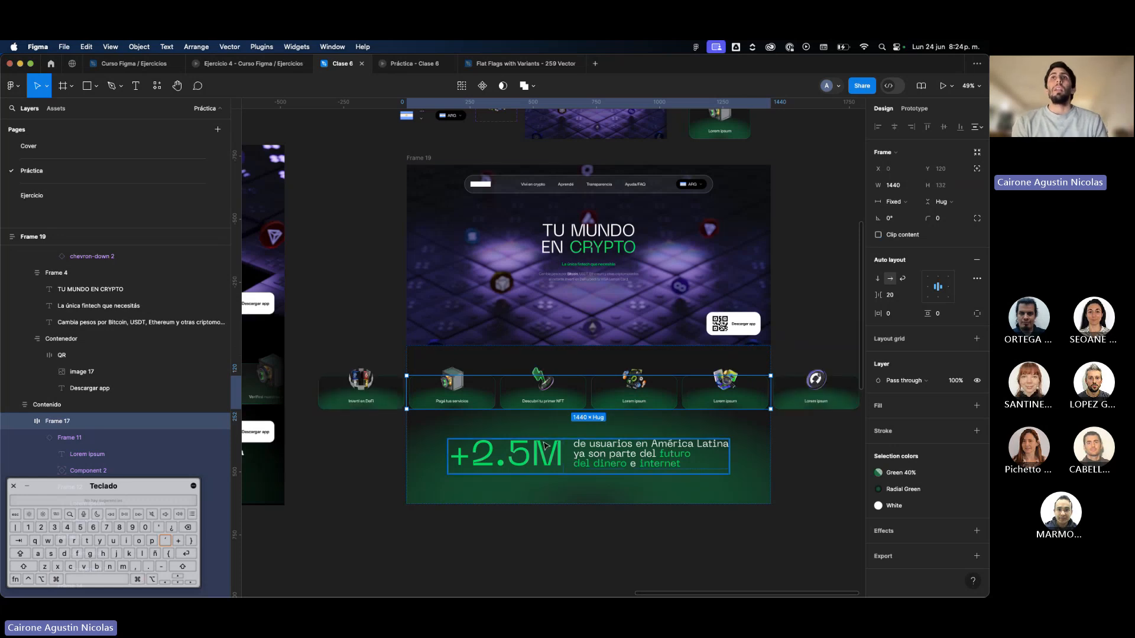
scroll(540, 436, "up", 3)
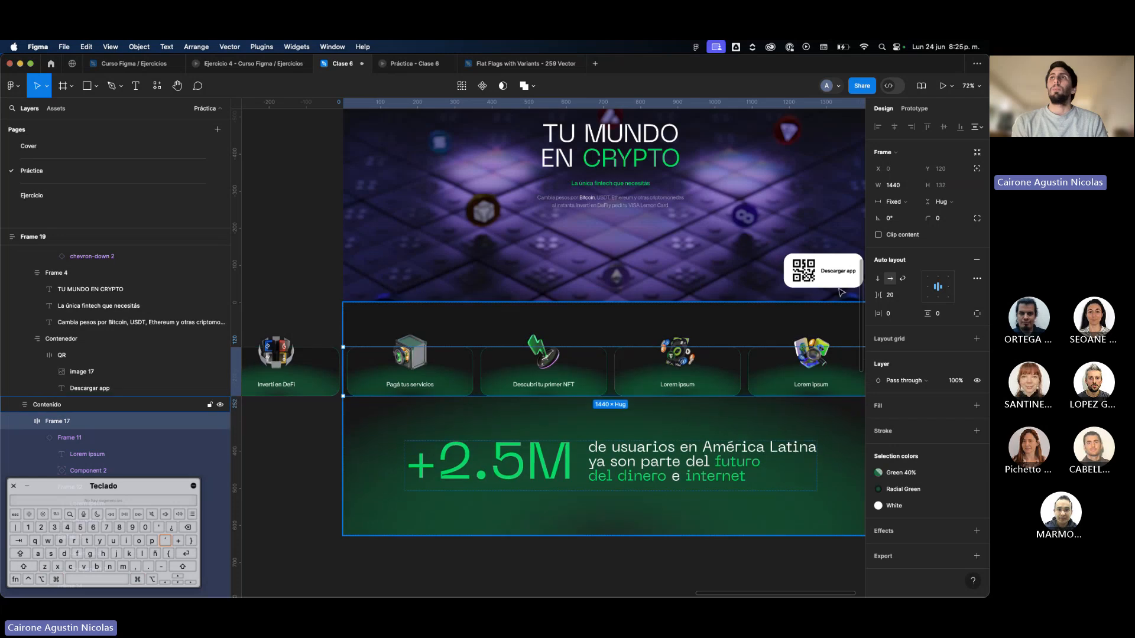
left_click(879, 235)
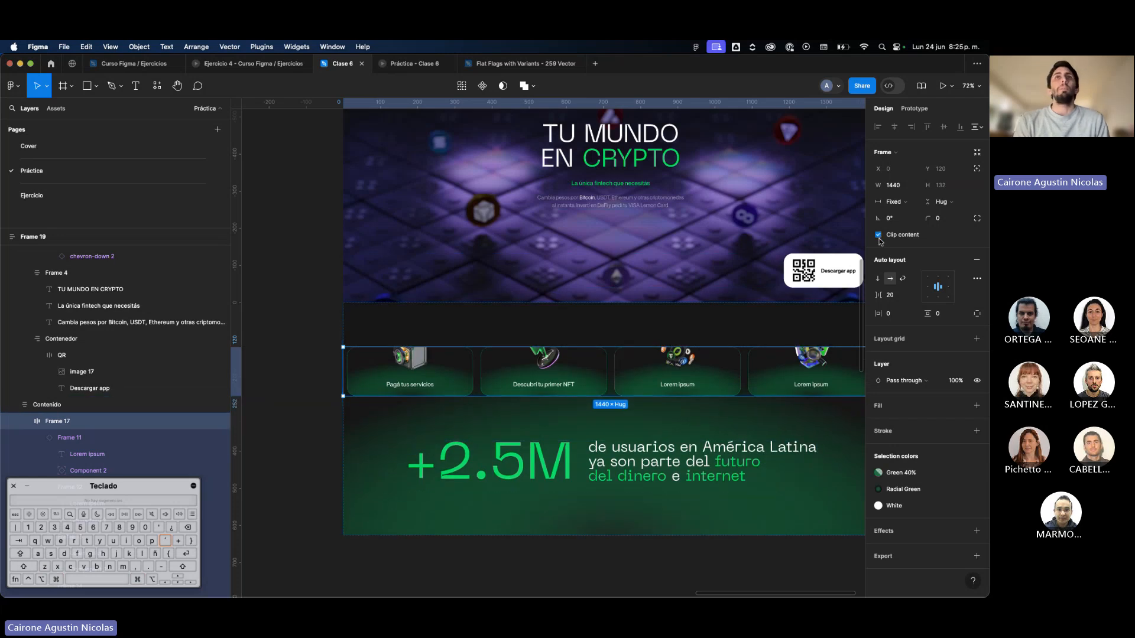
left_click(879, 235)
left_click(879, 235)
left_click(879, 235)
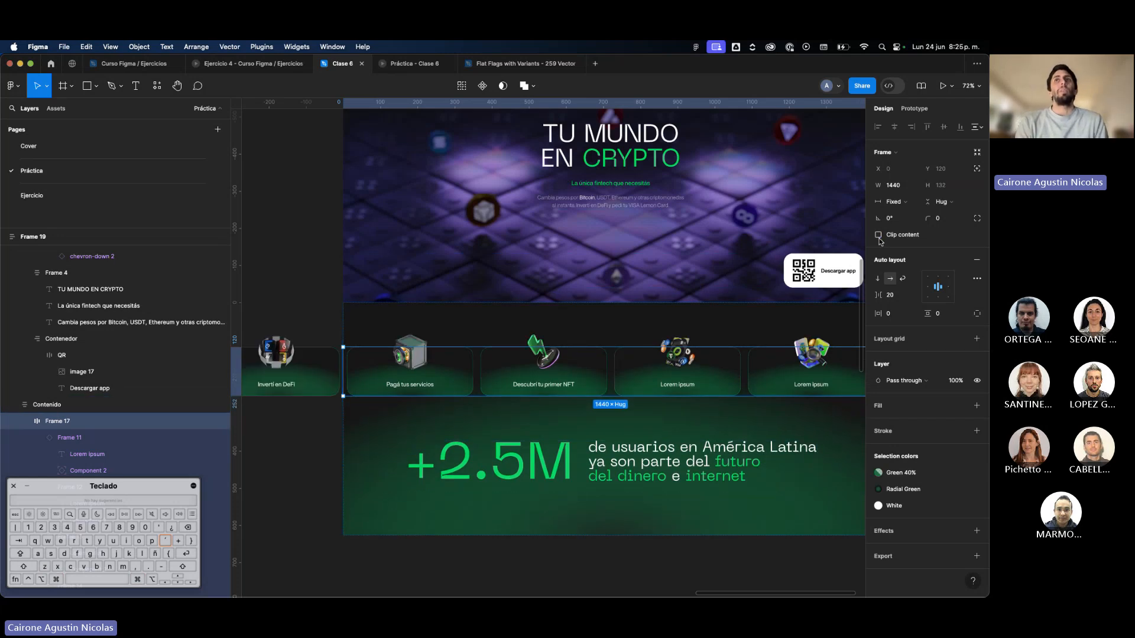
left_click(879, 235)
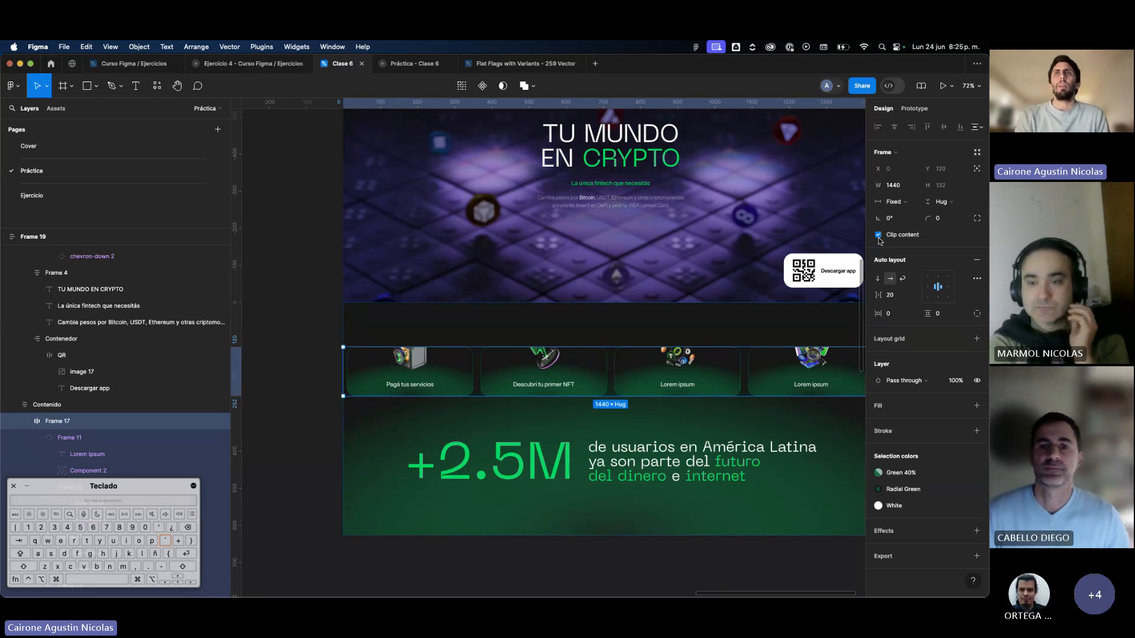
left_click(879, 237)
left_click(879, 236)
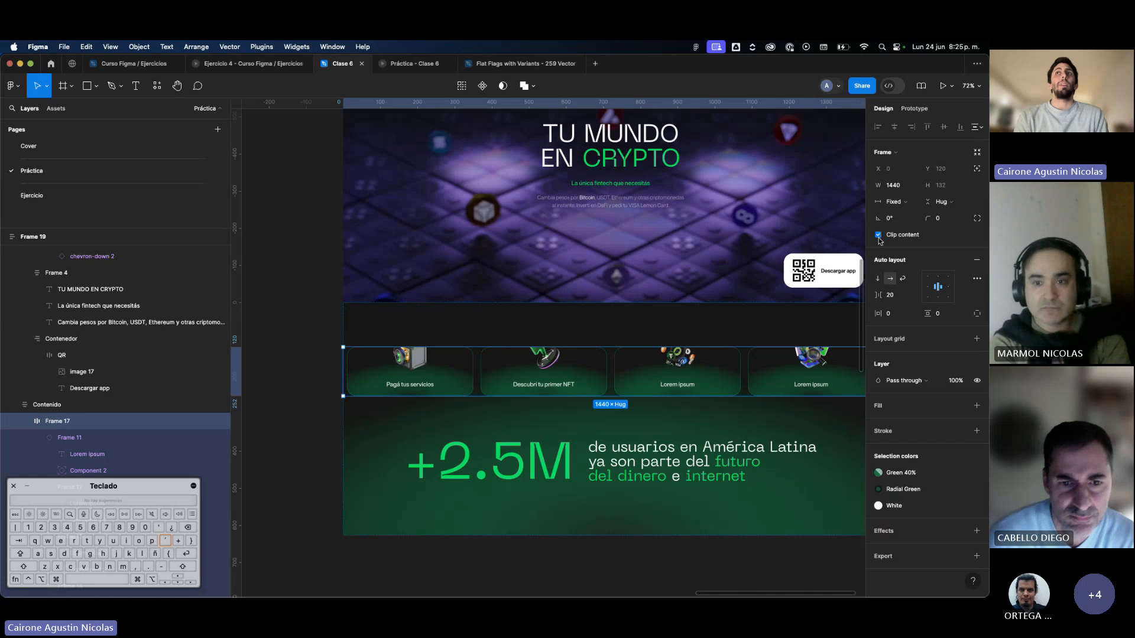
Increase the card row frame's height to 217 so its icons fit inside the clipped area.
scroll(643, 384, "up", 5)
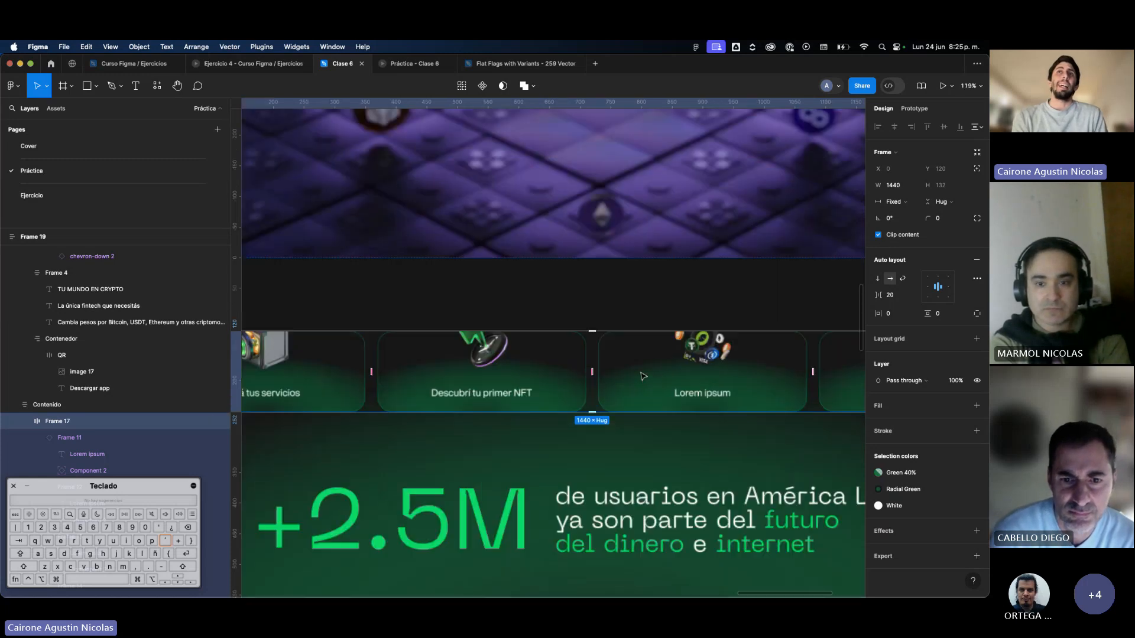
scroll(620, 385, "down", 5)
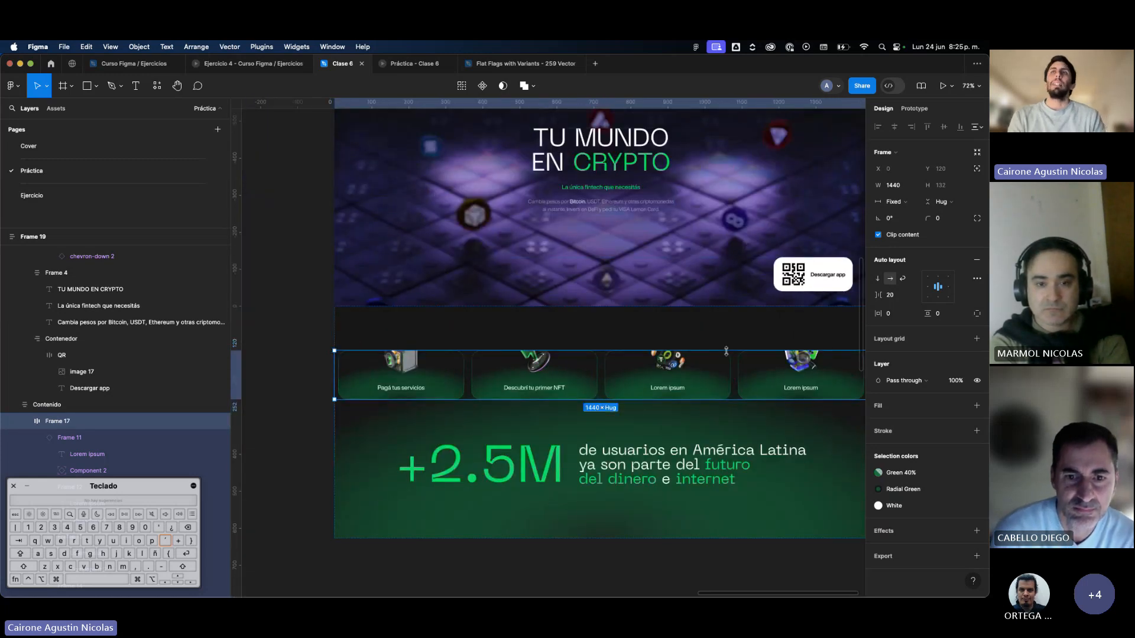
left_click_drag(726, 343, 734, 324)
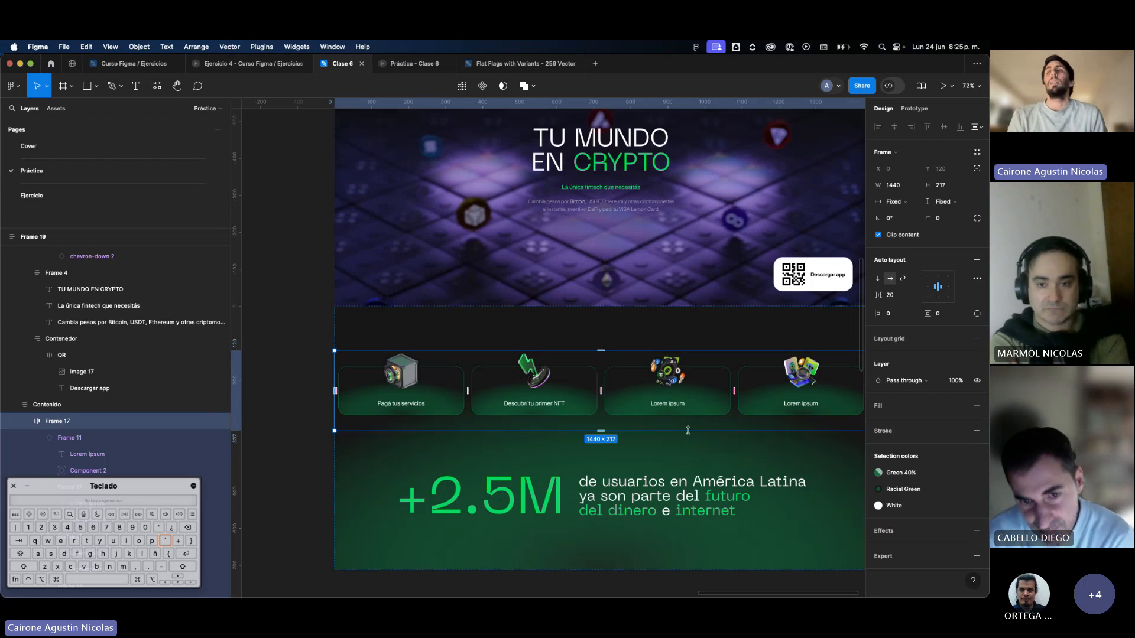
Set the card row's prototype overflow scrolling to Horizontal and deselect the frame.
left_click(913, 109)
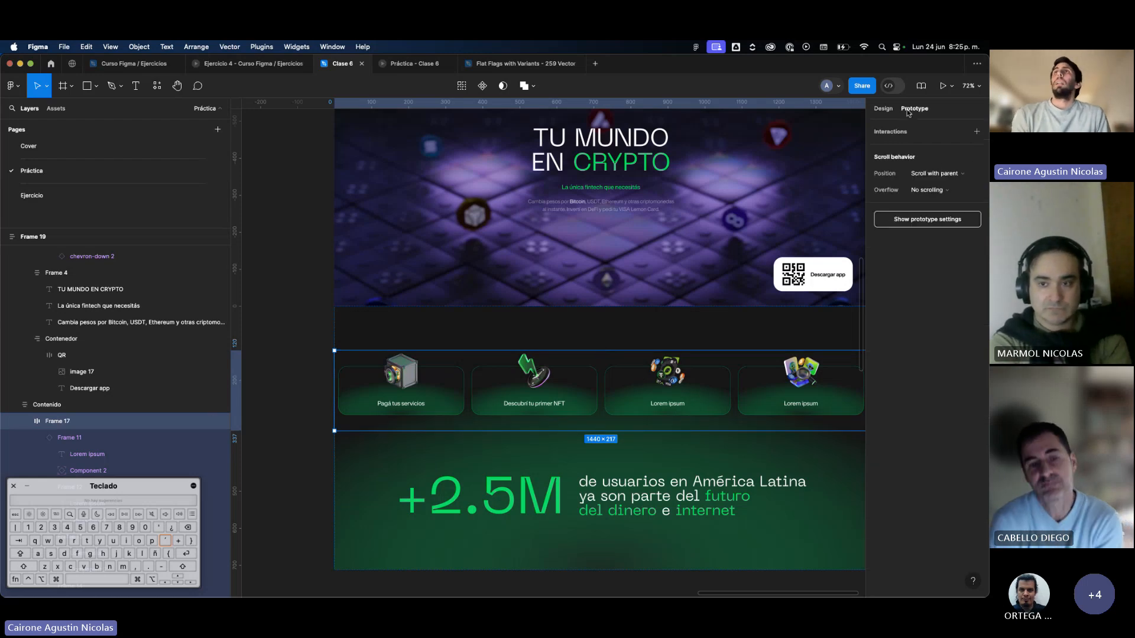
left_click(931, 195)
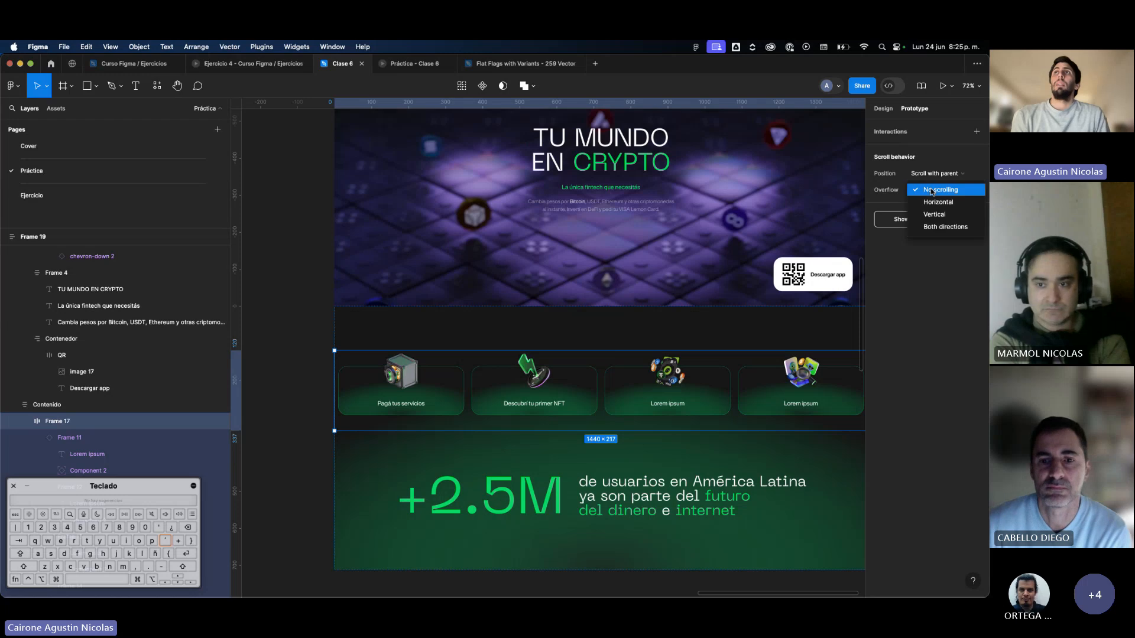
left_click(930, 201)
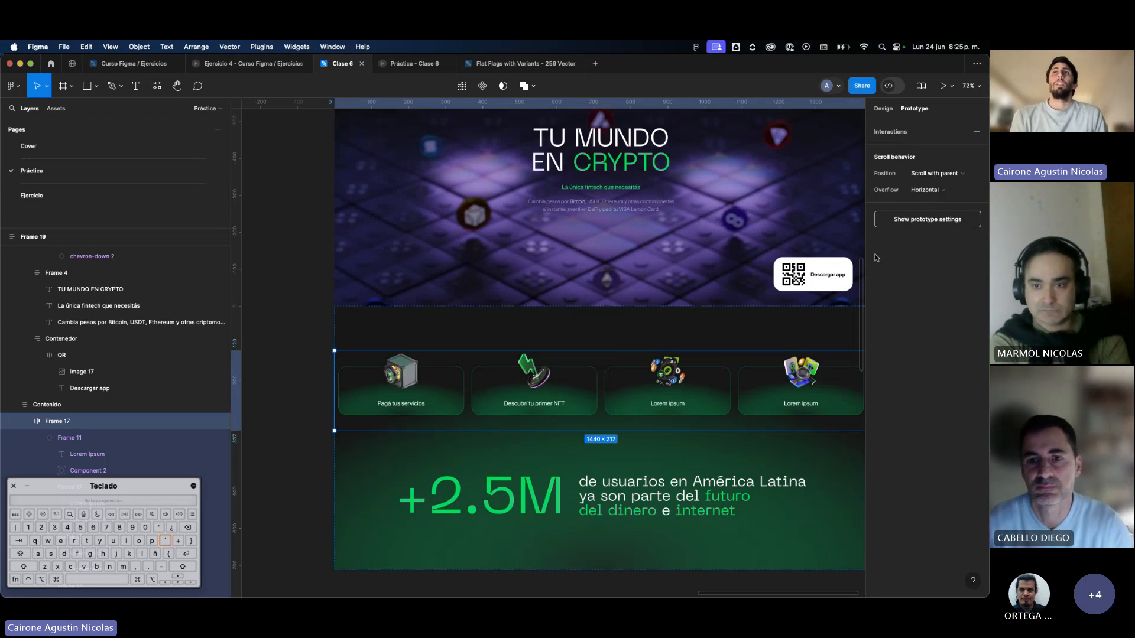
left_click(331, 326)
Preview Flow 1 inline and test the card row's horizontal scrolling in both directions.
scroll(333, 327, "down", 3)
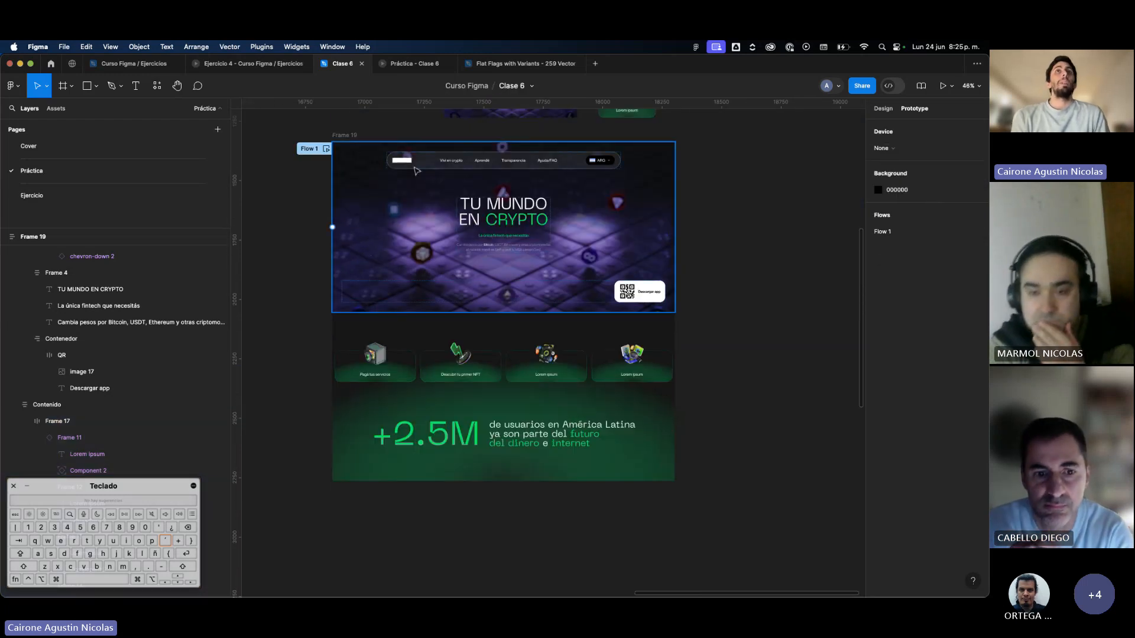
left_click(325, 149)
scroll(473, 376, "down", 3)
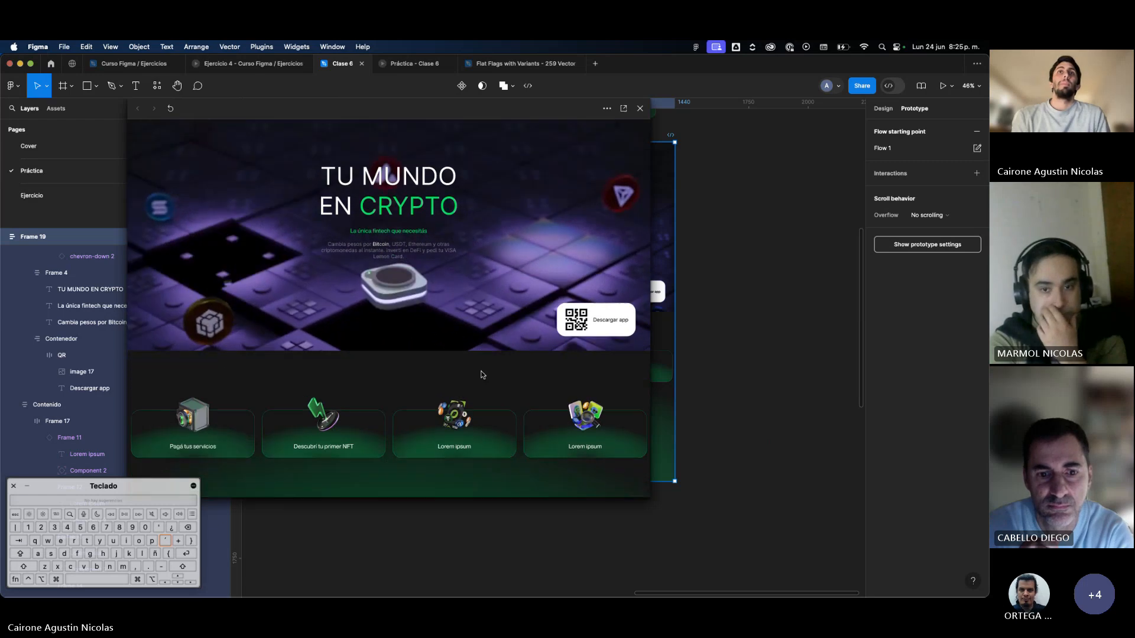
scroll(455, 376, "right", 2)
left_click_drag(450, 377, 541, 385)
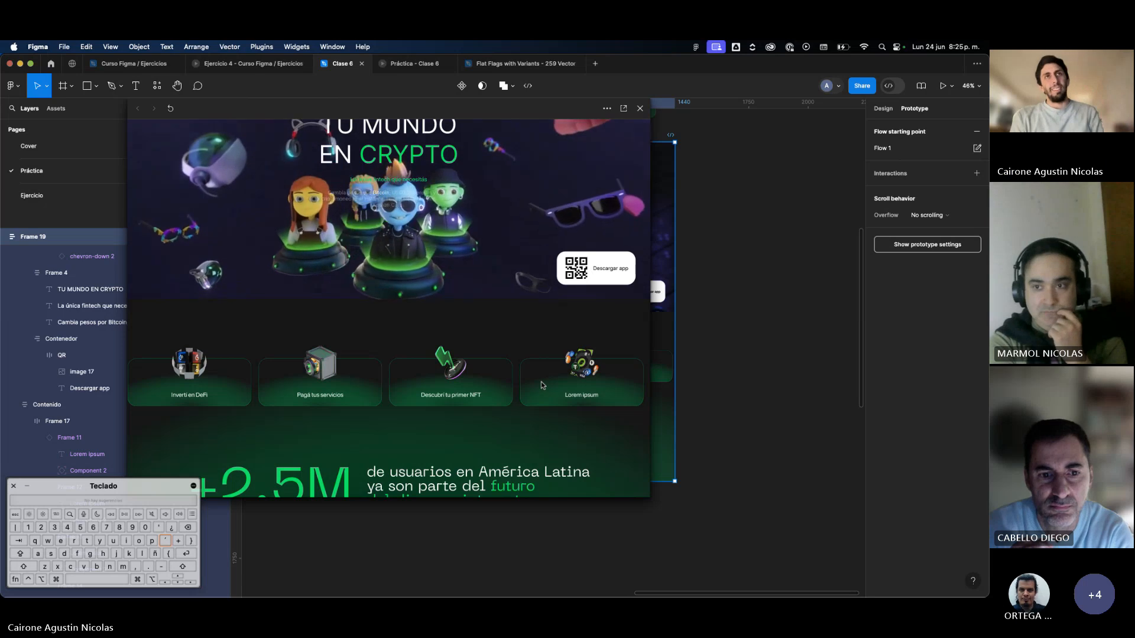
left_click_drag(540, 385, 469, 388)
scroll(468, 387, "down", 2)
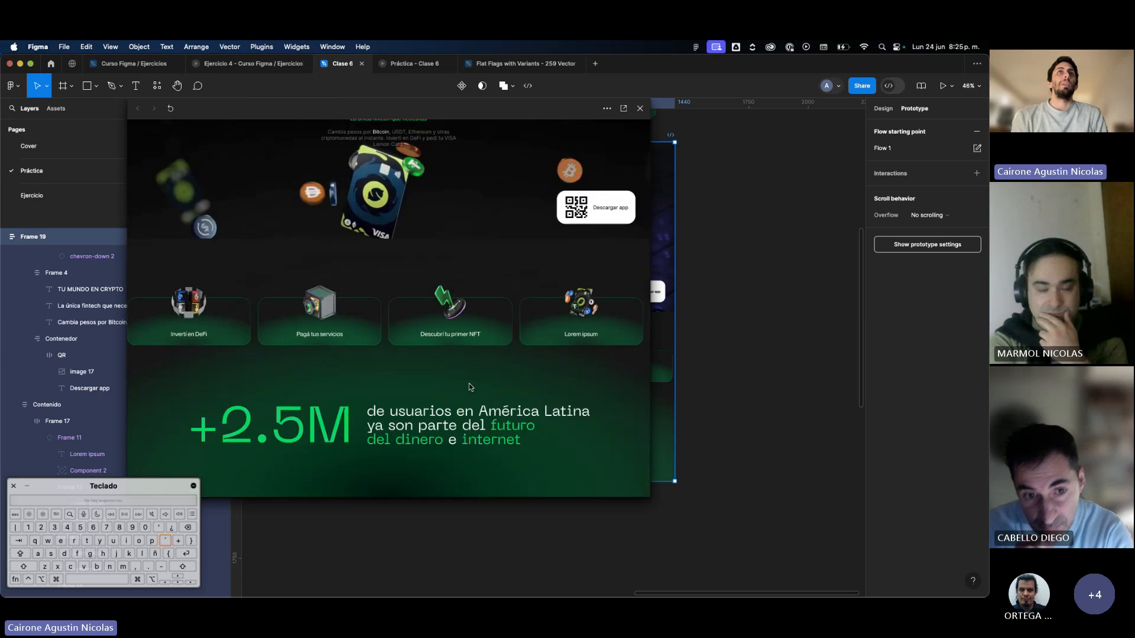
Check the page's vertical scrolling in the preview, move the preview window, and close it.
scroll(469, 387, "up", 4)
scroll(469, 384, "down", 3)
scroll(469, 383, "up", 2)
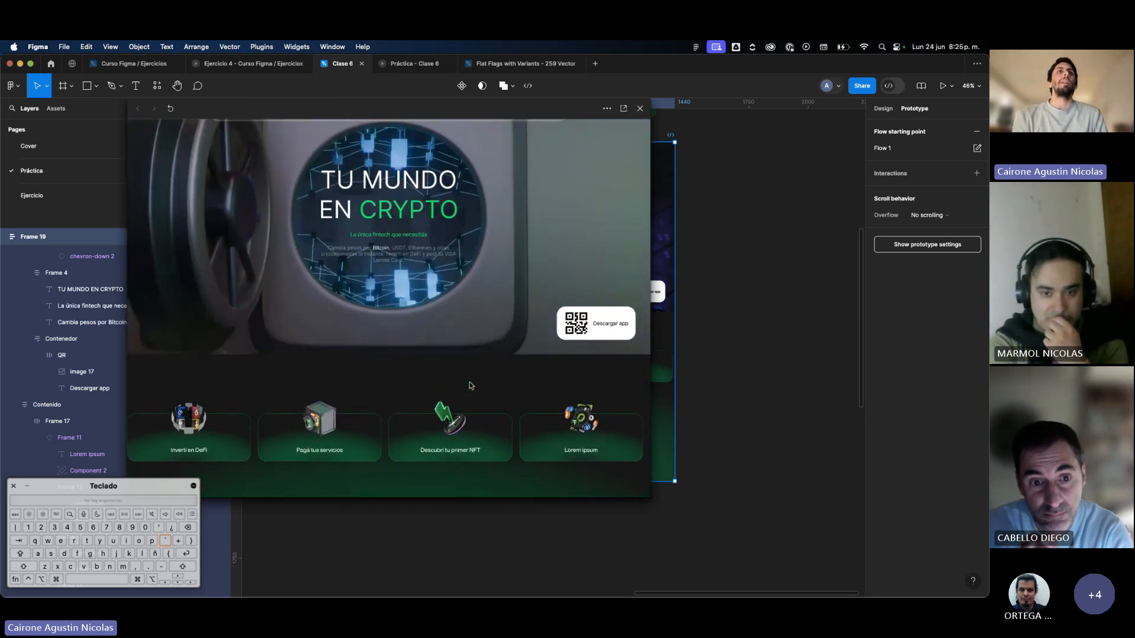
left_click_drag(513, 110, 685, 116)
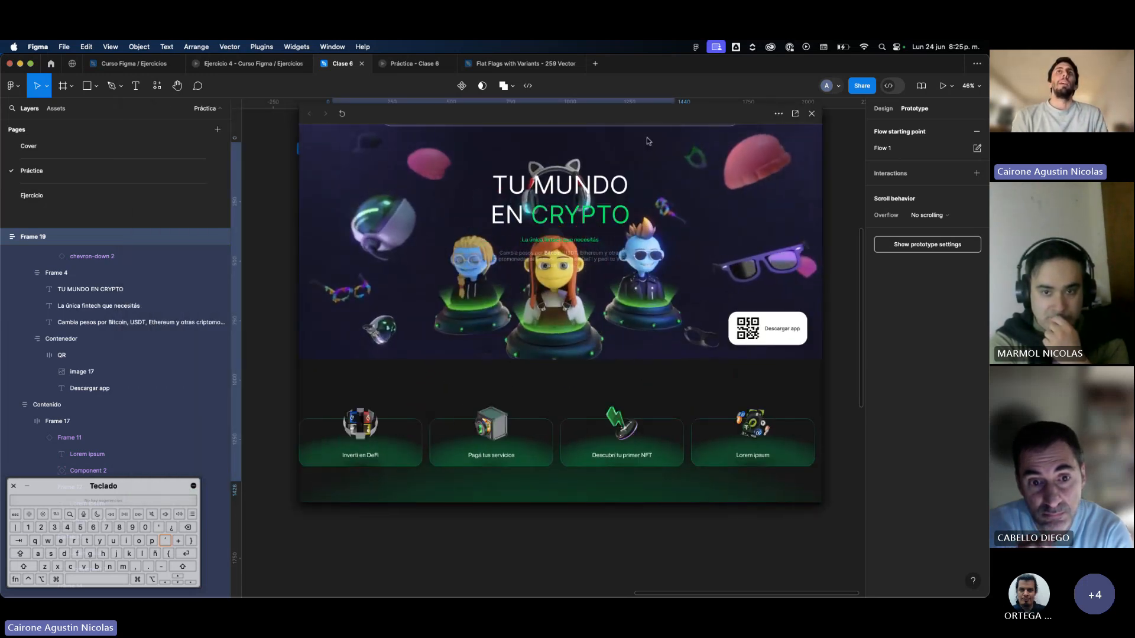
scroll(324, 336, "down", 1)
left_click(811, 114)
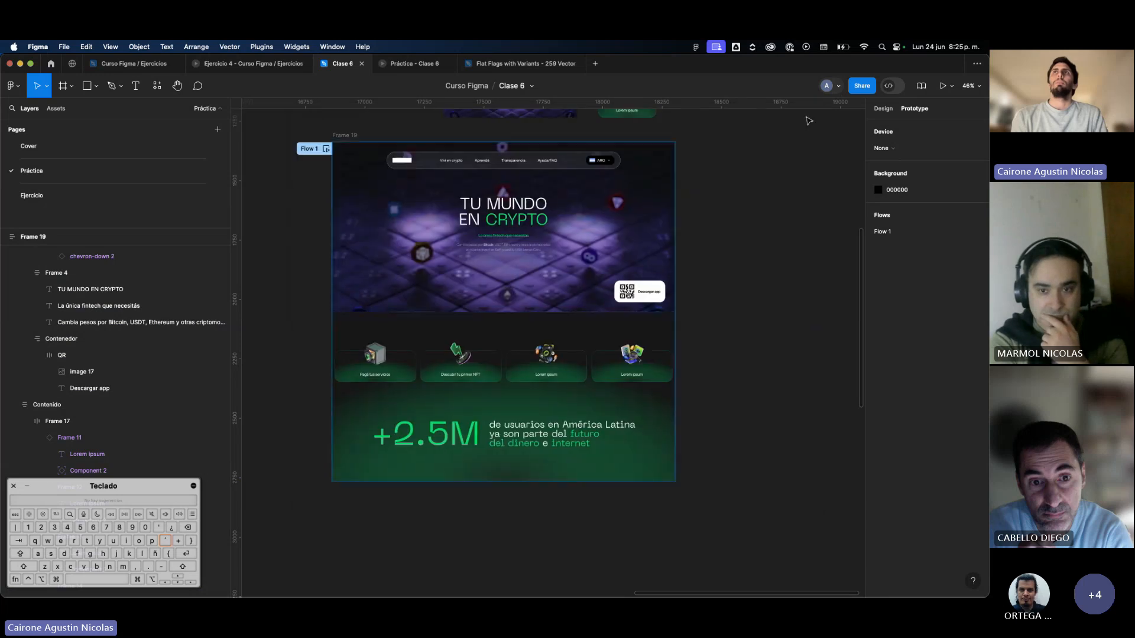
Examine the reference Lemon page captures on the canvas, comparing their hero and card row with the recreated landing page.
scroll(811, 123, "left", 10)
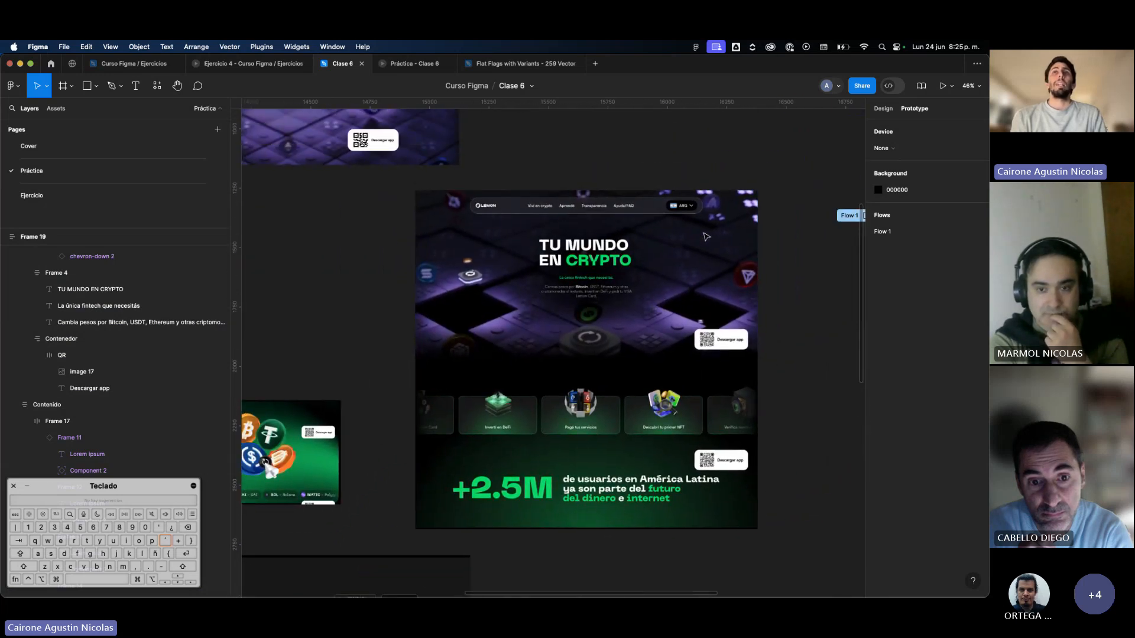
scroll(705, 237, "left", 10)
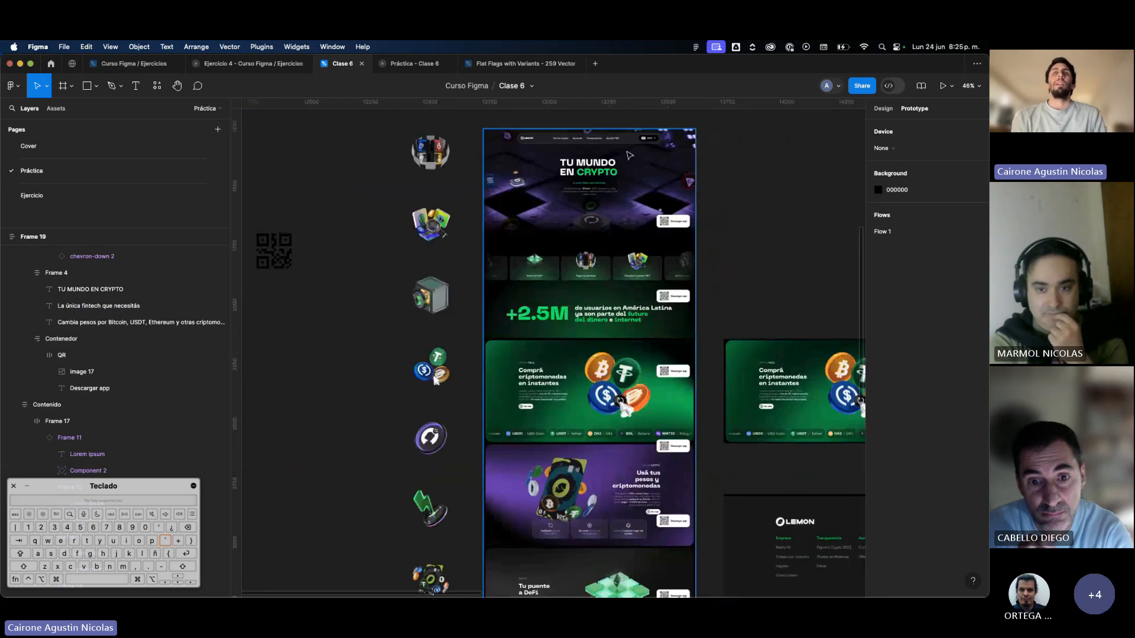
scroll(628, 155, "up", 5)
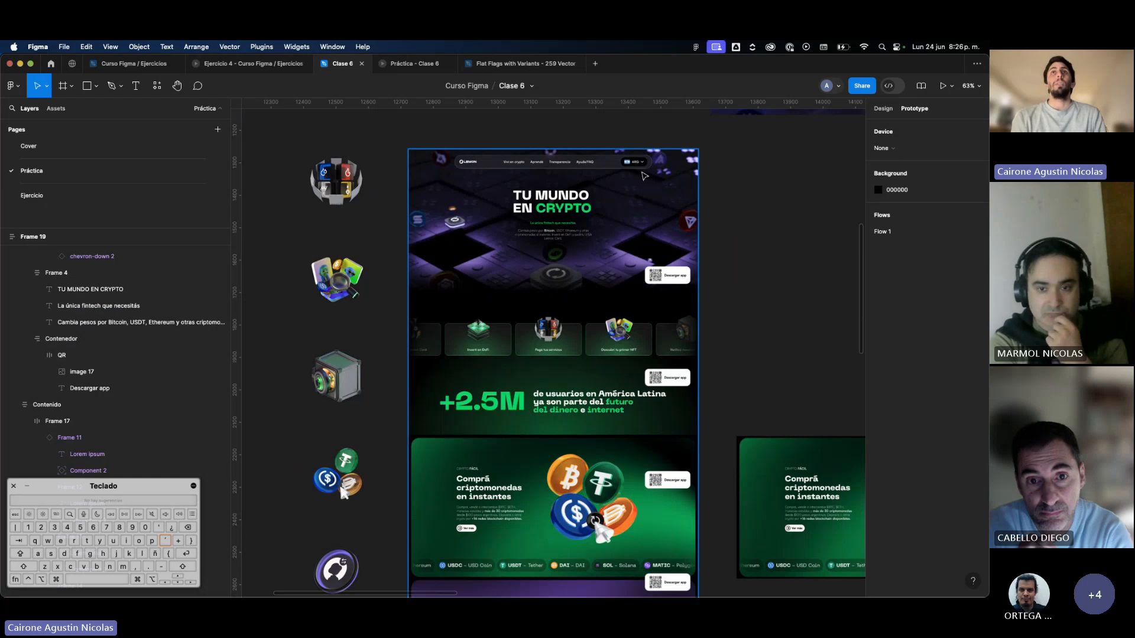
scroll(645, 176, "up", 4)
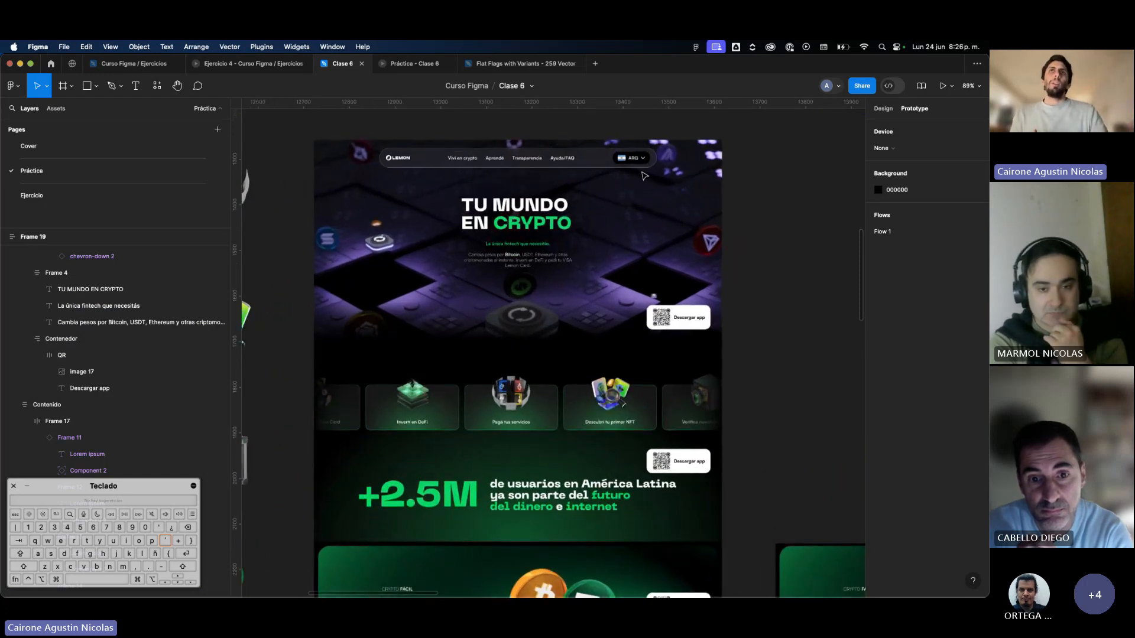
scroll(644, 176, "right", 5)
scroll(643, 178, "down", 4)
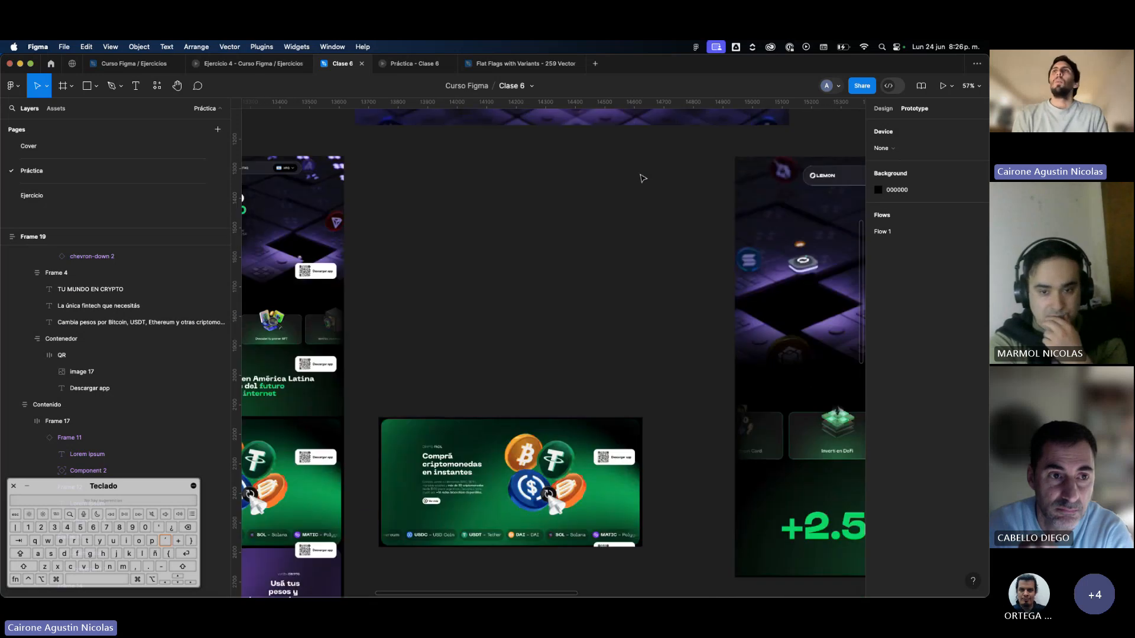
scroll(643, 178, "right", 8)
scroll(643, 179, "right", 10)
scroll(586, 340, "down", 3)
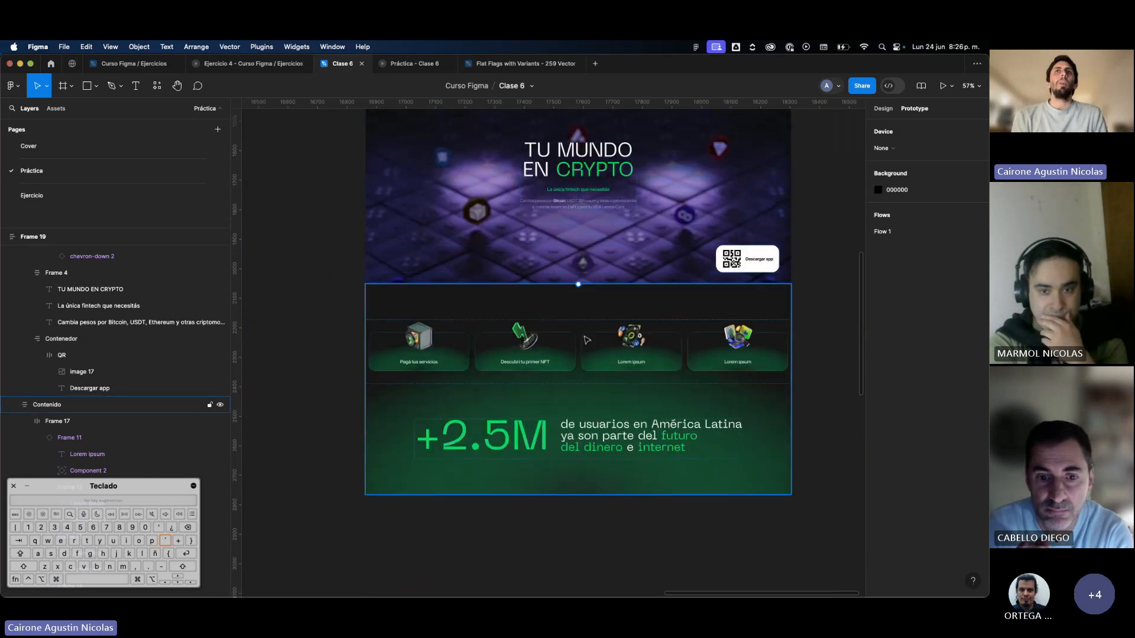
Select the card row frame to review its overflow setting, and deselect it.
left_click(731, 357)
left_click(731, 357)
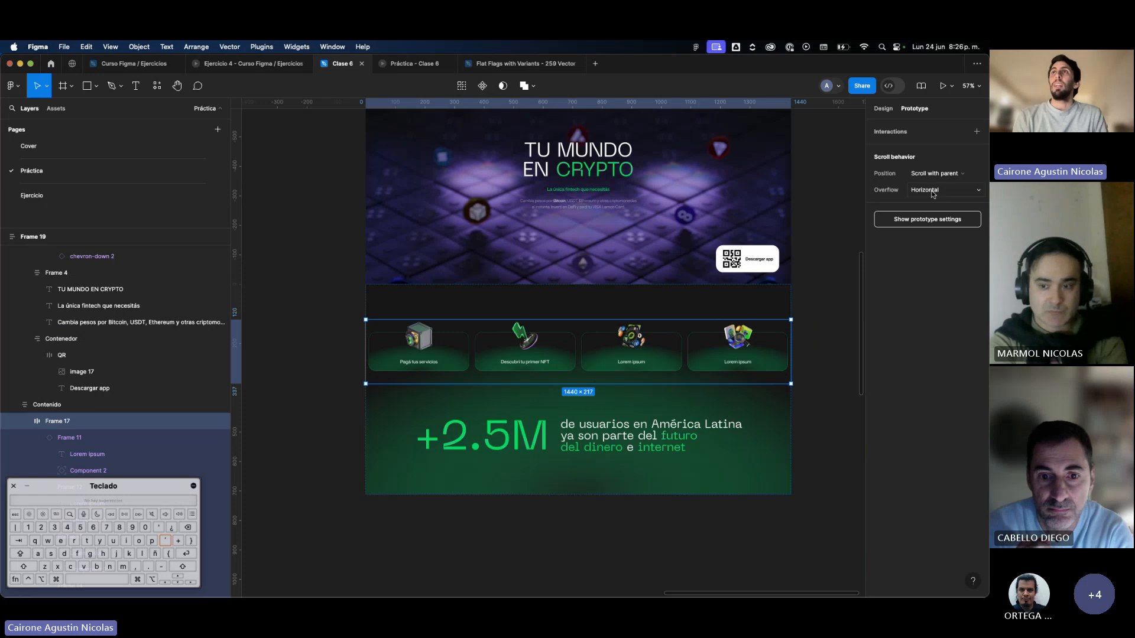
left_click(804, 309)
Preview Flow 1 inline again with a taller preview window and check the page from the hero to the +2.5M section.
scroll(804, 310, "up", 2)
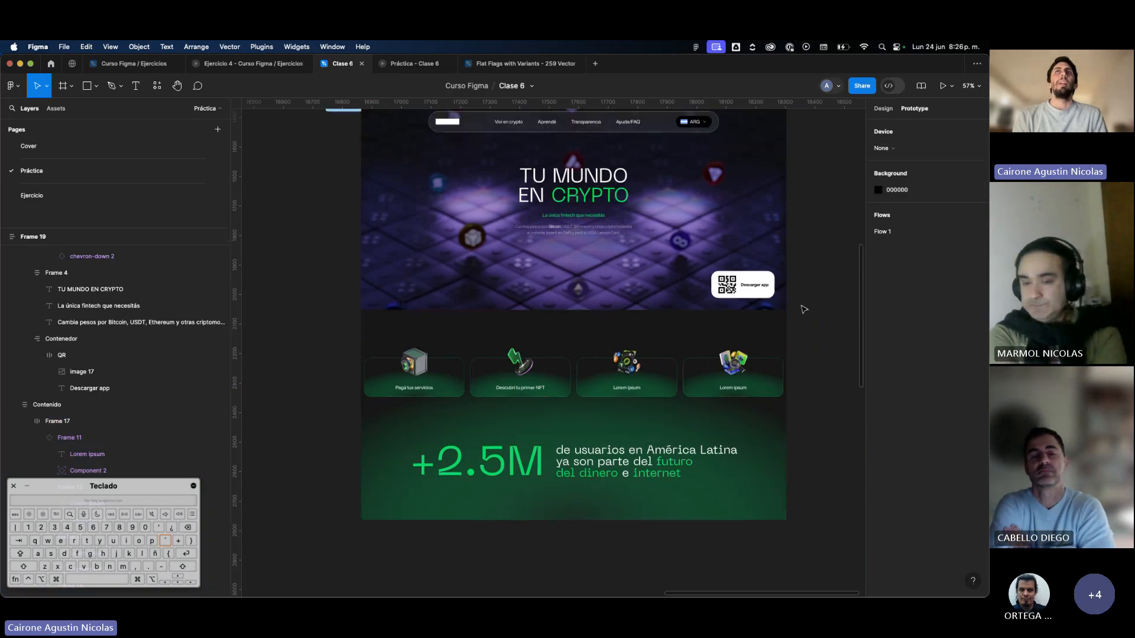
scroll(427, 203, "up", 2)
left_click(356, 160)
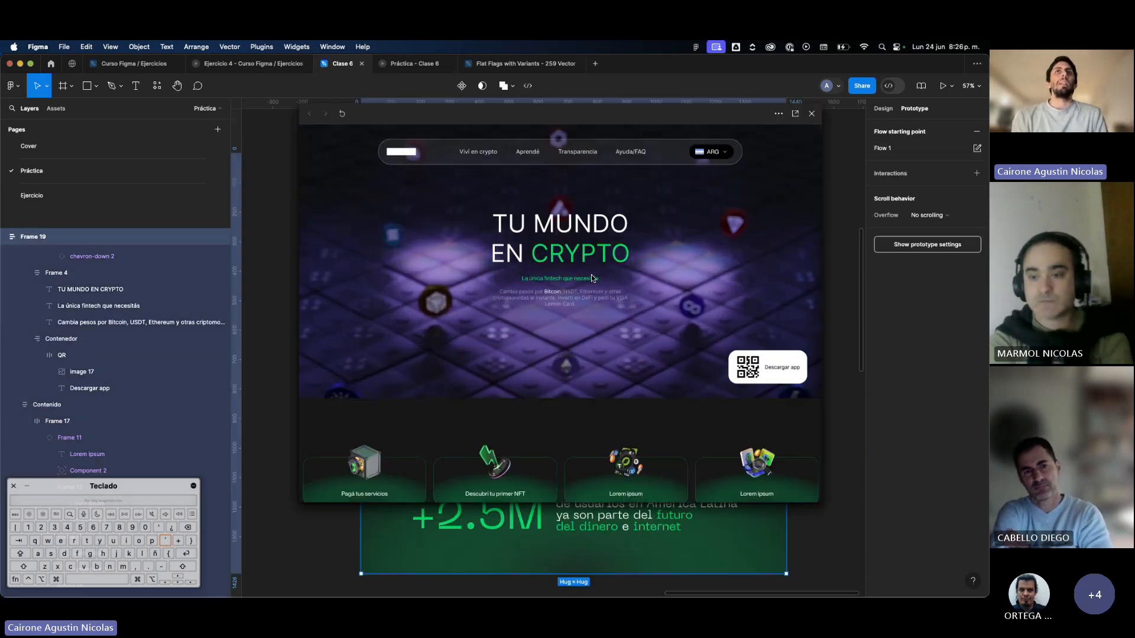
scroll(591, 274, "down", 3)
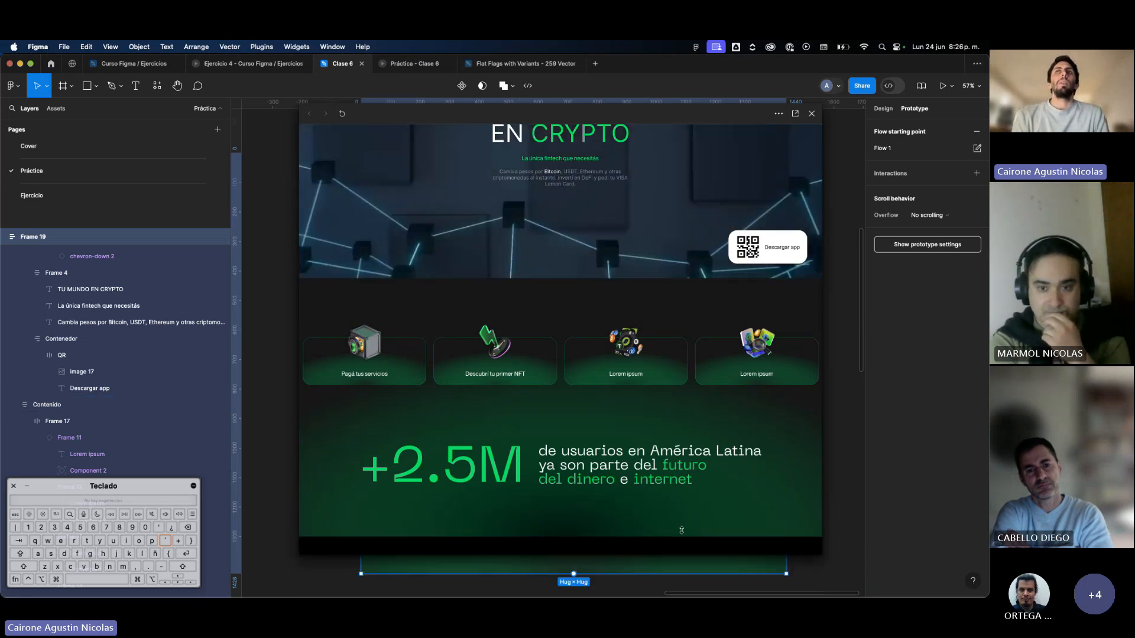
scroll(676, 444, "up", 3)
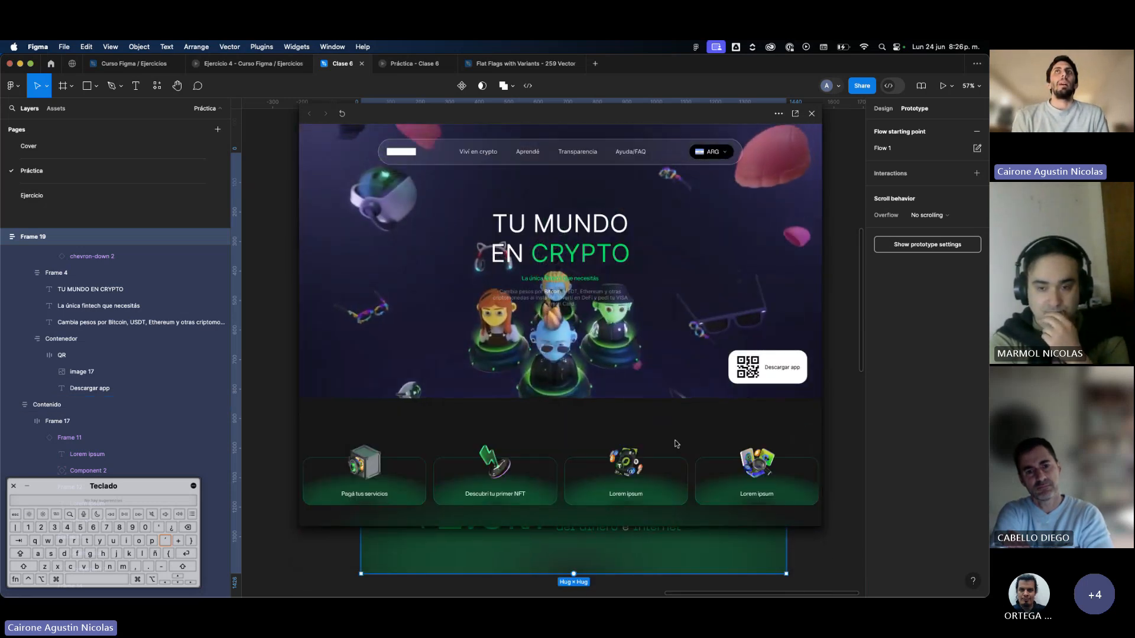
Scroll the previewed page down to the +2.5M section and back to the hero, and close the preview.
scroll(675, 443, "down", 3)
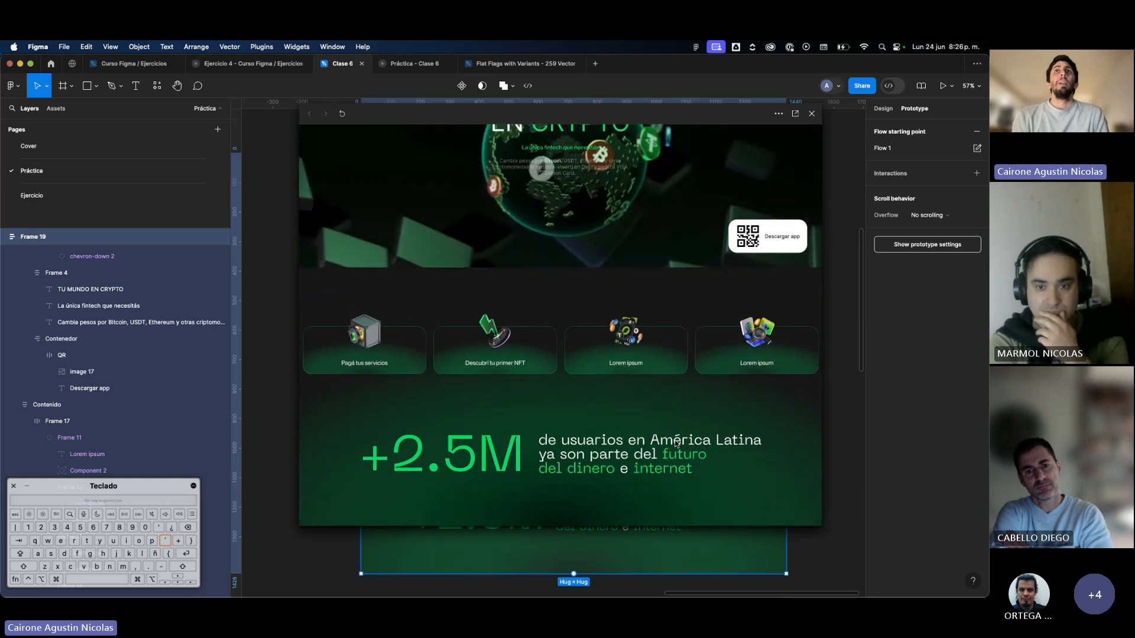
scroll(674, 444, "up", 3)
key("Escape")
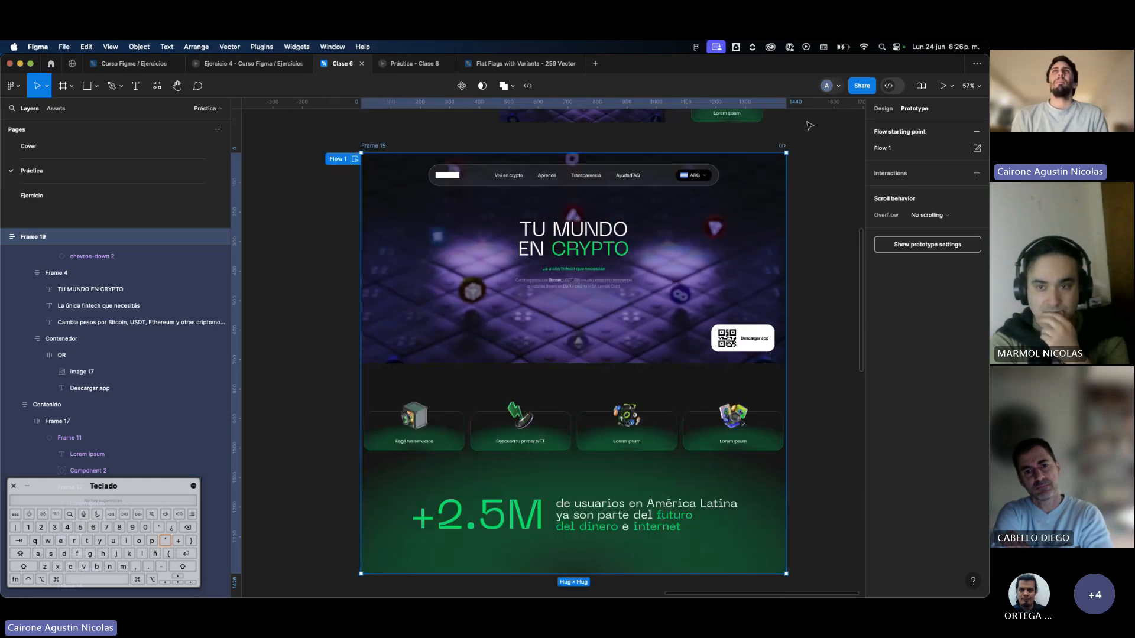
Set the scroll position of the hero's navigation bar frame to Sticky (stop at top edge) and deselect it.
left_click(655, 183)
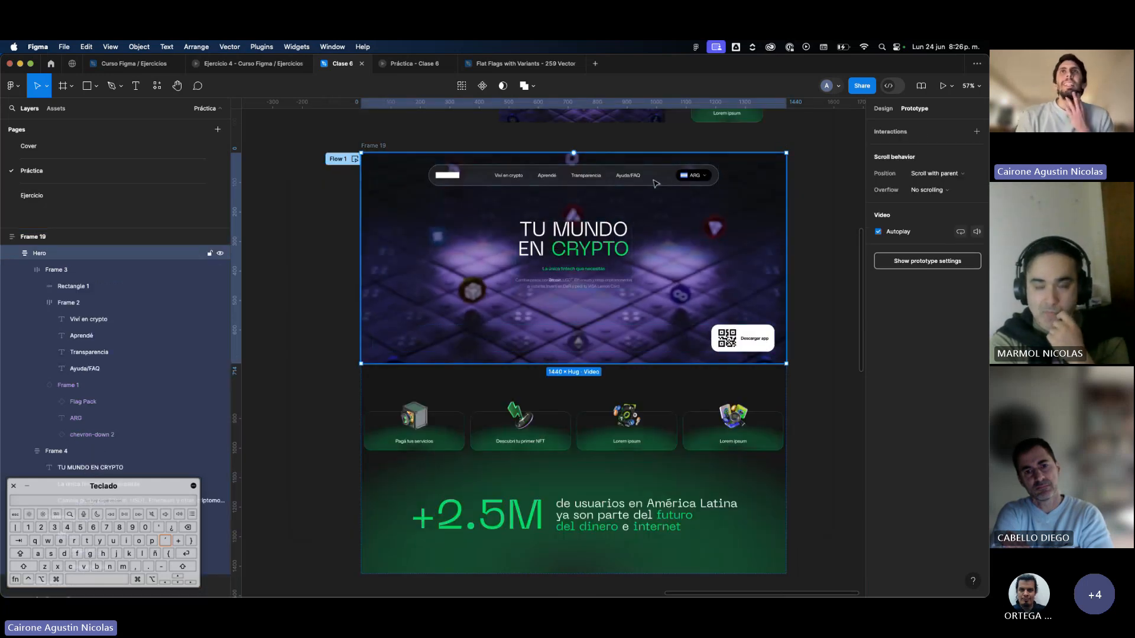
left_click(655, 183)
left_click(928, 190)
left_click(931, 190)
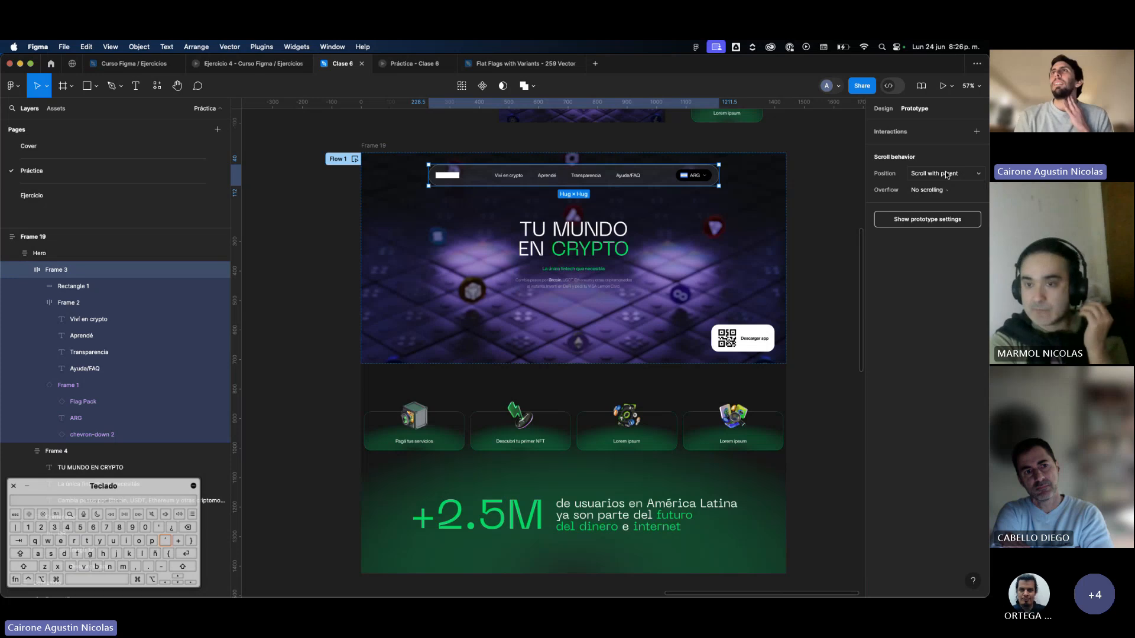
left_click(937, 173)
left_click(931, 198)
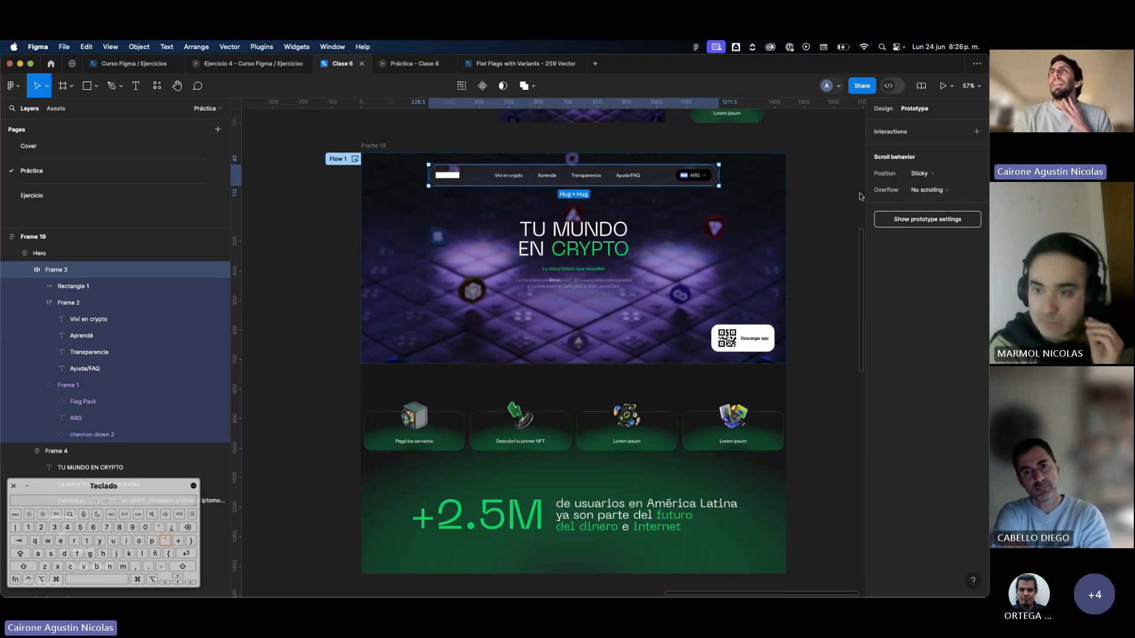
left_click(844, 197)
Preview Flow 1 to check how the navigation bar behaves while the page scrolls, and close the preview.
left_click(355, 158)
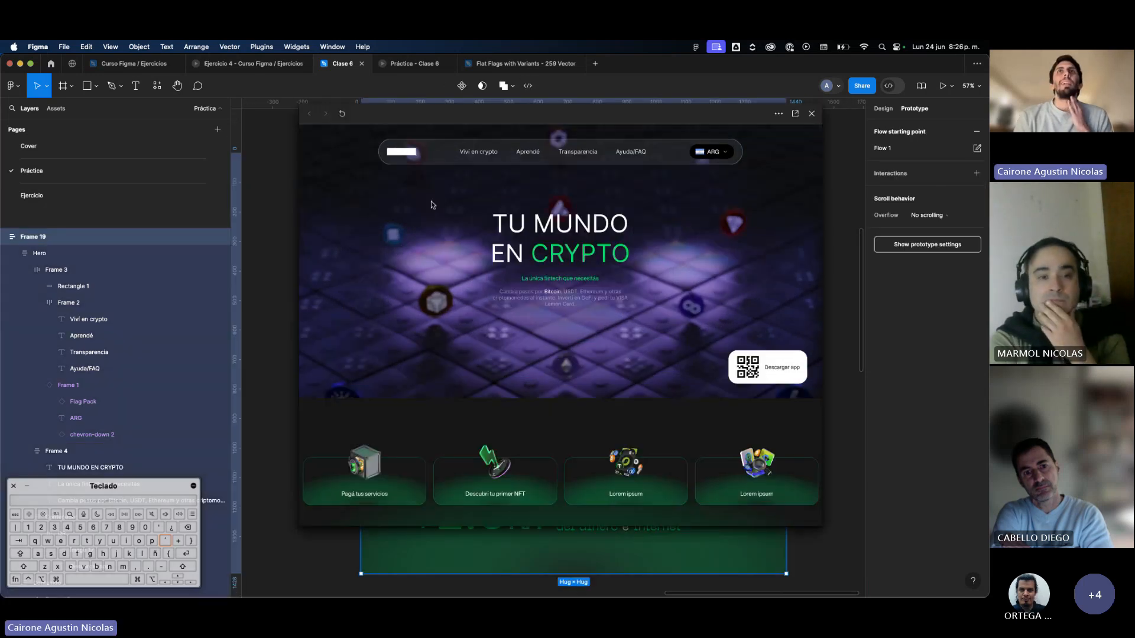
scroll(522, 237, "down", 5)
scroll(522, 236, "up", 5)
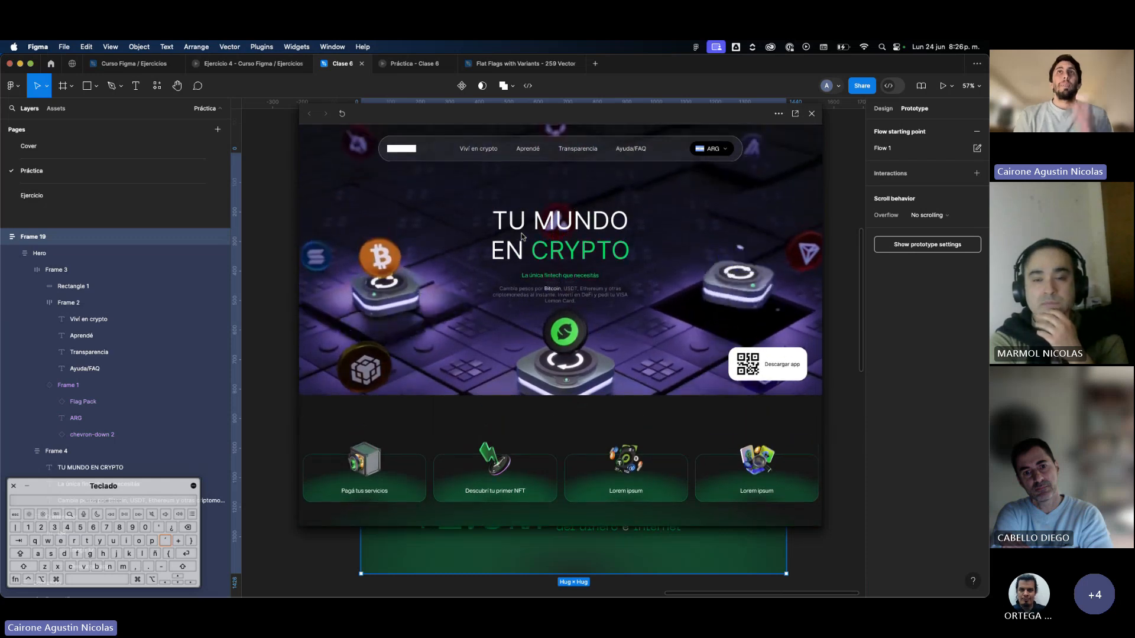
left_click(813, 114)
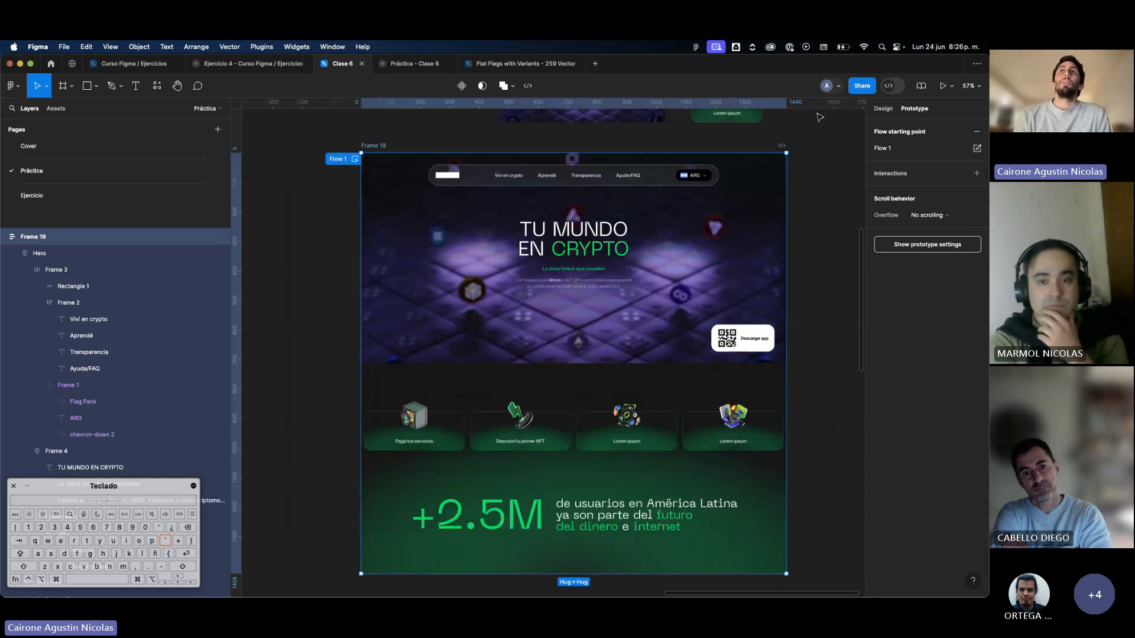
Select the navigation bar, switch to Chrome to examine how the lemon.me header behaves while scrolling, and return to Figma.
double_click(666, 185)
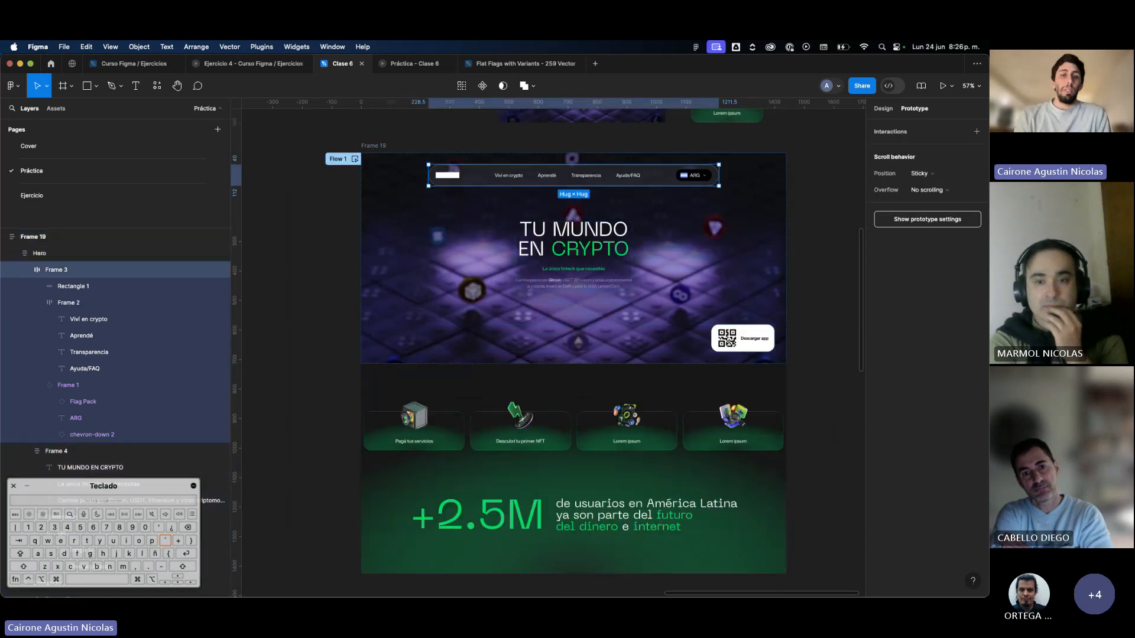
key("super+Tab")
scroll(550, 279, "down", 5)
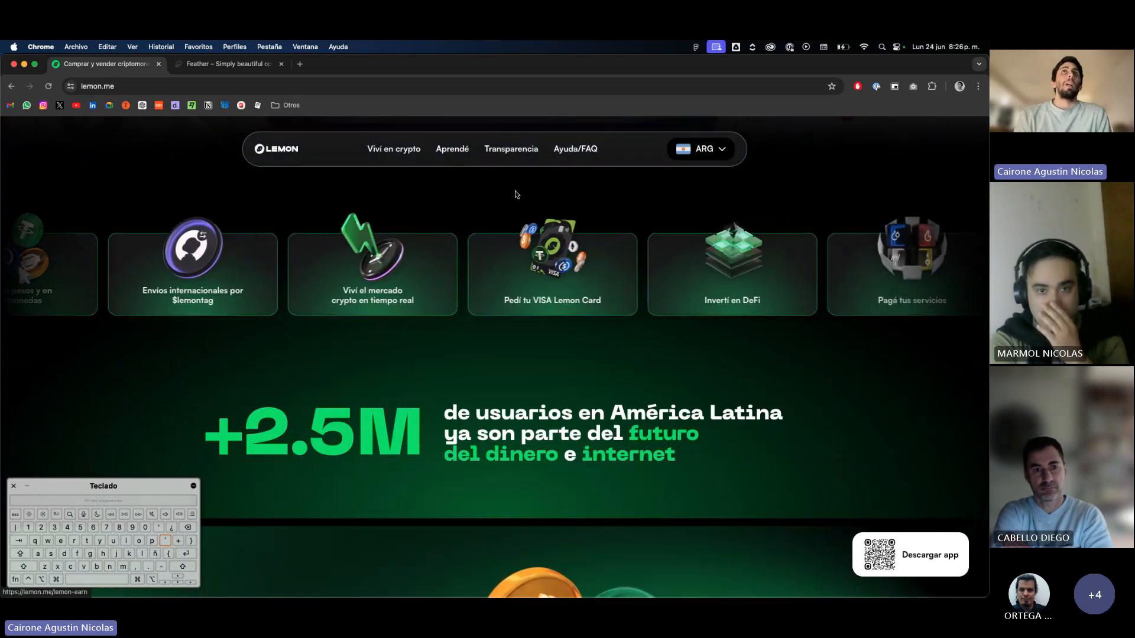
scroll(538, 205, "down", 2)
scroll(537, 204, "down", 2)
scroll(537, 202, "up", 6)
scroll(536, 201, "down", 4)
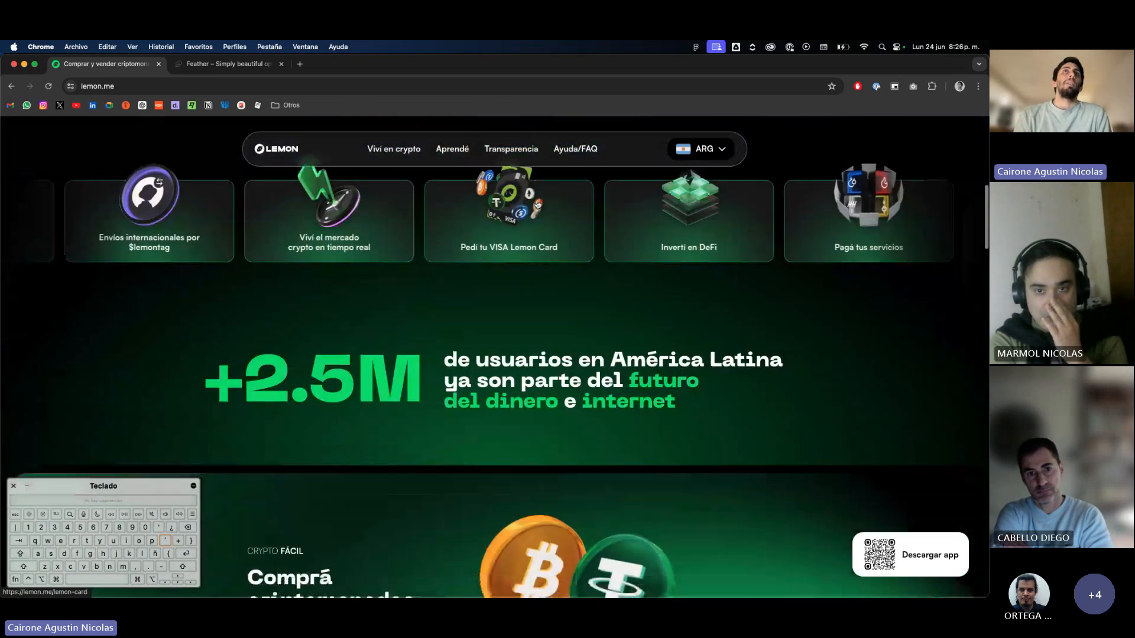
scroll(338, 156, "down", 2)
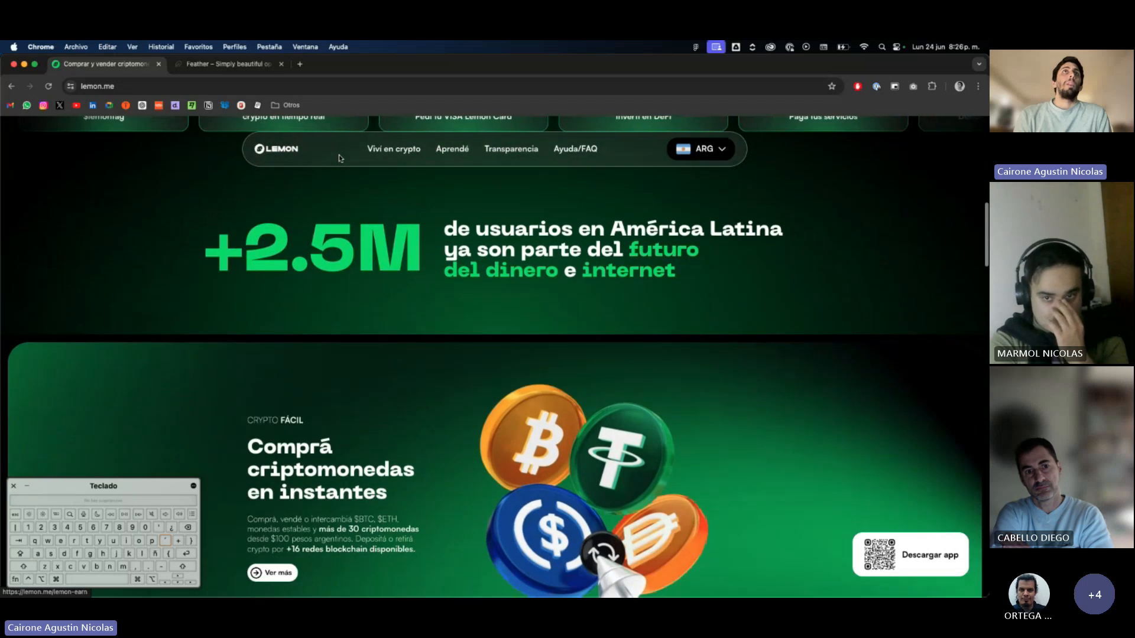
scroll(339, 156, "up", 1)
scroll(339, 159, "up", 6)
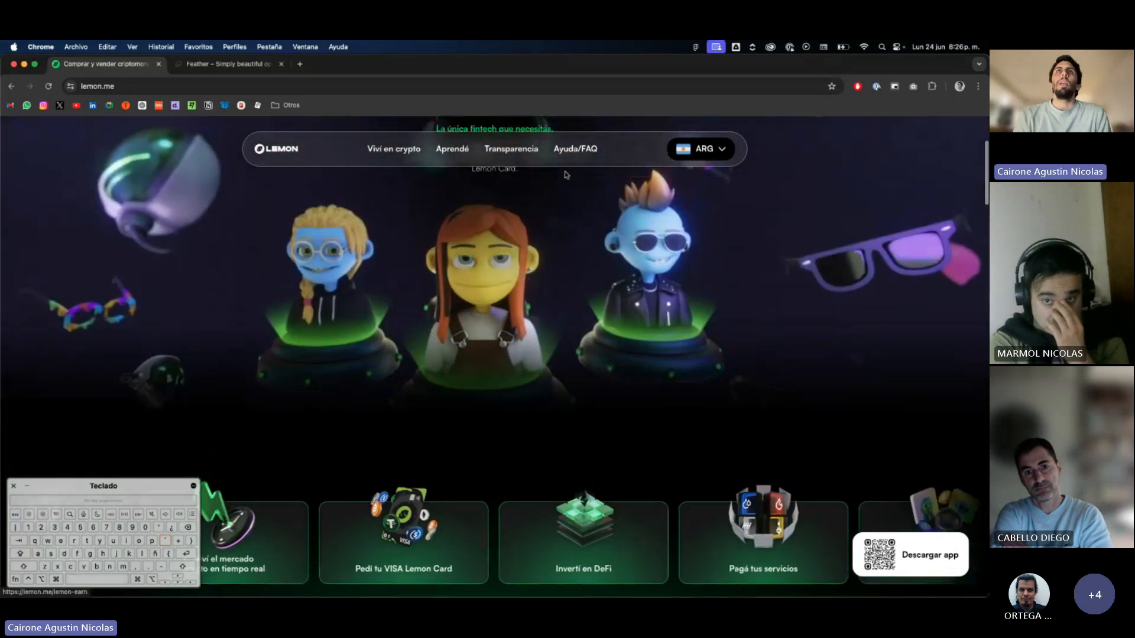
key("super+Tab")
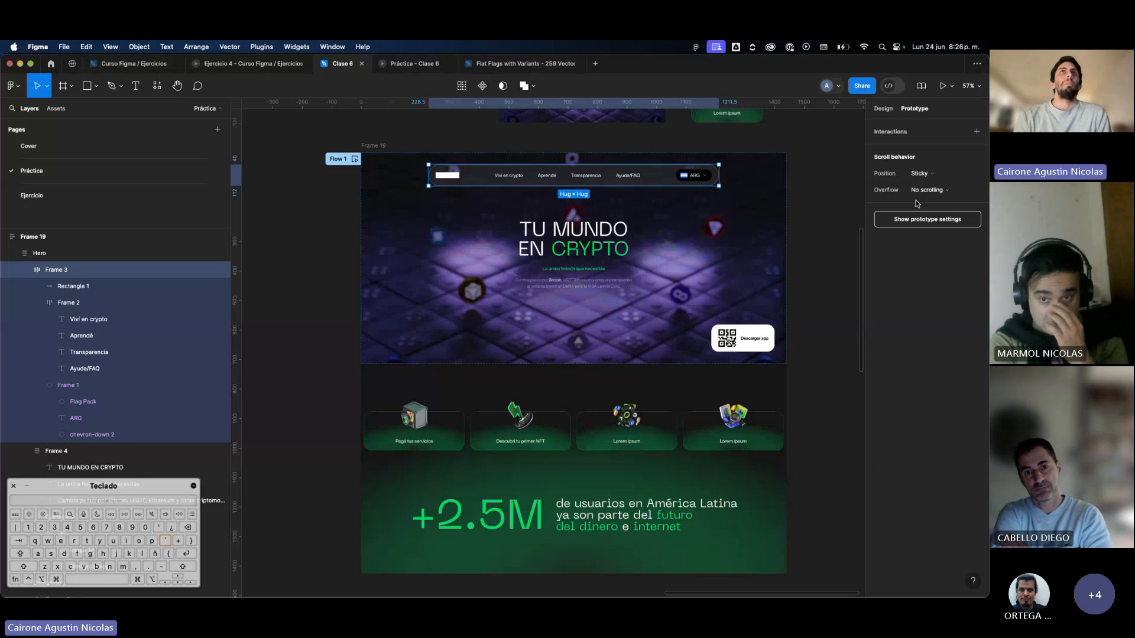
Review the navigation bar's scroll position options, keep Sticky, and preview Flow 1 to check the bar against the scrolling page.
left_click(921, 173)
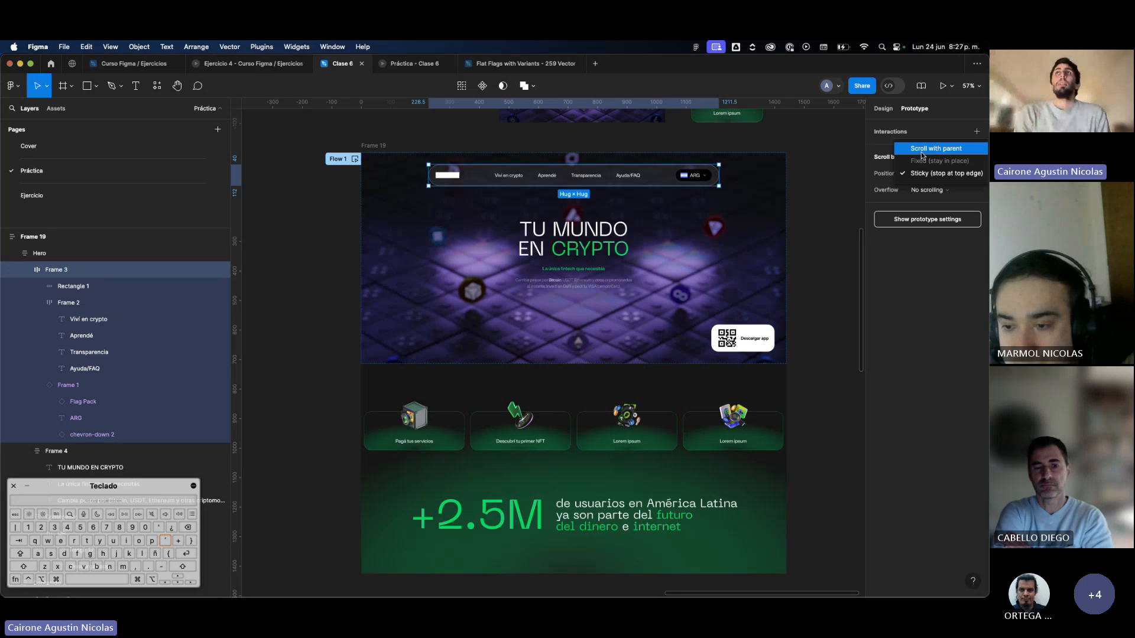
left_click(924, 173)
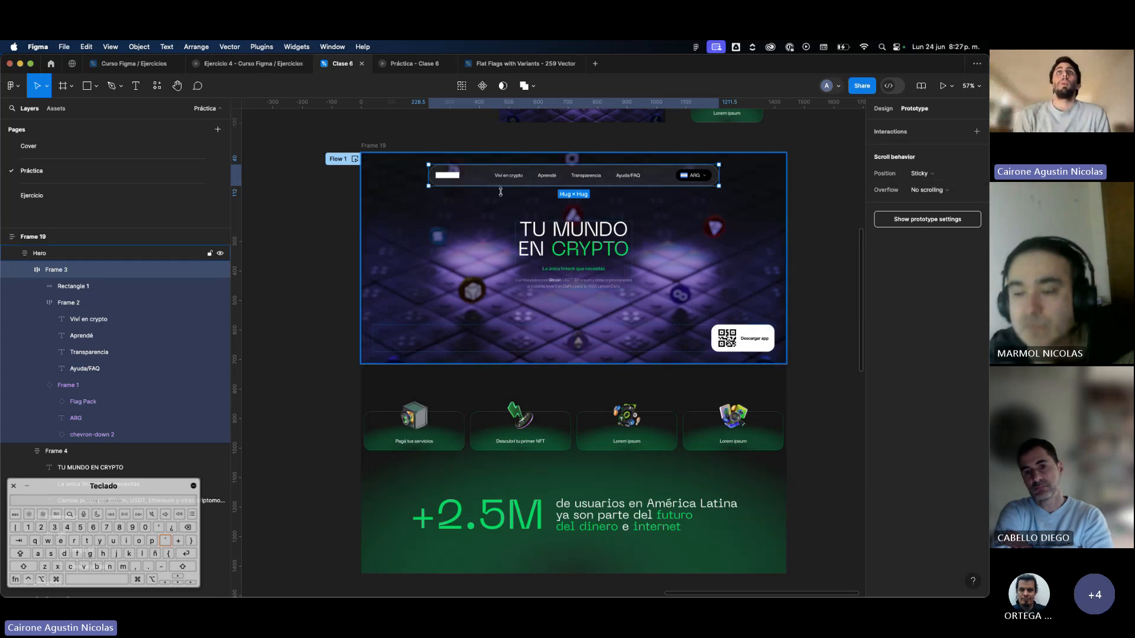
left_click(355, 159)
scroll(523, 194, "down", 5)
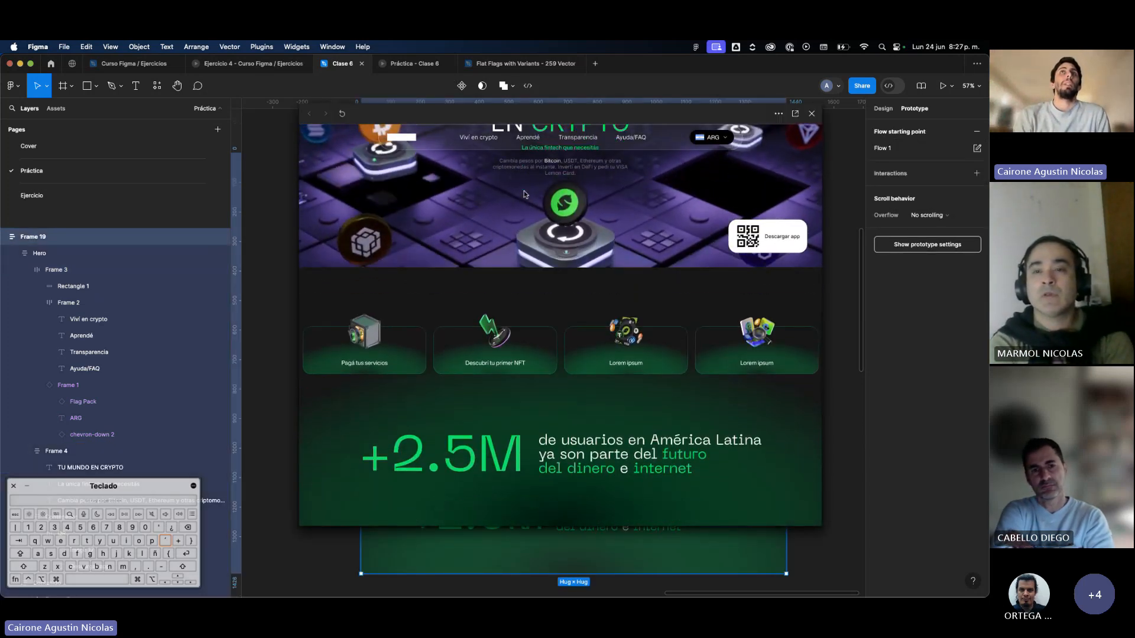
scroll(523, 191, "up", 3)
scroll(524, 190, "down", 3)
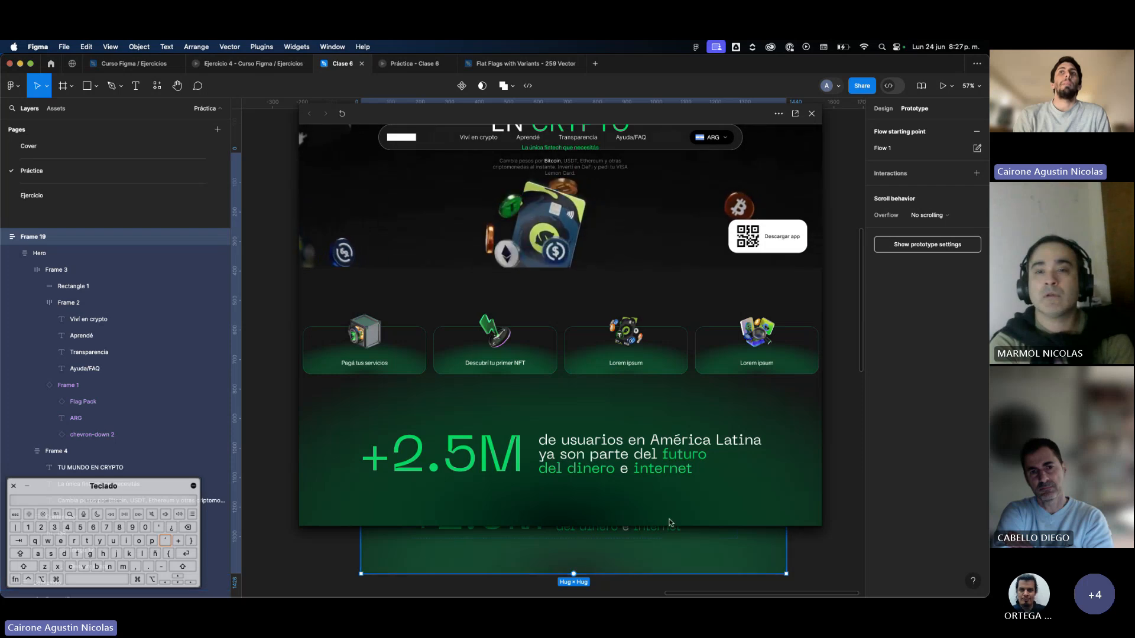
Shorten the preview window, check the sticky navigation bar over the hero and card row while scrolling, and close the preview.
left_click_drag(668, 526, 669, 385)
scroll(650, 281, "down", 5)
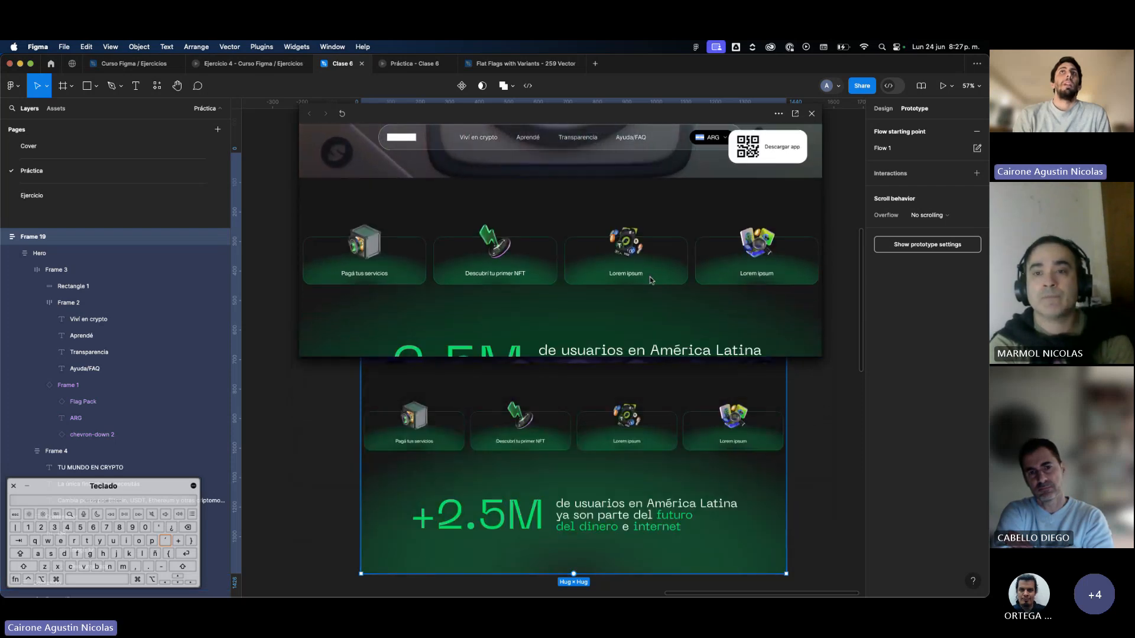
scroll(650, 280, "up", 3)
scroll(650, 280, "down", 3)
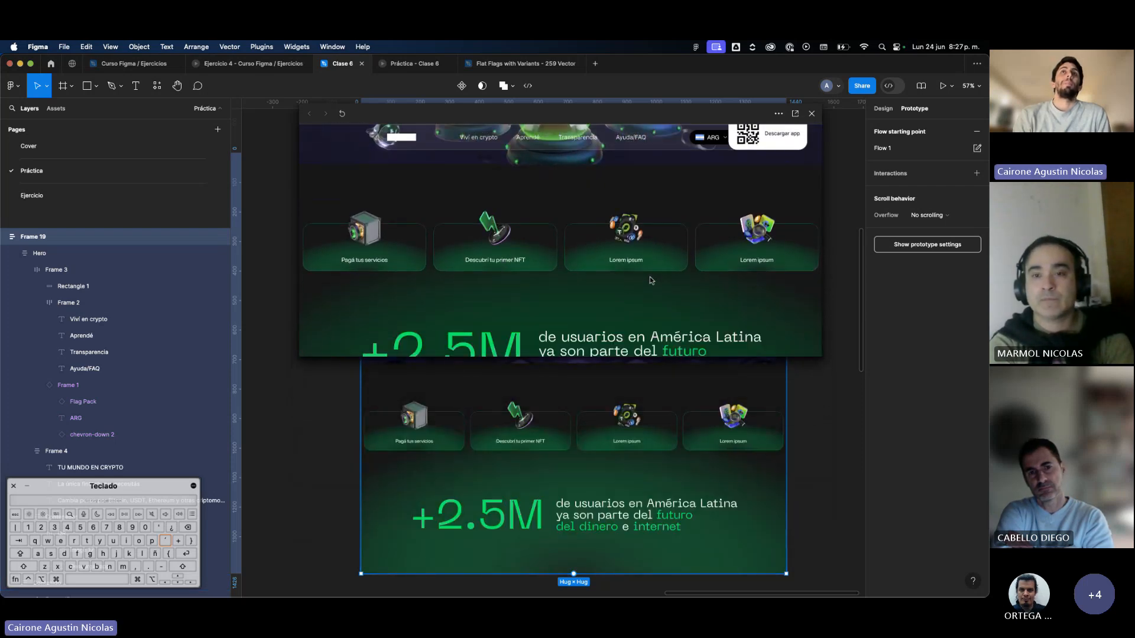
scroll(650, 280, "up", 2)
scroll(650, 280, "up", 3)
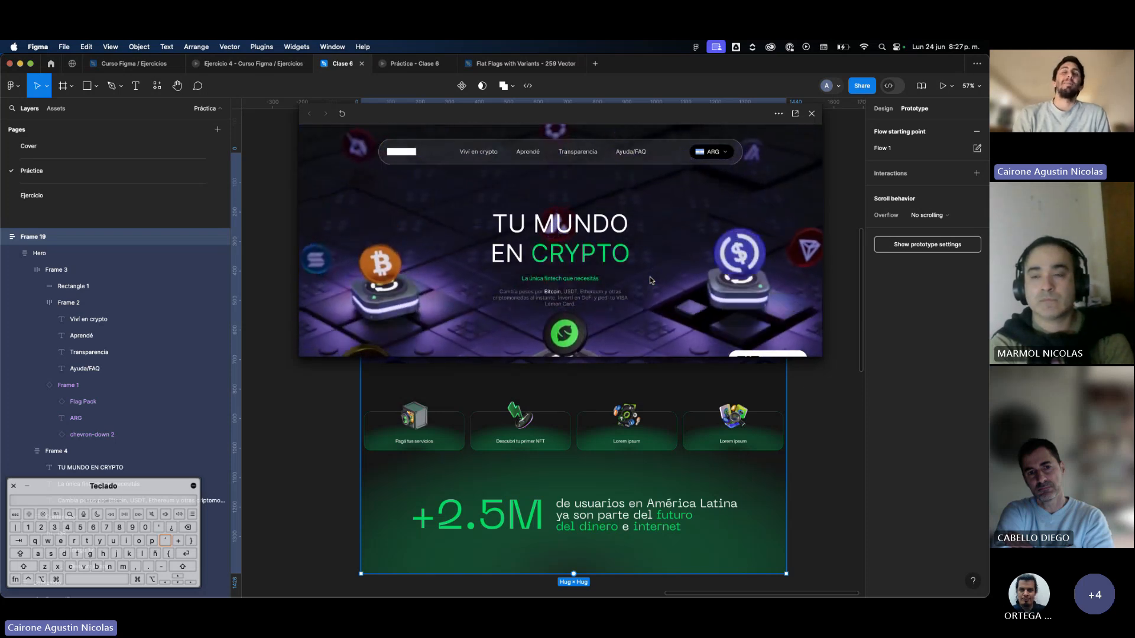
scroll(650, 280, "down", 3)
scroll(650, 280, "down", 3)
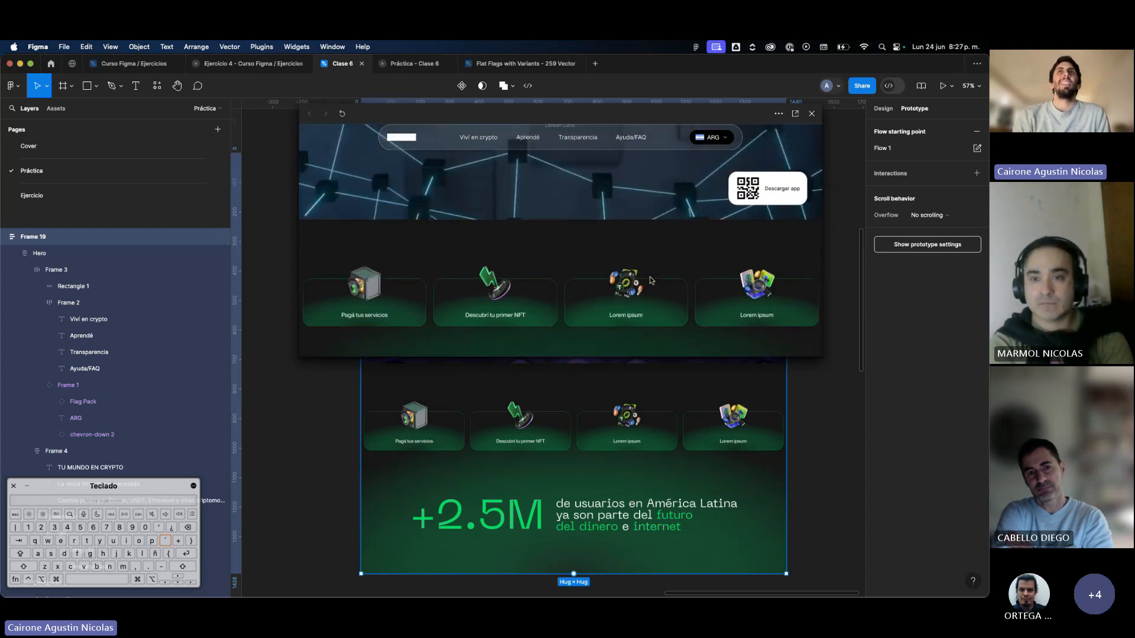
scroll(650, 278, "down", 2)
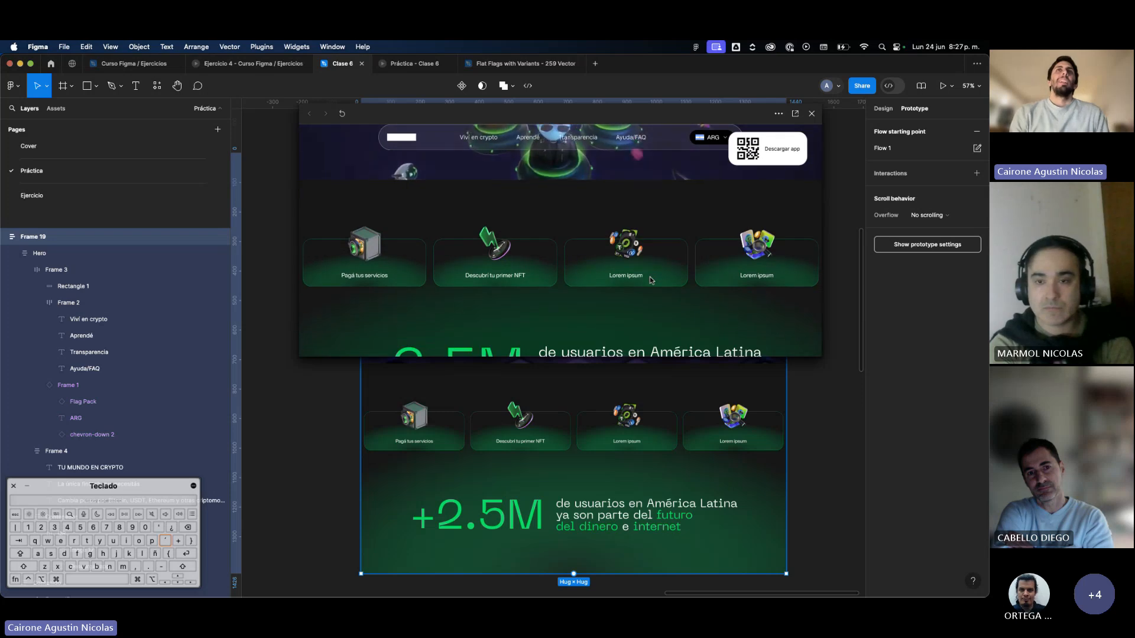
scroll(650, 278, "up", 8)
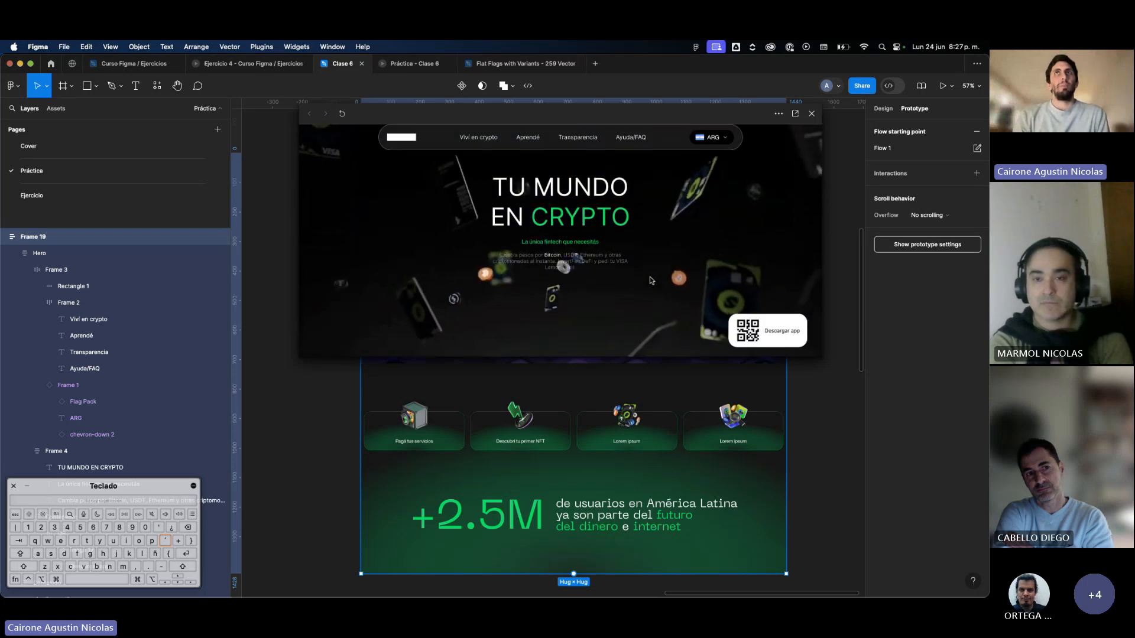
scroll(604, 185, "down", 8)
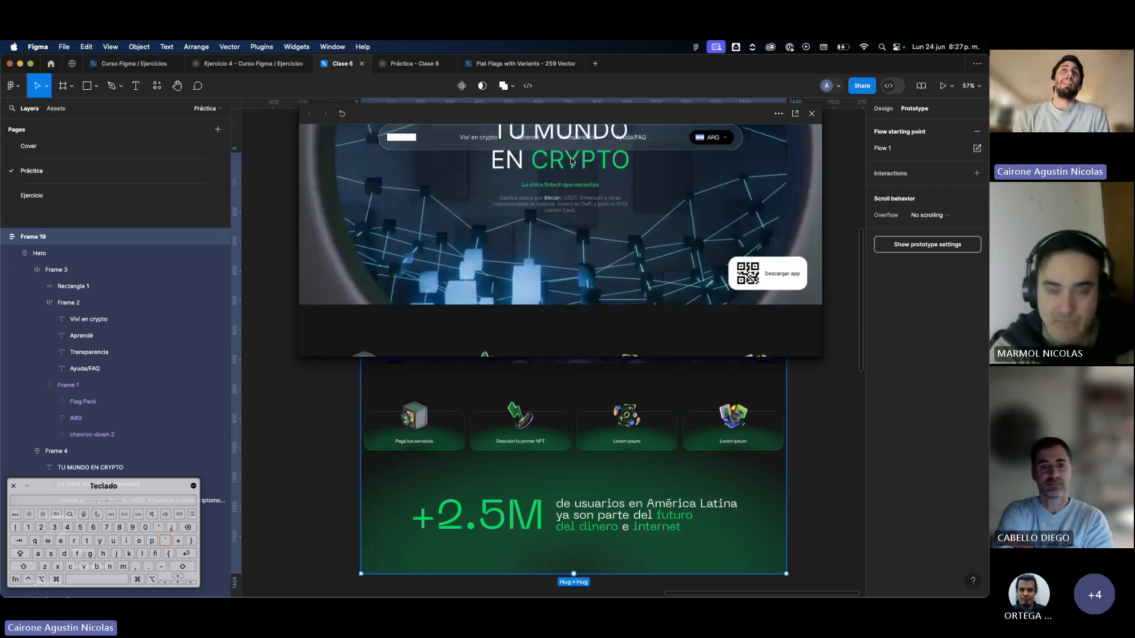
scroll(571, 161, "up", 2)
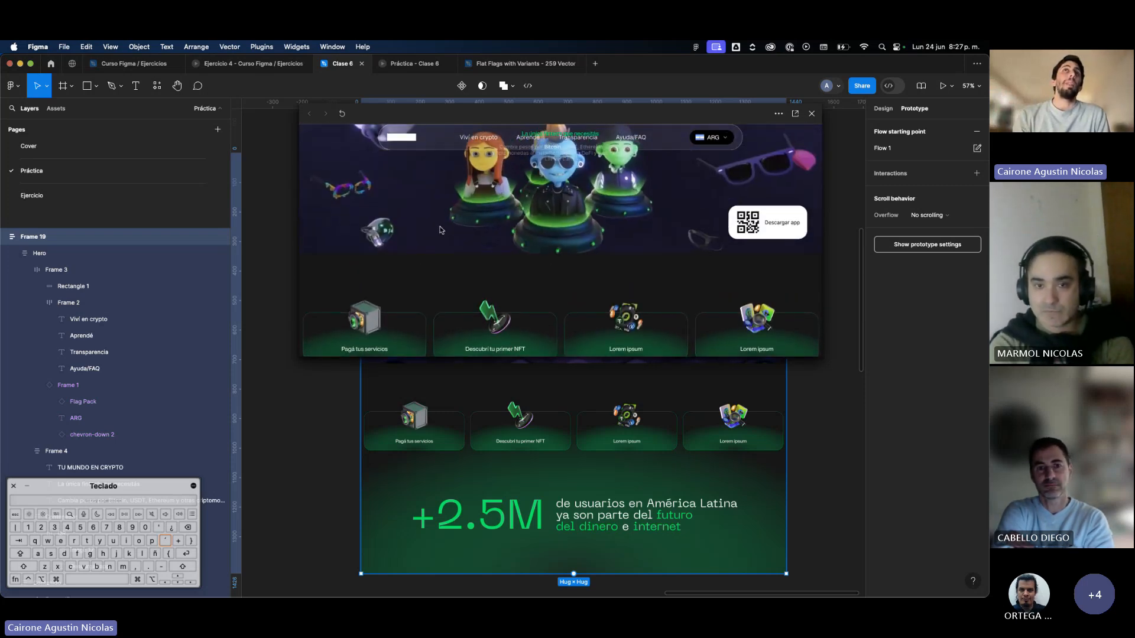
scroll(532, 177, "down", 5)
scroll(483, 178, "up", 5)
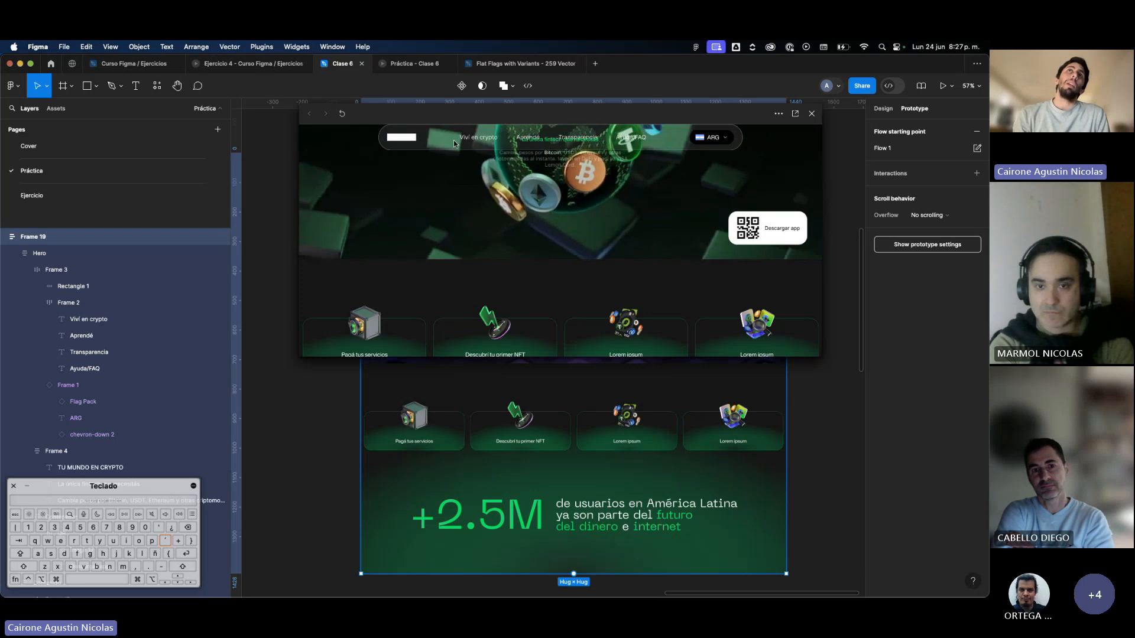
left_click(812, 114)
Select the navigation bar frame and collapse the Frame 3, Frame 4 and Contenedor layers inside Hero.
left_click(605, 187)
left_click(606, 187)
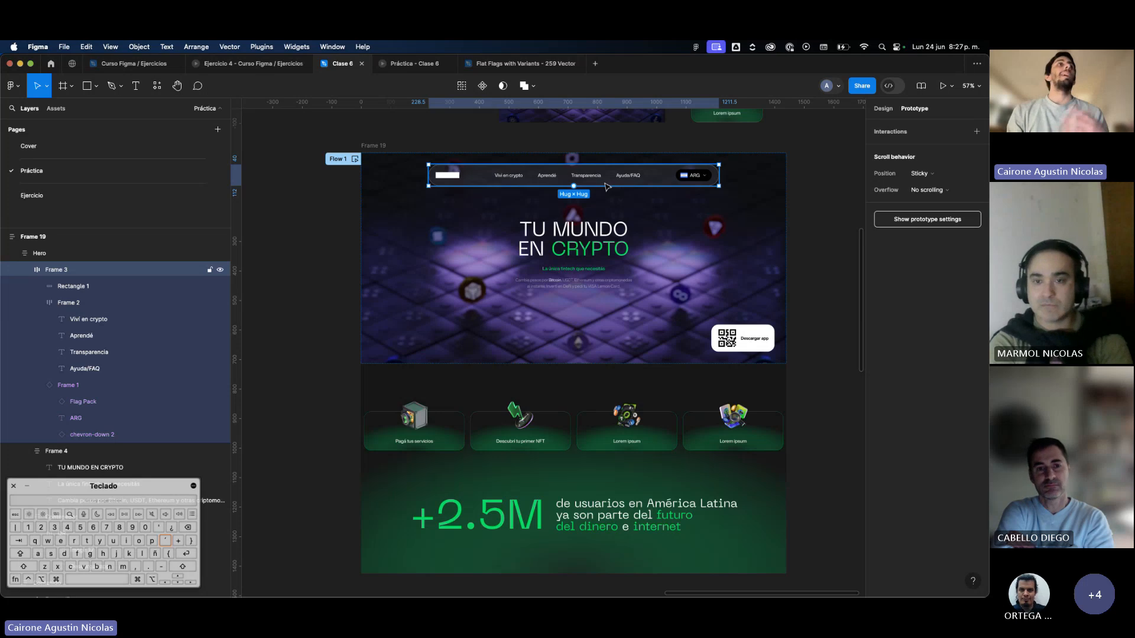
left_click(25, 271)
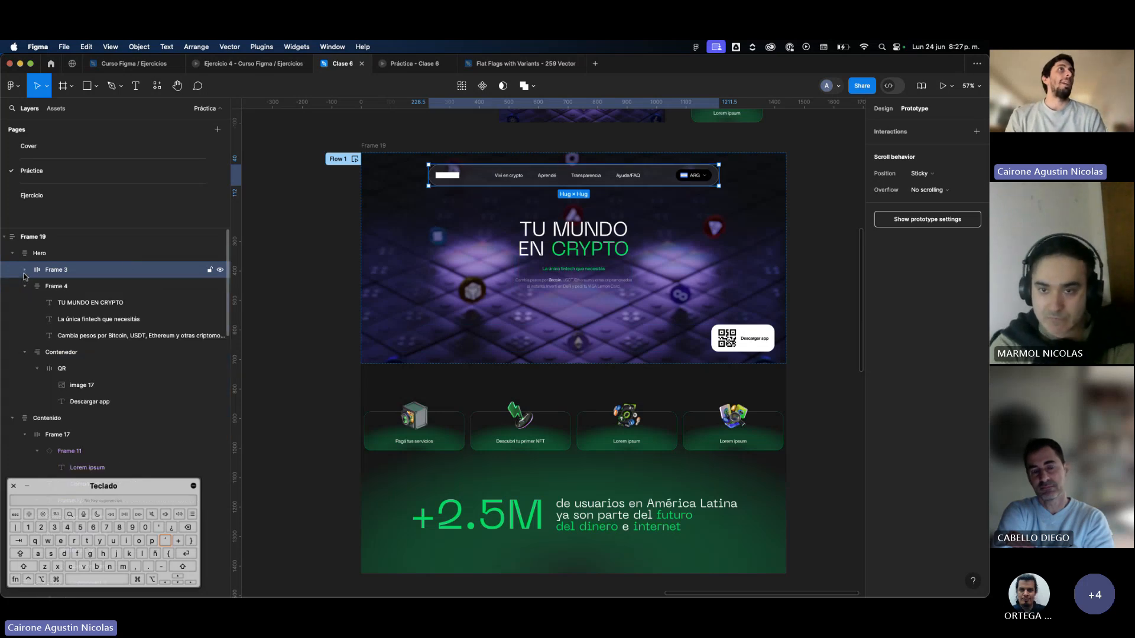
left_click(25, 286)
left_click(25, 302)
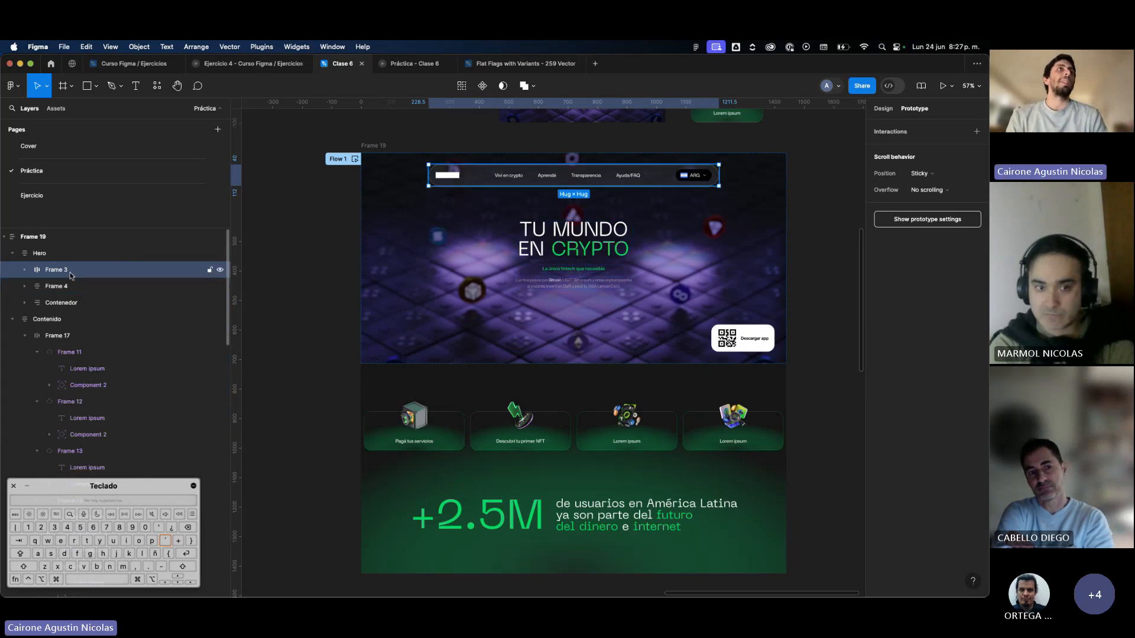
Try moving Frame 3 out of Hero to sit above it in Frame 19, and undo the move.
left_click_drag(70, 272, 72, 246)
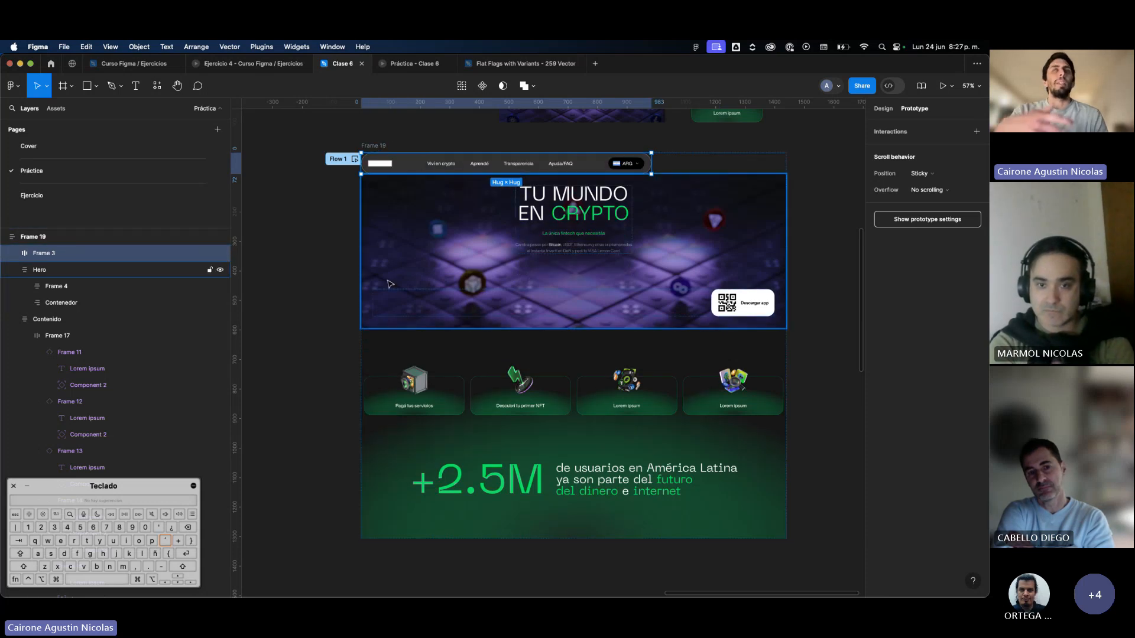
key("super+z")
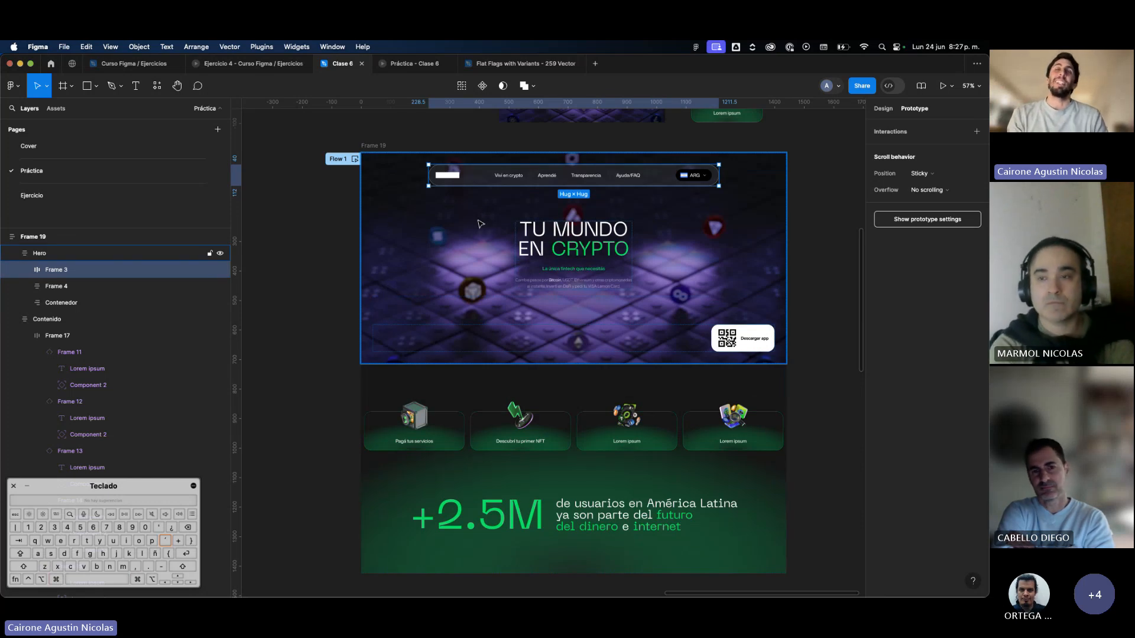
scroll(479, 223, "down", 5)
scroll(480, 223, "left", 4)
scroll(479, 224, "right", 2)
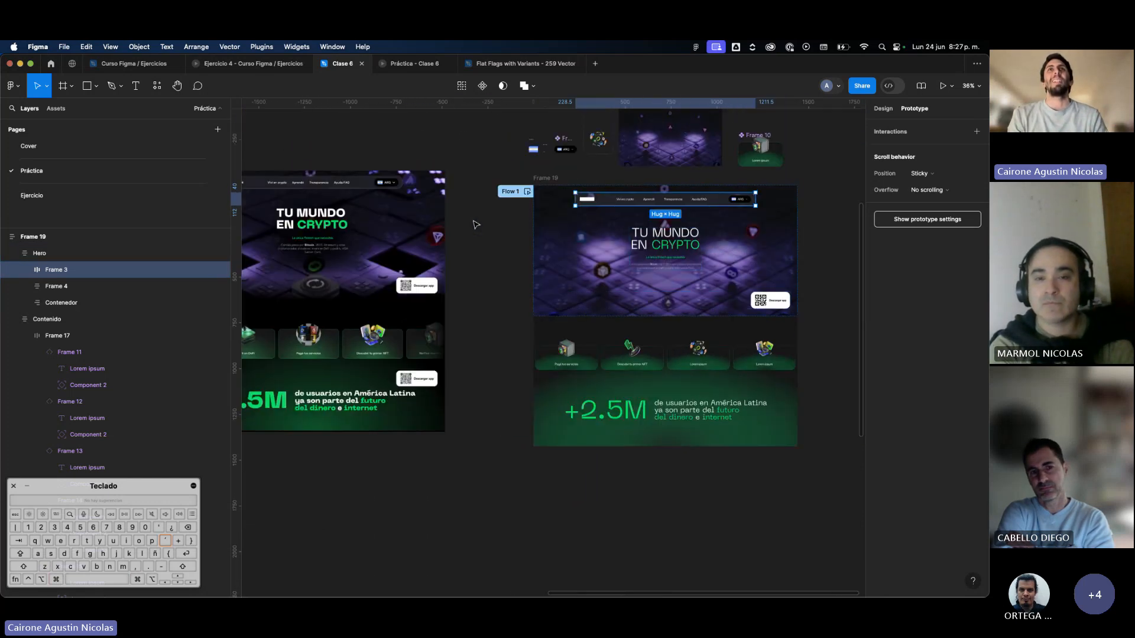
scroll(614, 237, "up", 5)
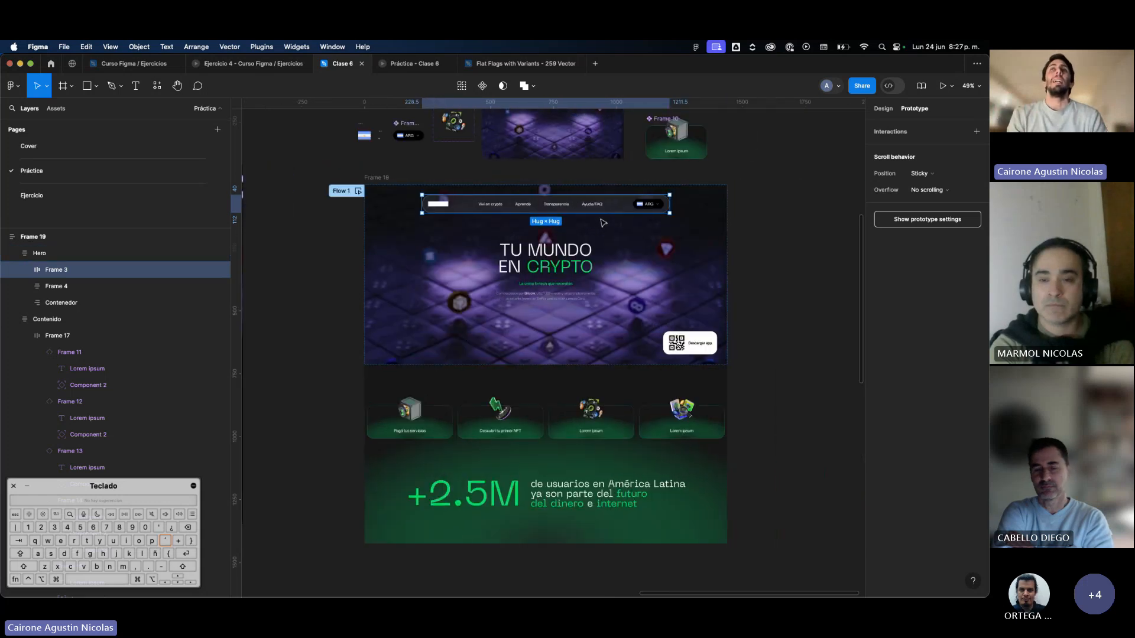
scroll(567, 218, "down", 3)
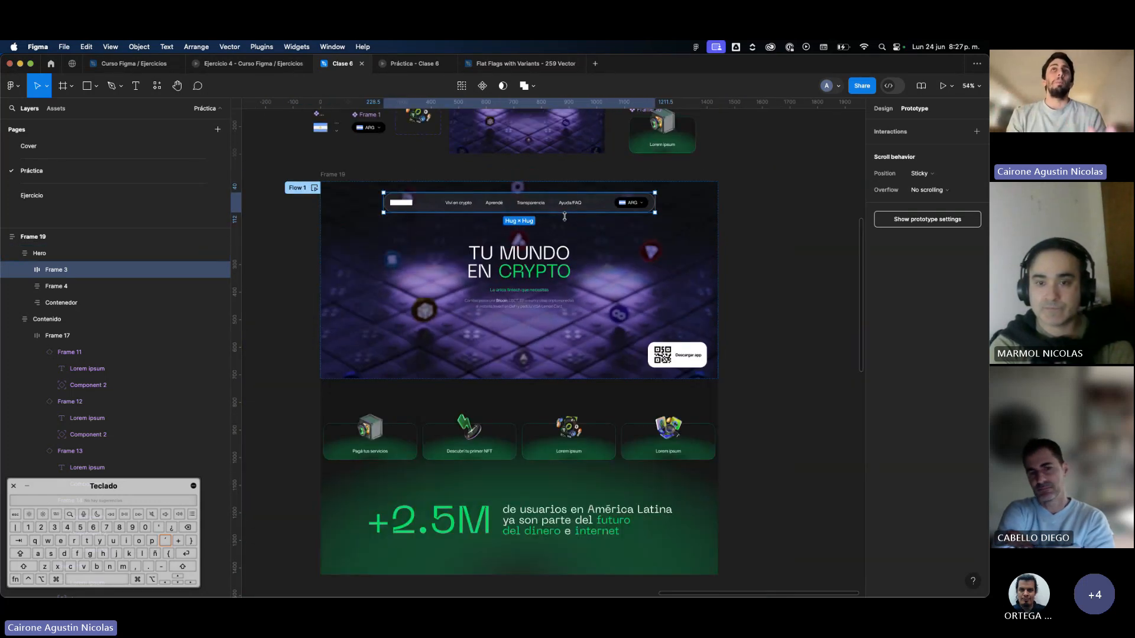
Bring up Hero's design properties, try moving the navigation bar frame out of Hero to the top of Frame 19, and undo it.
scroll(556, 214, "up", 2)
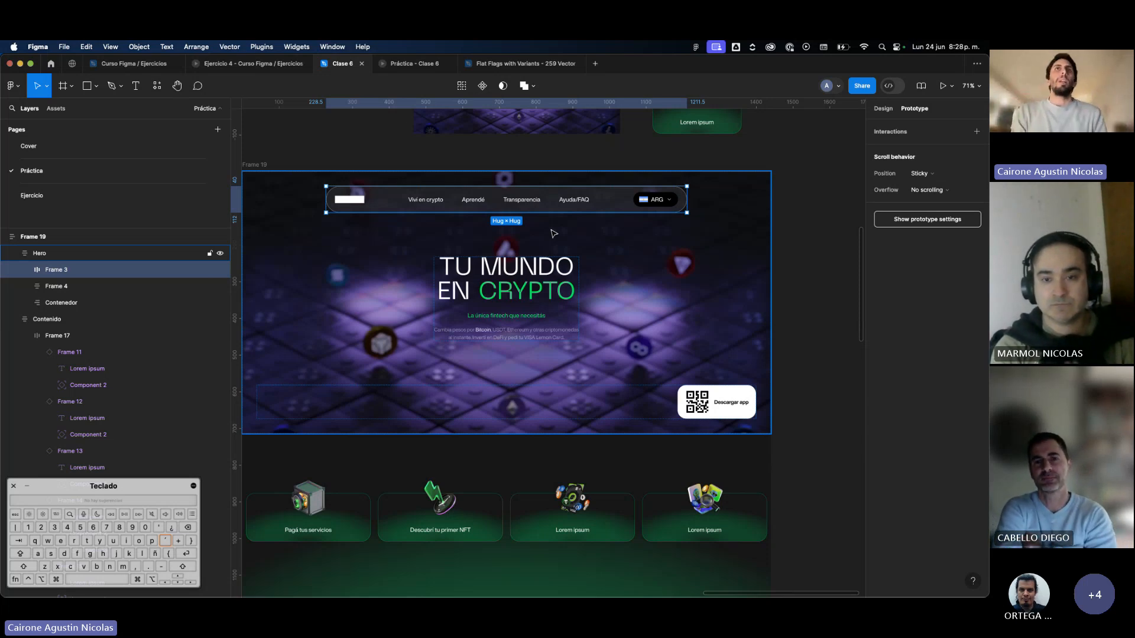
left_click(72, 254)
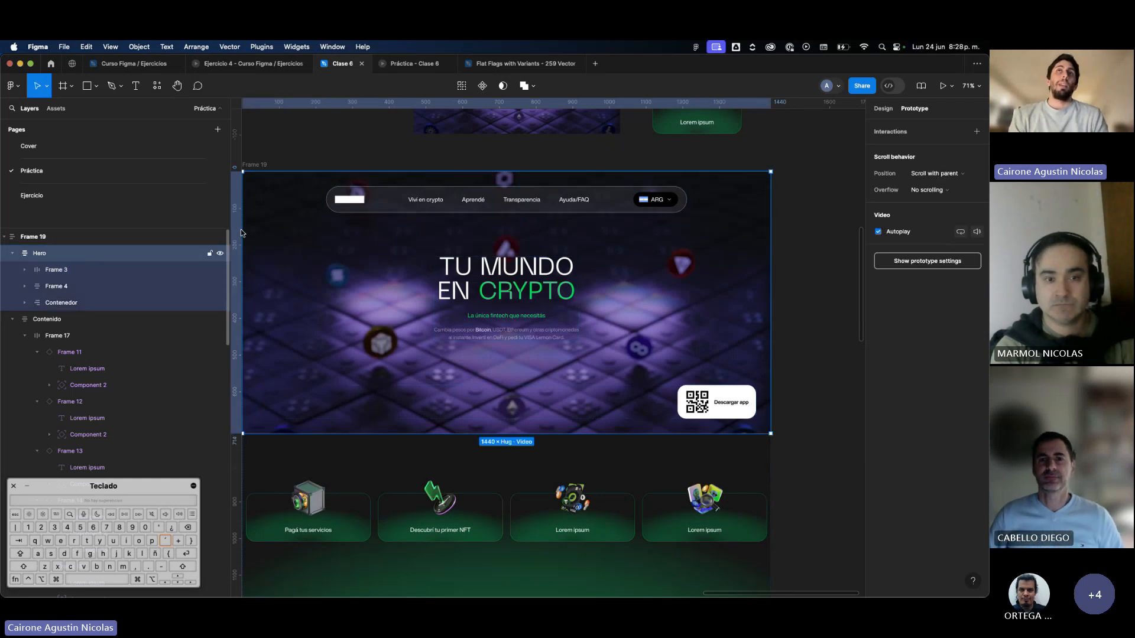
left_click(886, 110)
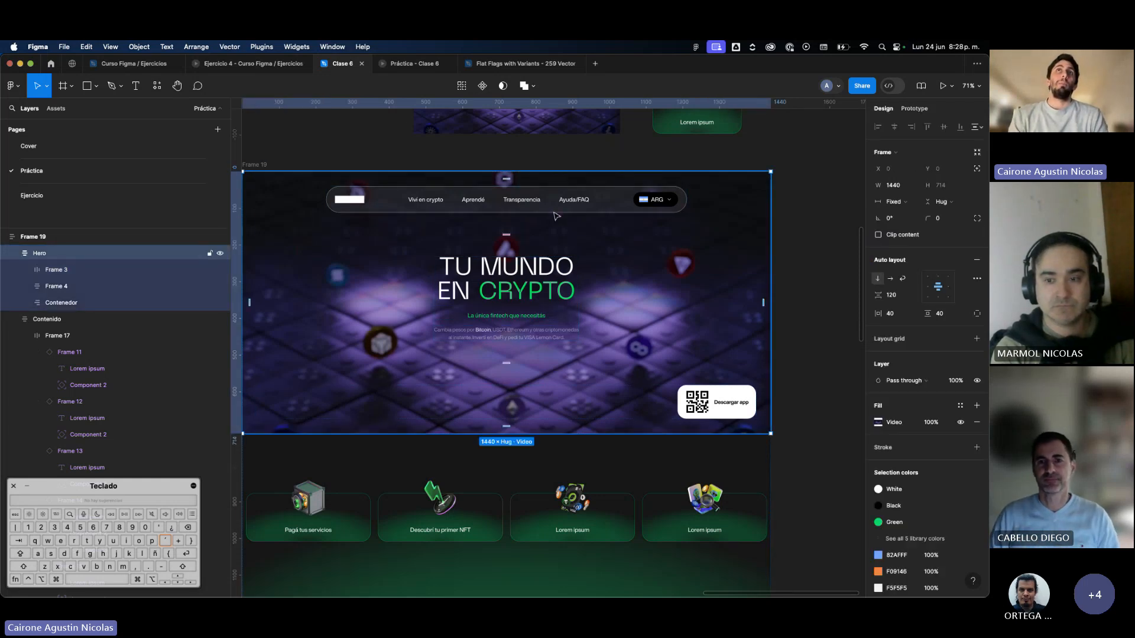
left_click(555, 211)
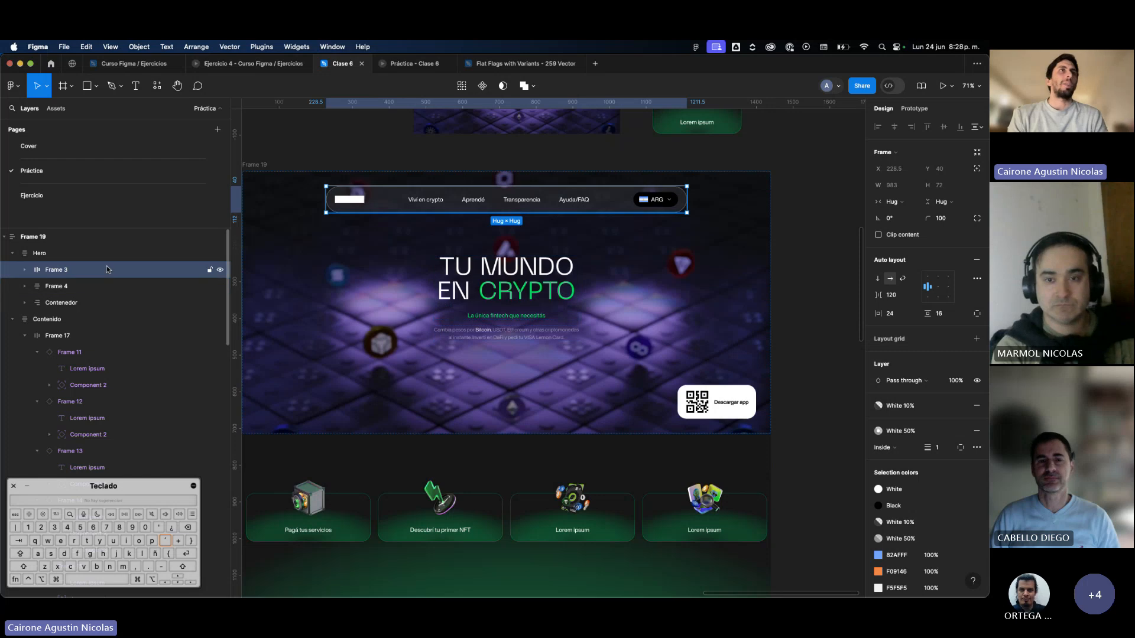
left_click_drag(113, 245, 113, 247)
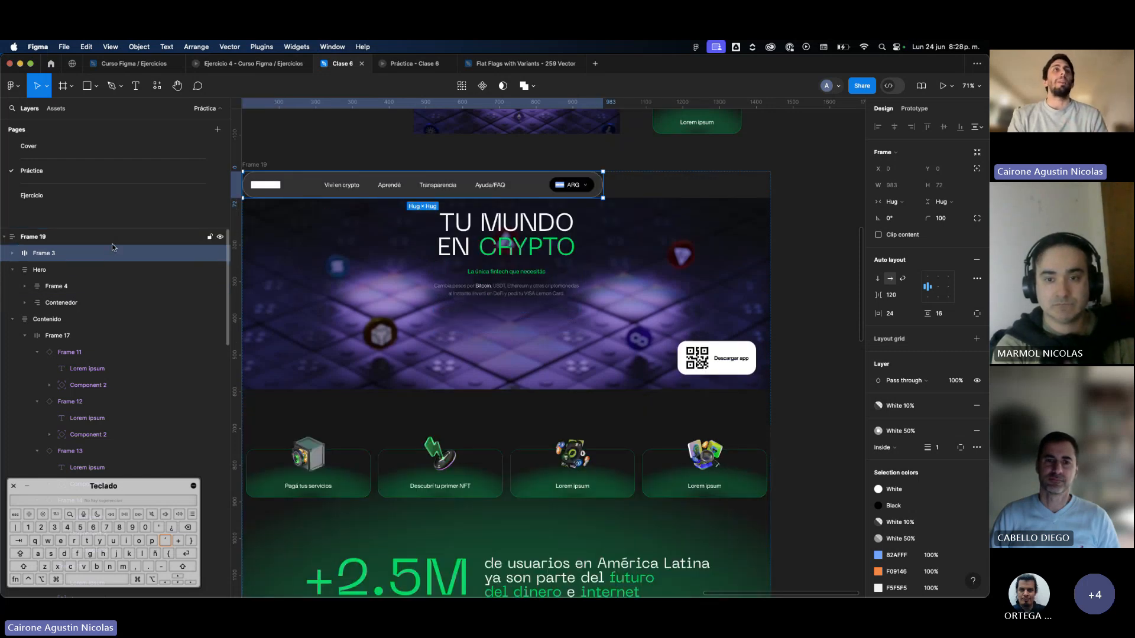
key("super+z")
key("super+z")
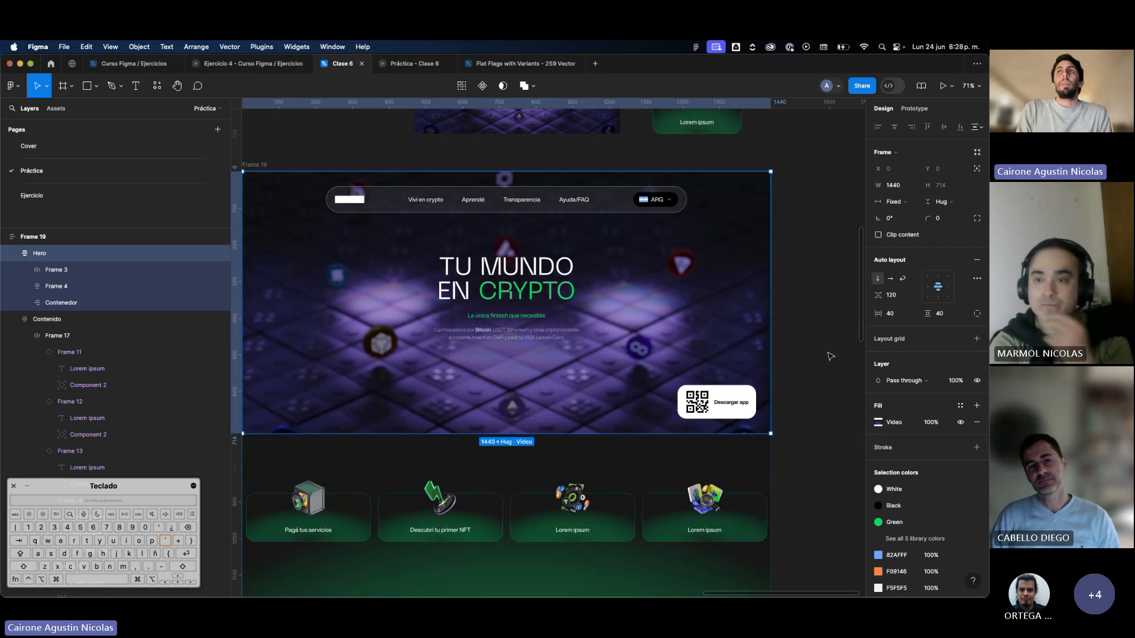
Change the Hero frame's vertical sizing from hugging its contents to a fixed height.
left_click(948, 209)
left_click(945, 205)
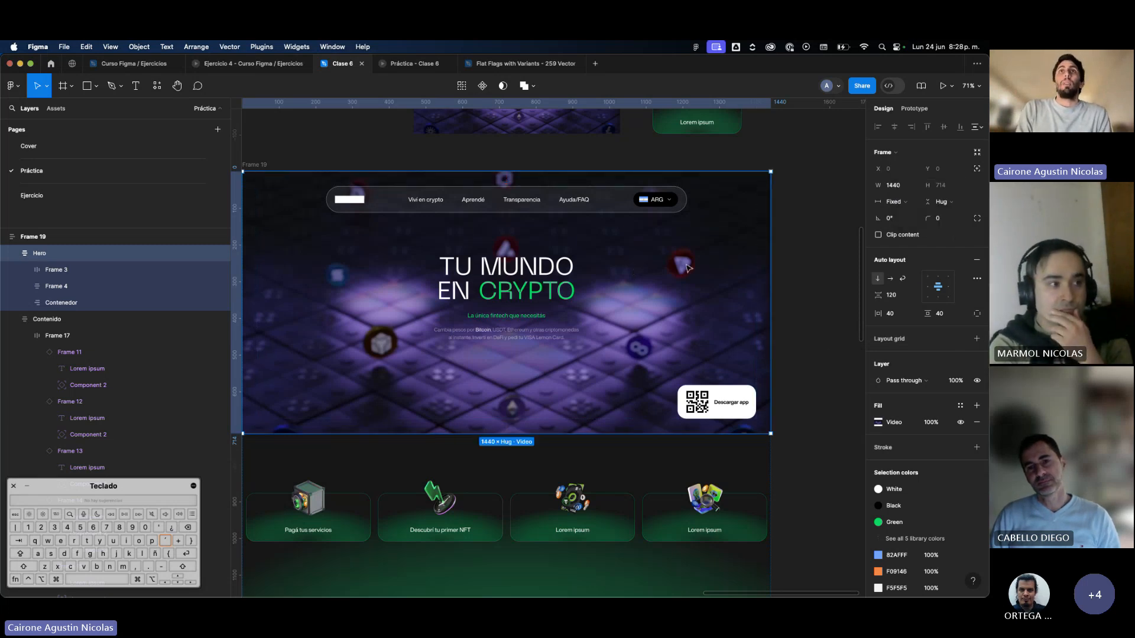
left_click(945, 201)
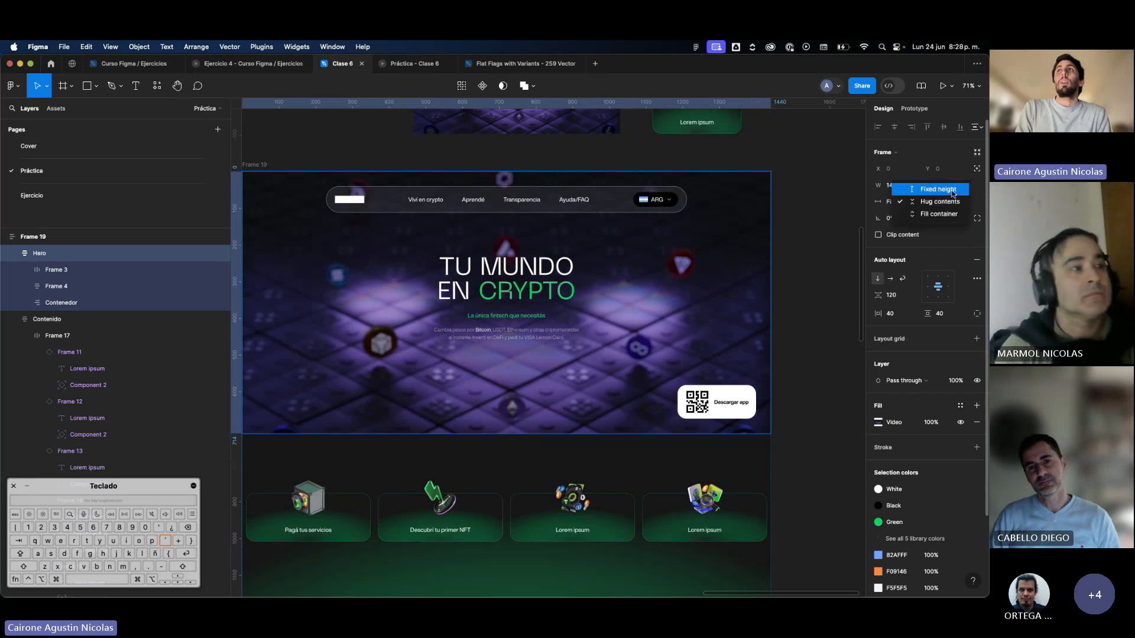
left_click(946, 189)
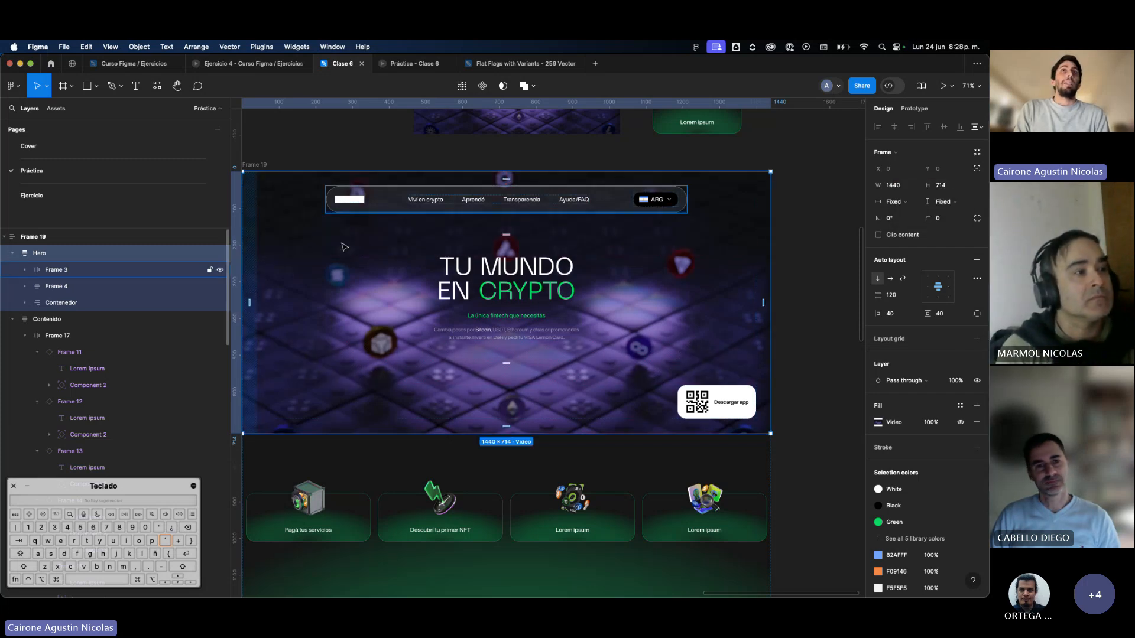
Move Frame 3 out of Hero into Frame 19, give it absolute position, and place it over the hero at about X 215, Y 35.
left_click(418, 205)
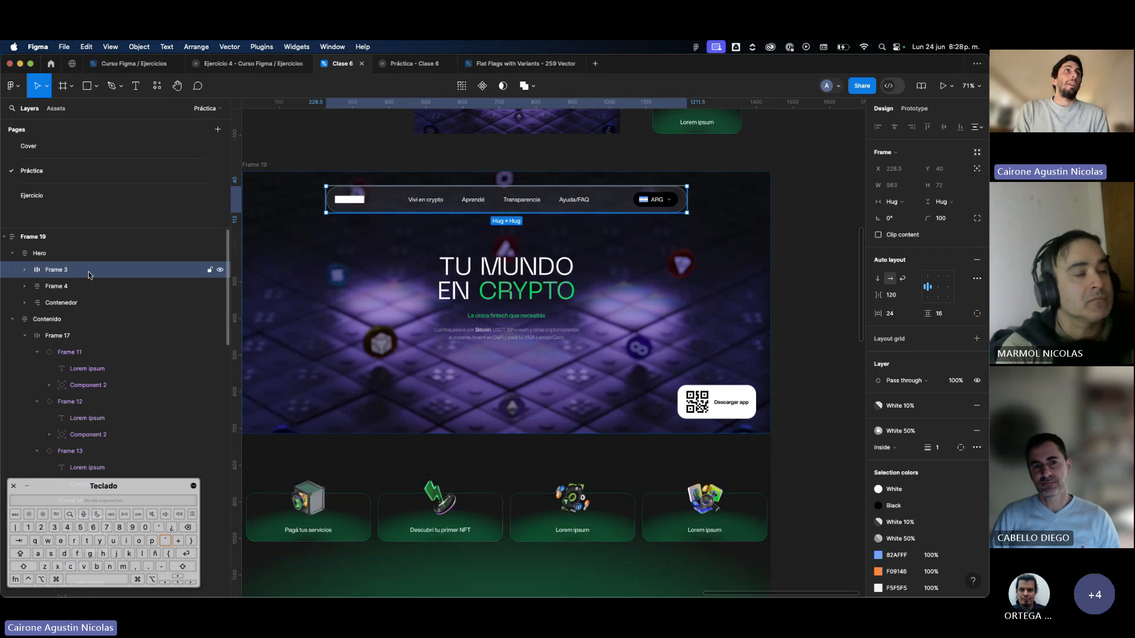
left_click_drag(85, 252, 86, 246)
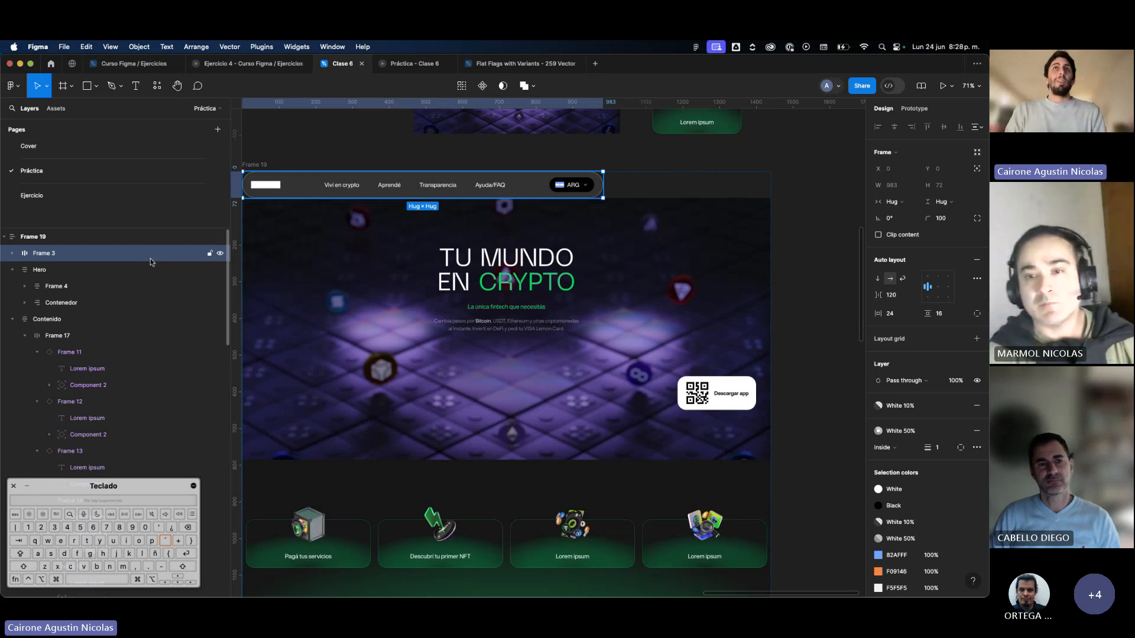
left_click(975, 169)
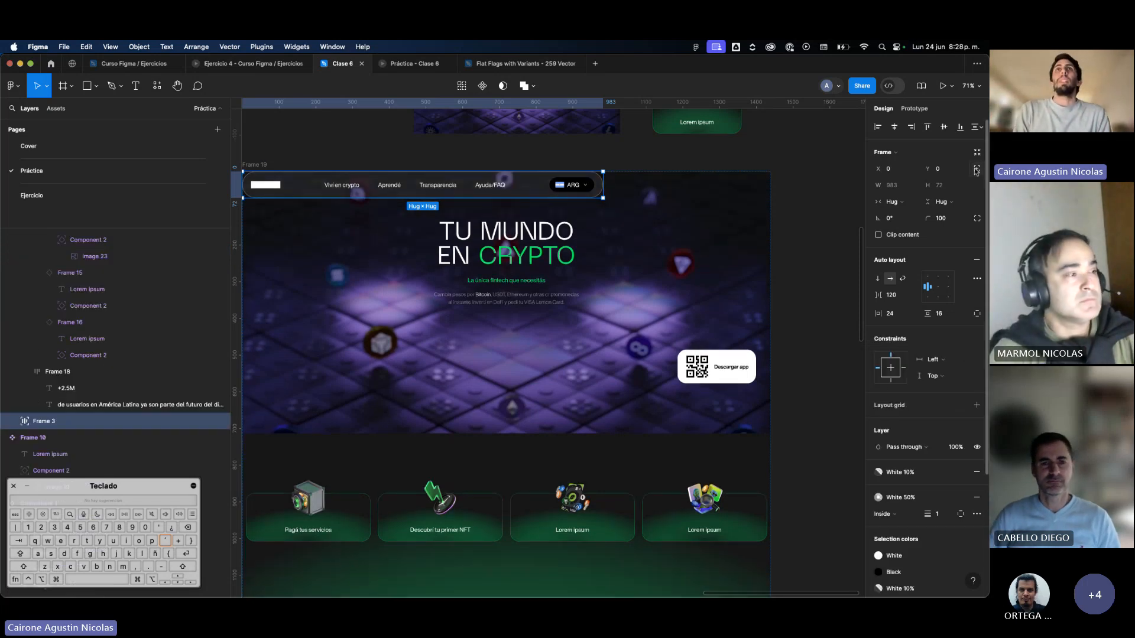
left_click_drag(572, 187, 654, 200)
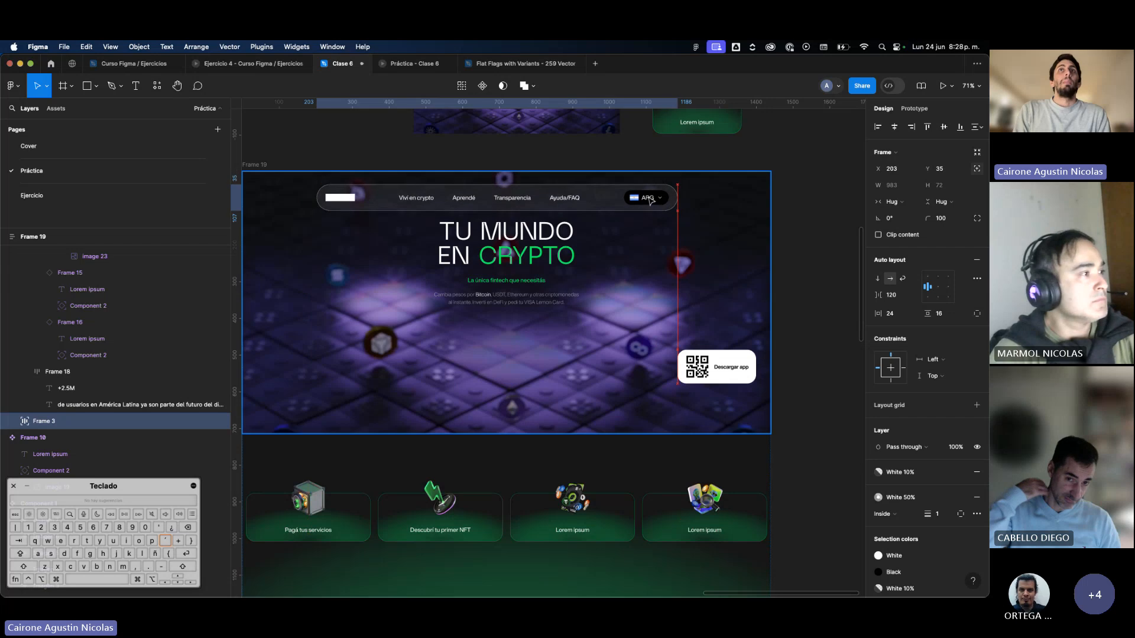
Switch Hero to individual padding values and set its top padding to 240.
left_click(624, 276)
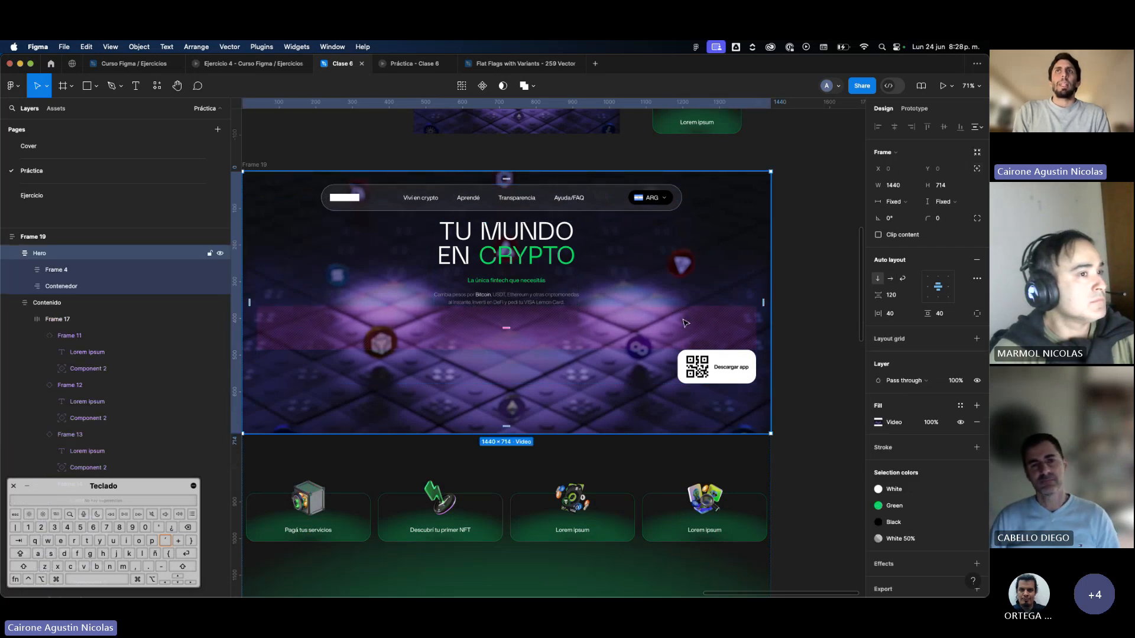
left_click(976, 313)
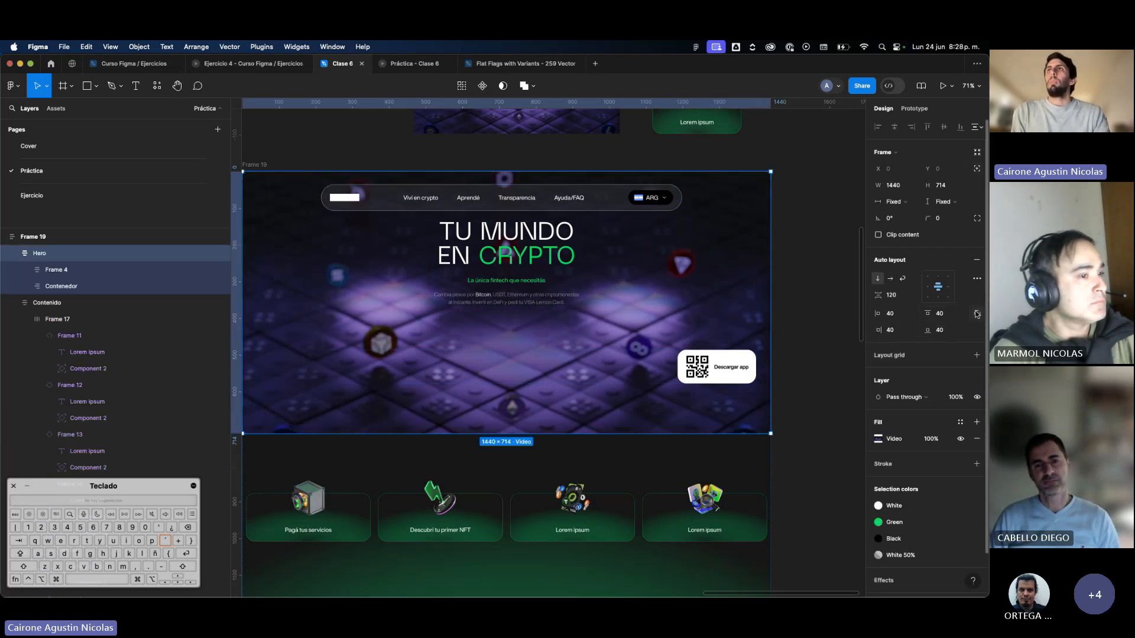
key("Return")
left_click(944, 318)
type("240")
key("Return")
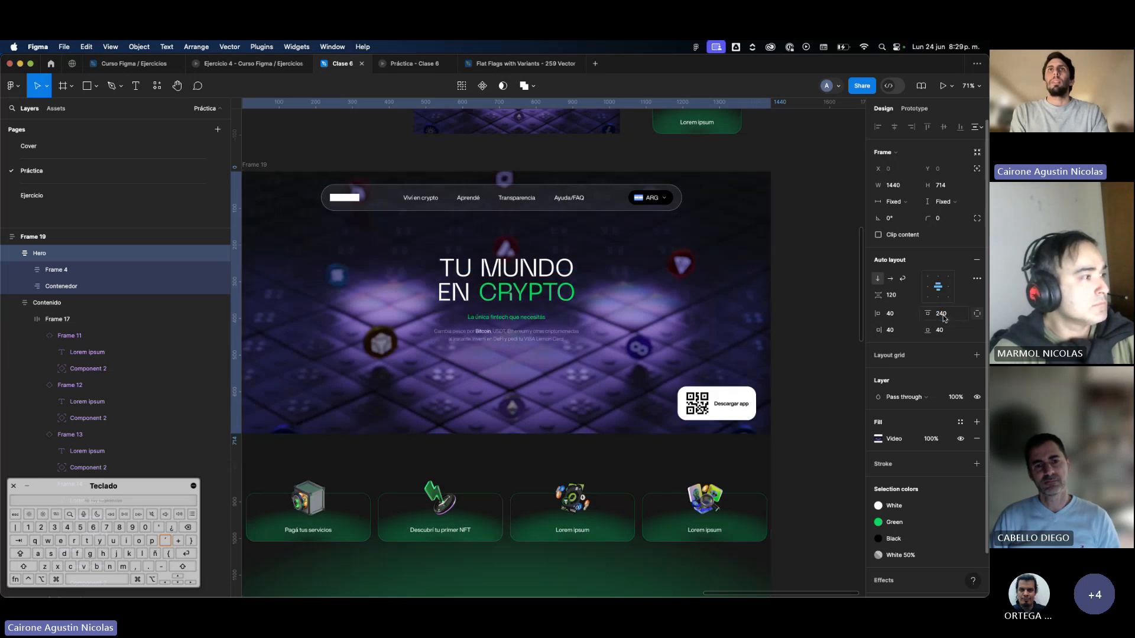
Rename the page's main frame, Frame 19, as General.
left_click(479, 203)
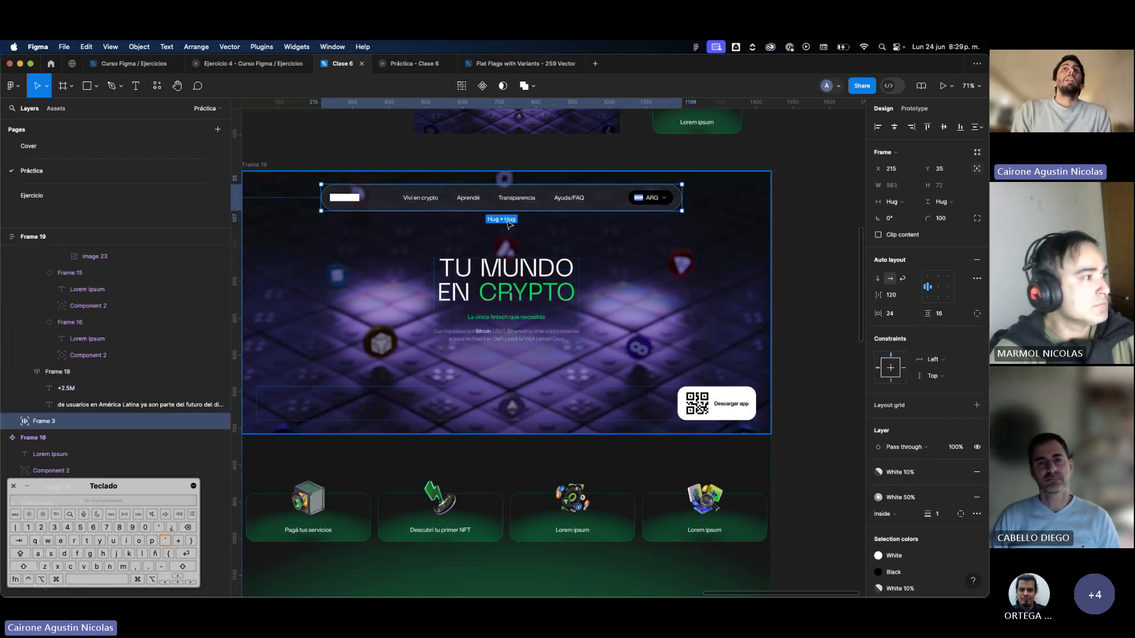
scroll(363, 189, "left", 3)
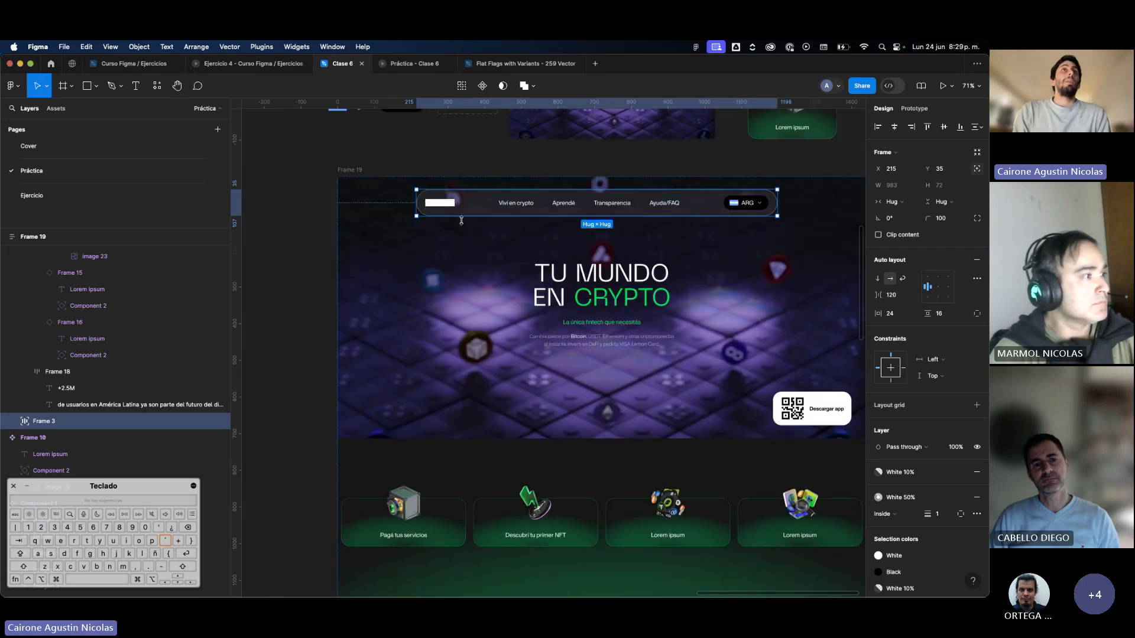
left_click(349, 169)
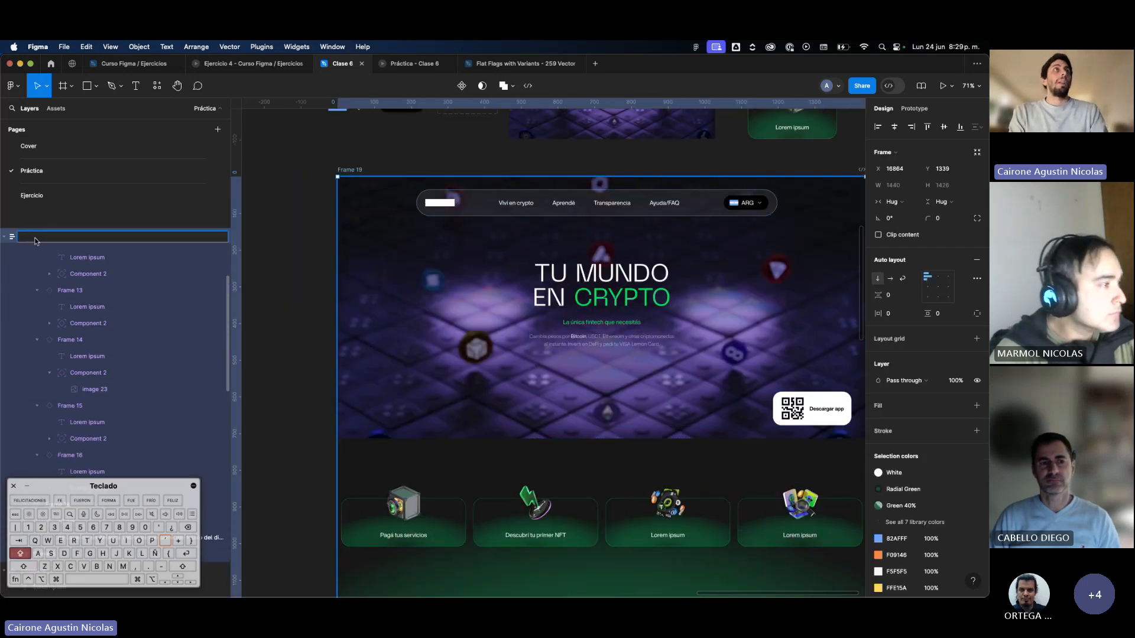
left_click(36, 241)
type("Gern")
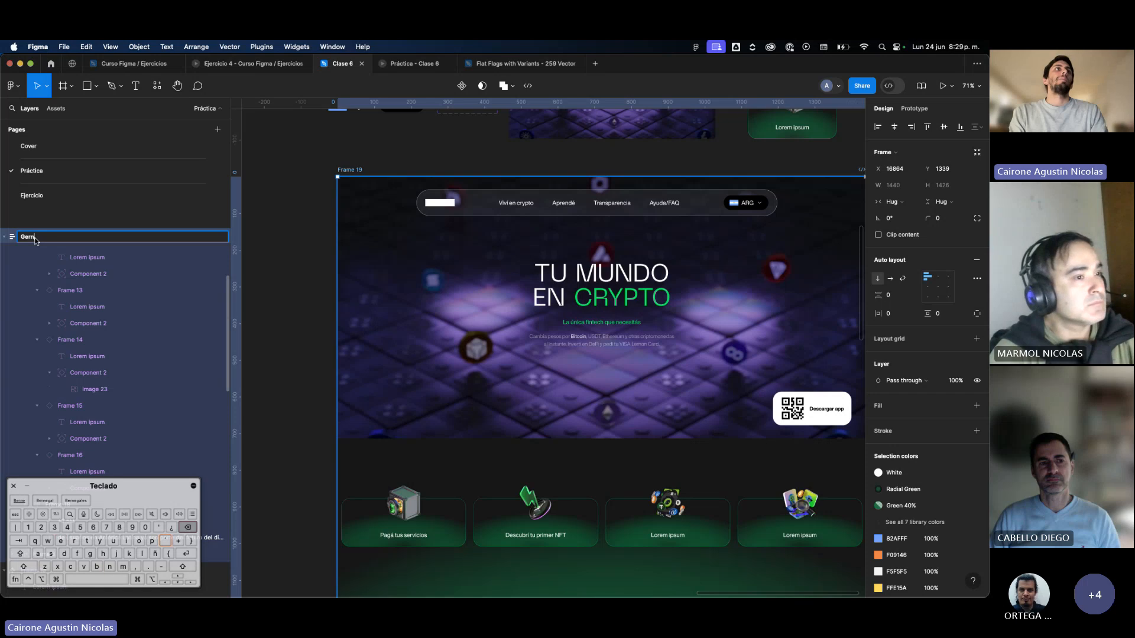
key("BackSpace")
key("BackSpace")
type("ne")
key("Return")
scroll(59, 286, "up", 4)
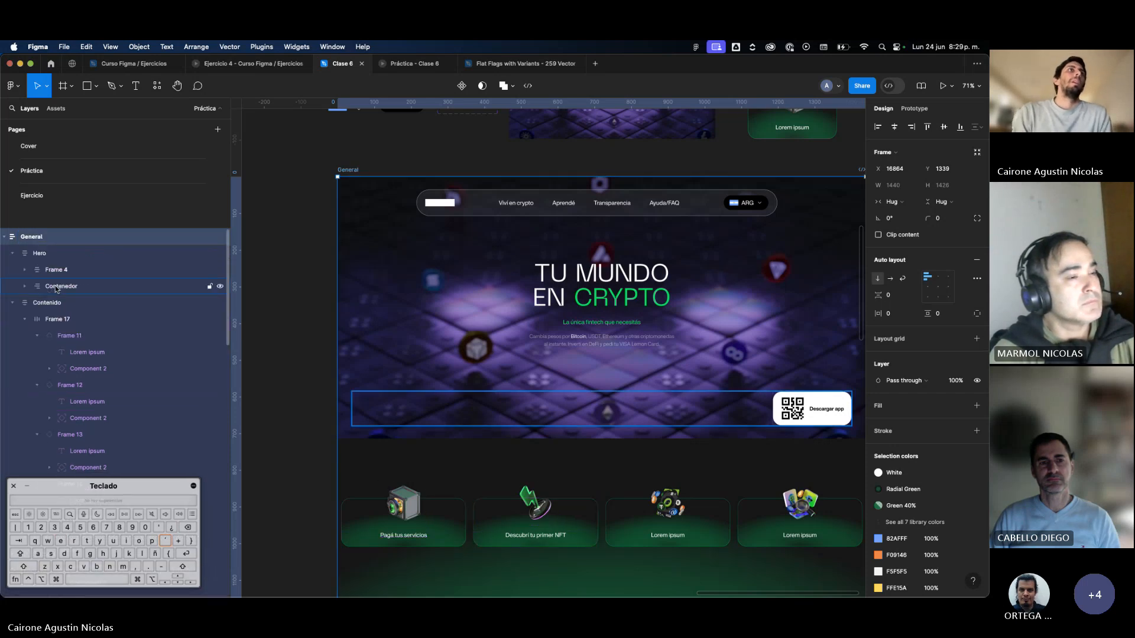
Collapse the Contenido and Hero layers and rename the navigation bar's Frame 3 as Menu.
left_click(12, 304)
left_click(12, 253)
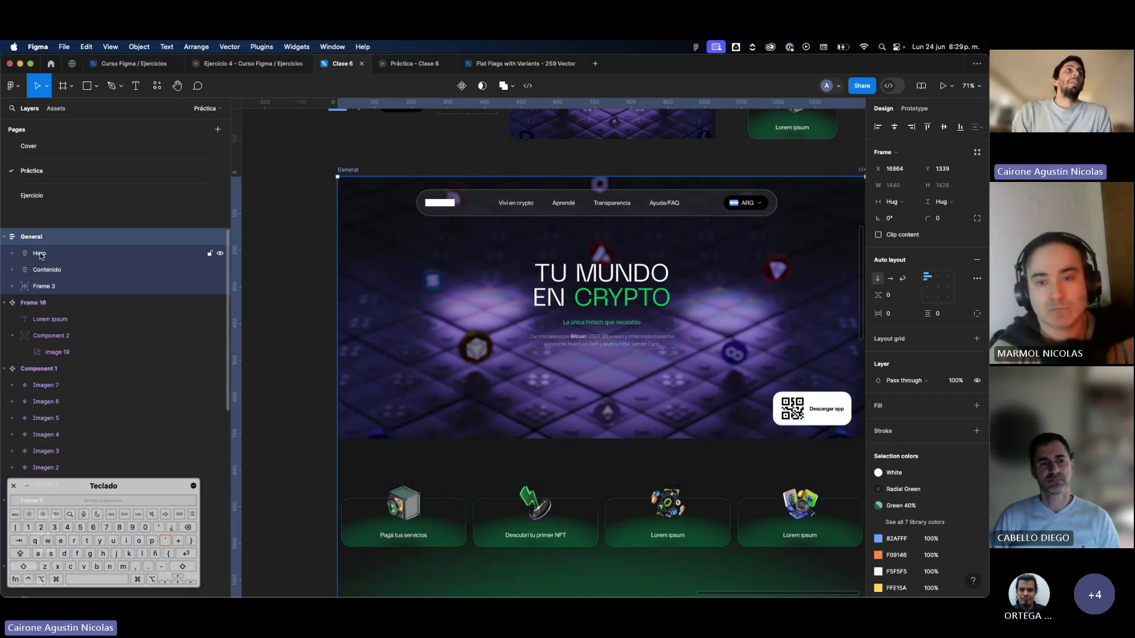
left_click(52, 269)
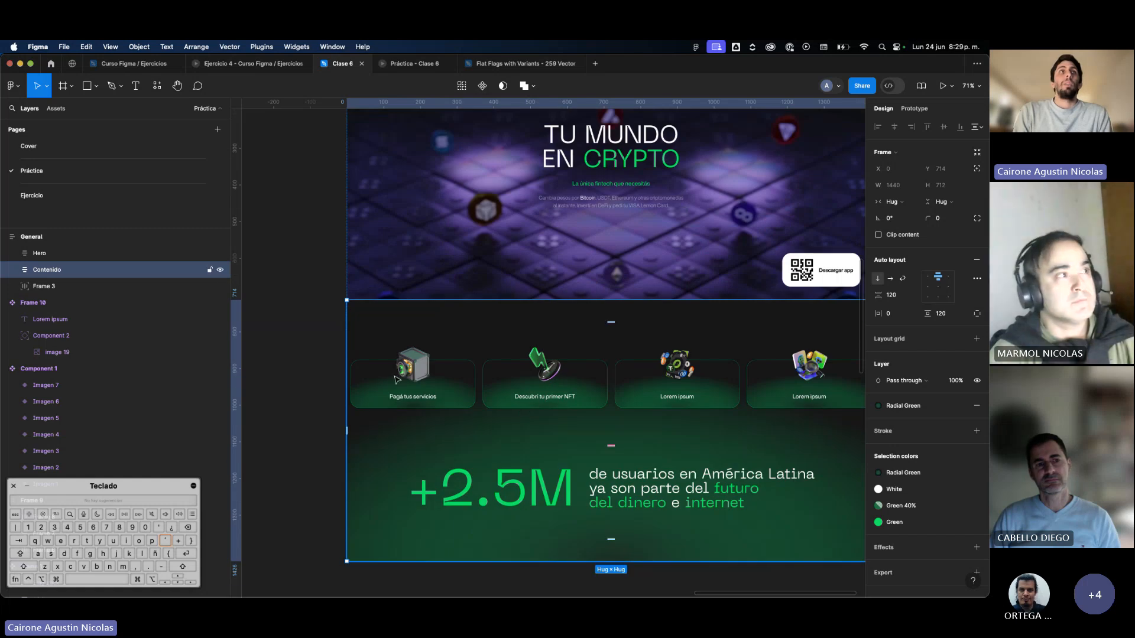
left_click(49, 284)
double_click(45, 286)
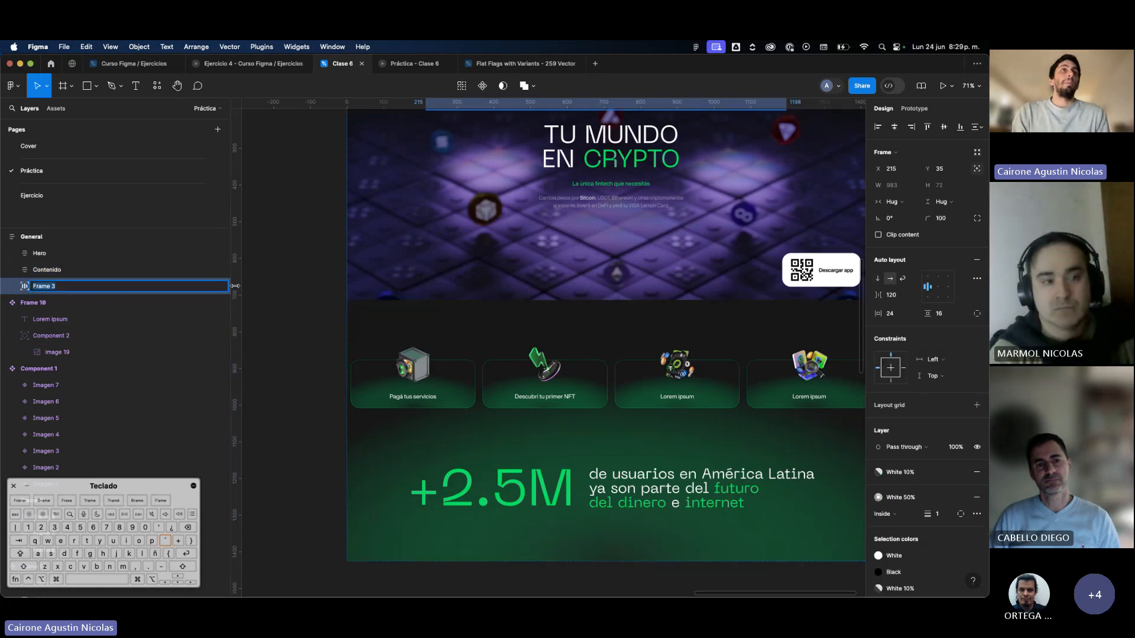
type("Menu")
key("Return")
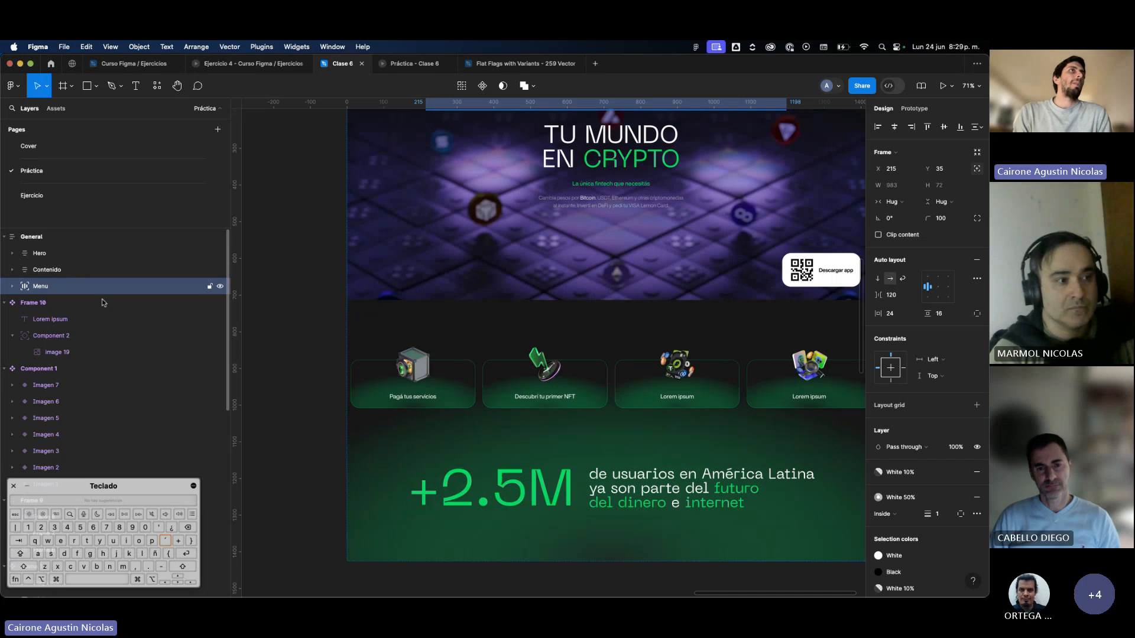
Review the Menu frame's prototype scroll behavior and its position options, keeping Sticky.
scroll(421, 333, "up", 2)
scroll(421, 332, "up", 3)
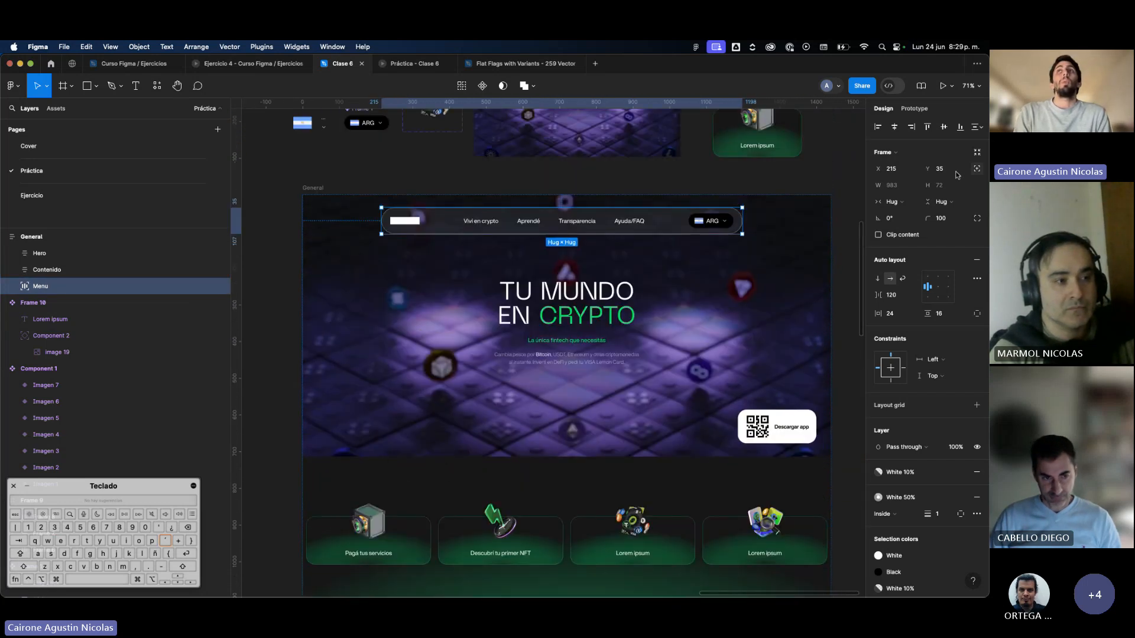
left_click(915, 109)
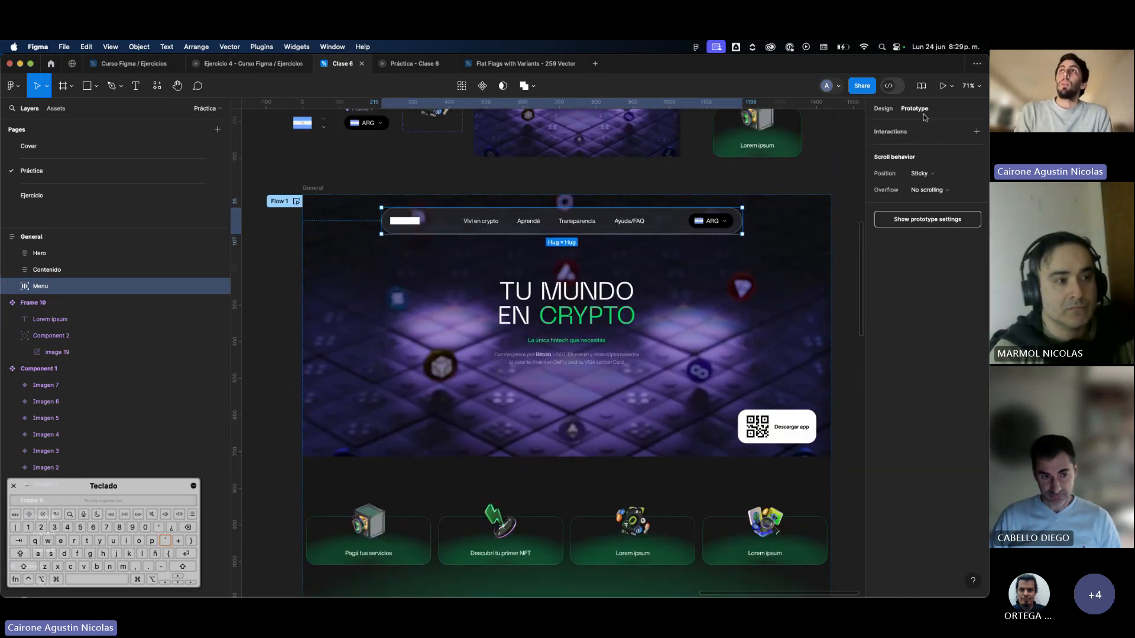
left_click(926, 191)
left_click(925, 190)
left_click(922, 175)
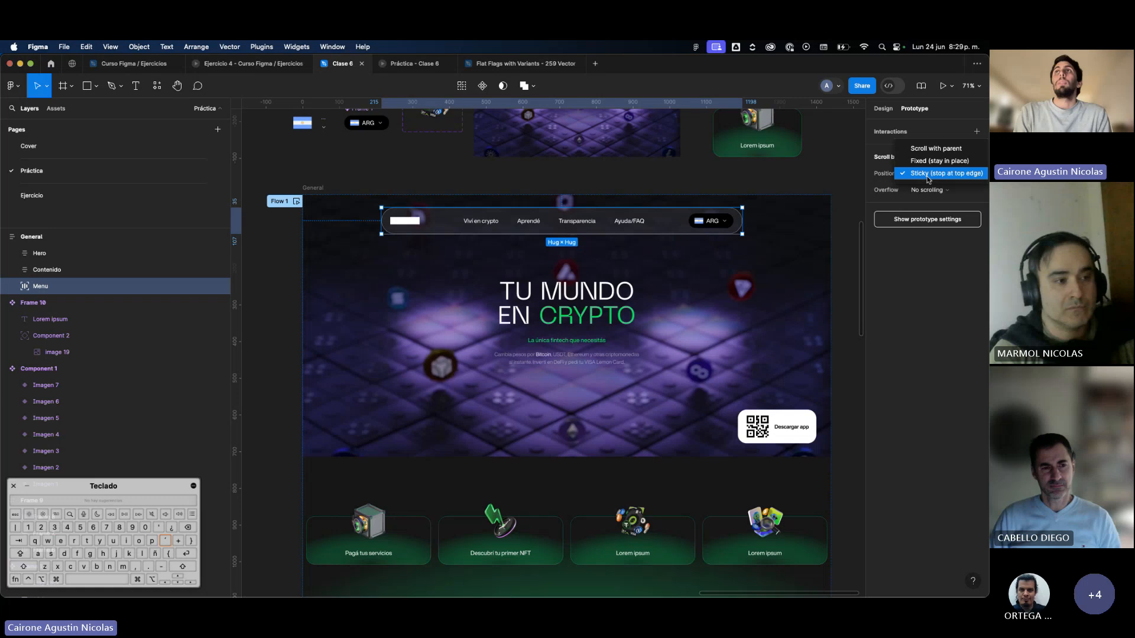
left_click(791, 196)
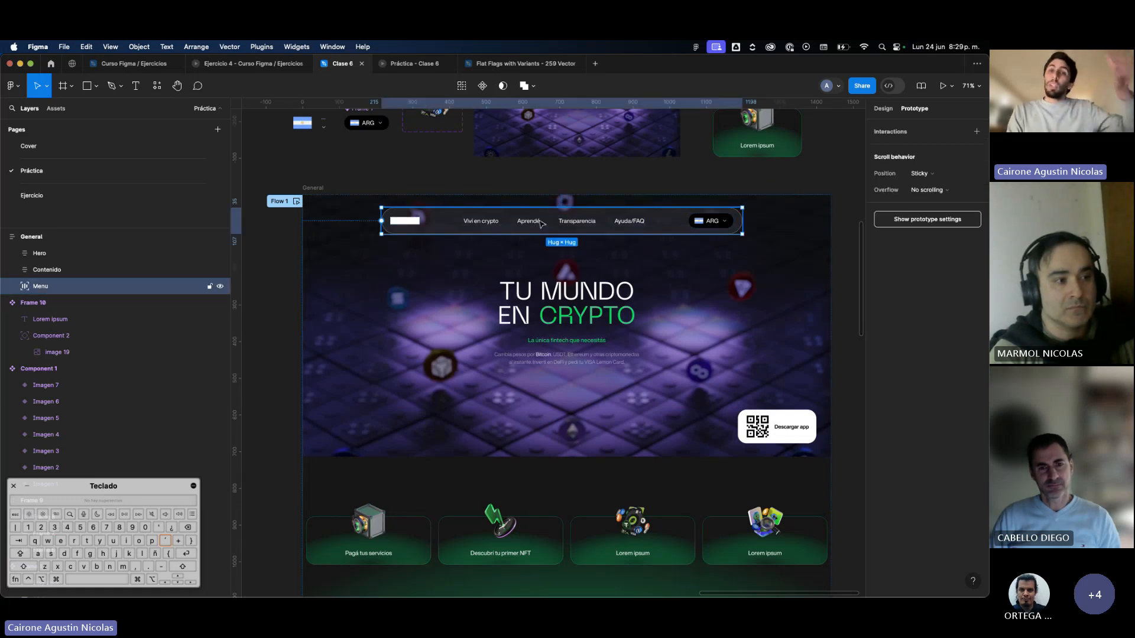
Preview Flow 1 and scroll the page down and back to check the Menu bar over the hero and card row.
left_click(297, 202)
scroll(565, 226, "down", 4)
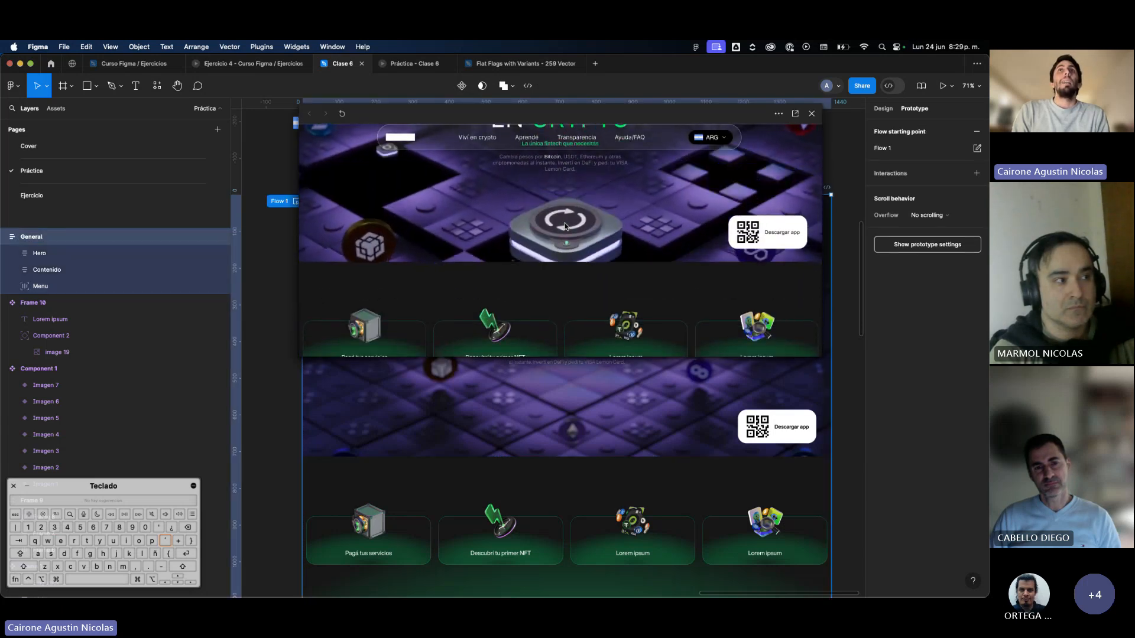
scroll(565, 226, "down", 3)
scroll(565, 226, "up", 3)
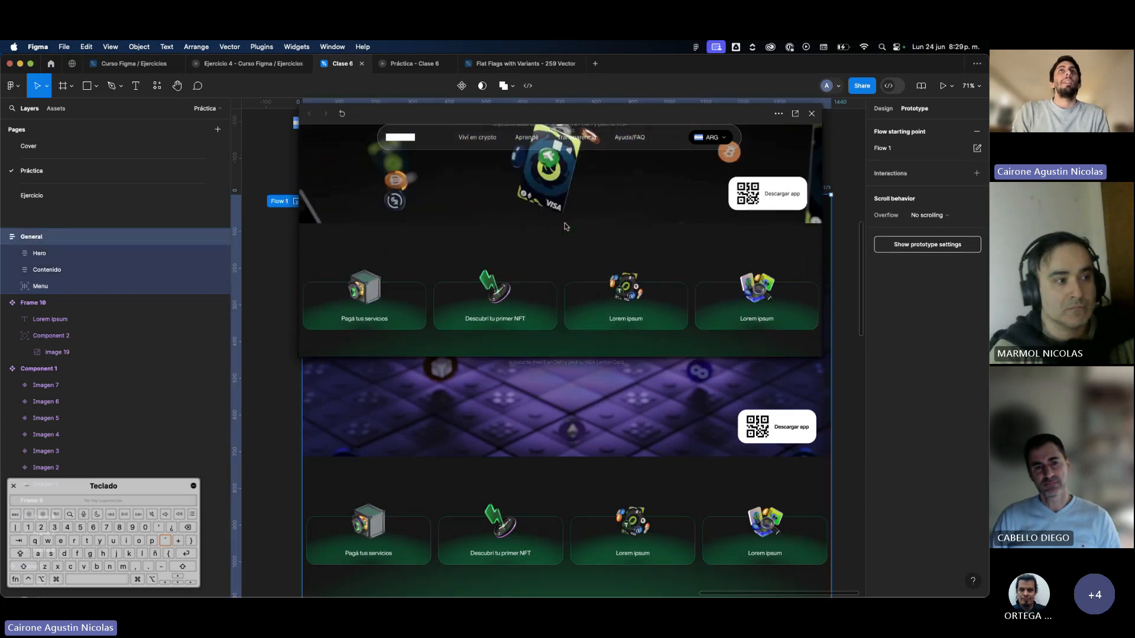
scroll(565, 226, "up", 3)
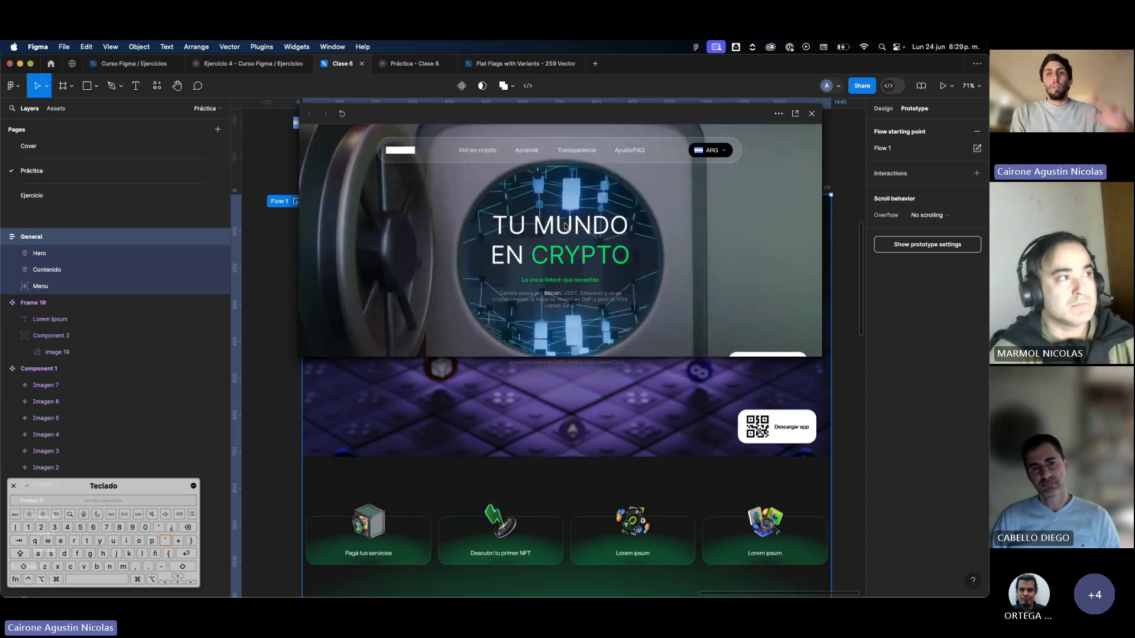
scroll(565, 226, "down", 3)
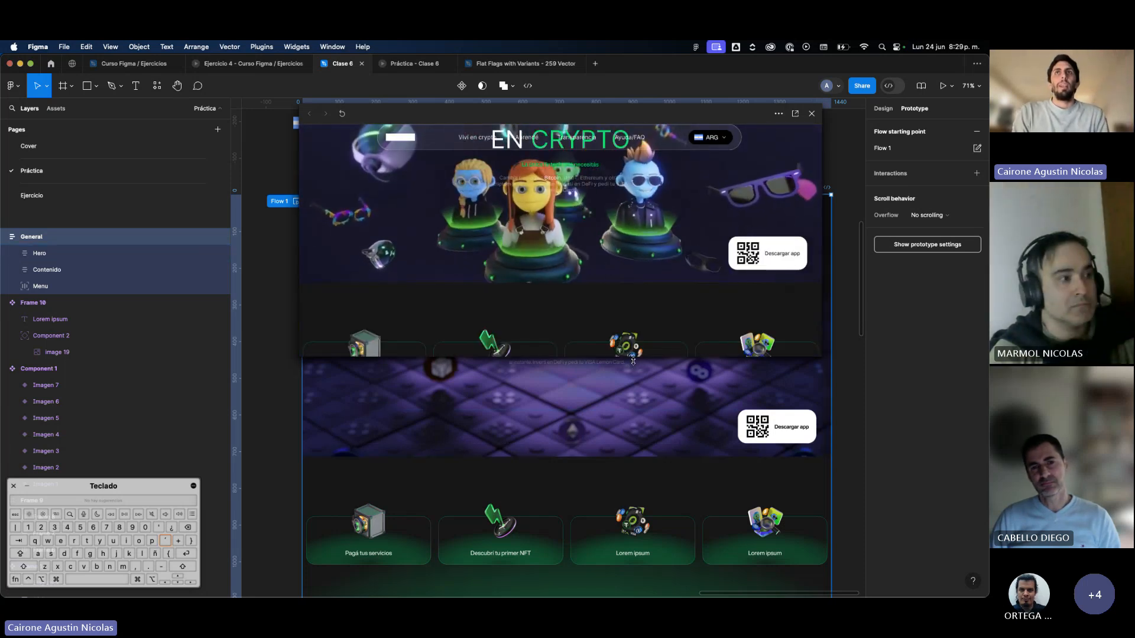
Make the preview window taller and check the Menu bar again while scrolling the page.
left_click_drag(633, 361, 640, 404)
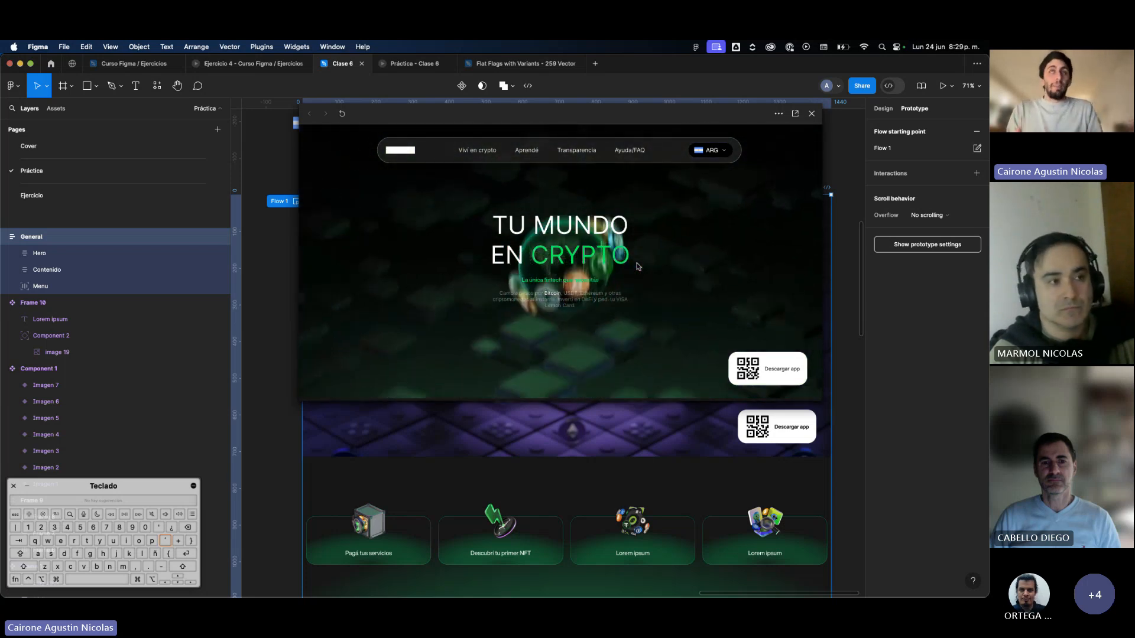
scroll(637, 267, "down", 2)
scroll(638, 266, "up", 2)
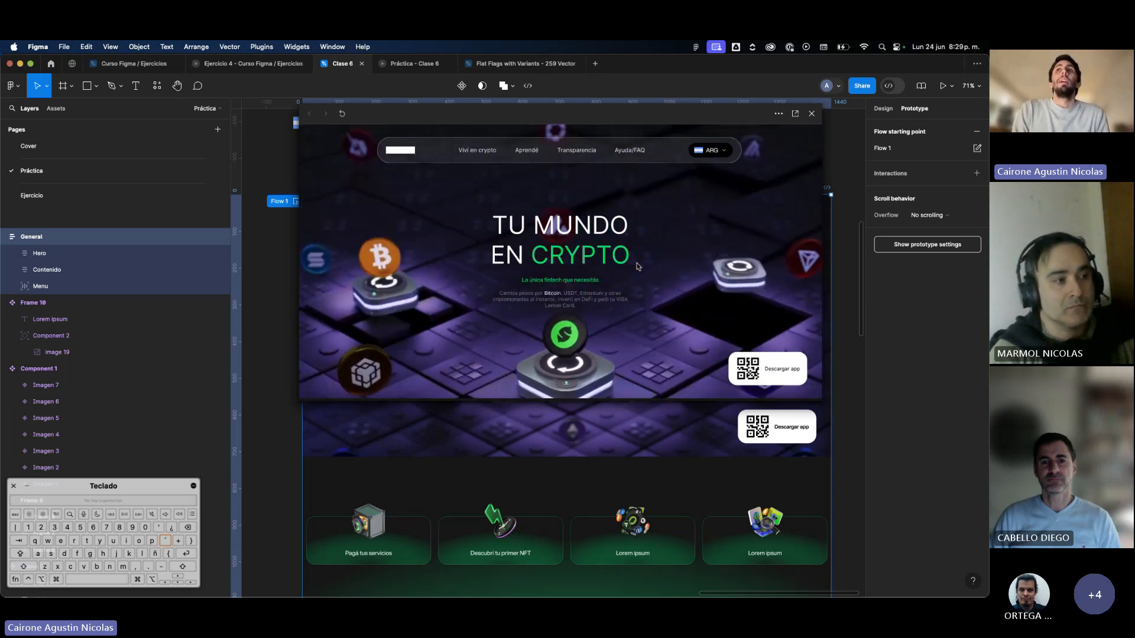
Reposition the preview window, scroll the page down and back to check the Menu bar, and close the preview.
left_click_drag(729, 122, 691, 172)
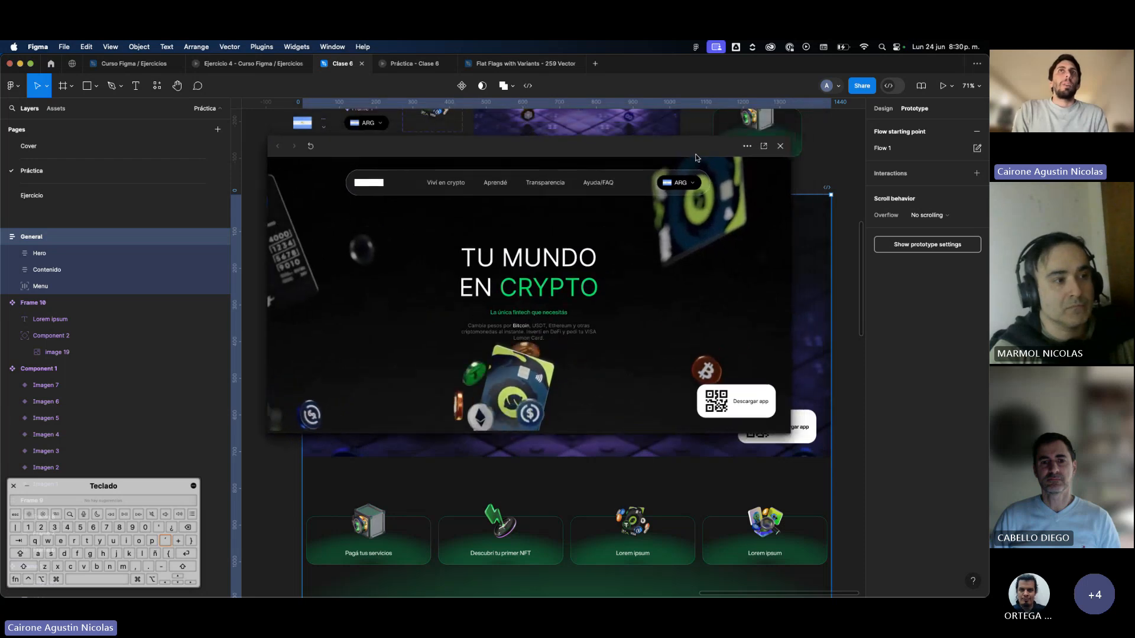
scroll(633, 286, "down", 4)
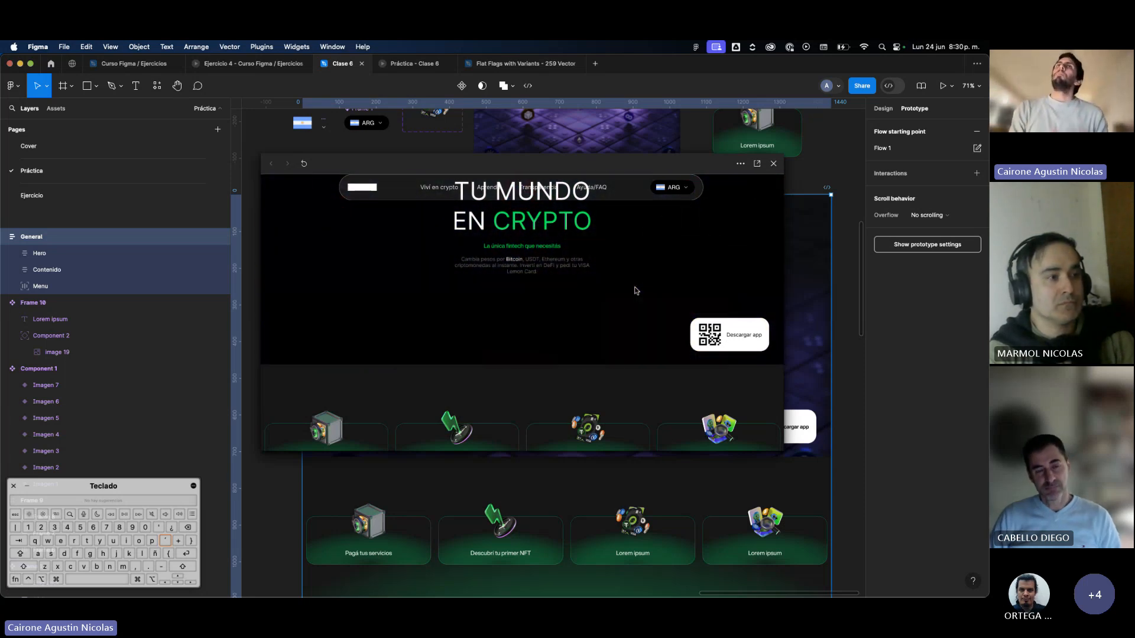
scroll(634, 287, "up", 2)
scroll(636, 290, "down", 5)
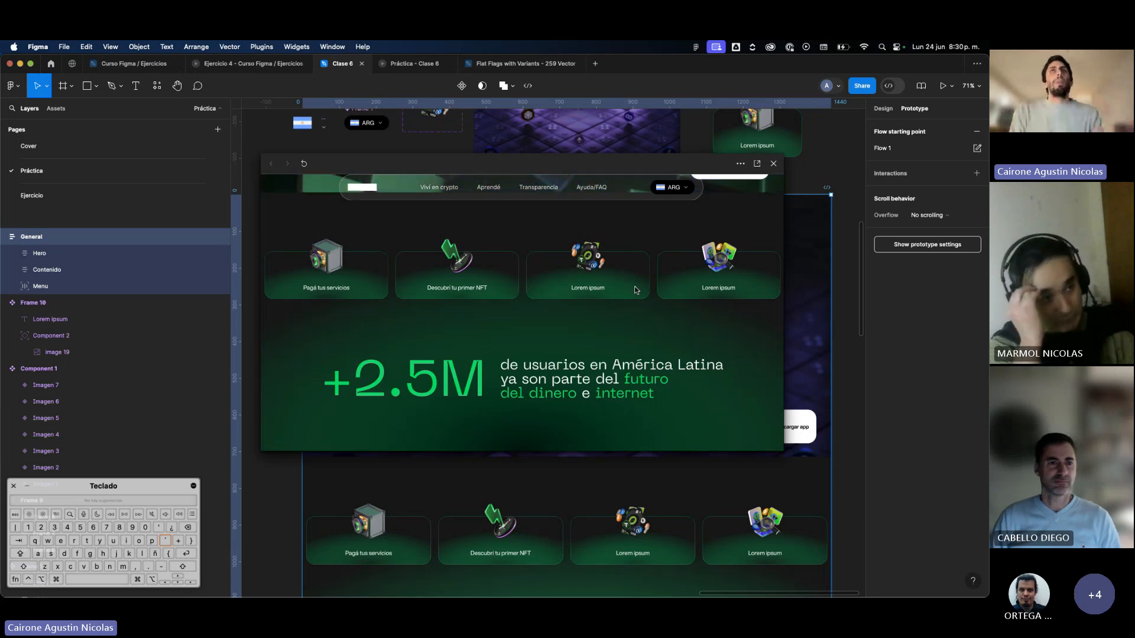
scroll(633, 286, "up", 5)
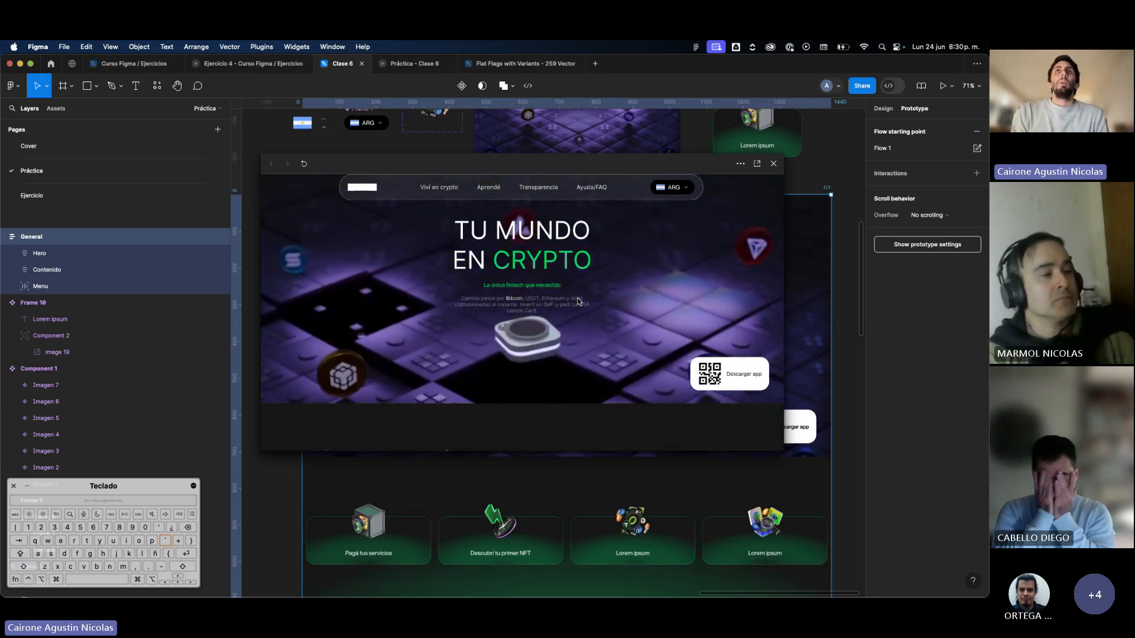
left_click(773, 163)
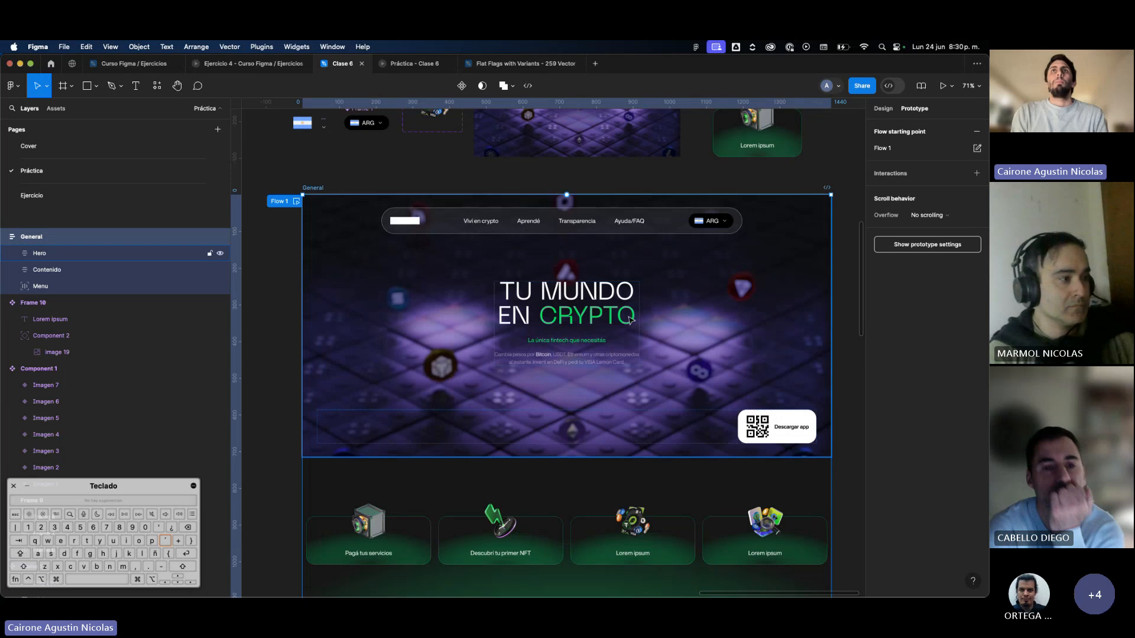
Set the scroll position of Frame 4, the hero's TU MUNDO EN CRYPTO text block, to Sticky (stop at top edge).
left_click(628, 341)
left_click(628, 340)
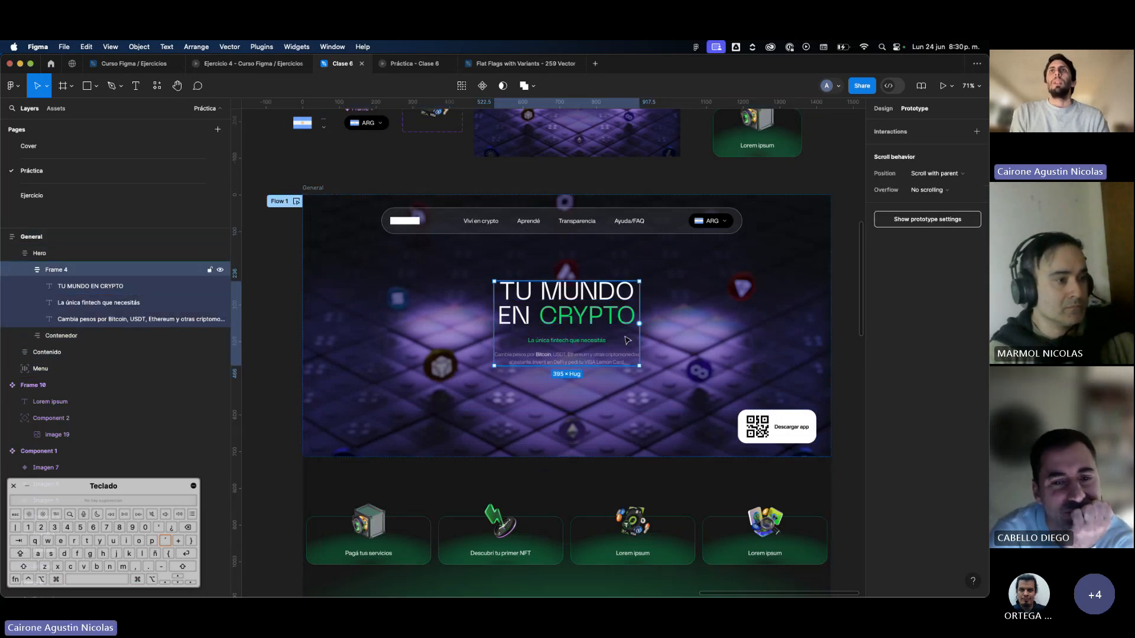
left_click(927, 174)
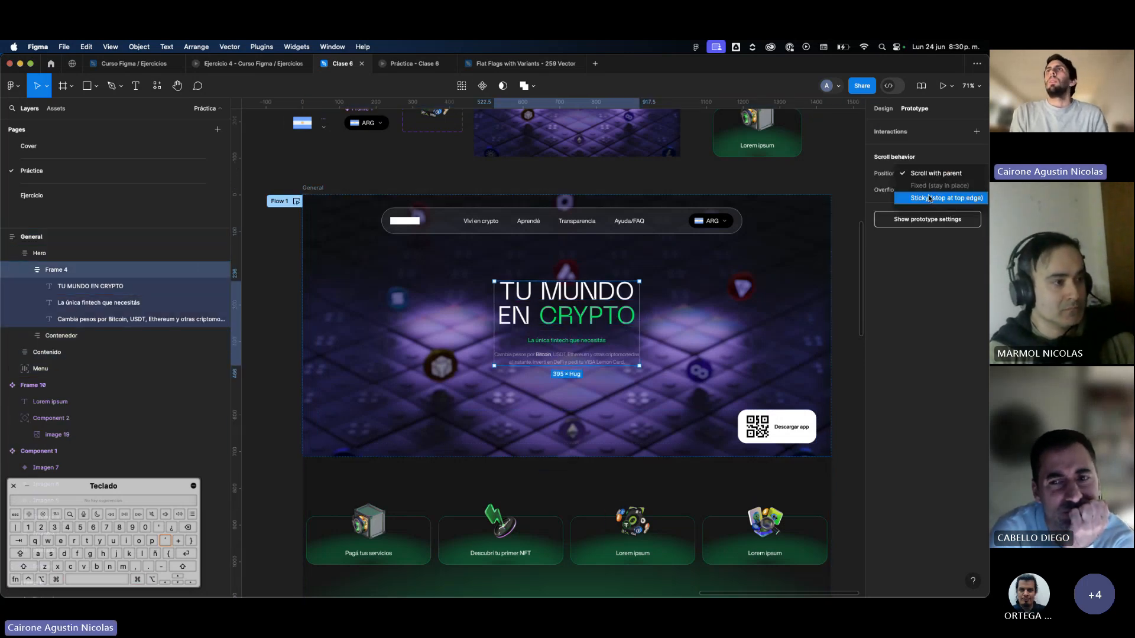
left_click(928, 200)
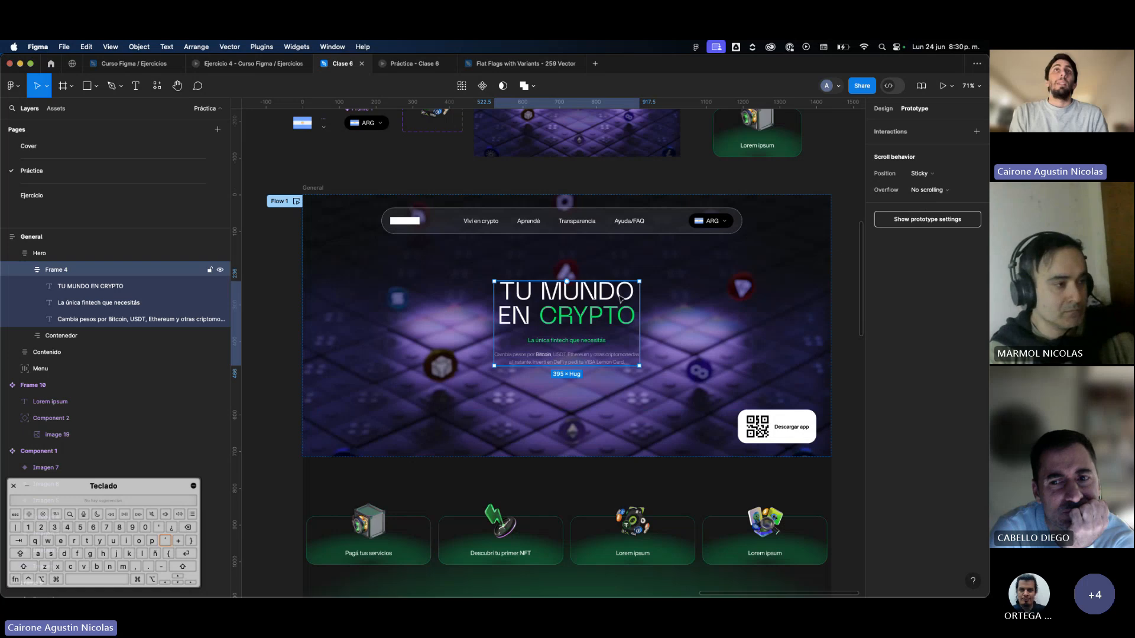
left_click(679, 298)
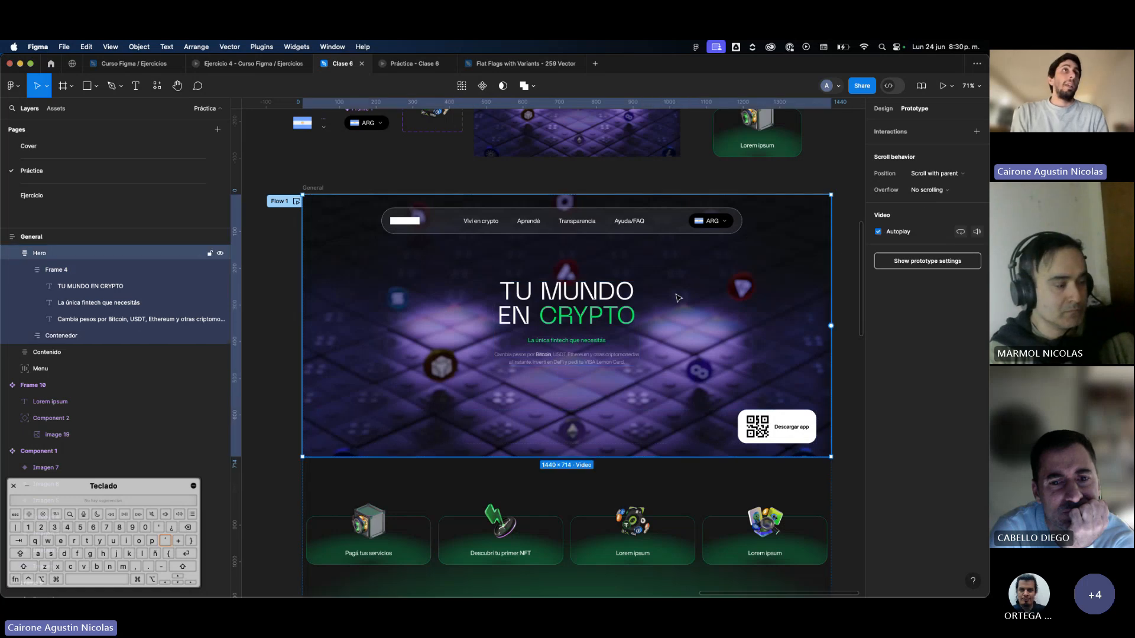
Preview Flow 1 and scroll the page to check how the hero's text block sticks under the Menu bar.
left_click(298, 211)
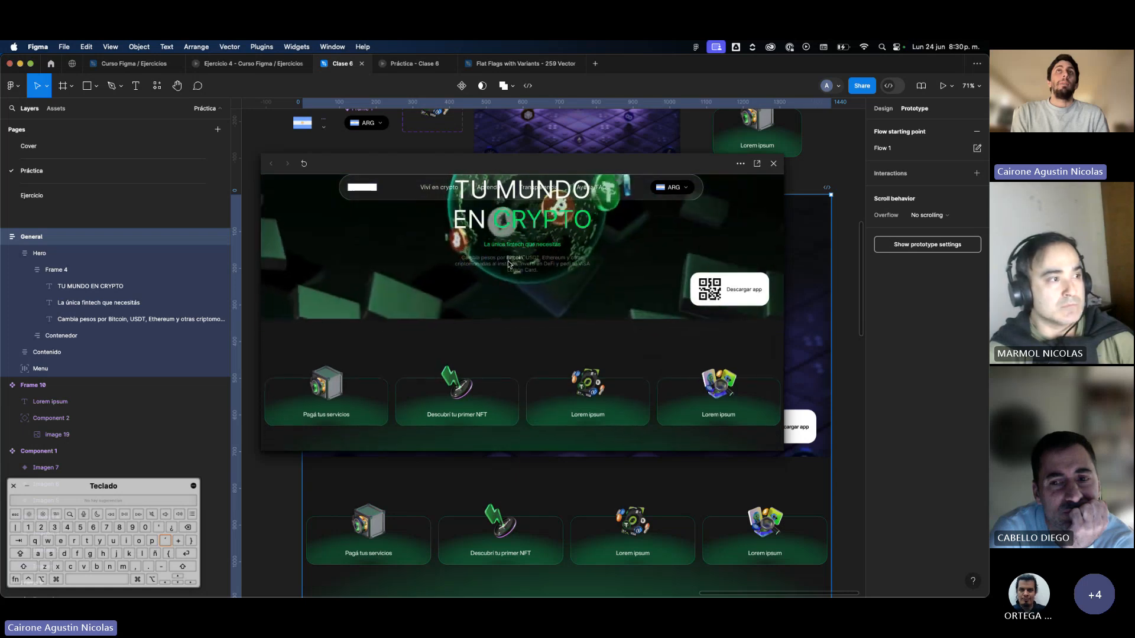
scroll(508, 264, "down", 1)
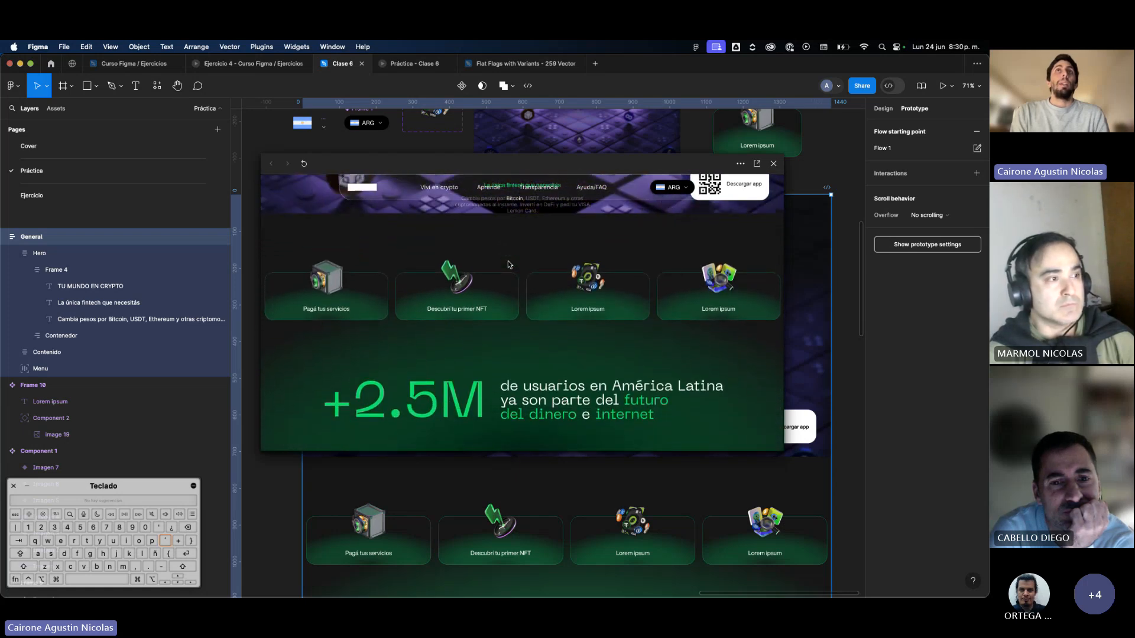
scroll(508, 264, "up", 2)
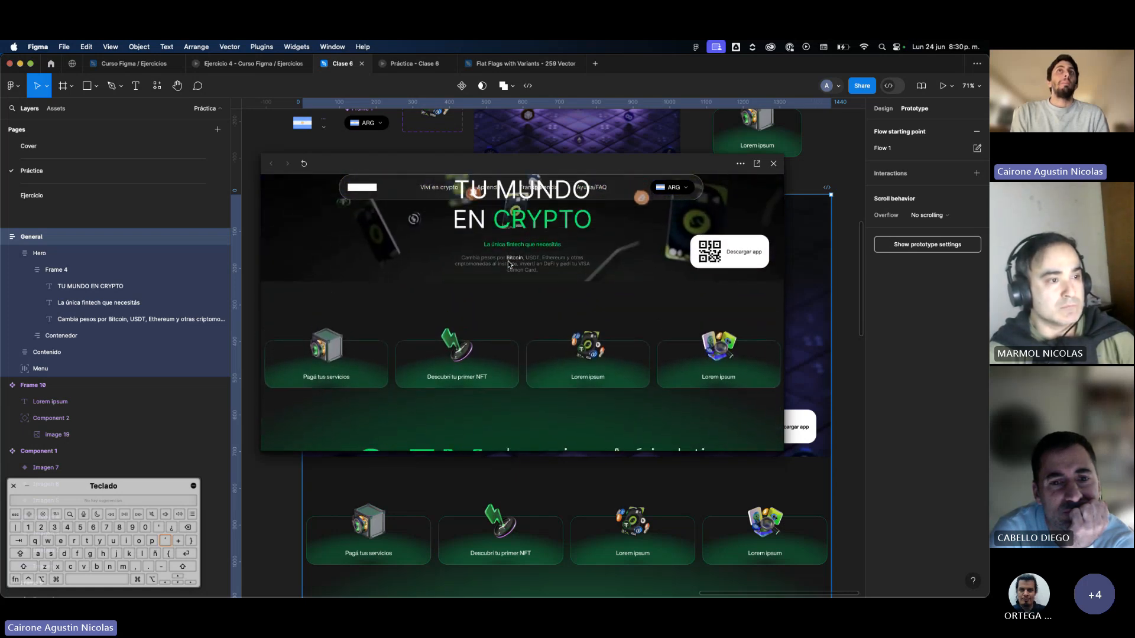
scroll(512, 253, "down", 3)
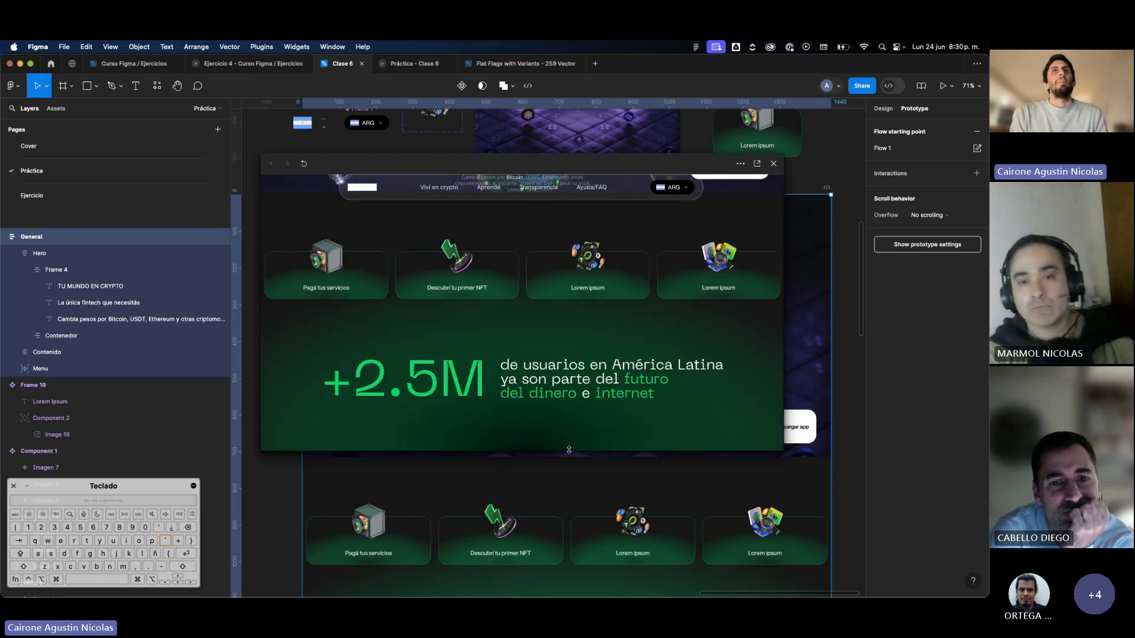
Shorten the preview window, scroll the page down and back to compare the Menu bar with the hero text, and close it.
left_click_drag(570, 451, 570, 434)
scroll(570, 383, "down", 1)
scroll(570, 383, "up", 1)
scroll(569, 383, "down", 1)
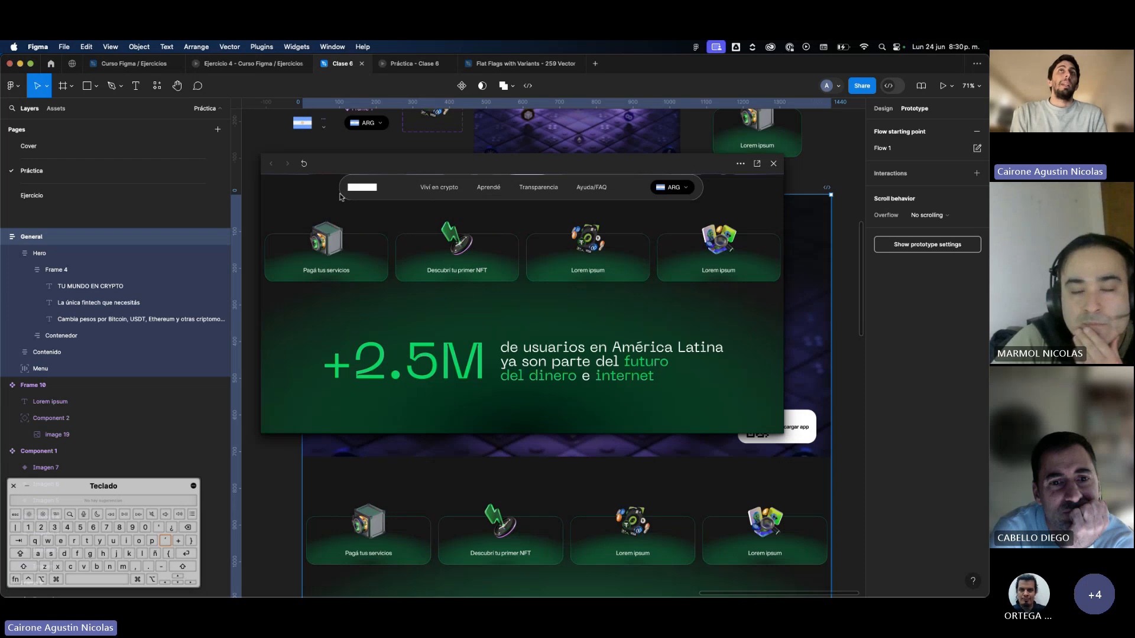
scroll(542, 229, "up", 3)
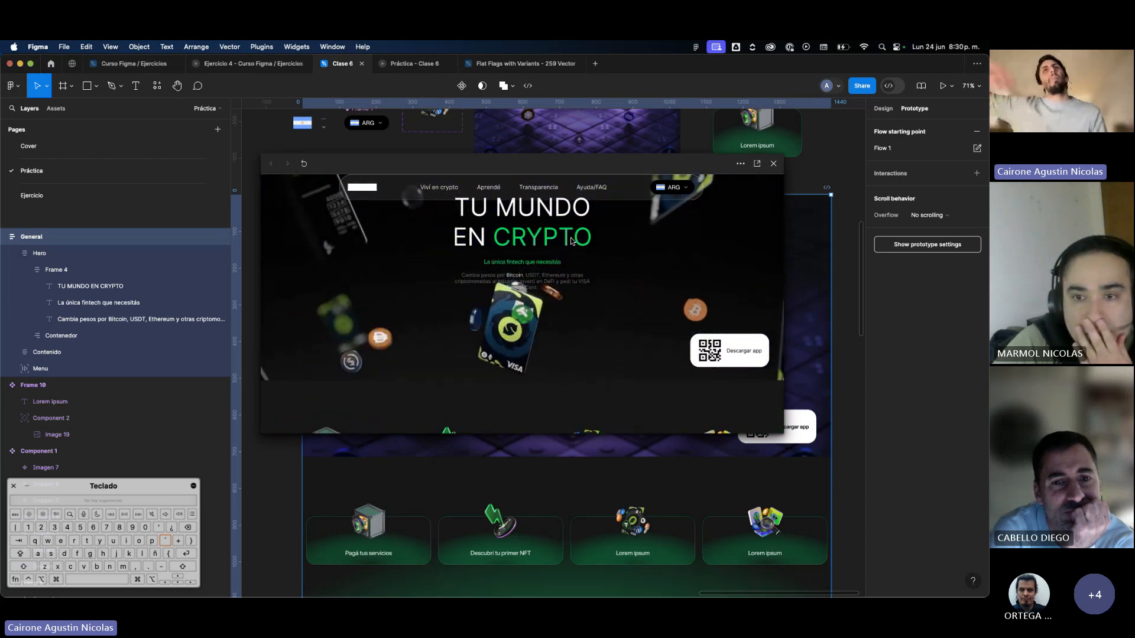
scroll(572, 241, "up", 2)
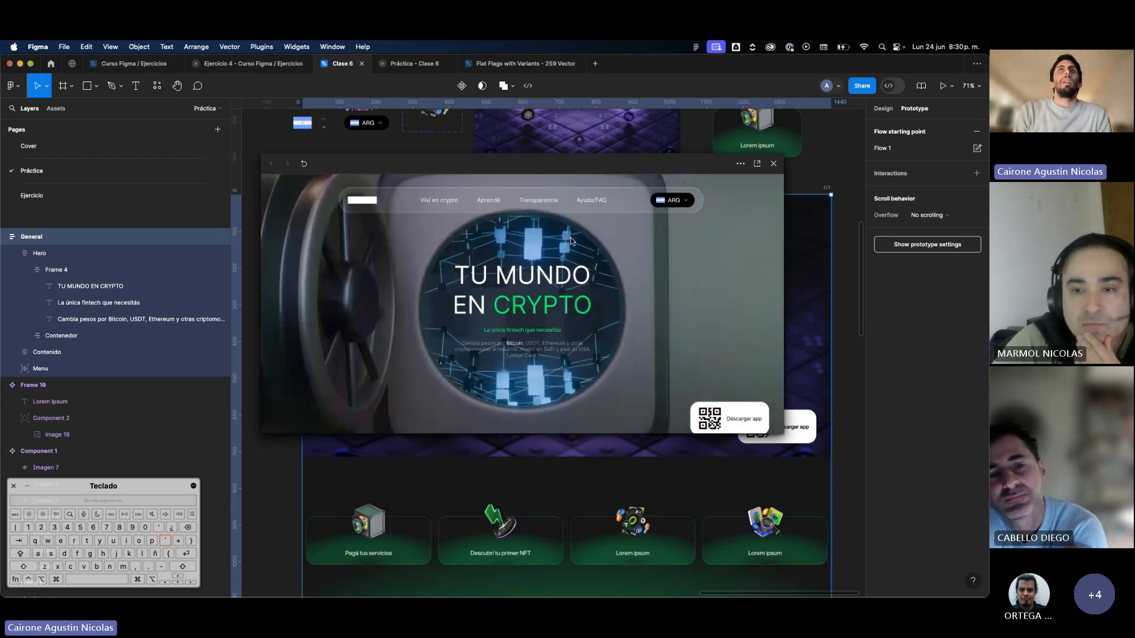
left_click(773, 164)
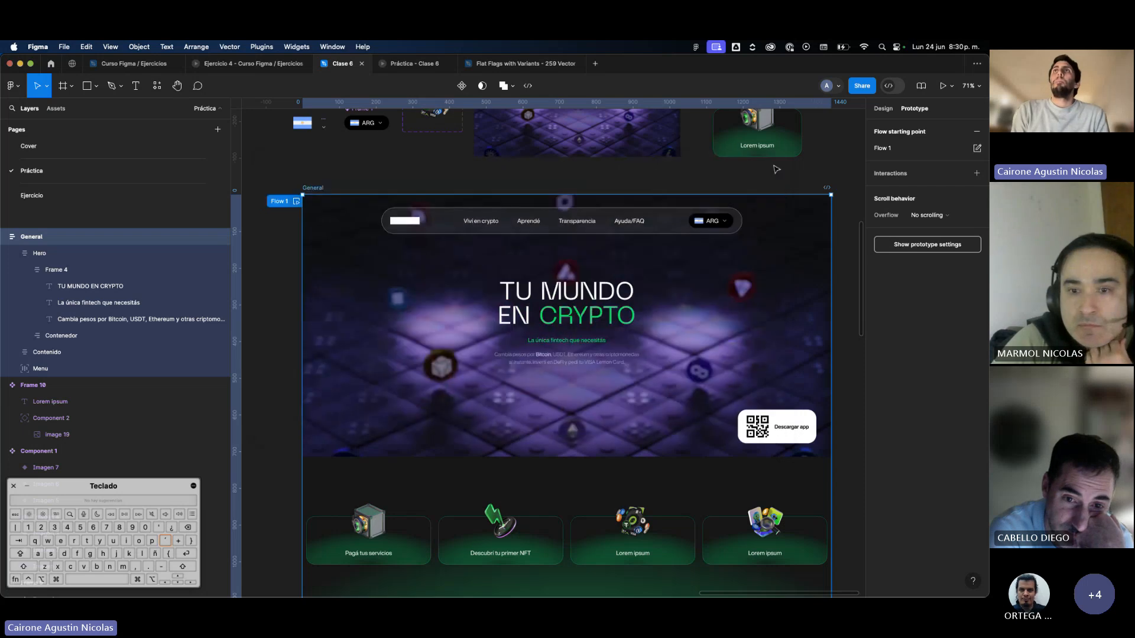
Preview Flow 1 again, scroll the page and the card row to check both scrolling behaviors, and close the preview.
left_click(771, 178)
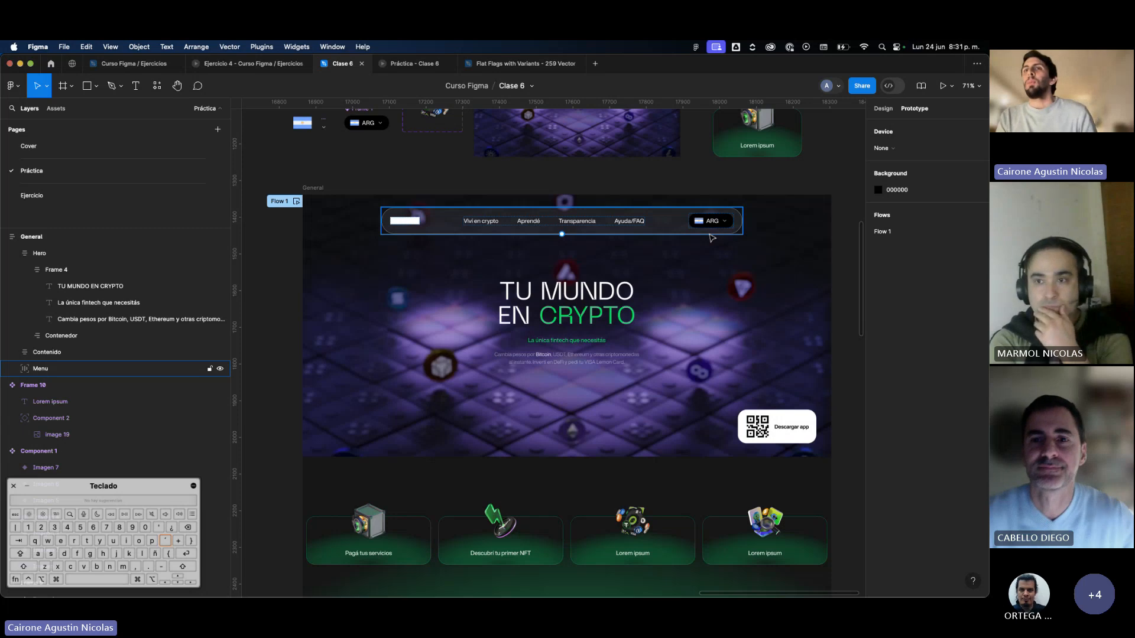
scroll(712, 238, "down", 5)
scroll(703, 236, "down", 3)
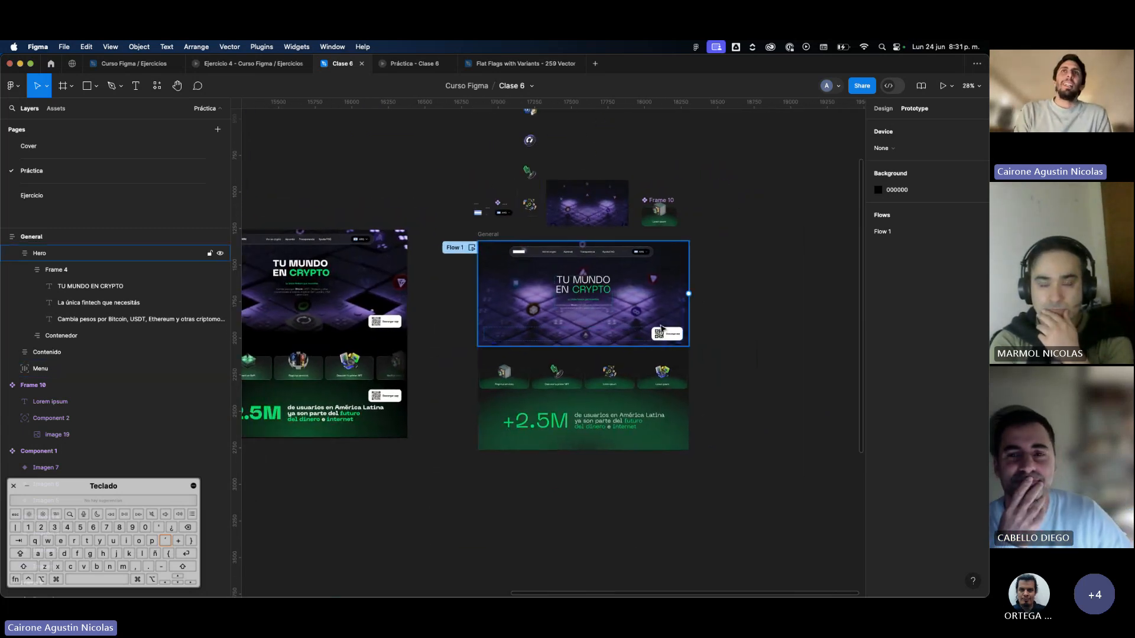
scroll(656, 325, "up", 2)
left_click(423, 226)
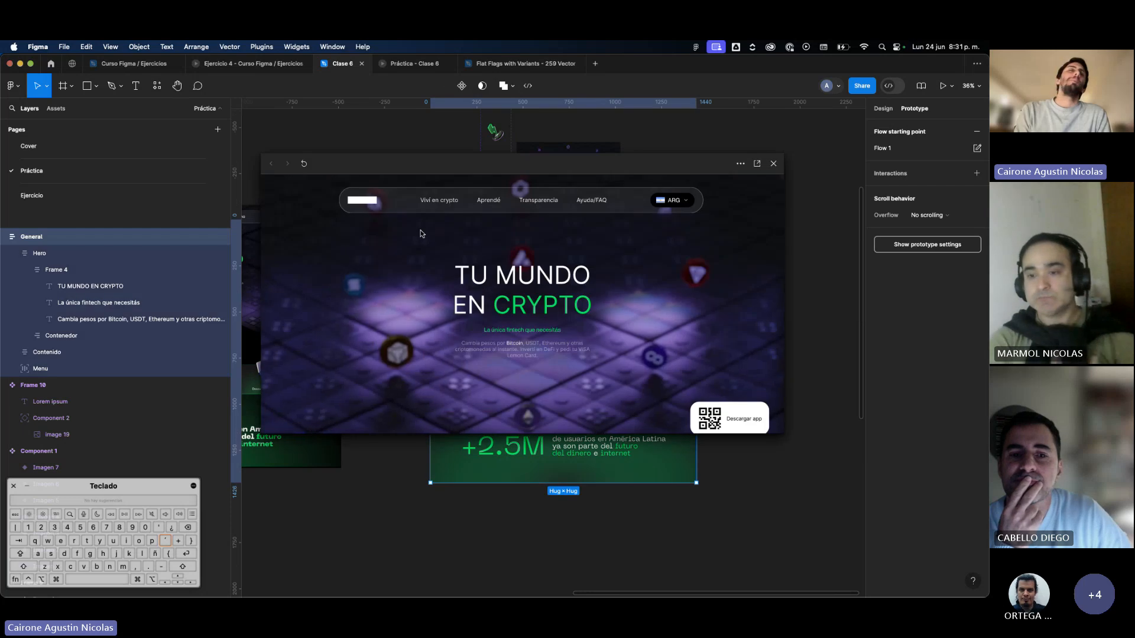
scroll(577, 403, "down", 5)
scroll(591, 366, "up", 3)
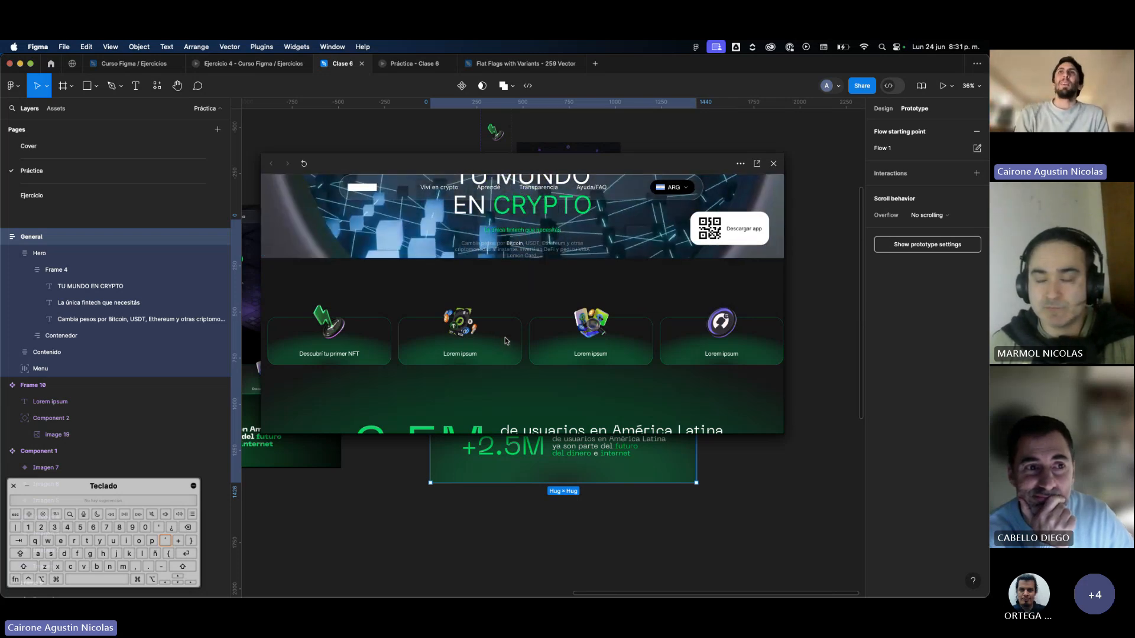
scroll(504, 338, "down", 3)
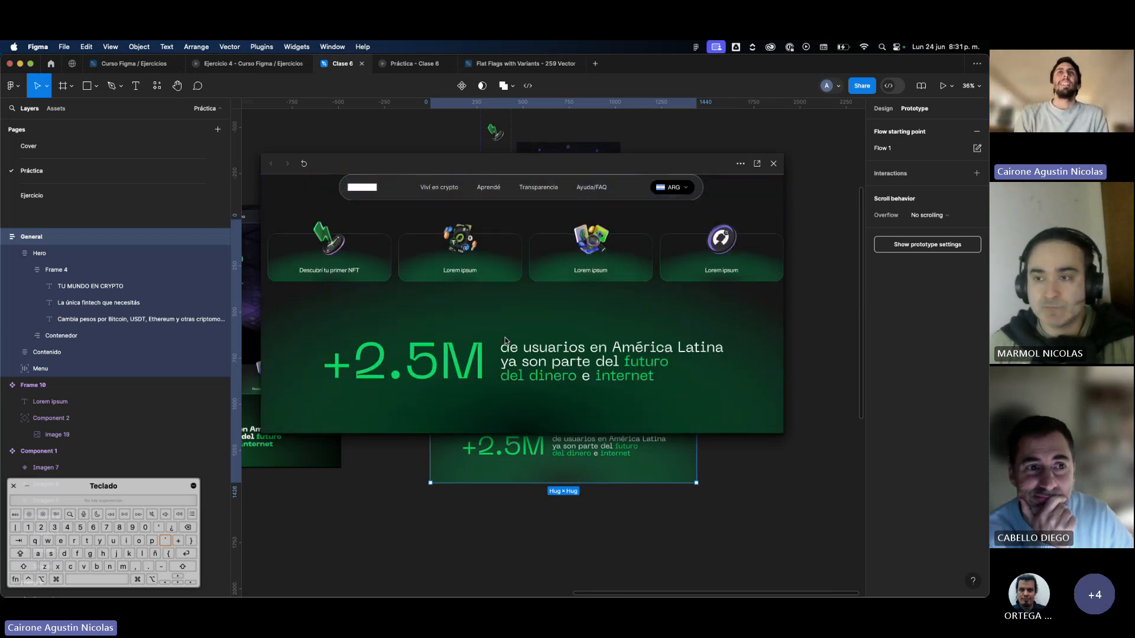
left_click(773, 164)
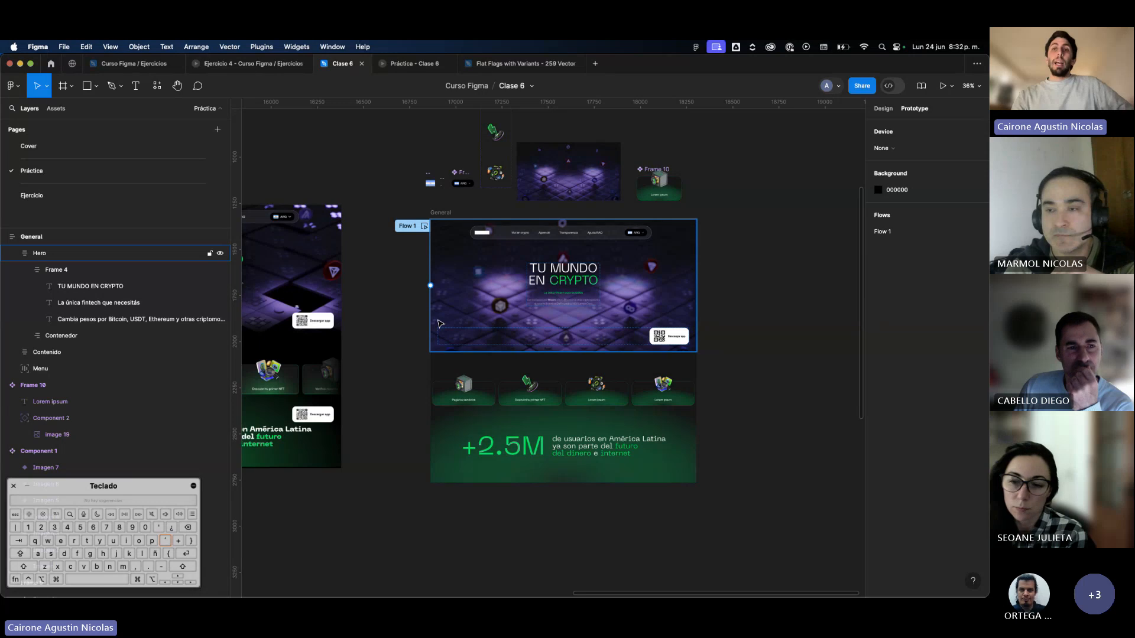
Review the prototype scroll behavior of the Hero, the Contenido frame and its Frame 17 card row.
scroll(648, 329, "up", 3)
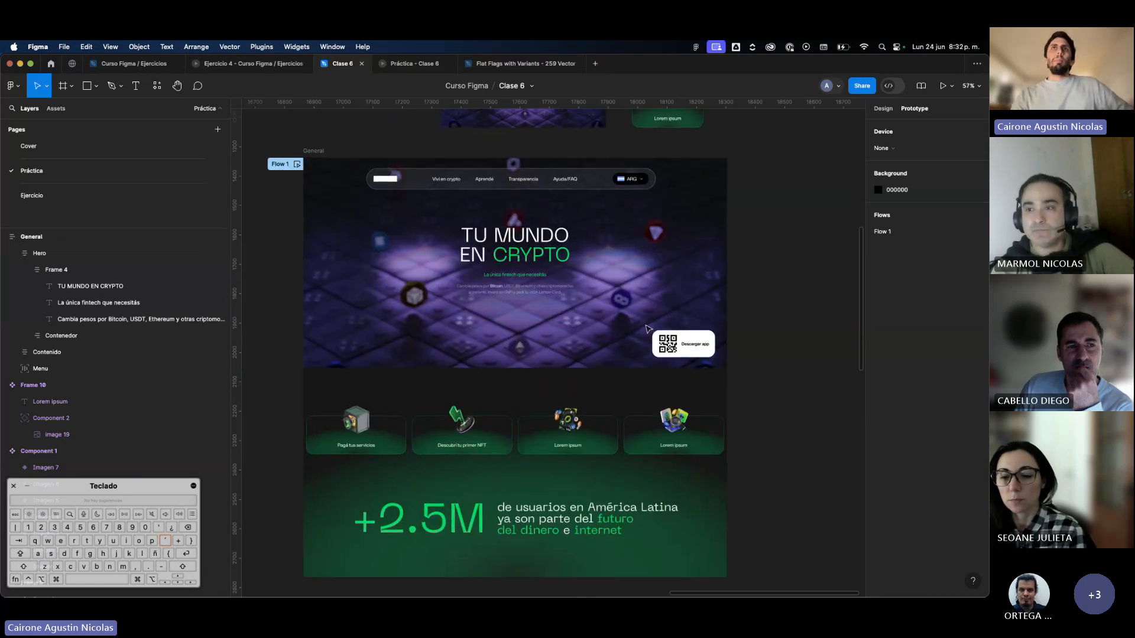
left_click(610, 321)
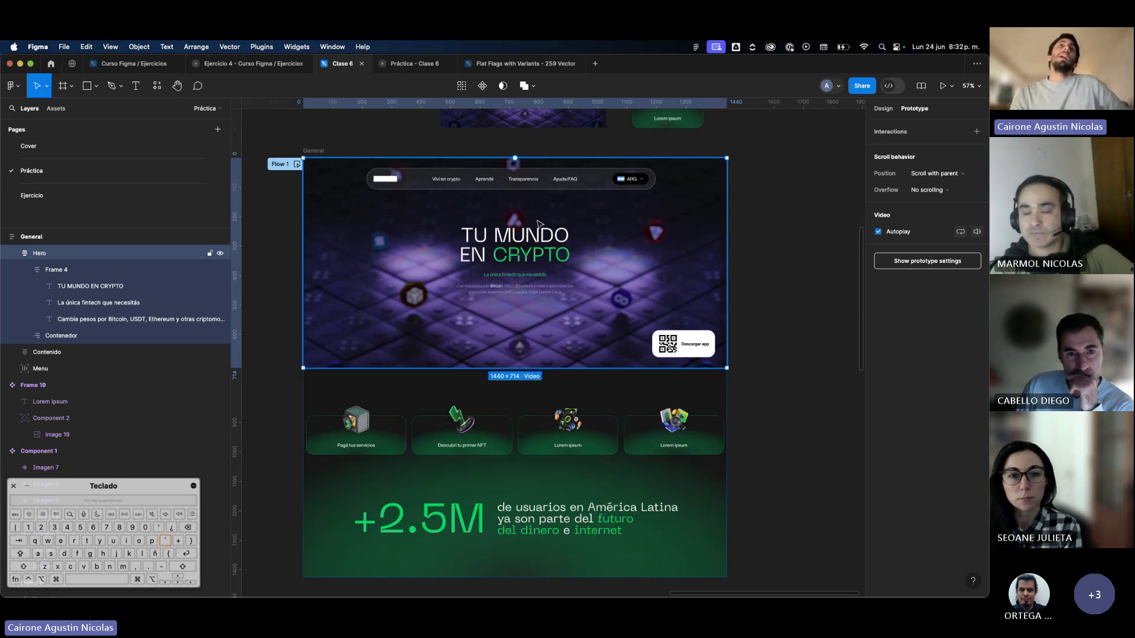
left_click(601, 419)
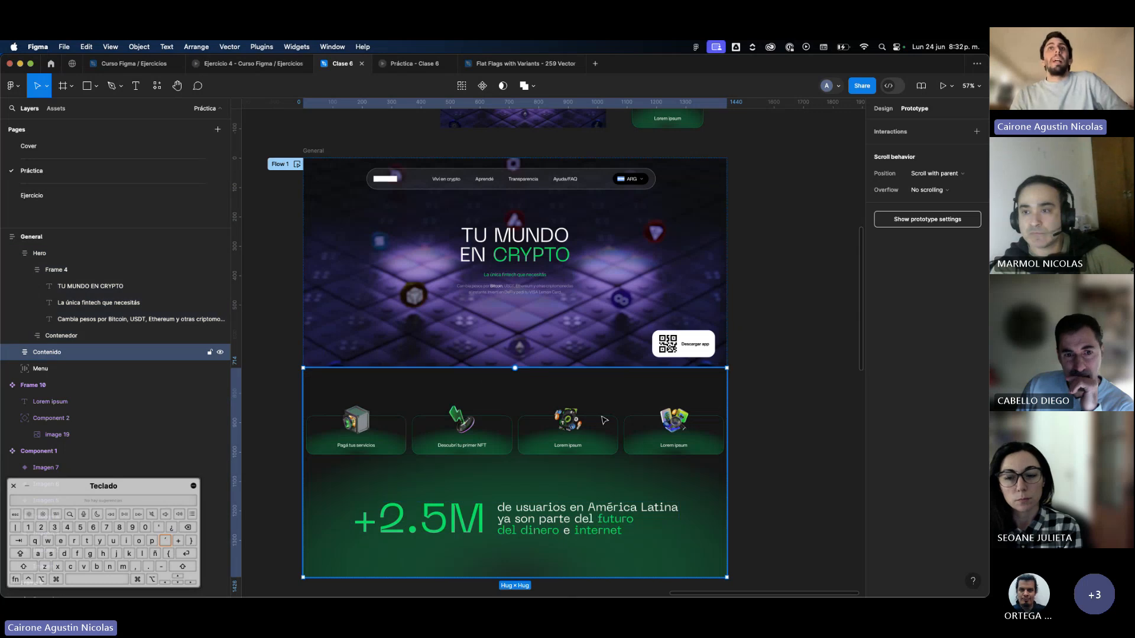
double_click(603, 421)
scroll(465, 429, "down", 3)
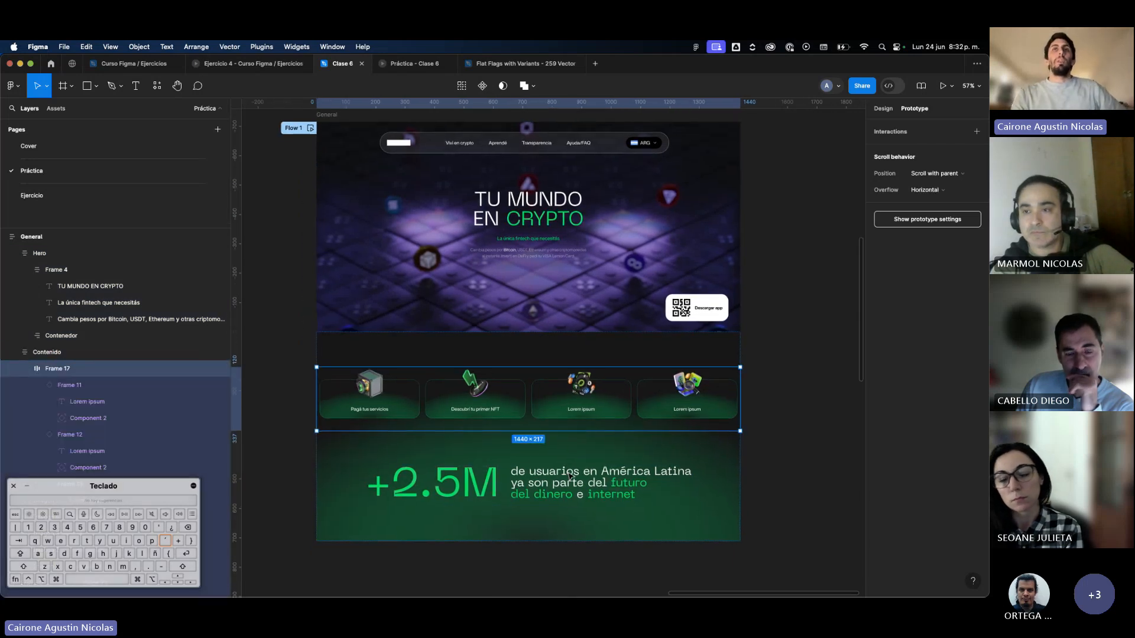
scroll(571, 477, "down", 1)
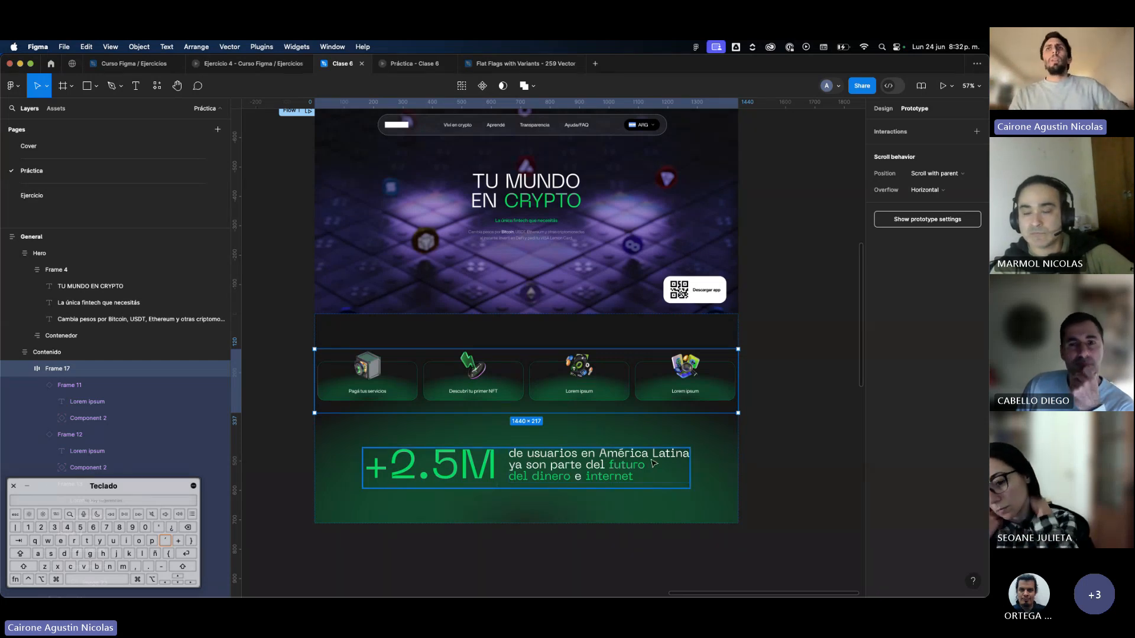
left_click(780, 460)
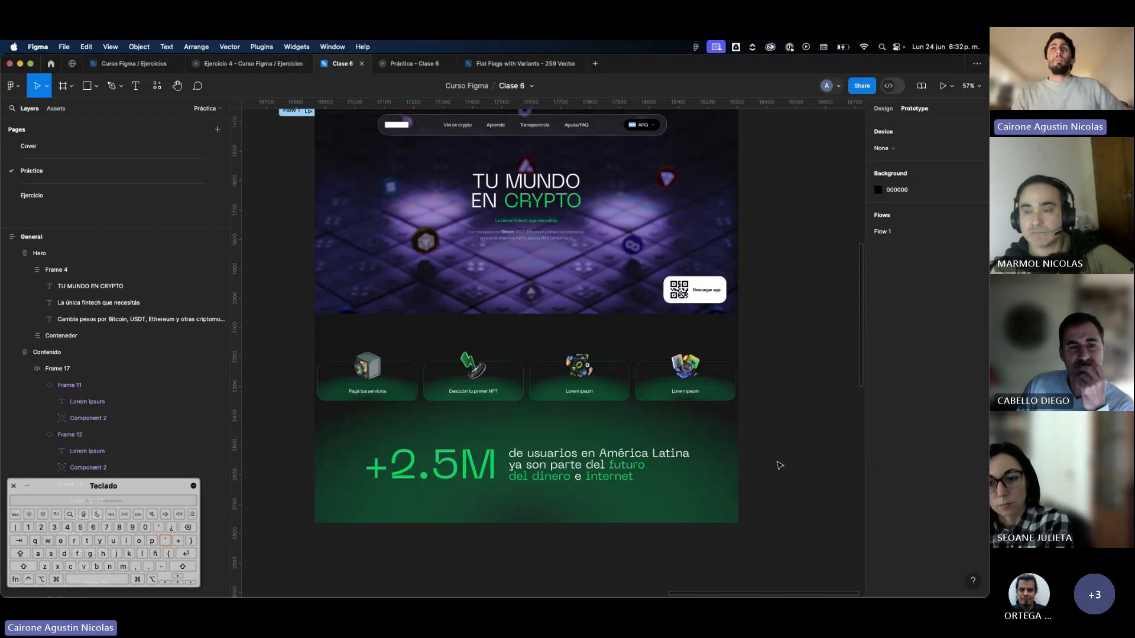
scroll(780, 465, "down", 3)
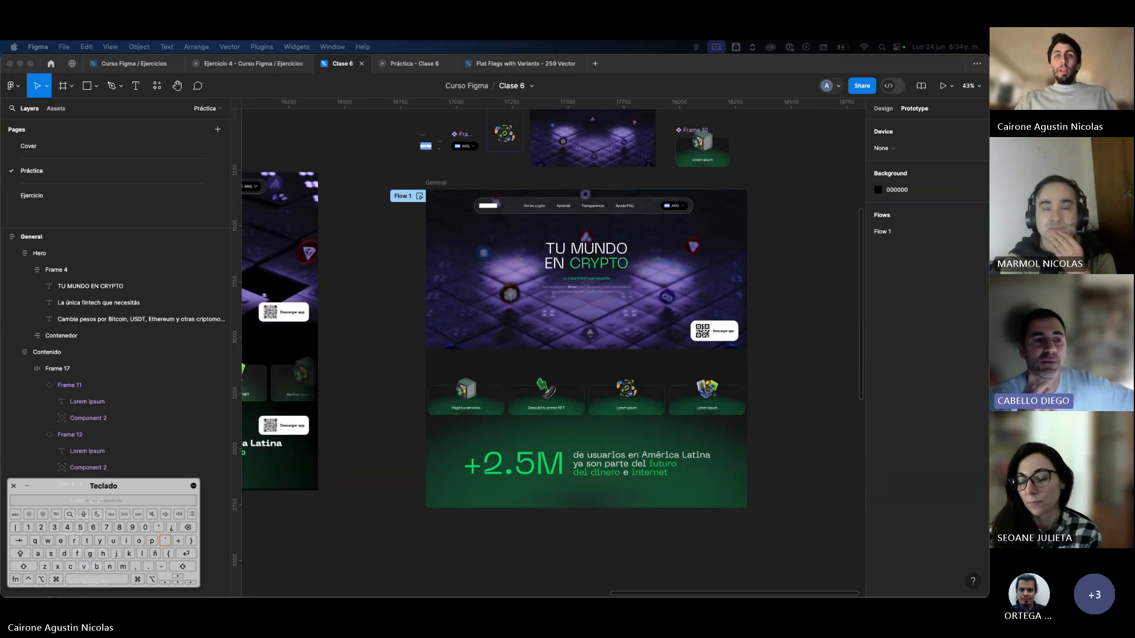
Open the Ejercicio page, hide its layout grids and toggle the interface off and on around the exercise brief.
left_click(65, 198)
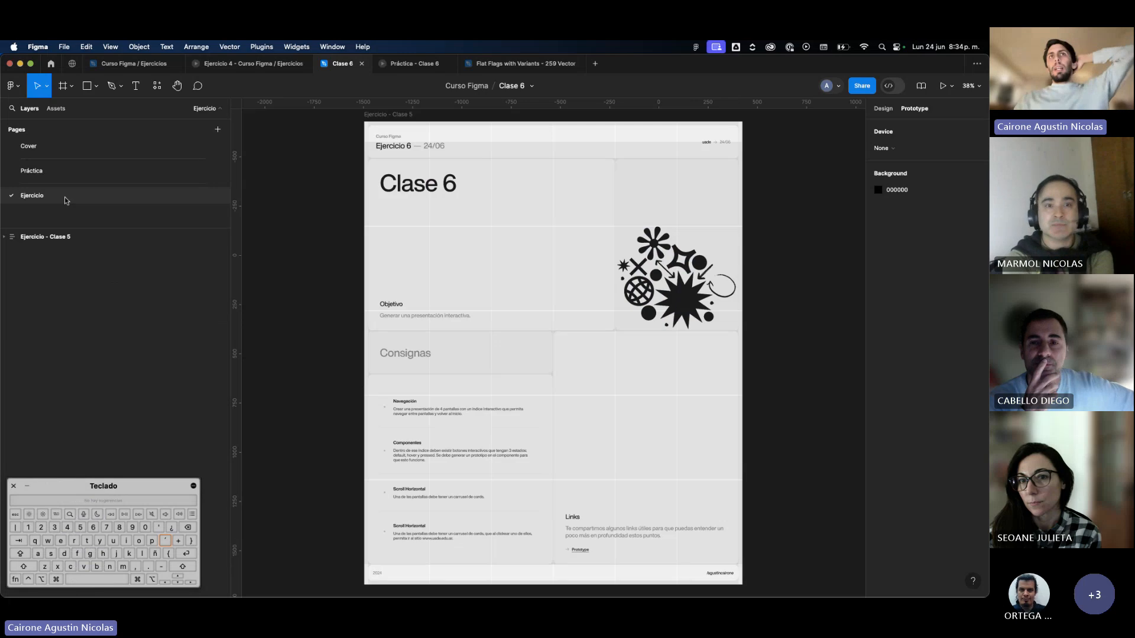
key("ctrl+g")
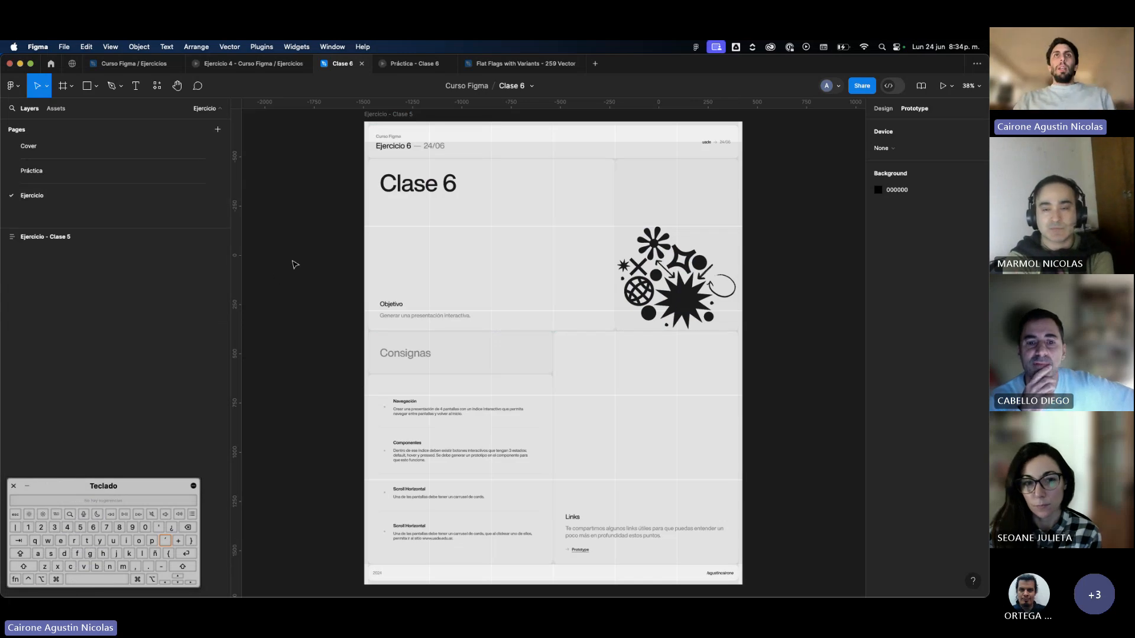
key("super+backslash")
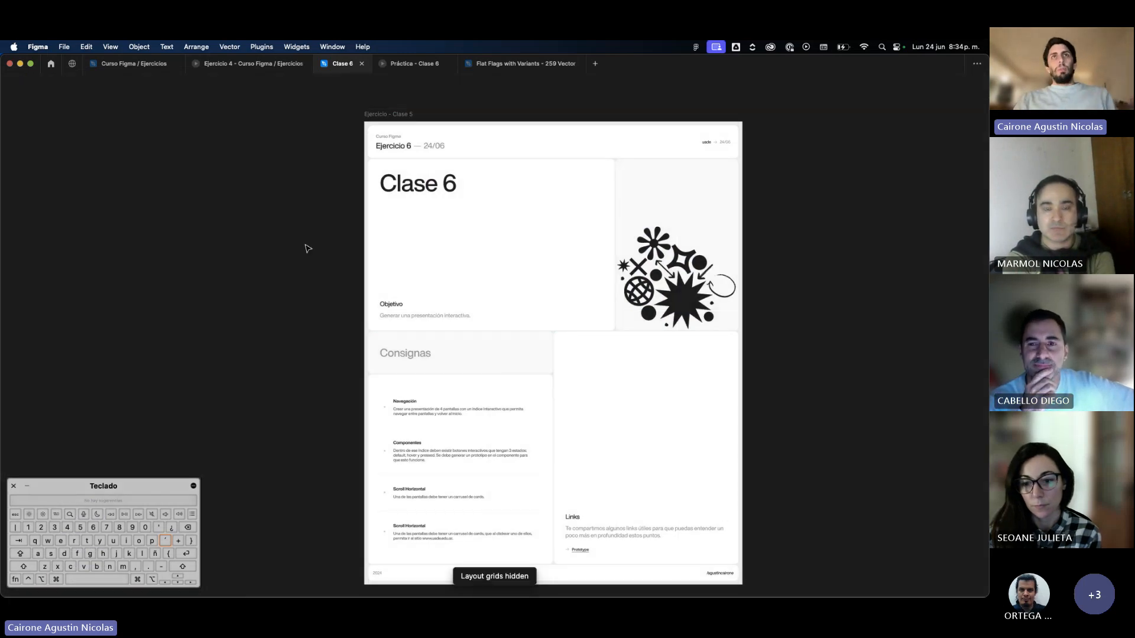
key("super+backslash")
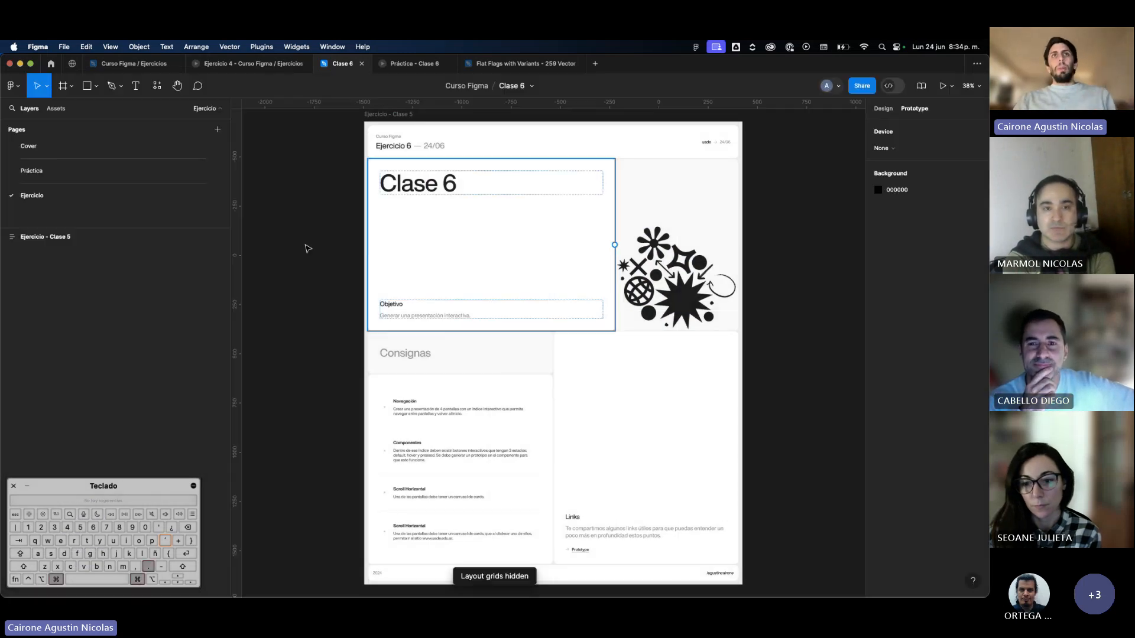
Return to the Práctica page and look over the General frame beside the reference designs.
left_click(97, 171)
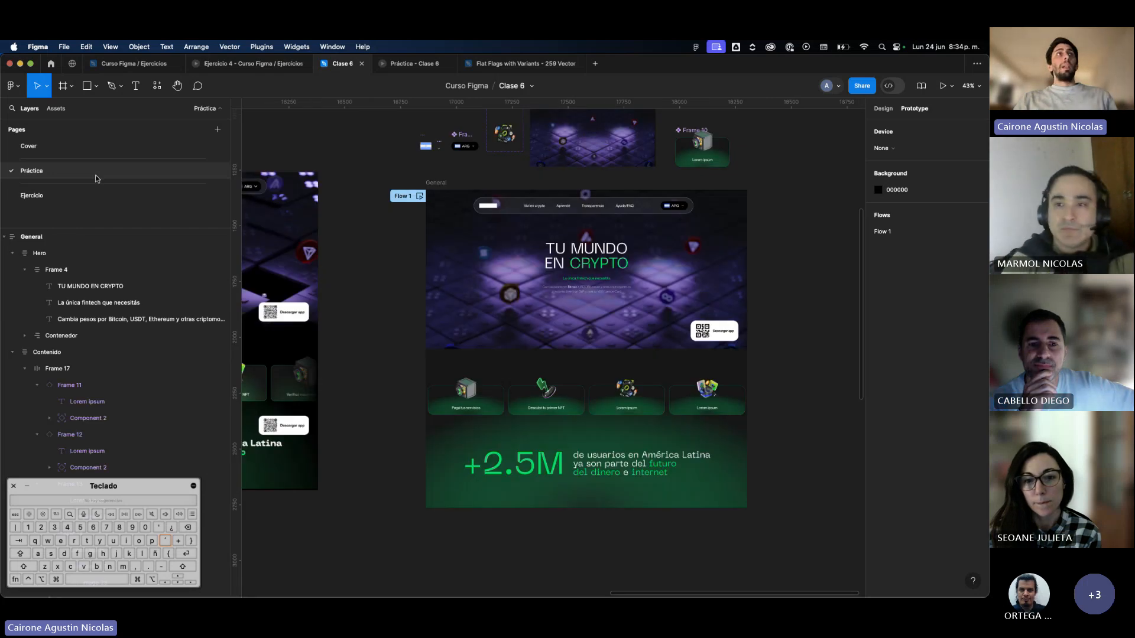
left_click(467, 320)
scroll(468, 315, "down", 5)
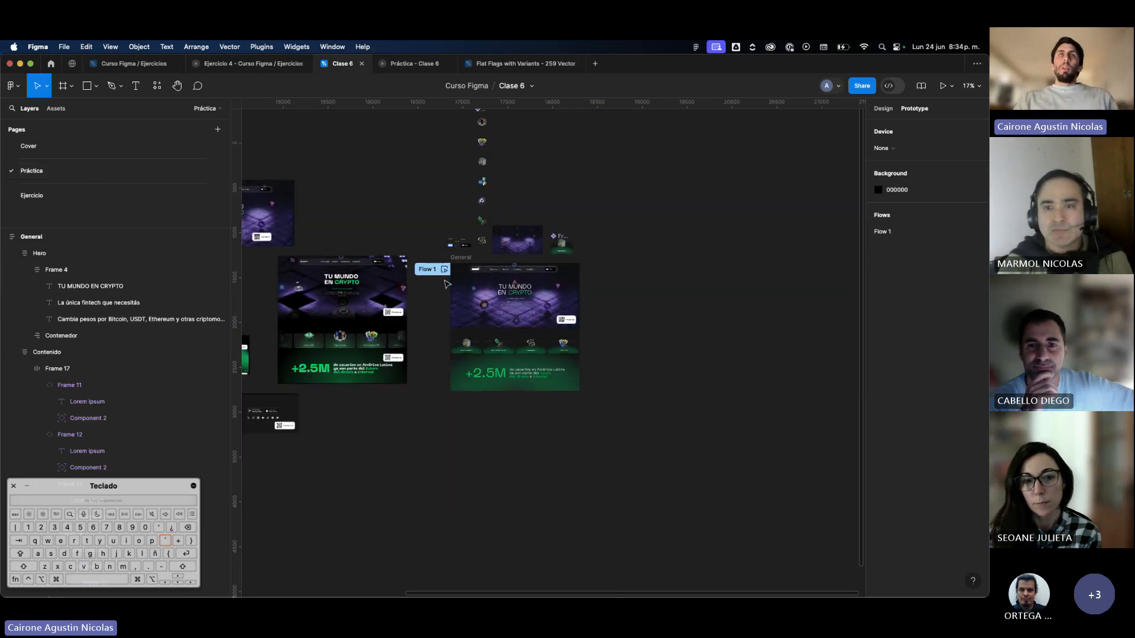
scroll(447, 283, "left", 3)
scroll(446, 284, "up", 2)
left_click(579, 355)
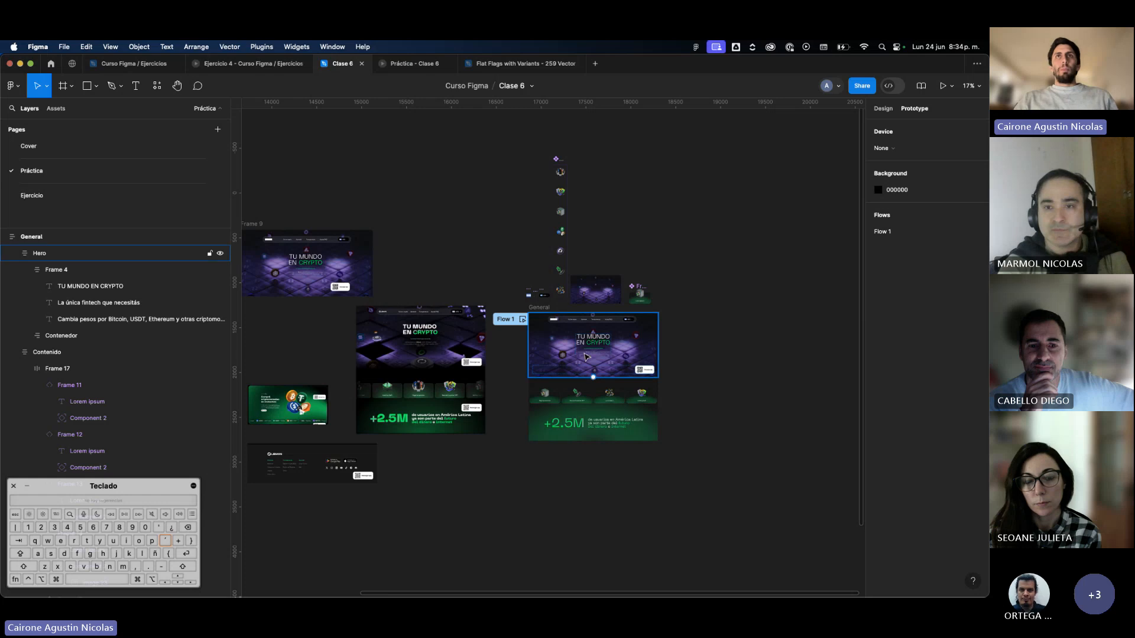
scroll(579, 354, "up", 5)
scroll(579, 357, "right", 5)
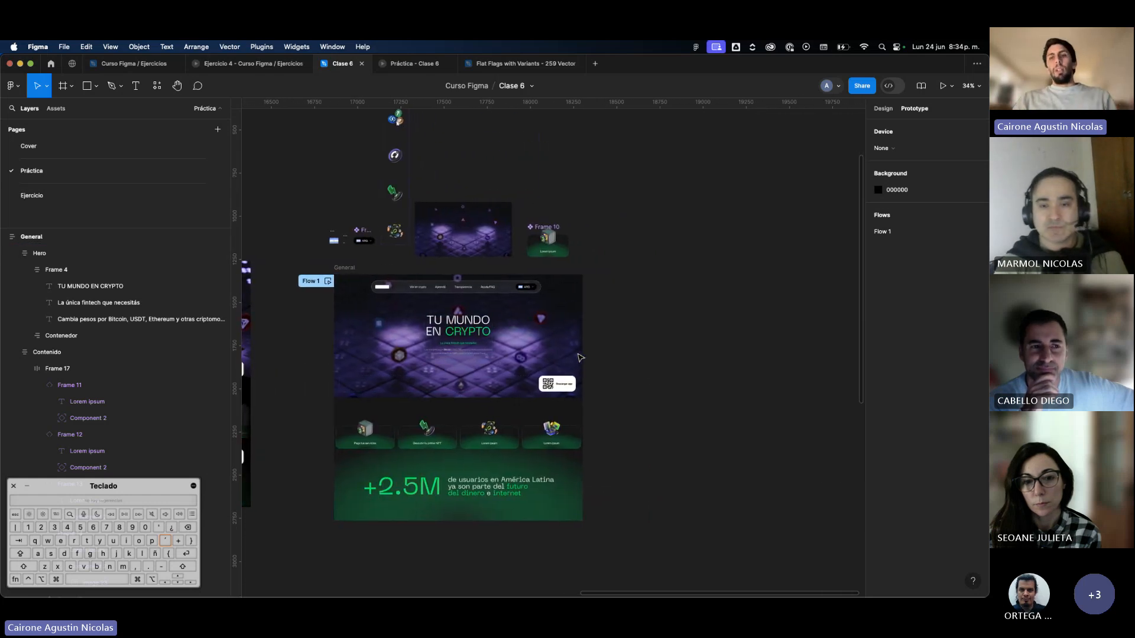